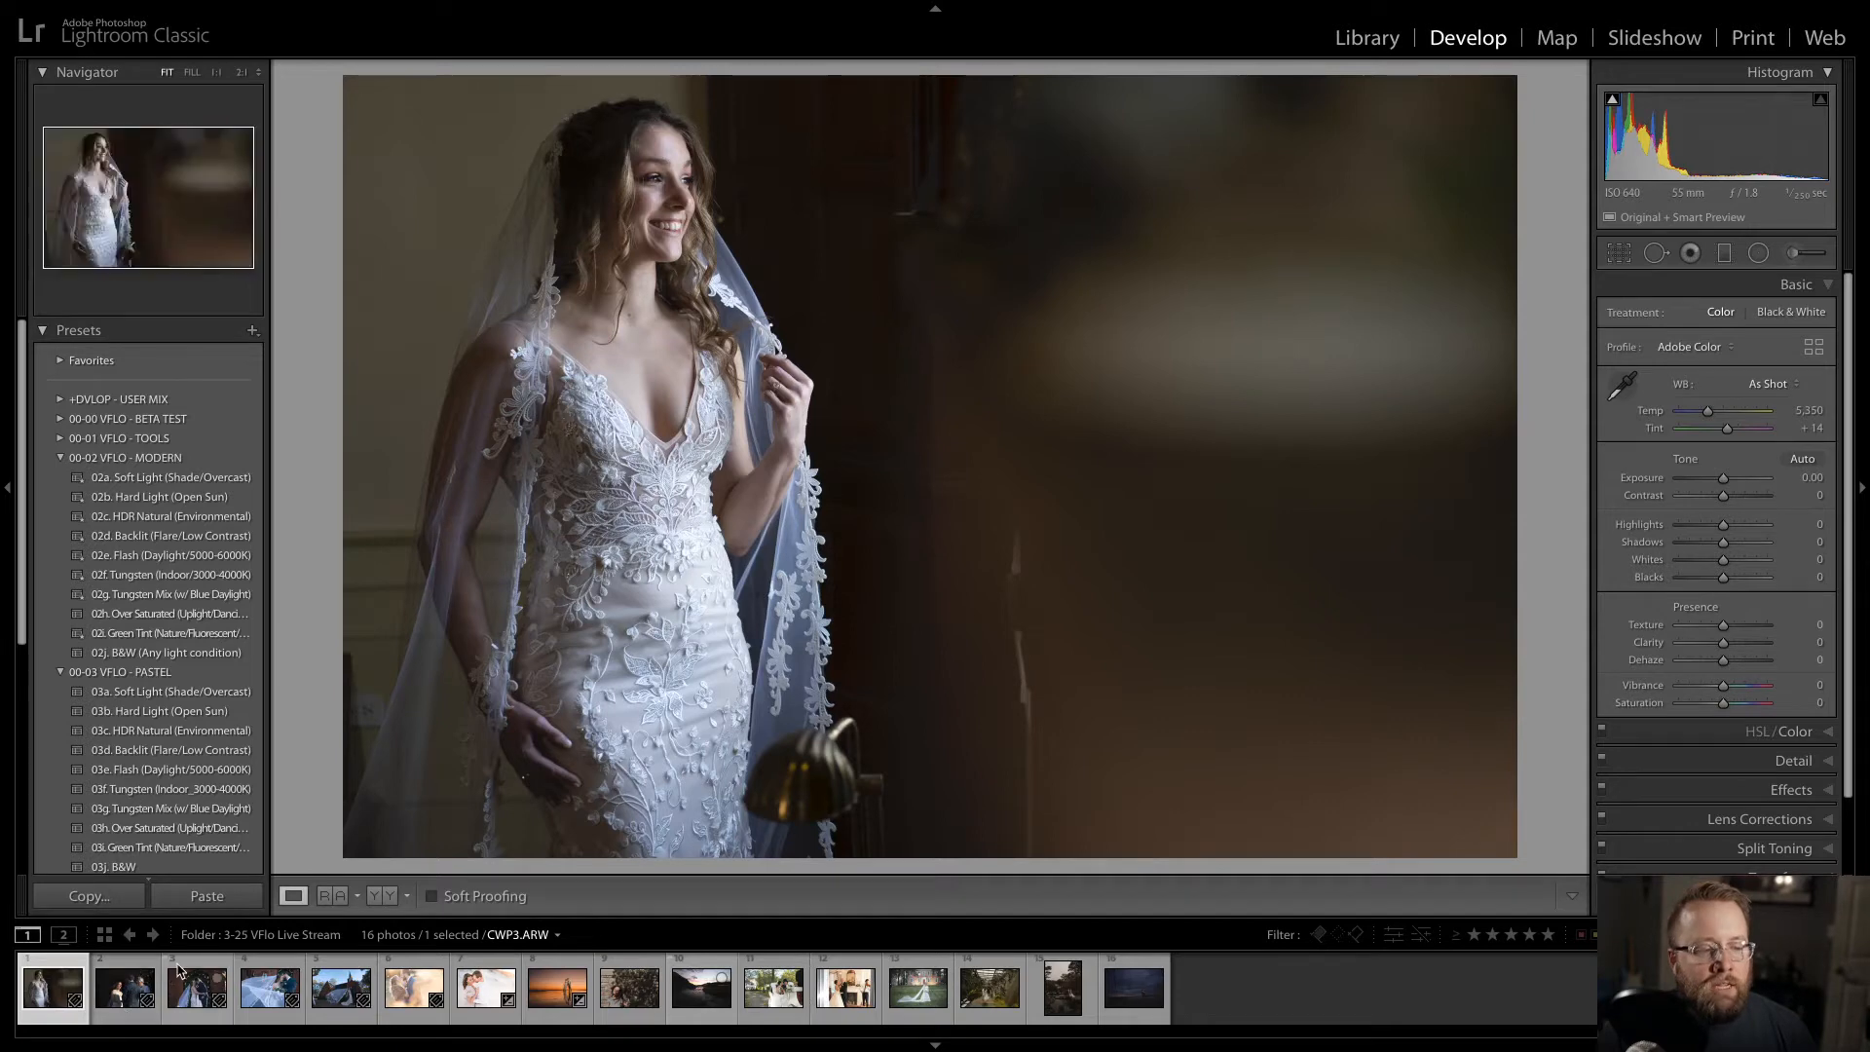
- Apply the 02a Soft Light (Shade/Overcast) preset to the bride portrait, and create a virtual copy with the 03a Soft Light (Shade/Overcast) preset
left_click(159, 536)
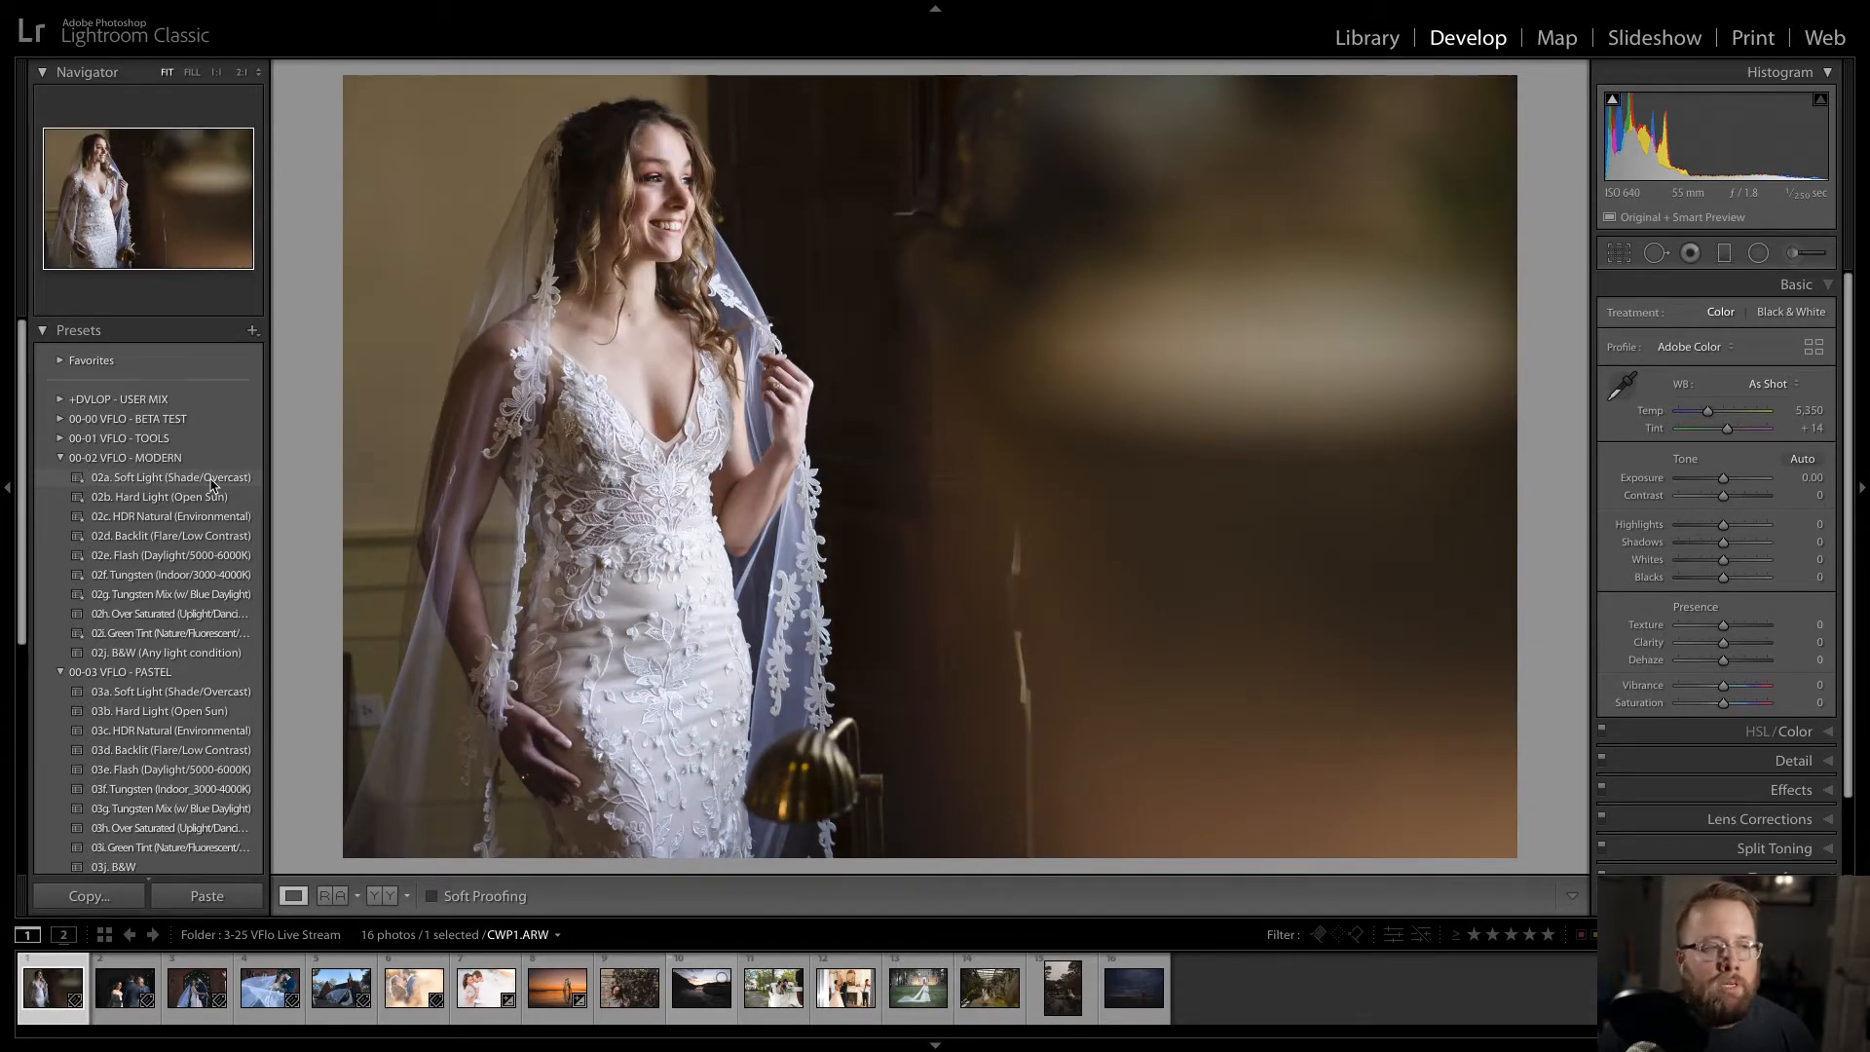
left_click(210, 481)
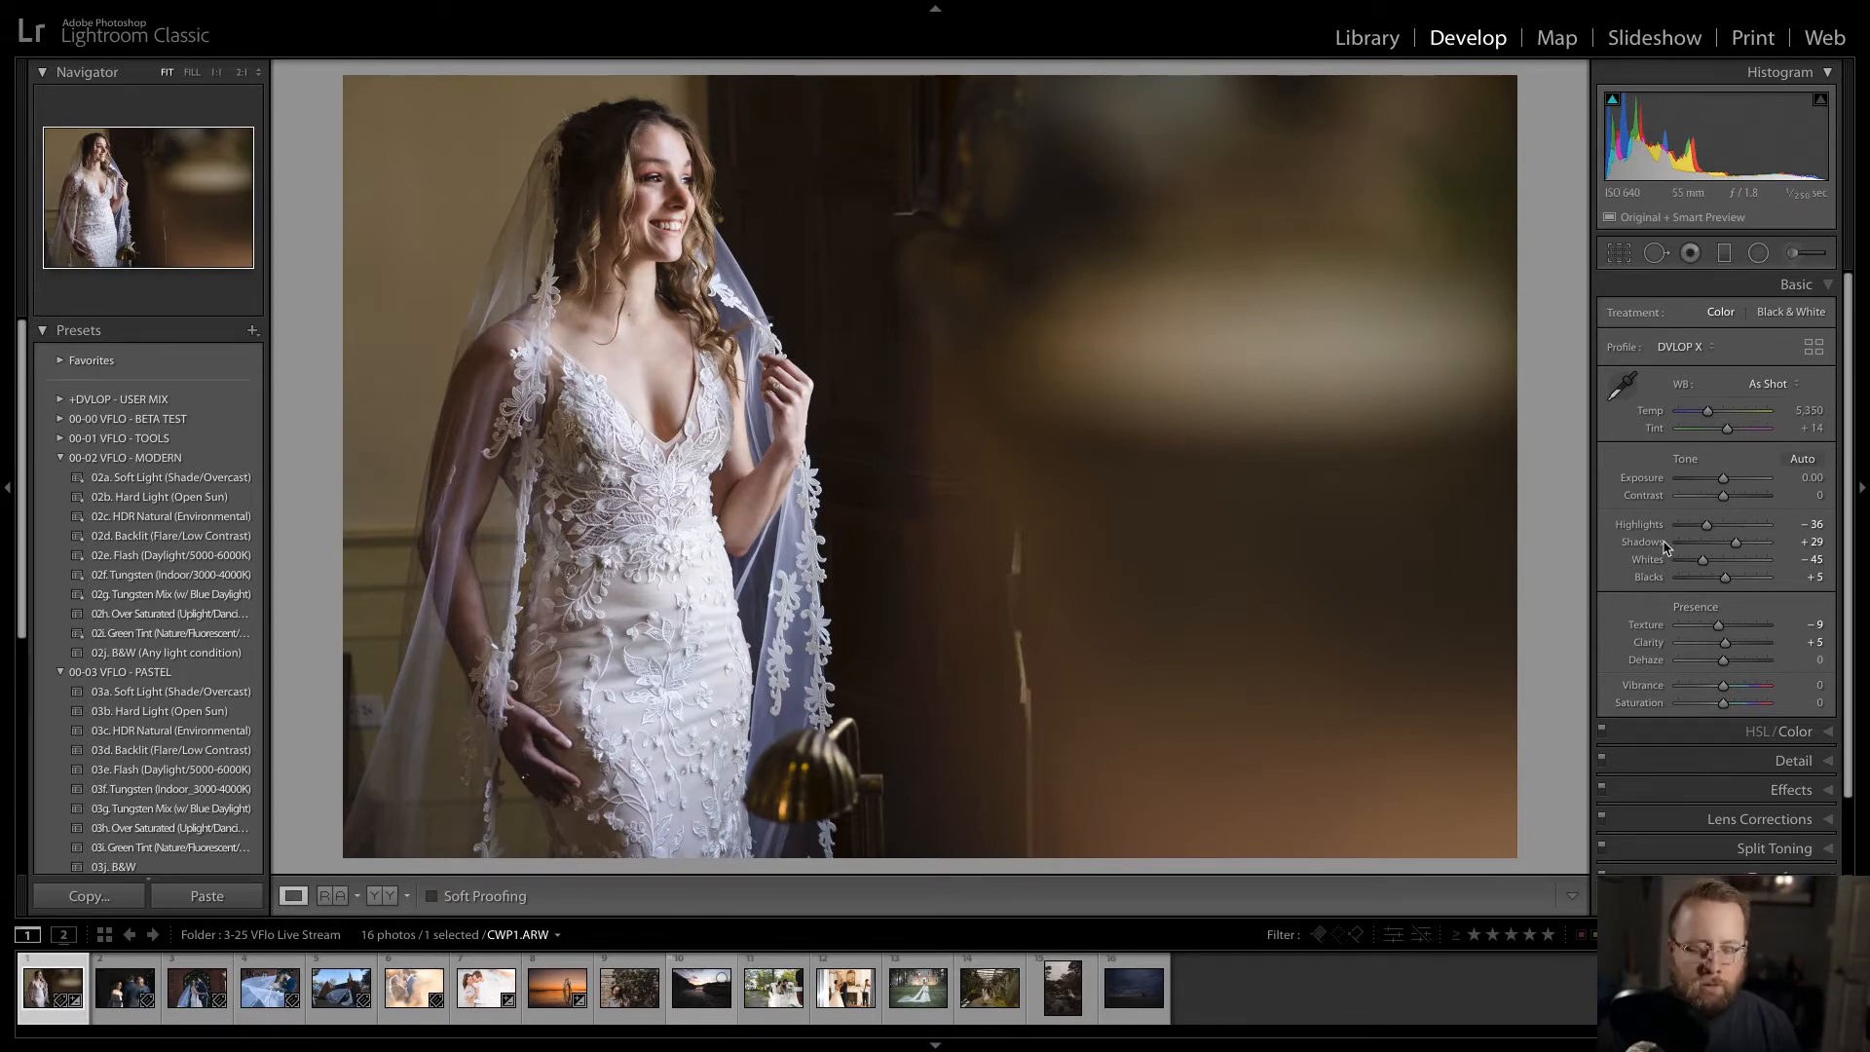
key("ctrl+apostrophe")
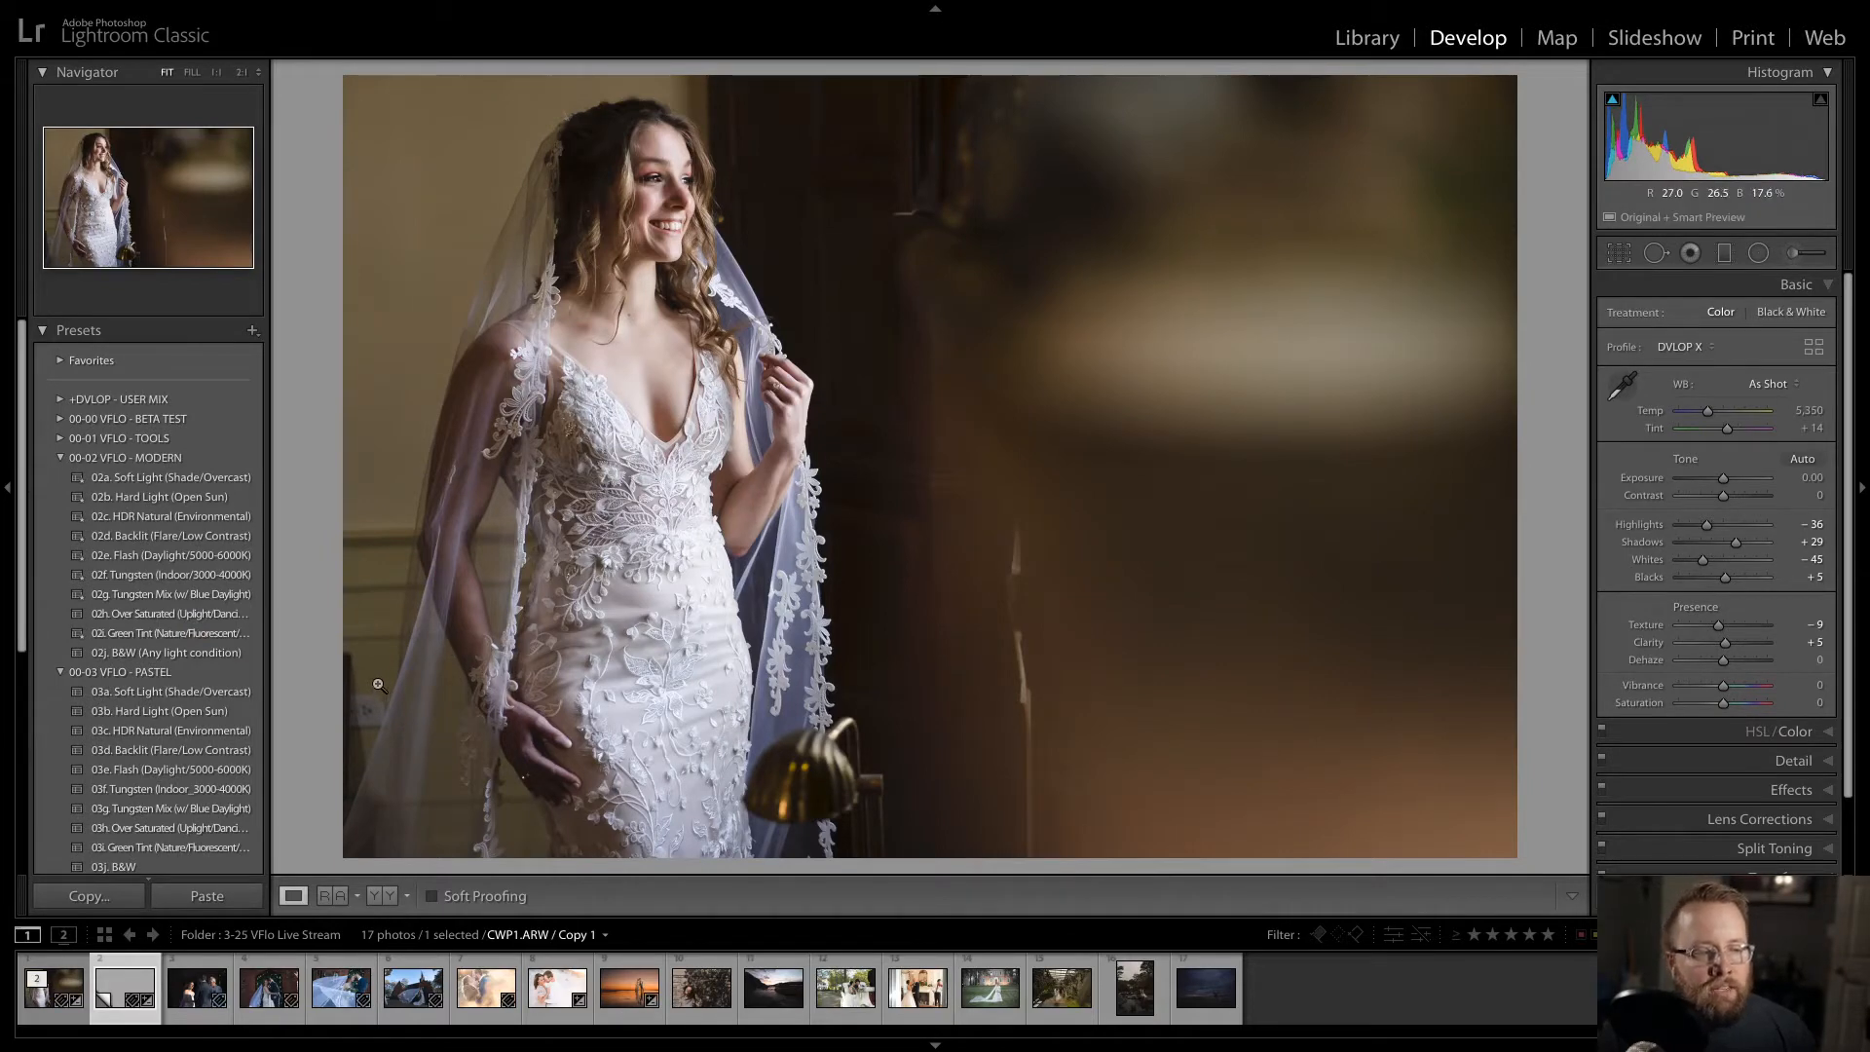
left_click(231, 694)
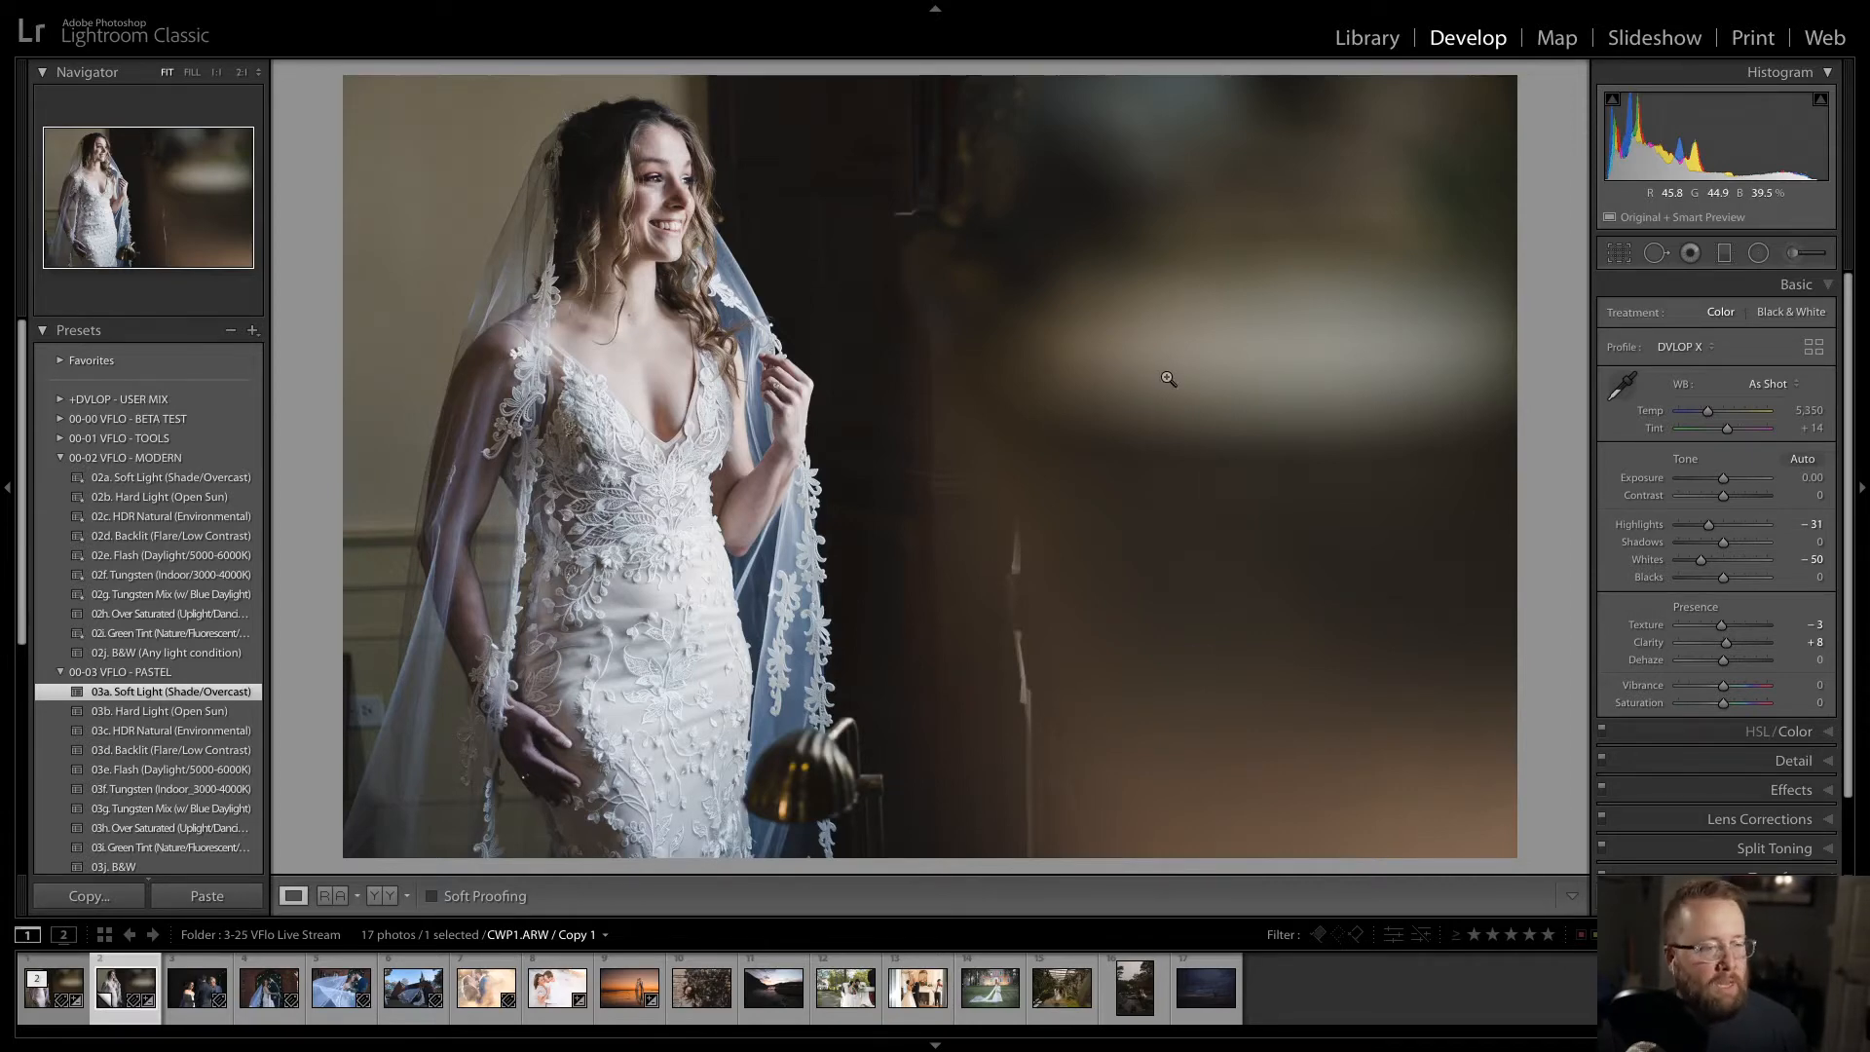
- Compare the Modern version of the bride portrait with its Pastel virtual copy
key("Left")
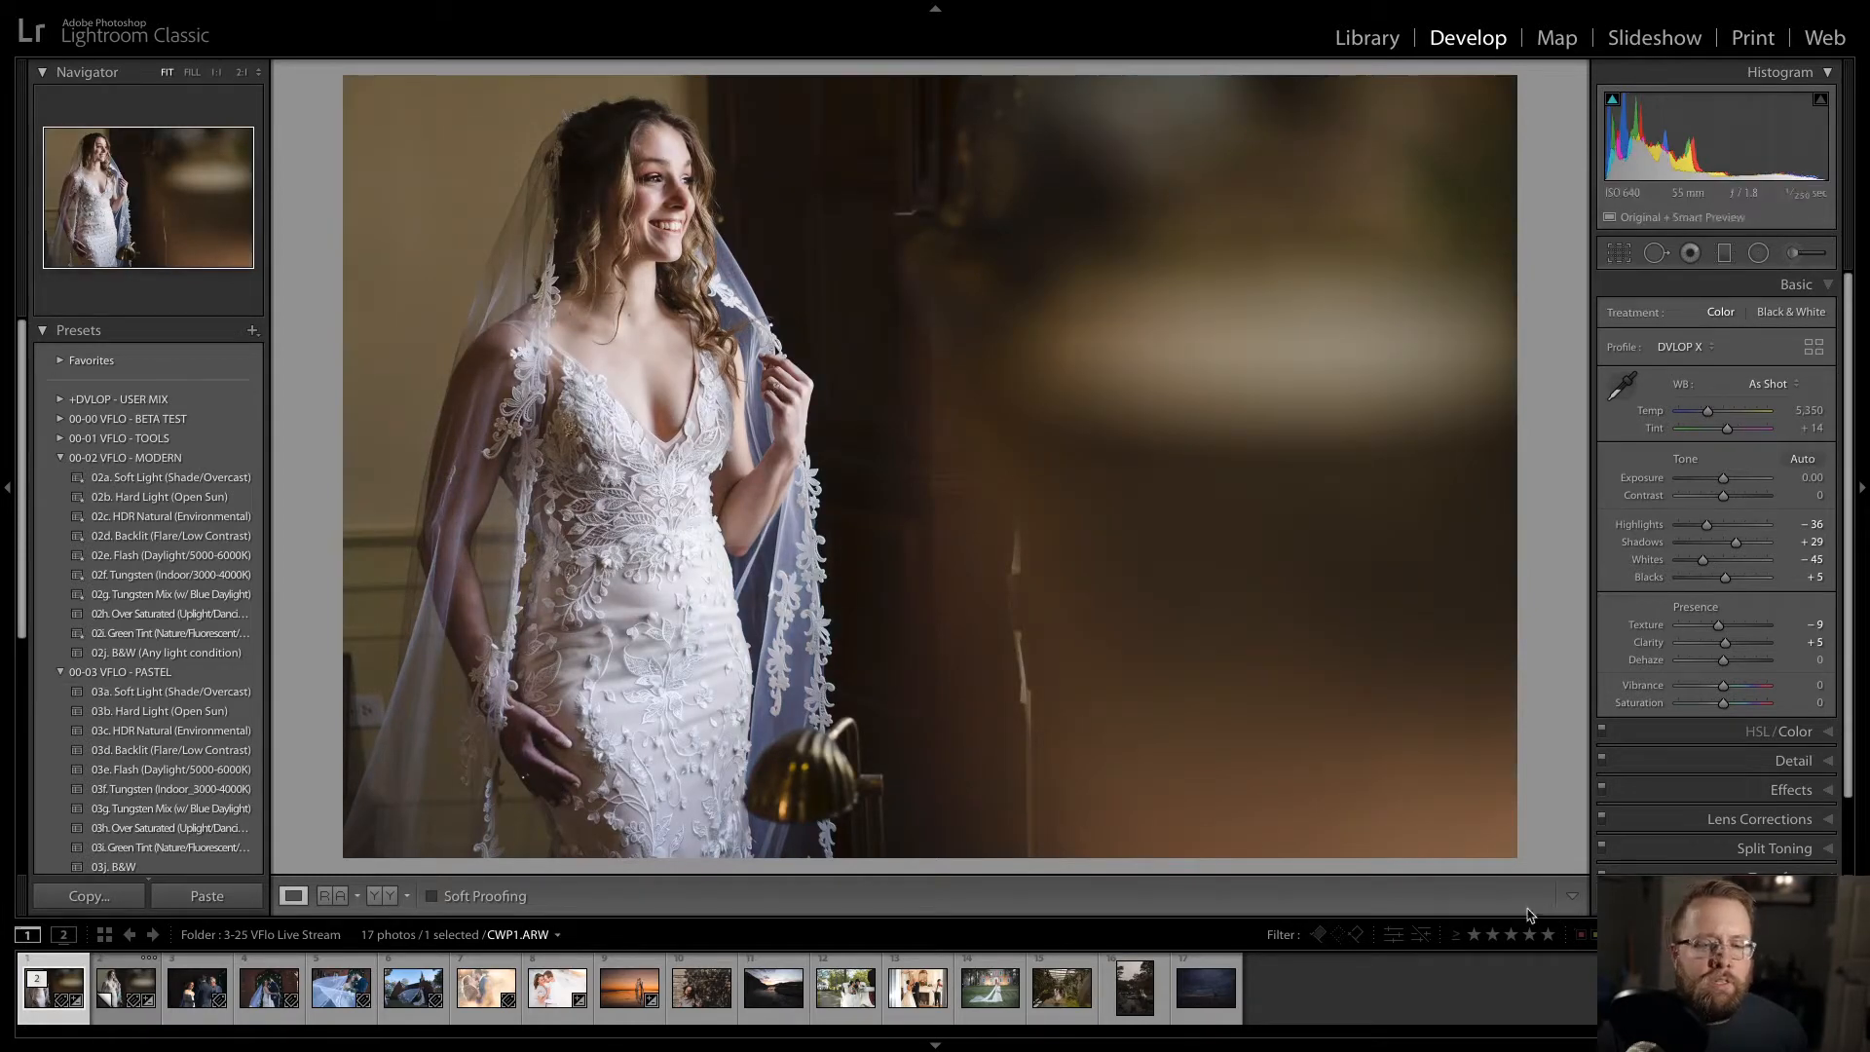
key("Right")
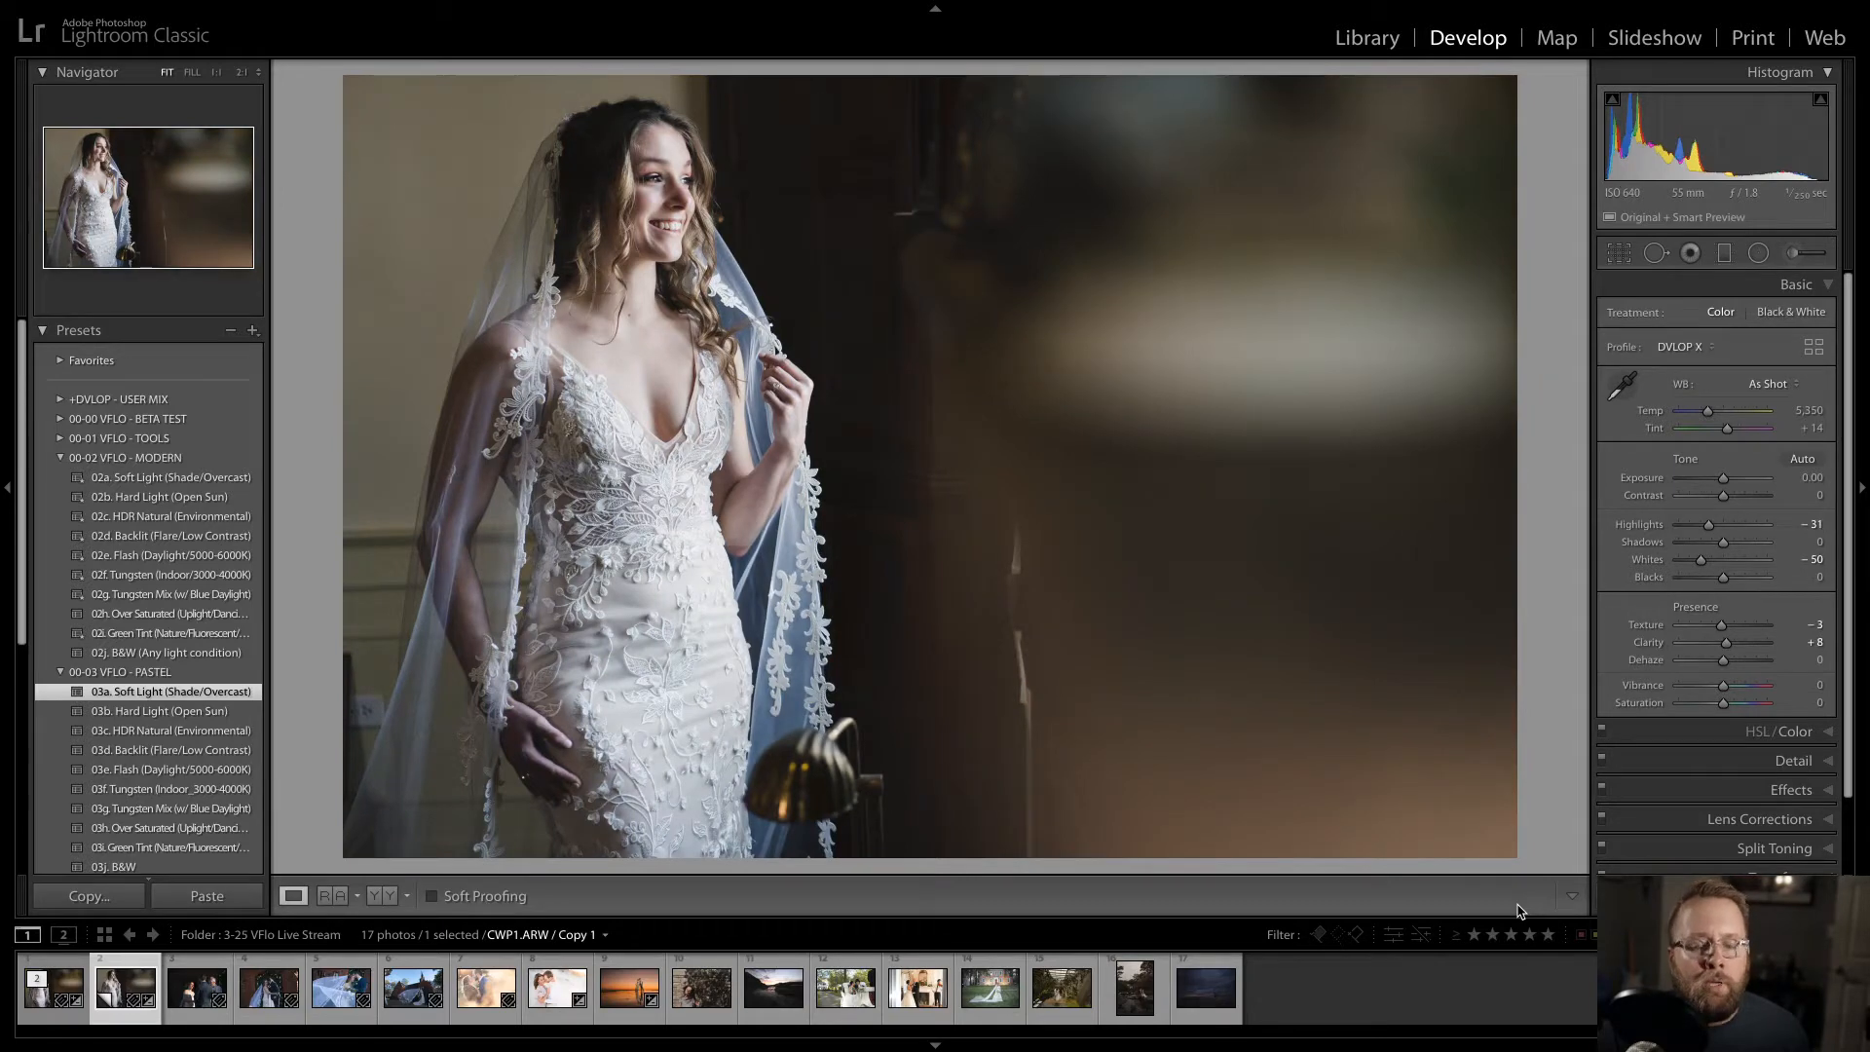
key("Left")
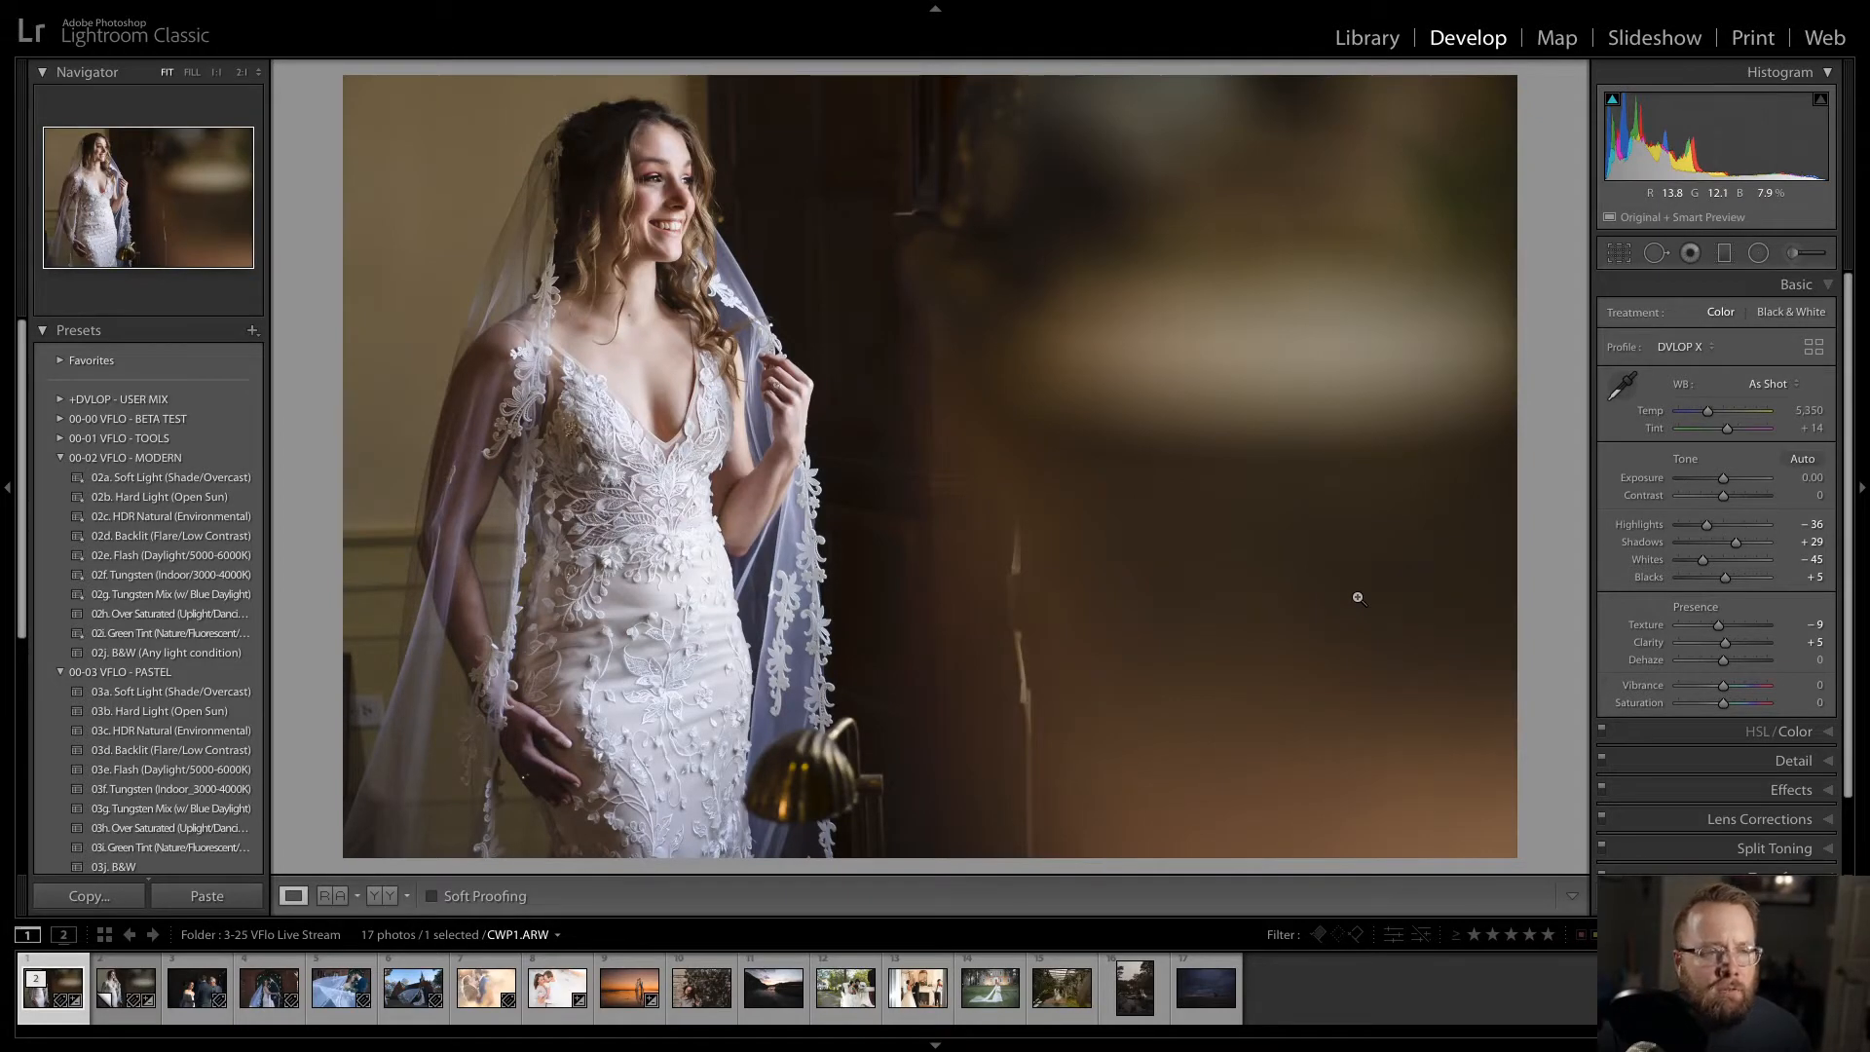
key("Right")
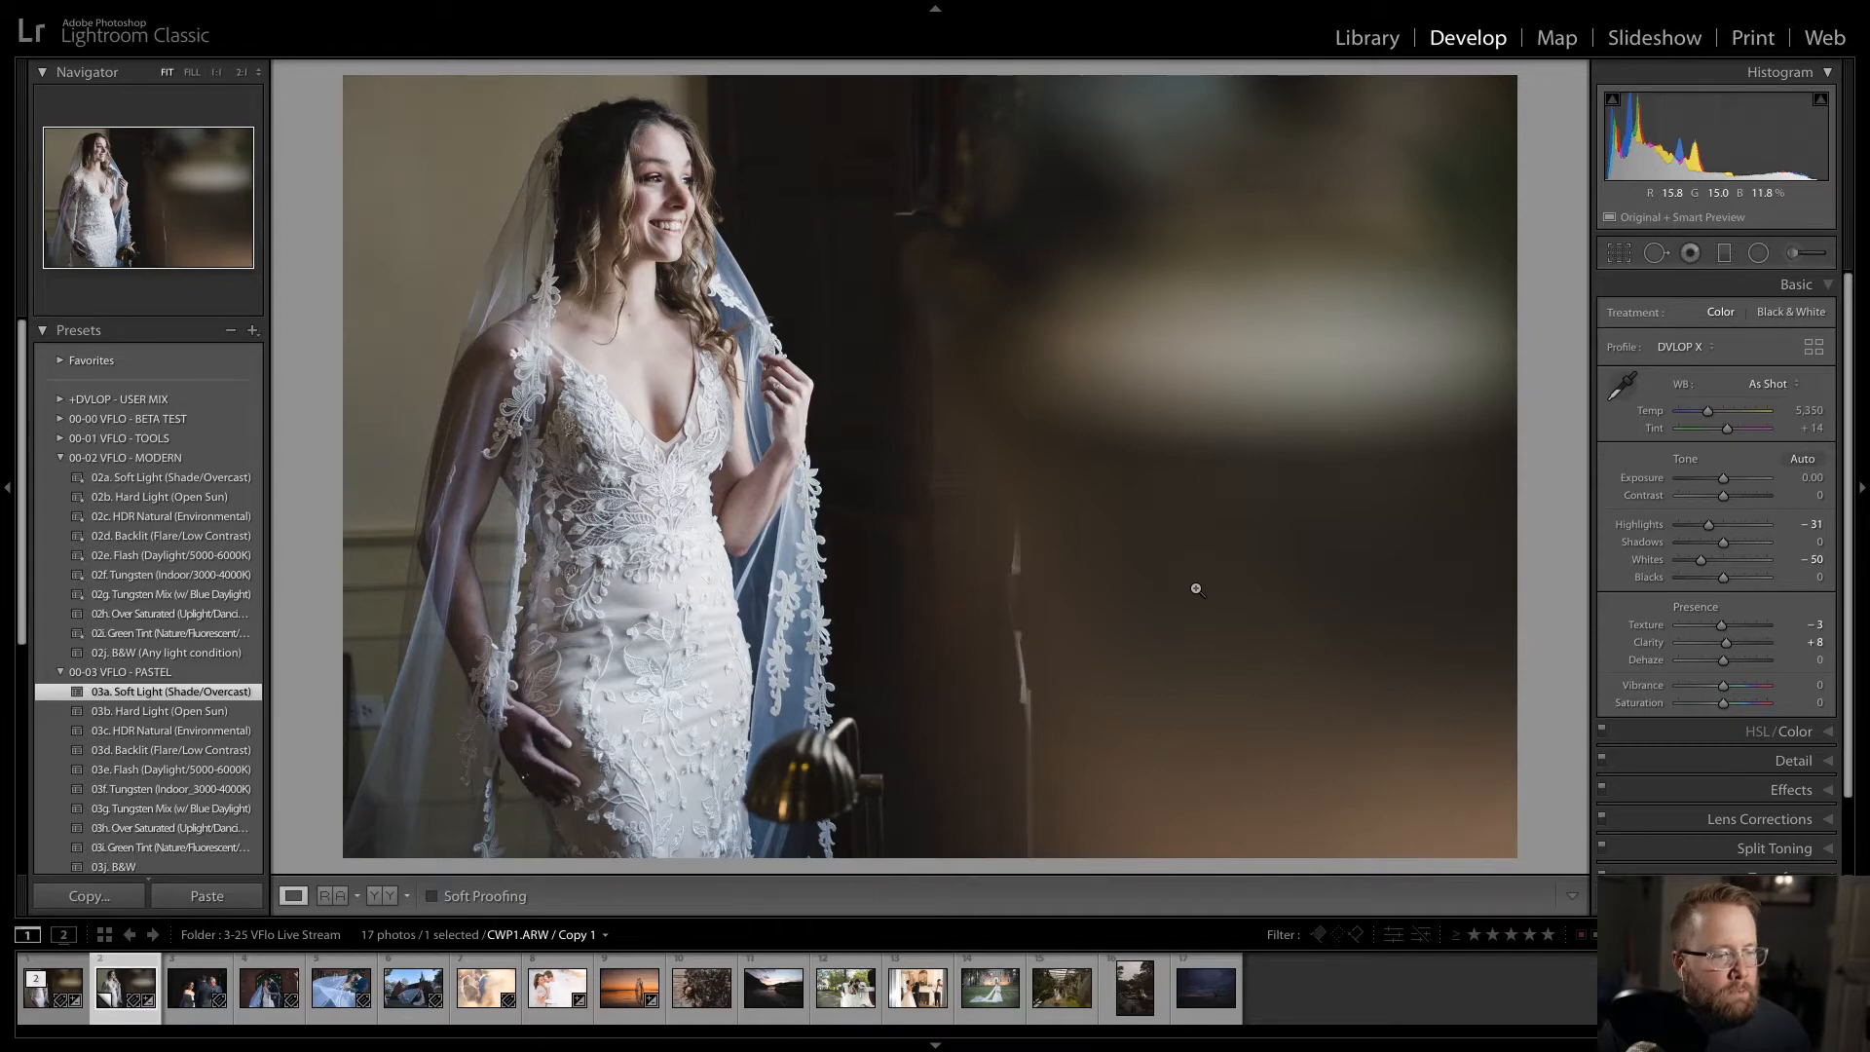
- Apply the 02b Hard Light (Open Sun) preset to the ceremony photo CWP2.ARW and set its exposure to +0.25
key("Right")
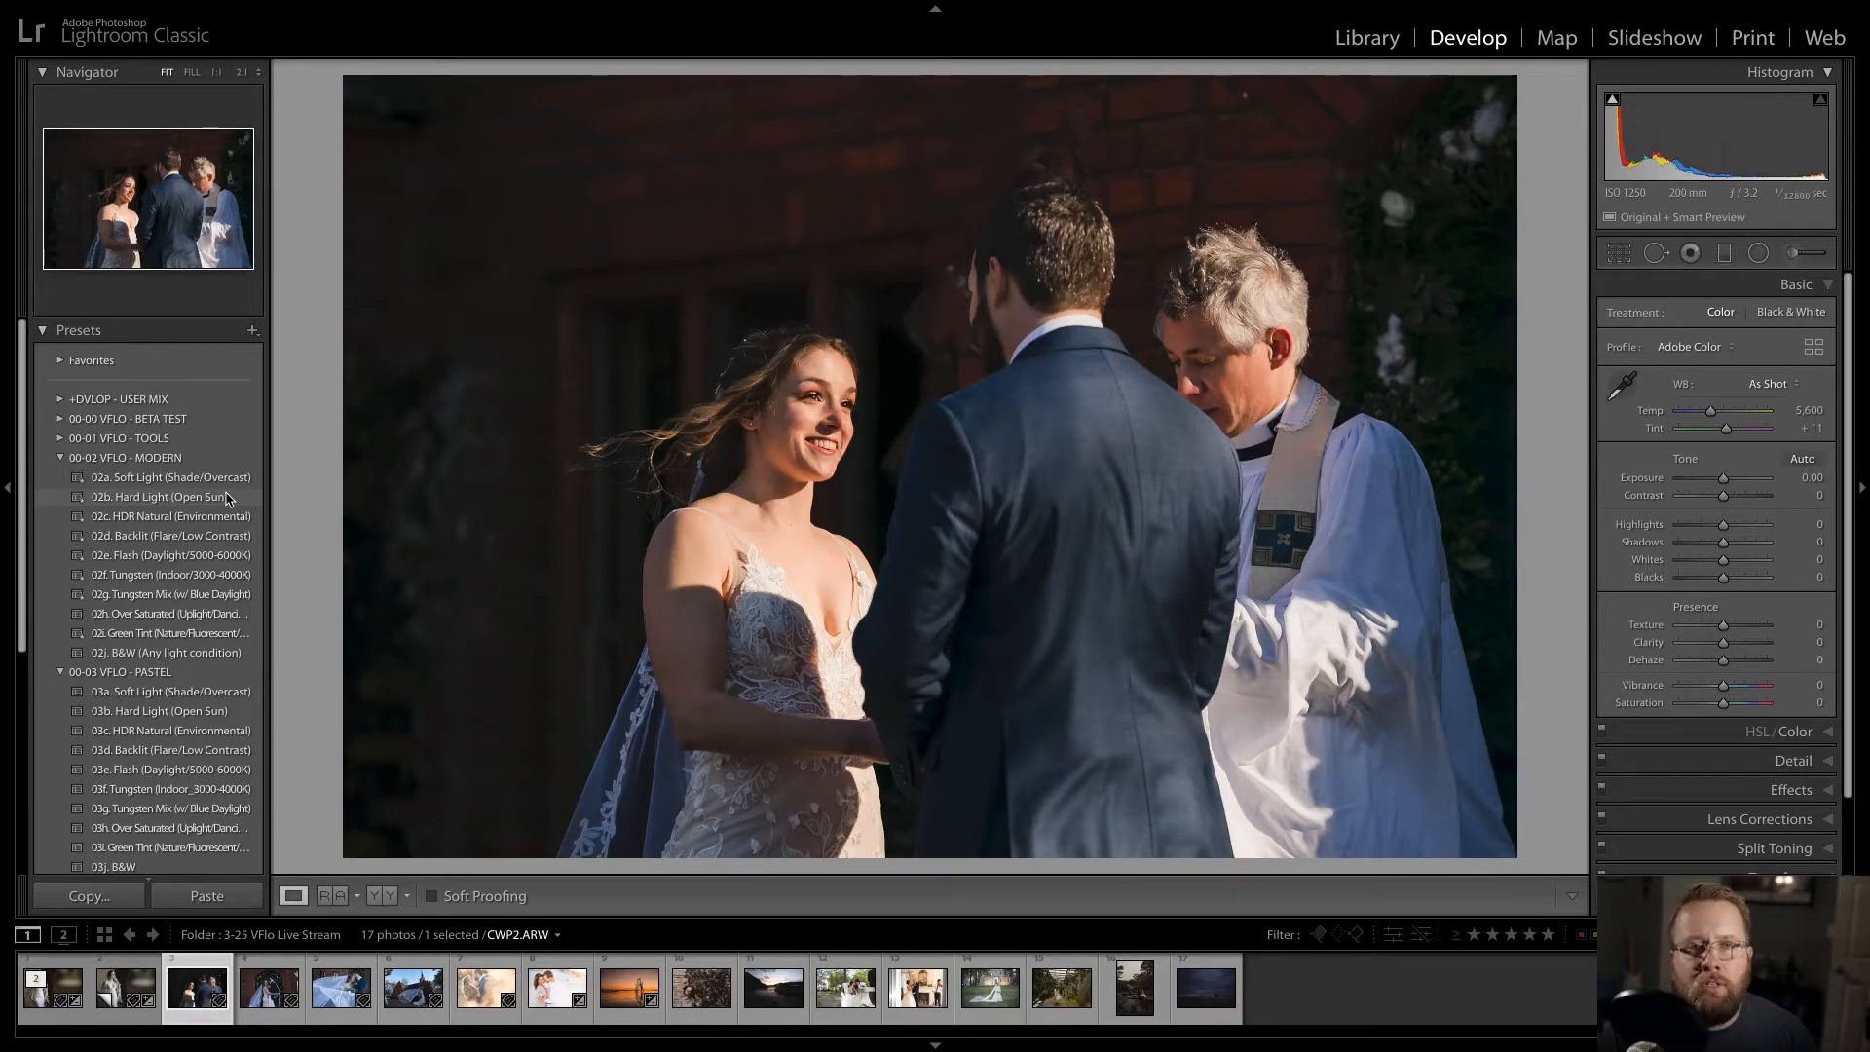
left_click(226, 498)
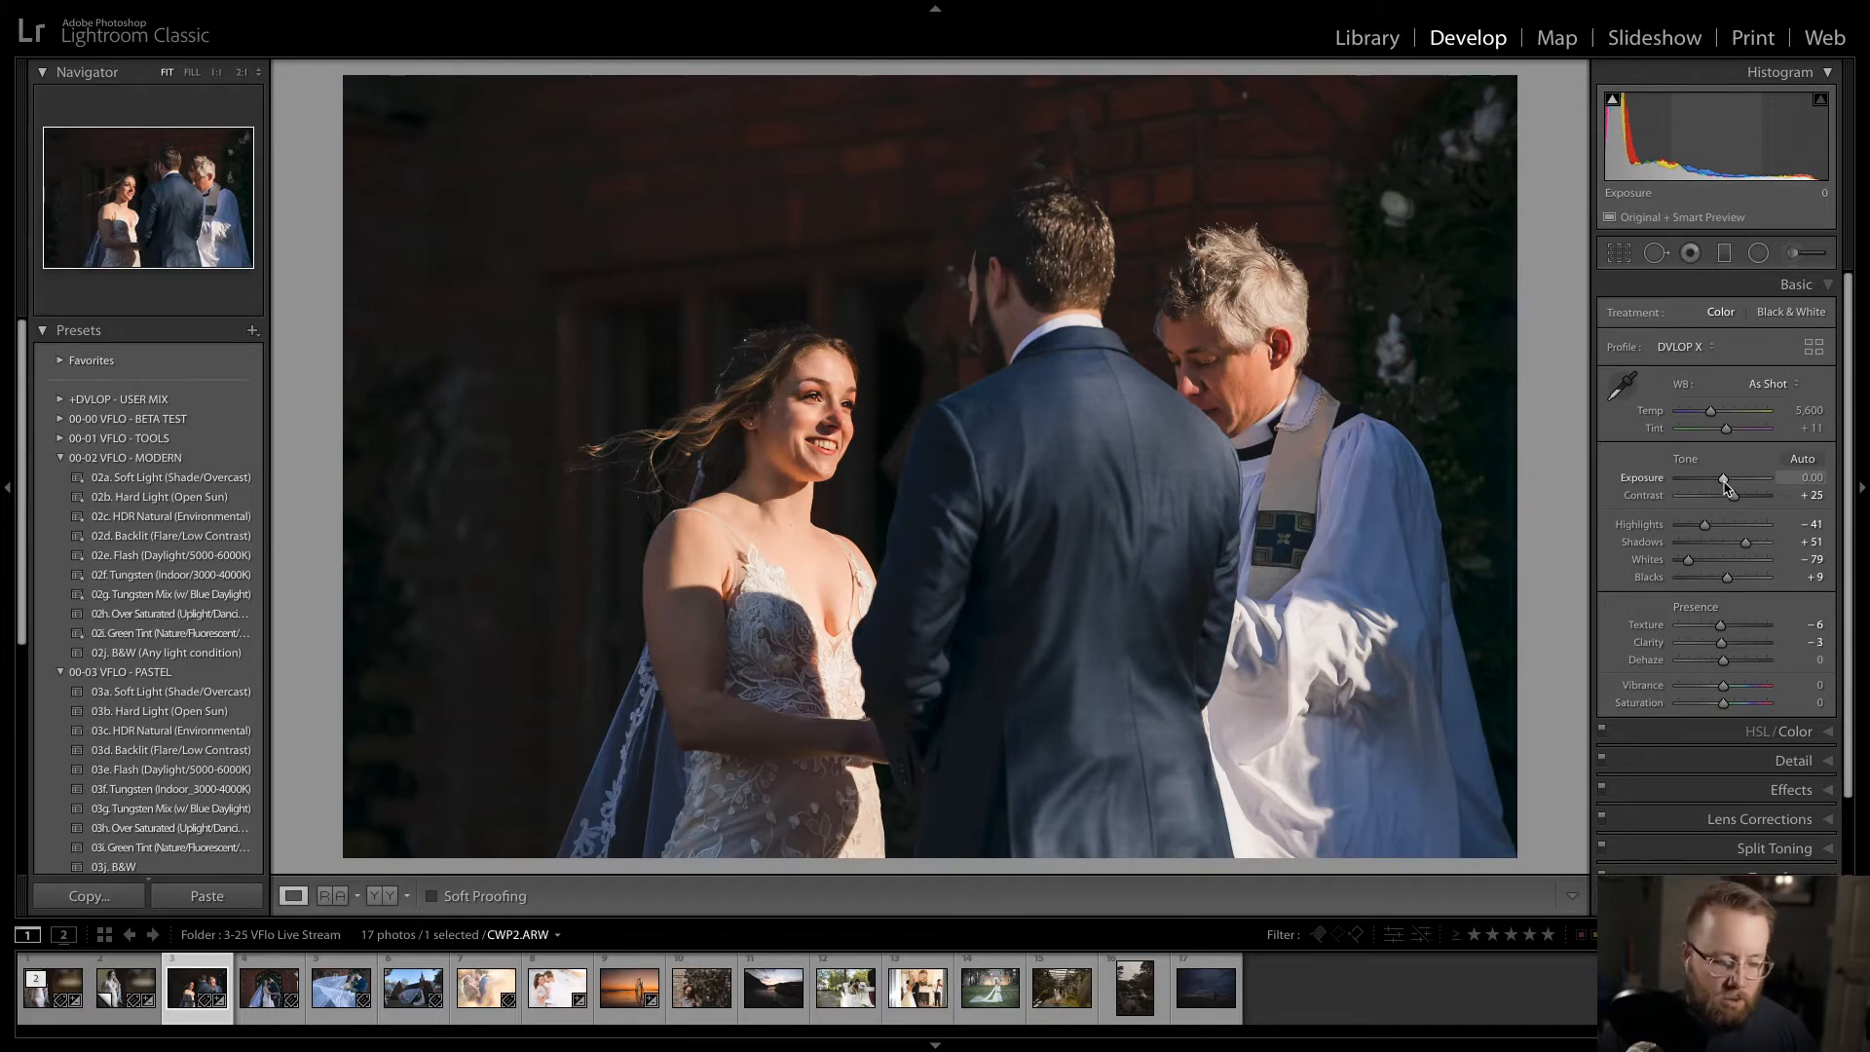
left_click_drag(1725, 481, 1725, 480)
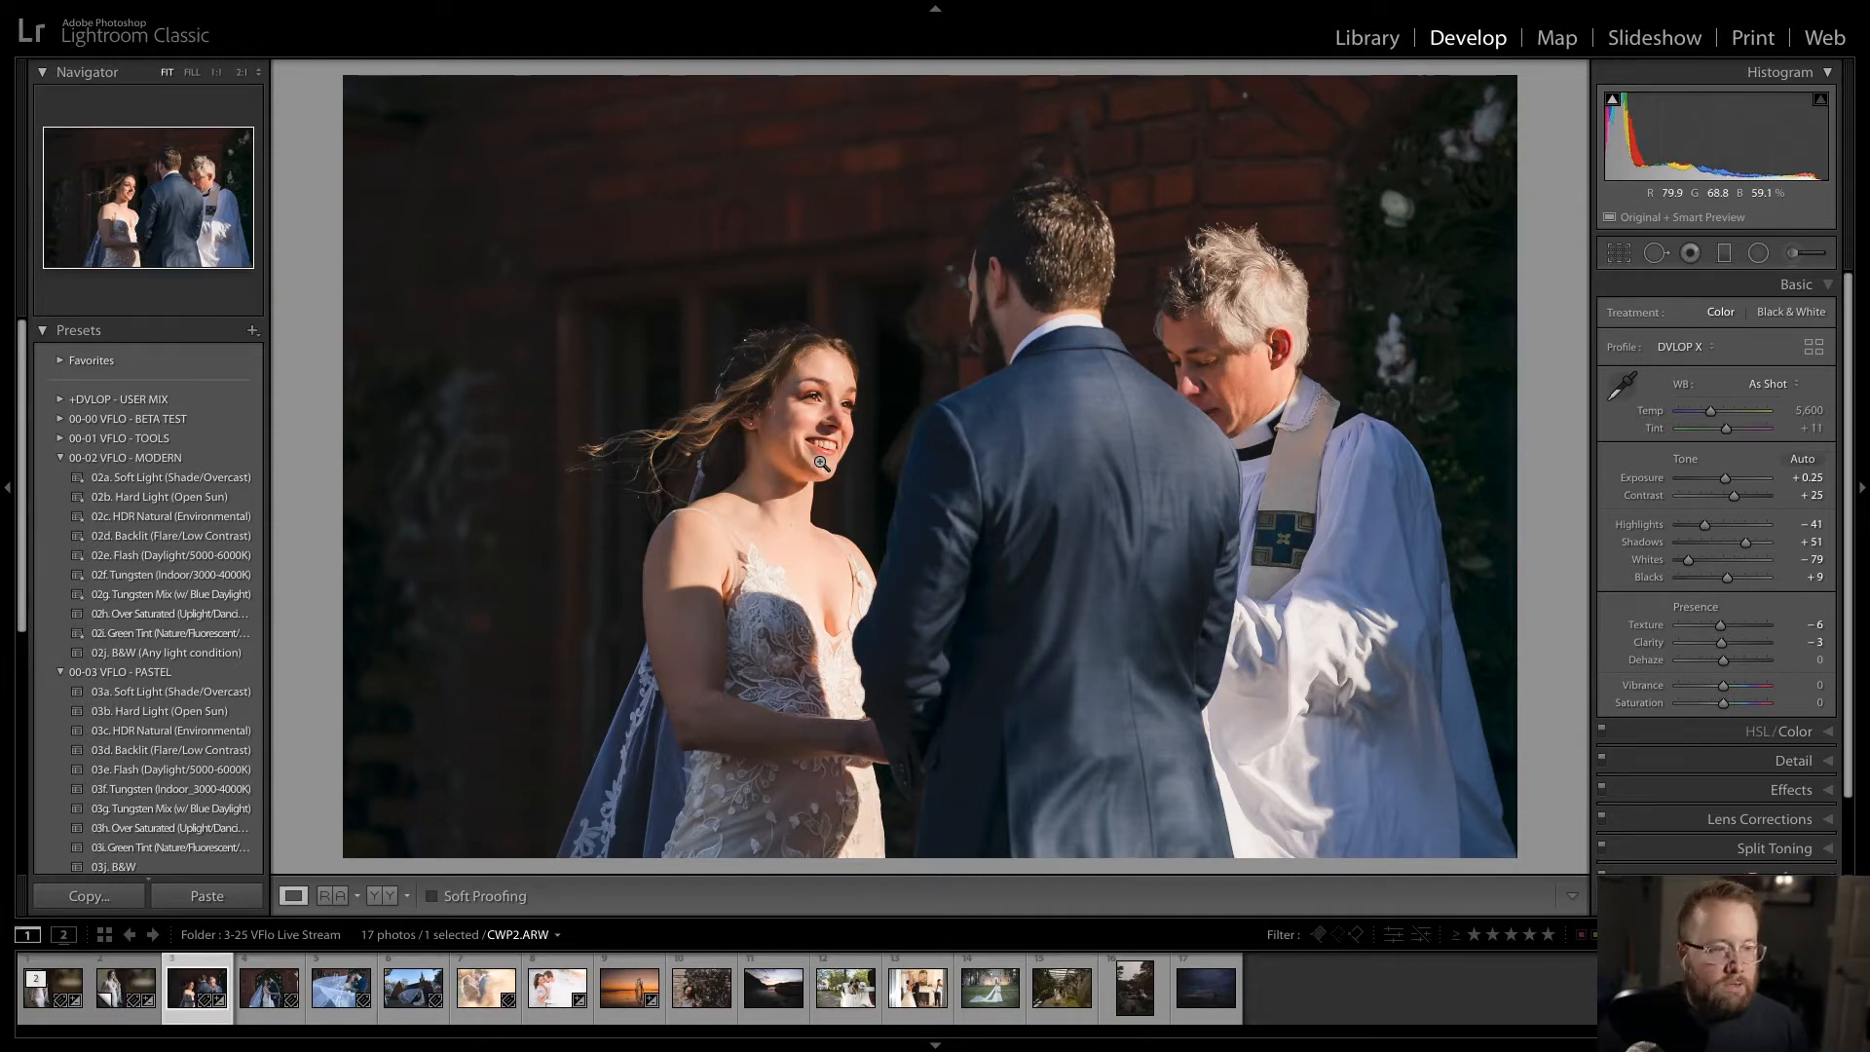
- Create a virtual copy of the ceremony photo and apply the Pastel preset 03b Hard Light (Open Sun) to it
key("ctrl+apostrophe")
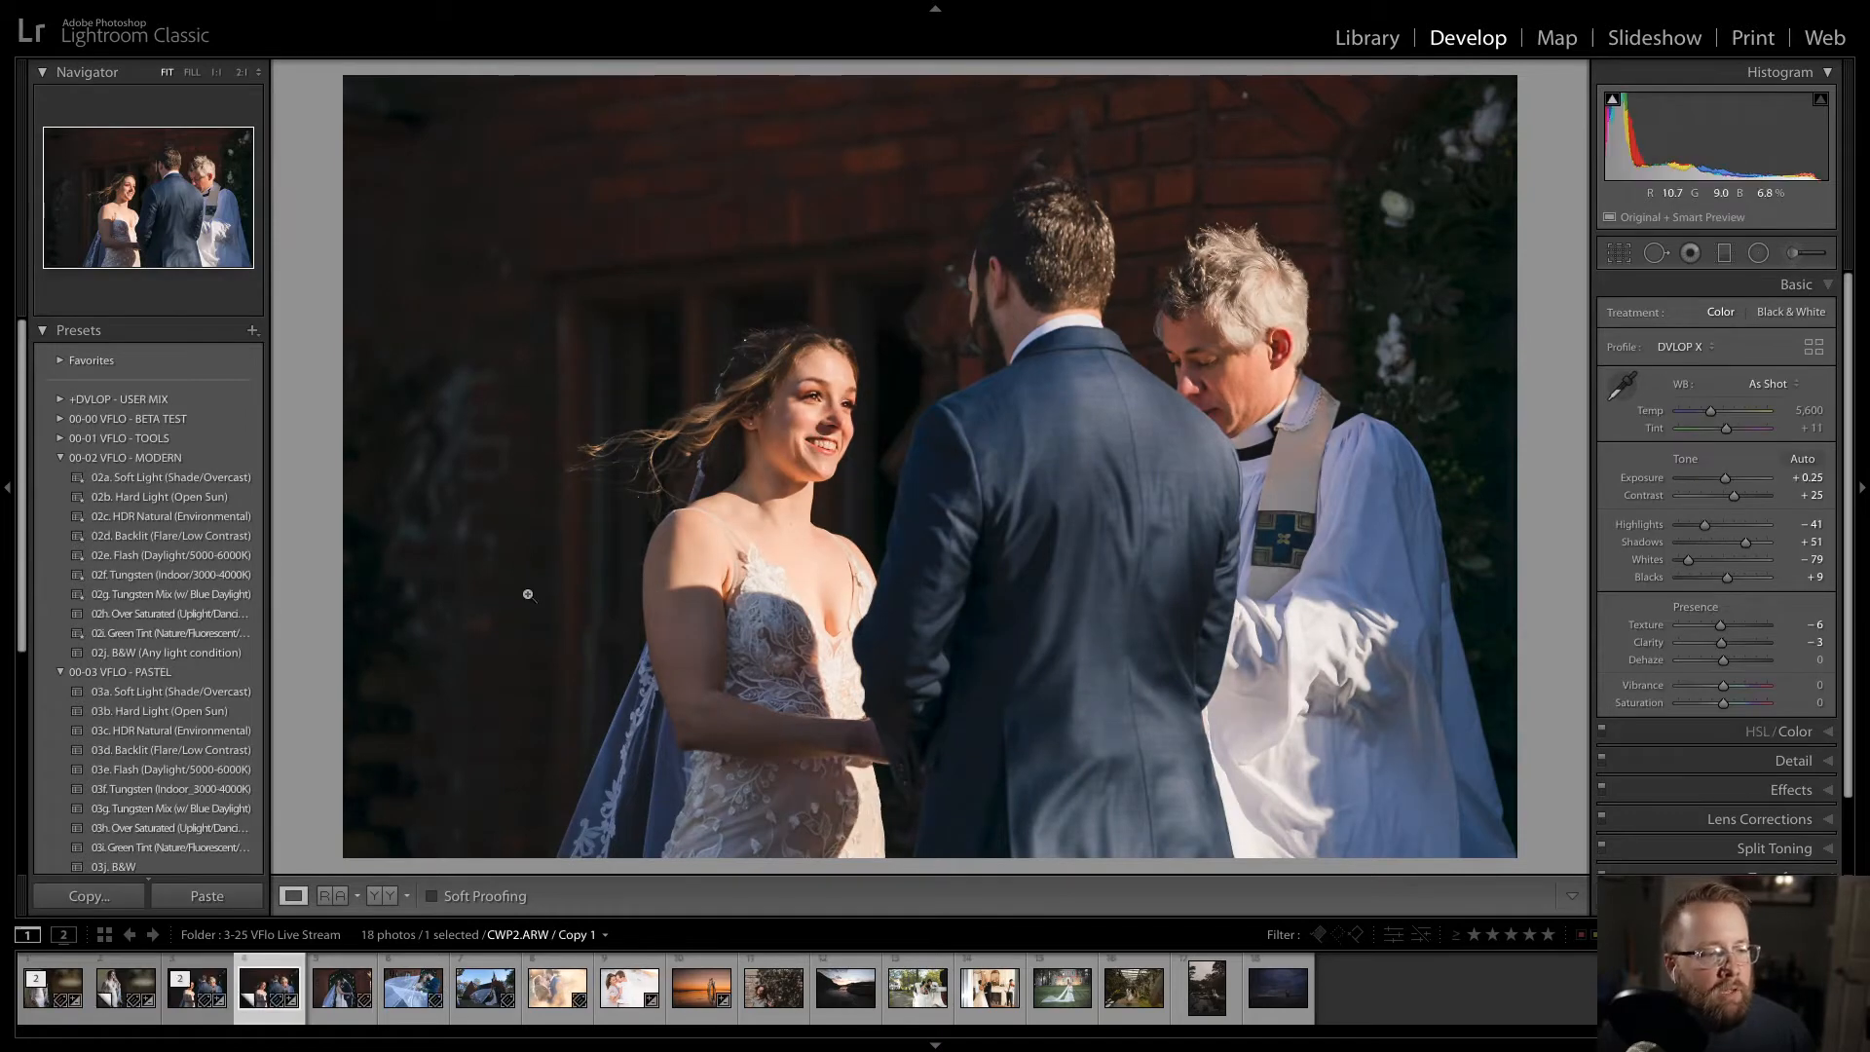
left_click(226, 695)
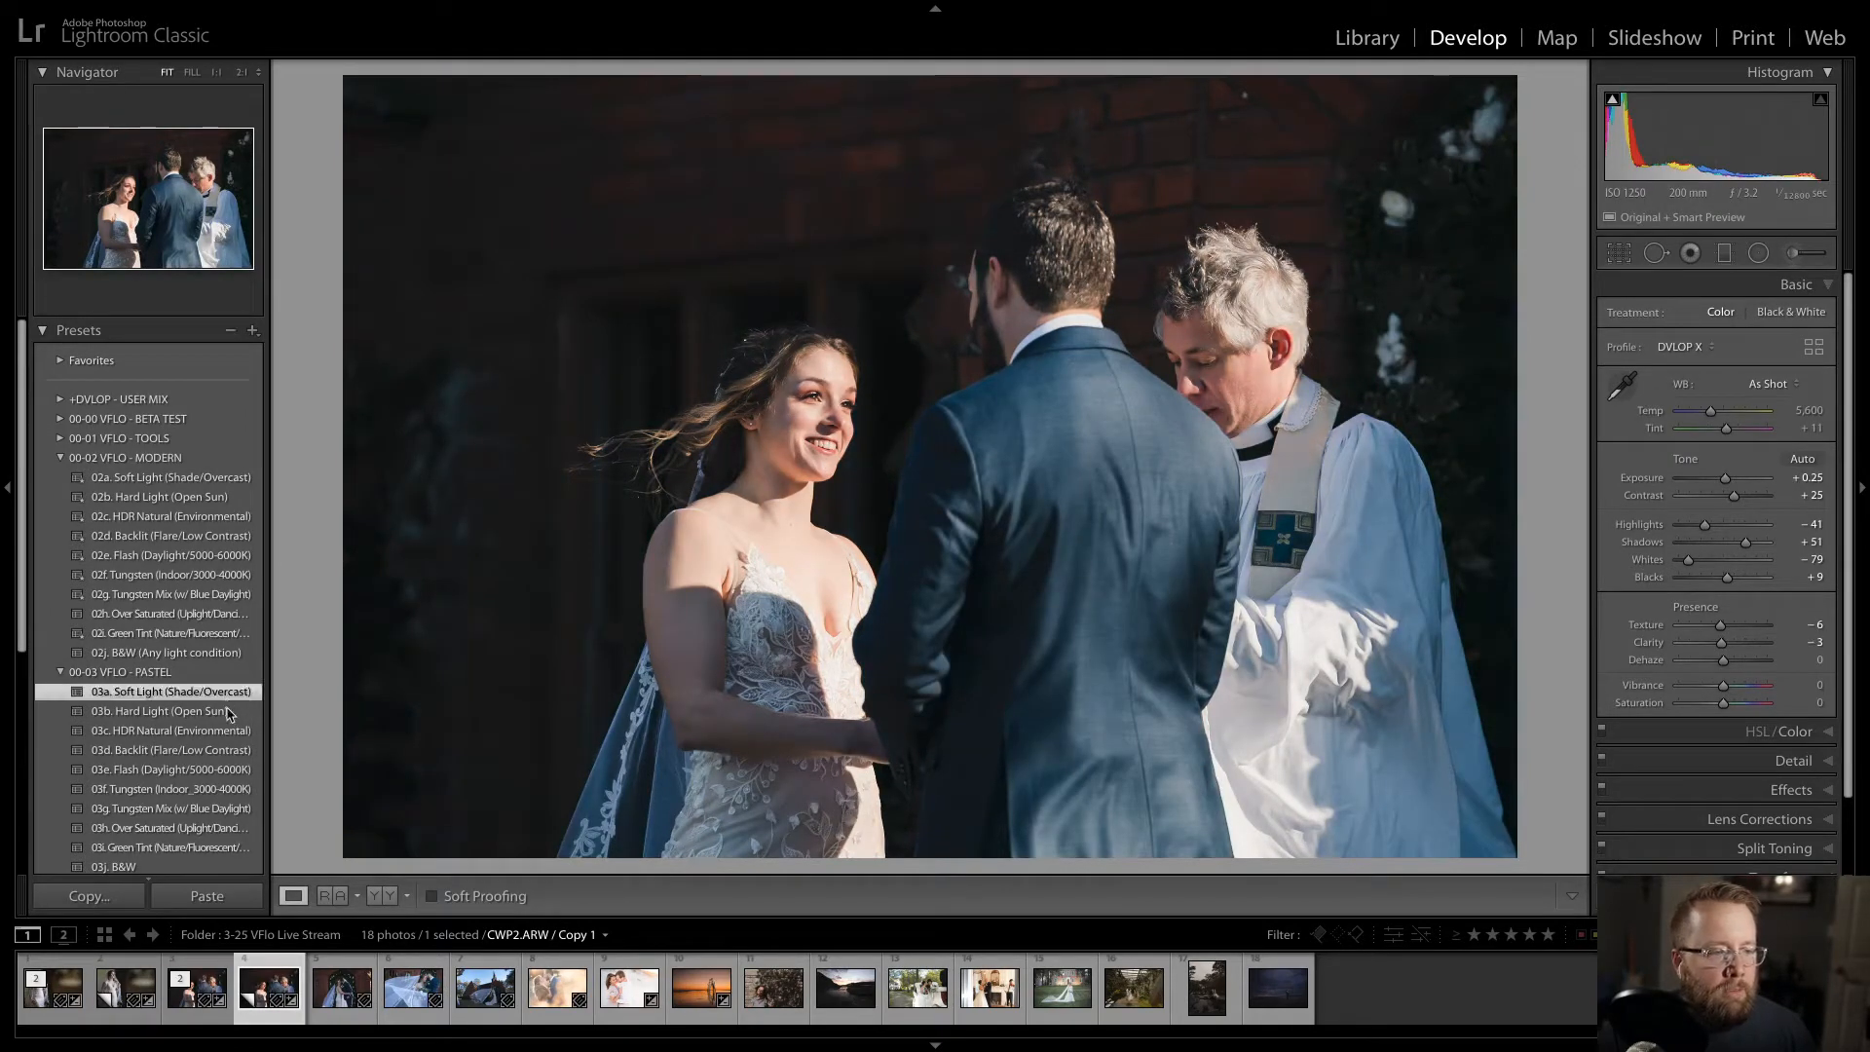
left_click(235, 713)
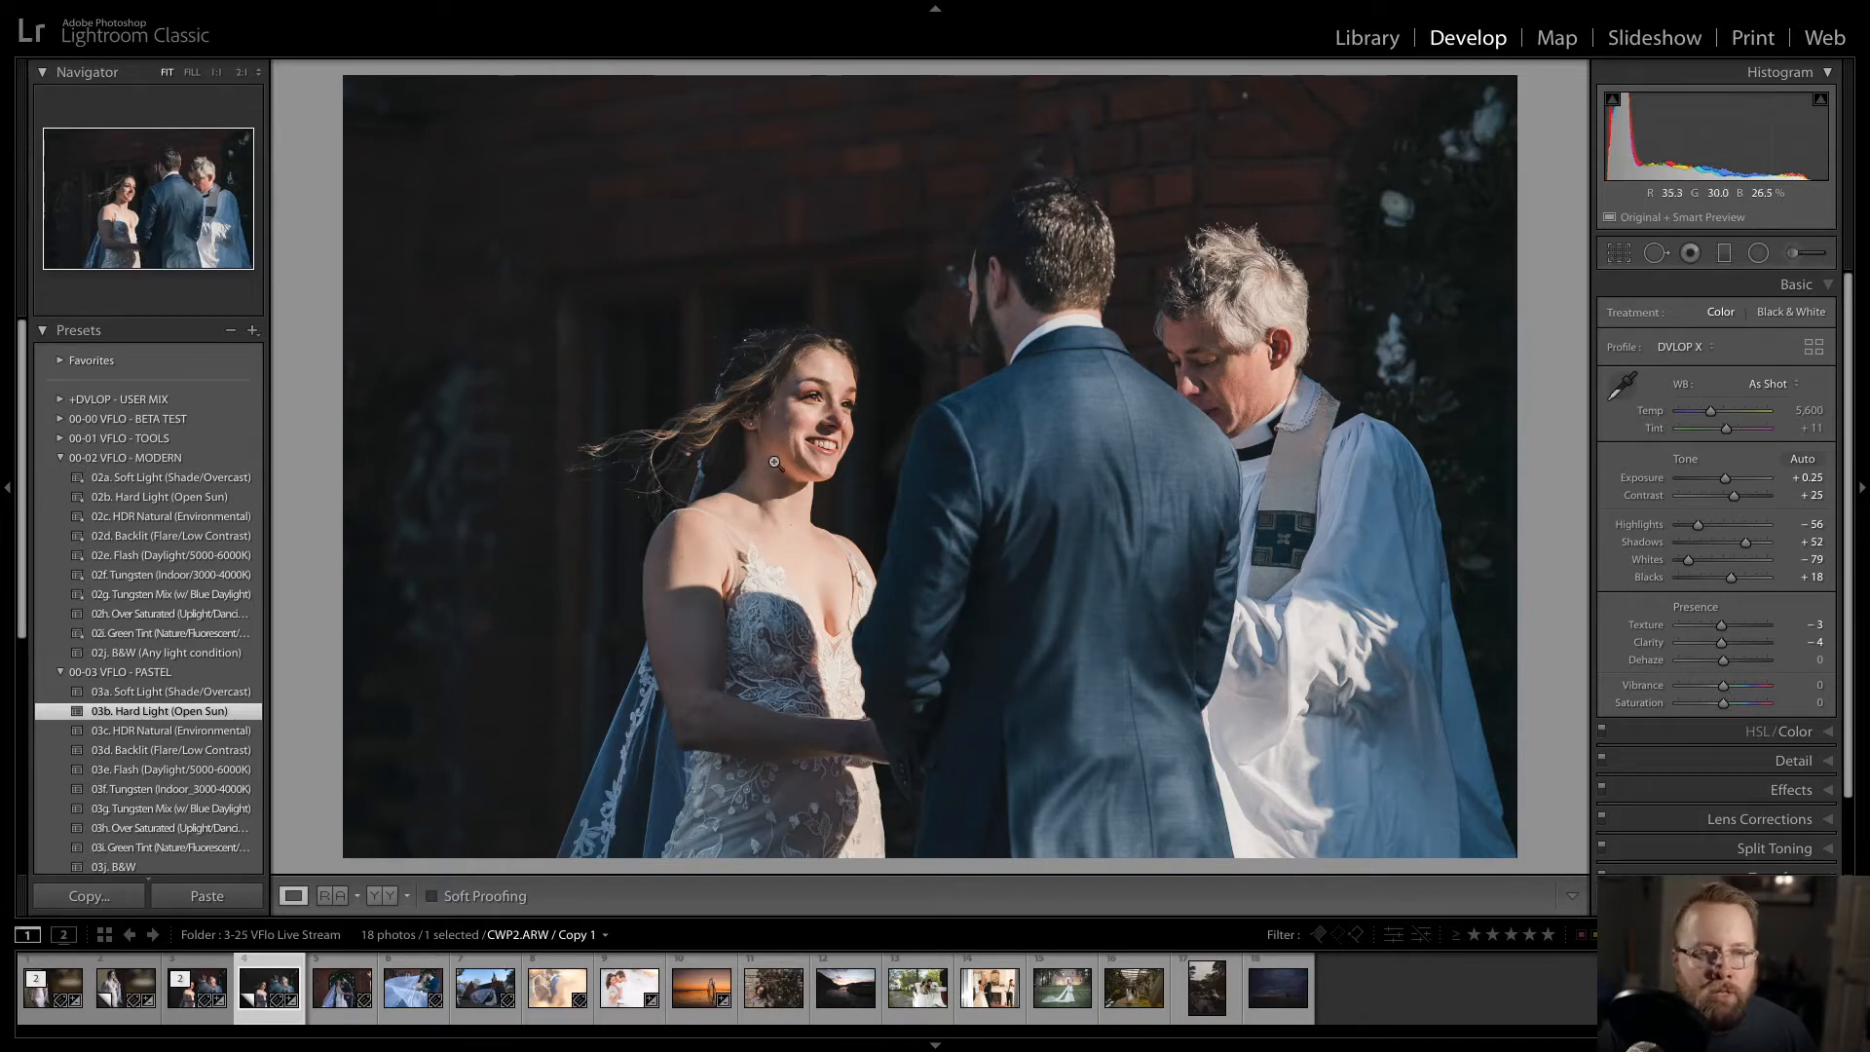
- Examine the Detail, Calibration, Split Toning, Lens Corrections and Effects settings of the Pastel ceremony copy
scroll(1821, 584, "down", 2)
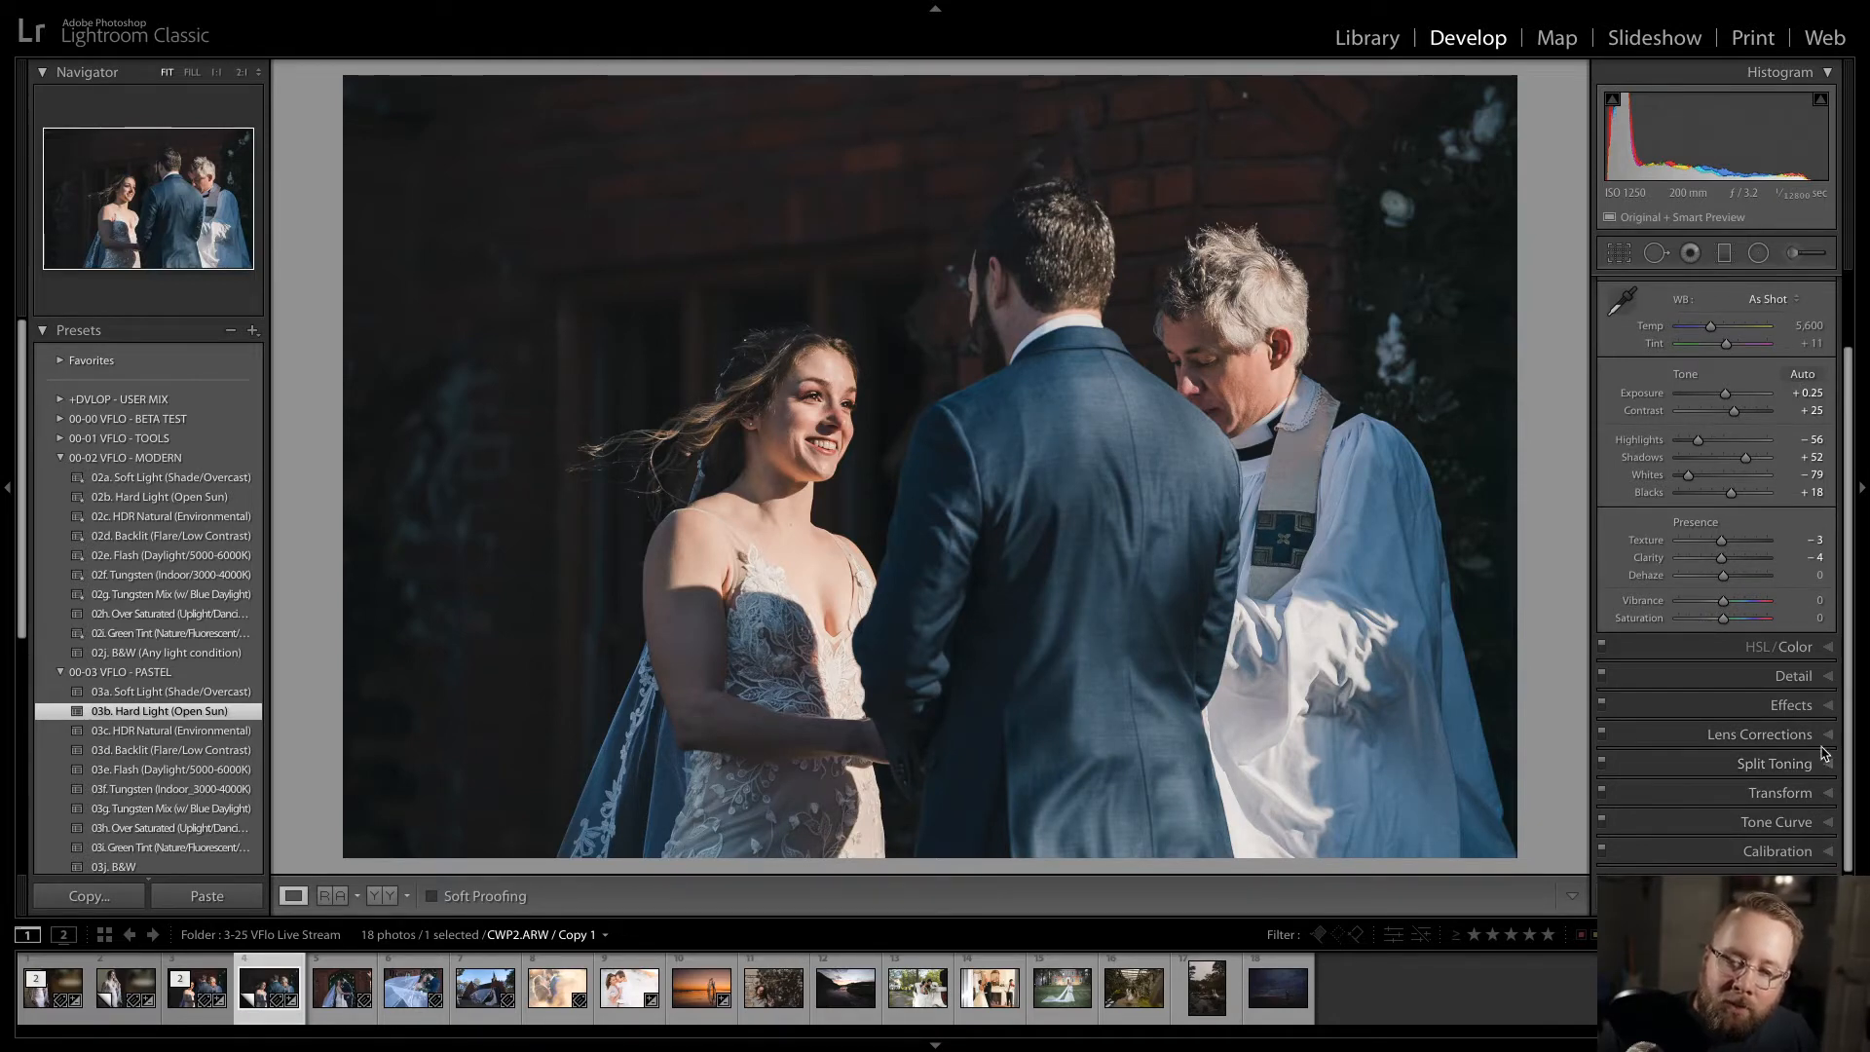
left_click(1814, 676)
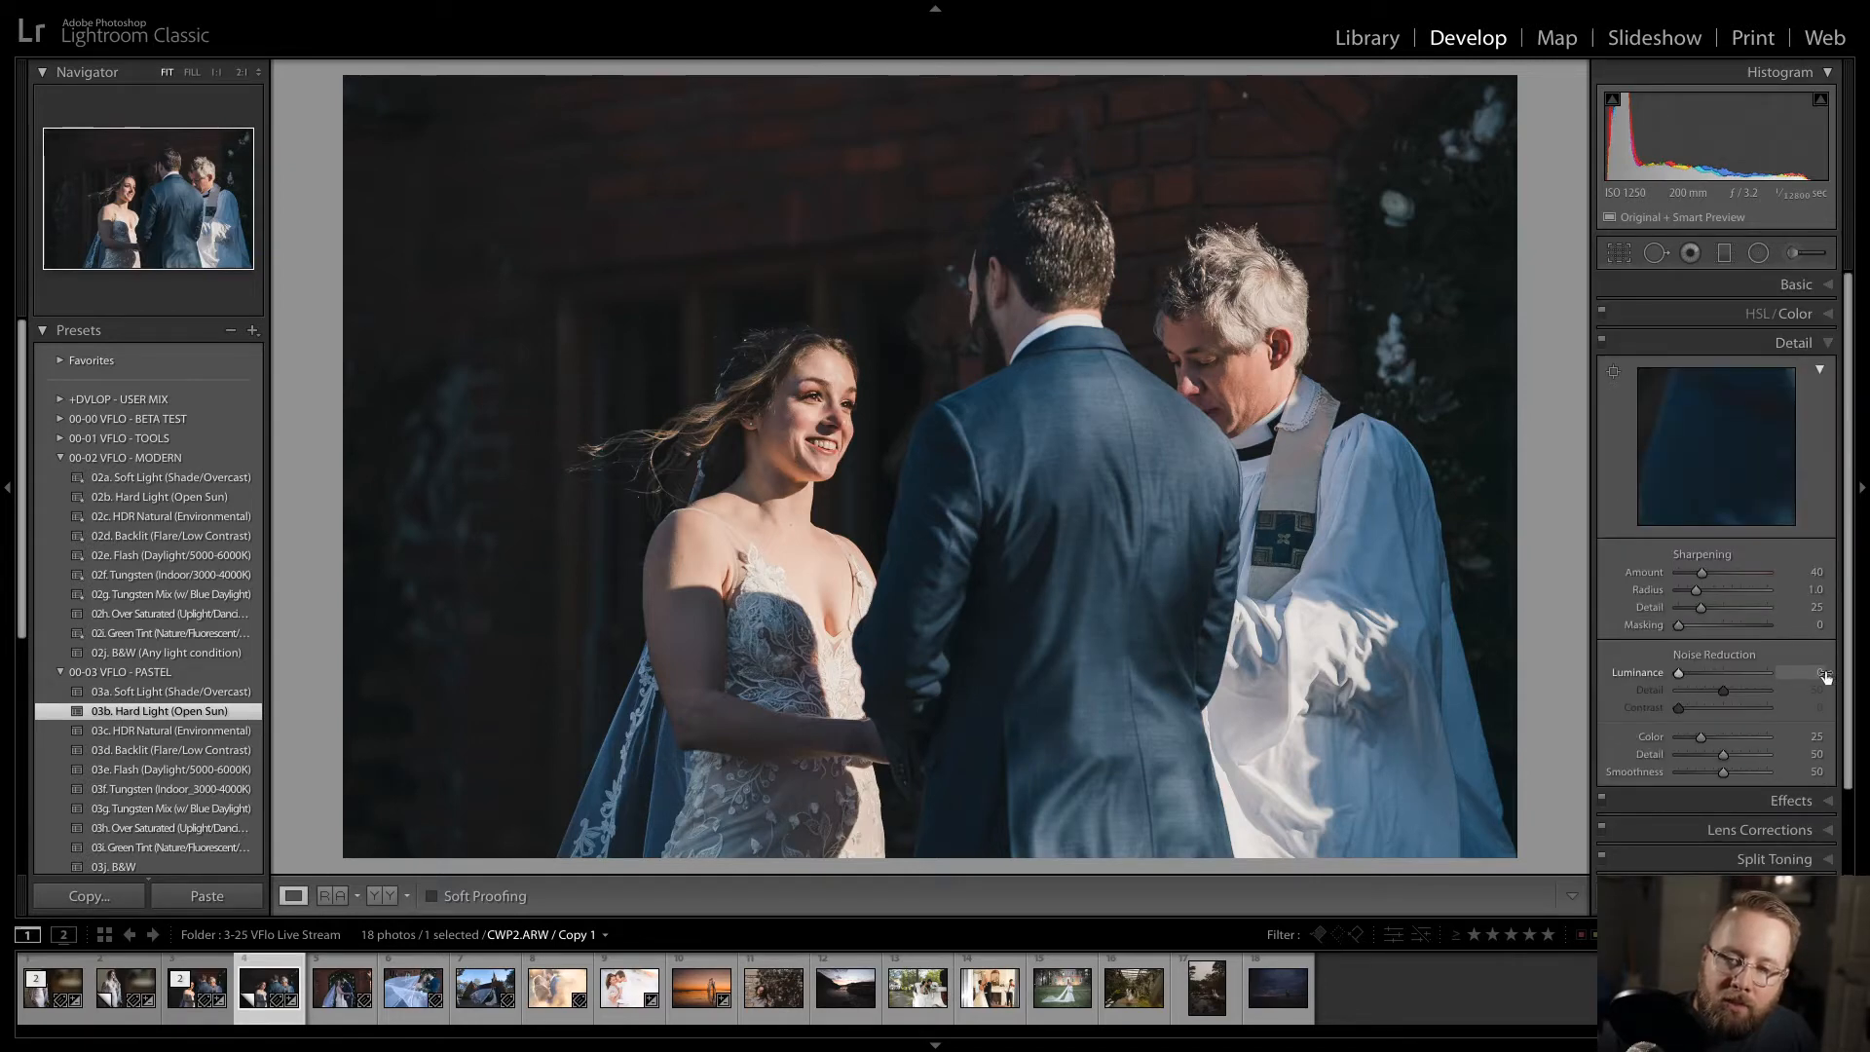
left_click(1826, 344)
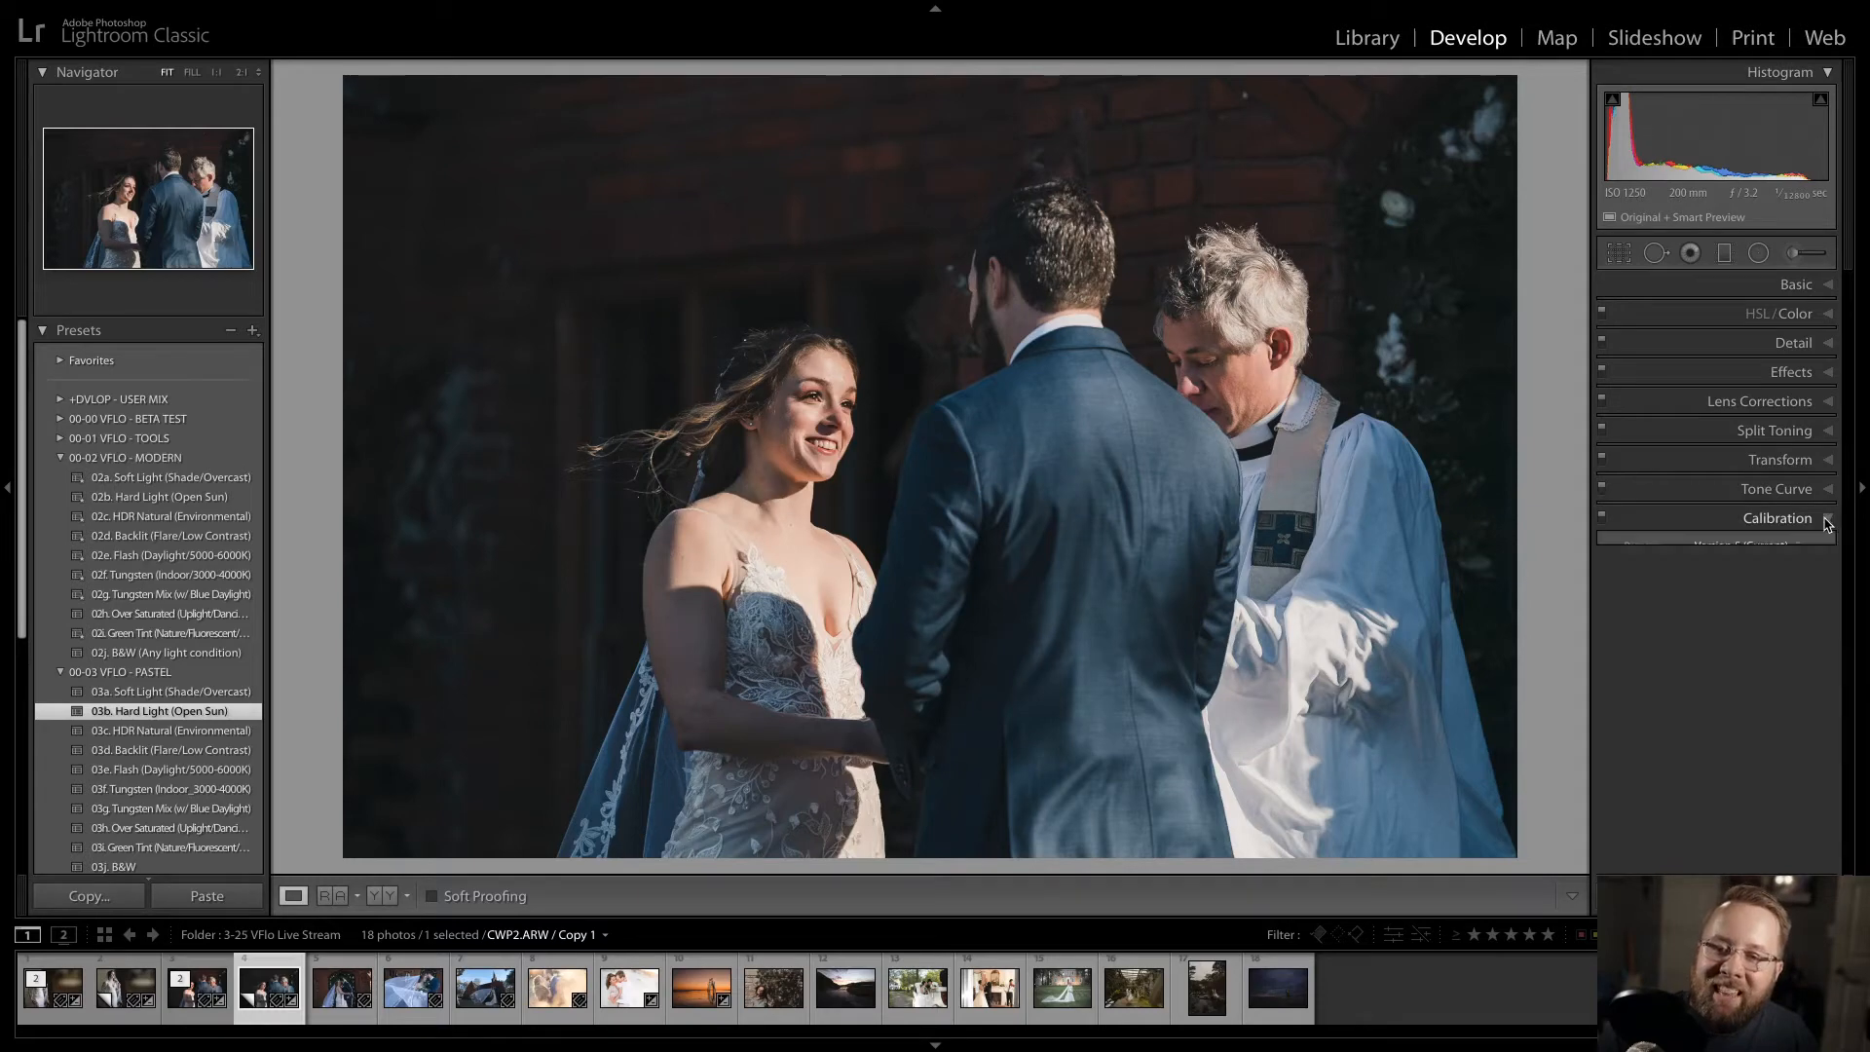
left_click(1826, 519)
left_click(1826, 520)
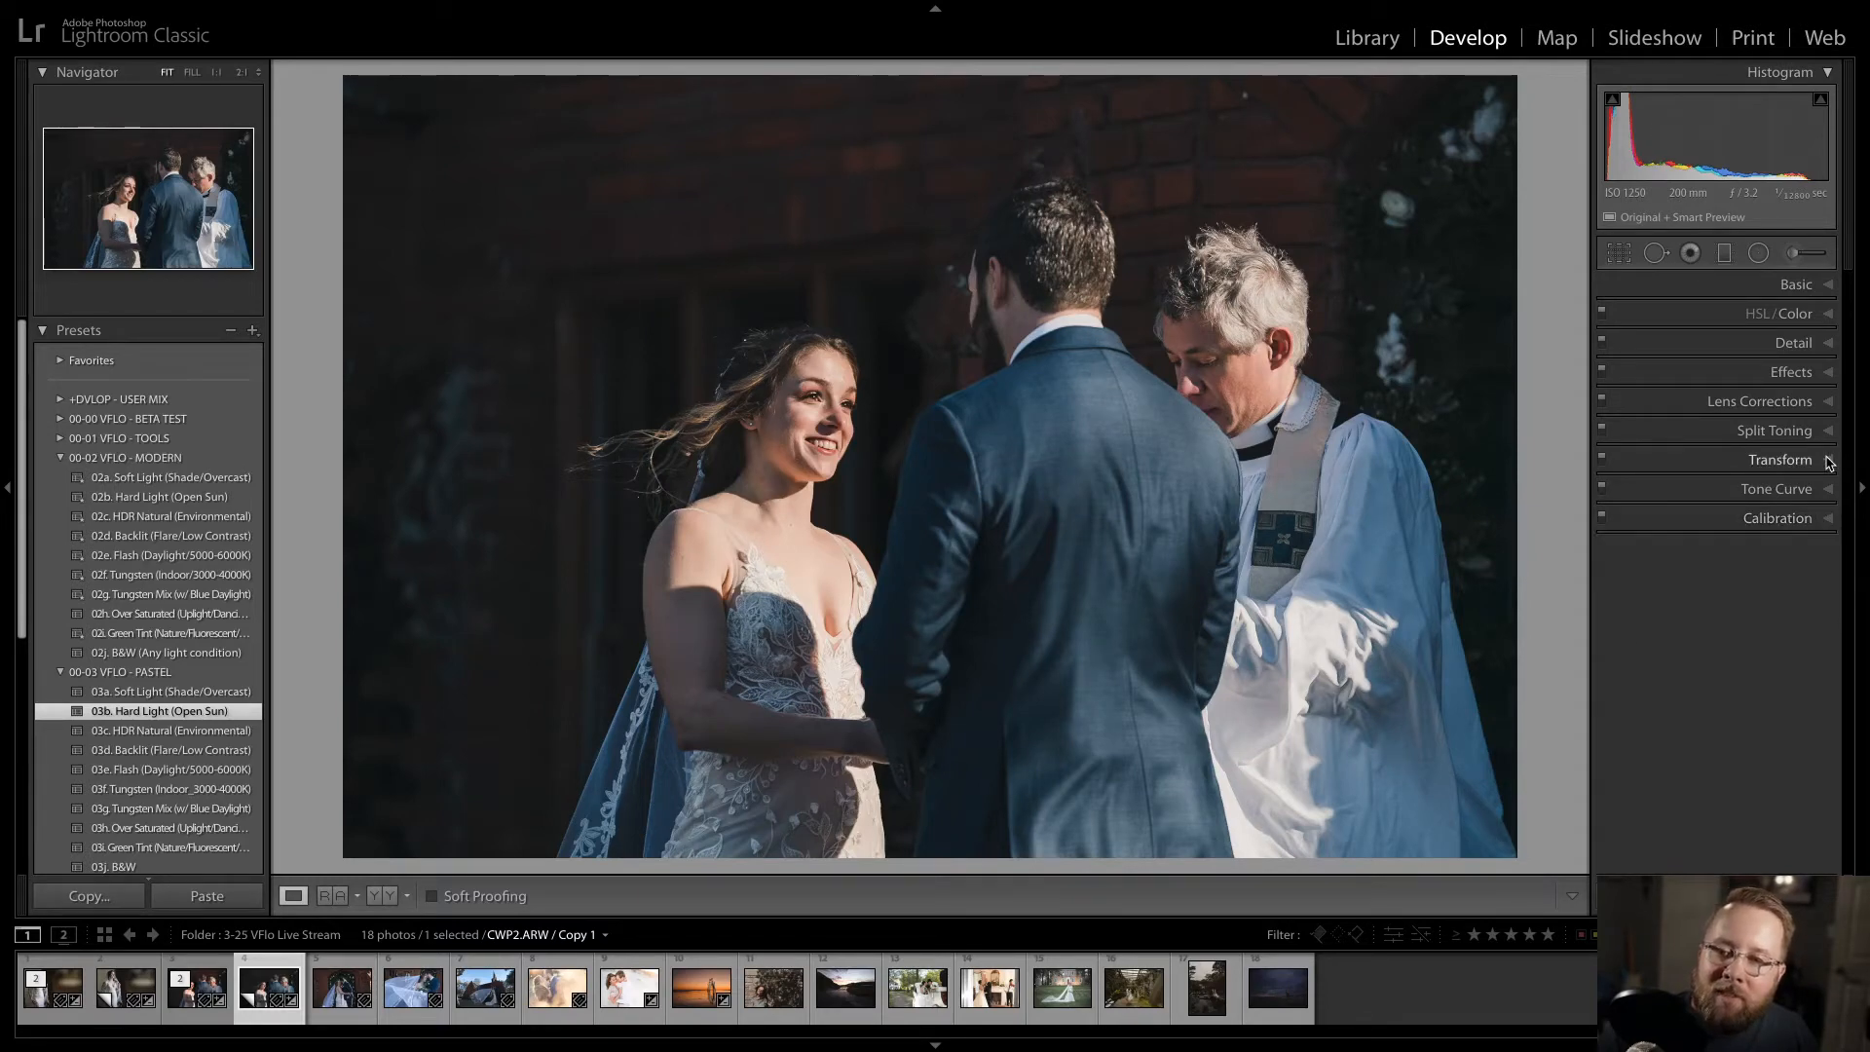
left_click(1826, 431)
left_click(1826, 431)
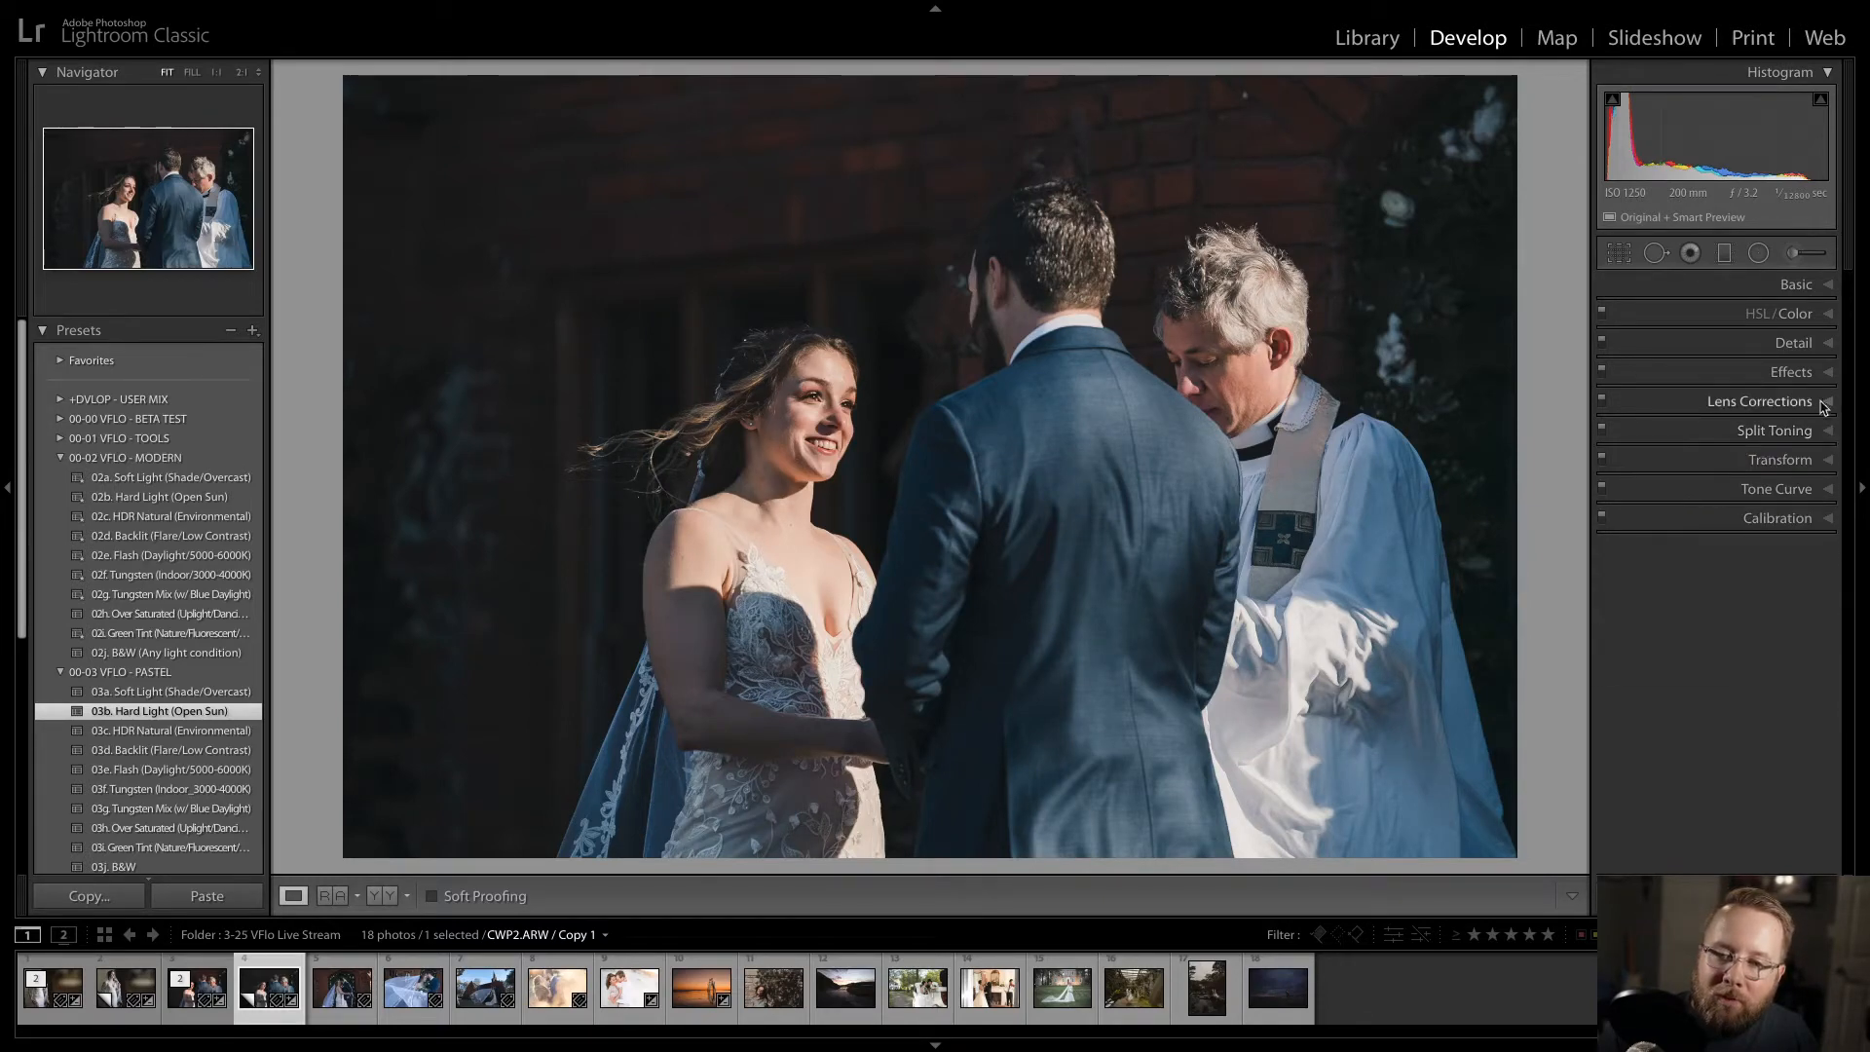
left_click(1826, 404)
left_click(1828, 373)
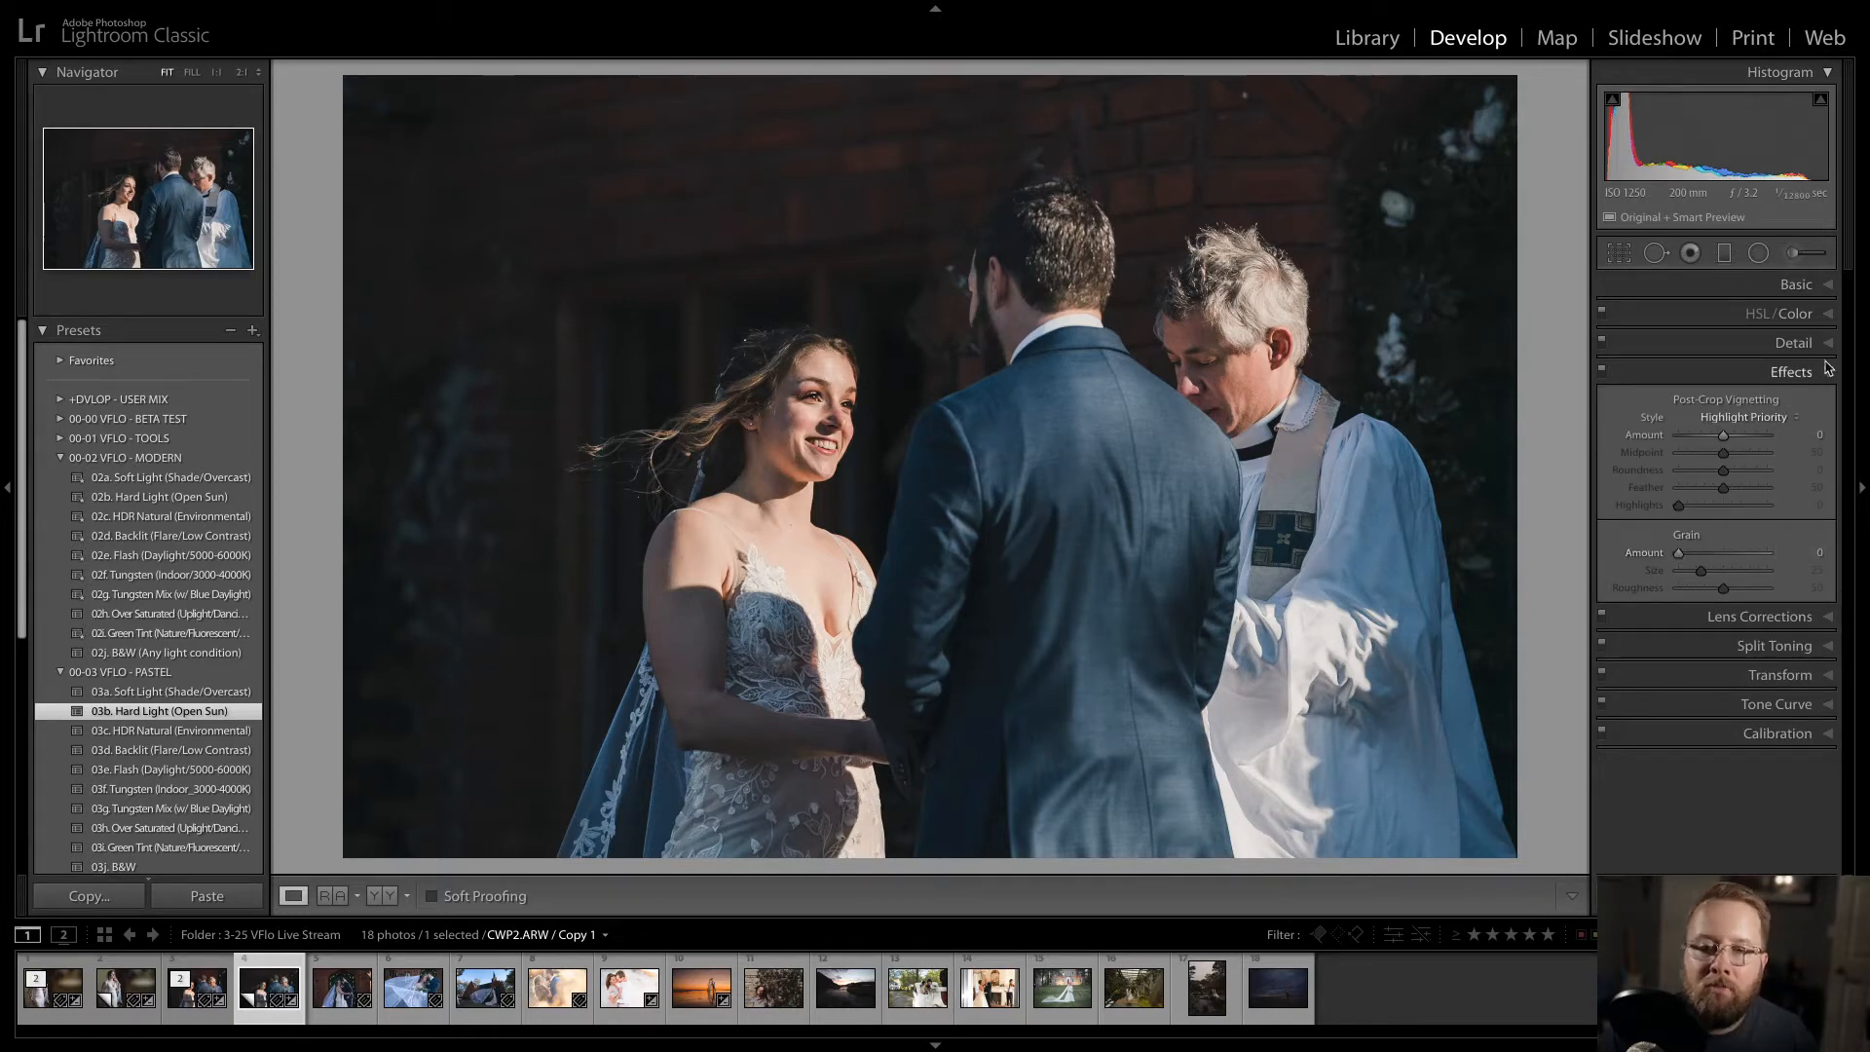
left_click(1828, 370)
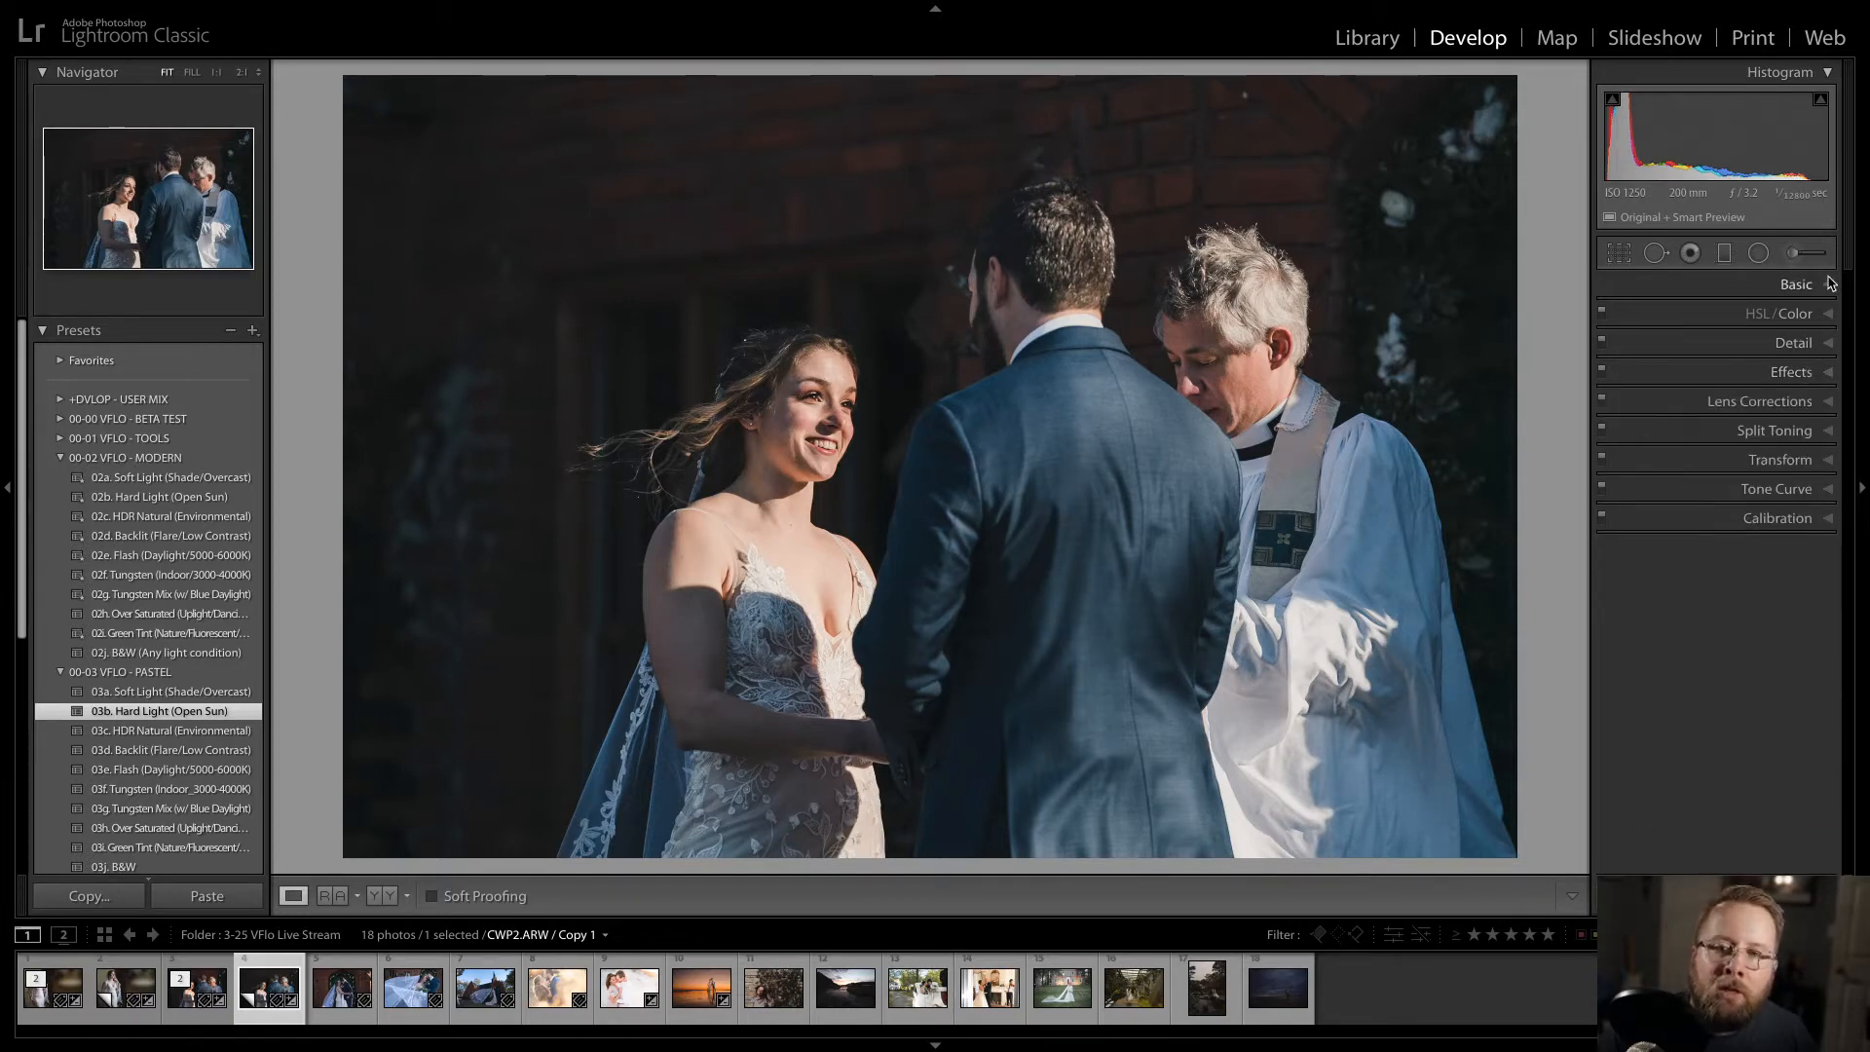
- Compare the sharpening and noise reduction settings of the Modern ceremony photo and its Pastel copy
left_click(1829, 342)
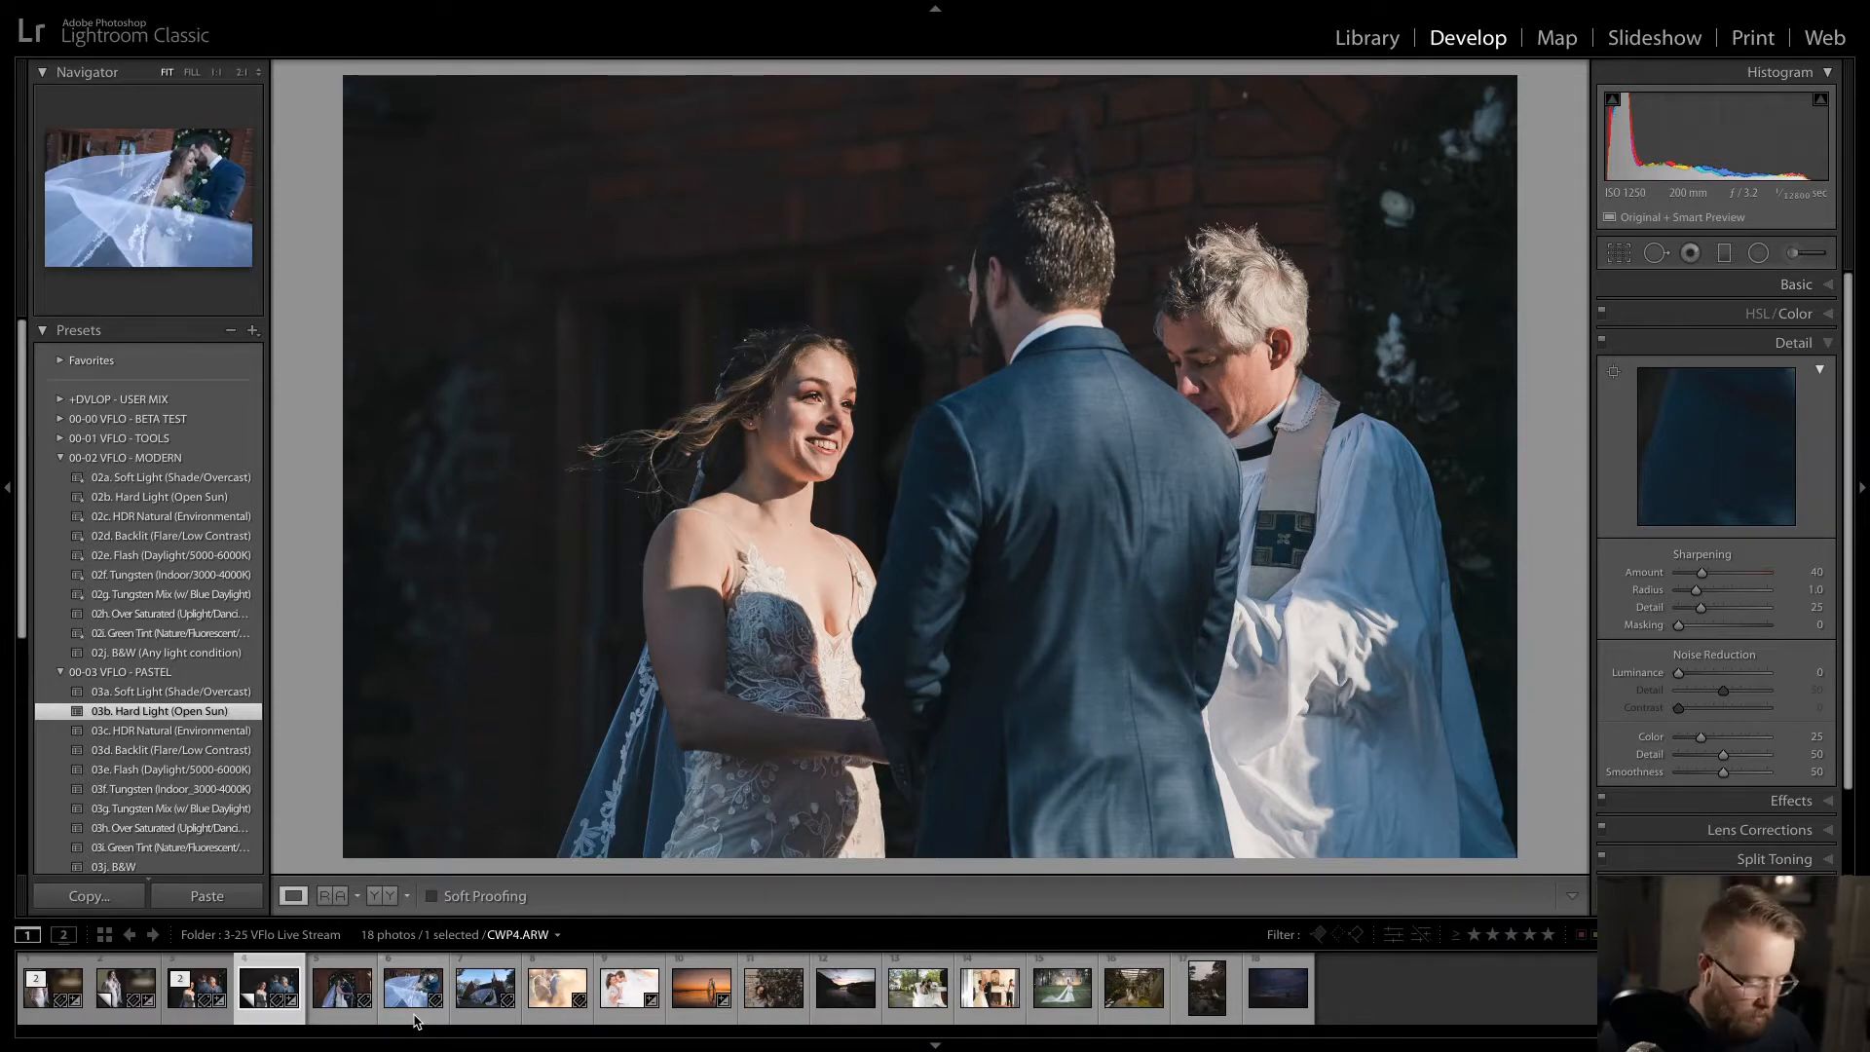
key("Left")
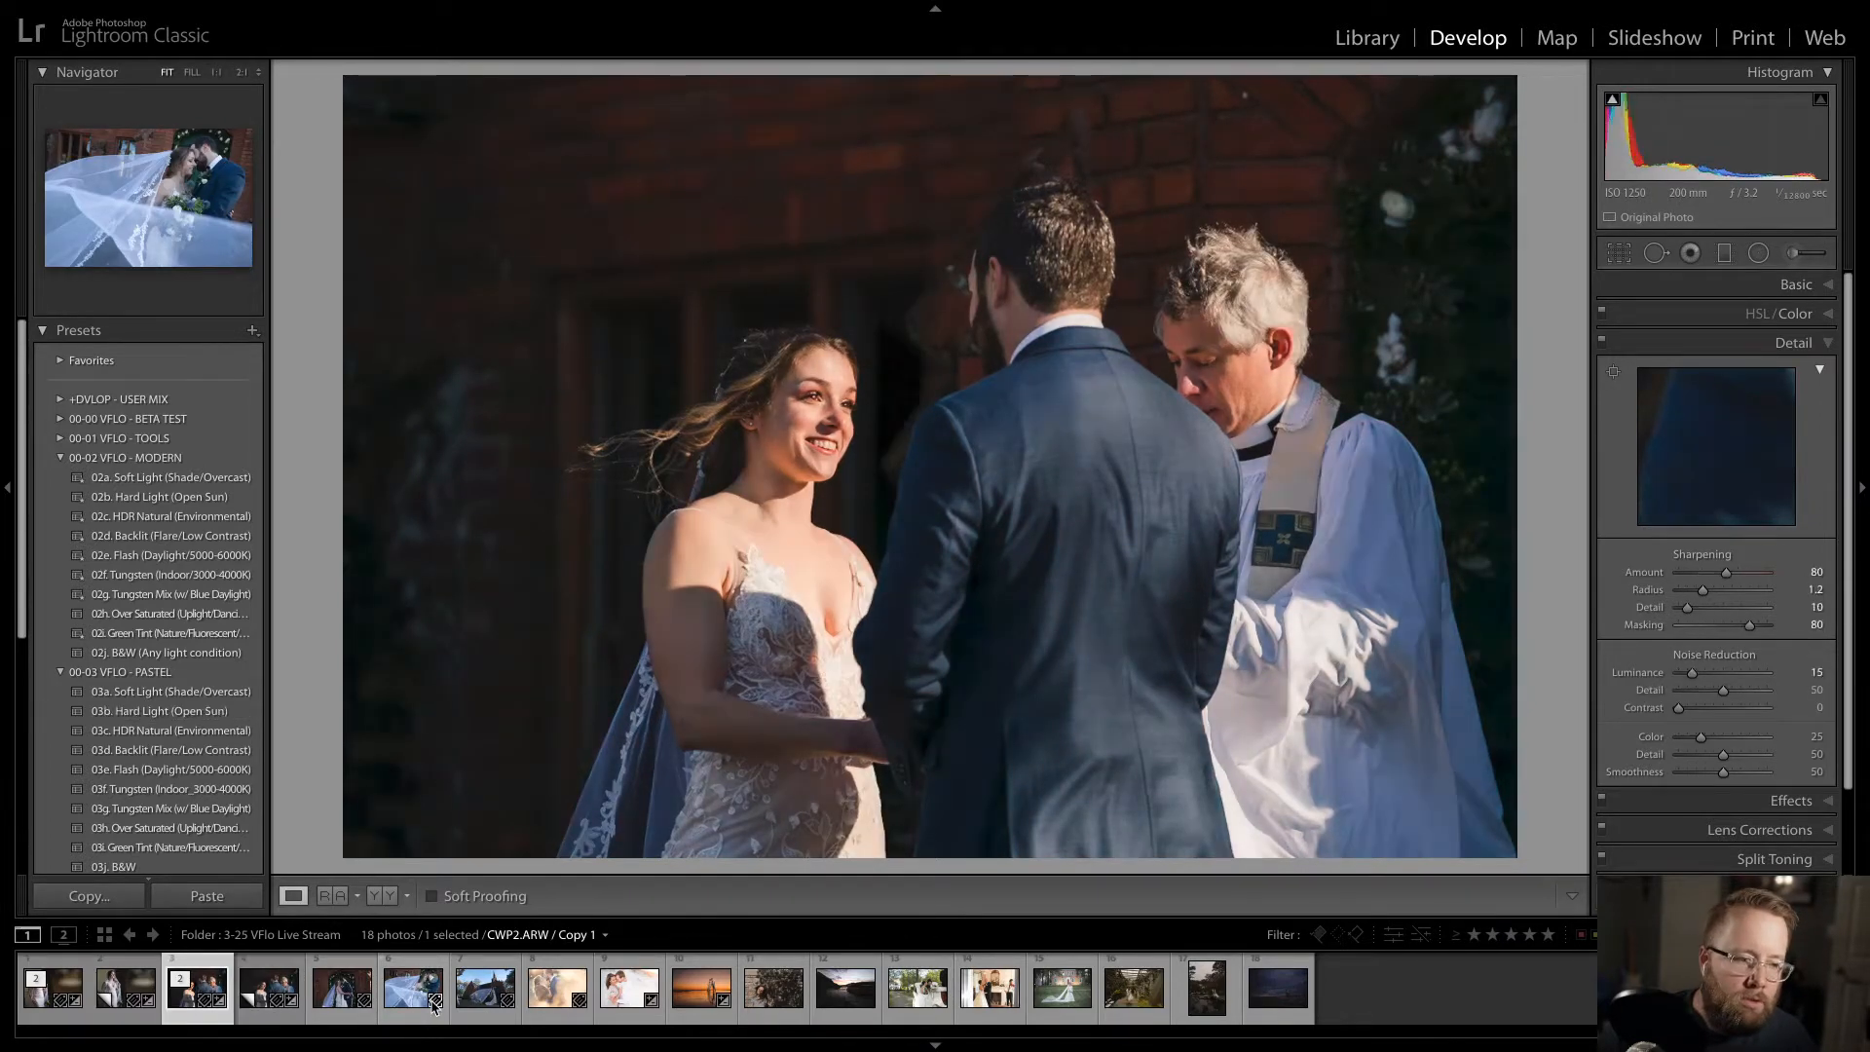
key("Right")
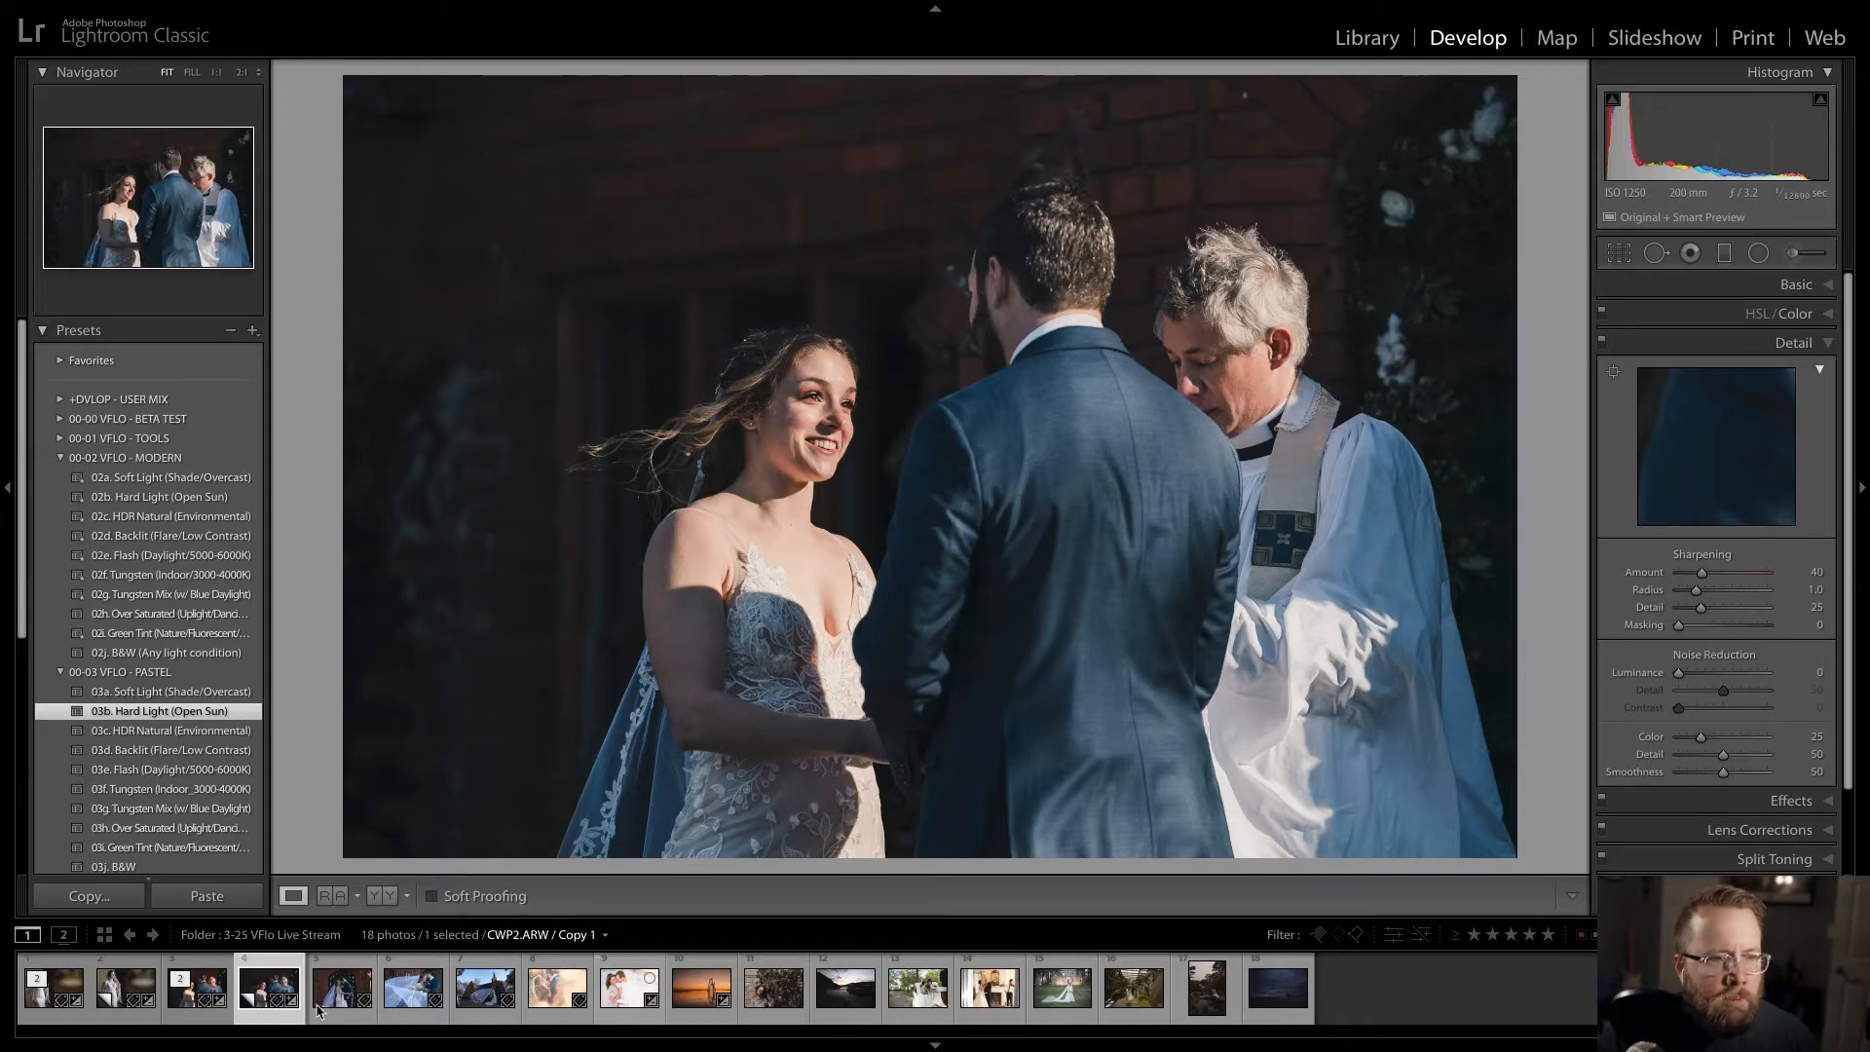
- Compare the two ceremony versions side by side in Reference View with the Pastel copy as reference, and return to the single-photo view
left_click(176, 1012)
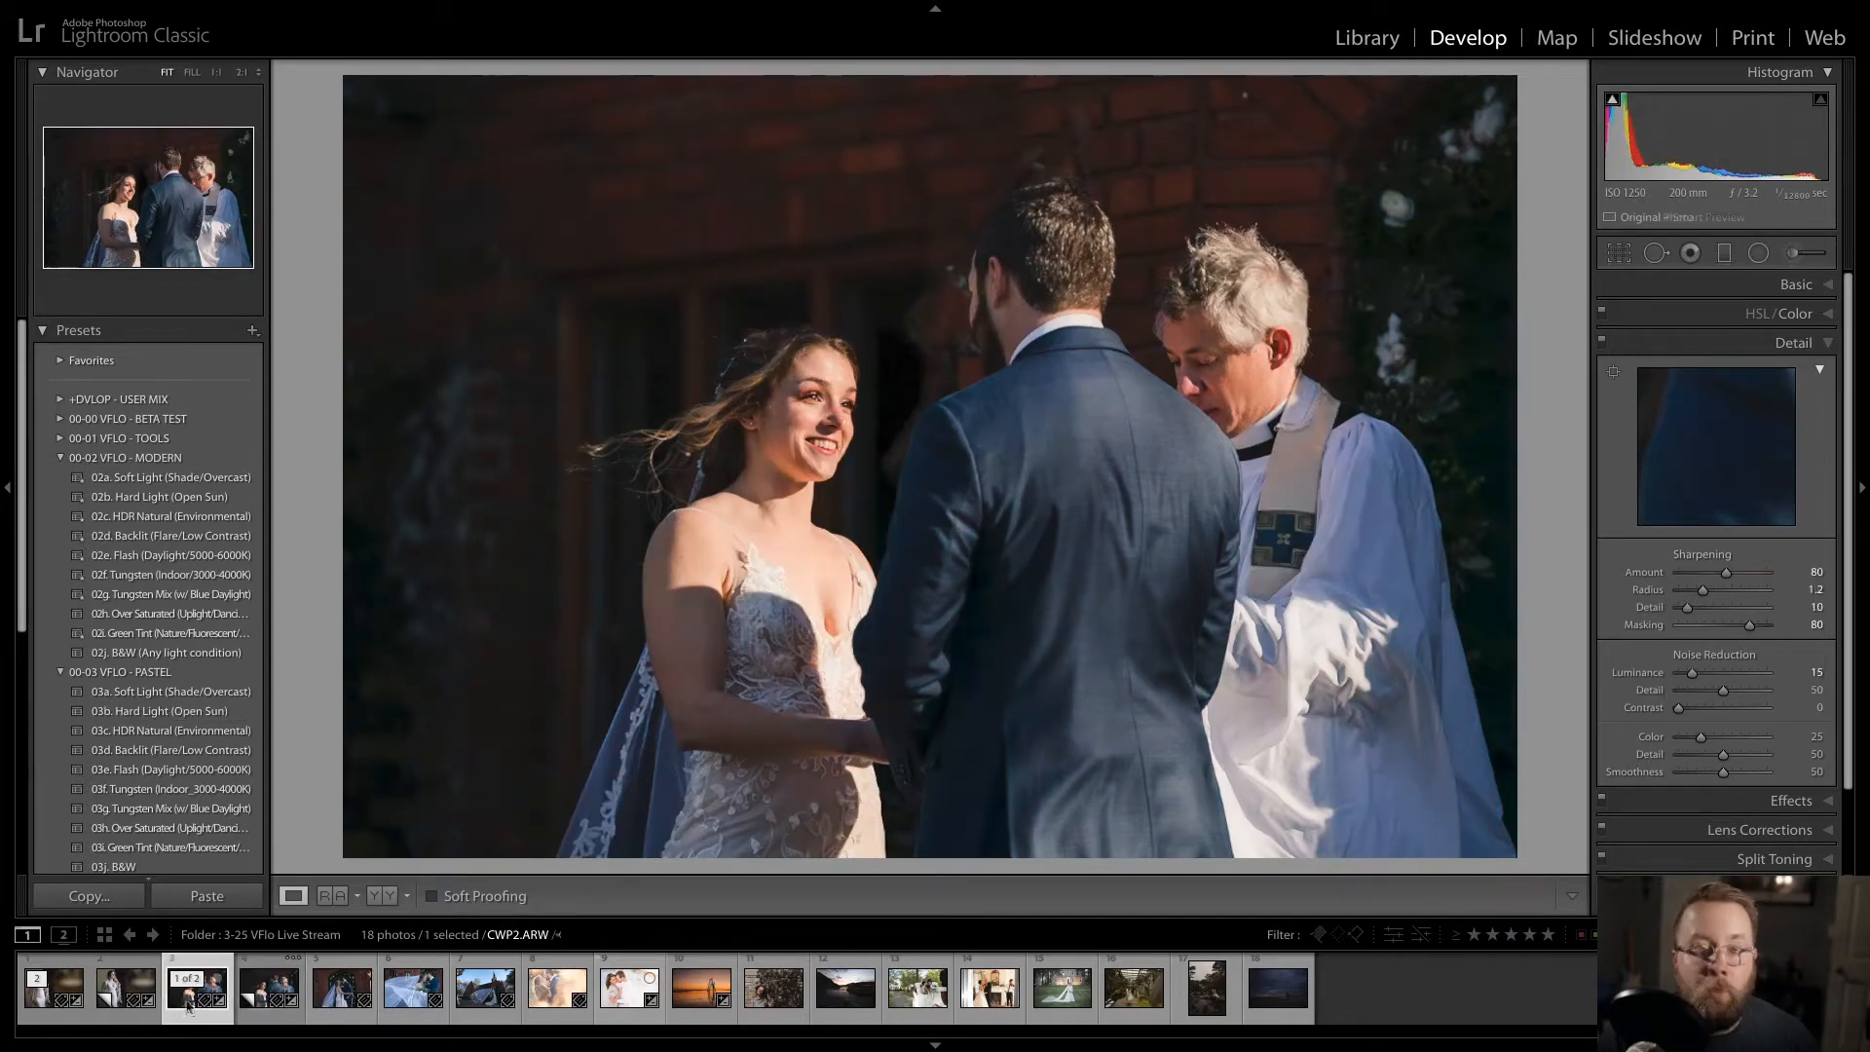
left_click(325, 898)
left_click(265, 1007)
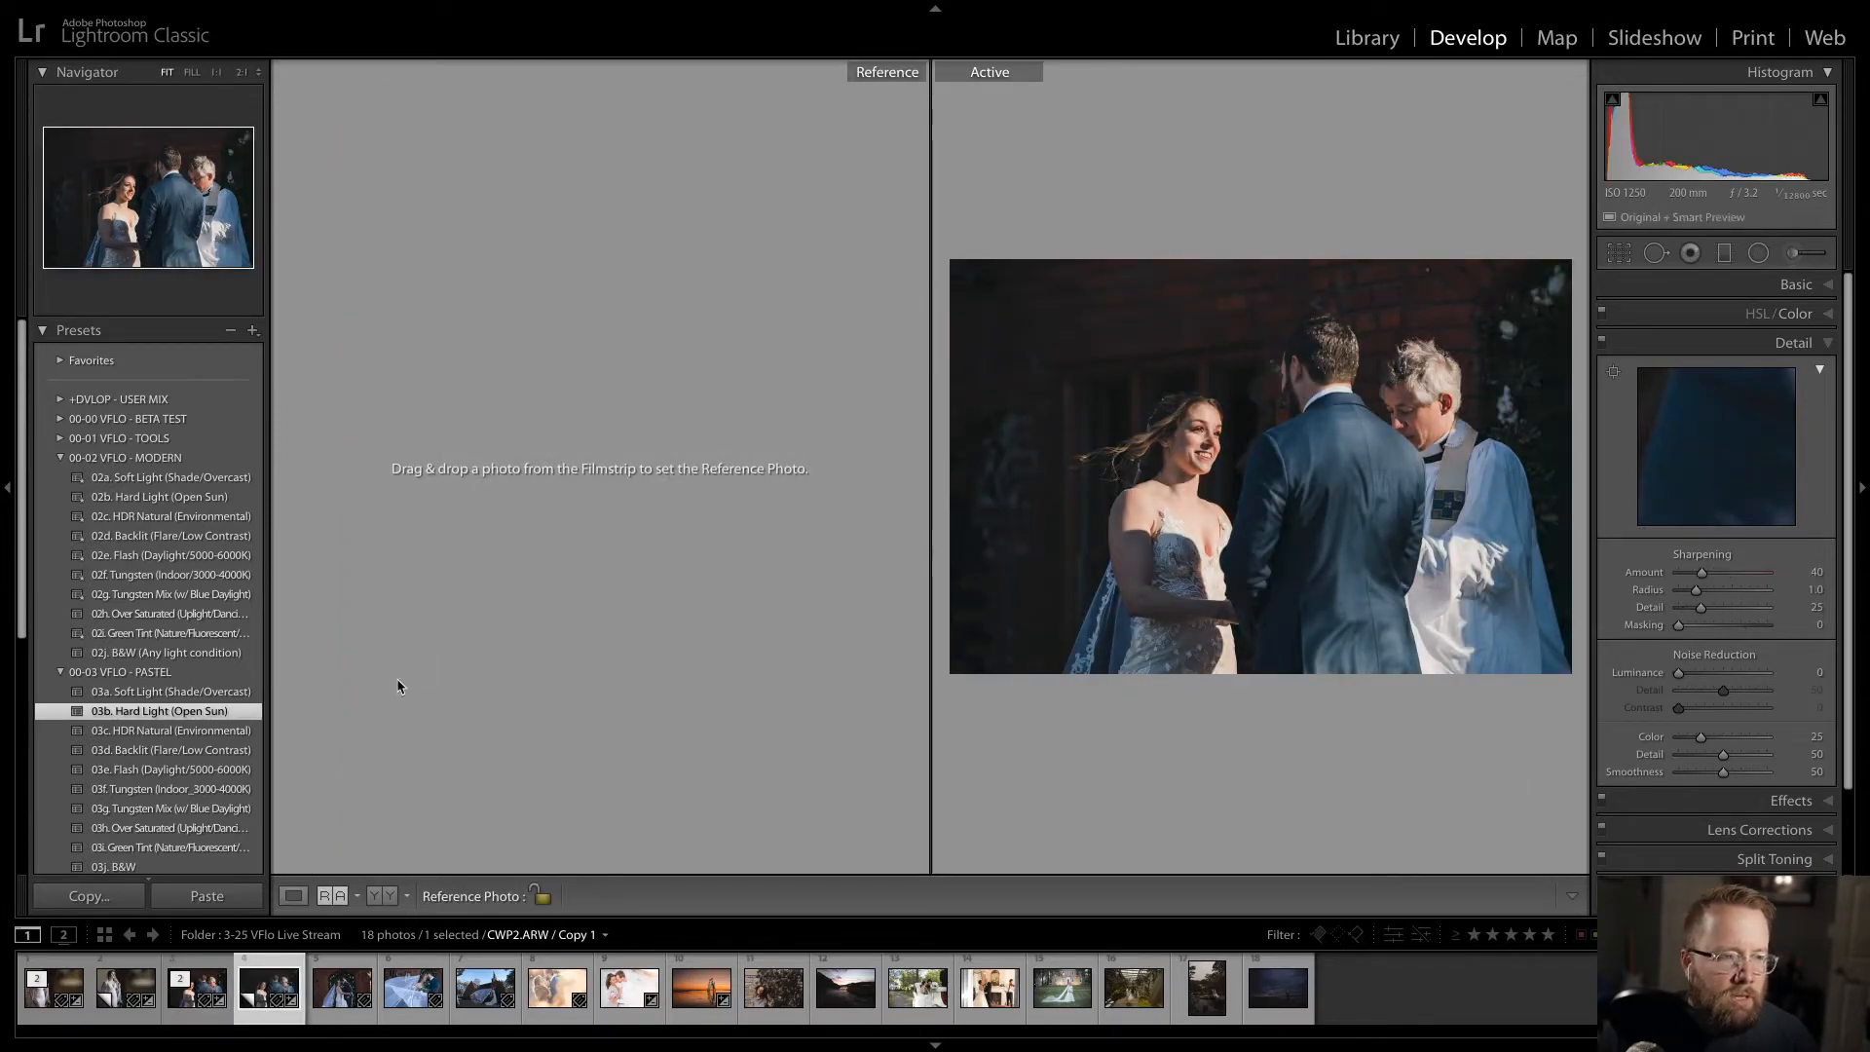
left_click_drag(256, 1005, 477, 492)
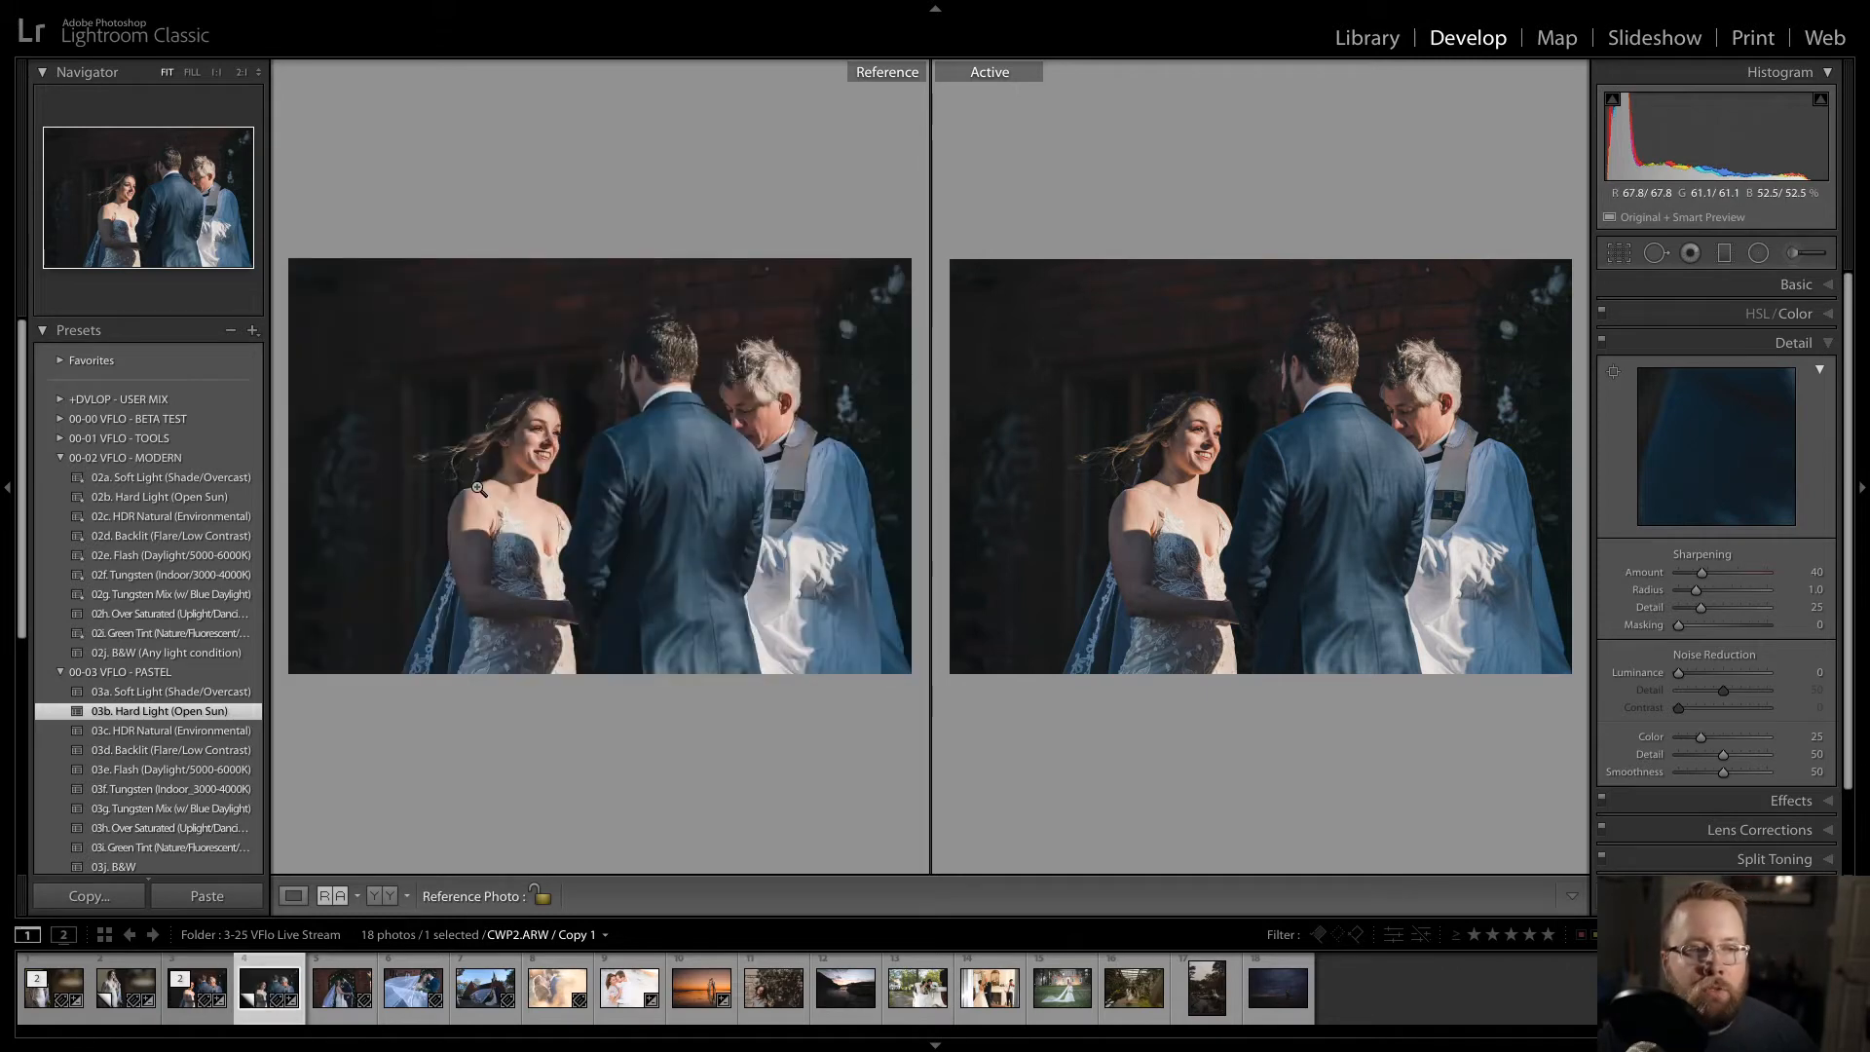
left_click(190, 1009)
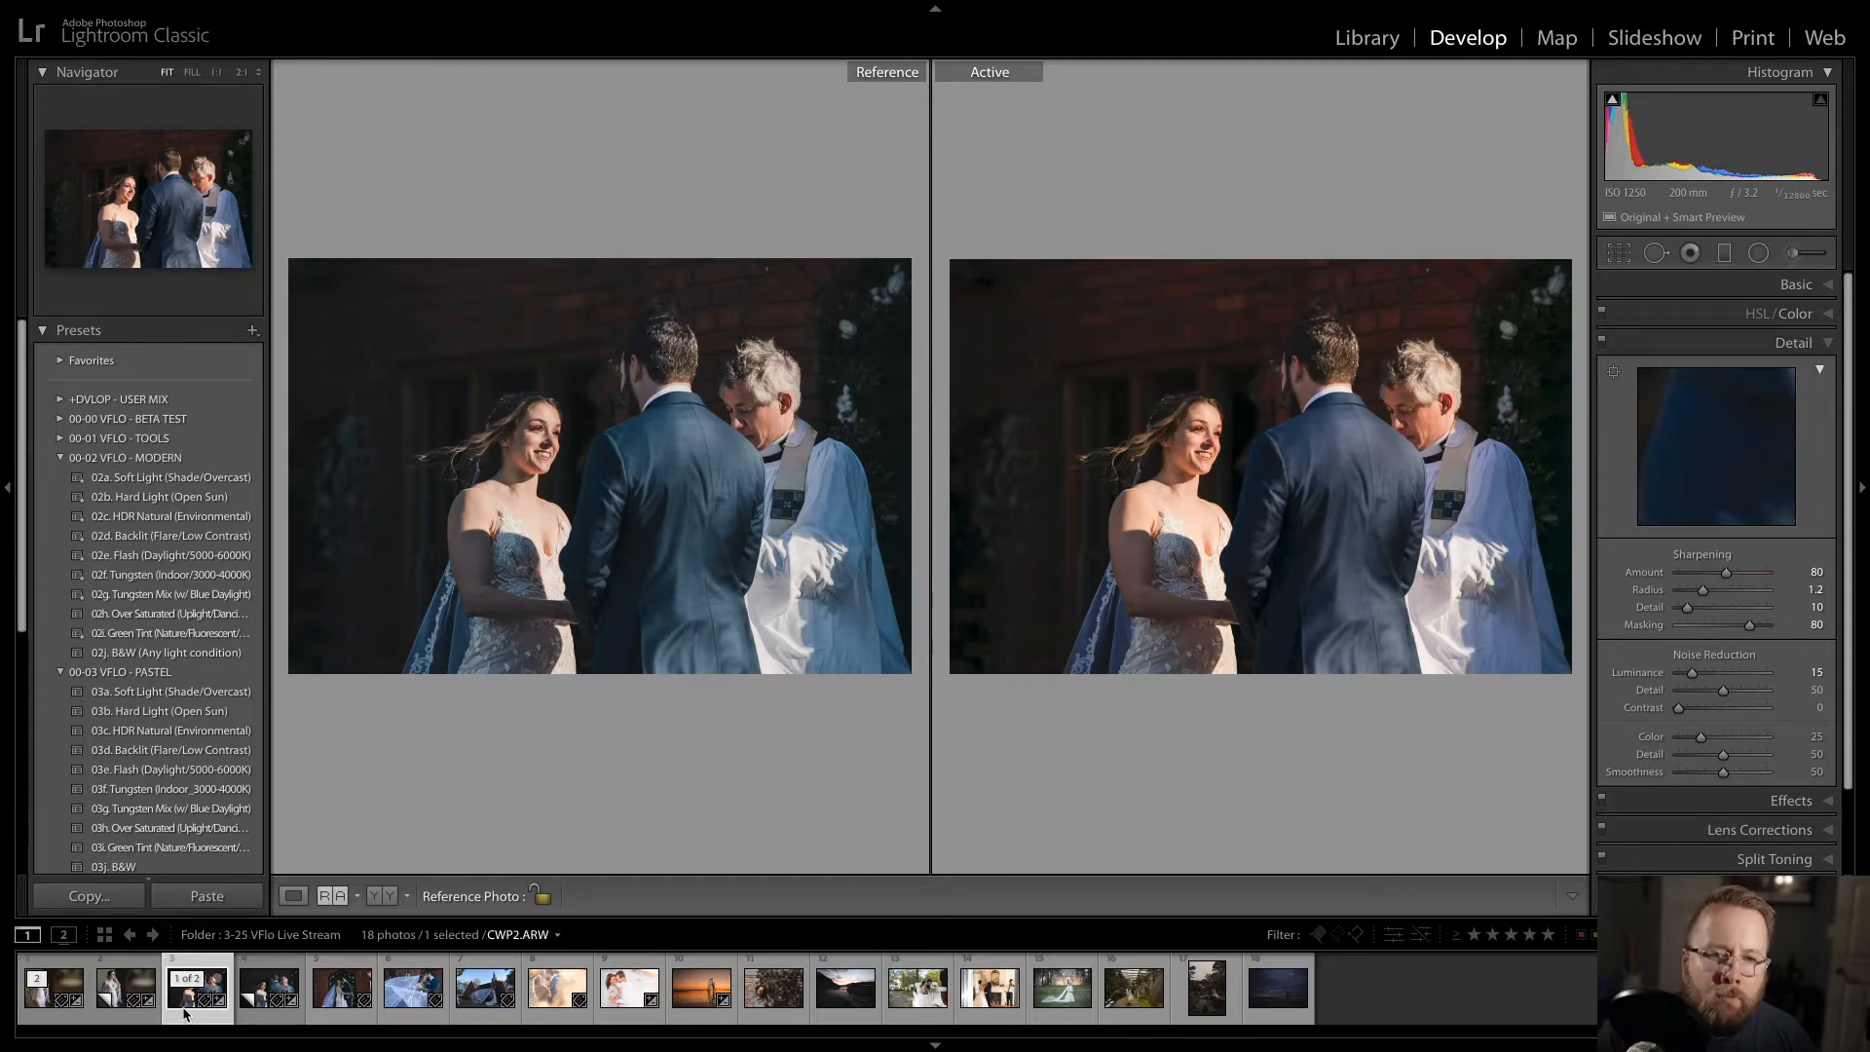
left_click(292, 896)
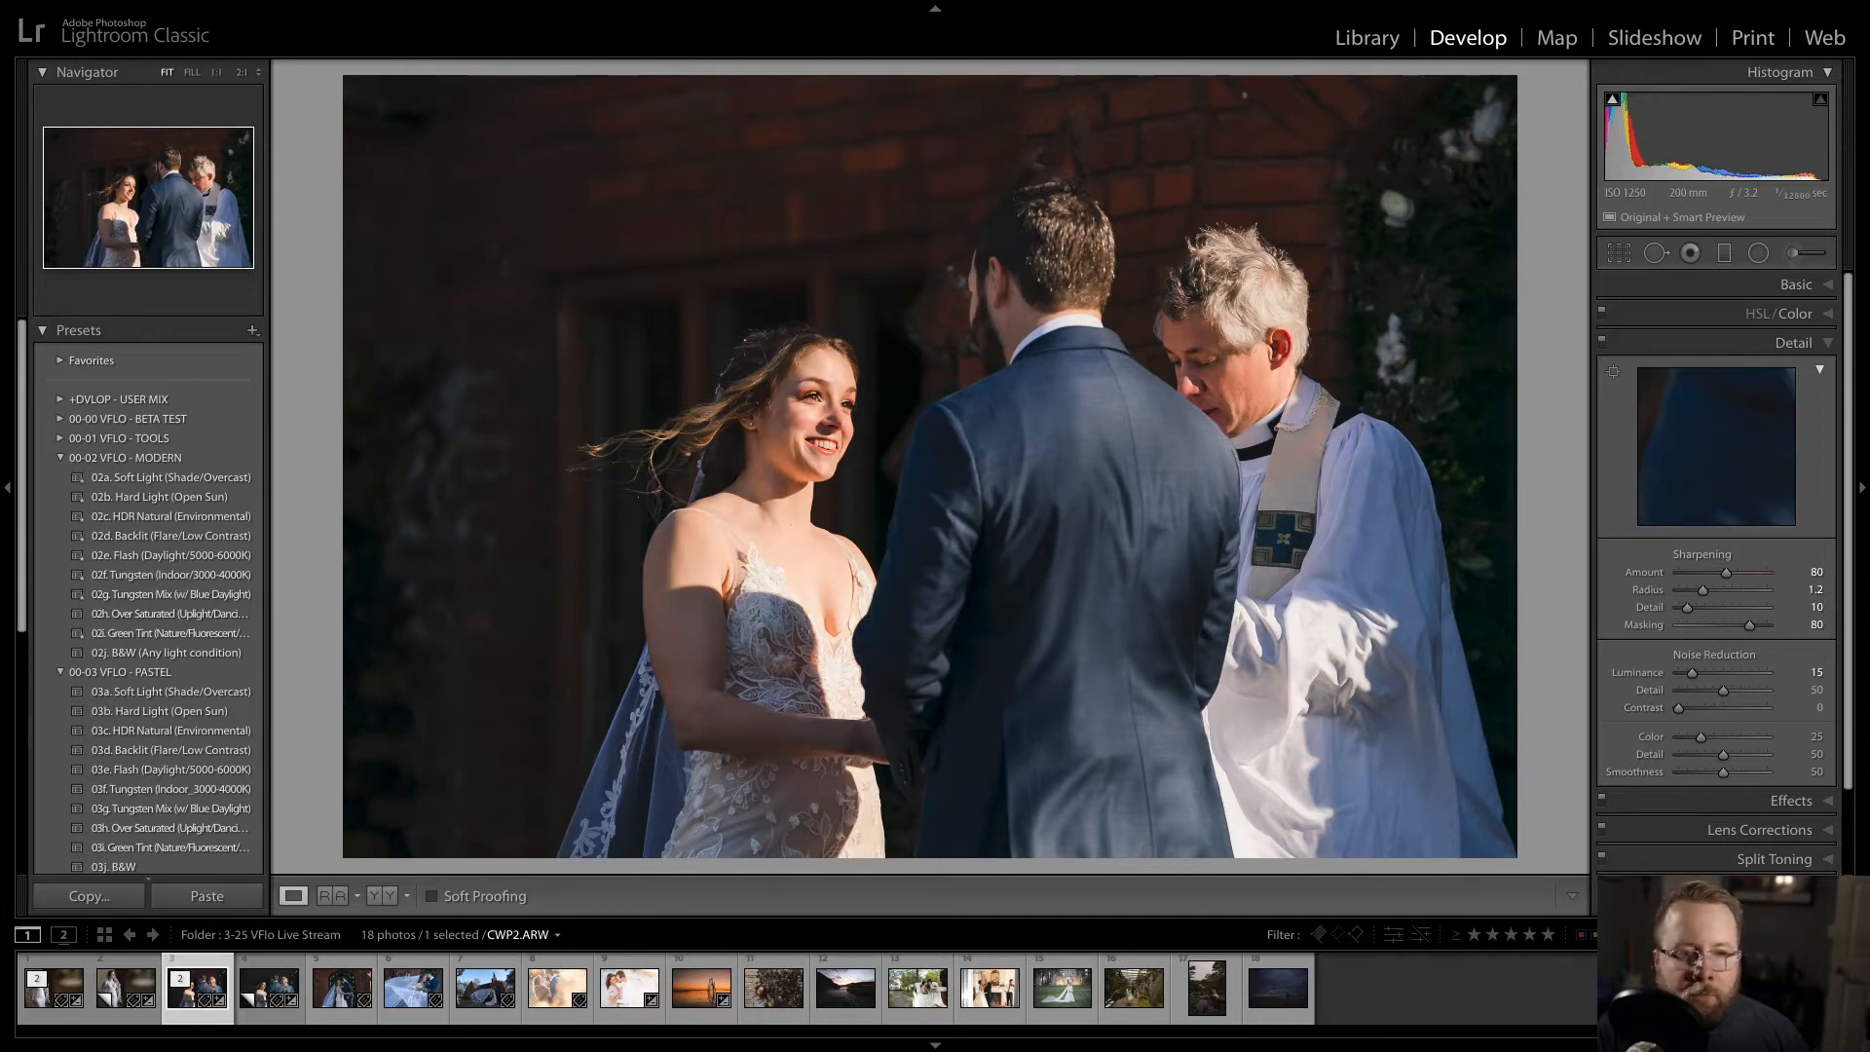
left_click(273, 1013)
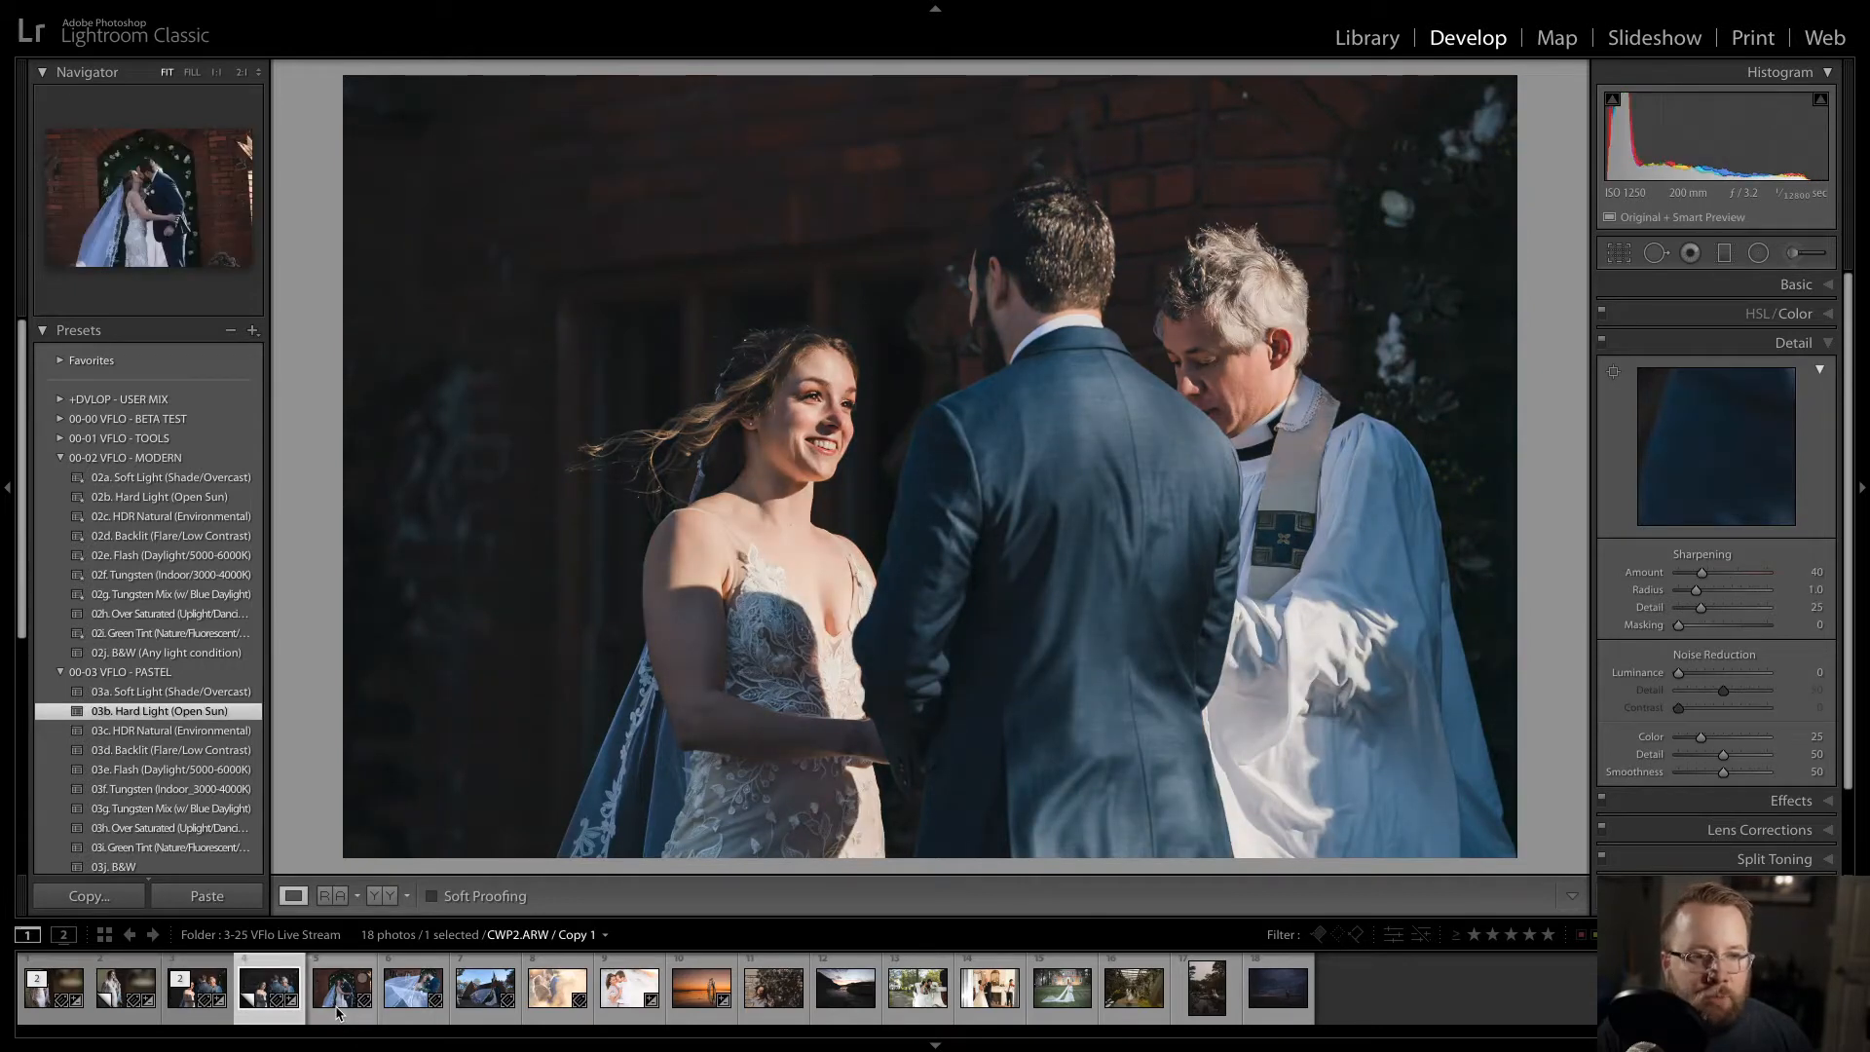
- Apply the 02c HDR Natural (Environmental) preset to the kissing couple photo CWP3.ARW
left_click(335, 1013)
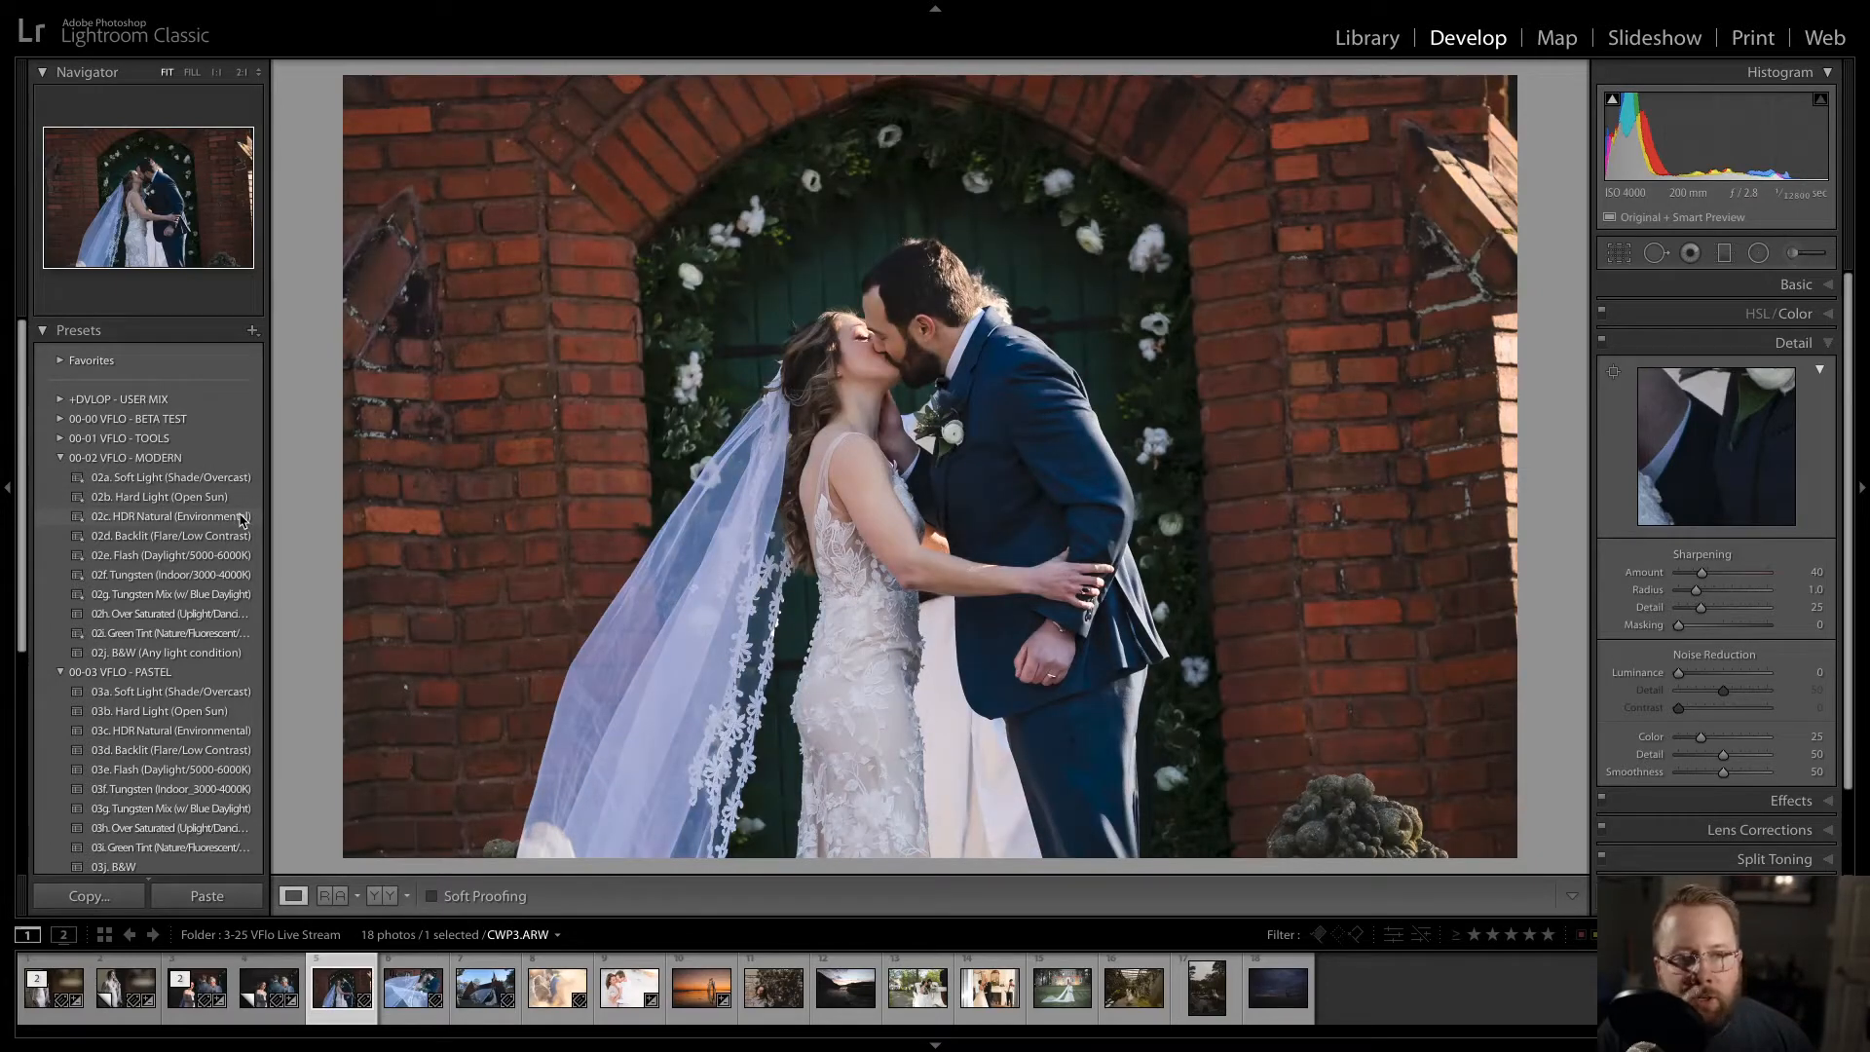
left_click(242, 520)
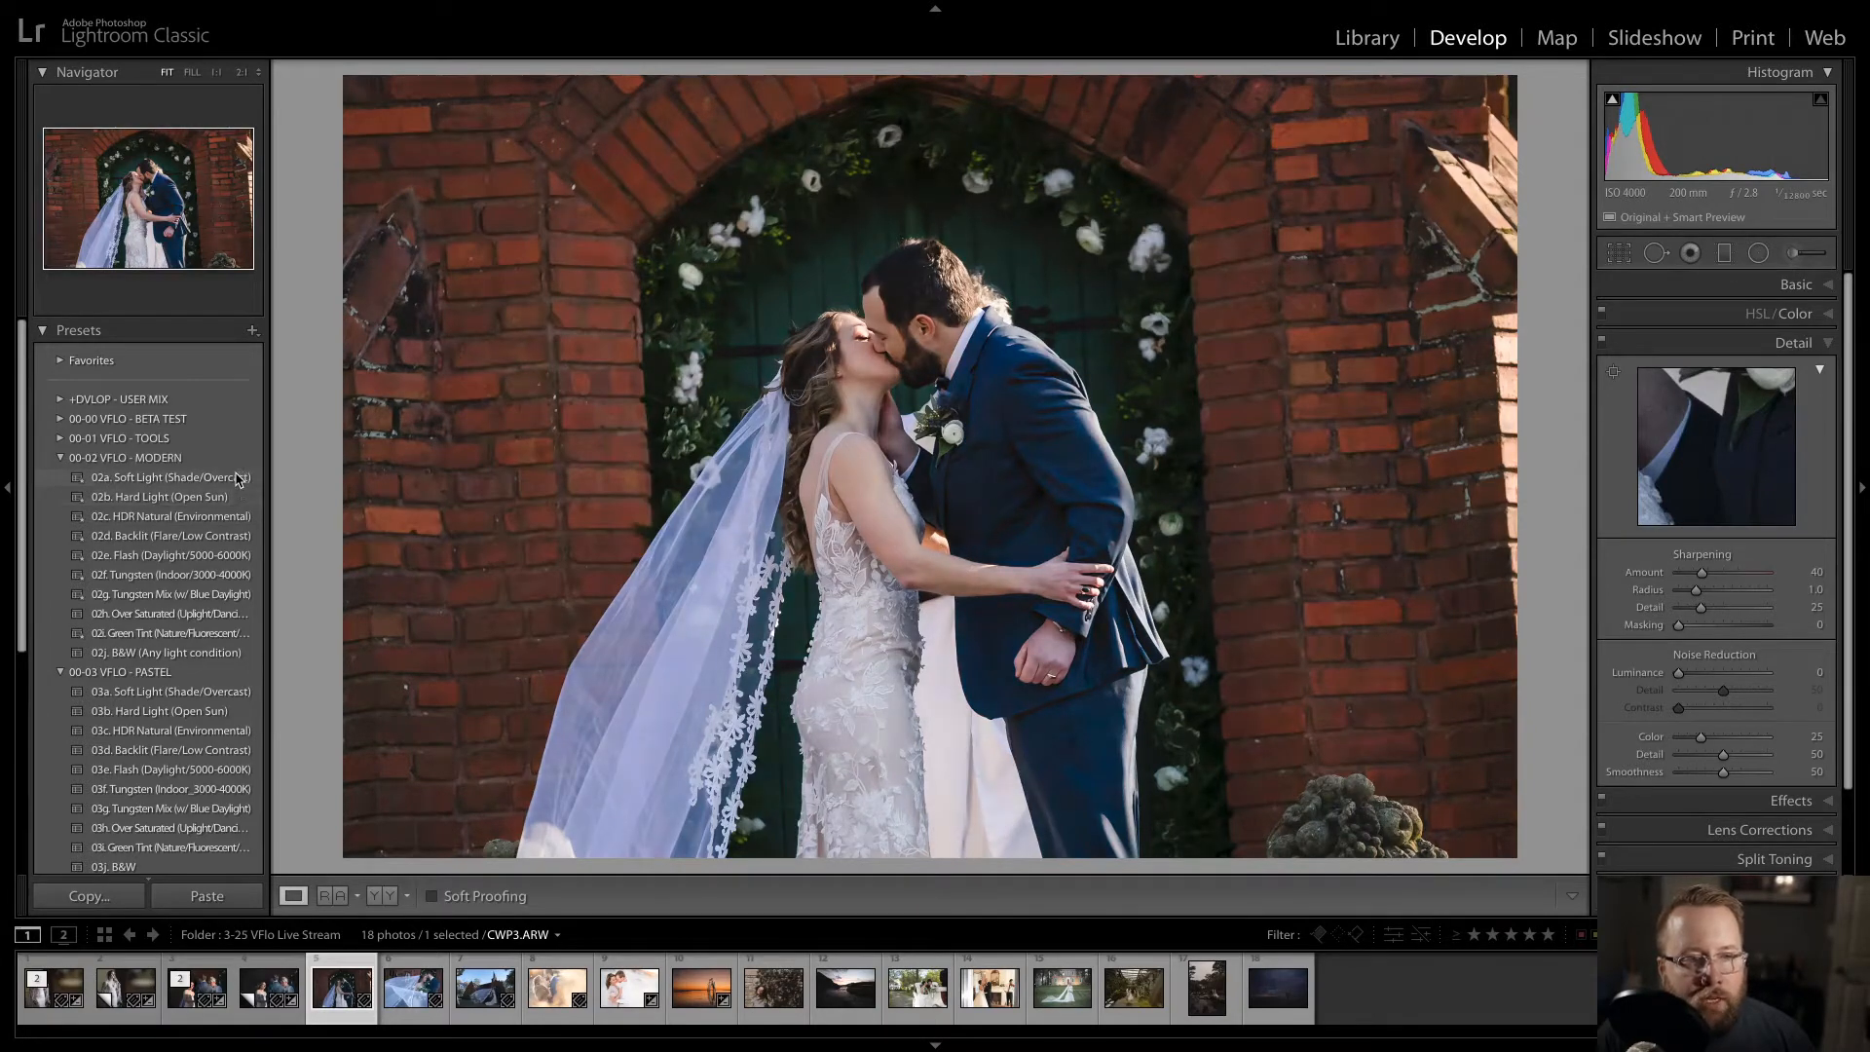
left_click(234, 518)
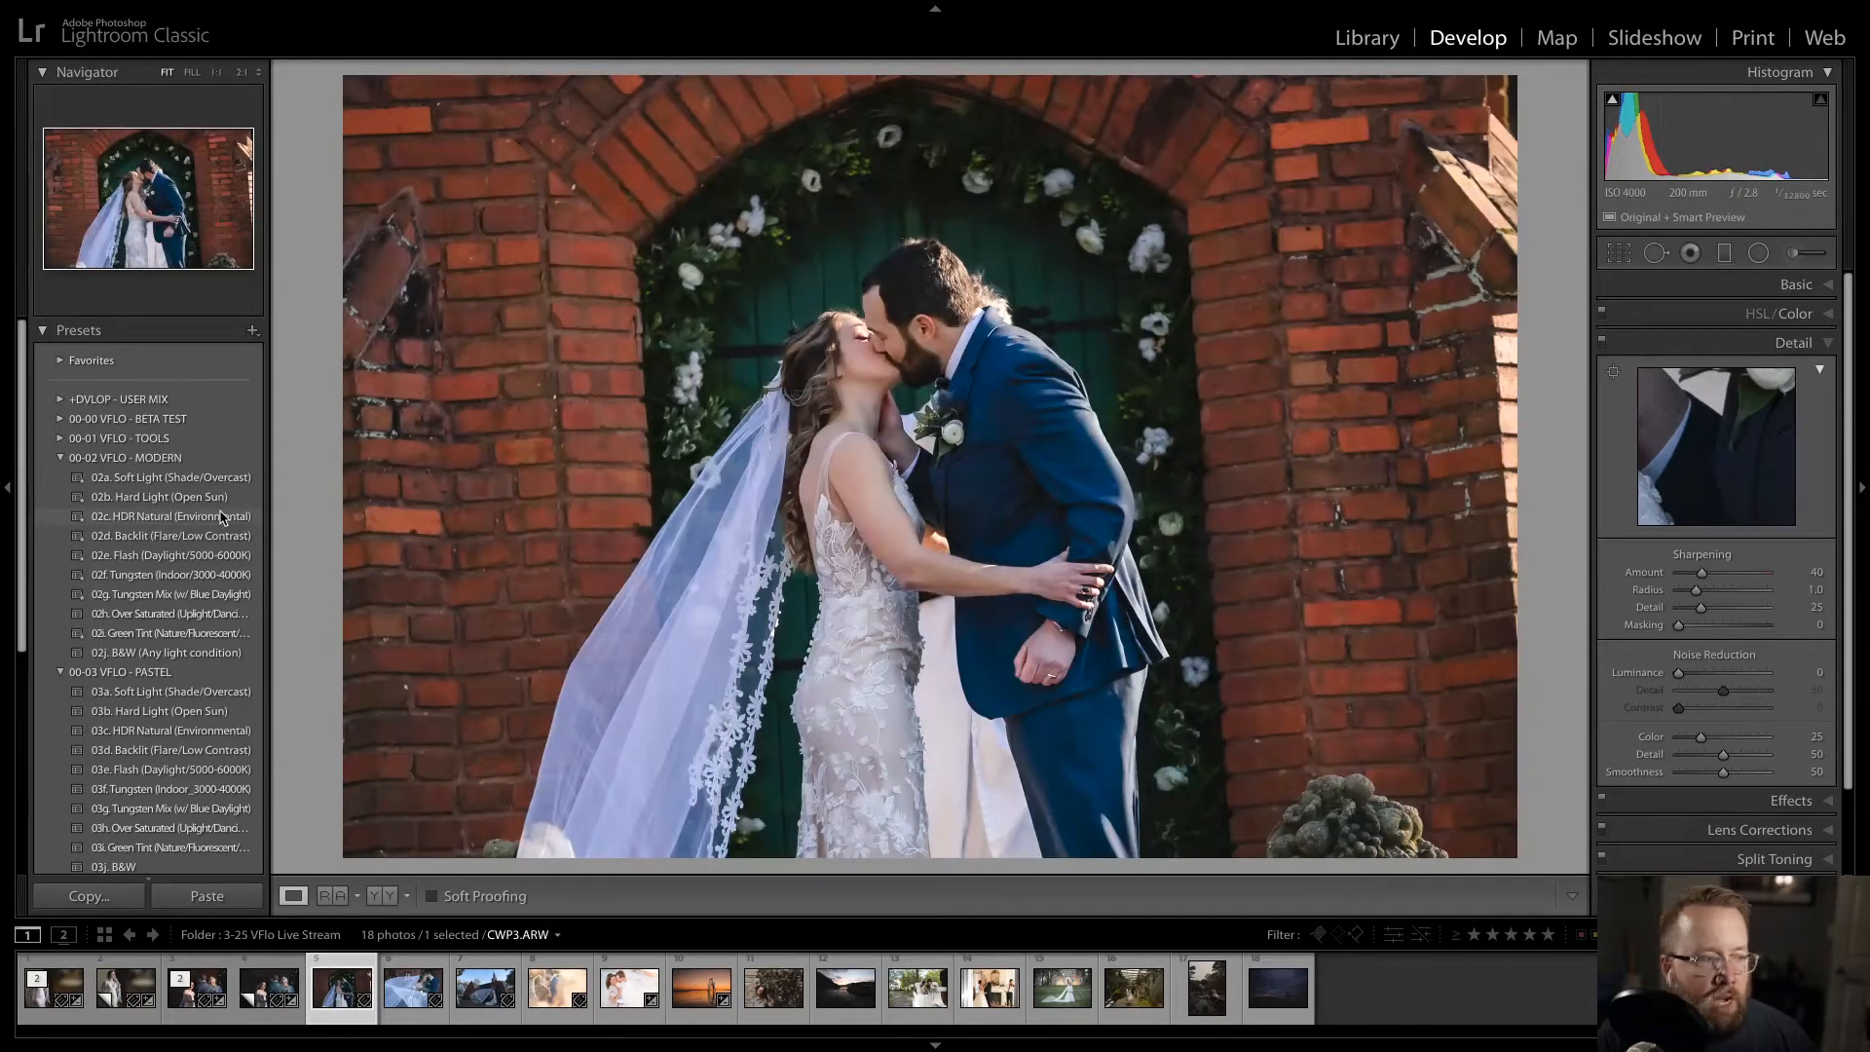
left_click(222, 518)
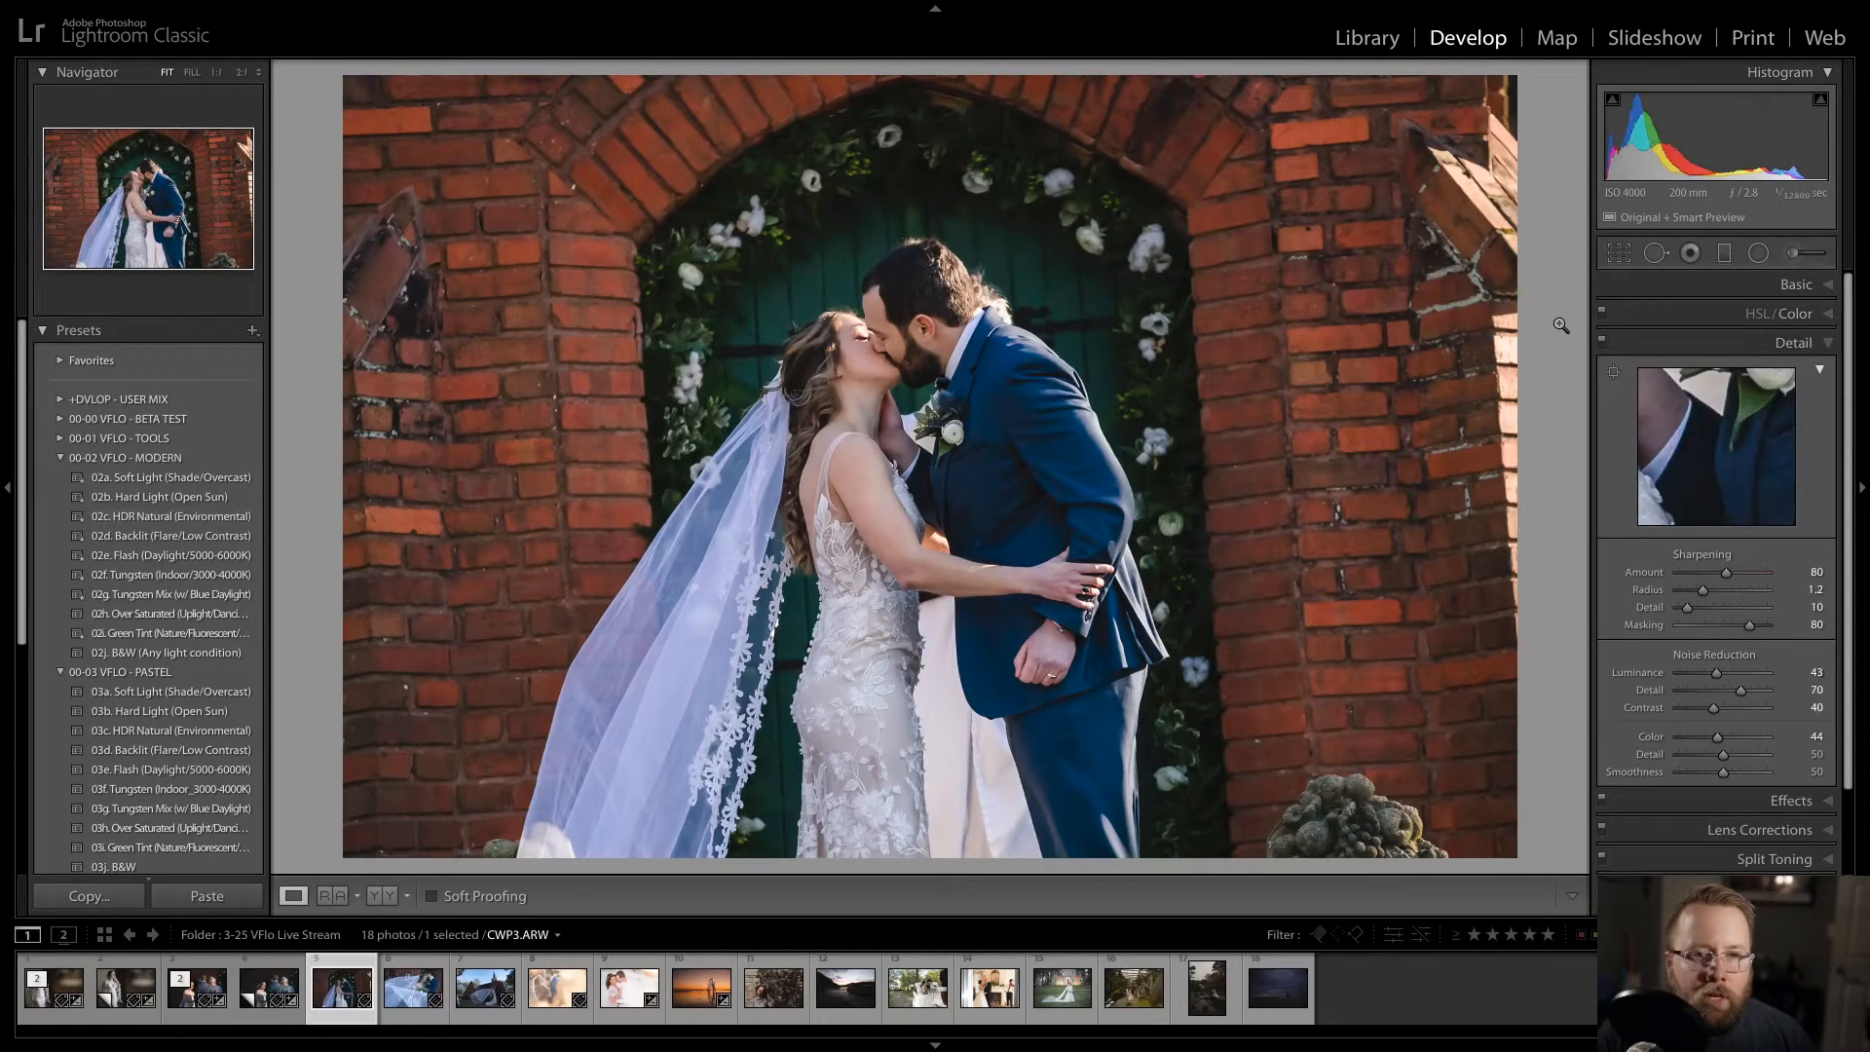
- Straighten the kissing couple photo with a crop angle of 3.35 and raise its exposure to +0.15
left_click(1622, 254)
left_click_drag(1522, 198, 1529, 224)
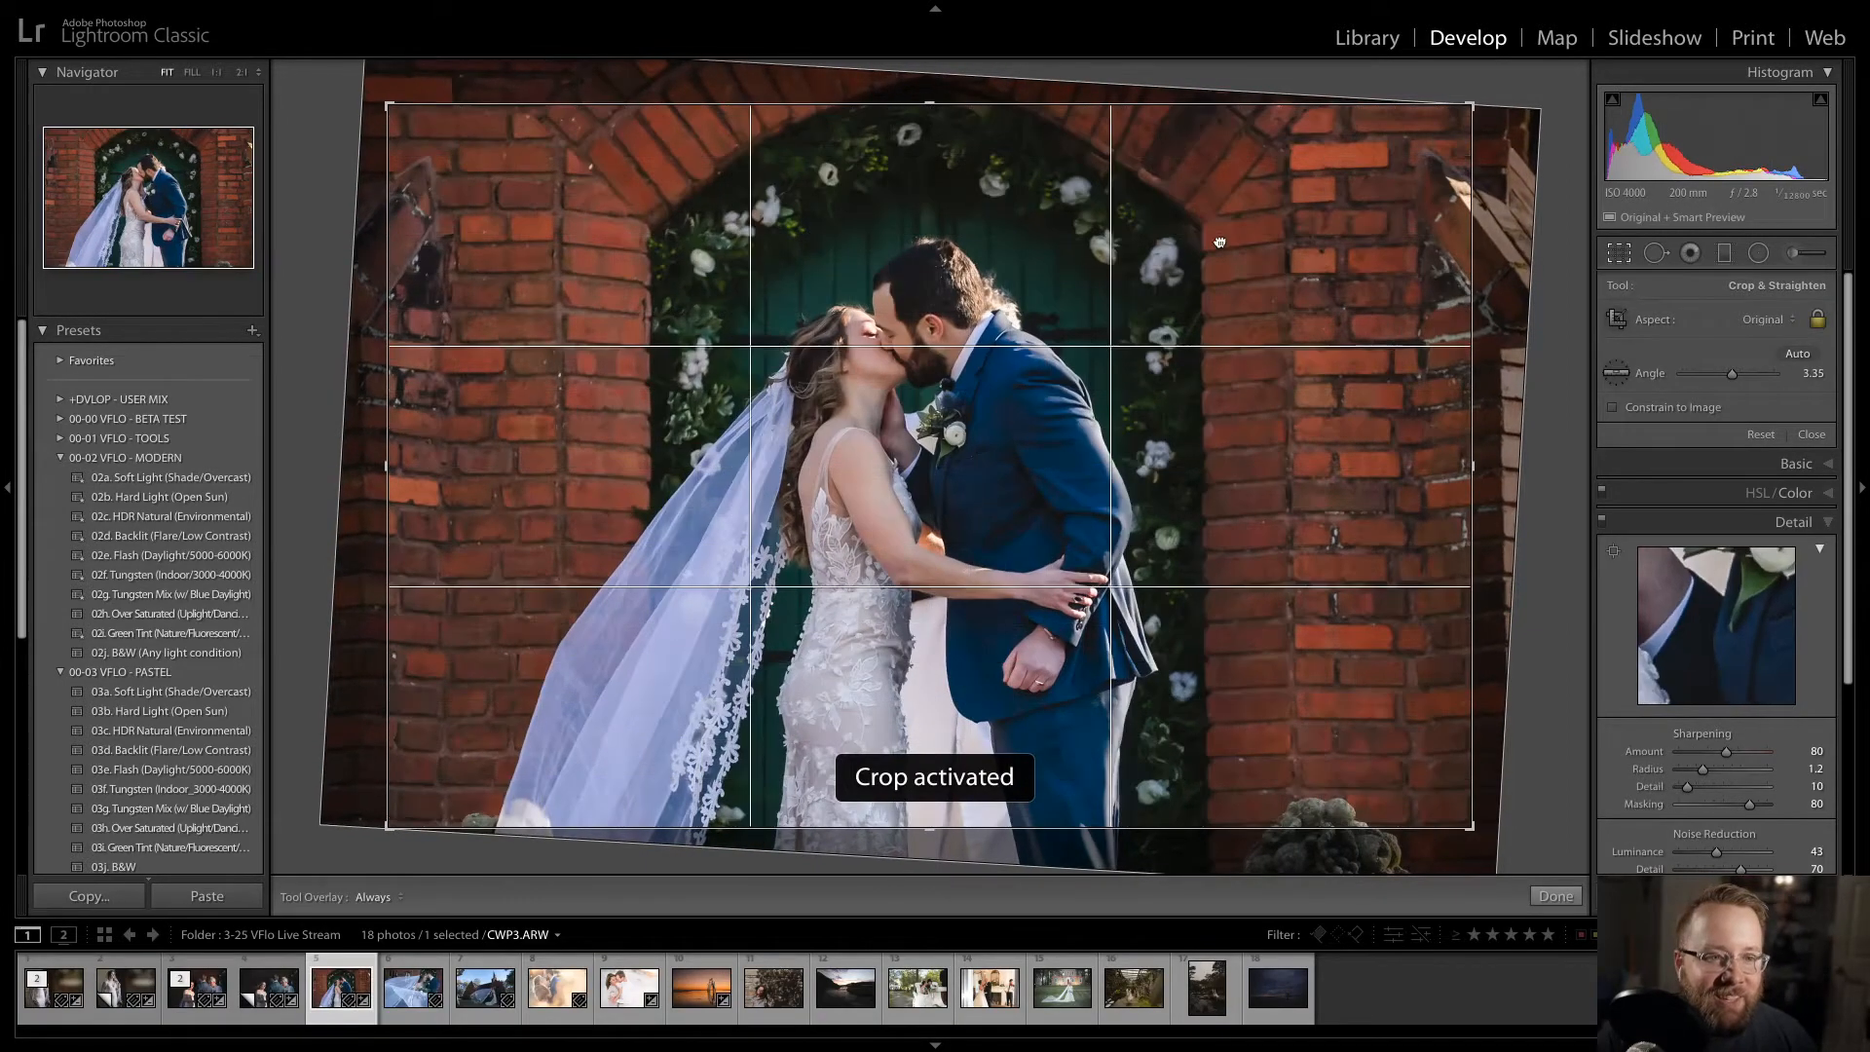
key("d")
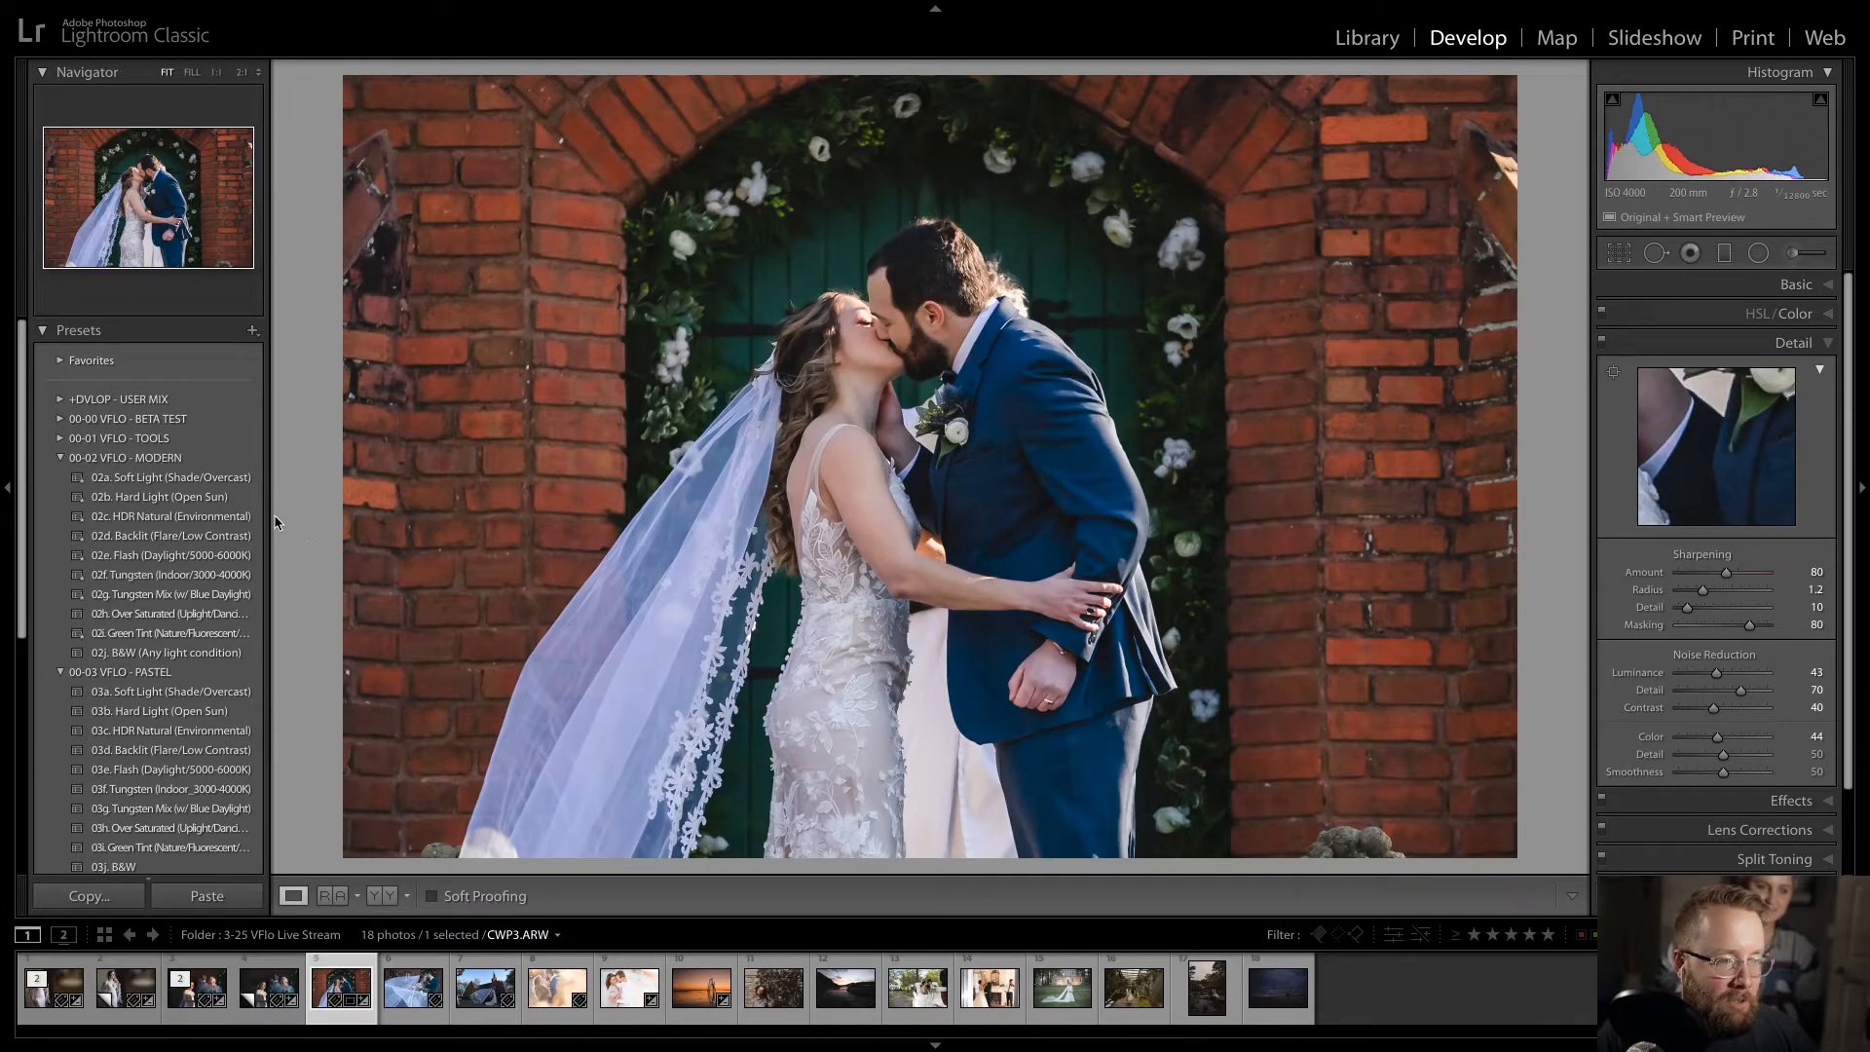
key("ctrl+1")
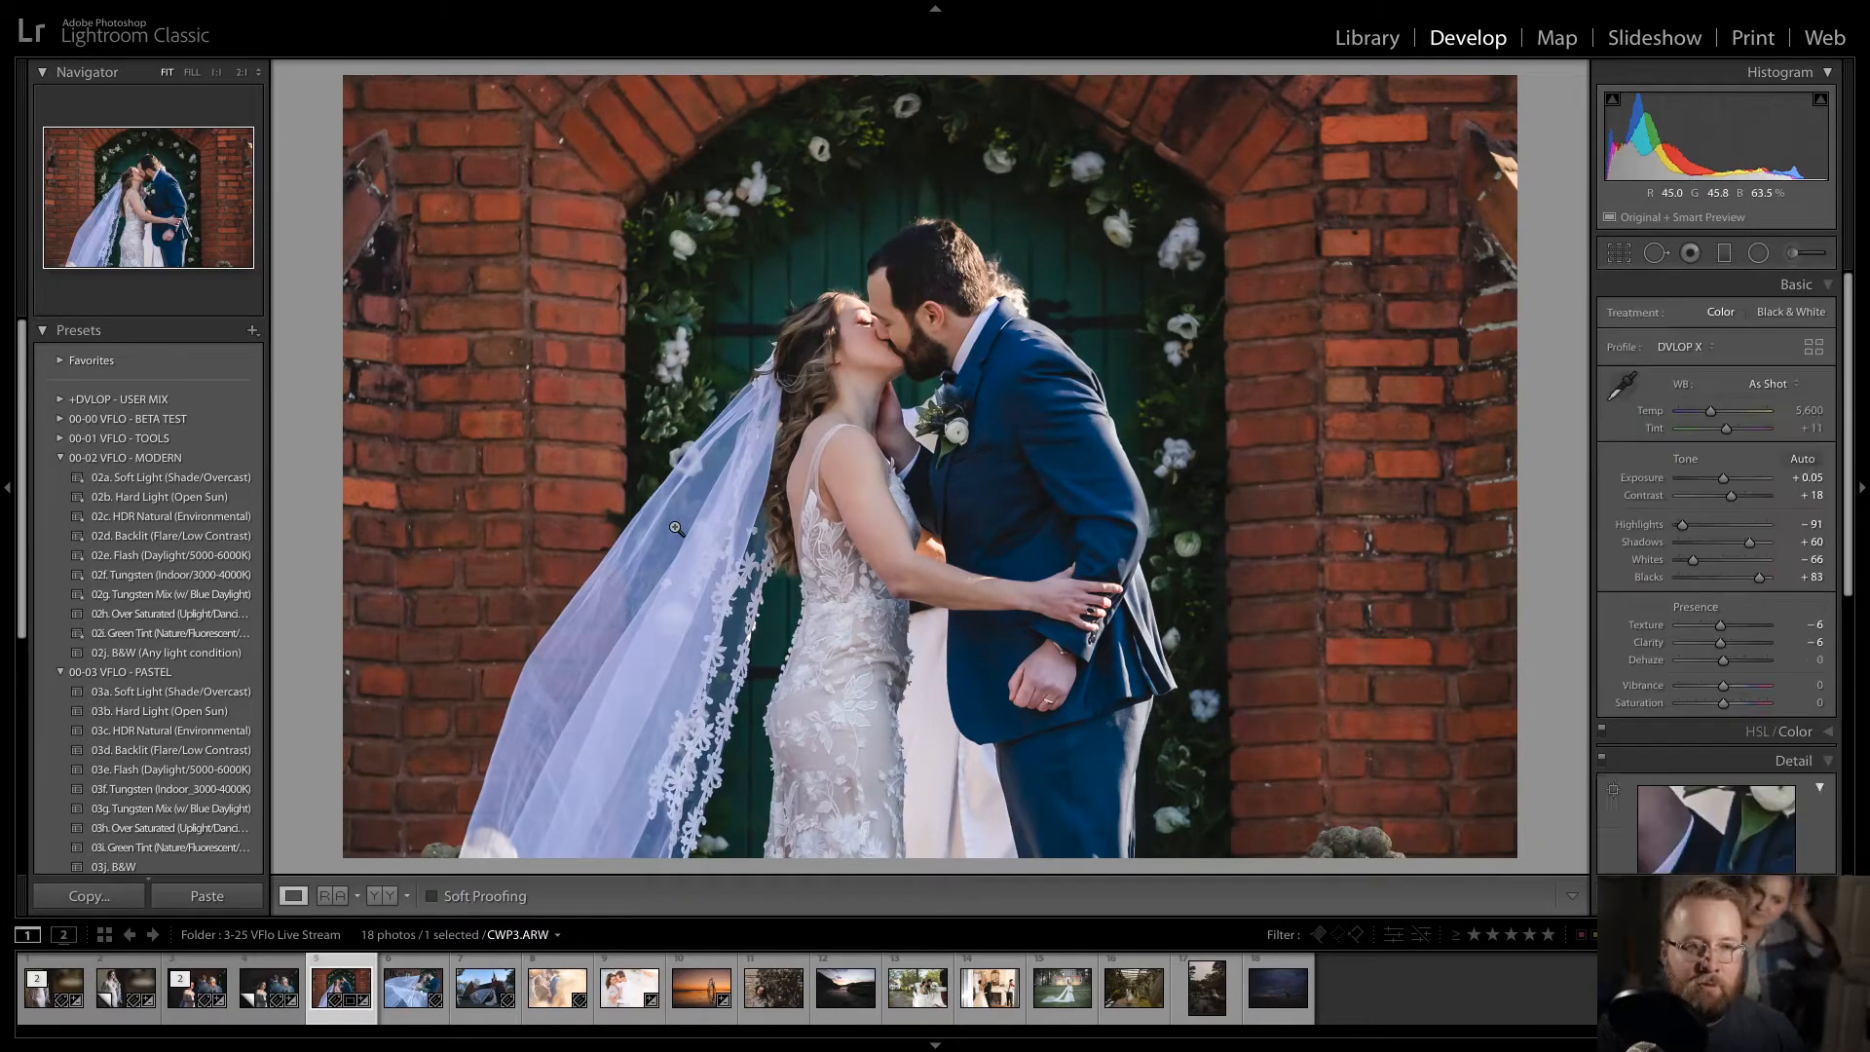
key("equal")
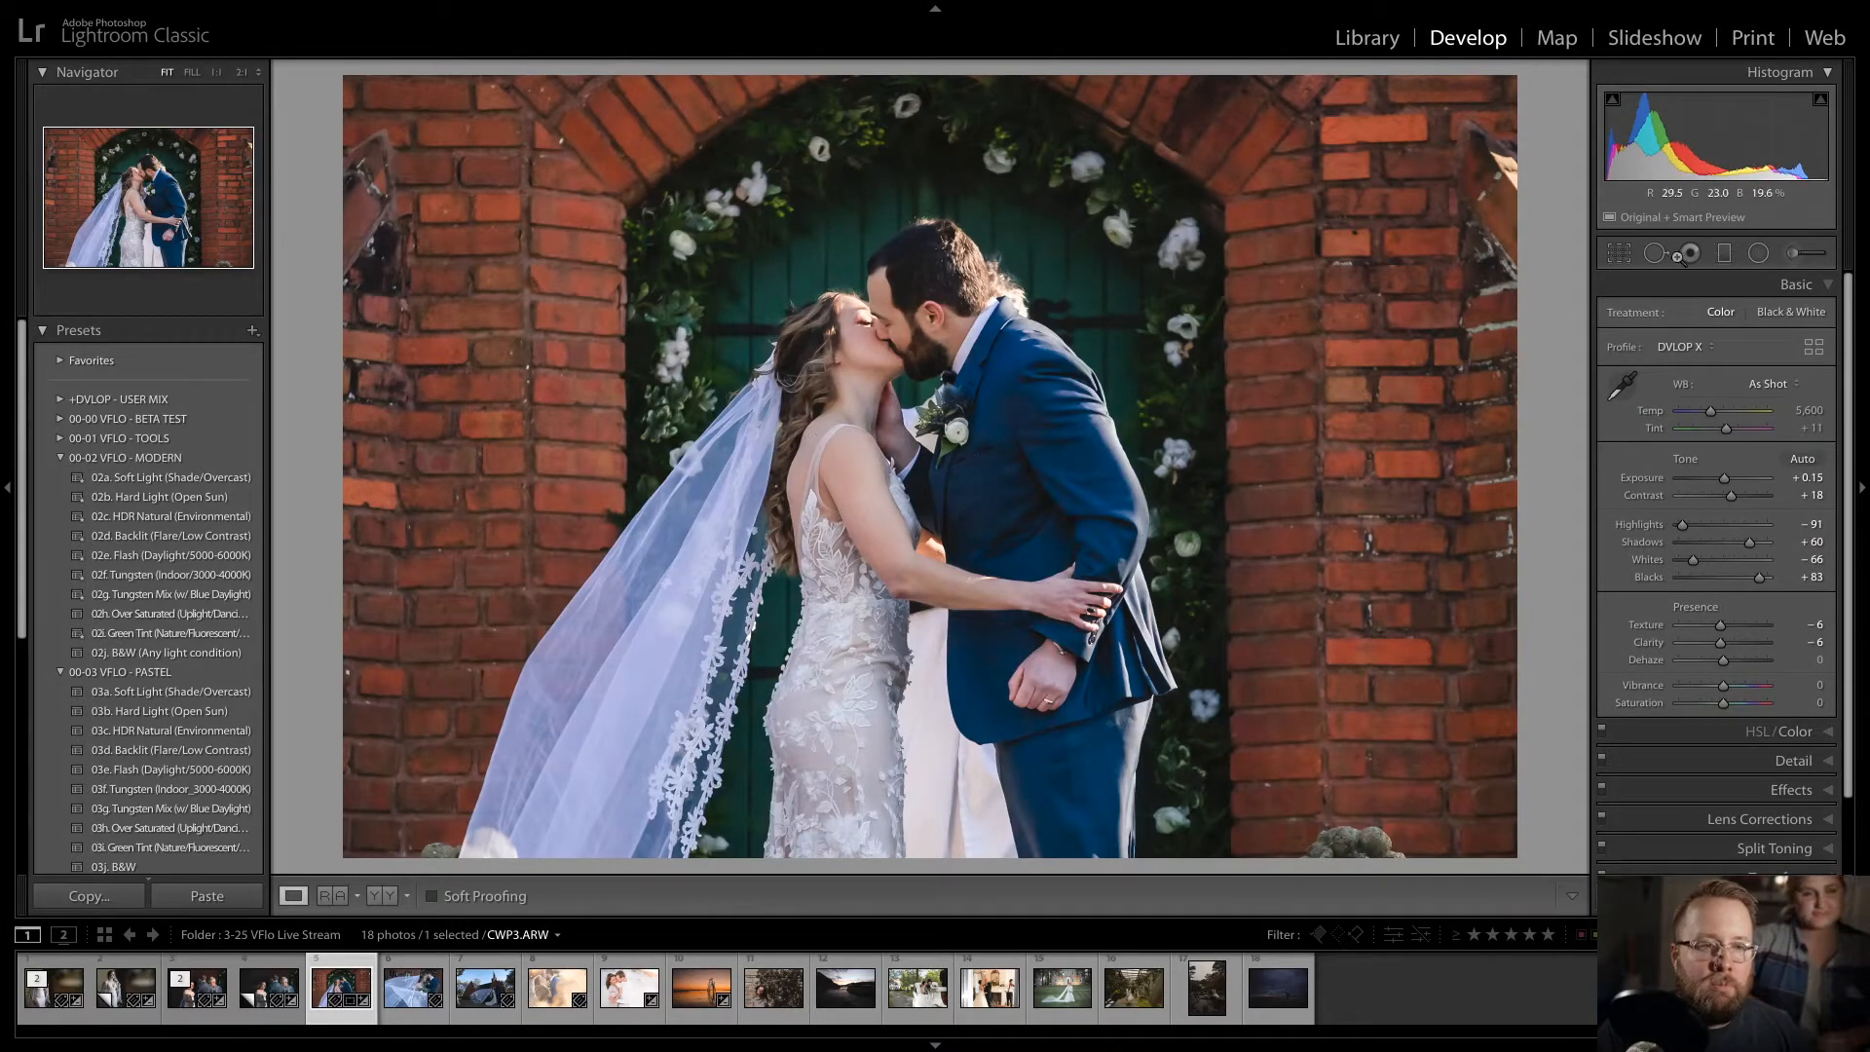
- Brighten the groom with an Adjustment Brush stroke using the Quick Dodge effect, and close the brush
left_click(1800, 254)
left_click(1714, 319)
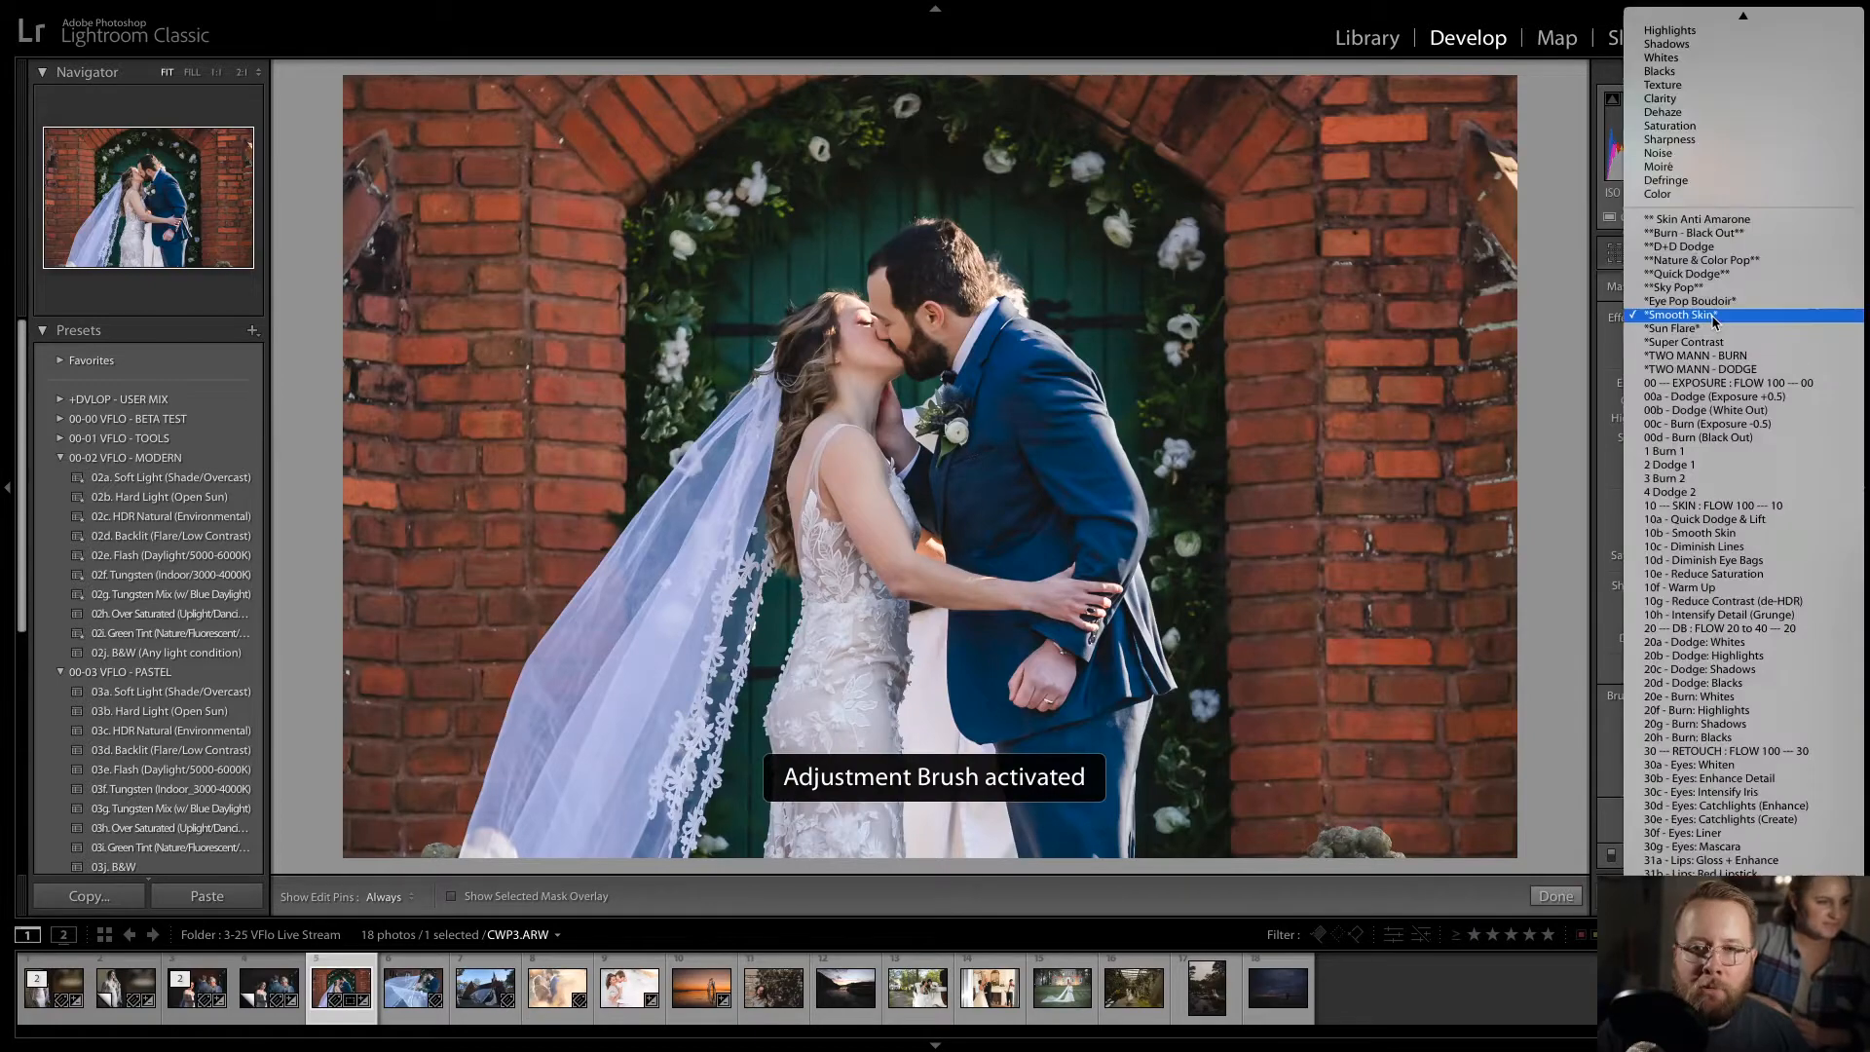
left_click(1718, 276)
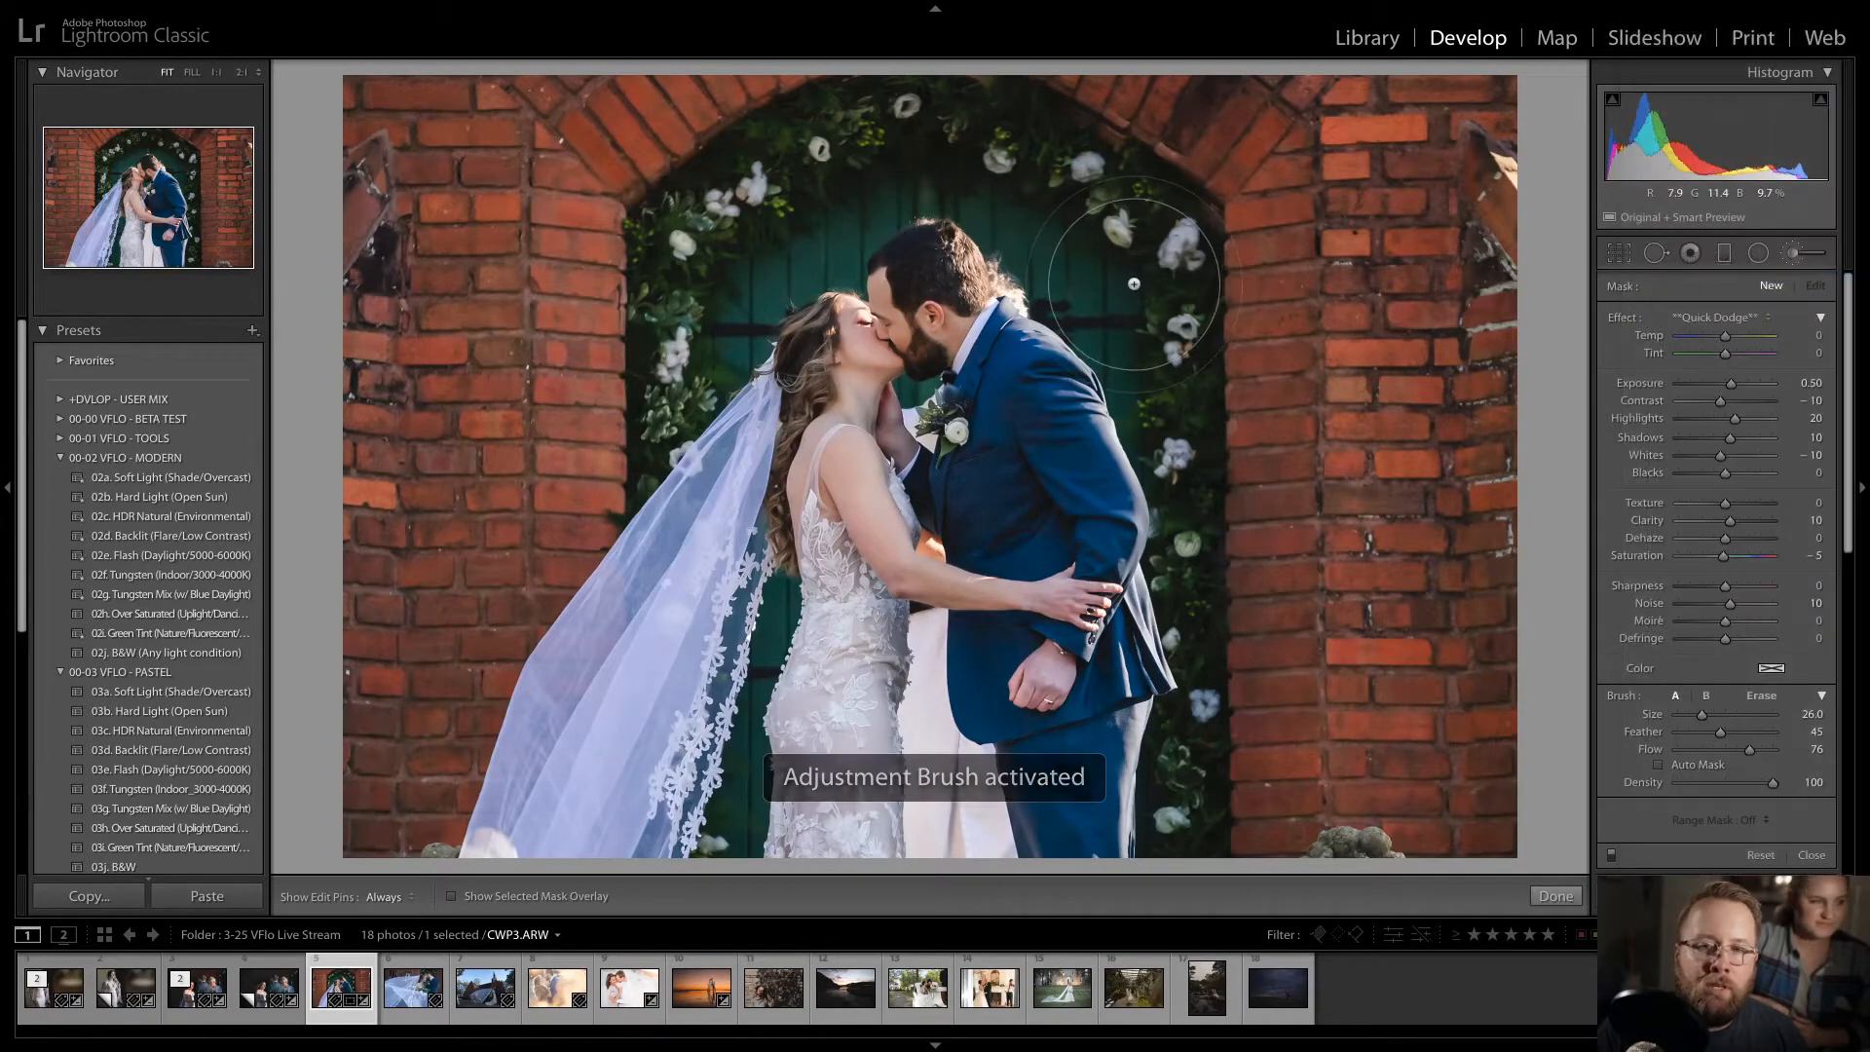
left_click(1753, 318)
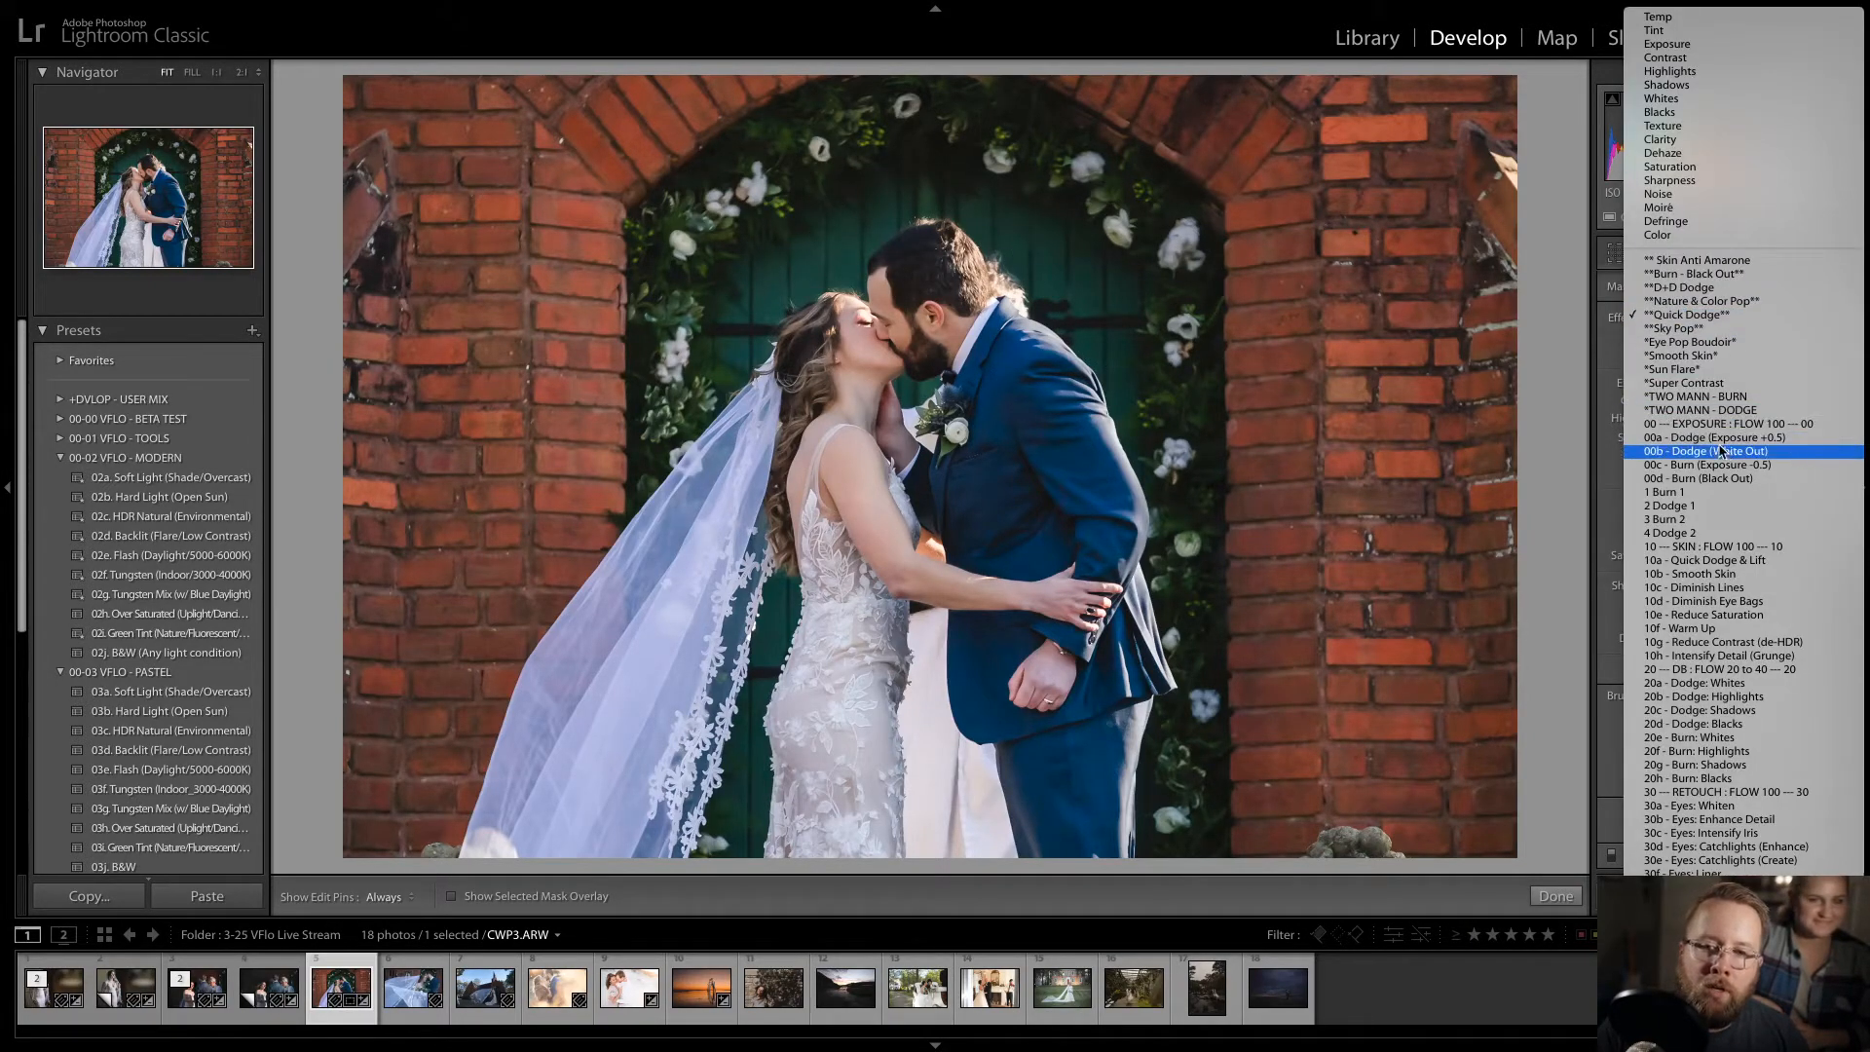
left_click(1723, 561)
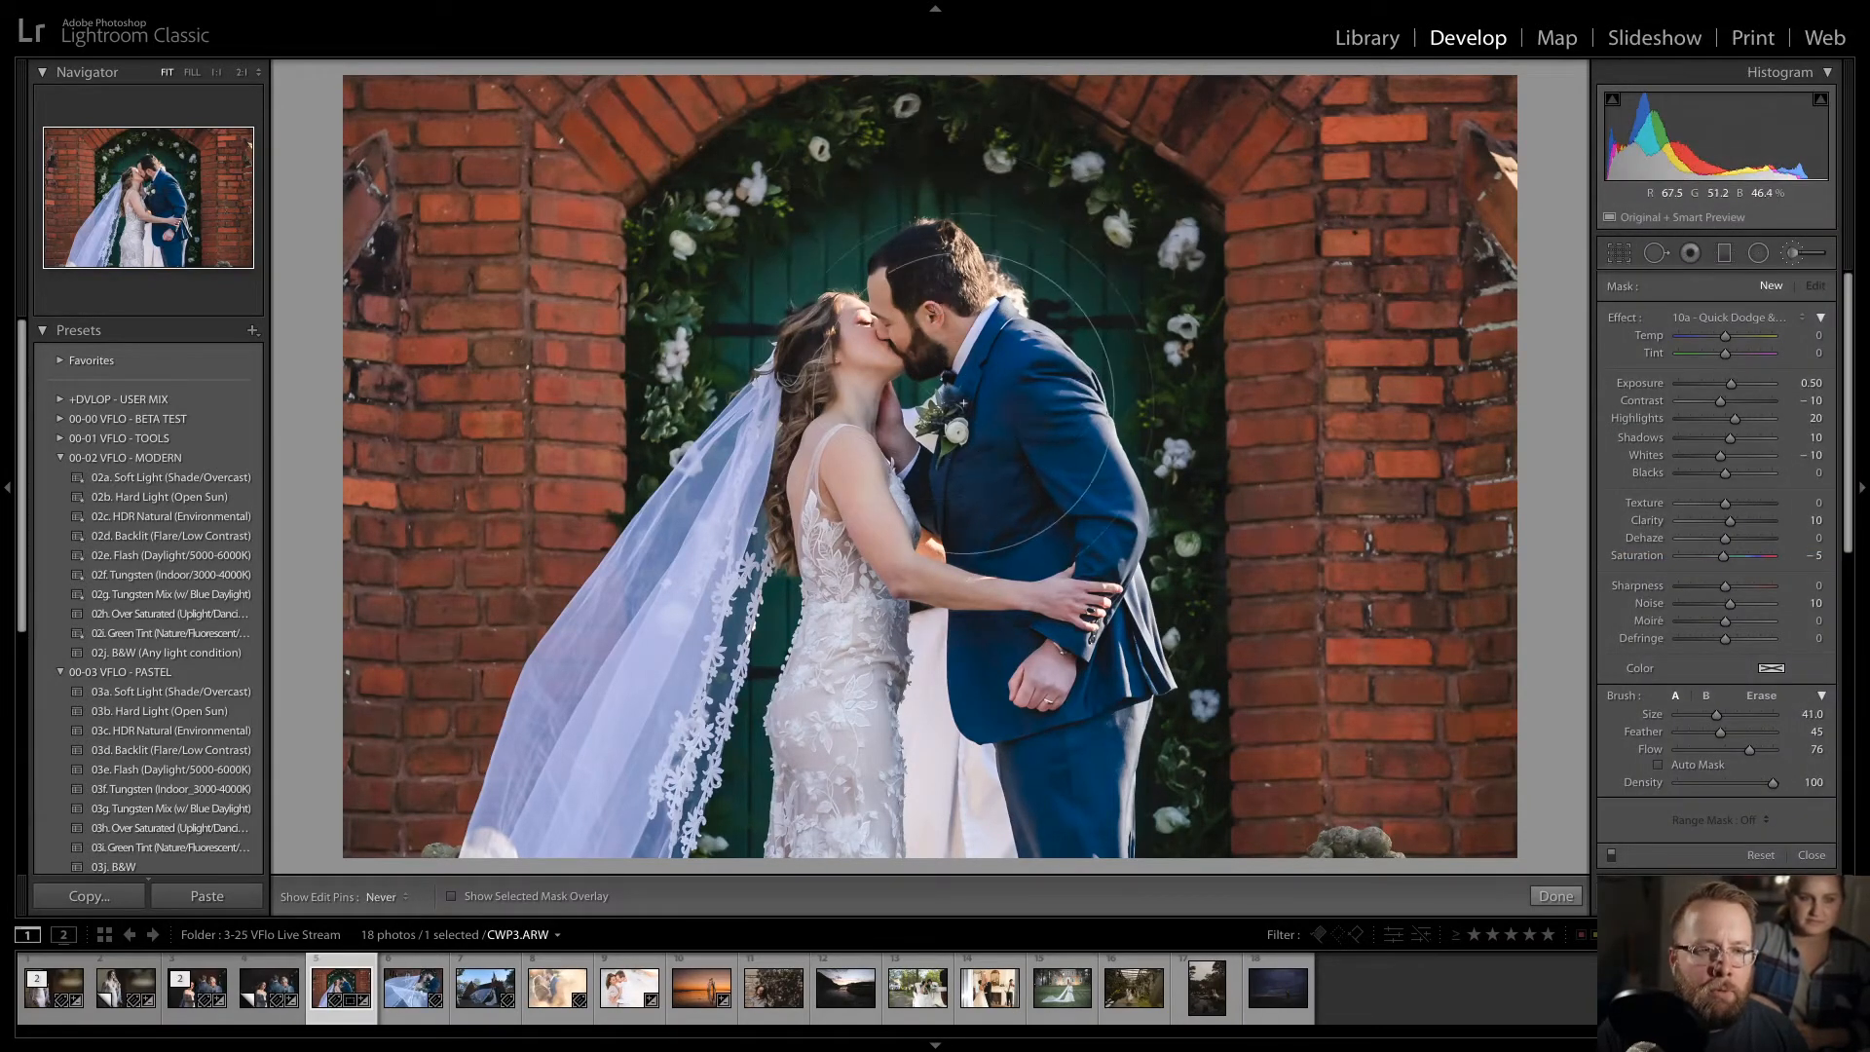
mouse_move(975, 422)
left_mouse_down()
mouse_move(942, 327)
mouse_move(964, 339)
mouse_move(1055, 608)
left_mouse_up()
scroll(1088, 443, "up", 3)
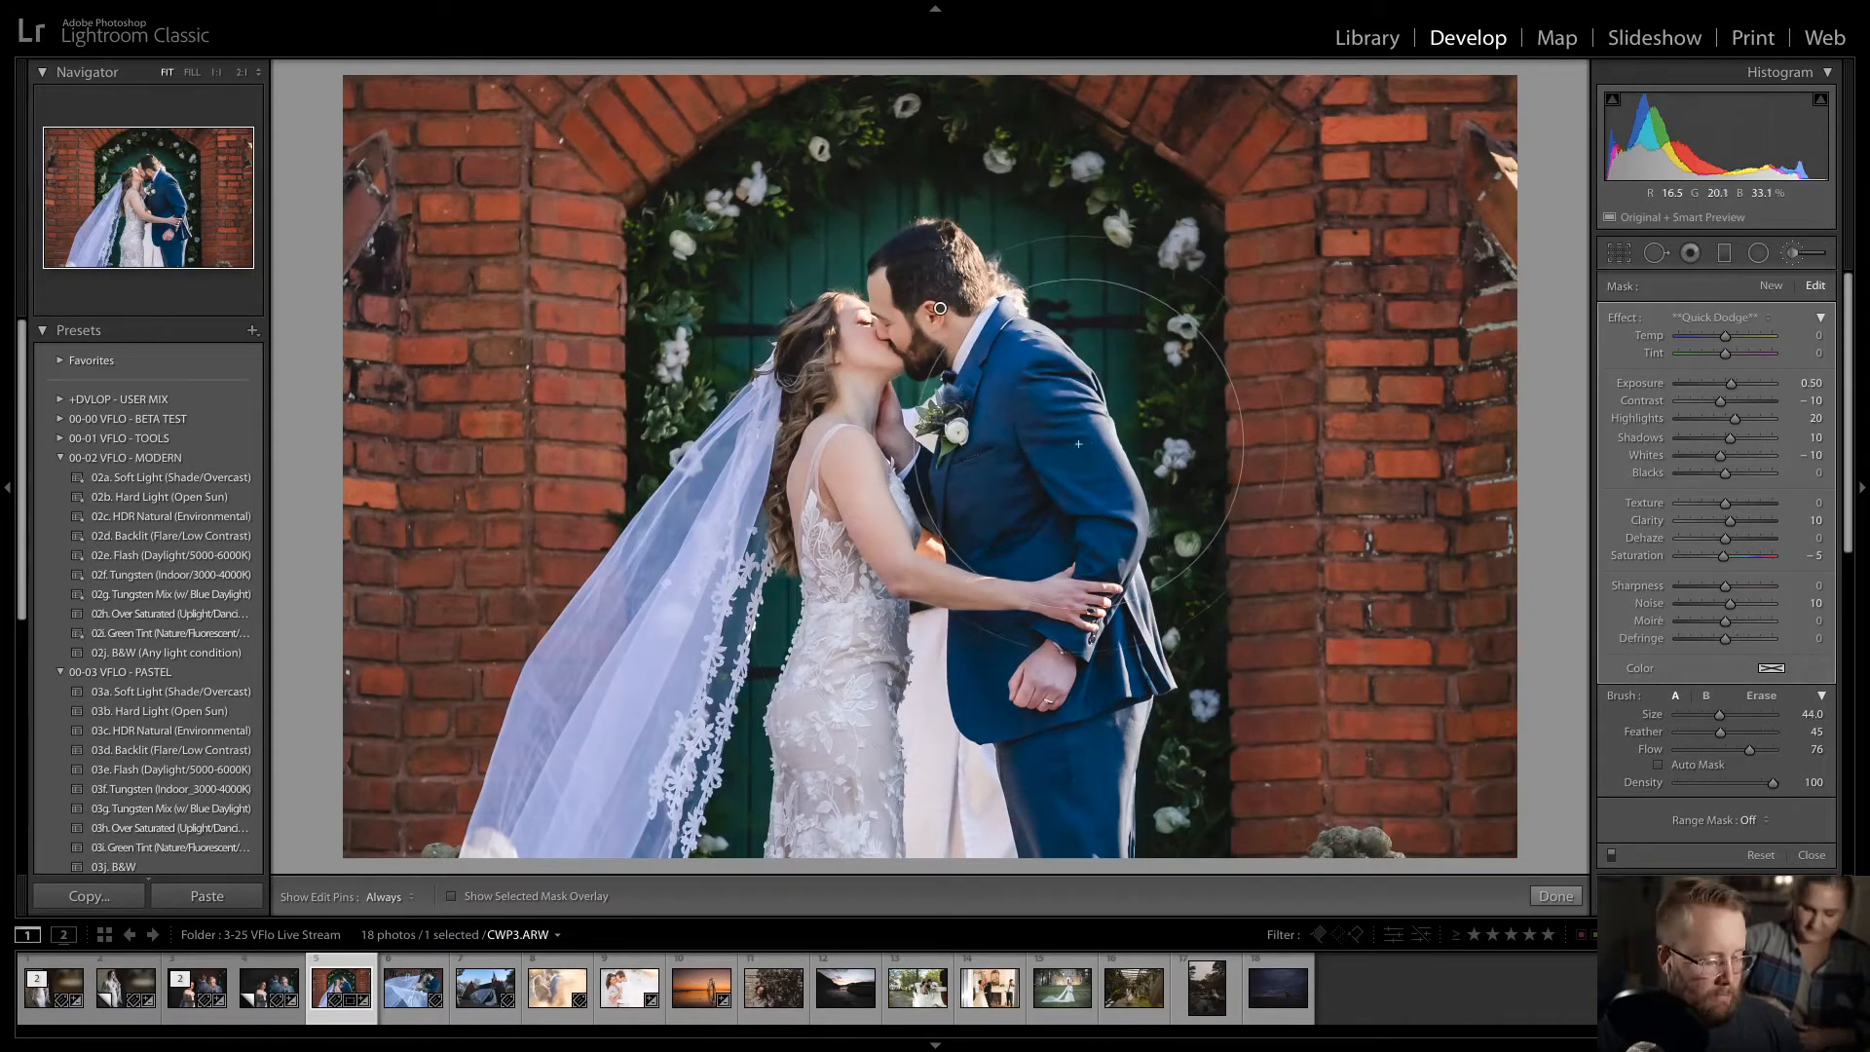
key("Return")
key("d")
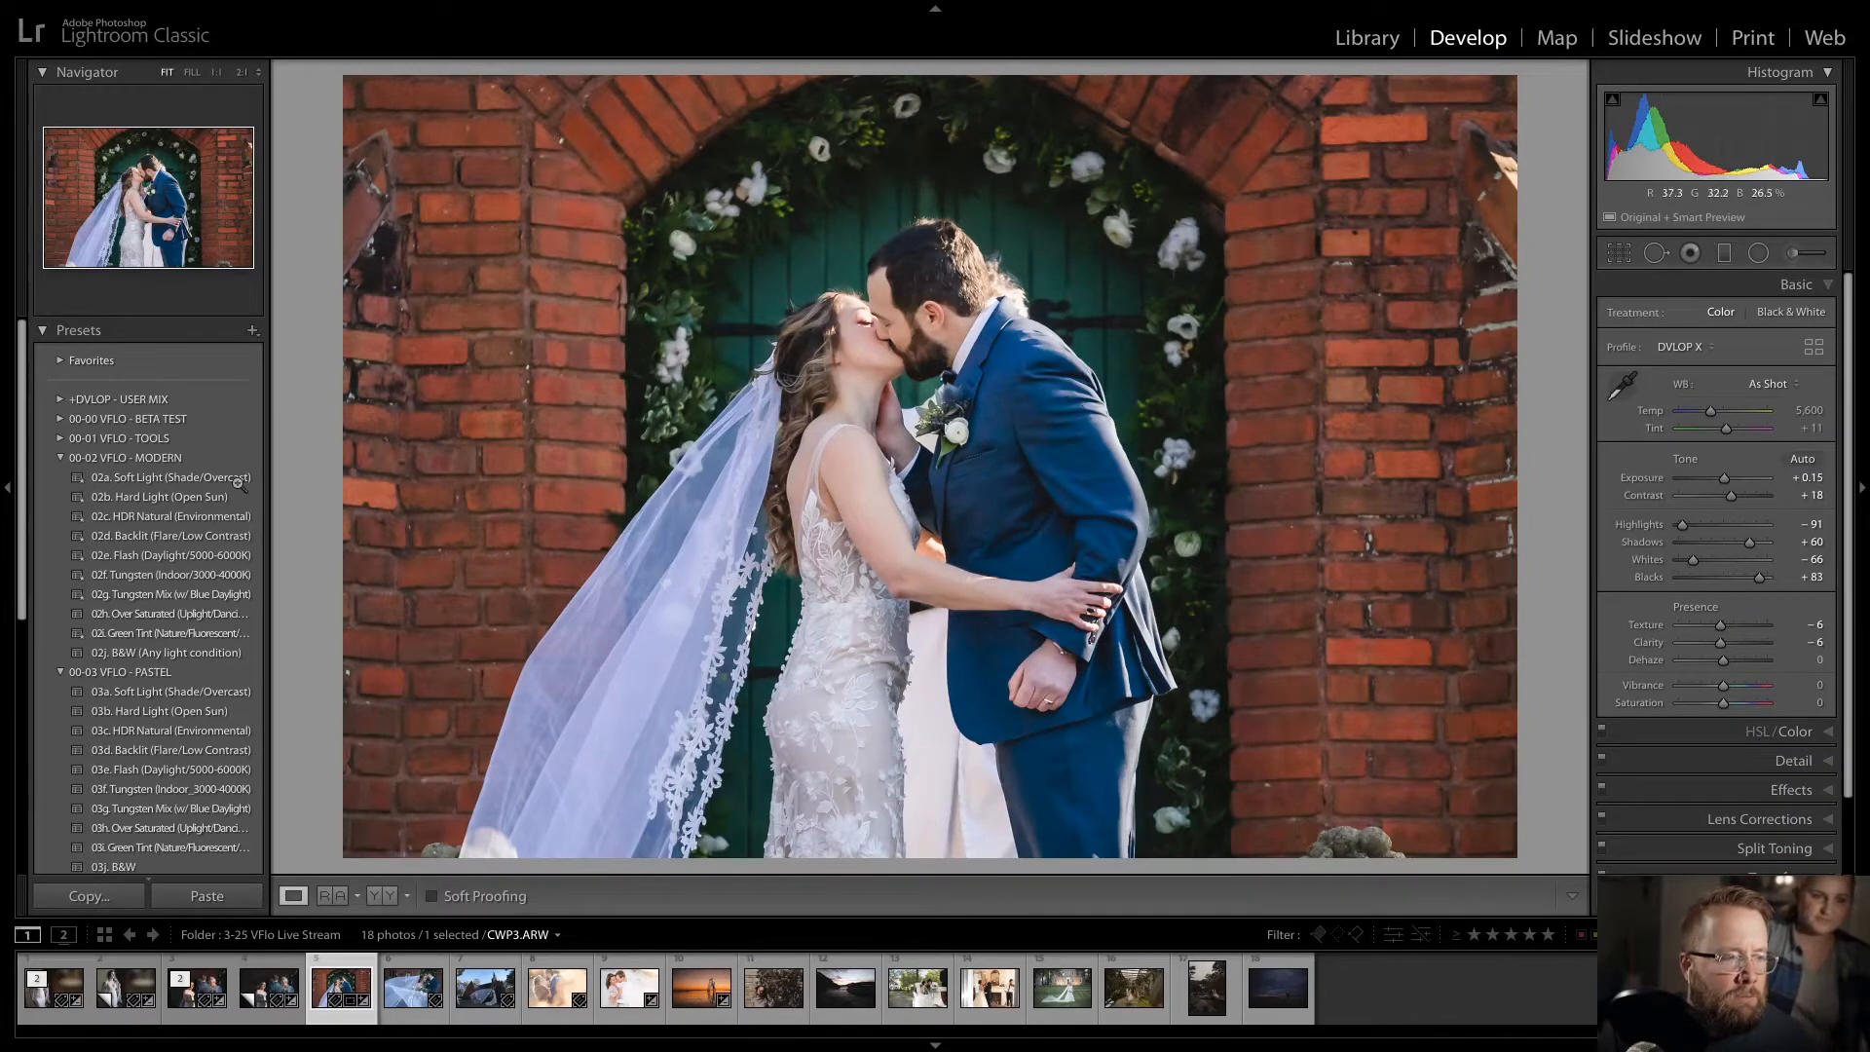
- Look through the 00-01 VFLO - TOOLS presets, from the profile corrections and D&B filters down to film grain
left_click(59, 439)
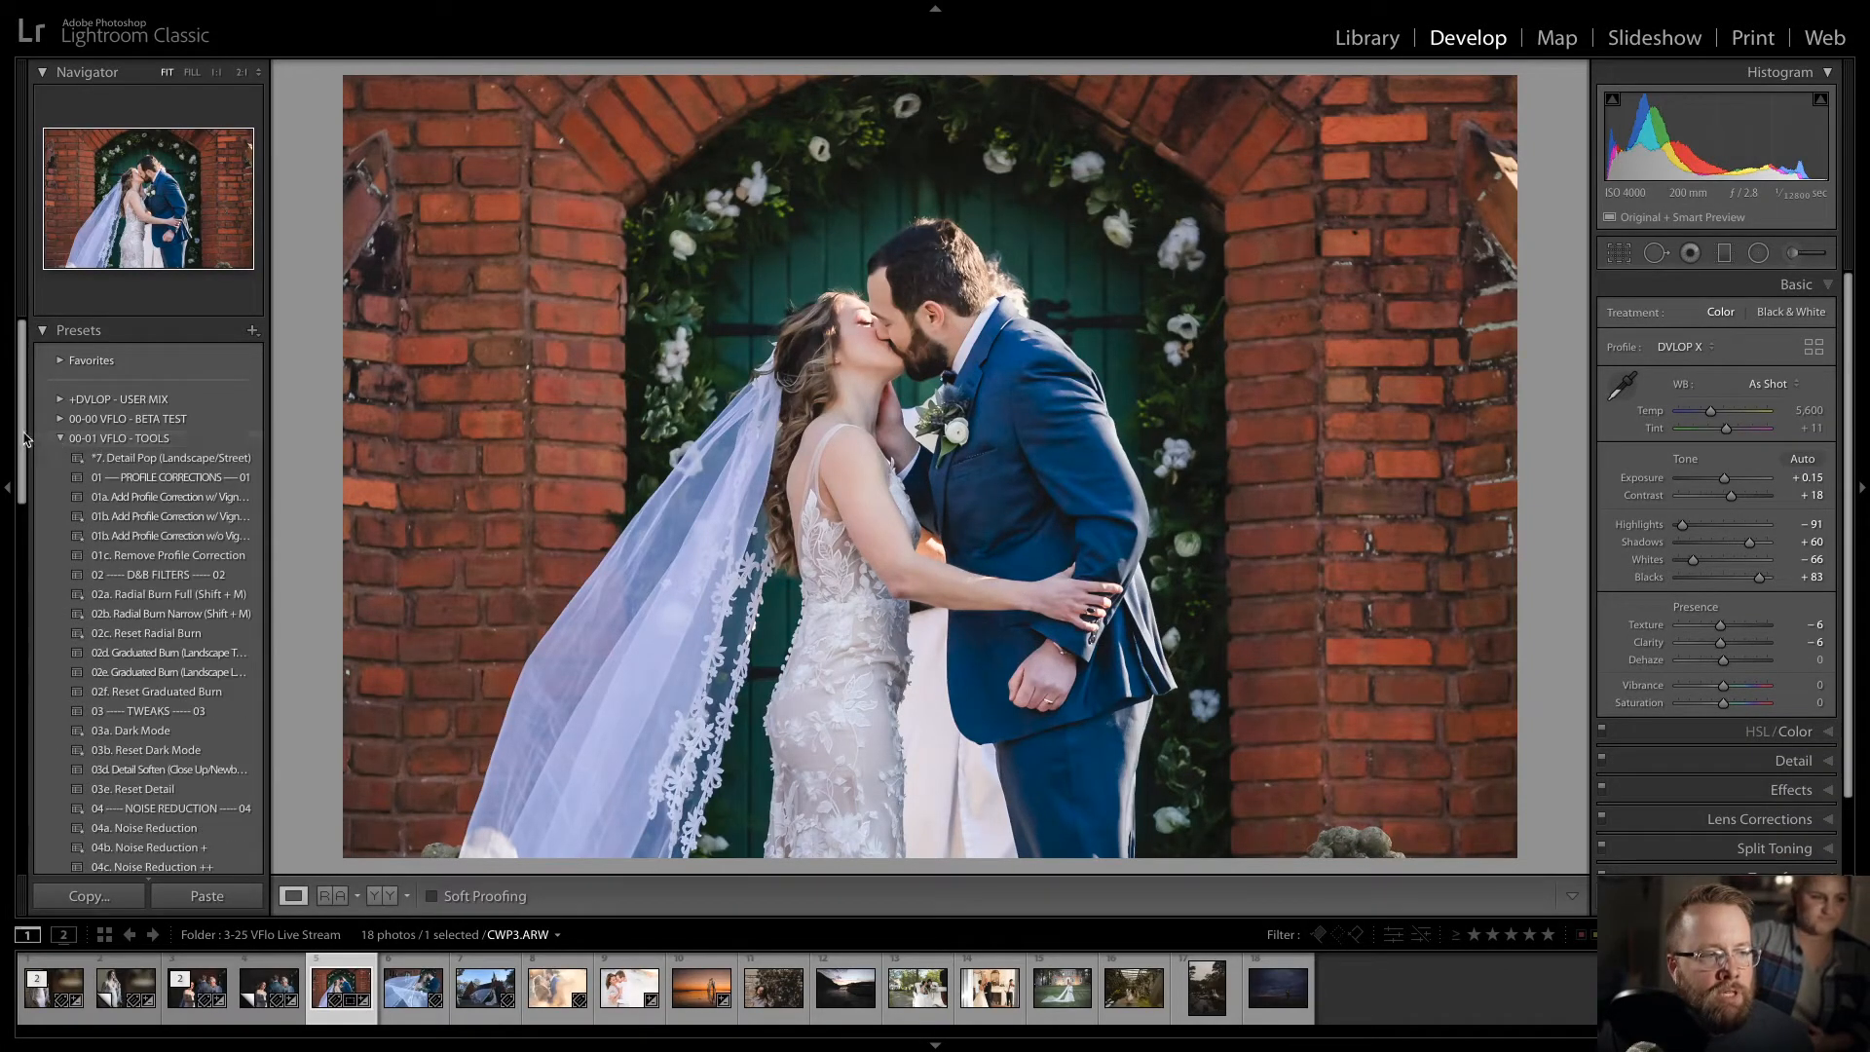
left_click_drag(22, 429, 23, 467)
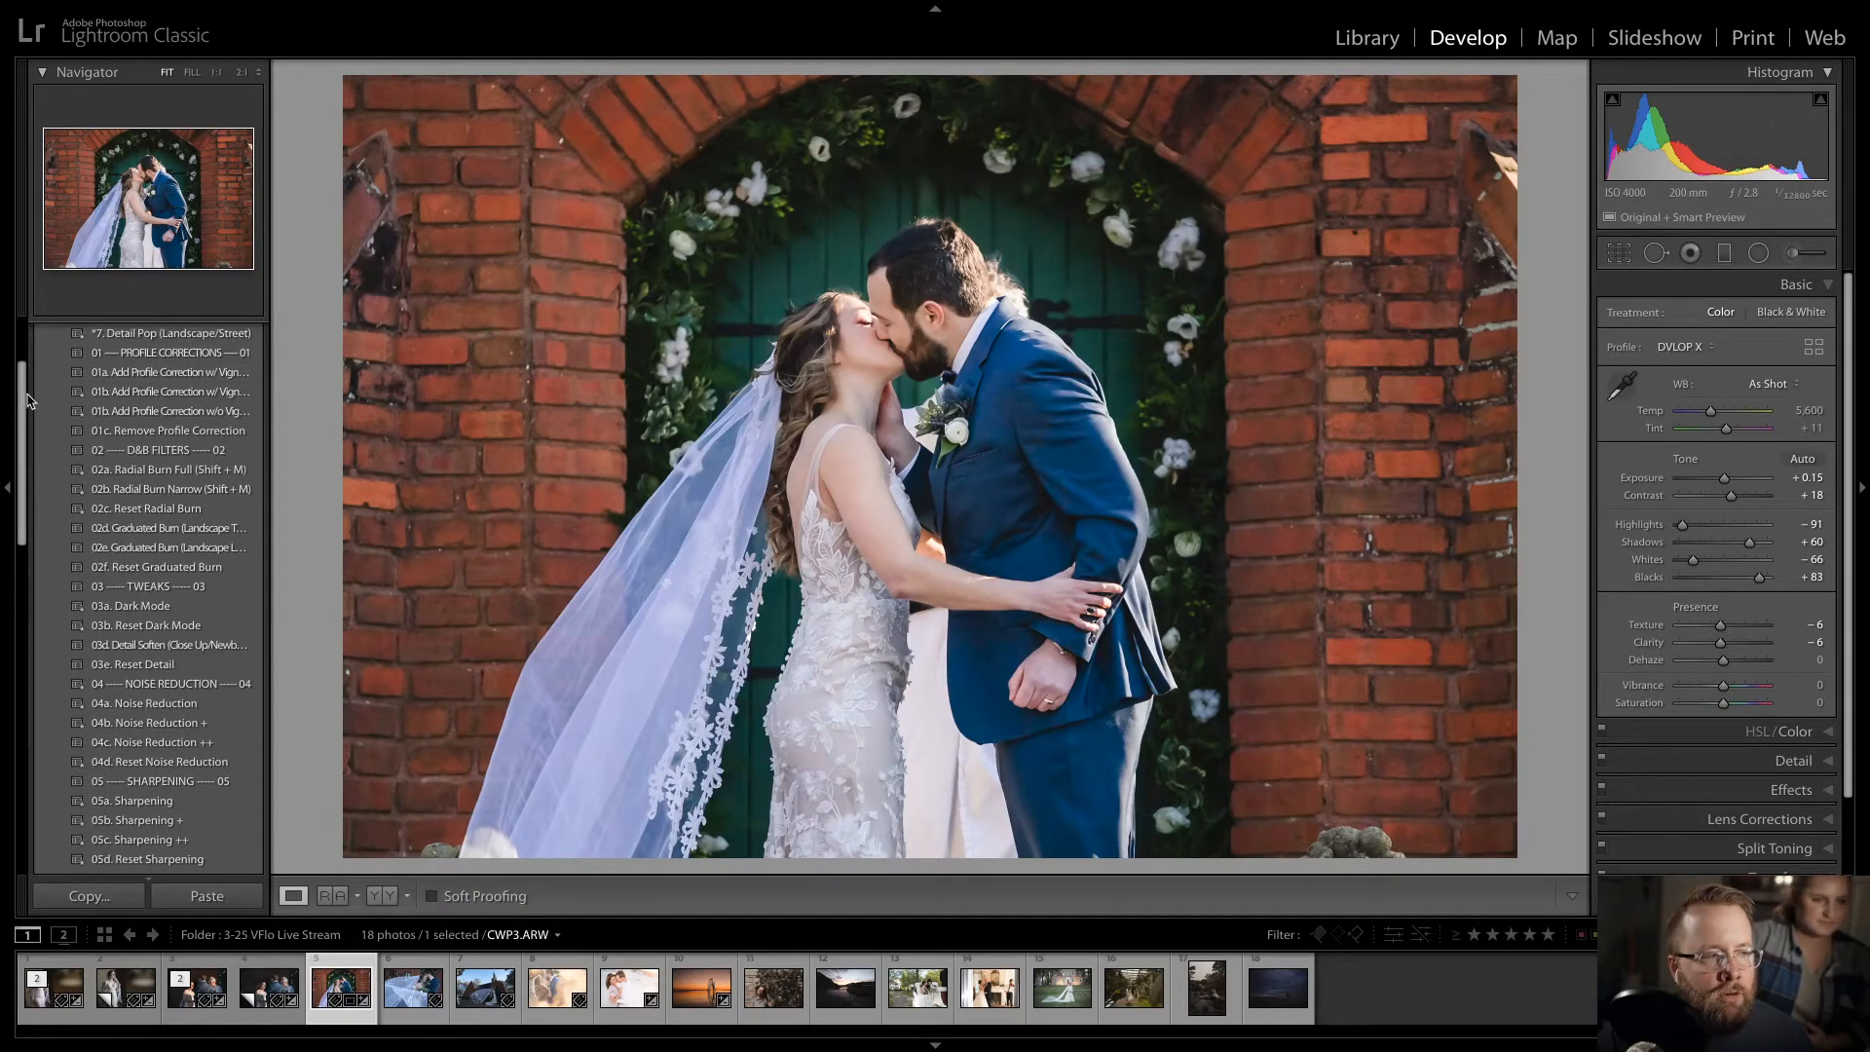
left_click_drag(26, 403, 26, 417)
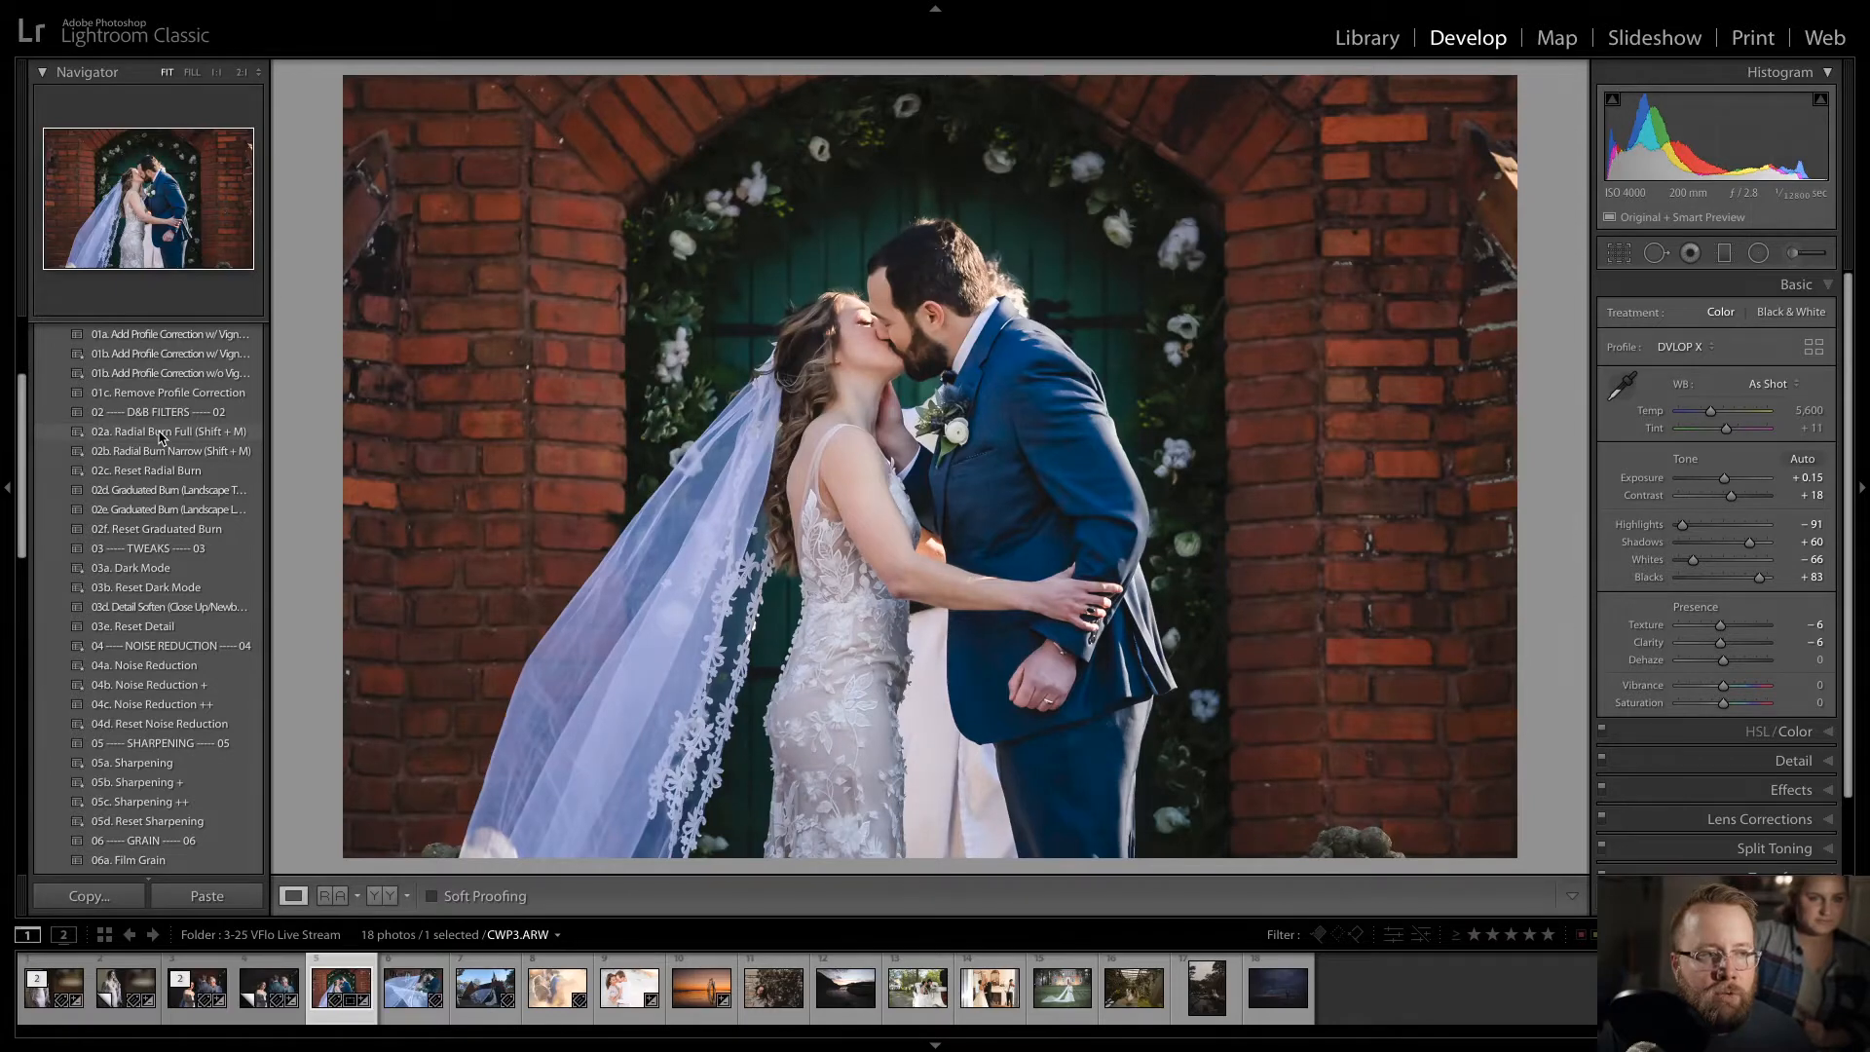
left_click_drag(21, 440, 24, 482)
scroll(36, 499, "up", 4)
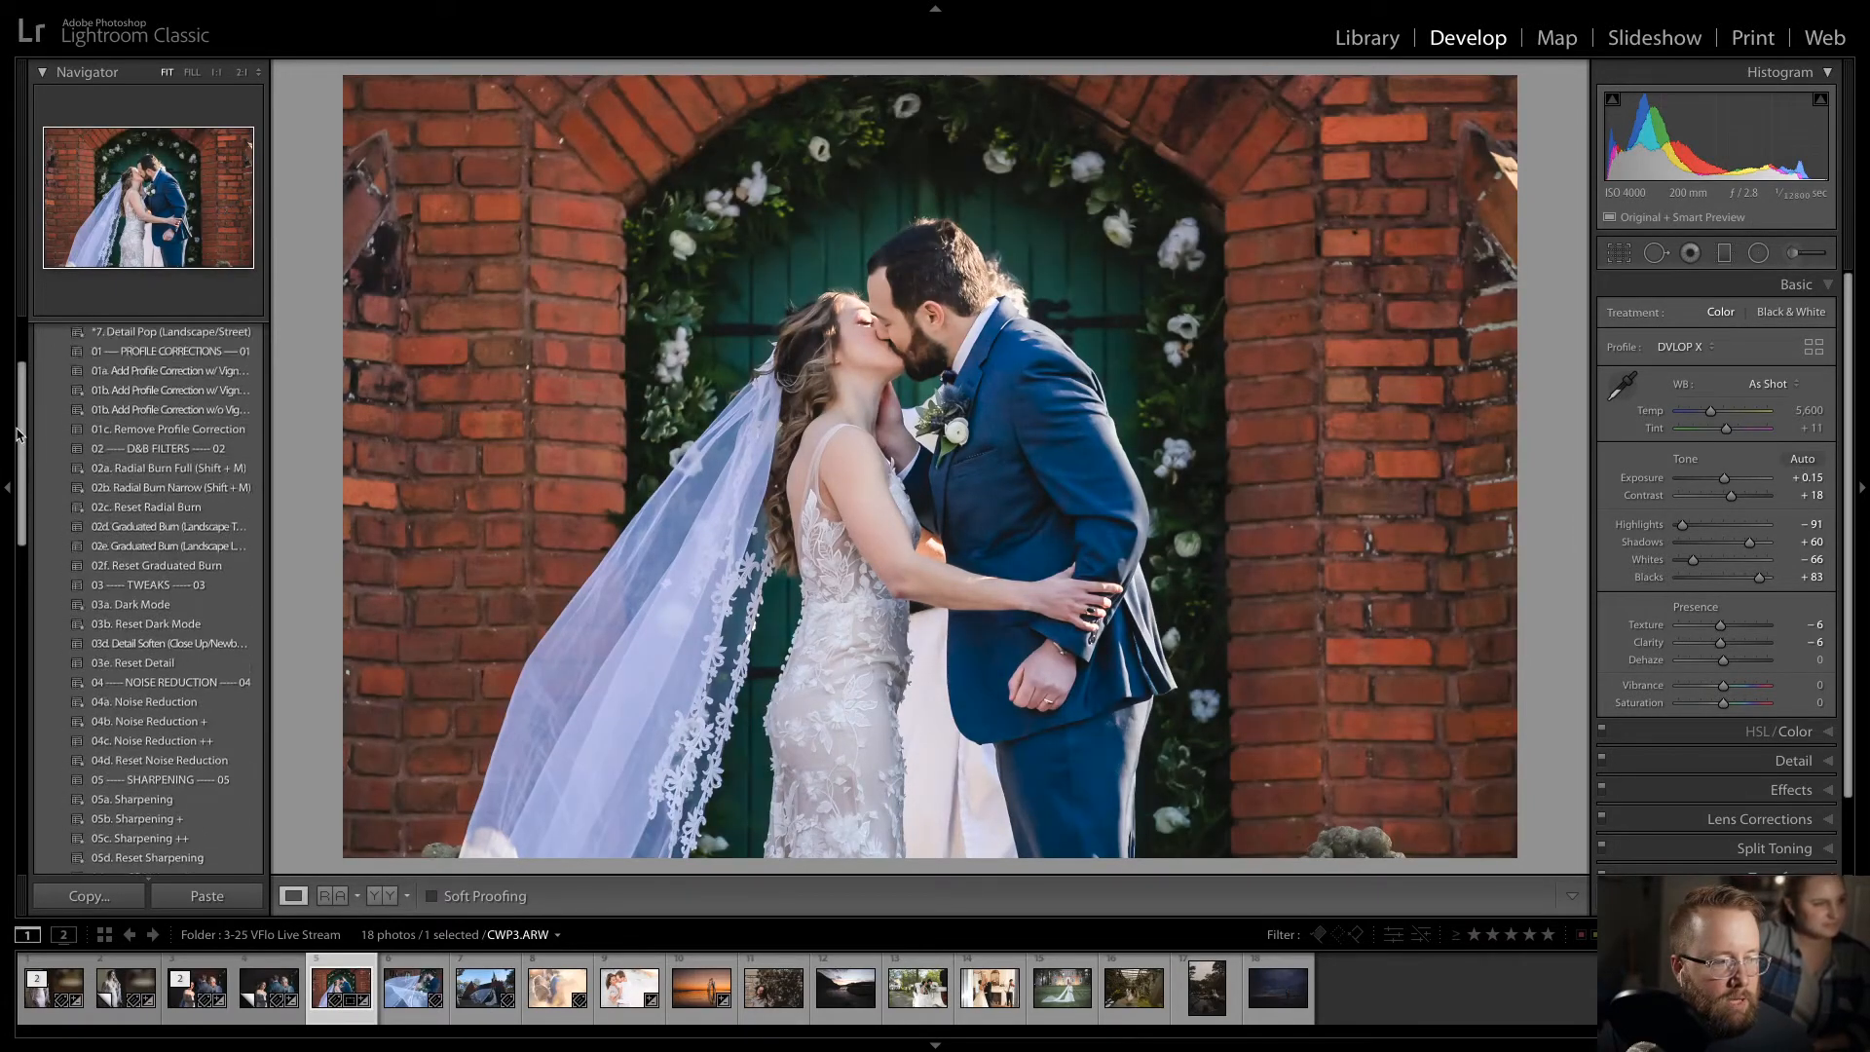
left_click_drag(24, 509, 24, 541)
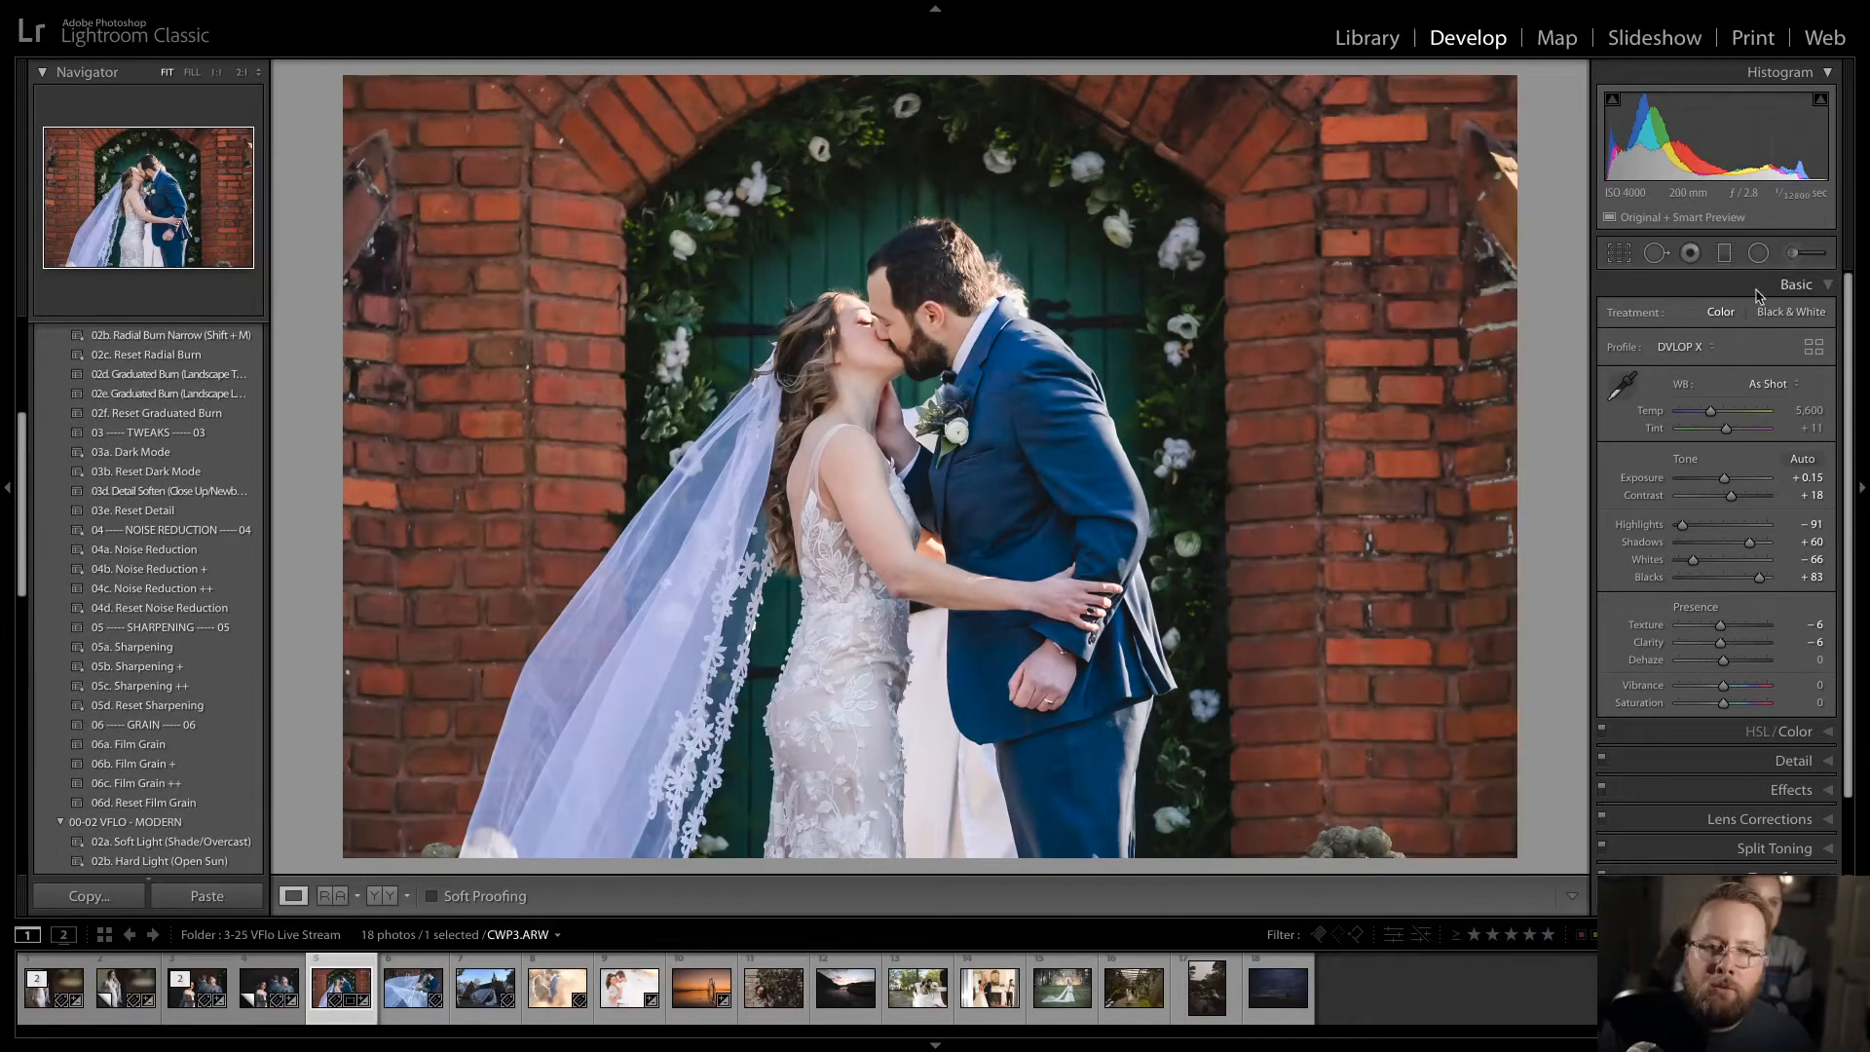
- Examine the Adjustment Brush effect presets, from exposure, skin and dodge and burn to retouch, enhancements, color and SFX, and leave the brush
left_click(1801, 255)
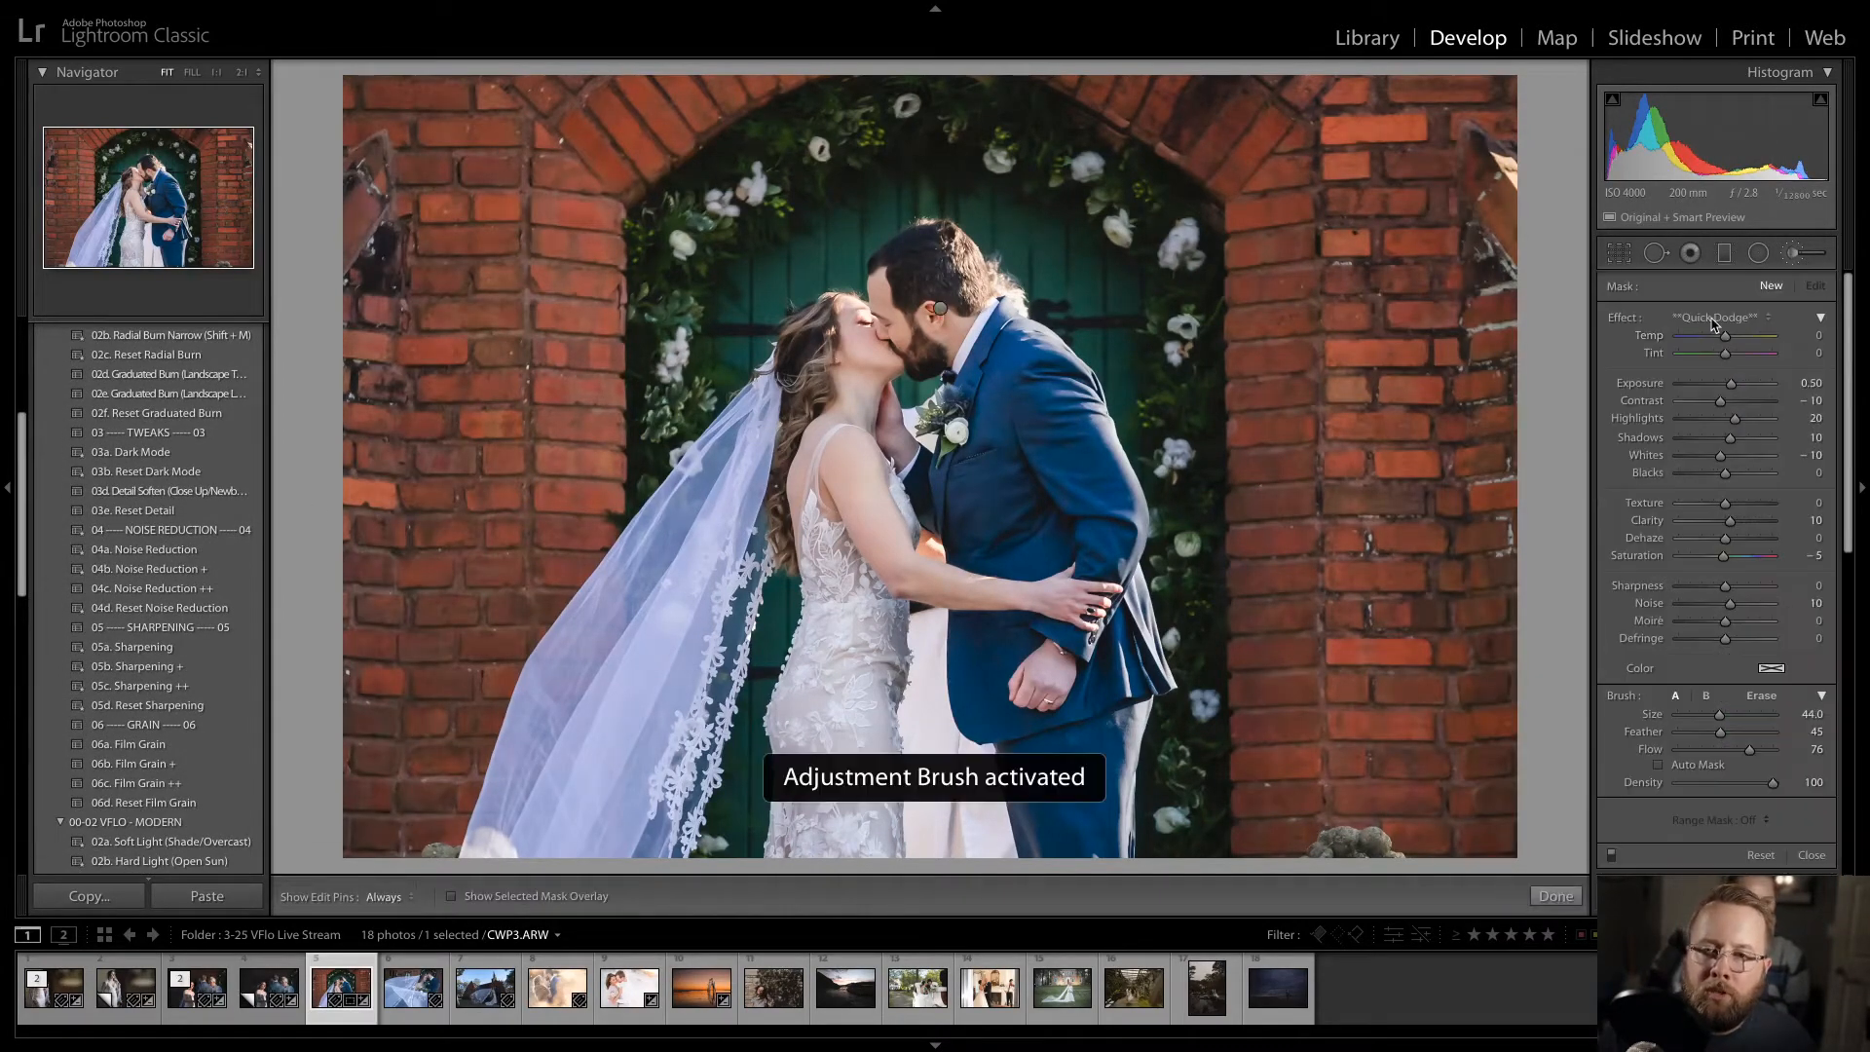
left_click(1719, 318)
scroll(1739, 467, "down", 1)
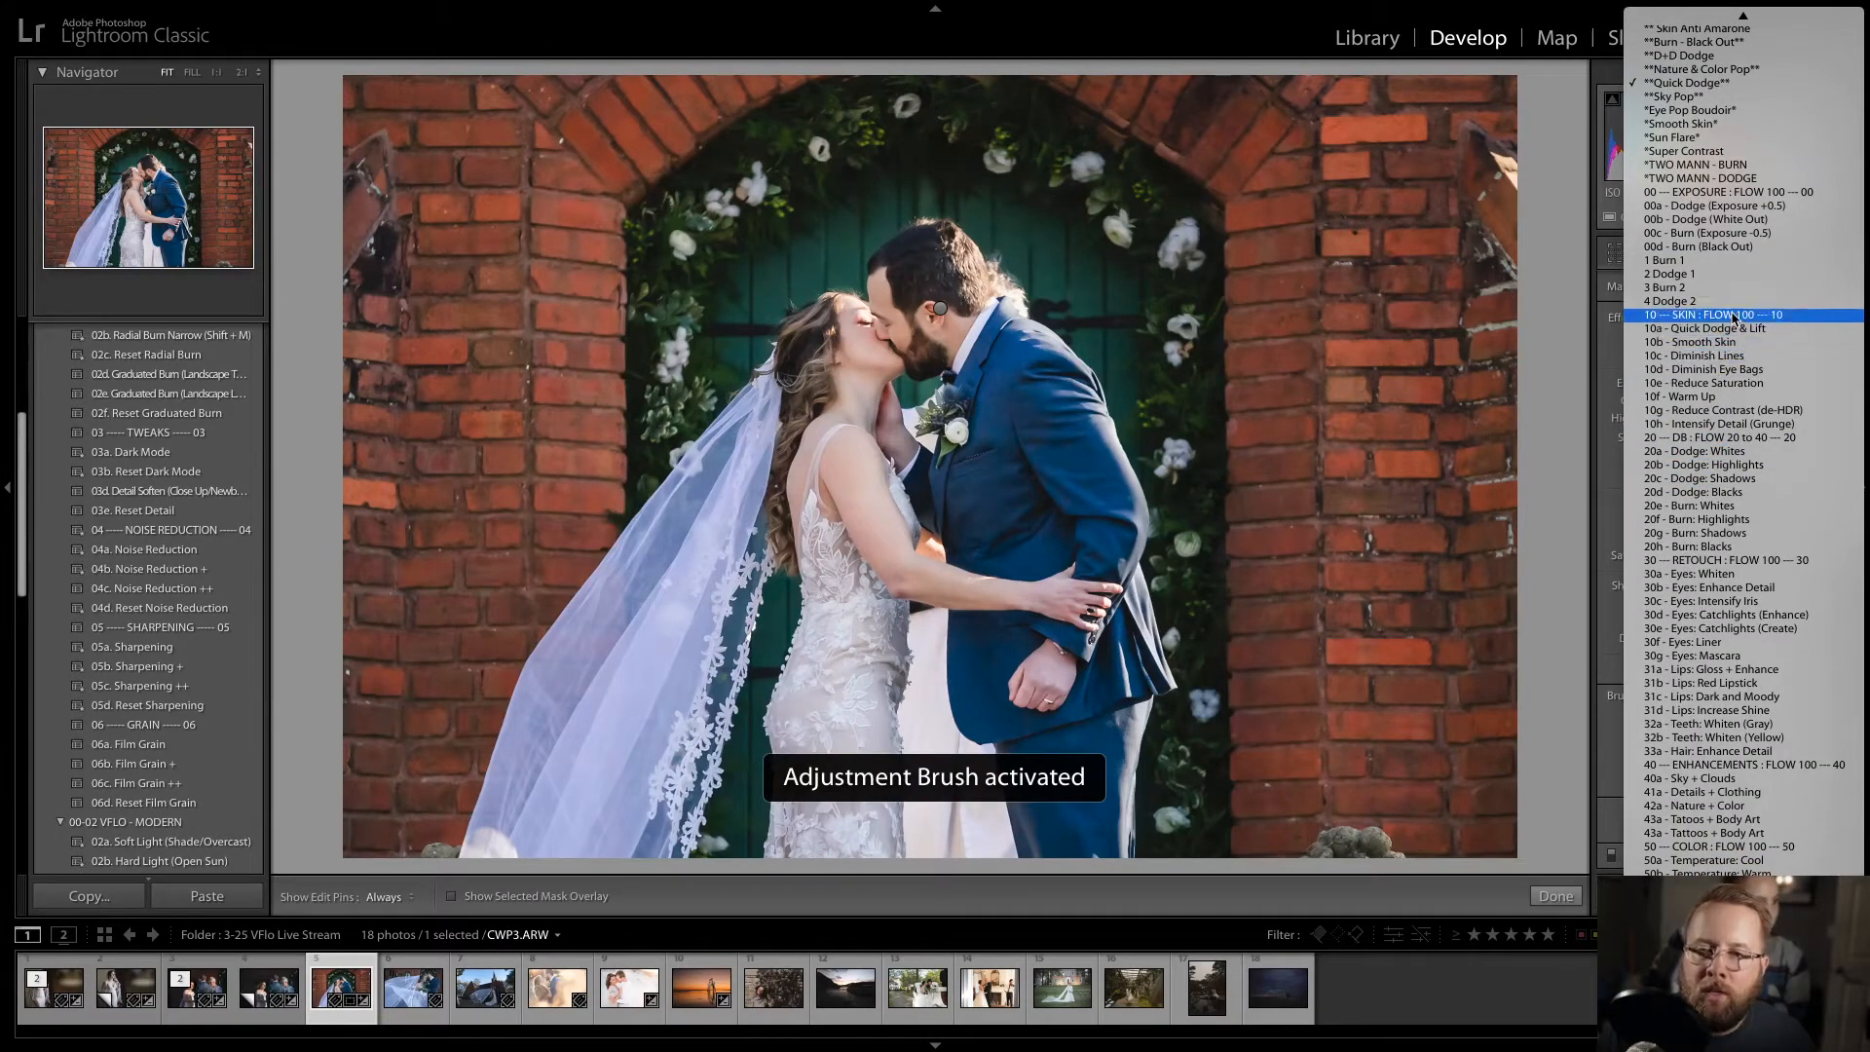
scroll(1711, 409, "down", 3)
scroll(1709, 430, "down", 4)
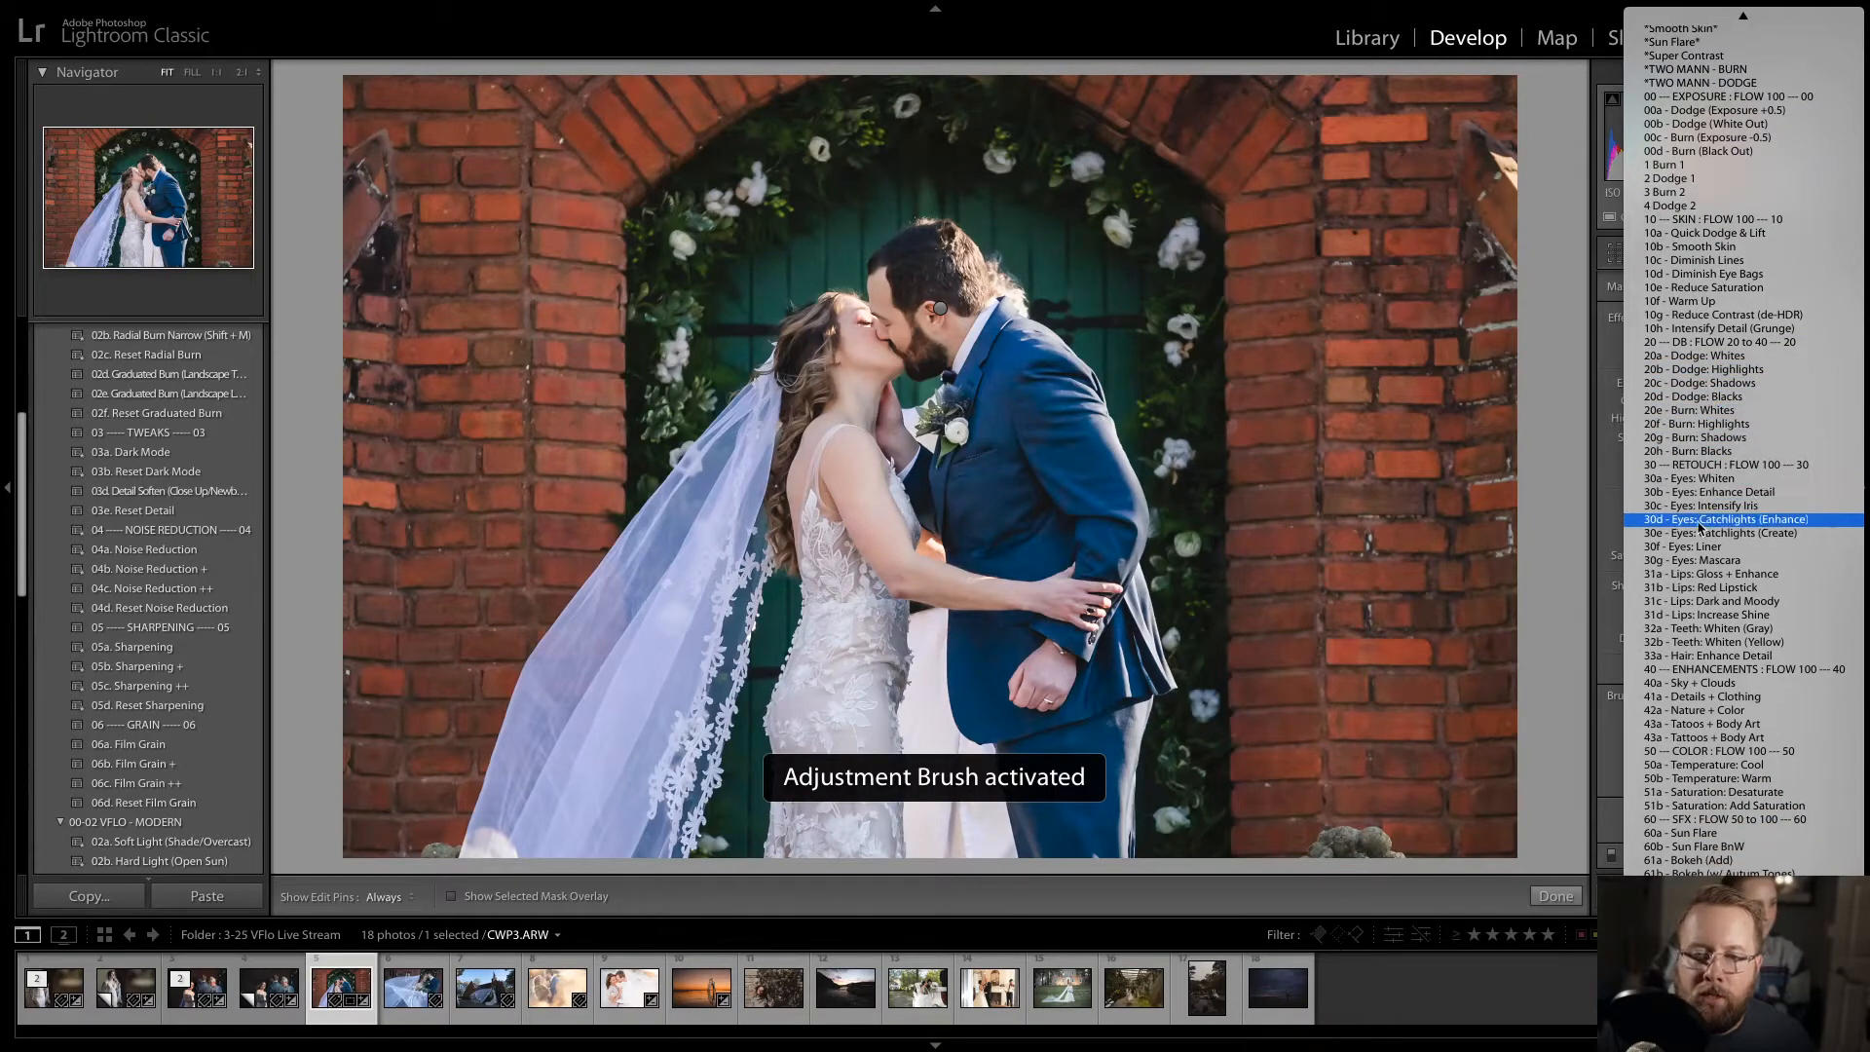
scroll(1711, 613, "down", 2)
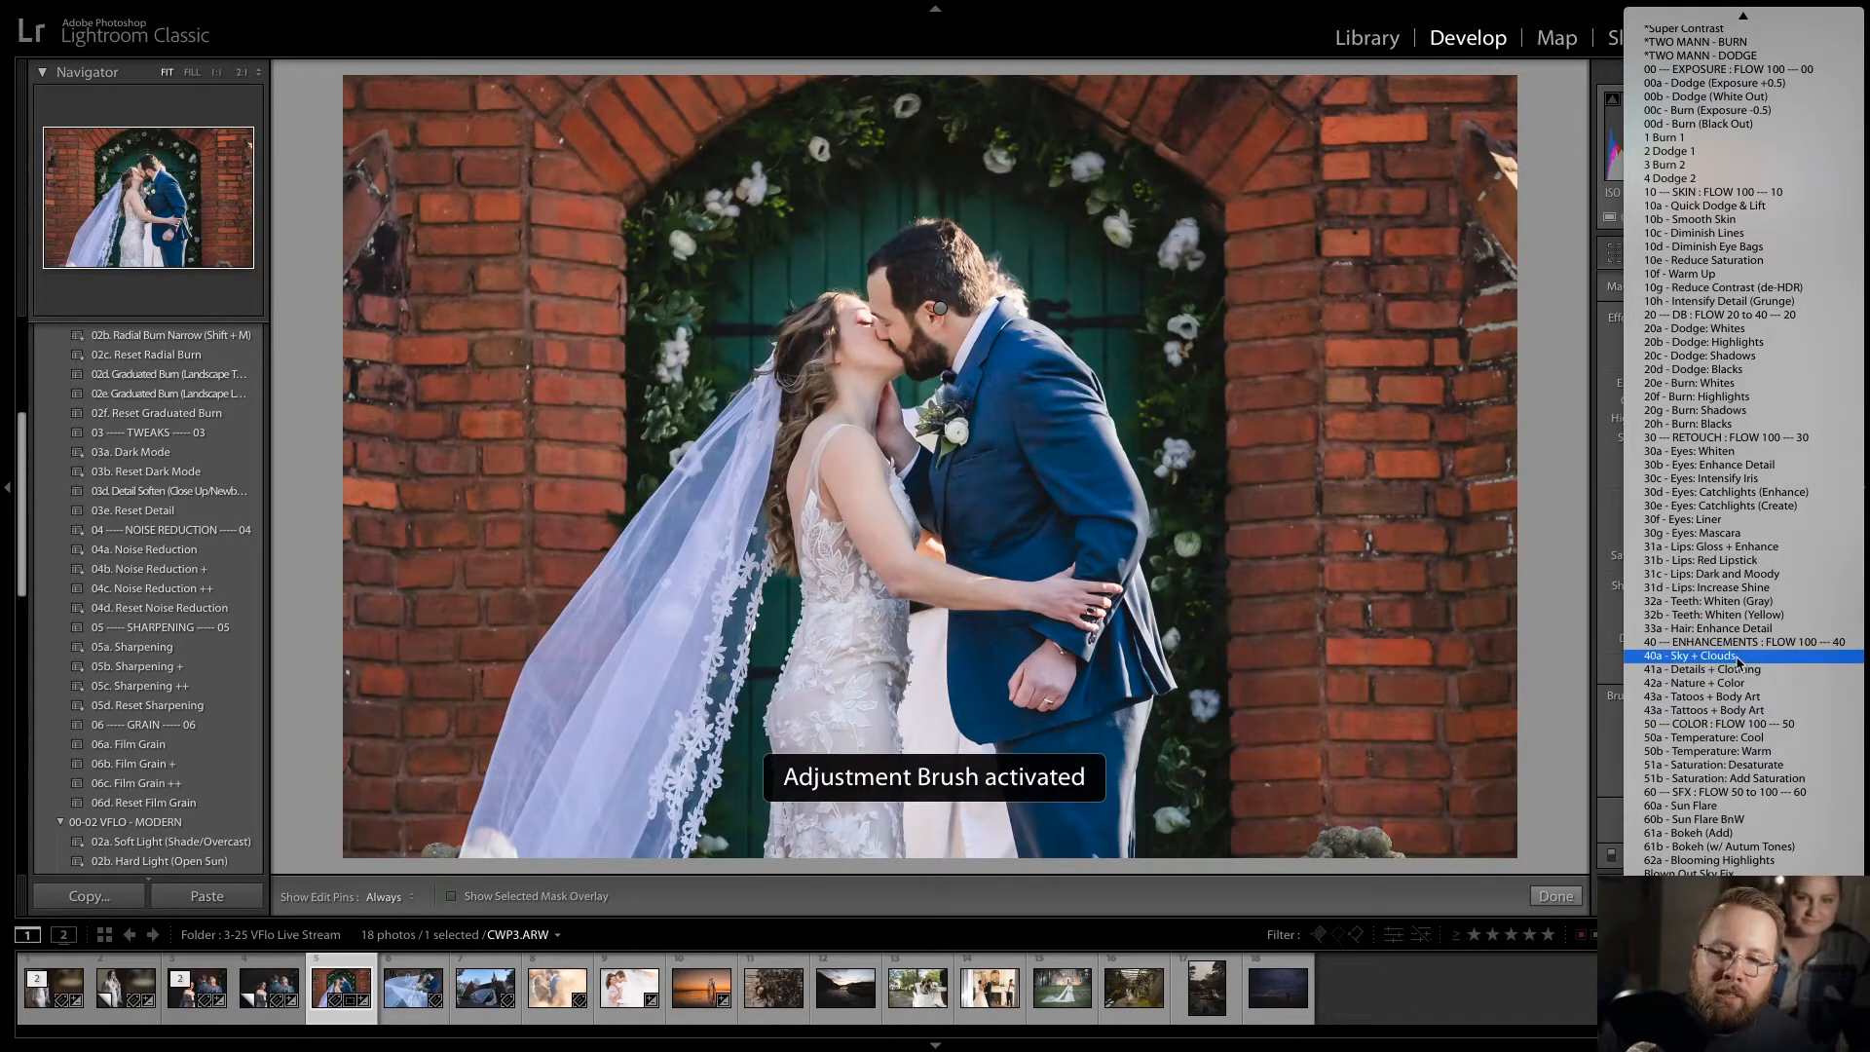
scroll(1739, 663, "up", 1)
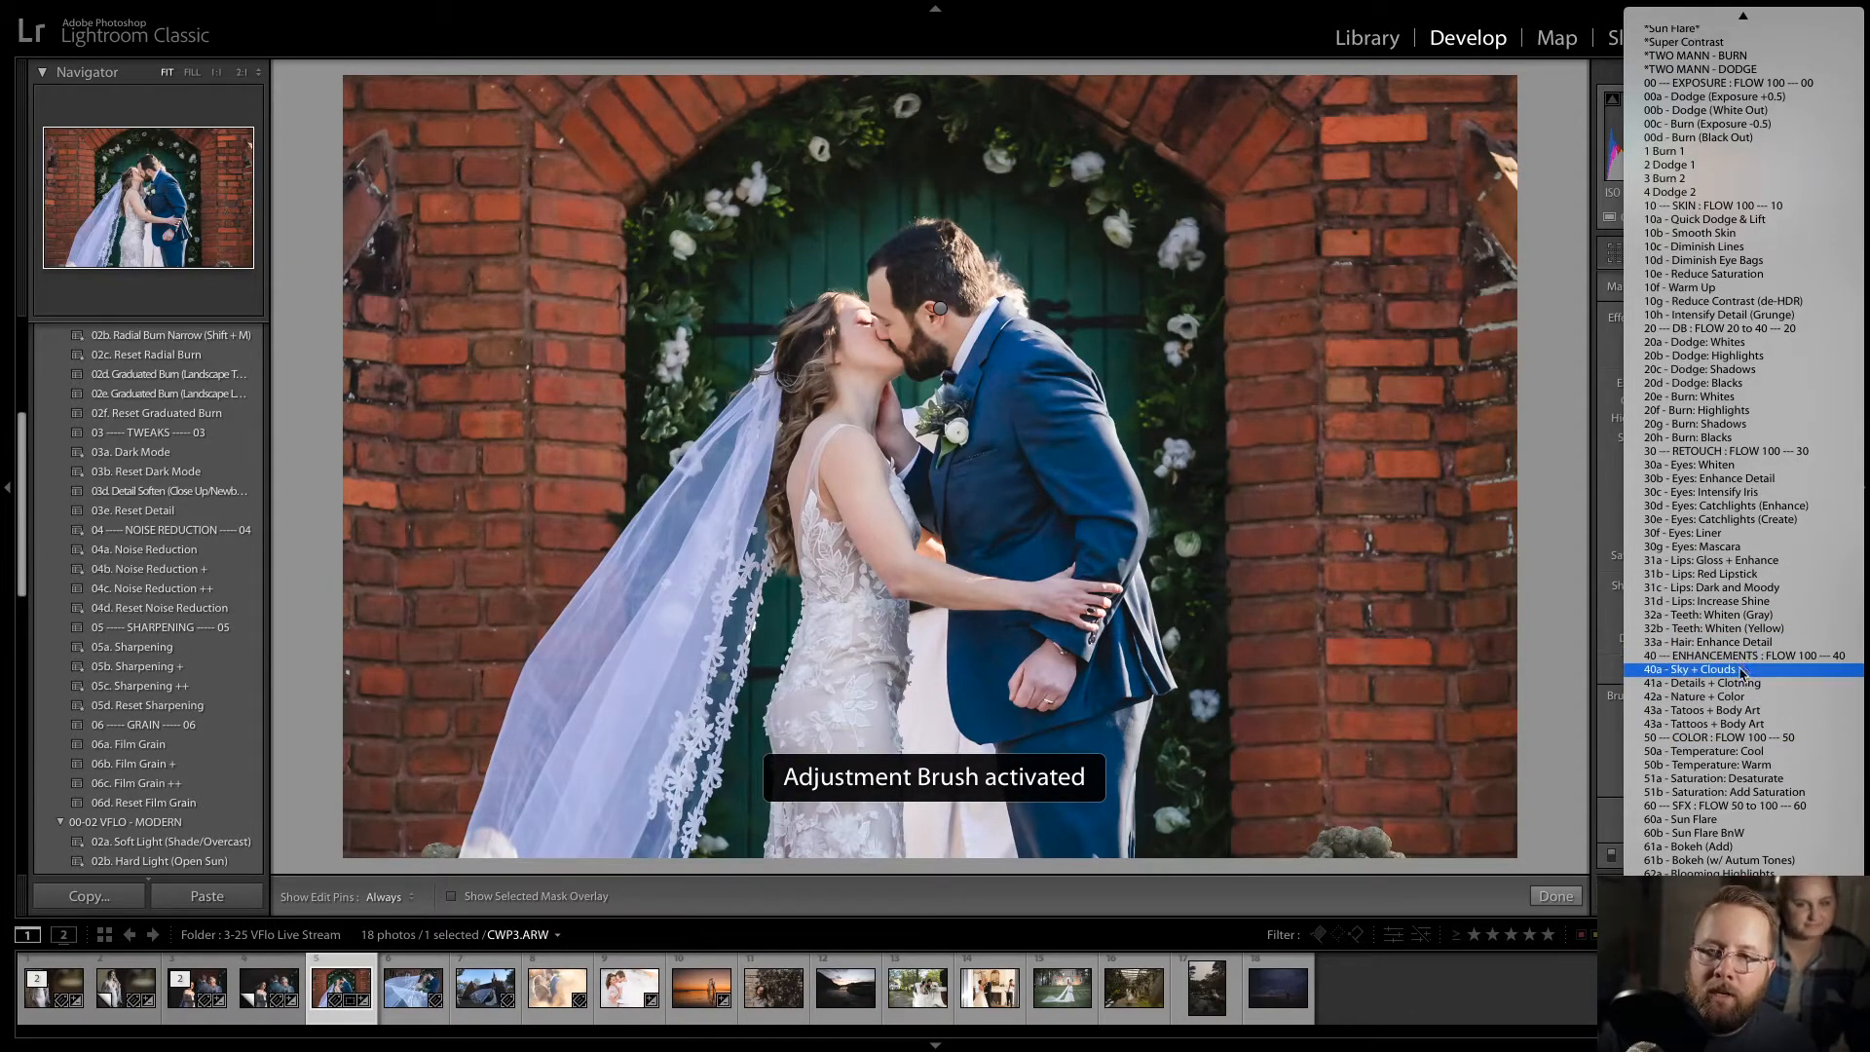
scroll(1740, 668, "up", 9)
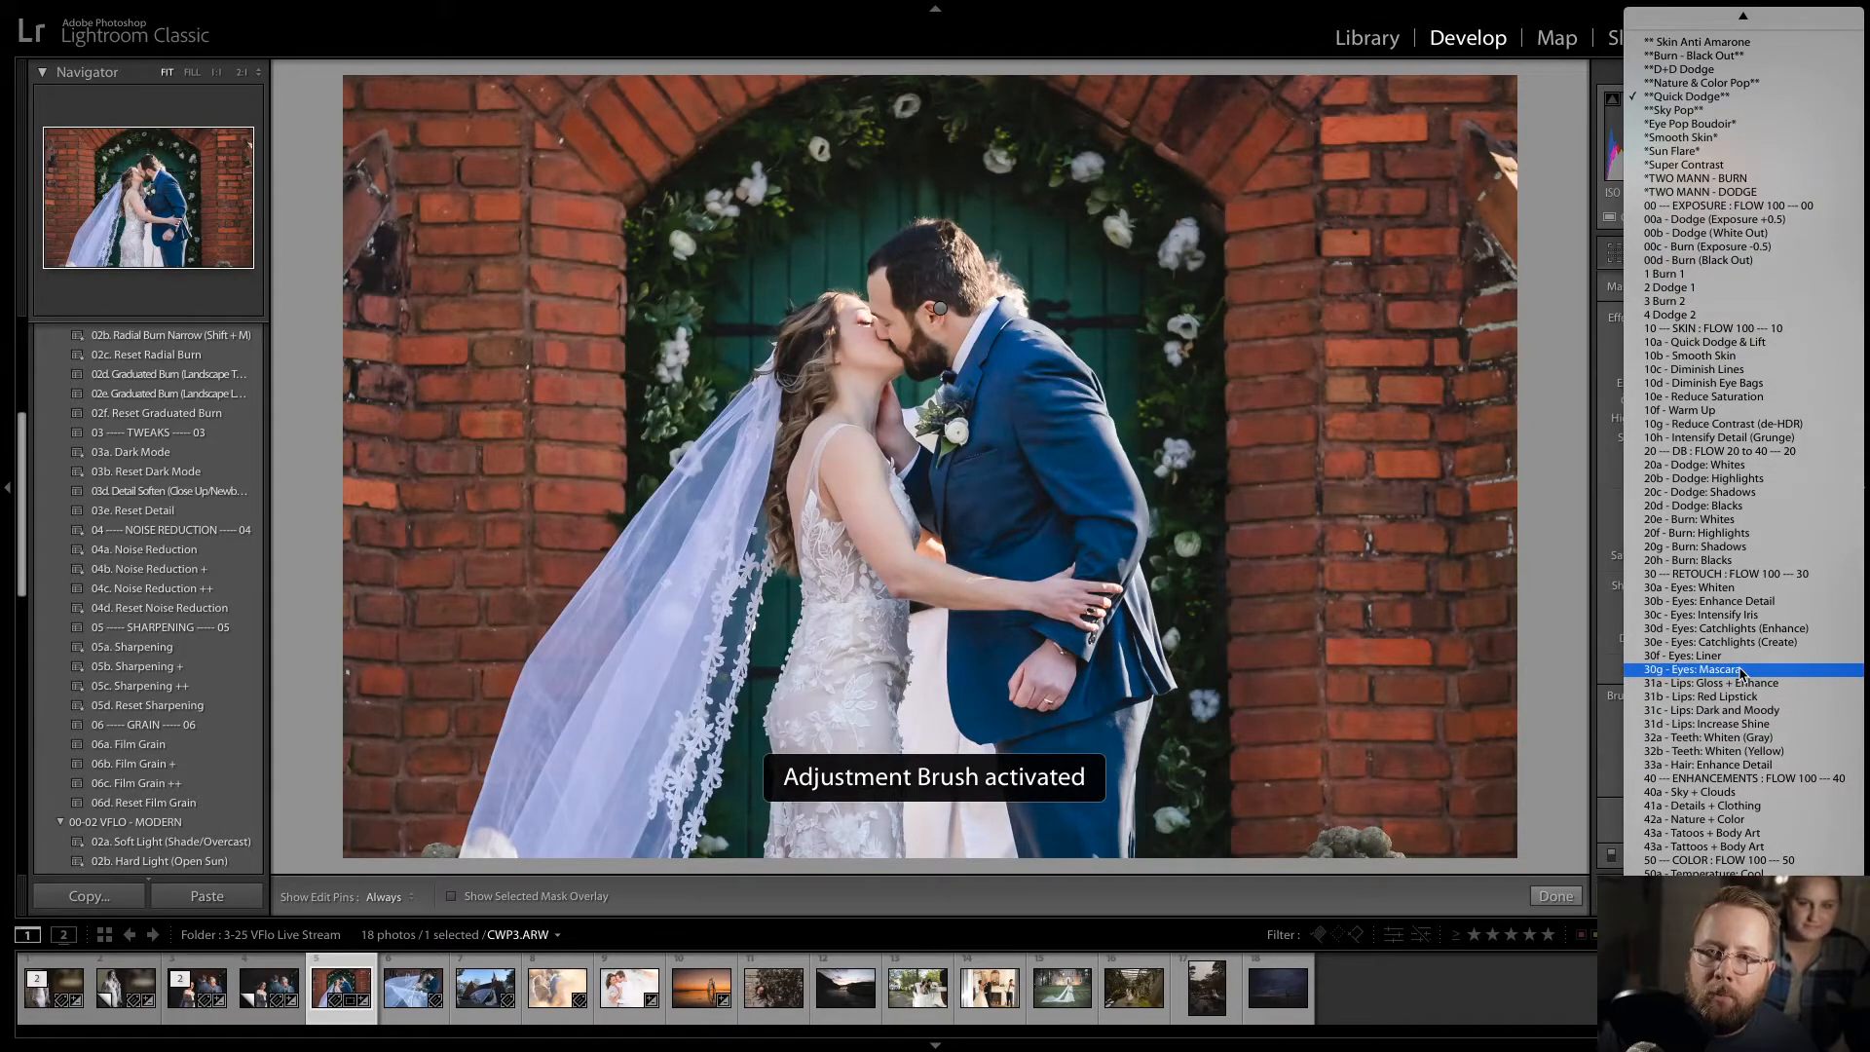
scroll(1742, 672, "down", 10)
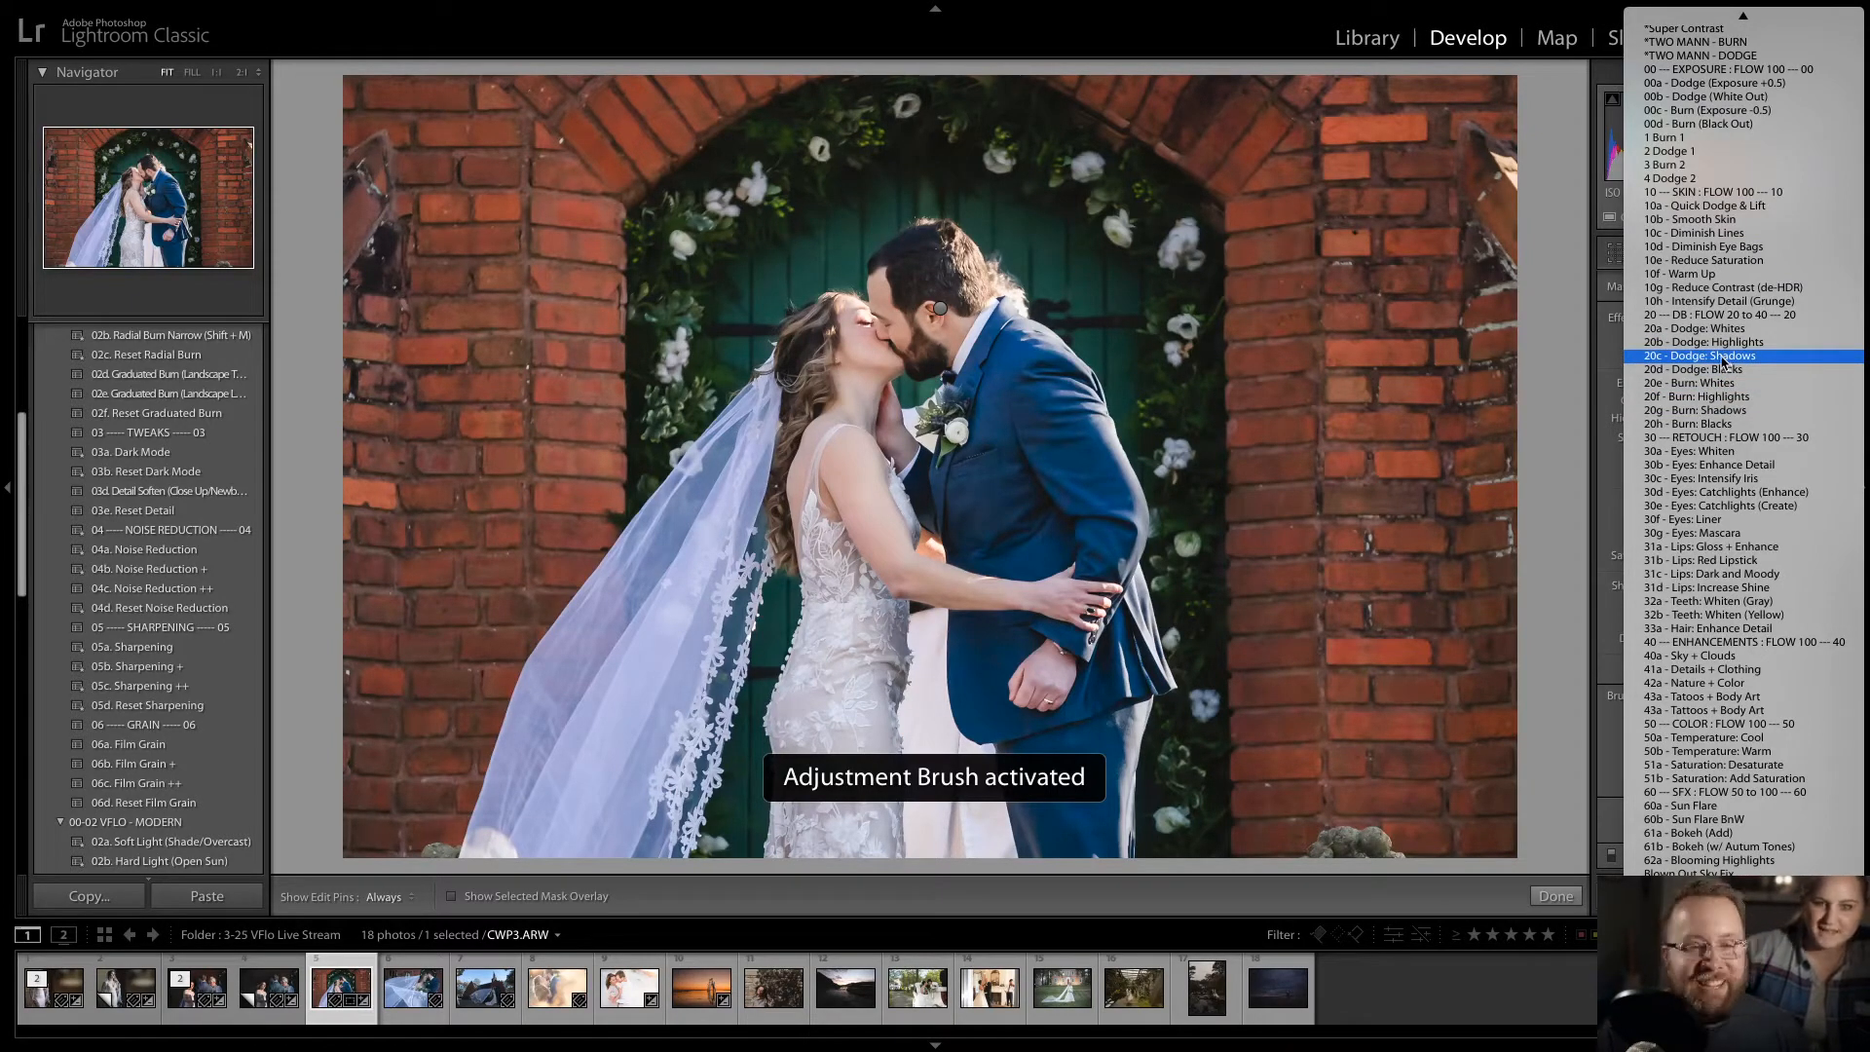
left_click(1526, 302)
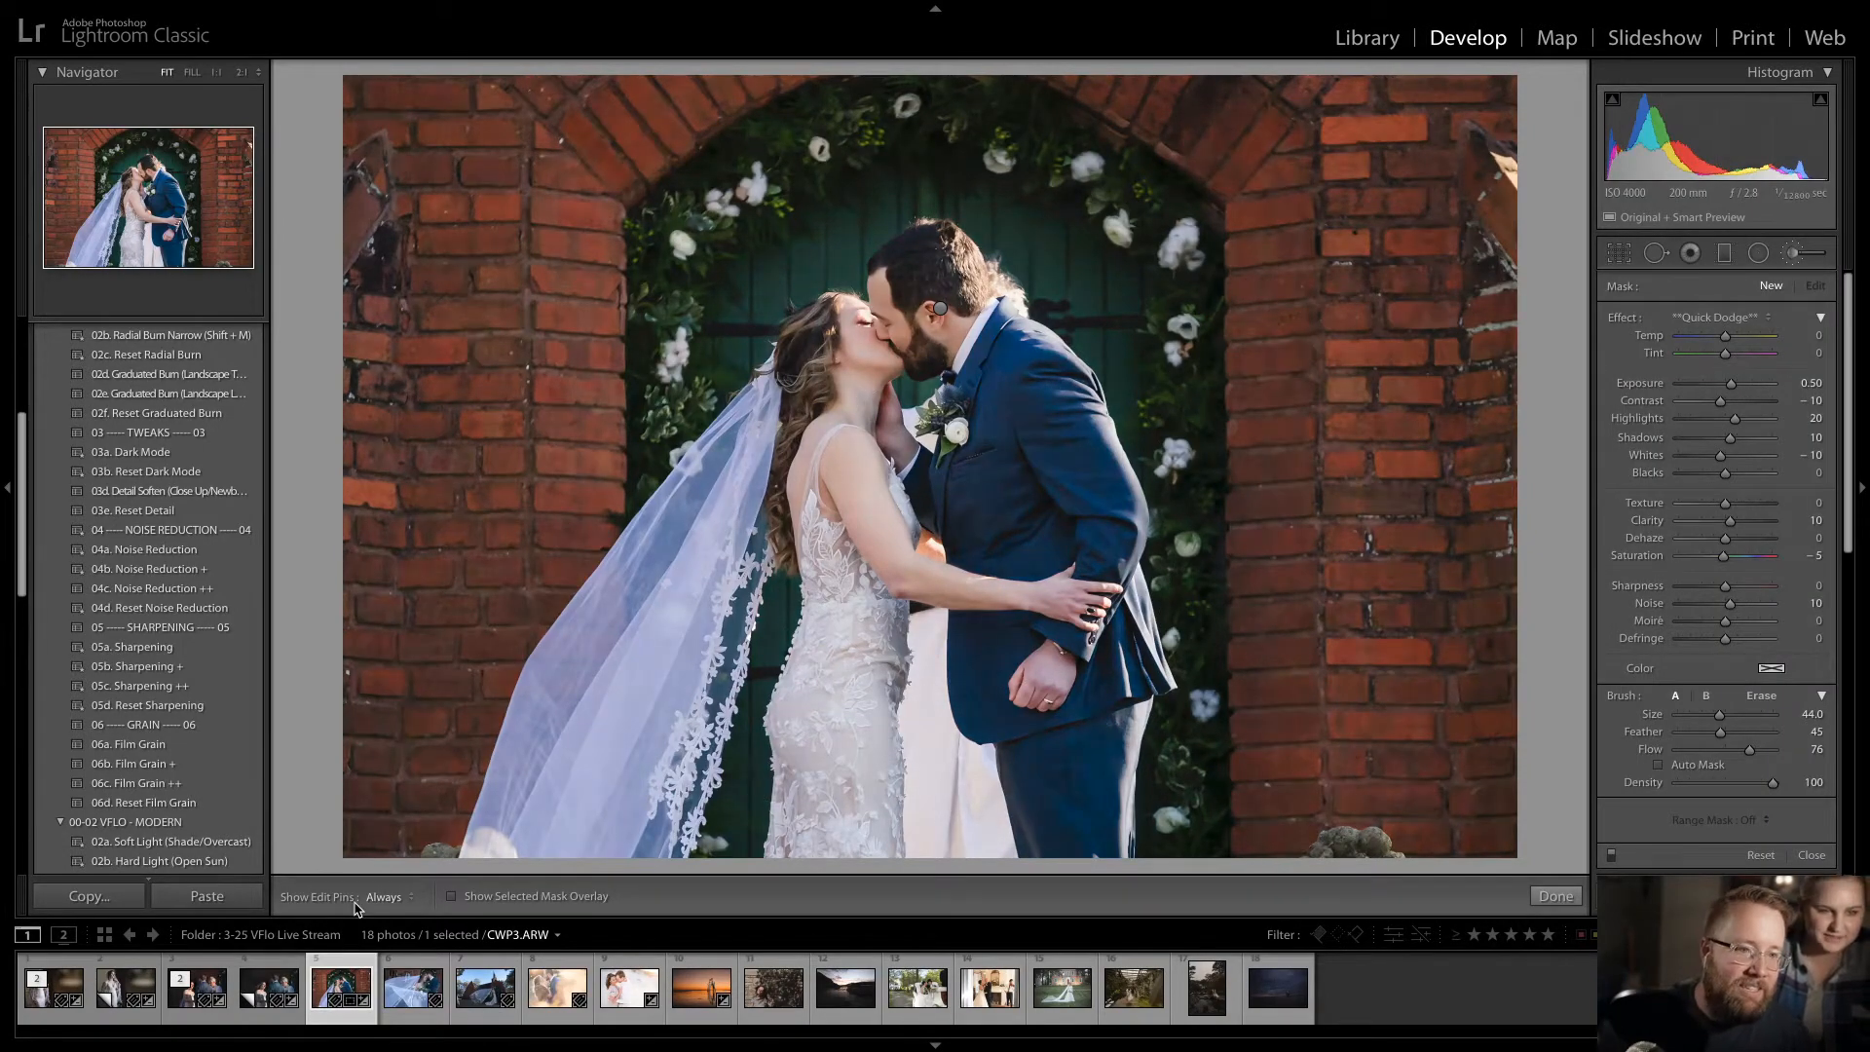
key("k")
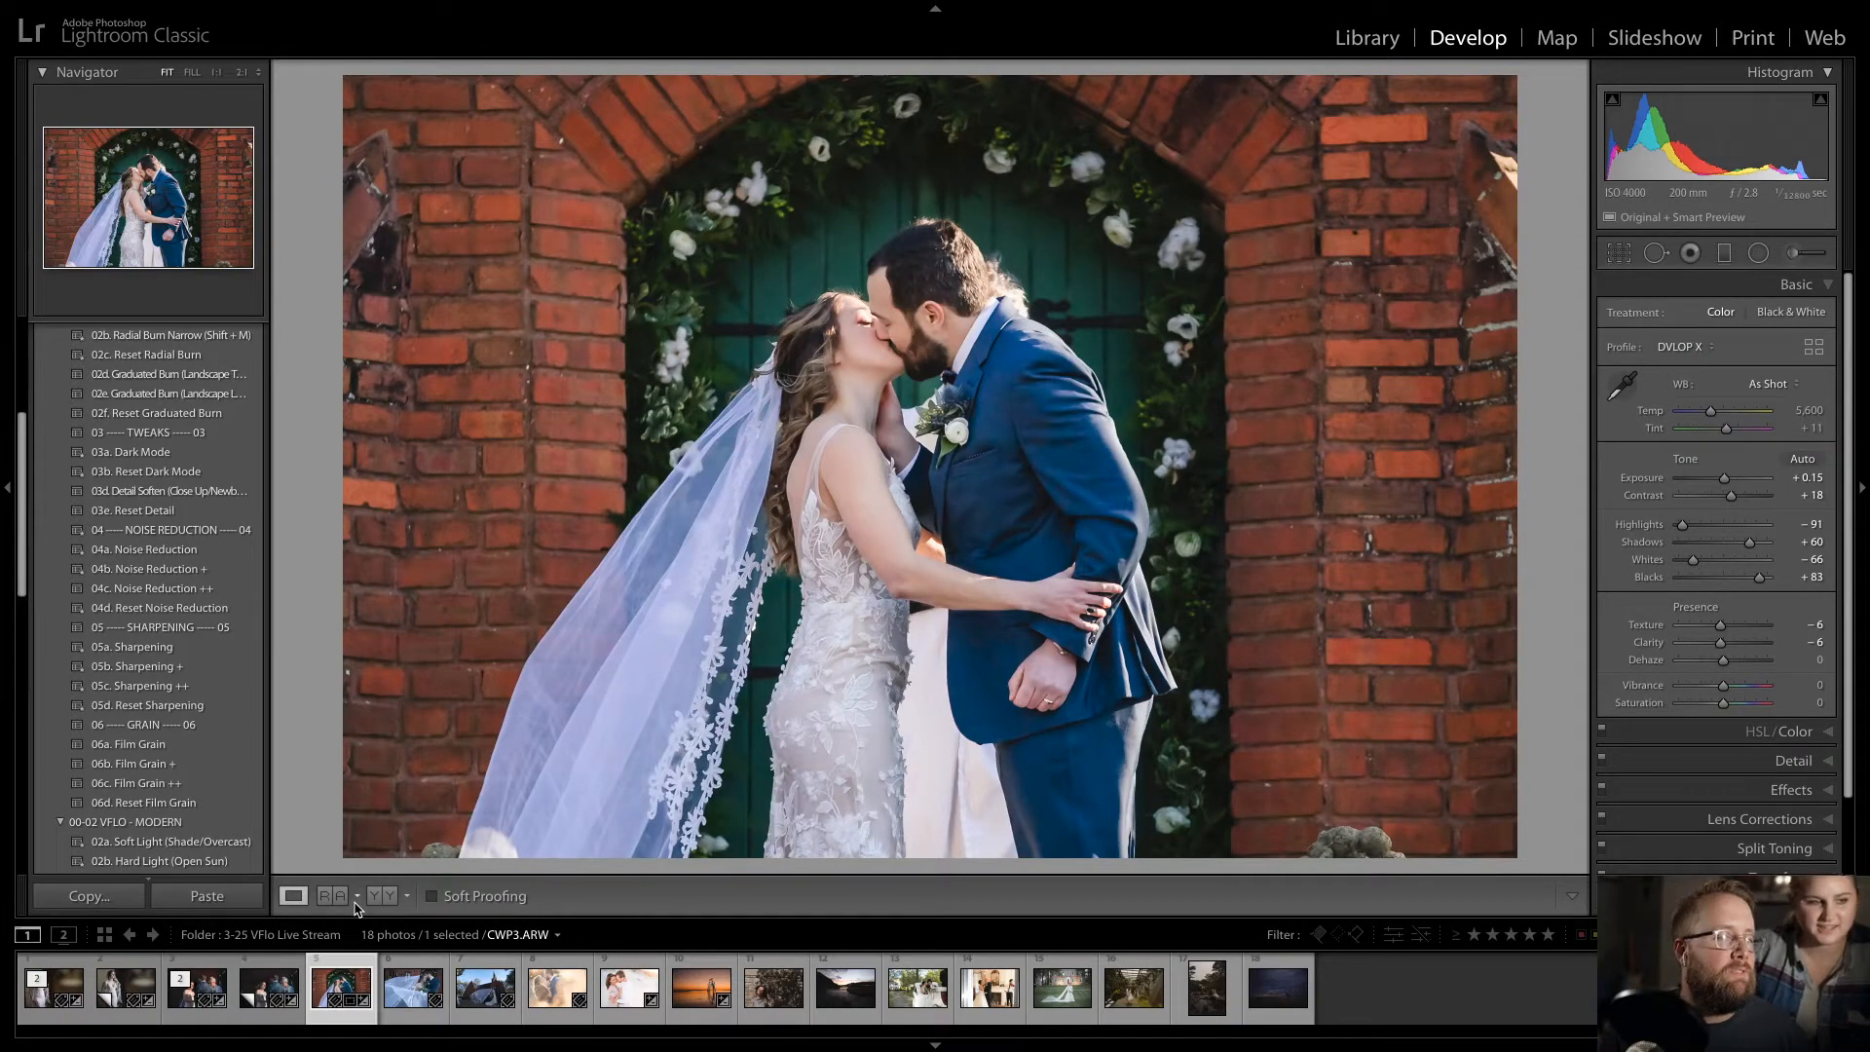
- Set the kissing couple photo's temperature to 5,877 and Dehaze to −11, and crop it tighter around the couple
key("equal")
key("equal")
key("equal")
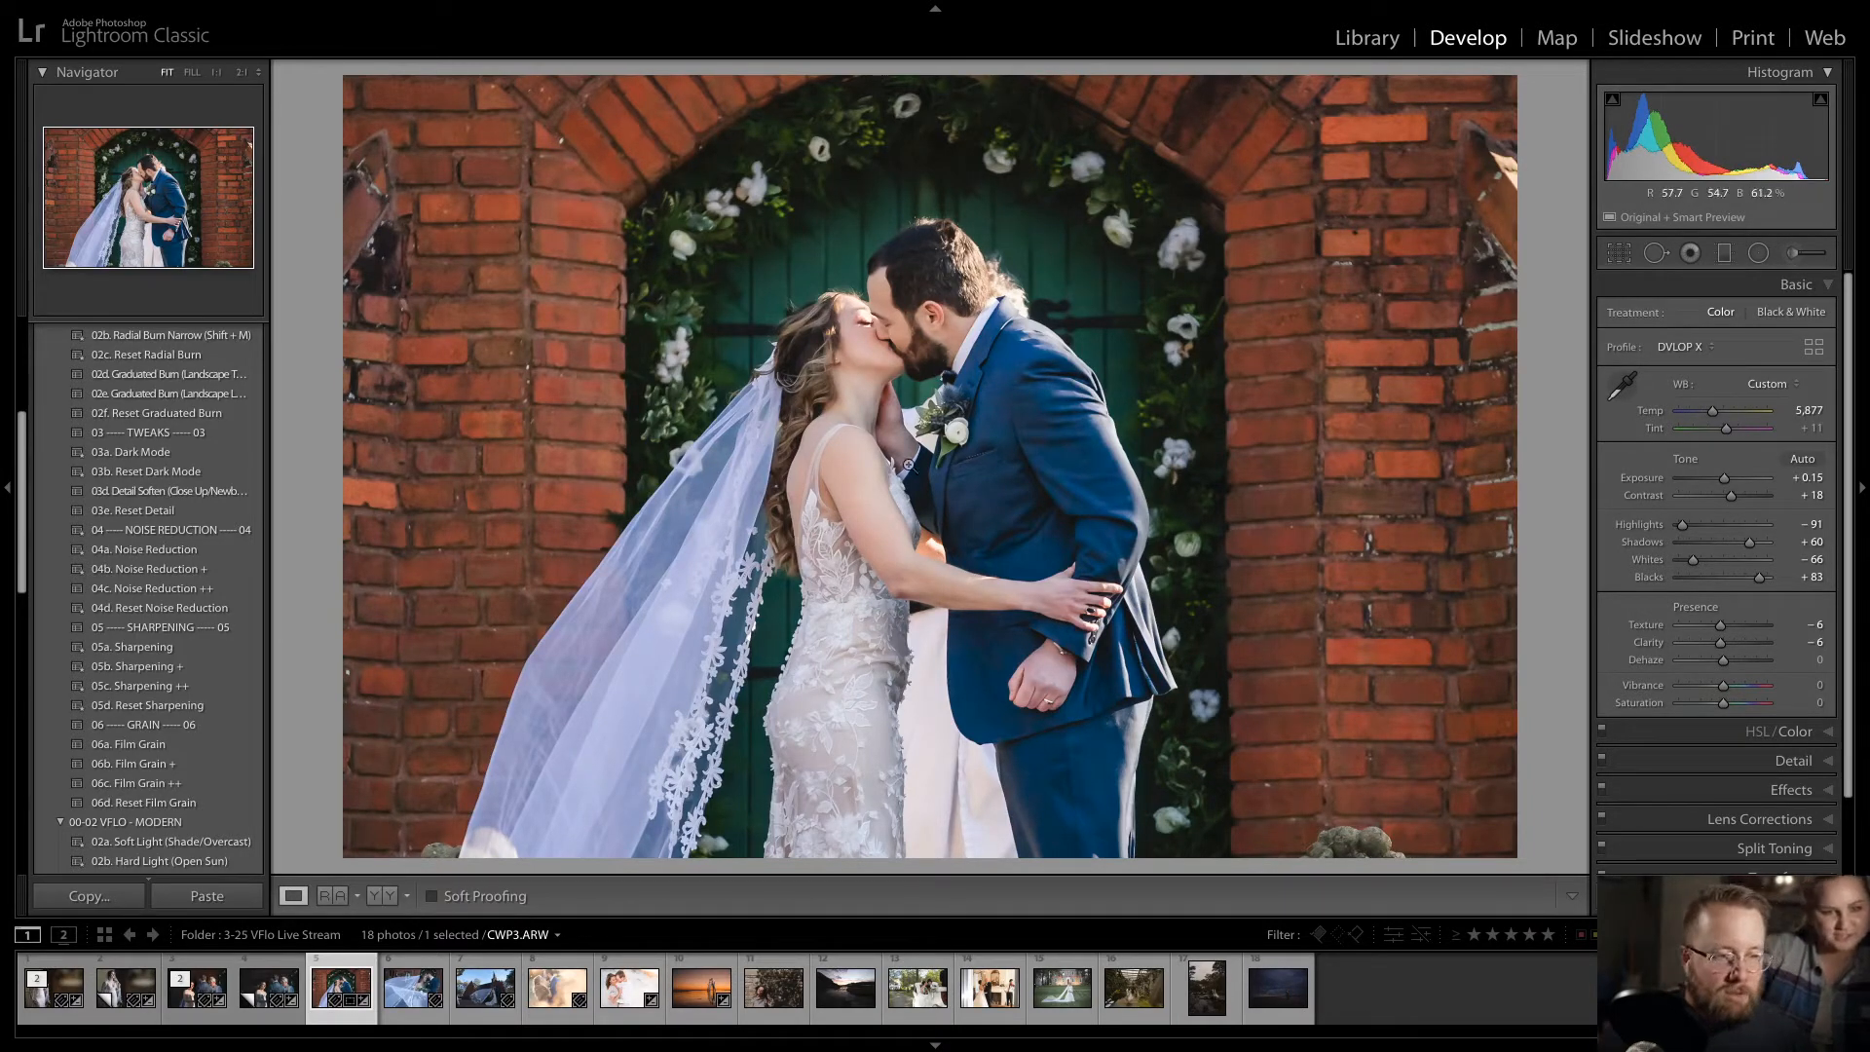
key("r")
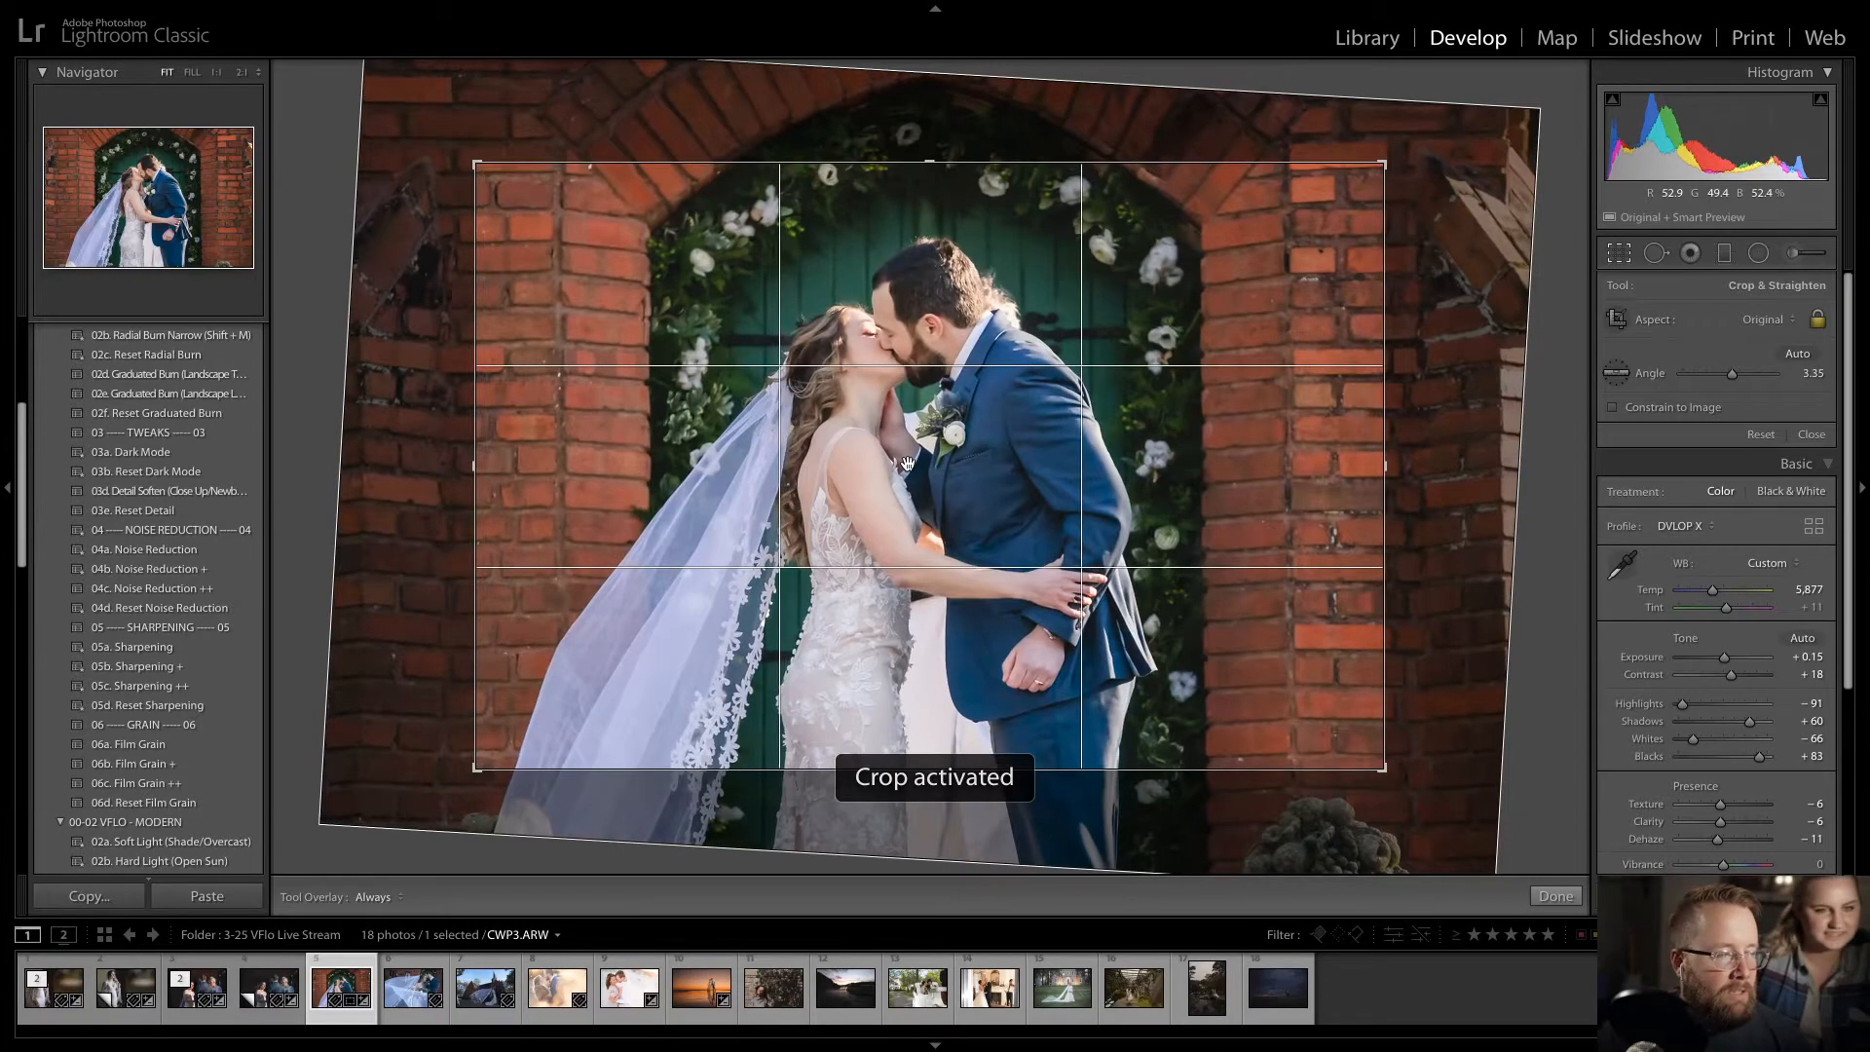
key("Return")
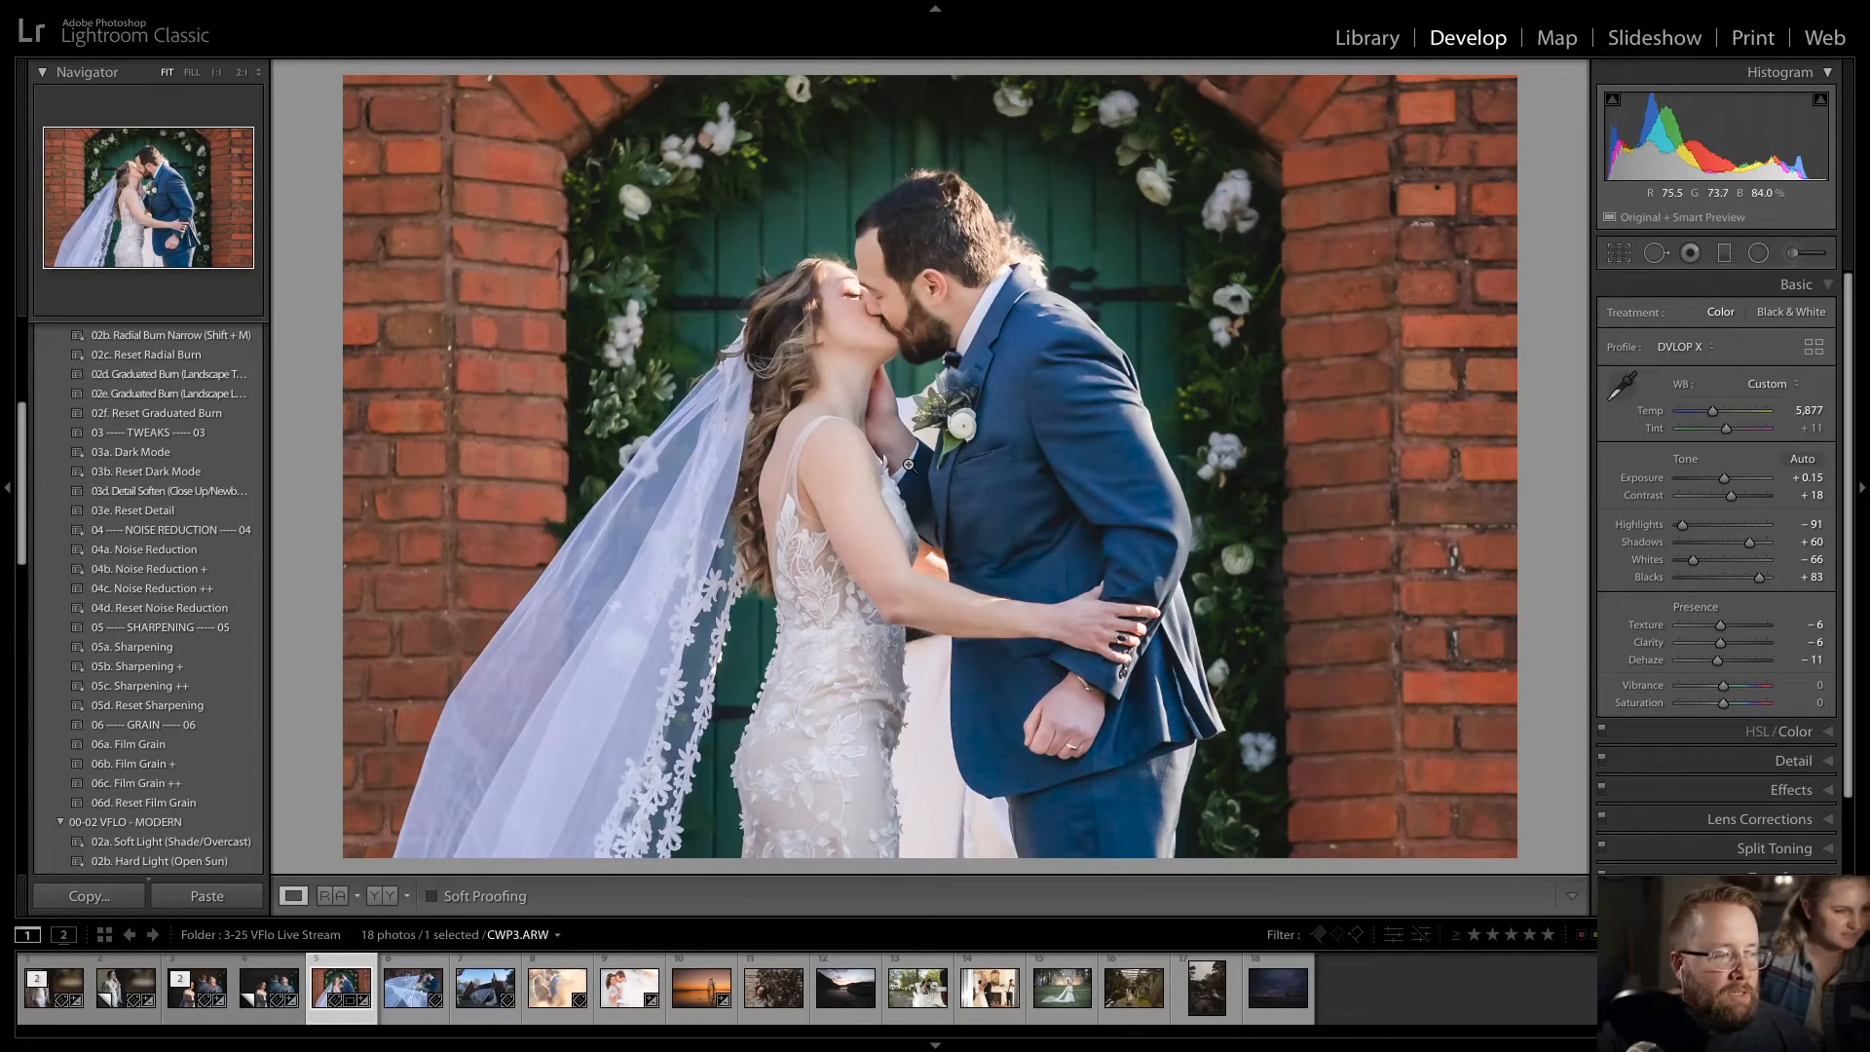
- Create a virtual copy of CWP3.ARW and apply the Pastel preset 03c HDR Natural (Environmental) to it
key("Right")
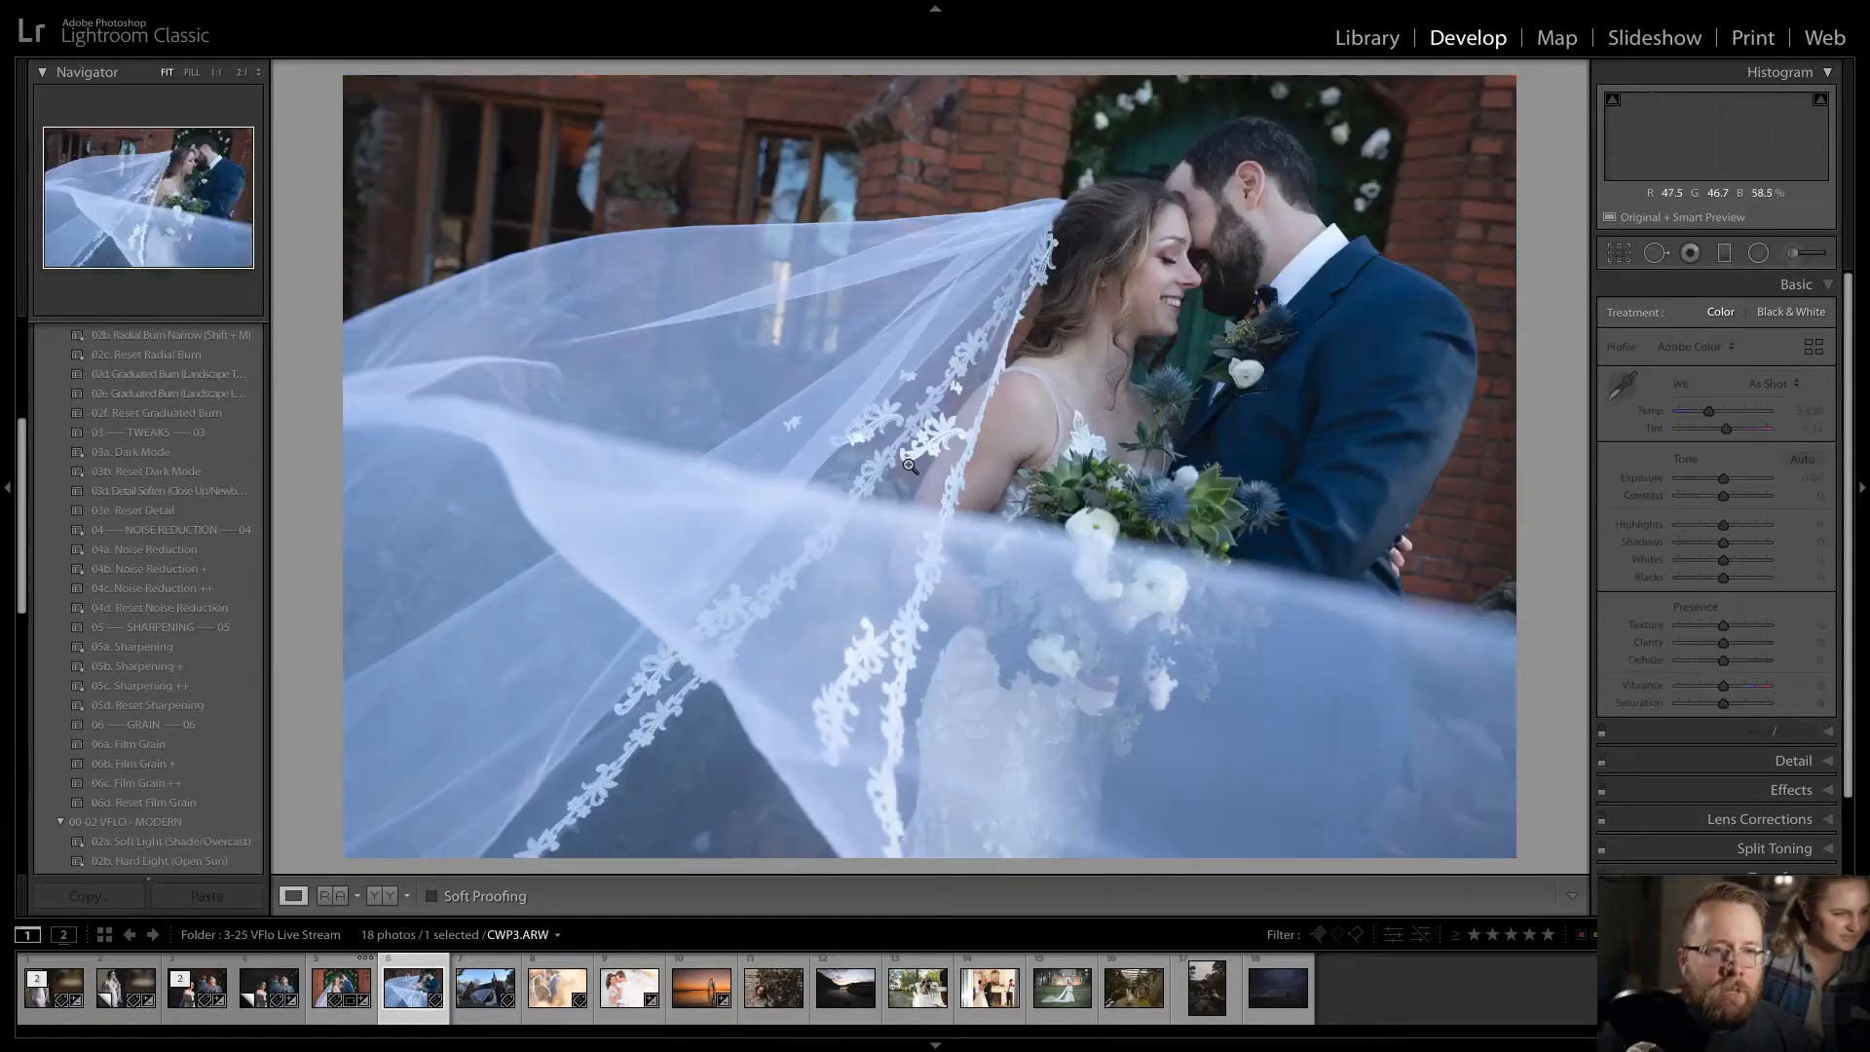
key("Left")
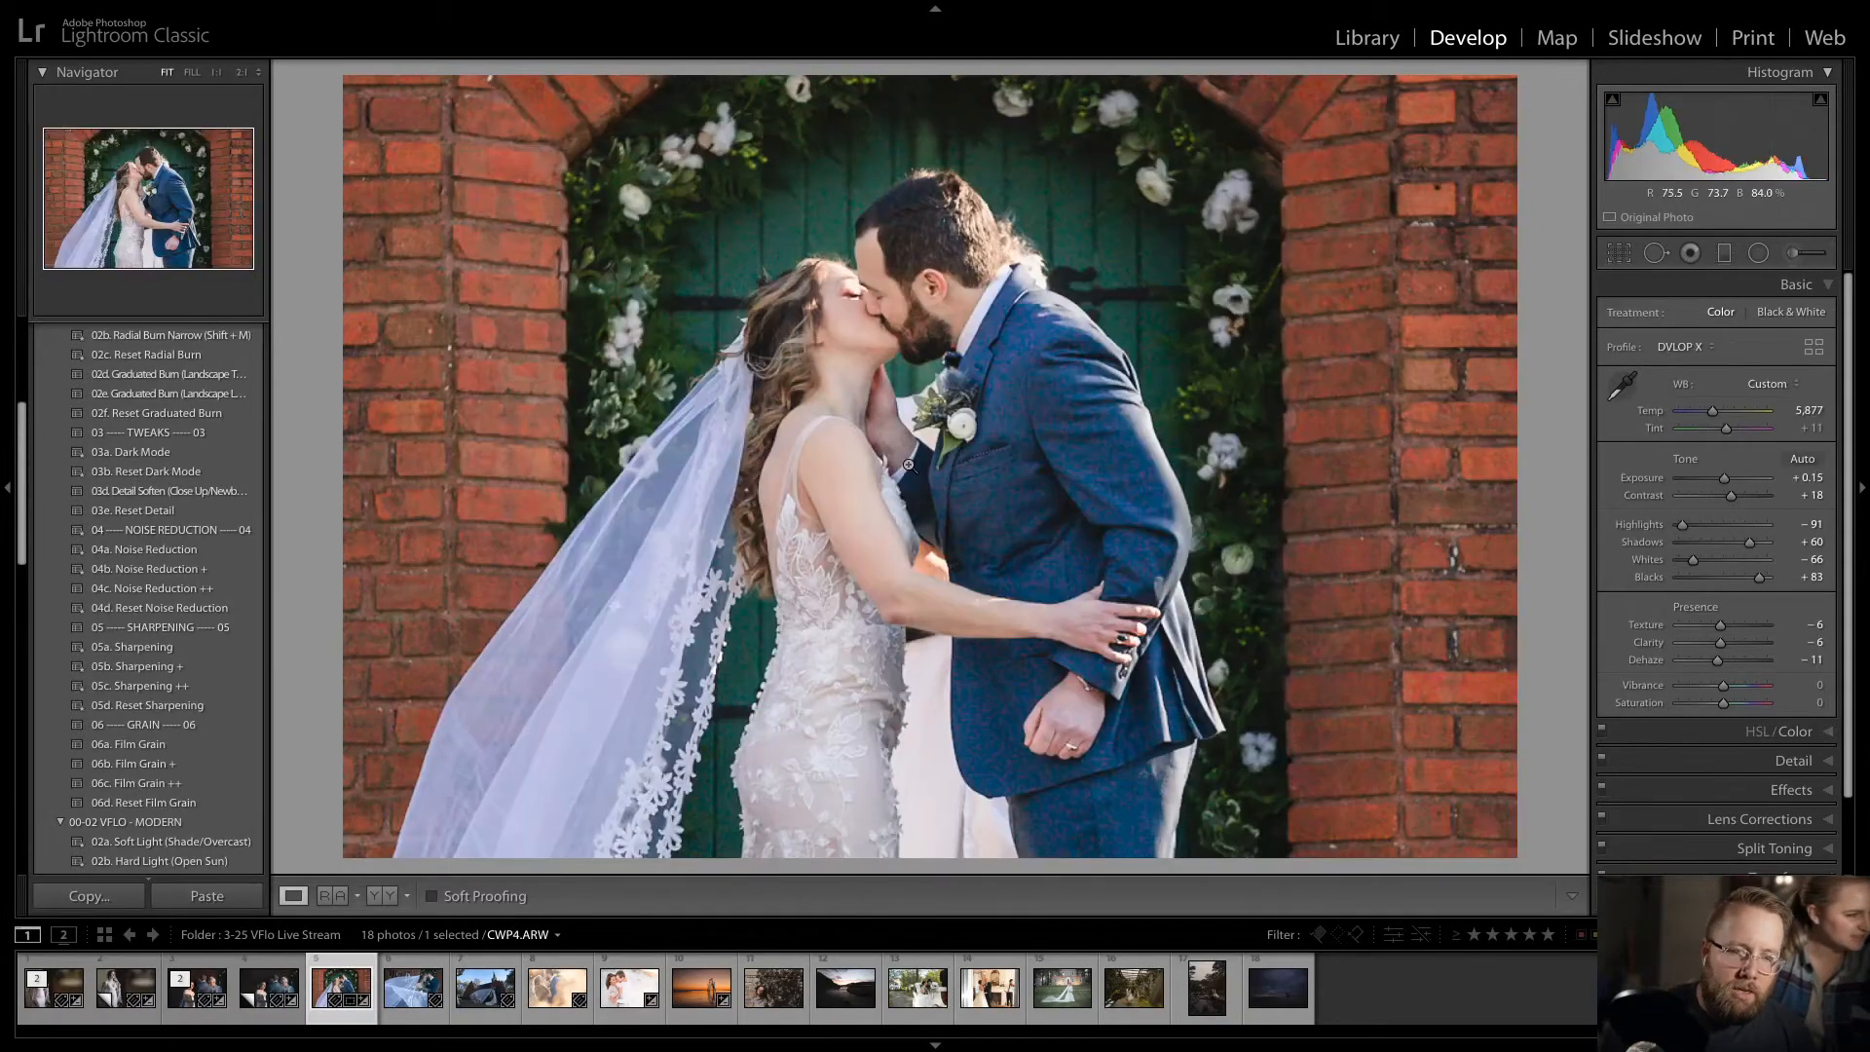
key("ctrl+apostrophe")
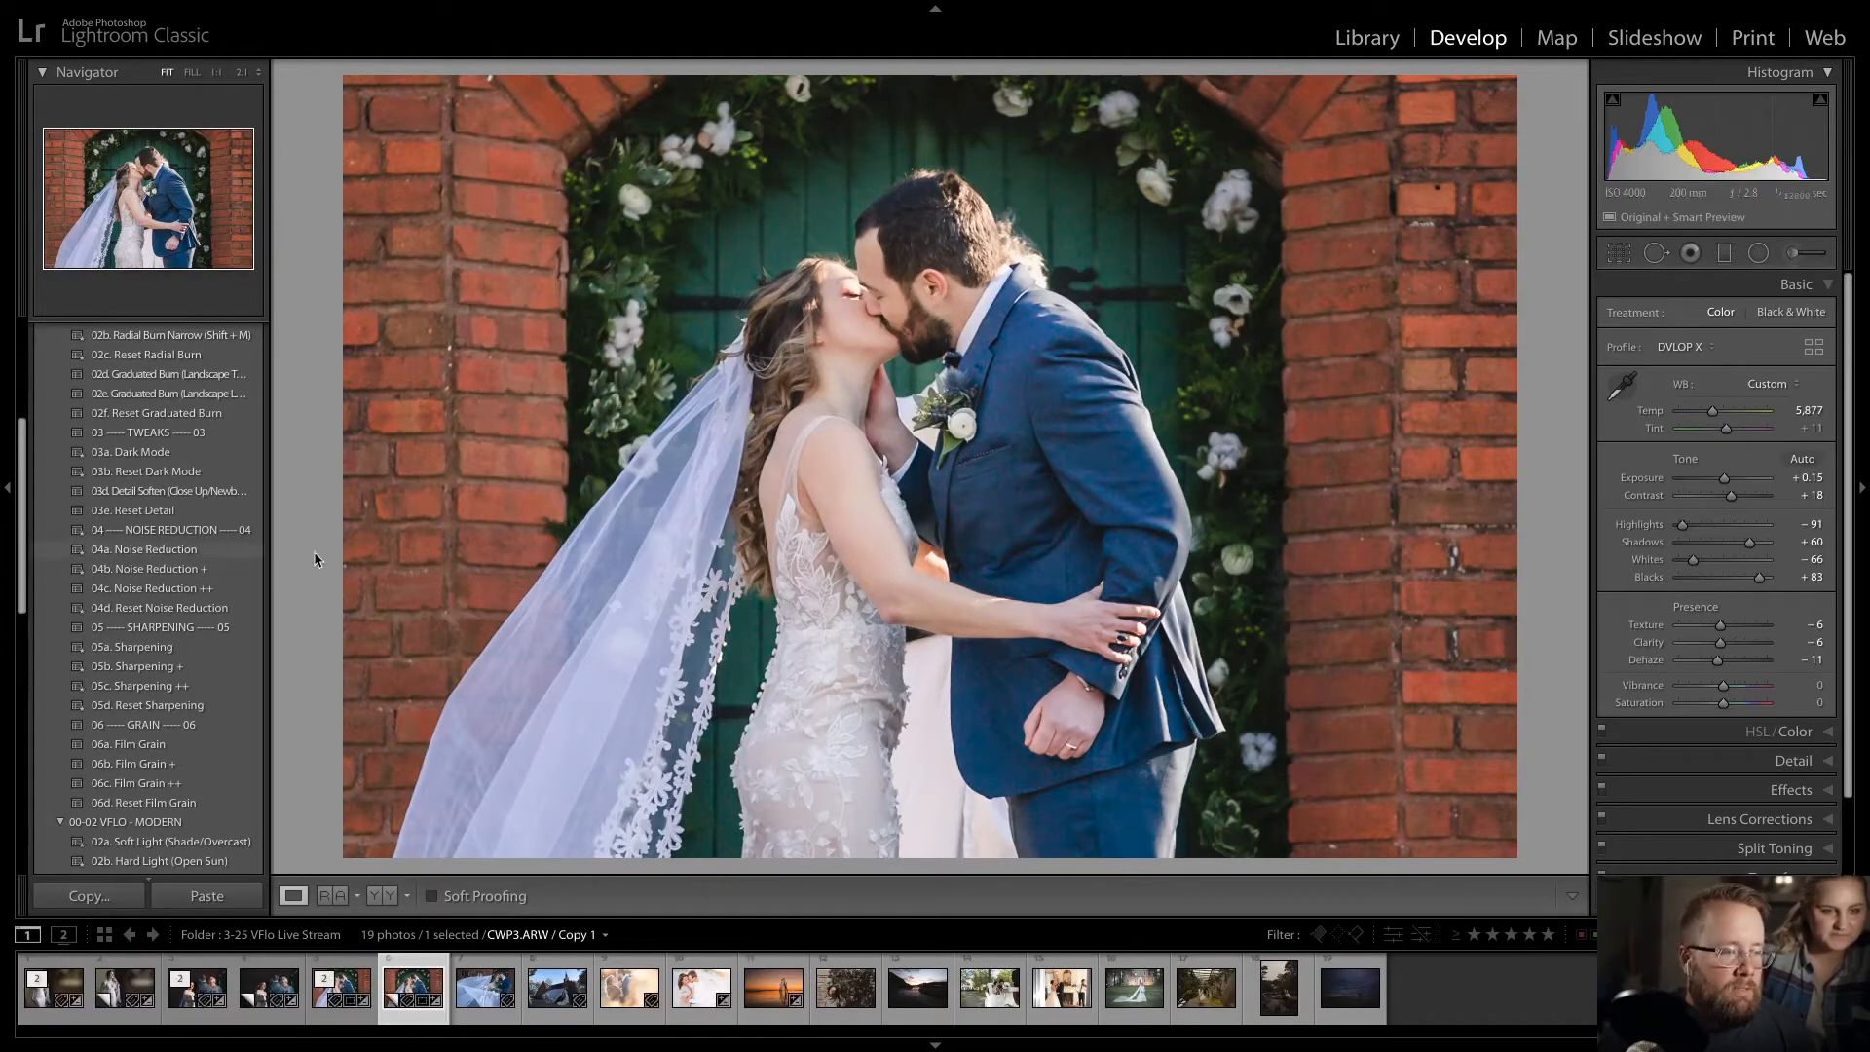
left_click_drag(23, 475, 22, 617)
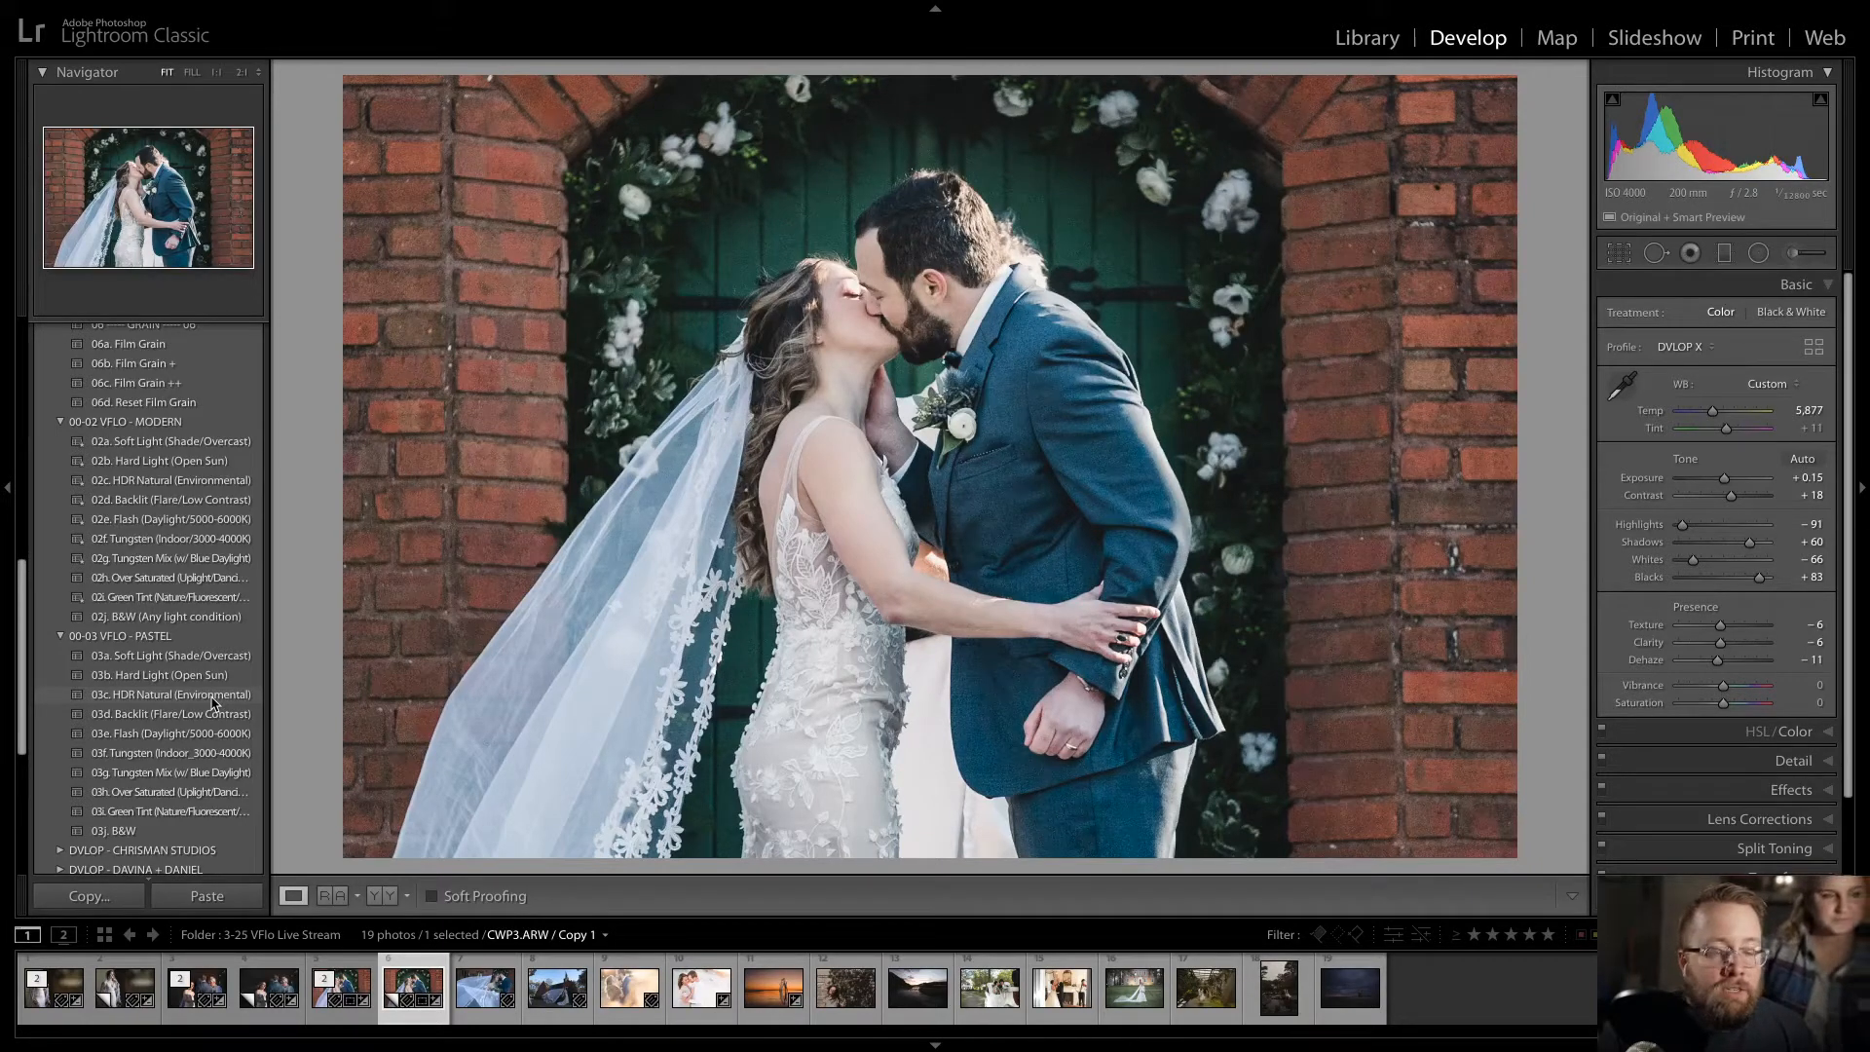
left_click(213, 695)
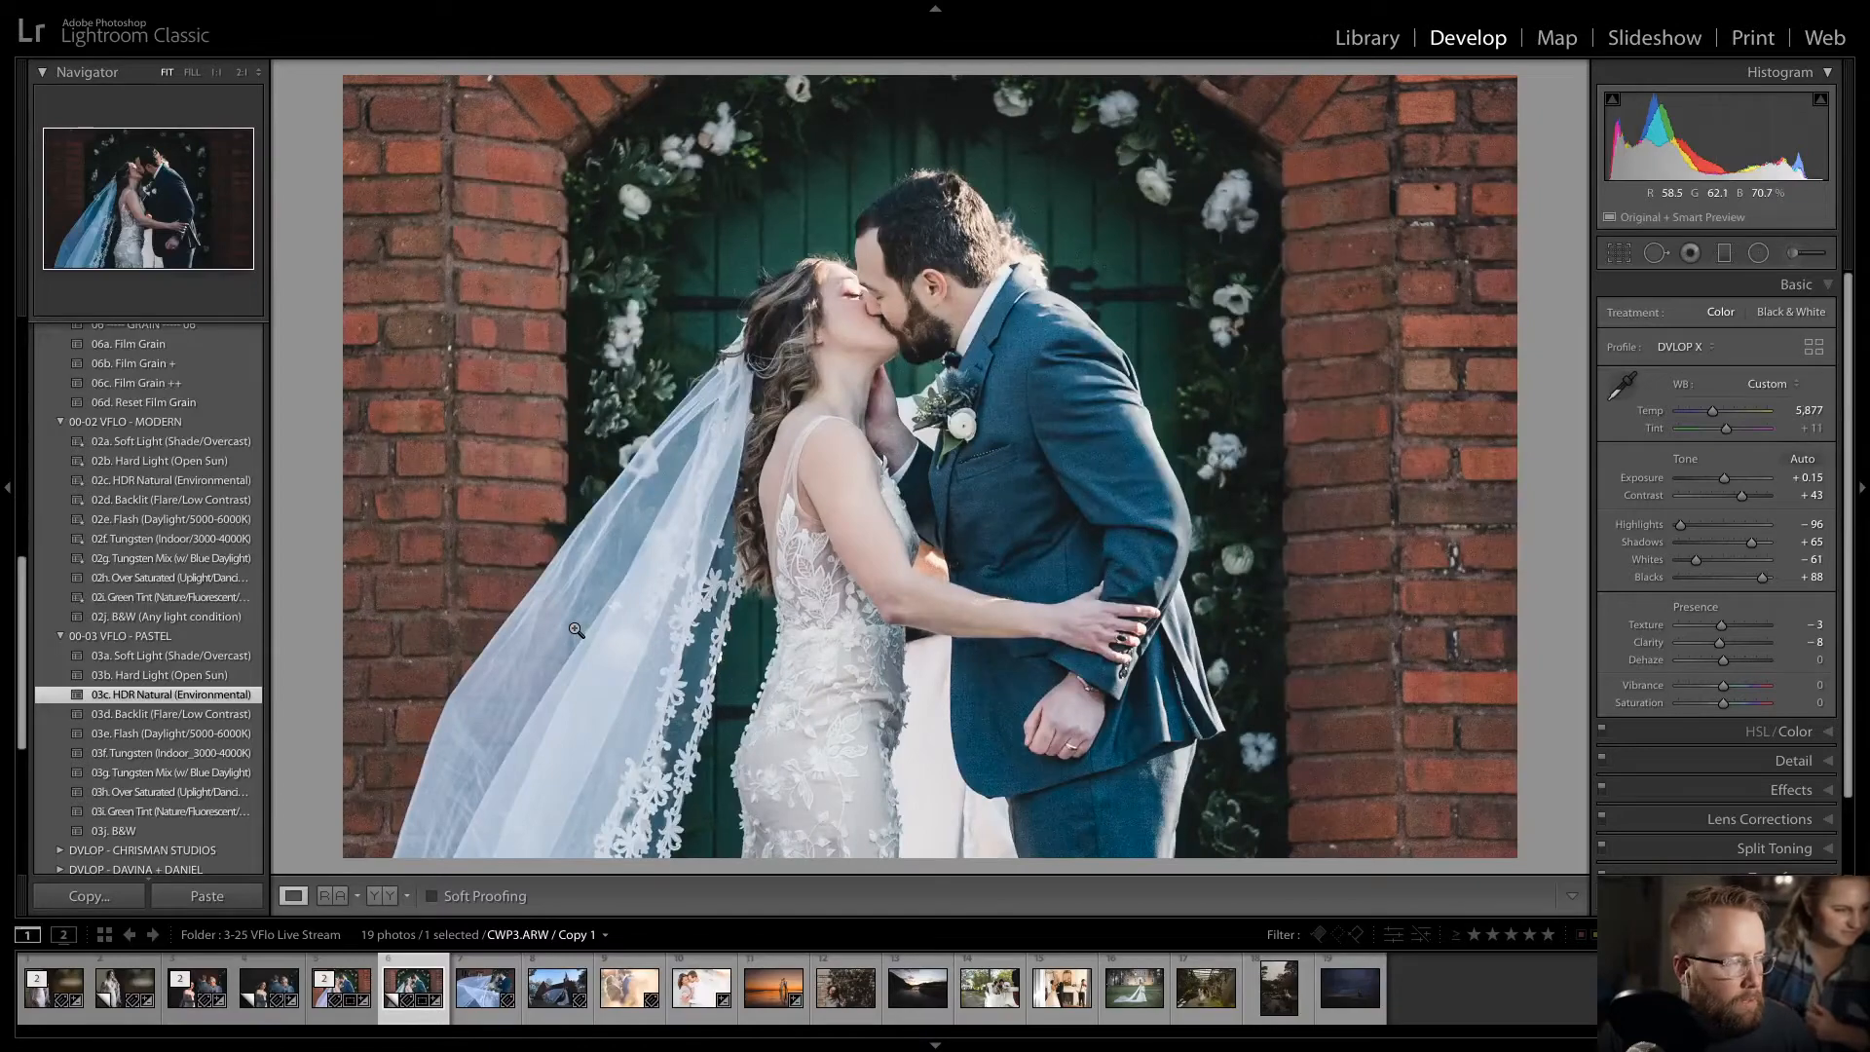
- Apply the Modern preset 02j B&W (Any light condition) to the veil photo CWP4.ARW and show its before view
left_click(478, 1004)
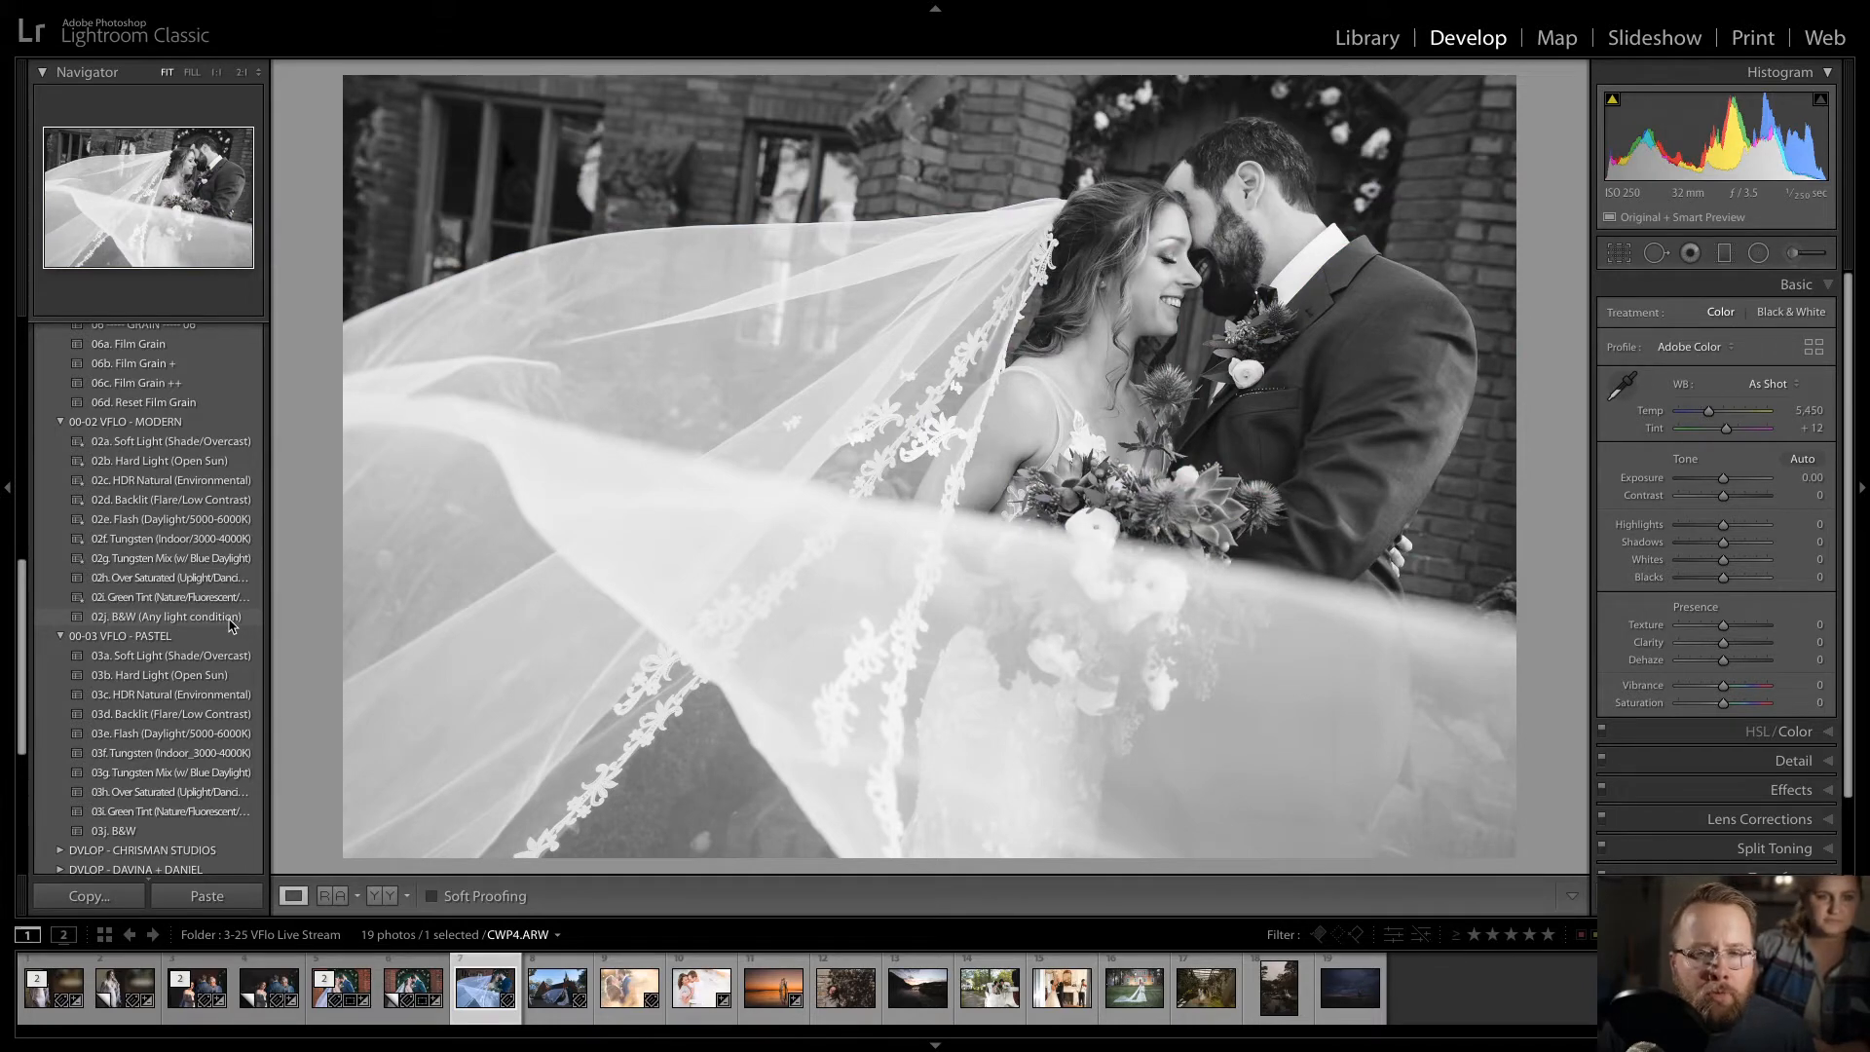
left_click(223, 624)
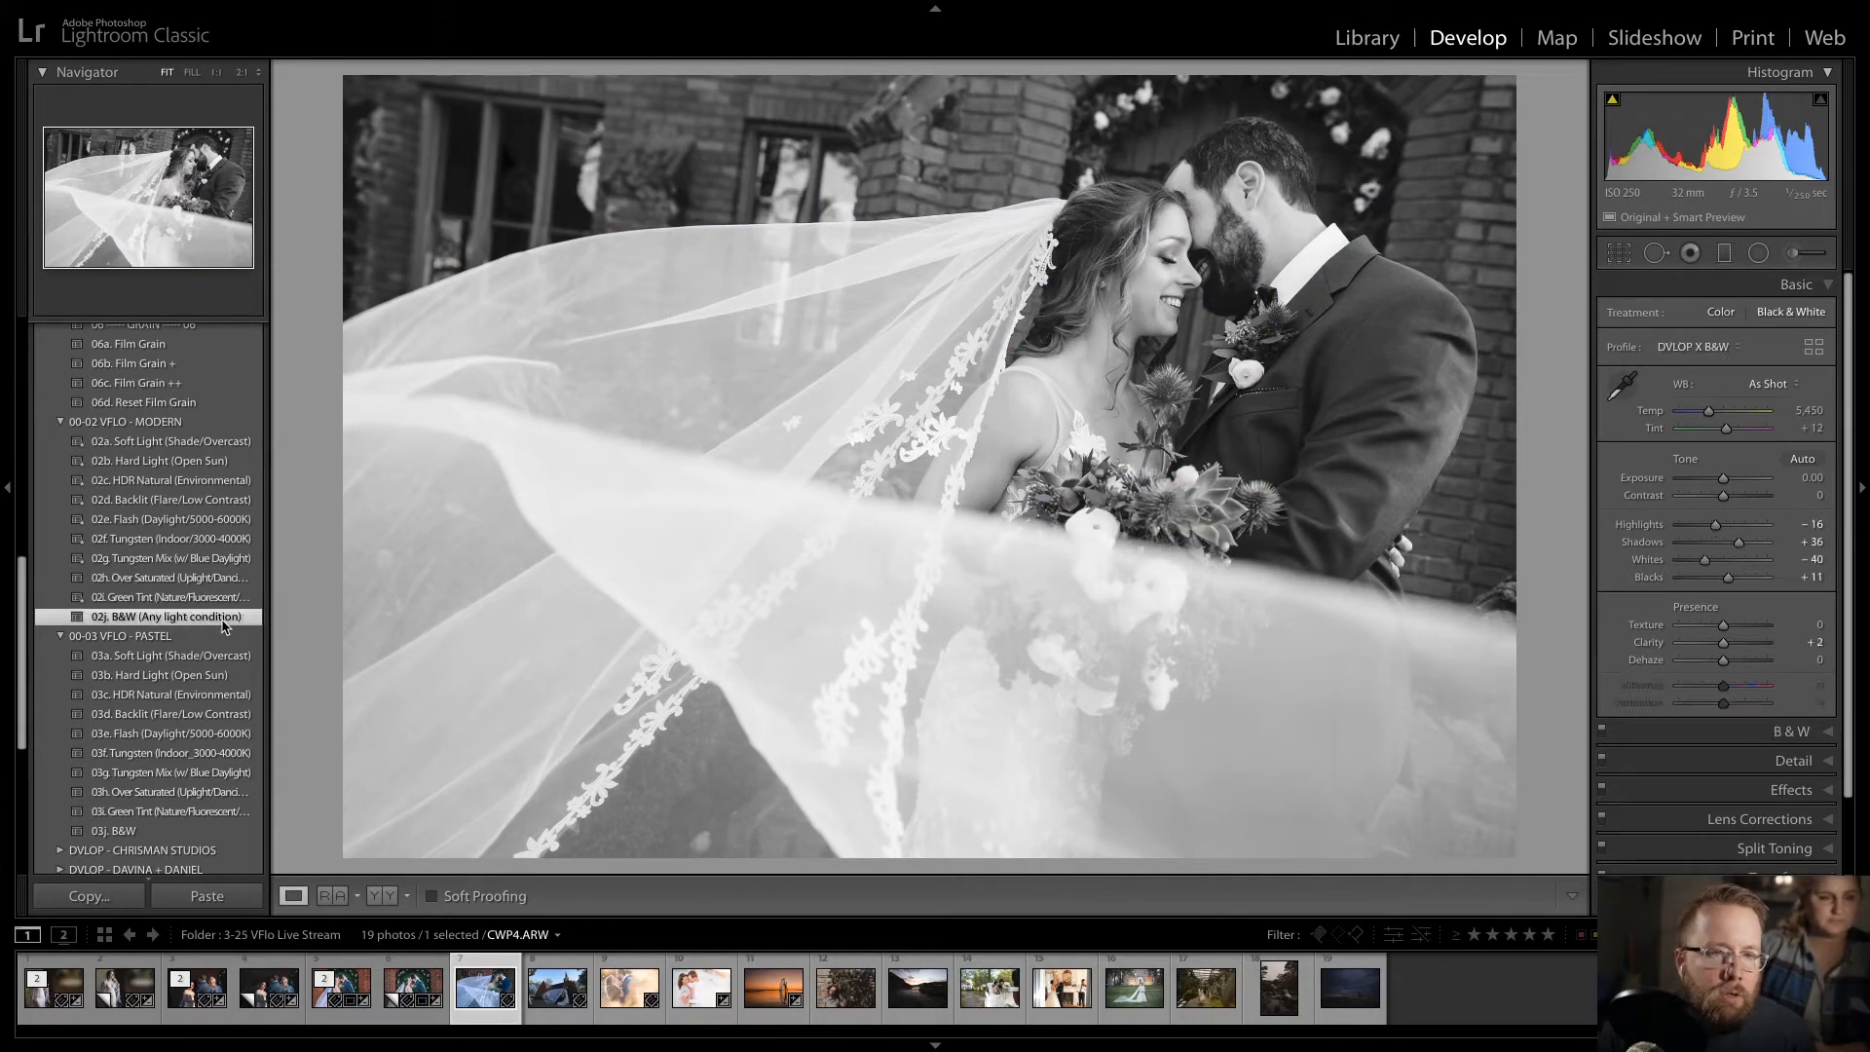
key("backslash")
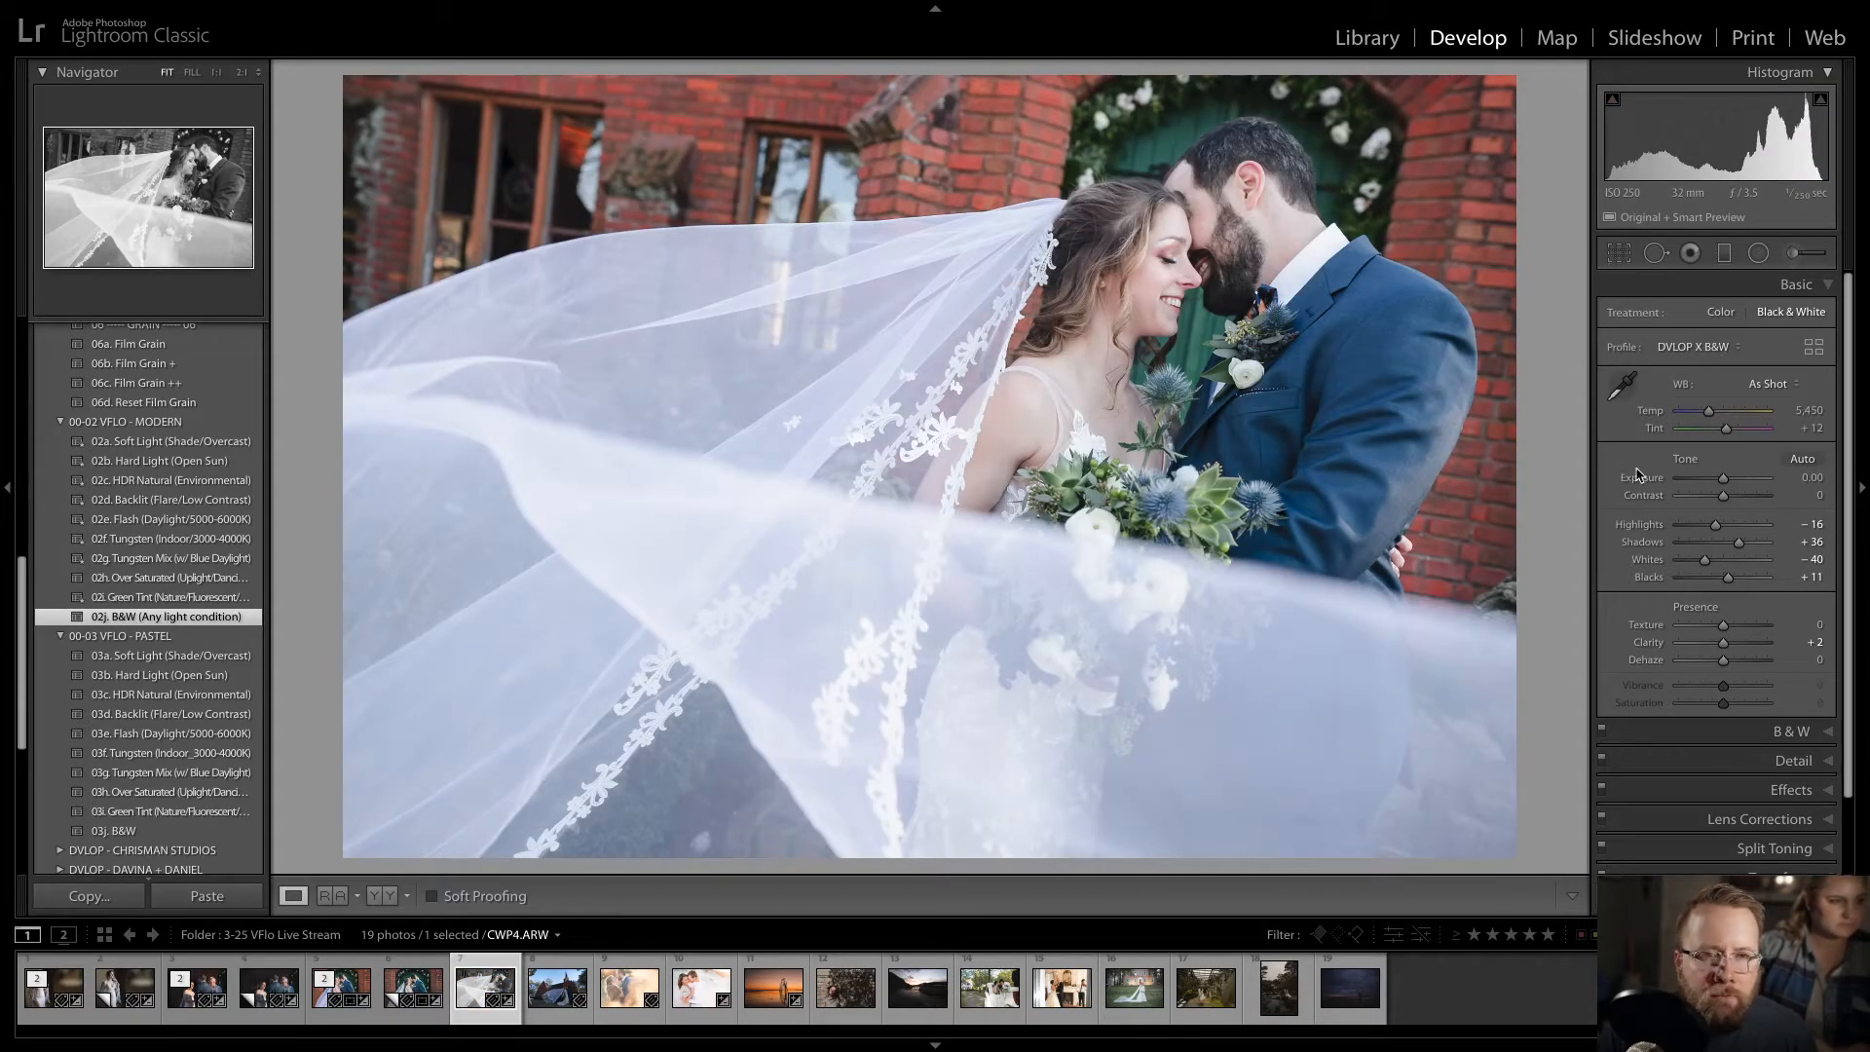
- Return the veil photo CWP4.ARW to its edited view and set its Contrast to +50
key("backslash")
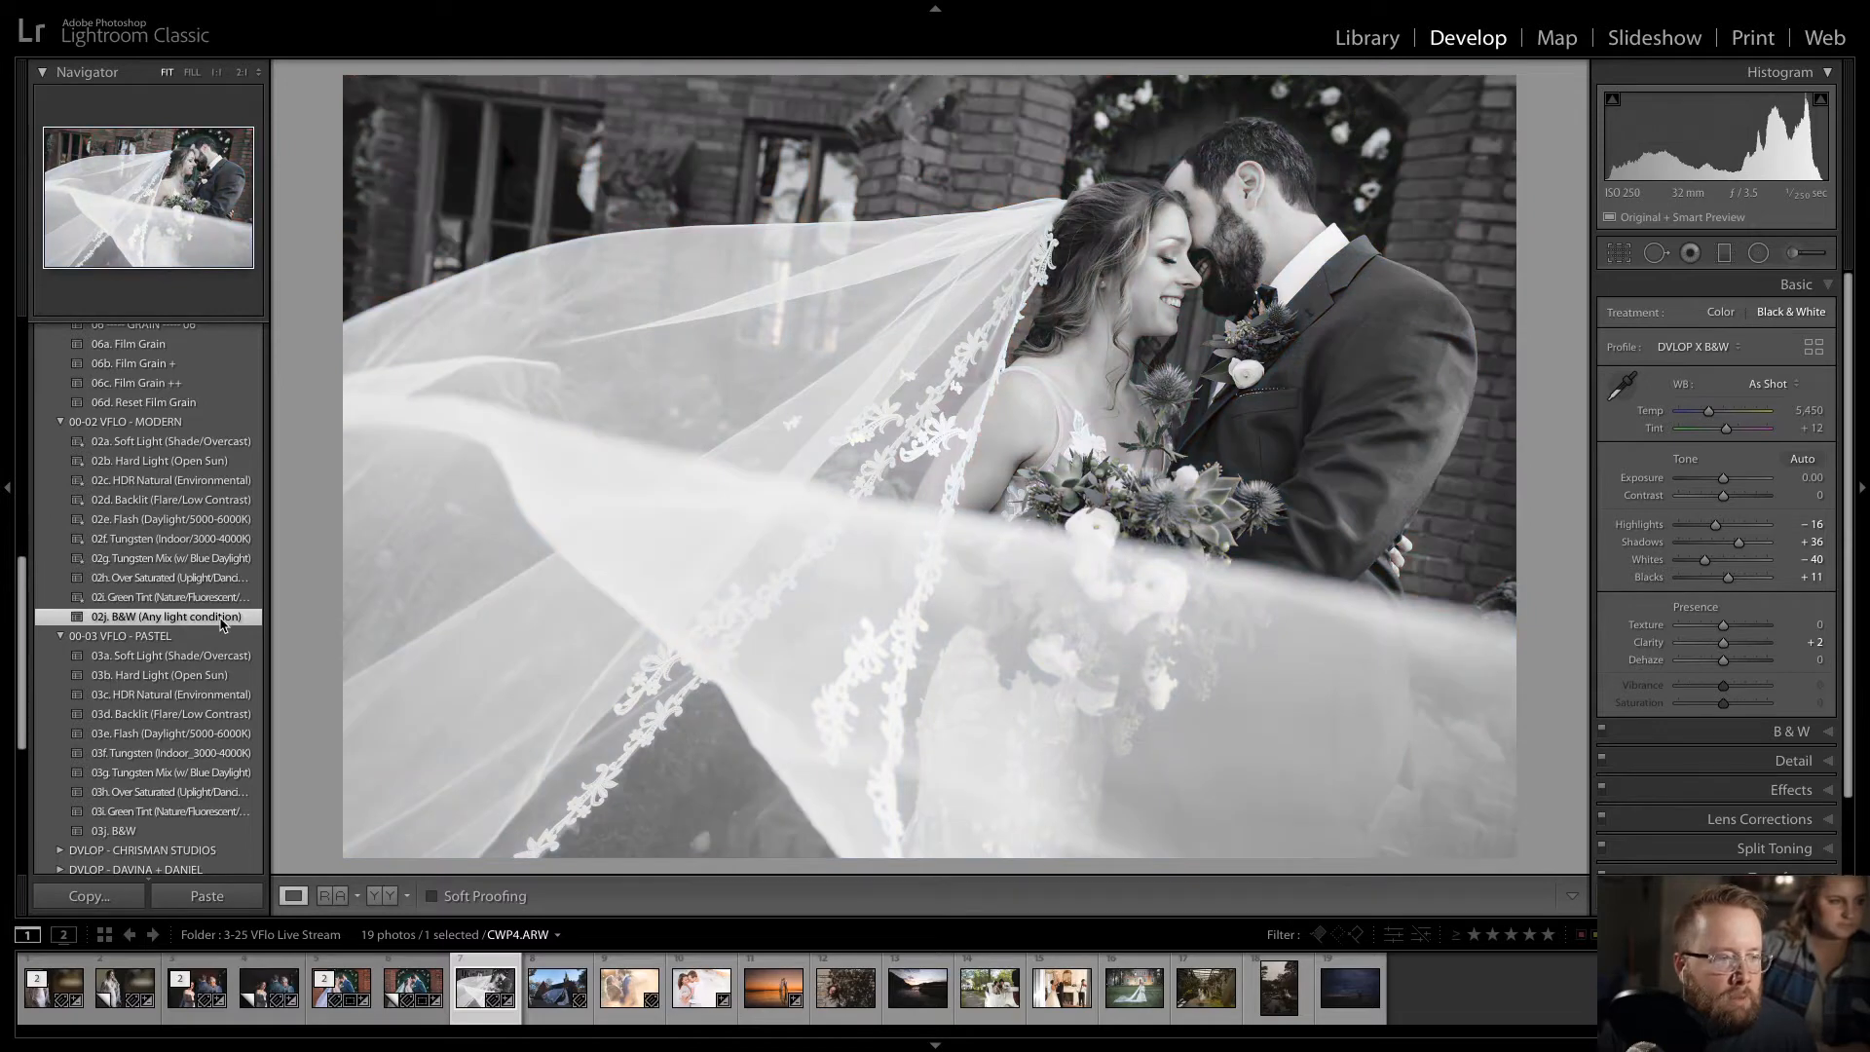
mouse_move(1724, 500)
left_mouse_down()
mouse_move(1754, 498)
mouse_move(1734, 498)
left_mouse_up()
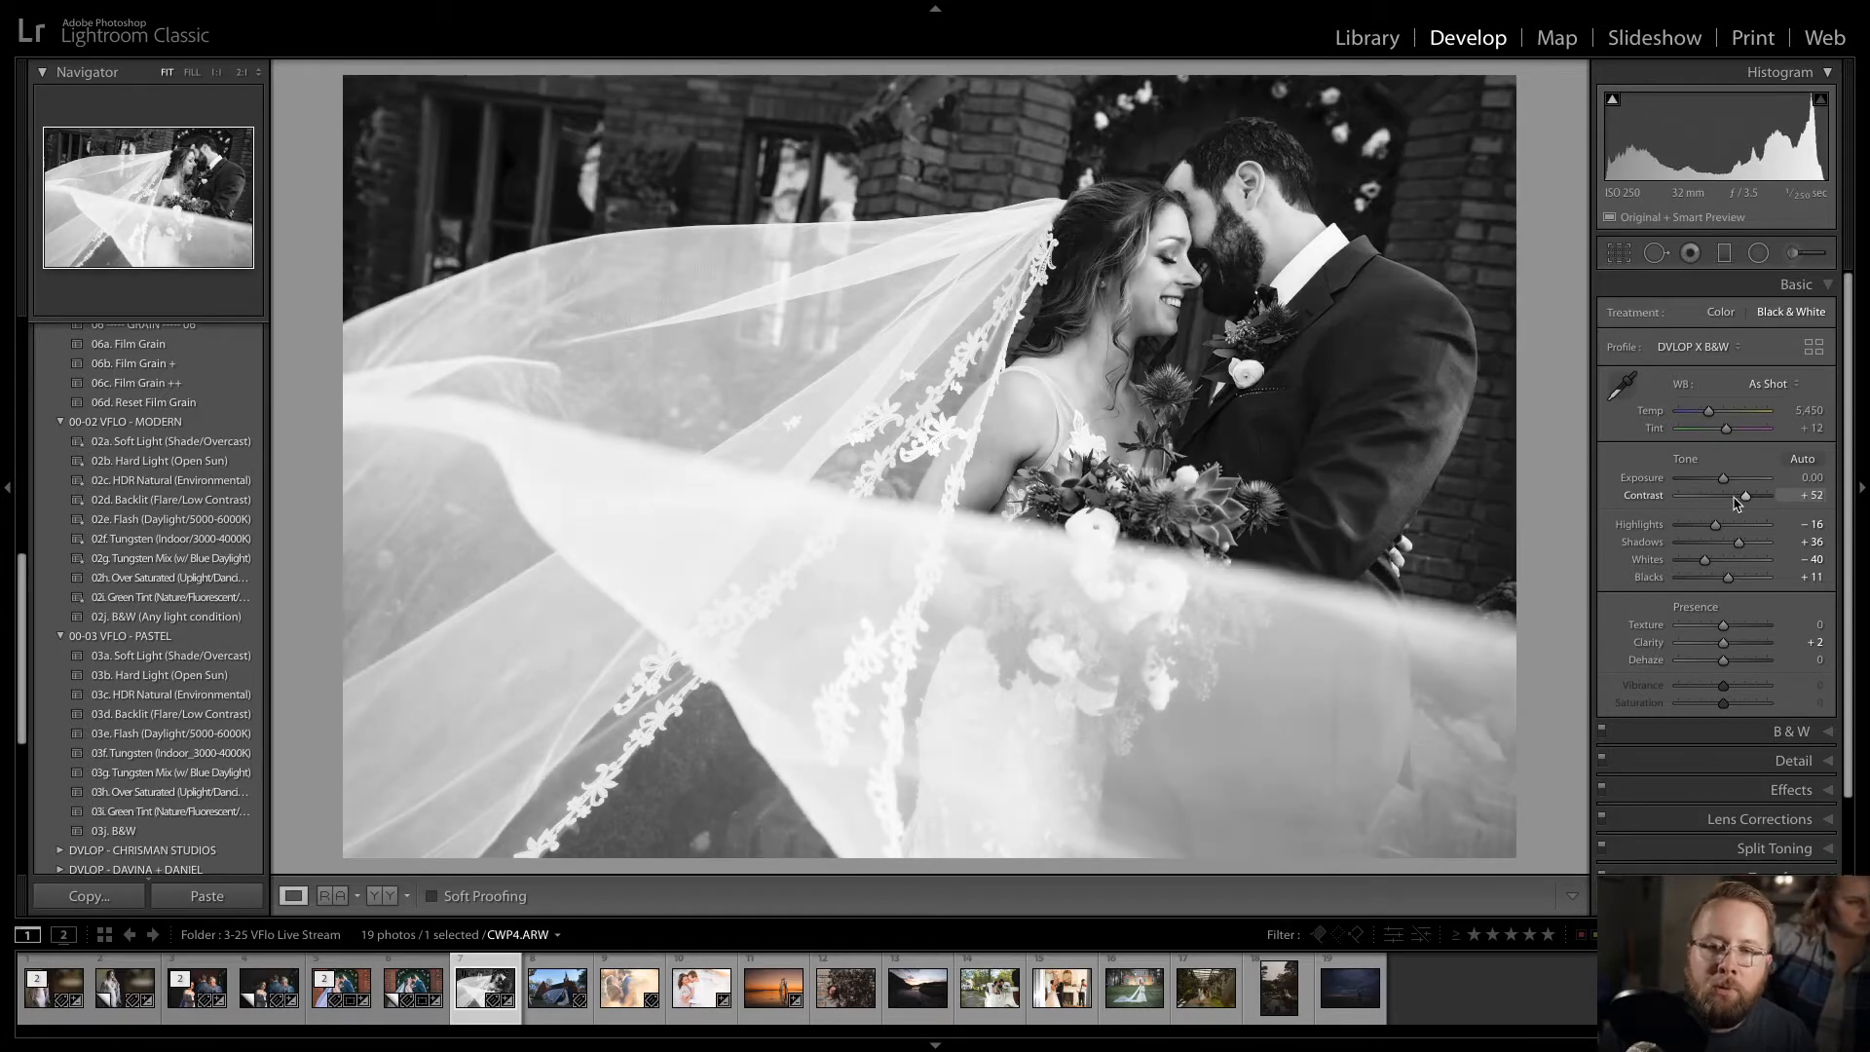
key("Down")
key("Down")
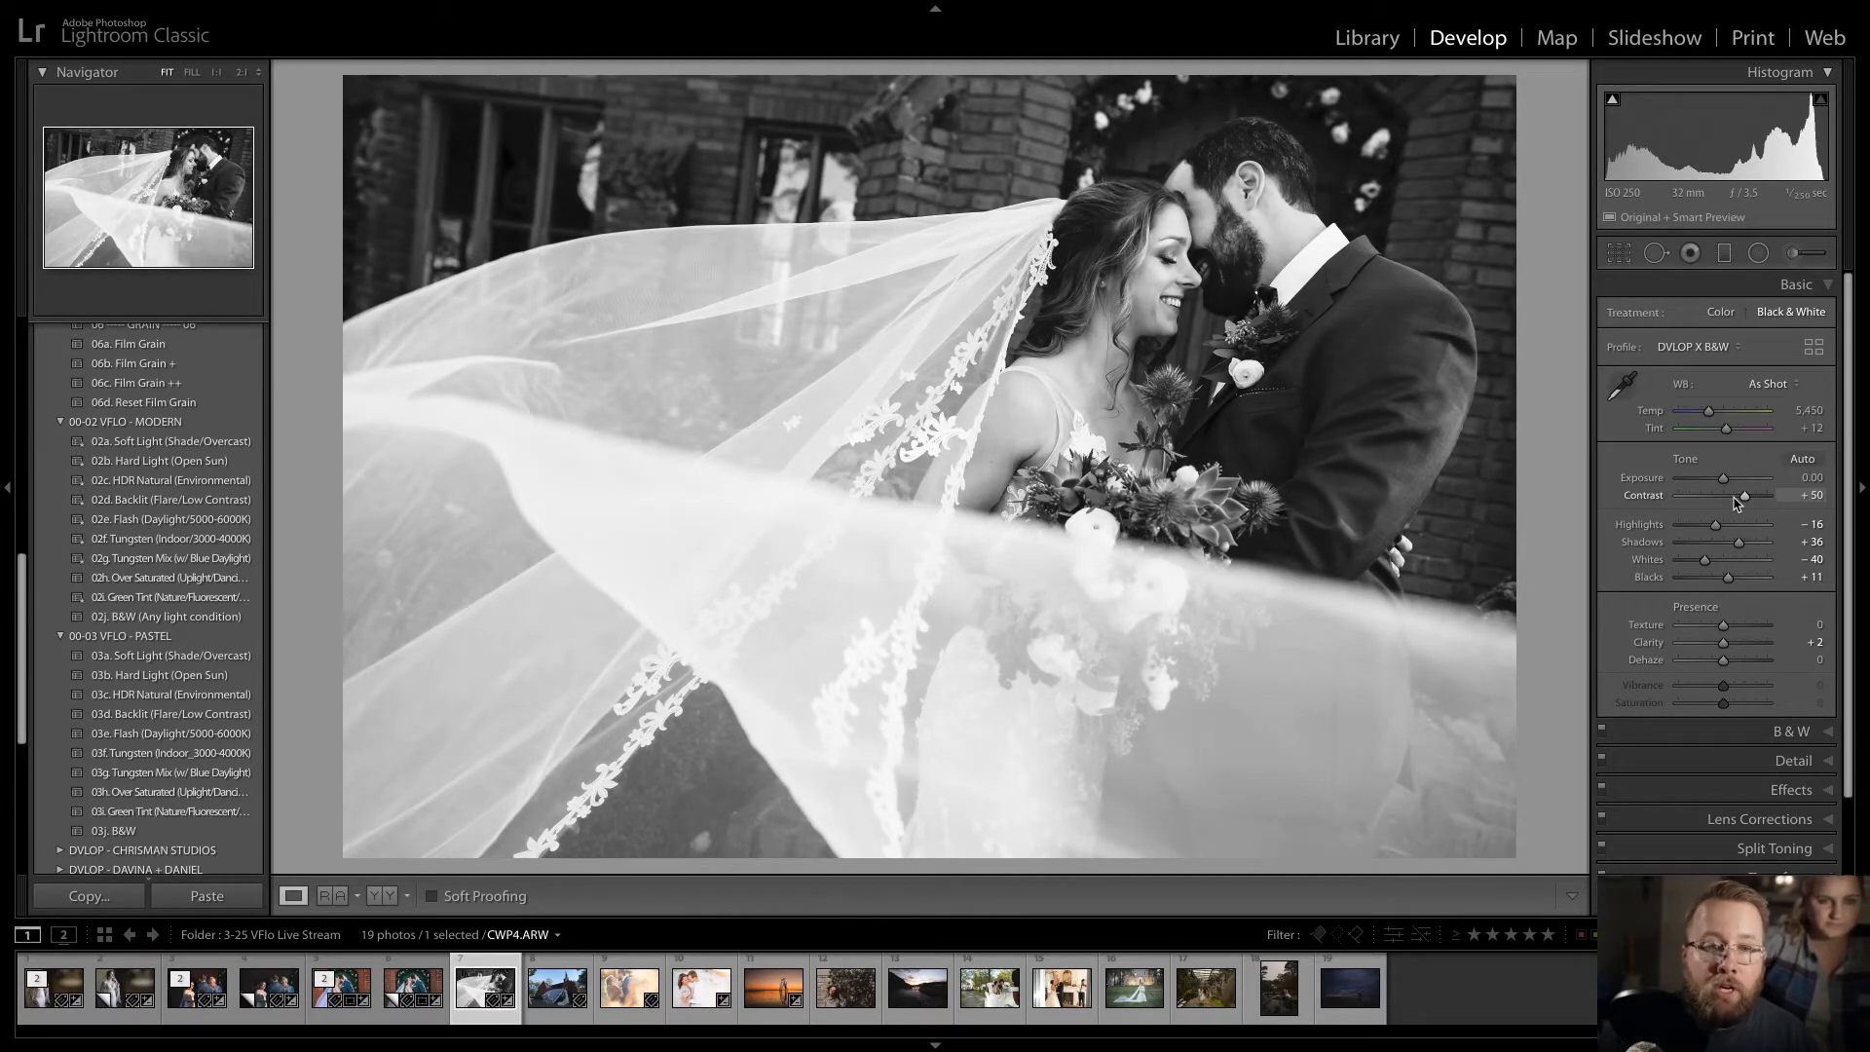
- Set the Dehaze of the black-and-white veil photo to +20
key("plus")
key("plus")
key("plus")
key("plus")
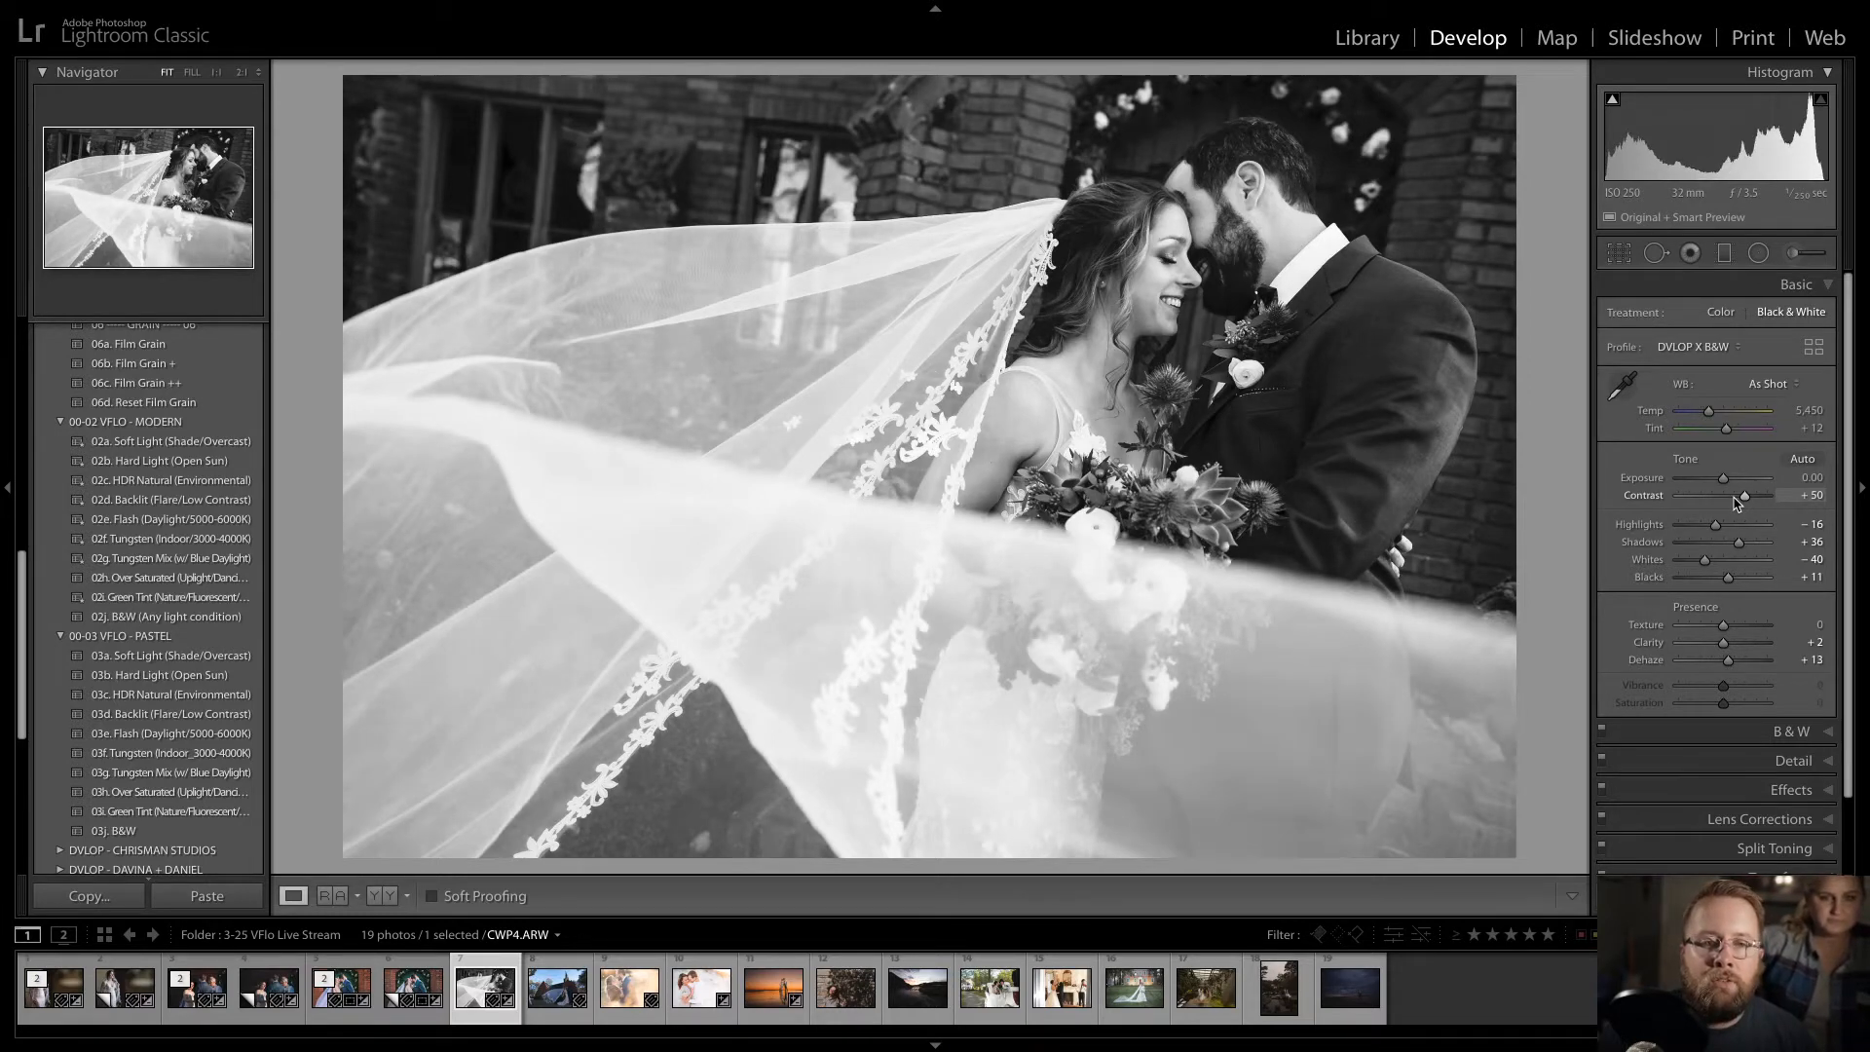
key("plus")
key("plus")
key("plus")
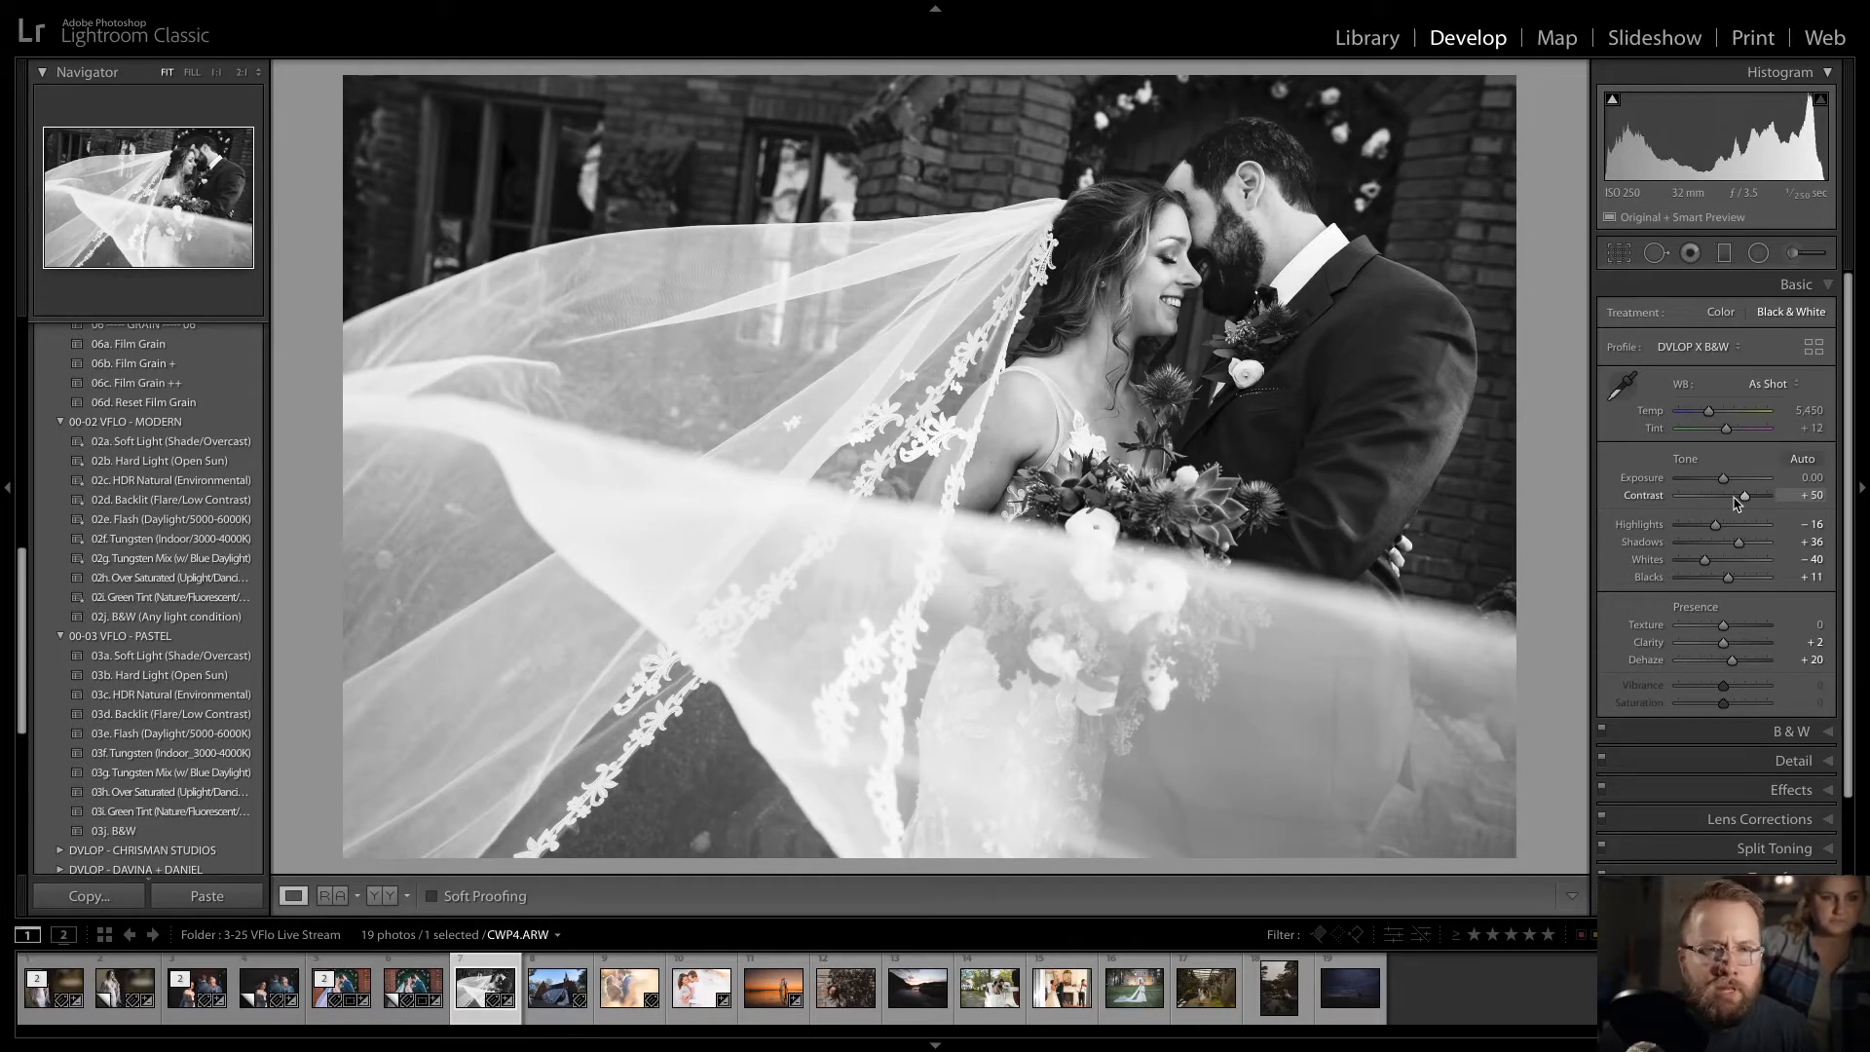
- Brighten the groom's lower face and collar area by painting over it with the Adjustment Brush's **Quick Dodge** effect
left_click(1817, 256)
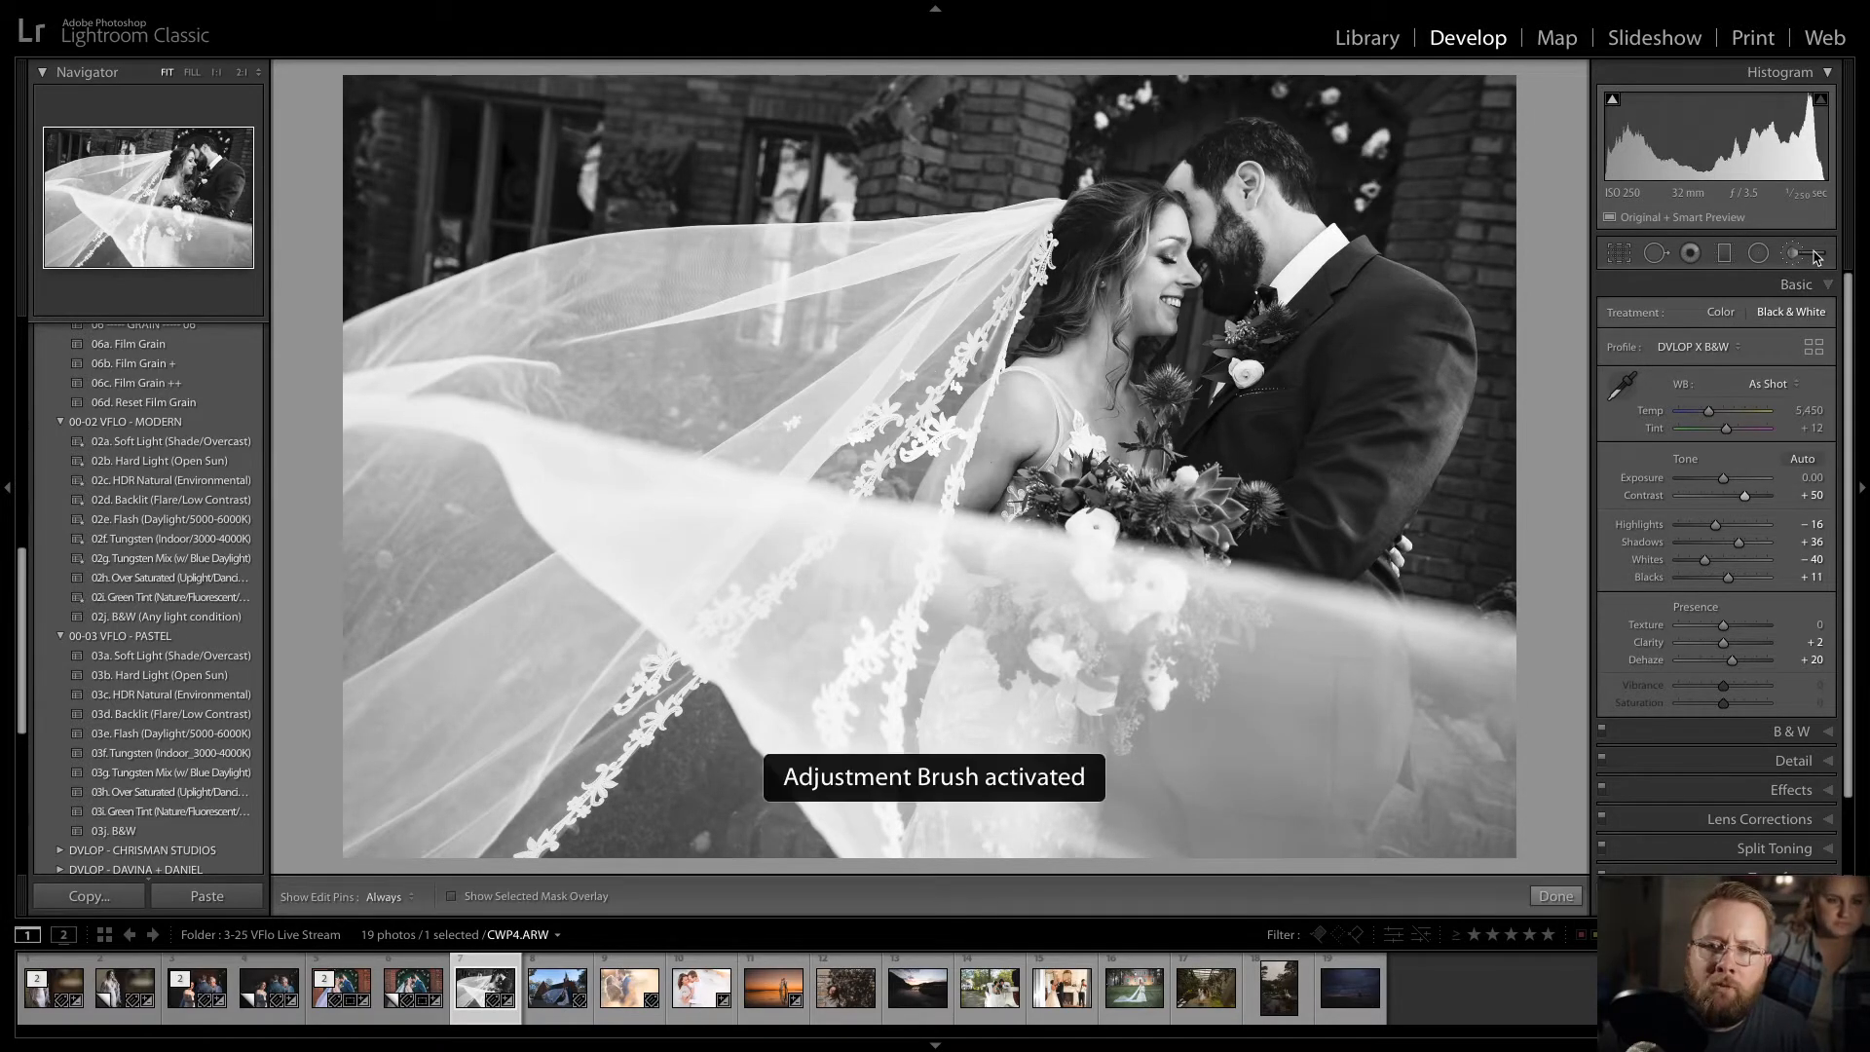
scroll(1244, 272, "down", 5)
key("h")
scroll(1247, 272, "down", 6)
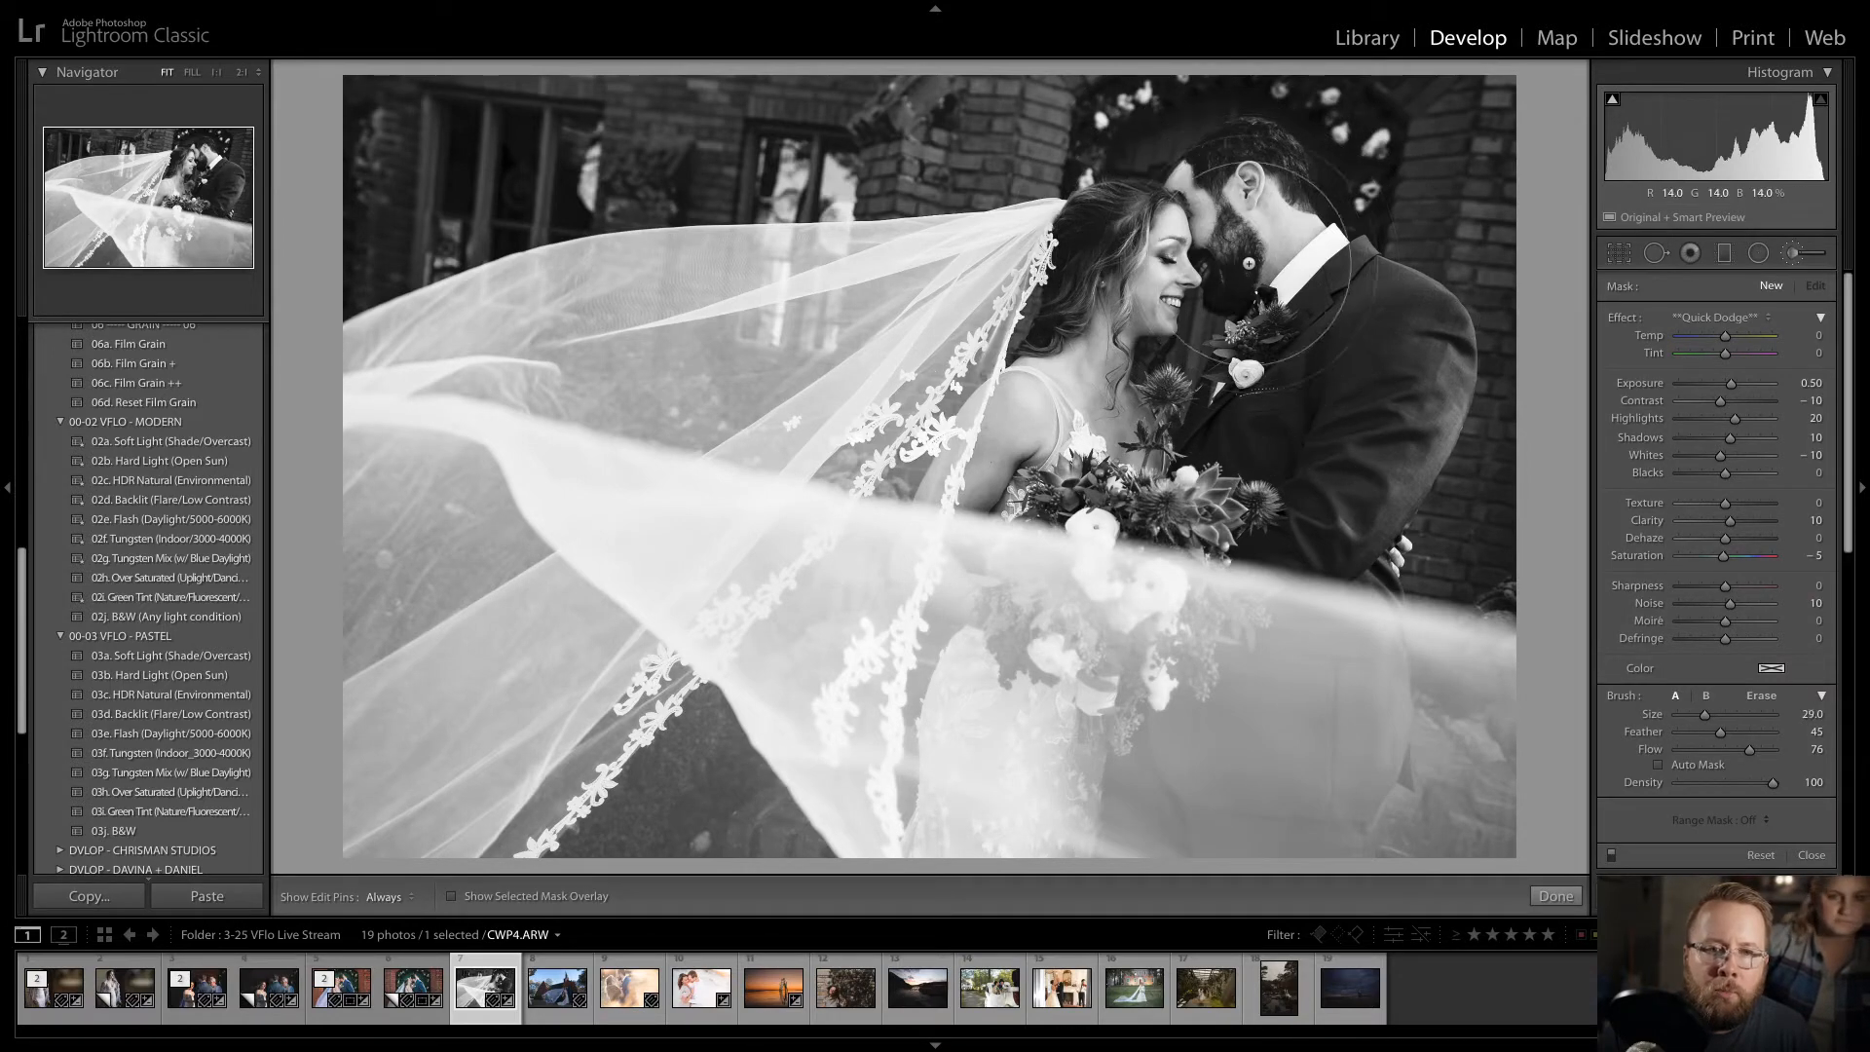
mouse_move(1261, 242)
left_mouse_down()
mouse_move(1249, 292)
mouse_move(1288, 308)
left_mouse_up()
scroll(1193, 382, "up", 2)
key("h")
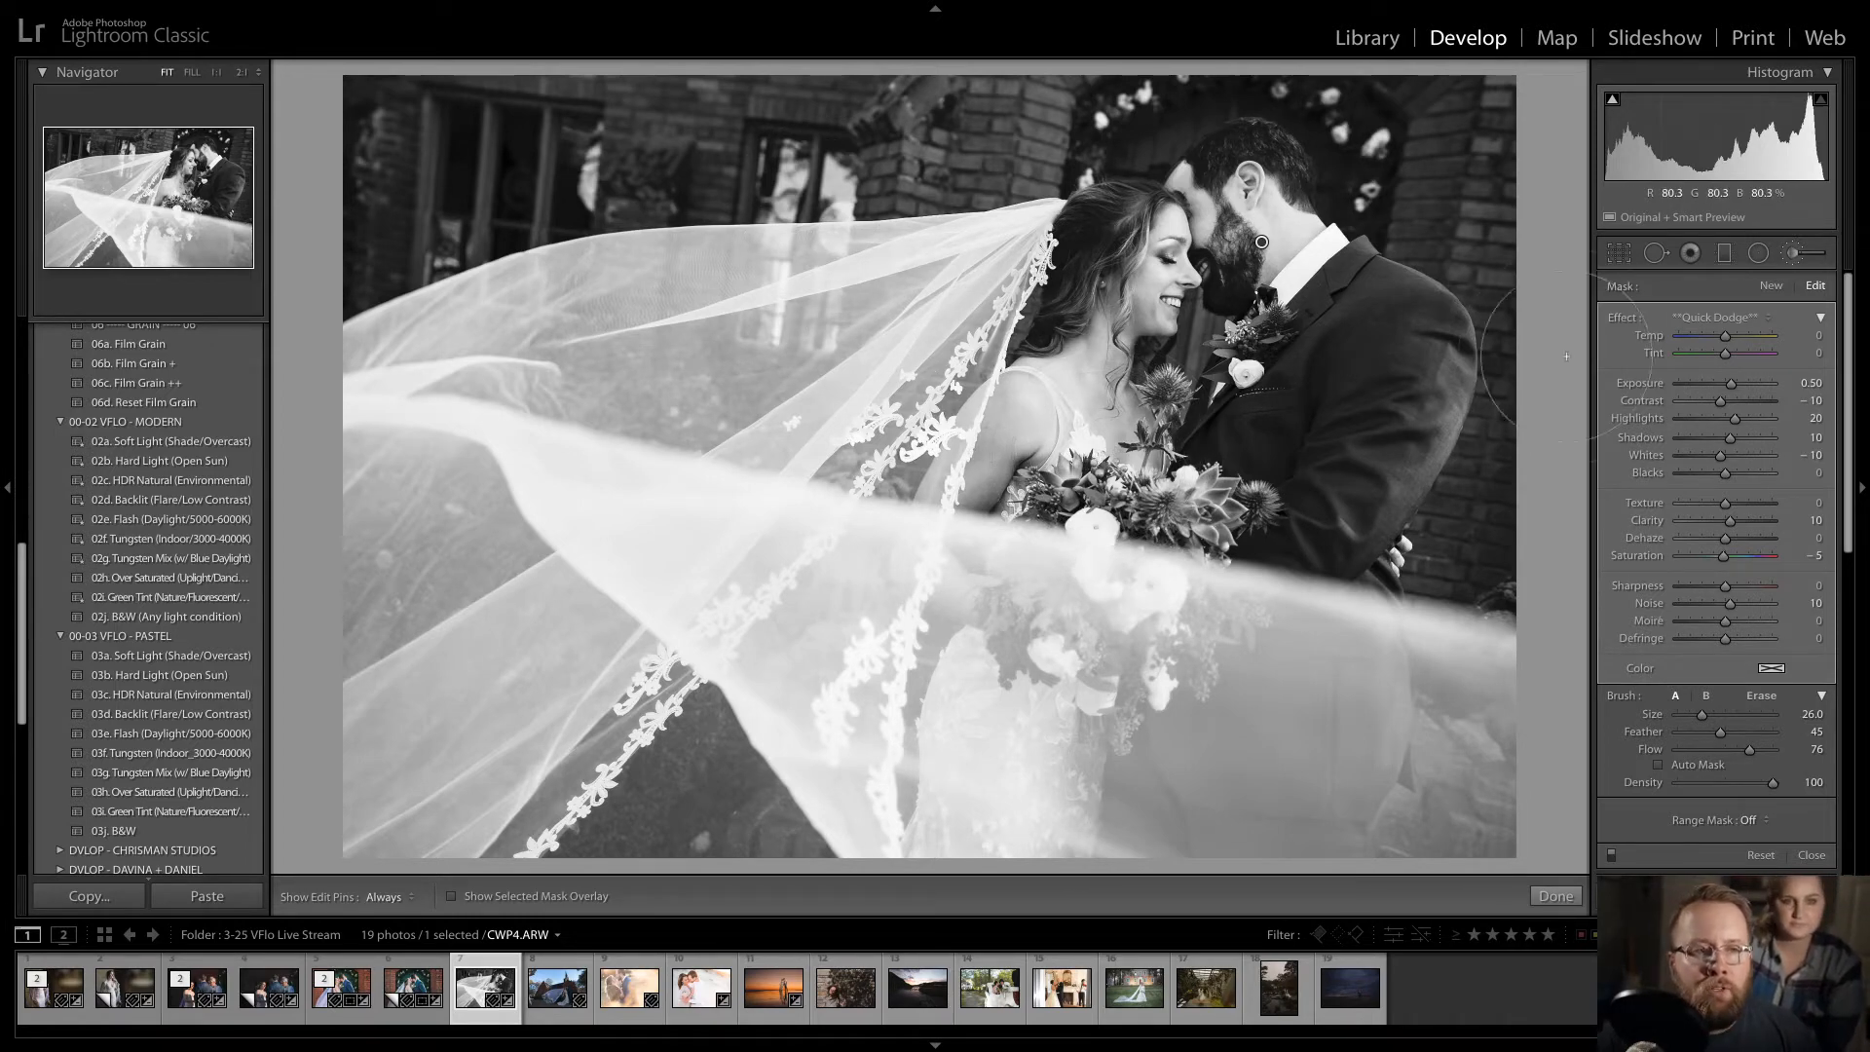
- Paint the 20f - Burn: Highlights brush effect over the bright reflections in the window nearest the couple
left_click(1722, 317)
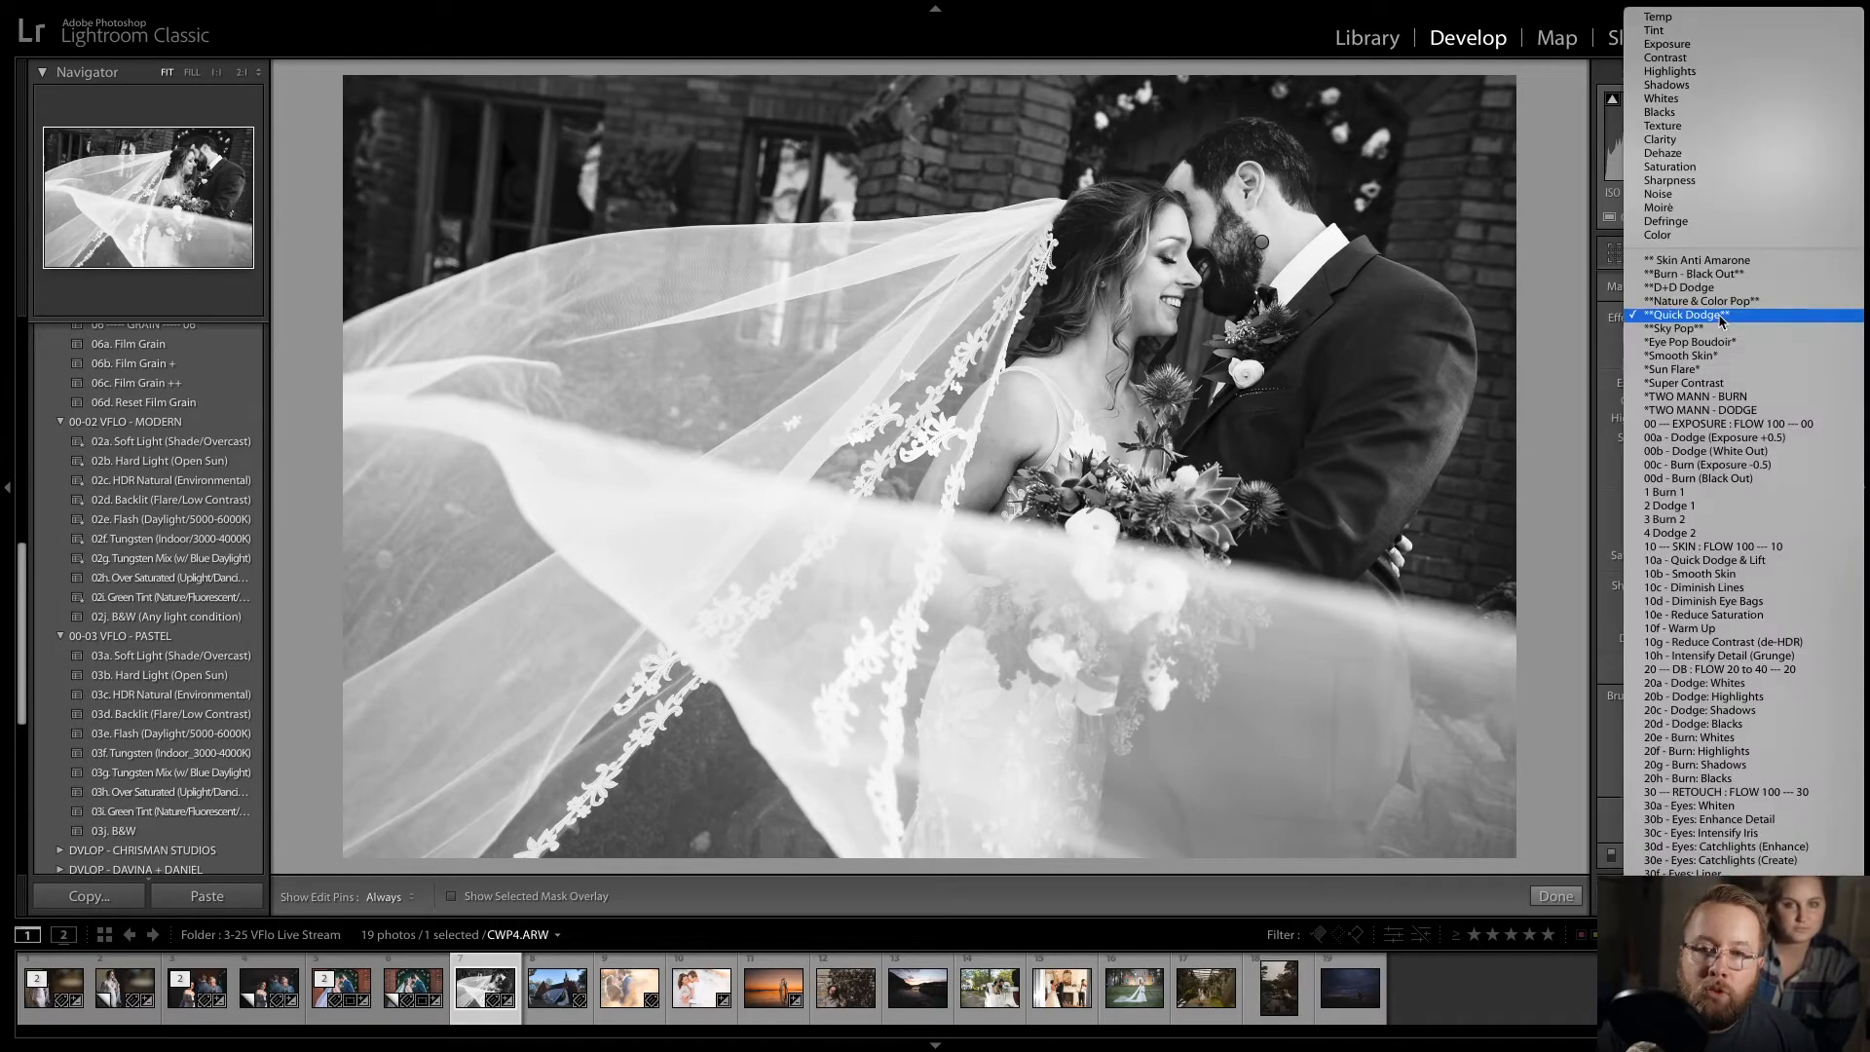
left_click(1722, 752)
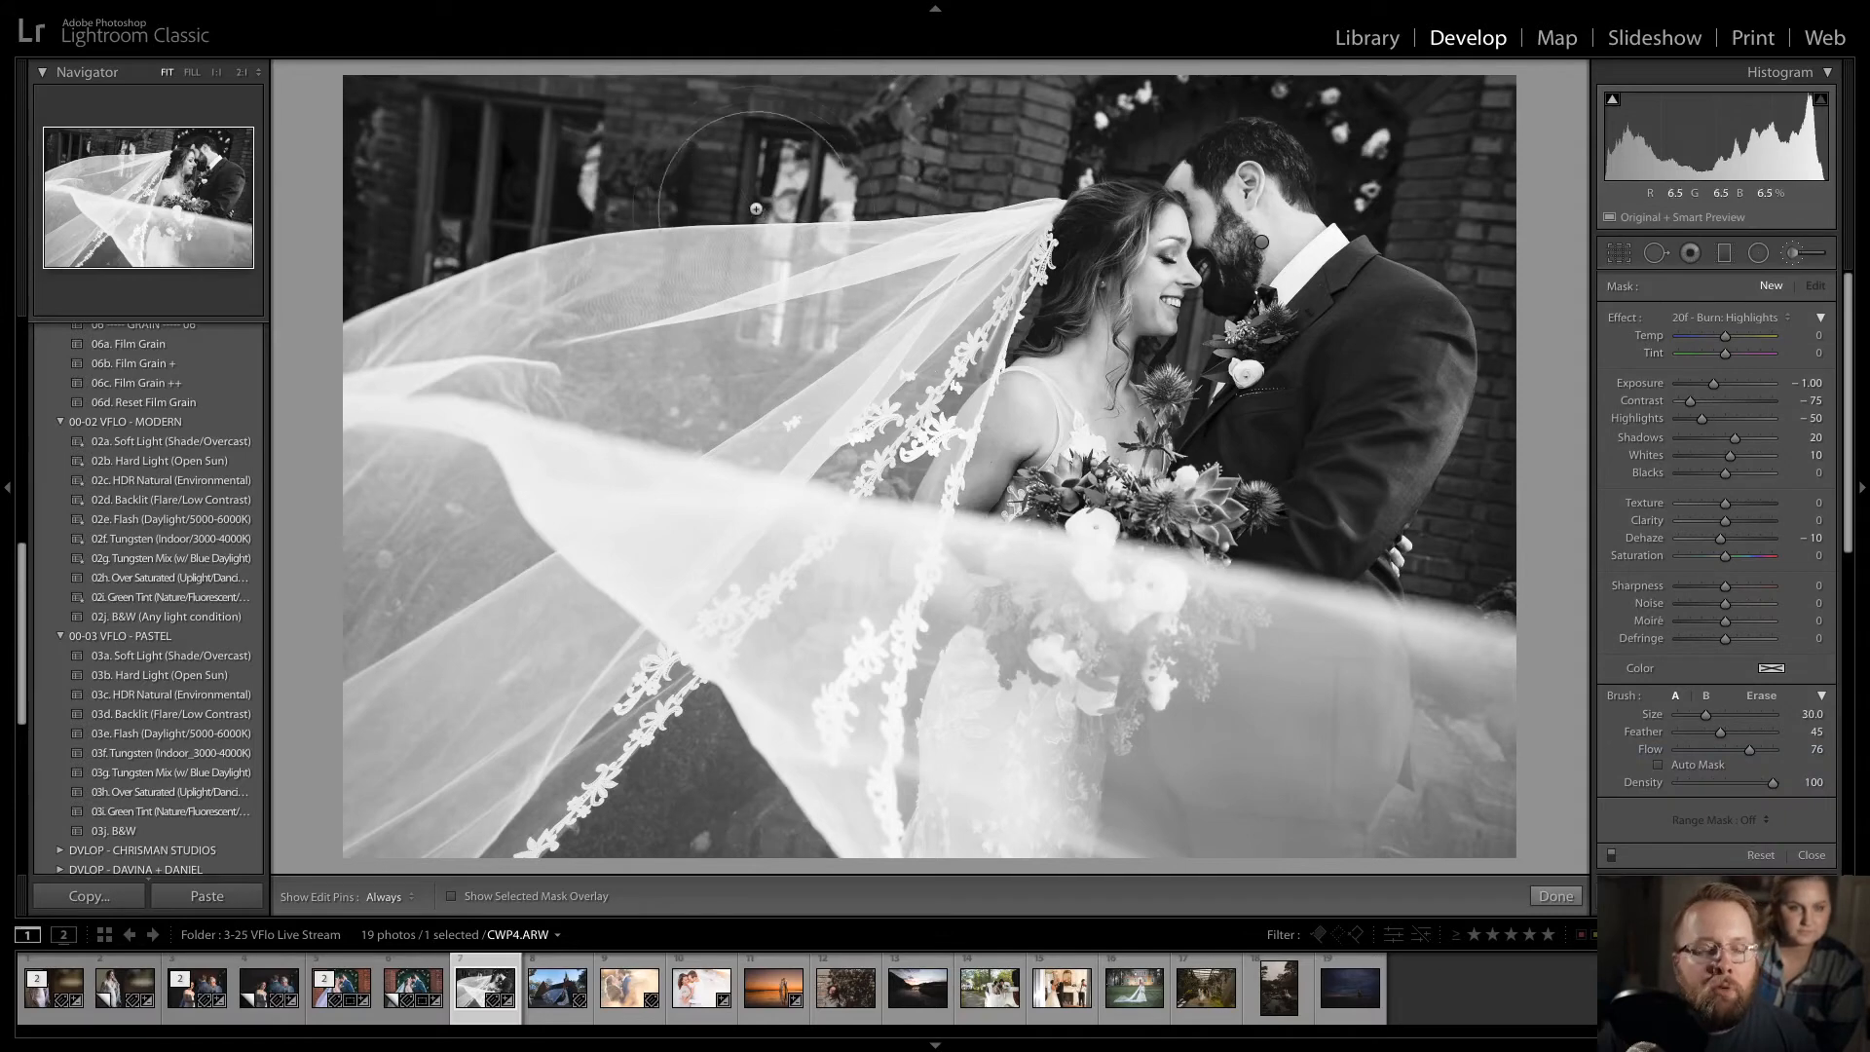
scroll(820, 152, "down", 6)
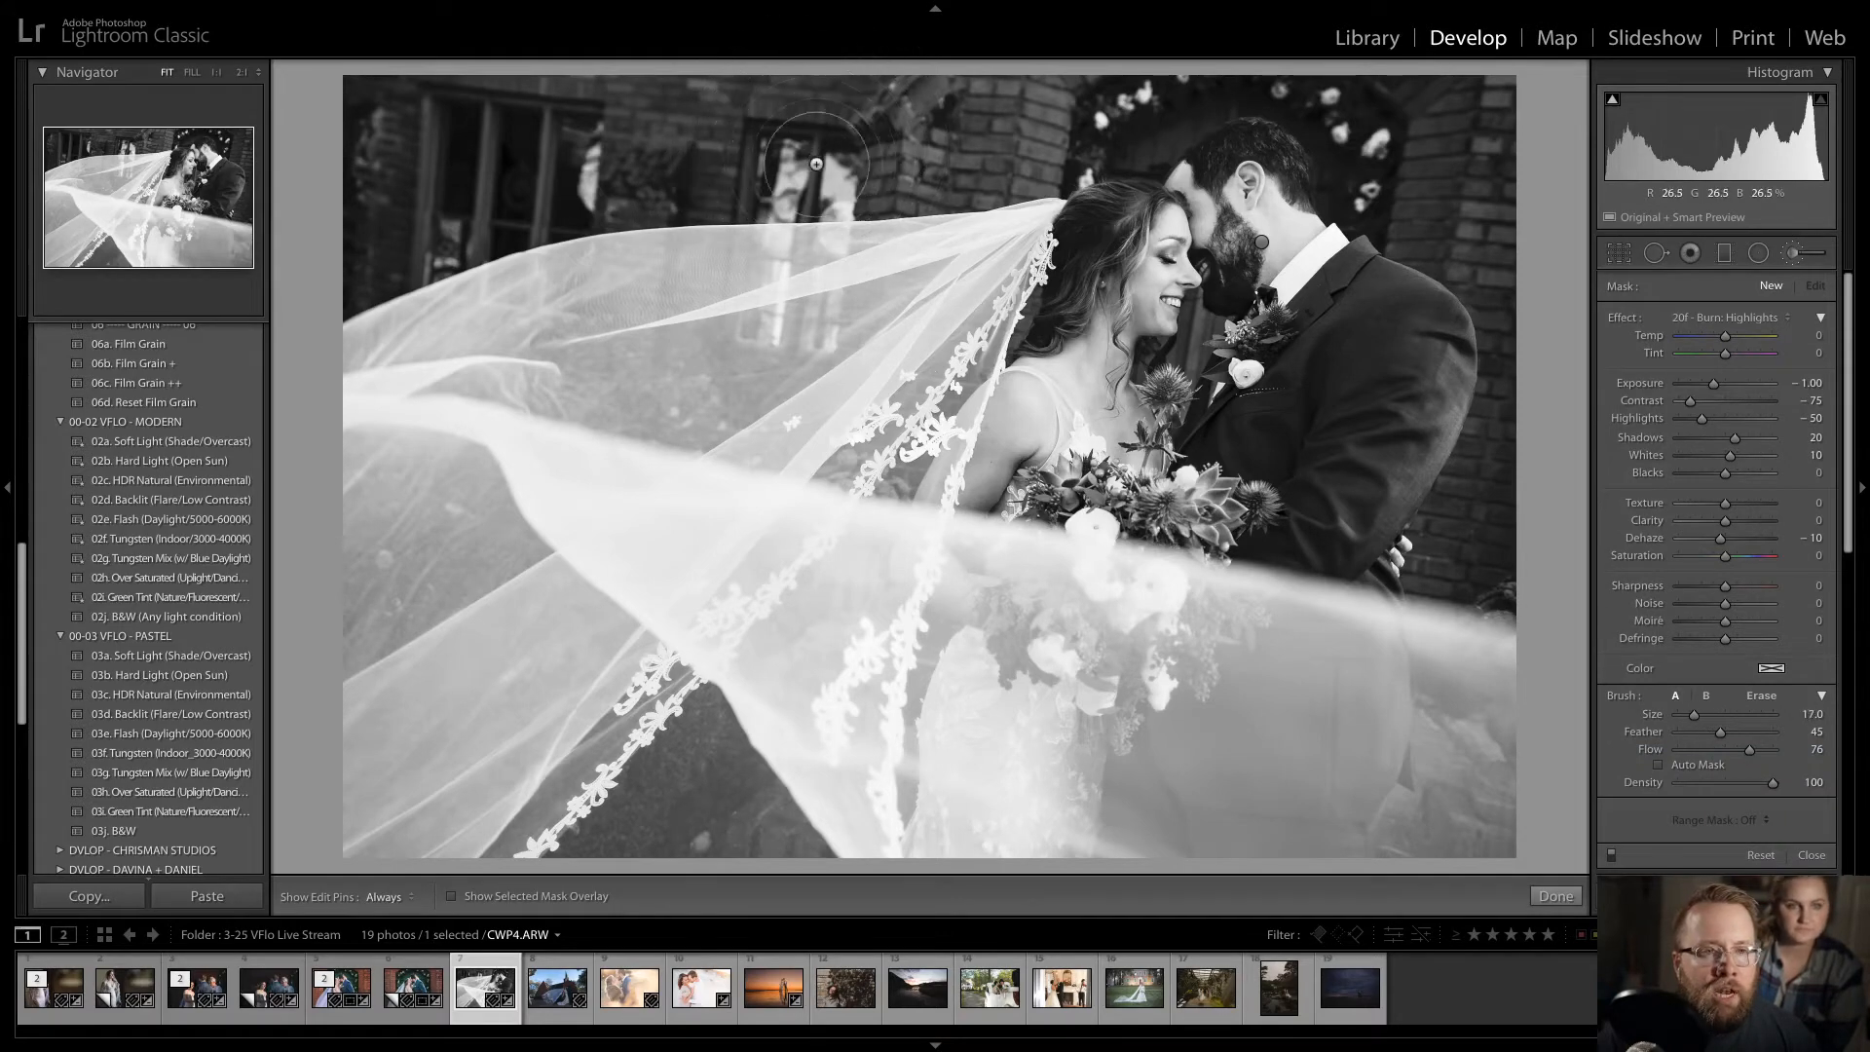
scroll(819, 180, "down", 2)
key("h")
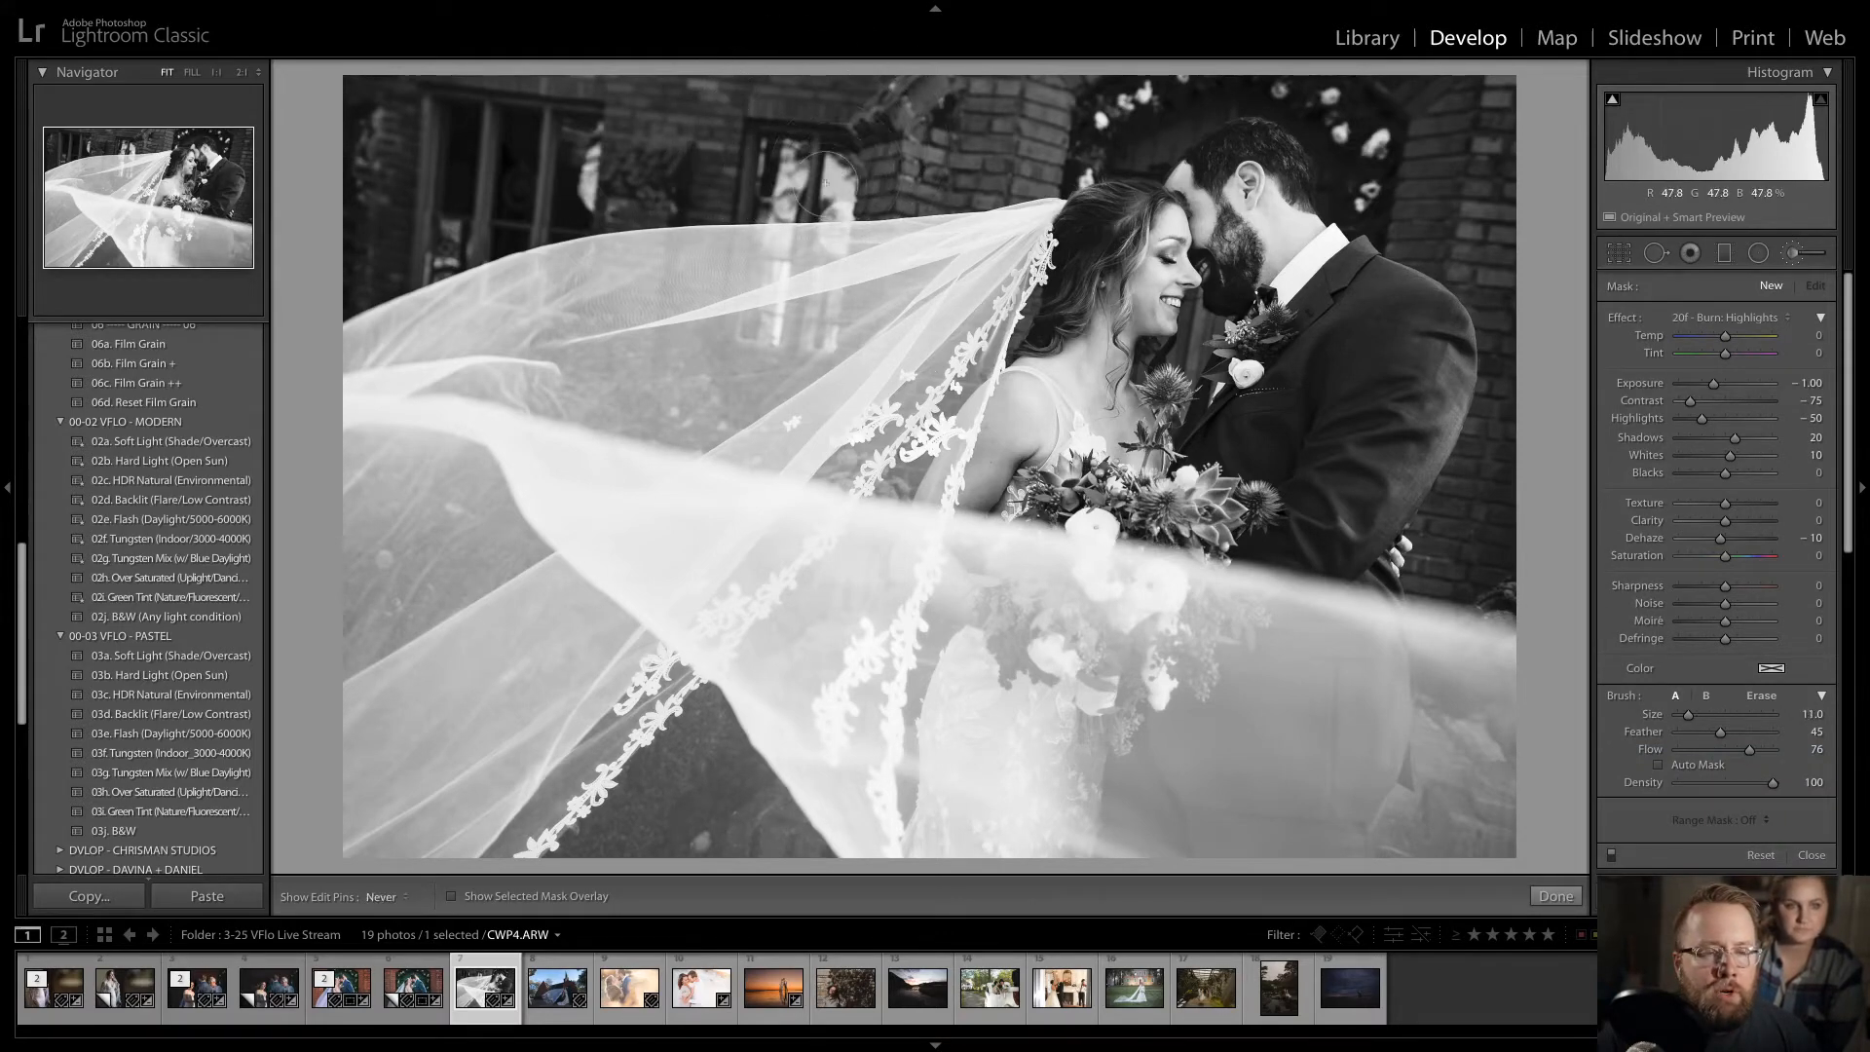
left_click(782, 207)
- Burn the far window's reflection and the white flowers around the door with a brush sized 3 to 5, and leave the brush
scroll(591, 151, "down", 5)
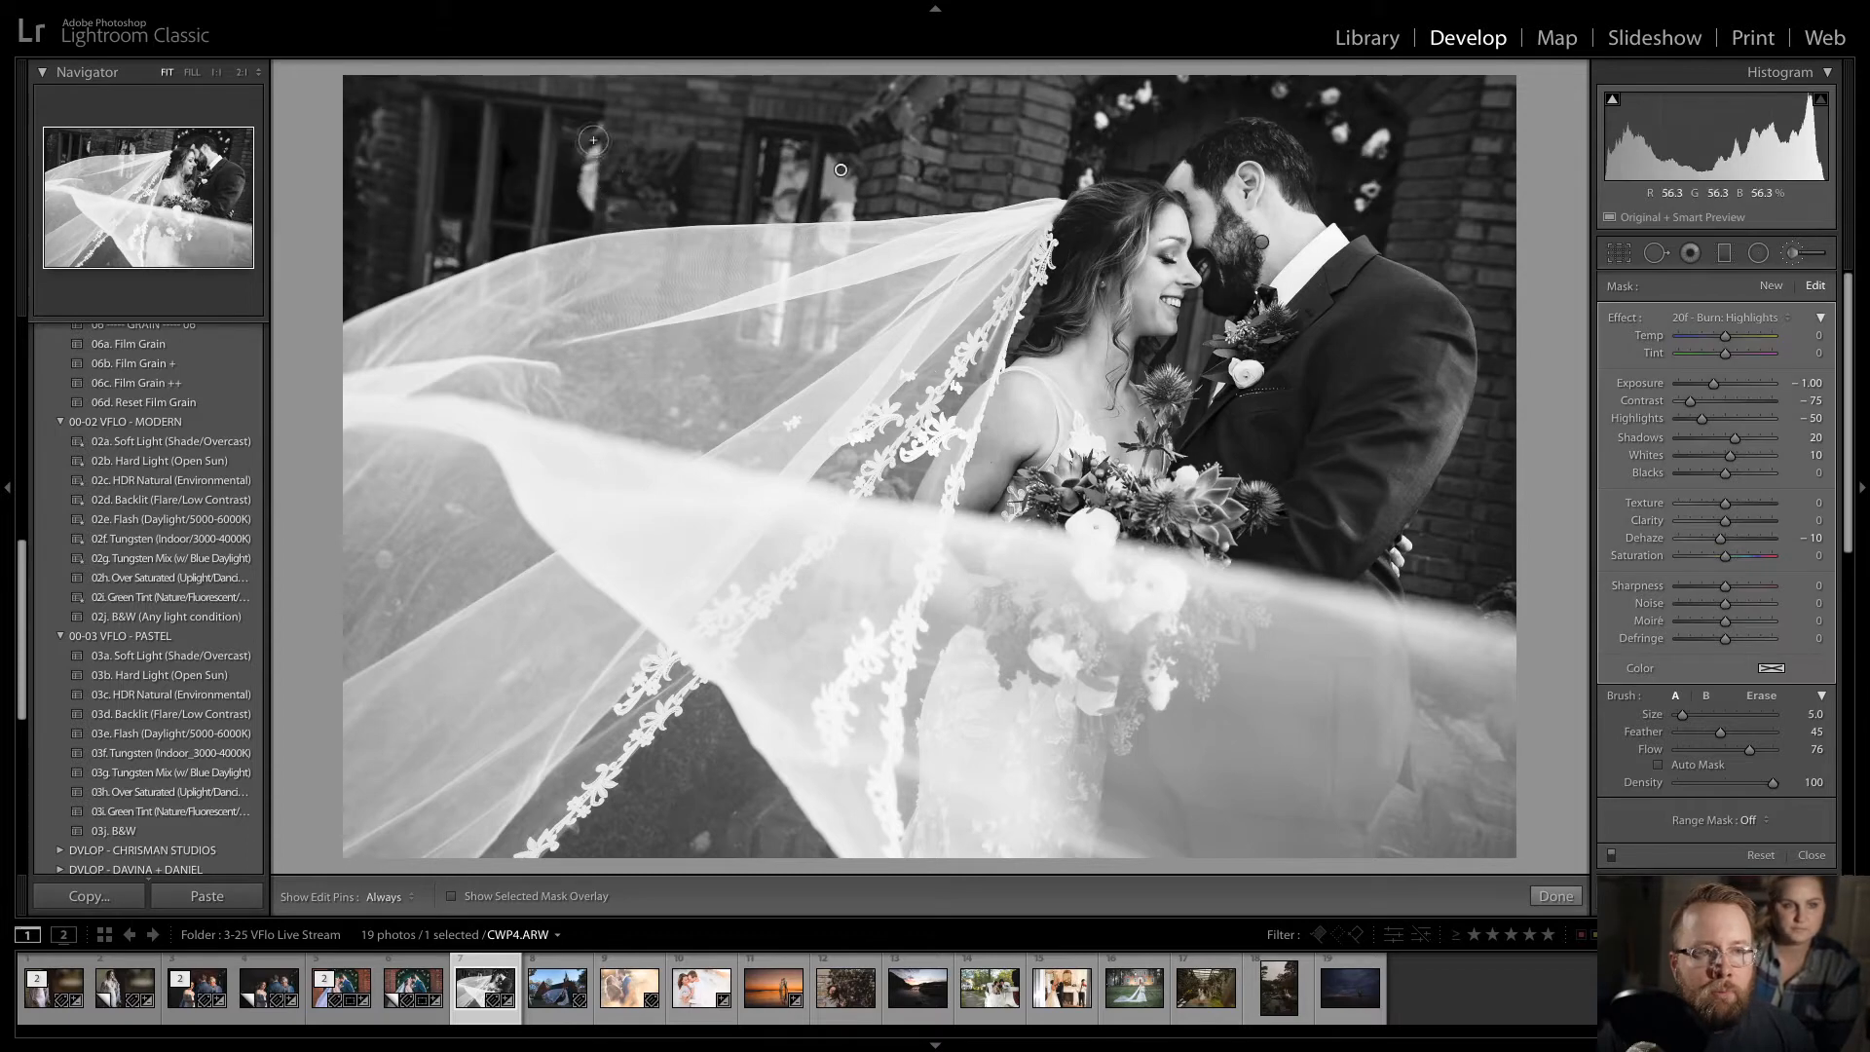
scroll(1086, 166, "down", 2)
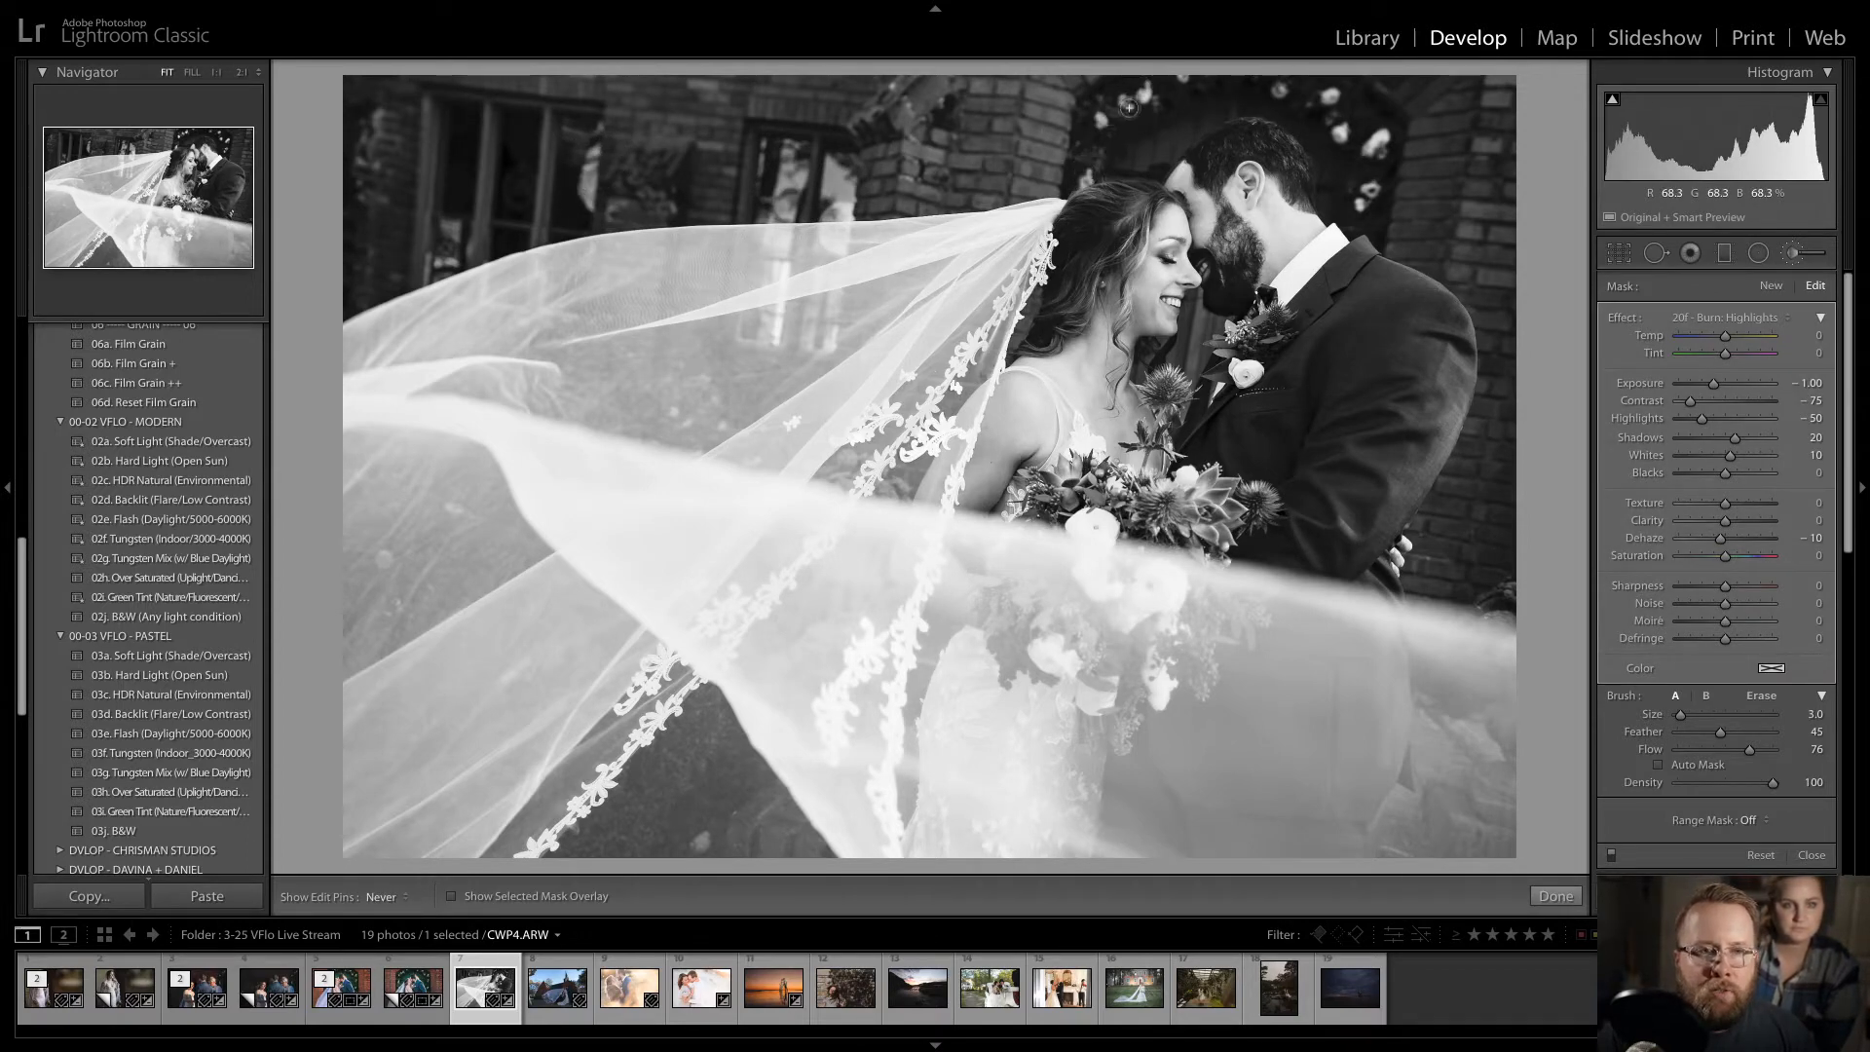
scroll(1315, 107, "up", 2)
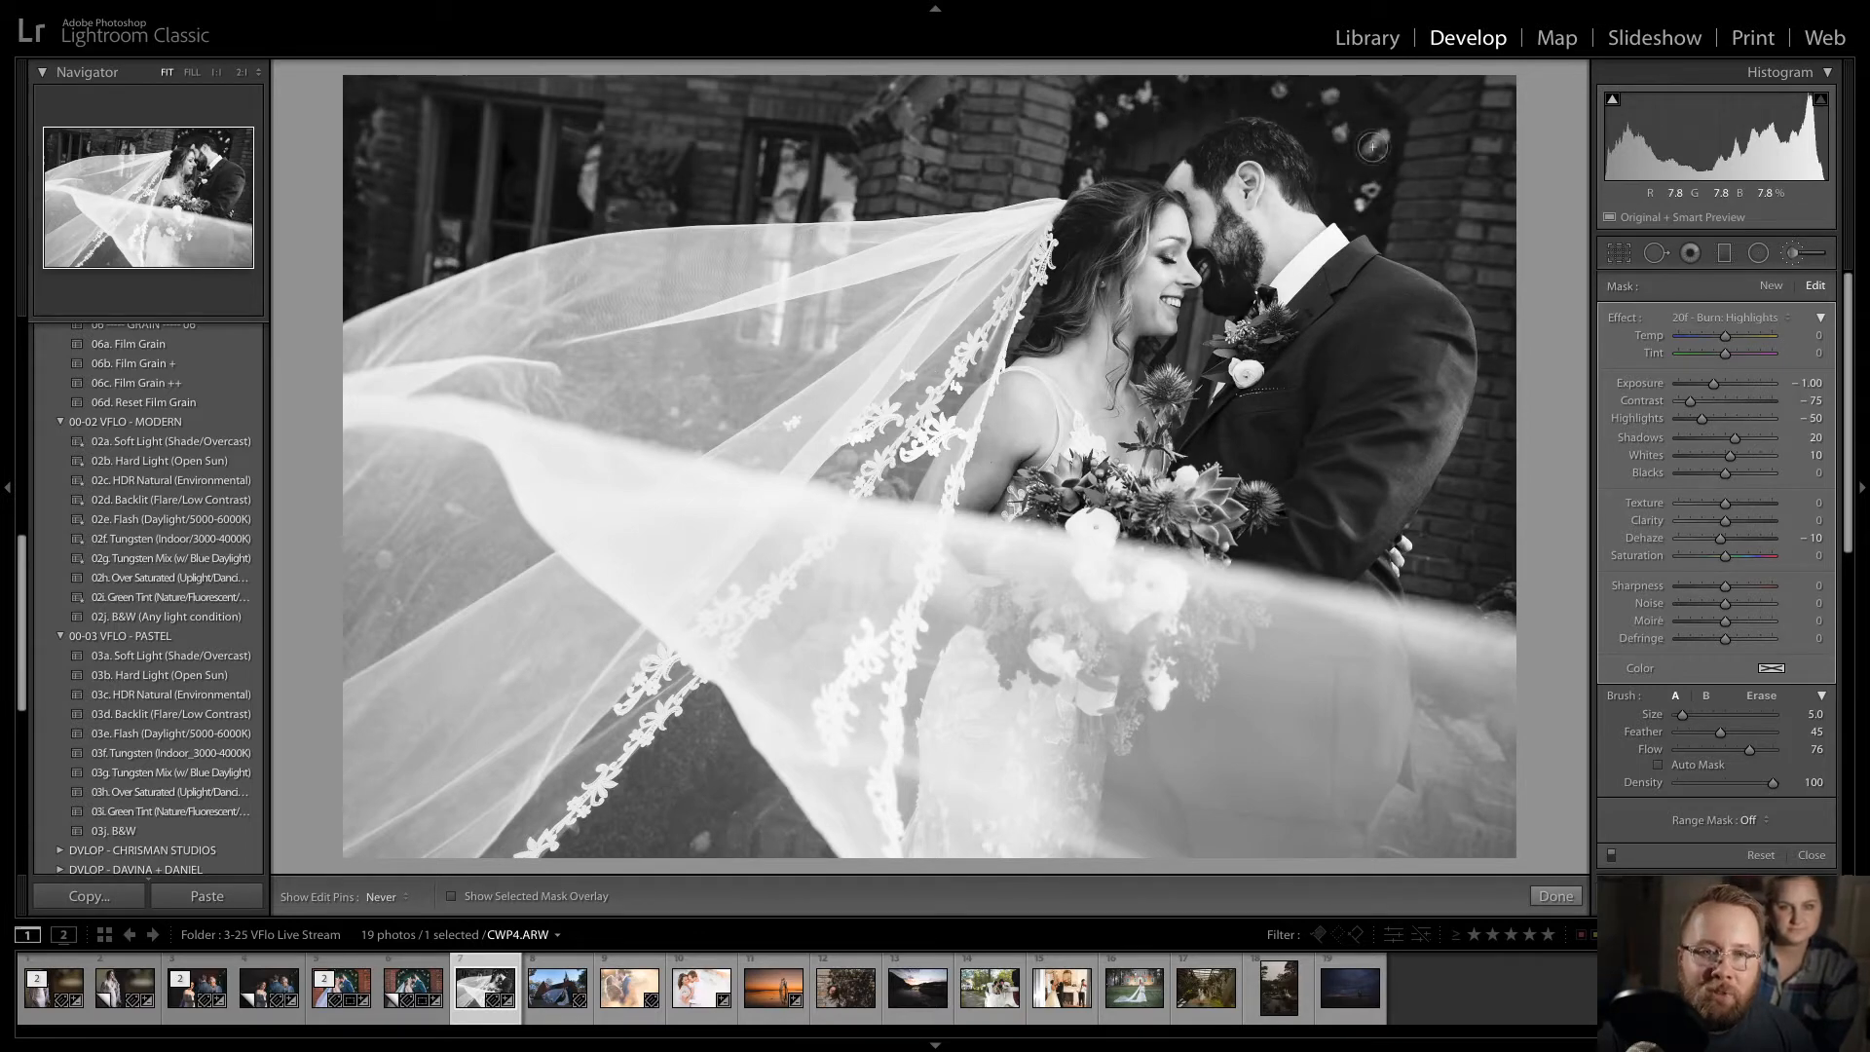
key("h")
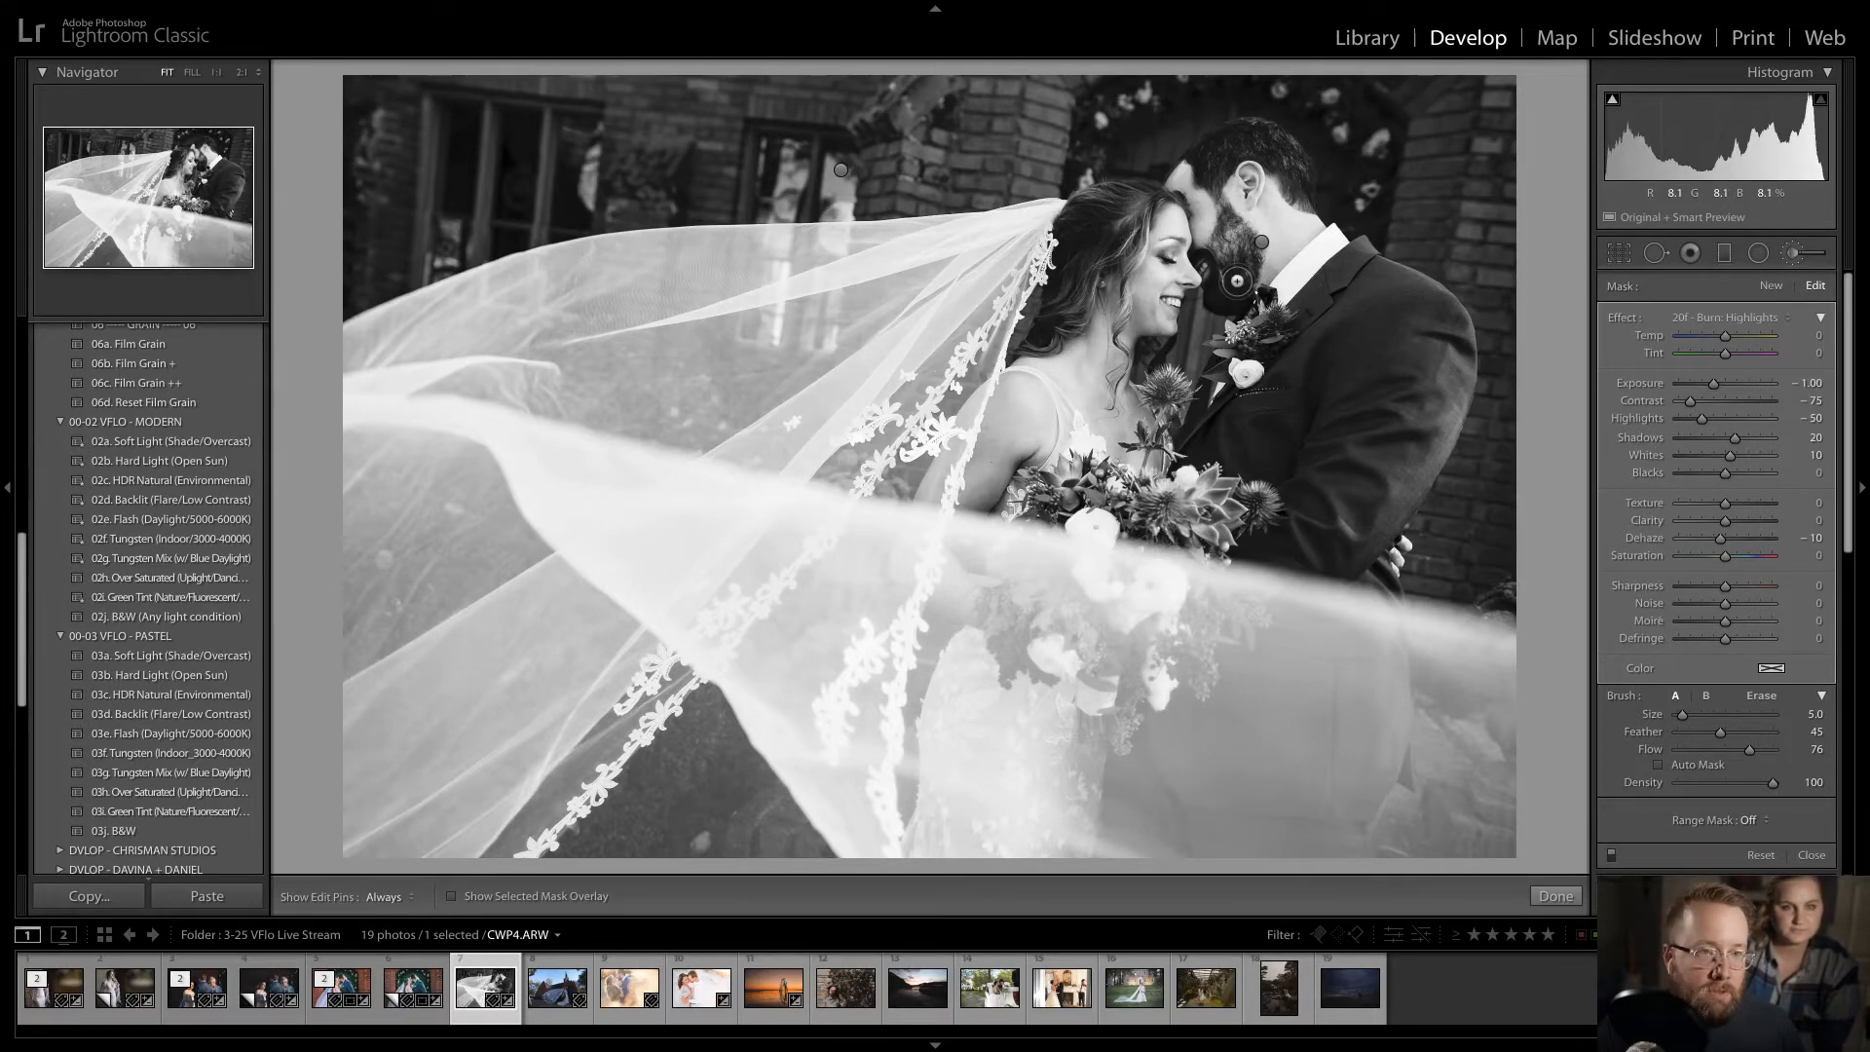
key("Return")
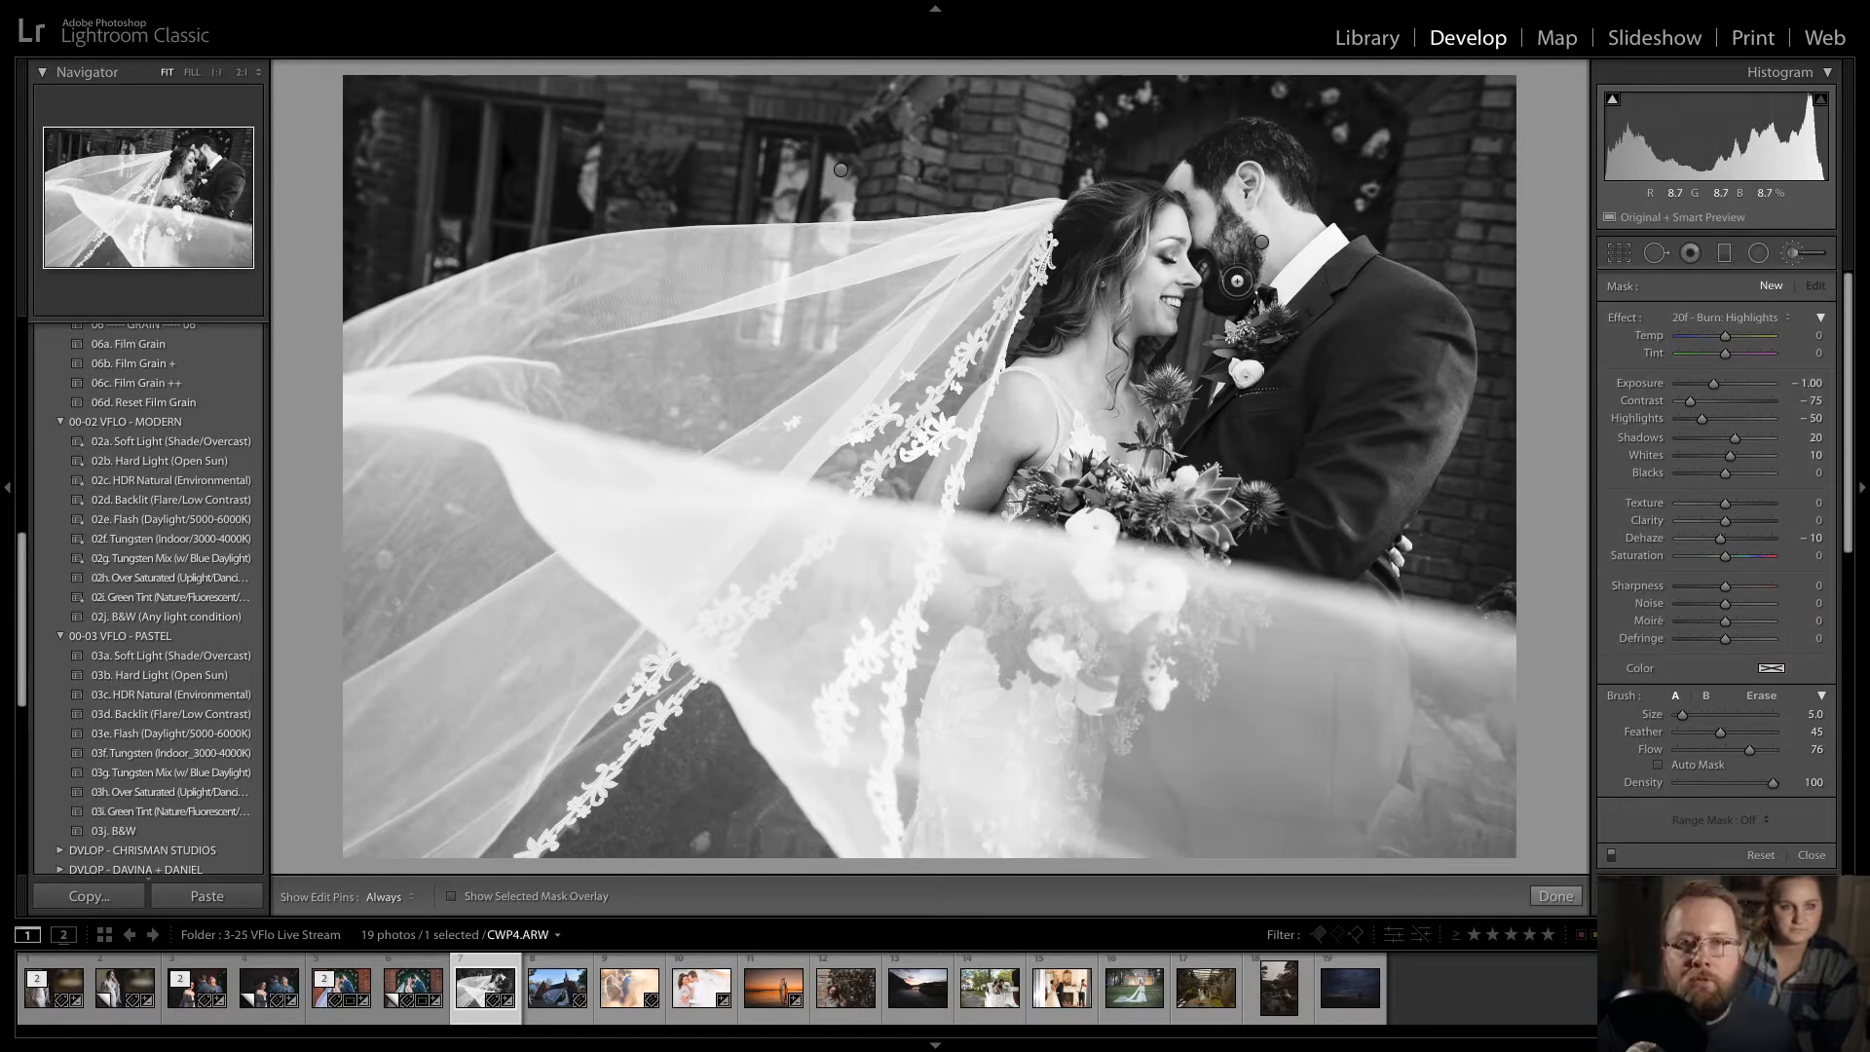
key("bracketleft")
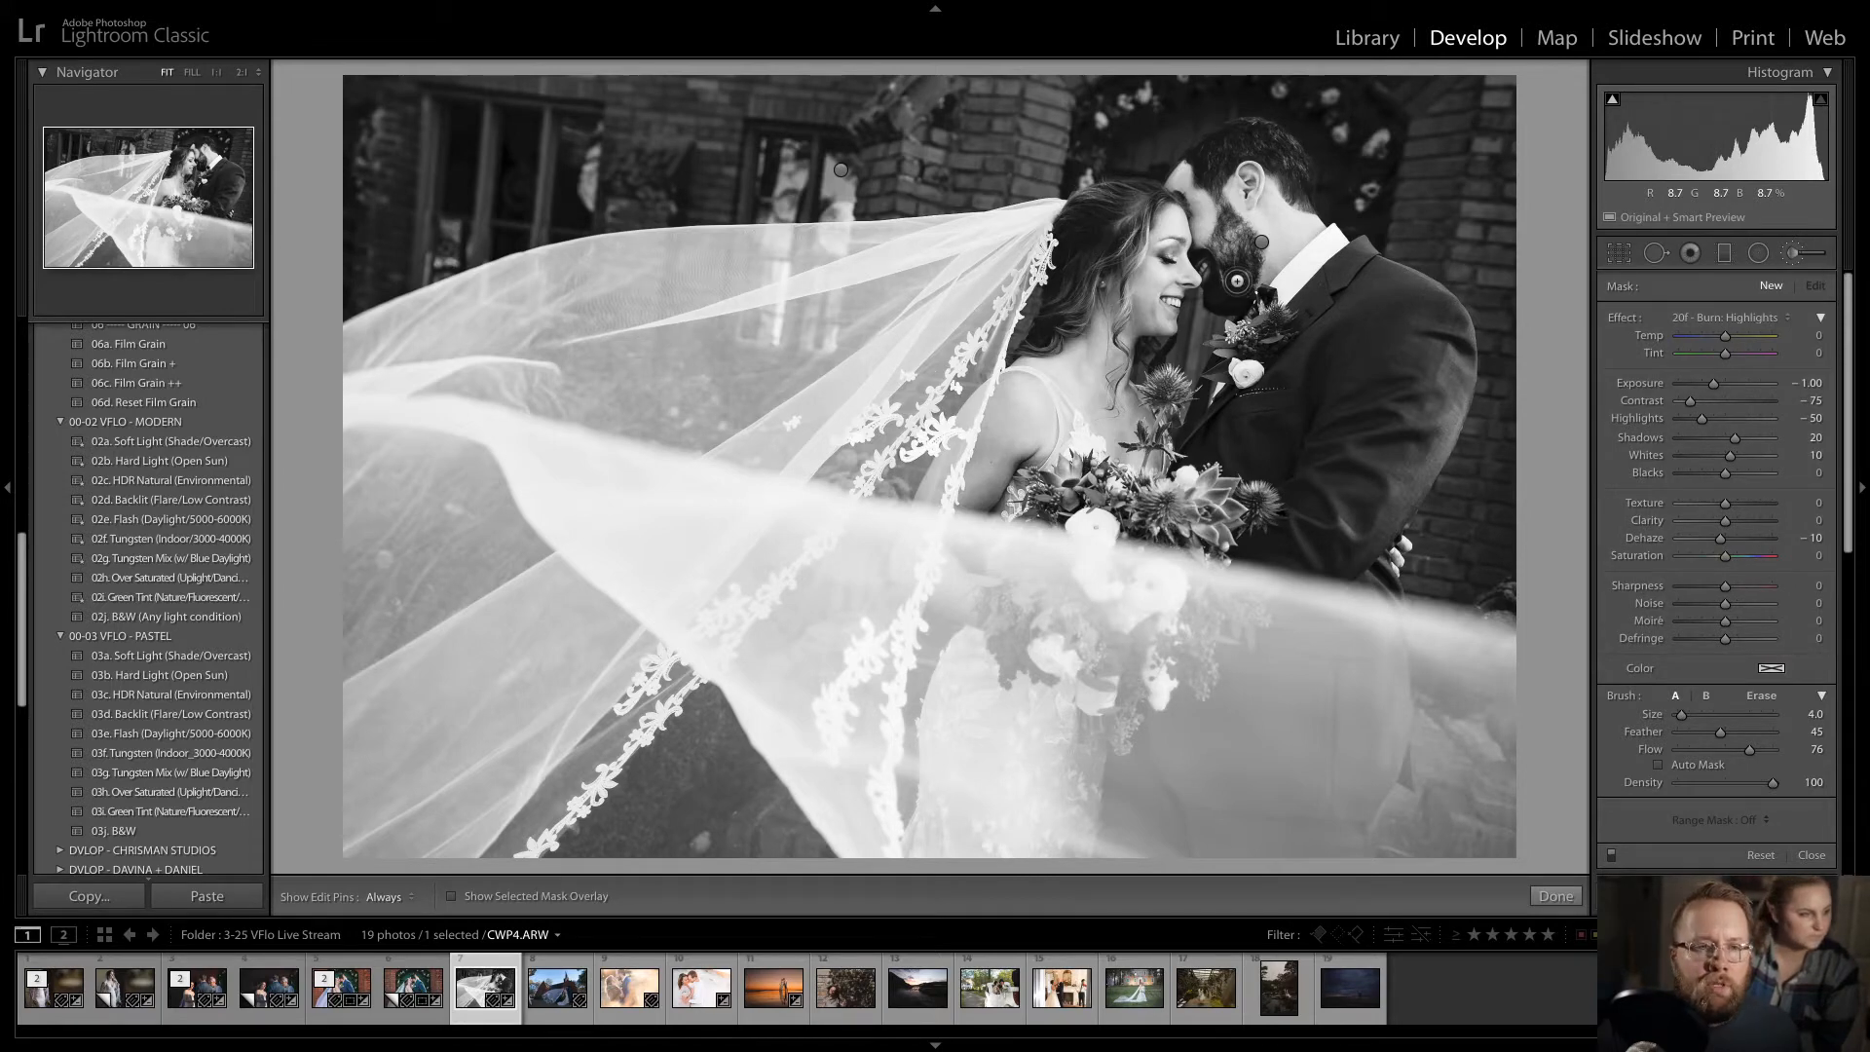
key("d")
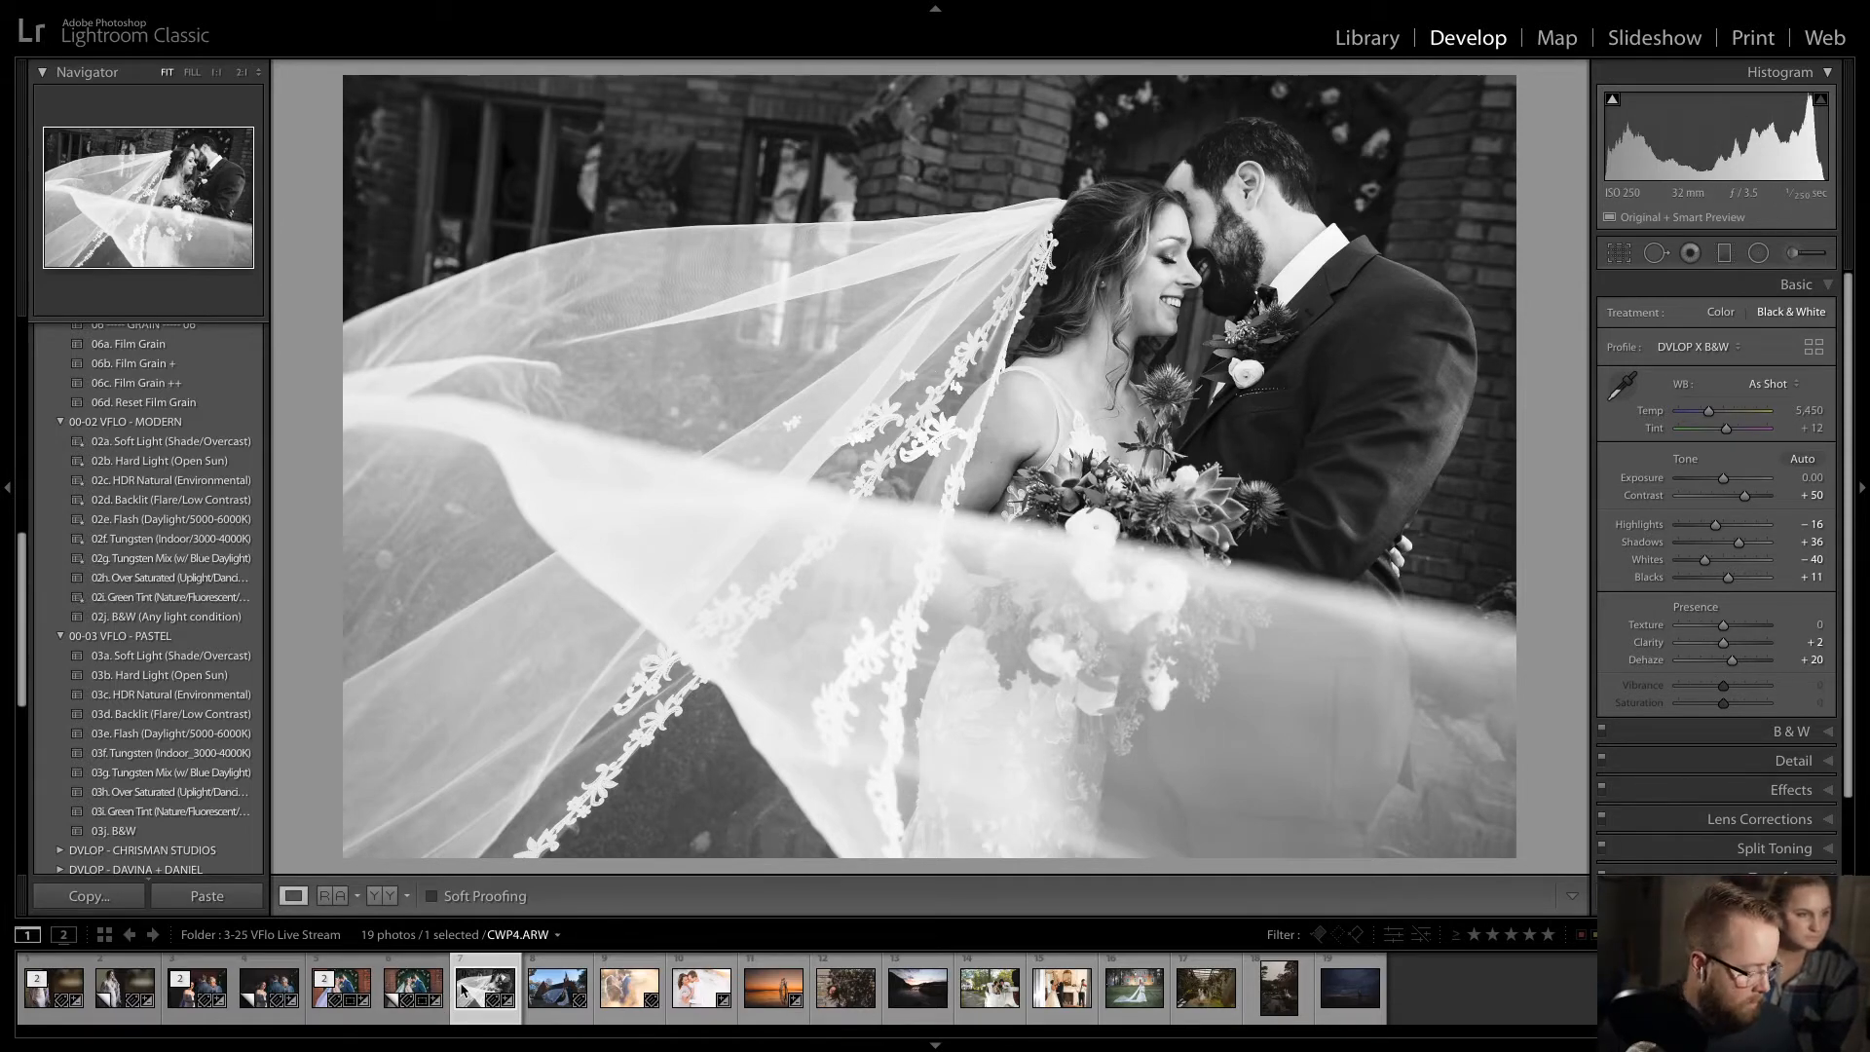
- Rotate the veil photo 180 degrees to view it upside down, and turn it upright again
key("ctrl+bracketleft")
key("ctrl+bracketleft")
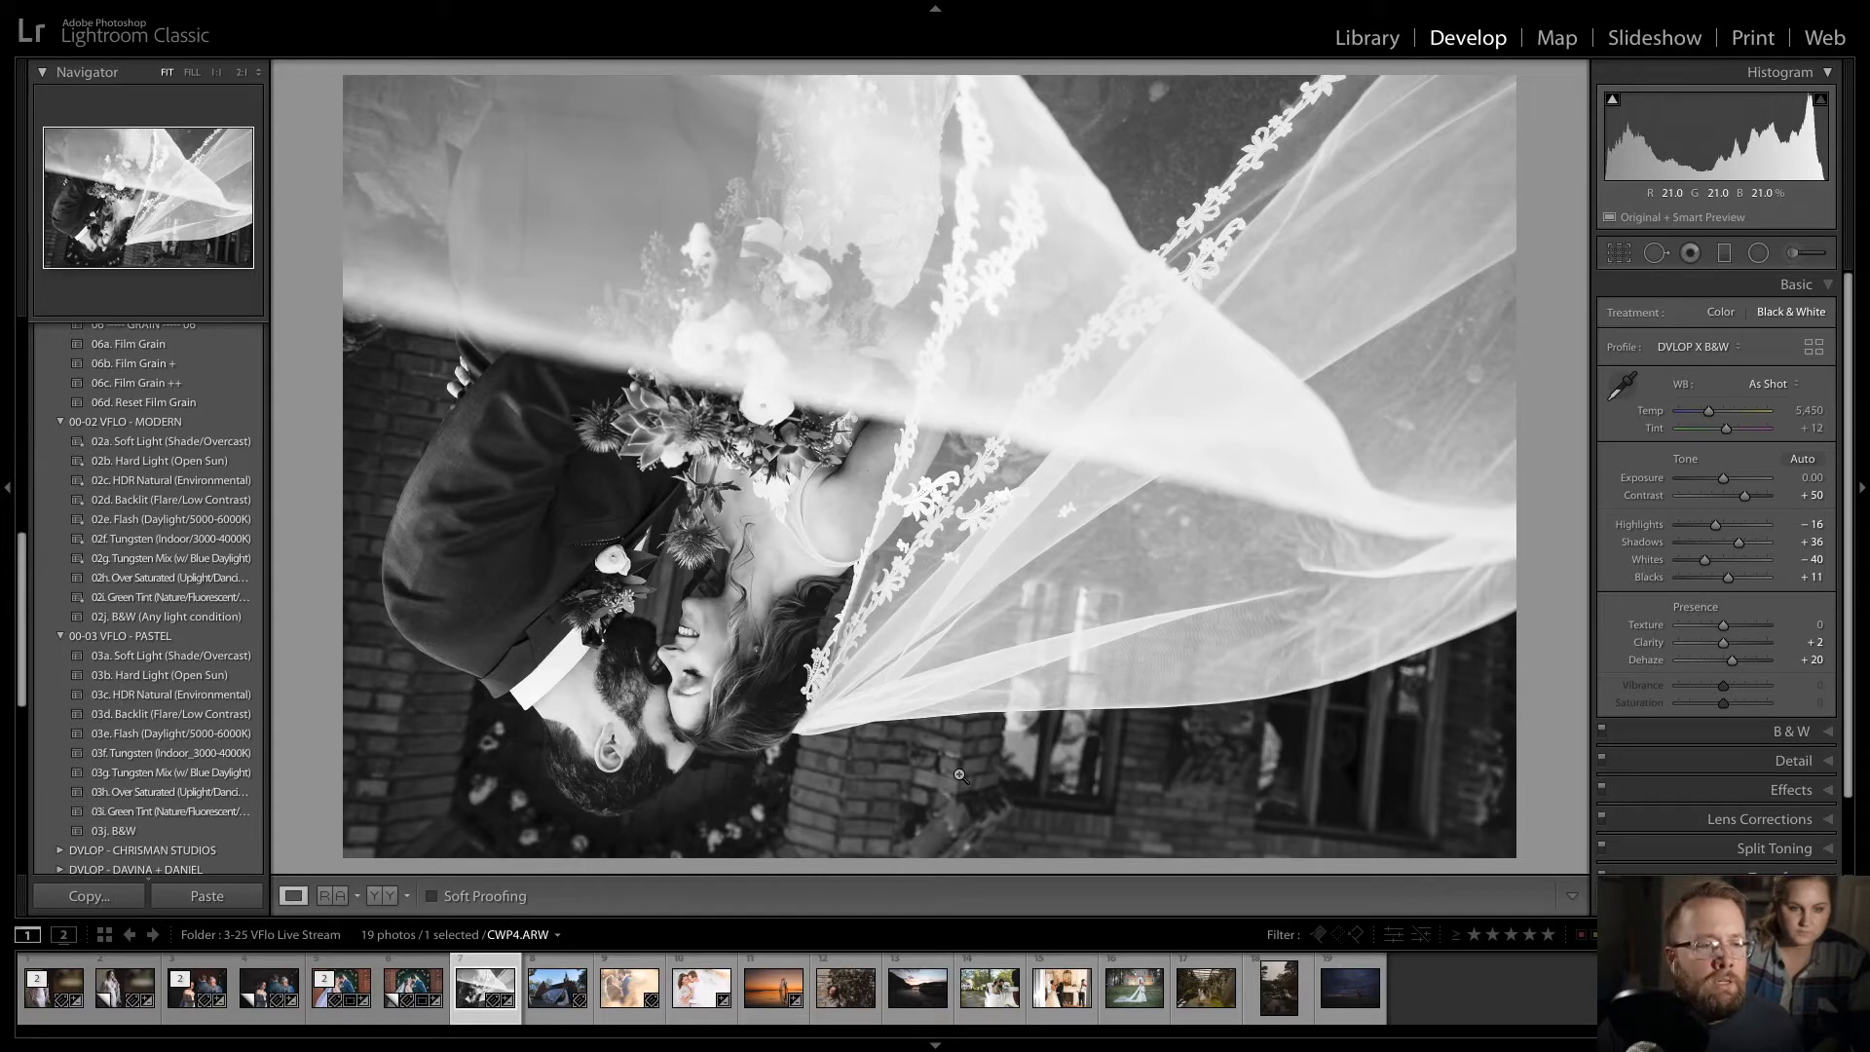
key("ctrl+bracketleft")
key("ctrl+bracketleft")
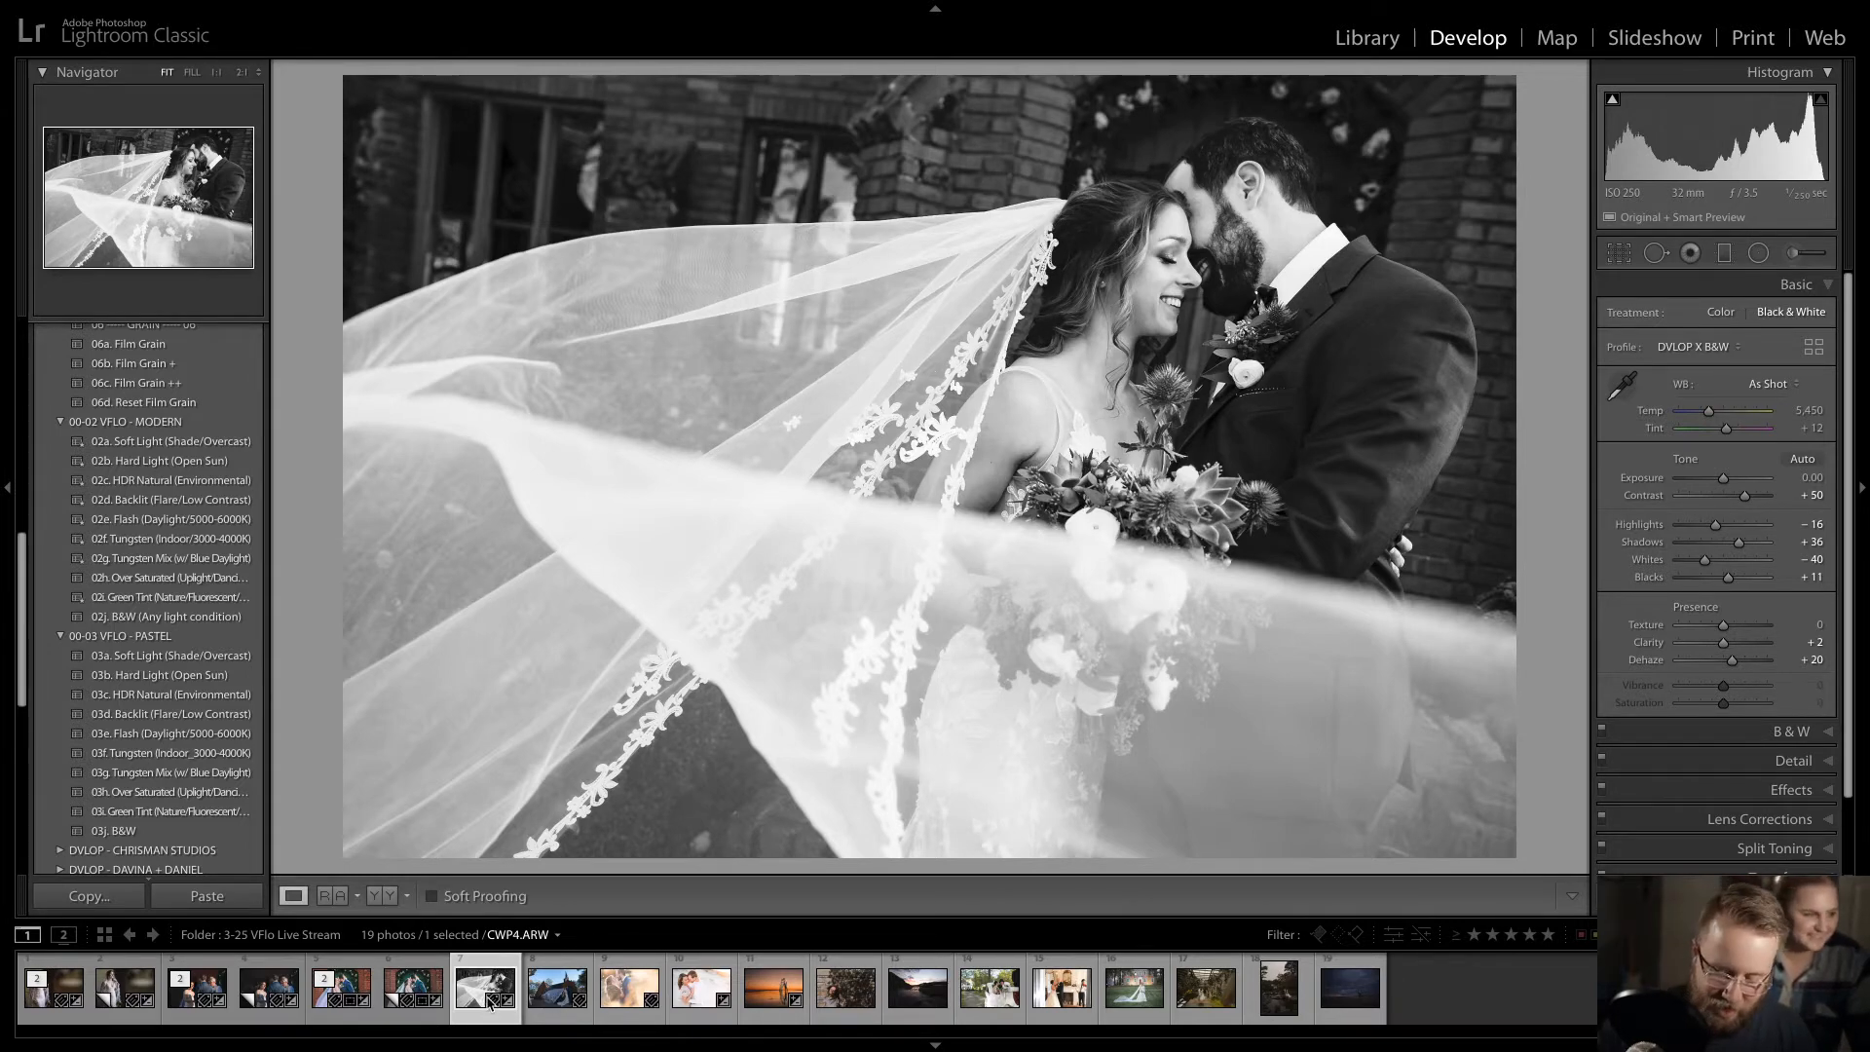
- Create a virtual copy of CWP4.ARW and apply the Pastel preset 03a Soft Light (Shade/Overcast) to it
key("ctrl+apostrophe")
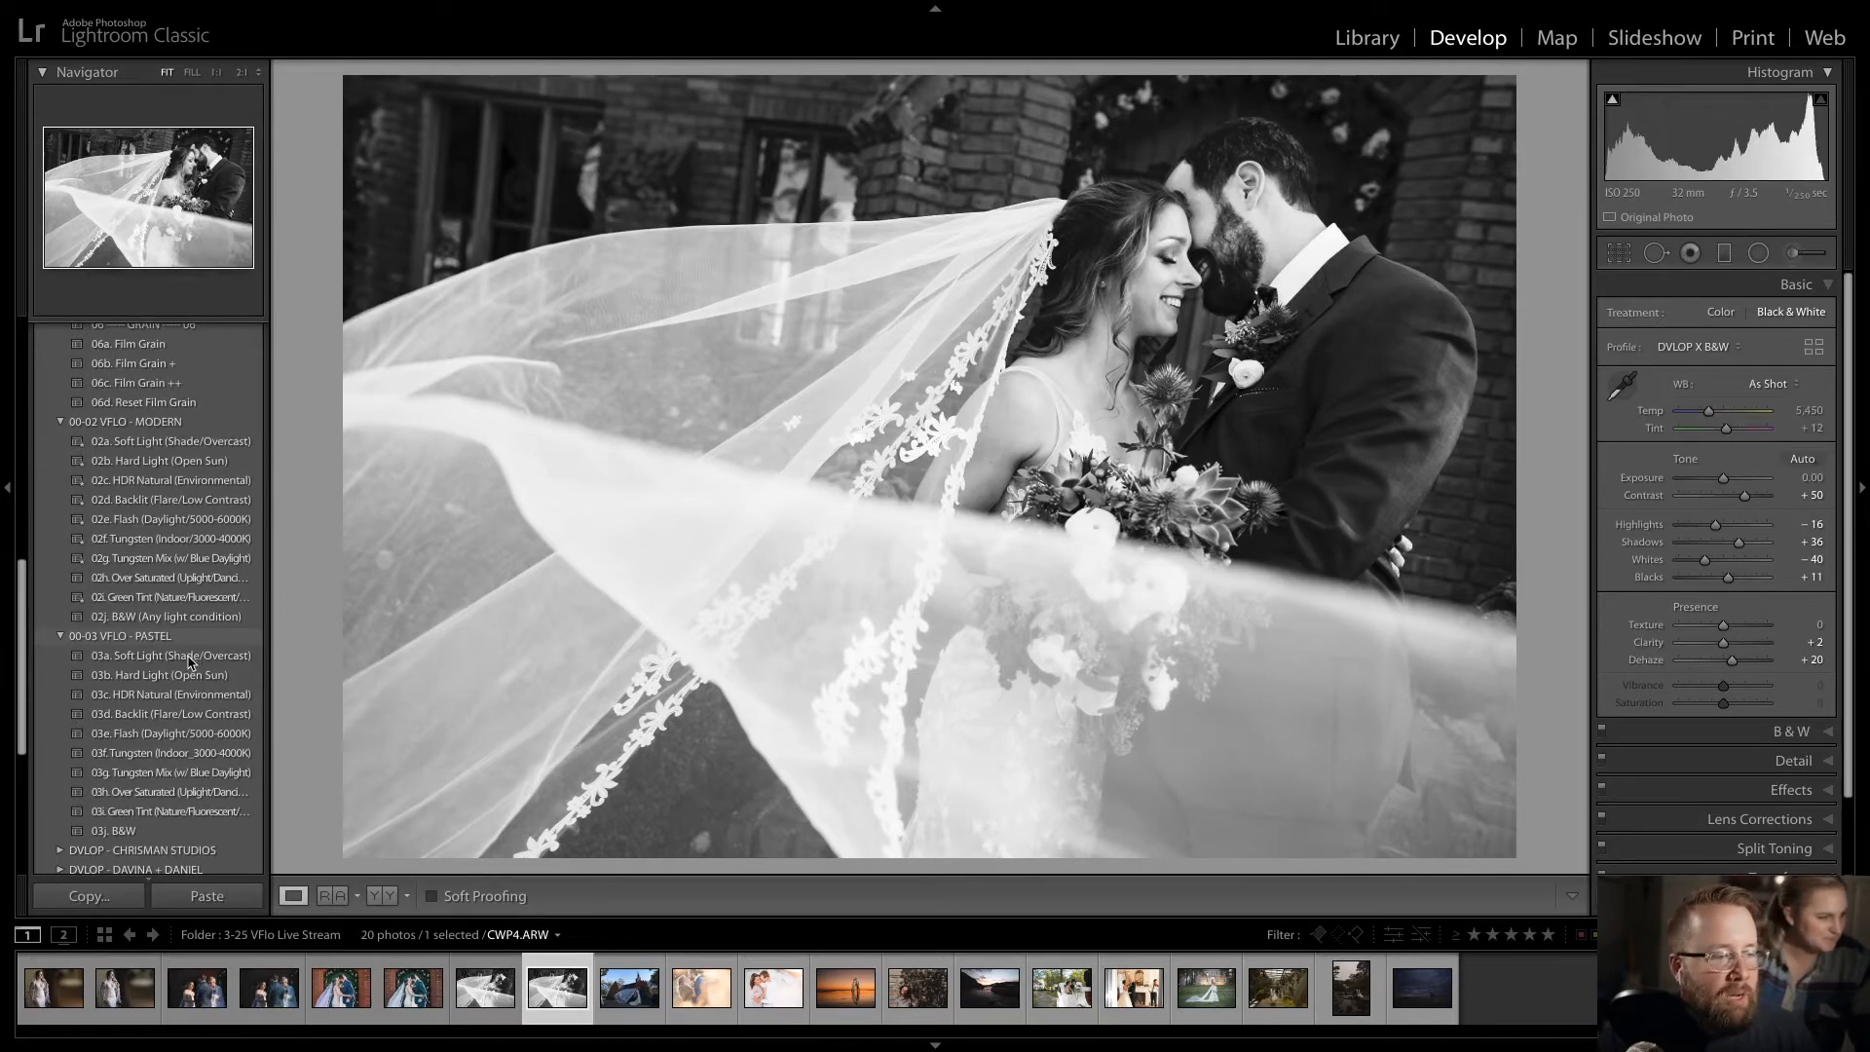
mouse_move(195, 665)
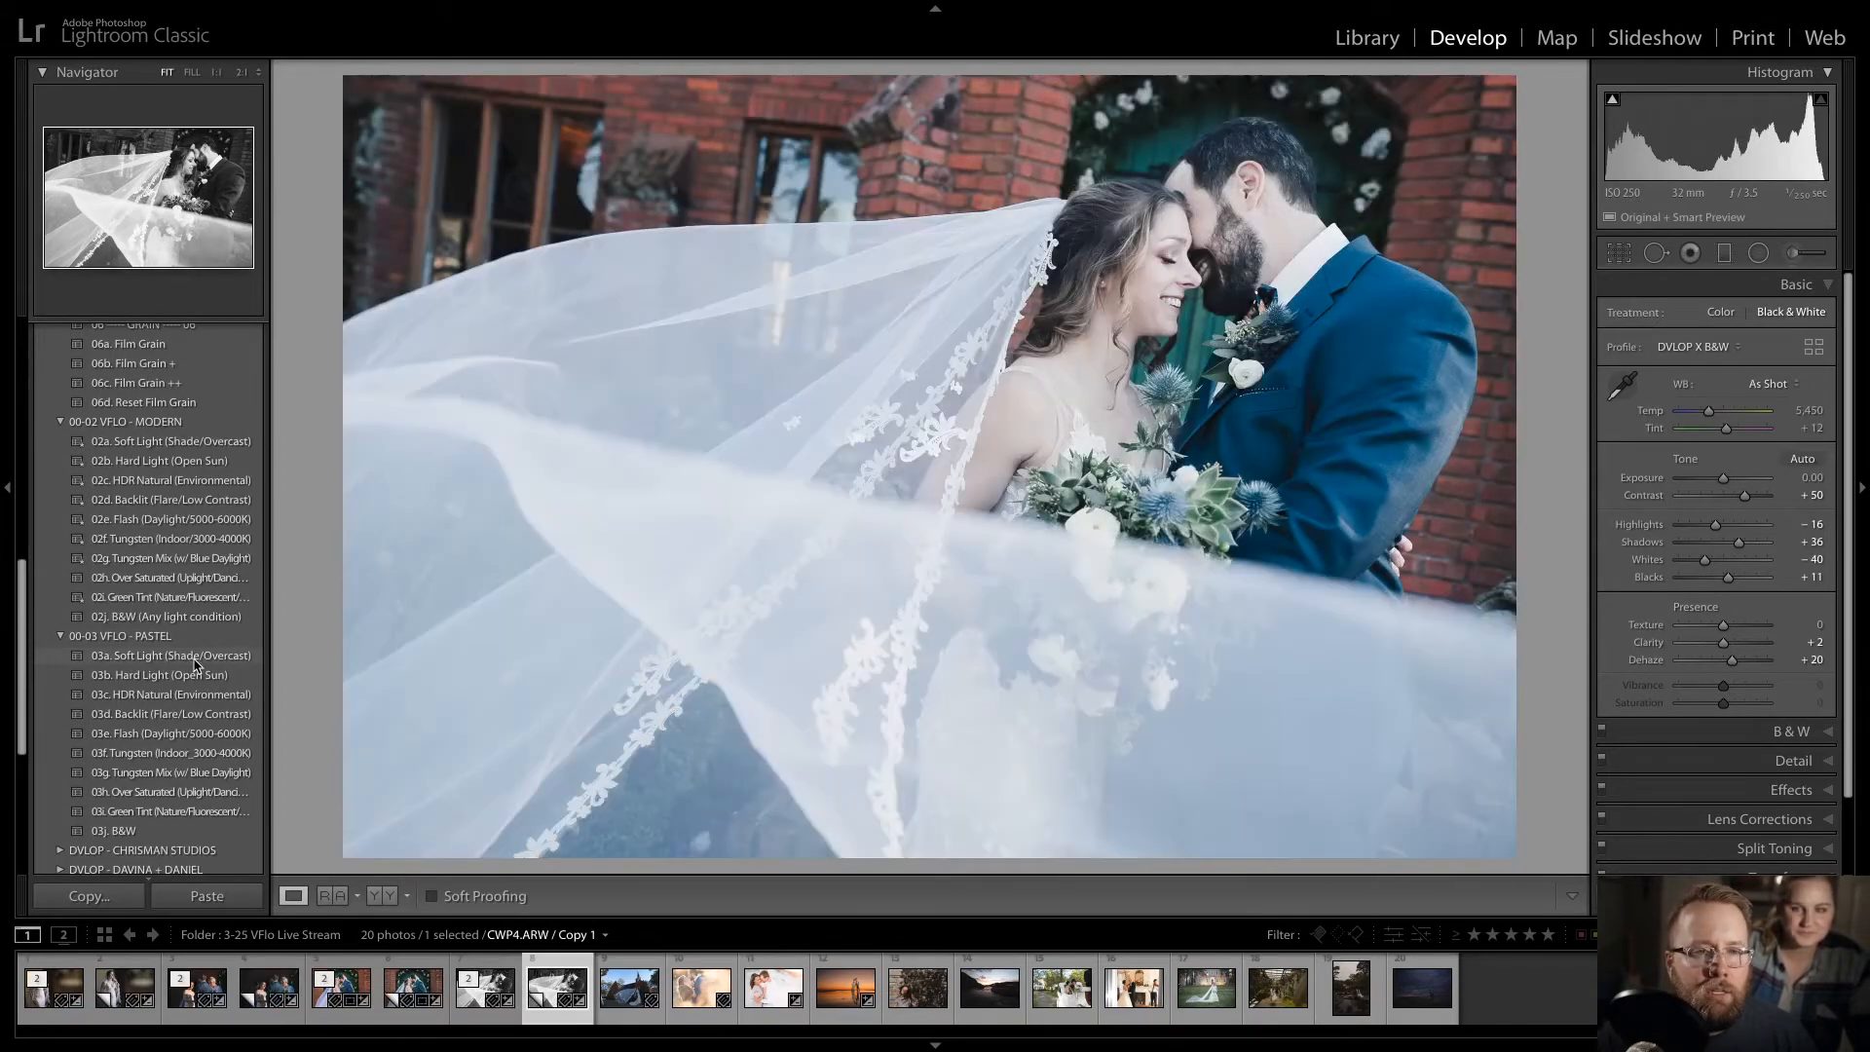
left_click(194, 660)
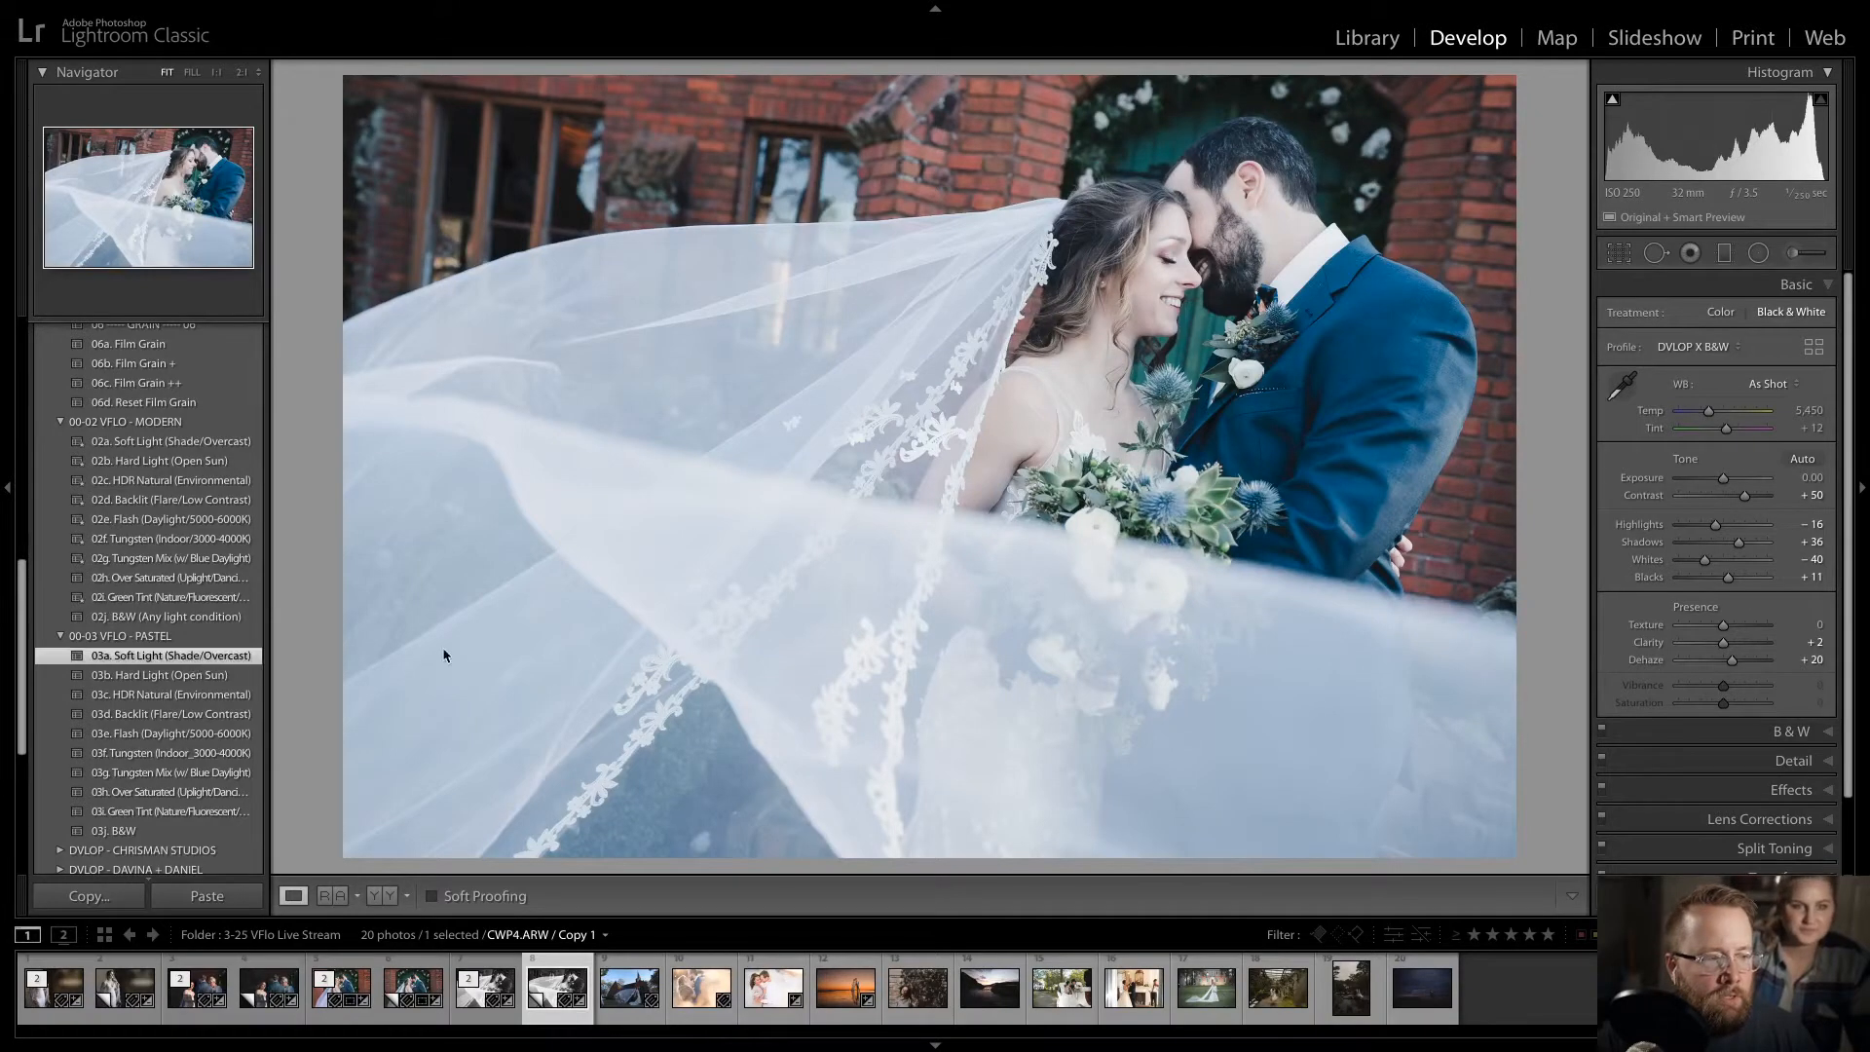
- Sample a neutral white balance from the lace veil in the CWP4.ARW copy and from the bride's dress in the CWP3.ARW copy
left_click(1623, 387)
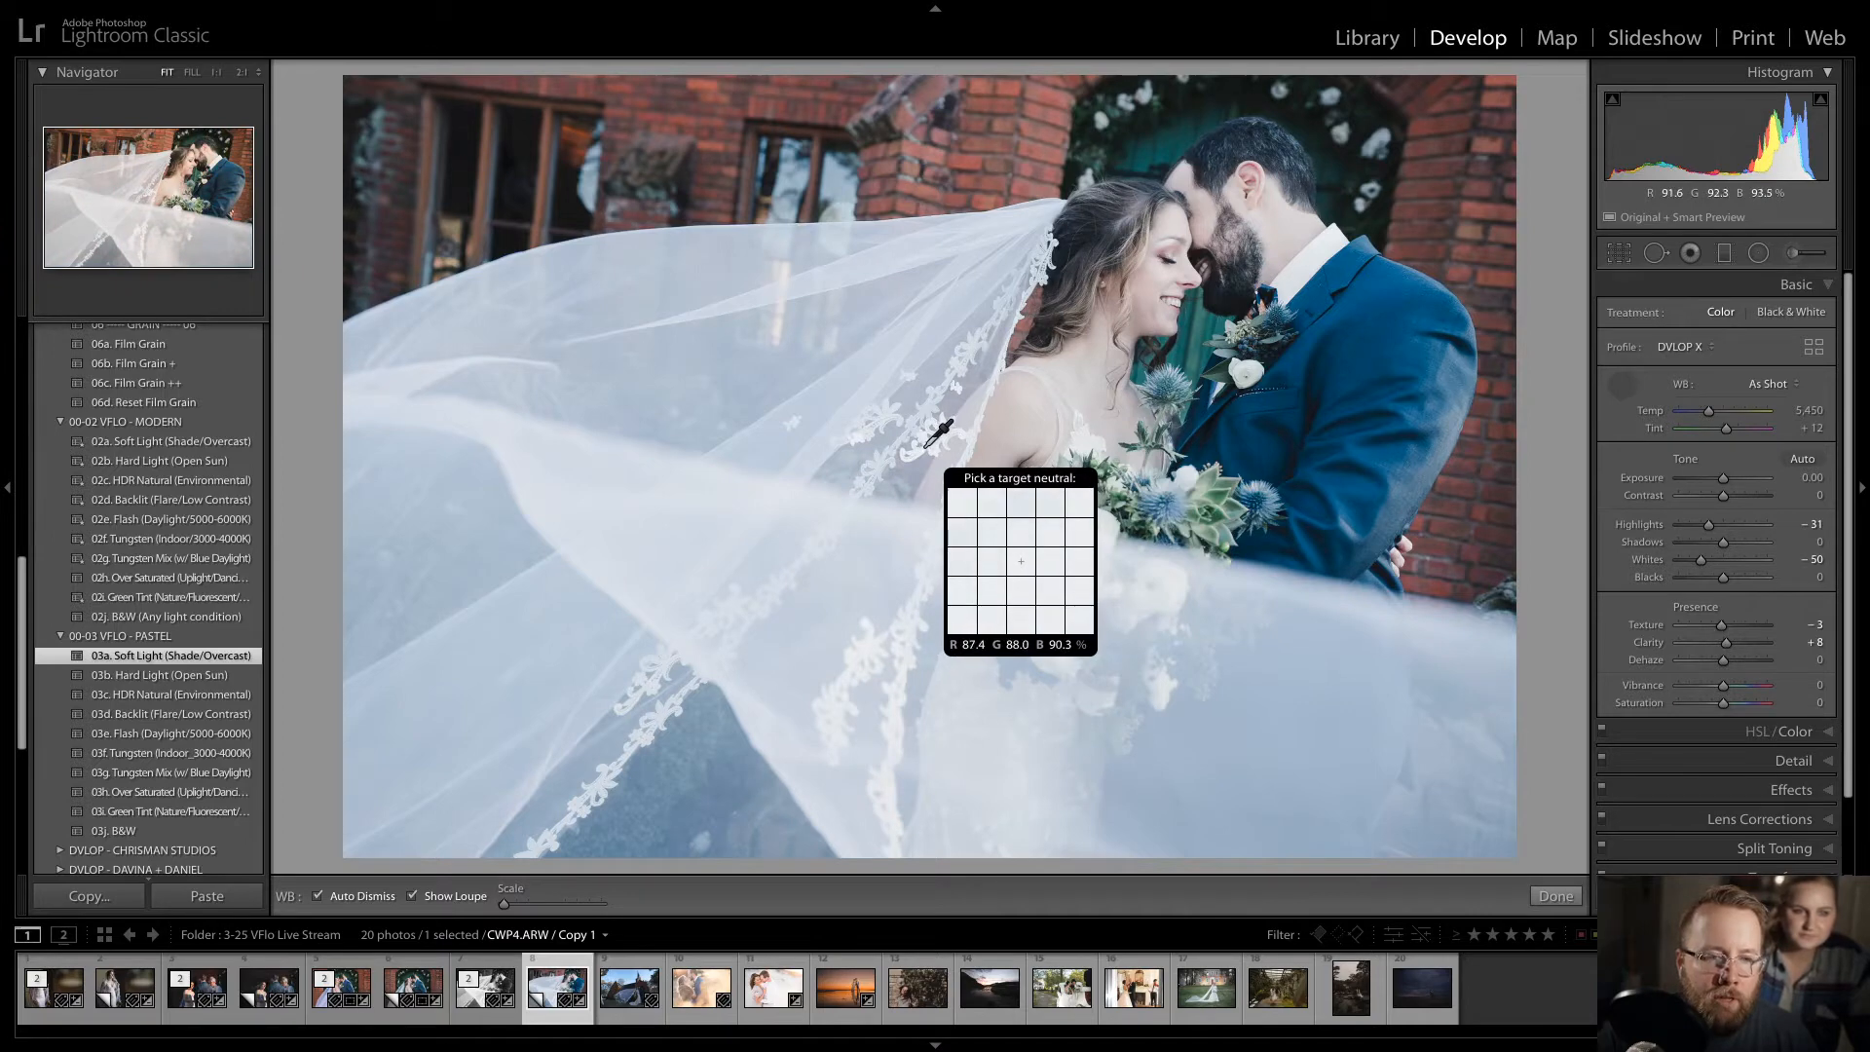
left_click(927, 446)
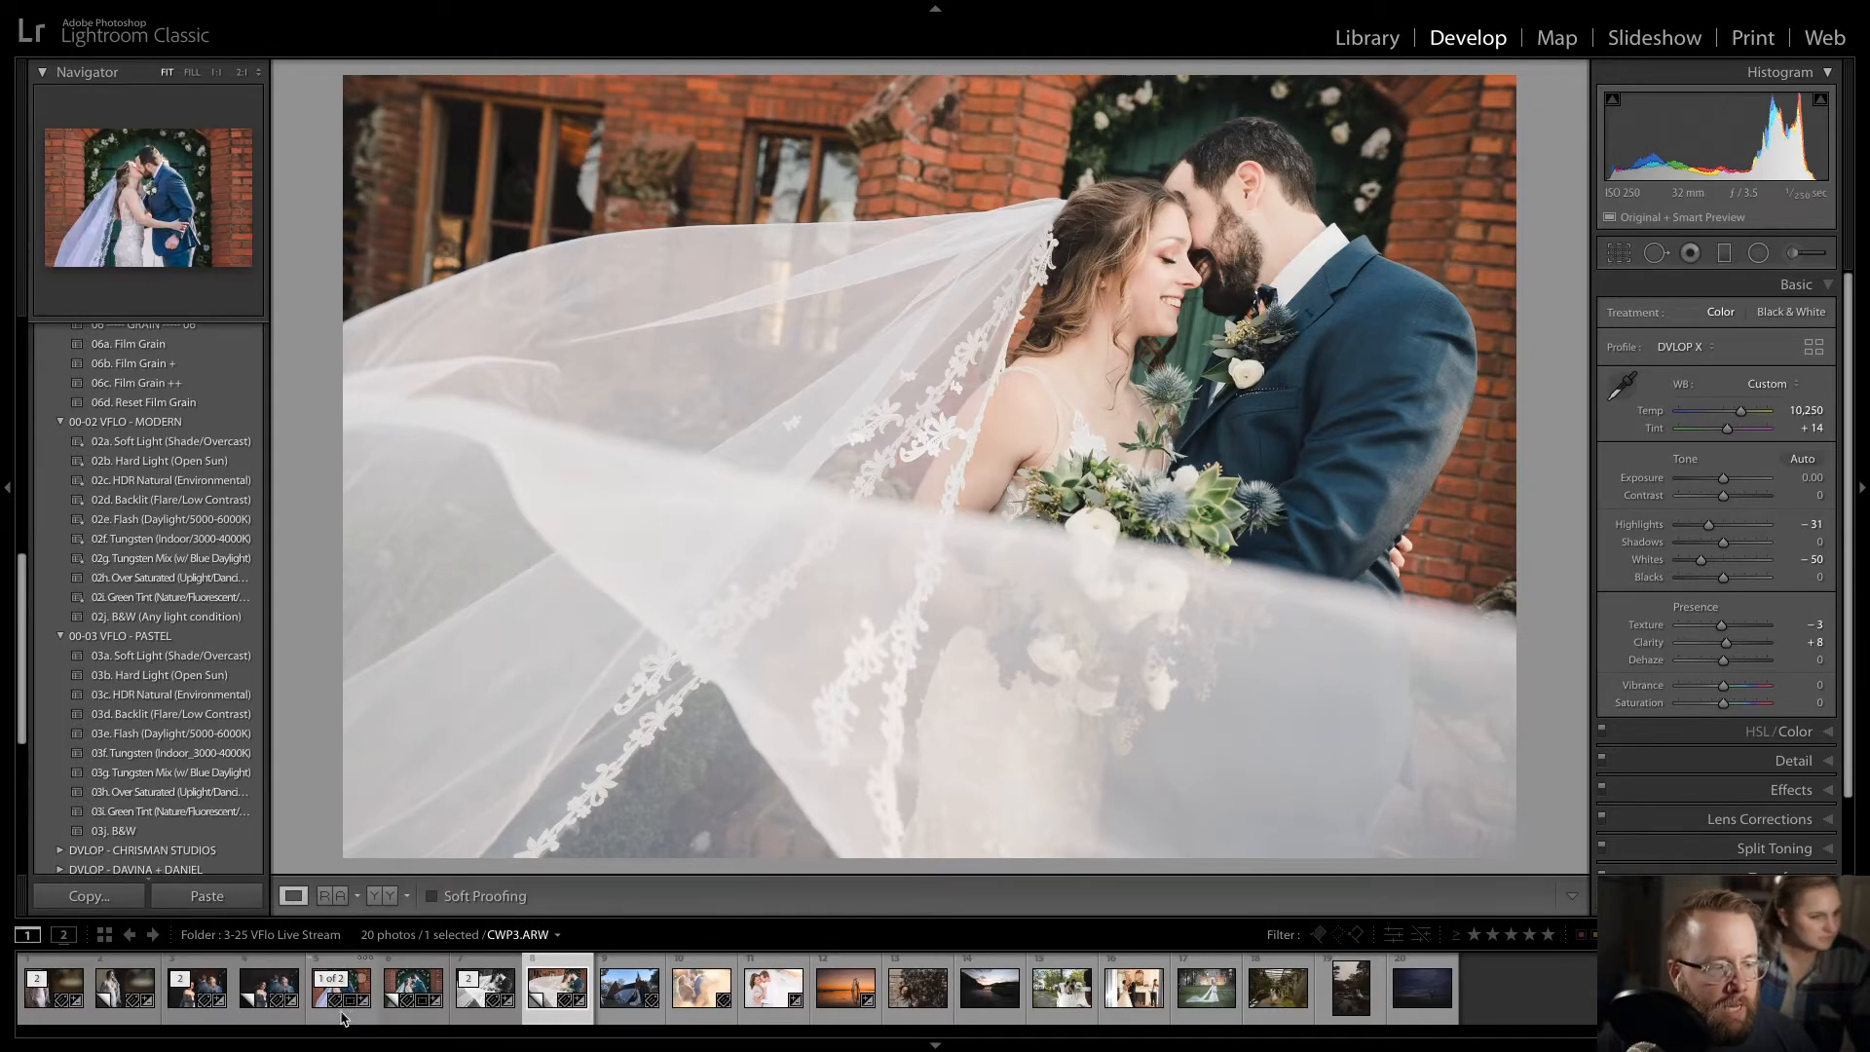
left_click(408, 1016)
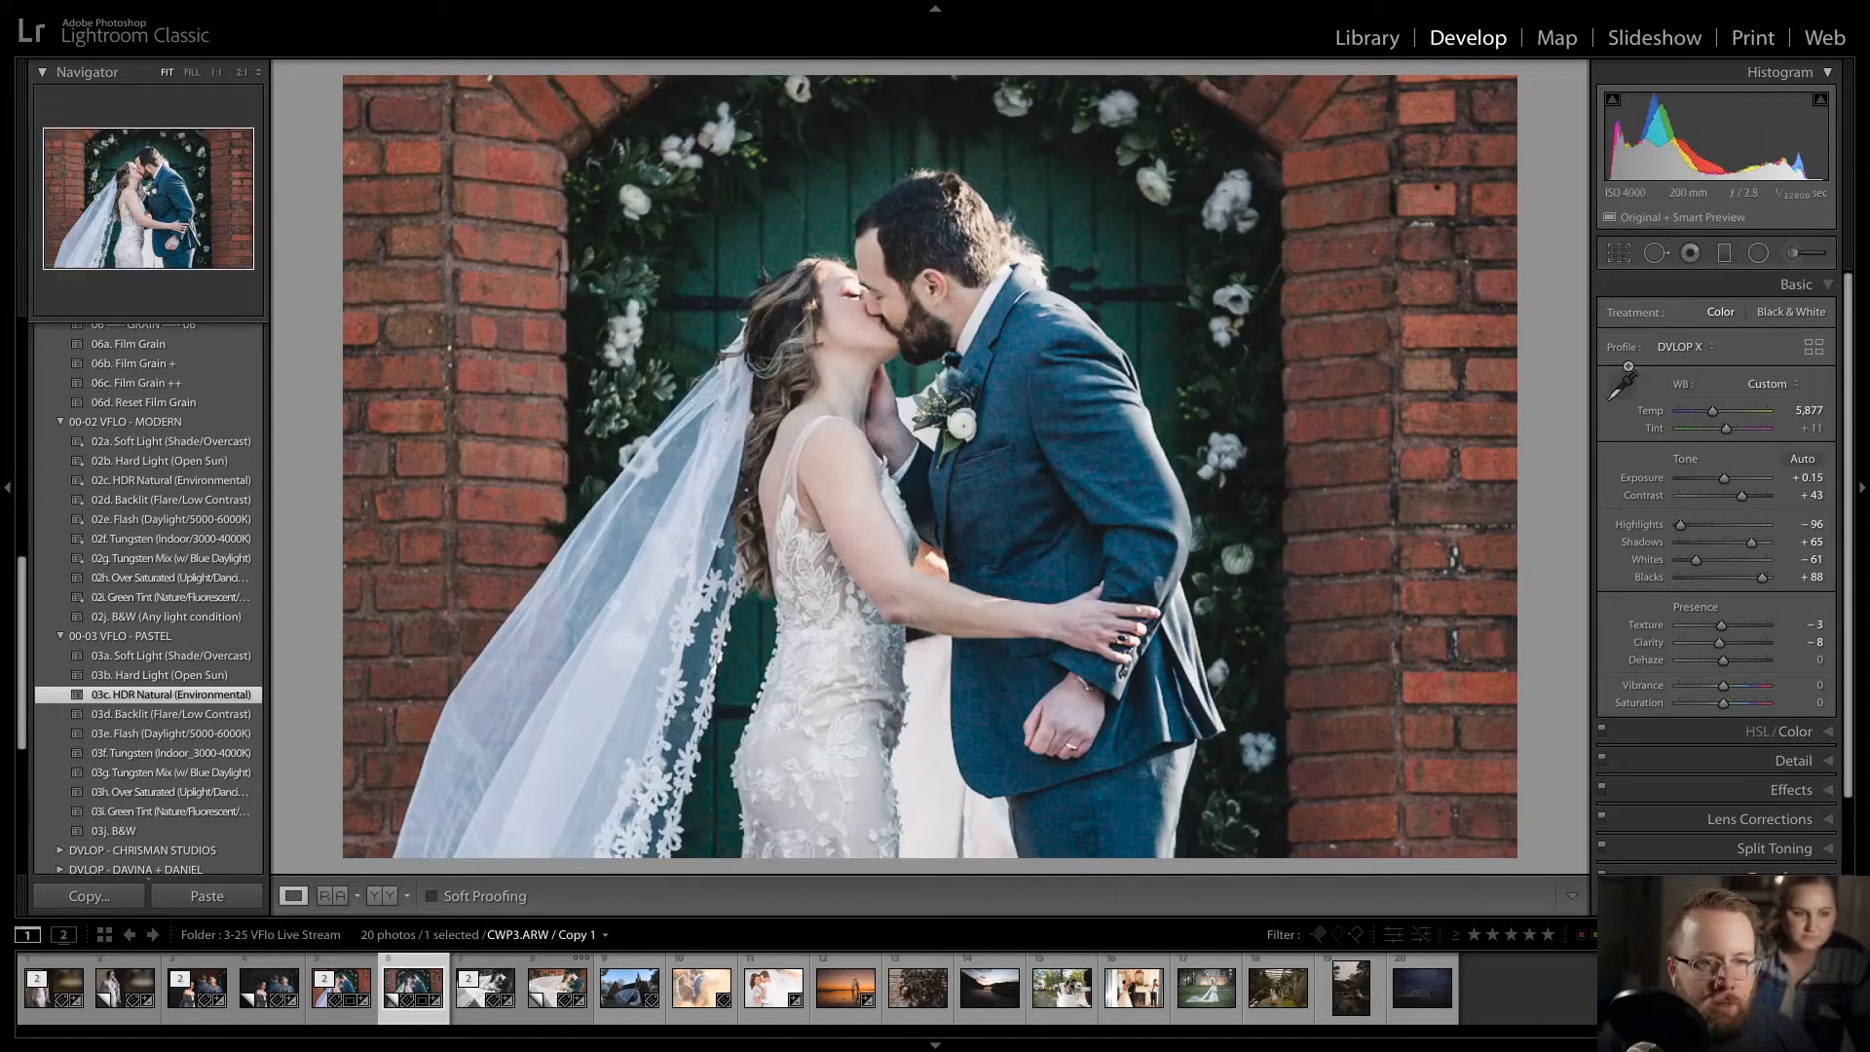
left_click(1620, 388)
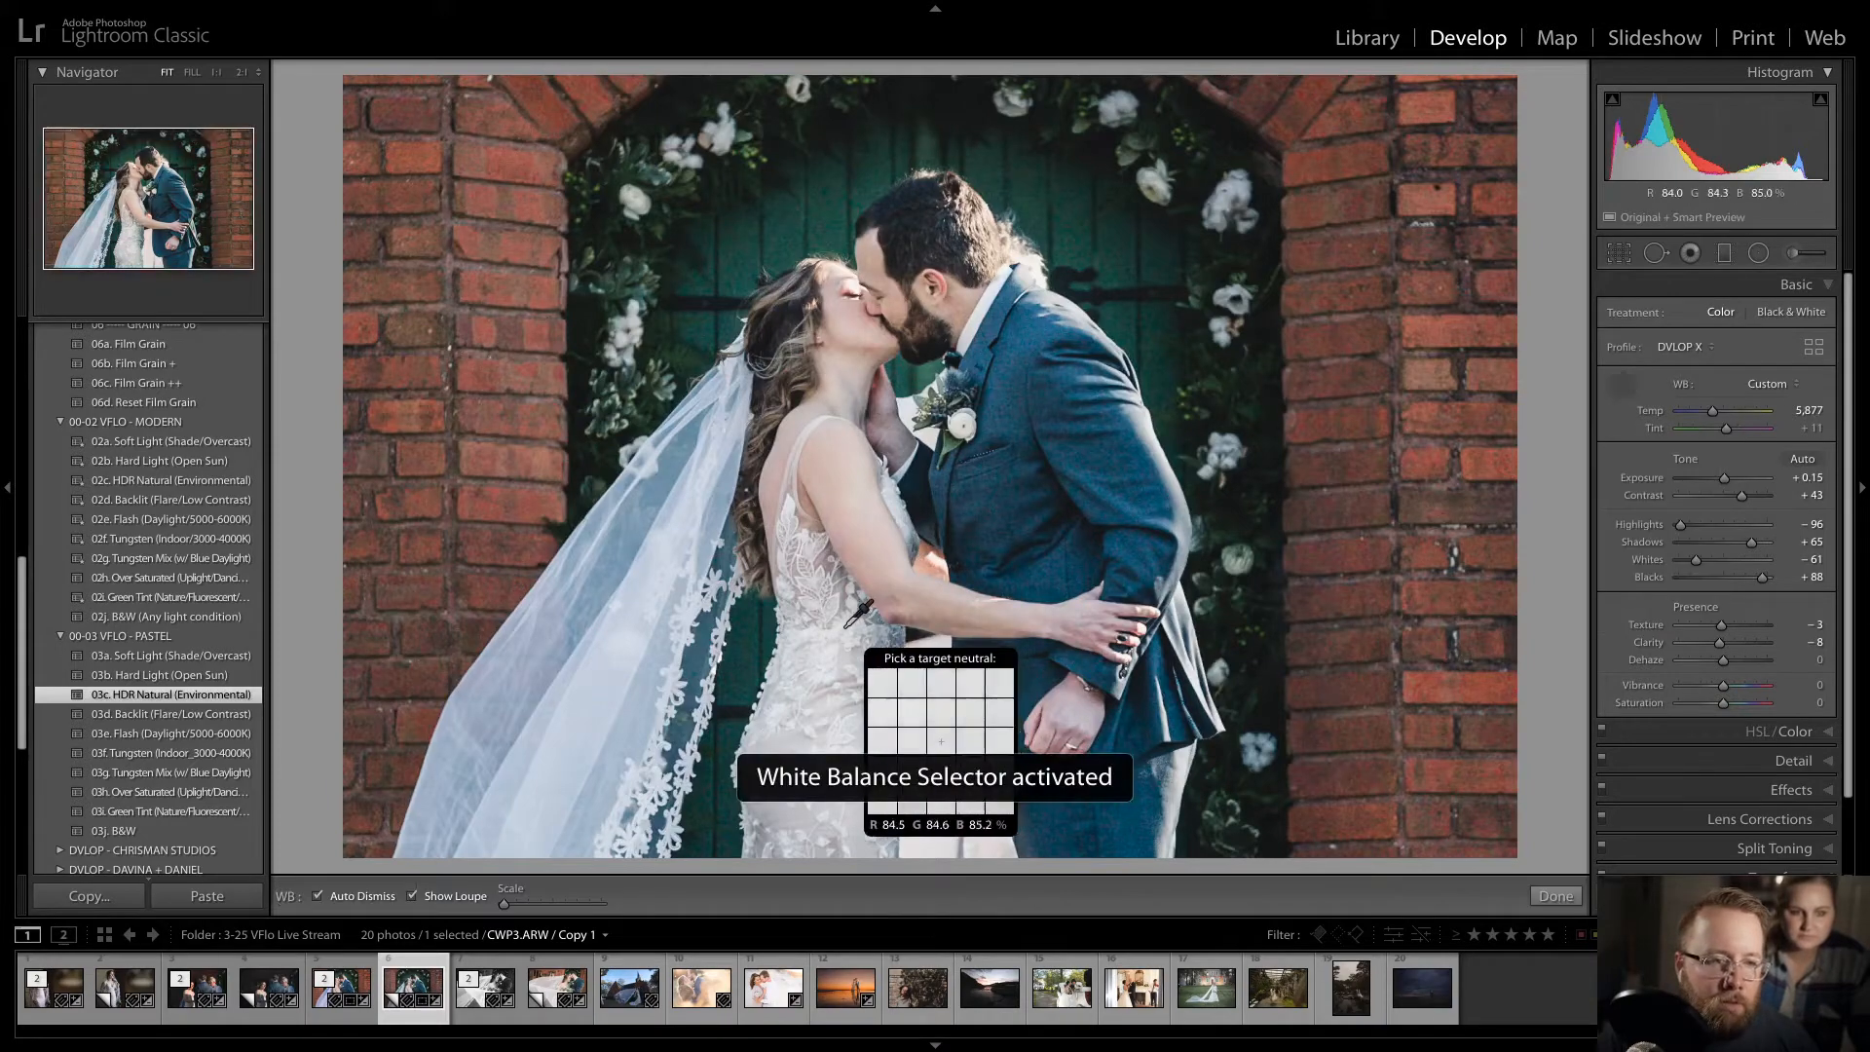
left_click(846, 629)
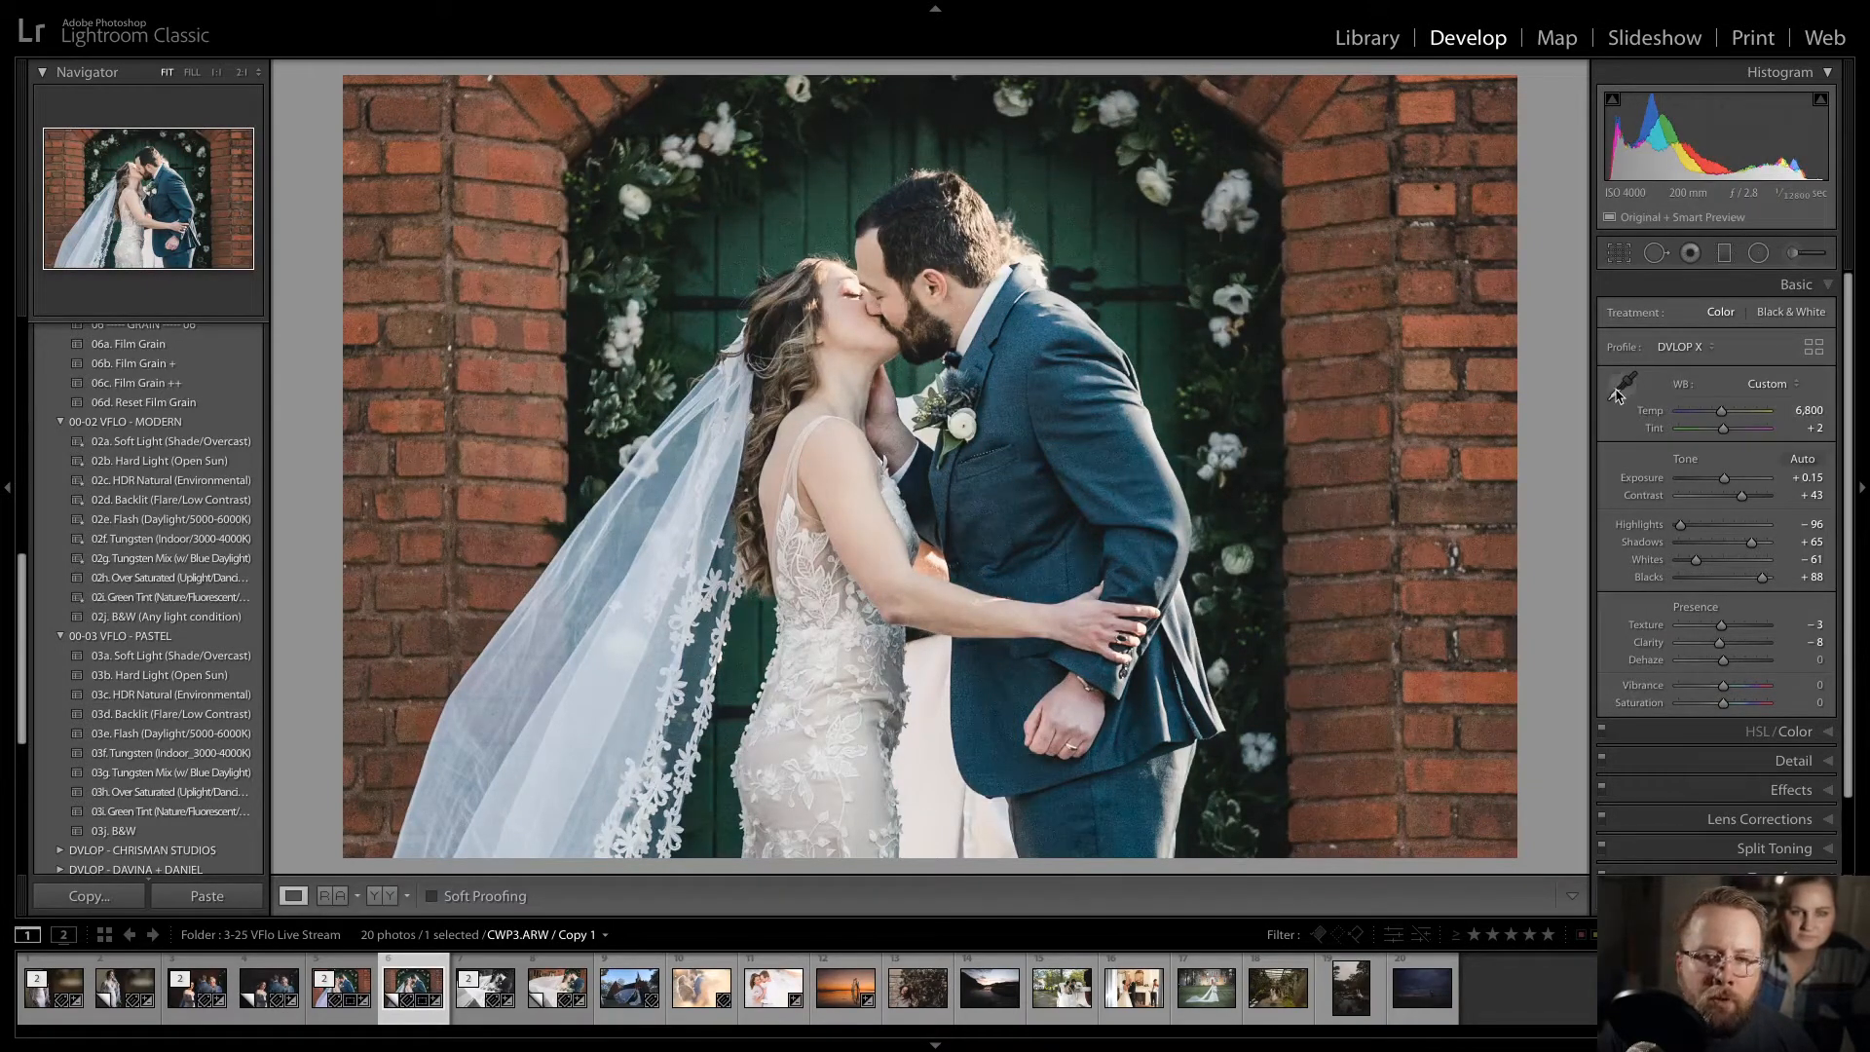
- Create a second virtual copy of the veil photo CWP4.ARW and apply the Modern preset 02a Soft Light (Shade/Overcast) to it
left_click(563, 1001)
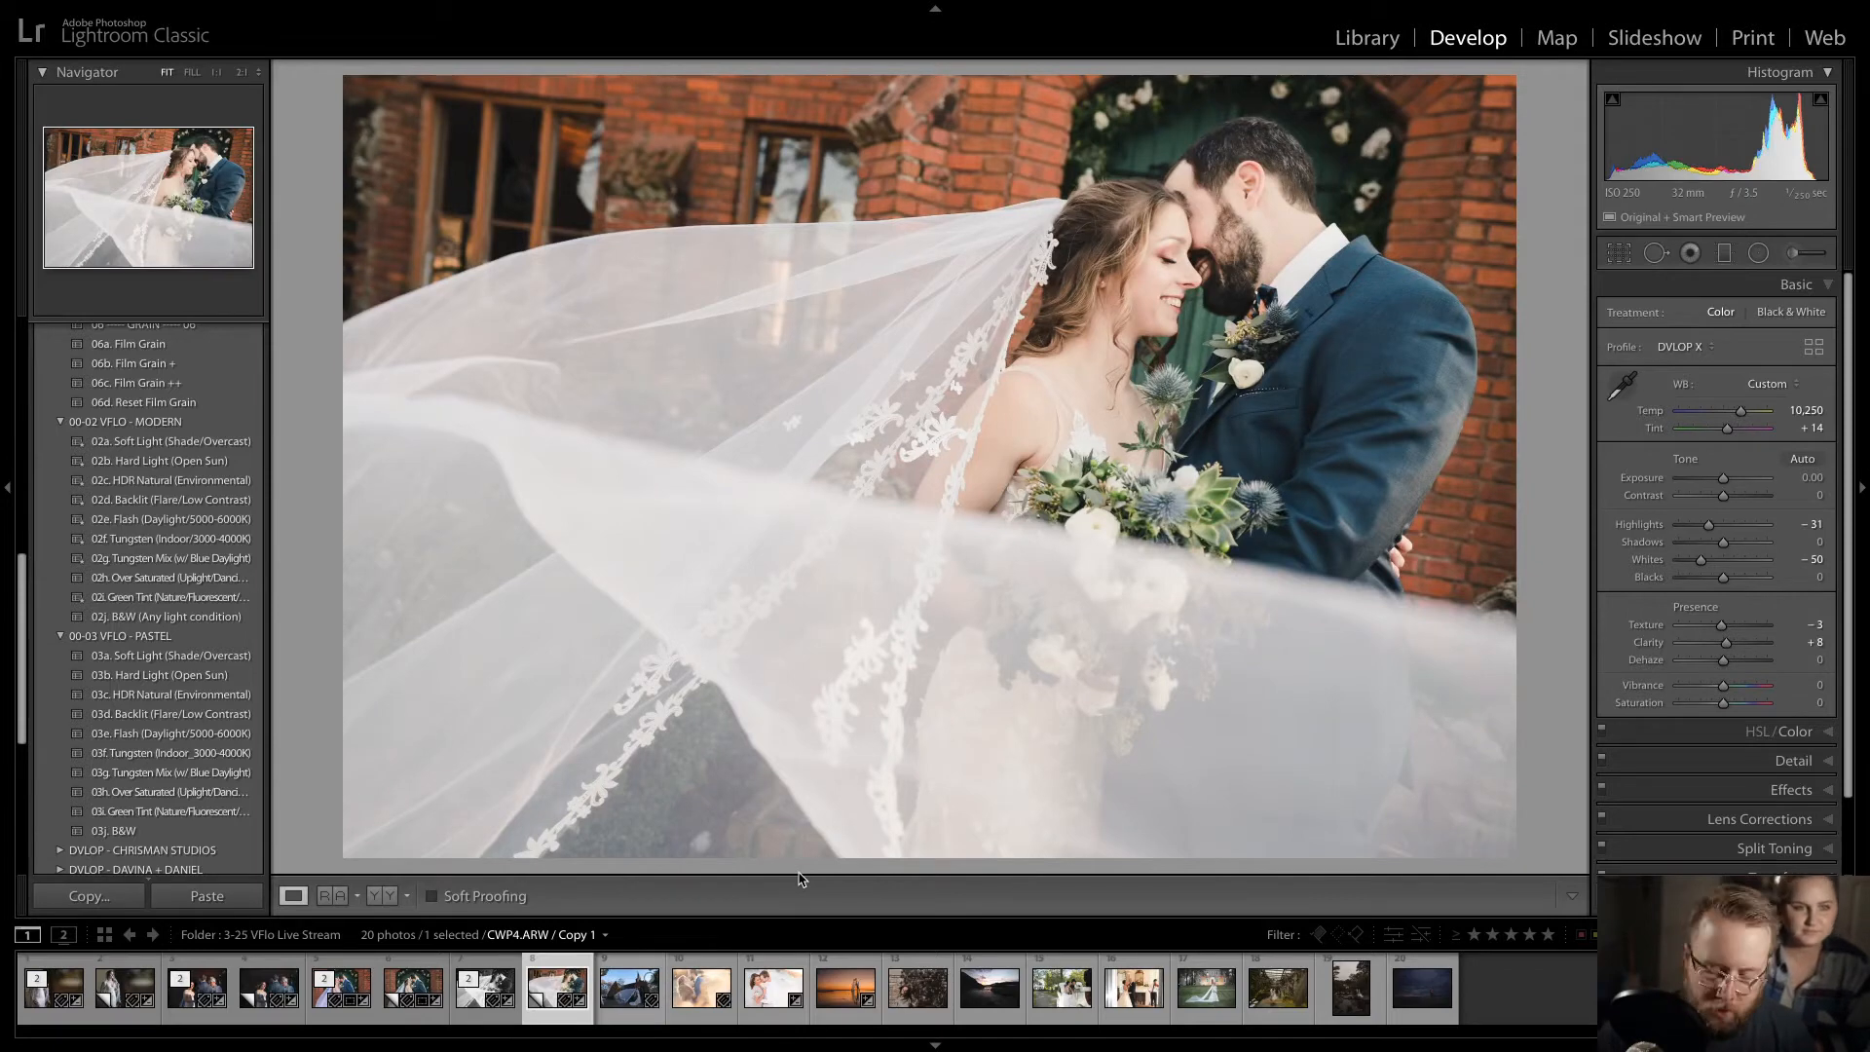
key("ctrl+apostrophe")
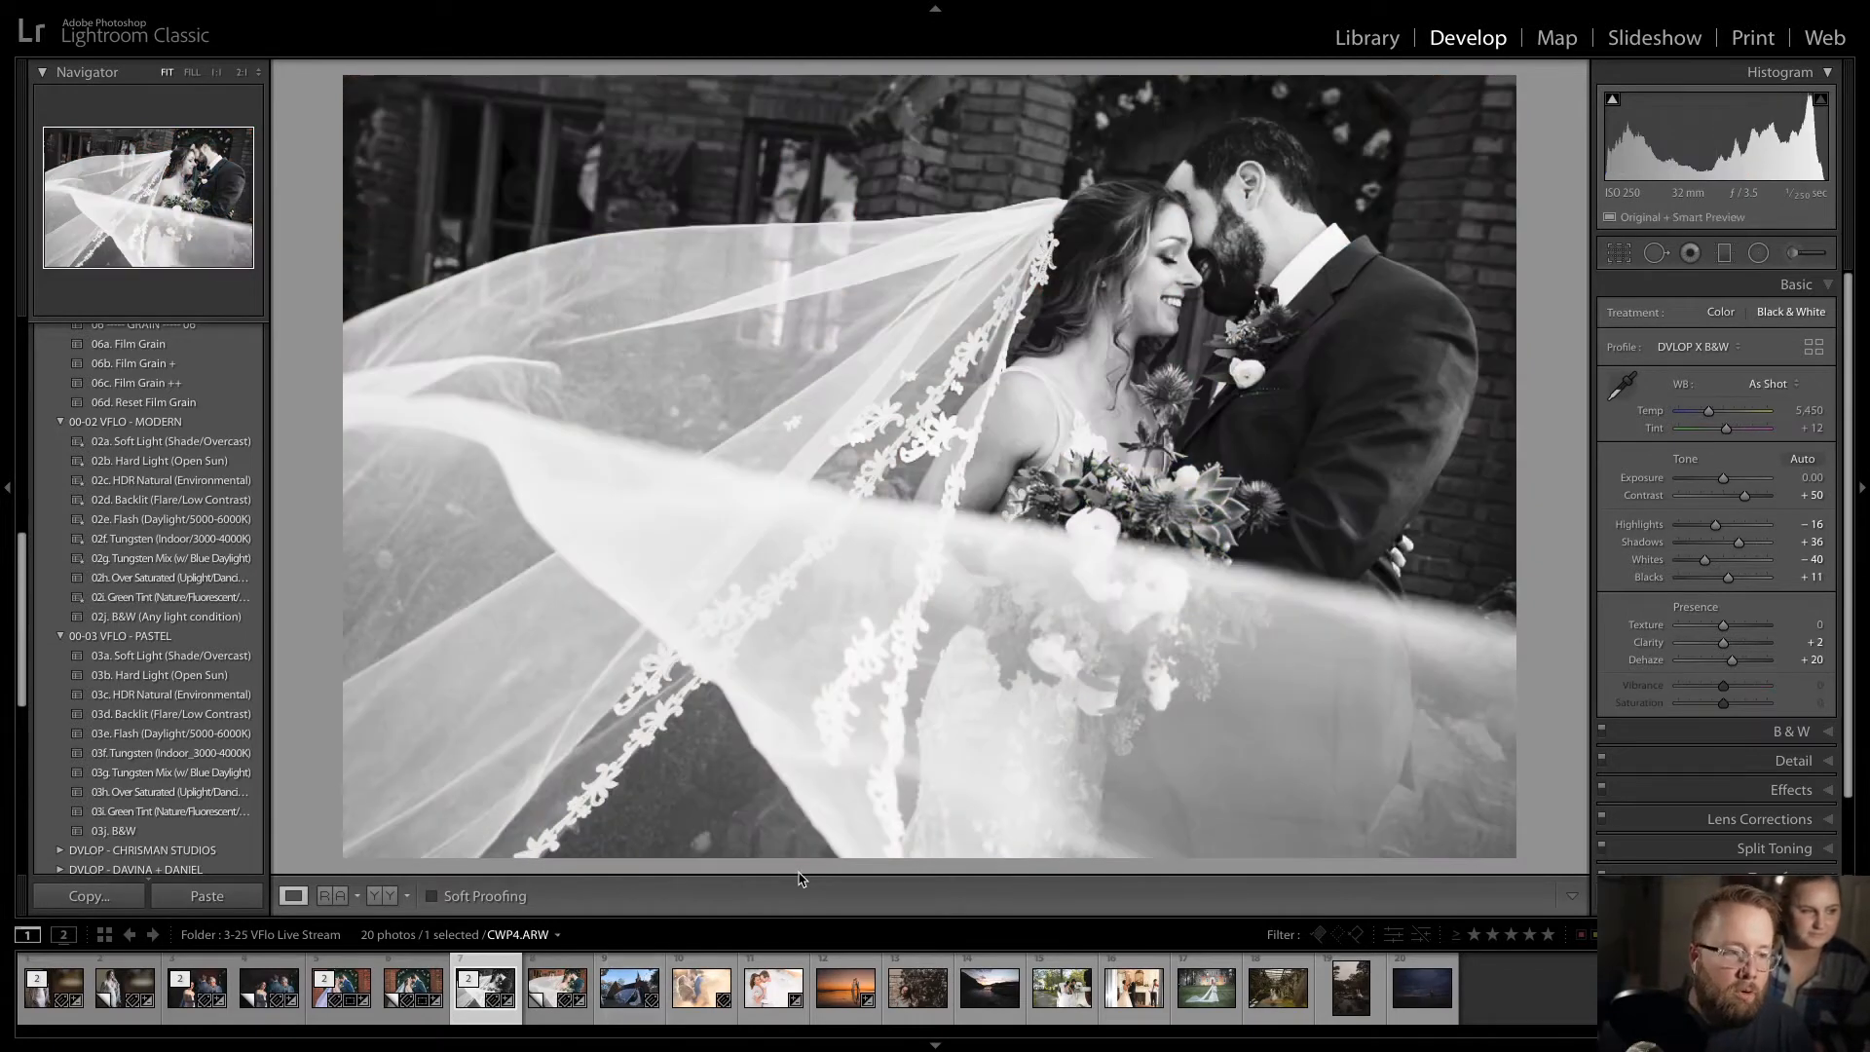
left_click(151, 443)
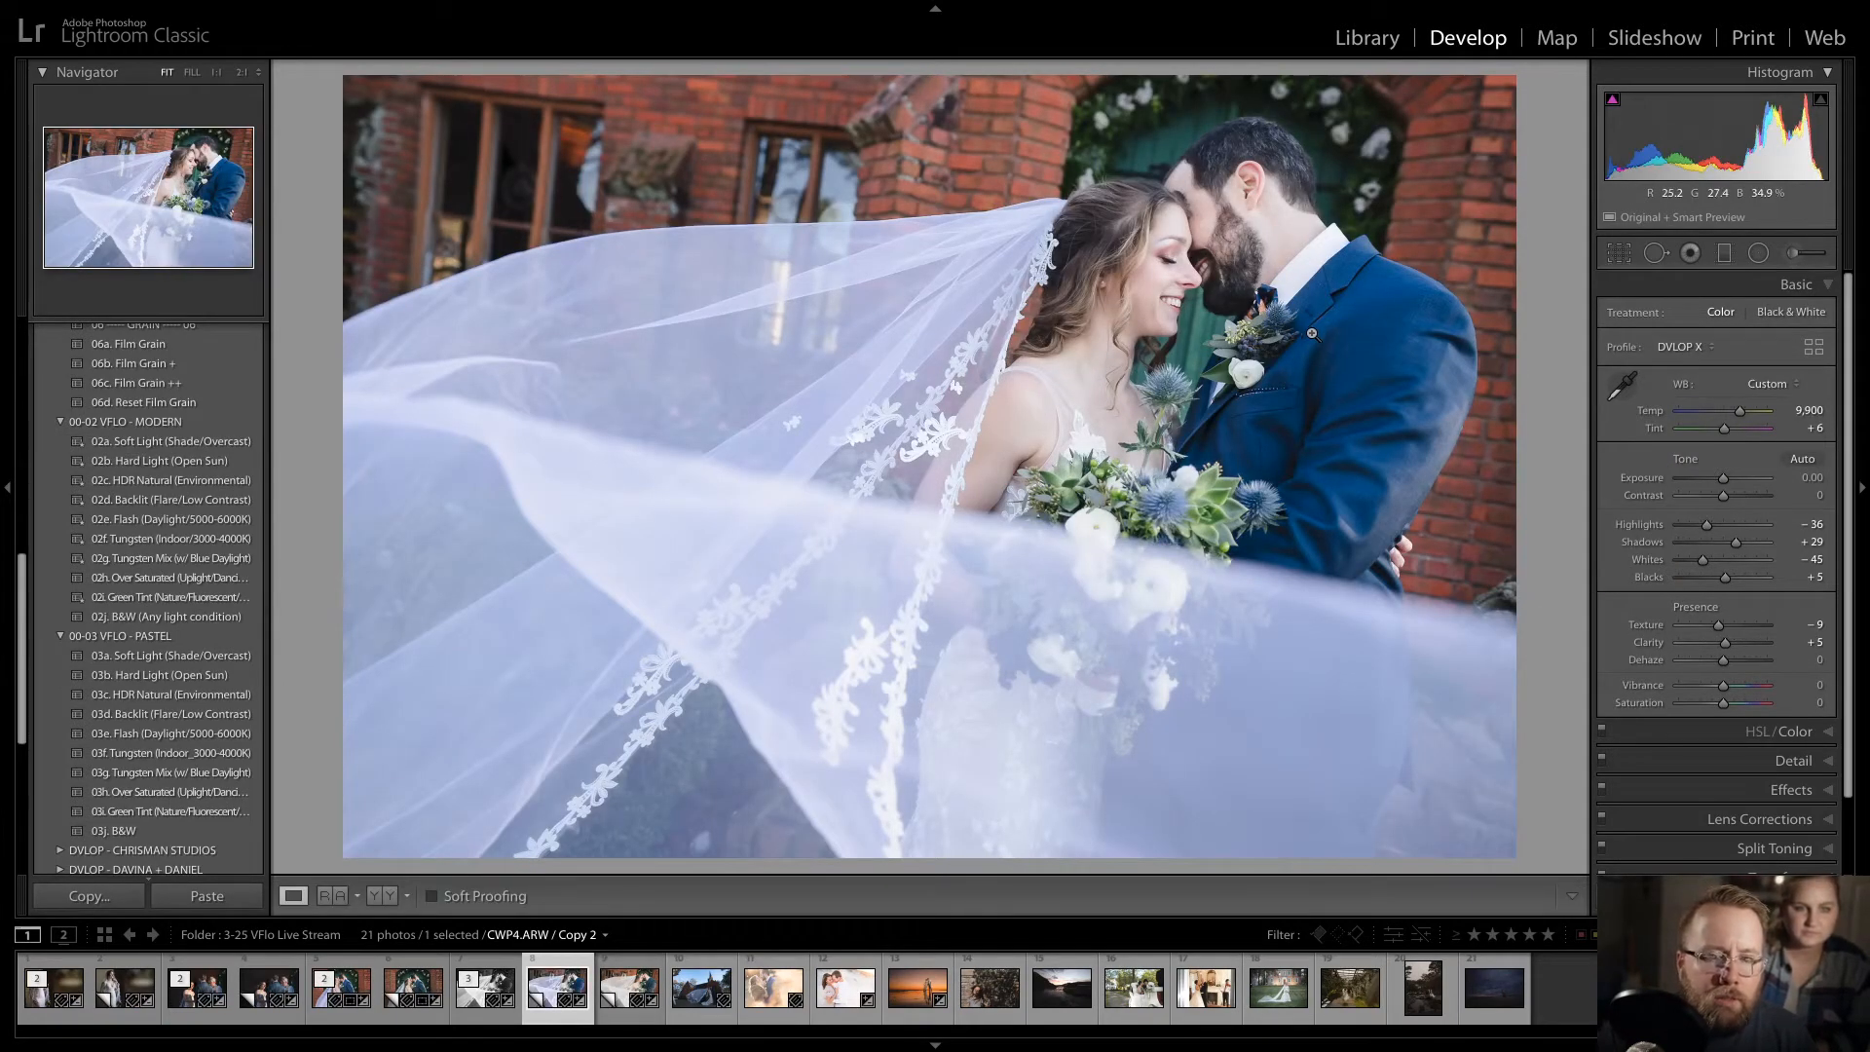
- Sample a neutral white balance from the veil in the Modern copy of CWP4.ARW and compare it with the Pastel copy
left_click(1623, 390)
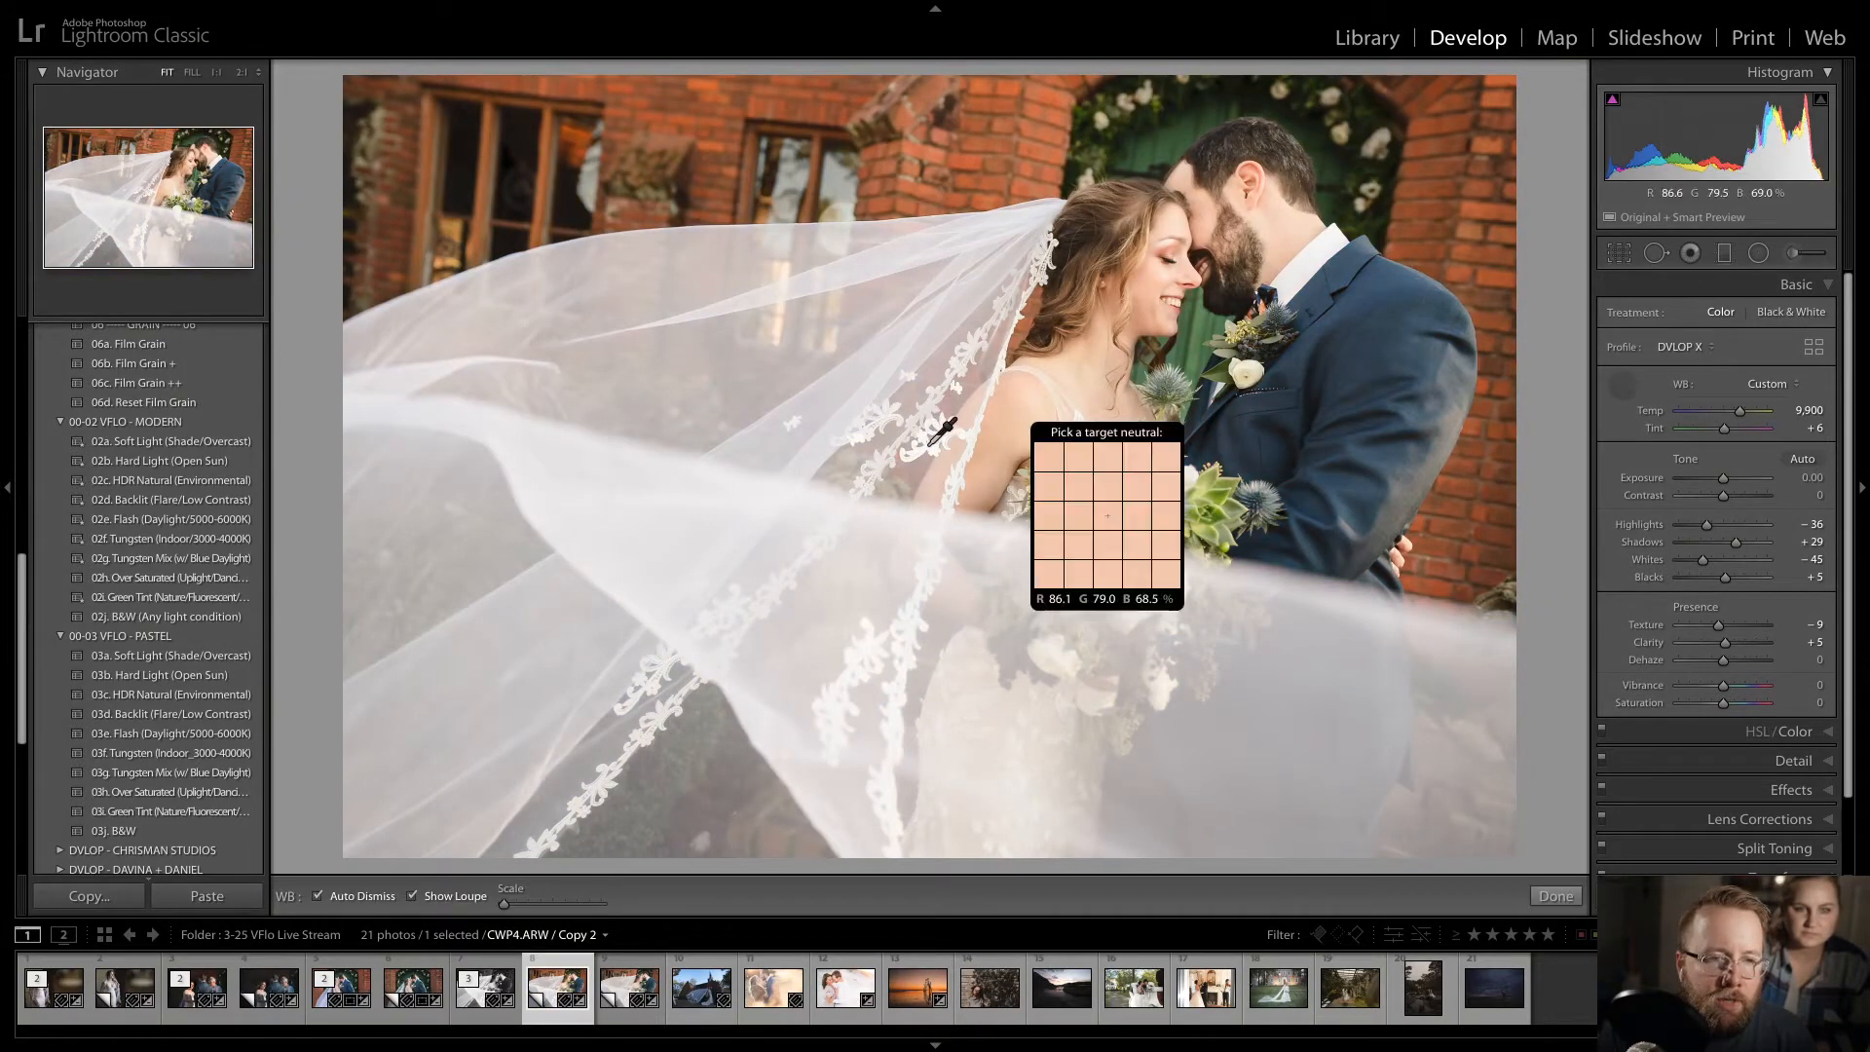
left_click(848, 487)
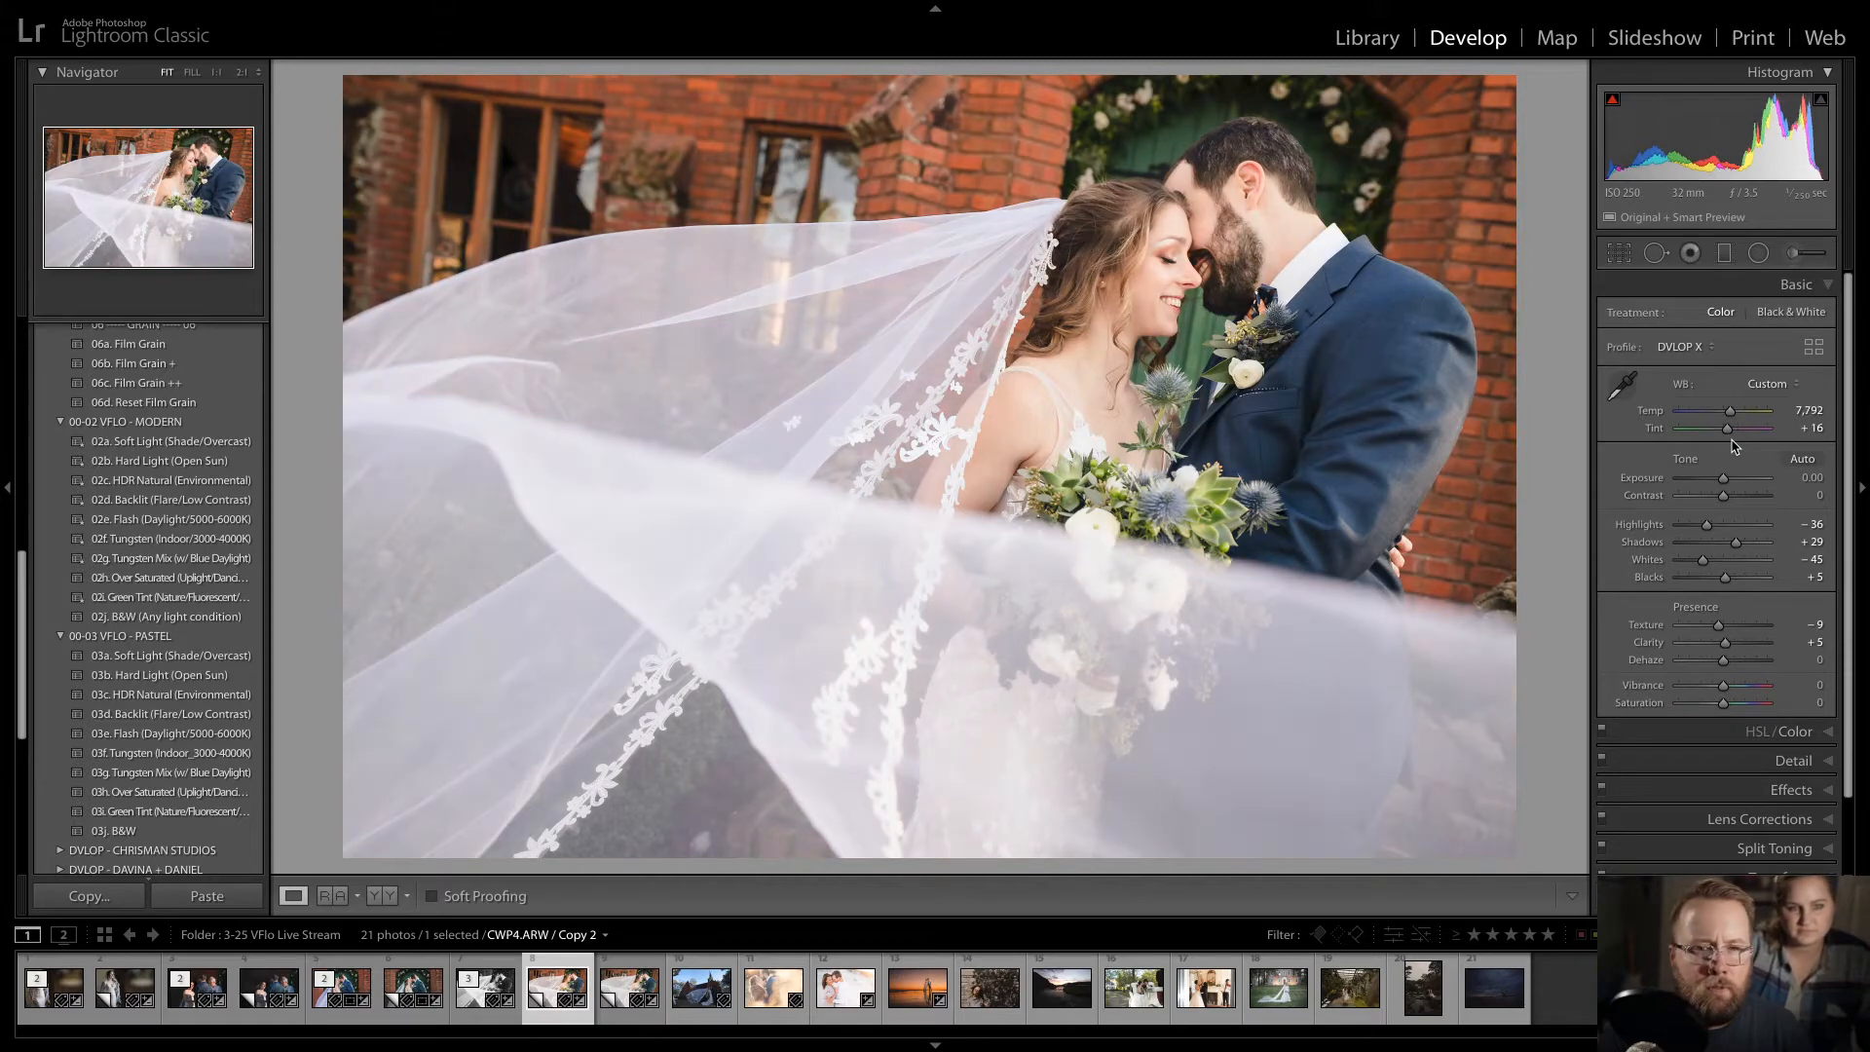
key("Right")
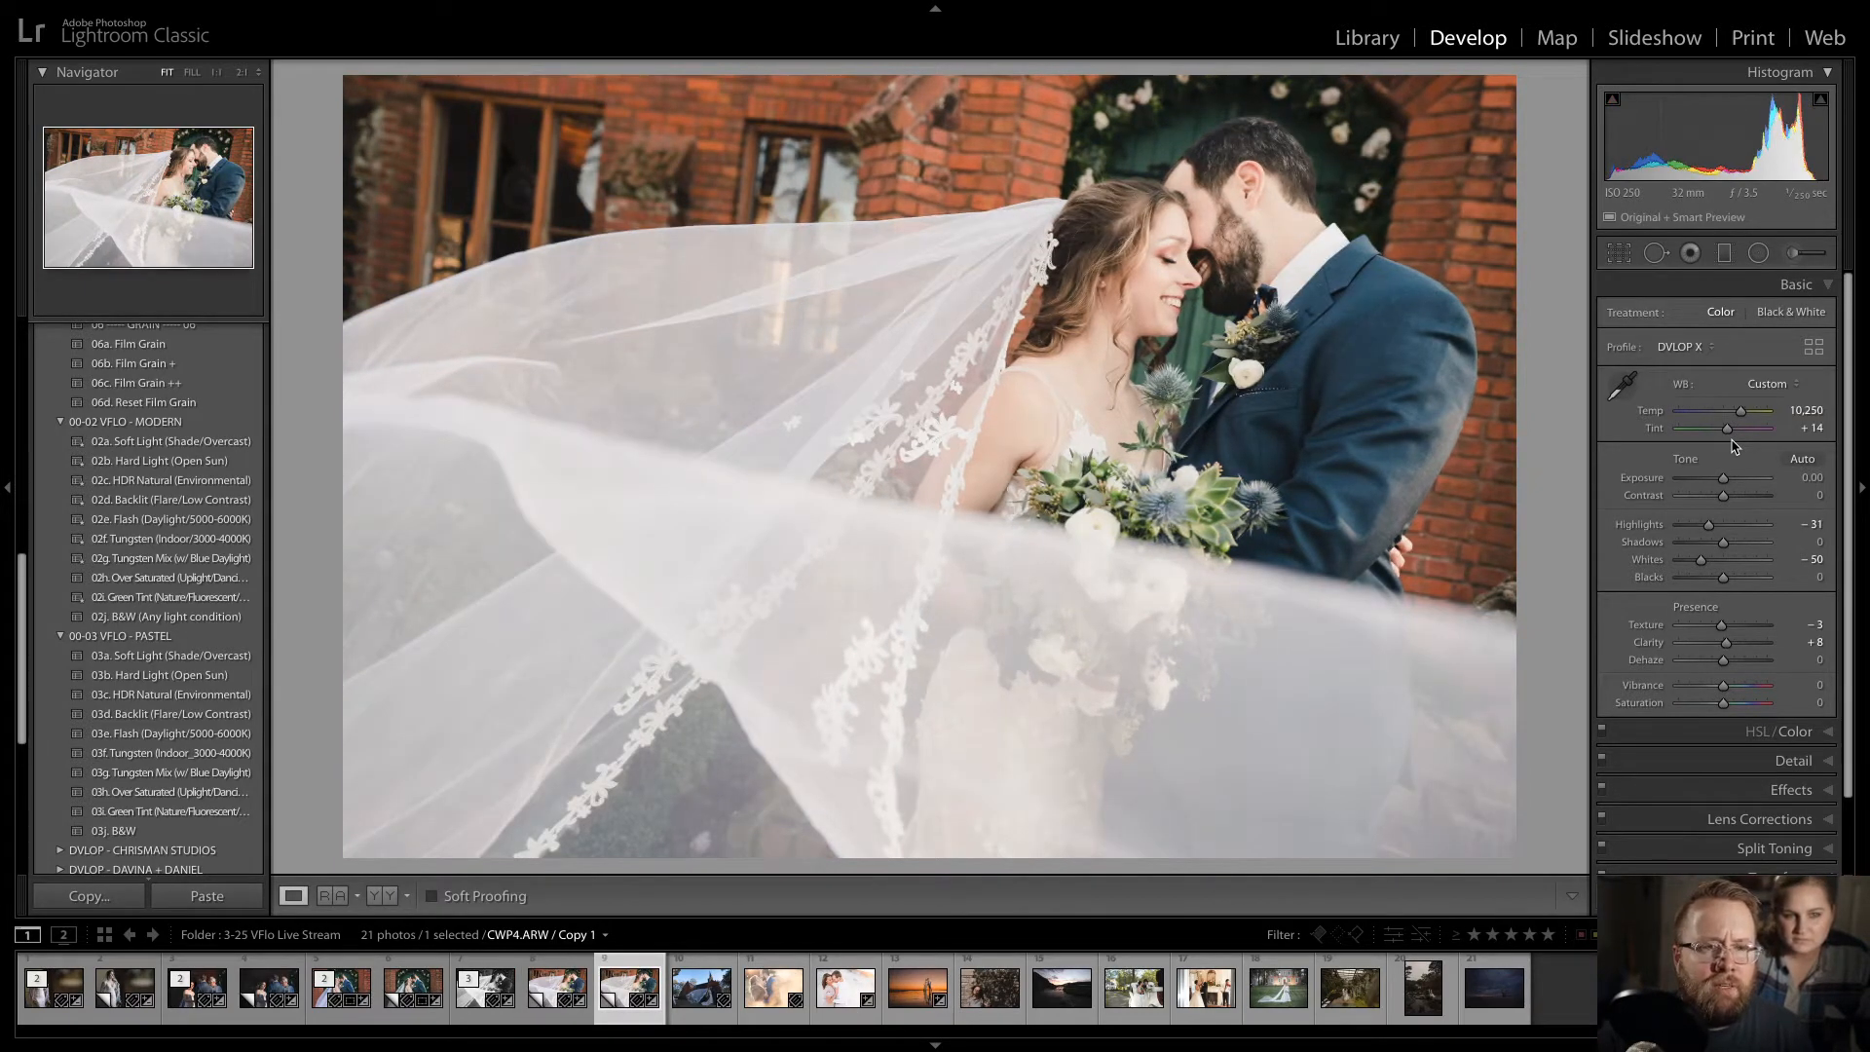
- Compare the Modern and Pastel copies of CWP4.ARW side by side, using Copy 2 as the reference and Copy 1 as the active photo
key("Left")
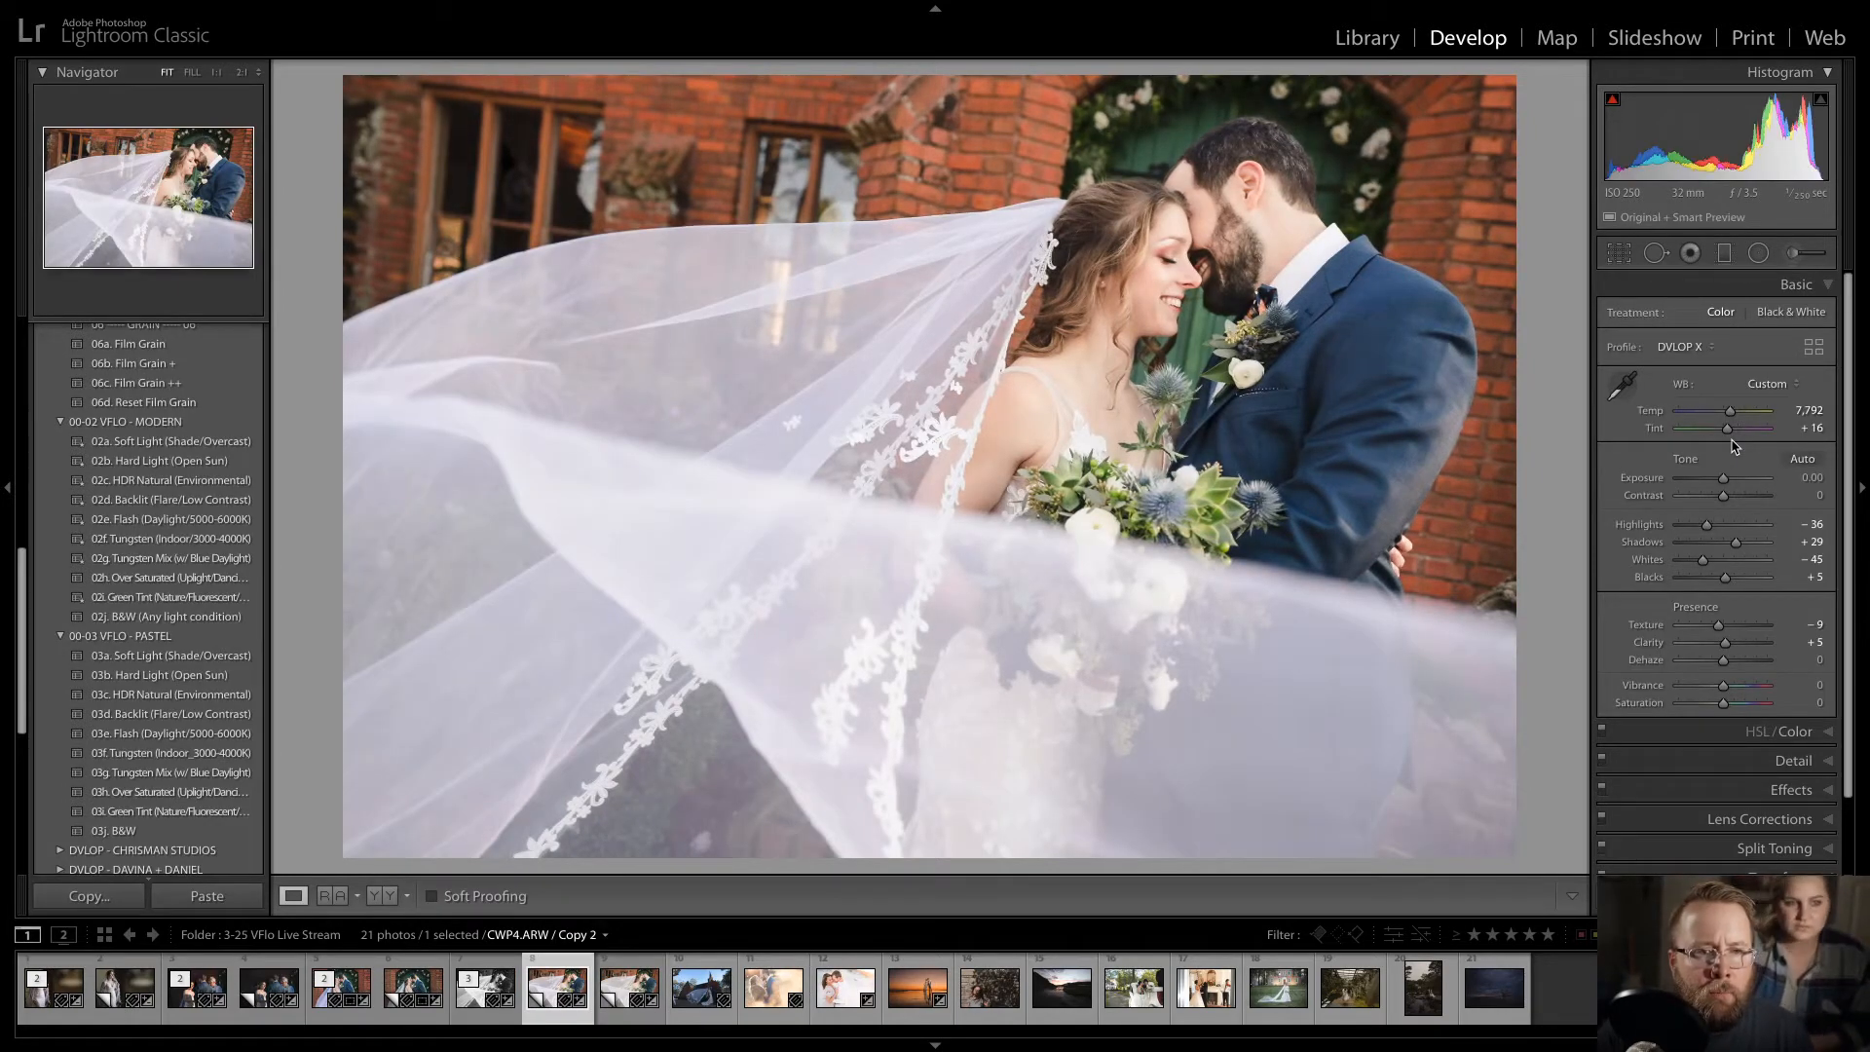
key("Right")
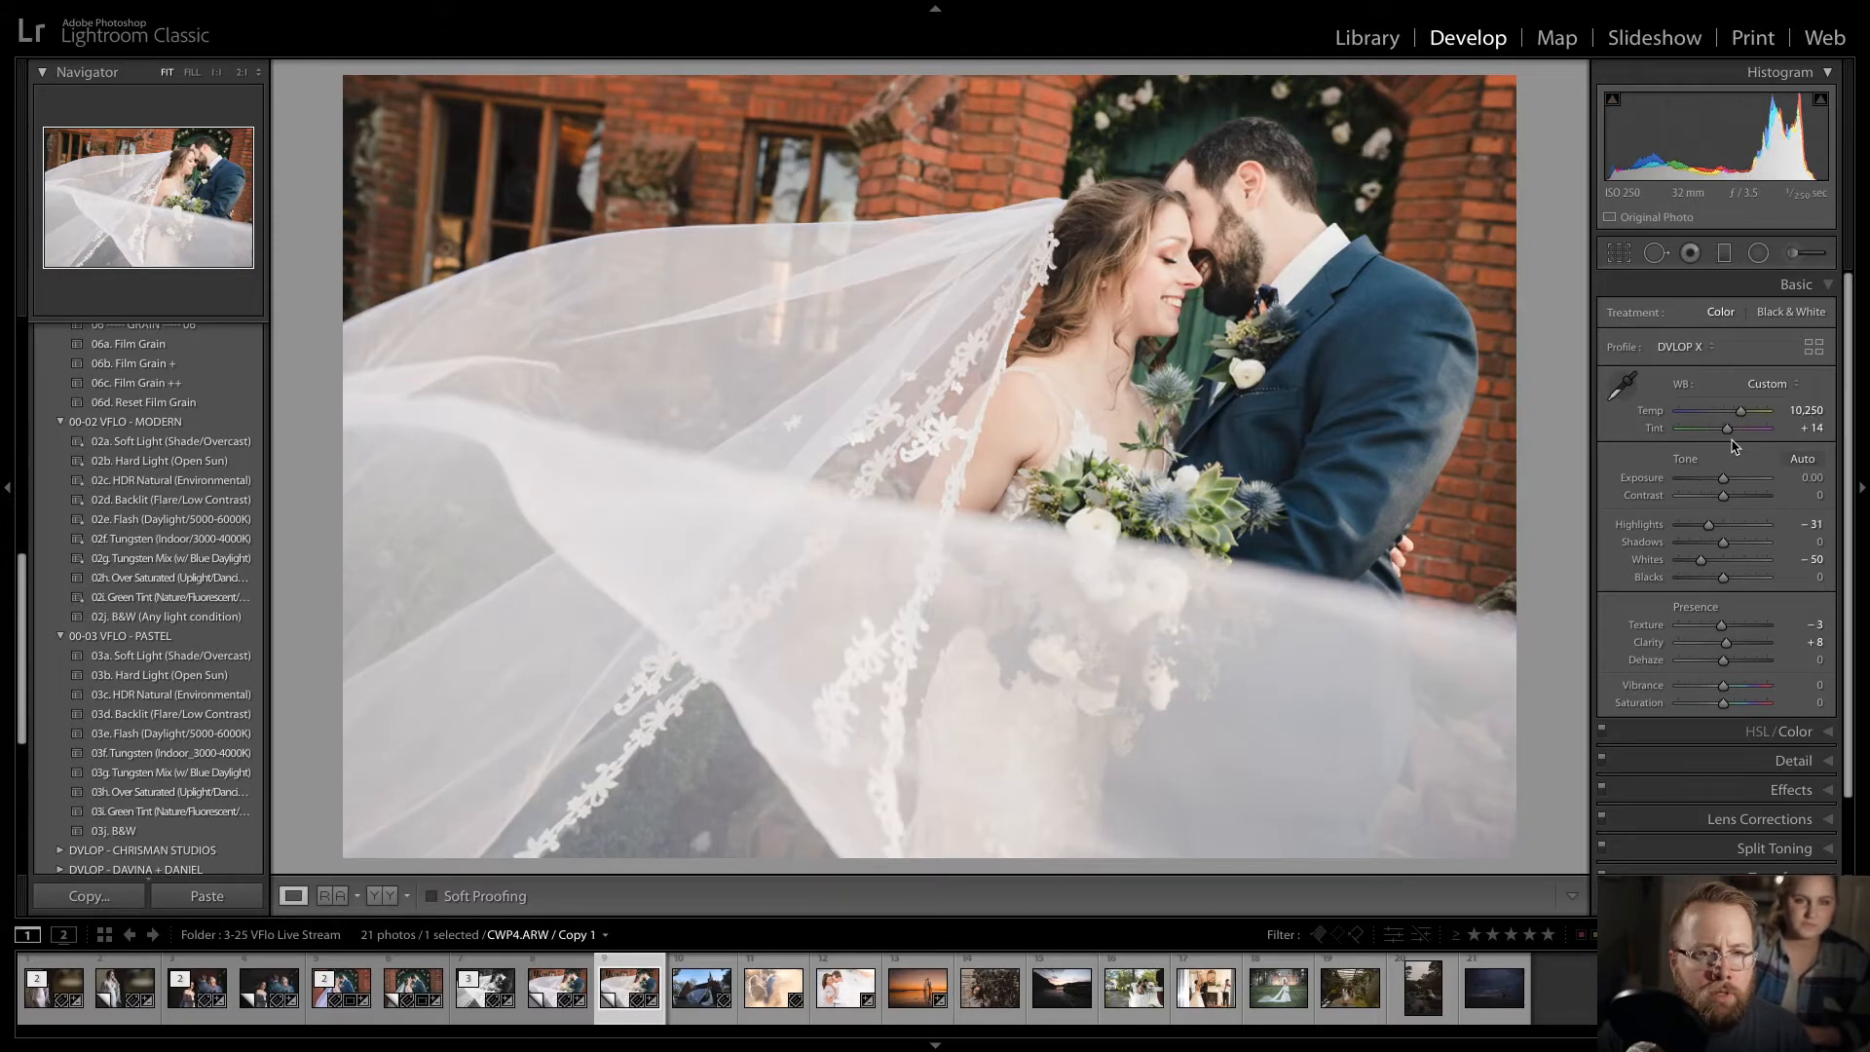
left_click(332, 895)
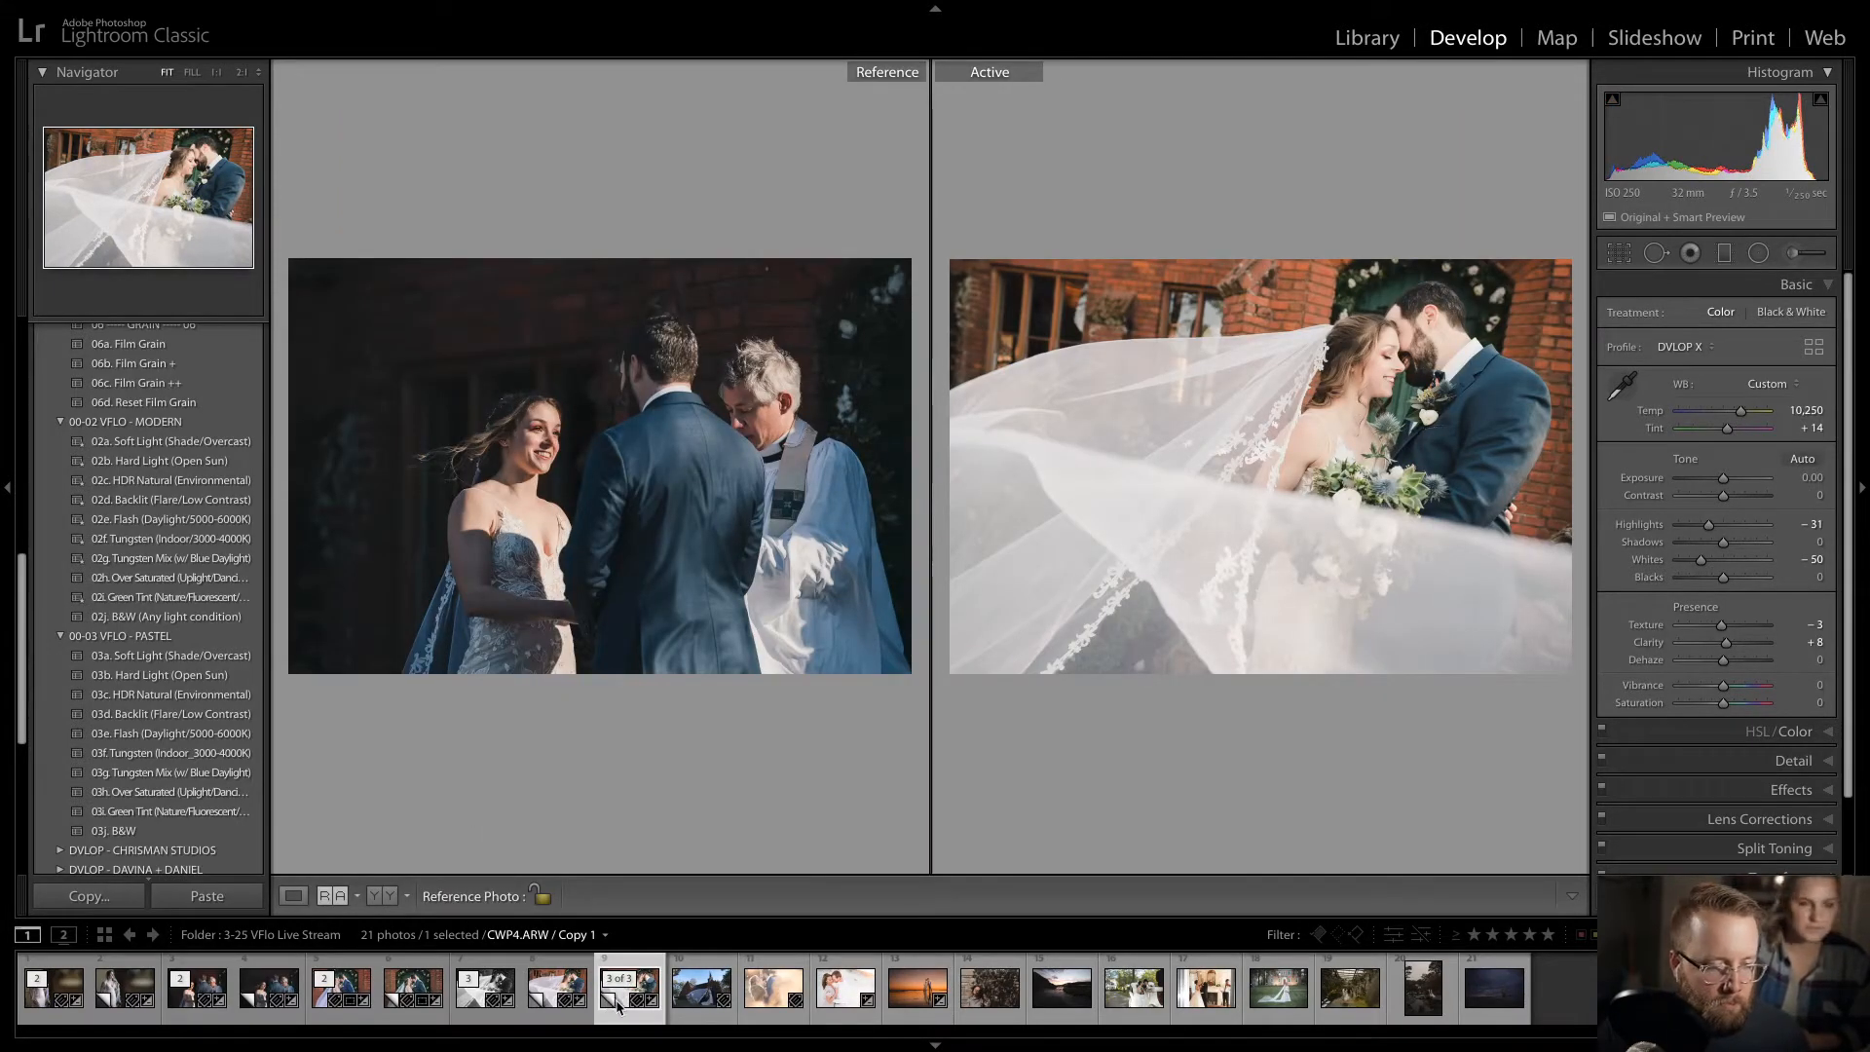
left_click(548, 1018)
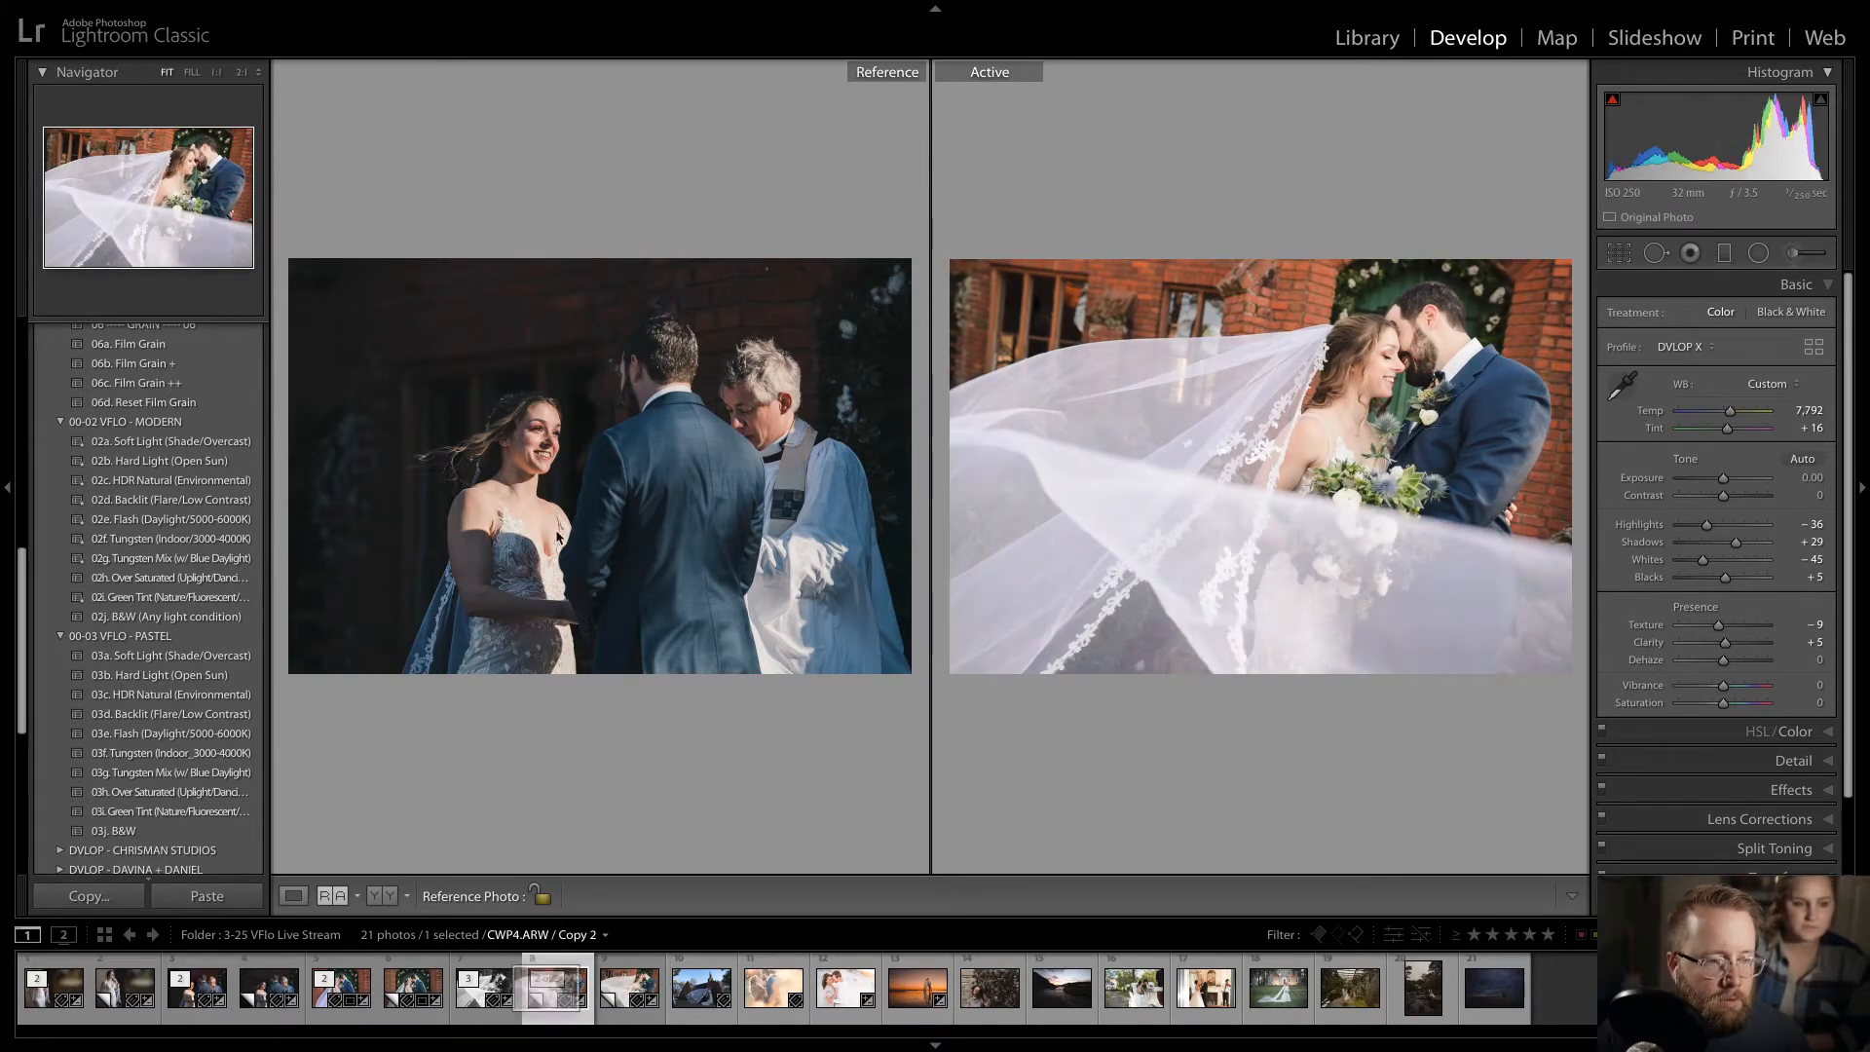
left_click_drag(538, 982, 585, 472)
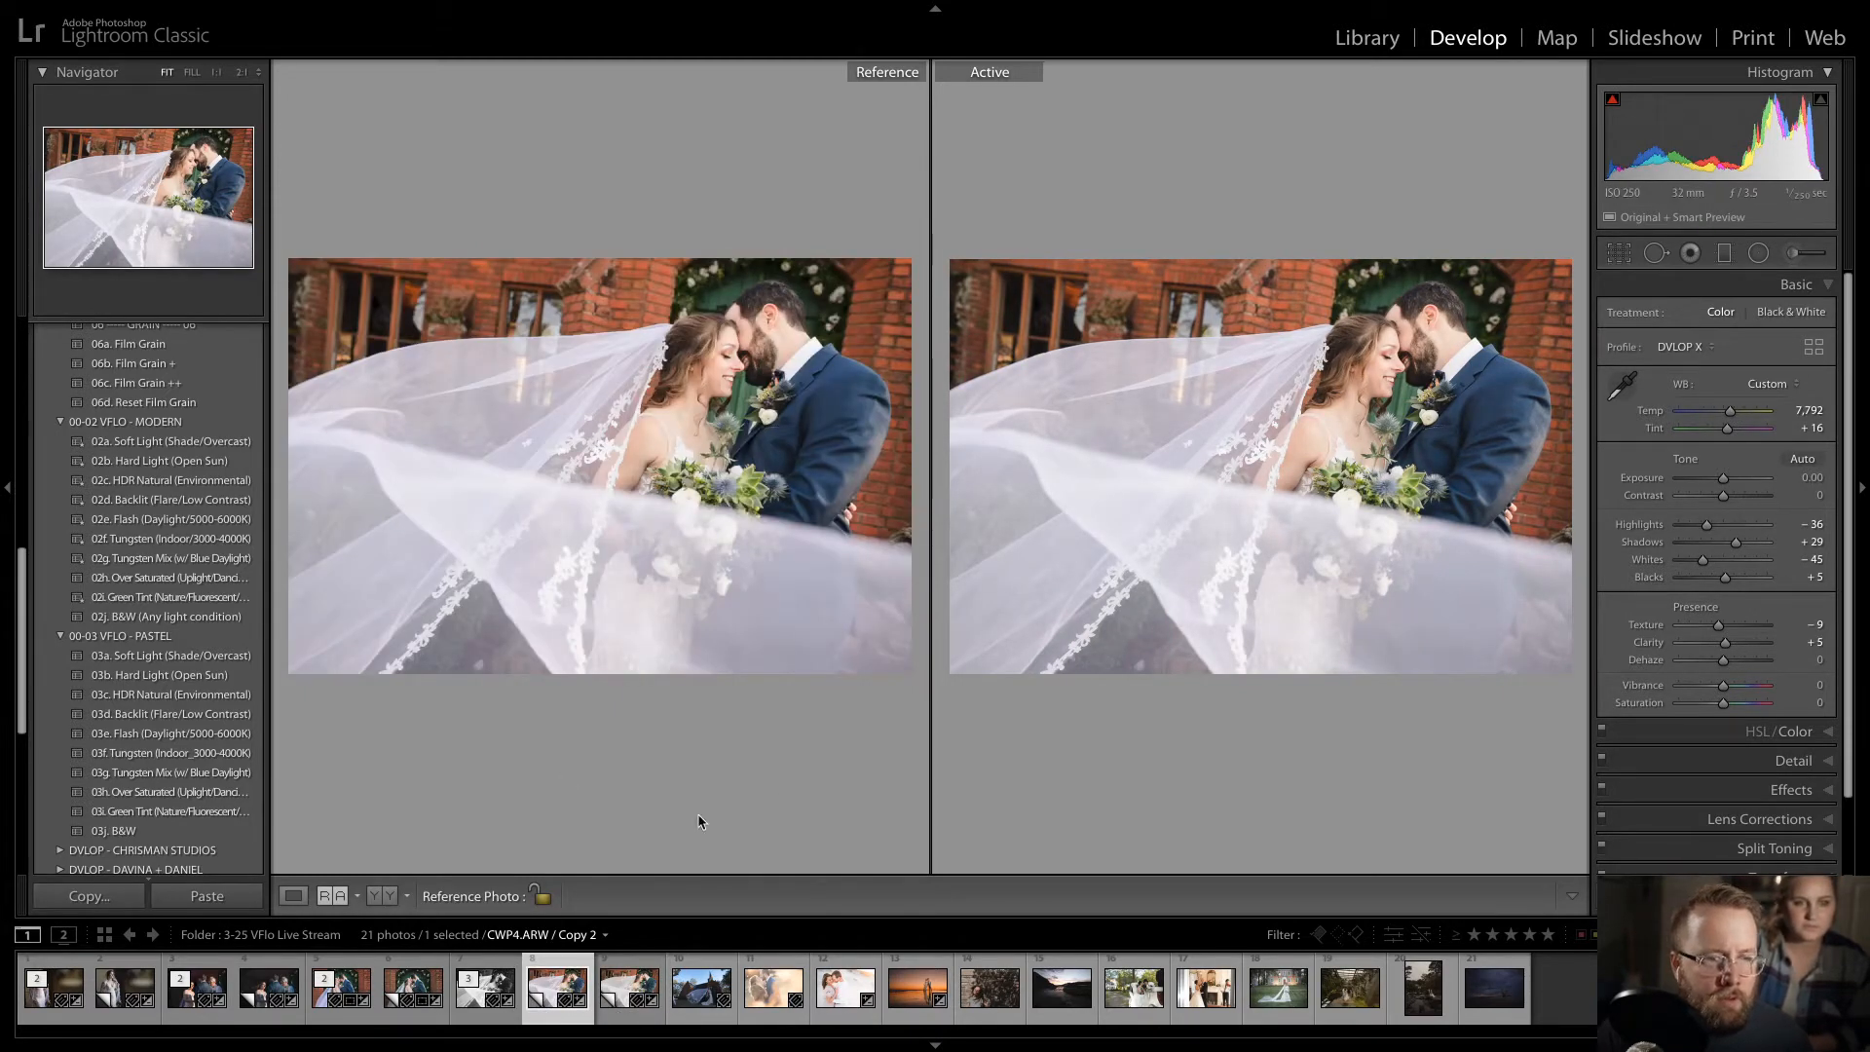
left_click(620, 1021)
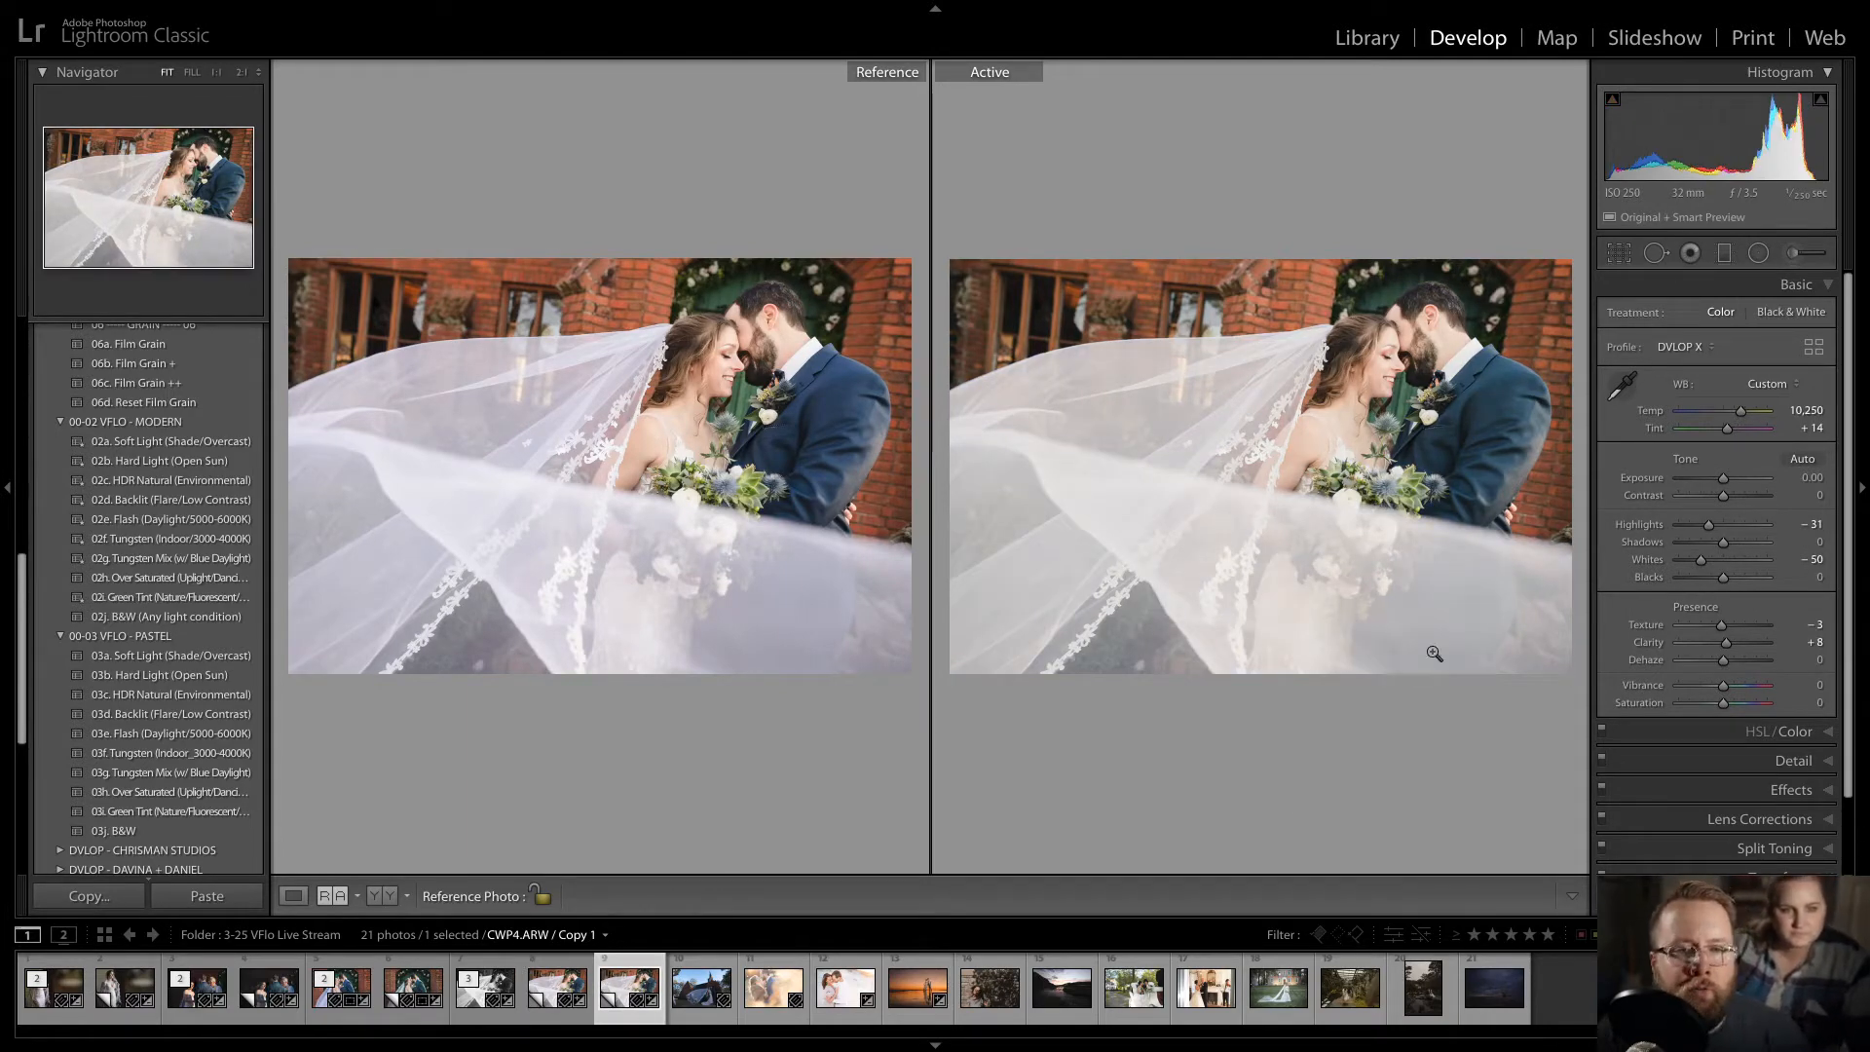
- Open the church photo CWP5.ARW in the single-photo view, apply the Modern preset 02c HDR Natural (Environmental) and set exposure to +0.35
left_click(702, 1009)
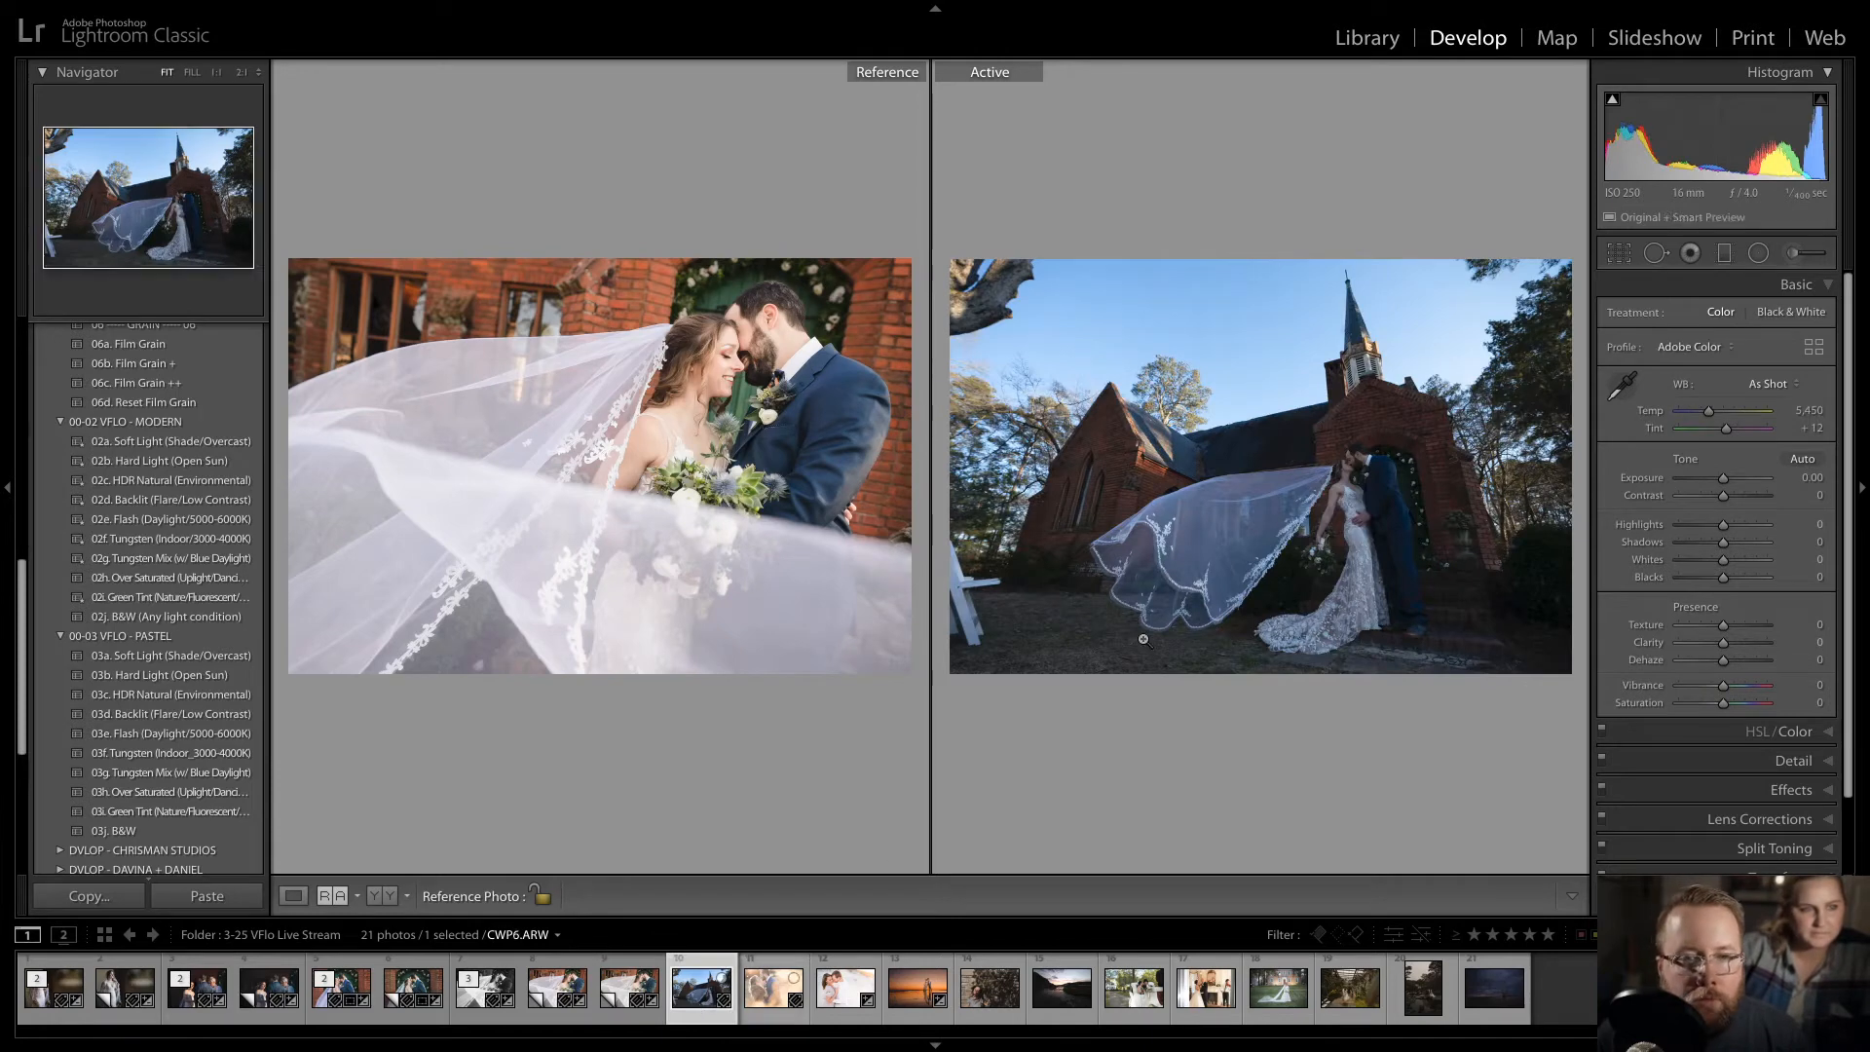
left_click(293, 896)
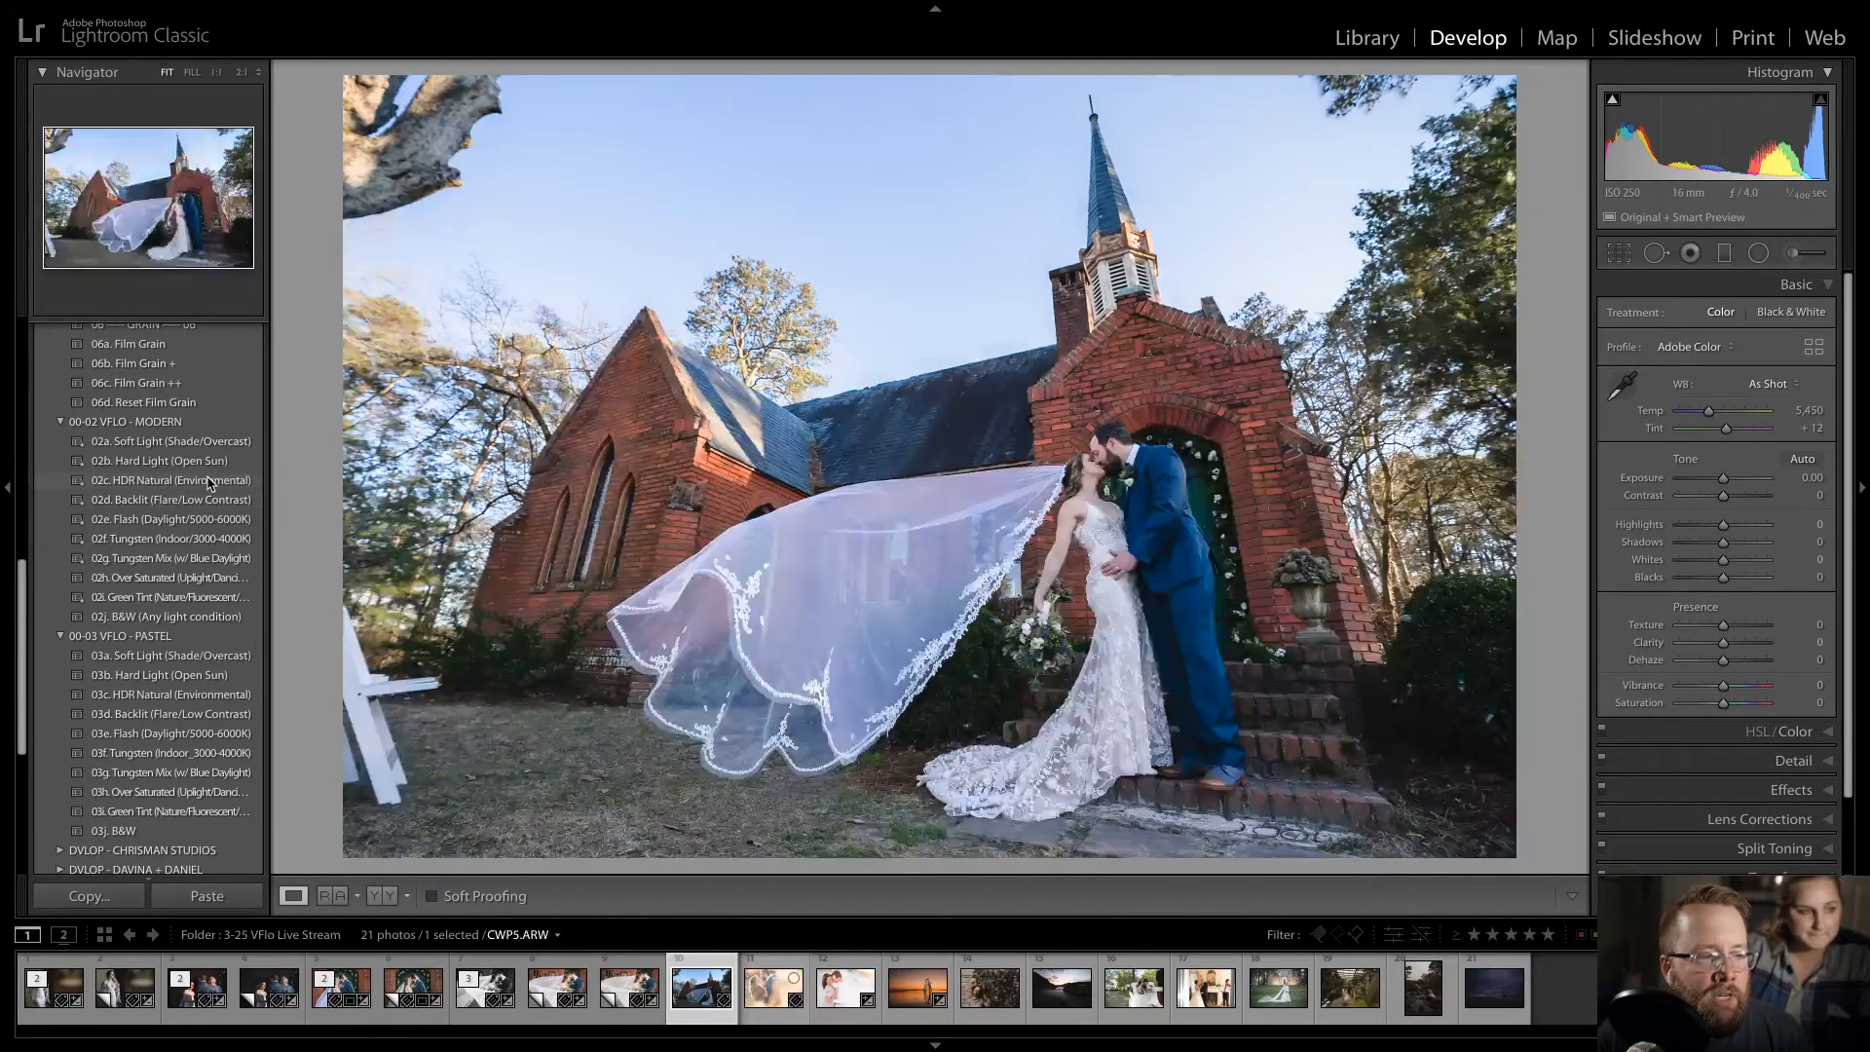
left_click(210, 482)
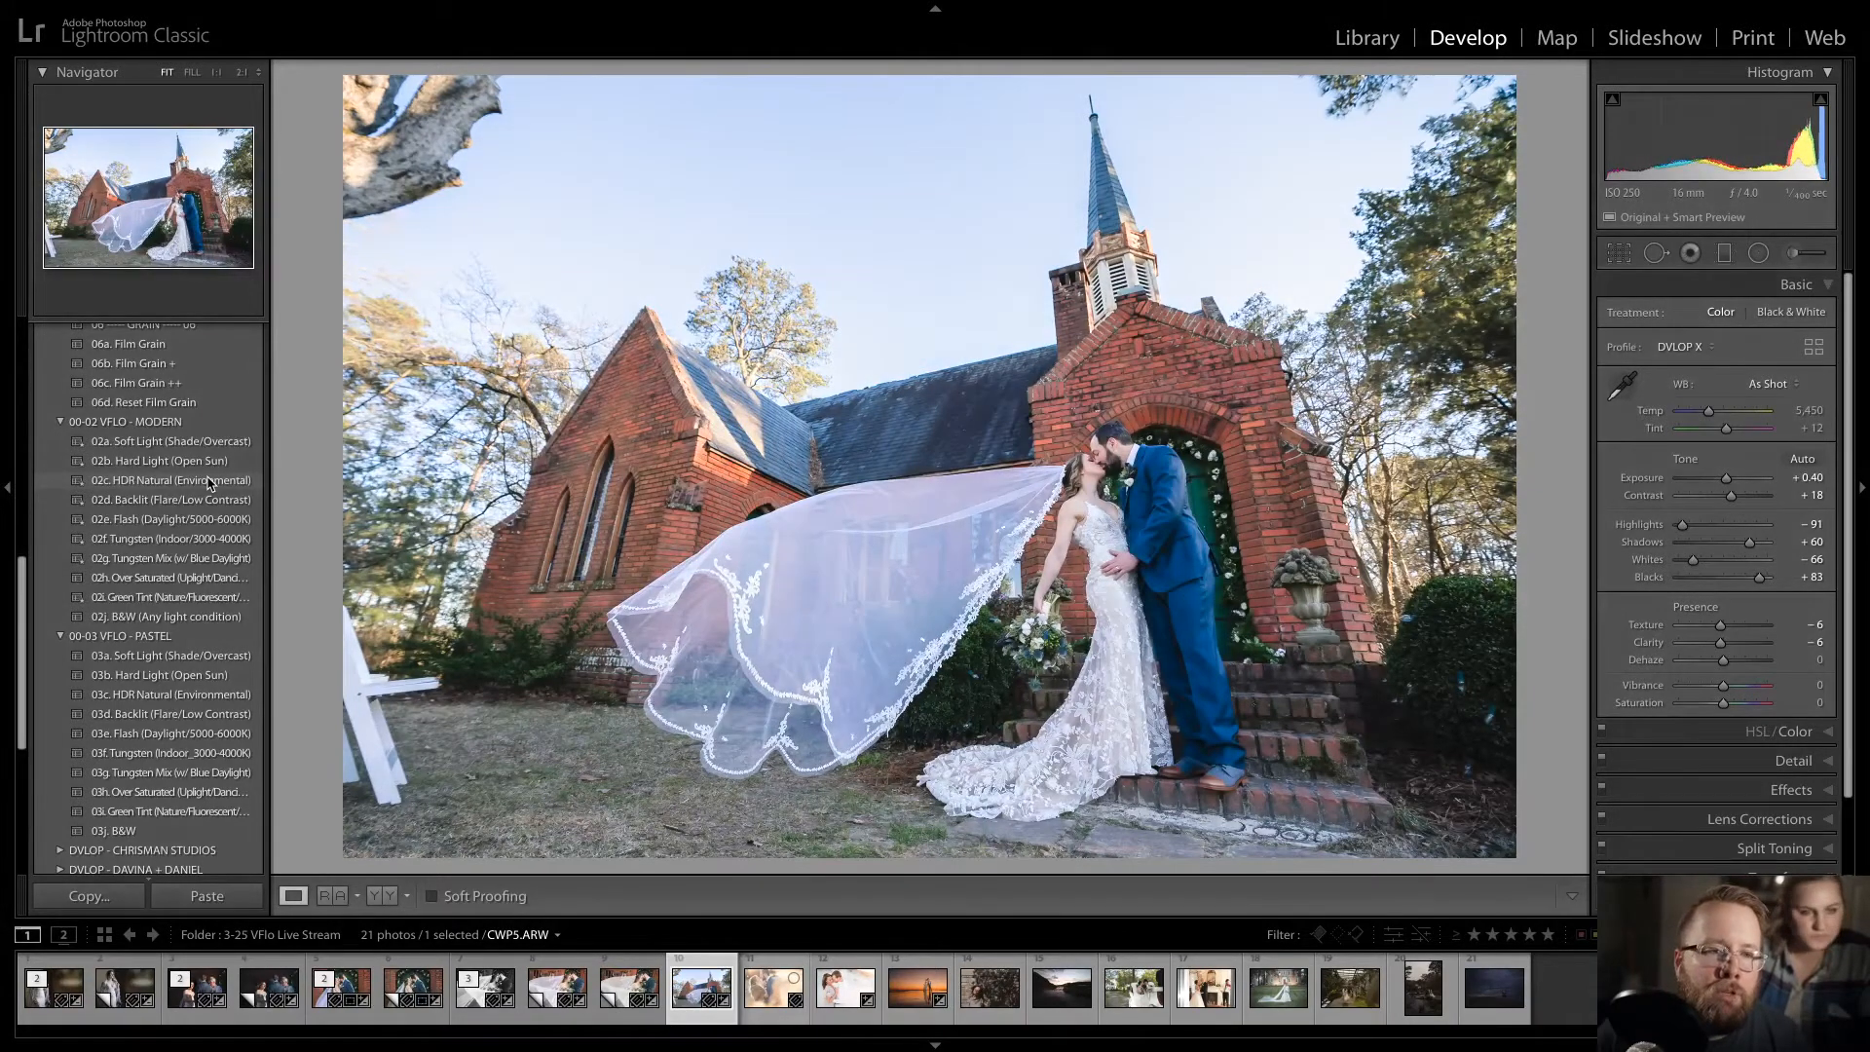
key("minus")
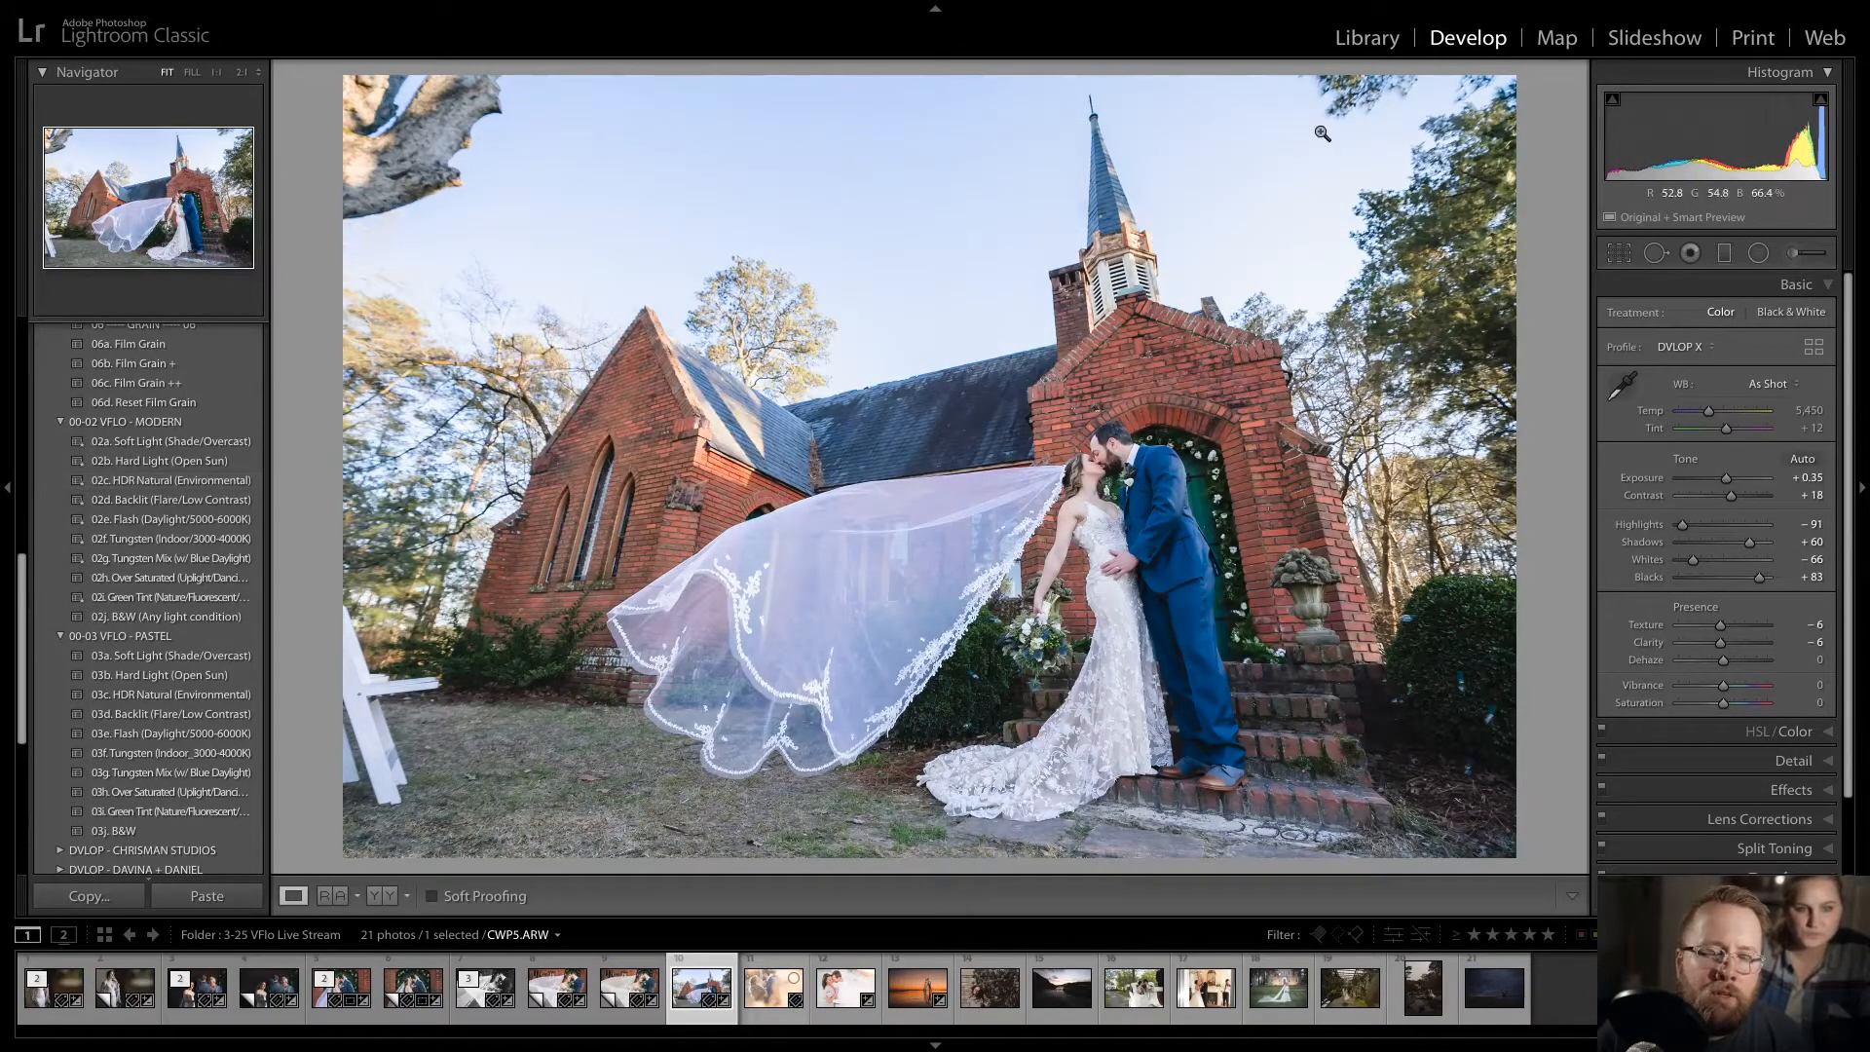
- Sample a neutral white balance from the bride's dress in the church photo and set the temperature to 6,567
left_click(1622, 386)
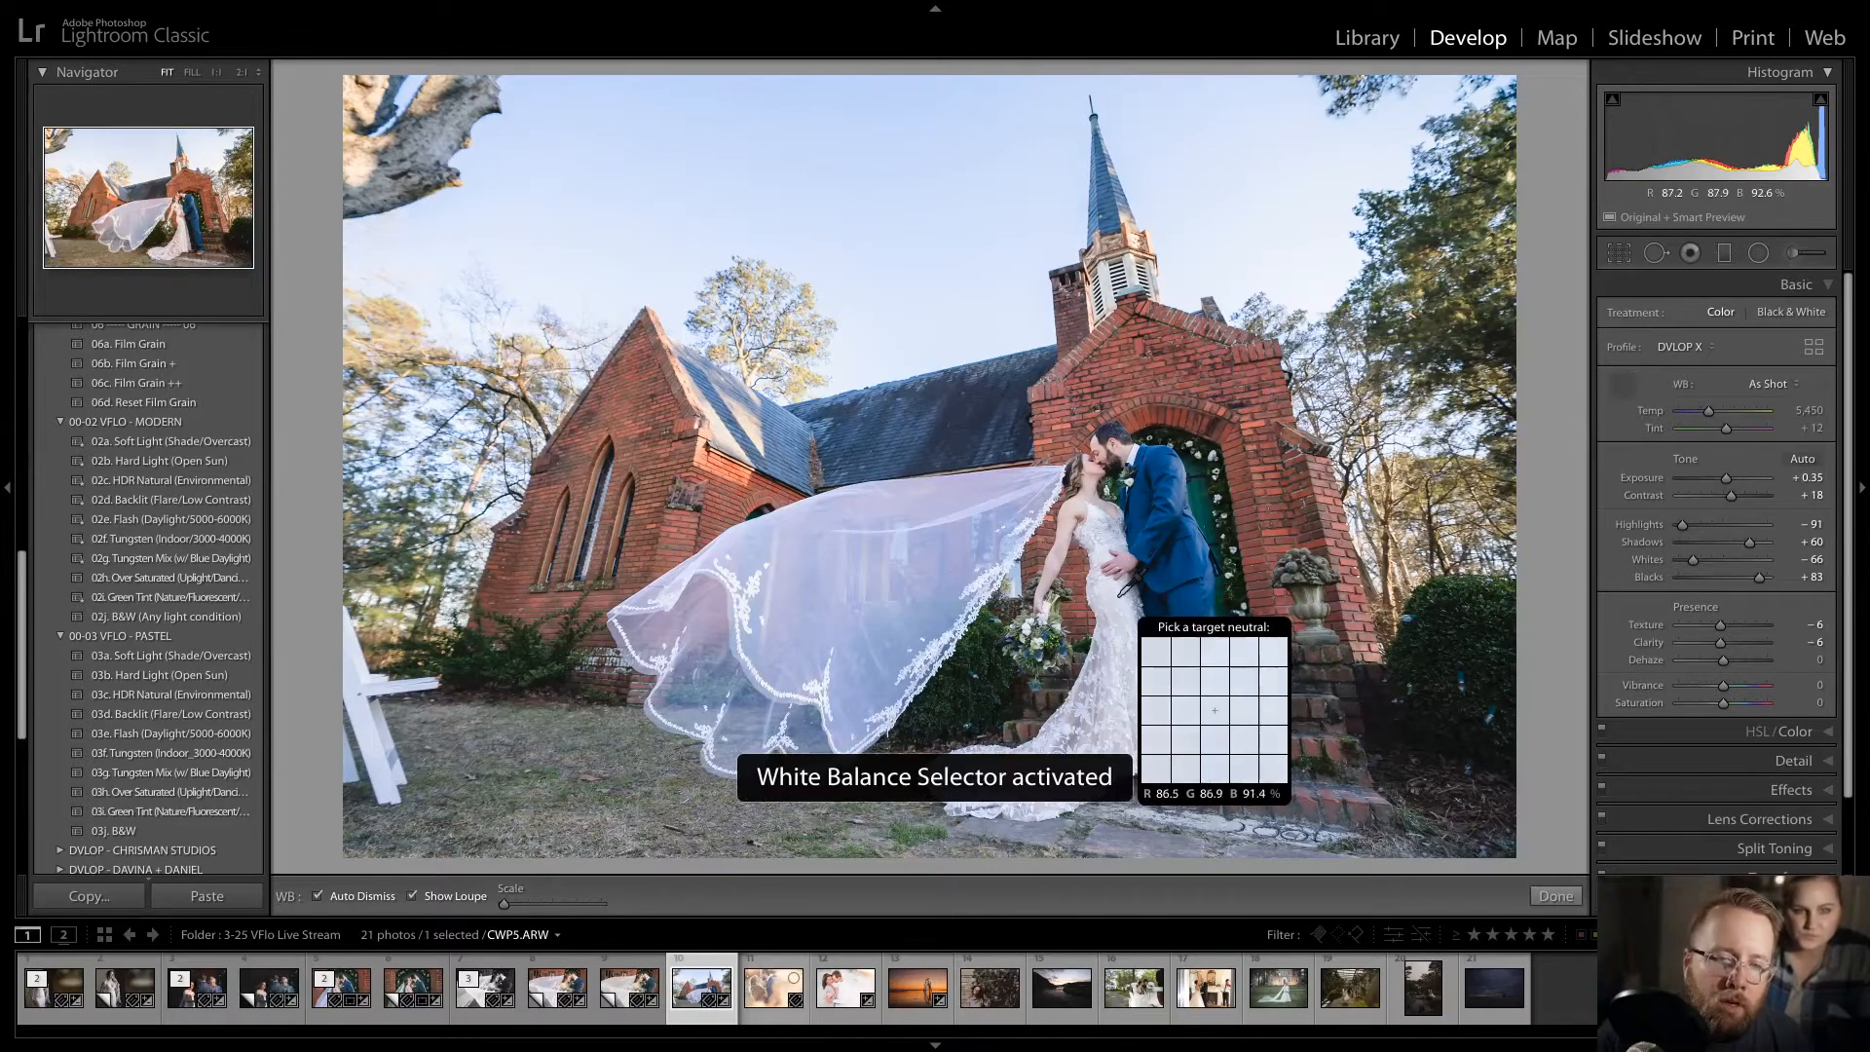
left_click(1122, 589)
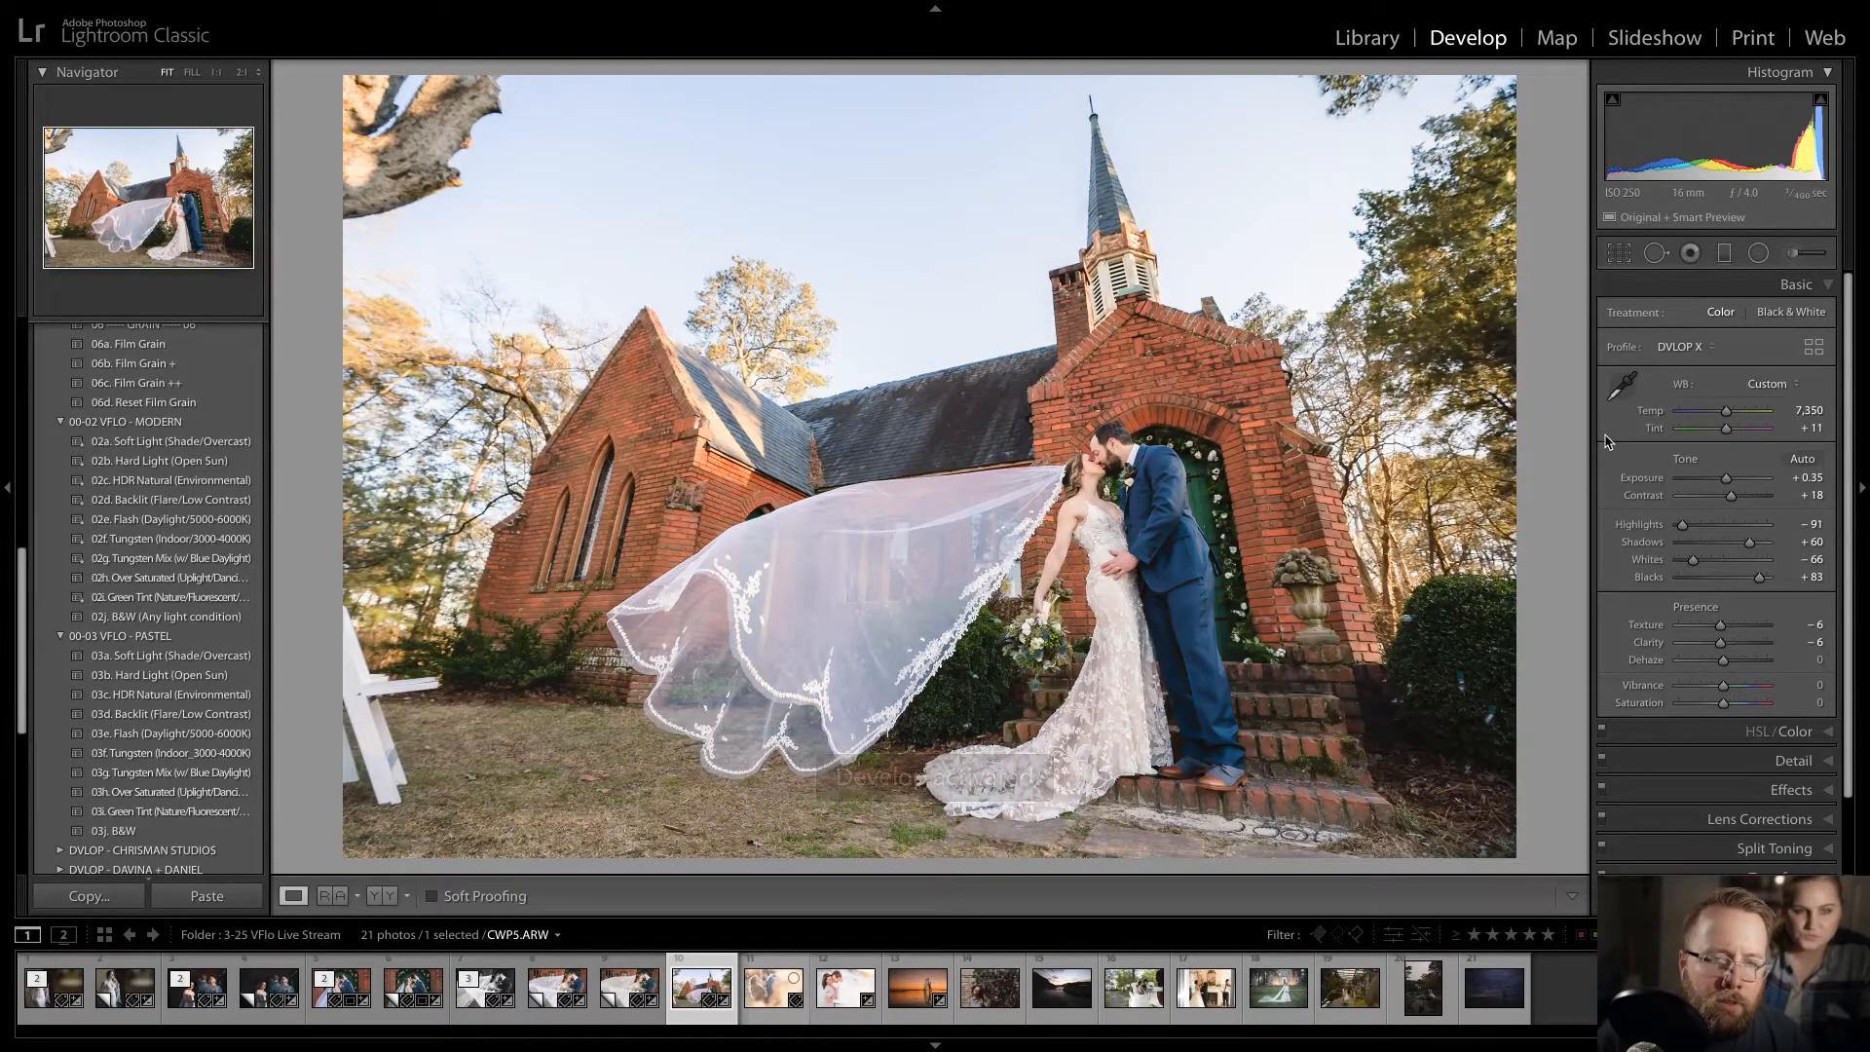
key("minus")
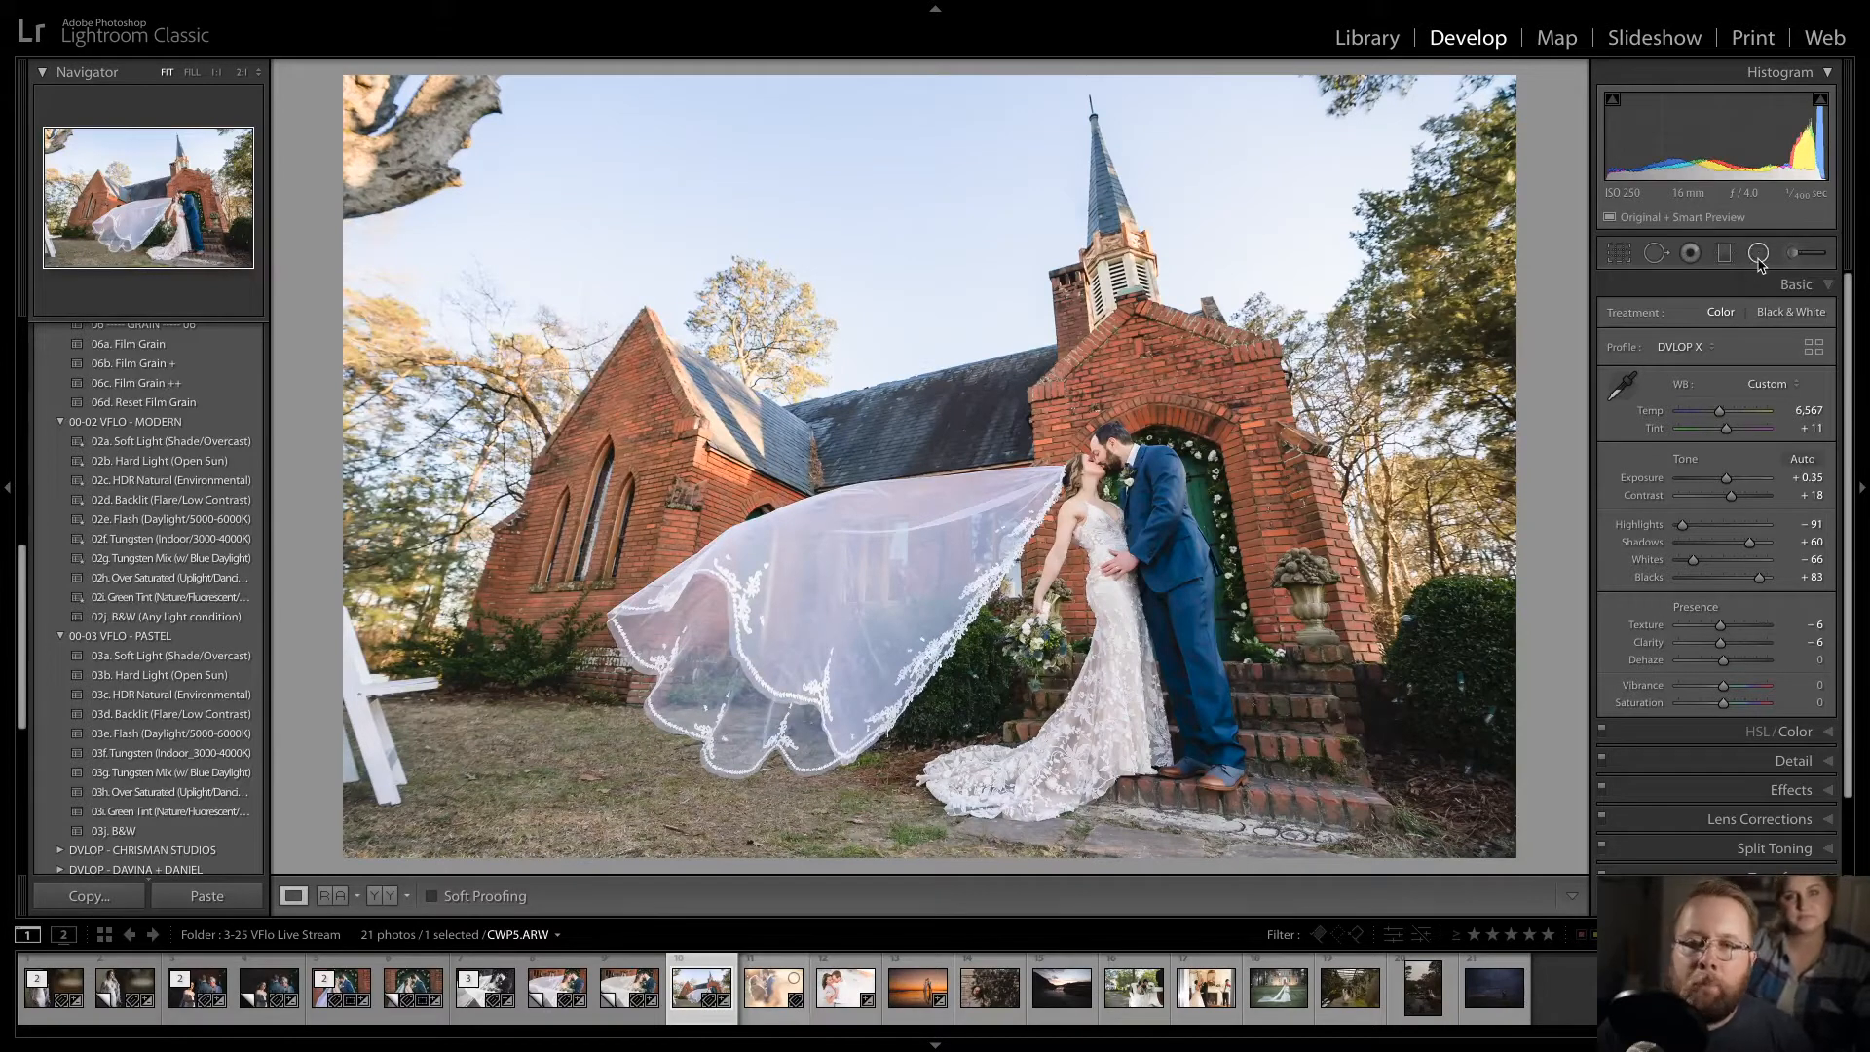
- Add a Nature & Color Pop radial filter around the couple and turn off Invert so it affects the area outside the ellipse
left_click(1759, 259)
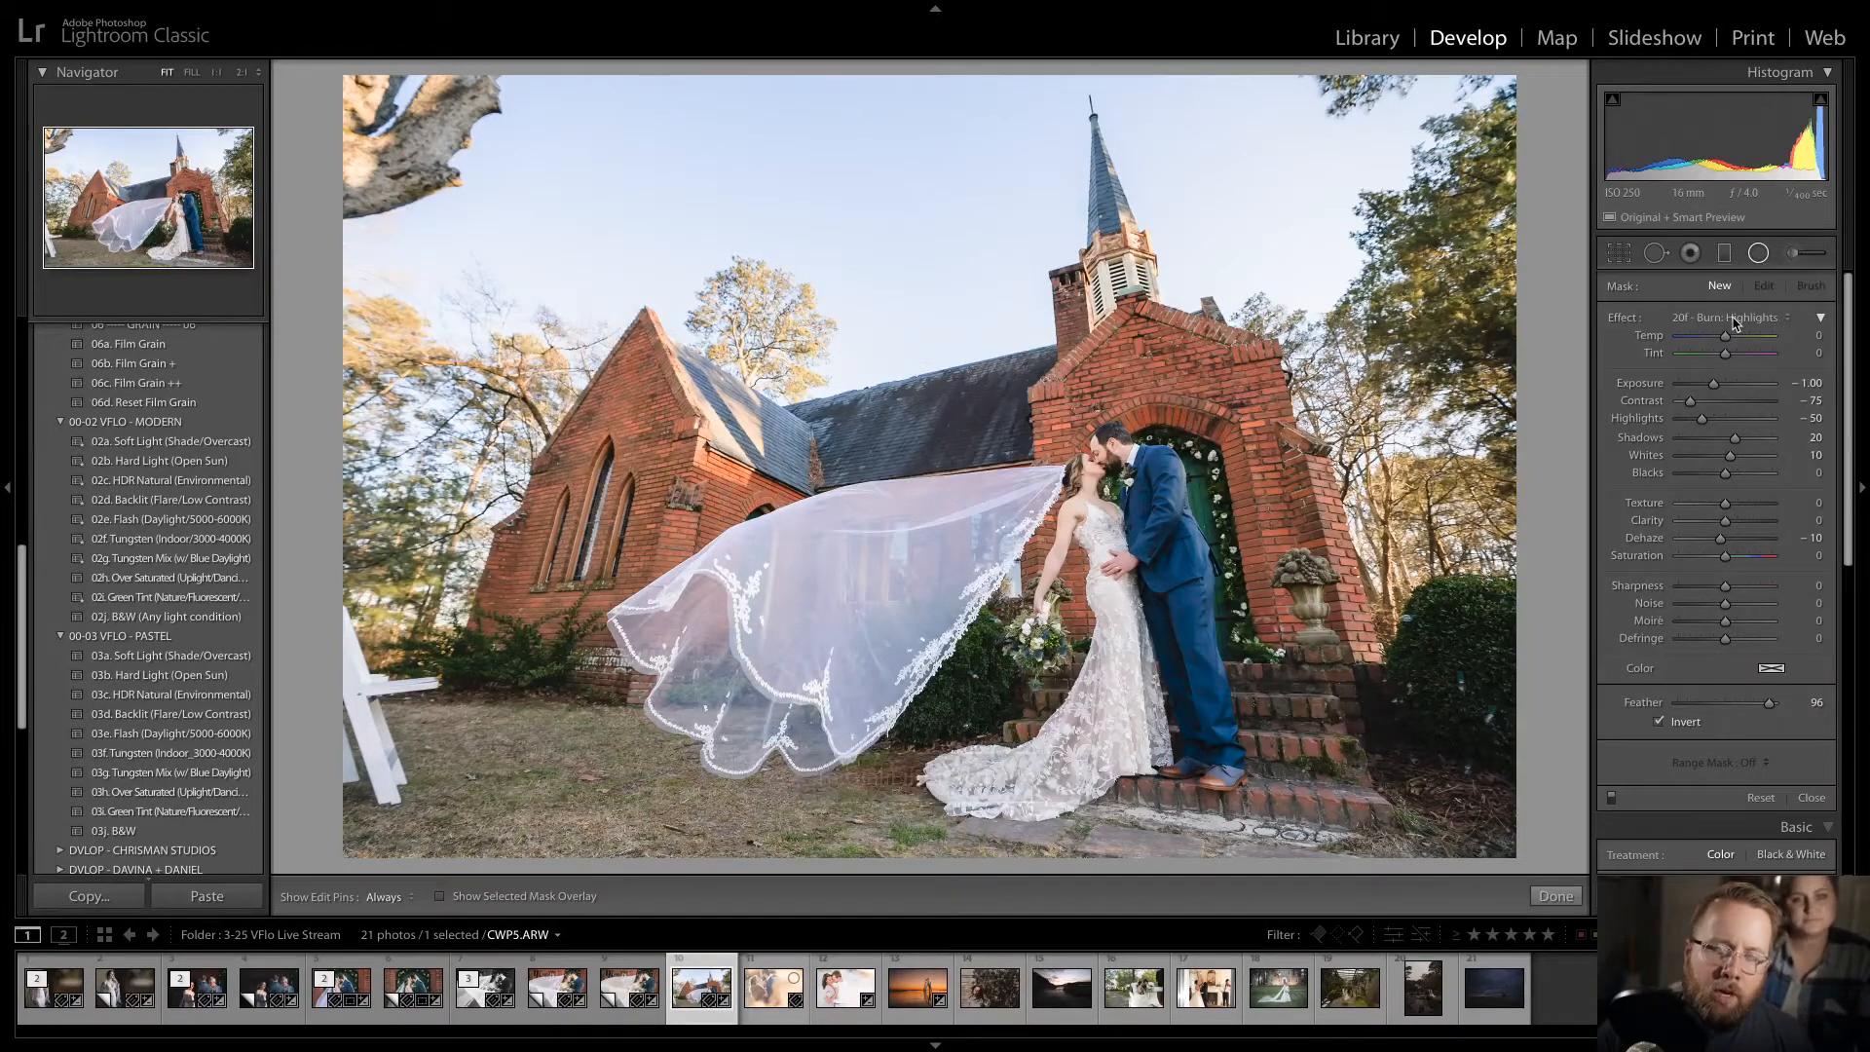
left_click(1733, 322)
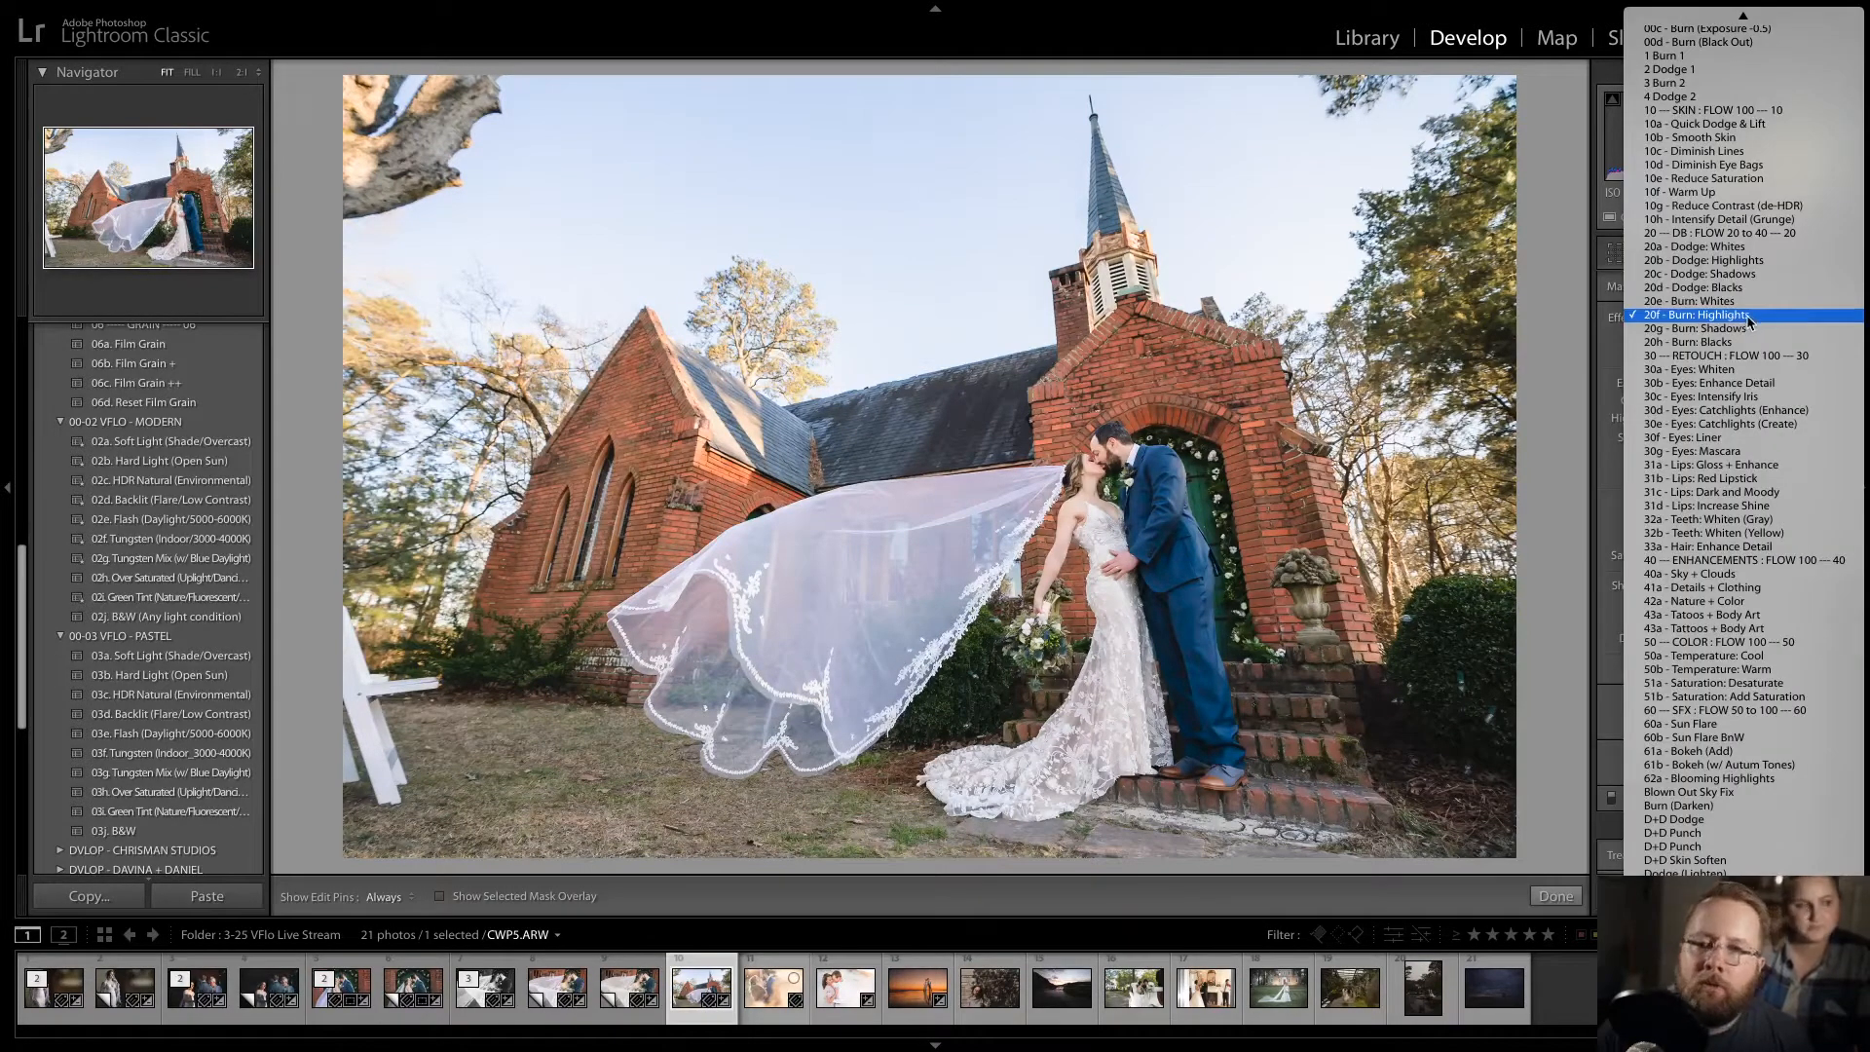
mouse_move(1767, 15)
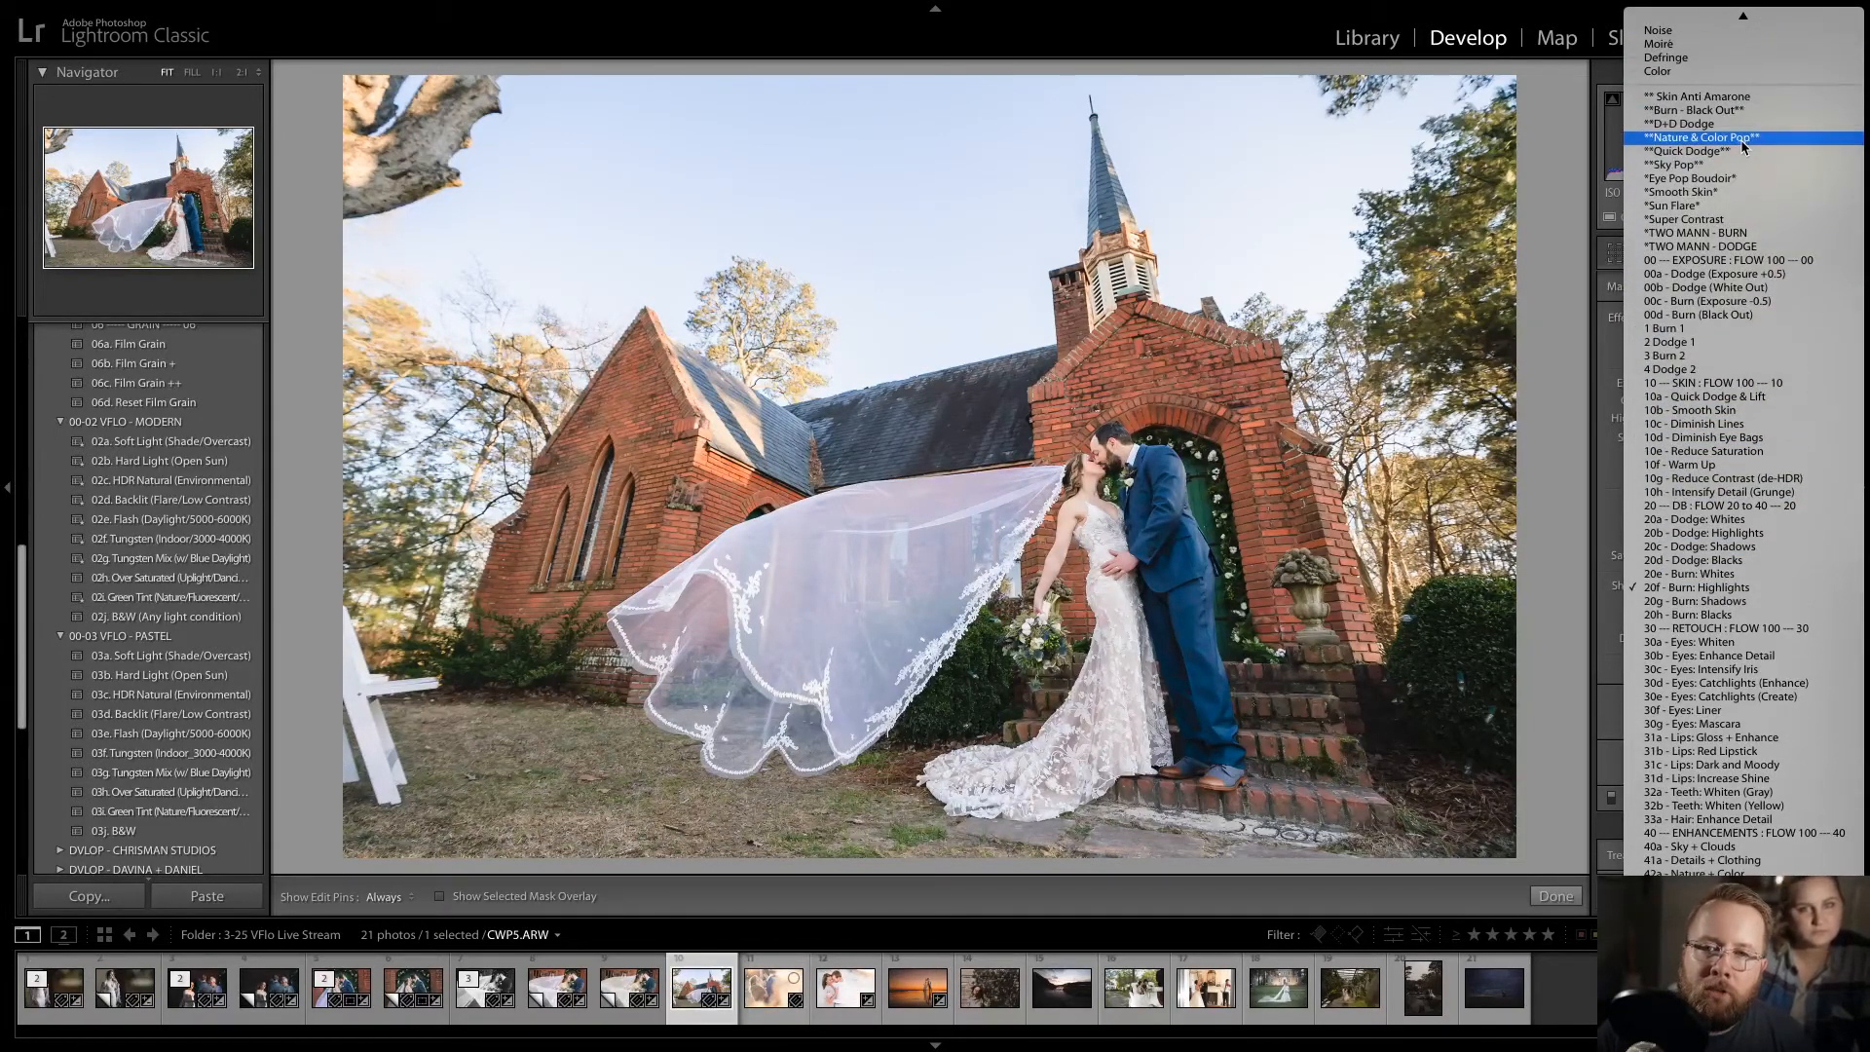
left_click(1744, 146)
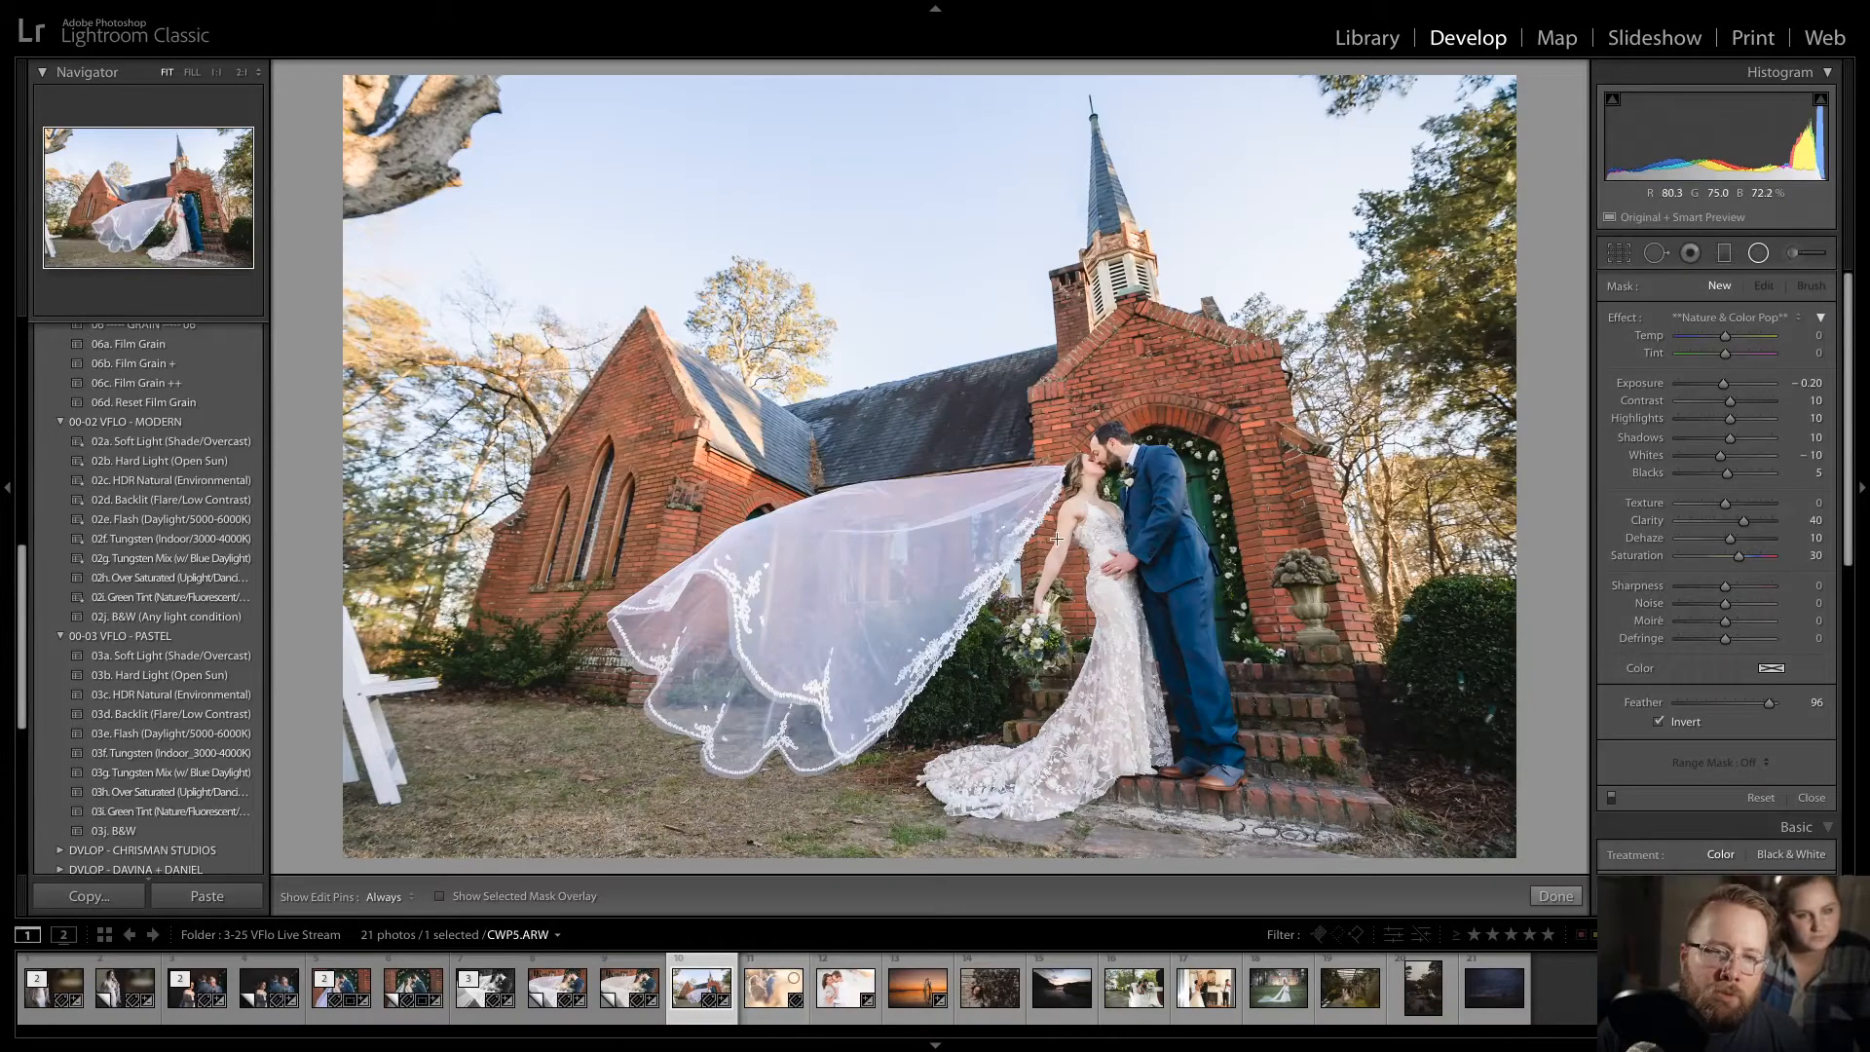
left_click_drag(1222, 761, 1093, 575)
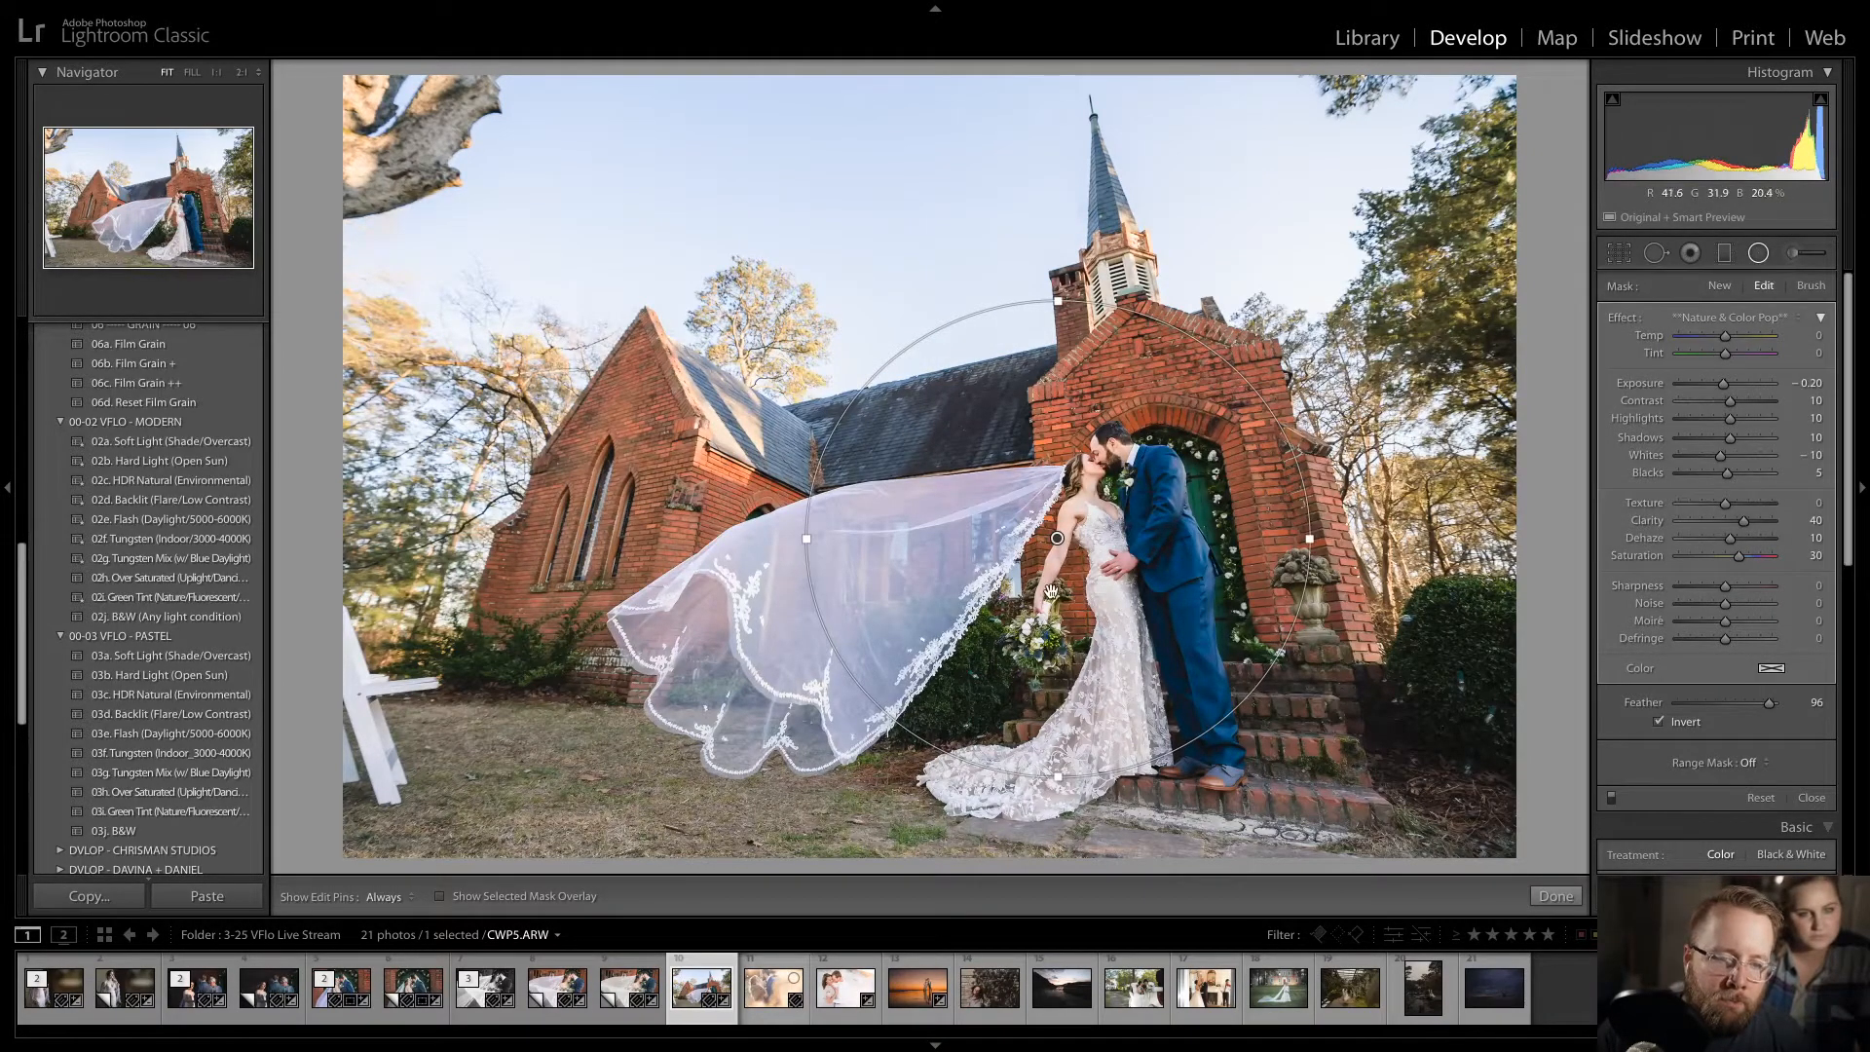
left_click(1659, 721)
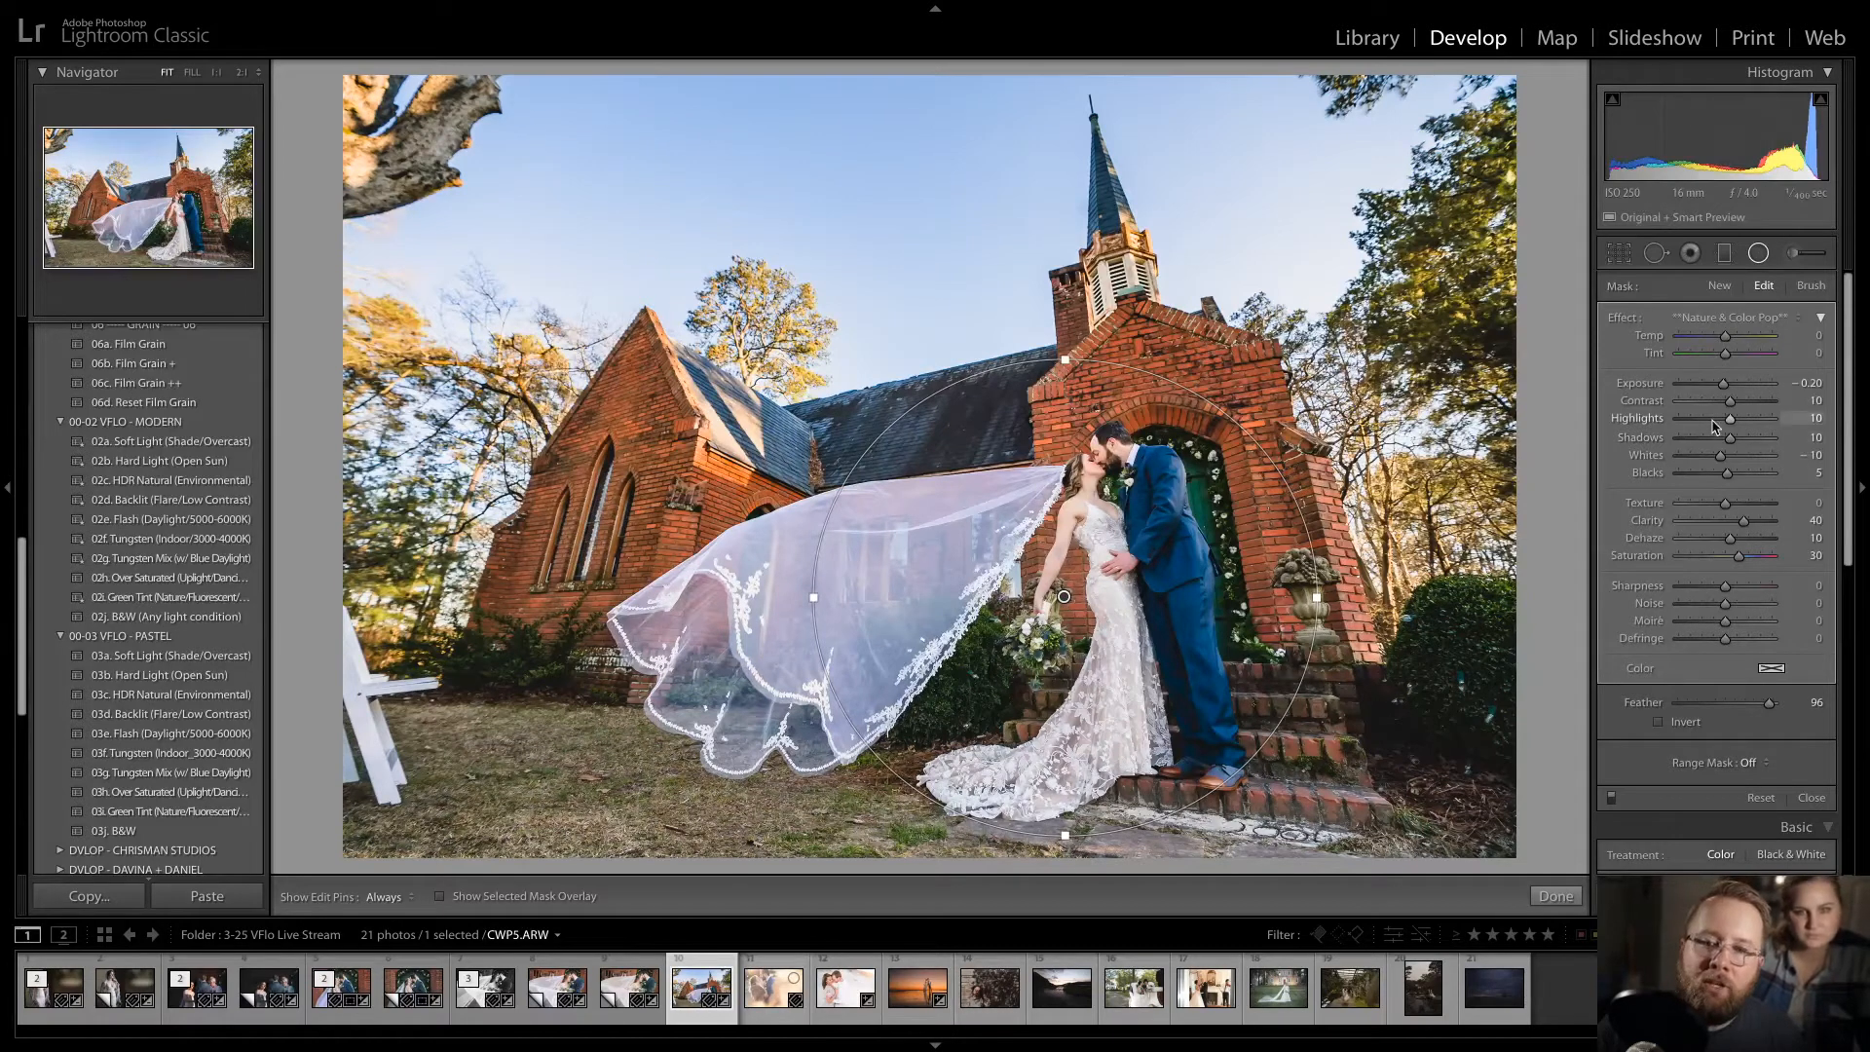
- Refine the radial filter with Highlights -100, Exposure -0.39 and Feather 74, and recentre it slightly closer to the couple
mouse_move(1732, 423)
left_mouse_down()
mouse_move(1638, 425)
mouse_move(1719, 392)
left_mouse_up()
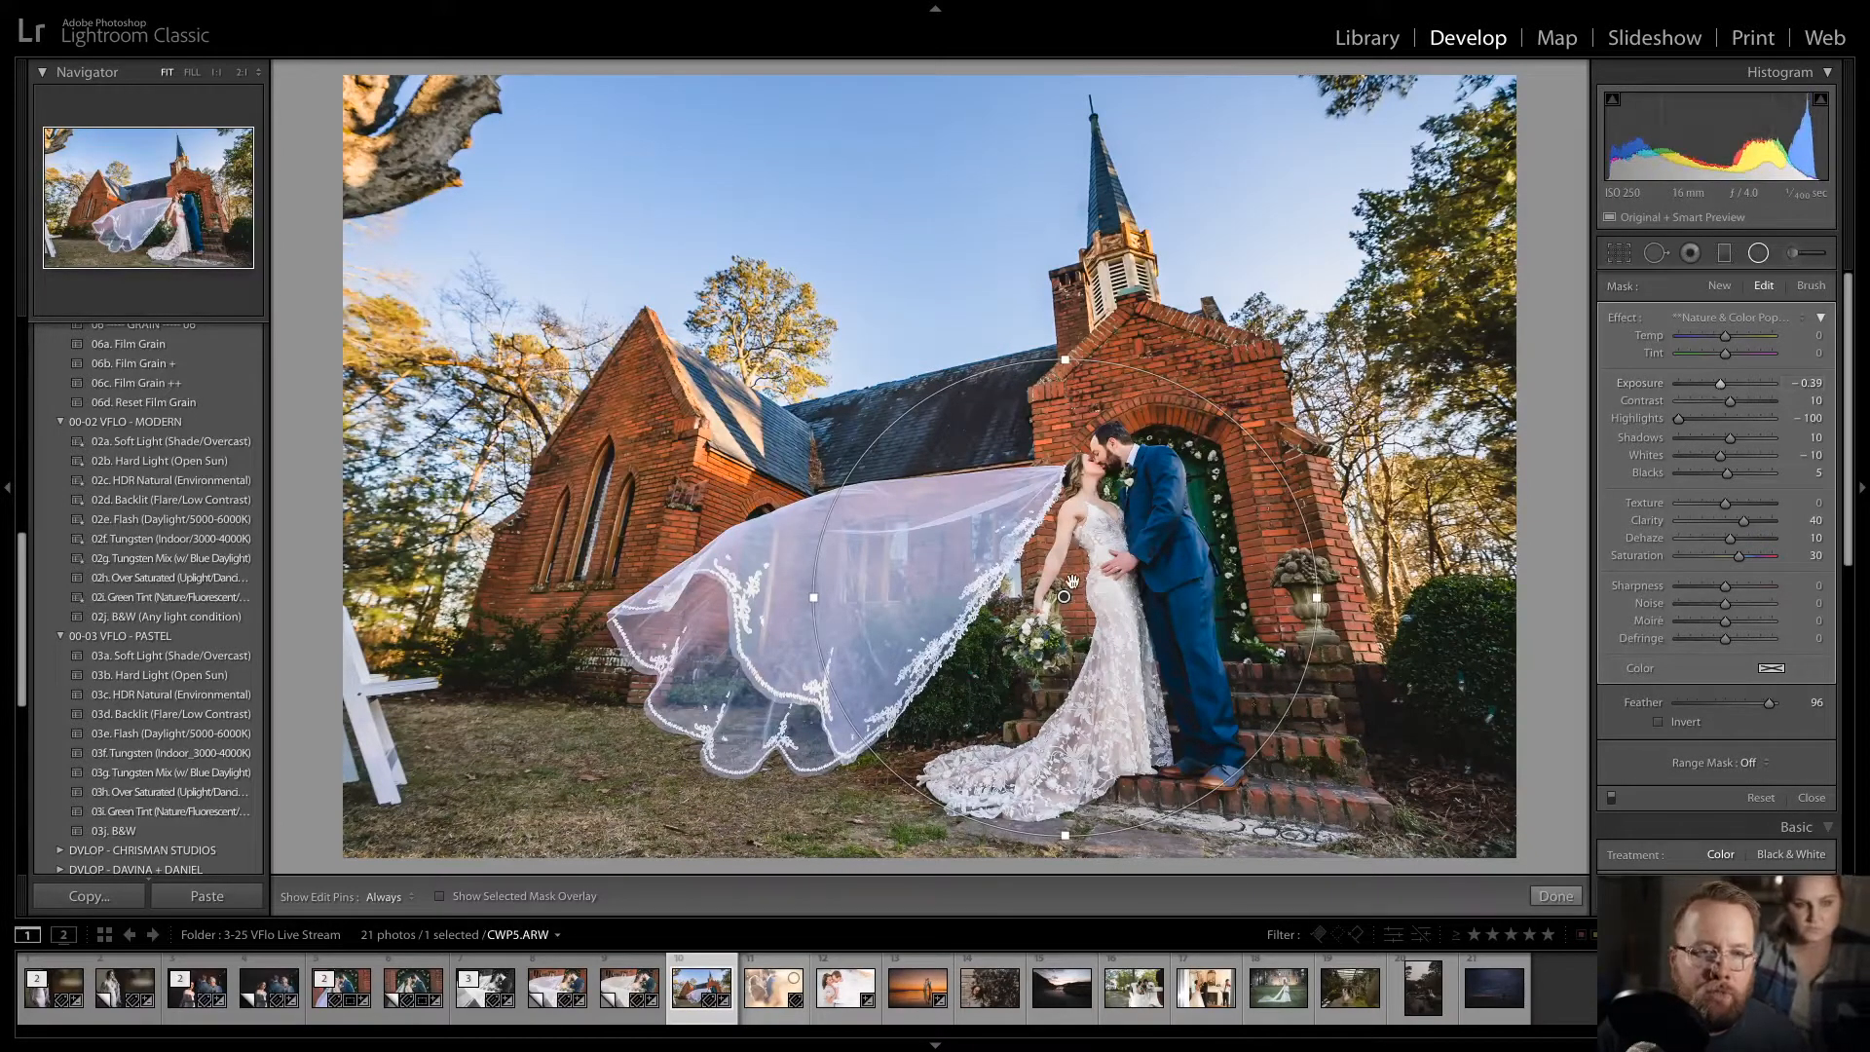
left_click_drag(1072, 596, 1081, 588)
left_click_drag(1769, 702, 1749, 711)
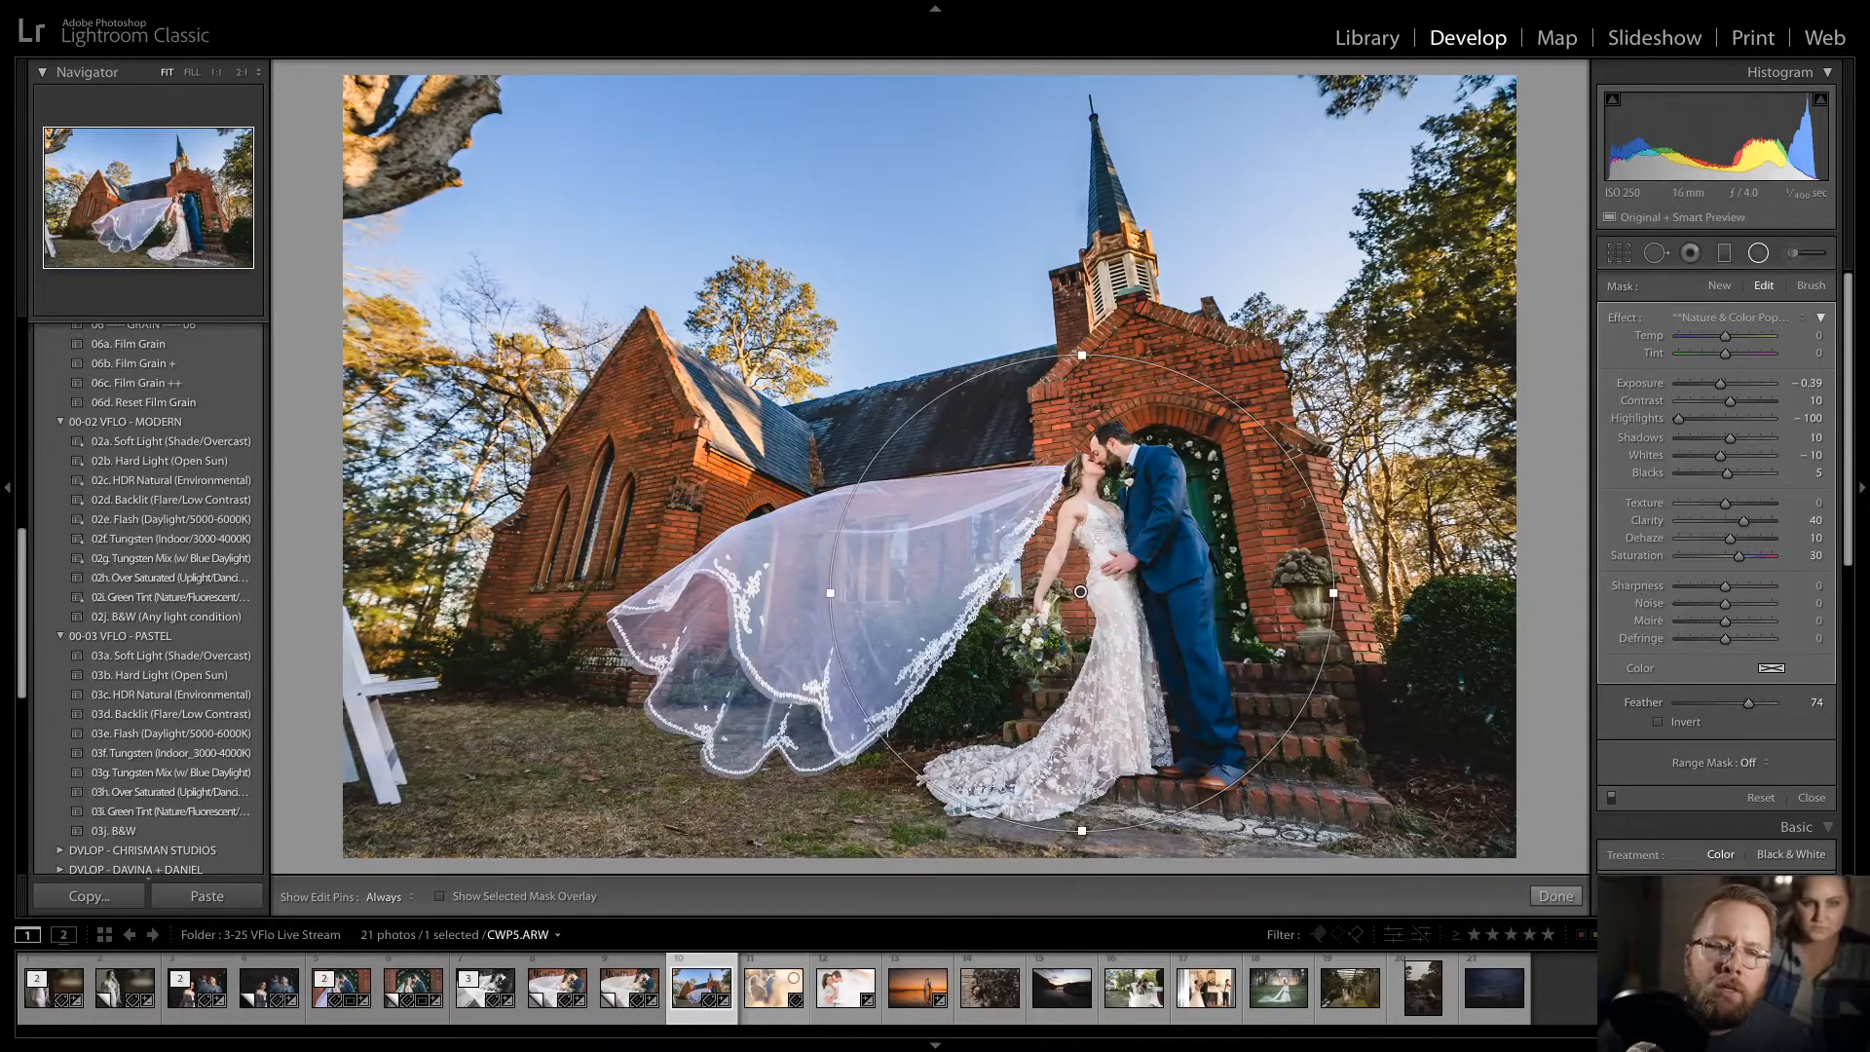
- Brush the Quick Dodge effect over the couple with the Adjustment Brush at size 19, and close the brush
left_click(1795, 255)
left_click(1731, 318)
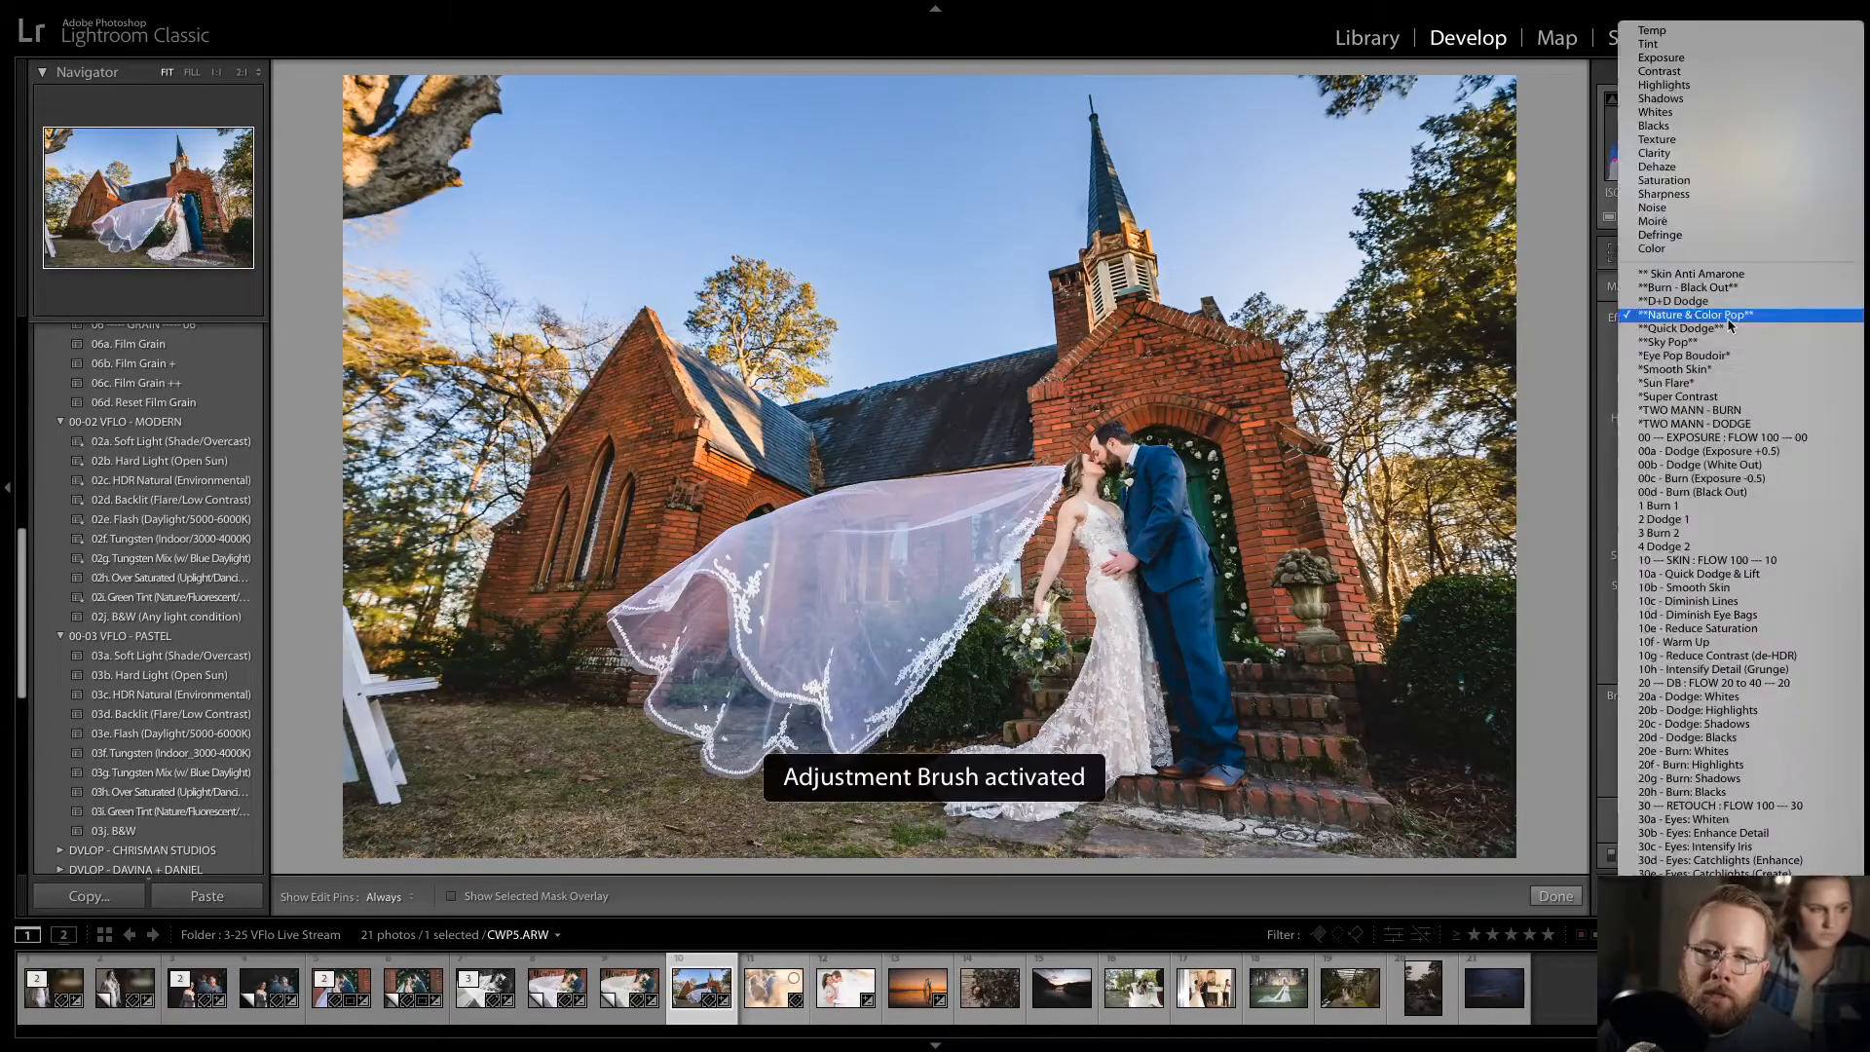
key("Return")
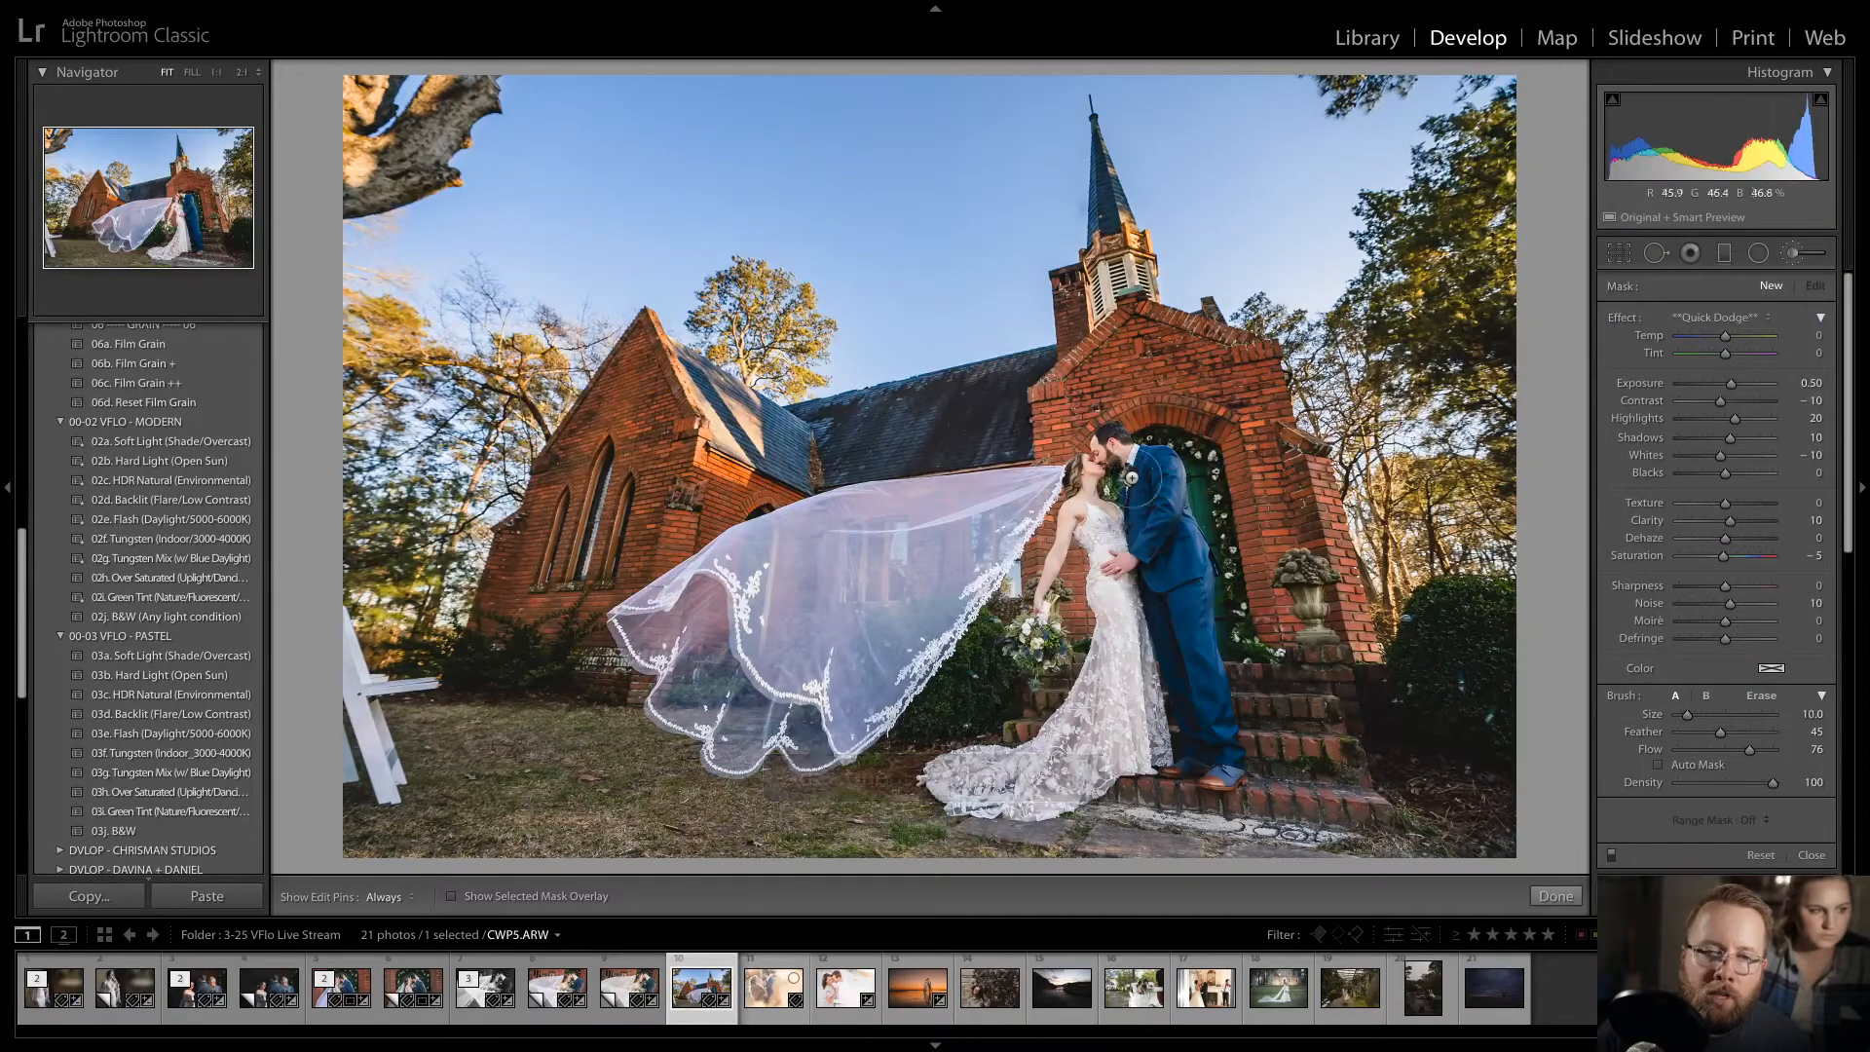
key("h")
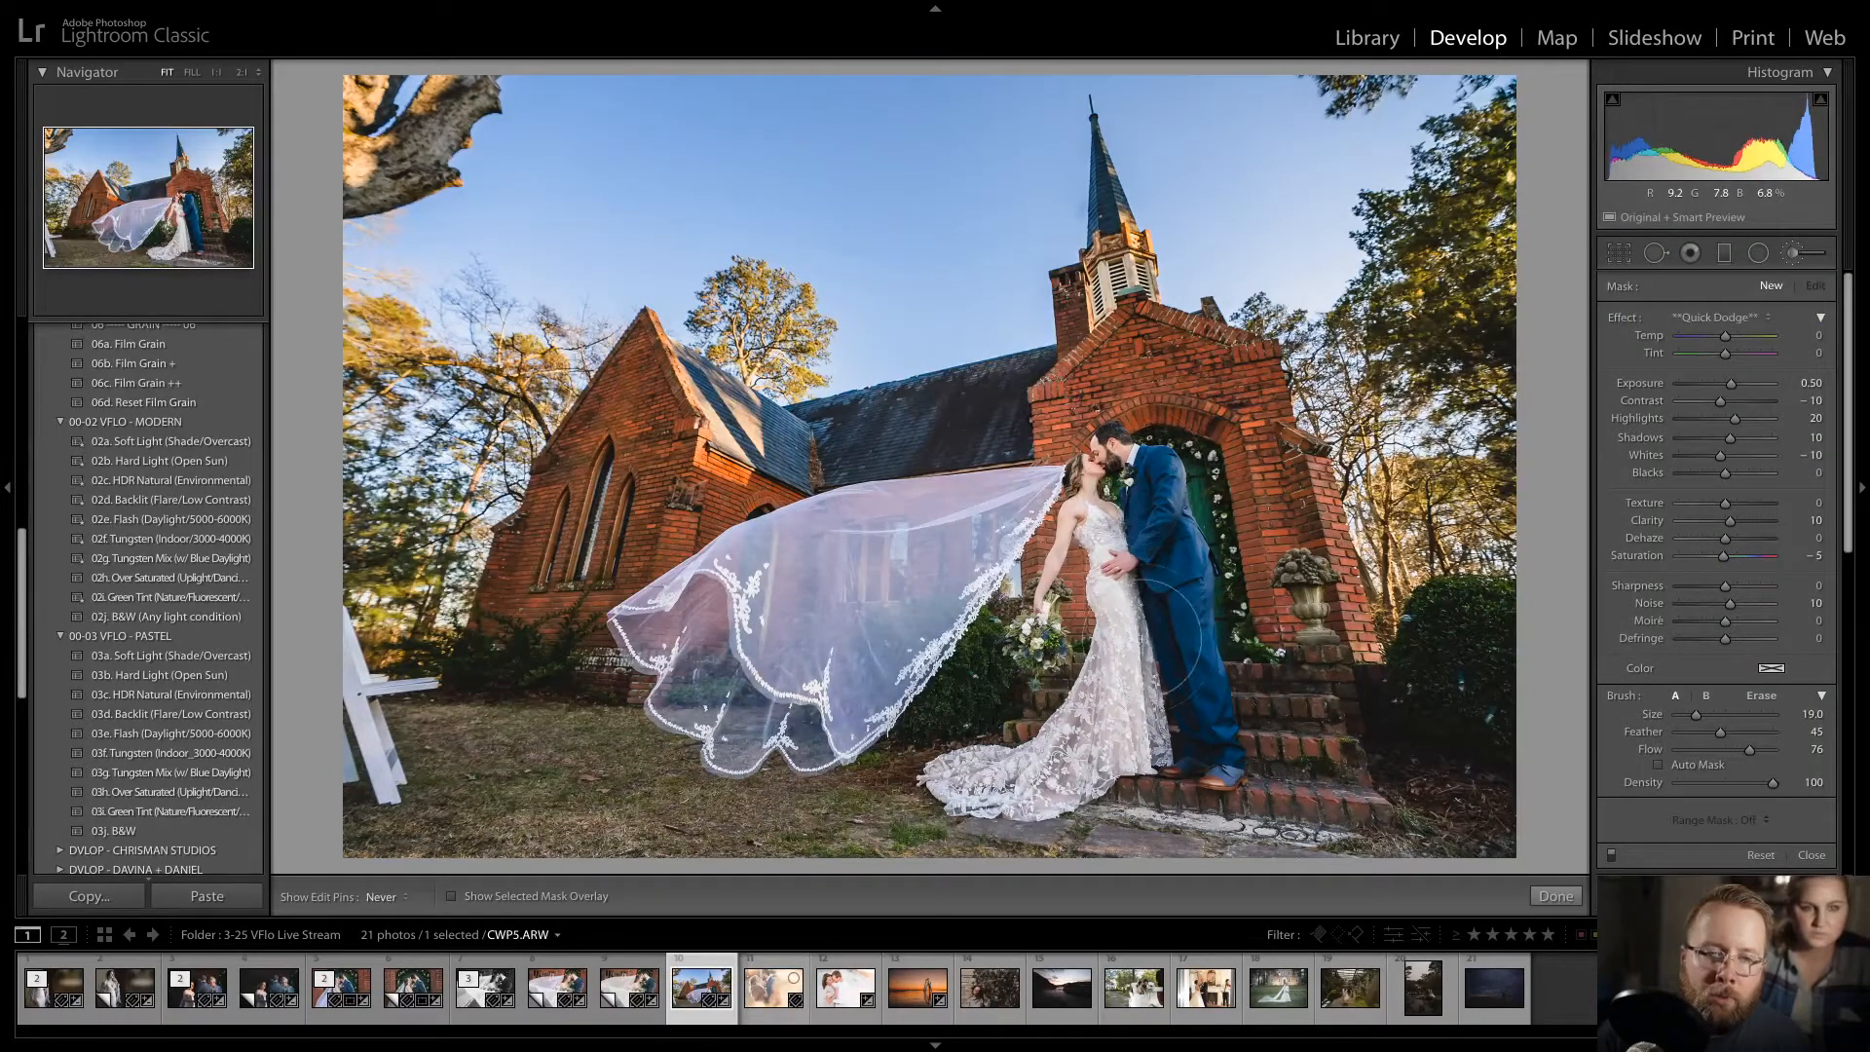
mouse_move(1160, 775)
left_mouse_down()
mouse_move(1193, 777)
mouse_move(995, 772)
left_mouse_up()
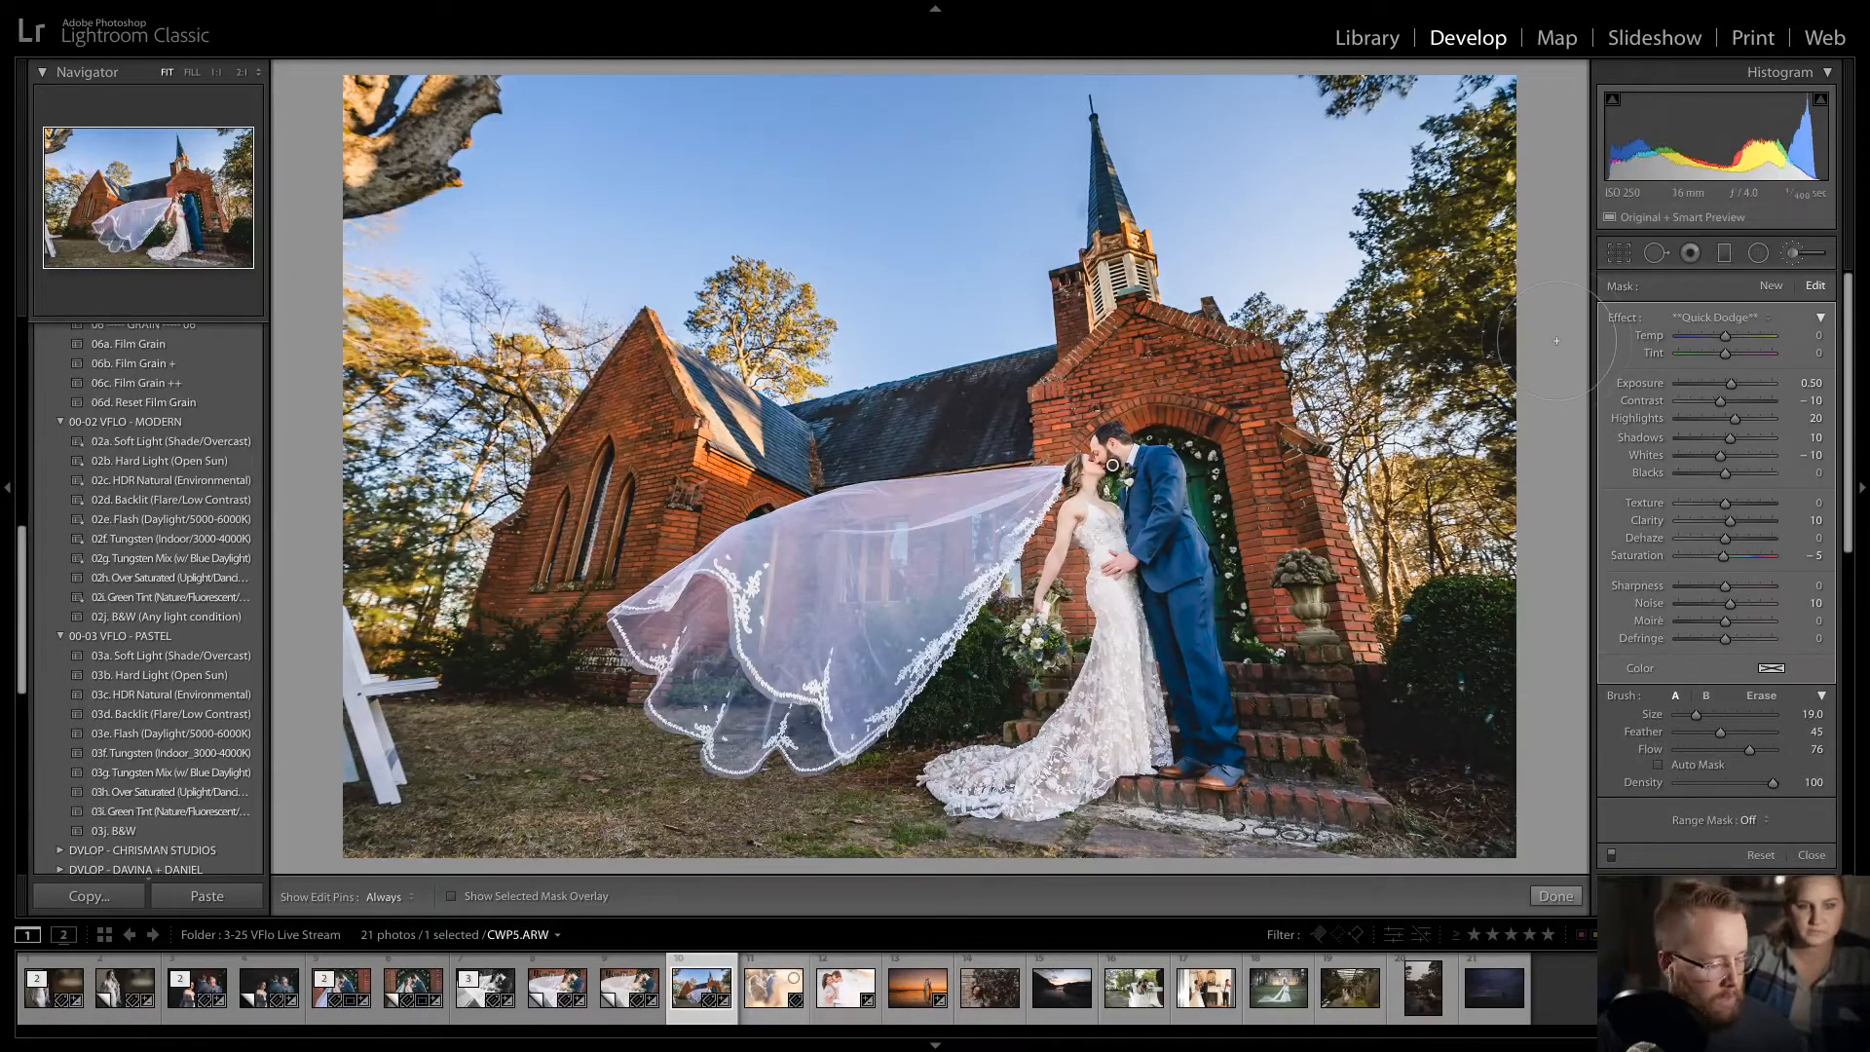
key("d")
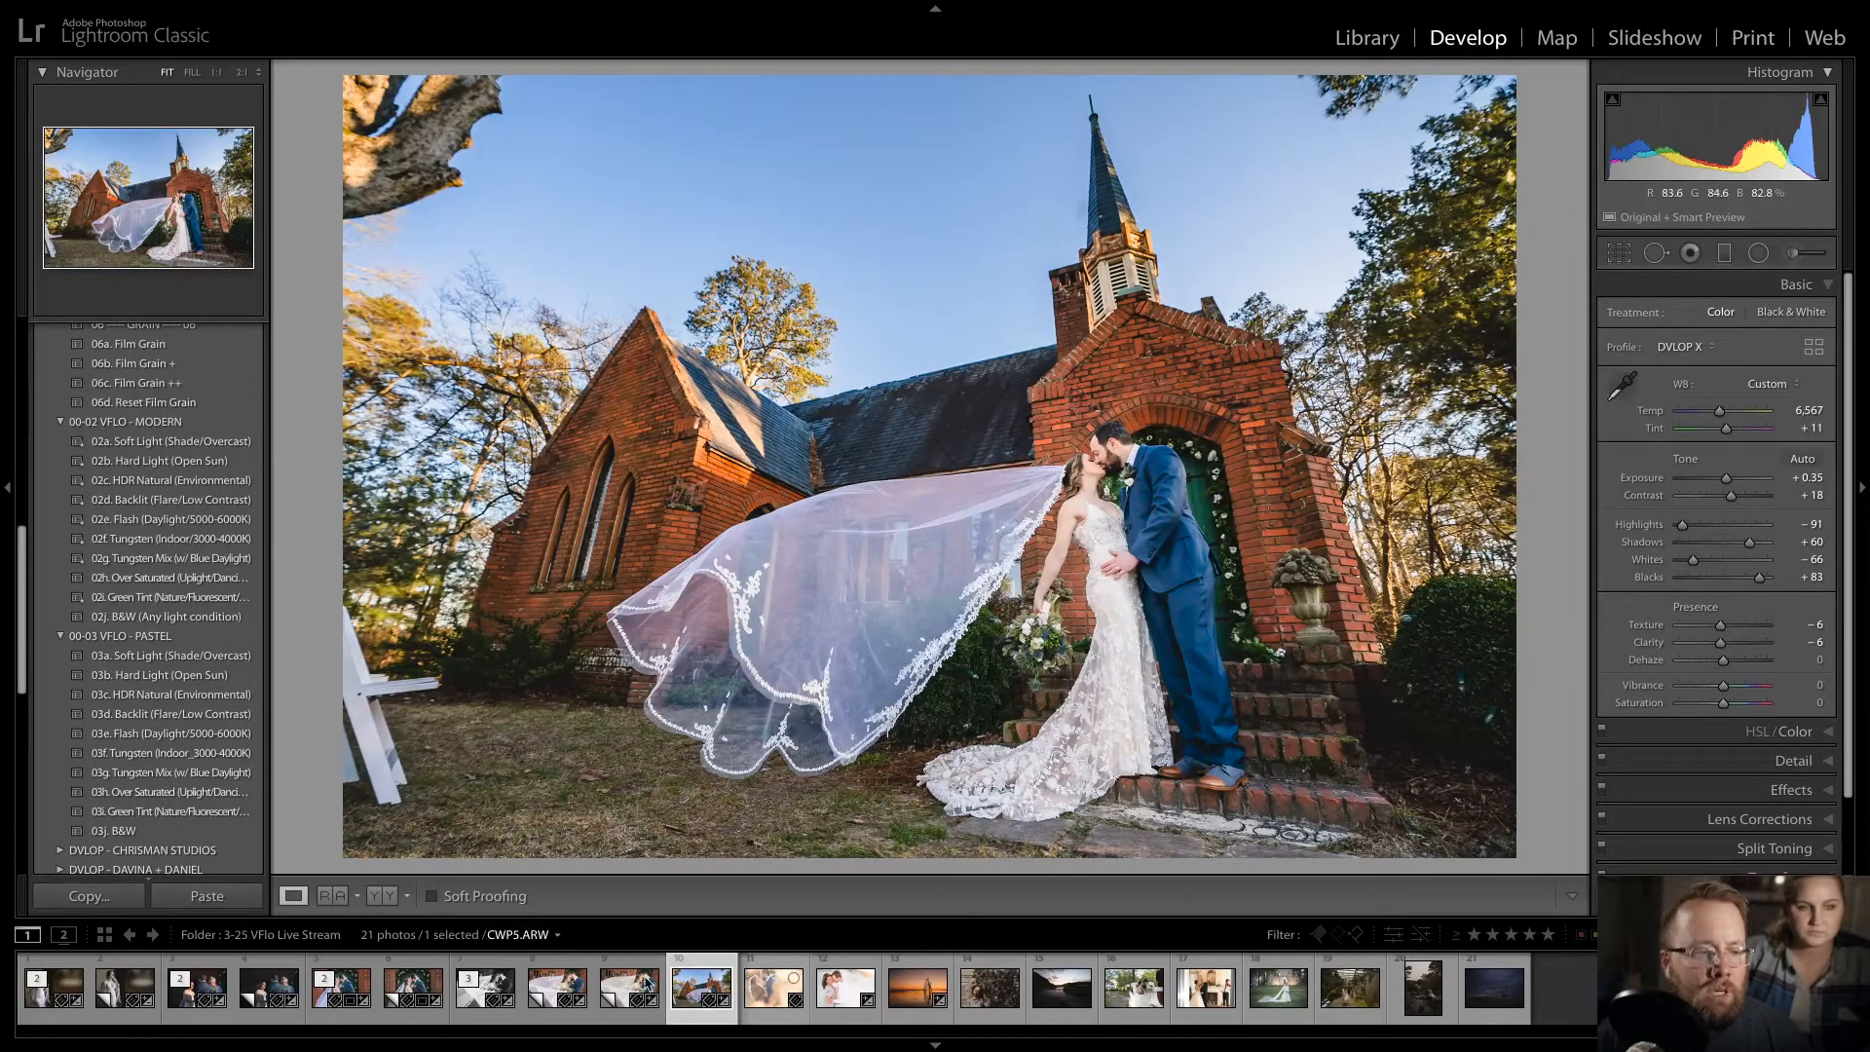
- Open the backlit couple photo CWP6.ARW and apply the Modern preset 02d Backlit (Flare/Low Contrast)
left_click(770, 998)
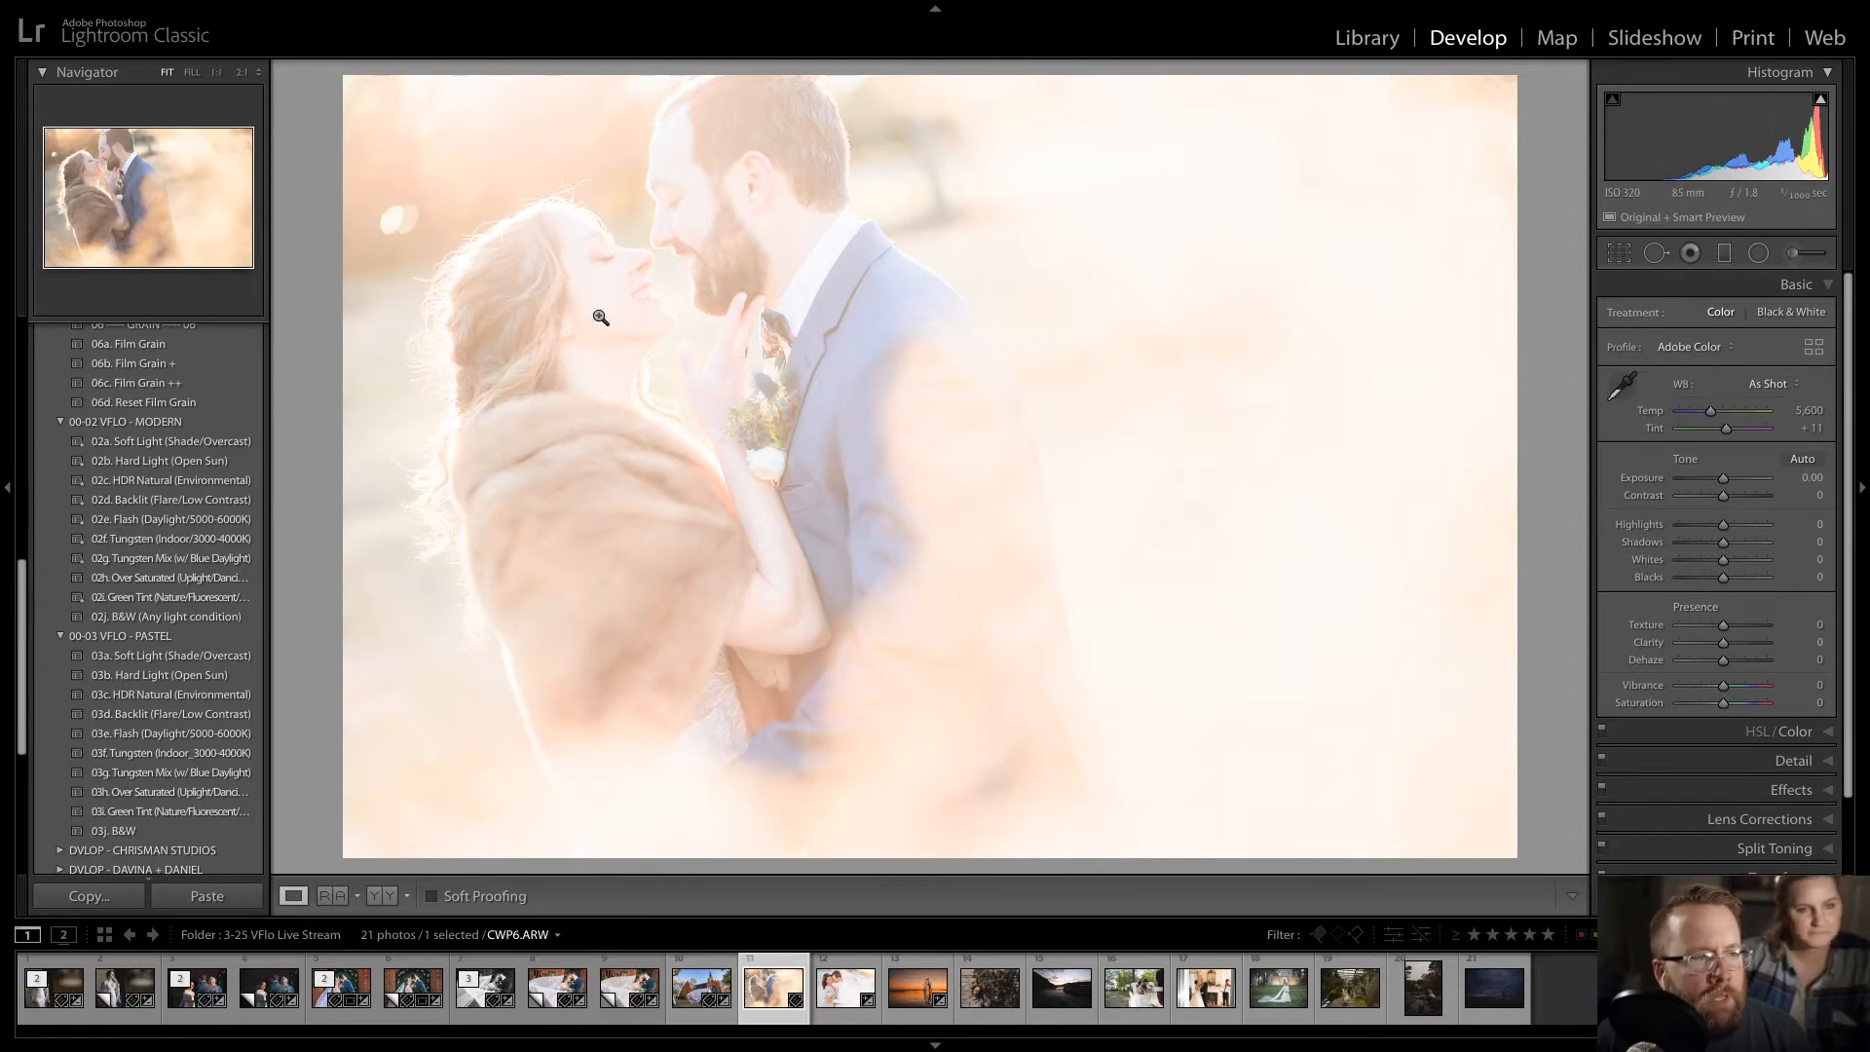
left_click(701, 989)
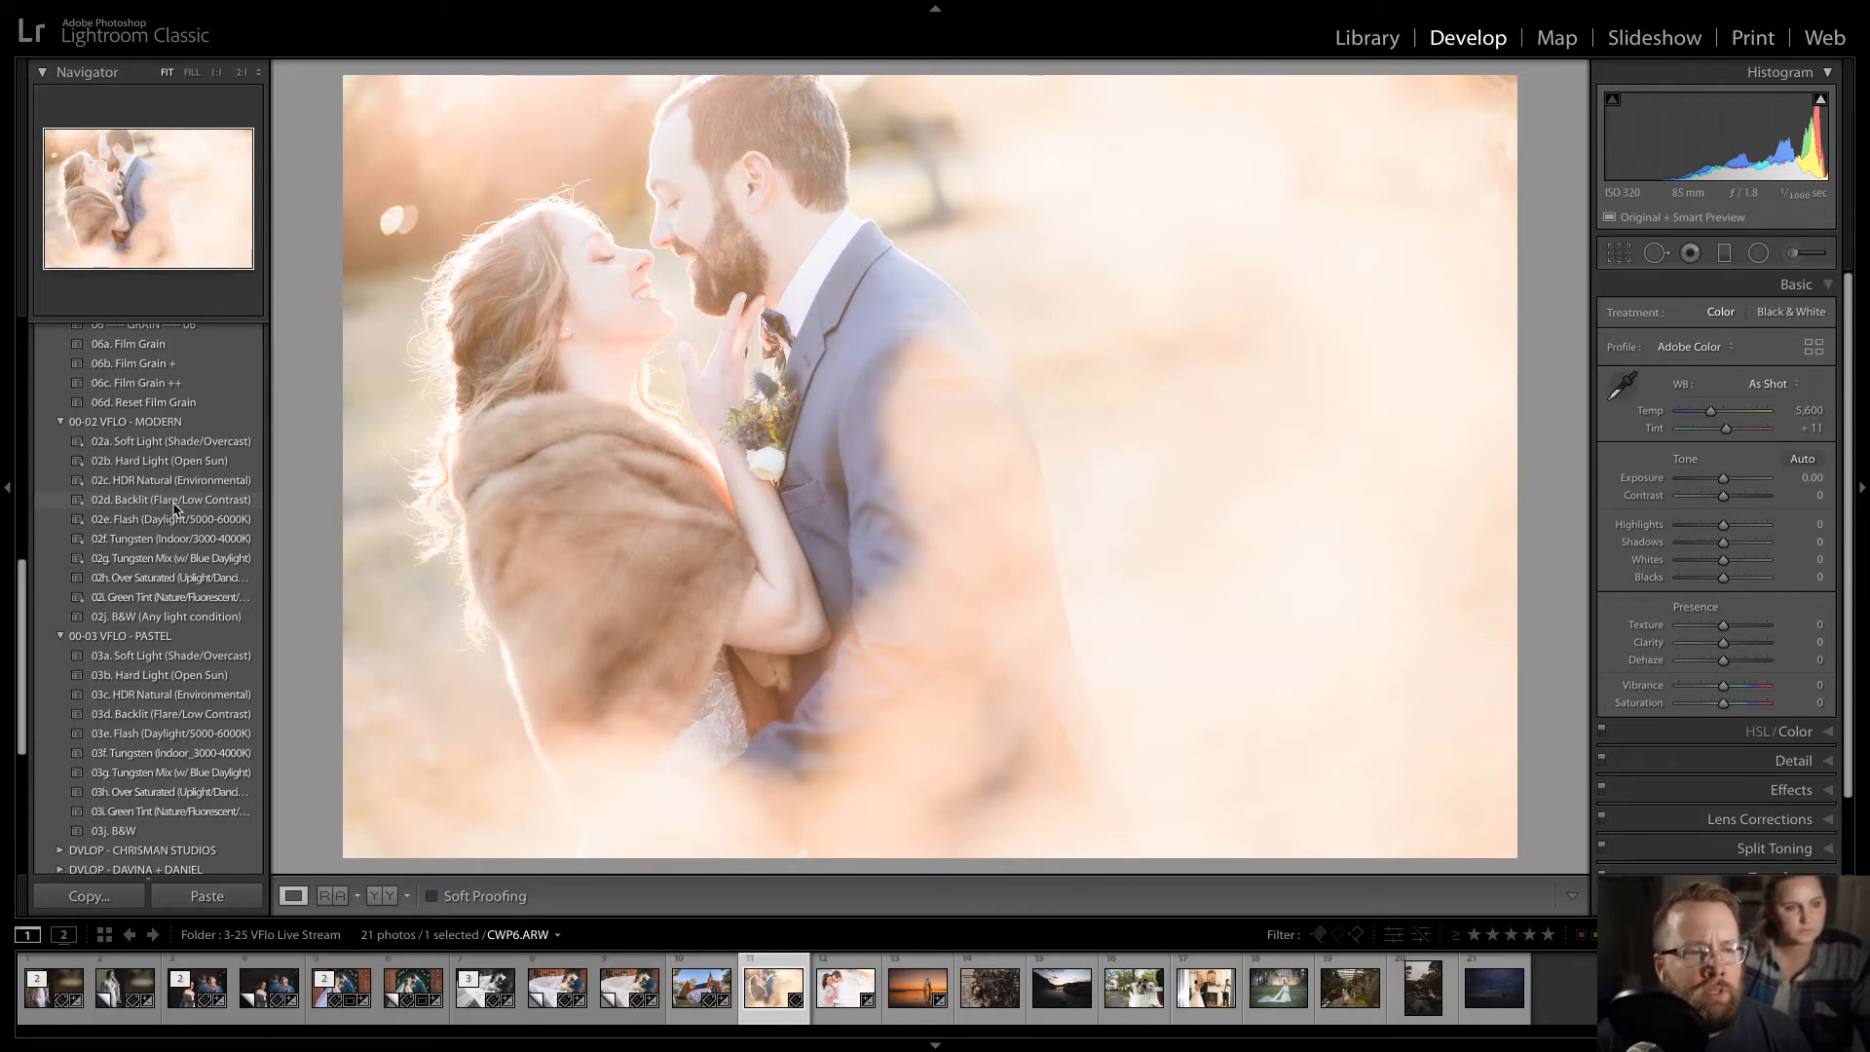
left_click(171, 500)
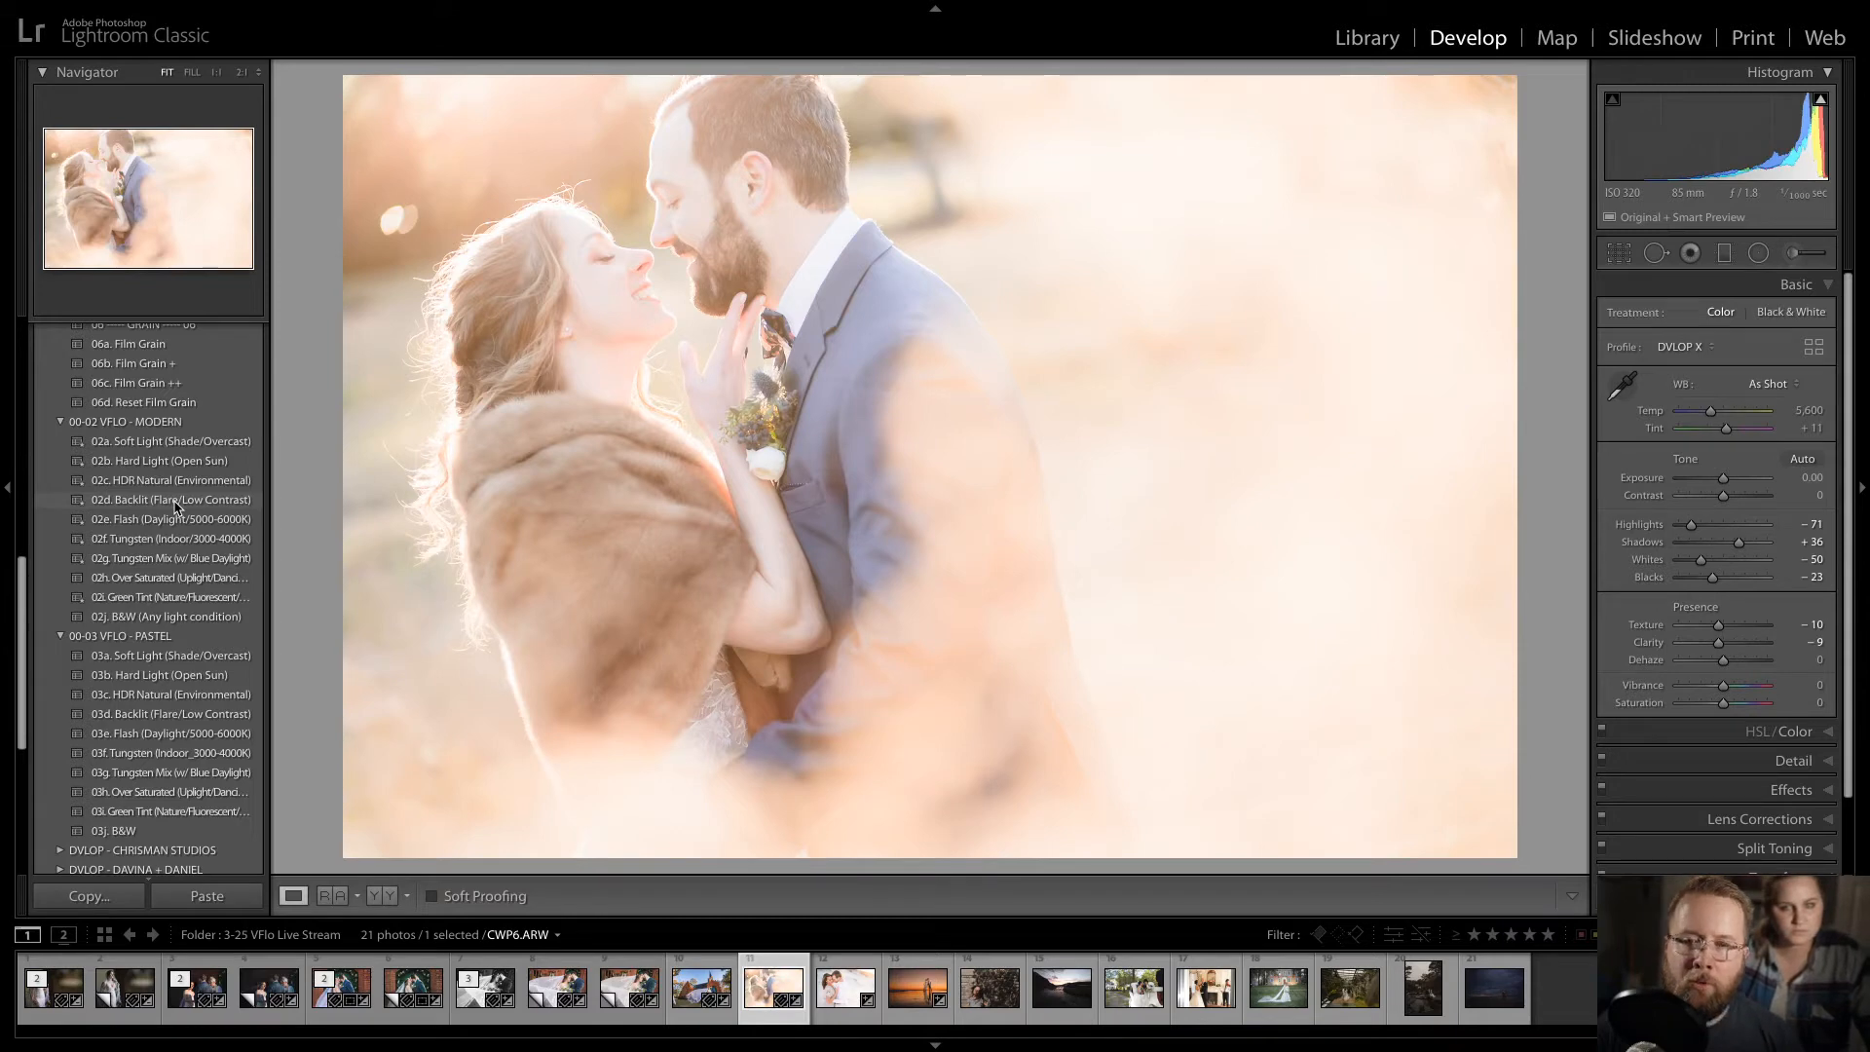
- Lower the exposure of the backlit couple photo to -0.75
key("minus")
key("minus")
key("minus")
key("minus")
key("minus")
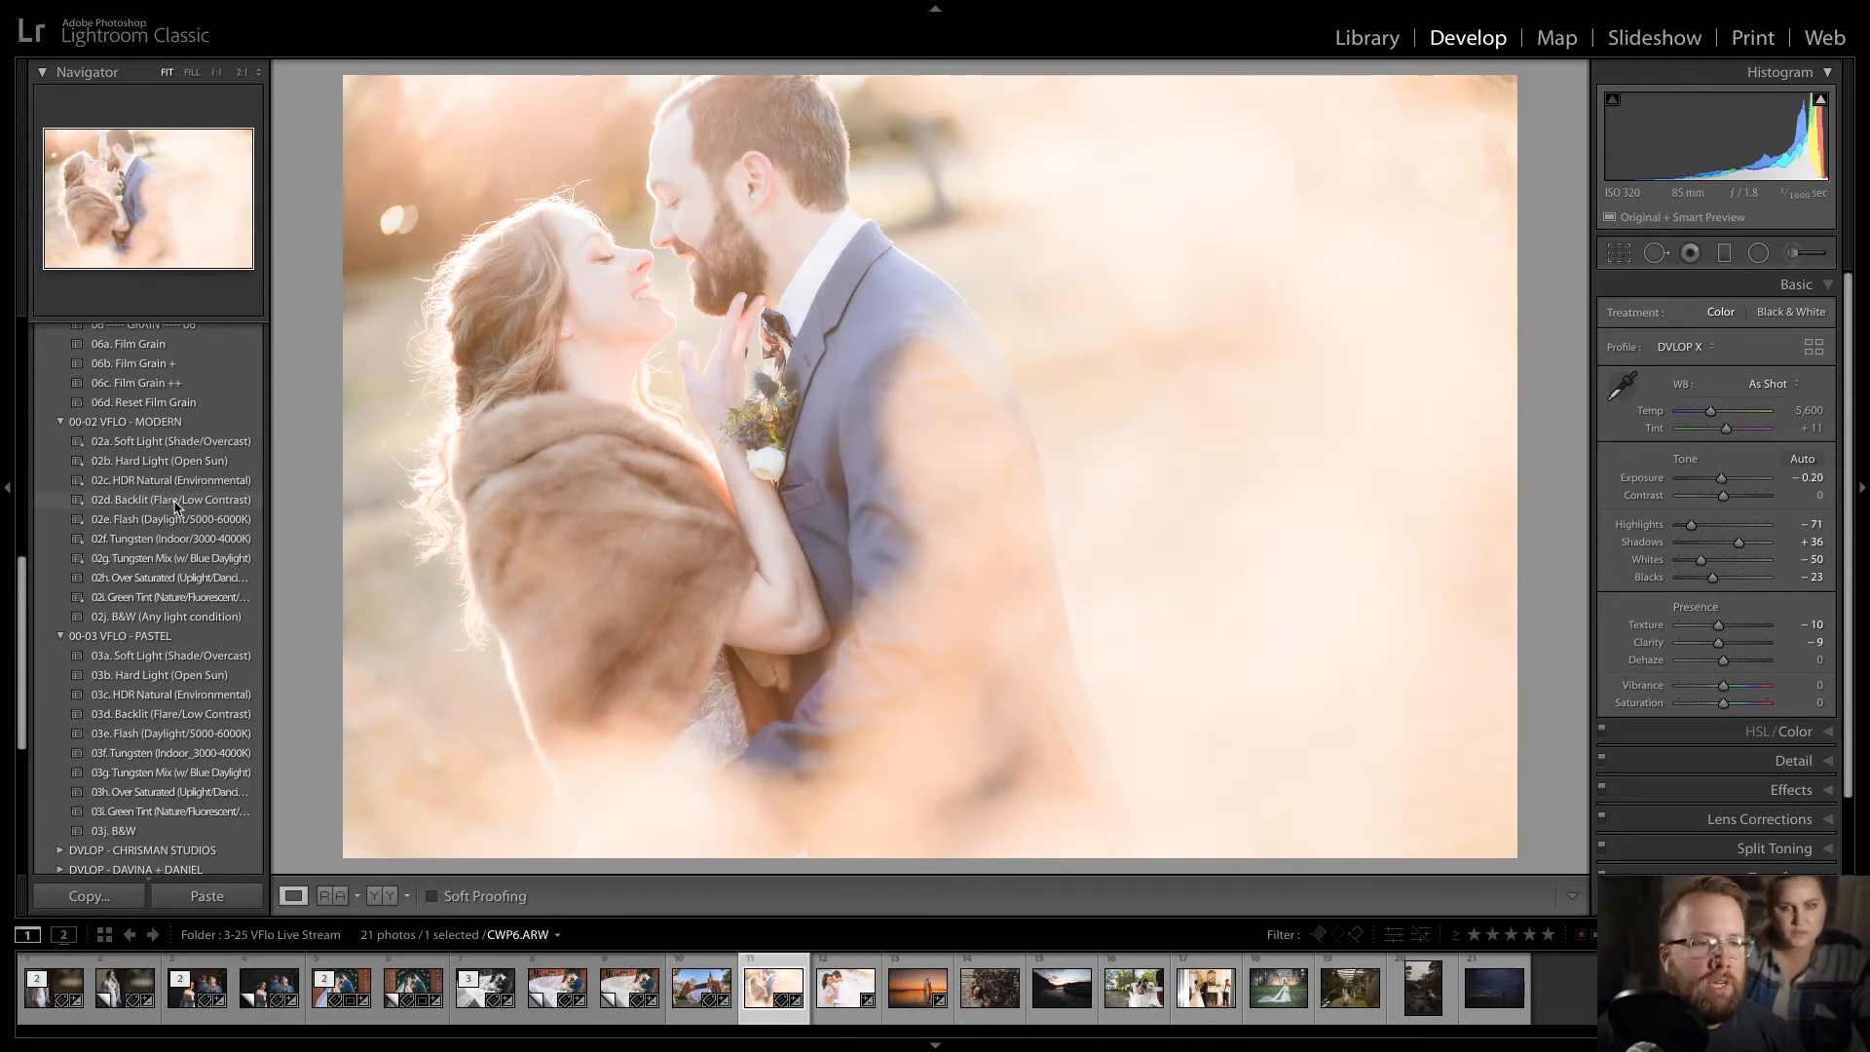
key("minus")
key("minus")
key("minus")
key("minus")
key("minus")
key("minus")
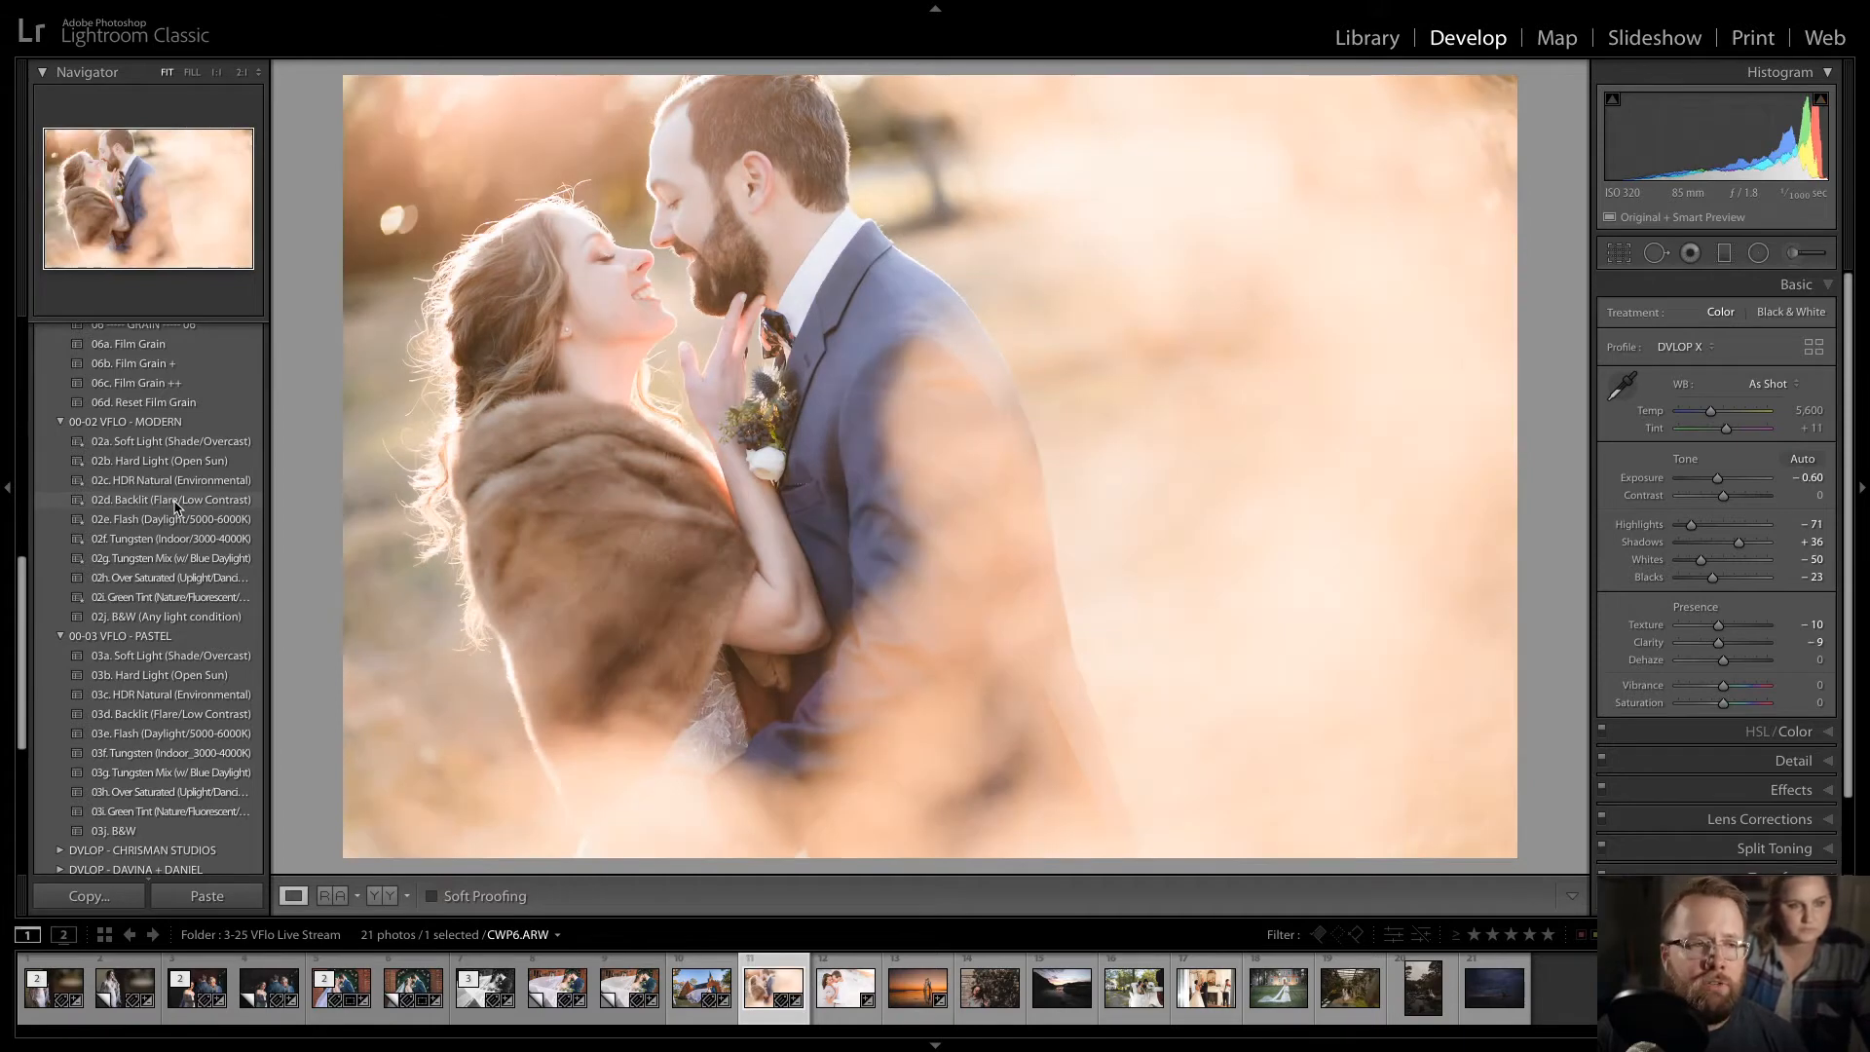
key("minus")
key("minus")
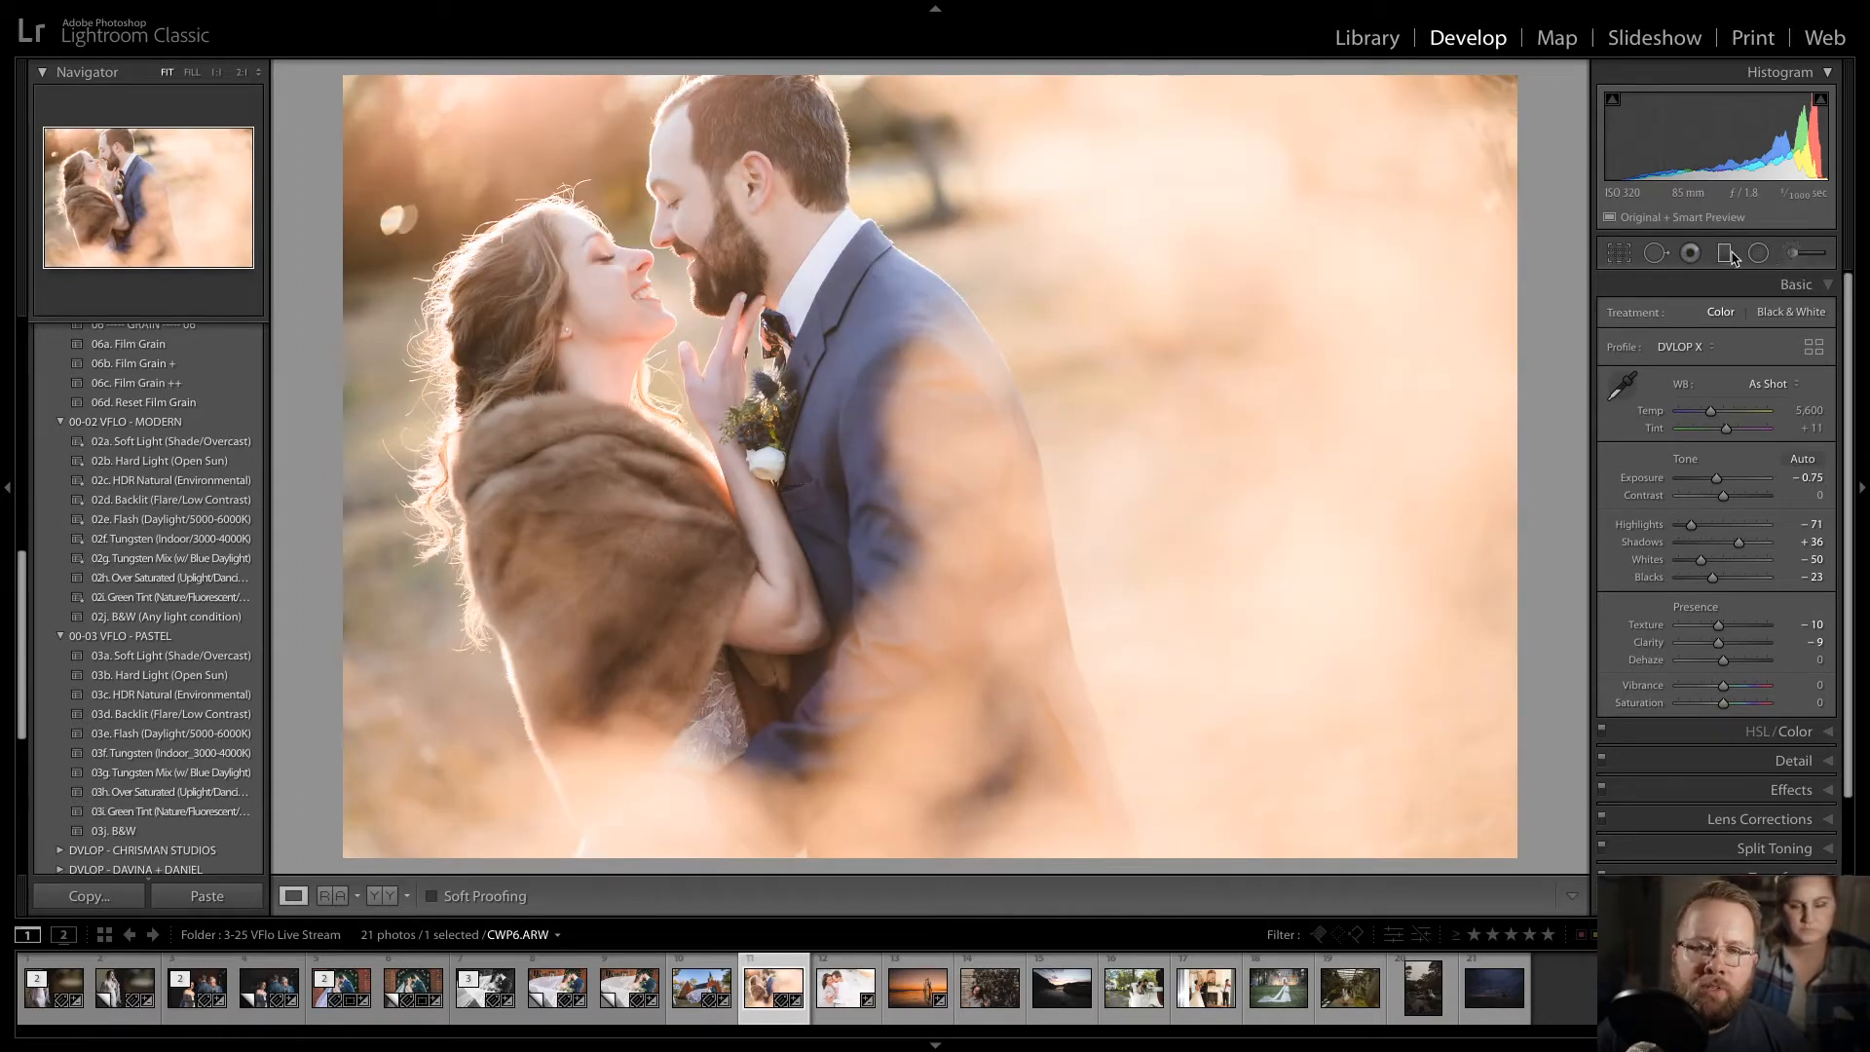
- Draw a large Nature & Color Pop radial filter around the couple in CWP6.ARW and switch its effect to the area outside the ellipse
left_click(1759, 254)
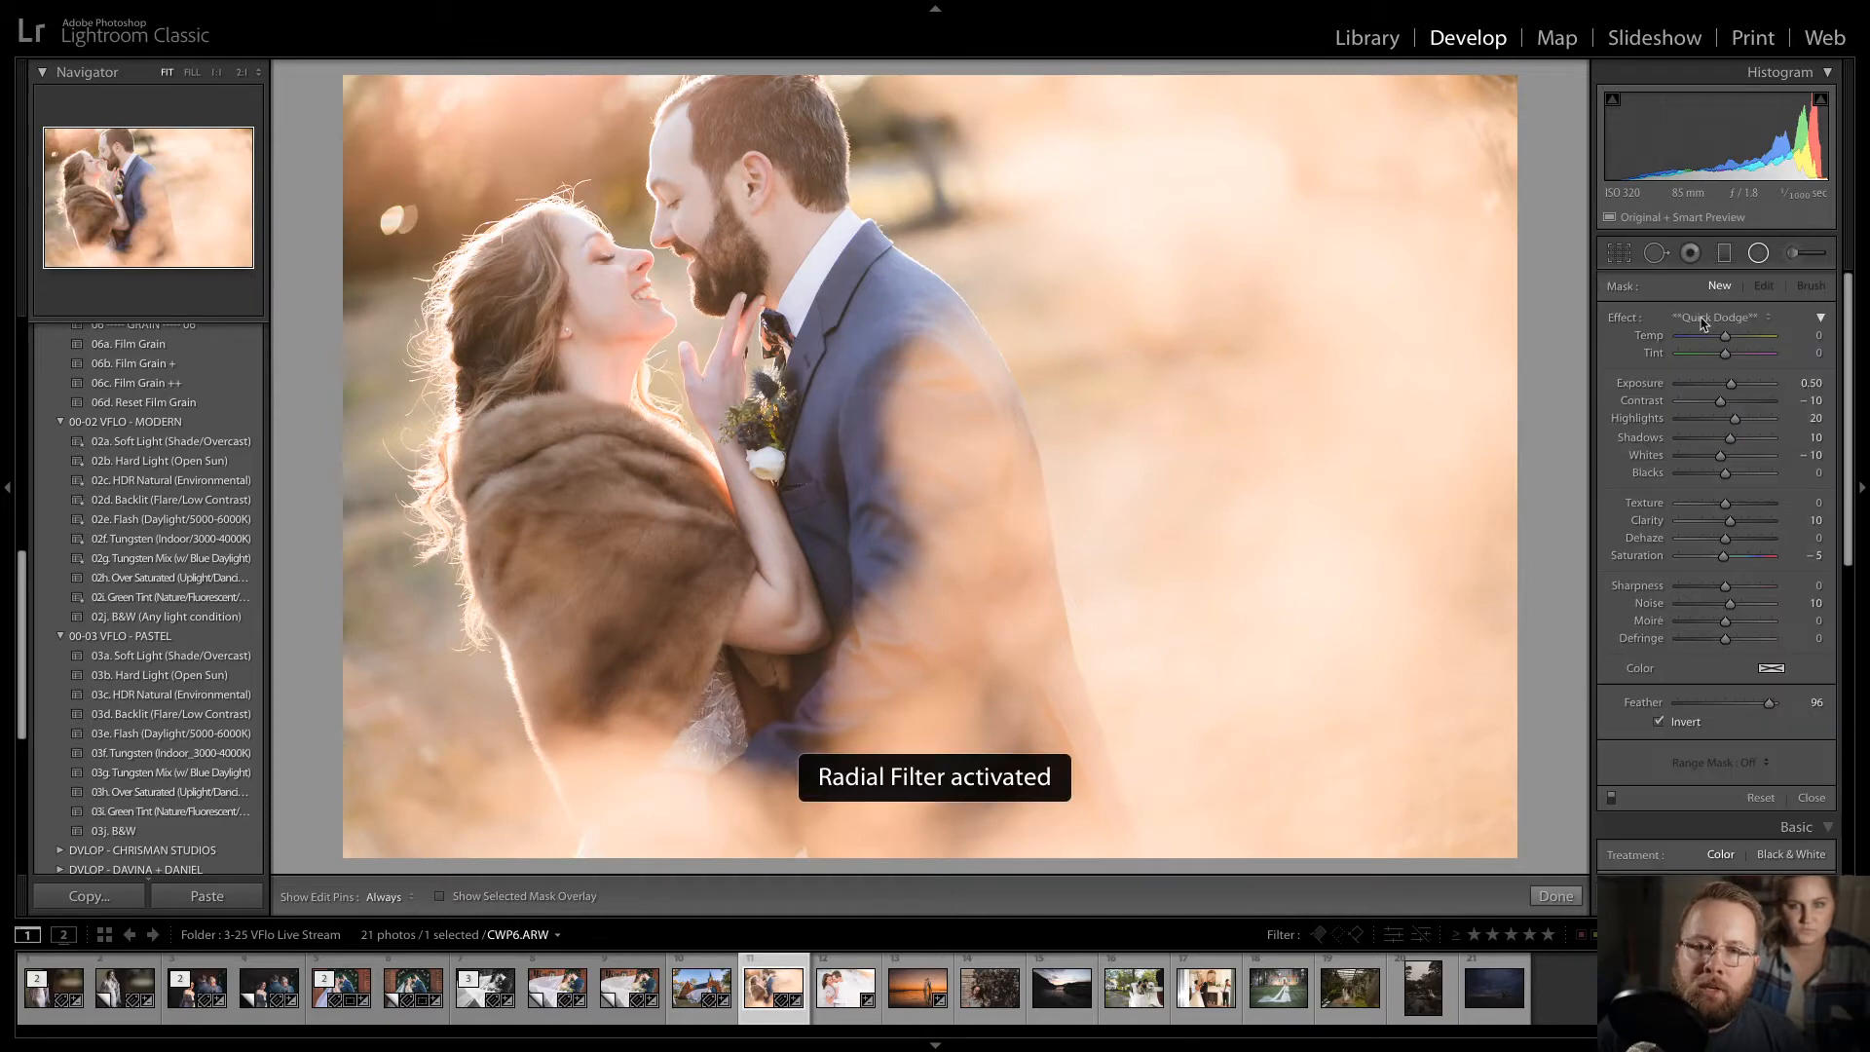
left_click(1702, 318)
left_click(1708, 305)
left_click_drag(674, 365, 1024, 782)
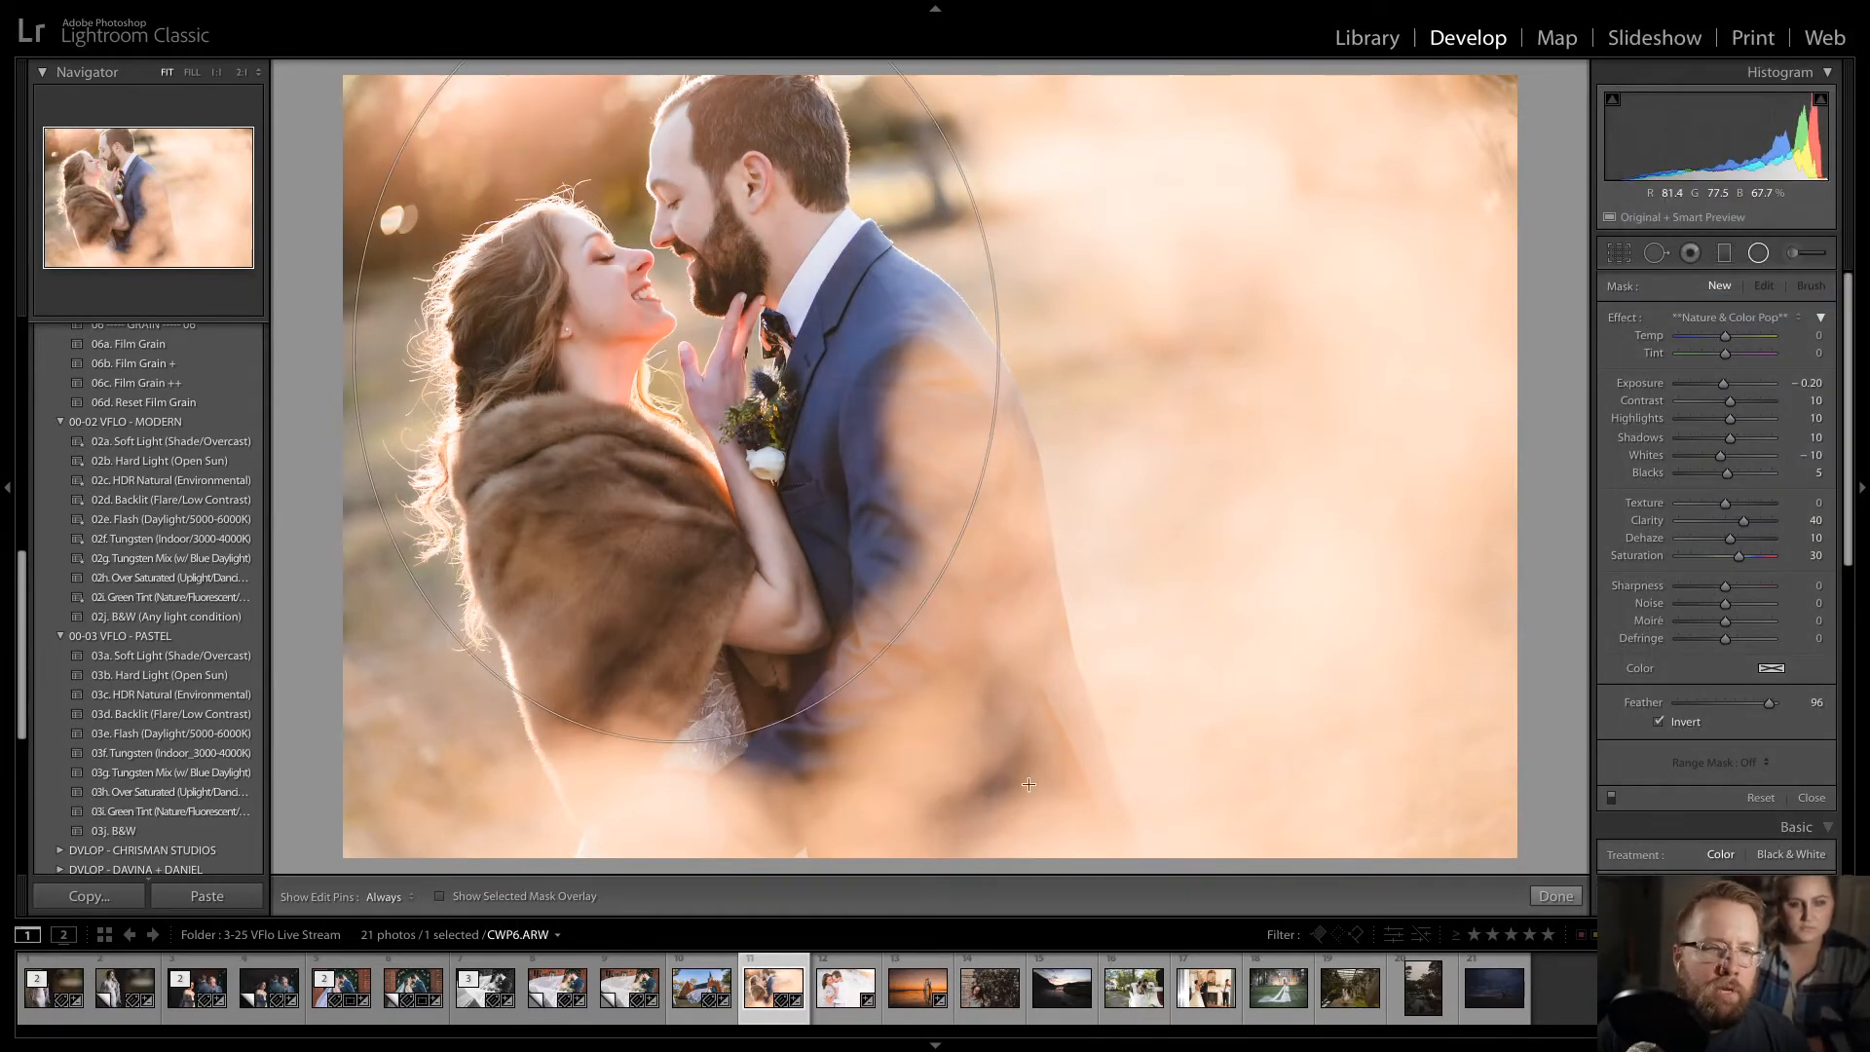
key("apostrophe")
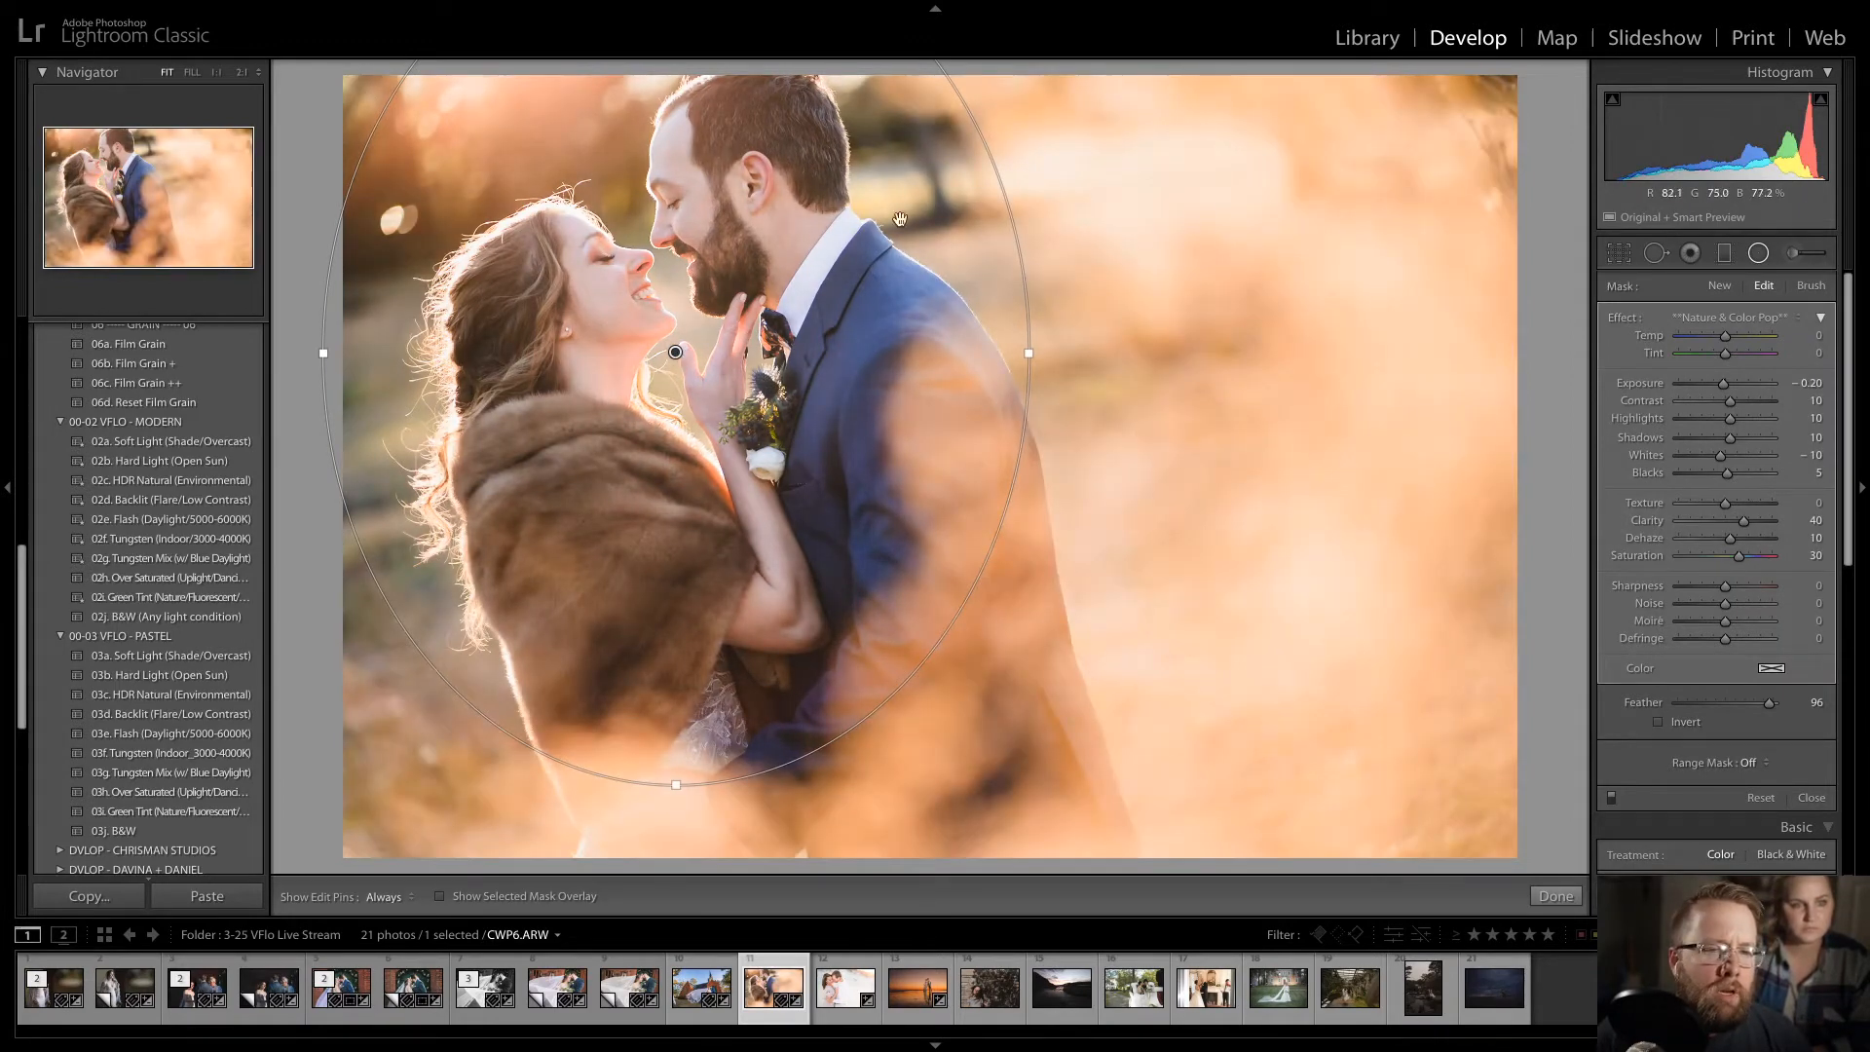
- Check the mask overlay of the radial filter on CWP6.ARW and close the filter
key("o")
key("o")
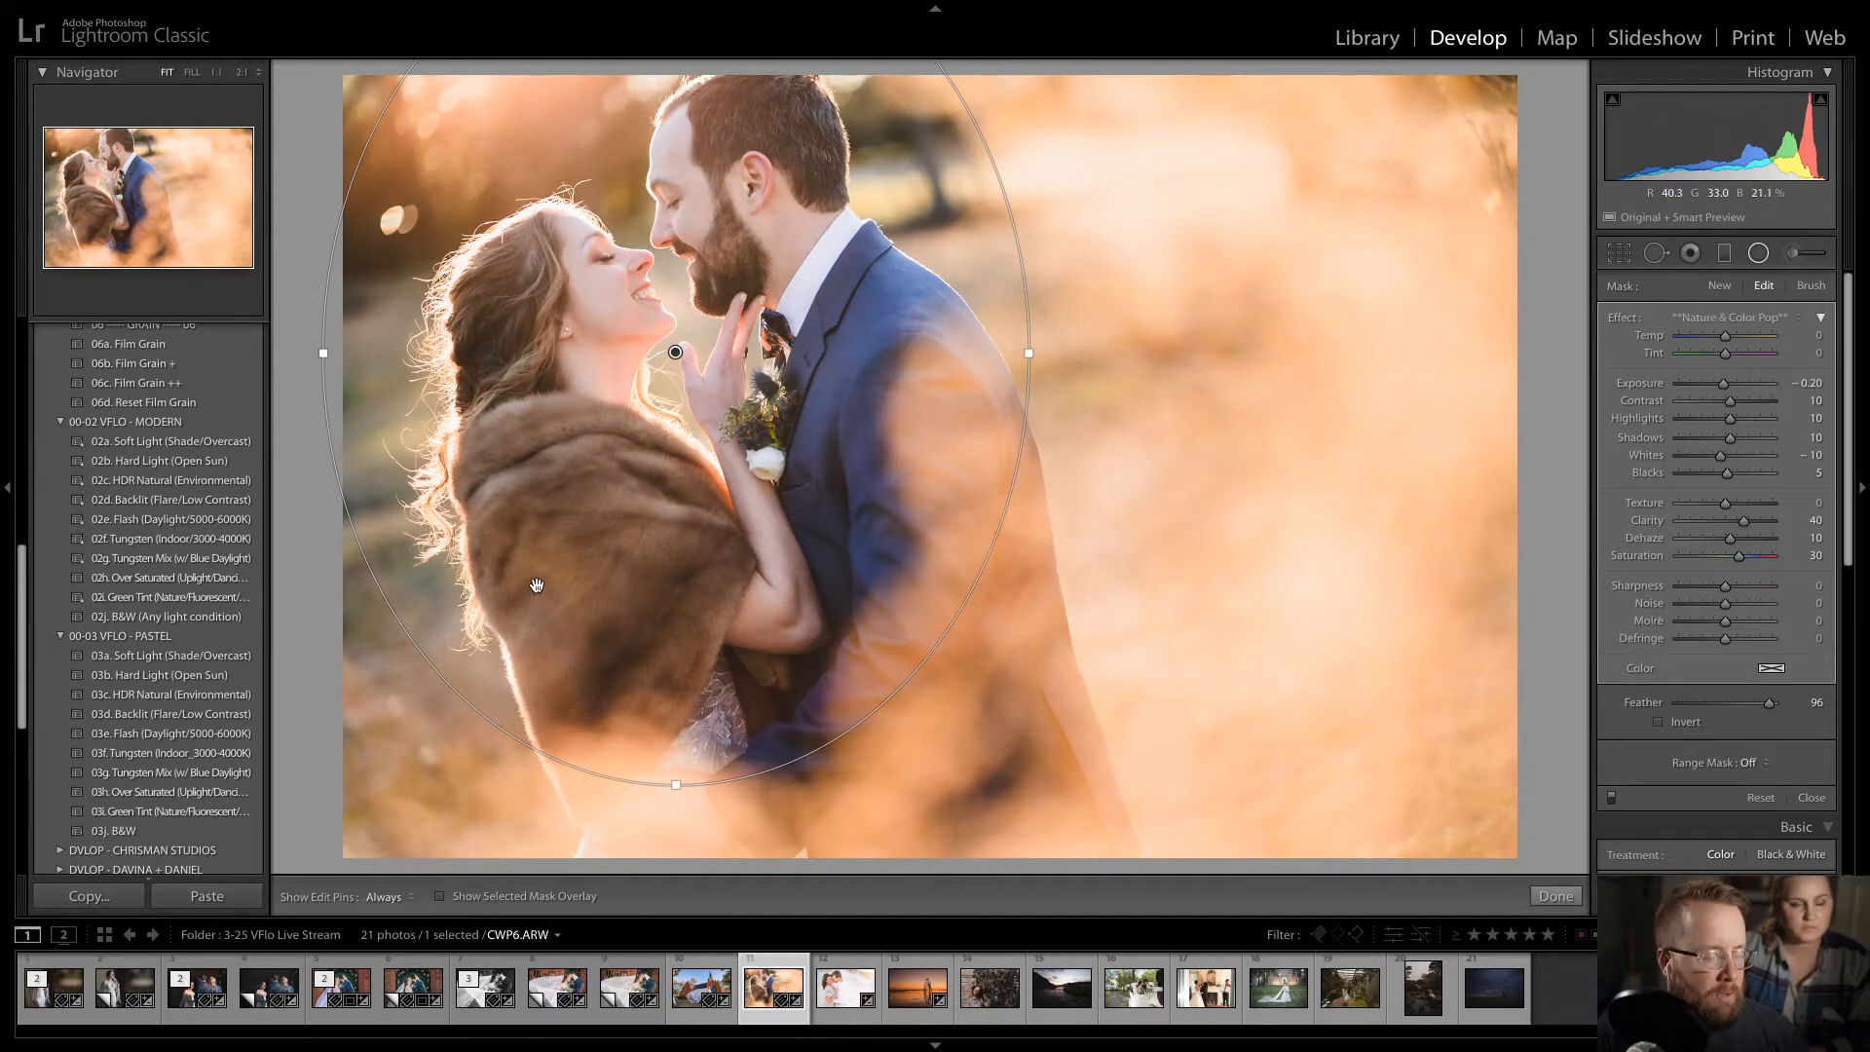
key("d")
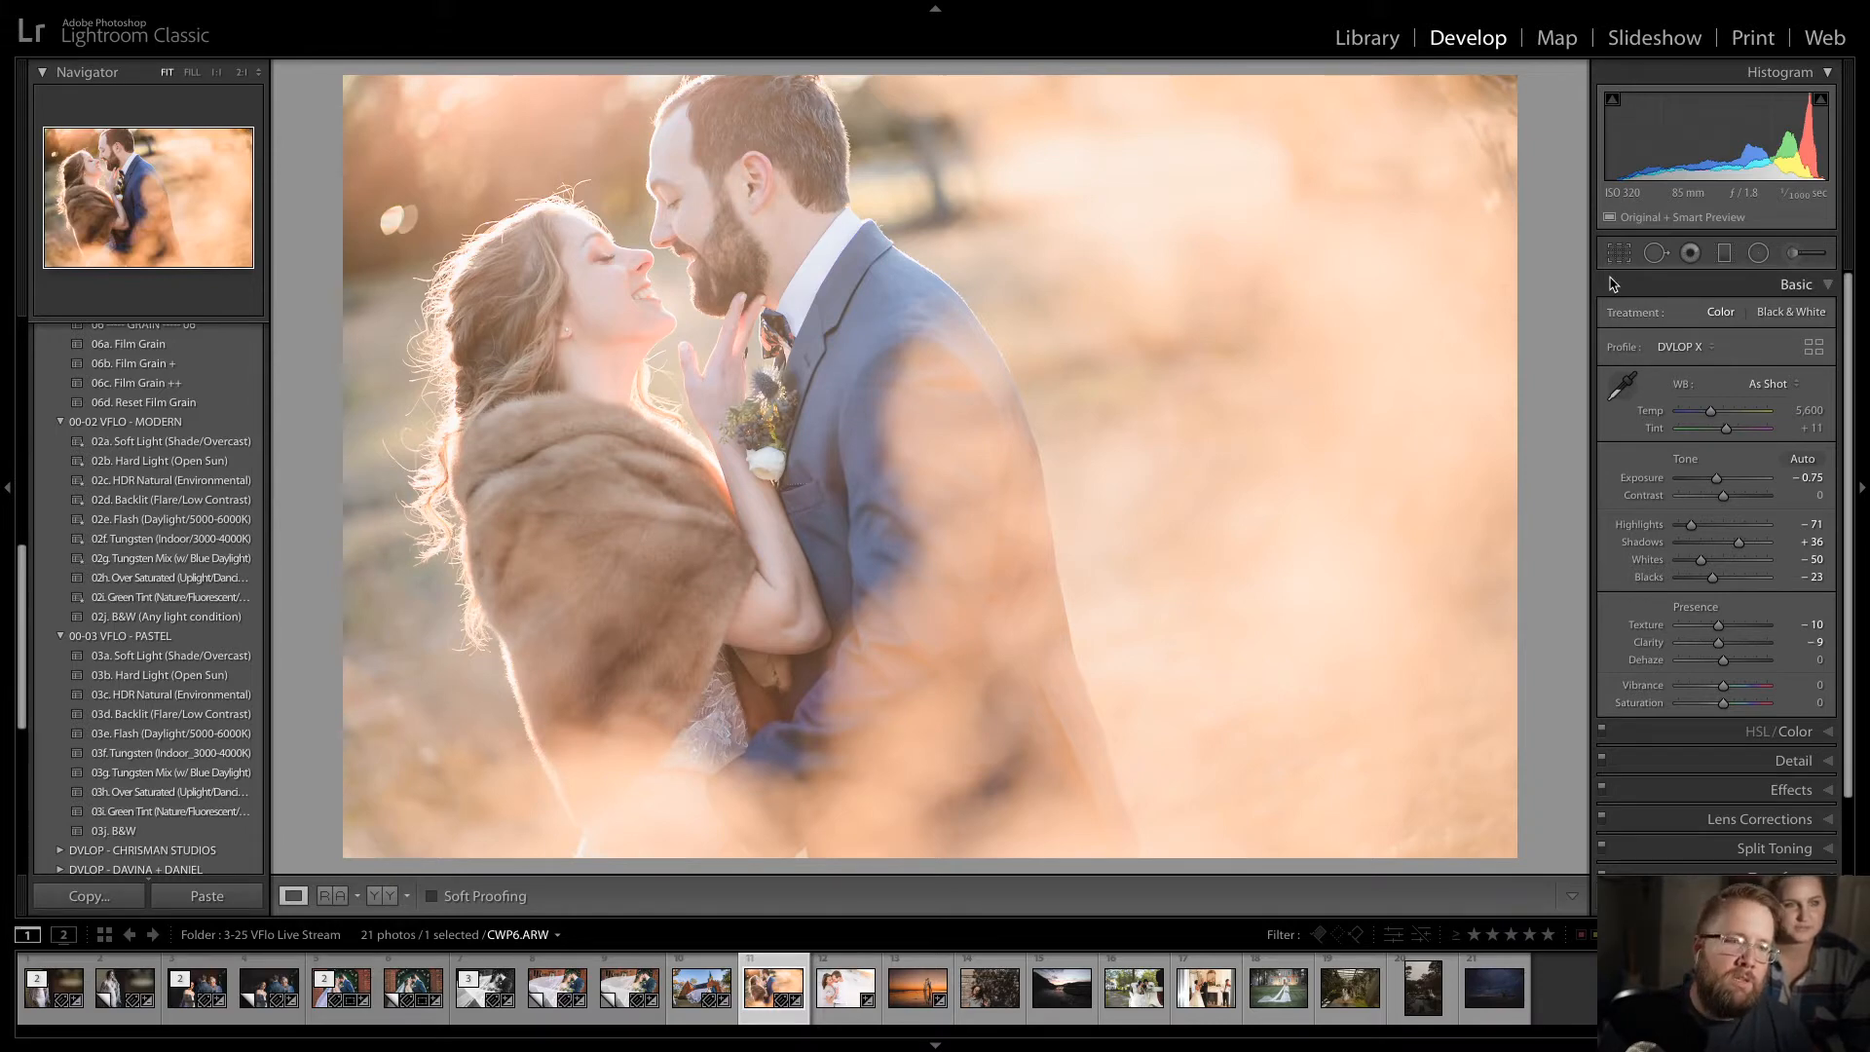
- Create a virtual copy of CWP6.ARW and reset all its develop settings
key("ctrl+apostrophe")
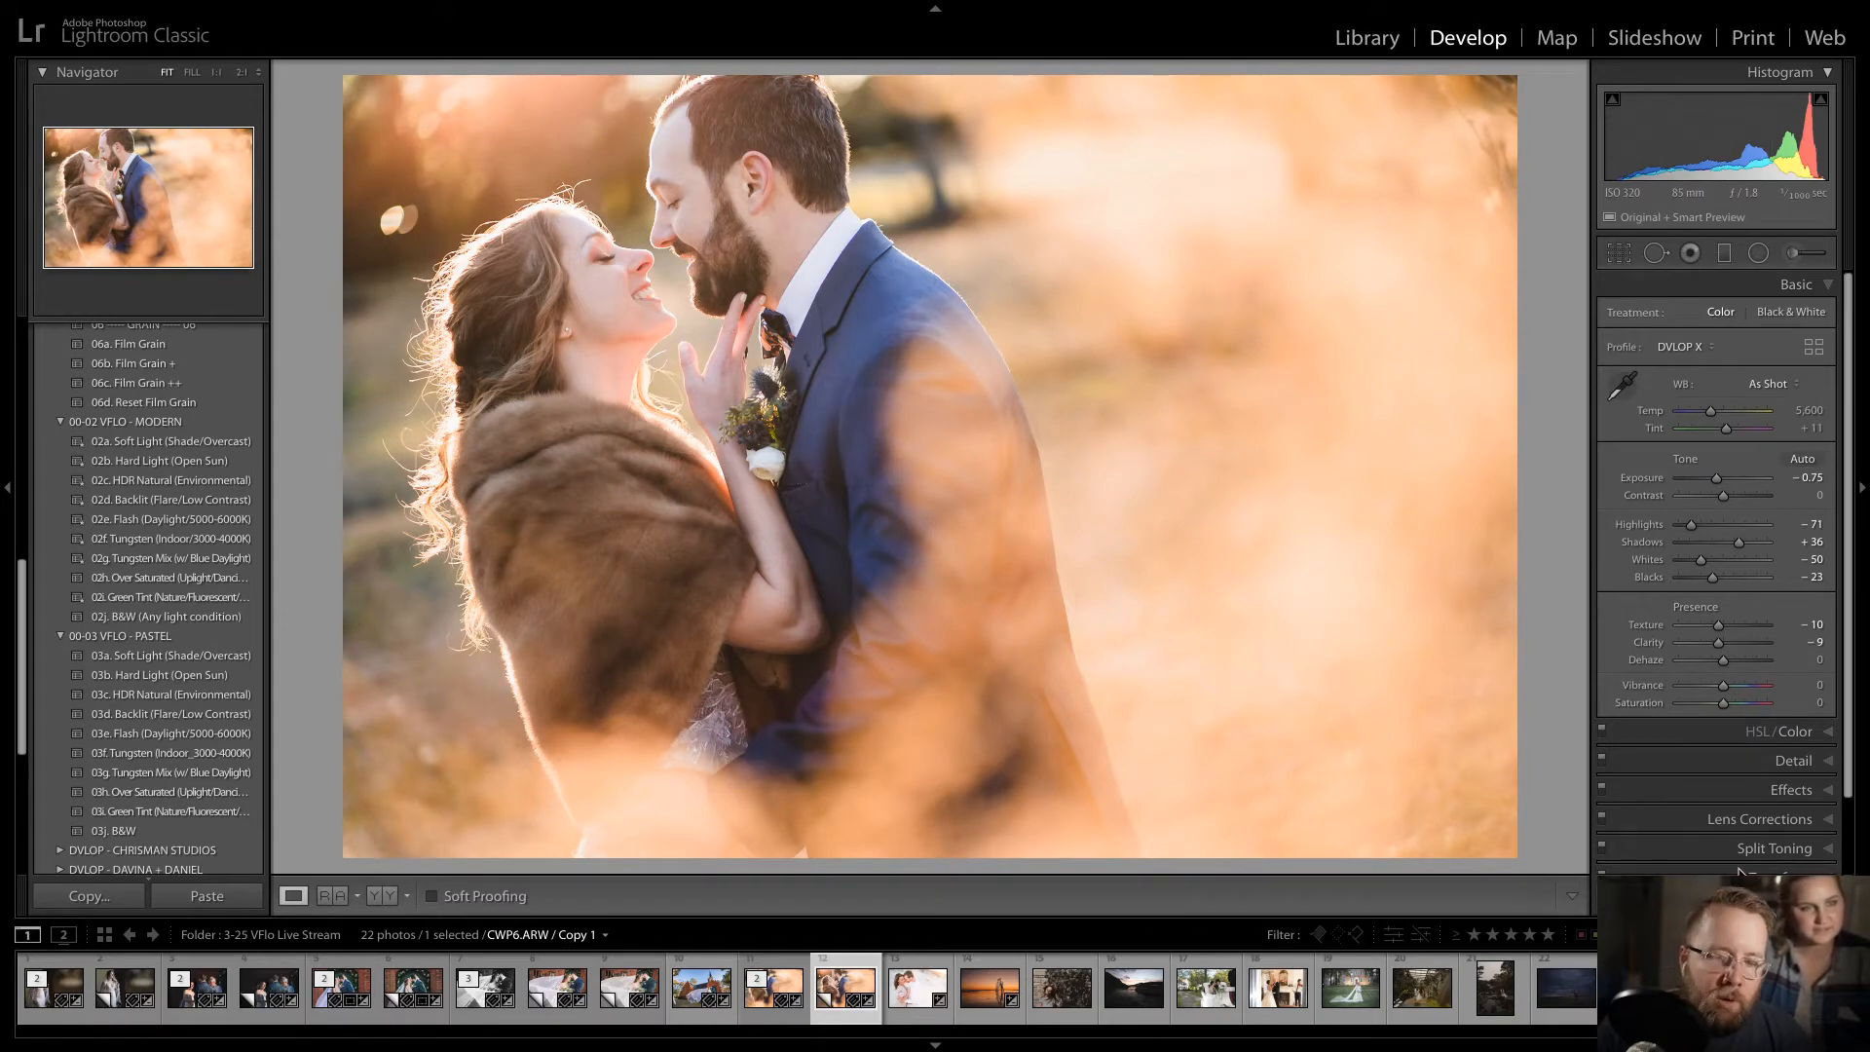
key("ctrl+shift+r")
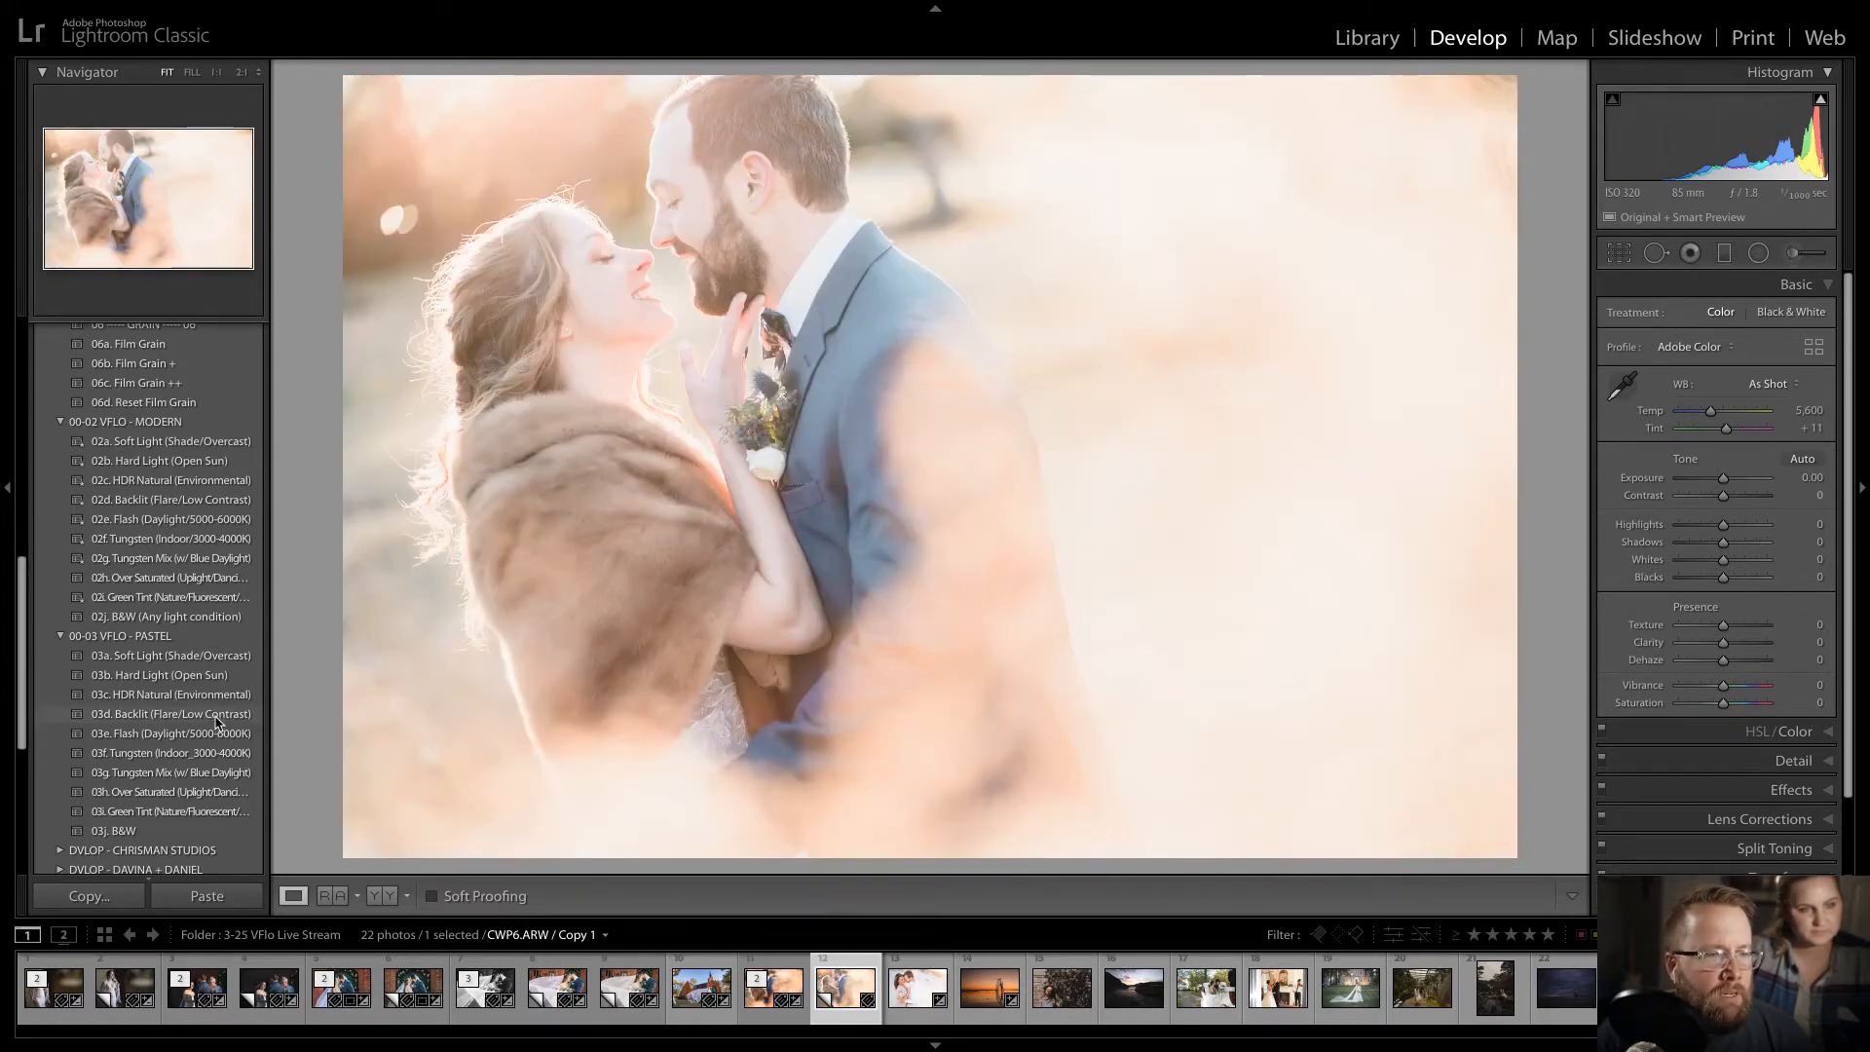
- Apply the Pastel preset 03d Backlit (Flare/Low Contrast) to the virtual copy and lower its exposure to -0.60
right_click(200, 719)
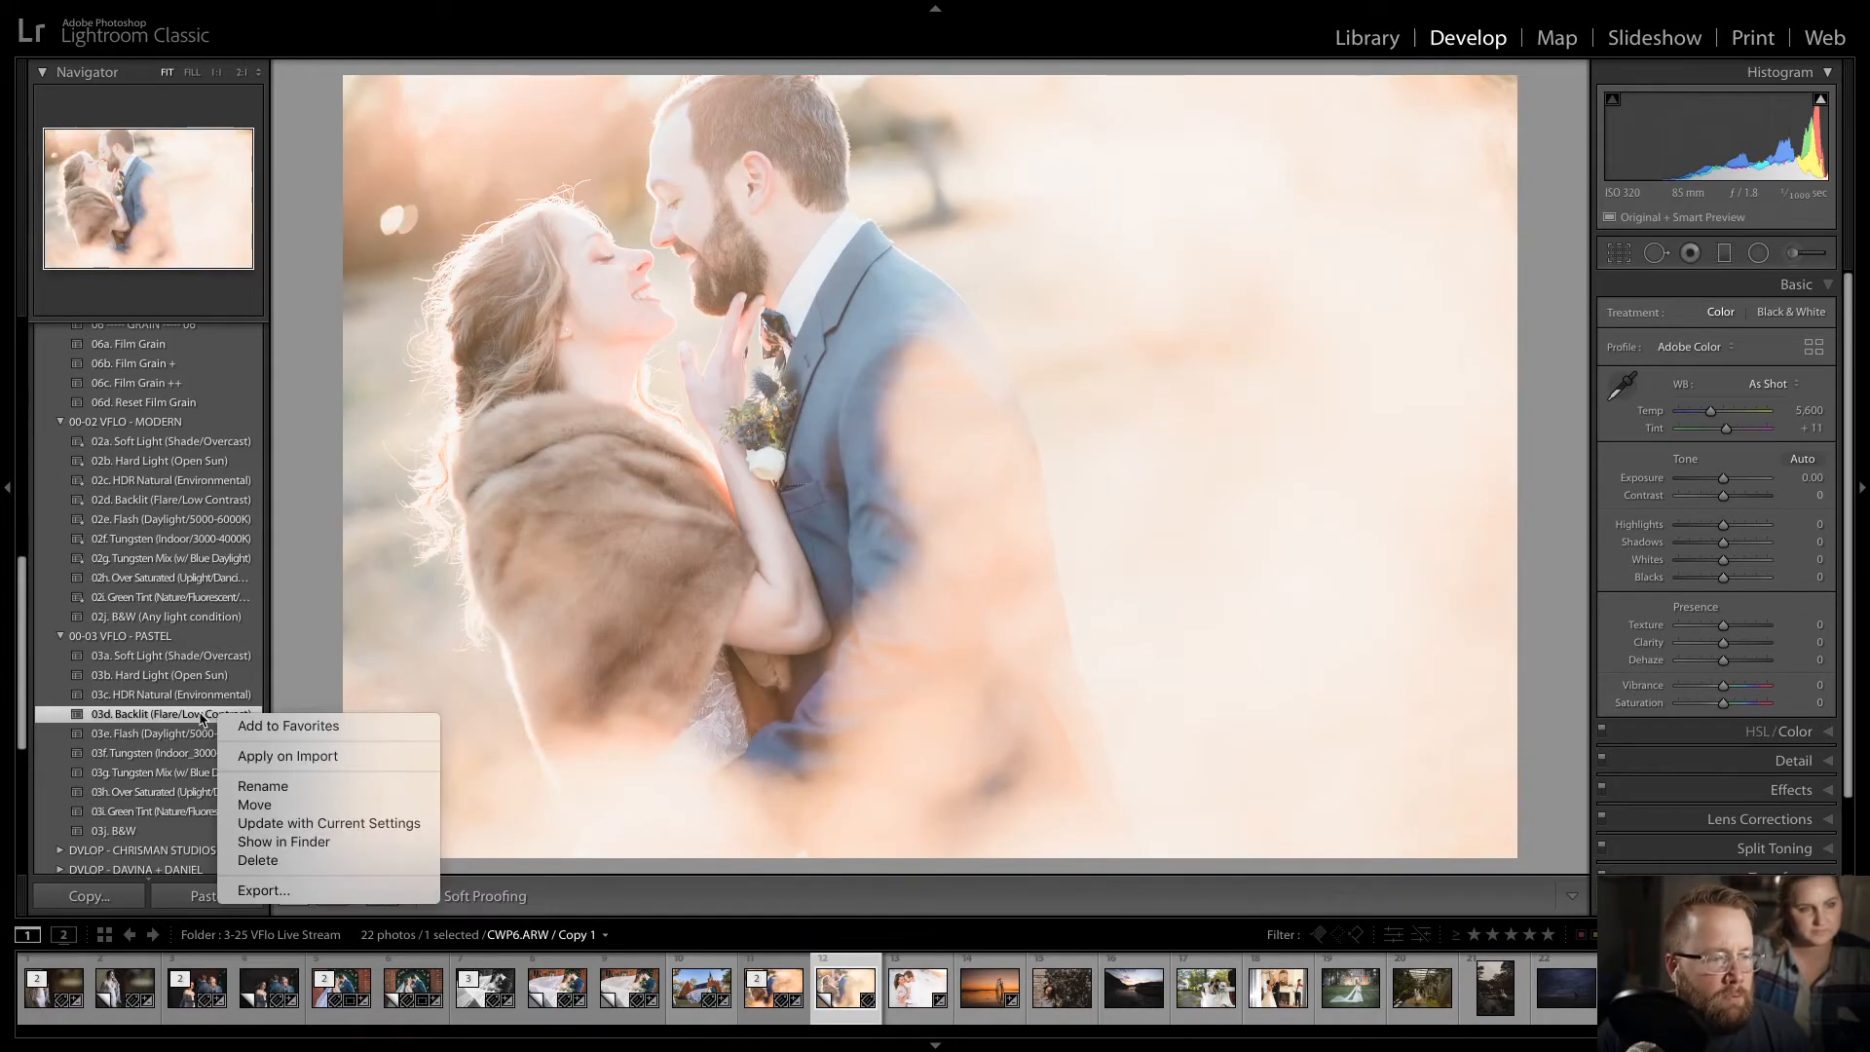
left_click(196, 720)
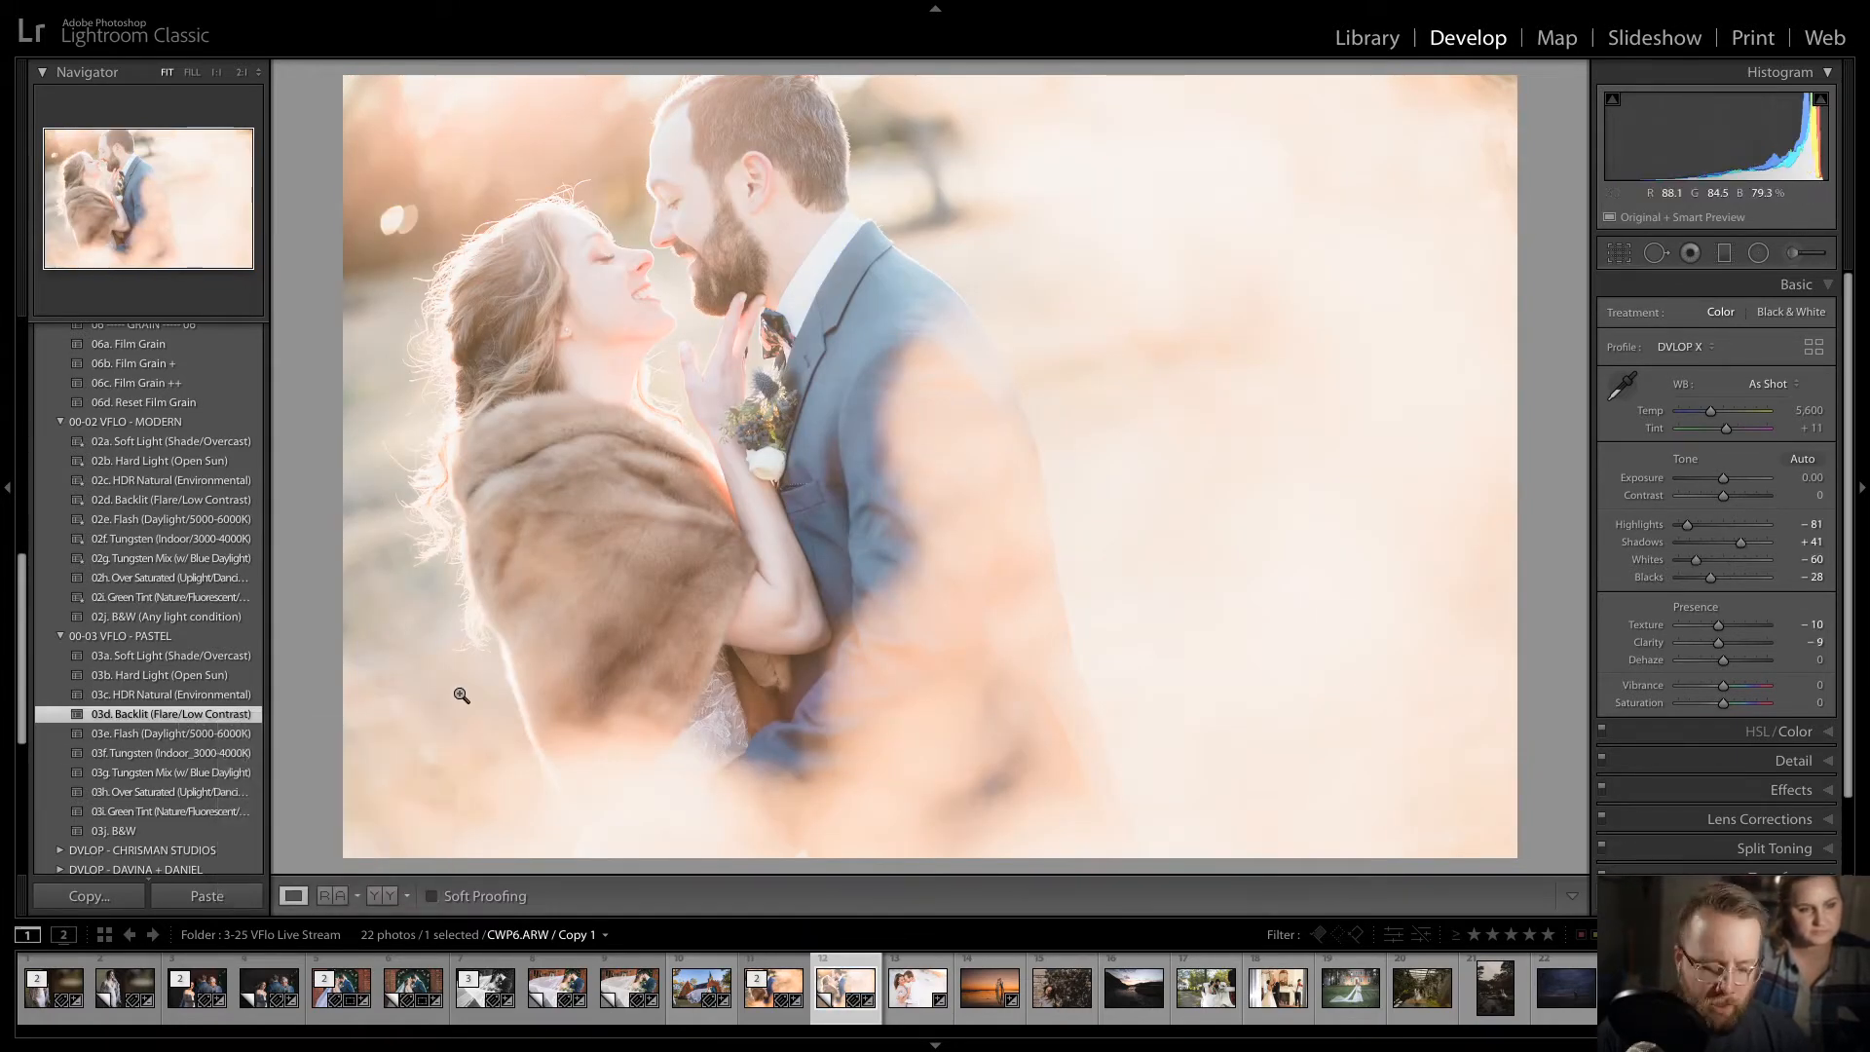
key("minus")
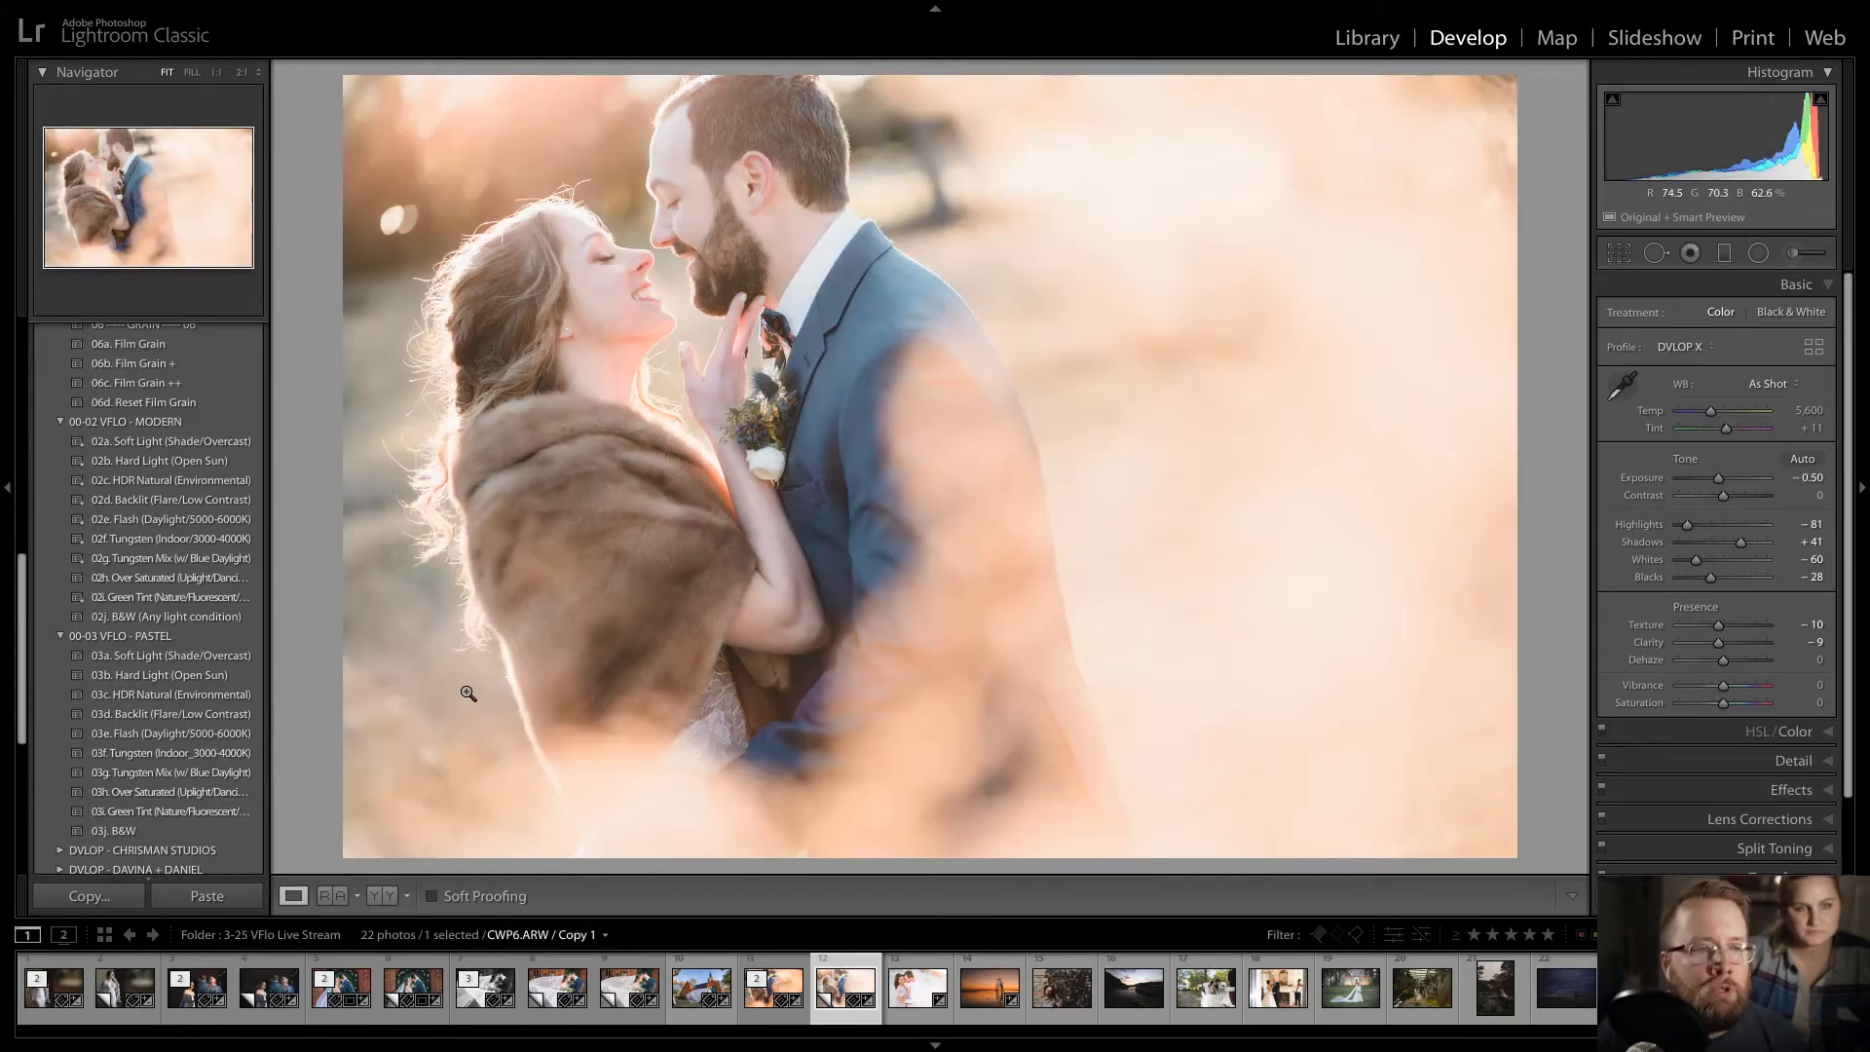
key("minus")
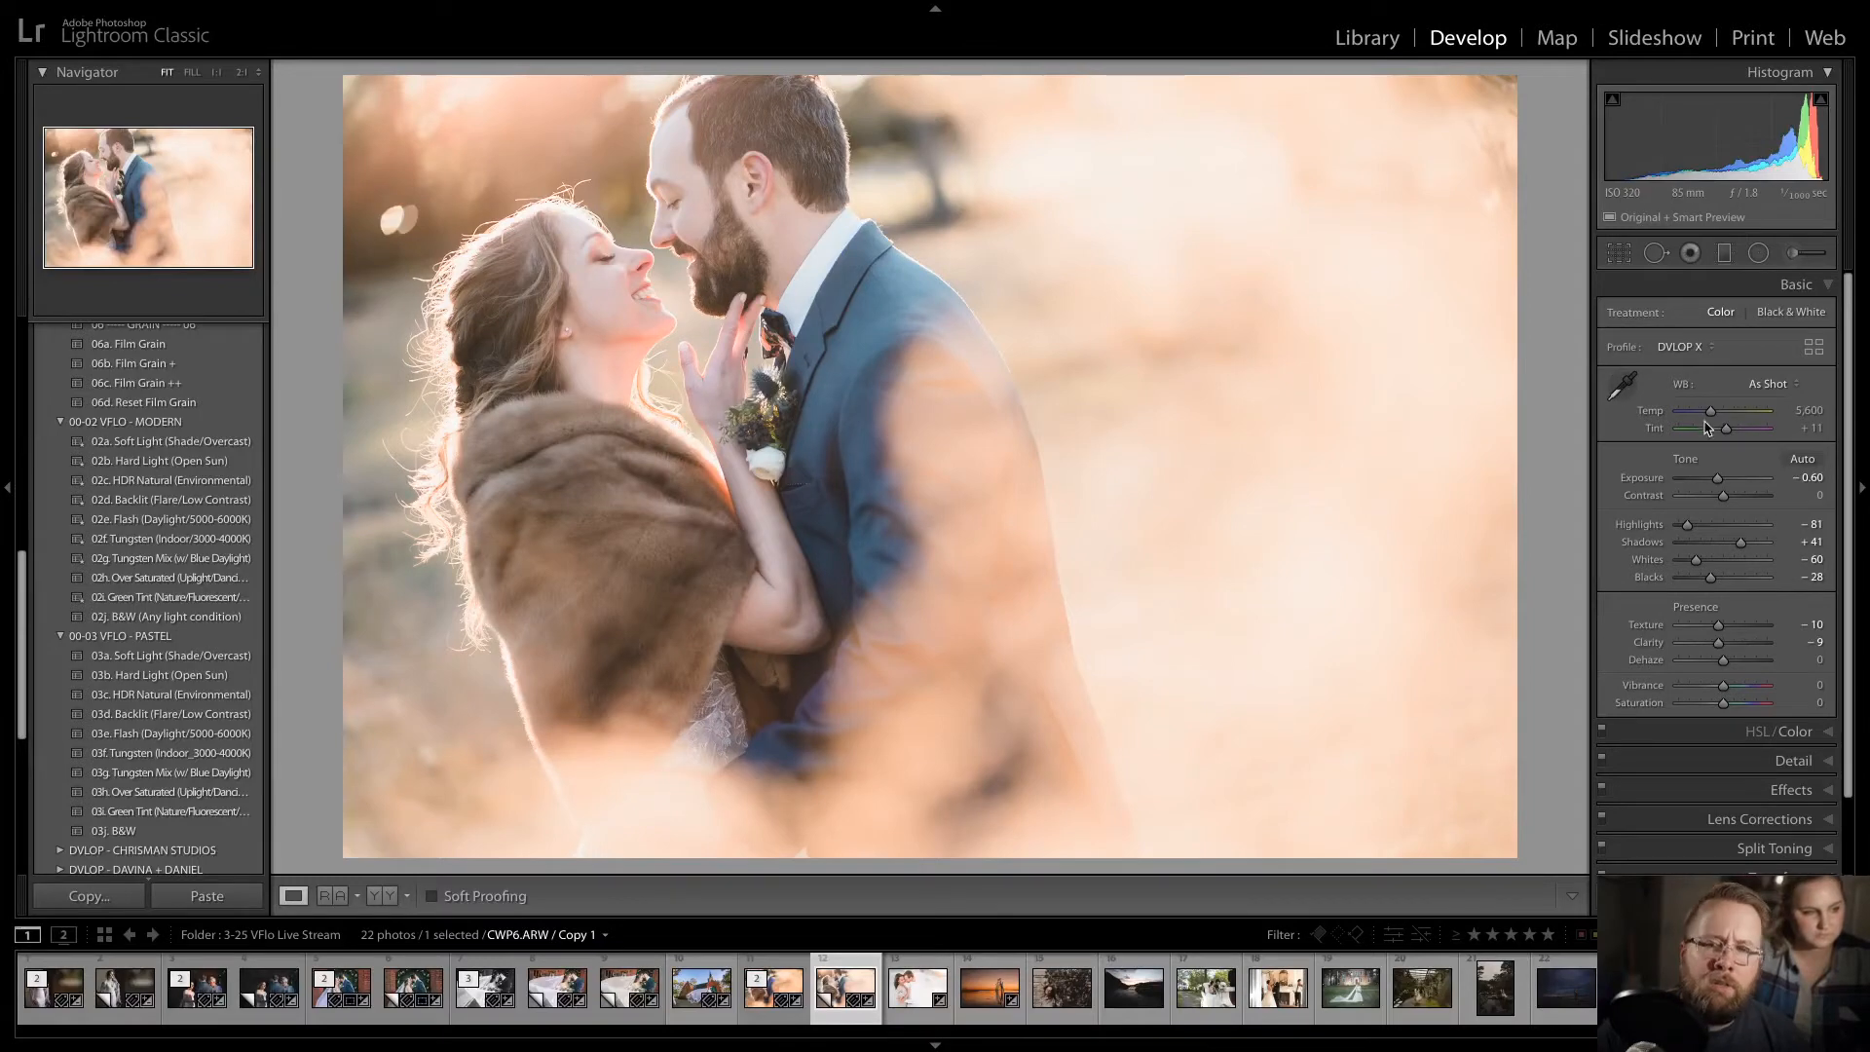
- Compare the Pastel virtual copy with the Modern edit of CWP6.ARW
key("Left")
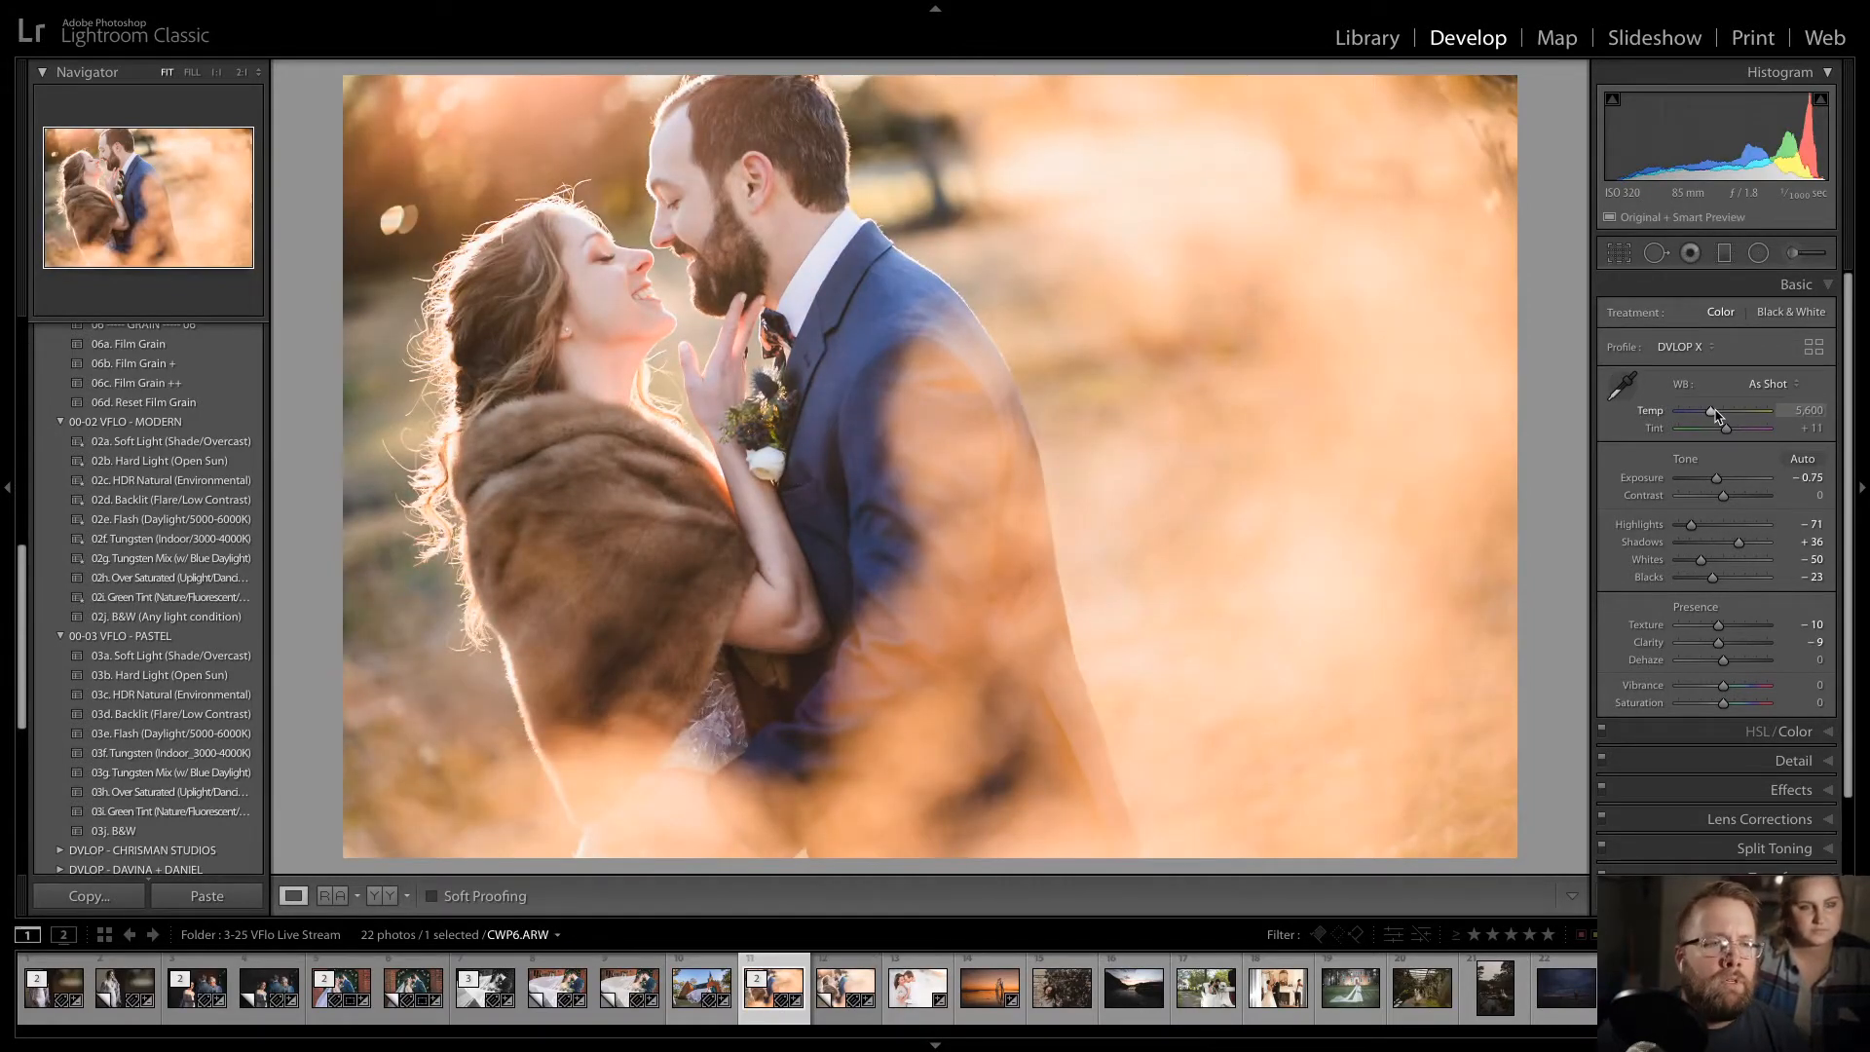
key("Right")
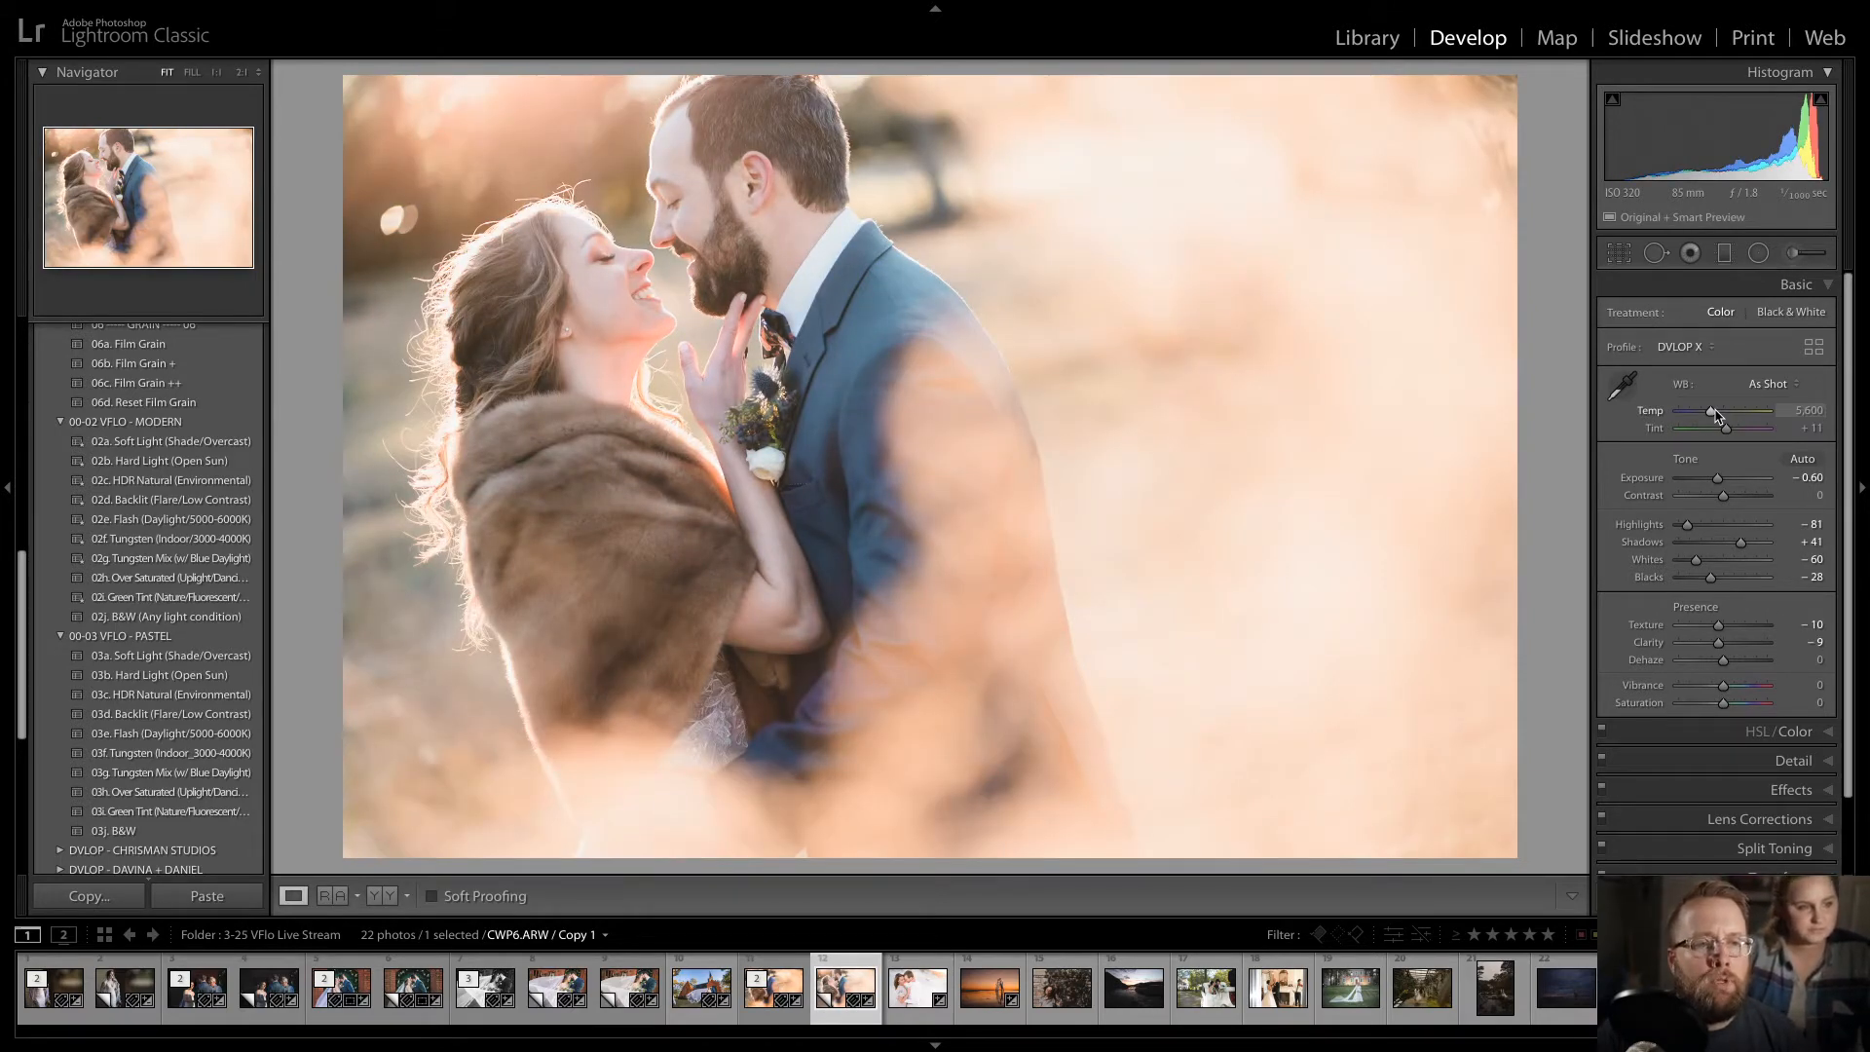
key("Left")
key("Right")
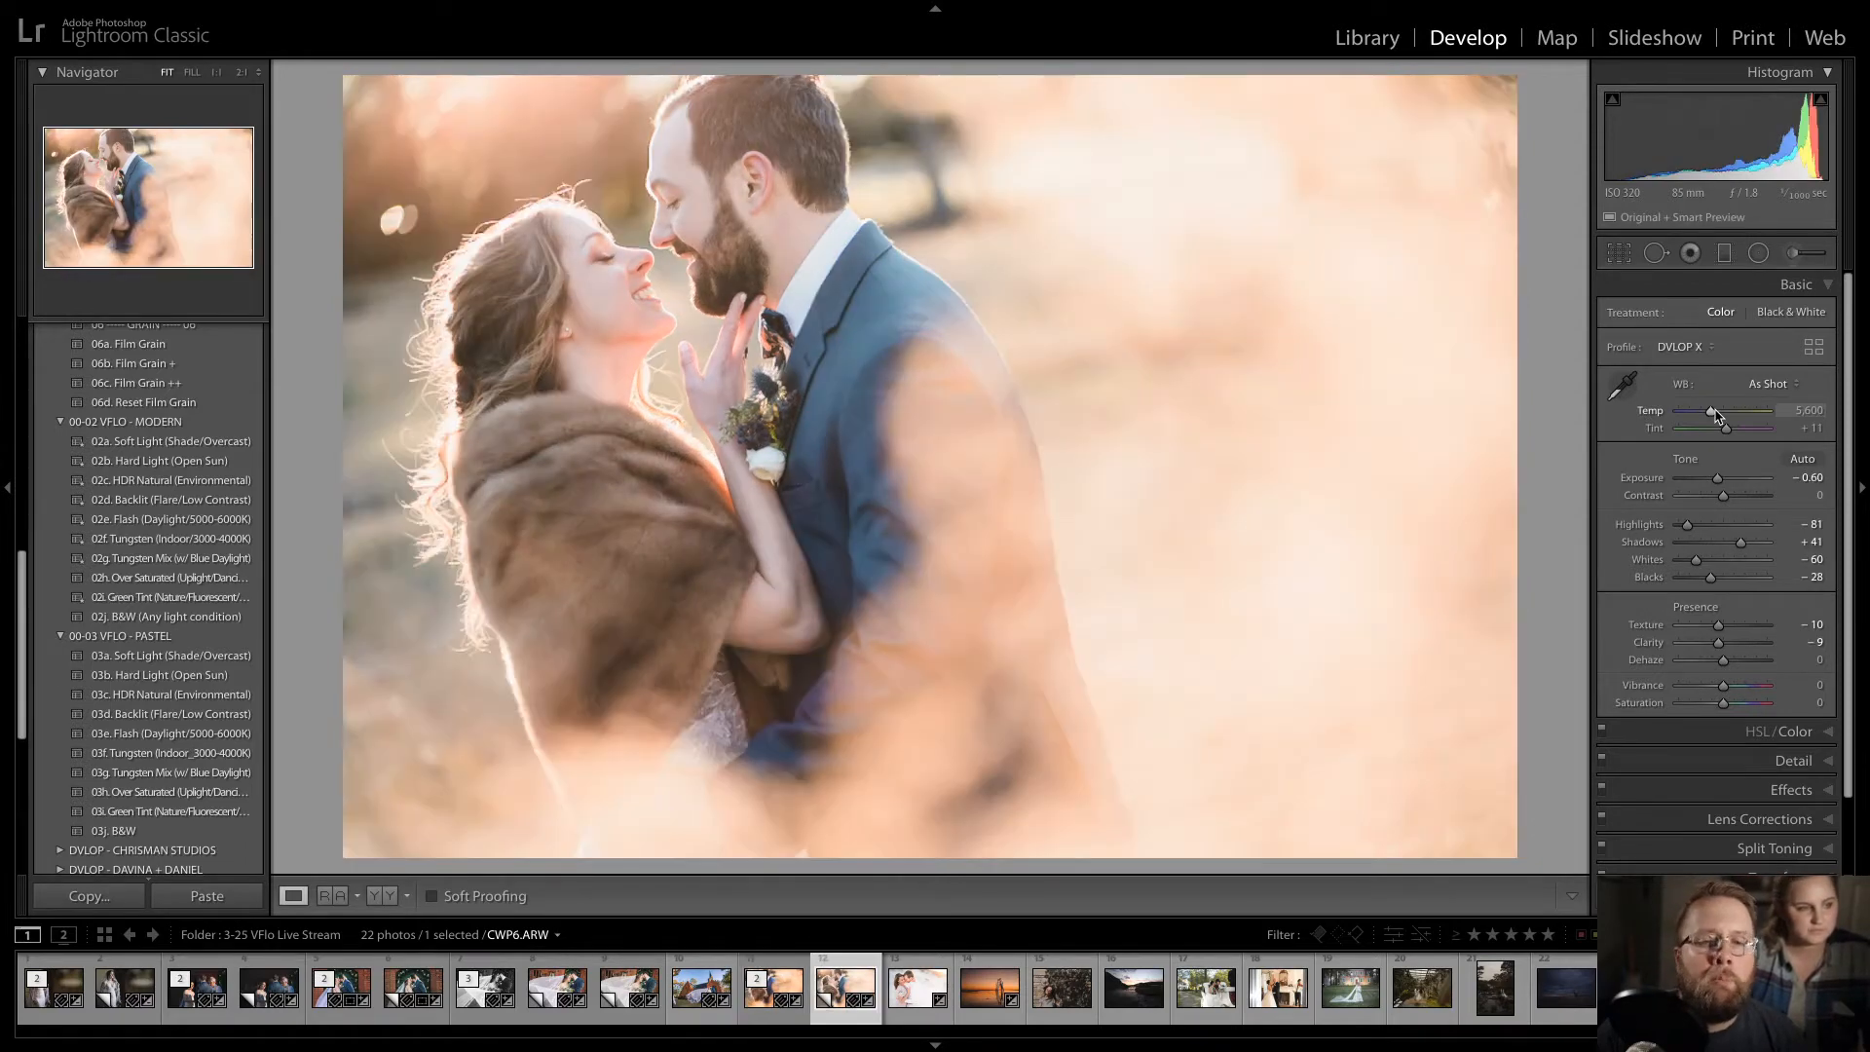
- Draw a large non-inverted Nature & Color Pop radial filter around the couple in the virtual copy so it affects the area outside the ellipse
key("shift+m")
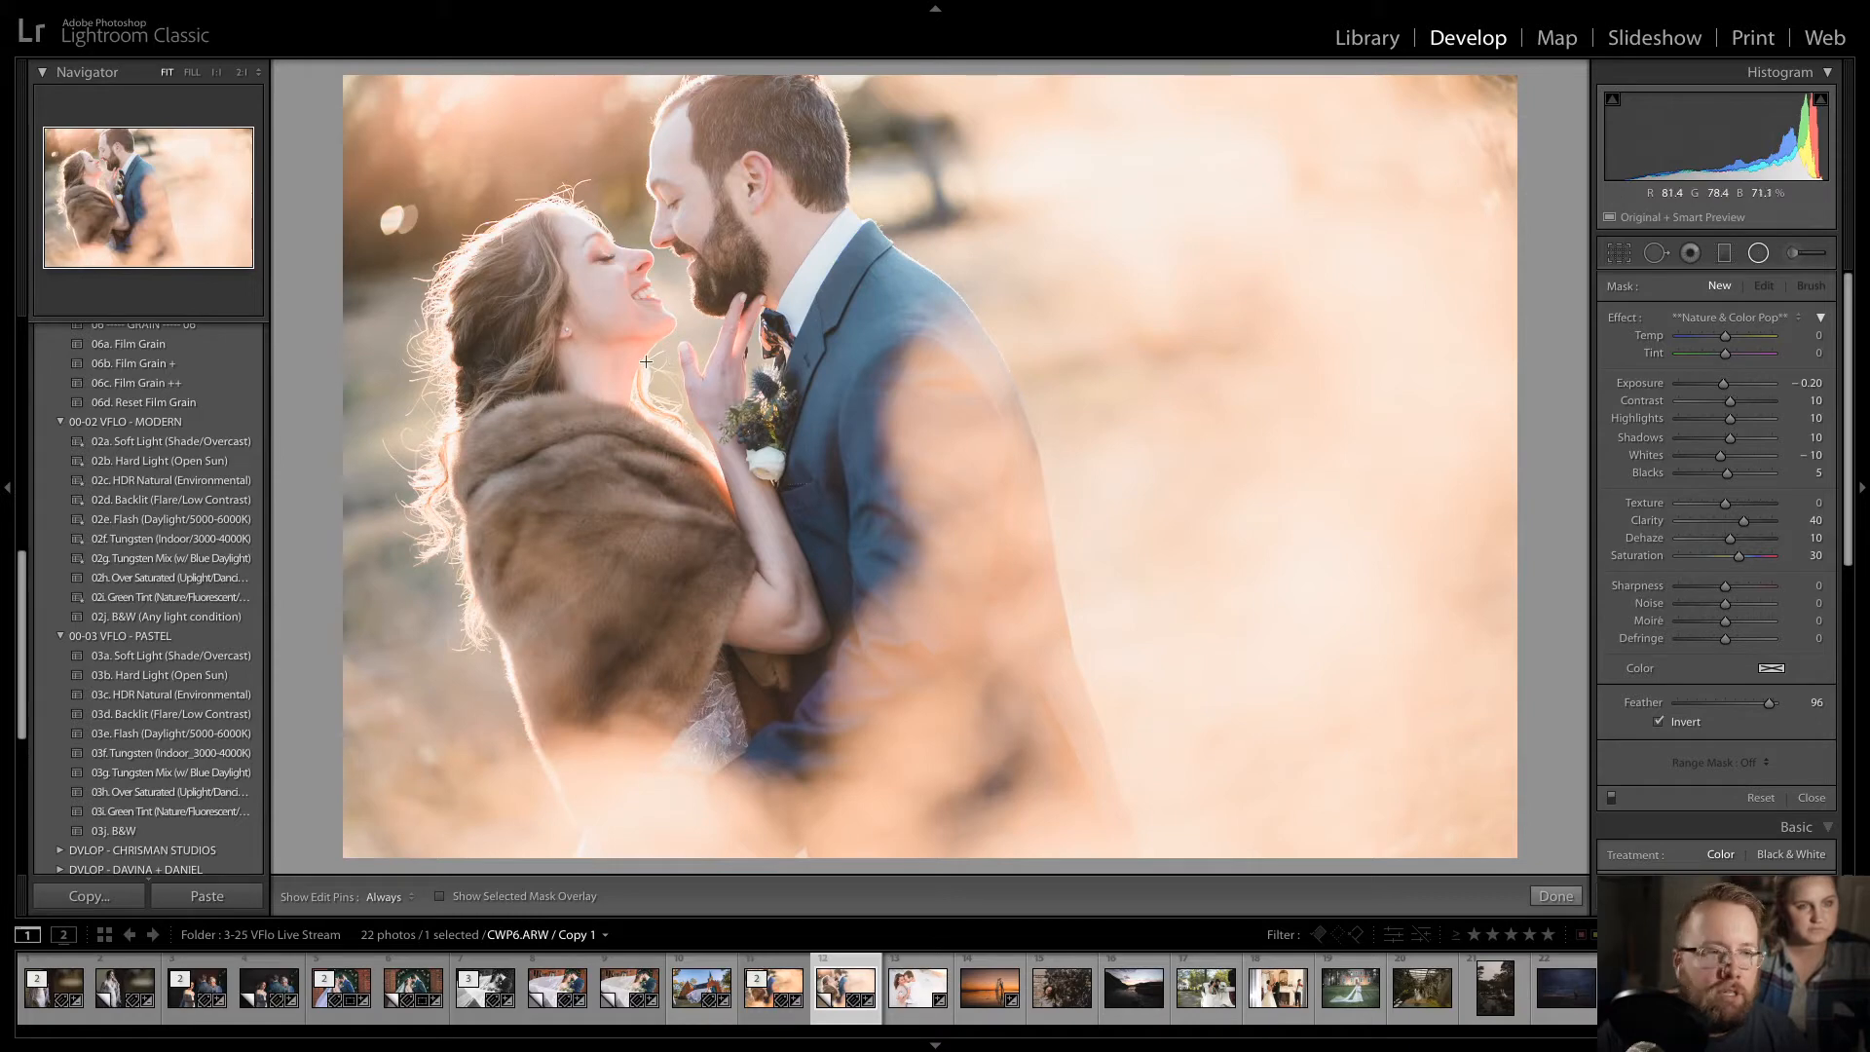
left_click(1659, 722)
left_click_drag(687, 400, 1072, 818)
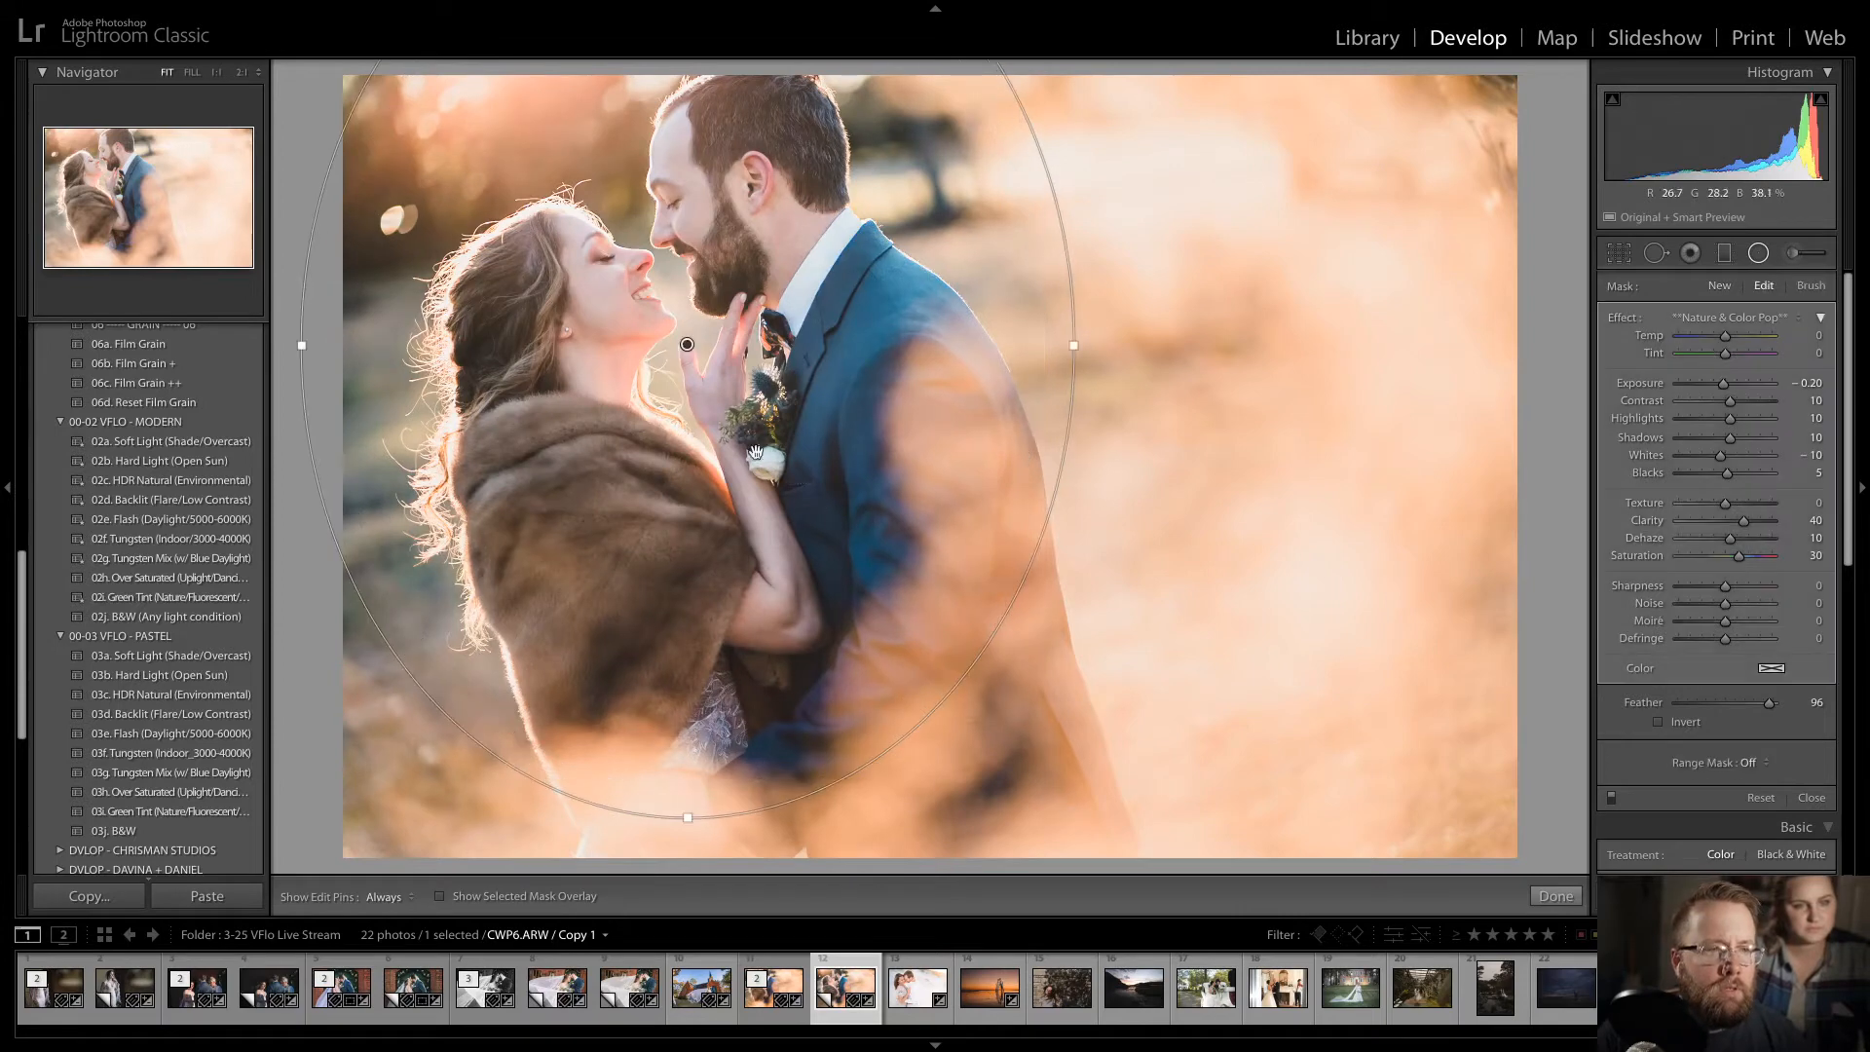
key("d")
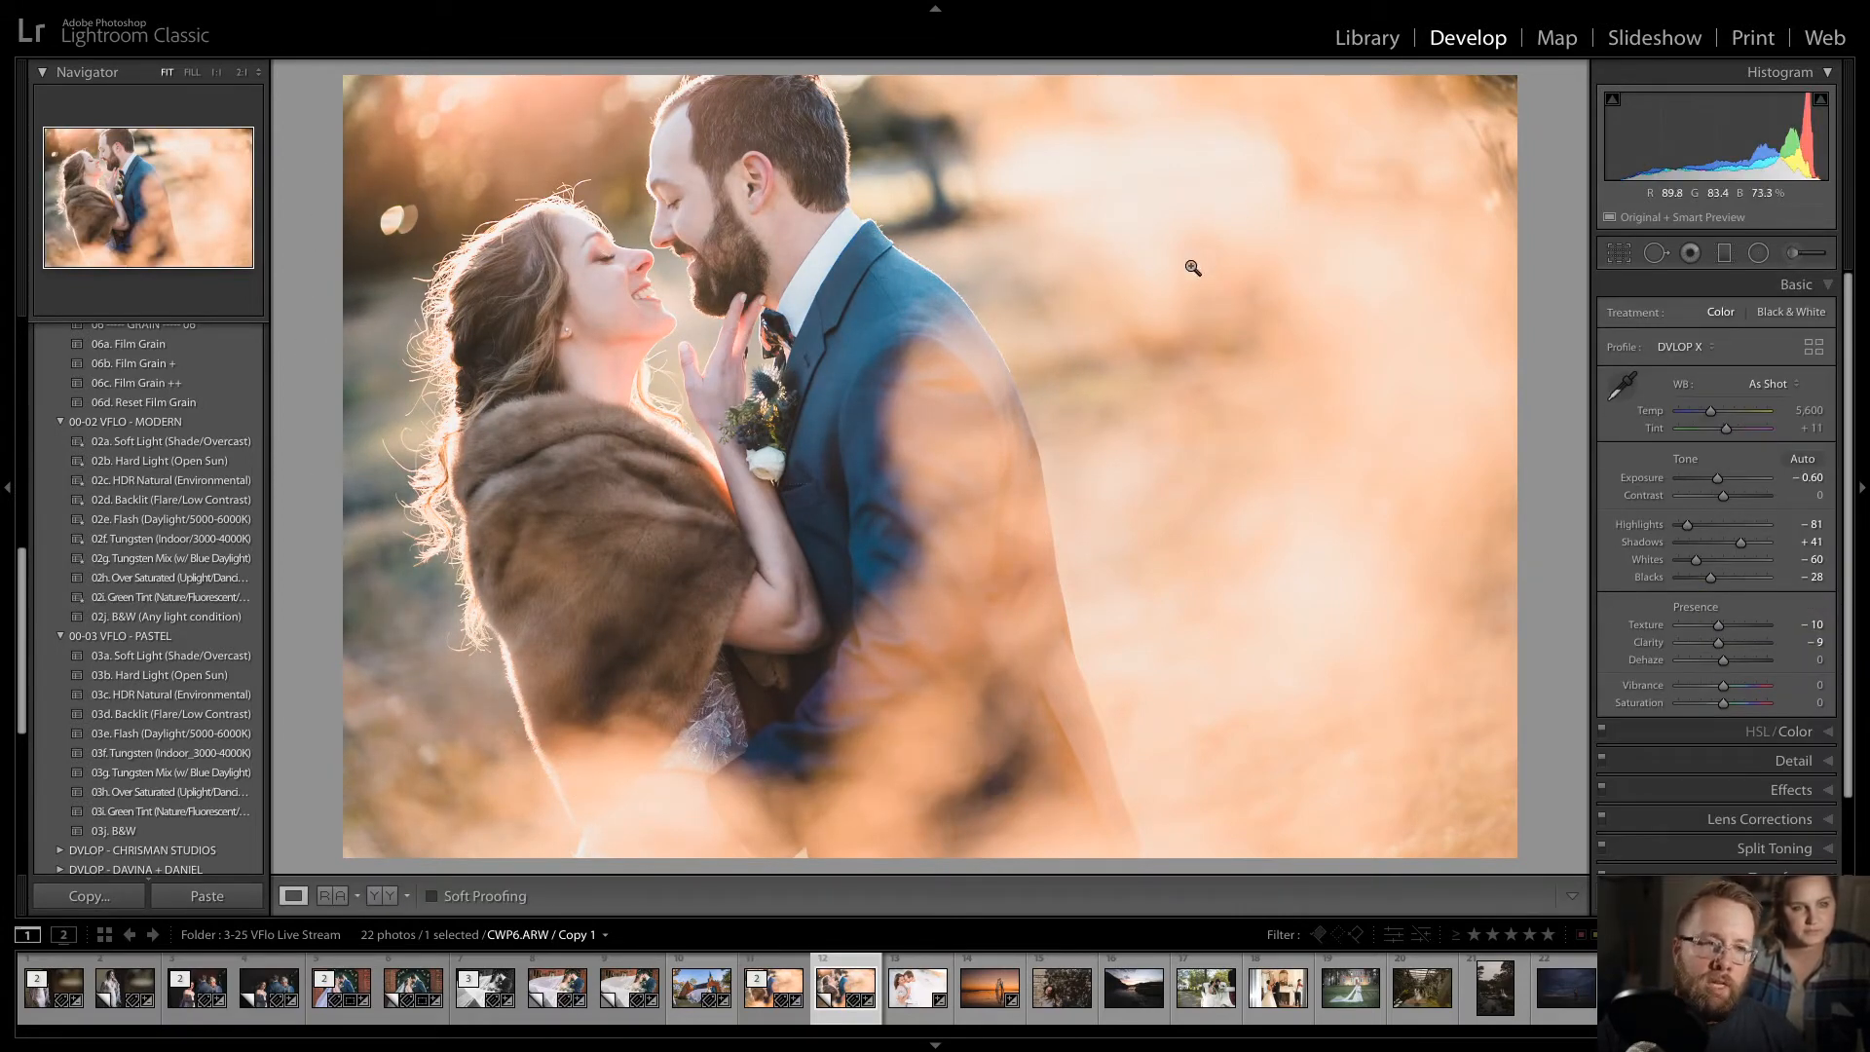
- Compare the Modern and Pastel edits of the backlit couple photo with both radial filters applied
key("Left")
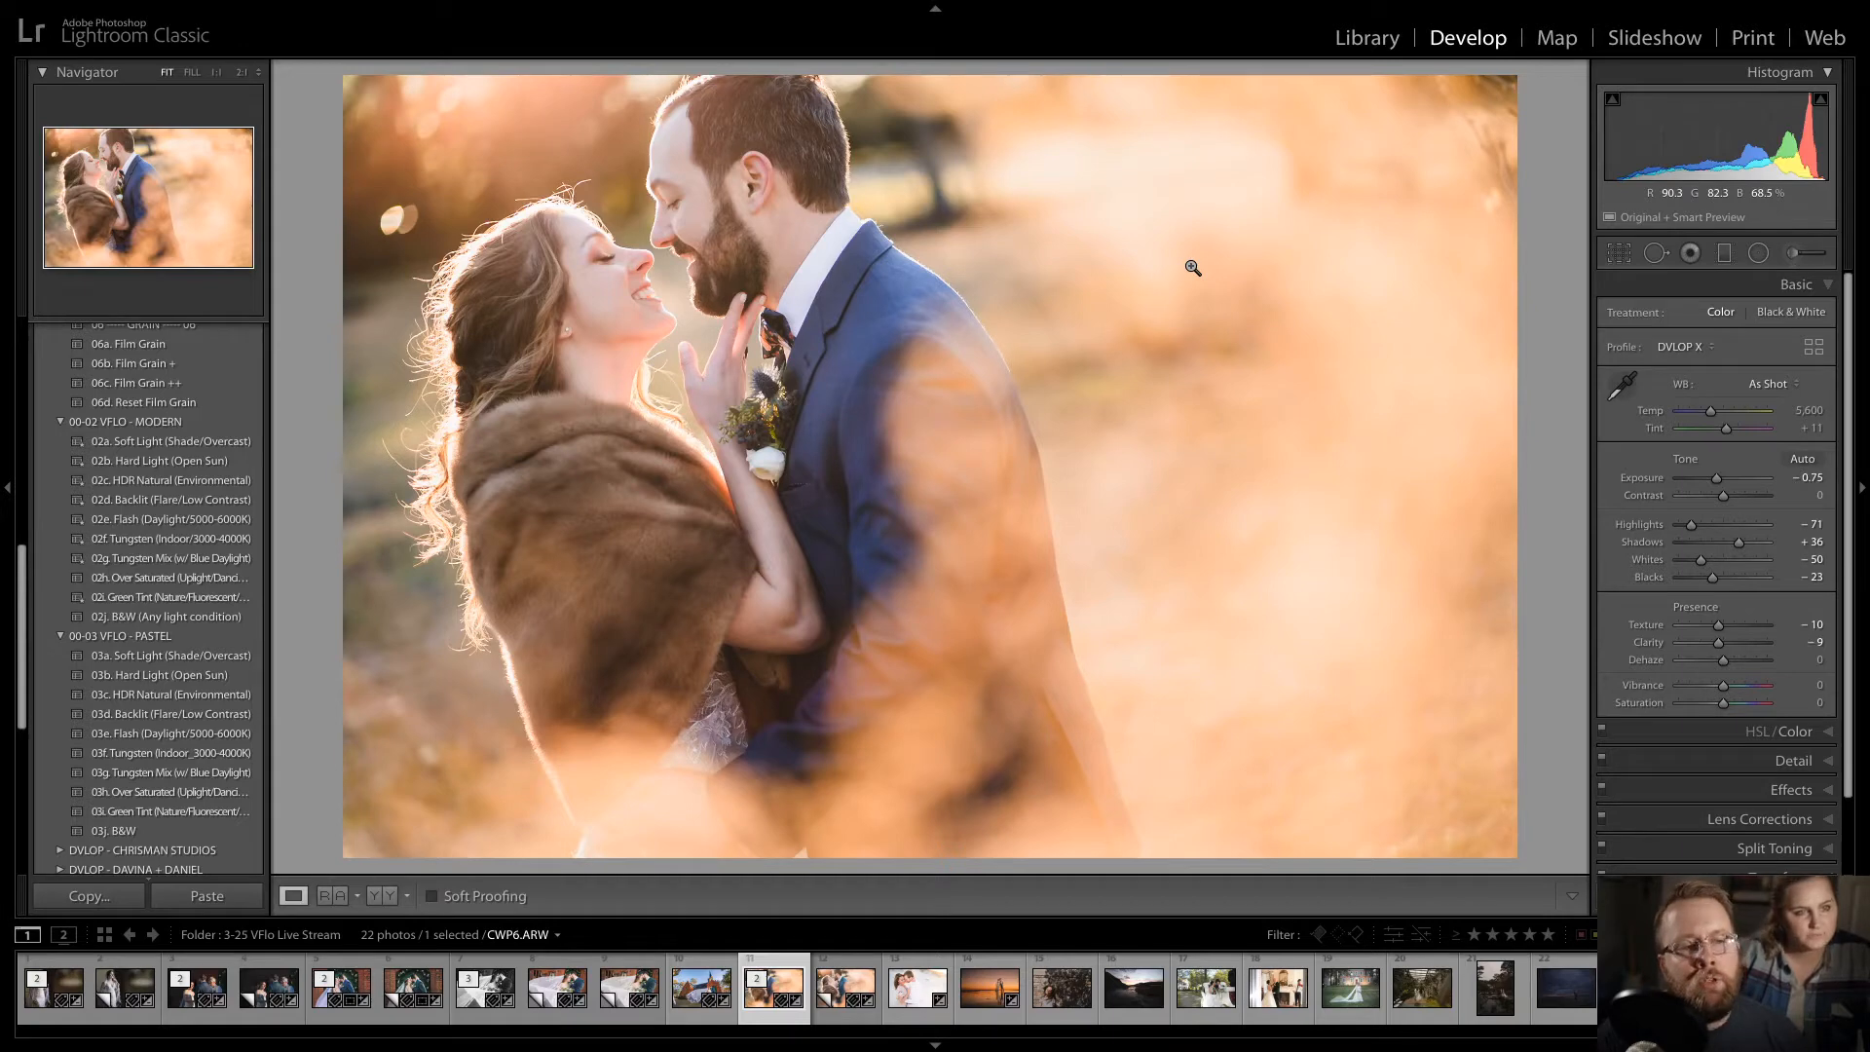
key("Right")
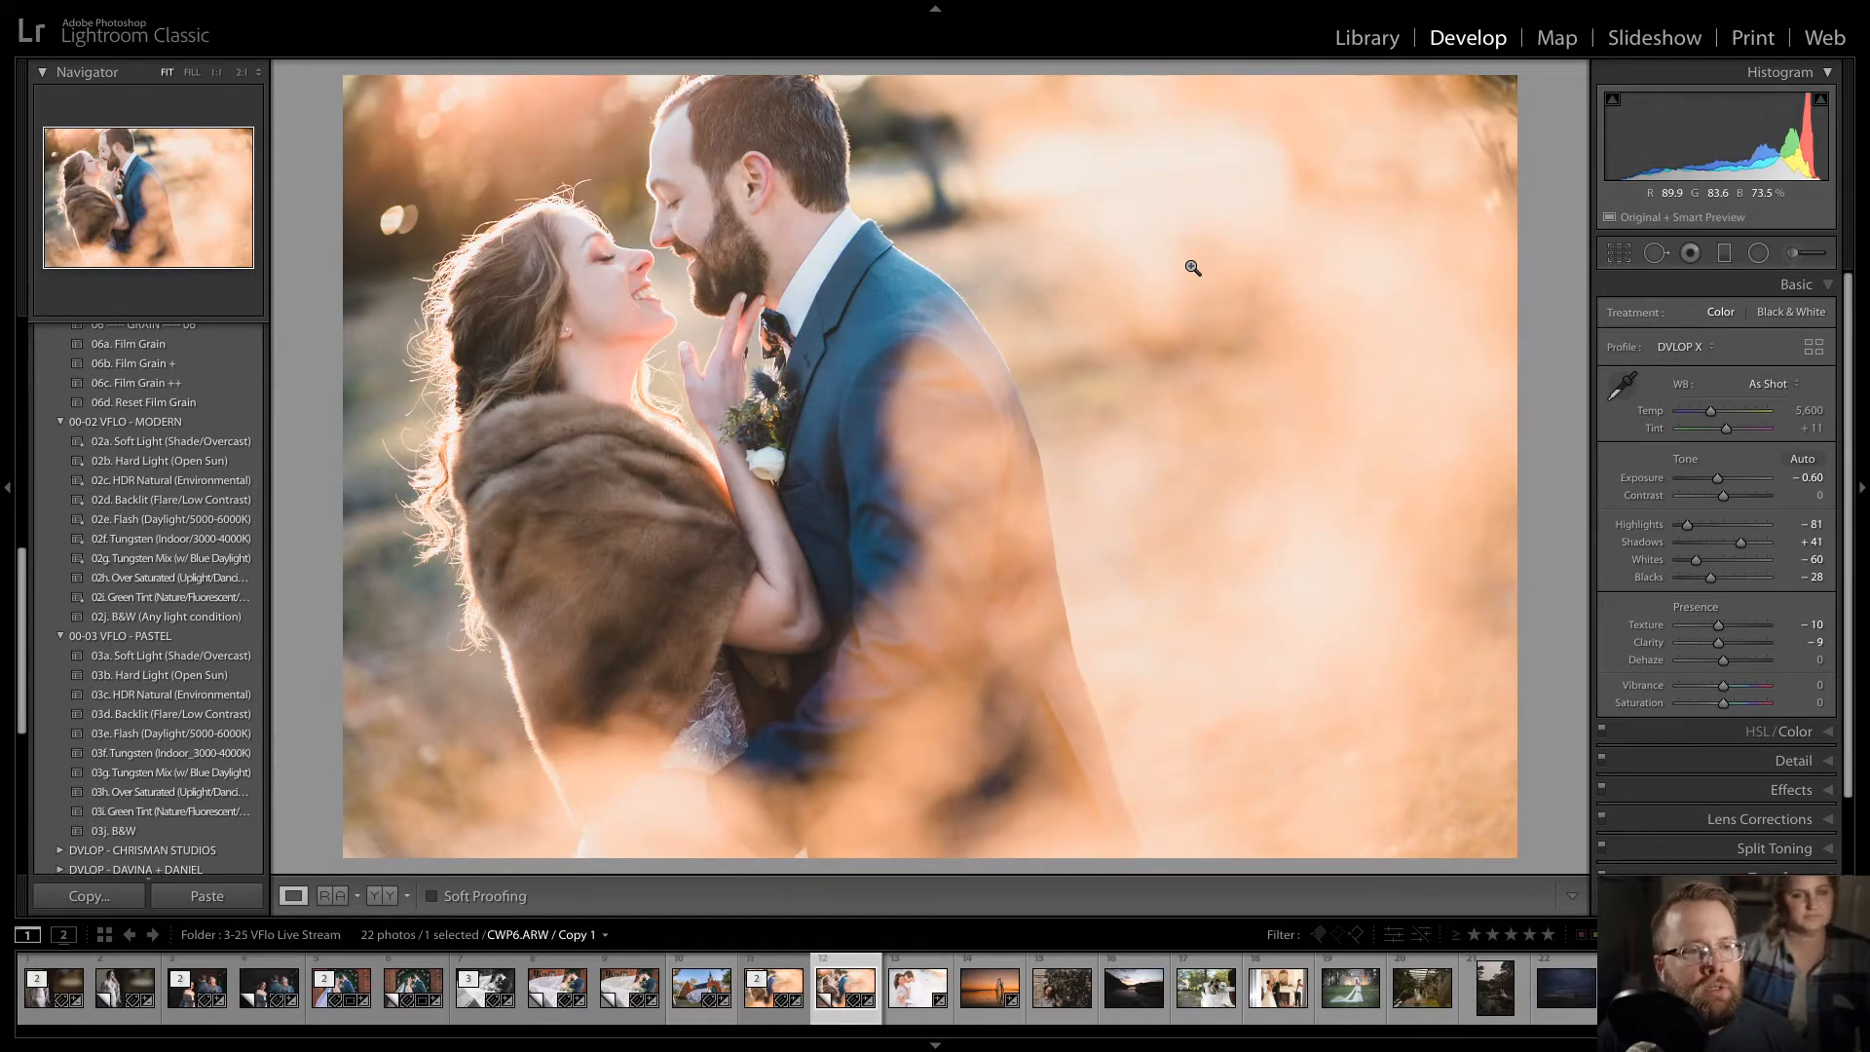
key("Left")
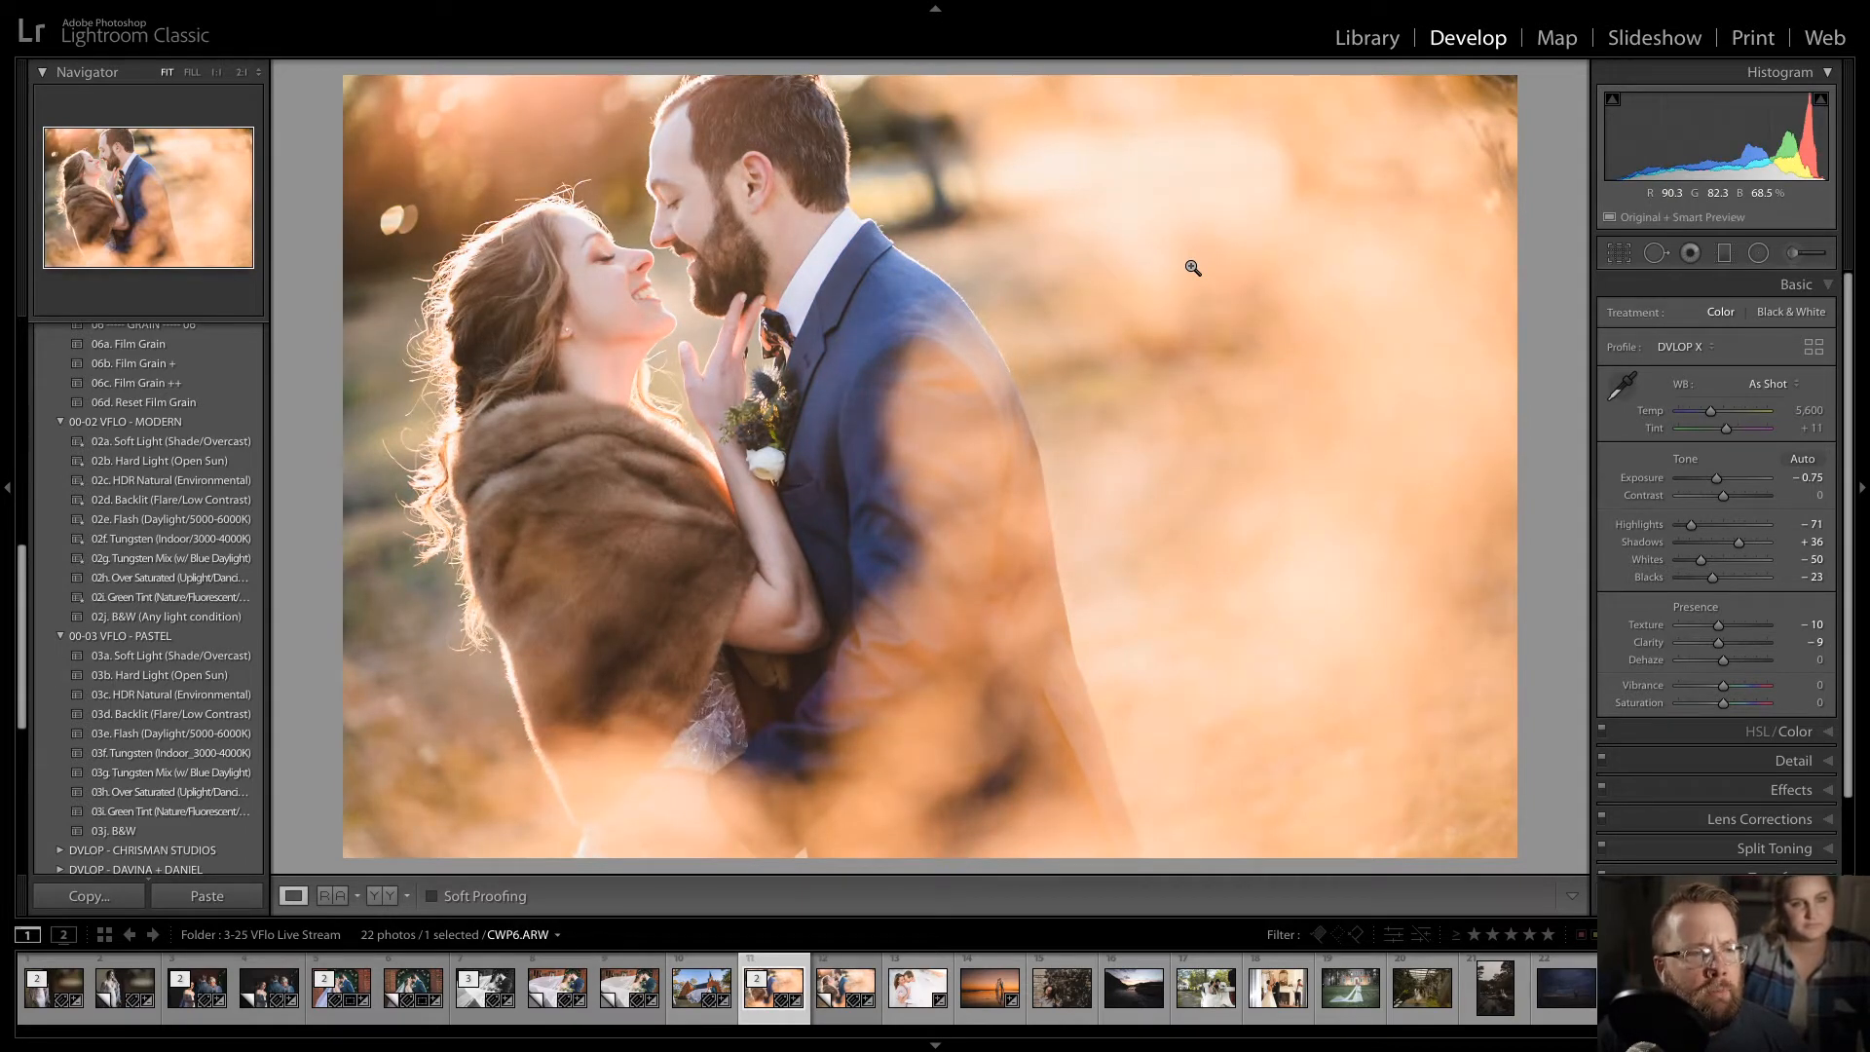
key("Right")
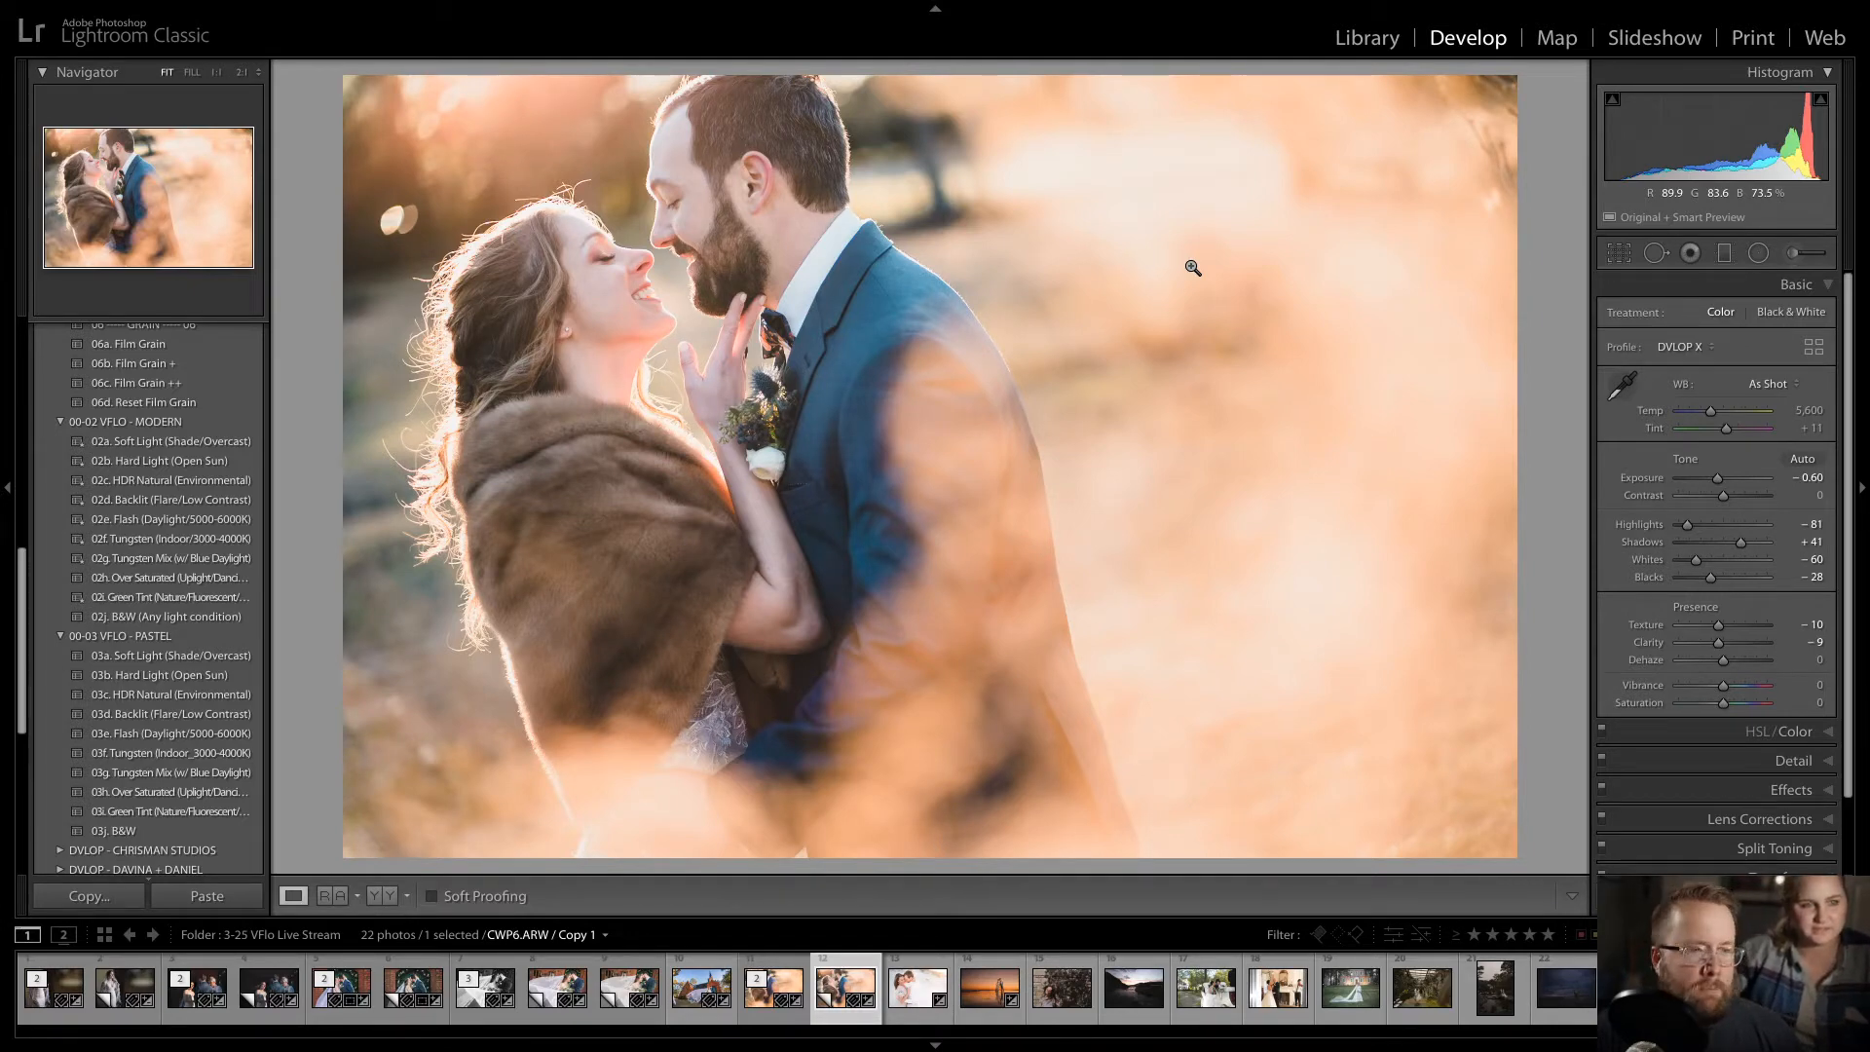
- Reset the beach couple photo CW907354.ARW and apply the Modern preset 02a Soft Light (Shade/Overcast)
key("Right")
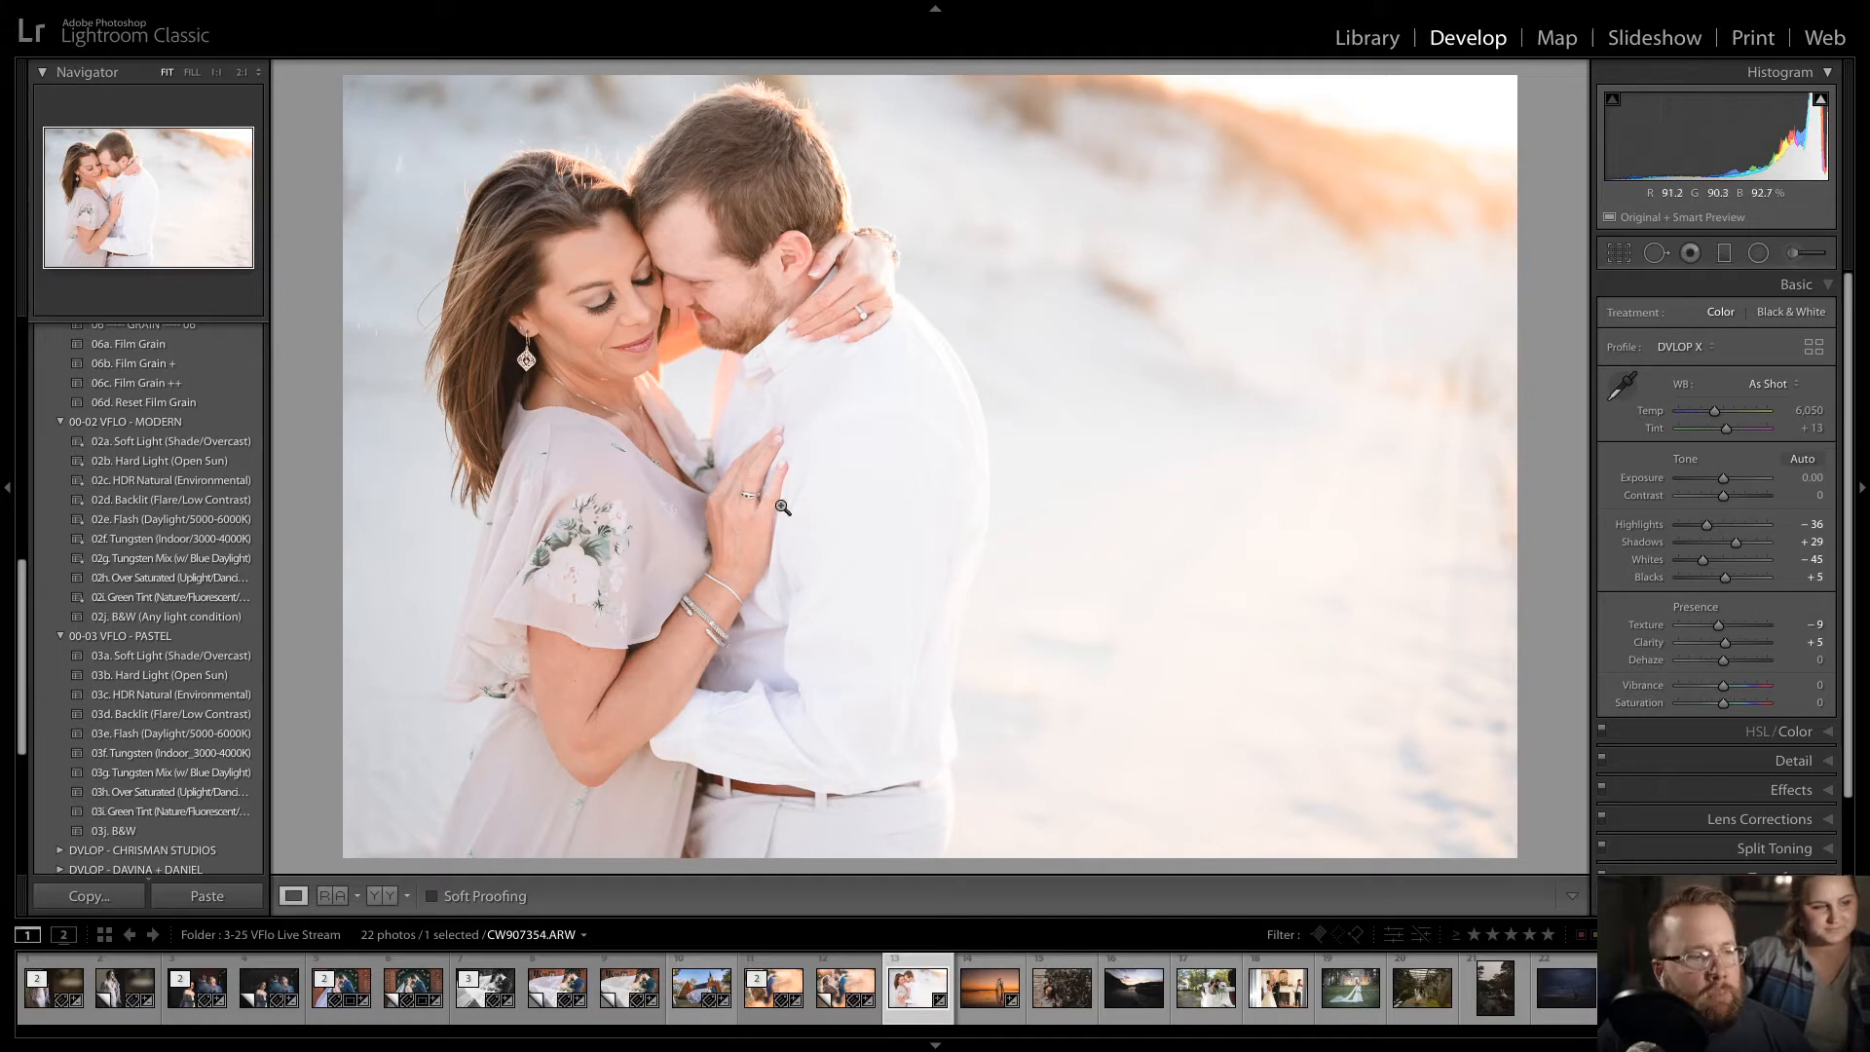
left_click(234, 444)
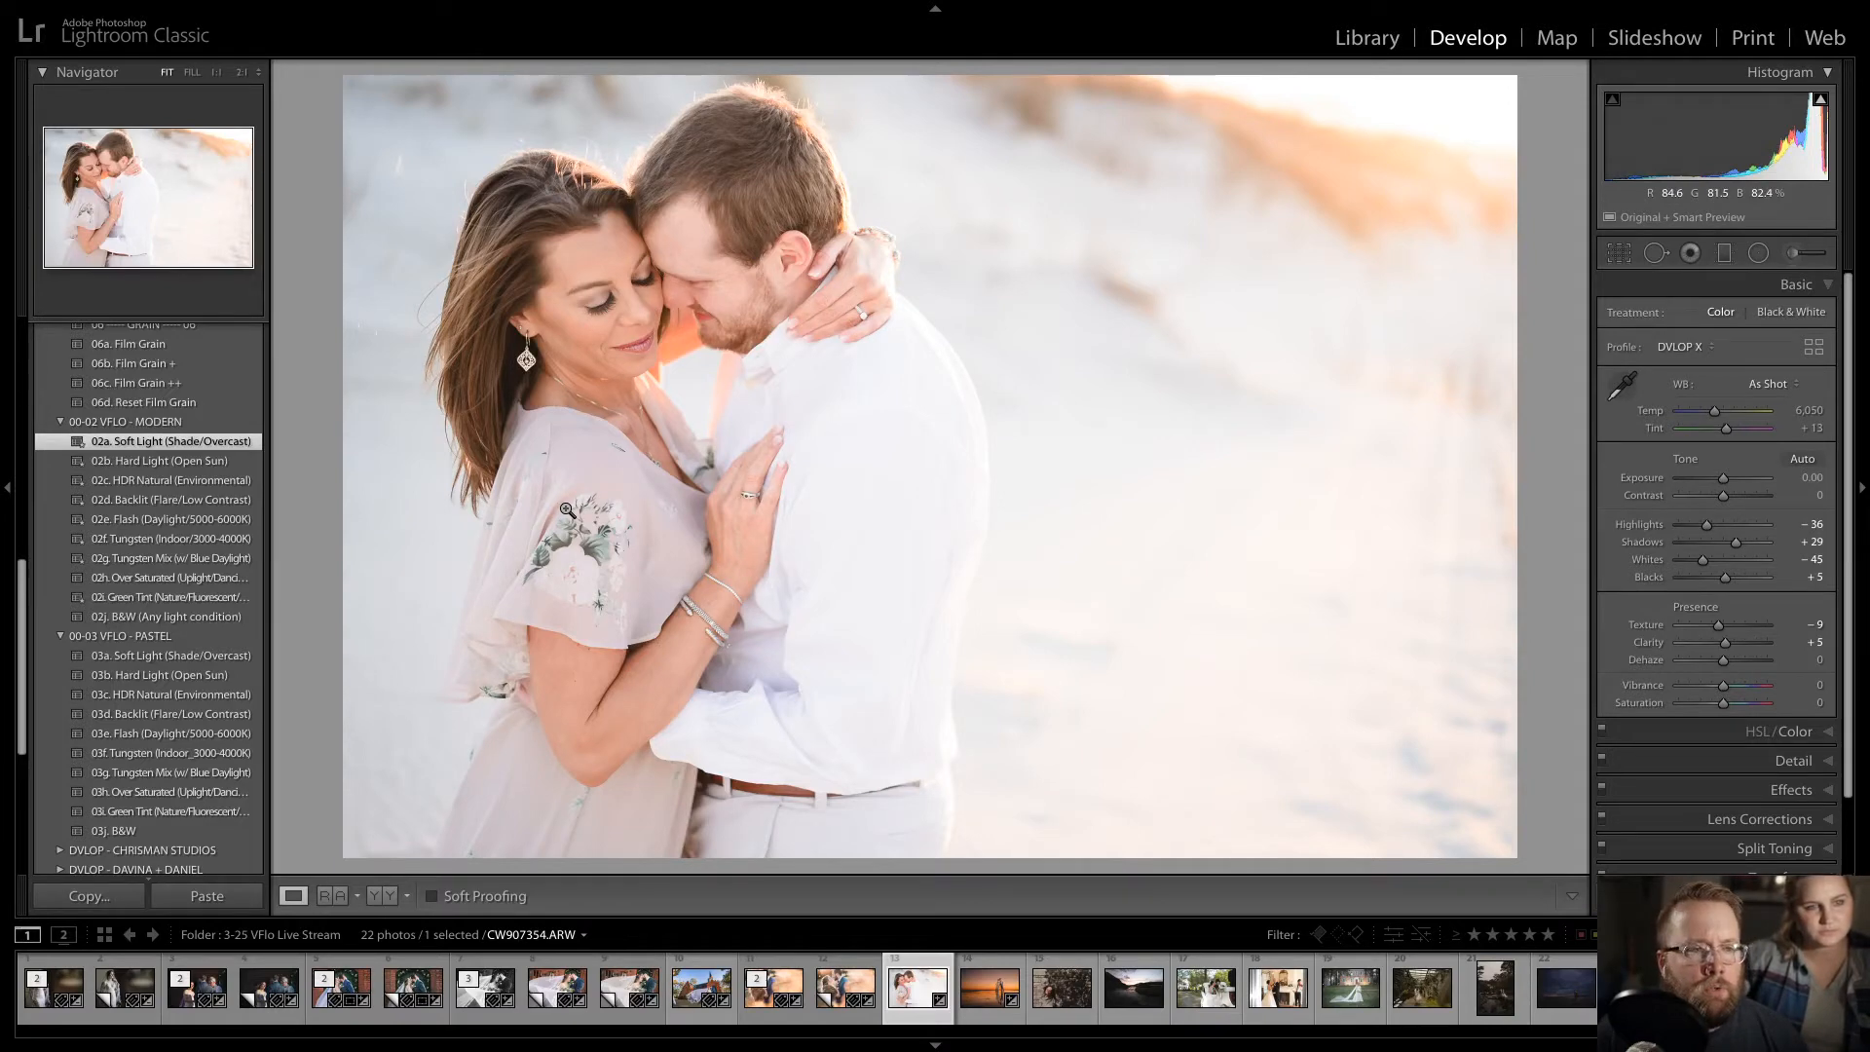
key("minus")
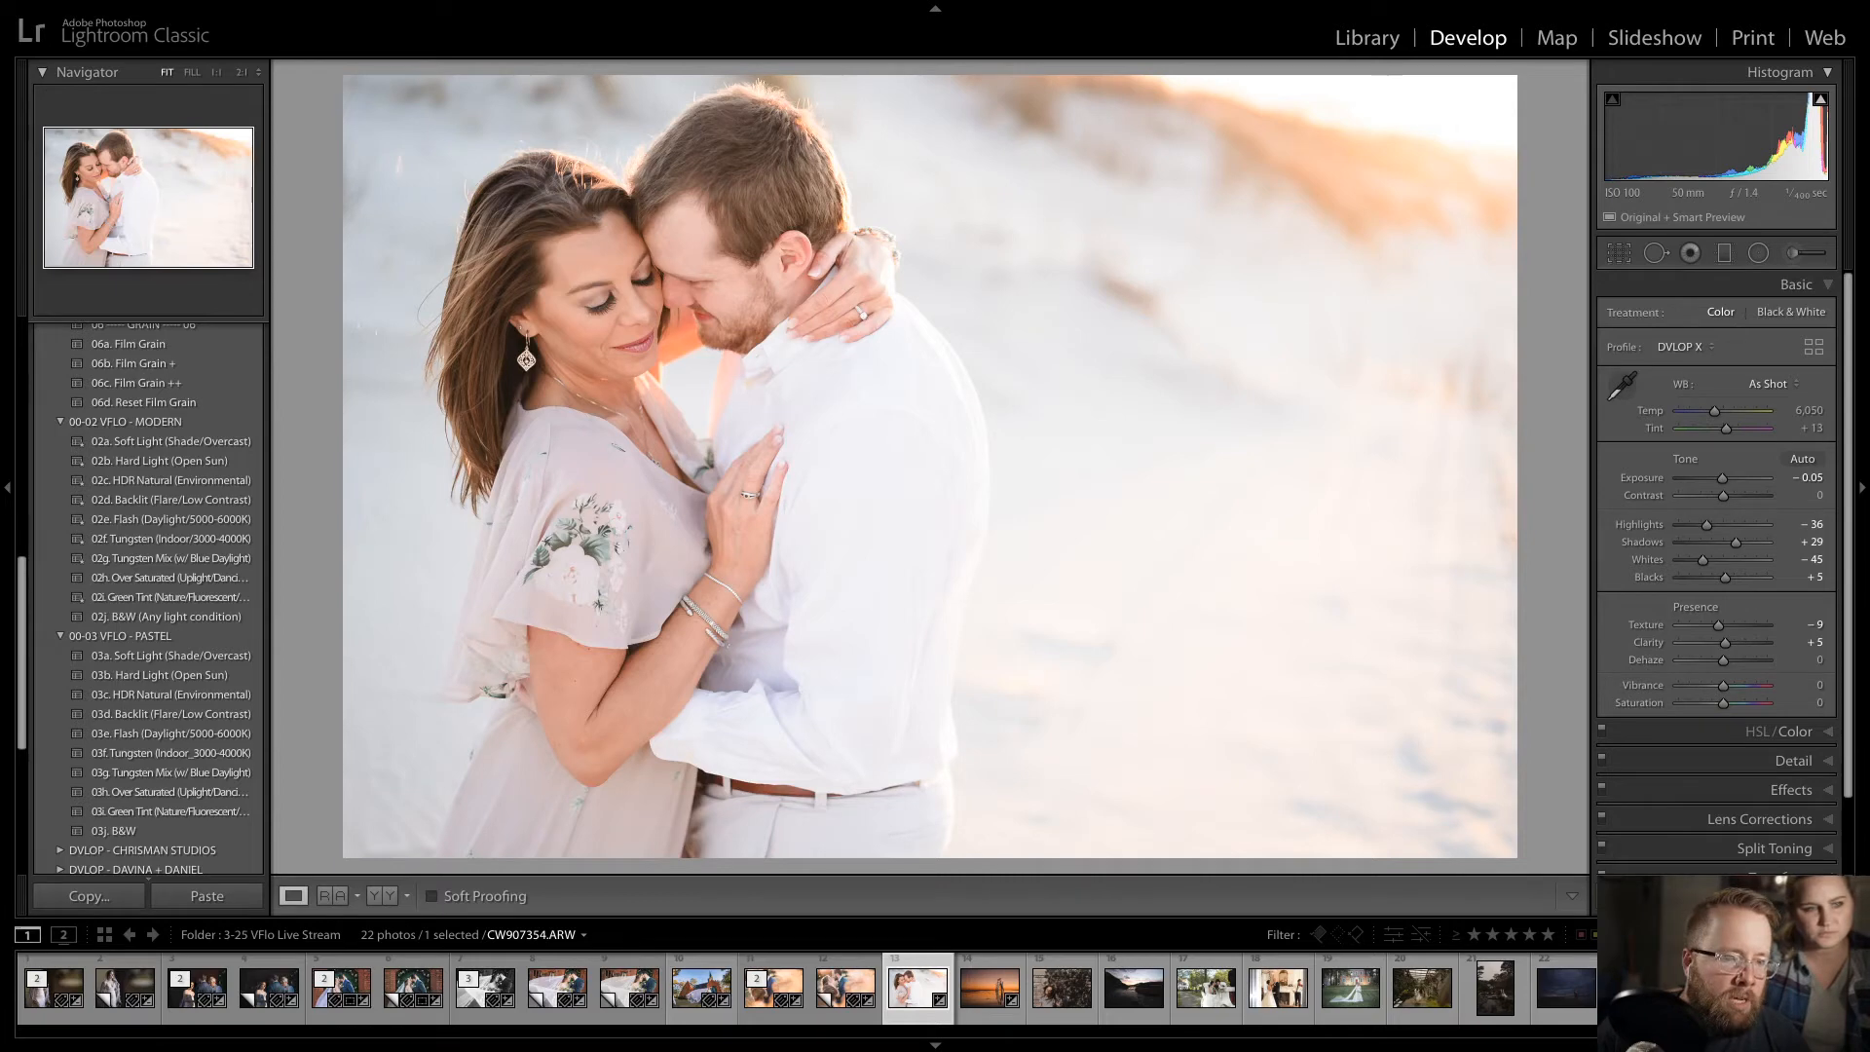
key("ctrl+shift+r")
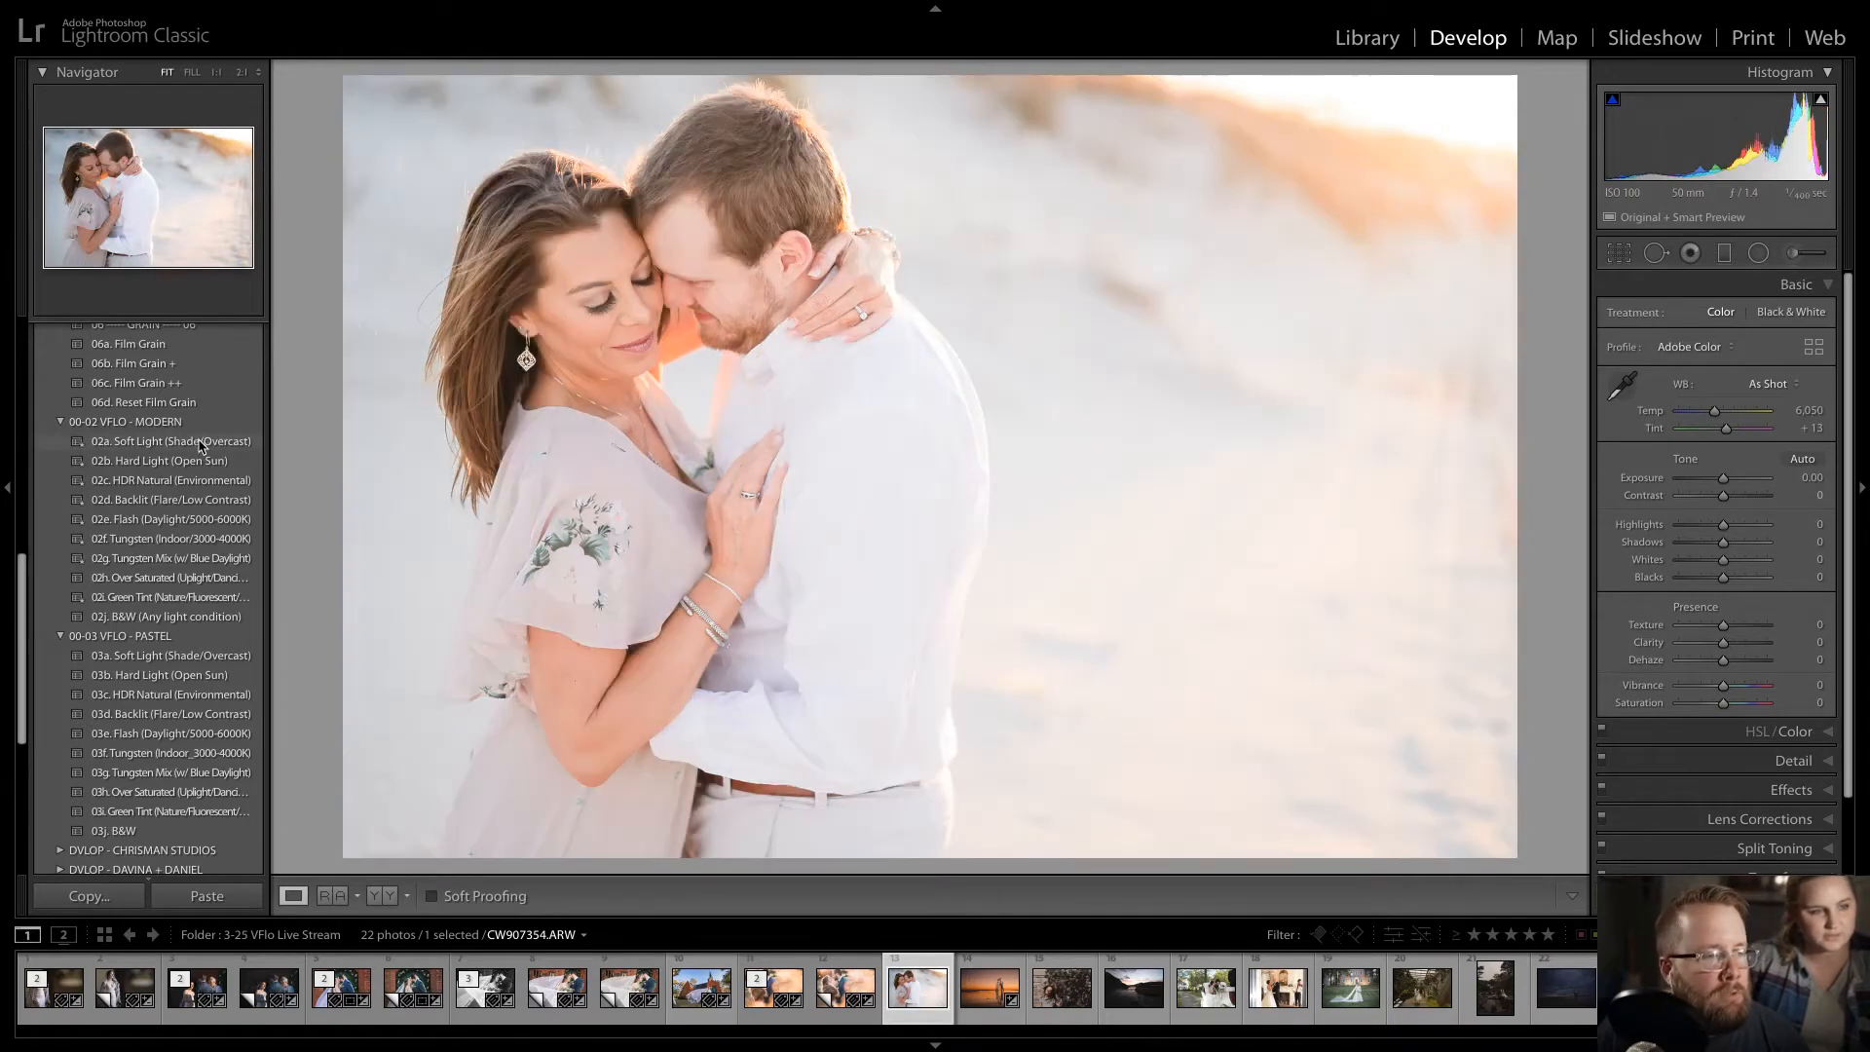
left_click(201, 446)
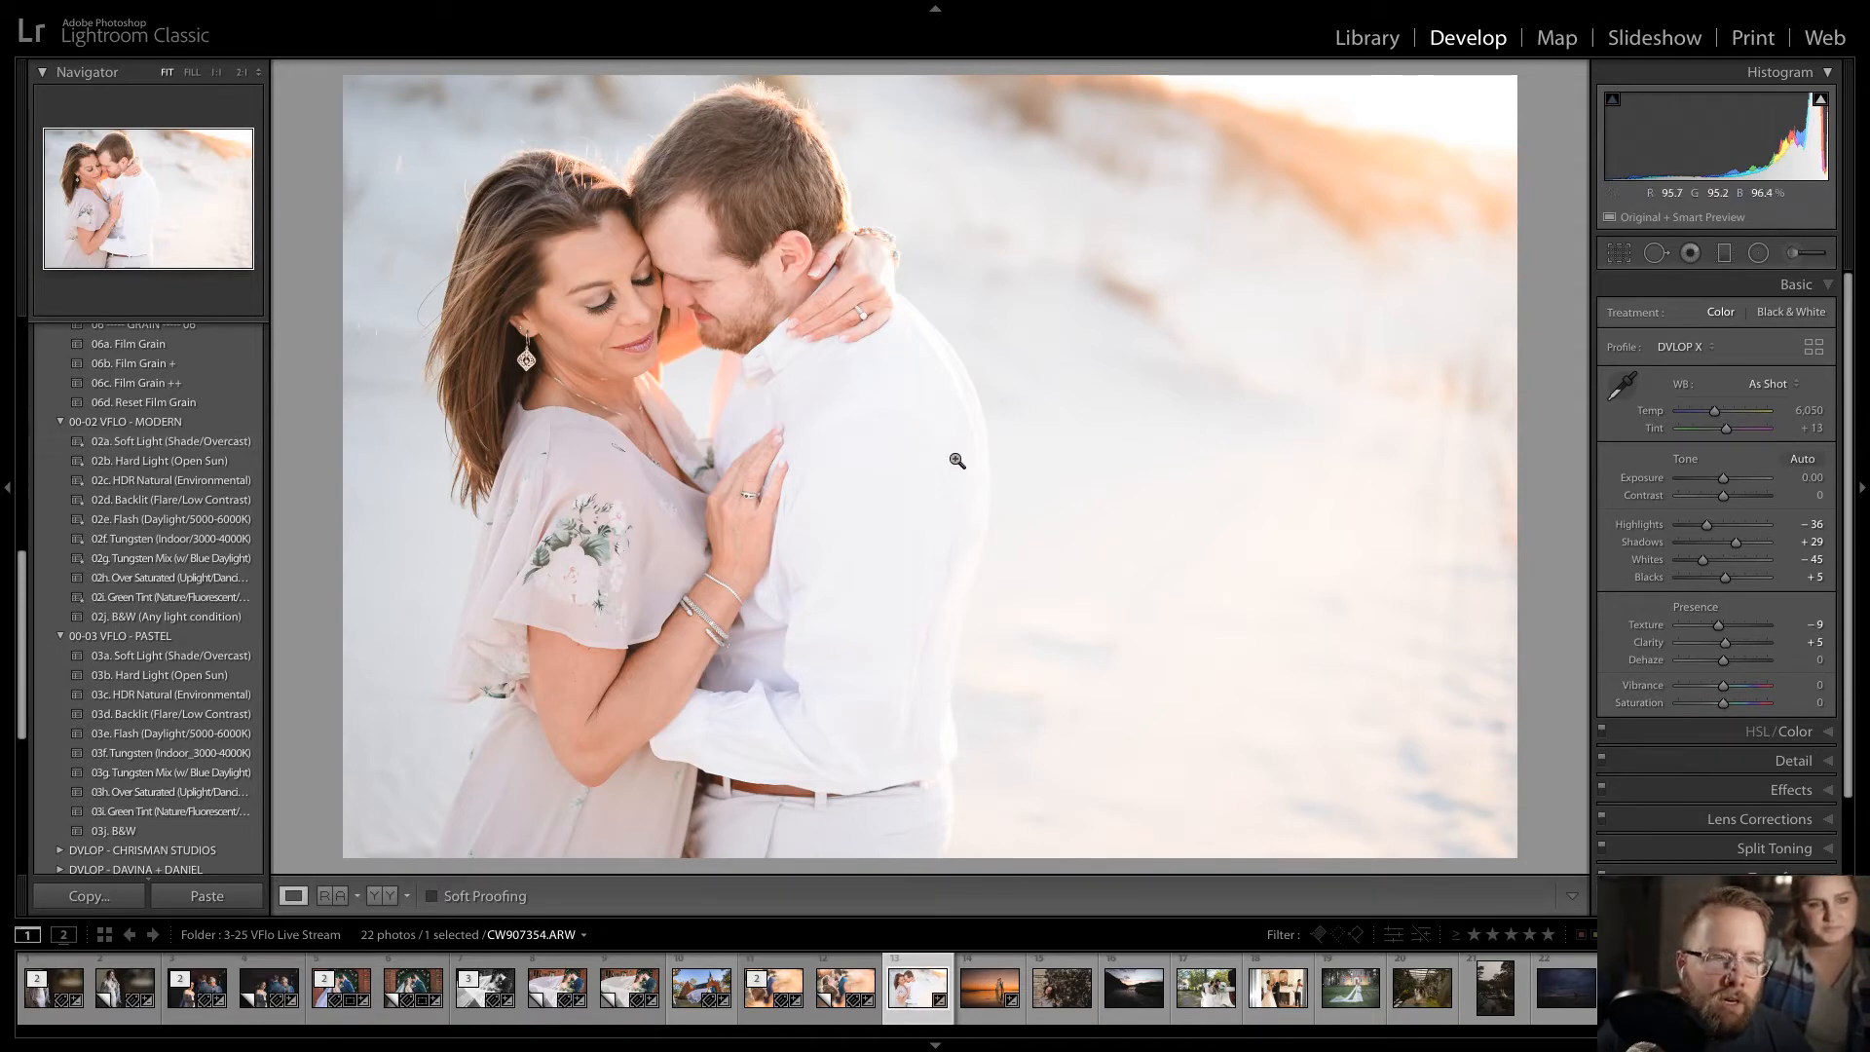
- Lower the beach couple photo's exposure to -0.10 and its highlights to -99
key("minus")
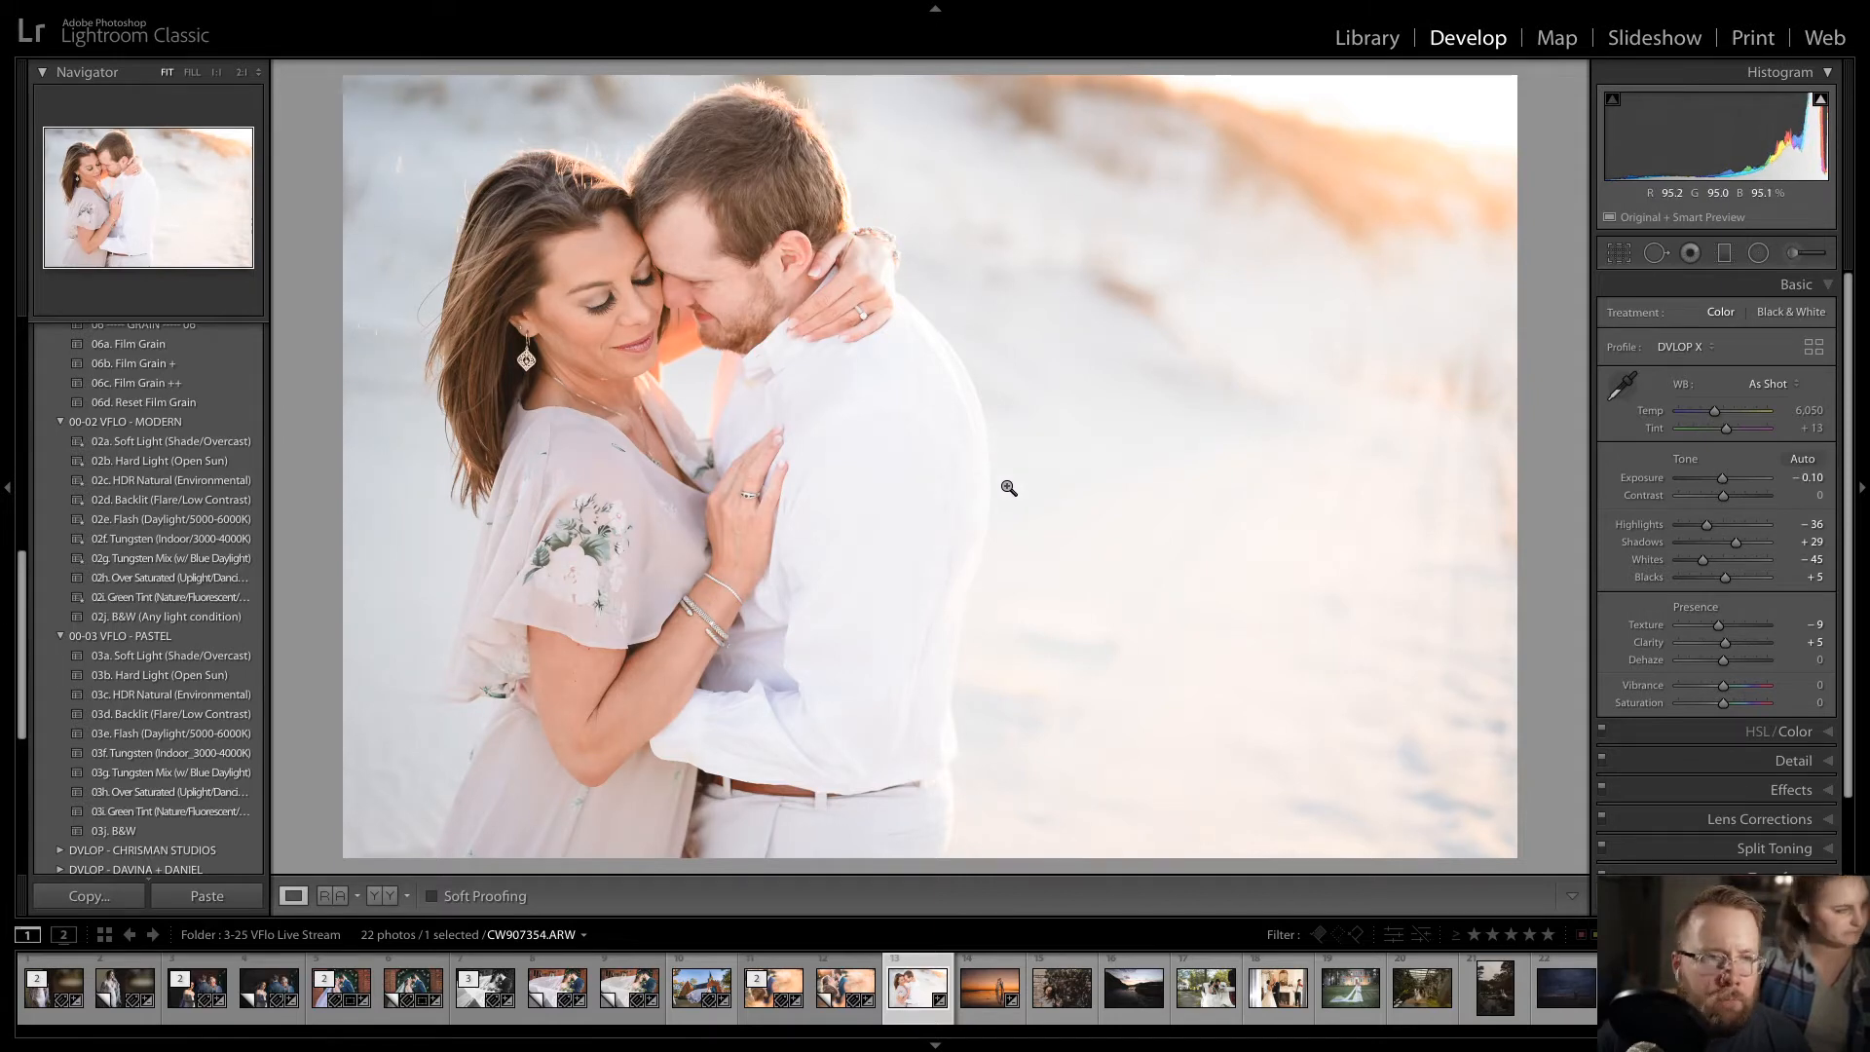
left_click_drag(1706, 525, 1679, 539)
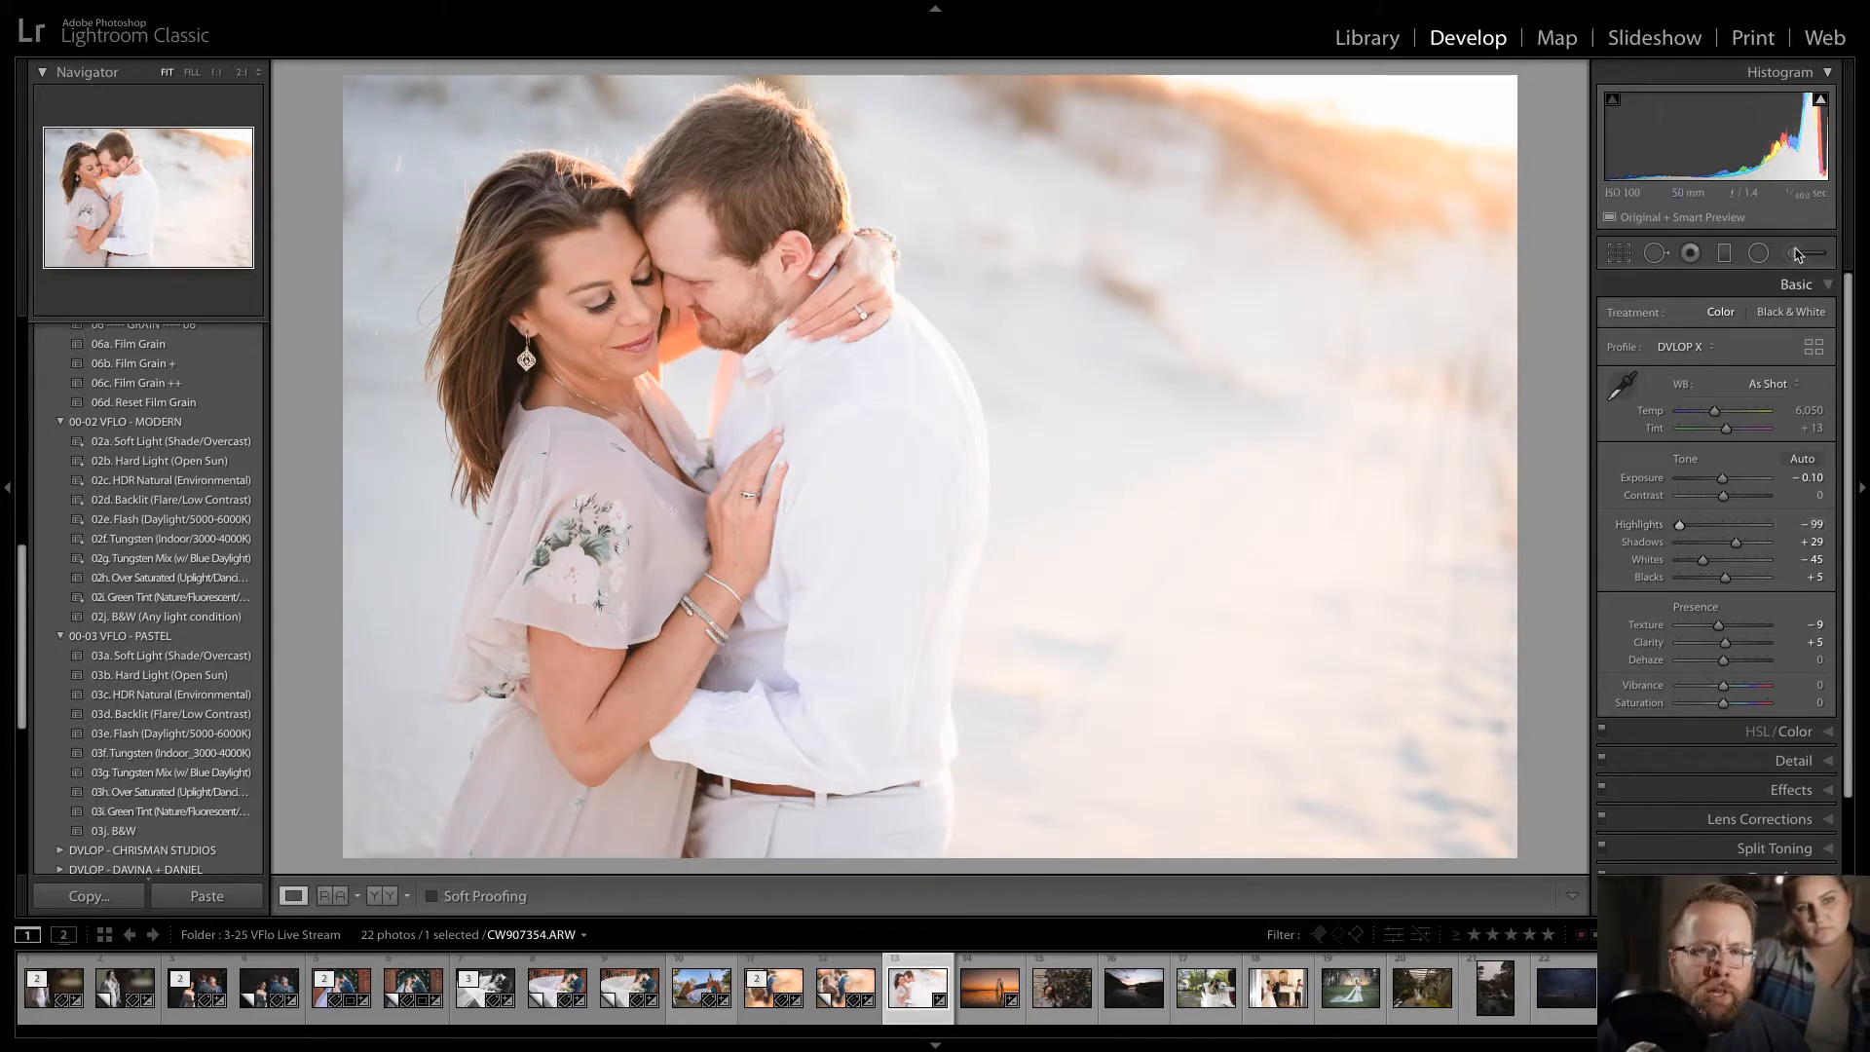
- Dab the 60a - Sun Flare brush effect at size 60 onto the sunlit upper-right area of the beach photo, undoing the extra dab
key("k")
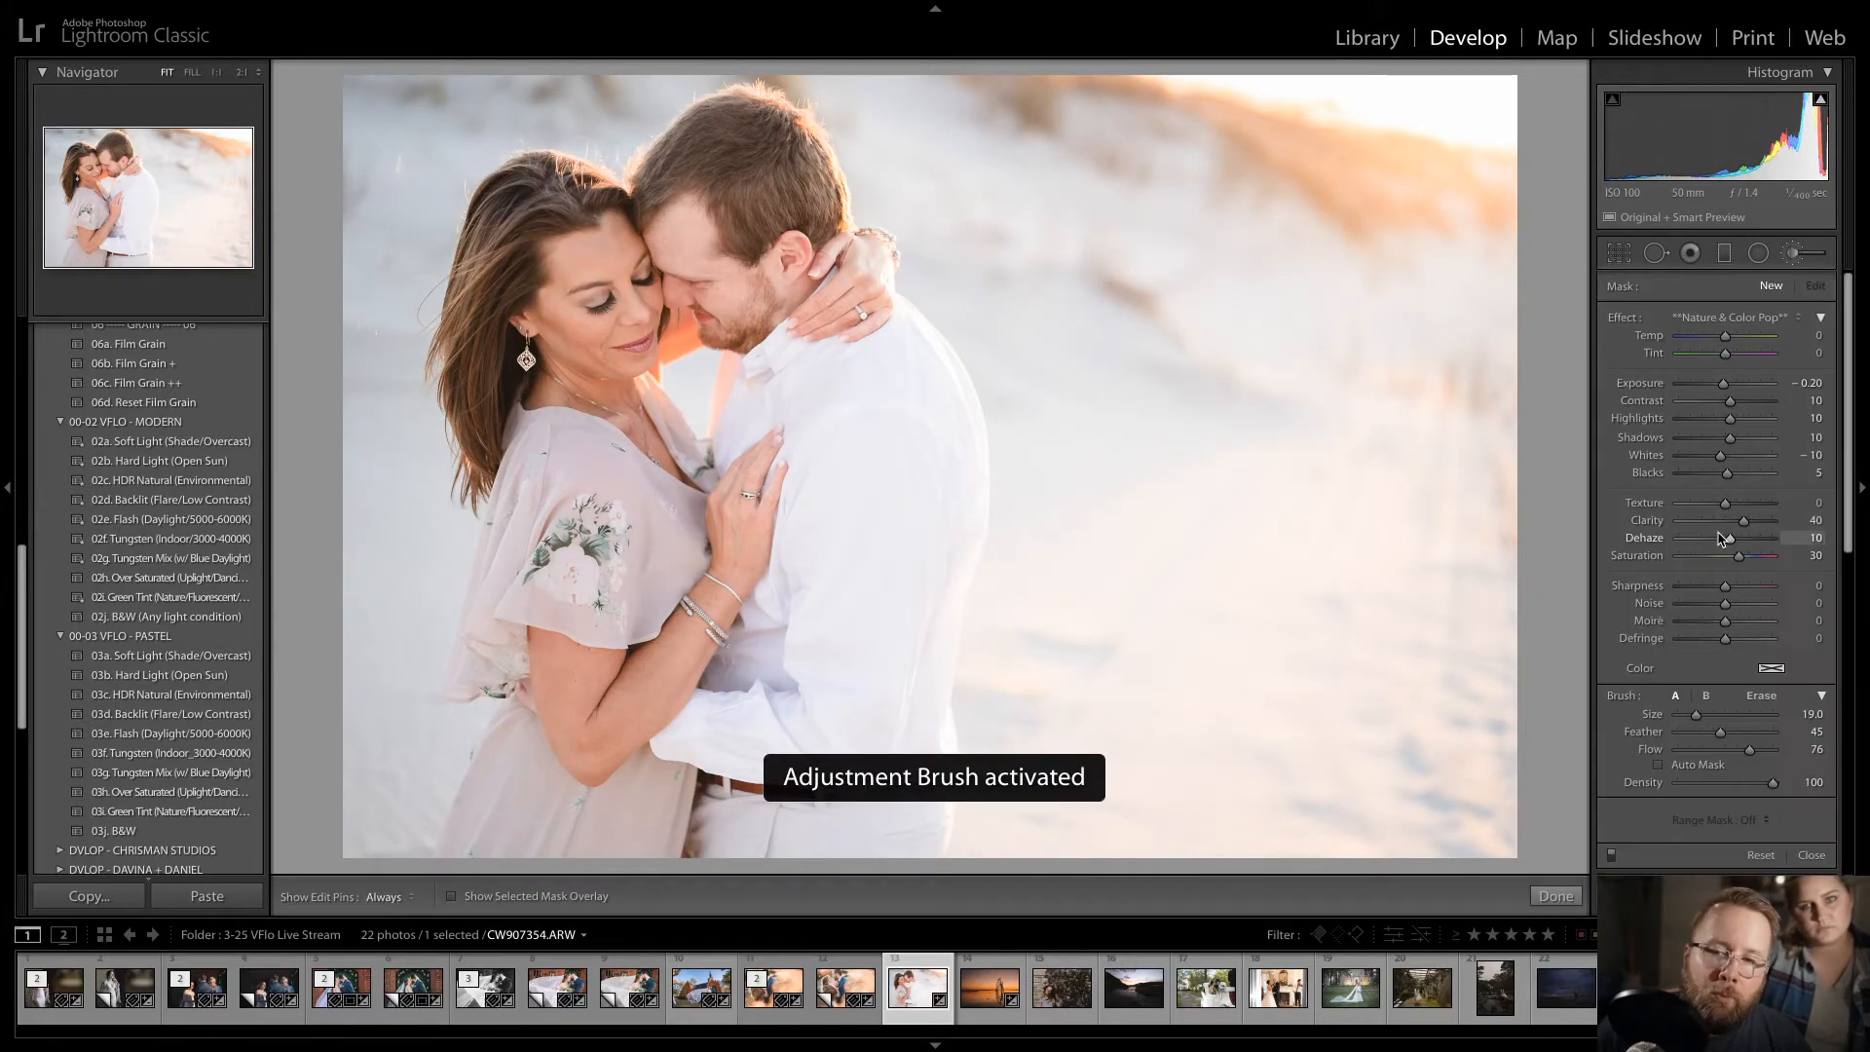
left_click(1744, 318)
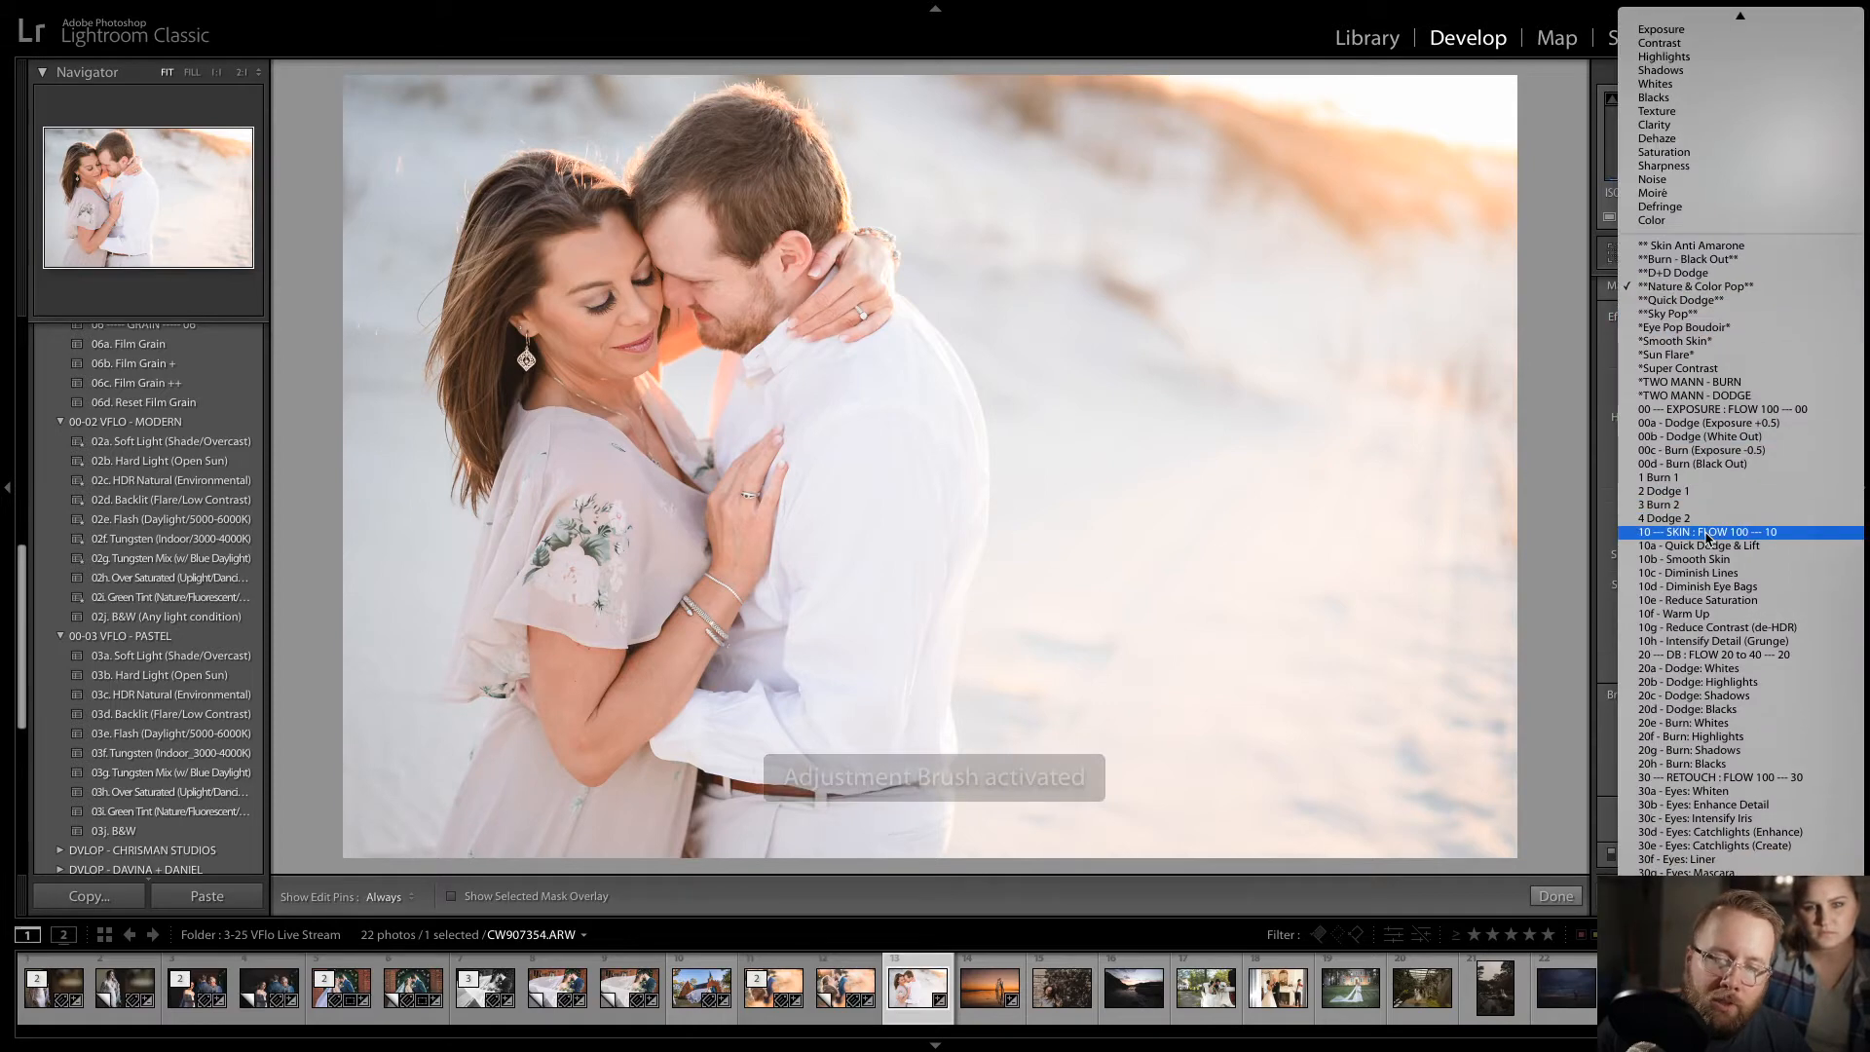
scroll(1710, 604, "down", 5)
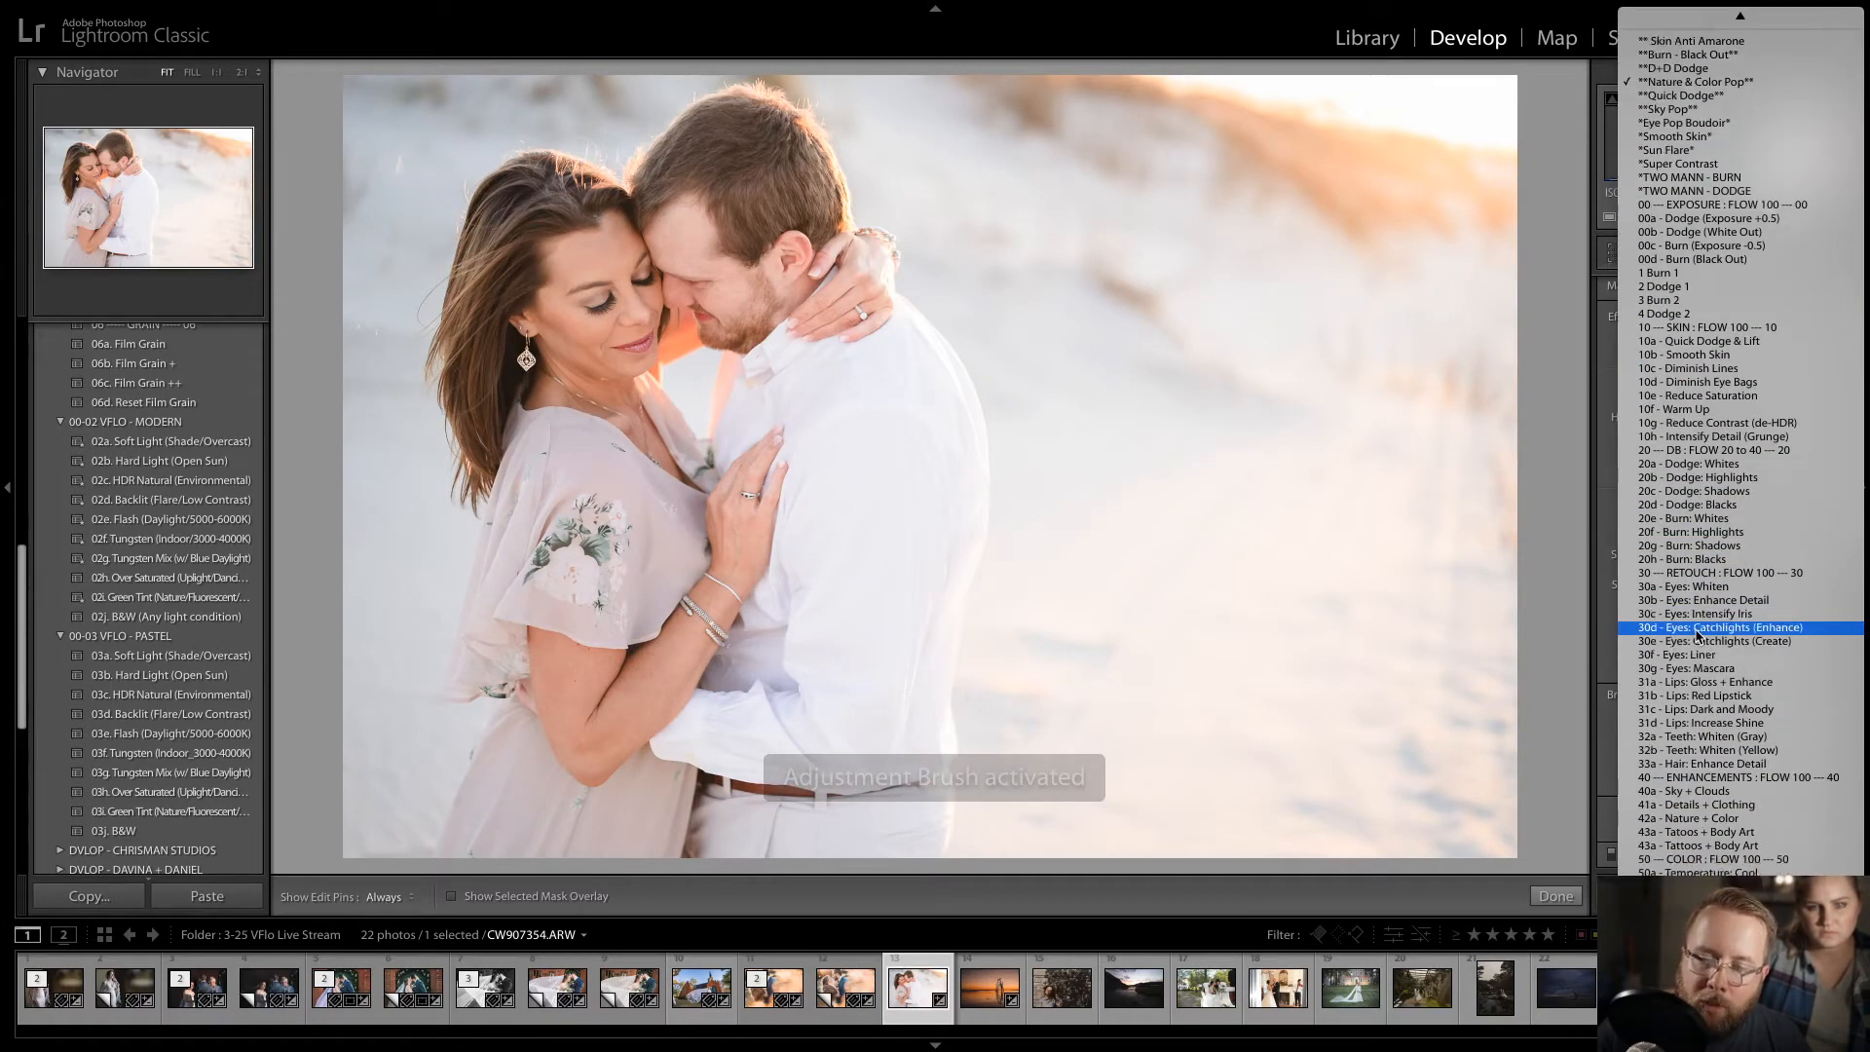
scroll(1697, 634, "down", 1)
left_click(1695, 933)
scroll(1387, 283, "up", 10)
scroll(1387, 279, "up", 3)
key("h")
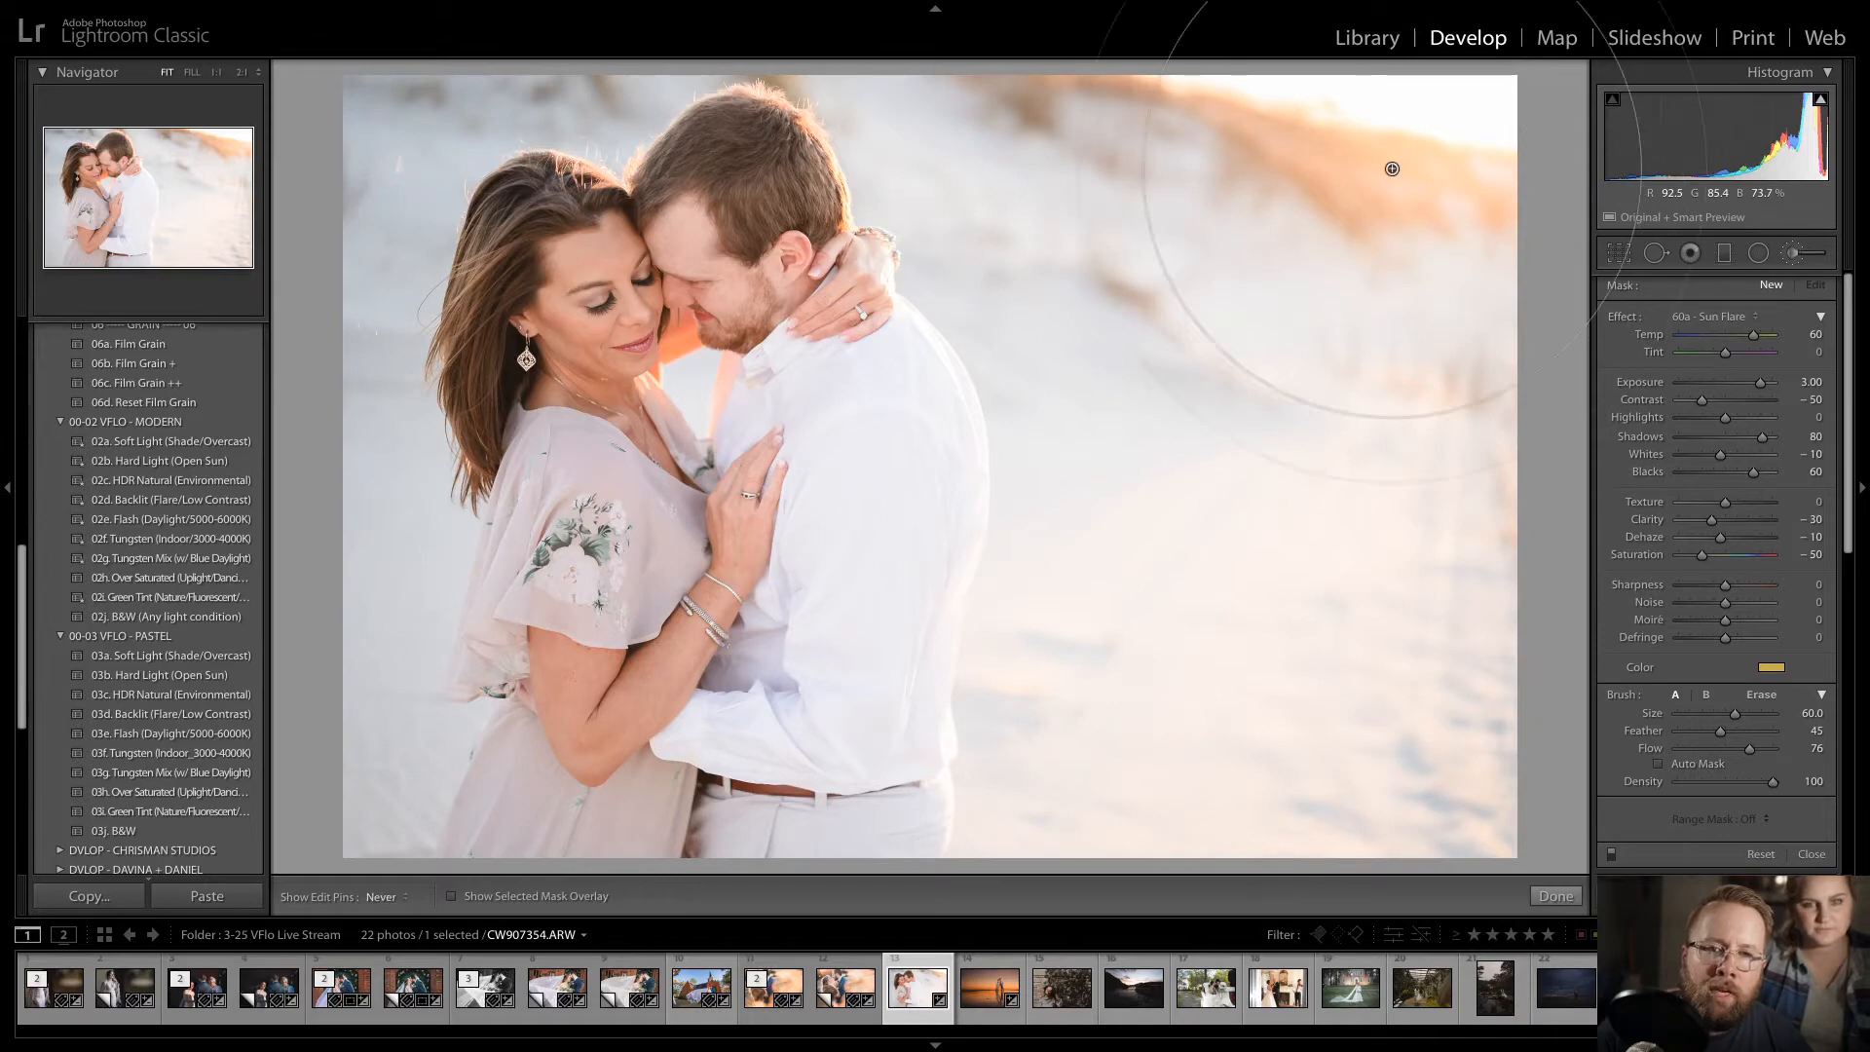
key("h")
left_click(1392, 168)
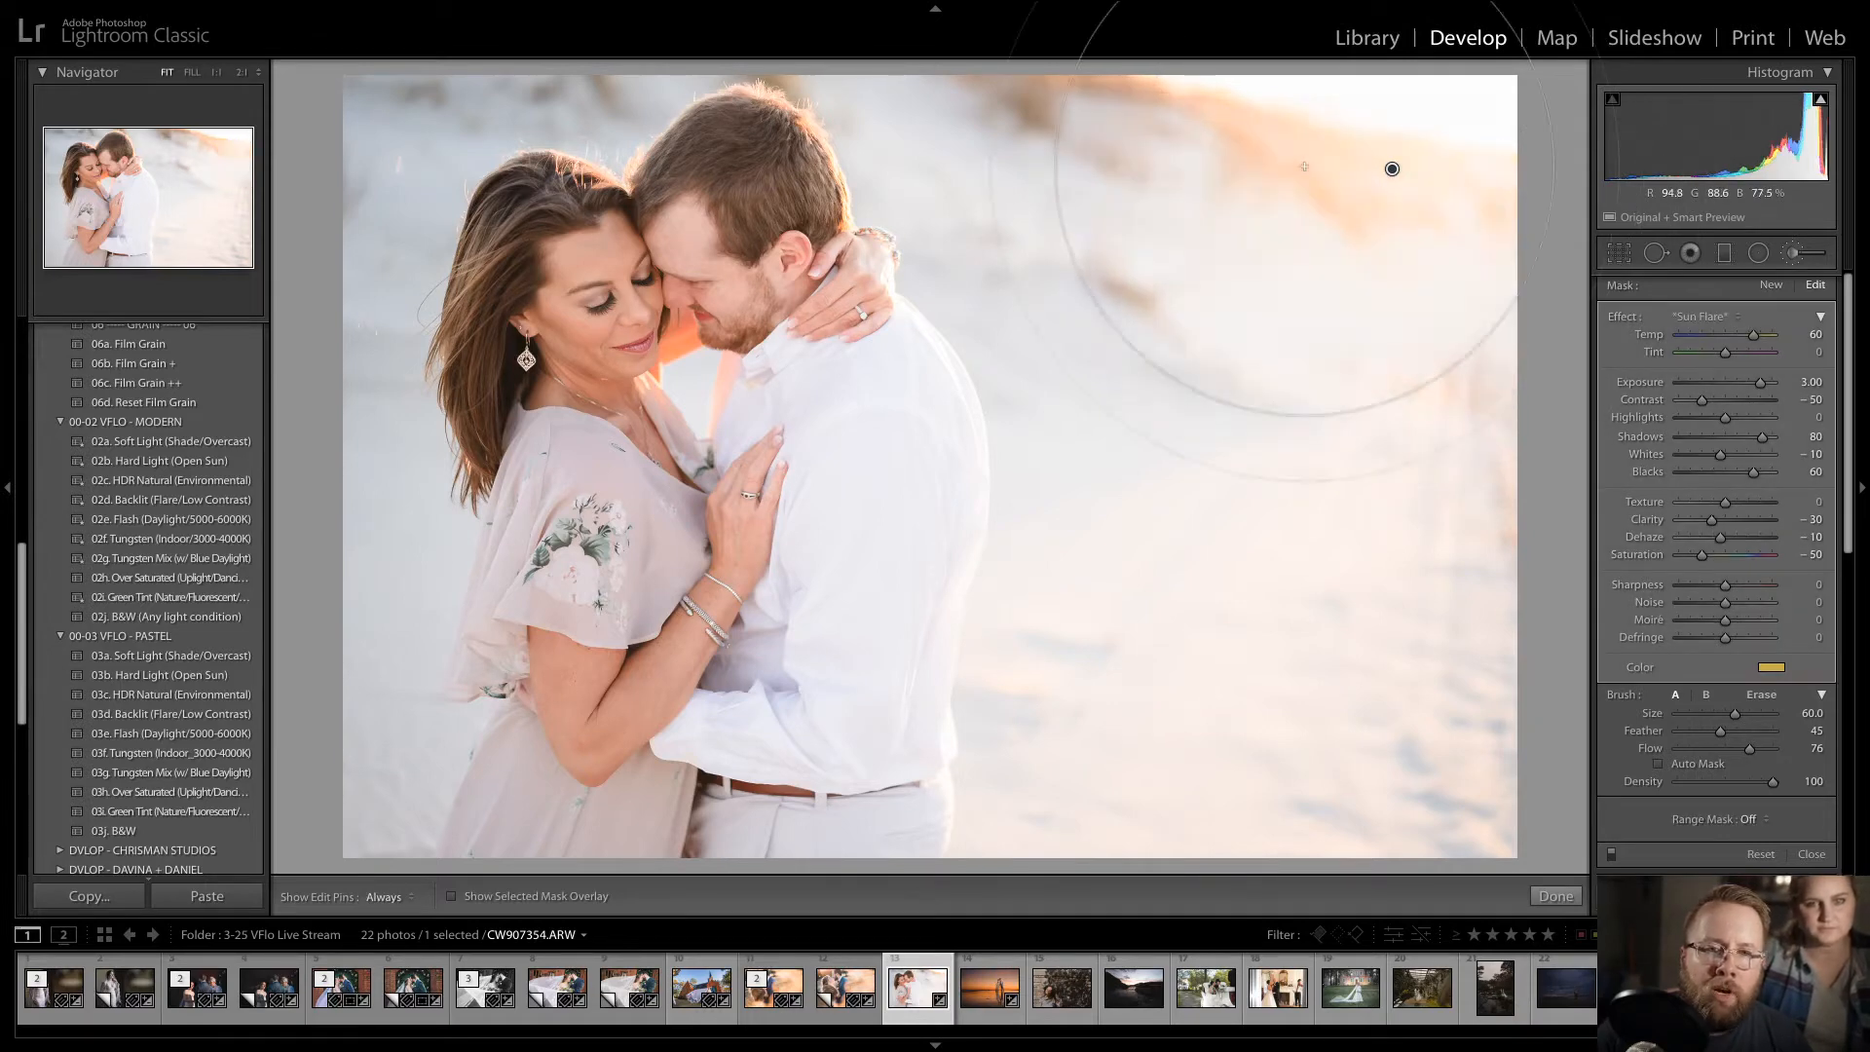
left_click(1291, 283)
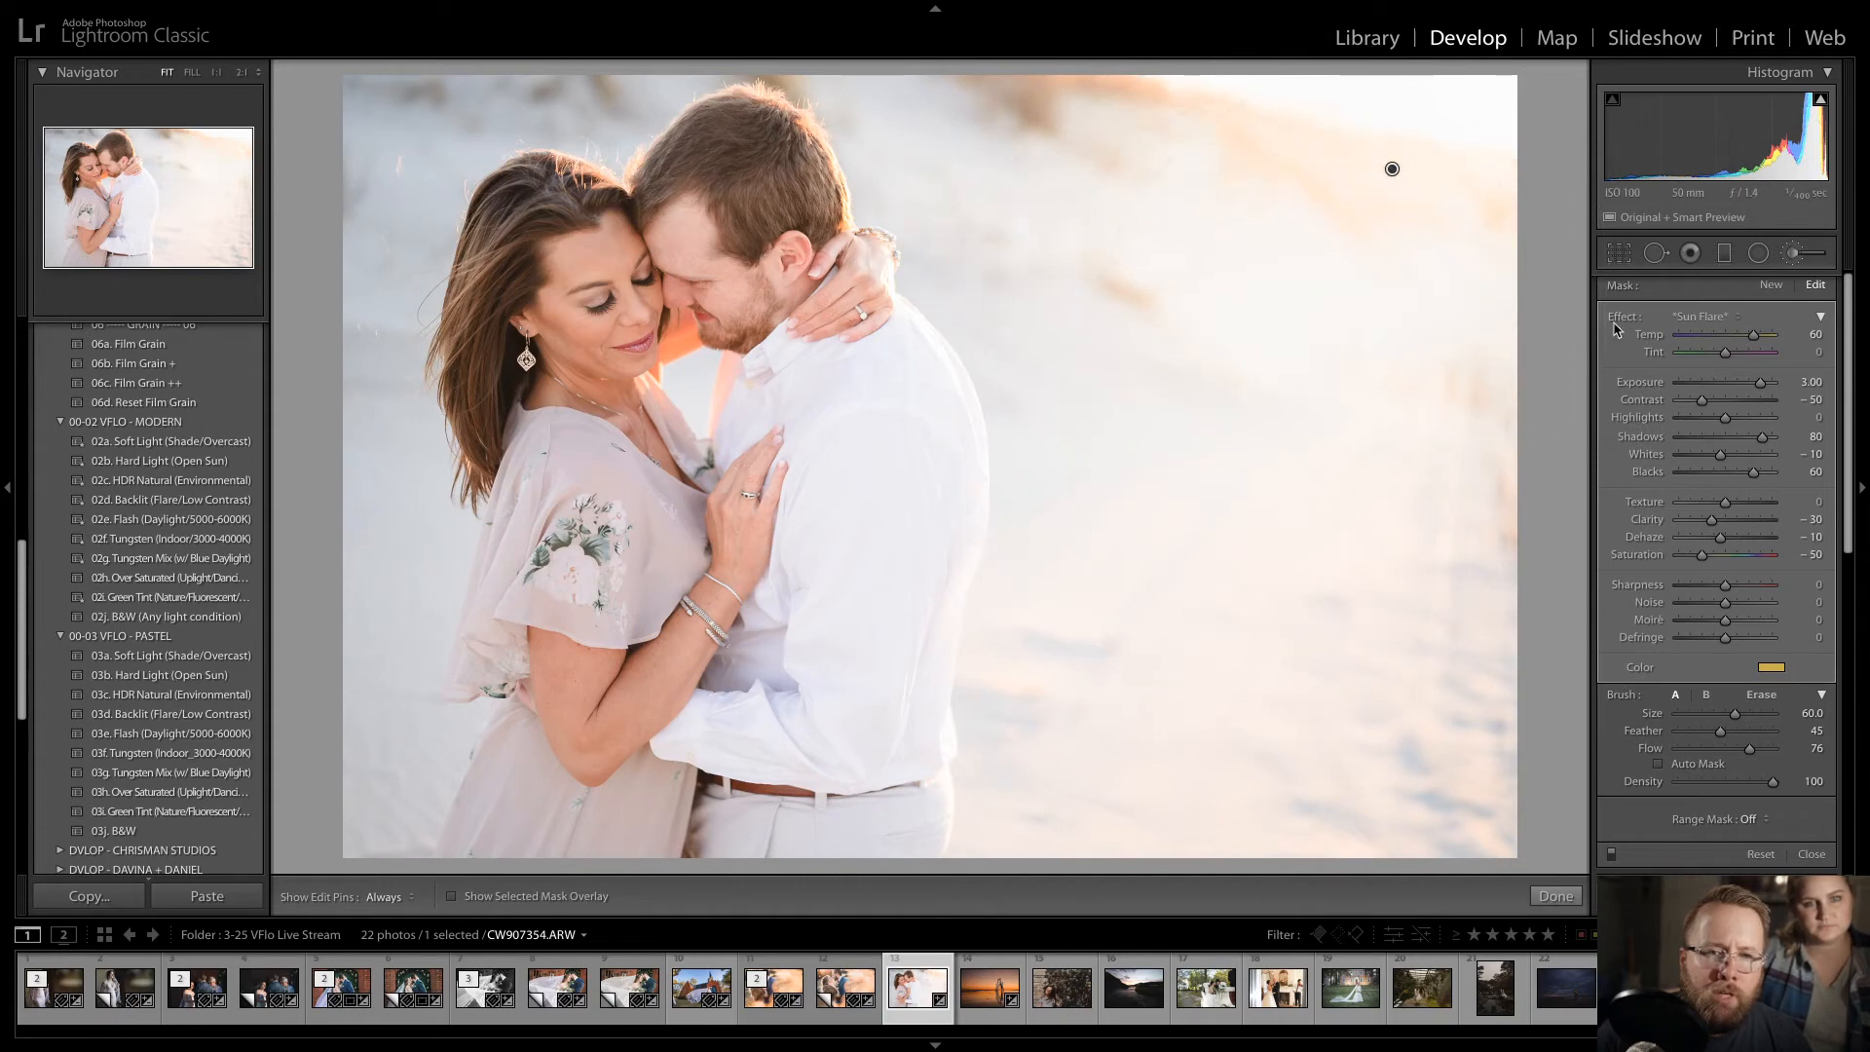
key("ctrl+z")
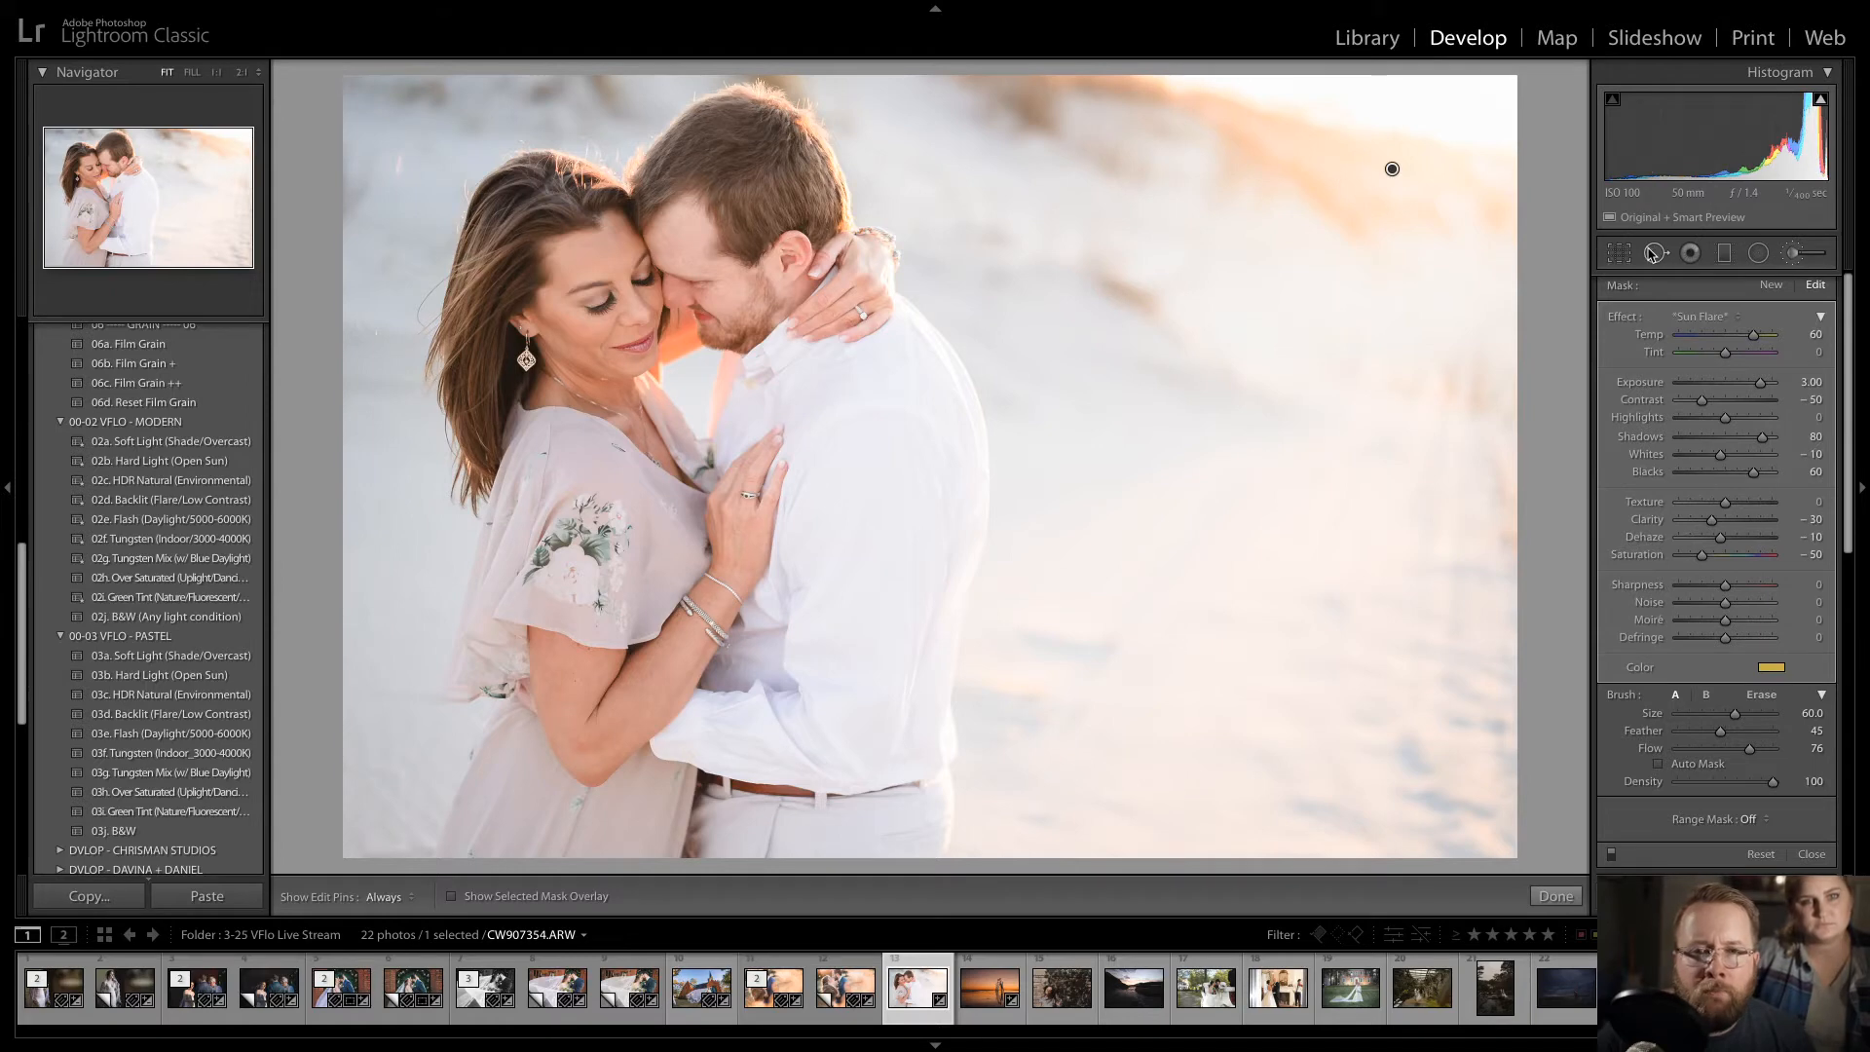
- Straighten the beach couple photo to an angle of -4.00 and reposition the image within the crop
key("r")
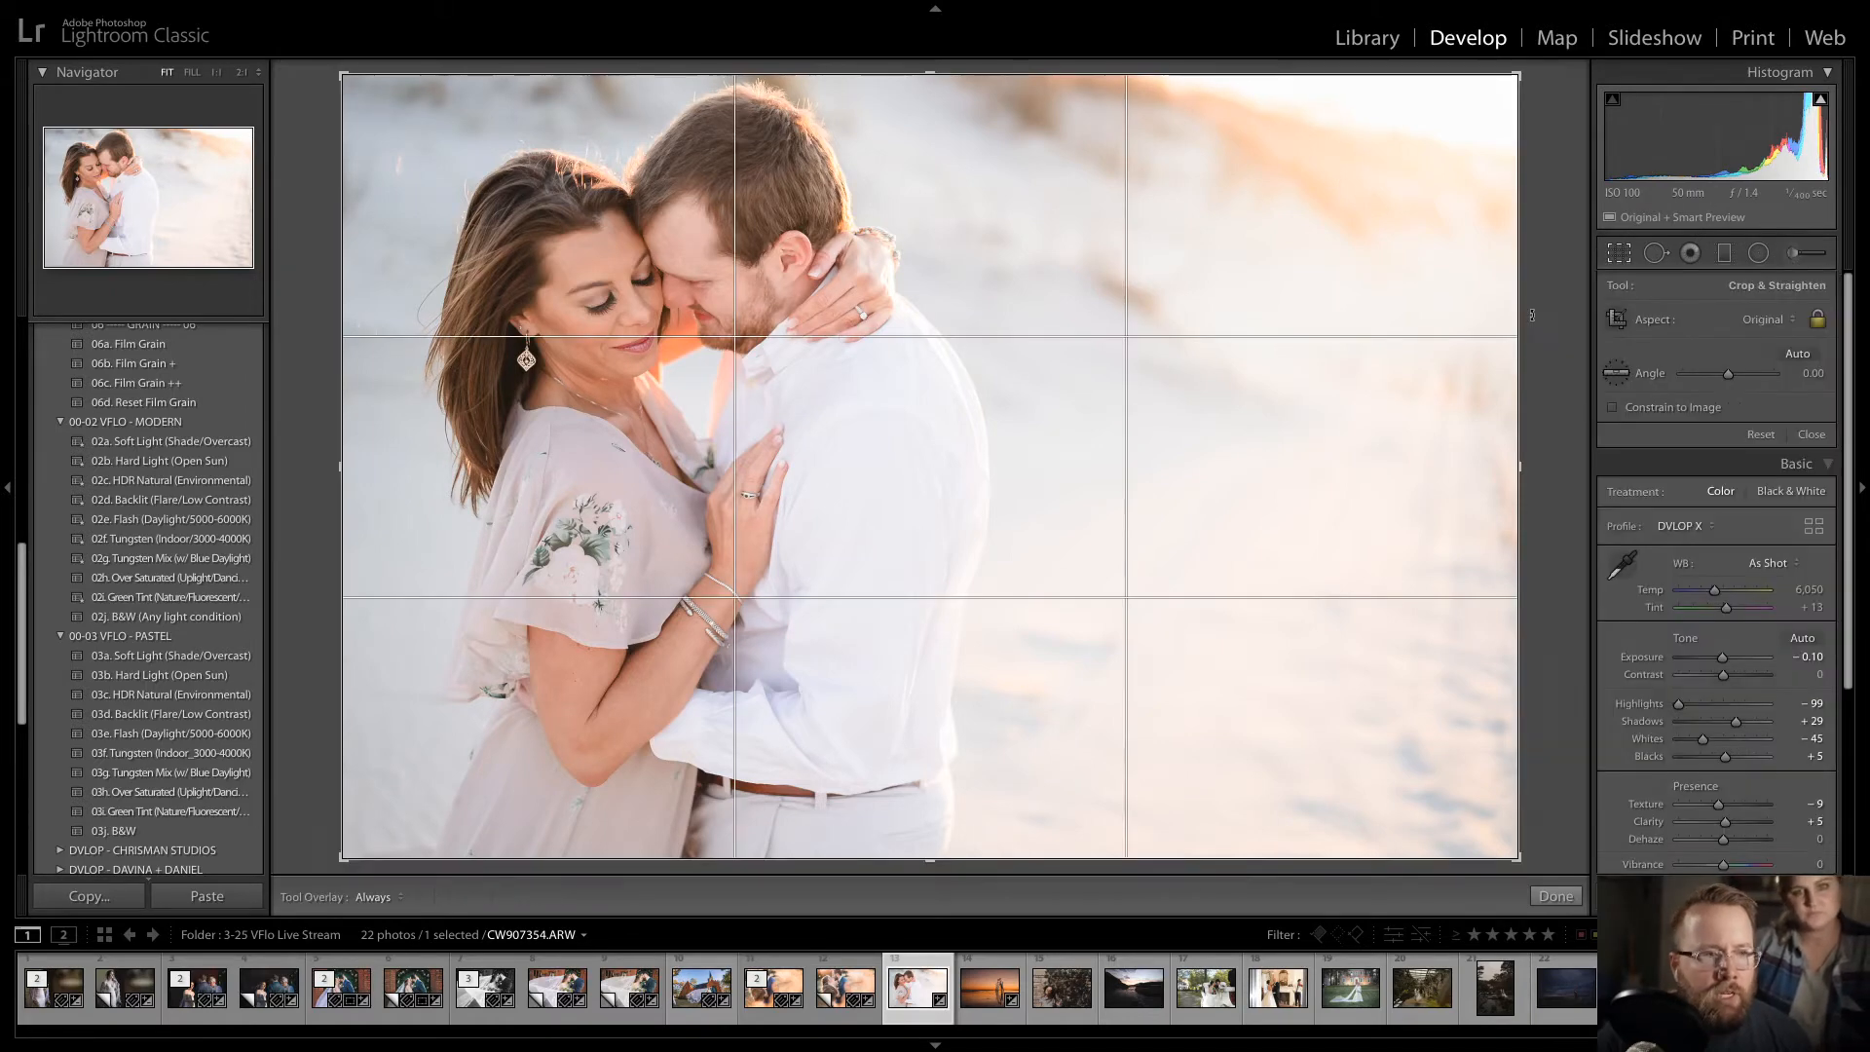
left_click_drag(1532, 314, 1157, 286)
left_click_drag(963, 306, 1120, 311)
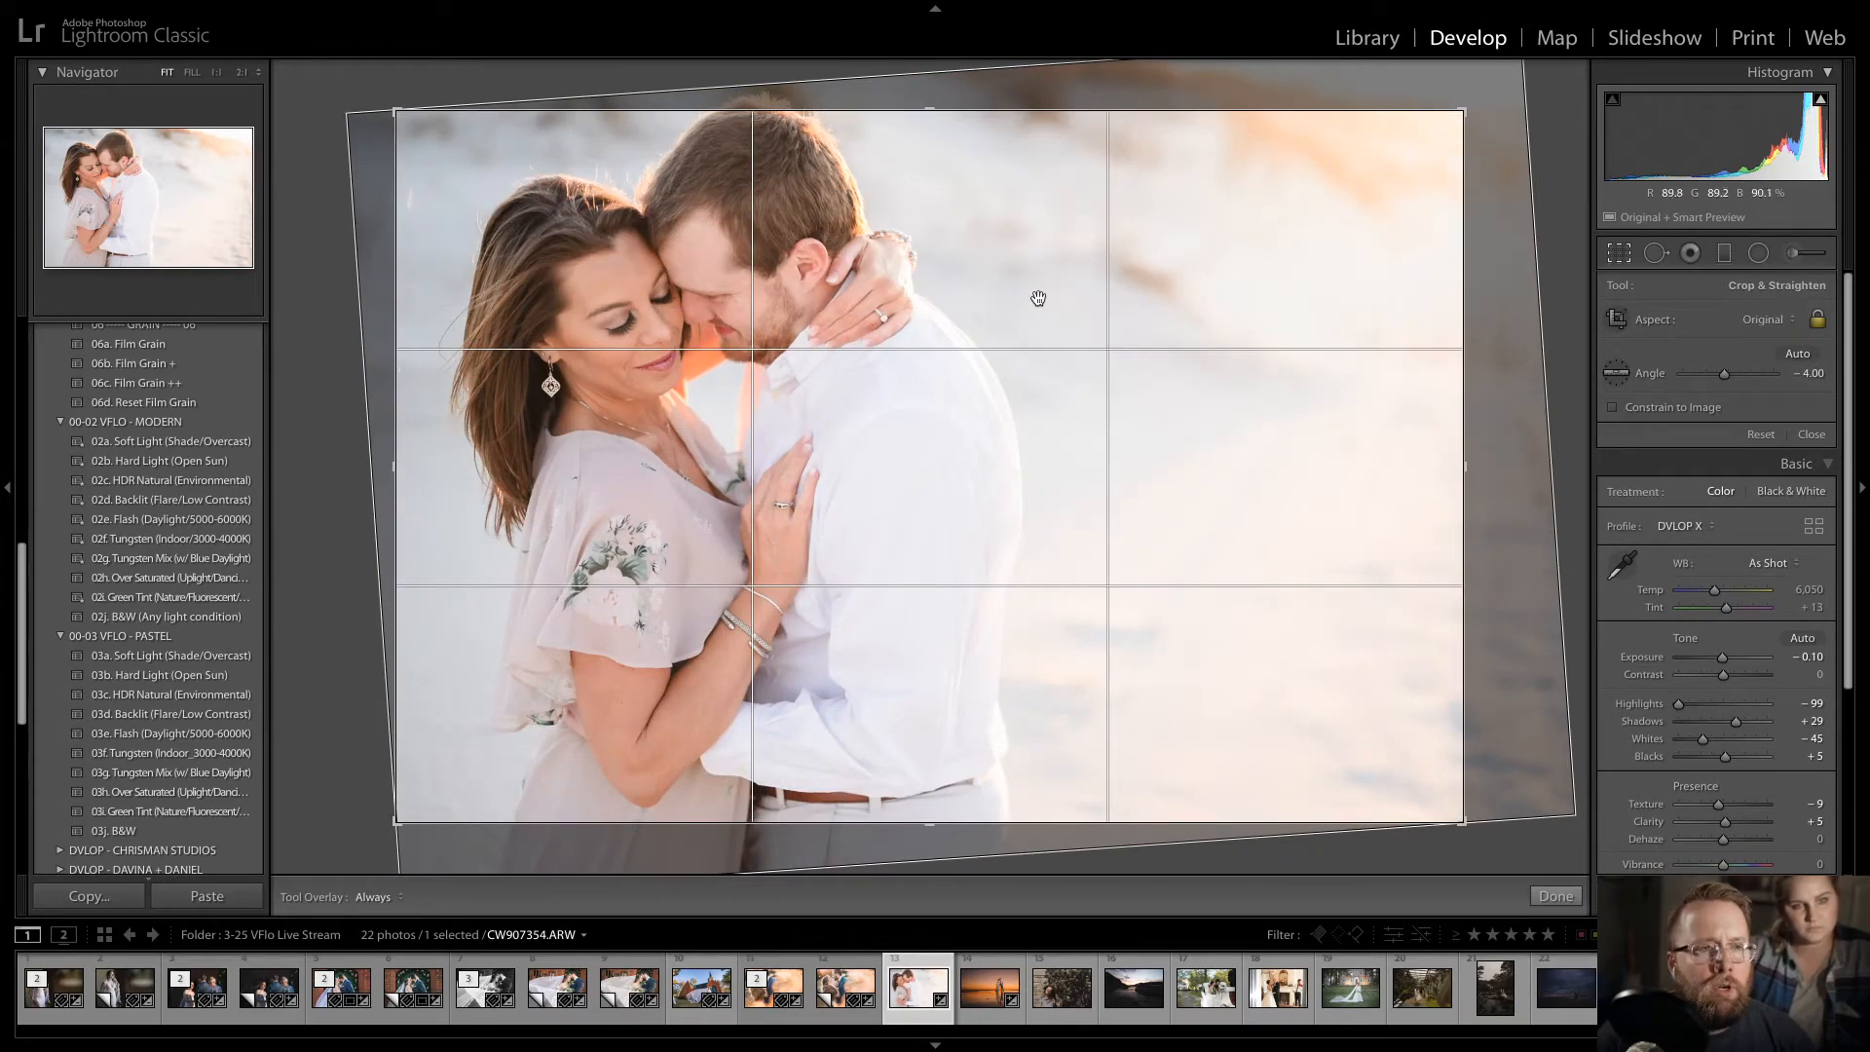
key("Return")
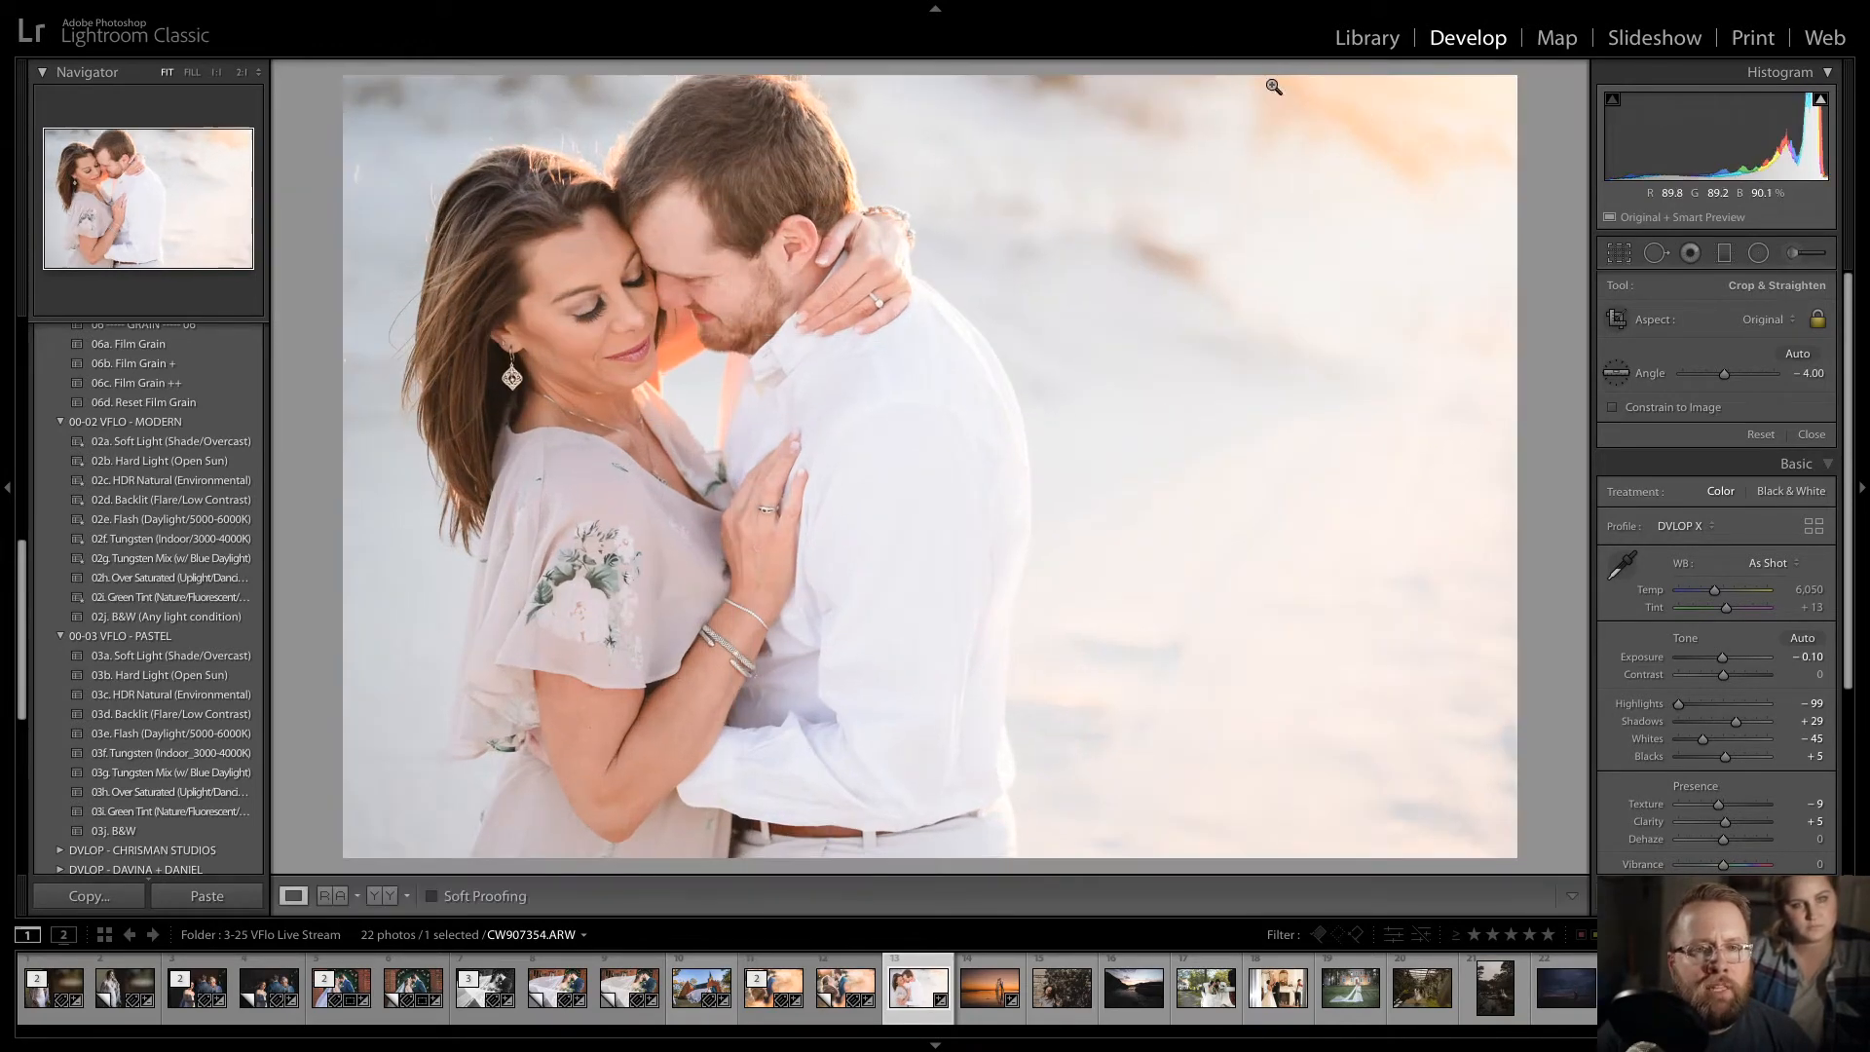
- Close the crop on the beach couple photo and raise its contrast to +19
left_click(1793, 257)
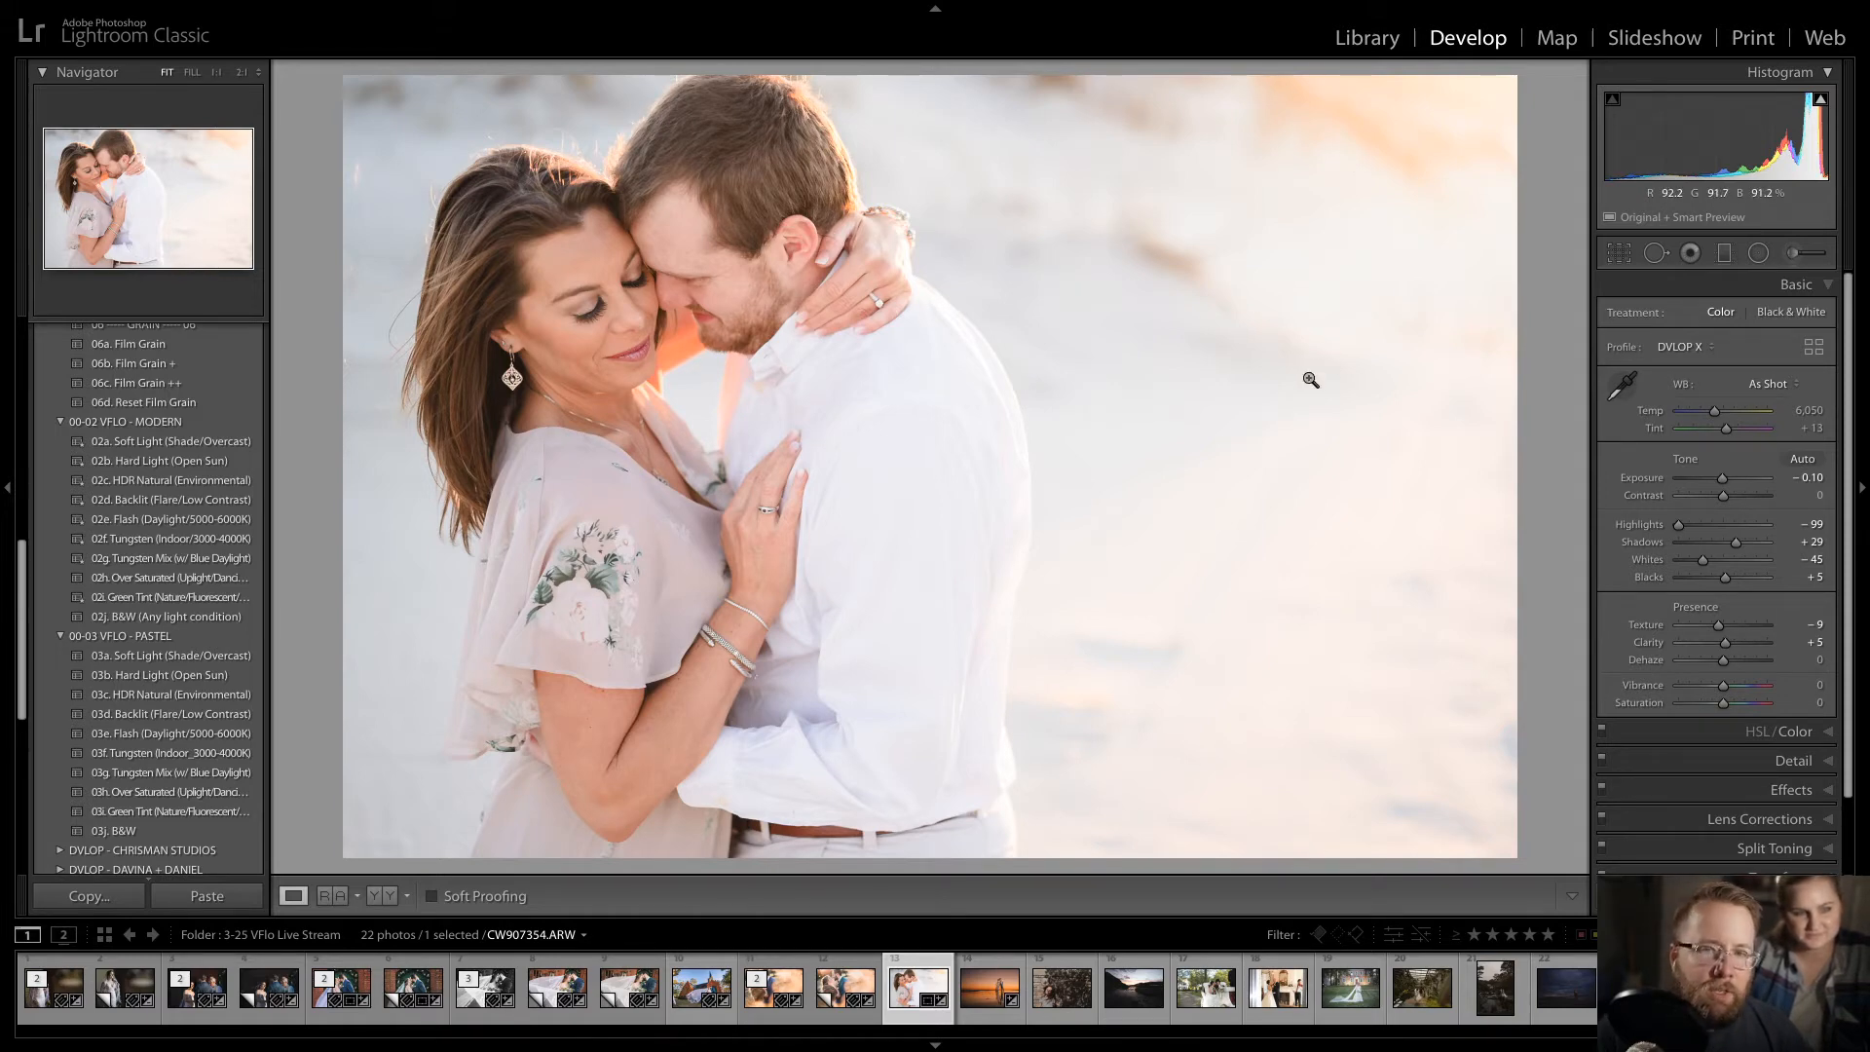
key("plus")
key("plus")
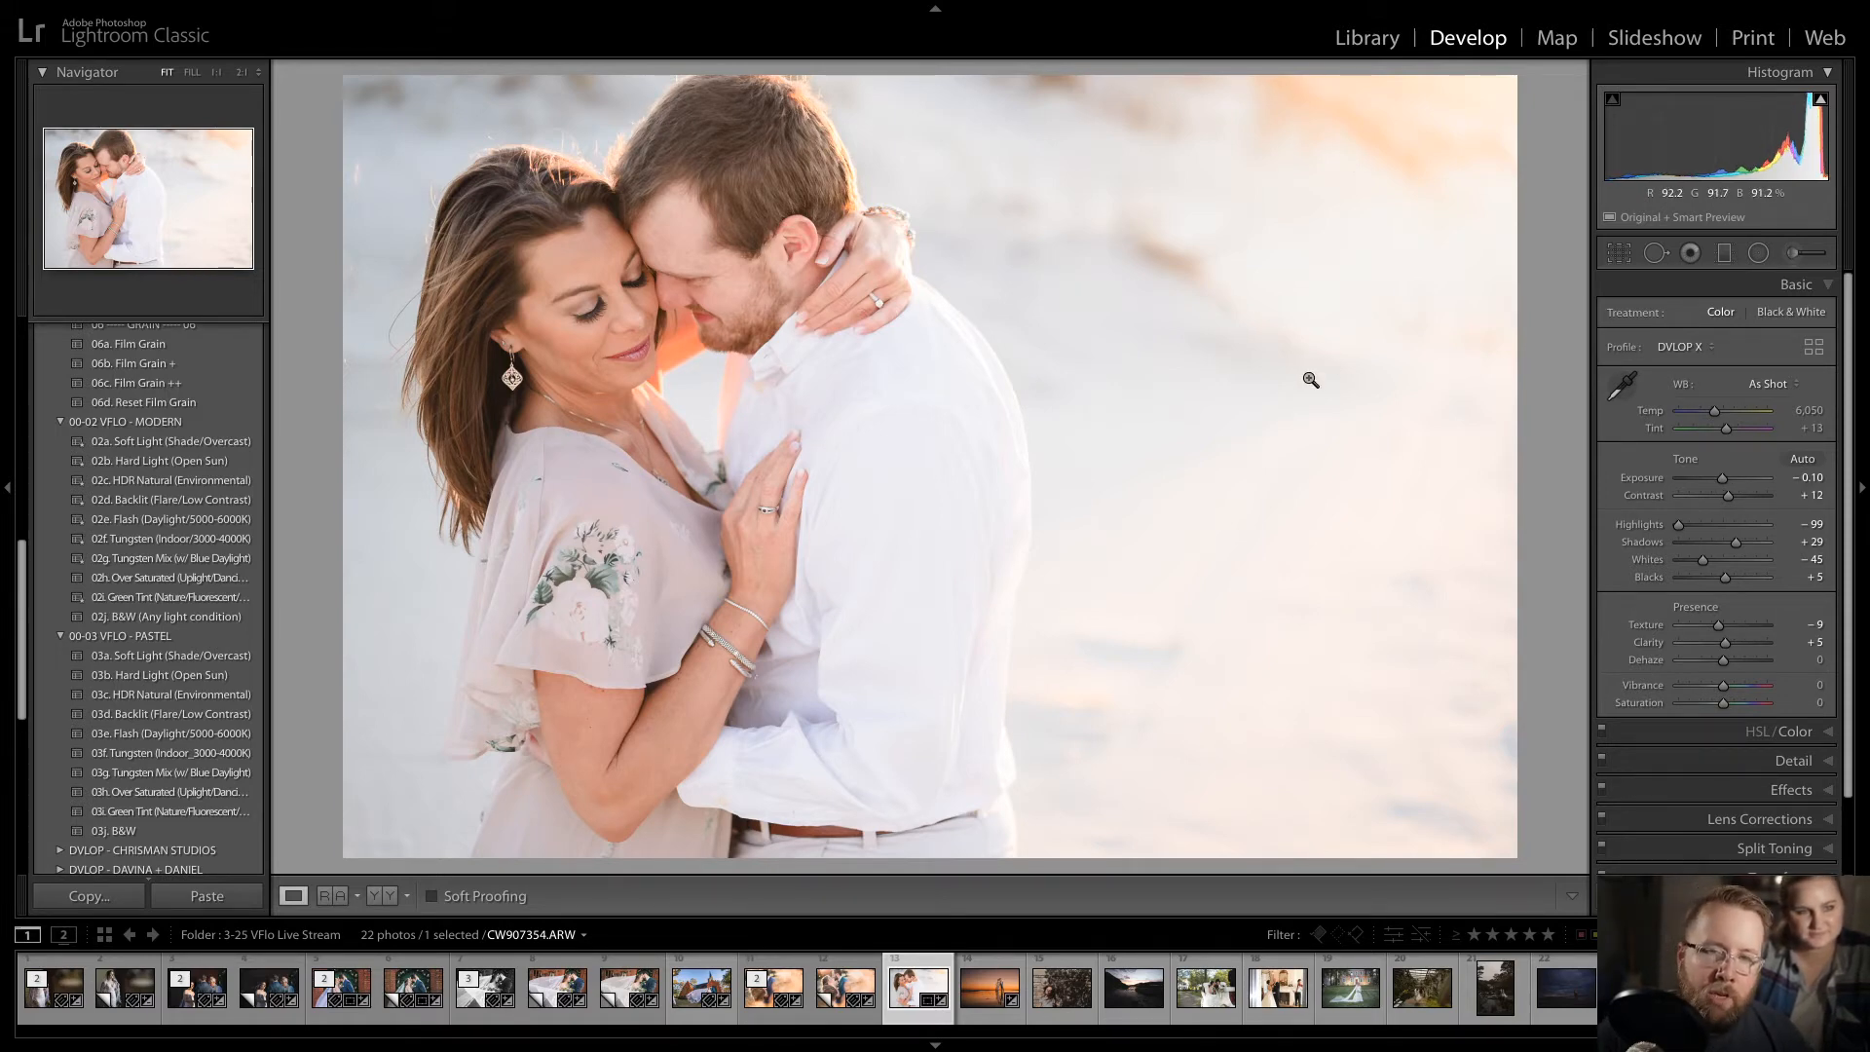
key("plus")
key("plus")
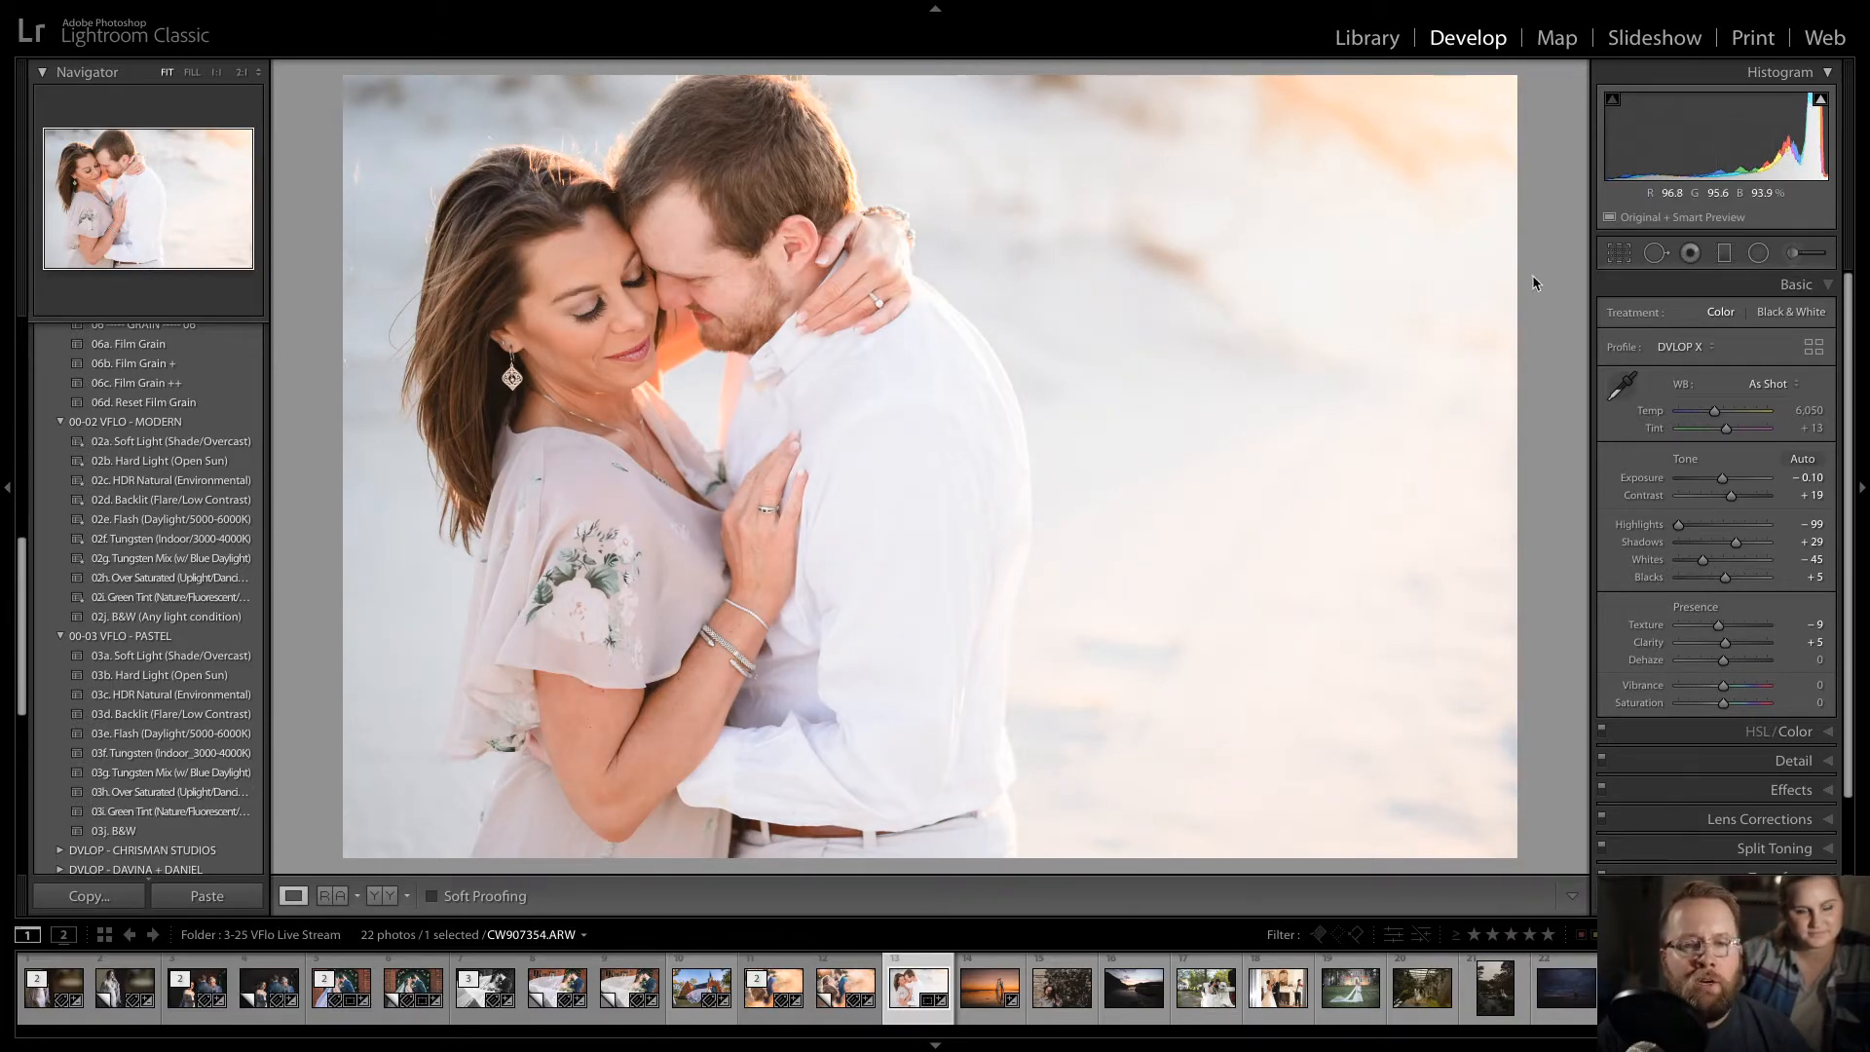
- Darken the bright beach background beside the couple with a graduated filter using the 20f - Burn: Highlights effect, extending its gradient toward the couple
left_click(1726, 257)
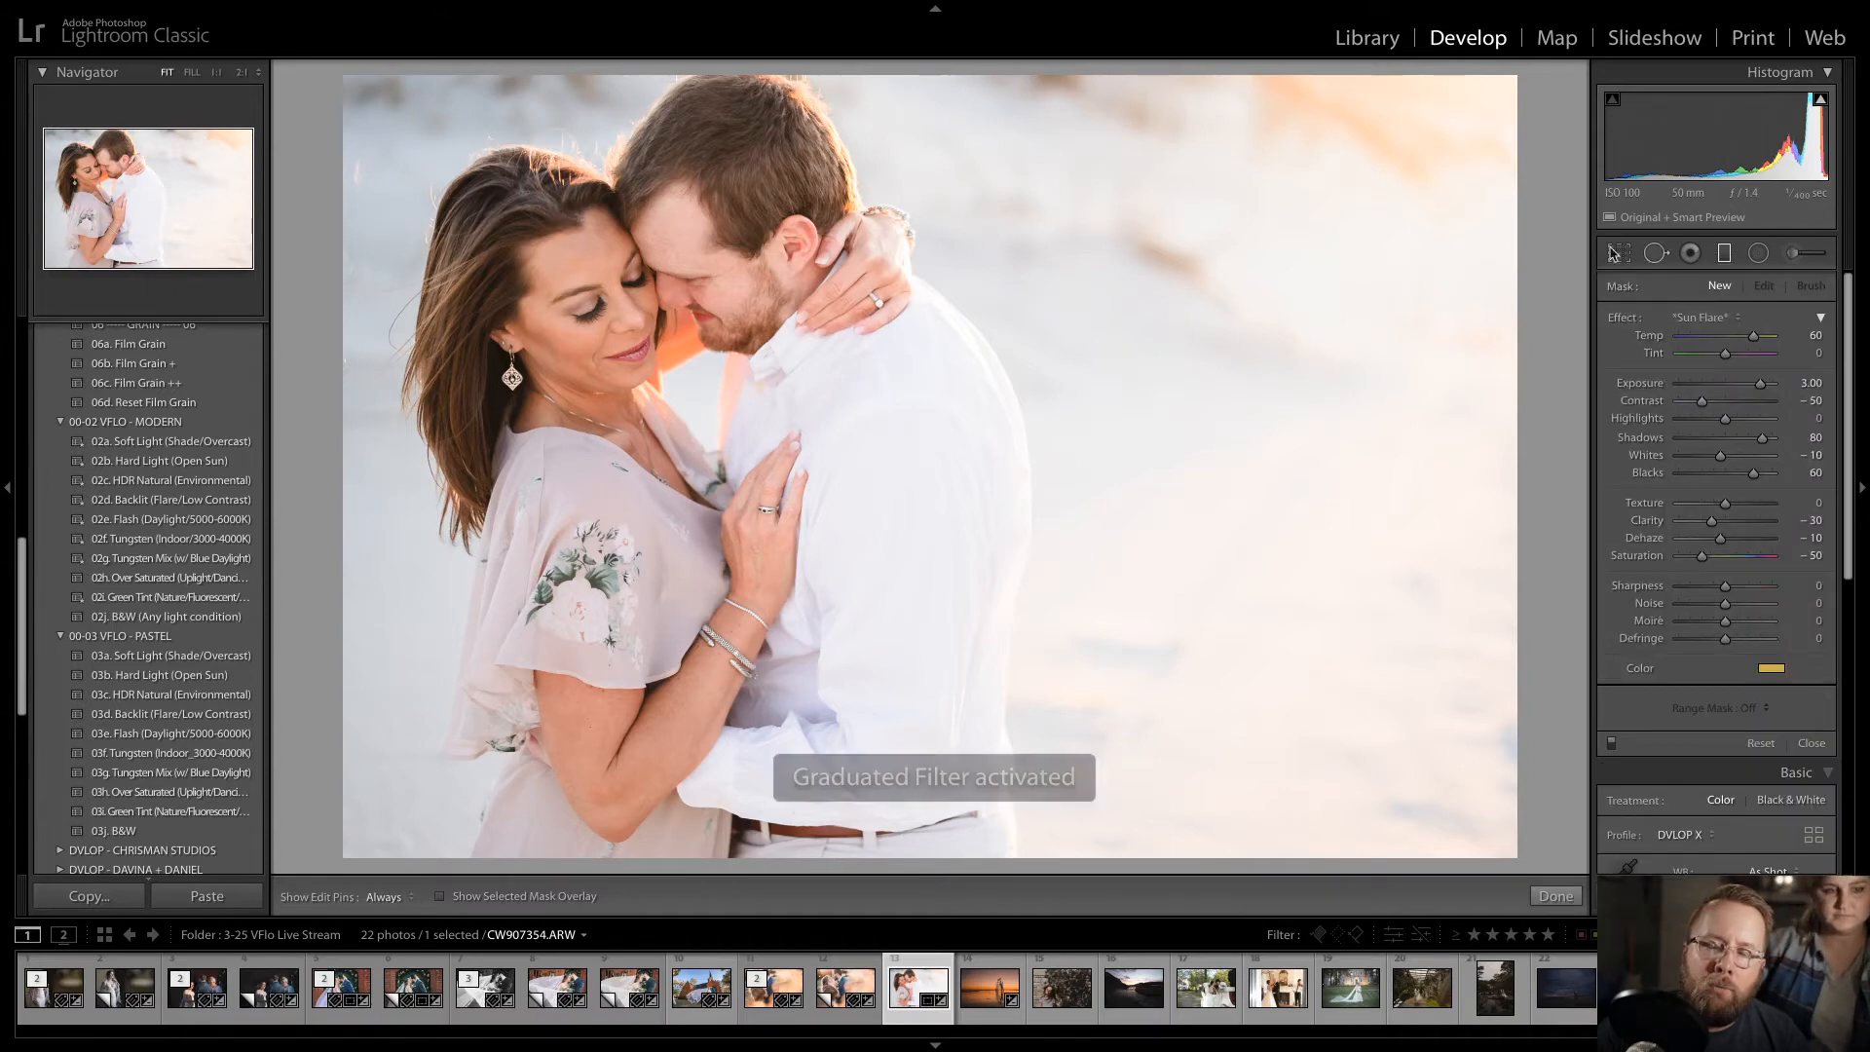
left_click(1697, 318)
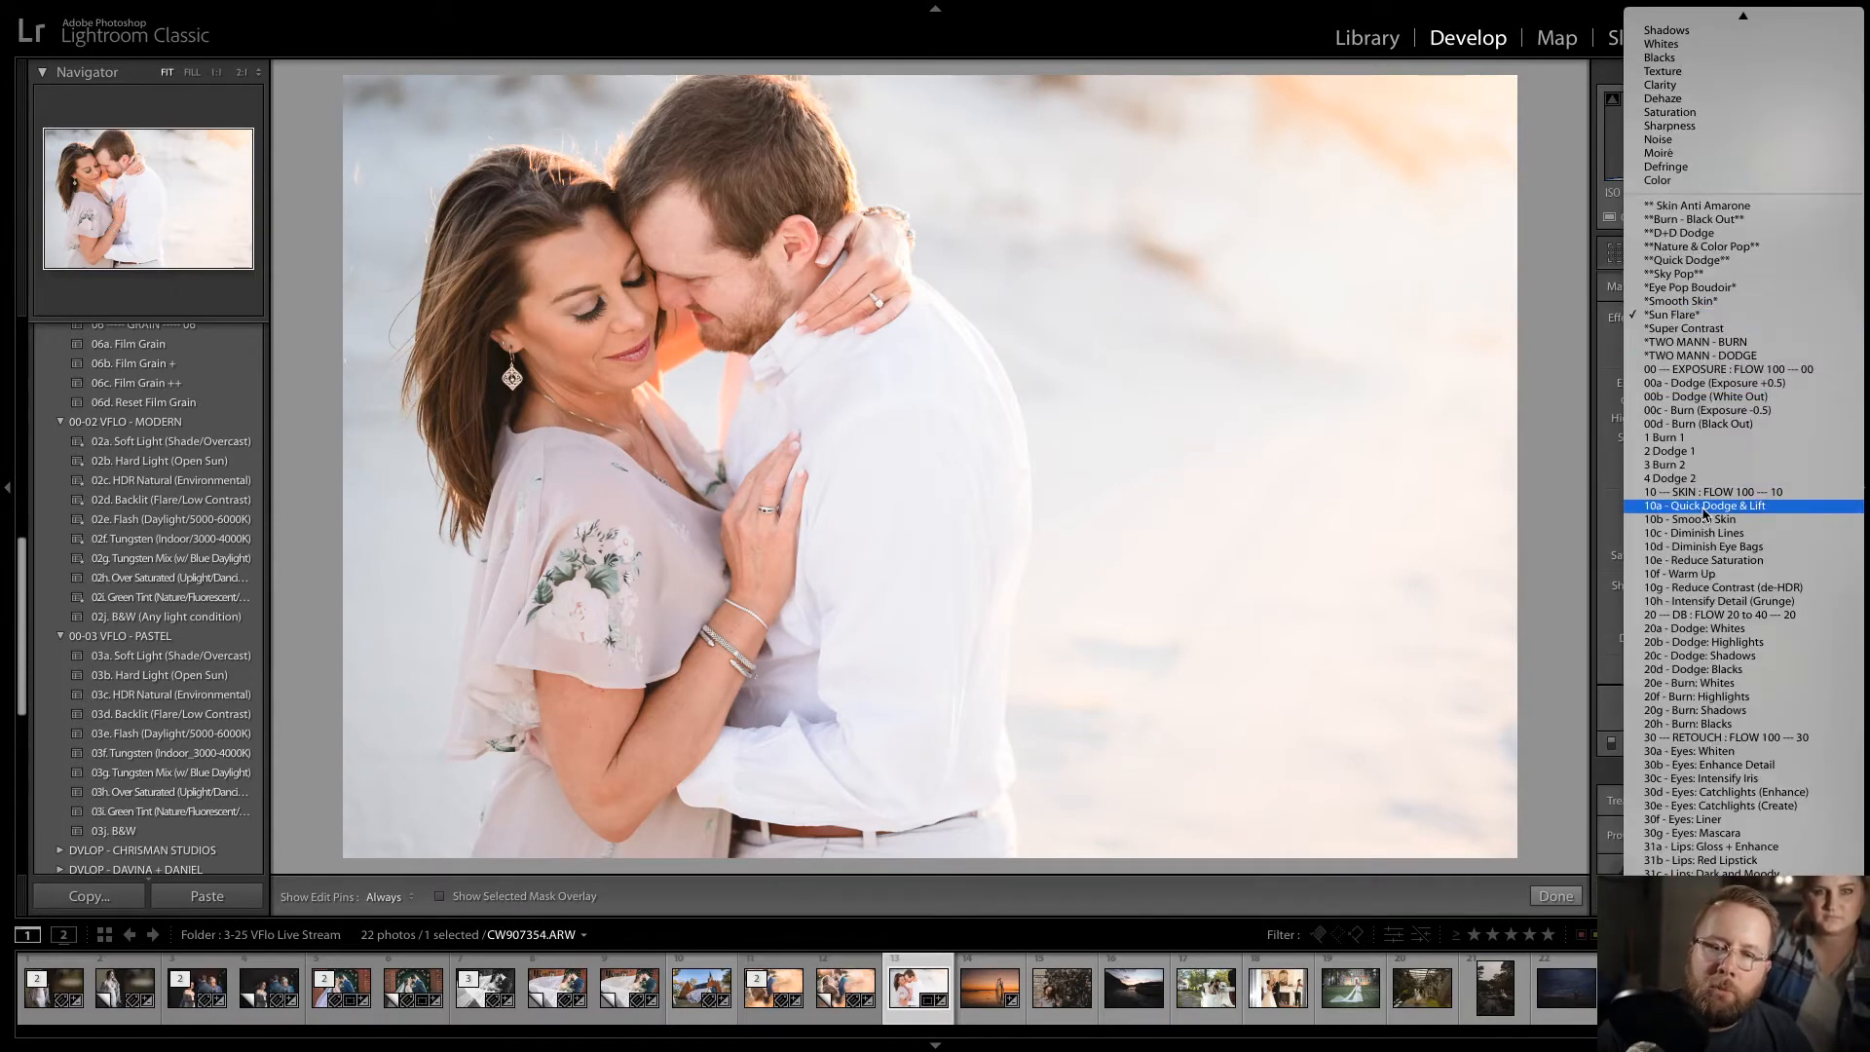
left_click(1704, 696)
left_click_drag(937, 347, 1276, 268)
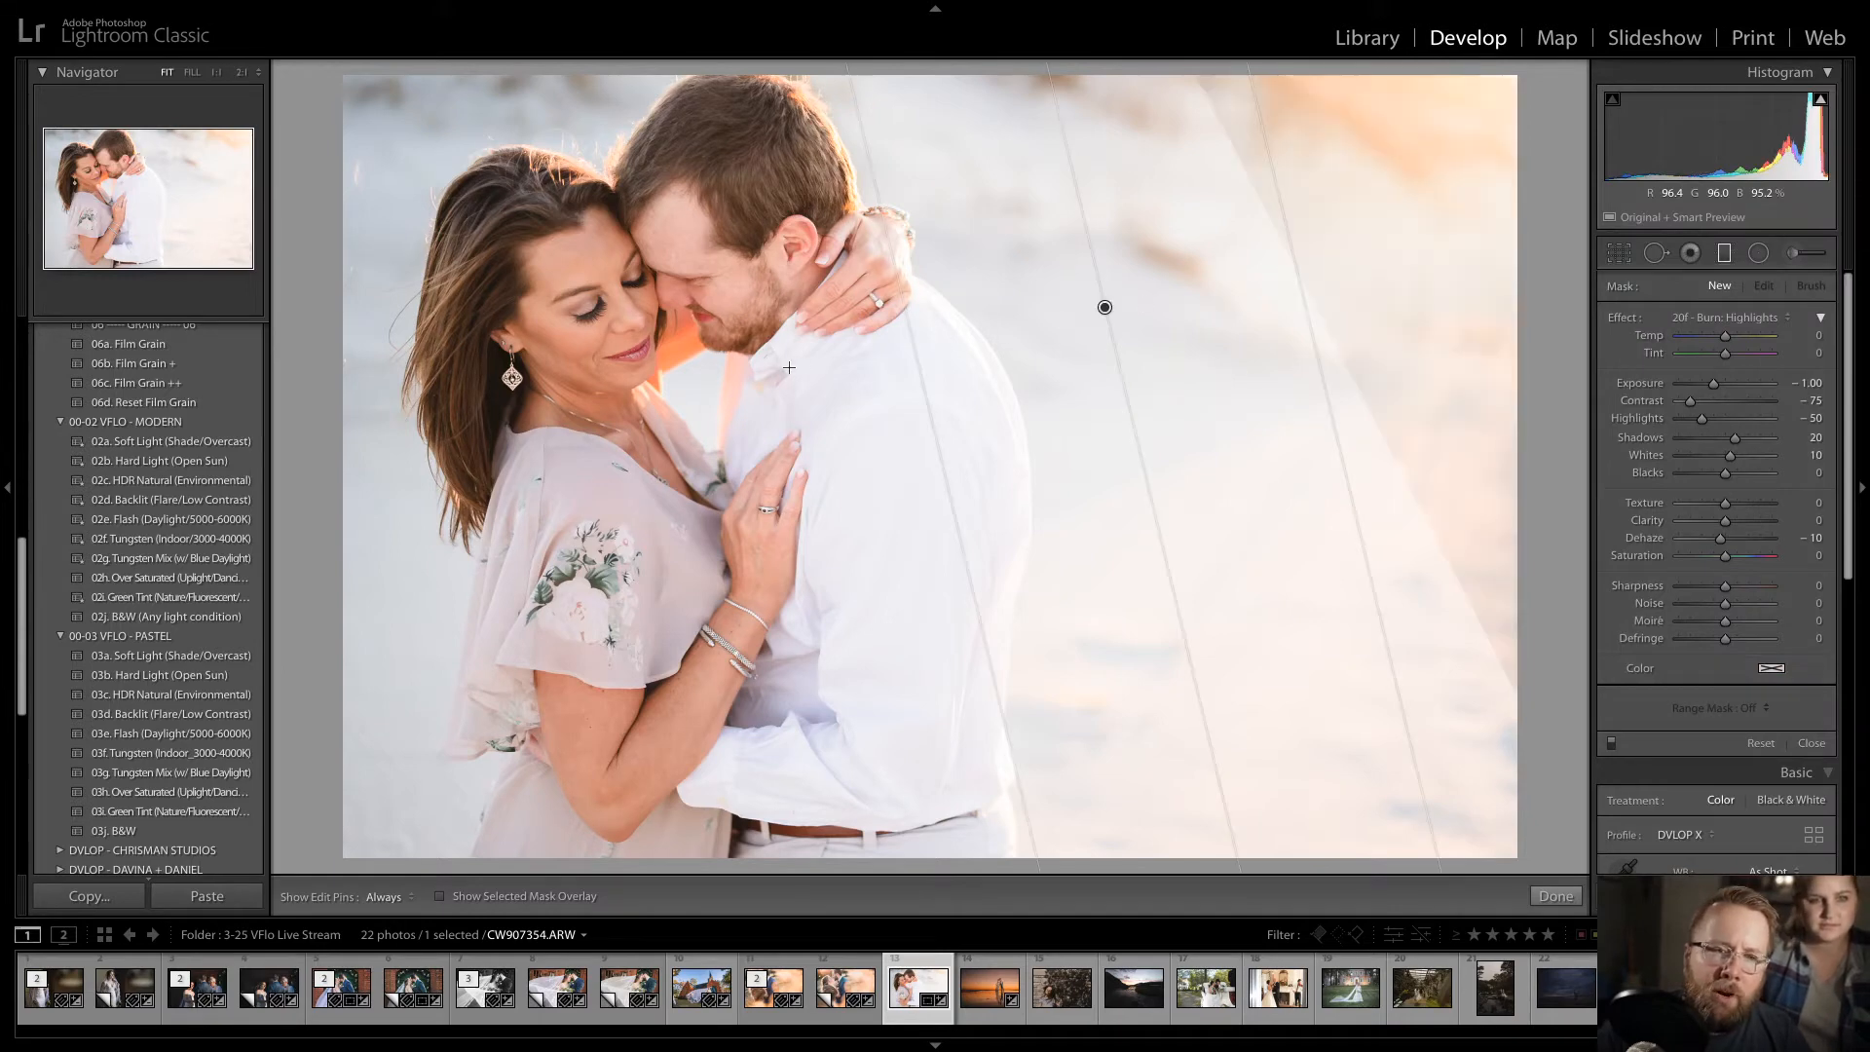
left_click_drag(759, 367, 687, 393)
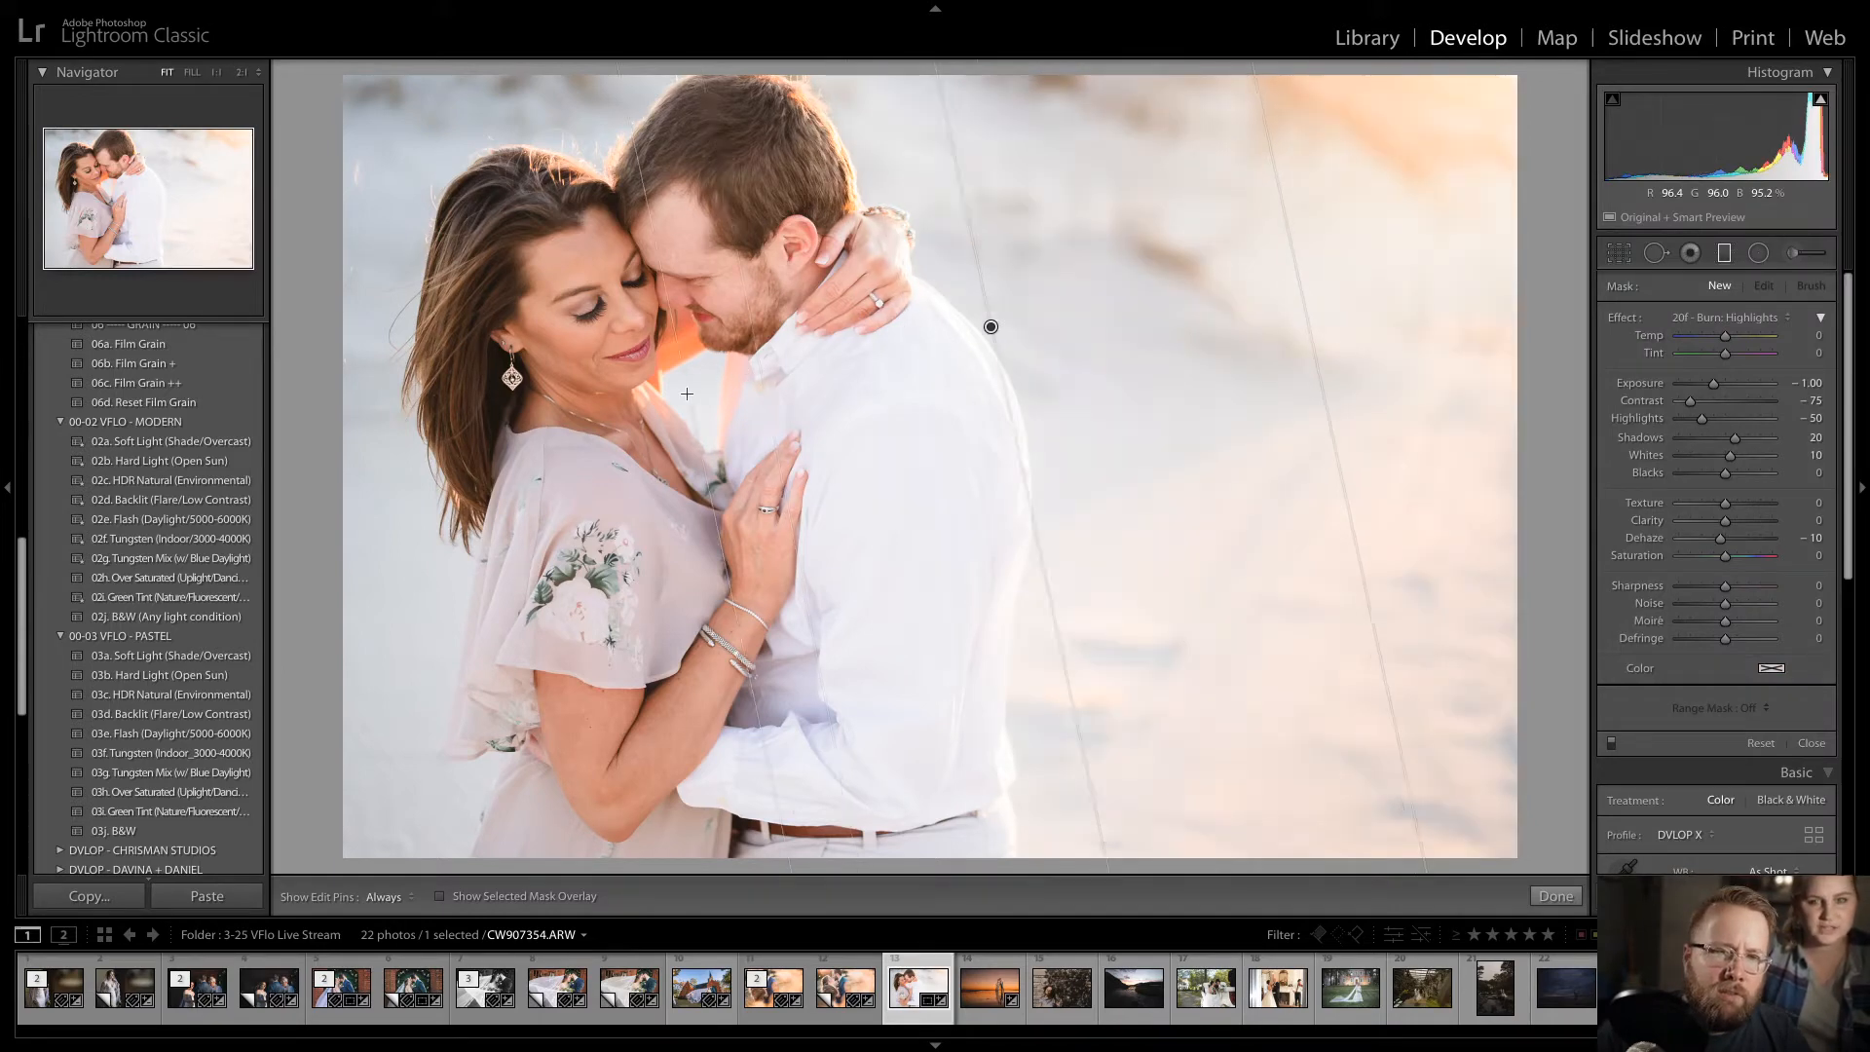
left_click_drag(1517, 416, 1517, 416)
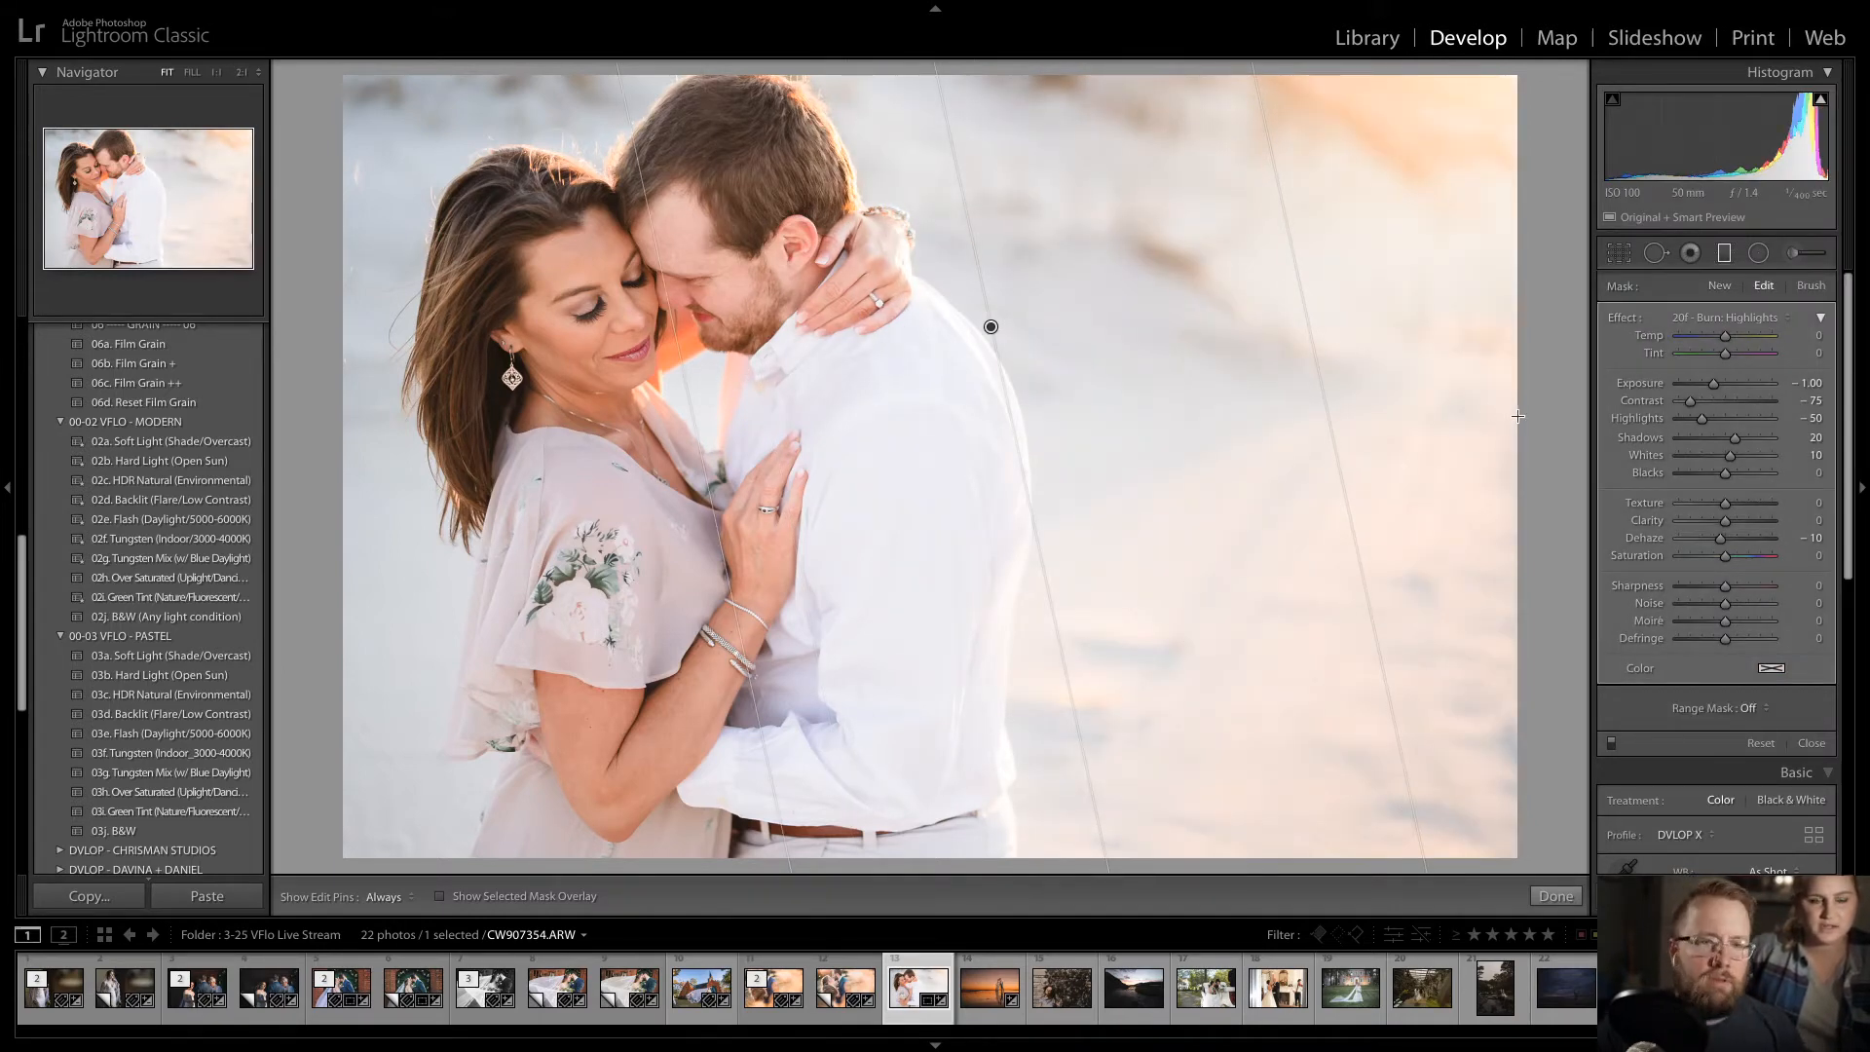
key("d")
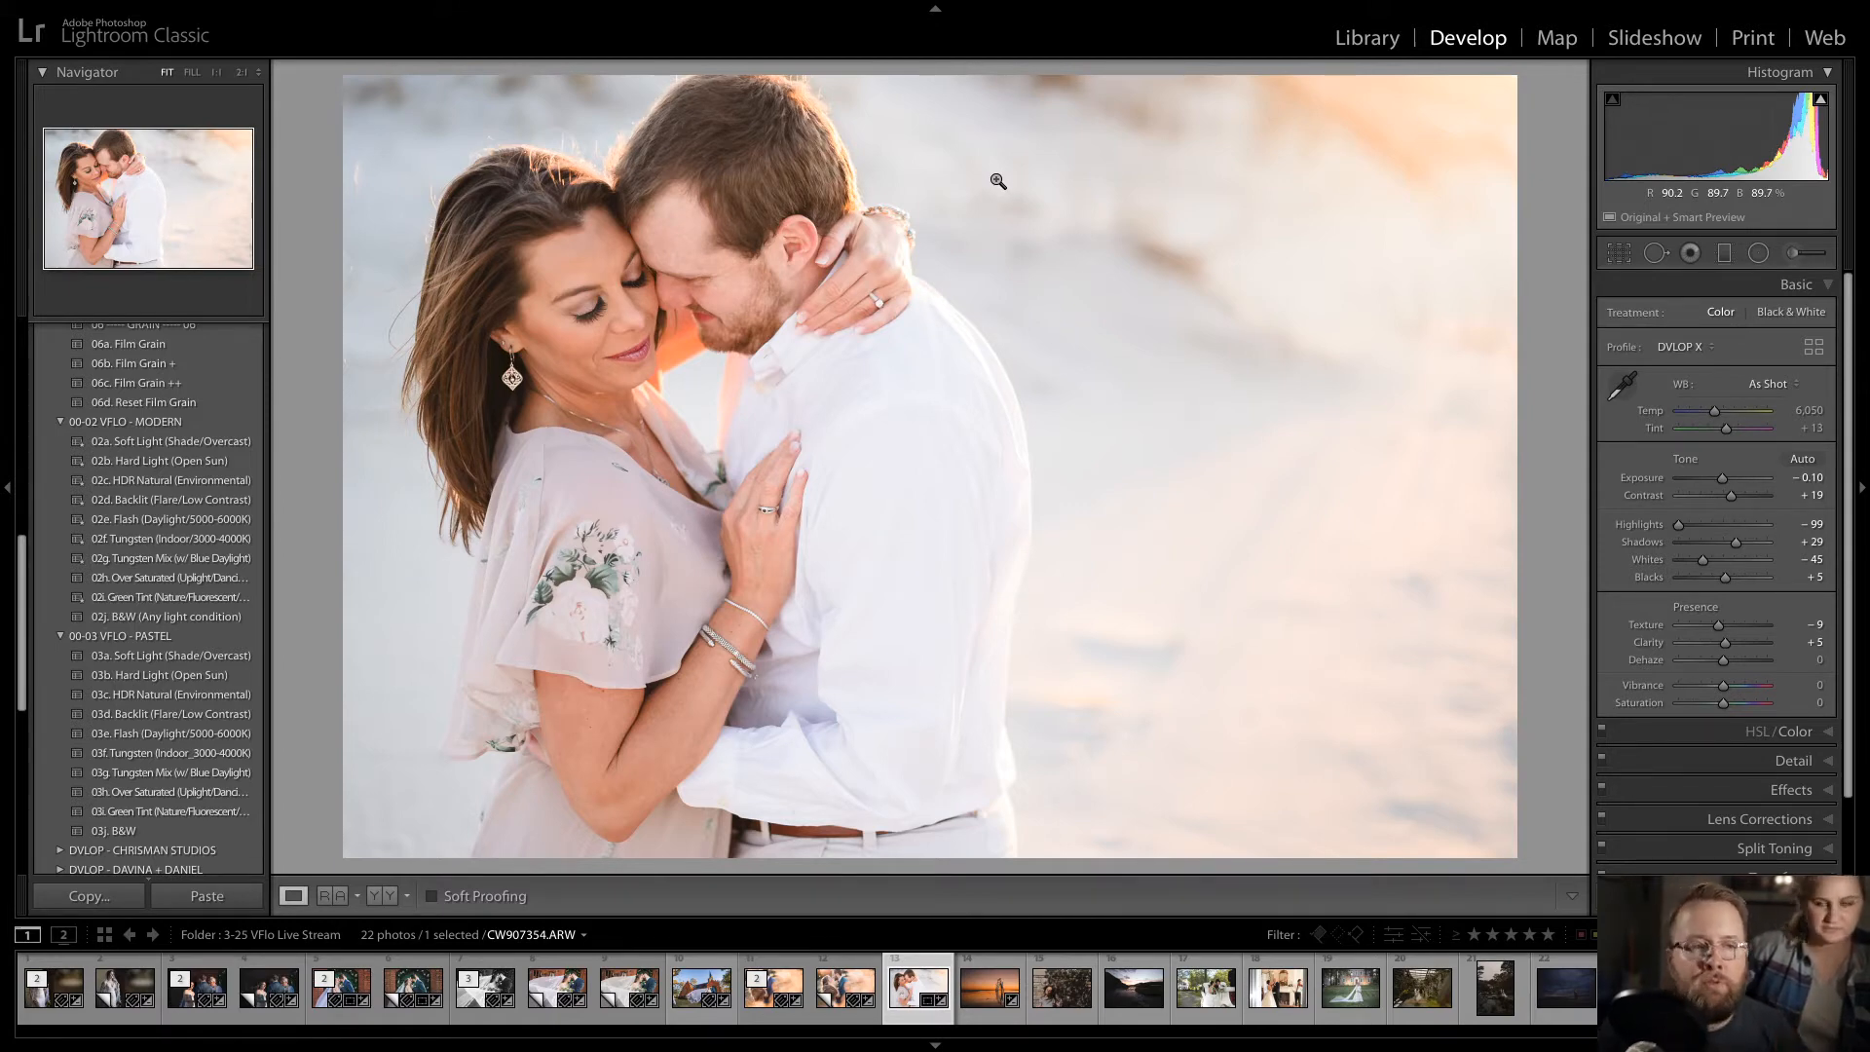
- Dab the 10a - Quick Dodge & Lift brush effect at size 46 onto the woman's face
left_click(1811, 256)
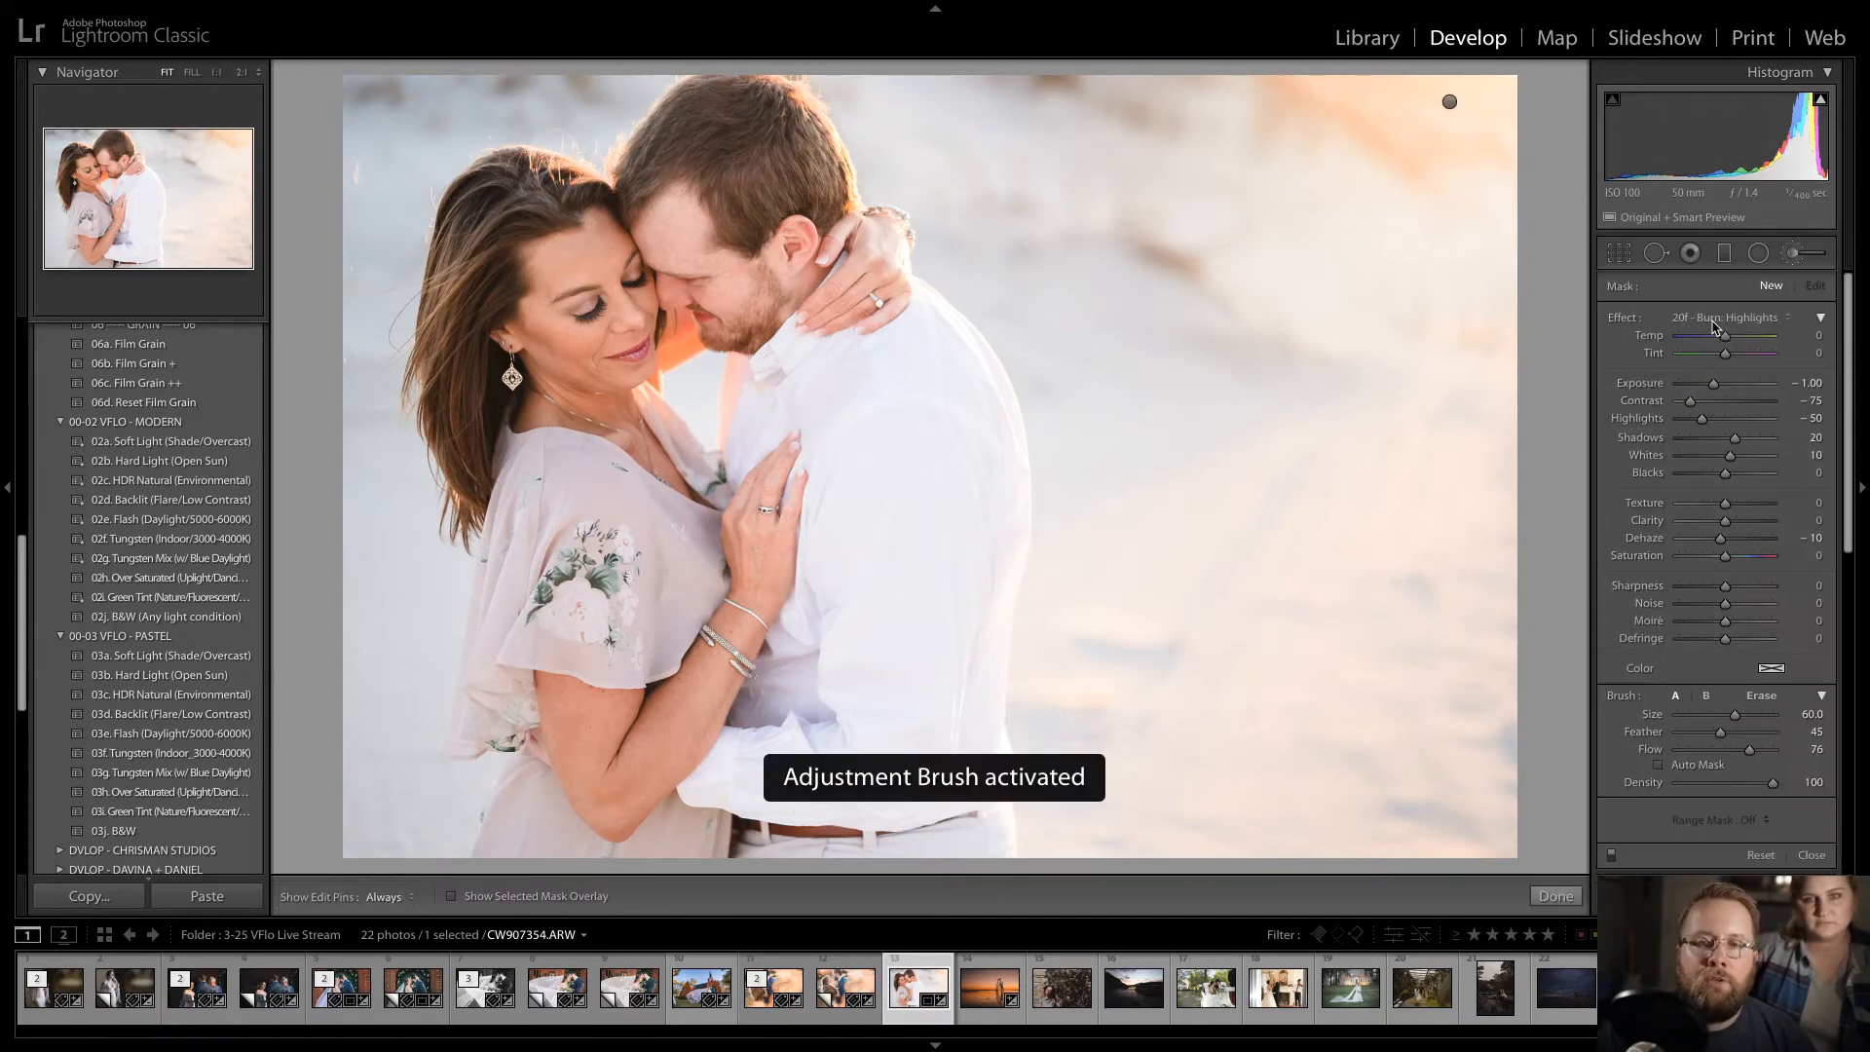
left_click(1709, 316)
left_click(1684, 125)
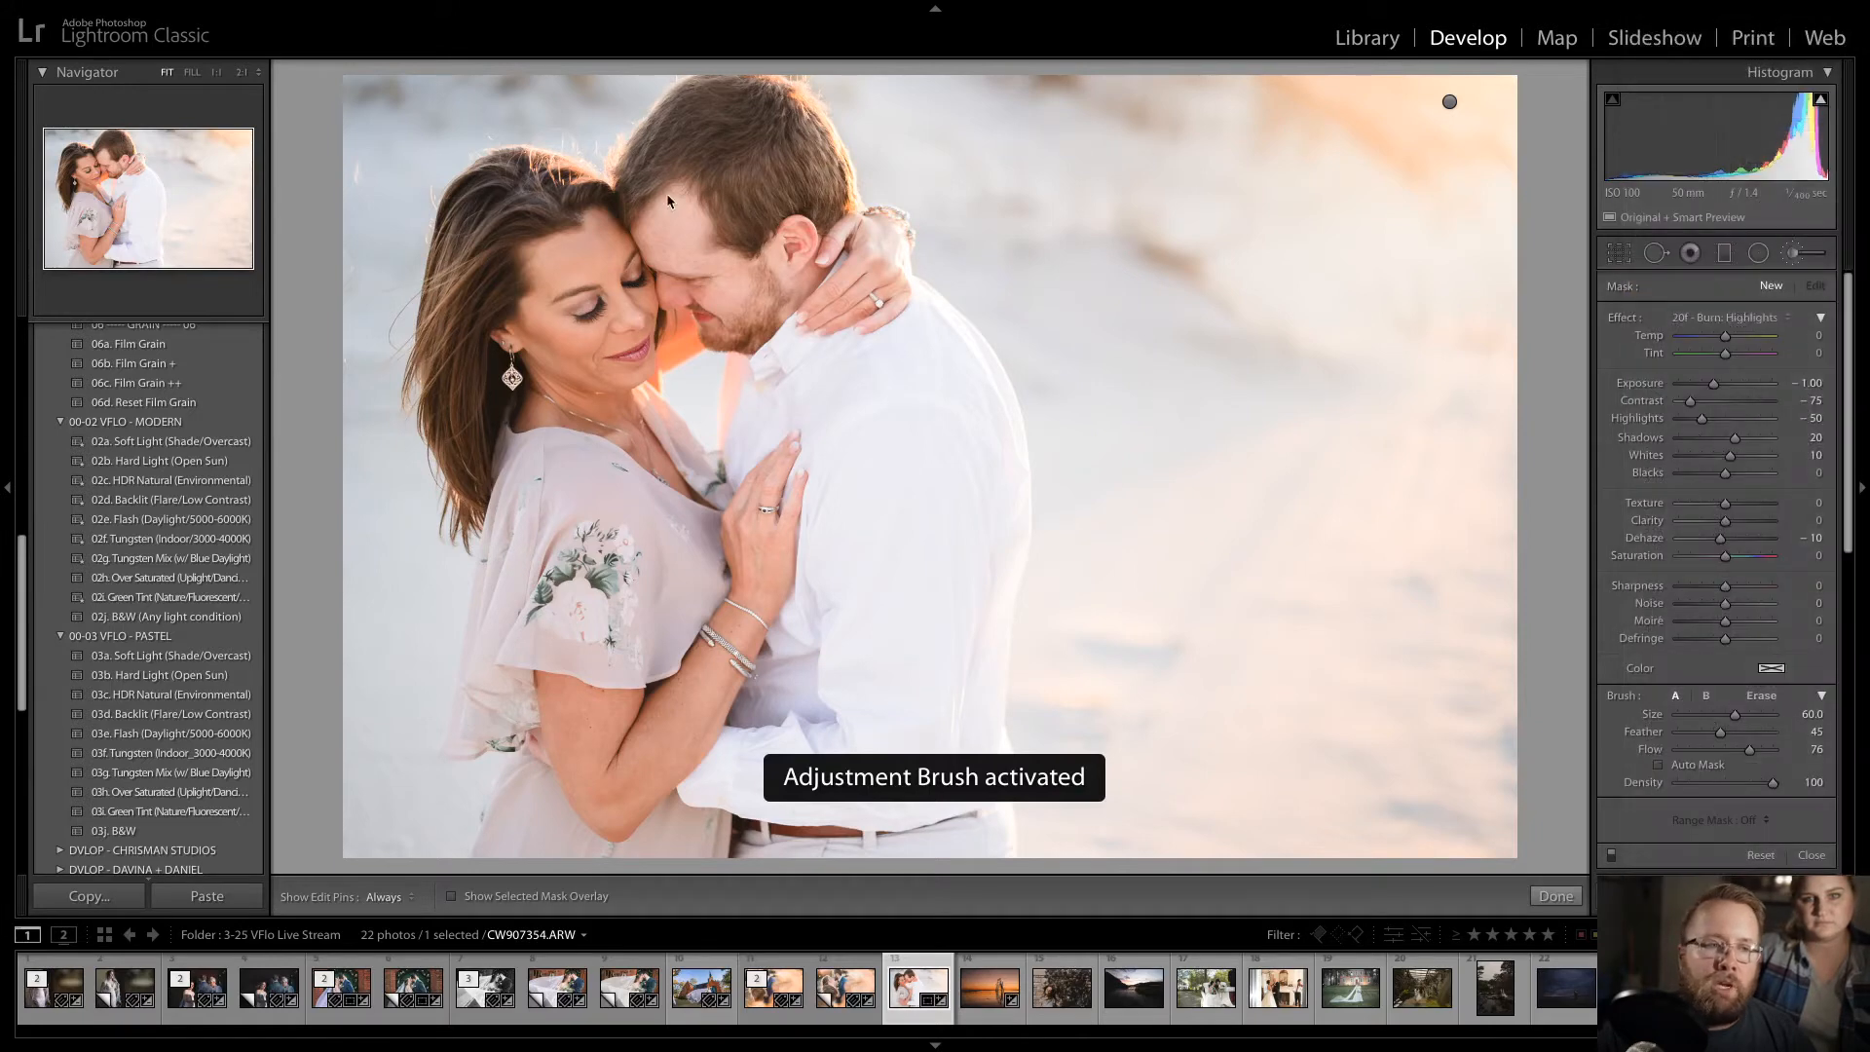
scroll(599, 341, "down", 9)
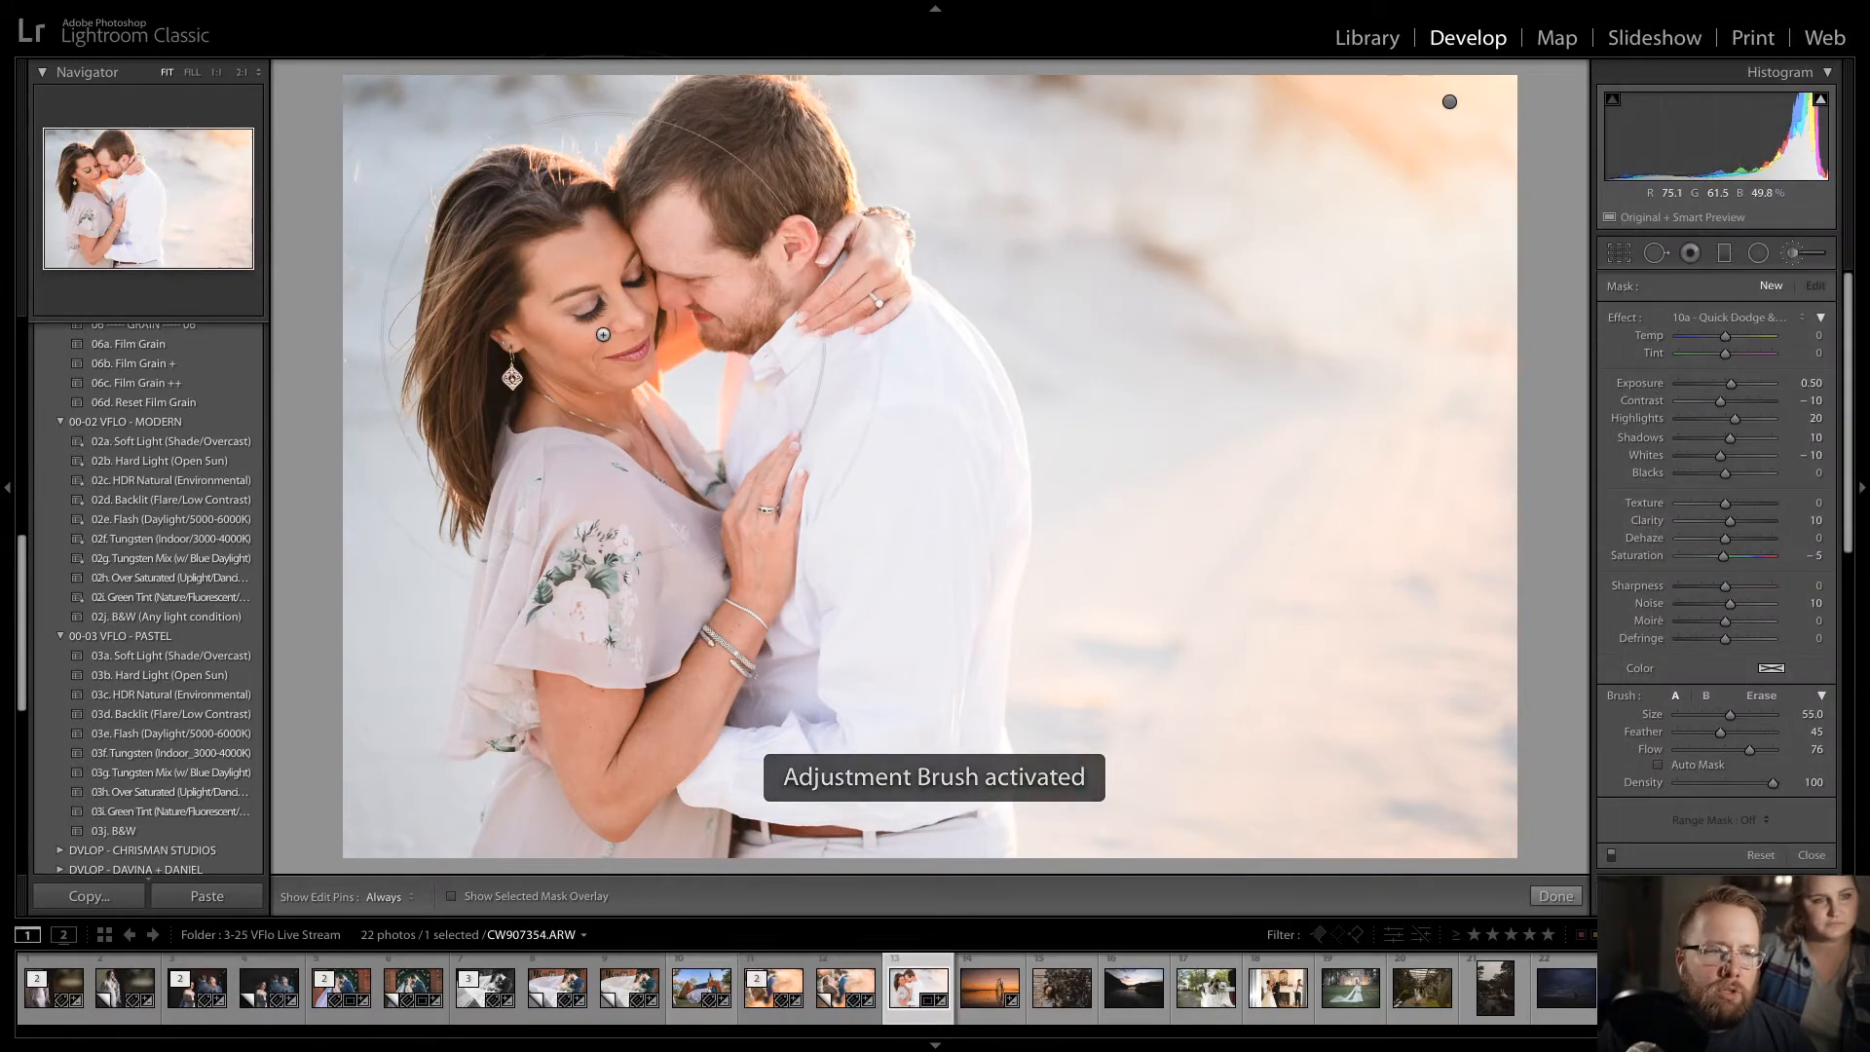
key("h")
left_click(604, 377)
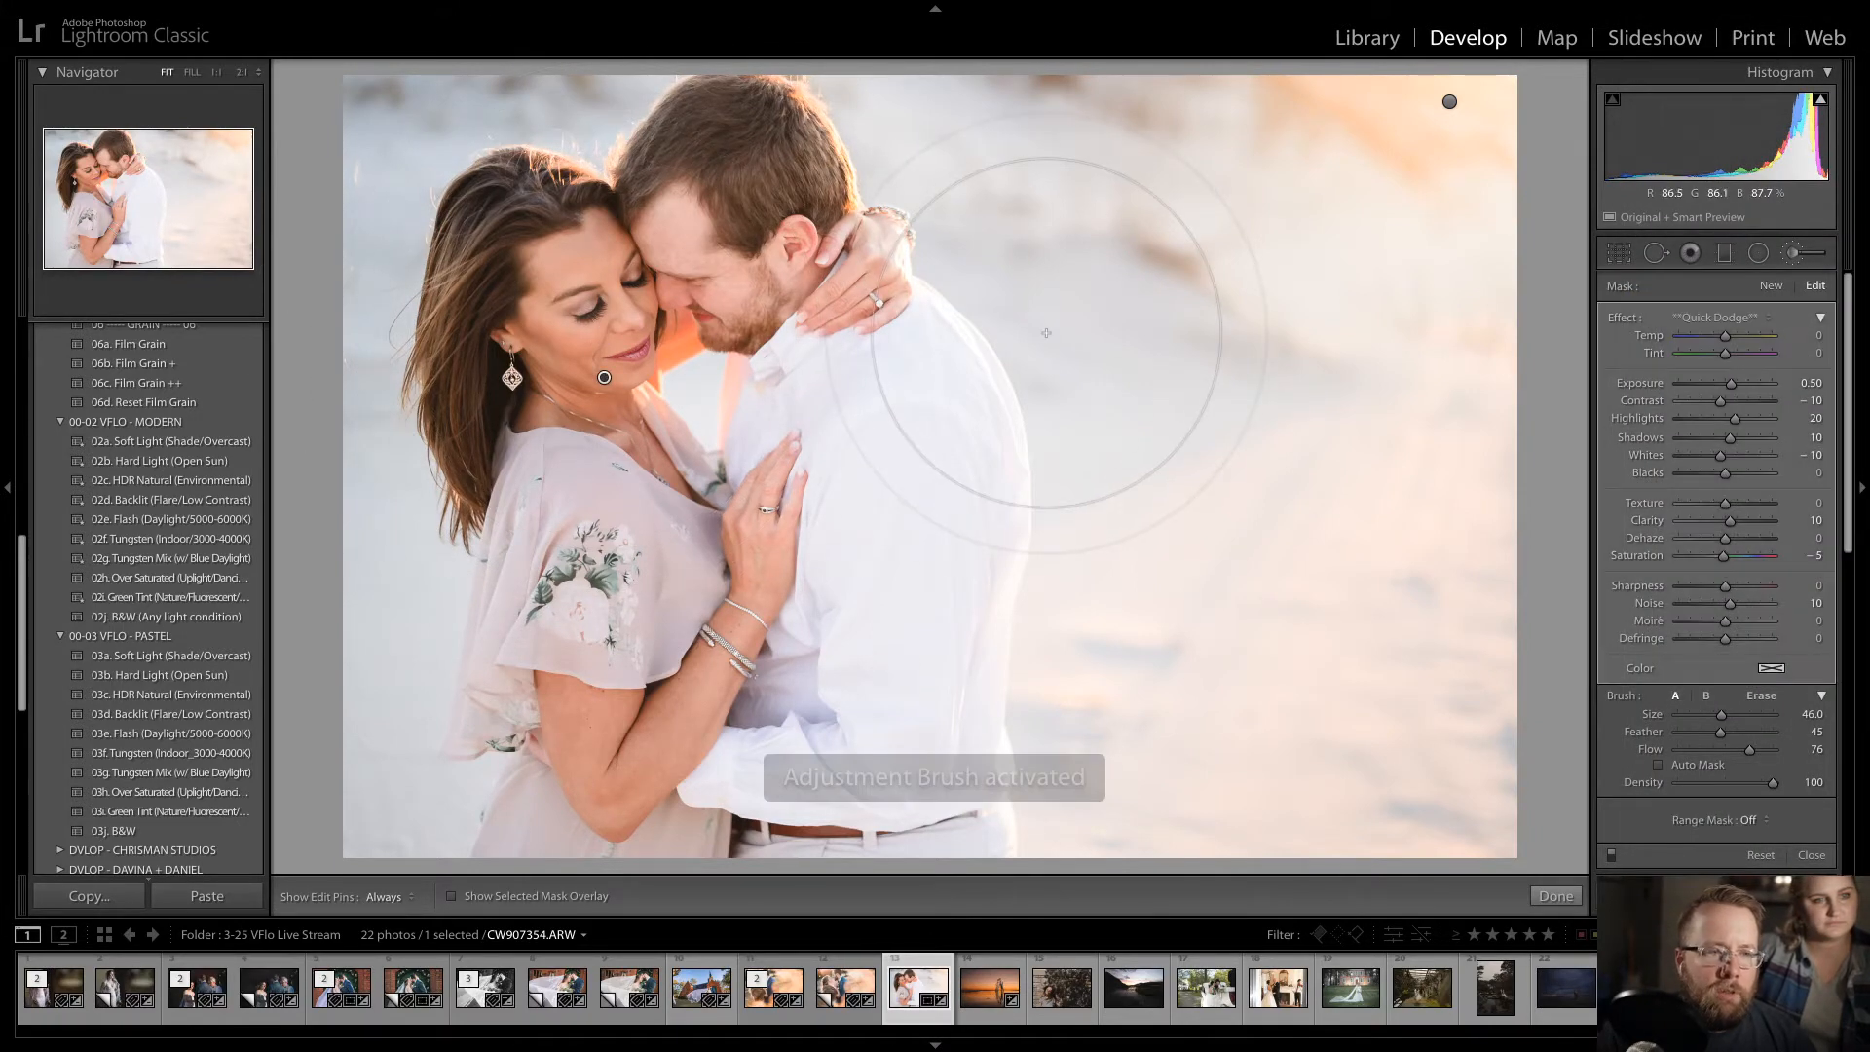
- Paint the woman's lips with a new 31b - Lips: Red Lipstick brush at size 2, reducing the effect's strength to Exposure -0.21
left_click(1765, 287)
left_click(1740, 319)
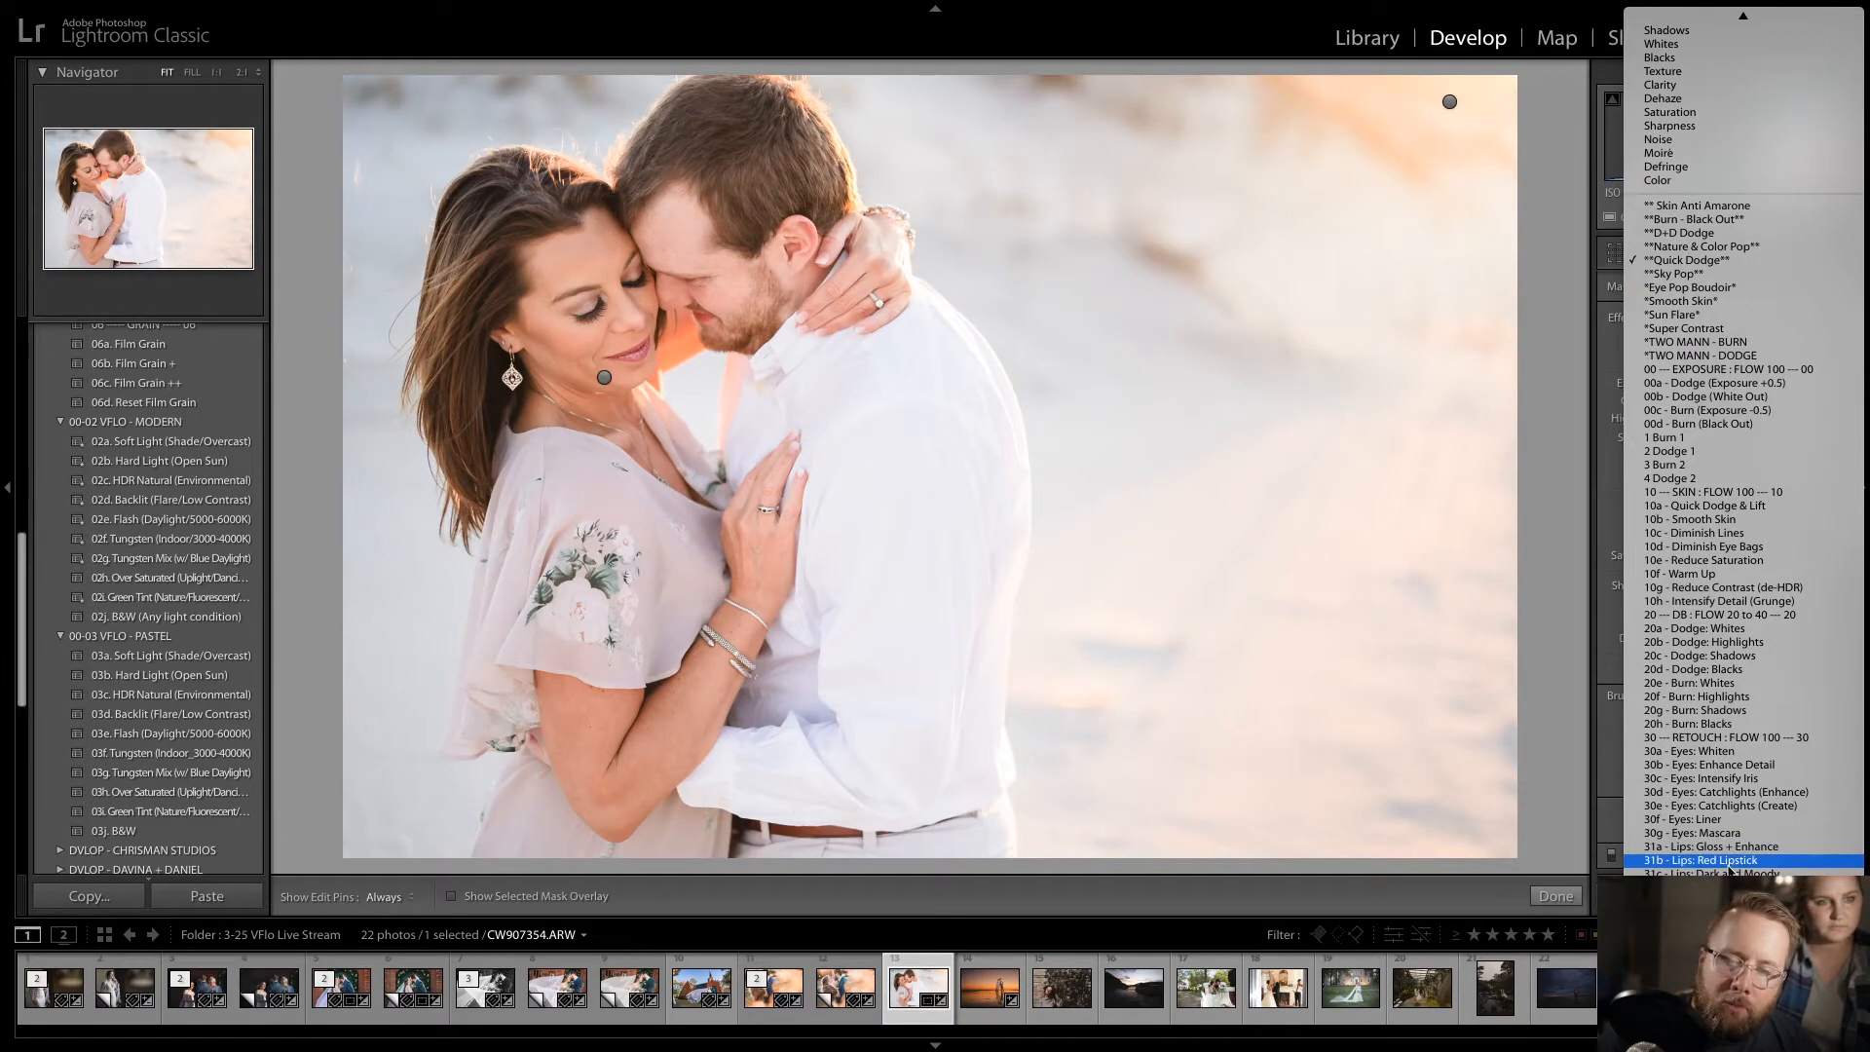
left_click(1731, 863)
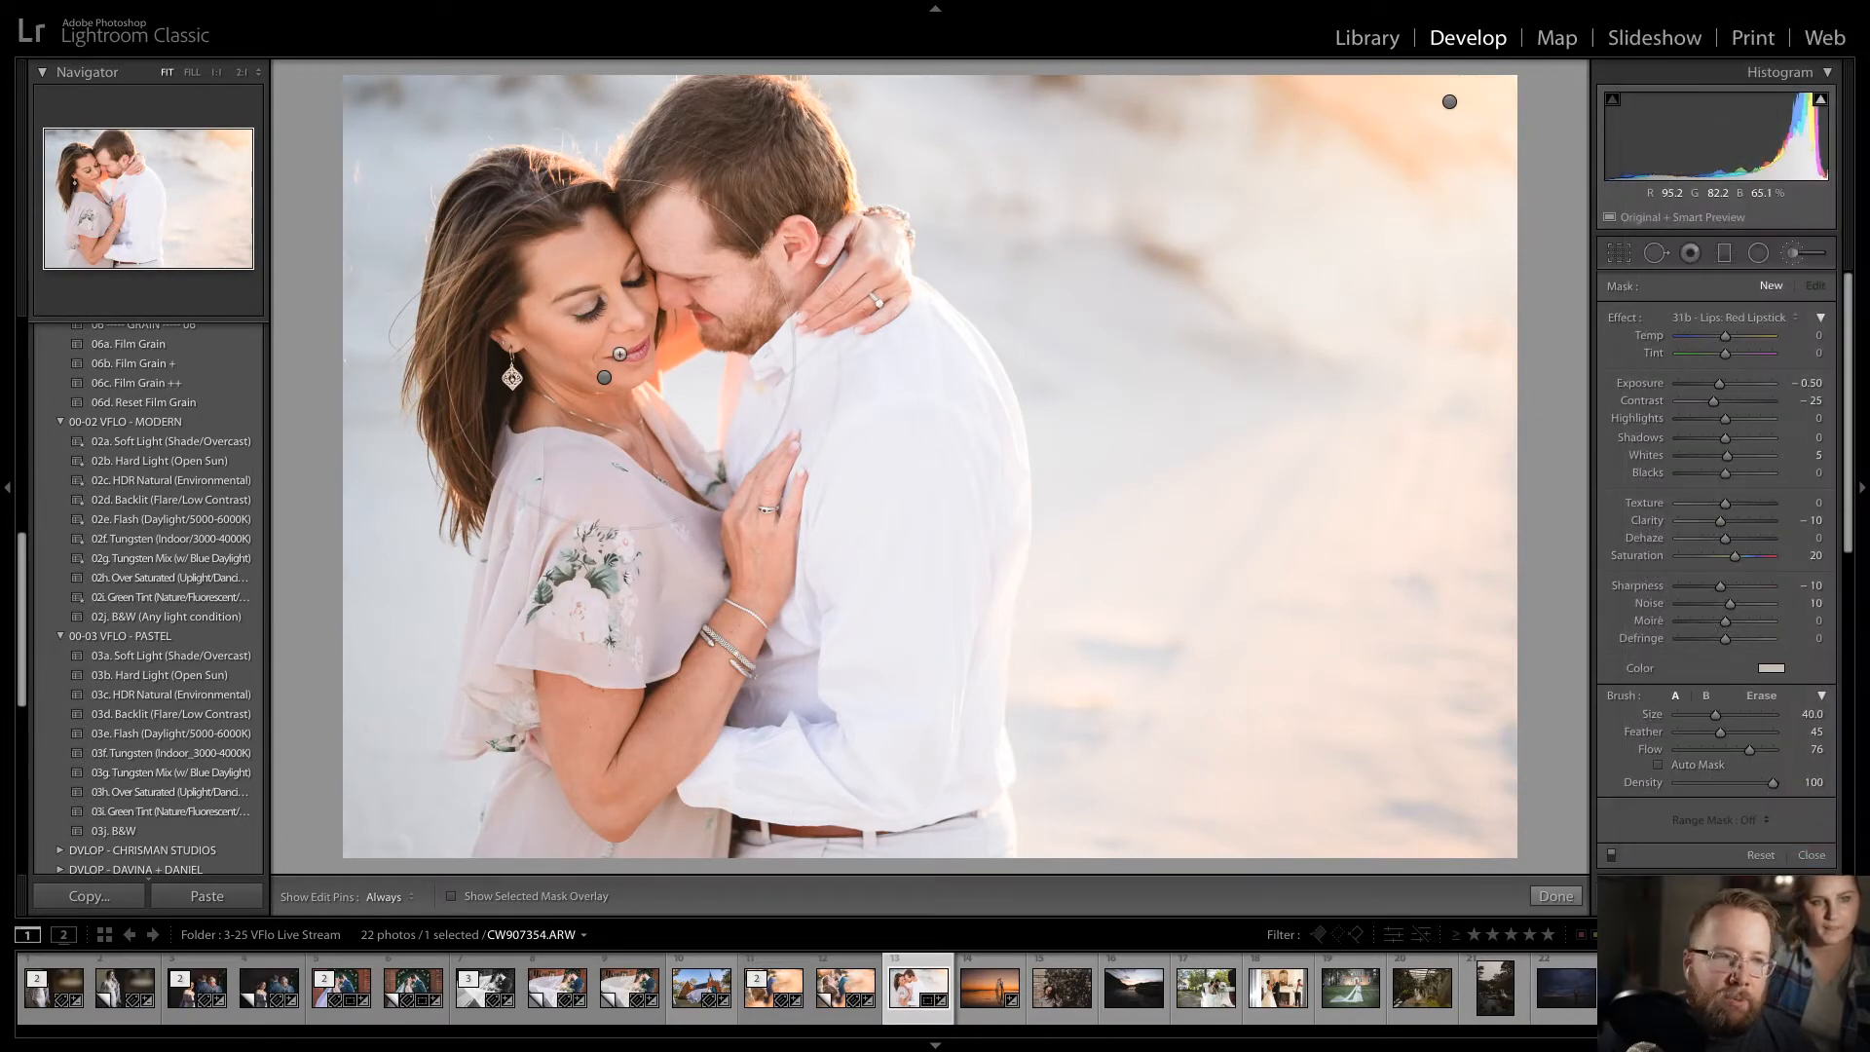
scroll(620, 354, "down", 10)
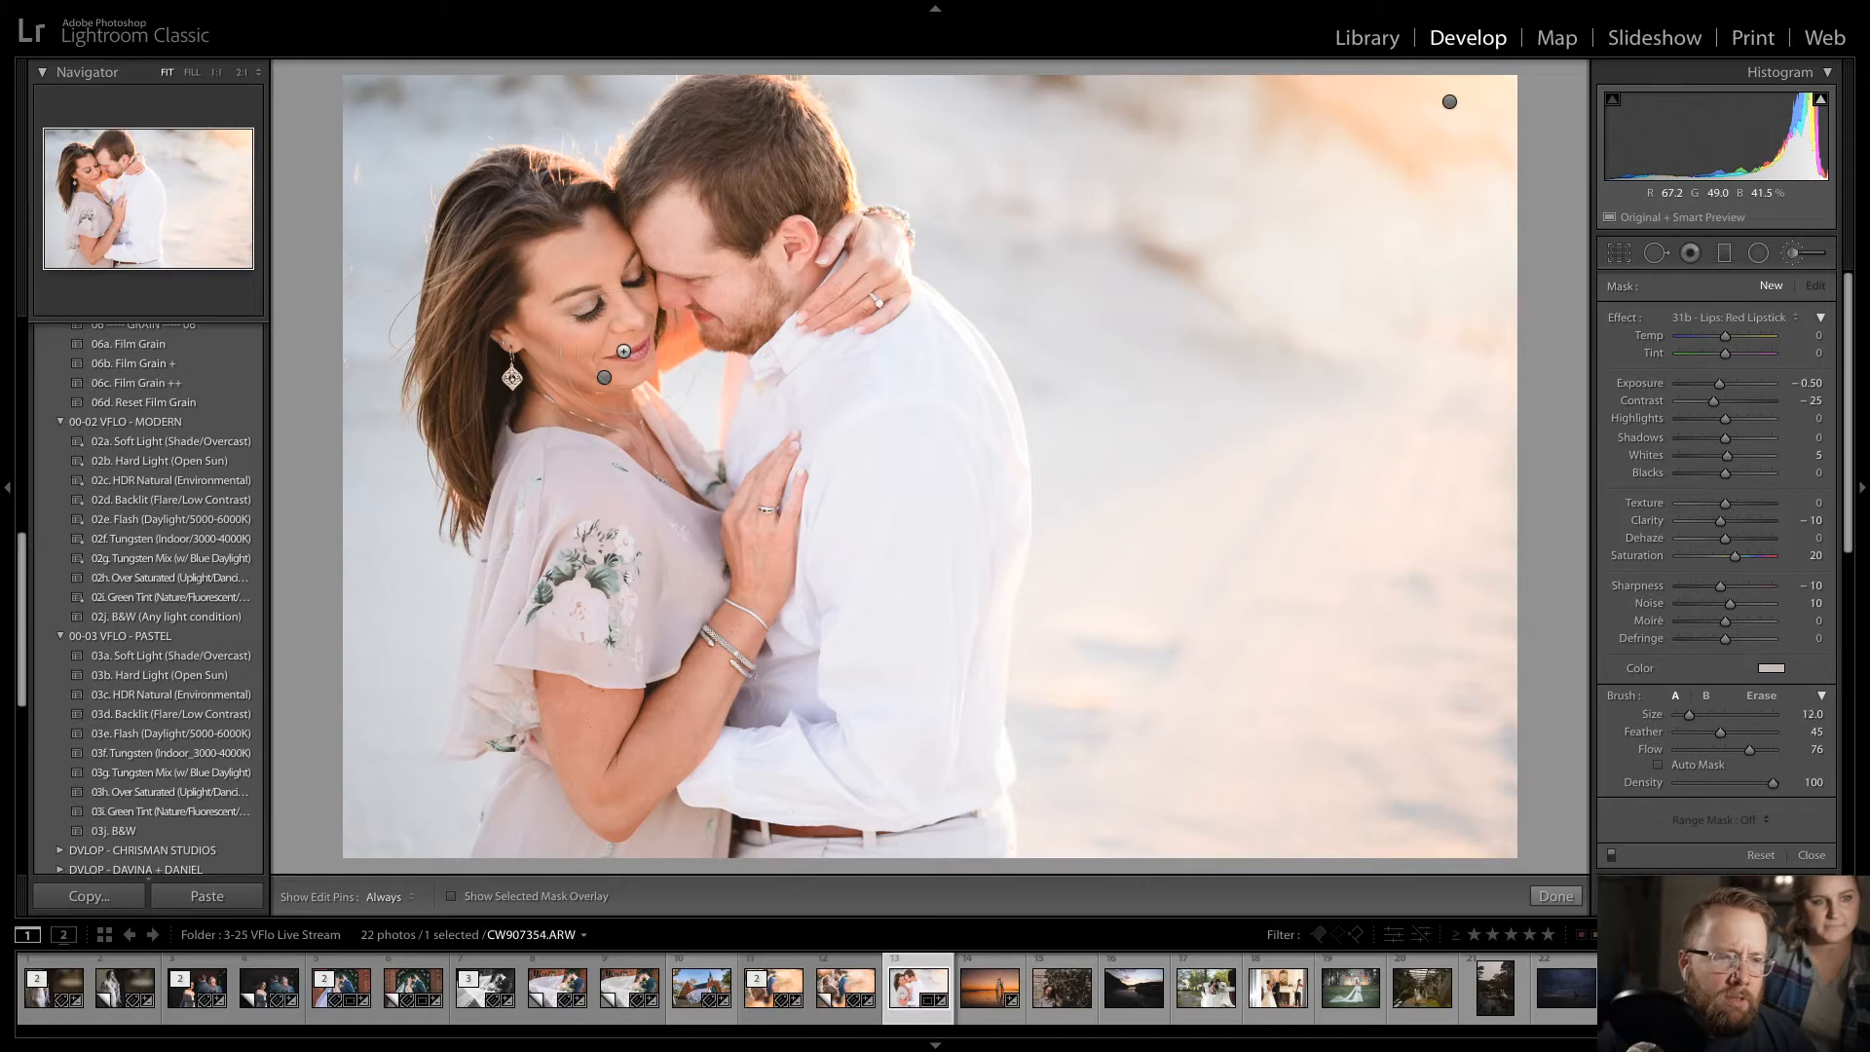
scroll(623, 351, "down", 3)
scroll(623, 357, "up", 1)
key("h")
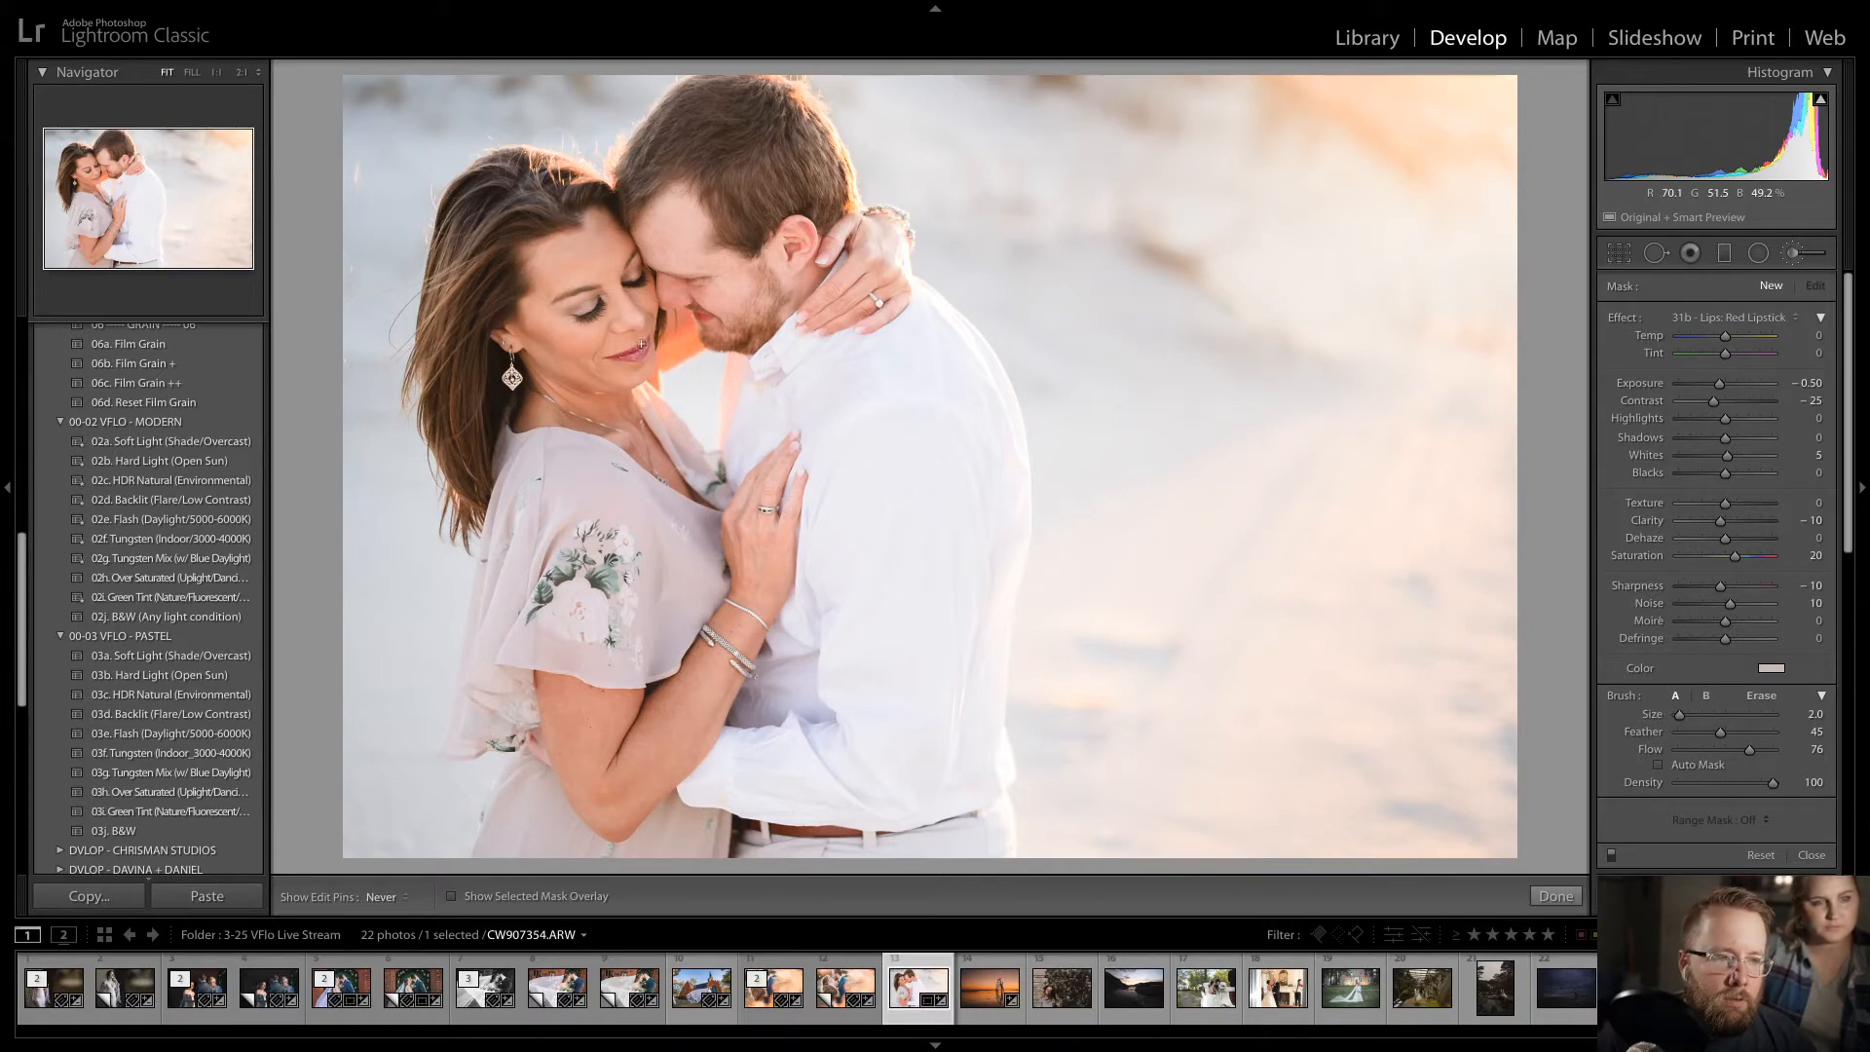
key("h")
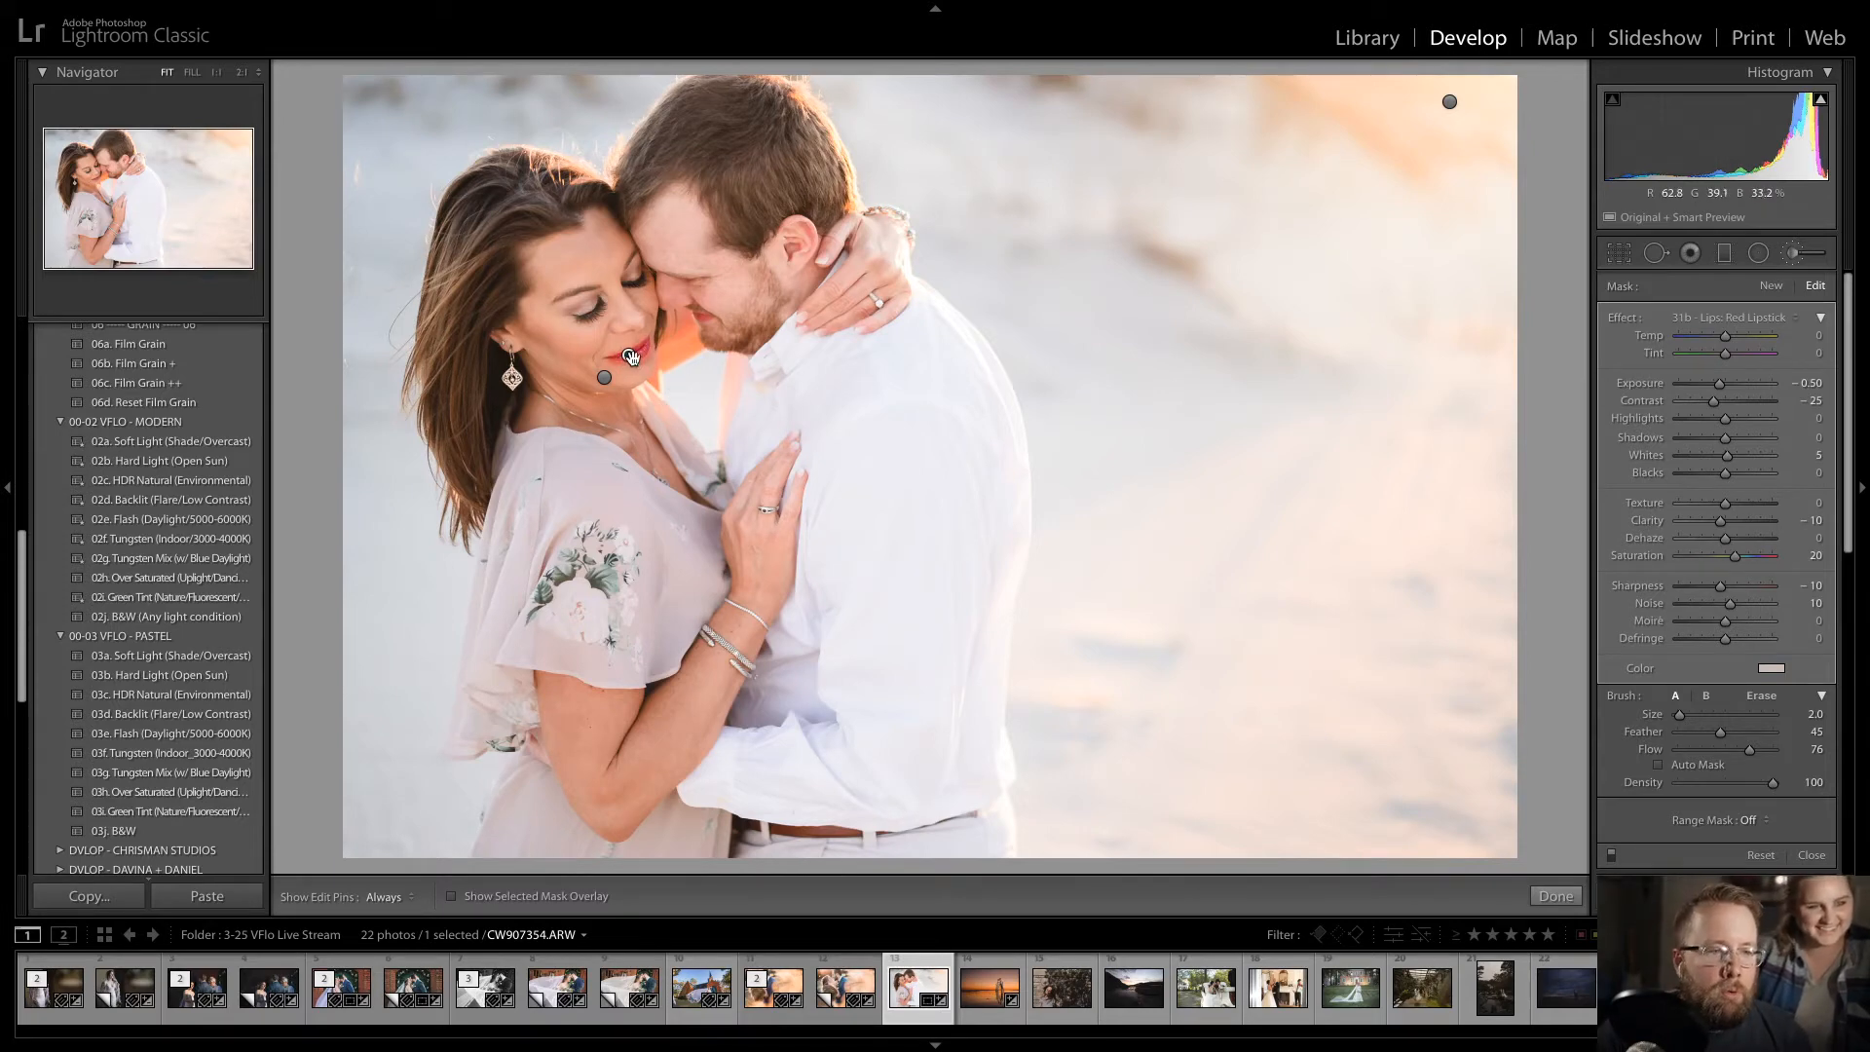
left_click_drag(628, 354, 587, 366)
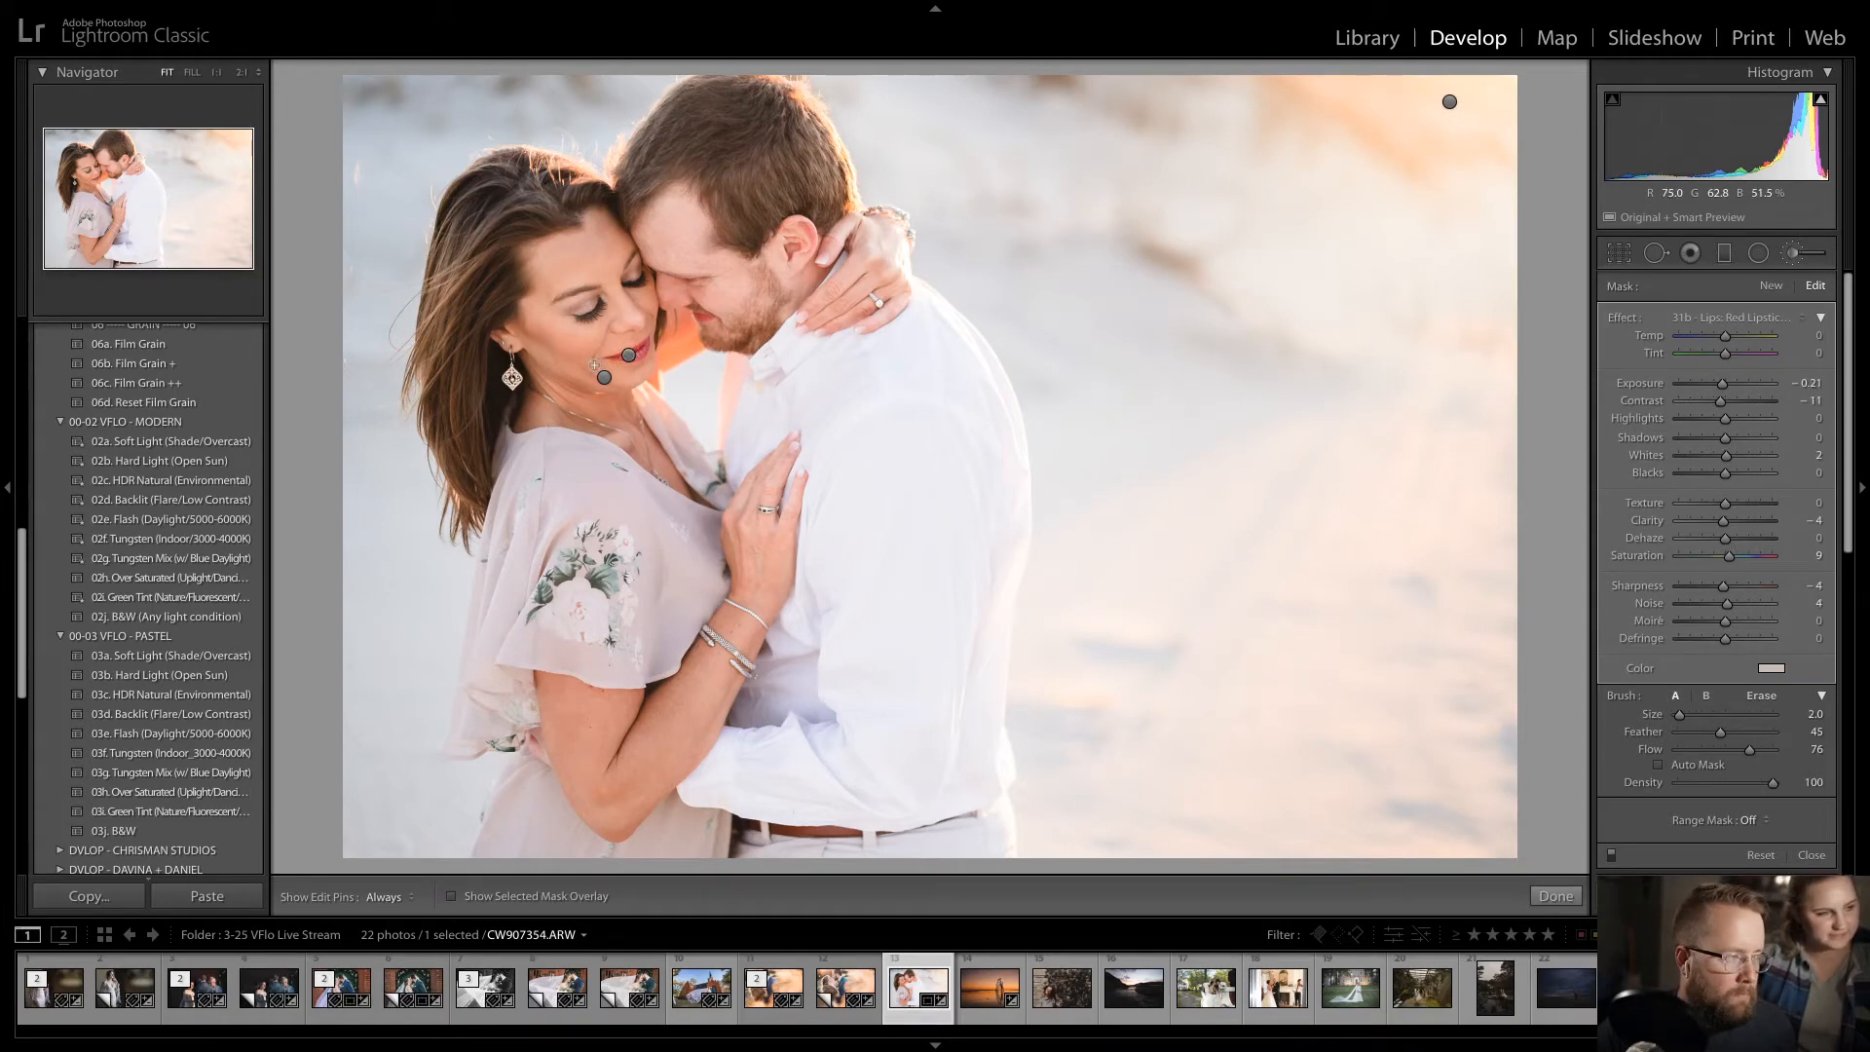
key("d")
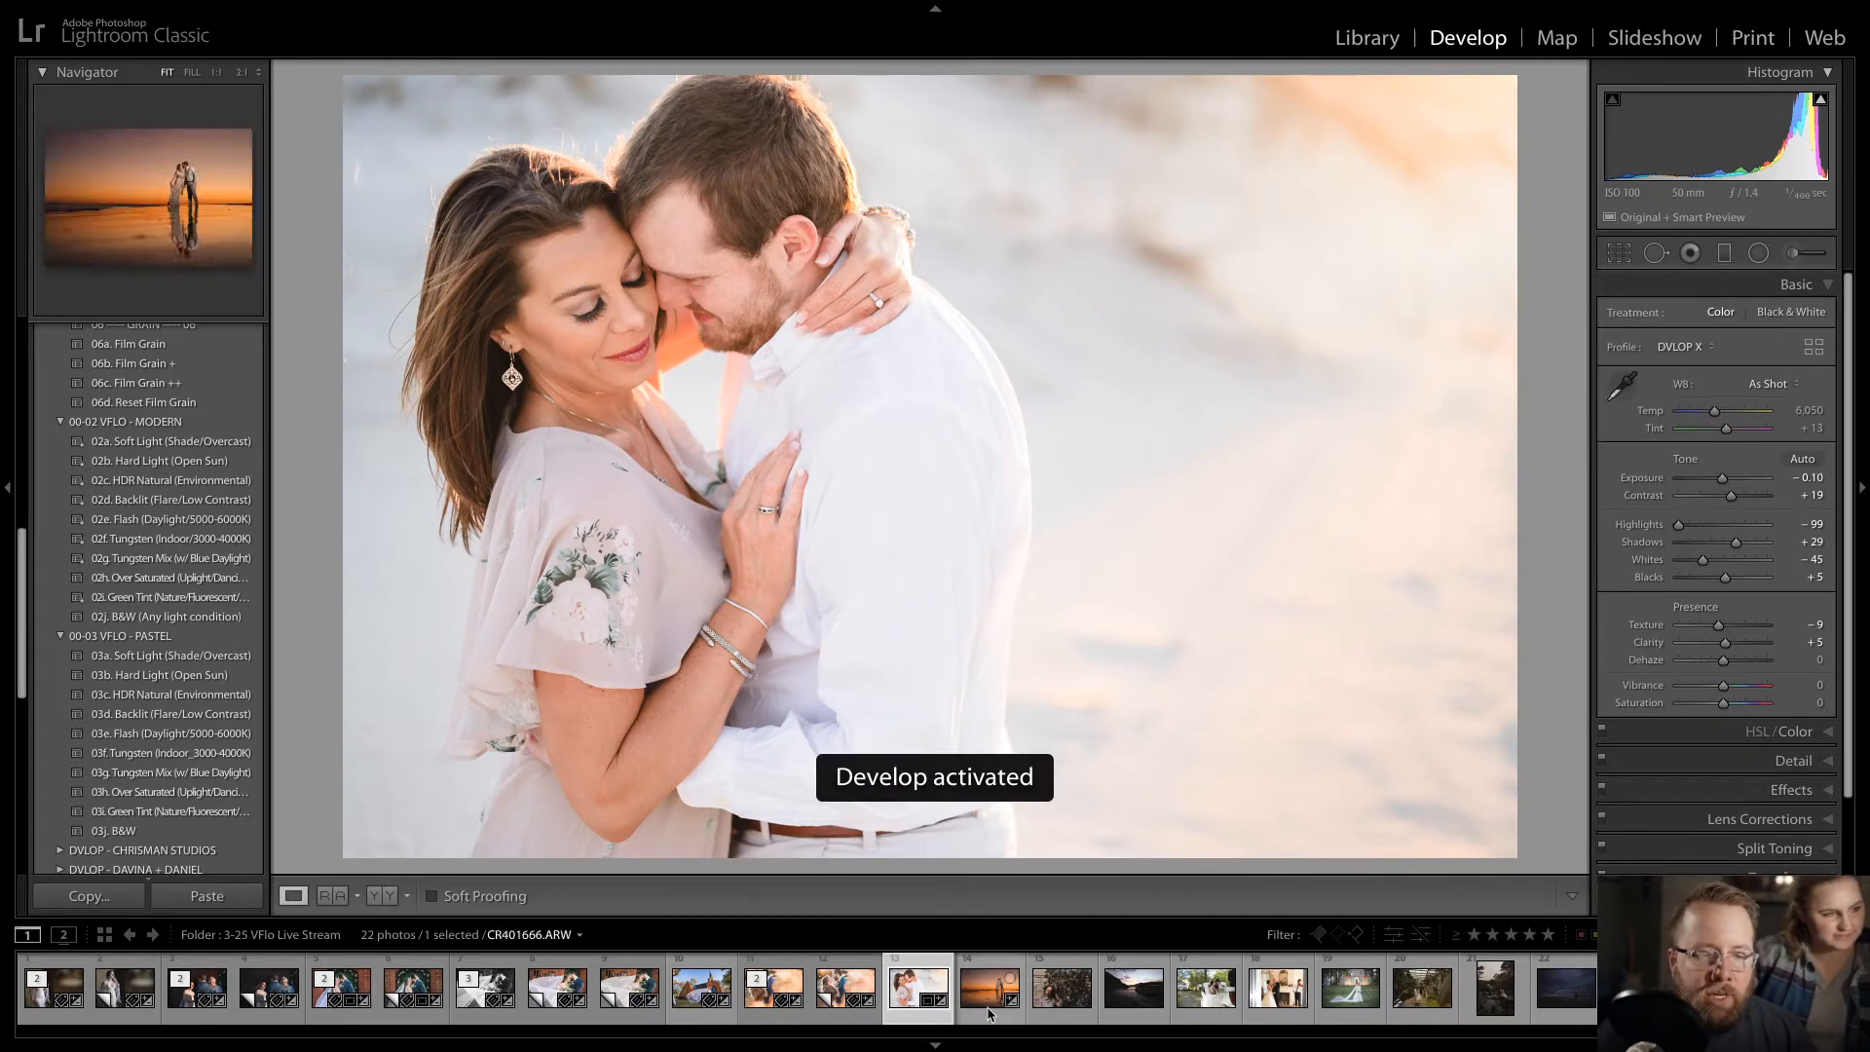
- Crop the girl photo JMgant2.ARW slightly tighter from its upper-left corner and apply the Modern preset 02b. Hard Light (Open Sun)
left_click(1044, 1006)
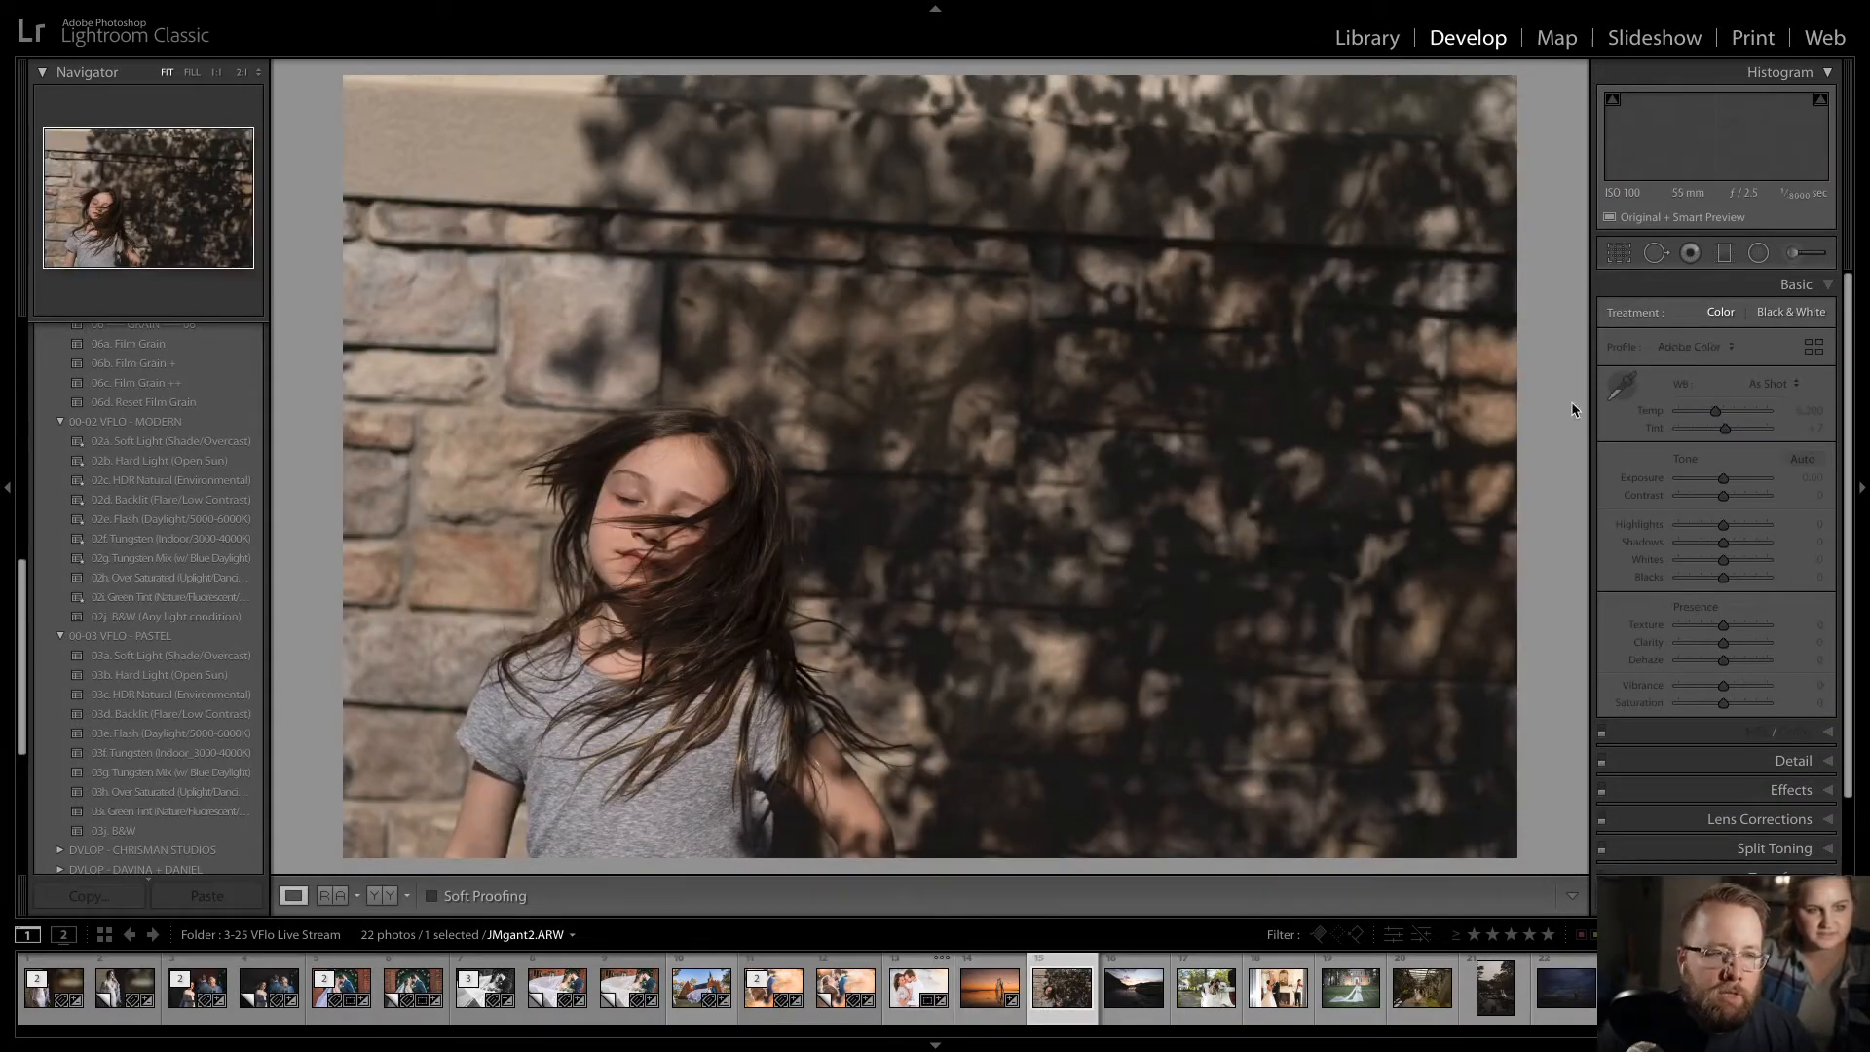
left_click(1623, 254)
left_click_drag(342, 78, 442, 173)
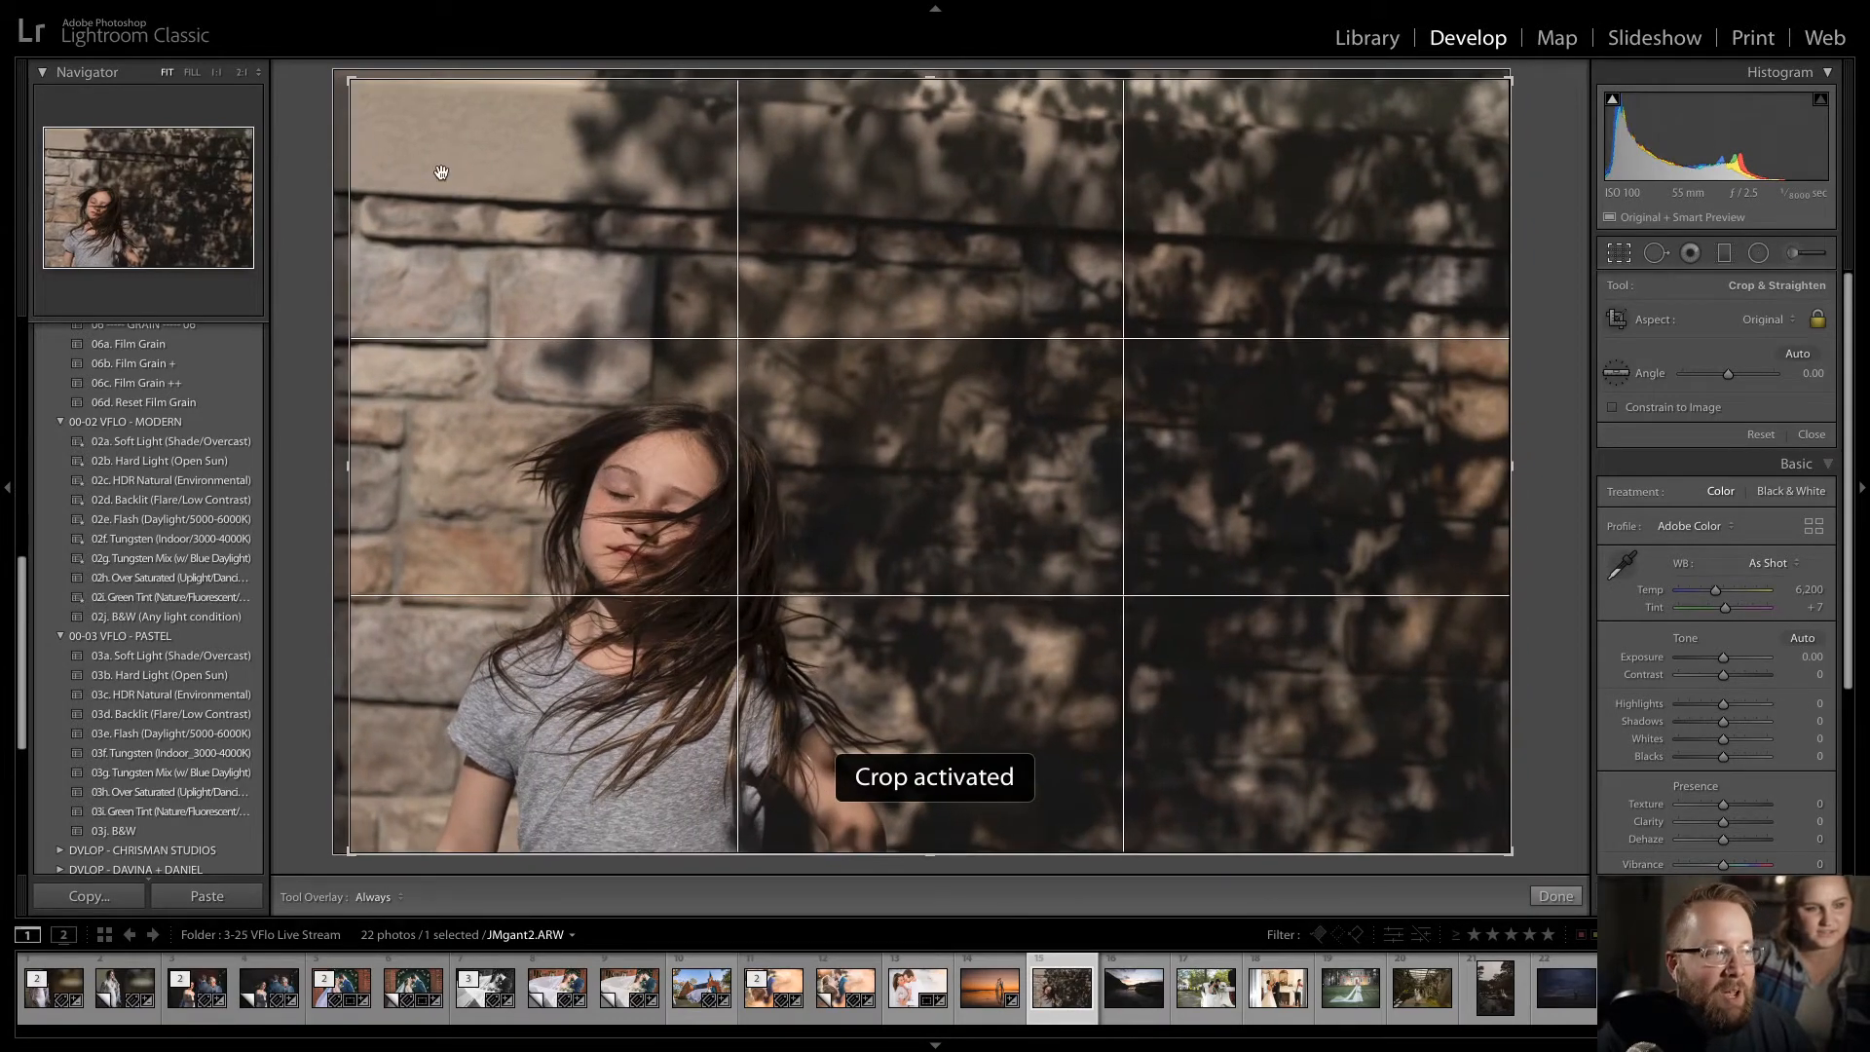
key("Return")
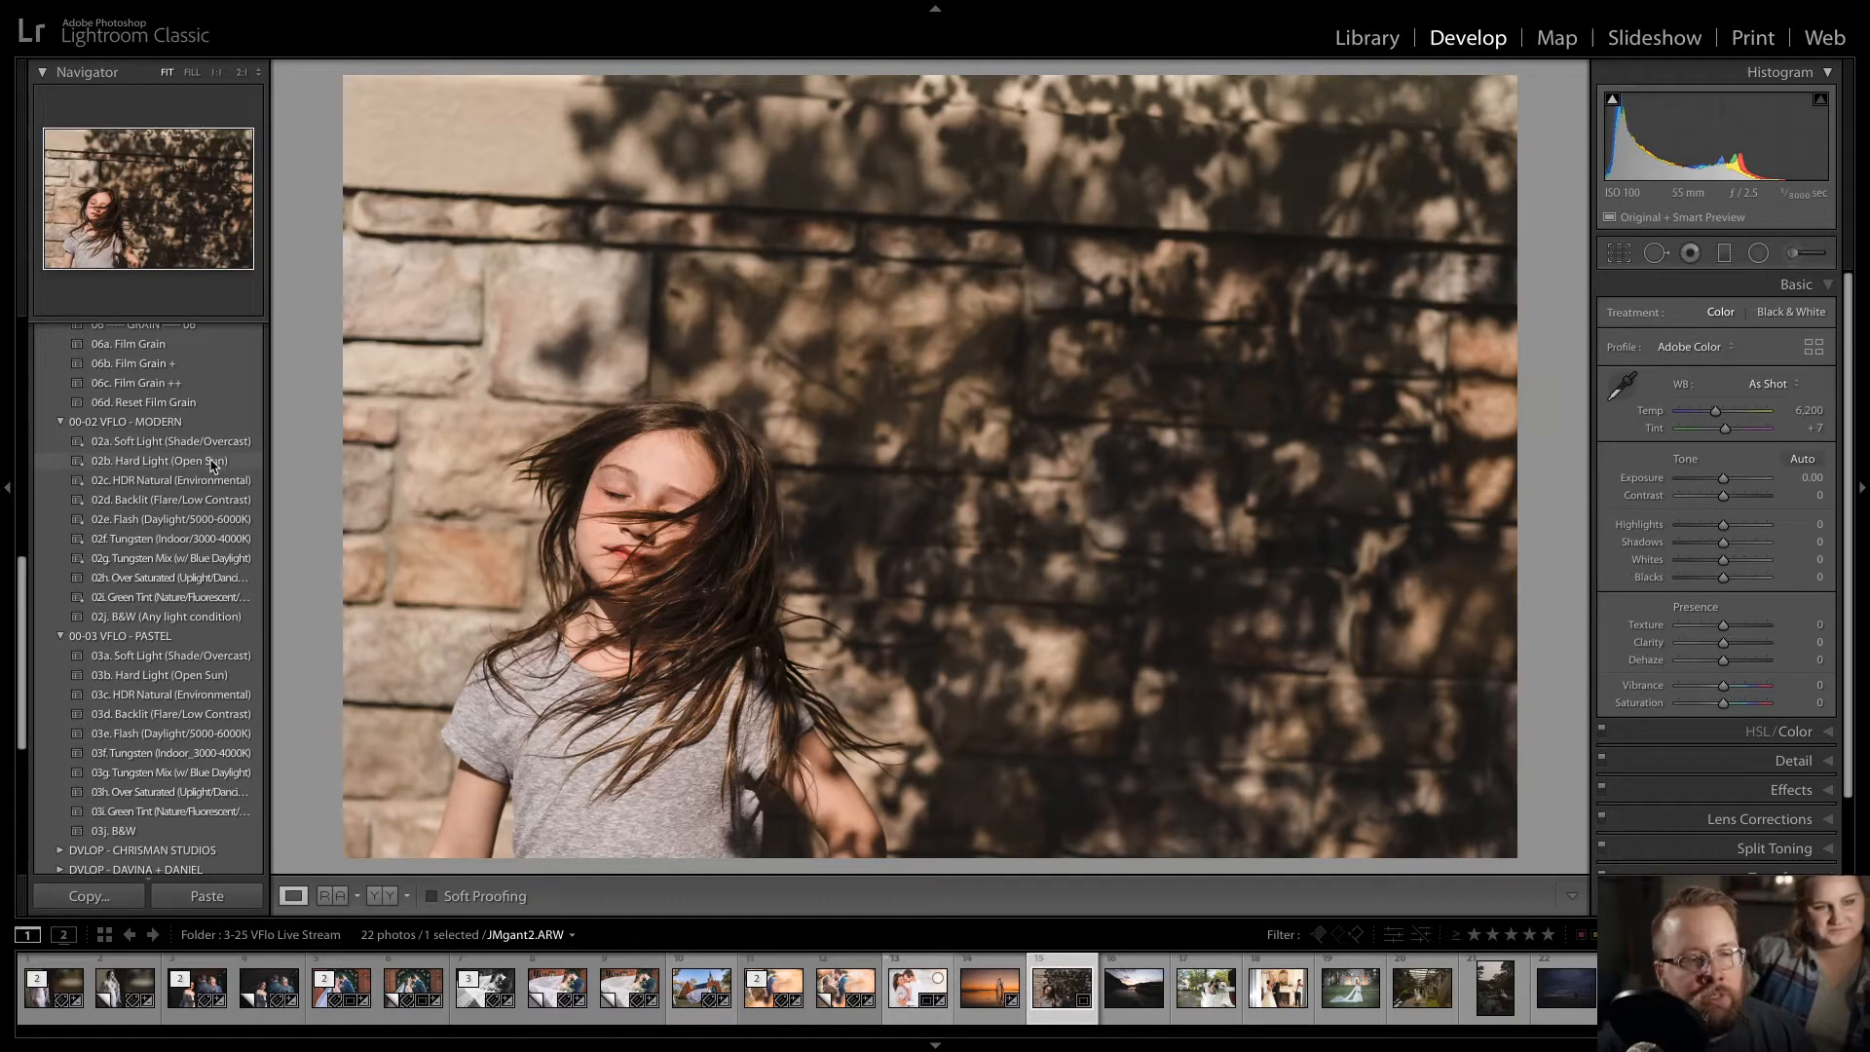
left_click(212, 463)
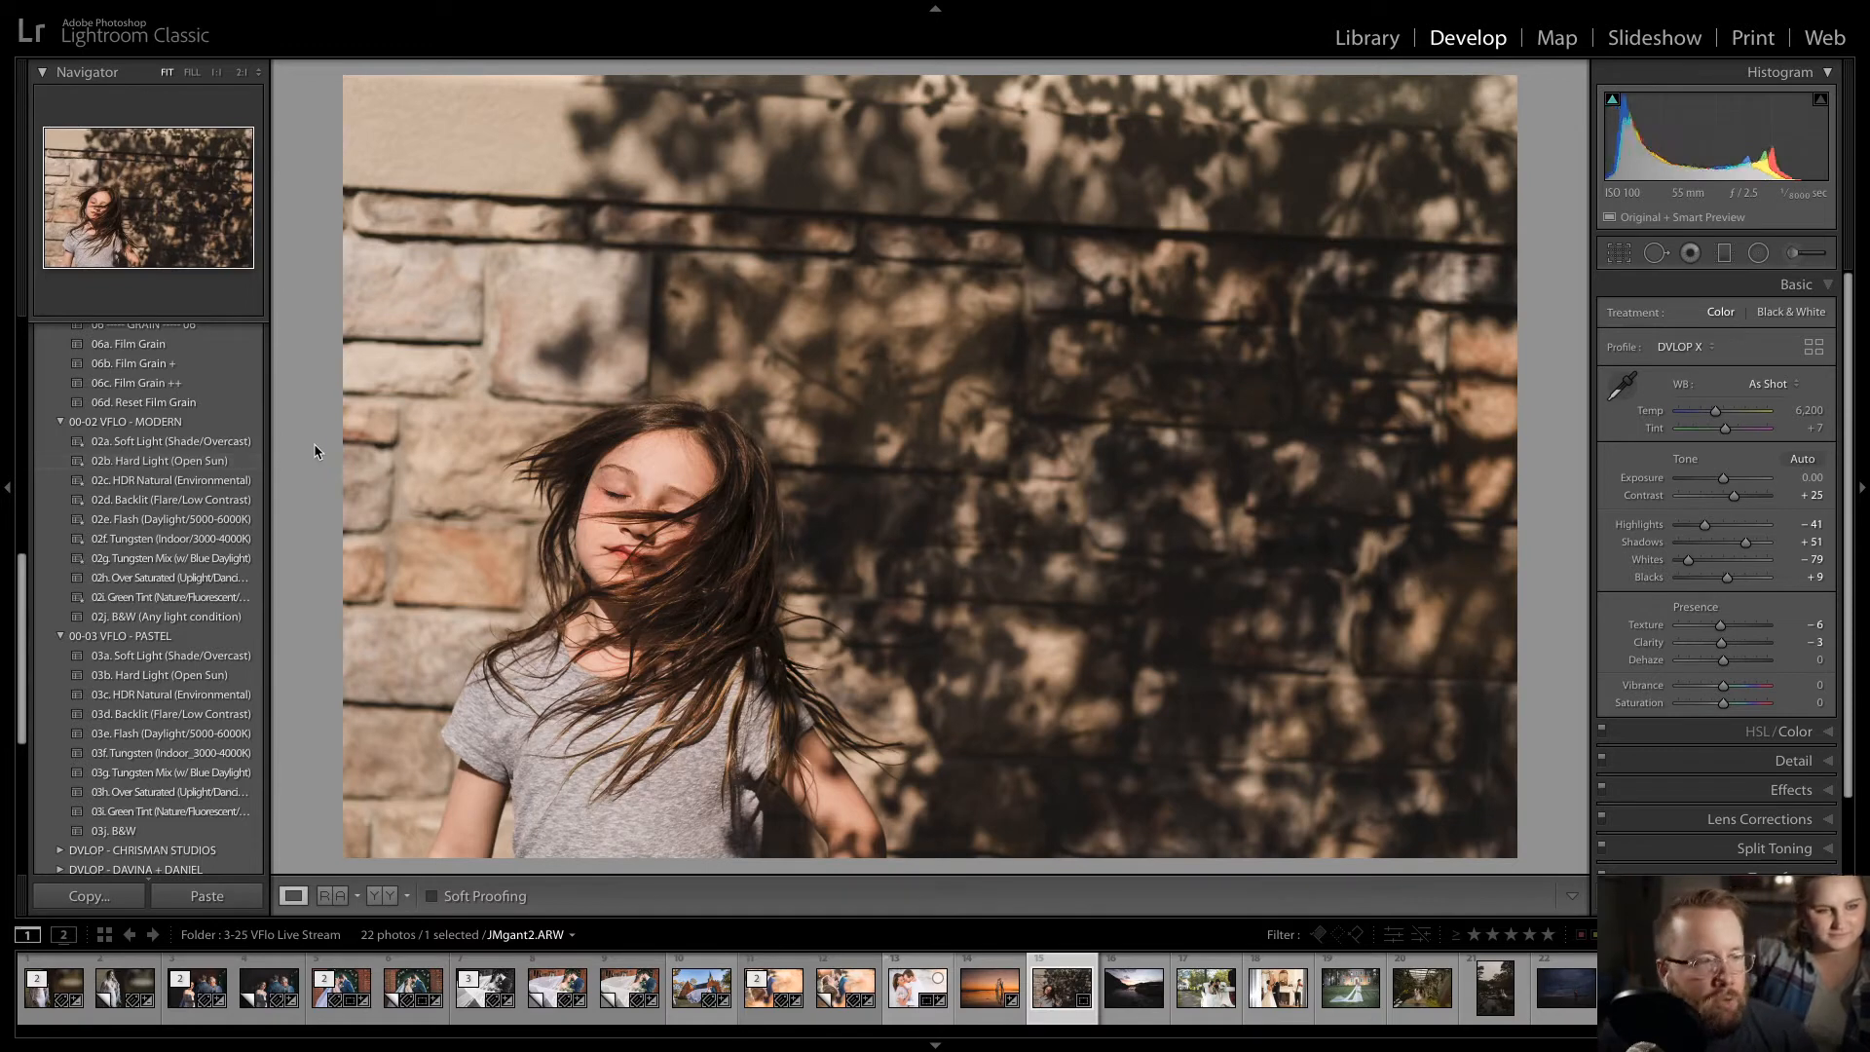
- Create a virtual copy of the girl photo and apply the Pastel preset 03b. Hard Light (Open Sun) to it
key("super+apostrophe")
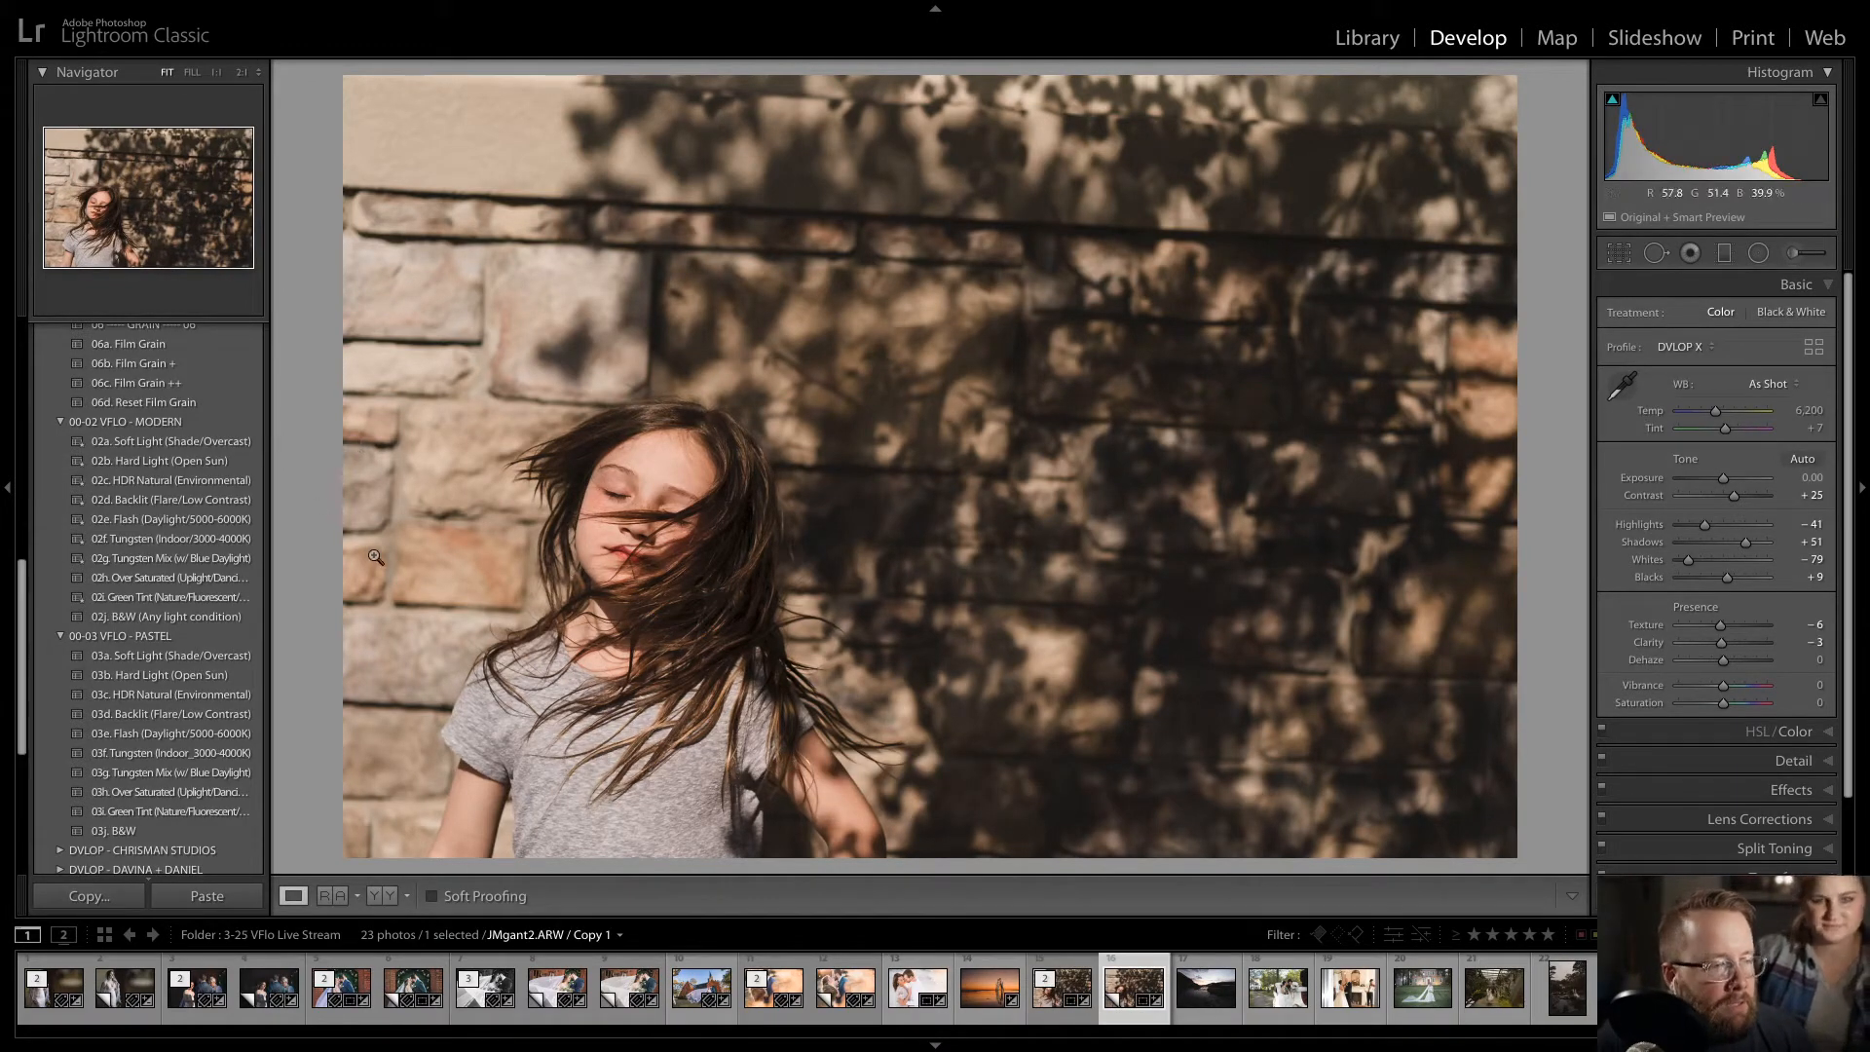
left_click(220, 676)
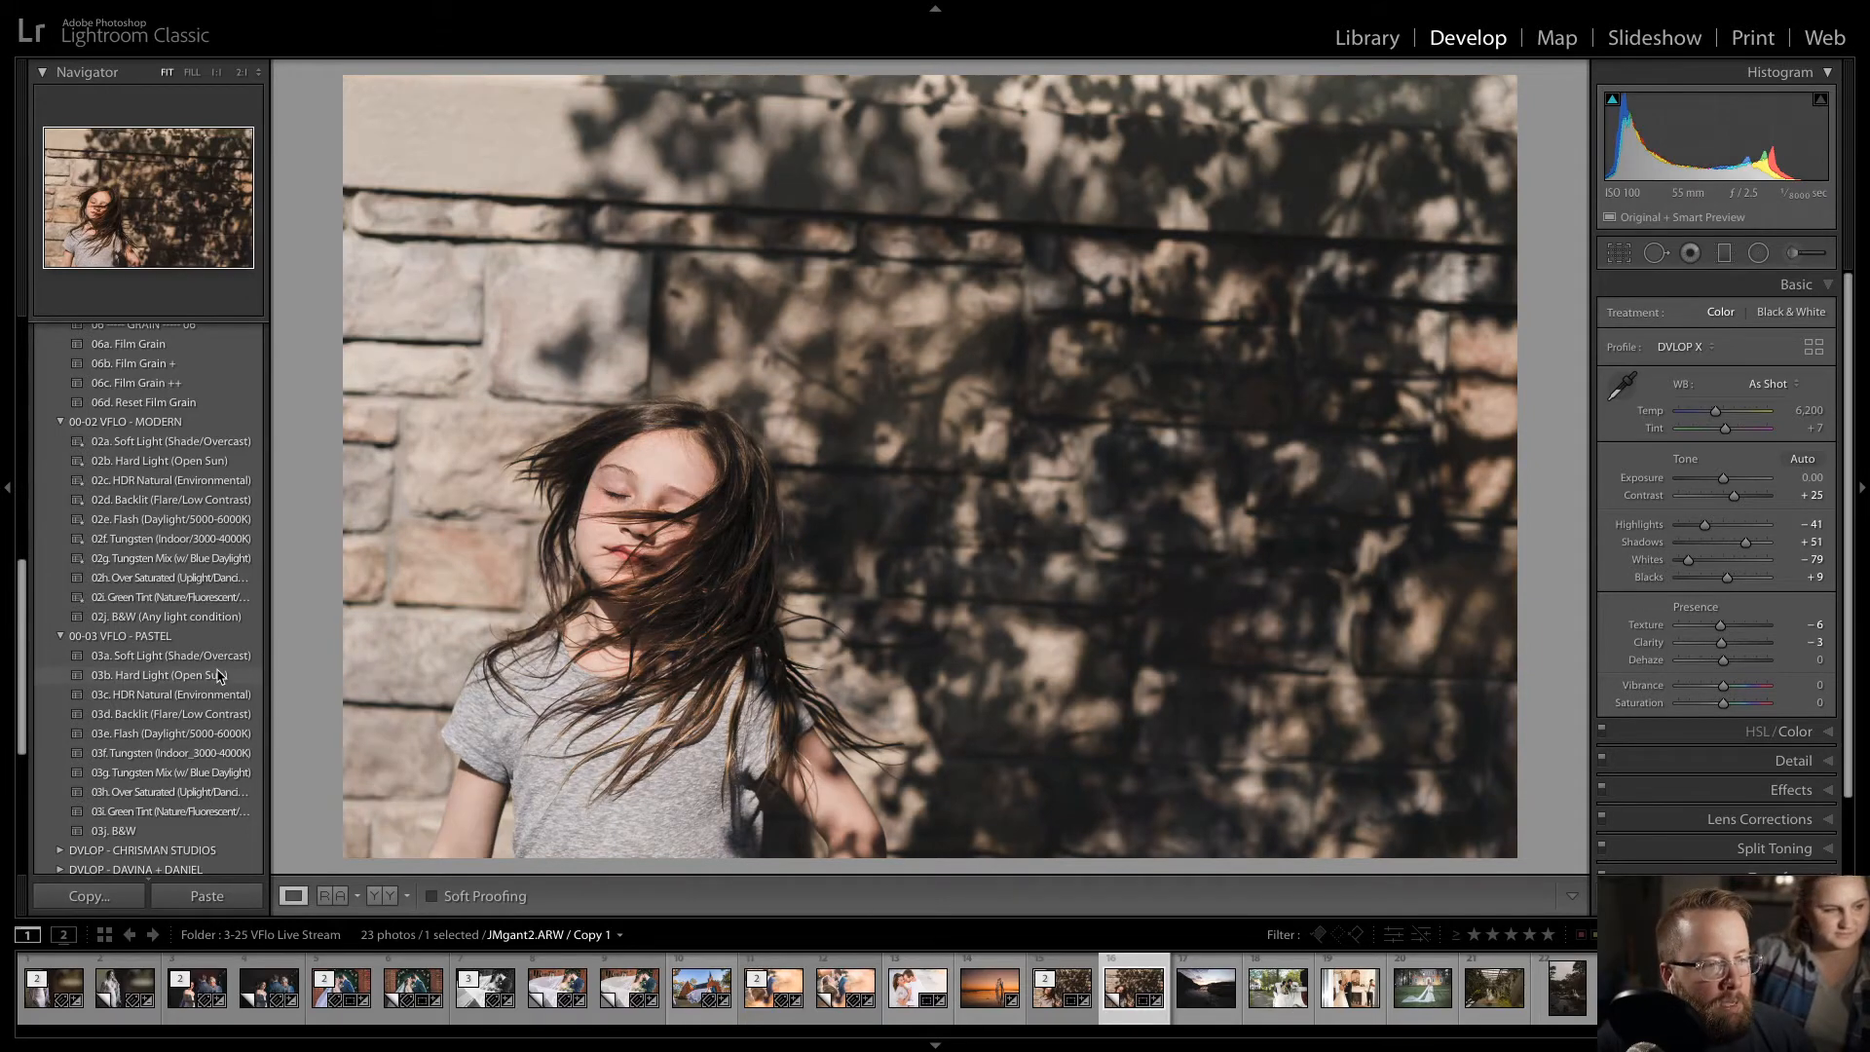
left_click(220, 676)
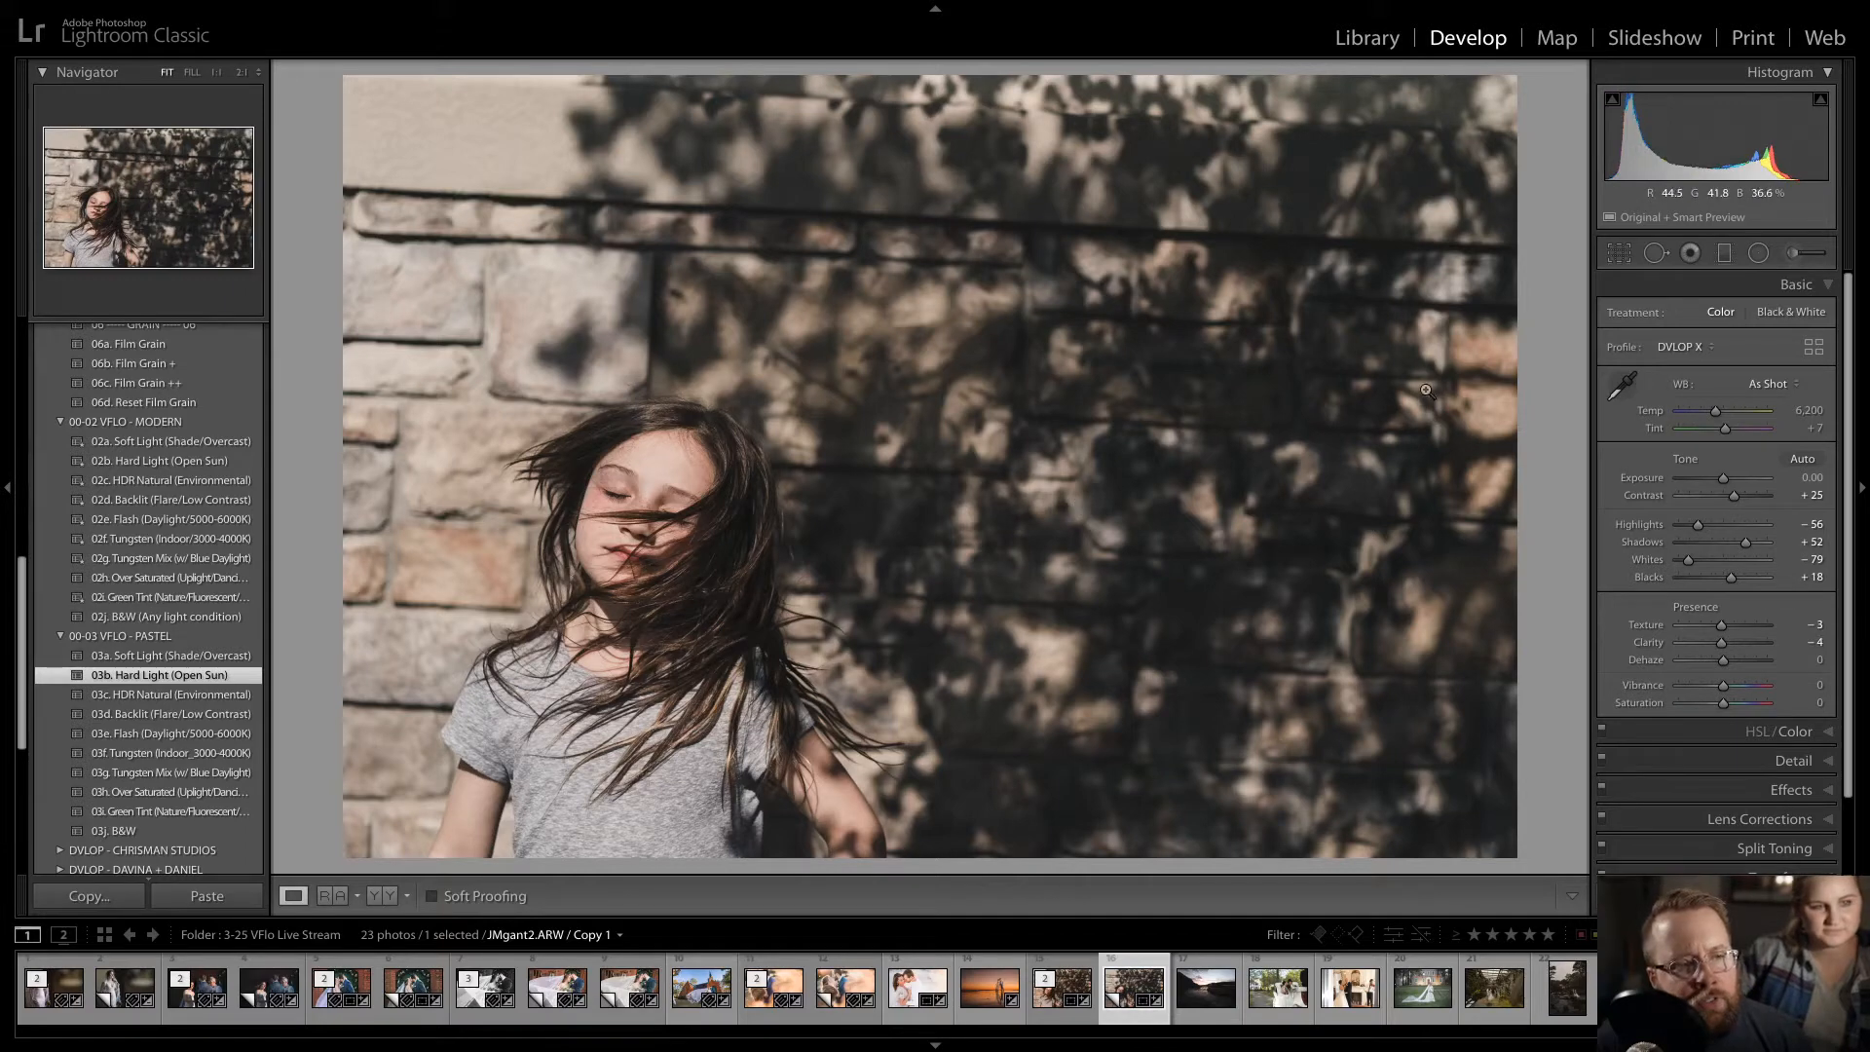
- Set the Pastel copy's temperature to 6,984 and tint to +8, and compare it with the Modern version
left_click_drag(1714, 413, 1722, 417)
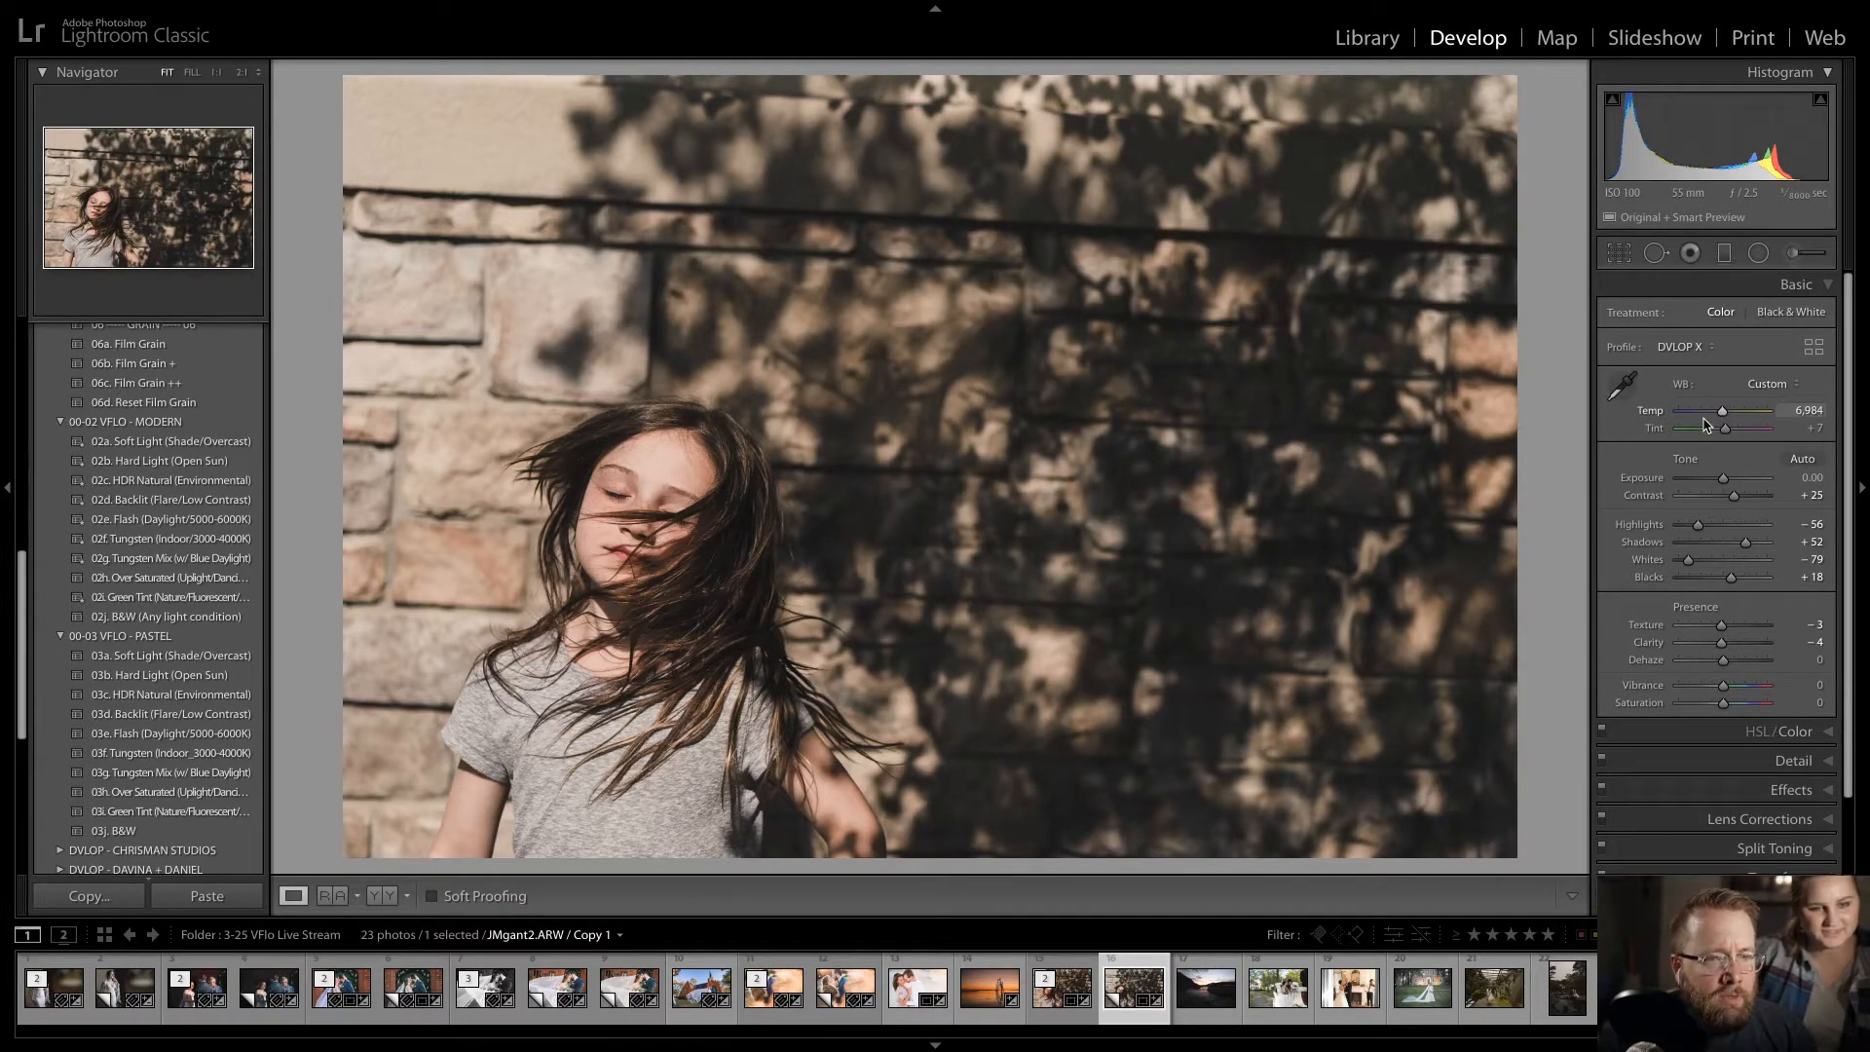
left_click_drag(1721, 434, 1722, 436)
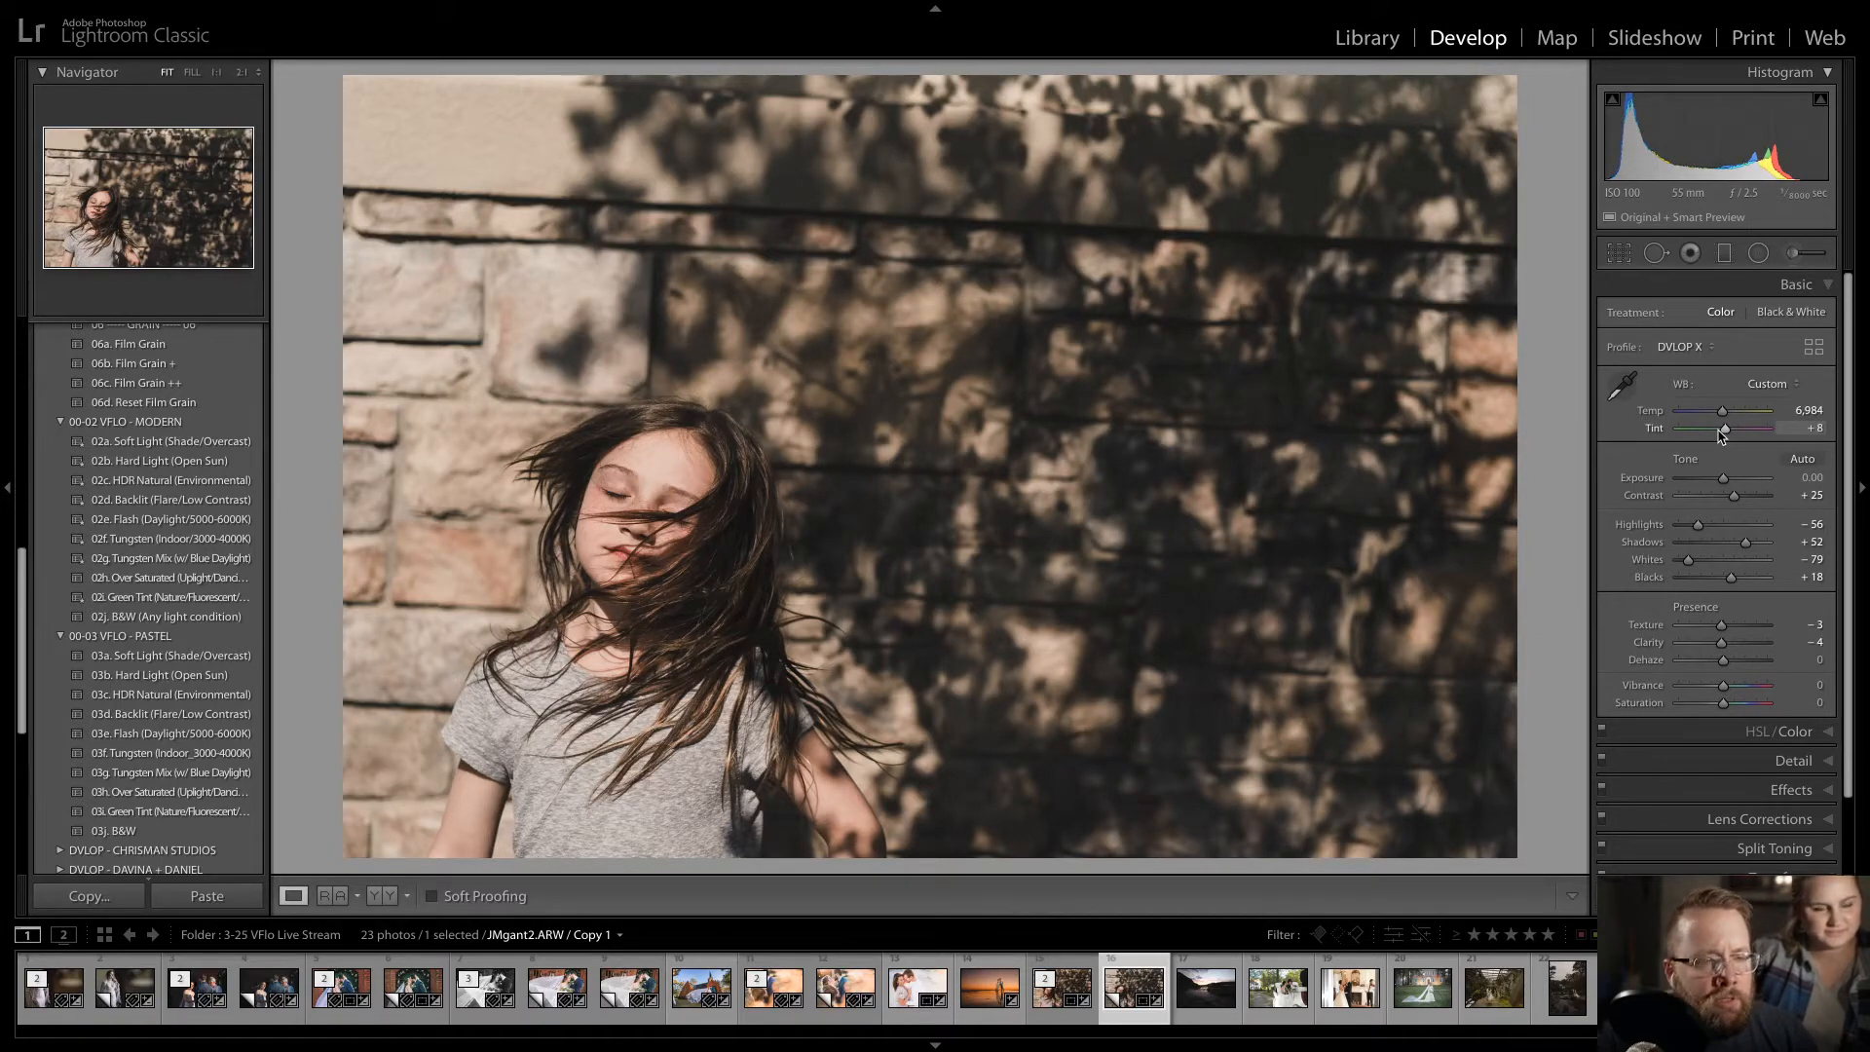
key("Left")
key("Right")
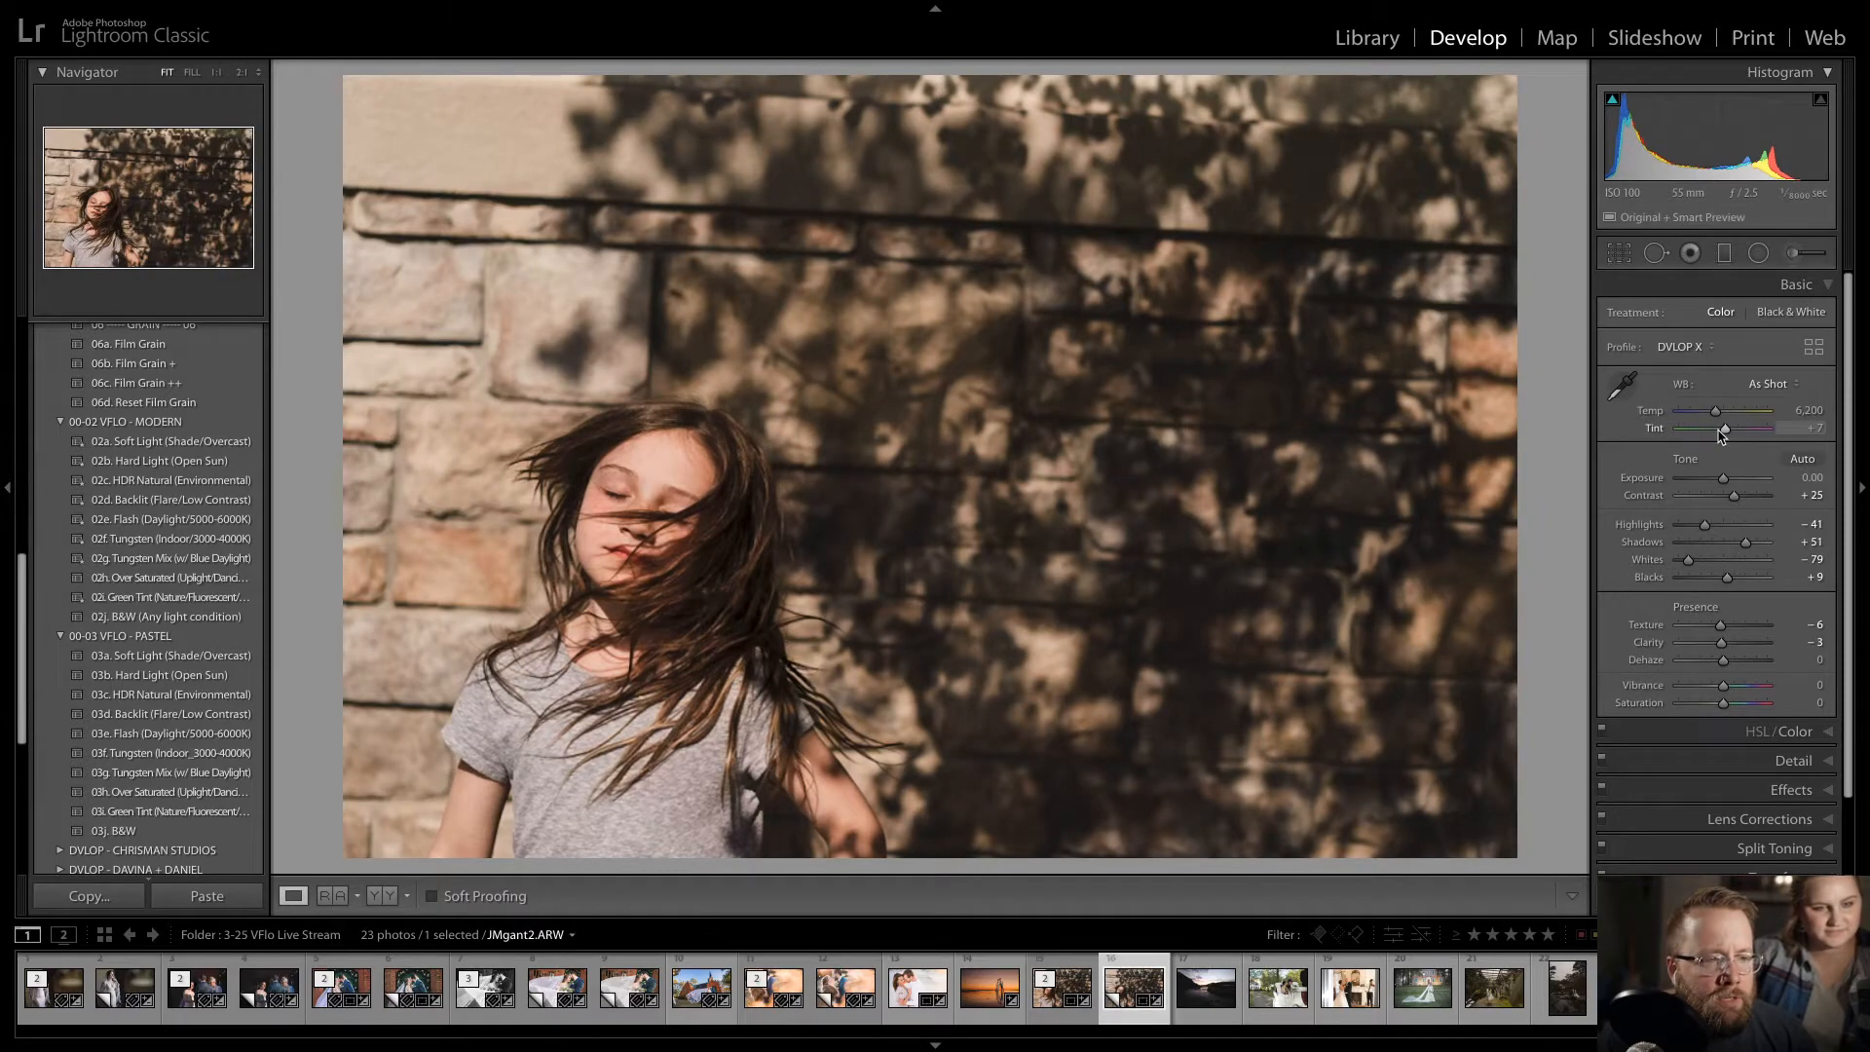
key("Left")
- Add an oval radial filter around the girl in the Modern version with the 20f - Burn: Highlights effect and a feather of 56
left_click(1756, 253)
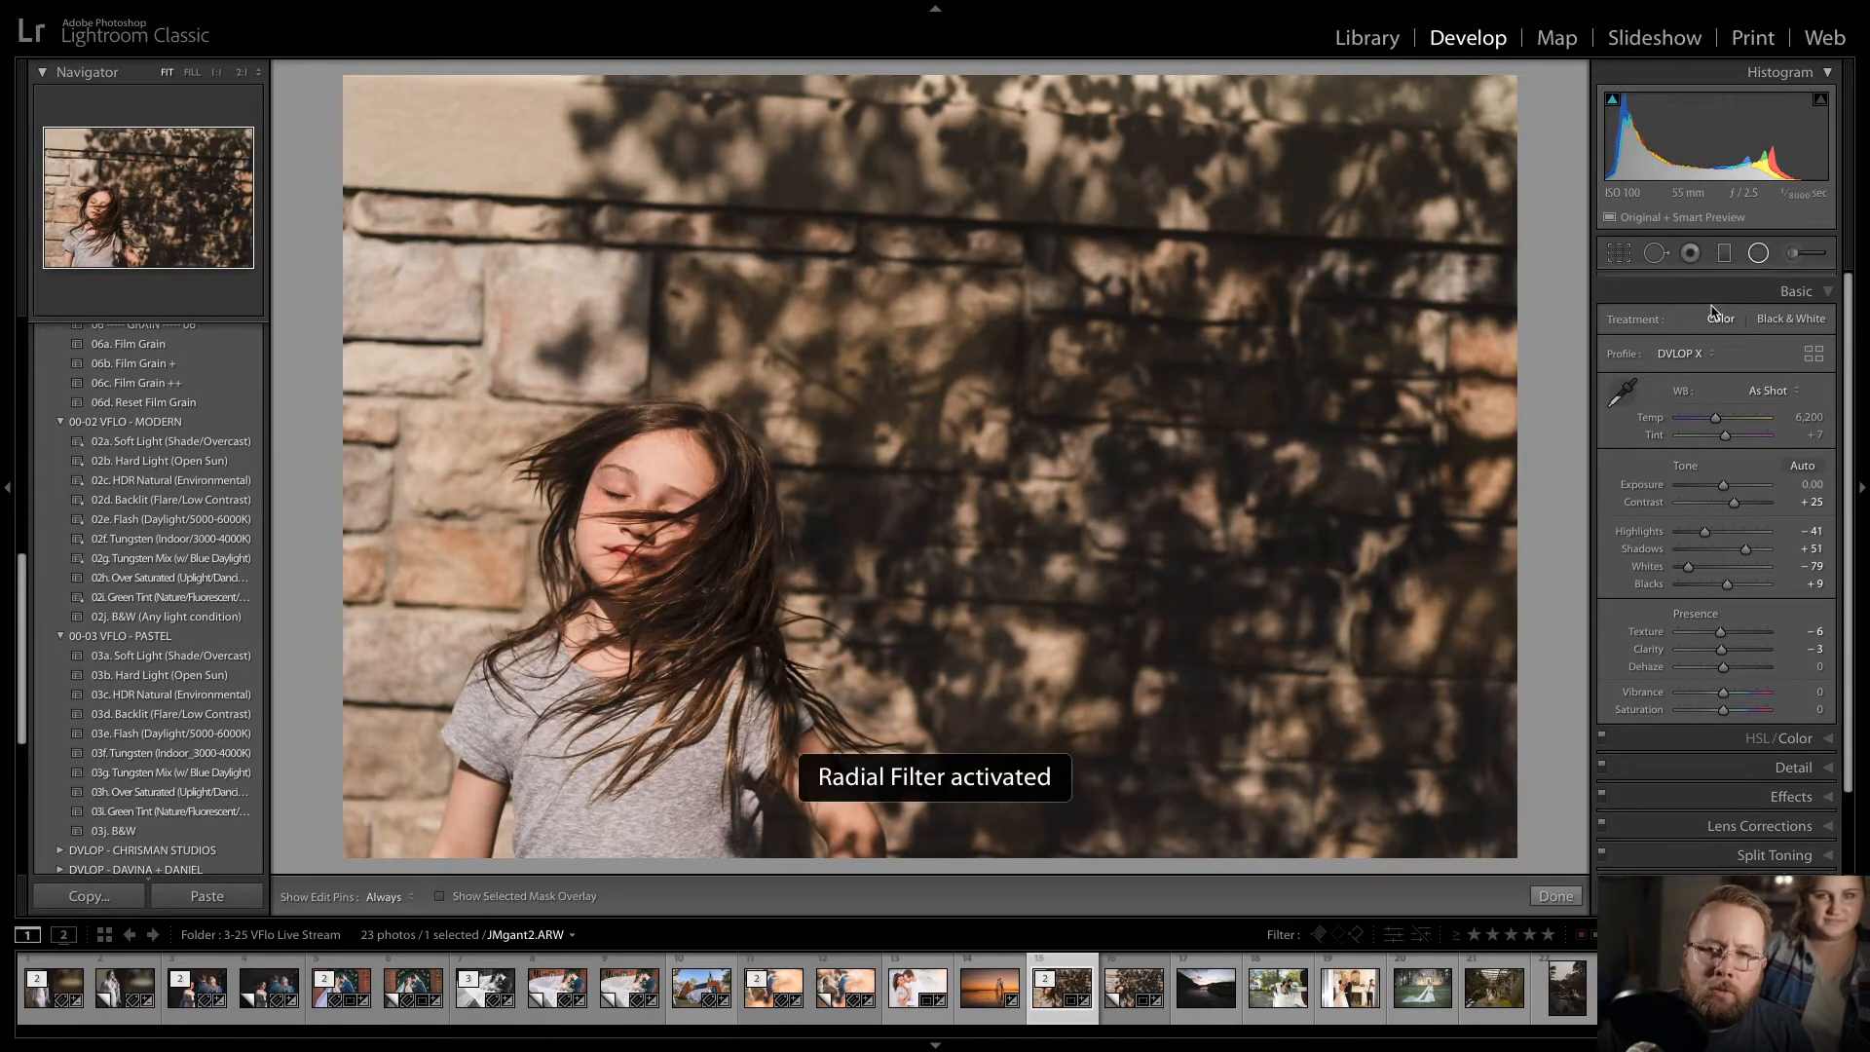
left_click(1715, 319)
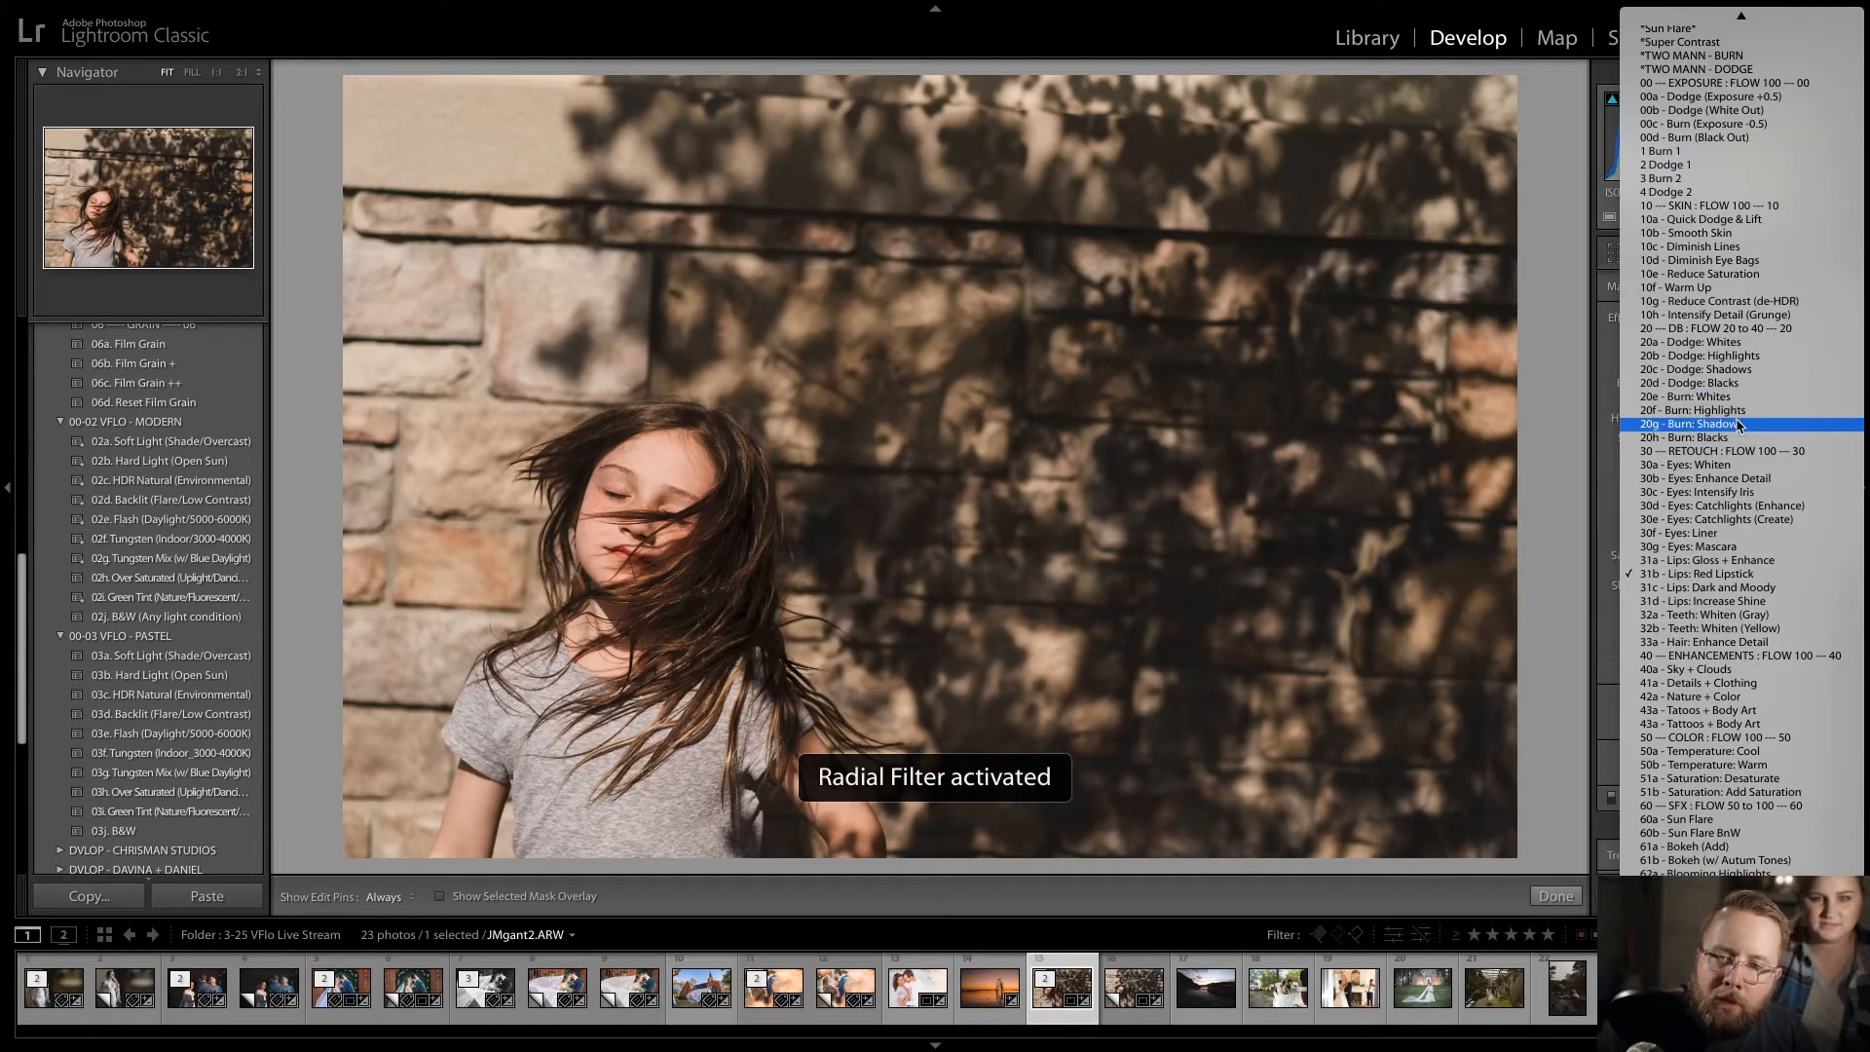
left_click(1729, 410)
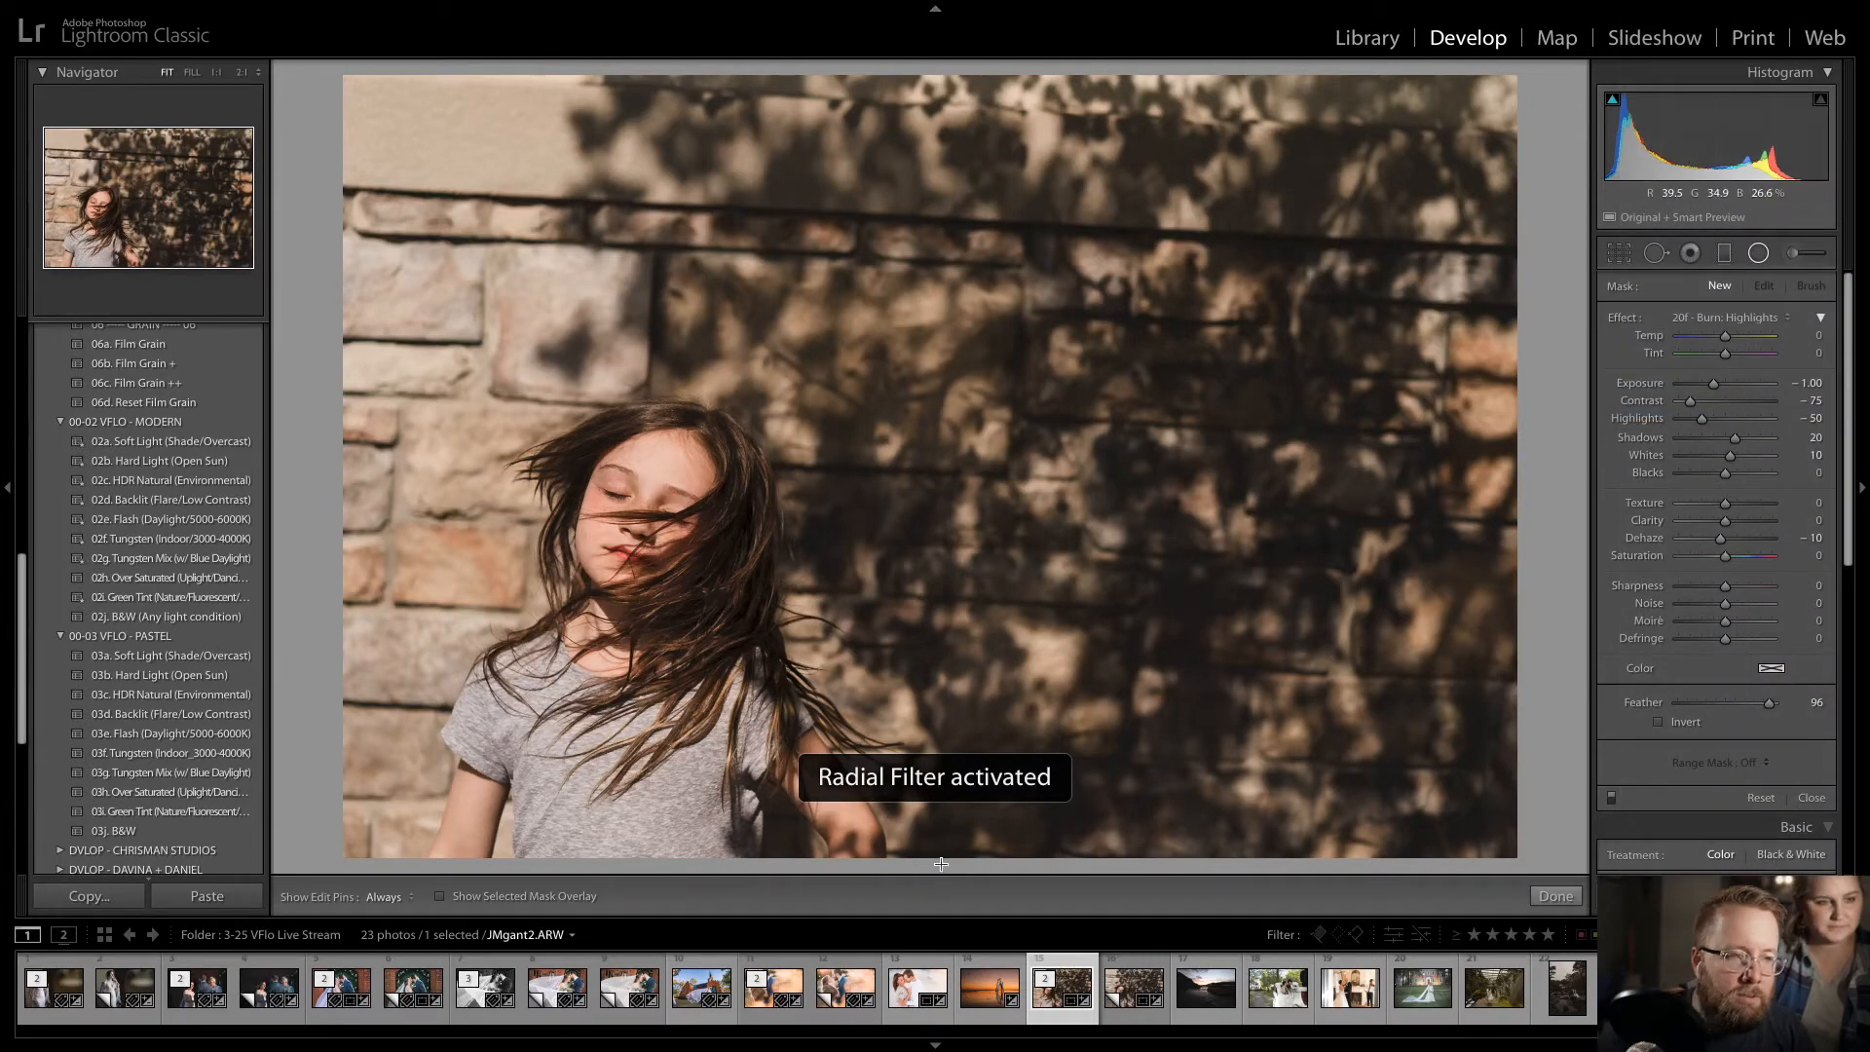
left_click_drag(940, 864, 821, 871)
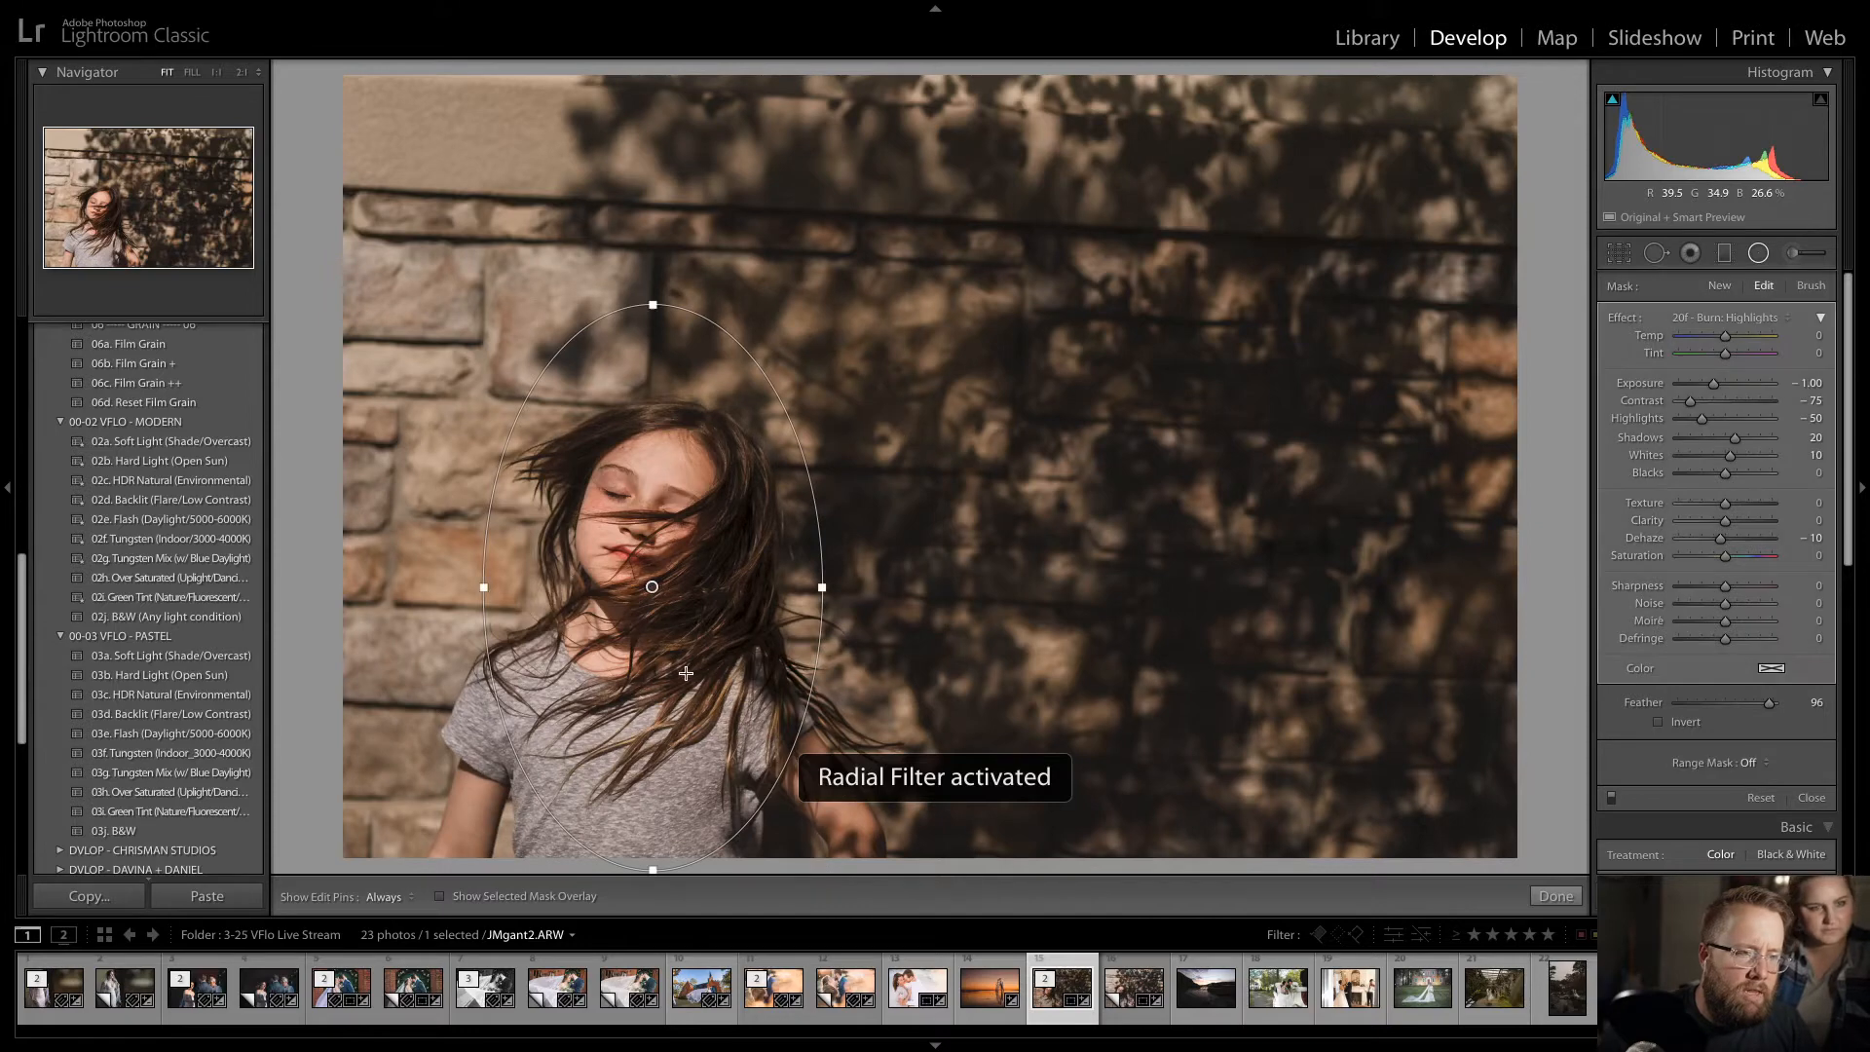
left_click_drag(1769, 702, 1729, 705)
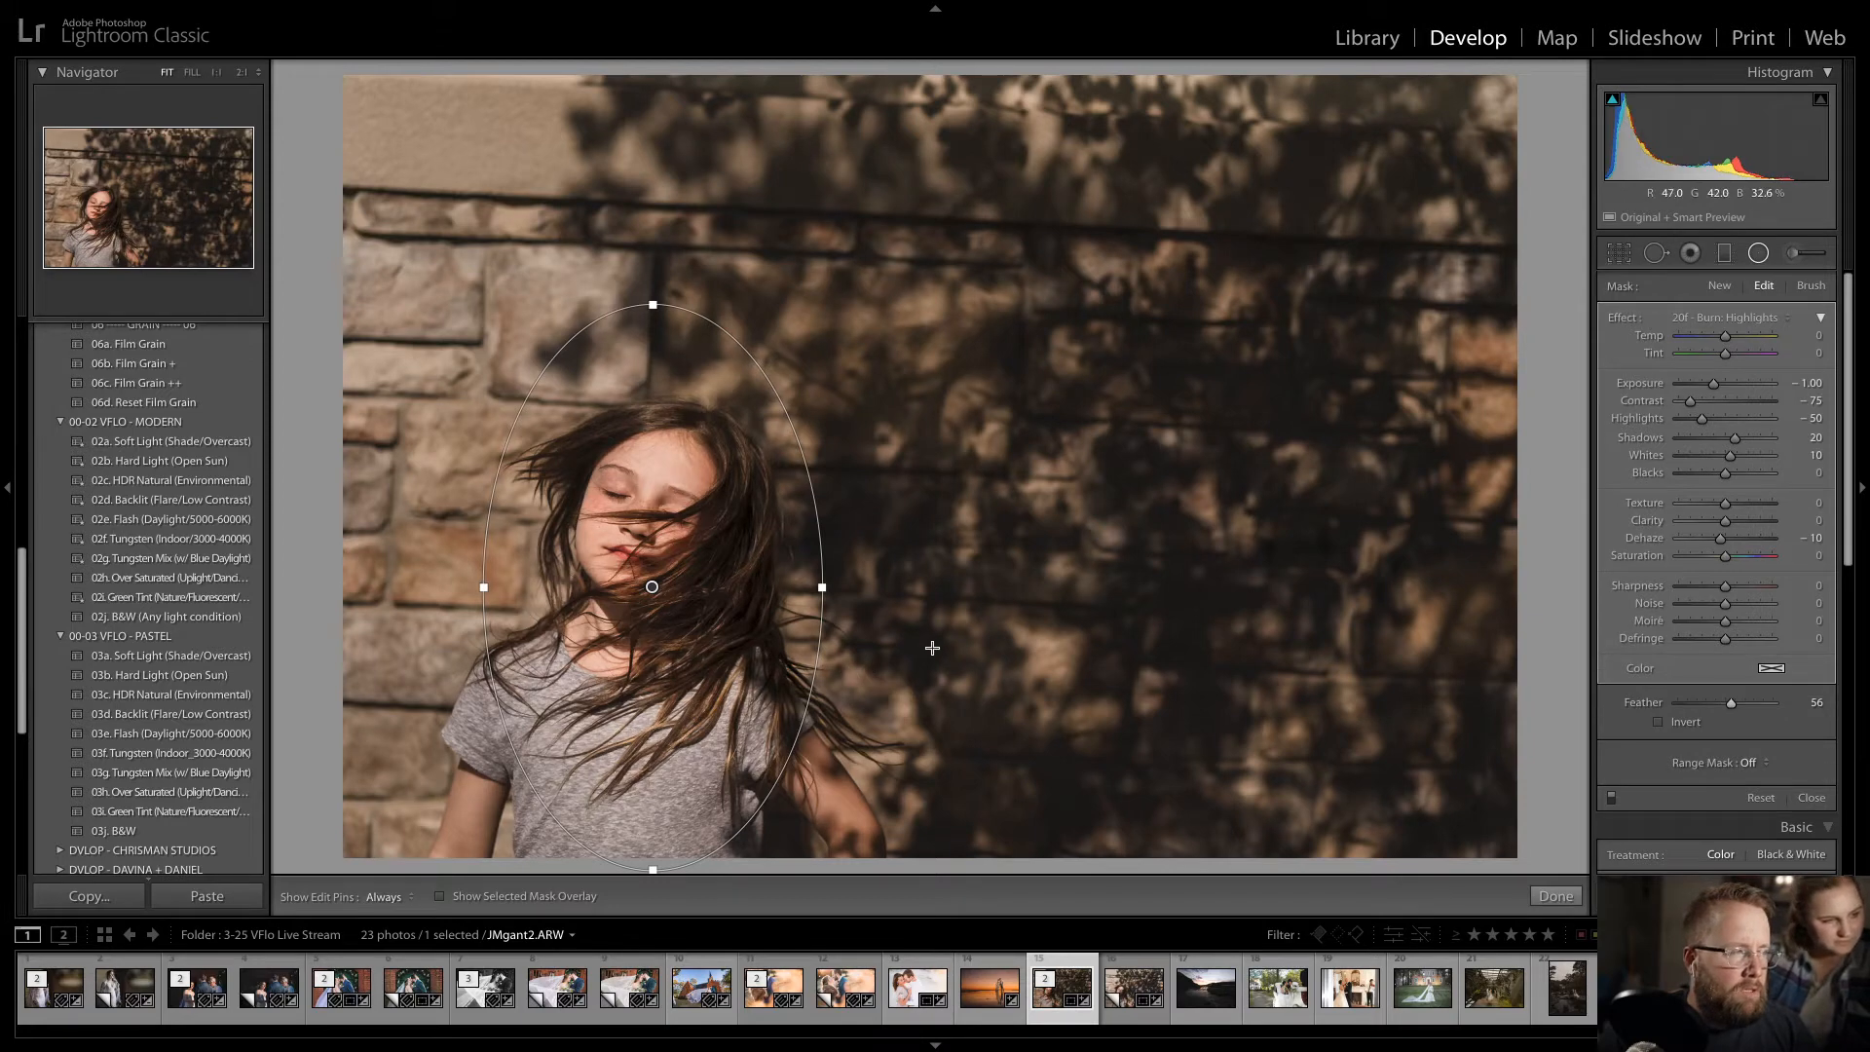
- Close the radial filter and compare the Modern version of the girl photo with its Pastel copy
key("d")
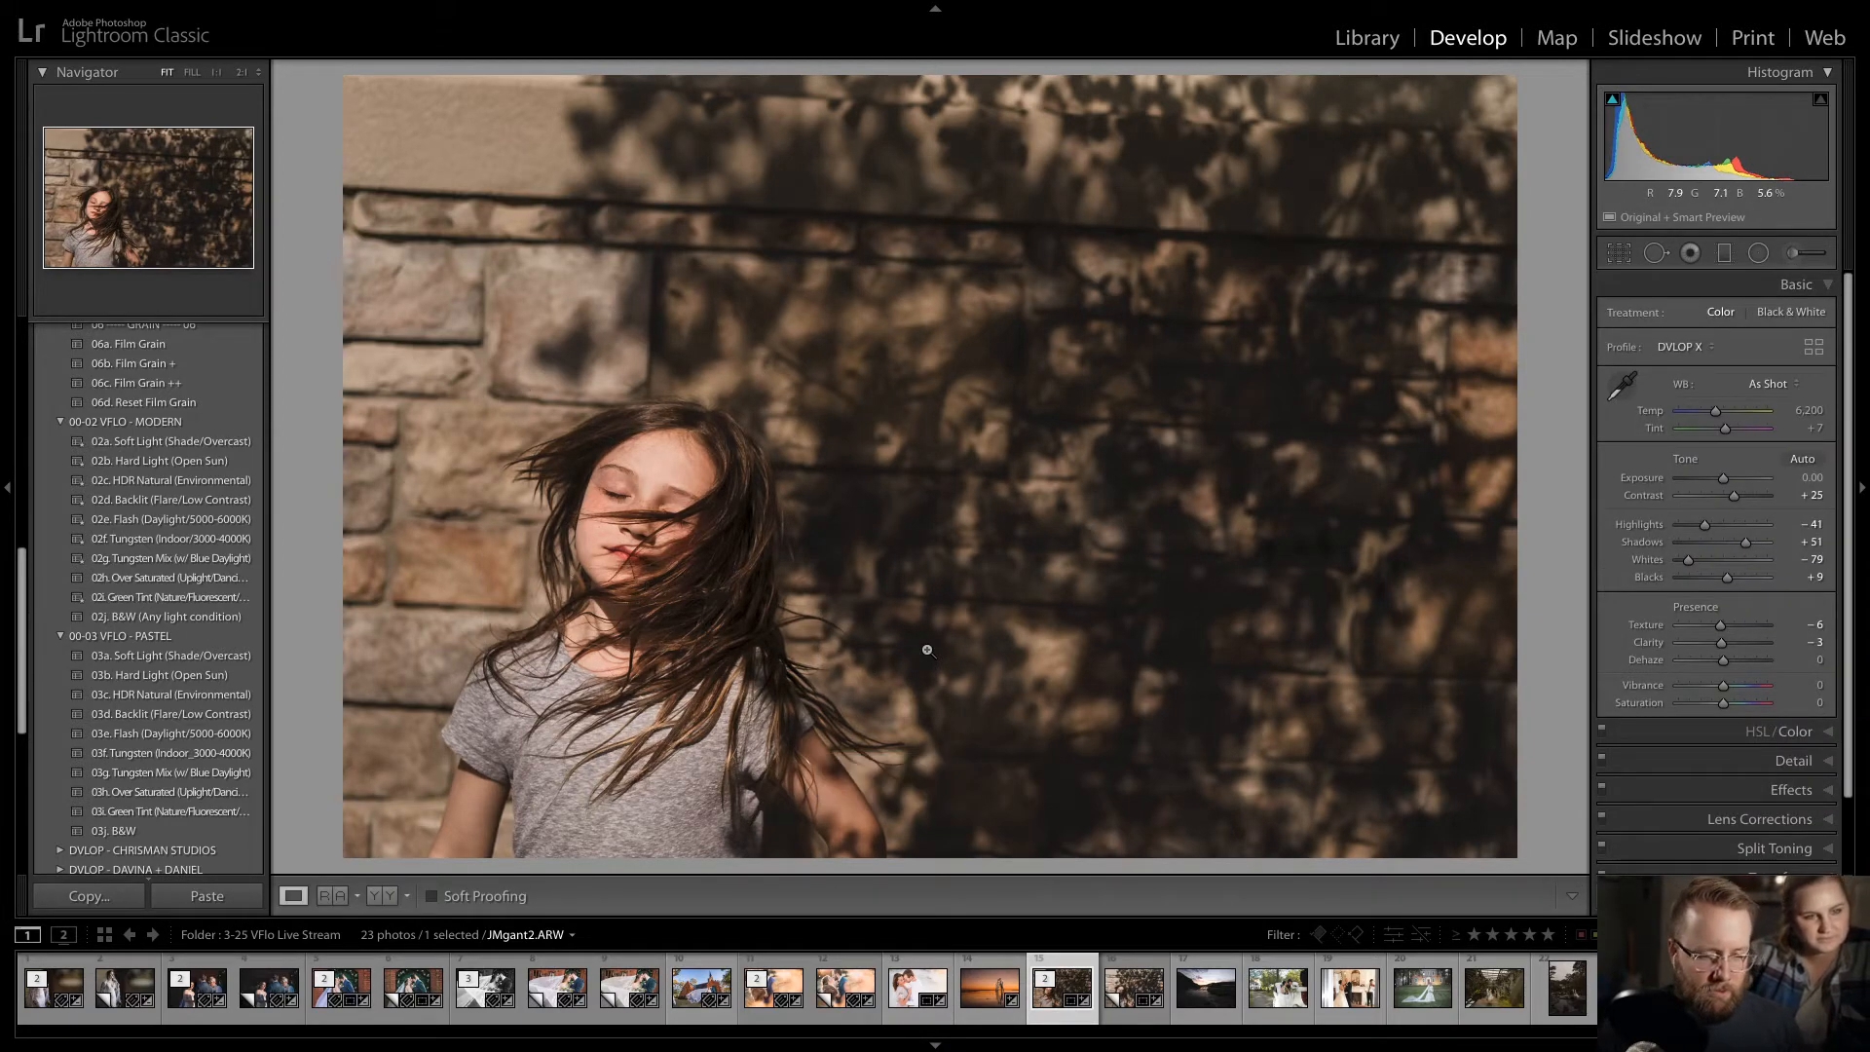
key("Right")
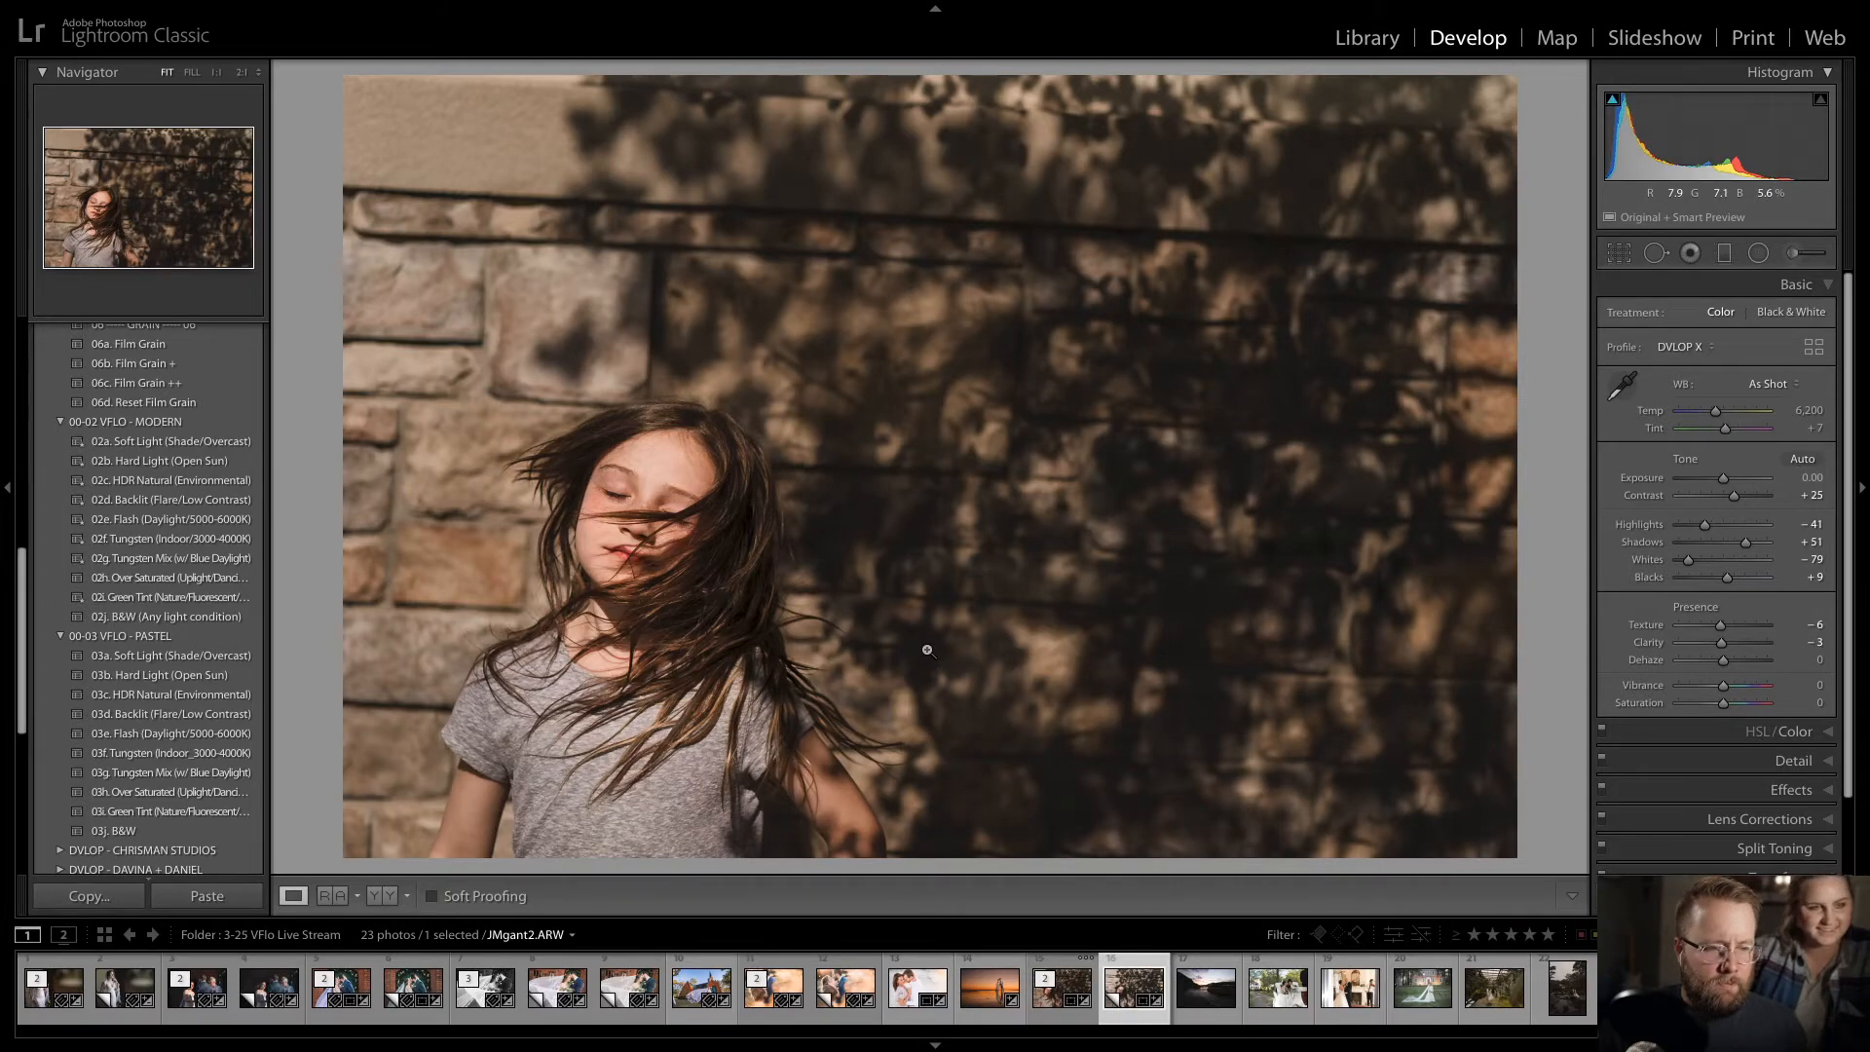
key("Left")
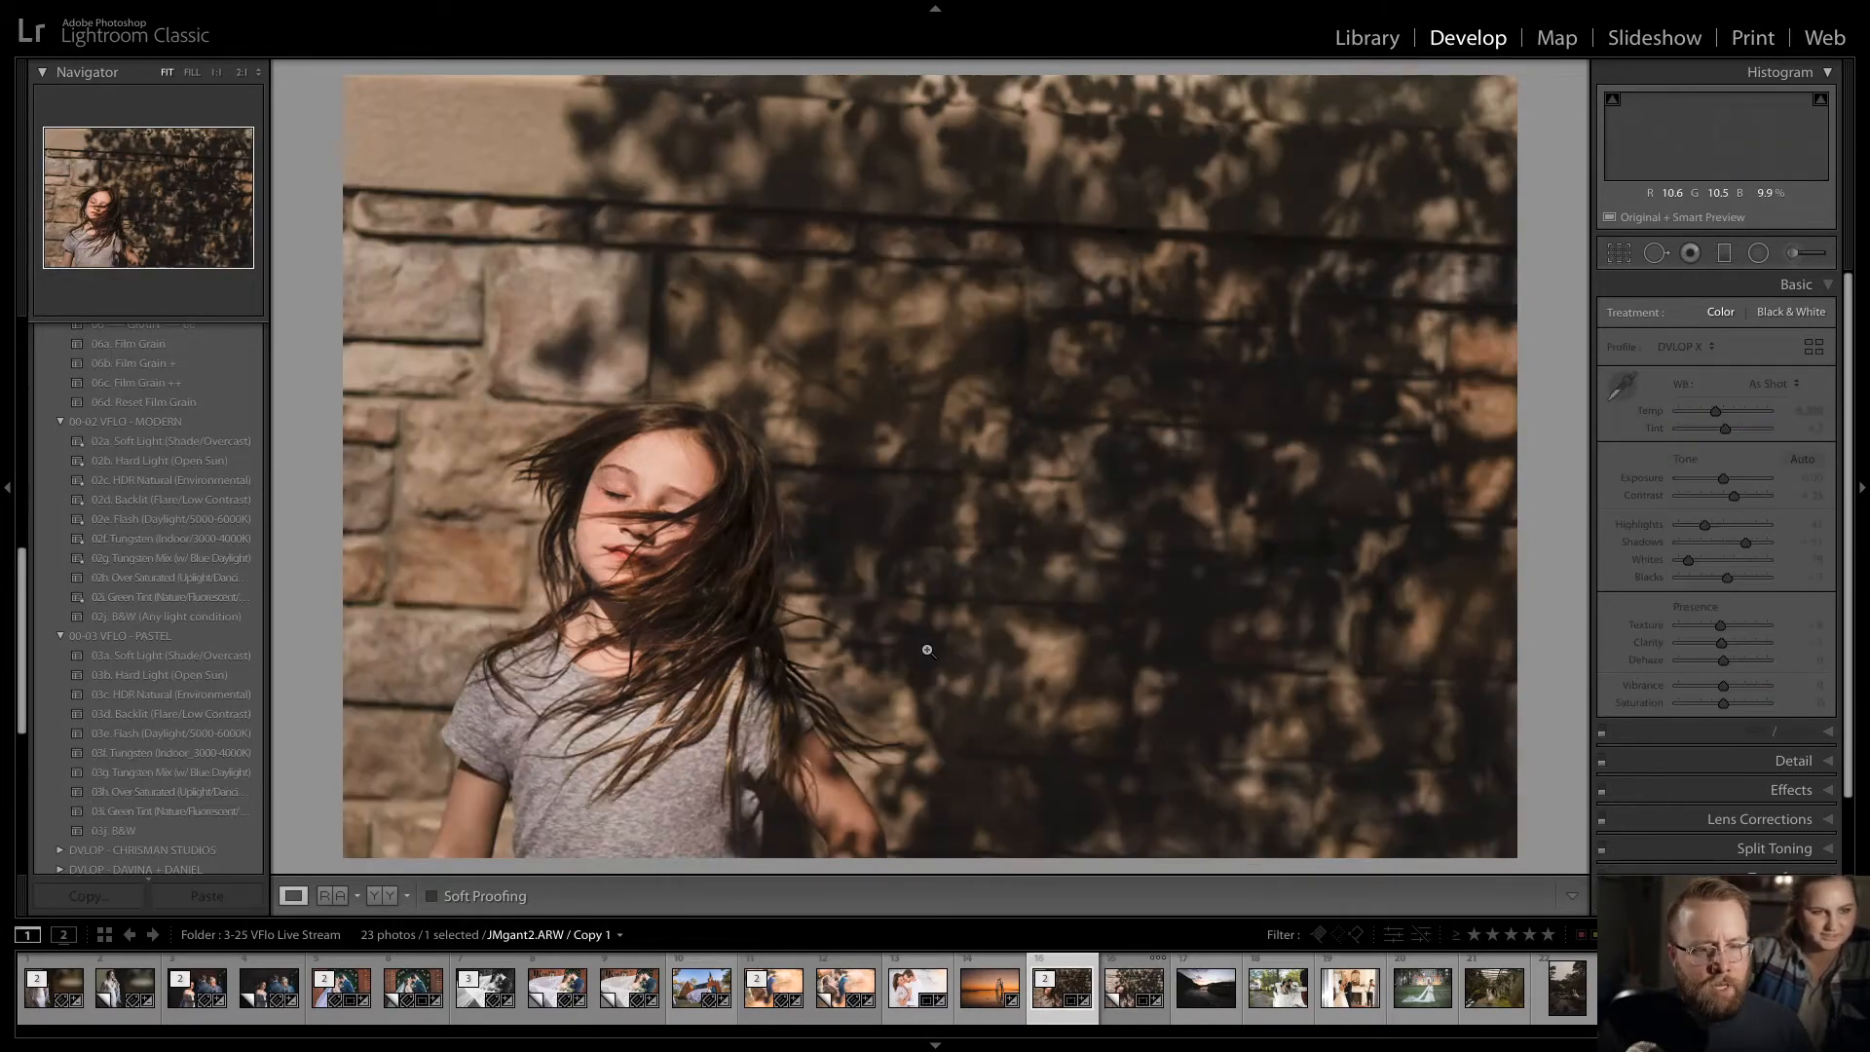
key("Right")
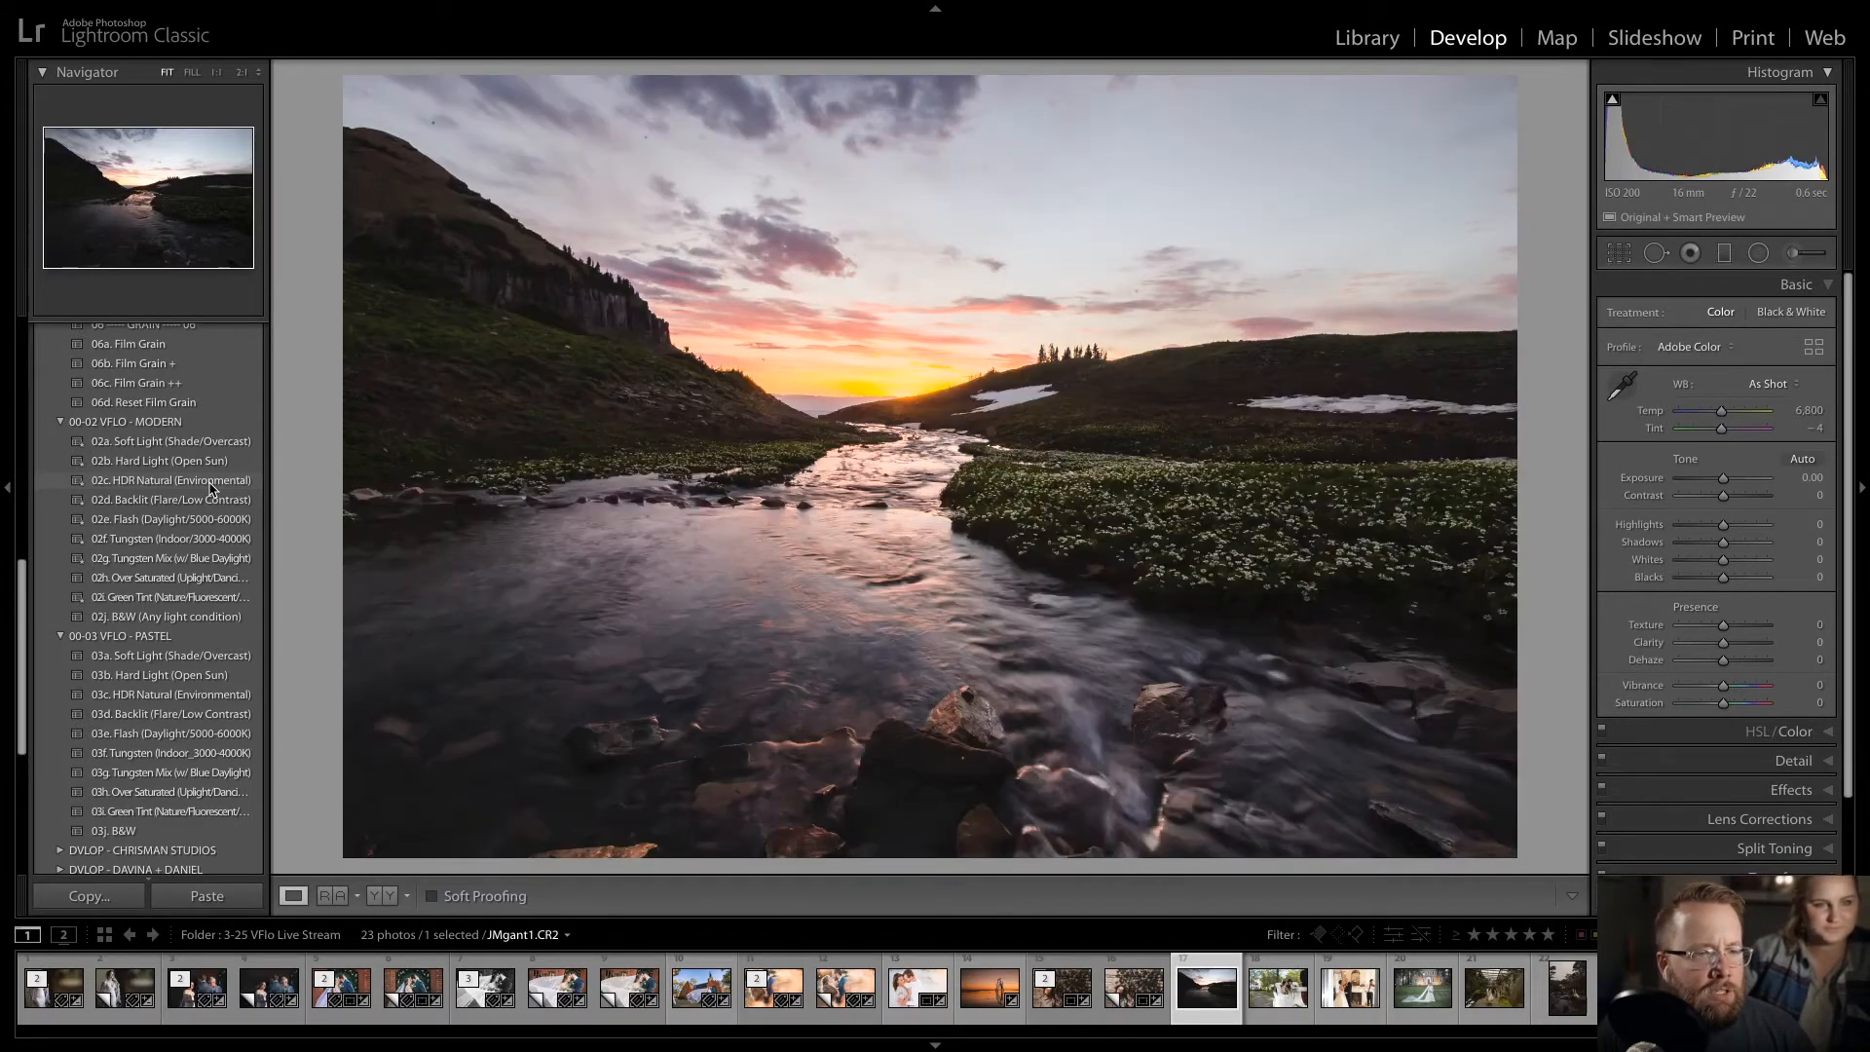
- Apply the Modern preset 02c. HDR Natural (Environmental) and the tool preset *7. Detail Pop (Landscape/Street) to the river landscape JMgant1.CR2
left_click(213, 481)
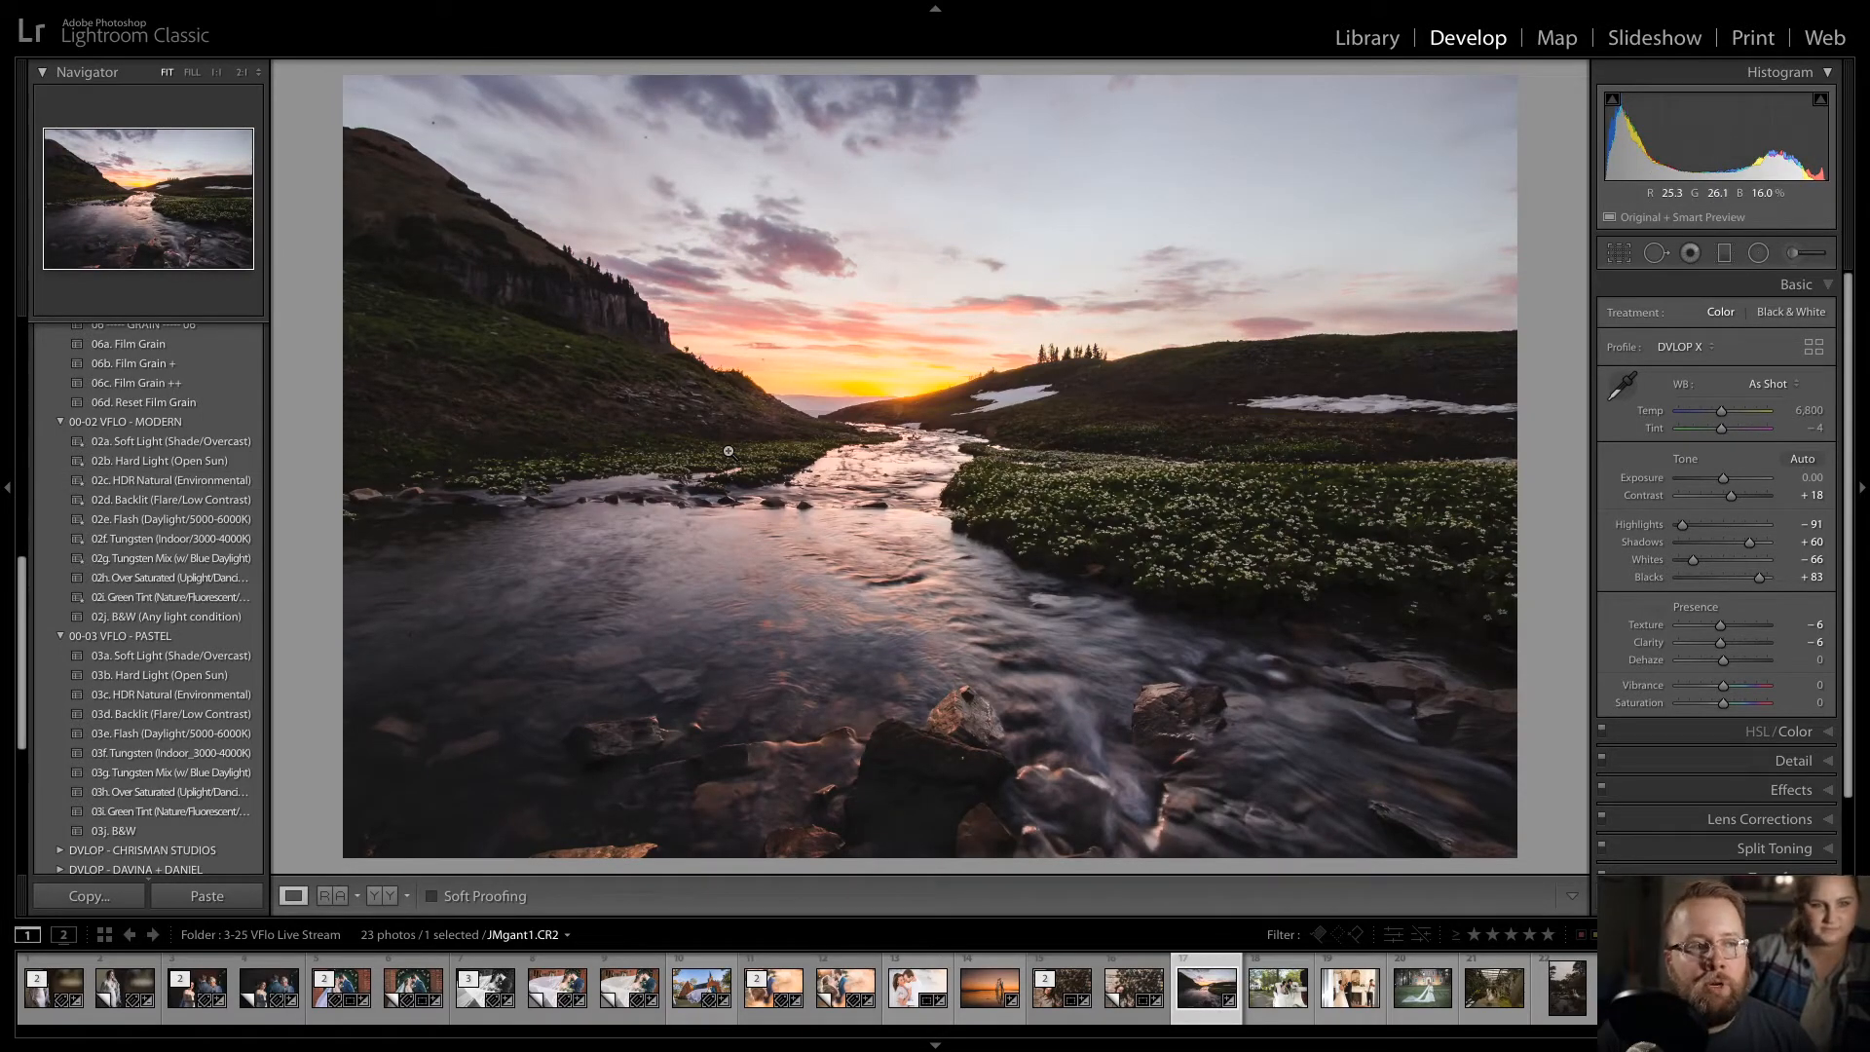
left_click_drag(25, 587, 40, 378)
scroll(62, 380, "up", 1)
left_click(144, 398)
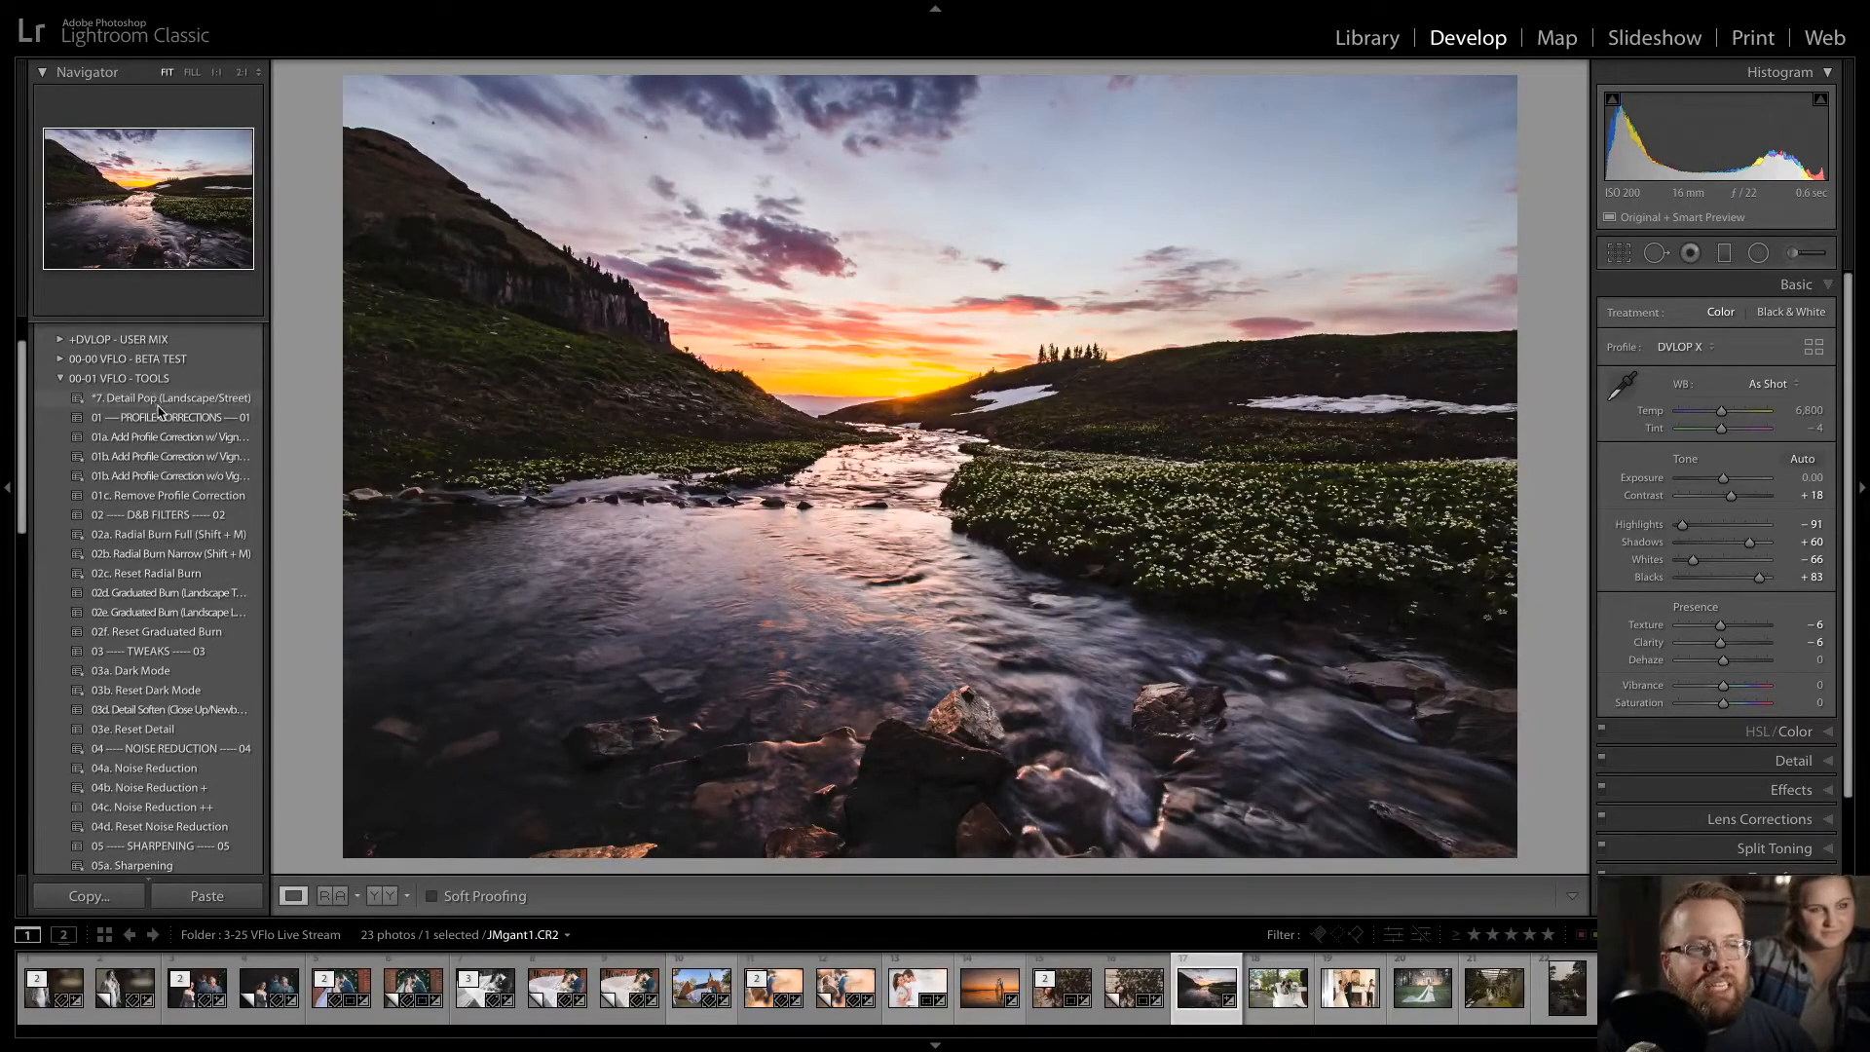
left_click(202, 403)
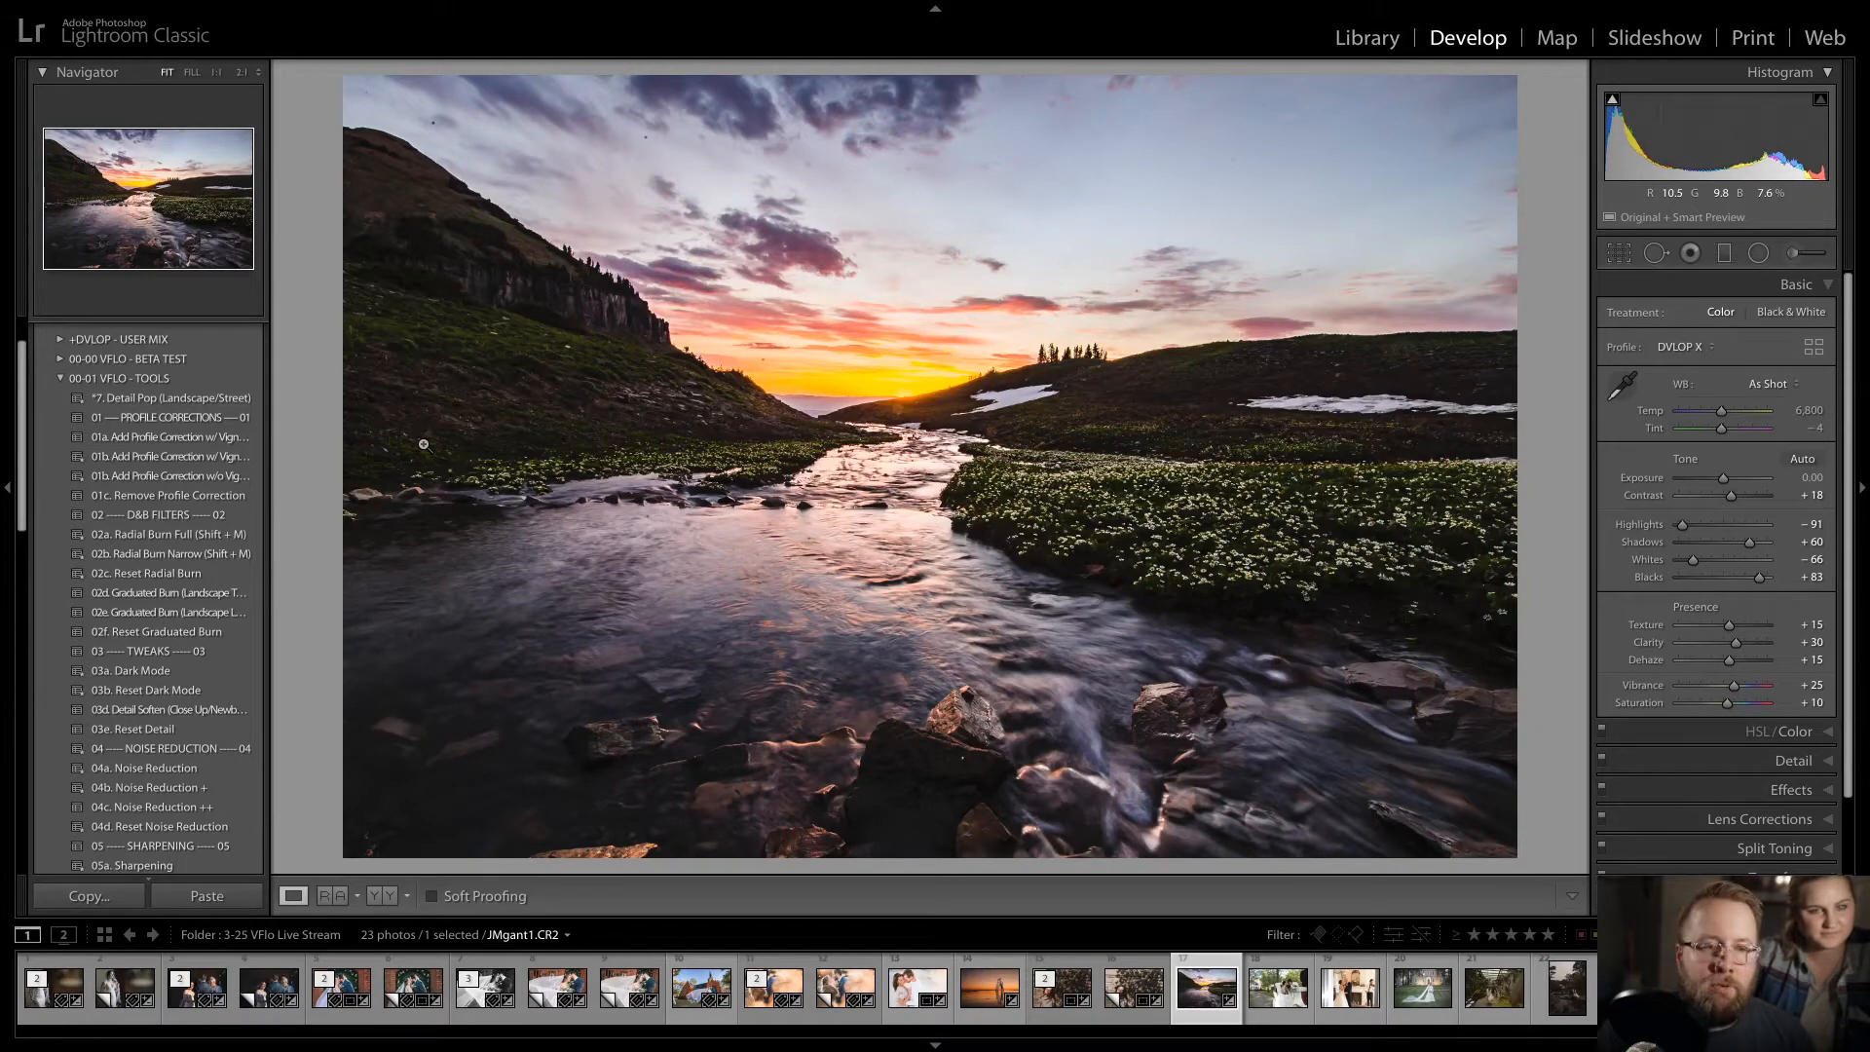
- Undo and reapply the *7. Detail Pop (Landscape/Street) preset twice to compare the river landscape with and without it
key("ctrl+z")
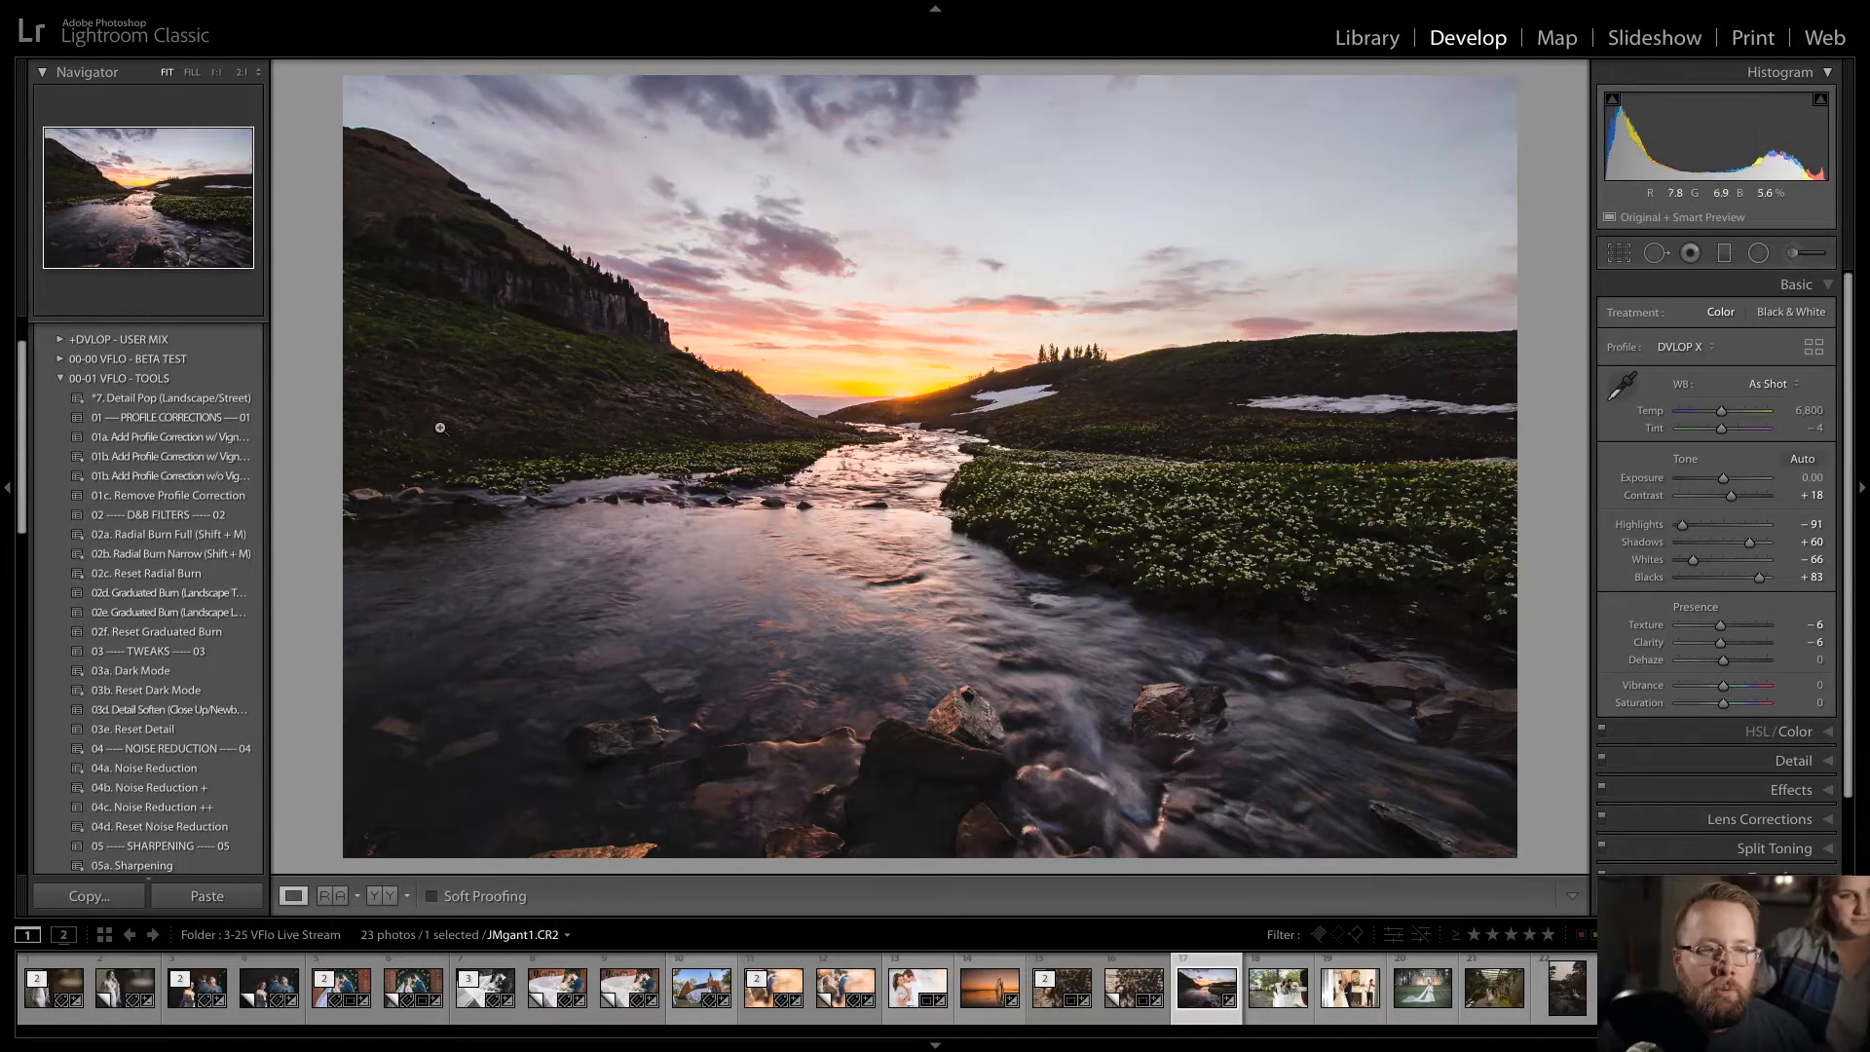
left_click(231, 399)
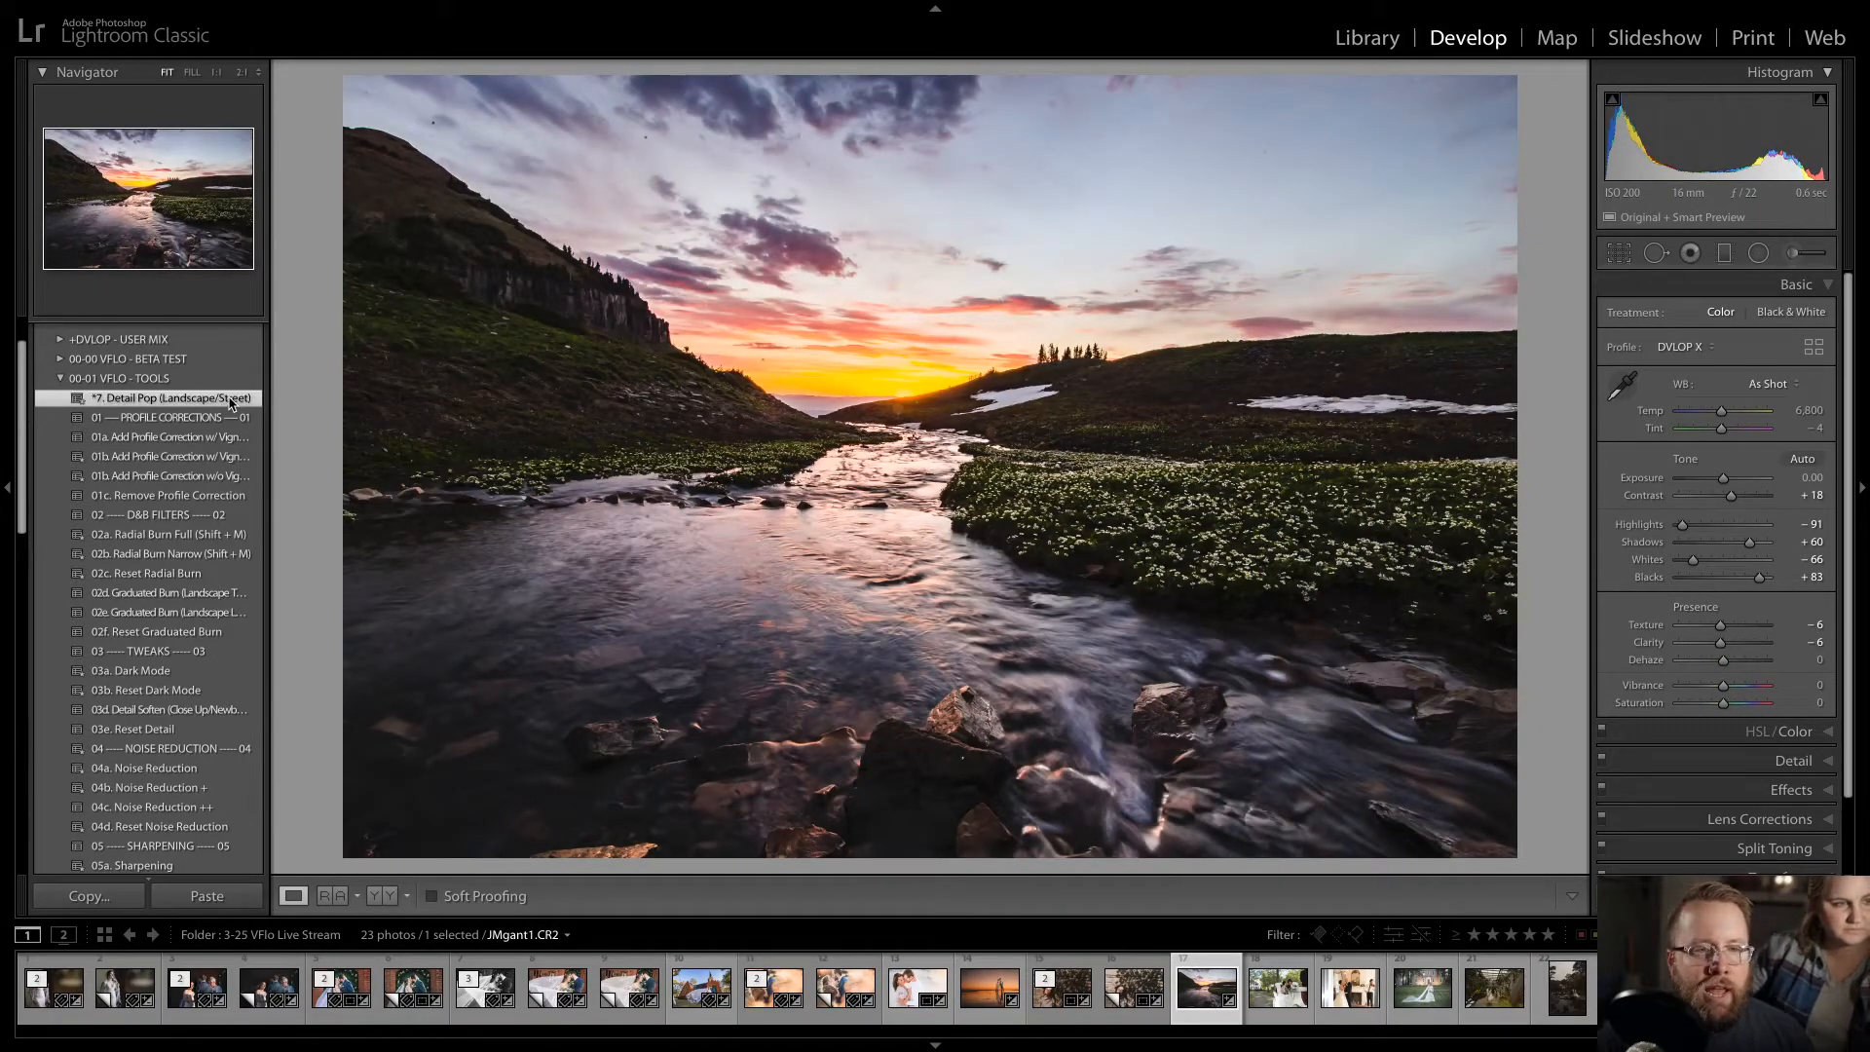
key("ctrl+z")
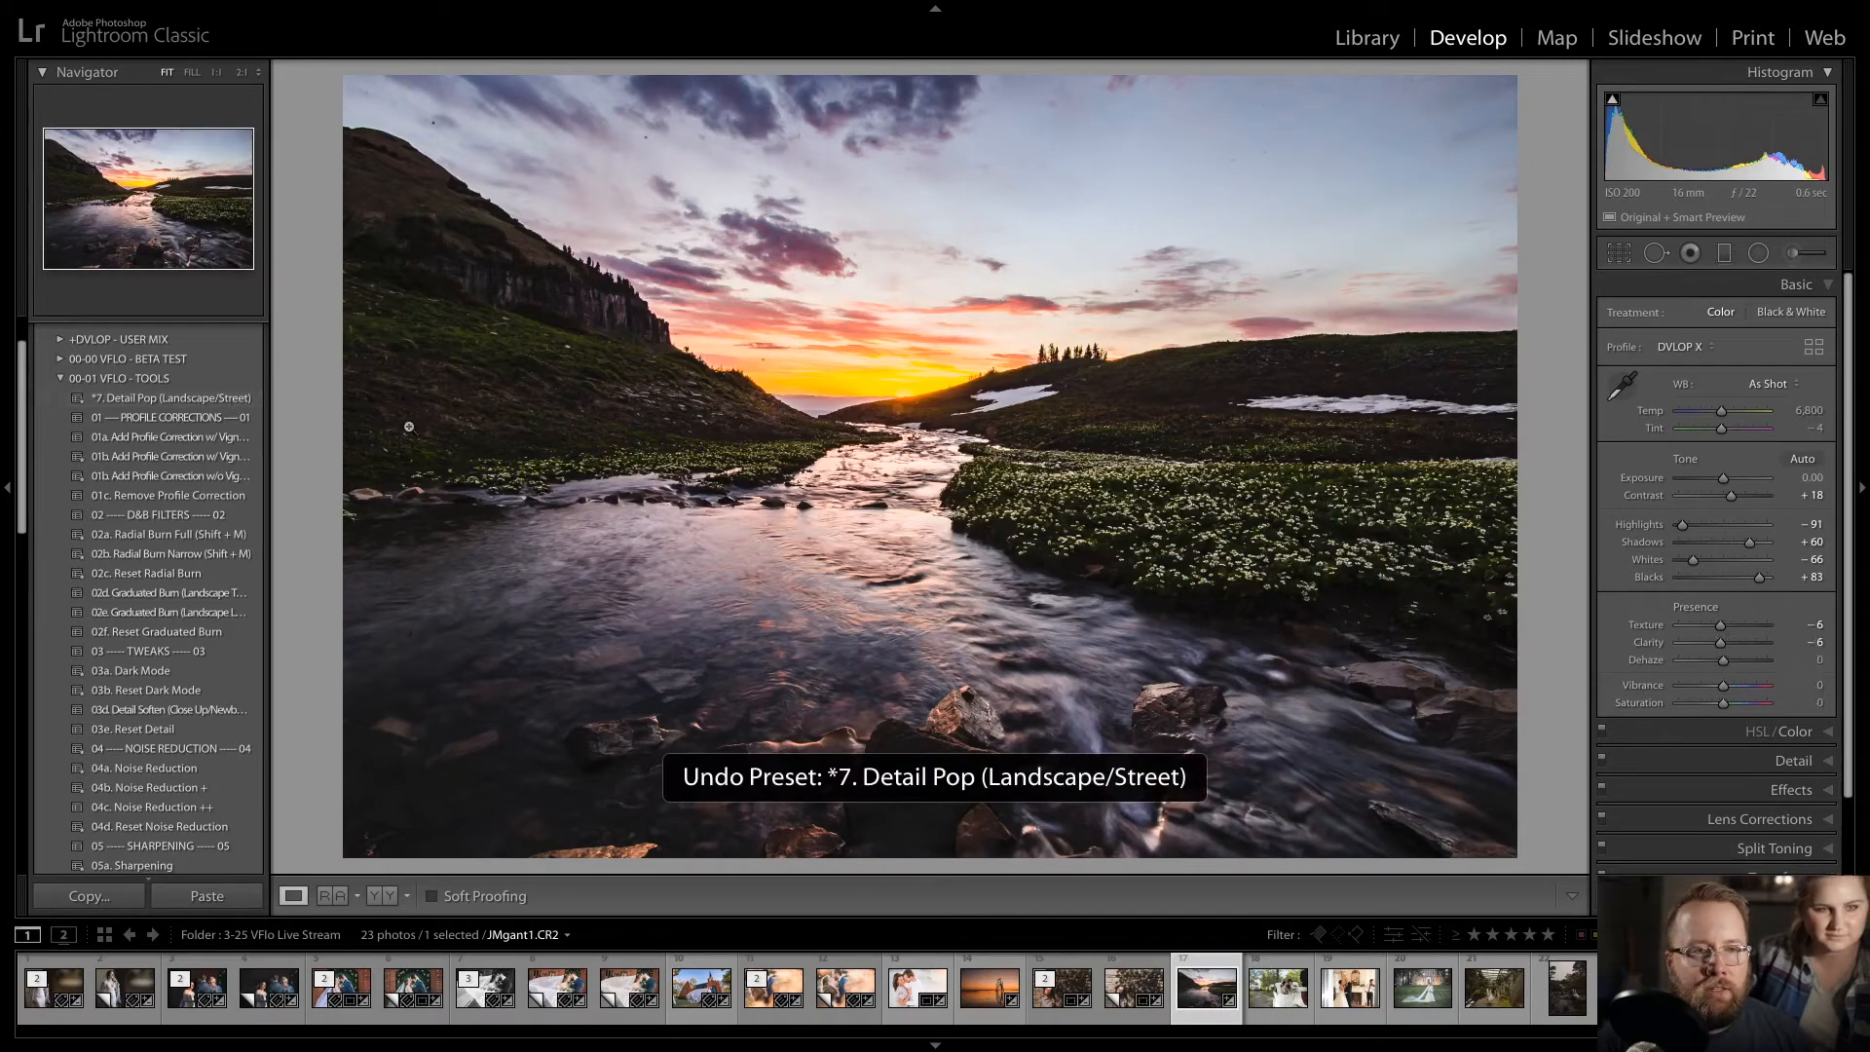
left_click(244, 399)
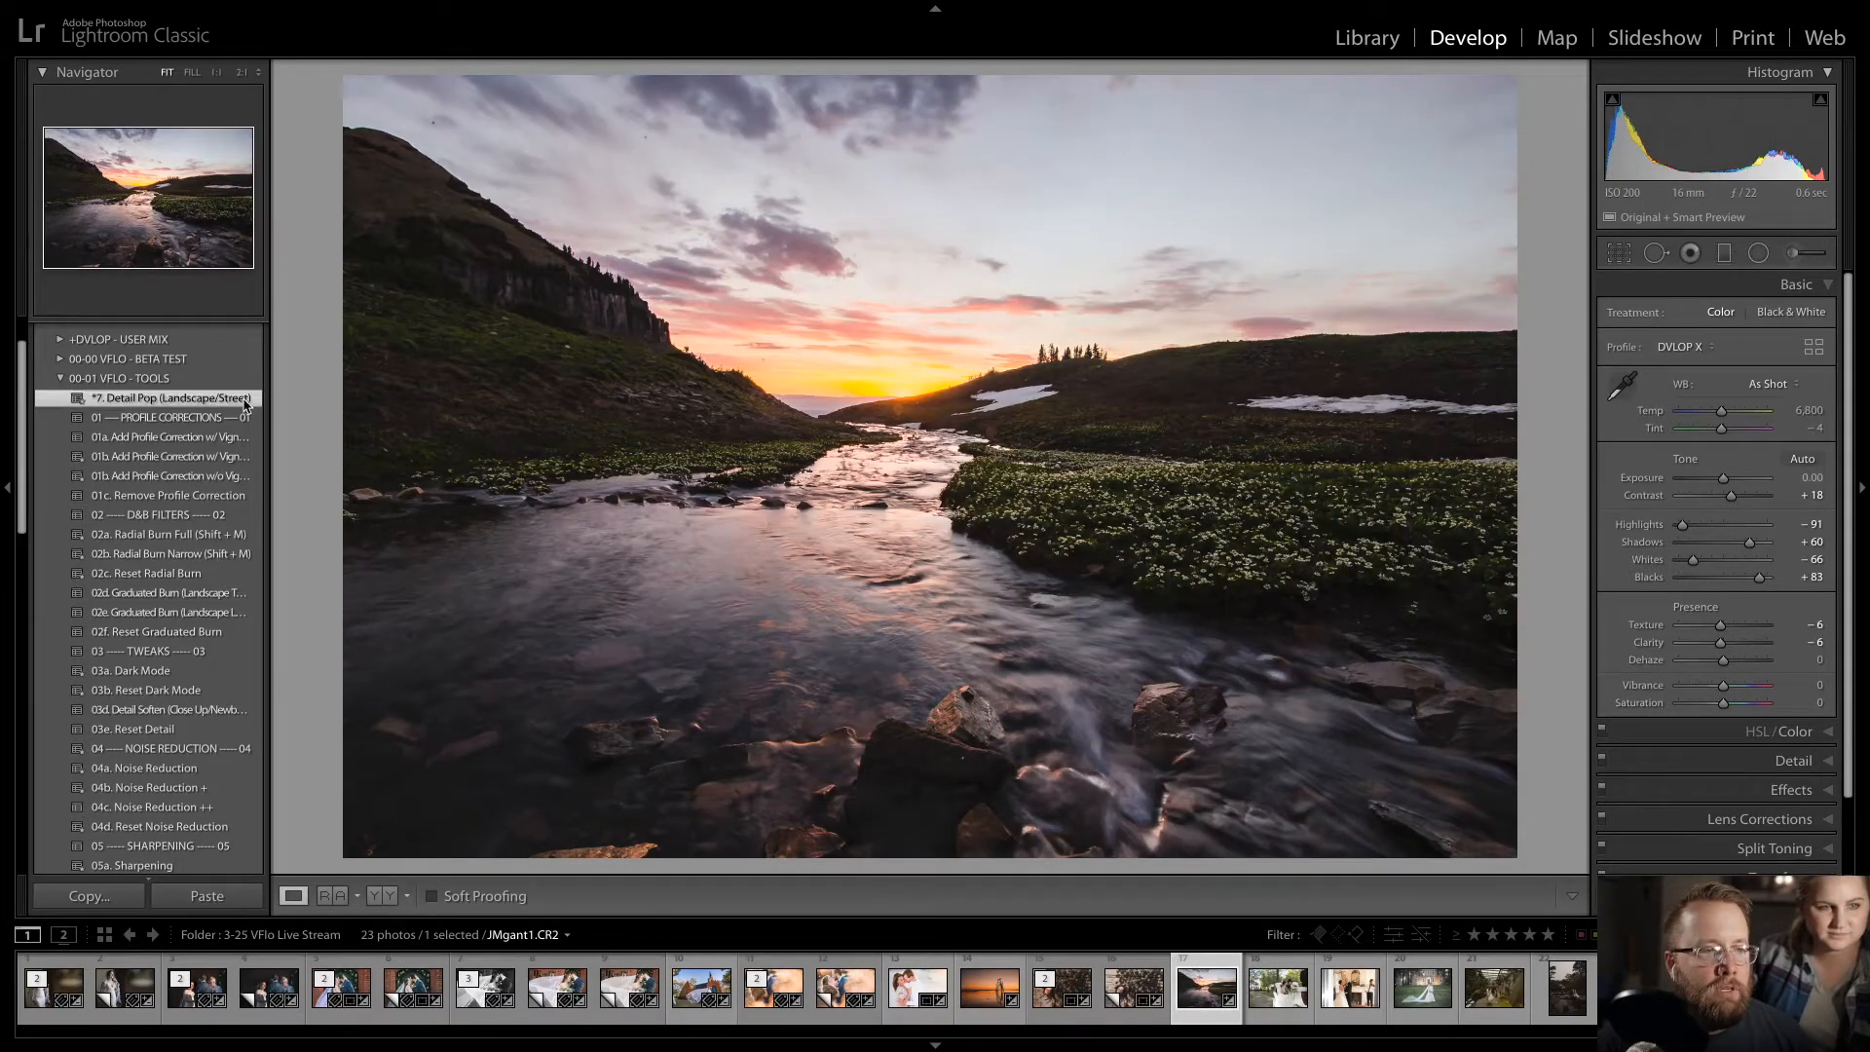
- Start spot removal on the landscape with spots visualized at a lower threshold, using Heal mode with a feather of 65
key("q")
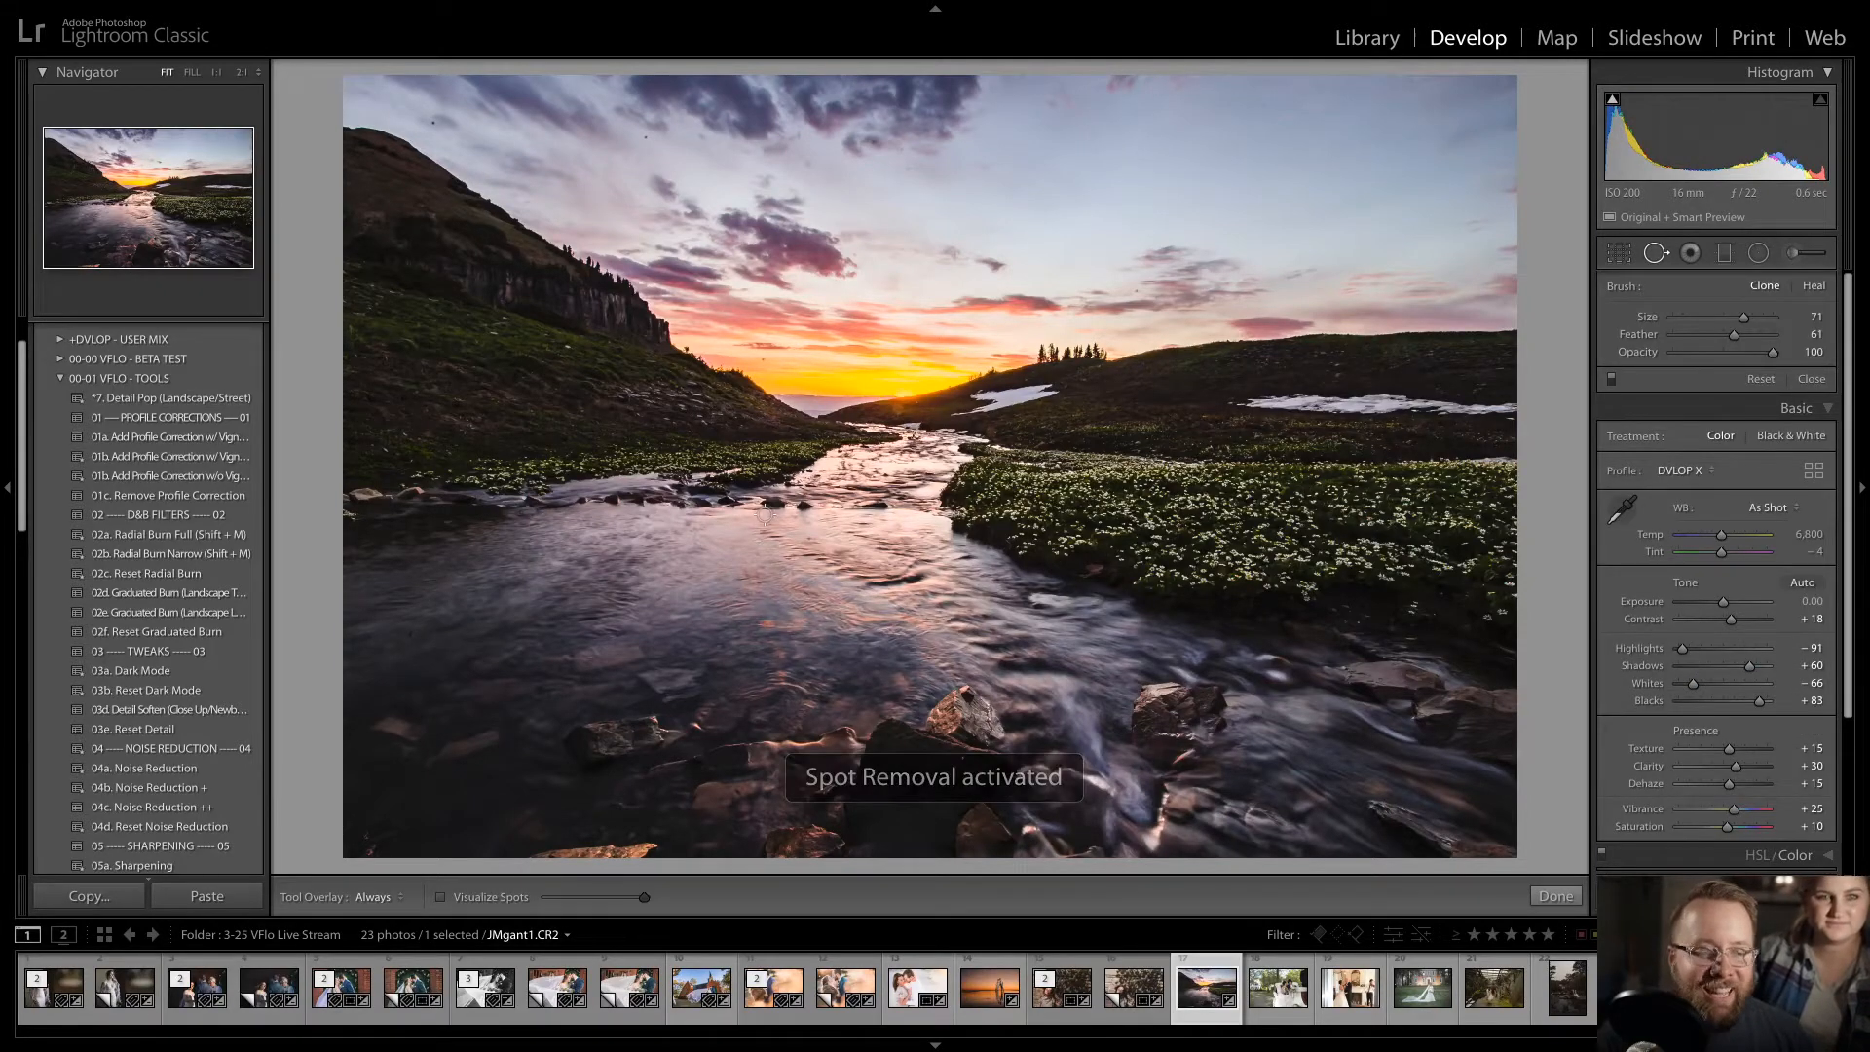
left_click(441, 901)
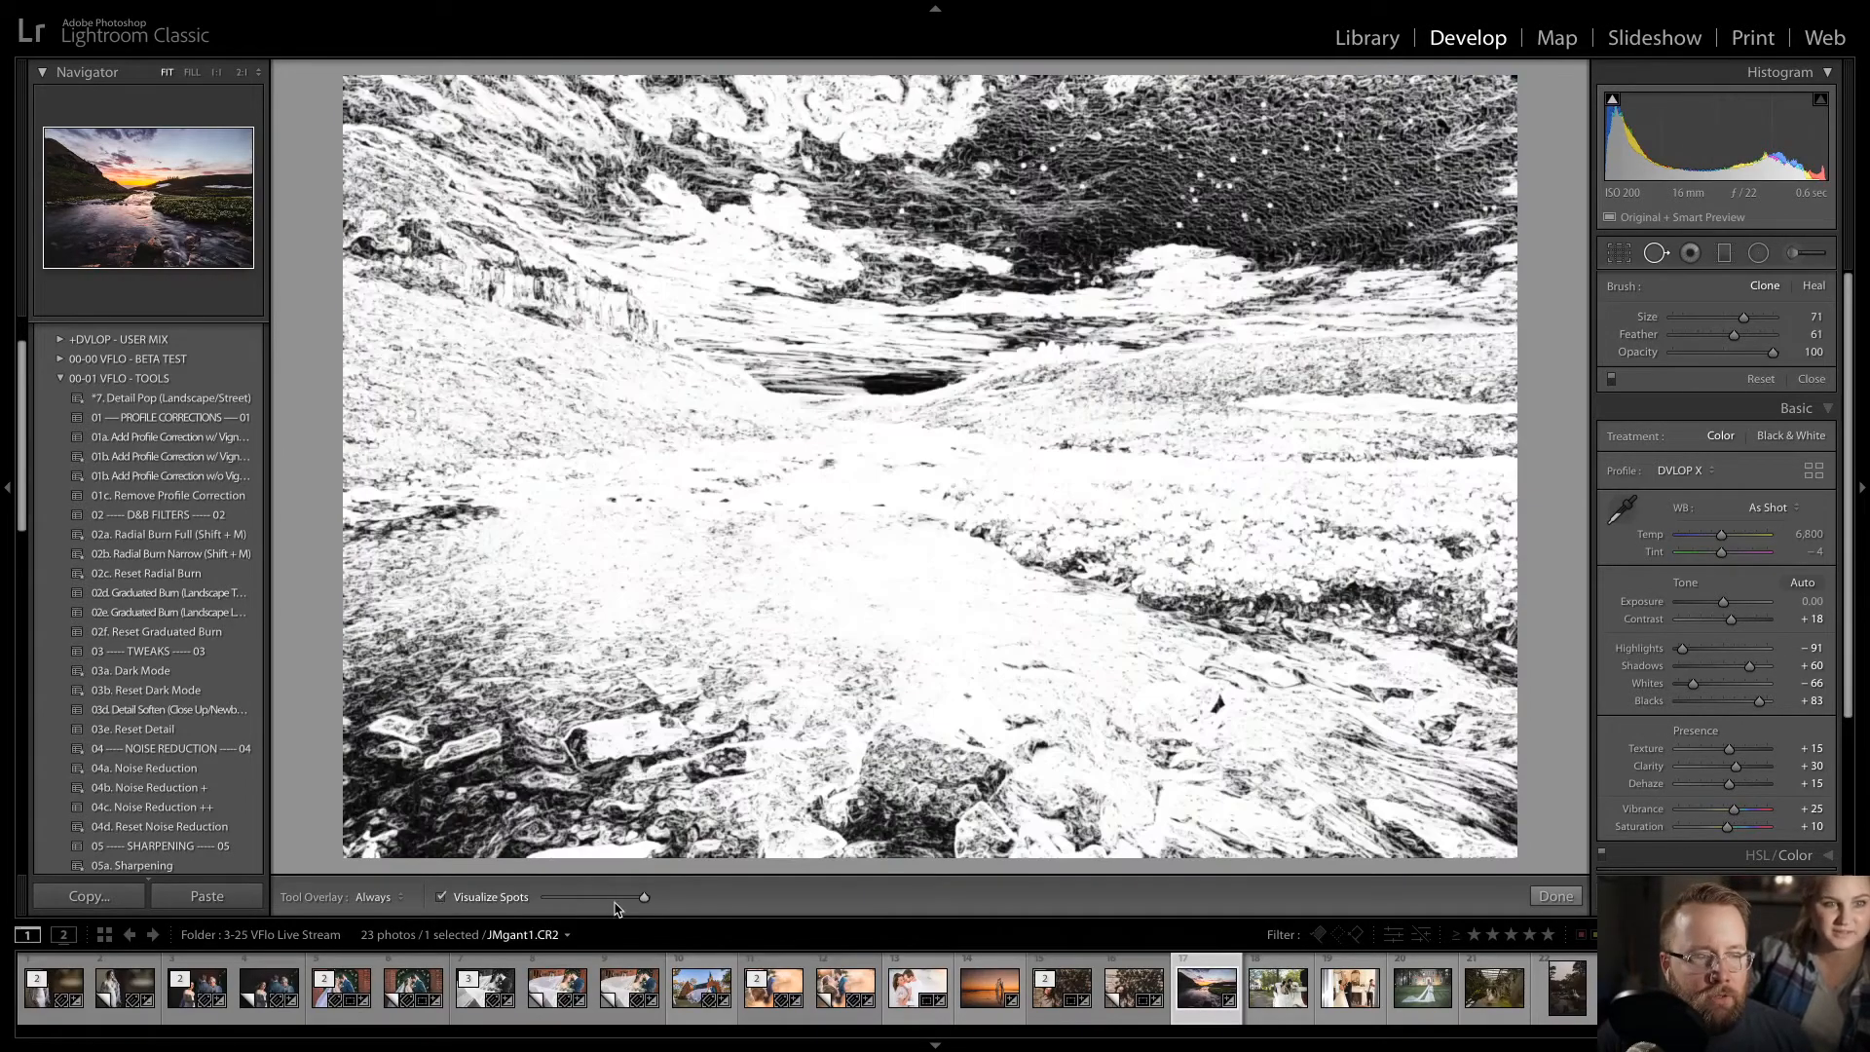
left_click_drag(638, 902, 637, 903)
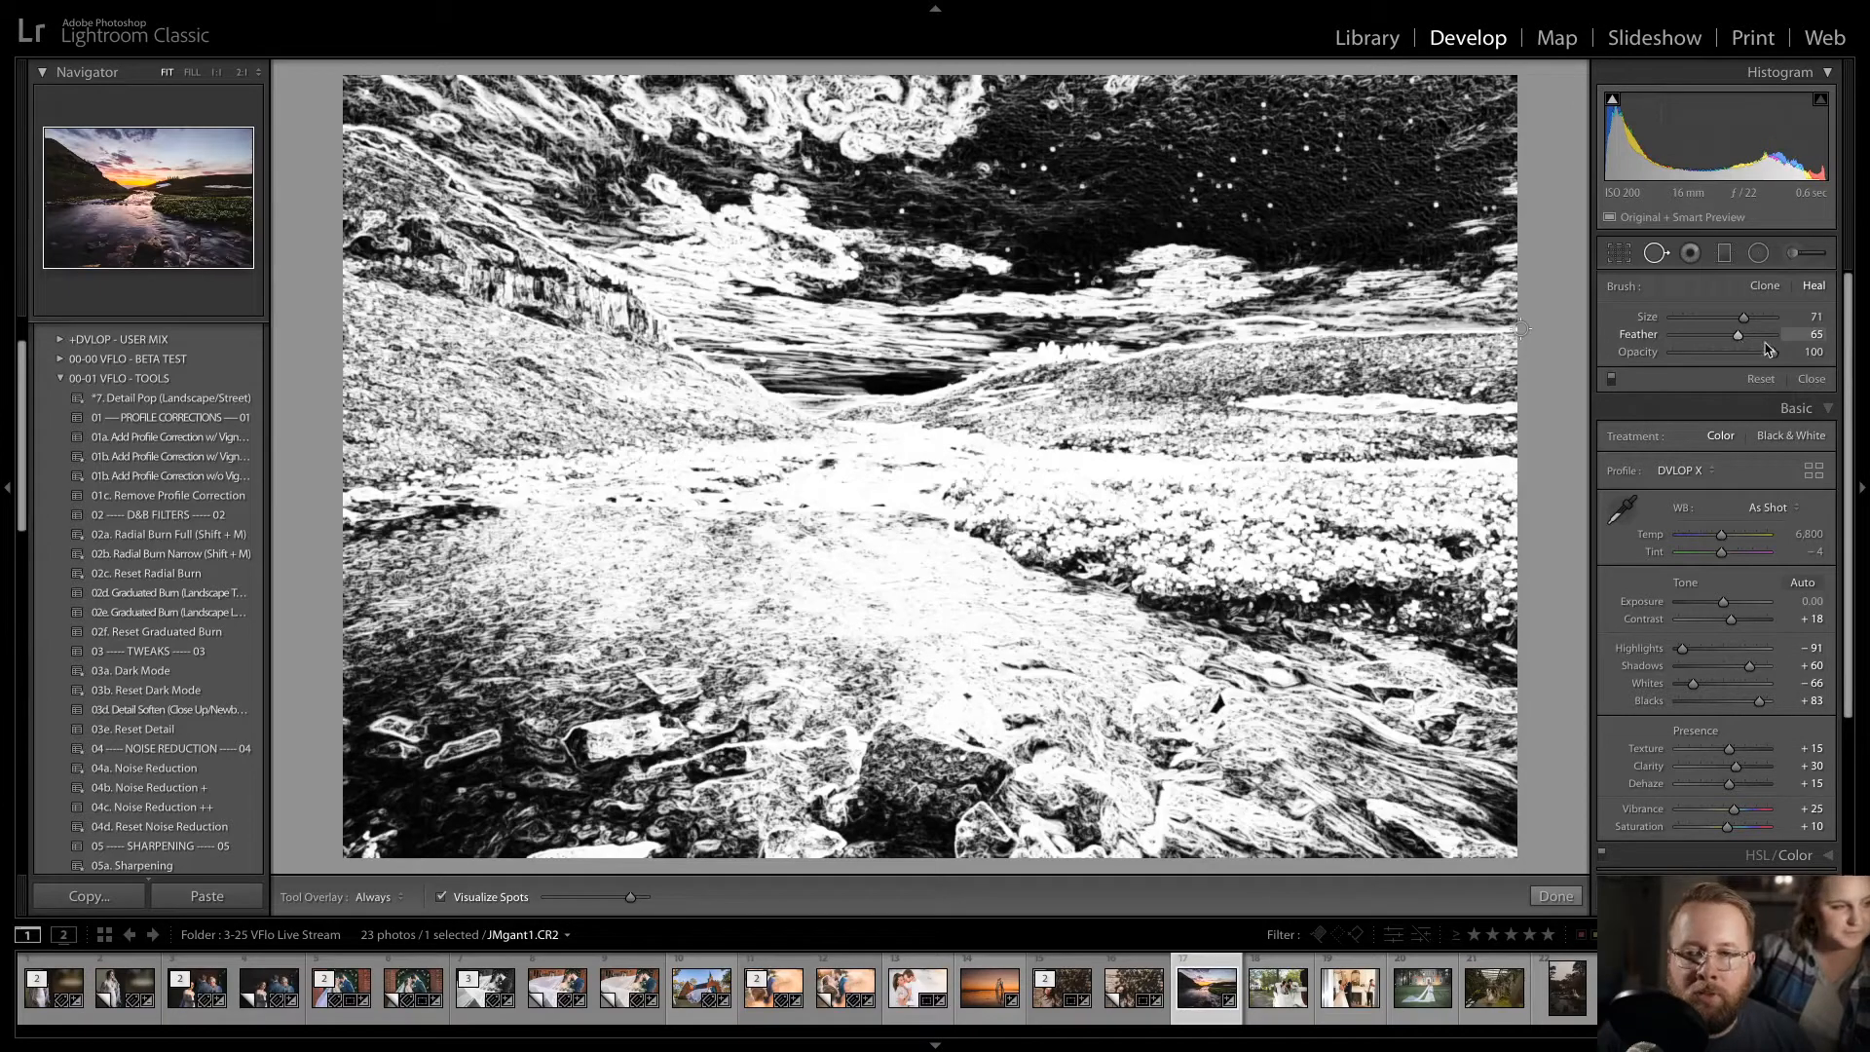
- Heal the dust spots in the right part of the landscape's sky, turn off spot visualization and finish spot removal
left_click(1178, 223)
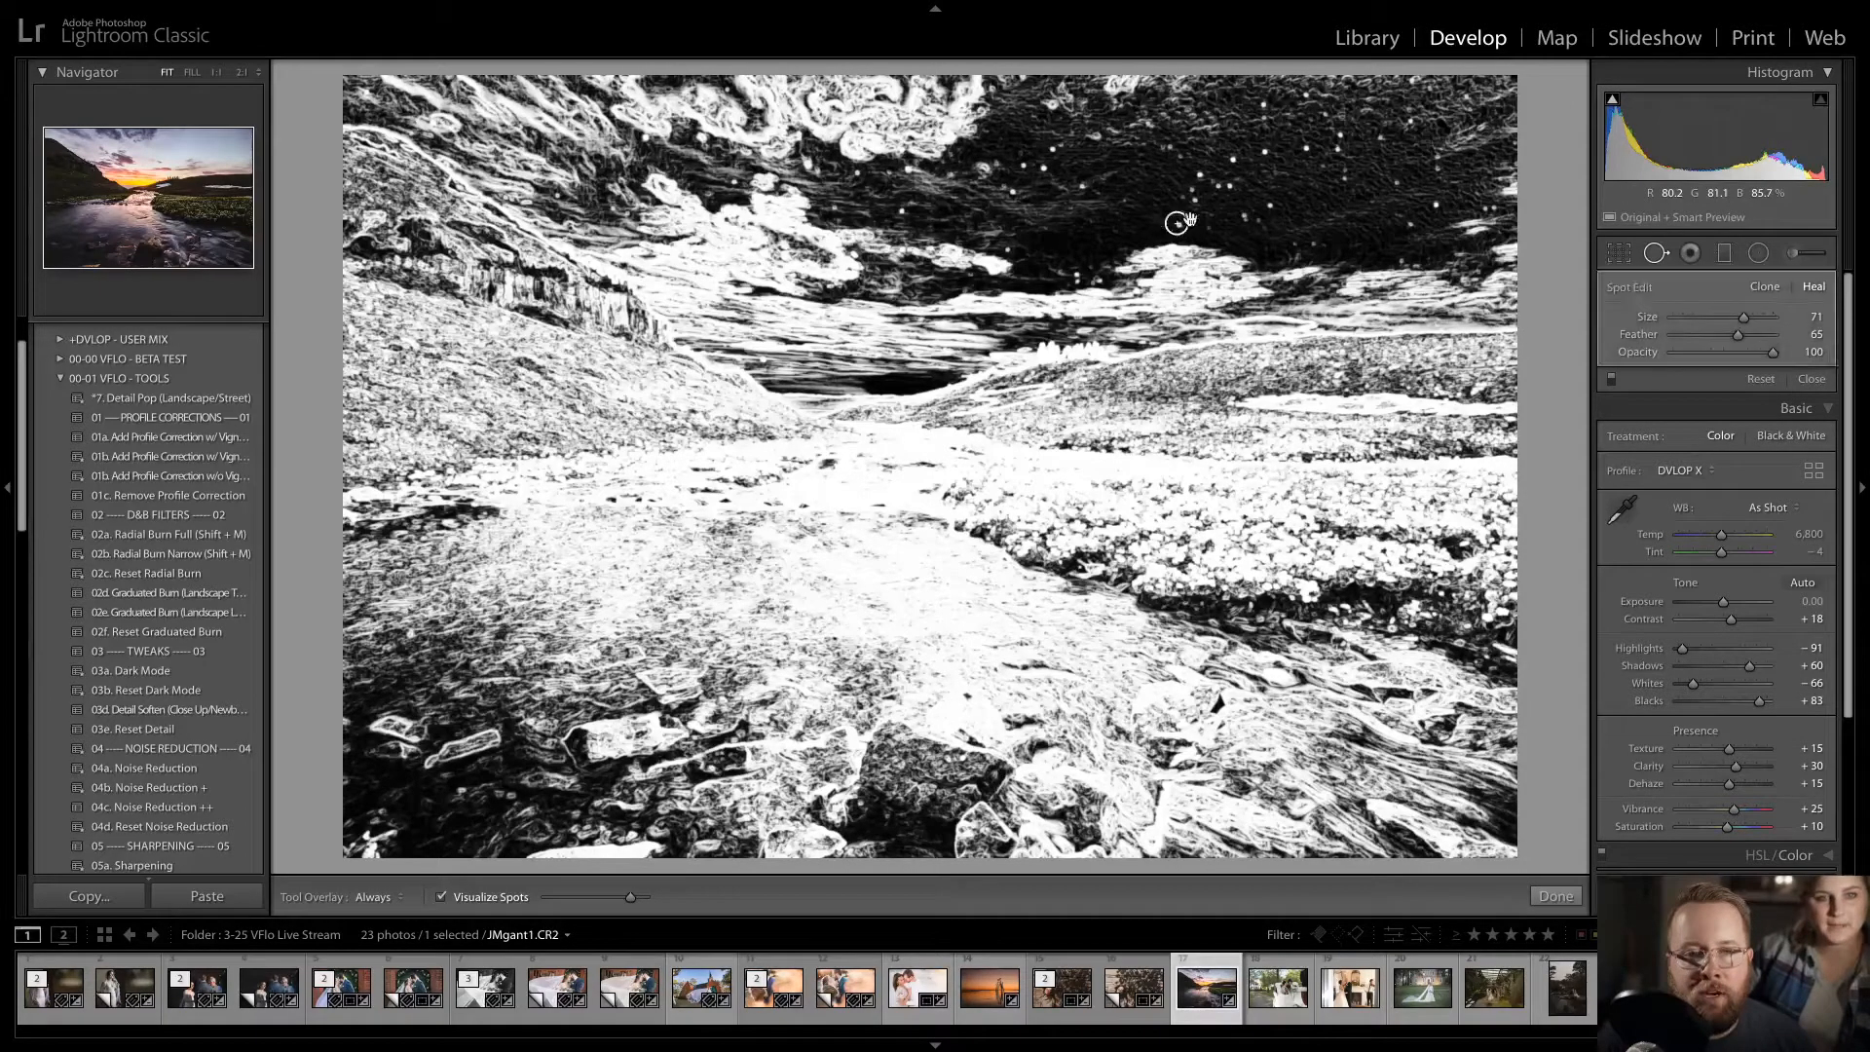
left_click(1397, 216)
left_click(1382, 139)
left_click(1303, 149)
left_click(1266, 154)
left_click(1228, 157)
left_click(1229, 186)
left_click(1203, 174)
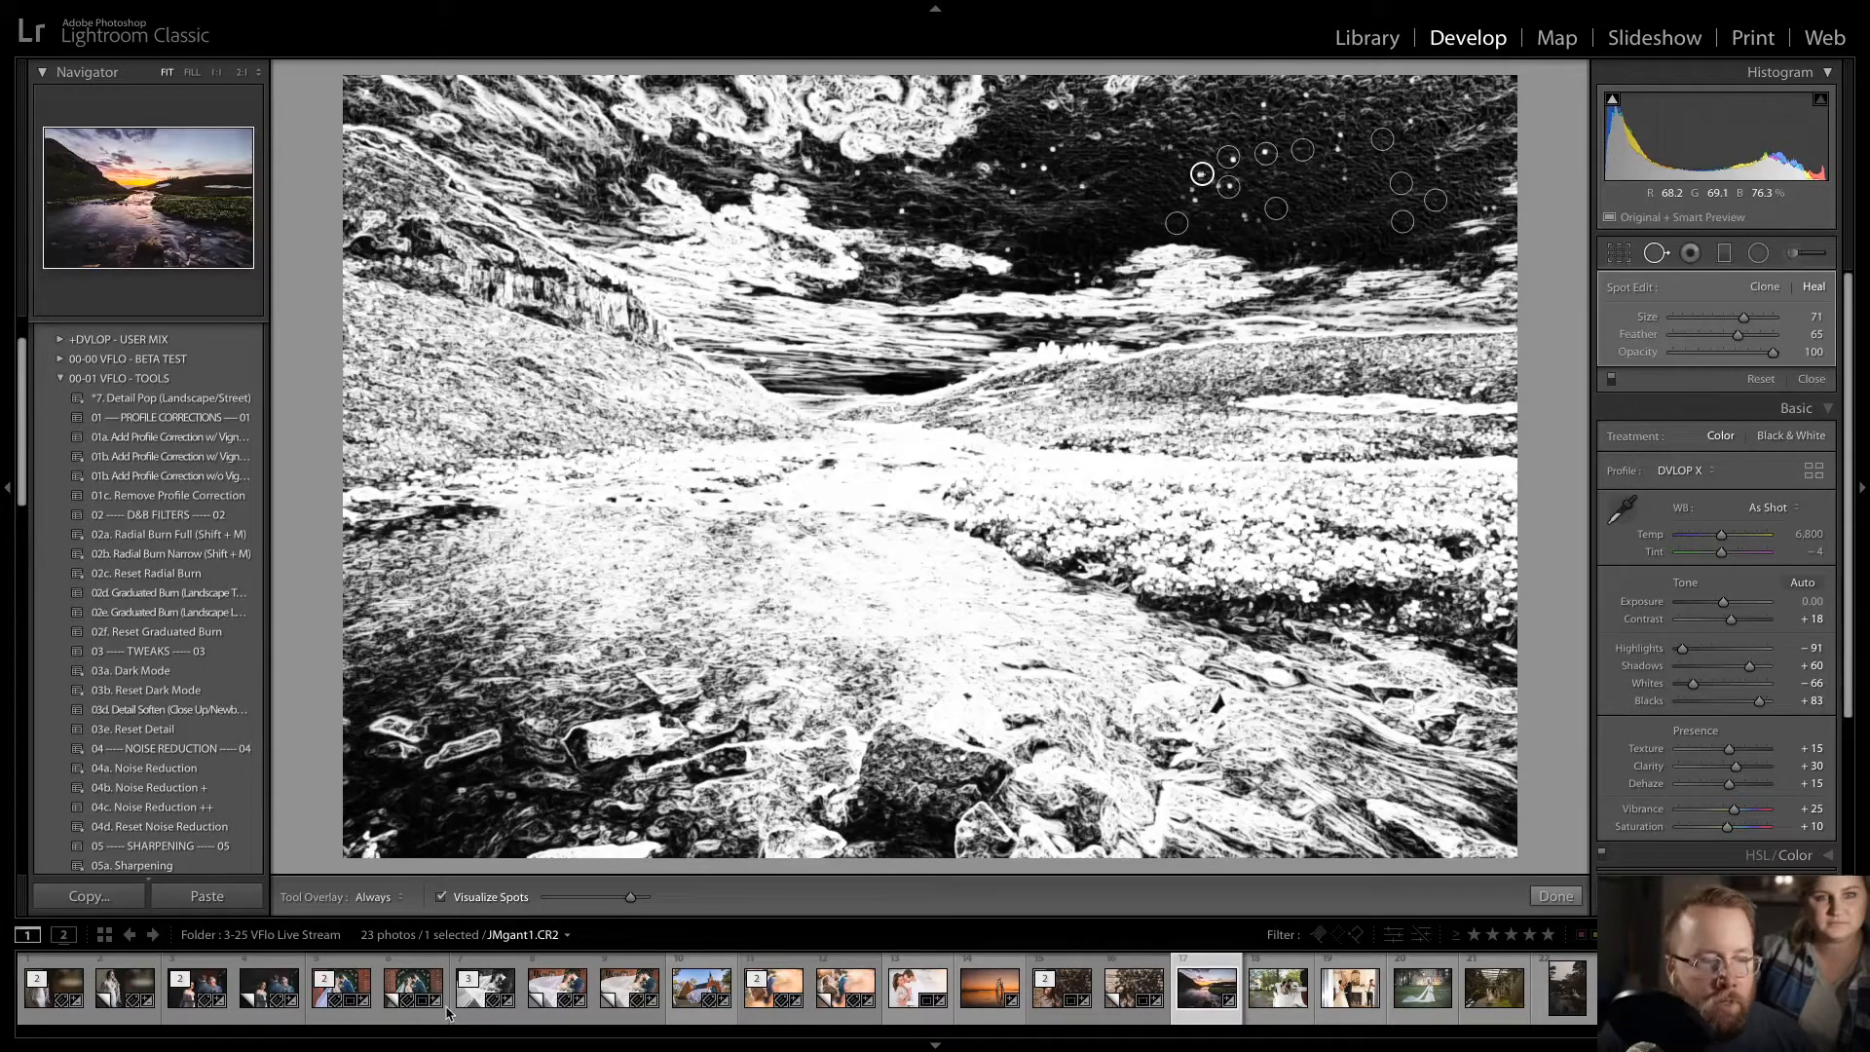
left_click(440, 897)
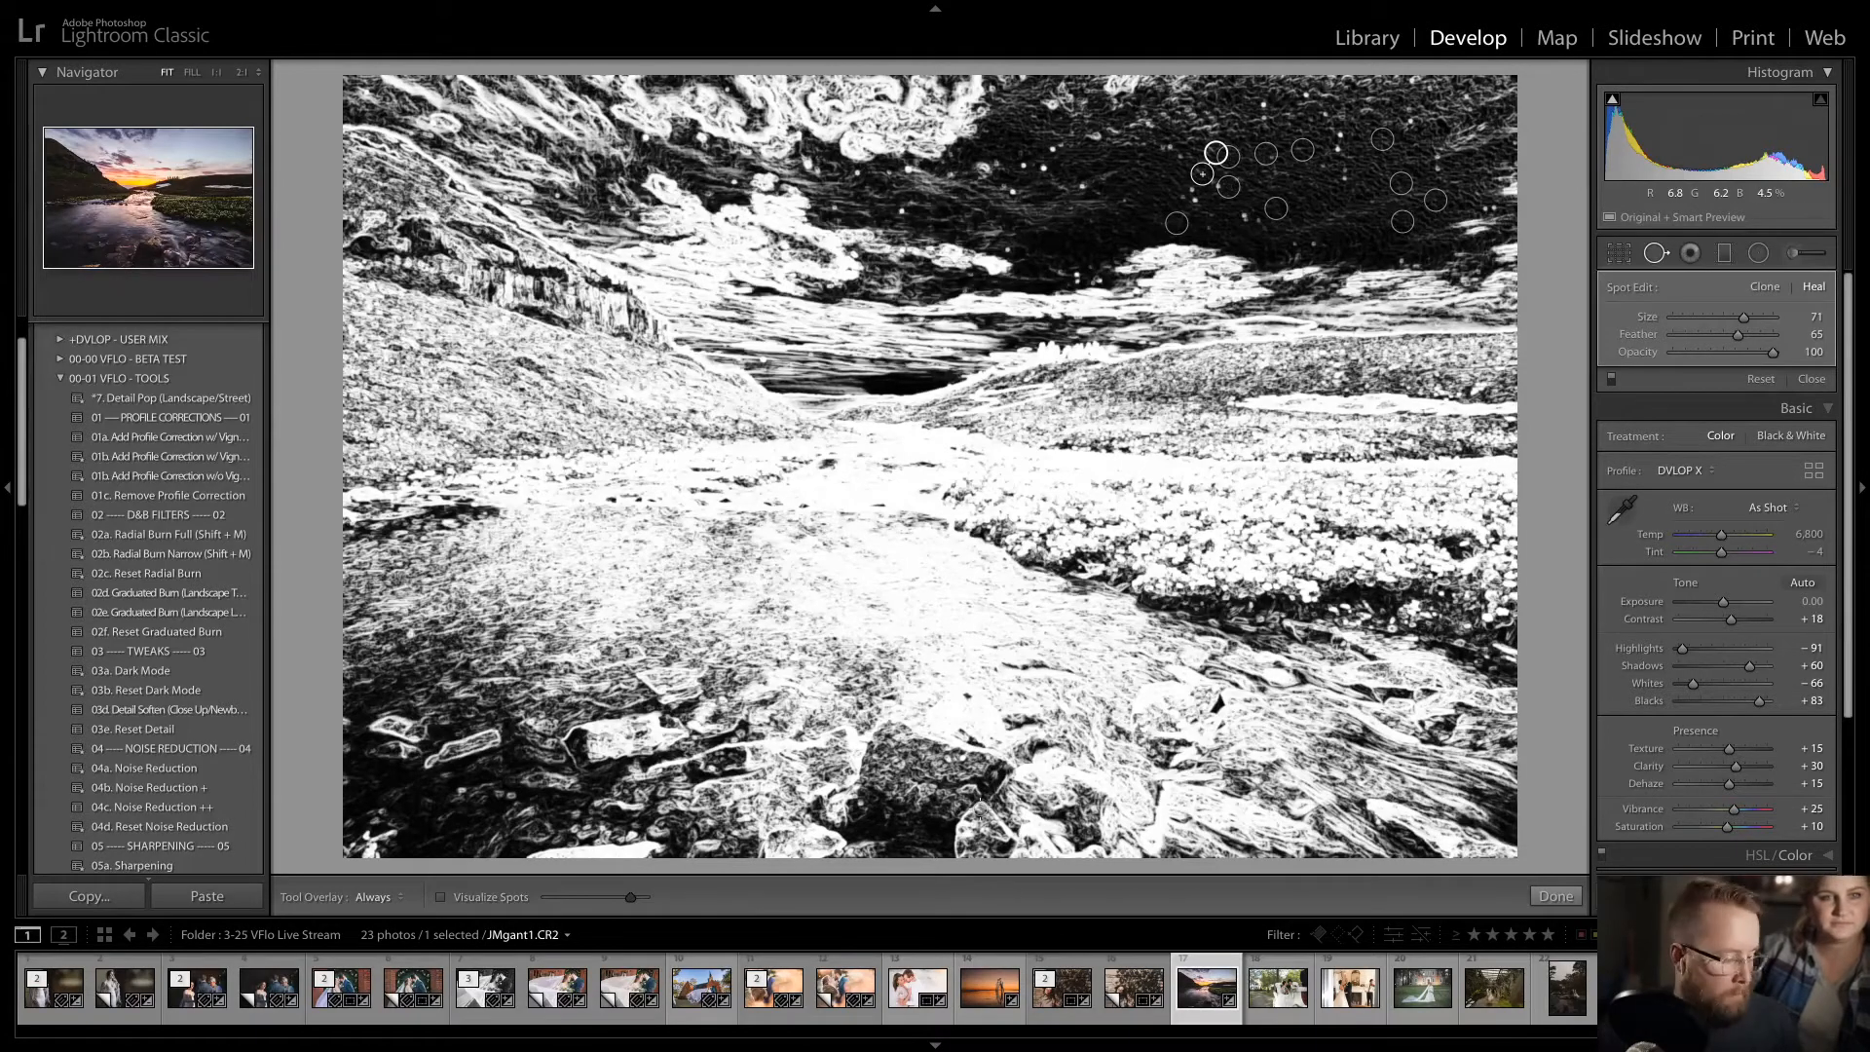
key("d")
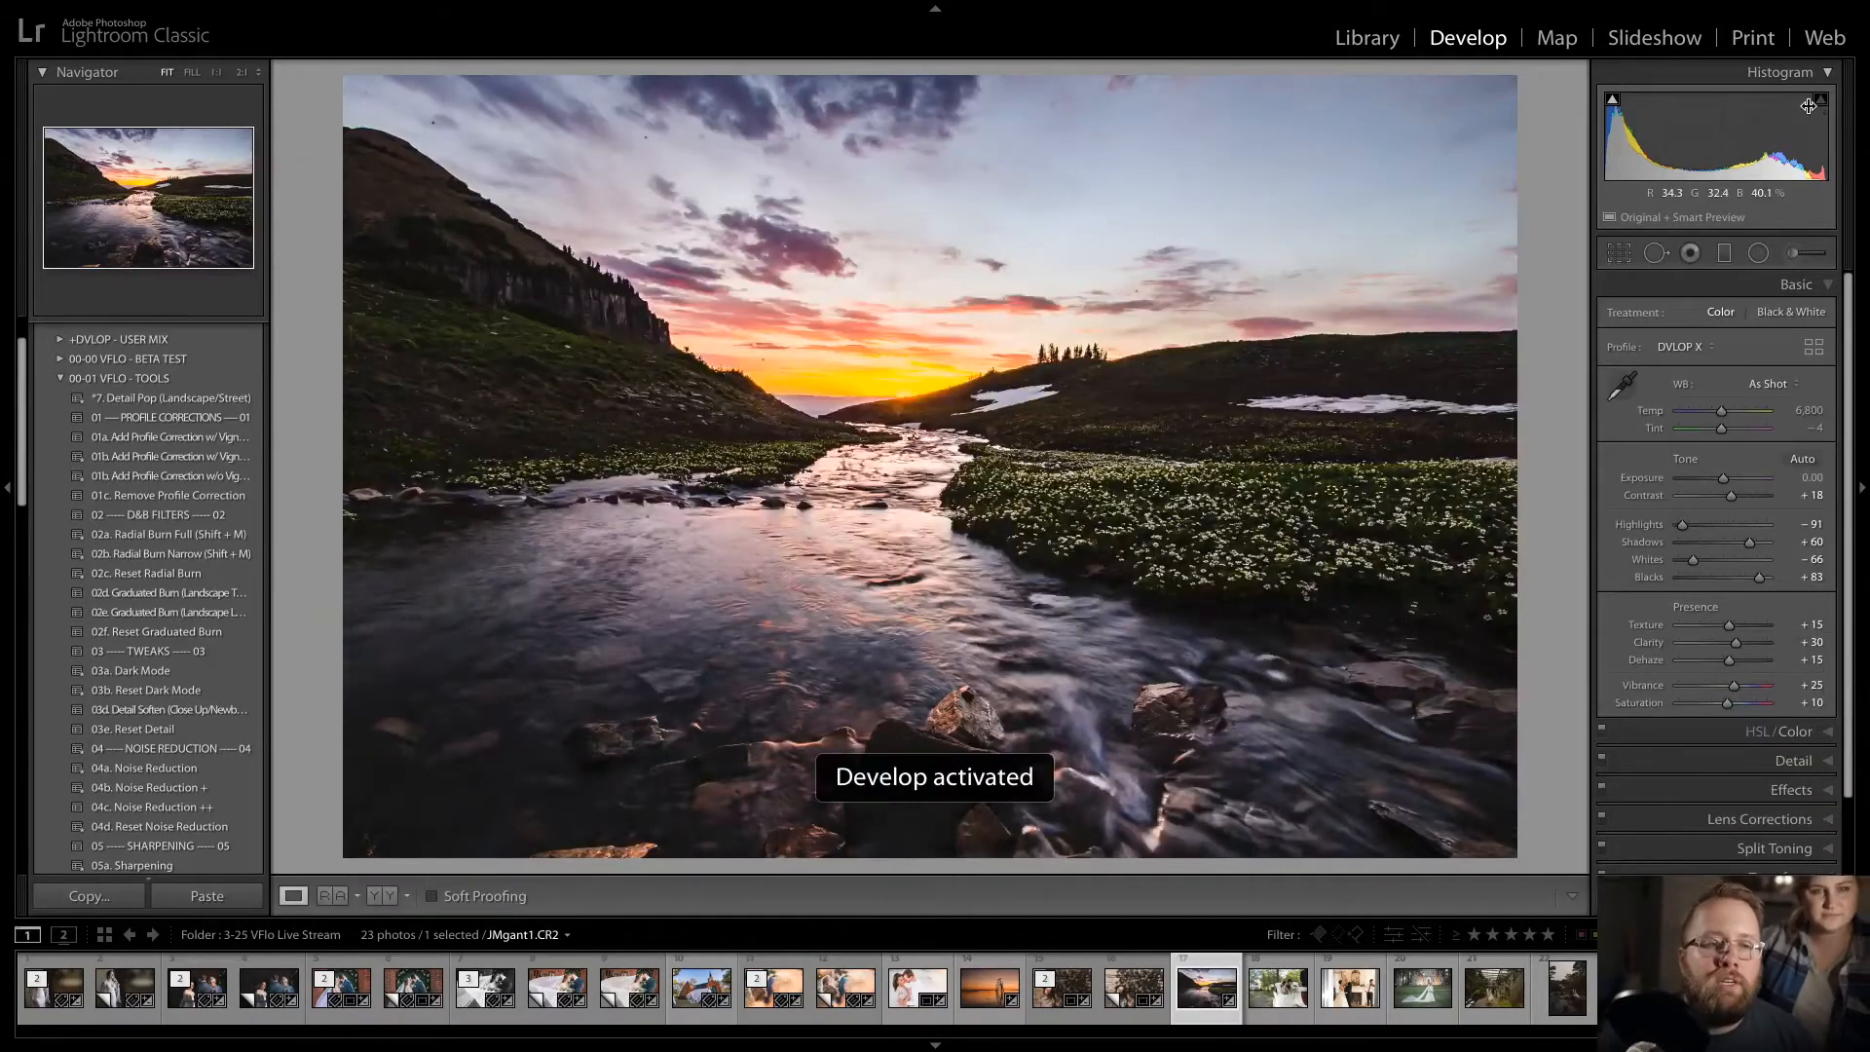
- Straighten the river landscape along its distant horizon to an angle of about -1.02 and check the resulting crop
key("r")
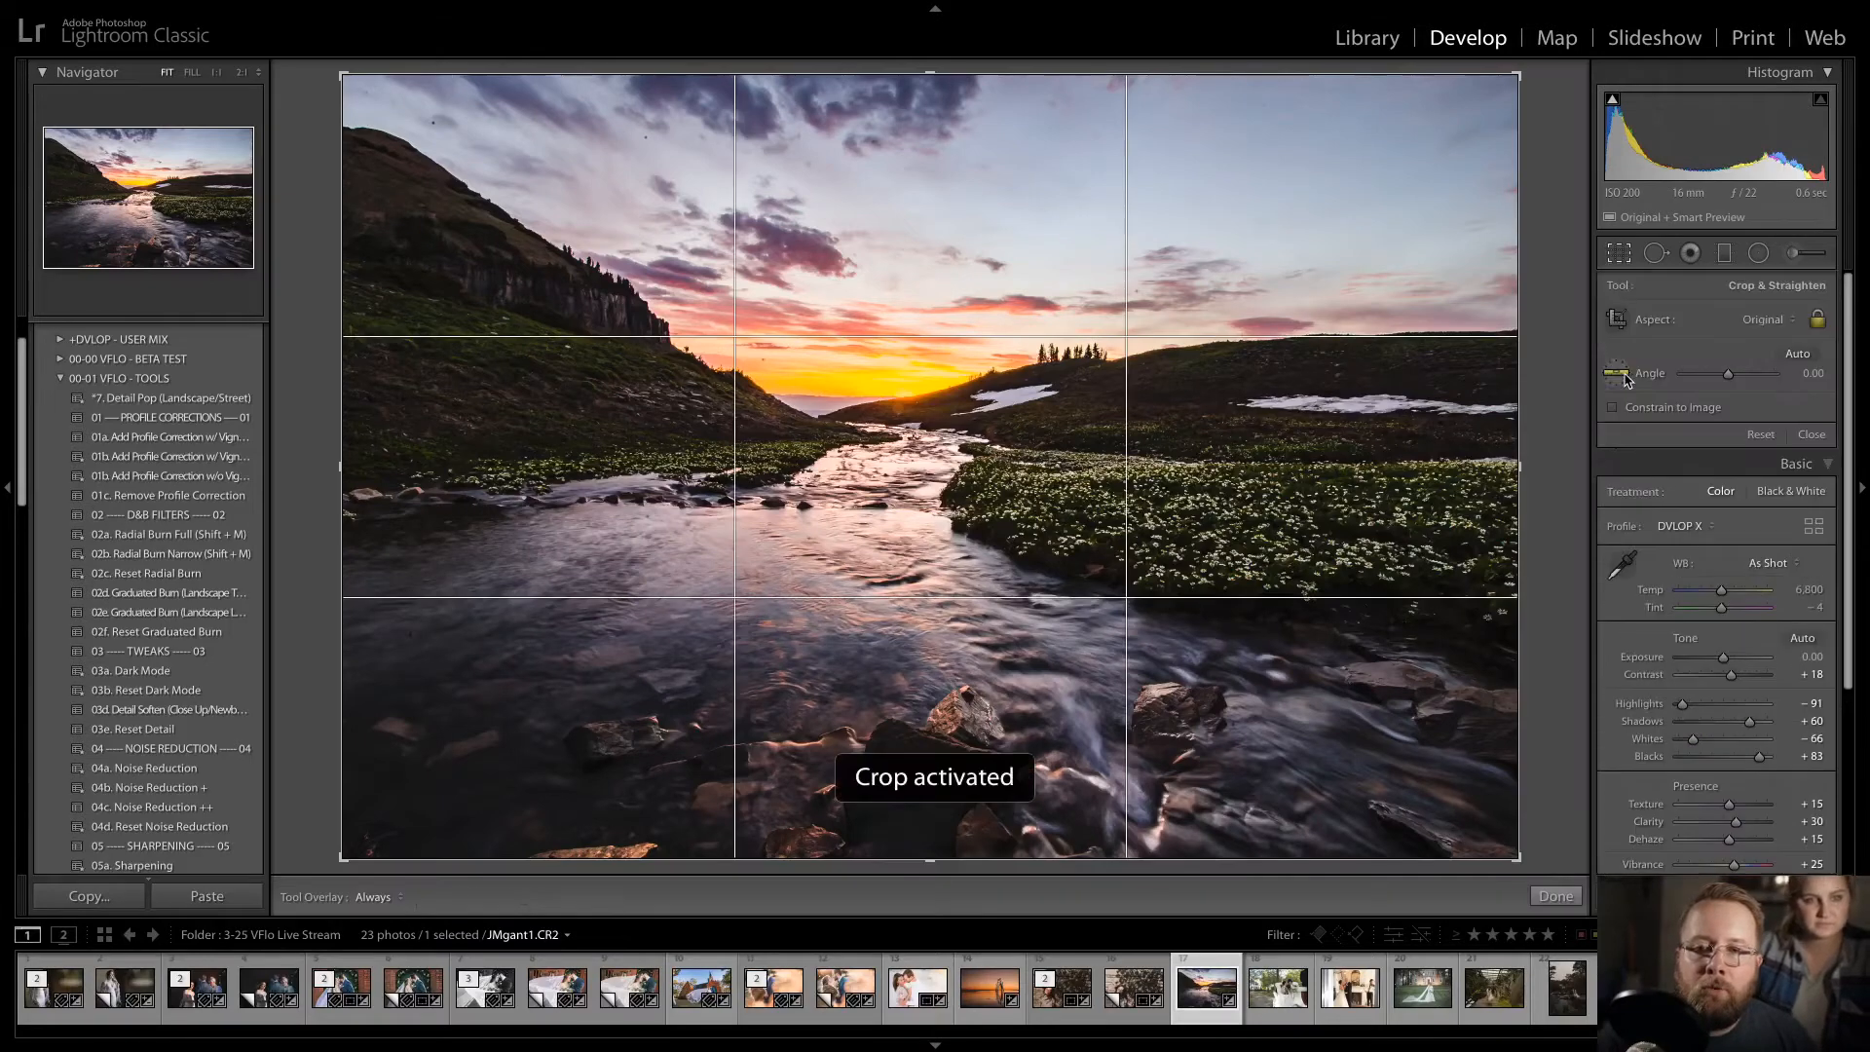
left_click(1617, 375)
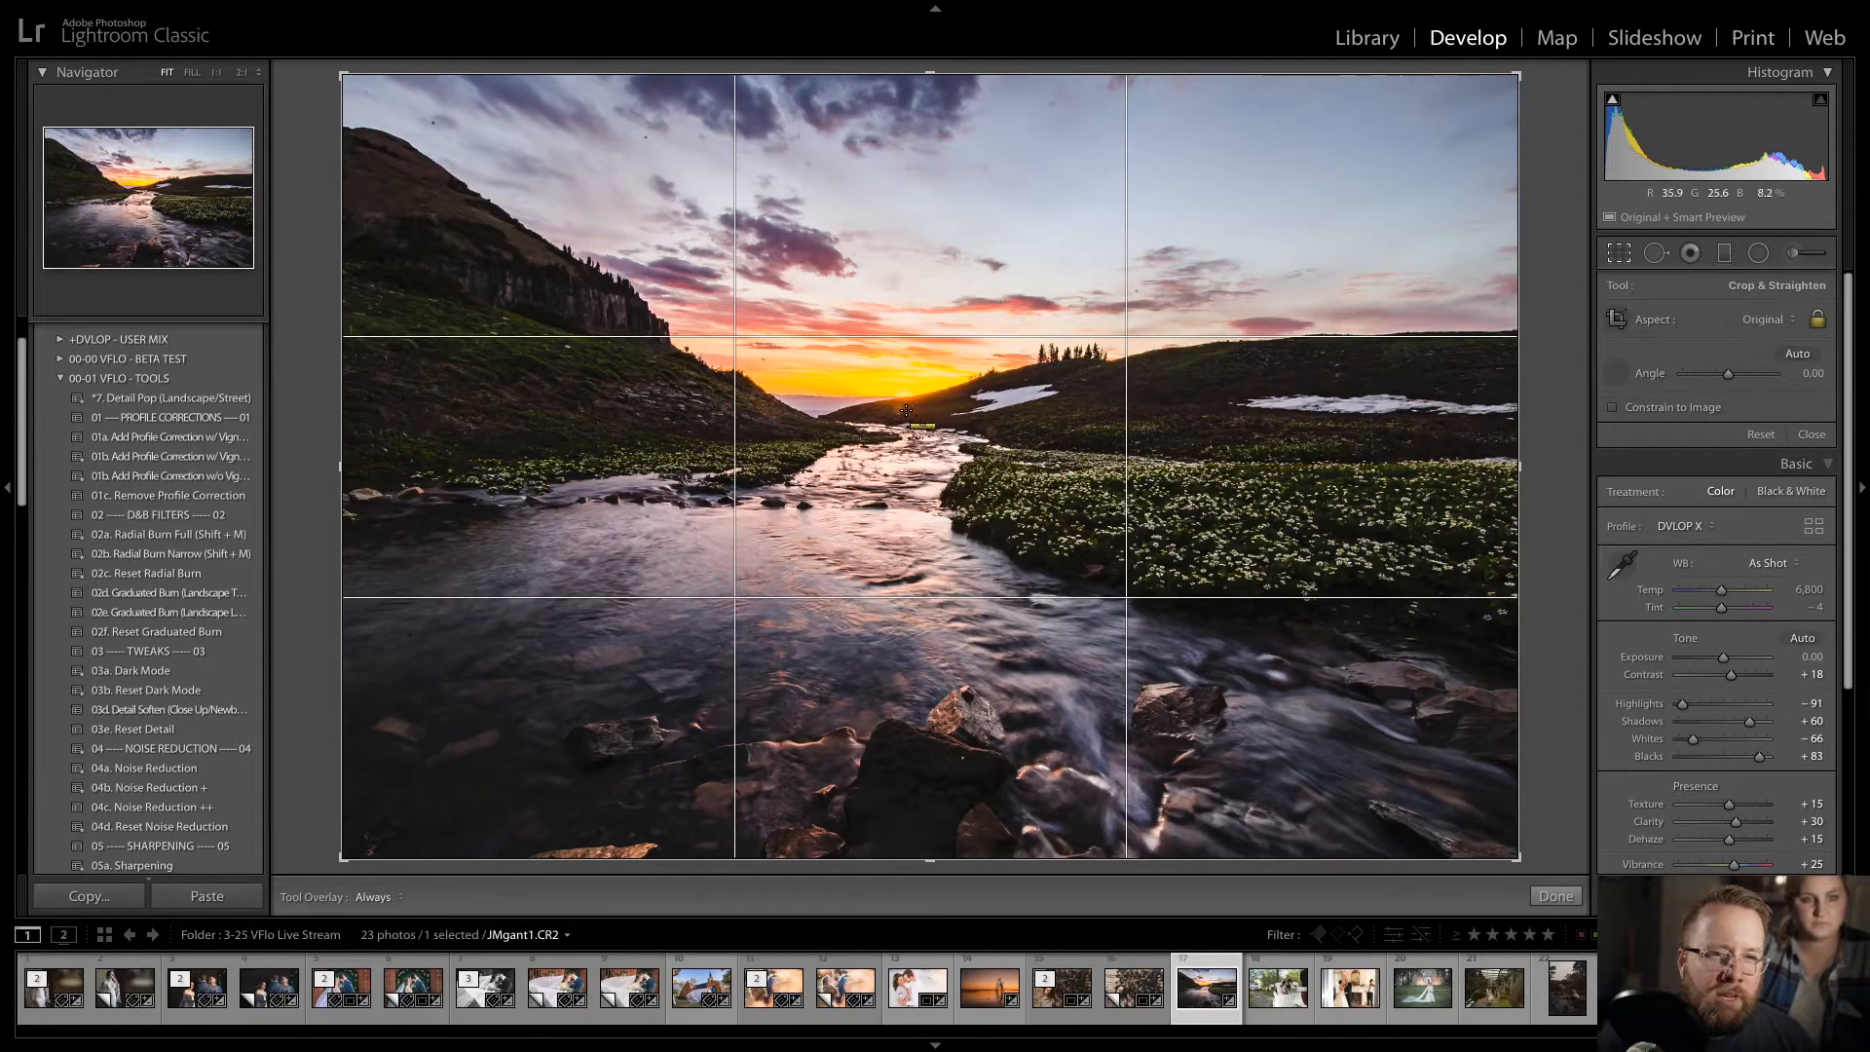
left_click_drag(811, 414, 890, 412)
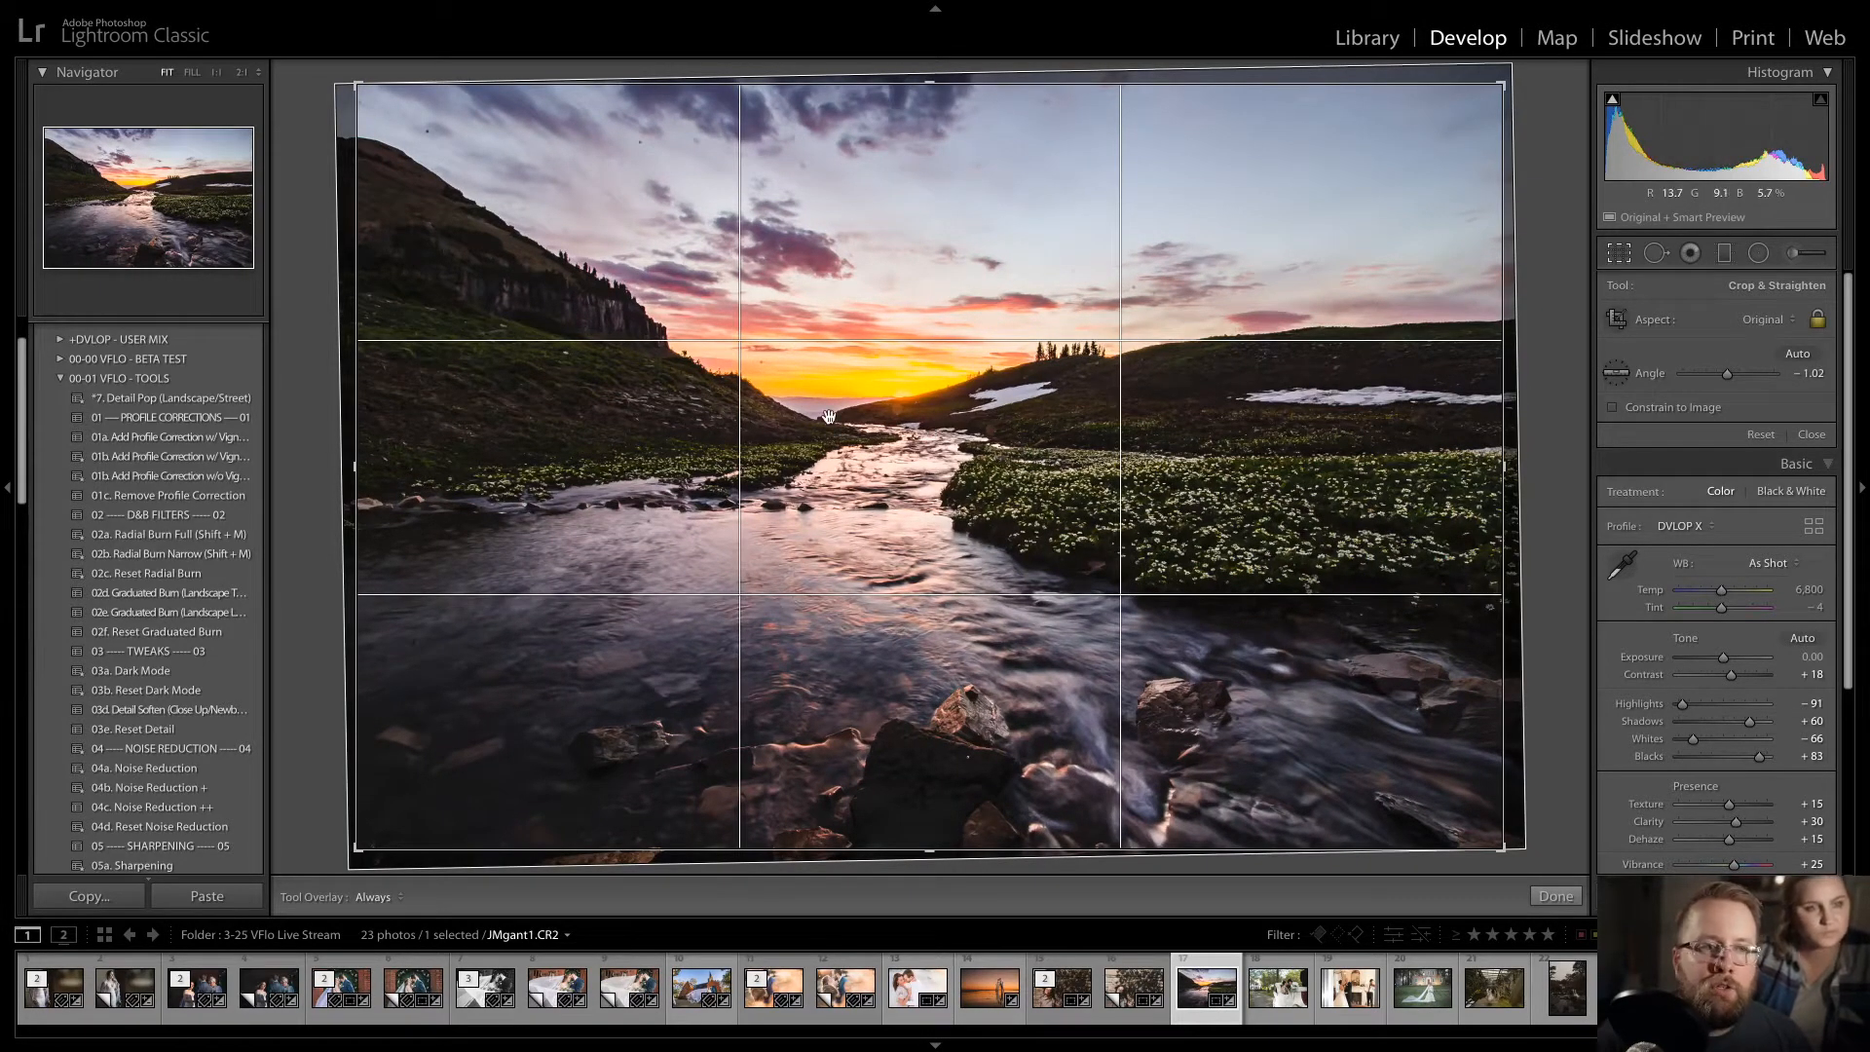
key("Return")
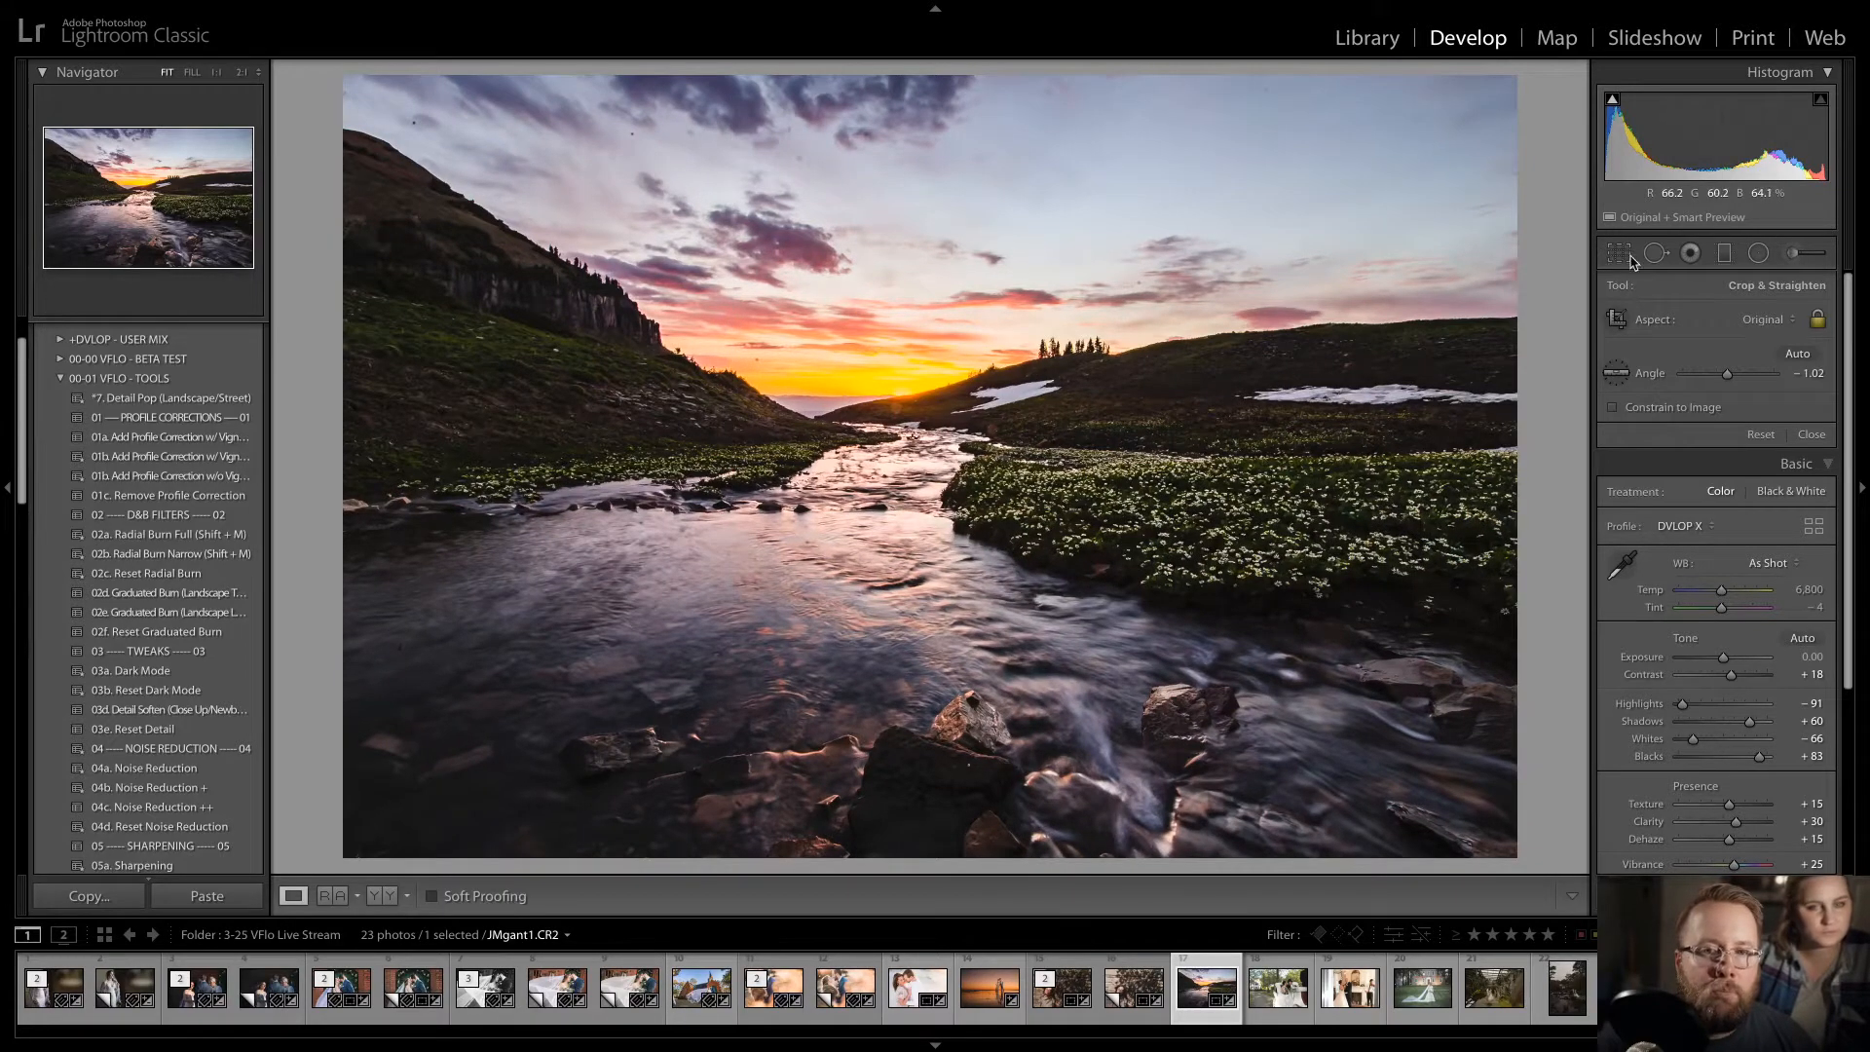
left_click(1622, 256)
left_click(1630, 259)
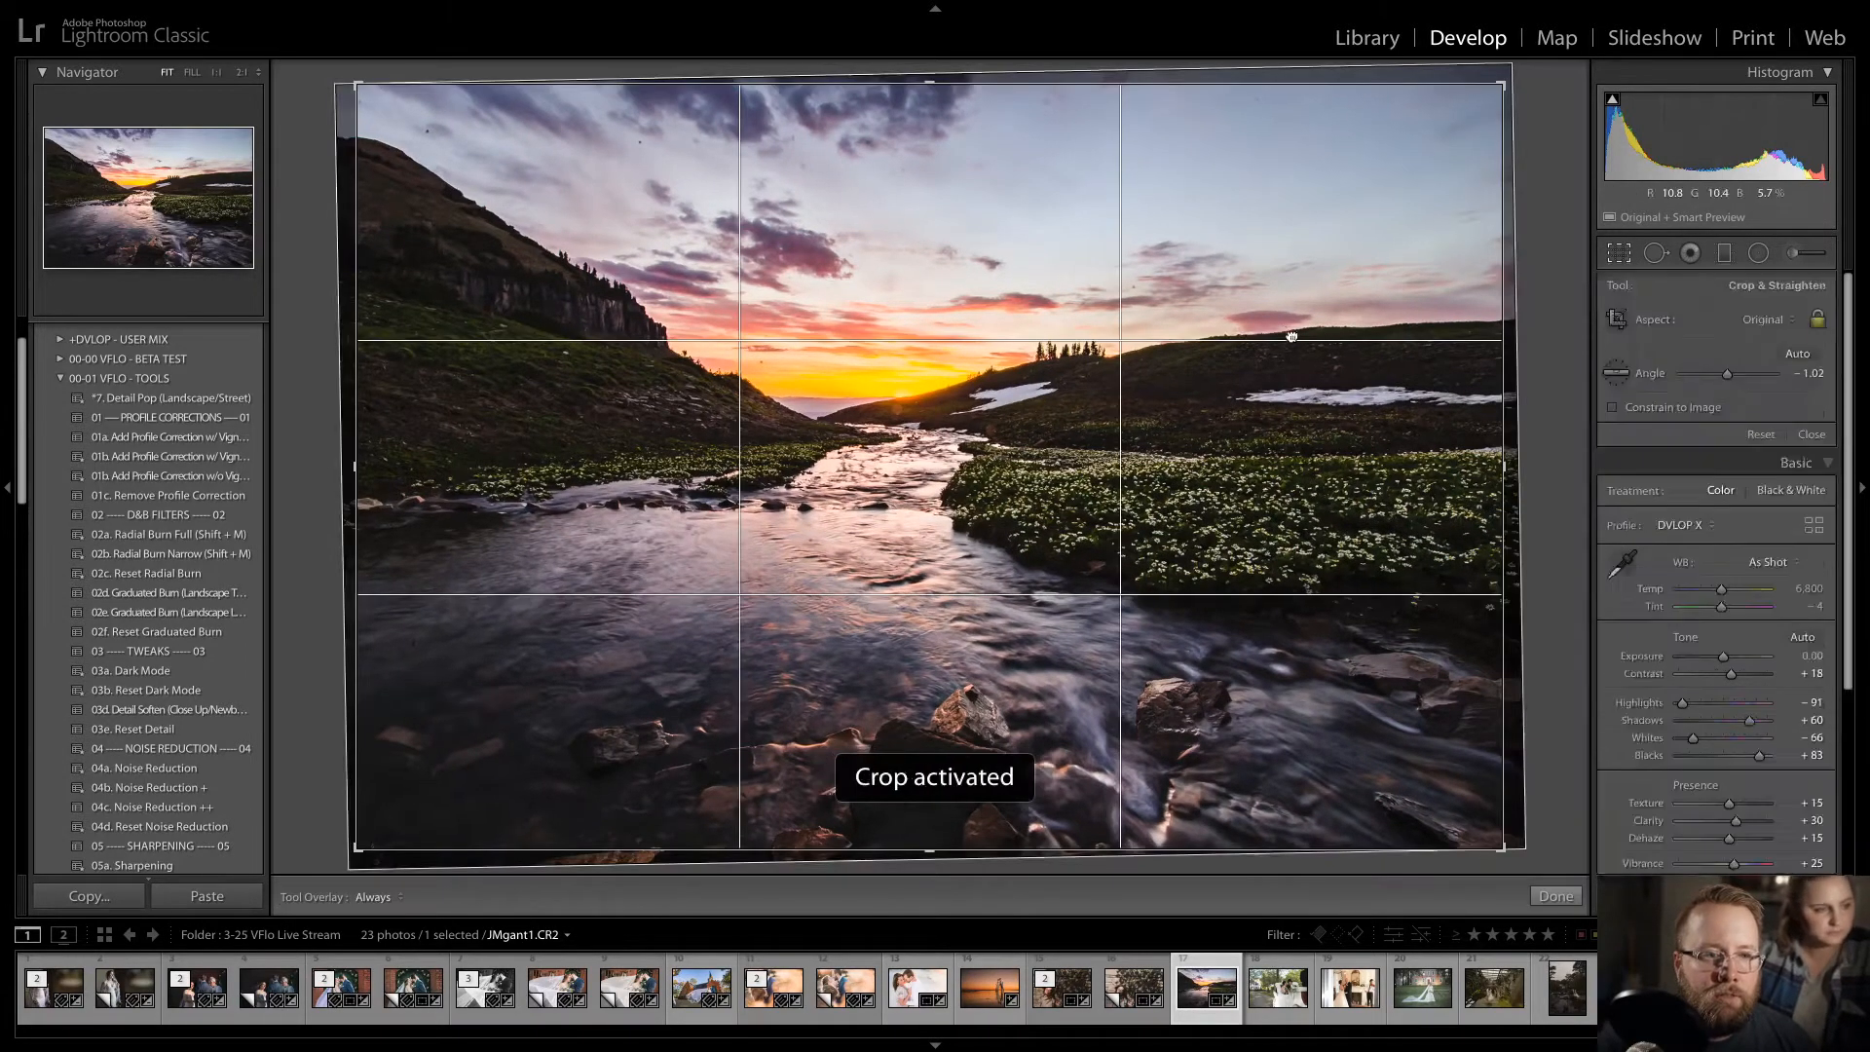
key("r")
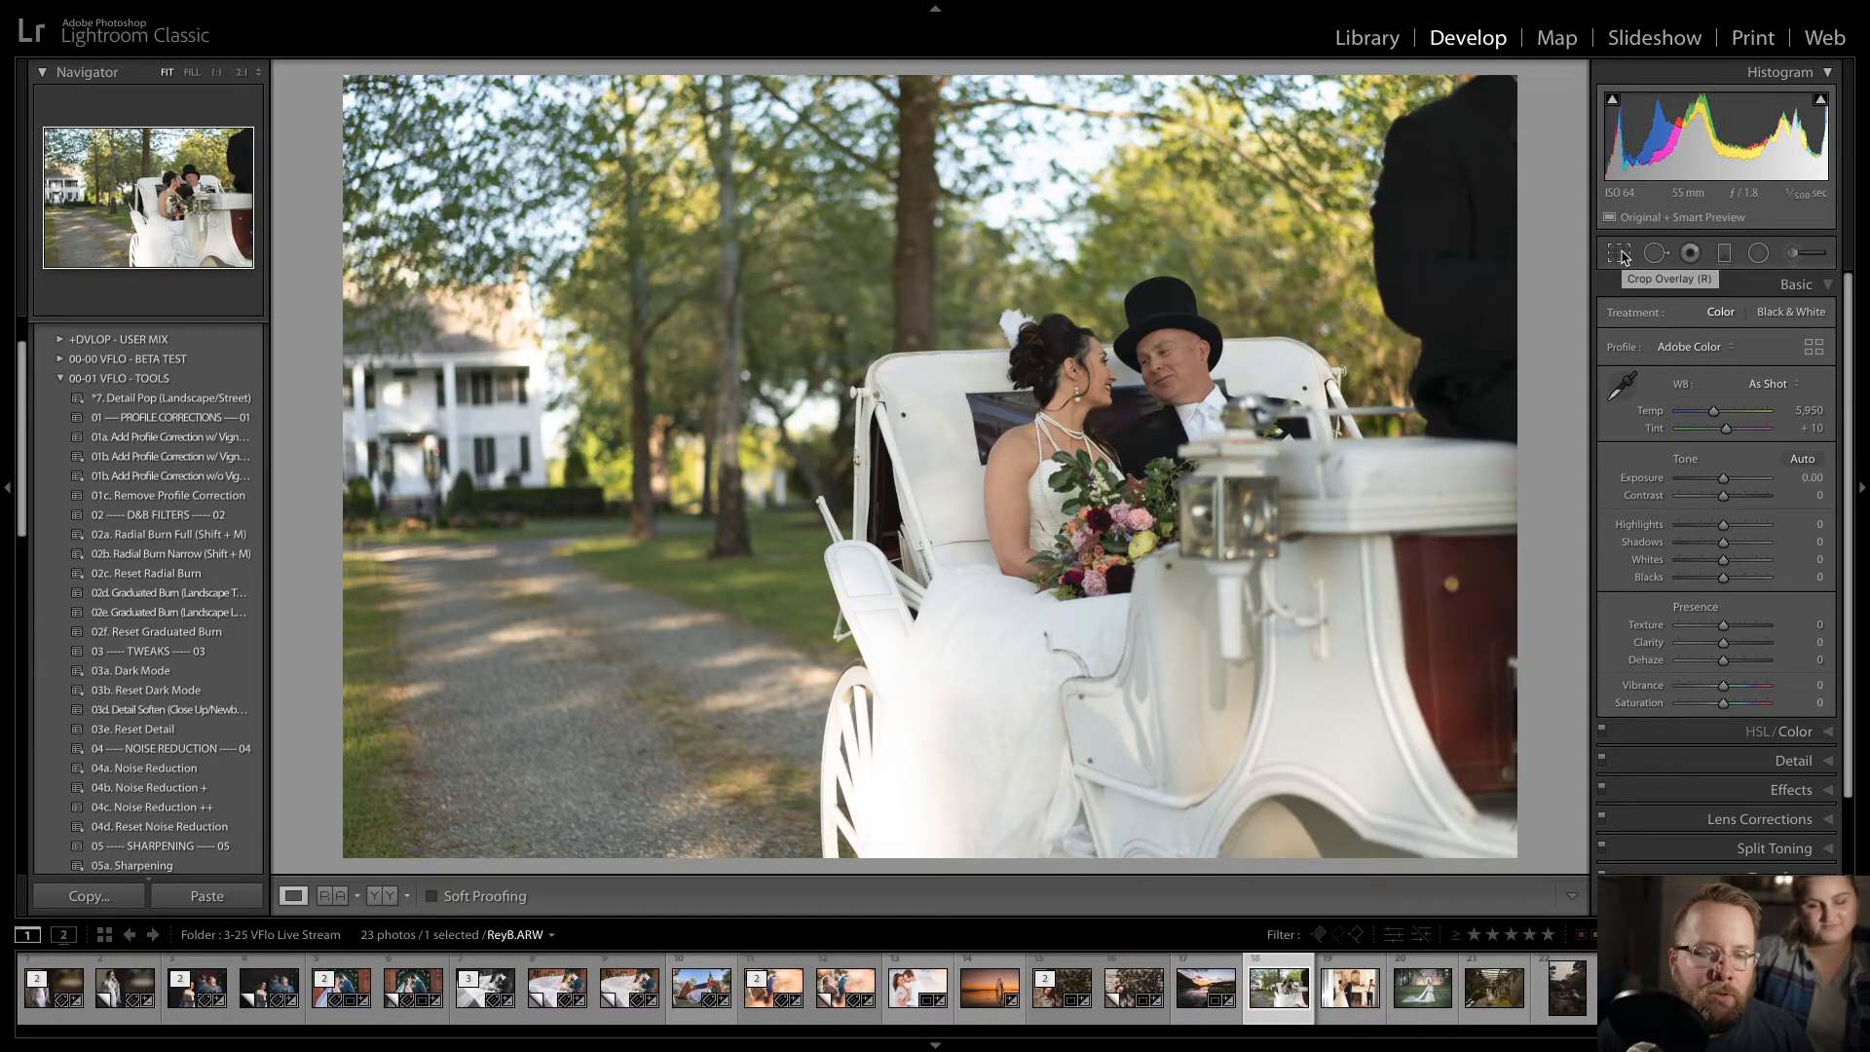
- Rotate the carriage photo ReyB.ARW by about 1.31 degrees and crop it tighter to cut out the dark figure beside the couple
left_click(1620, 254)
left_click_drag(1537, 215, 1535, 231)
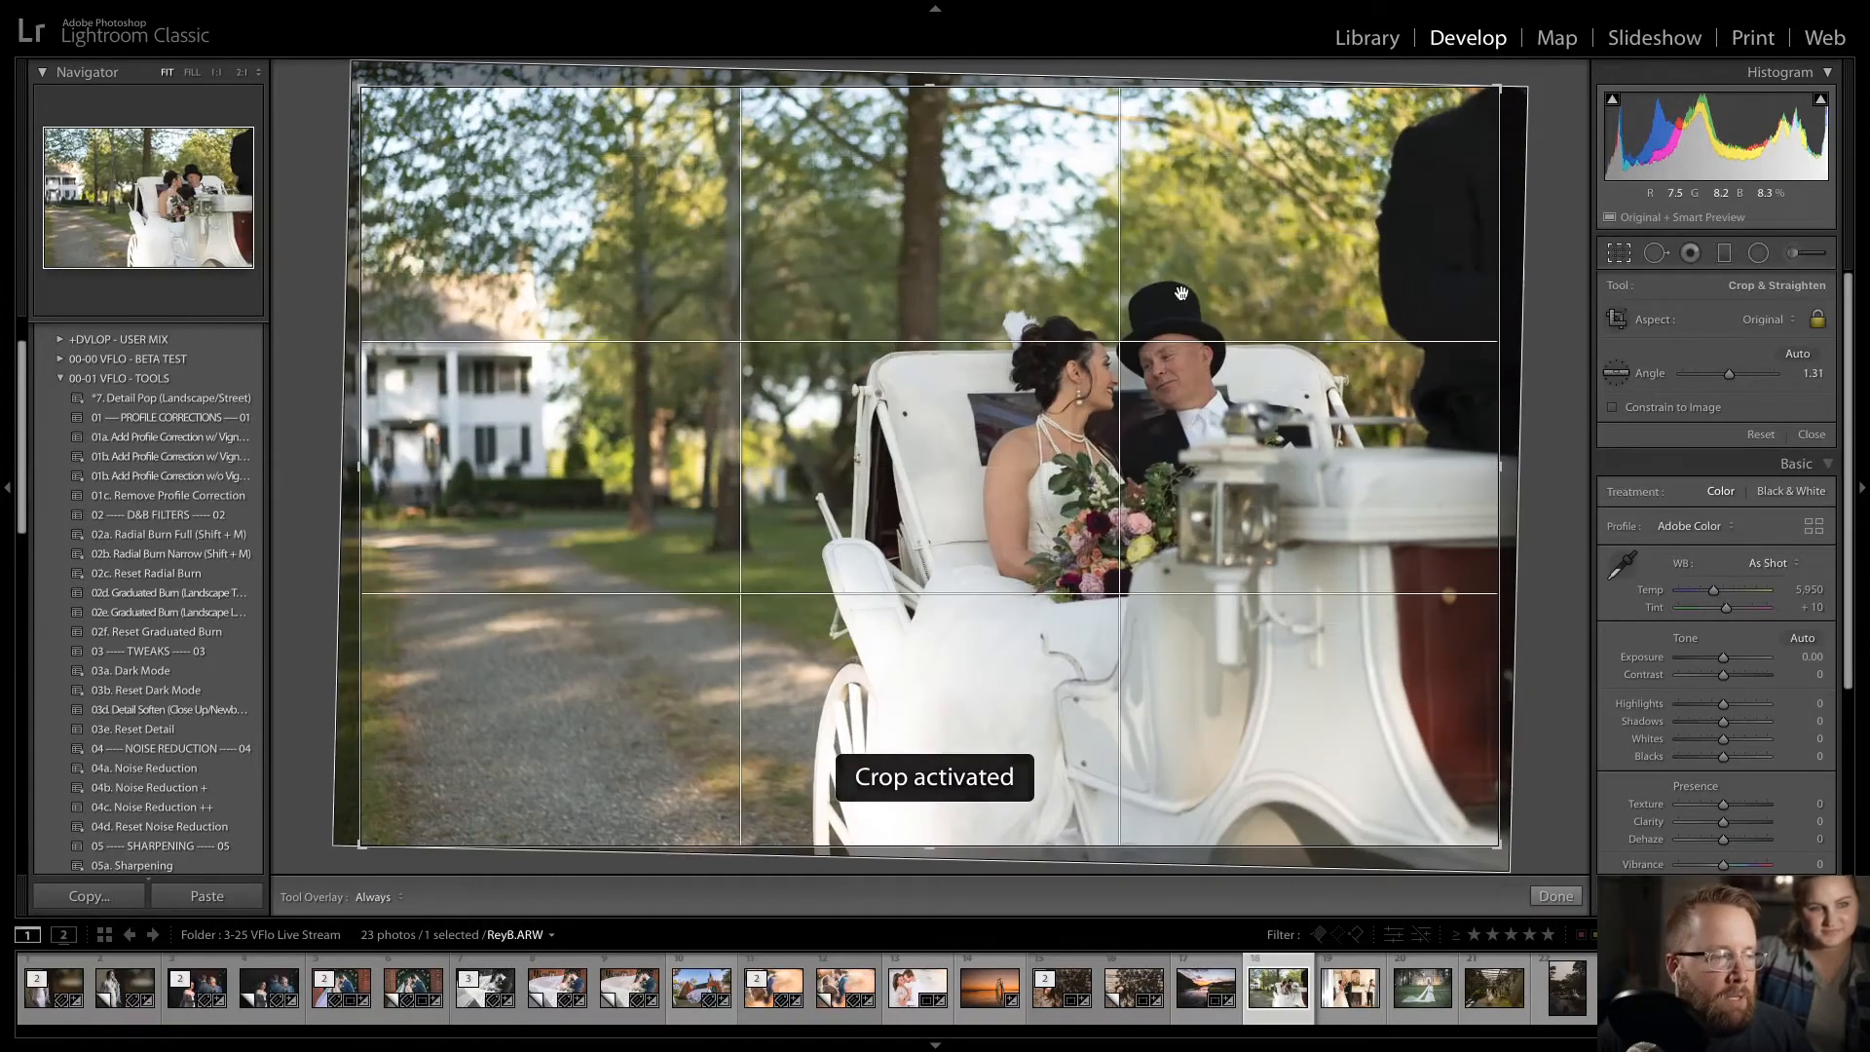
left_click_drag(1282, 310, 1293, 310)
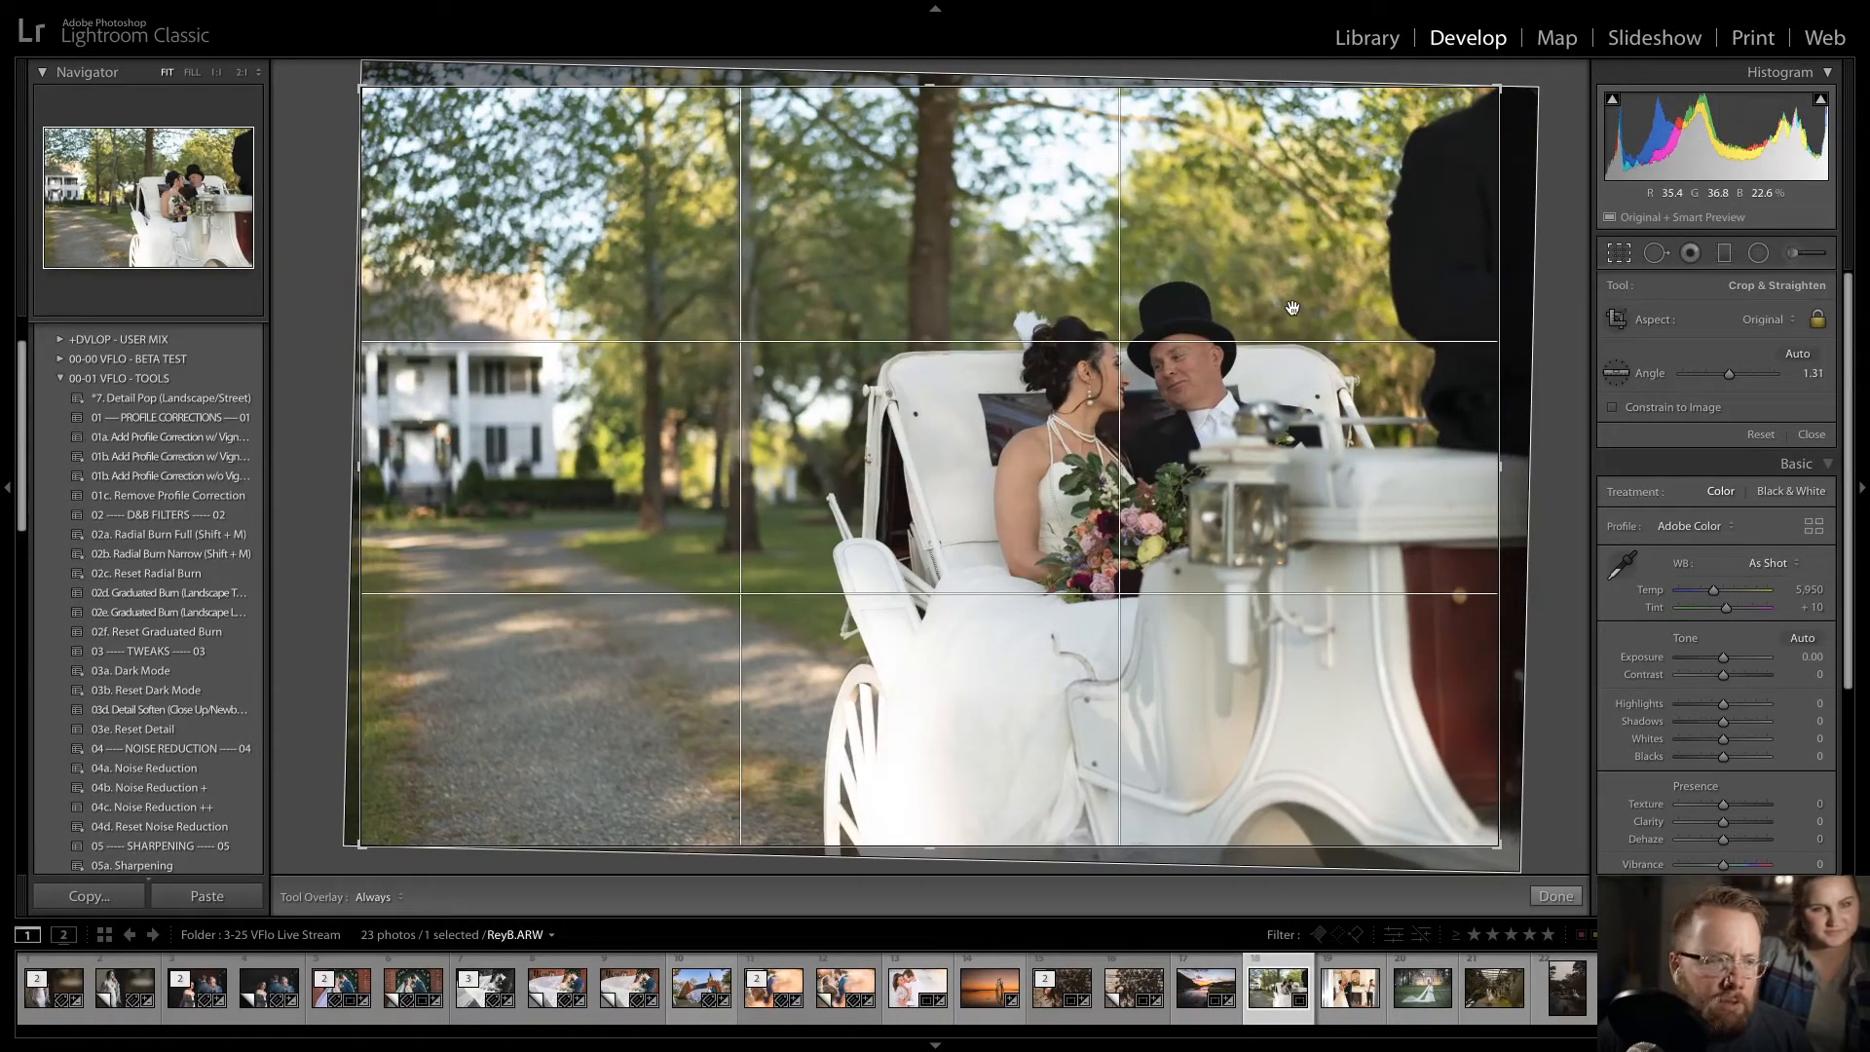
key("r")
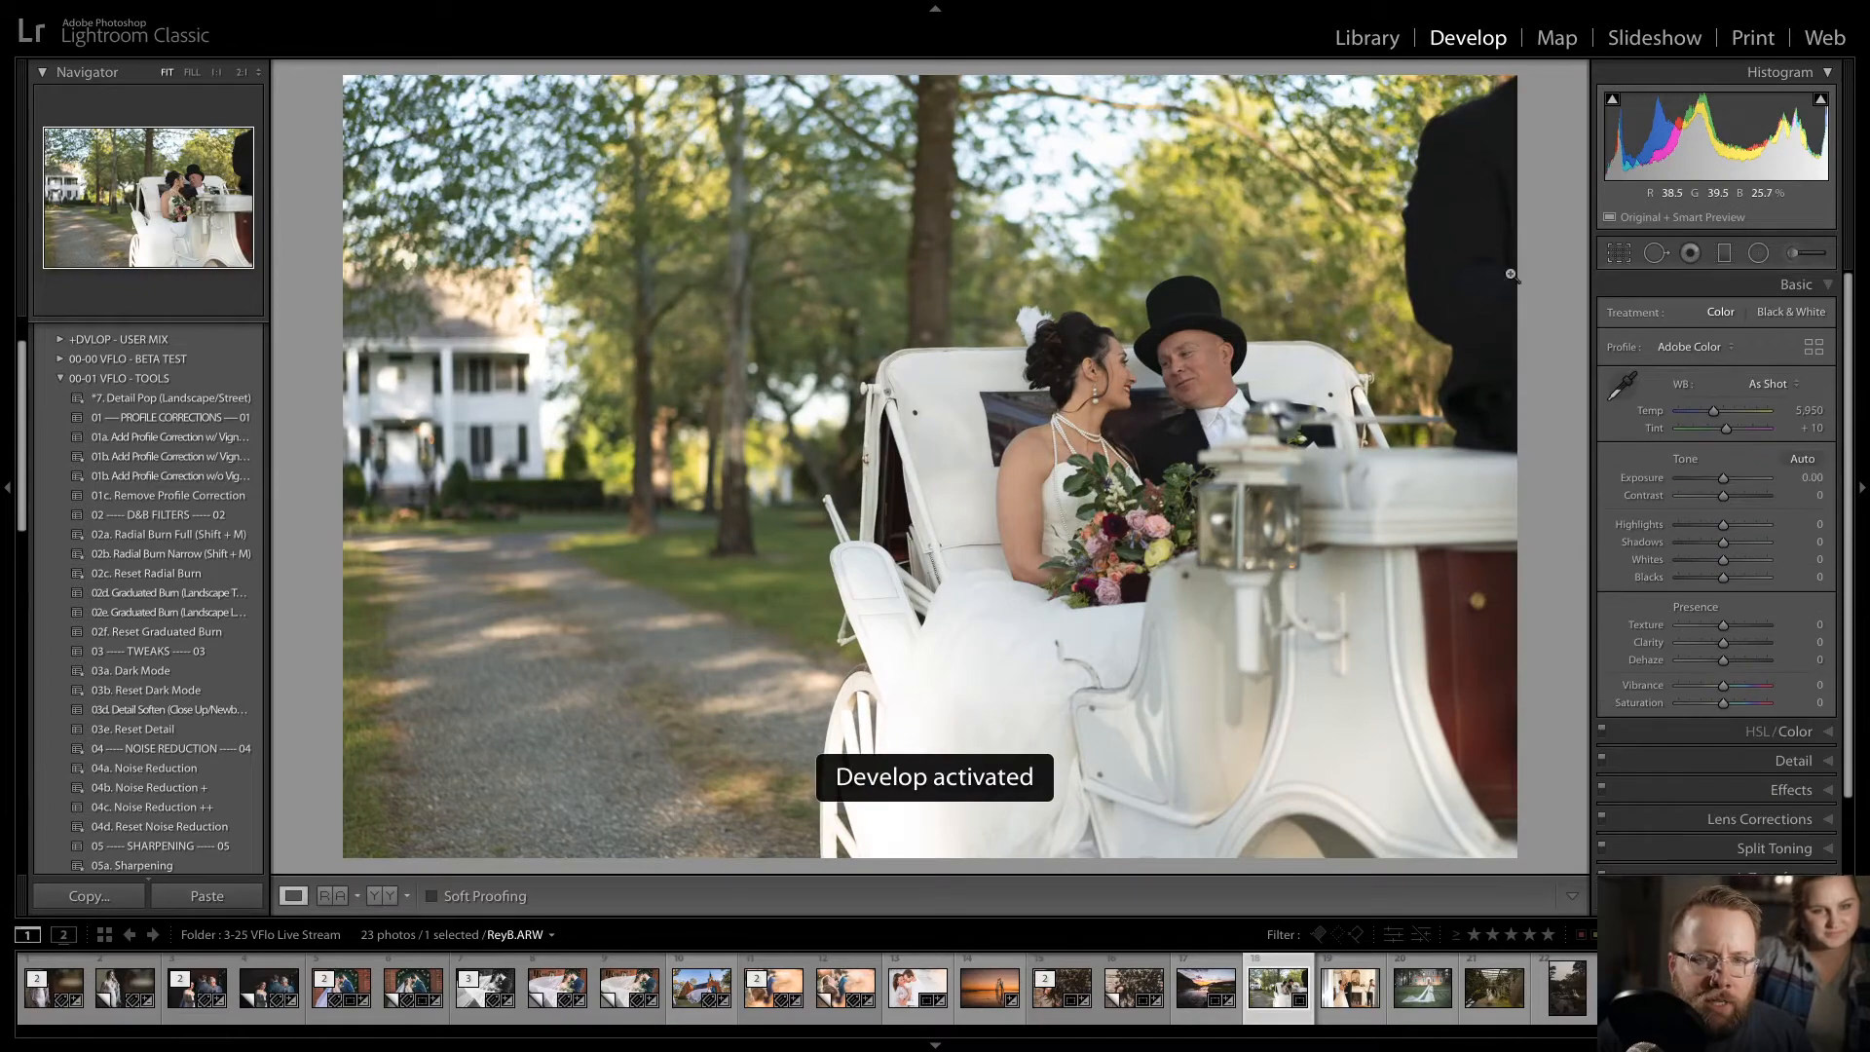
key("r")
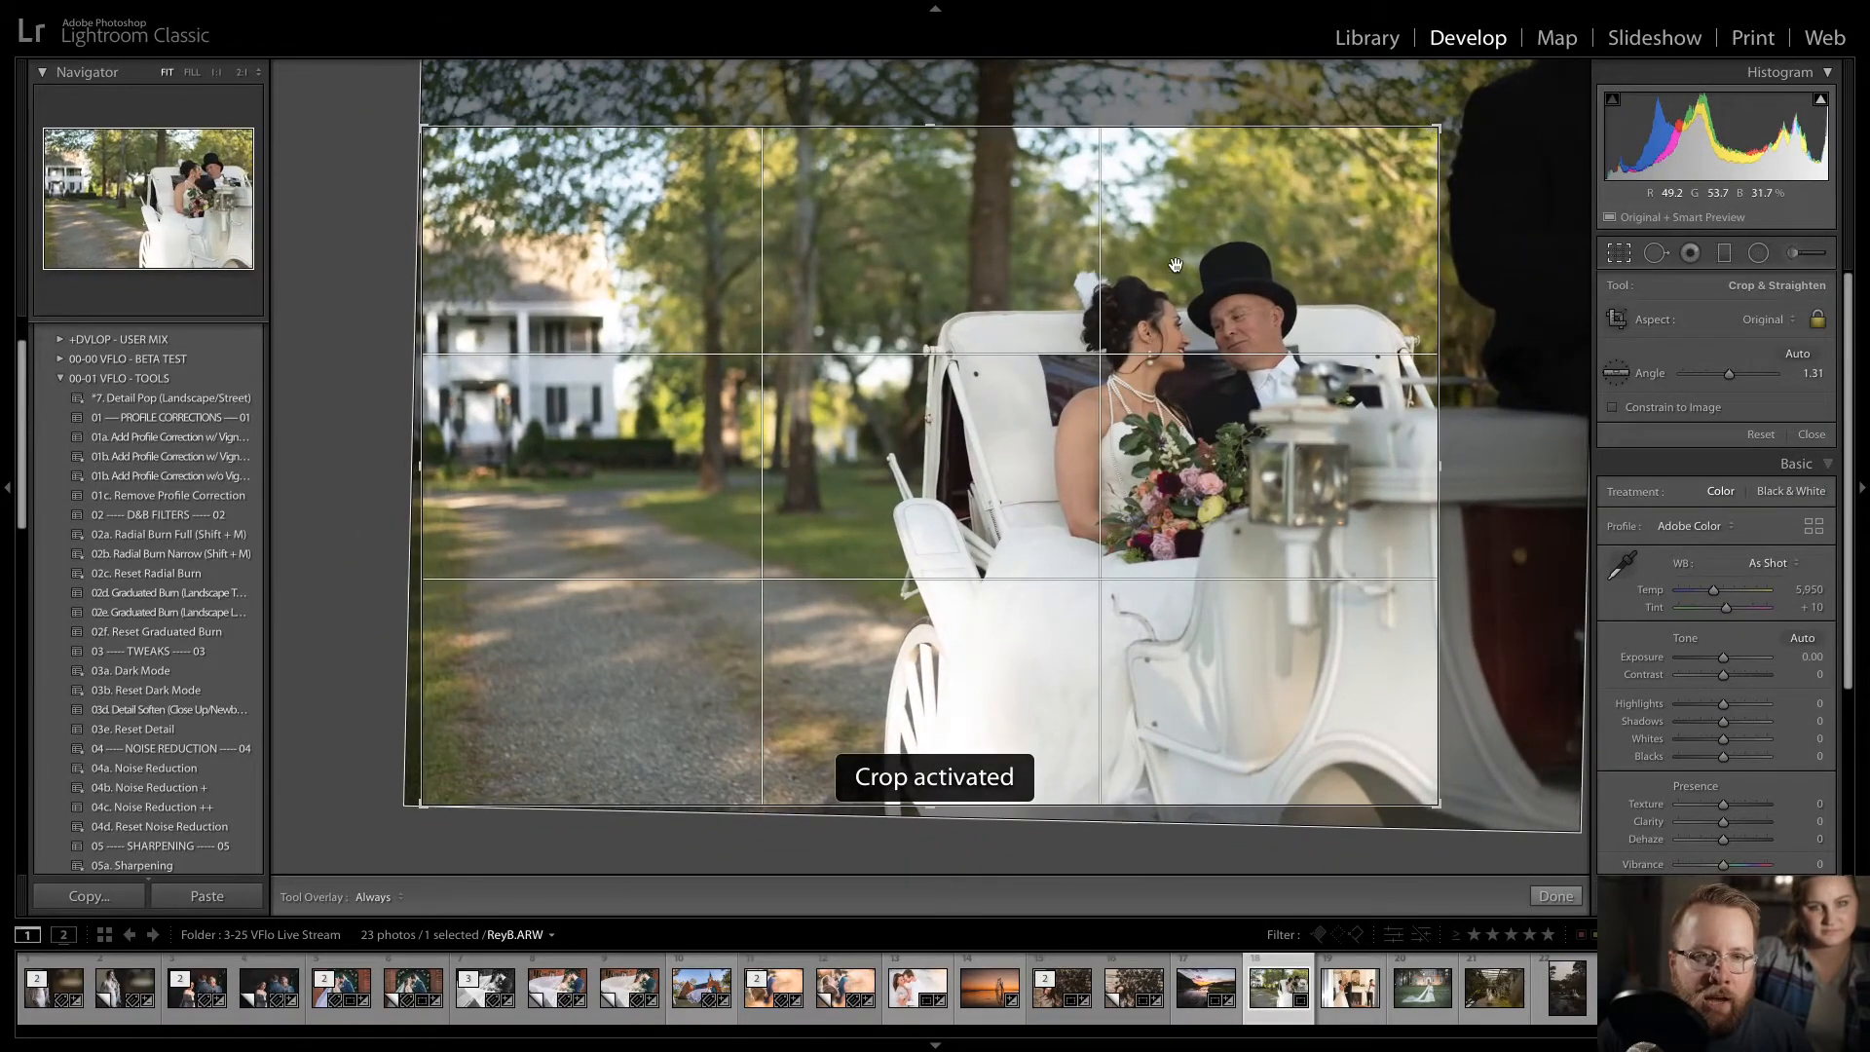
key("r")
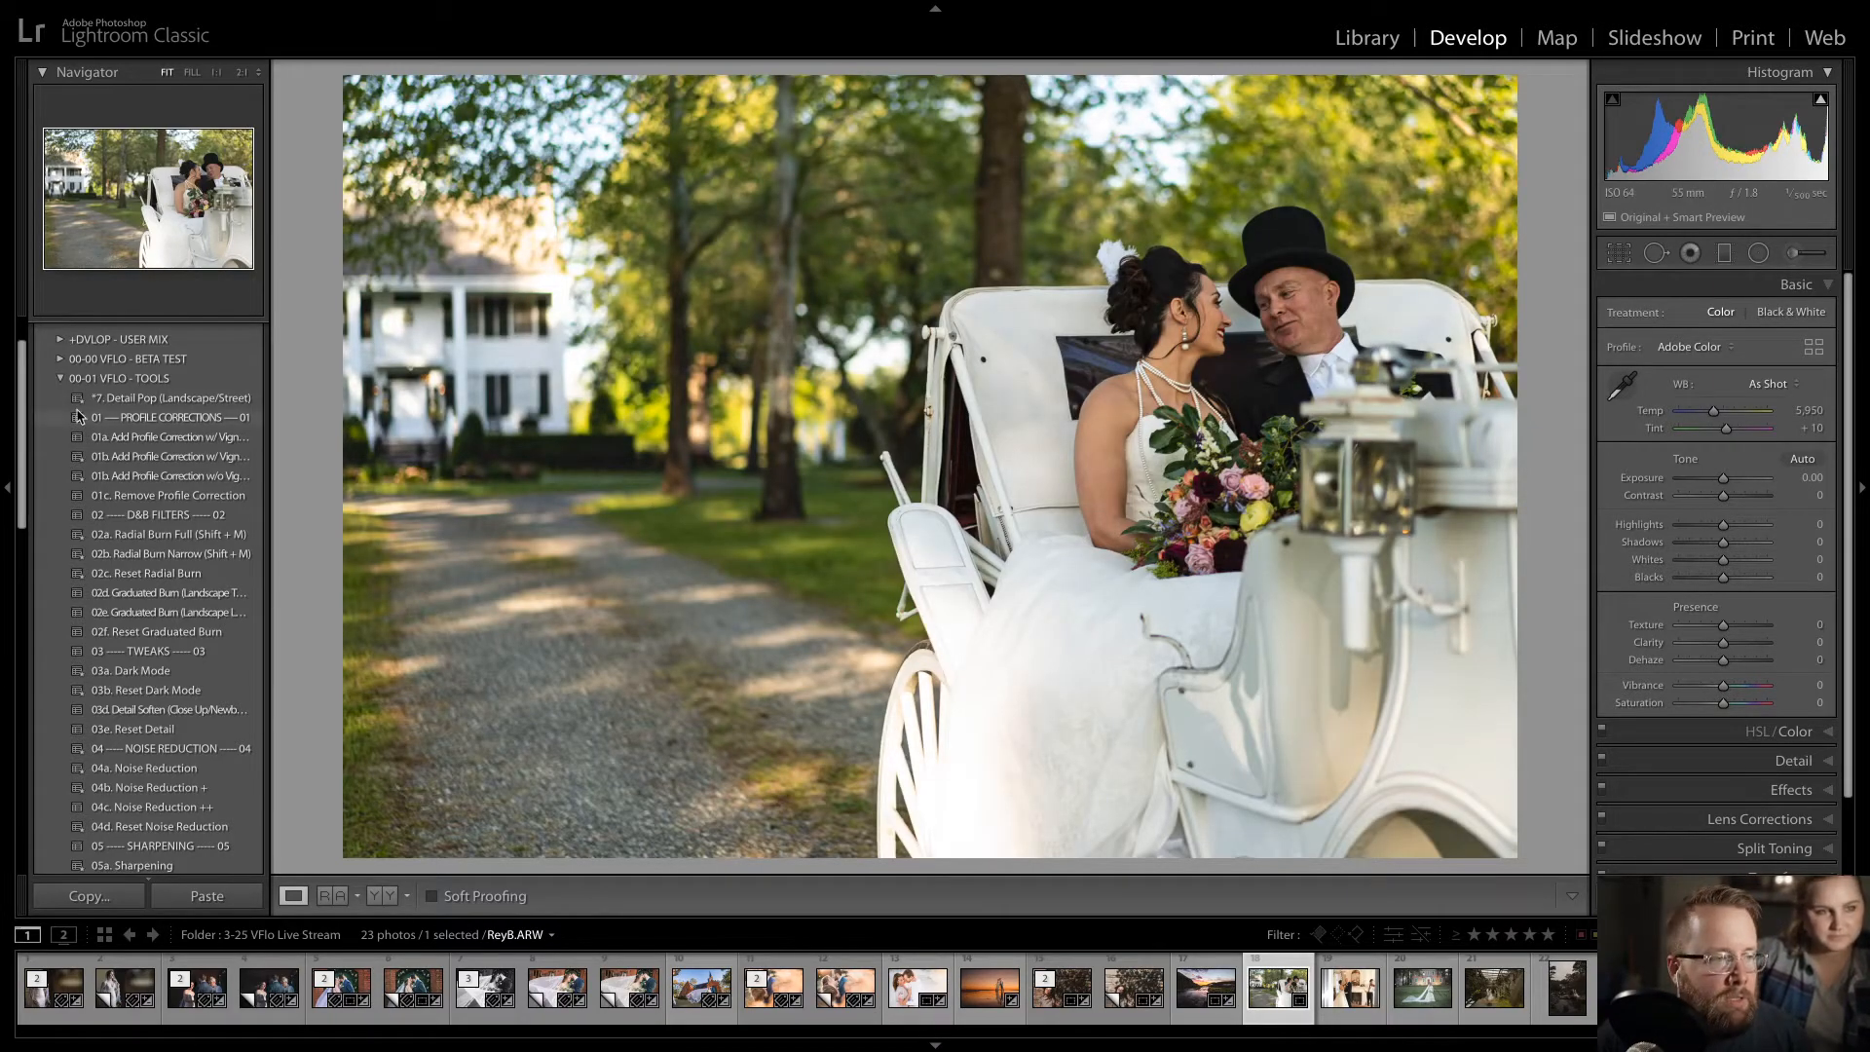
- Apply the Modern preset 02a. Soft Light (Shade/Overcast) and add a round 20f - Burn: Highlights radial filter around the couple with feather 96
left_click(61, 378)
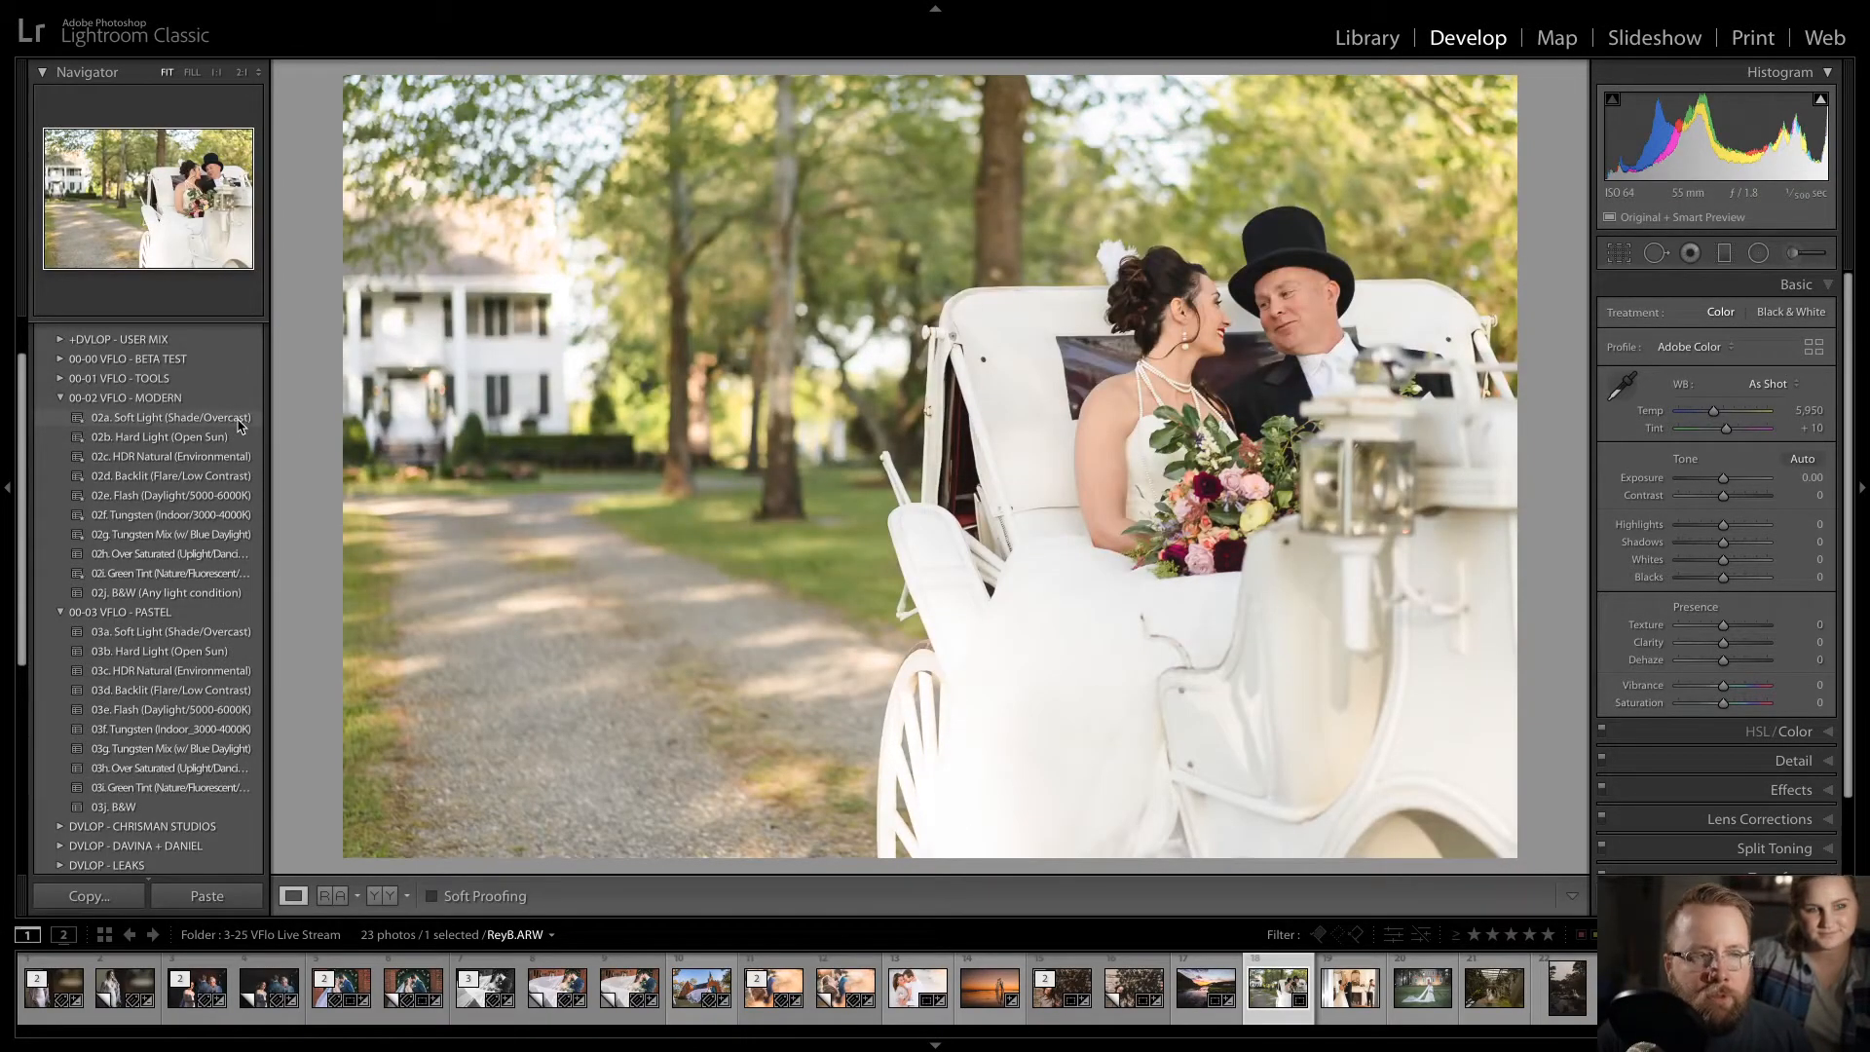
left_click(240, 419)
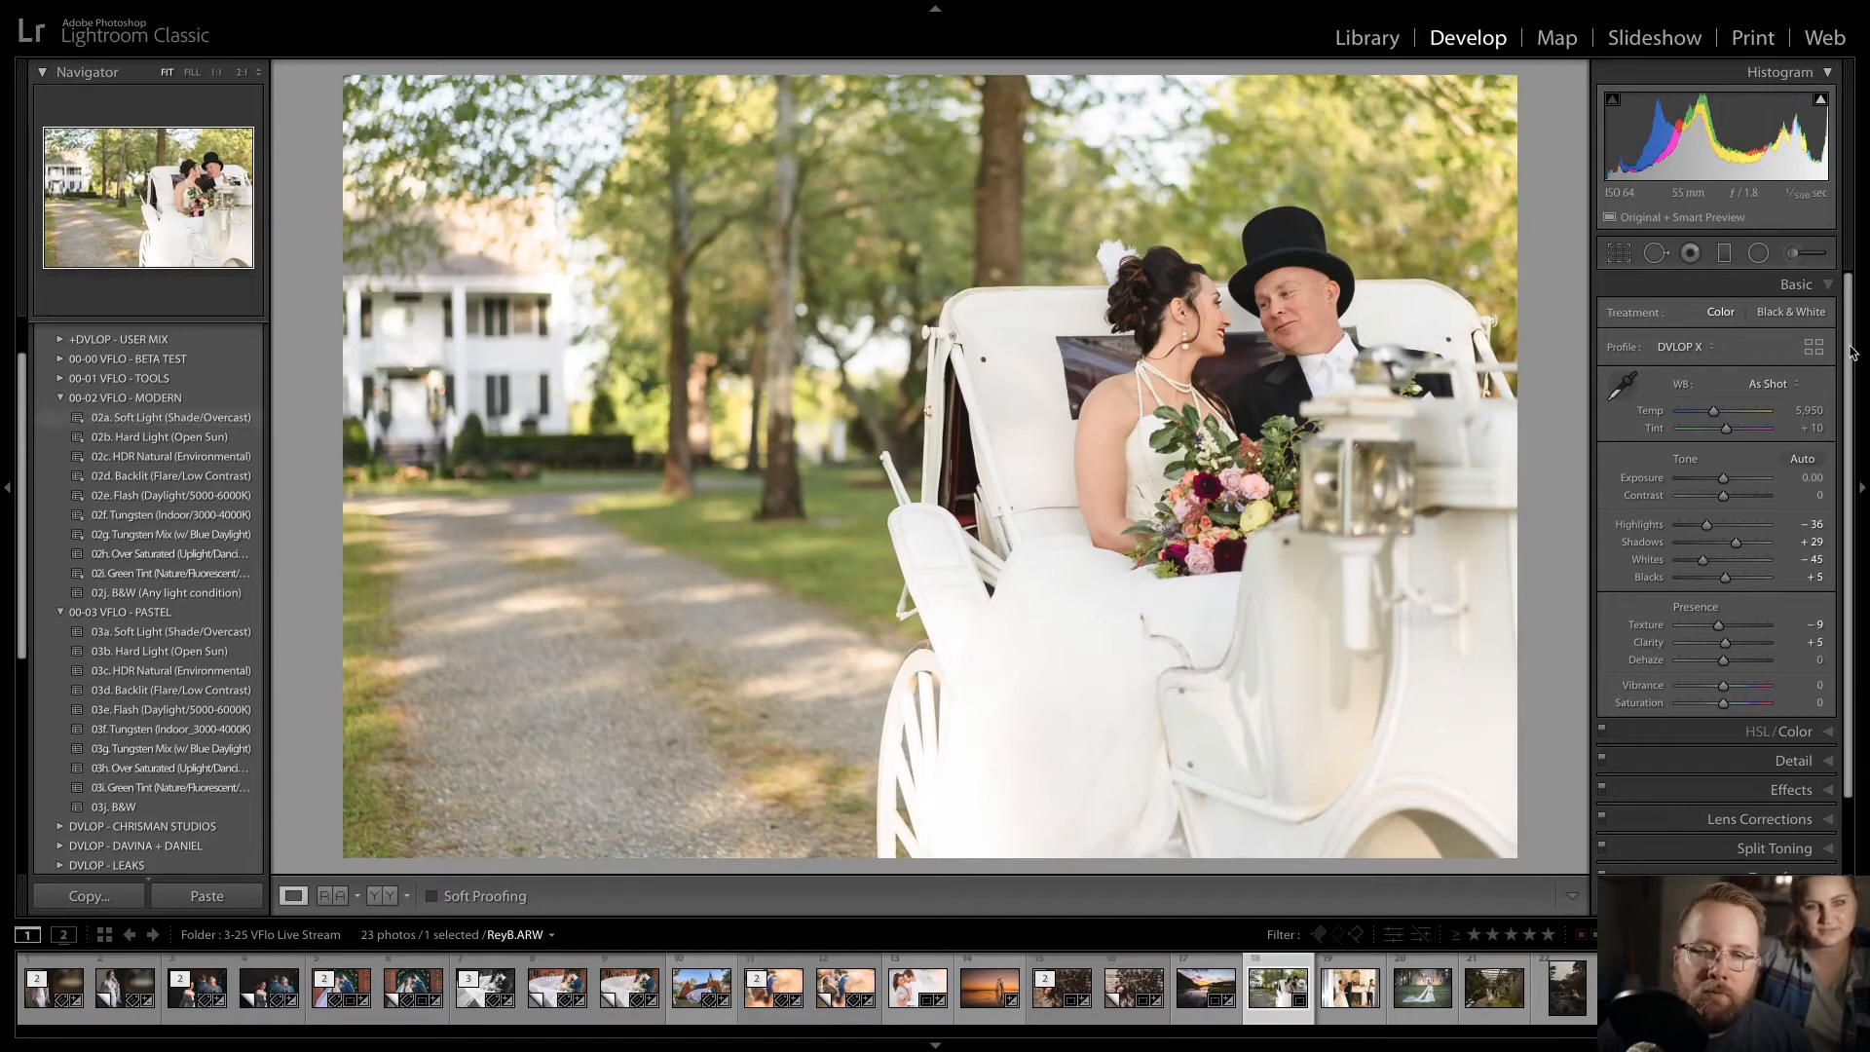
left_click(1758, 253)
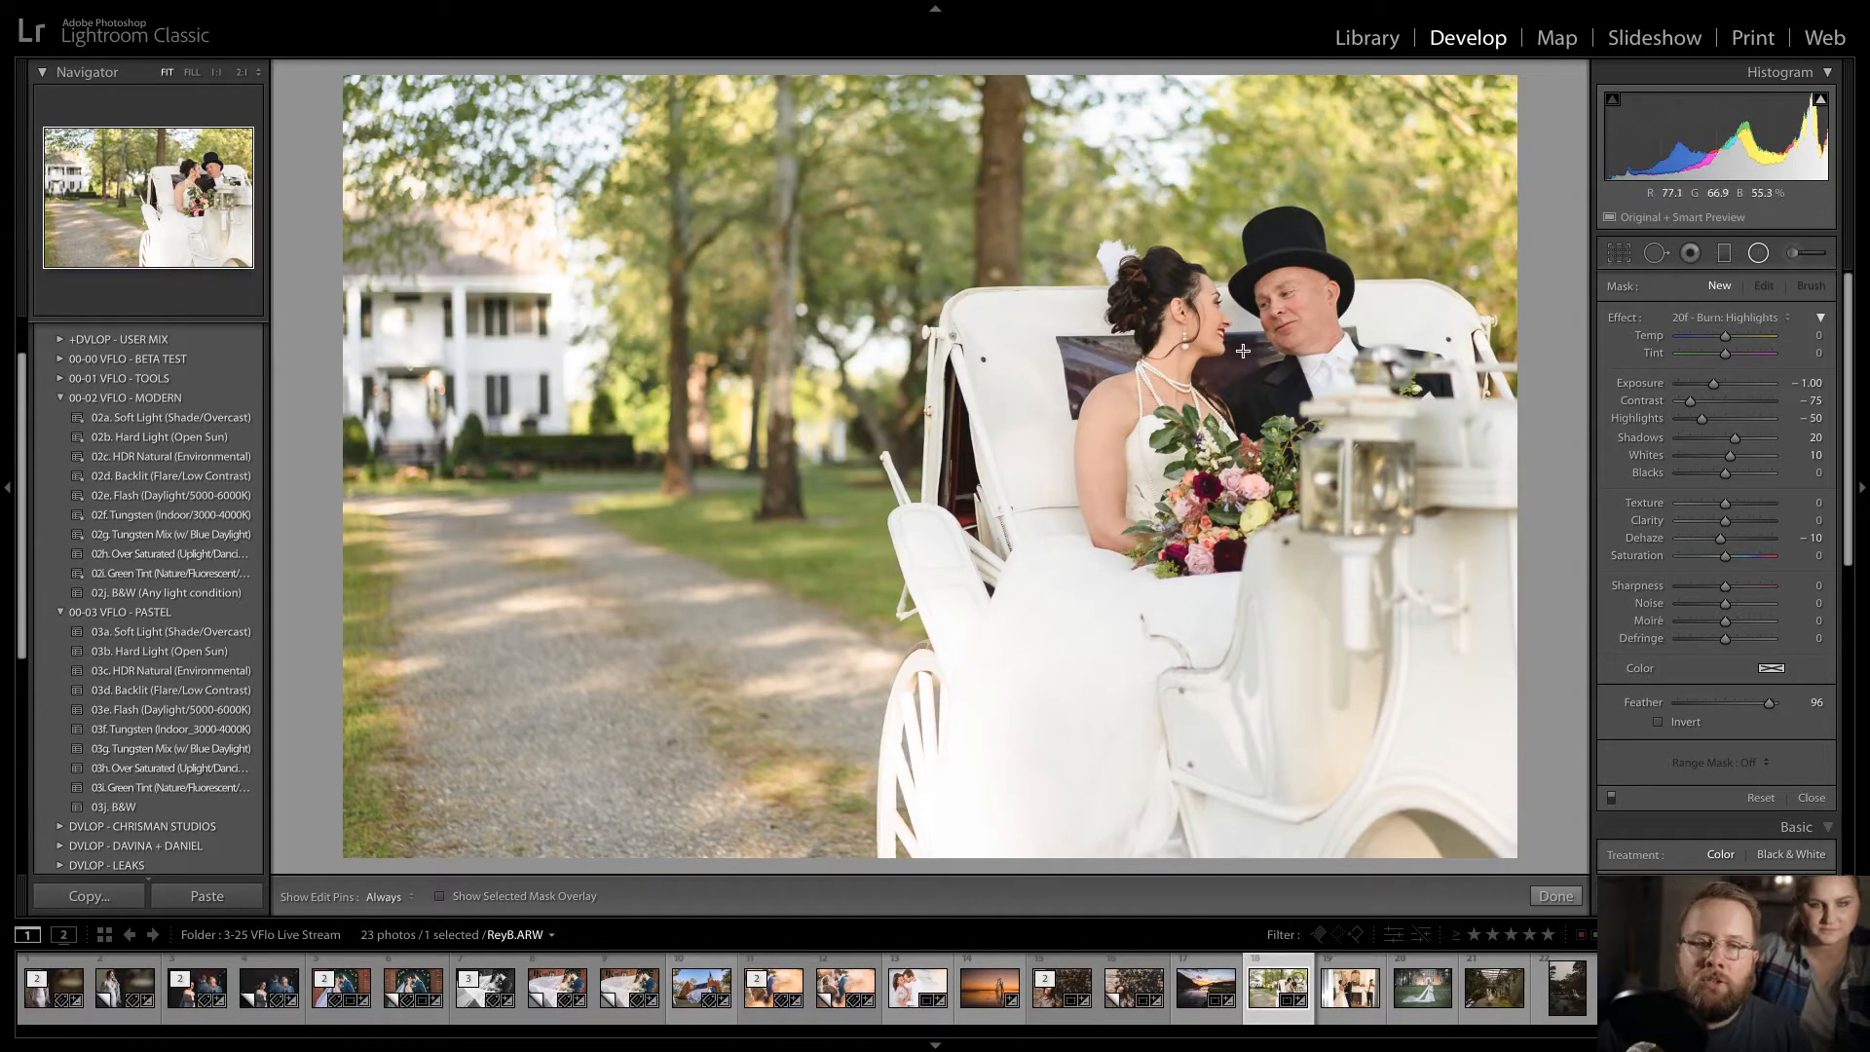
left_click_drag(1511, 617, 1518, 631)
left_click_drag(1238, 358, 1247, 375)
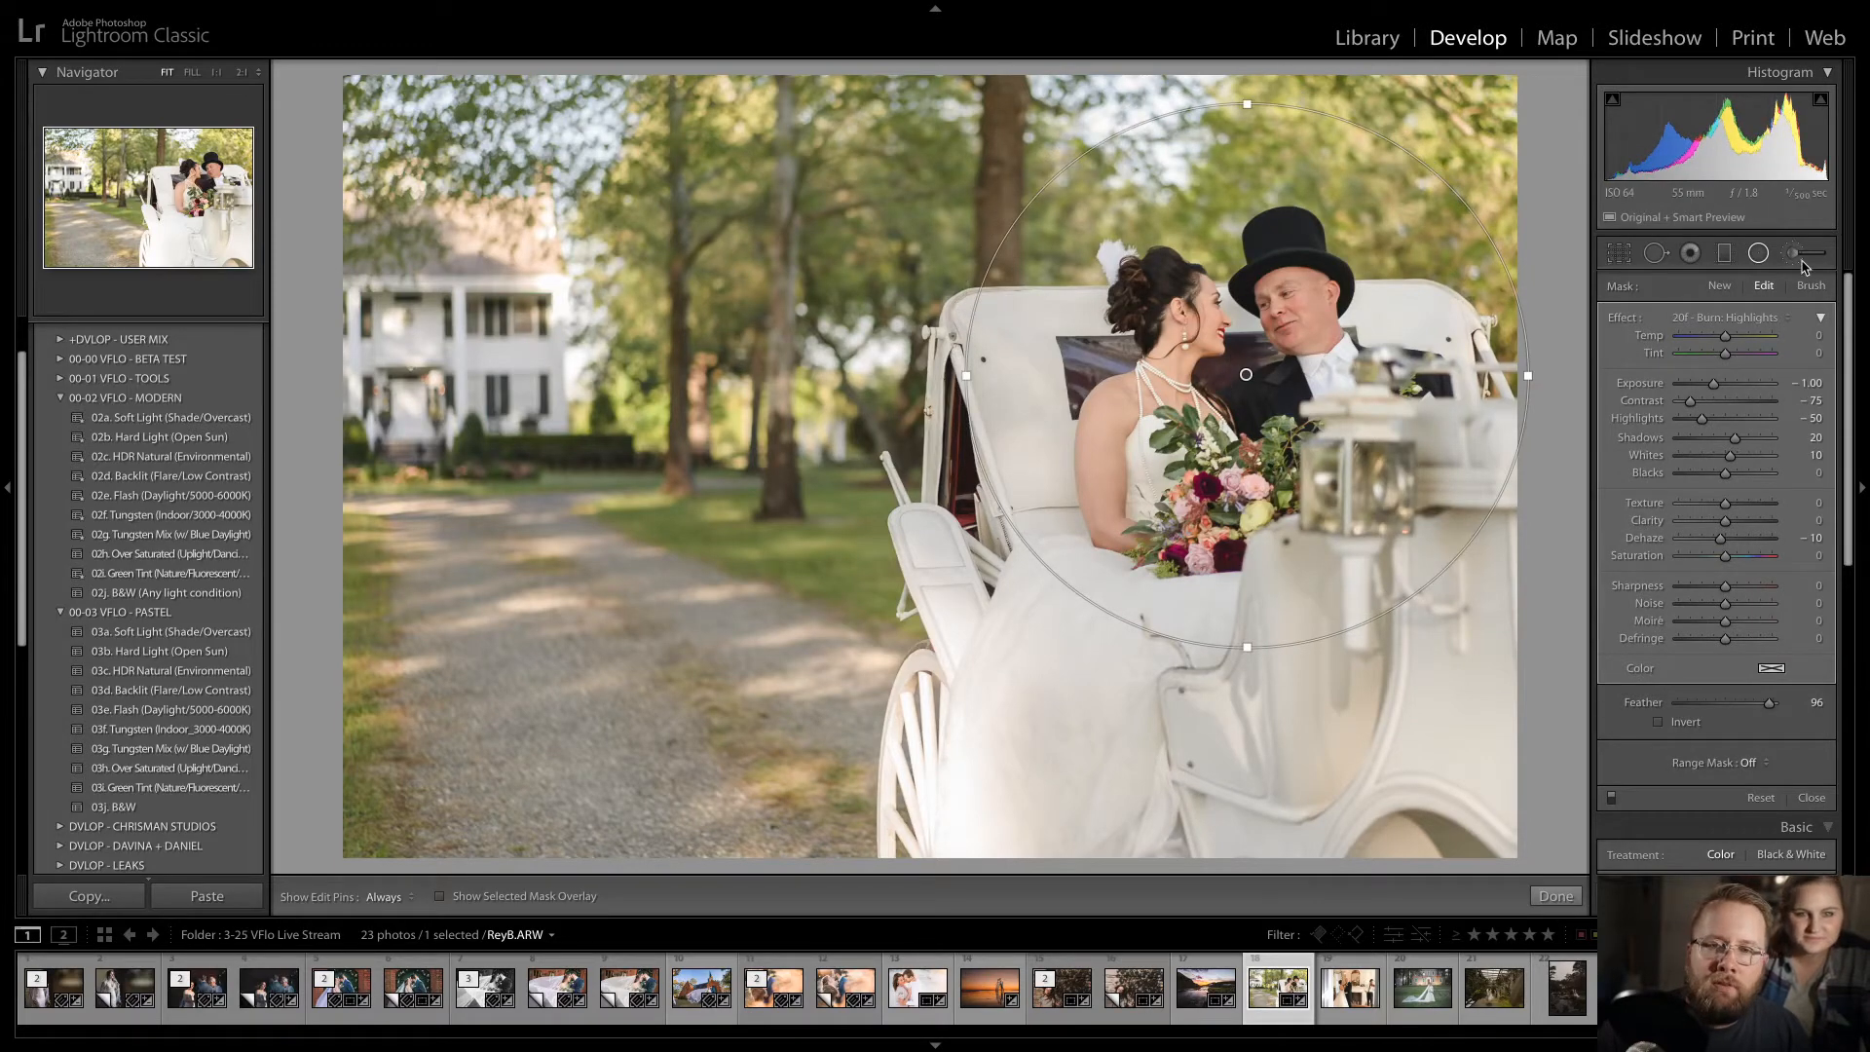
- Paint a 20f - Burn: Highlights adjustment brush over the bright lower dress beside the carriage wheel and finish brushing
key("k")
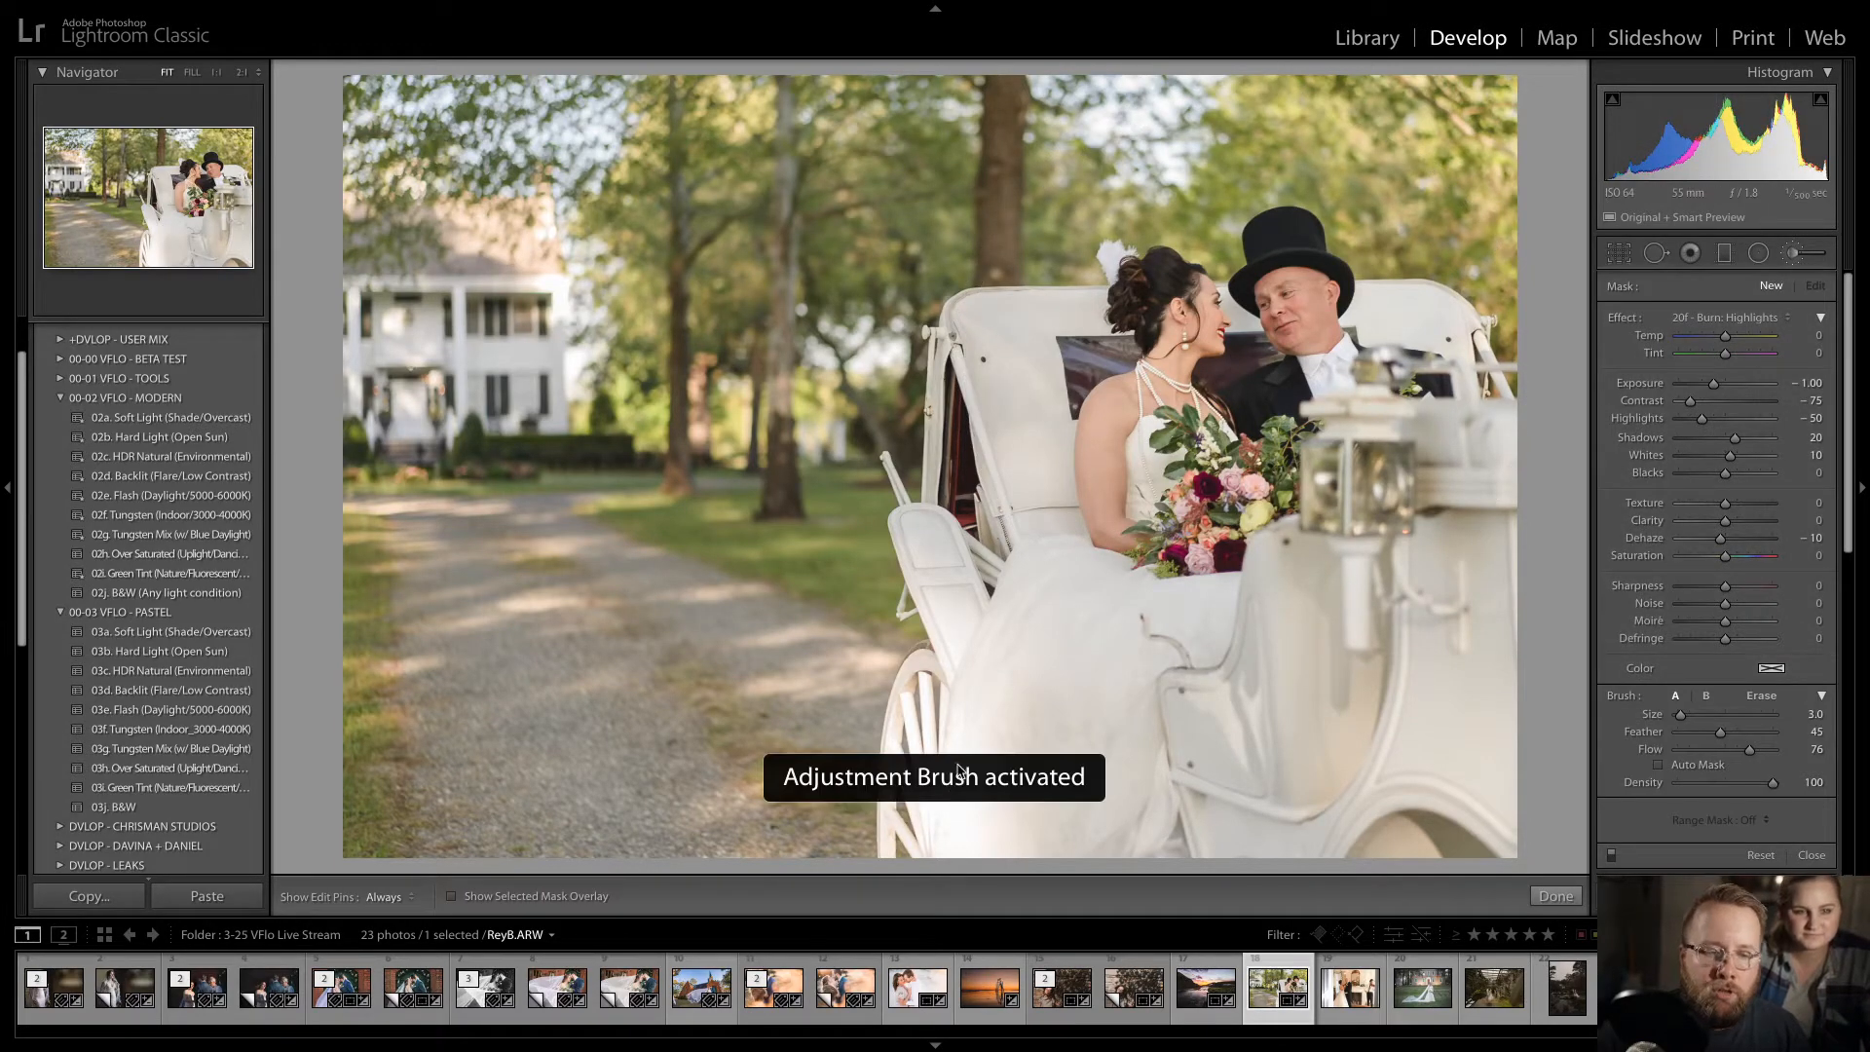
scroll(934, 720, "up", 4)
key("h")
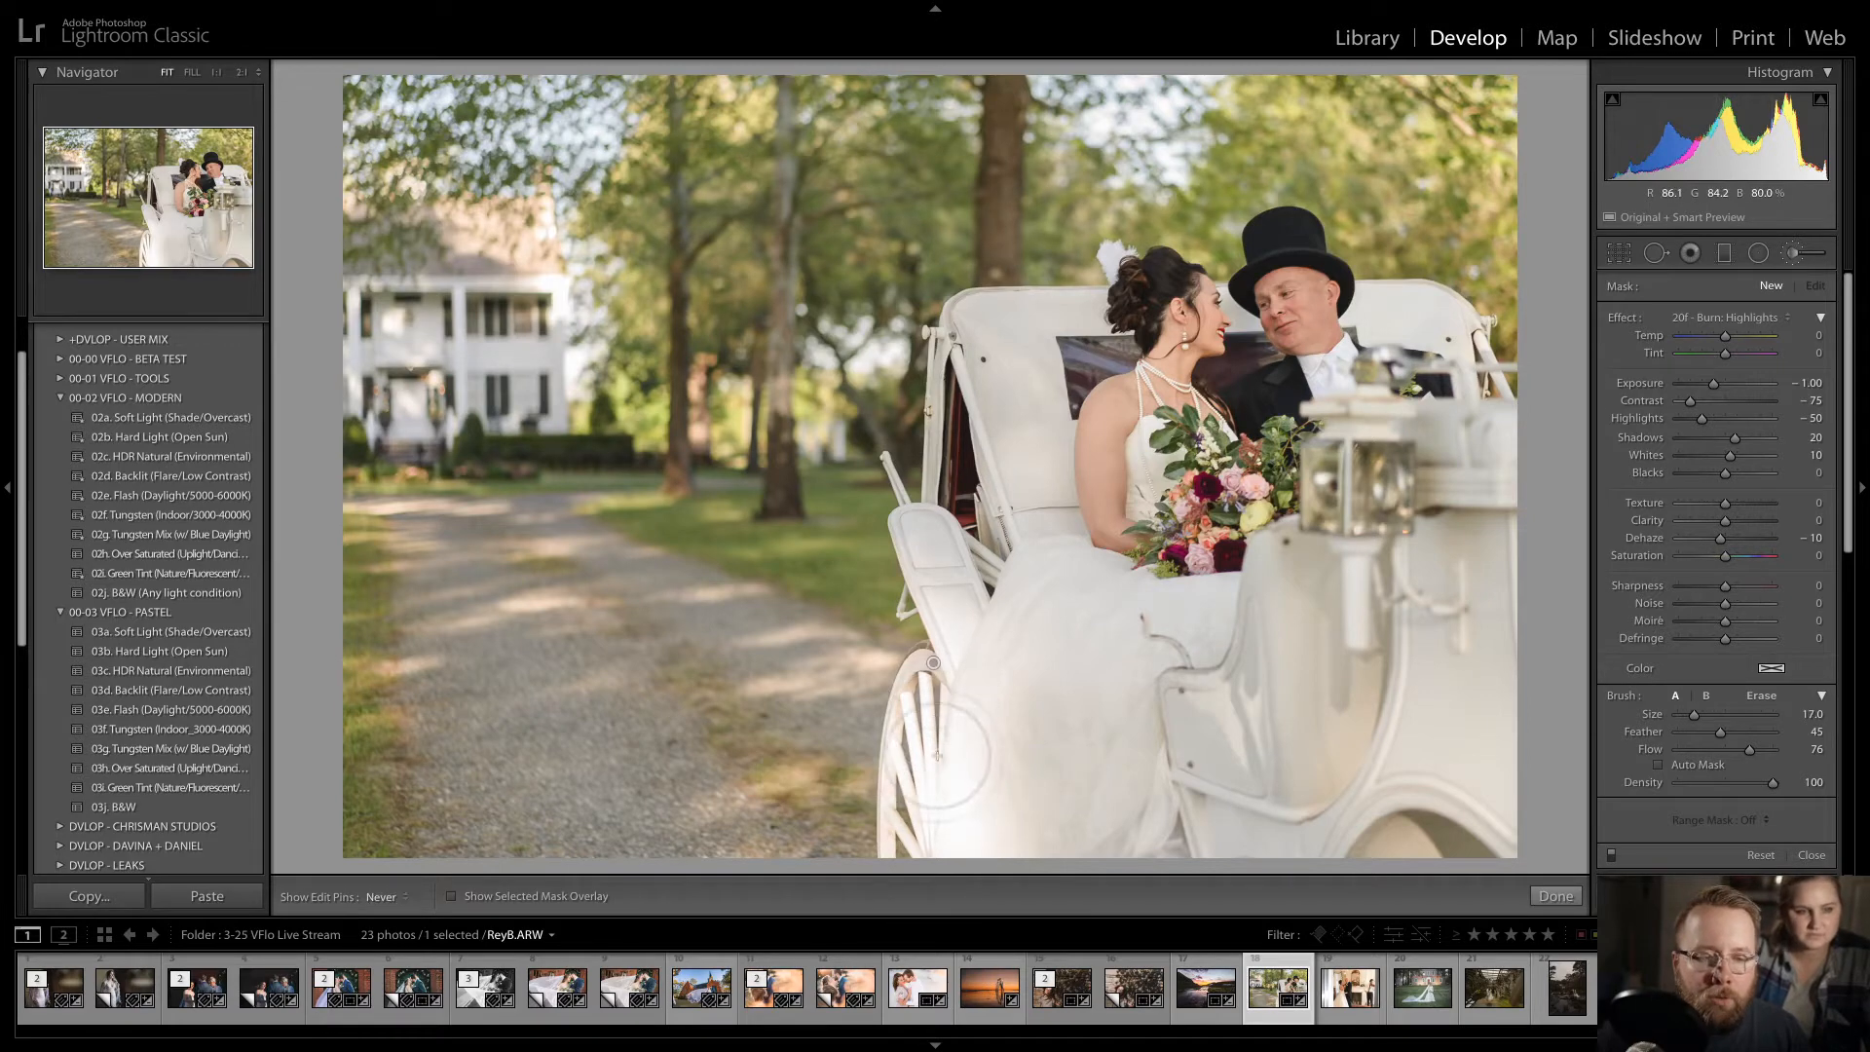
mouse_move(925, 760)
left_mouse_down()
mouse_move(923, 906)
mouse_move(962, 634)
mouse_move(870, 976)
mouse_move(937, 893)
mouse_move(972, 1009)
left_mouse_up()
key("h")
scroll(955, 643, "down", 6)
key("h")
key("h")
scroll(1078, 766, "down", 5)
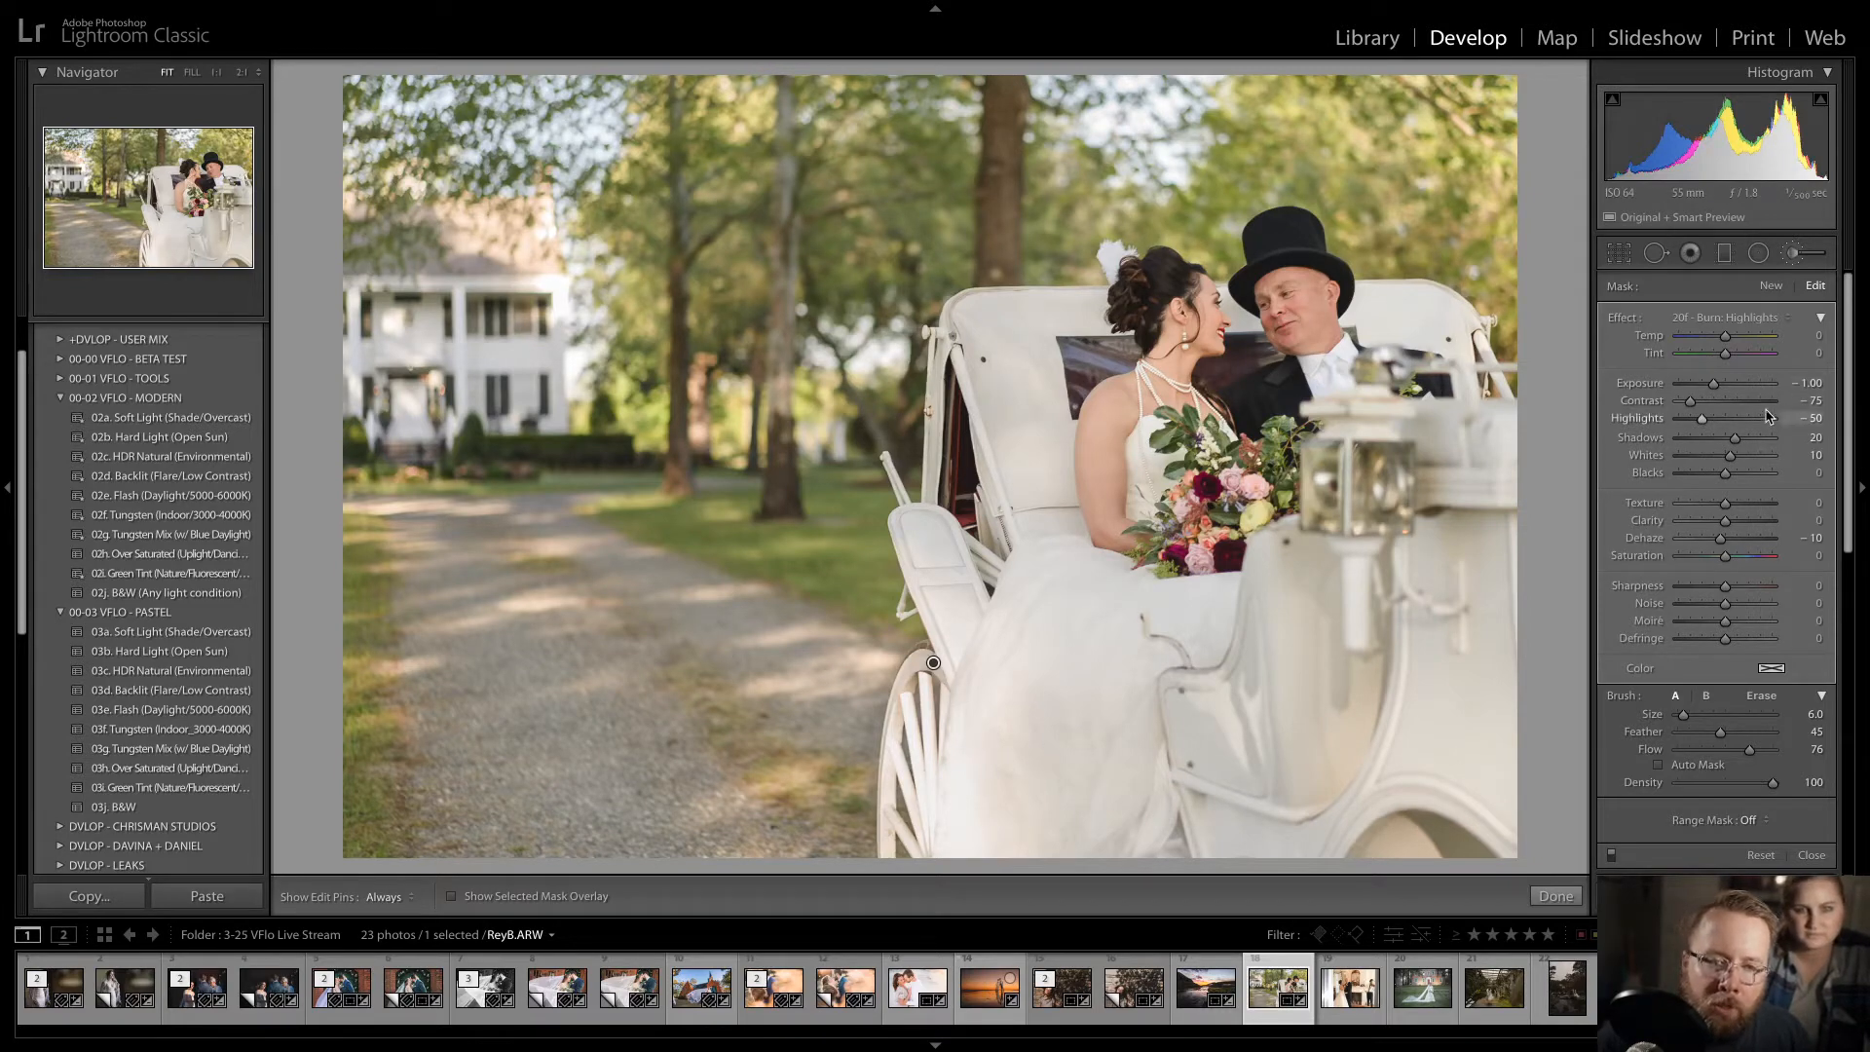
key("d")
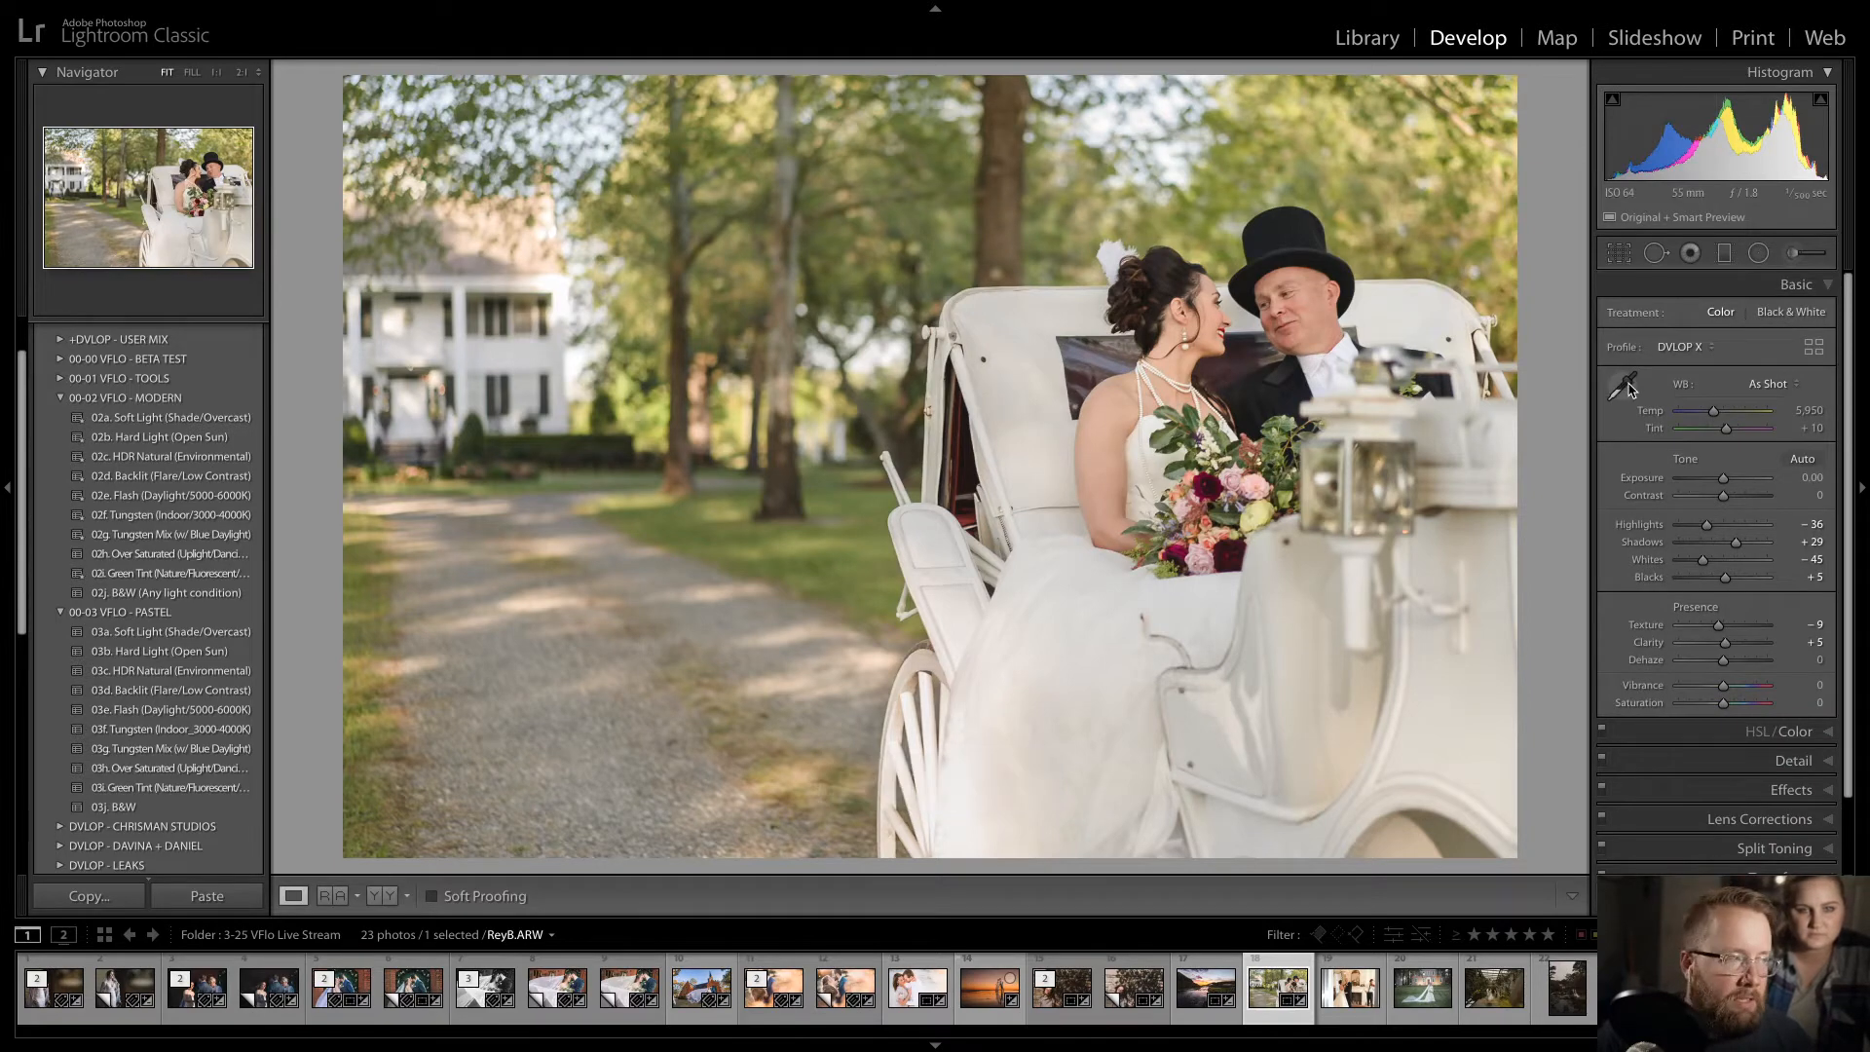
- Sample the white balance from the white area beside the bride and set Contrast to +20
key("w")
left_click(1066, 627)
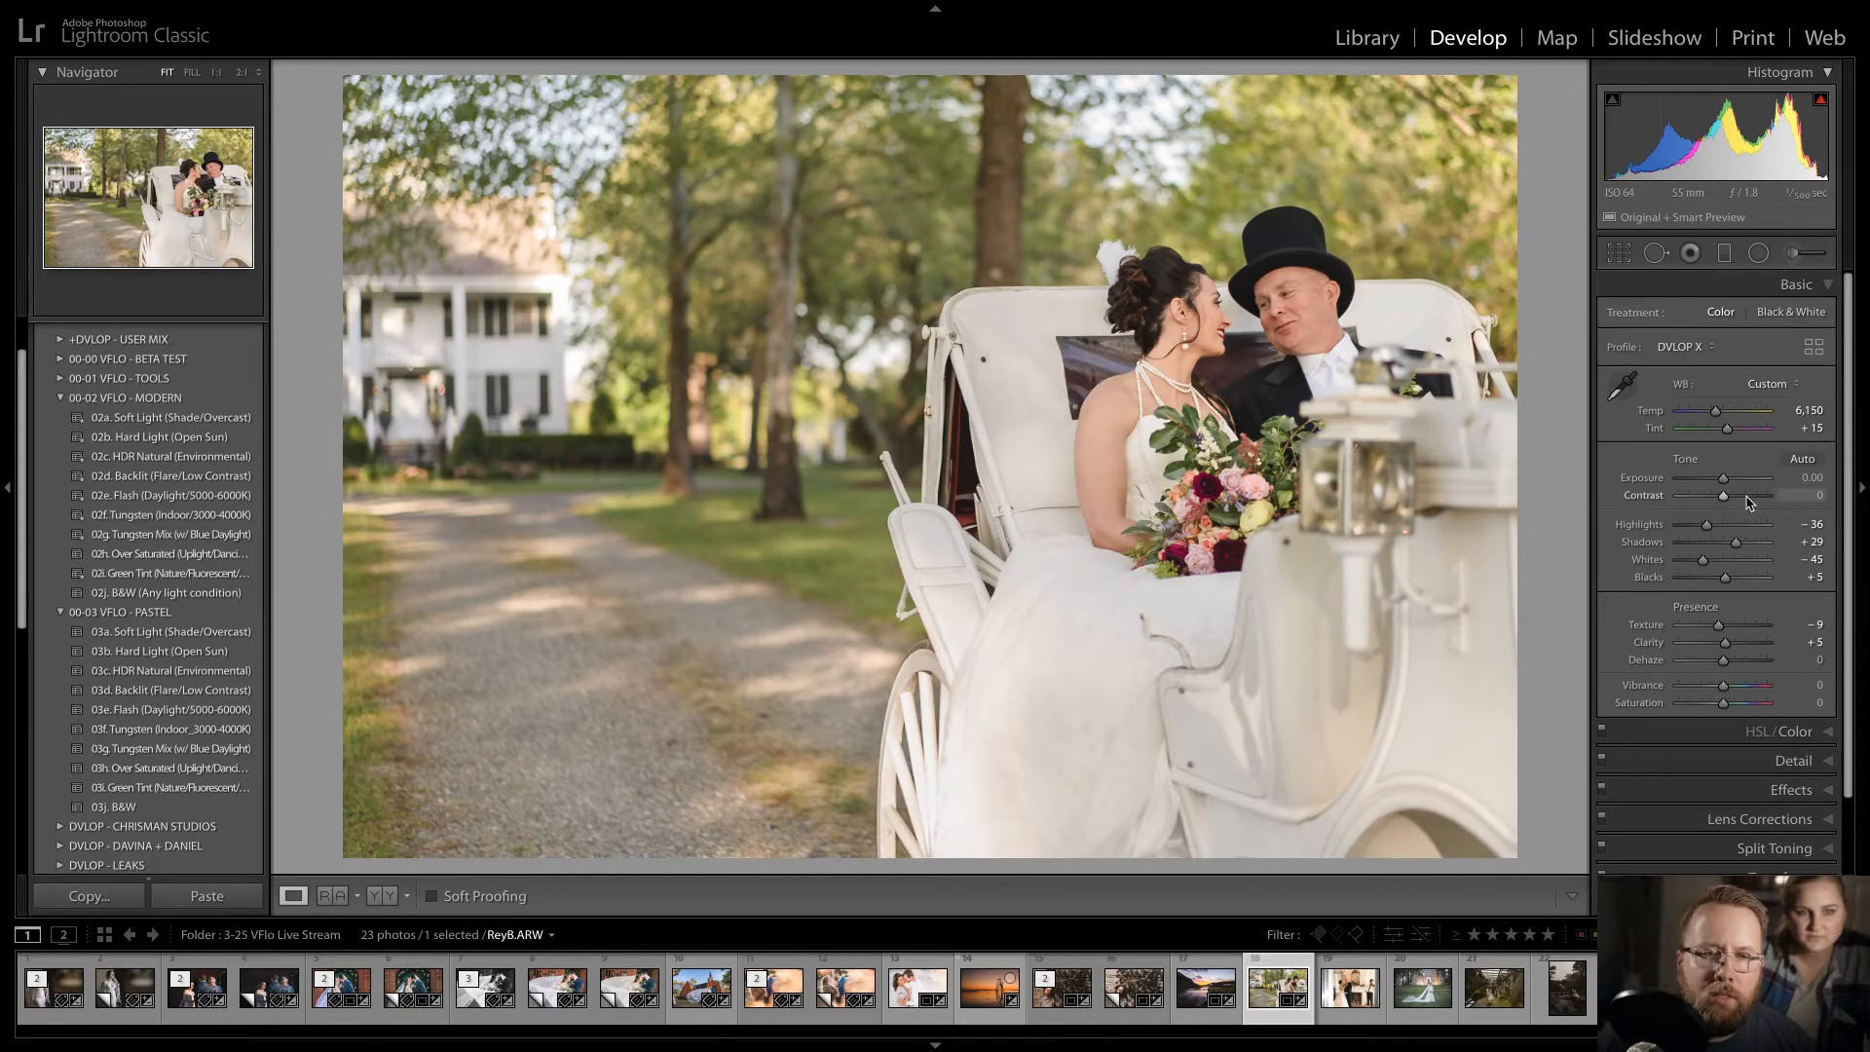
left_click_drag(1725, 501, 1728, 502)
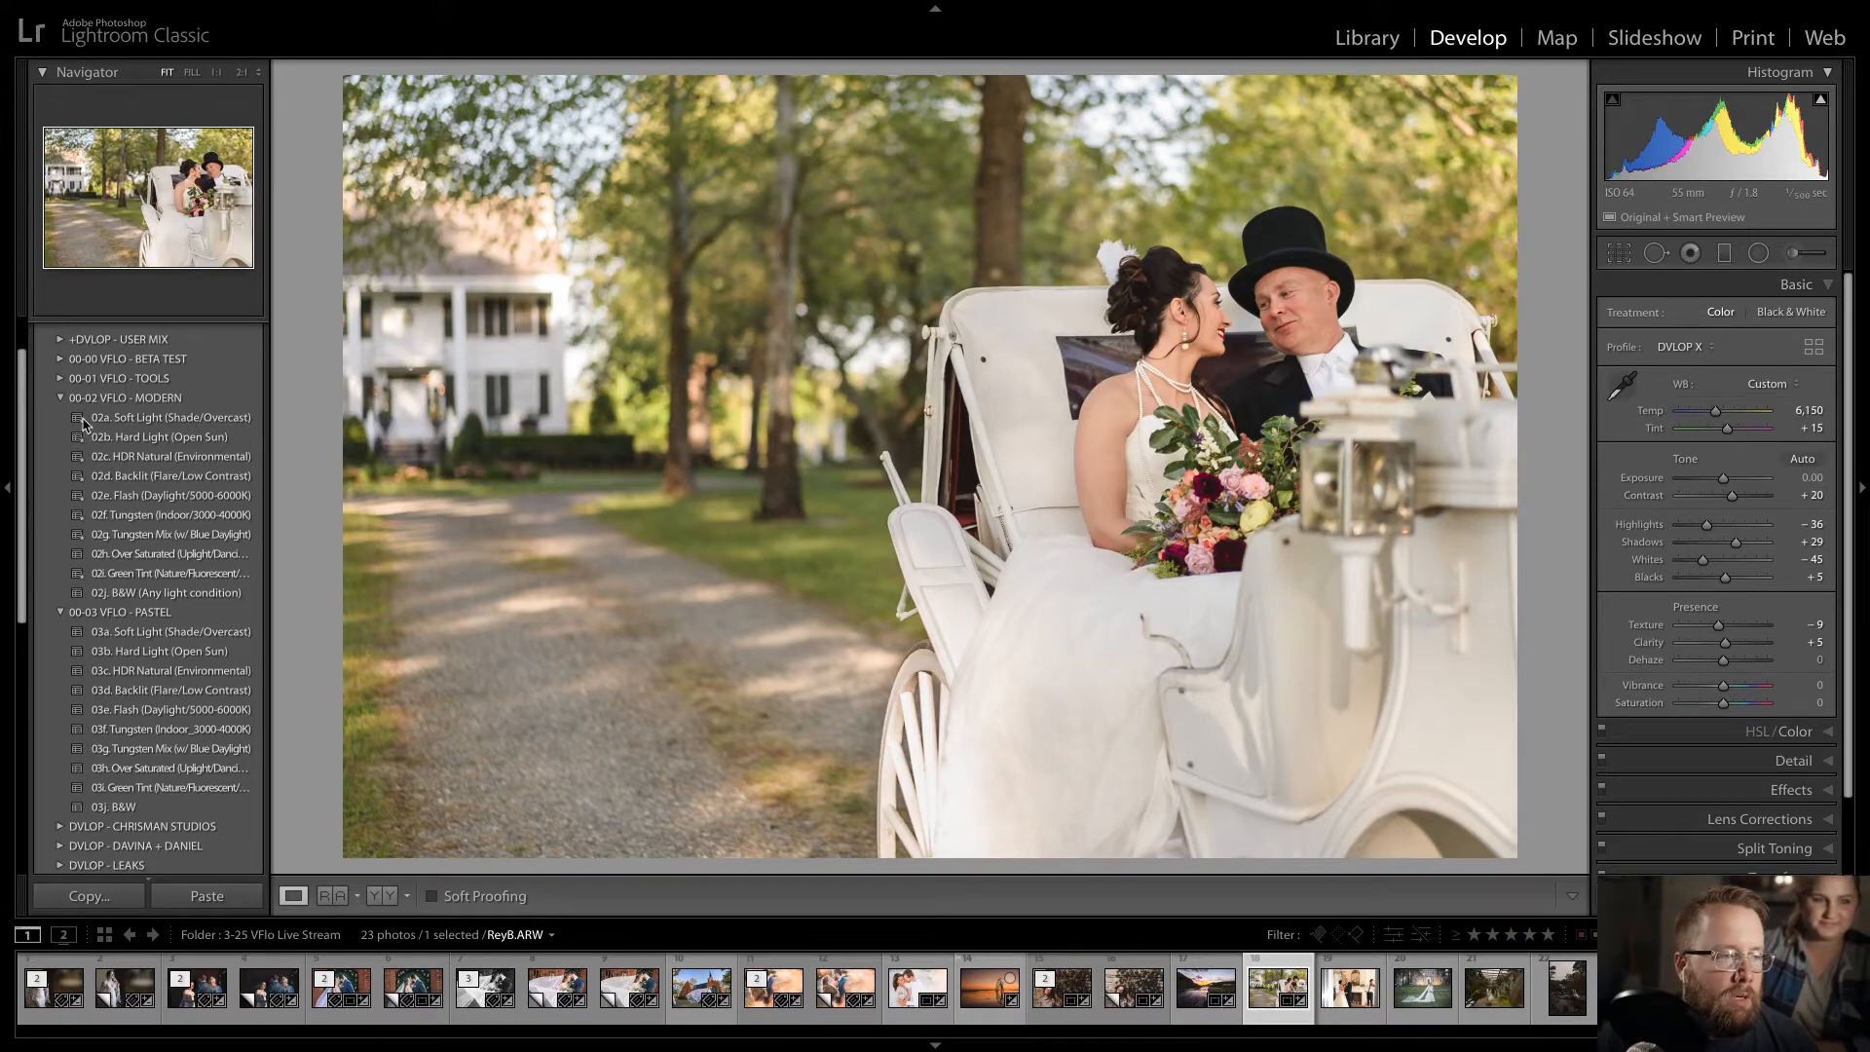
- Apply the VFLO Tools preset 02b. Radial Burn Narrow and reposition its radial filter so it centres on the couple
left_click(60, 378)
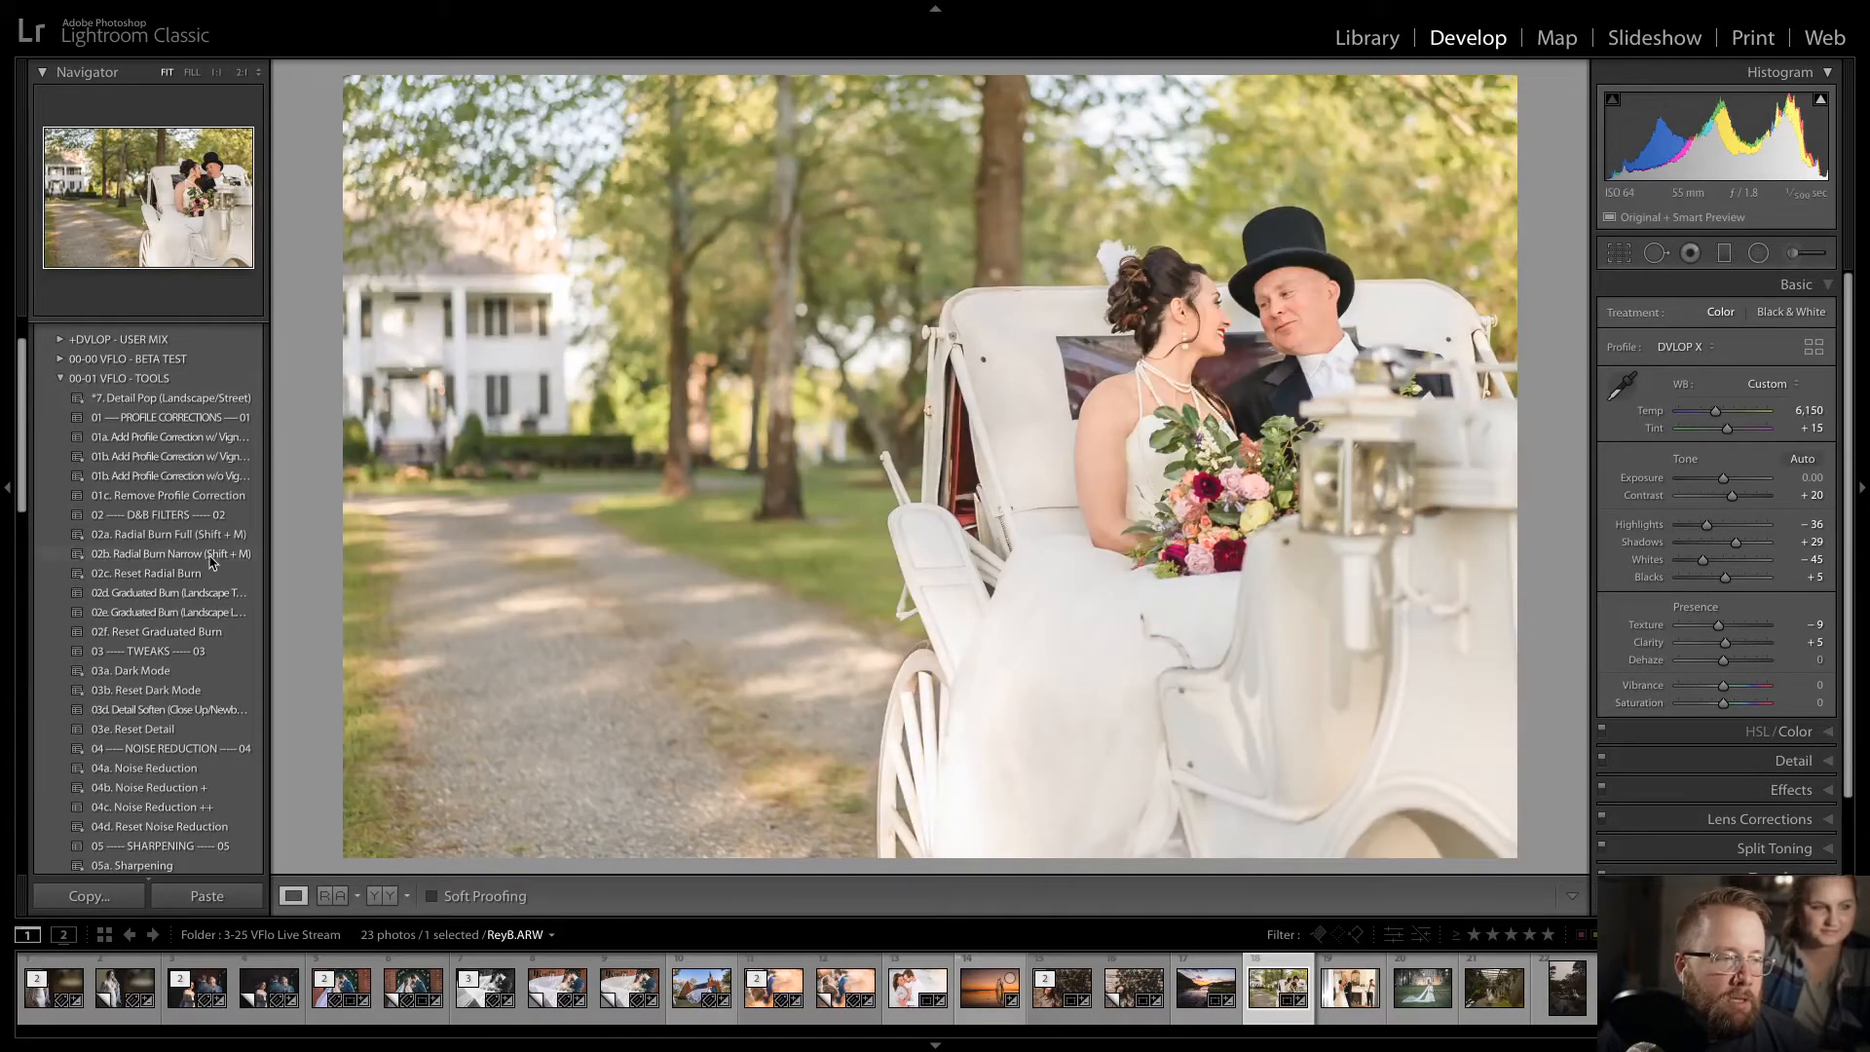
left_click(211, 555)
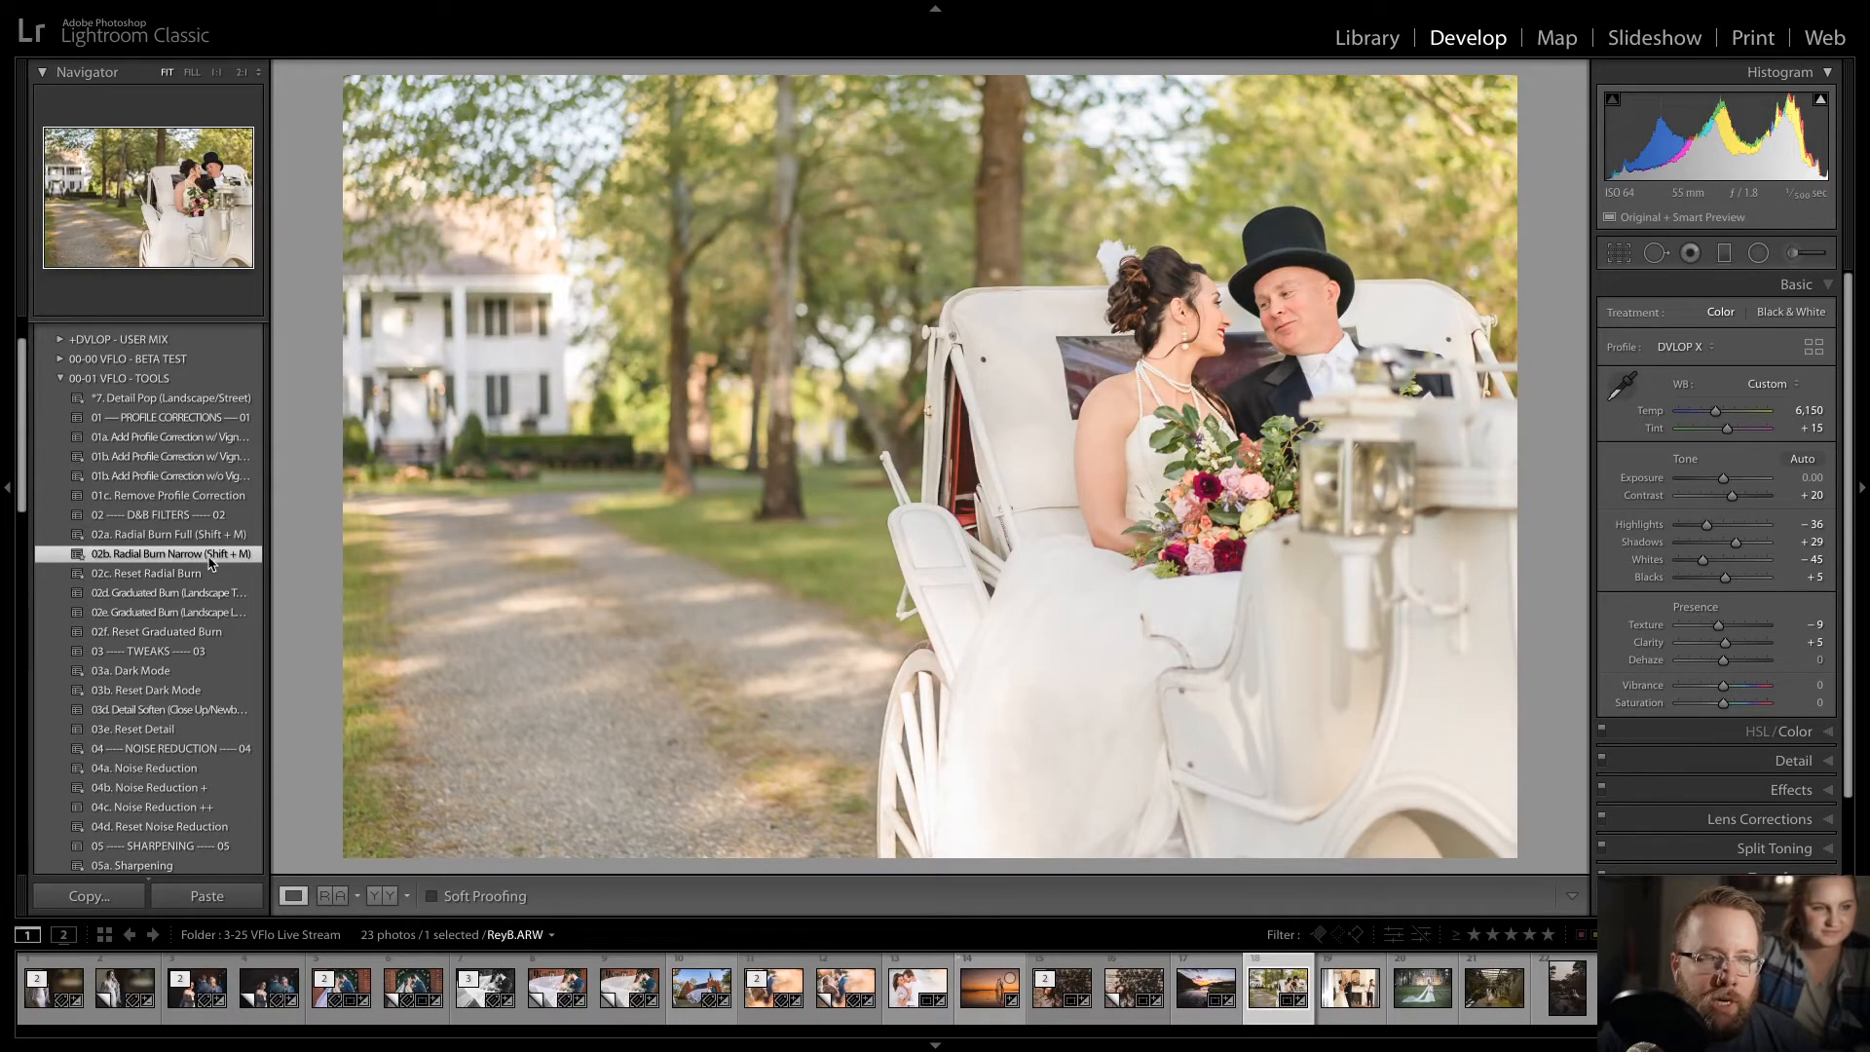
key("shift+m")
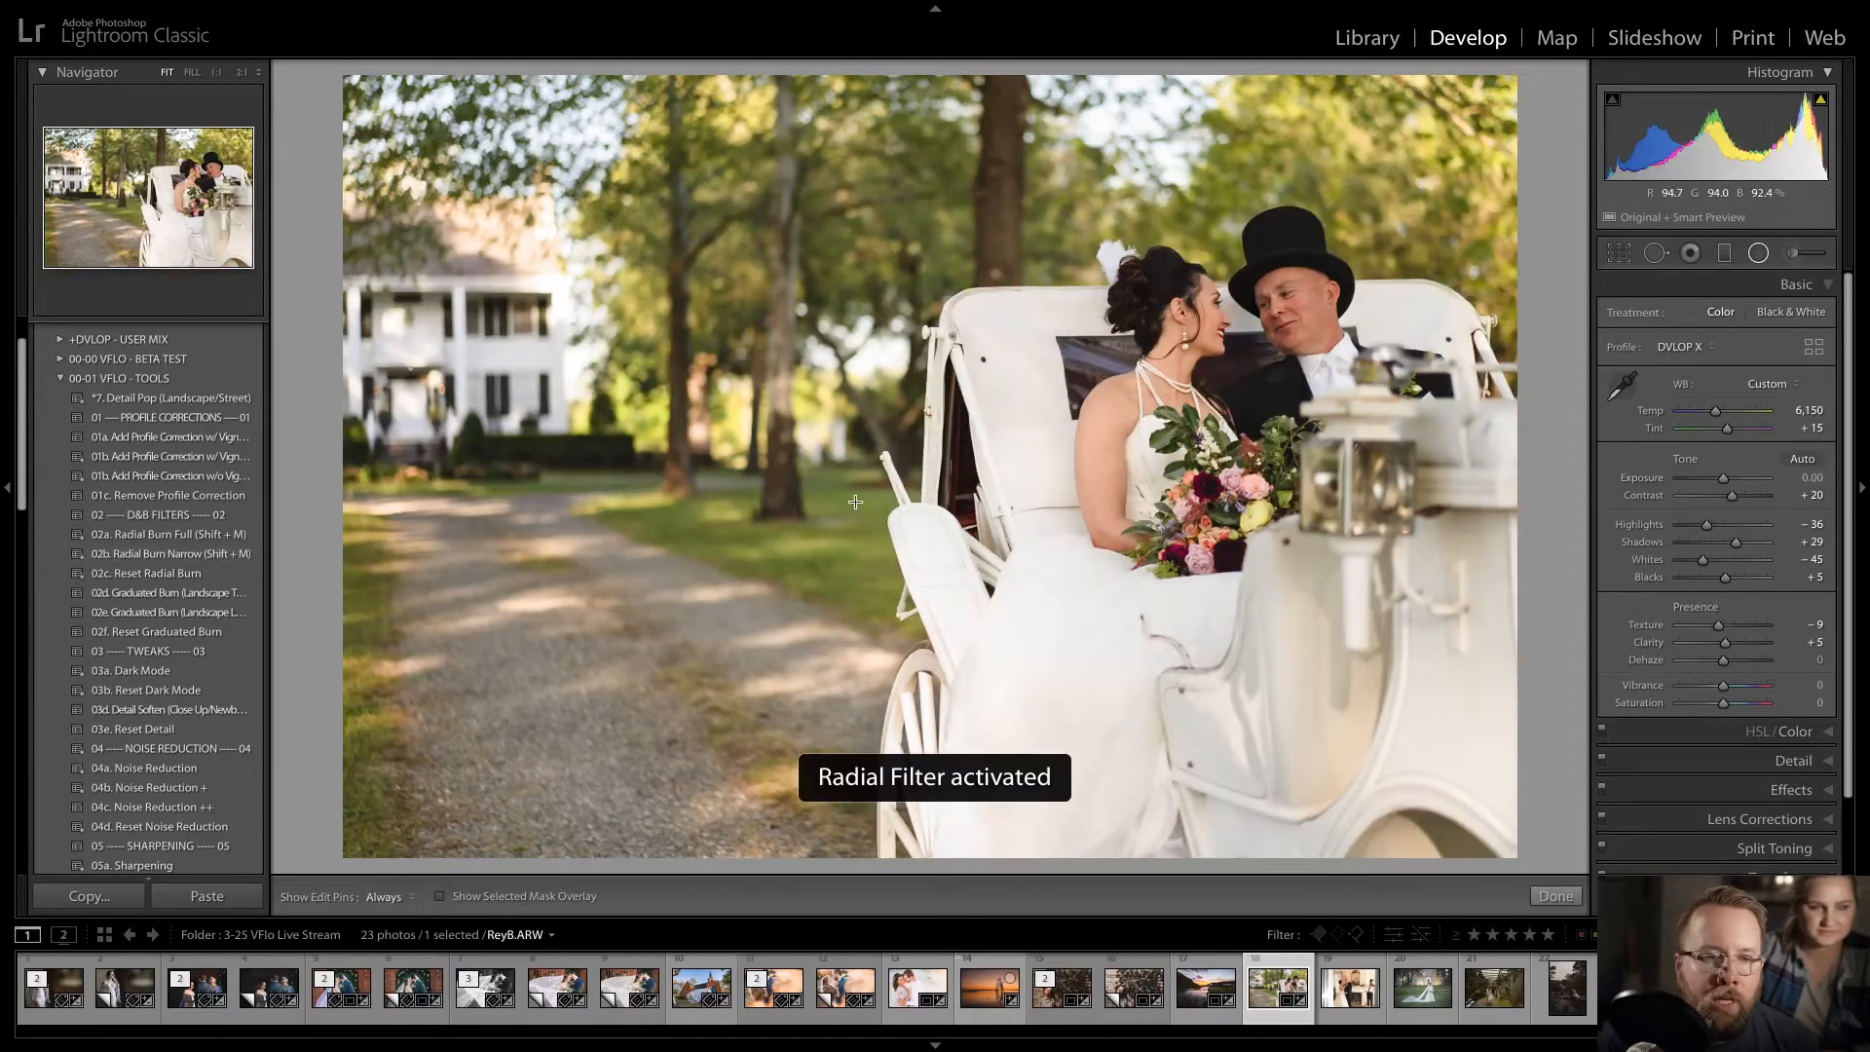
left_click(930, 466)
left_click_drag(930, 466, 1219, 394)
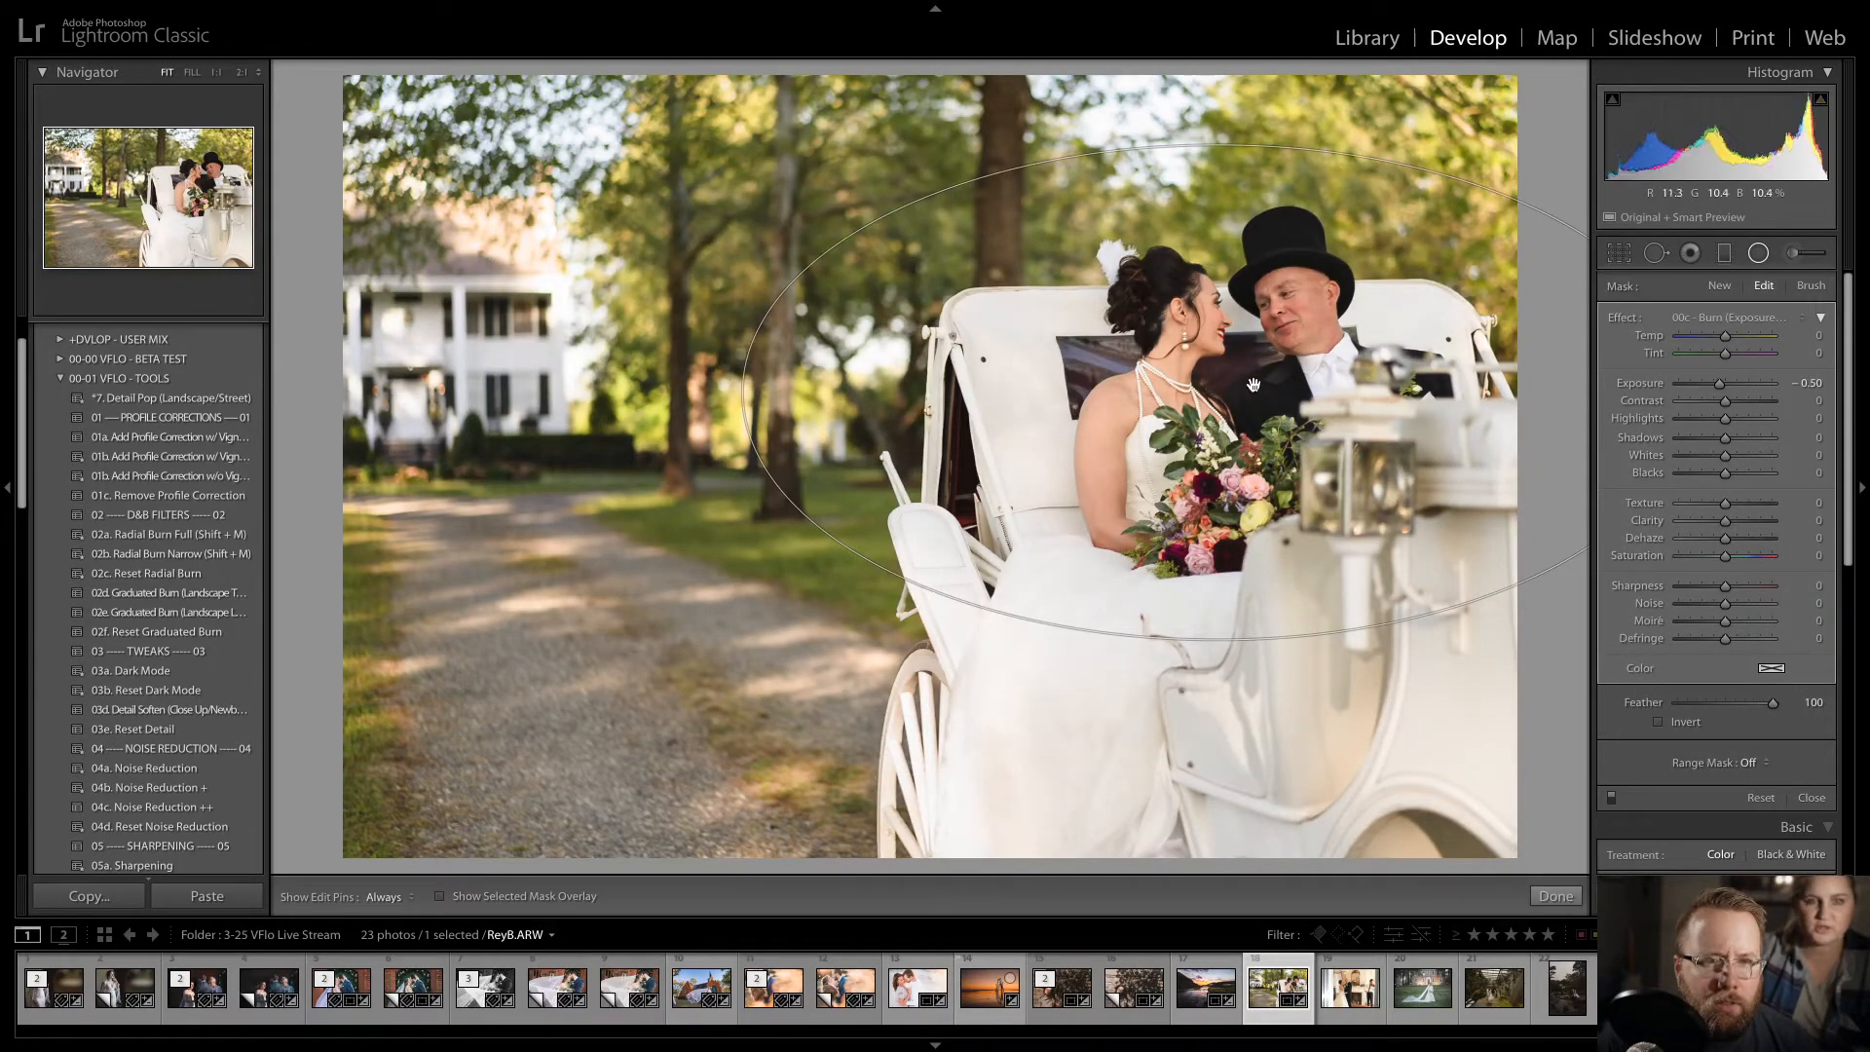
key("d")
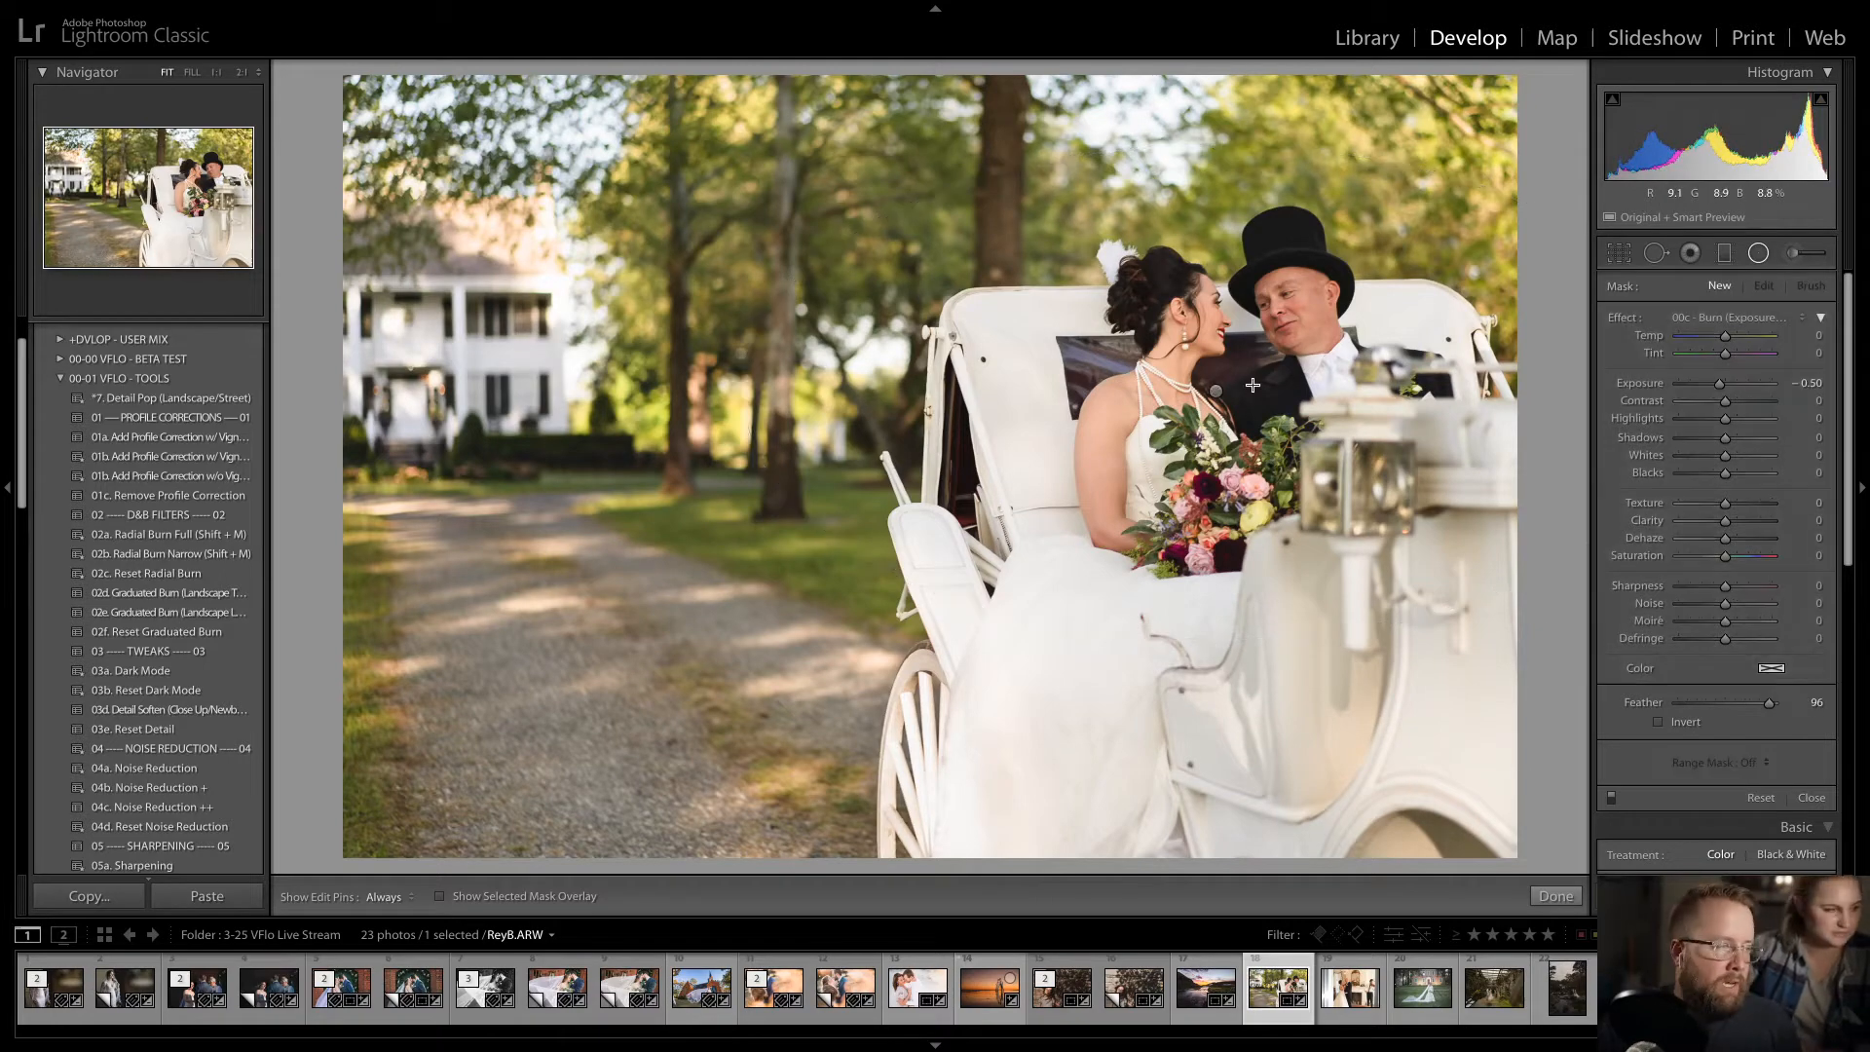
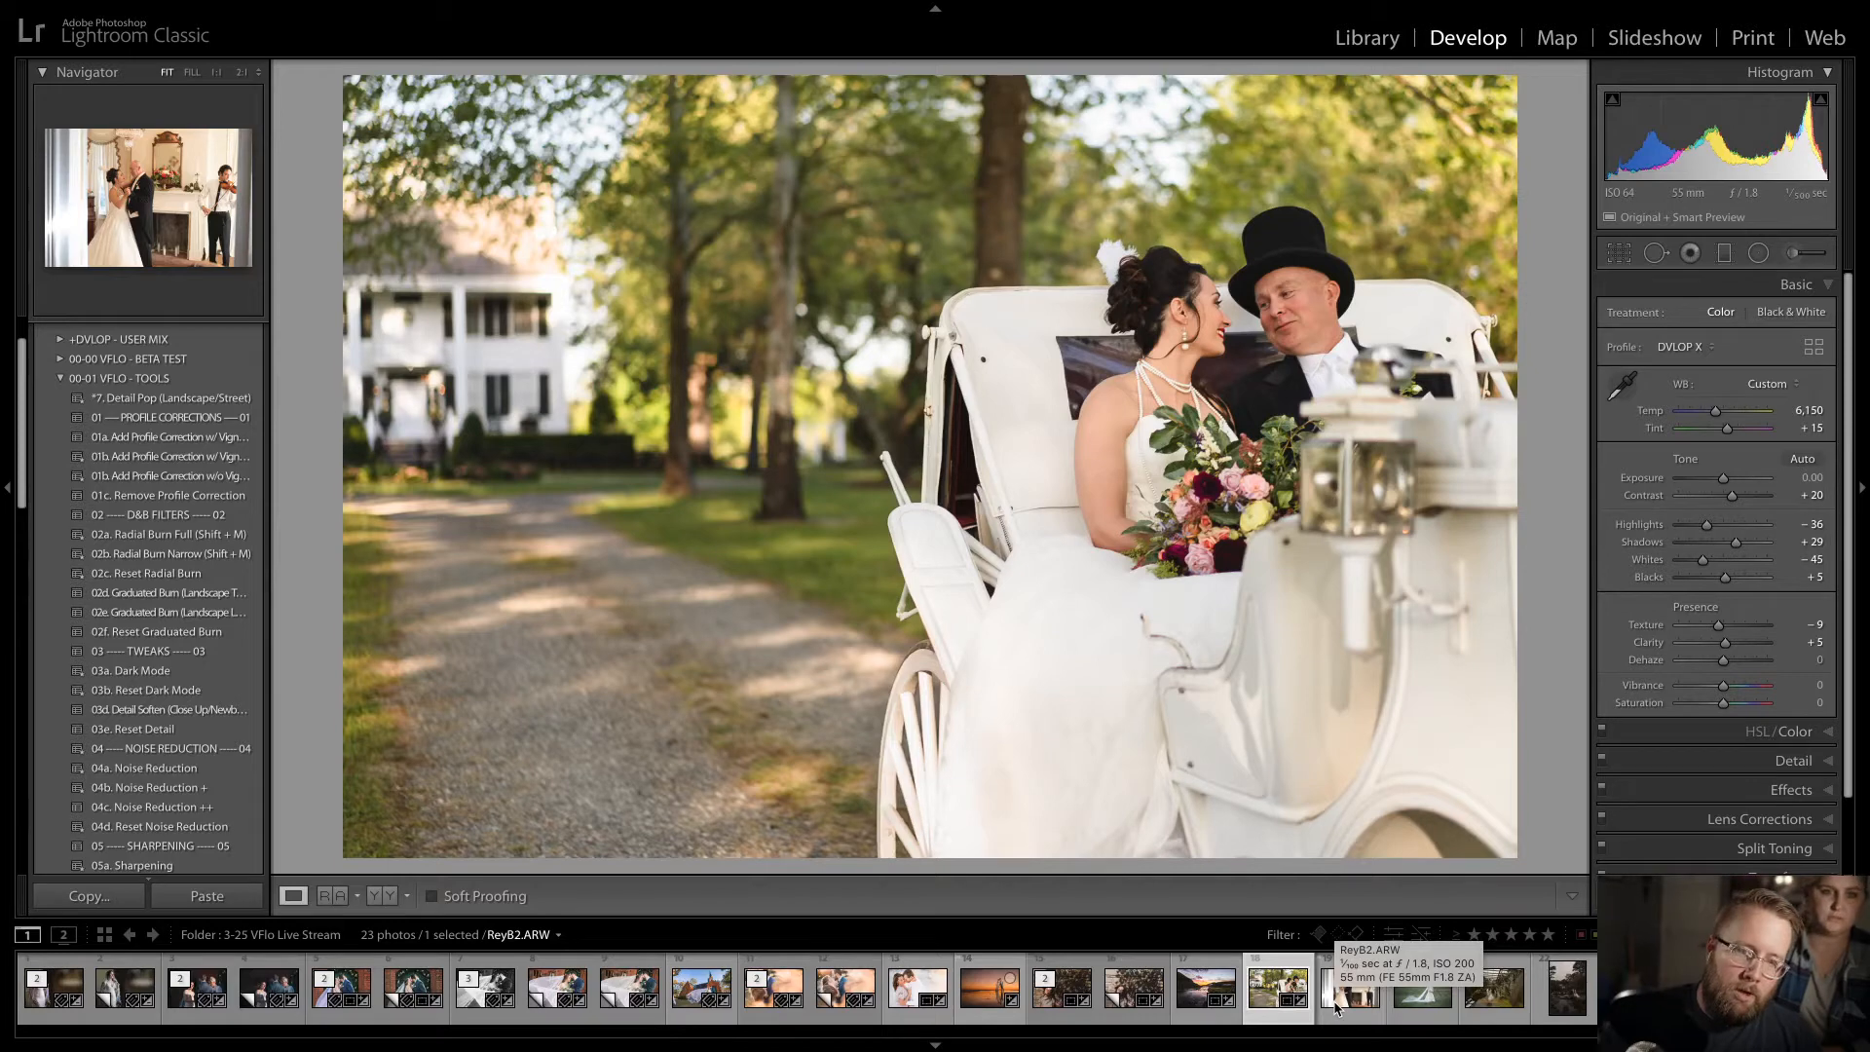
- Create a virtual copy of the carriage photo and apply the Pastel preset 03a. Soft Light (Shade/Overcast) to it
key("ctrl+apostrophe")
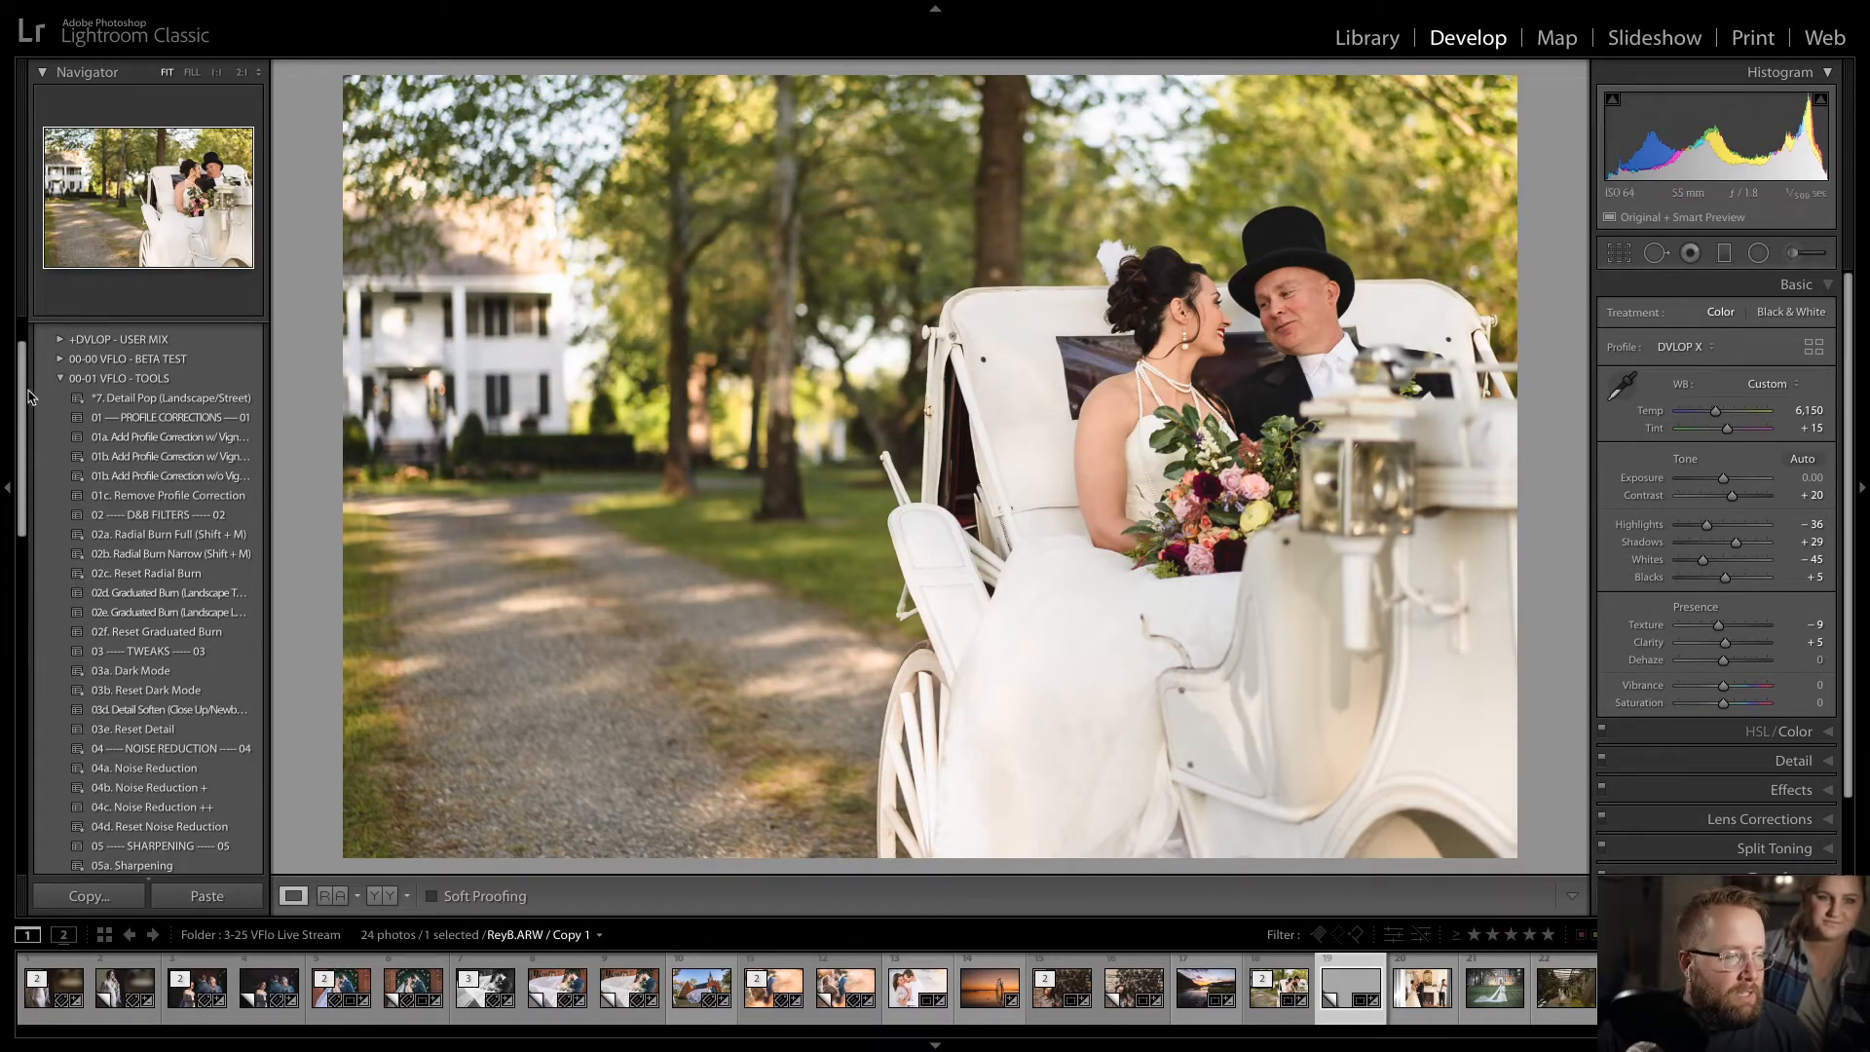
left_click_drag(17, 404, 20, 638)
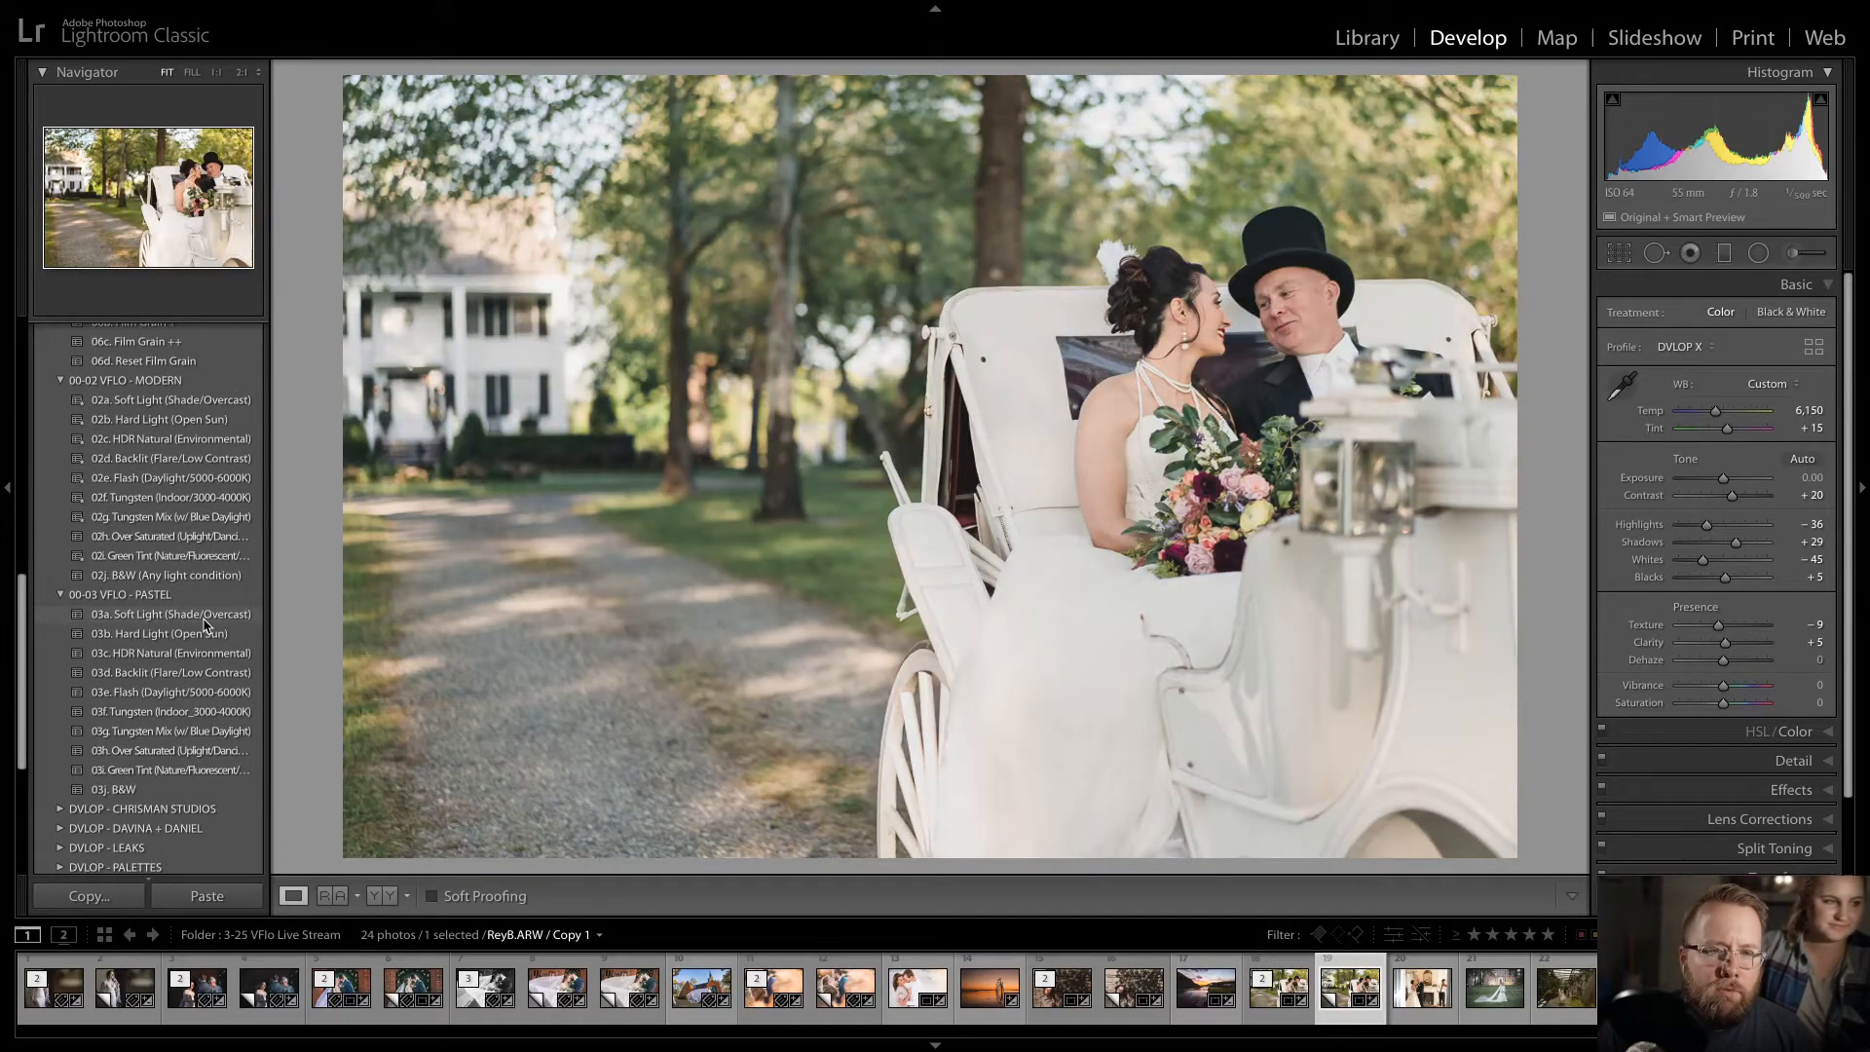
left_click(204, 617)
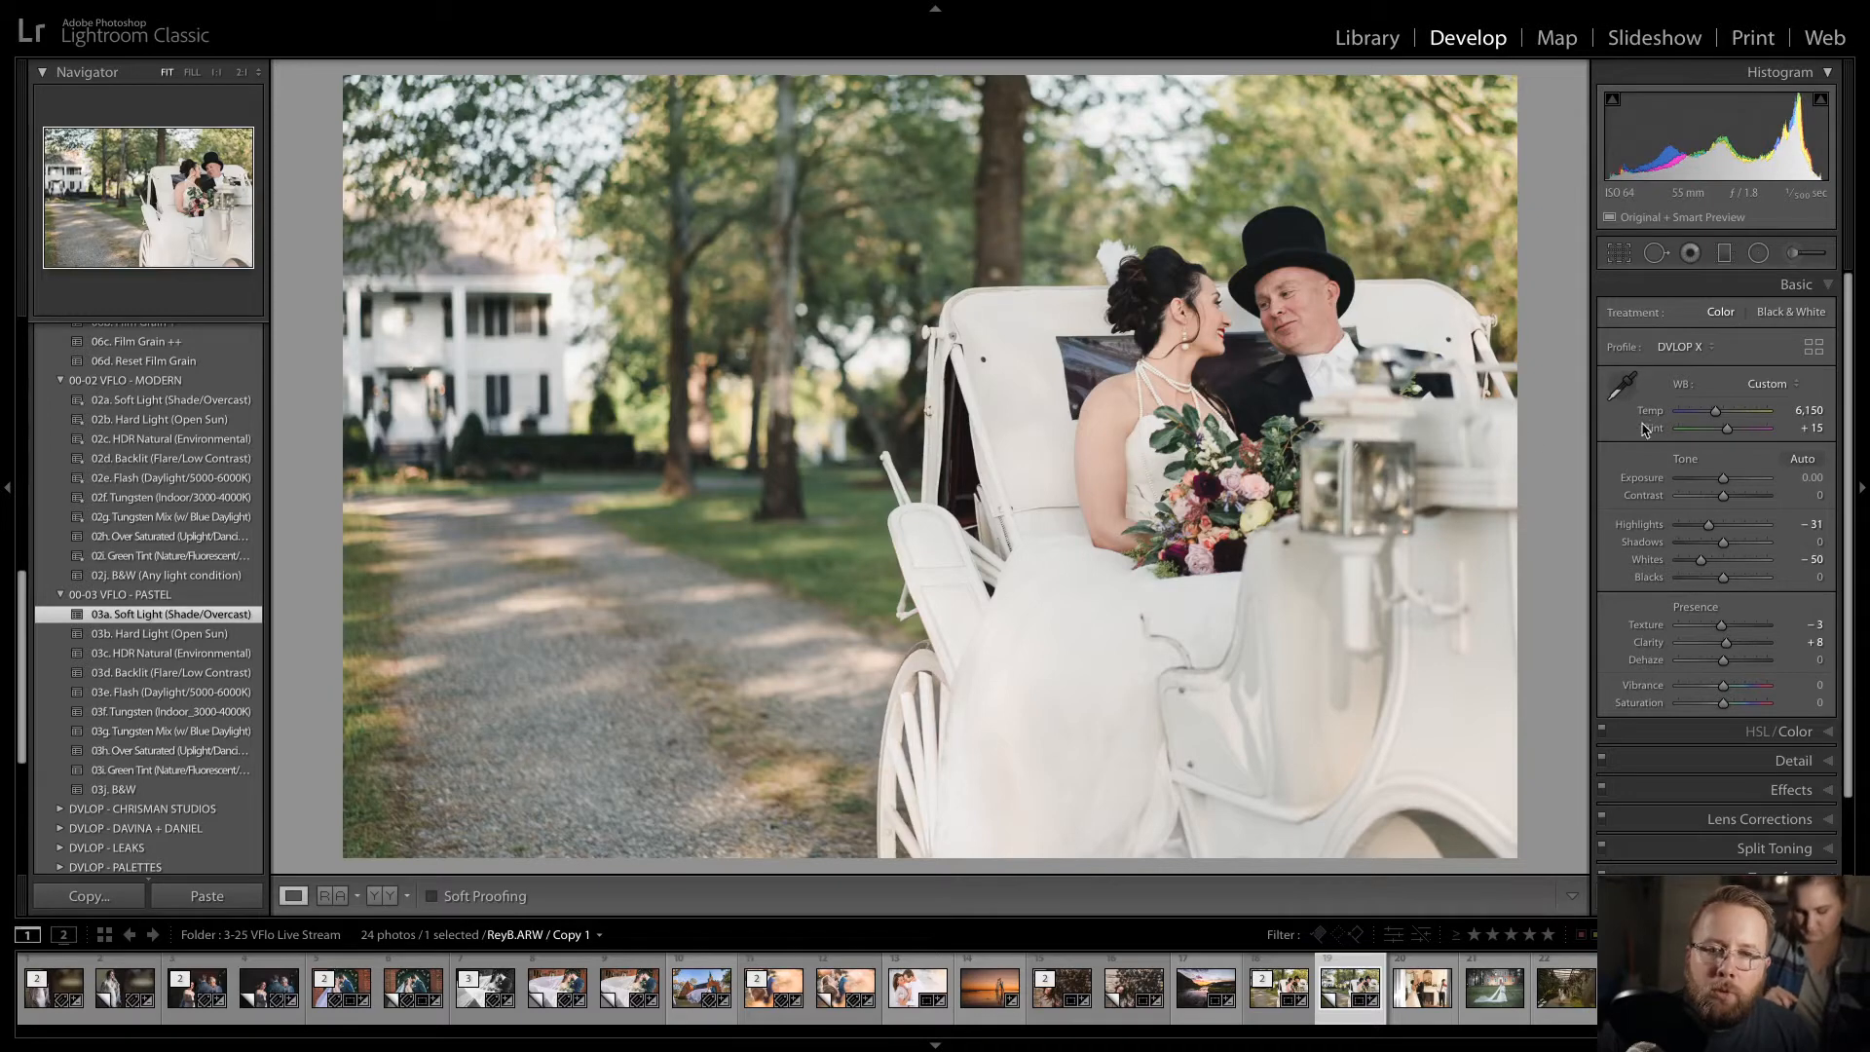
- Compare the Pastel copy with the Modern version and warm the copy to a temperature of 6,453
left_click_drag(1717, 414, 1720, 414)
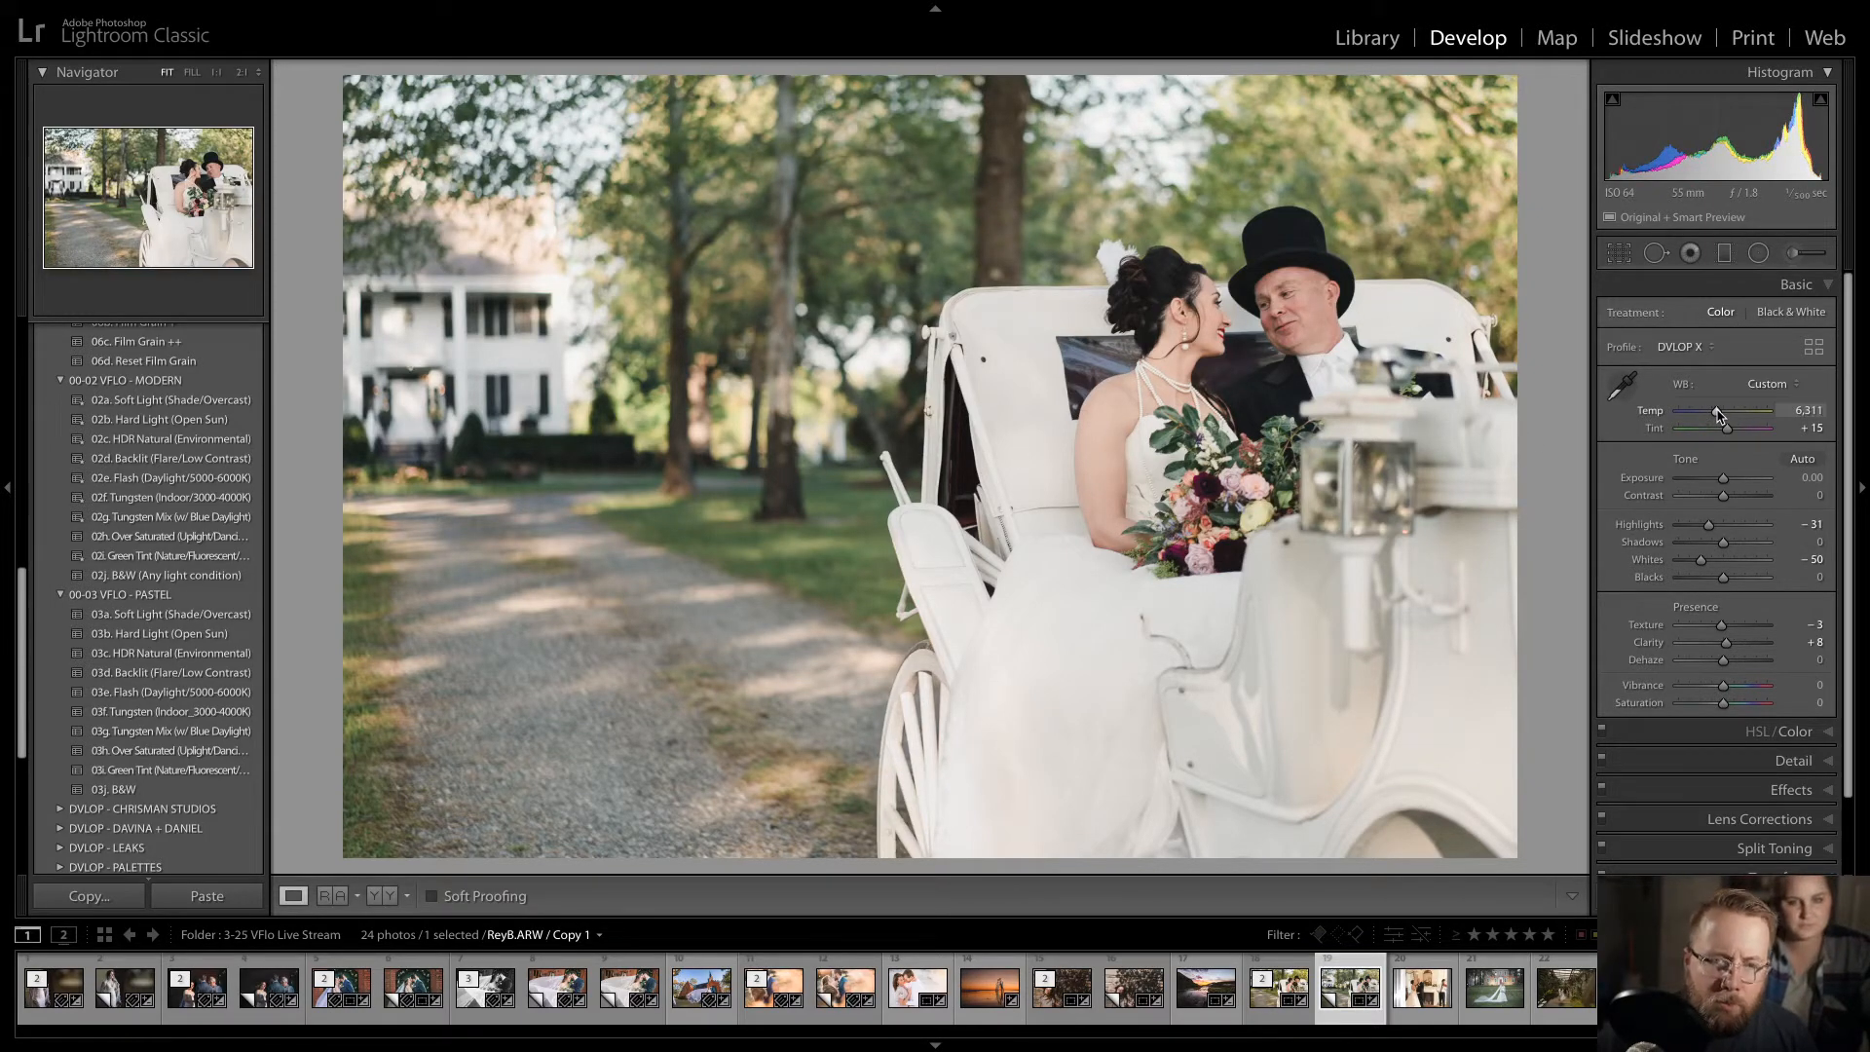
key("Left")
key("Left")
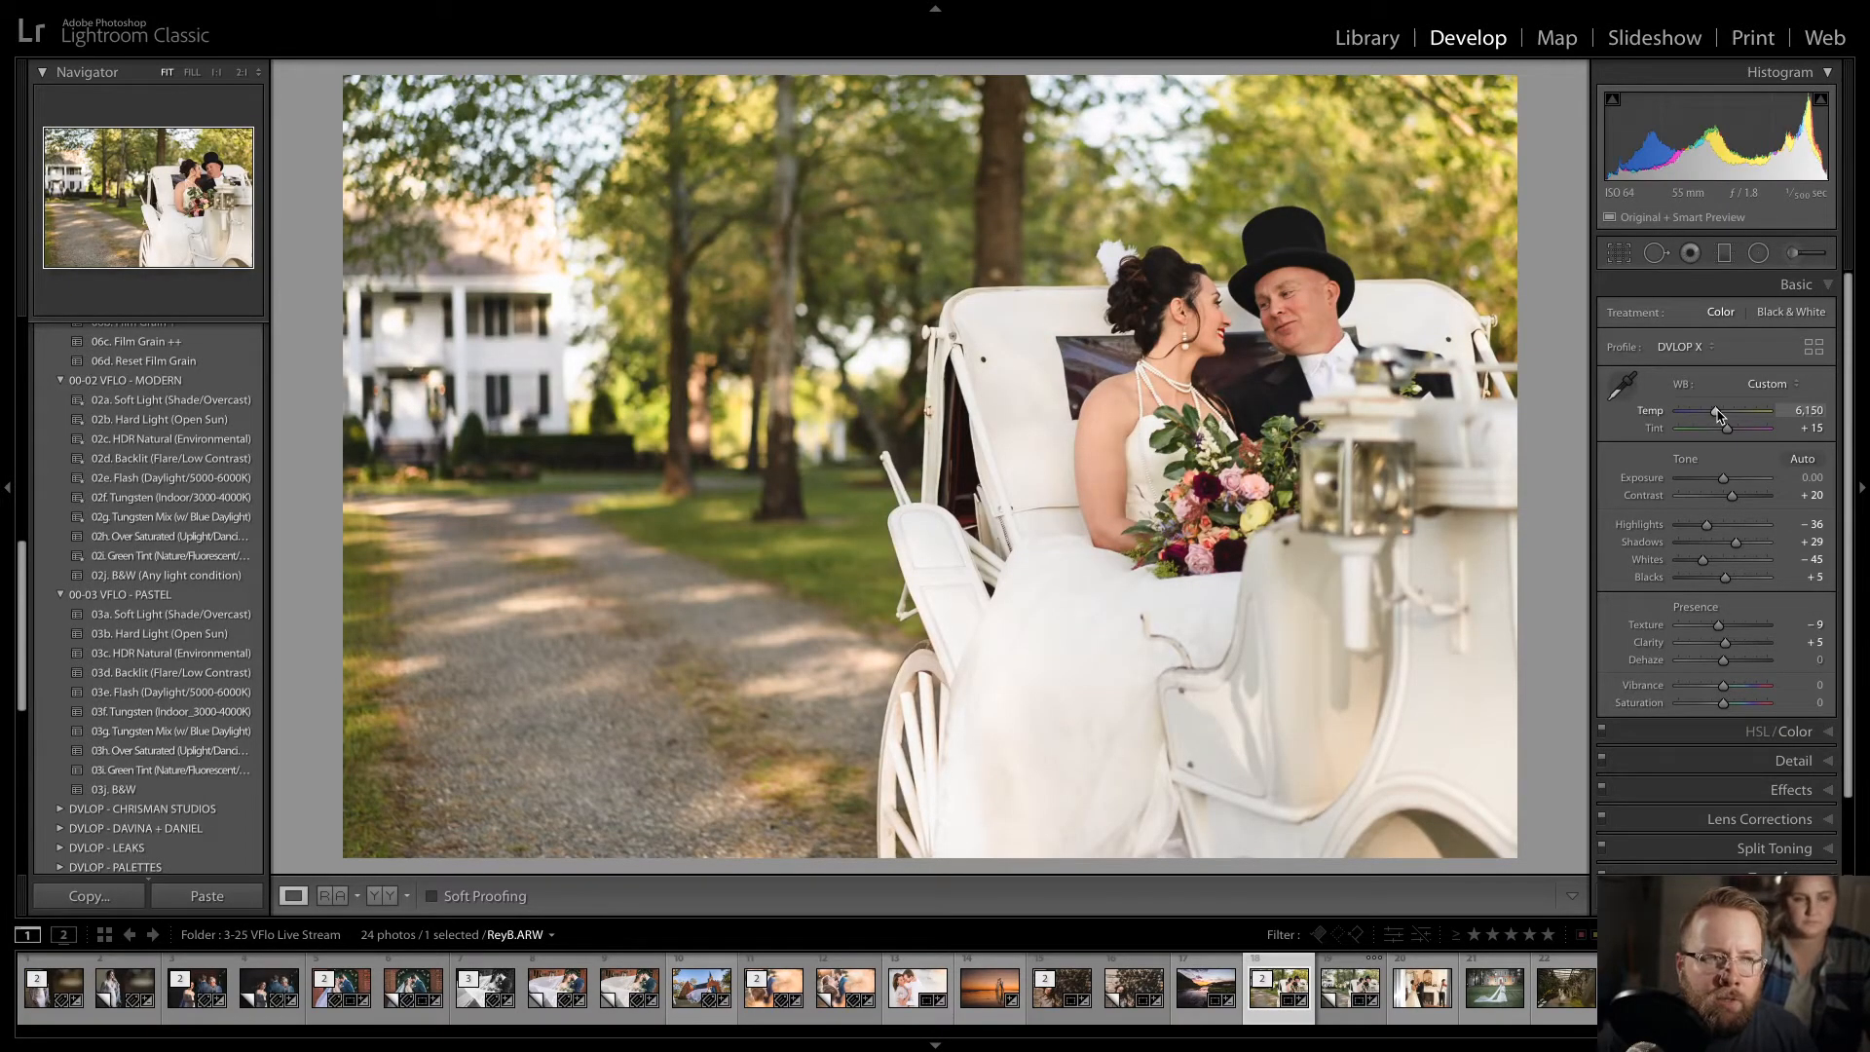
key("Right")
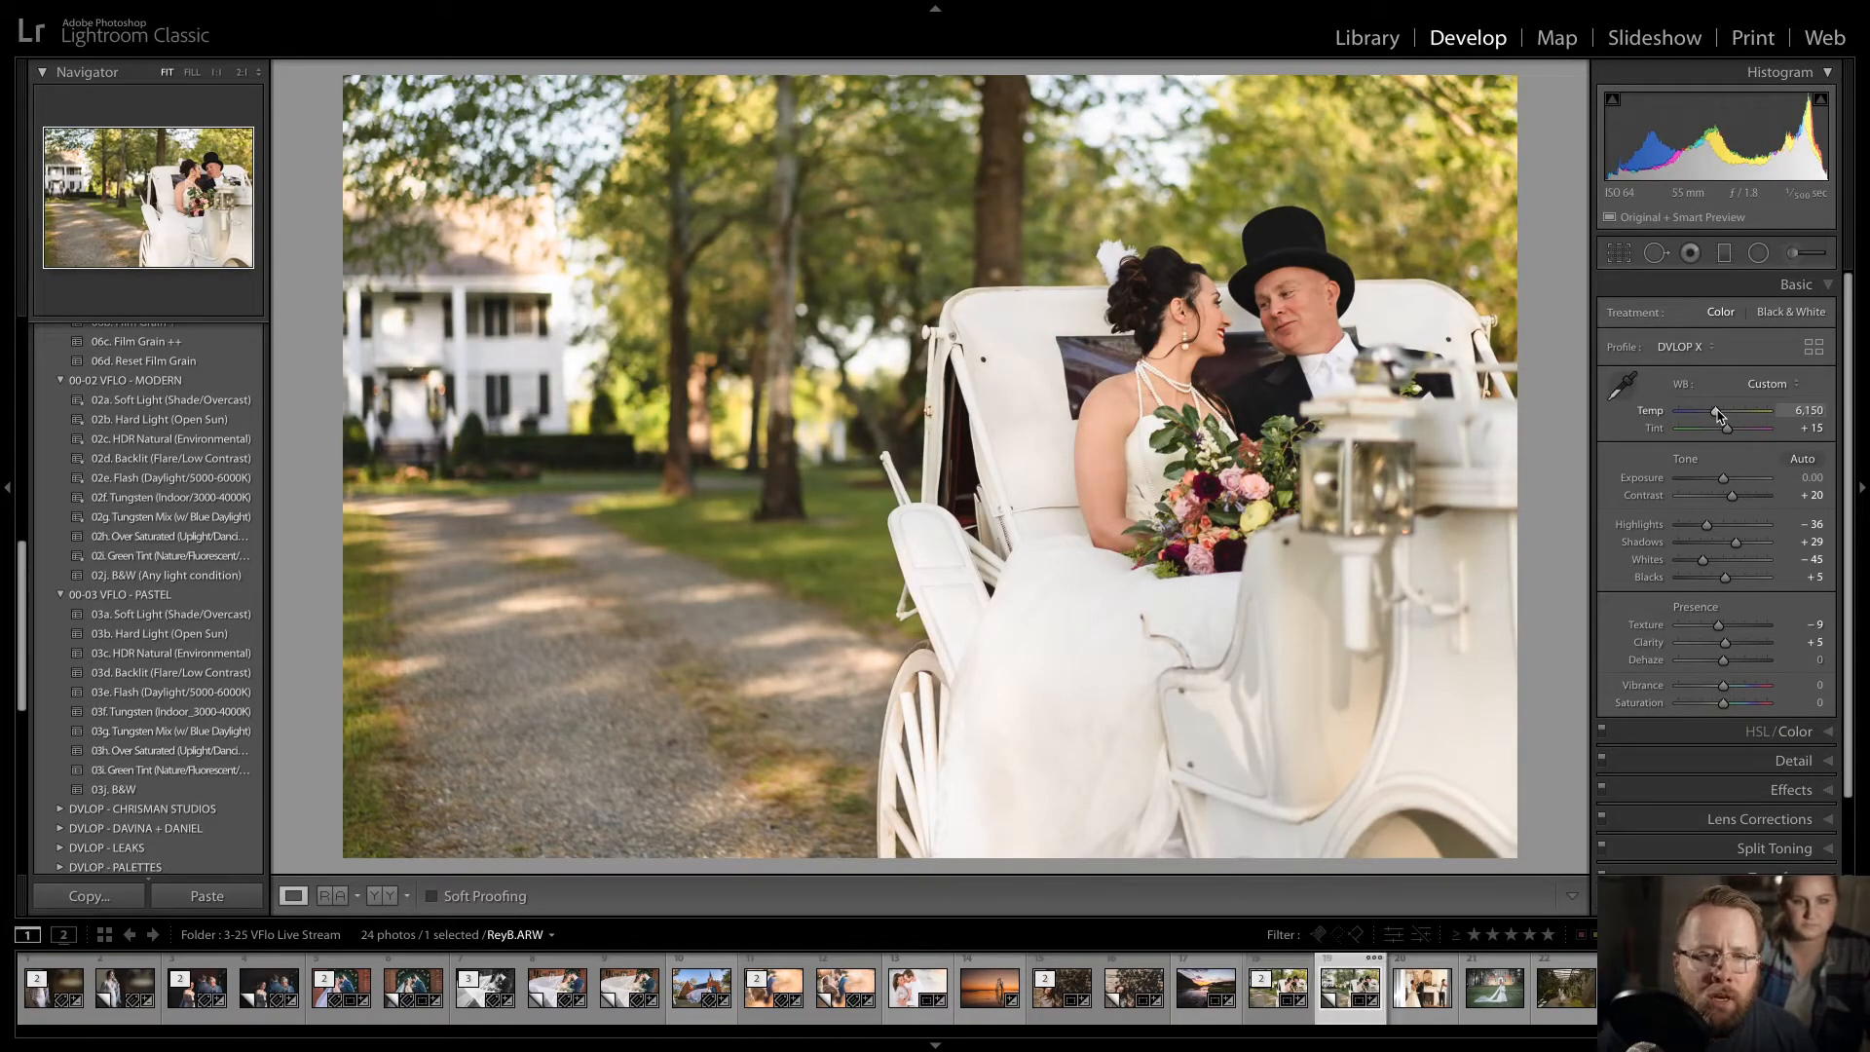
key("Right")
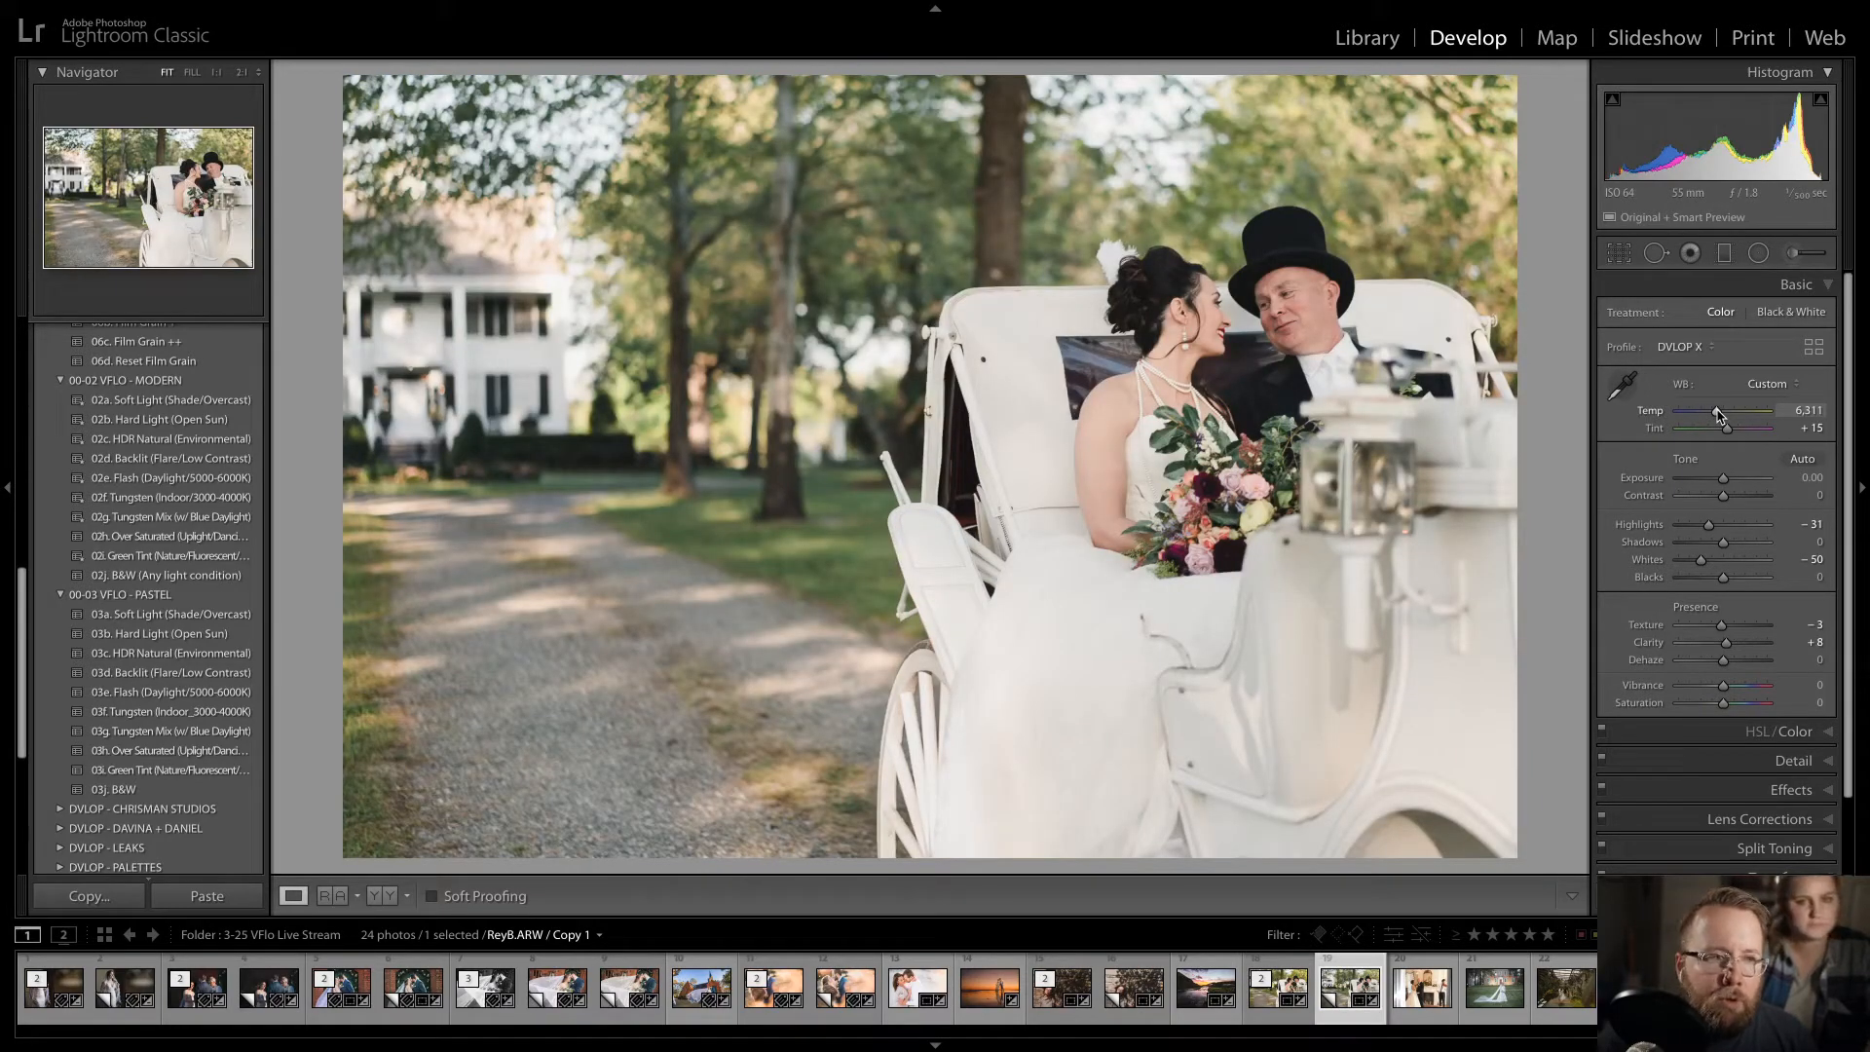
left_click_drag(1716, 417, 1718, 416)
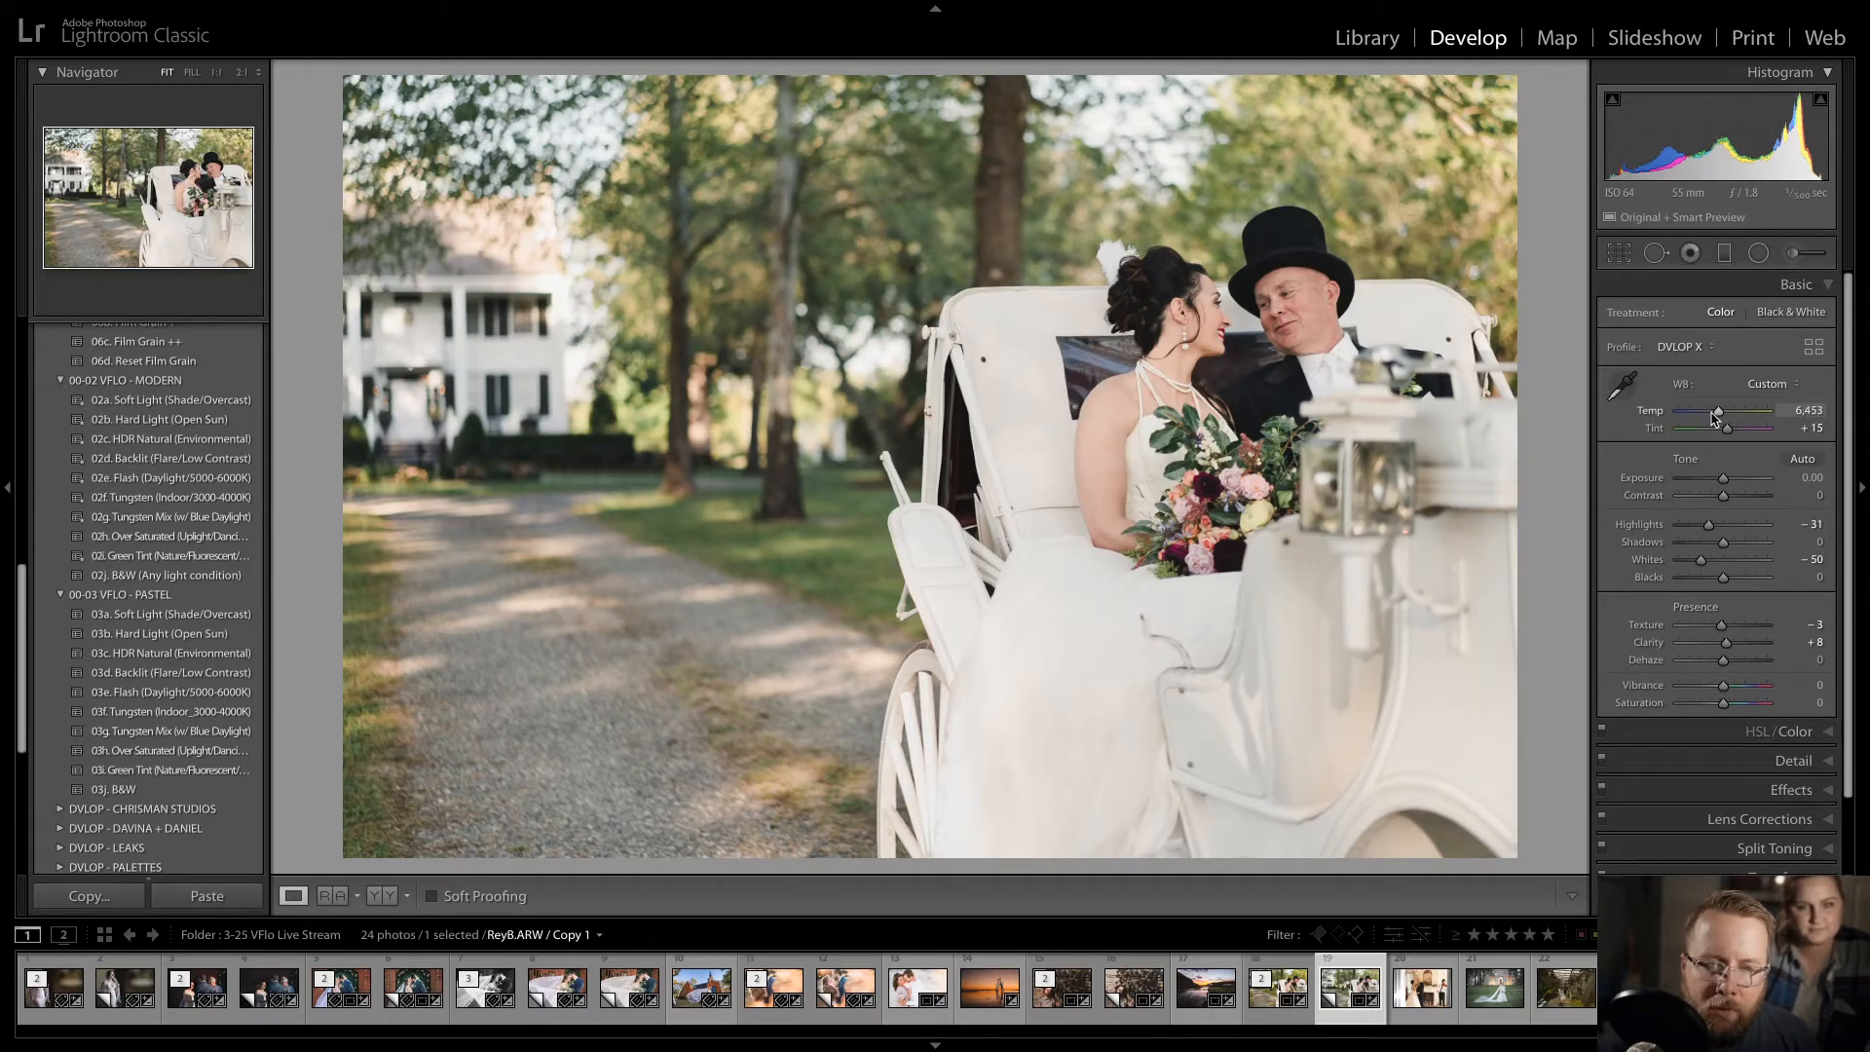
- Open the dance photo ReyB2.ARW and straighten it by rotating the crop to an angle of -2.14
key("Right")
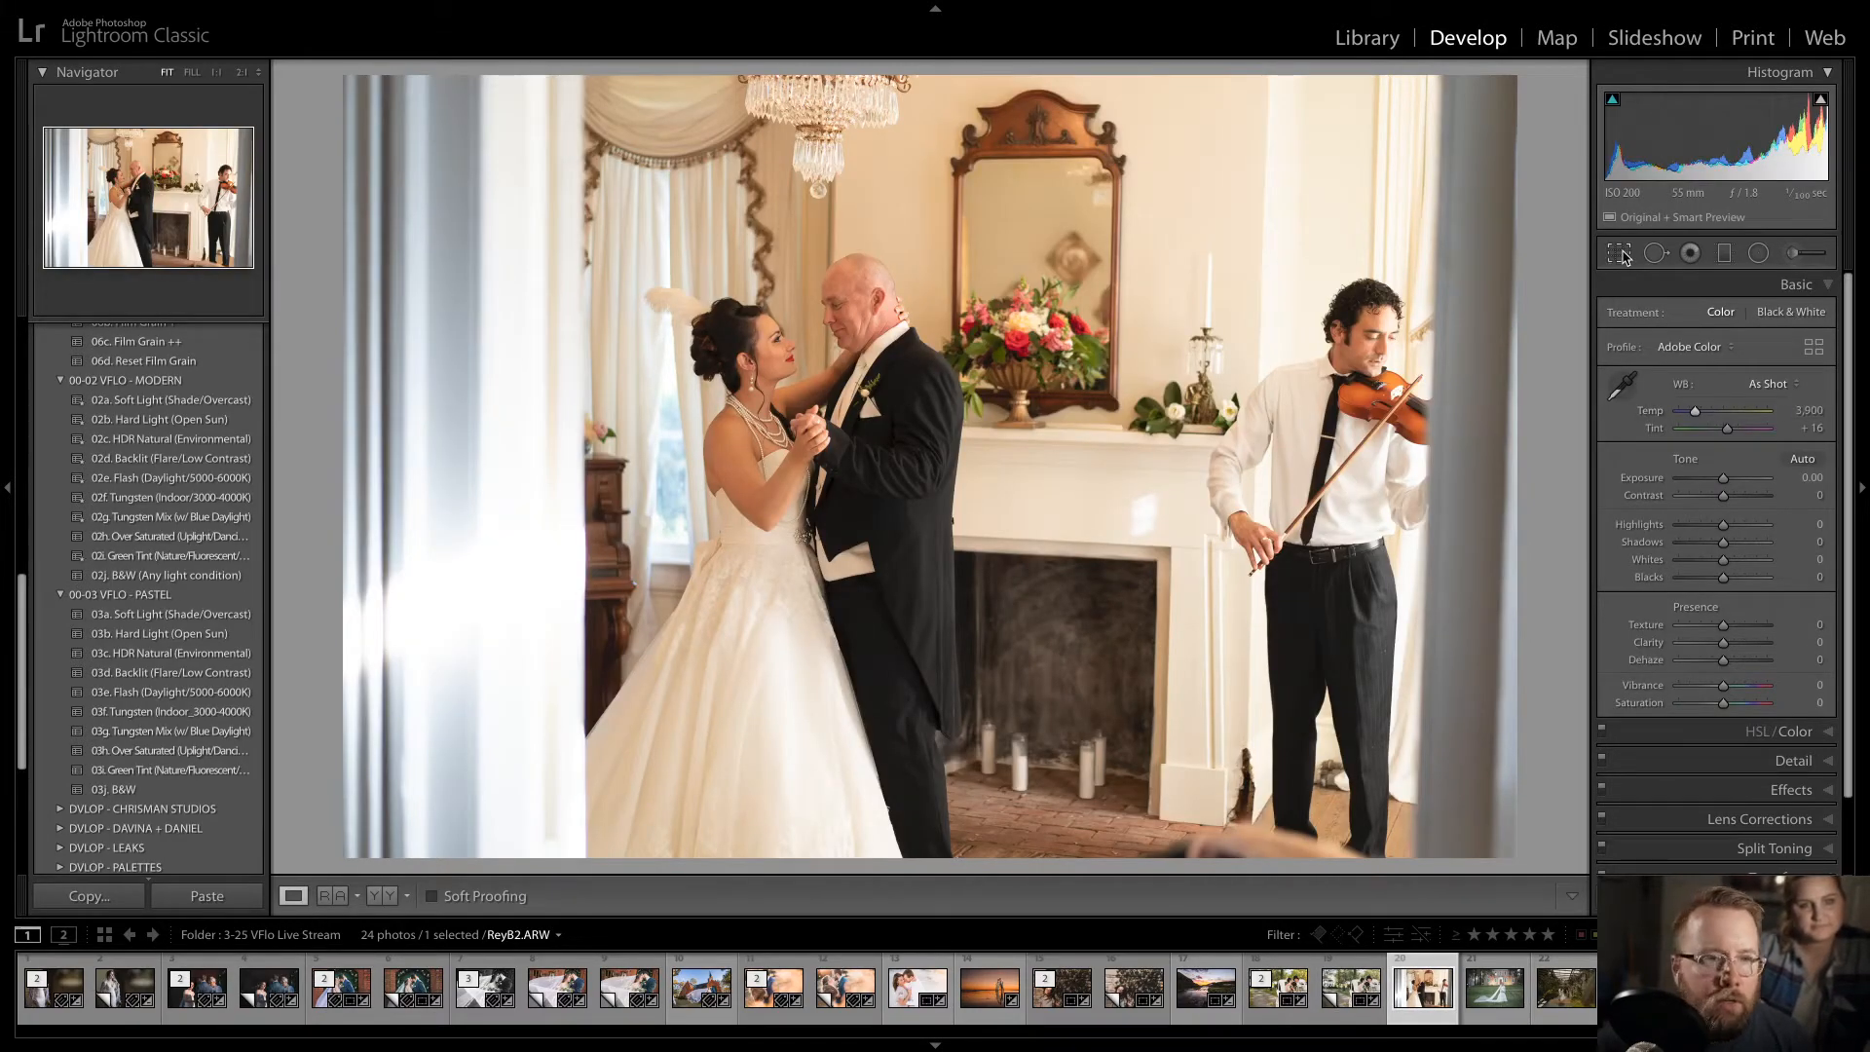
left_click(1621, 253)
left_click_drag(1540, 269, 1545, 248)
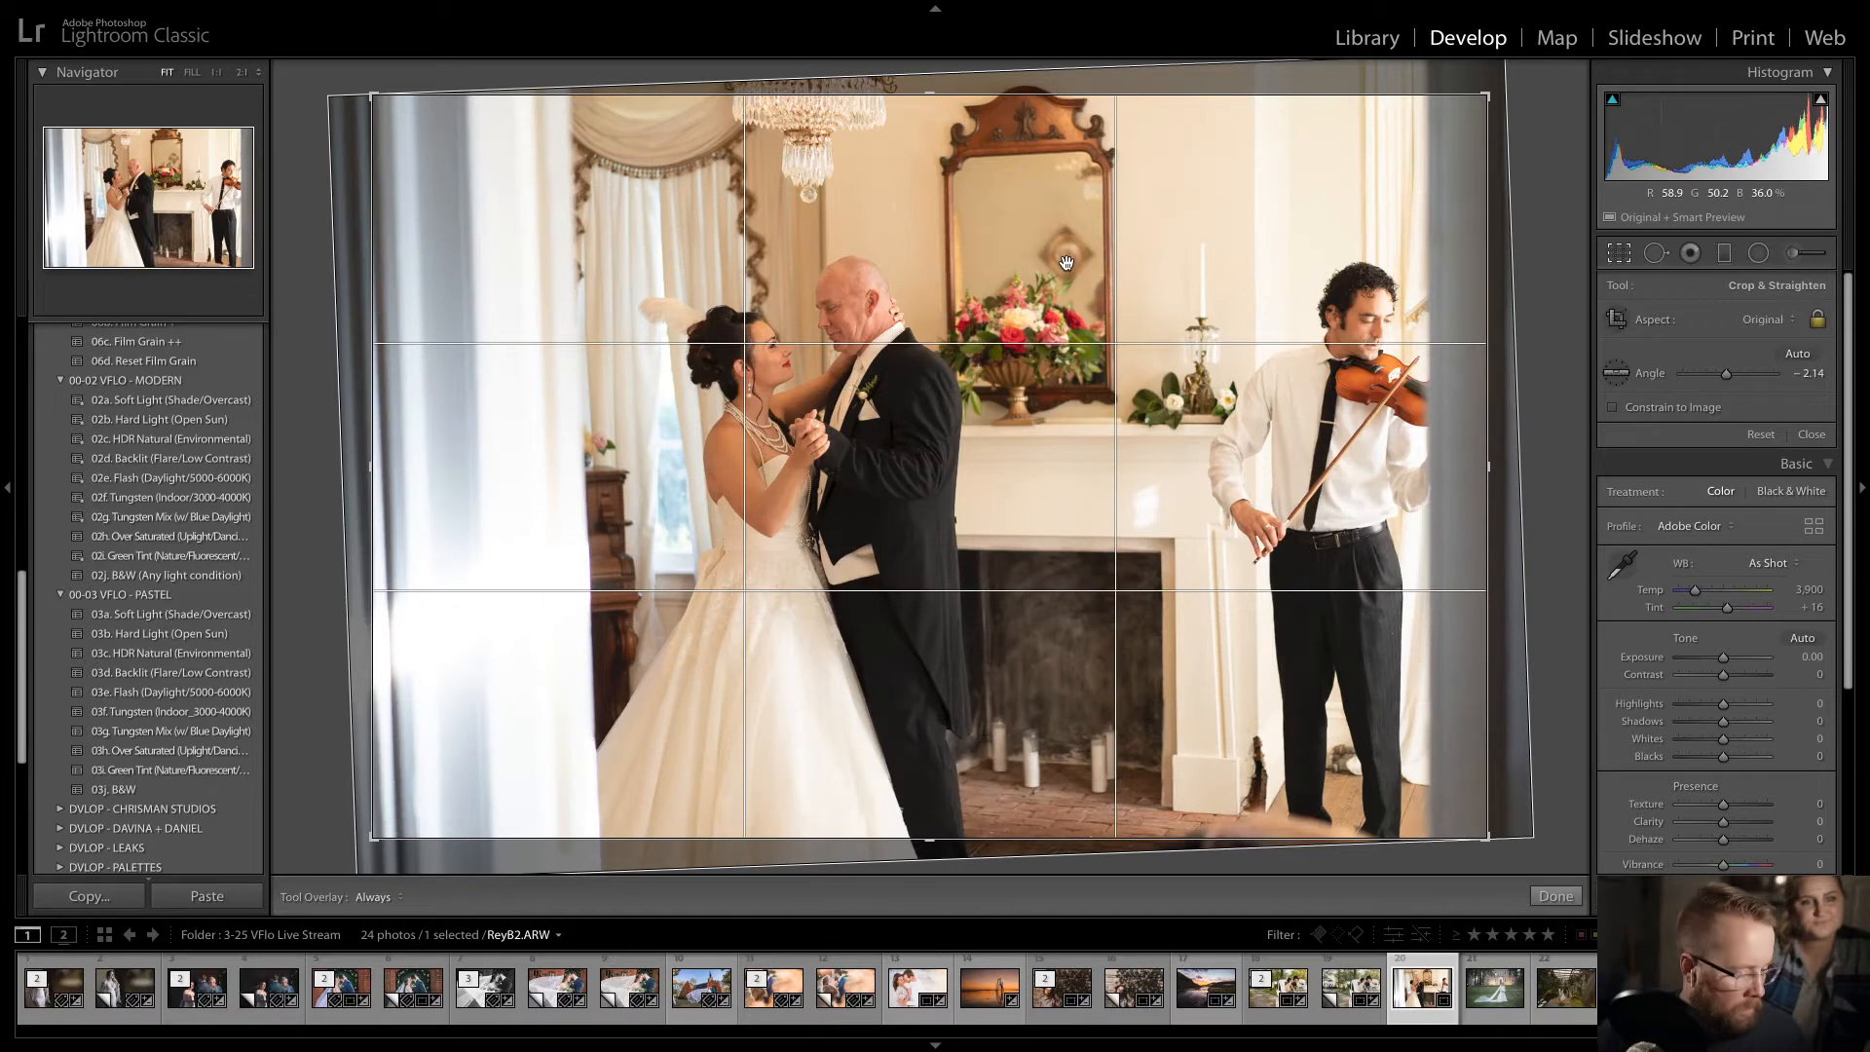
key("d")
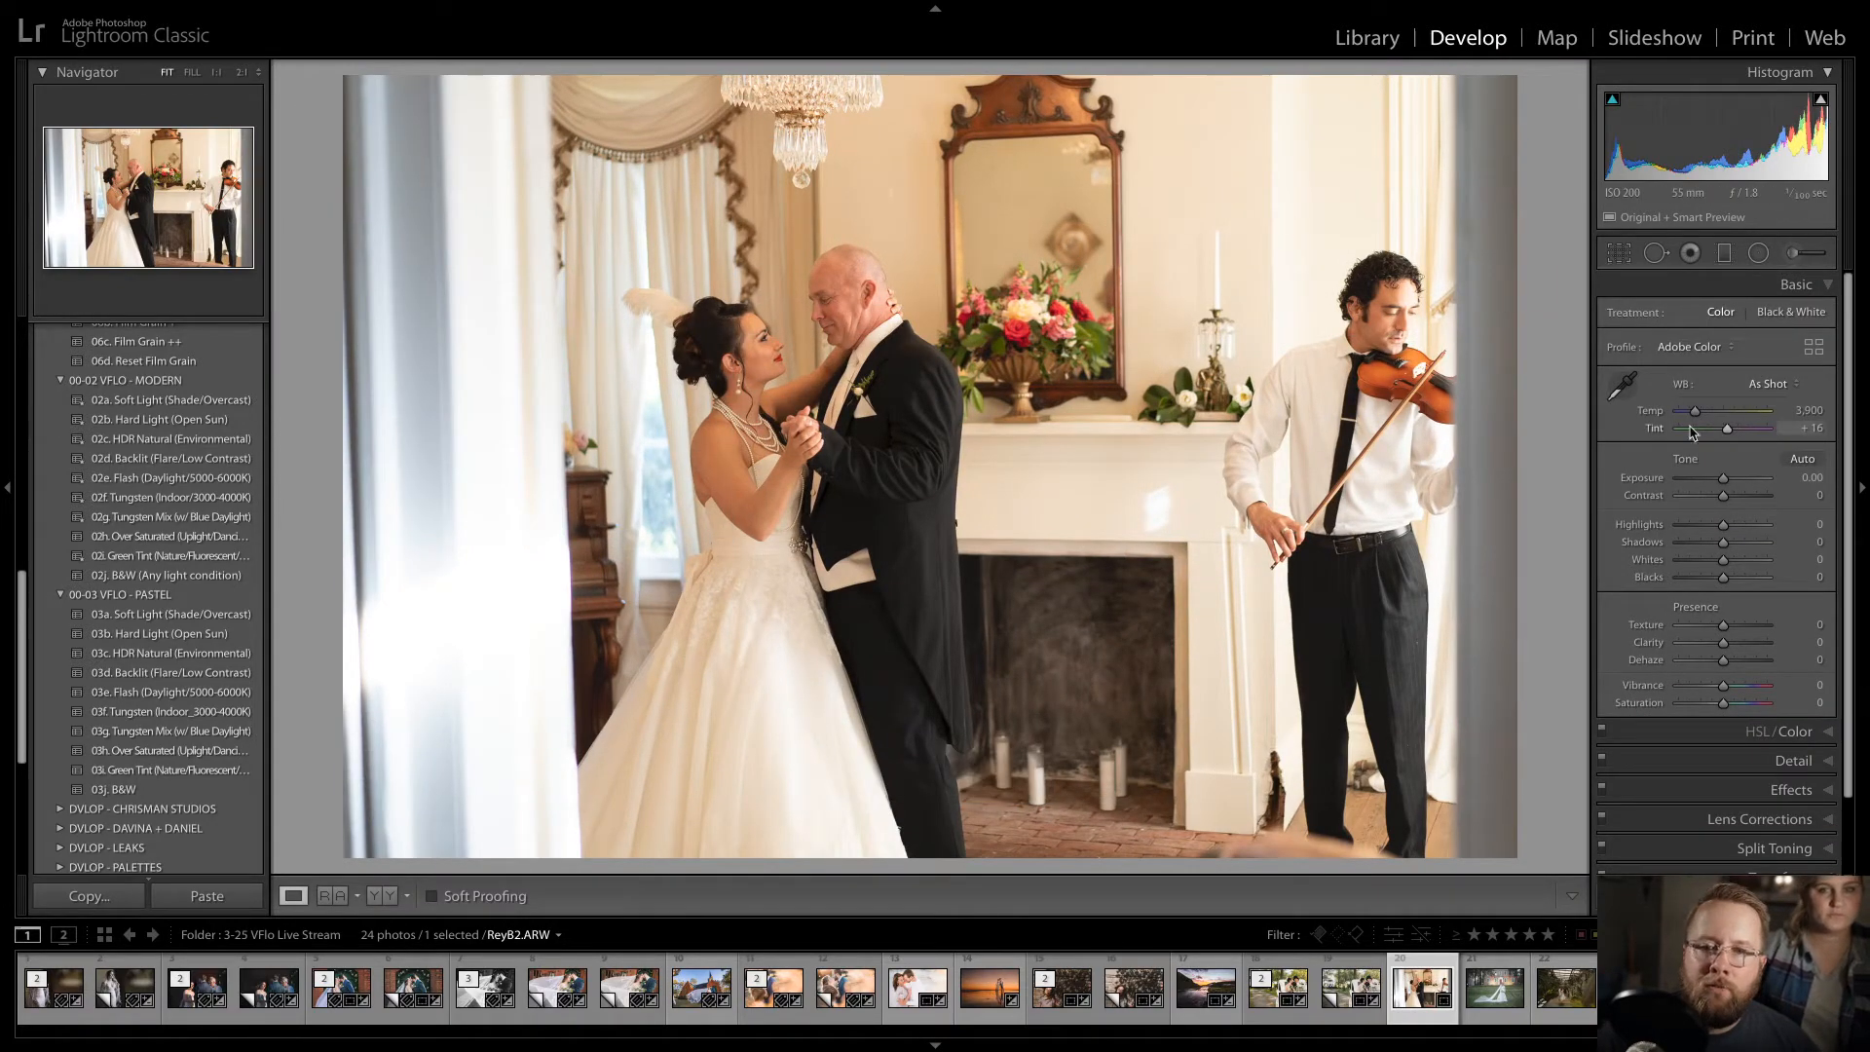
- Correct the dance photo's verticals with Guided Upright, drawing one guide along each of the two blurred door frame edges
scroll(1812, 487, "down", 2)
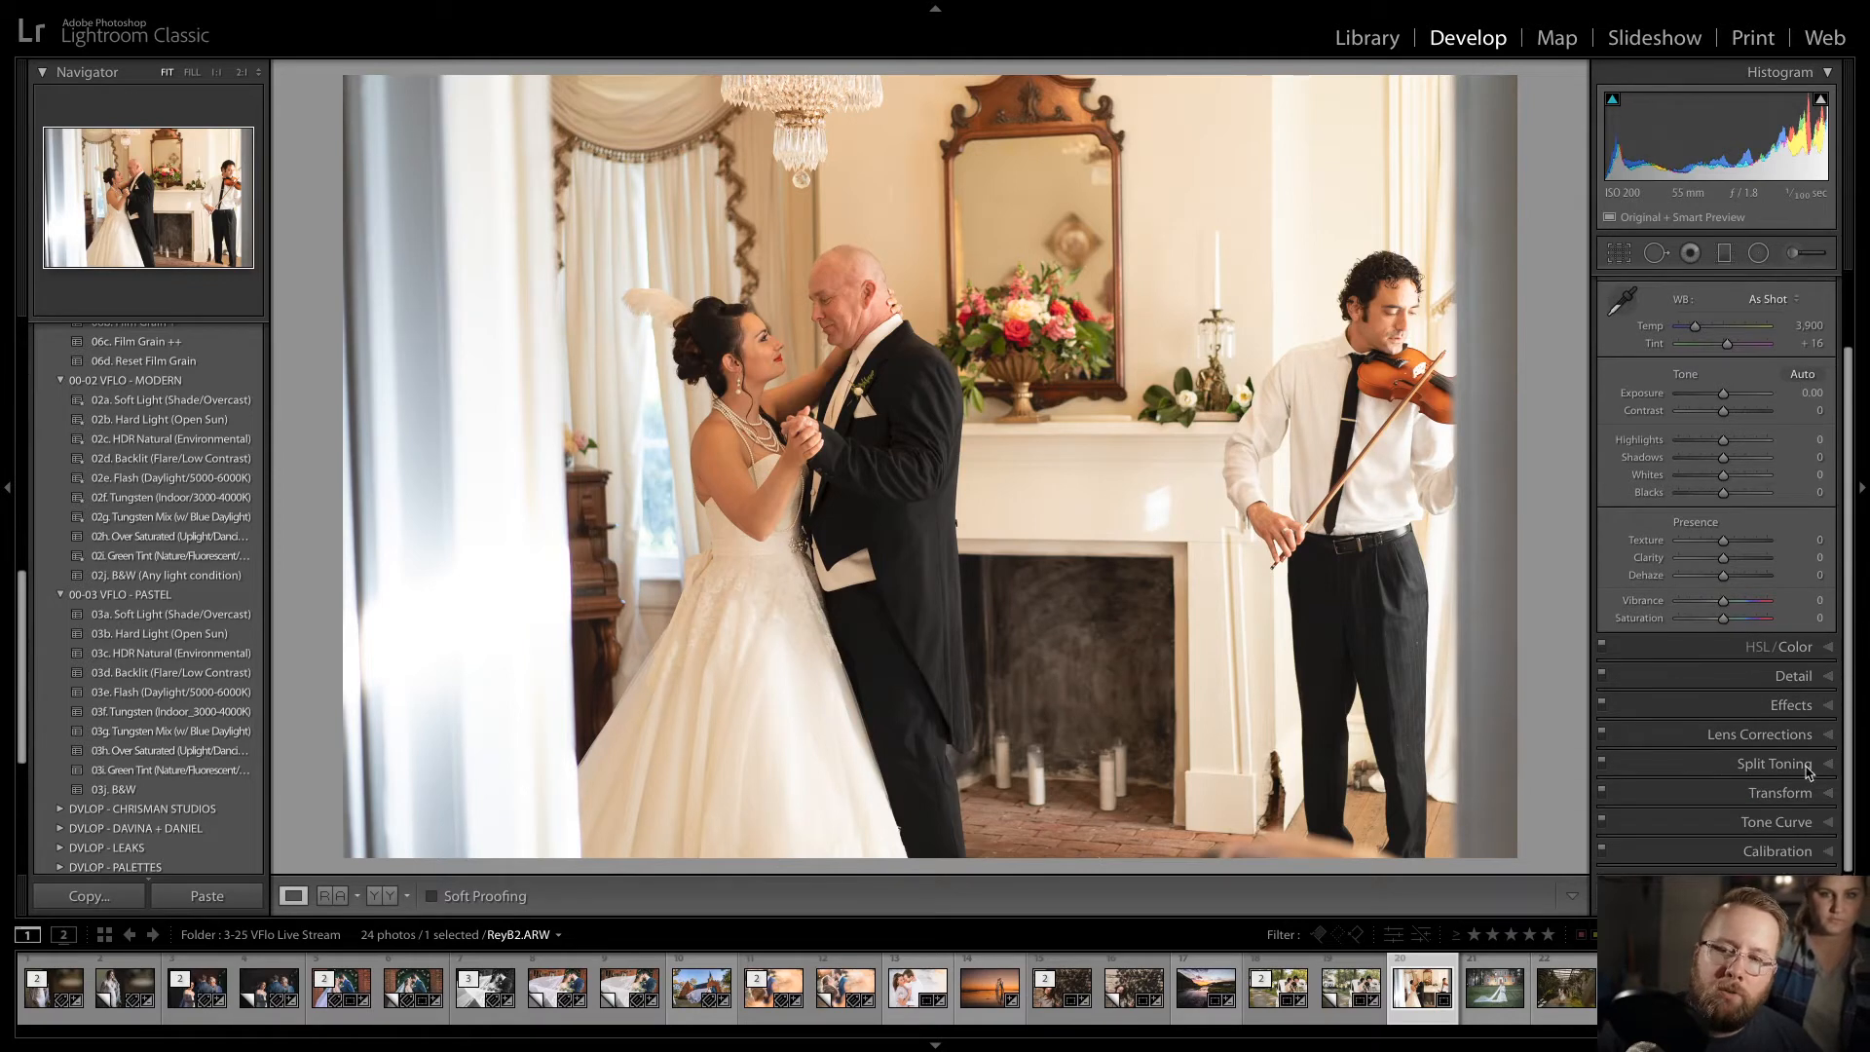
left_click(1828, 732)
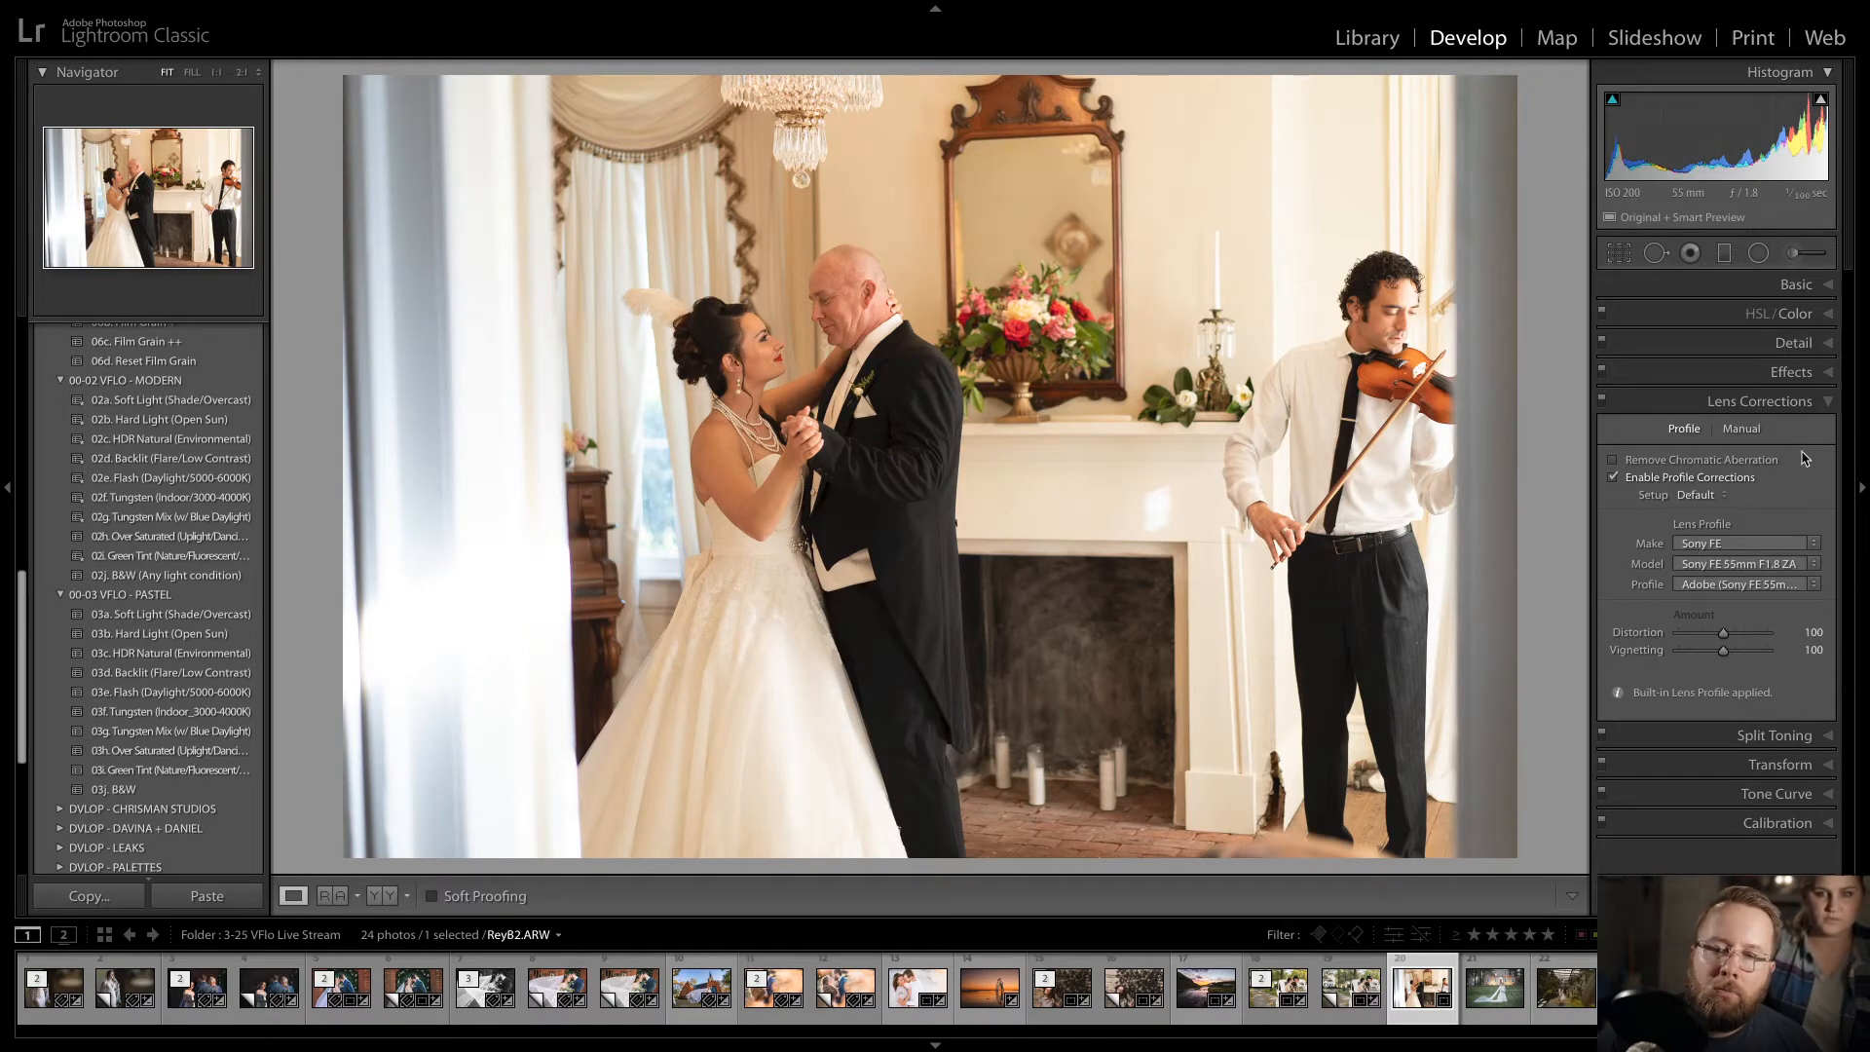
left_click(1817, 404)
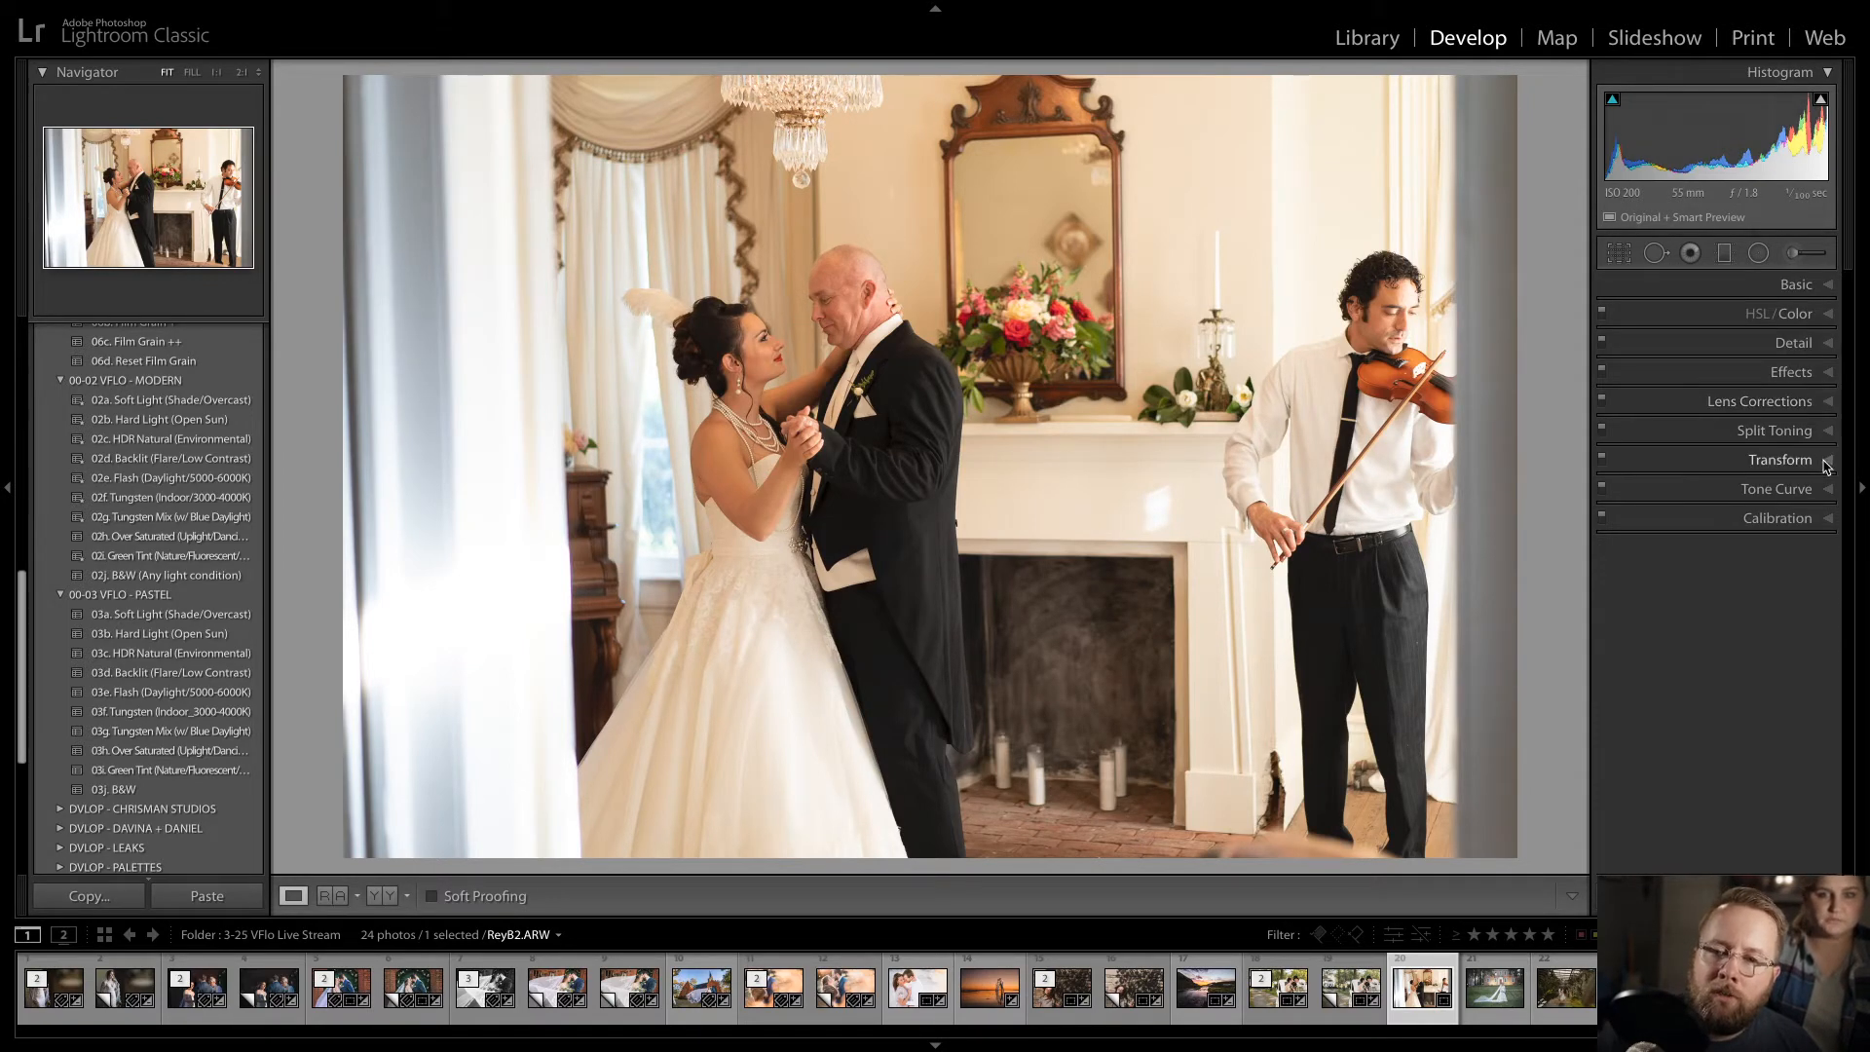
left_click(1826, 463)
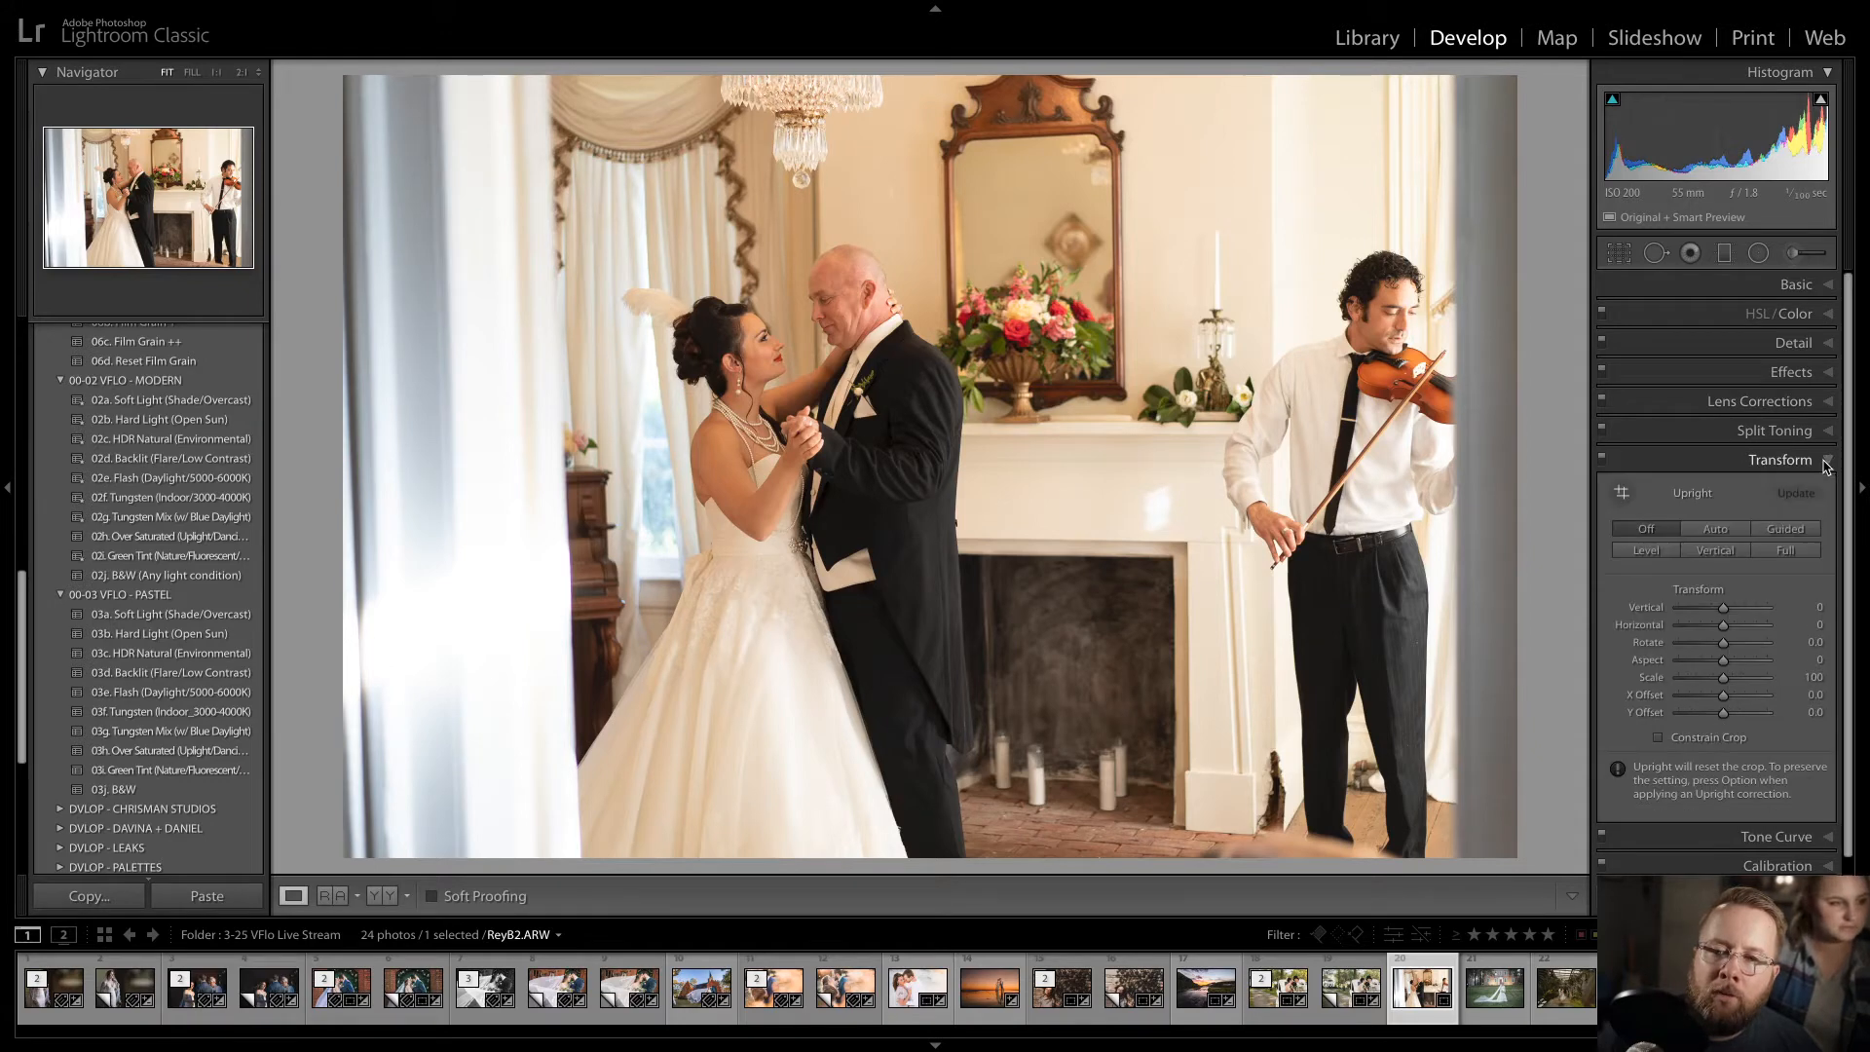
left_click(1621, 495)
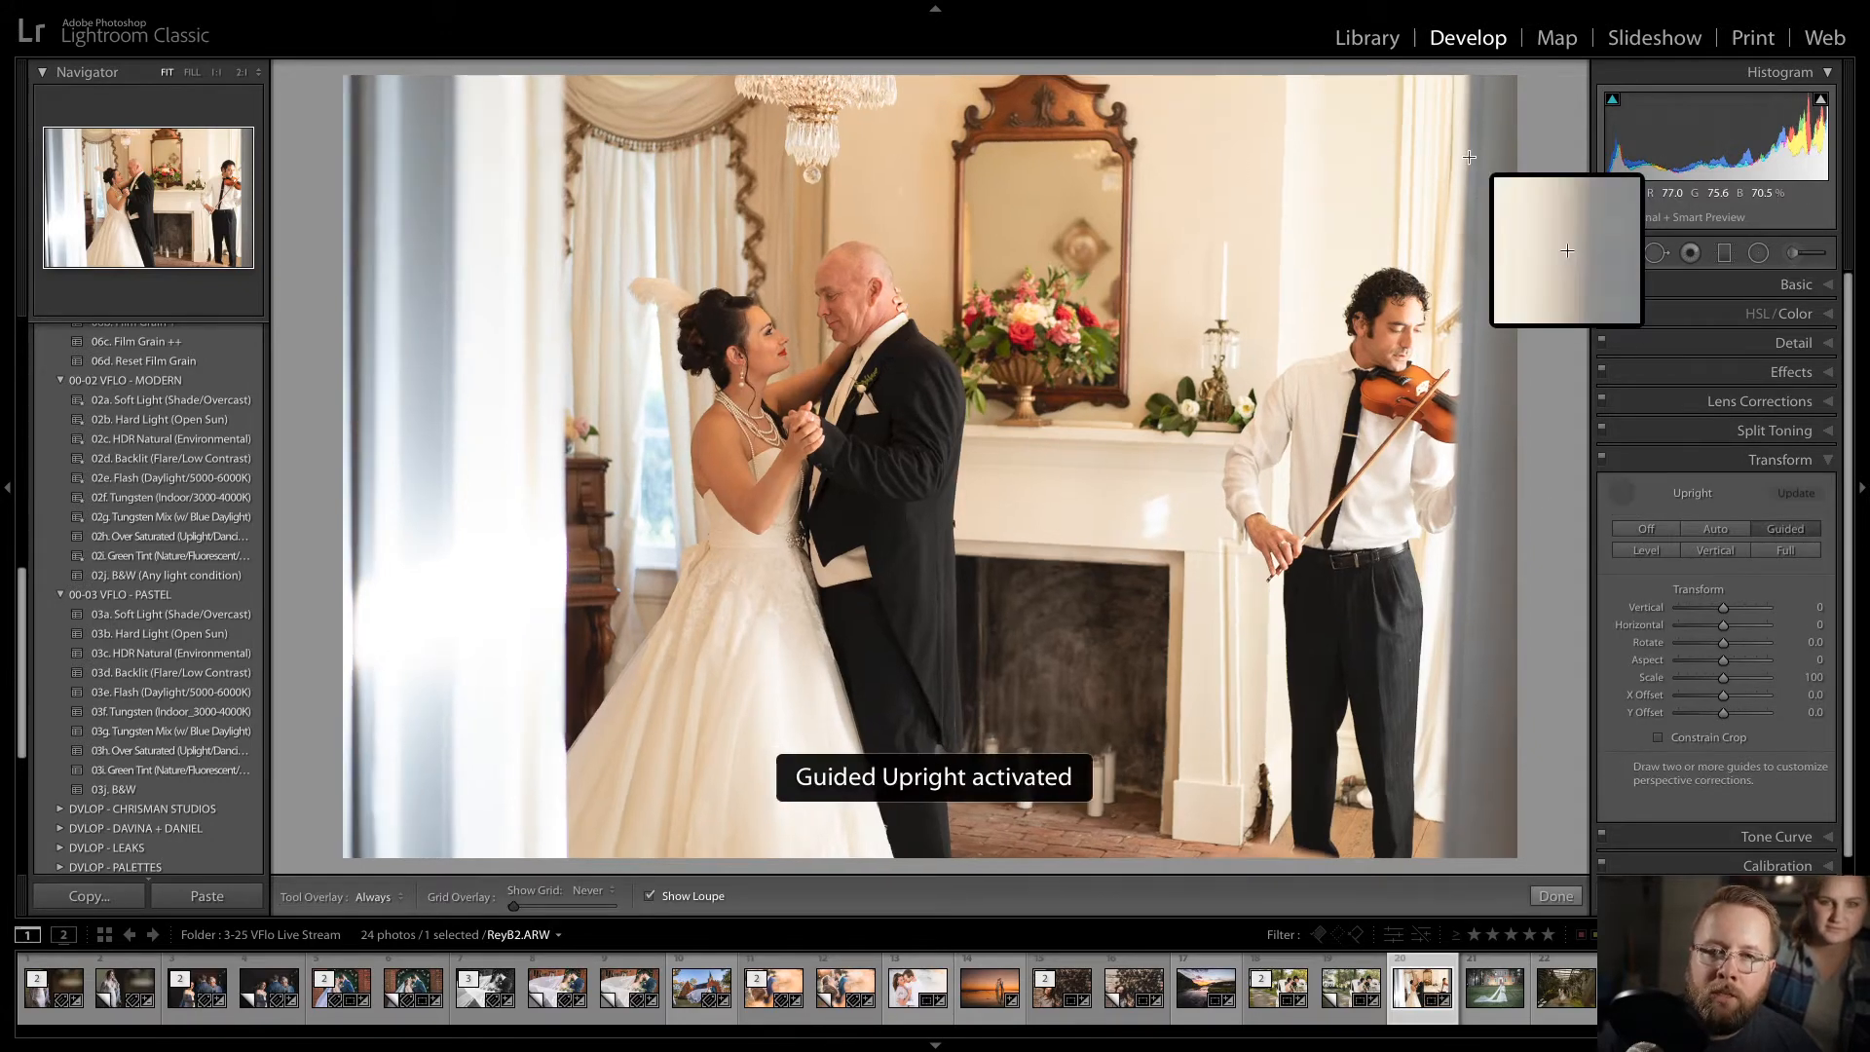
left_click_drag(1488, 119, 1475, 507)
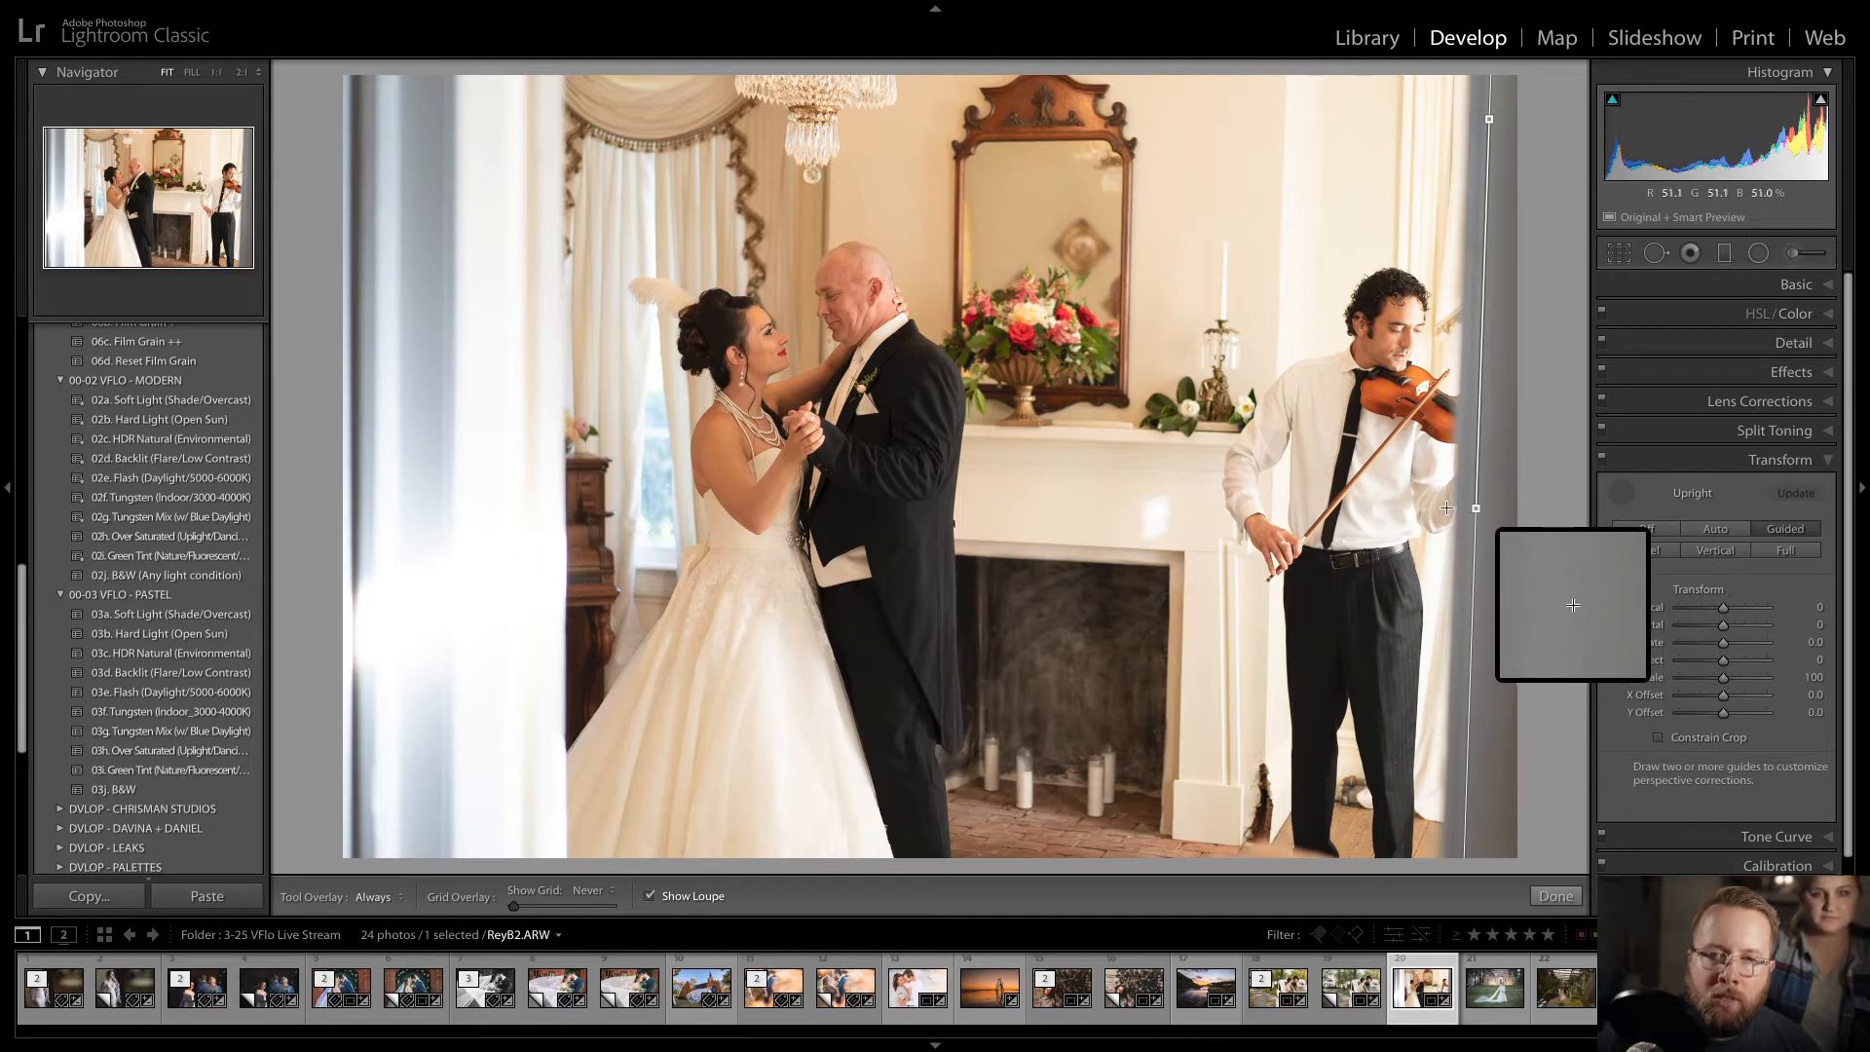
left_click_drag(368, 88, 365, 816)
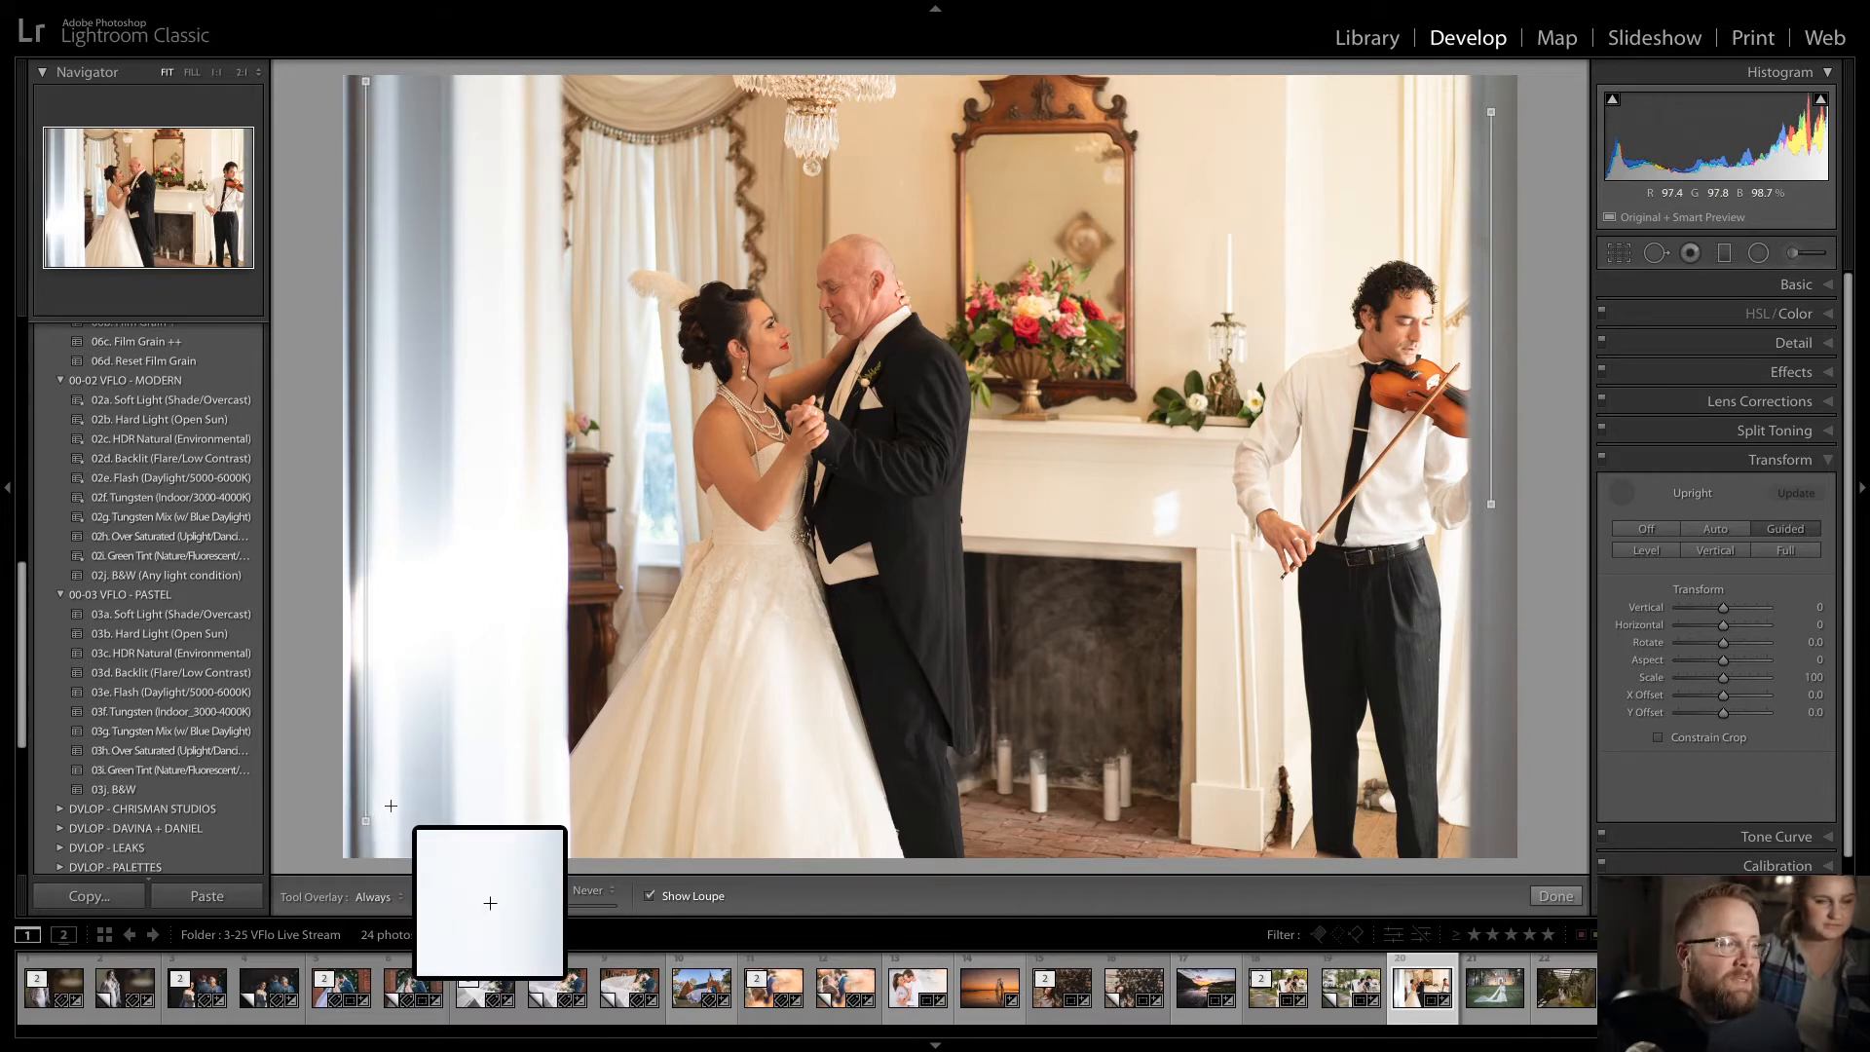
key("d")
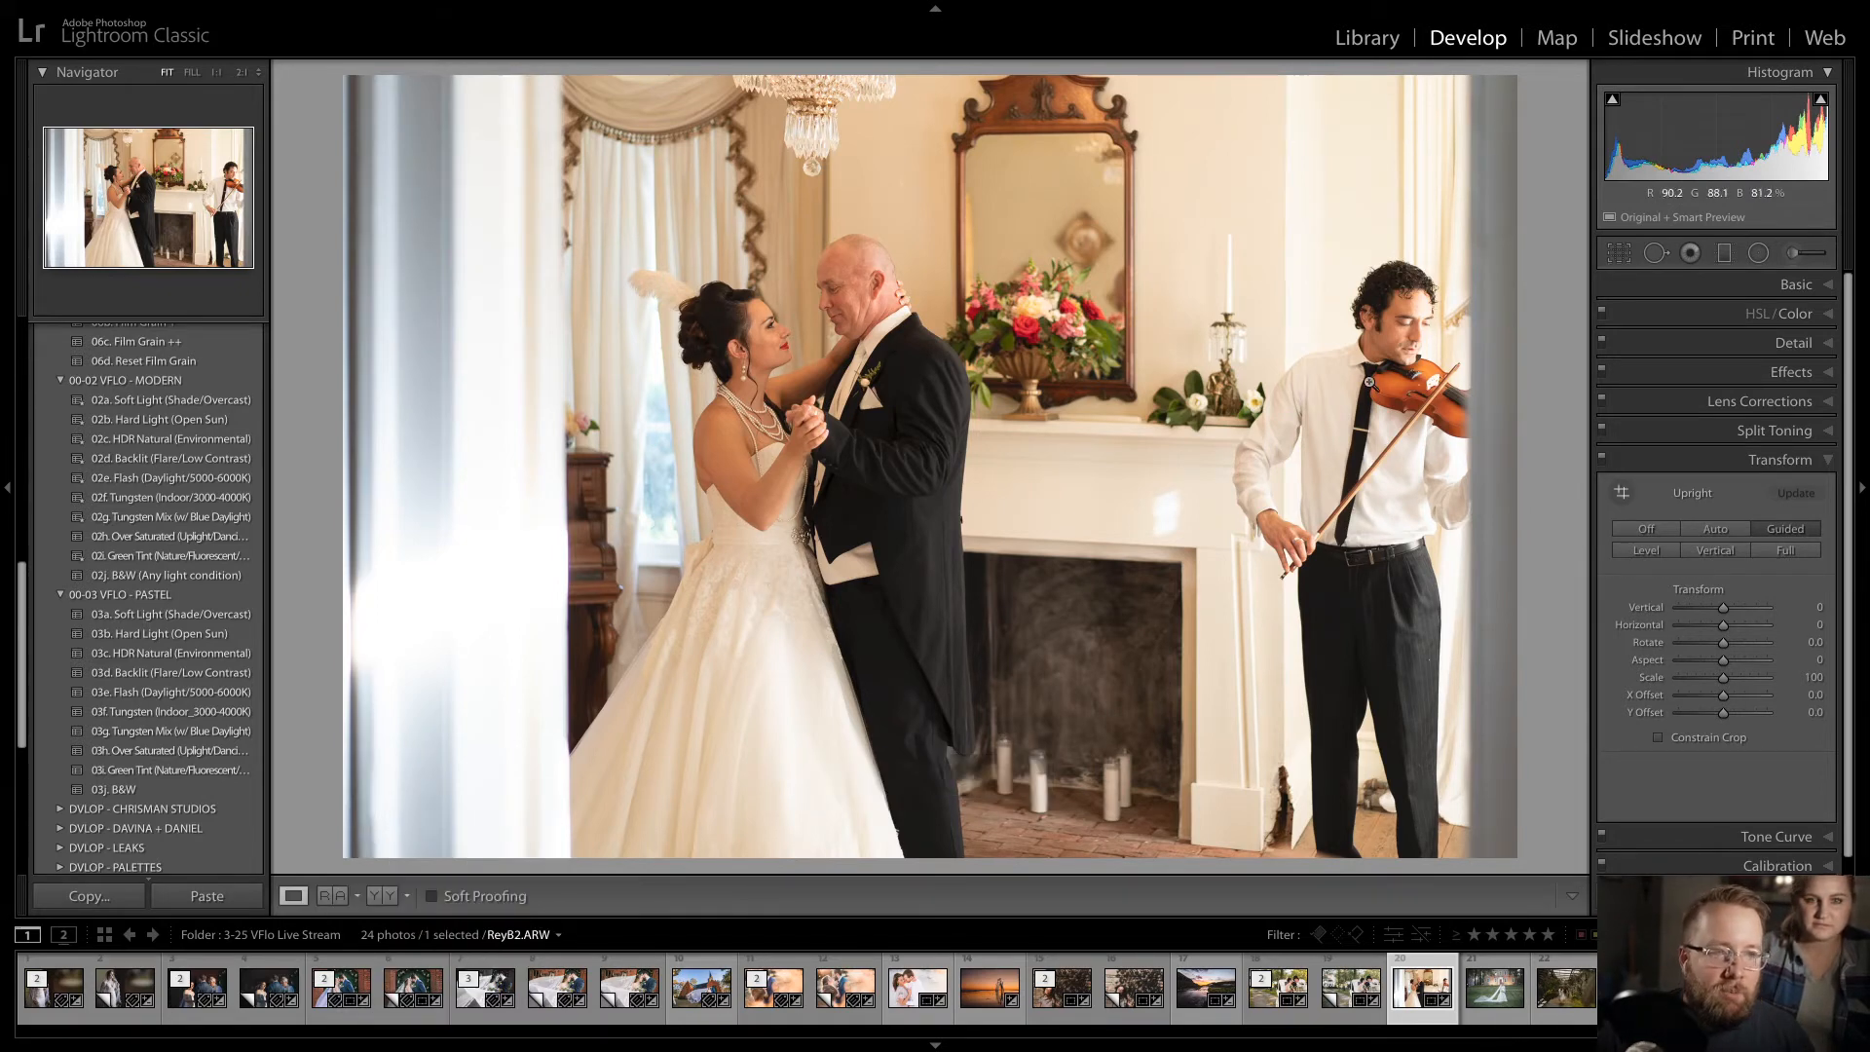
- Crop the dance photo tighter around the couple and the violinist, cutting off most of the door frame and the chandelier
key("r")
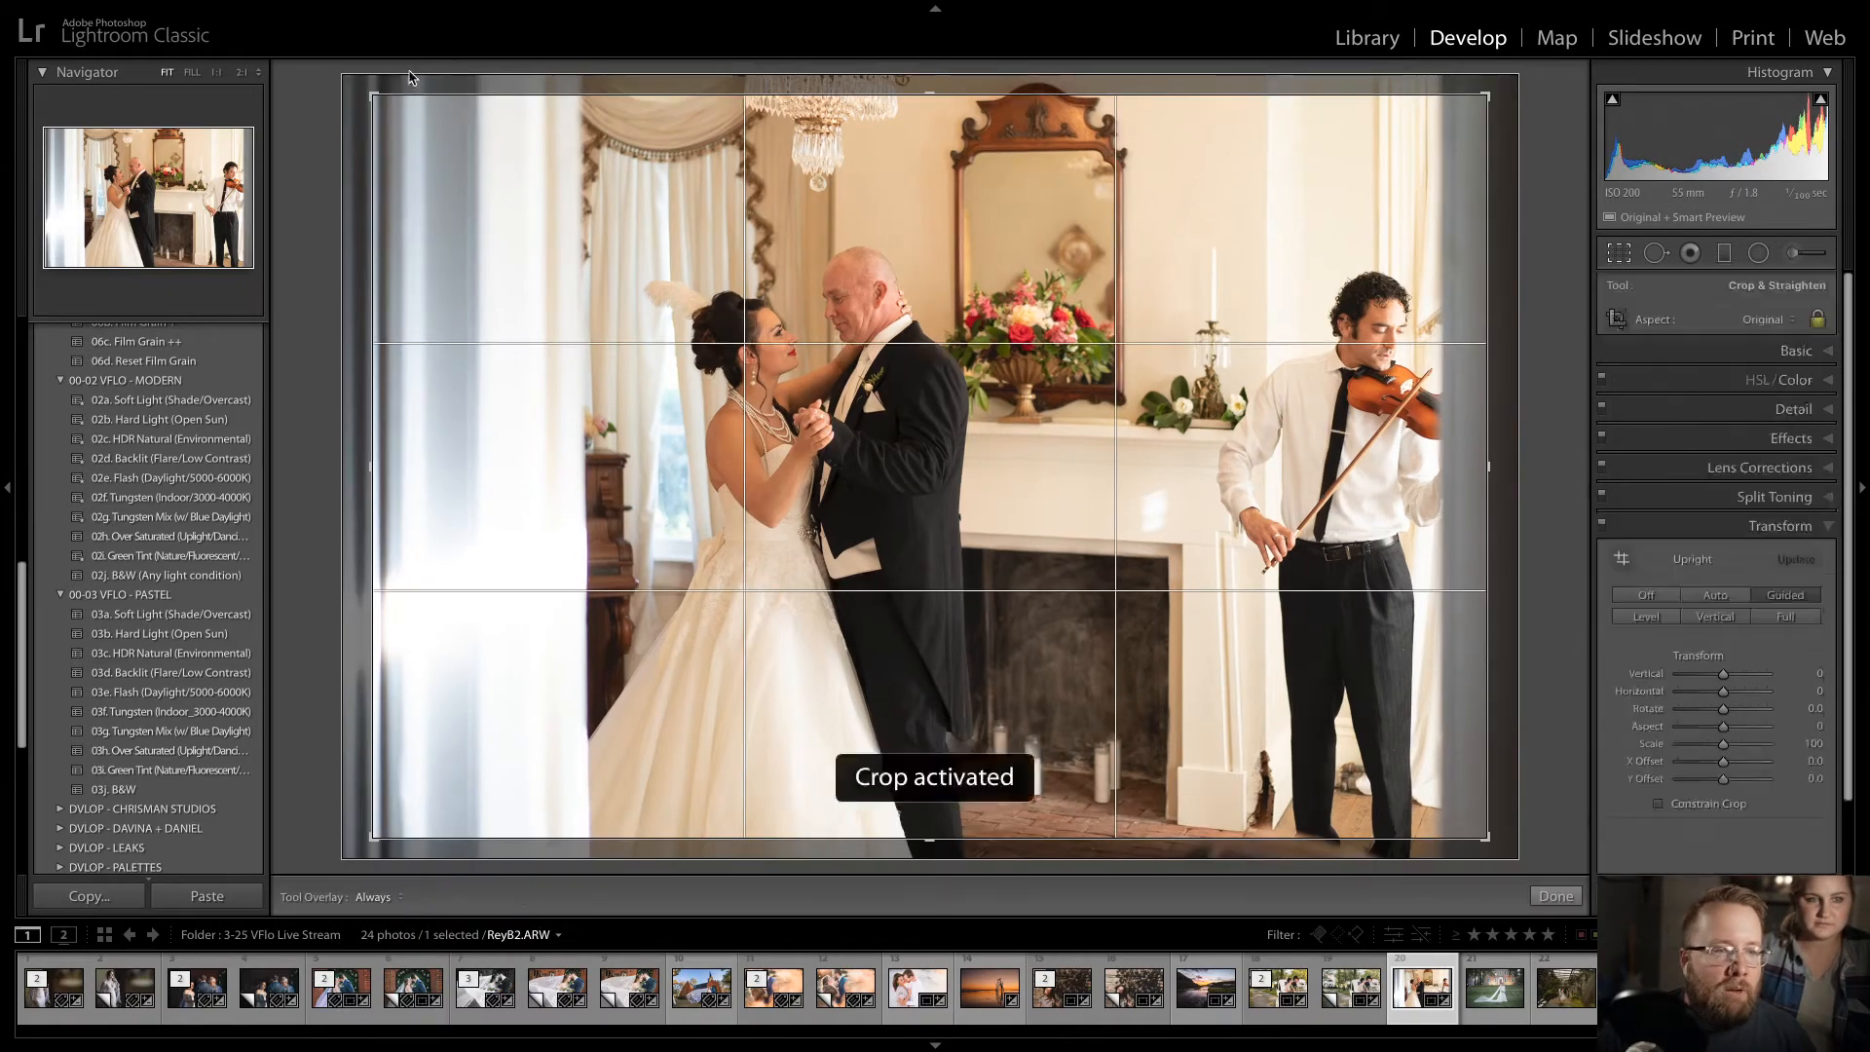
left_click_drag(373, 99, 424, 149)
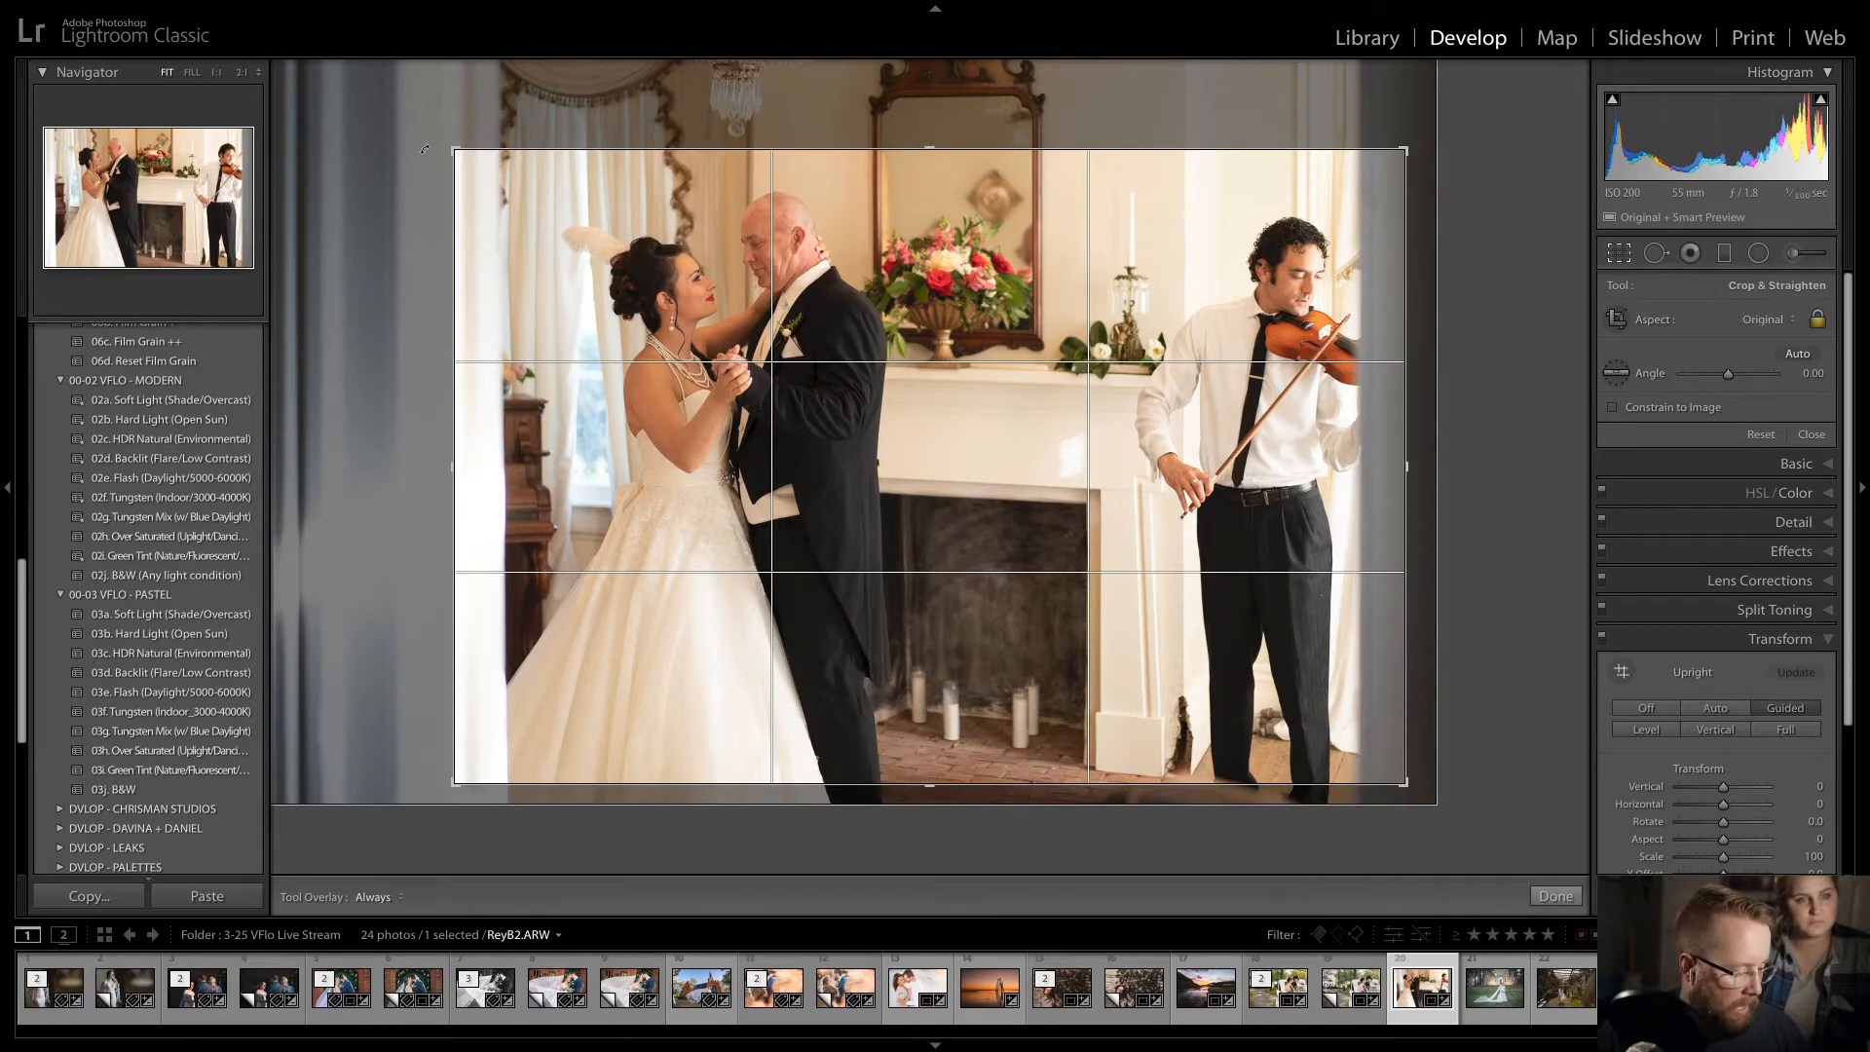
left_click_drag(931, 149, 932, 143)
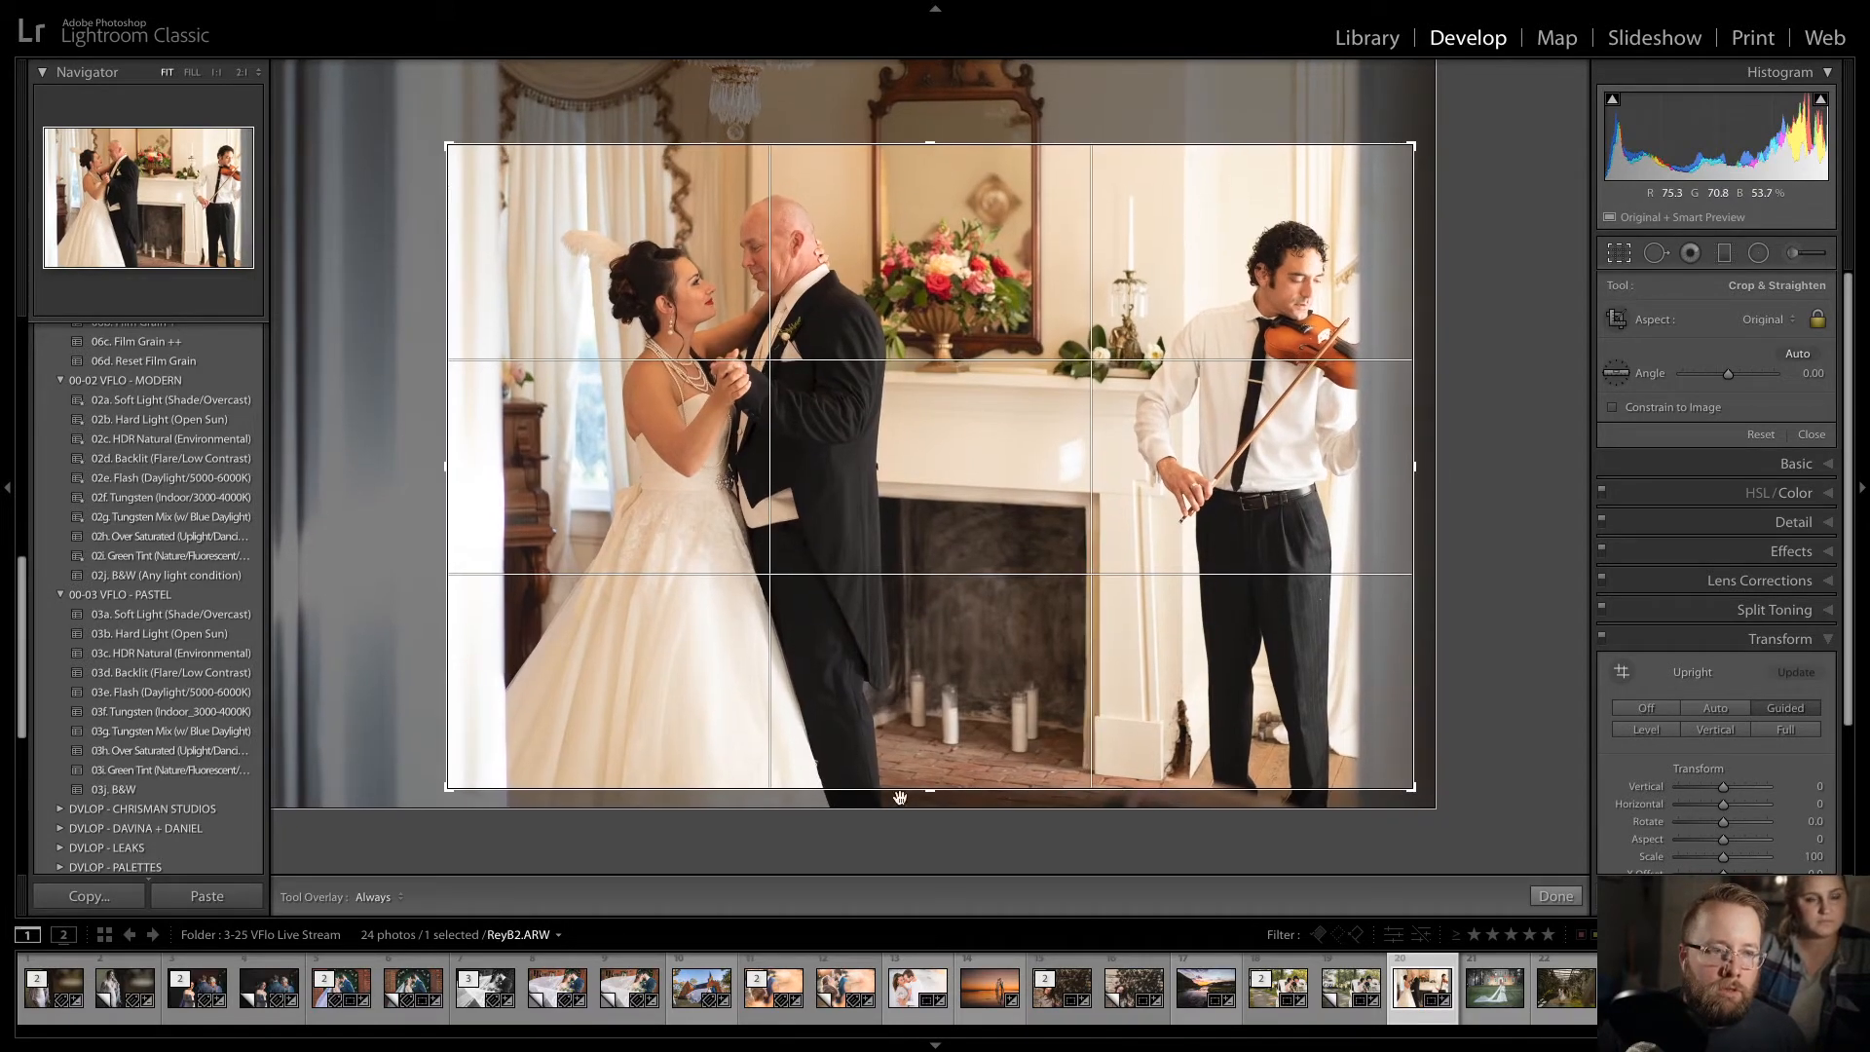
mouse_move(926, 793)
left_mouse_down()
mouse_move(926, 813)
mouse_move(934, 788)
left_mouse_up()
key("d")
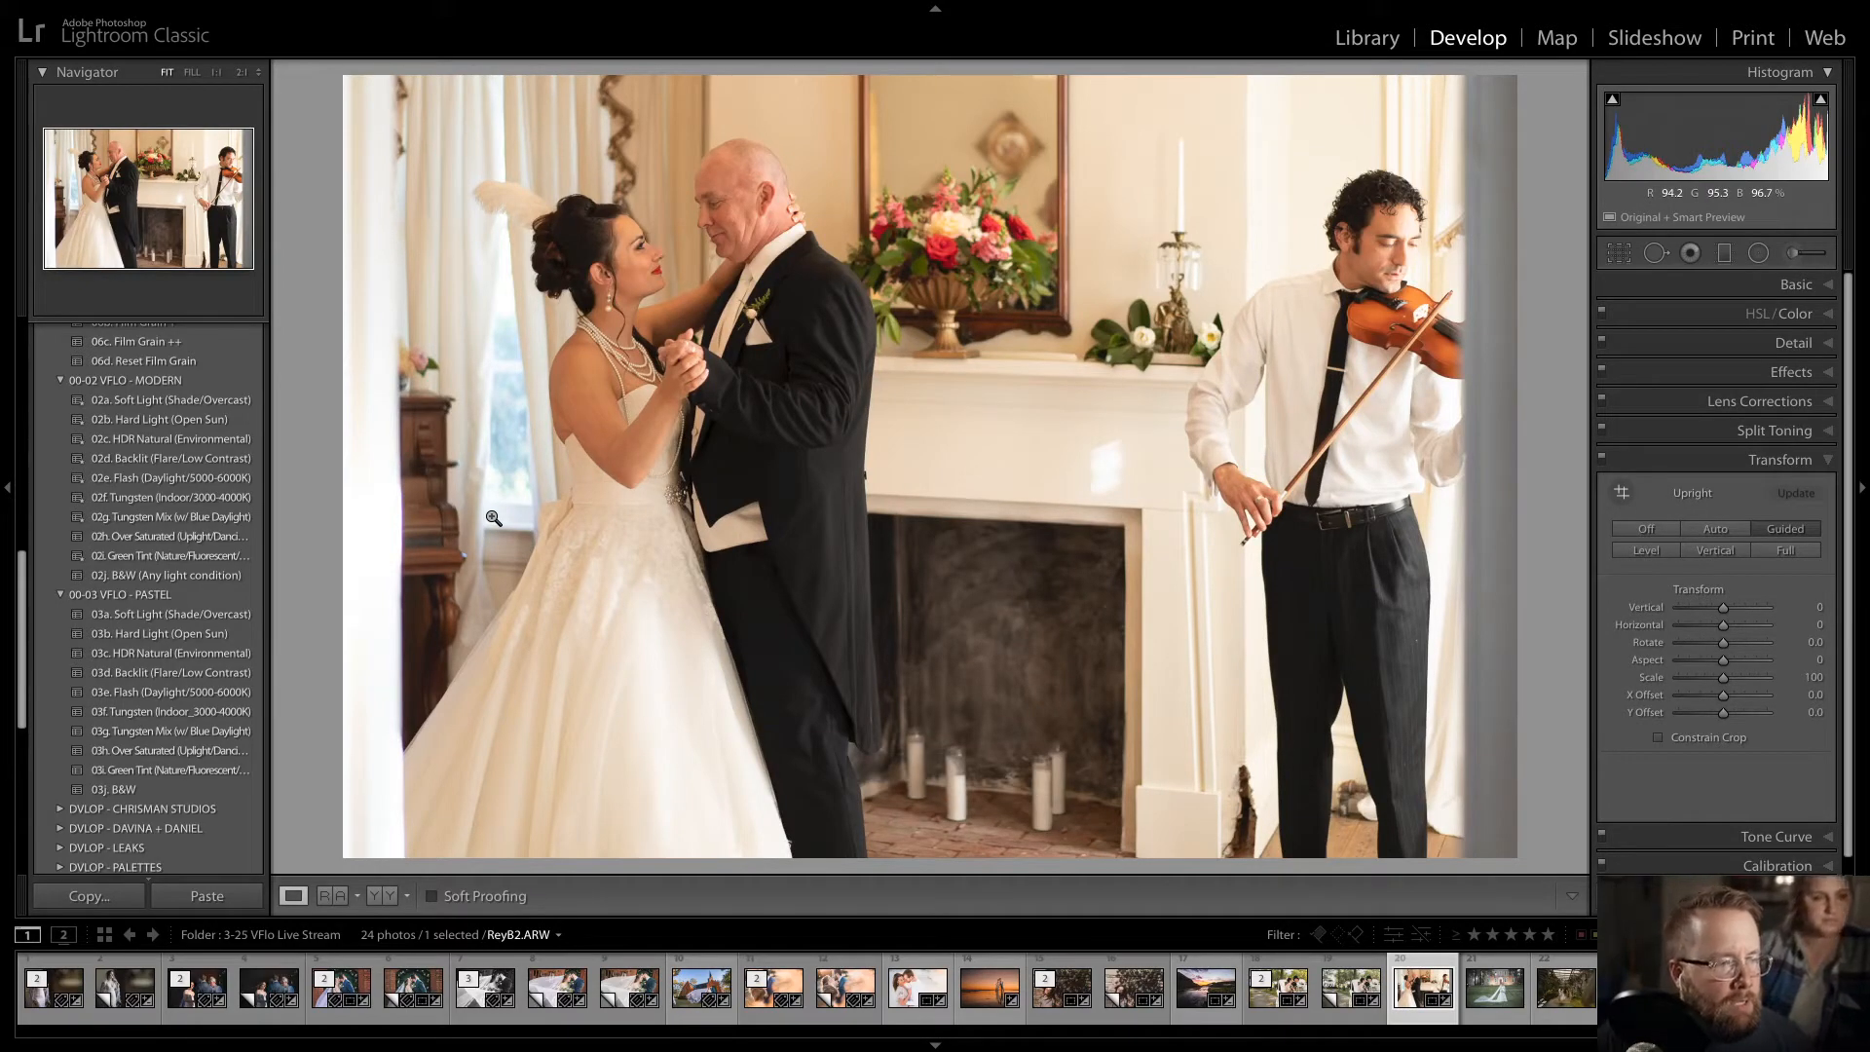
- Try the Modern preset 02f Tungsten on the dance photo, apply 02g Tungsten Mix (w/ Blue Daylight) instead, and lower the exposure to -0.55
left_click(247, 498)
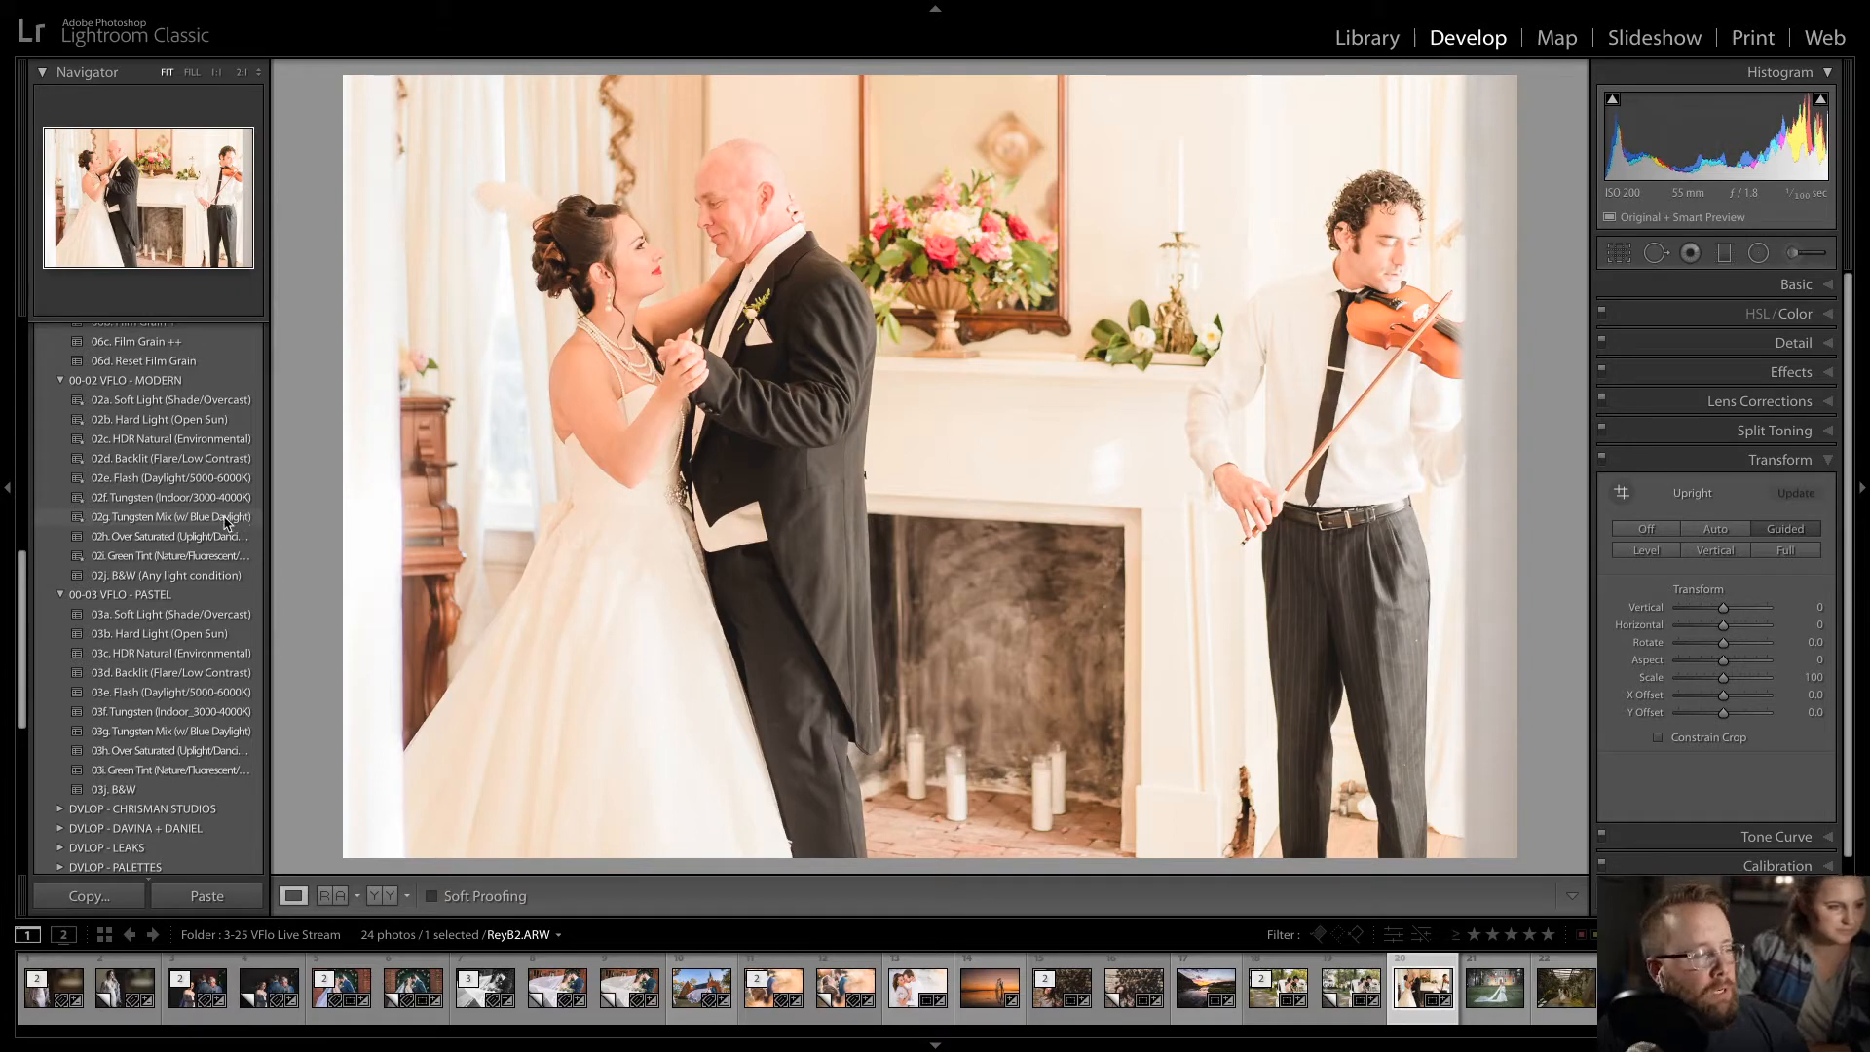
left_click(226, 522)
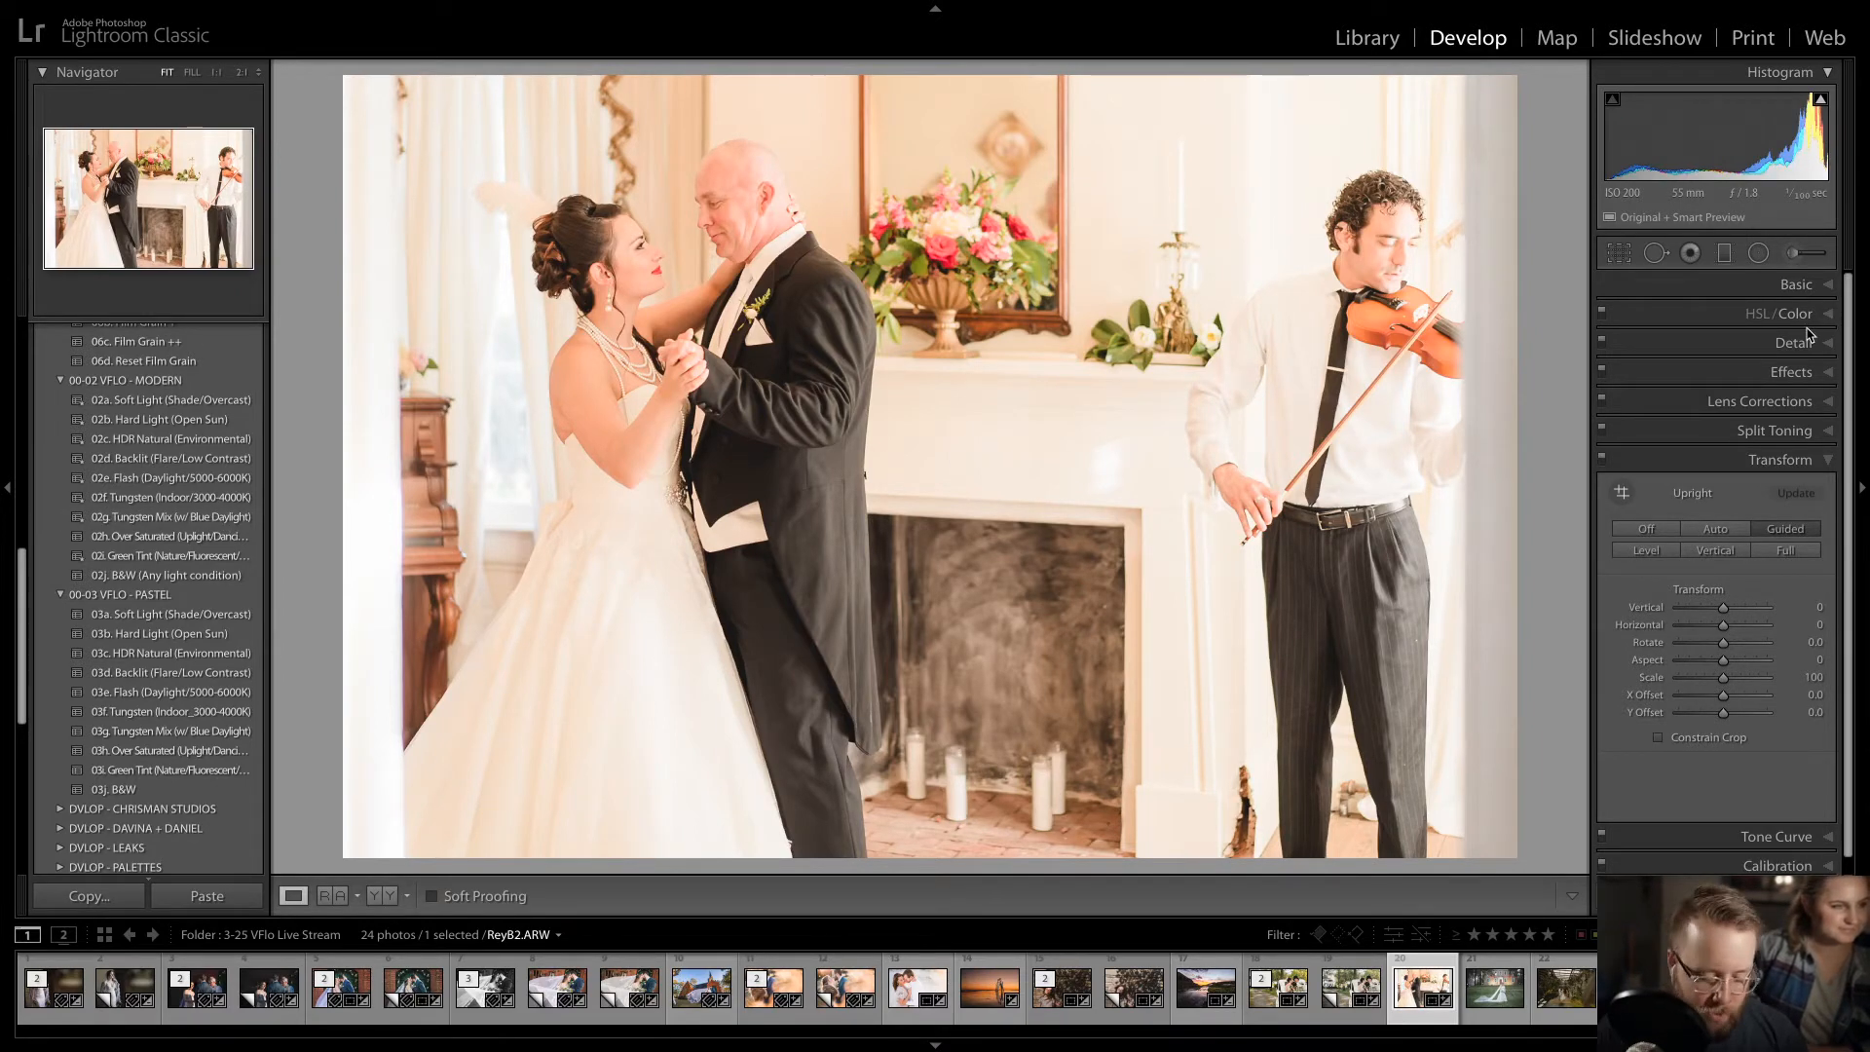
key("ctrl+1")
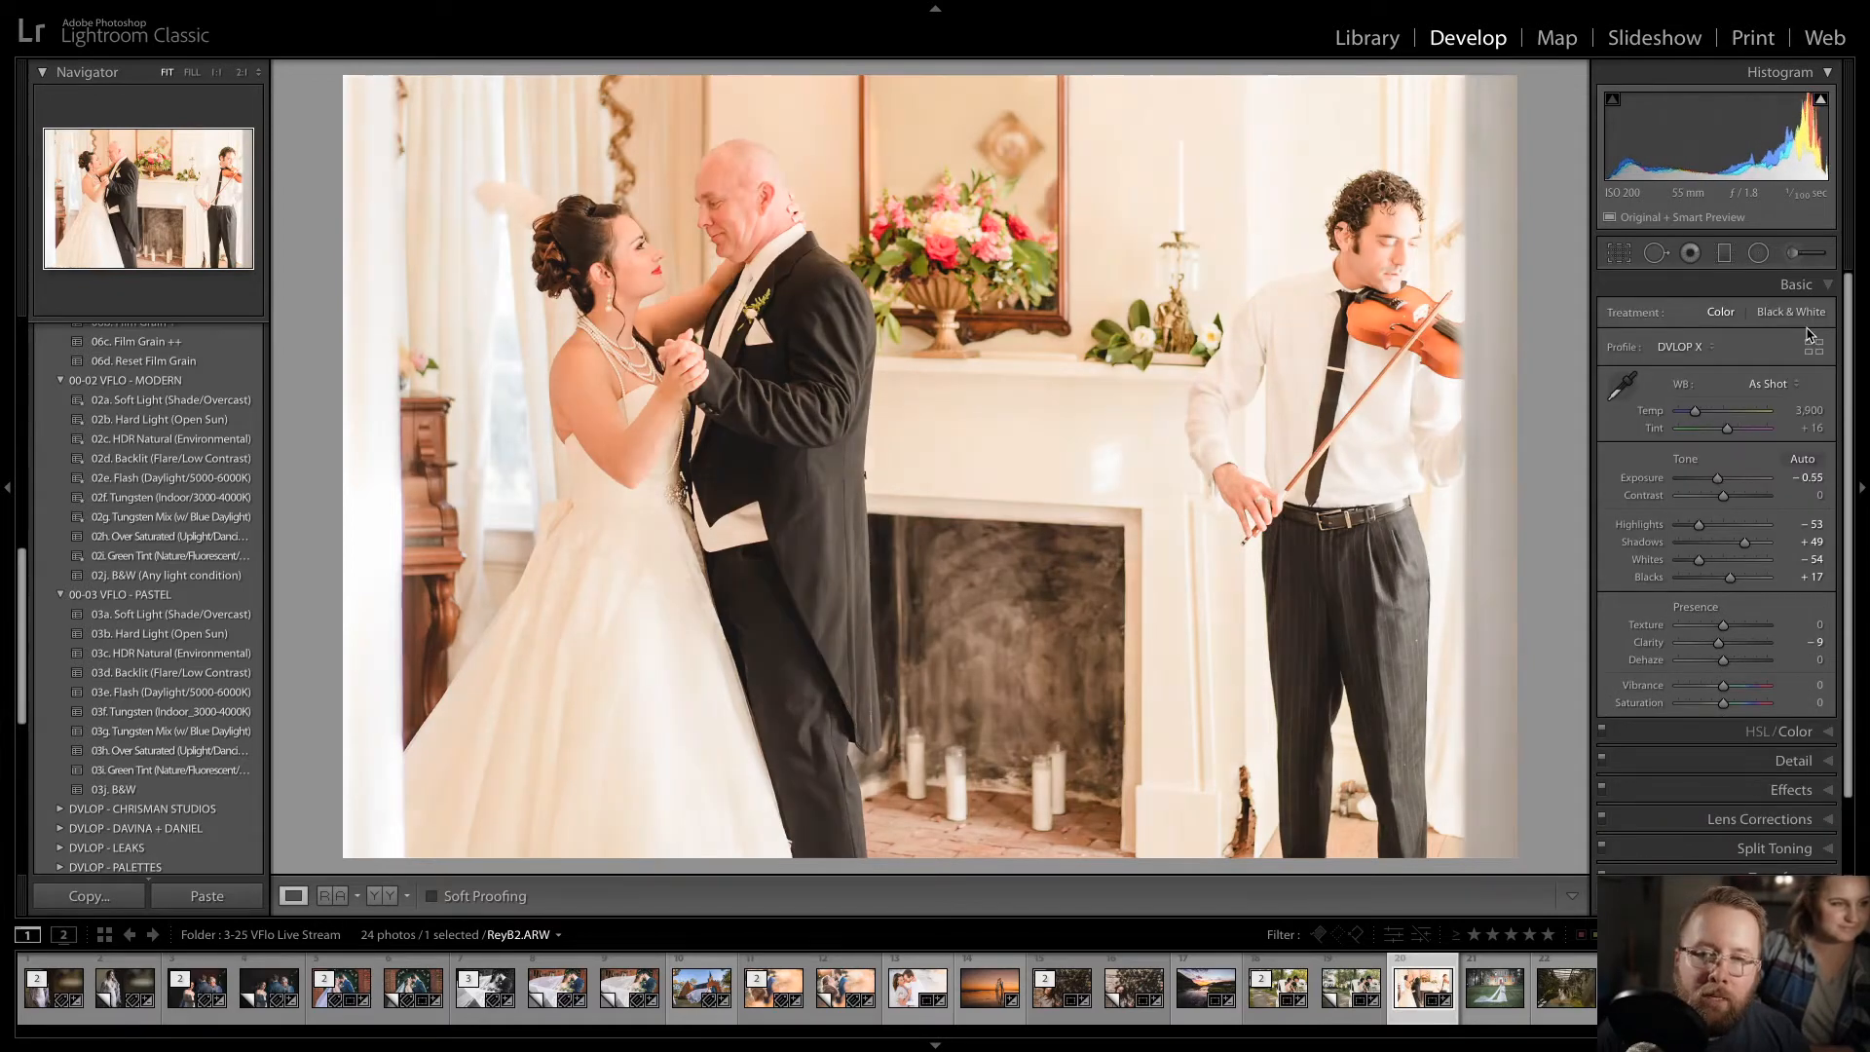
- Neutralize the white balance by sampling the bride's dress and the violinist's shirt, warm the temperature to 3,534, and set the exposure to -0.45
left_click(1622, 386)
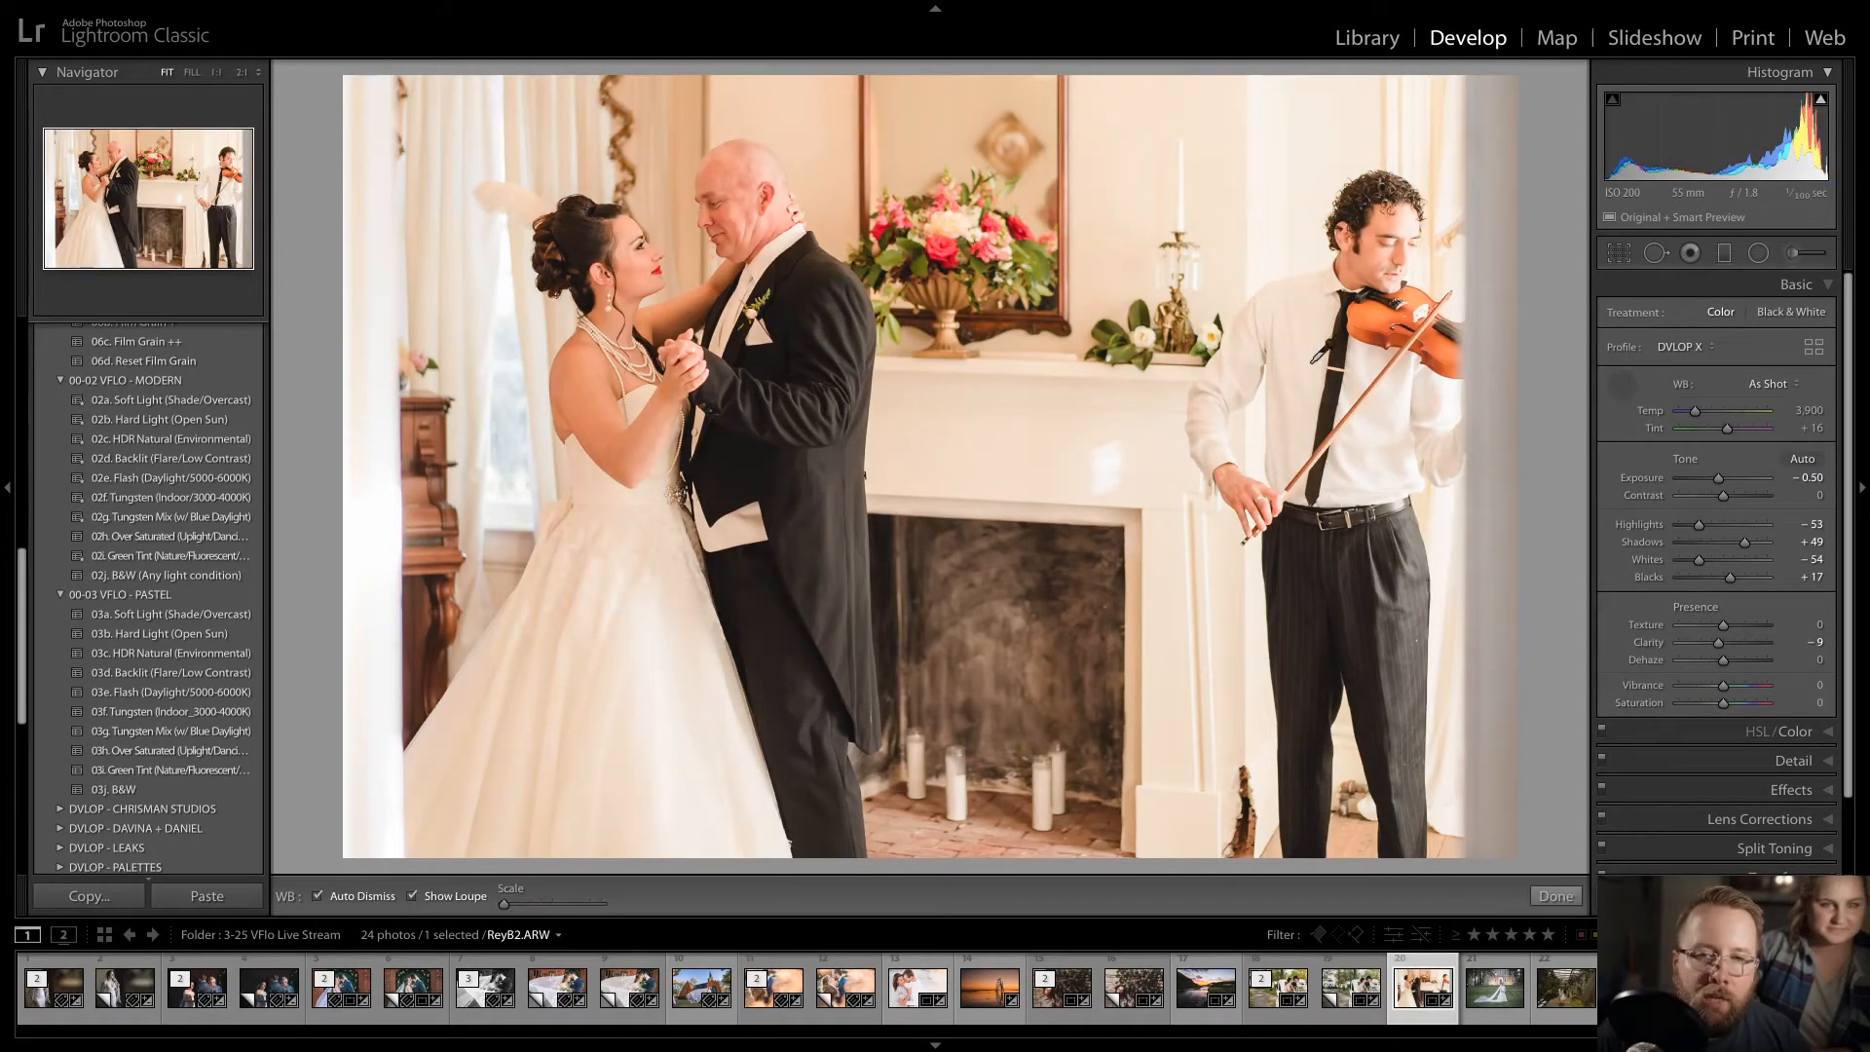
left_click(601, 575)
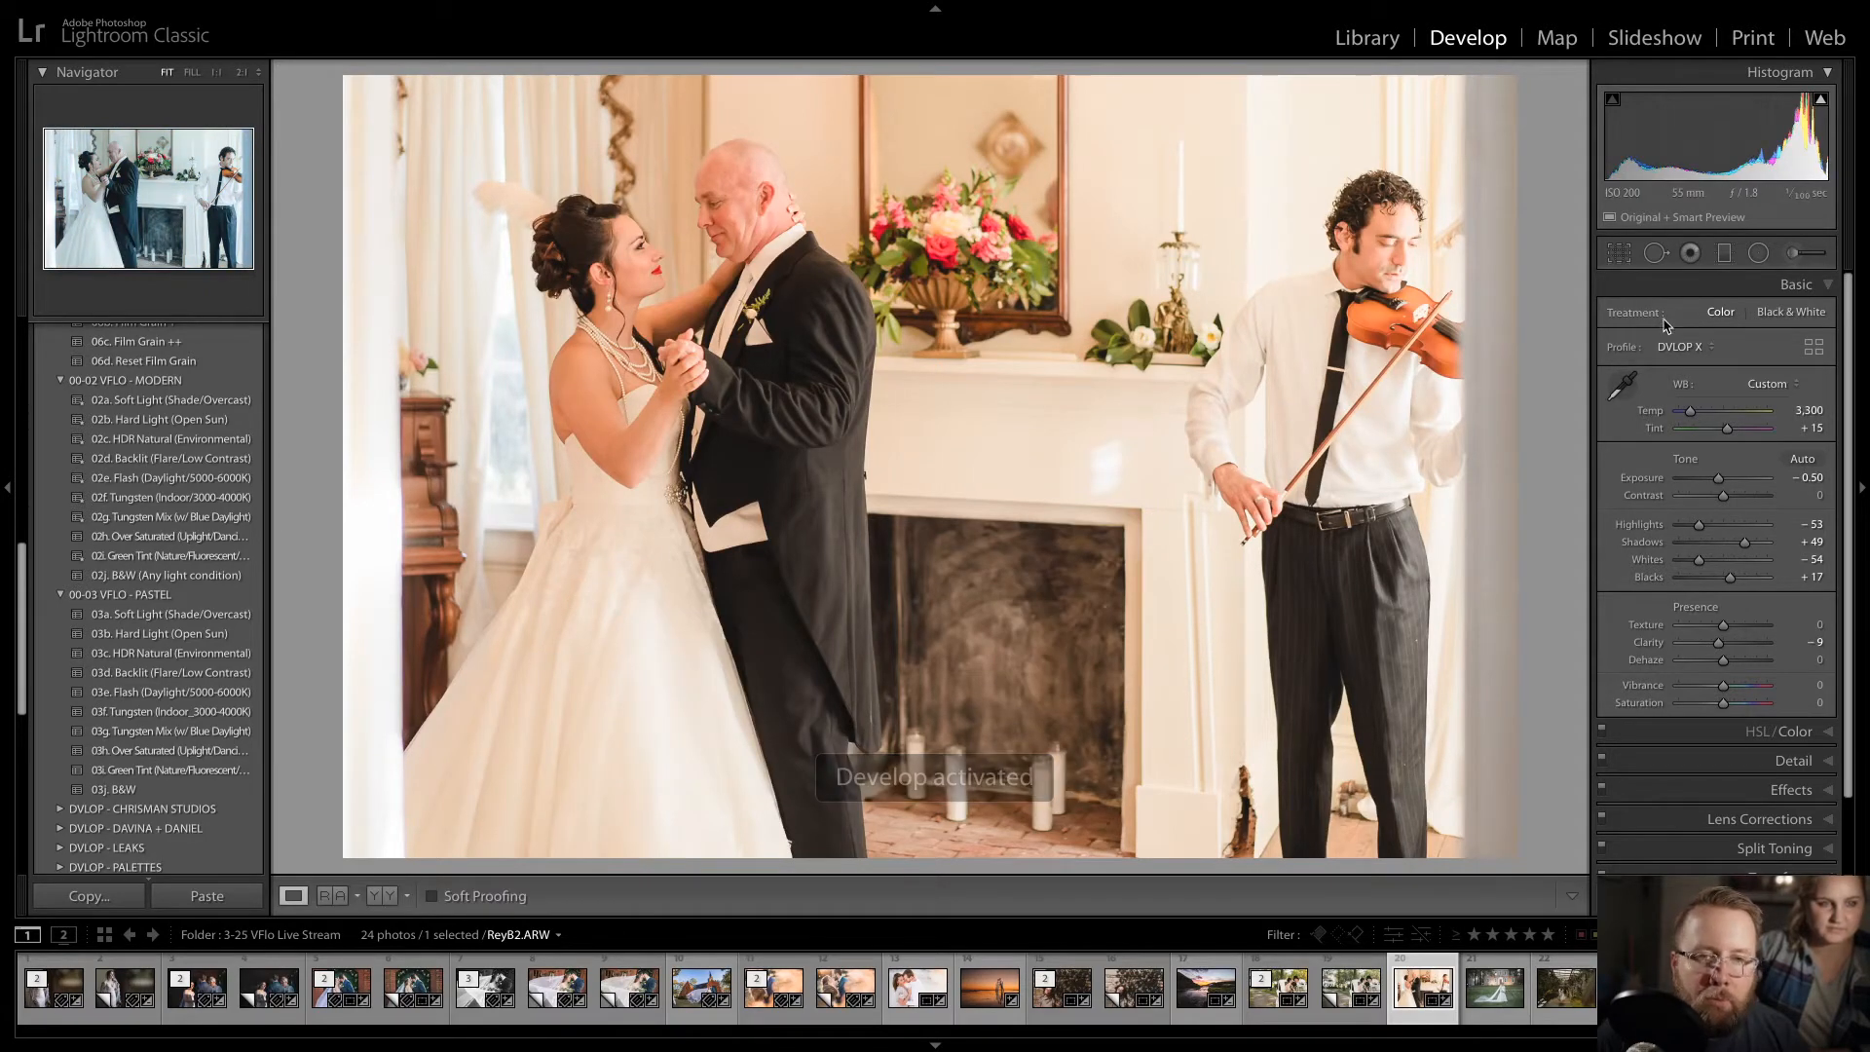
left_click(1612, 388)
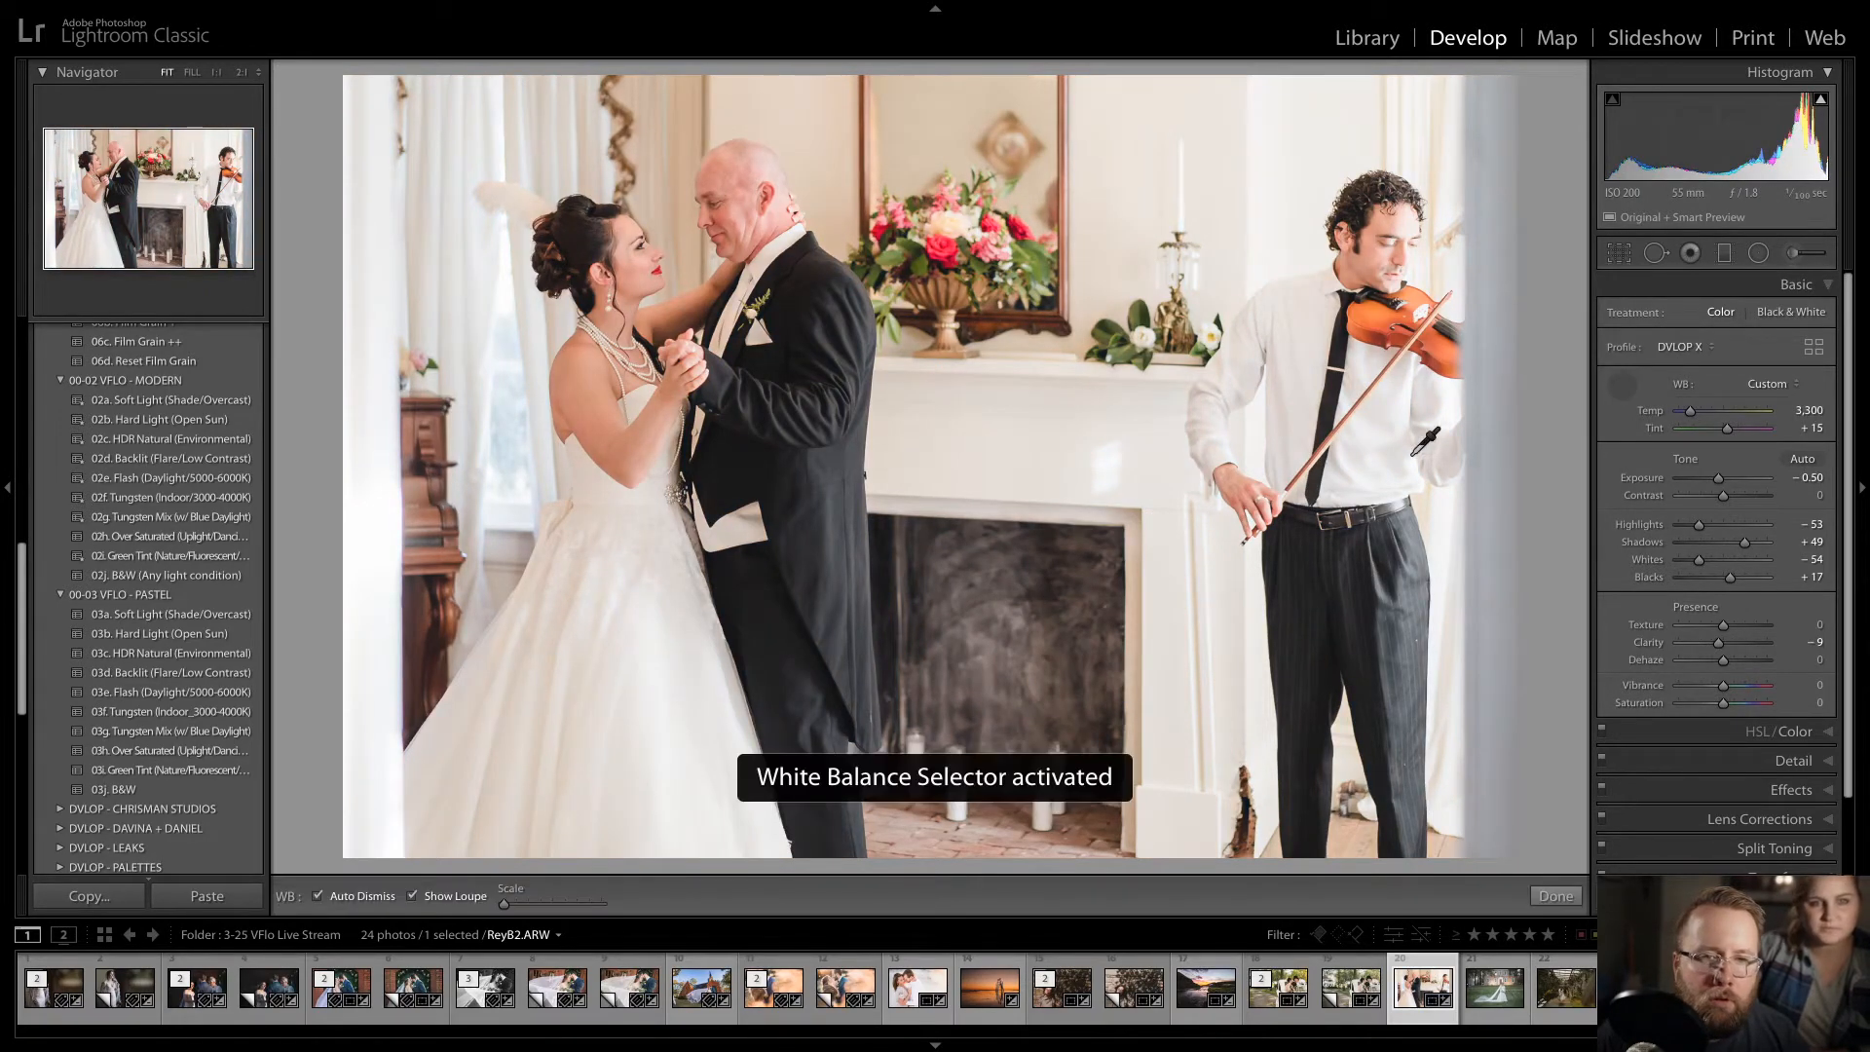
left_click(1391, 397)
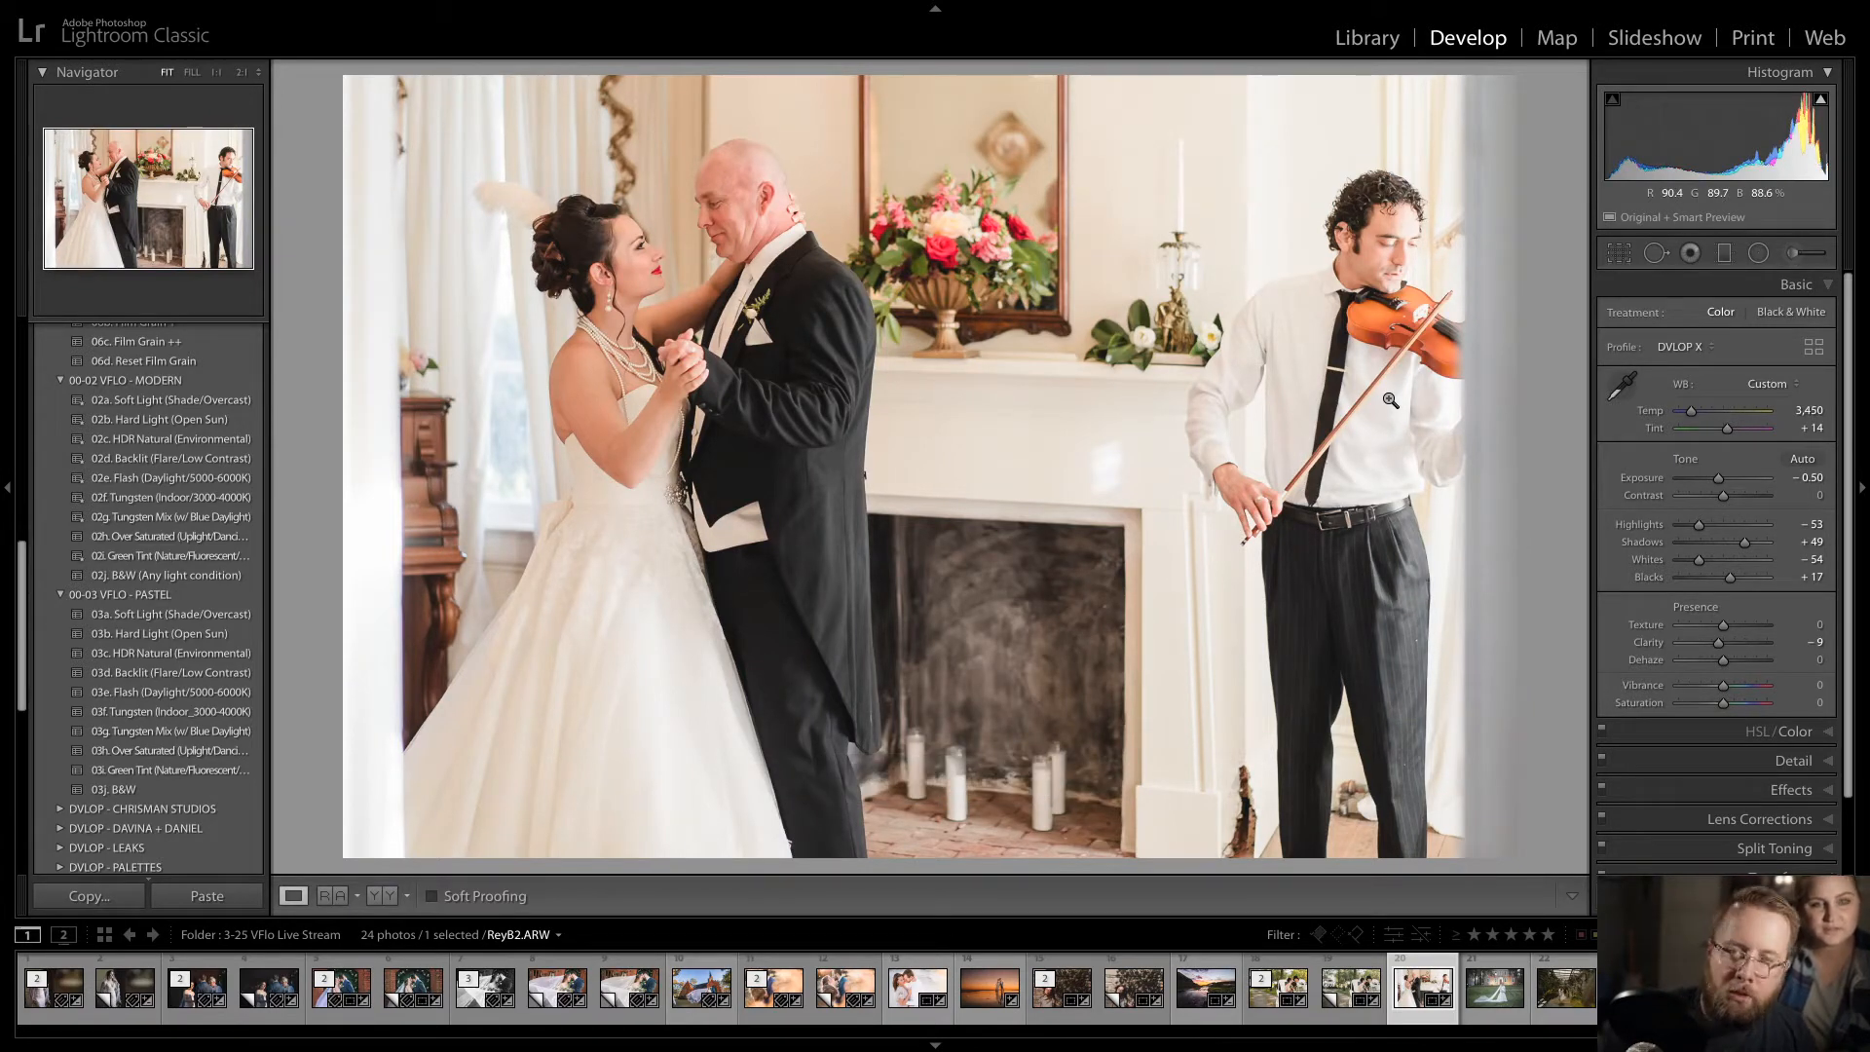
key("equal")
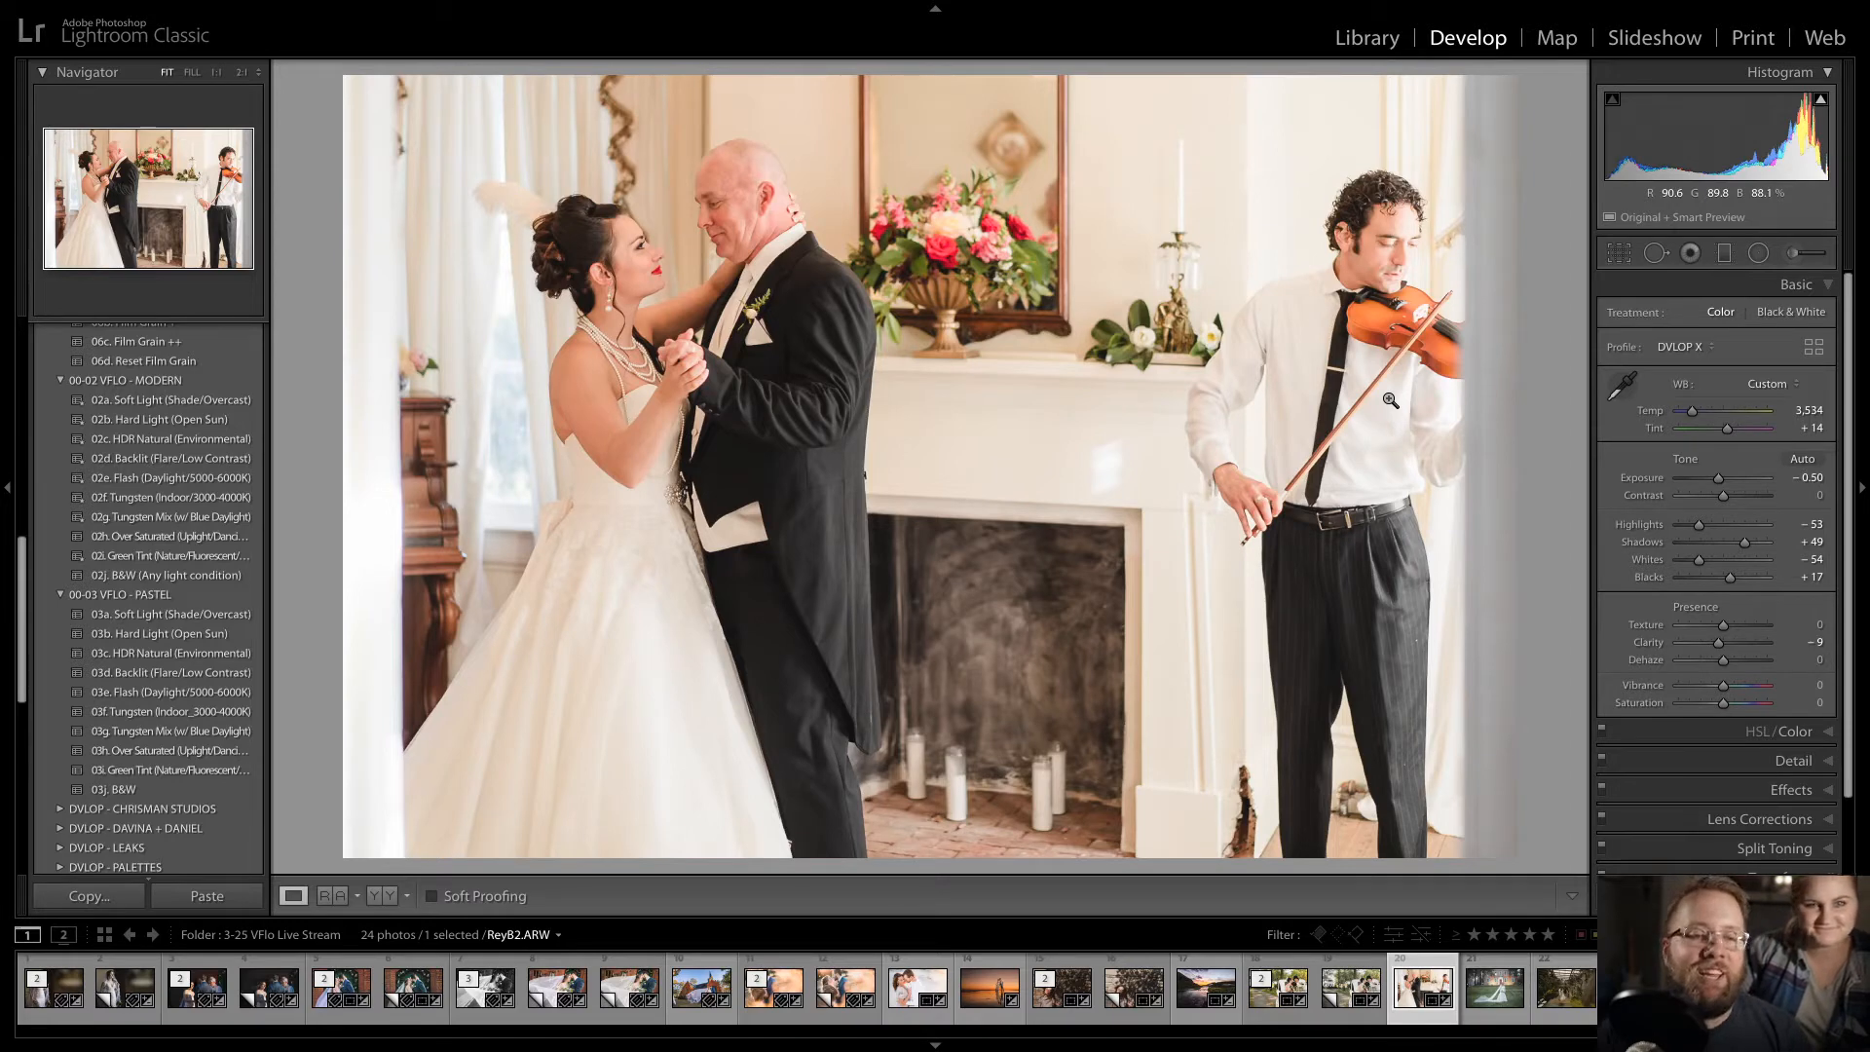
key("equal")
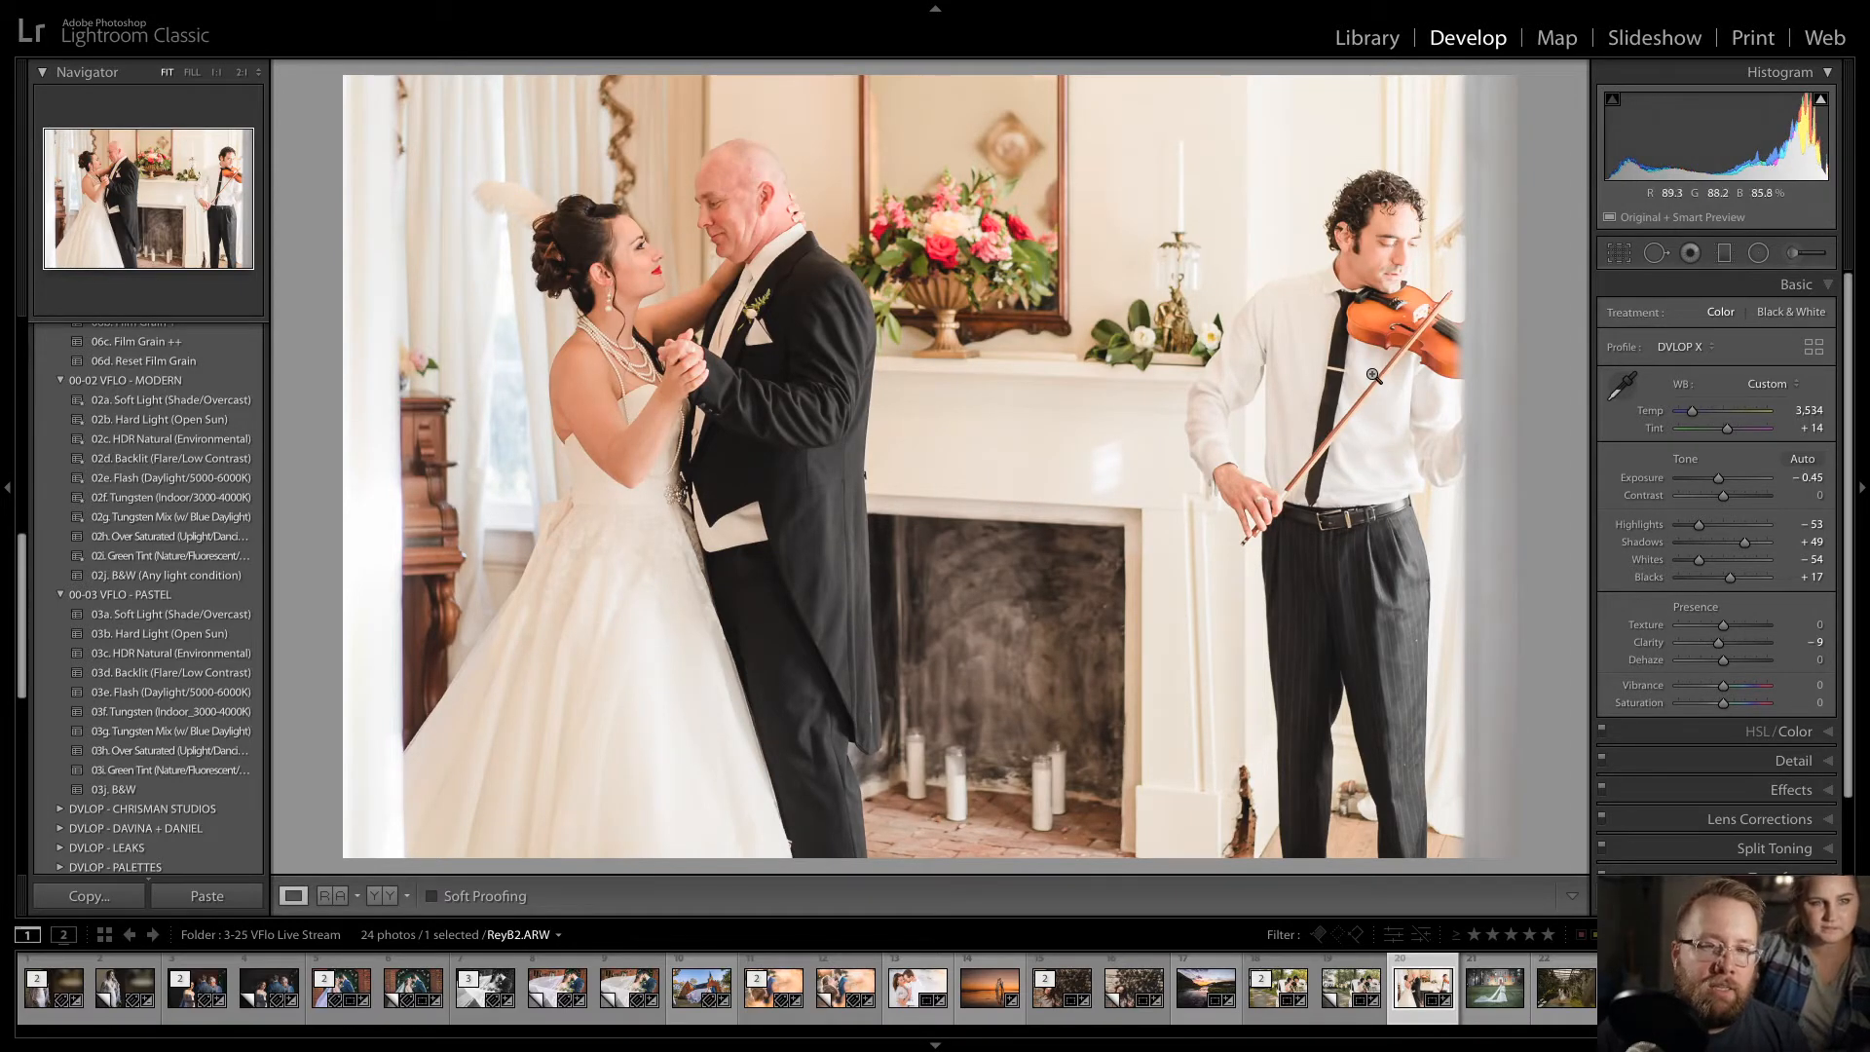
- Add a vertical graduated filter with the 20f - Burn: Highlights effect, fading from the violinist toward the center of the dance photo
left_click(1724, 253)
left_click(1685, 320)
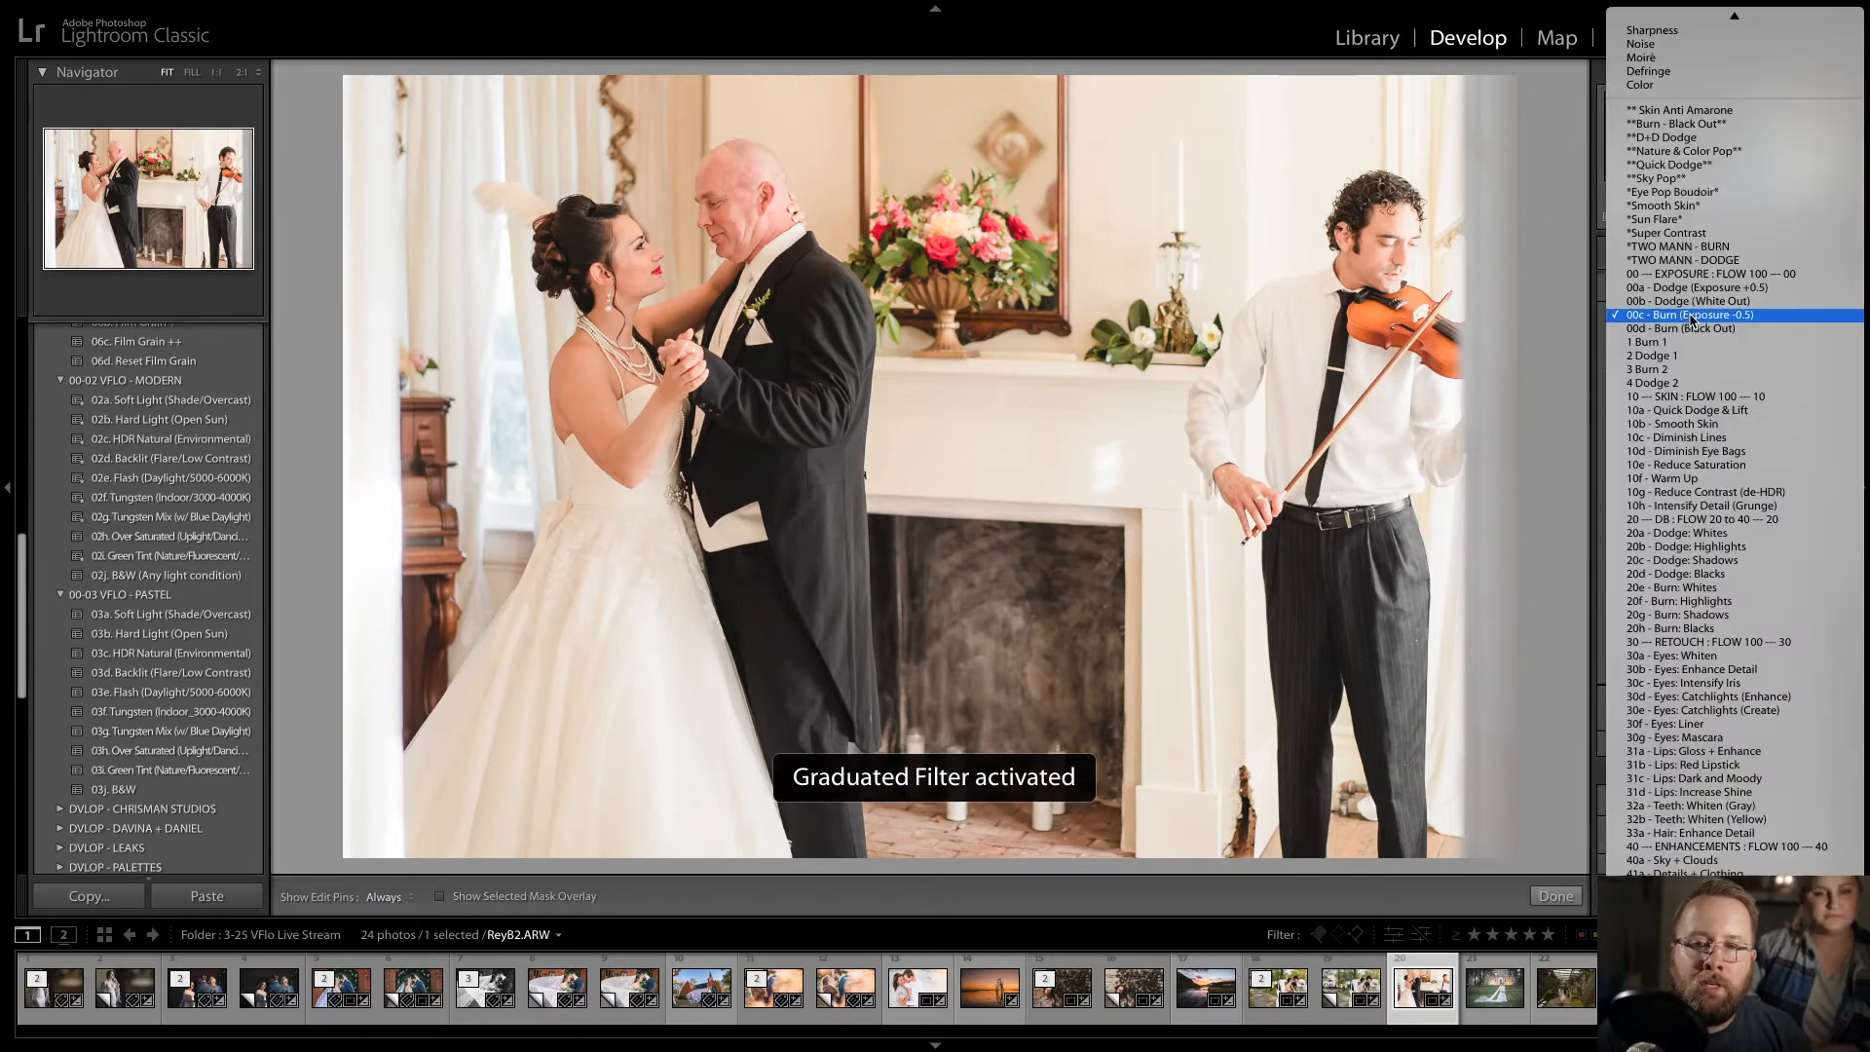
left_click(1698, 604)
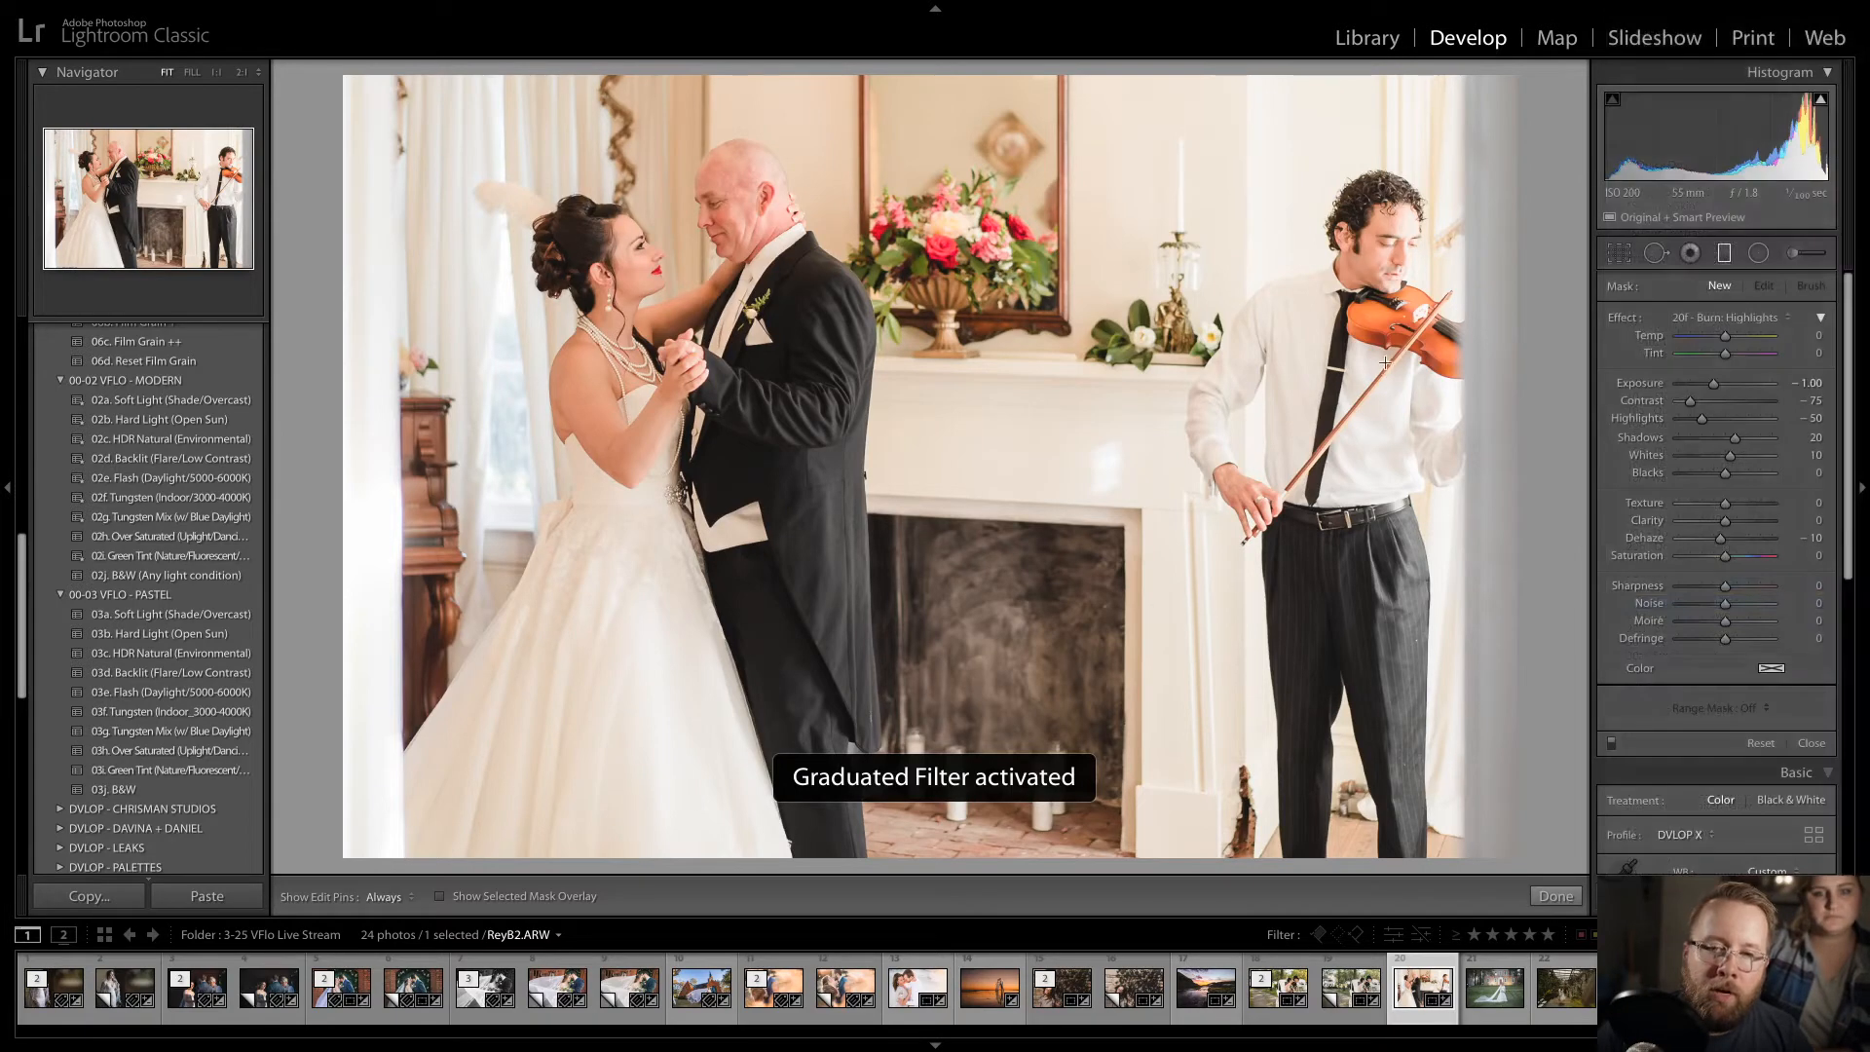
mouse_move(1383, 363)
left_mouse_down()
mouse_move(983, 340)
mouse_move(926, 363)
left_mouse_up()
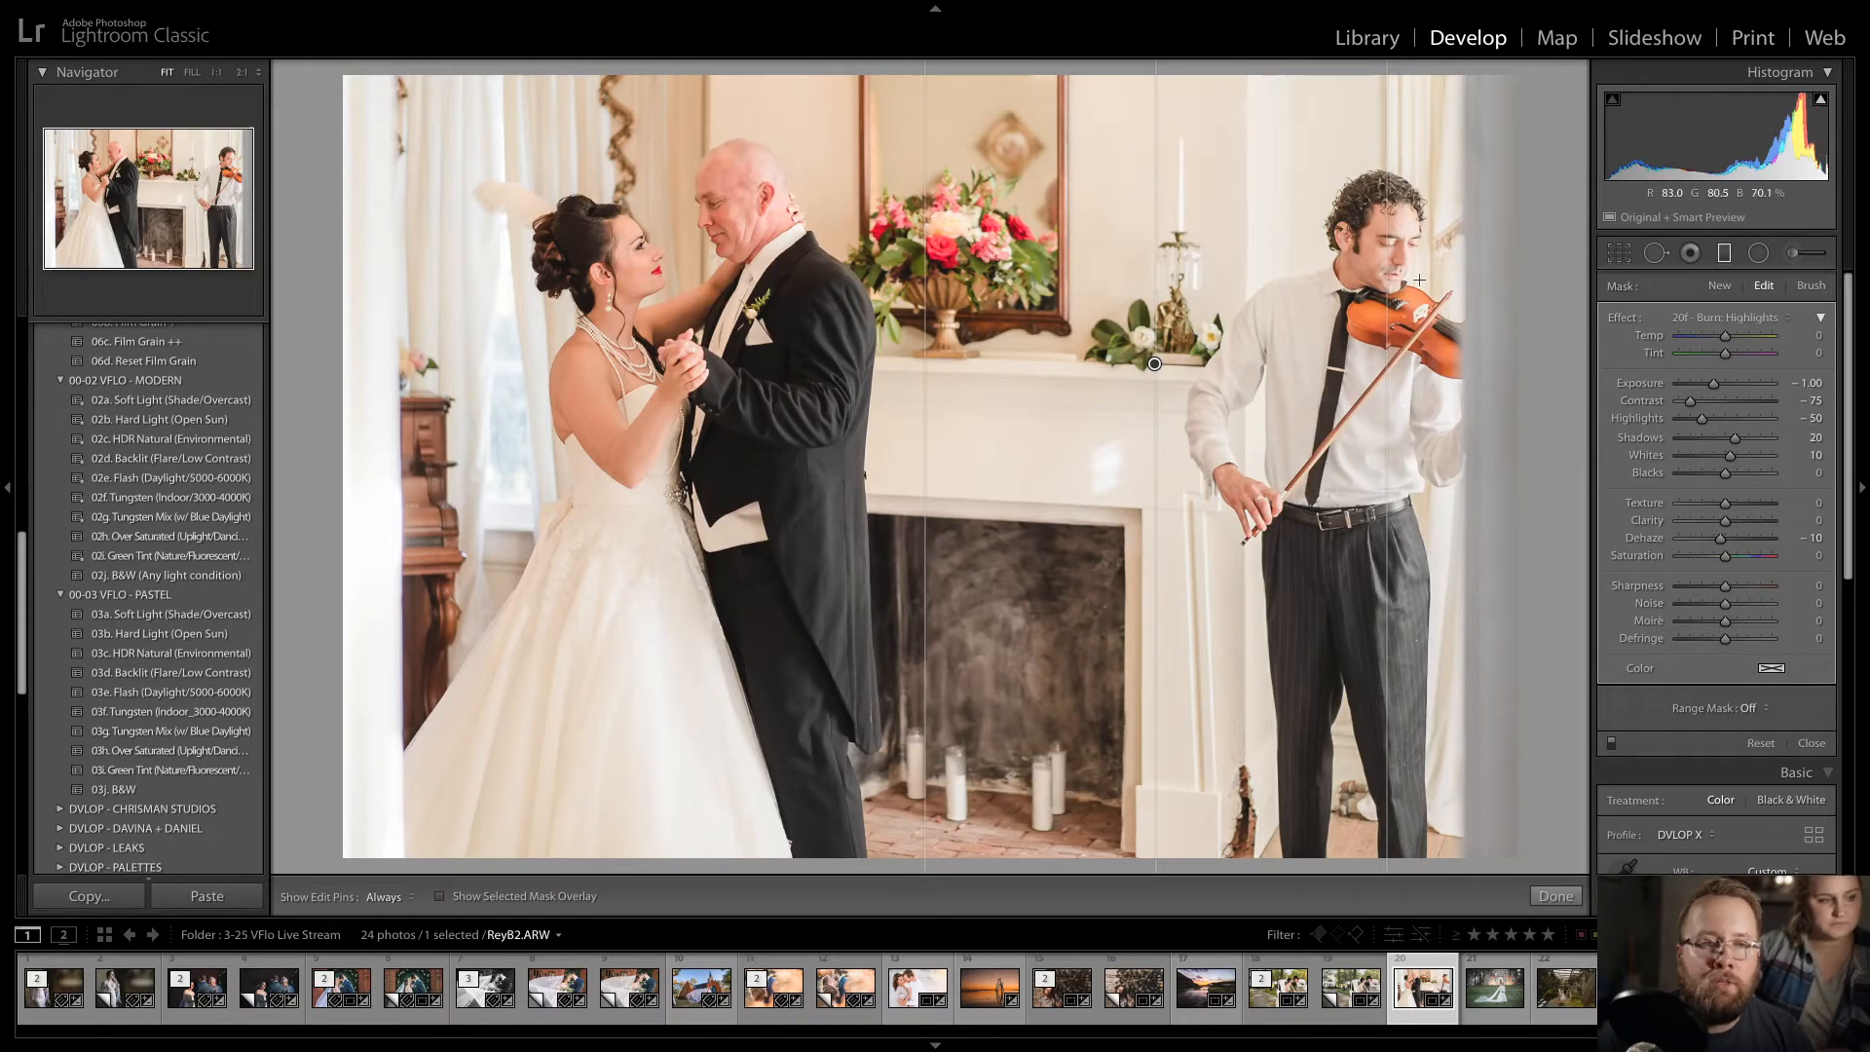
- Compare the 3 Burn 2 effect with 20f - Burn: Highlights on the violinist's filter, keep 20f, and set its exposure to -1.19
left_click(1732, 318)
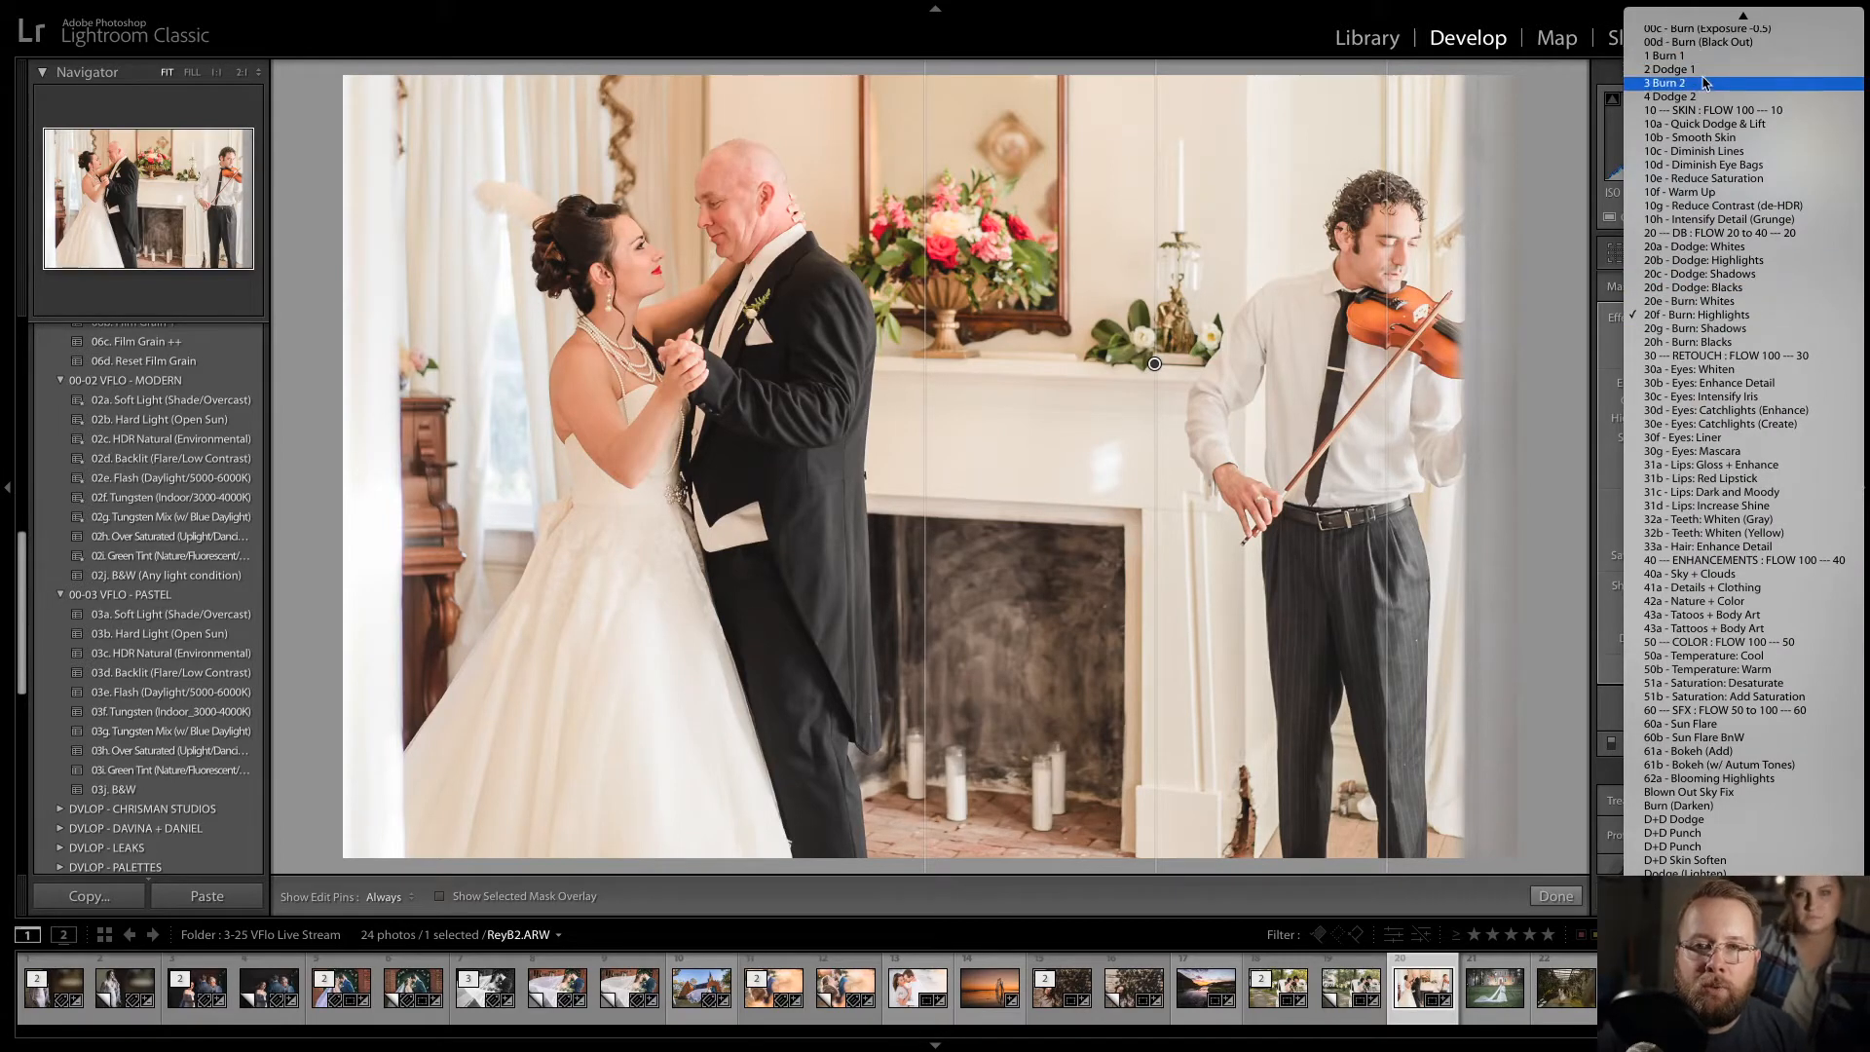
left_click(1700, 87)
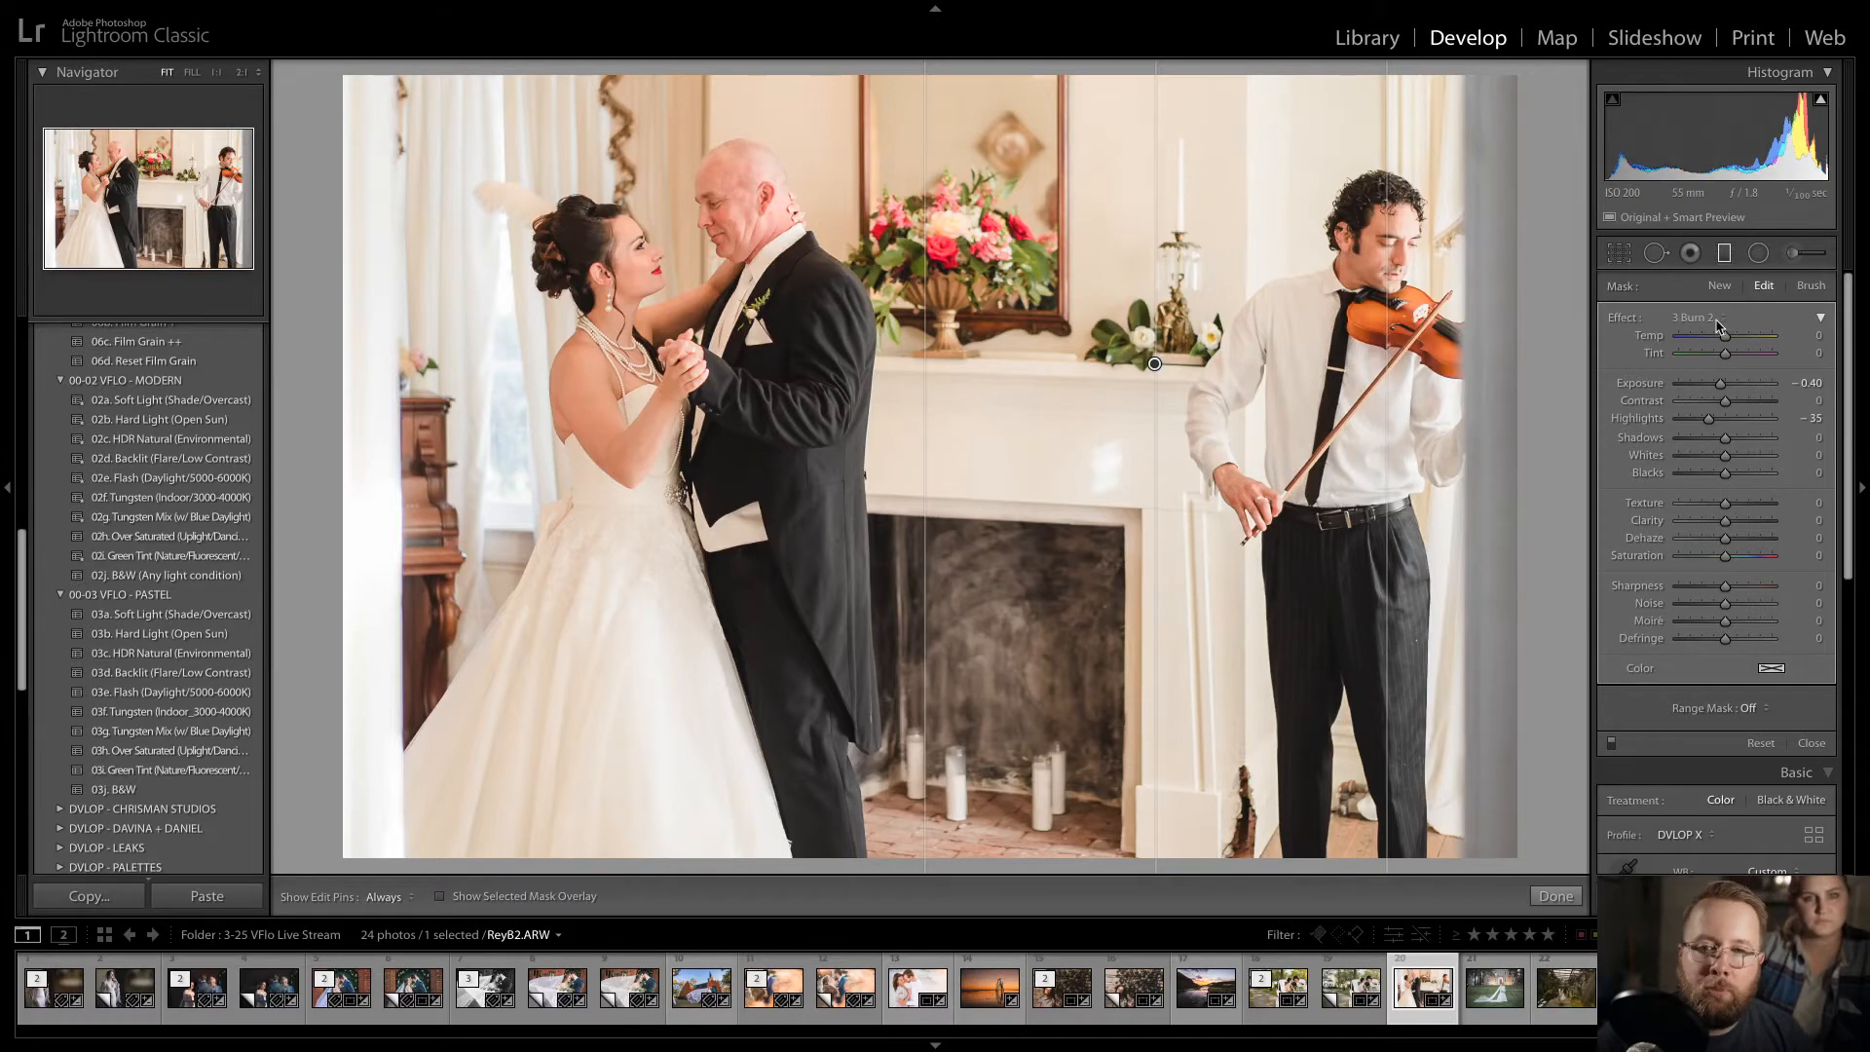
left_click(1714, 319)
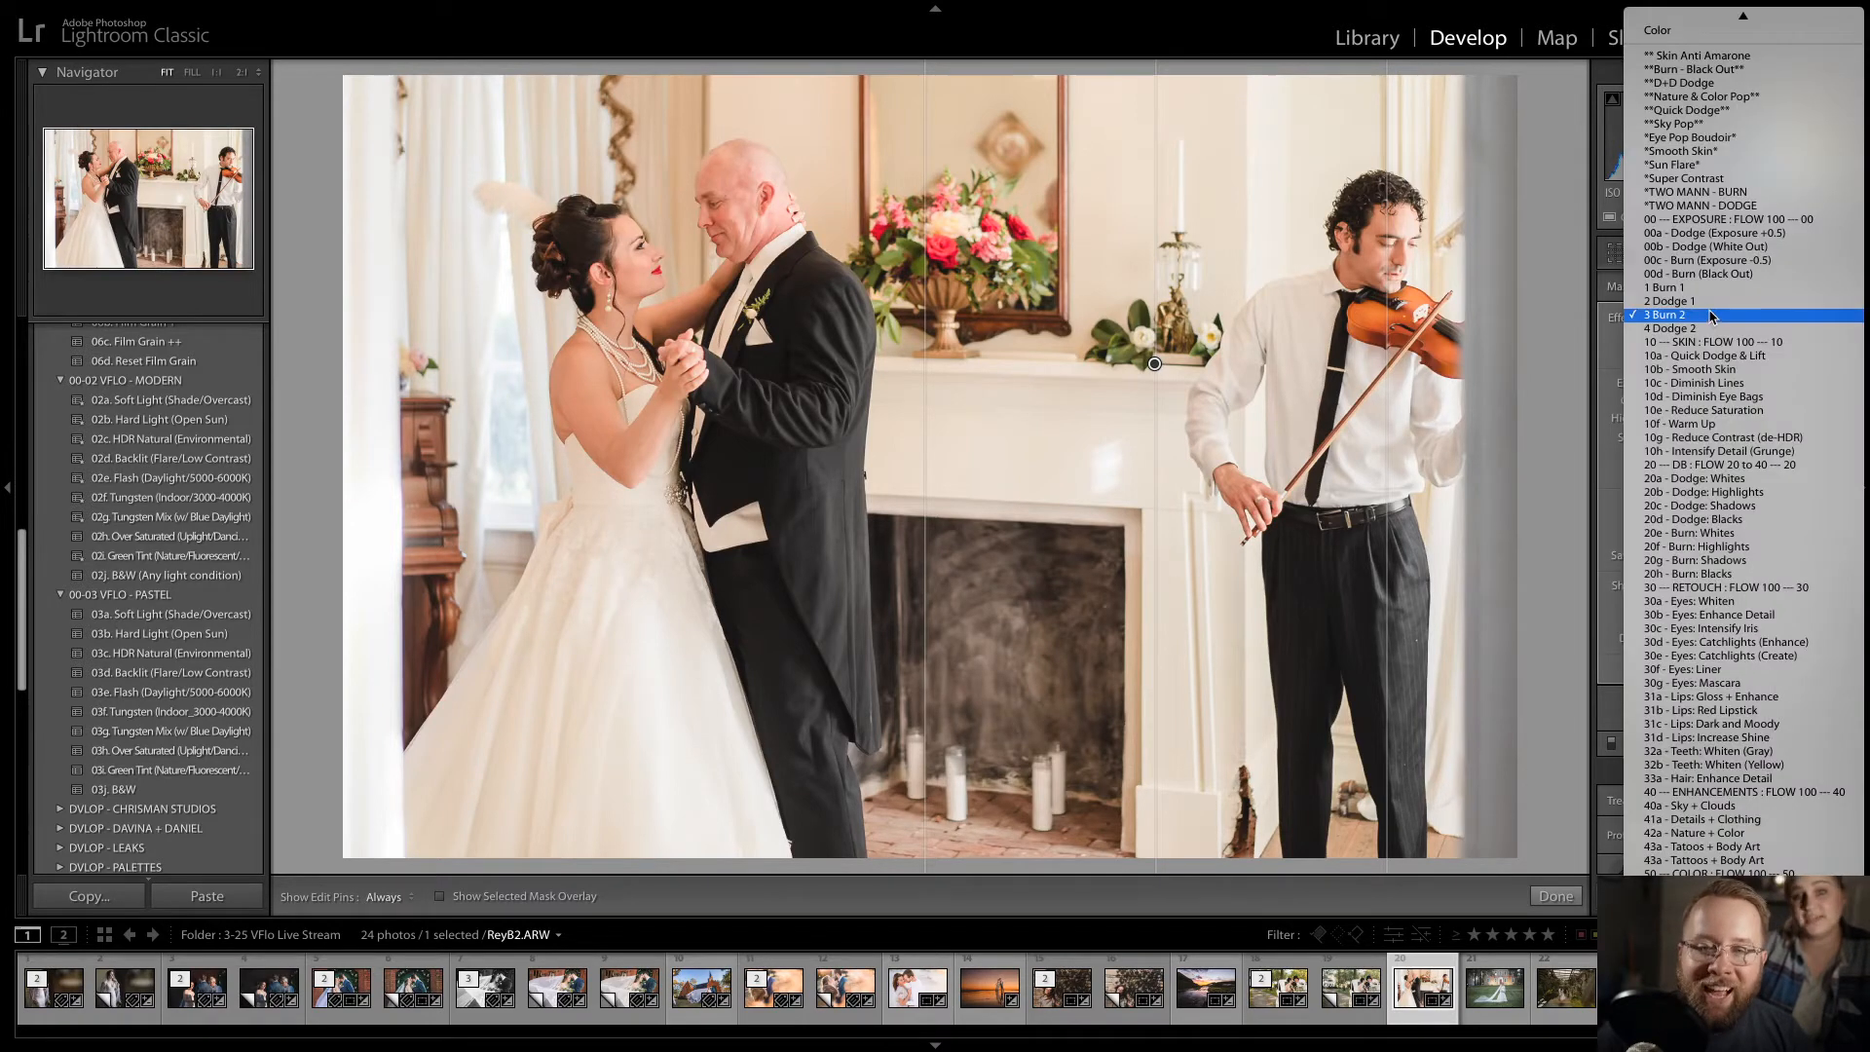
left_click(1726, 548)
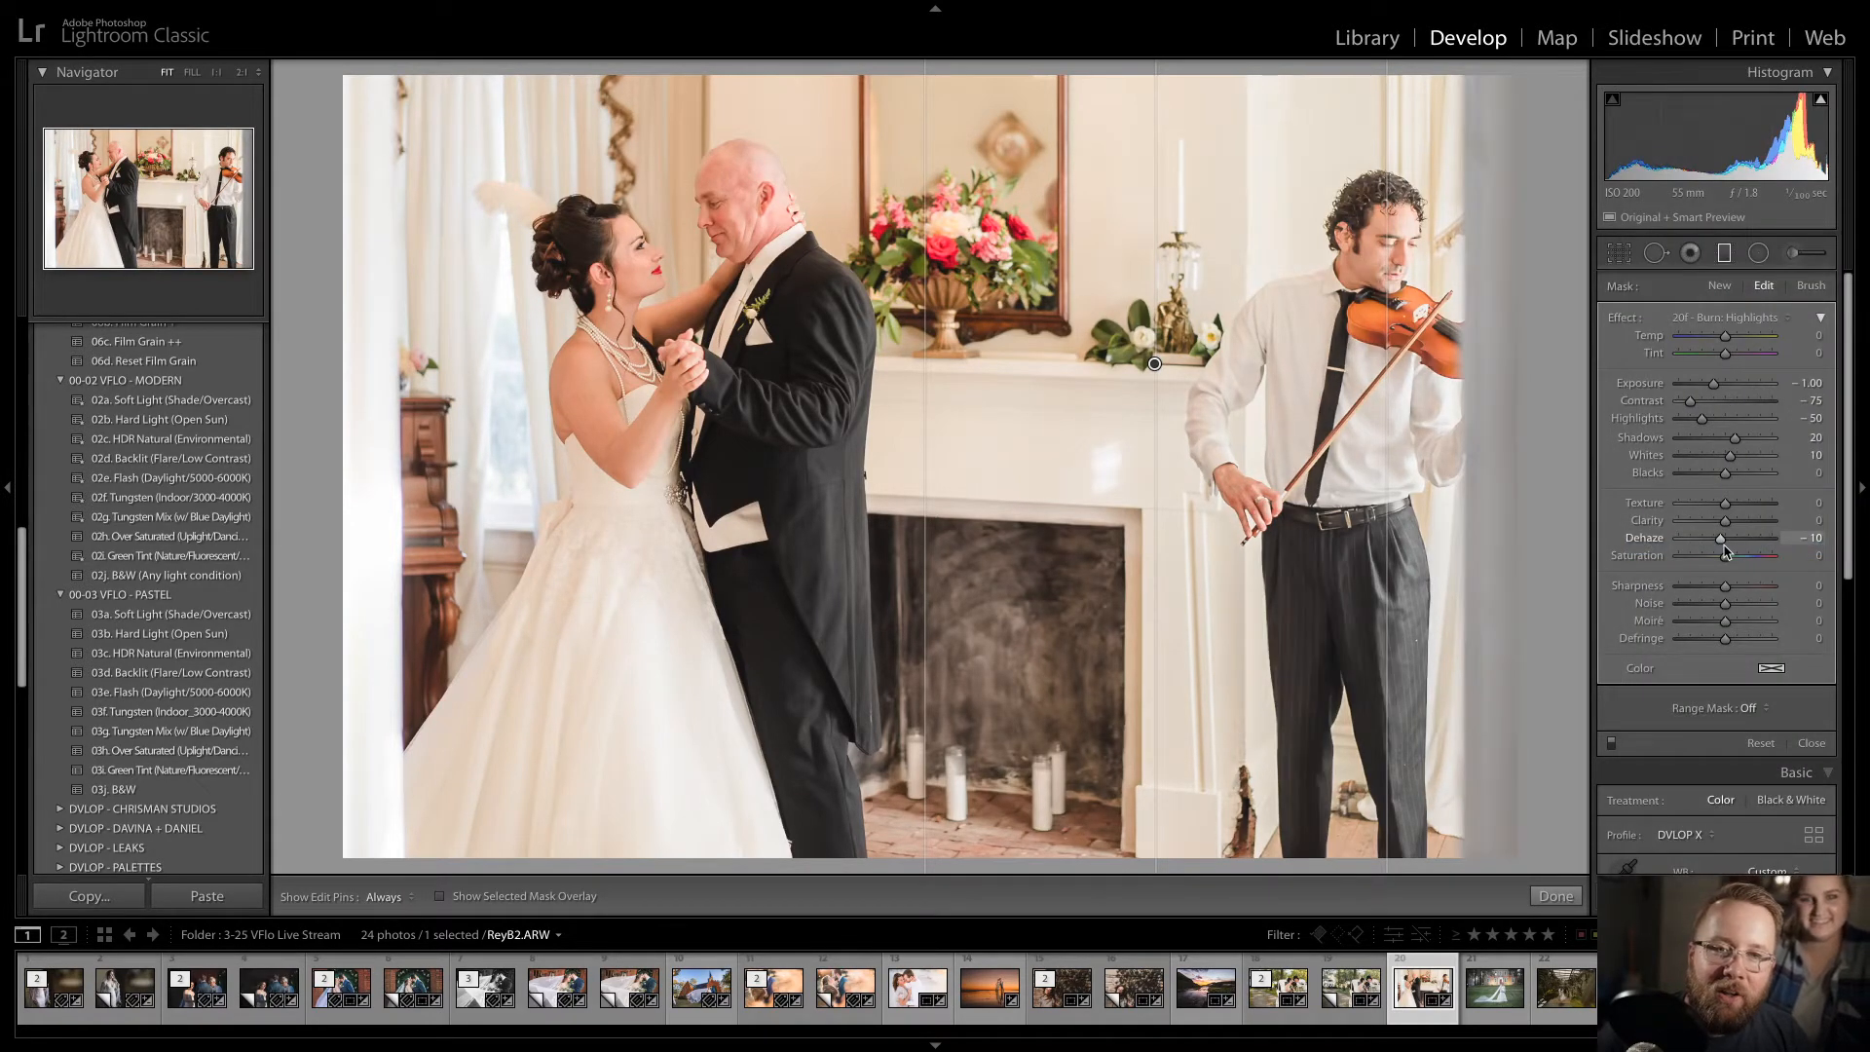
left_click_drag(1715, 387, 1712, 390)
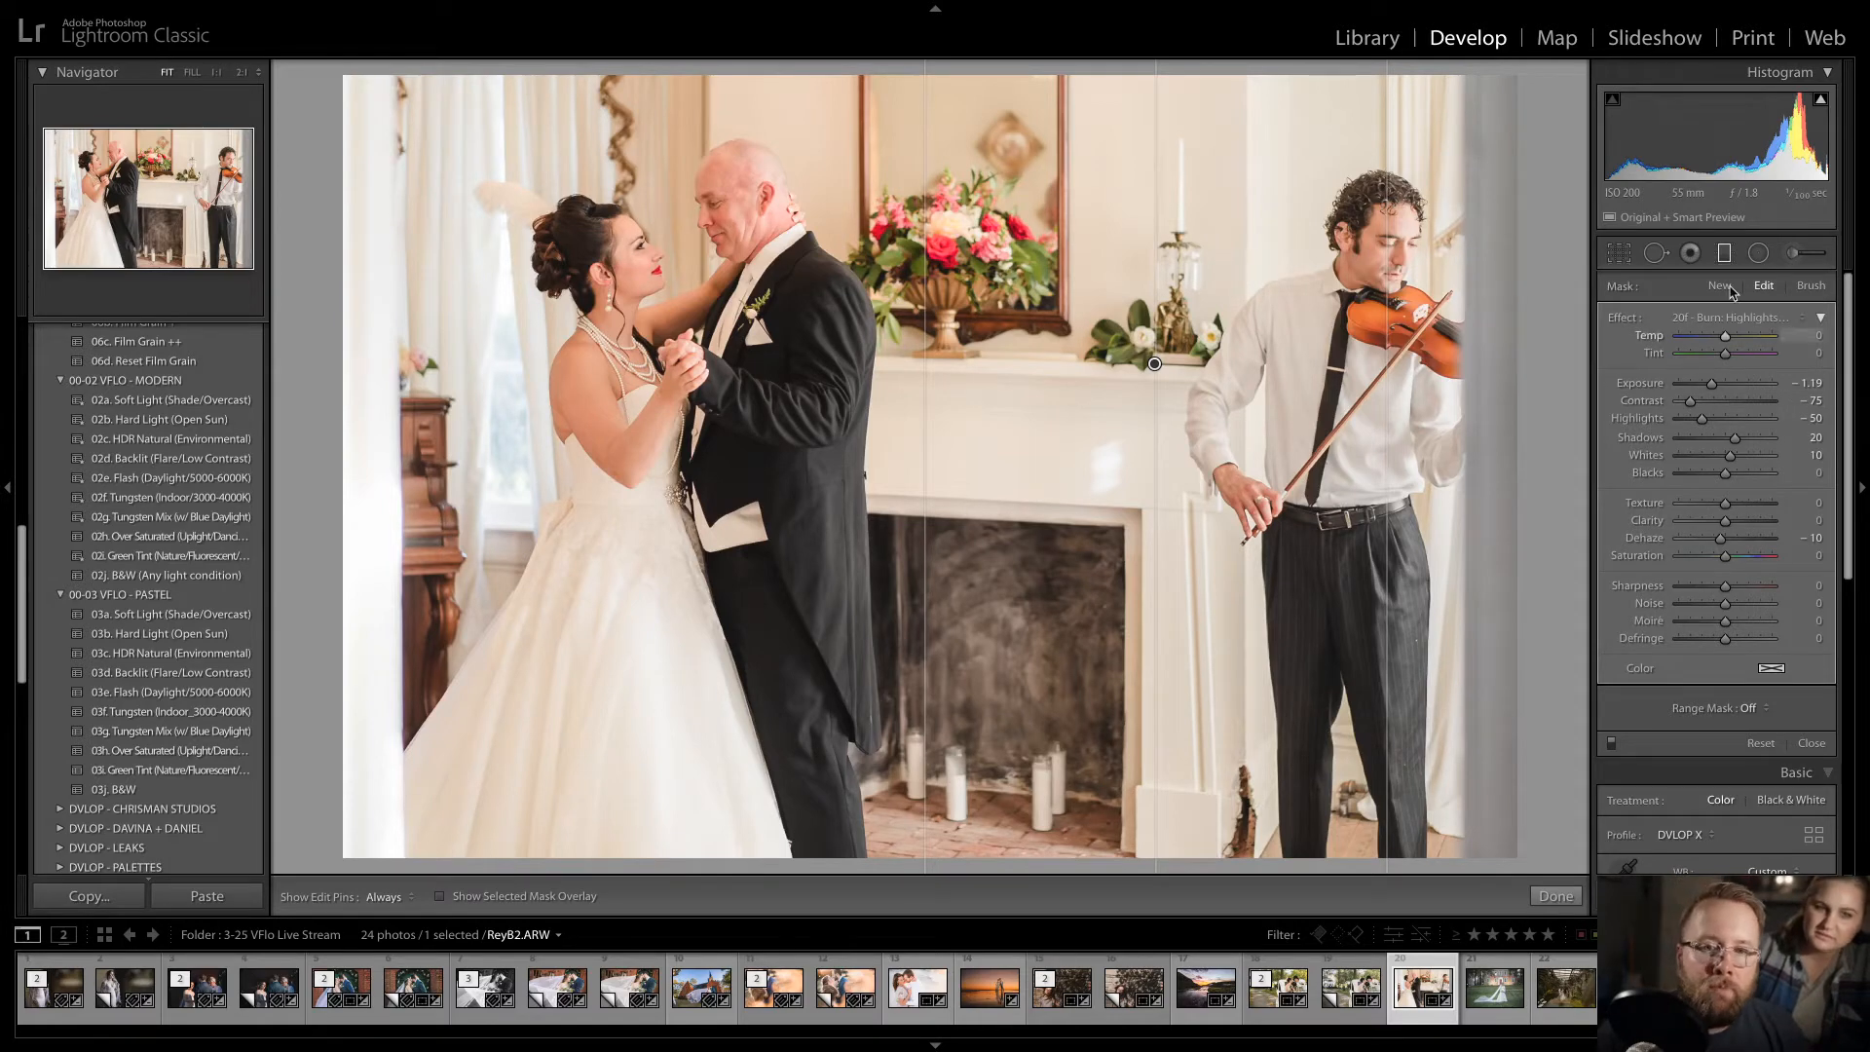
- Add a second, narrow graduated burn filter over the bright blurred edge beside the bride, using exposure -1.19
left_click_drag(370, 353, 425, 357)
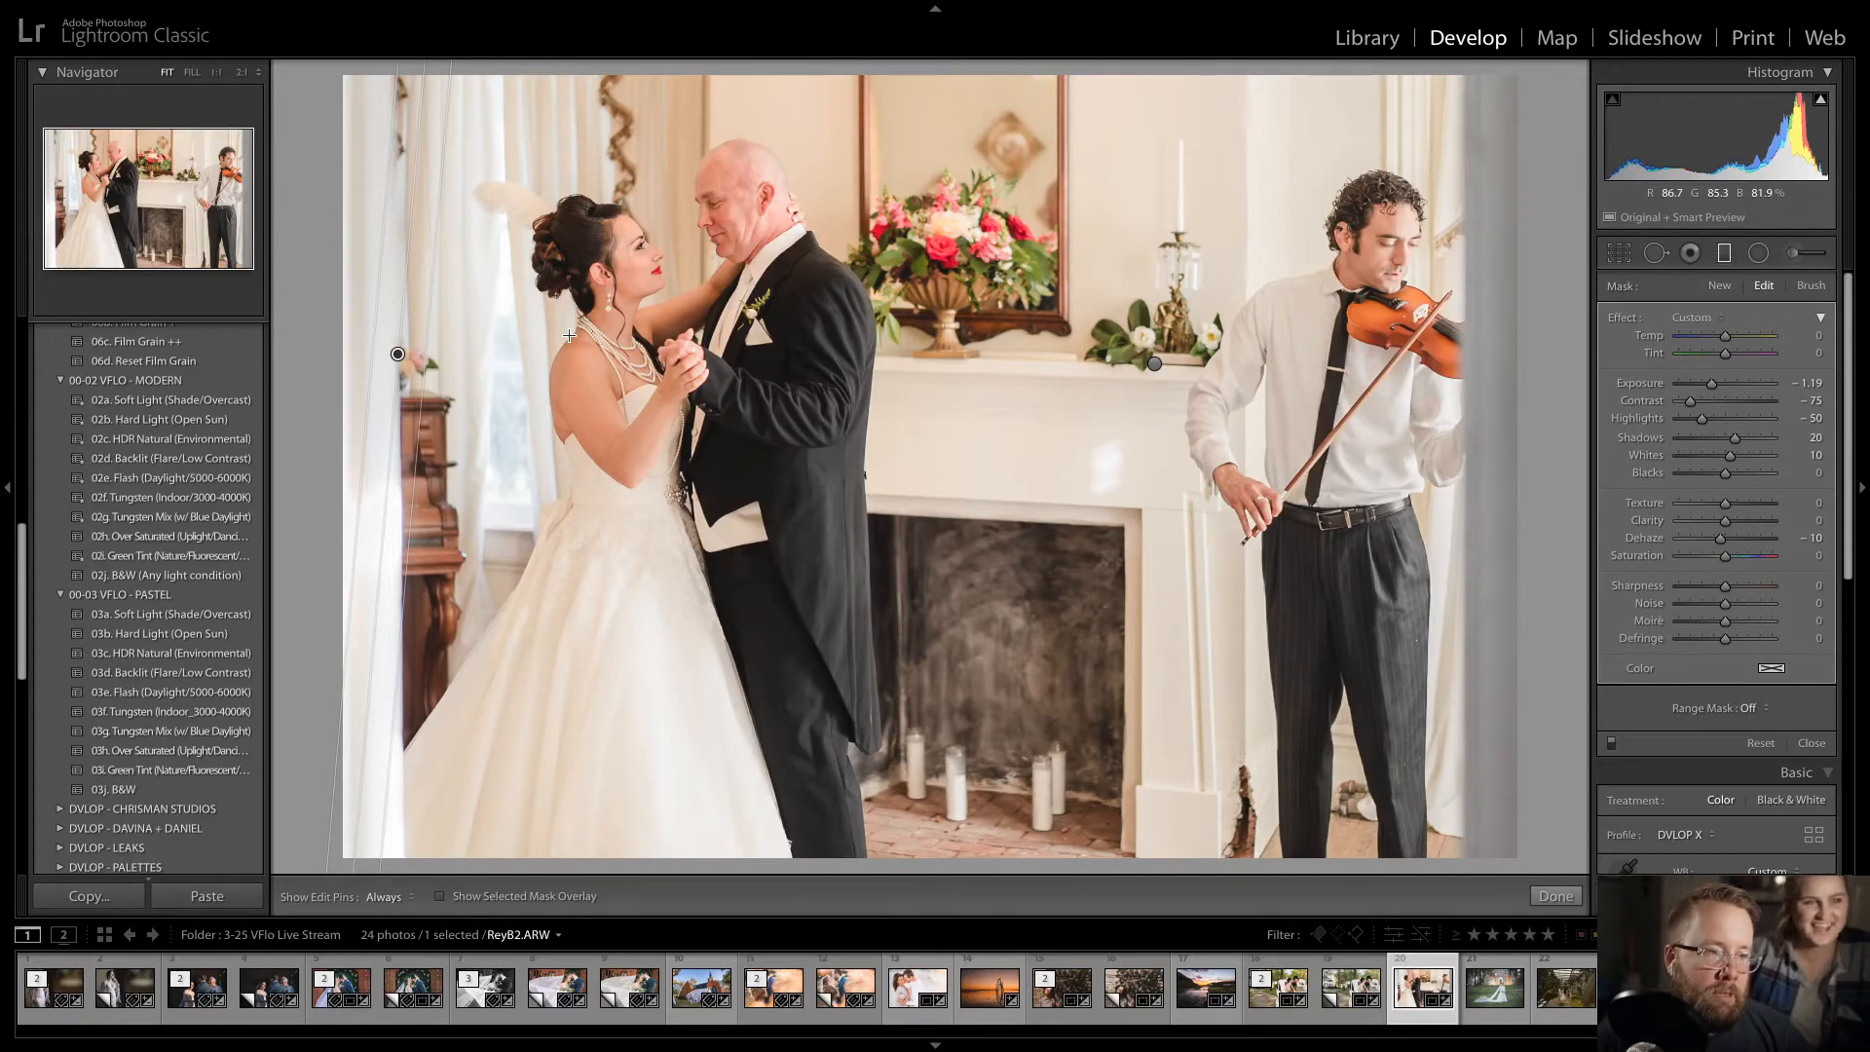
key("d")
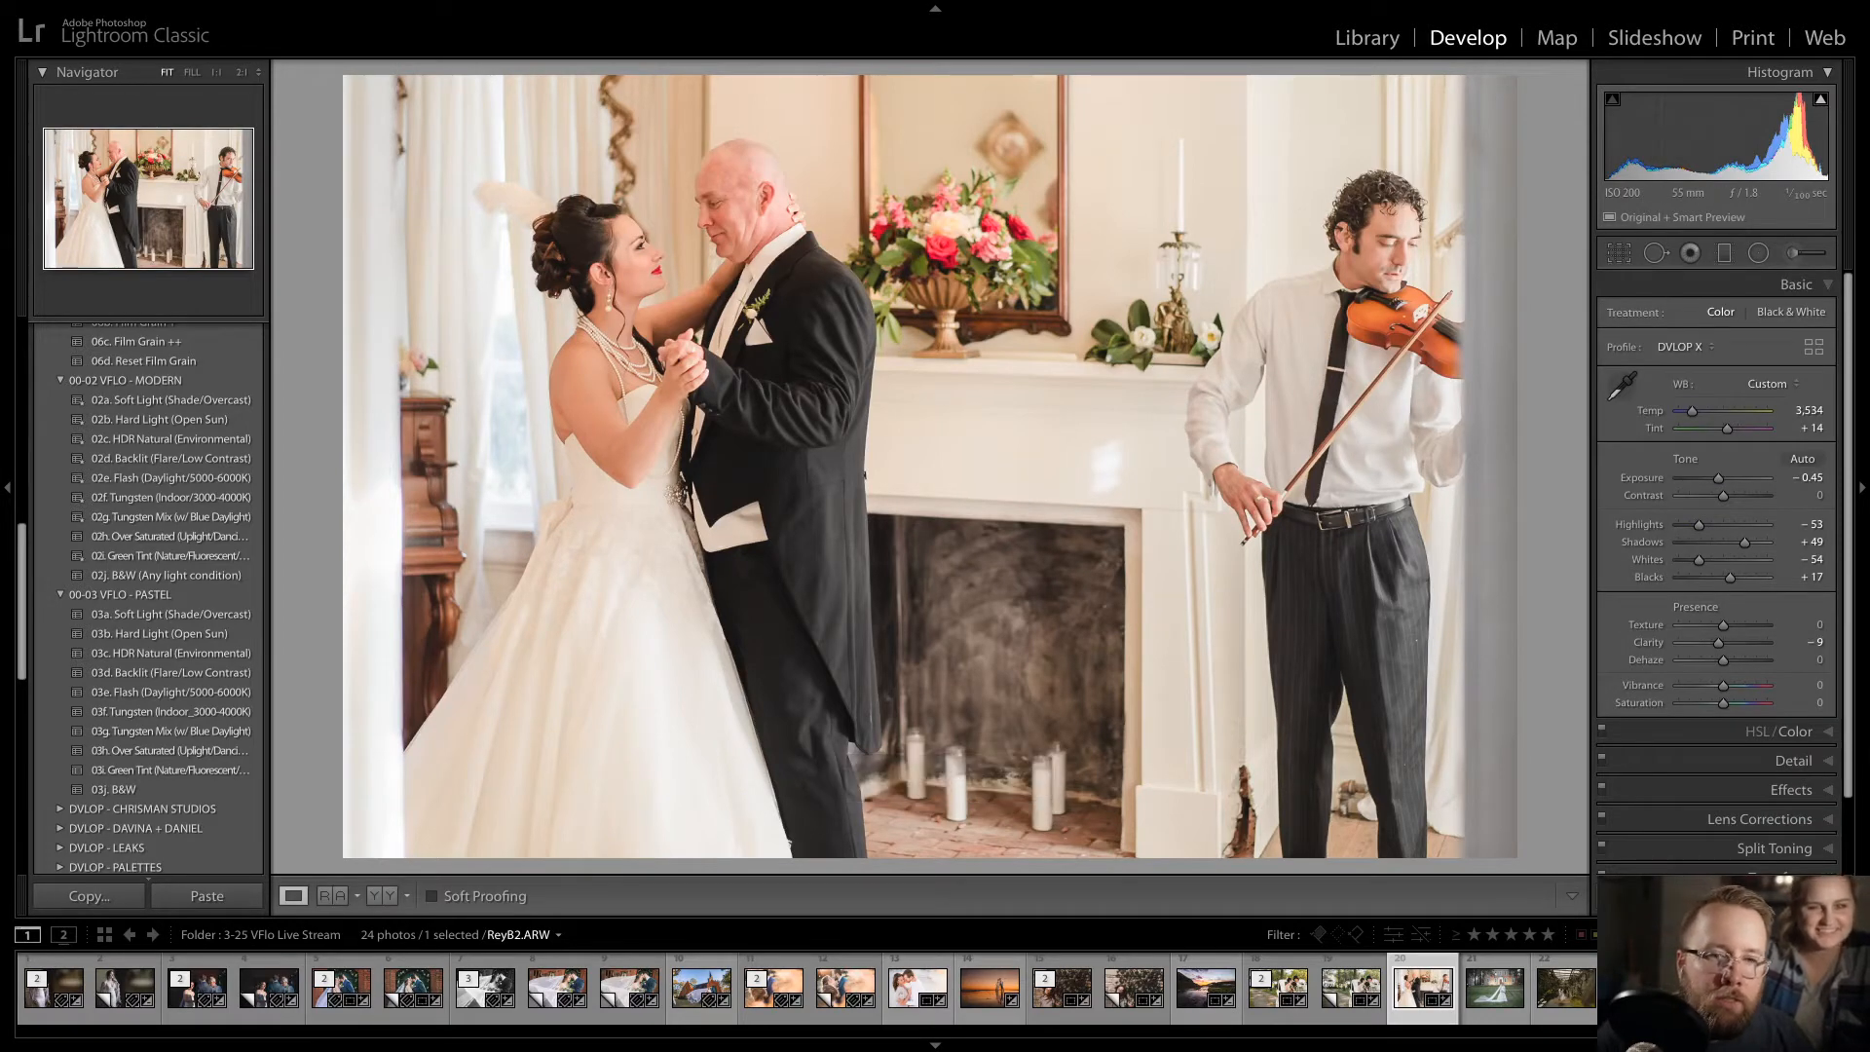
- Brush the 10a - Quick Dodge & Lift effect at size 20 over the faces of the bride and her dance partner
key("k")
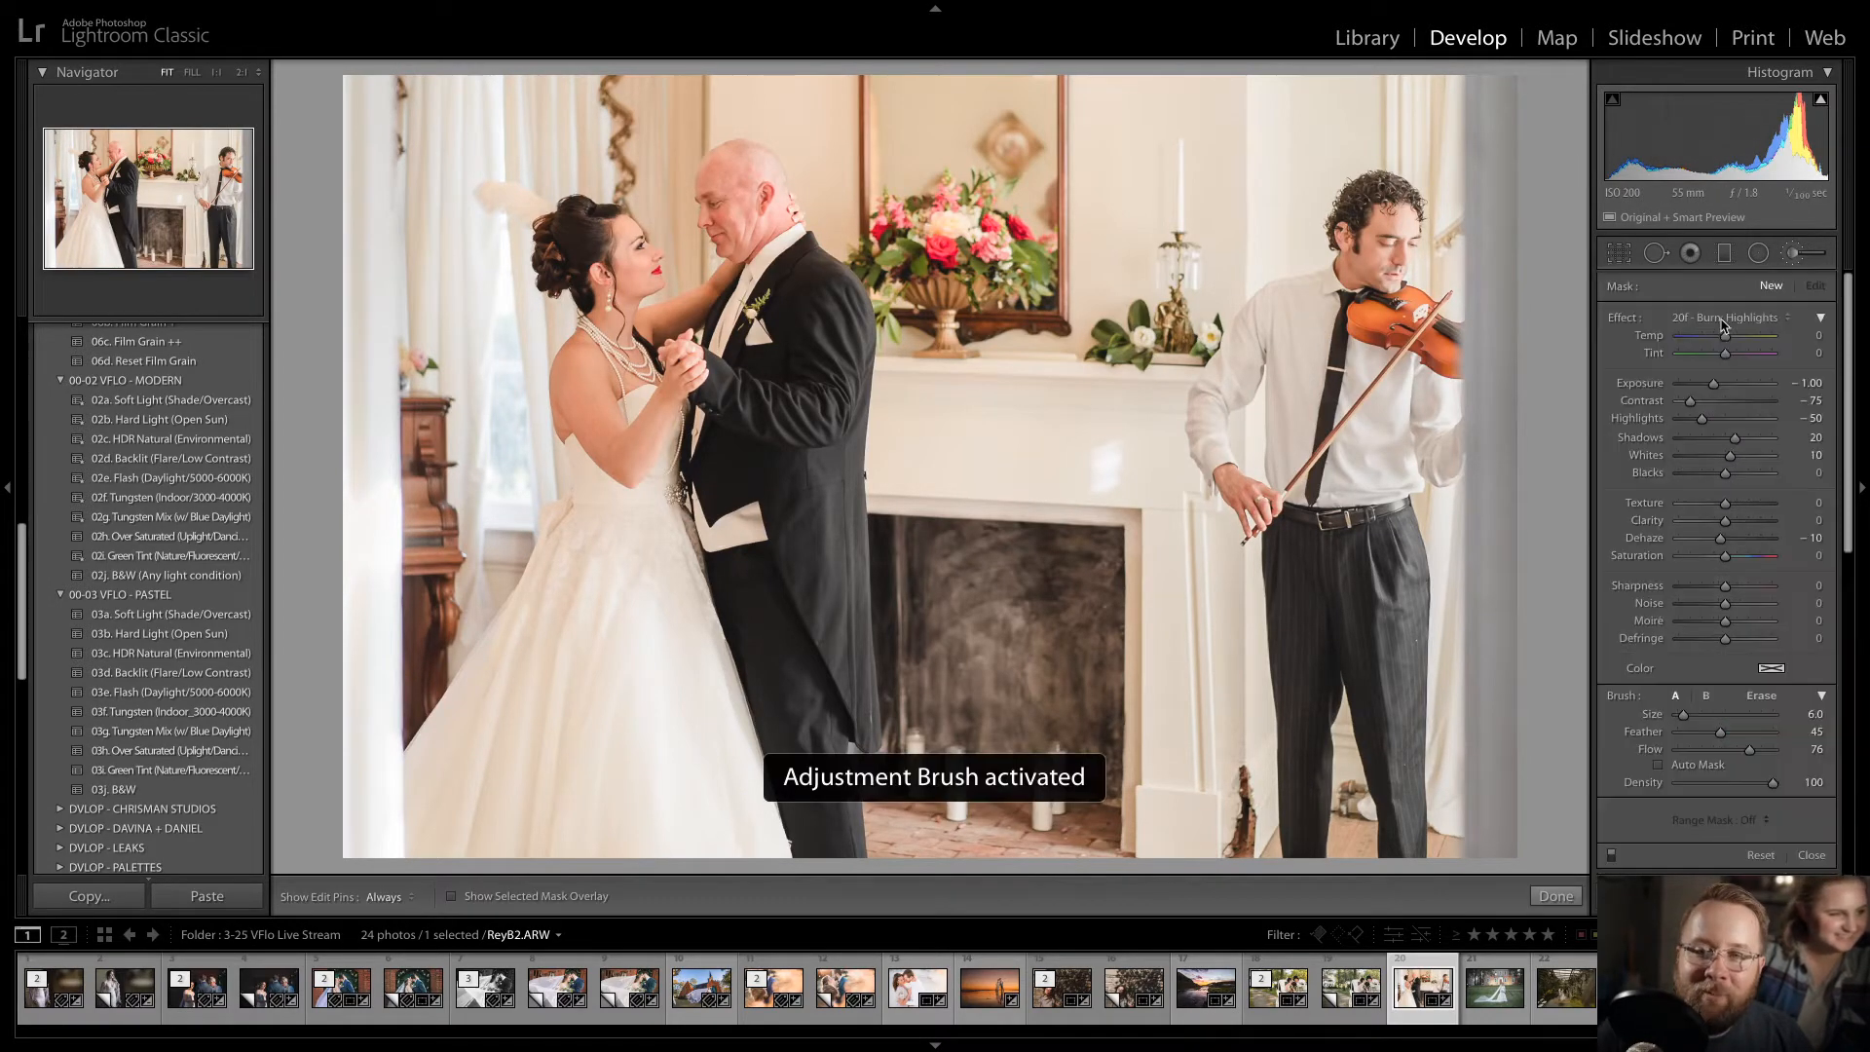
left_click(1720, 323)
left_click(1697, 125)
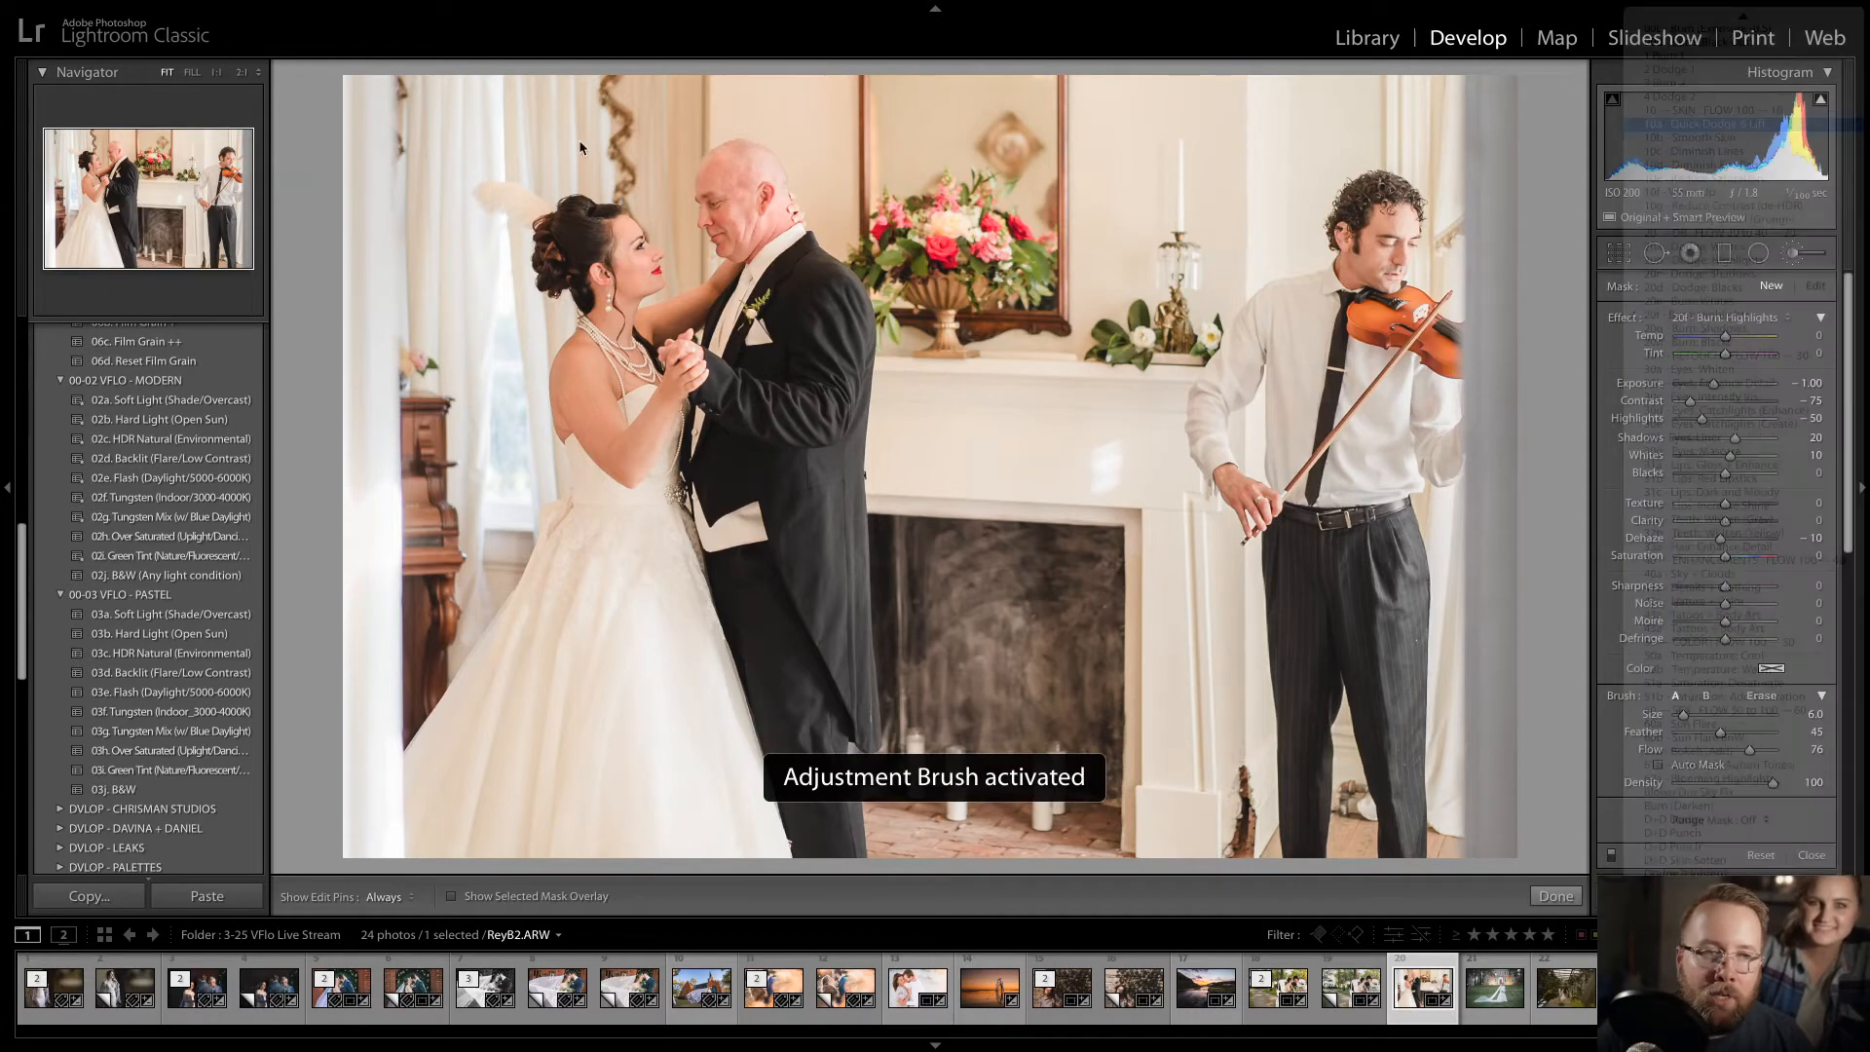
scroll(636, 273, "up", 6)
key("h")
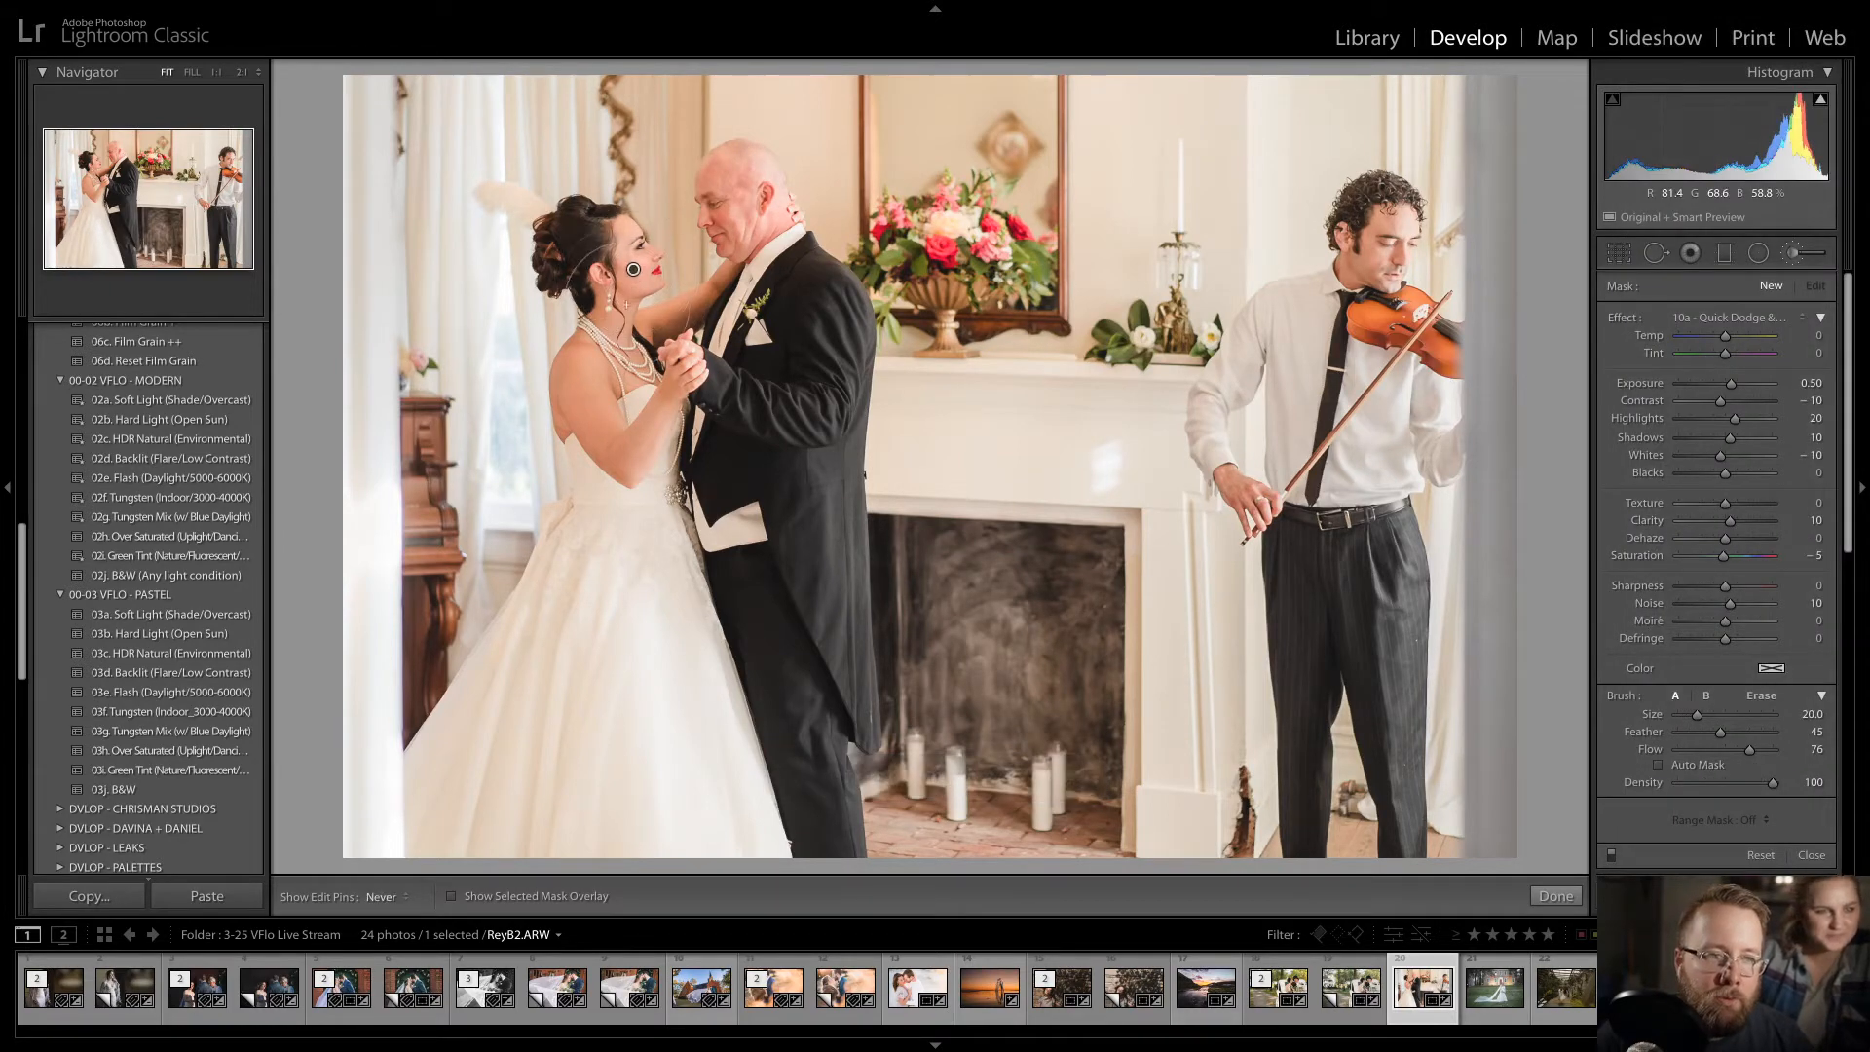
left_click(749, 186)
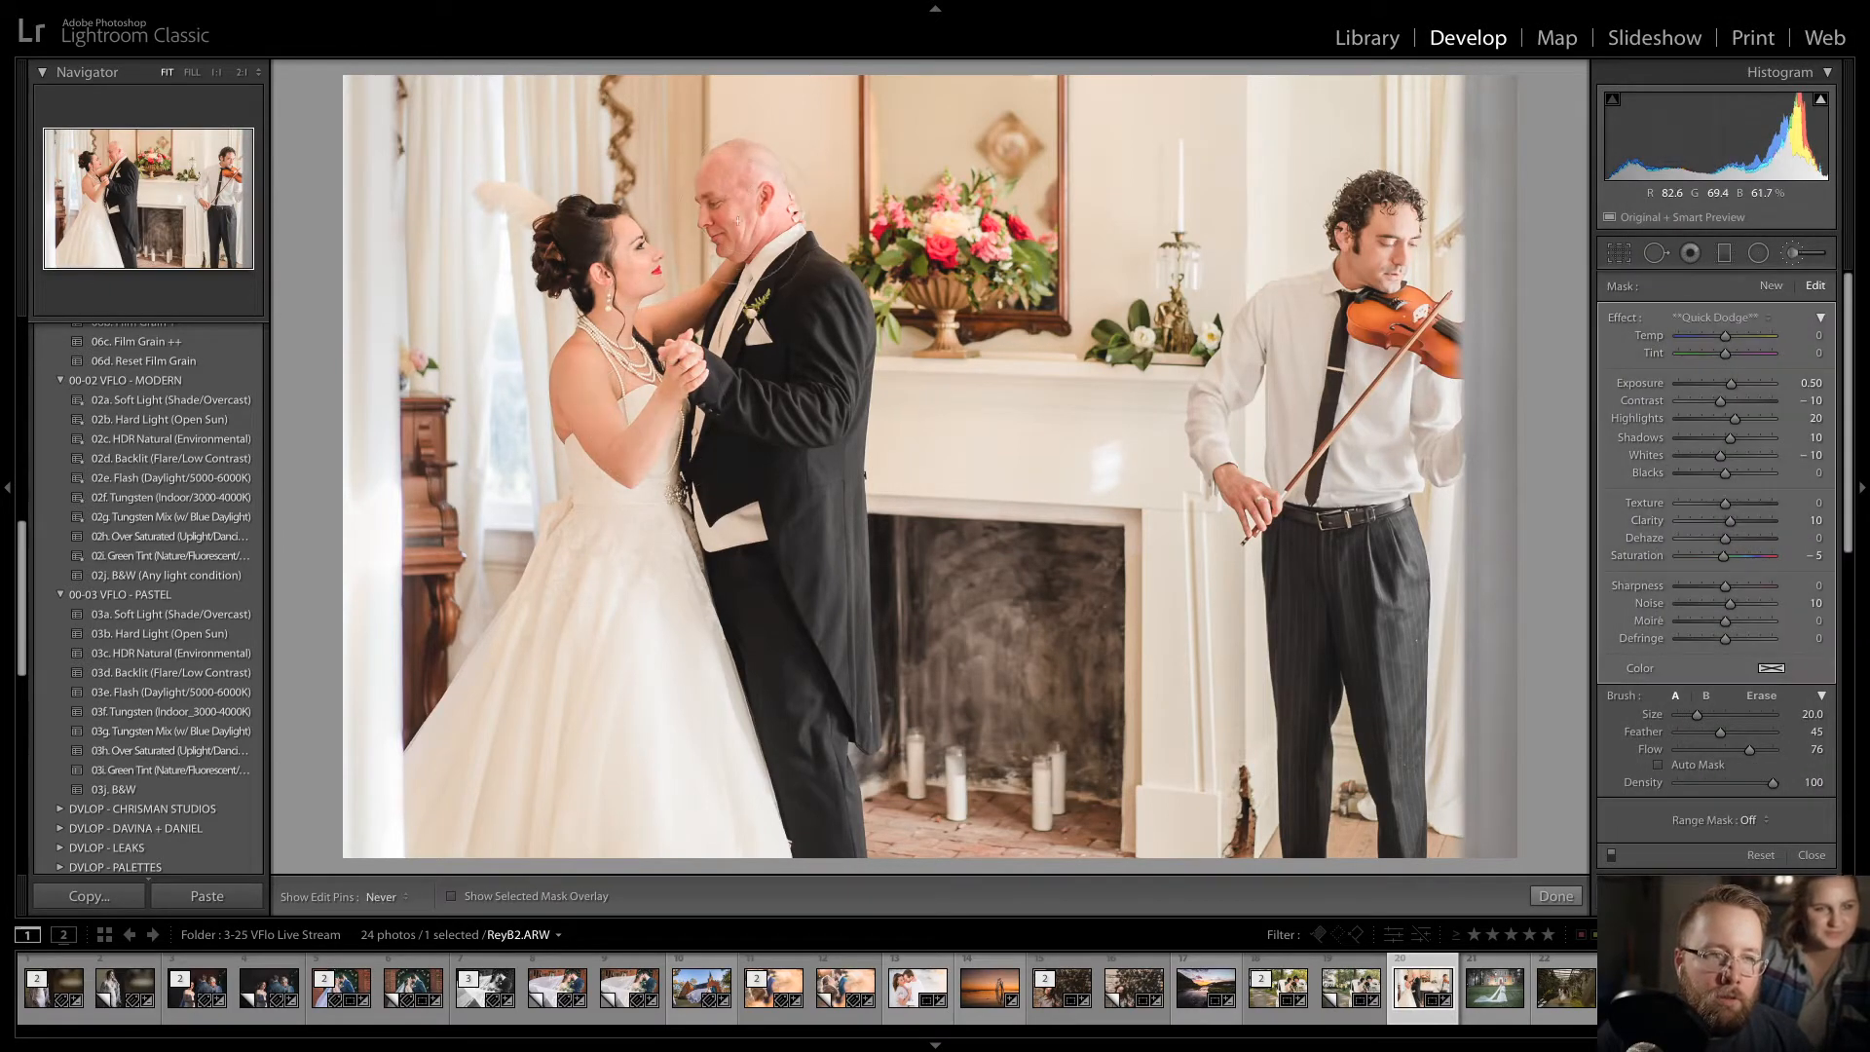
key("h")
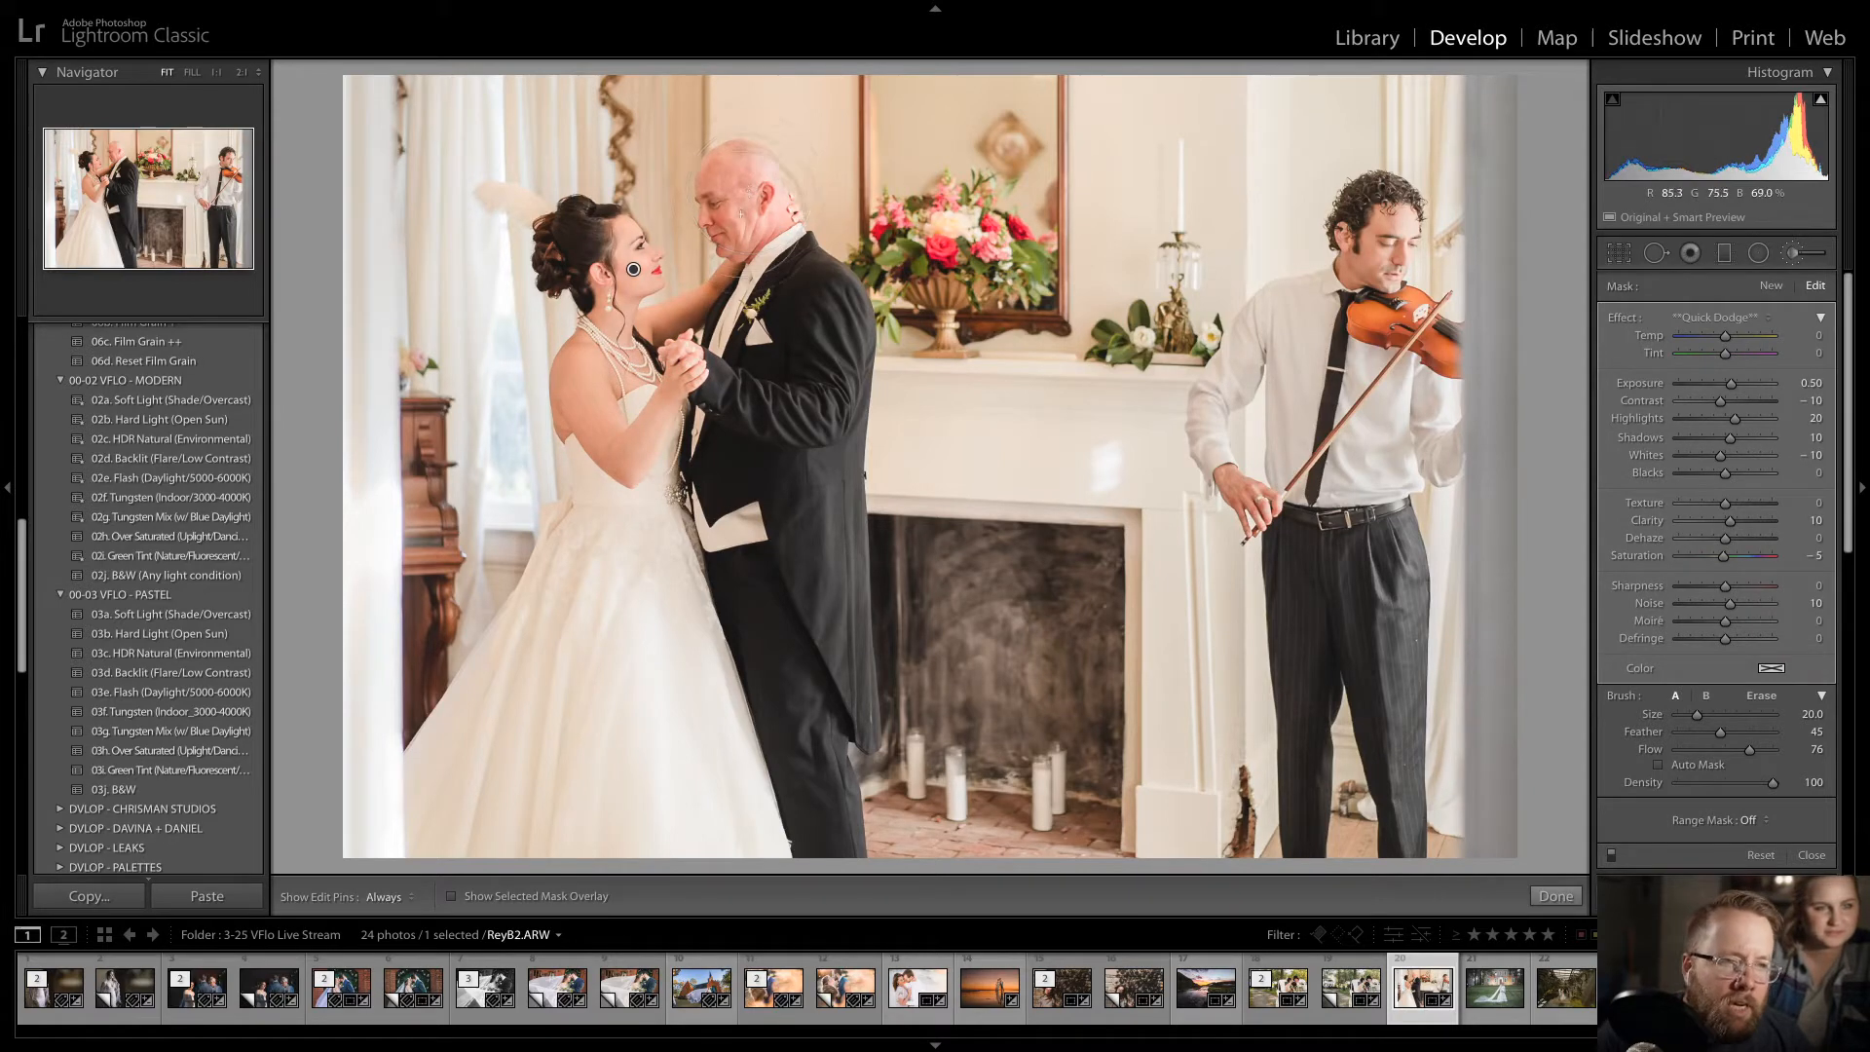
left_click(742, 216)
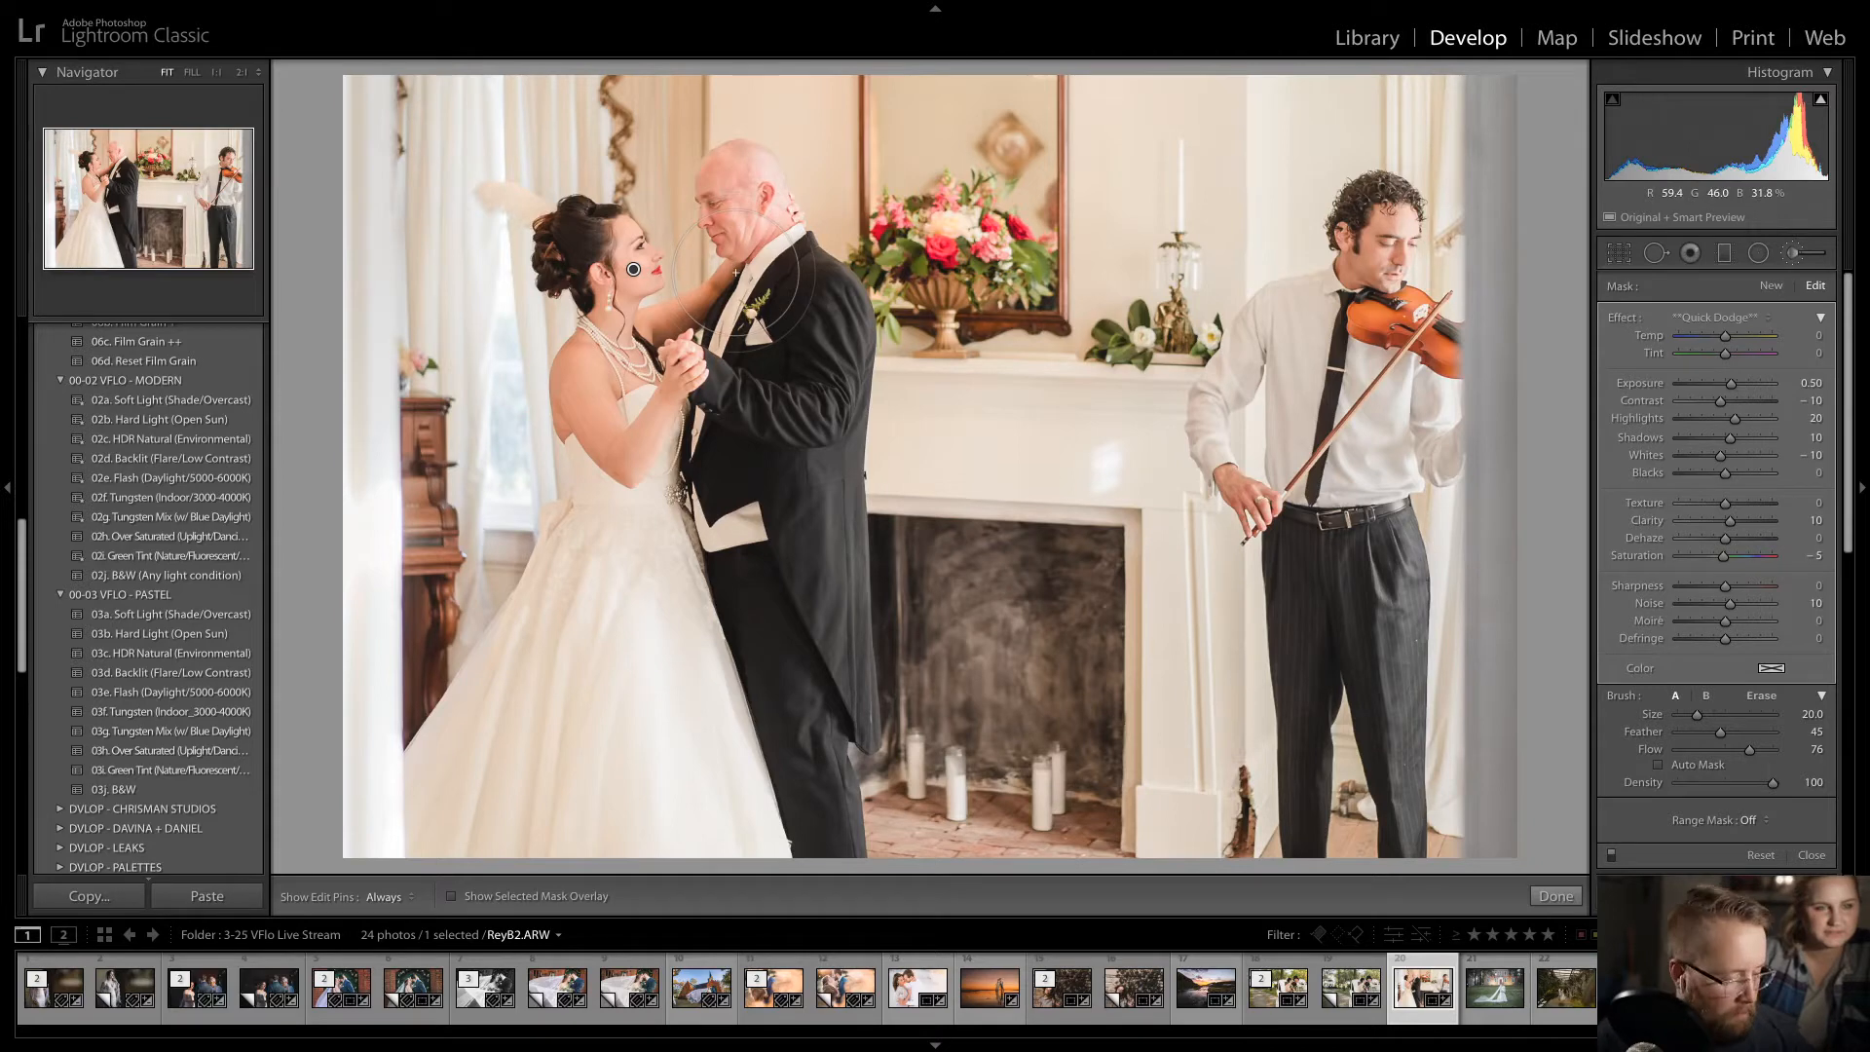
- Set the dance photo's overall exposure to -0.50 and raise its contrast to +14
key("d")
key("minus")
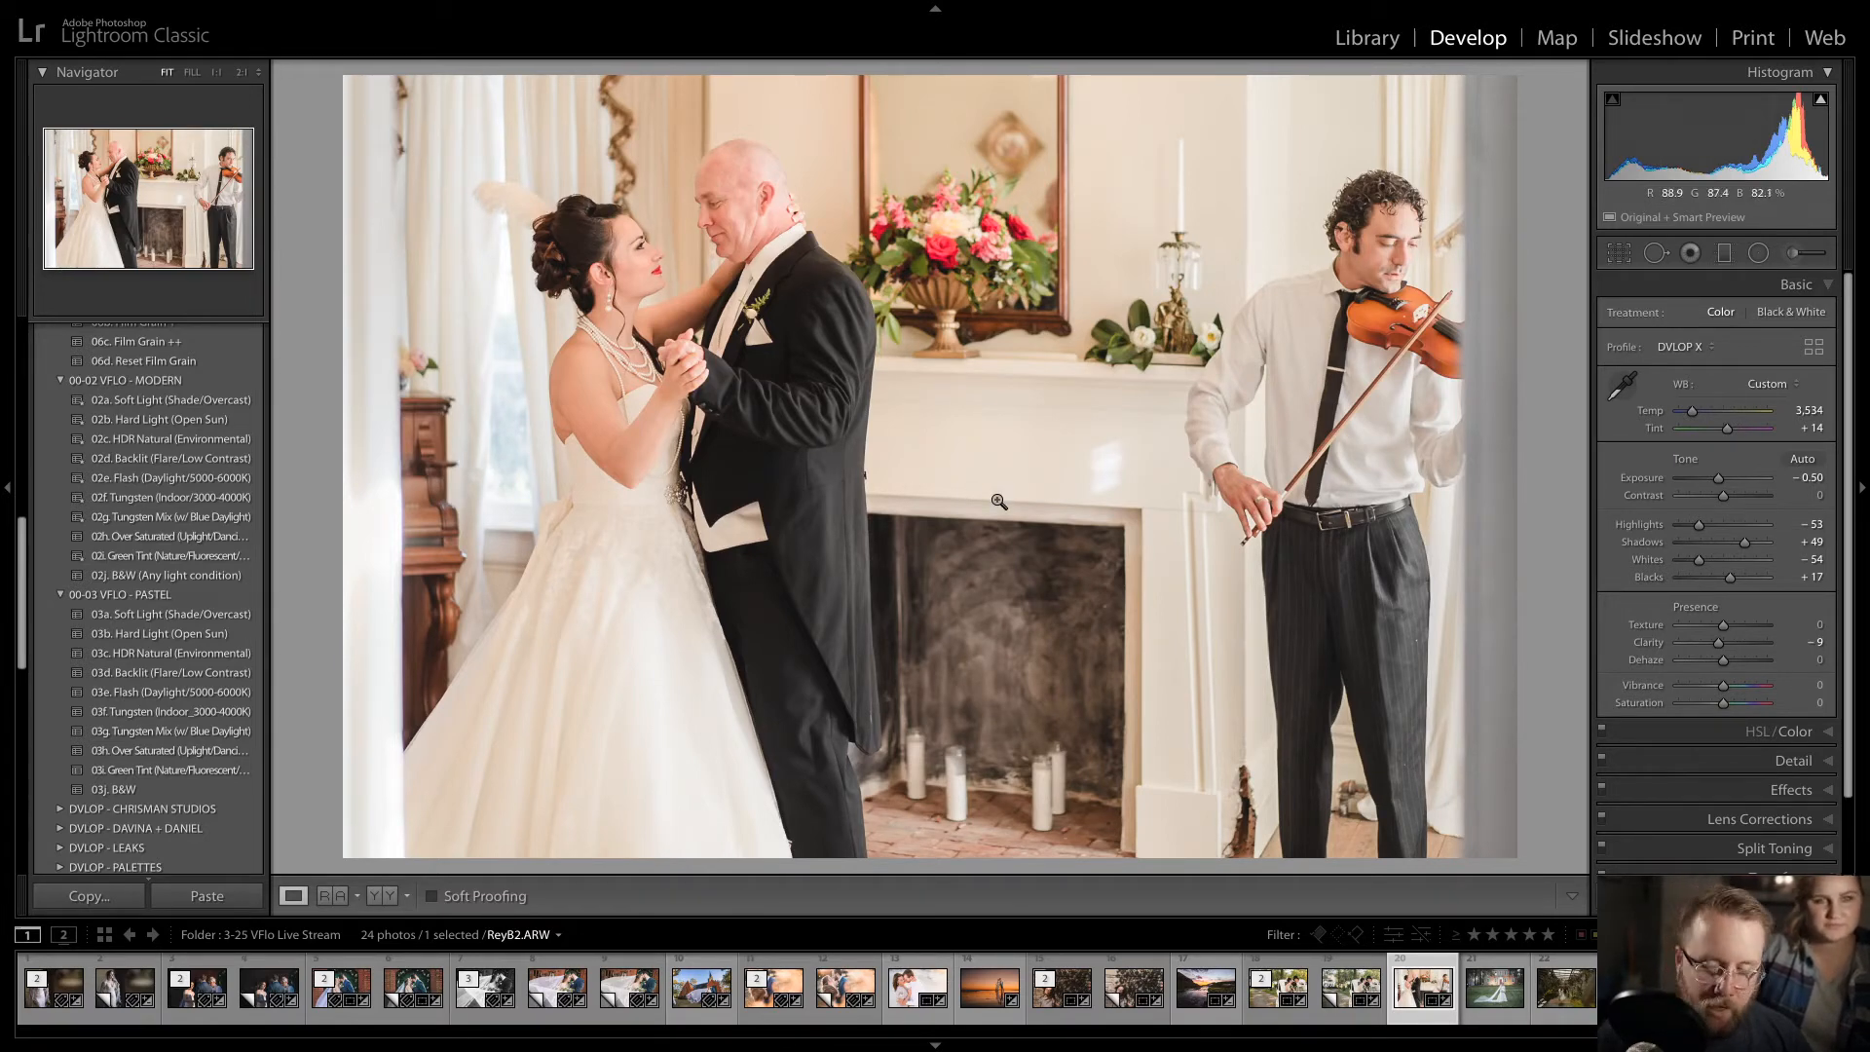
key("plus")
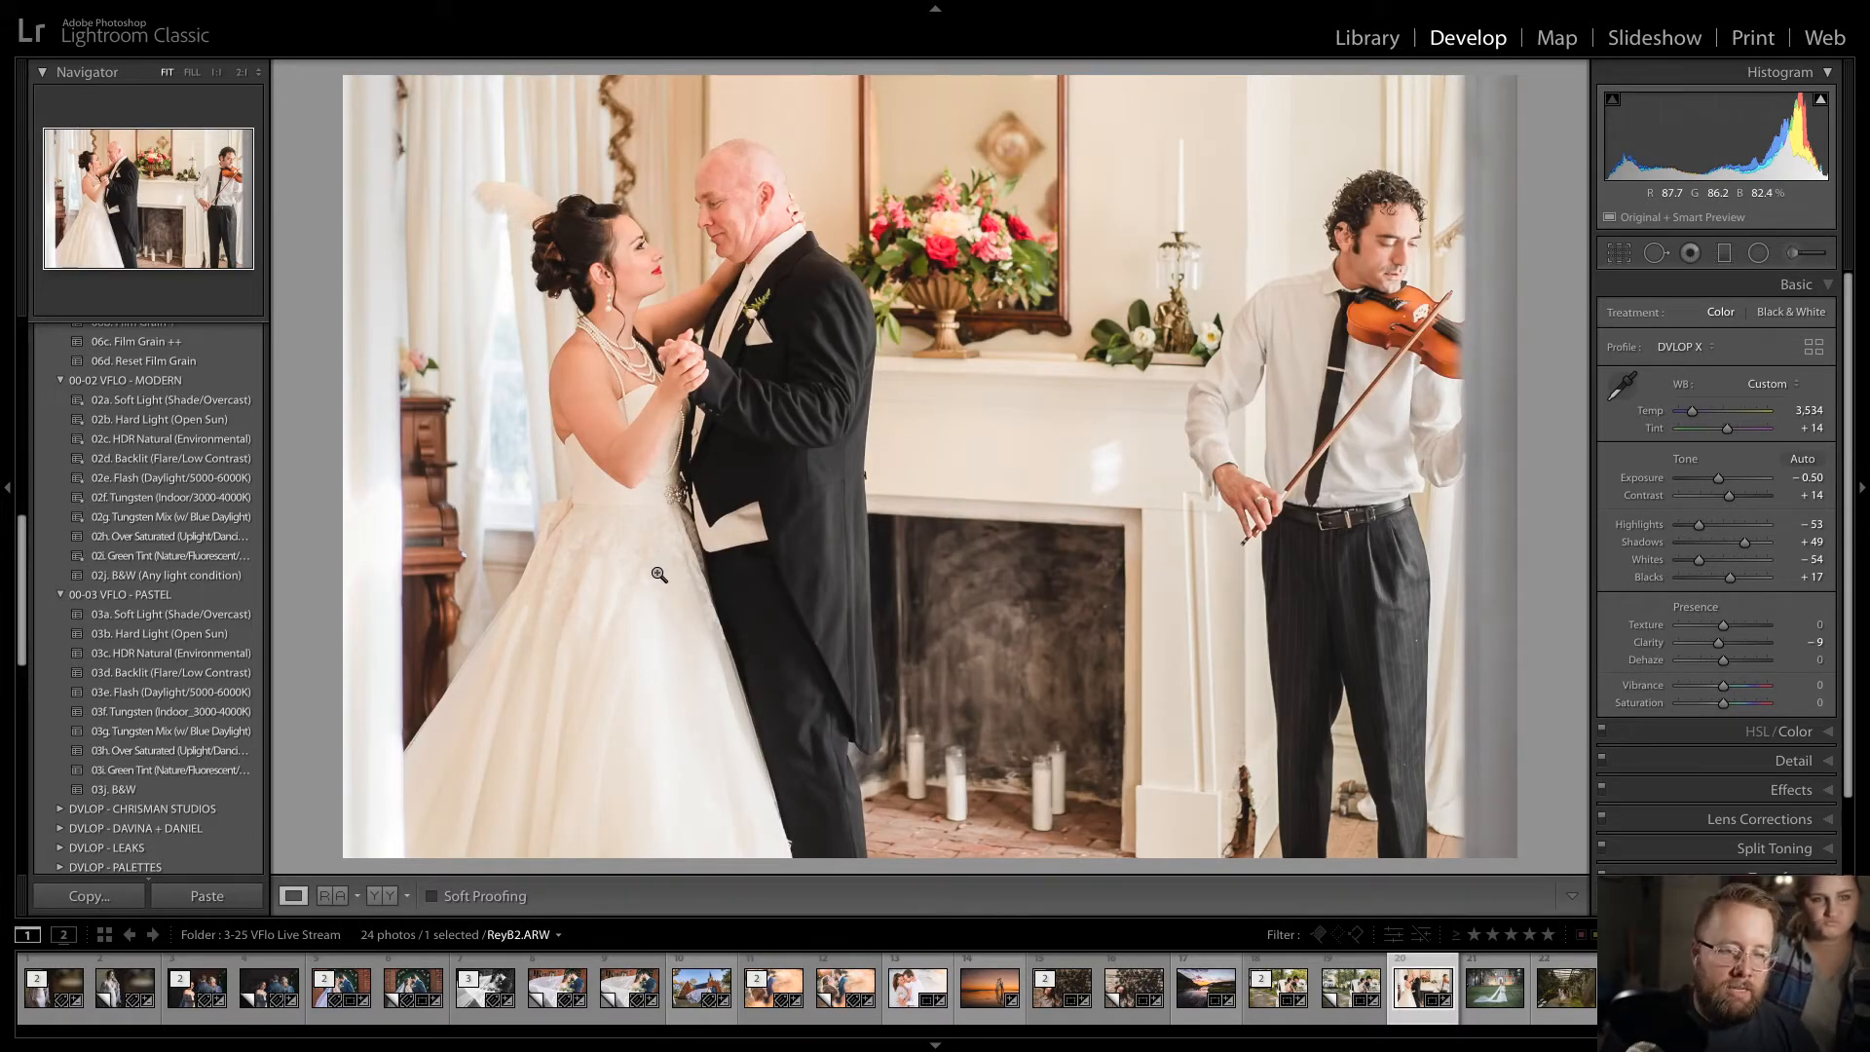
- Make a virtual copy of the dance photo with the Pastel preset 03g Tungsten Mix (w/ Blue Daylight) and compare it with the Modern version
key("ctrl+apostrophe")
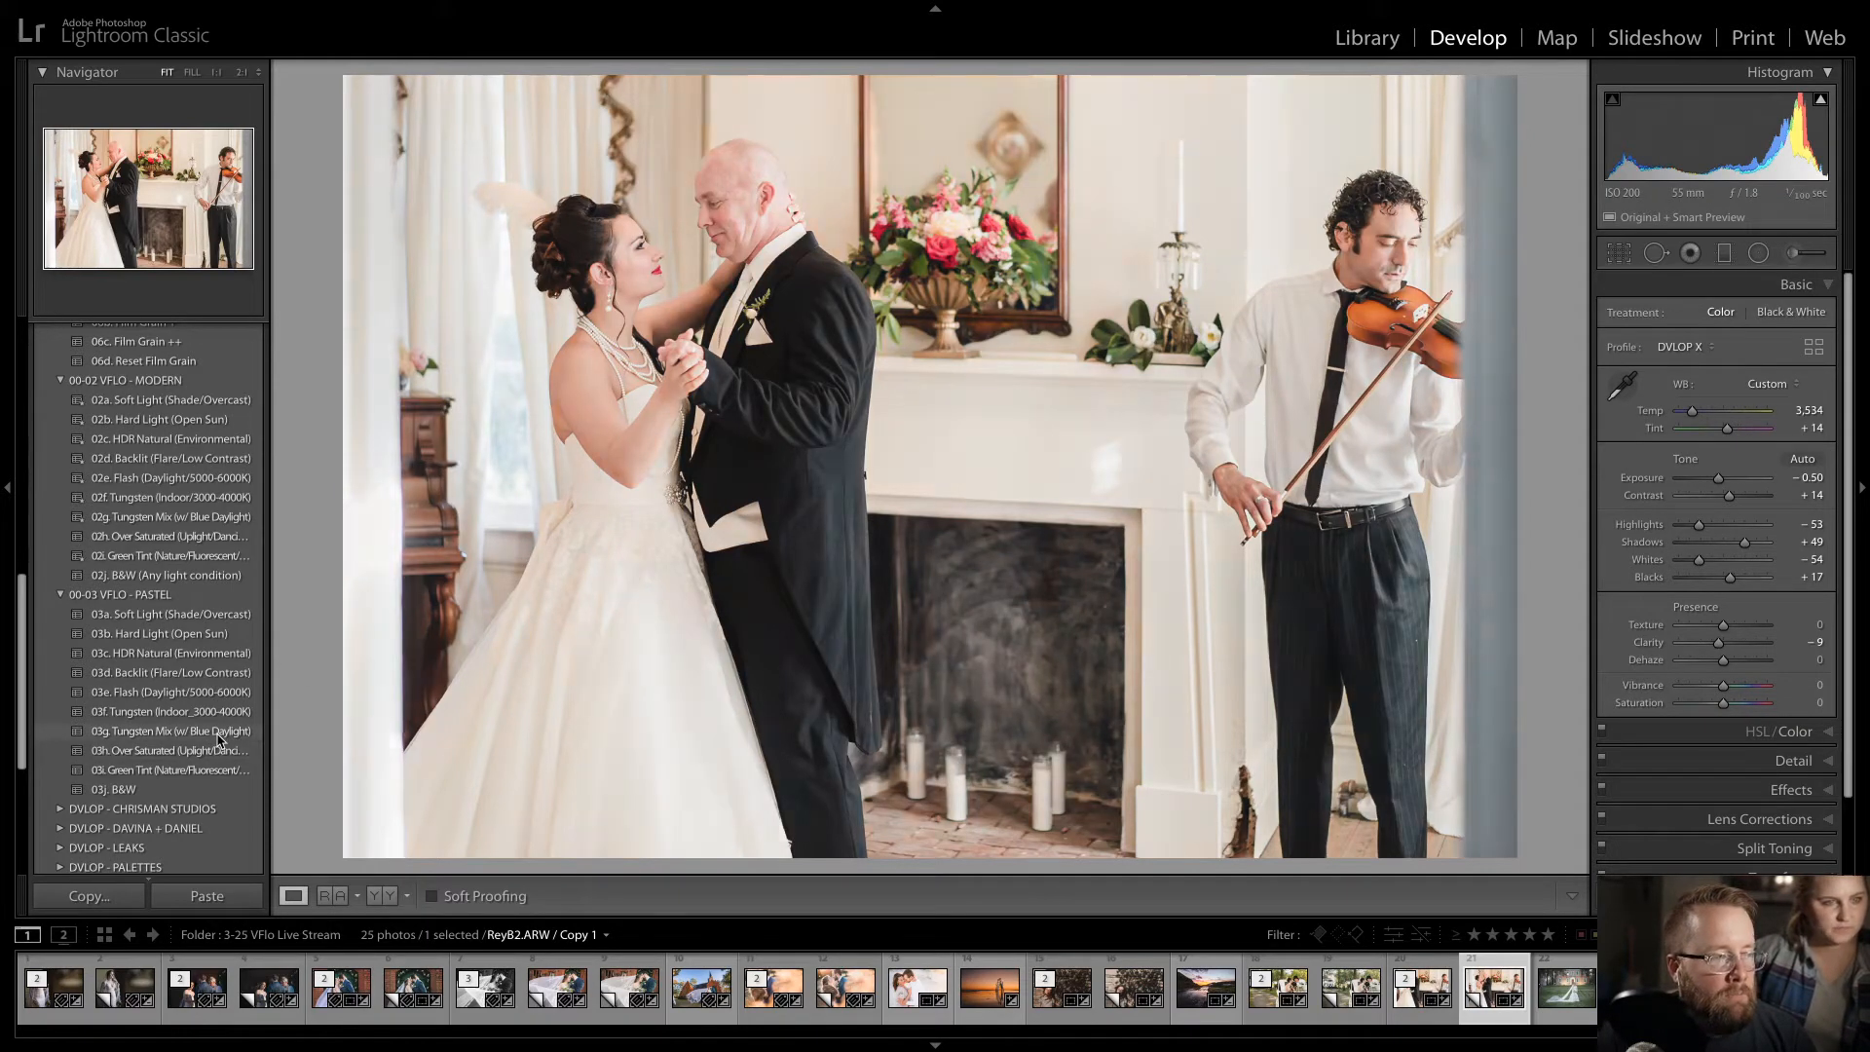
left_click(217, 733)
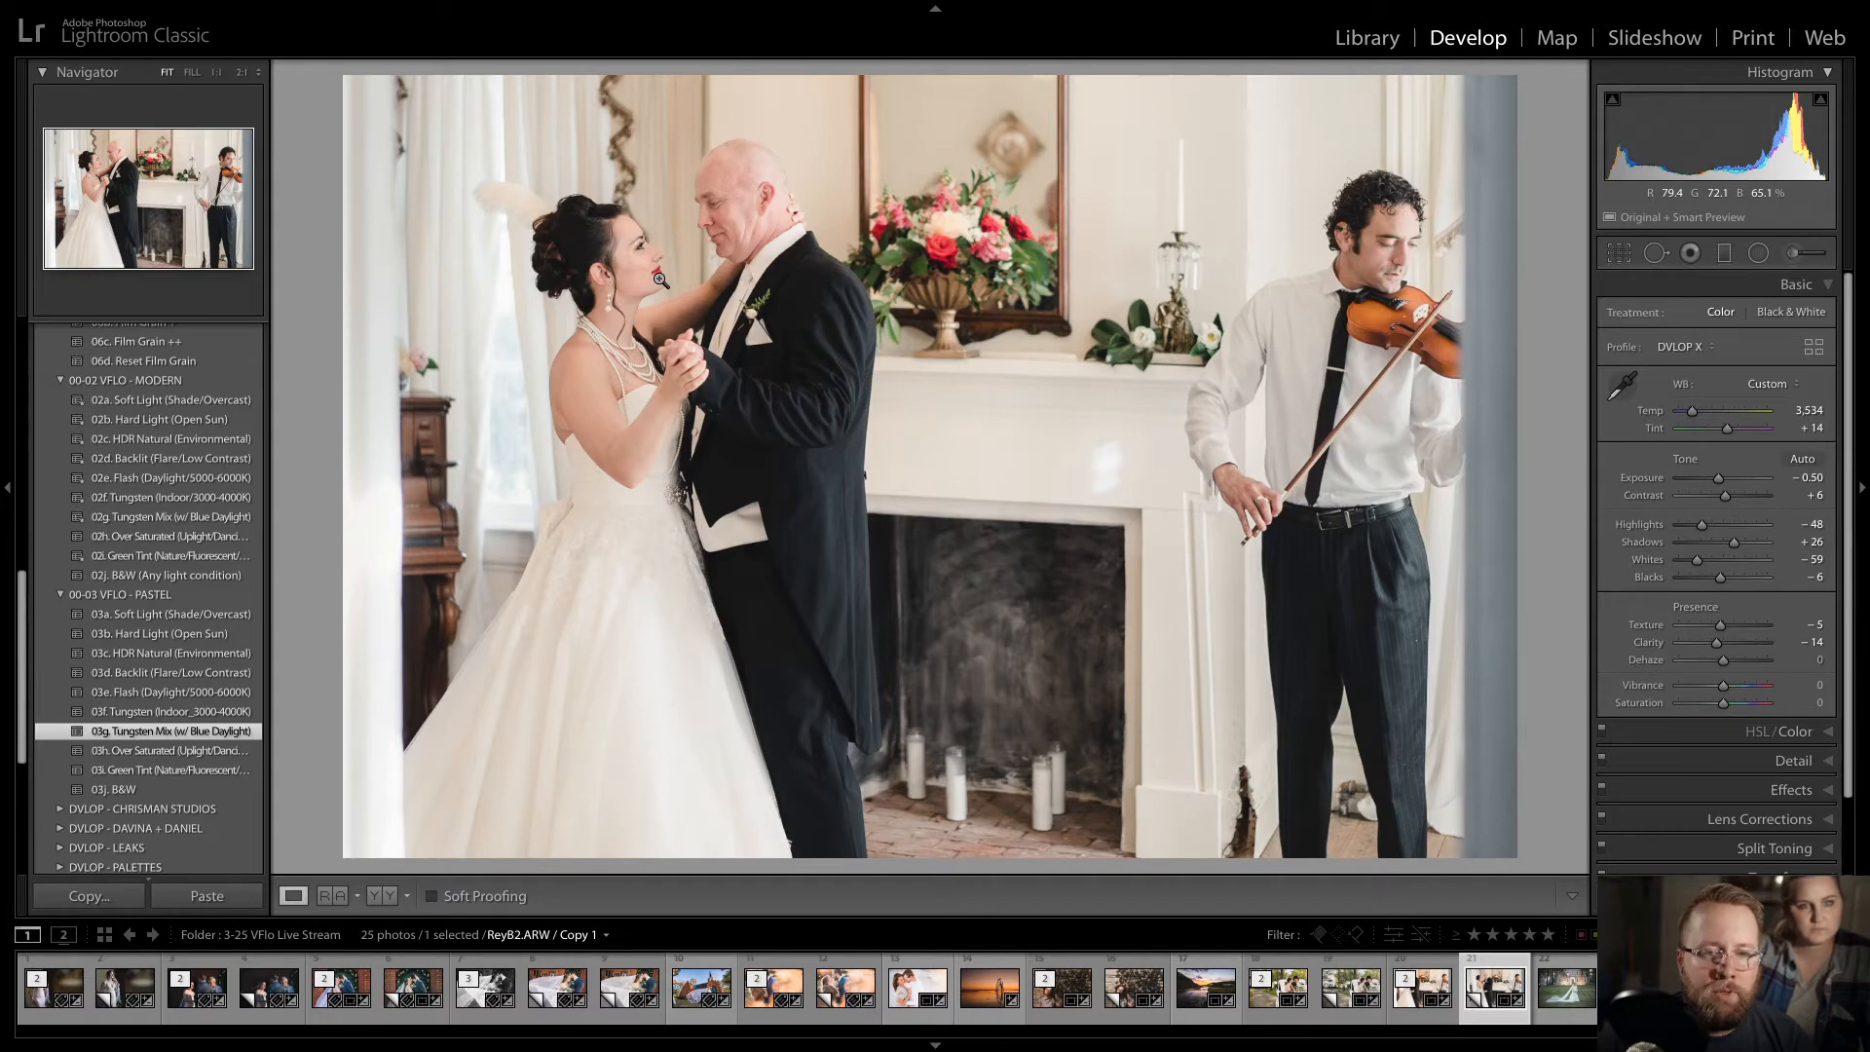
key("Left")
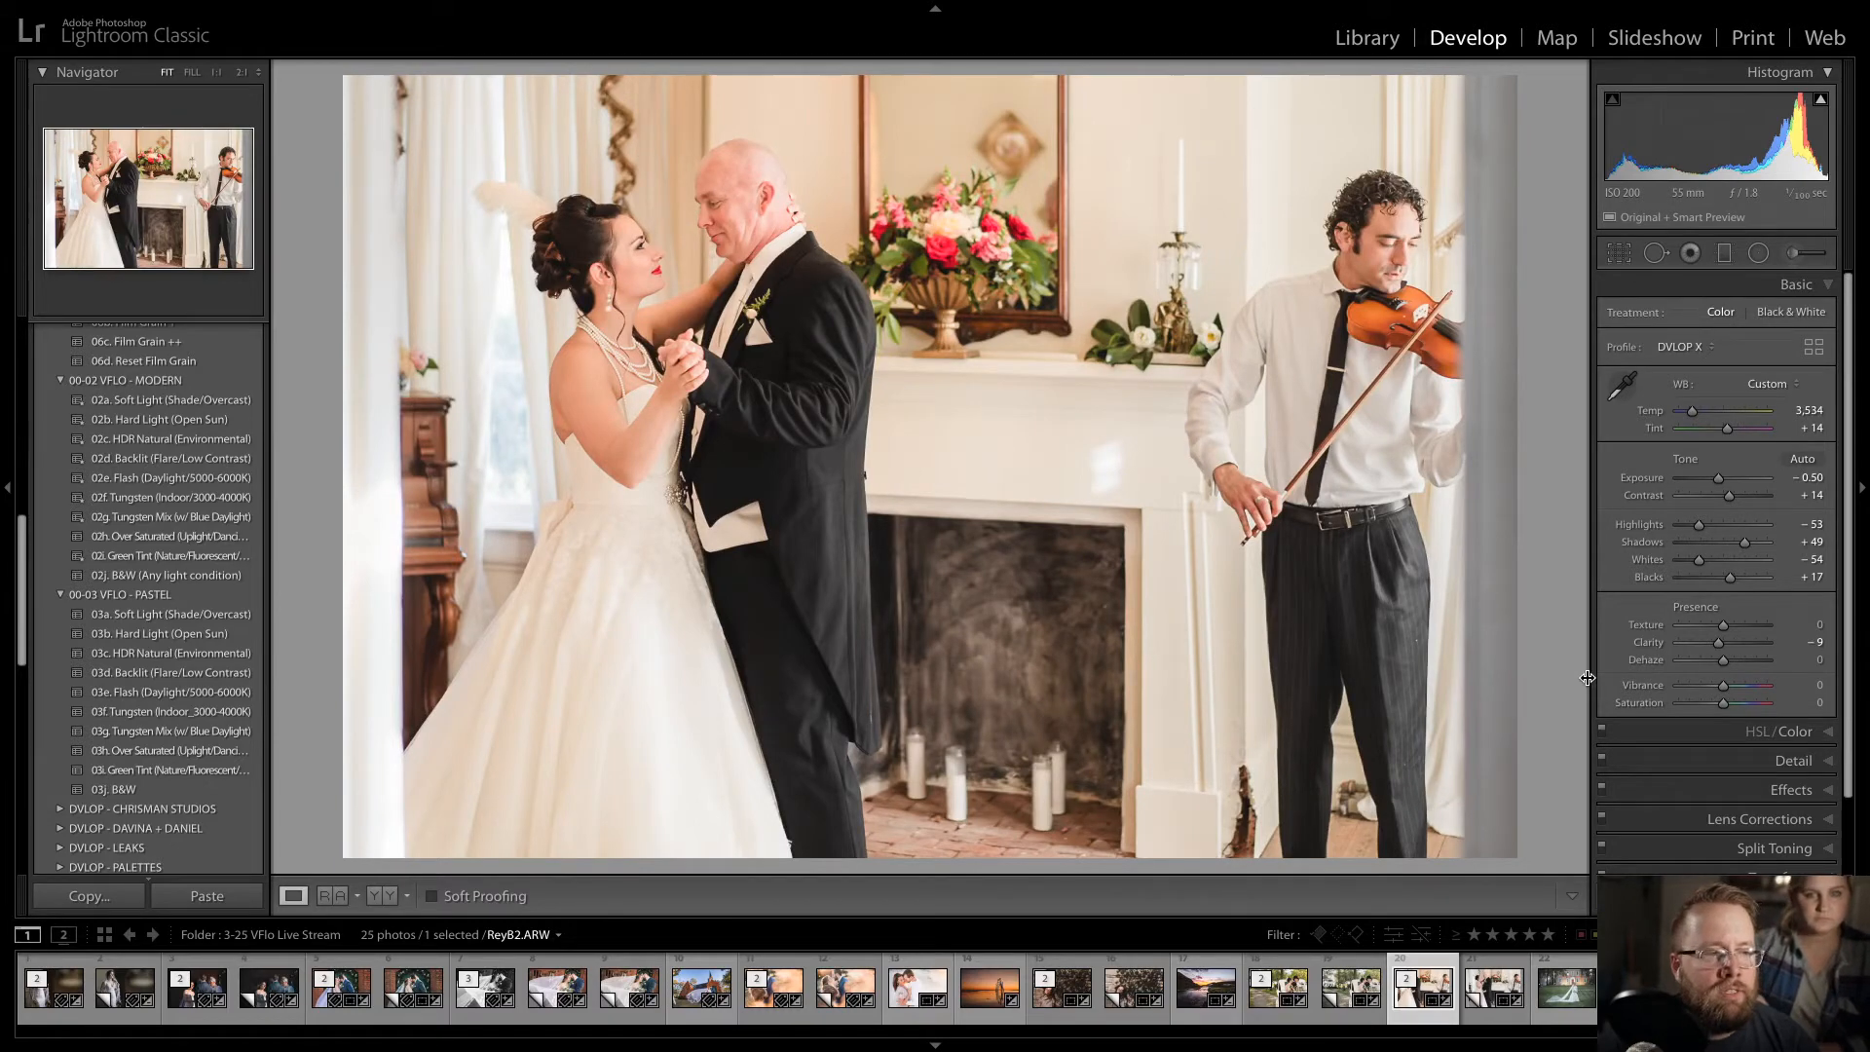
key("Right")
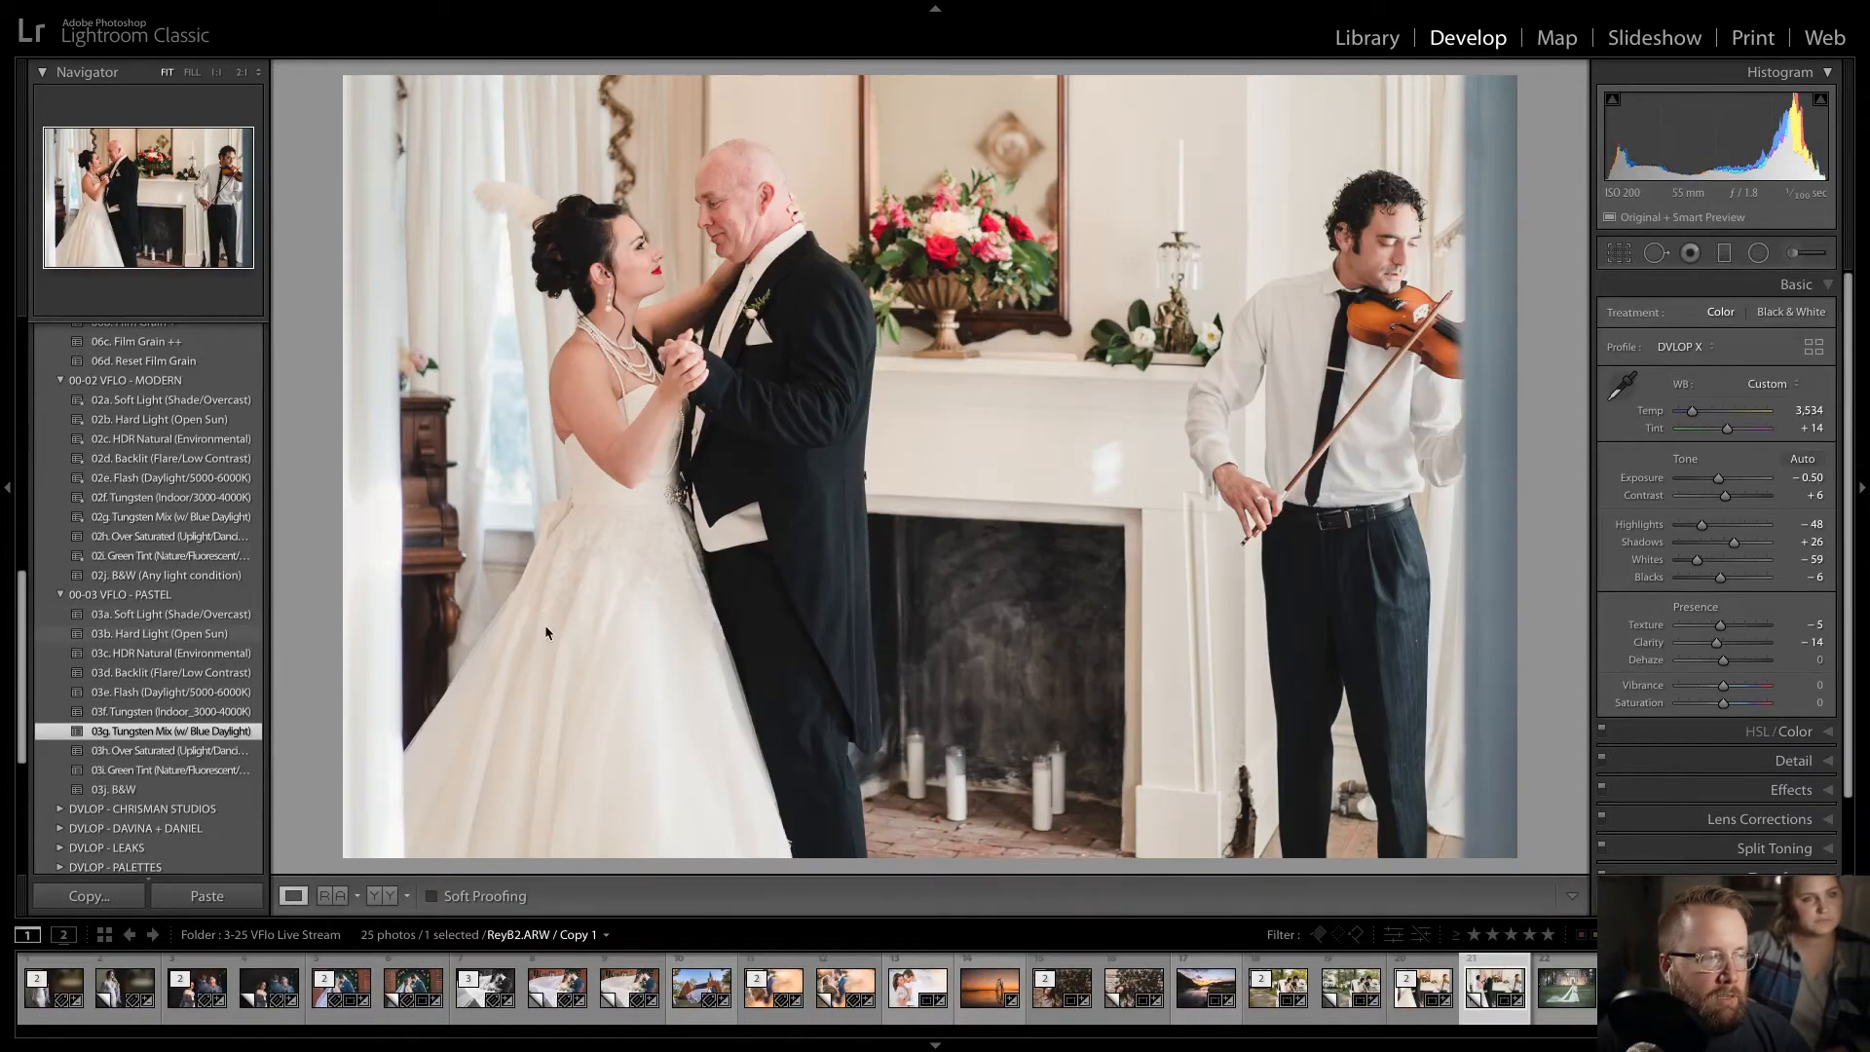
- Open the bride photo KmF.jpg, straighten it to an angle of 0.41, and crop it slightly tighter around the bride and her veil
left_click(1566, 1012)
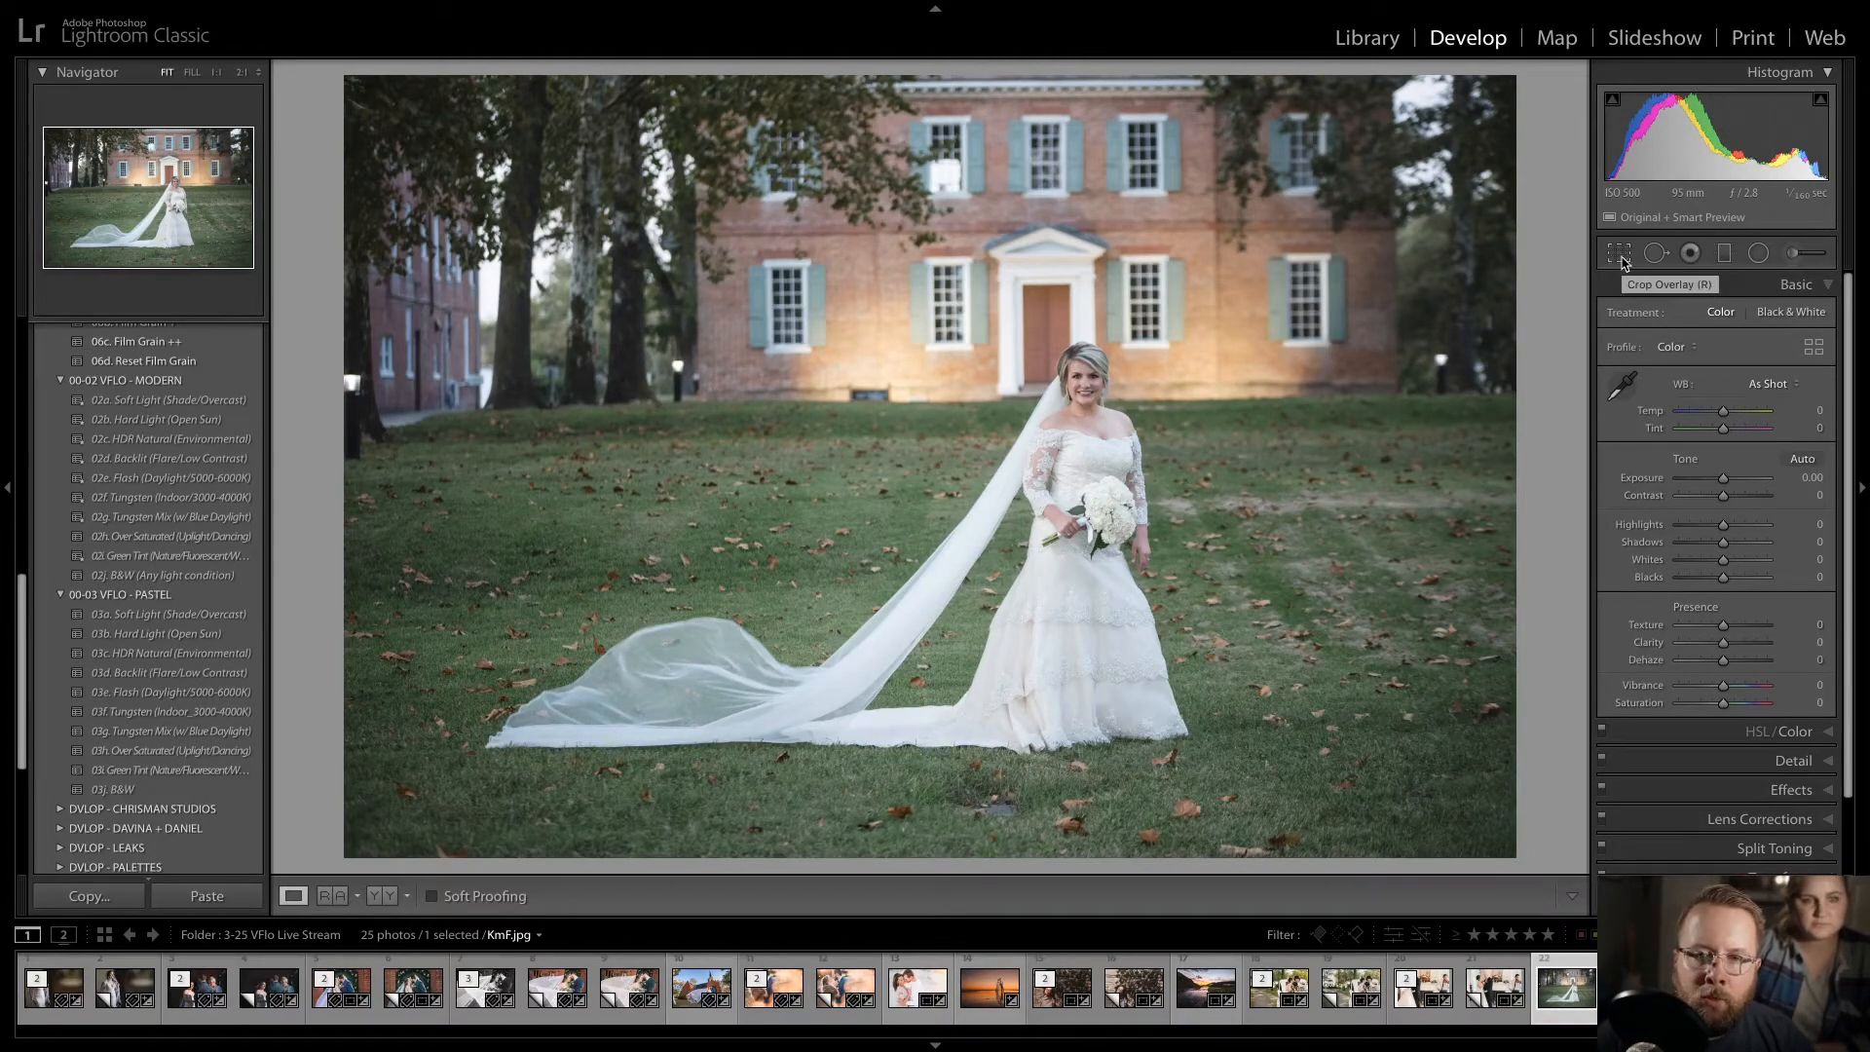
left_click(1621, 256)
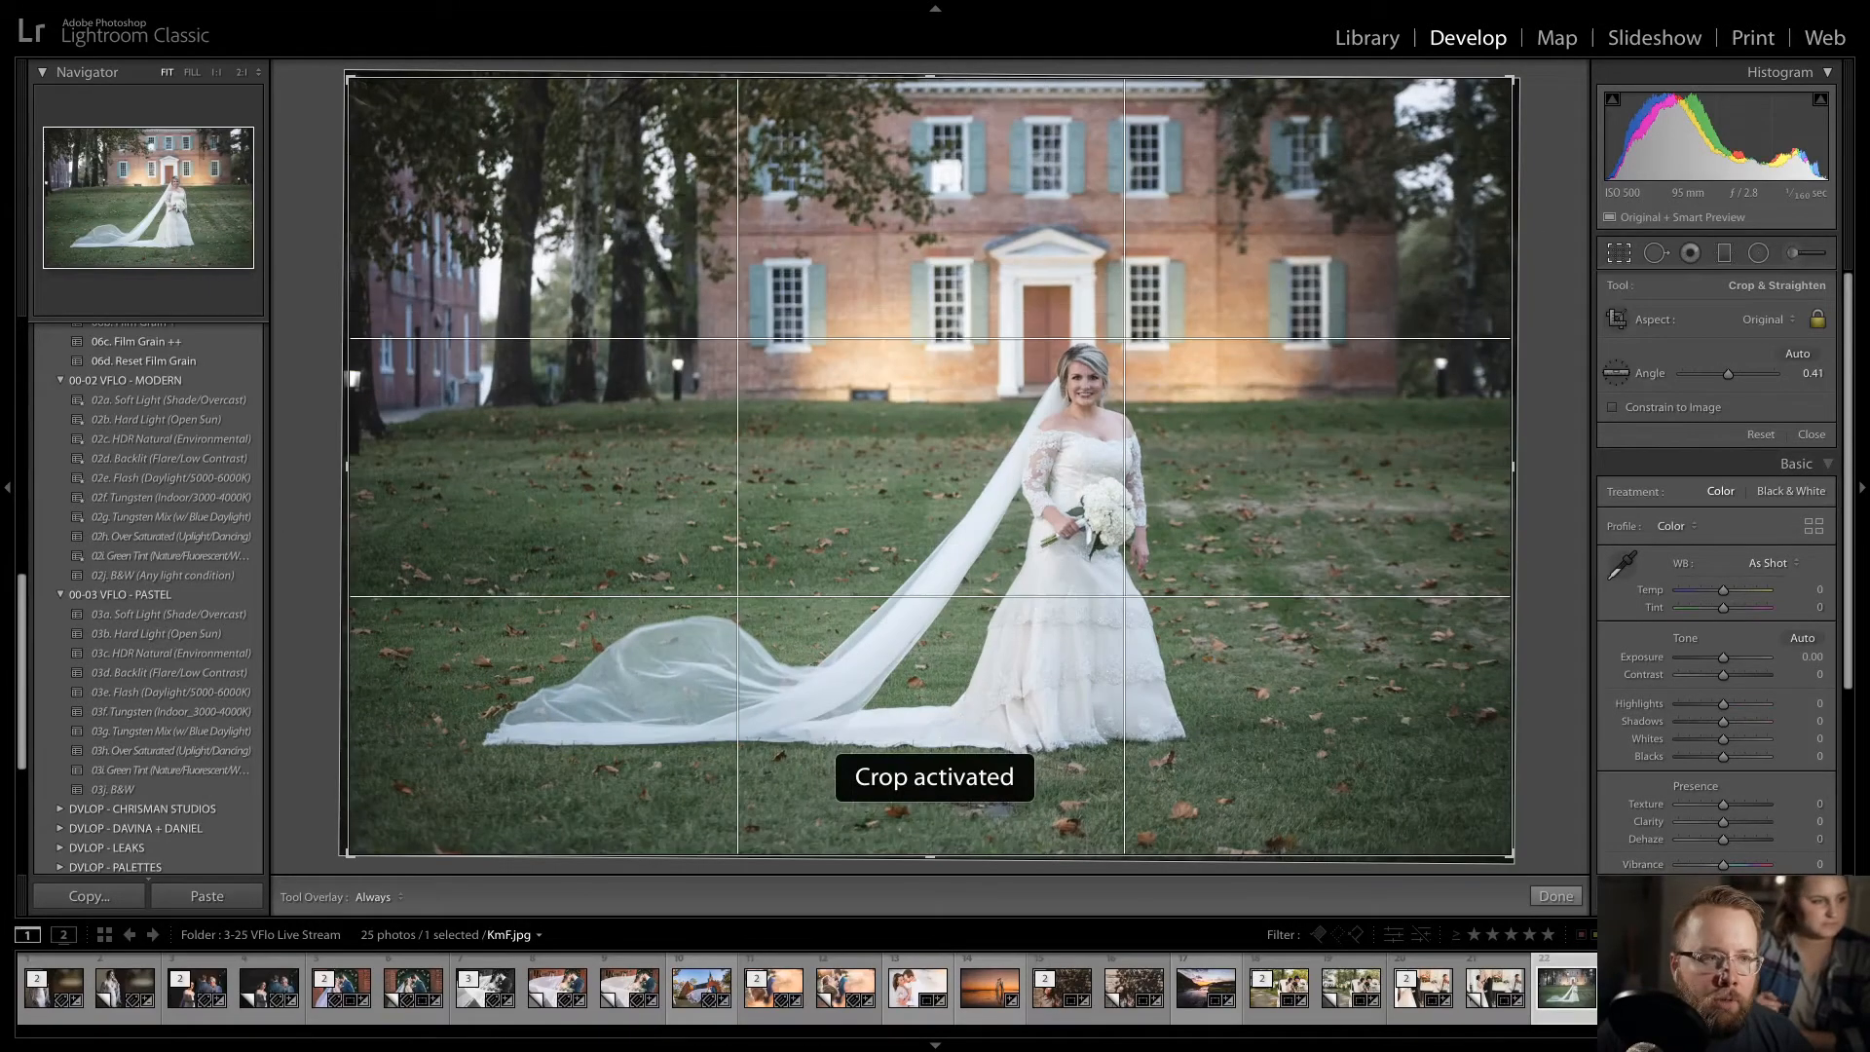
left_click_drag(348, 78, 358, 101)
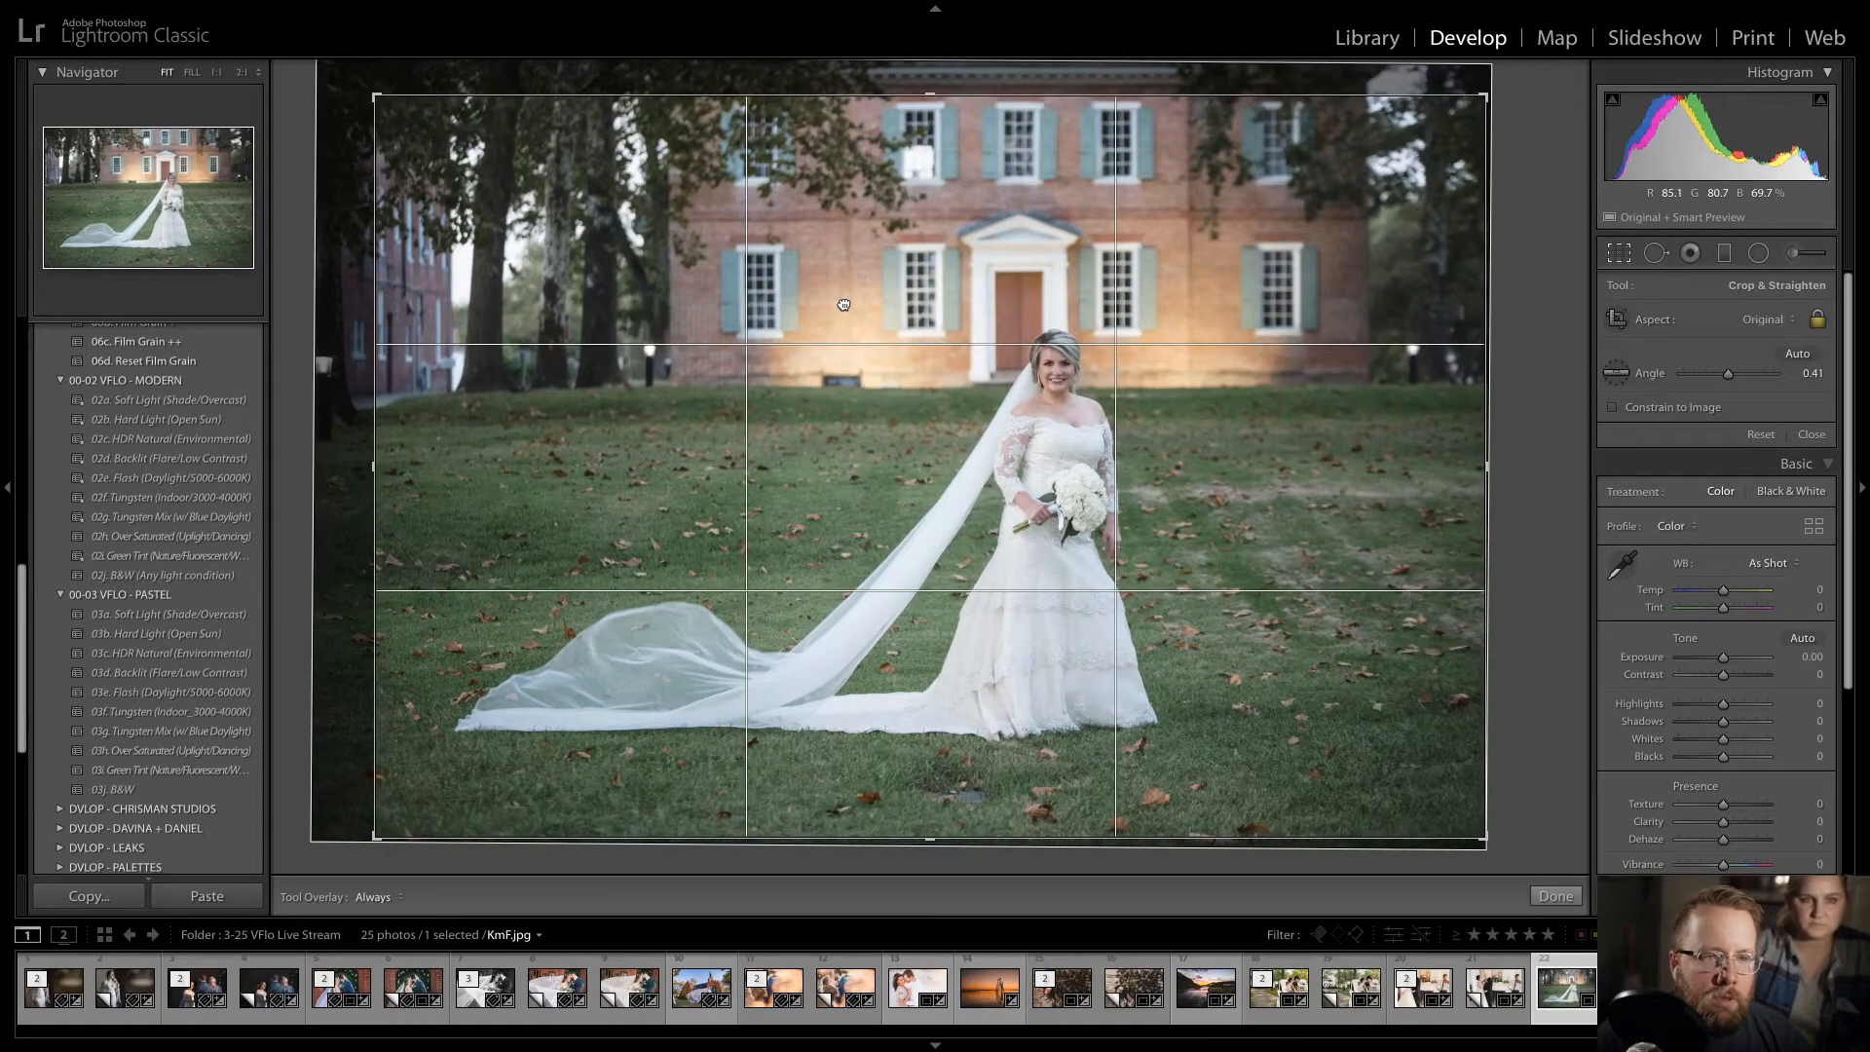
key("r")
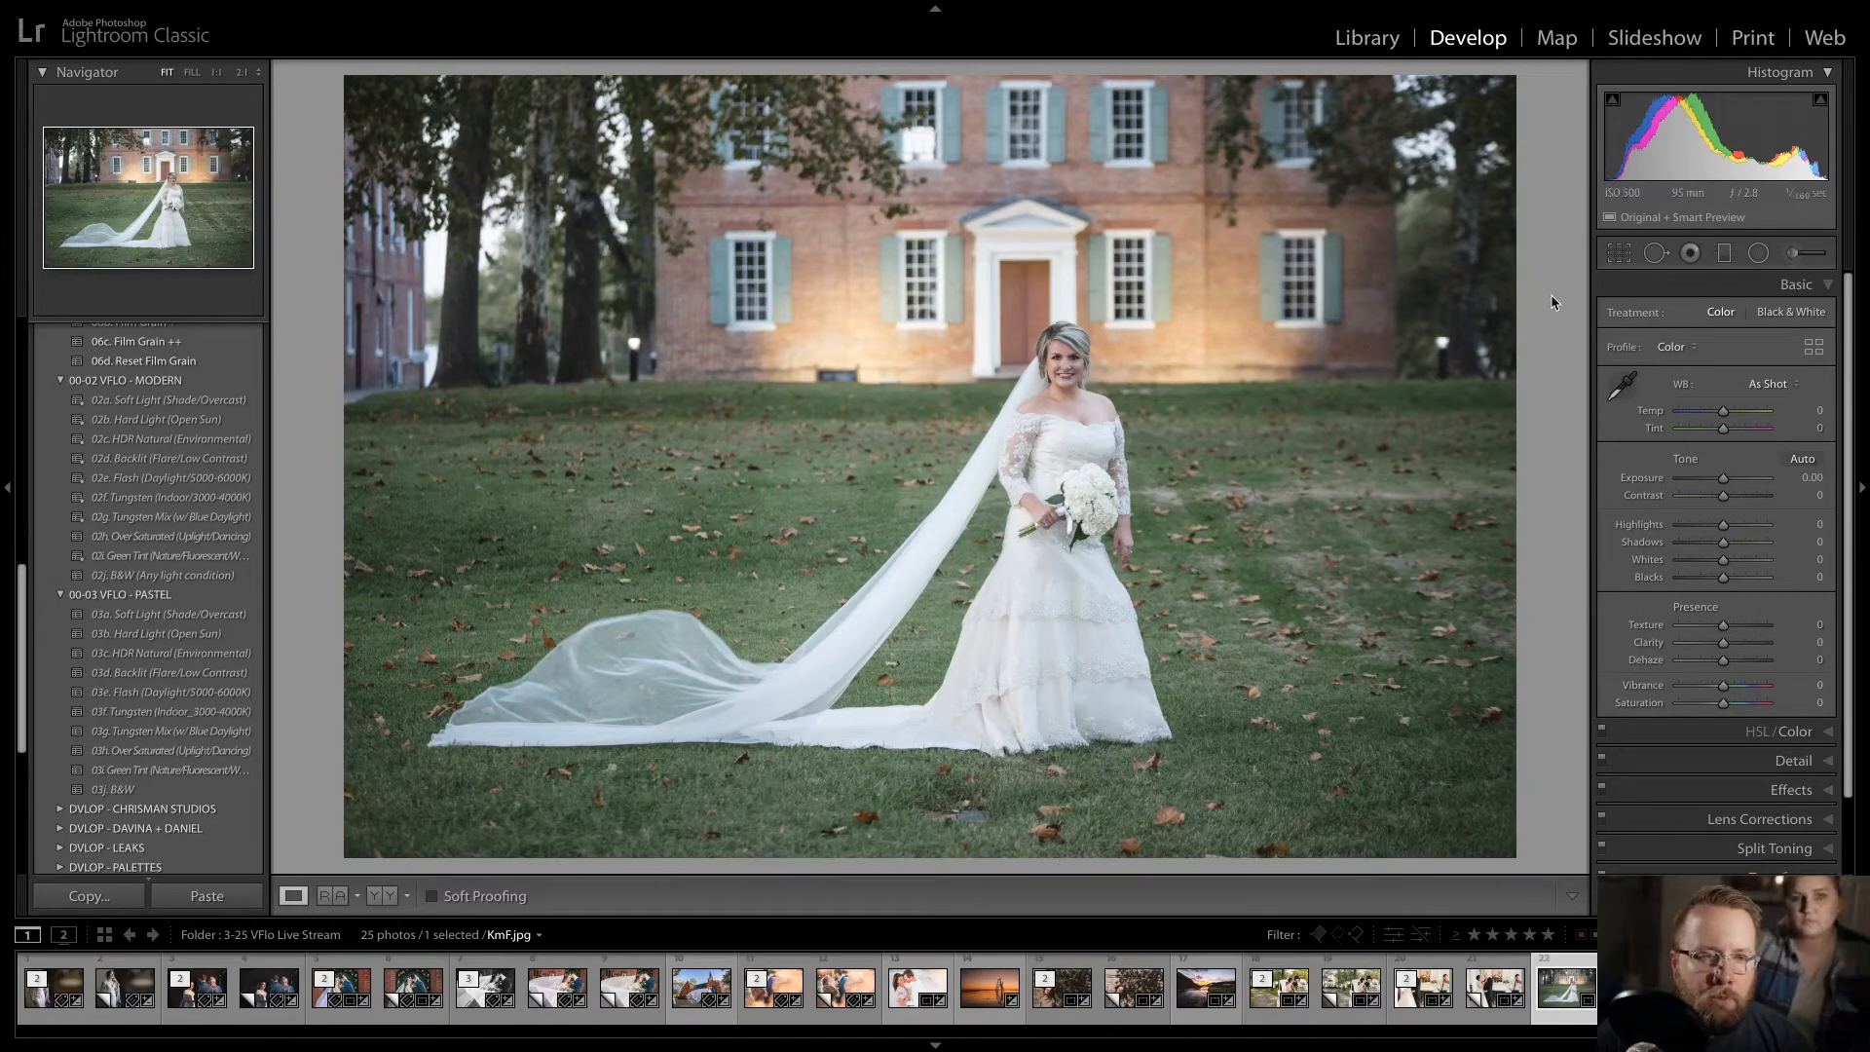
- Apply the Modern preset 02a Soft Light (Shade/Overcast) to the bride photo and check the result and its Detail settings up close
scroll(27, 601, "up", 1)
scroll(26, 601, "up", 2)
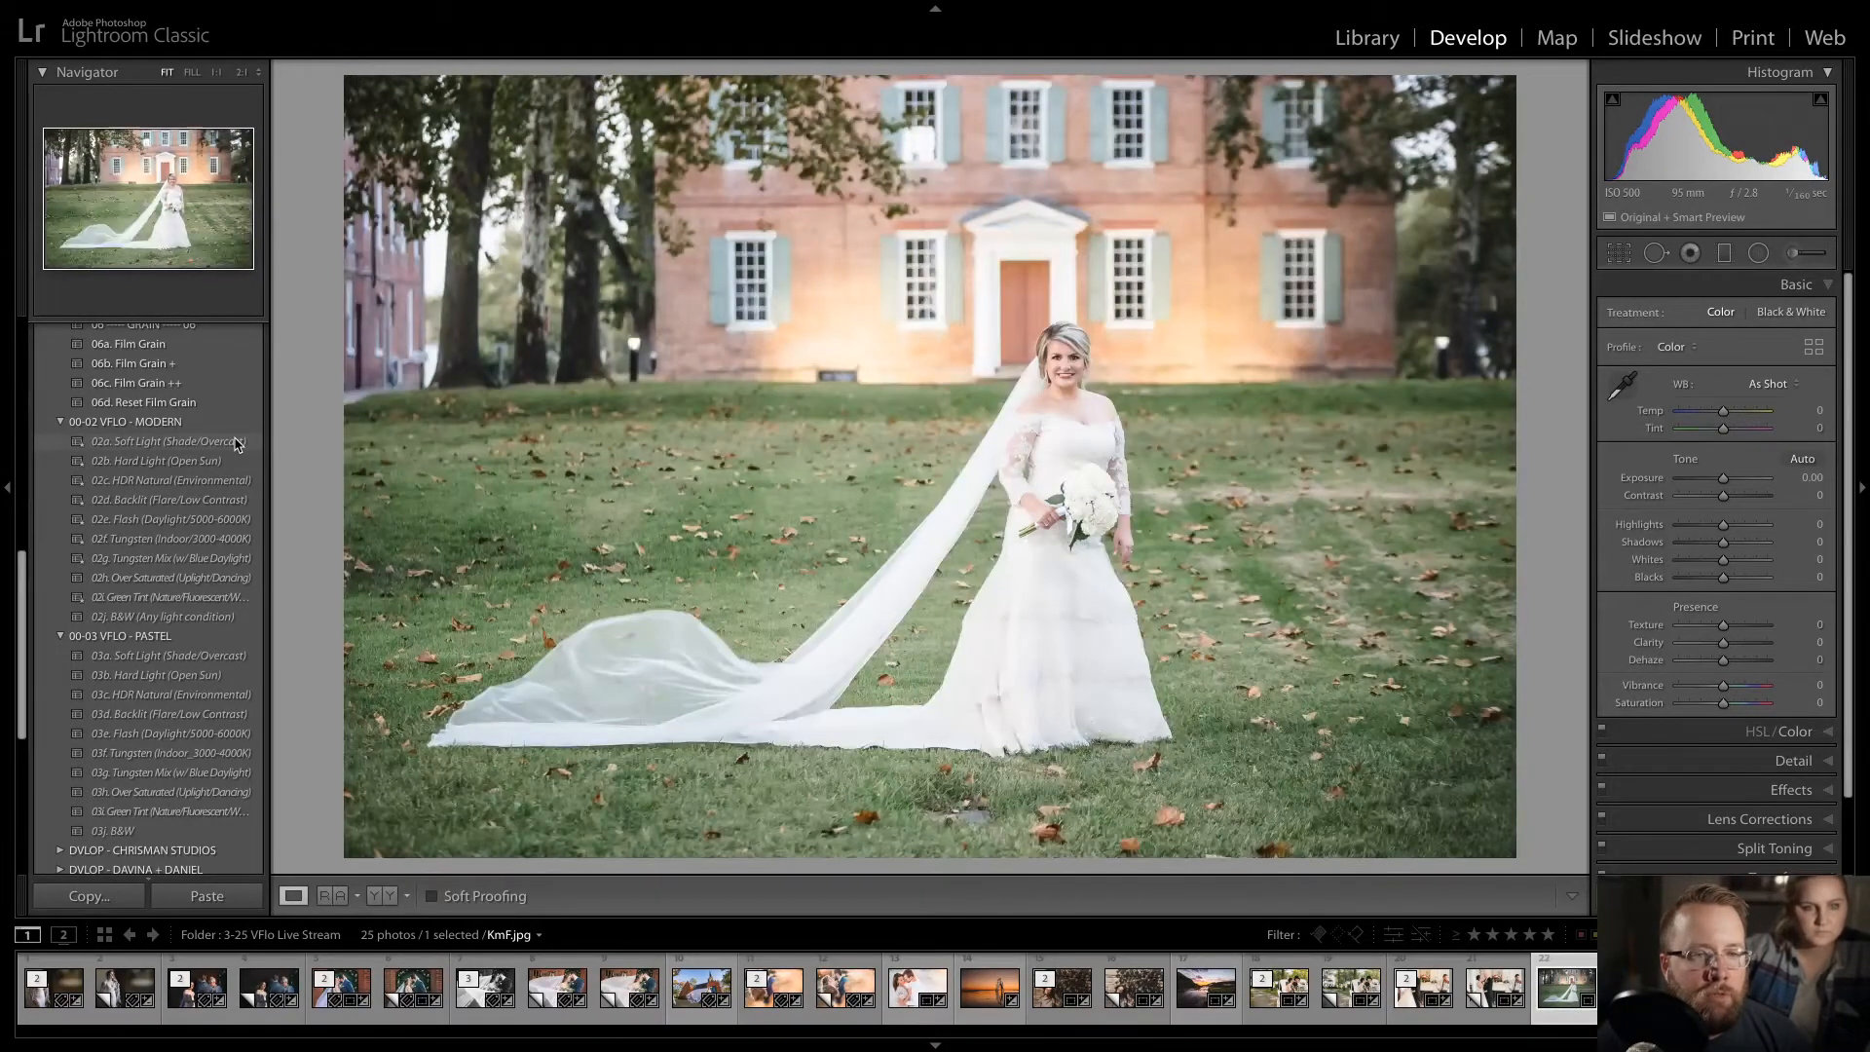
left_click(236, 443)
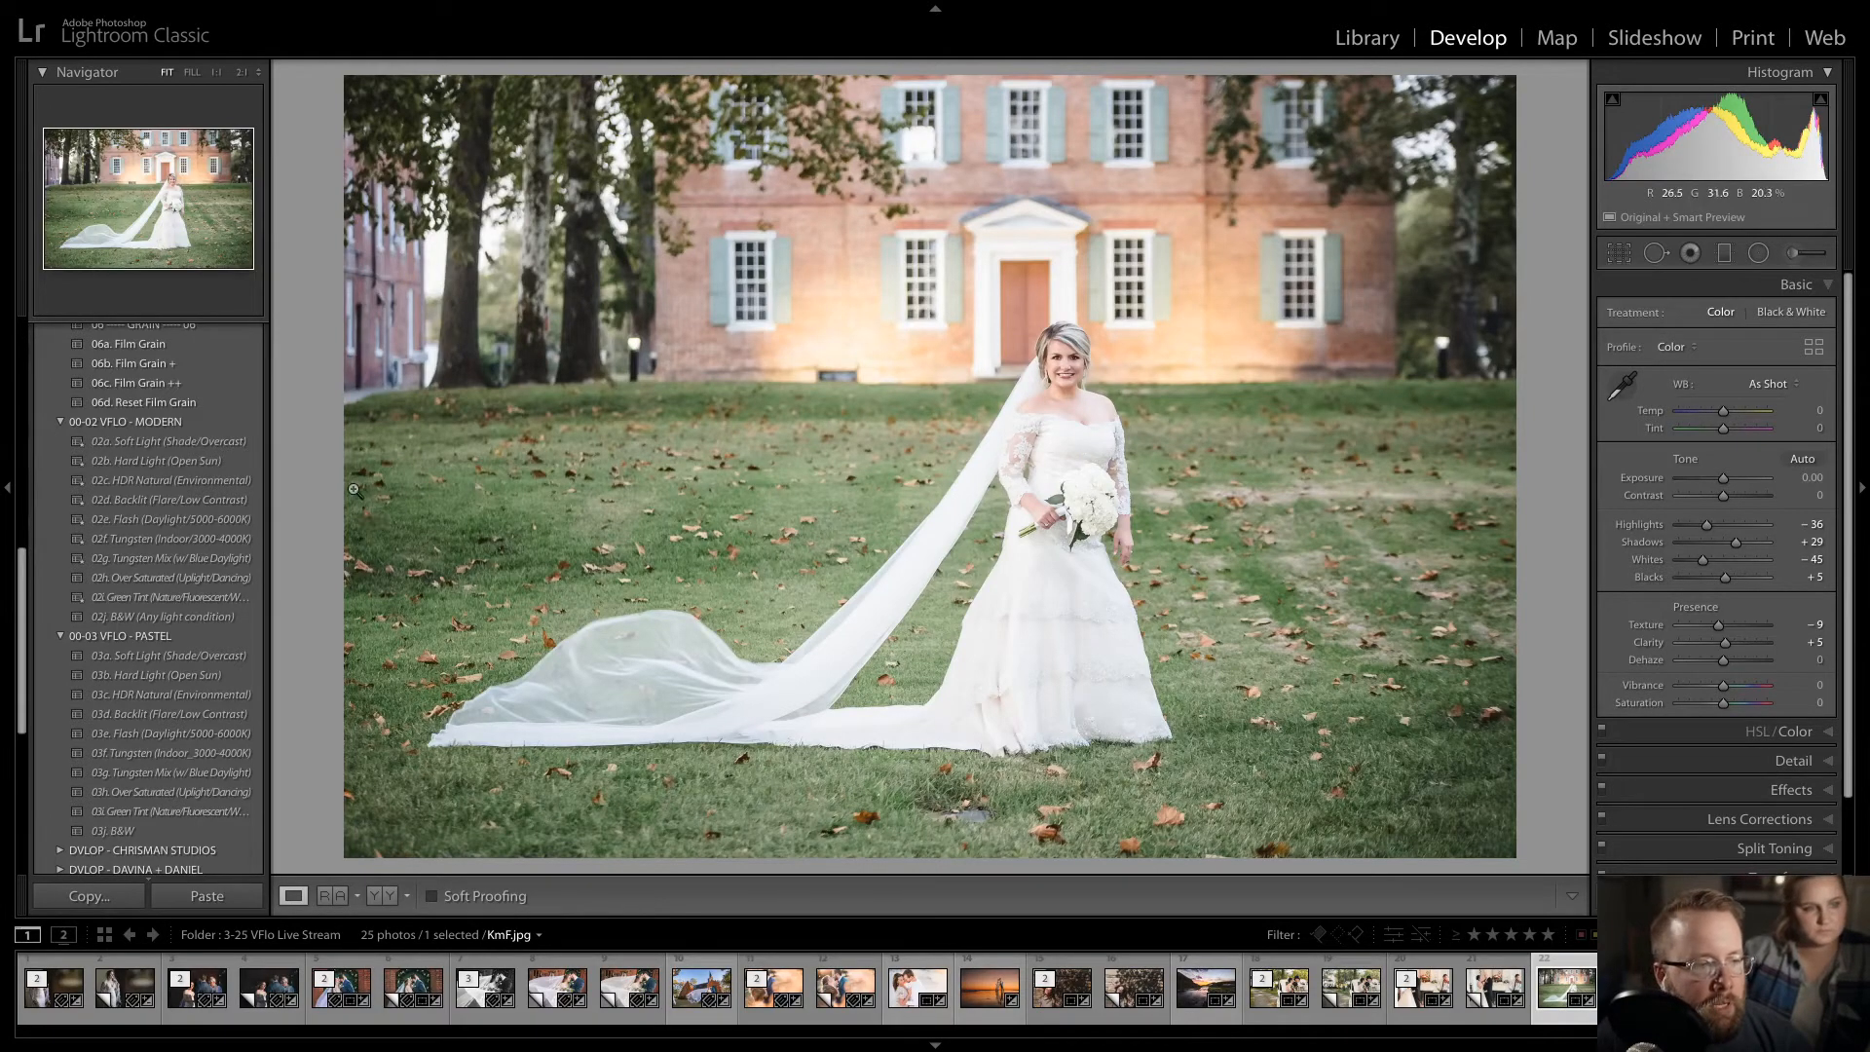
left_click(1091, 371)
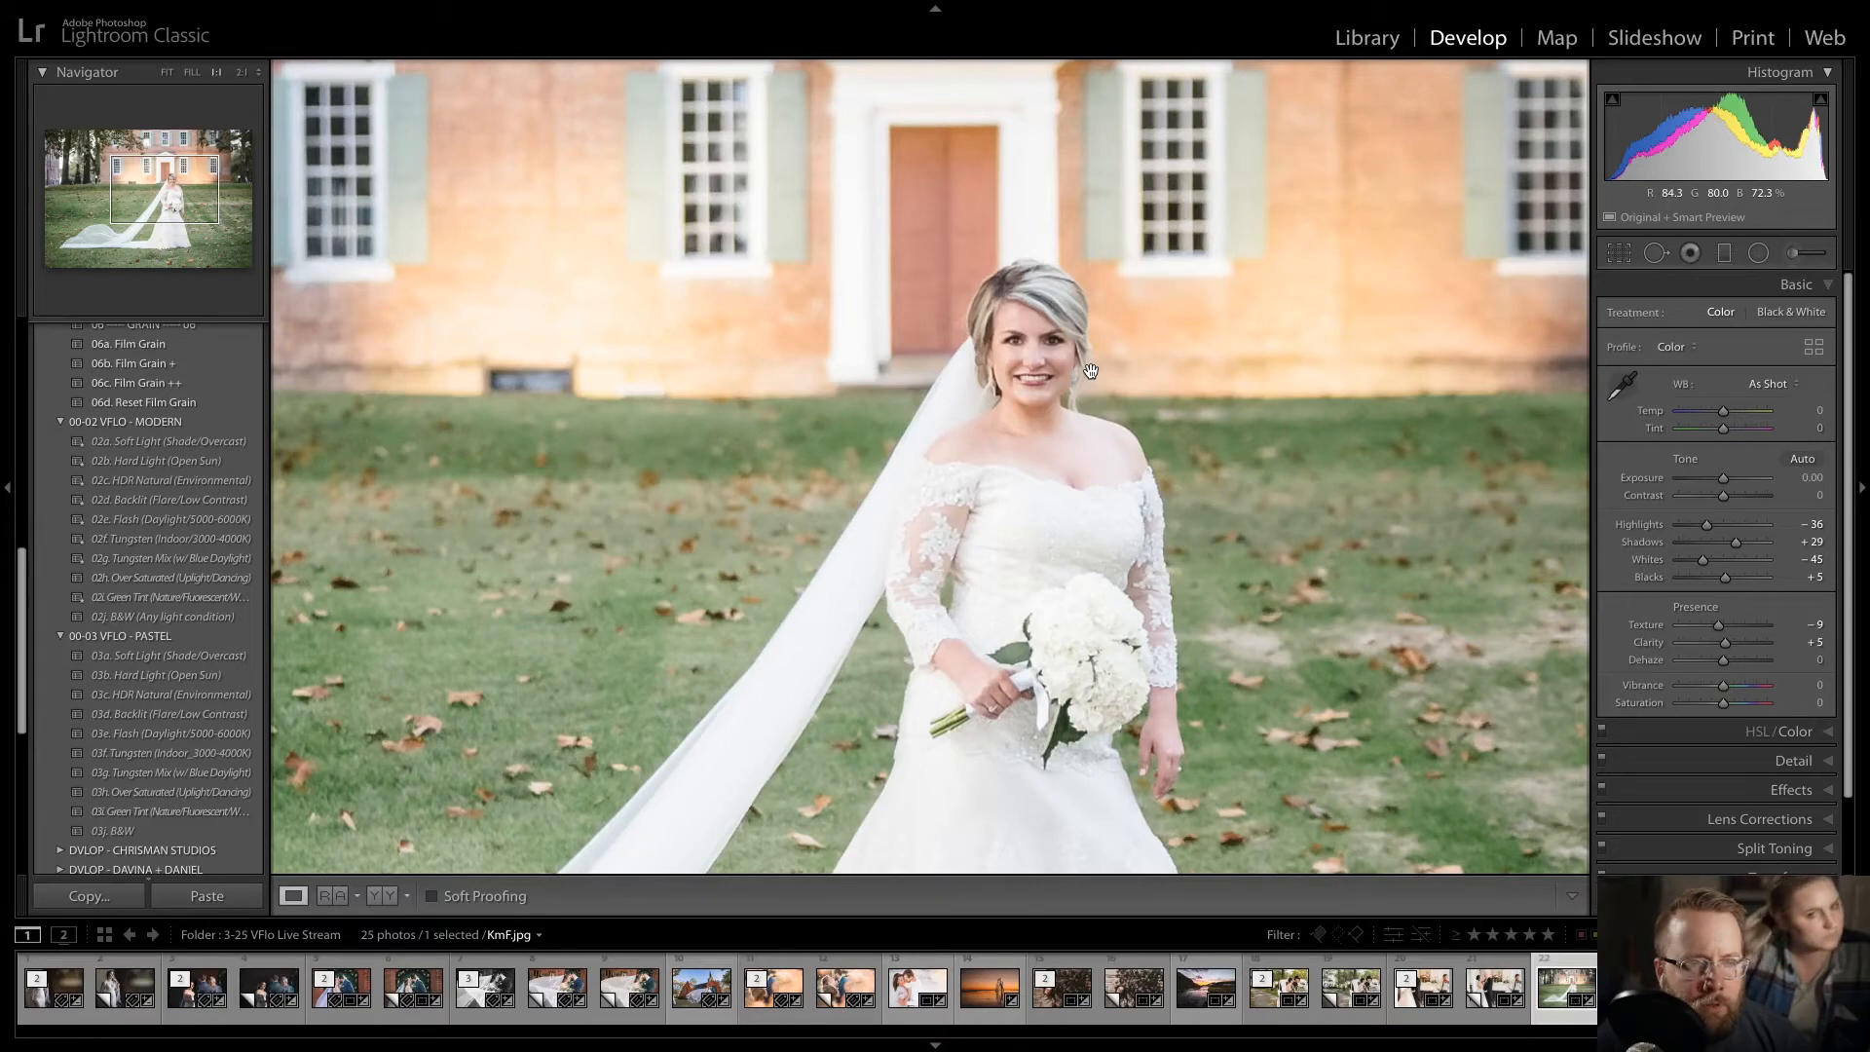
left_click(1813, 763)
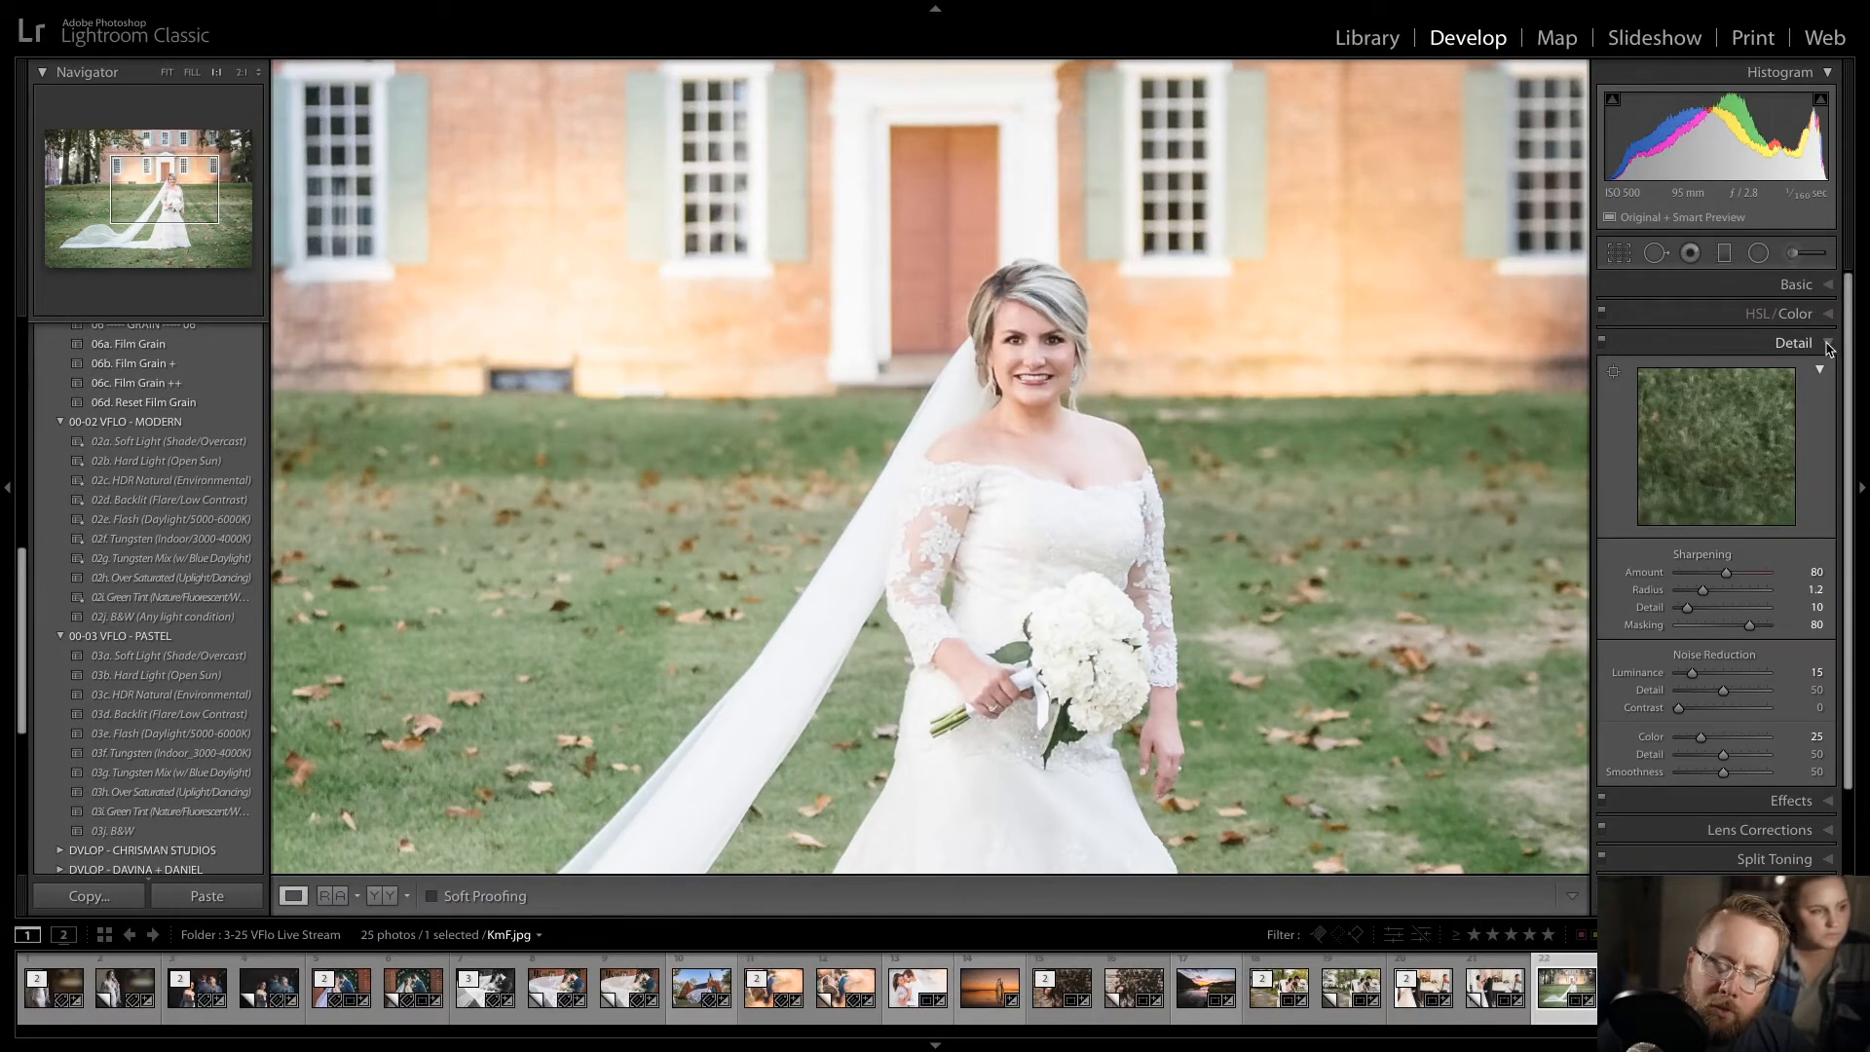
left_click(1820, 285)
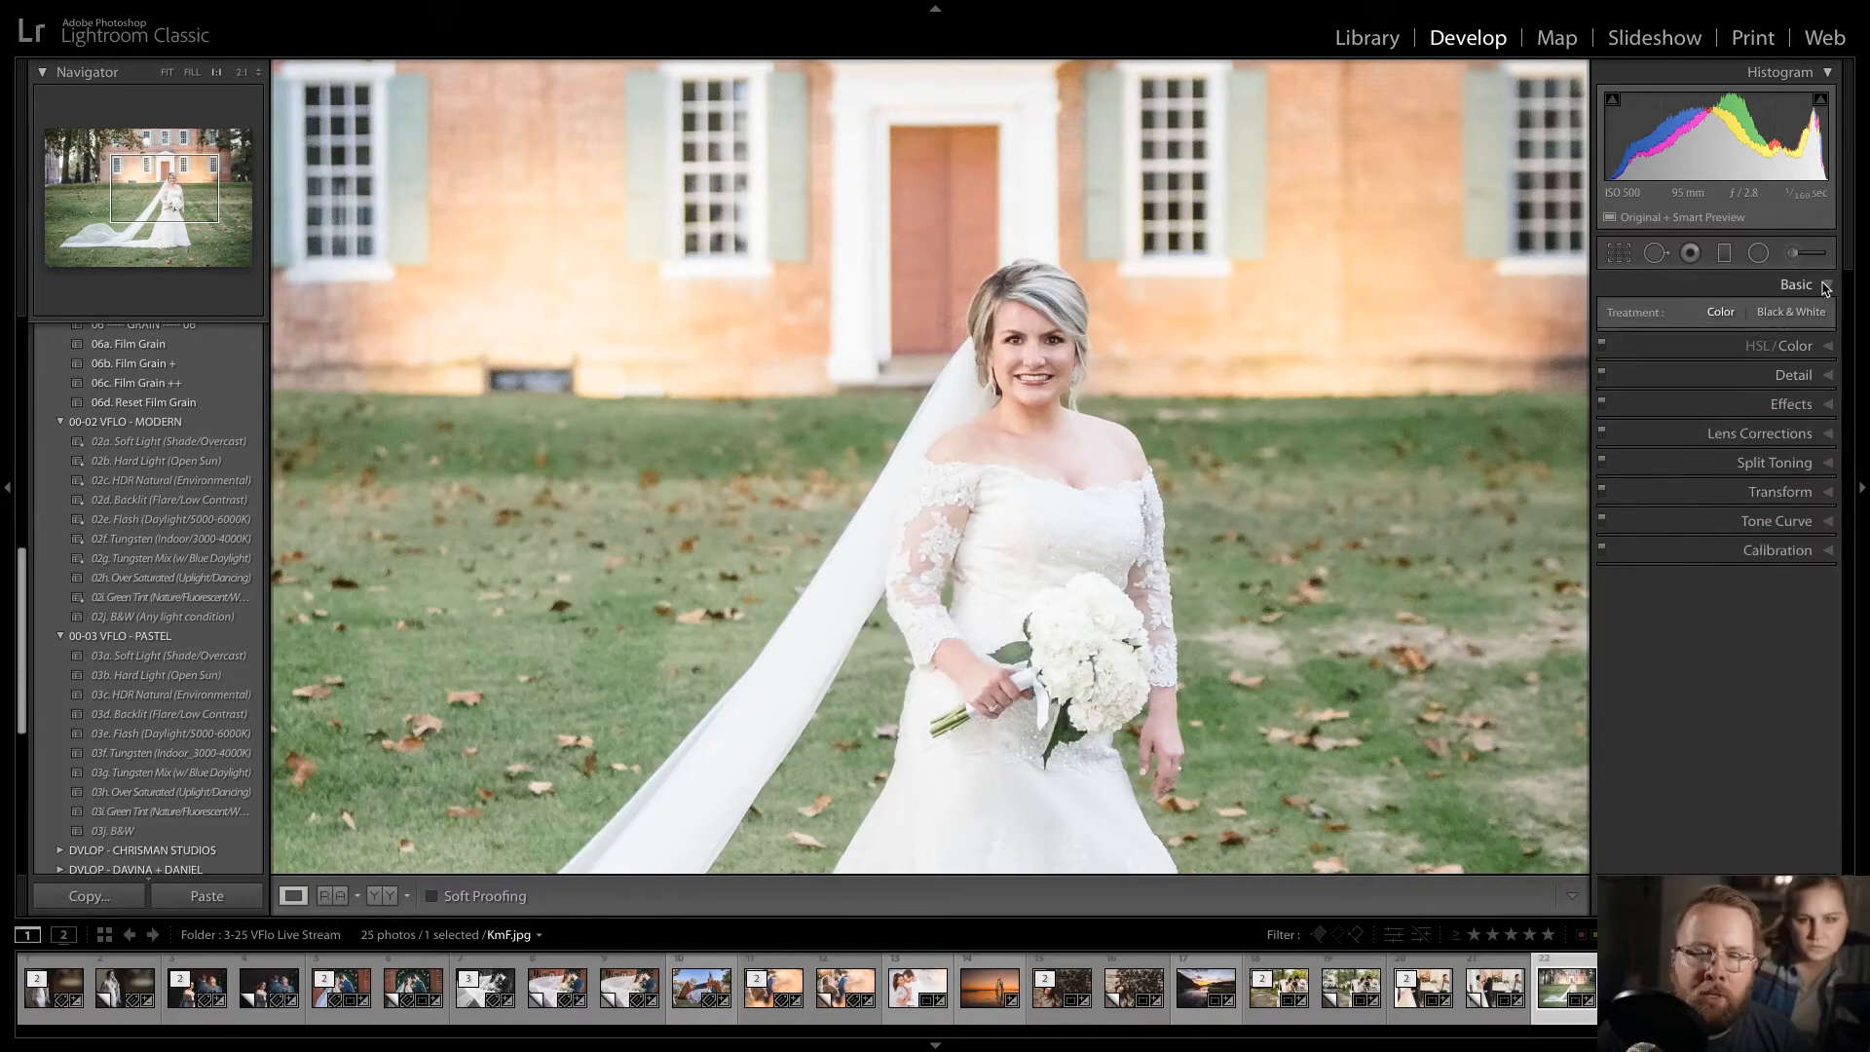
left_click(1137, 470)
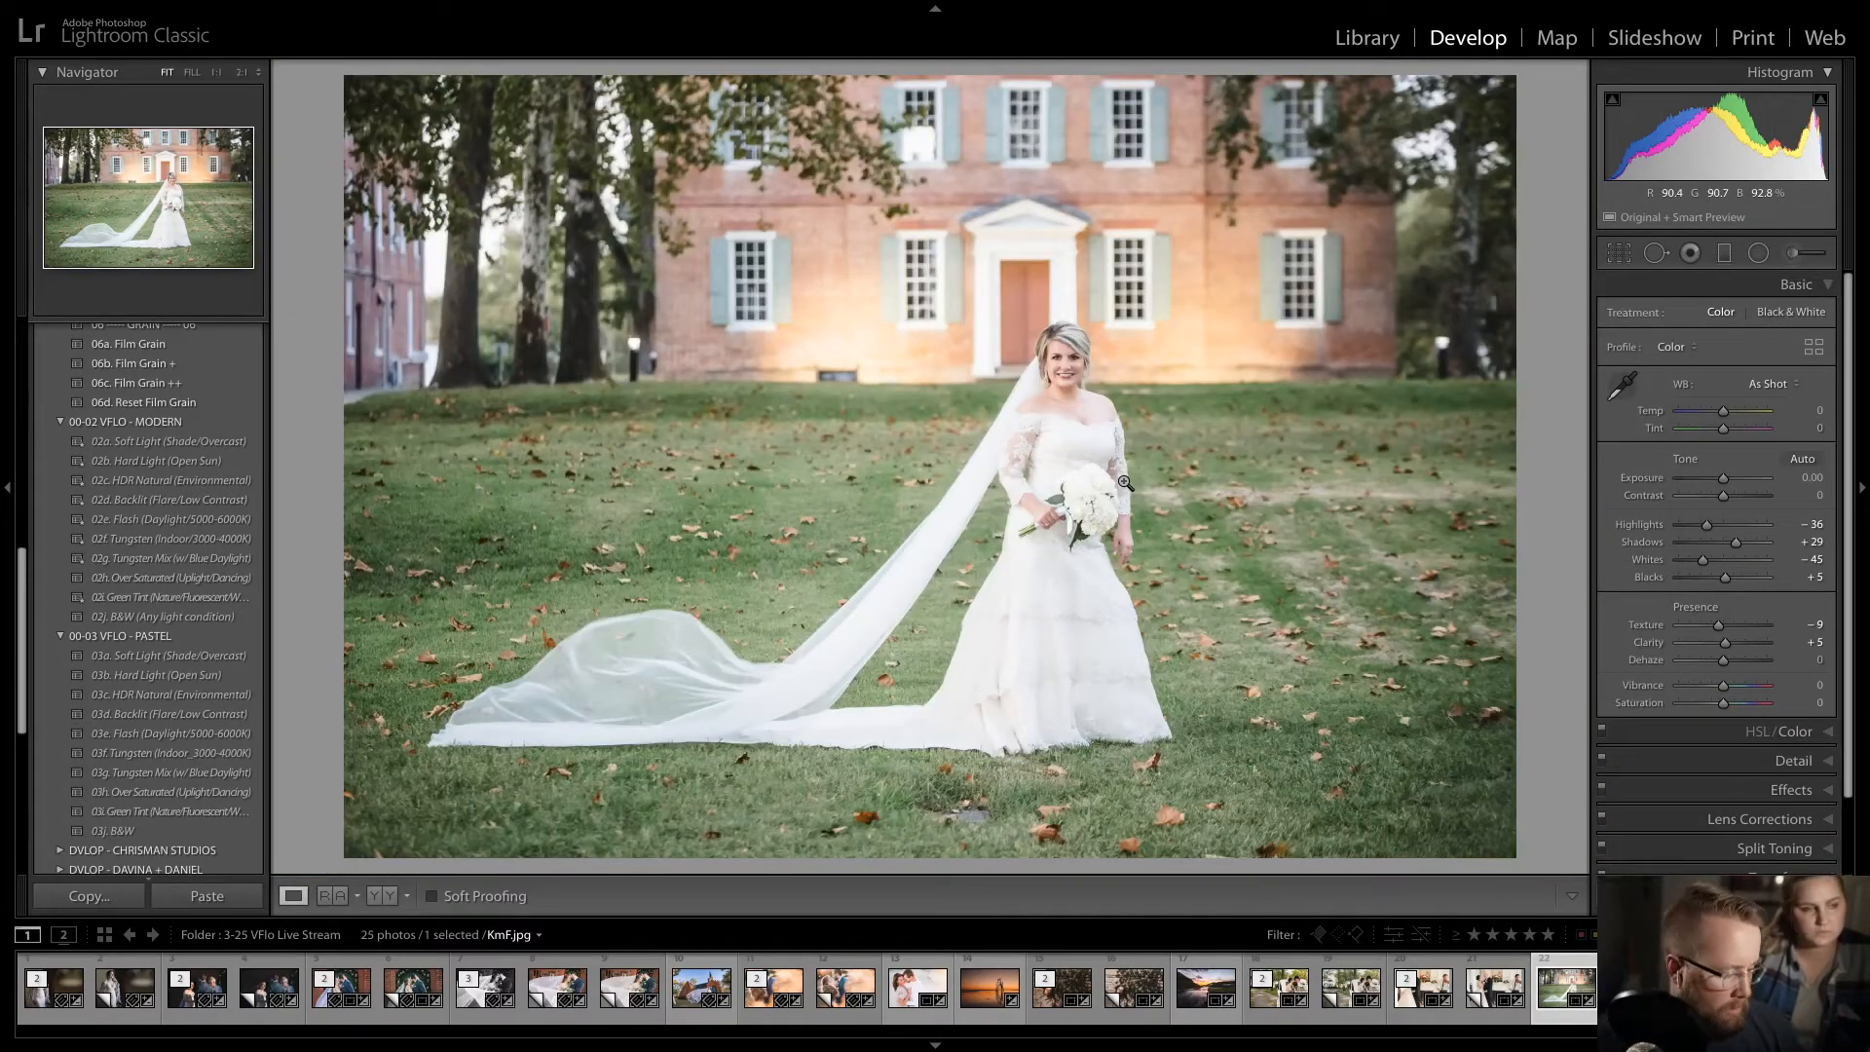
- Sample the white balance from the bride's dress and set the temperature to +4
key("w")
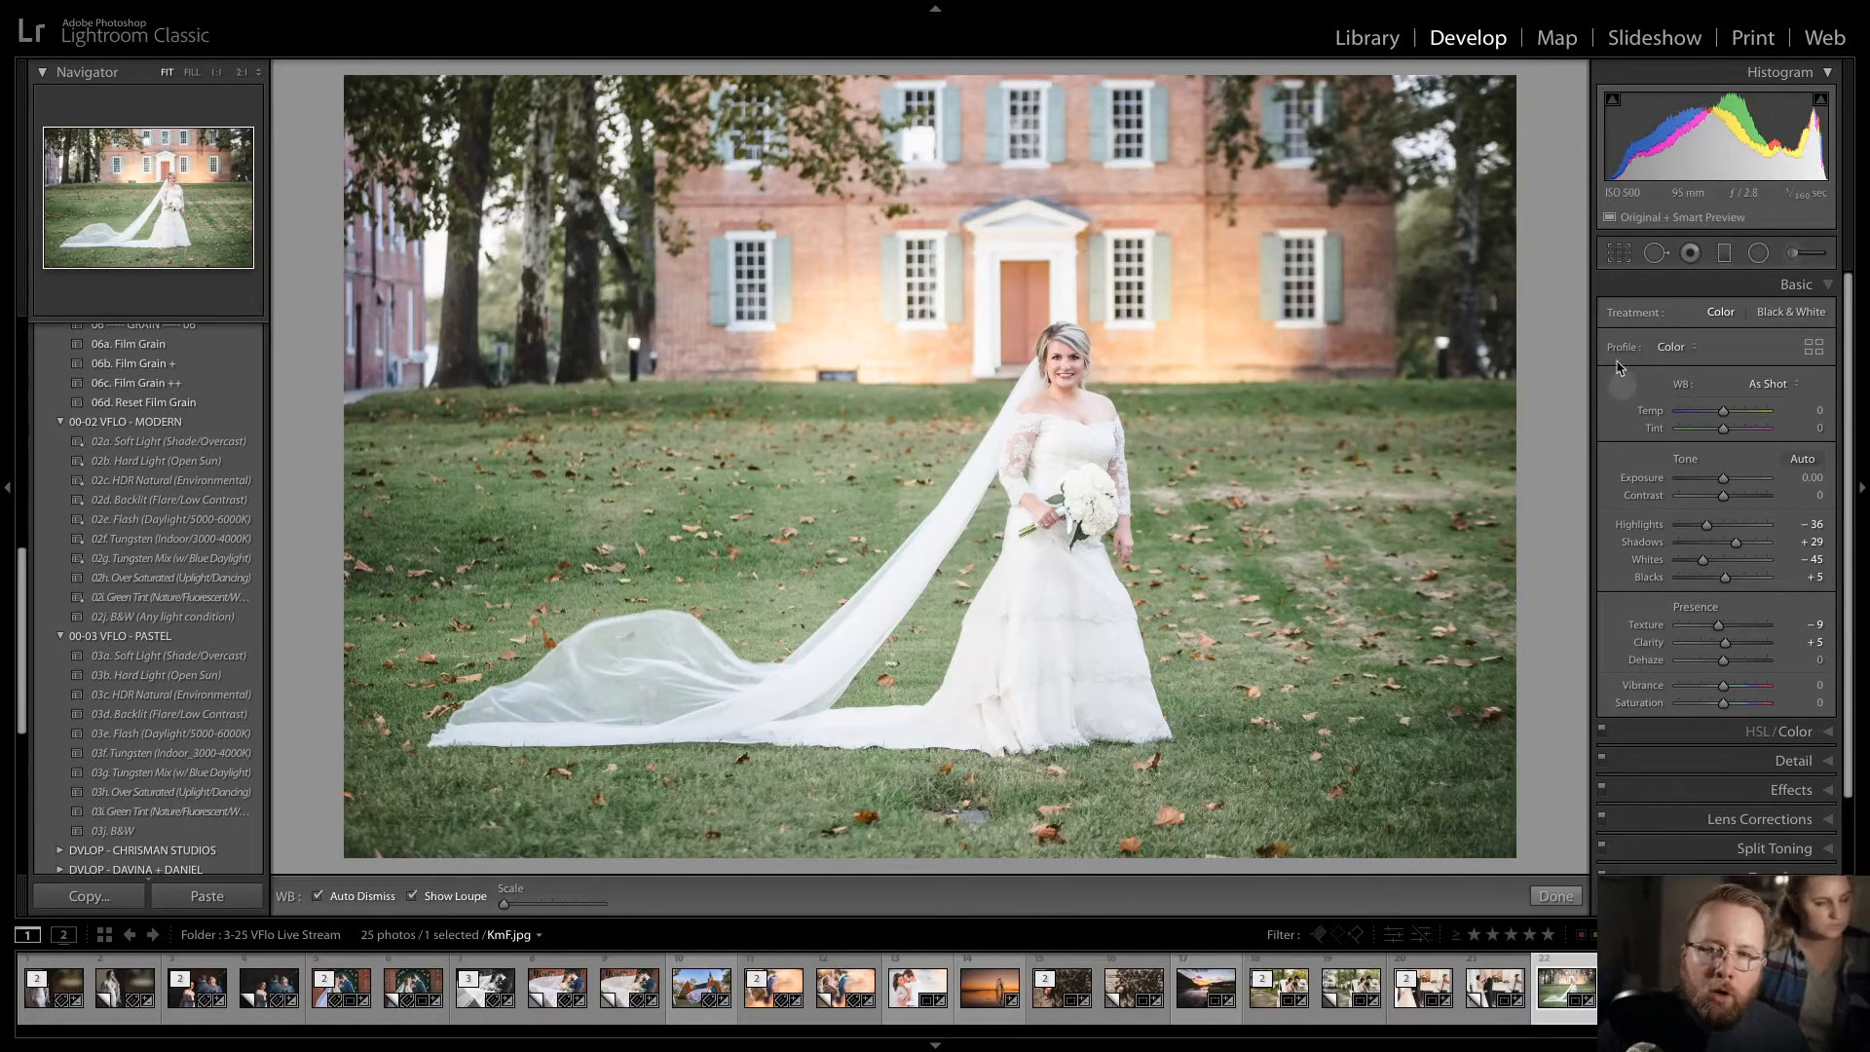
left_click(1033, 583)
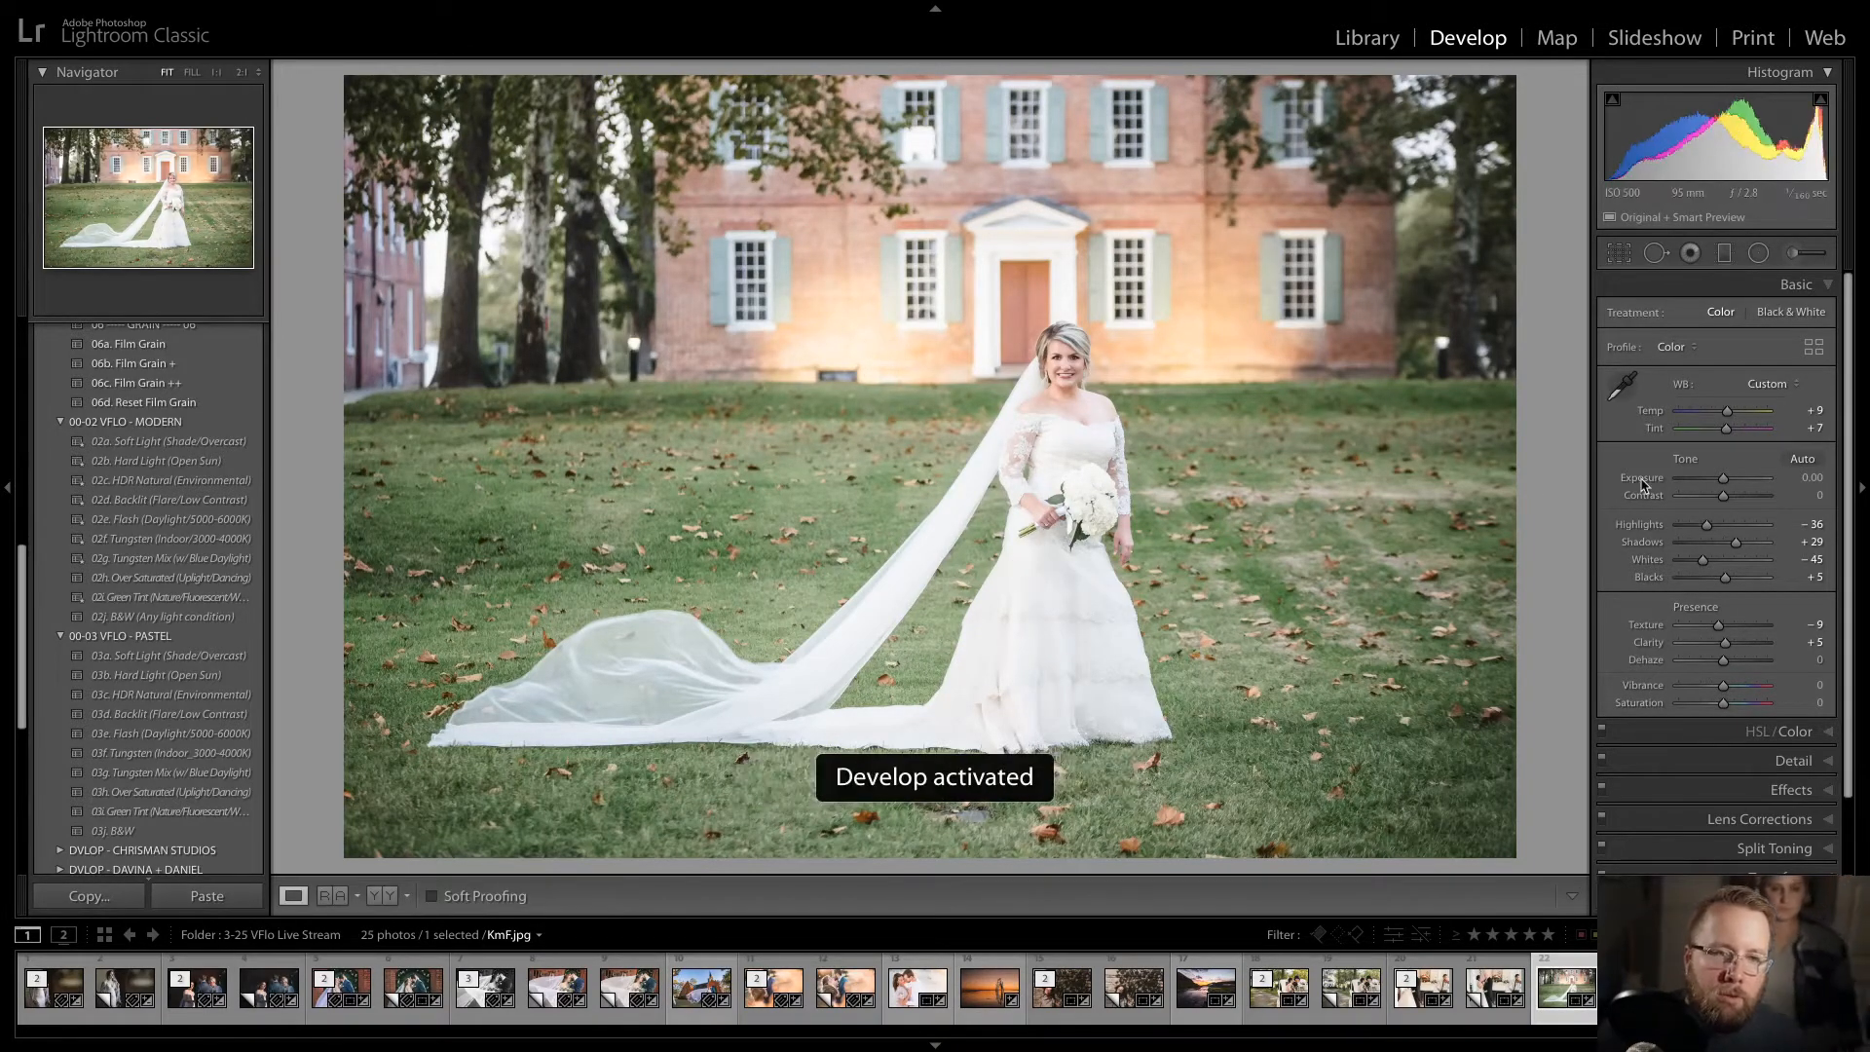
left_click_drag(1728, 411, 1725, 412)
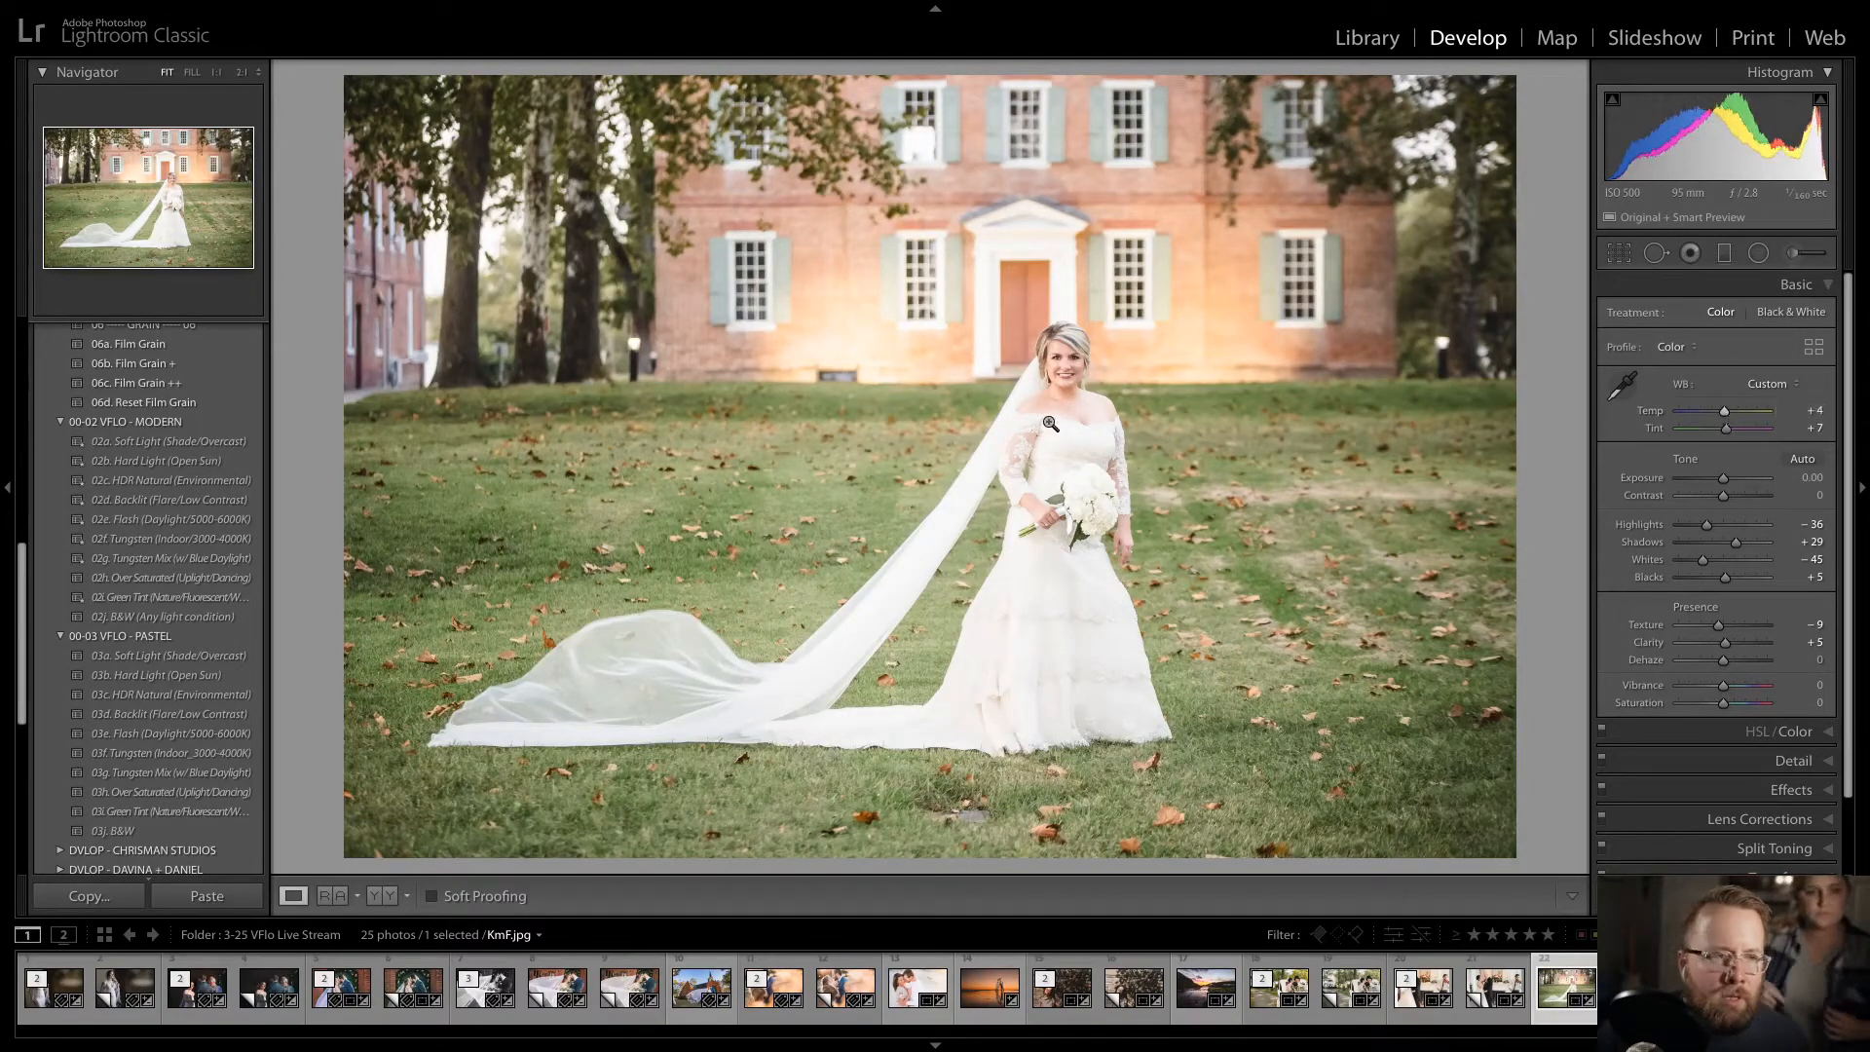
- Apply the 02a Radial Burn Full tool preset to the bride photo to darken the surroundings
scroll(136, 526, "up", 10)
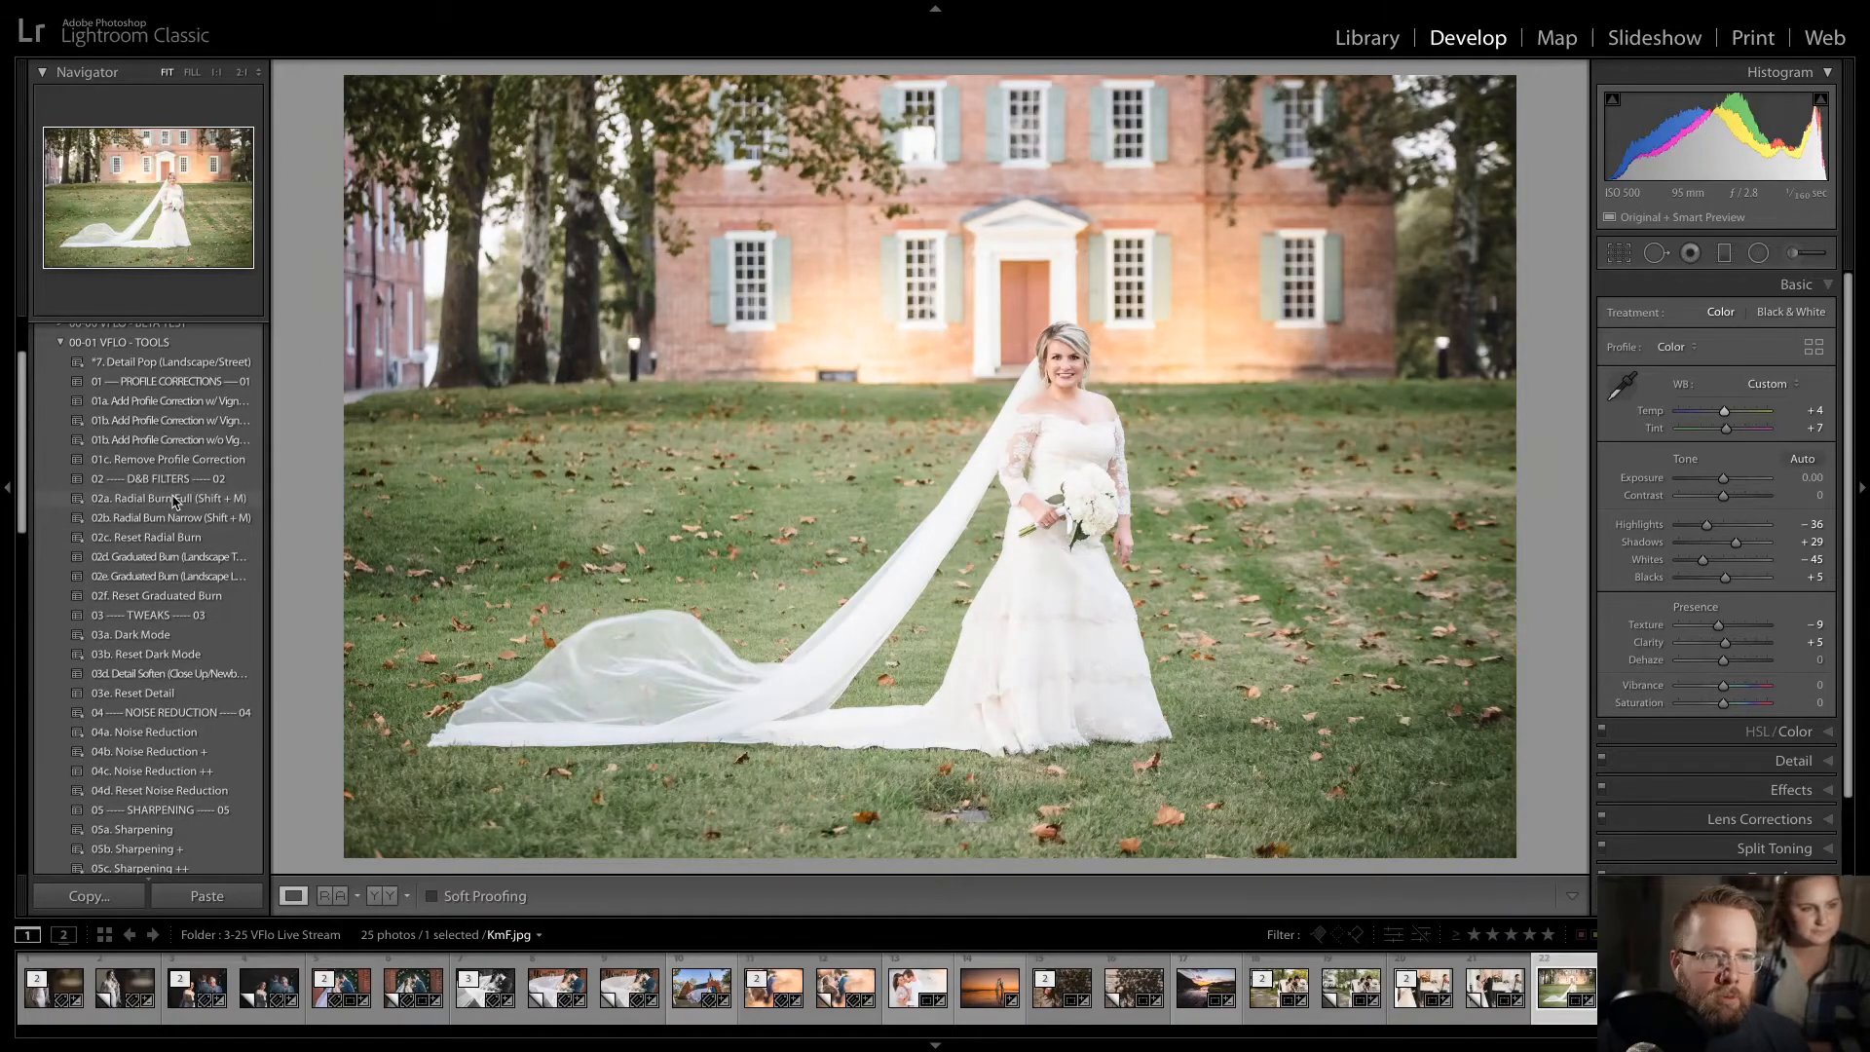
left_click(175, 499)
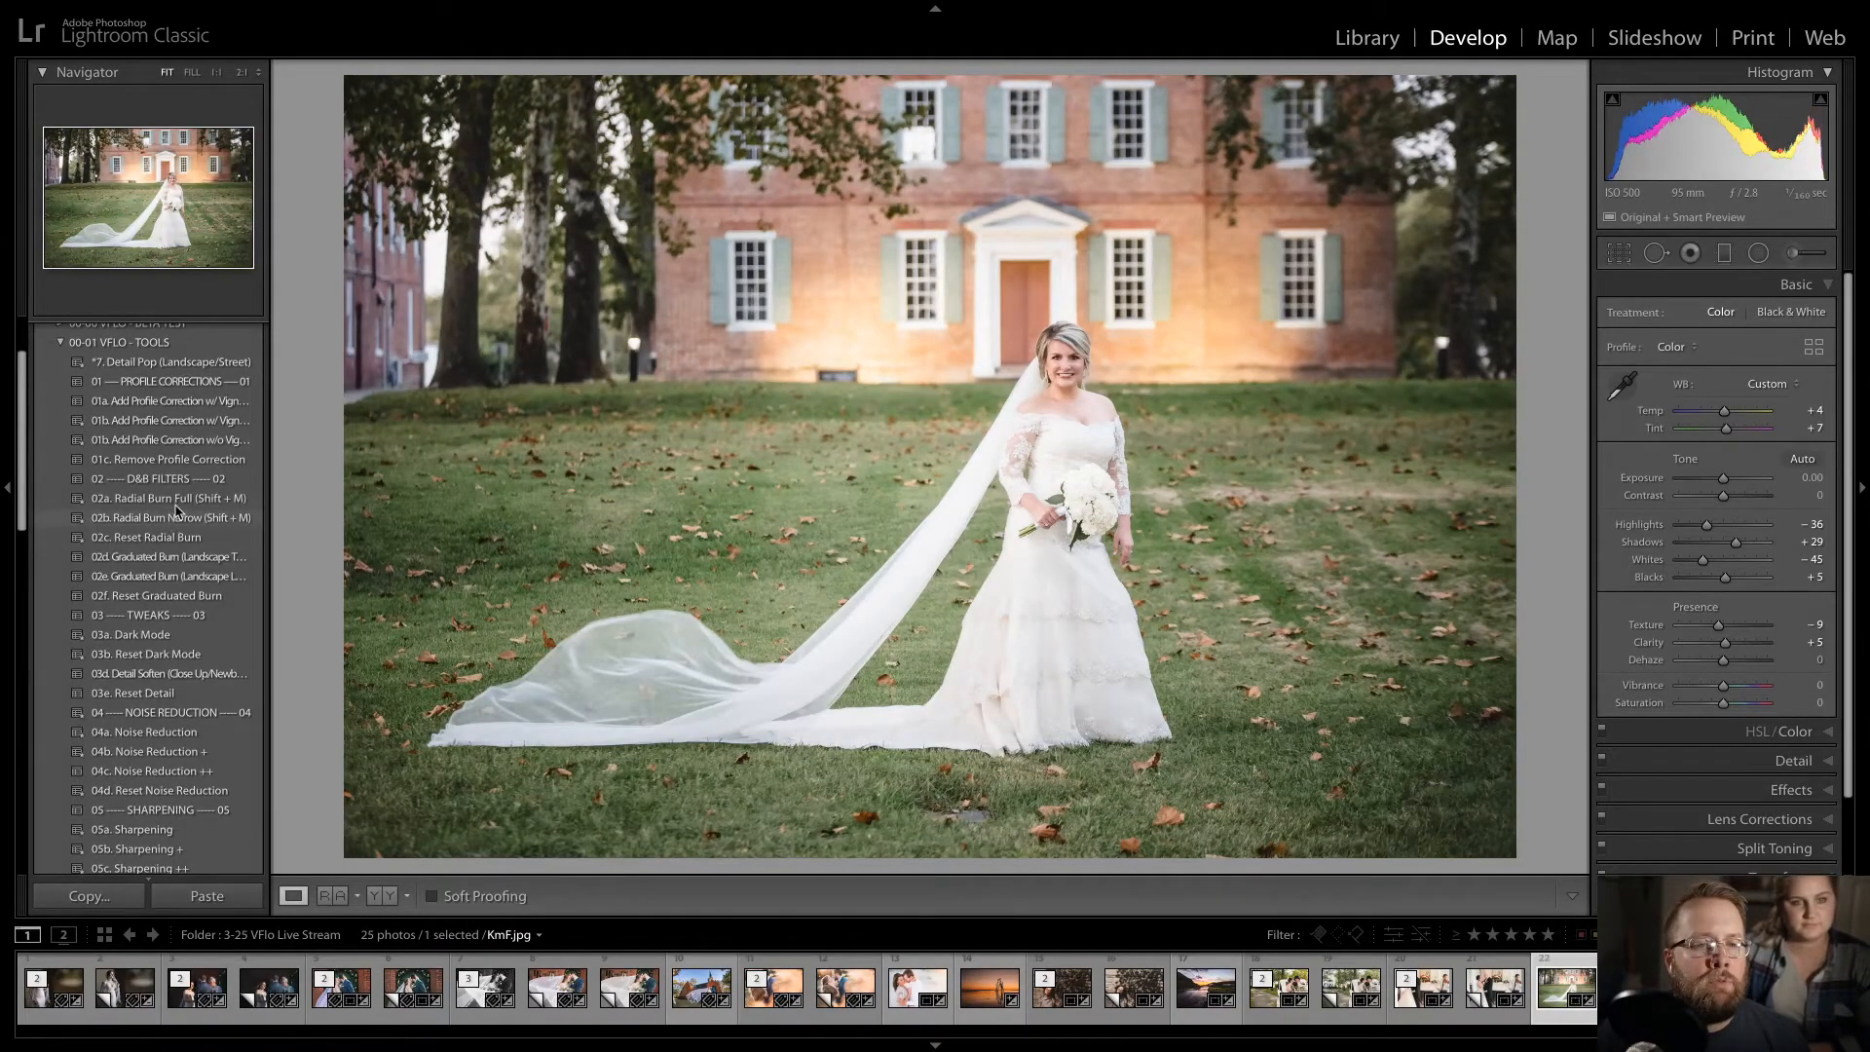
left_click(178, 501)
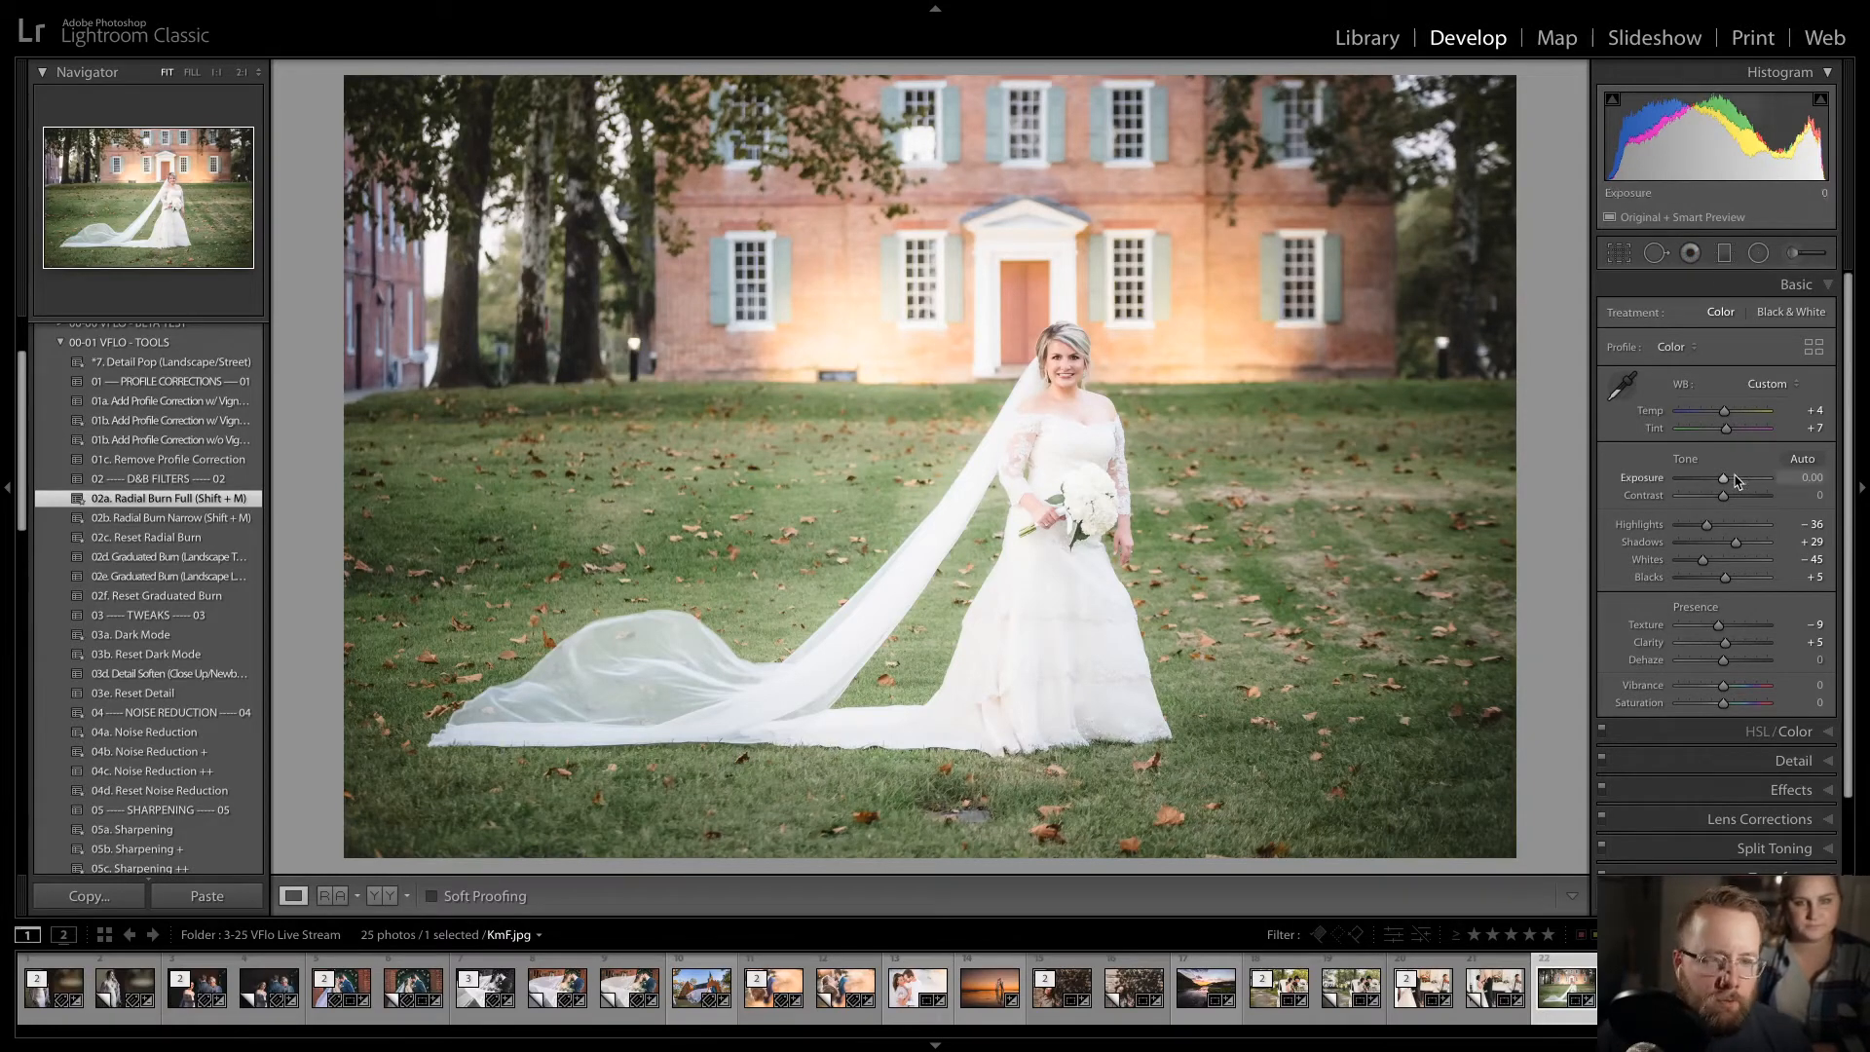
- Lower the bride photo's overall exposure to -0.15
key("Down")
key("Down")
key("Down")
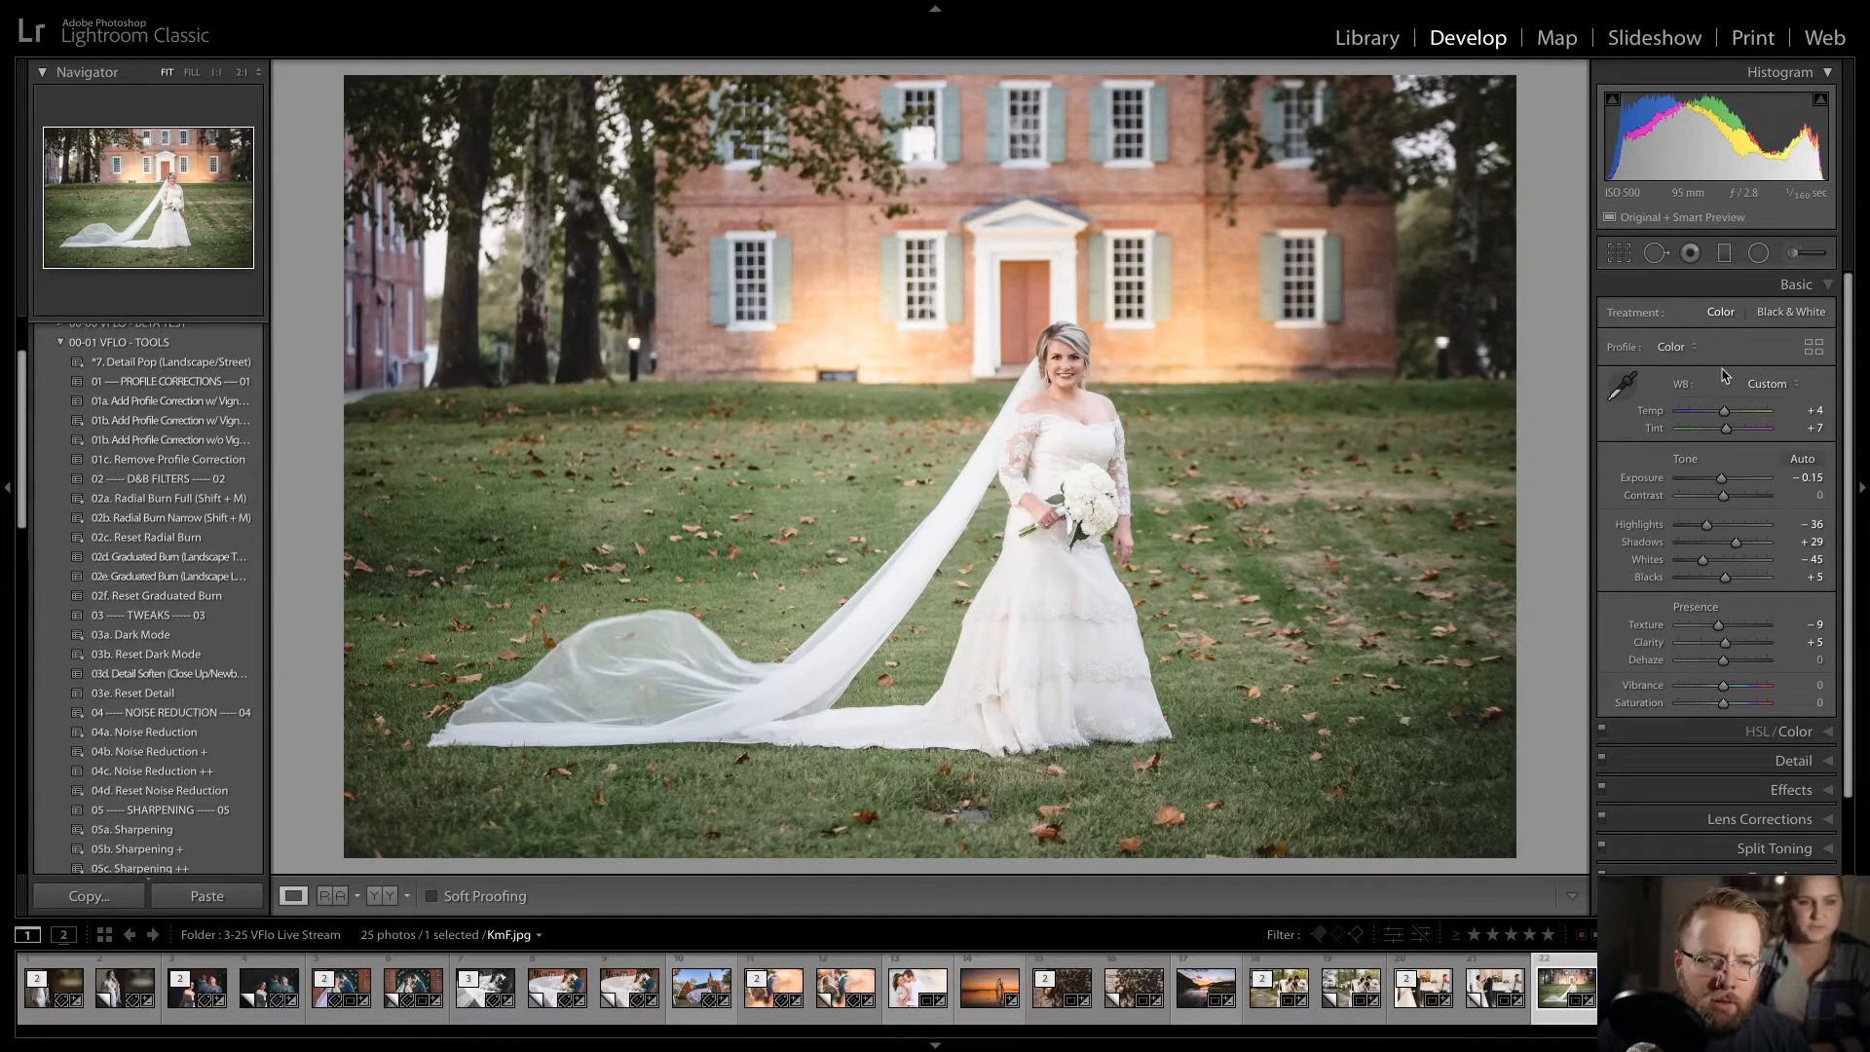
- Brush the Quick Dodge effect over the bride at size 8 to 10 and set the photo's contrast to +7
left_click(1797, 255)
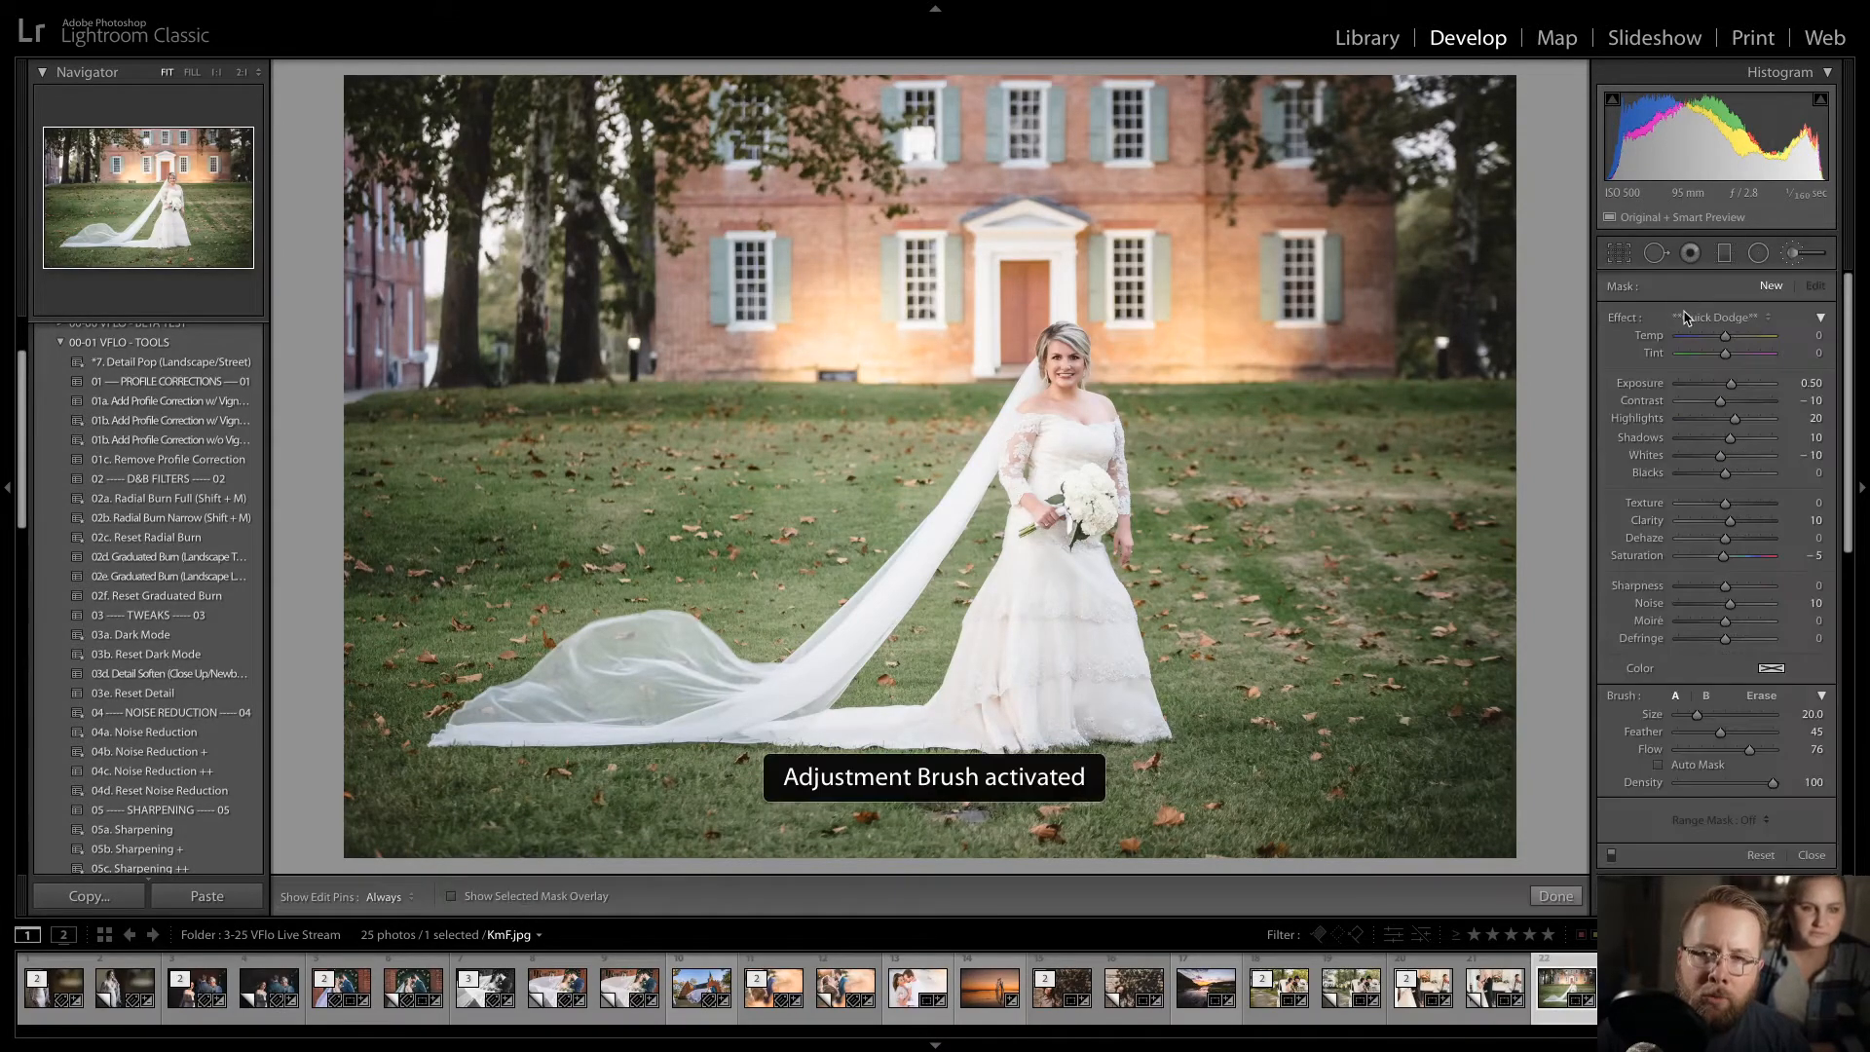
scroll(1033, 360, "down", 6)
key("h")
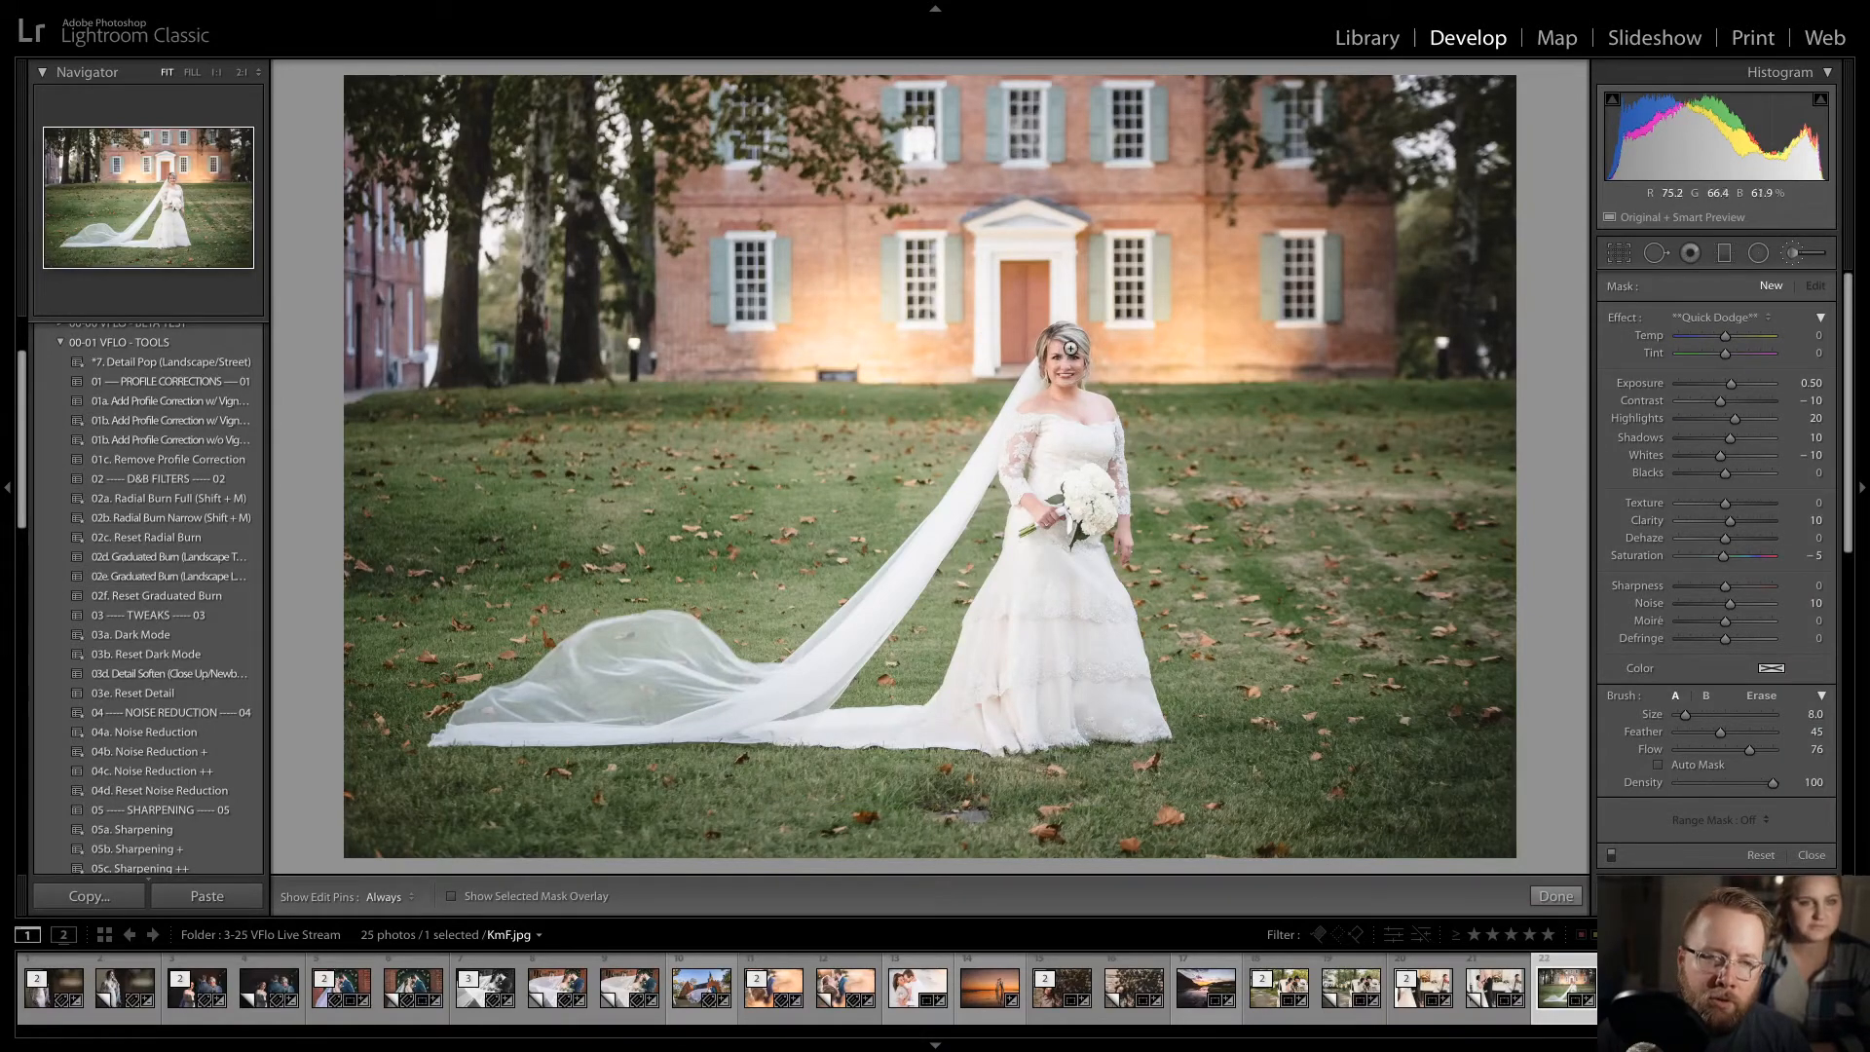
left_click_drag(1132, 457, 1129, 452)
scroll(1129, 452, "up", 1)
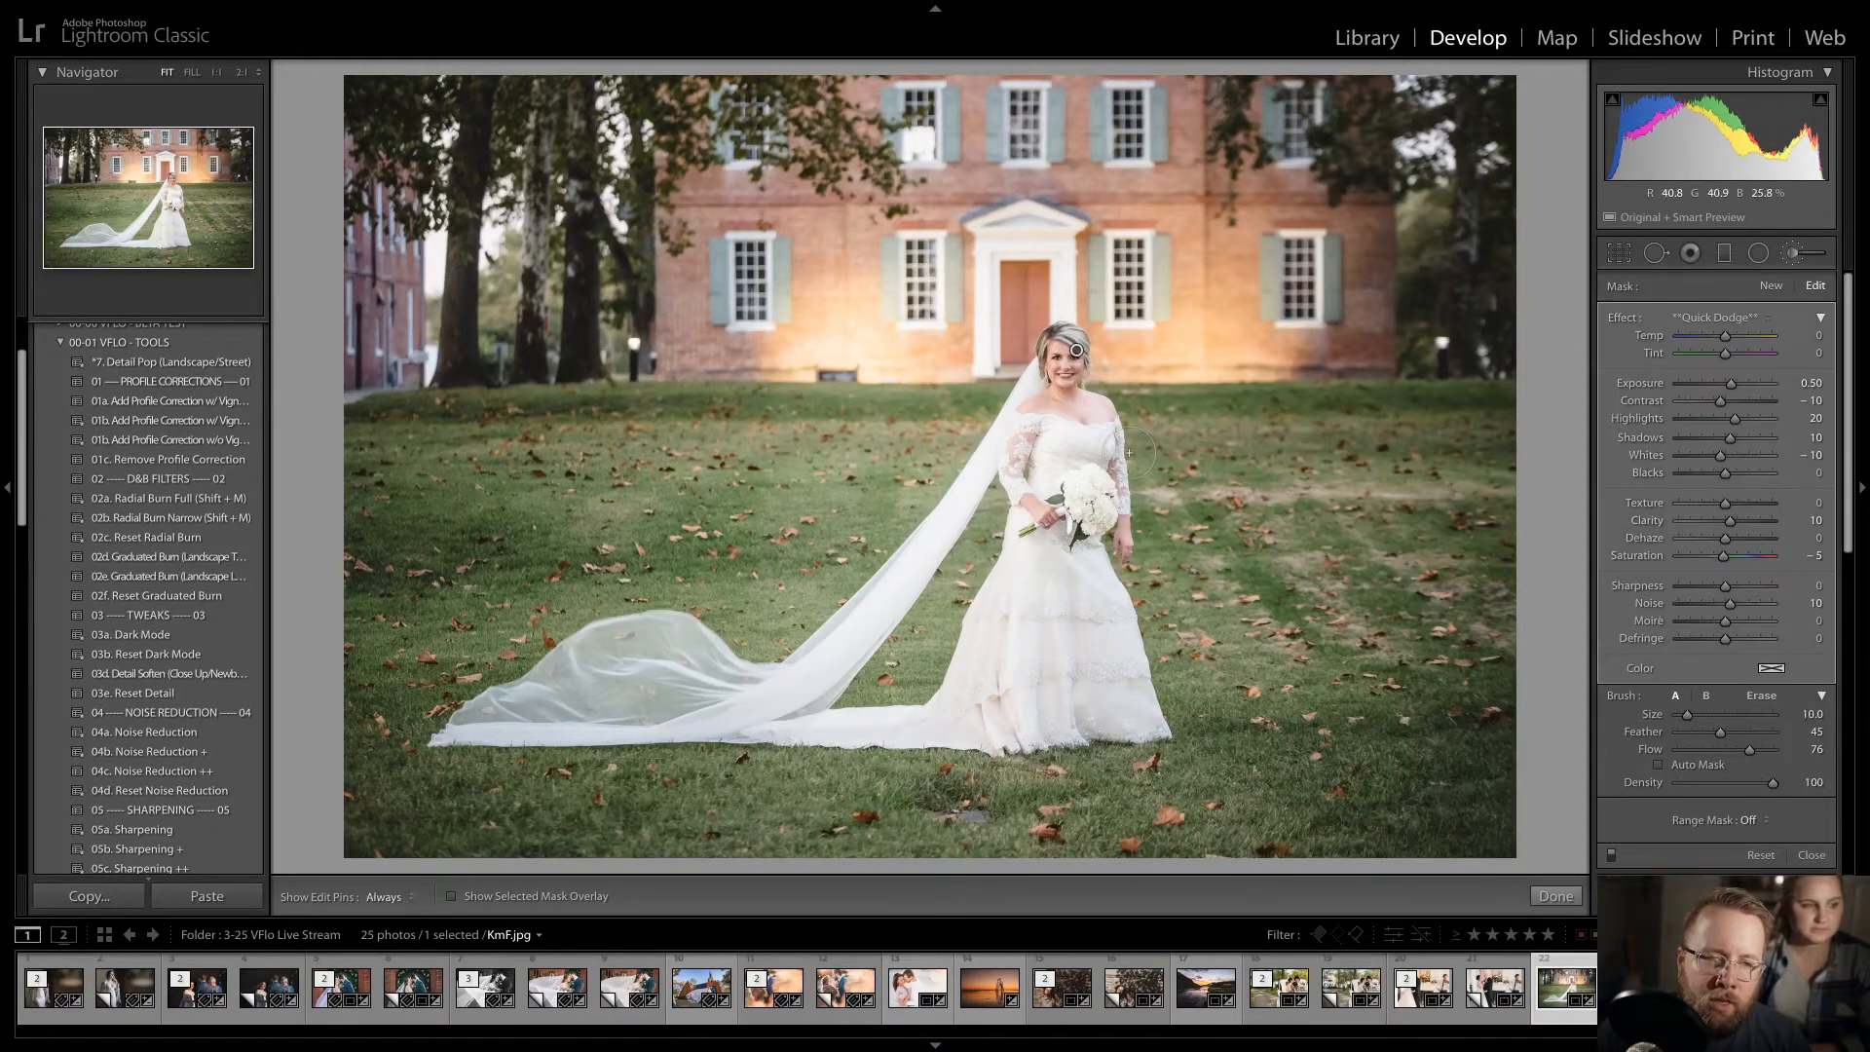
key("k")
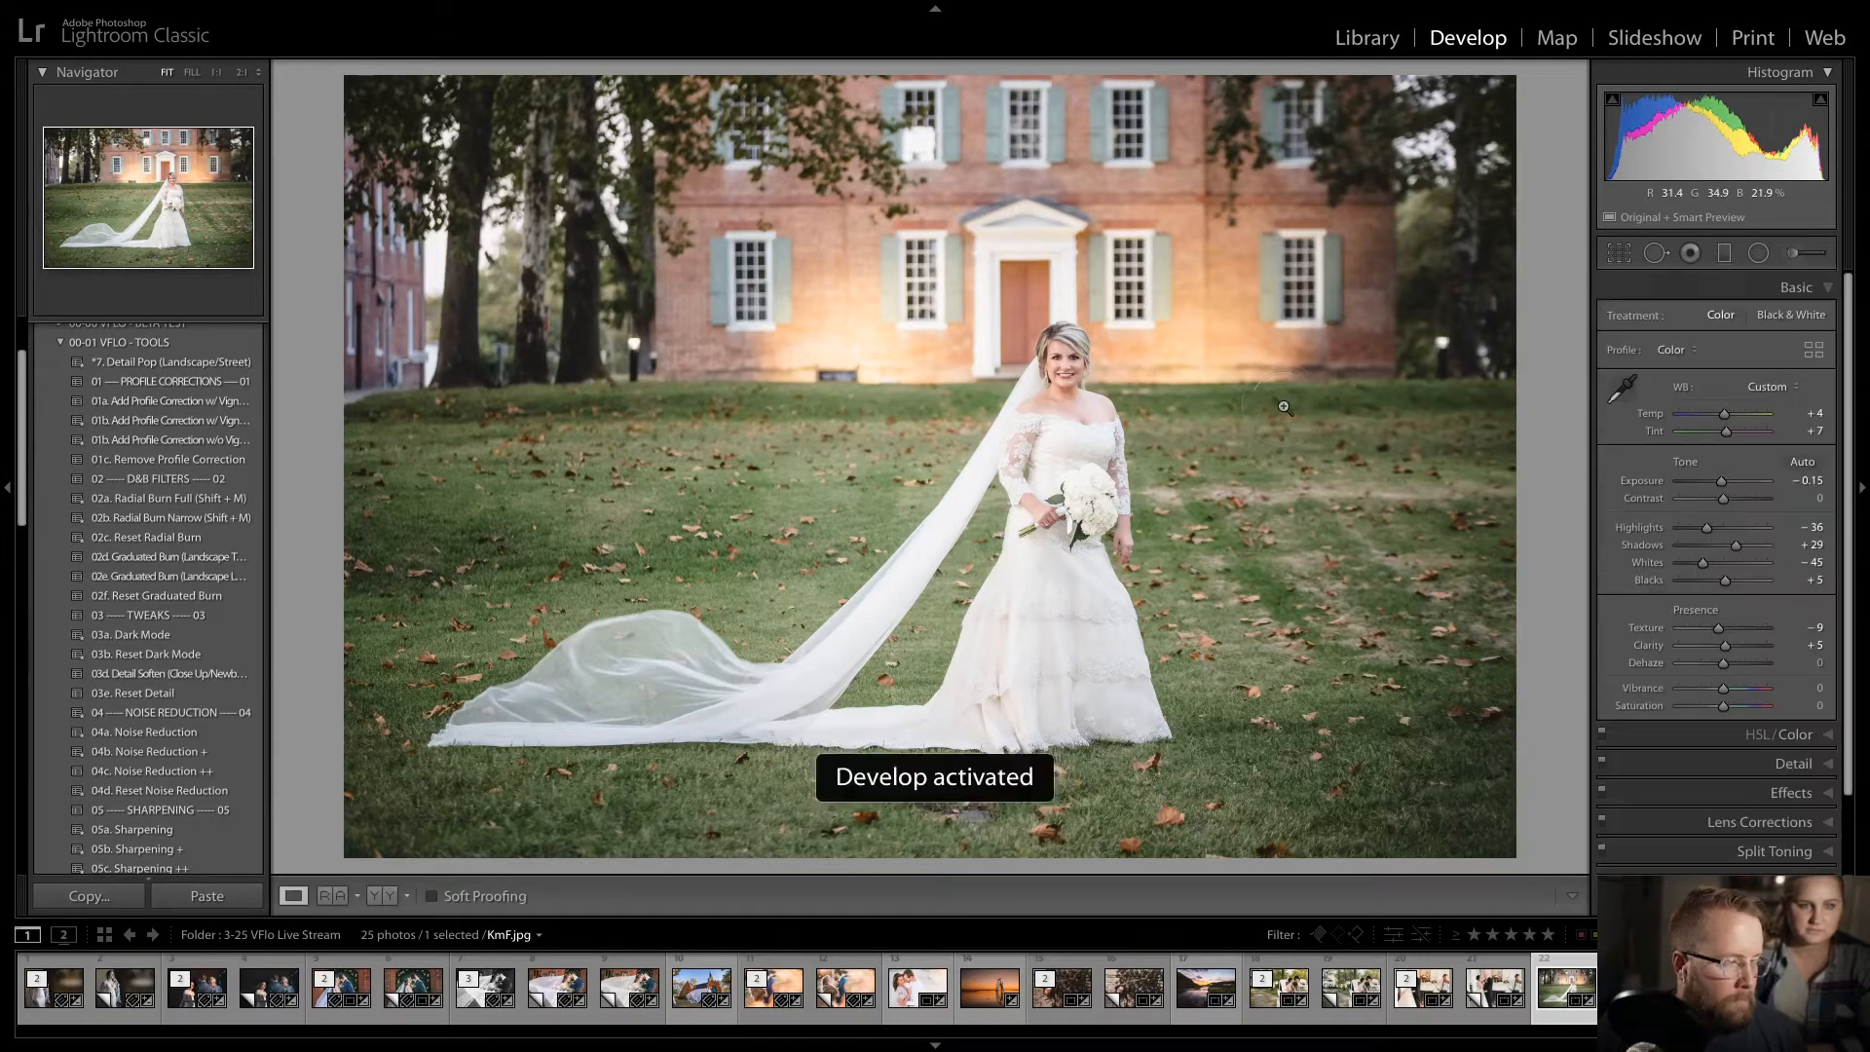
left_click_drag(1723, 496, 1727, 508)
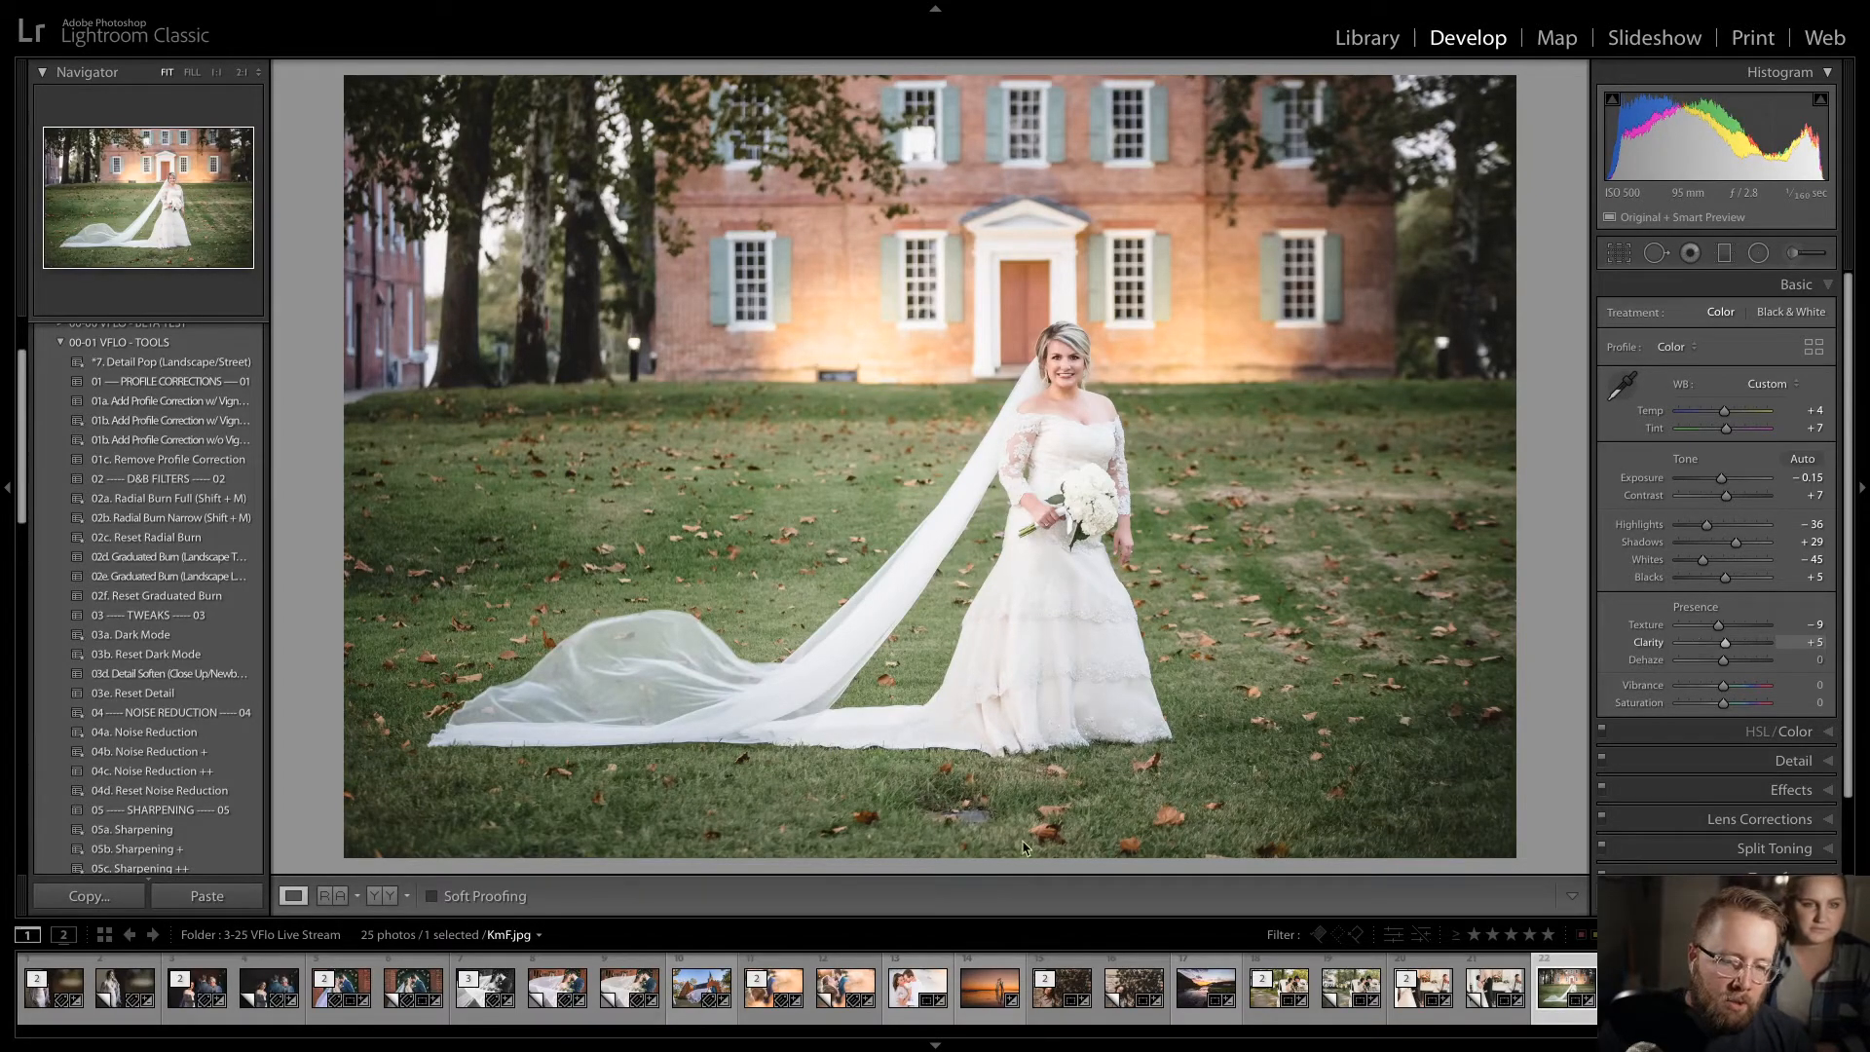
- Make a virtual copy of the bride photo and preview the Pastel preset 03a Soft Light (Shade/Overcast) on it
key("ctrl+apostrophe")
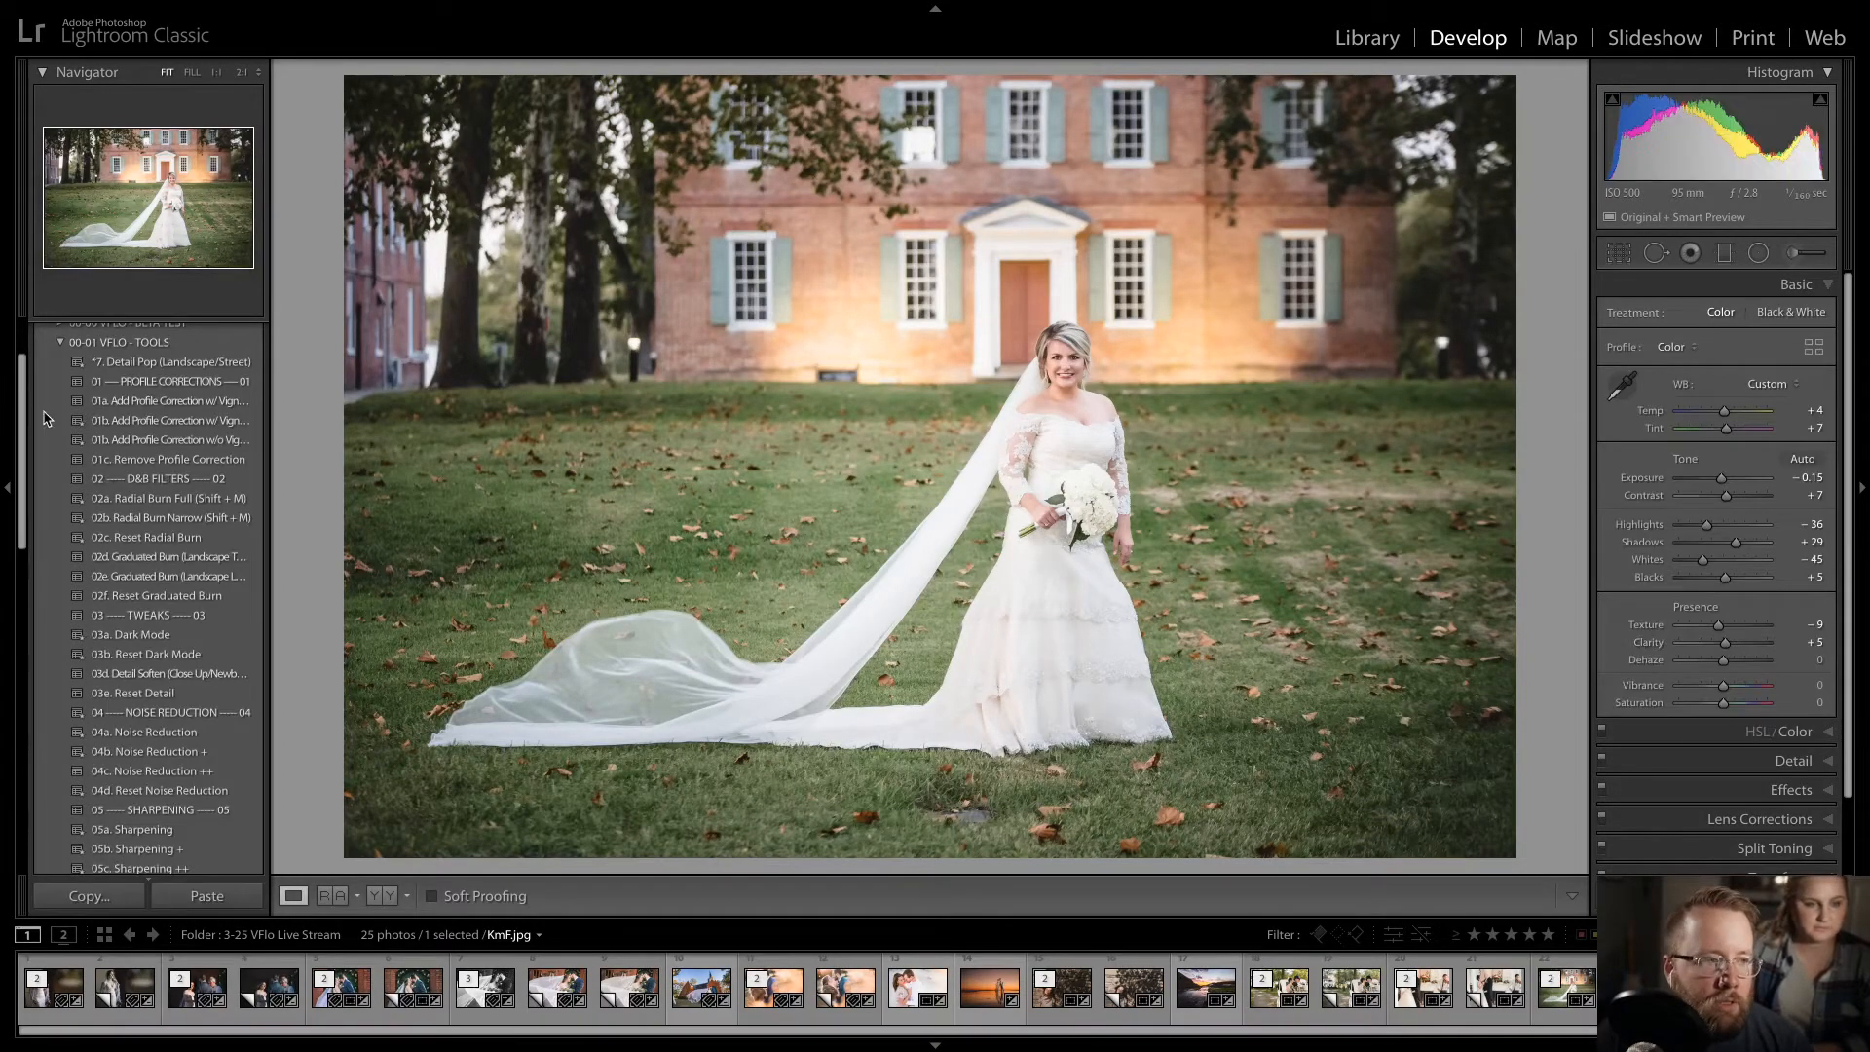
scroll(32, 498, "down", 5)
scroll(32, 498, "down", 8)
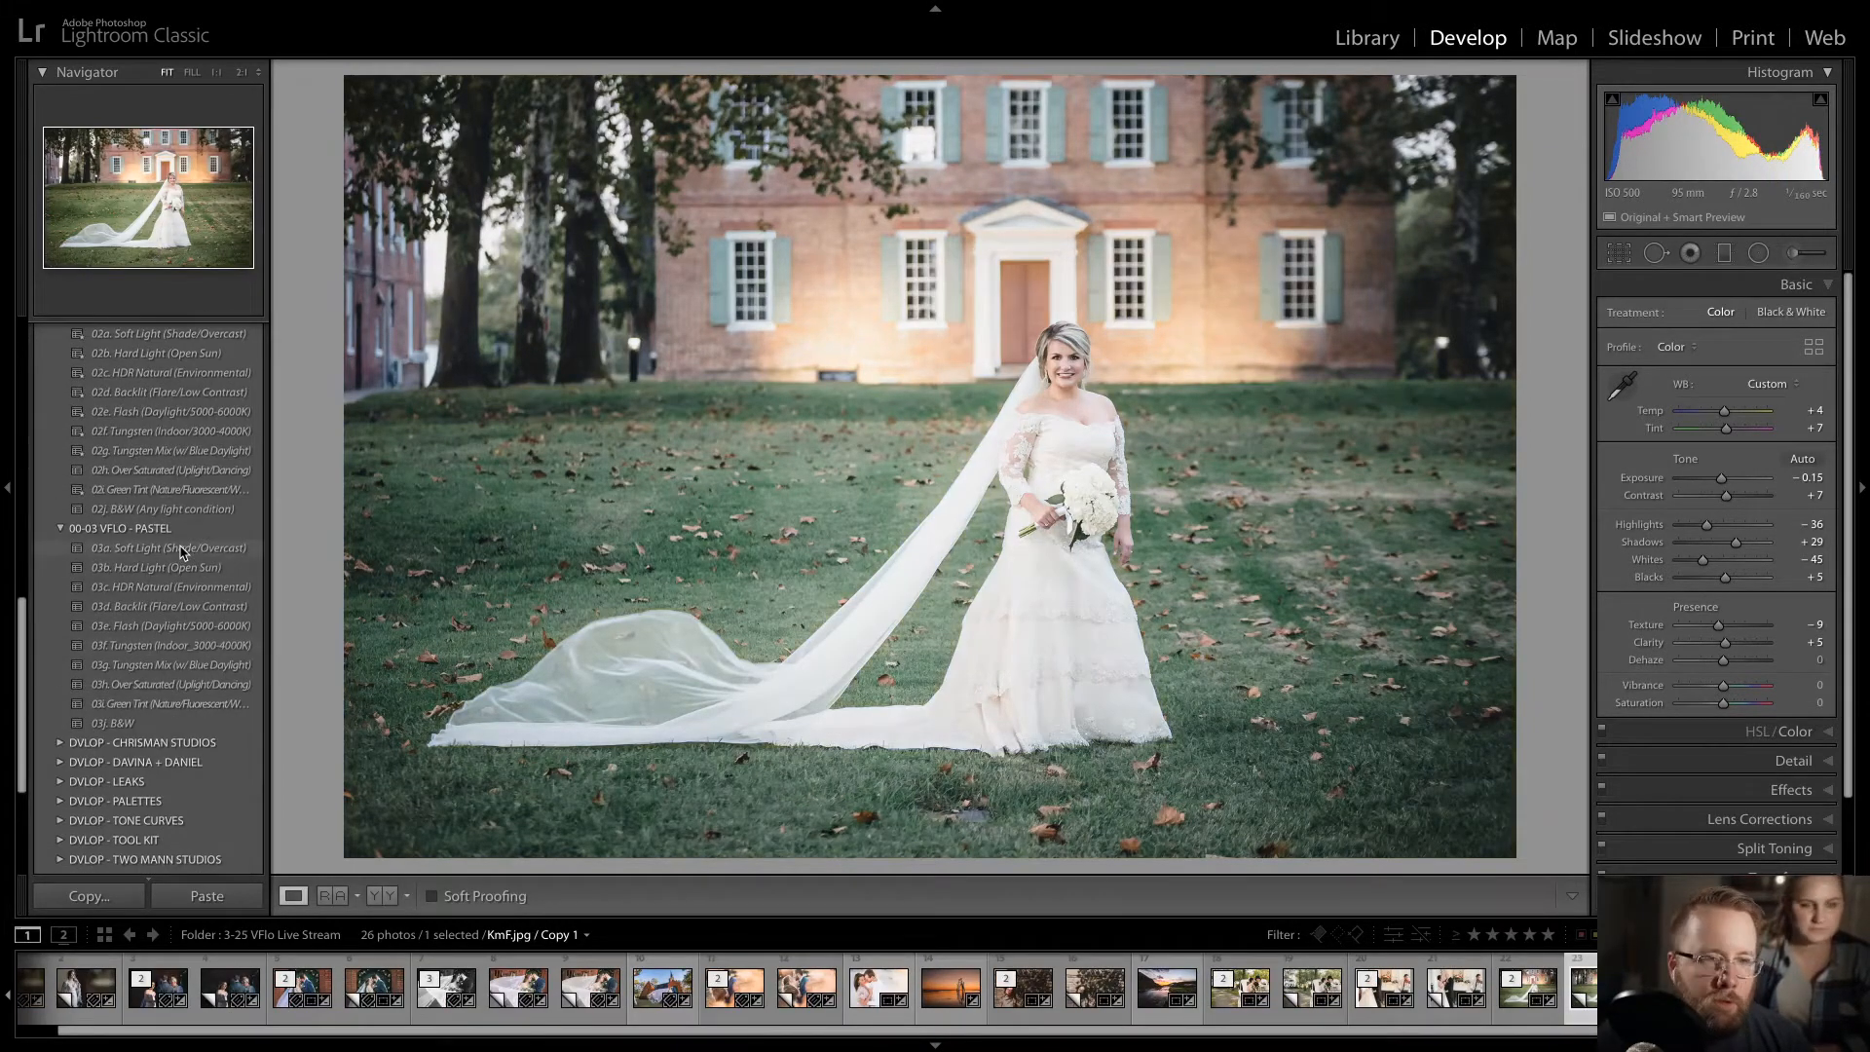
- Apply the pastel preset 03a. Soft Light (Shade/Overcast) to KmF.jpg Copy 1 and compare the result with the original photo
left_click(180, 551)
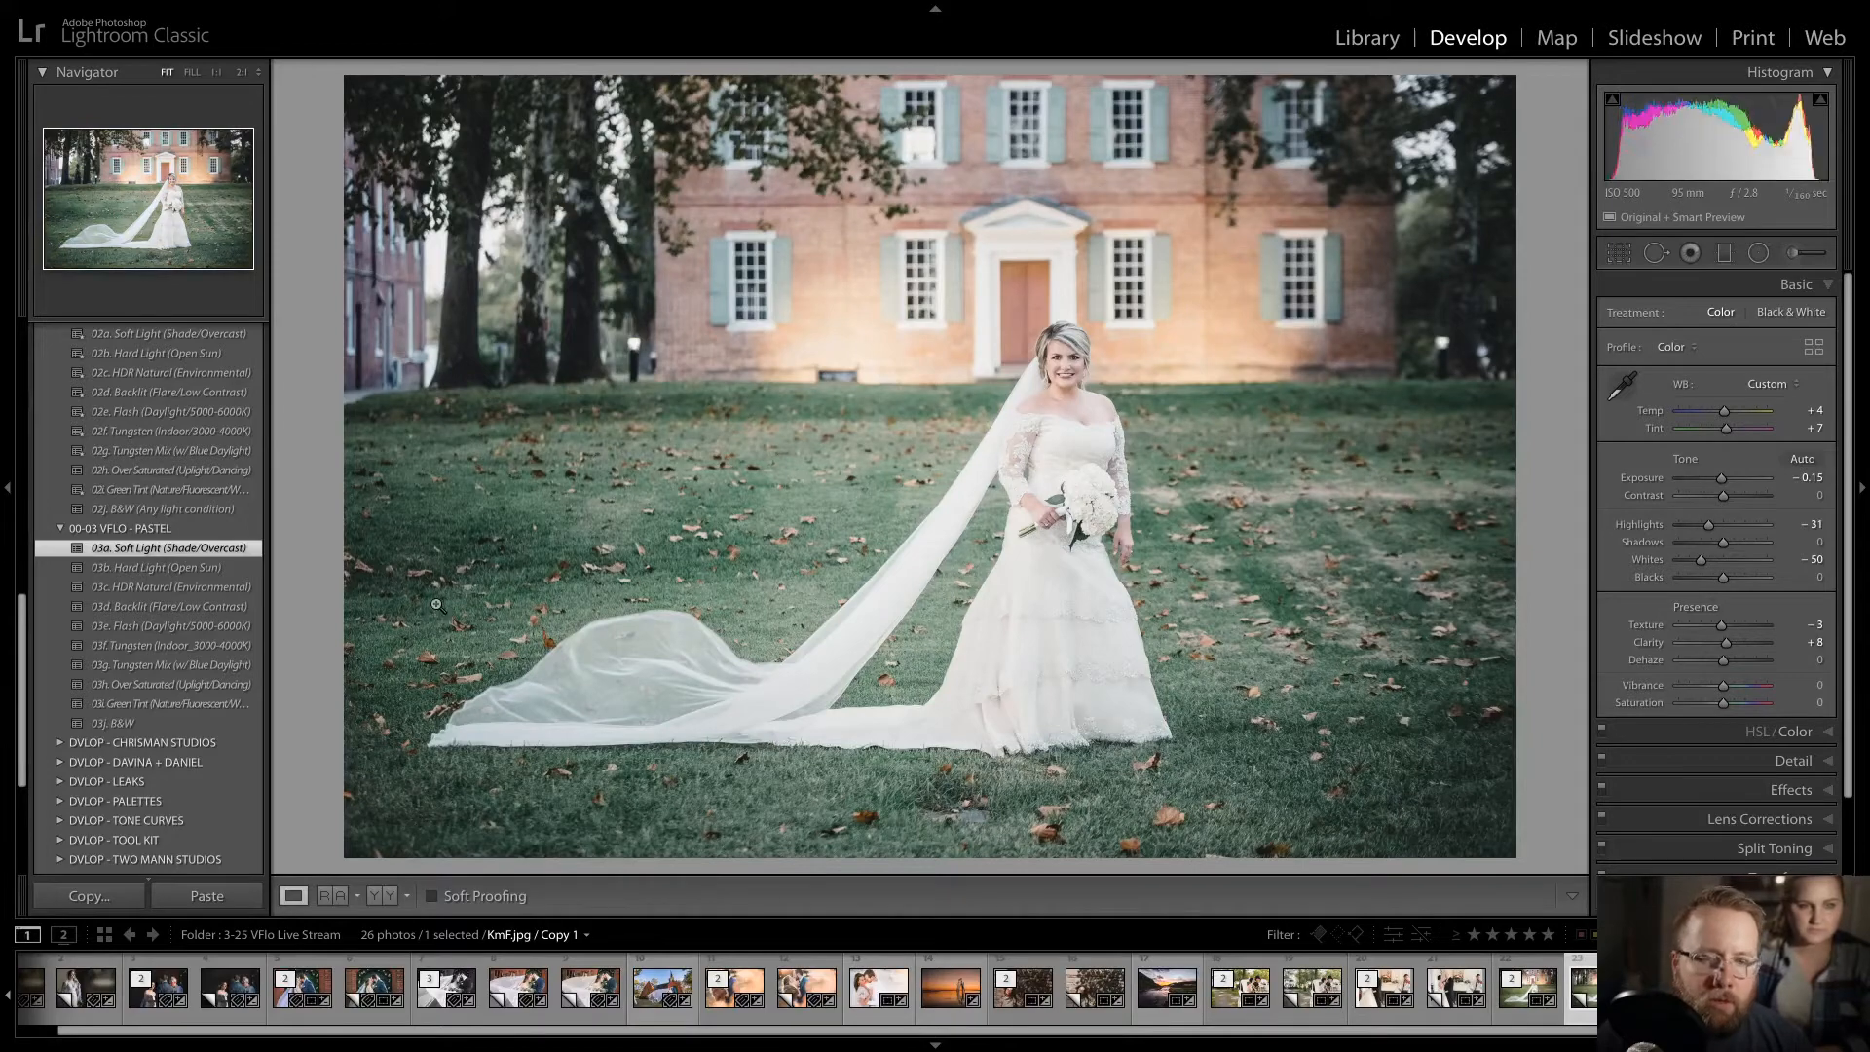
key("Left")
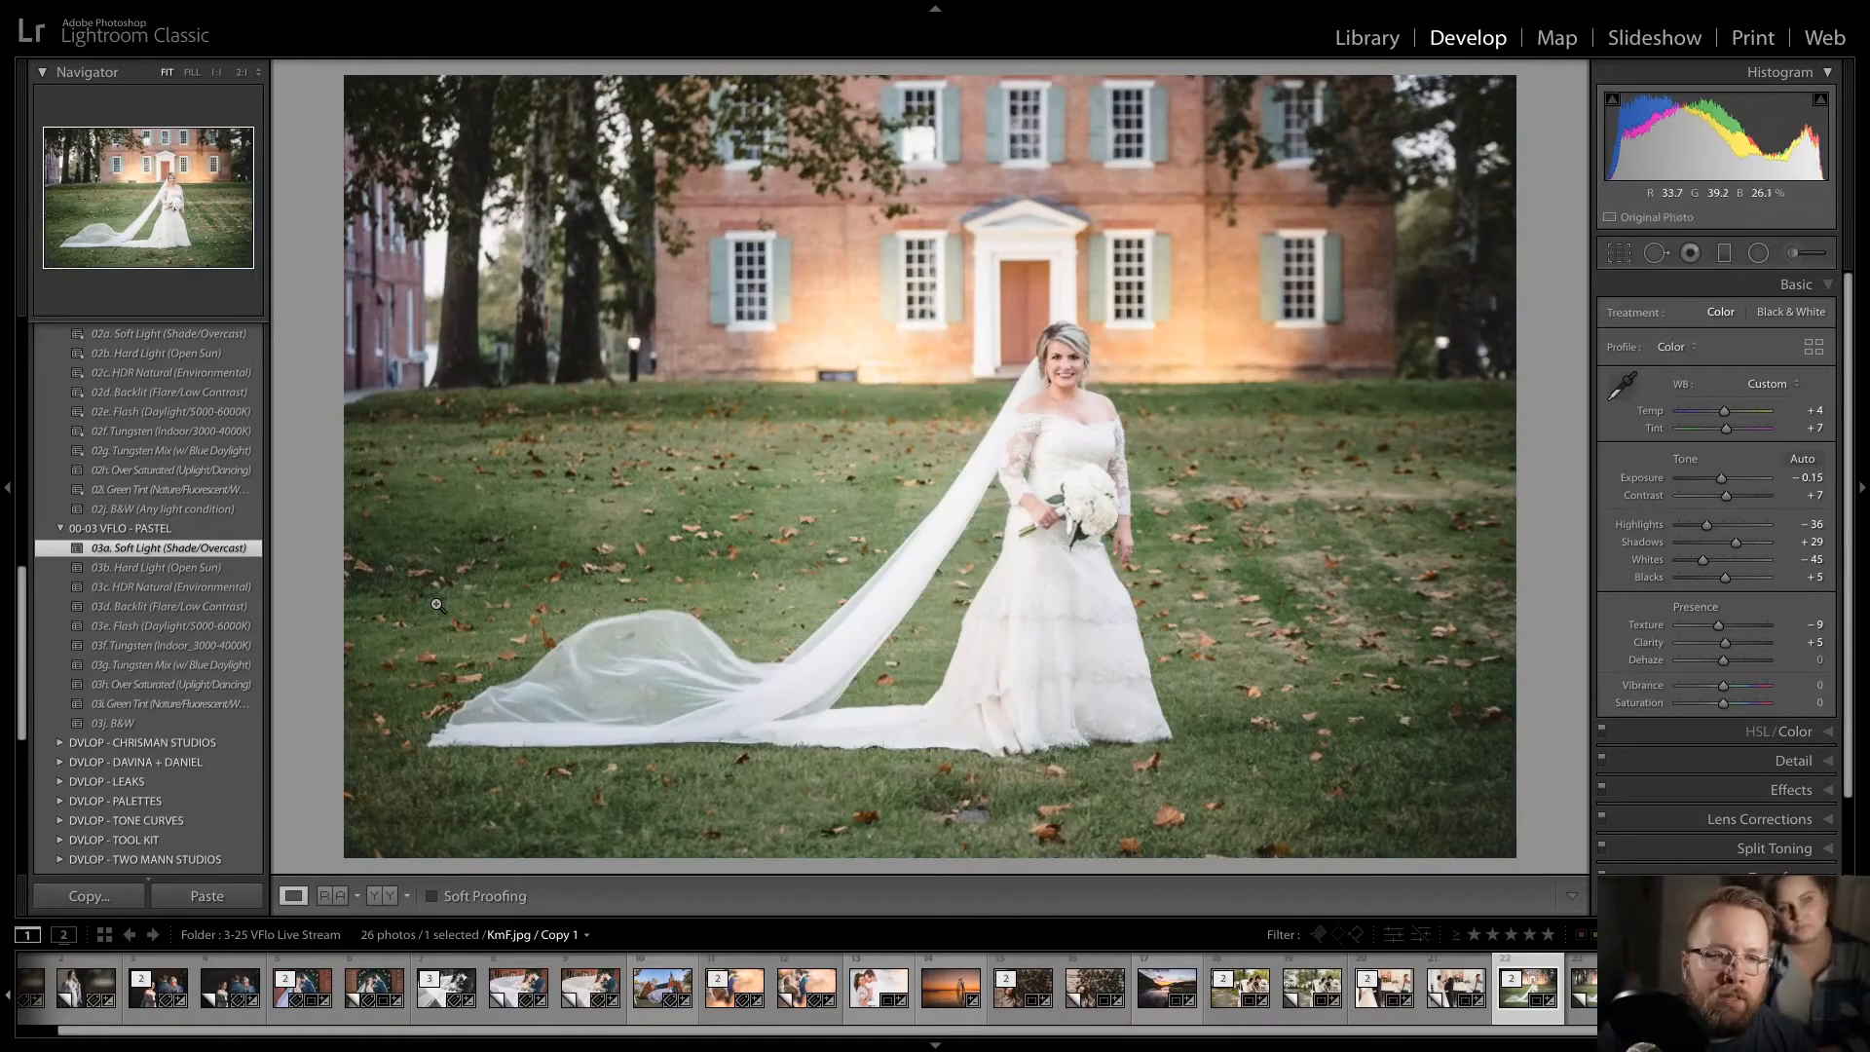
key("Right")
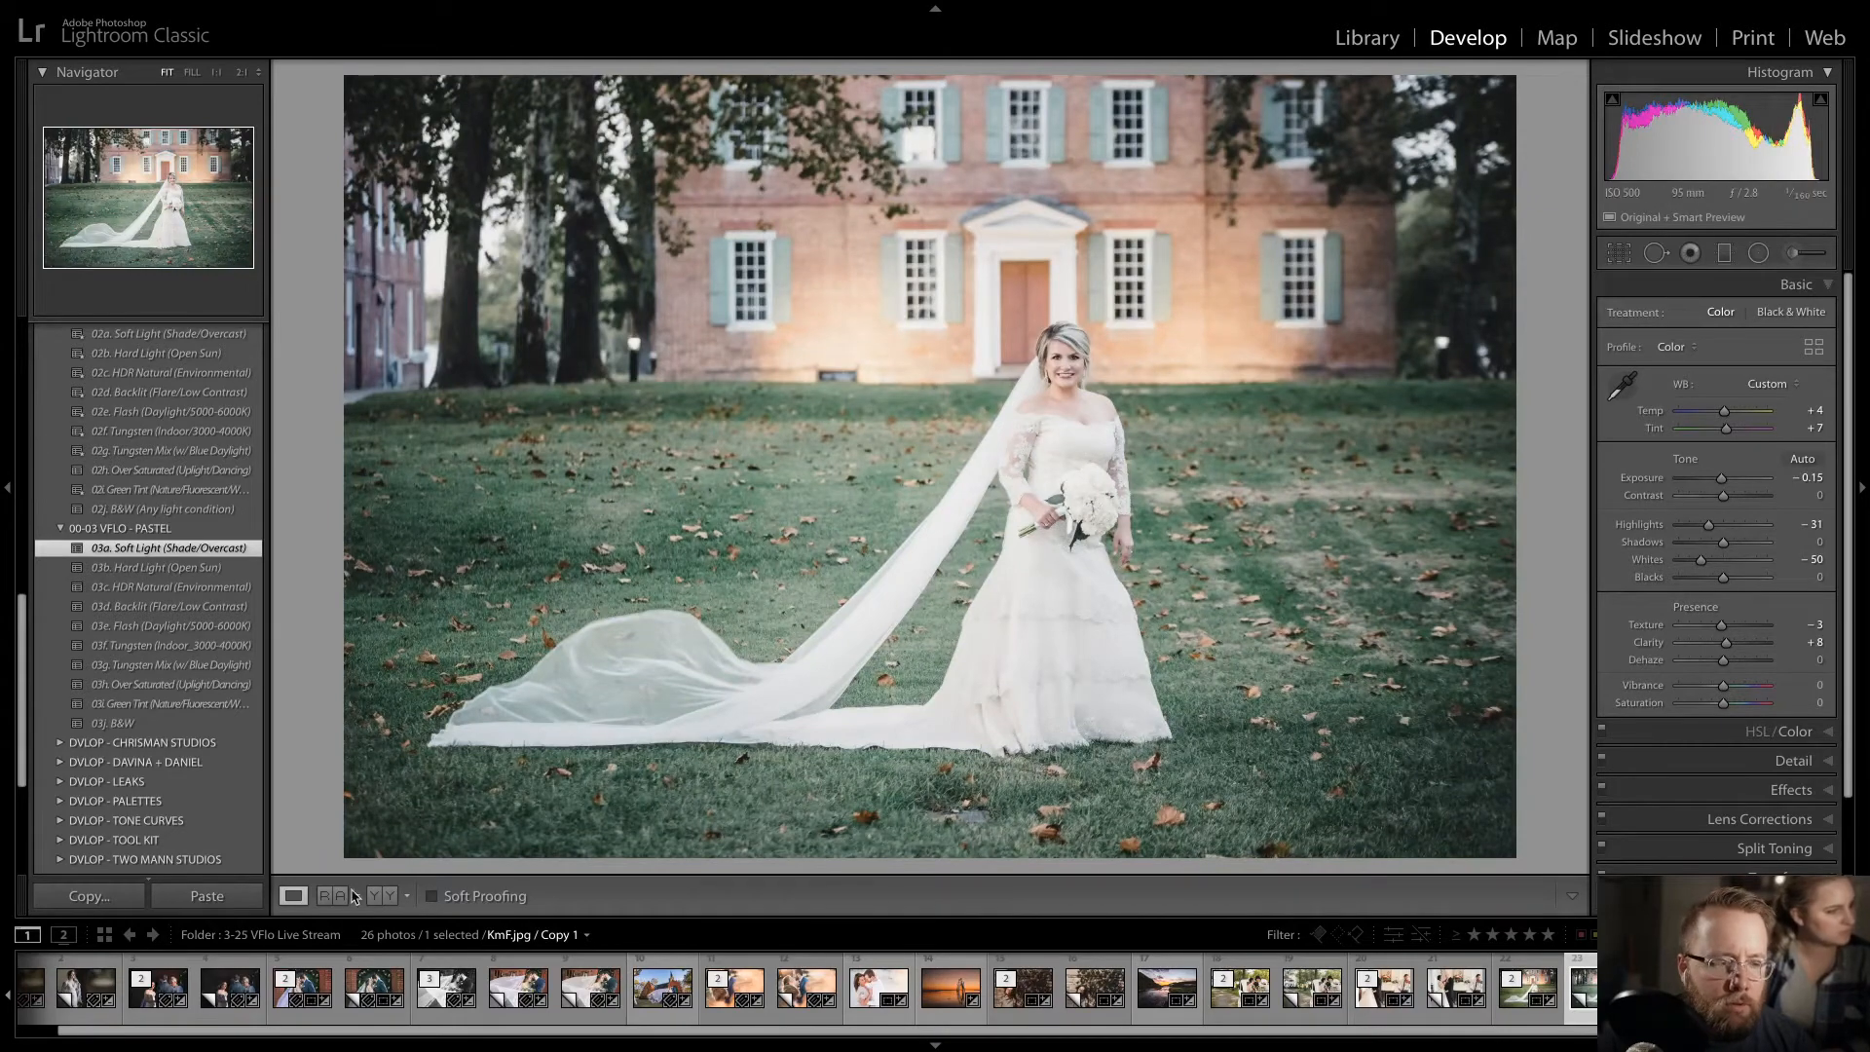
- Compare both bride edits side by side, using the original KmF.jpg as reference photo and the pastel copy as active photo
left_click(332, 895)
key("Left")
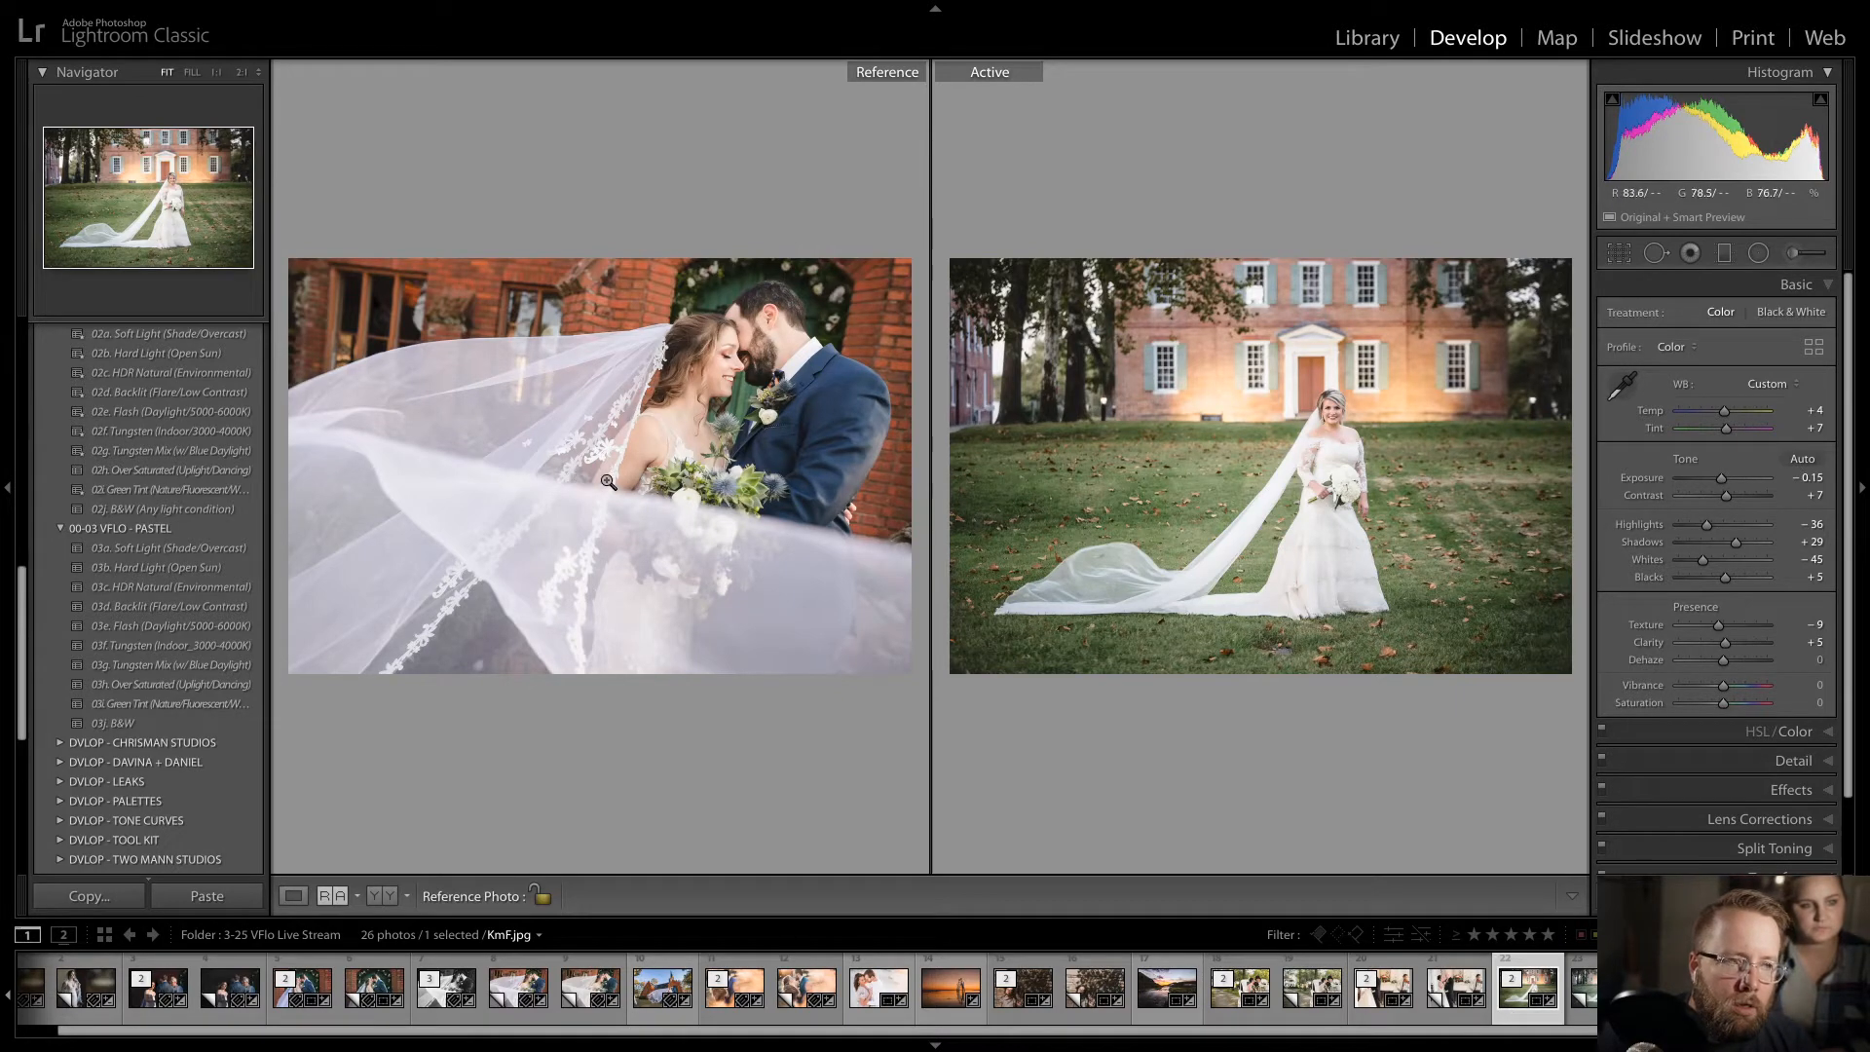
left_click_drag(1515, 1008, 672, 575)
left_click(1583, 984)
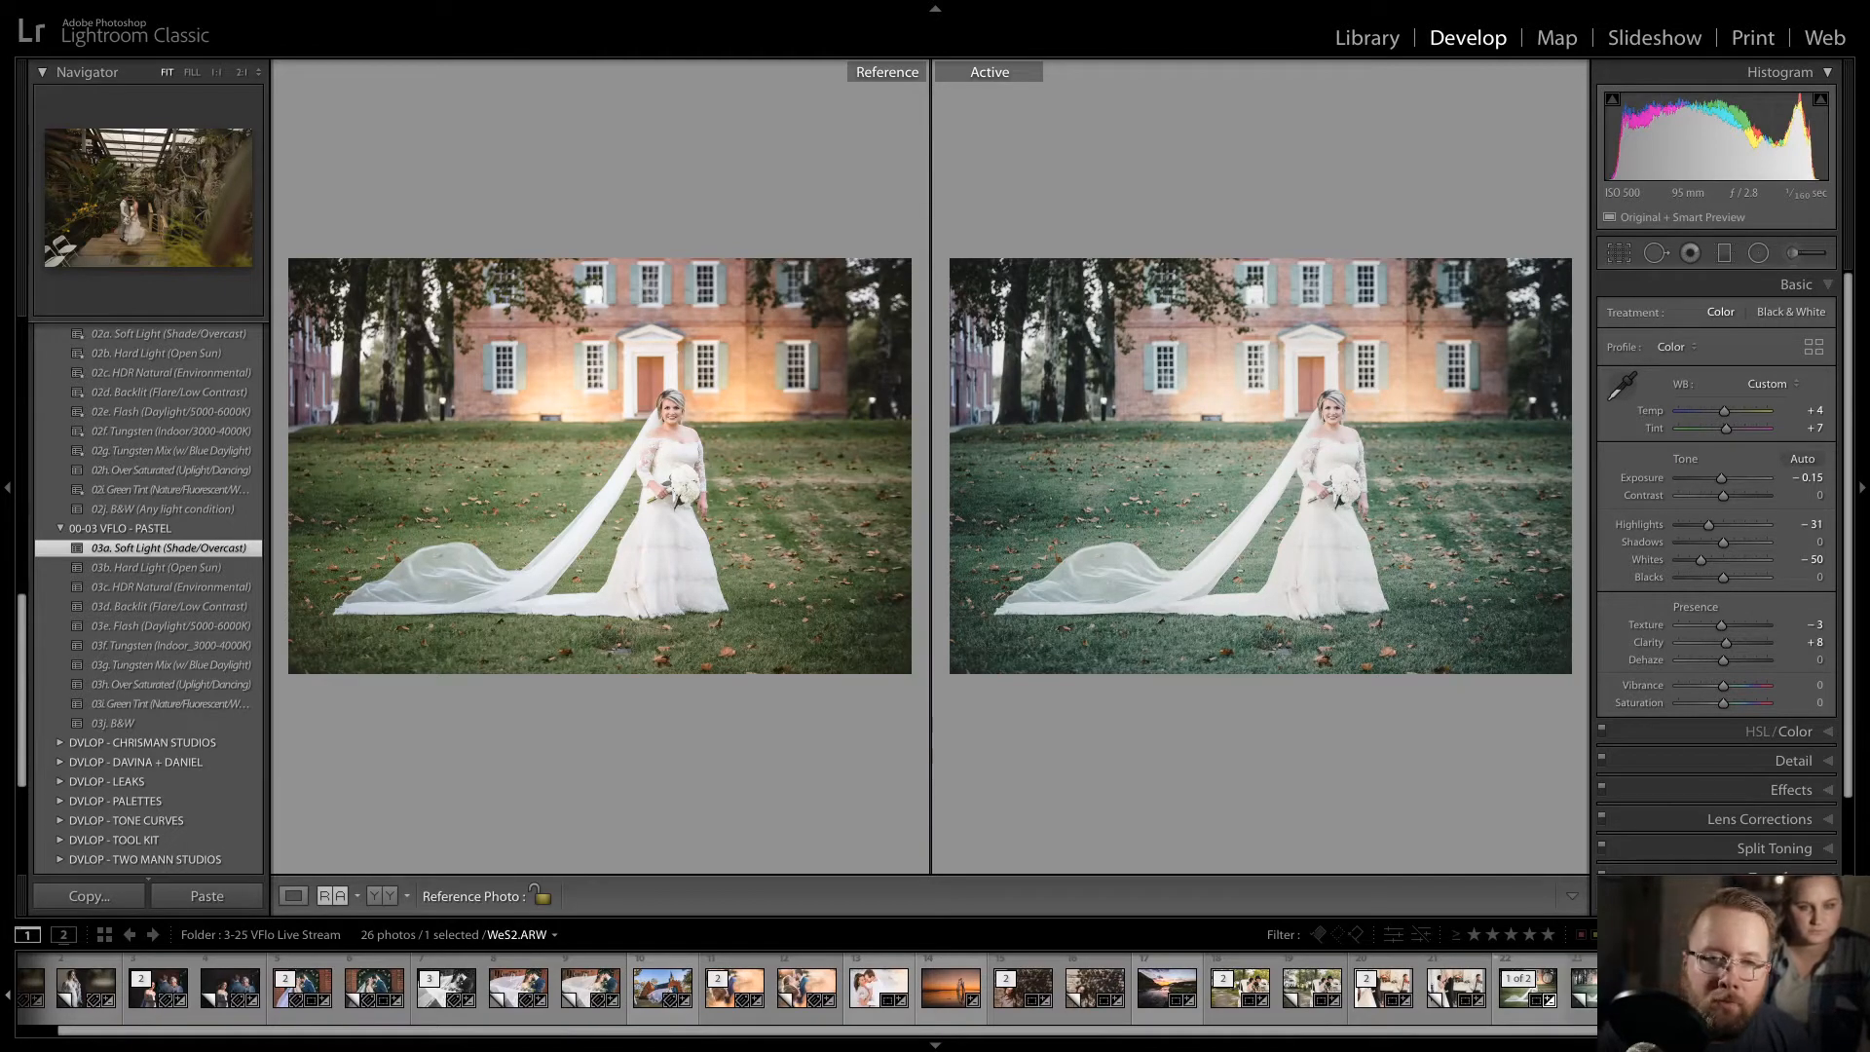
- Open the greenhouse wedding photo WeS2.ARW on its own in the single-photo view
left_click(426, 960)
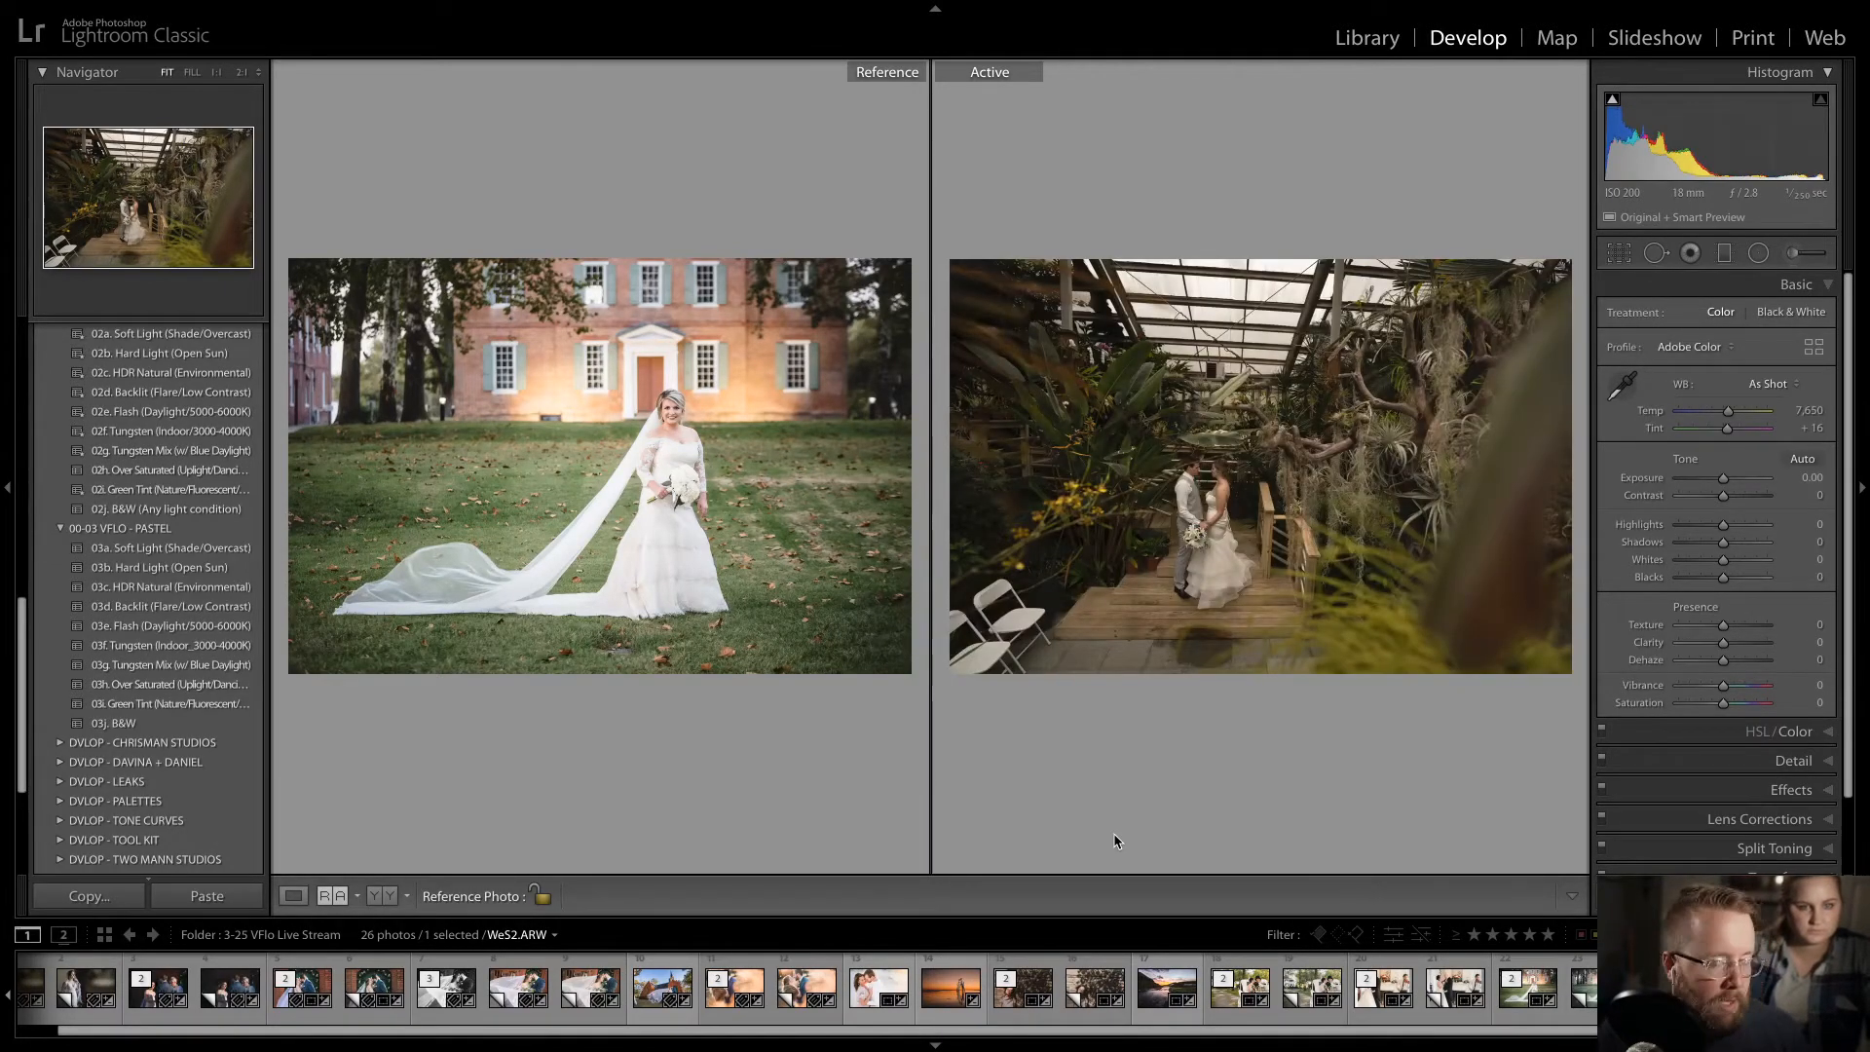
left_click(293, 896)
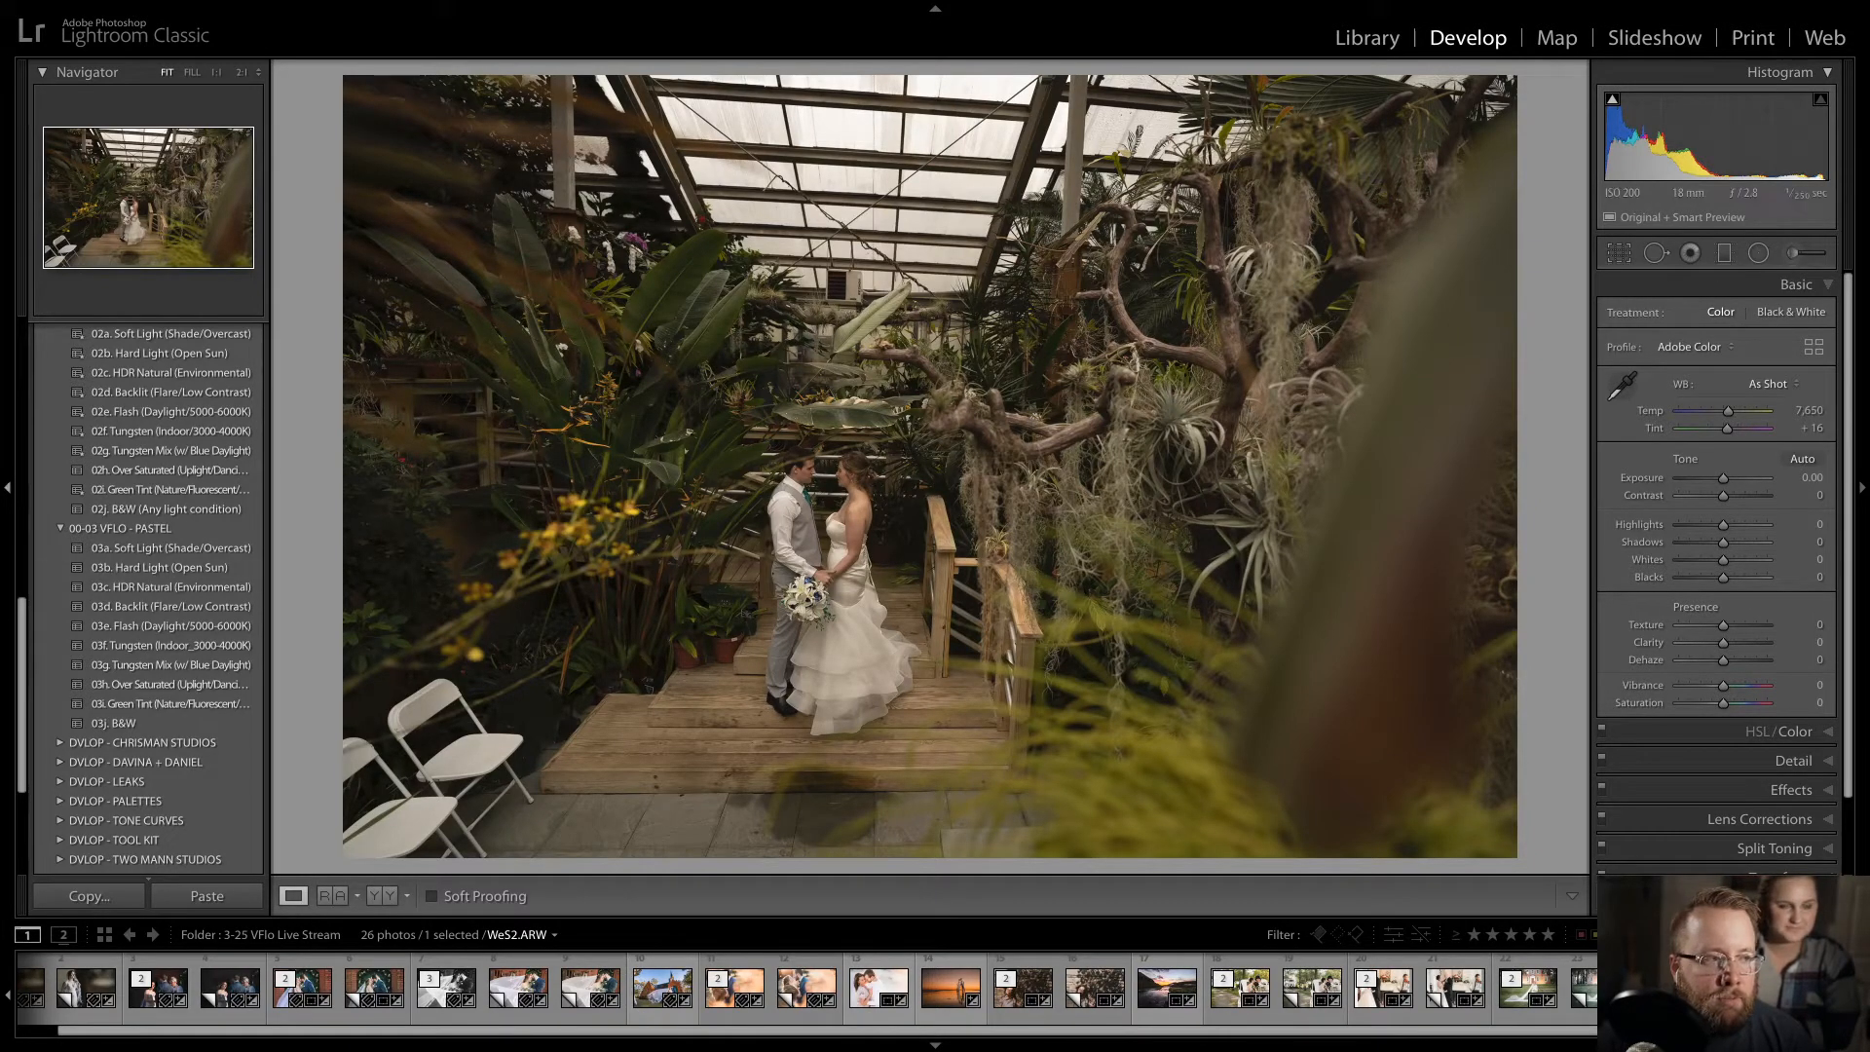
- Try the modern preset 02c. HDR Natural (Environmental) on the greenhouse photo and inspect the couple up close
scroll(20, 612, "up", 3)
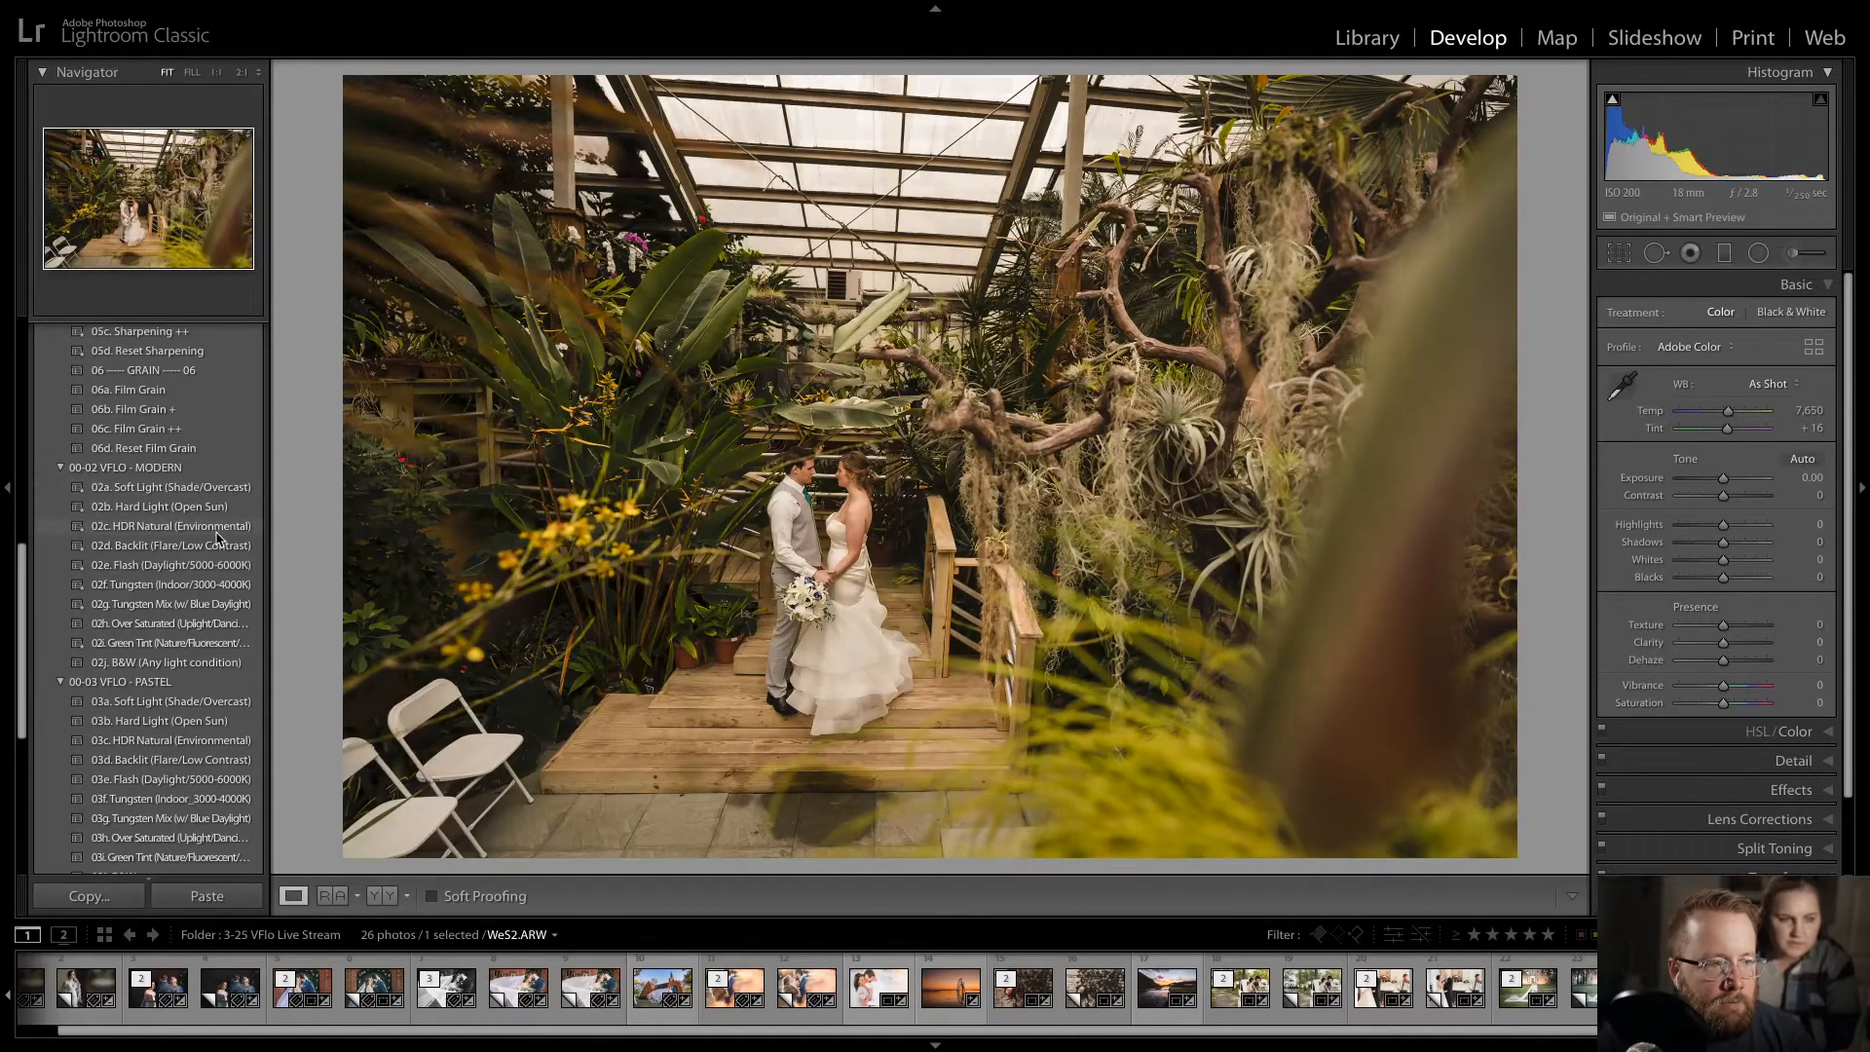
left_click(217, 529)
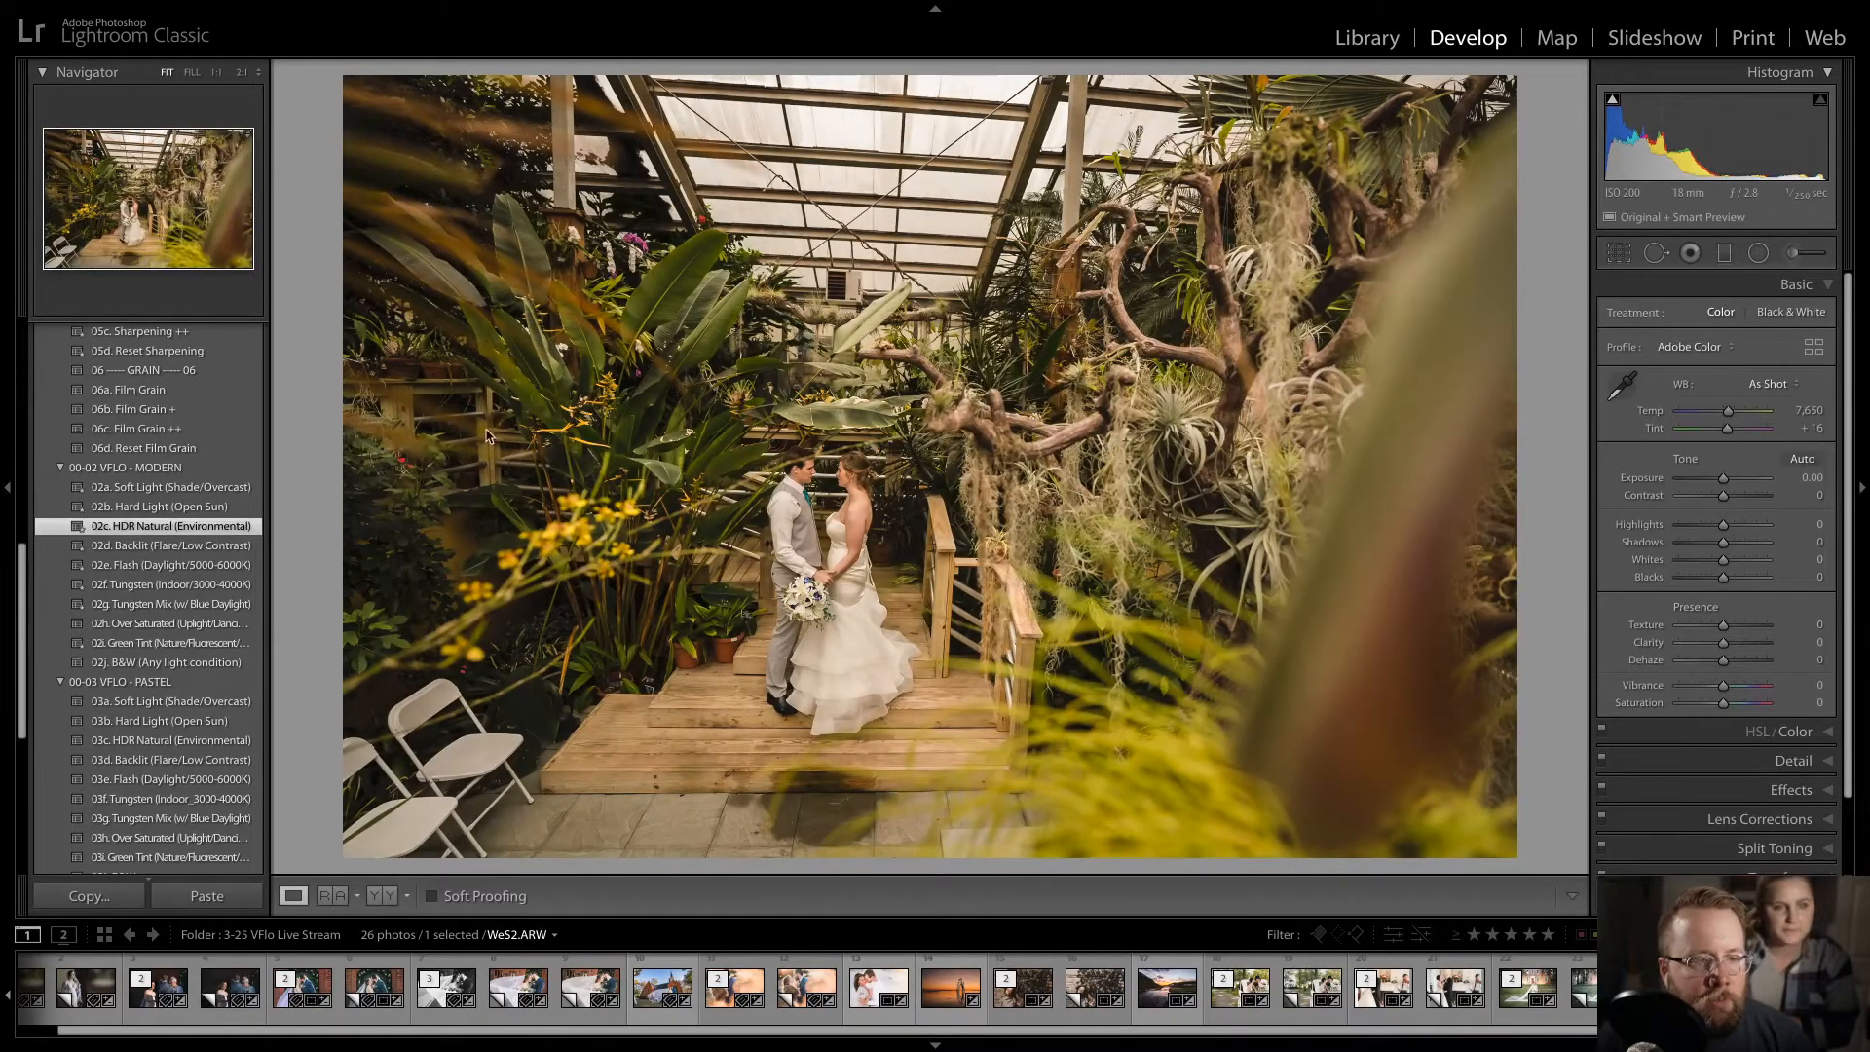
left_click(1618, 253)
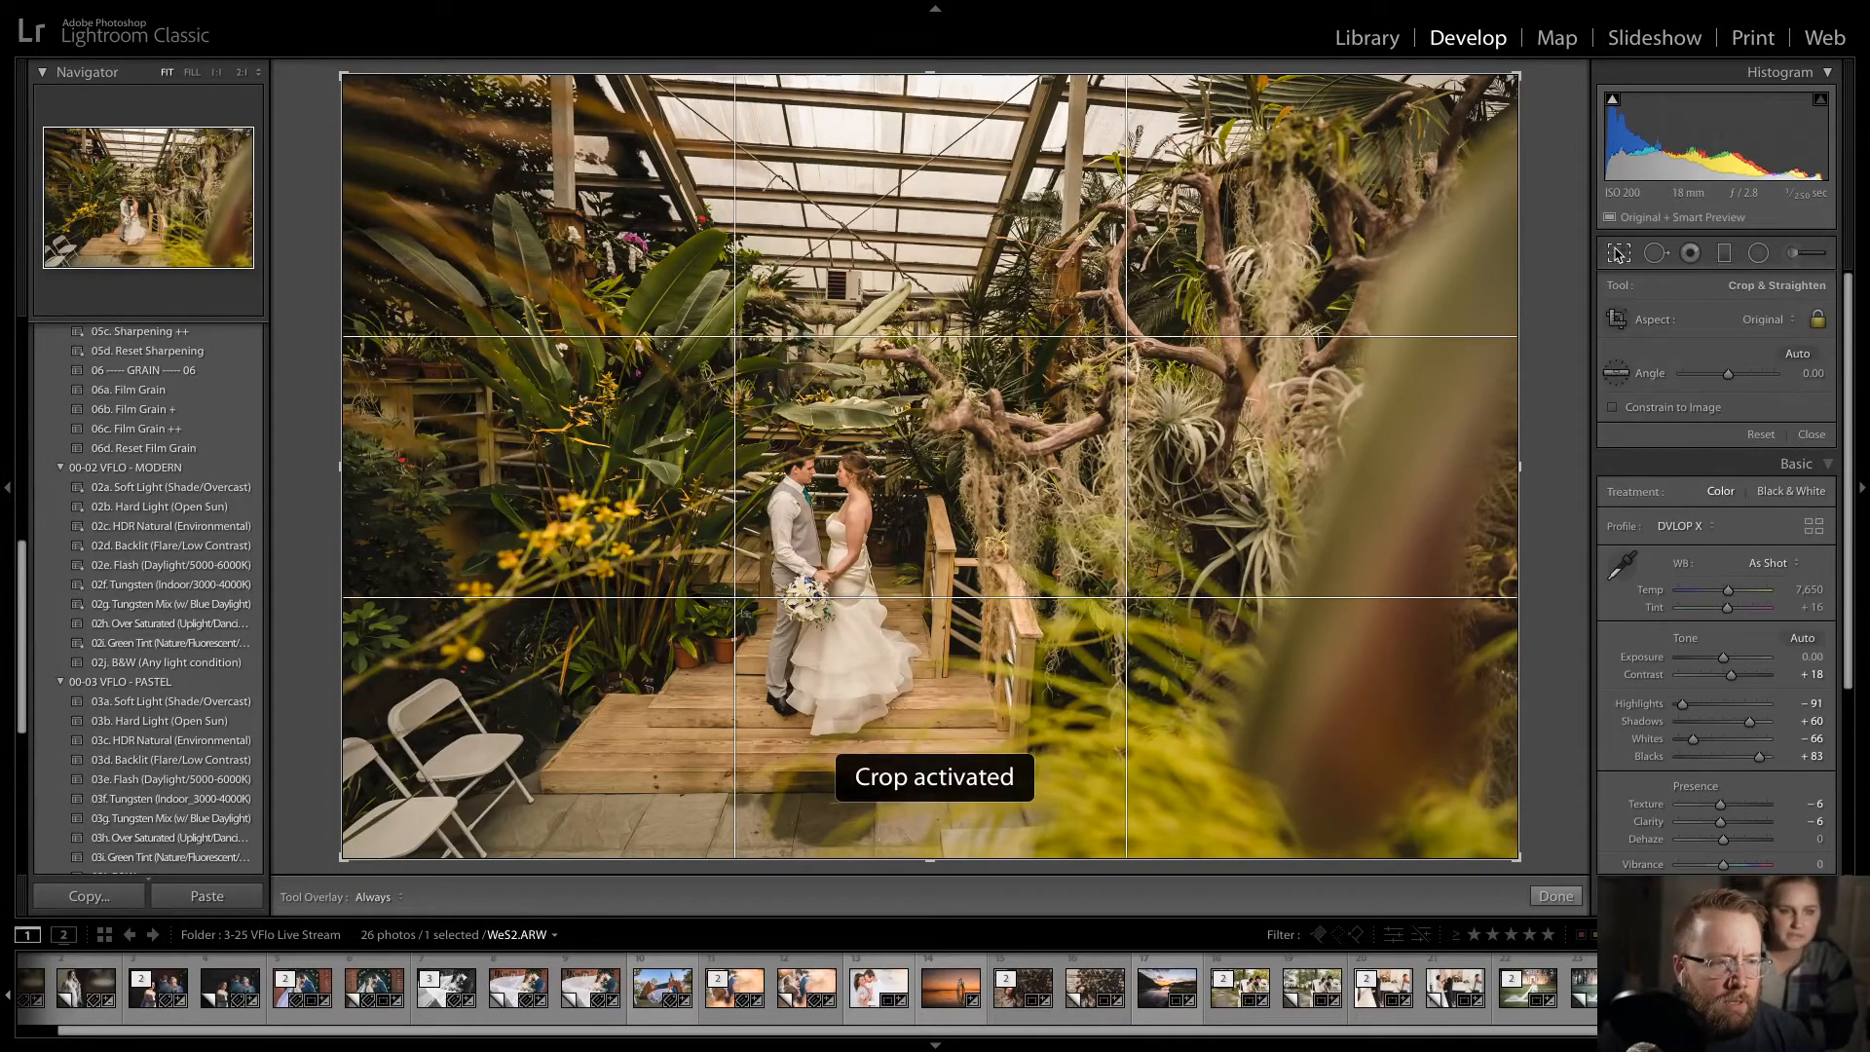
left_click(1618, 253)
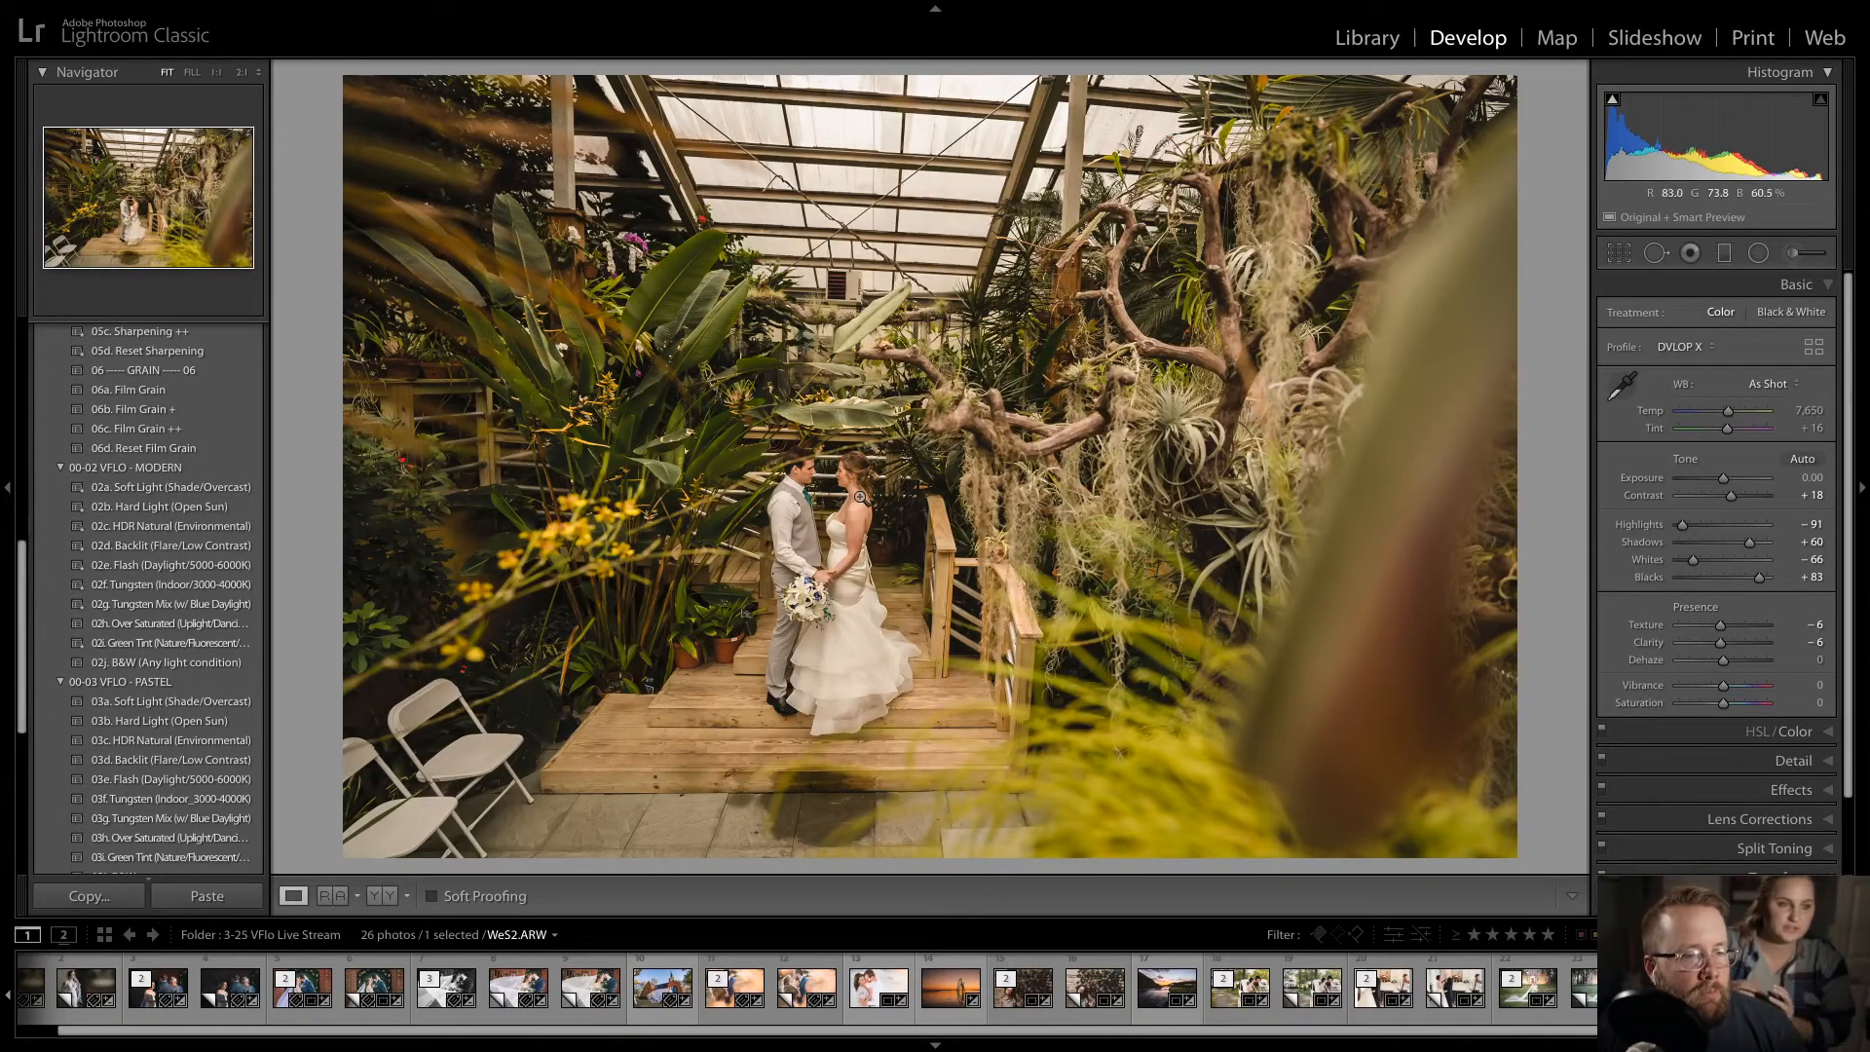
left_click(850, 498)
left_click(851, 499)
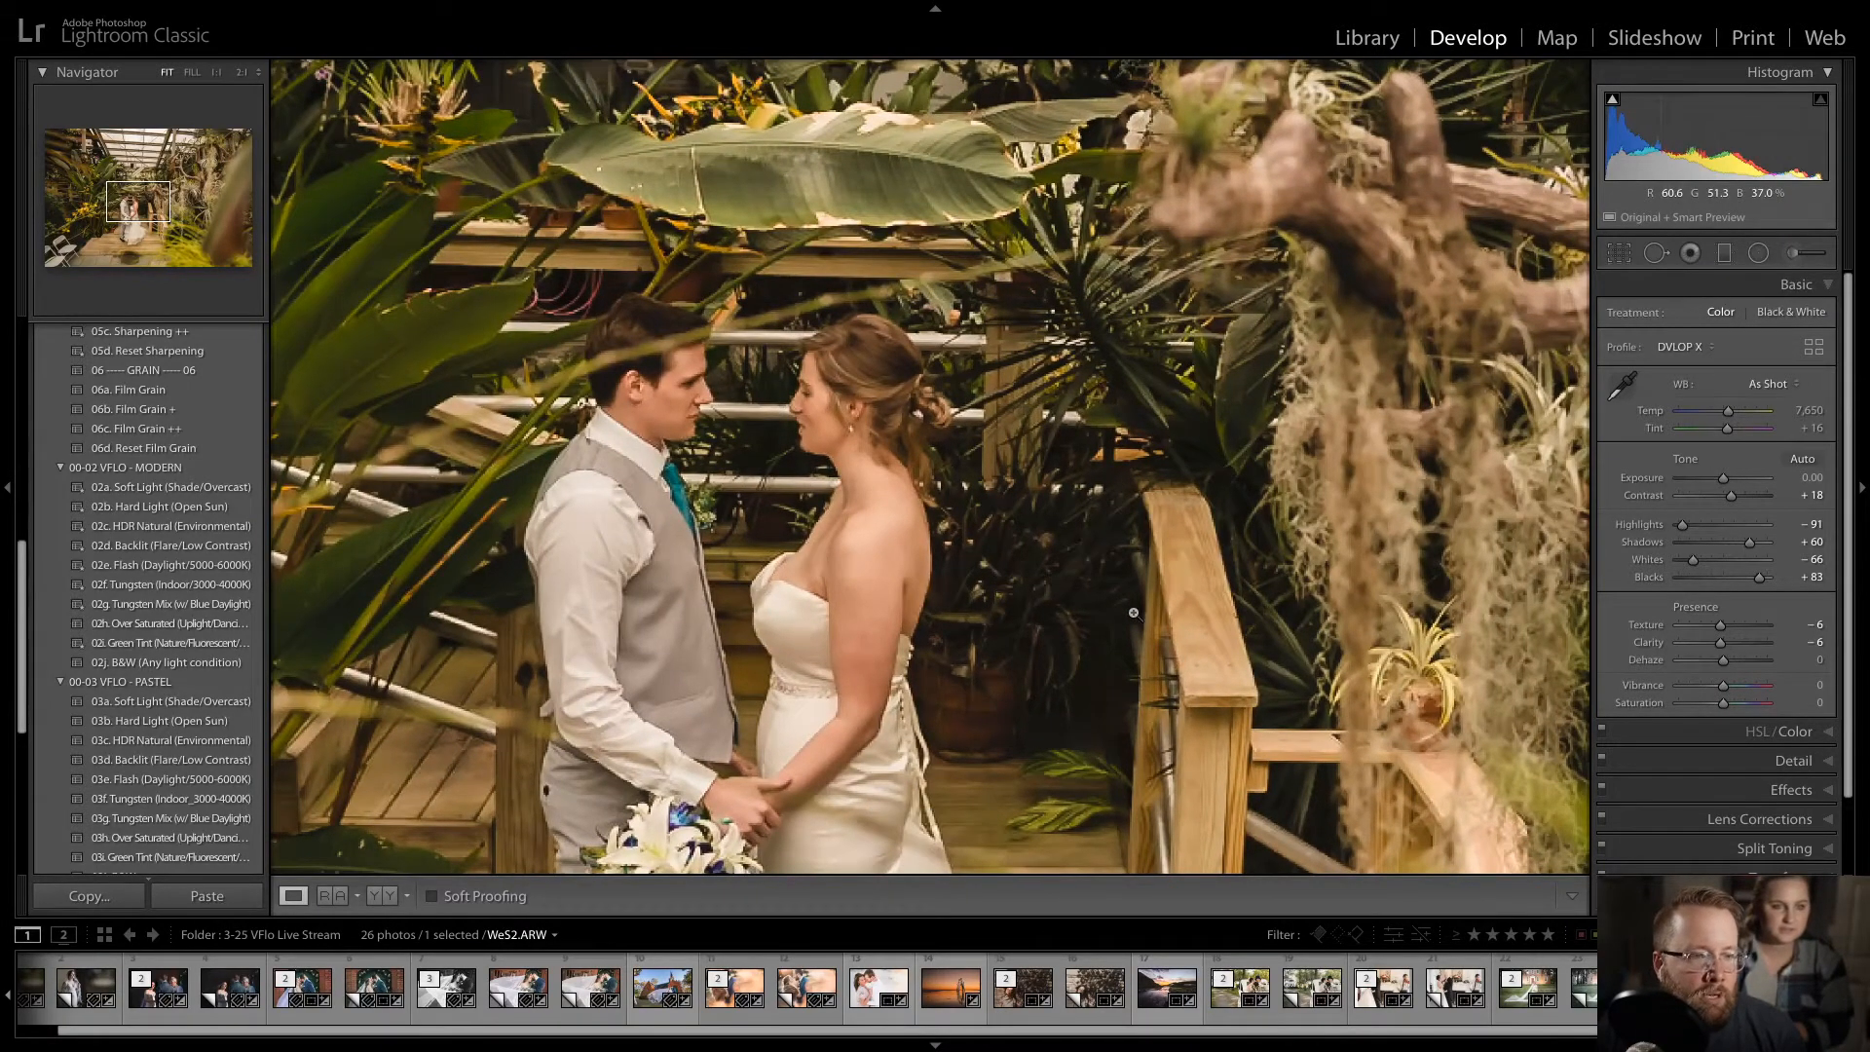
left_click(334, 653)
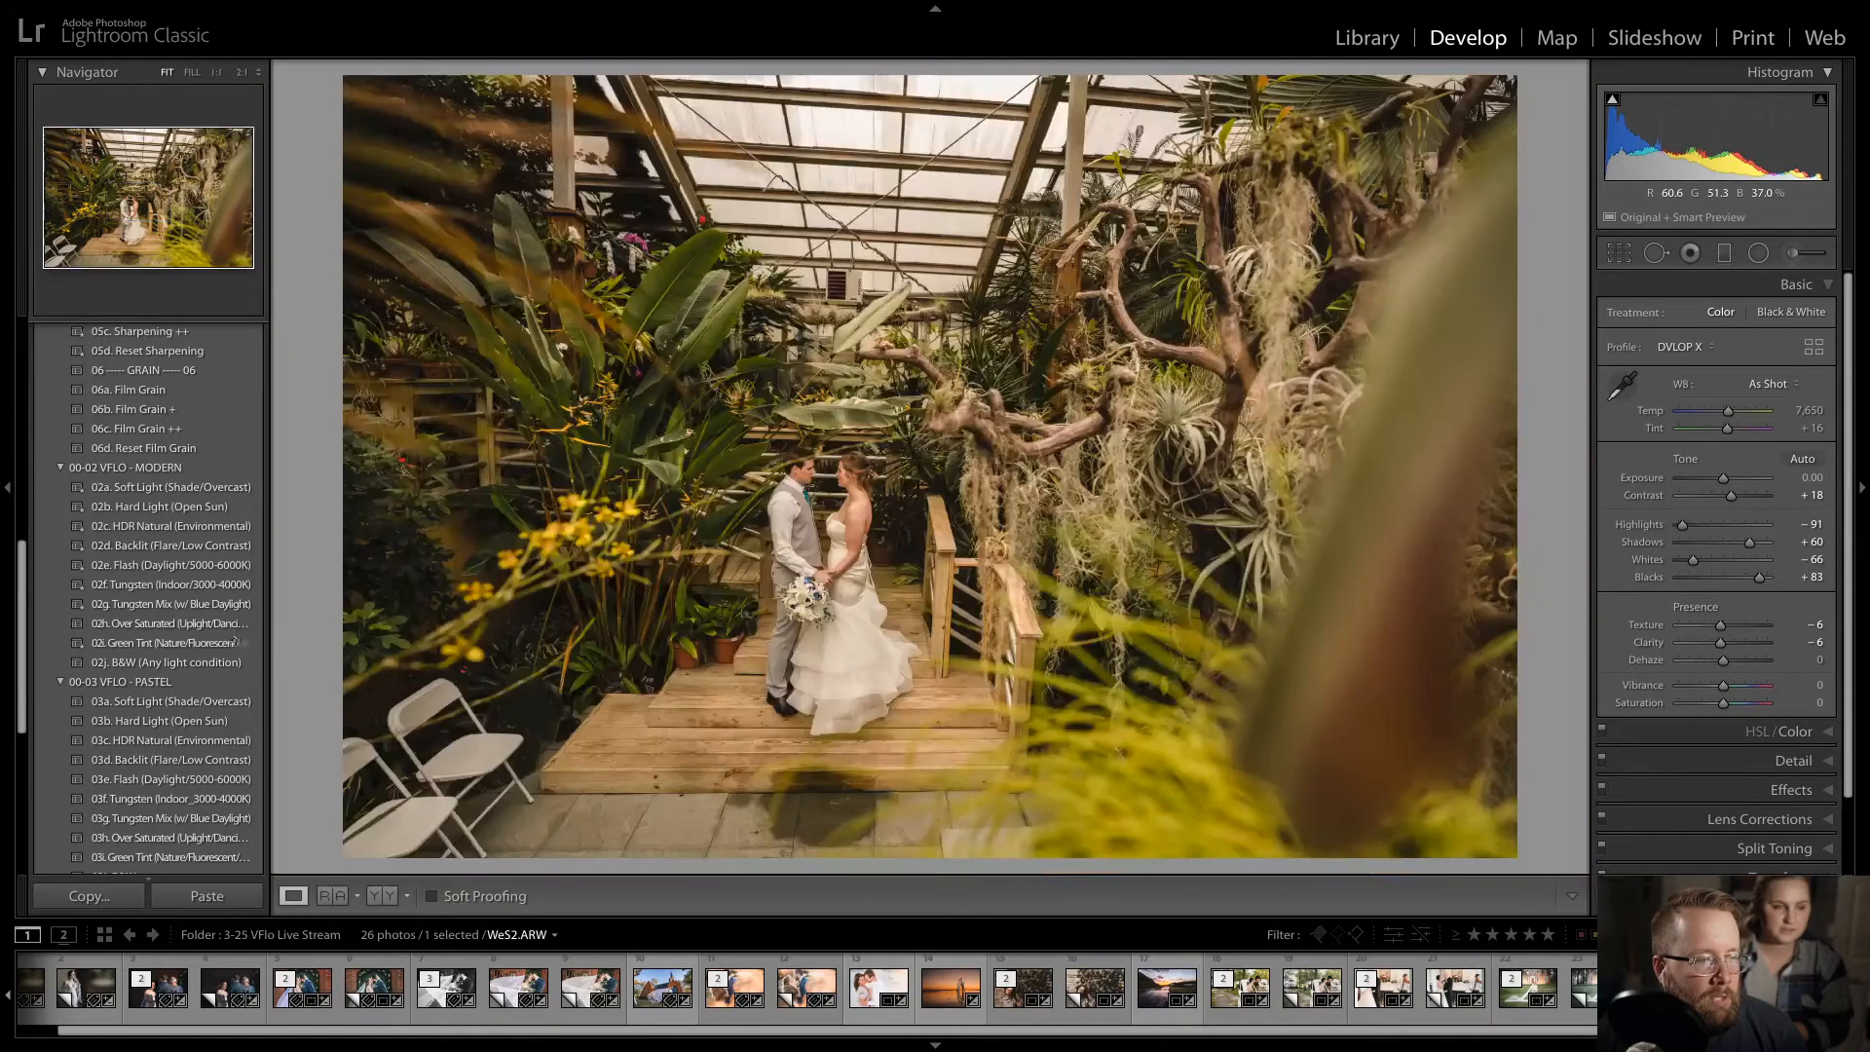
- Apply the modern Green Tint preset 02i to the greenhouse photo
left_click(189, 643)
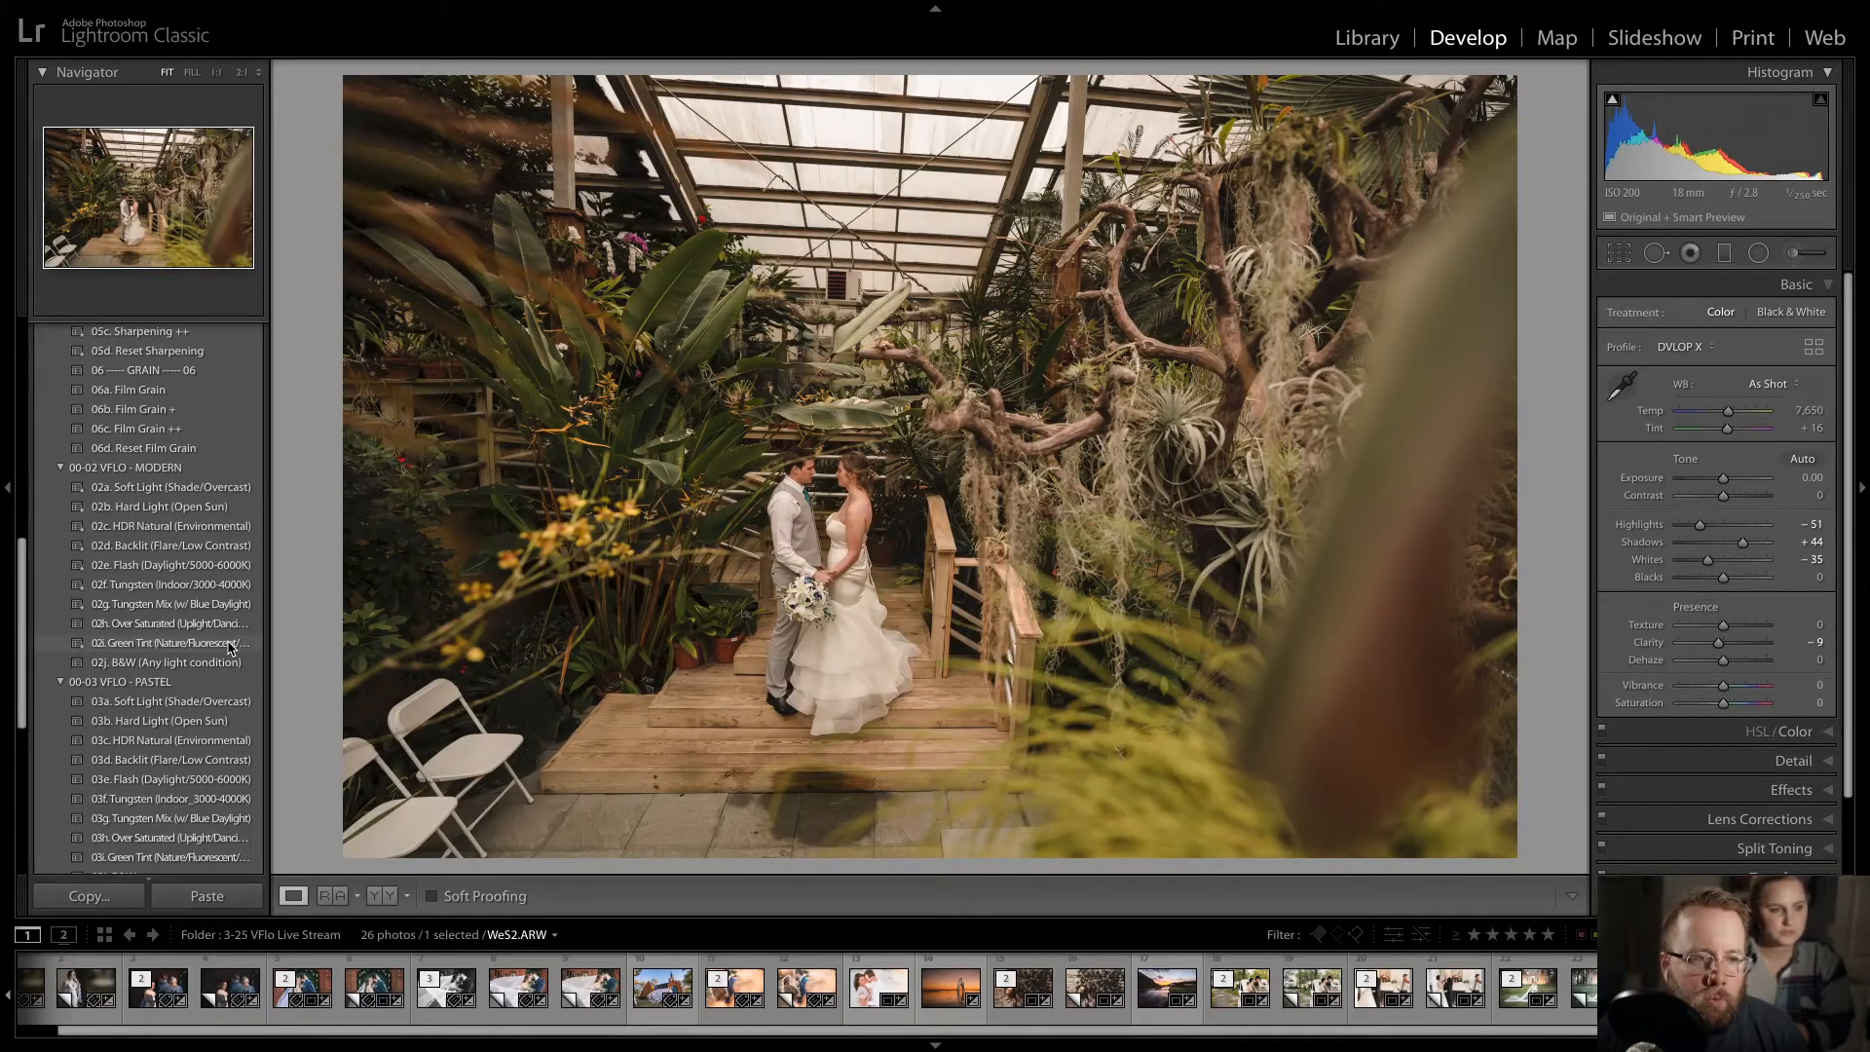
left_click(231, 649)
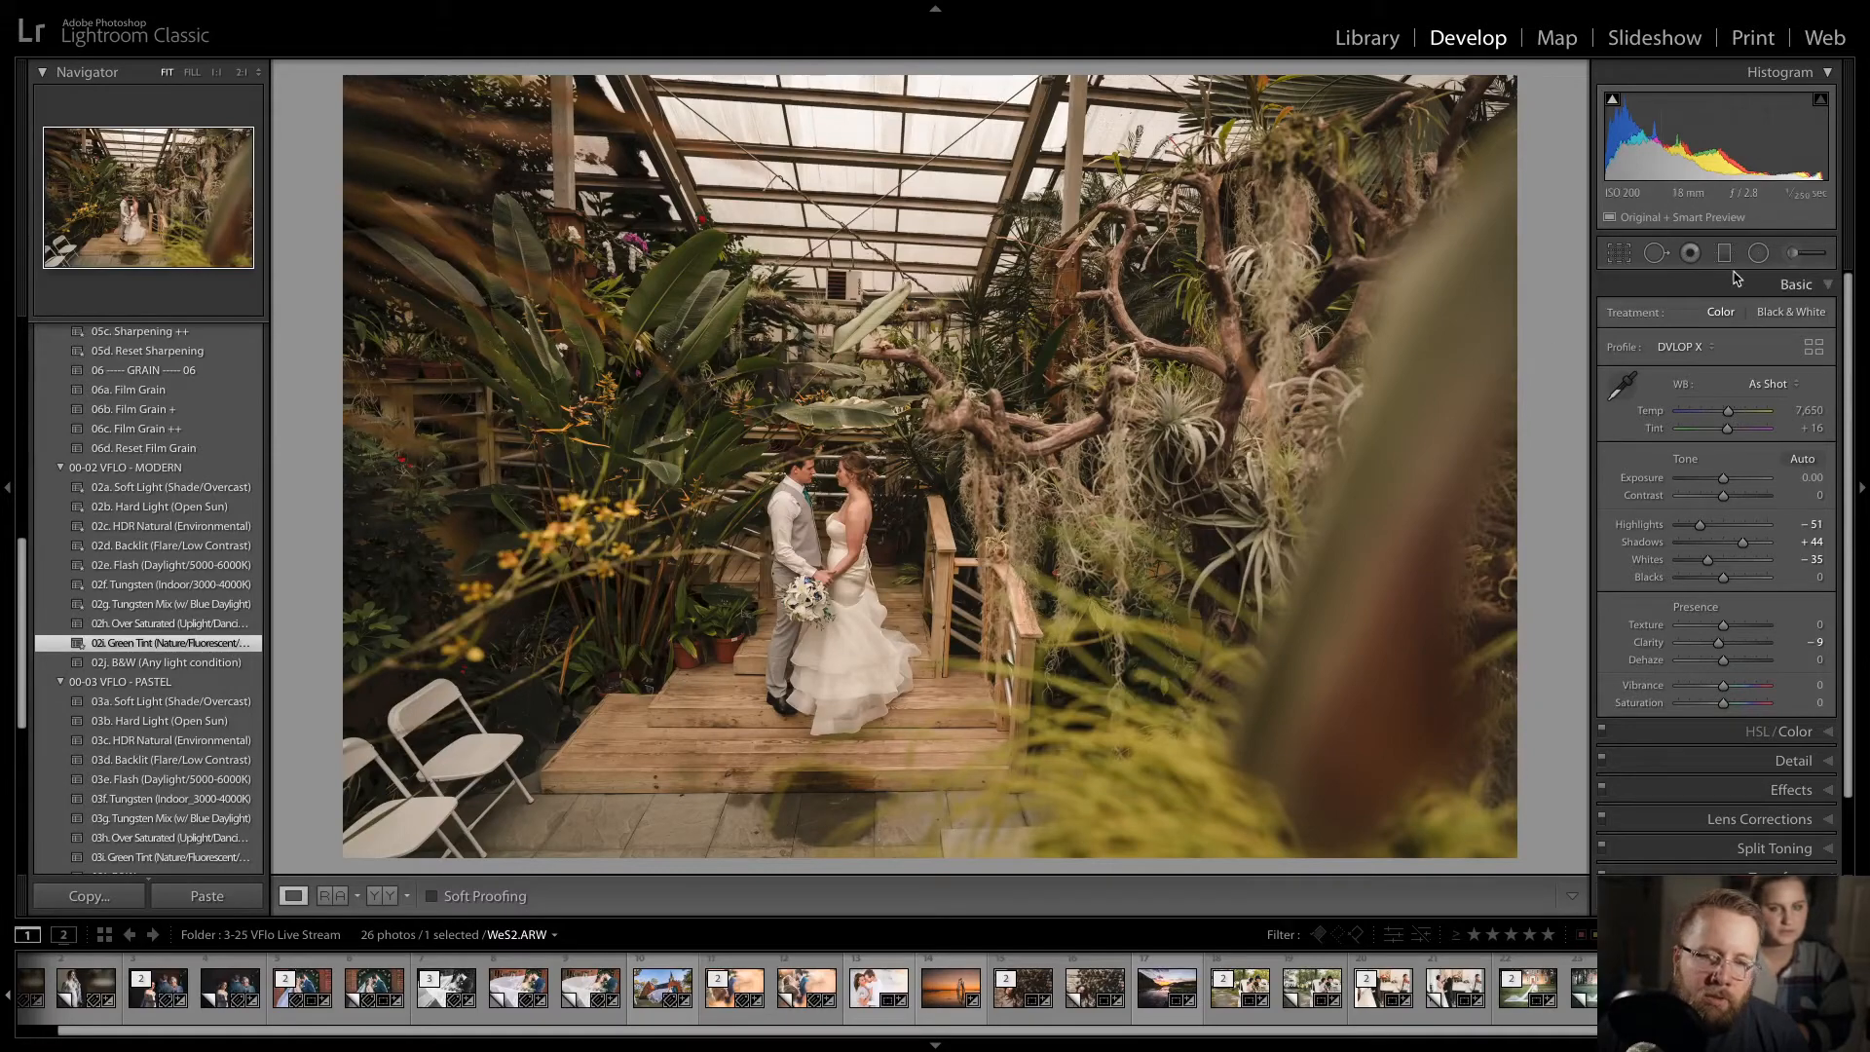
- Add a radial filter with the **Nature & Color Pop** effect as an ellipse centred on the couple
left_click(1758, 253)
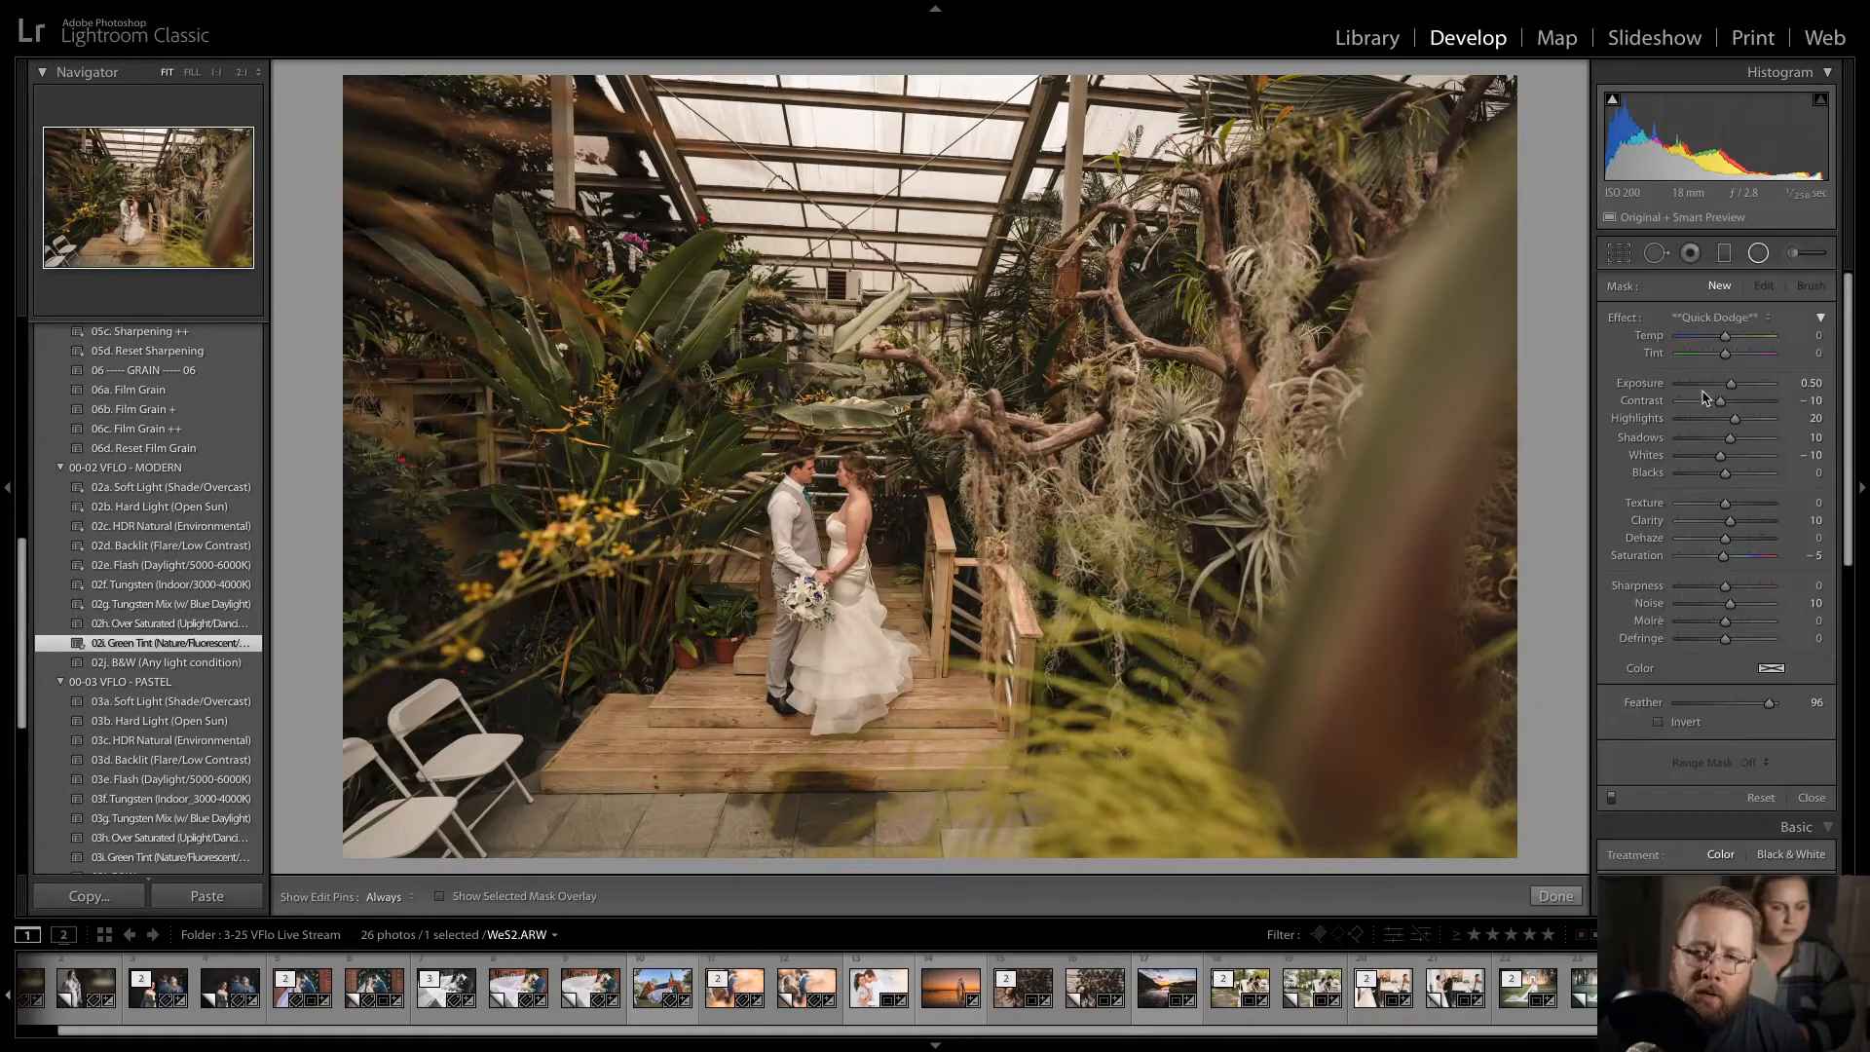
left_click(1711, 316)
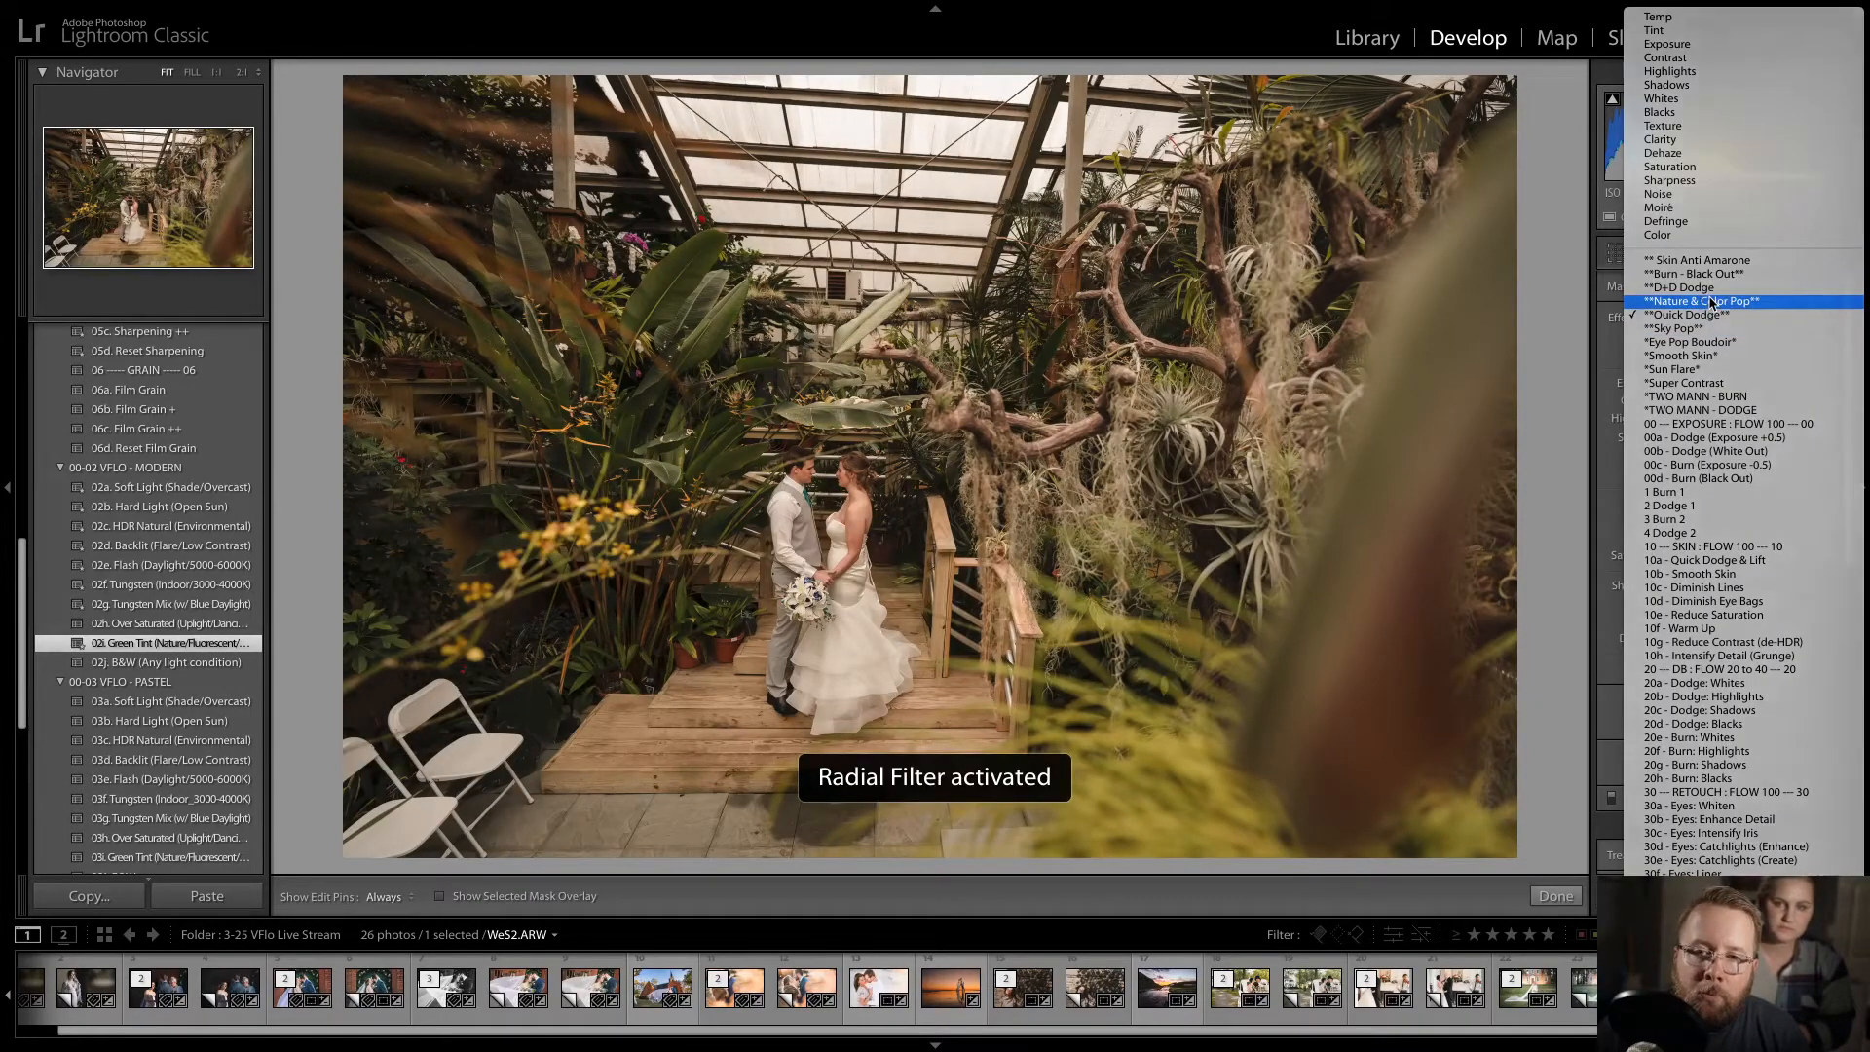
left_click(1712, 301)
left_click_drag(951, 781, 959, 763)
left_click_drag(893, 660, 896, 659)
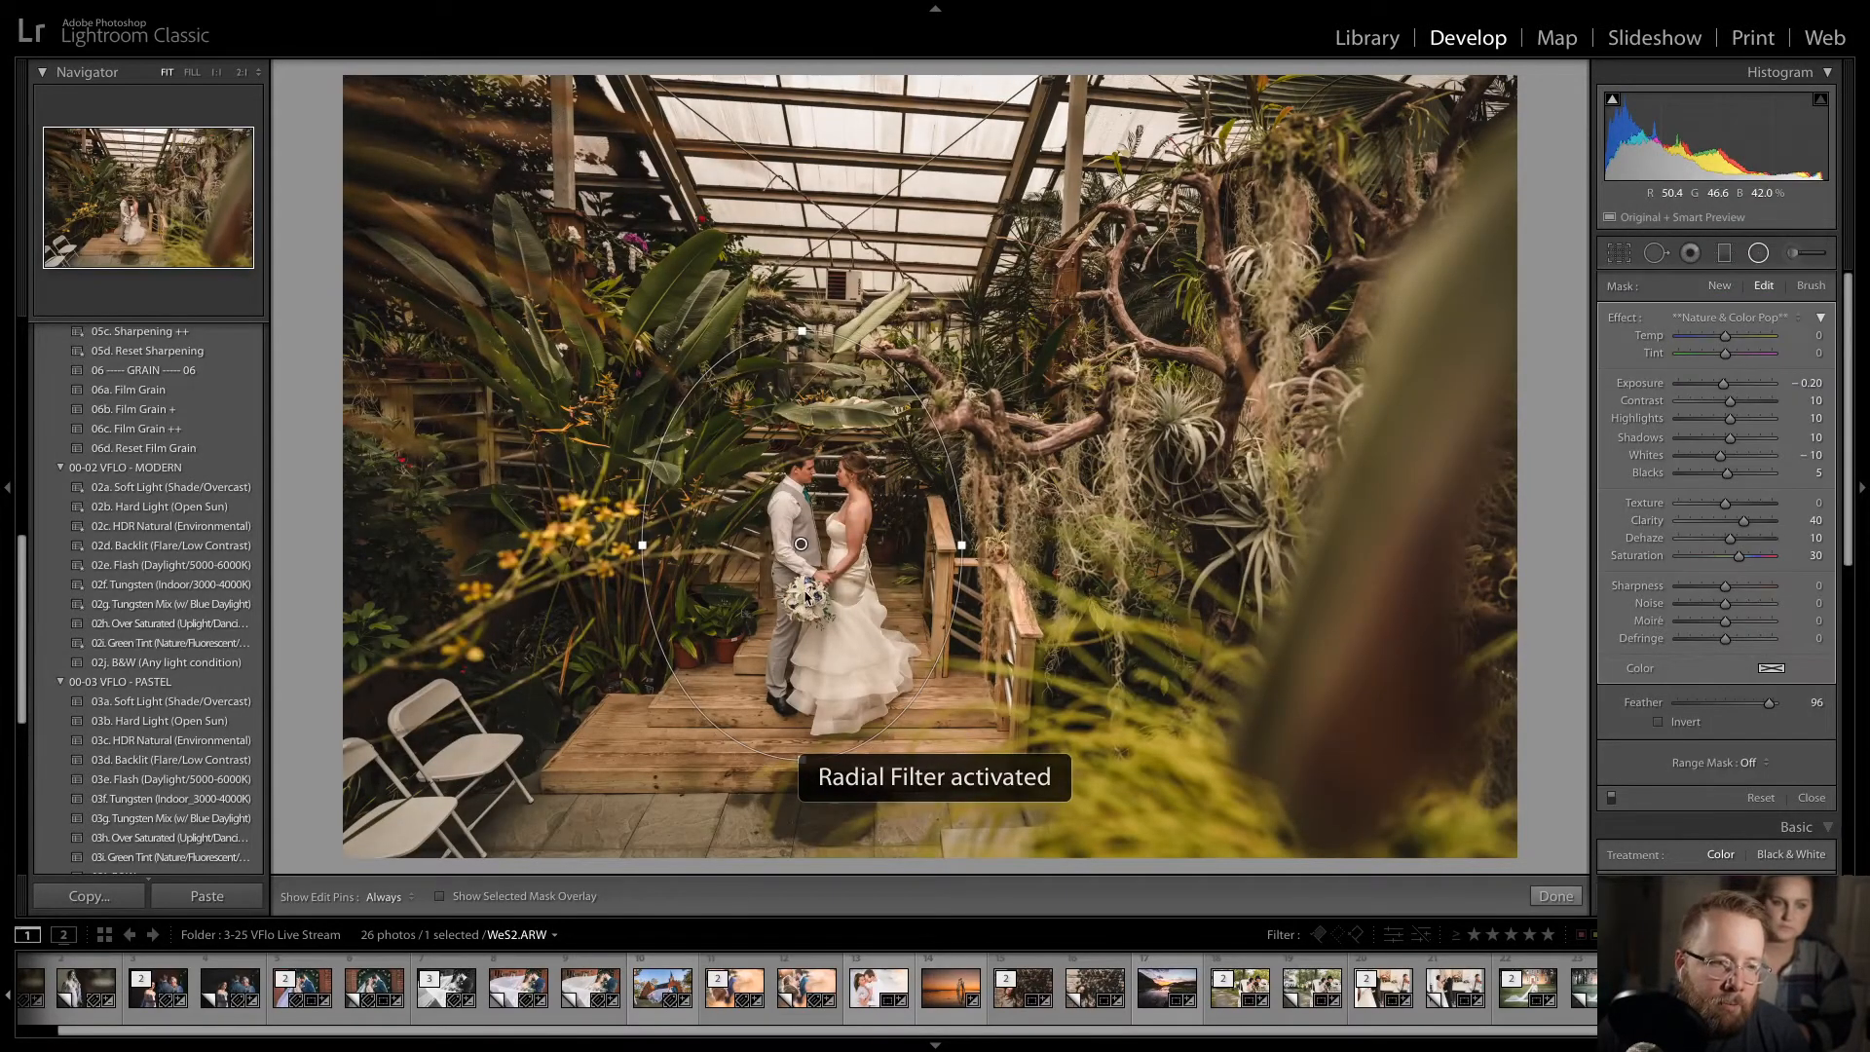
left_click_drag(801, 544, 827, 551)
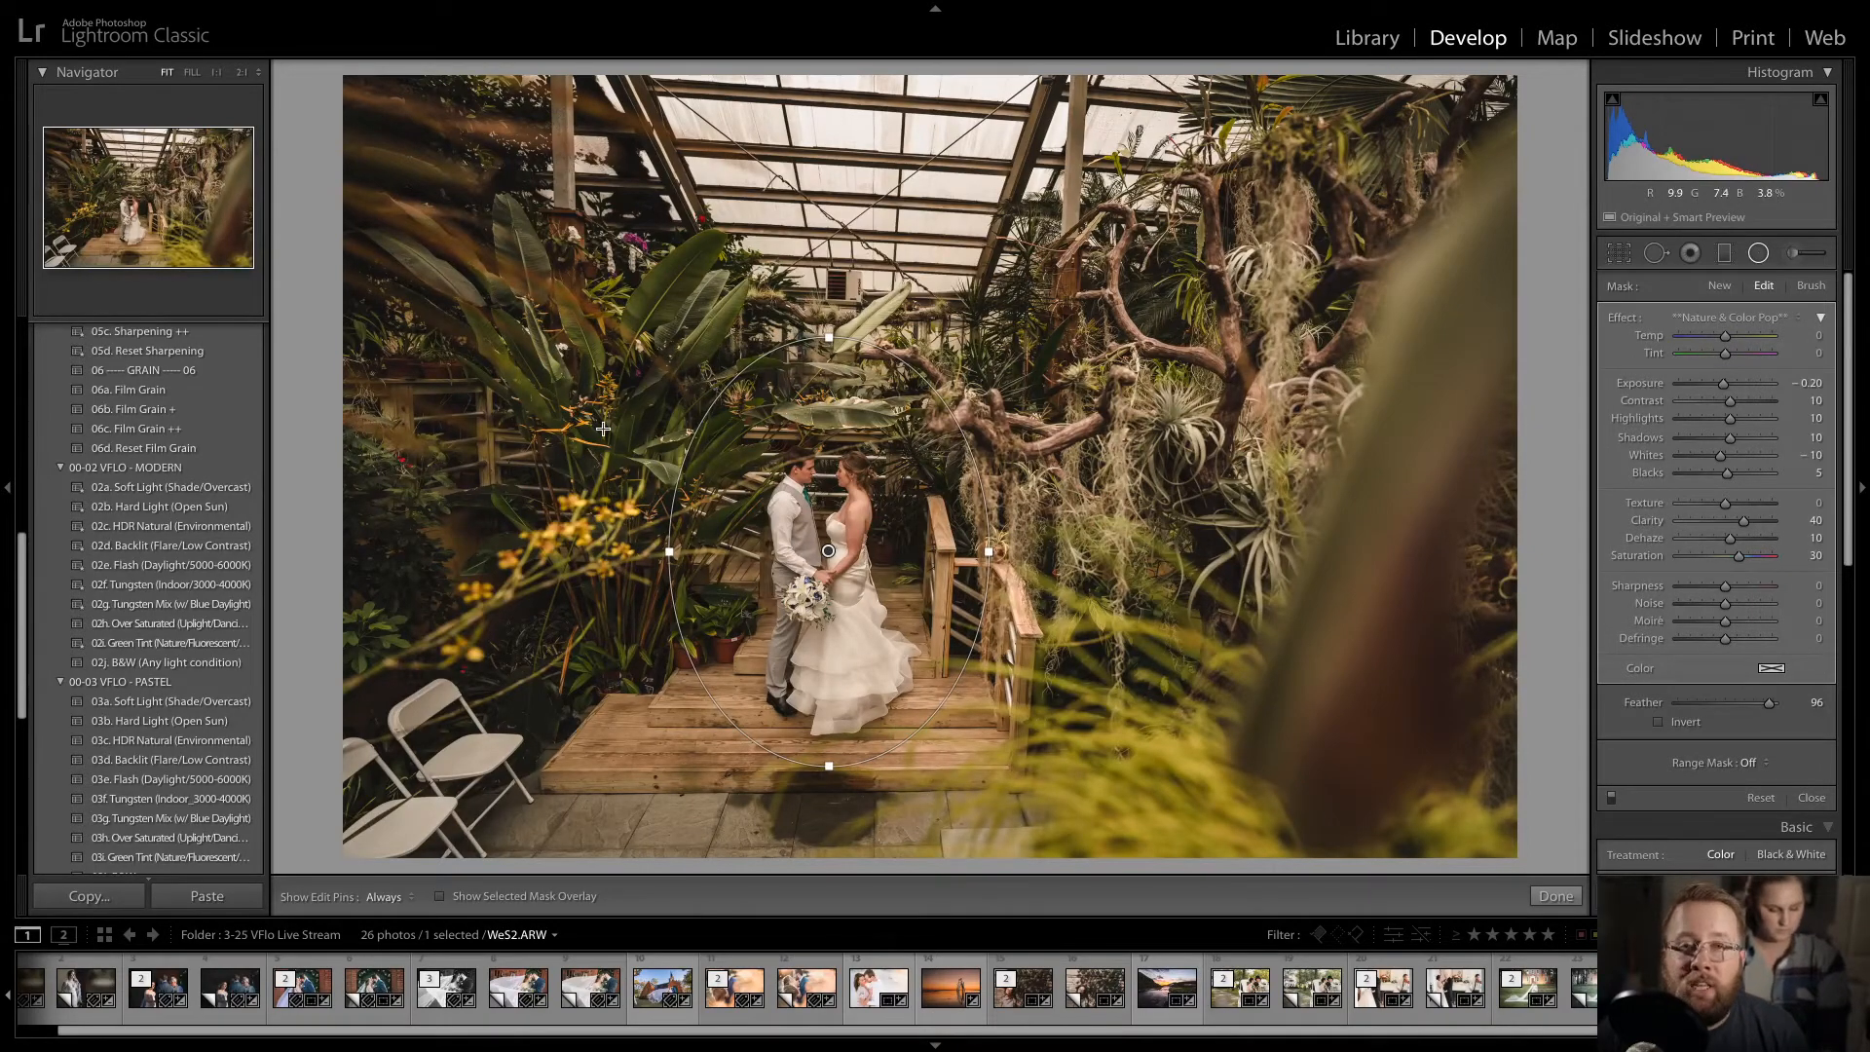
key("d")
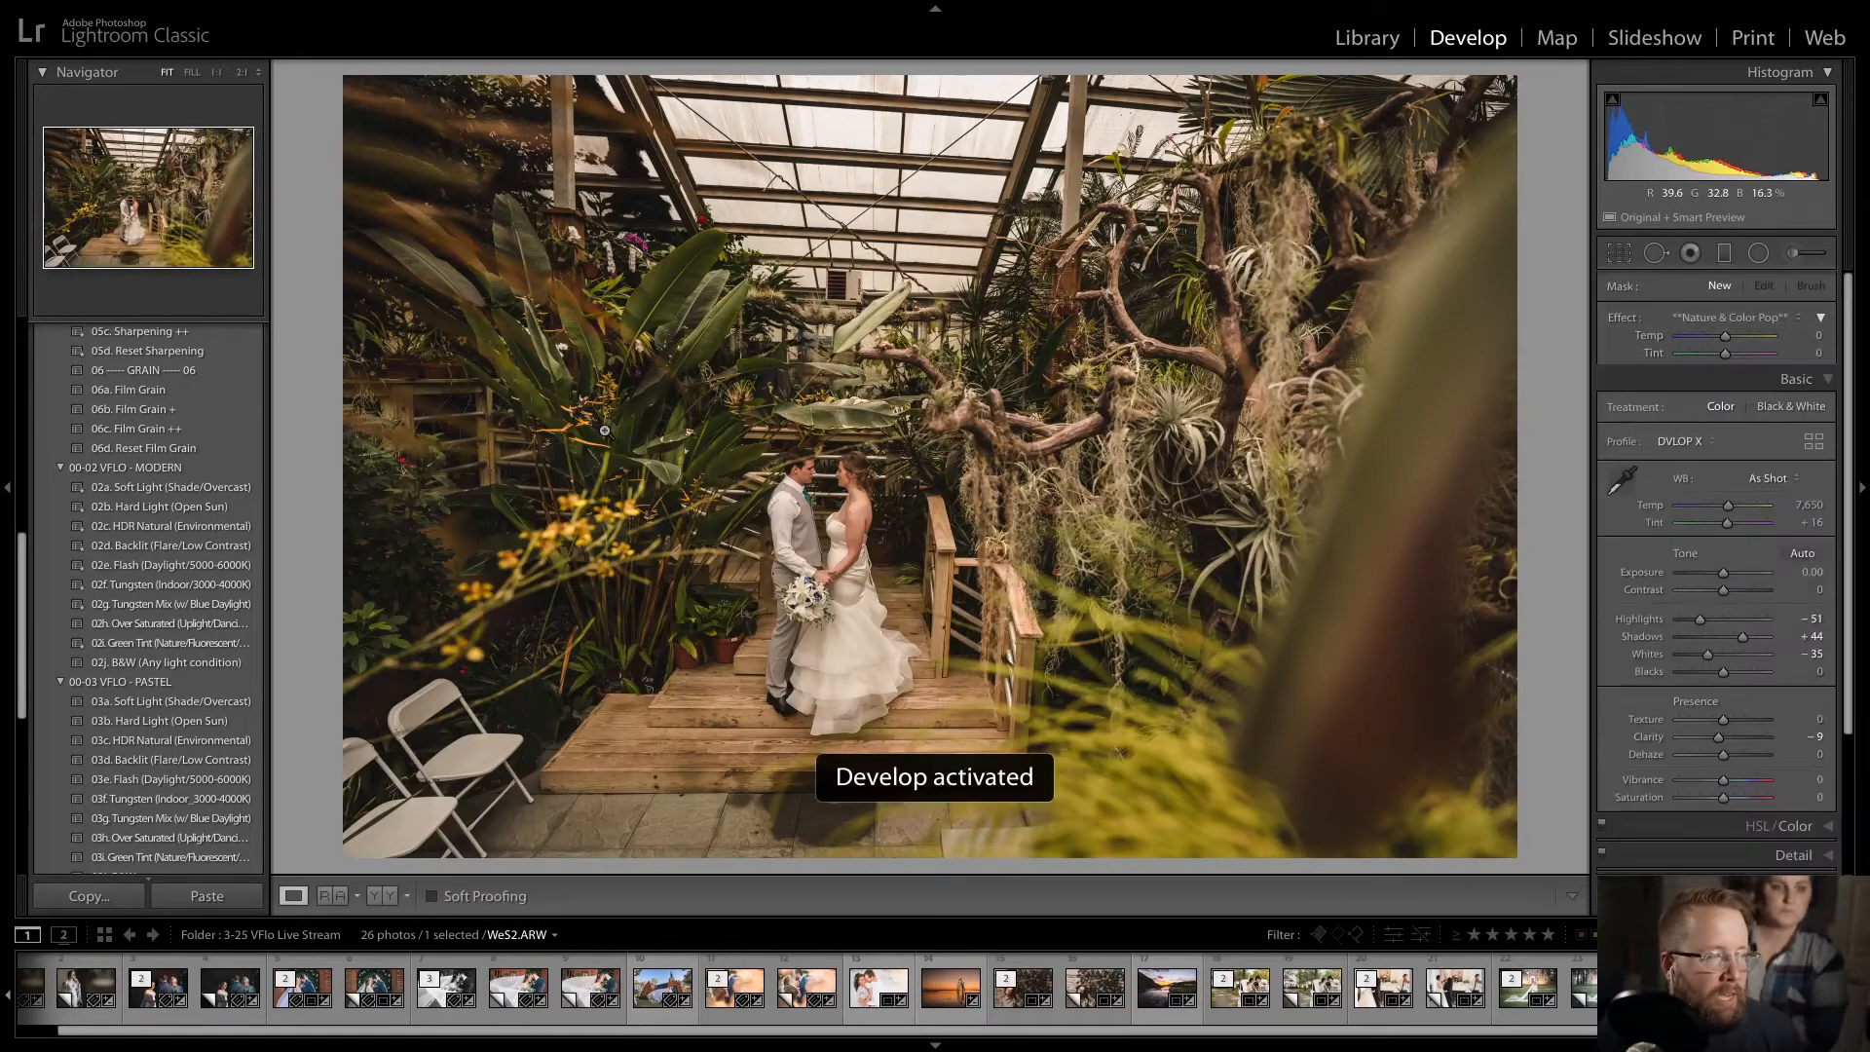
- Raise the greenhouse photo's overall exposure to +0.35
key("equal")
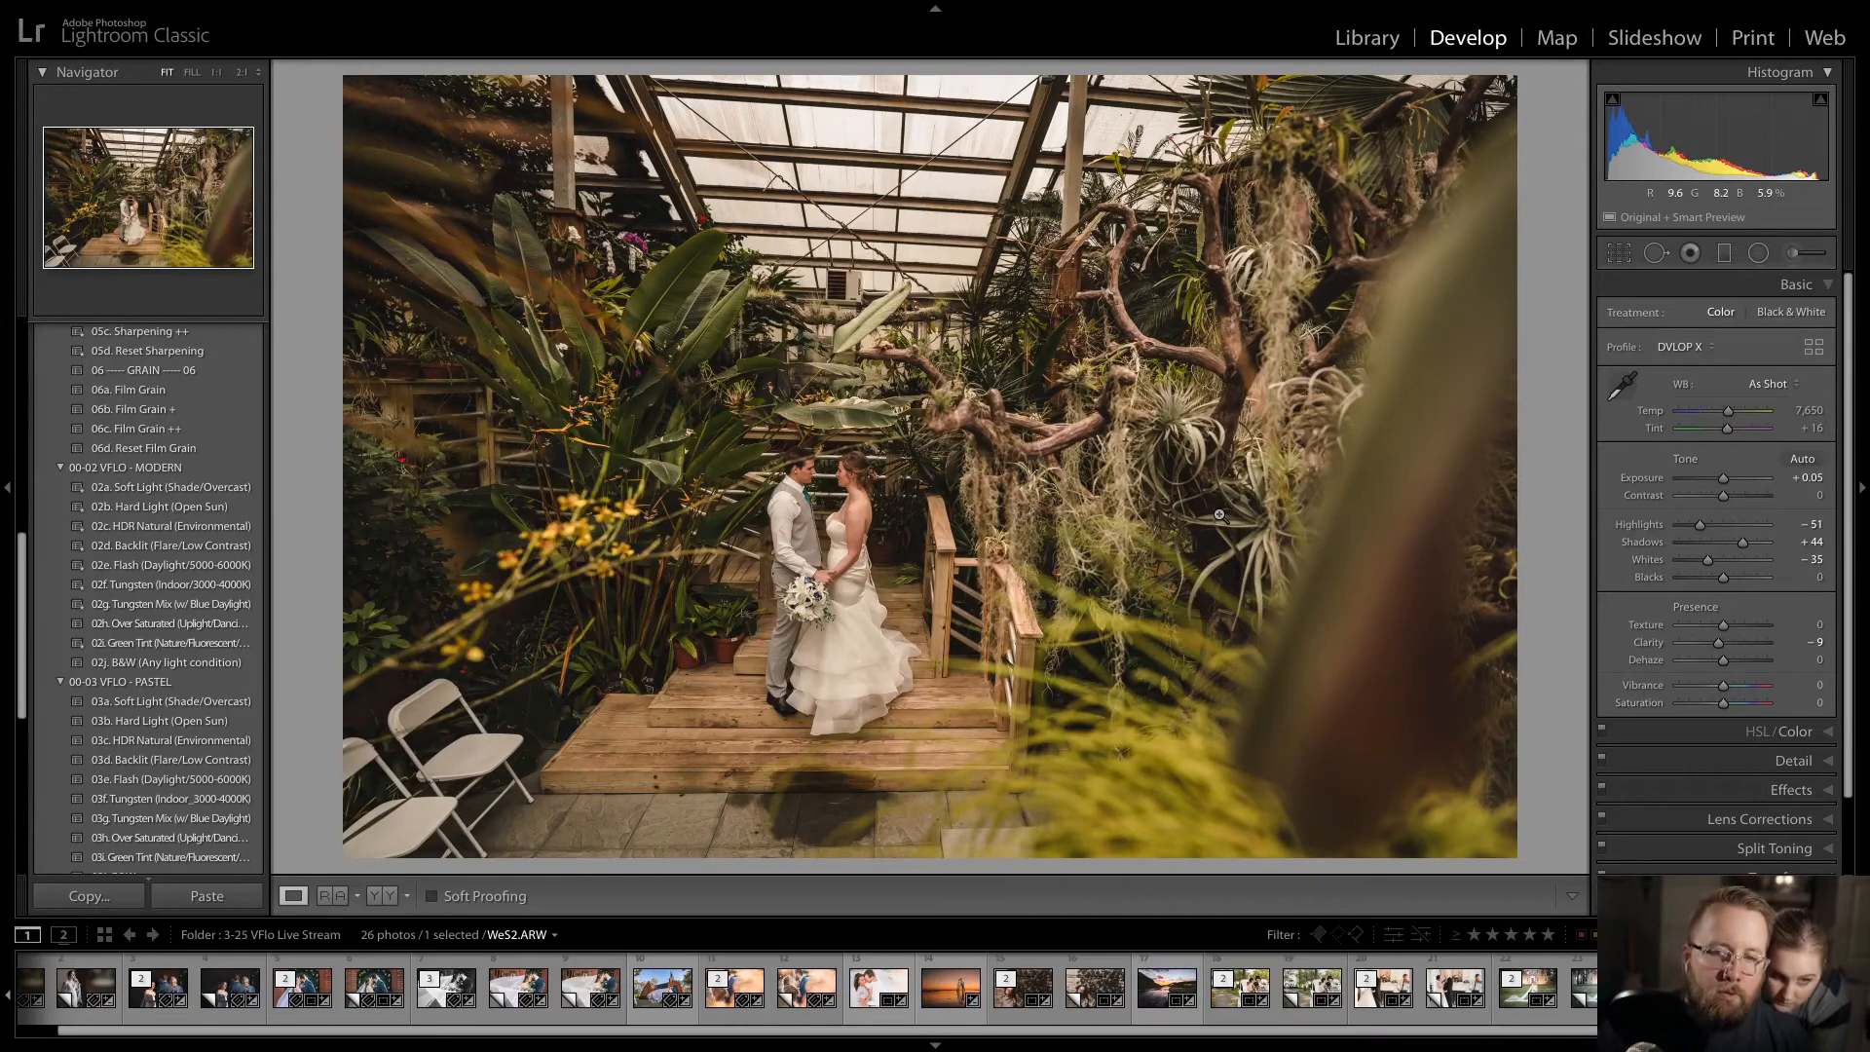
key("equal")
key("equal")
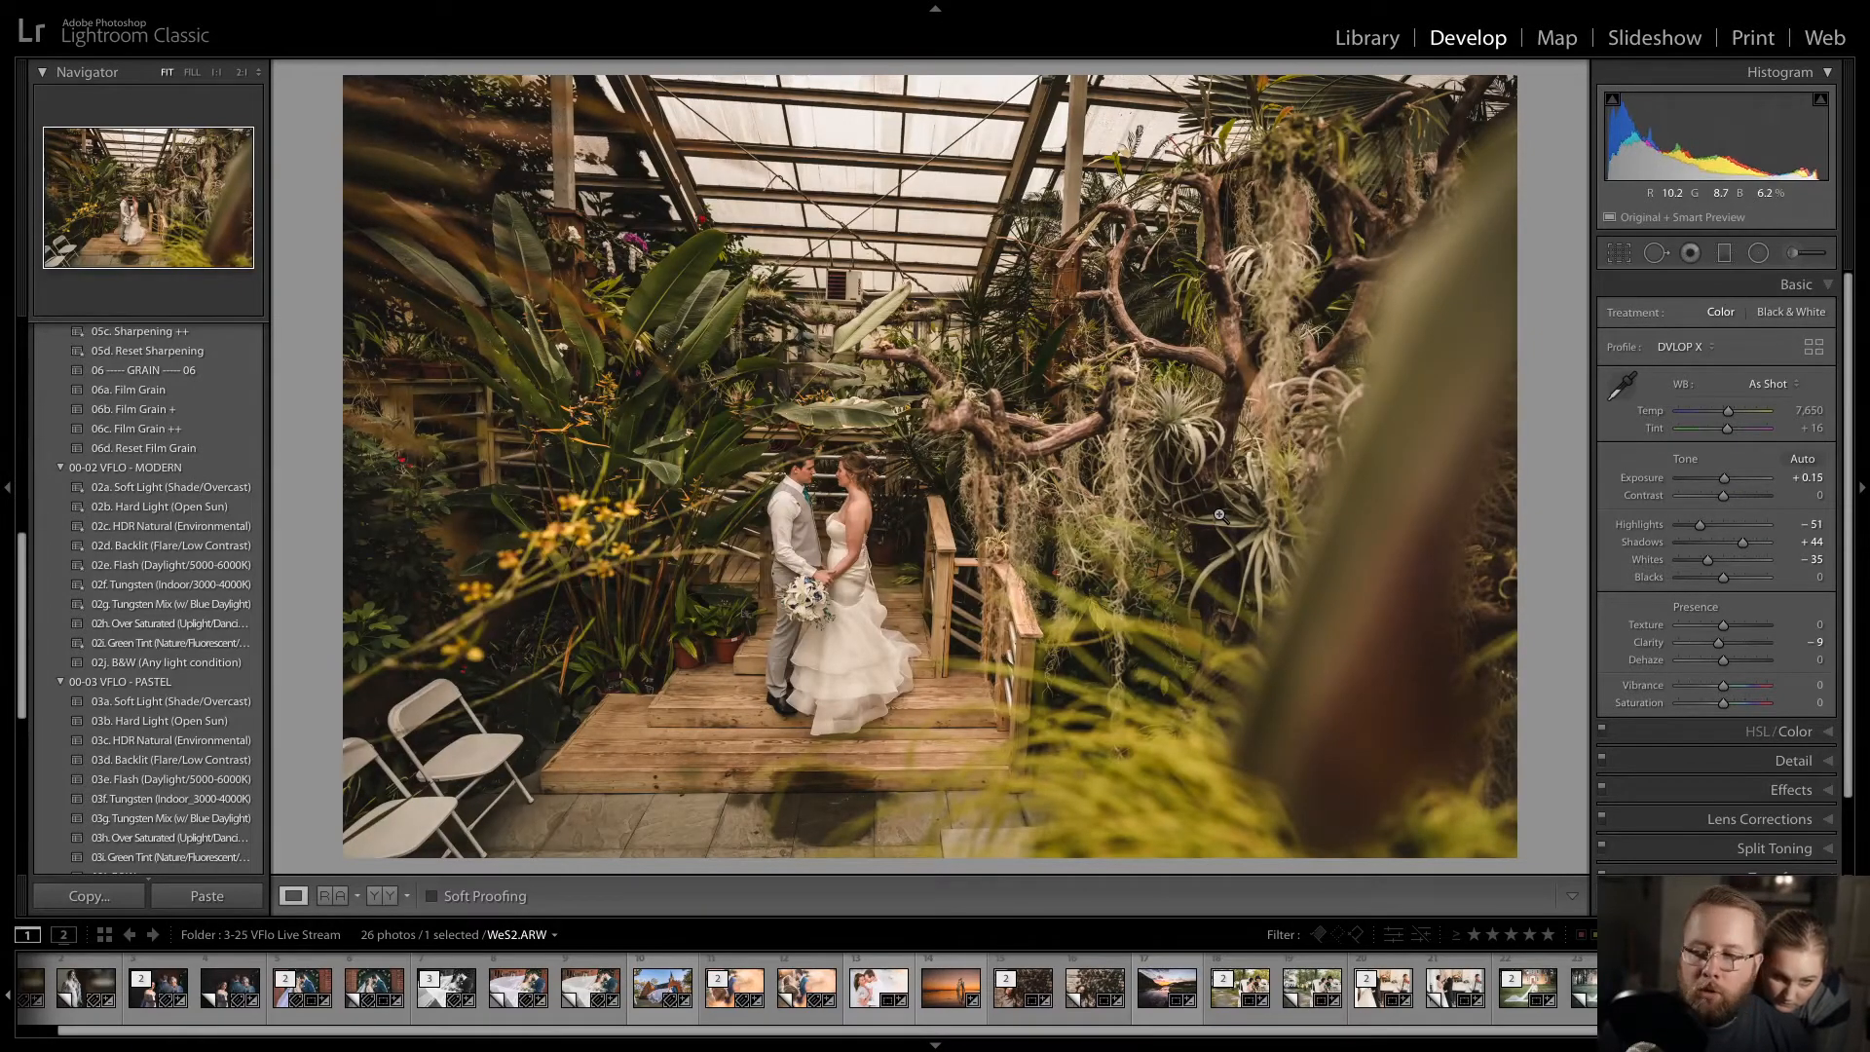
key("equal")
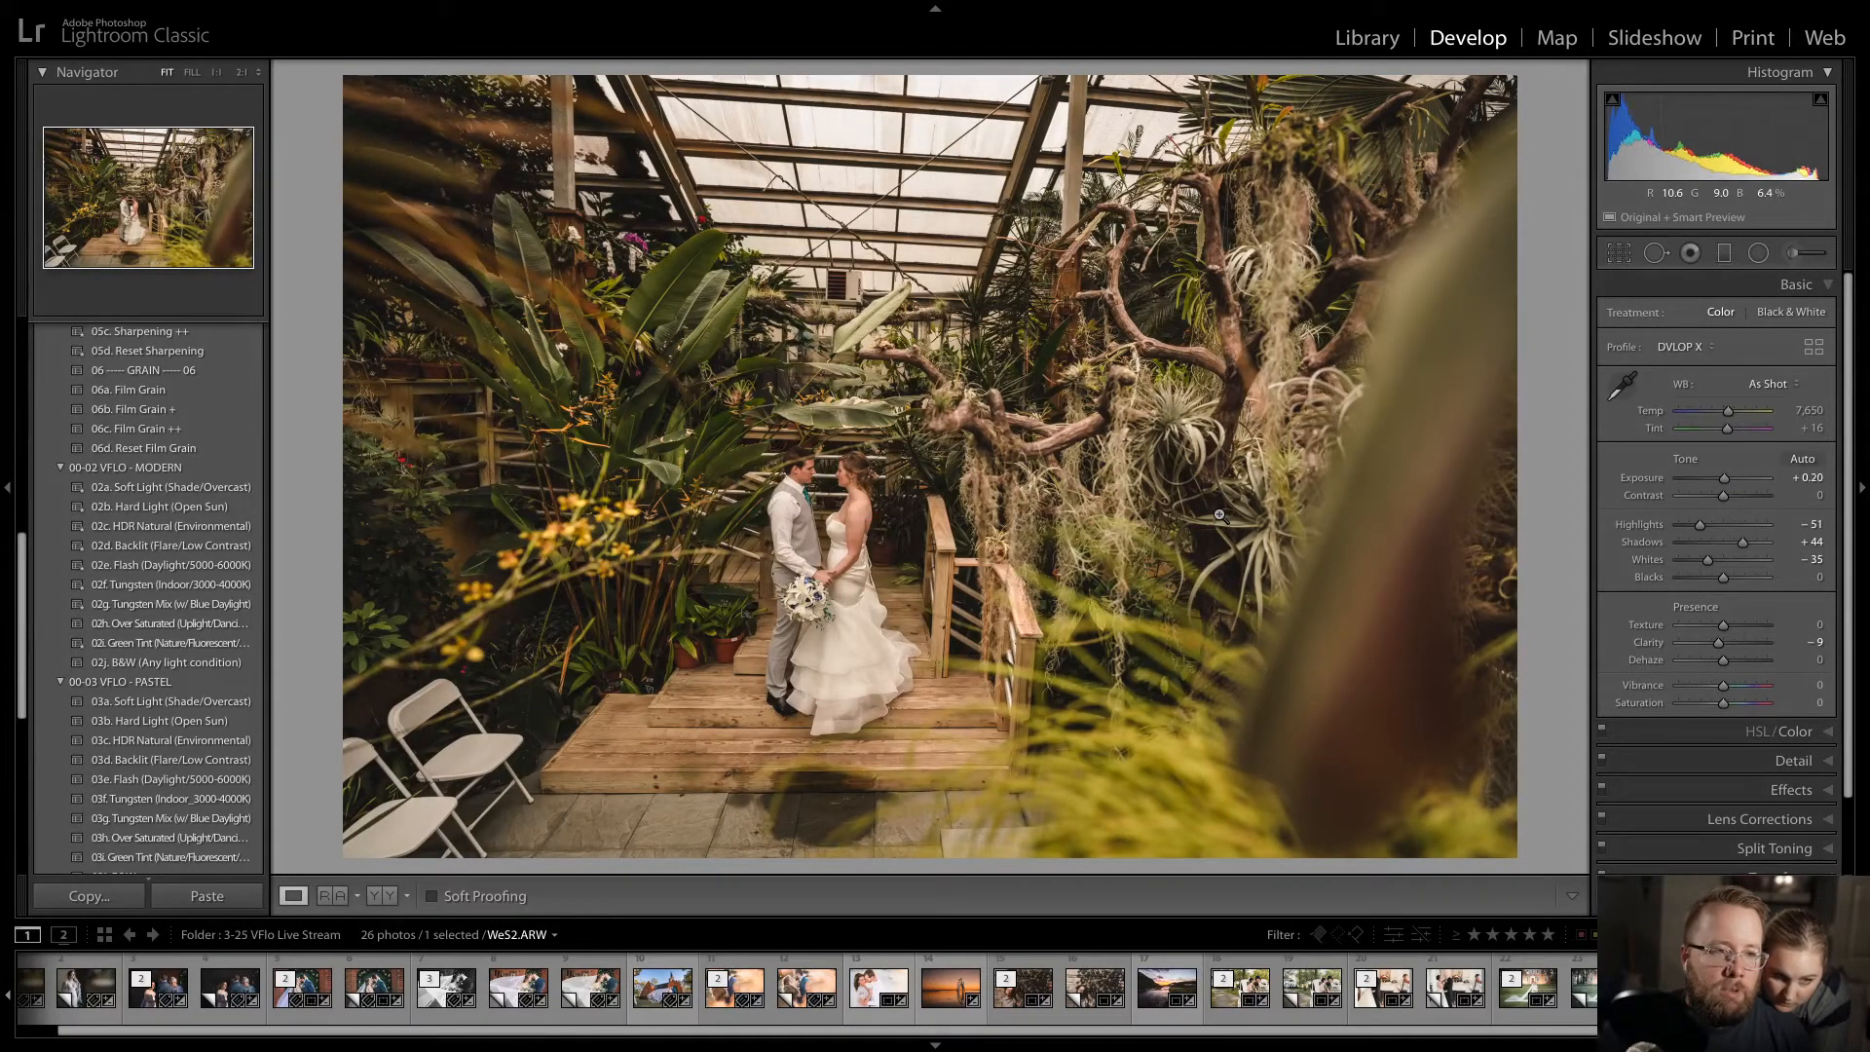
key("equal")
key("equal")
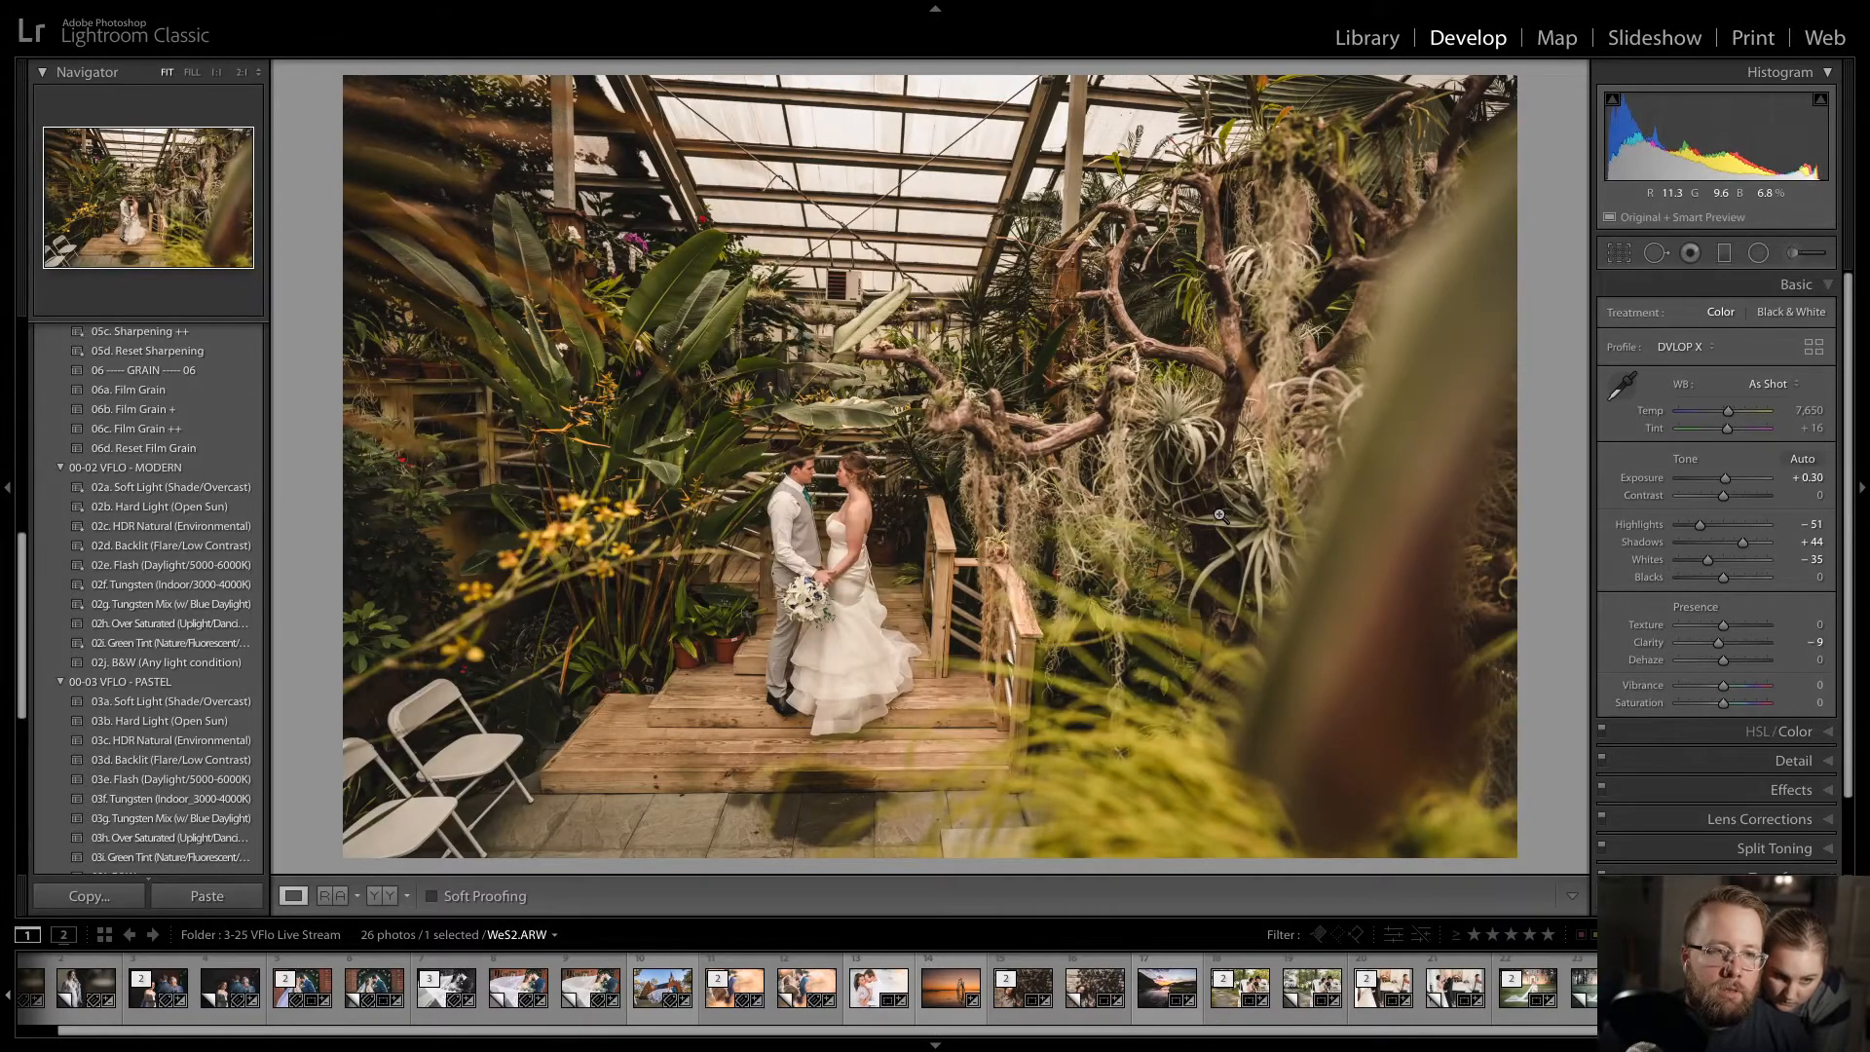
key("equal")
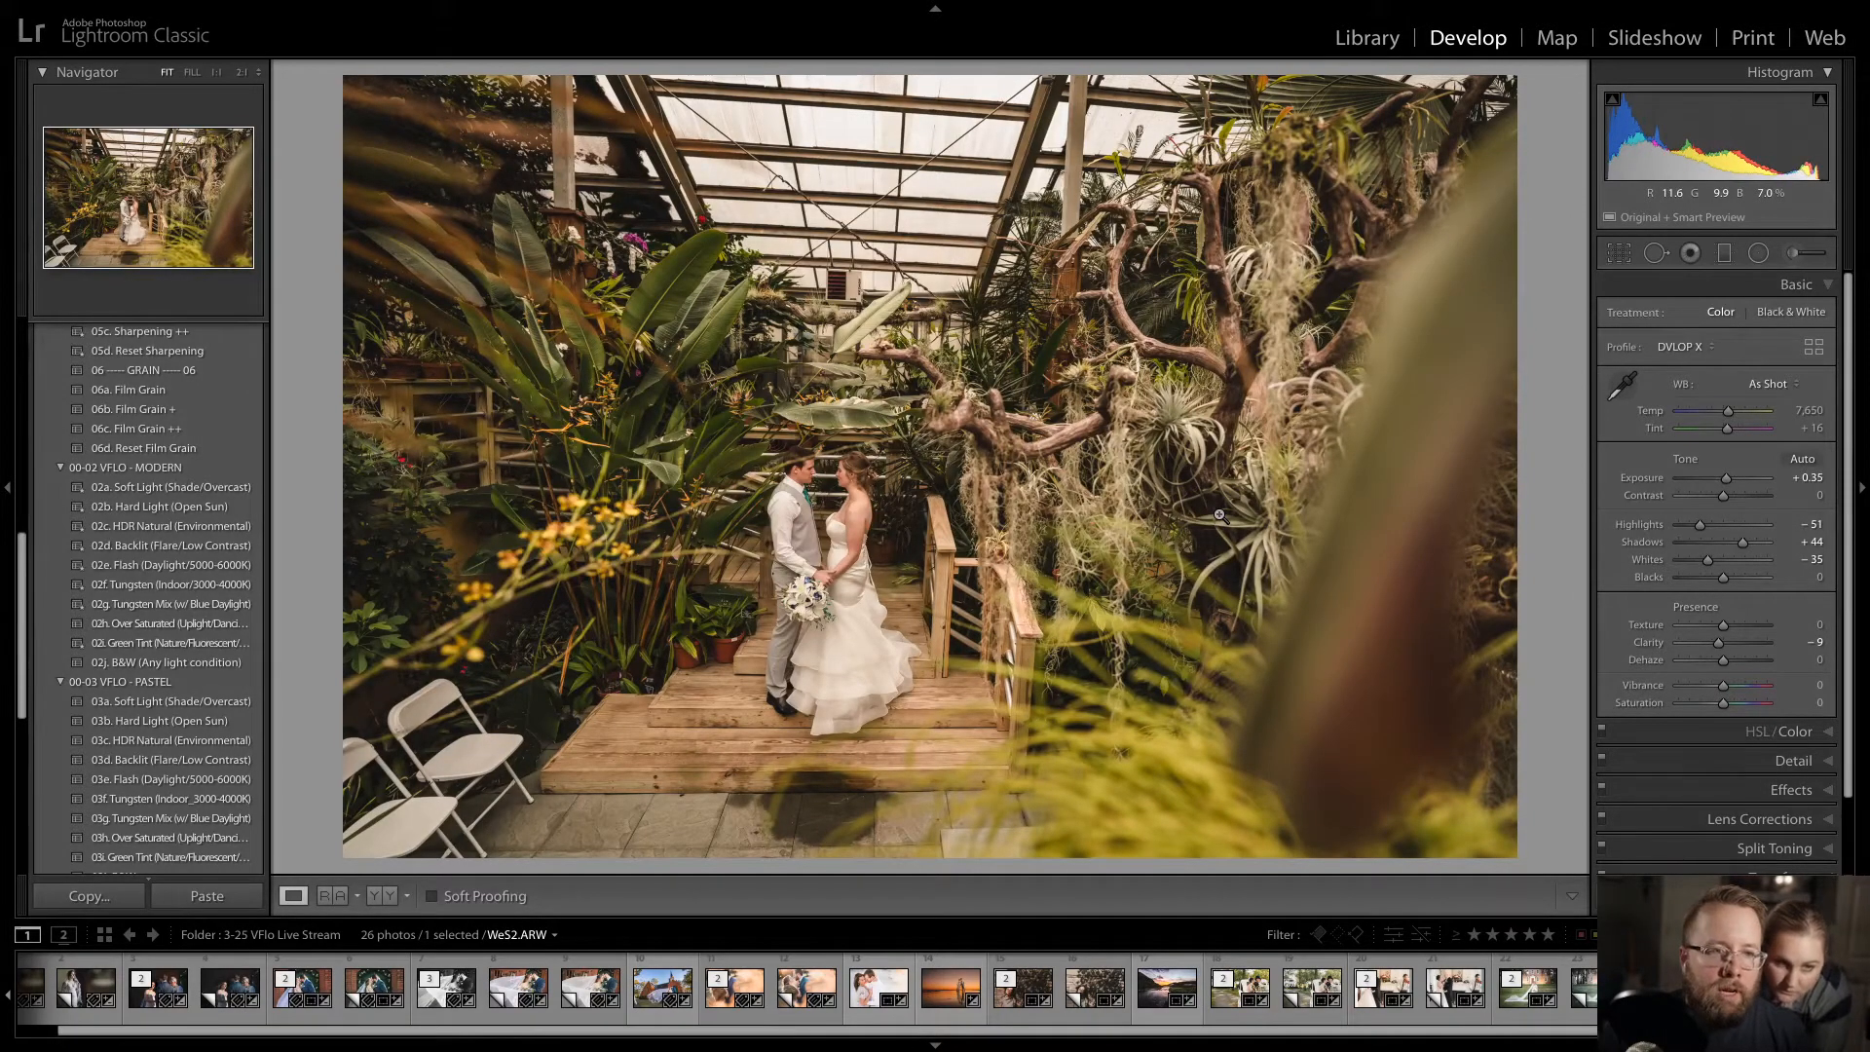
- Darken the bright greenhouse roof with the adjustment brush, using the 20f - Burn: Highlights effect at brush size 25
left_click(1803, 252)
left_click(1723, 316)
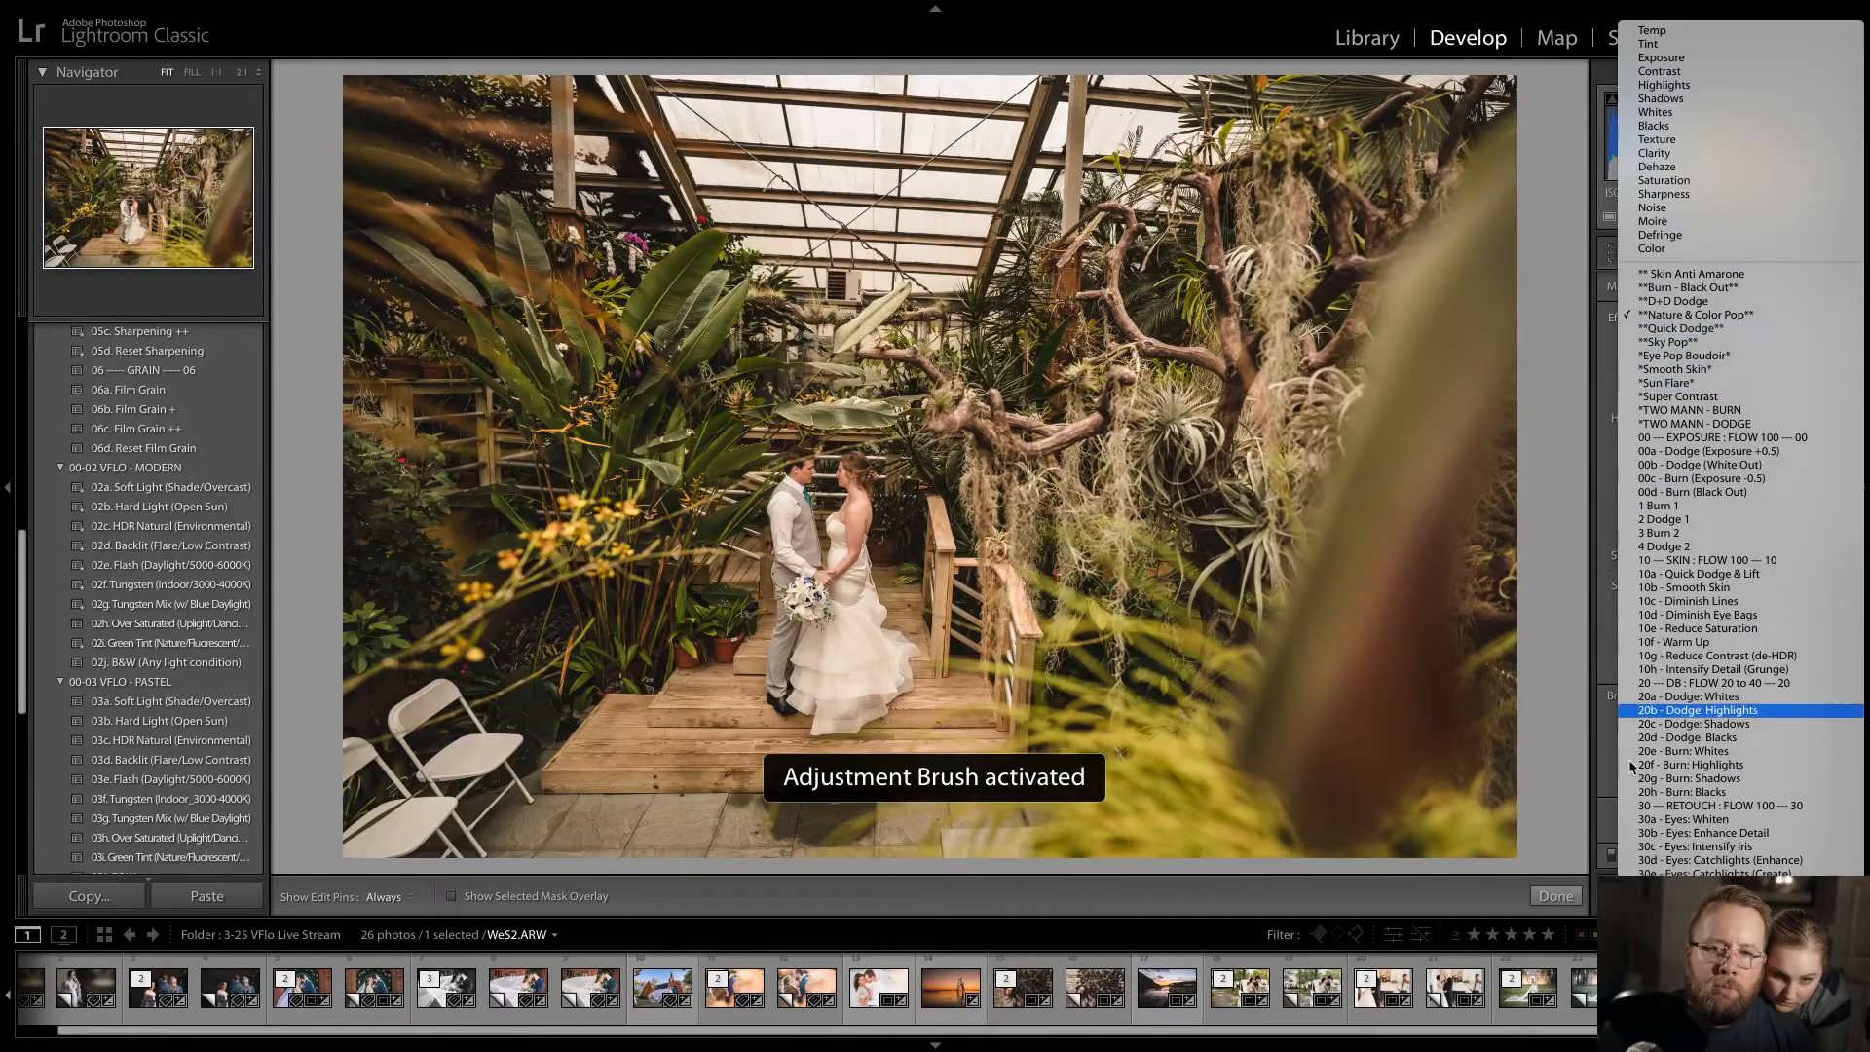
left_click(1656, 765)
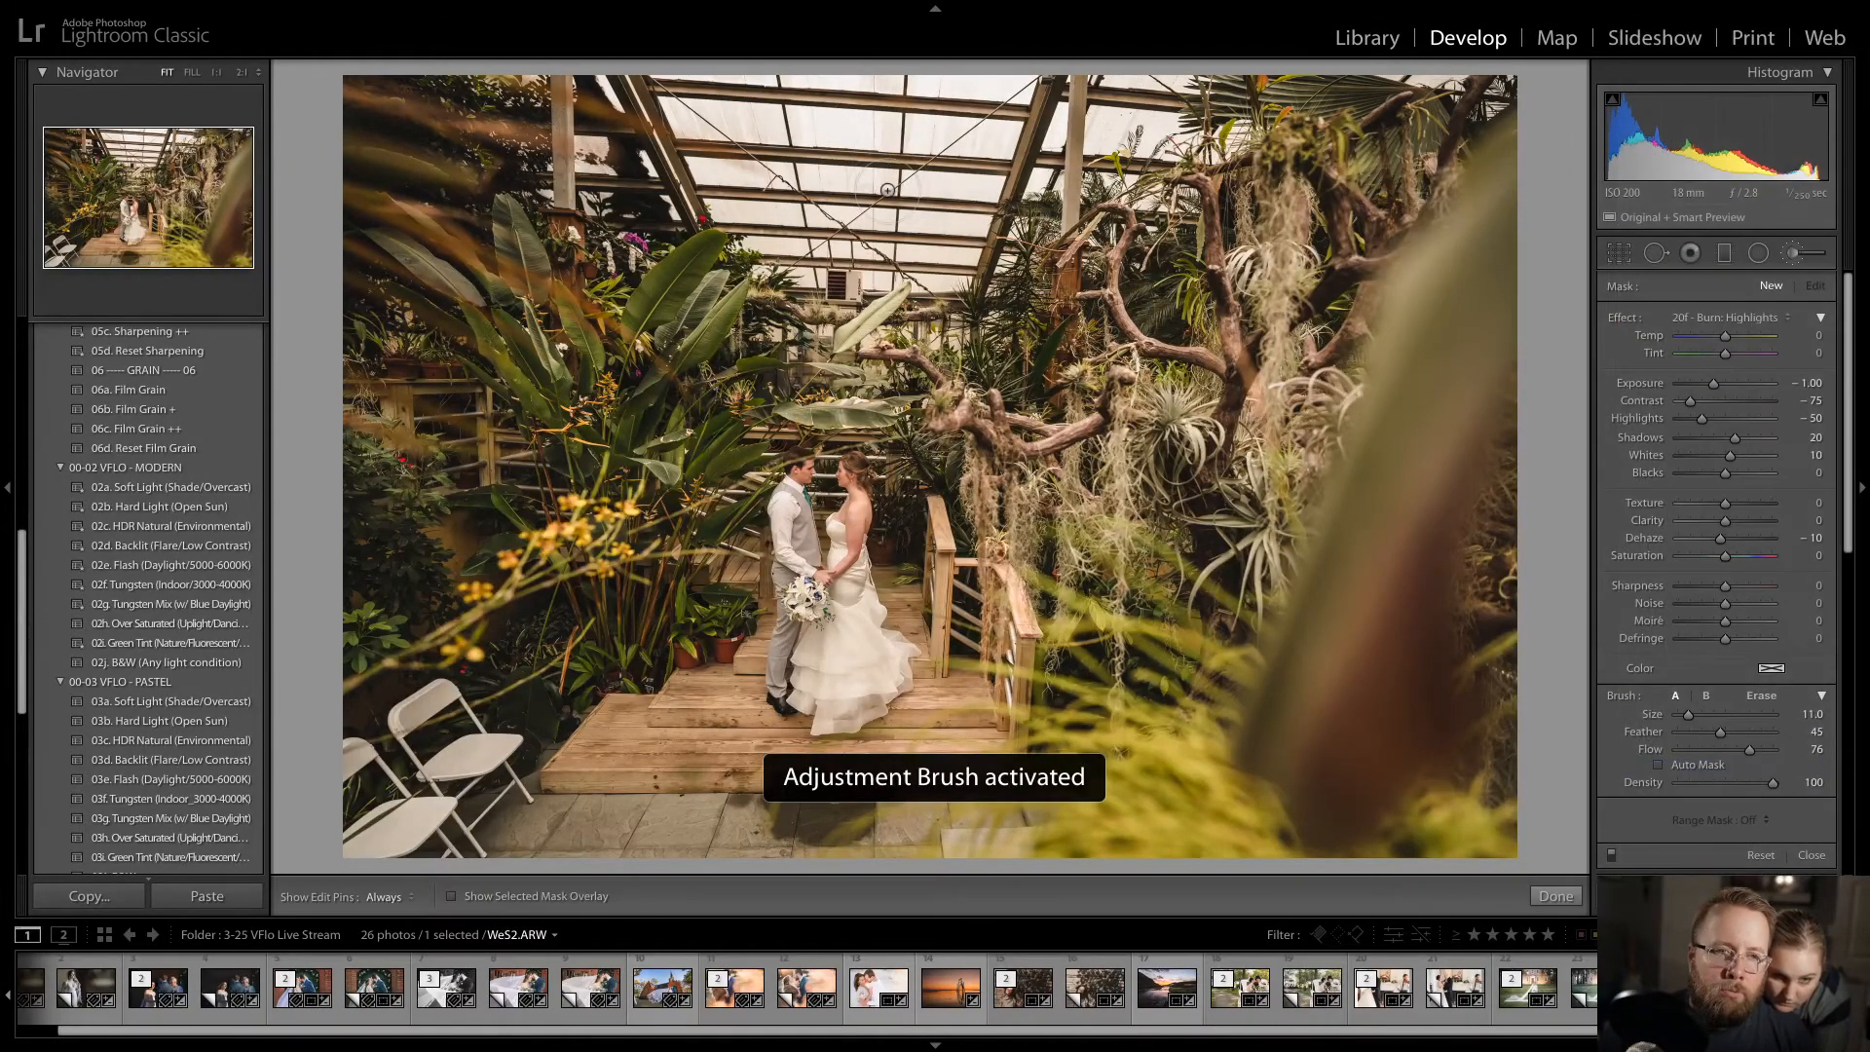
scroll(917, 187, "up", 7)
key("h")
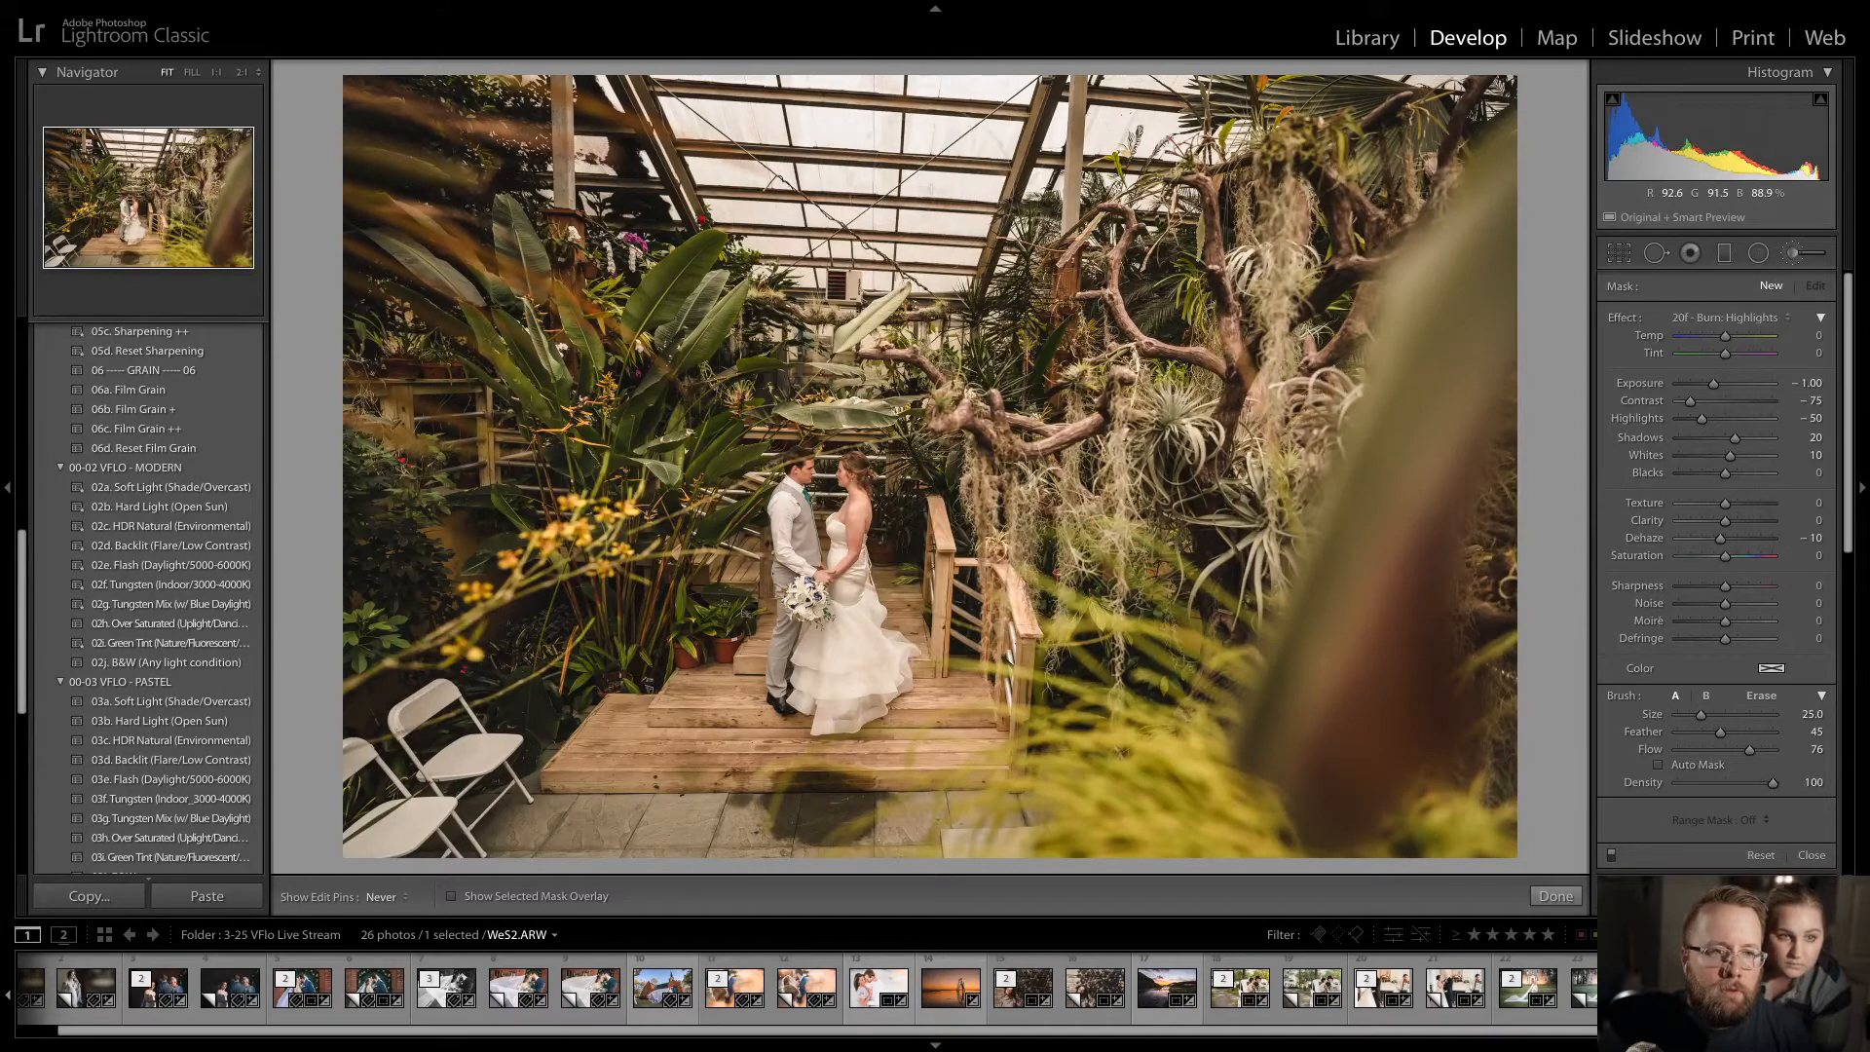
mouse_move(935, 166)
left_mouse_down()
mouse_move(828, 156)
mouse_move(746, 38)
mouse_move(1130, 124)
mouse_move(1120, 155)
mouse_move(1227, 98)
mouse_move(1307, 20)
mouse_move(1471, 24)
left_mouse_up()
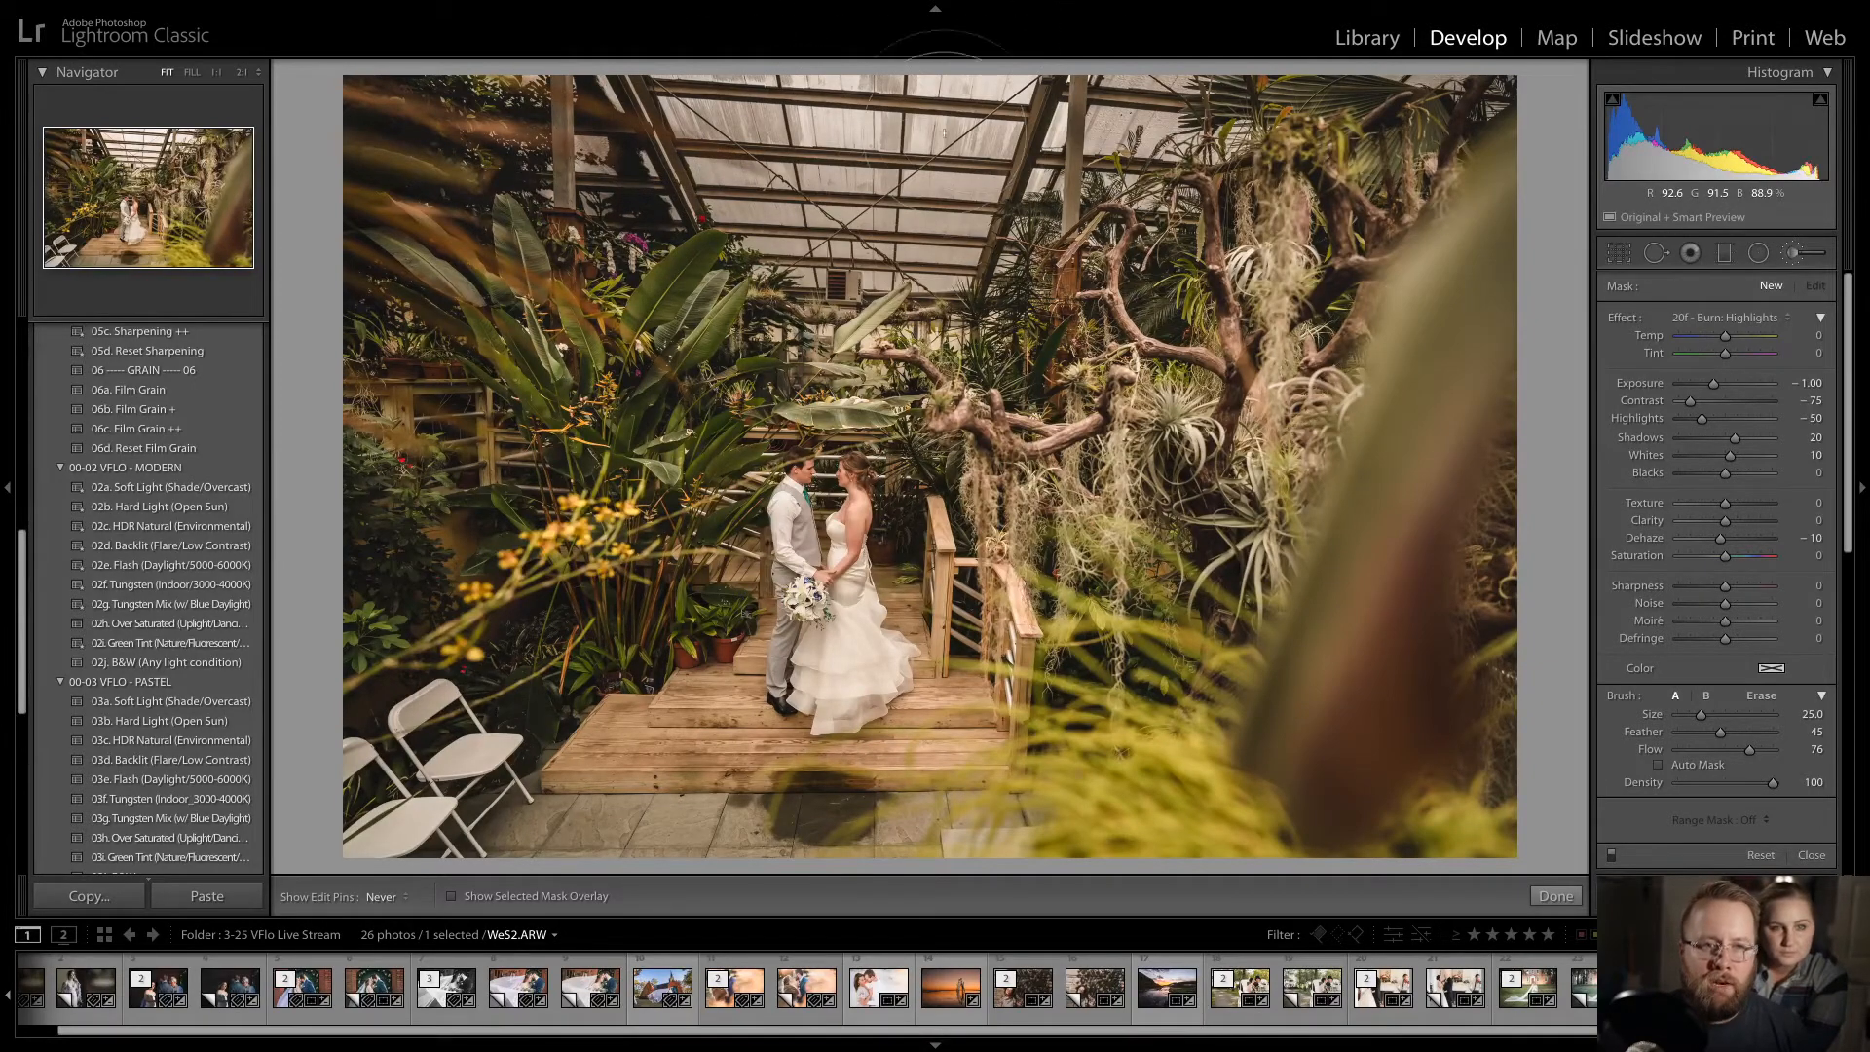
left_click_drag(831, 157, 947, 216)
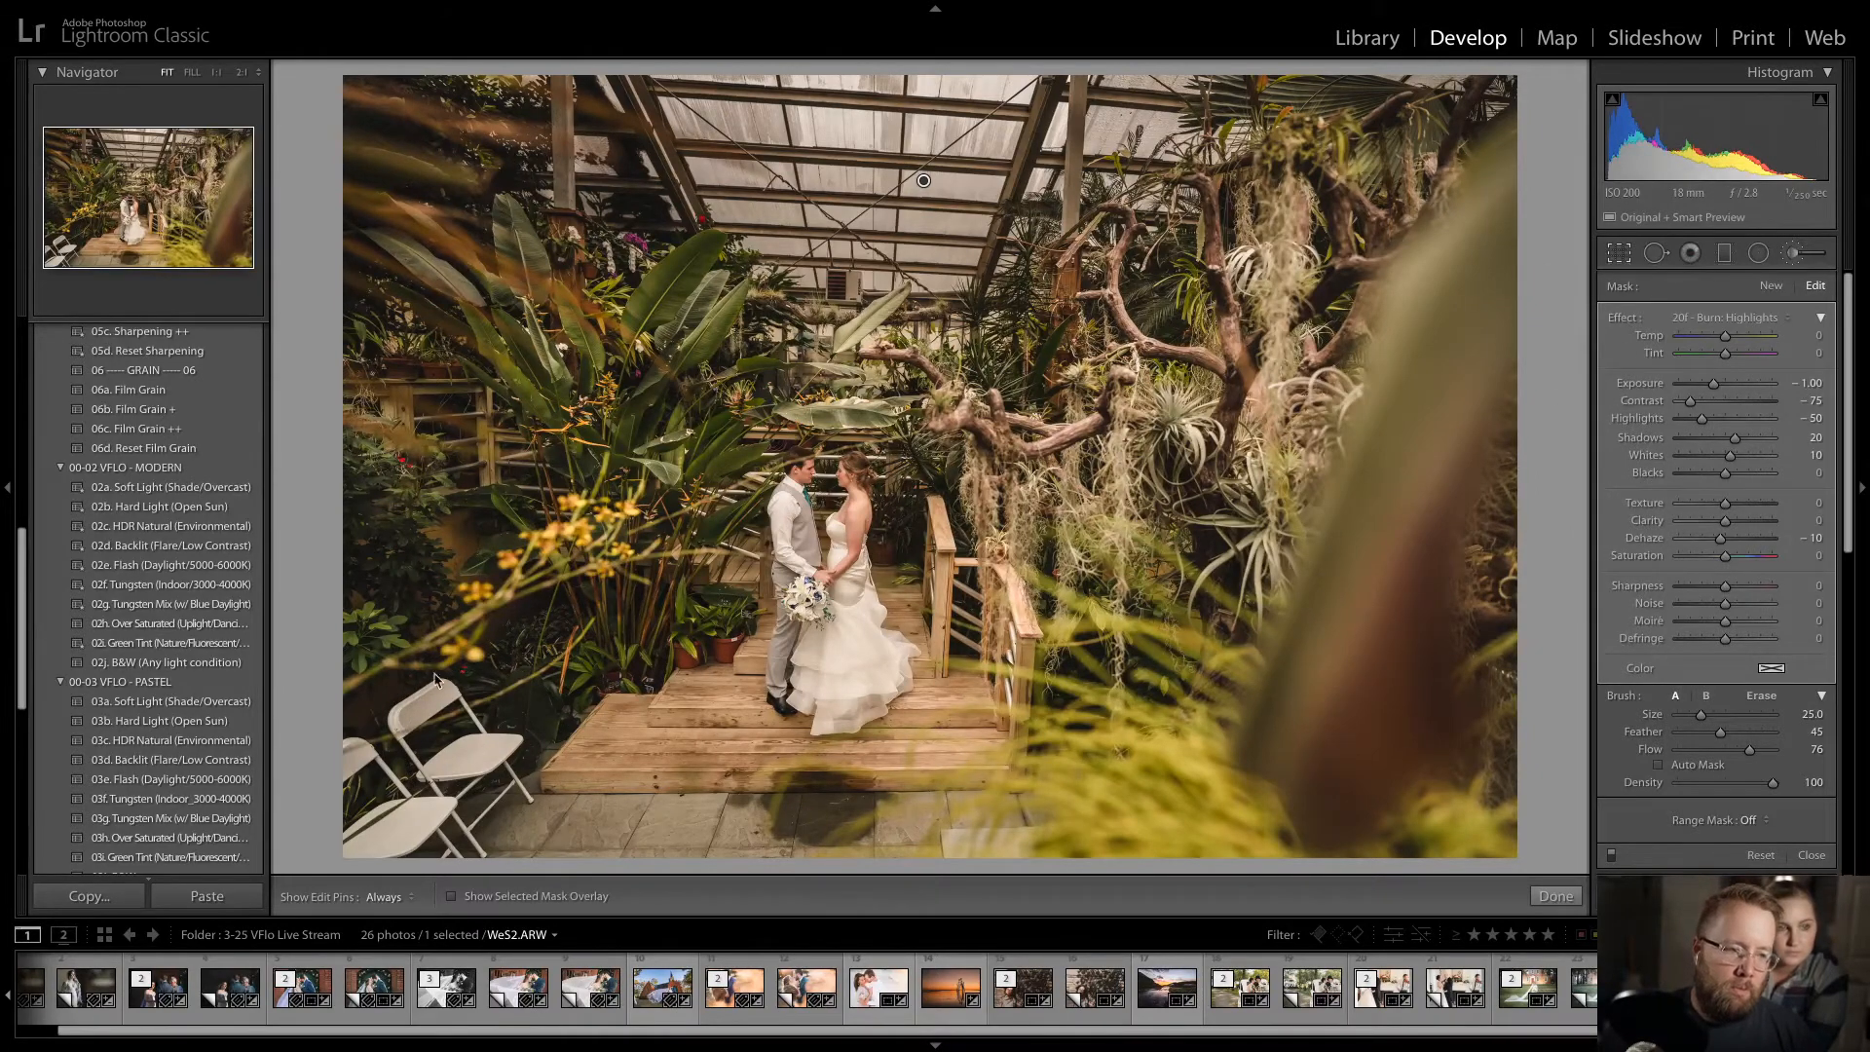
- Crop the photo at its original aspect ratio to cut most of the white chairs out of the lower-left corner
key("r")
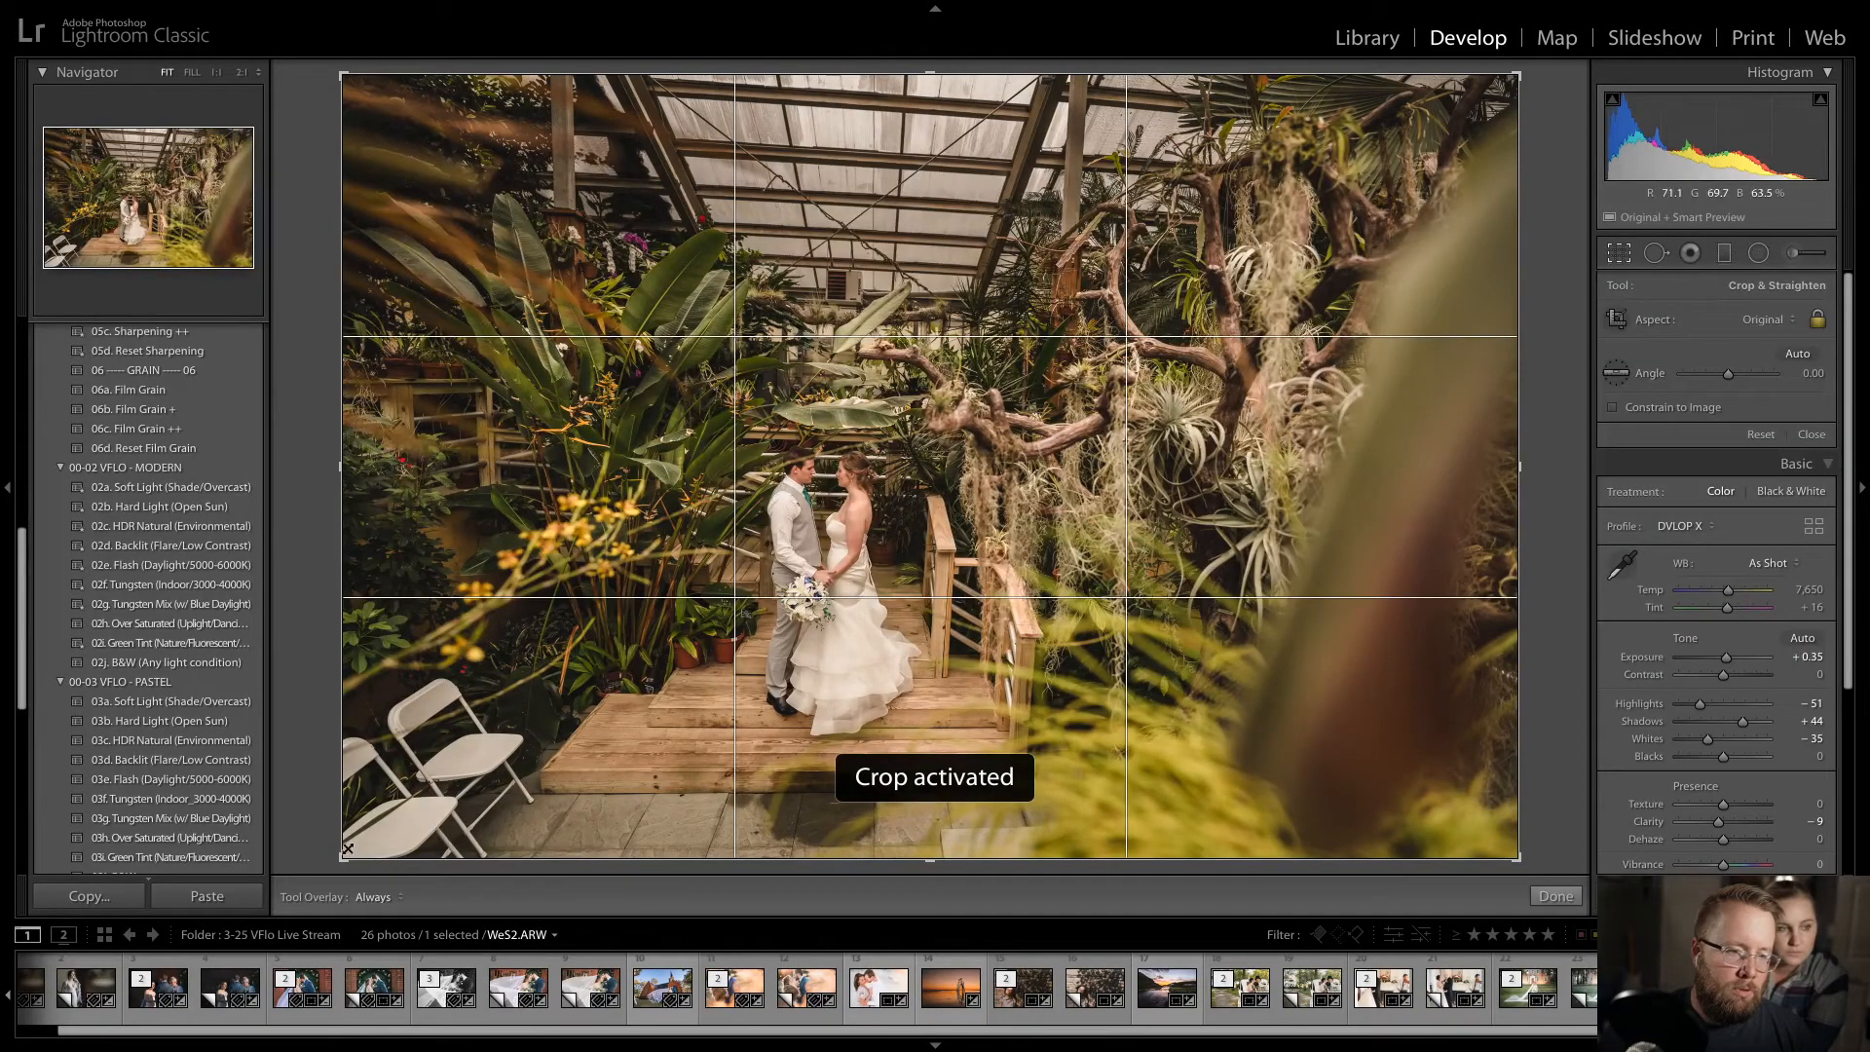
left_click_drag(343, 851, 371, 917)
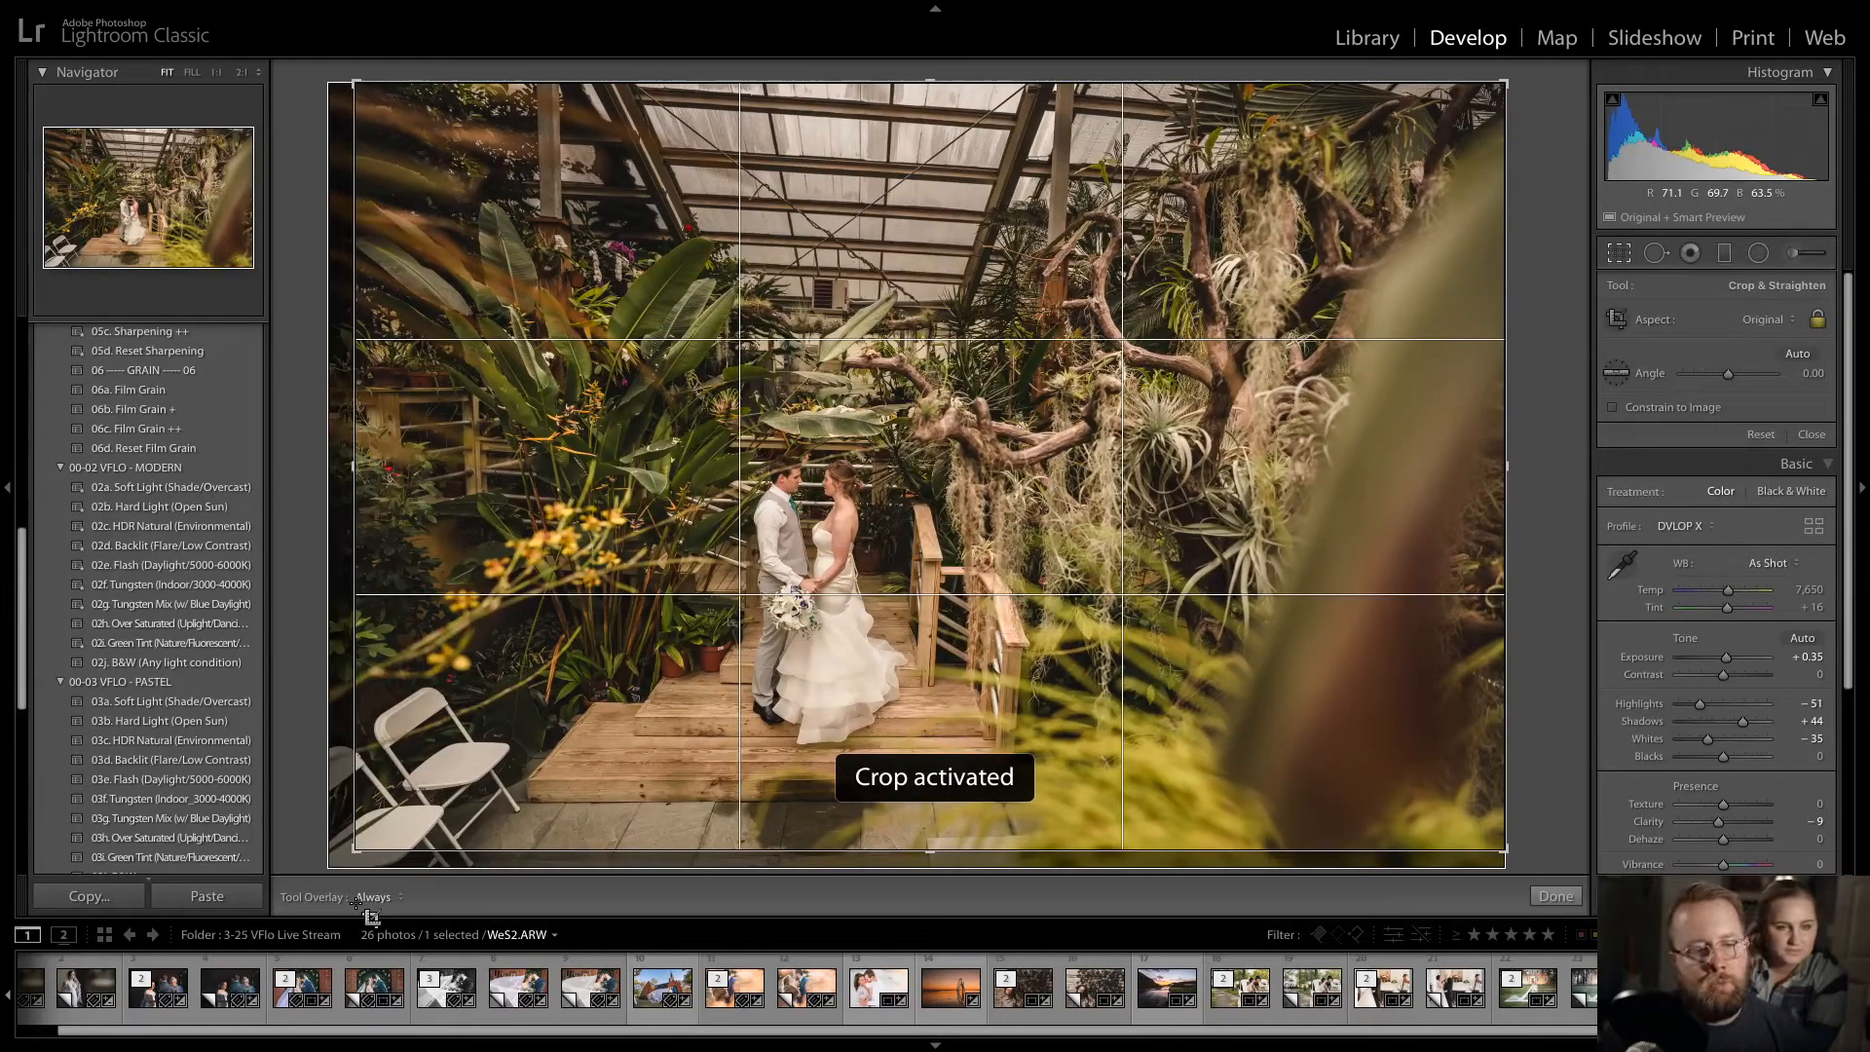
left_click_drag(371, 918, 426, 894)
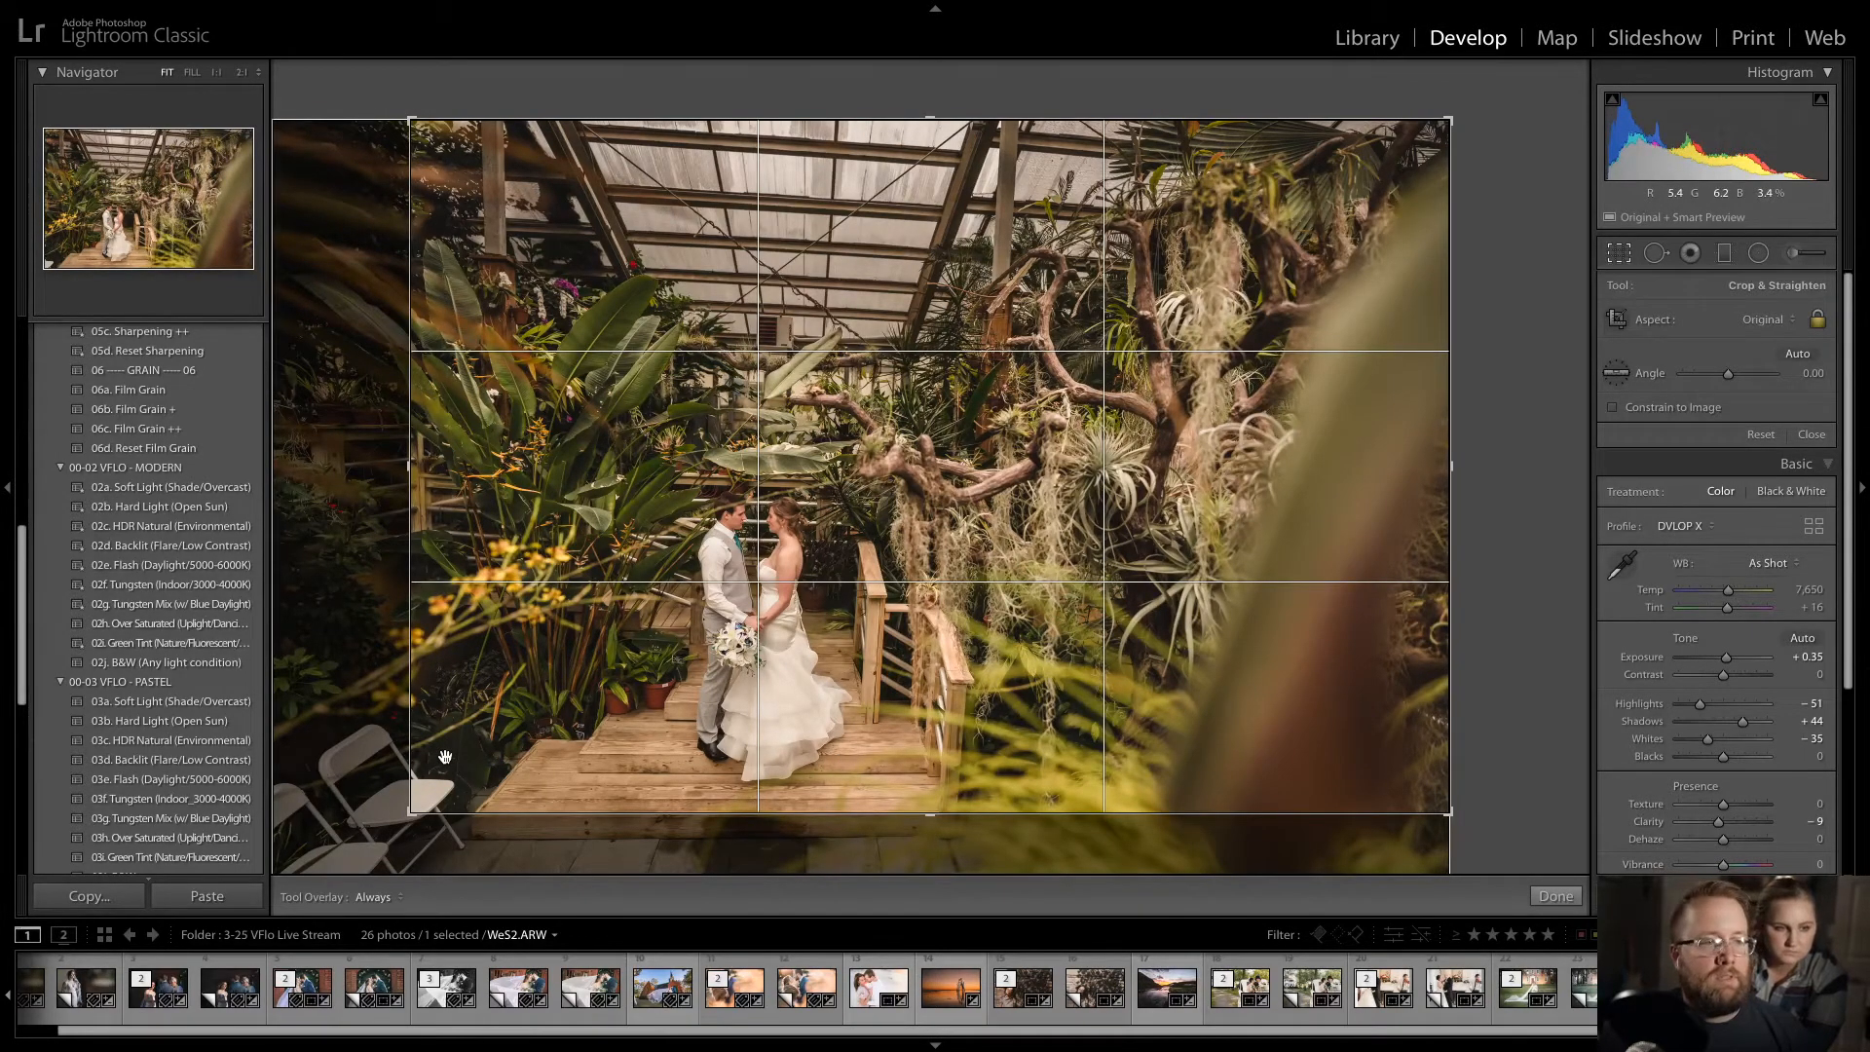
key("d")
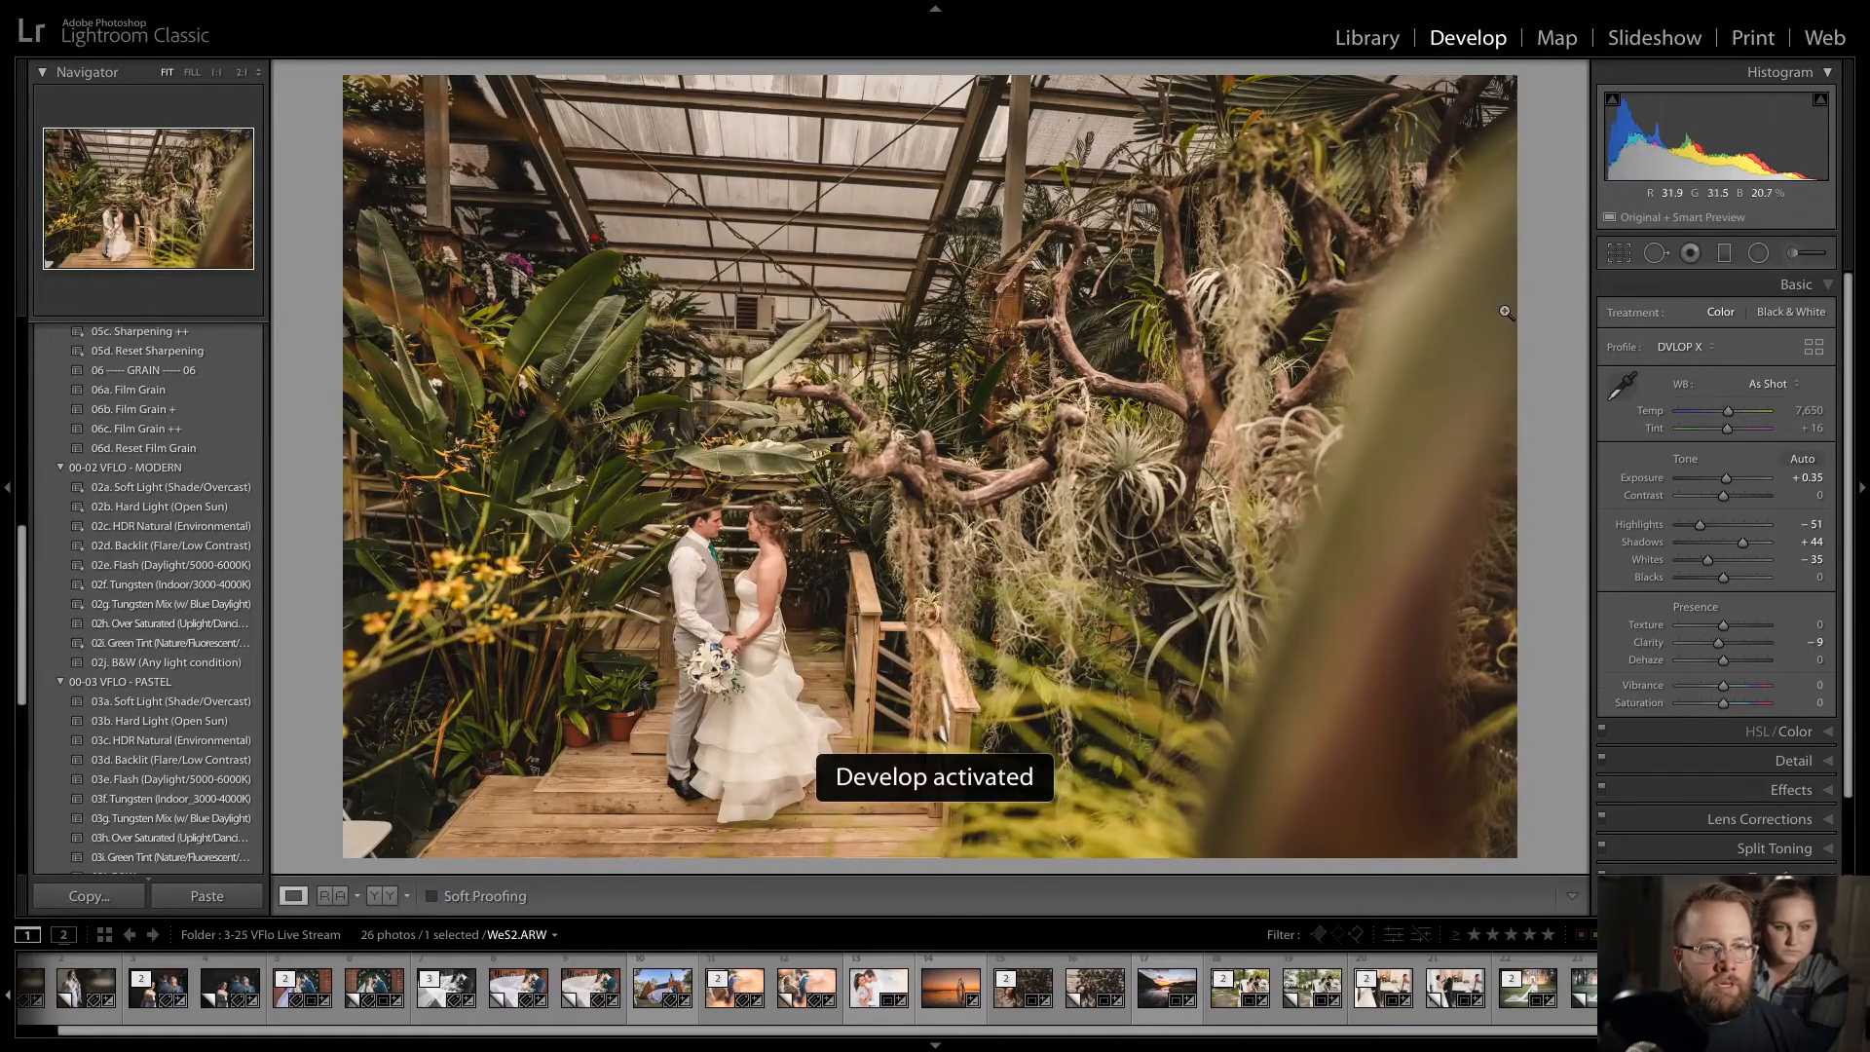
- Heal away the remaining white chair in the photo's lower-left corner with Spot Removal, using the dark foliage just above it as the source
key("q")
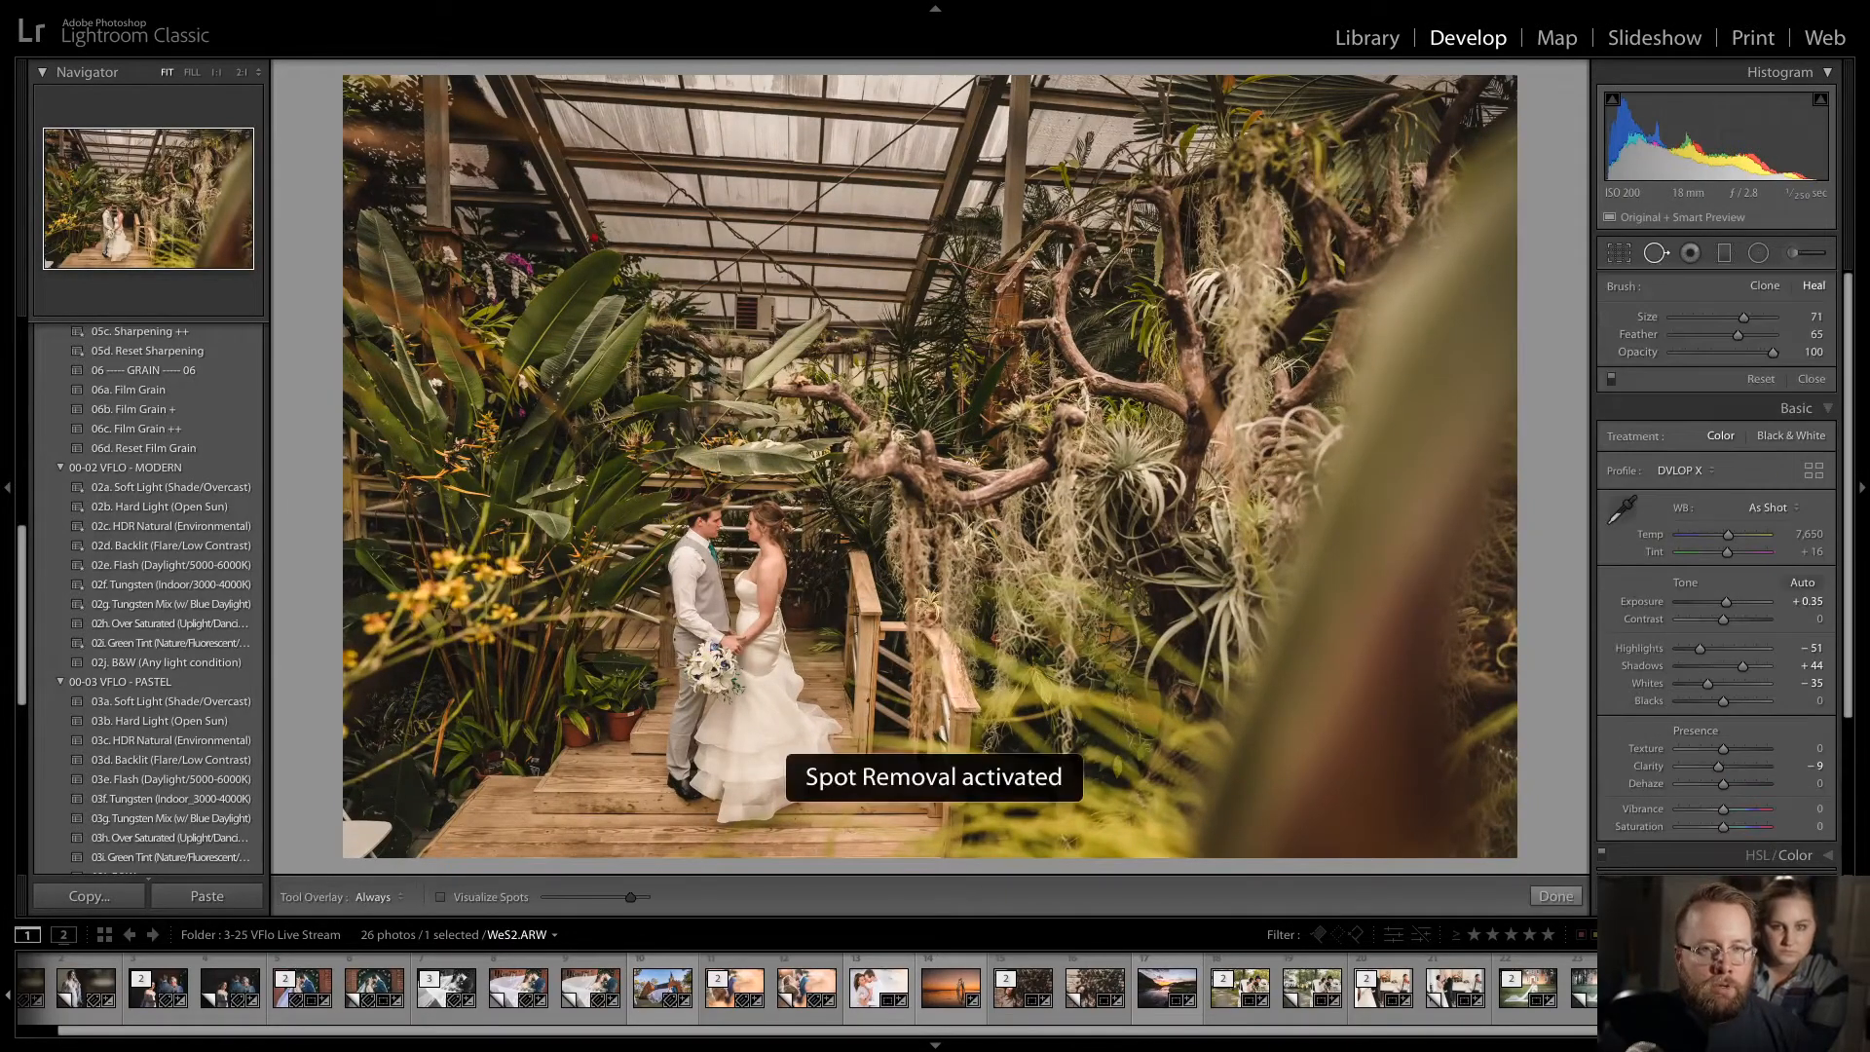
scroll(383, 829, "up", 2)
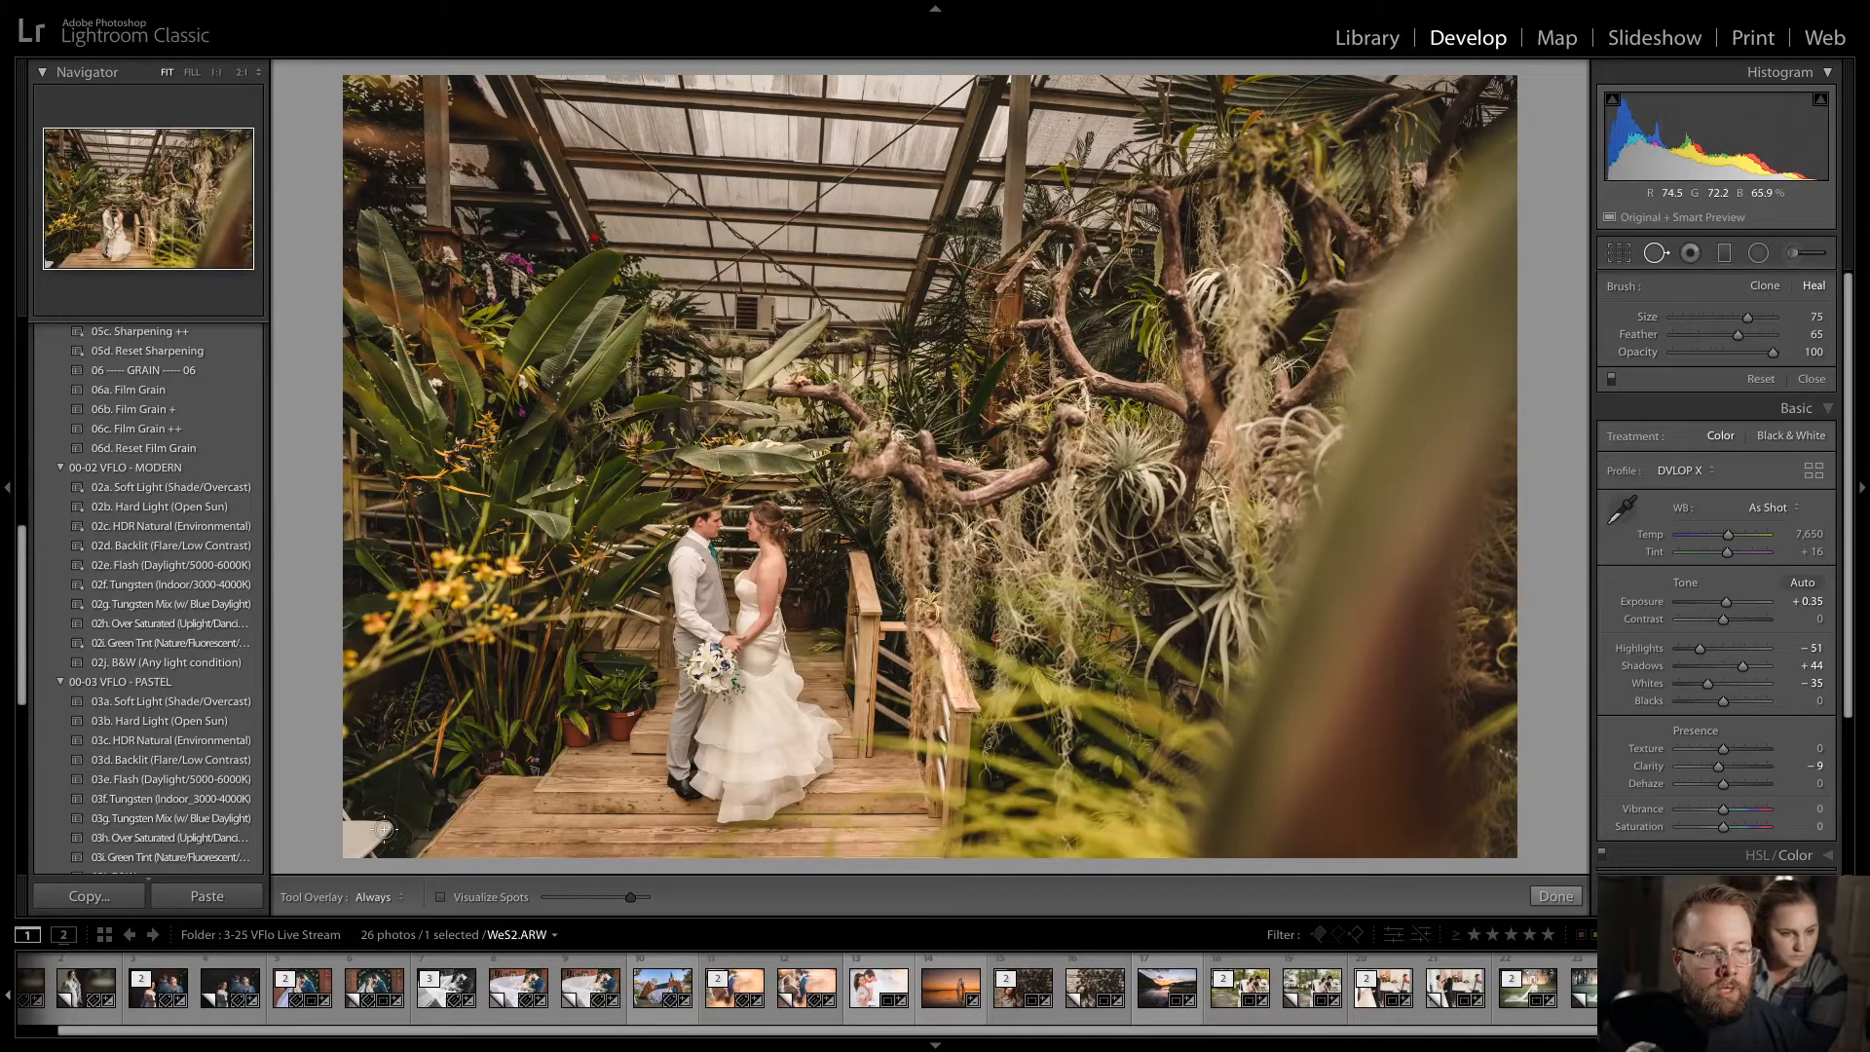
mouse_move(384, 829)
left_mouse_down()
mouse_move(347, 820)
mouse_move(331, 850)
mouse_move(374, 839)
mouse_move(353, 833)
left_mouse_up()
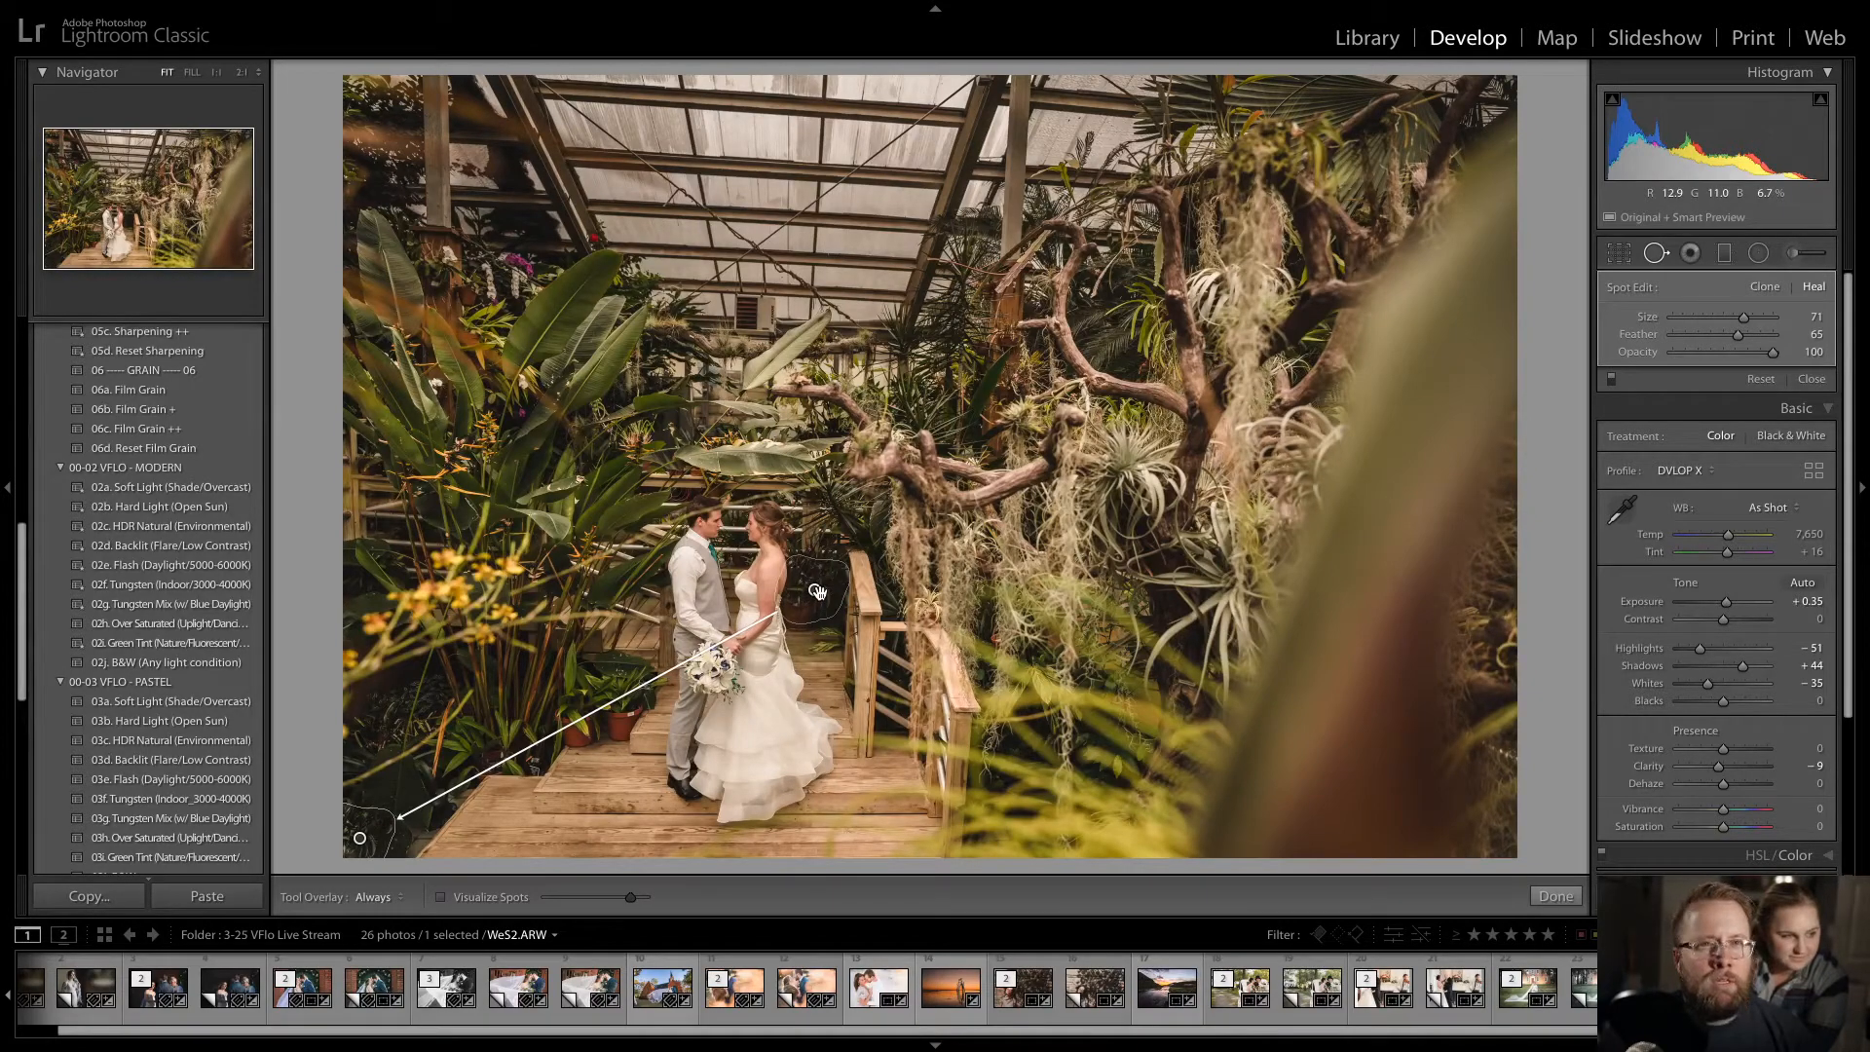
mouse_move(816, 592)
left_mouse_down()
mouse_move(396, 721)
mouse_move(386, 740)
left_mouse_up()
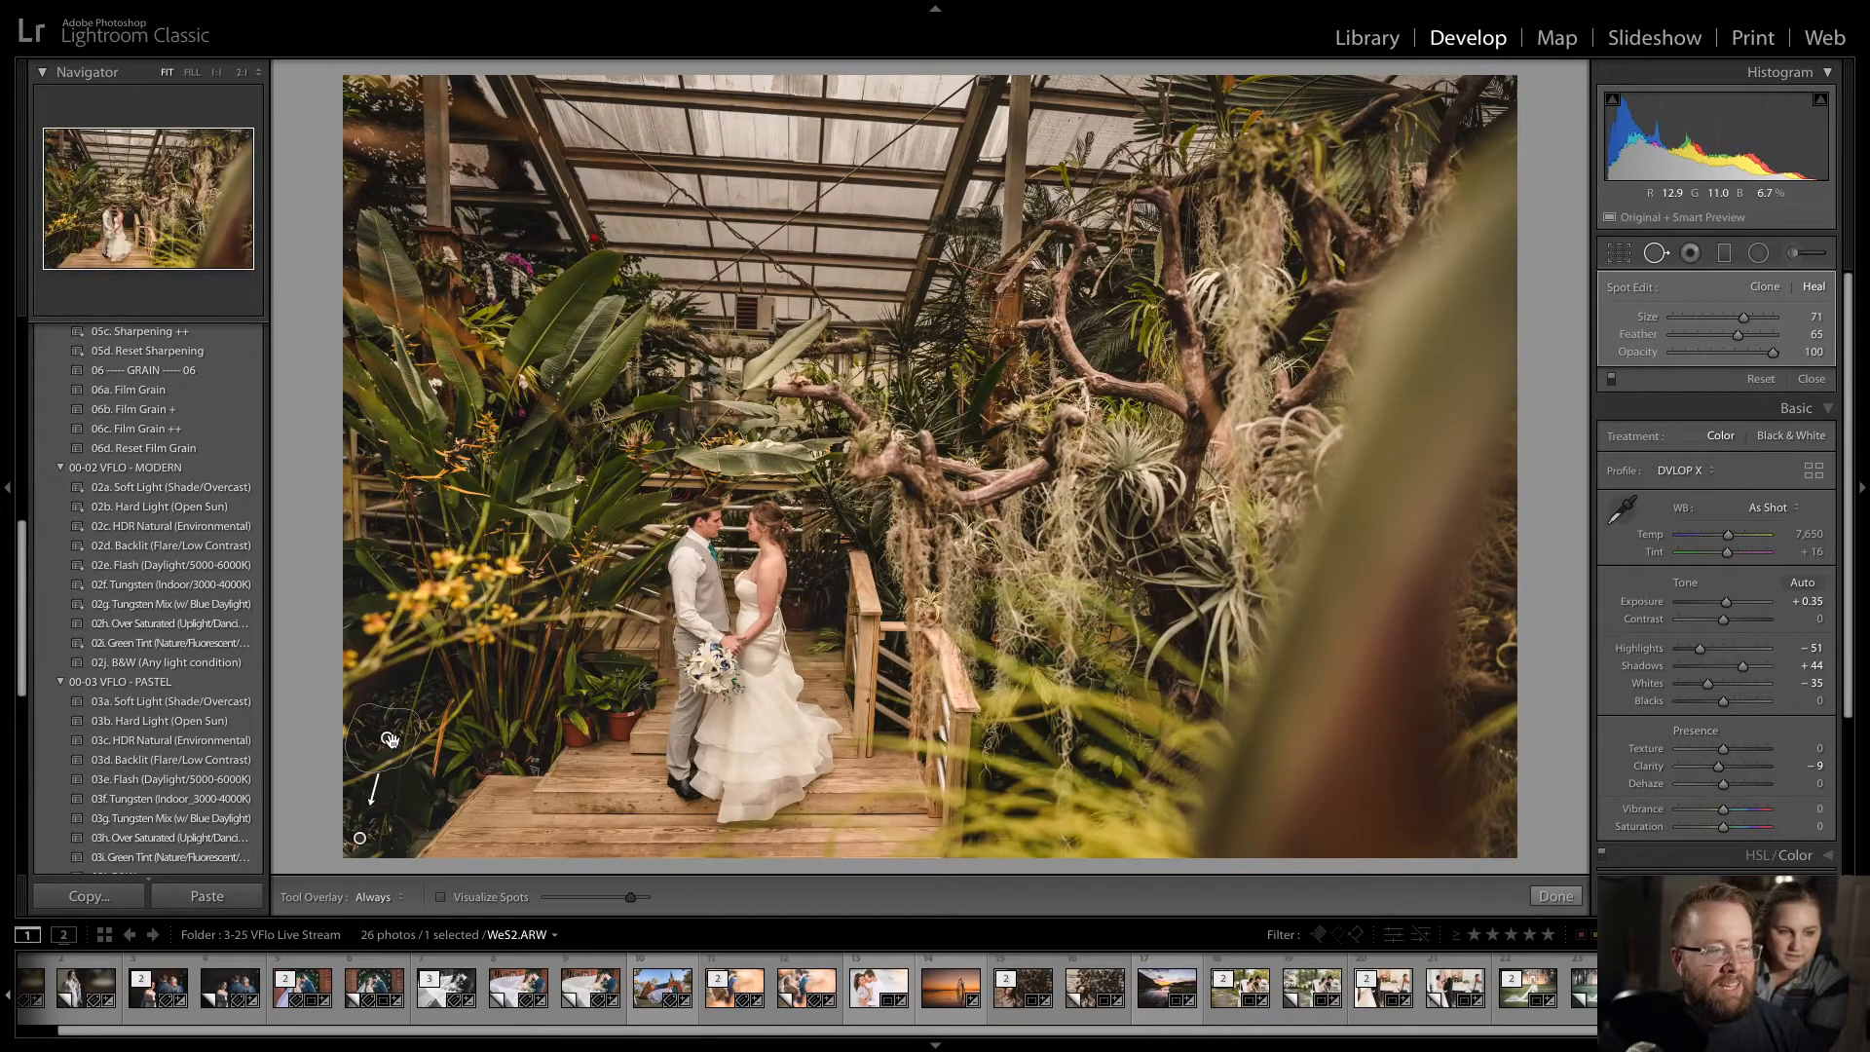
left_click_drag(390, 740, 393, 733)
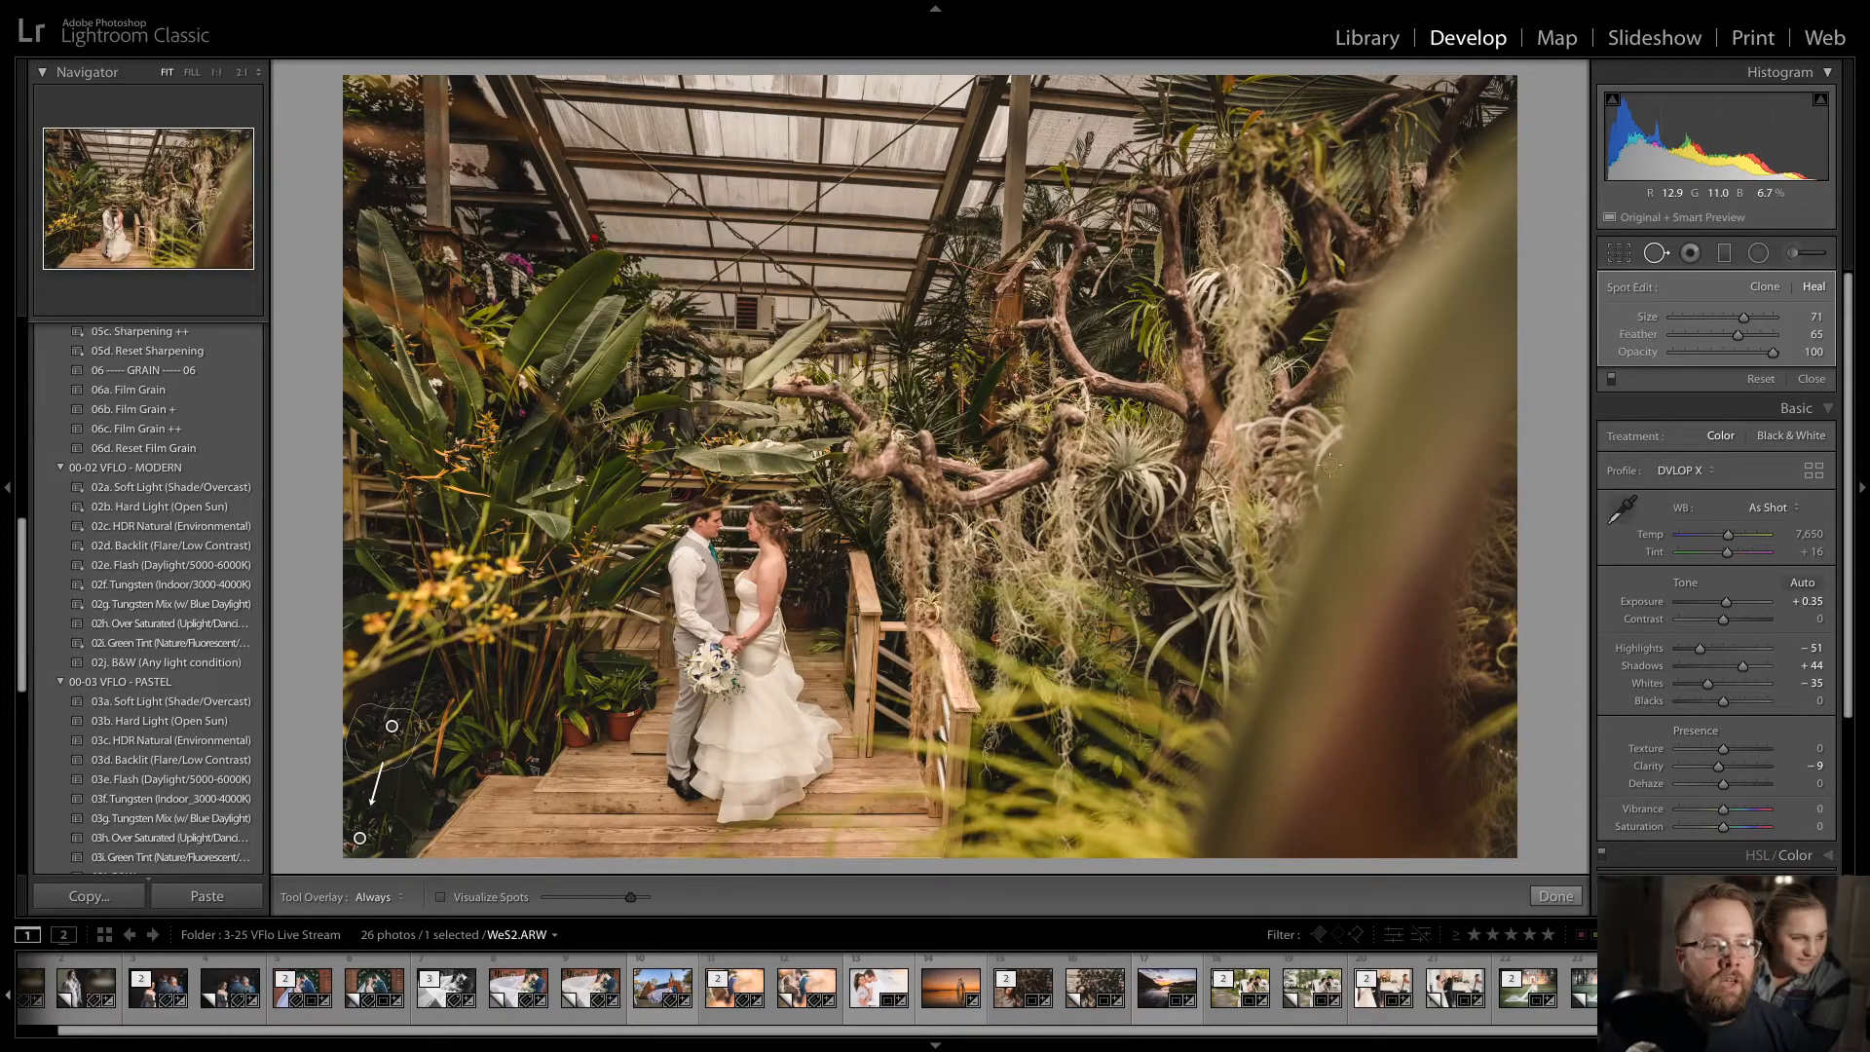
key("q")
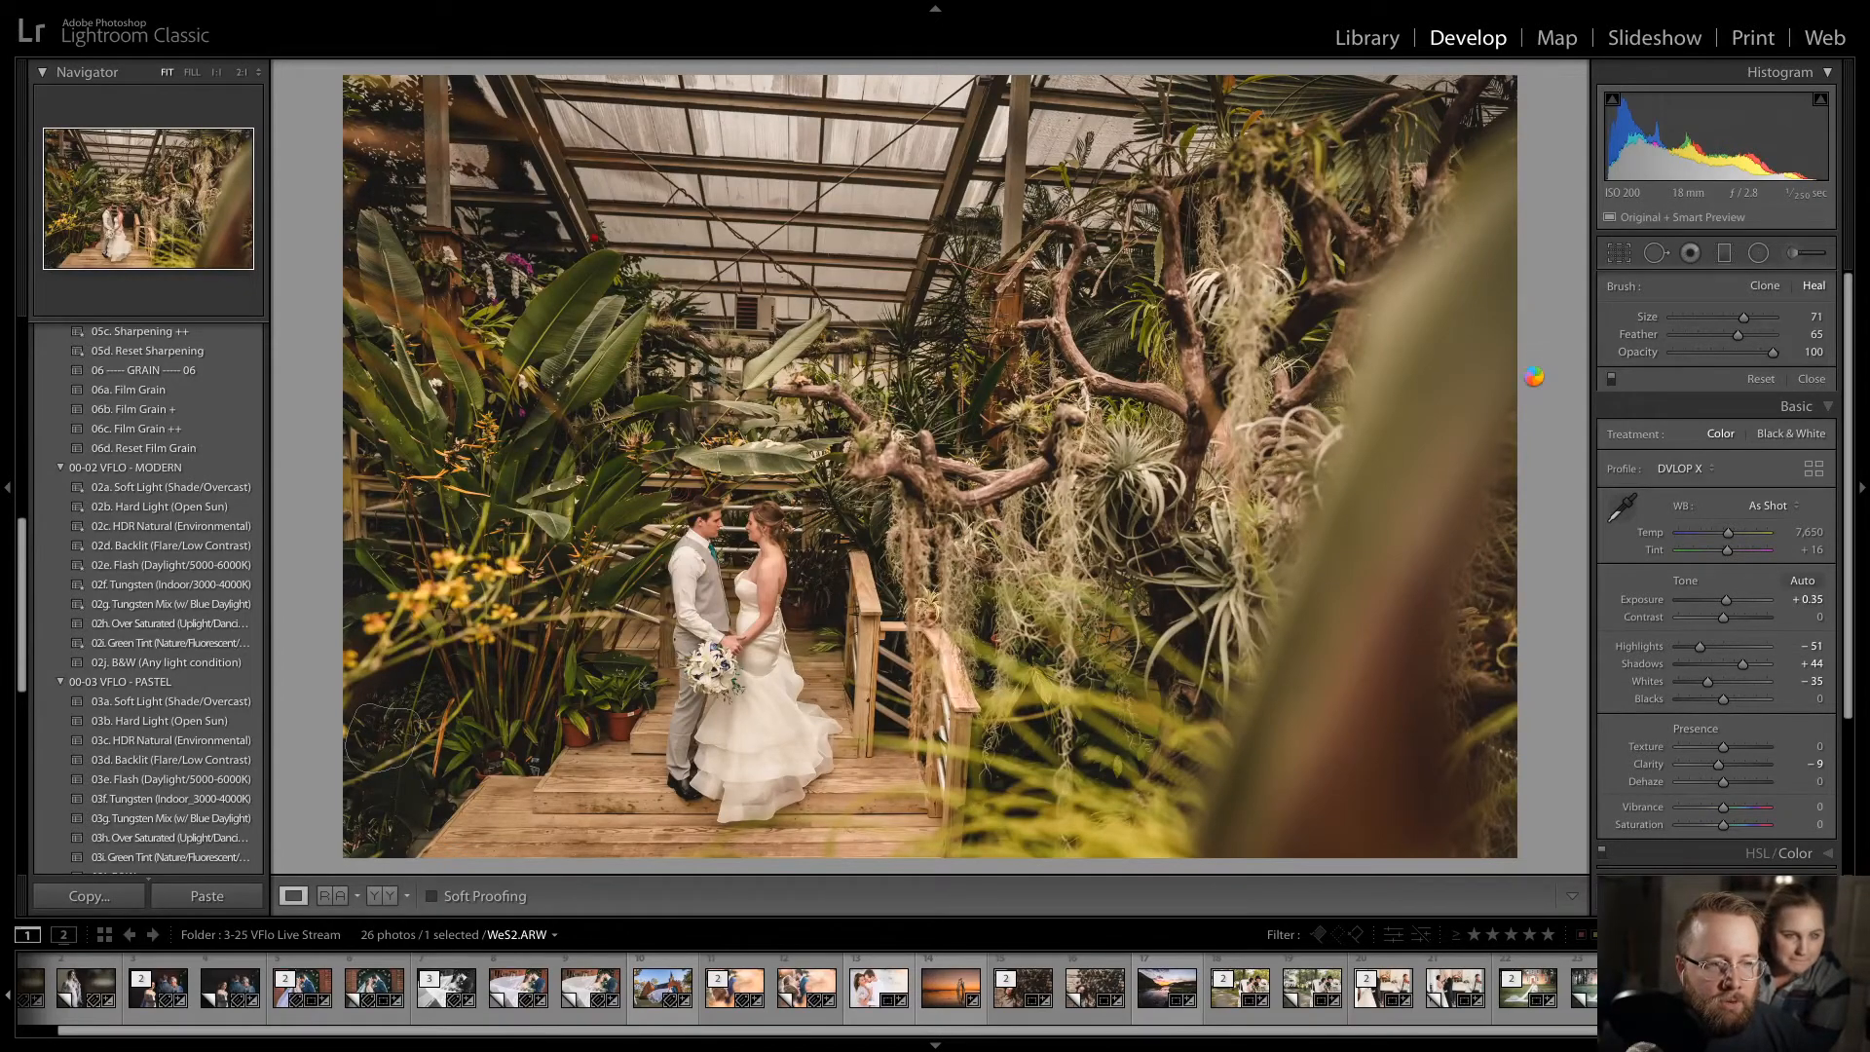
- Straighten the greenhouse photo by rotating the crop to an angle of -0.50
key("r")
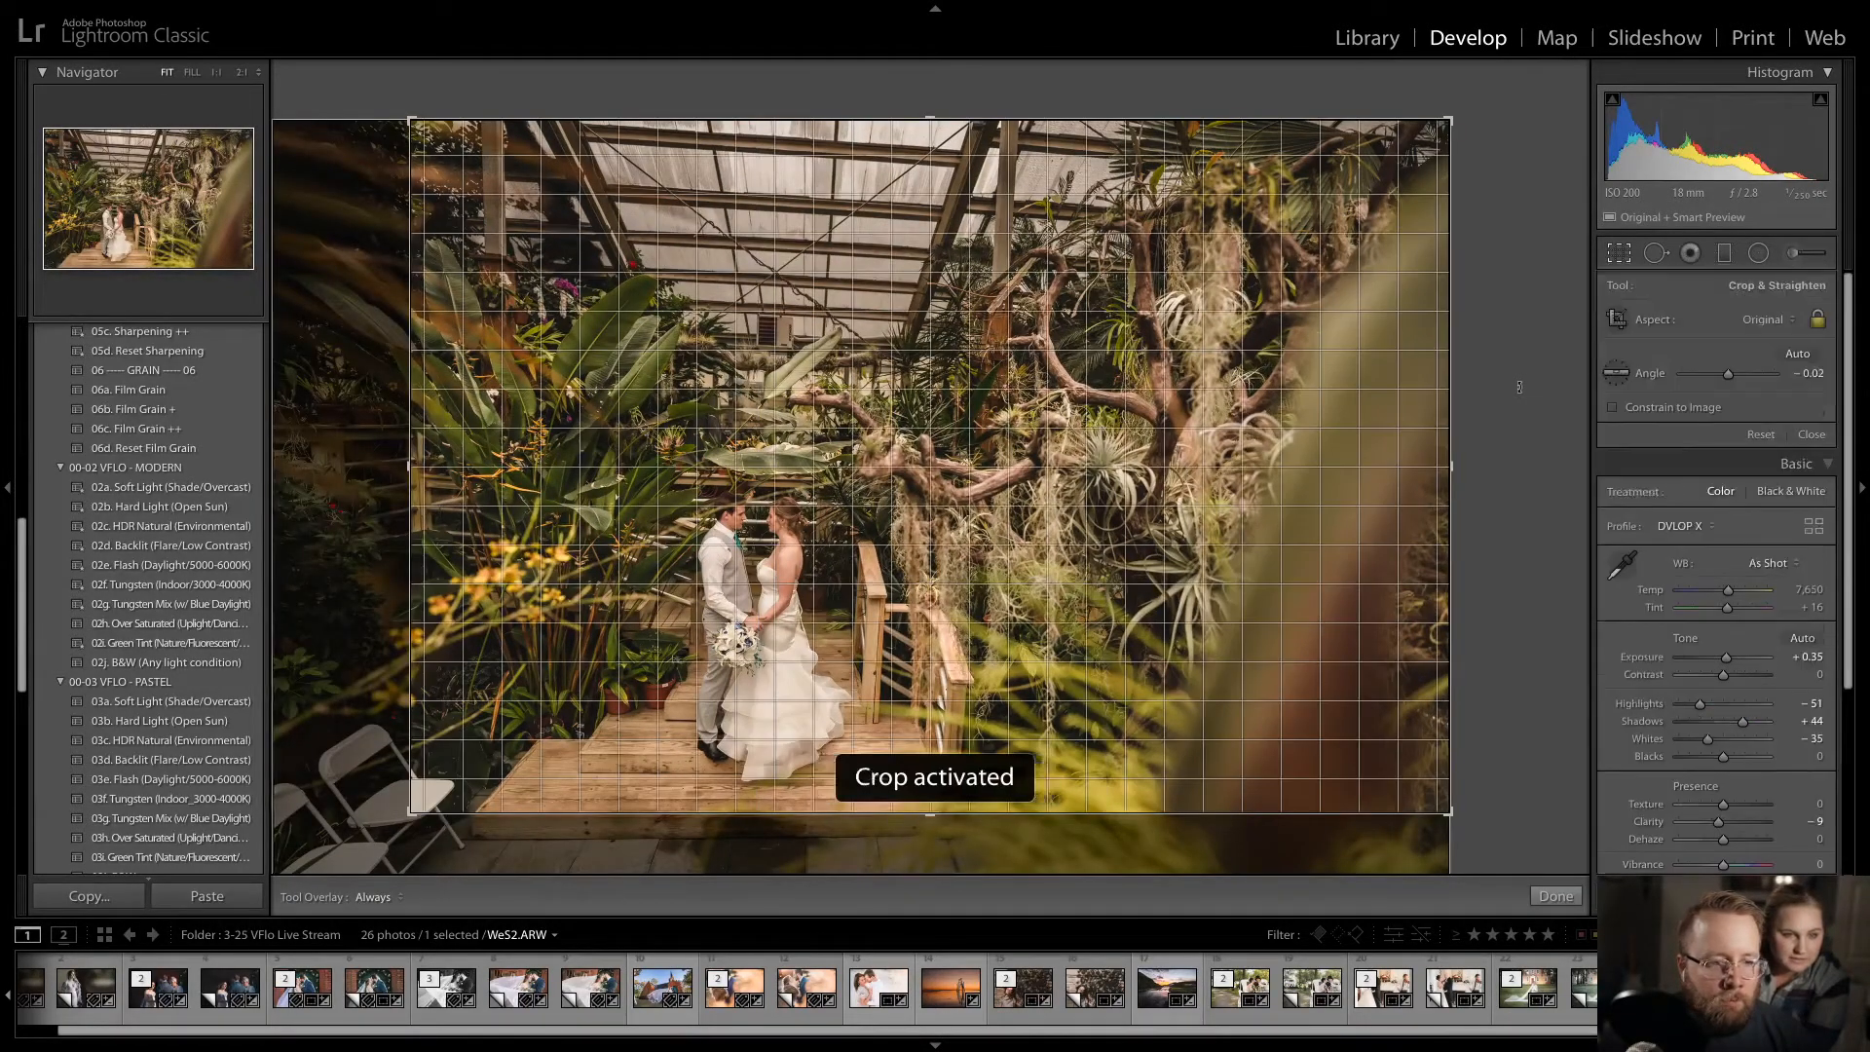
left_click_drag(1517, 387, 1521, 381)
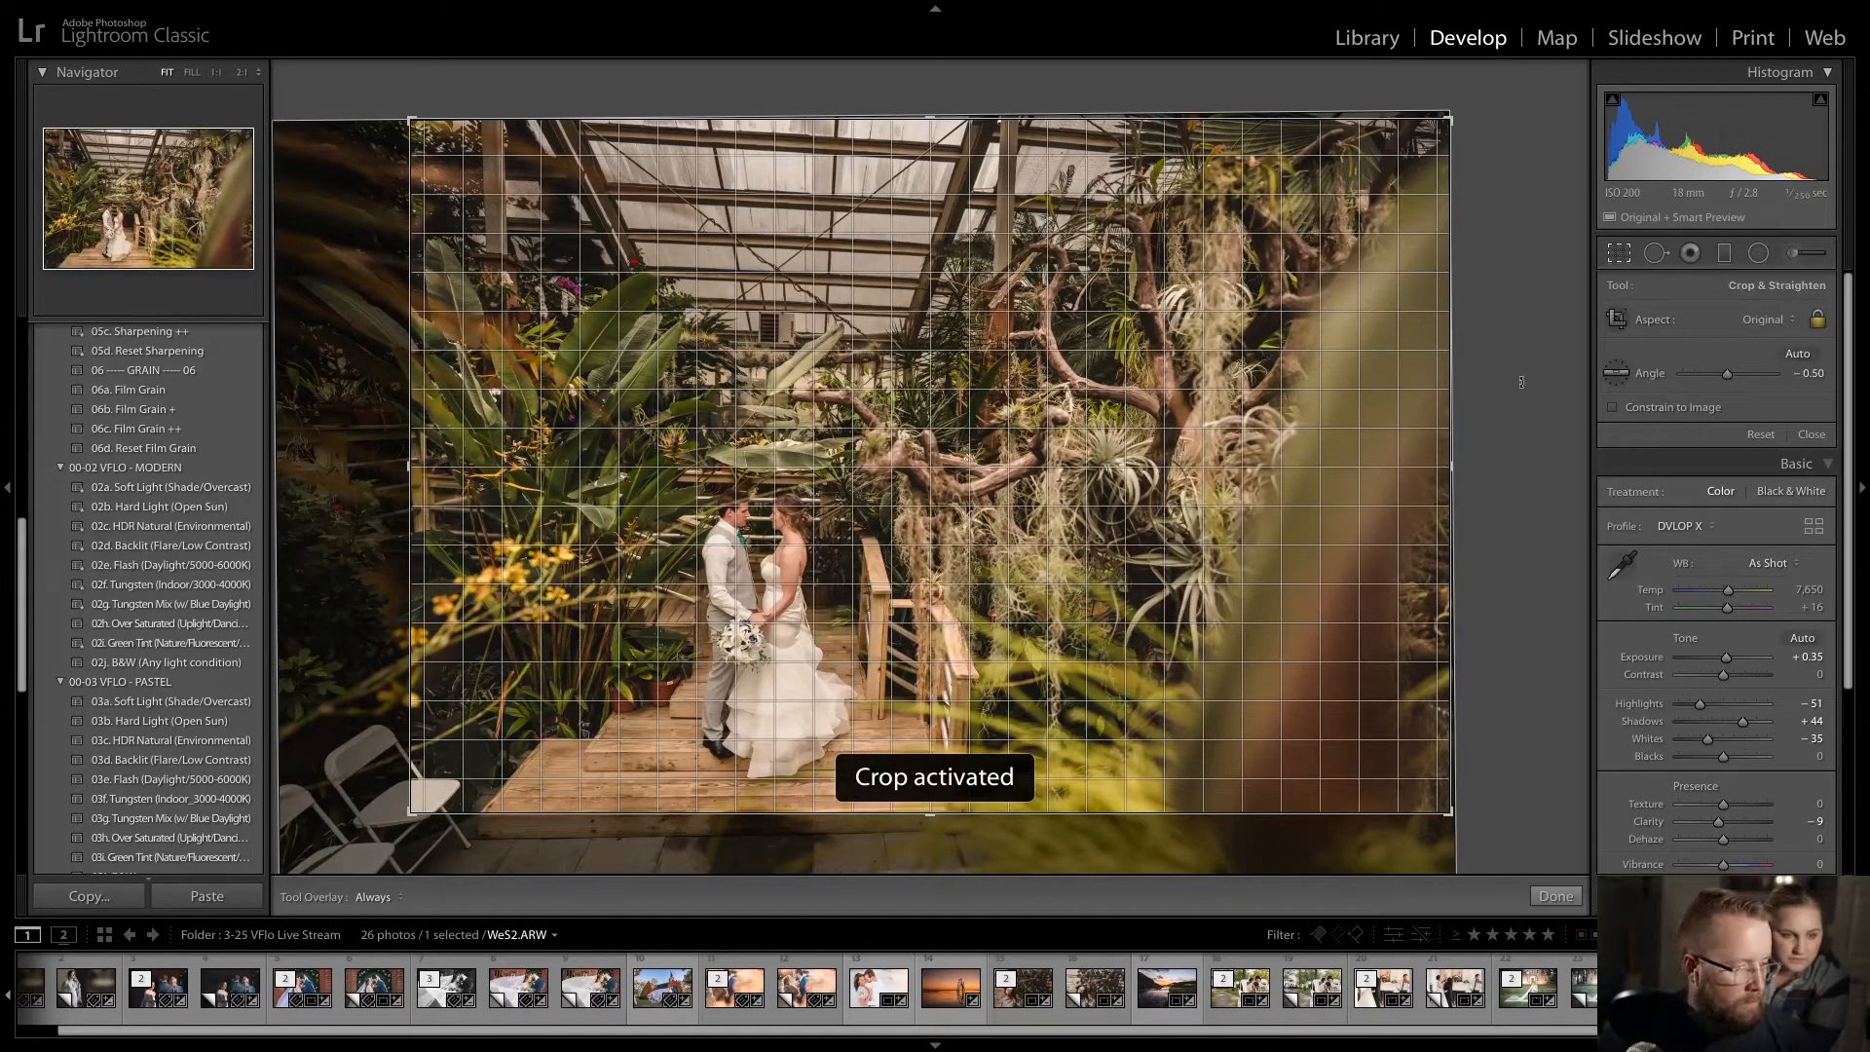
left_click_drag(1522, 382, 1522, 382)
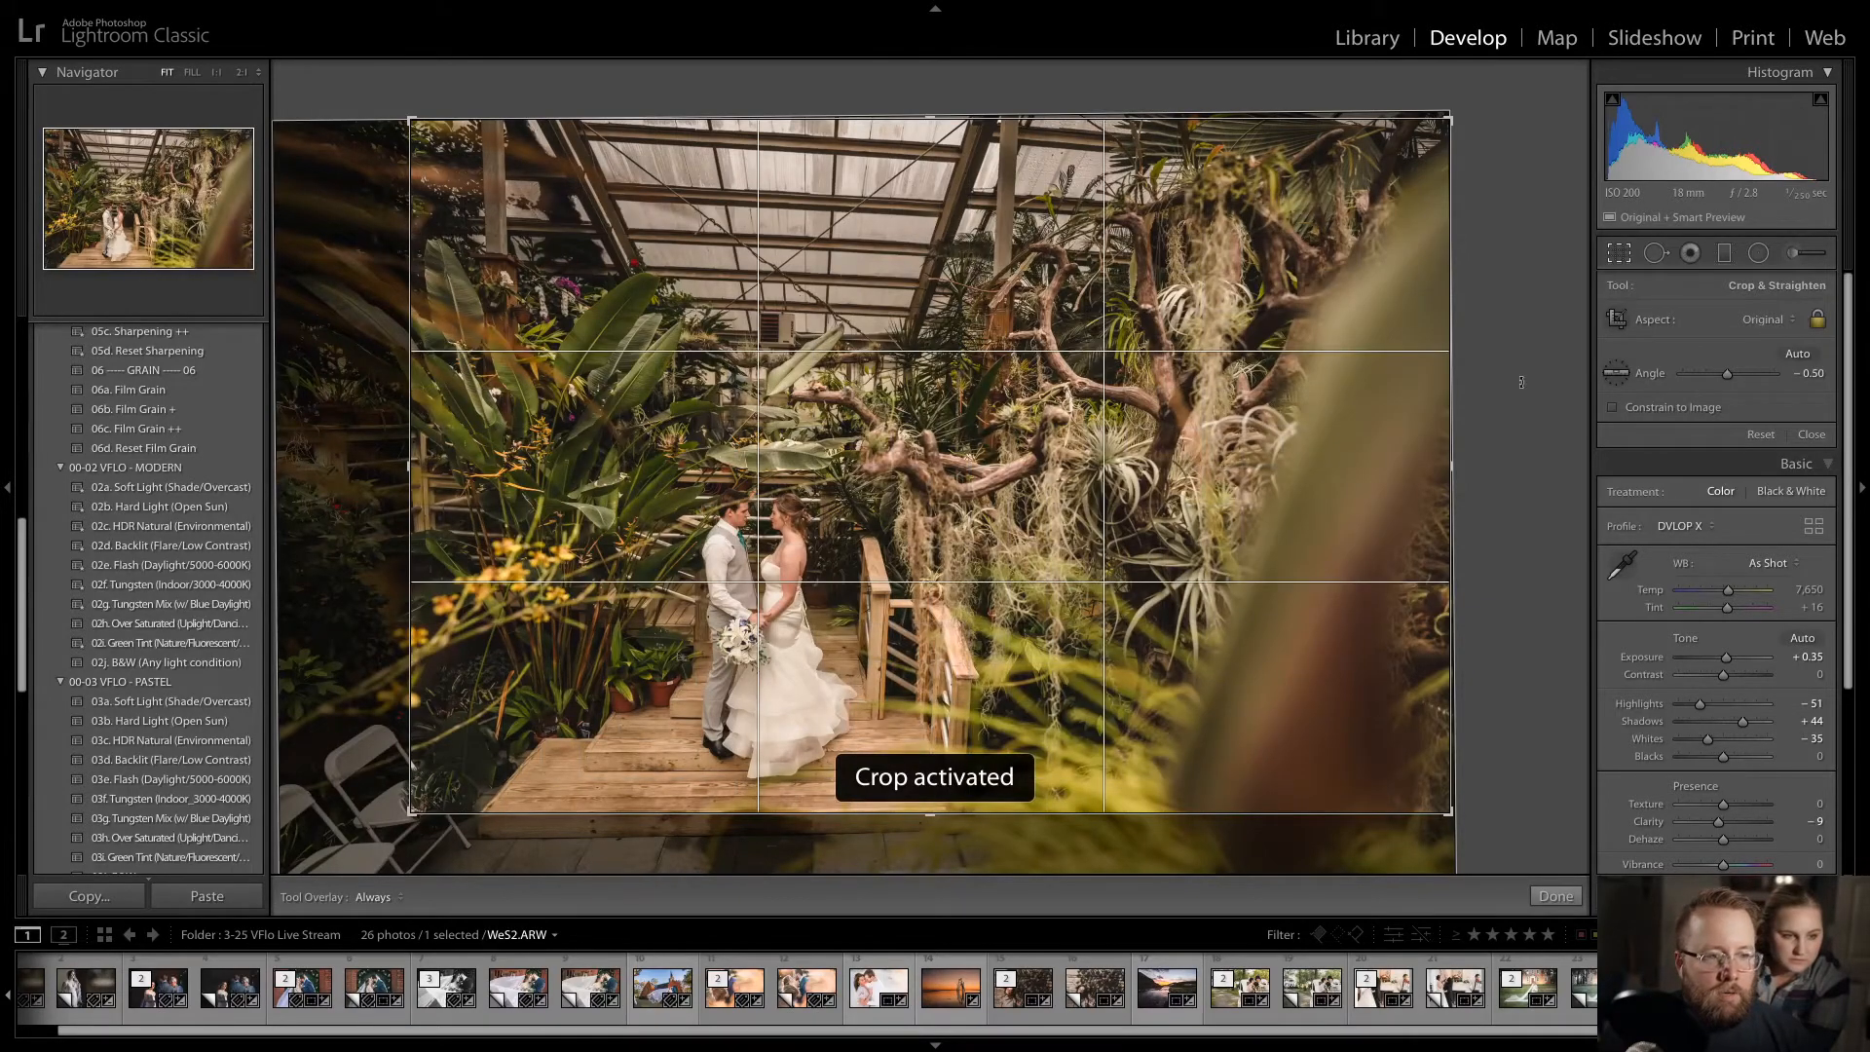
key("Return")
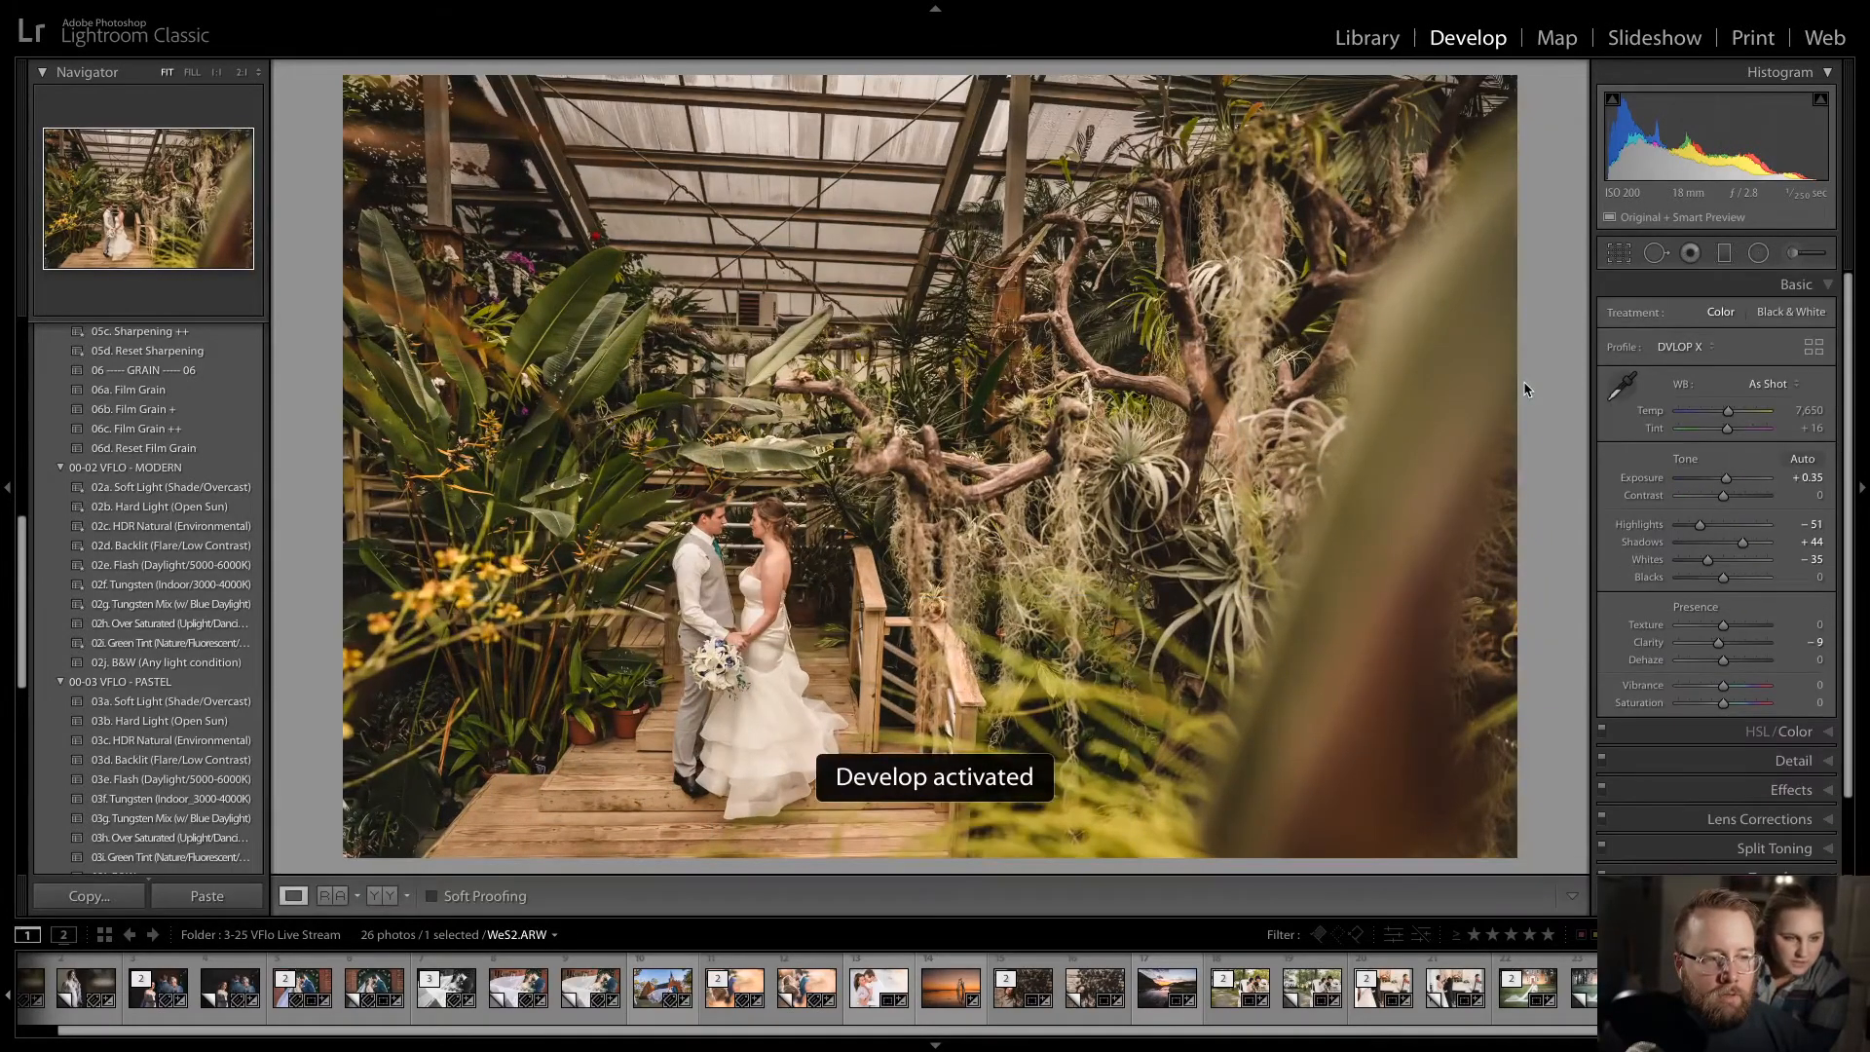
left_click(1623, 259)
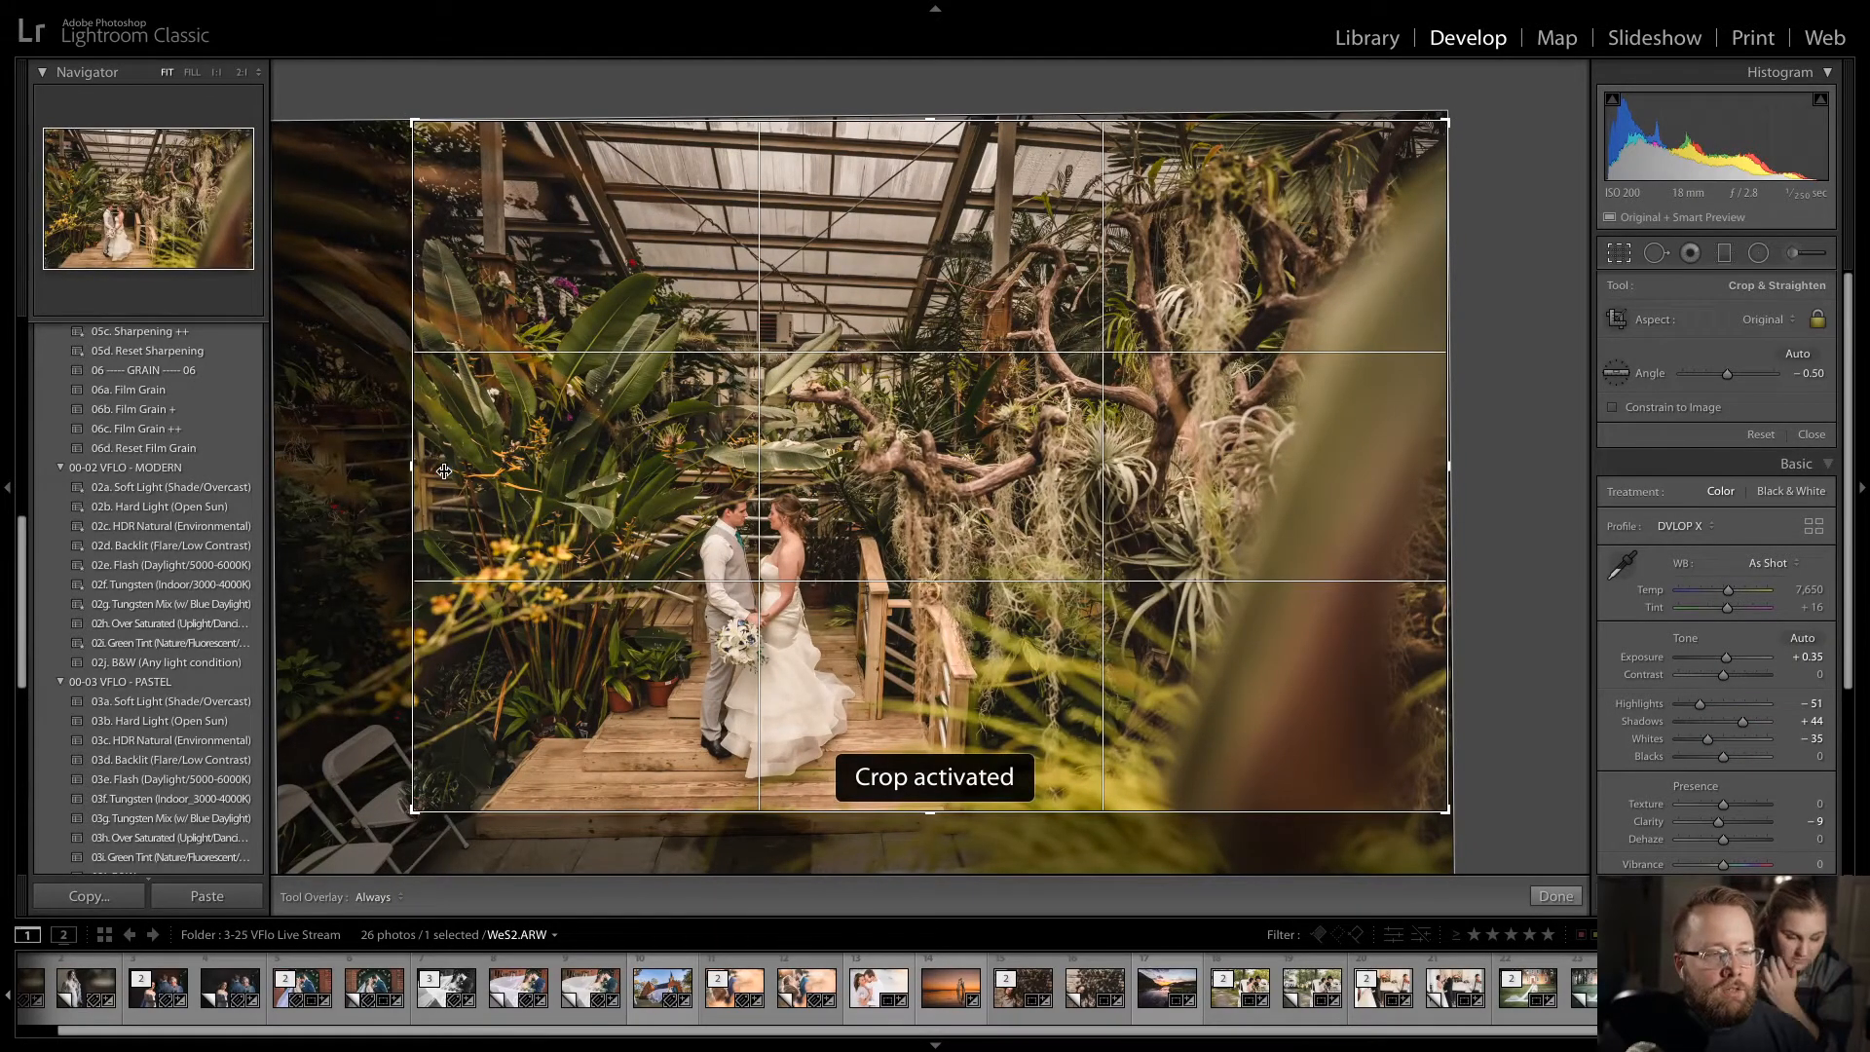
key("d")
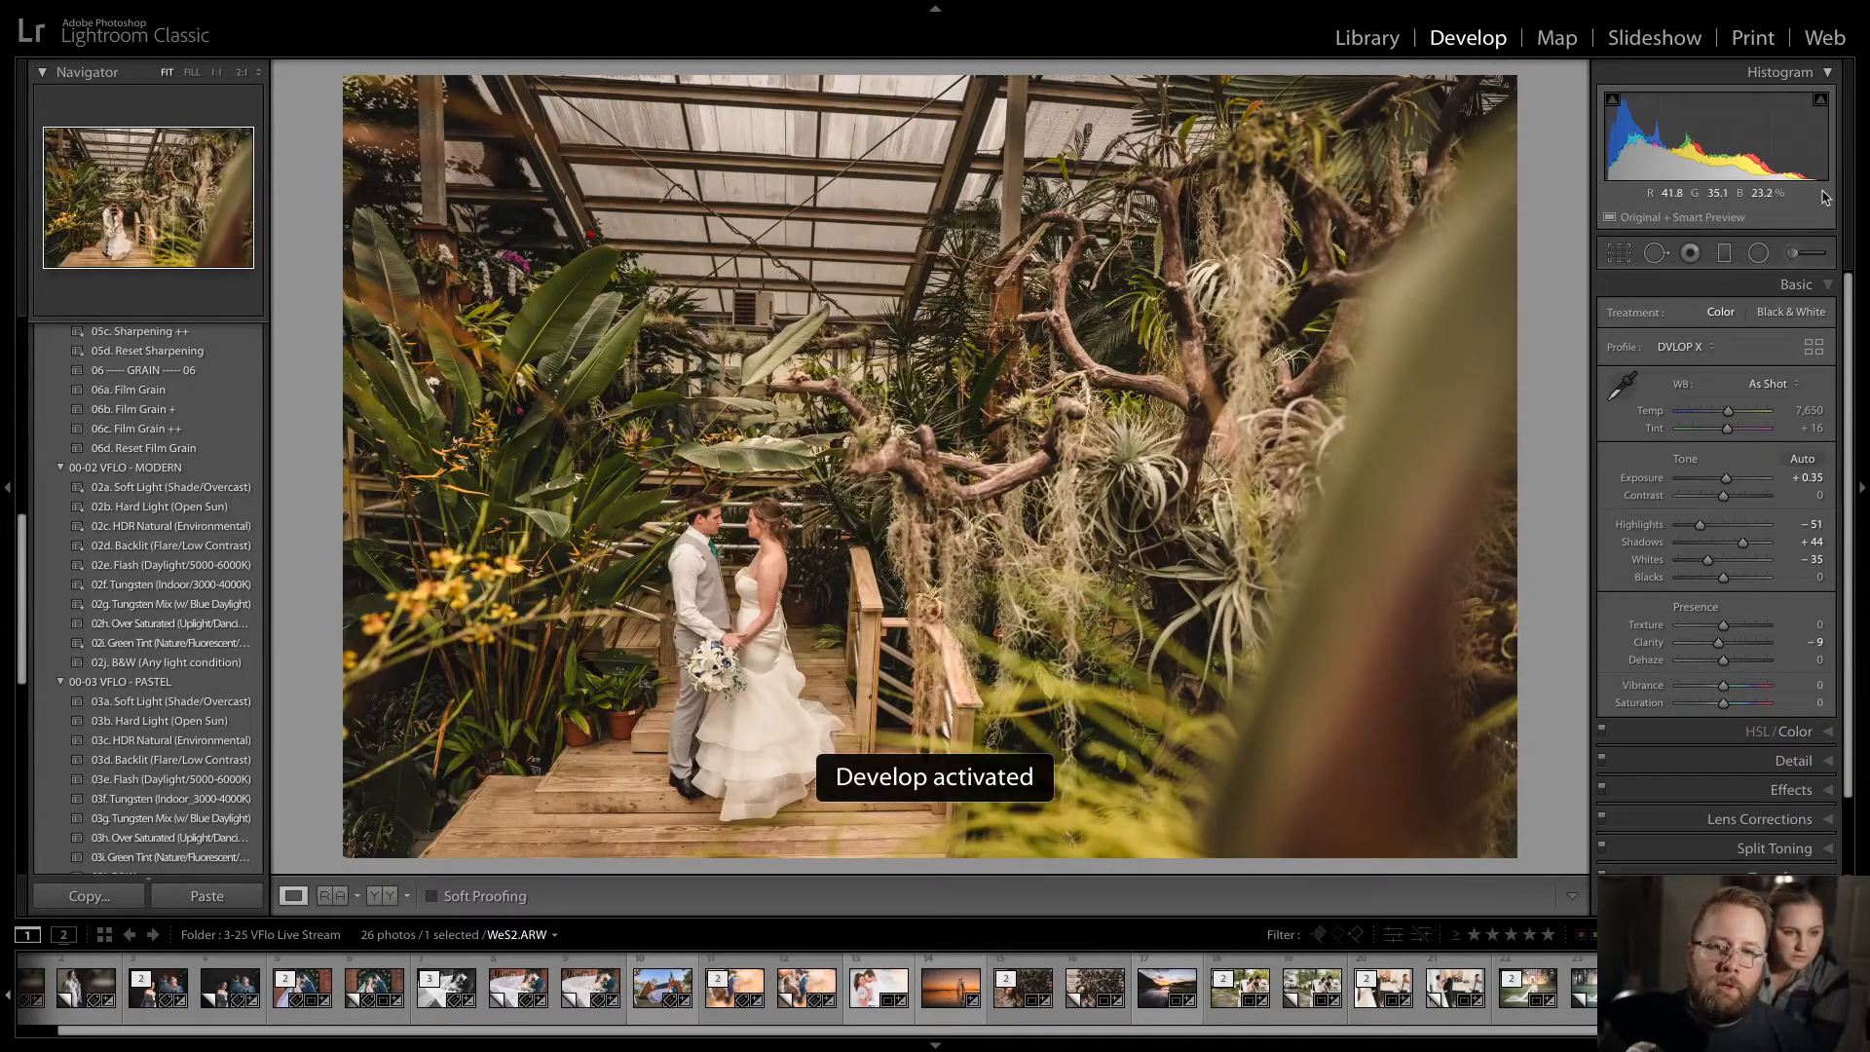
- Brighten the couple's faces with the adjustment brush, using the 10a - Quick Dodge effect at a small brush size of about 5 to 6
left_click(1806, 254)
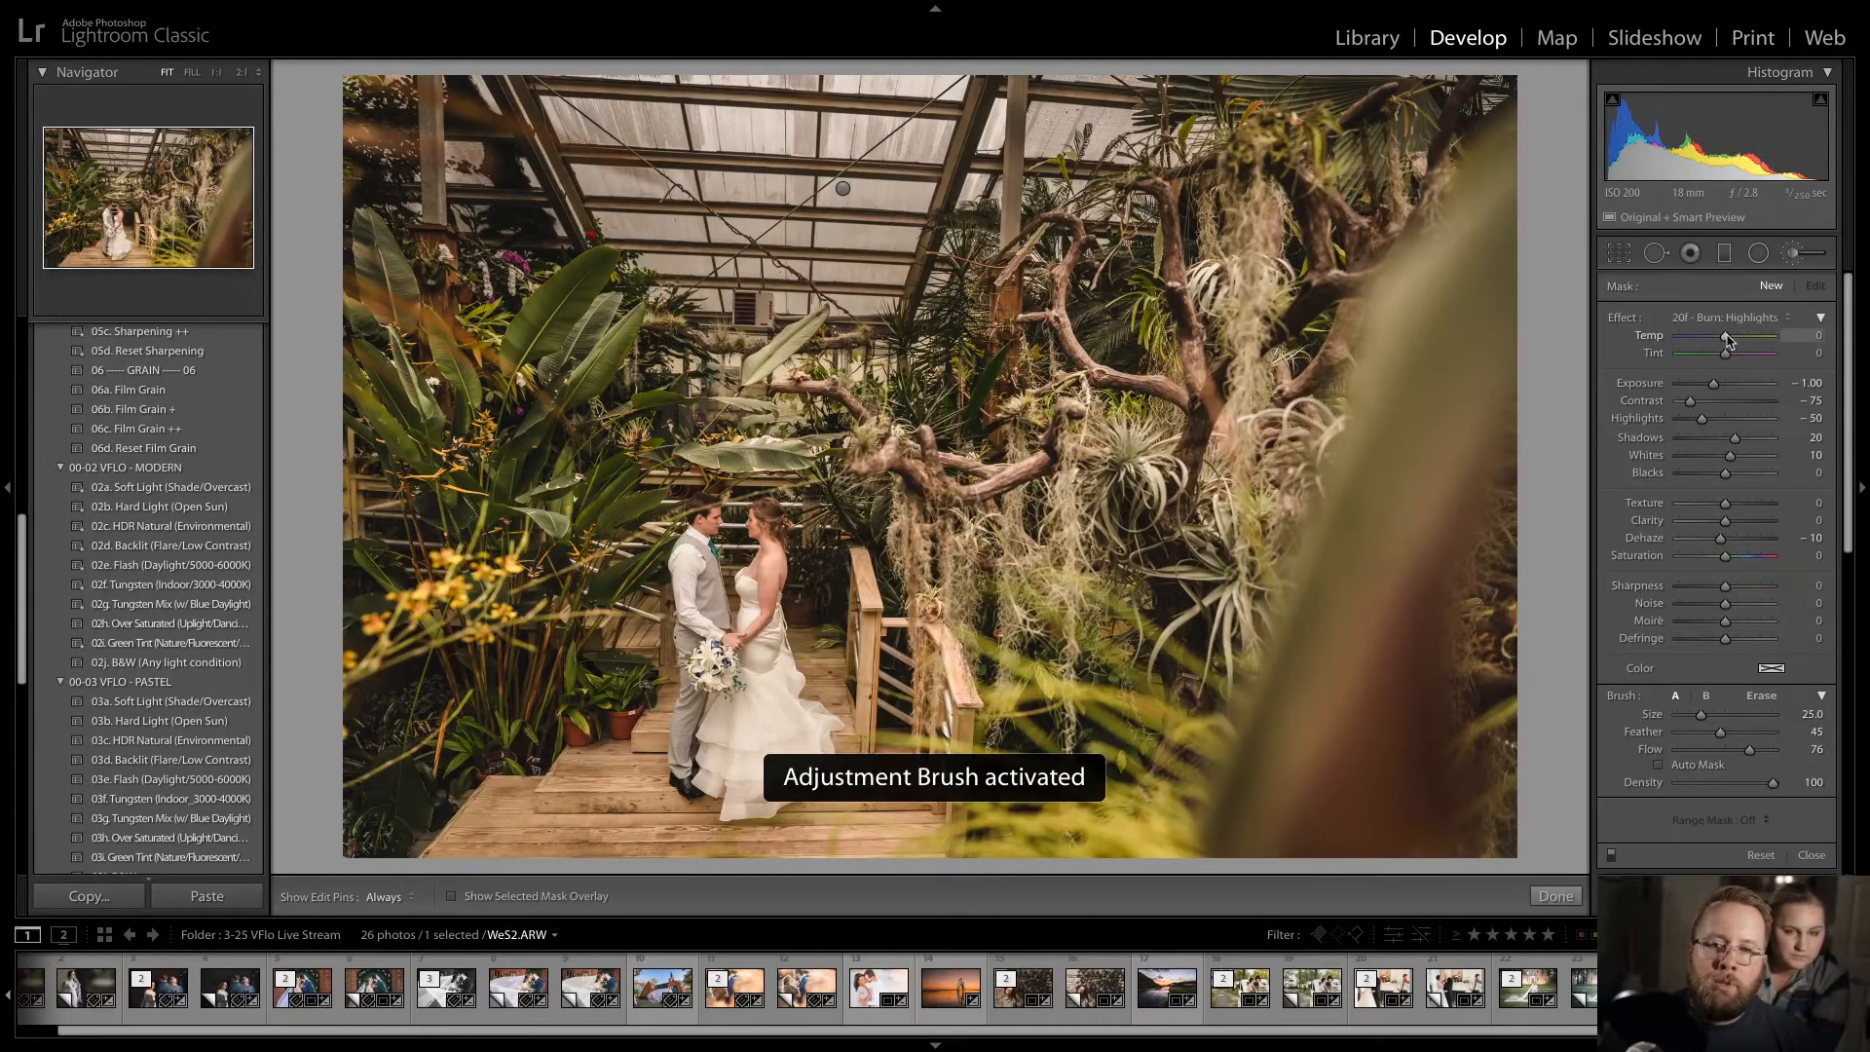
left_click(1734, 319)
left_click(1736, 125)
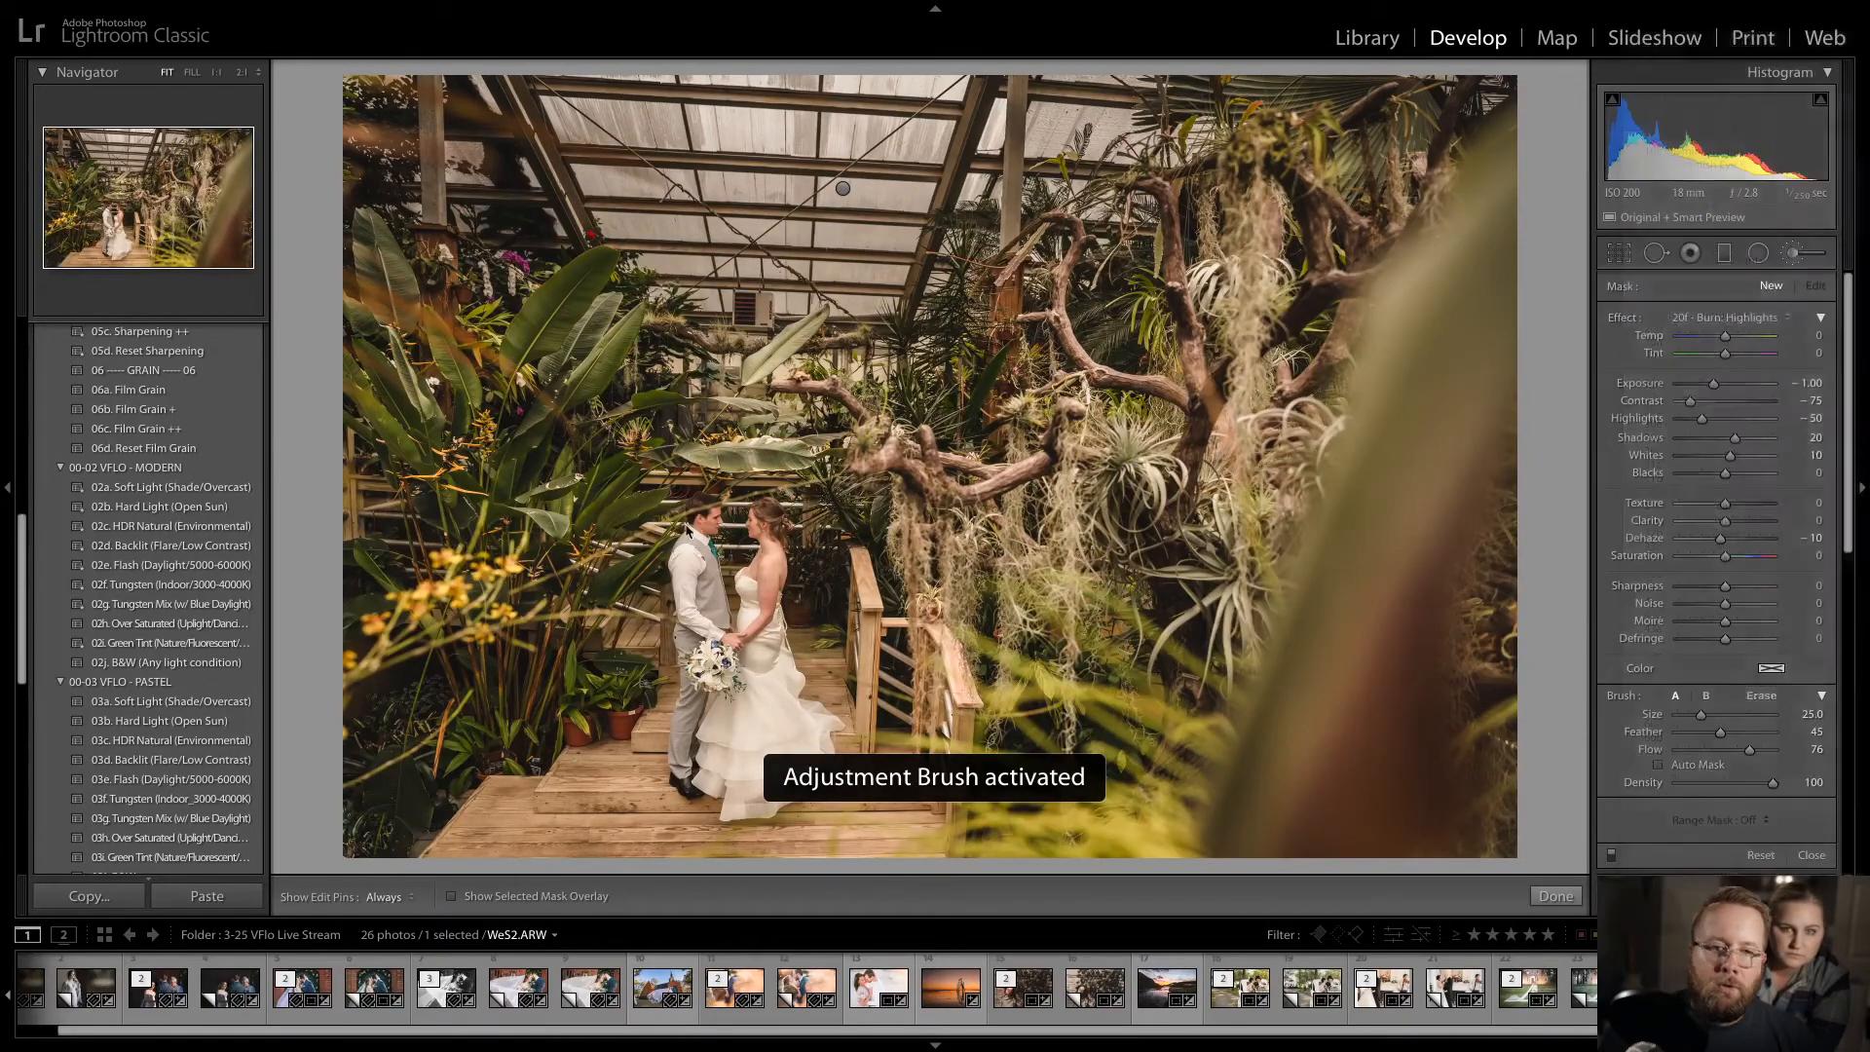
scroll(702, 521, "down", 8)
scroll(702, 521, "down", 3)
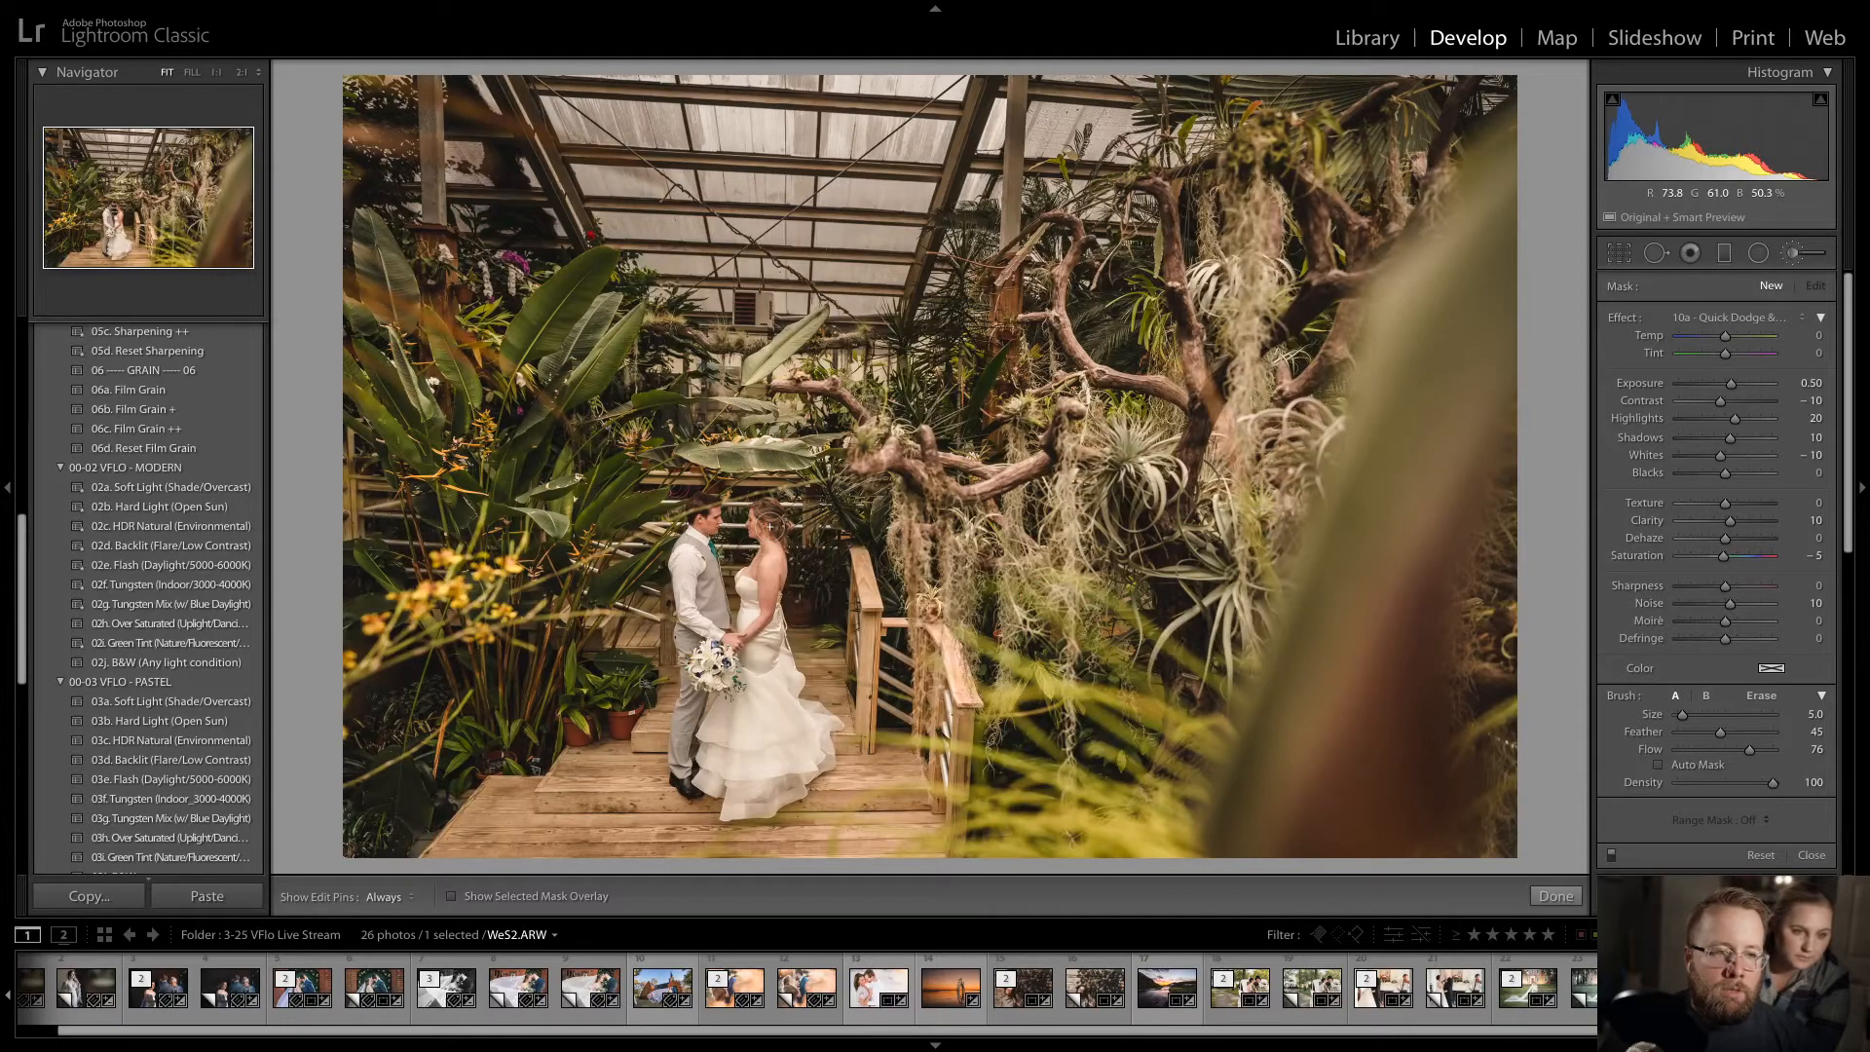
left_click(770, 526)
scroll(768, 528, "up", 8)
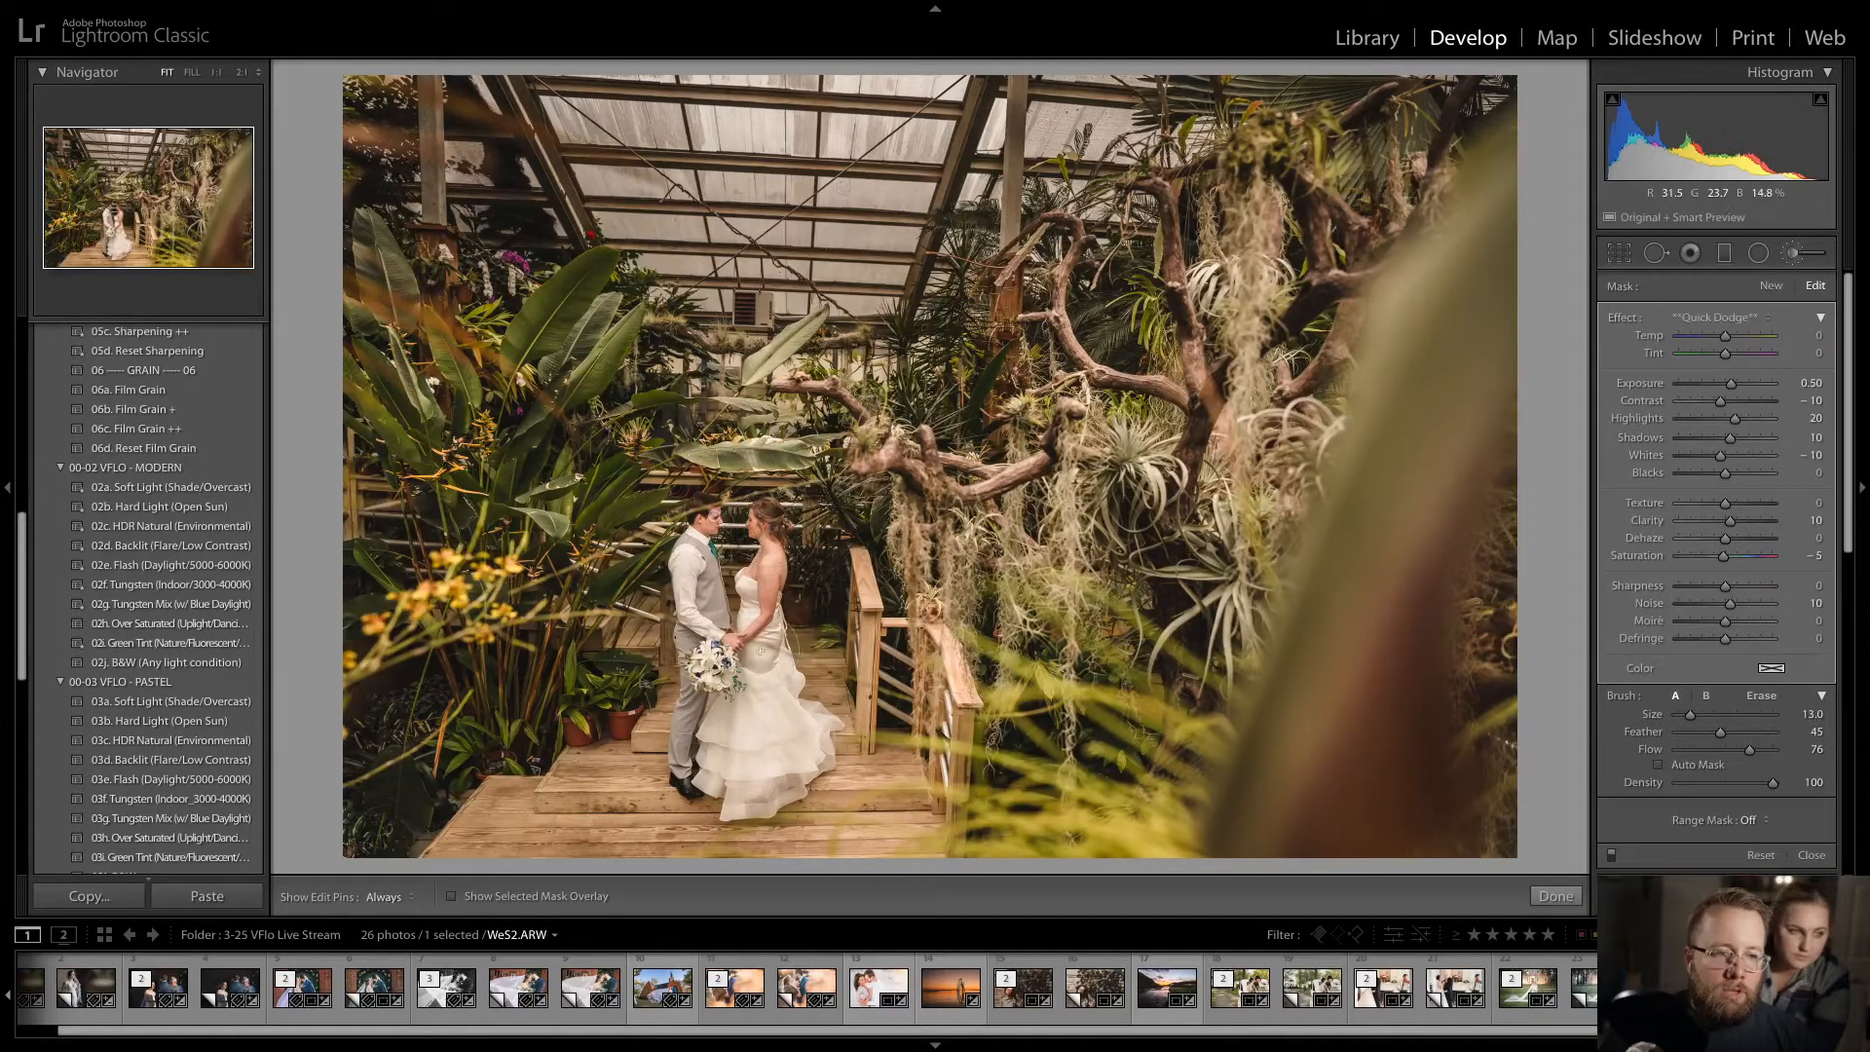
scroll(714, 515, "down", 6)
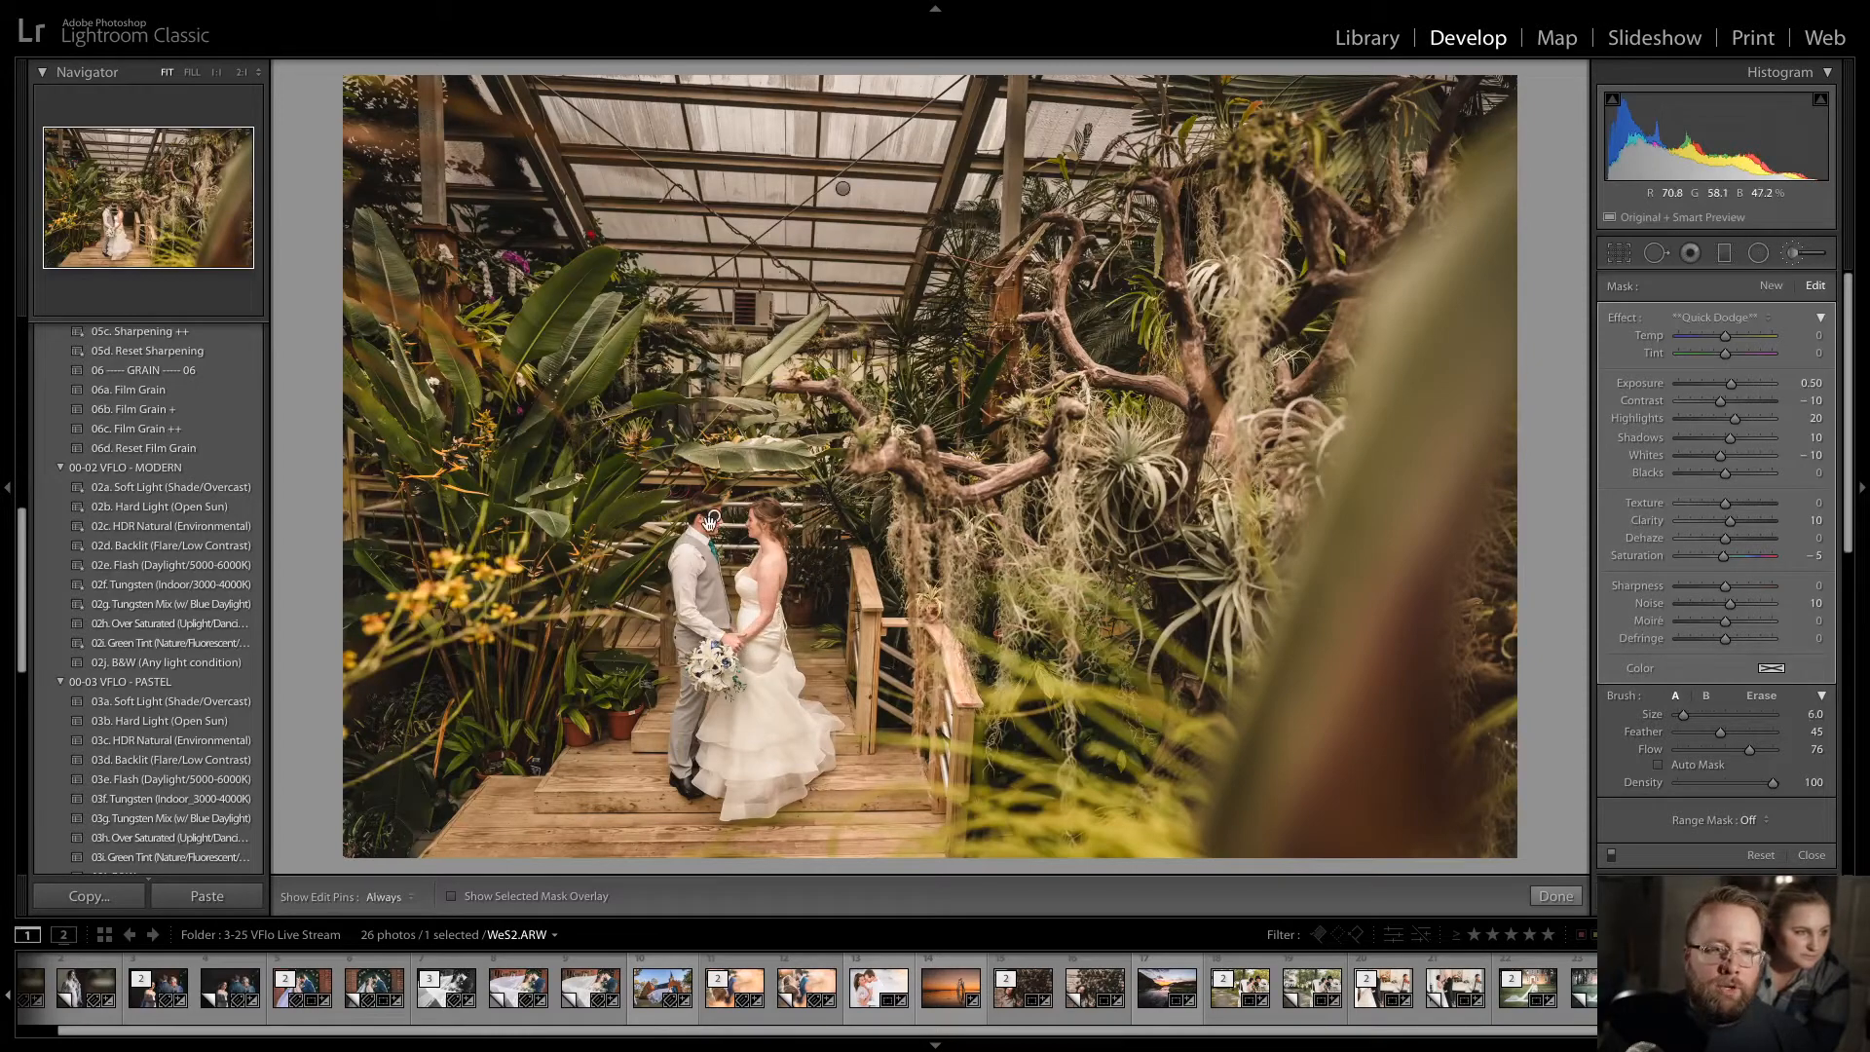
scroll(708, 518, "down", 1)
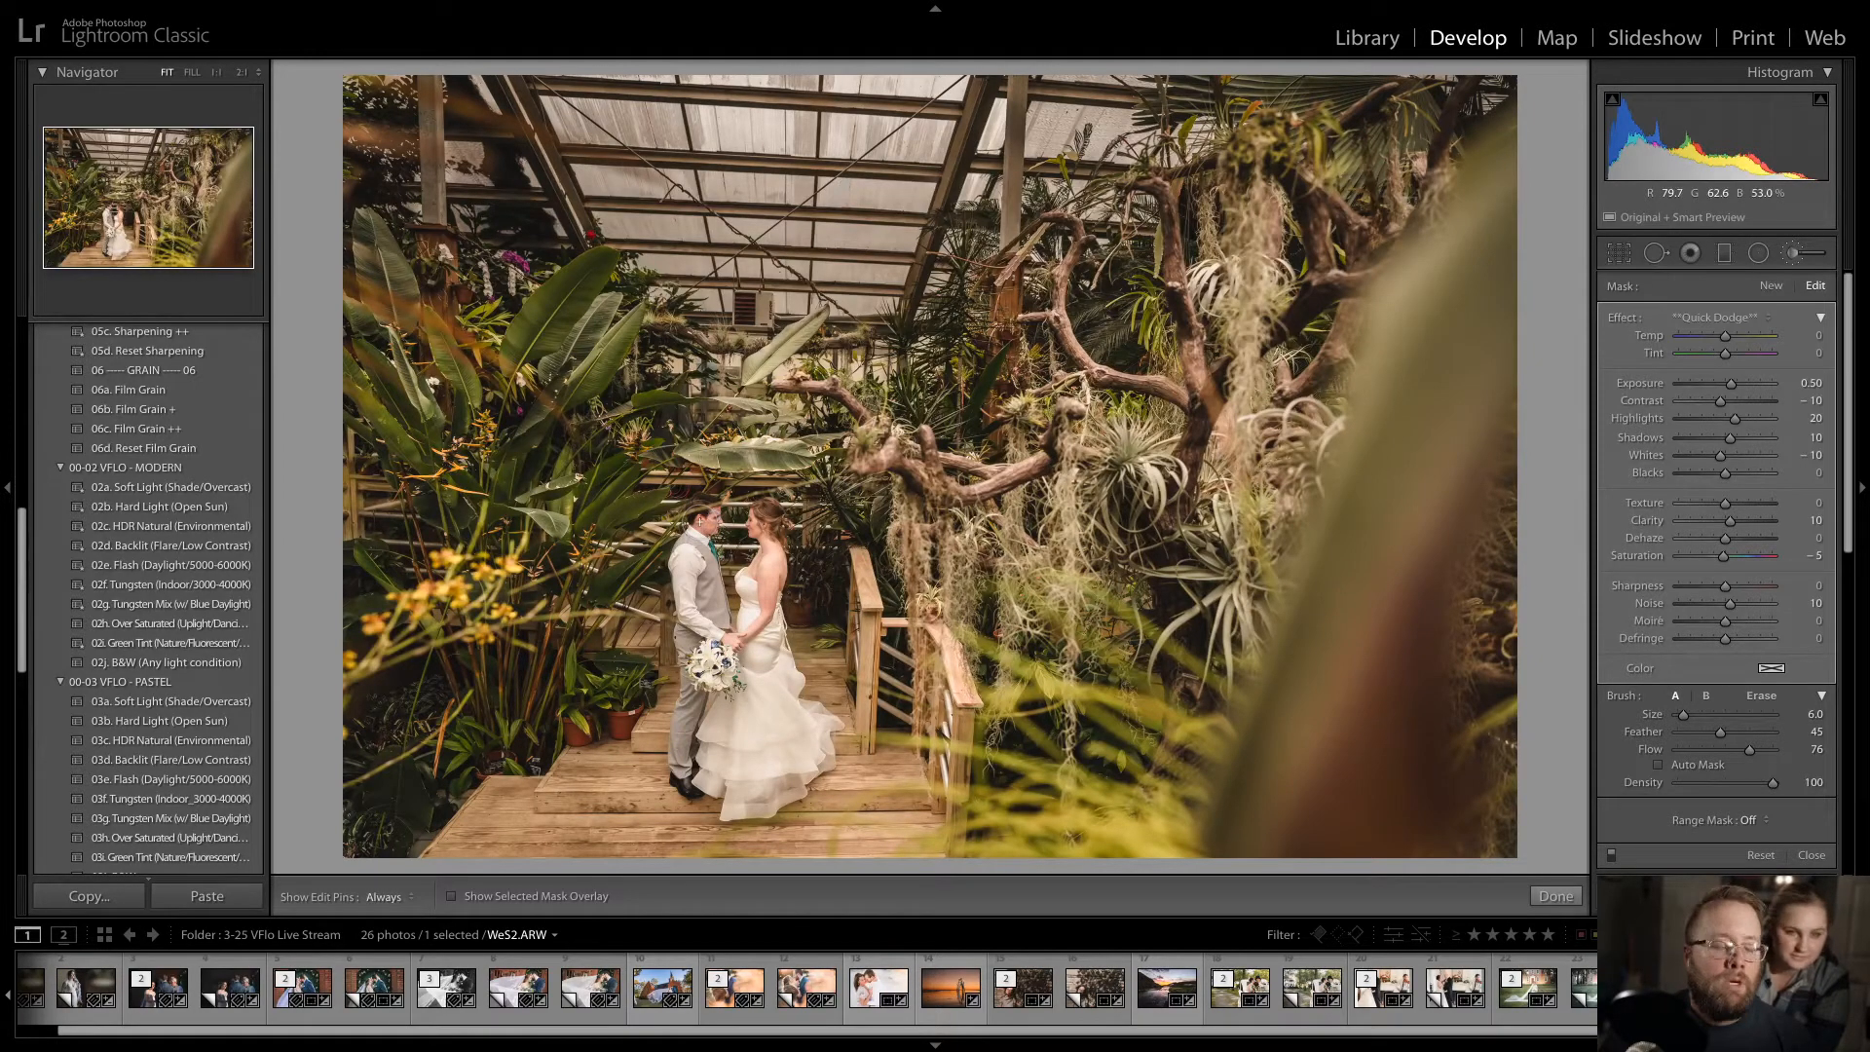
key("d")
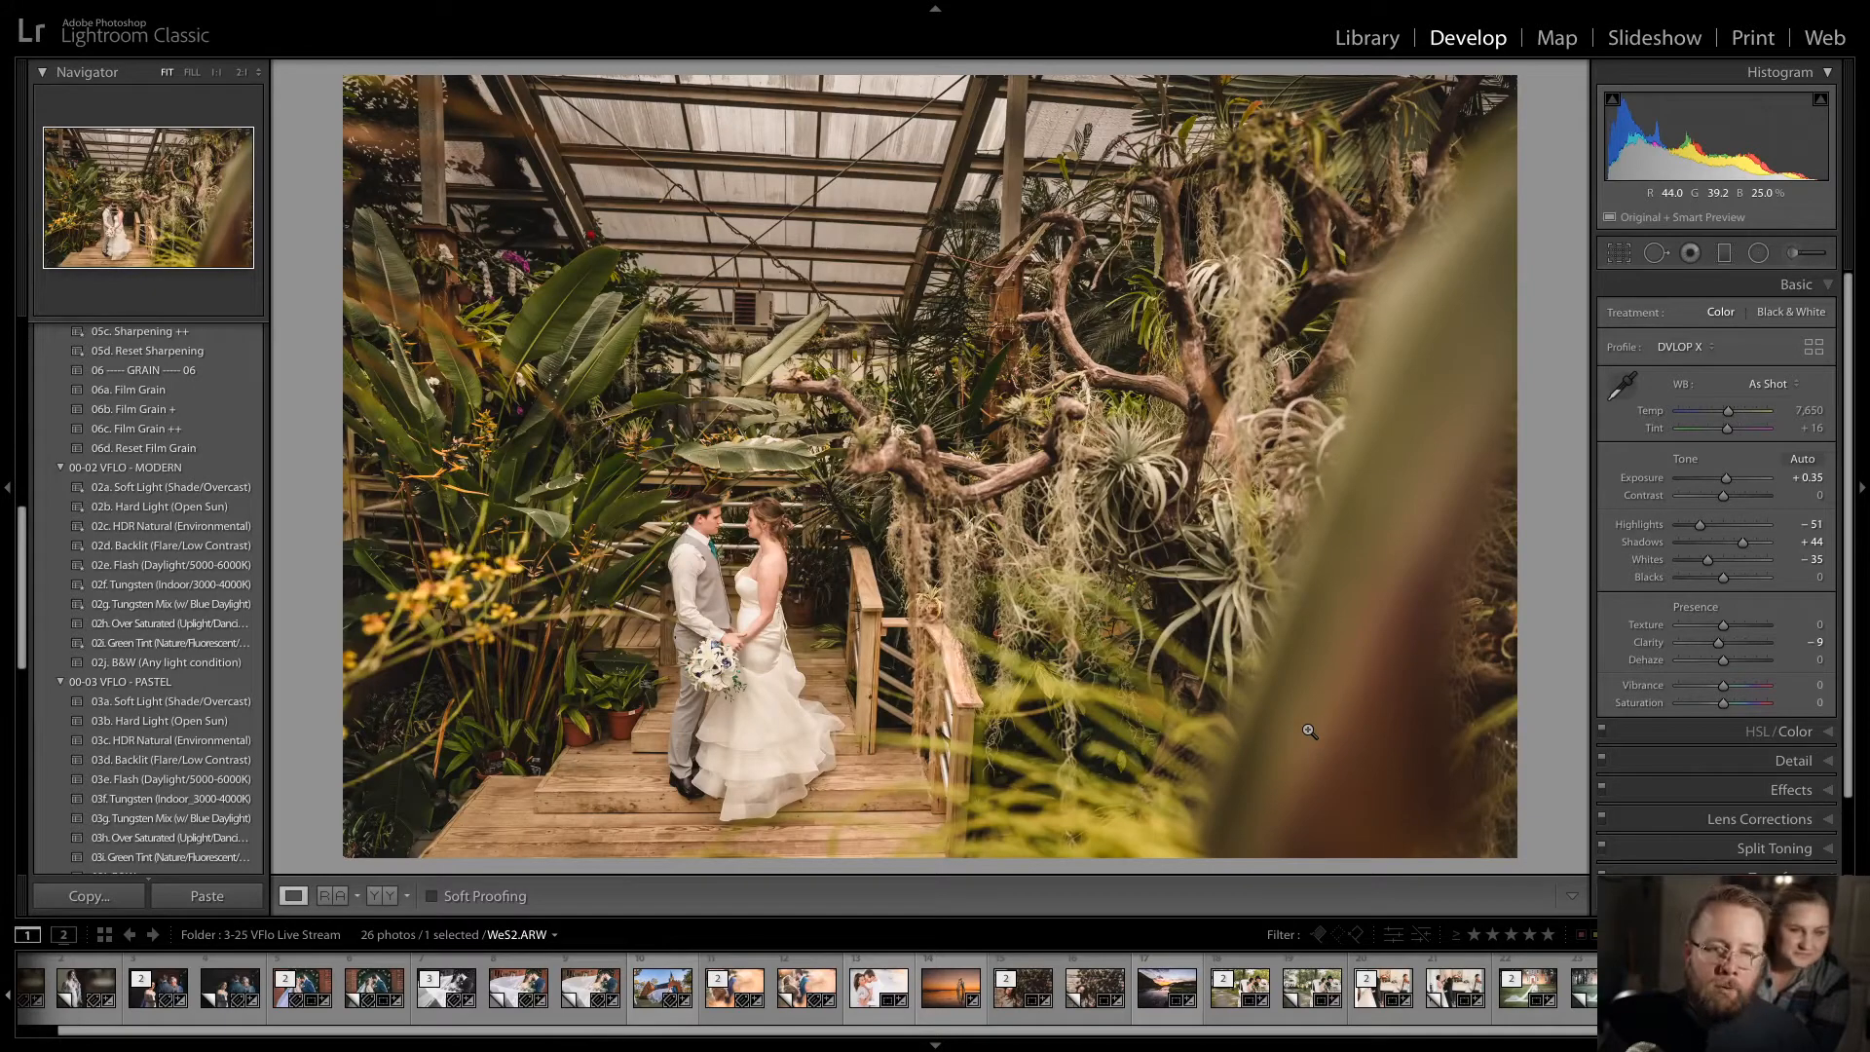
- Select the radial filter centred on the couple and examine the area its mask covers
left_click(1758, 253)
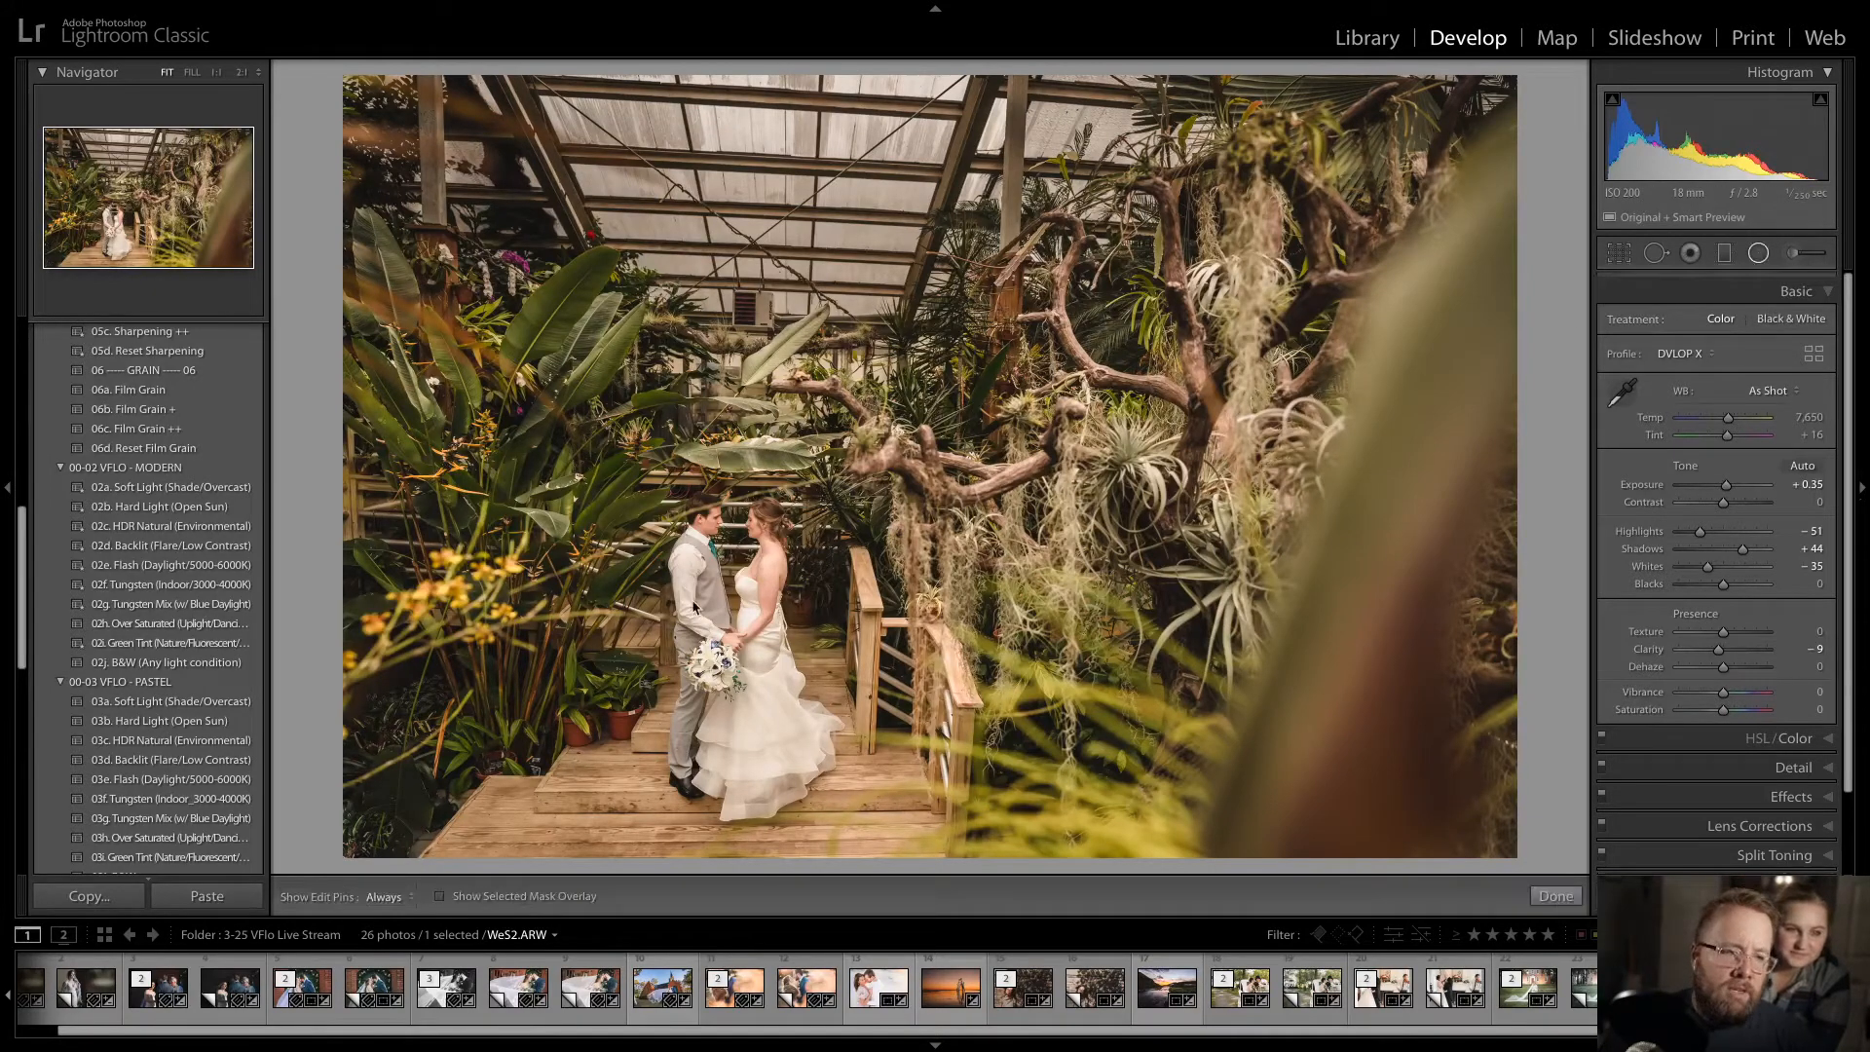
left_click(735, 611)
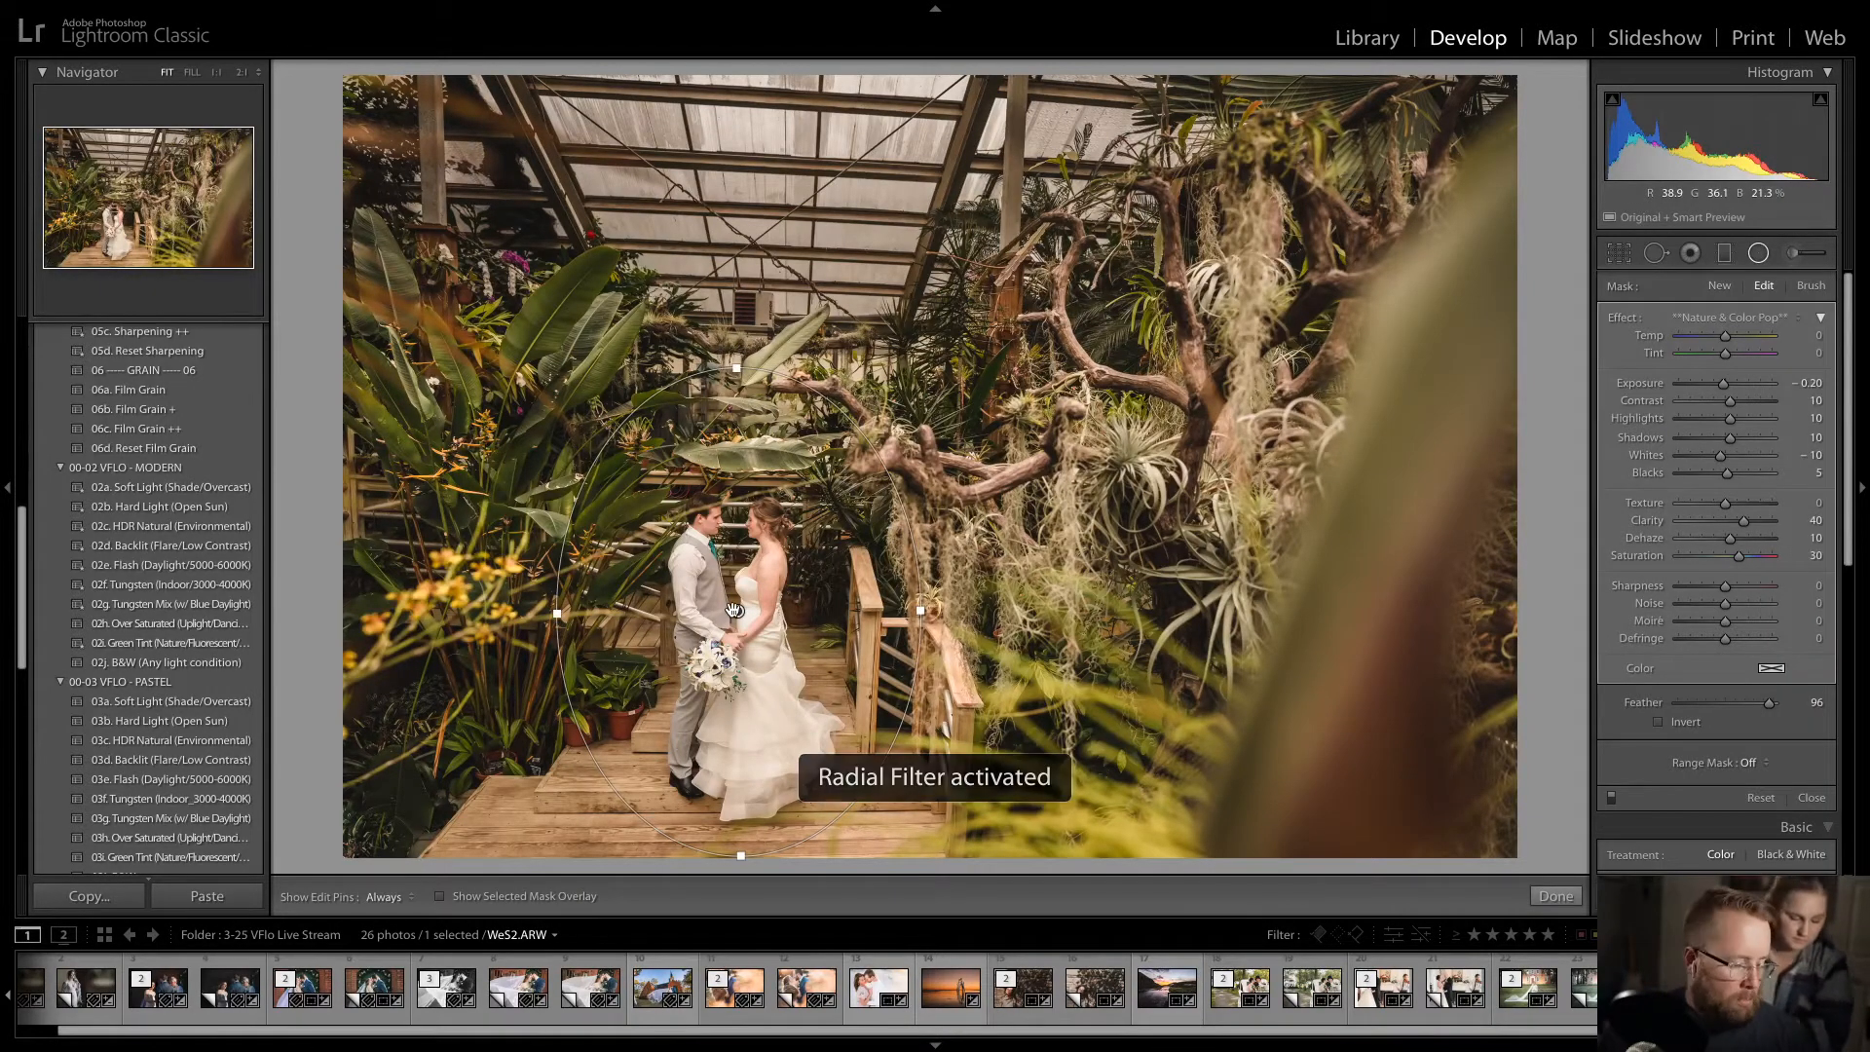
key("shift+m")
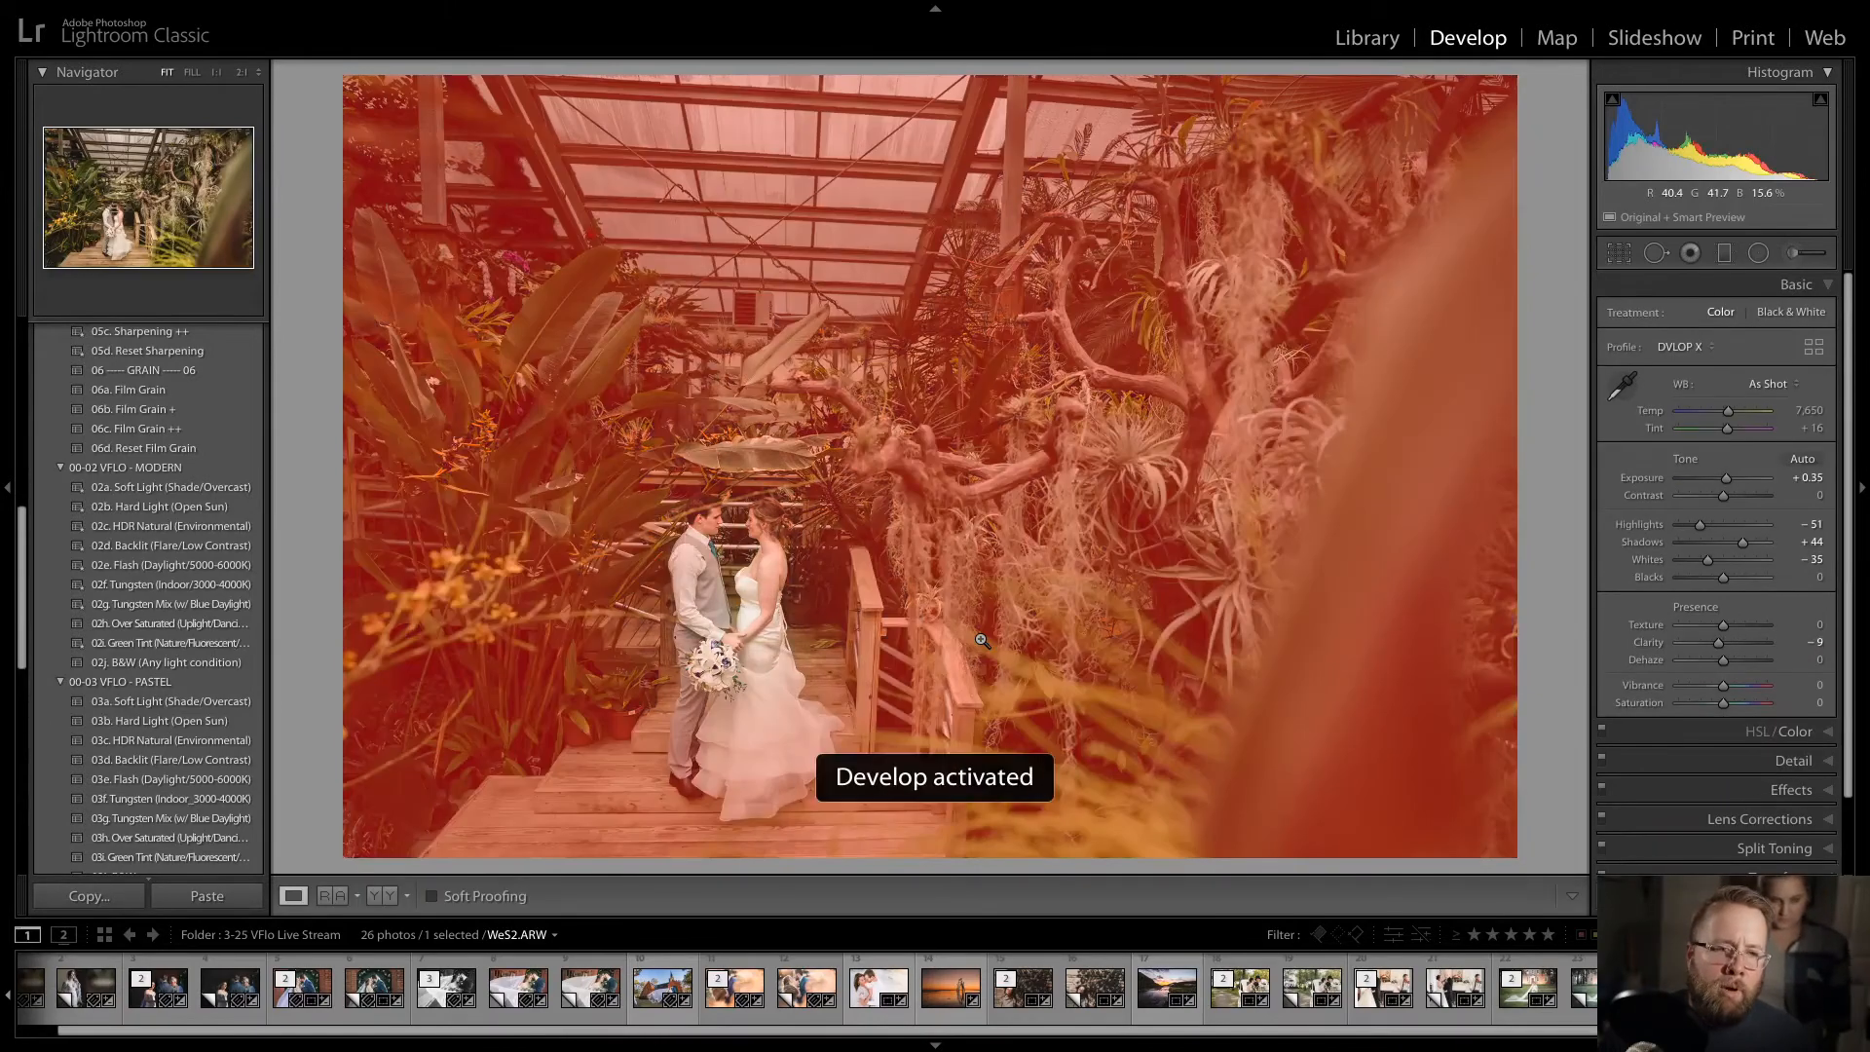
- Raise the greenhouse photo's vibrance to +15
key("equal")
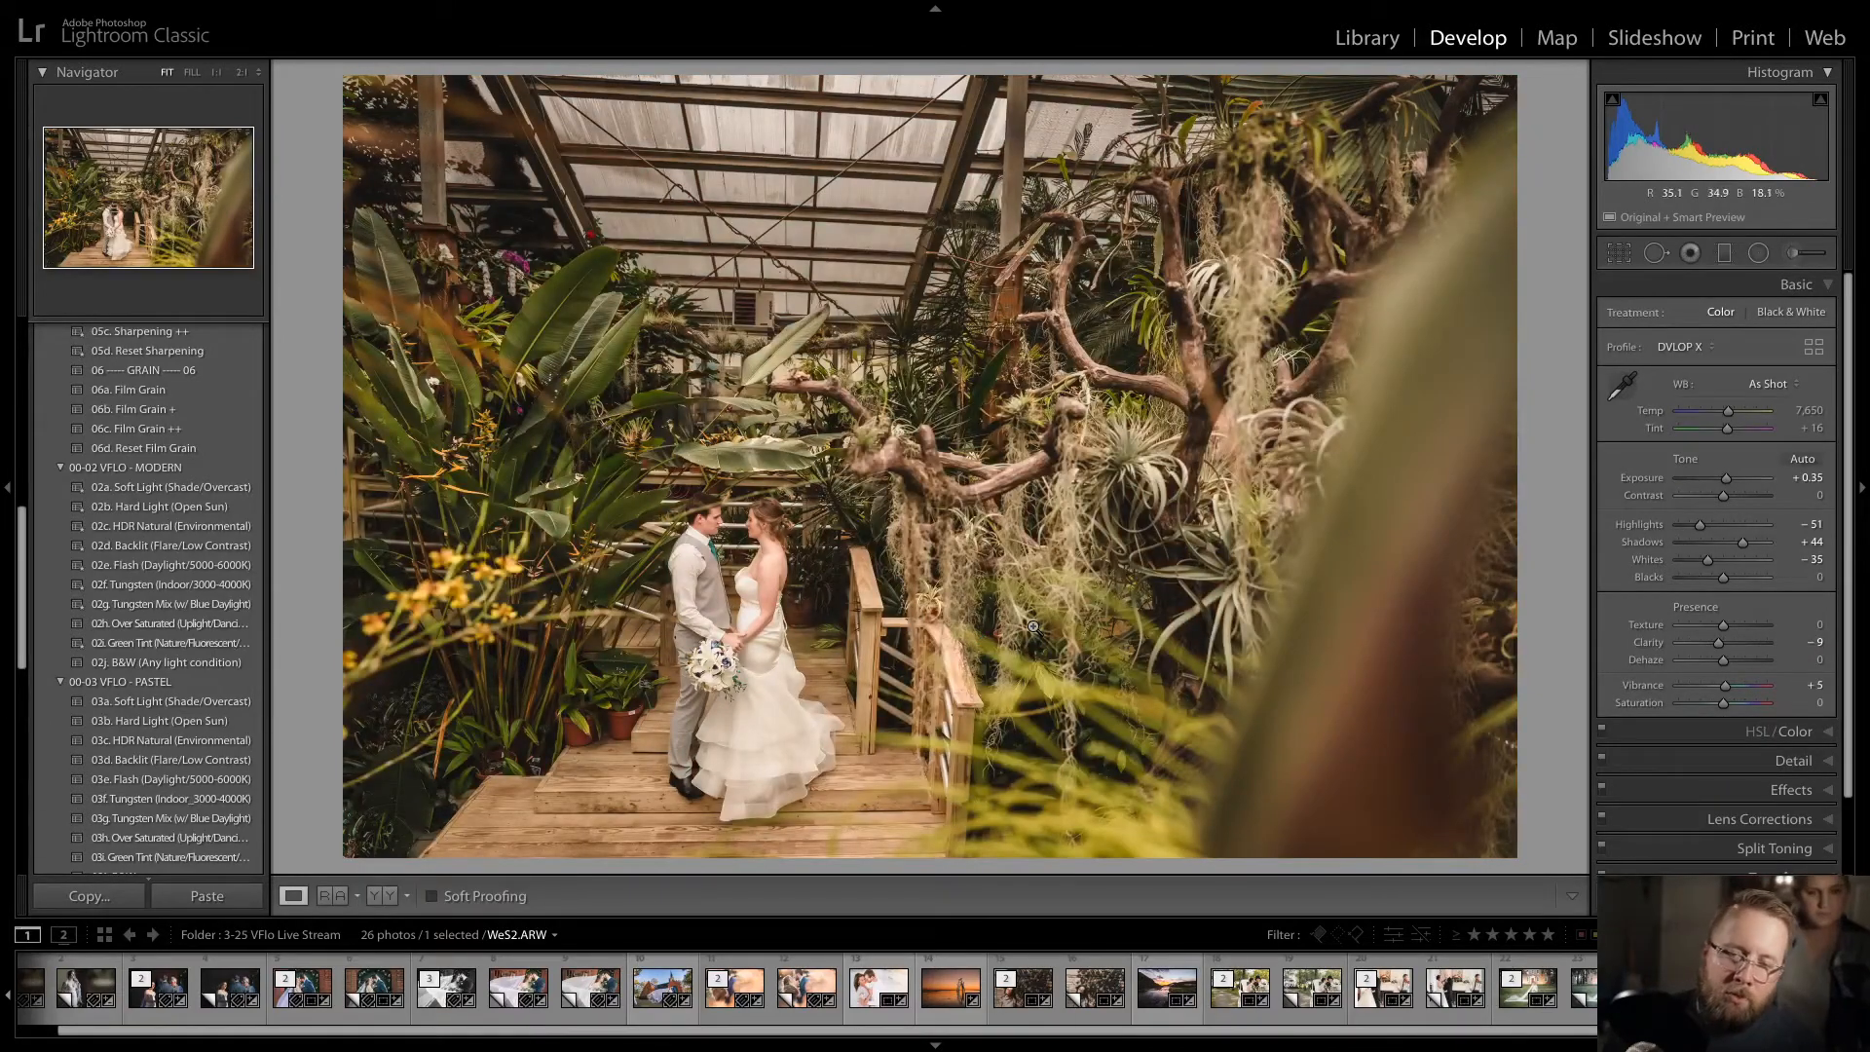
key("equal")
key("equal")
key("equal")
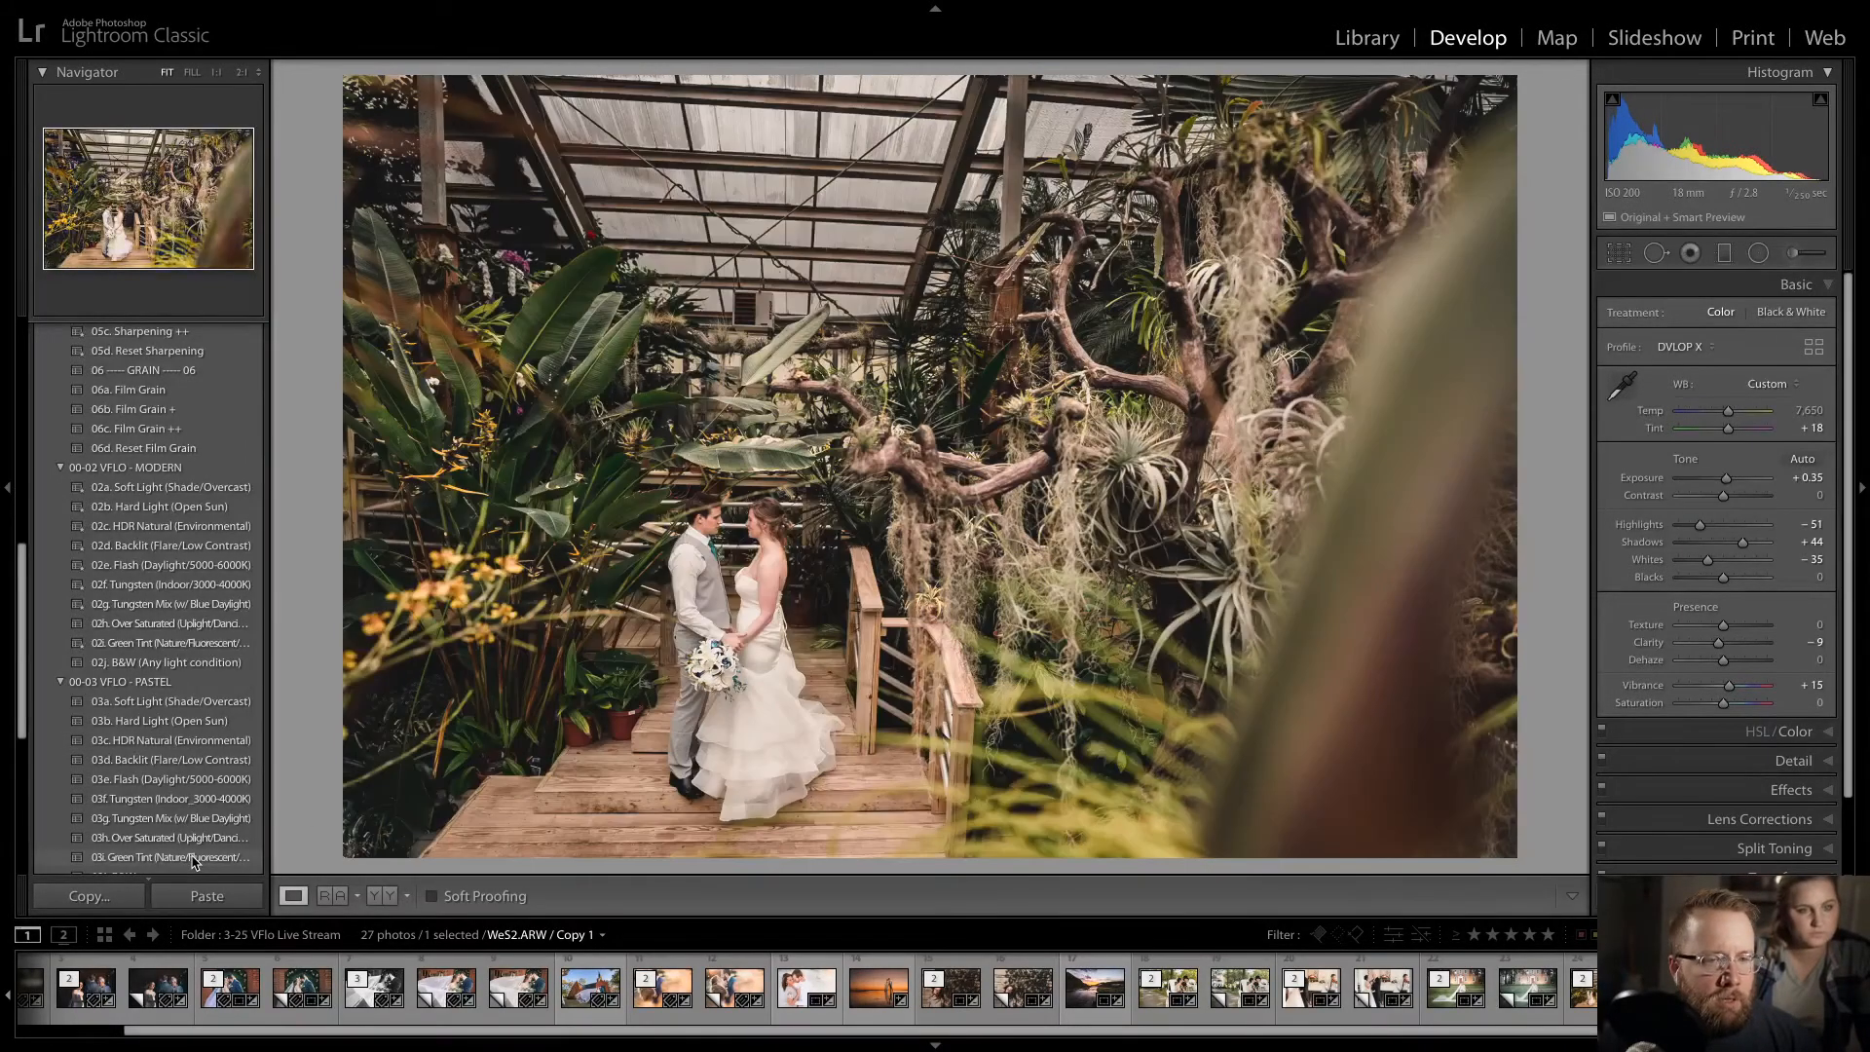
- Apply the VFLO Pastel 03i. Green Tint preset to the virtual copy and lower its tint to +8
left_click(188, 857)
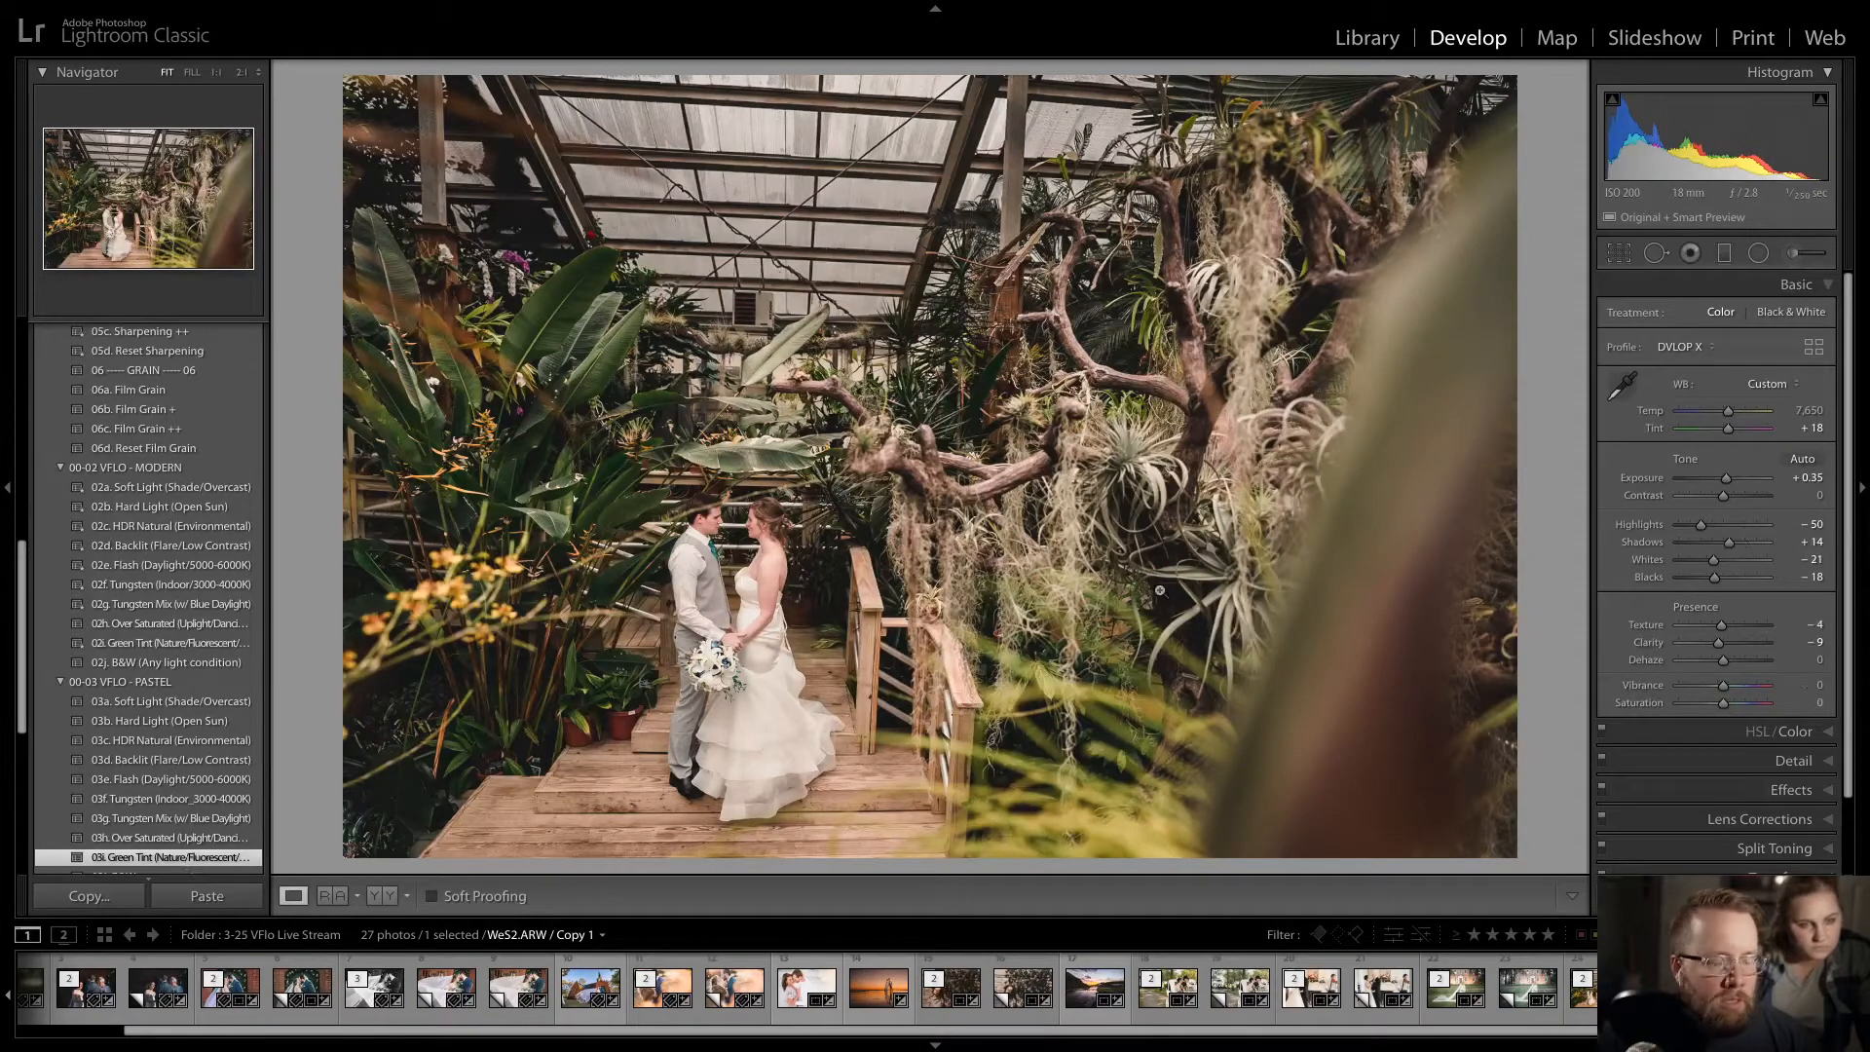
left_click_drag(1729, 428, 1729, 433)
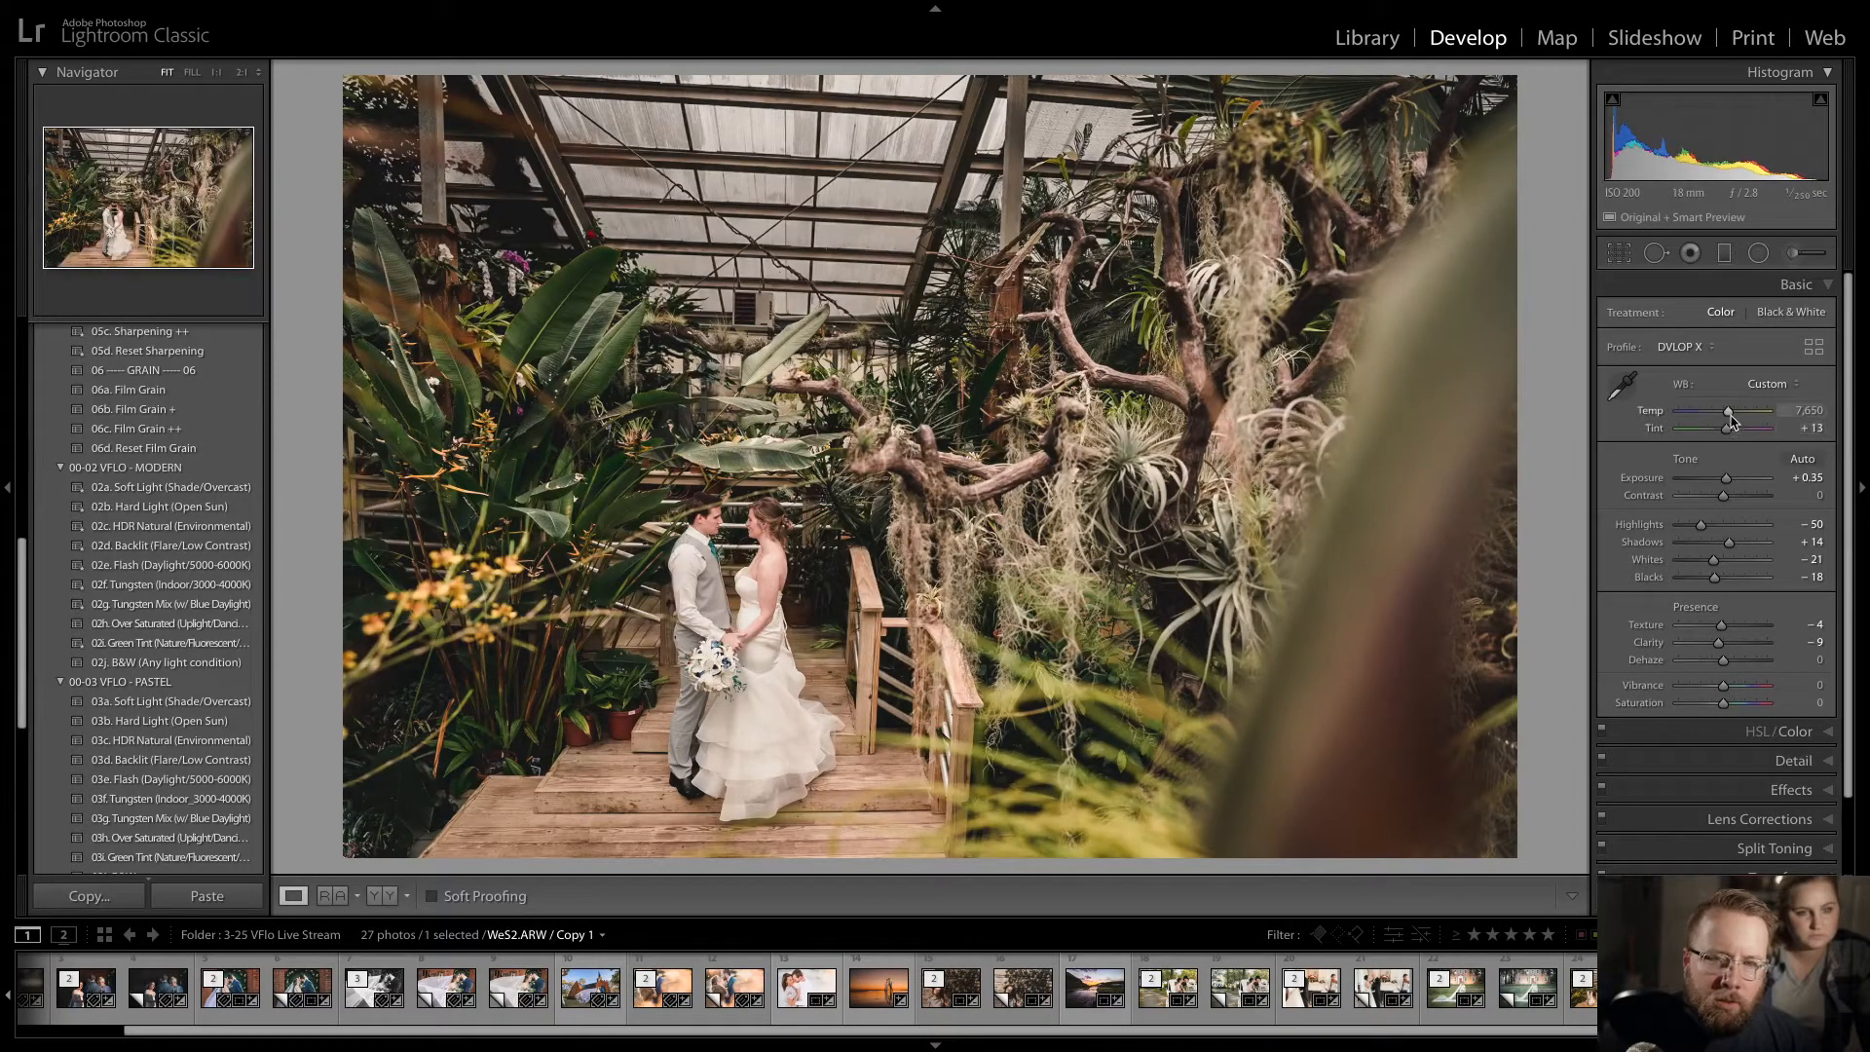
left_click_drag(1727, 429, 1723, 431)
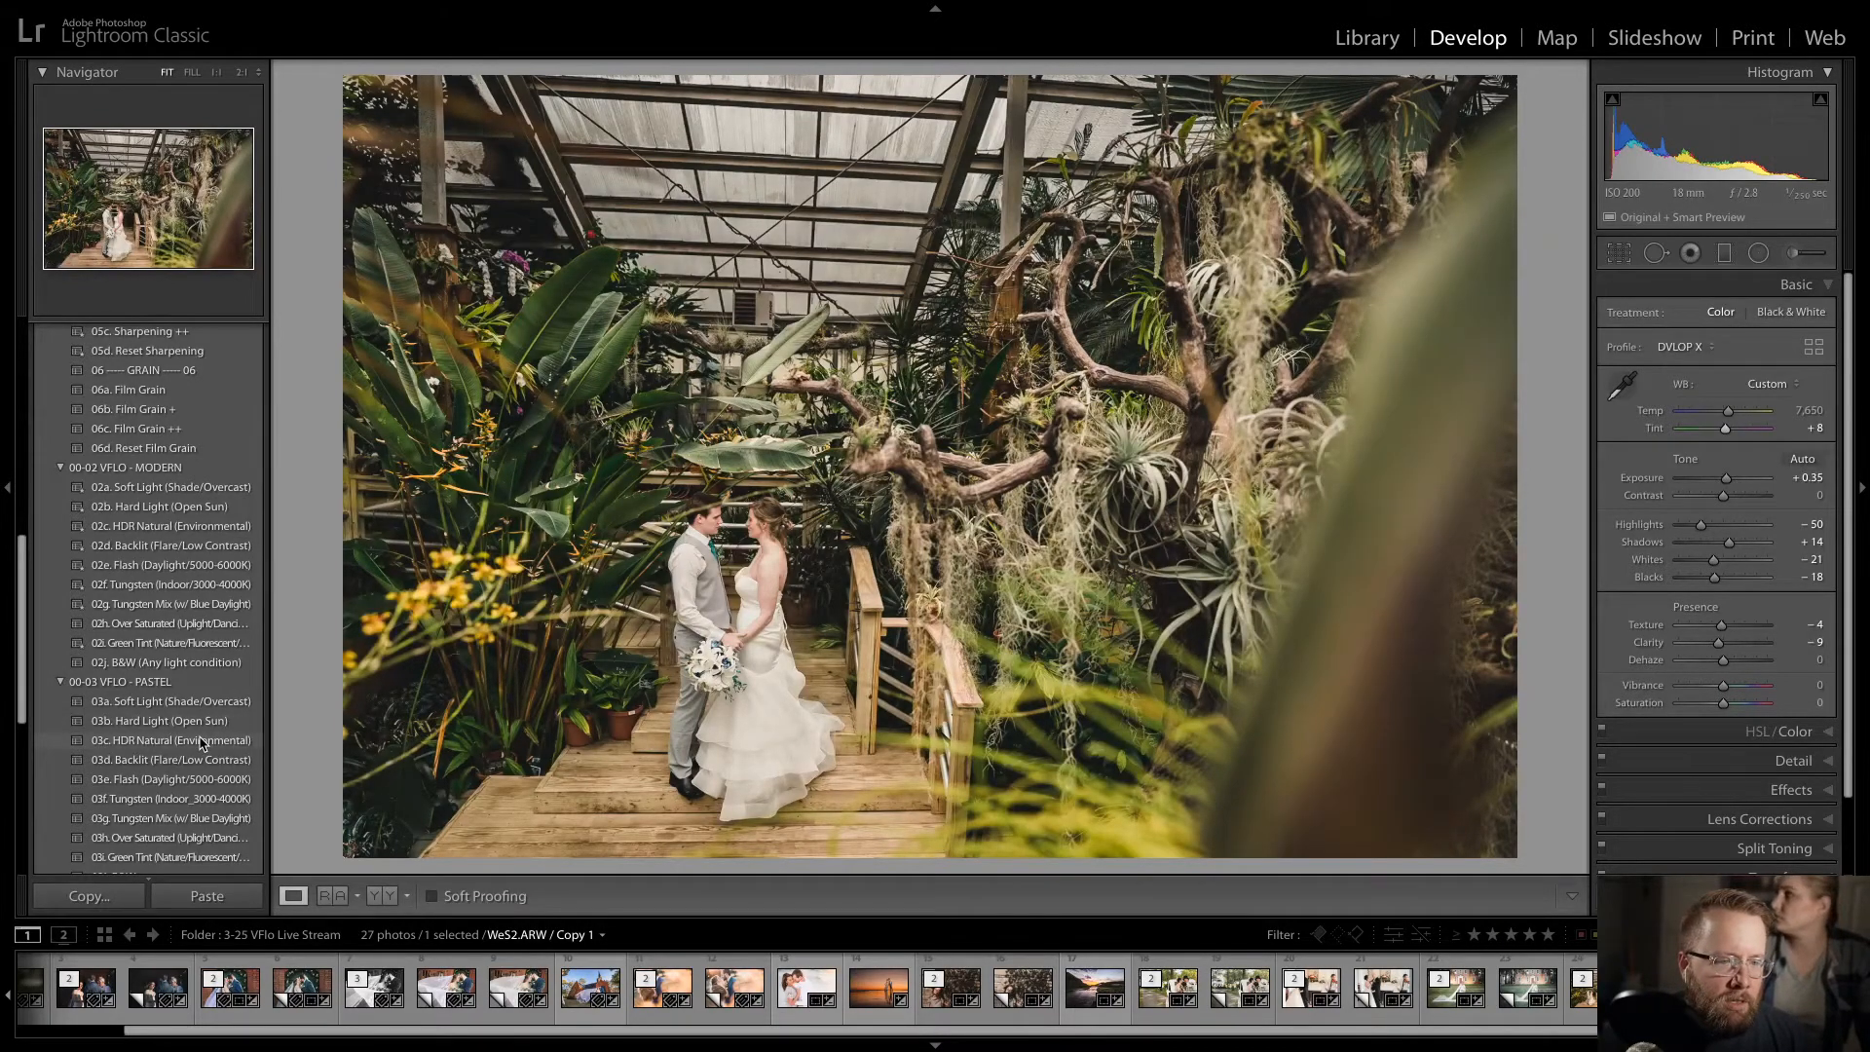
- Apply the VFLO Pastel 03a. Soft Light (Shade/Overcast) preset and set the white balance by sampling a neutral spot beside the bride's dress
left_click(224, 705)
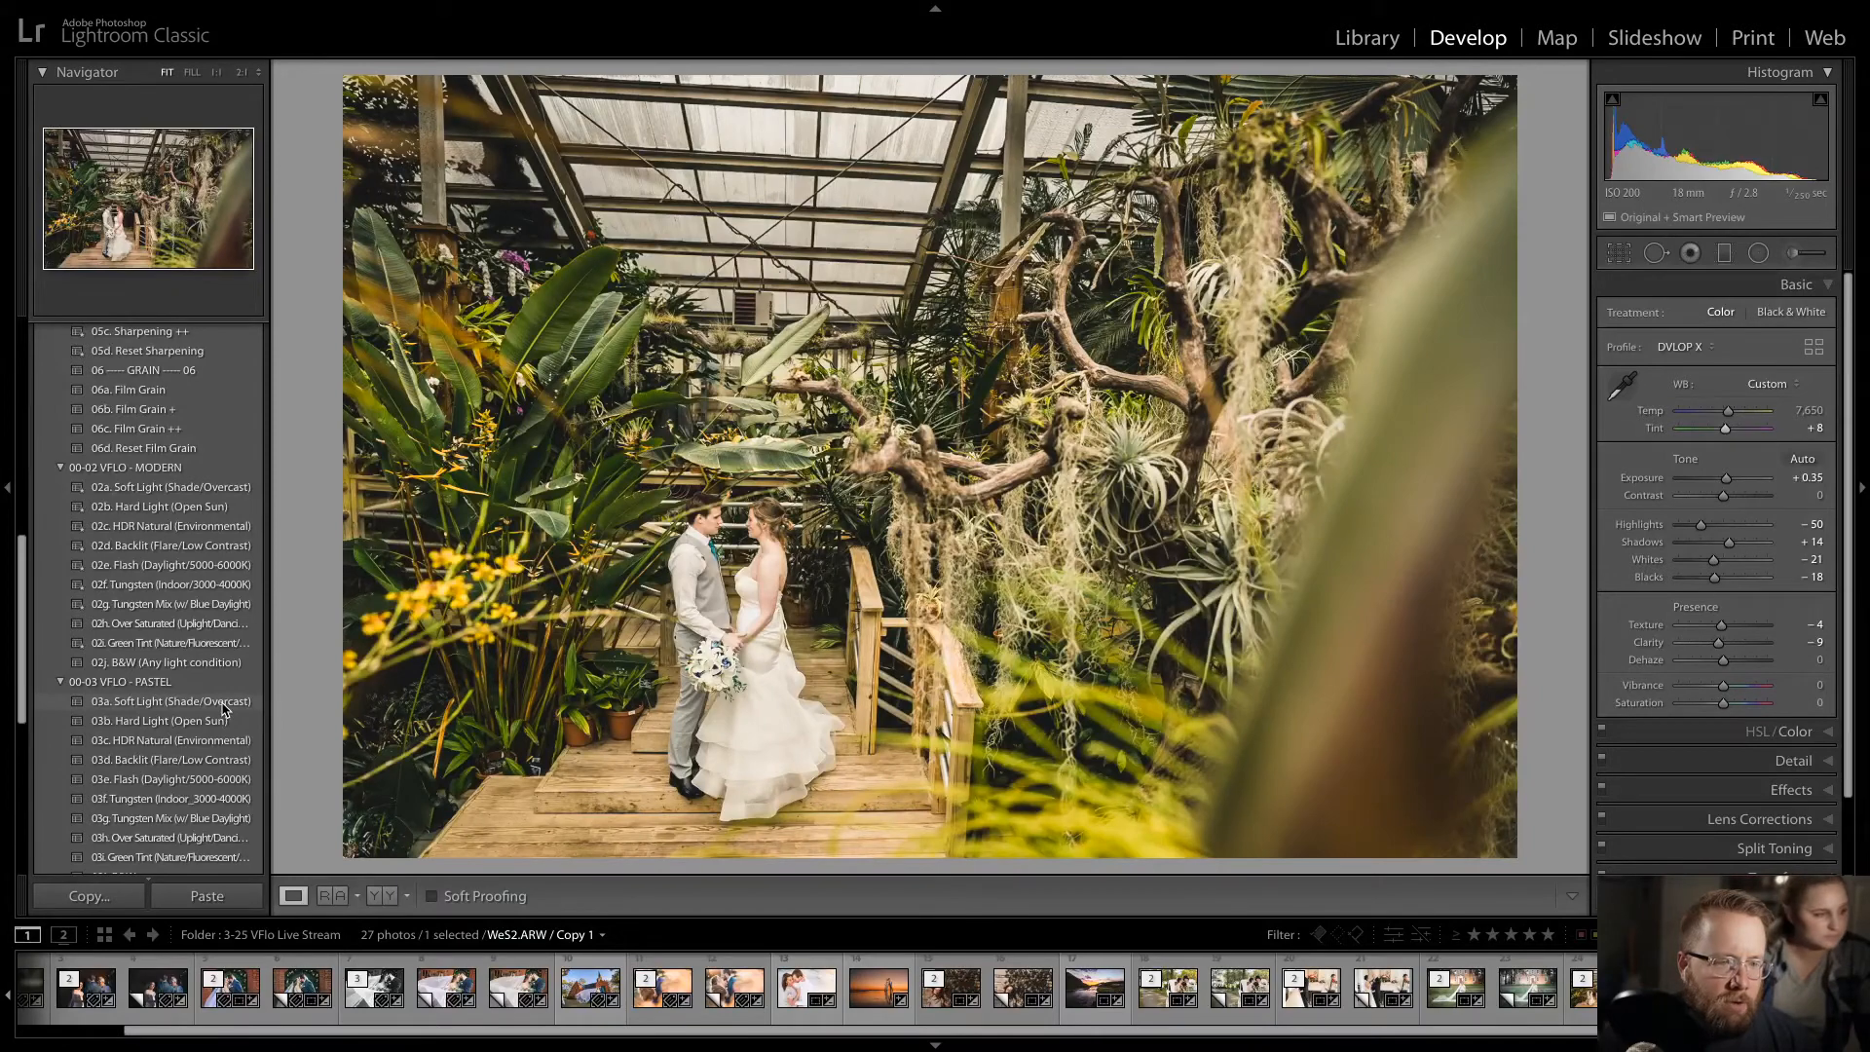
left_click(222, 706)
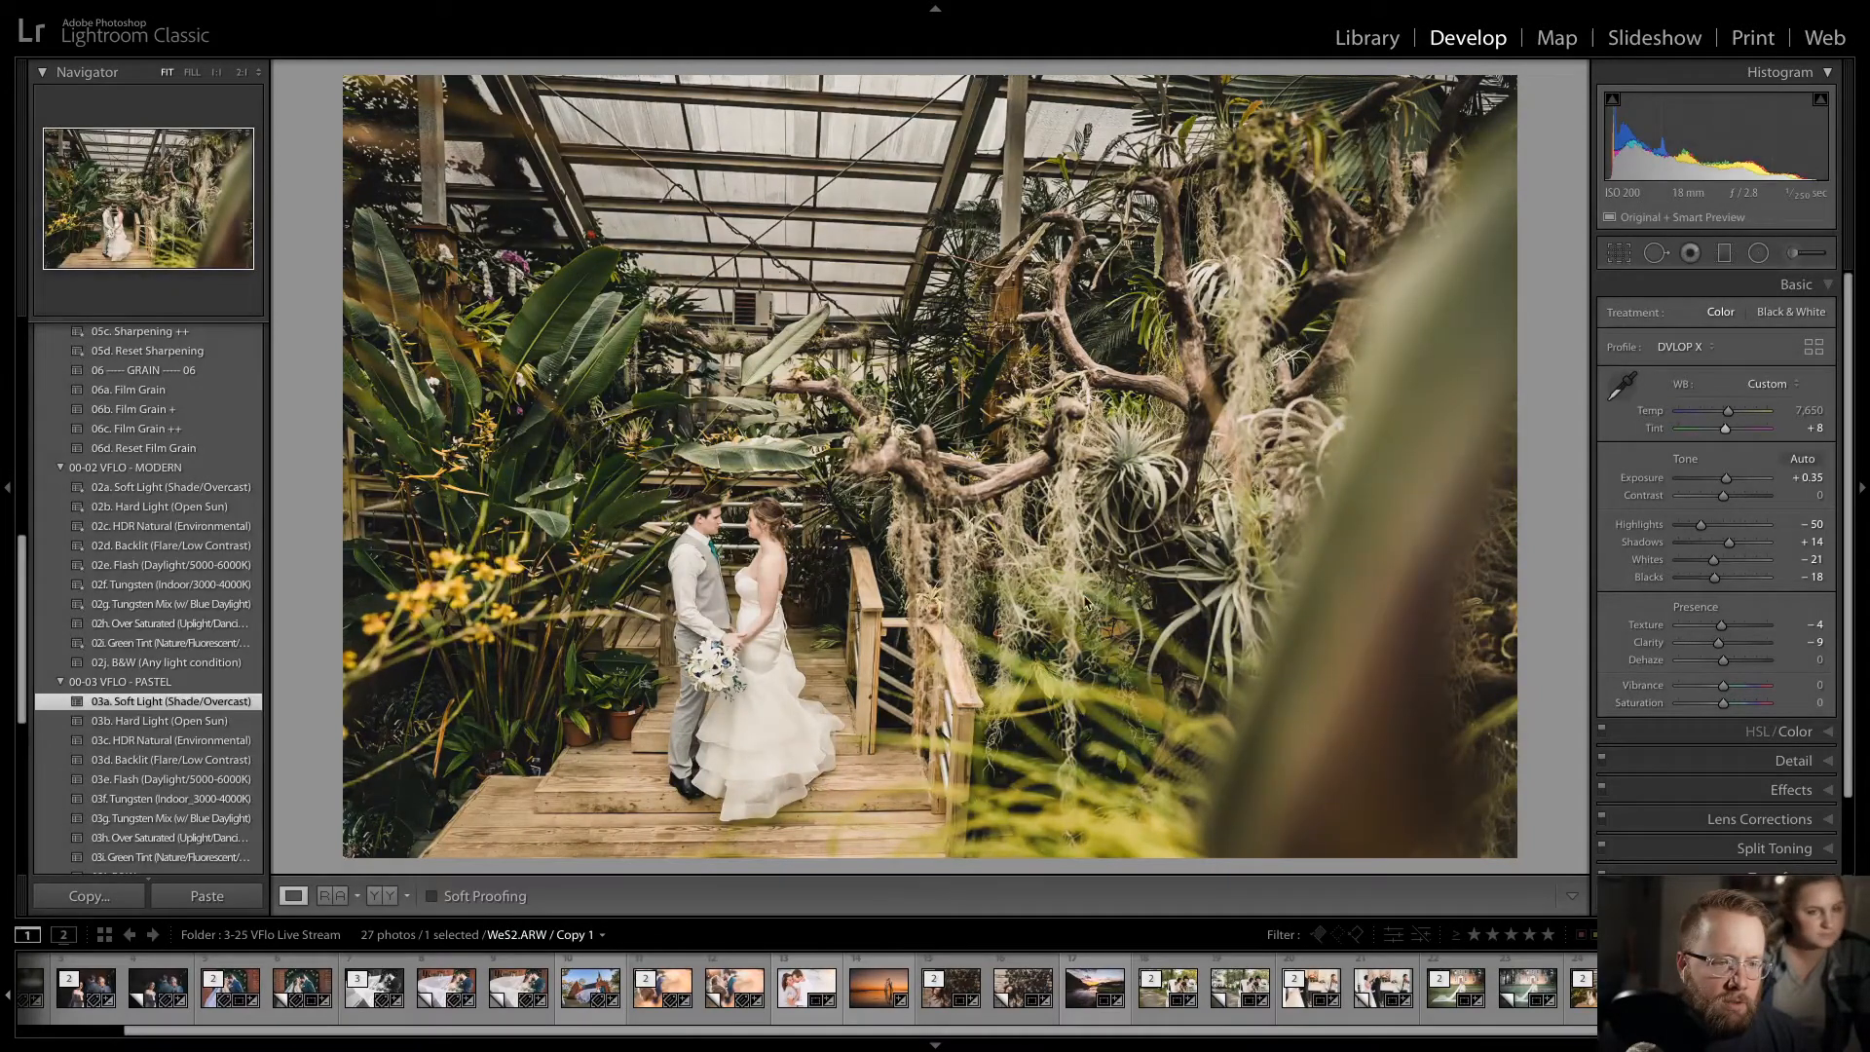
left_click(1625, 387)
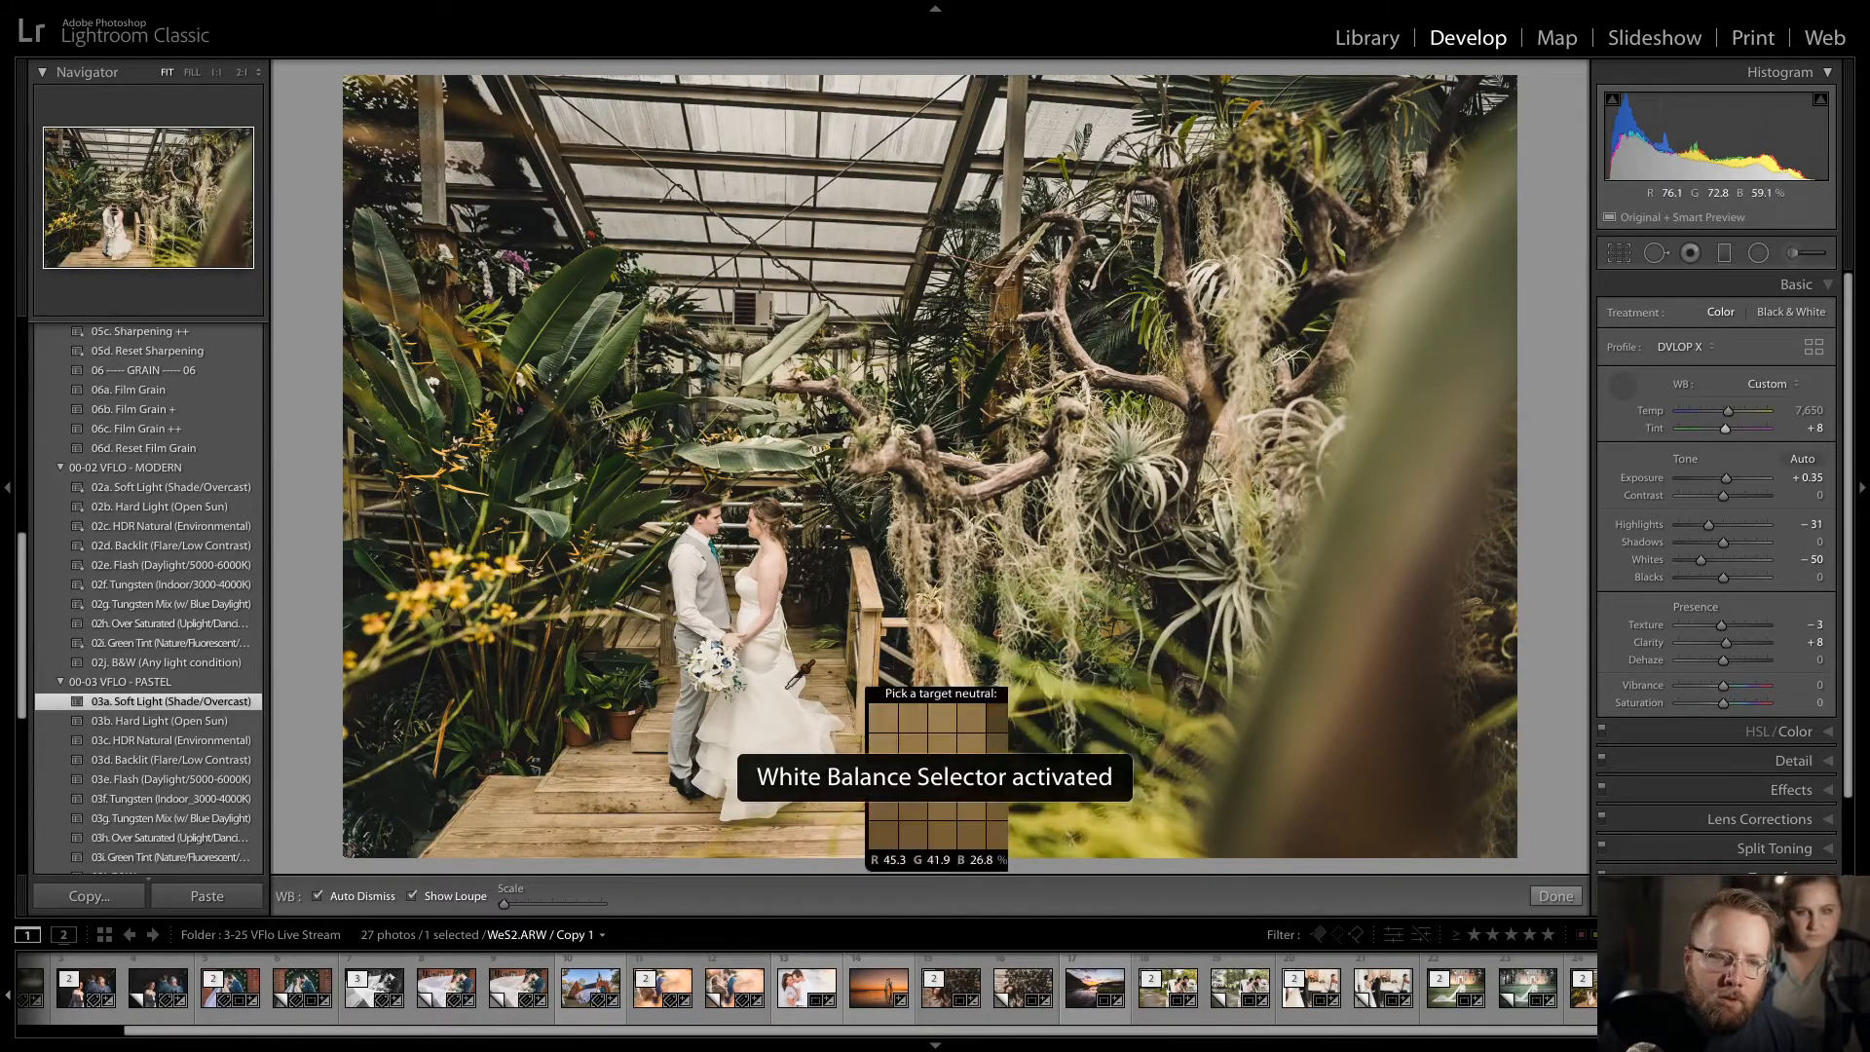
left_click(856, 701)
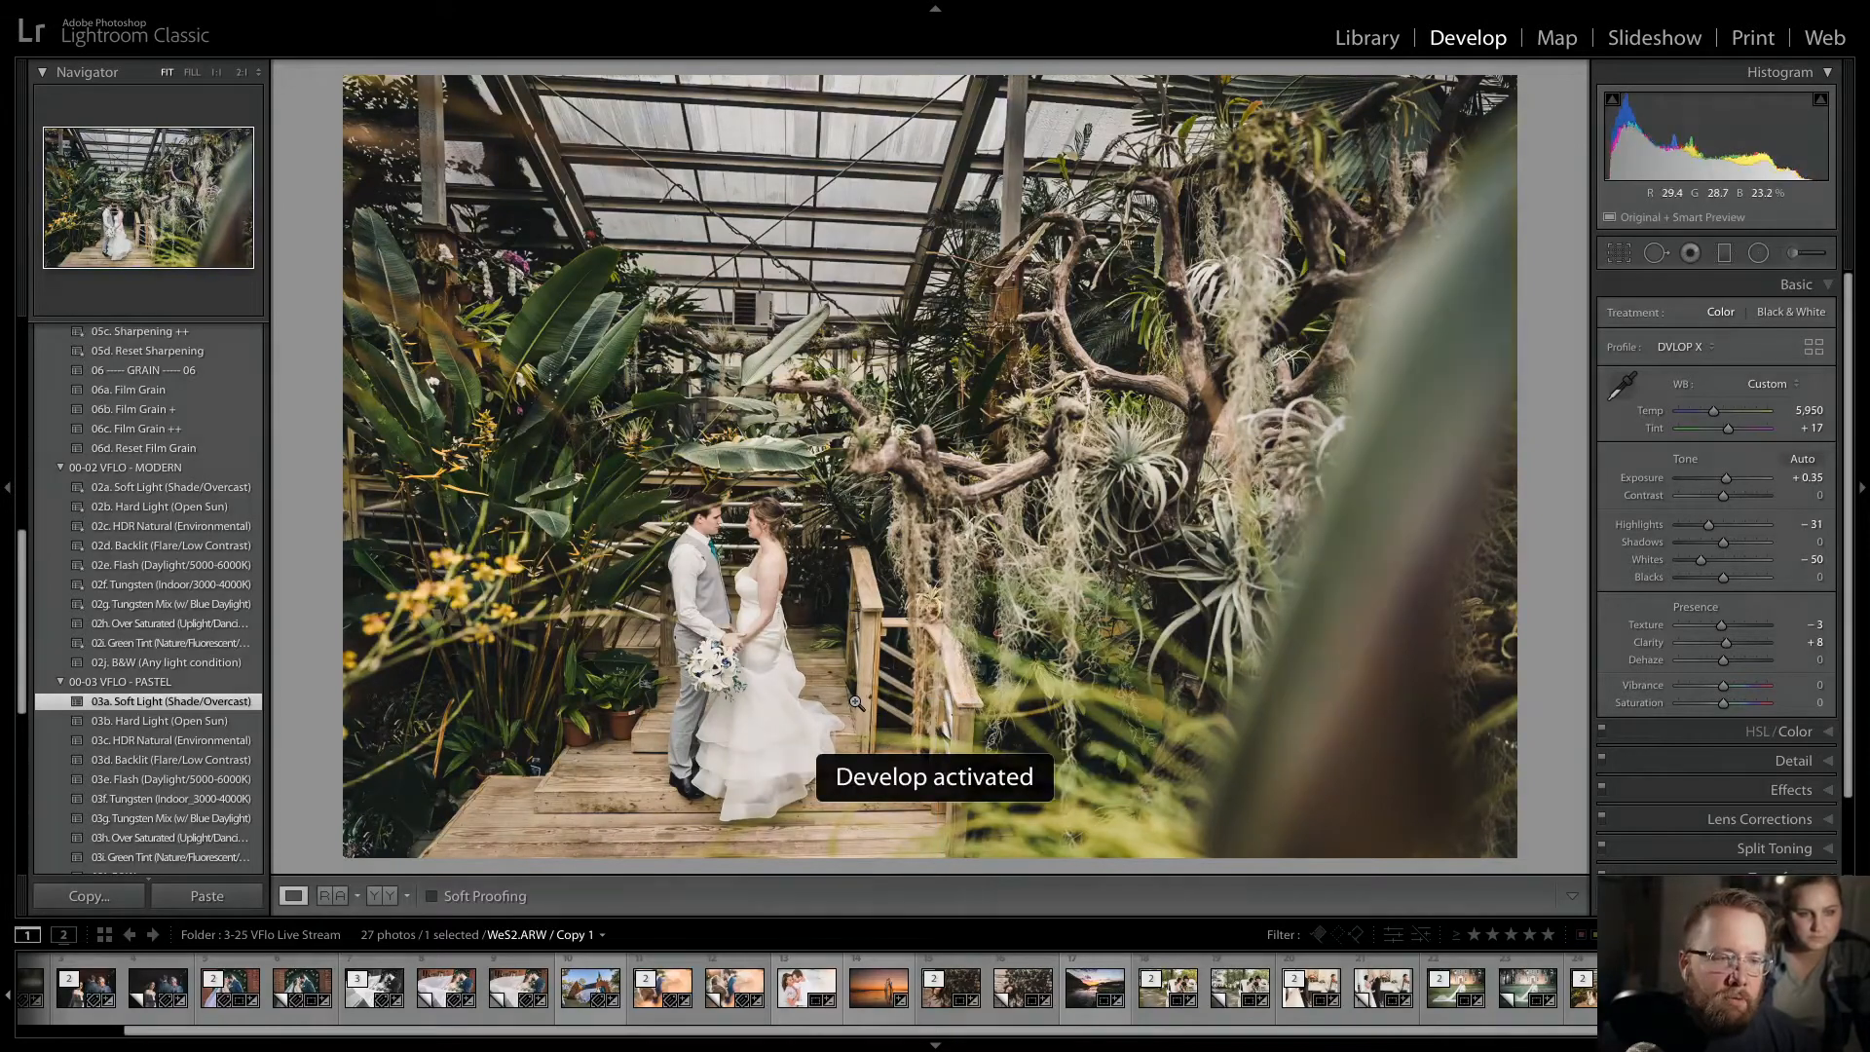
- Warm the virtual copy's white balance by raising the temperature to 7,187
left_click_drag(1712, 417, 1716, 414)
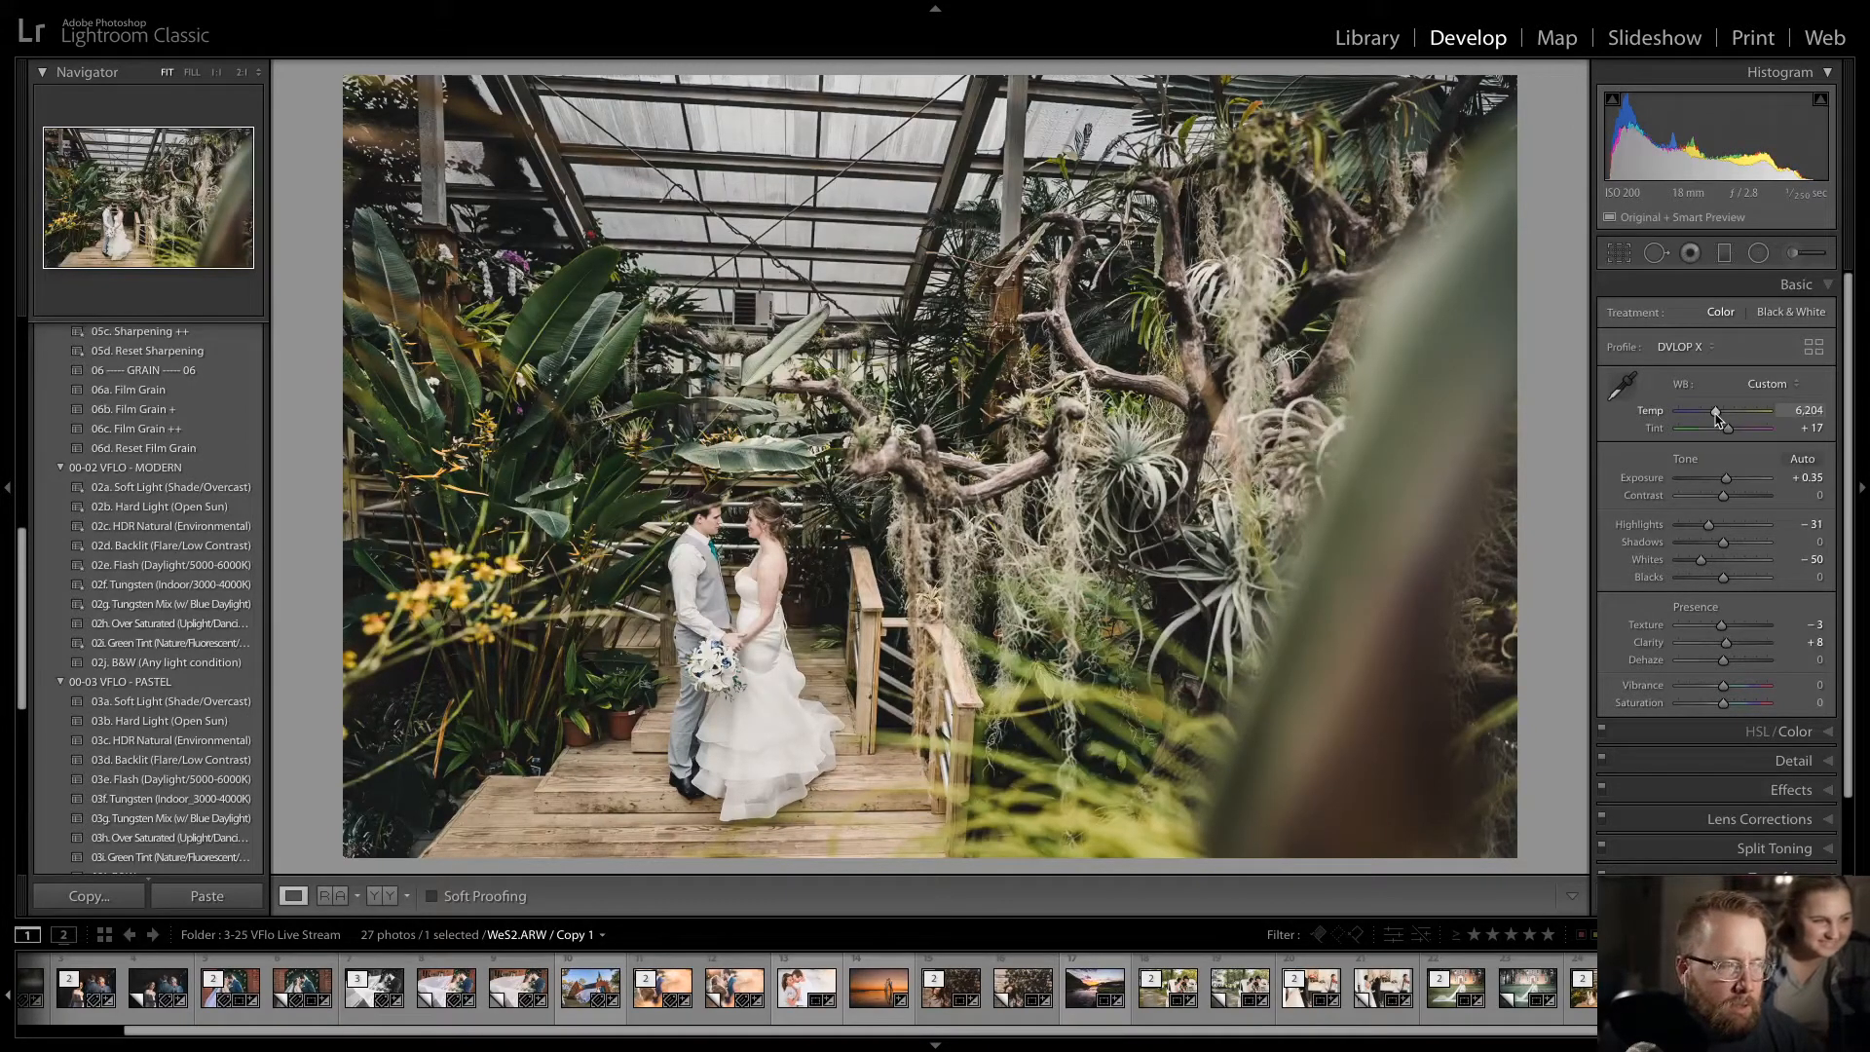
left_click_drag(1716, 417, 1724, 421)
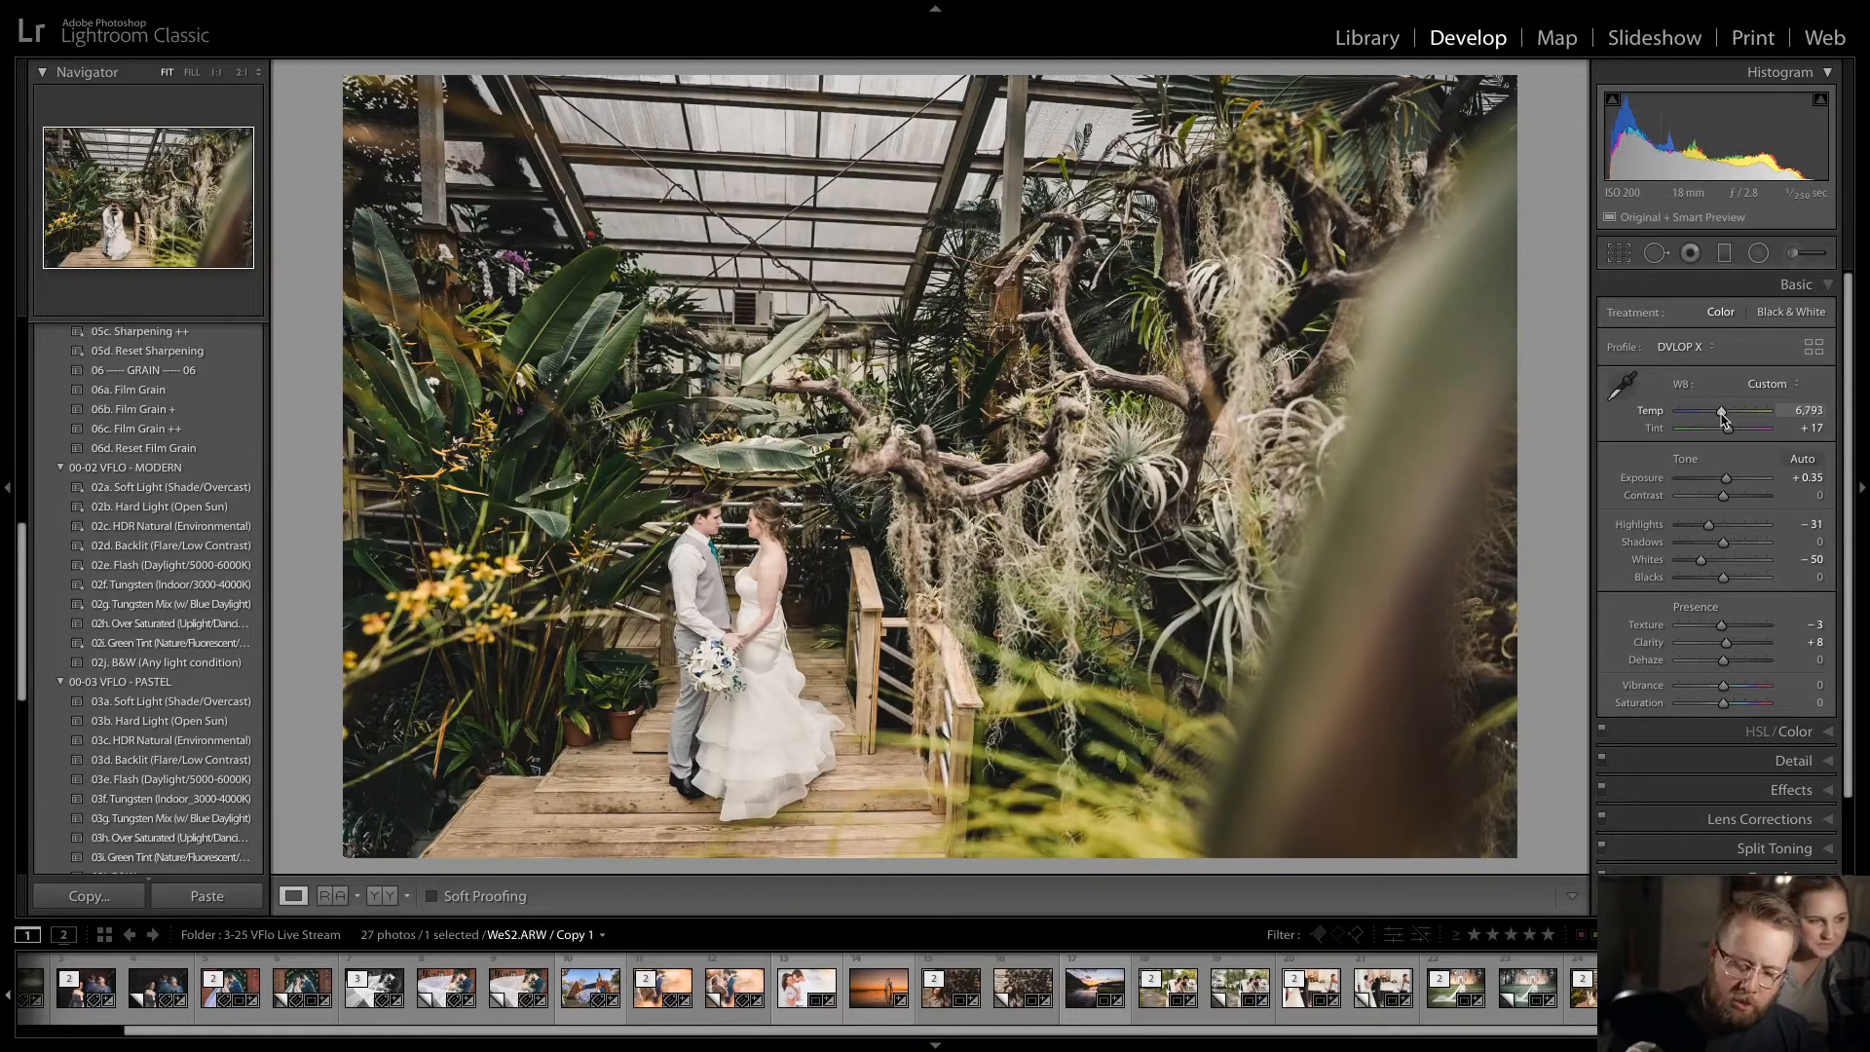
left_click_drag(1724, 419, 1726, 421)
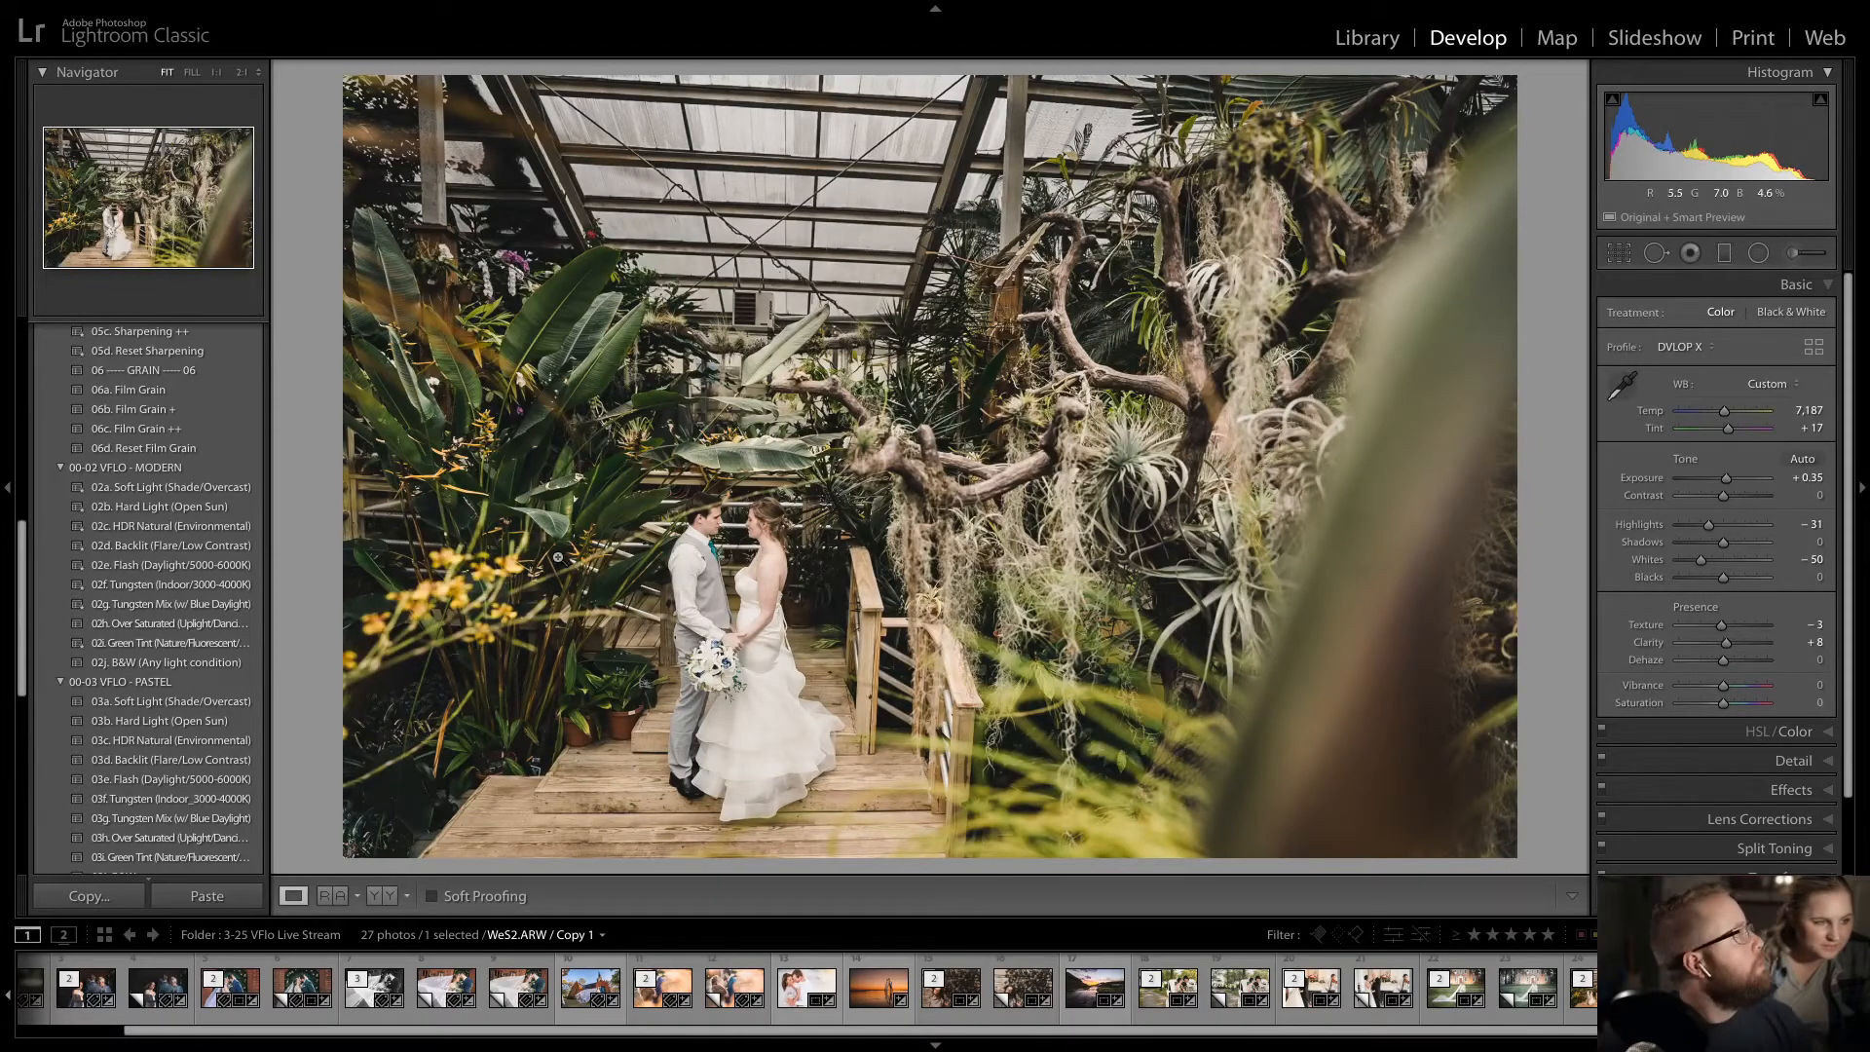
left_click(210, 859)
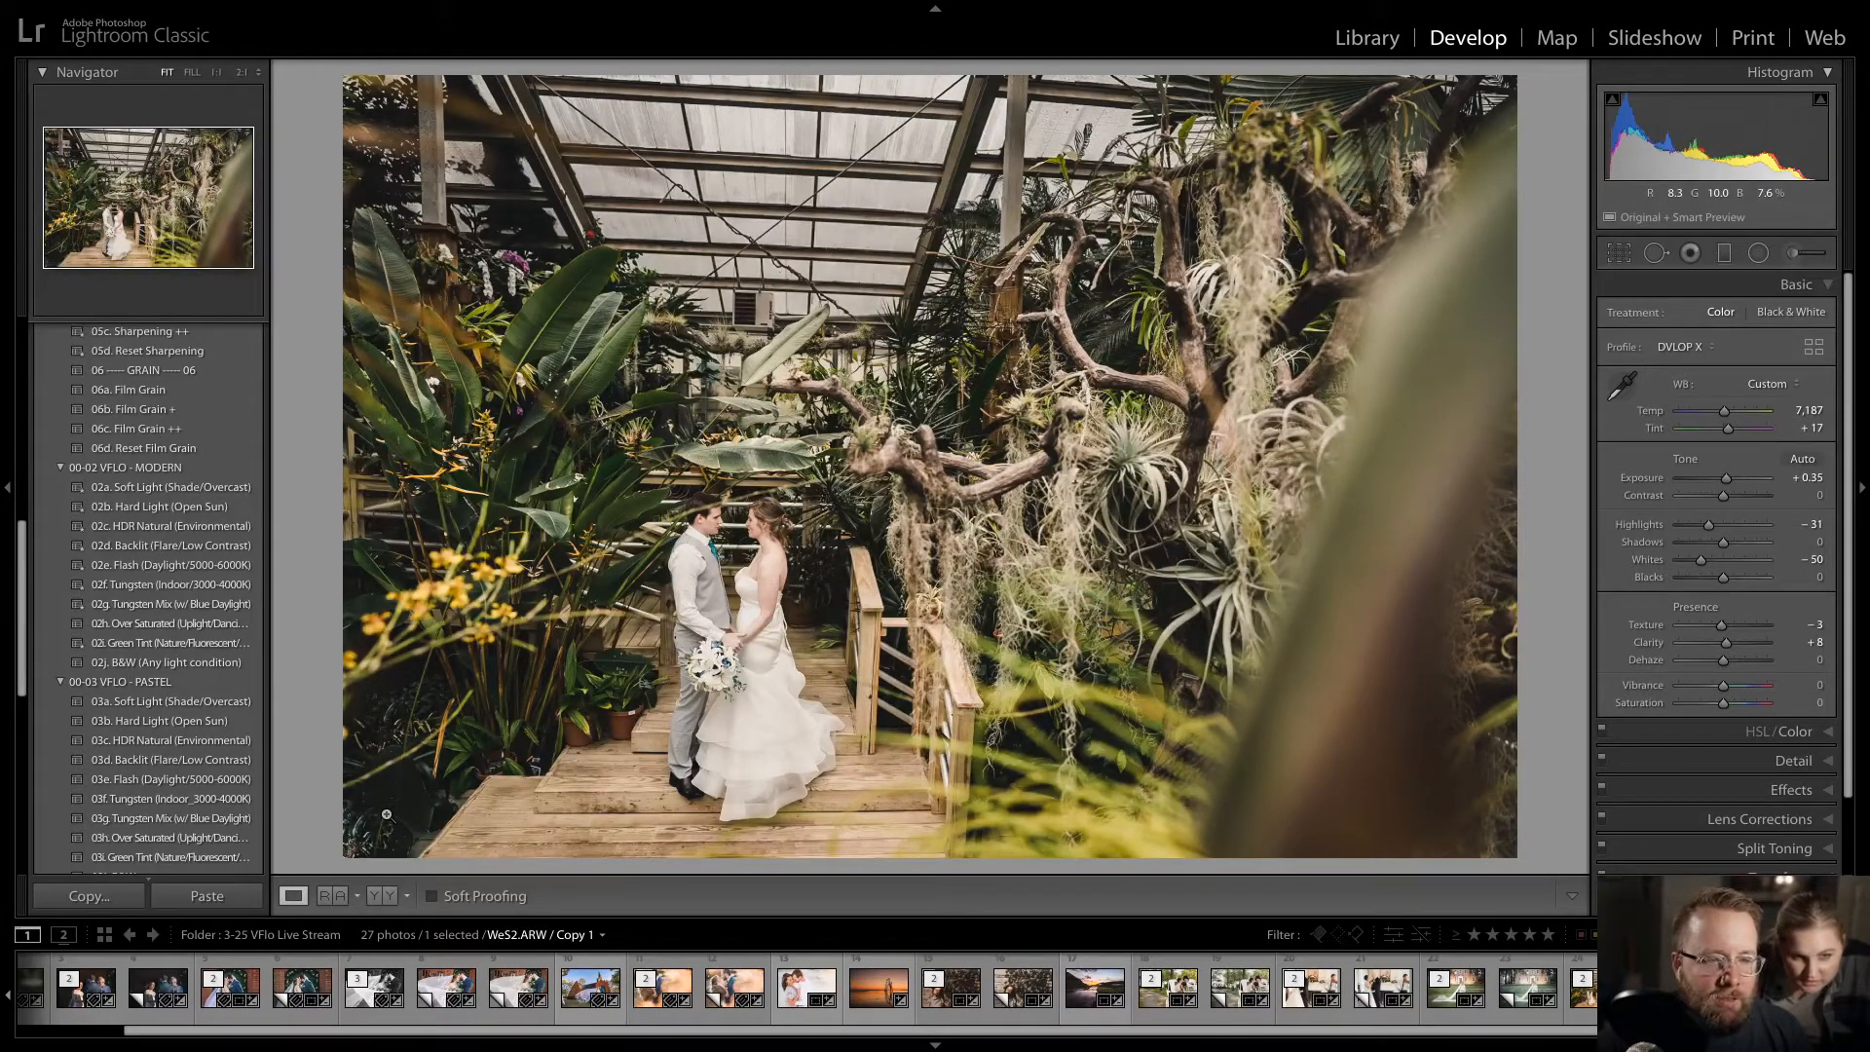
- Compare the greenhouse photo's original edit with its pastel virtual copy by switching between the two
key("Left")
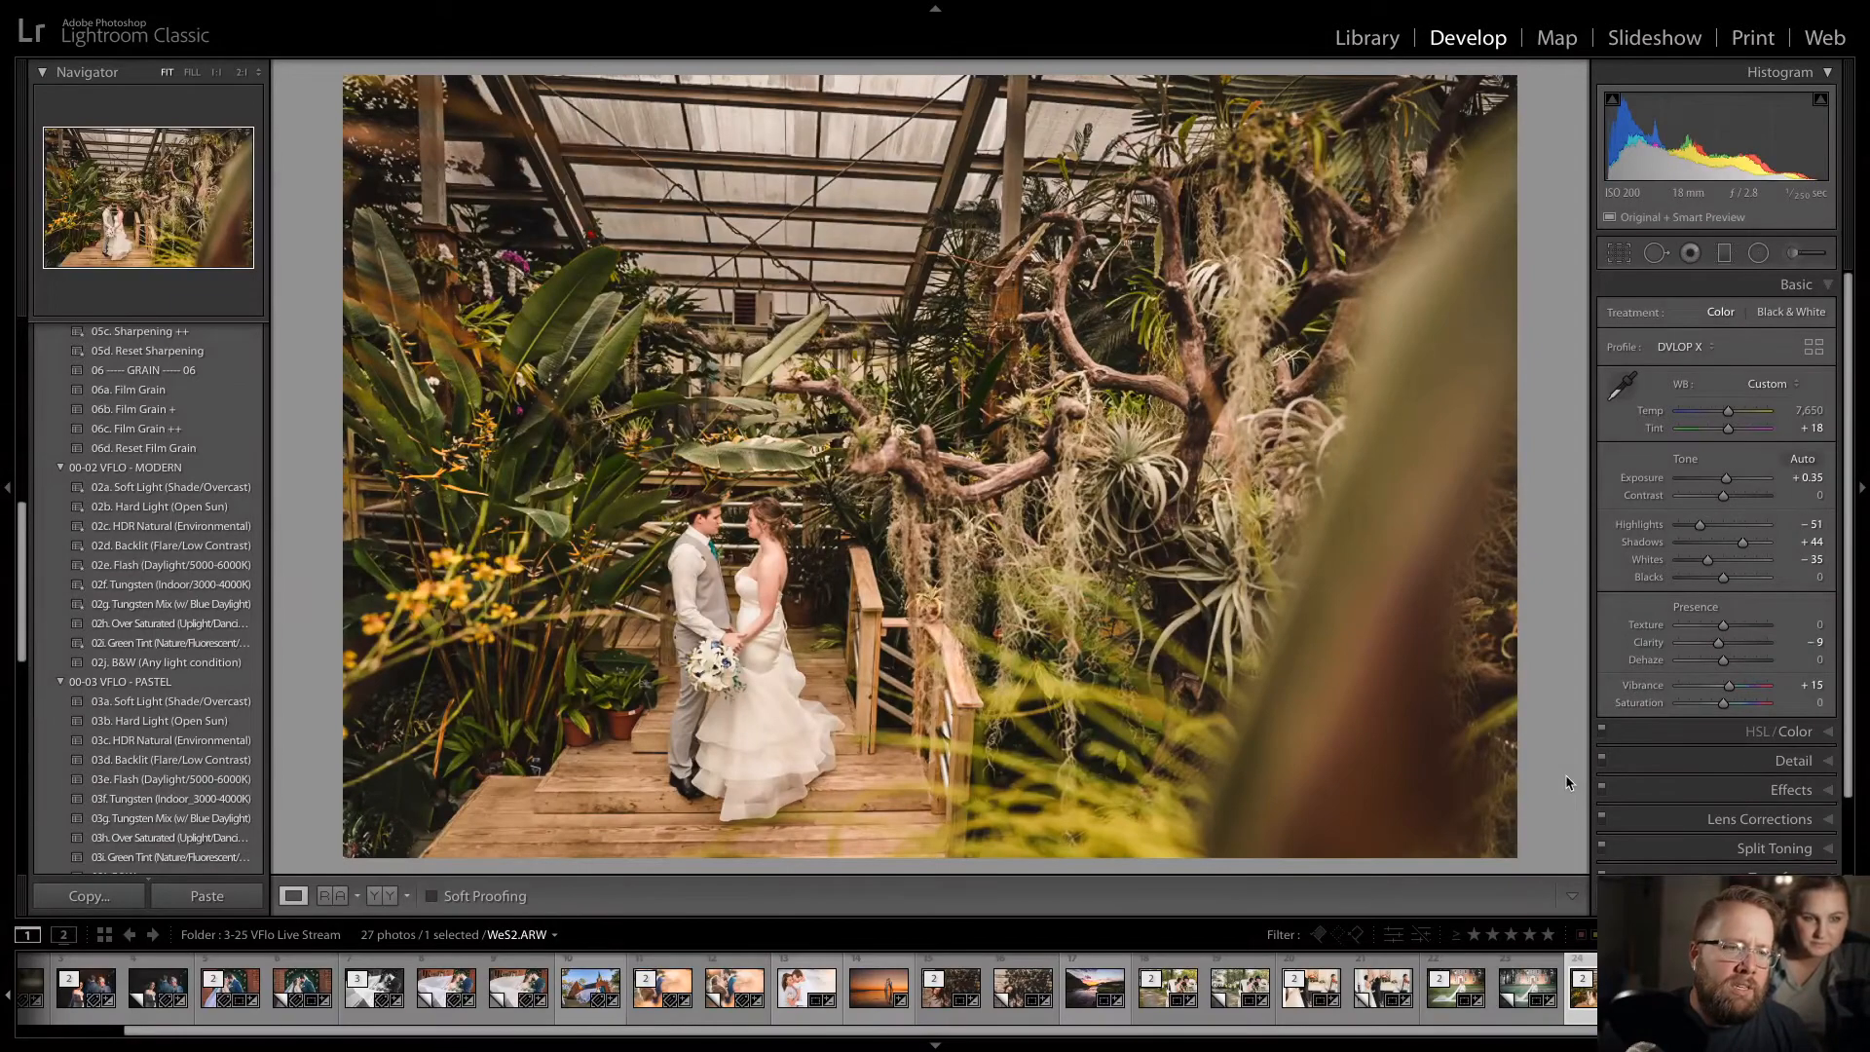
key("Right")
key("Right")
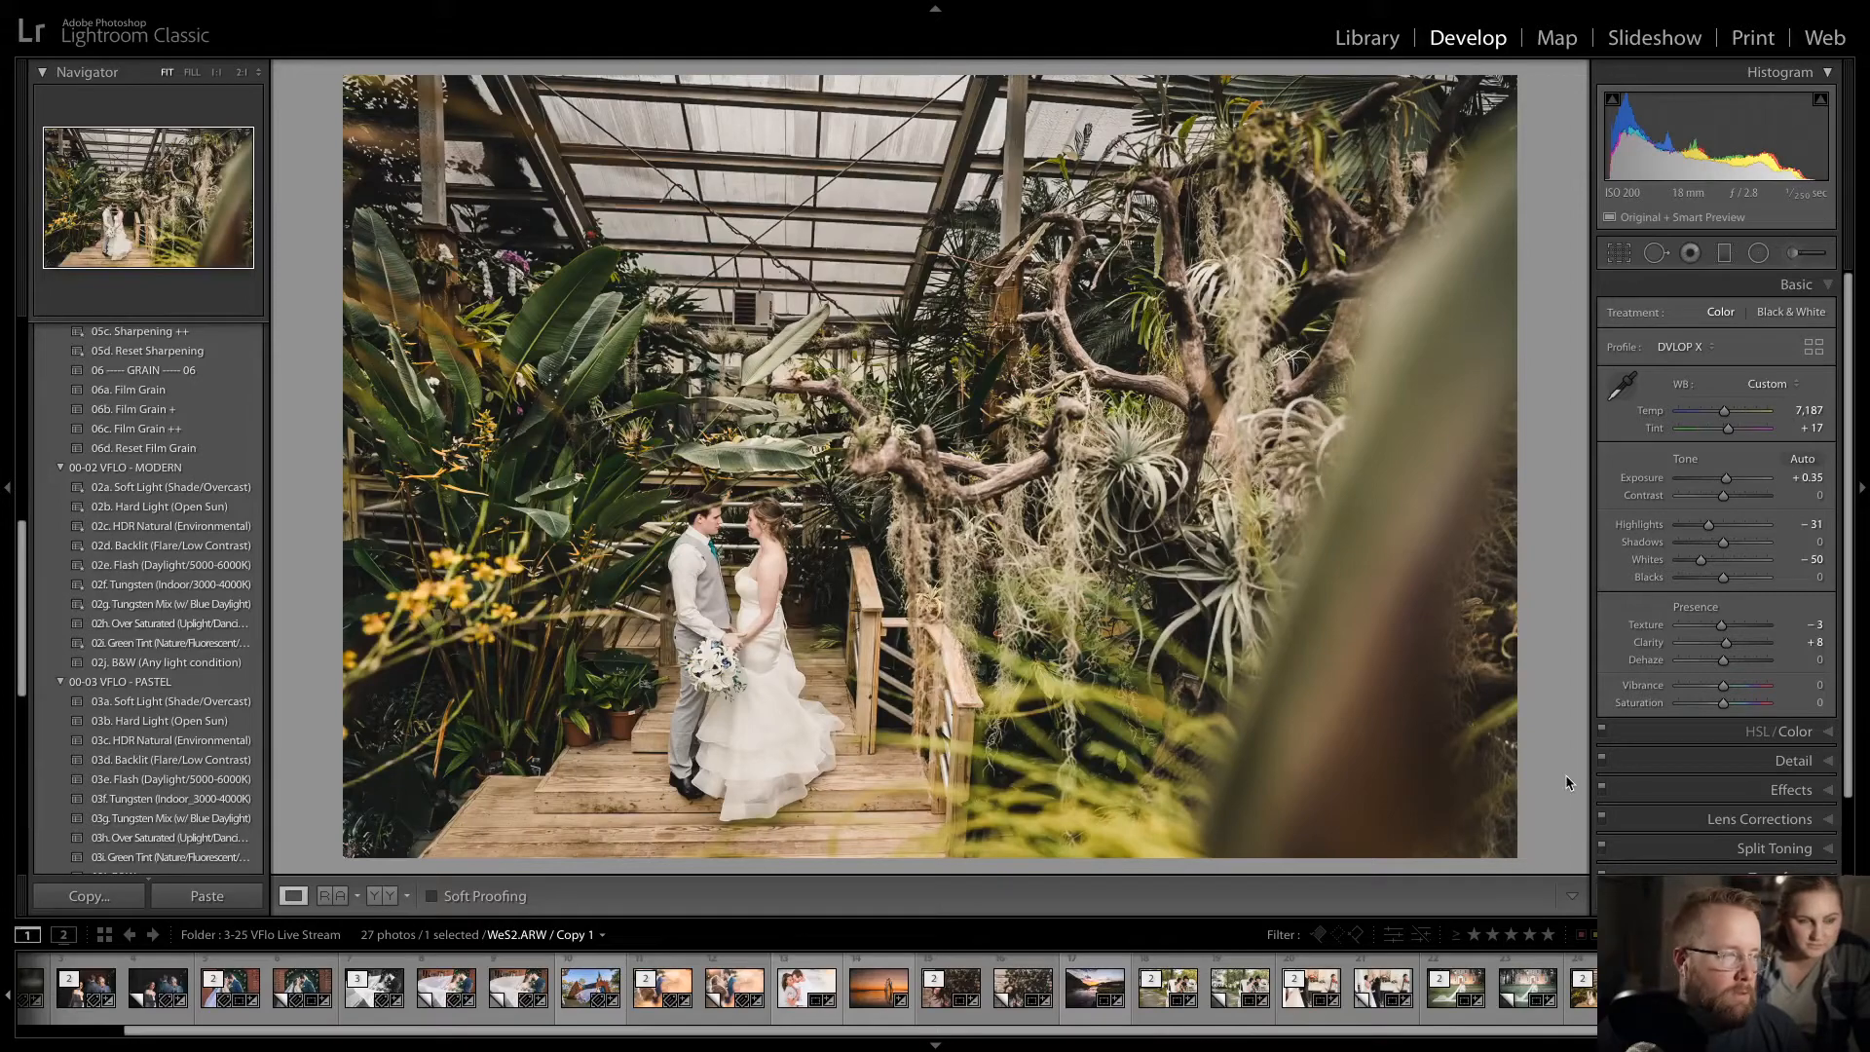
key("Left")
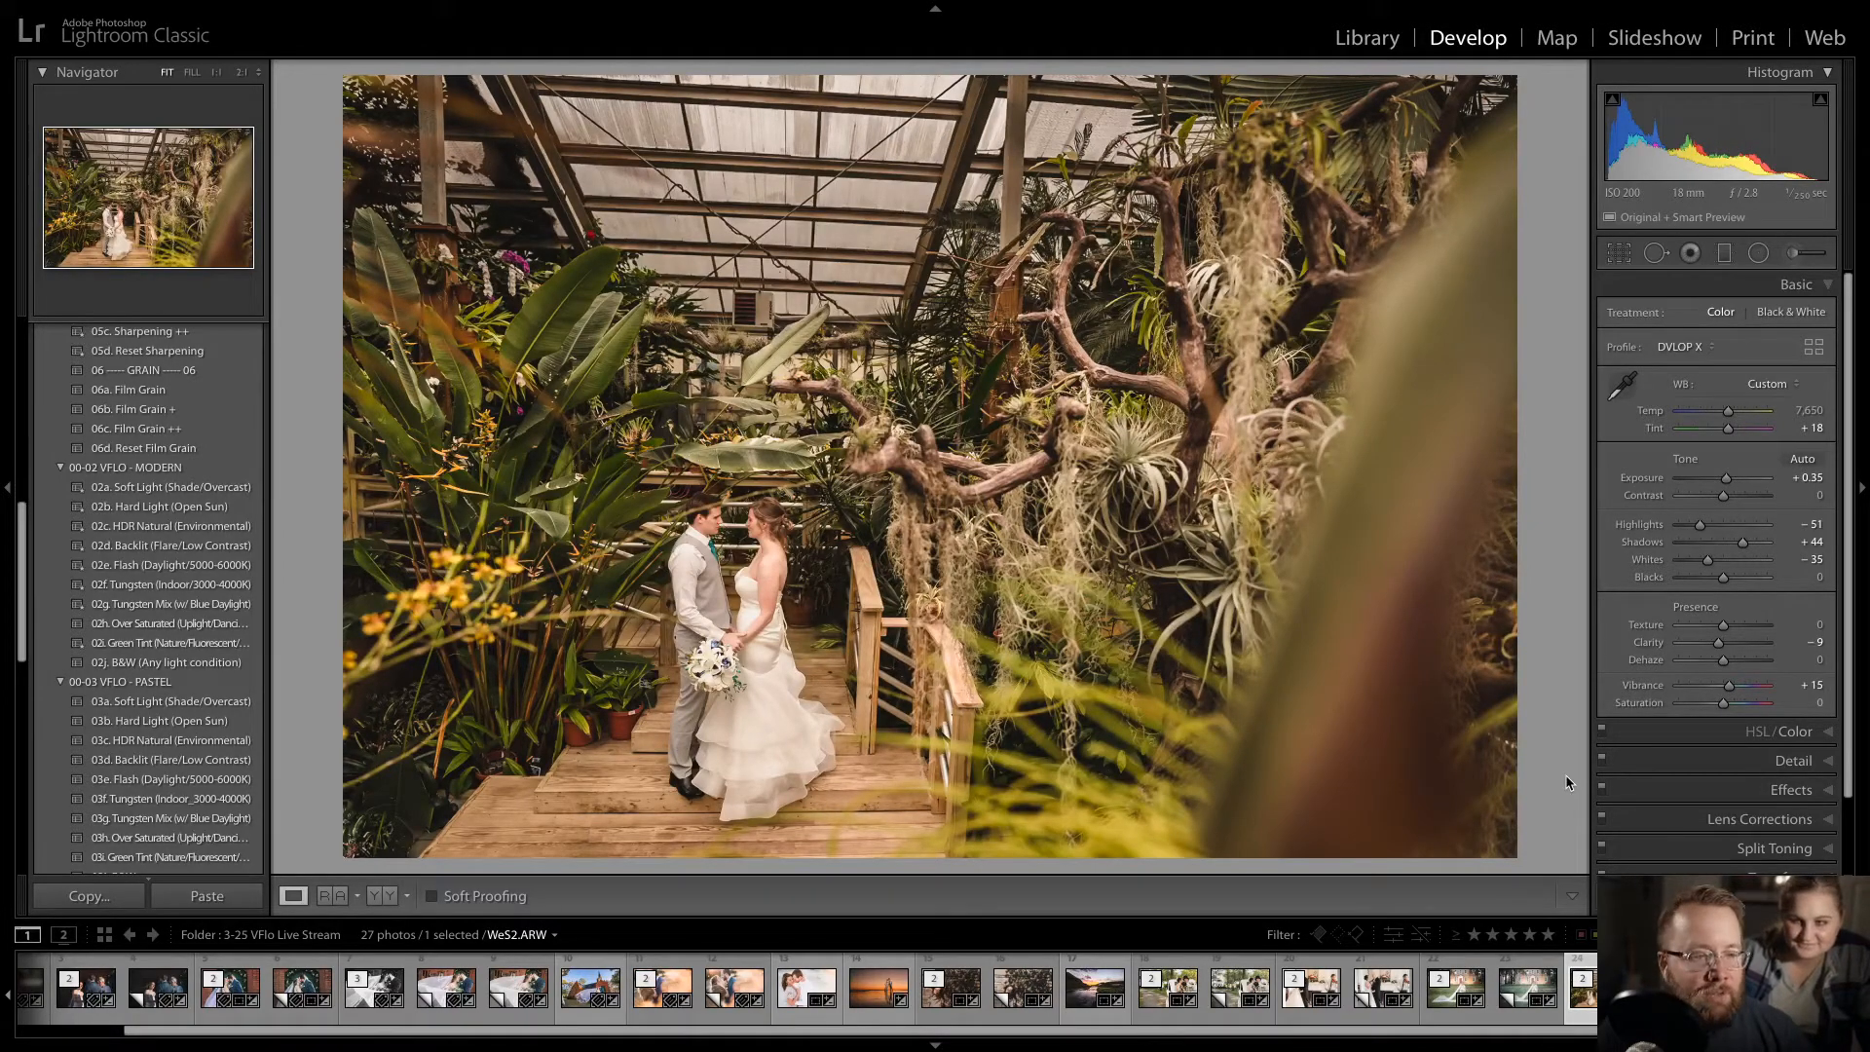
key("Right")
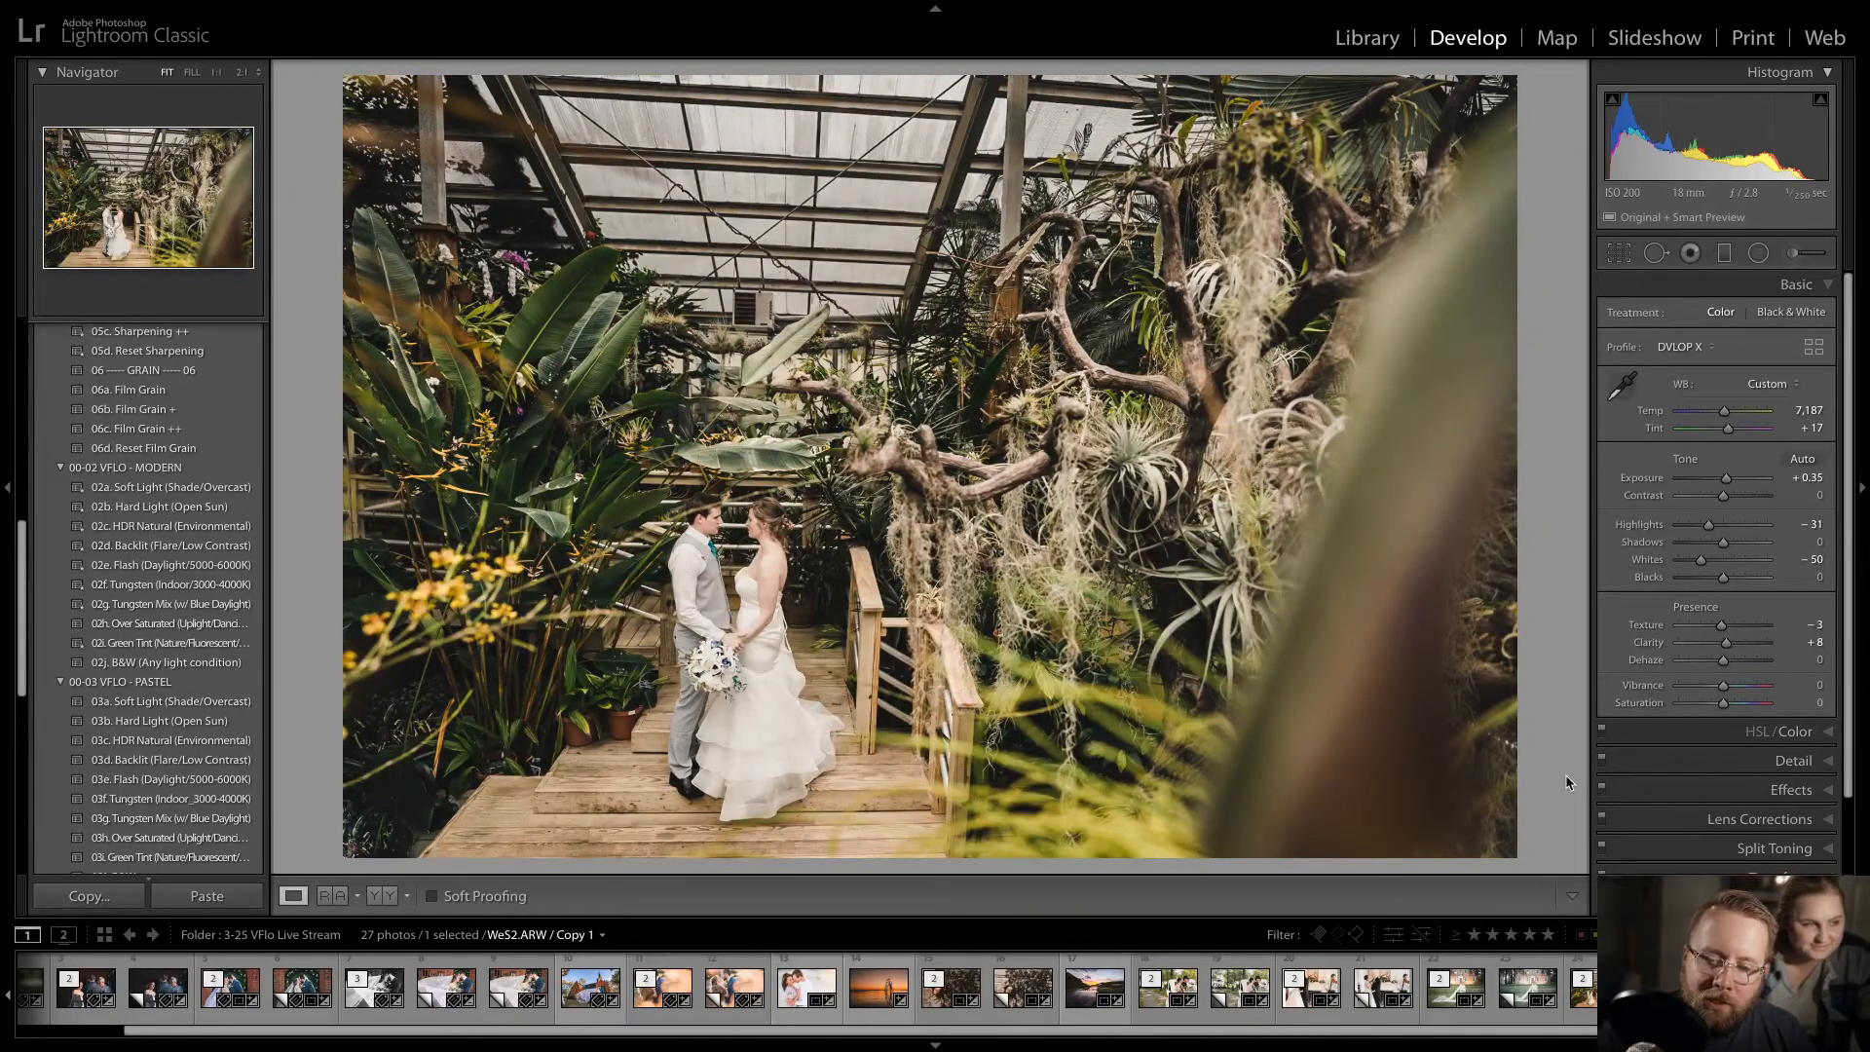
- Create a virtual copy of the pond bridge photo and apply the VFLO Modern 02c. HDR Natural (Environmental) preset to the original
key("Right")
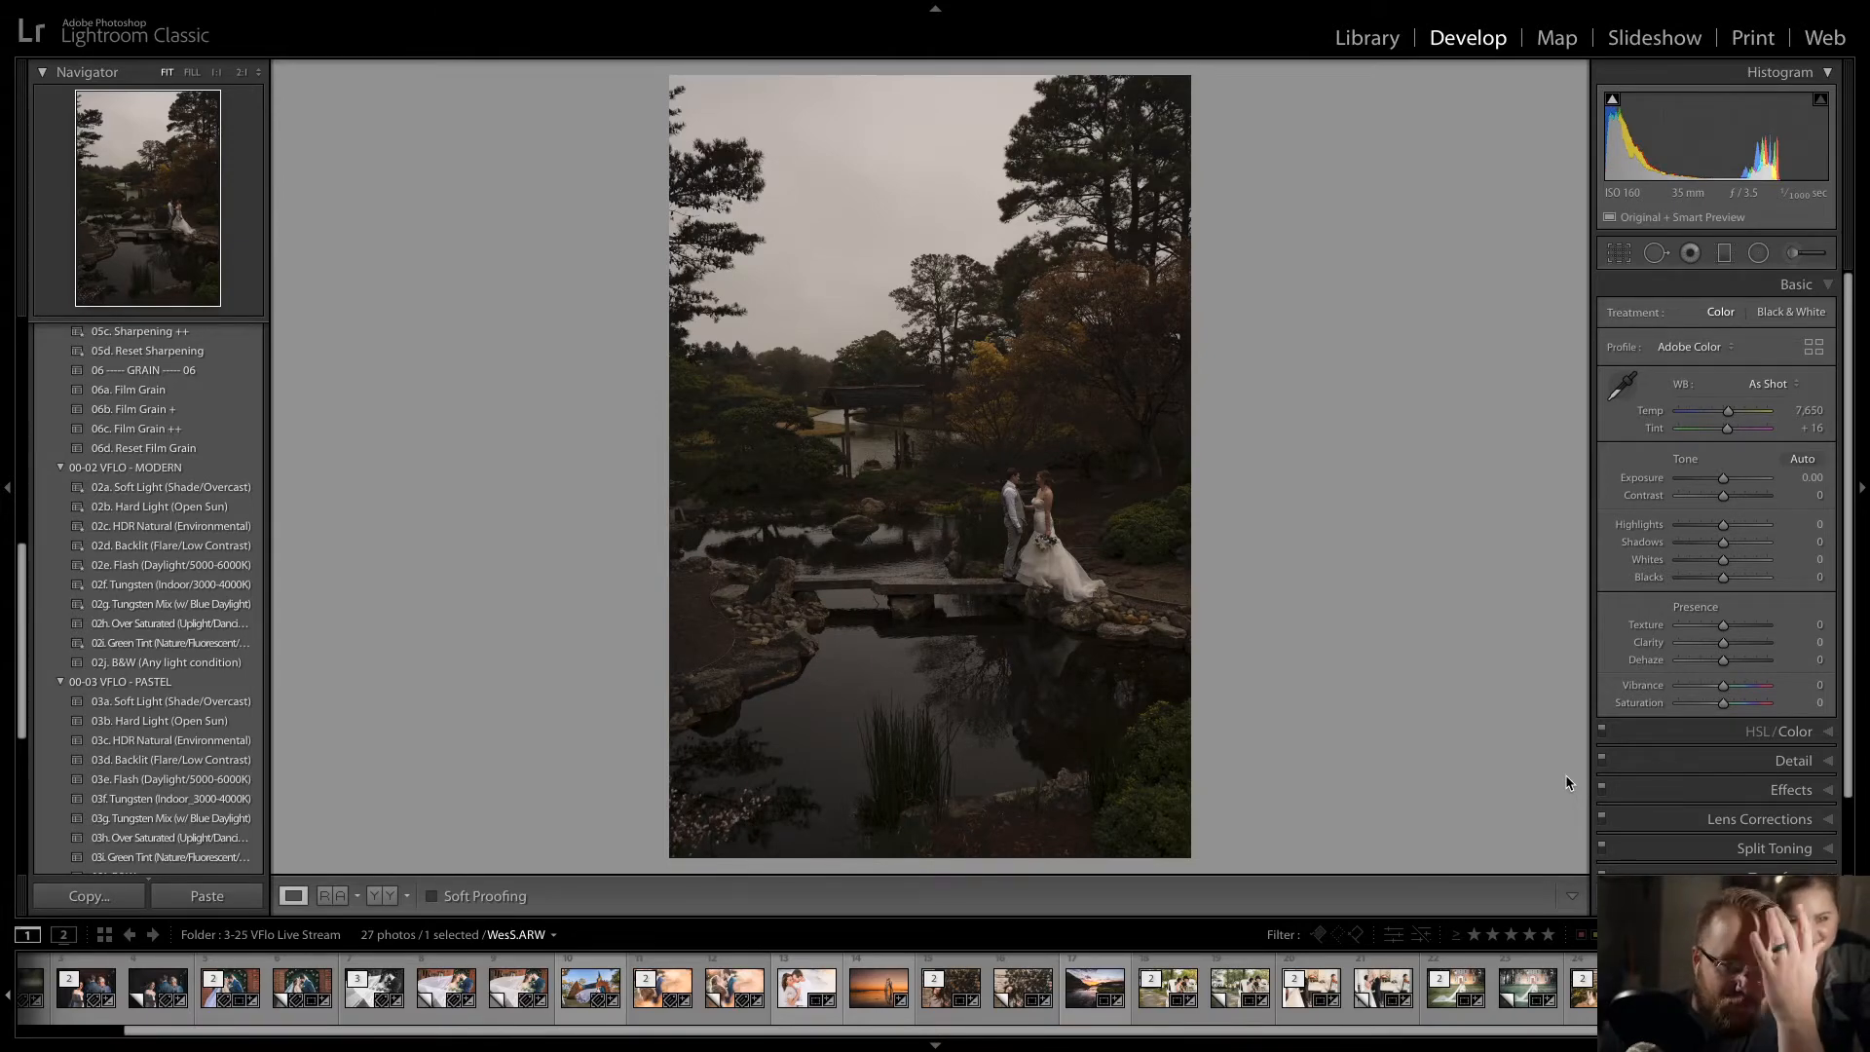
key("ctrl+apostrophe")
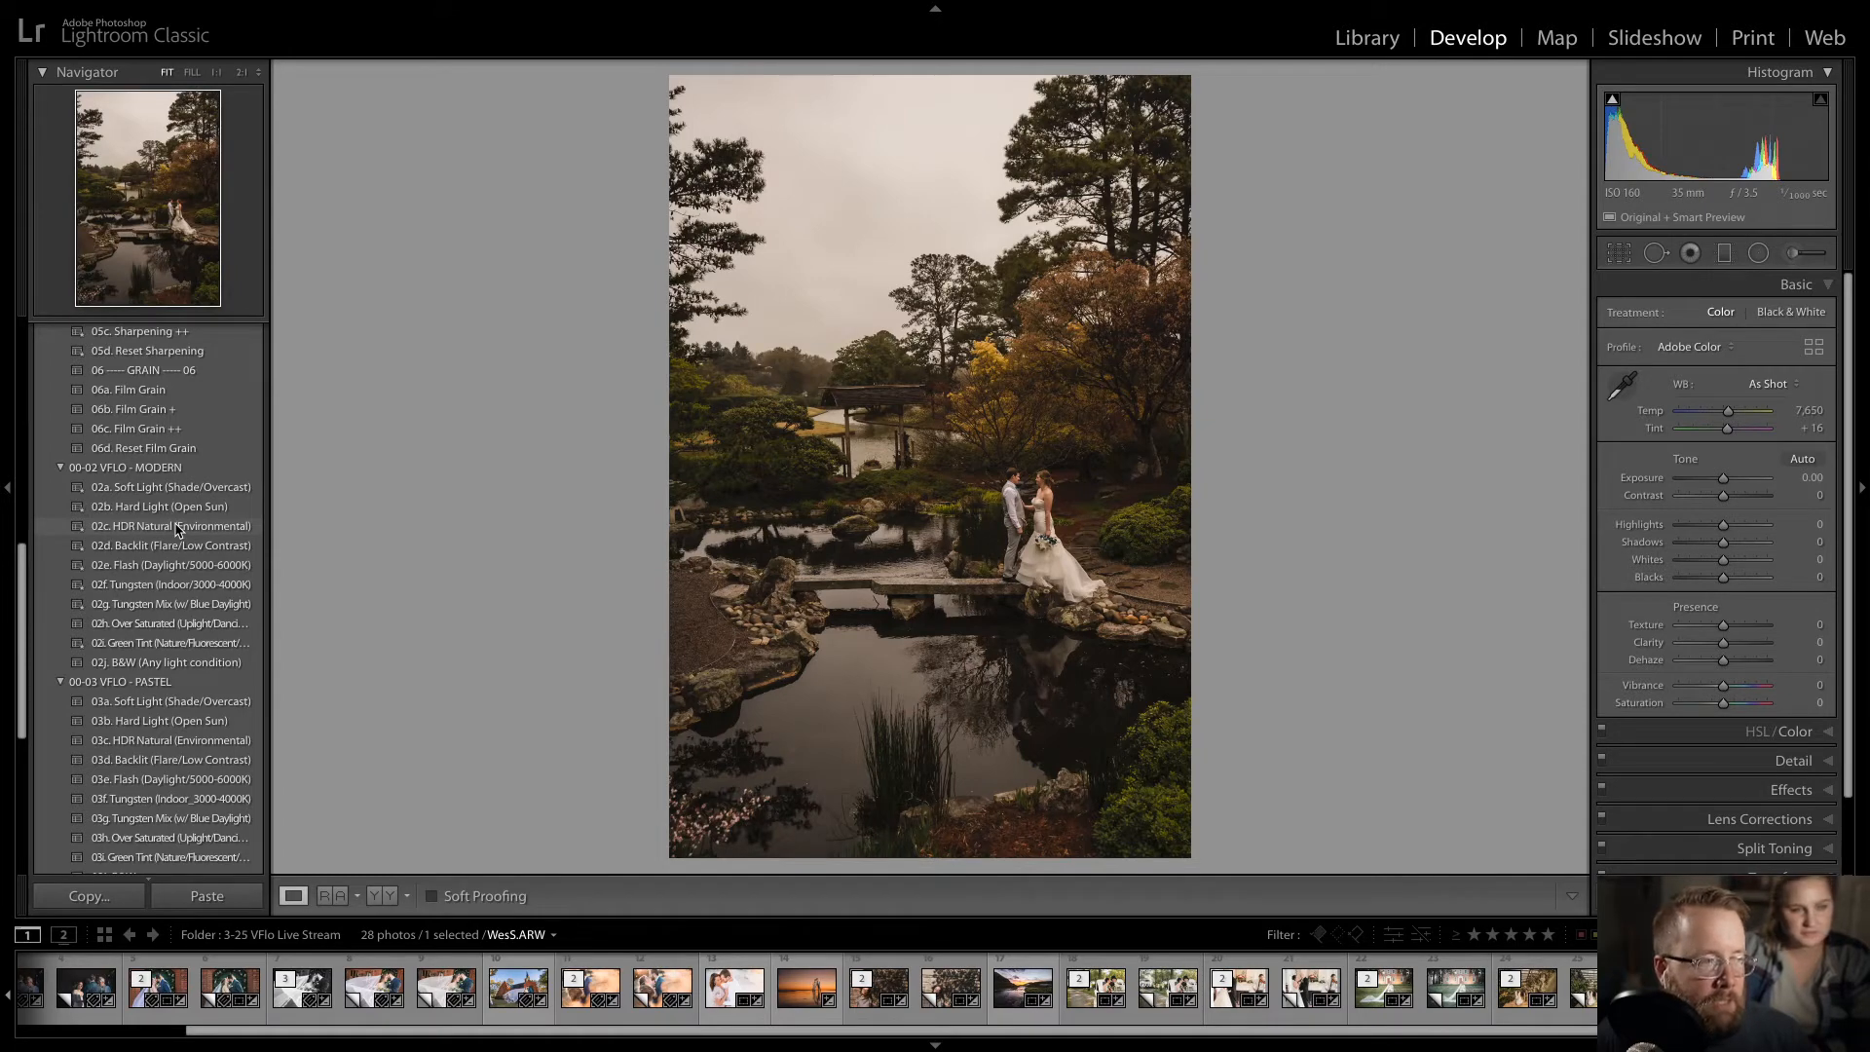
left_click(178, 527)
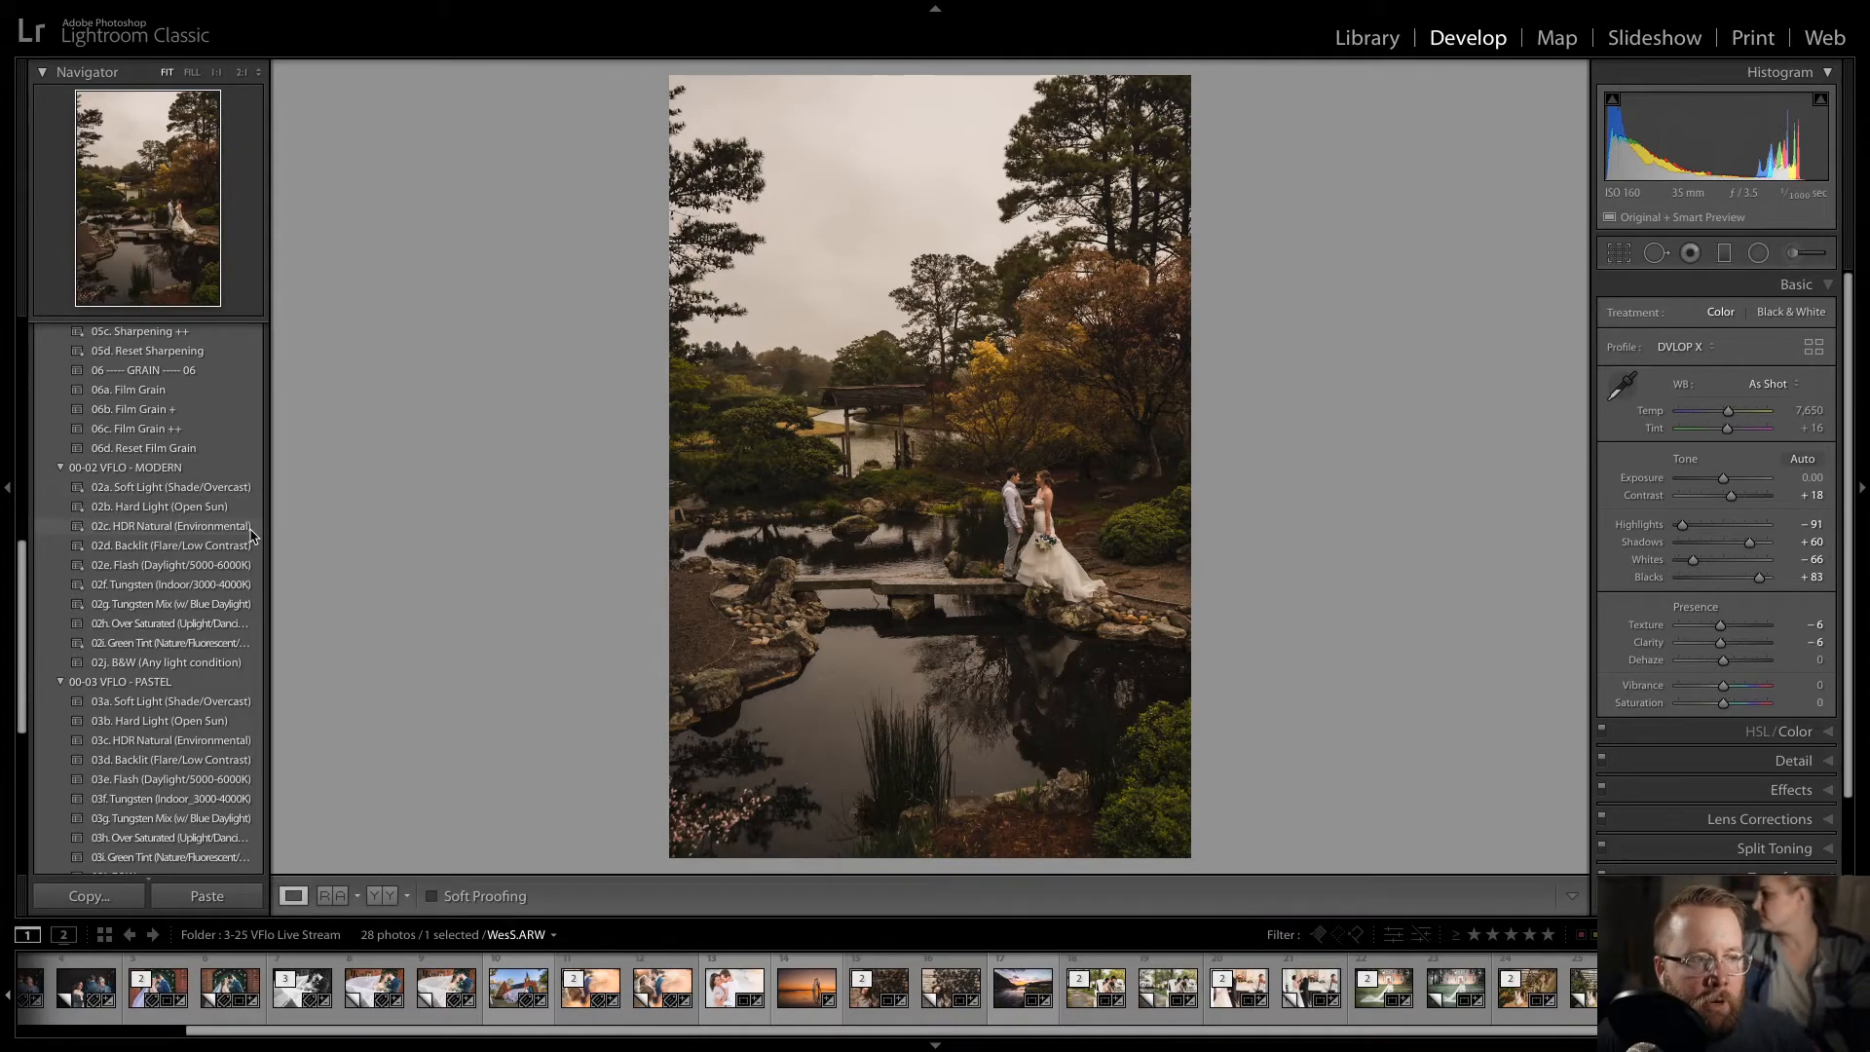
- Raise the pond bridge photo's exposure to +0.20 and cool its white balance temperature to 7,002
key("plus")
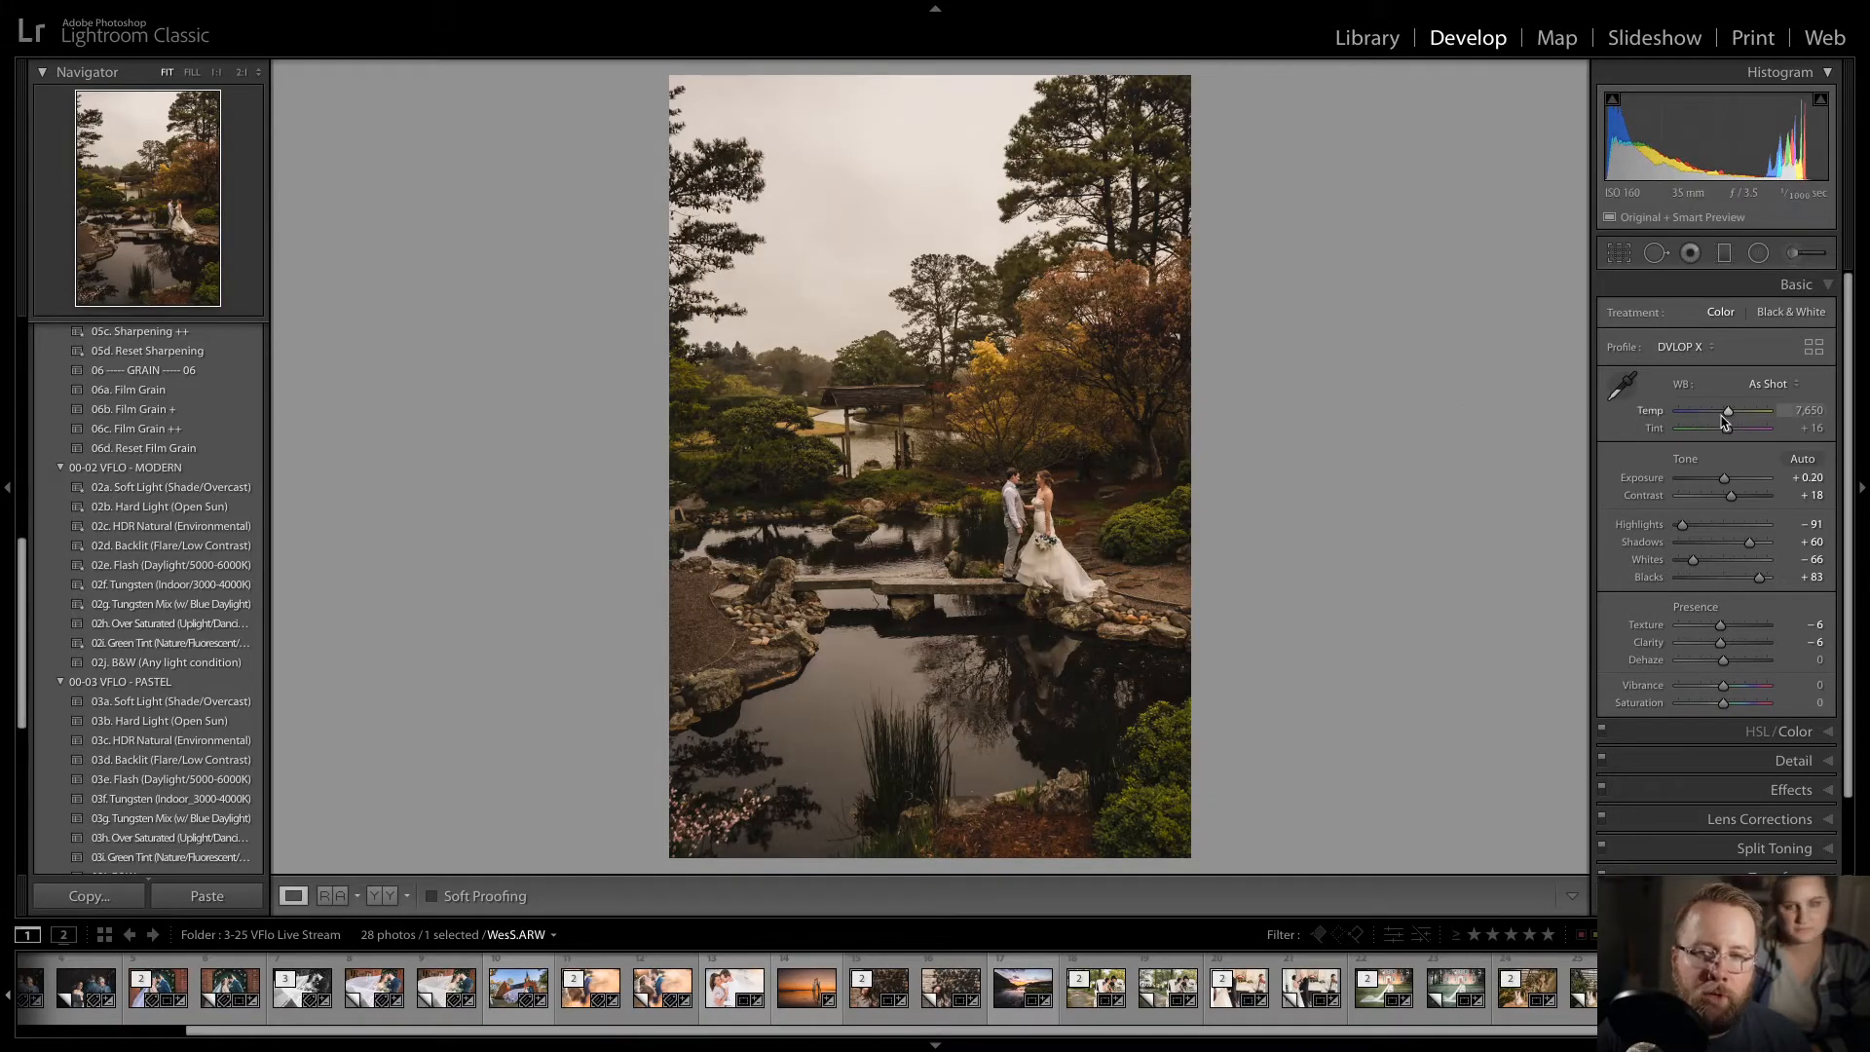
key("minus")
key("minus")
key("minus")
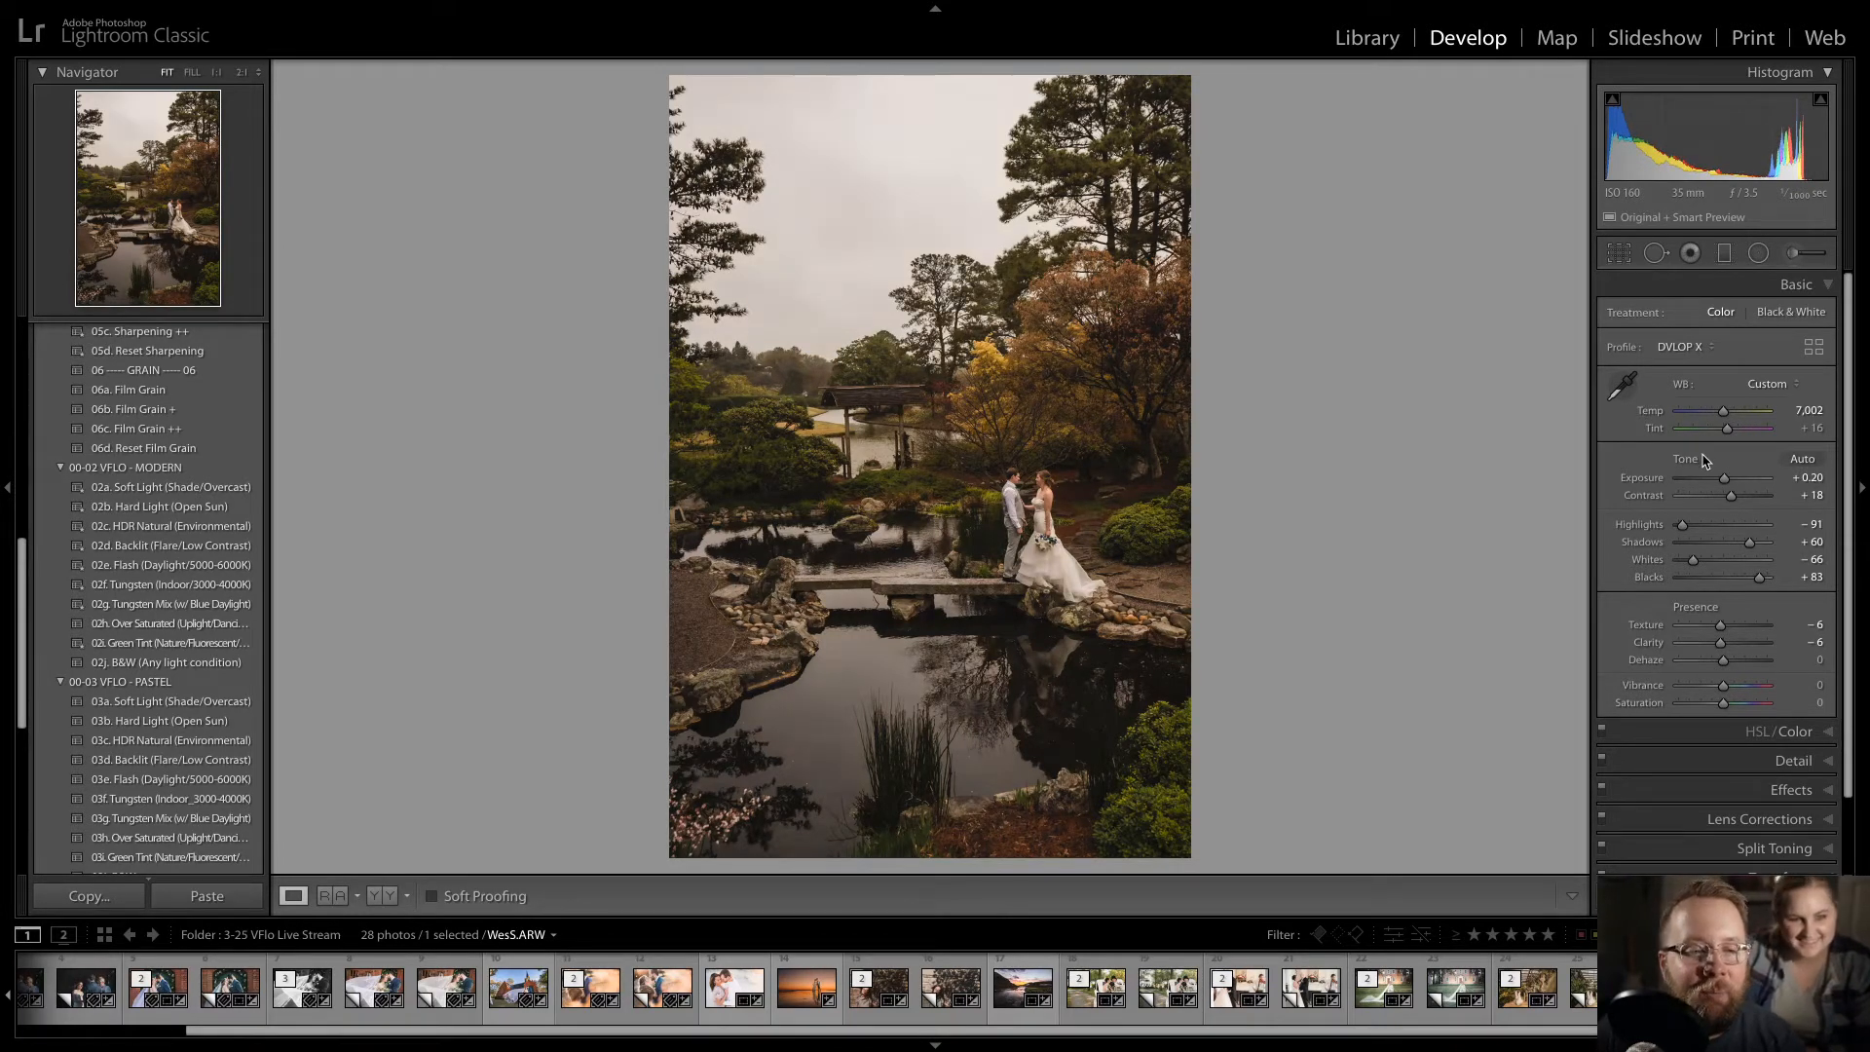
- Straighten the pond bridge photo by rotating the crop to an angle of 1.60
key("r")
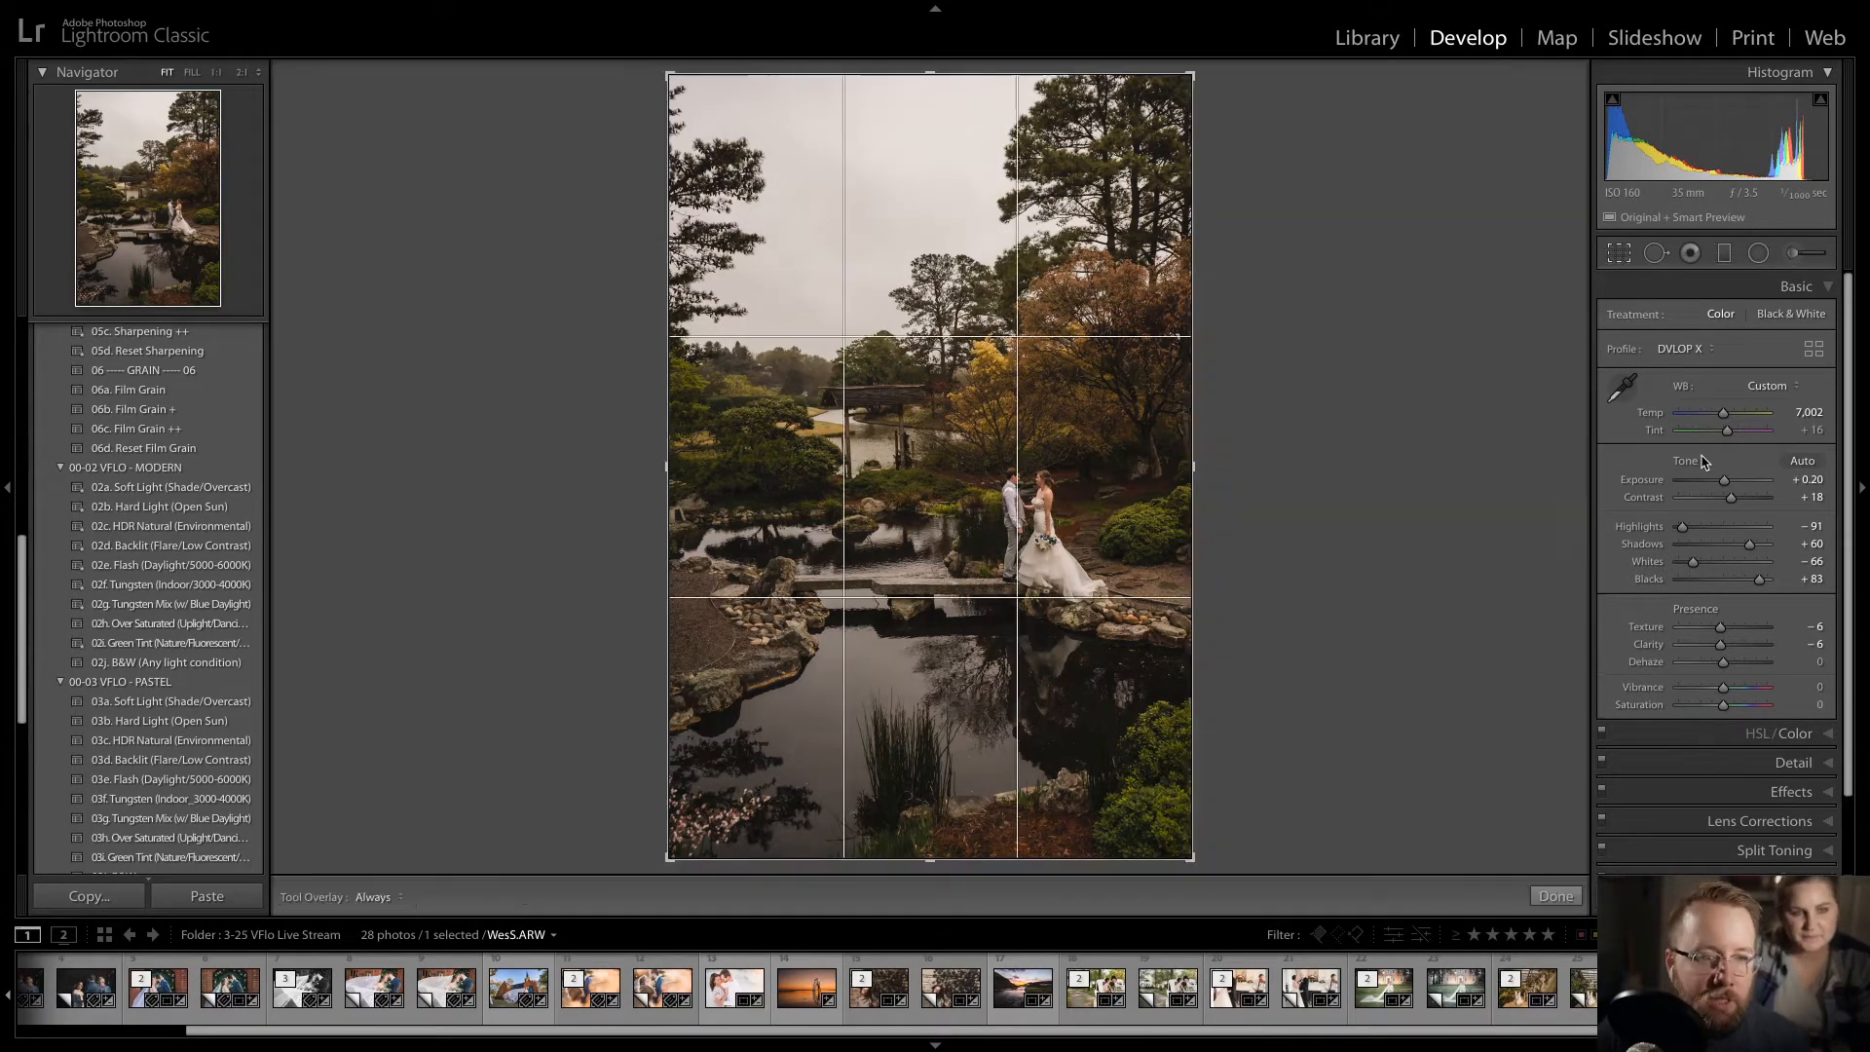
key("equal")
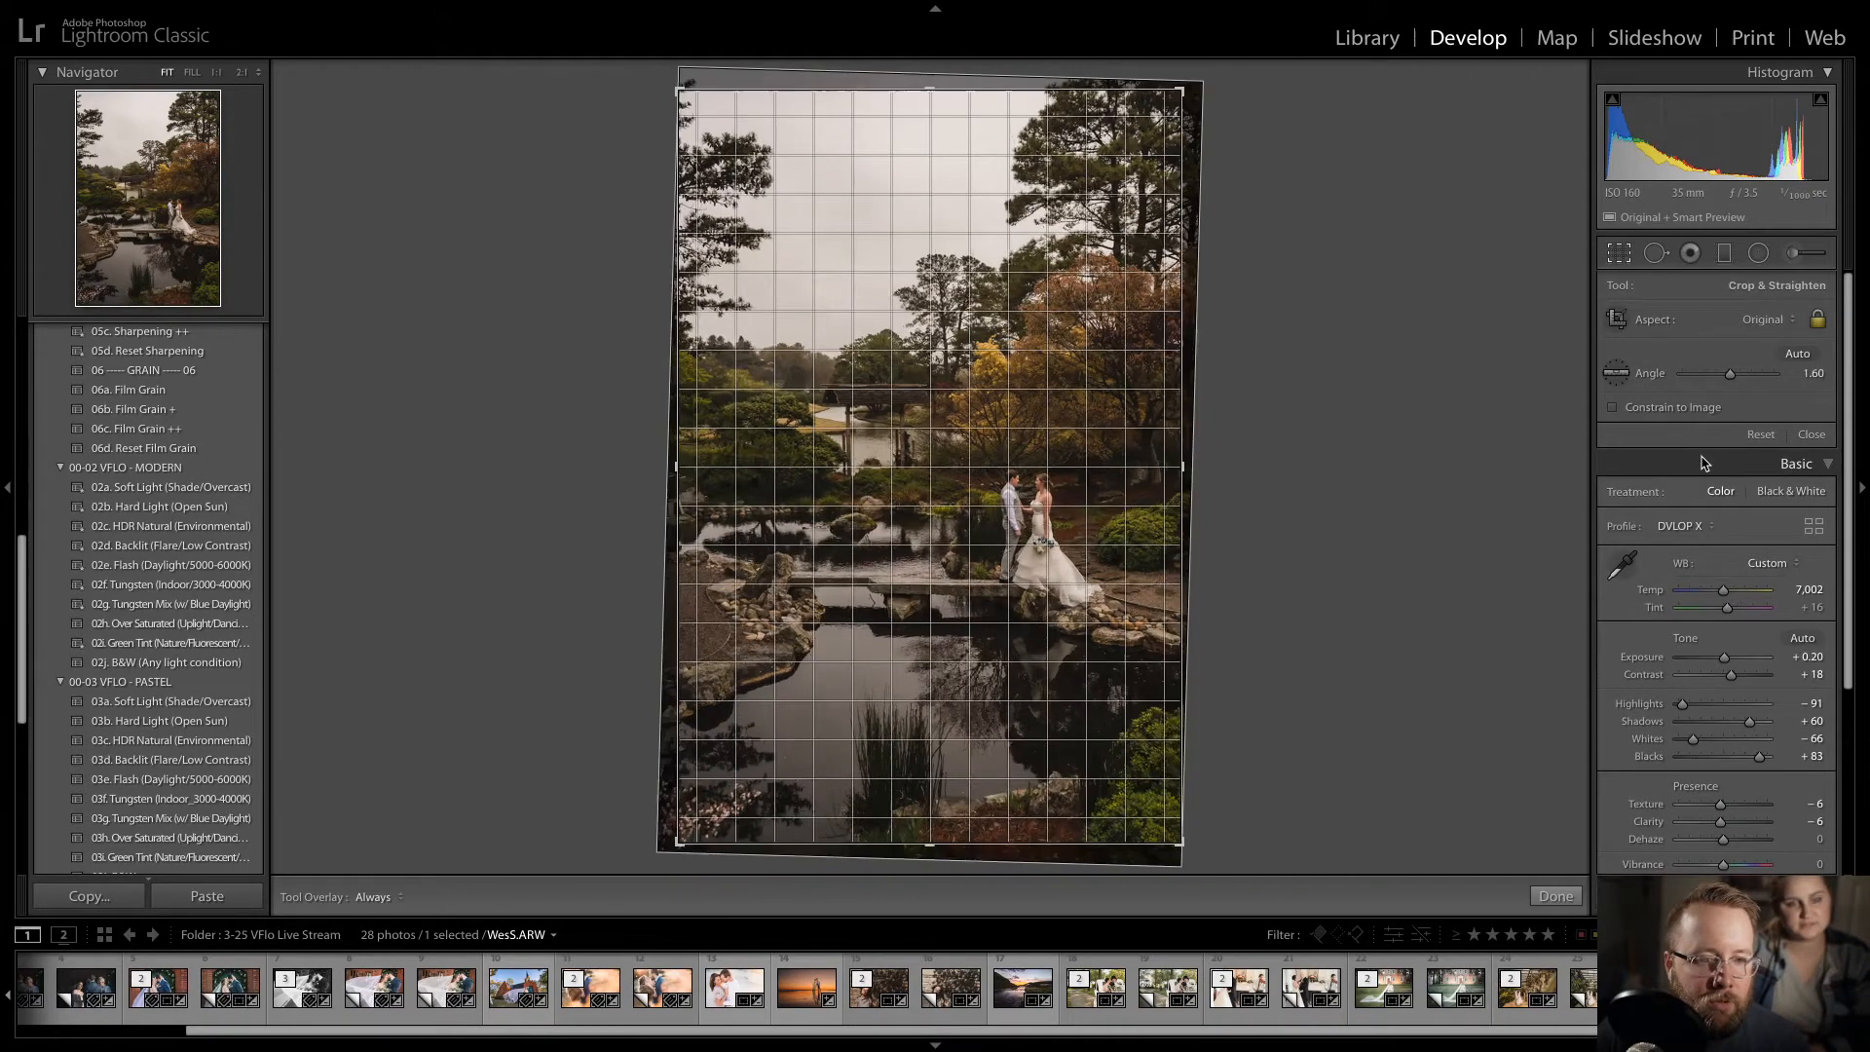
key("ctrl+z")
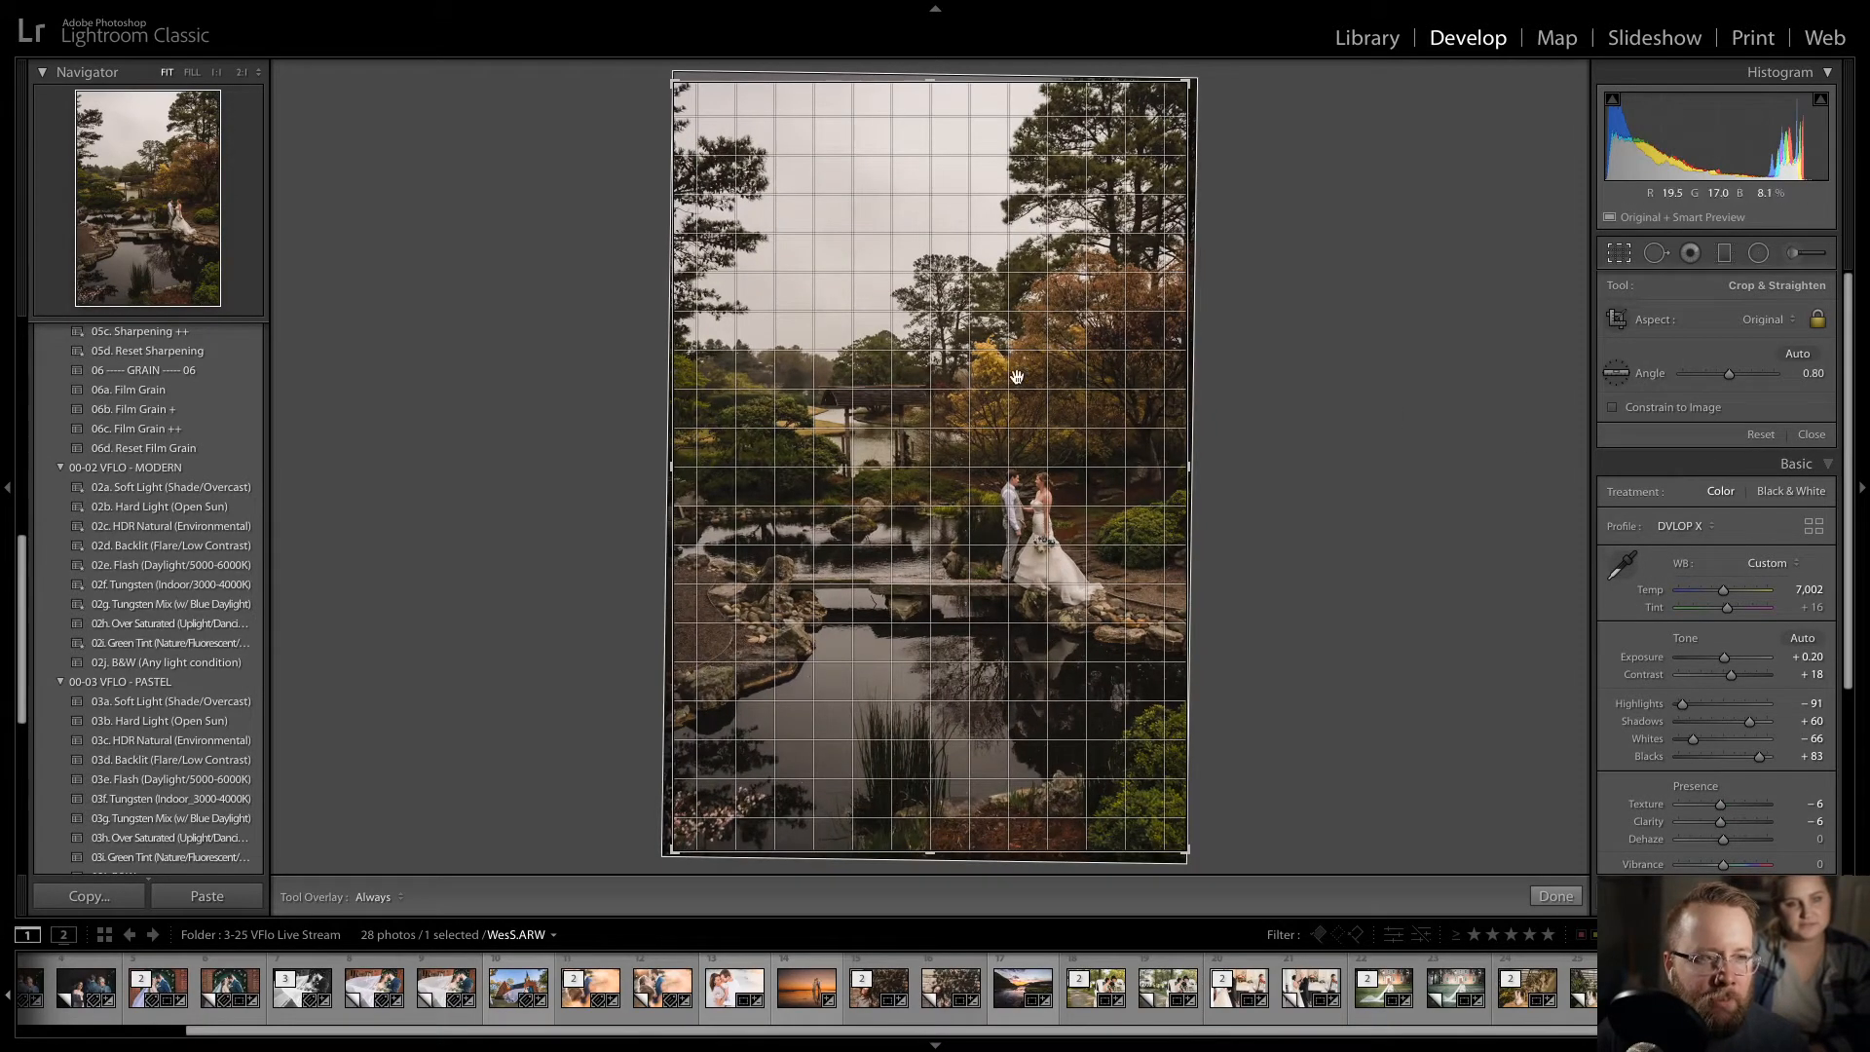
key("equal")
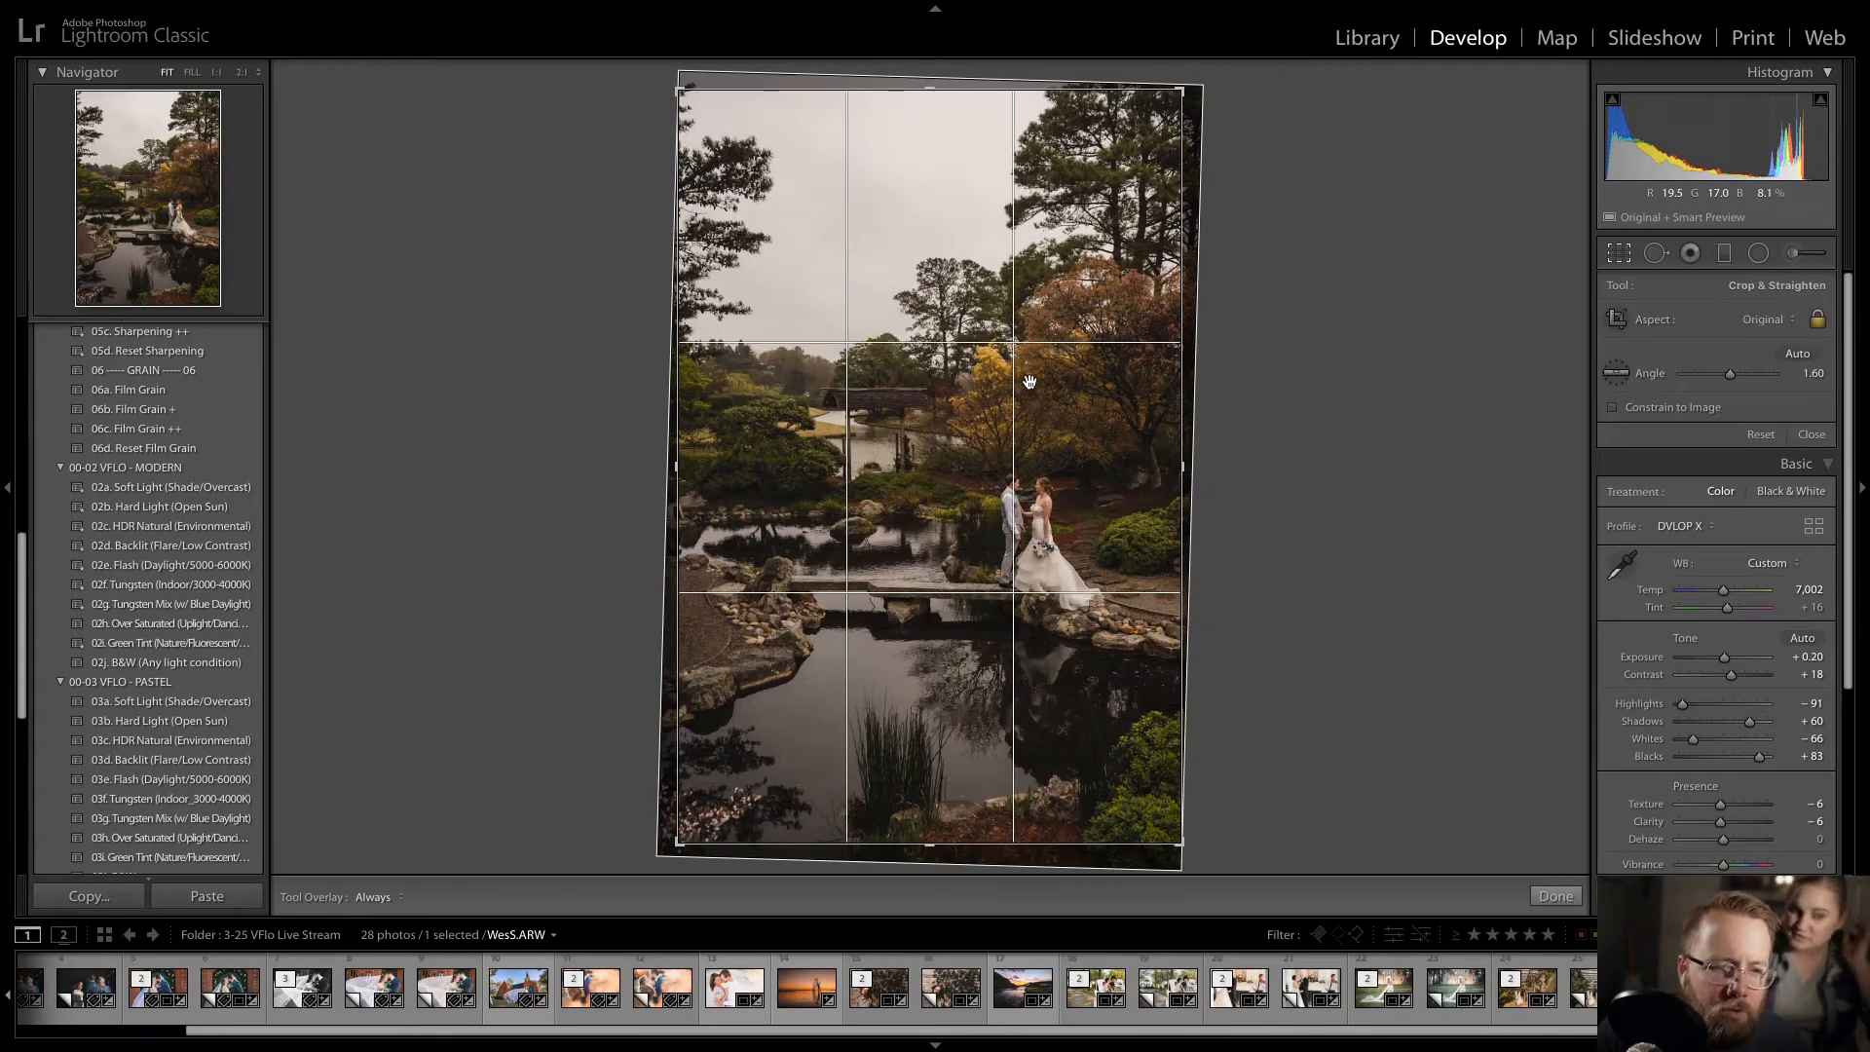
key("d")
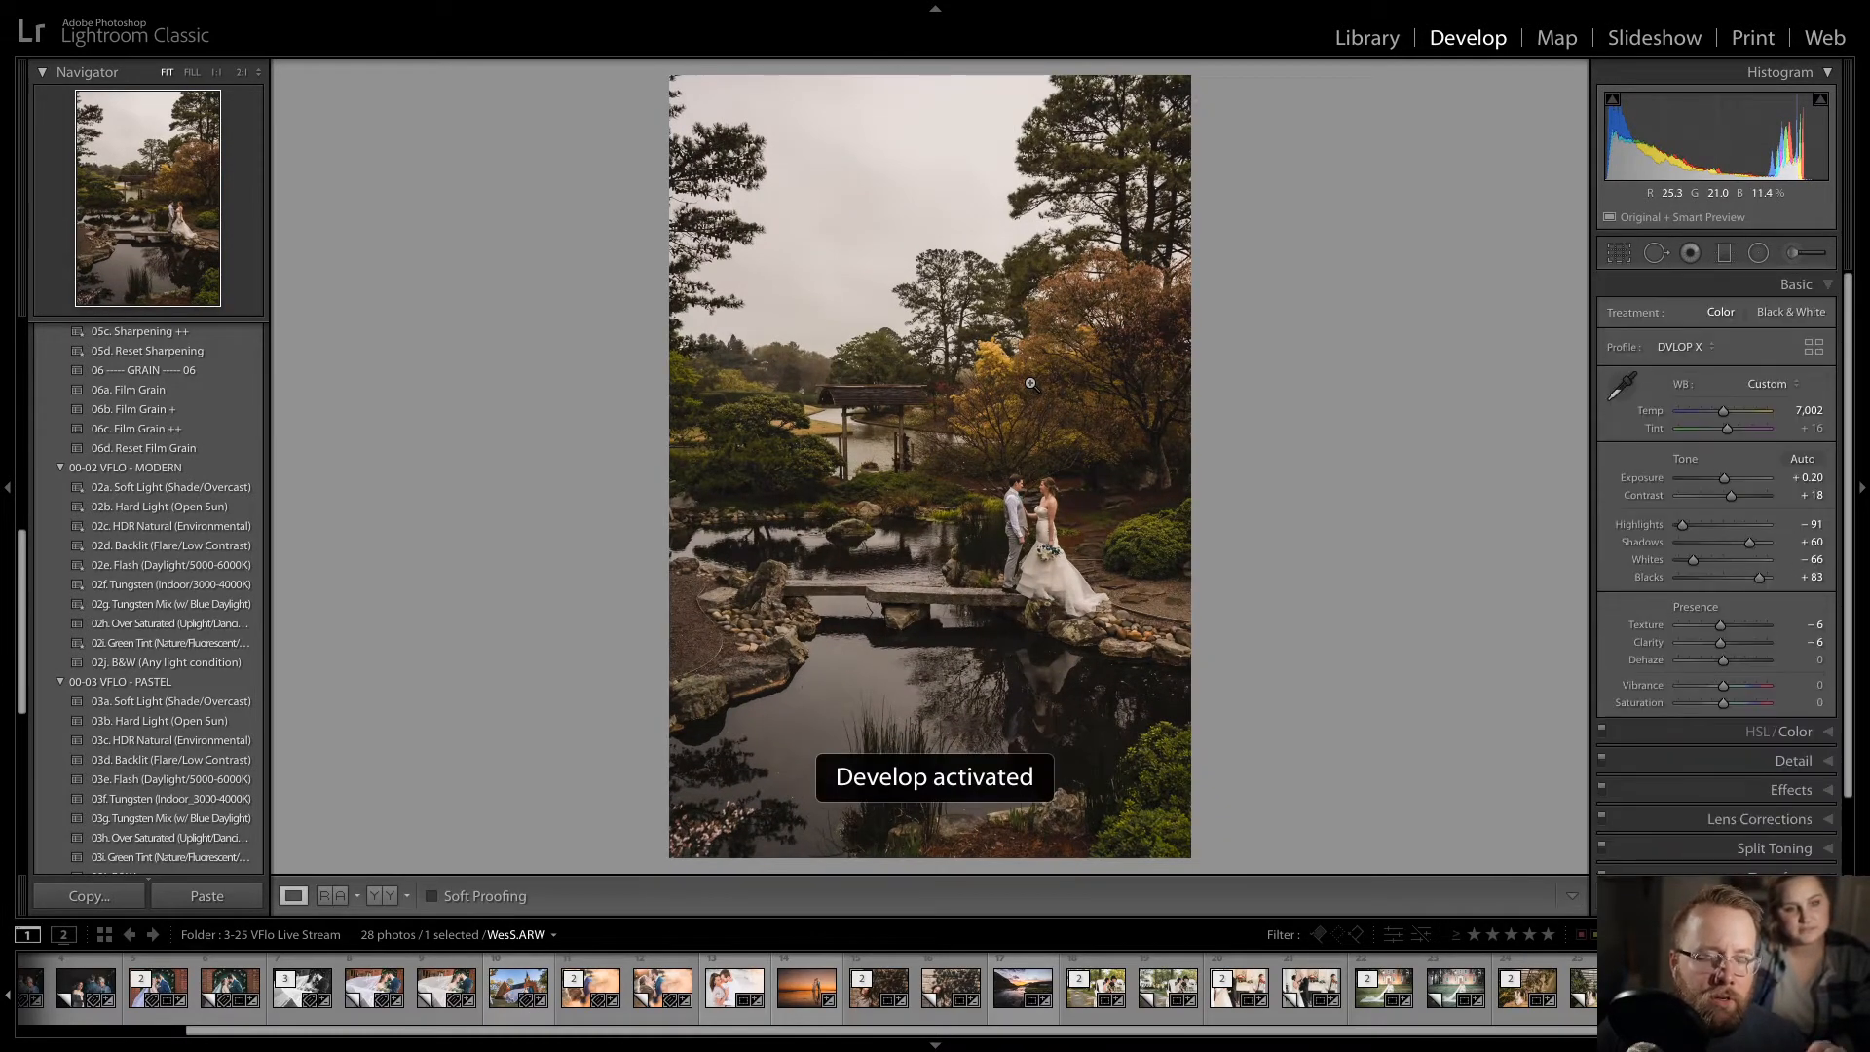
- Brighten the couple's faces with the Adjustment Brush, using the **Quick Dodge** effect at brush size 4.0
key("k")
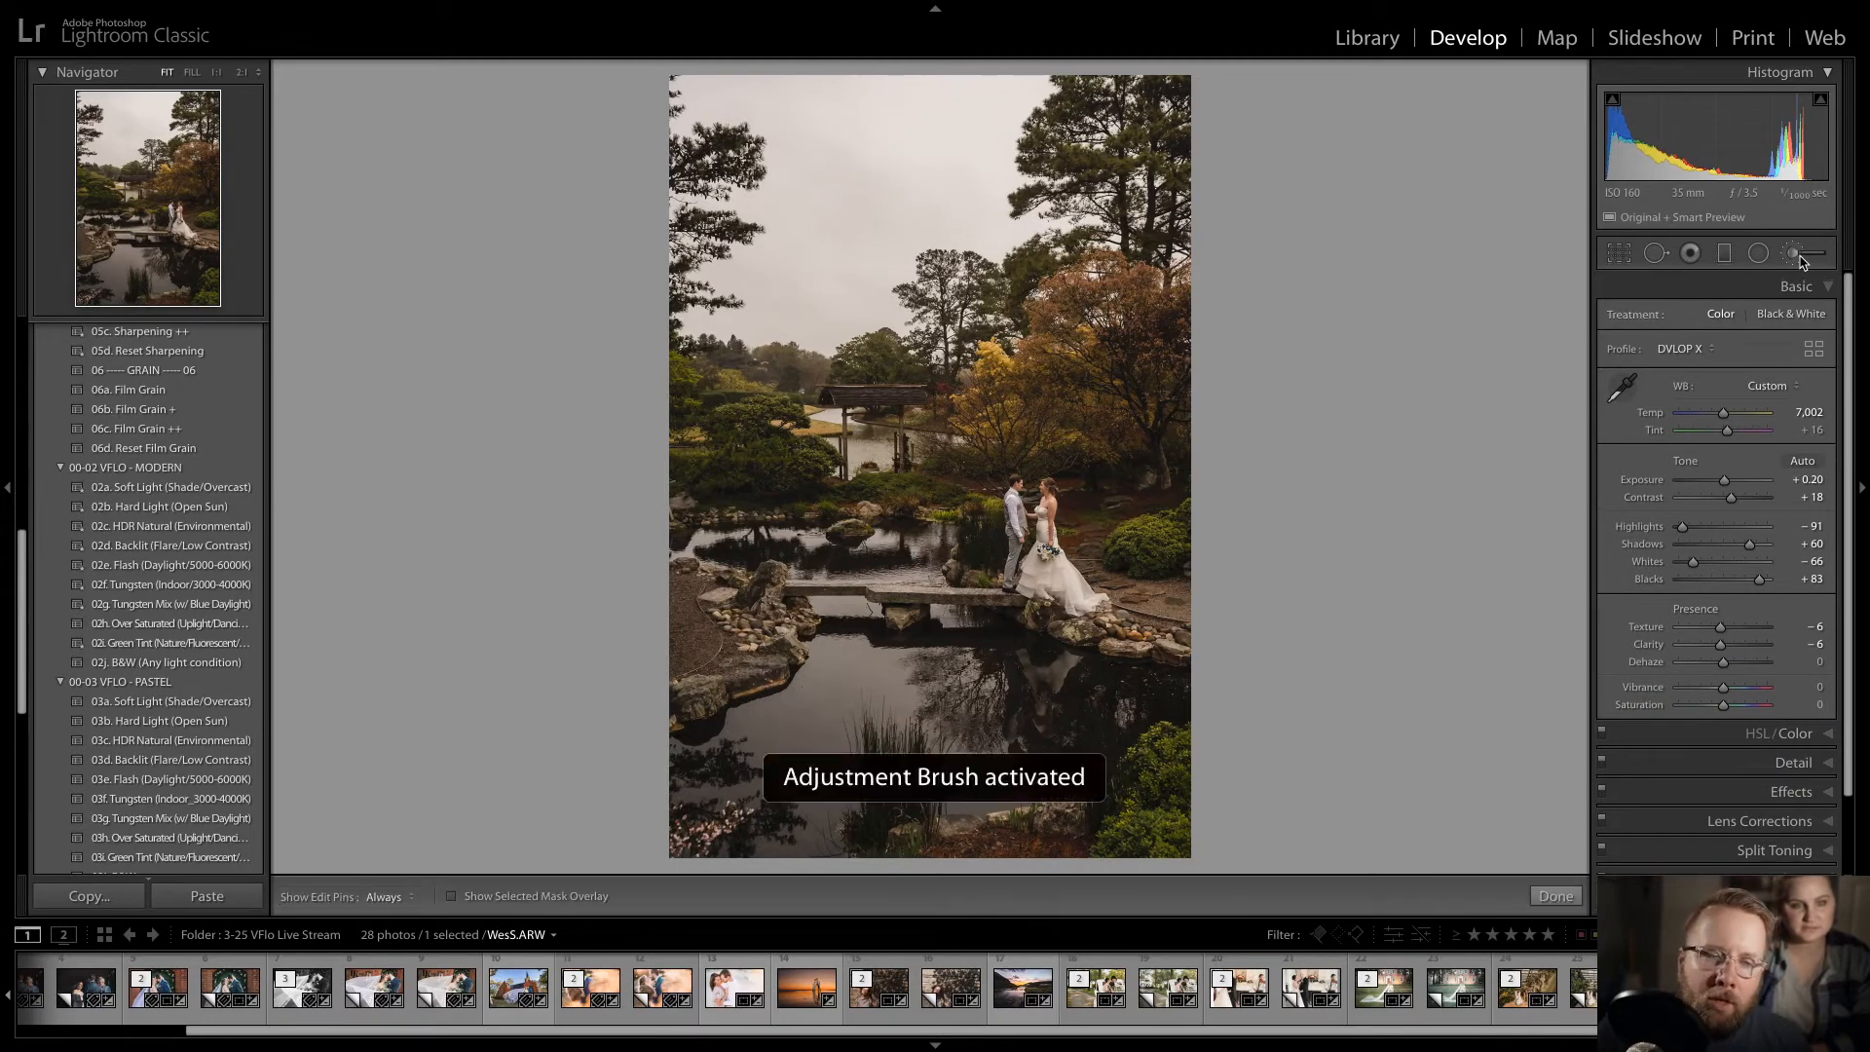
left_click(1706, 319)
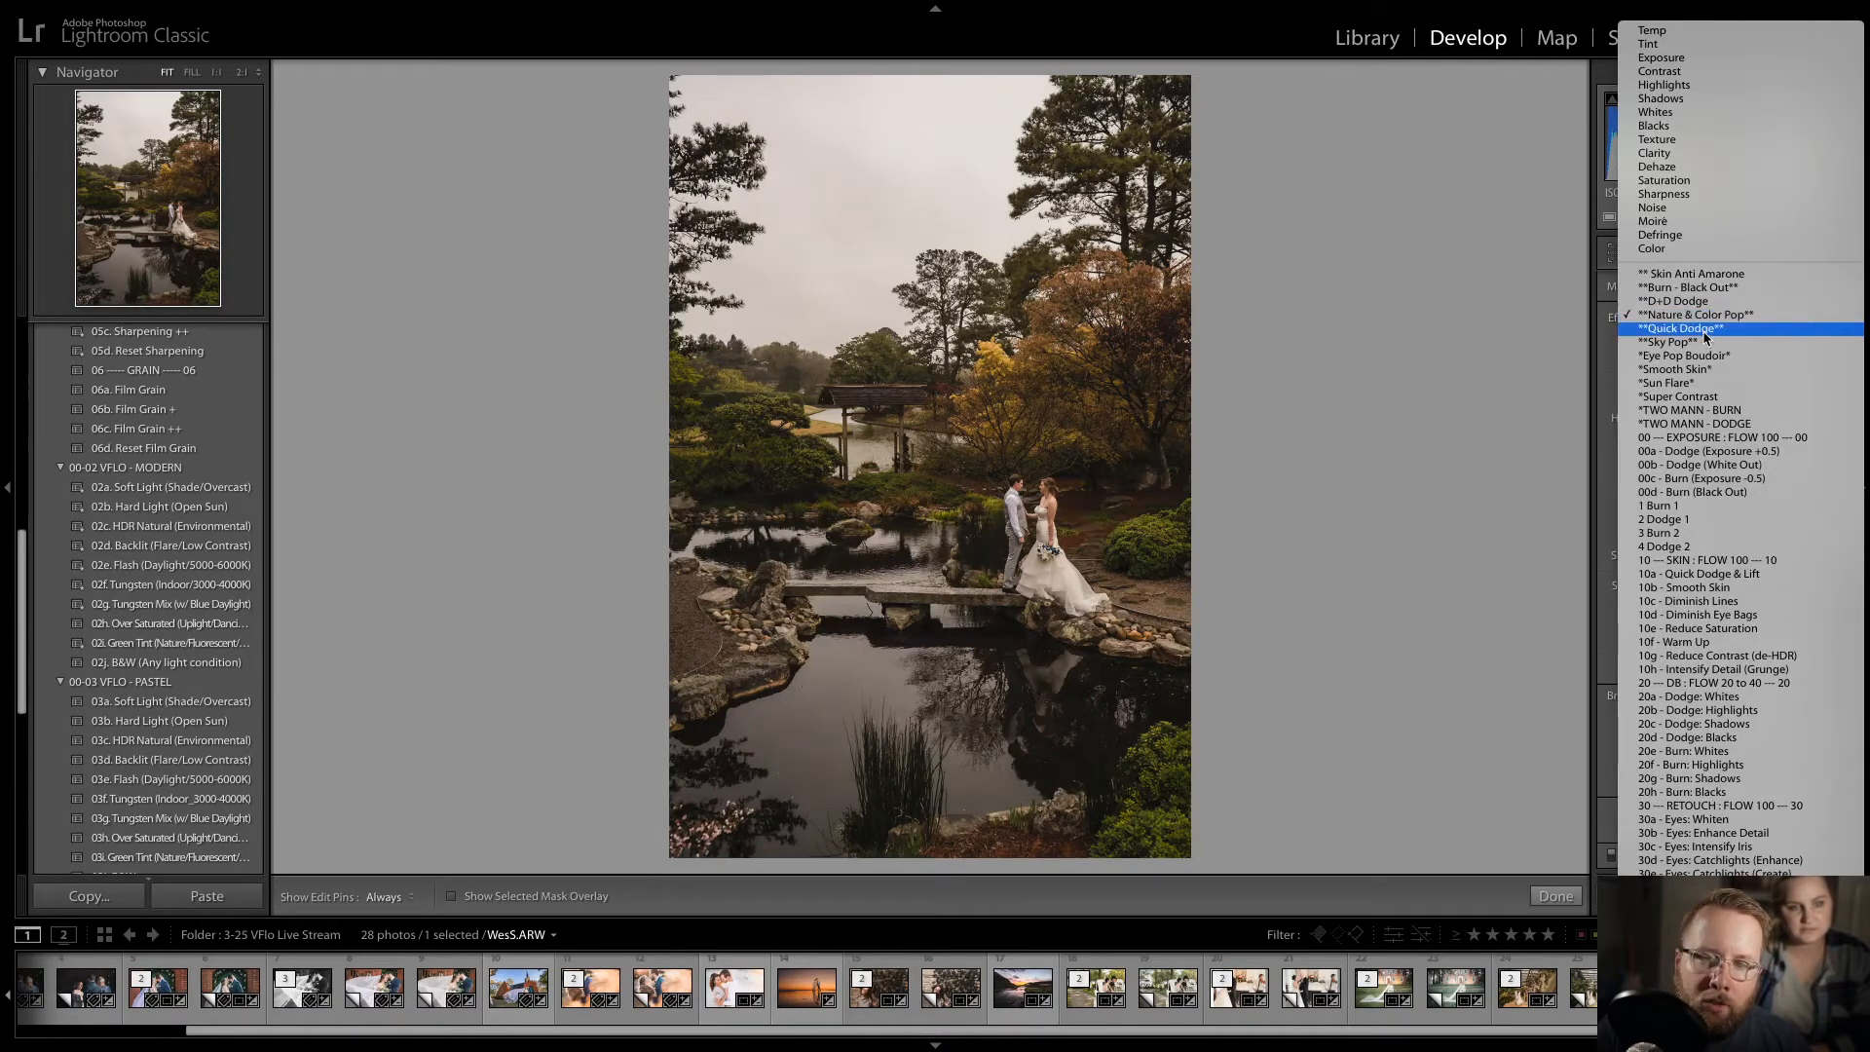
left_click(1706, 338)
scroll(1008, 491, "down", 4)
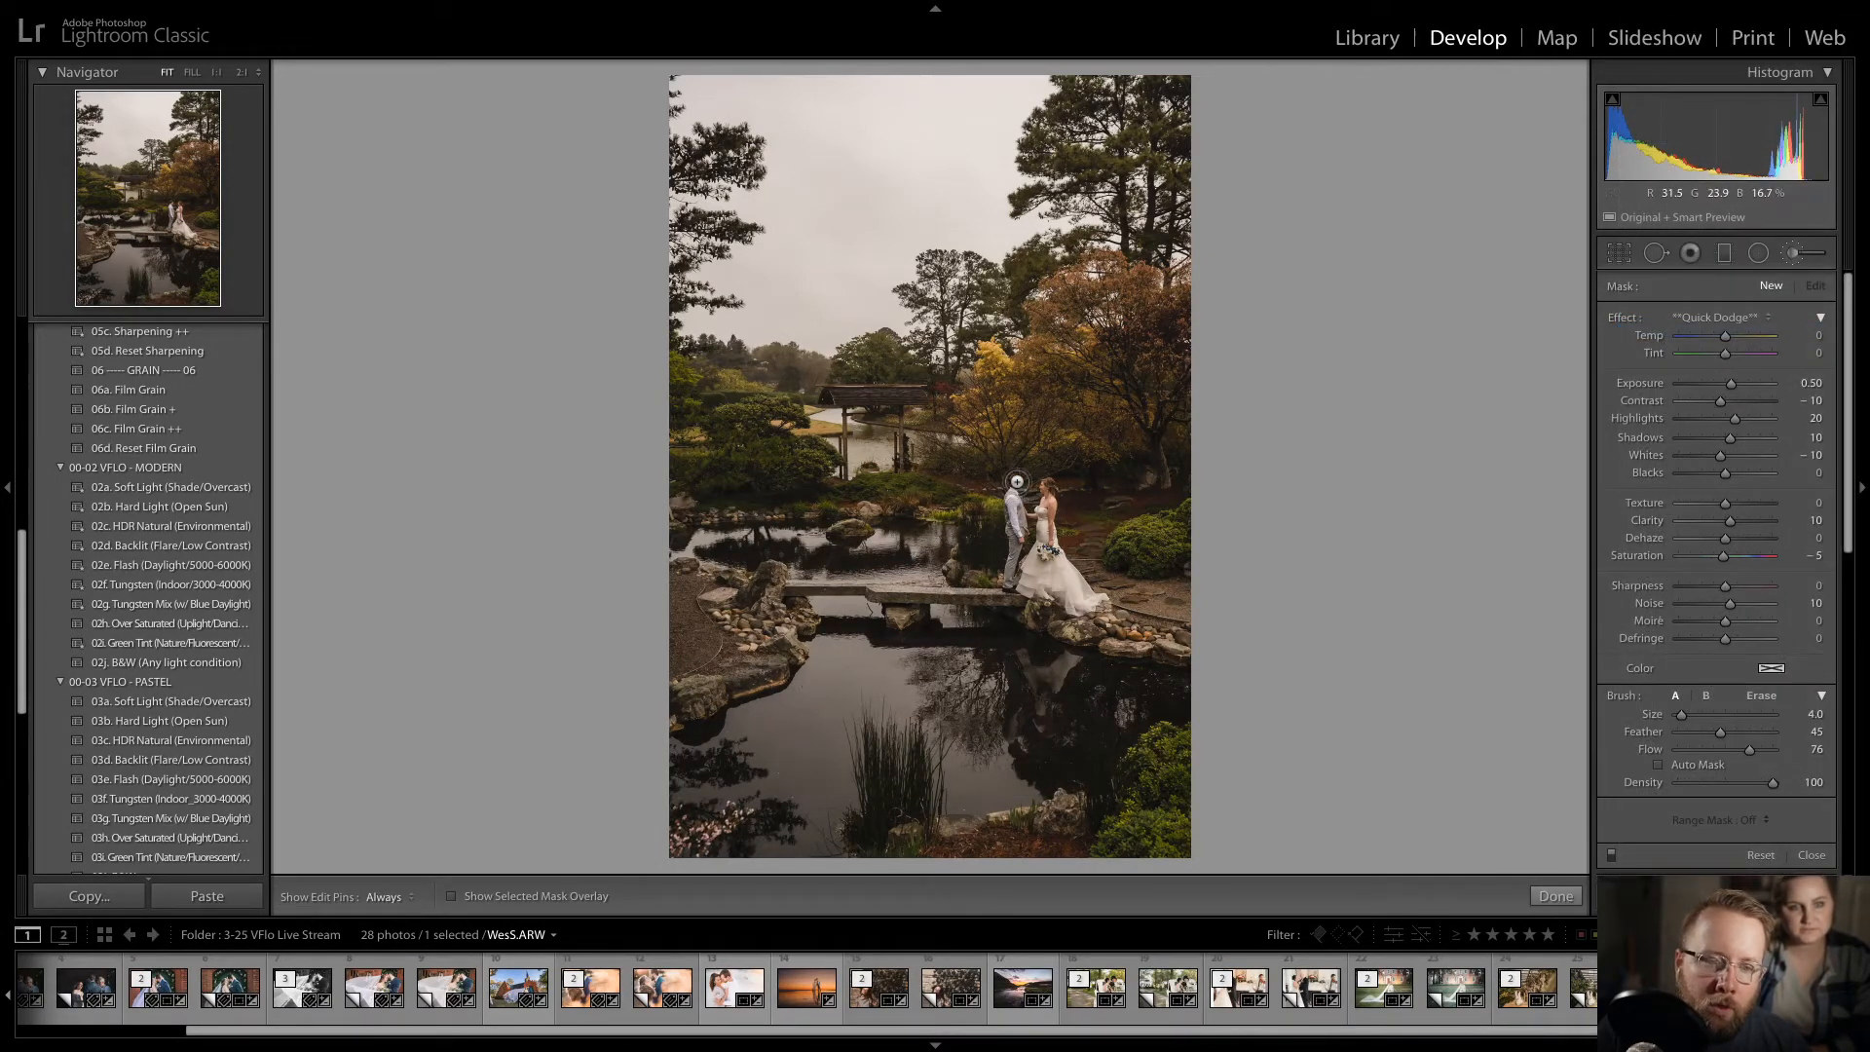
key("h")
left_click_drag(1017, 480, 1038, 493)
- Enlarge the brush to 9.0, extend the dodge over the lower part of the bride's dress, and close the brush
scroll(1039, 492, "up", 4)
scroll(1019, 575, "up", 3)
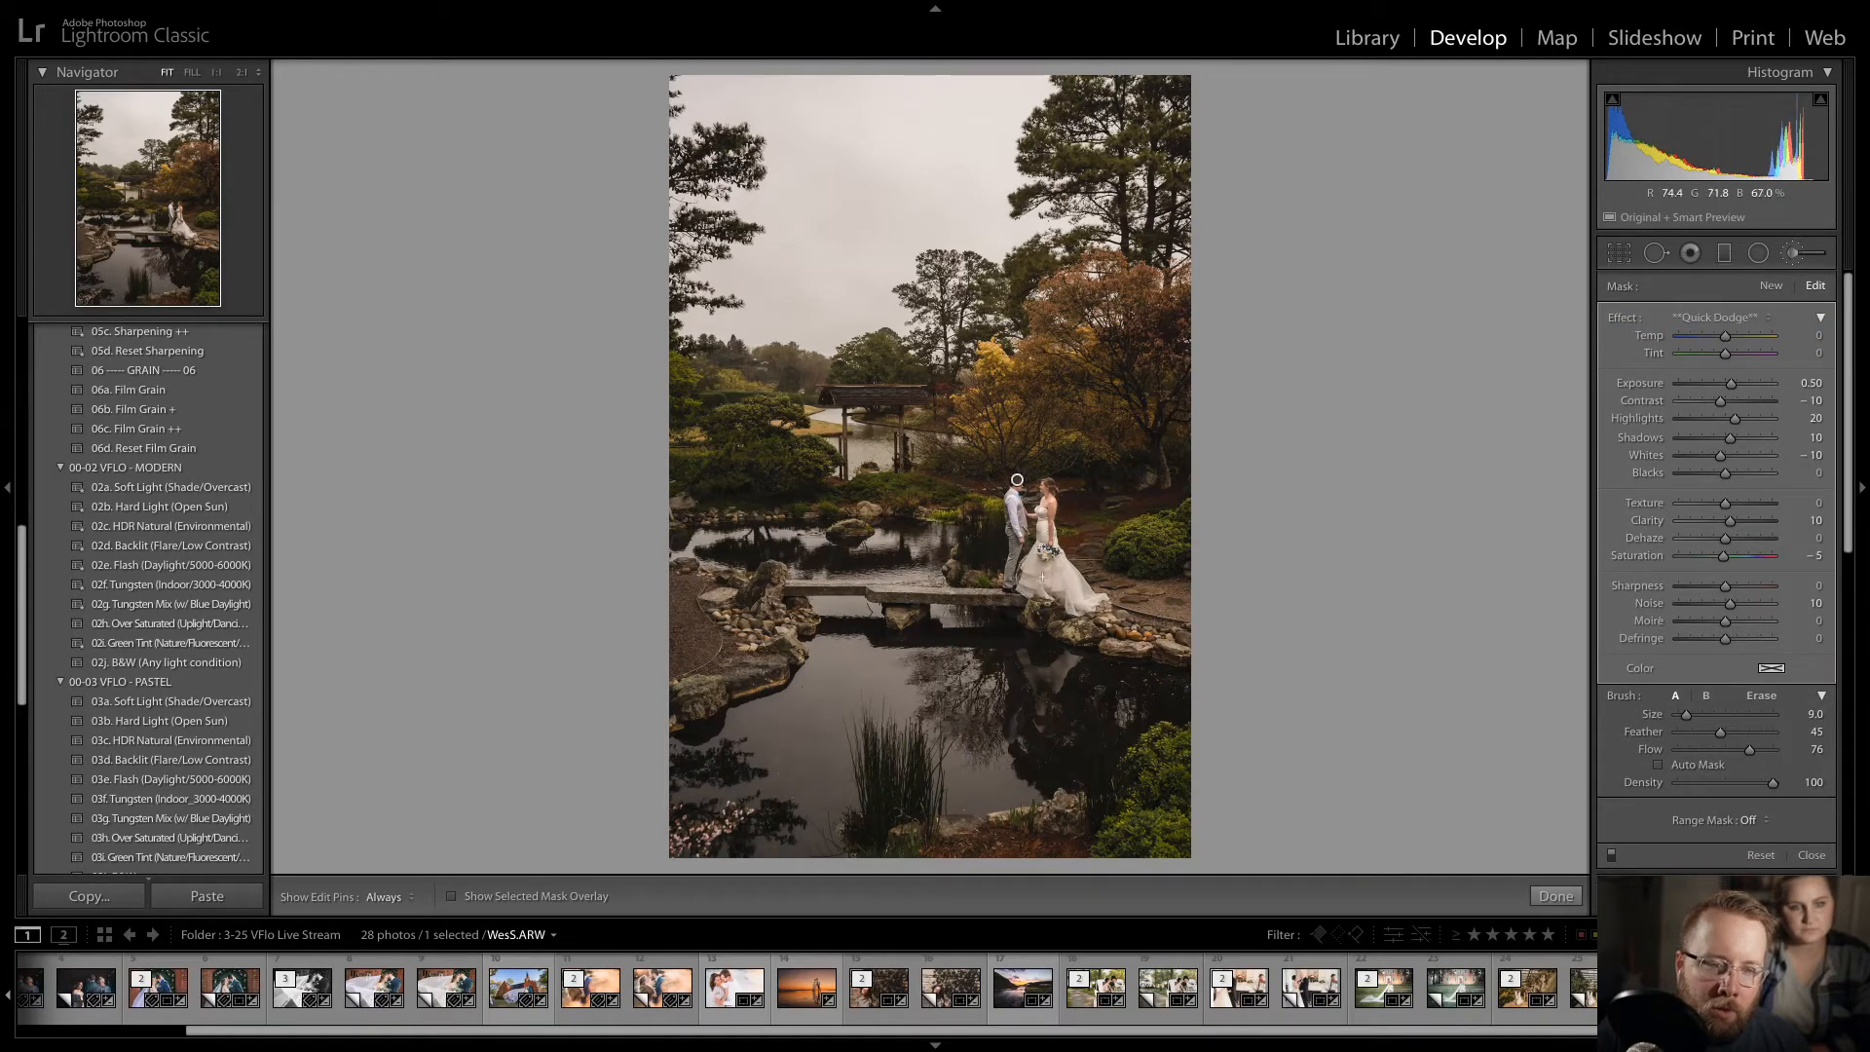
key("h")
mouse_move(1022, 575)
left_mouse_down()
mouse_move(1064, 608)
mouse_move(1109, 582)
mouse_move(1057, 596)
left_mouse_up()
key("Return")
key("d")
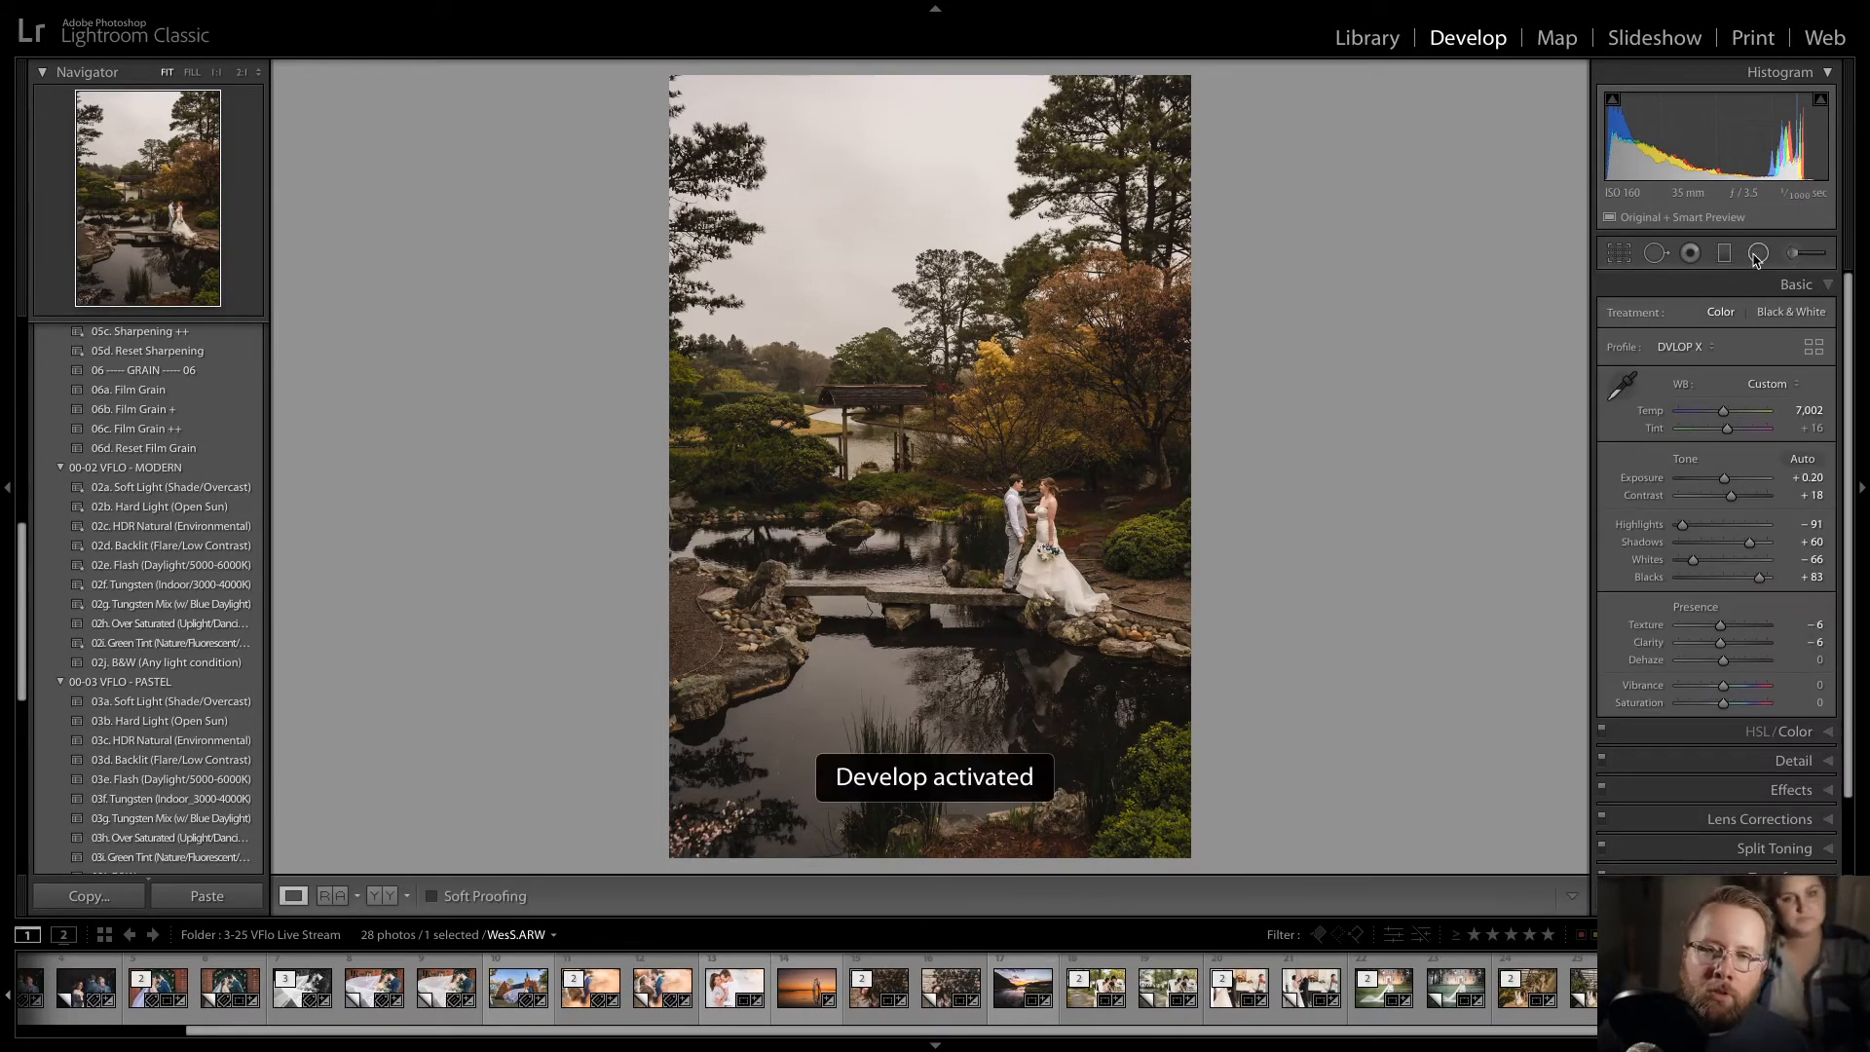
- Add a radial filter around the couple on the bridge with the **Nature & Color Pop** effect
key("shift+m")
left_click(1717, 318)
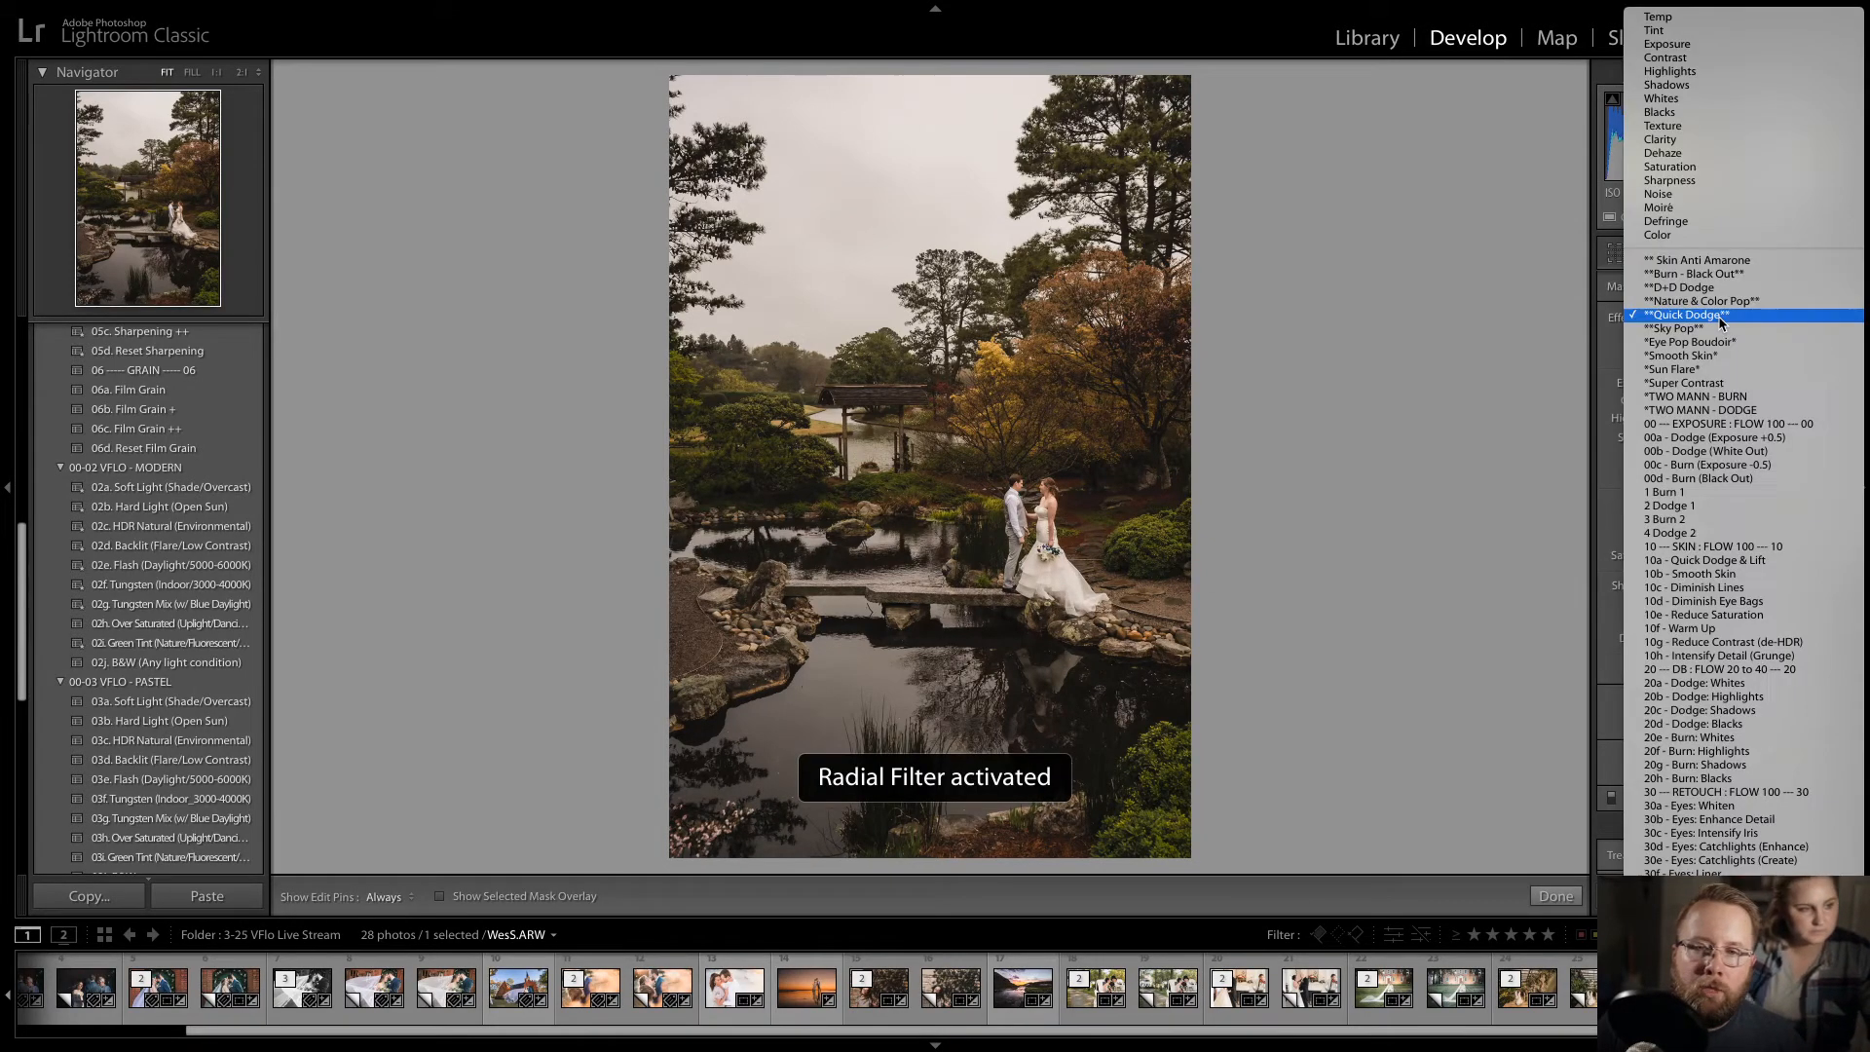
left_click(1729, 302)
left_click_drag(1028, 530, 1150, 662)
key("d")
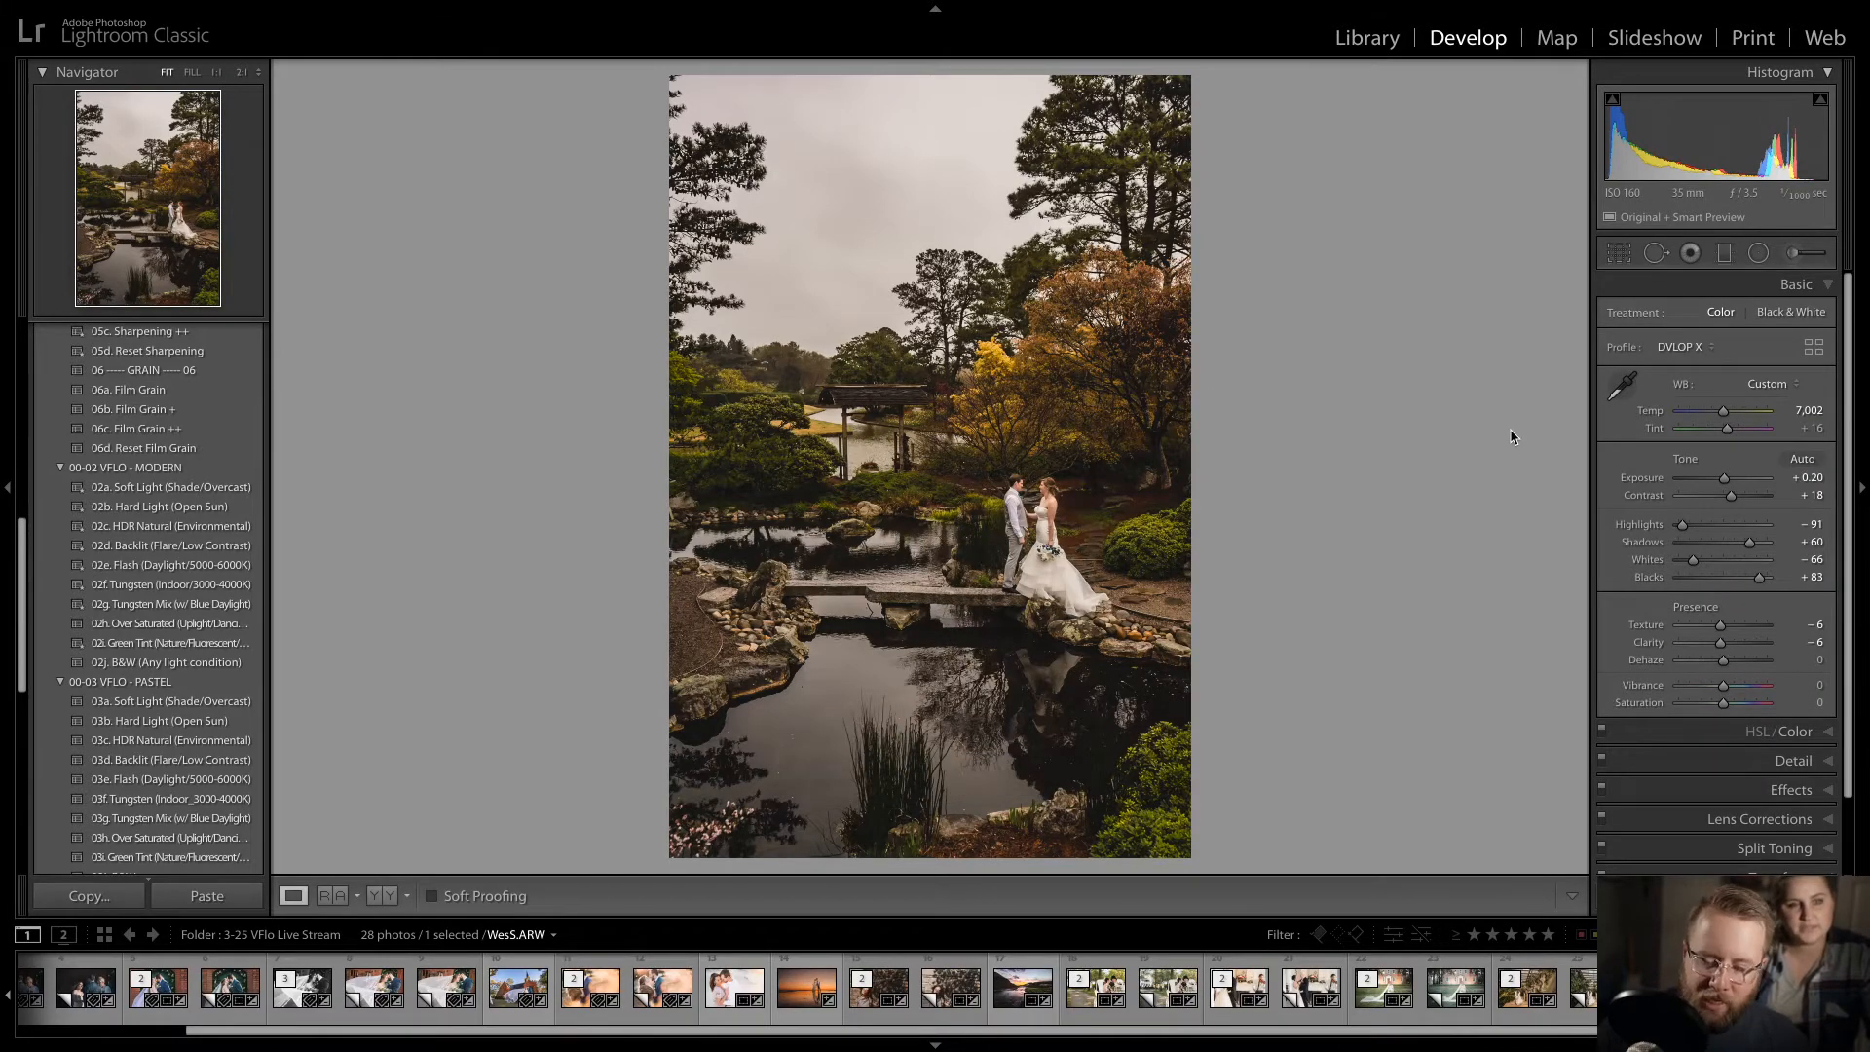
- Lower the pond photo's temperature to 6,835 and compare the edit with its unedited virtual copy
key("minus")
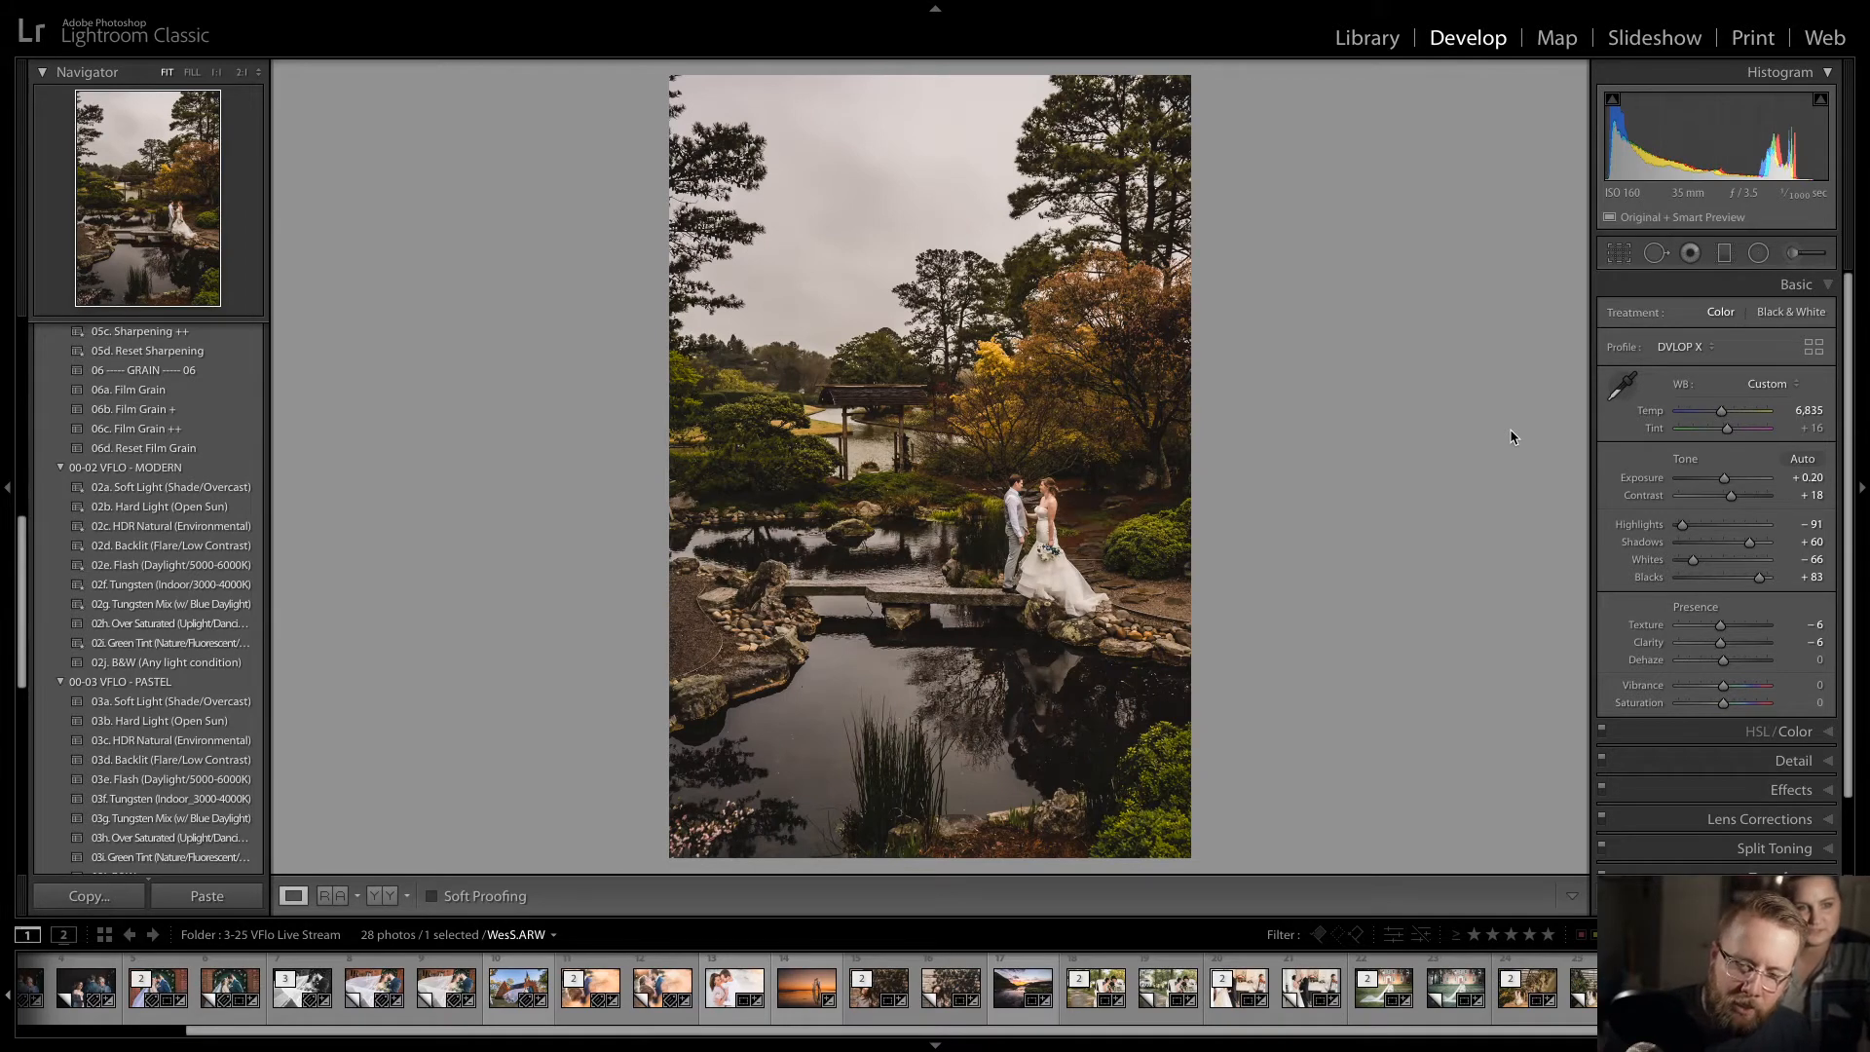
key("Right")
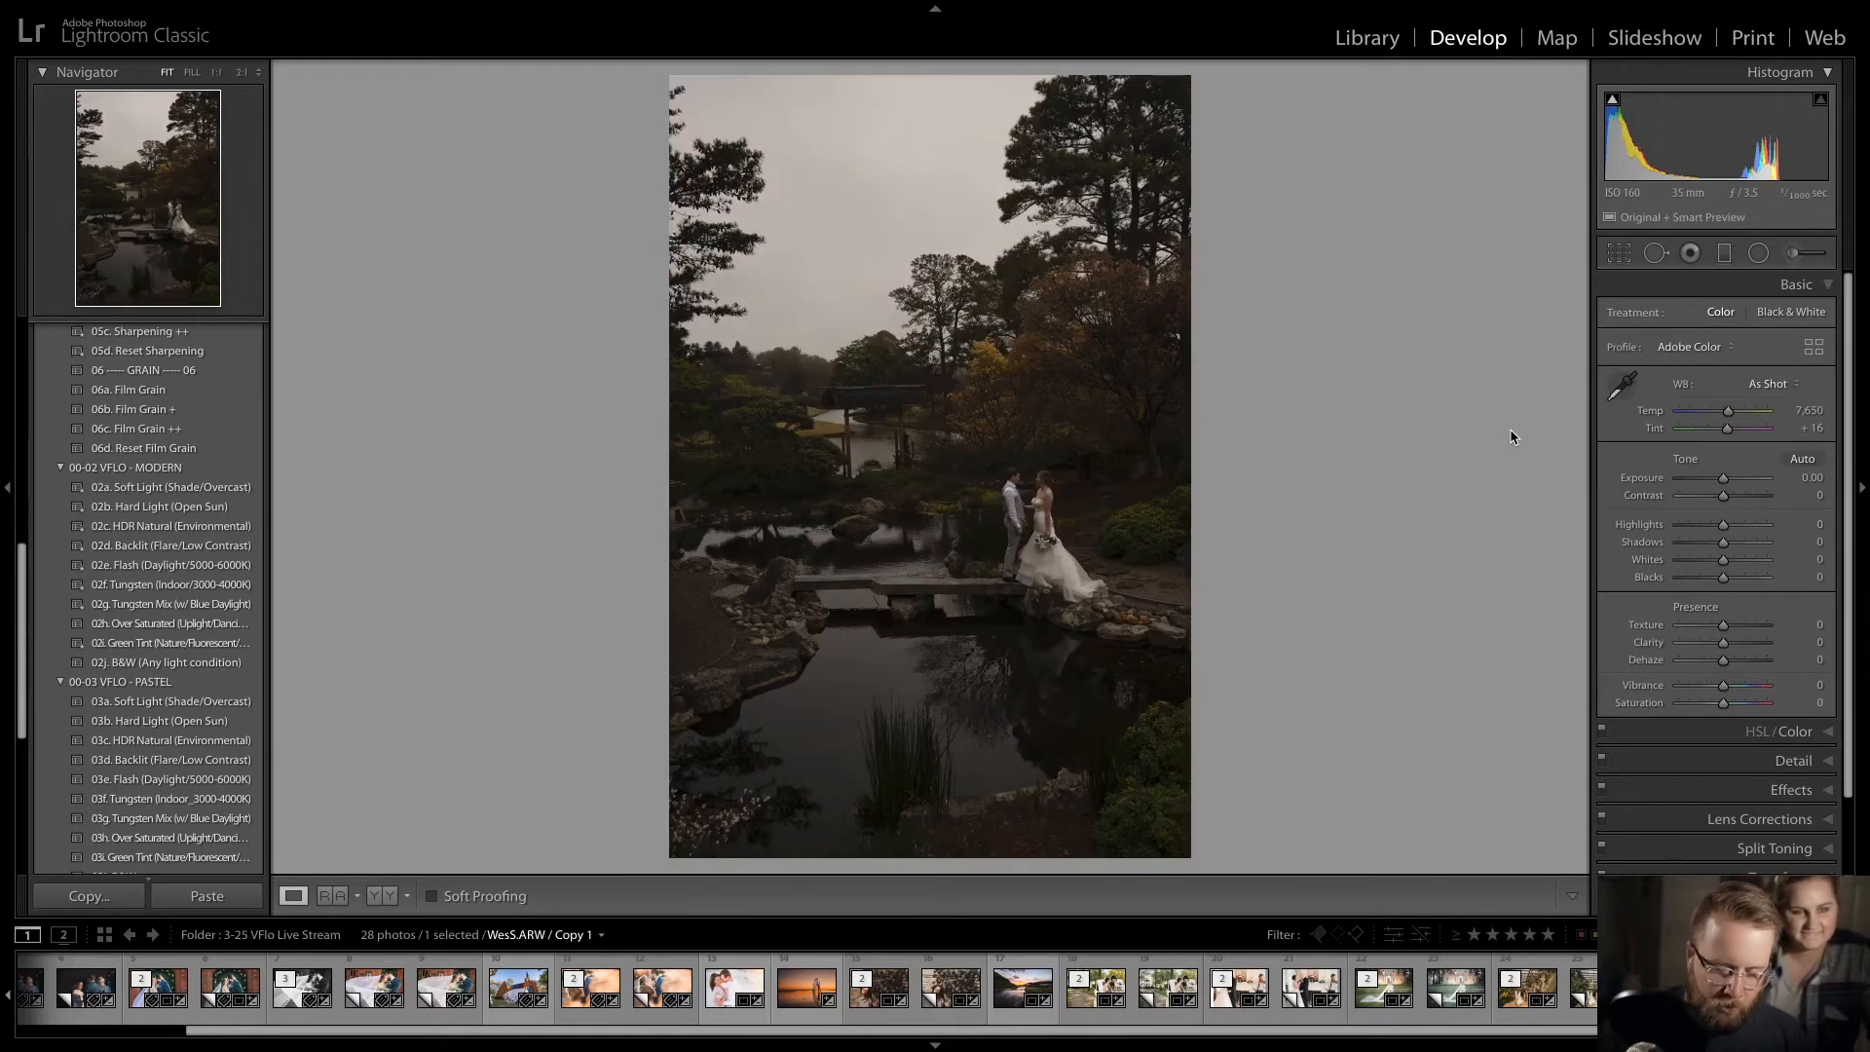
key("Left")
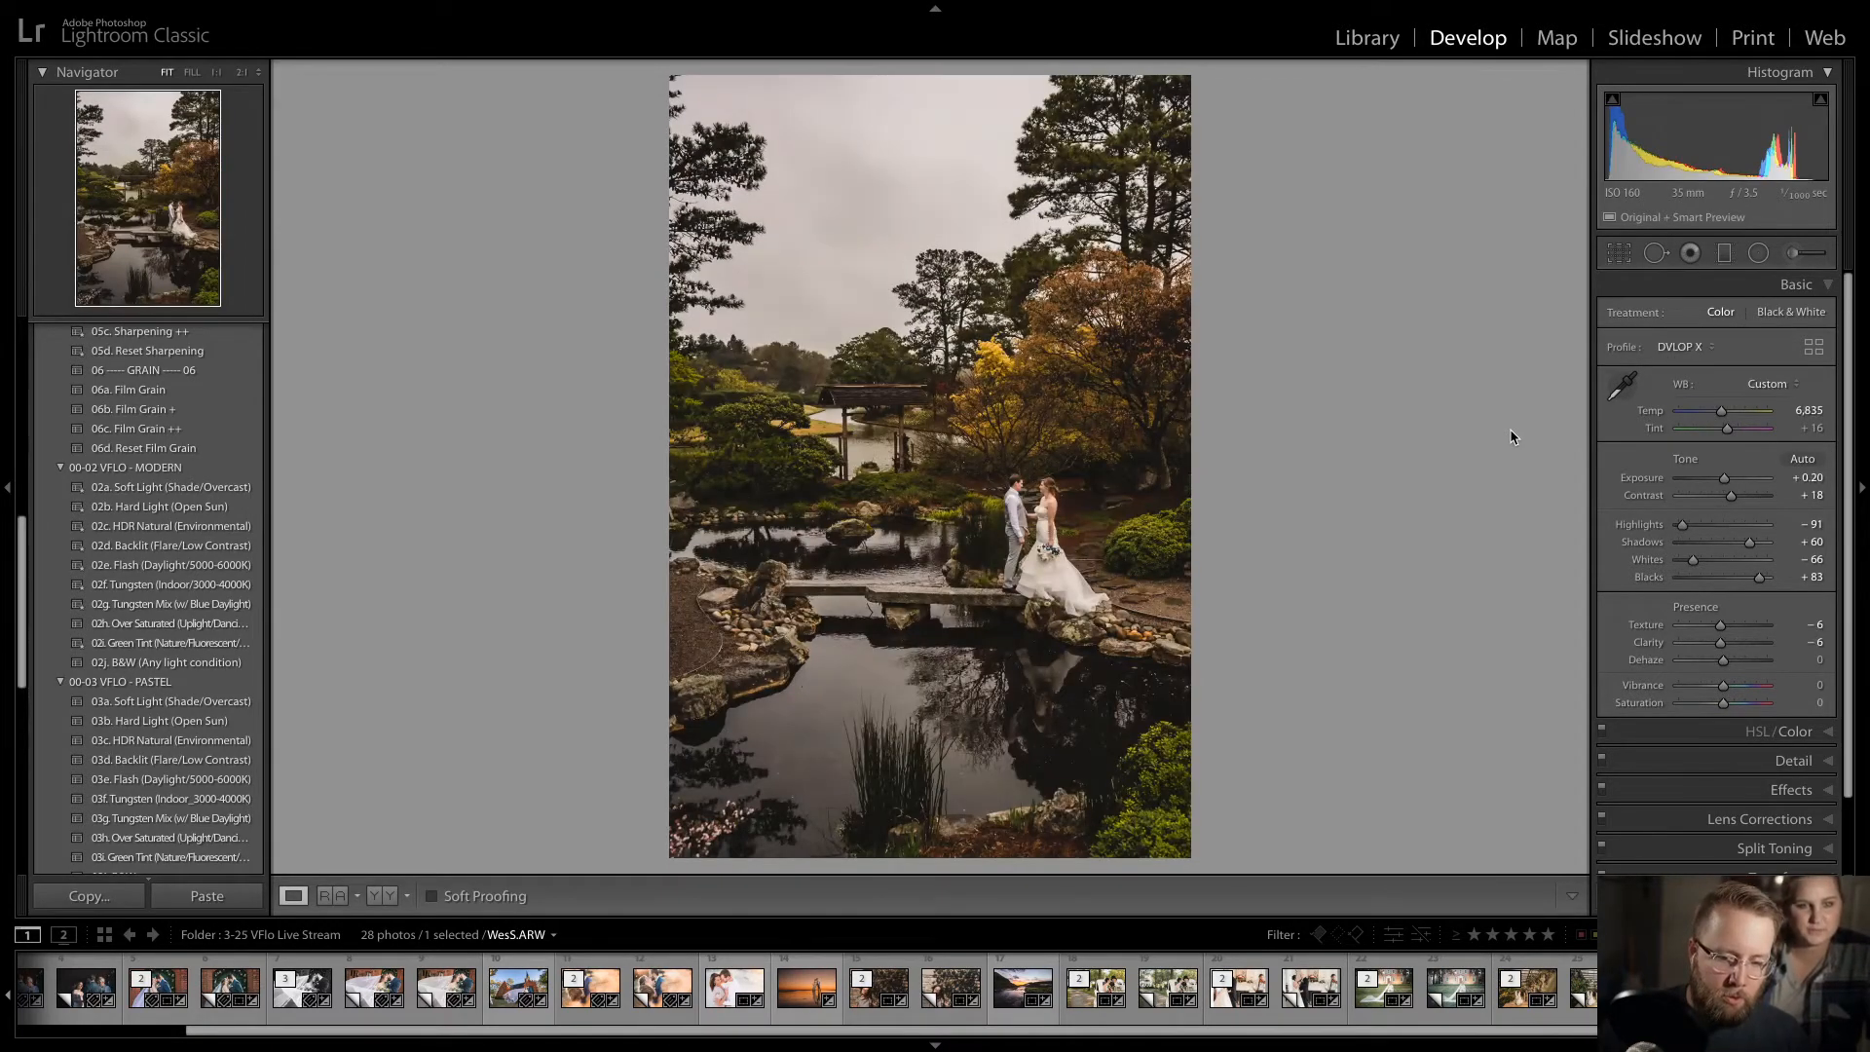
- Create a virtual copy of the edited pond photo and apply the VFLO Pastel 03c. HDR Natural (Environmental) preset
key("ctrl+apostrophe")
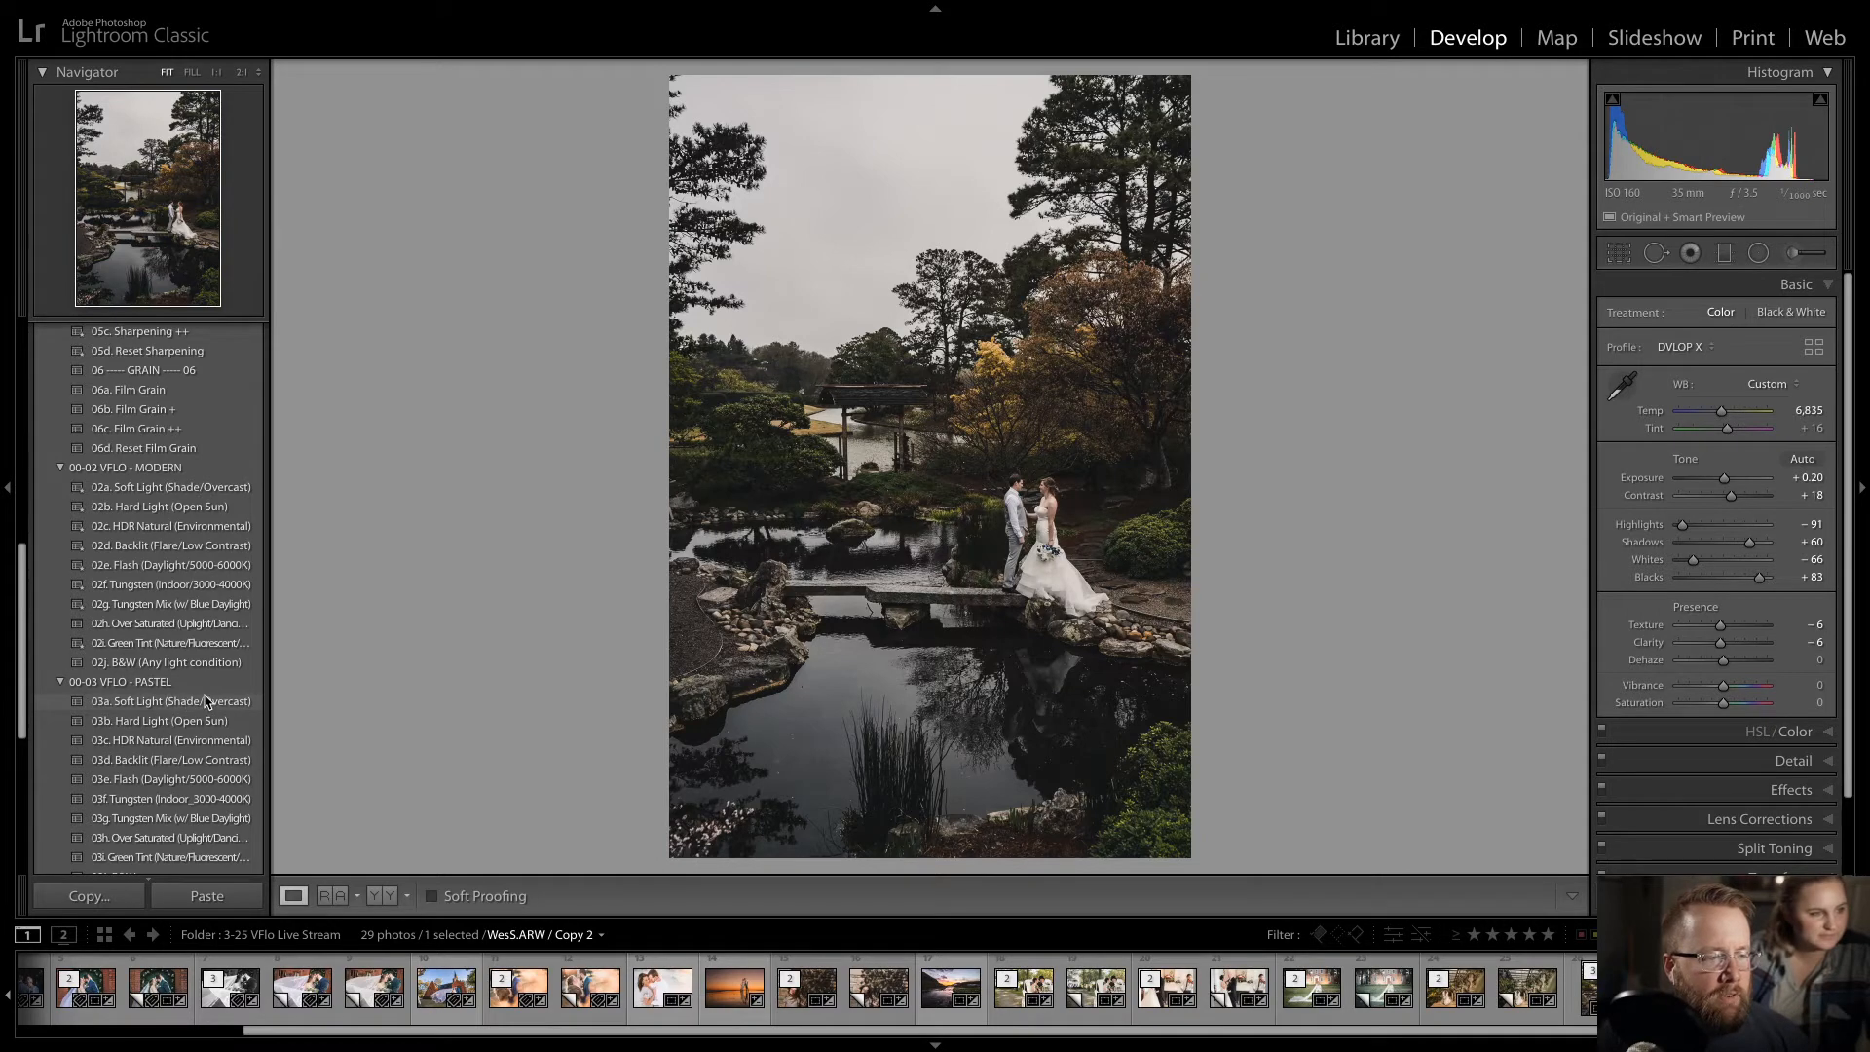
left_click(222, 749)
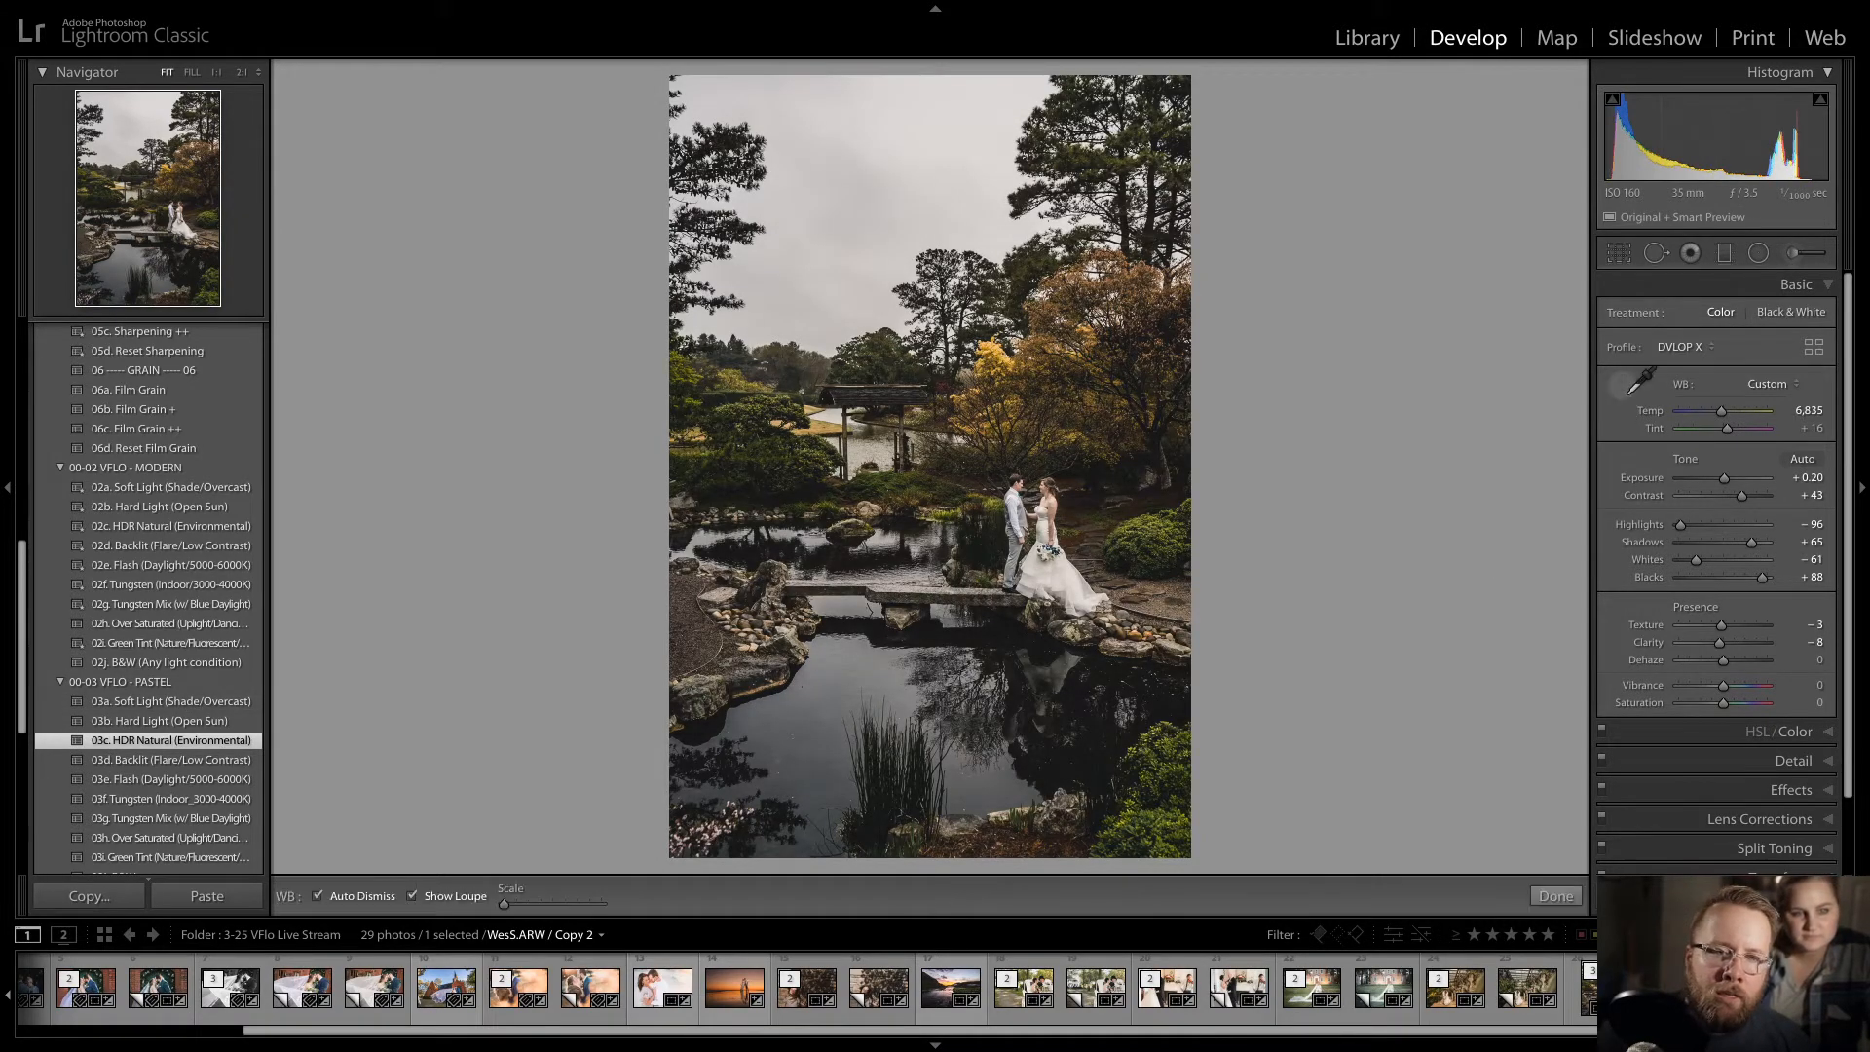
- Set the pastel copy's white balance by sampling neutral spots on the bride's dress
left_click(1622, 387)
left_click(1036, 570)
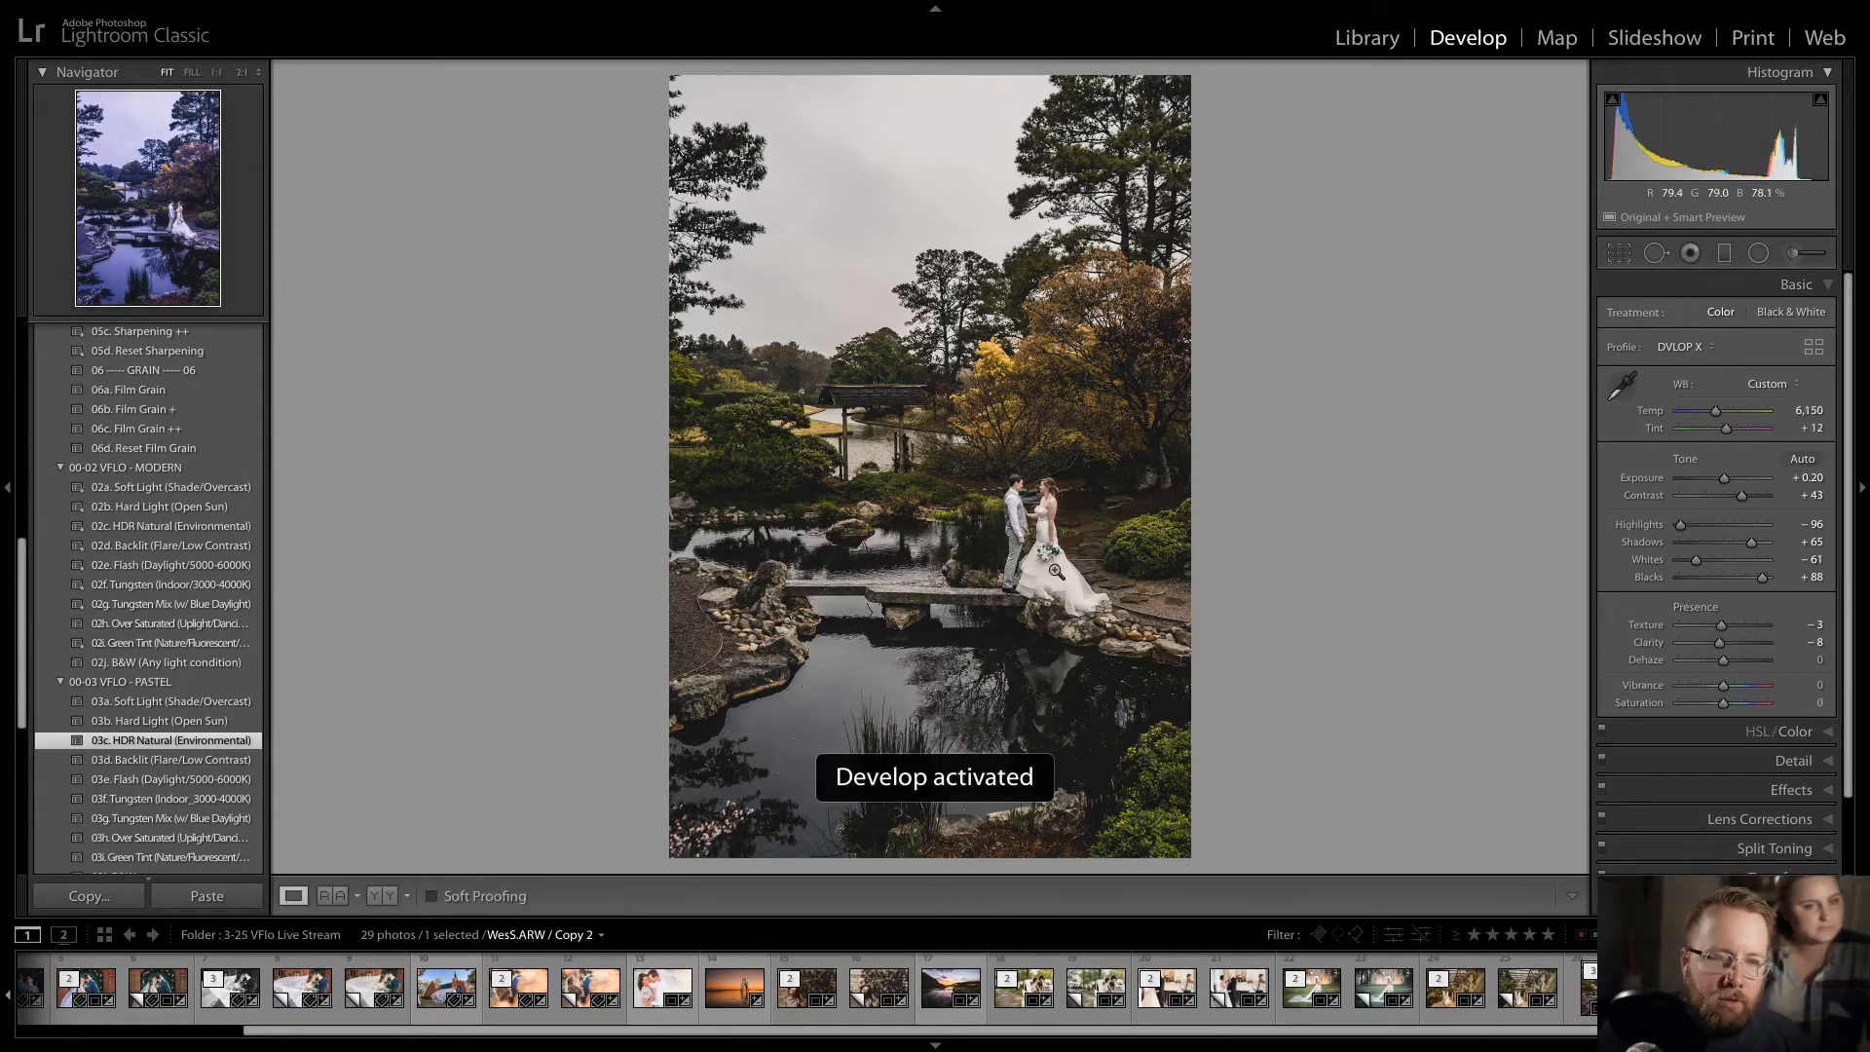
left_click(1622, 385)
left_click(1079, 572)
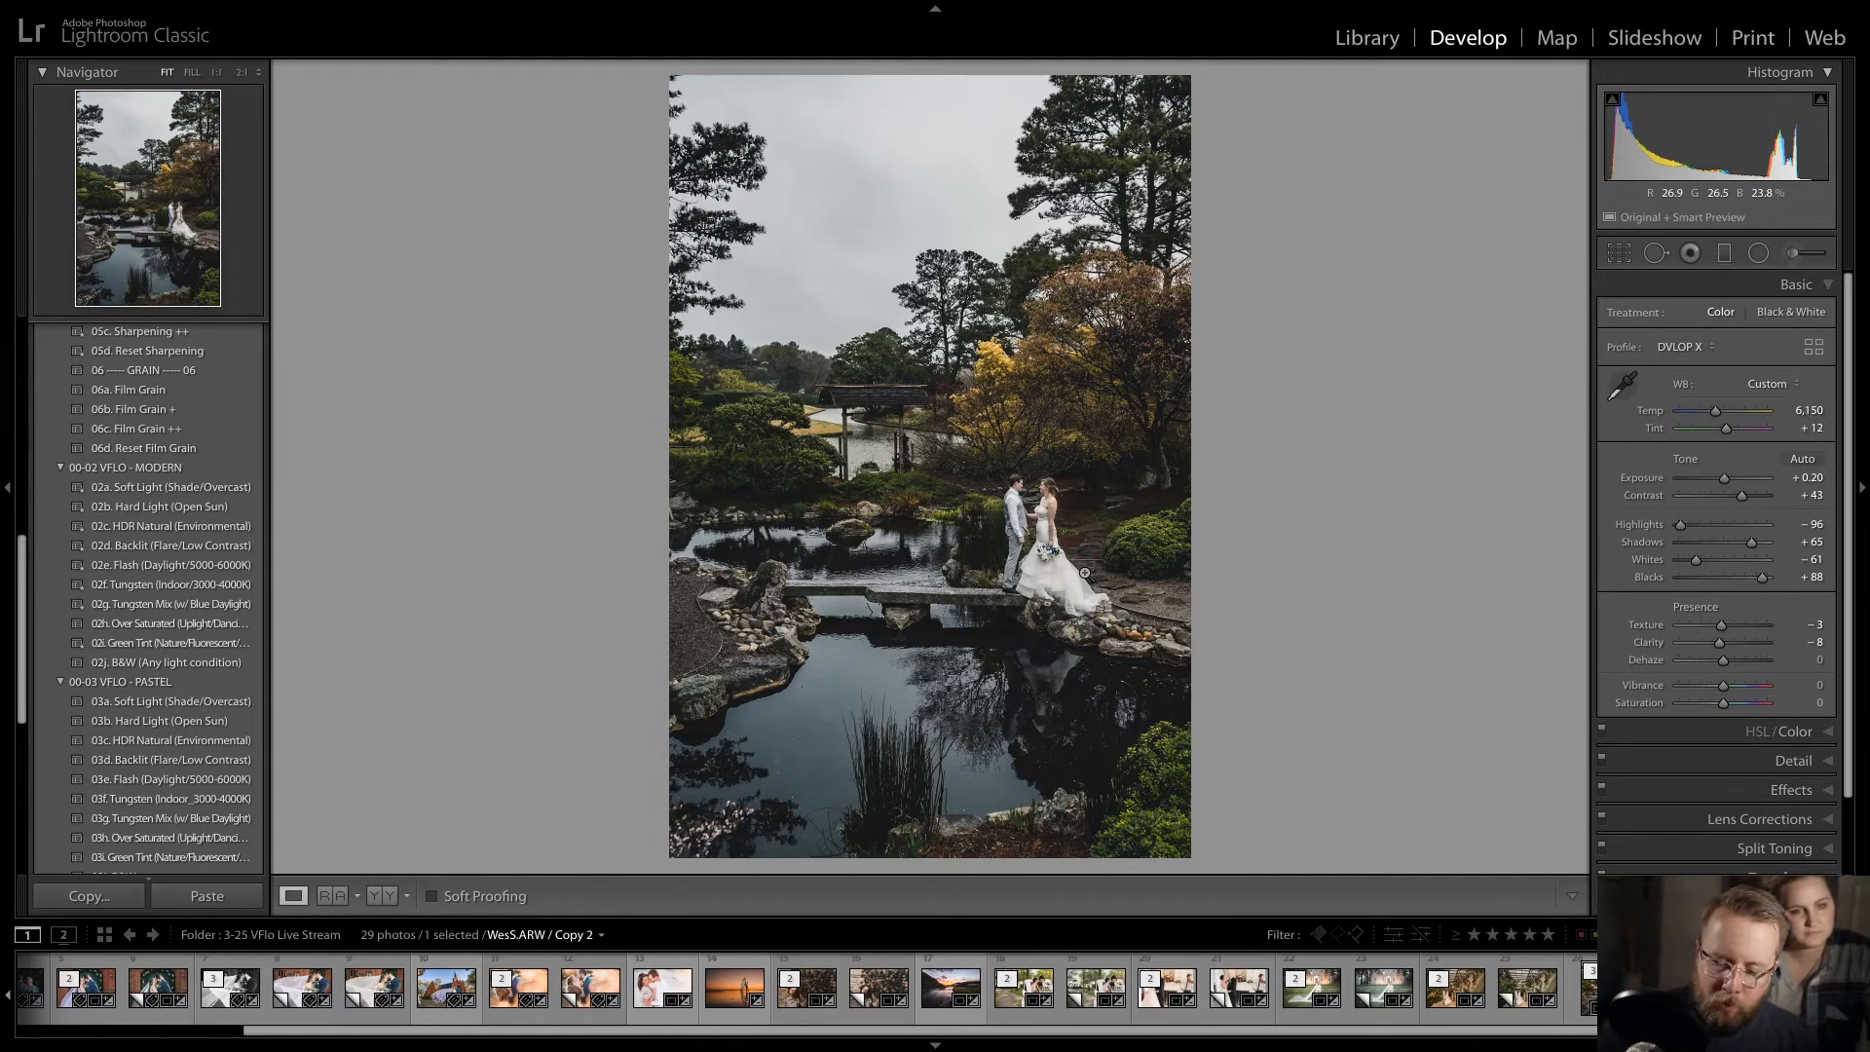
- Set the pastel copy's temperature to 7,401 and tint to +17, and show the before view for comparison
key("=")
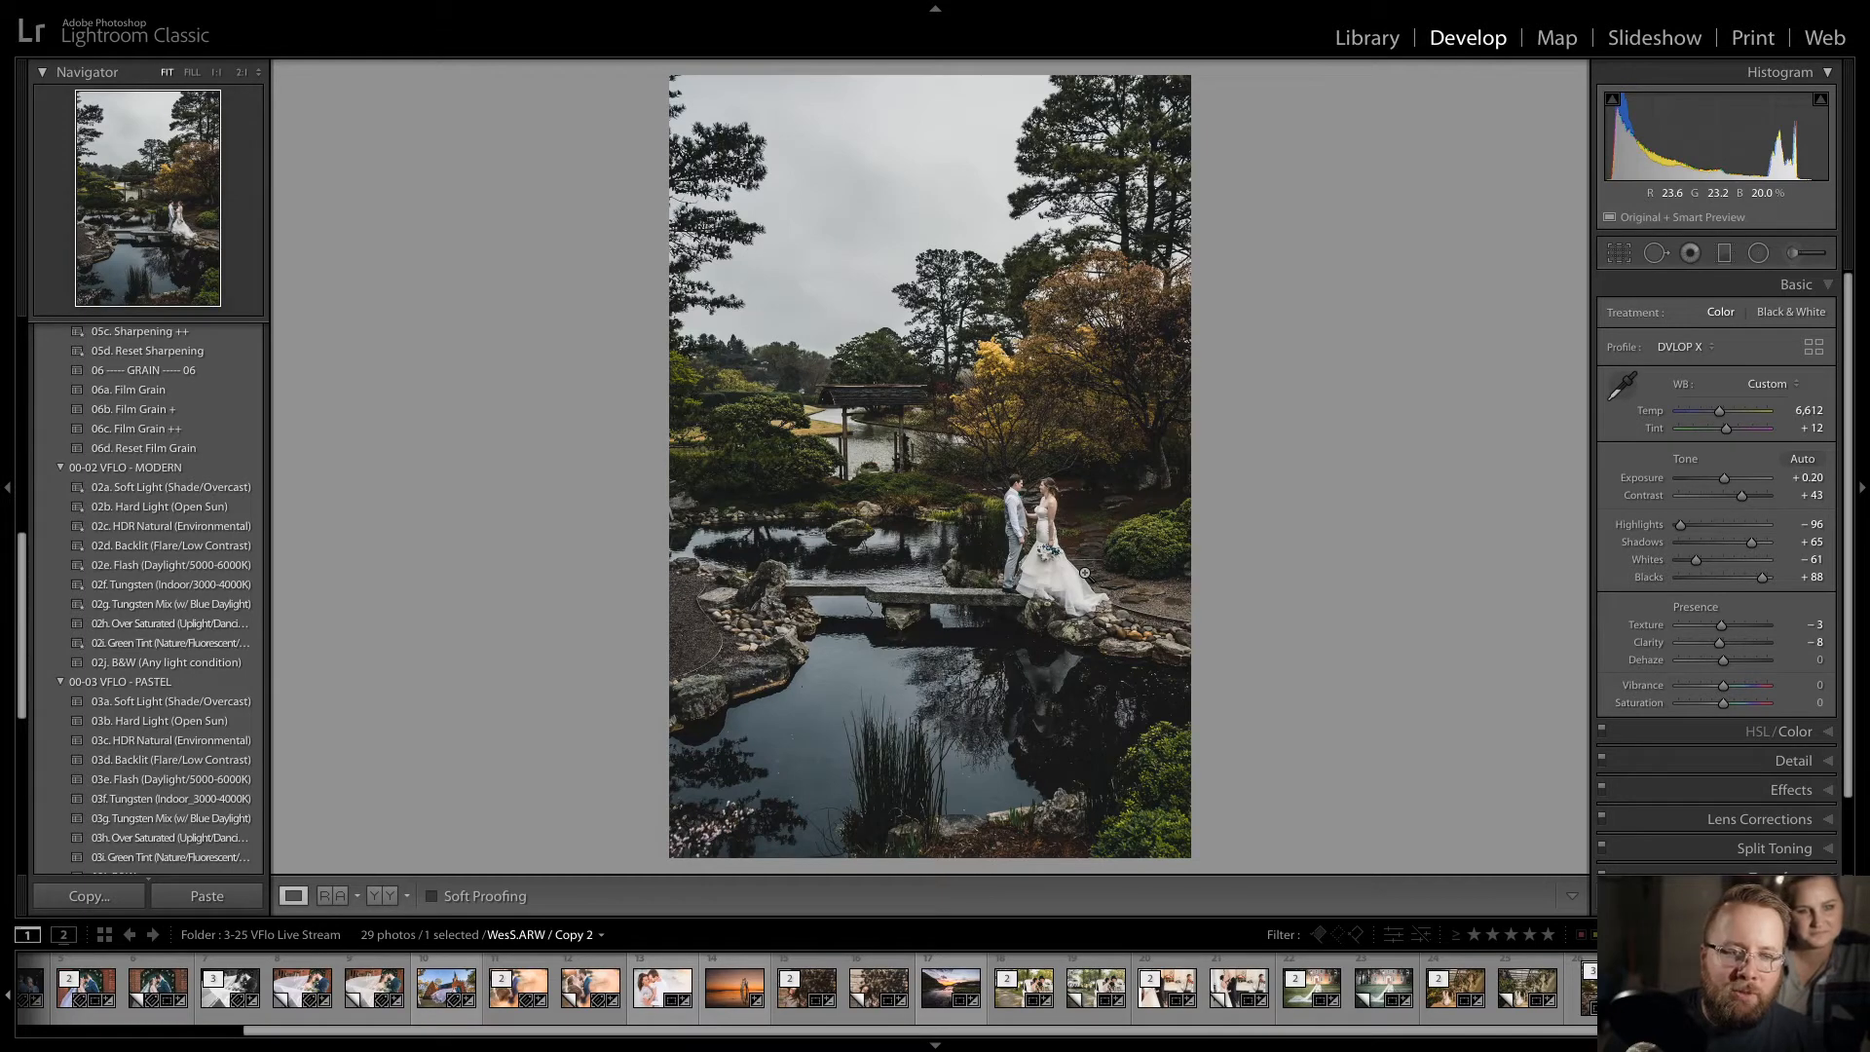
key("=")
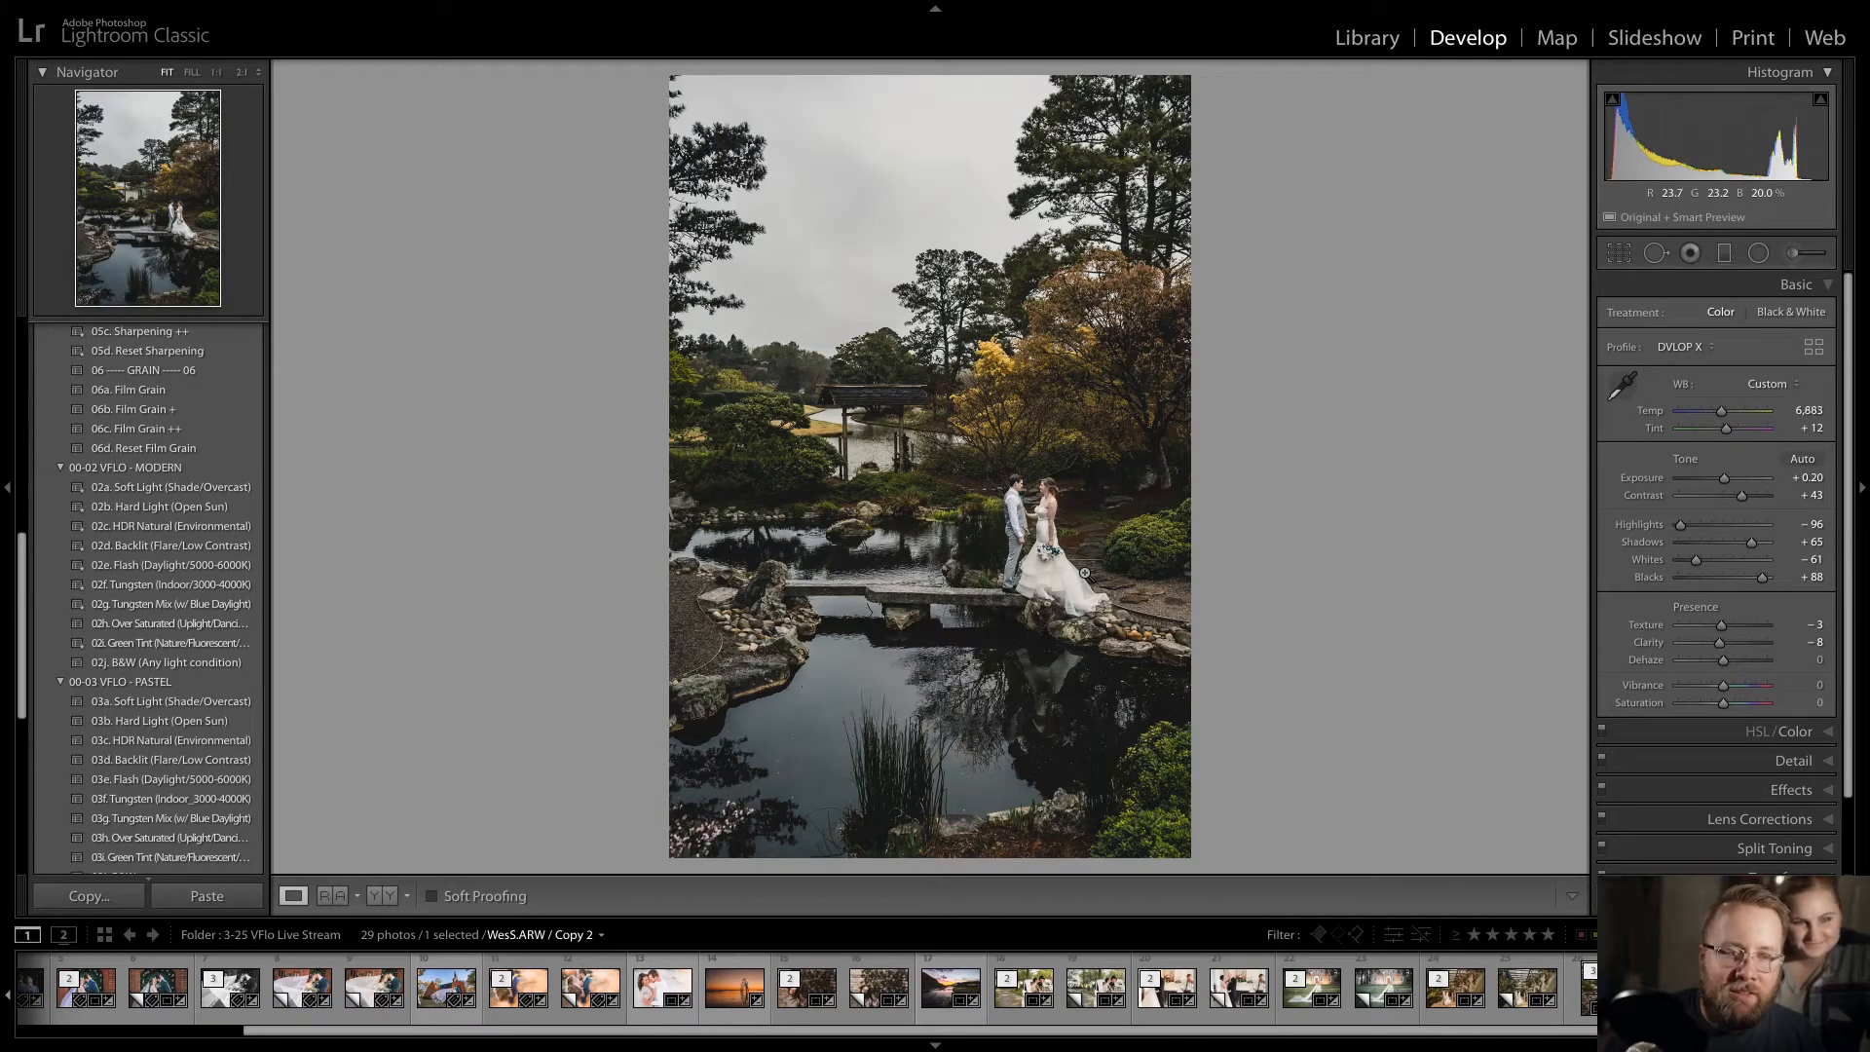
key("=")
key("=")
key("=")
key("shift+=")
key("shift+=")
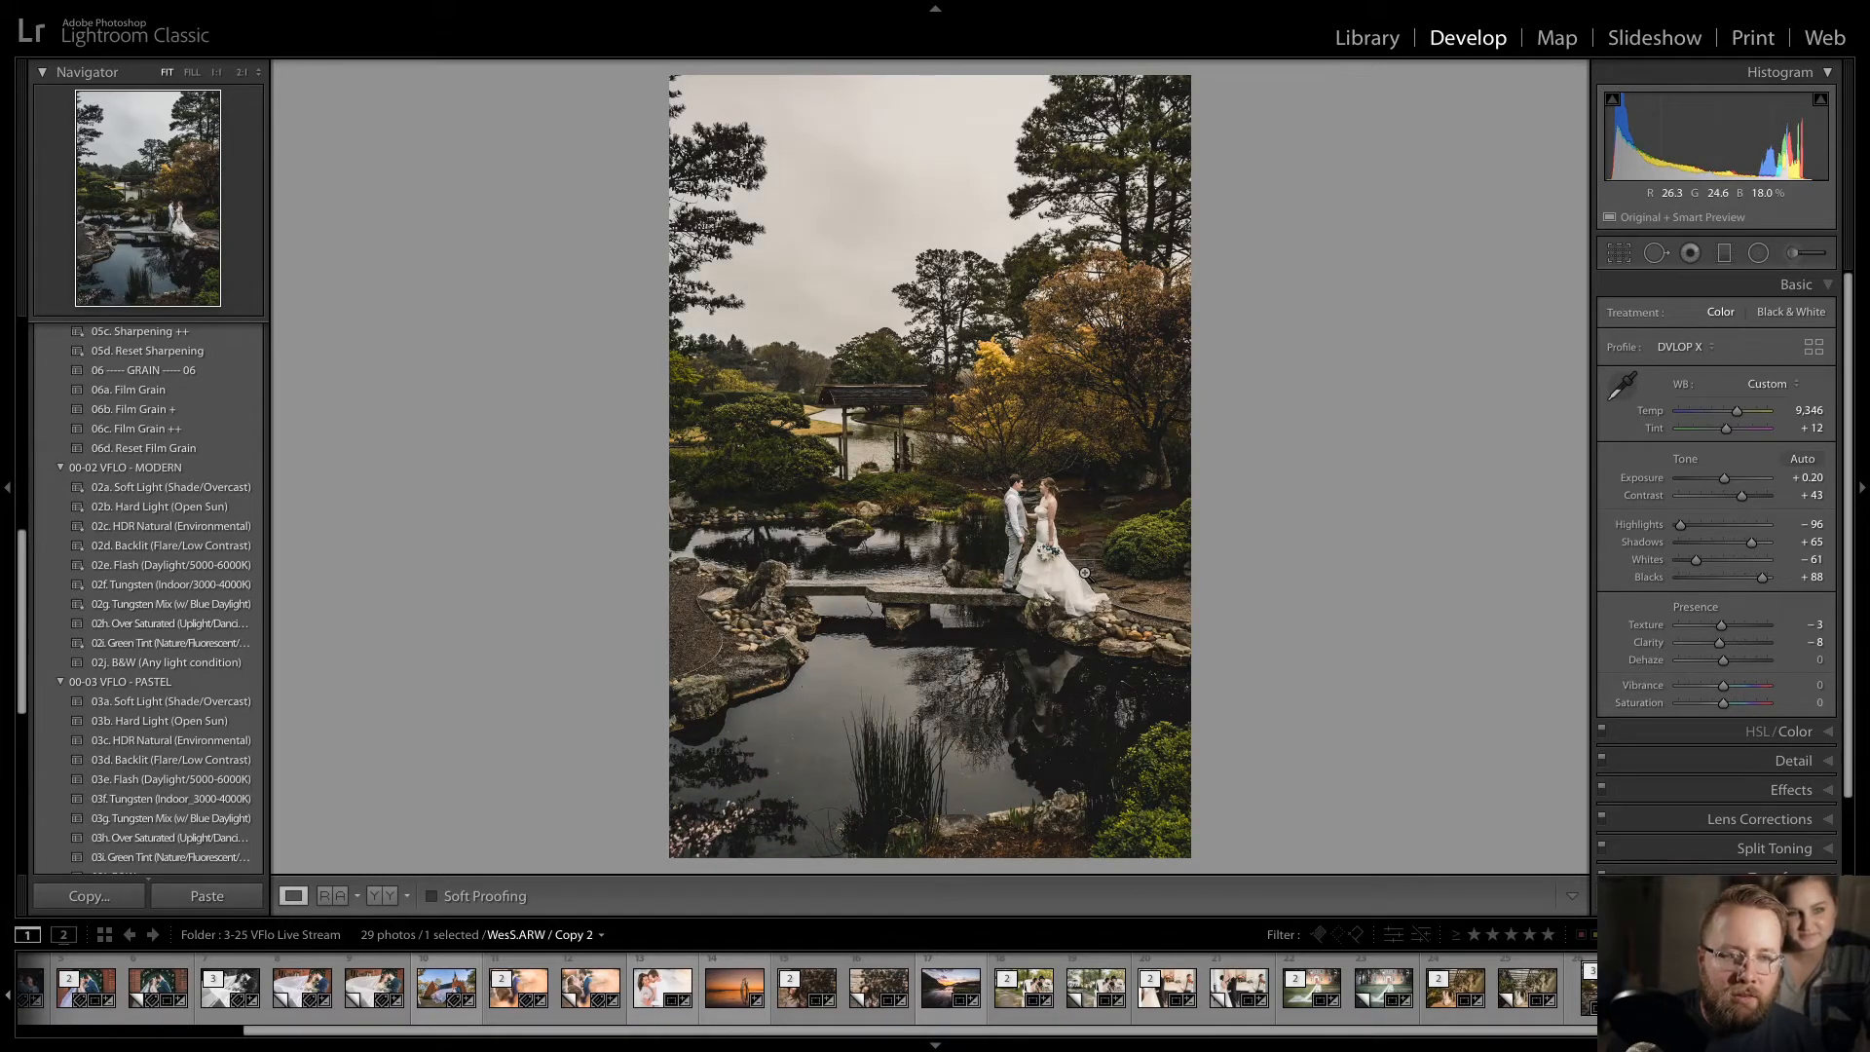
key("minus")
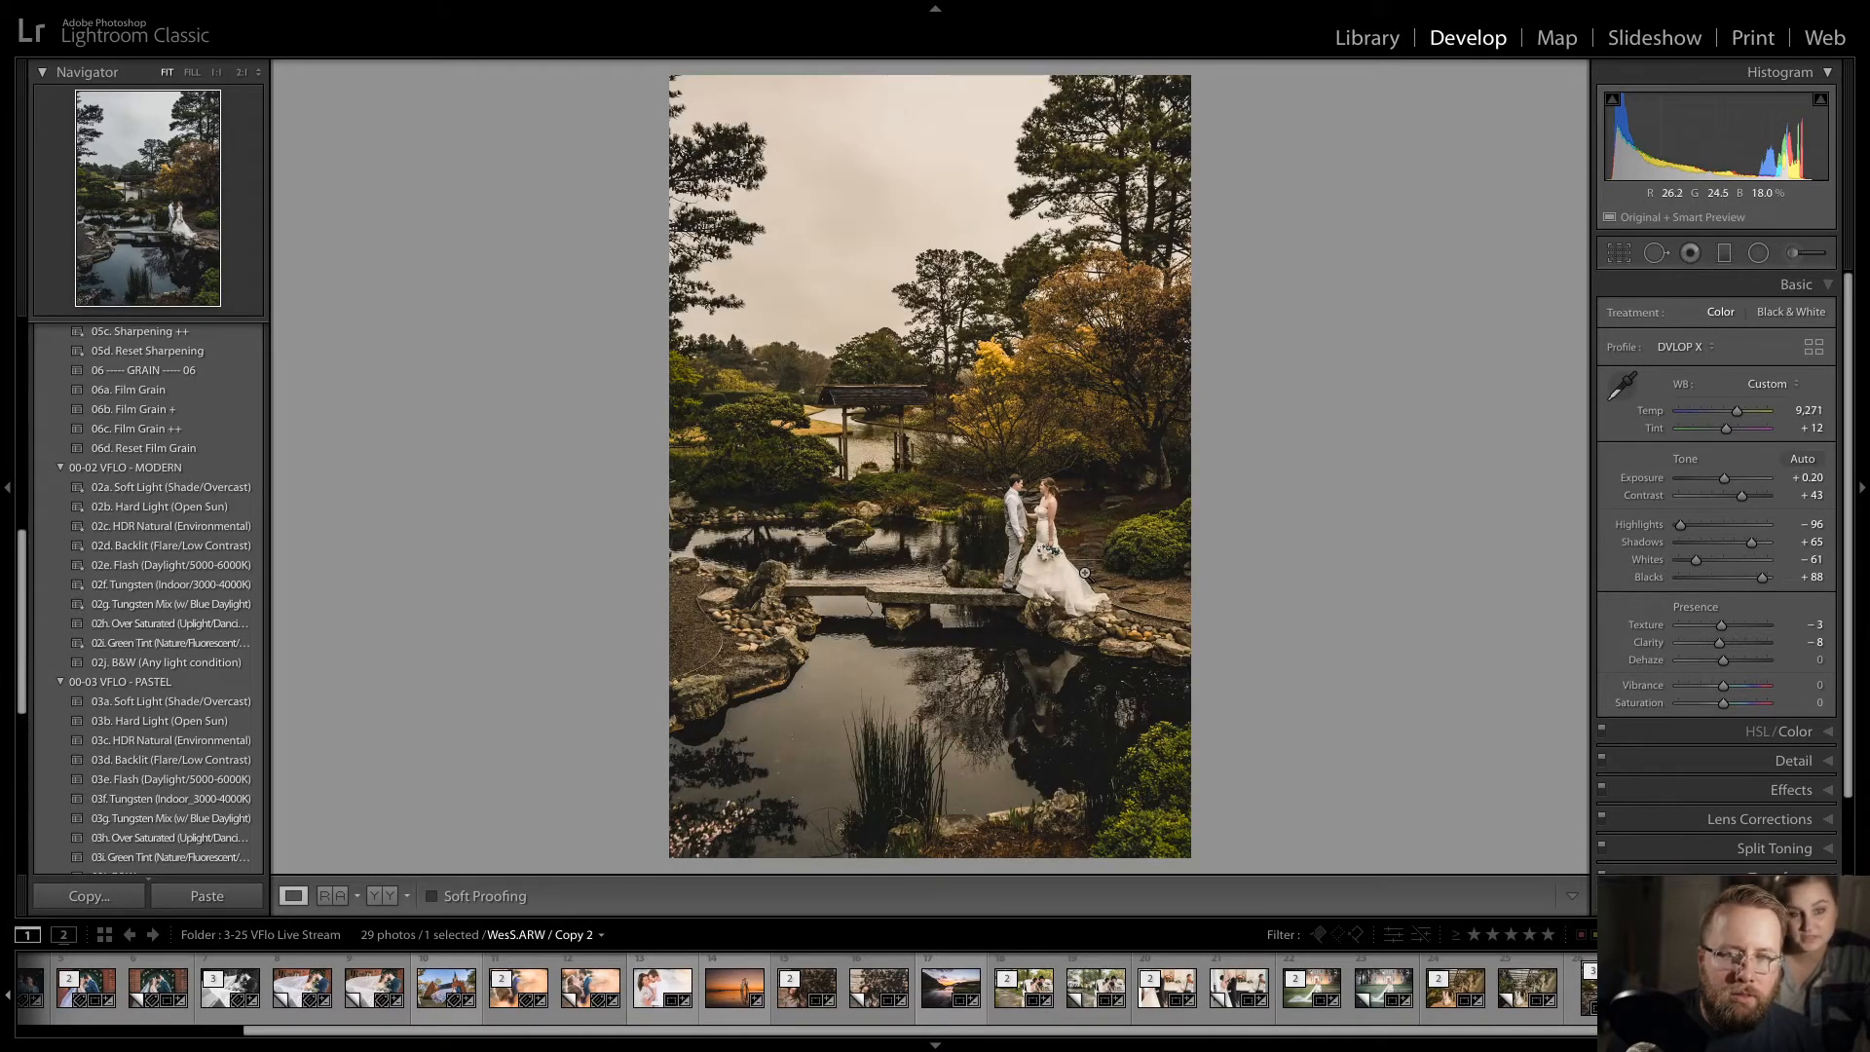
key("minus")
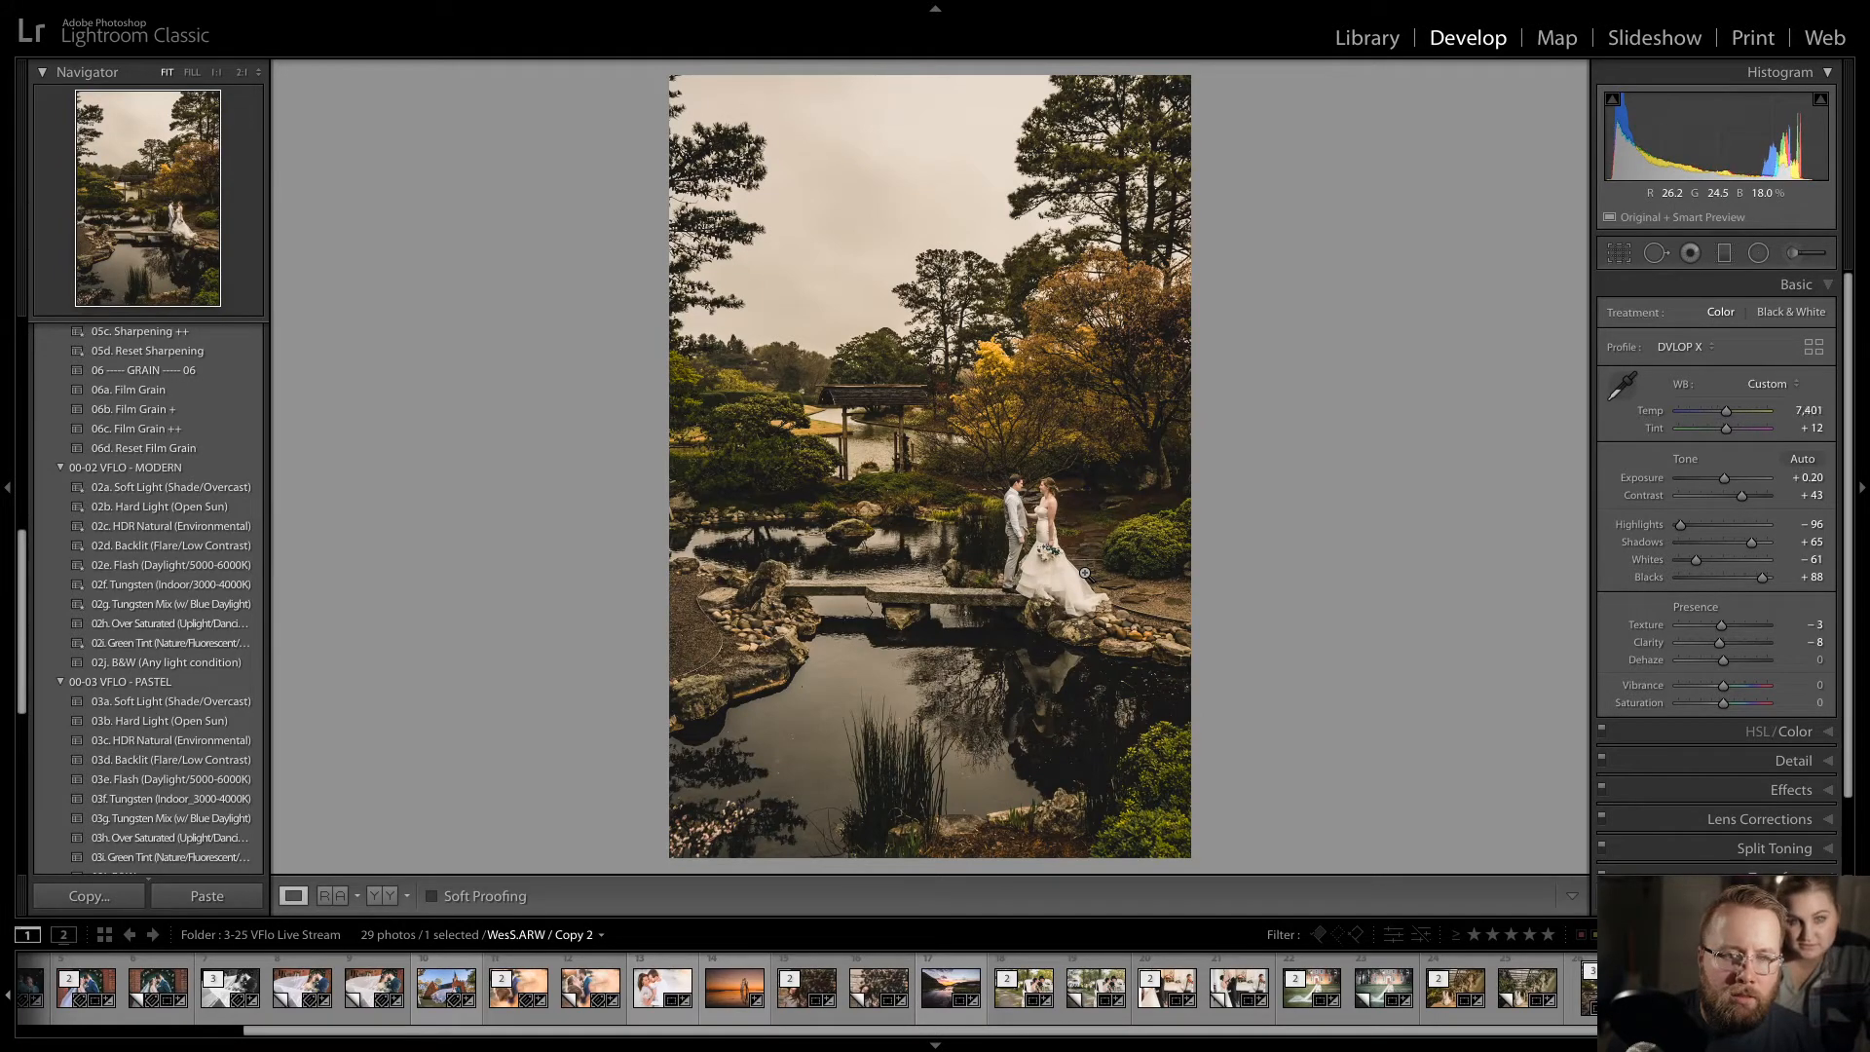
key("plus")
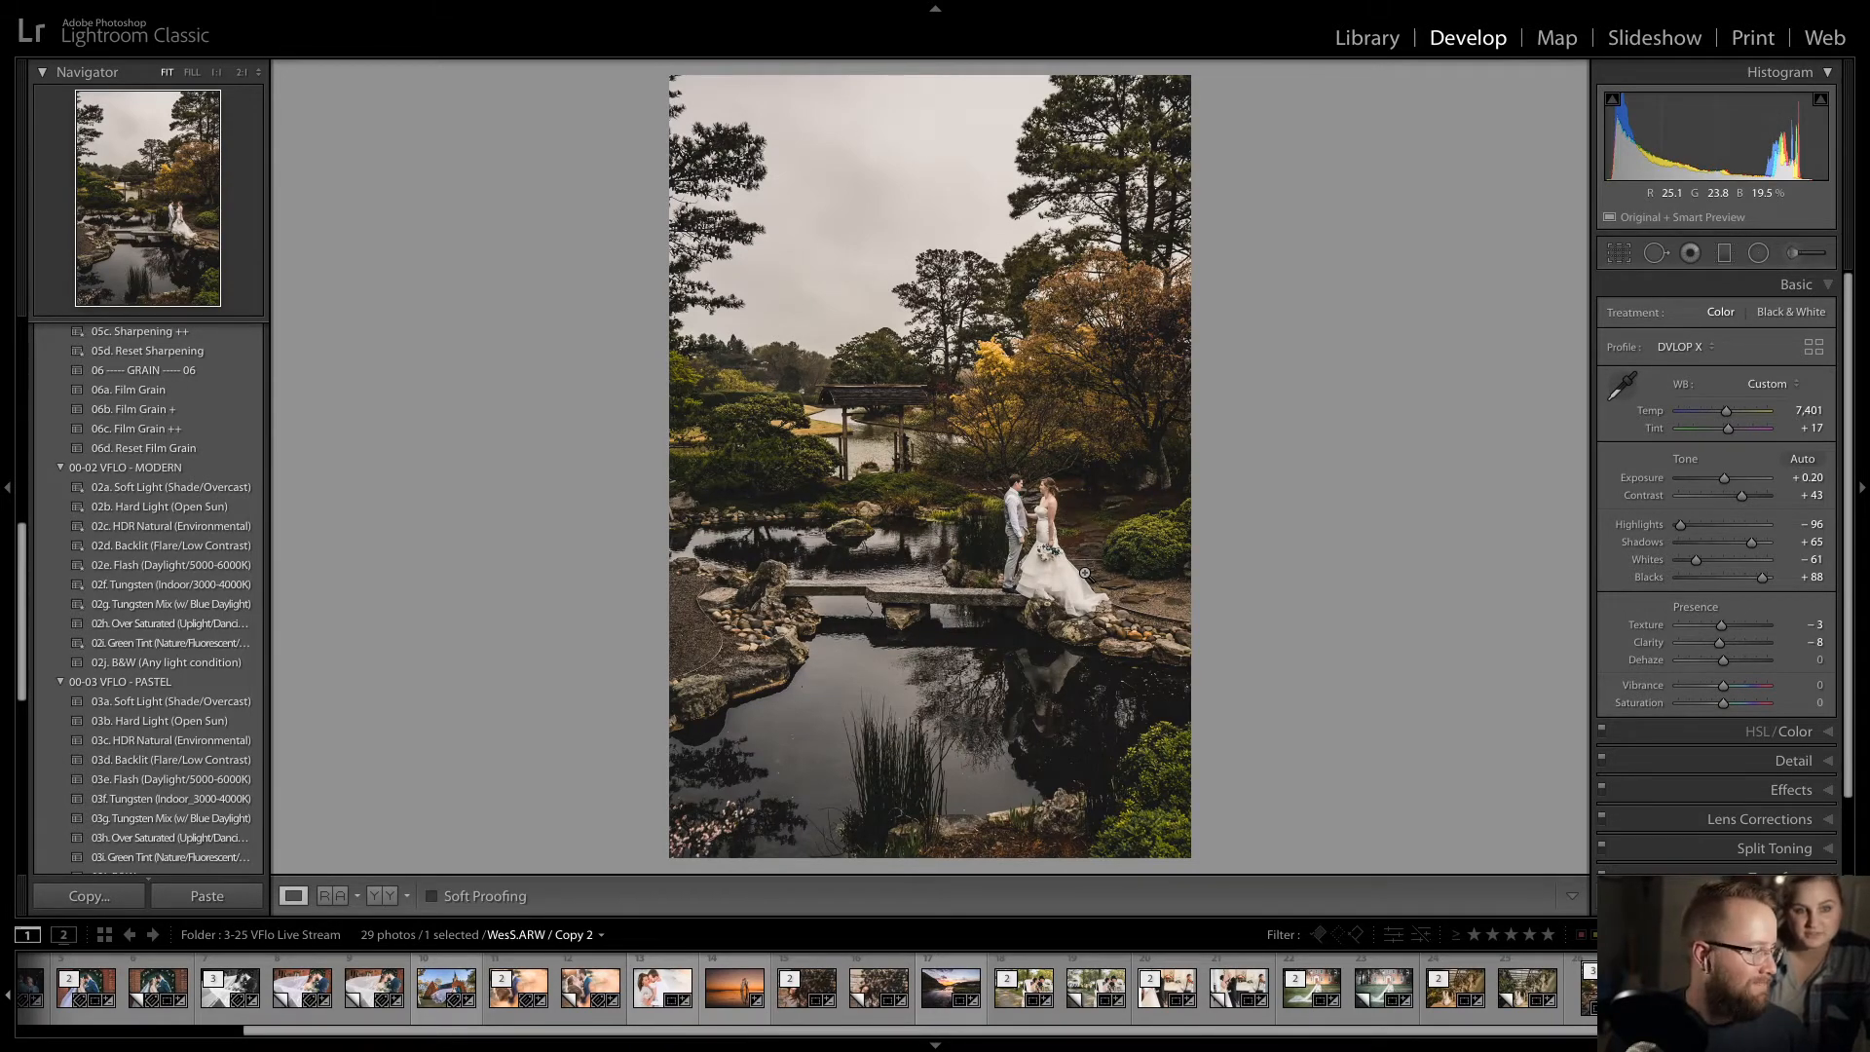
key("backslash")
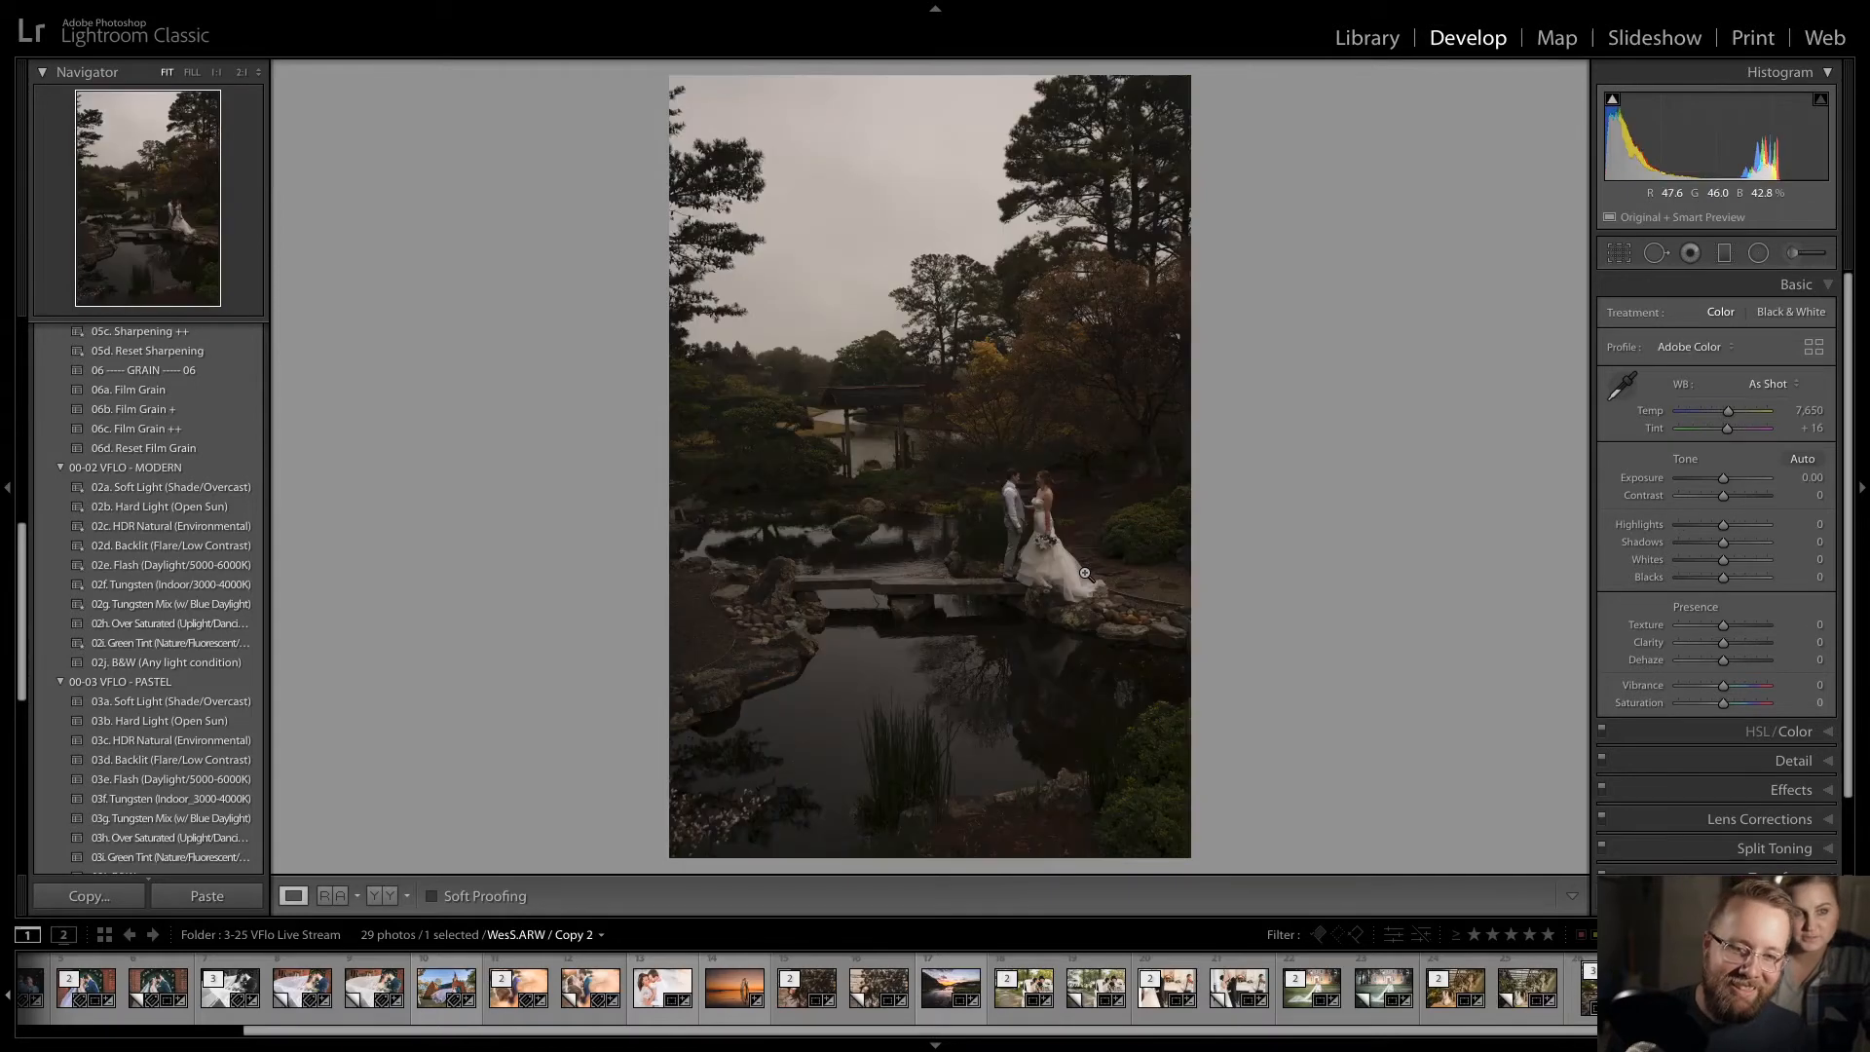
- Compare the pond photo's pastel copy with the VFLO Modern edit of the original
key("backslash")
key("Right")
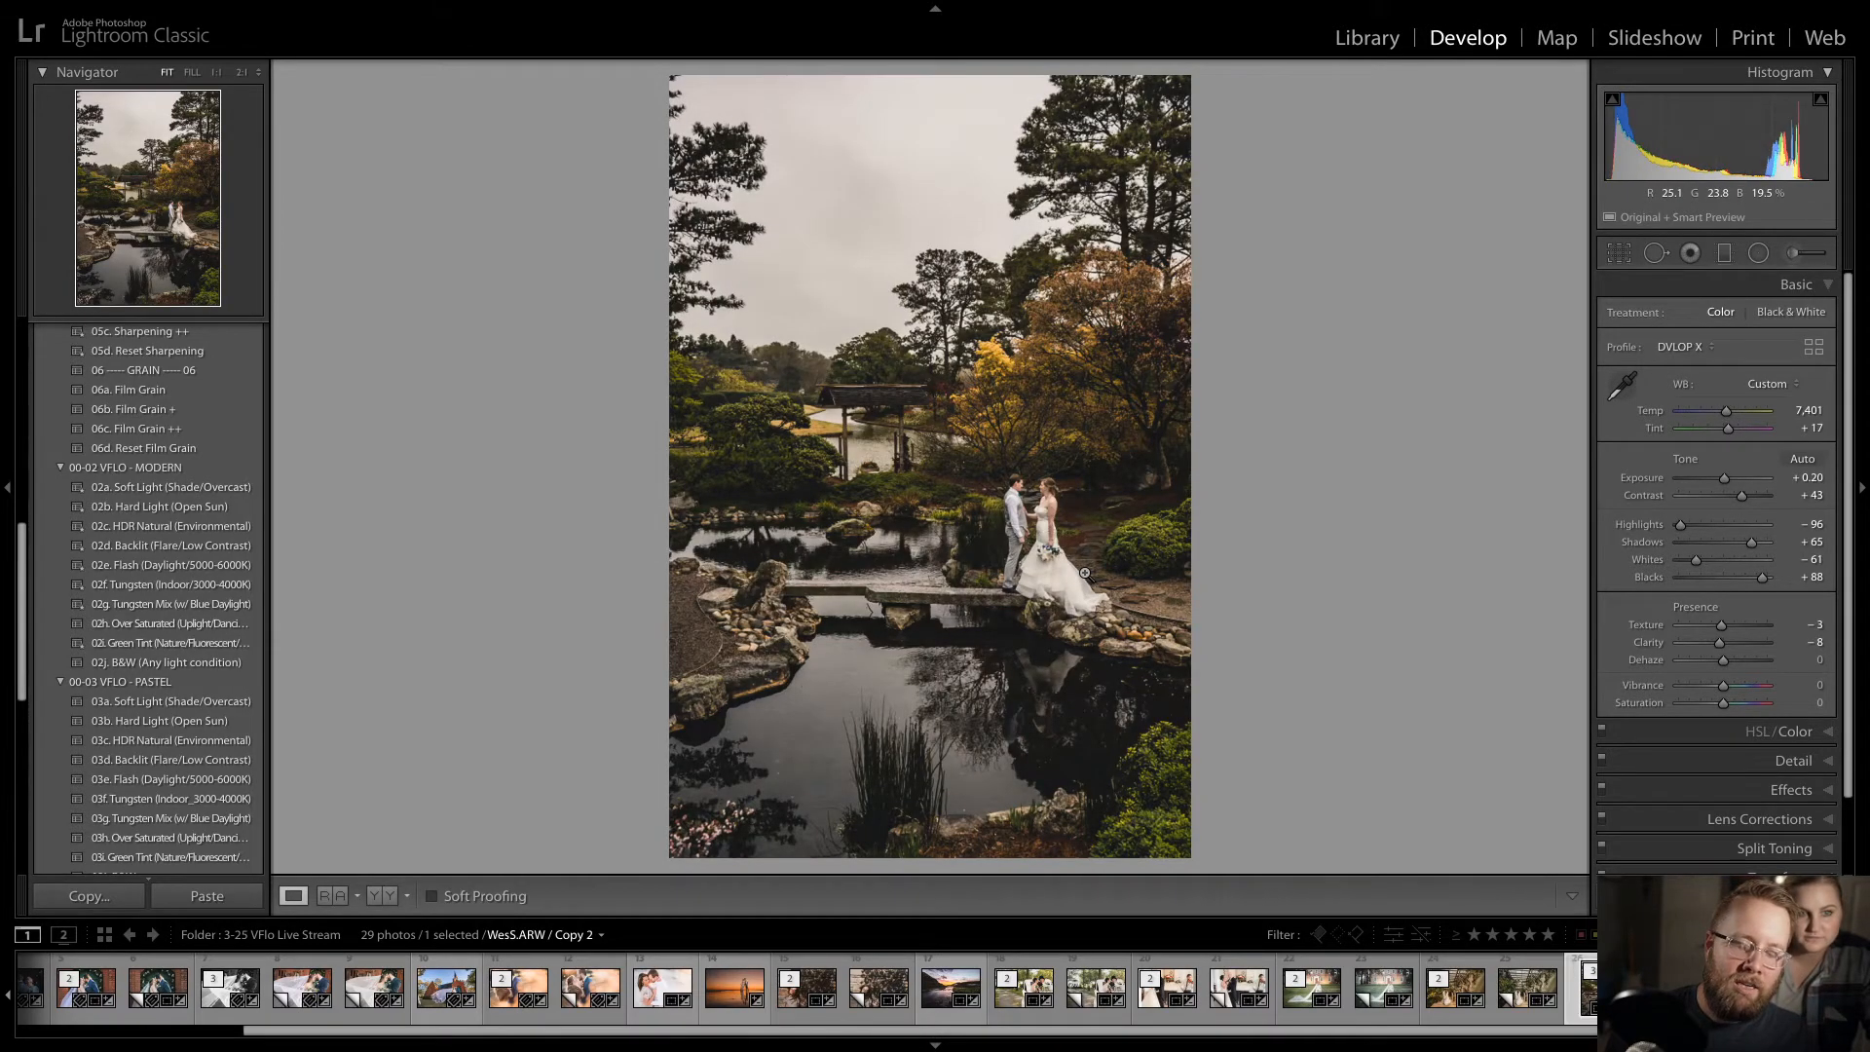
key("Left")
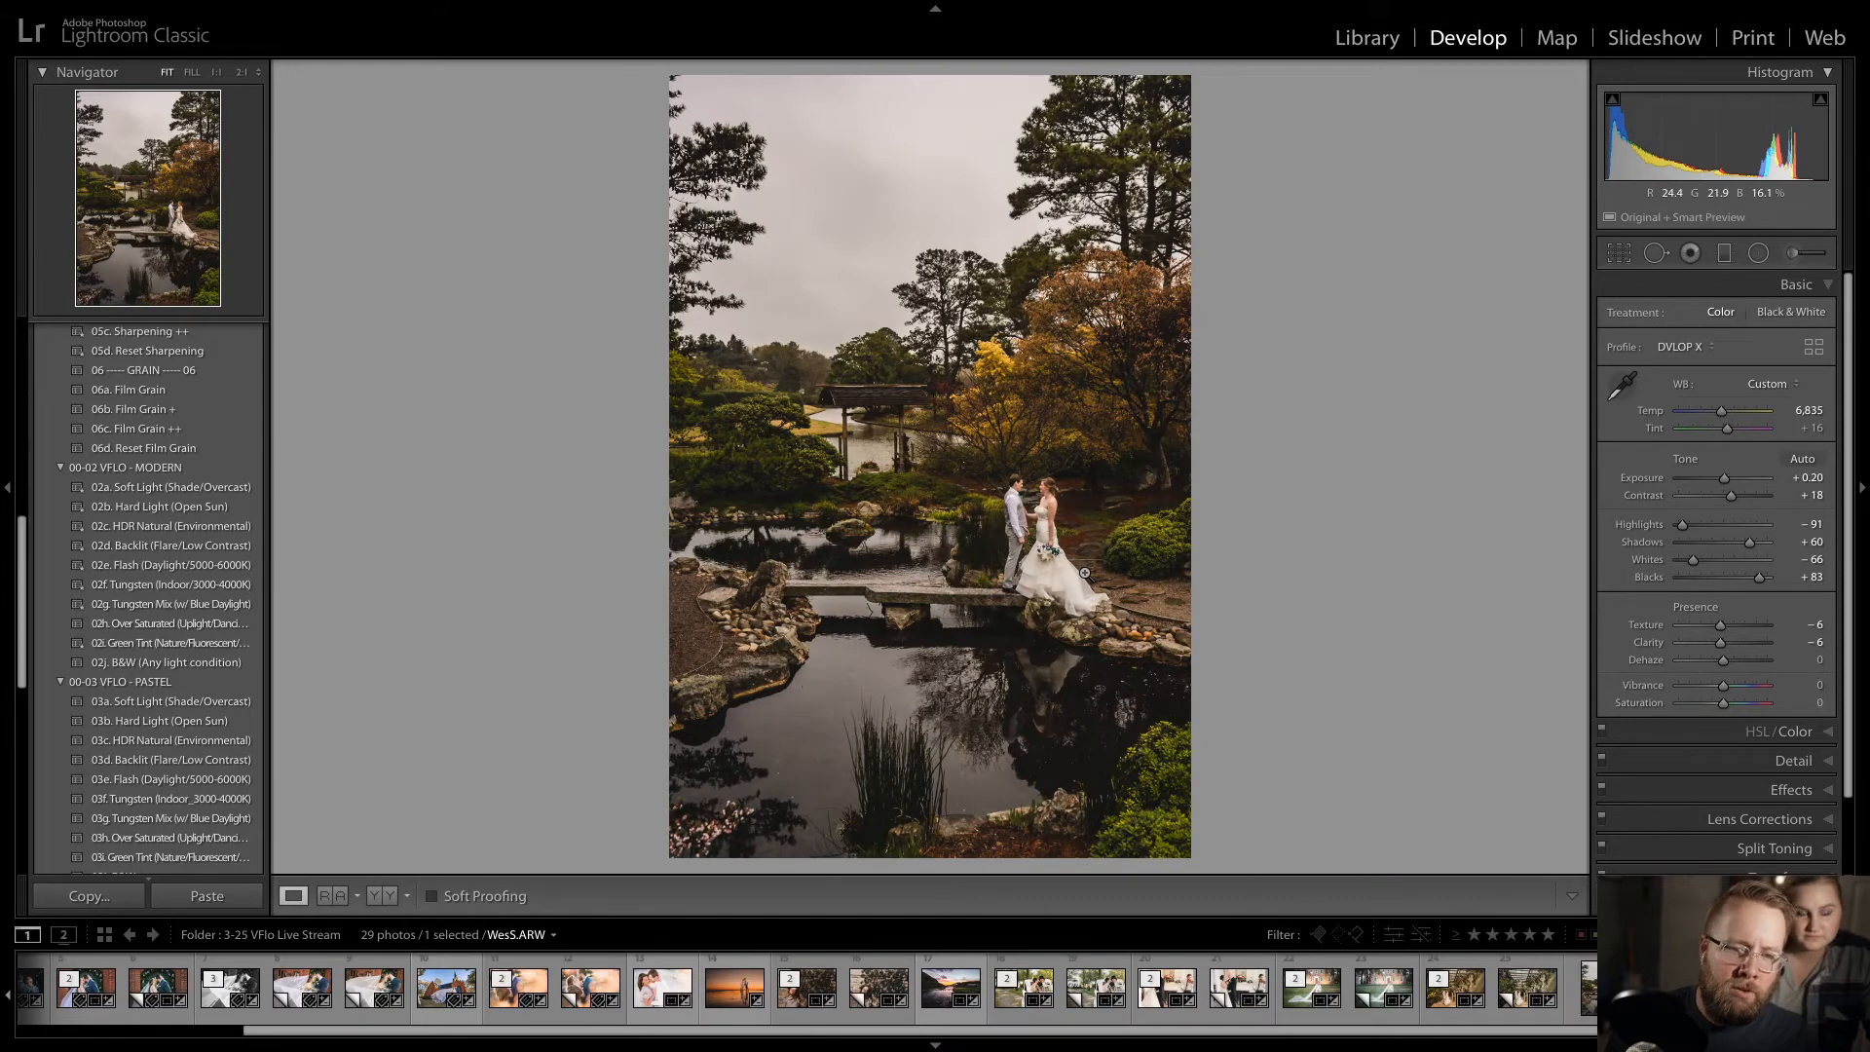
key("Right")
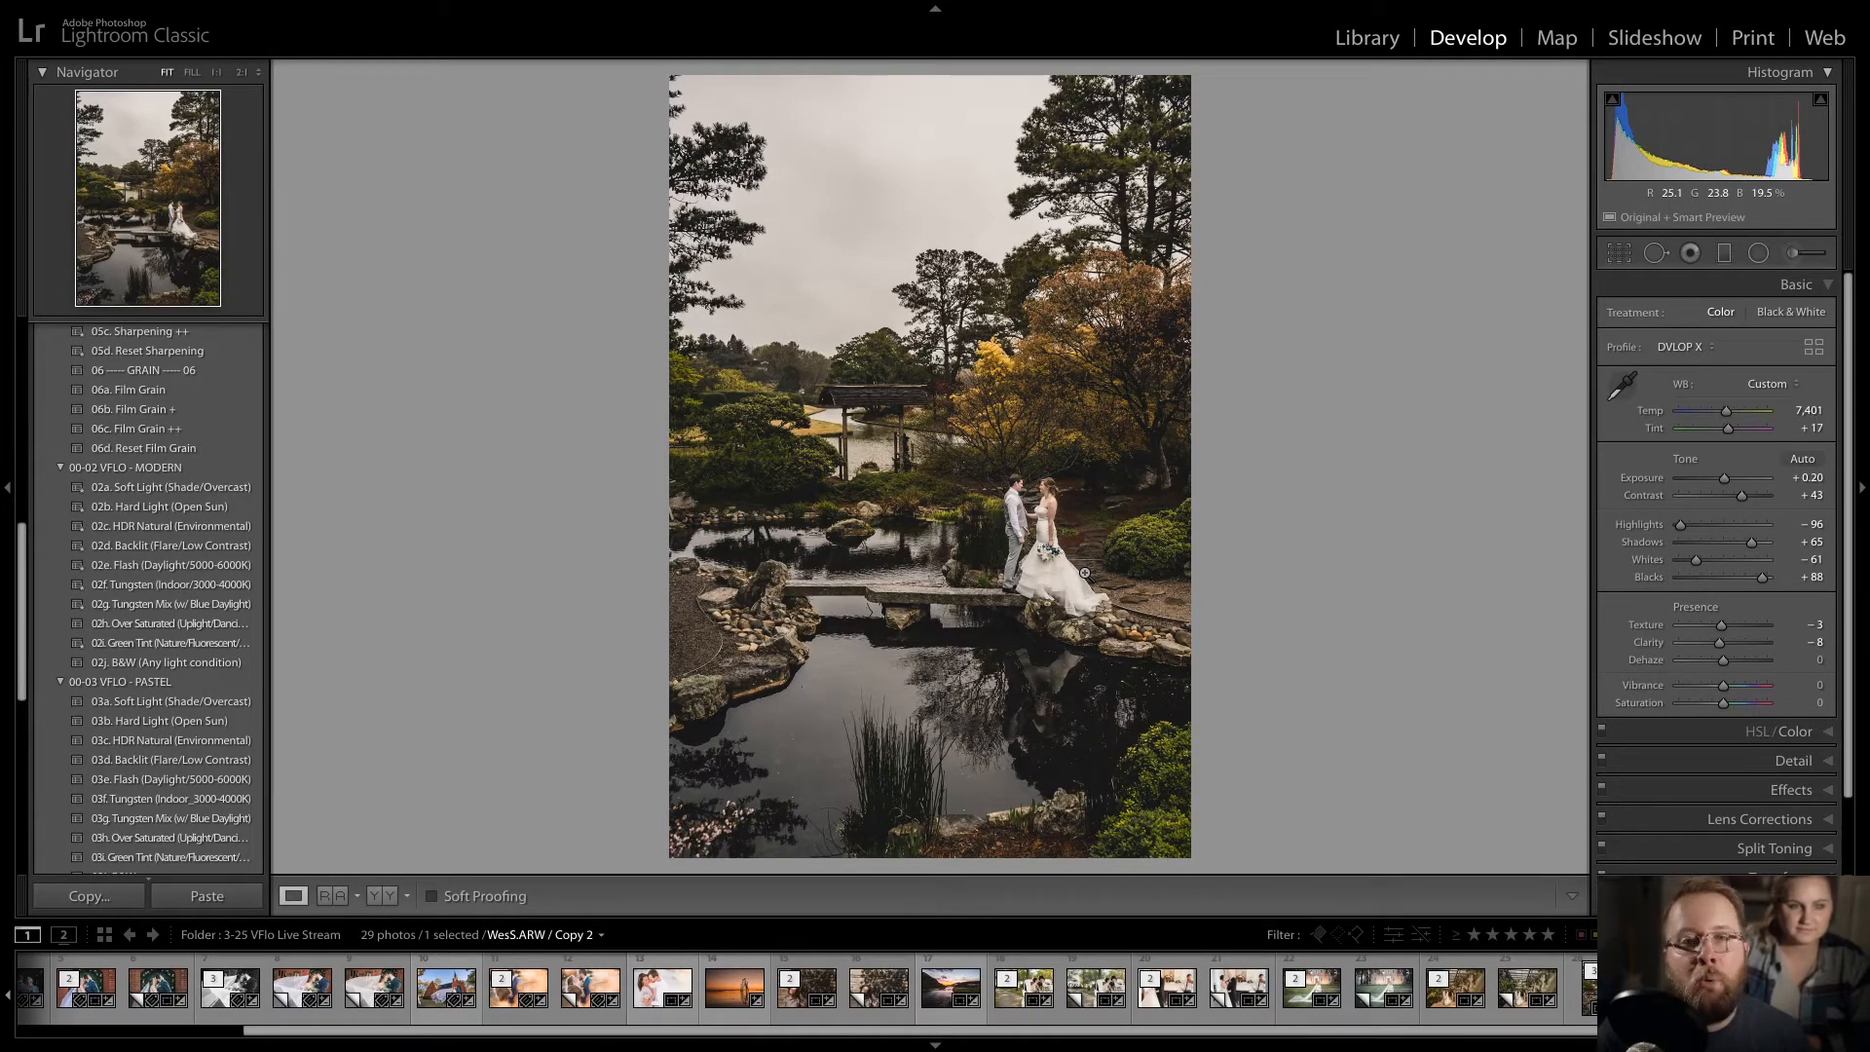
- Delete the unedited virtual copy of the pond photo
key("Left")
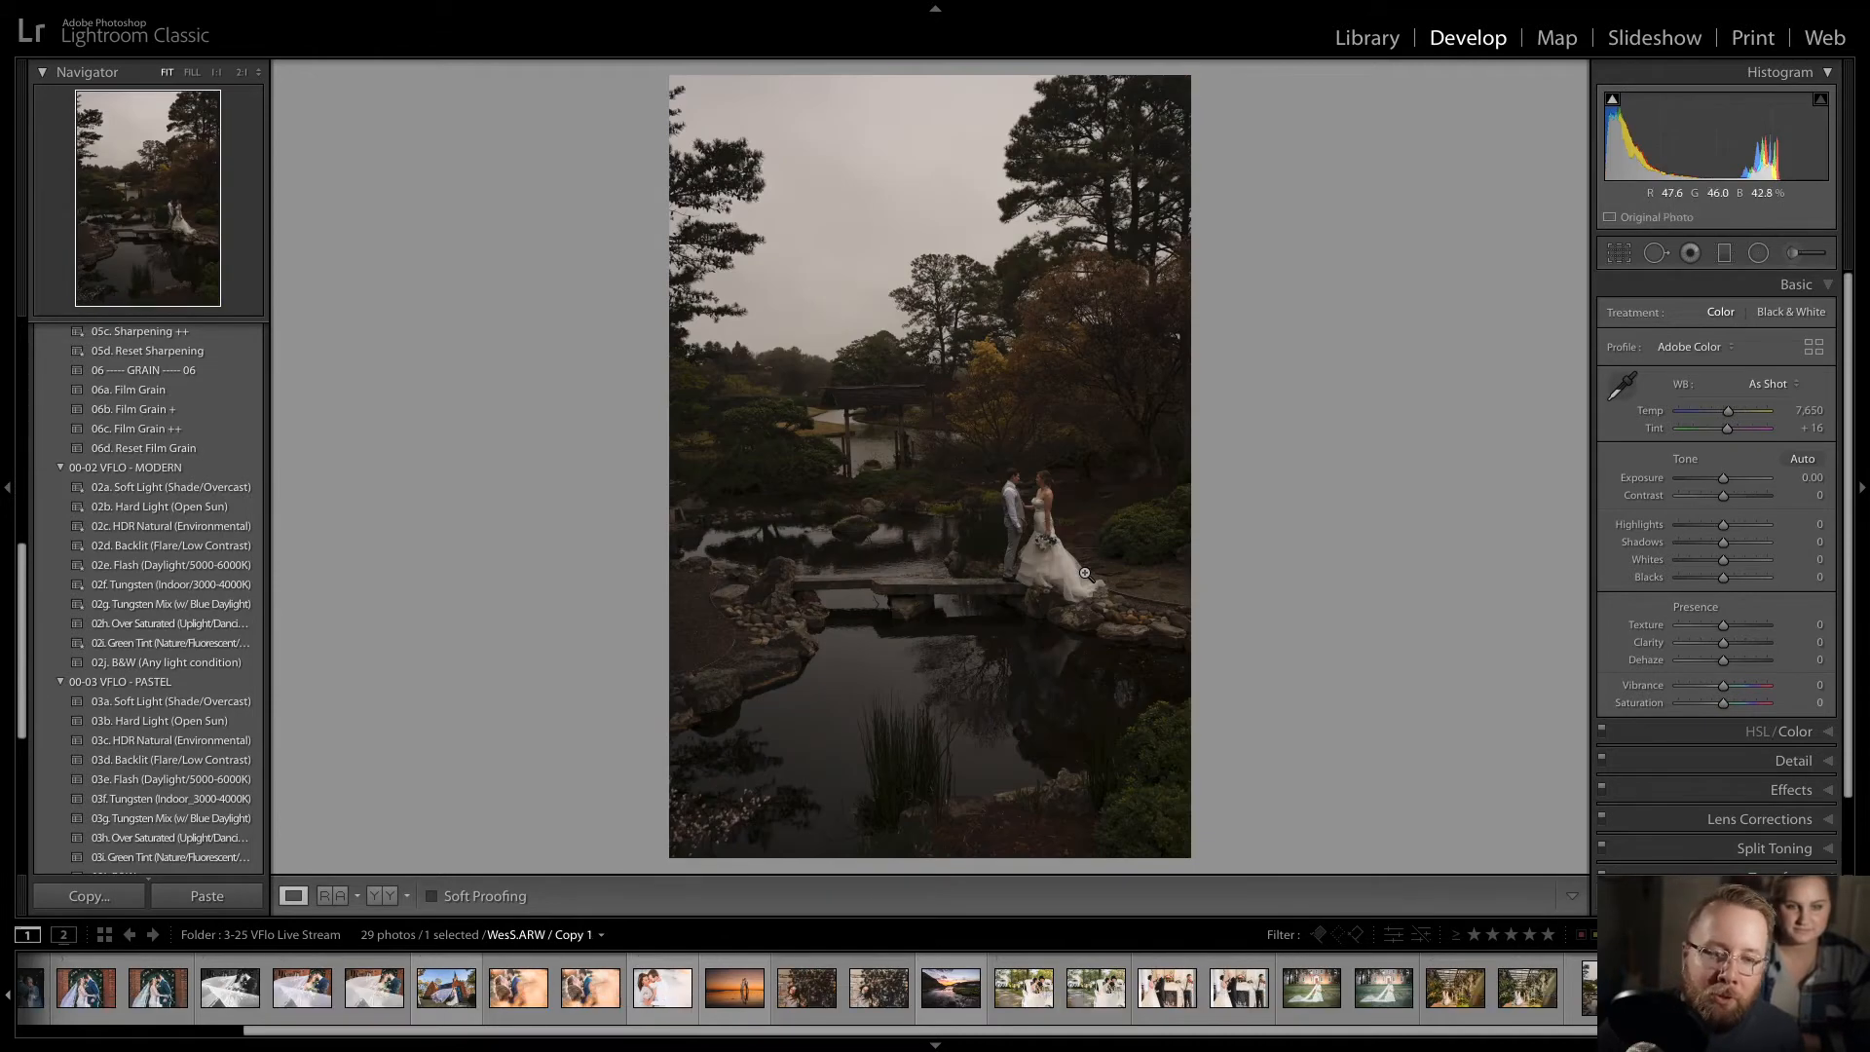
key("Delete")
key("Return")
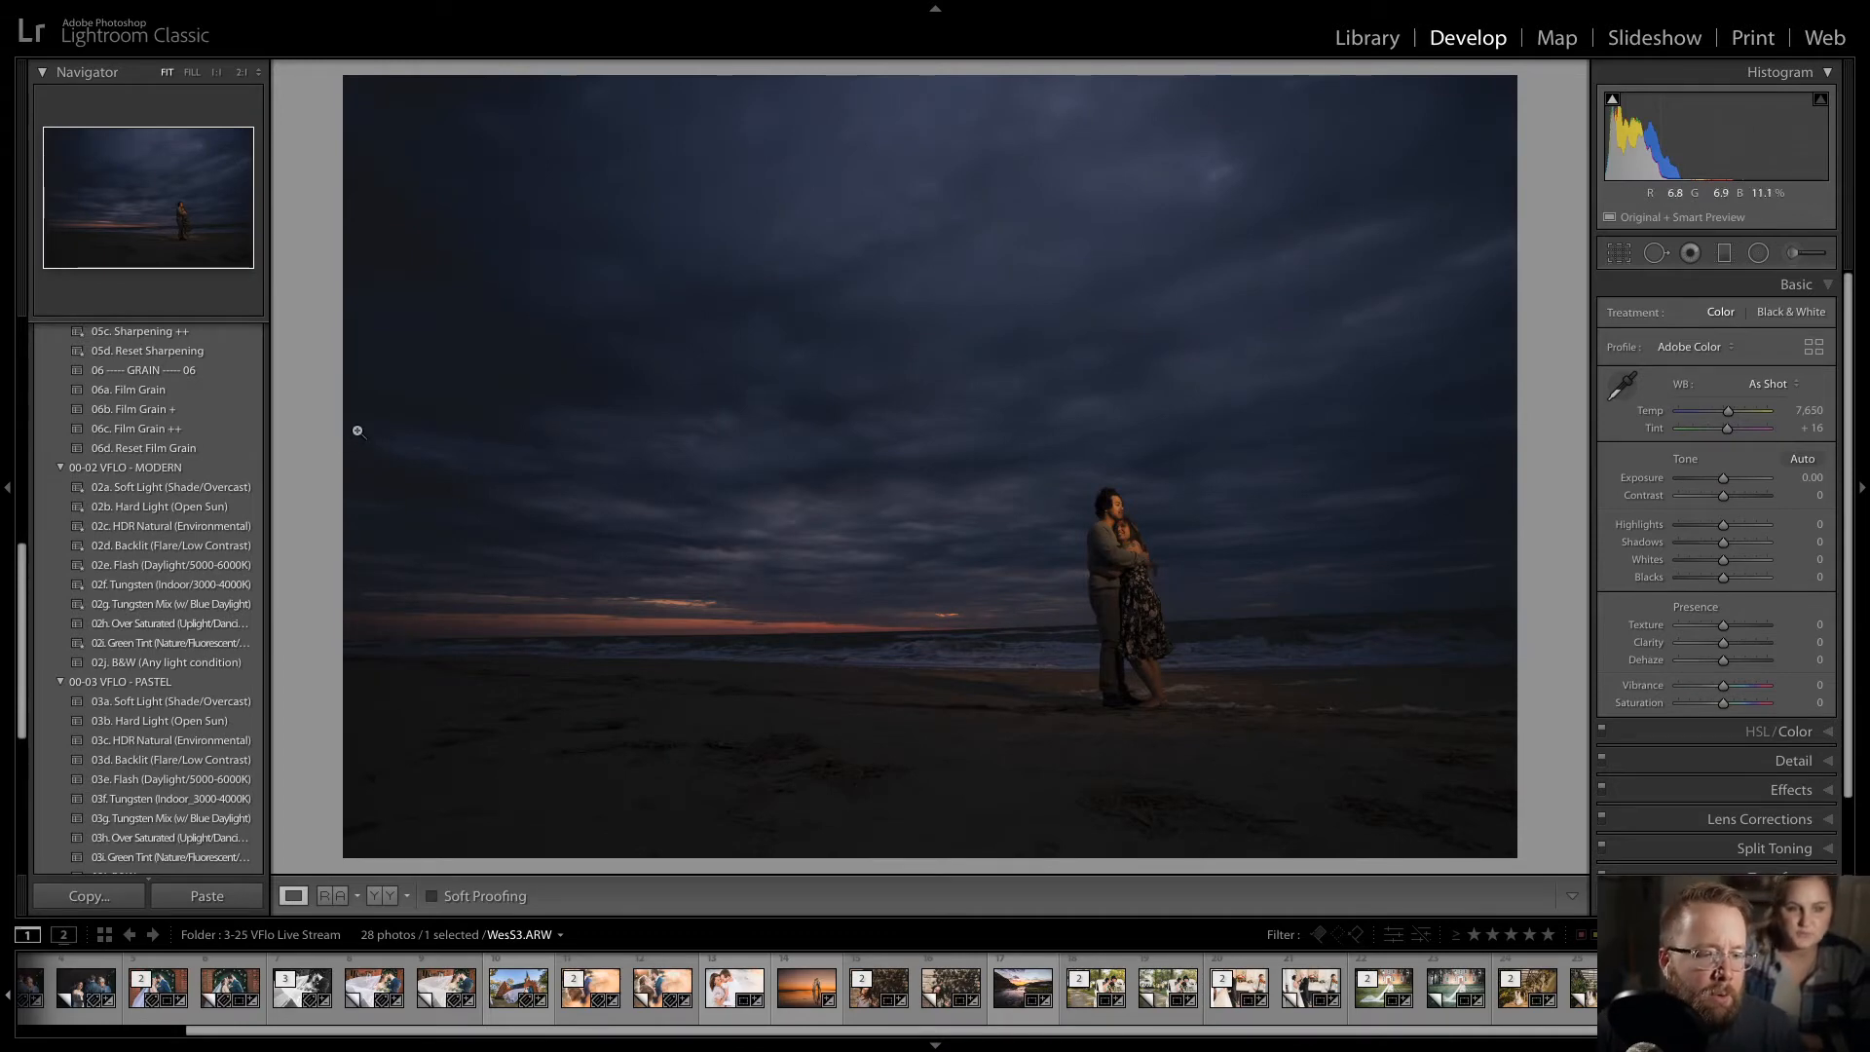
- Open the dark dusk beach photo of the embracing couple and apply the VFLO Modern 02e. Flash (Daylight/5000-6000K) preset
left_click(789, 999)
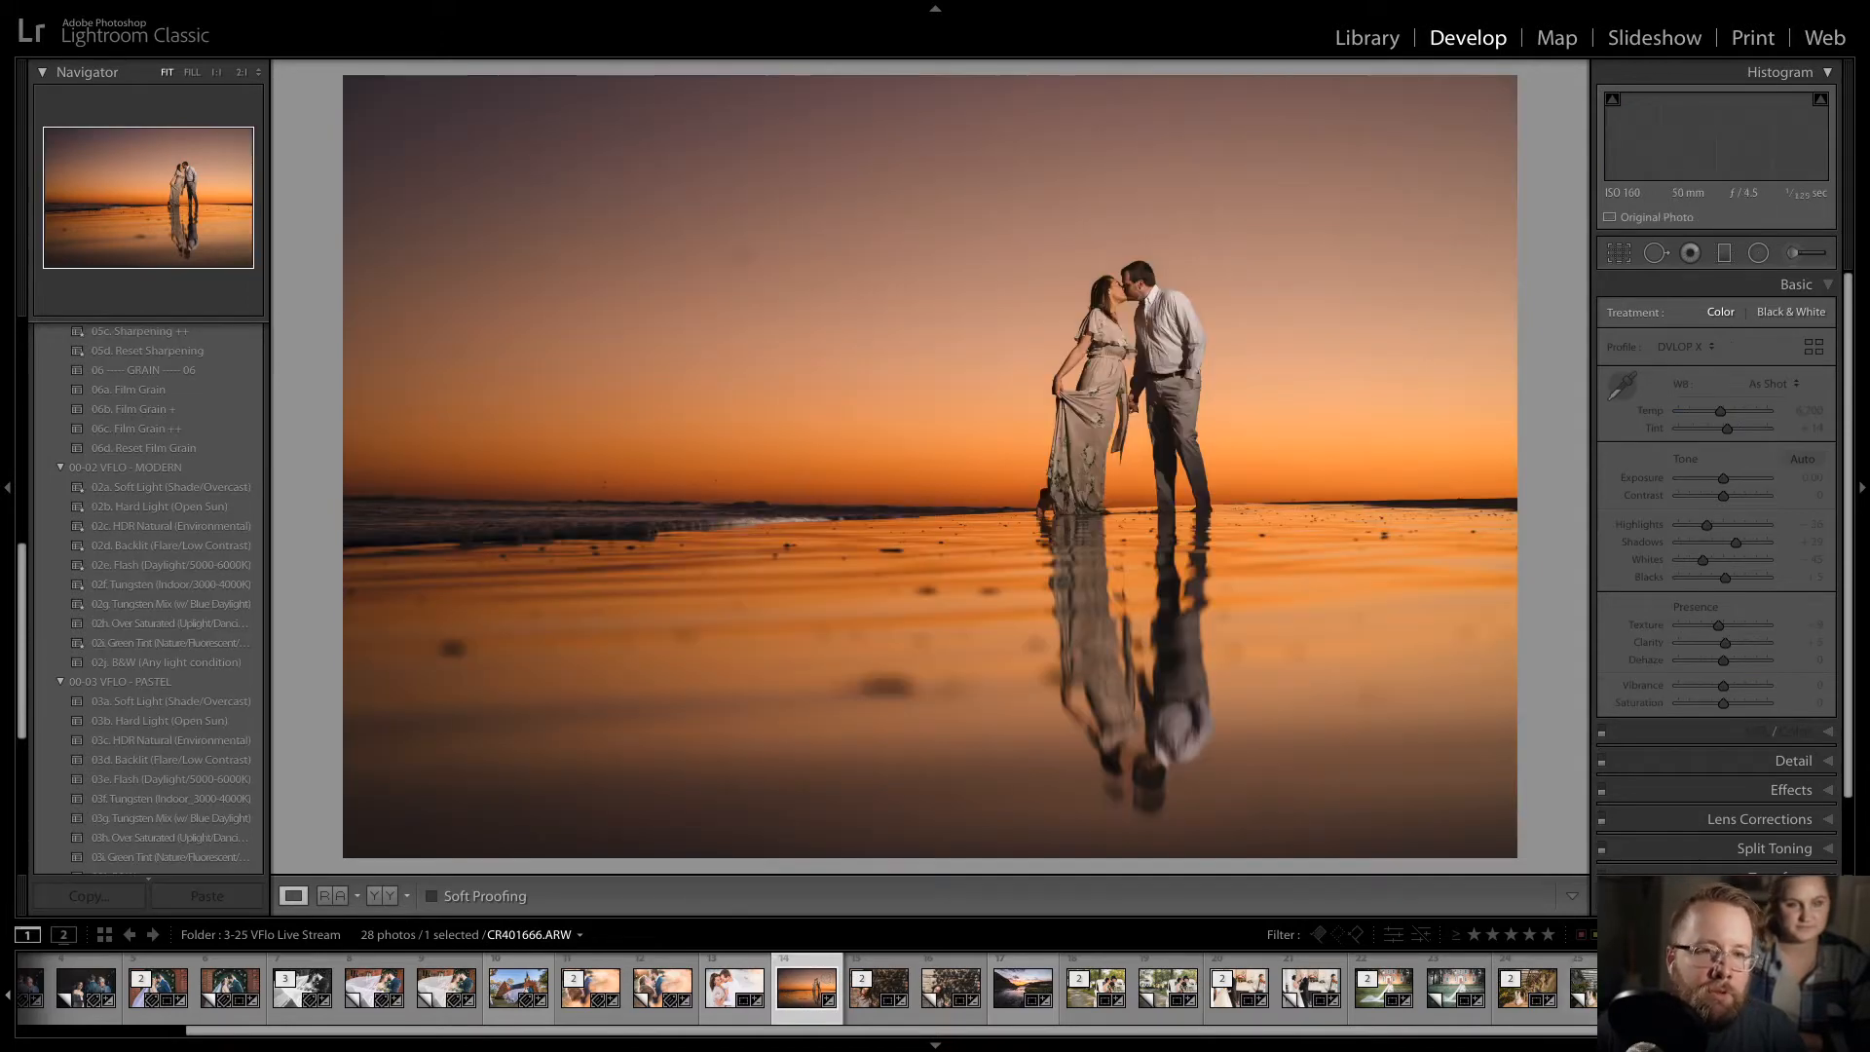
left_click(1671, 989)
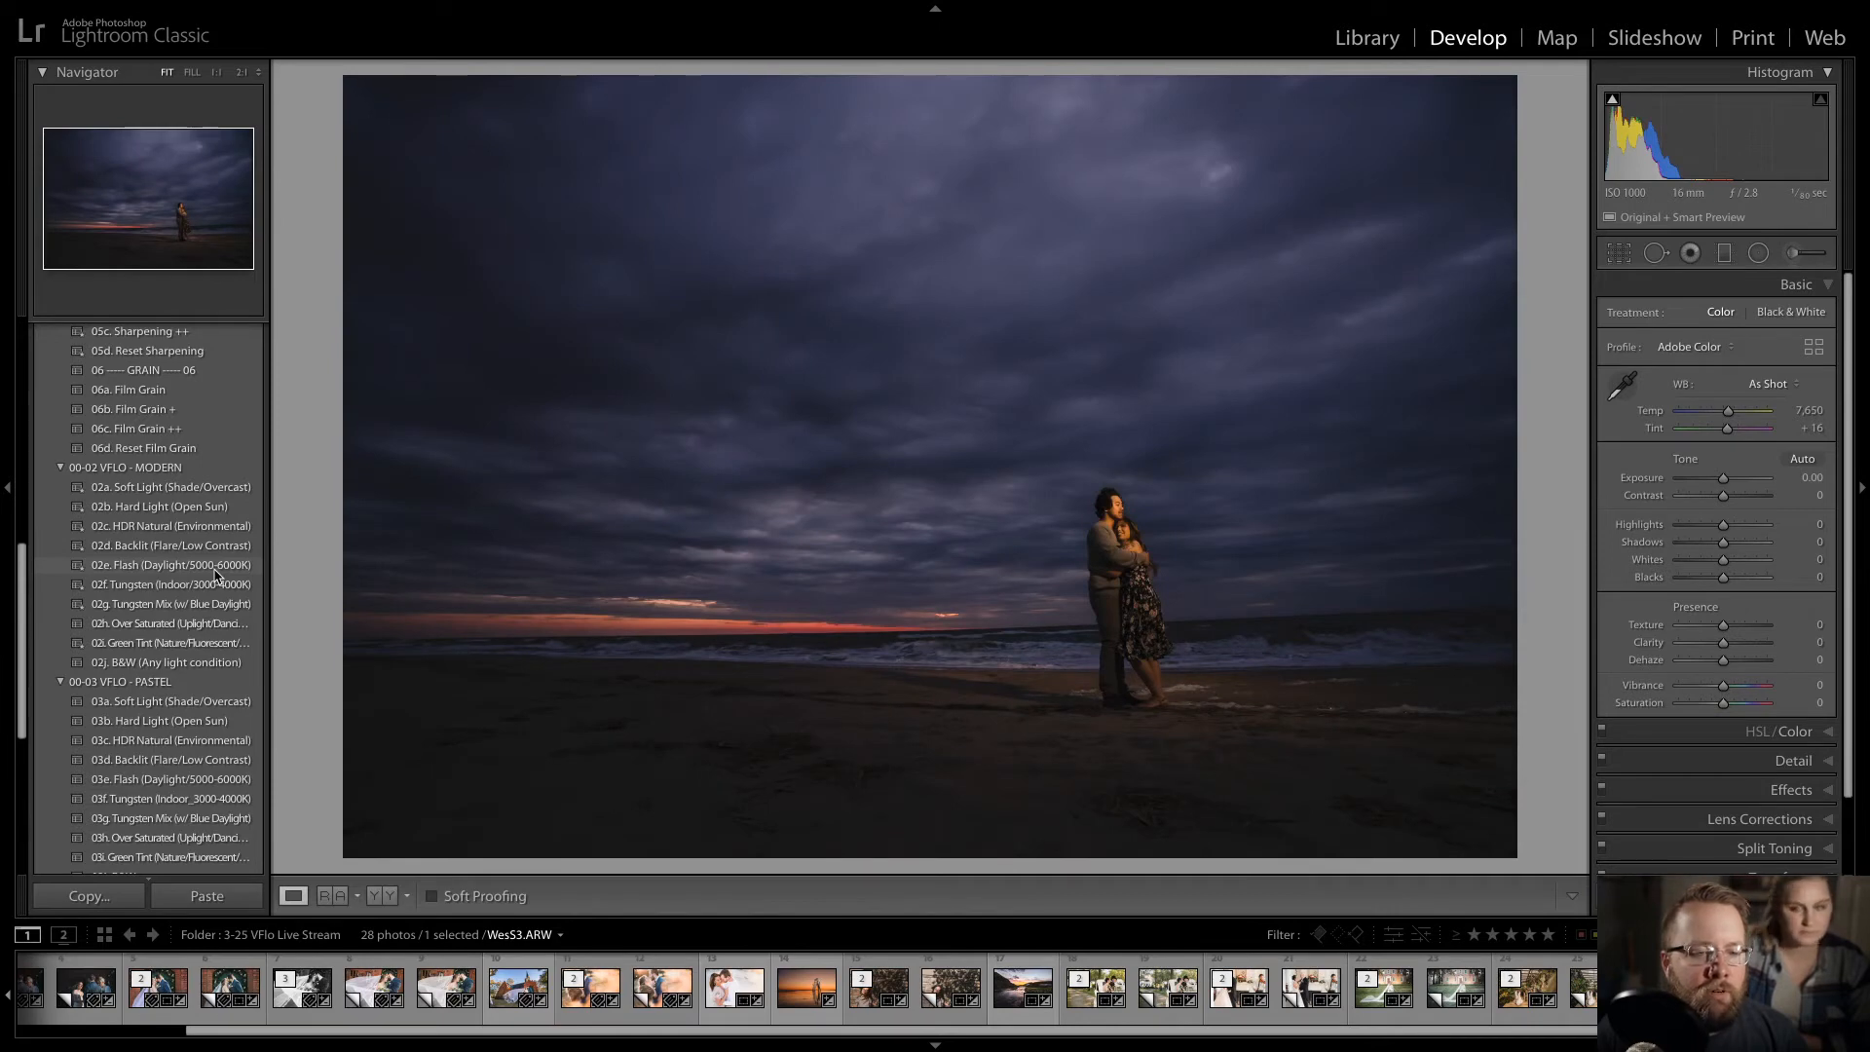
left_click(215, 575)
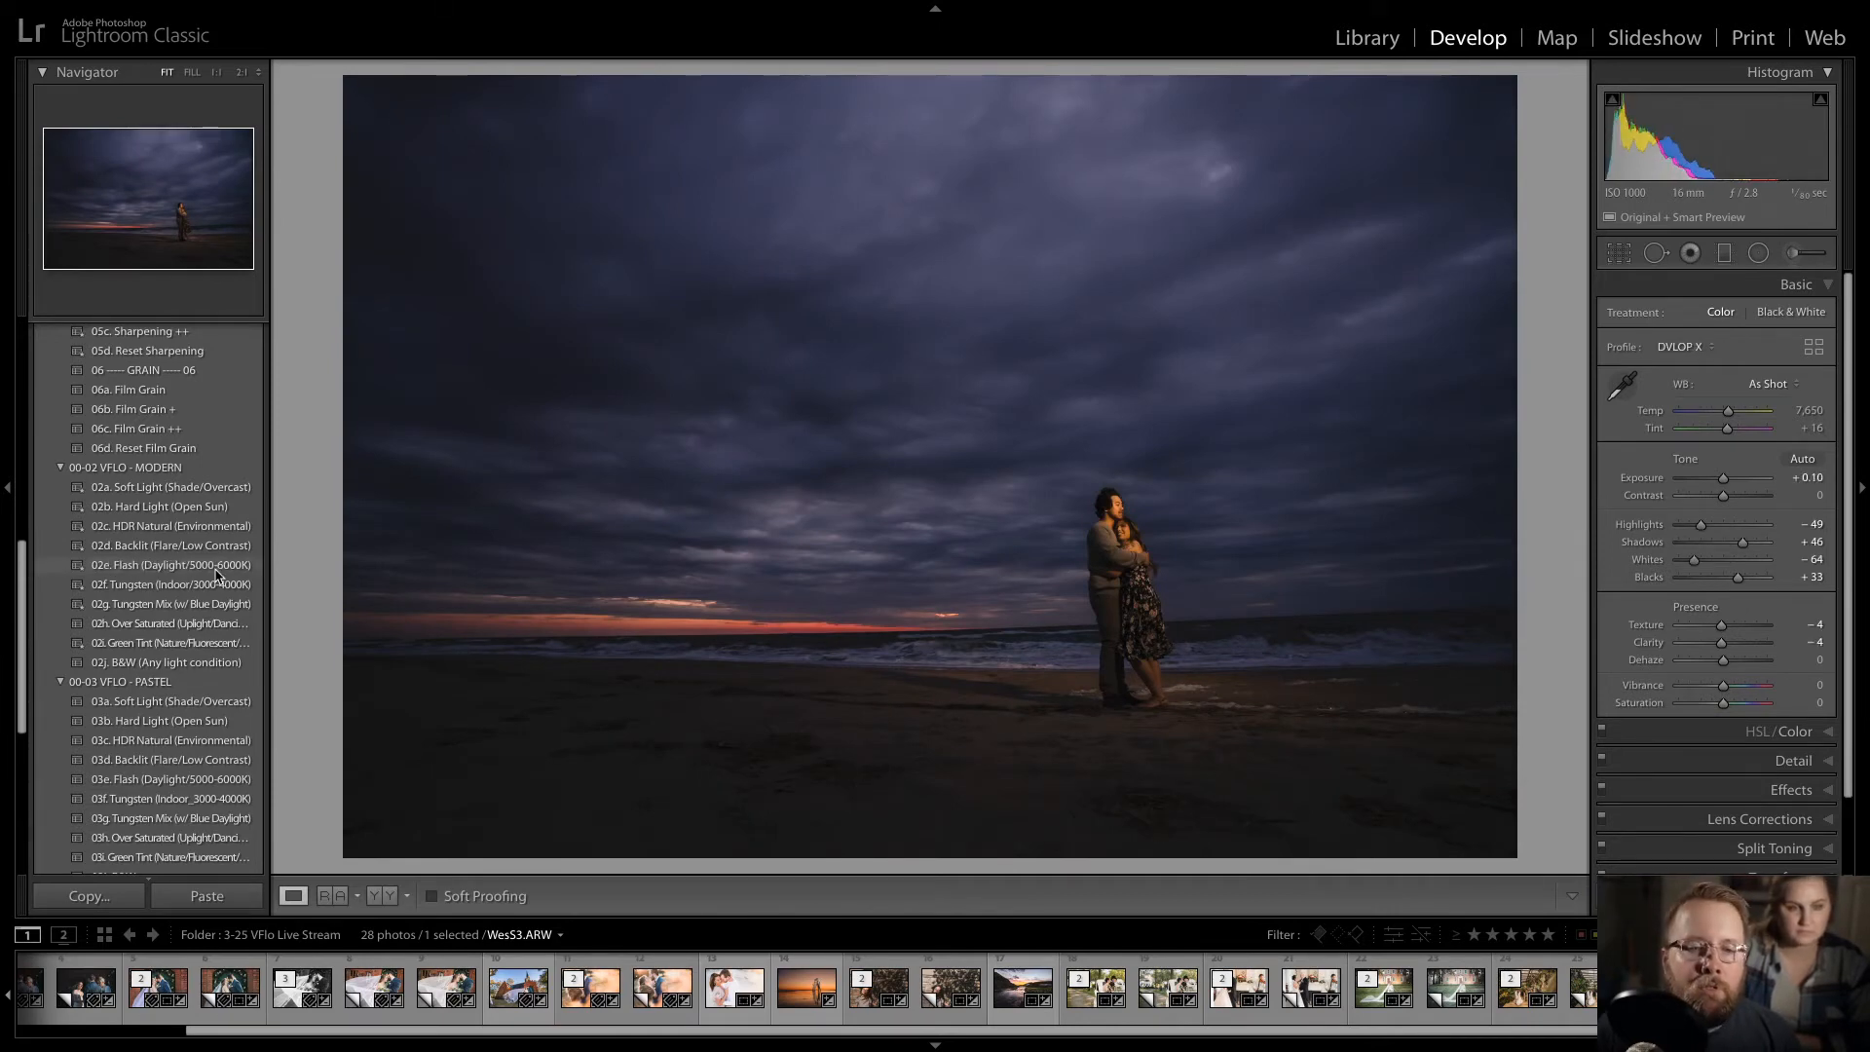
- Raise the beach photo's exposure to +0.55
key("equal")
key("equal")
key("equal")
key("equal")
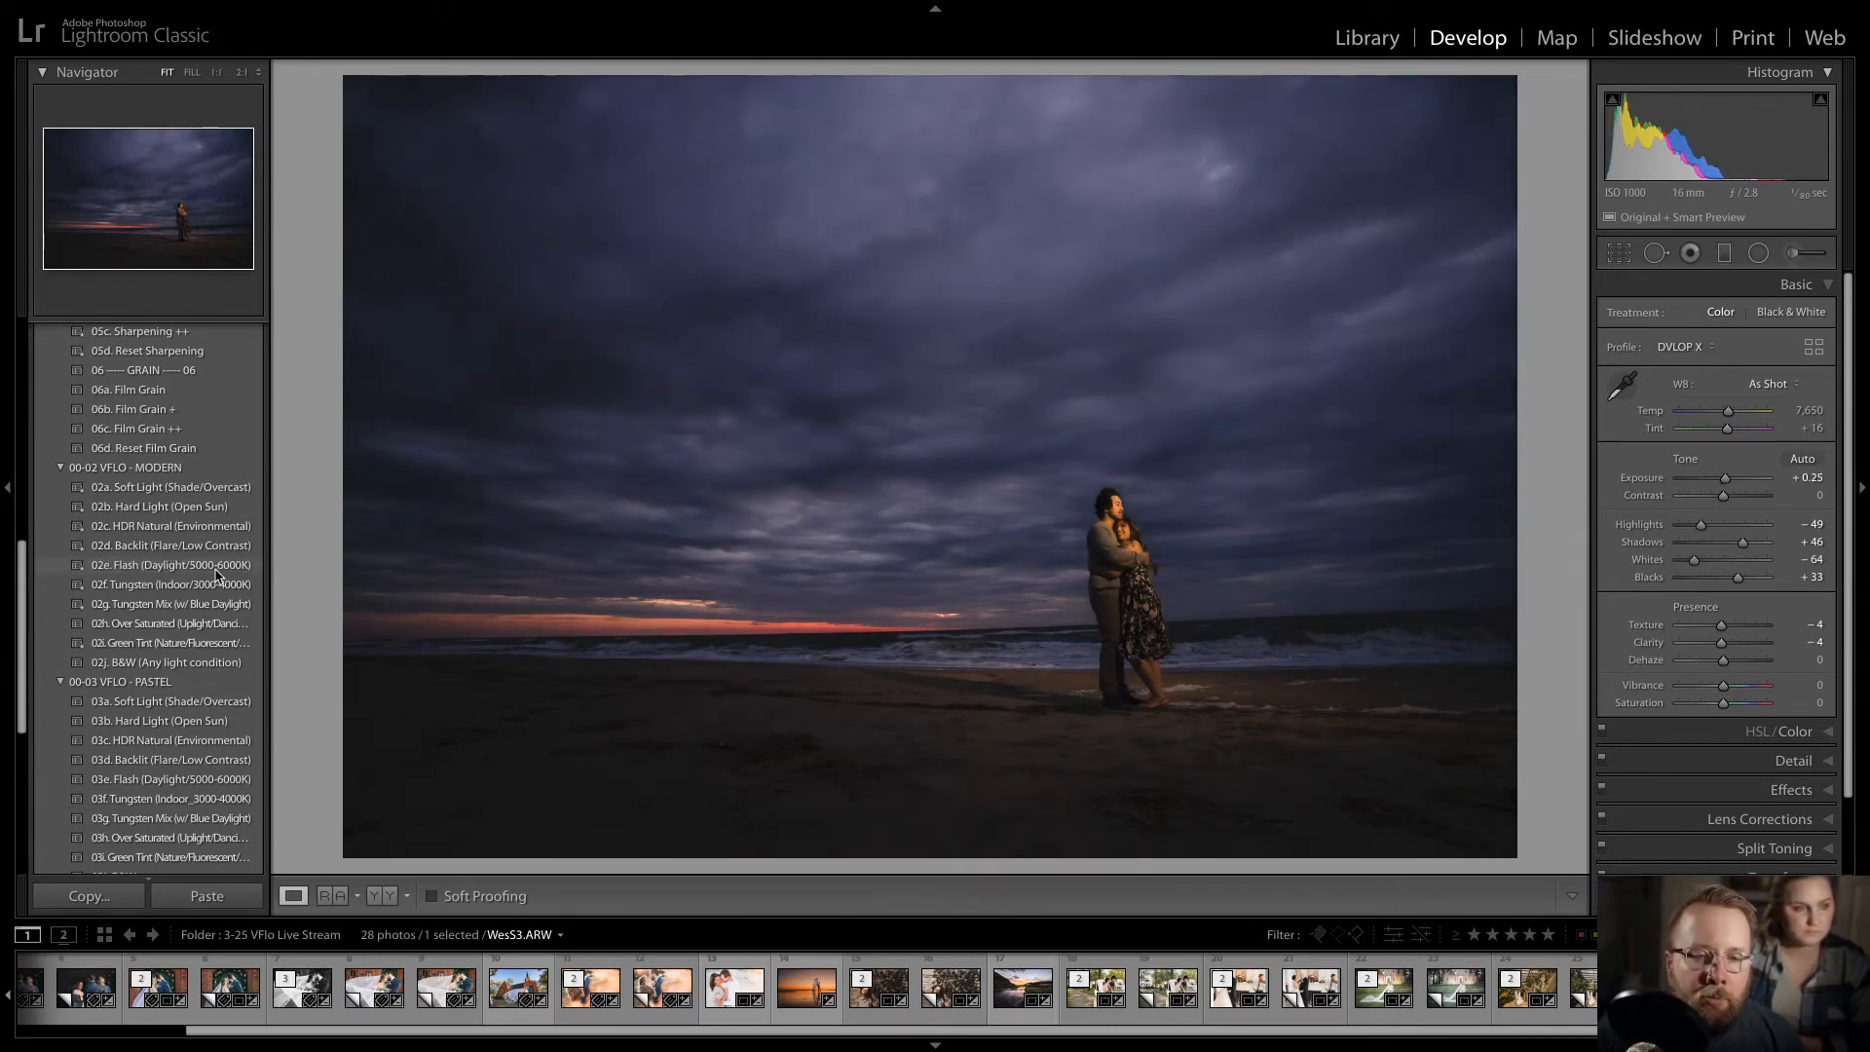
key("equal")
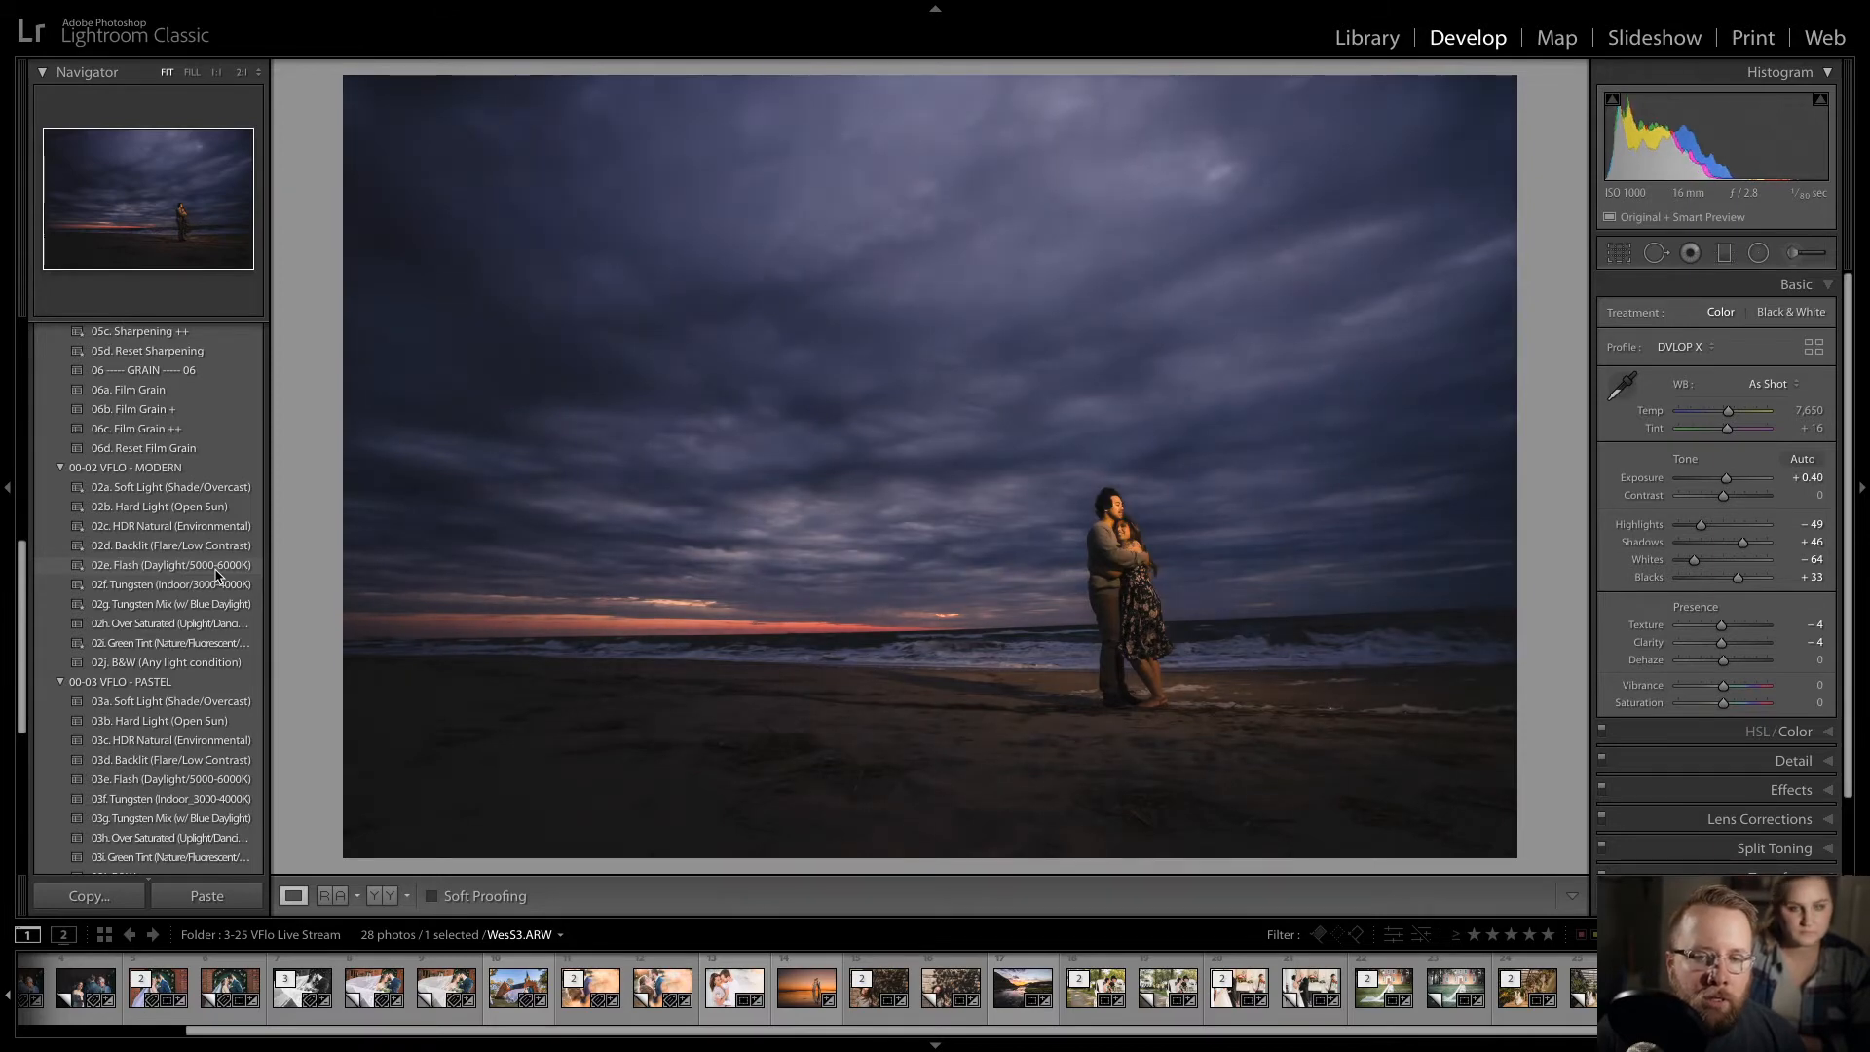
key("equal")
key("equal")
key("equal")
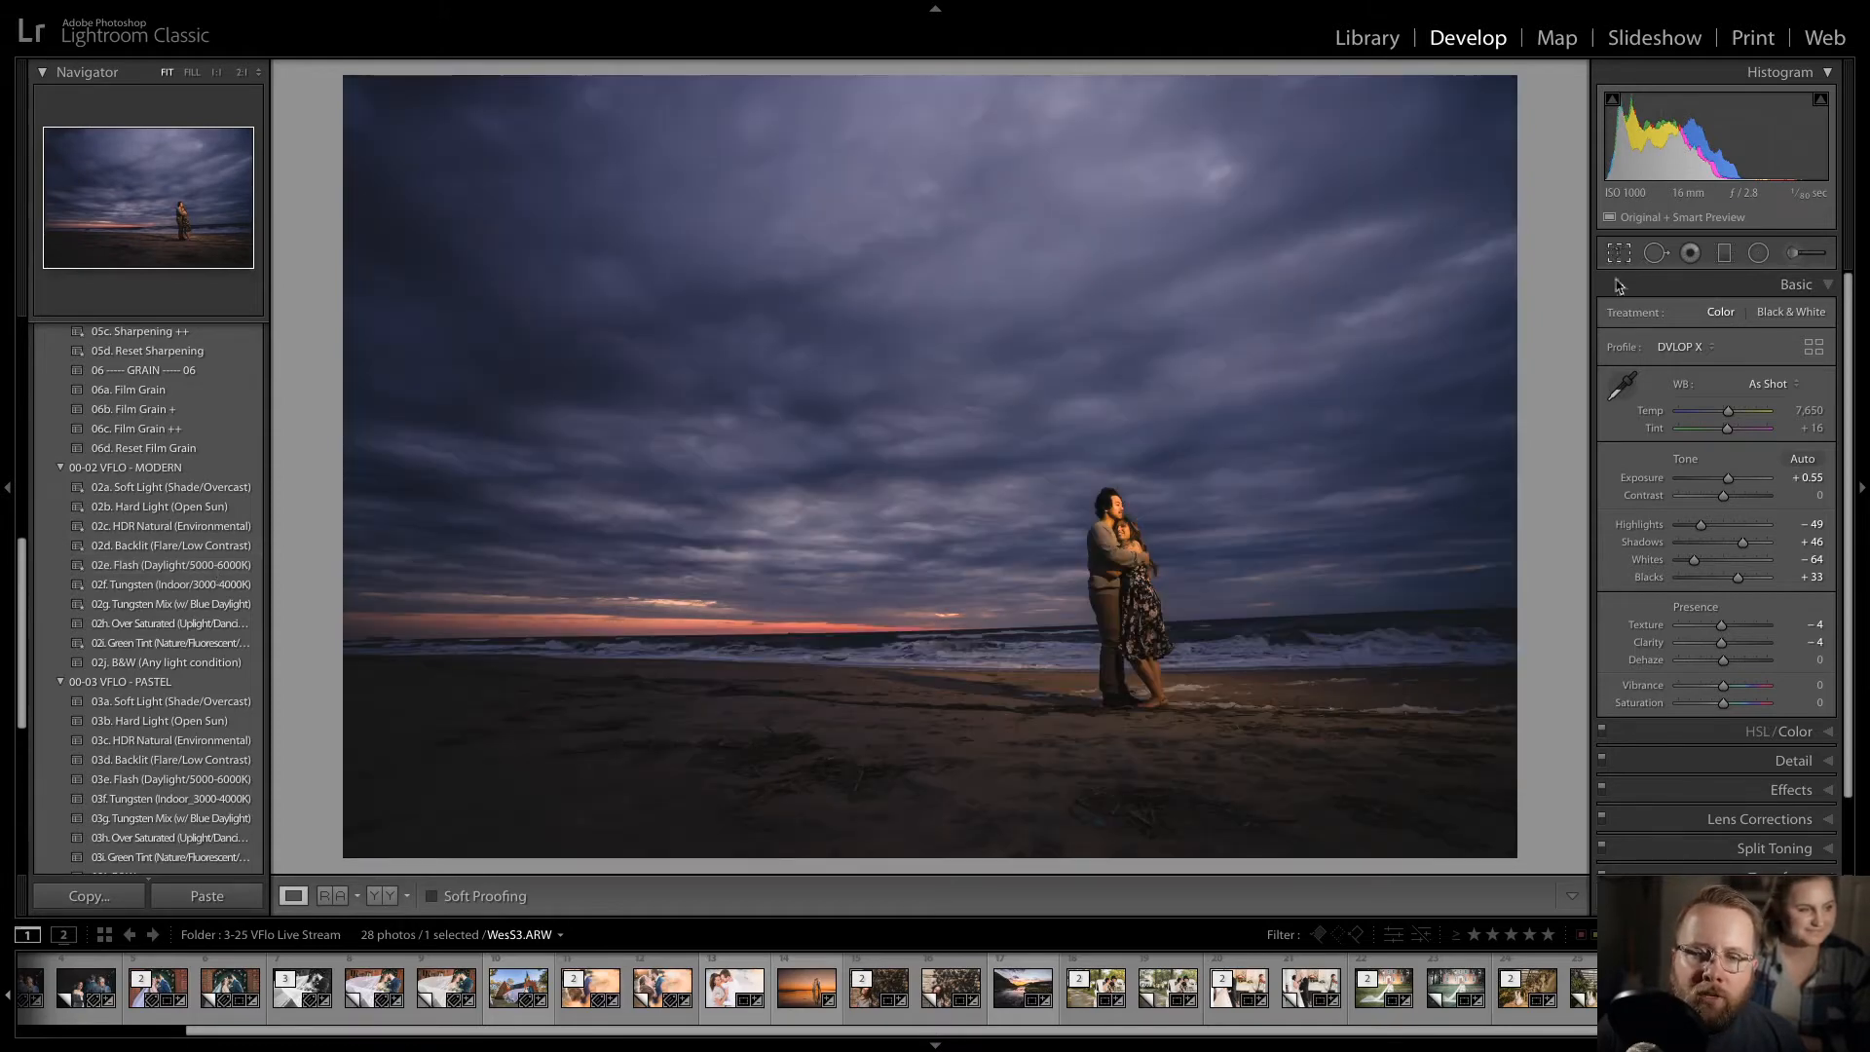
- Straighten the beach photo along the sea horizon to an angle of 0.92
left_click(1619, 254)
left_click(1617, 374)
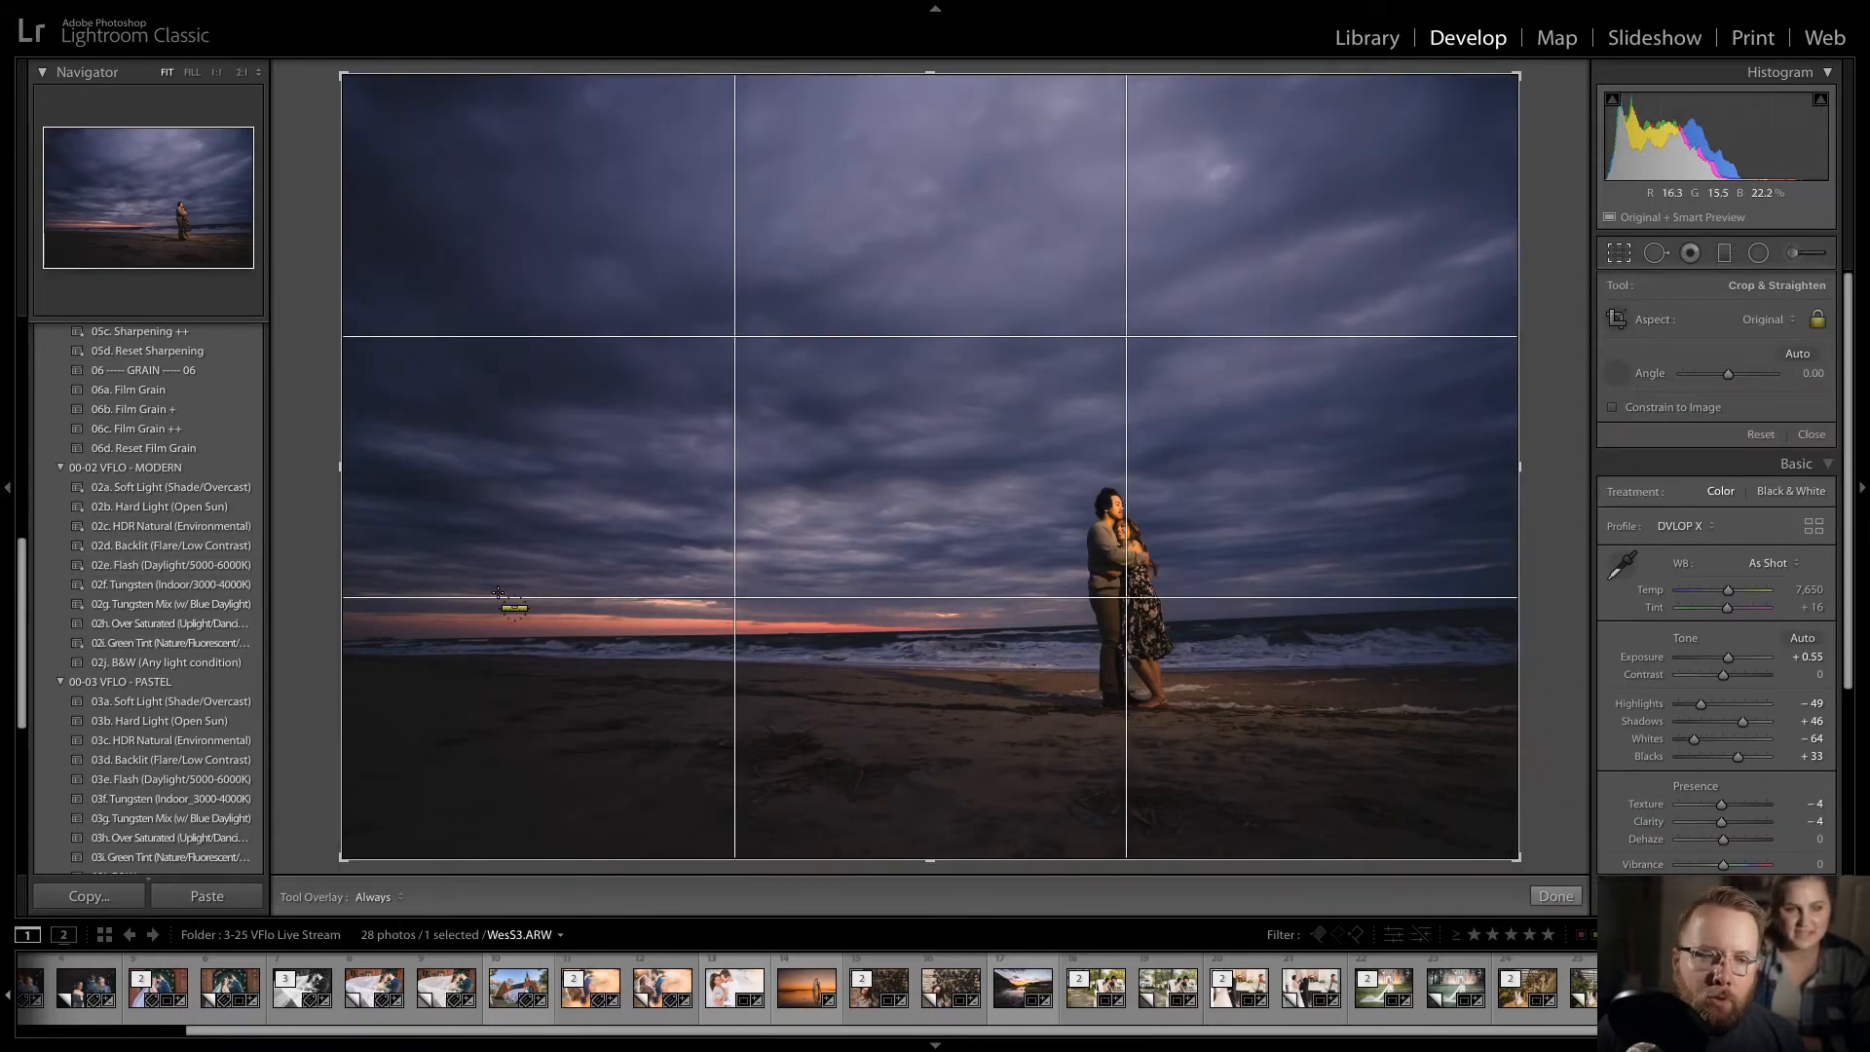
left_click_drag(494, 631, 588, 630)
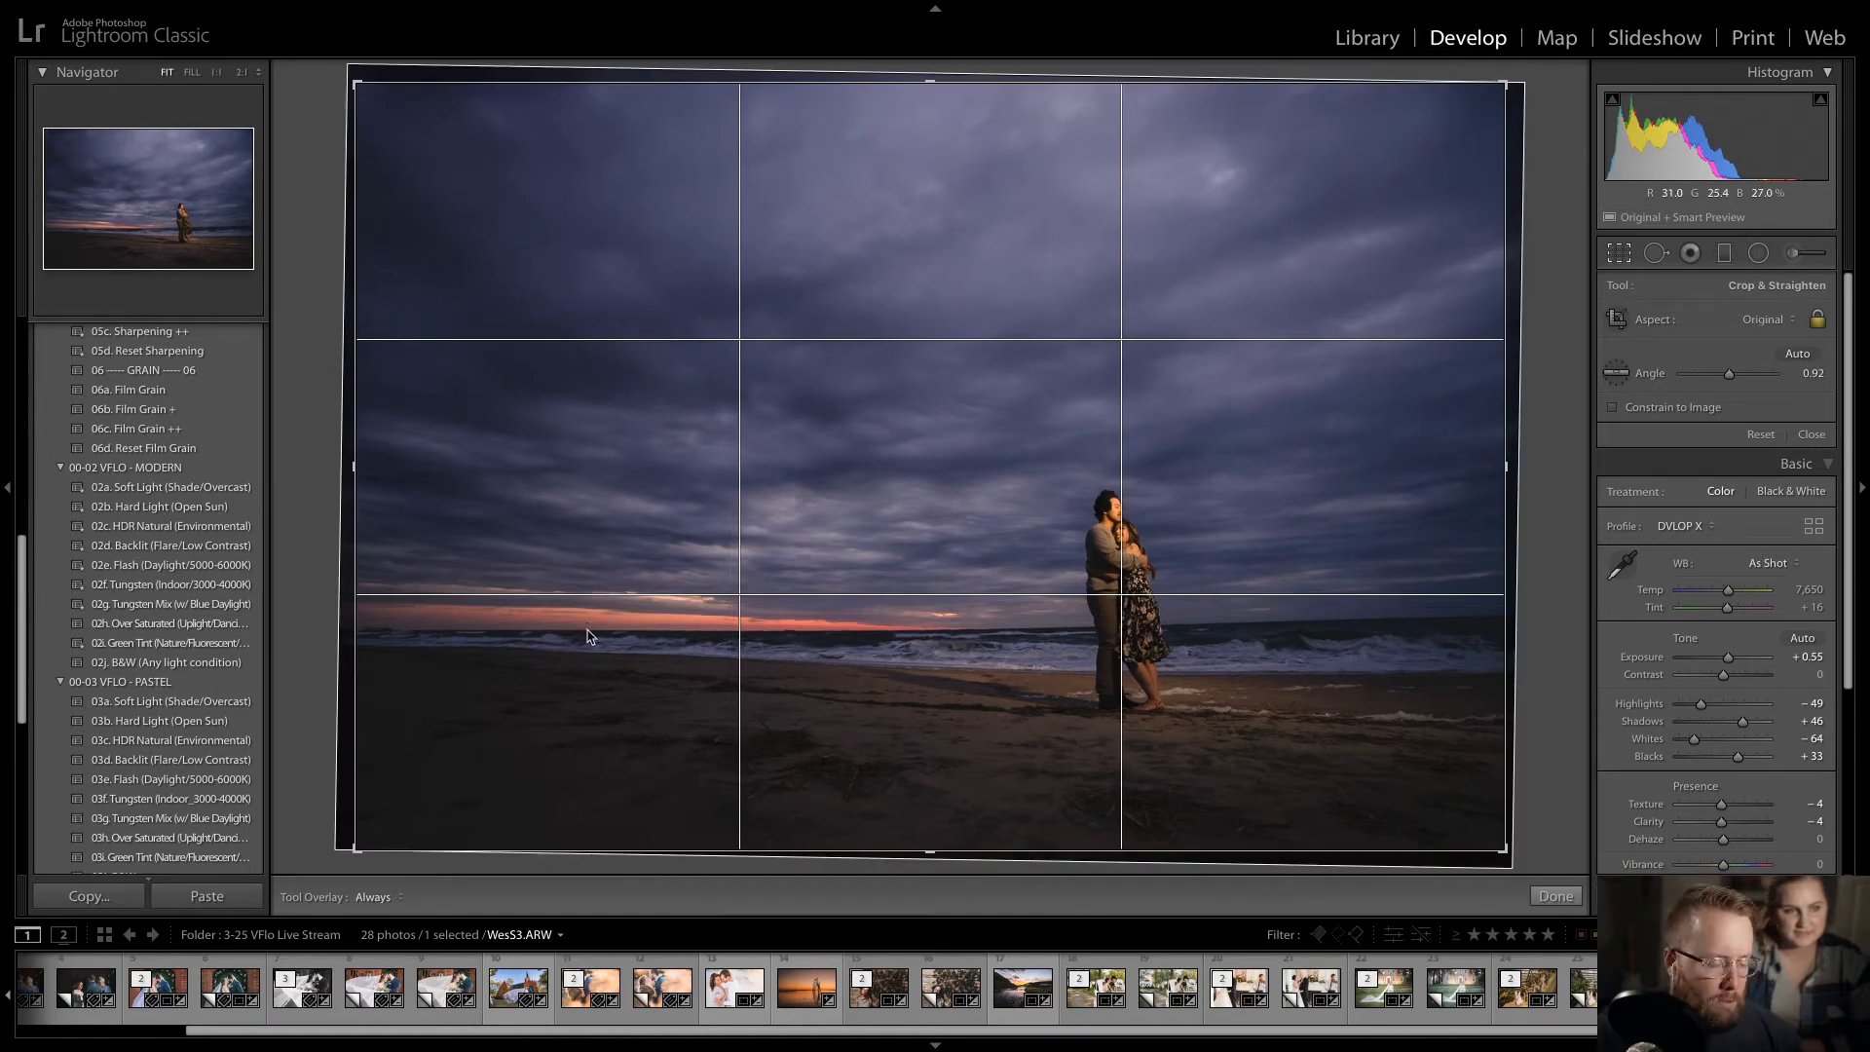
key("d")
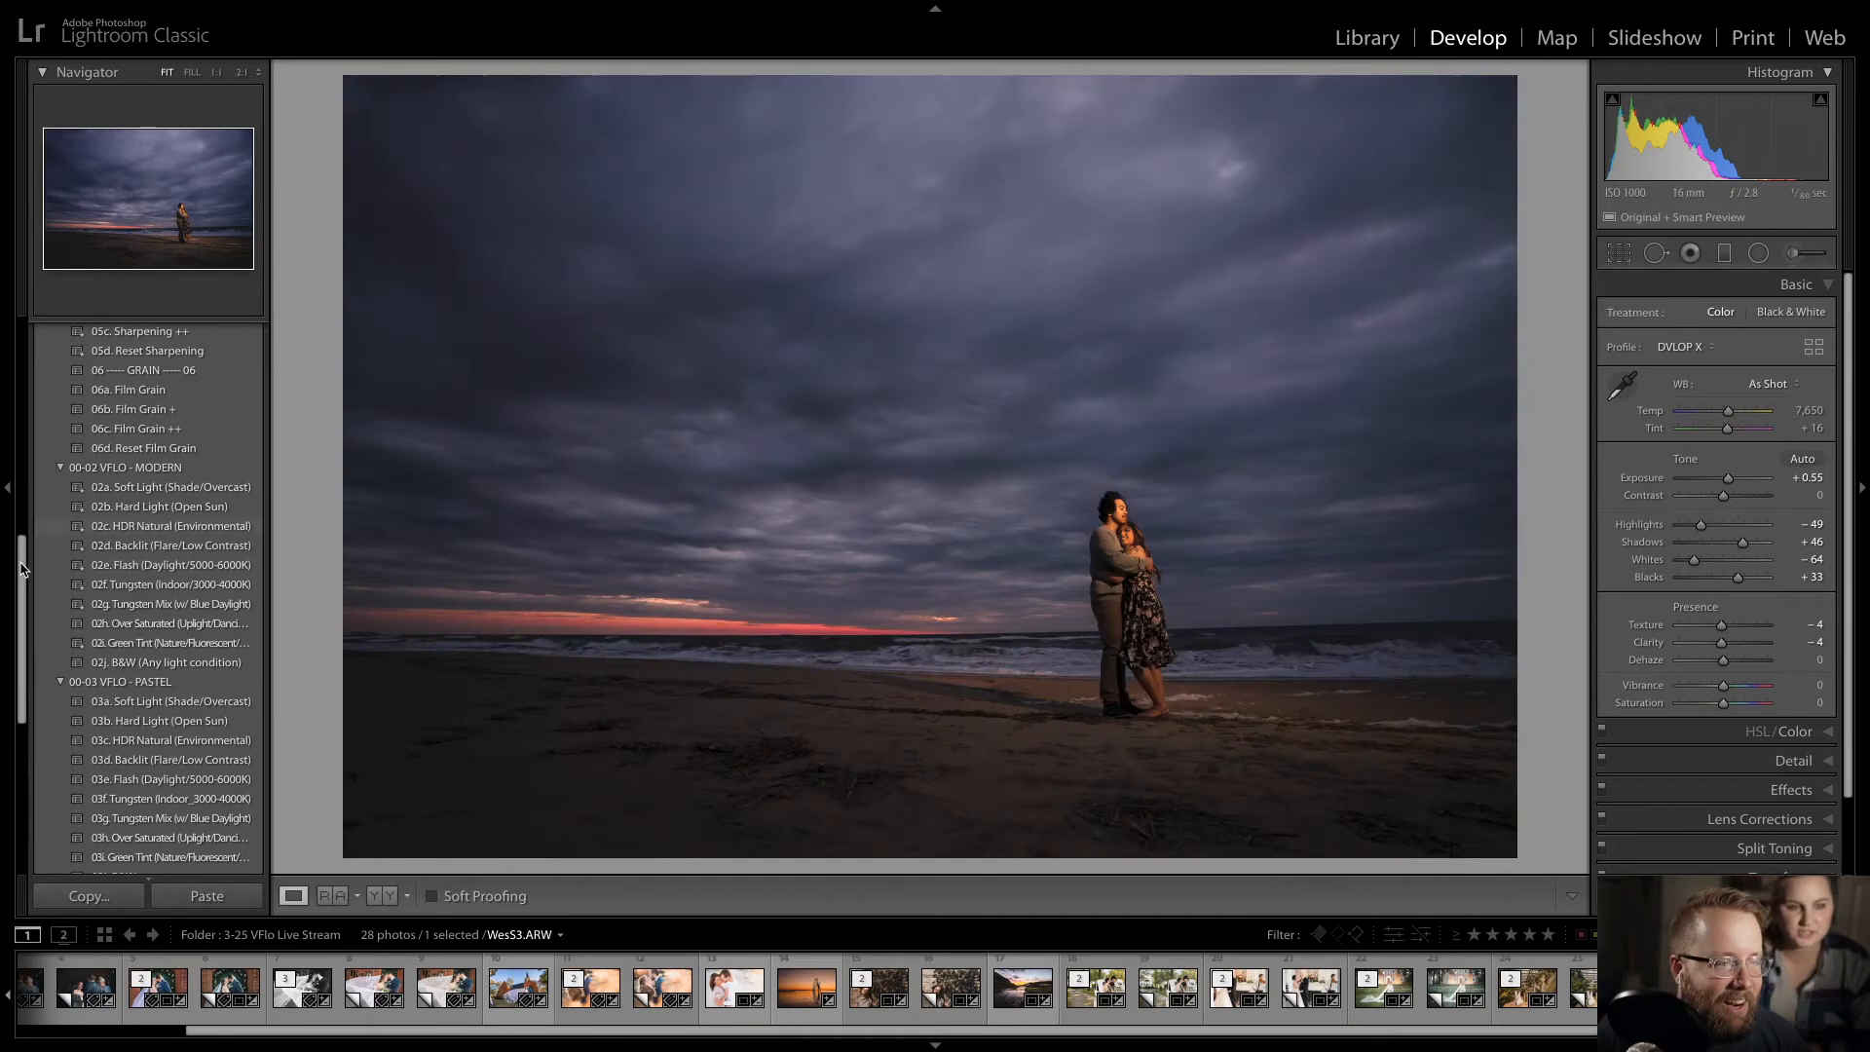
- Apply the VFLO Tools presets 01b. Add Profile Correction without vignette and 02b. Radial Burn Narrow to the beach photo
left_click_drag(27, 568, 32, 385)
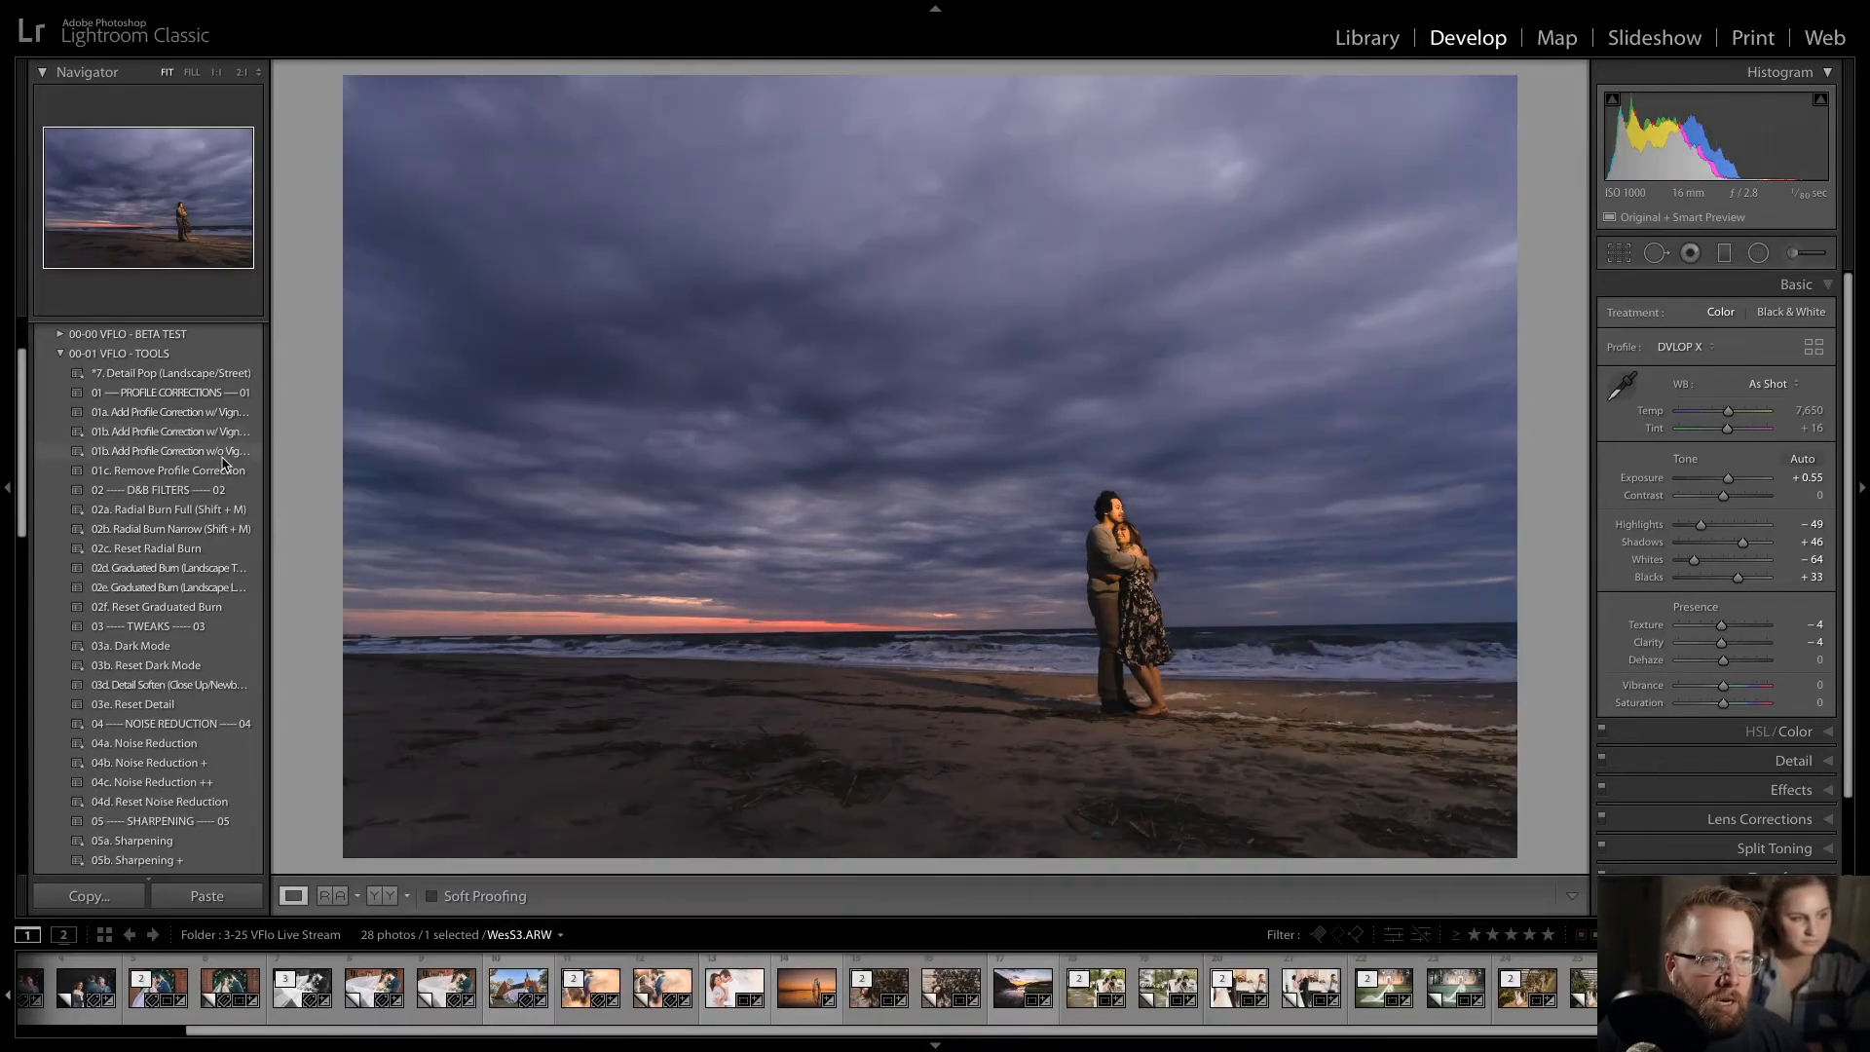
left_click(223, 457)
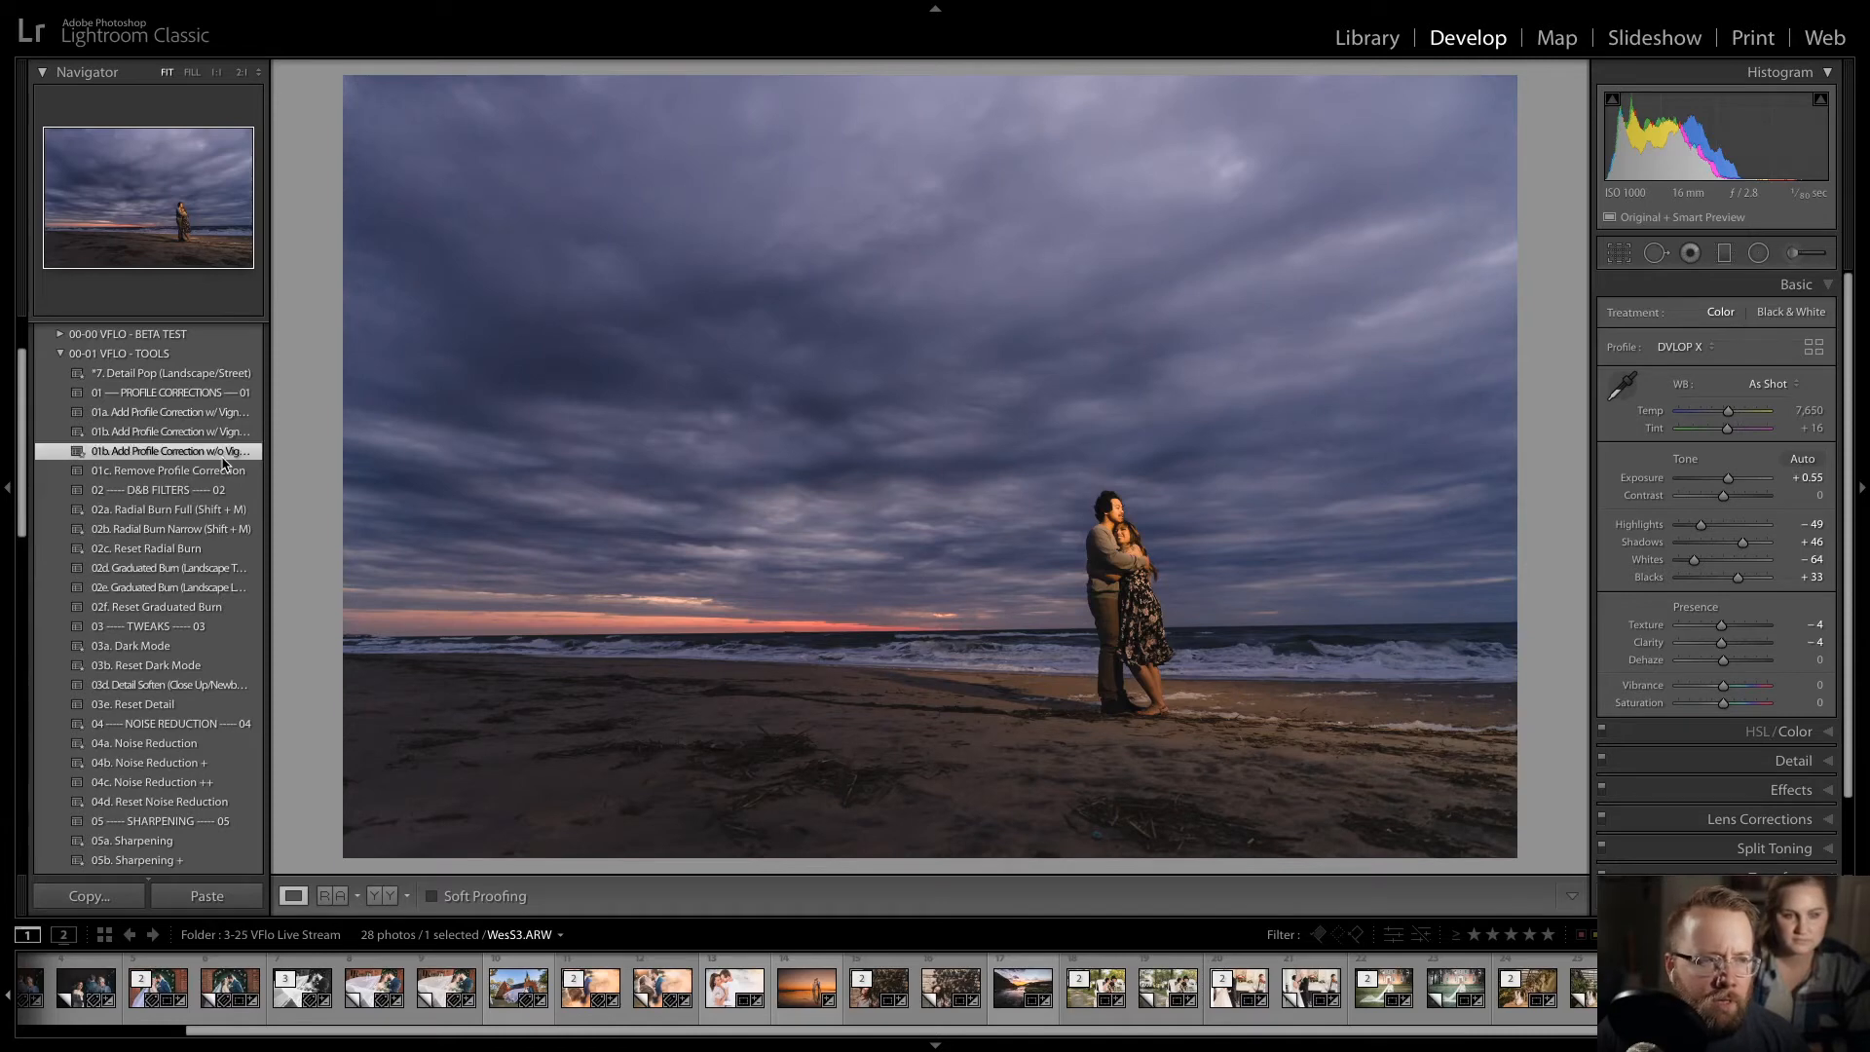
left_click(246, 528)
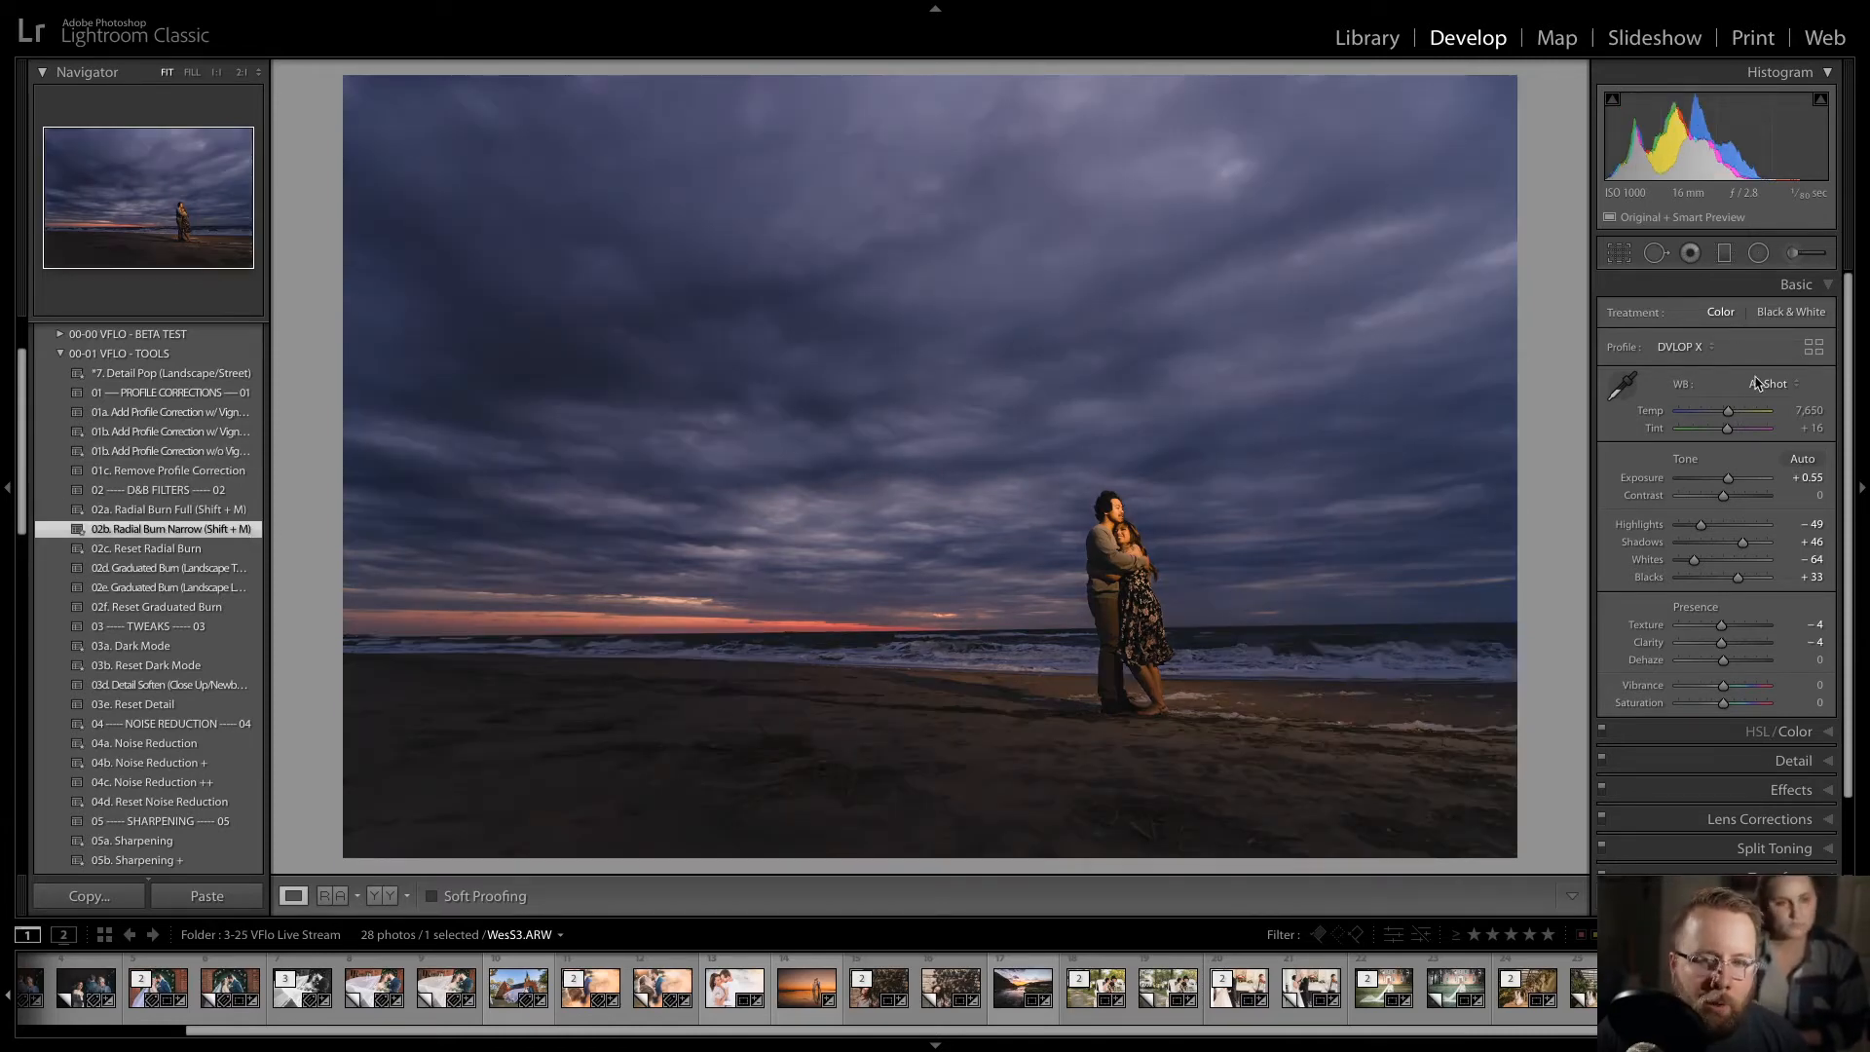
- Move the radial burn's center onto the couple and adjust its ellipse around them
left_click(1758, 252)
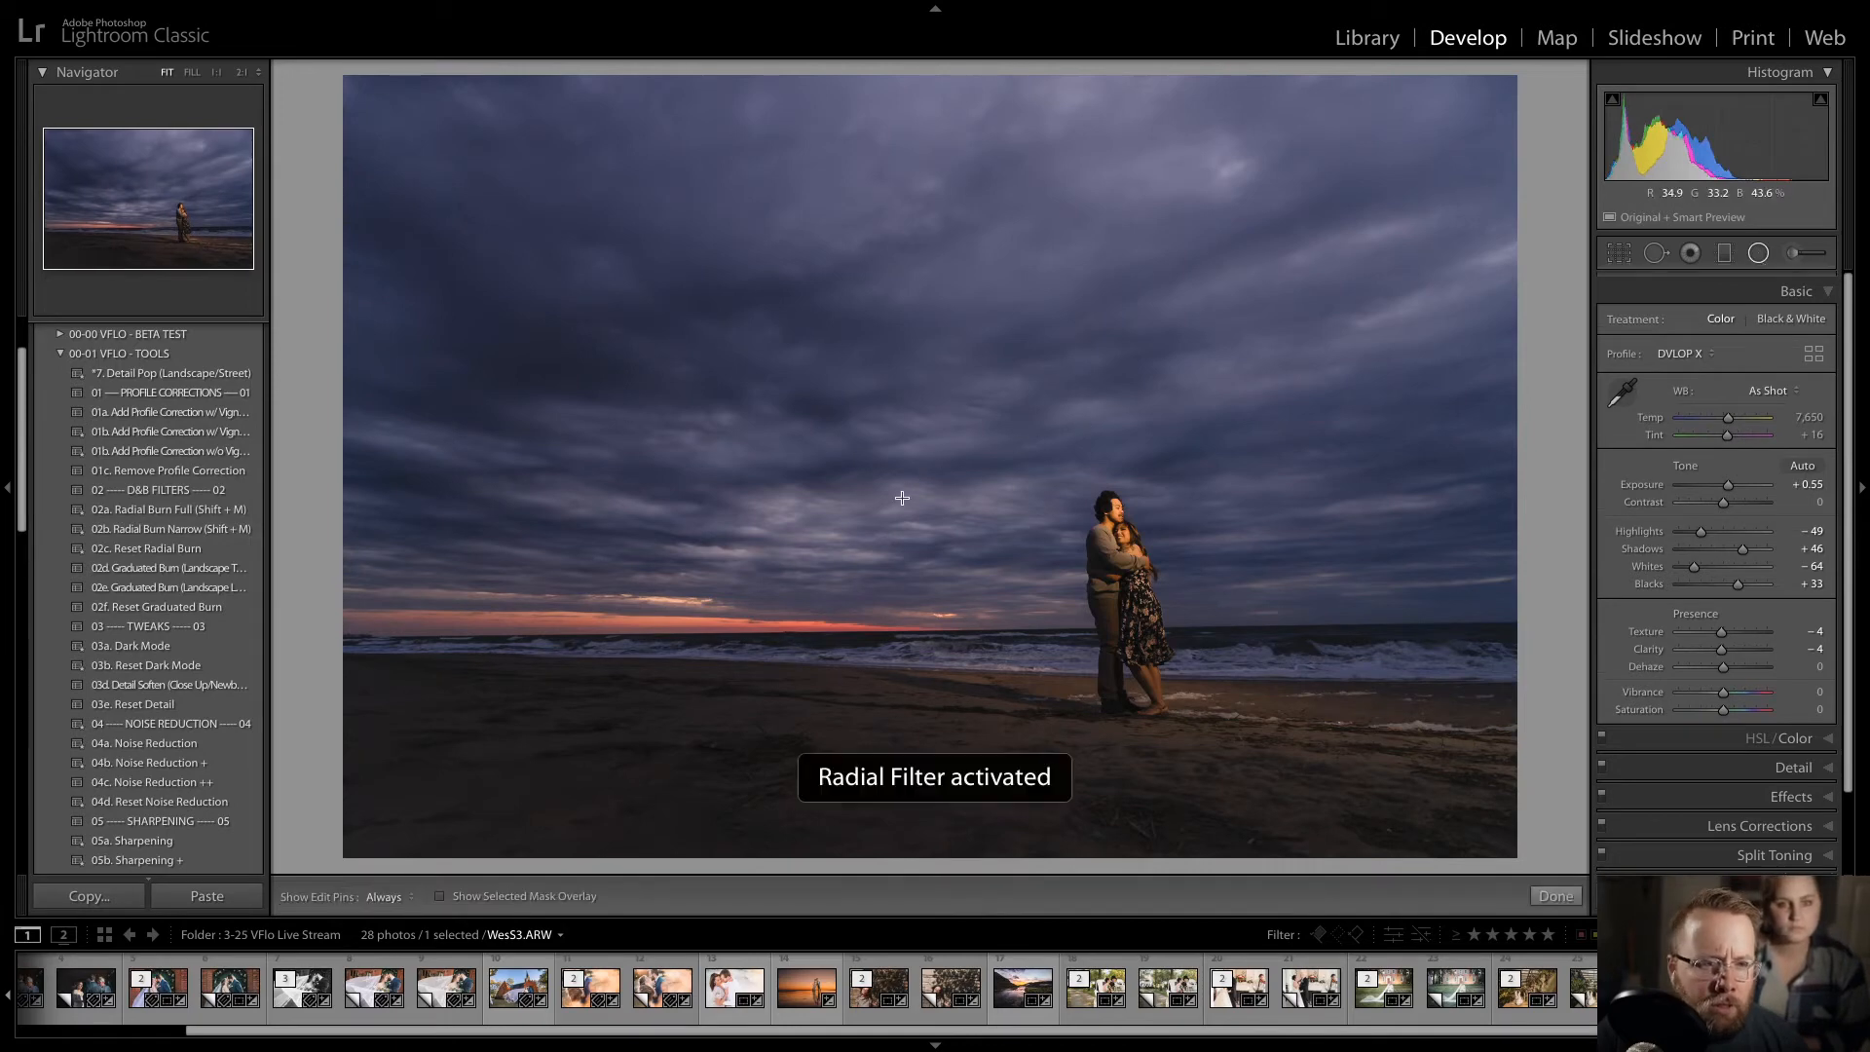
left_click(930, 466)
left_click_drag(930, 466, 1084, 554)
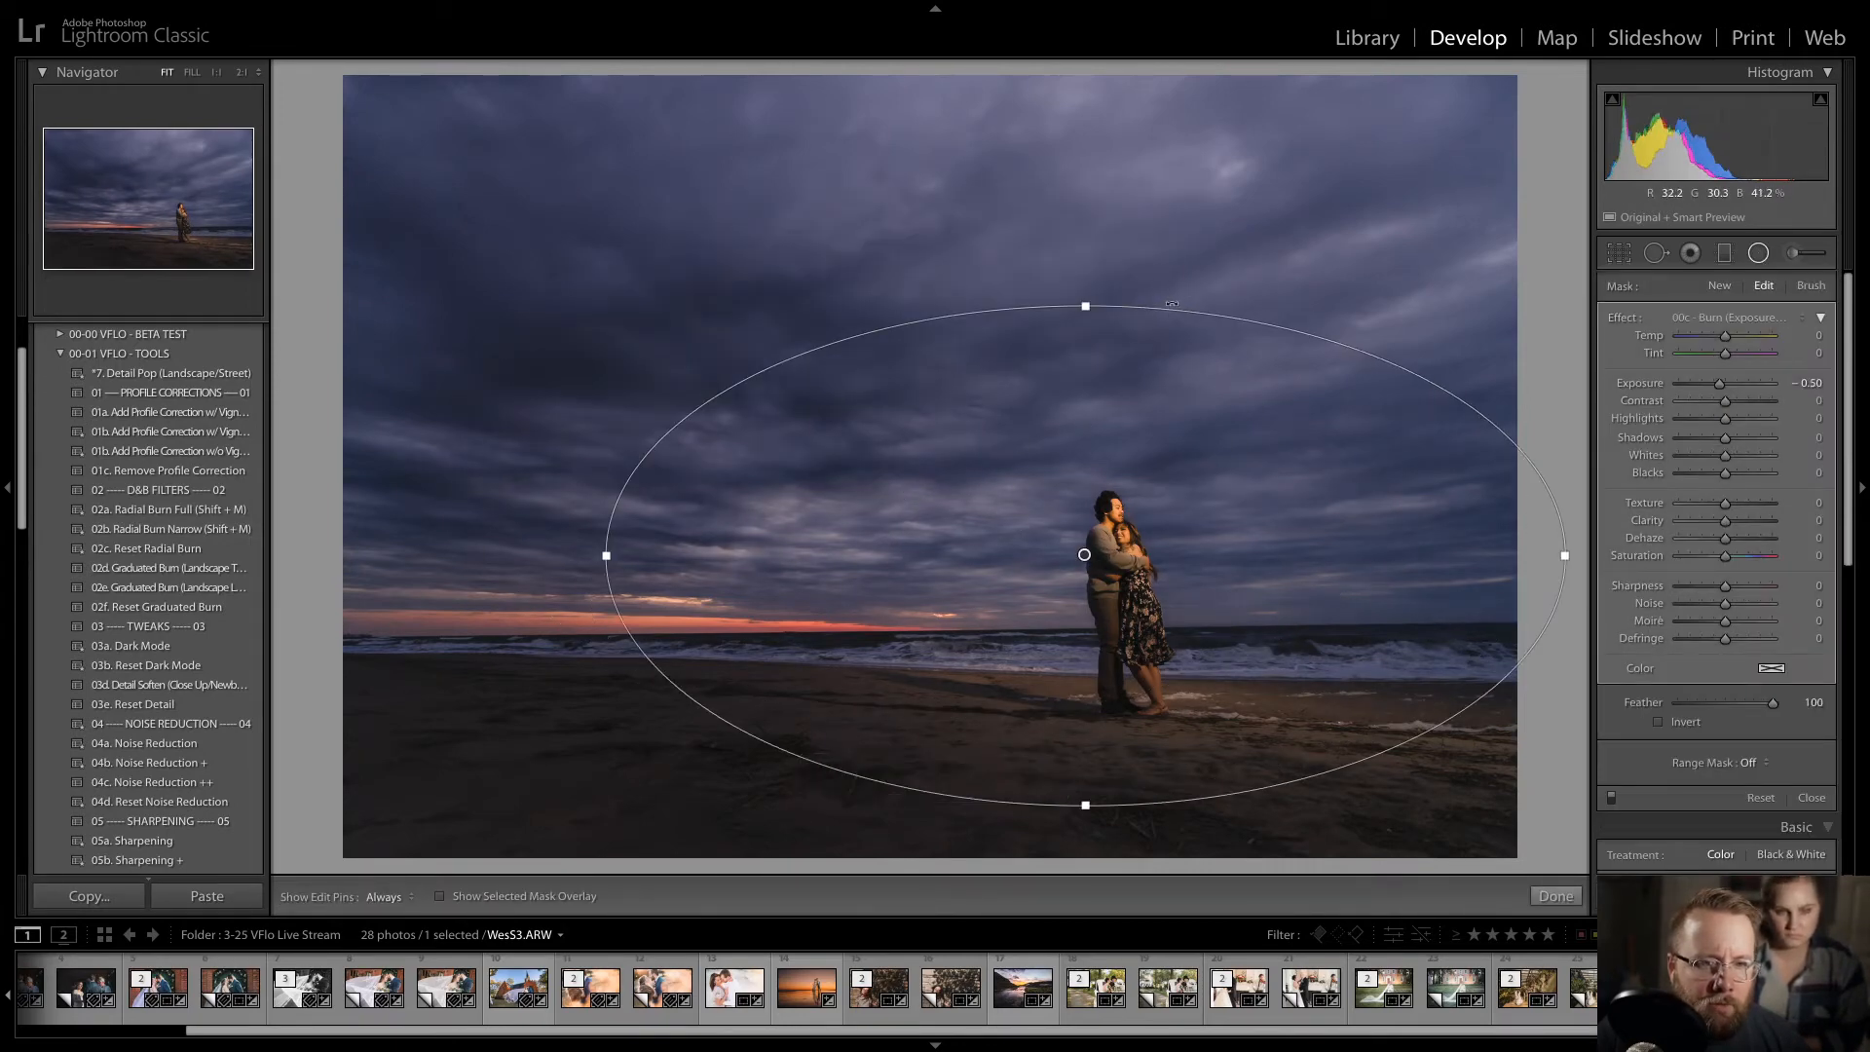
left_click_drag(1171, 310, 1097, 296)
left_click_drag(1179, 350, 1160, 313)
key("Return")
key("d")
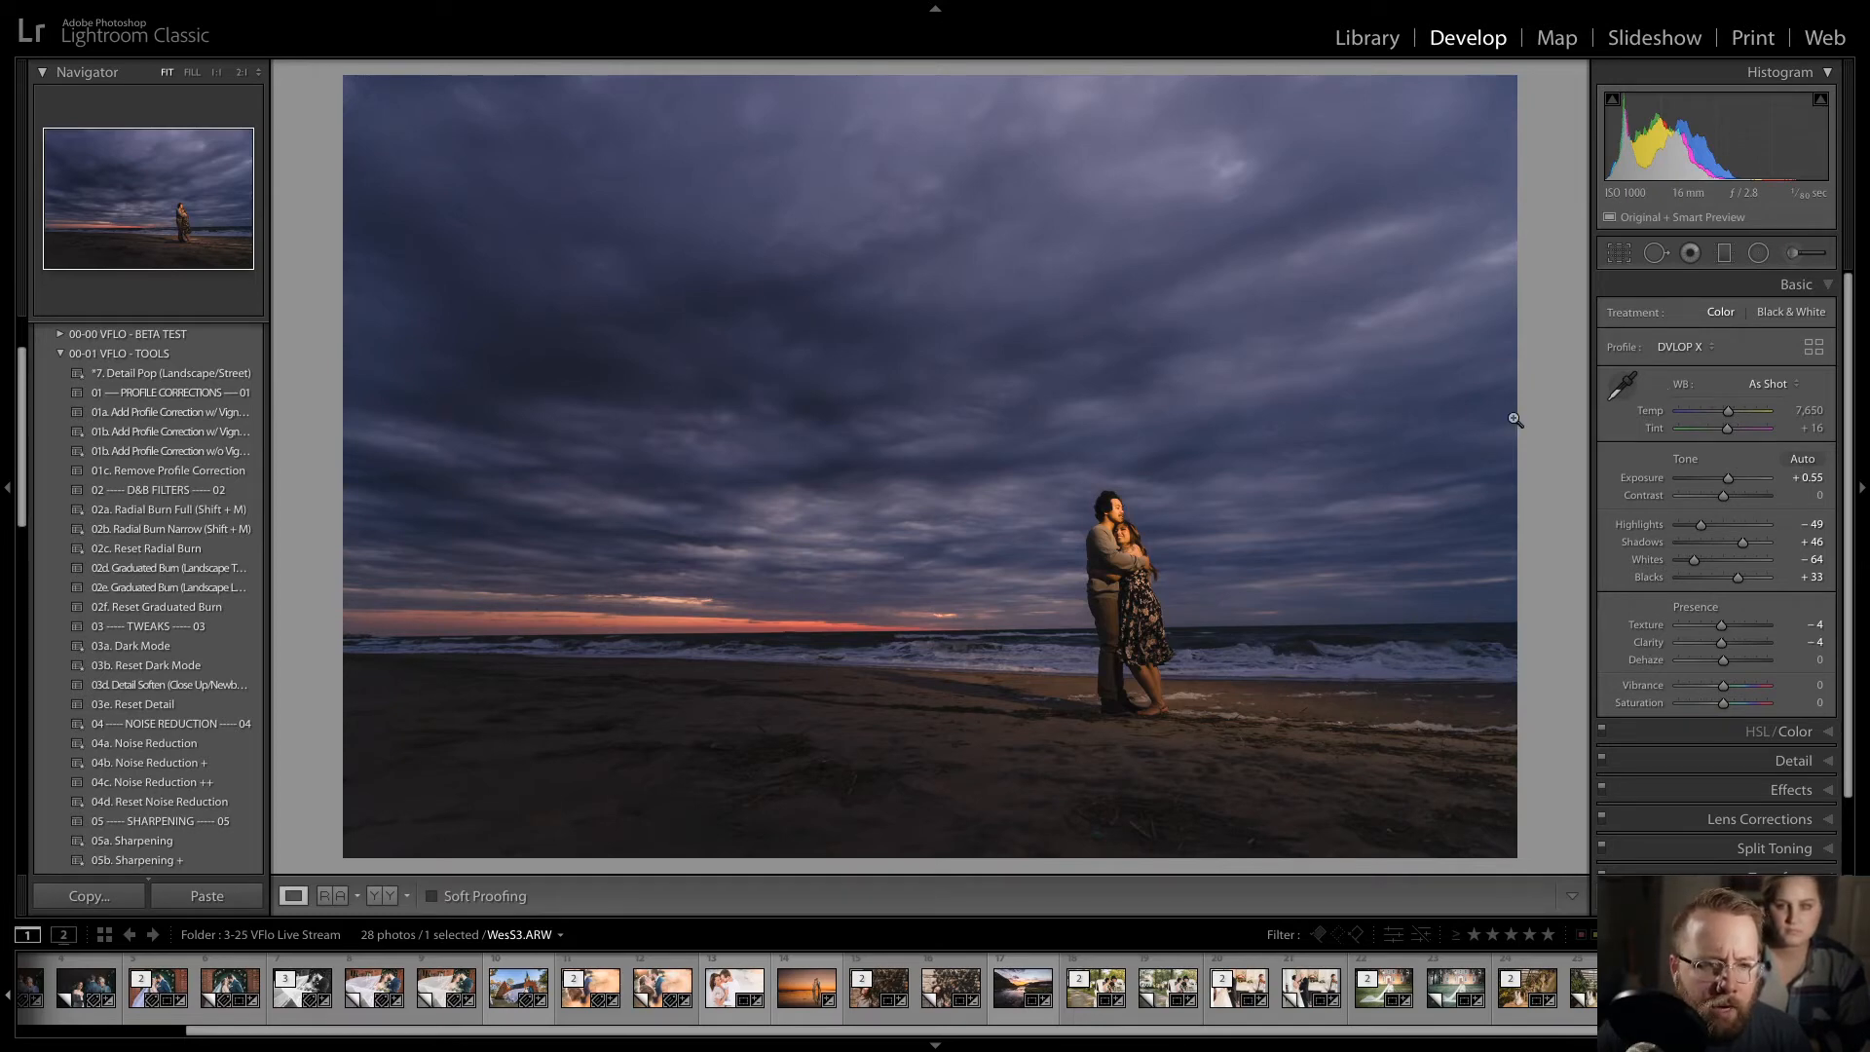
- Start from Auto white balance and set the beach photo's temperature to 5,939 and tint to +10
left_click(1768, 384)
left_click(1768, 399)
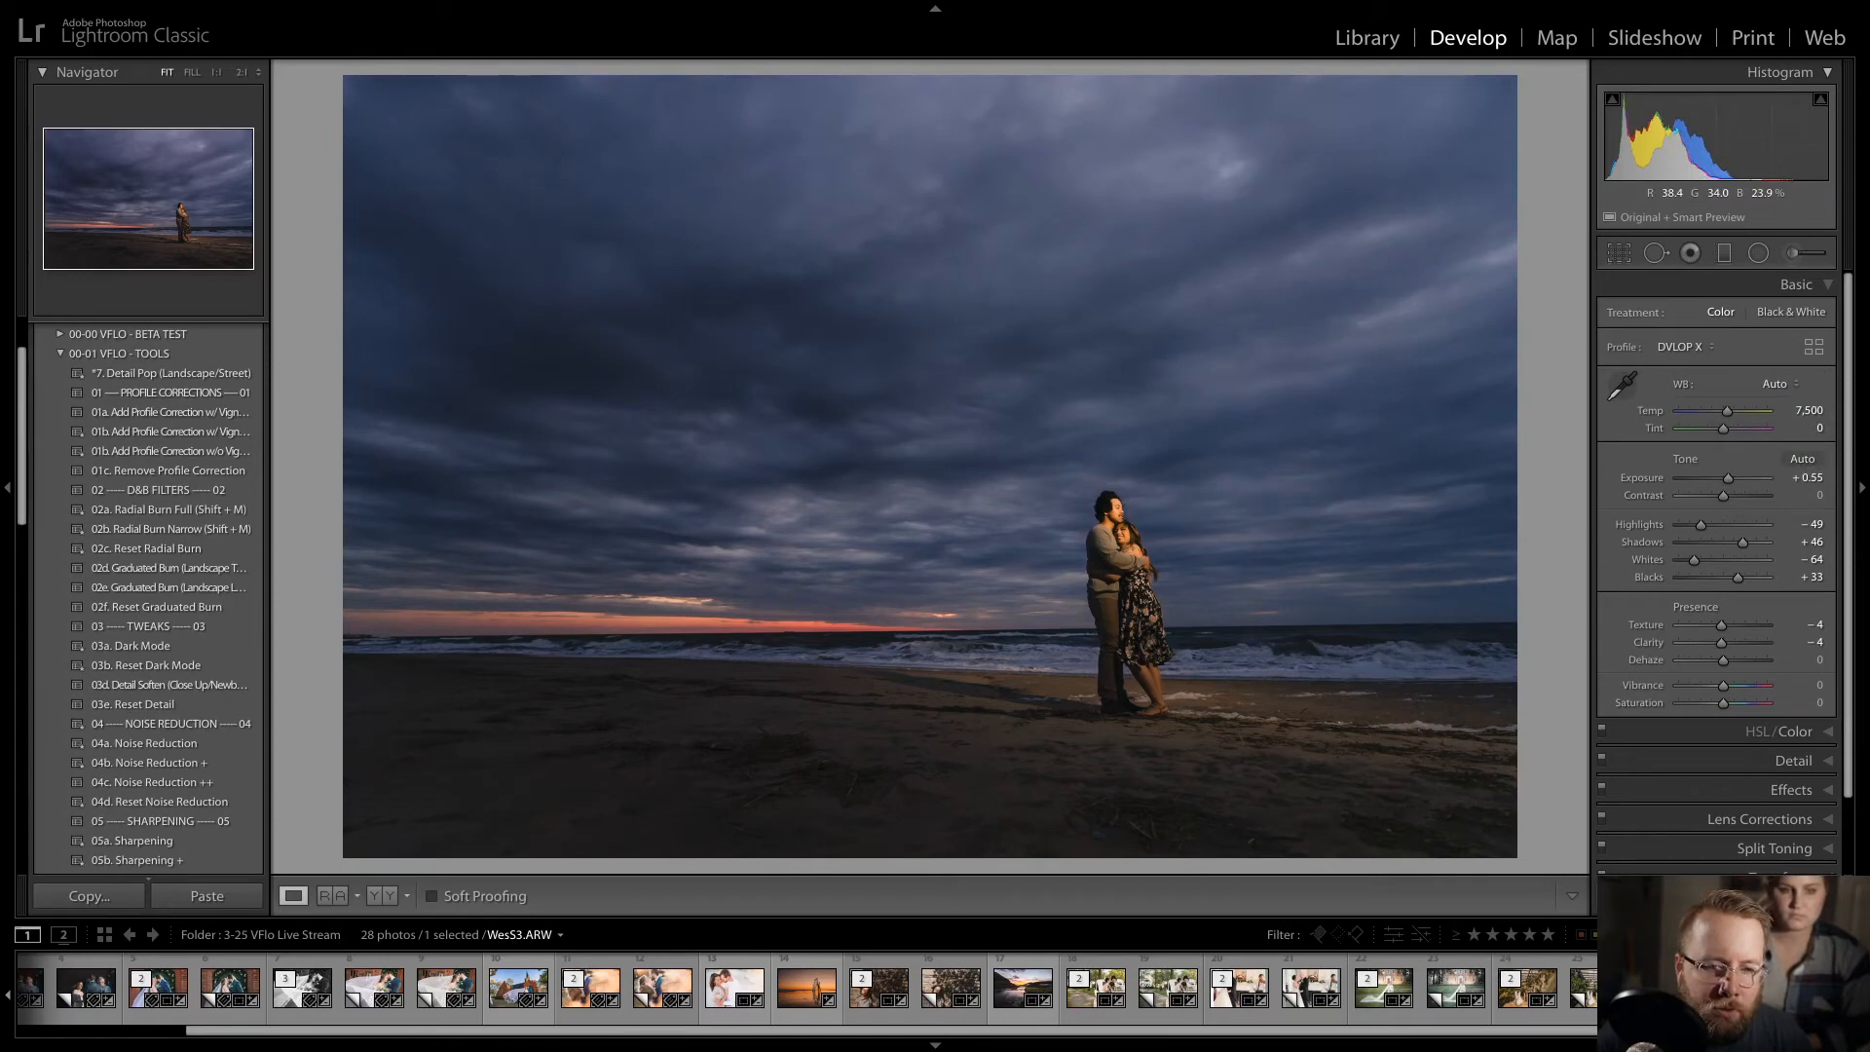
key("Up")
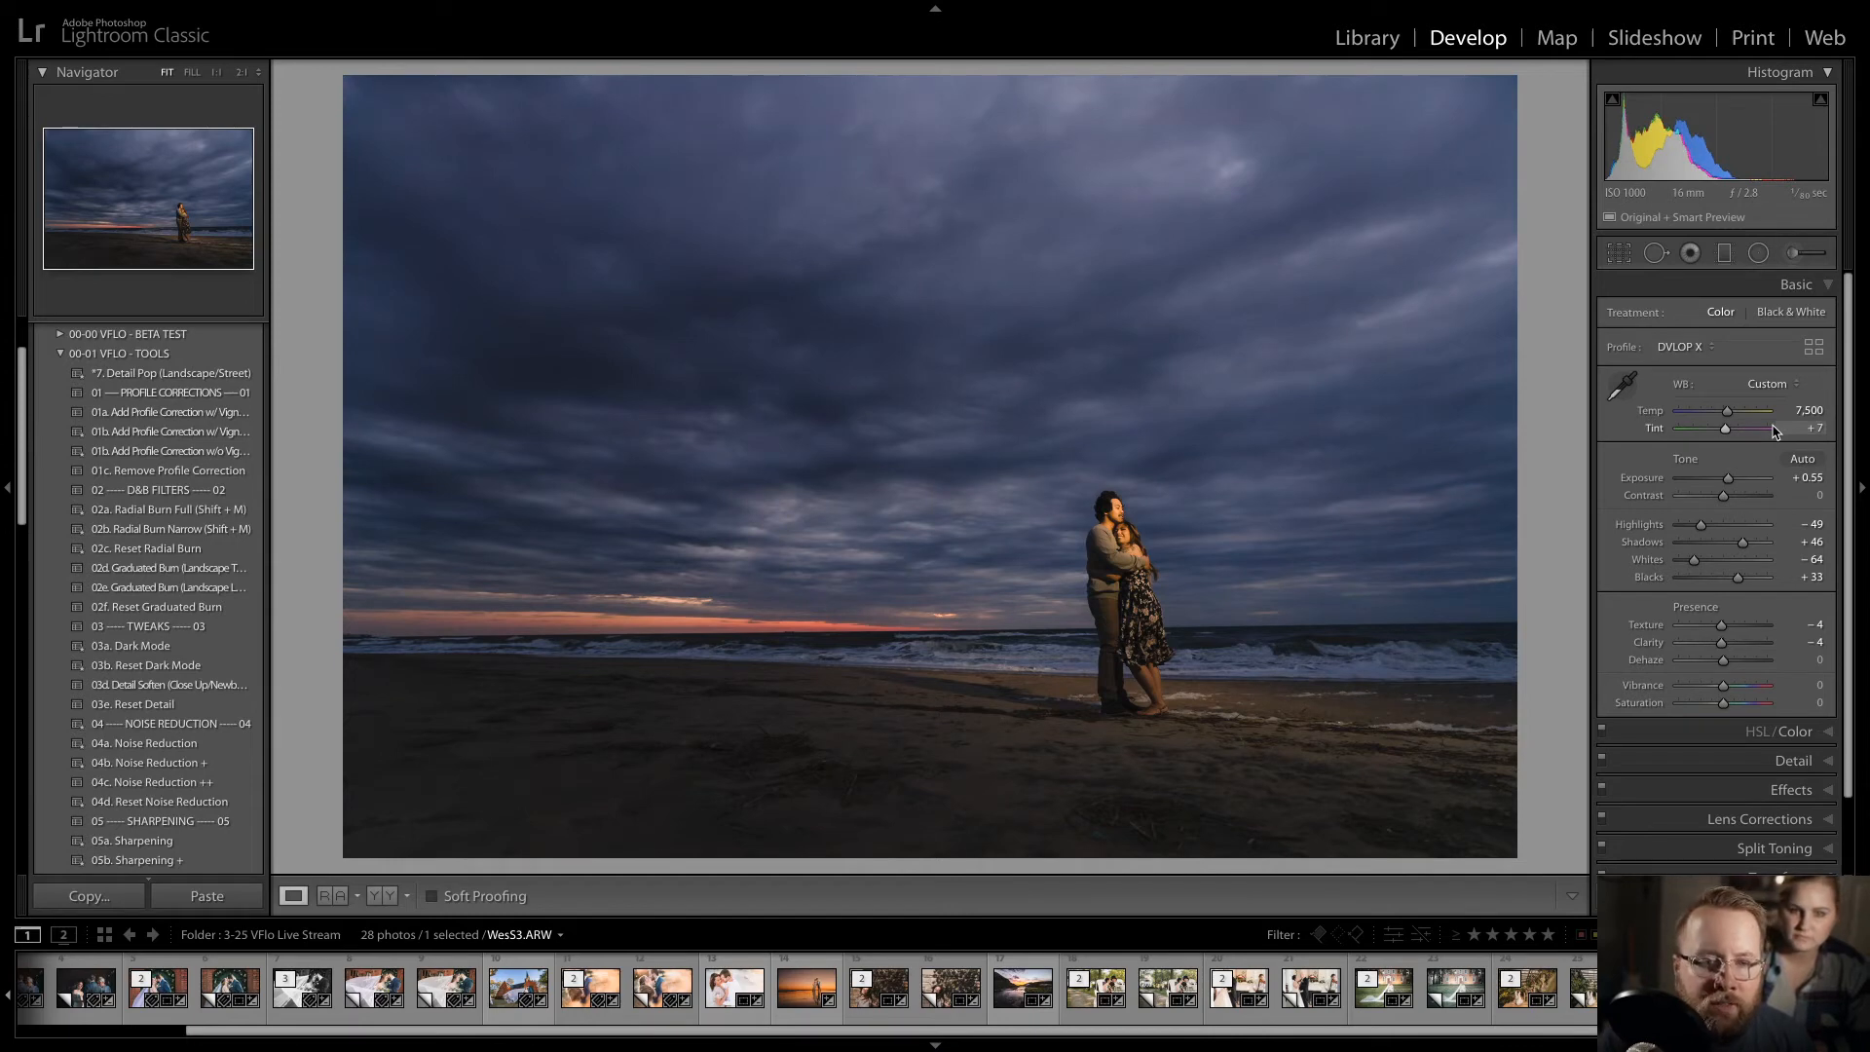
key("minus")
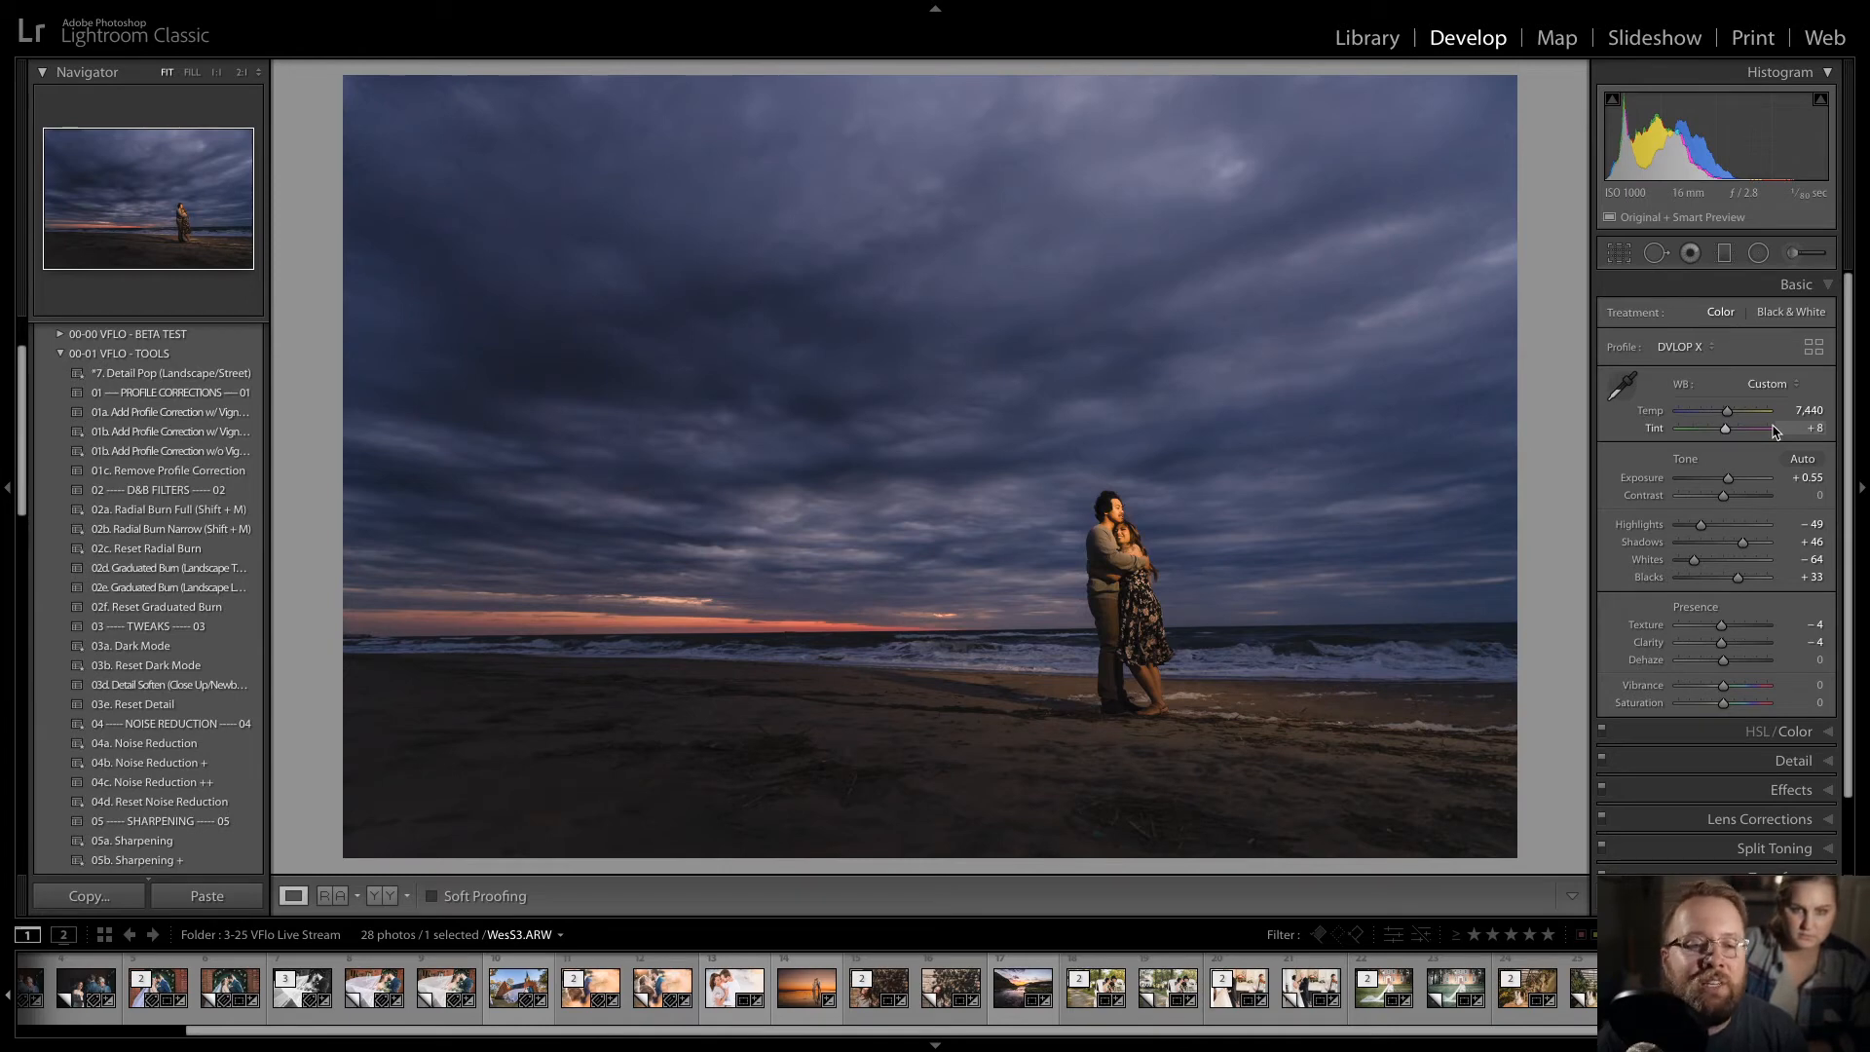
key("minus")
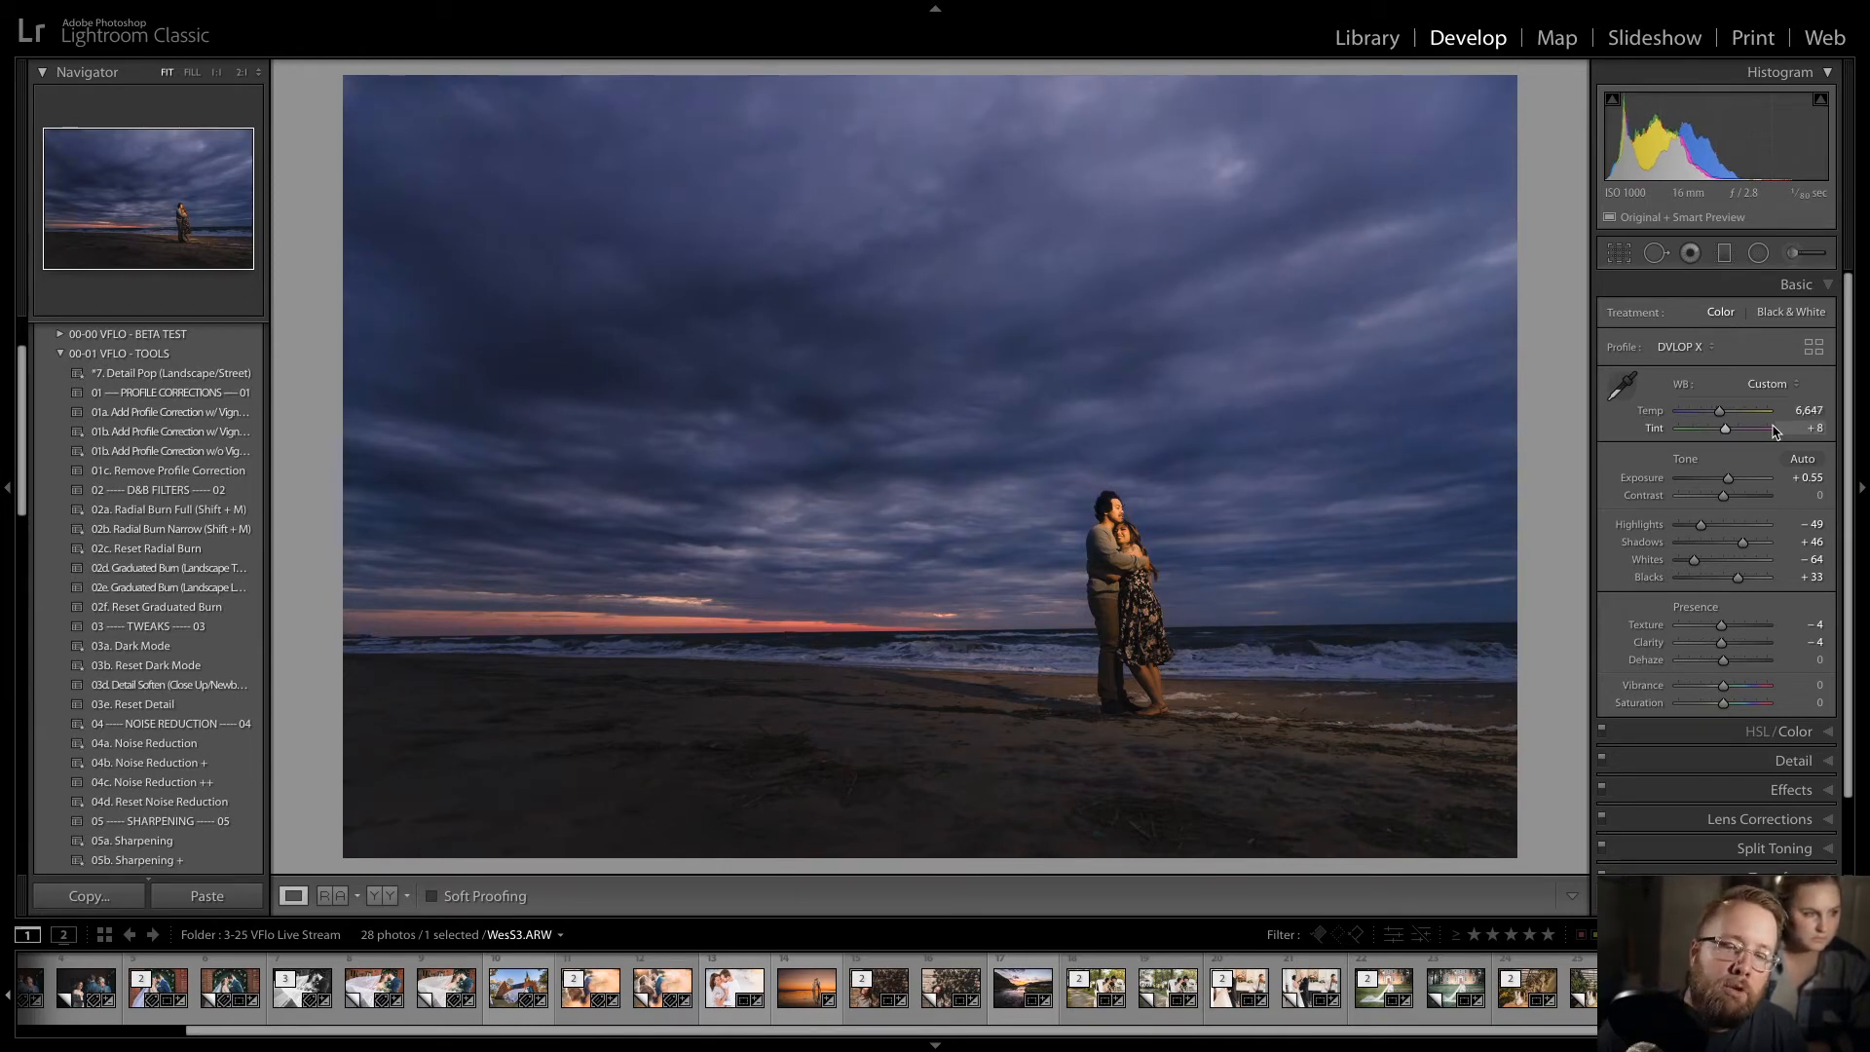
key("minus")
key("minus")
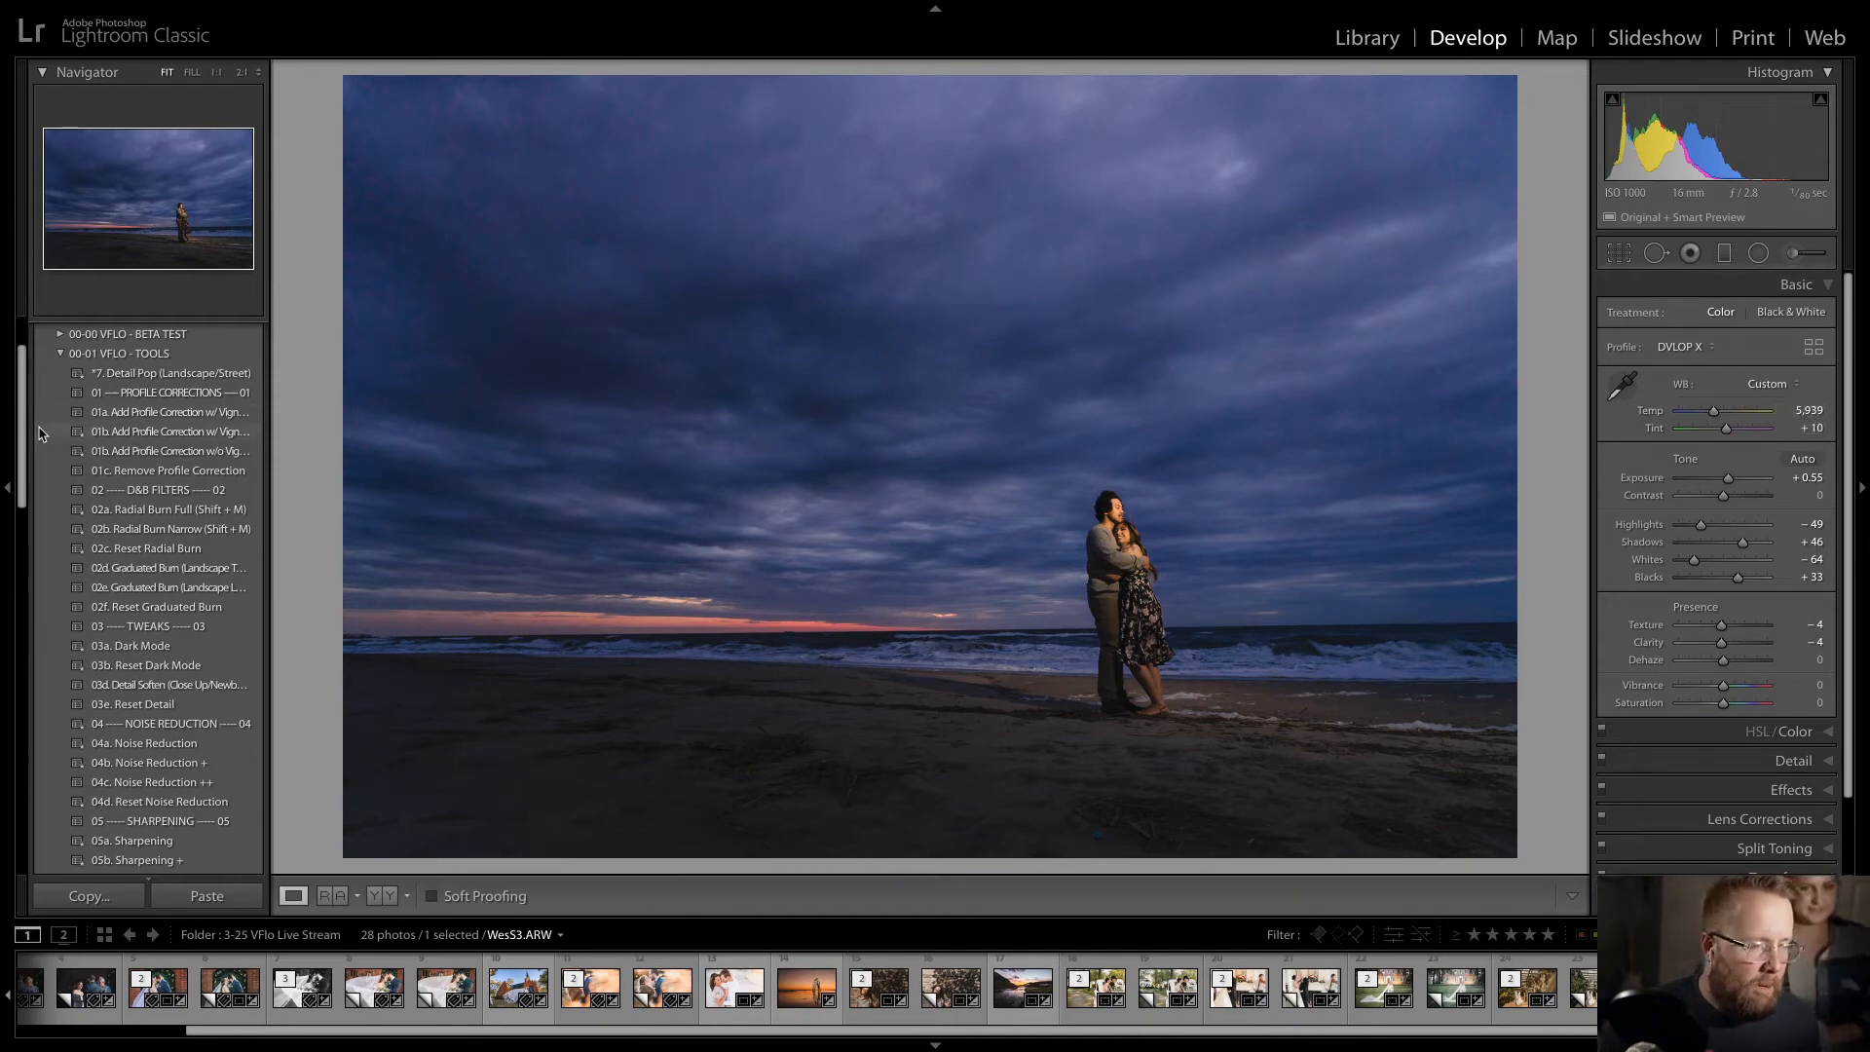
- Apply the *7. Detail Pop (Landscape/Street) preset from VFLO Tools to the beach photo
left_click_drag(20, 431, 19, 434)
scroll(18, 439, "down", 1)
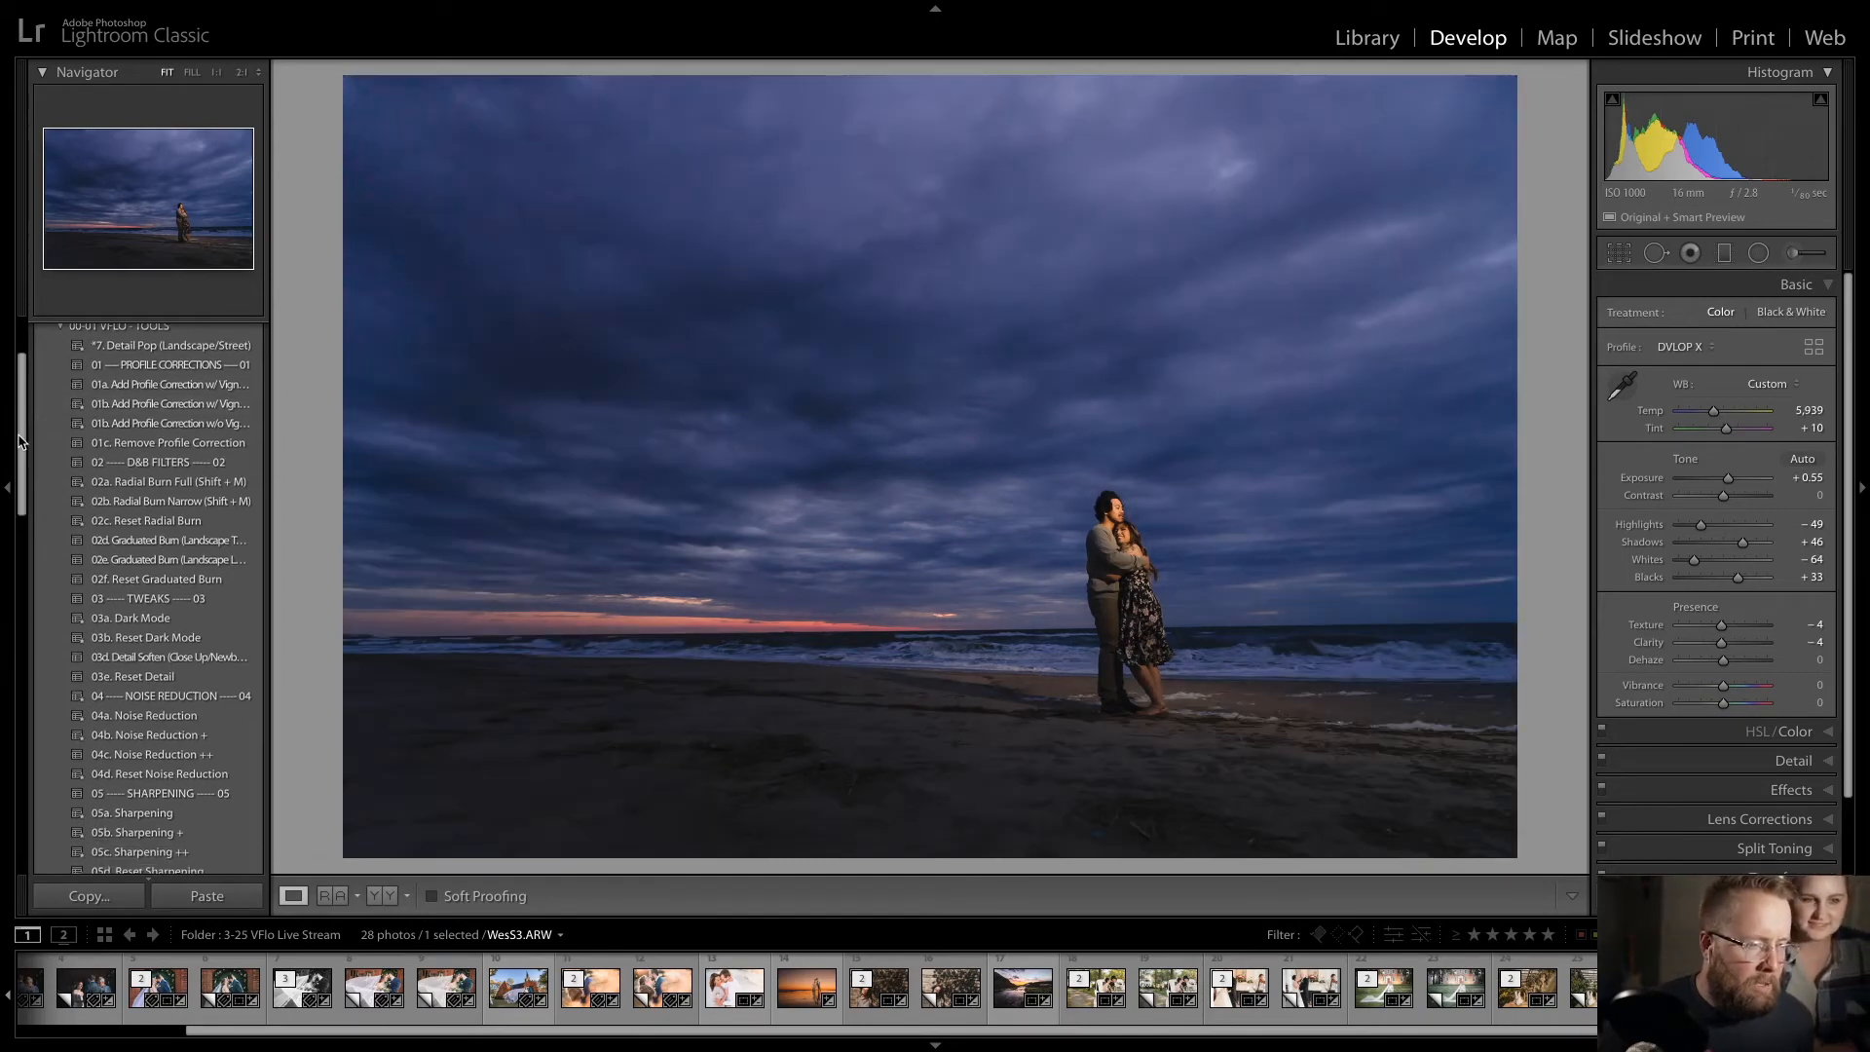
scroll(200, 440, "up", 4)
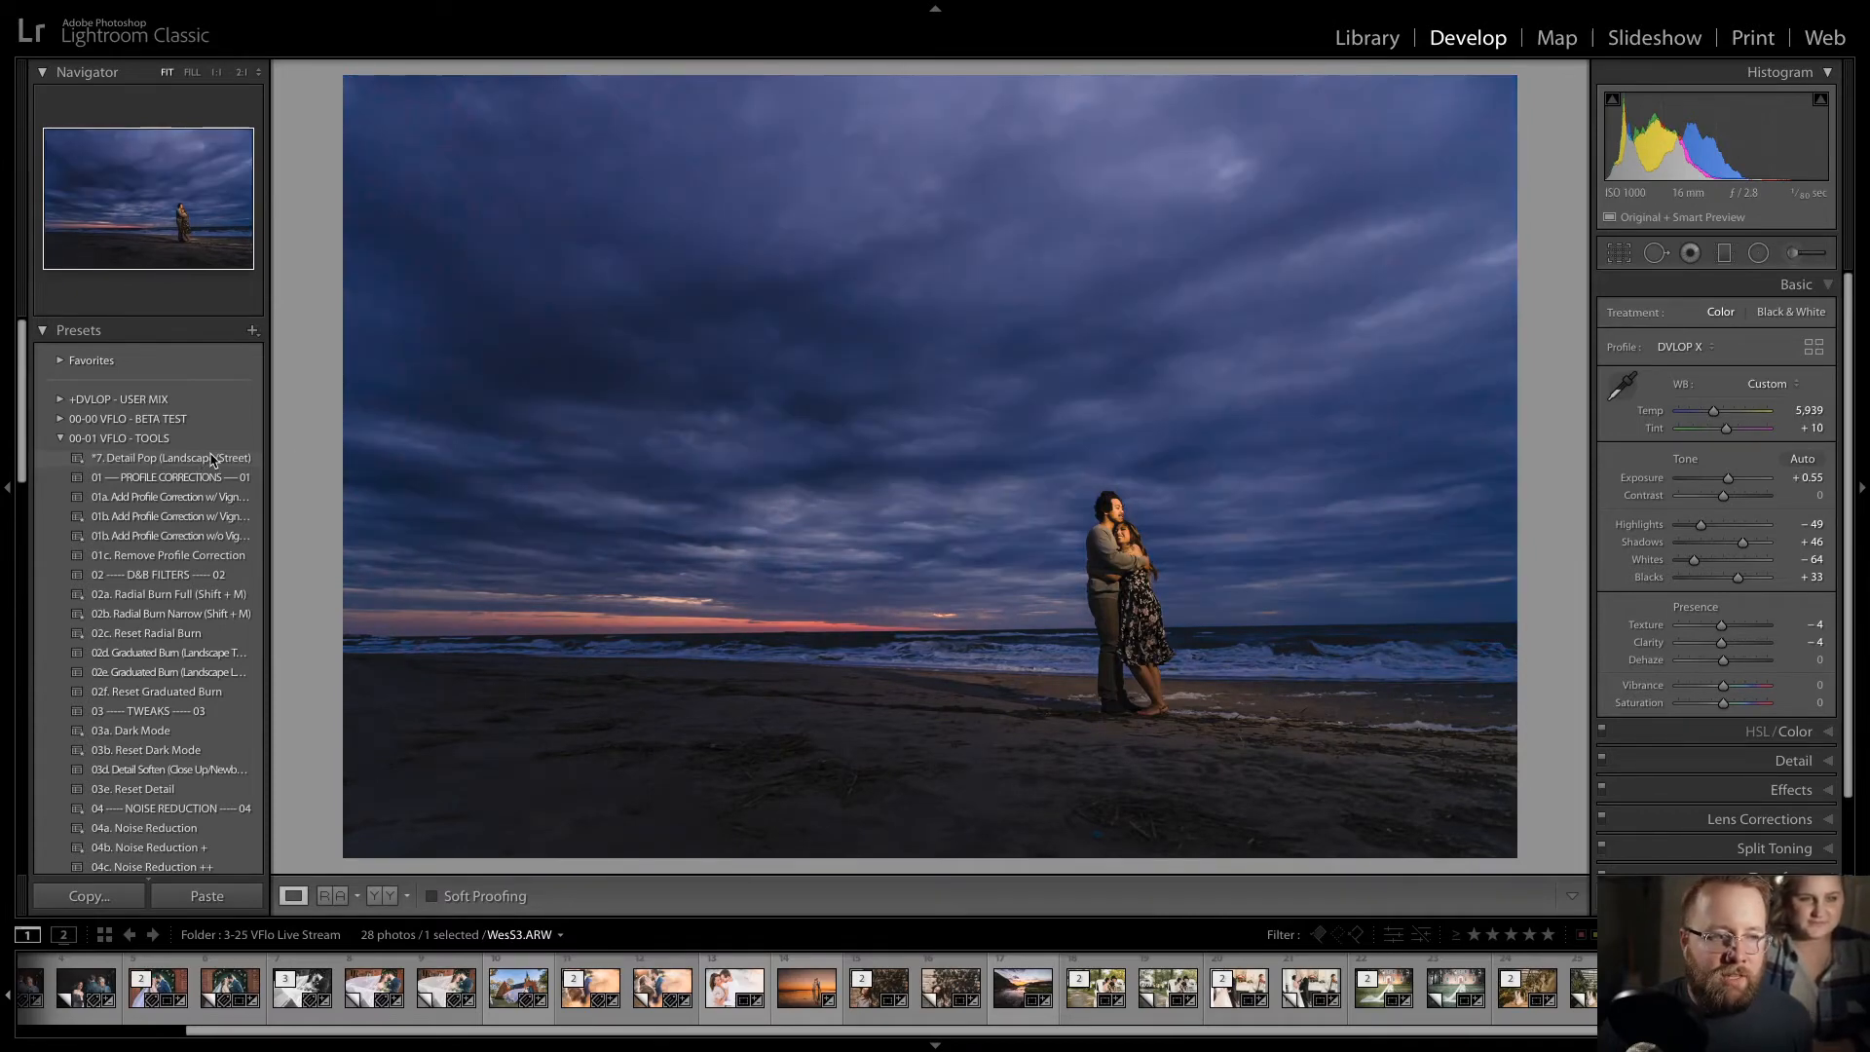
left_click(212, 459)
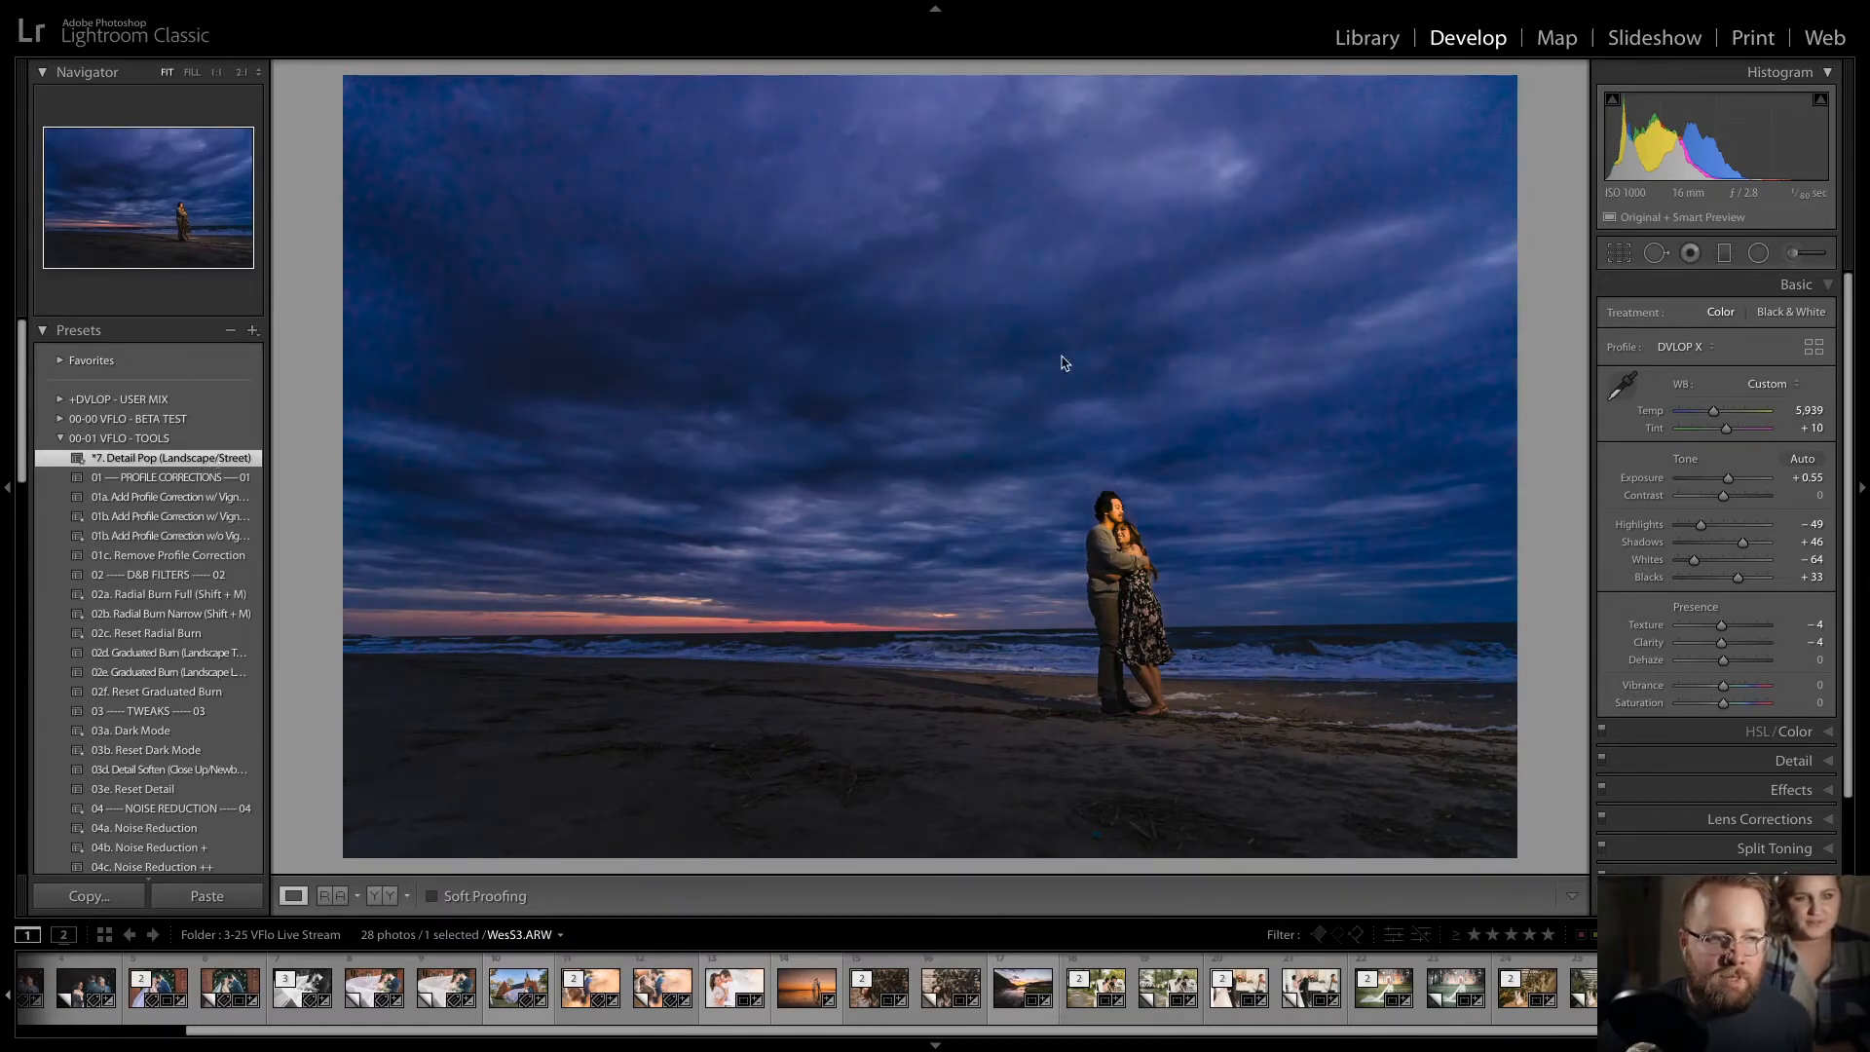
- Brush the 10g - Reduce Contrast (de-HDR) effect over the couple on the beach
left_click(1806, 255)
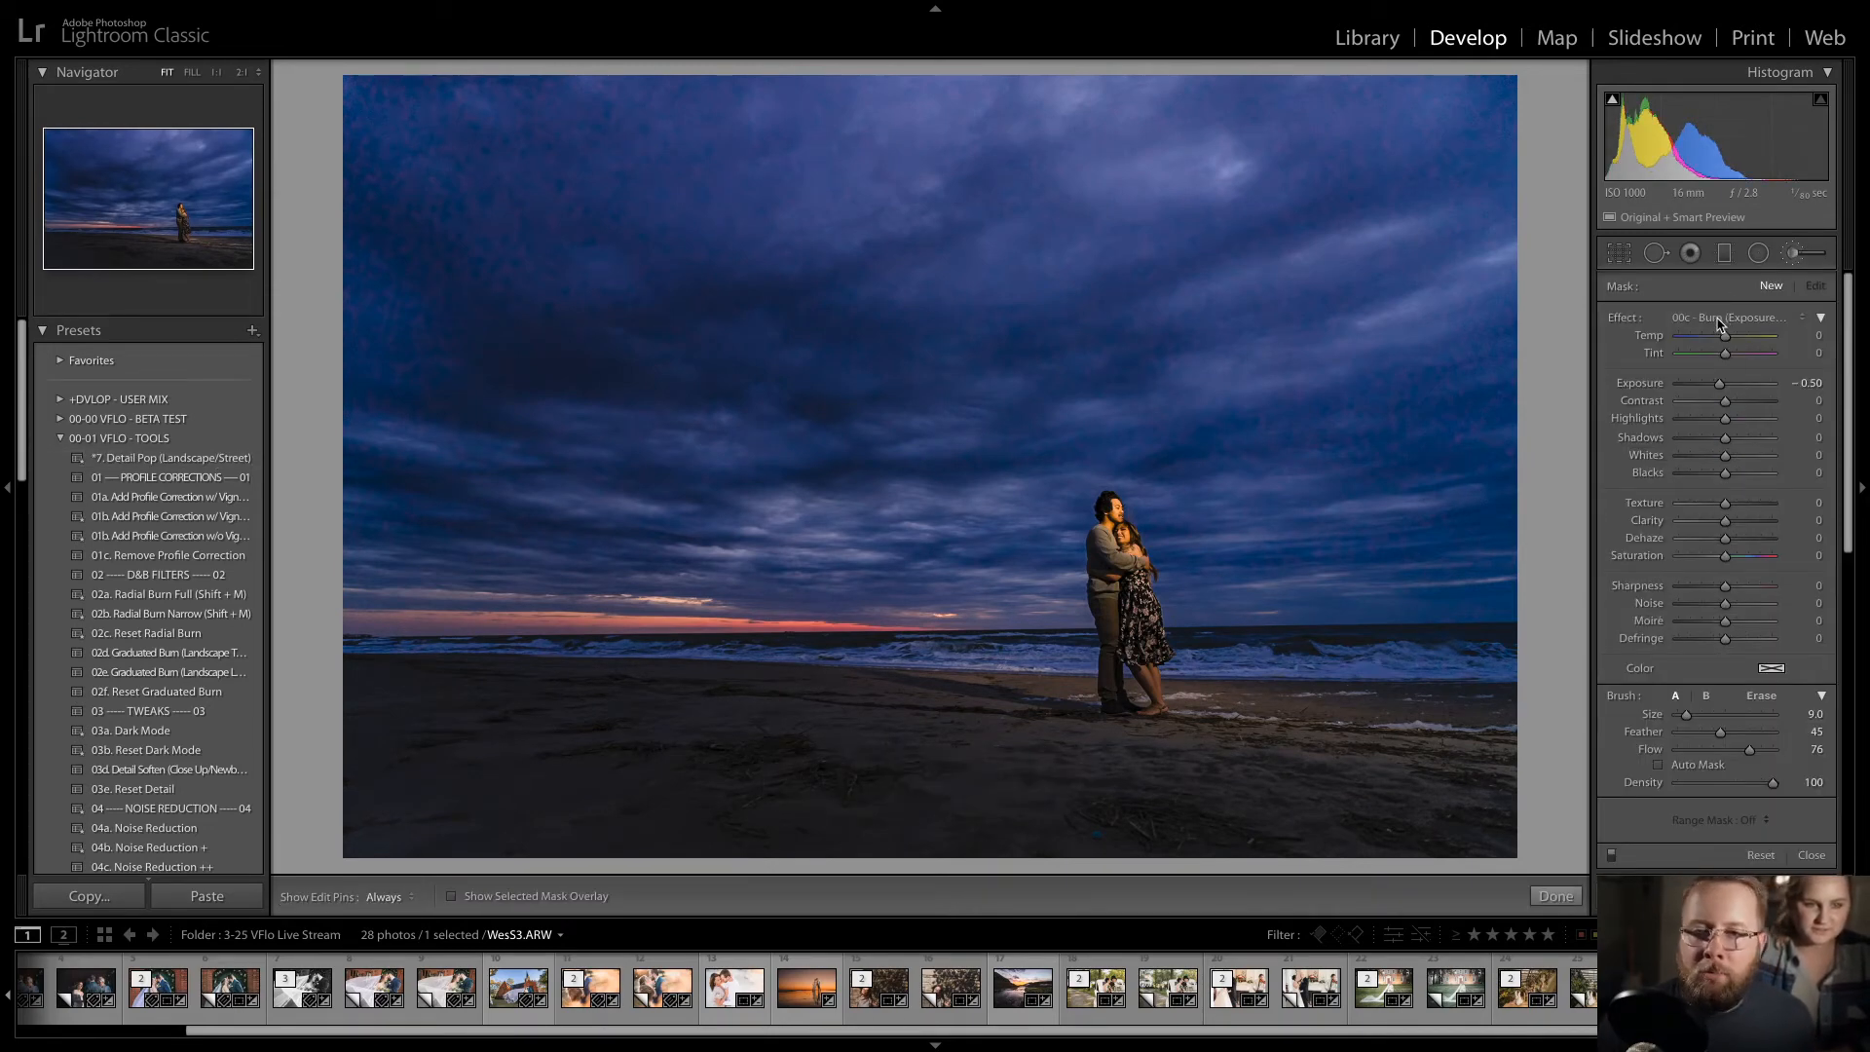
left_click(1719, 322)
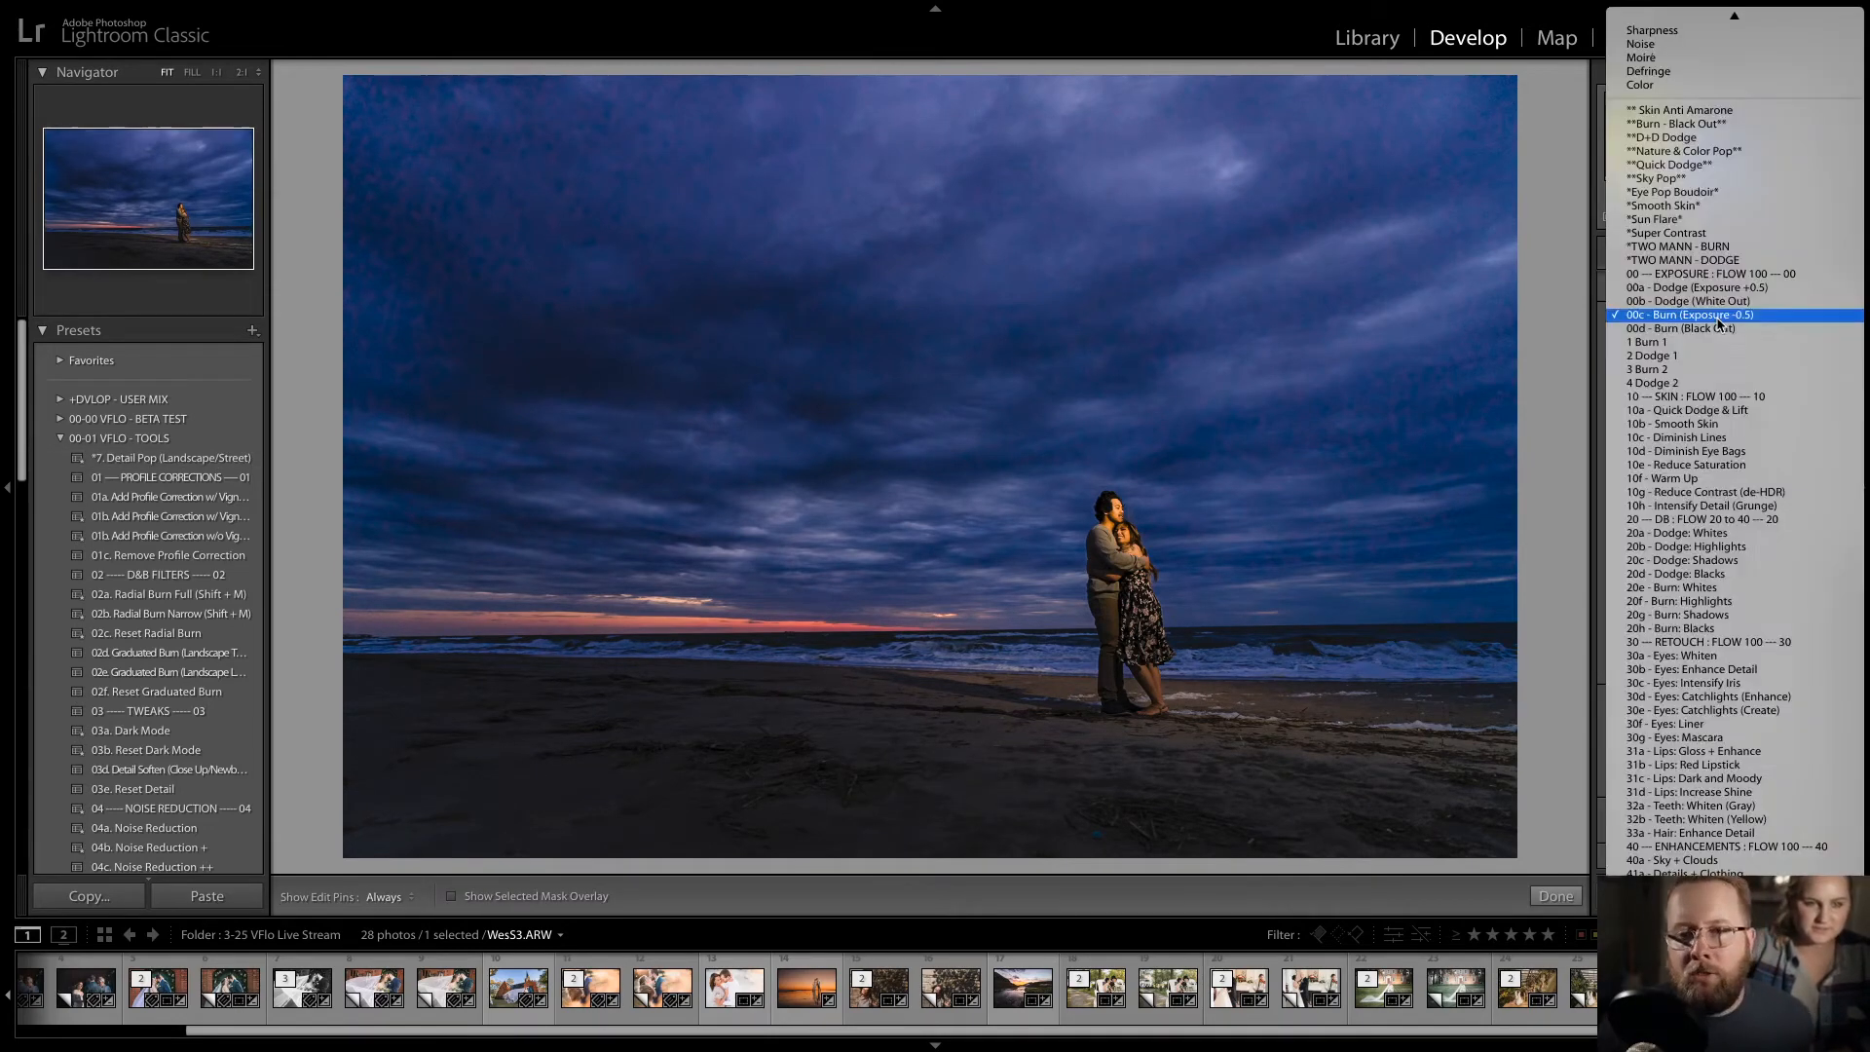
left_click(1758, 494)
key("bracketleft")
key("h")
mouse_move(1106, 515)
left_mouse_down()
mouse_move(1126, 557)
mouse_move(1131, 541)
mouse_move(1099, 534)
mouse_move(1107, 549)
left_mouse_up()
key("bracketright")
key("bracketright")
key("bracketright")
key("h")
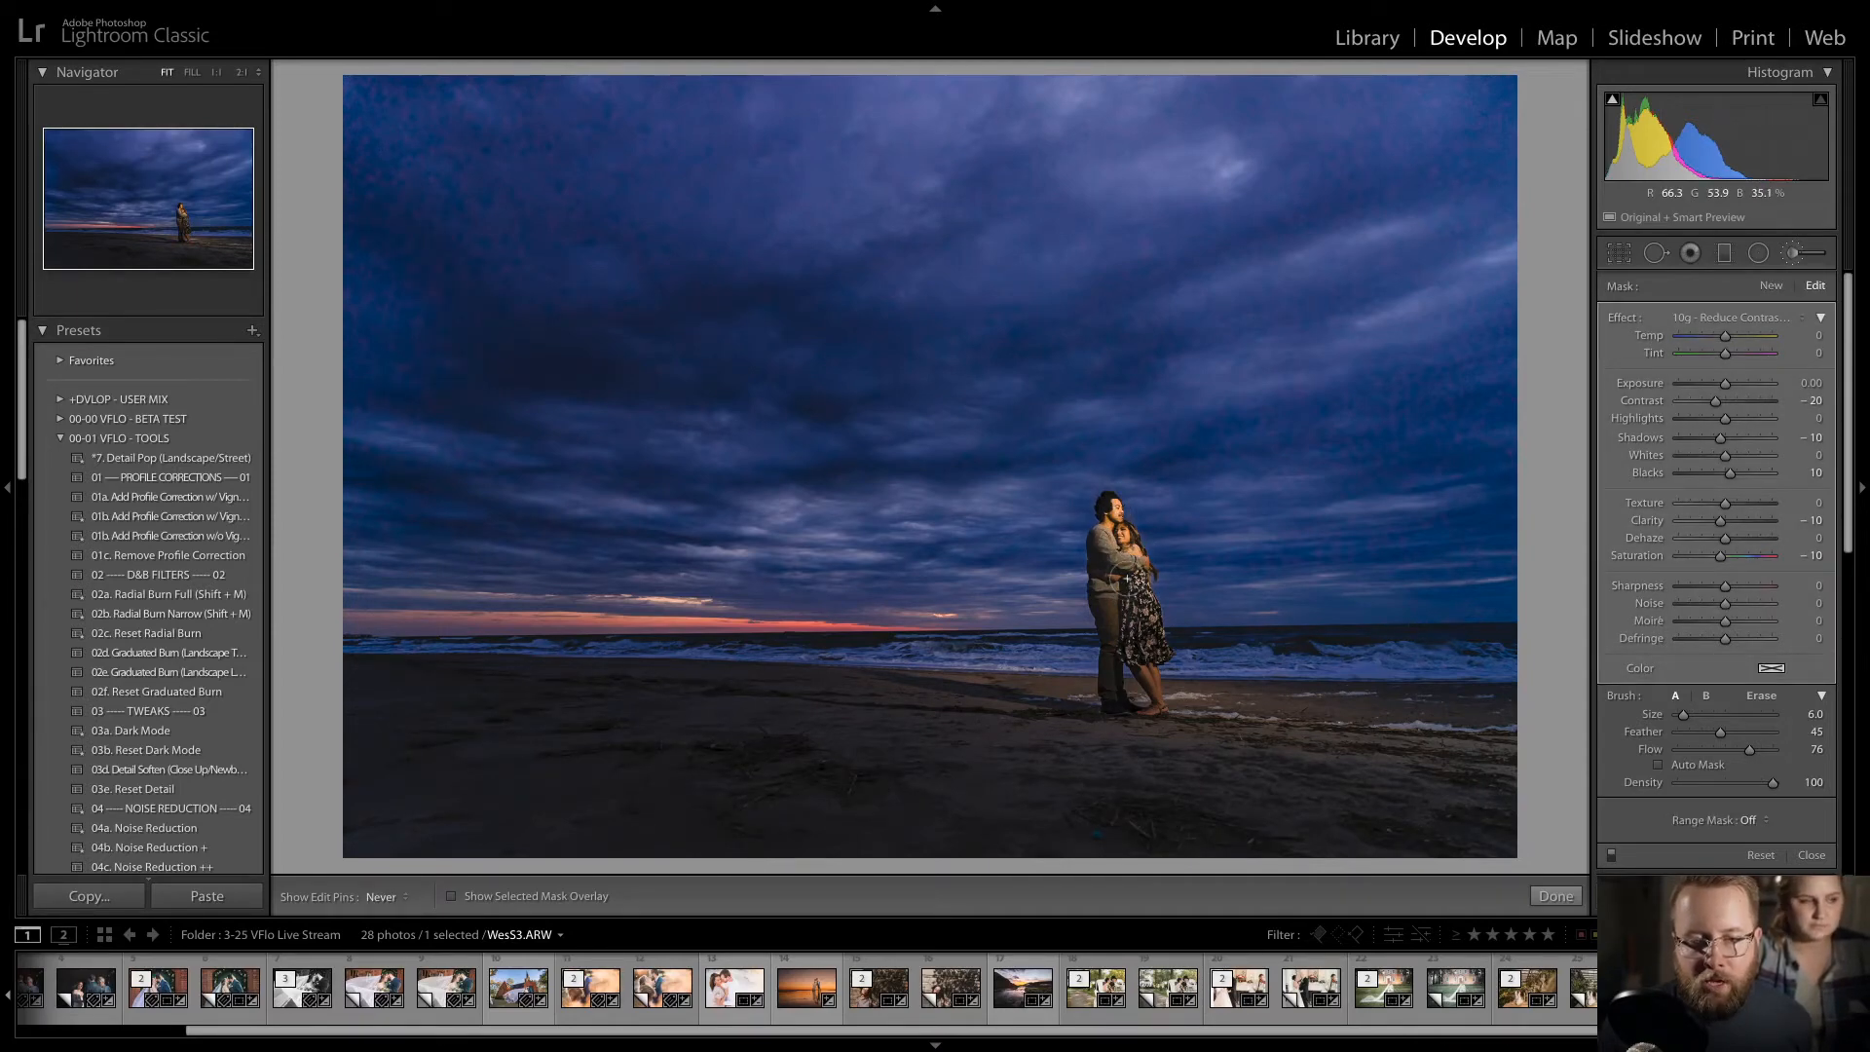
key("h")
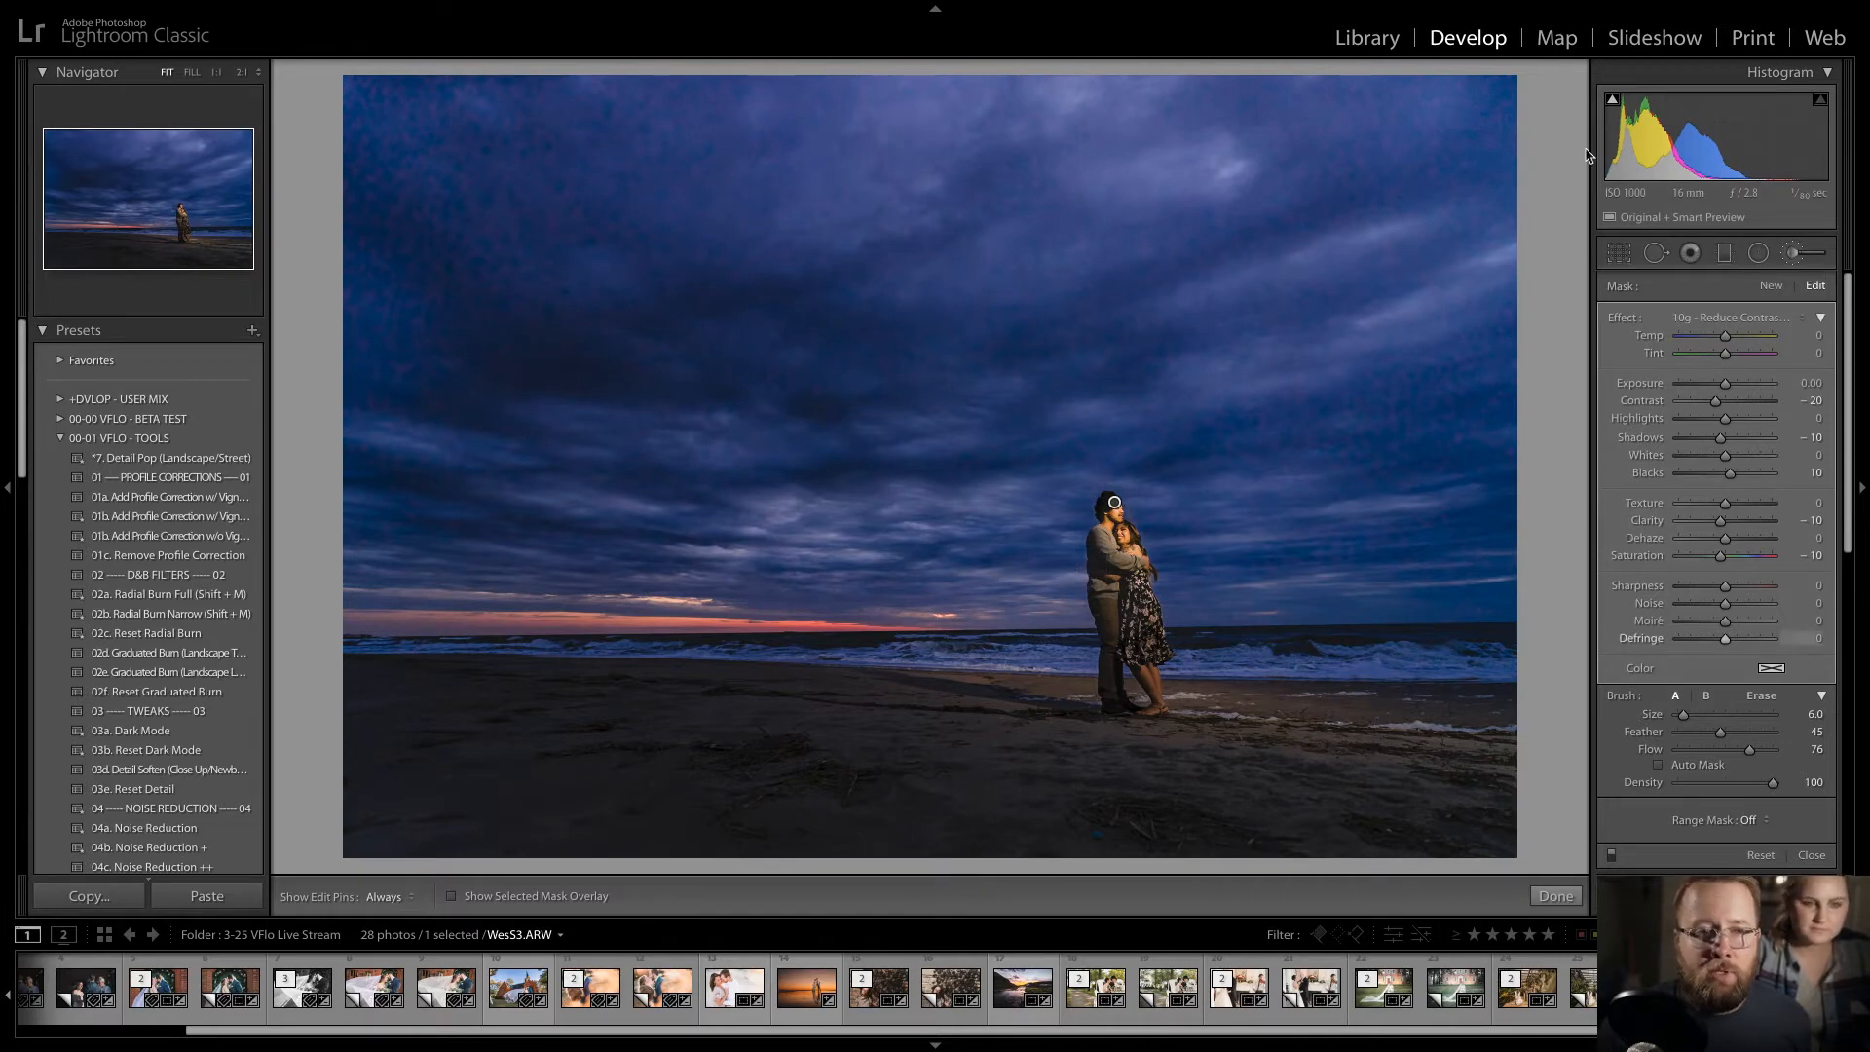
- Check the before view of the beach photo and create a virtual copy of the edited version
key("backslash")
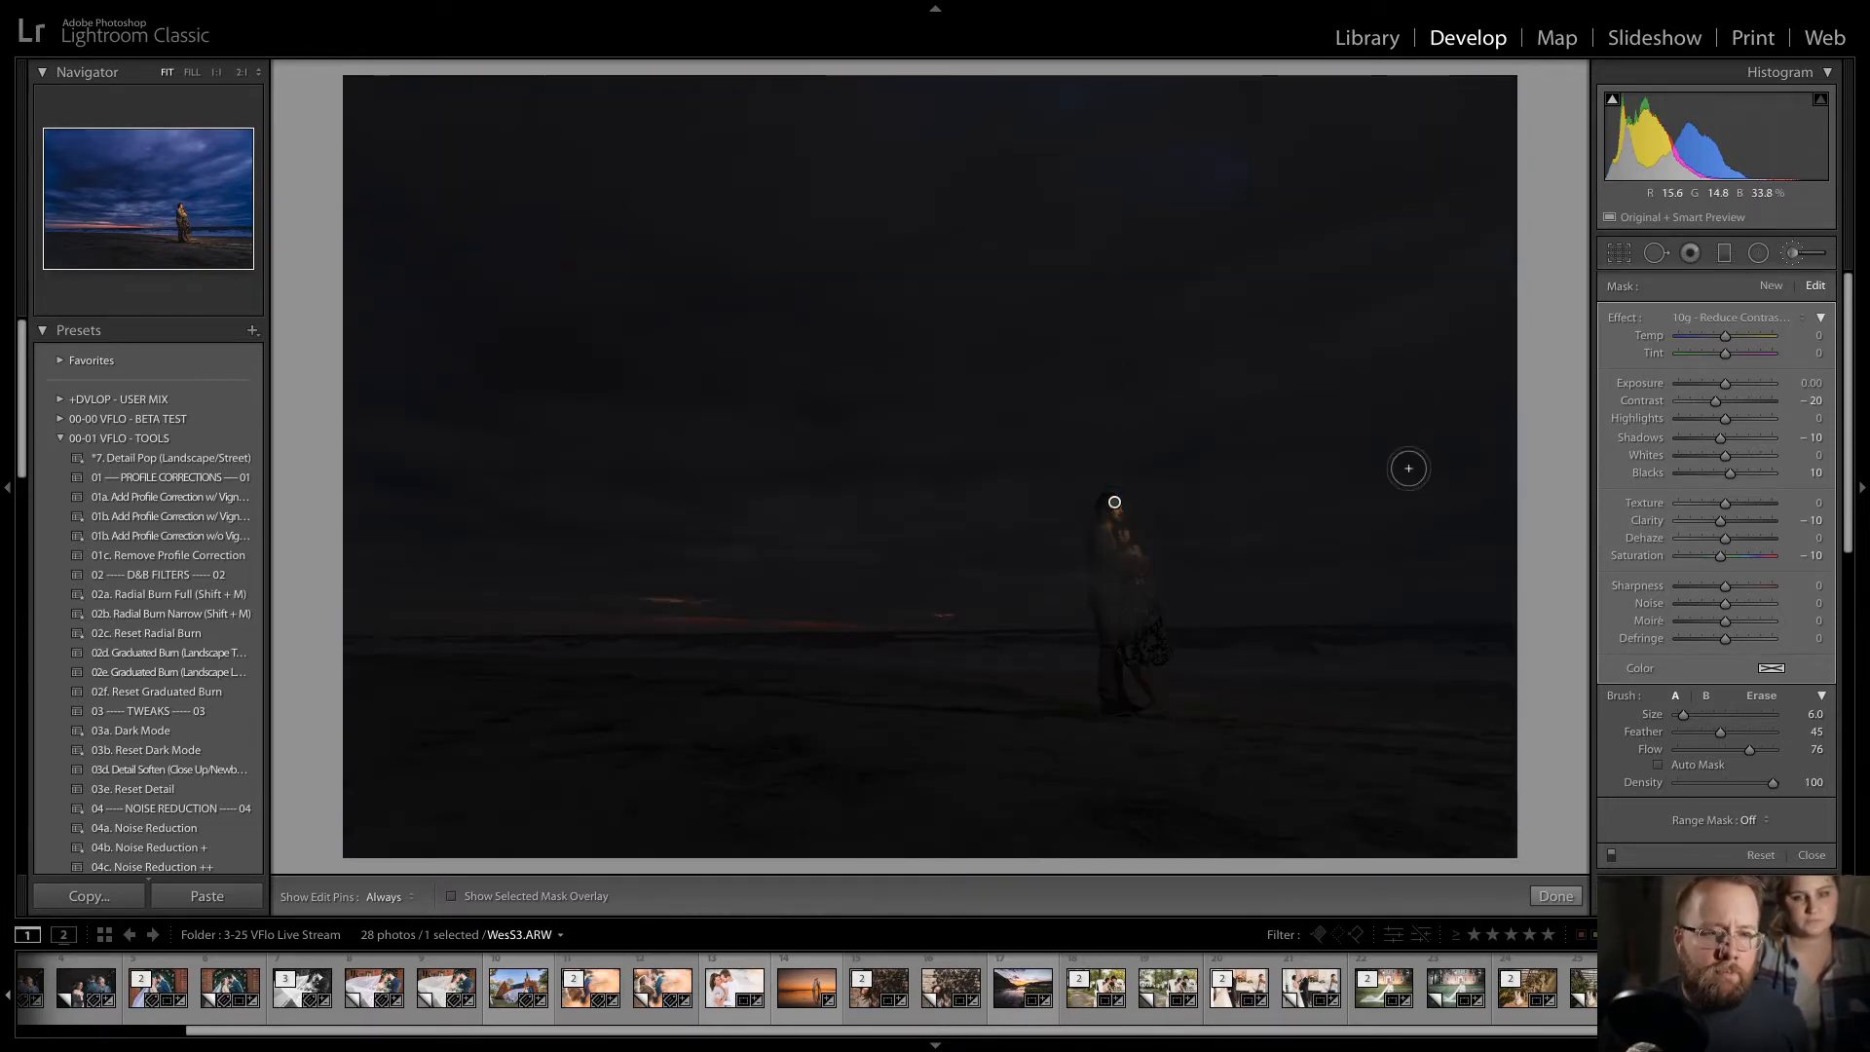
key("d")
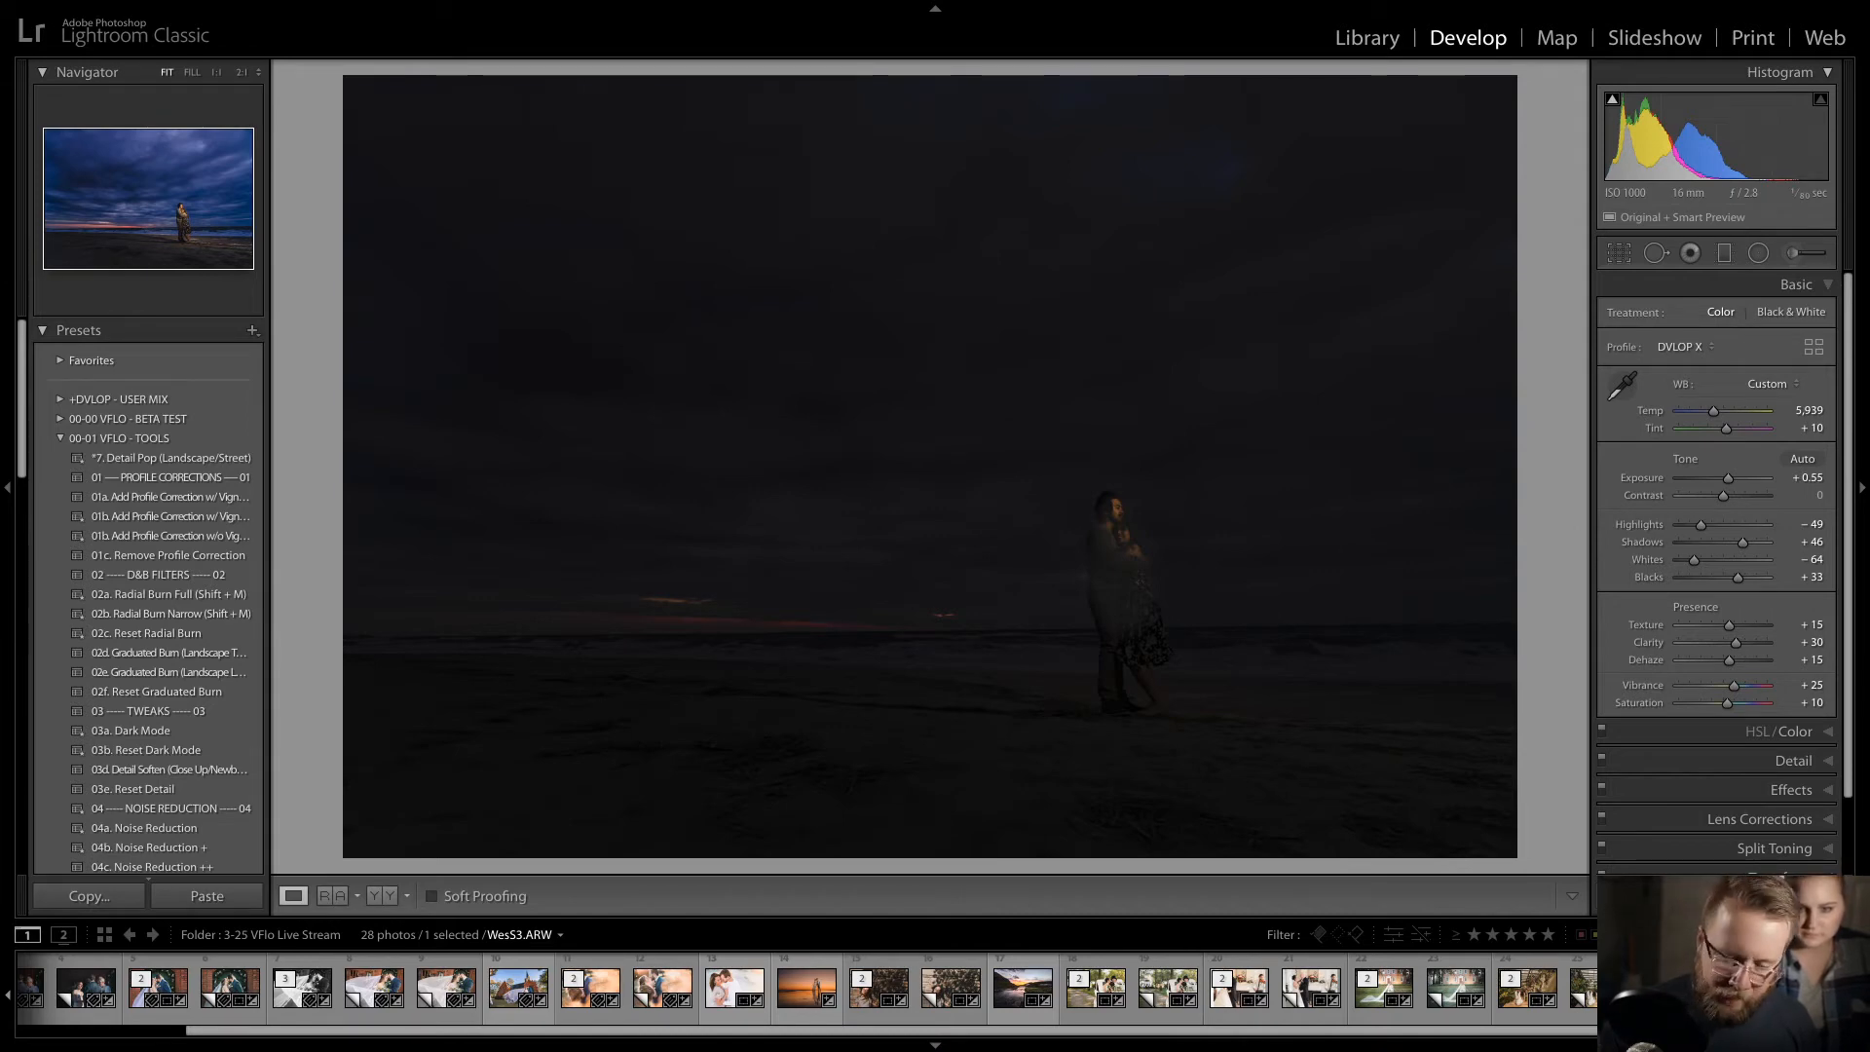
key("ctrl+apostrophe")
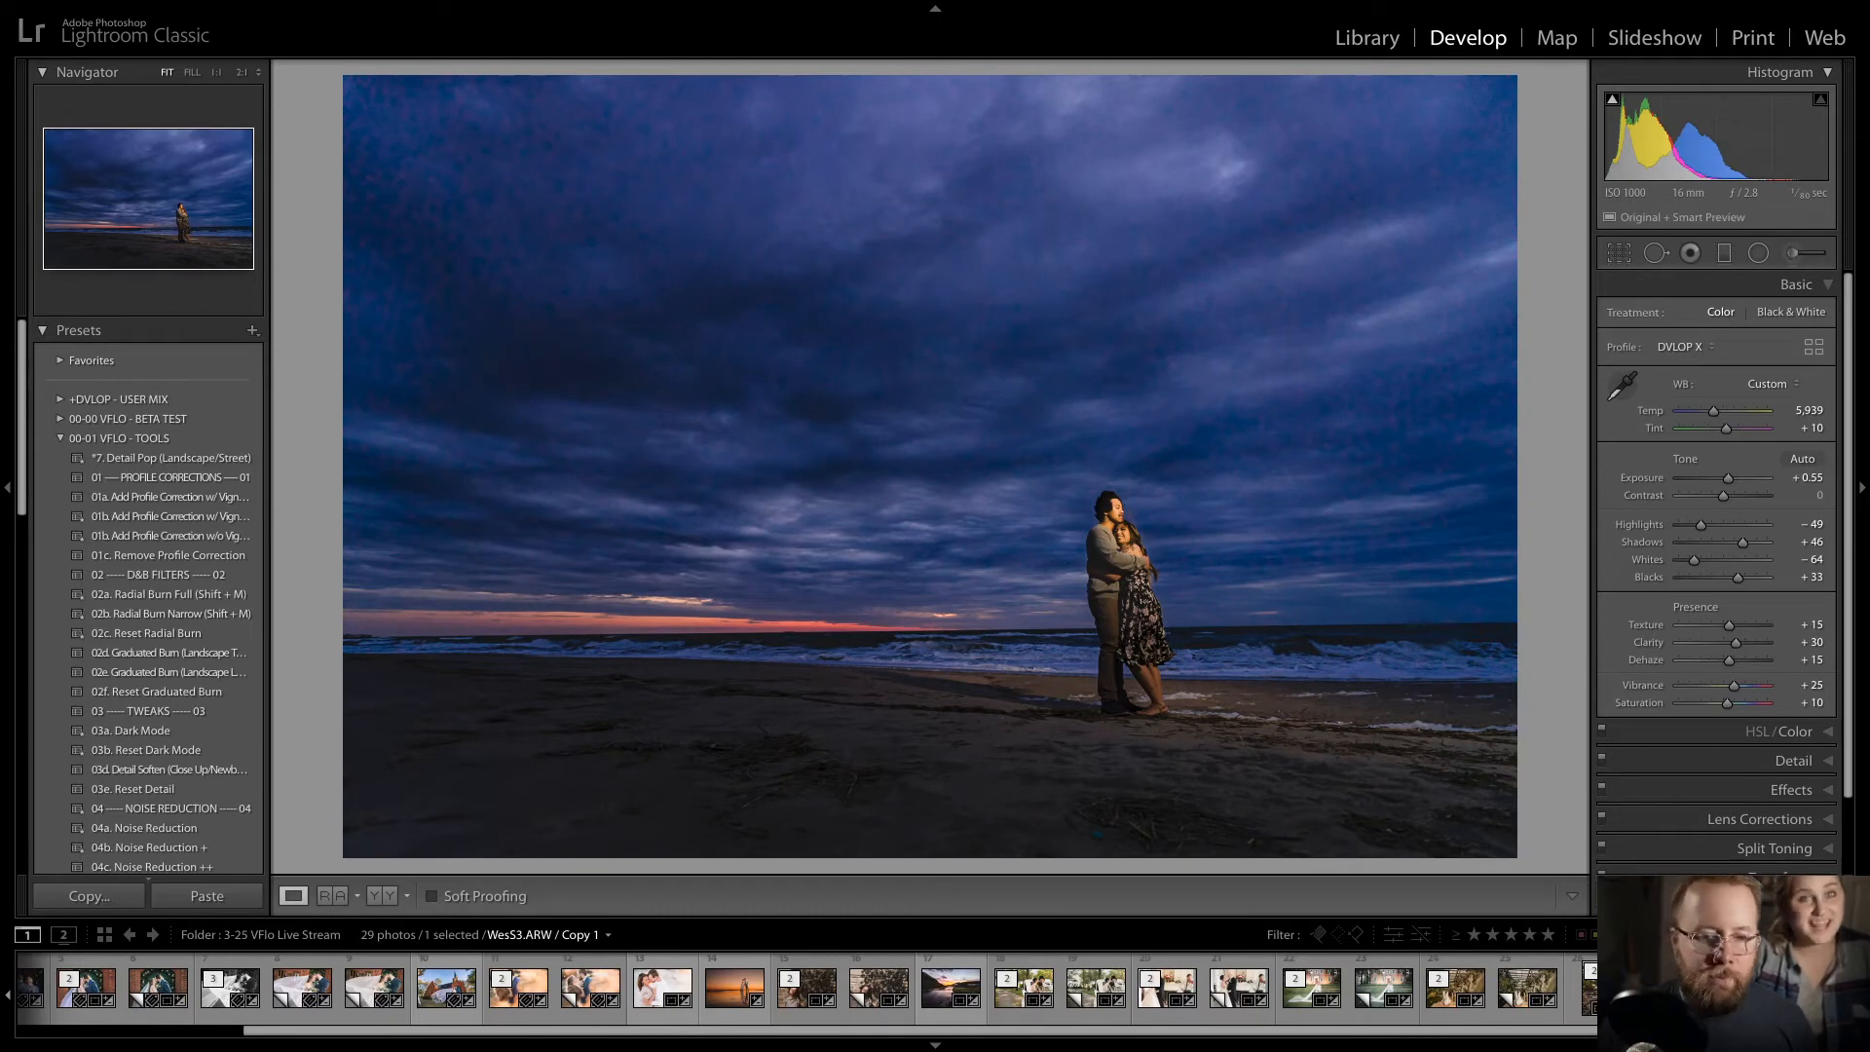
- Reset the beach virtual copy and apply the Pastel 03e. Flash (Daylight/5000-6000K) preset, with temperature 5,544 and exposure +0.65
left_click_drag(23, 407, 26, 542)
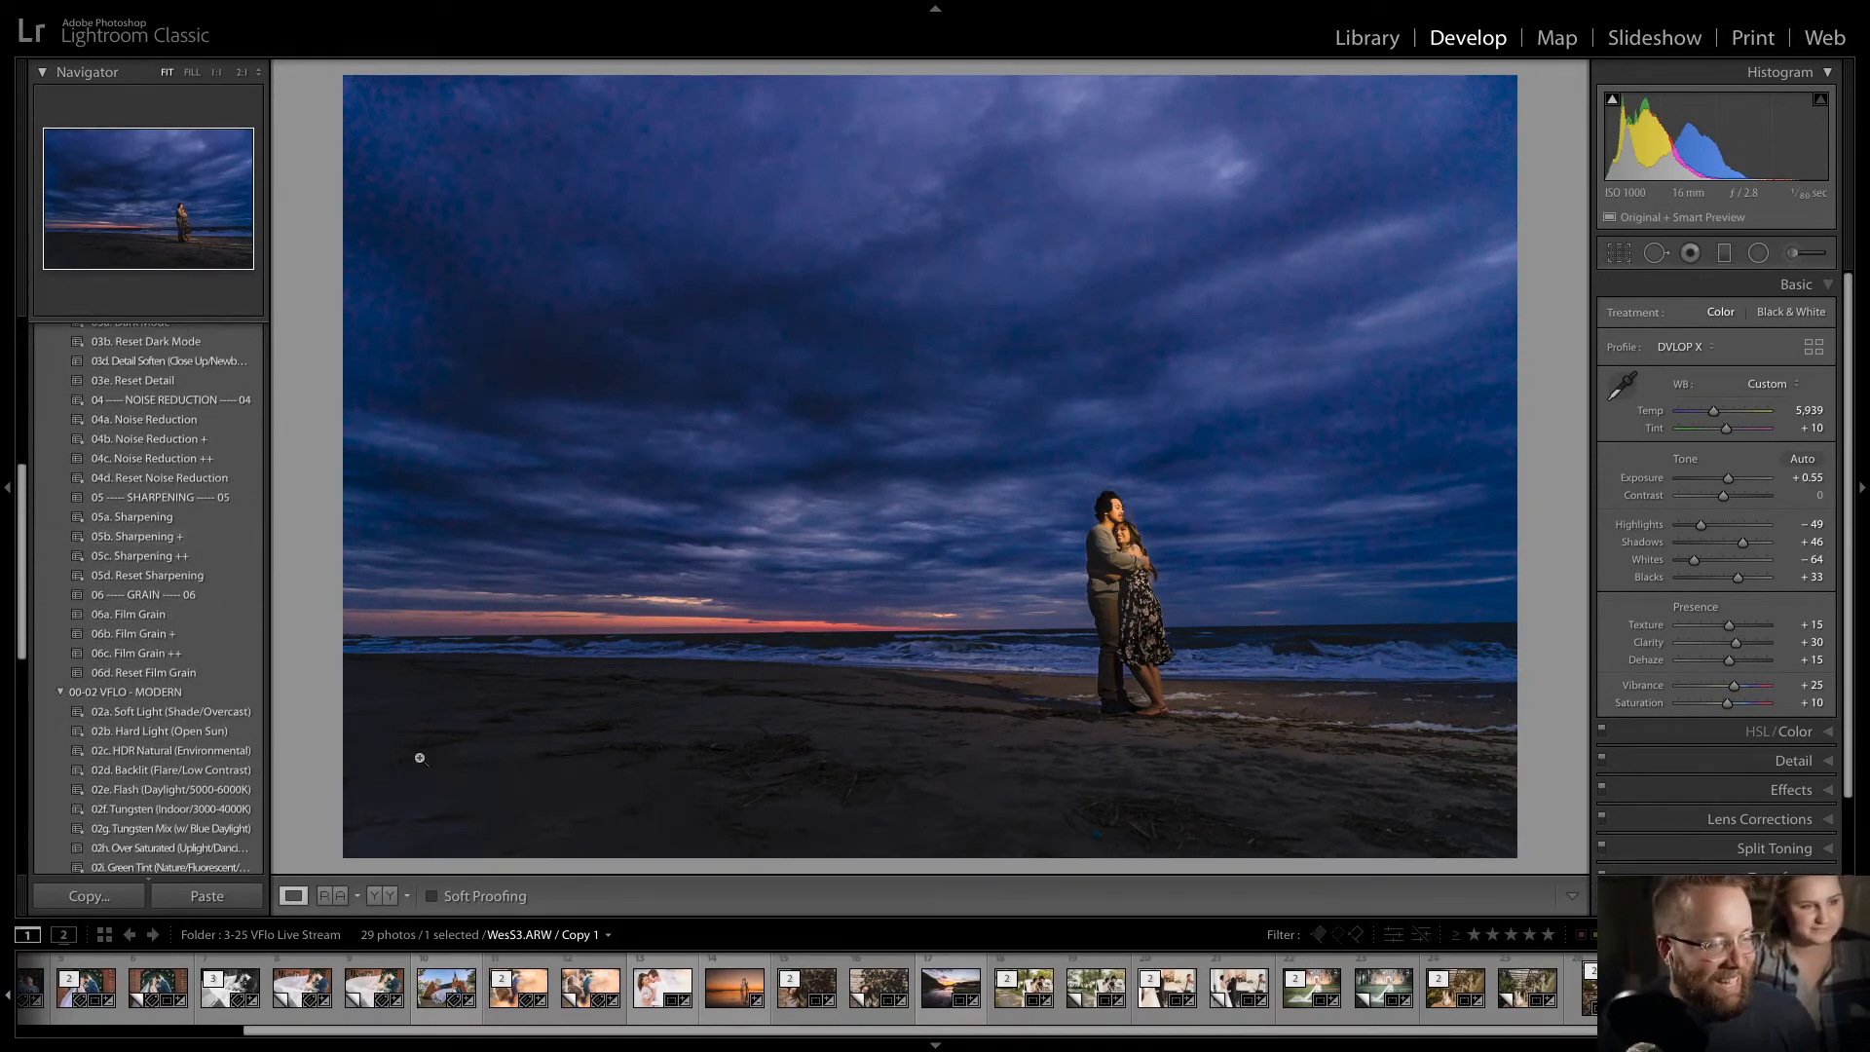
left_click_drag(22, 561, 24, 672)
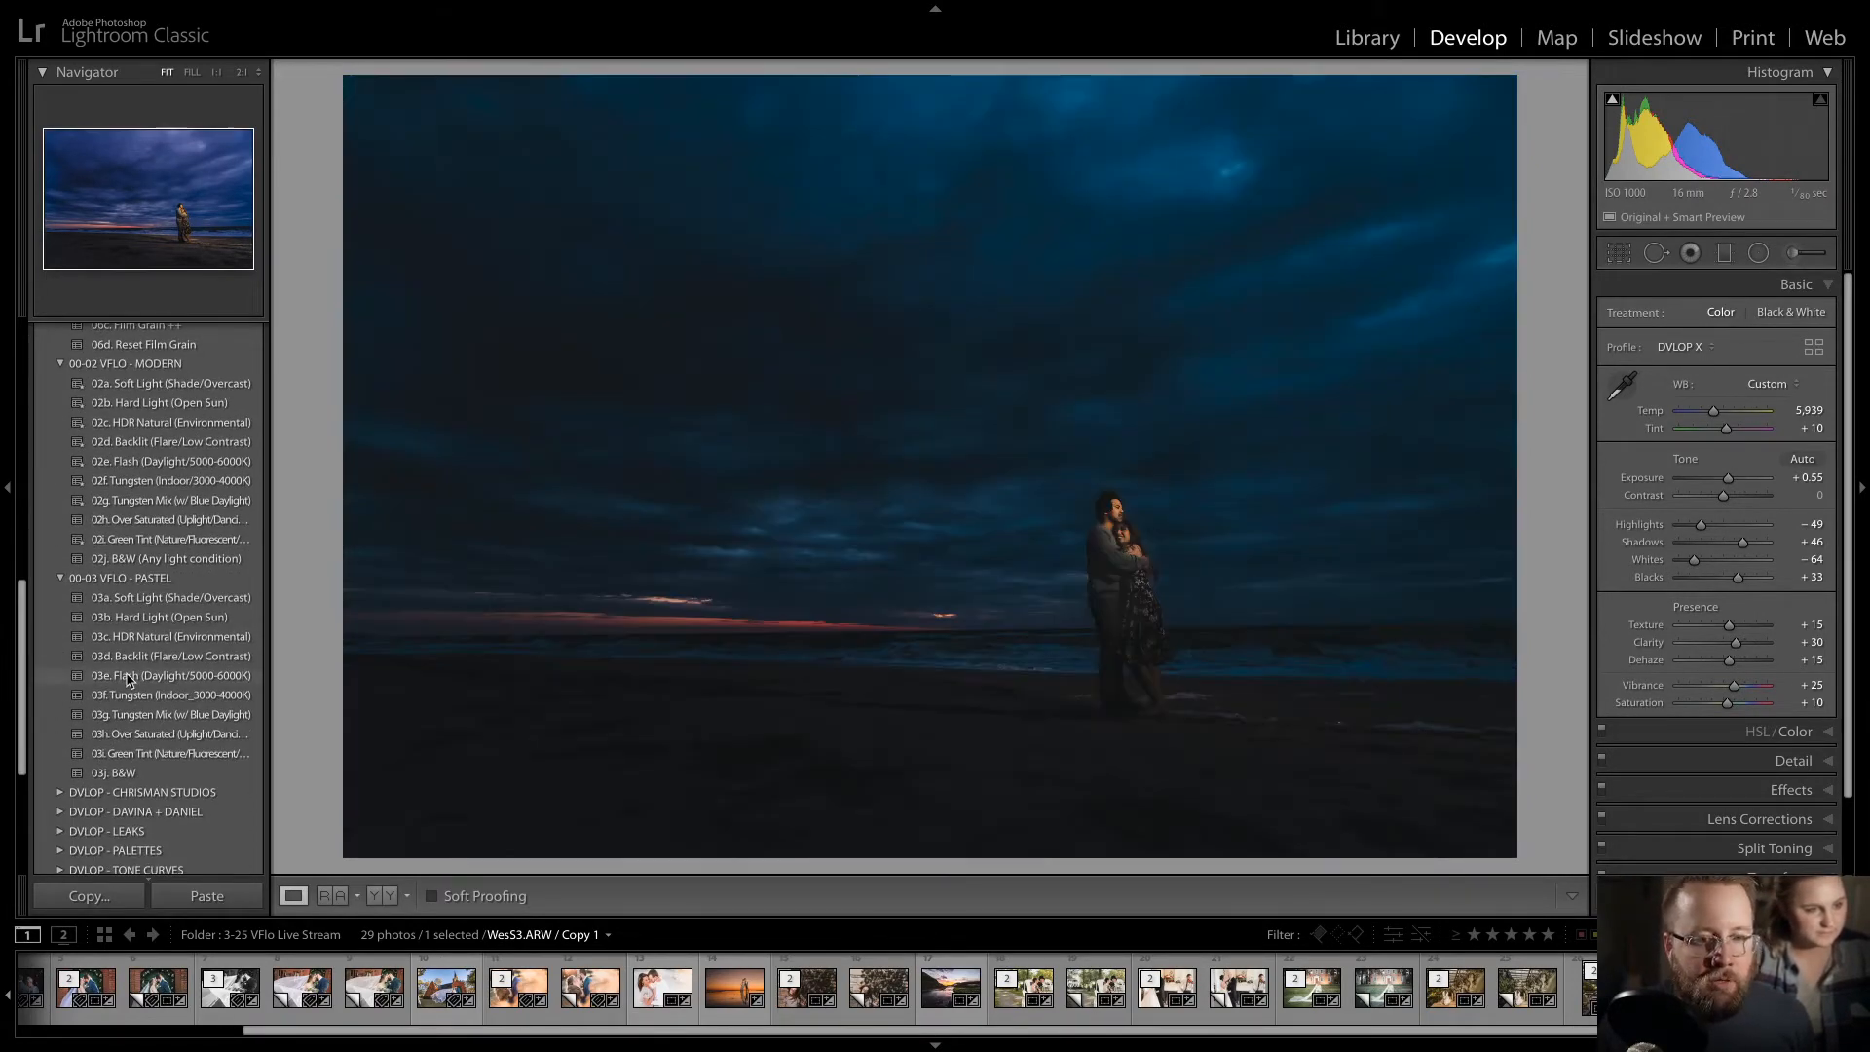
left_click(127, 679)
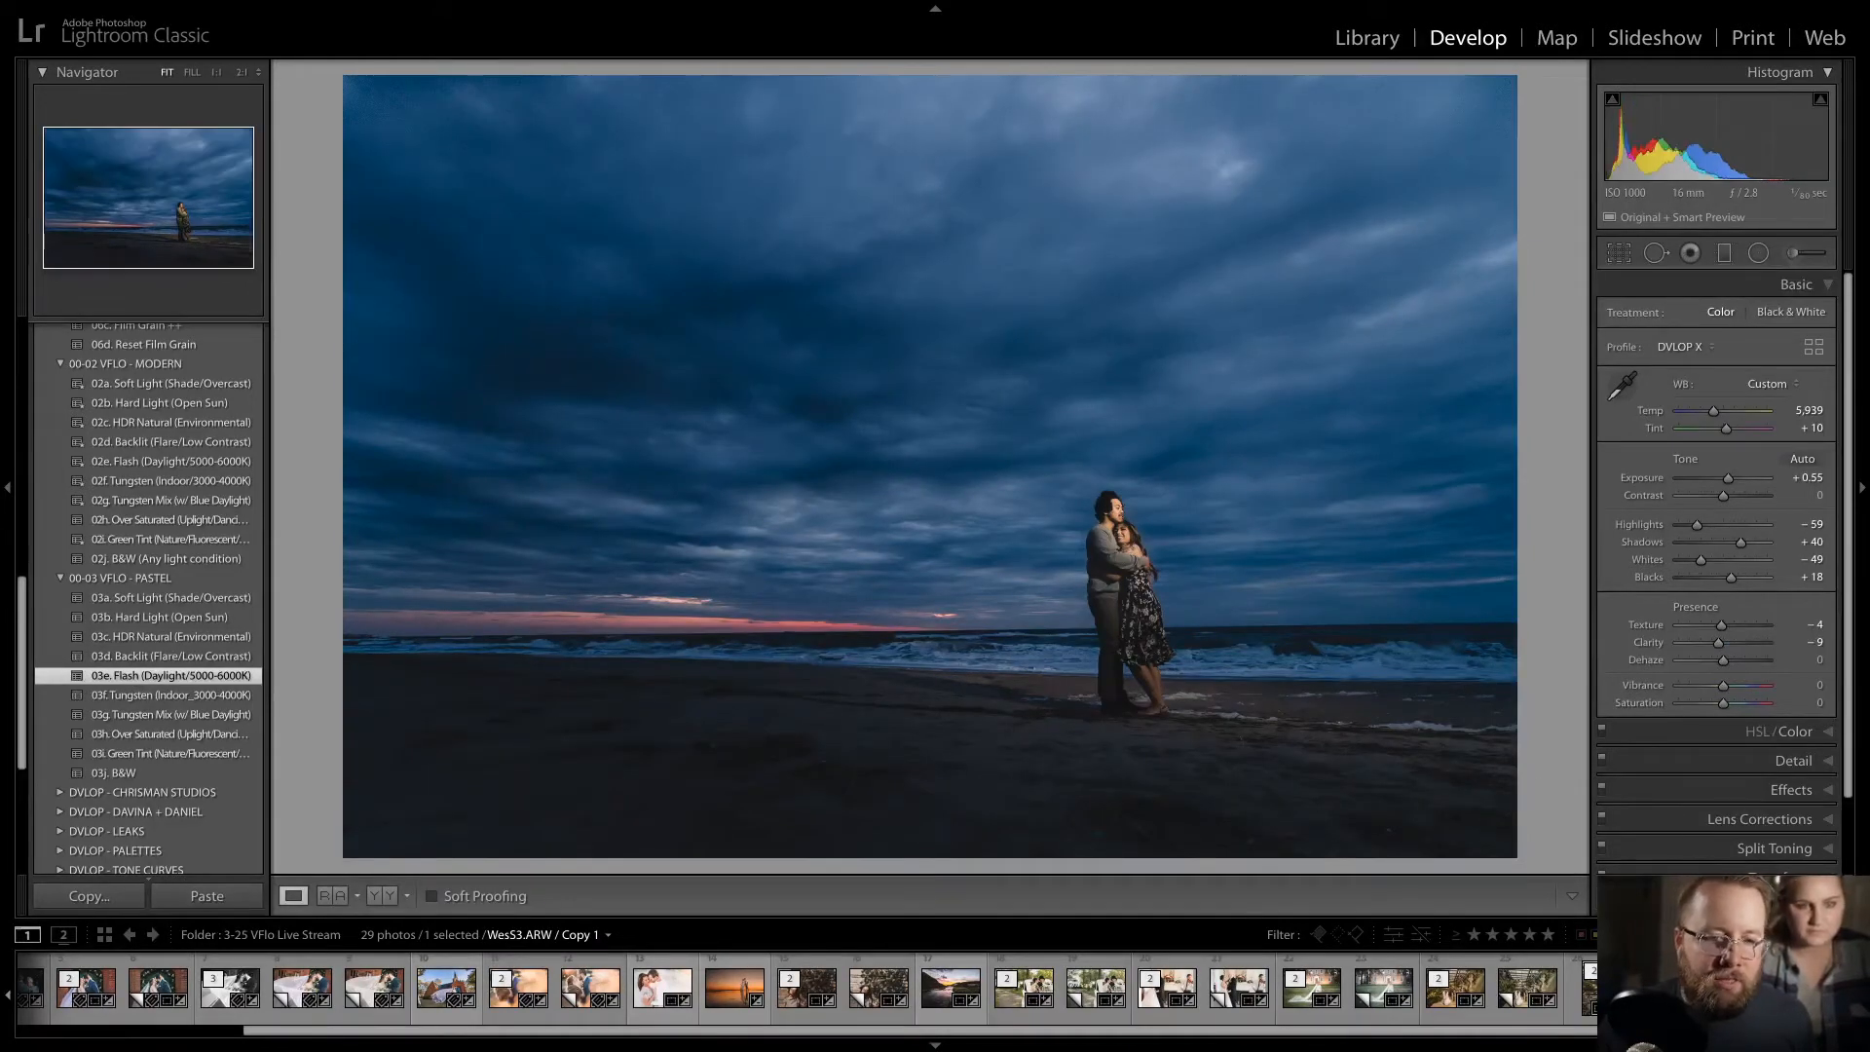
left_click(1775, 896)
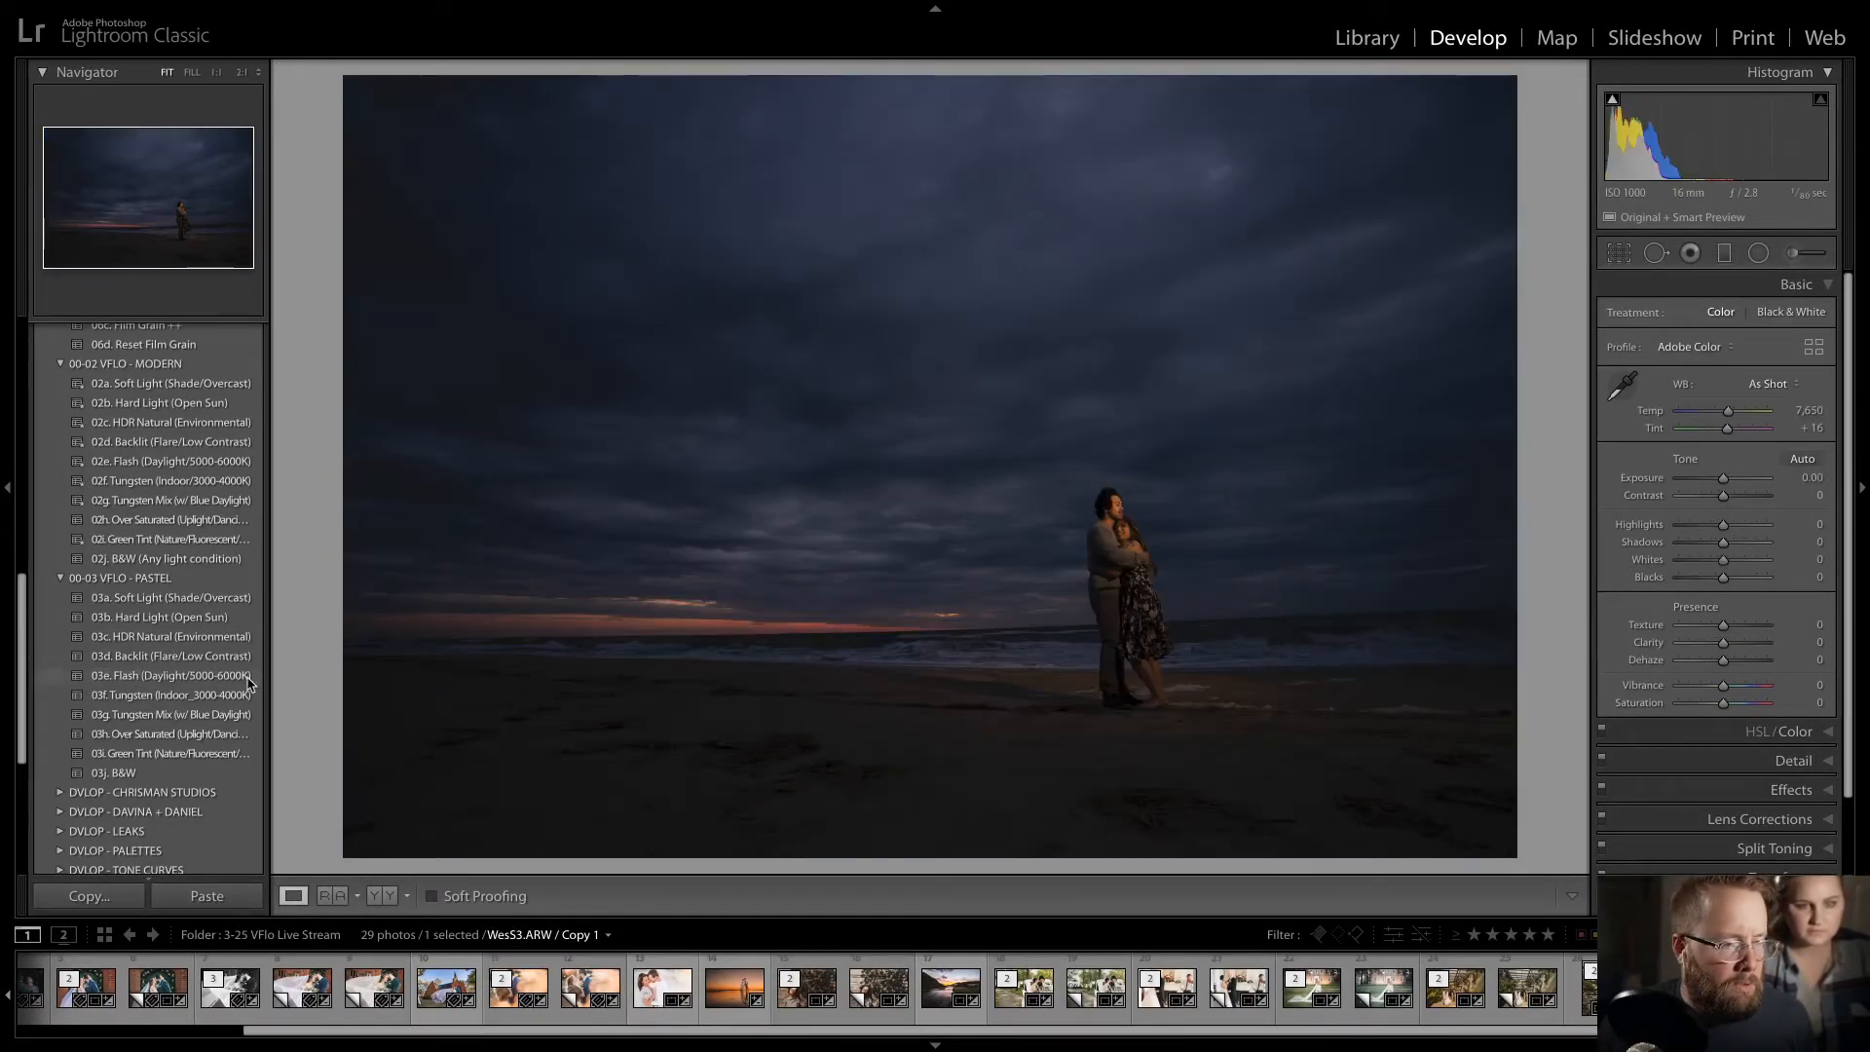
left_click(246, 679)
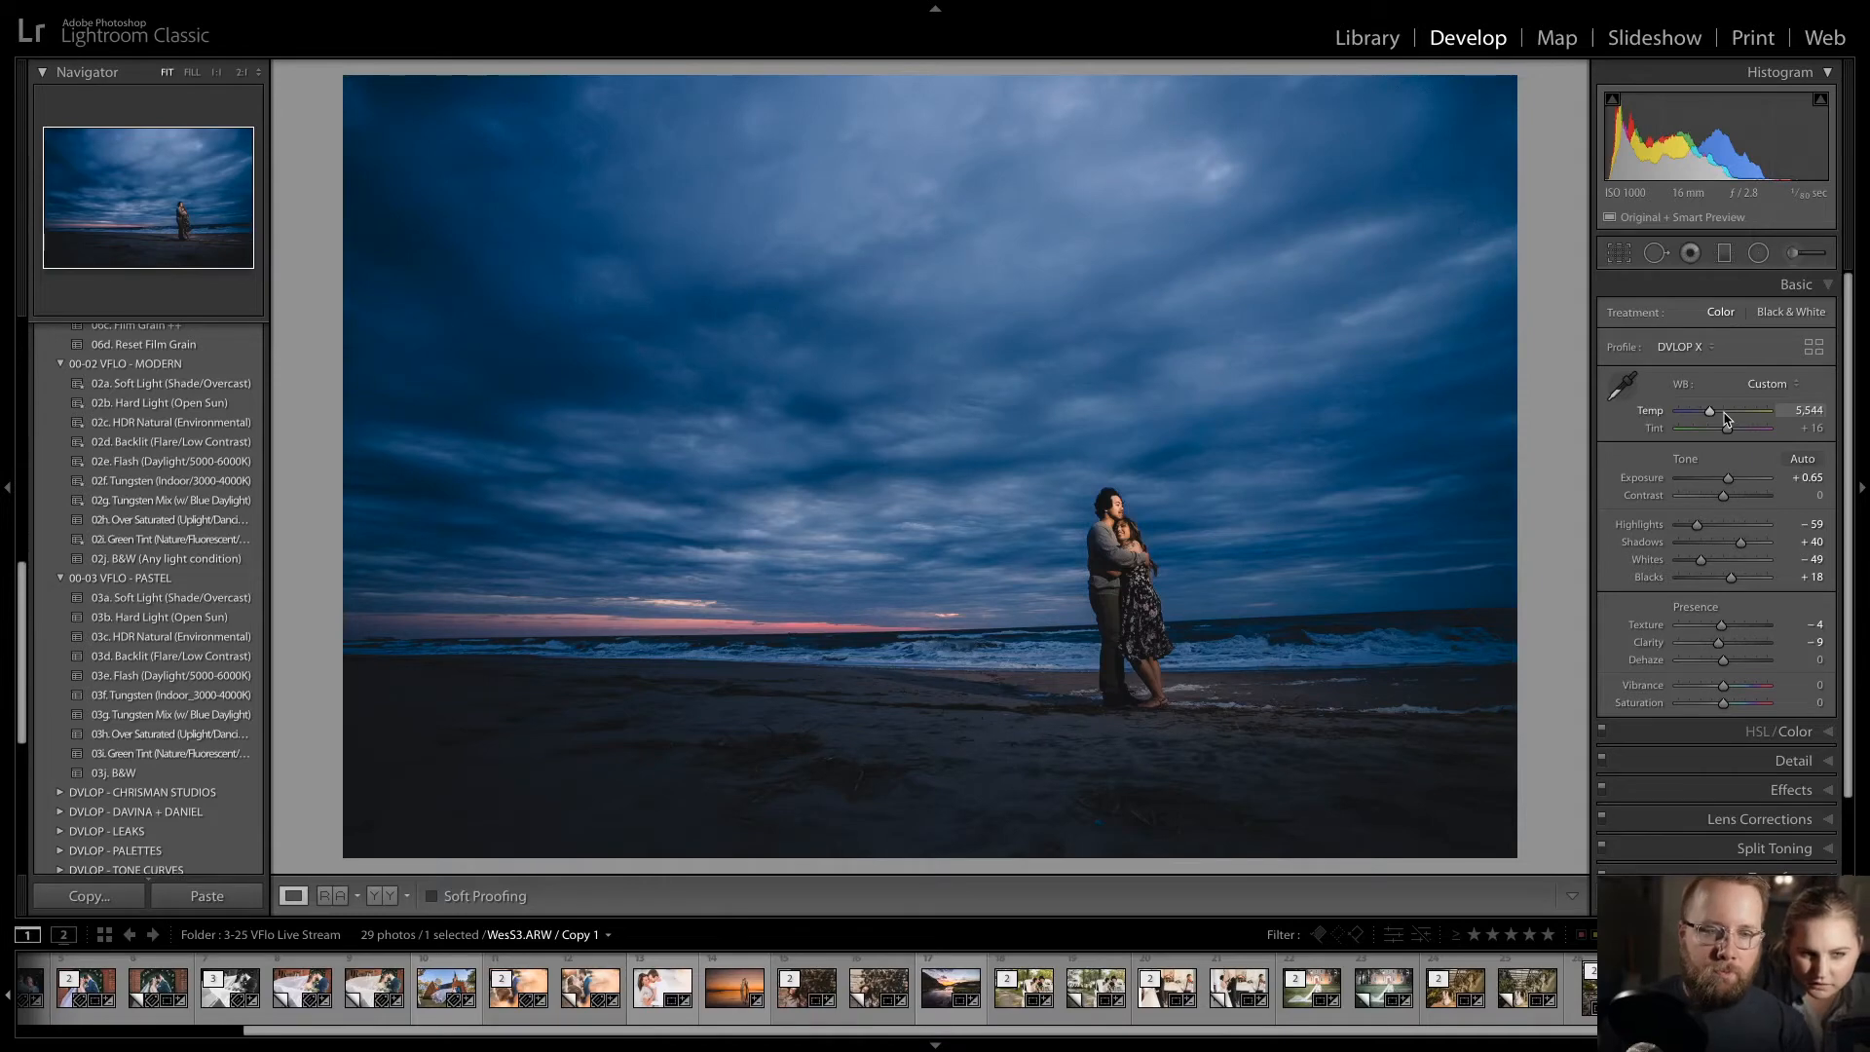
- Set the tint of the Modern beach version to +9 and flip between it and the Pastel copy to compare
key("Left")
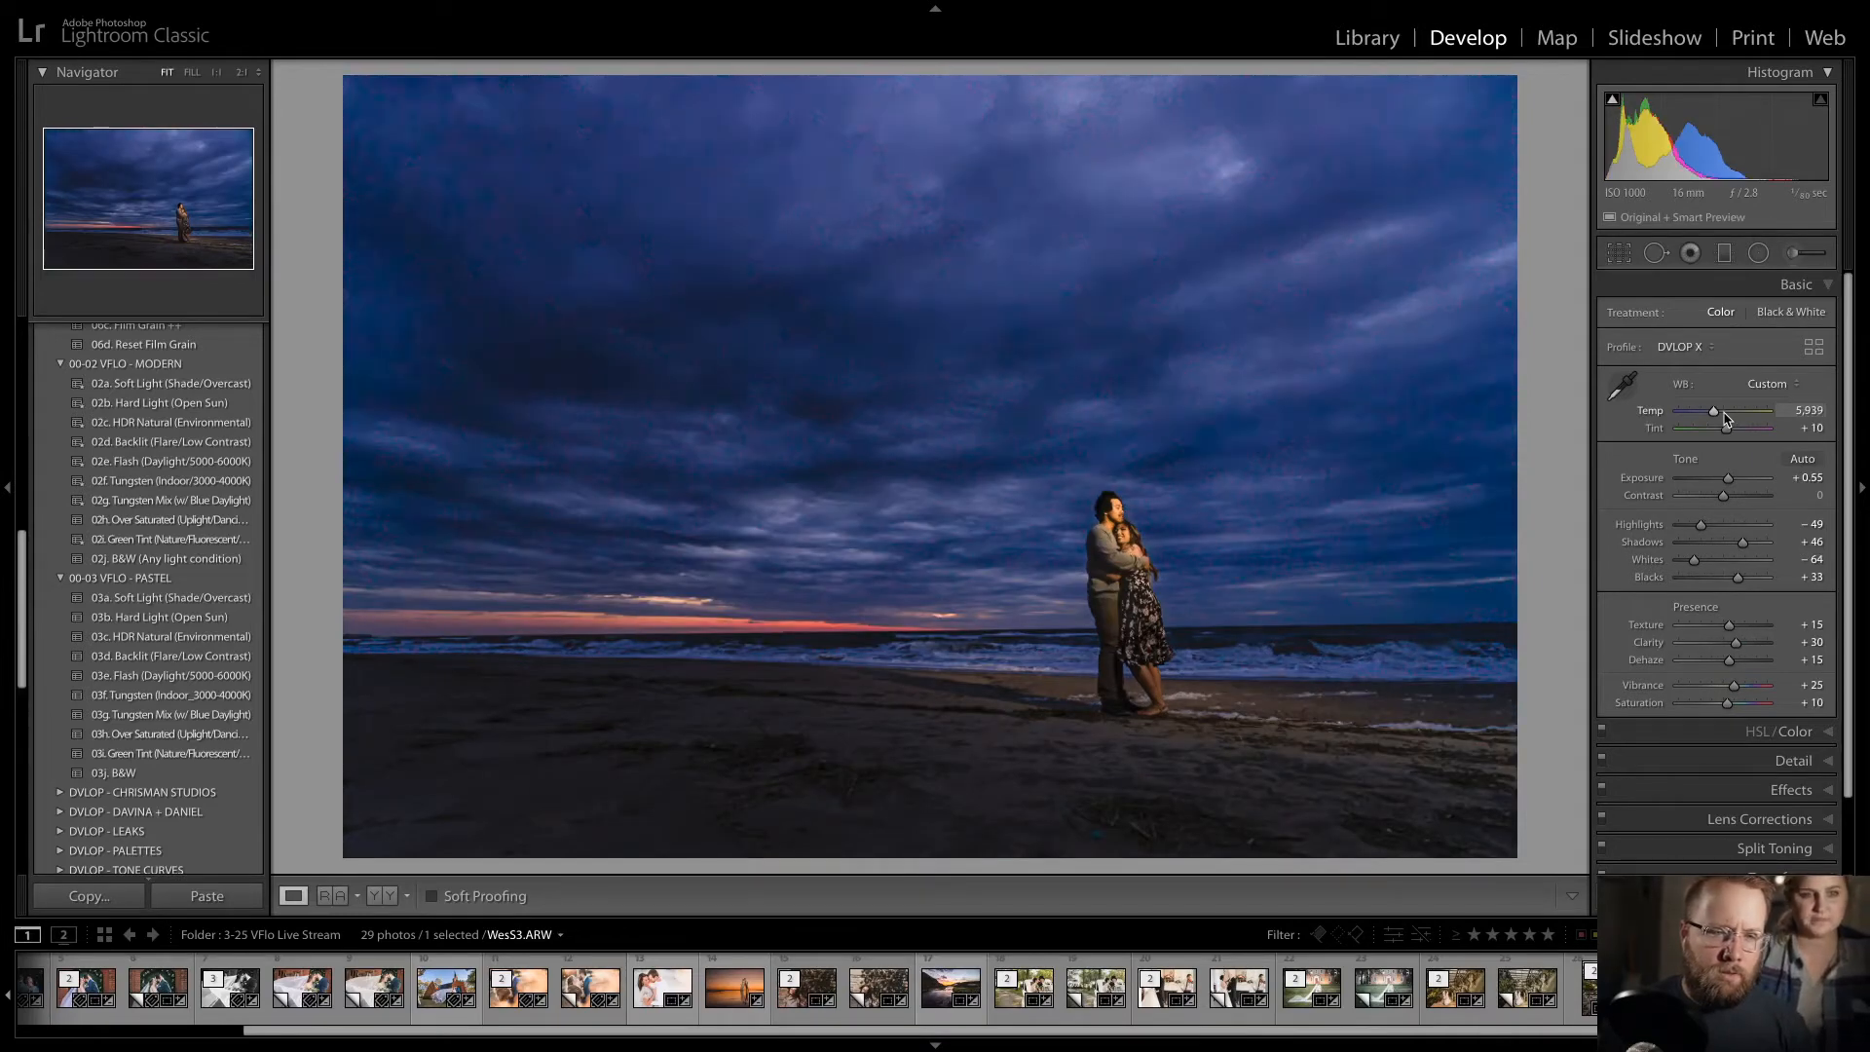
key("minus")
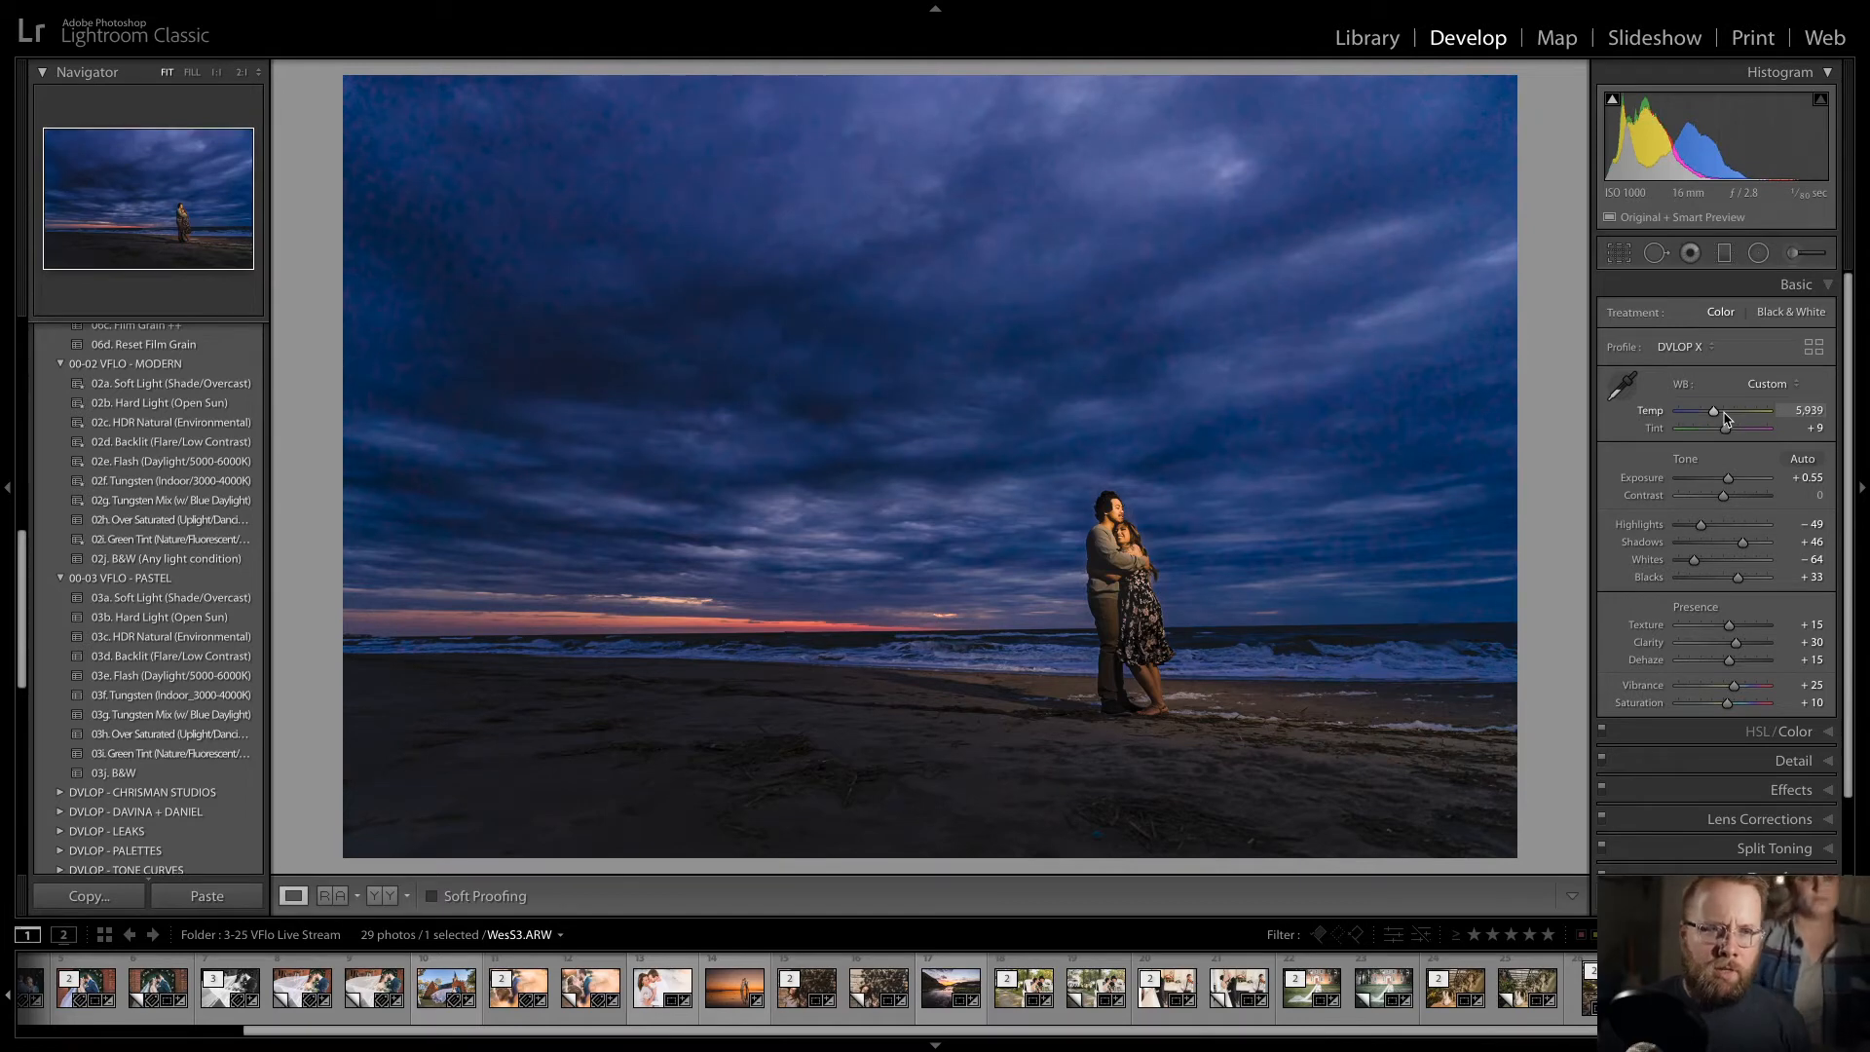
key("Right")
key("Left")
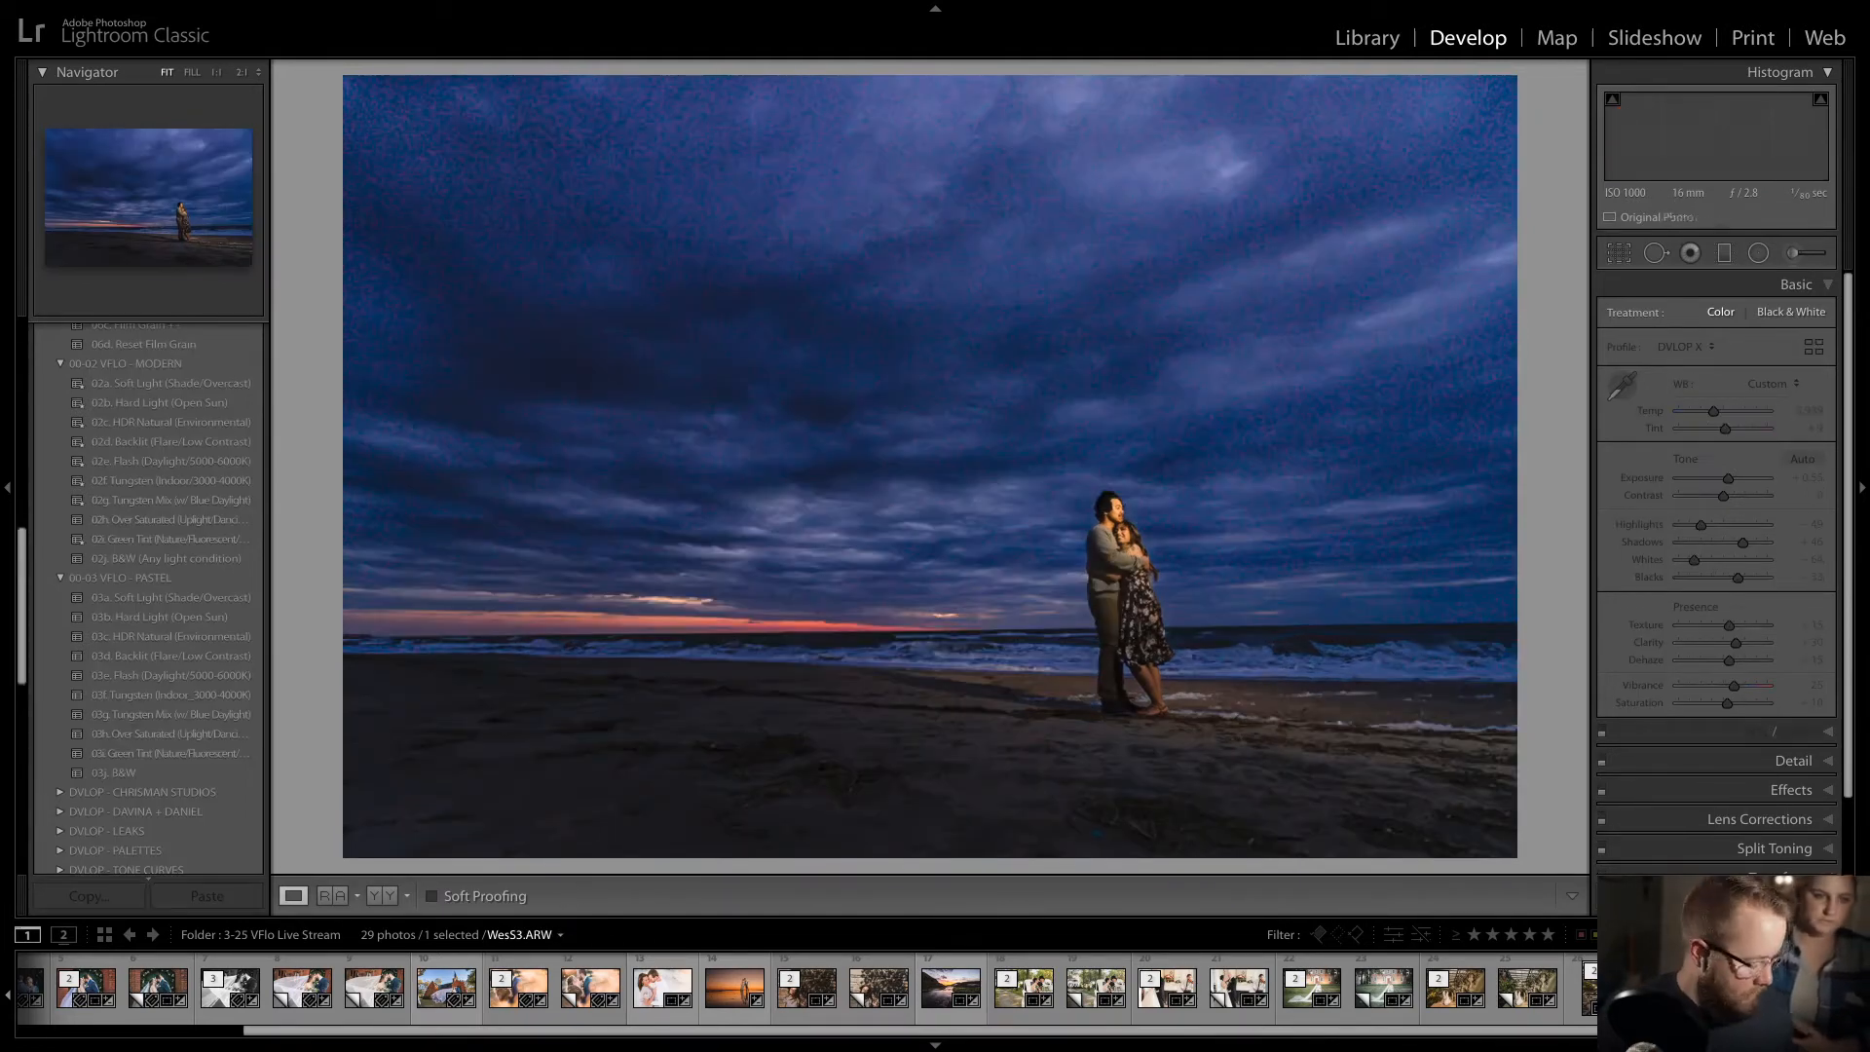
- Synchronize only the Effects, Crop and Lens Corrections settings from the Modern beach version to the Pastel copy
key("shift+Right")
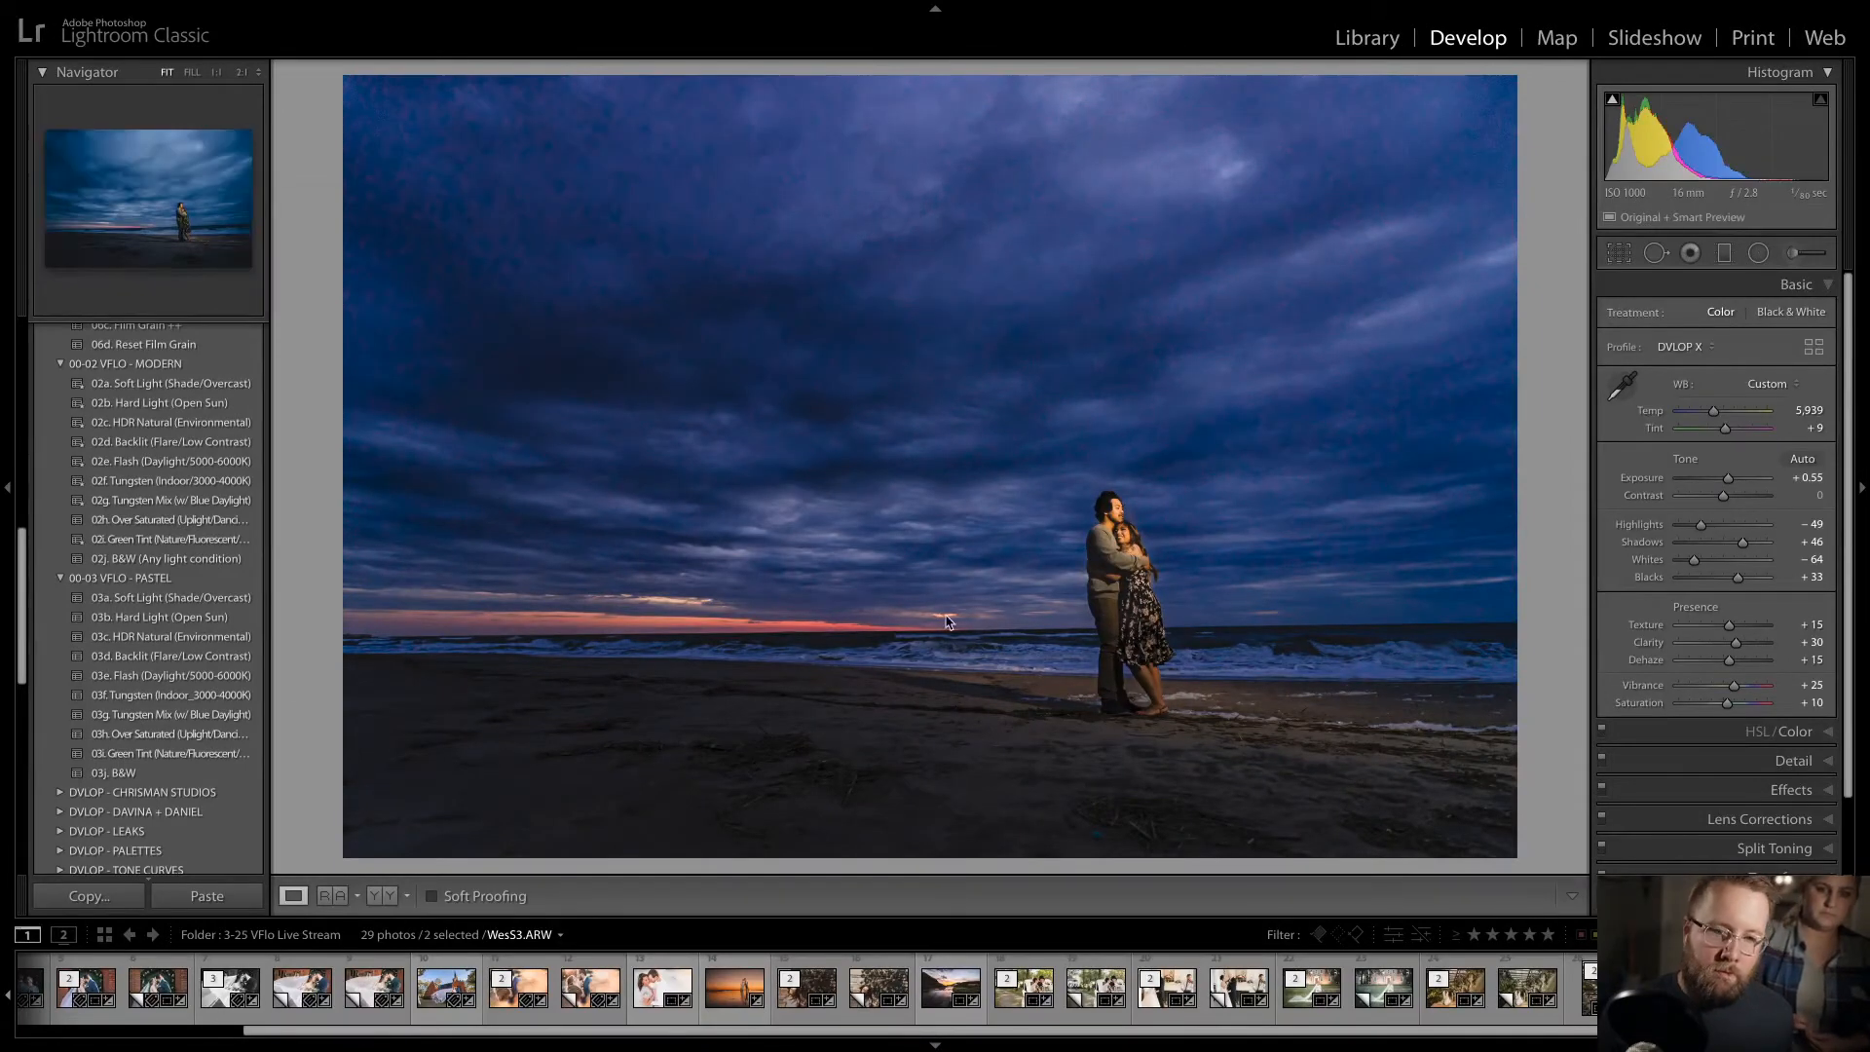
key("super+shift+s")
left_click(194, 641)
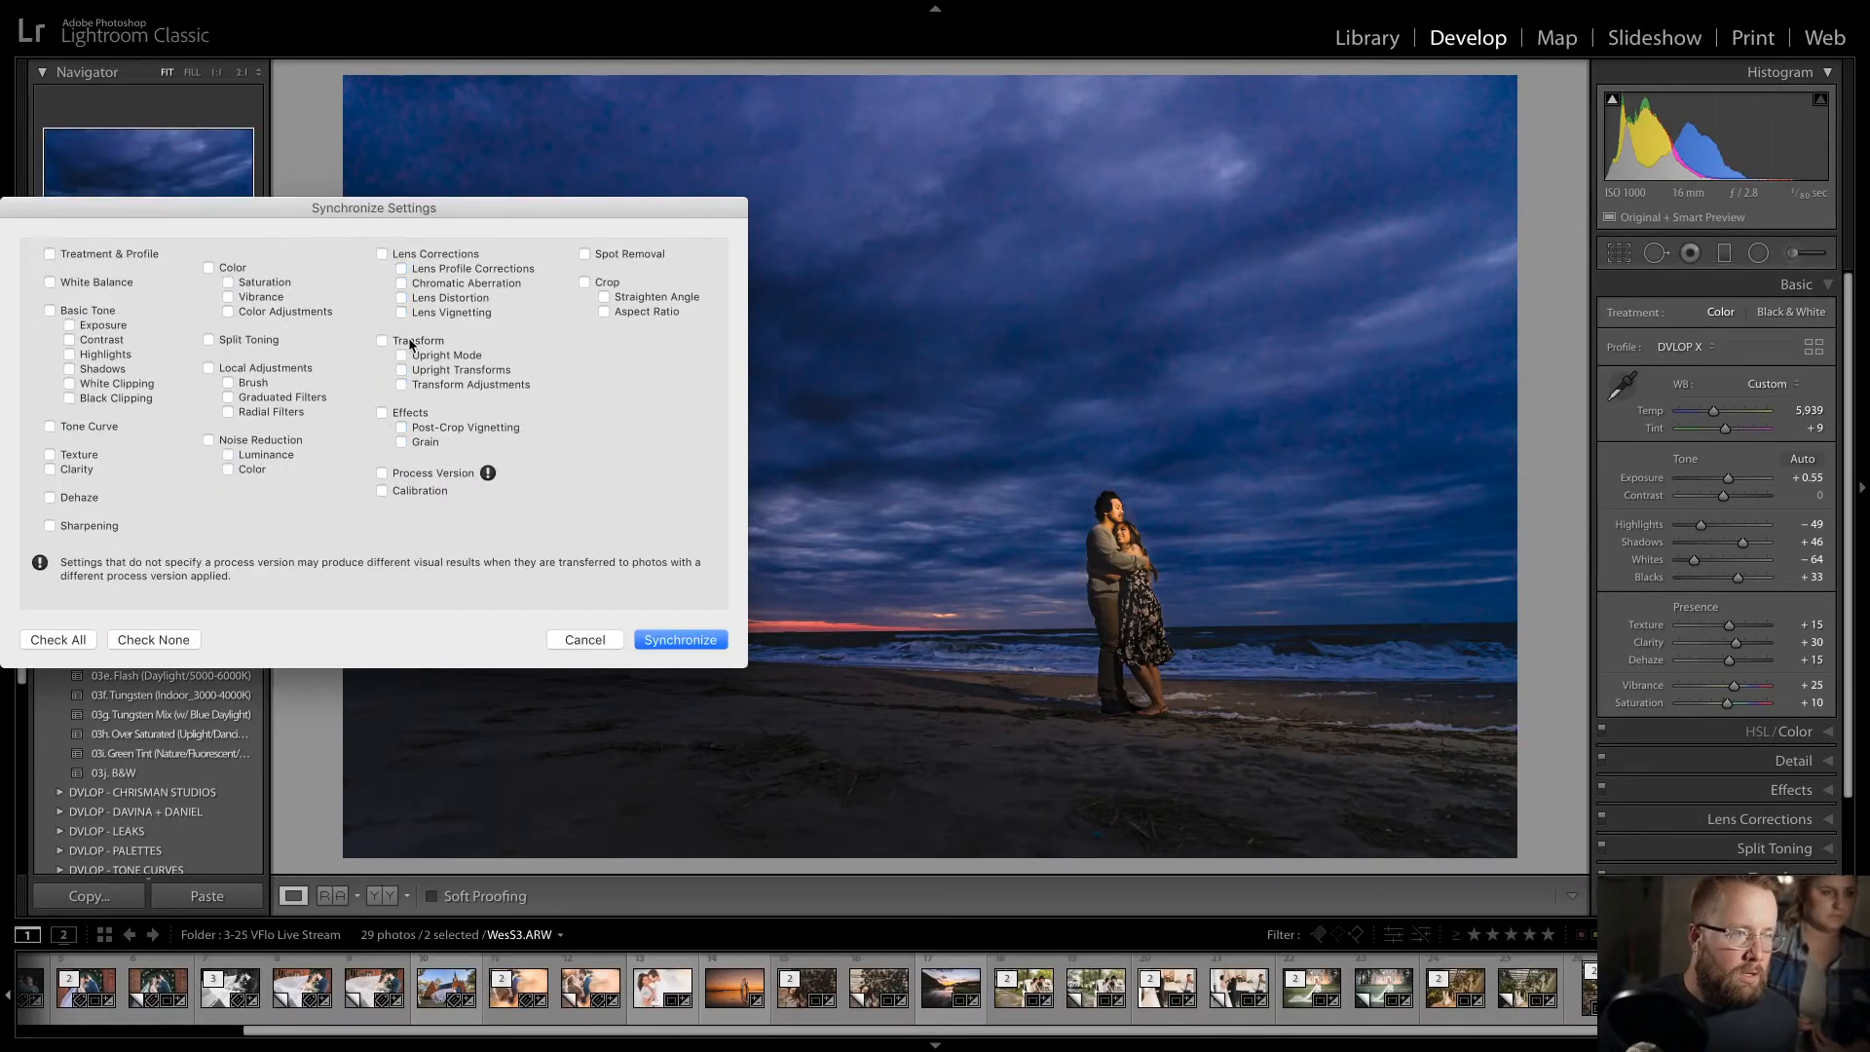
left_click(382, 413)
left_click(585, 282)
left_click(405, 255)
left_click(654, 641)
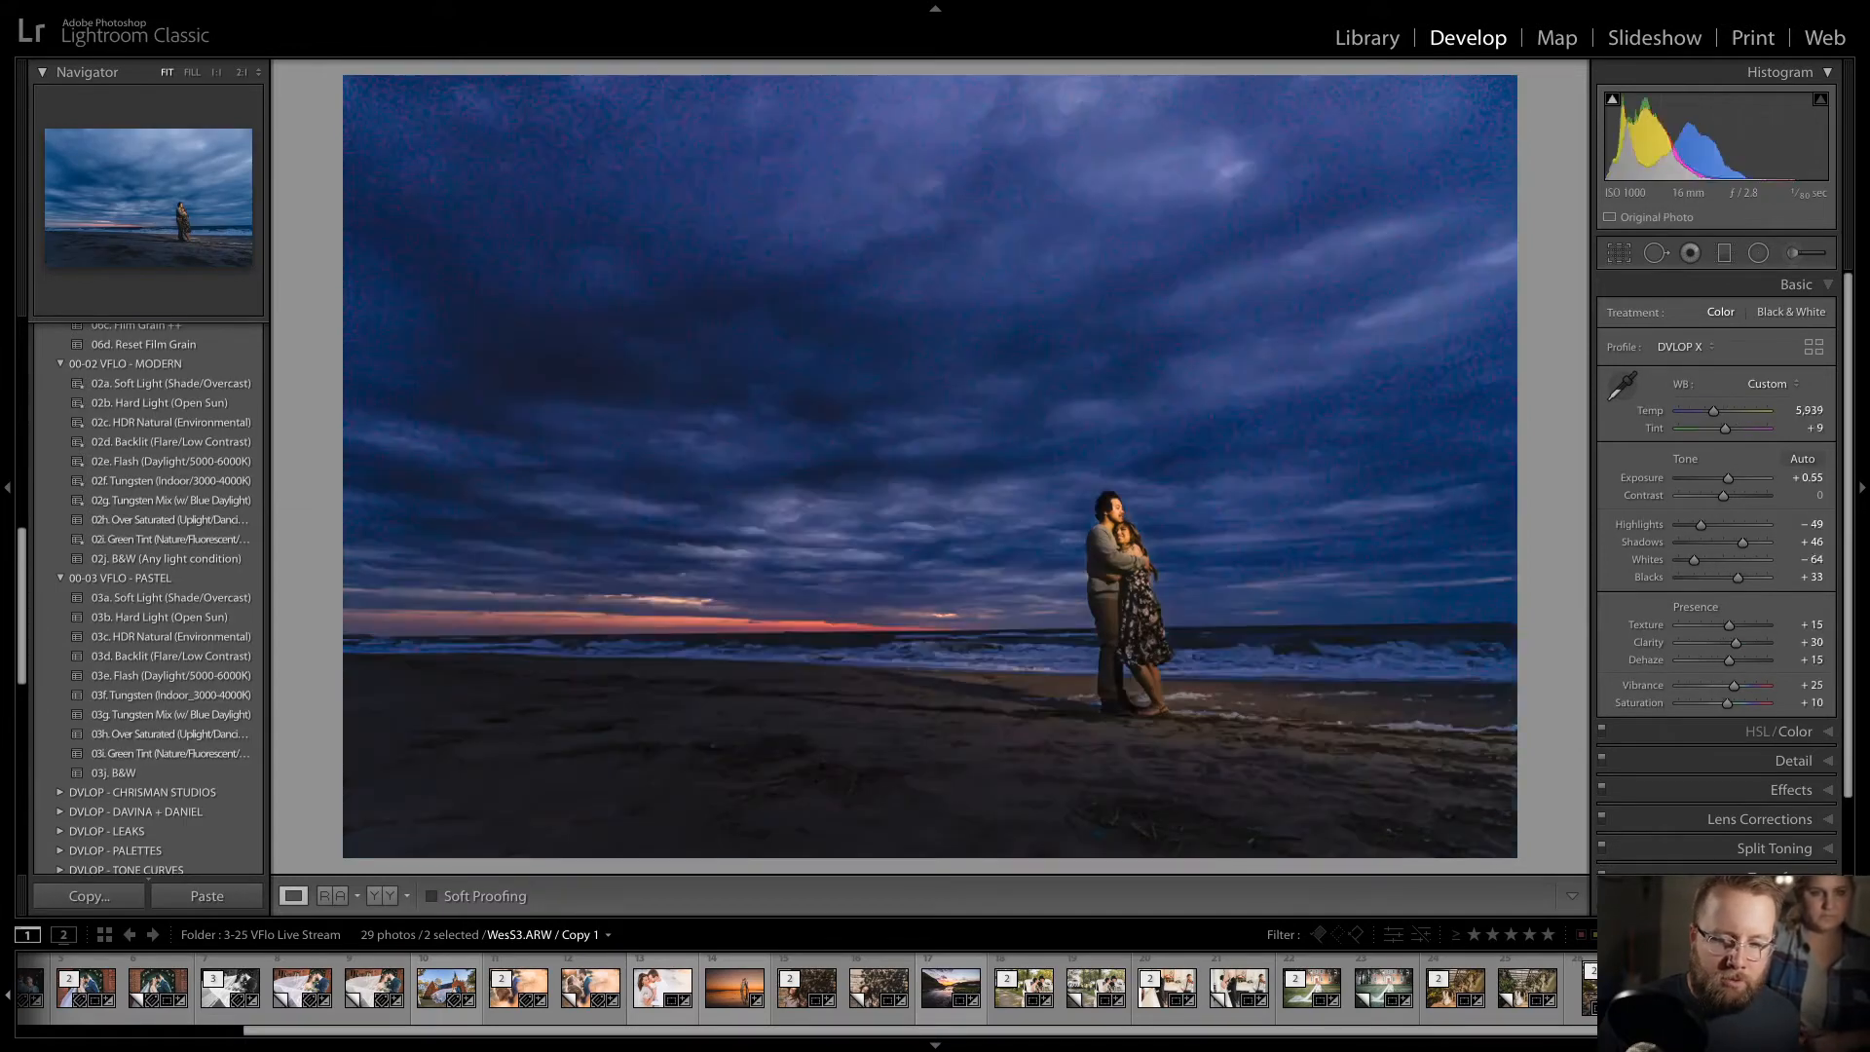
- Compare the Pastel beach edit side by side with the Modern version as the reference photo
left_click(1814, 988)
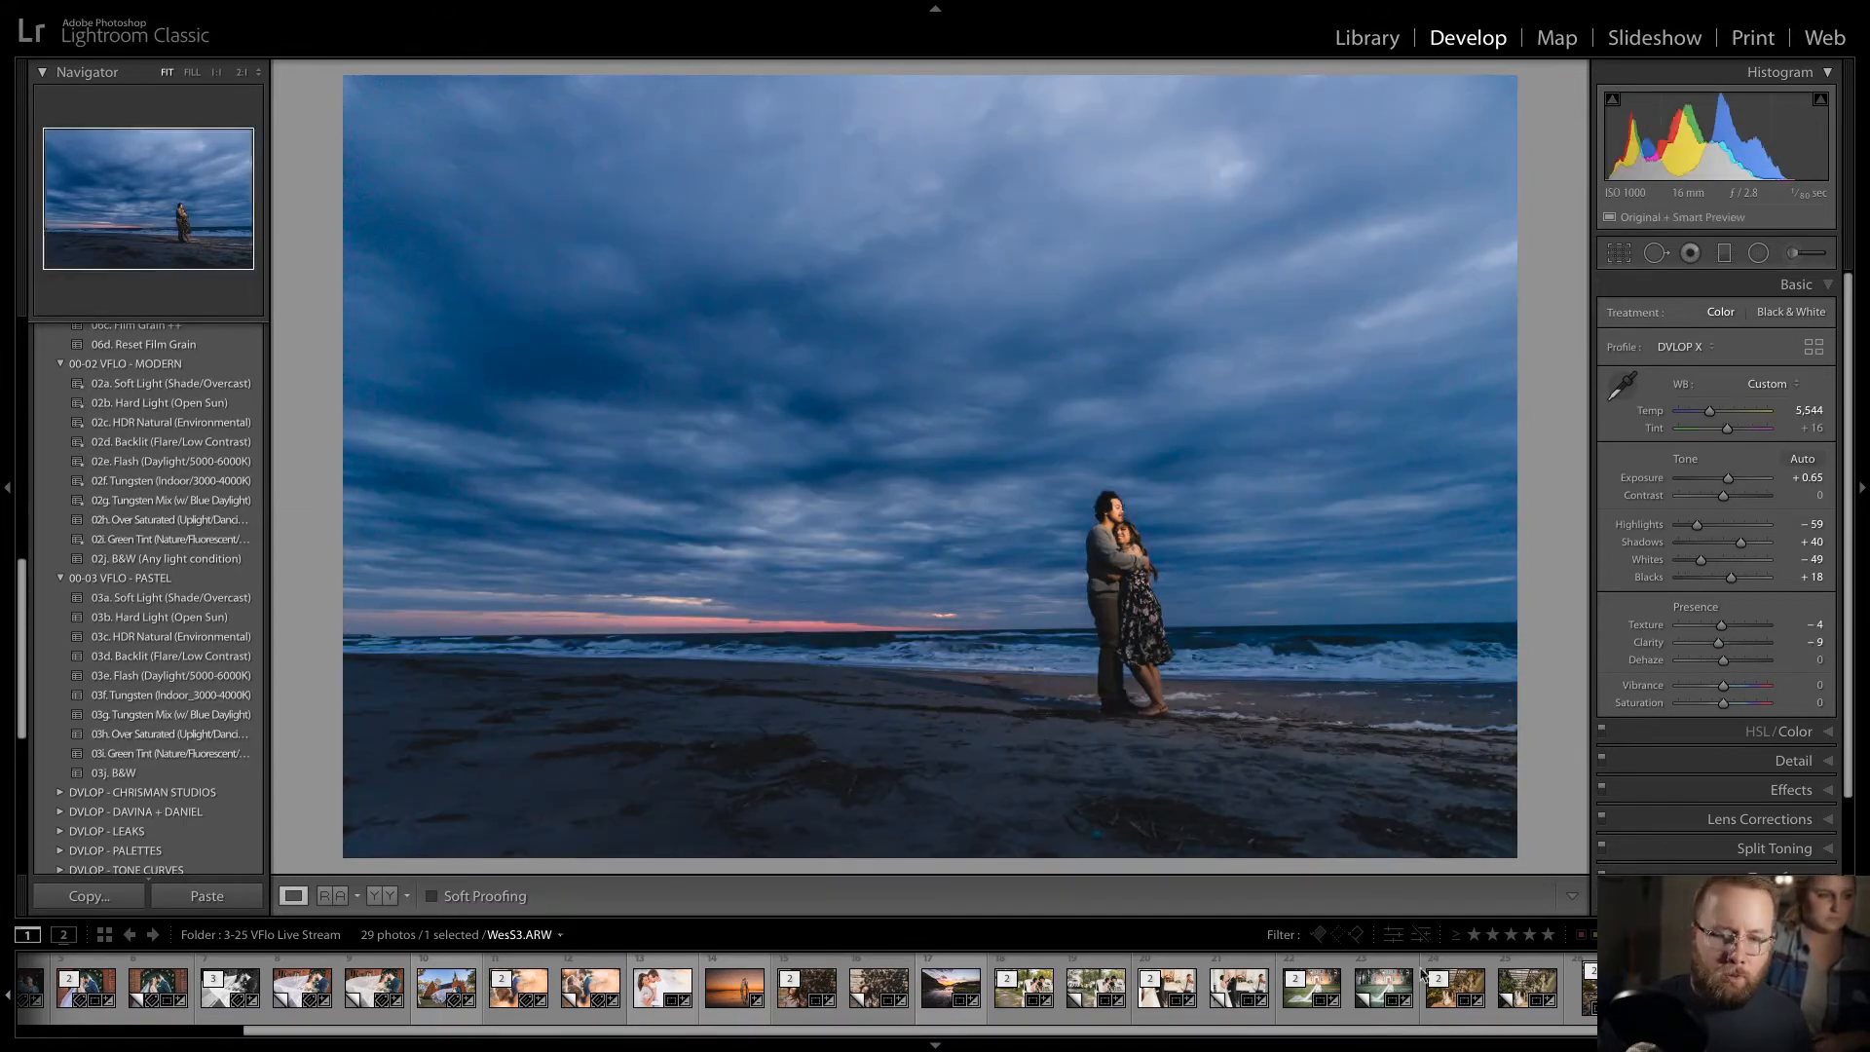
left_click(332, 895)
left_click_drag(1743, 987, 827, 599)
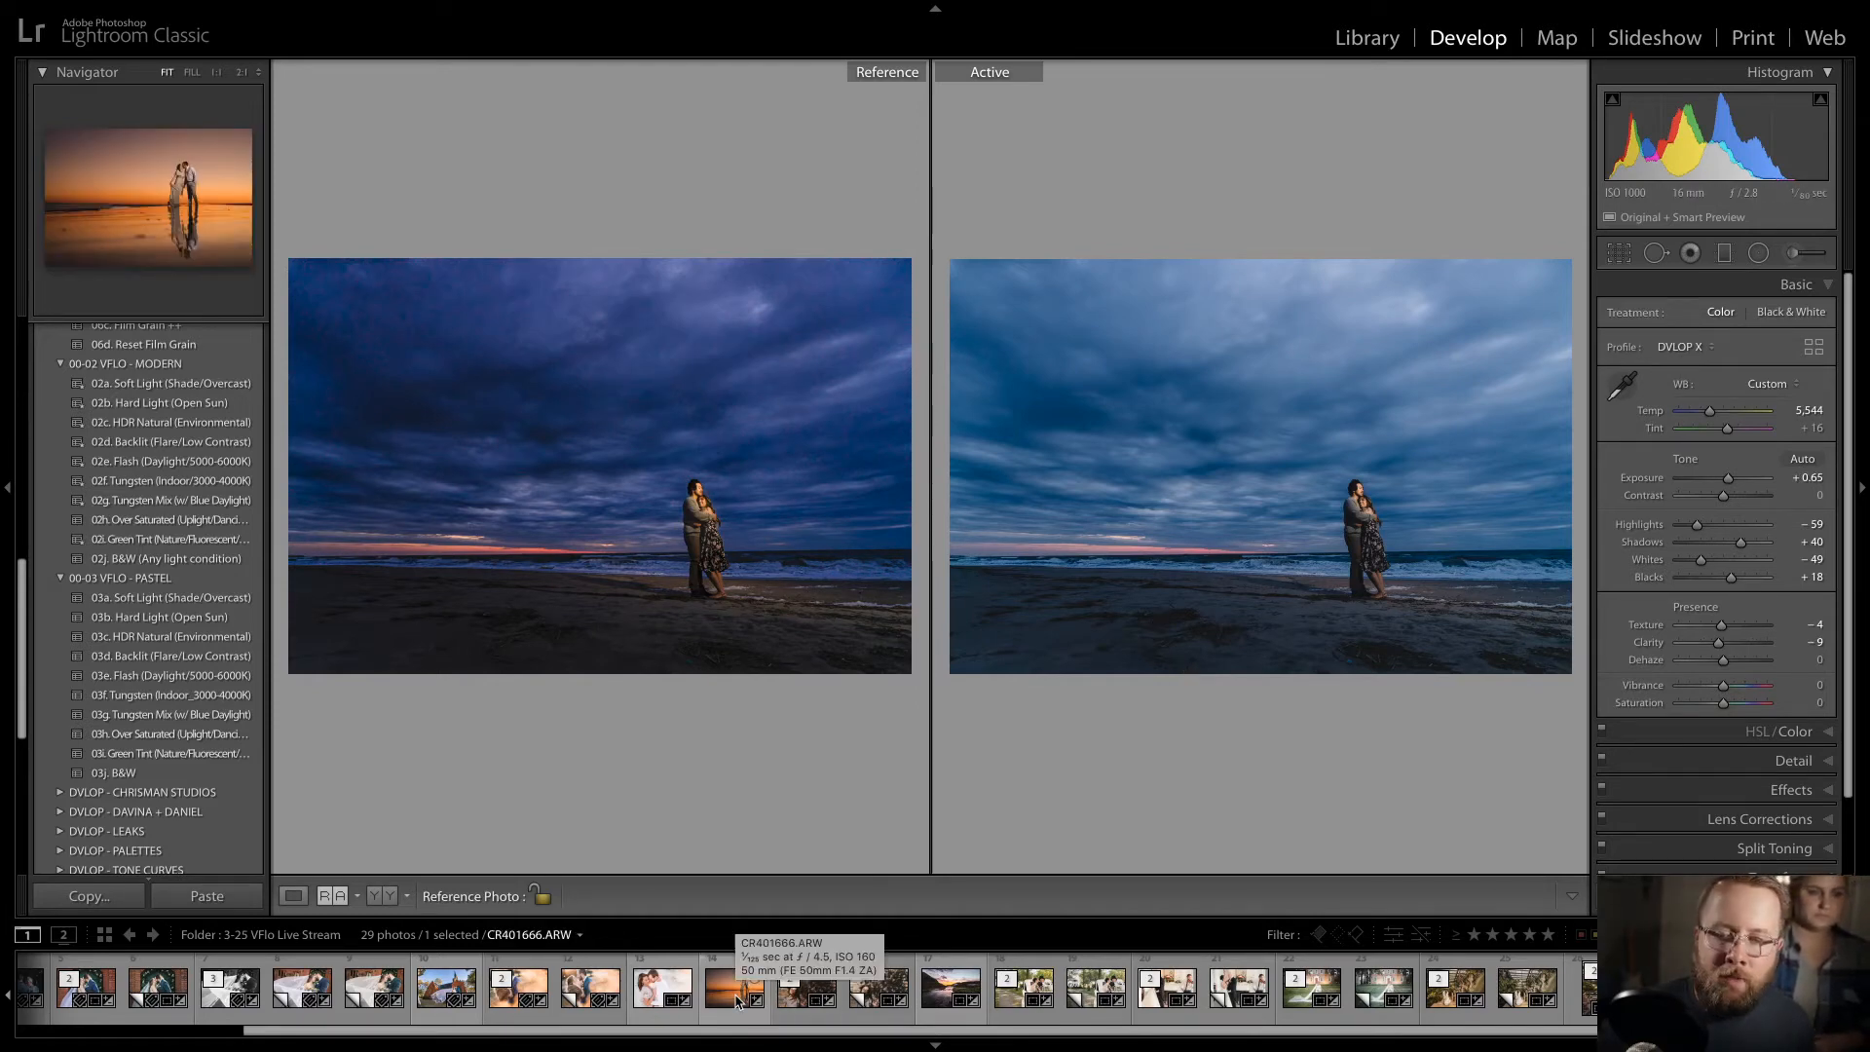
- Show the sunset reflection photo CR401666.ARW in single view and ready the Spot Removal heal brush at size 78
left_click(735, 1001)
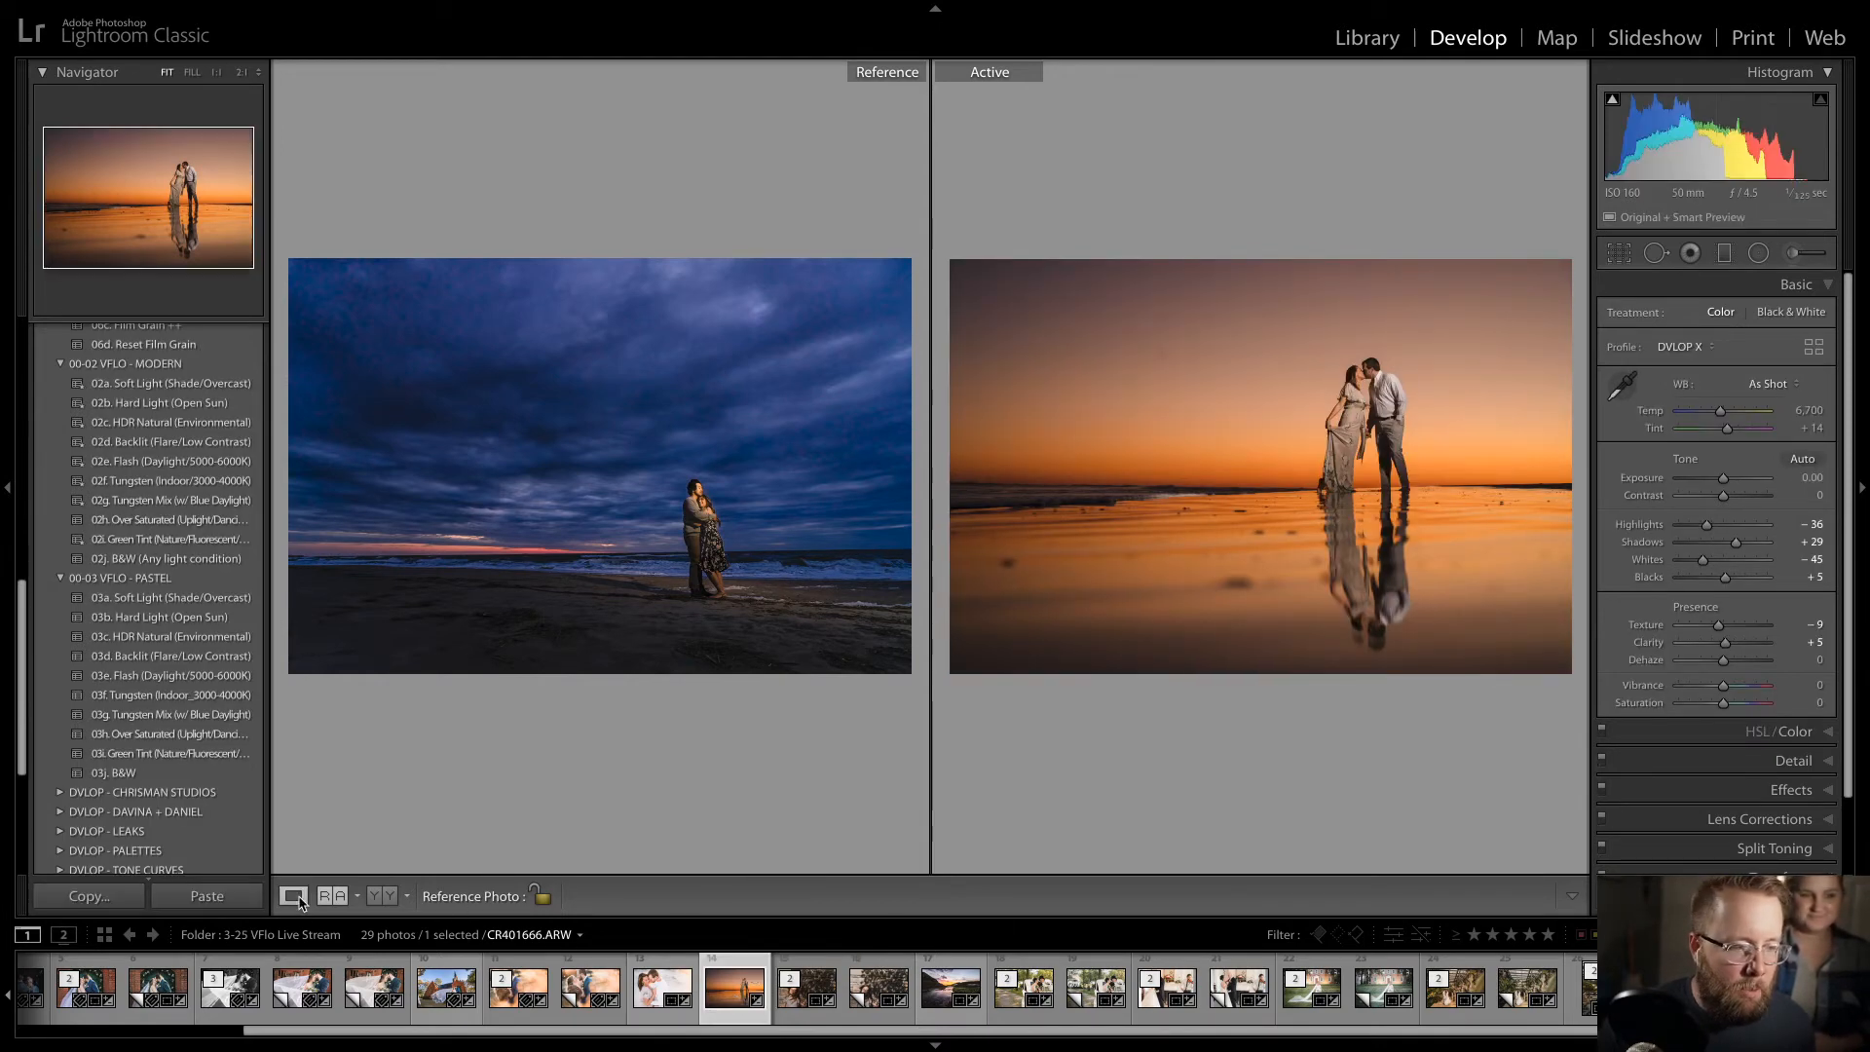
left_click(300, 902)
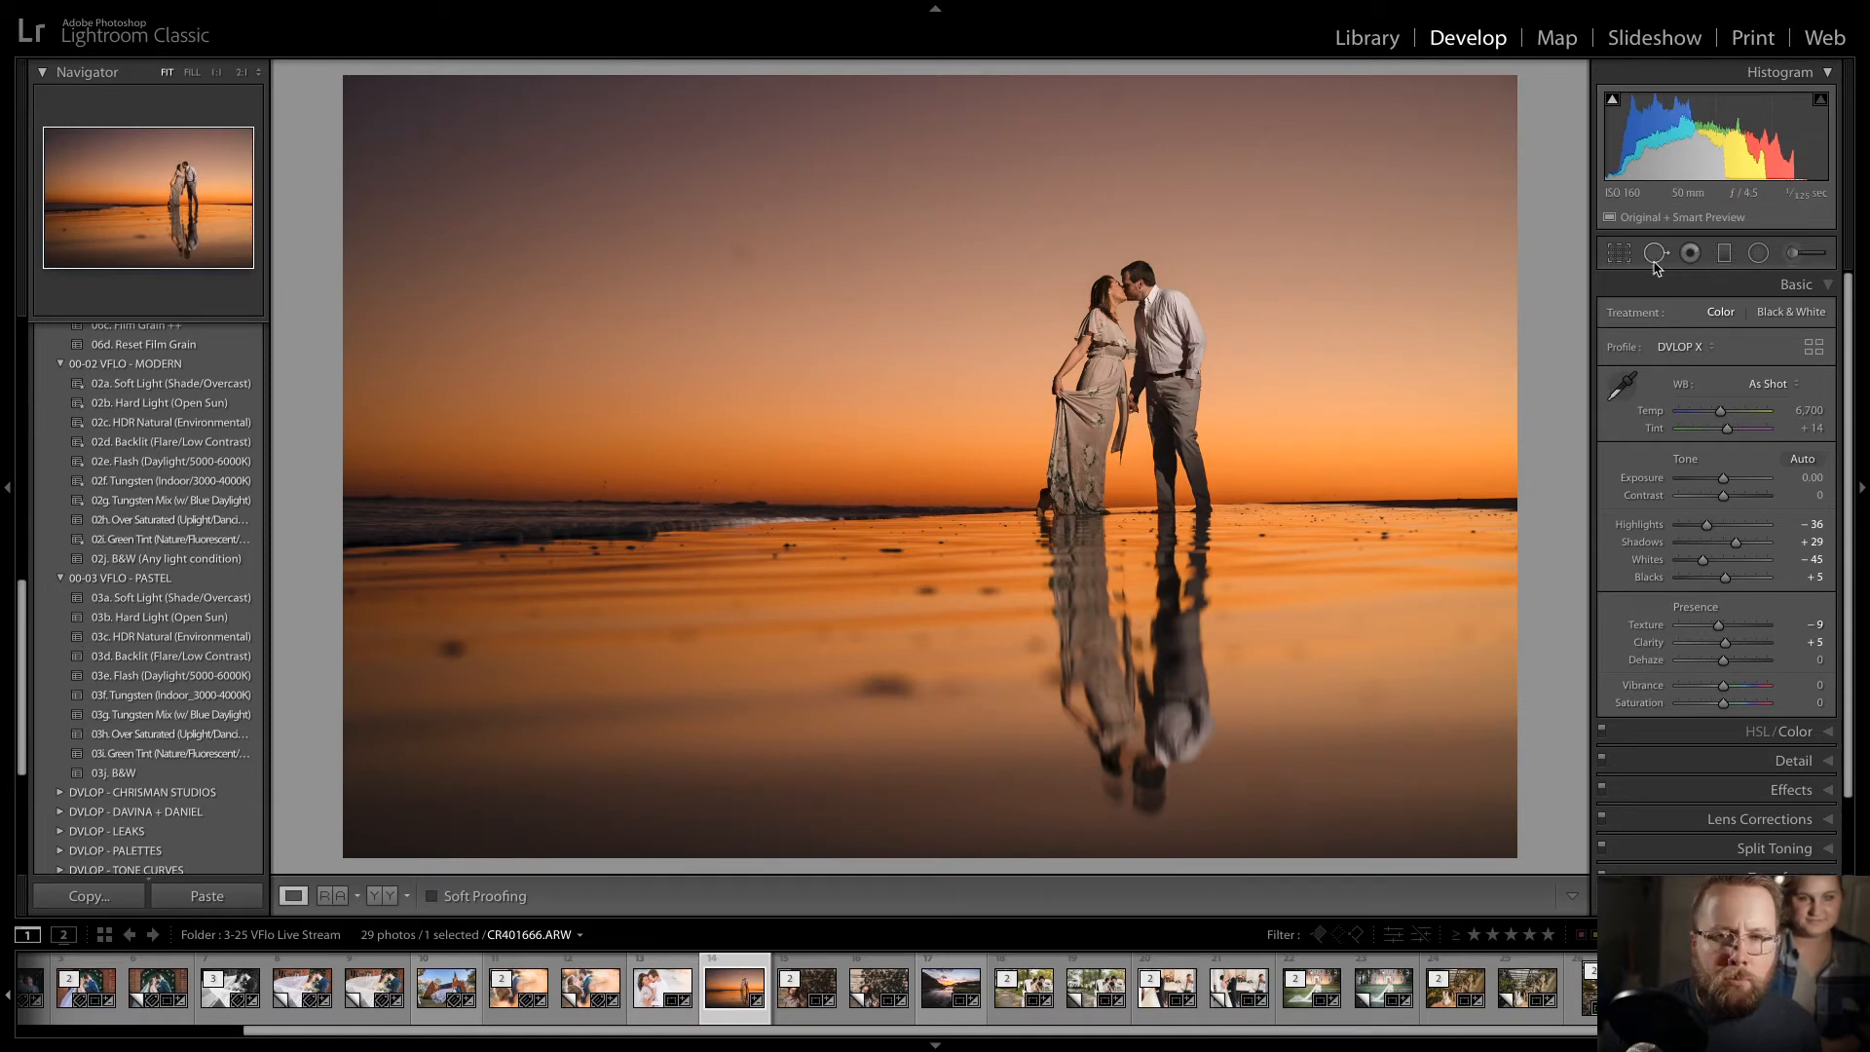
left_click(1656, 255)
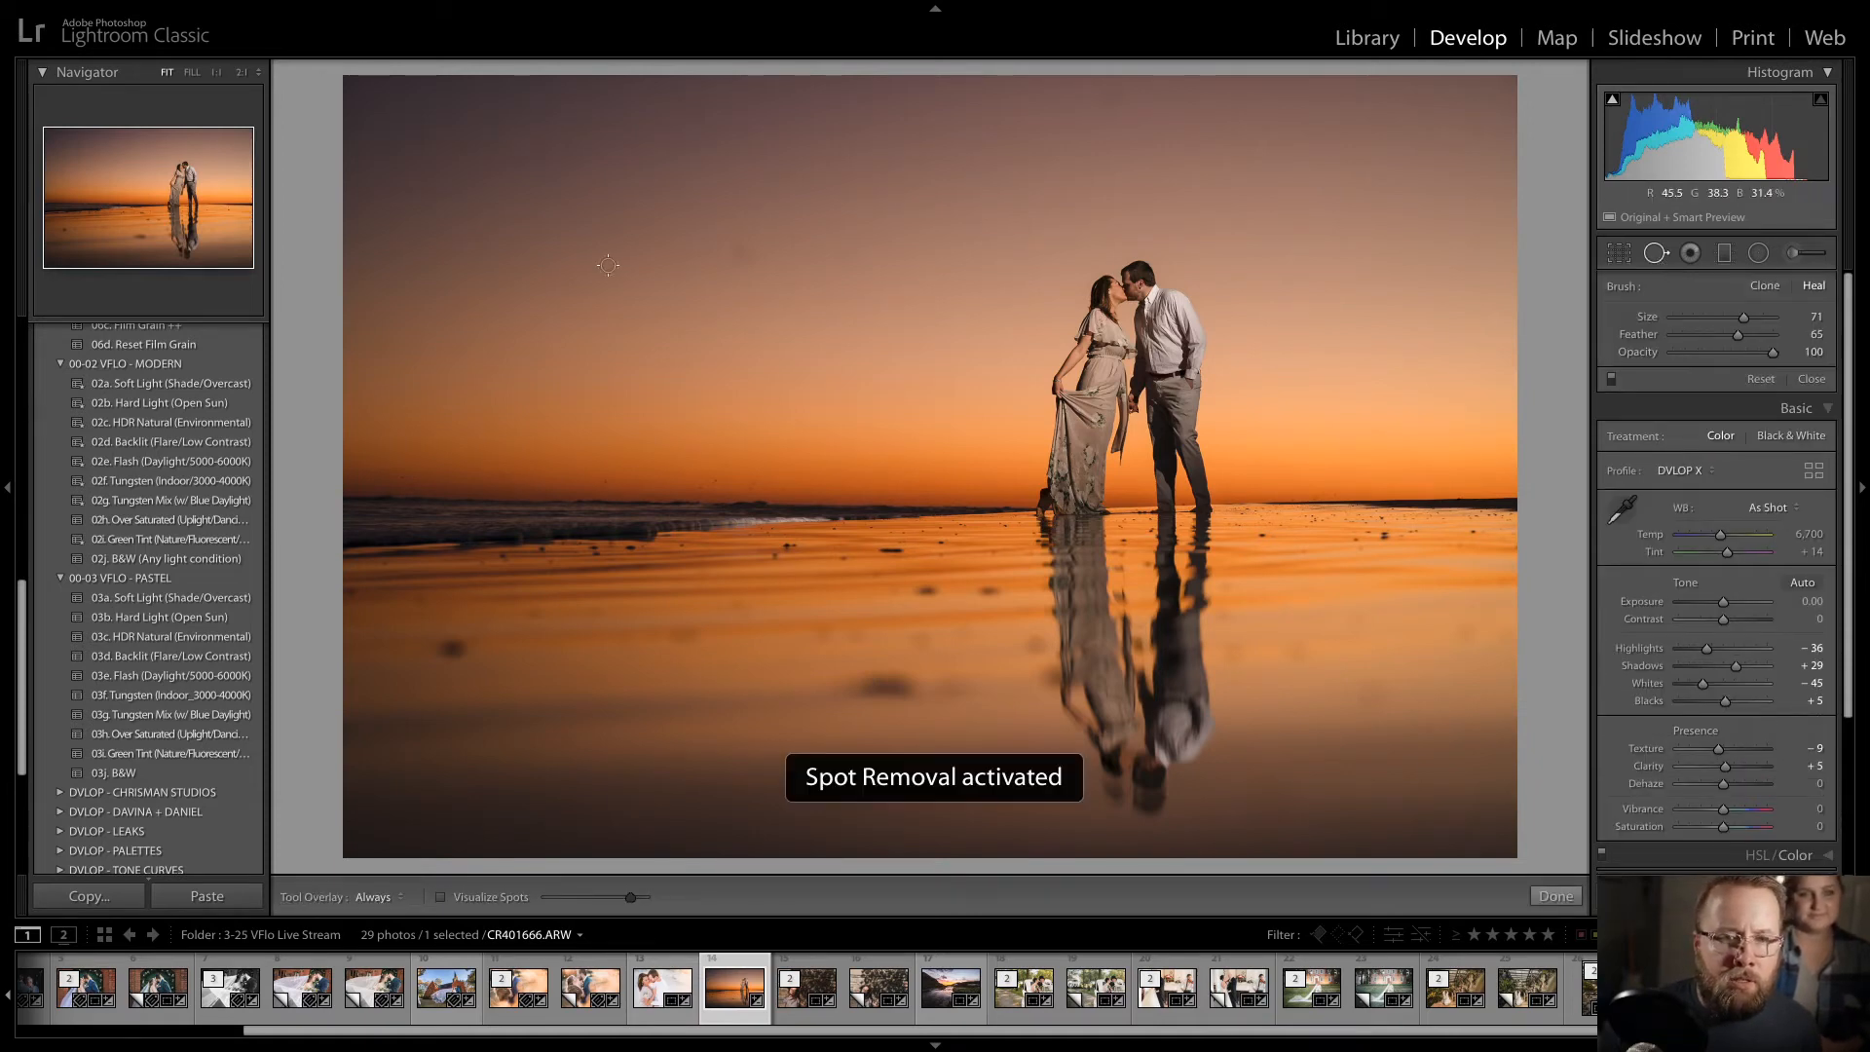
scroll(732, 263, "up", 2)
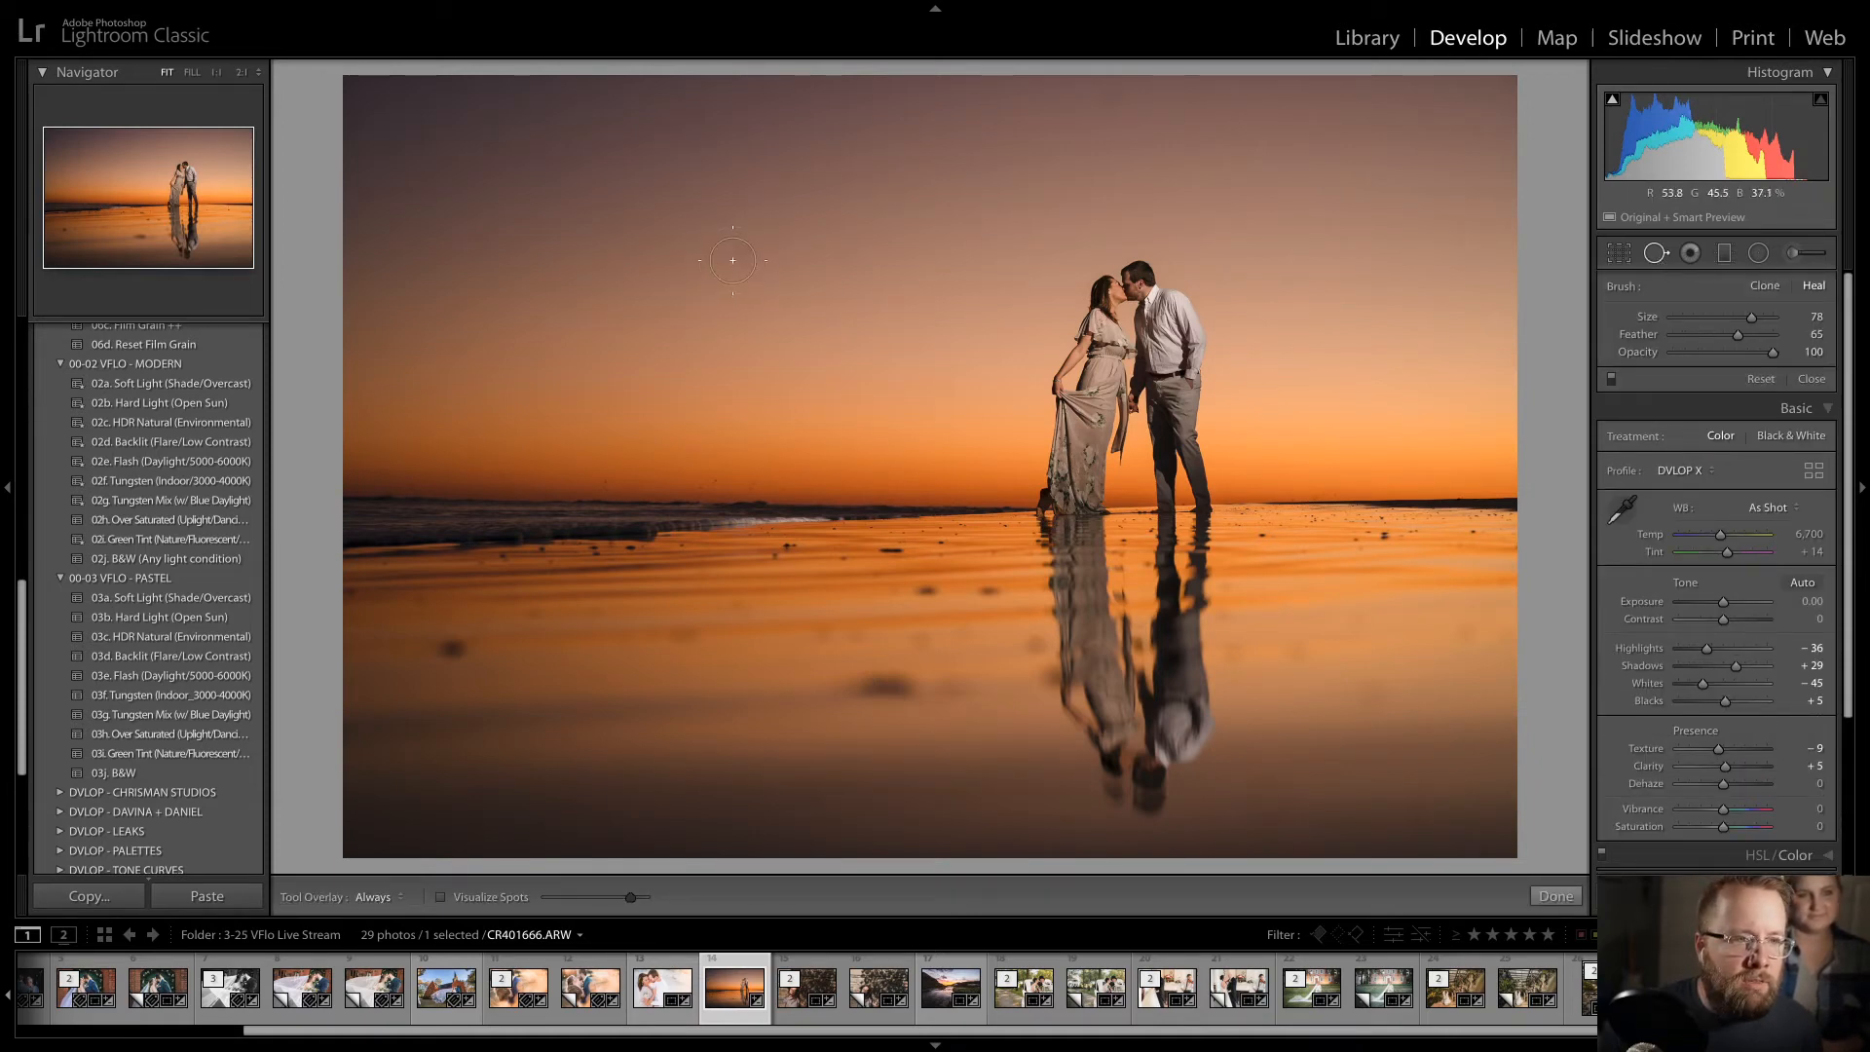
- Try a heal spot in the sky, delete it, and examine the dust with Visualize Spots at a higher threshold
left_click(735, 253)
left_click(474, 896)
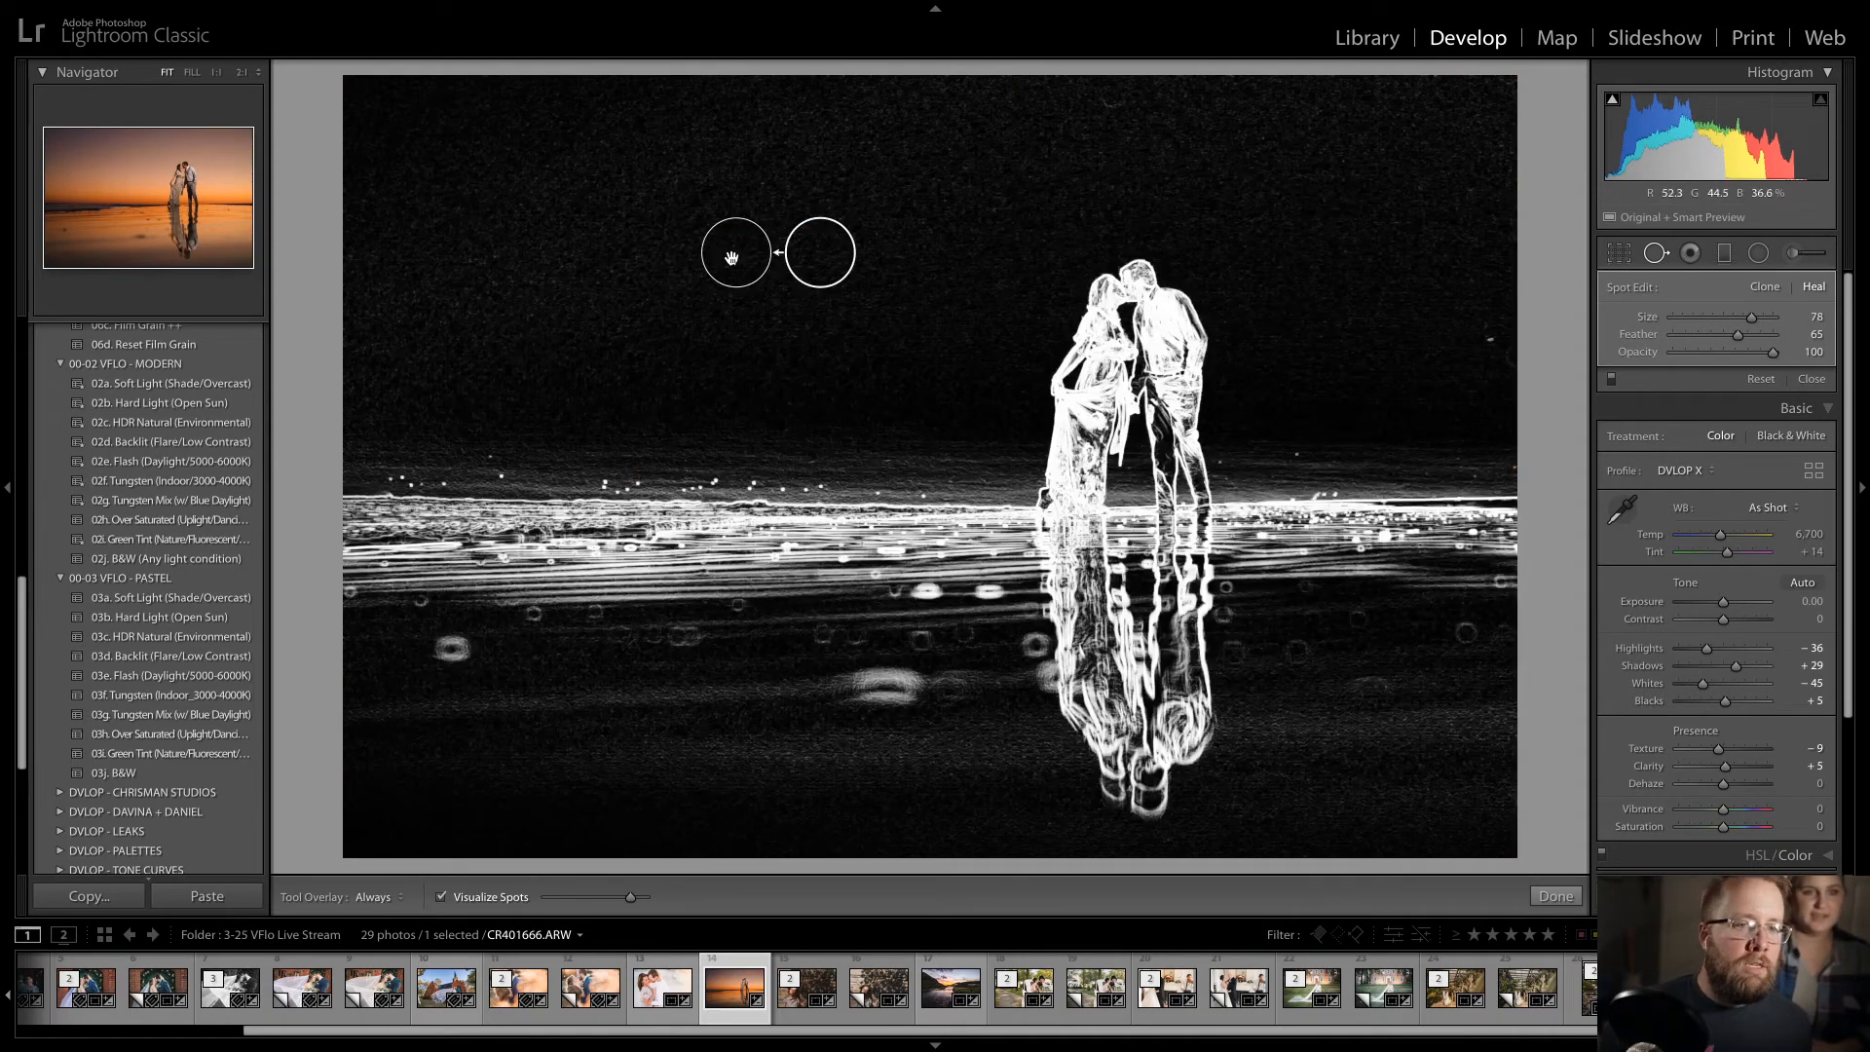
key("Delete")
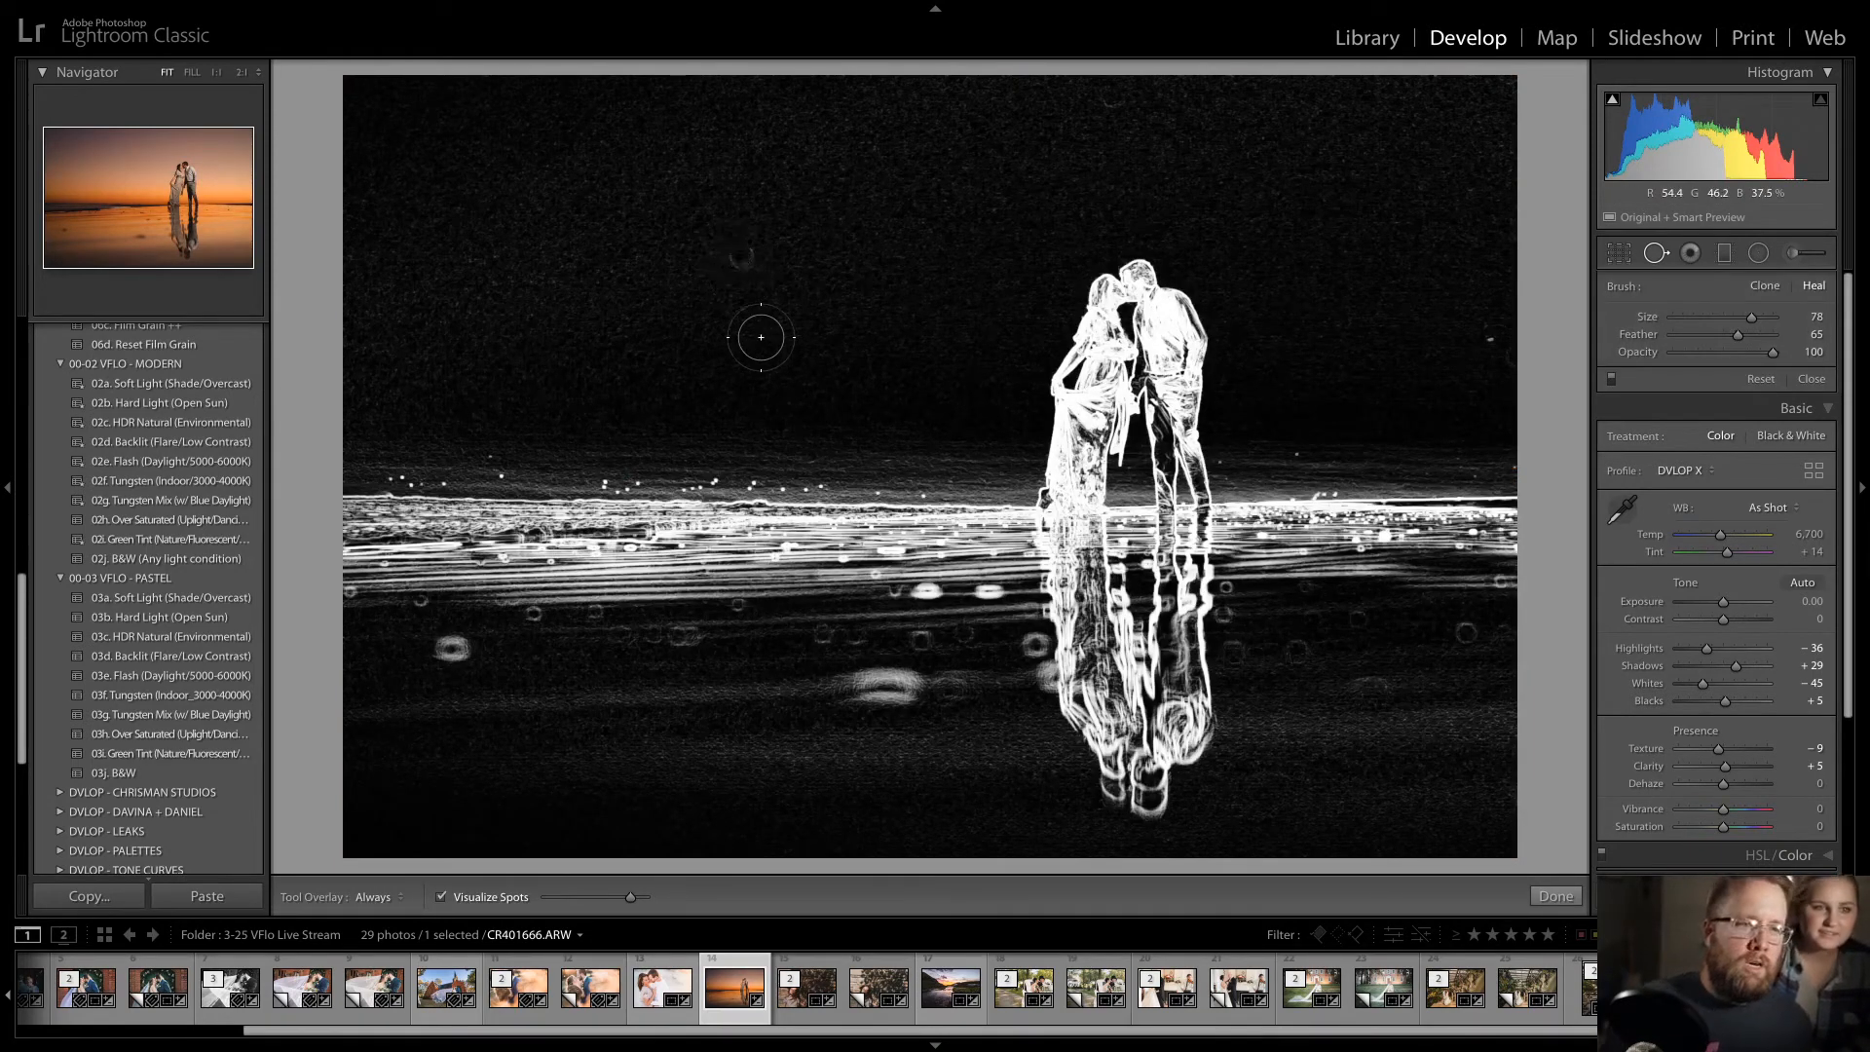
left_click_drag(620, 901, 625, 903)
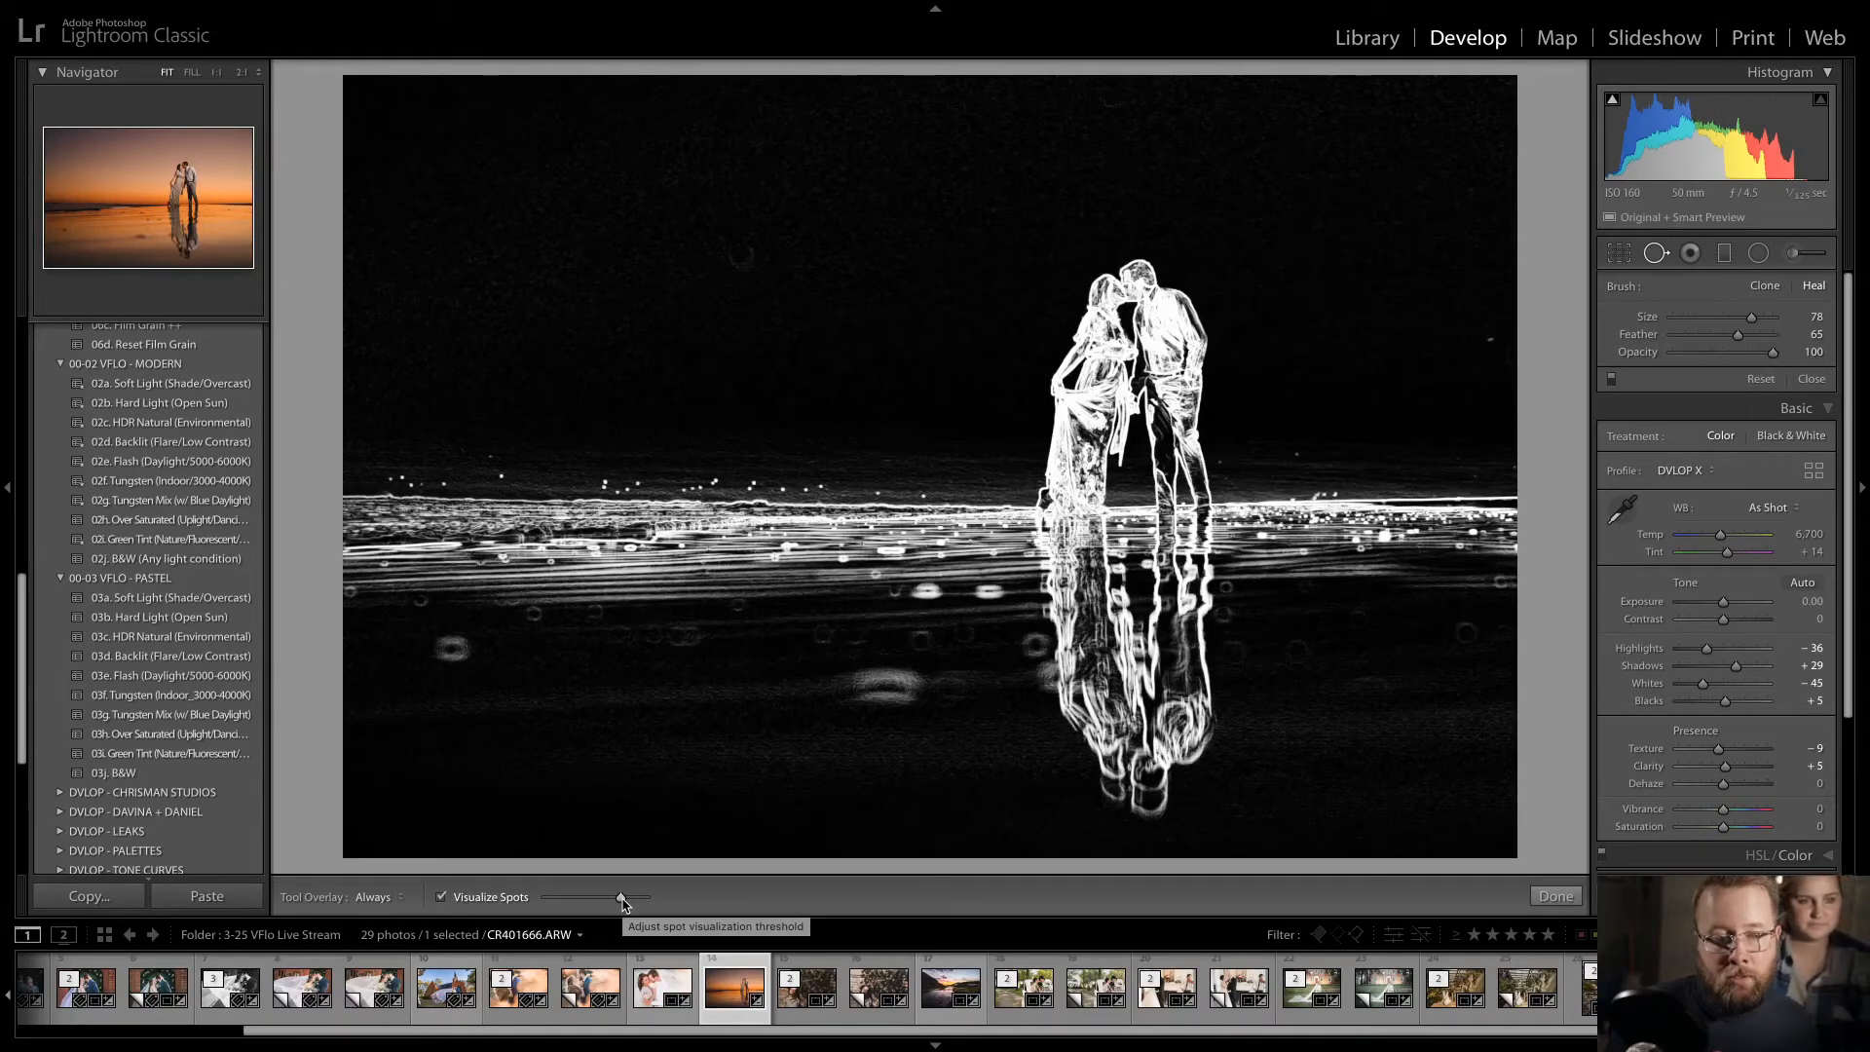
left_click(440, 897)
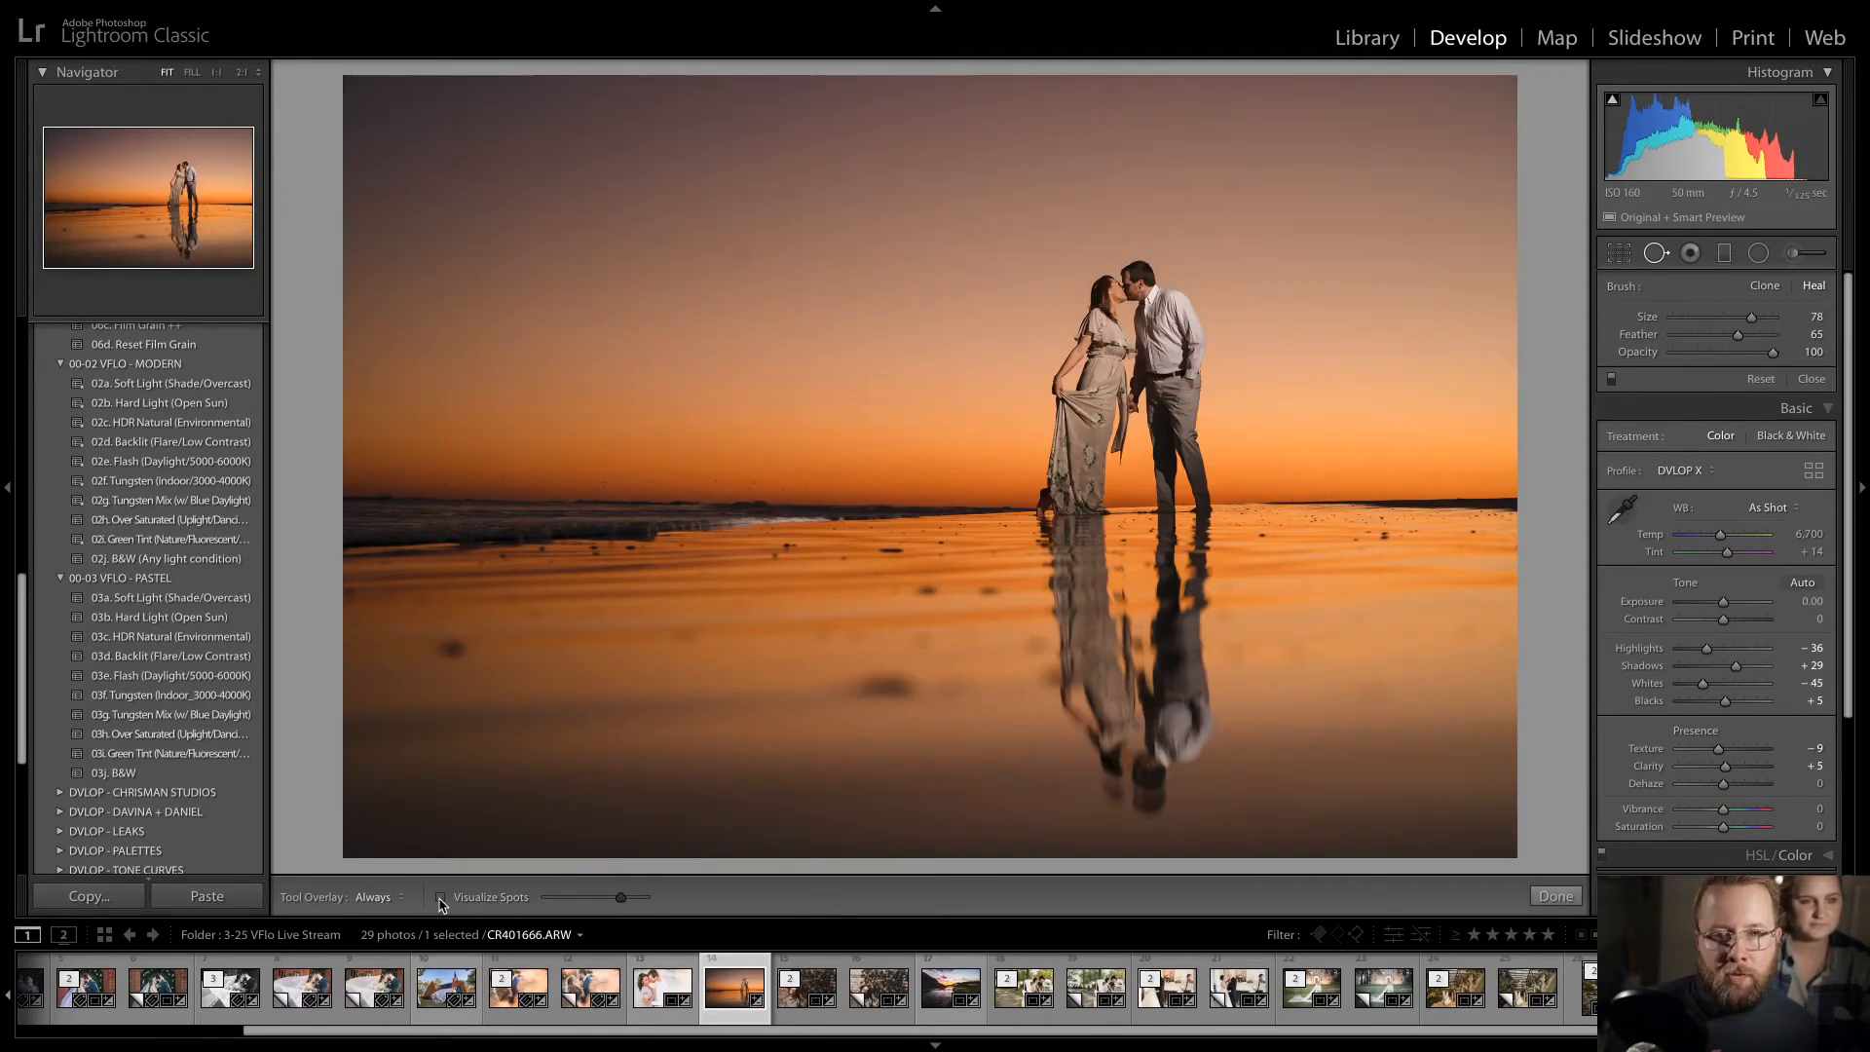
left_click(440, 897)
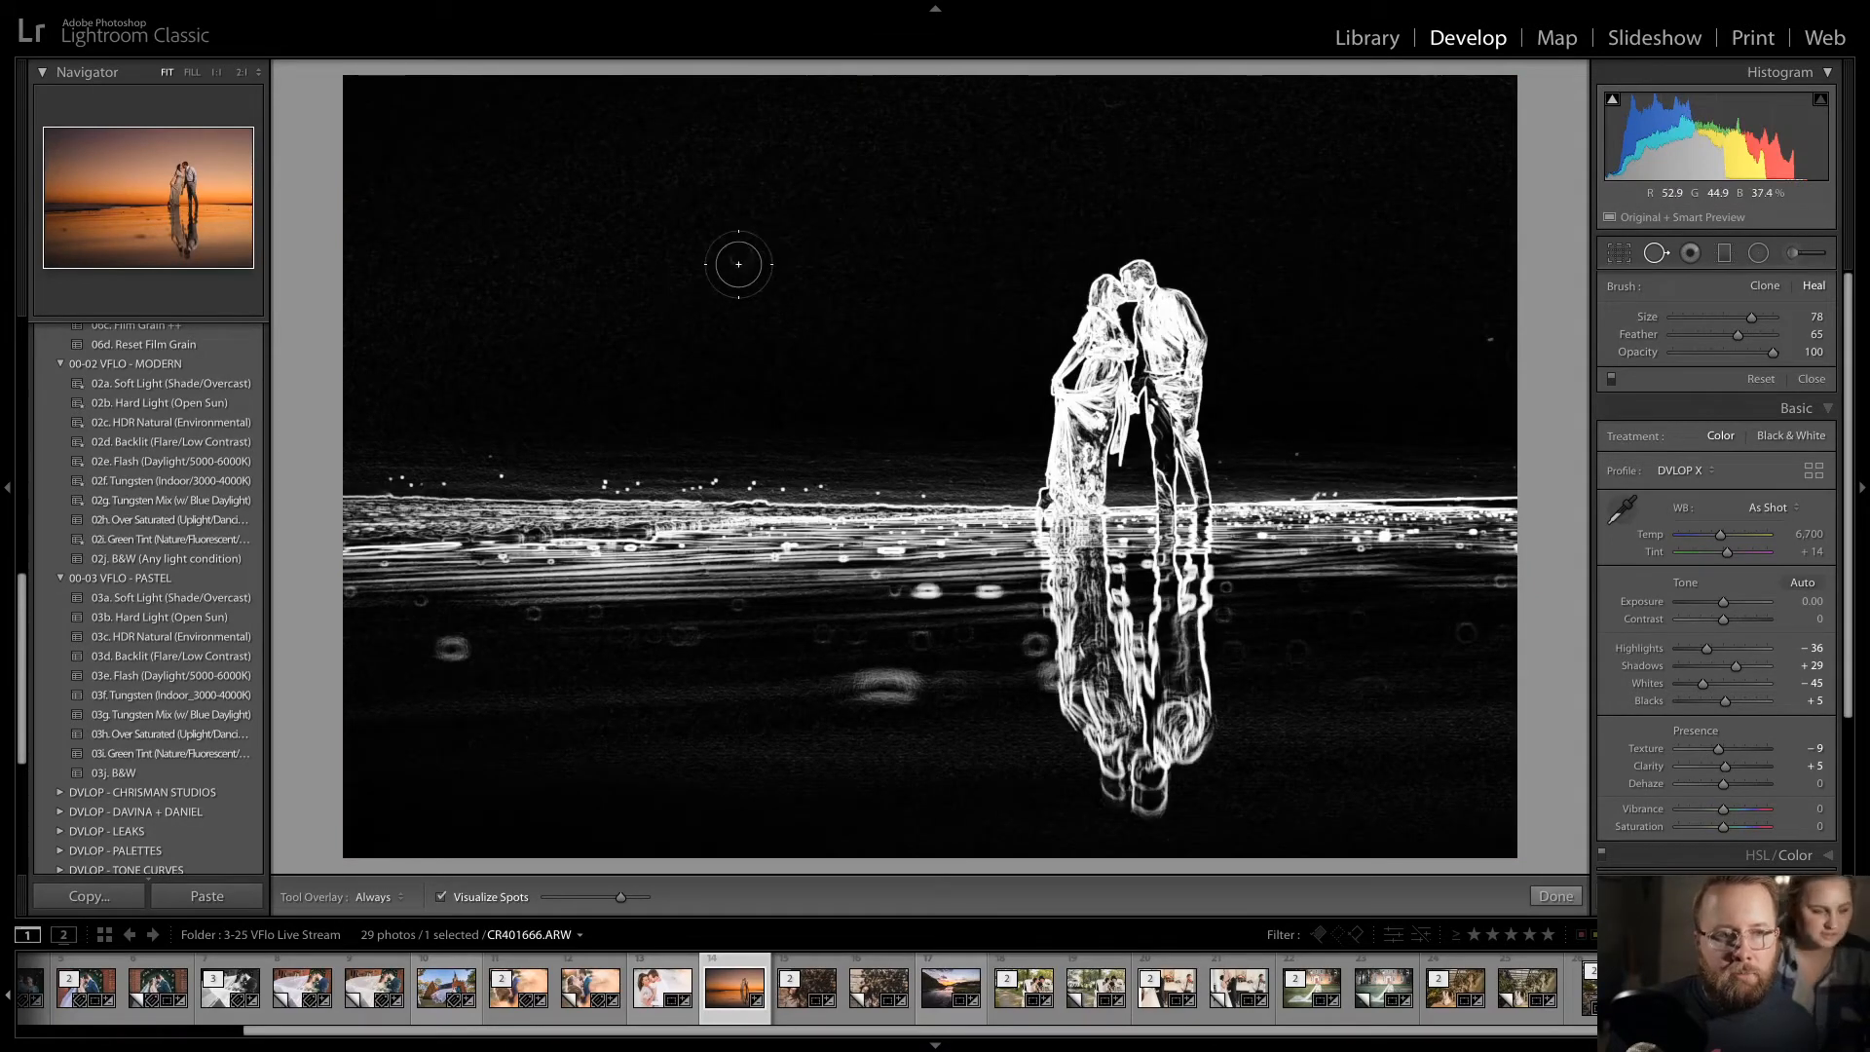
left_click_drag(621, 897, 650, 899)
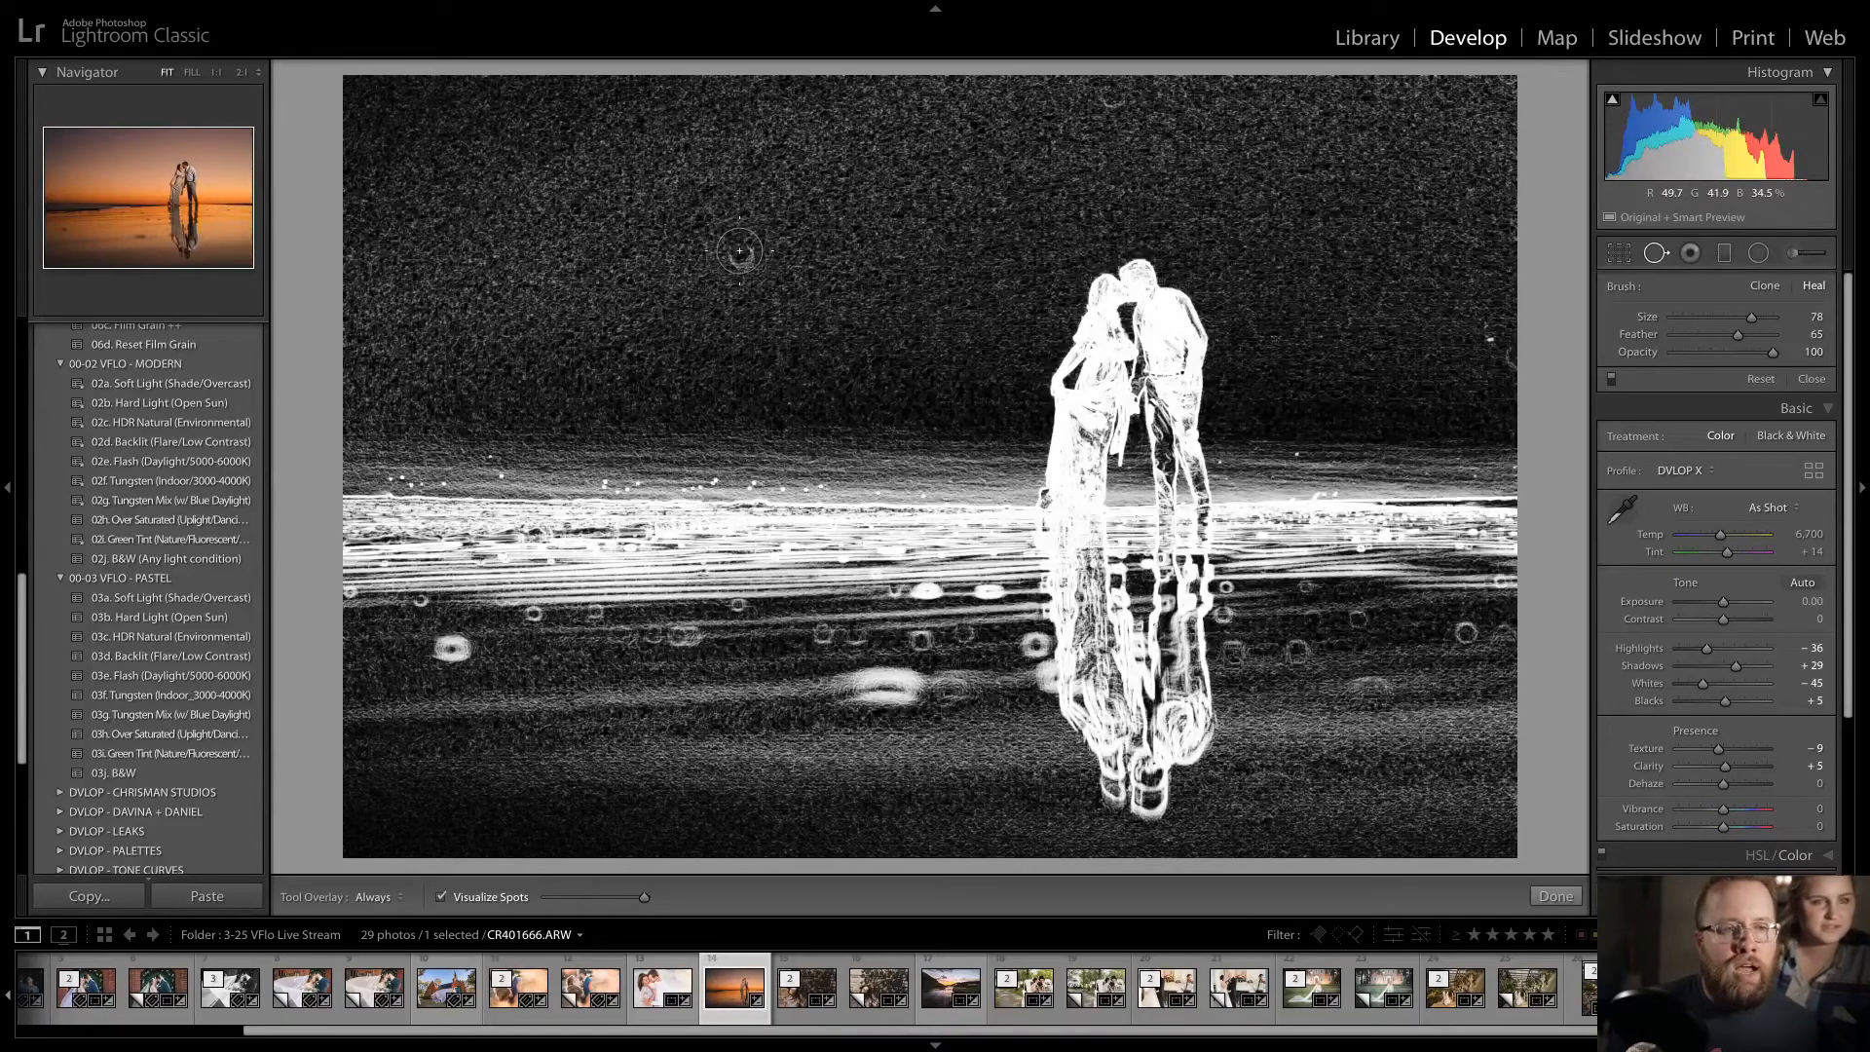
- Heal the dust spots in the sunset sky beside and above the couple, with spot visualization turned off at the end
left_click(737, 251)
left_click(1487, 333)
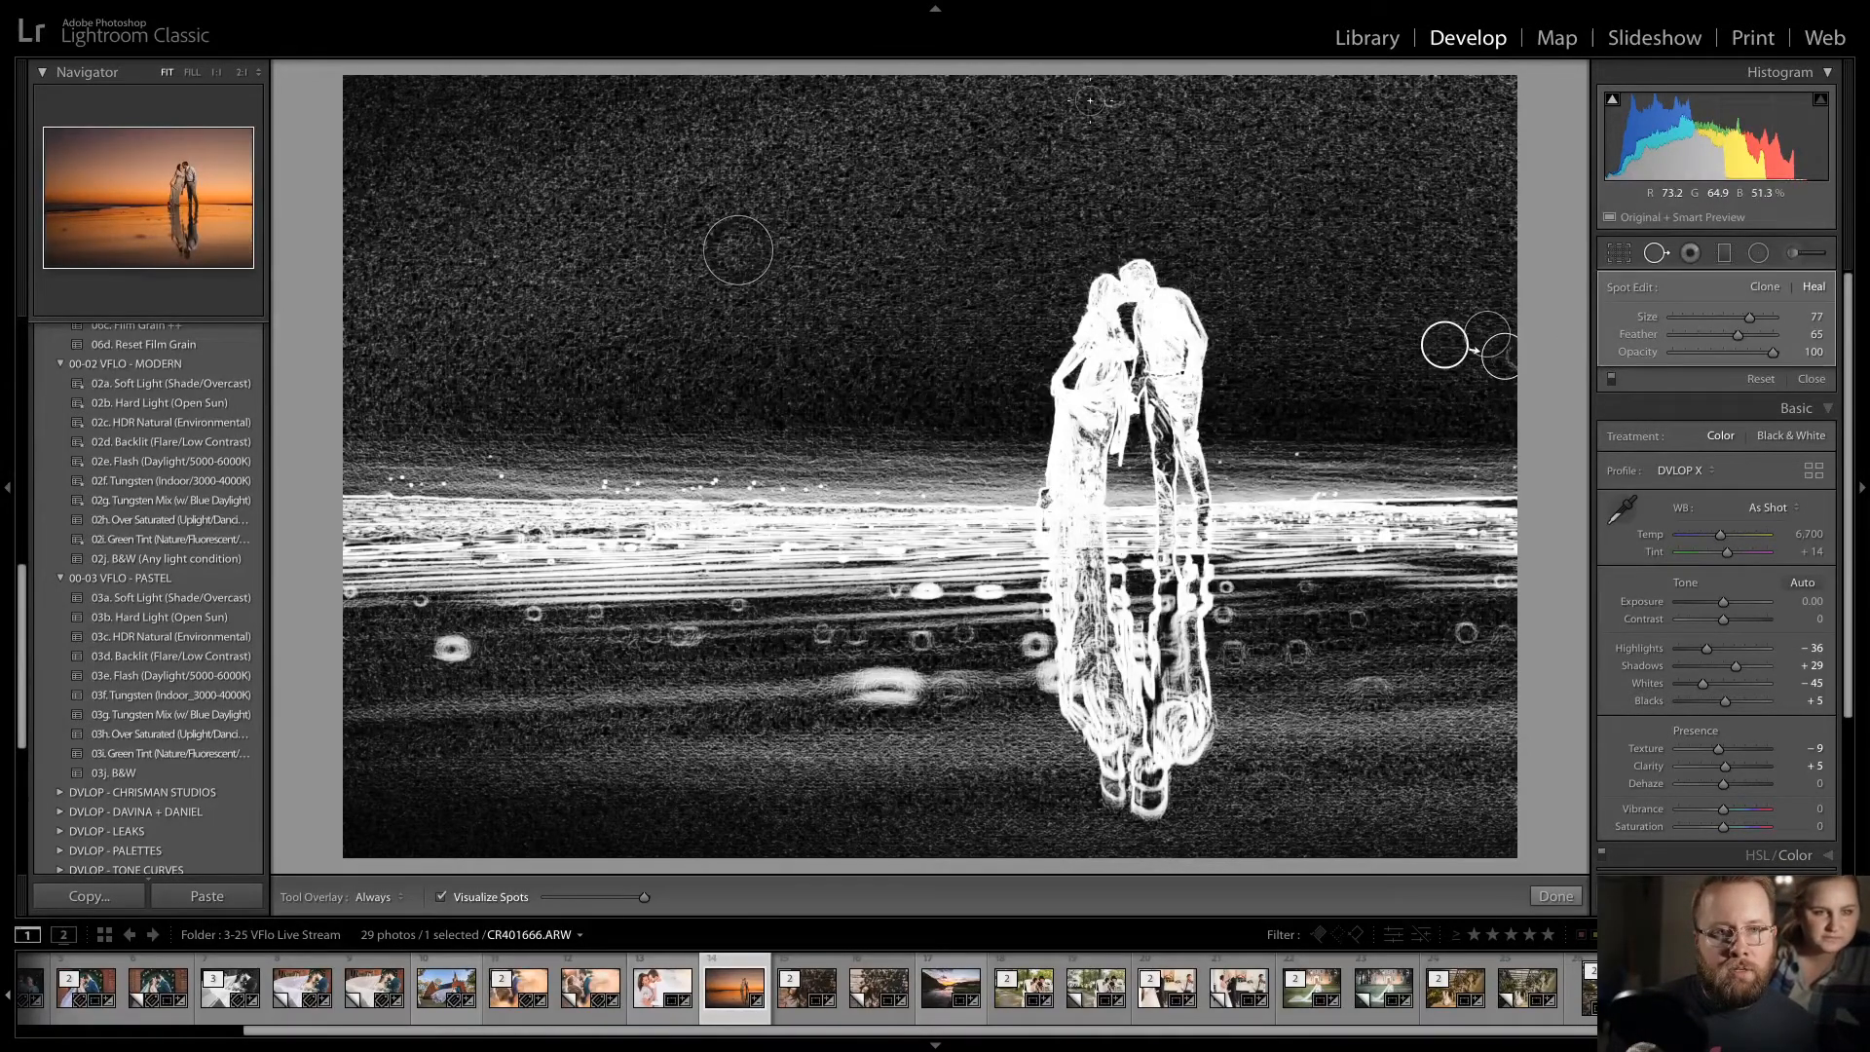
left_click(1113, 97)
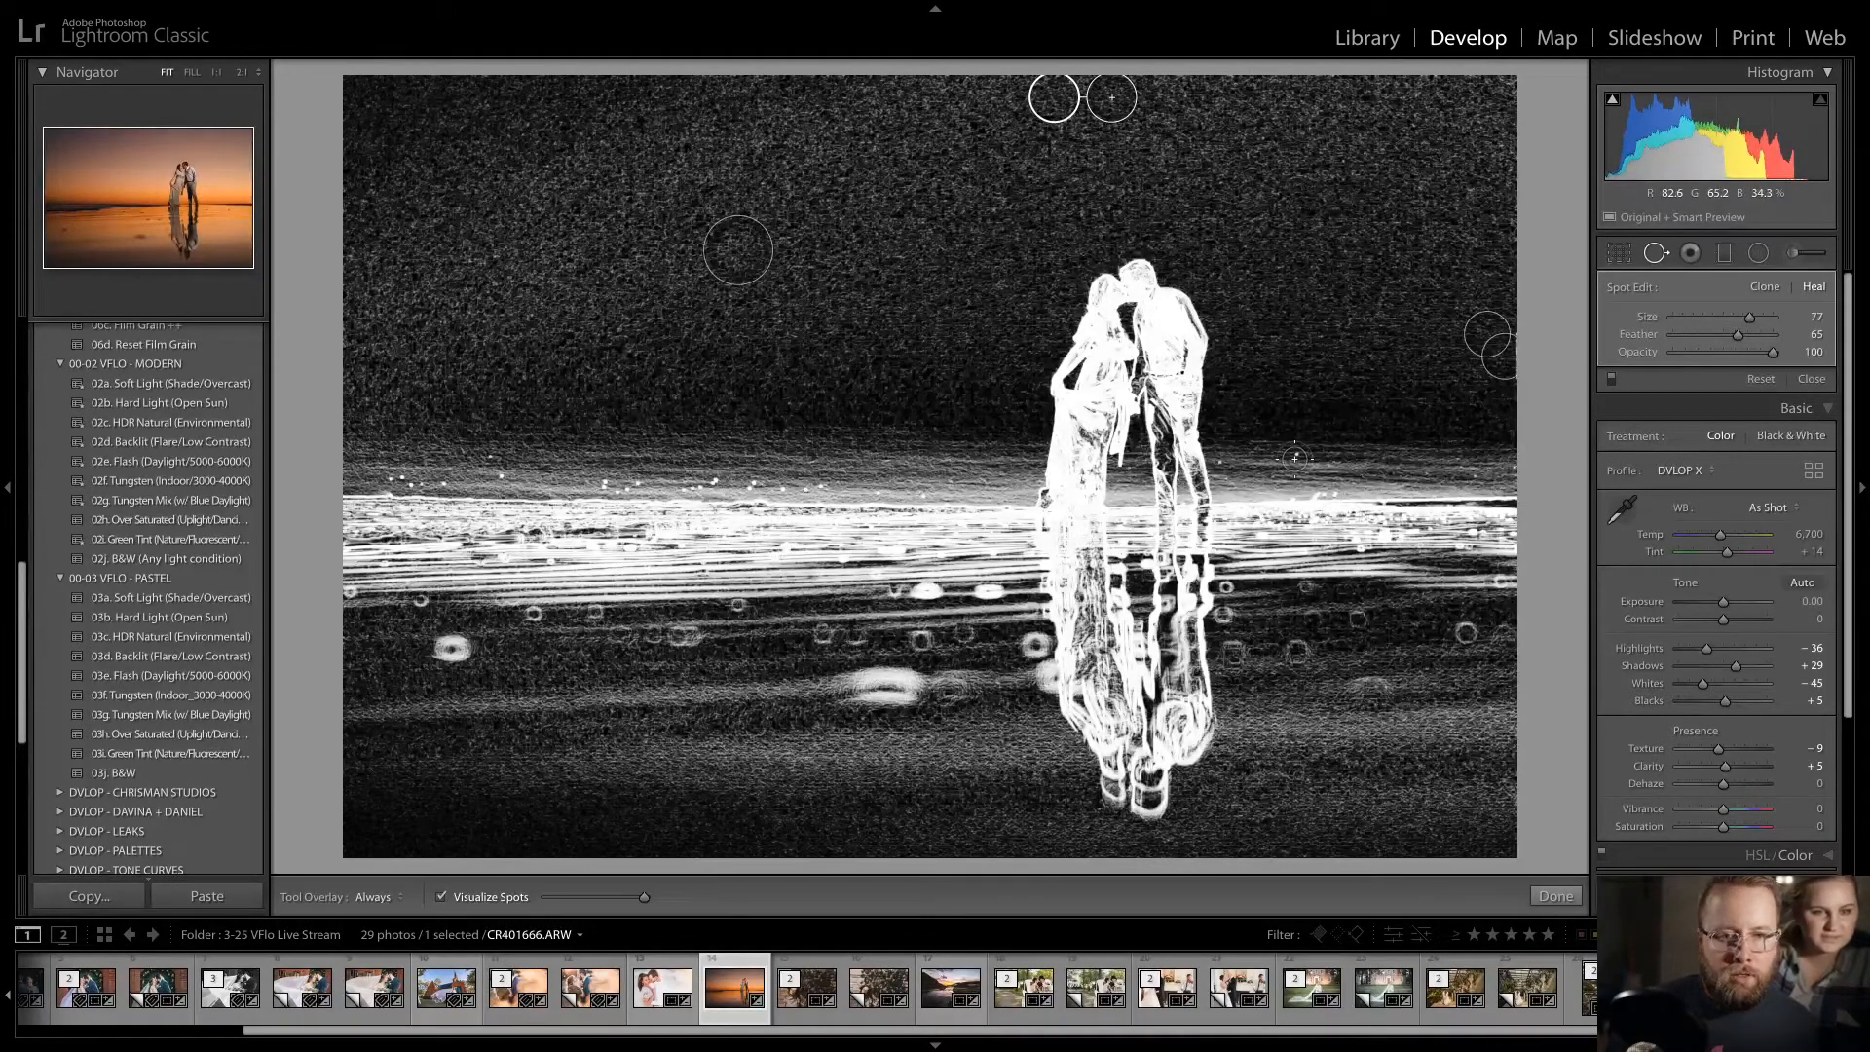
left_click(499, 898)
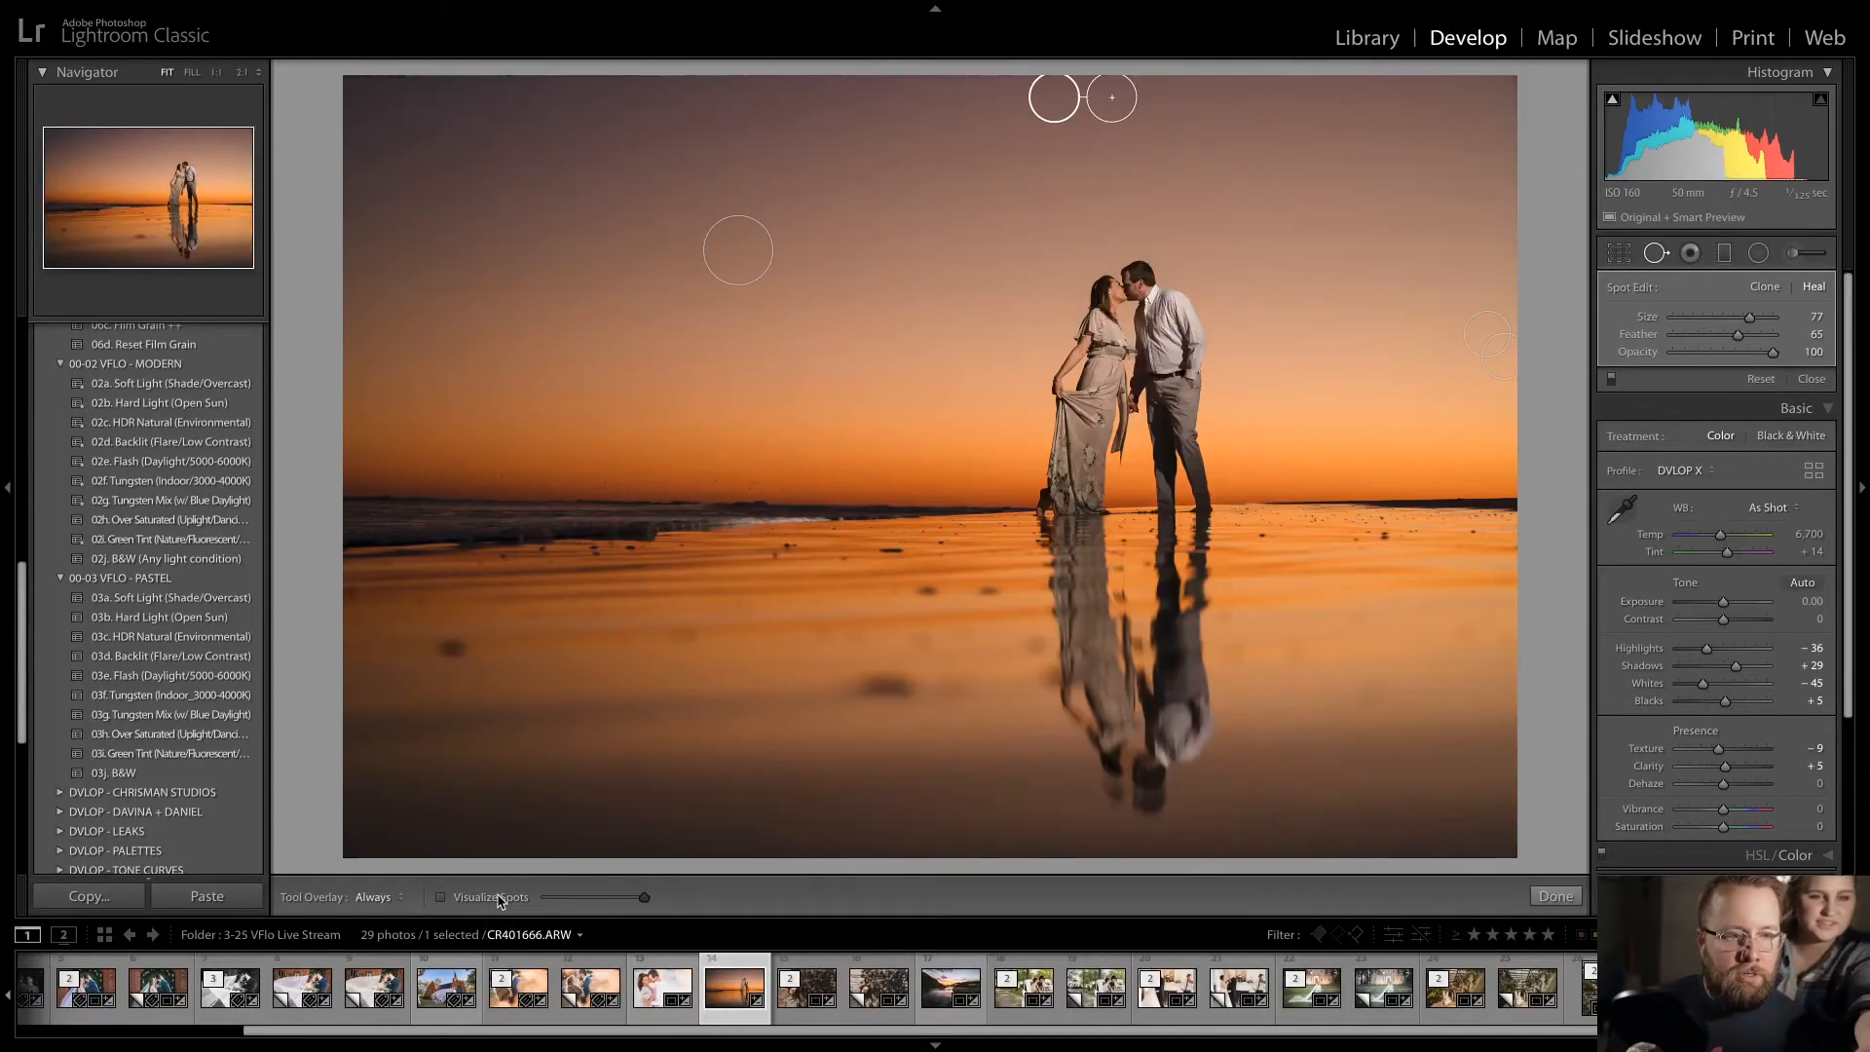
left_click(496, 900)
left_click(496, 898)
- Heal the dark spots on the wet sand on both sides of the couple's reflection and close Spot Removal
left_click(450, 649)
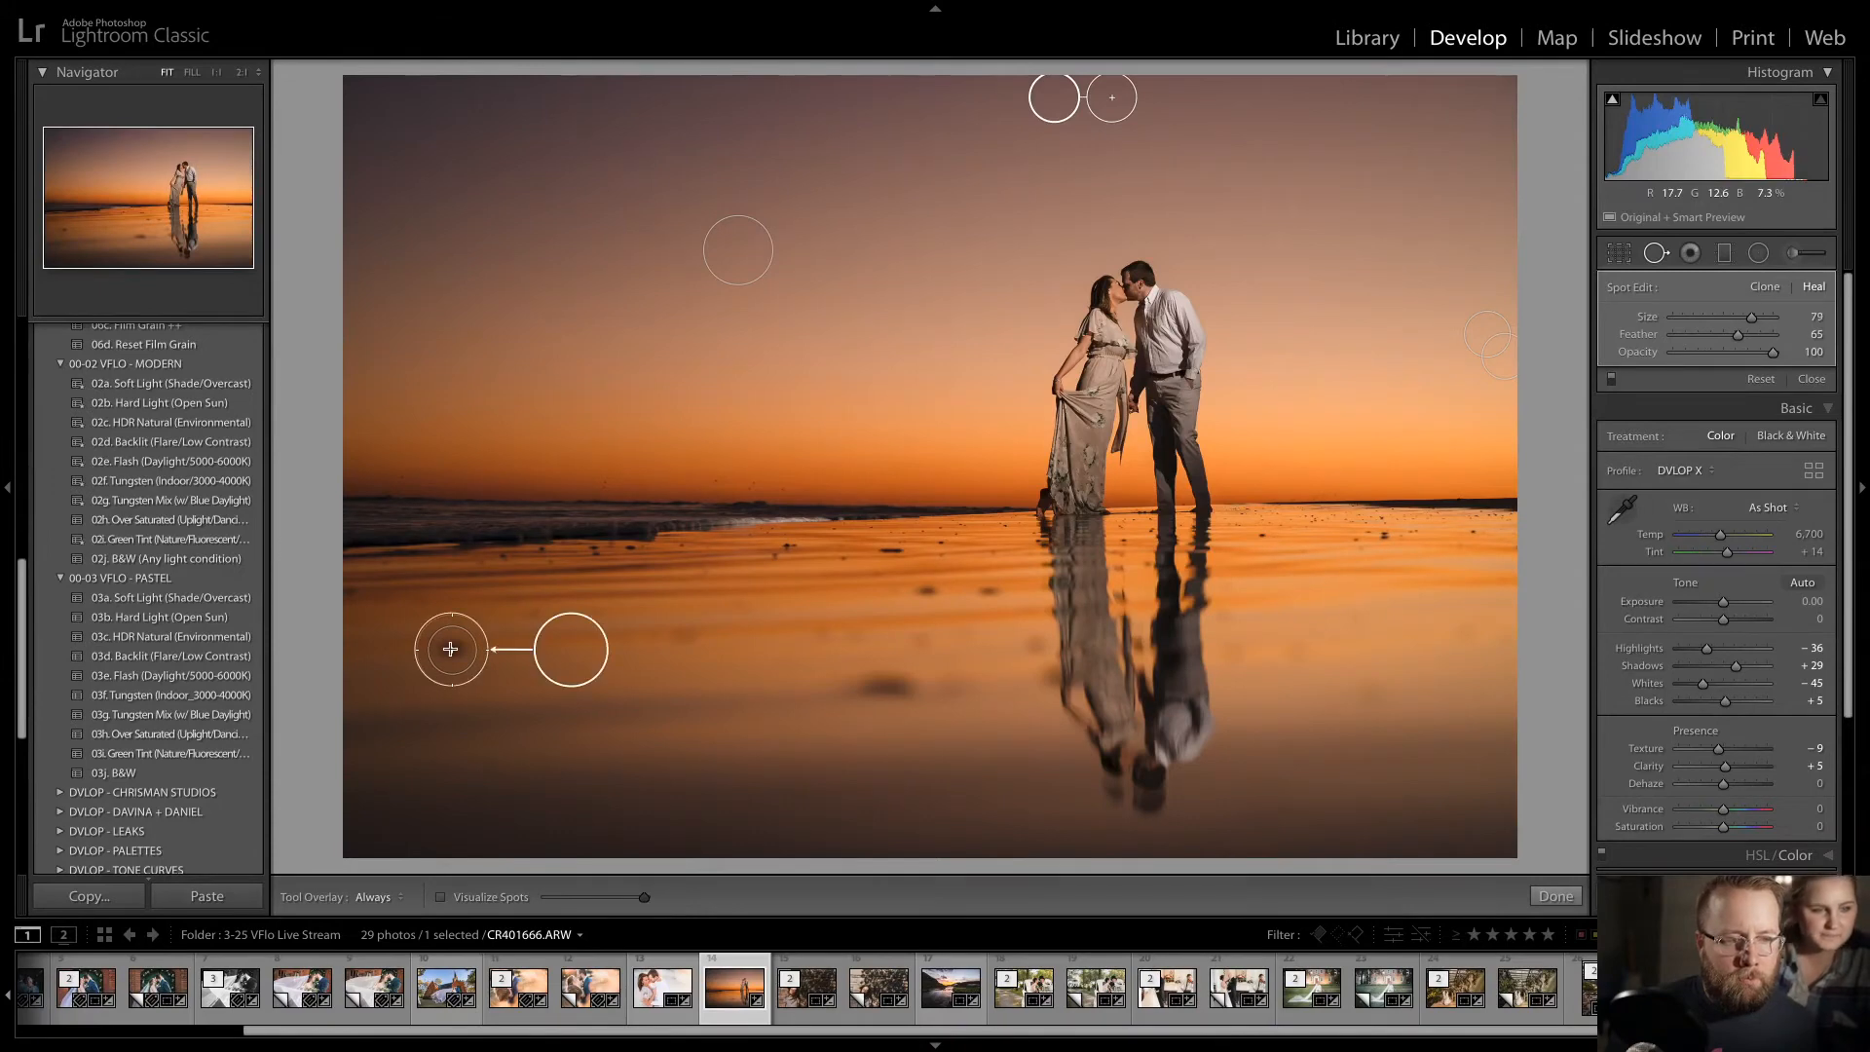
left_click_drag(906, 687, 756, 692)
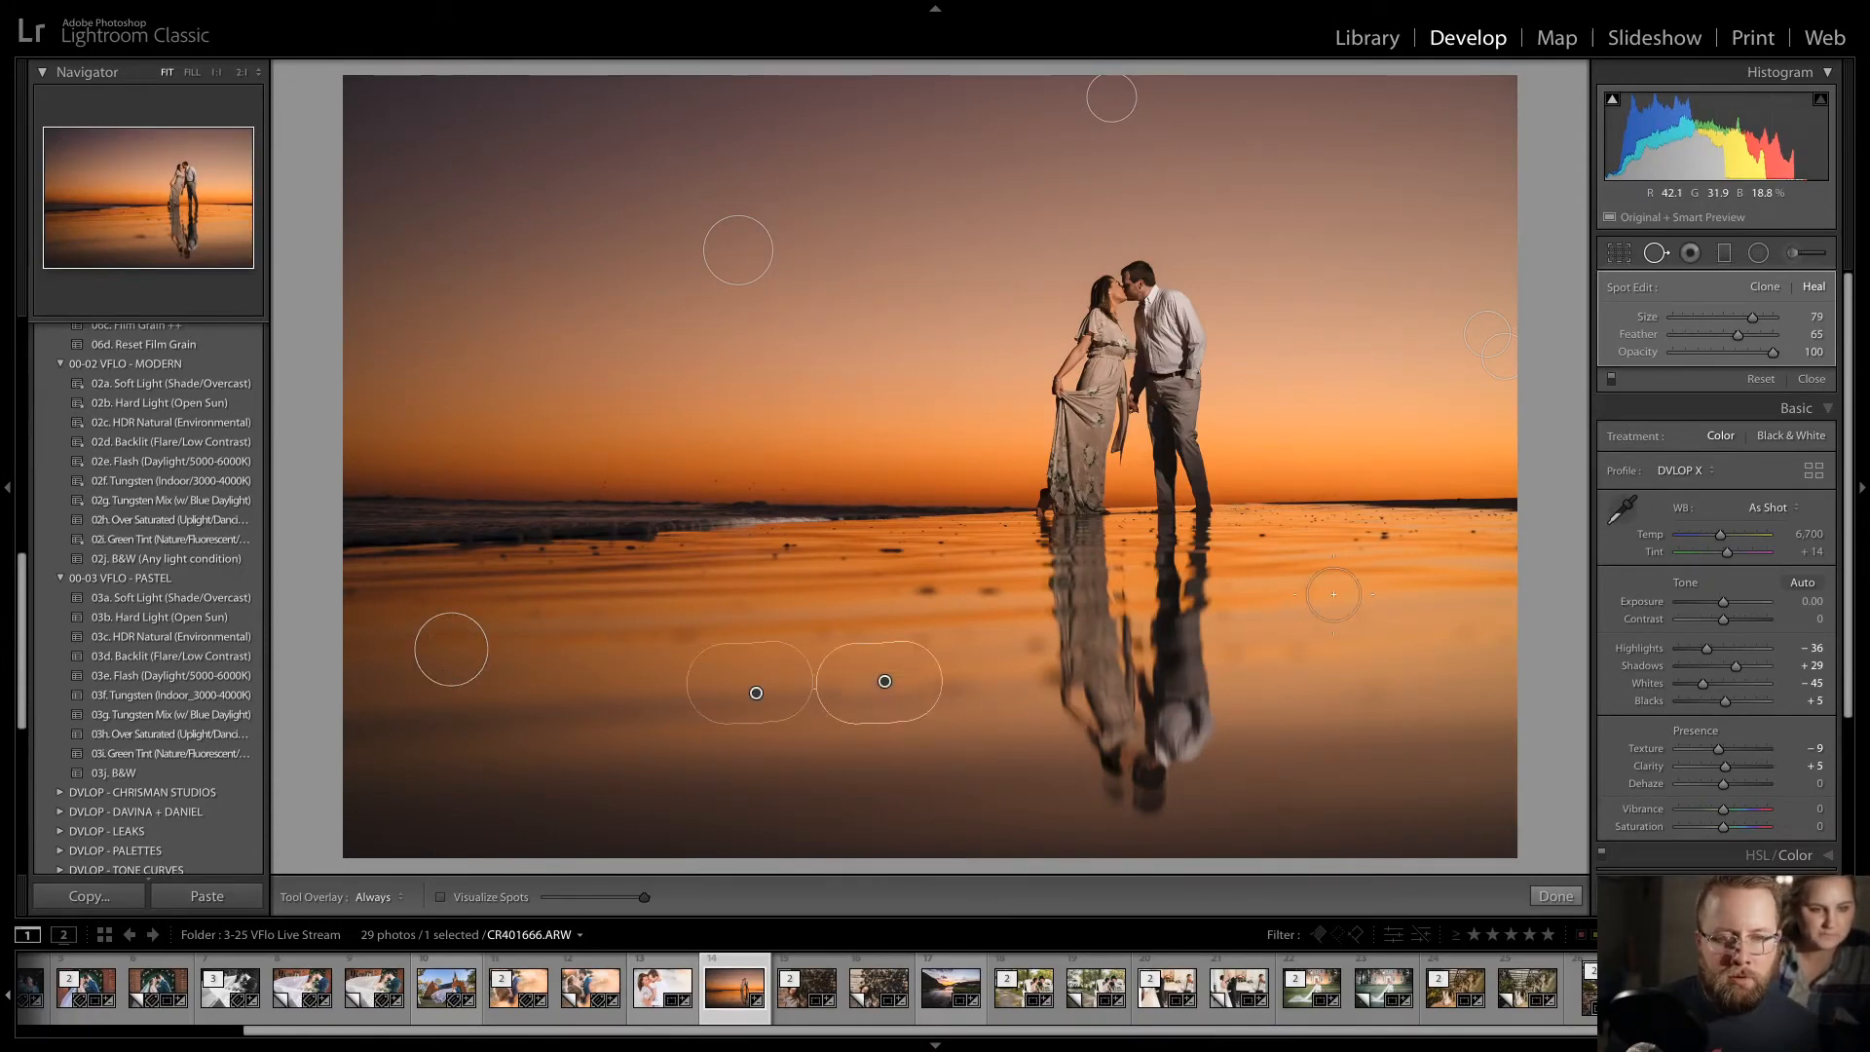
left_click(1463, 630)
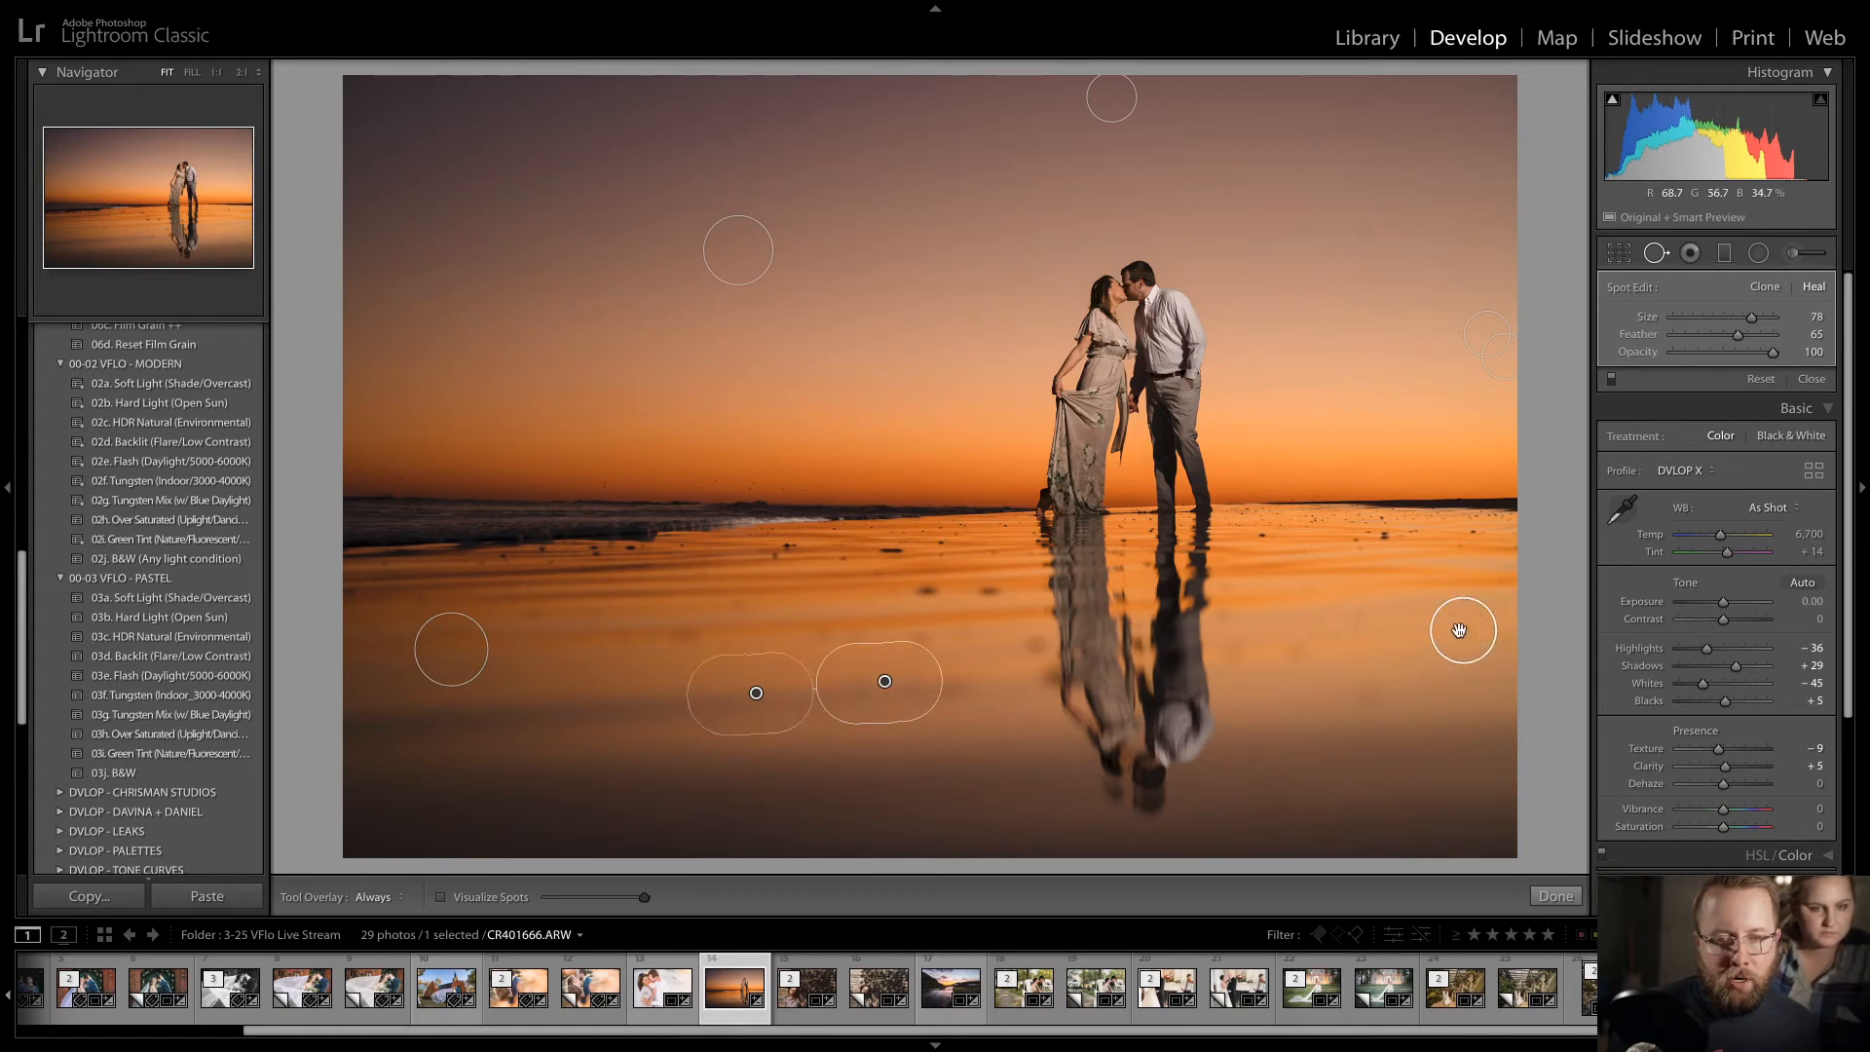
left_click(1295, 649)
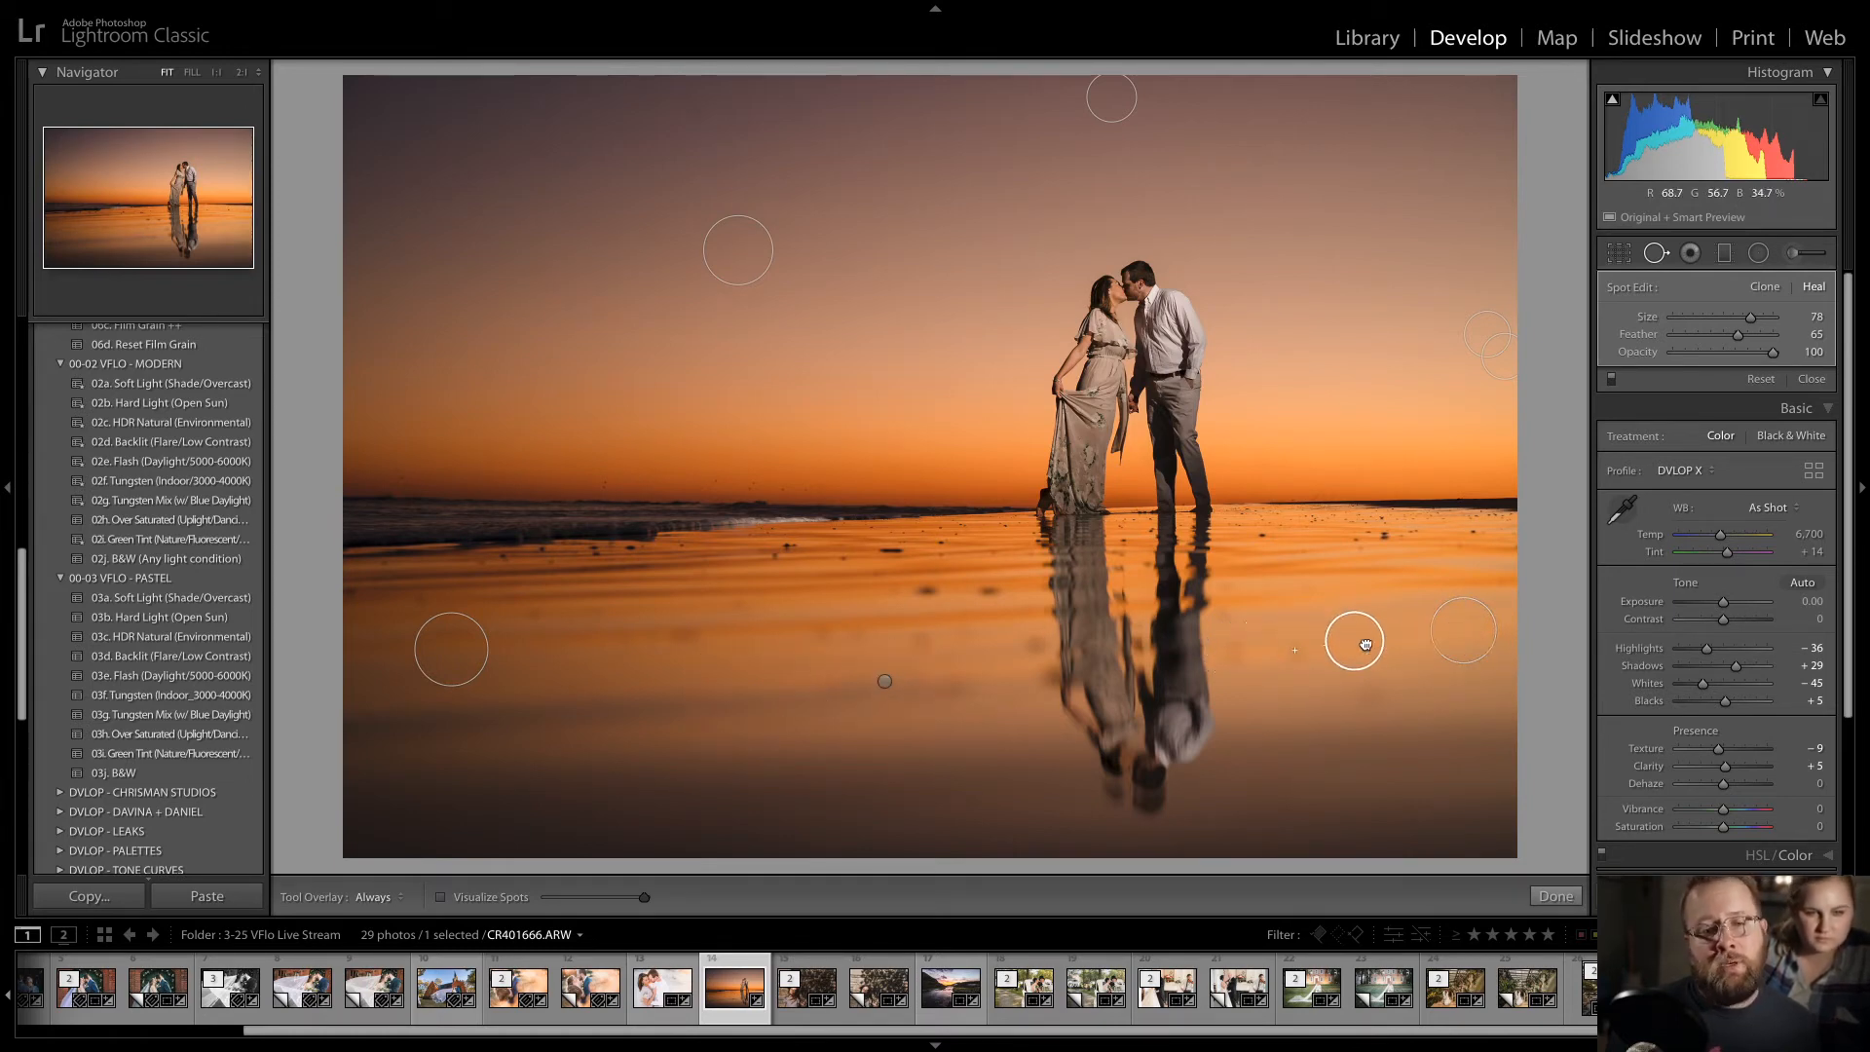
left_click(1367, 646)
key("d")
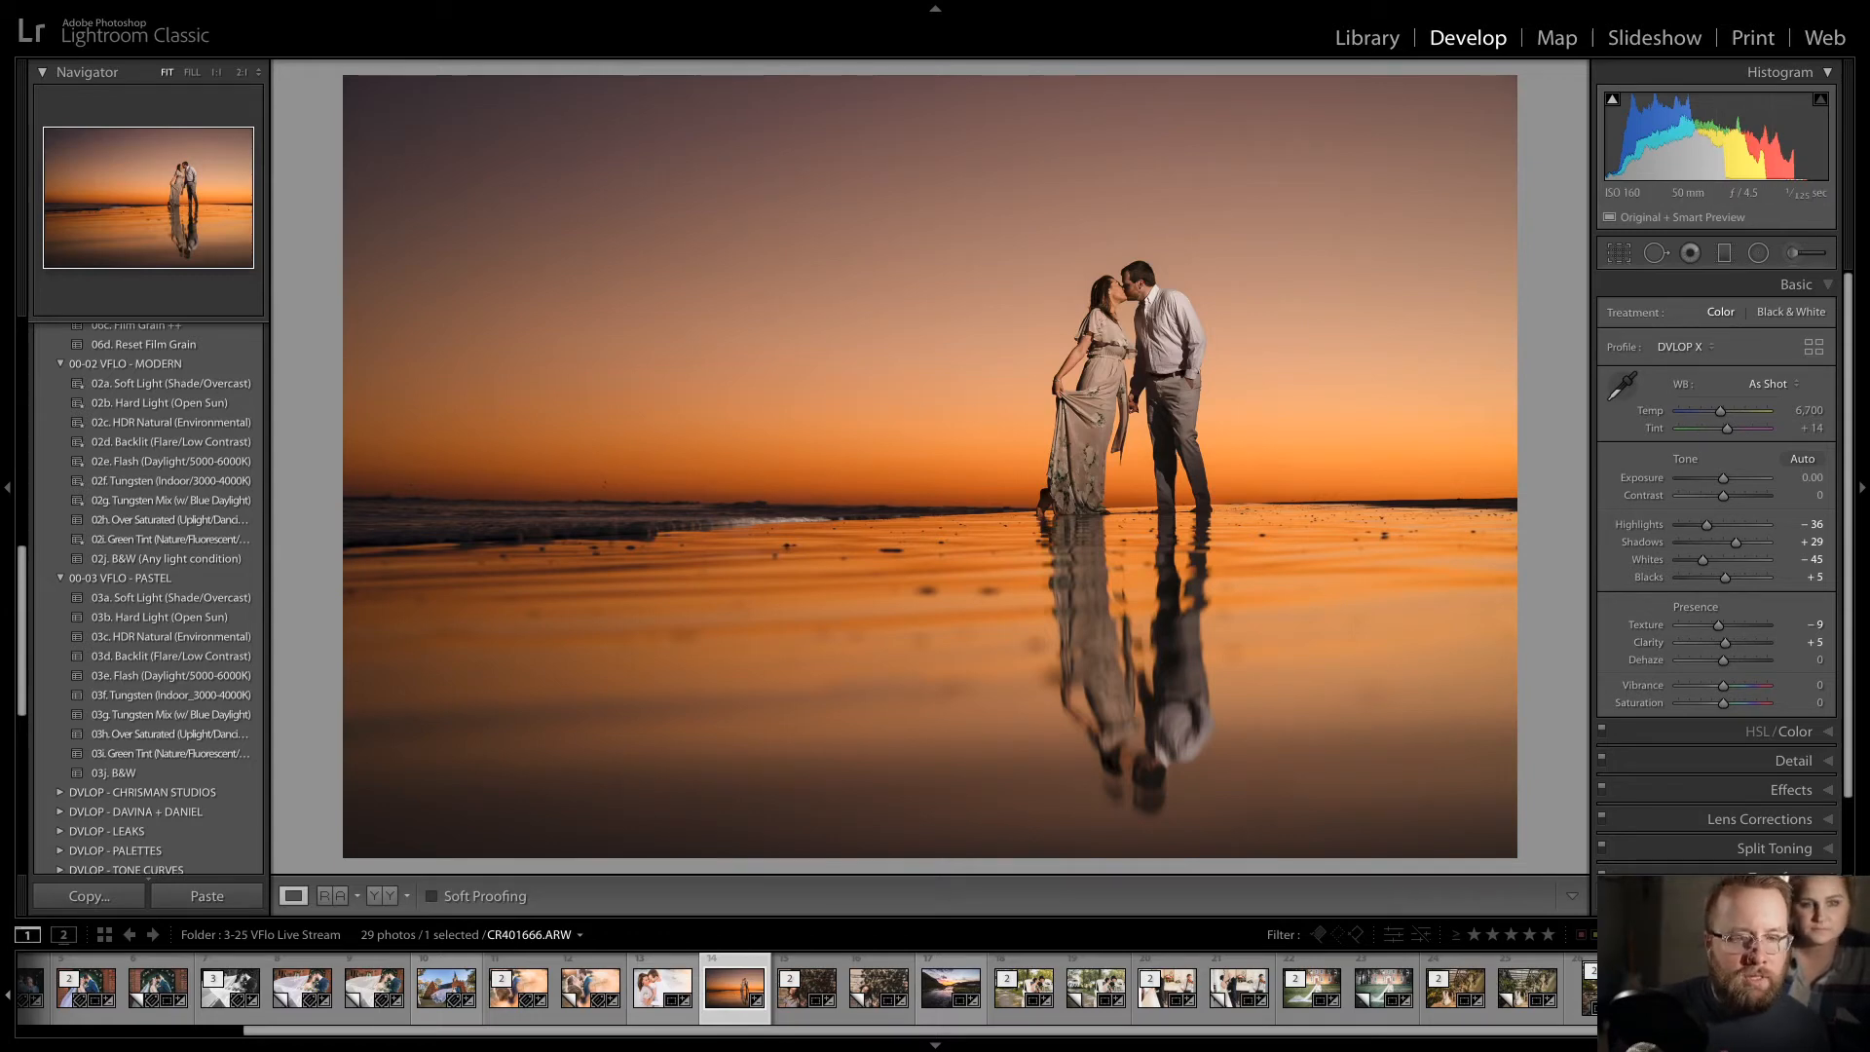
- Reset the sunset photo and apply the Modern 02e. Flash (Daylight/5000-6000K) preset
key("ctrl+shift+r")
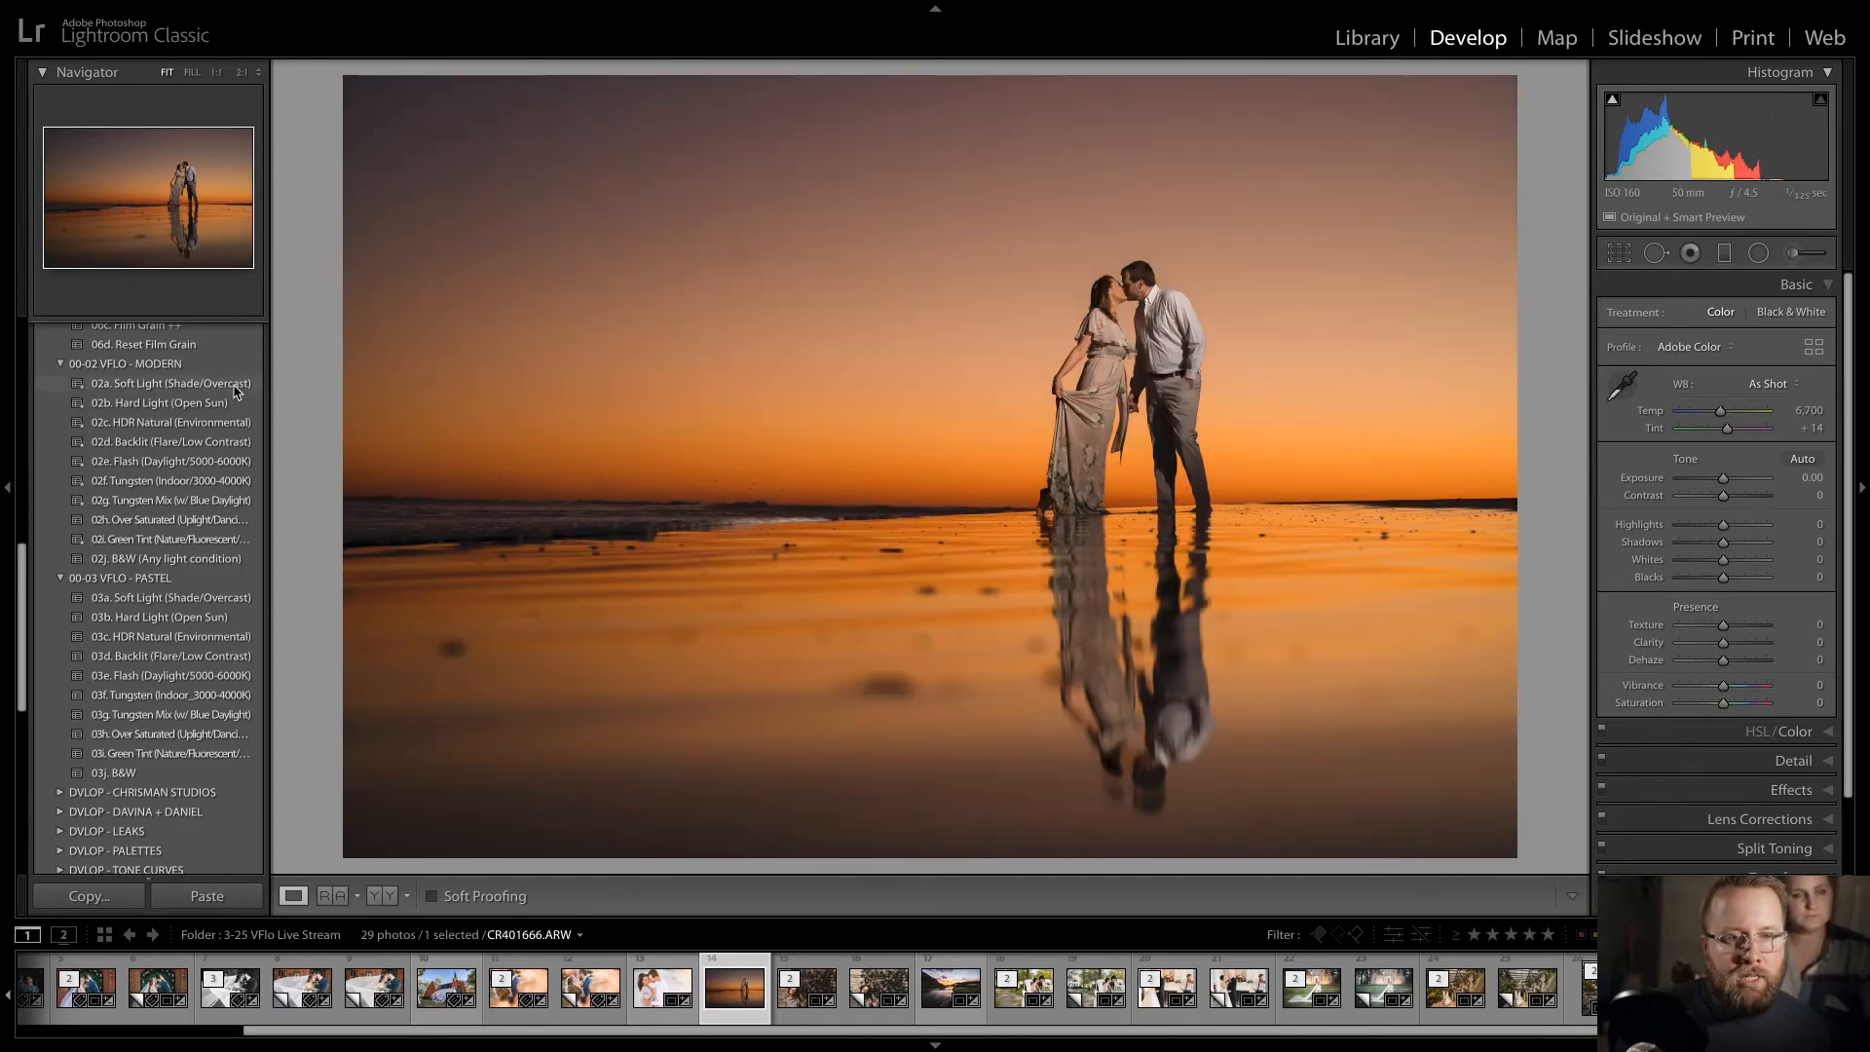
left_click(234, 392)
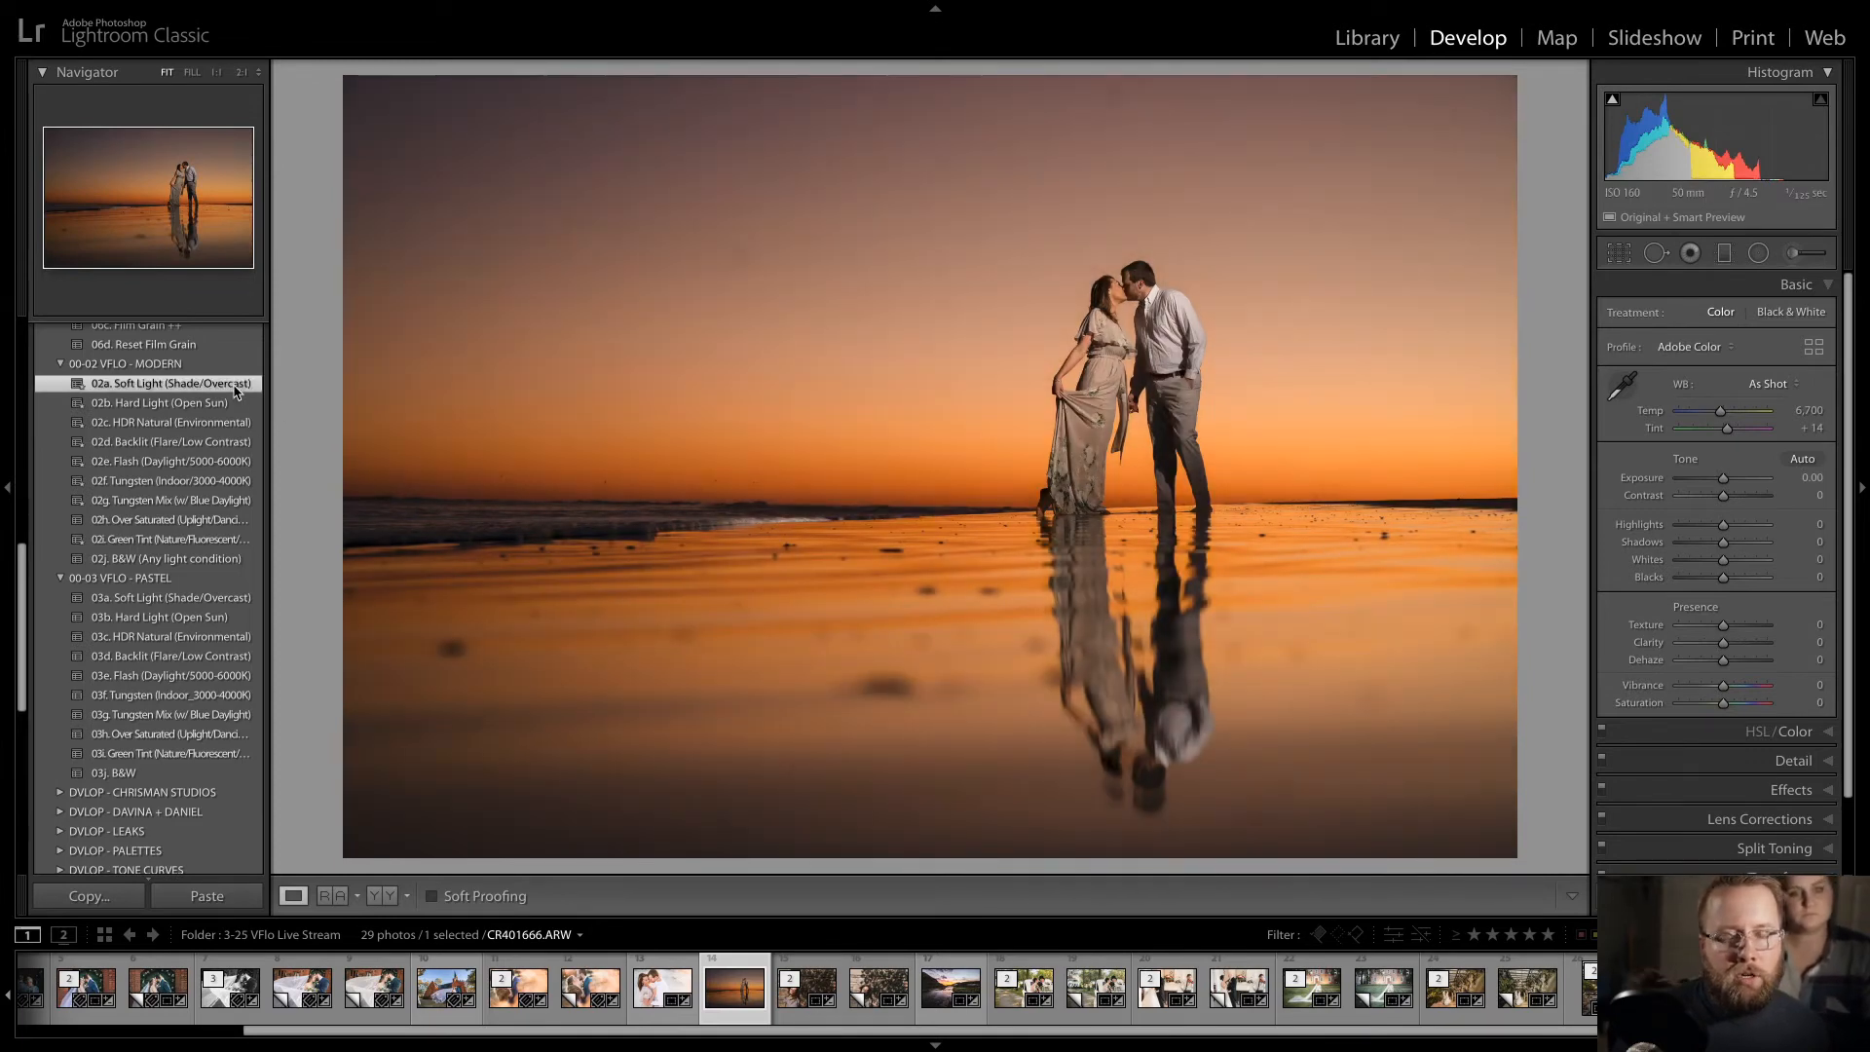
left_click(246, 464)
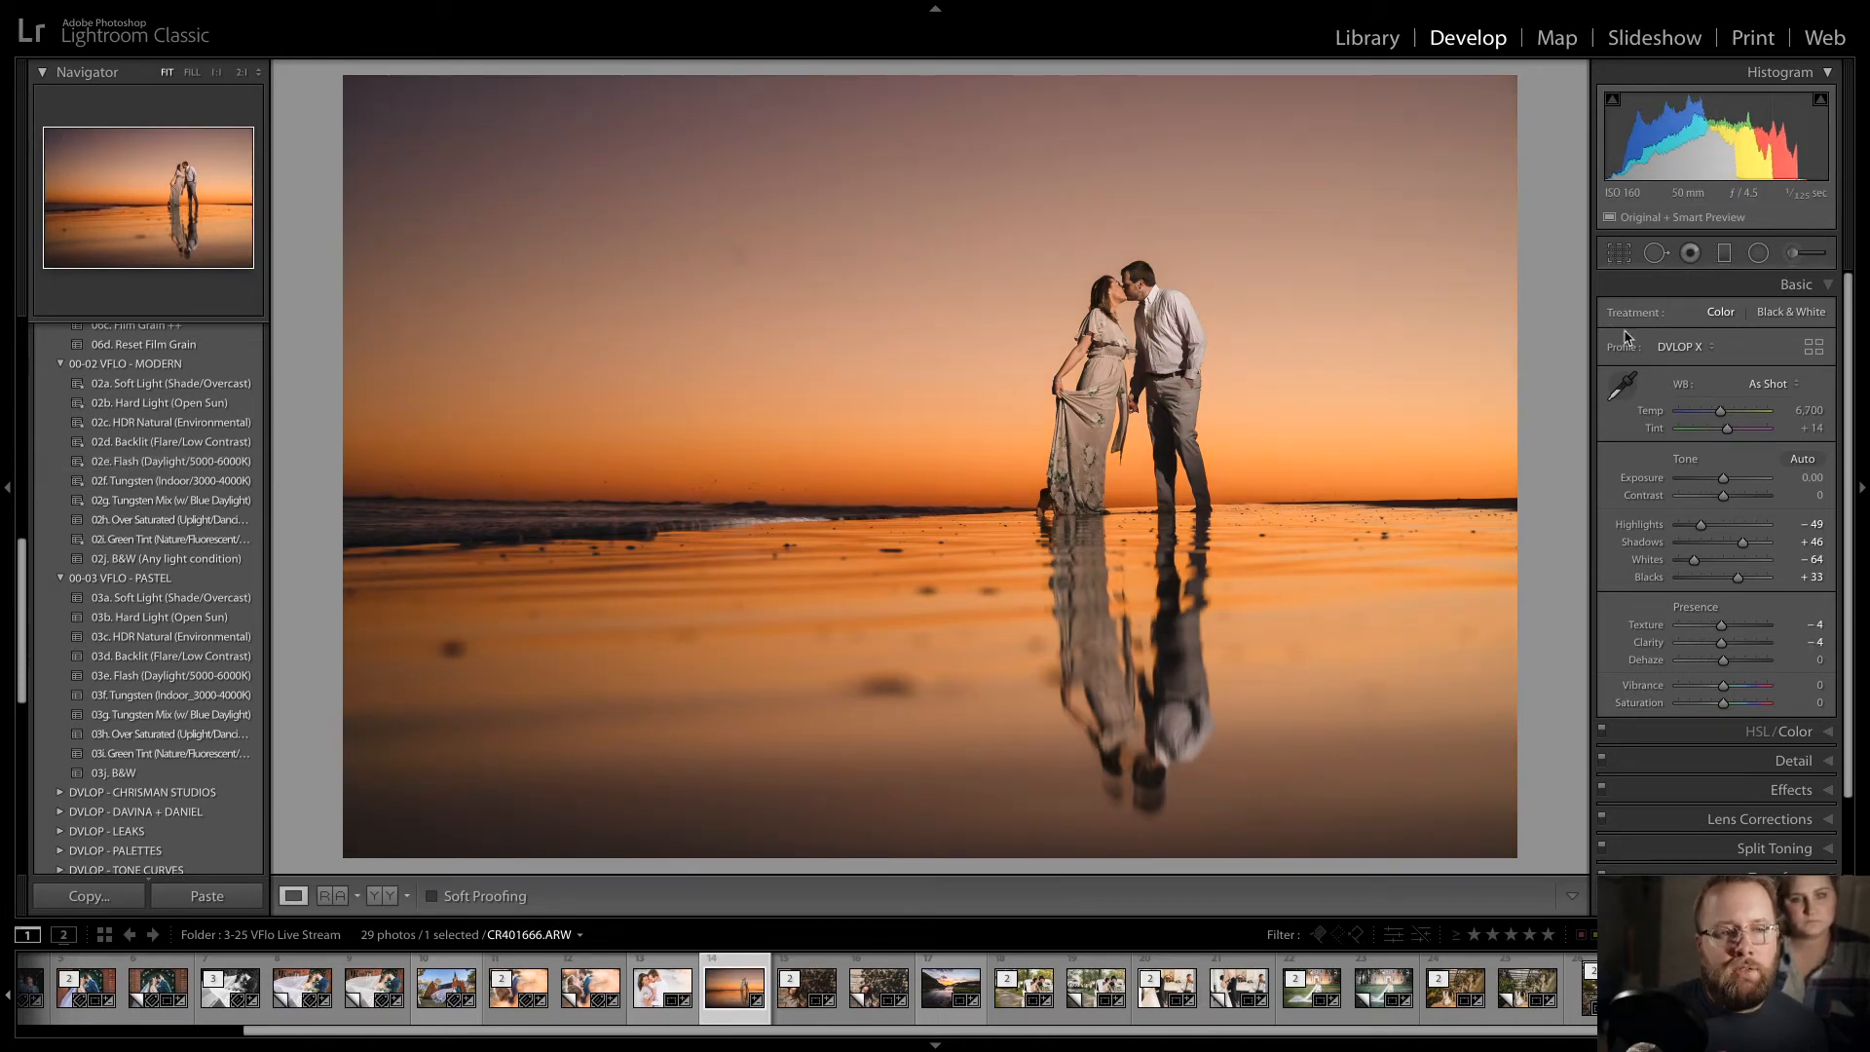
- Heal the two dust spots in the sunset sky, one above the sea and one above the couple, and close Spot Removal
left_click(1656, 253)
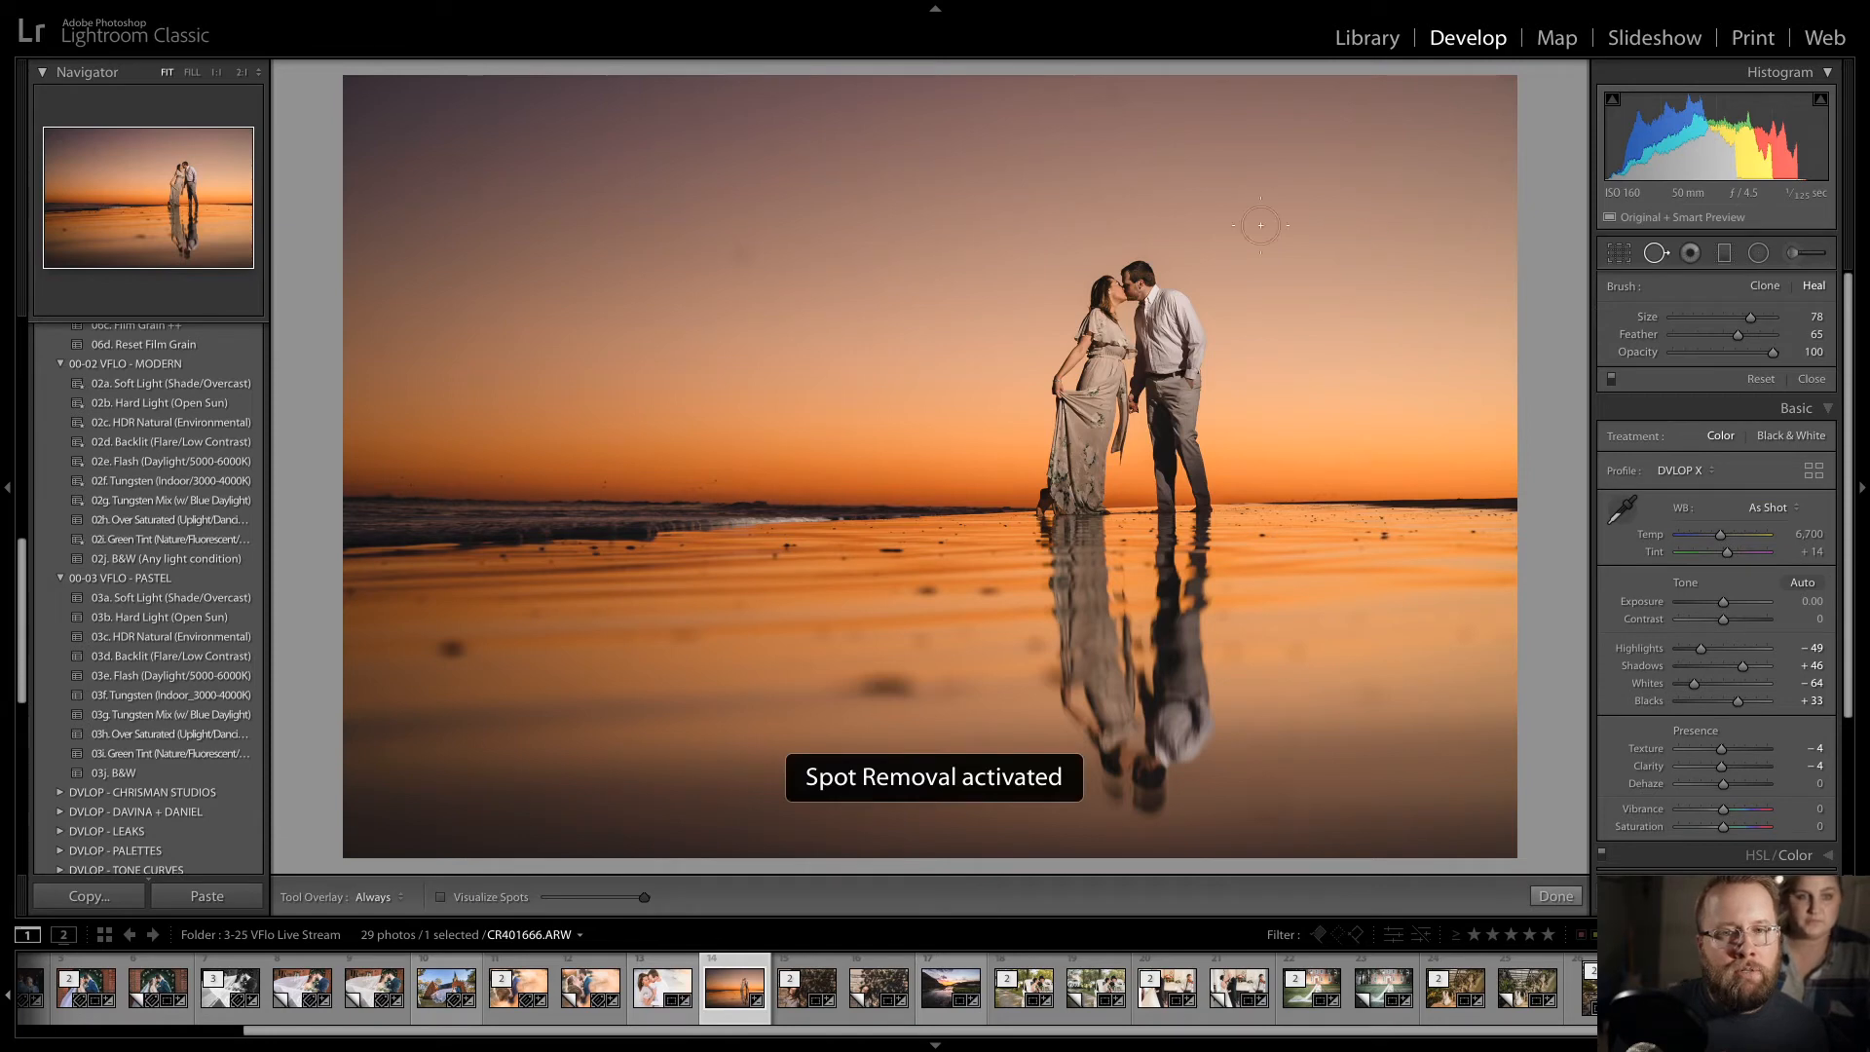
scroll(740, 251, "up", 1)
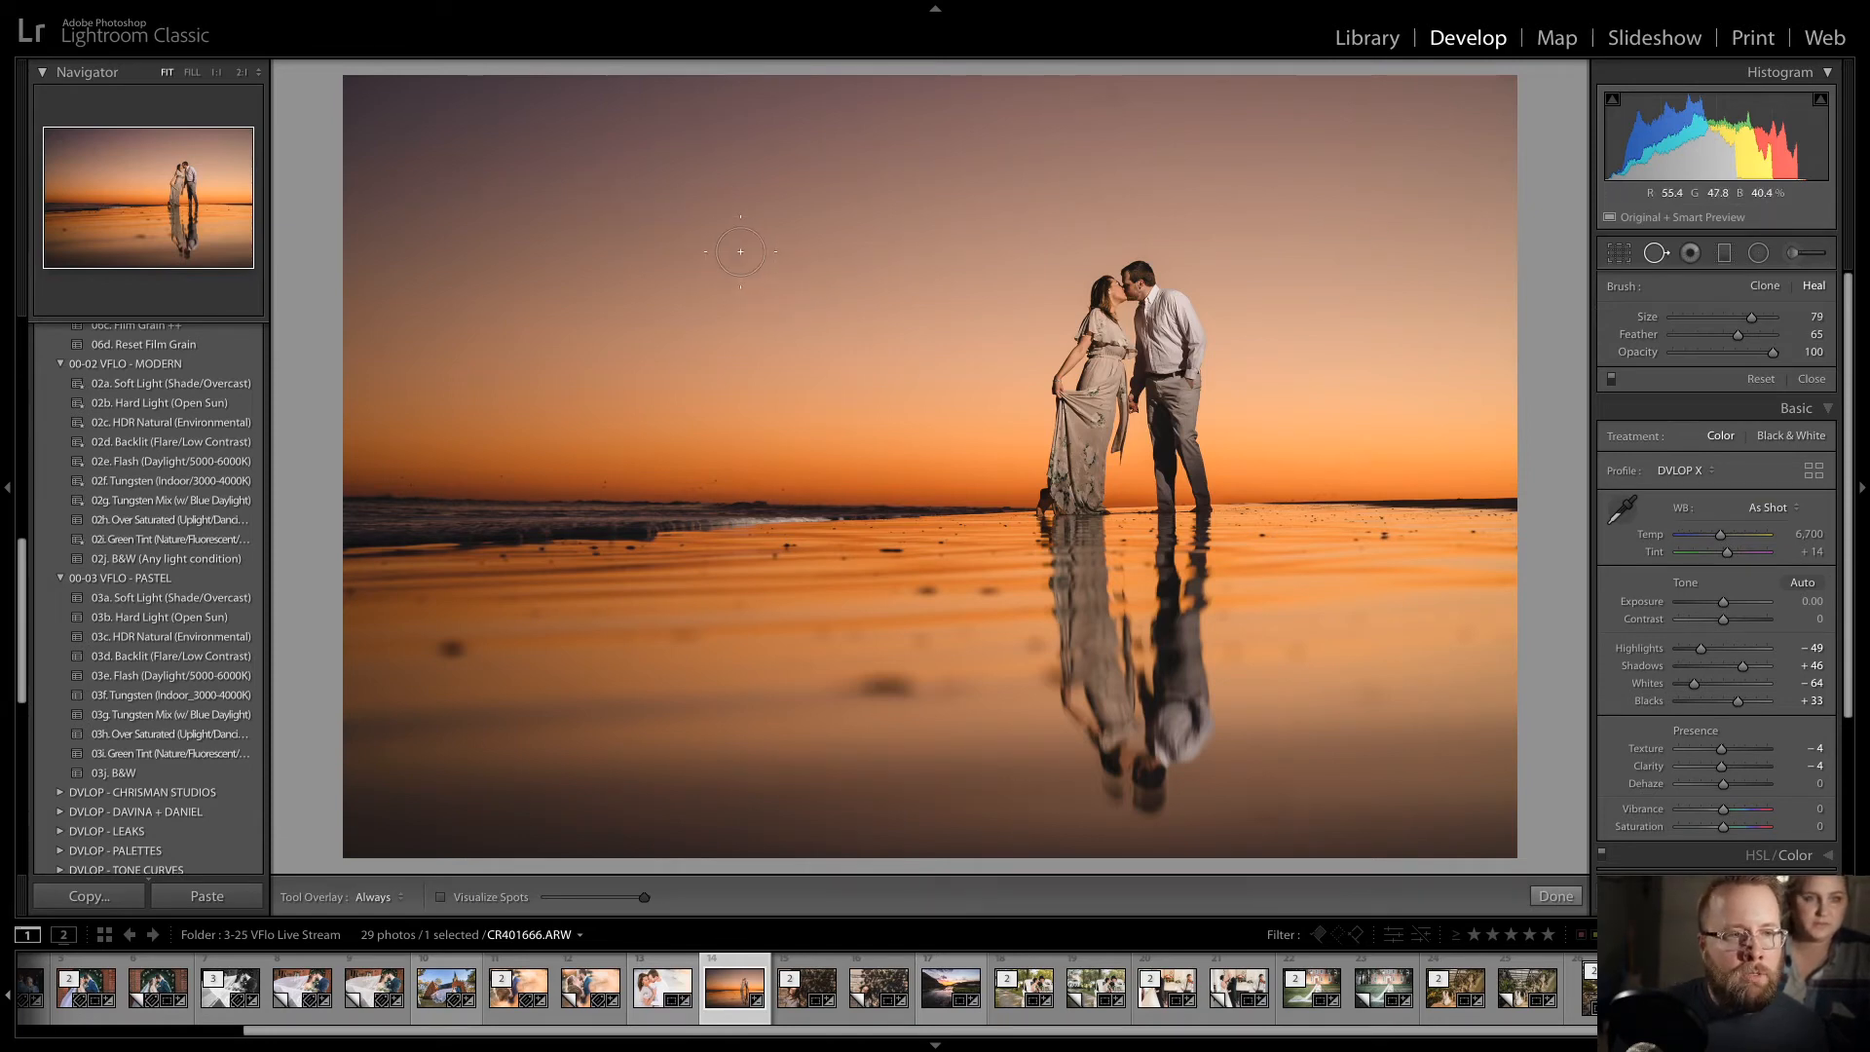
left_click(740, 251)
left_click(1116, 98)
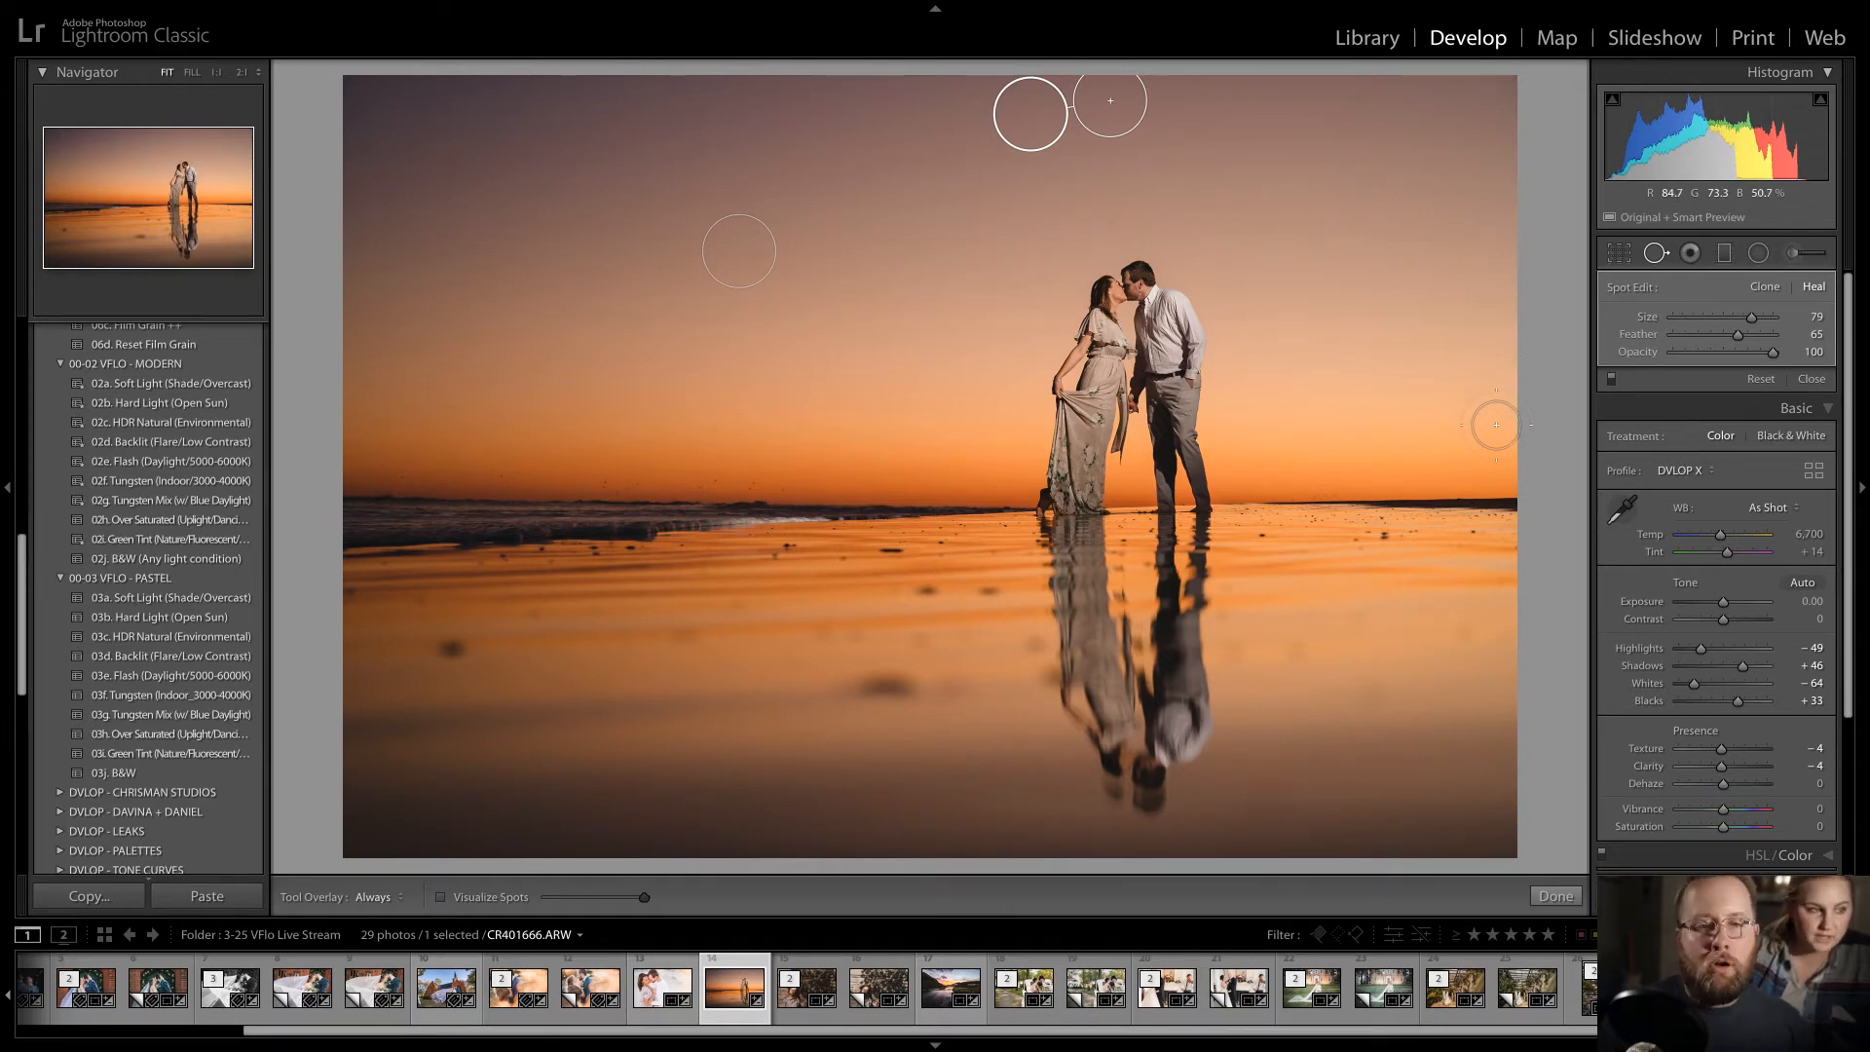
key("d")
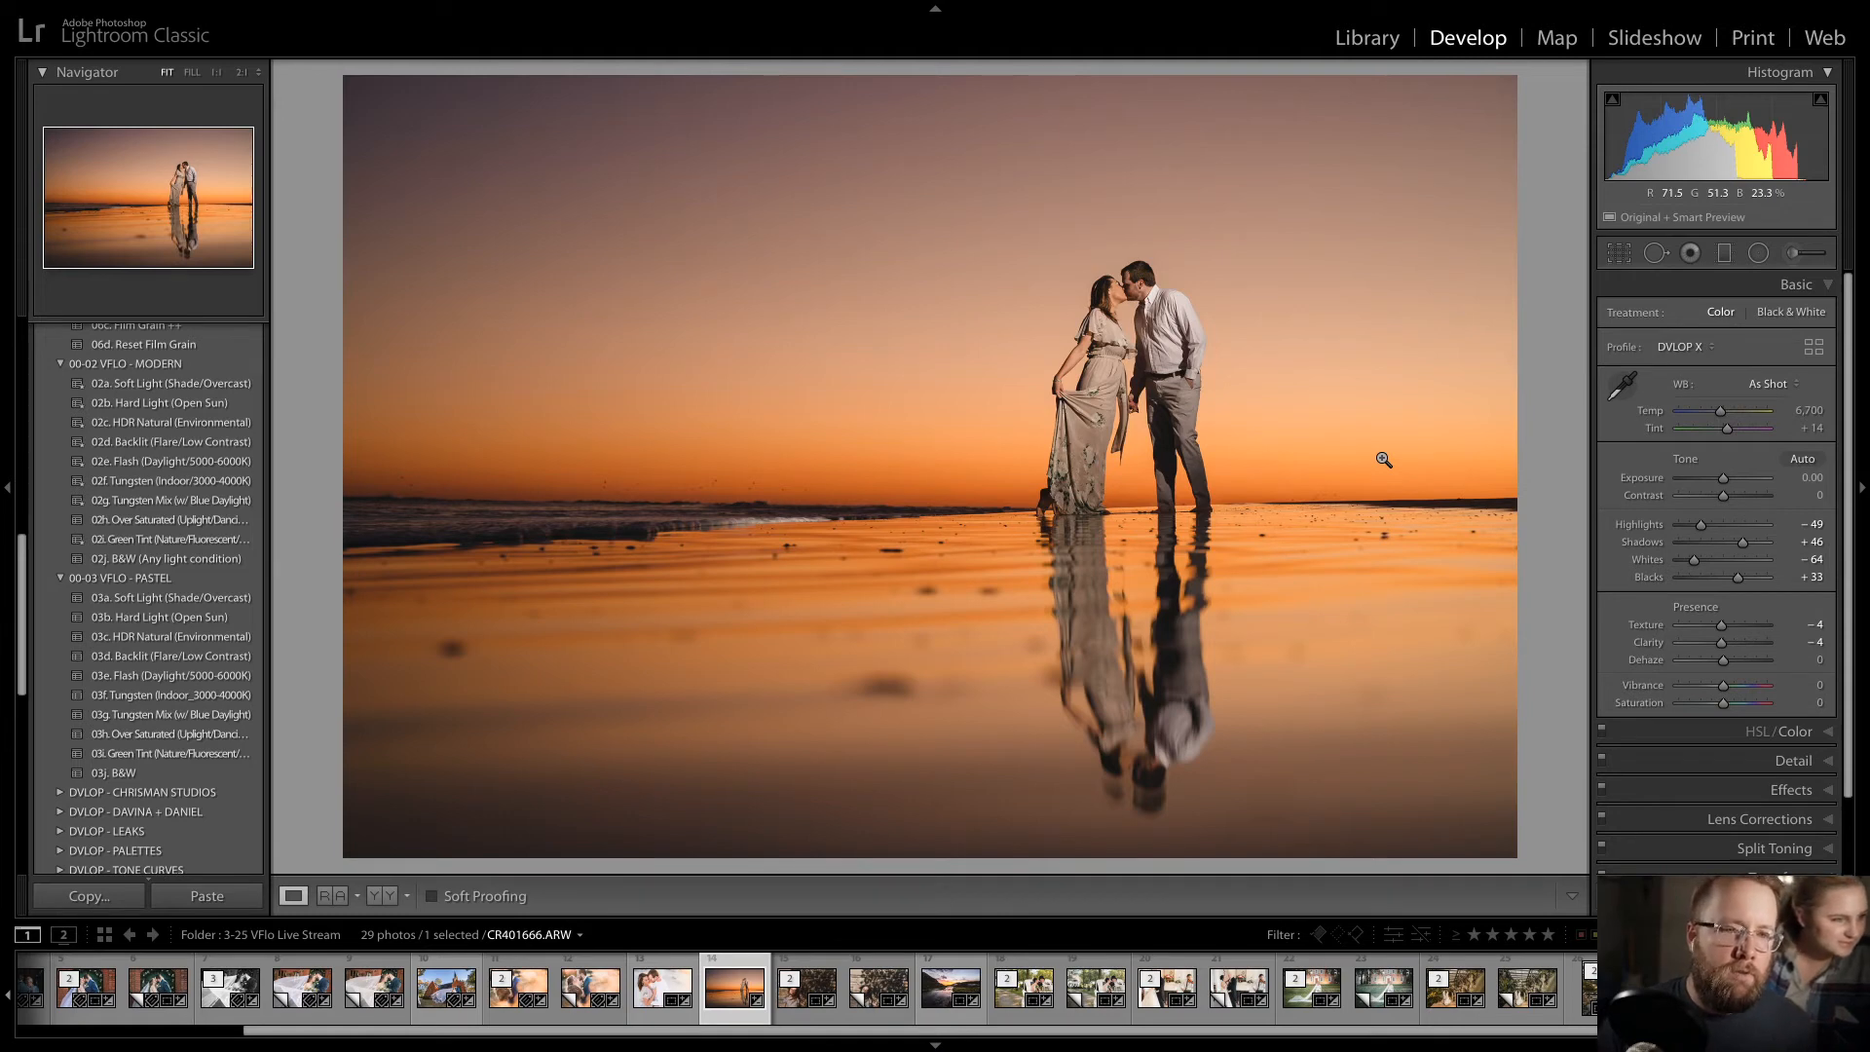
- Create a virtual copy of the sunset photo, apply the Pastel 03e. Flash (Daylight/5000-6000K) preset, and compare it with the Modern version
key("ctrl+apostrophe")
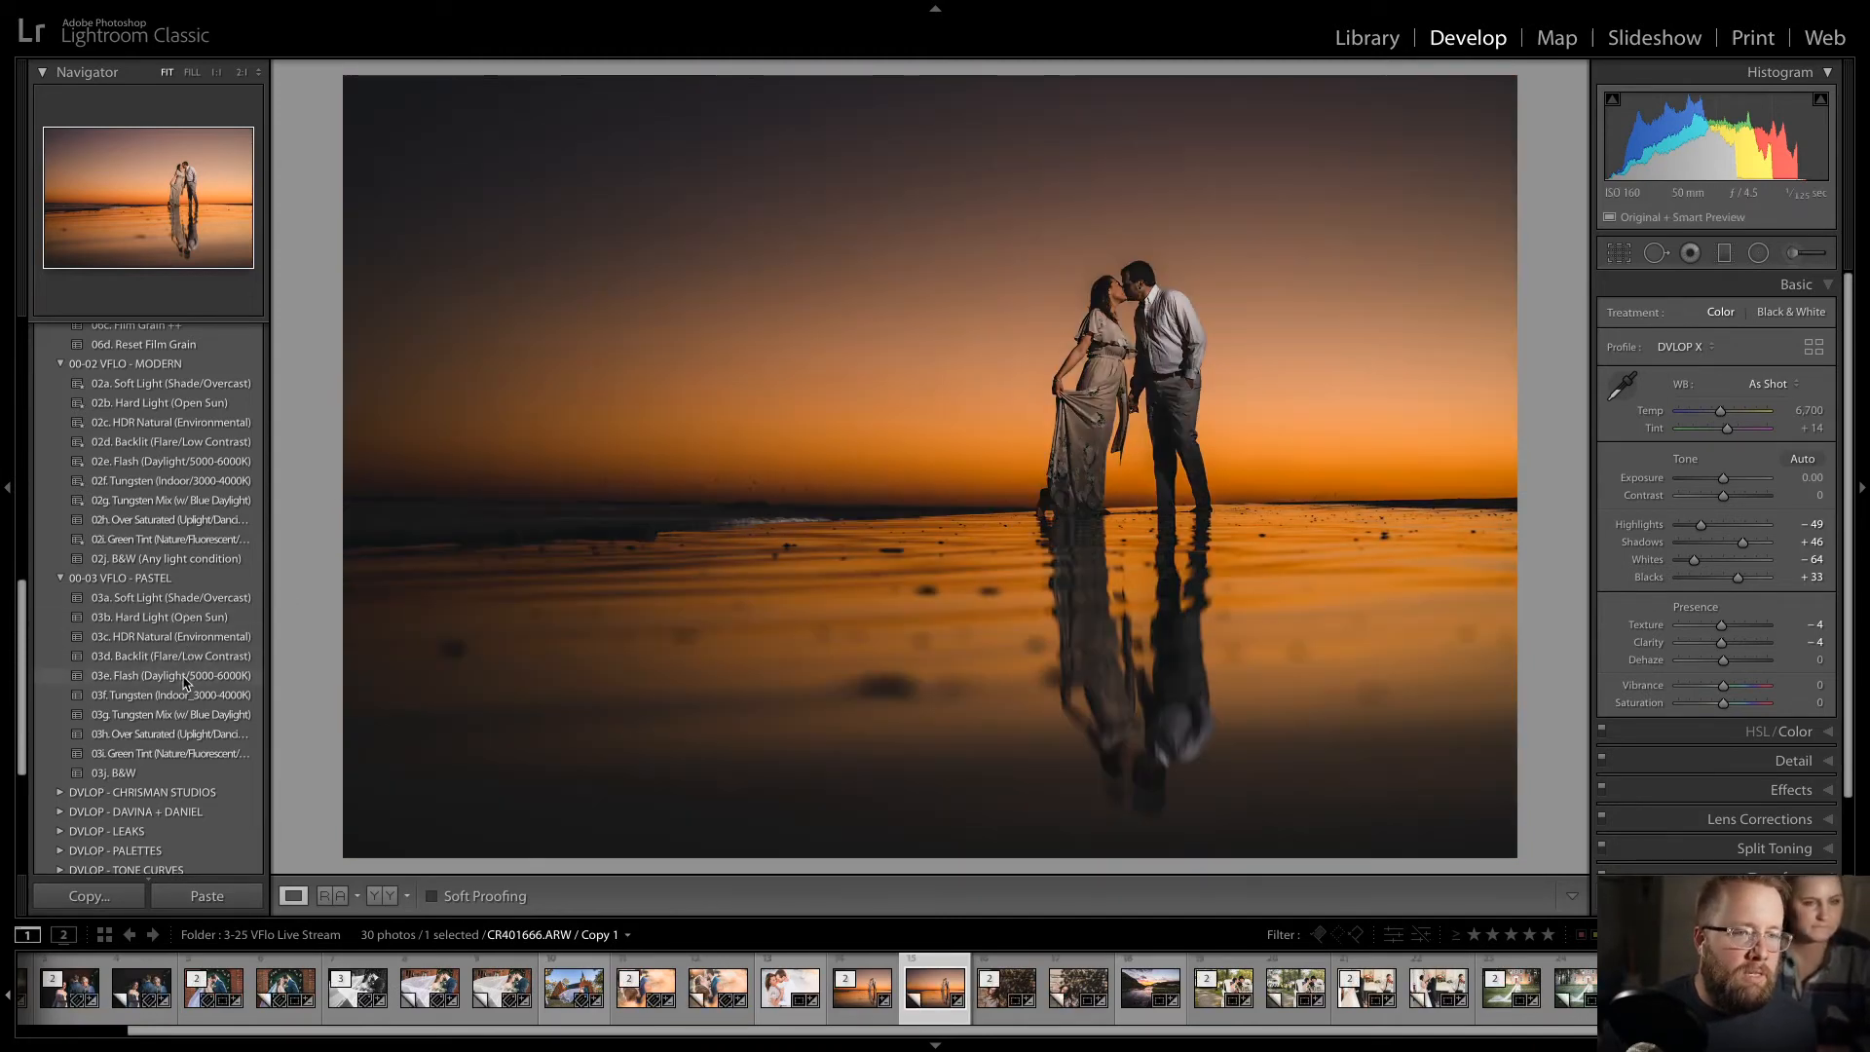
left_click(185, 677)
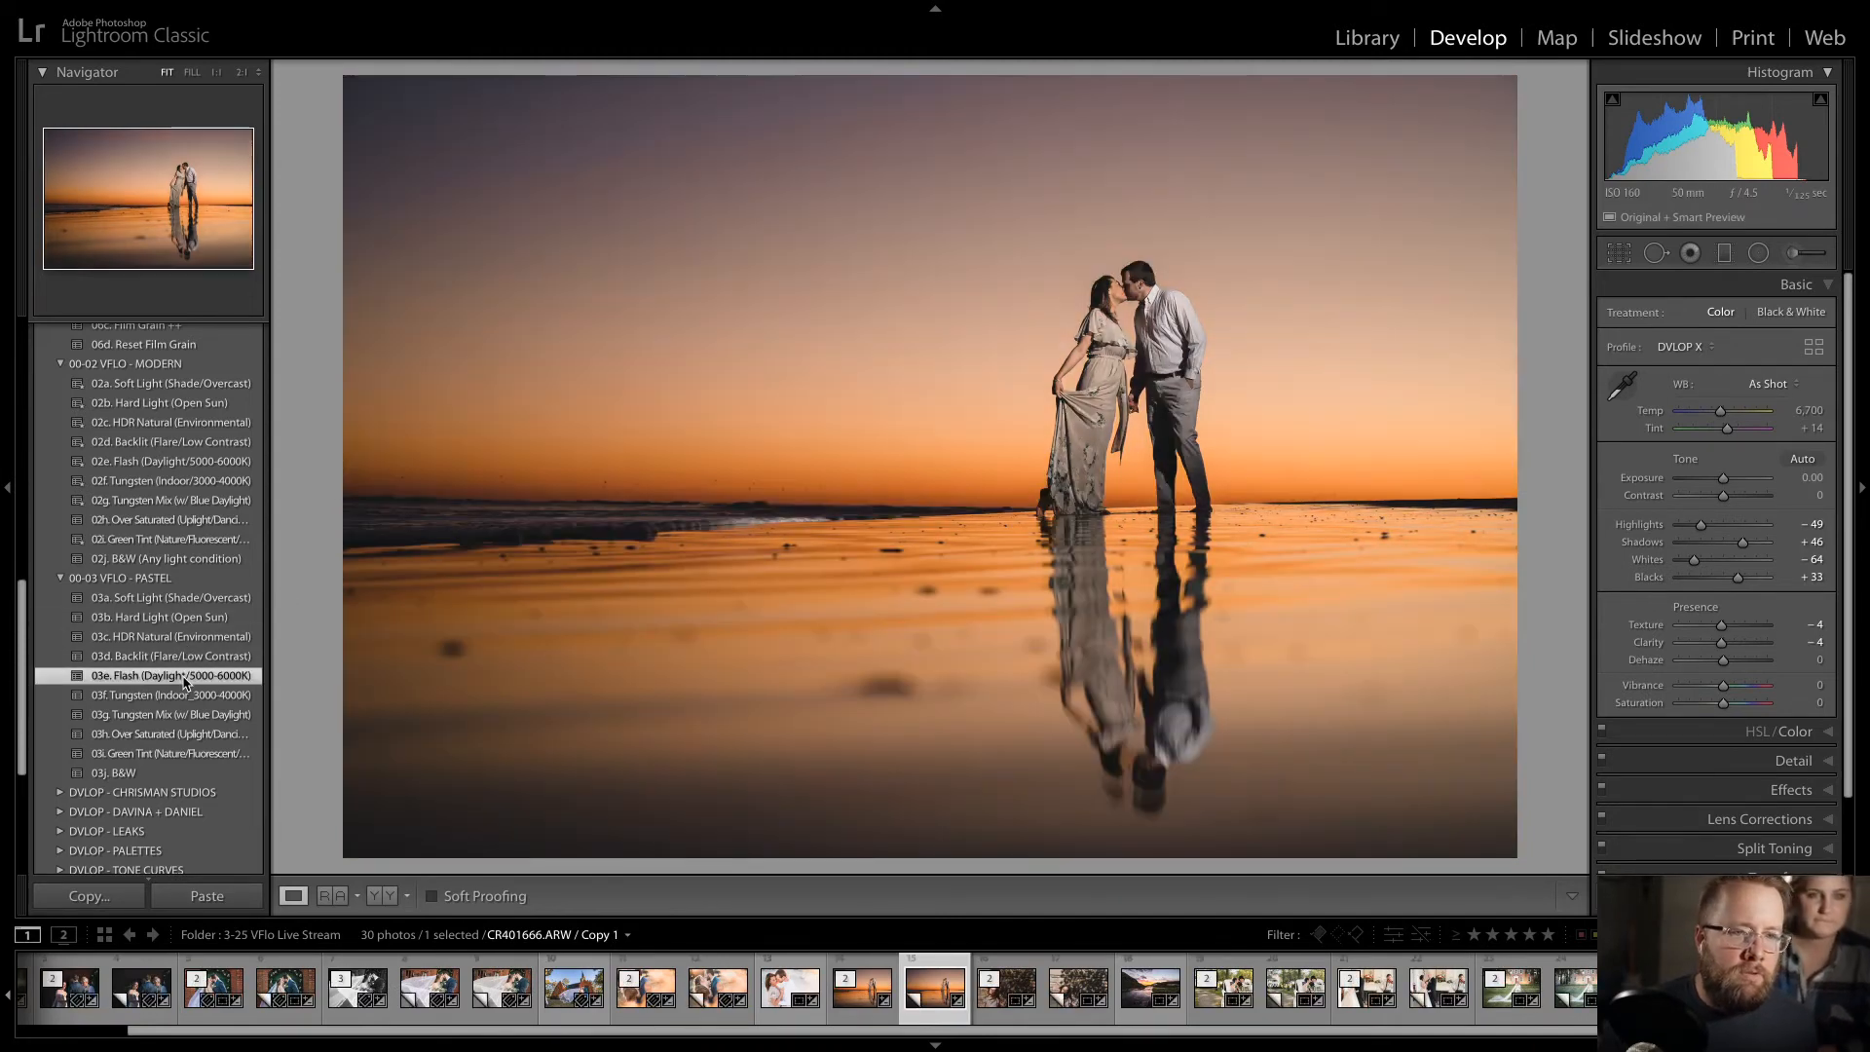
key("Left")
key("Right")
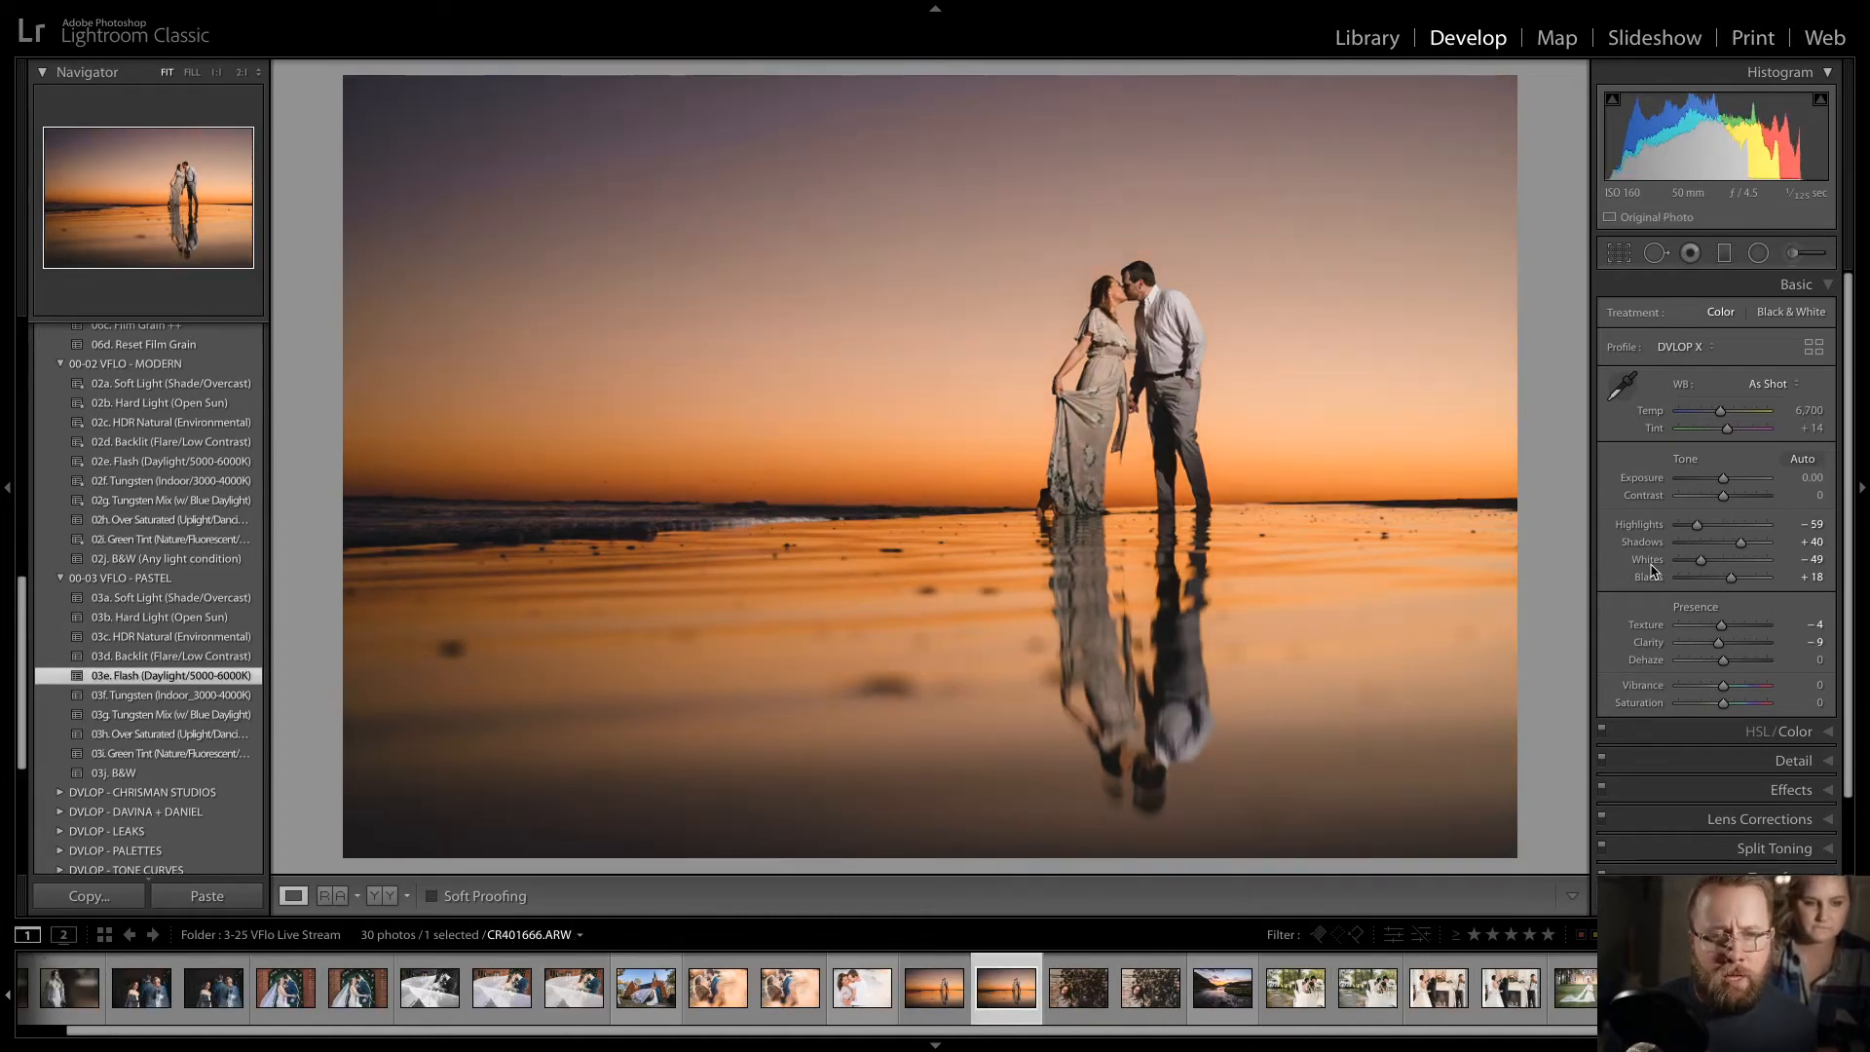
key("Left")
key("Right")
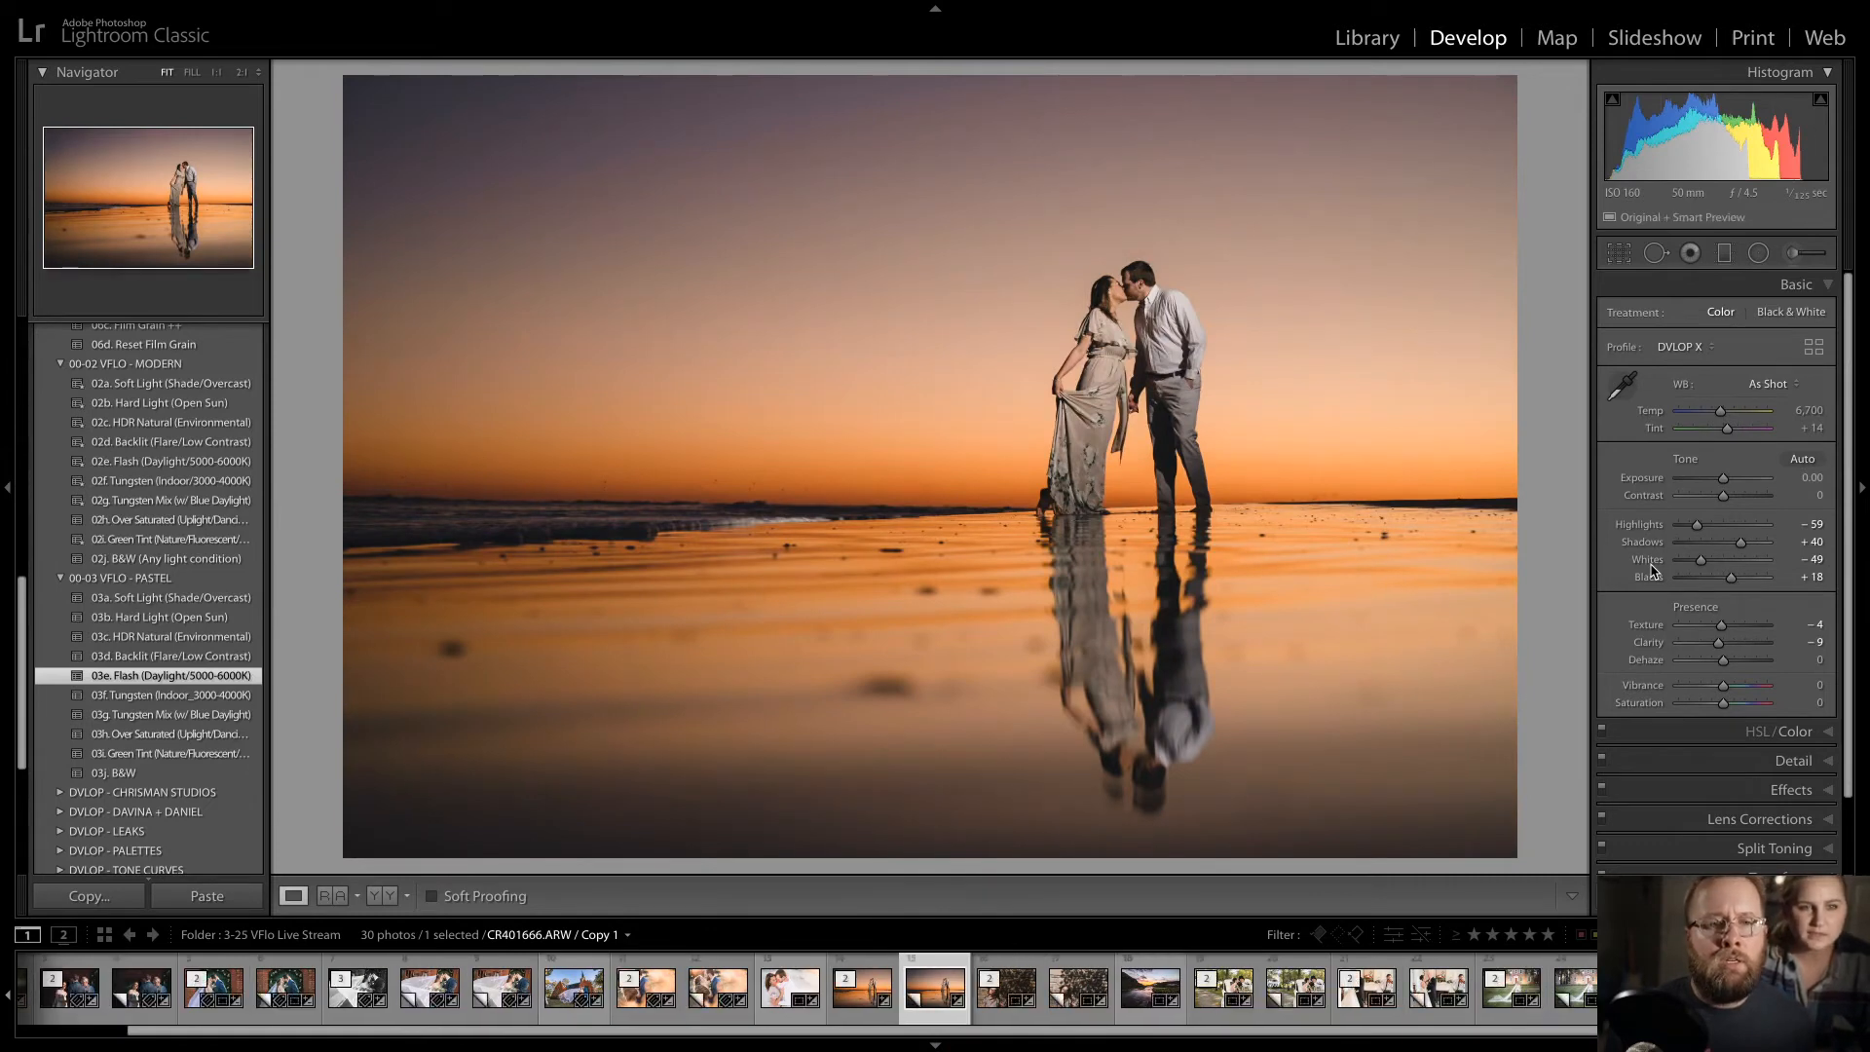
key("Left")
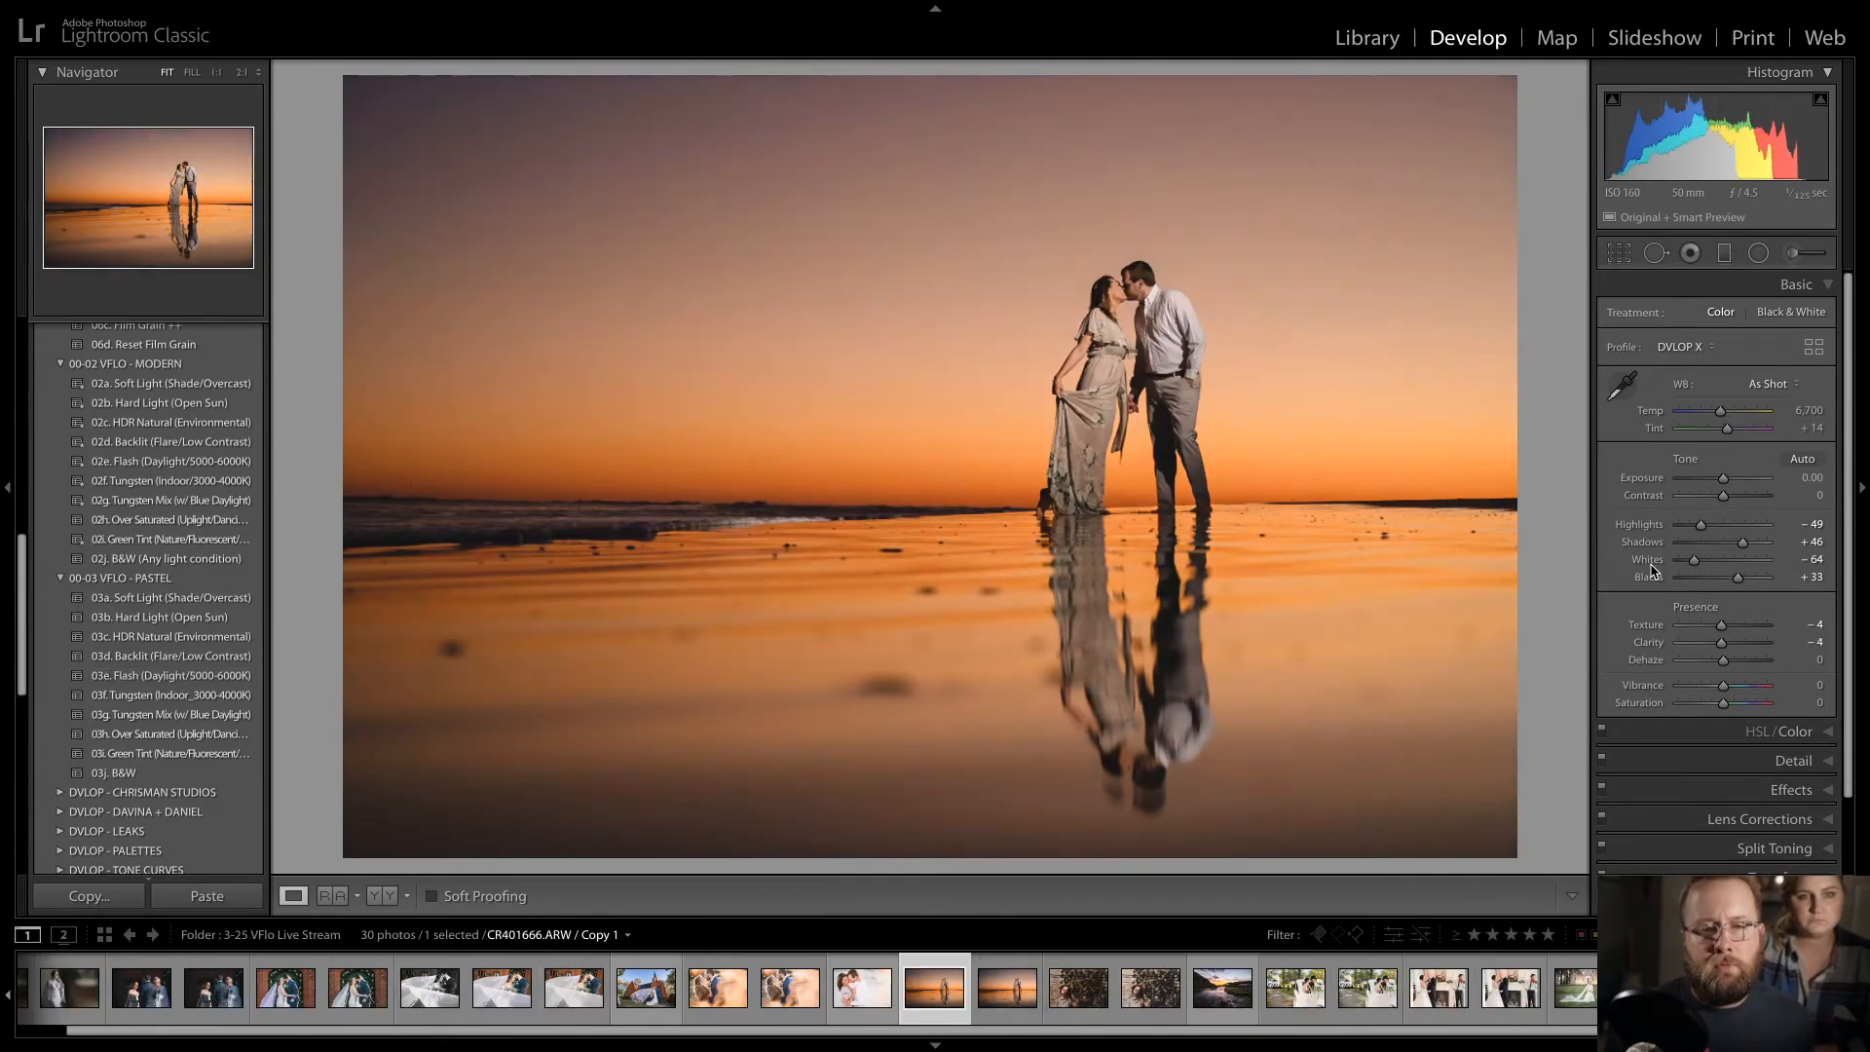
key("Right")
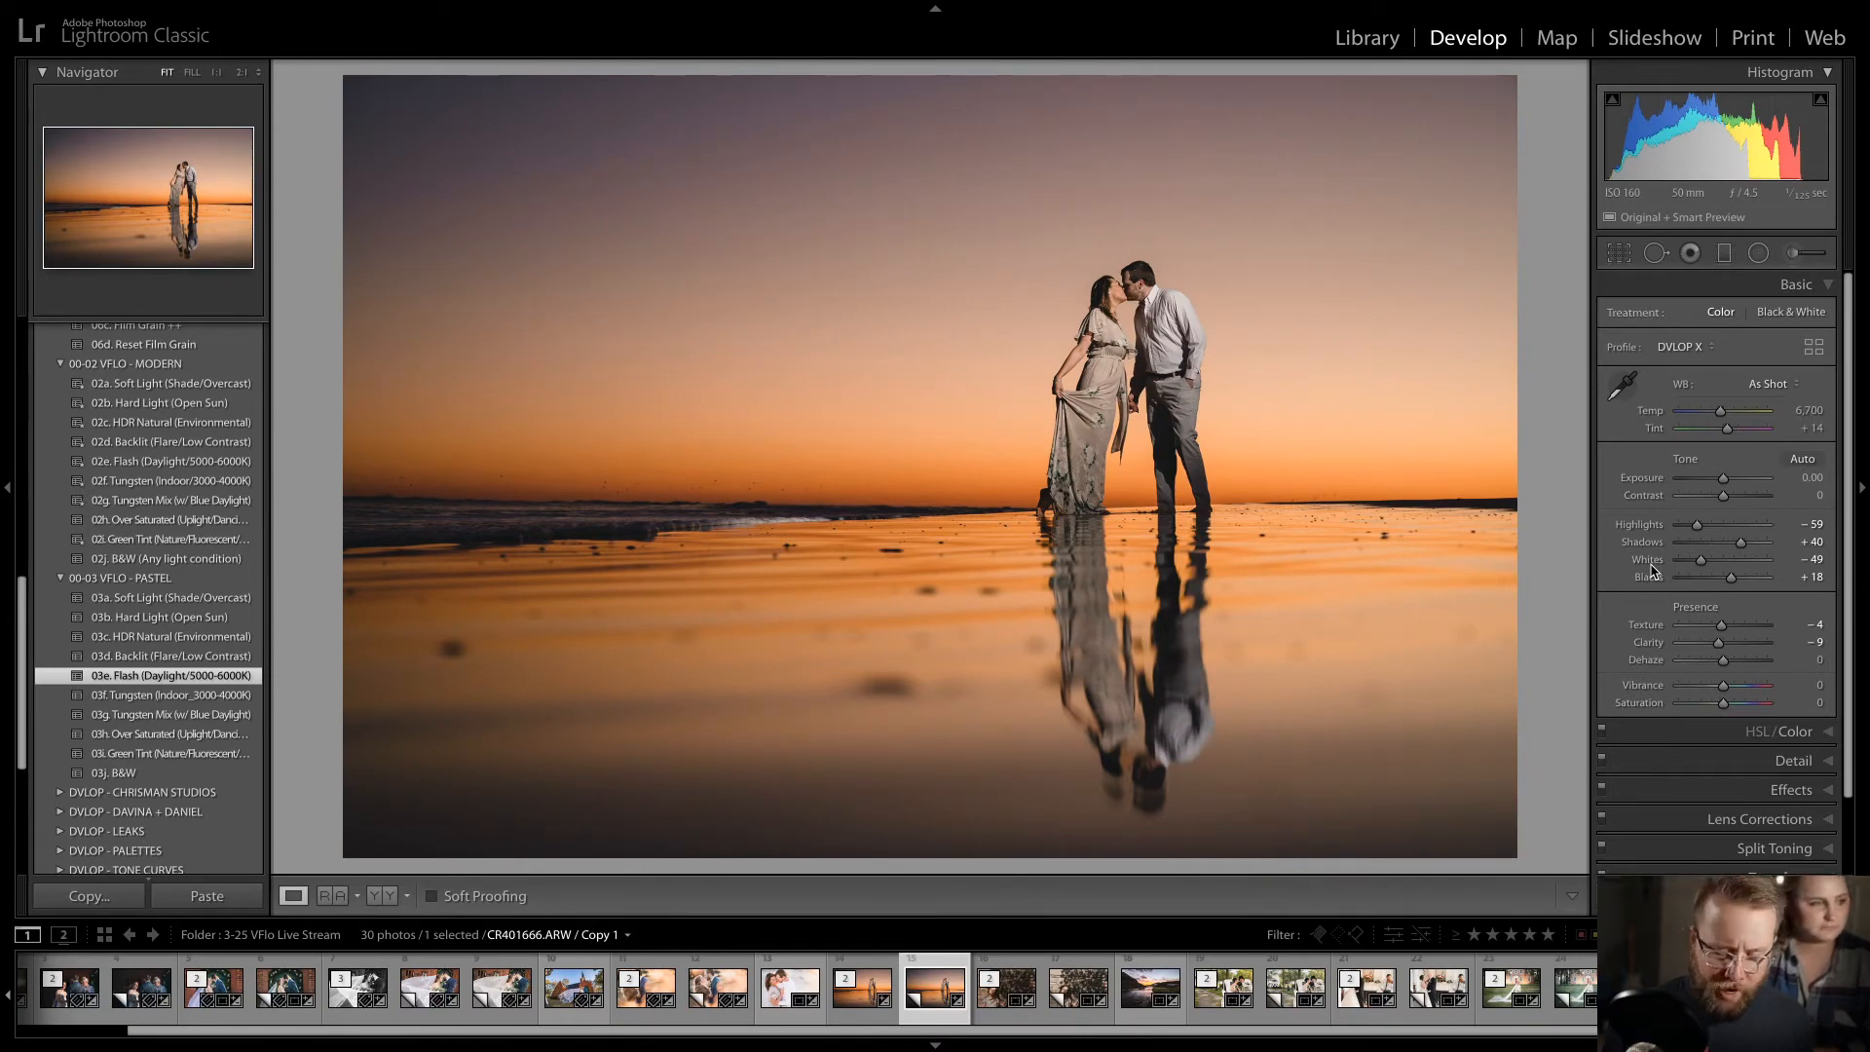
- Create another virtual copy of the sunset photo and apply the first 00-04 VFLO - CRUSH ENGINE DEV preset from the Beta Test group
key("ctrl+apostrophe")
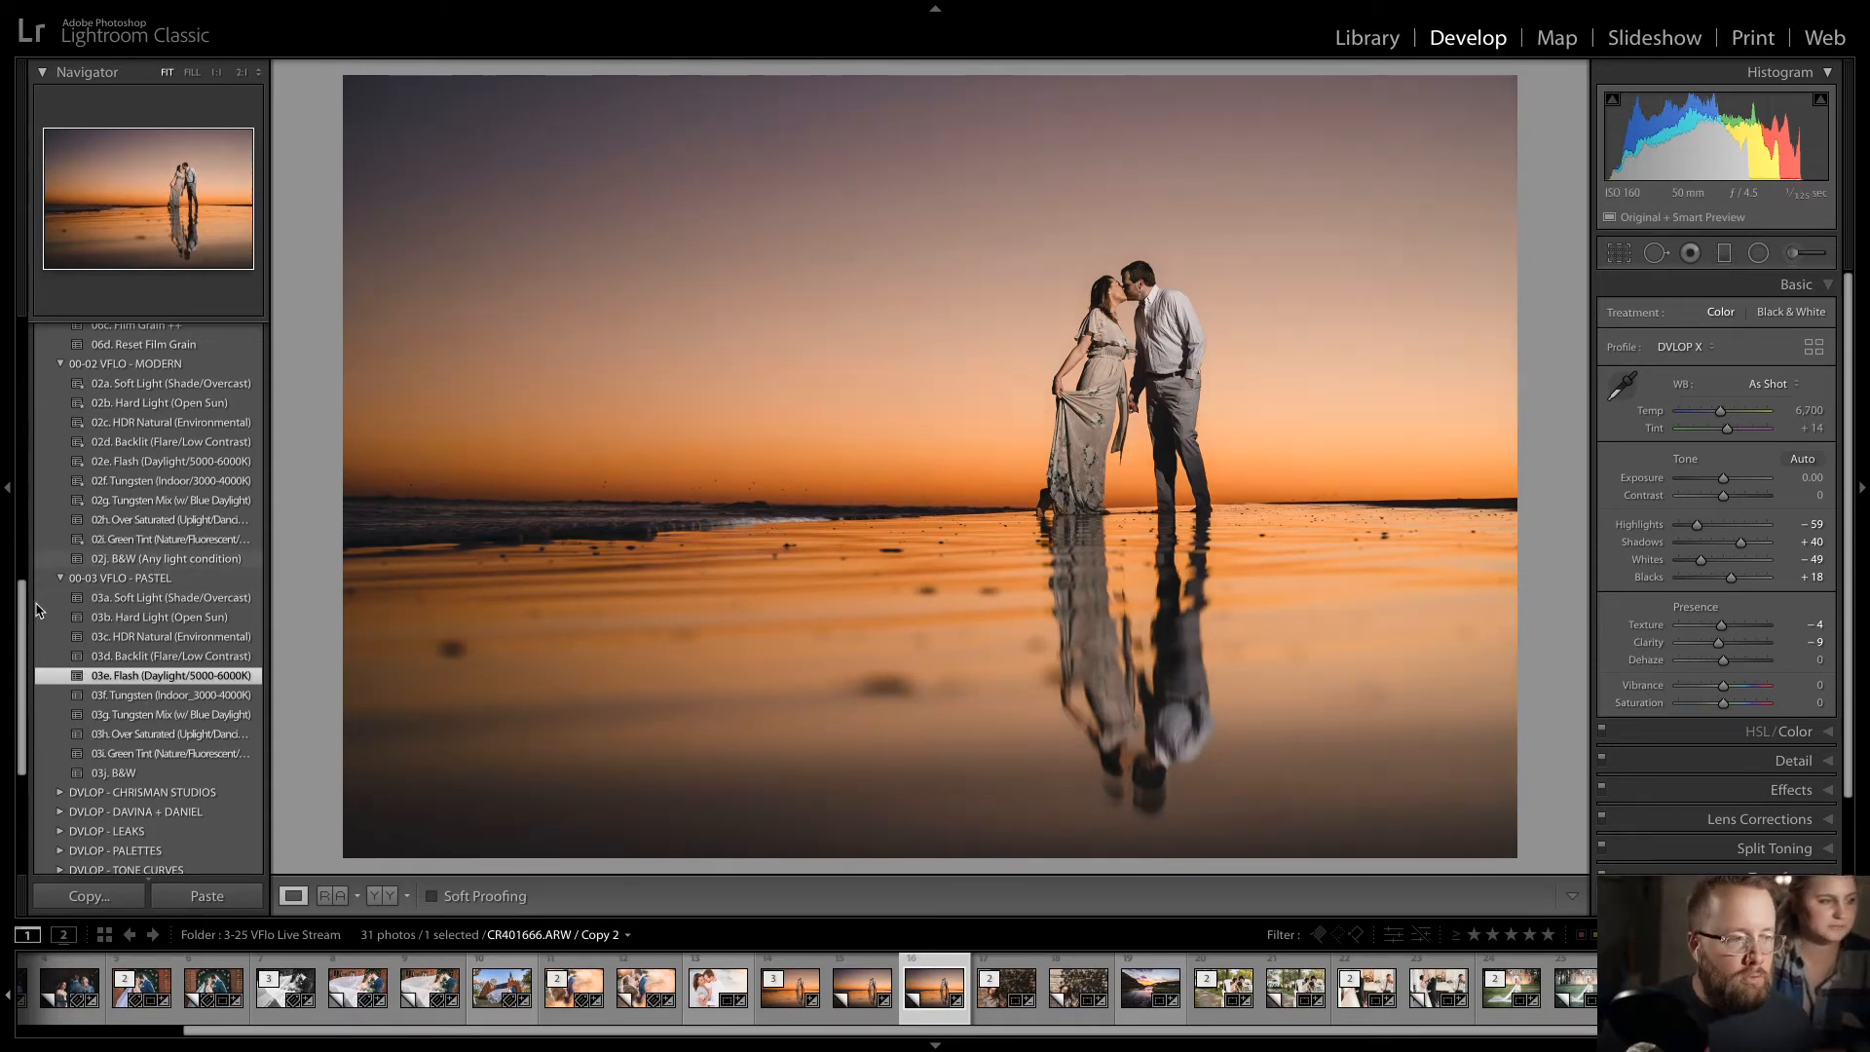
scroll(37, 609, "up", 10)
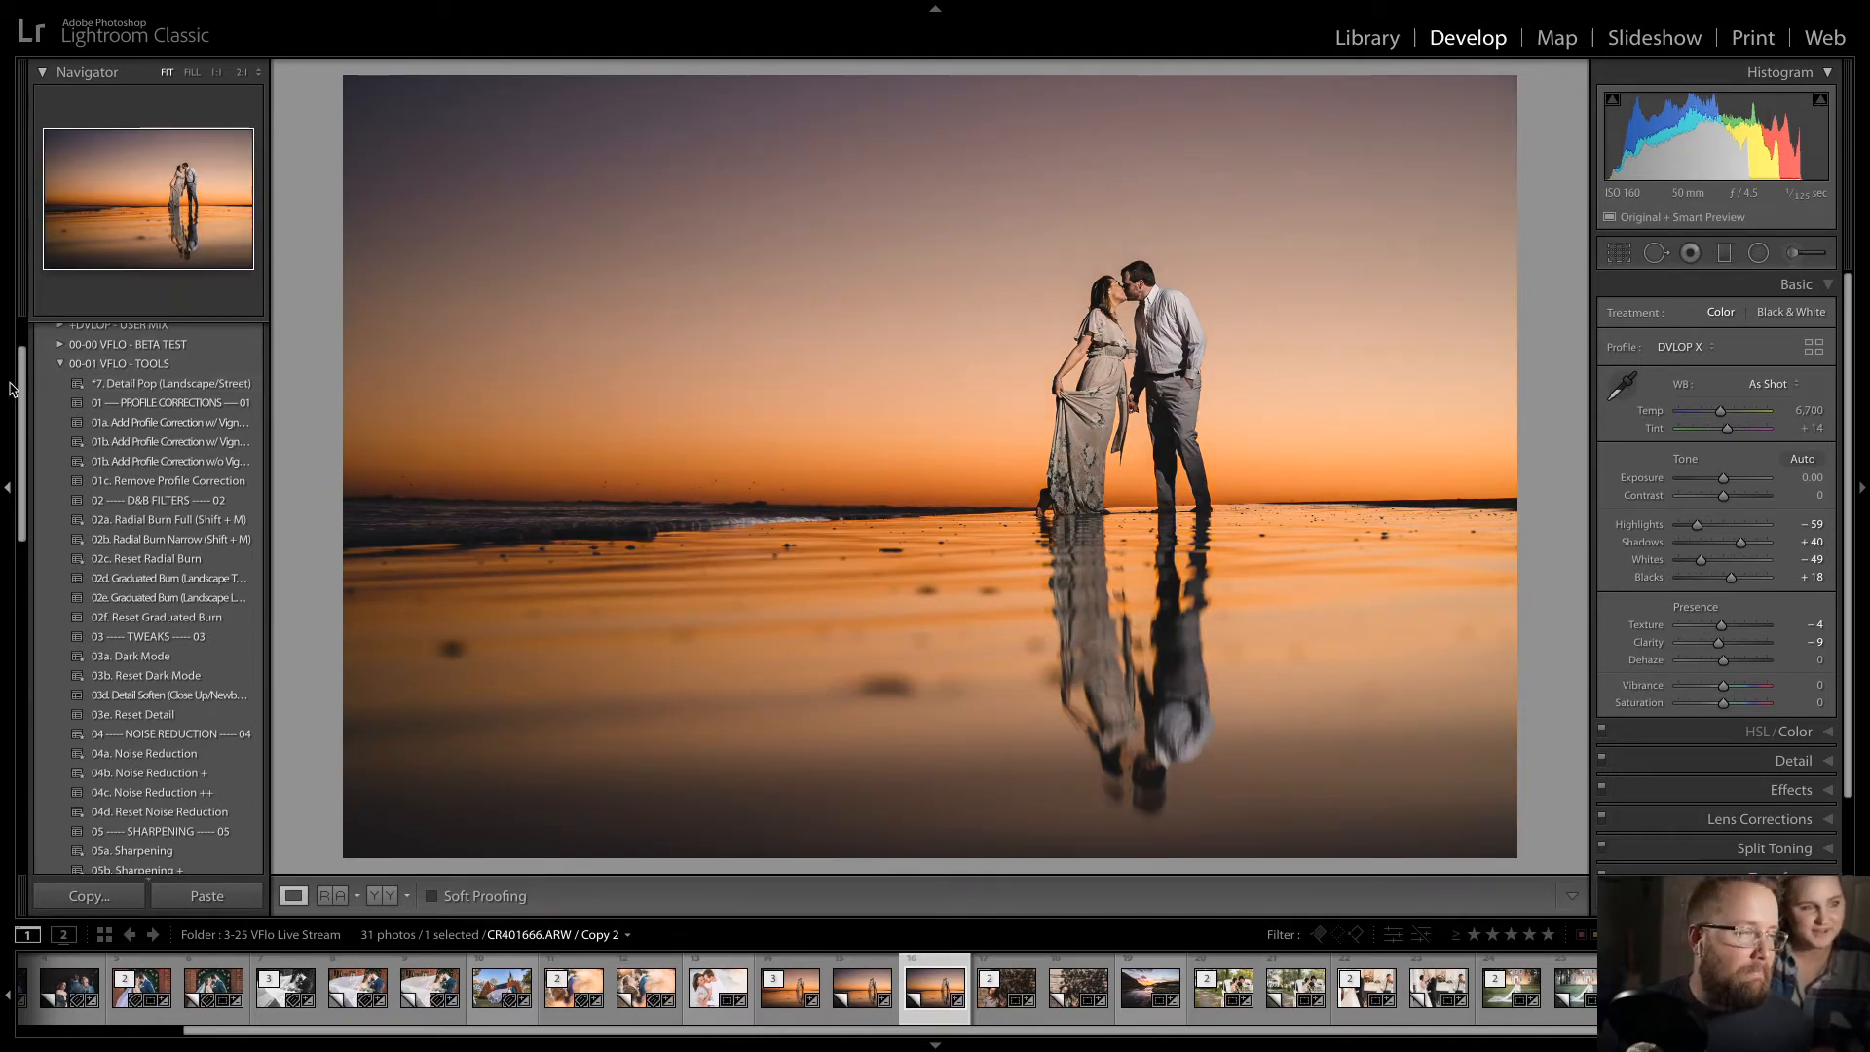
left_click_drag(20, 373, 15, 346)
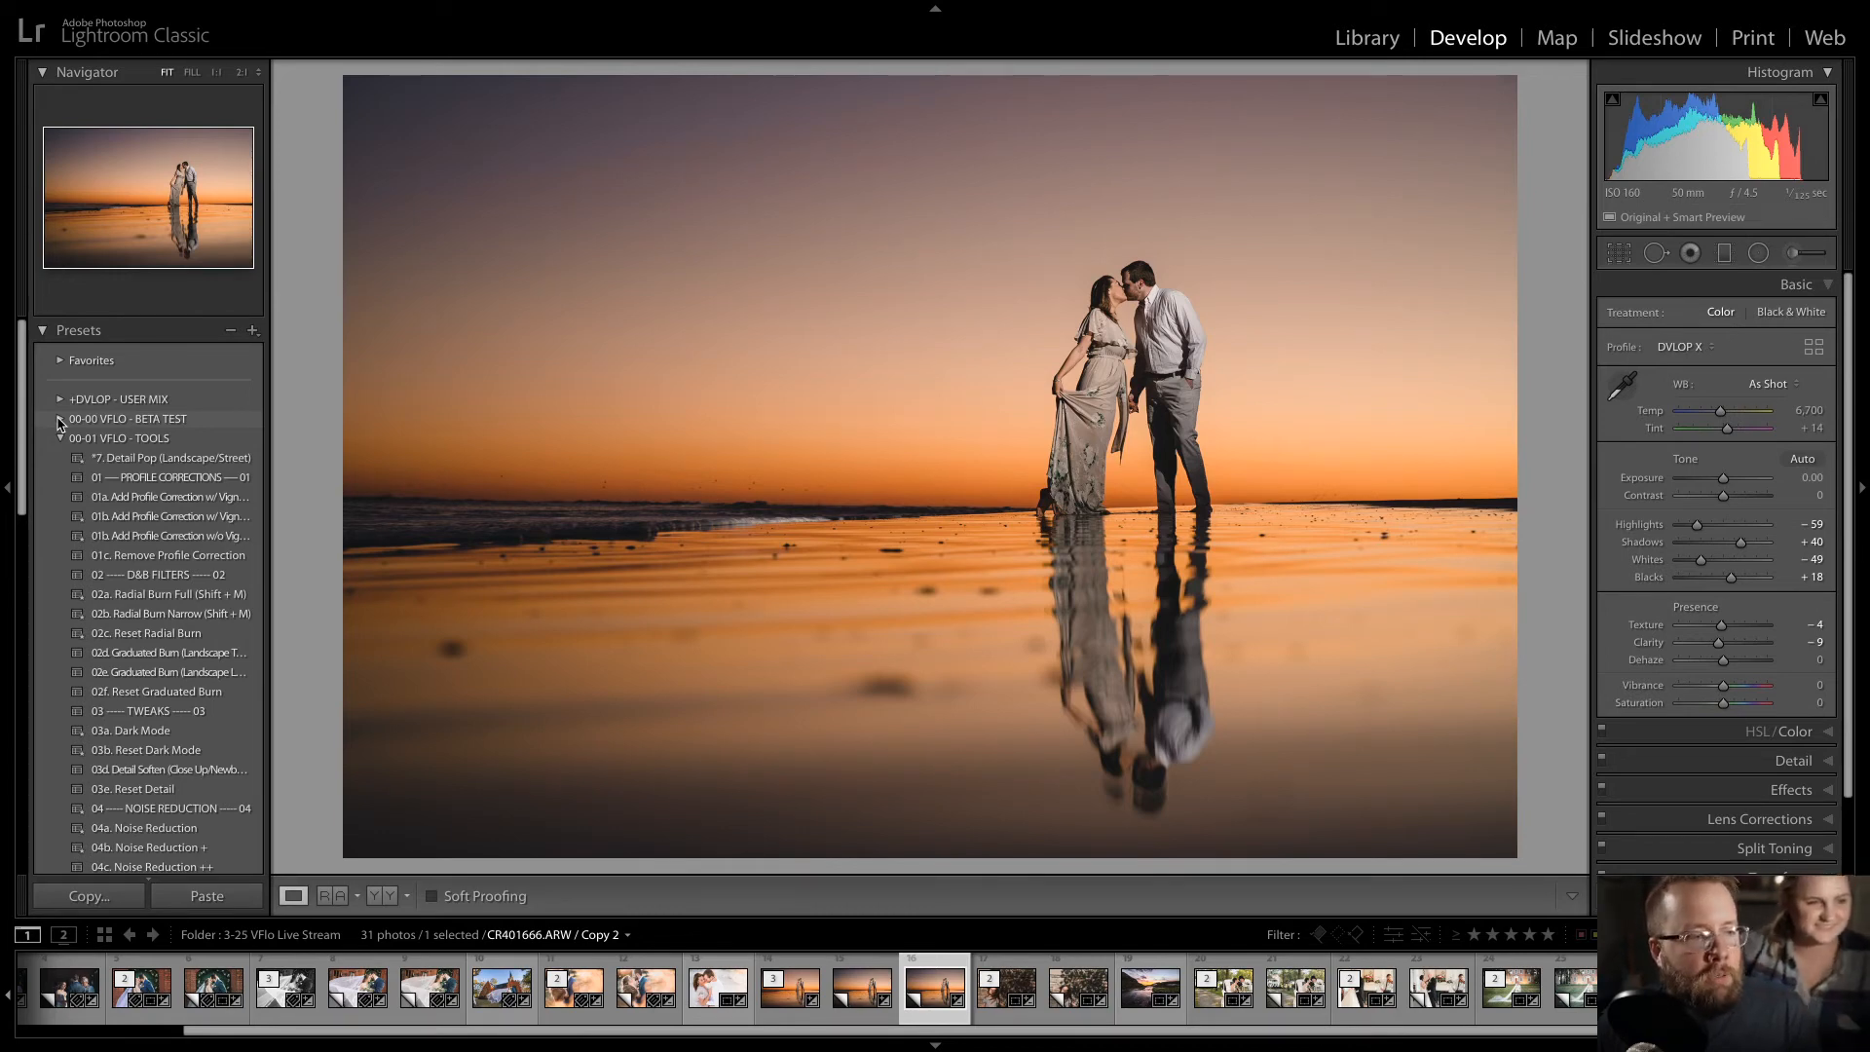
left_click(60, 419)
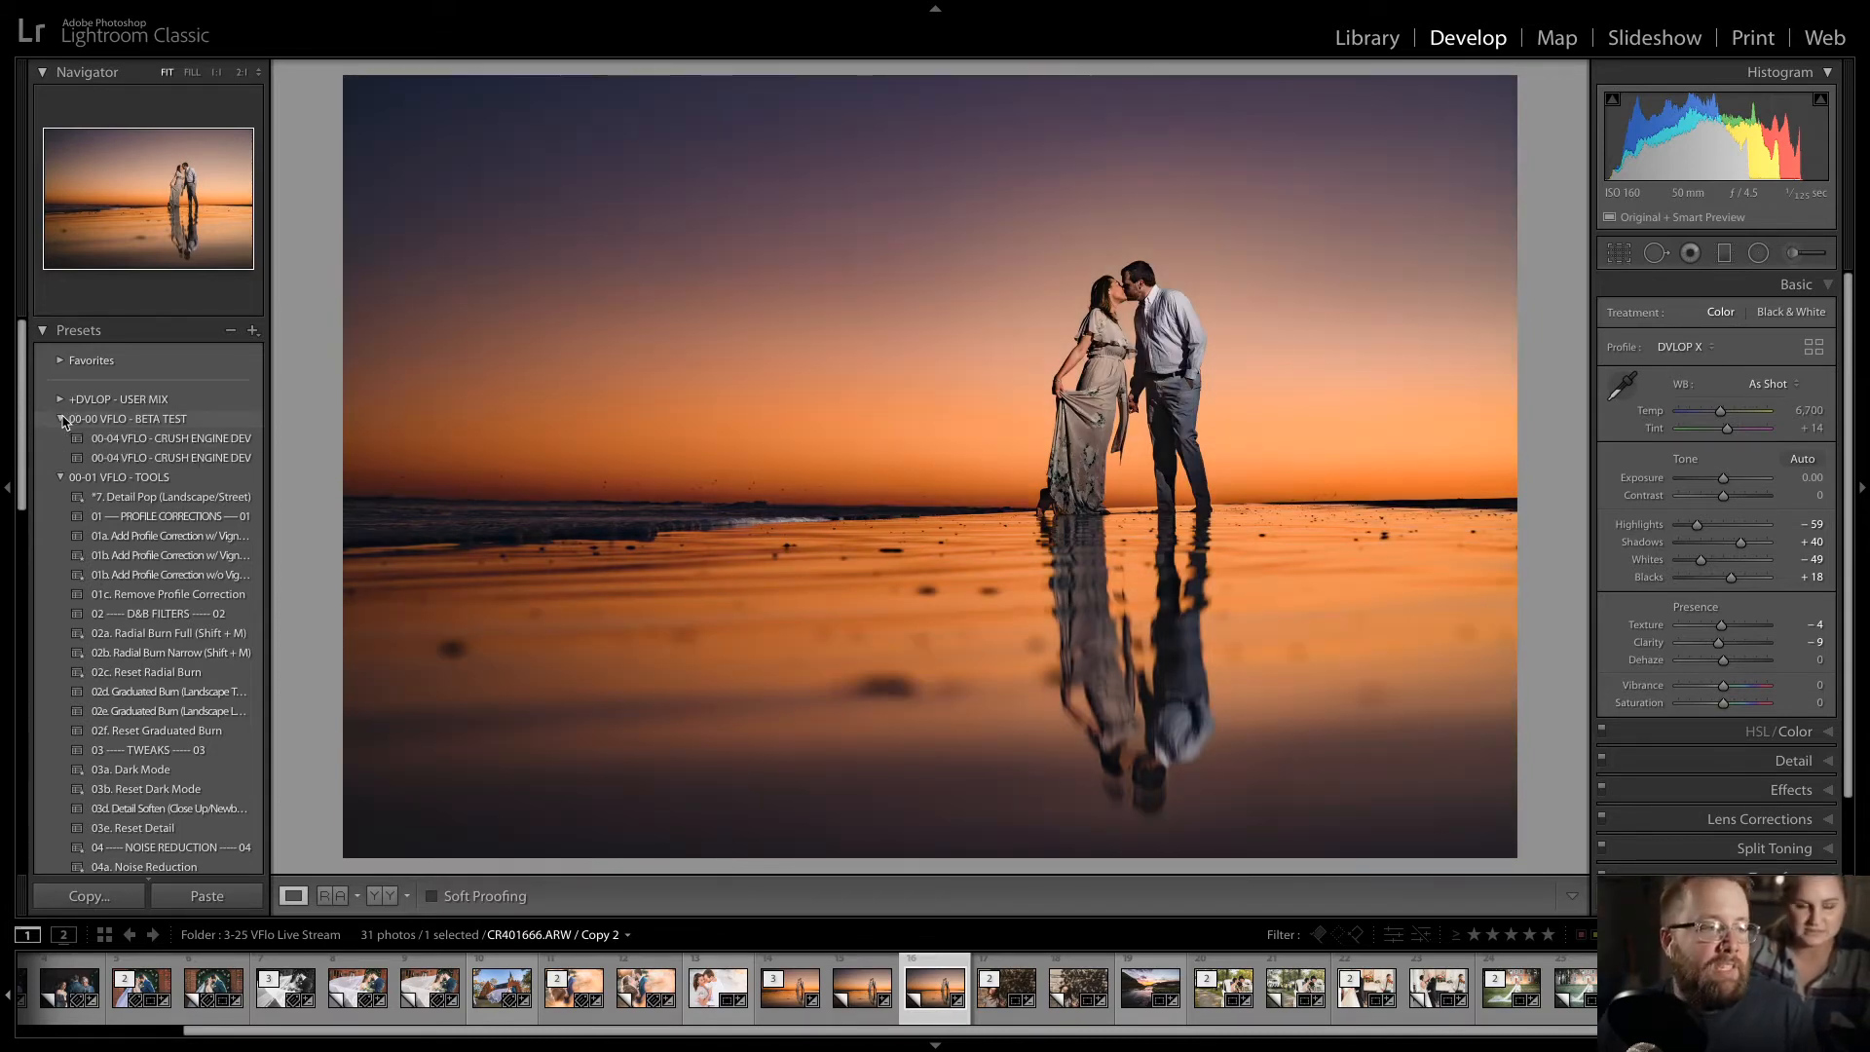
left_click(60, 420)
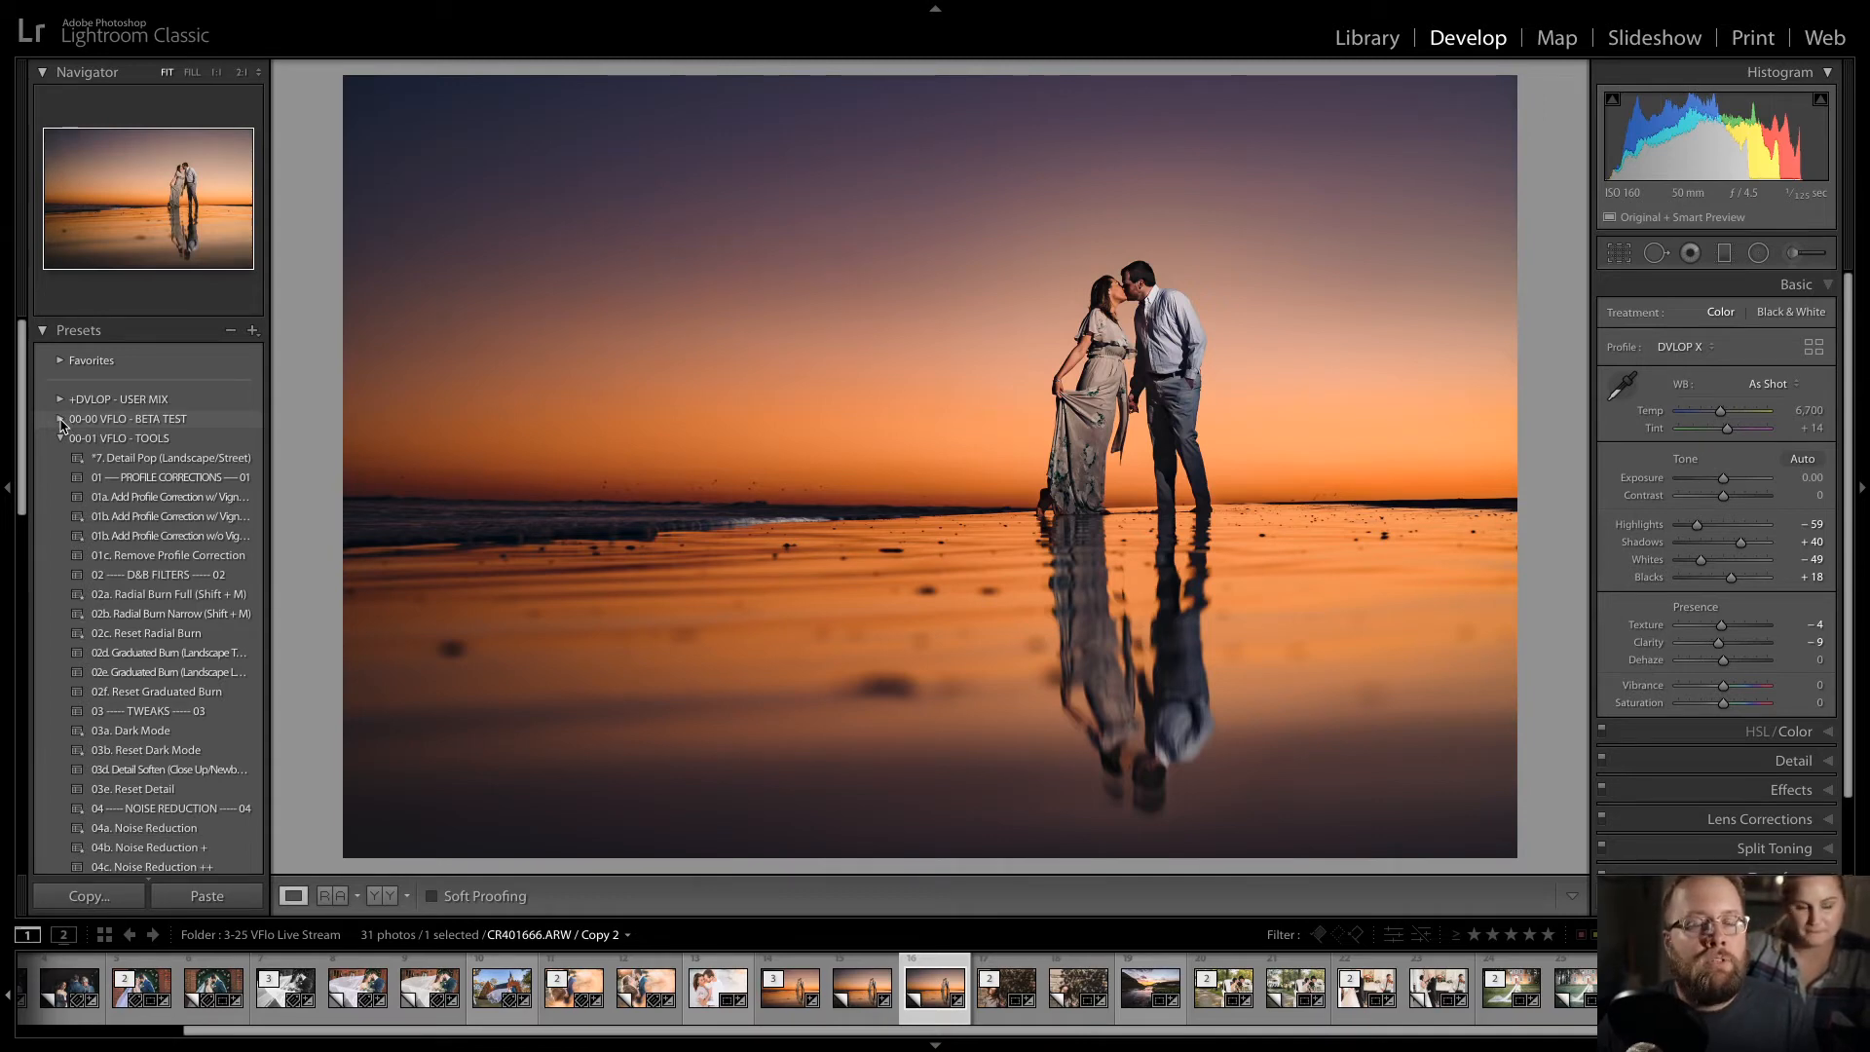
left_click(60, 420)
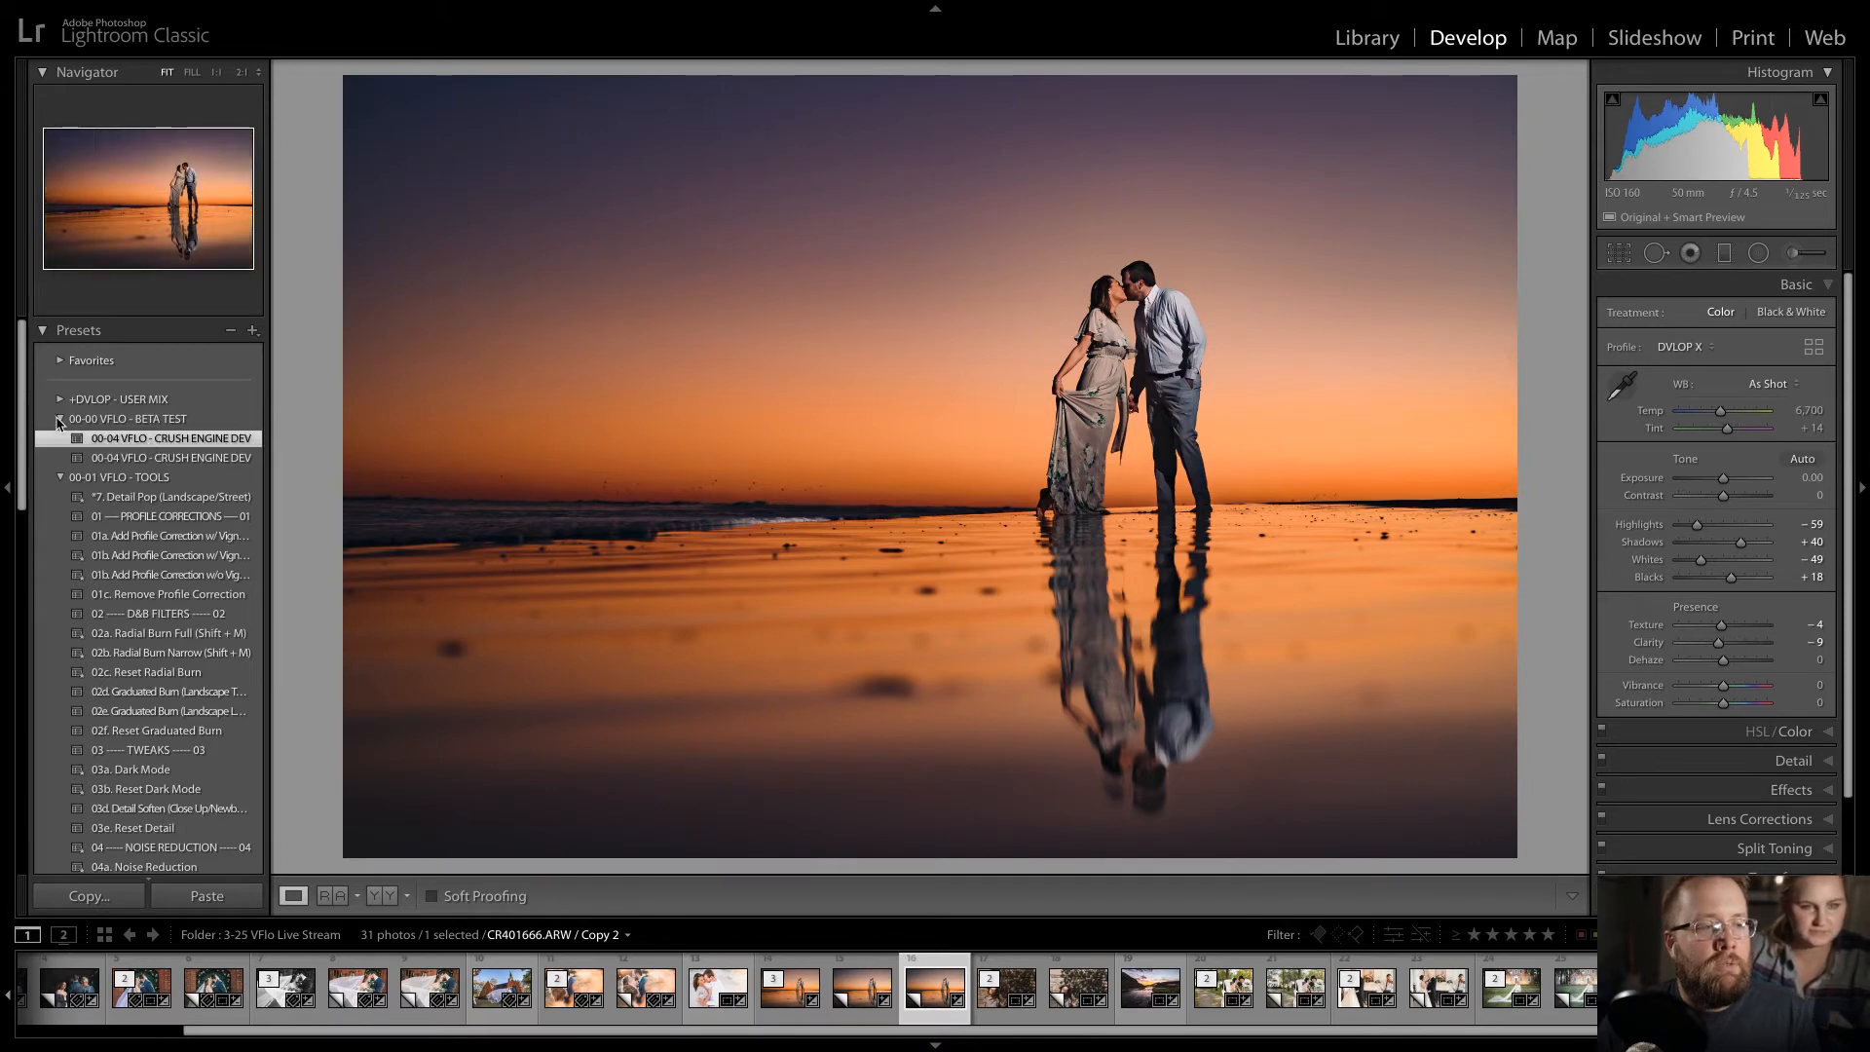
left_click(60, 420)
- Compare the Modern, Pastel and Crush Engine versions of the sunset photo, ending on the Crush Engine copy
key("Left")
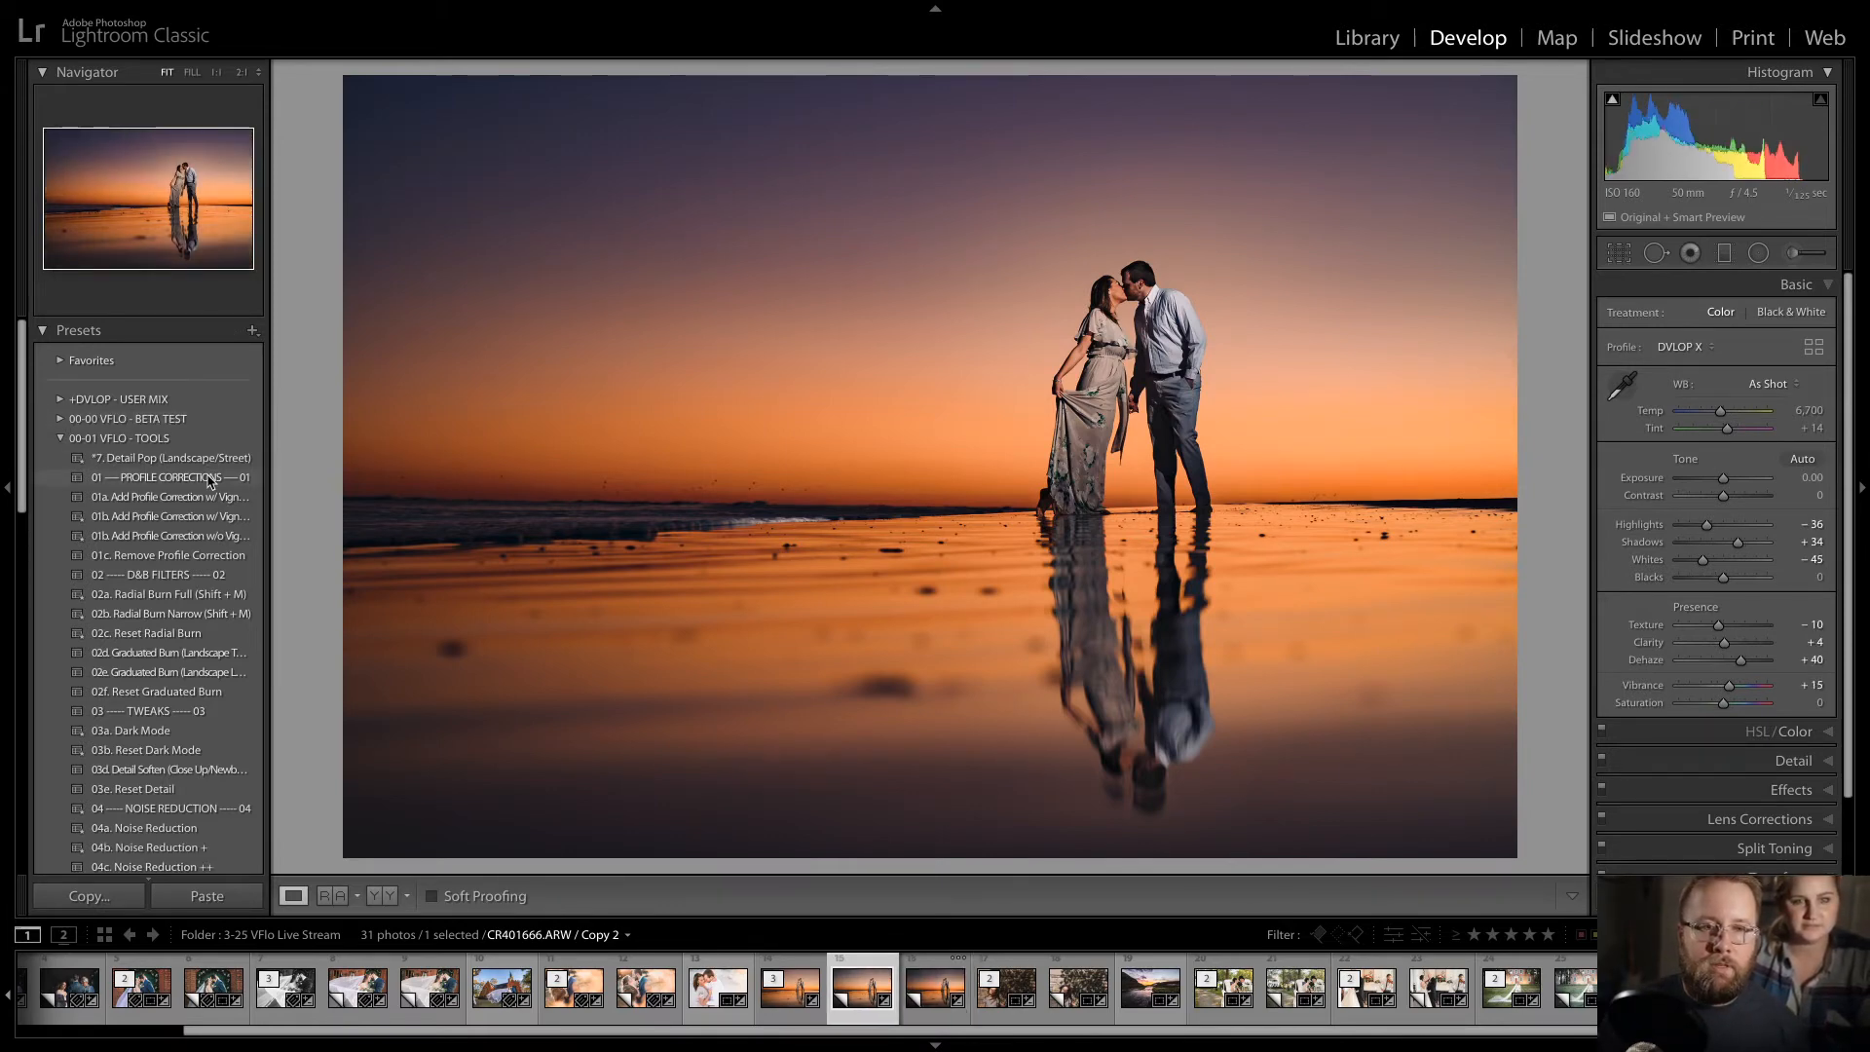
key("Left")
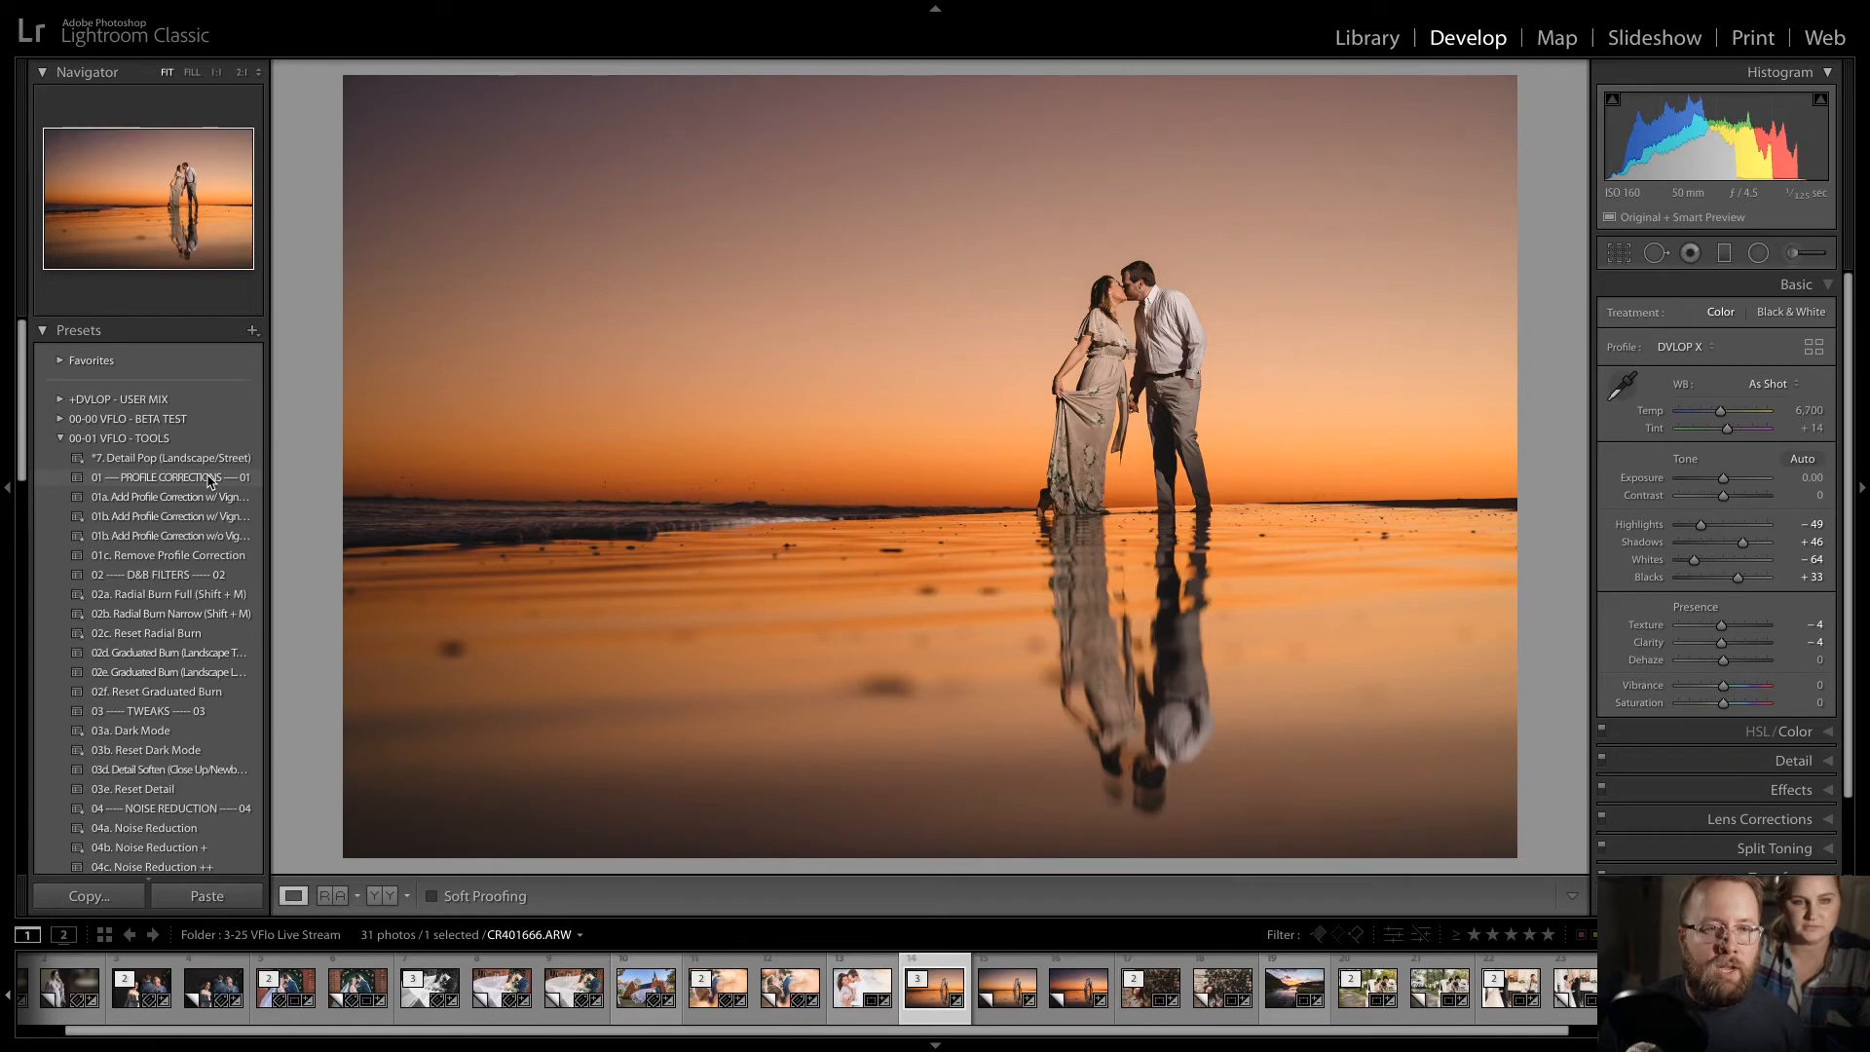
key("Right")
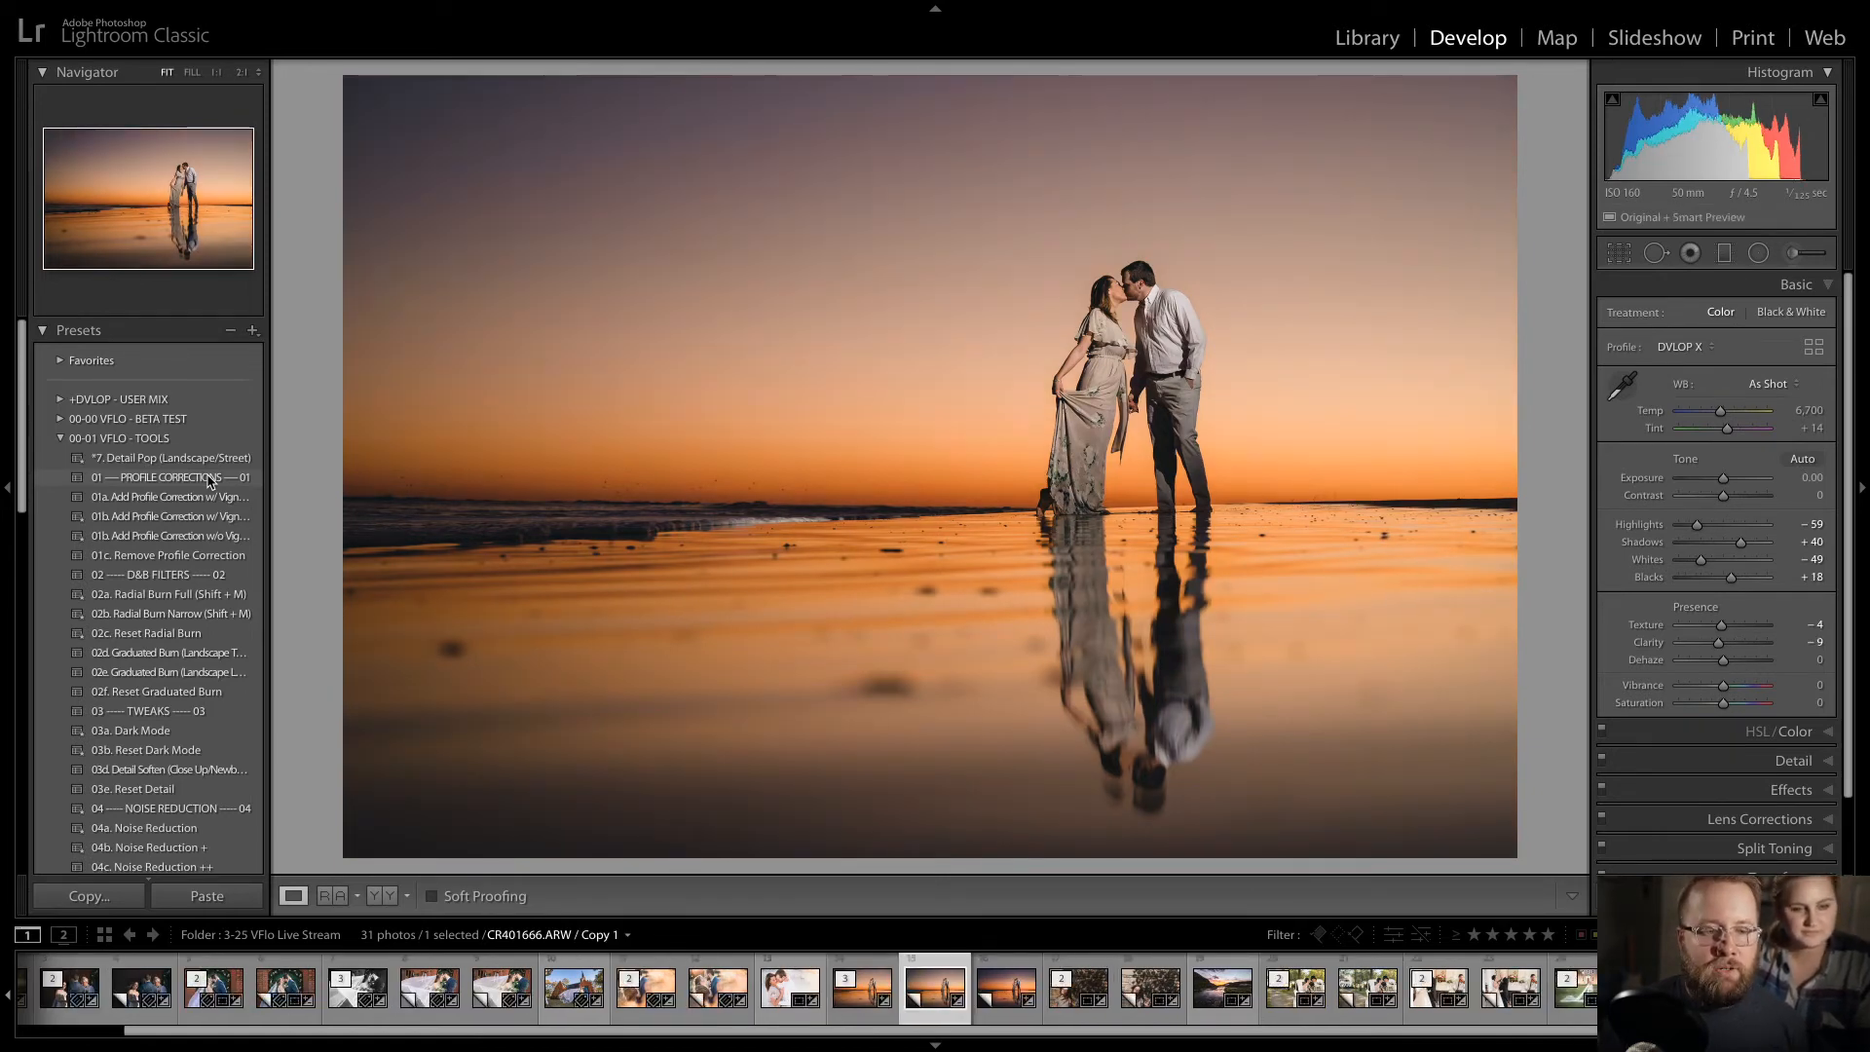
key("Right")
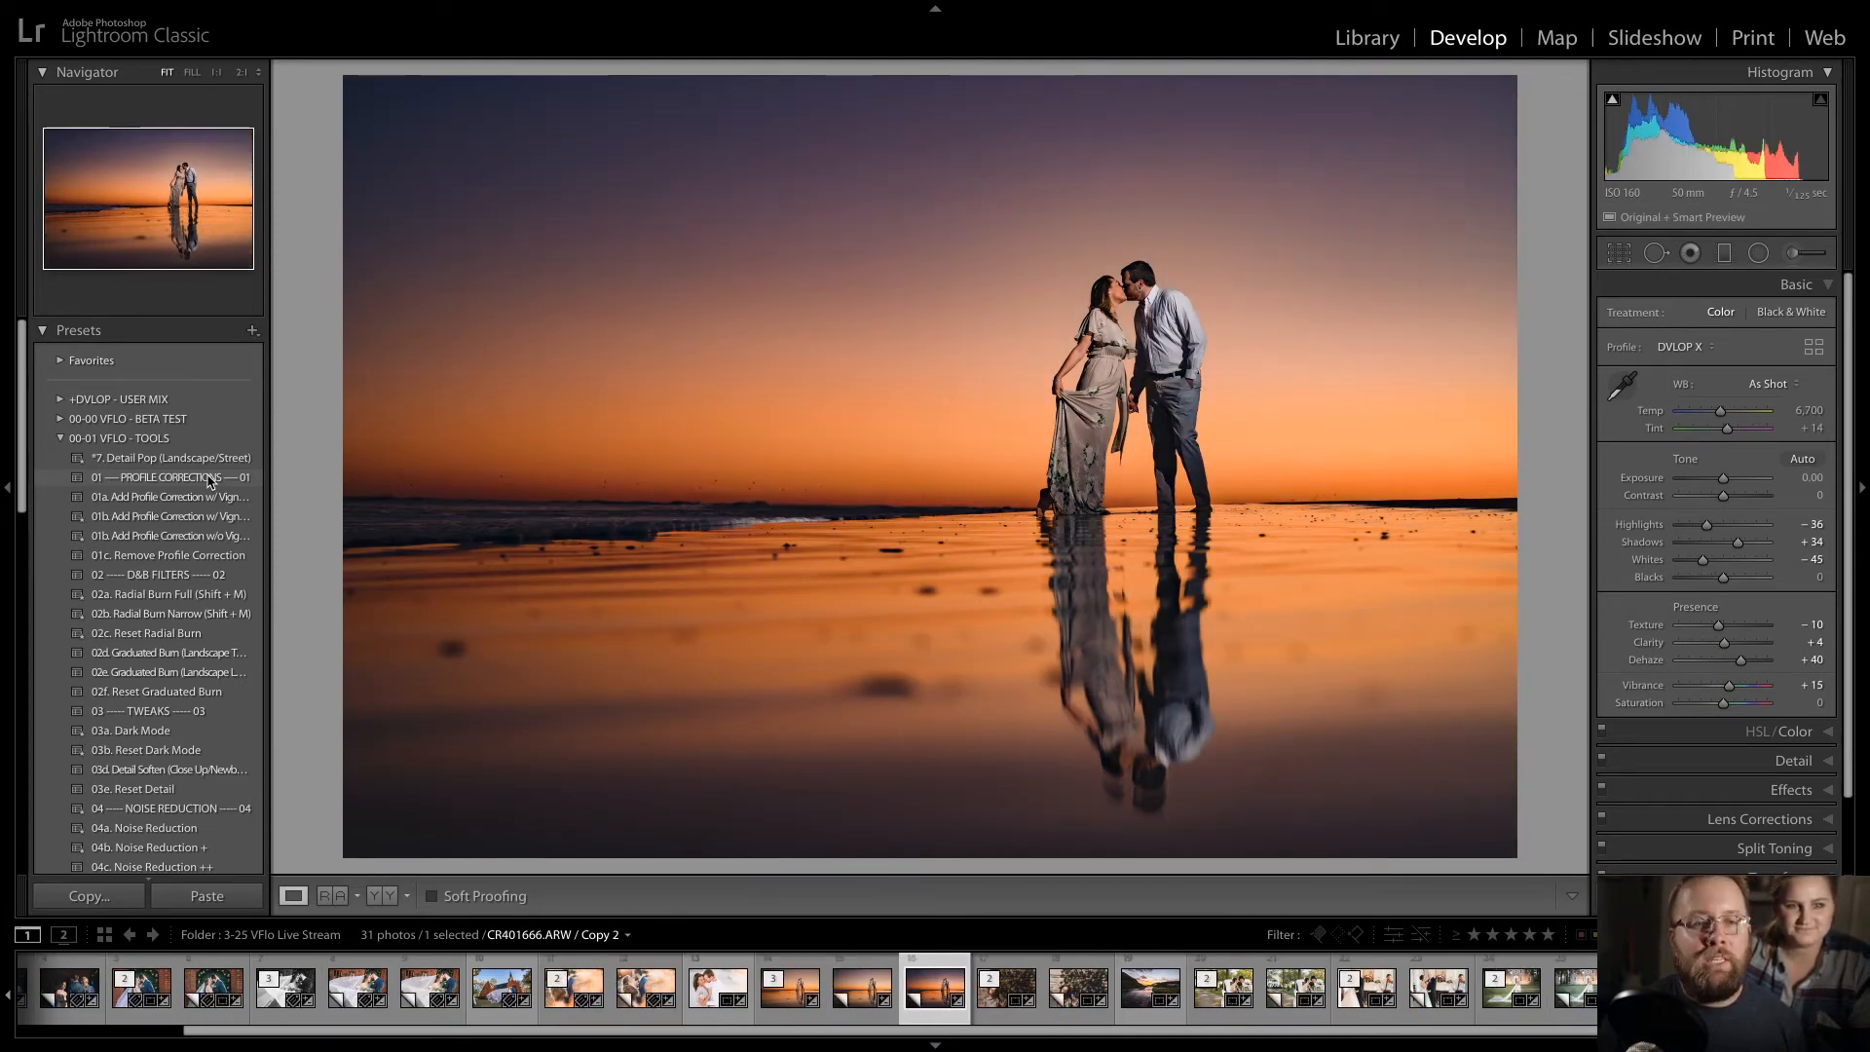
- Try contrast values between -16 and +18 on the Crush Engine copy and settle on a contrast of -6
key("minus")
key("minus")
key("minus")
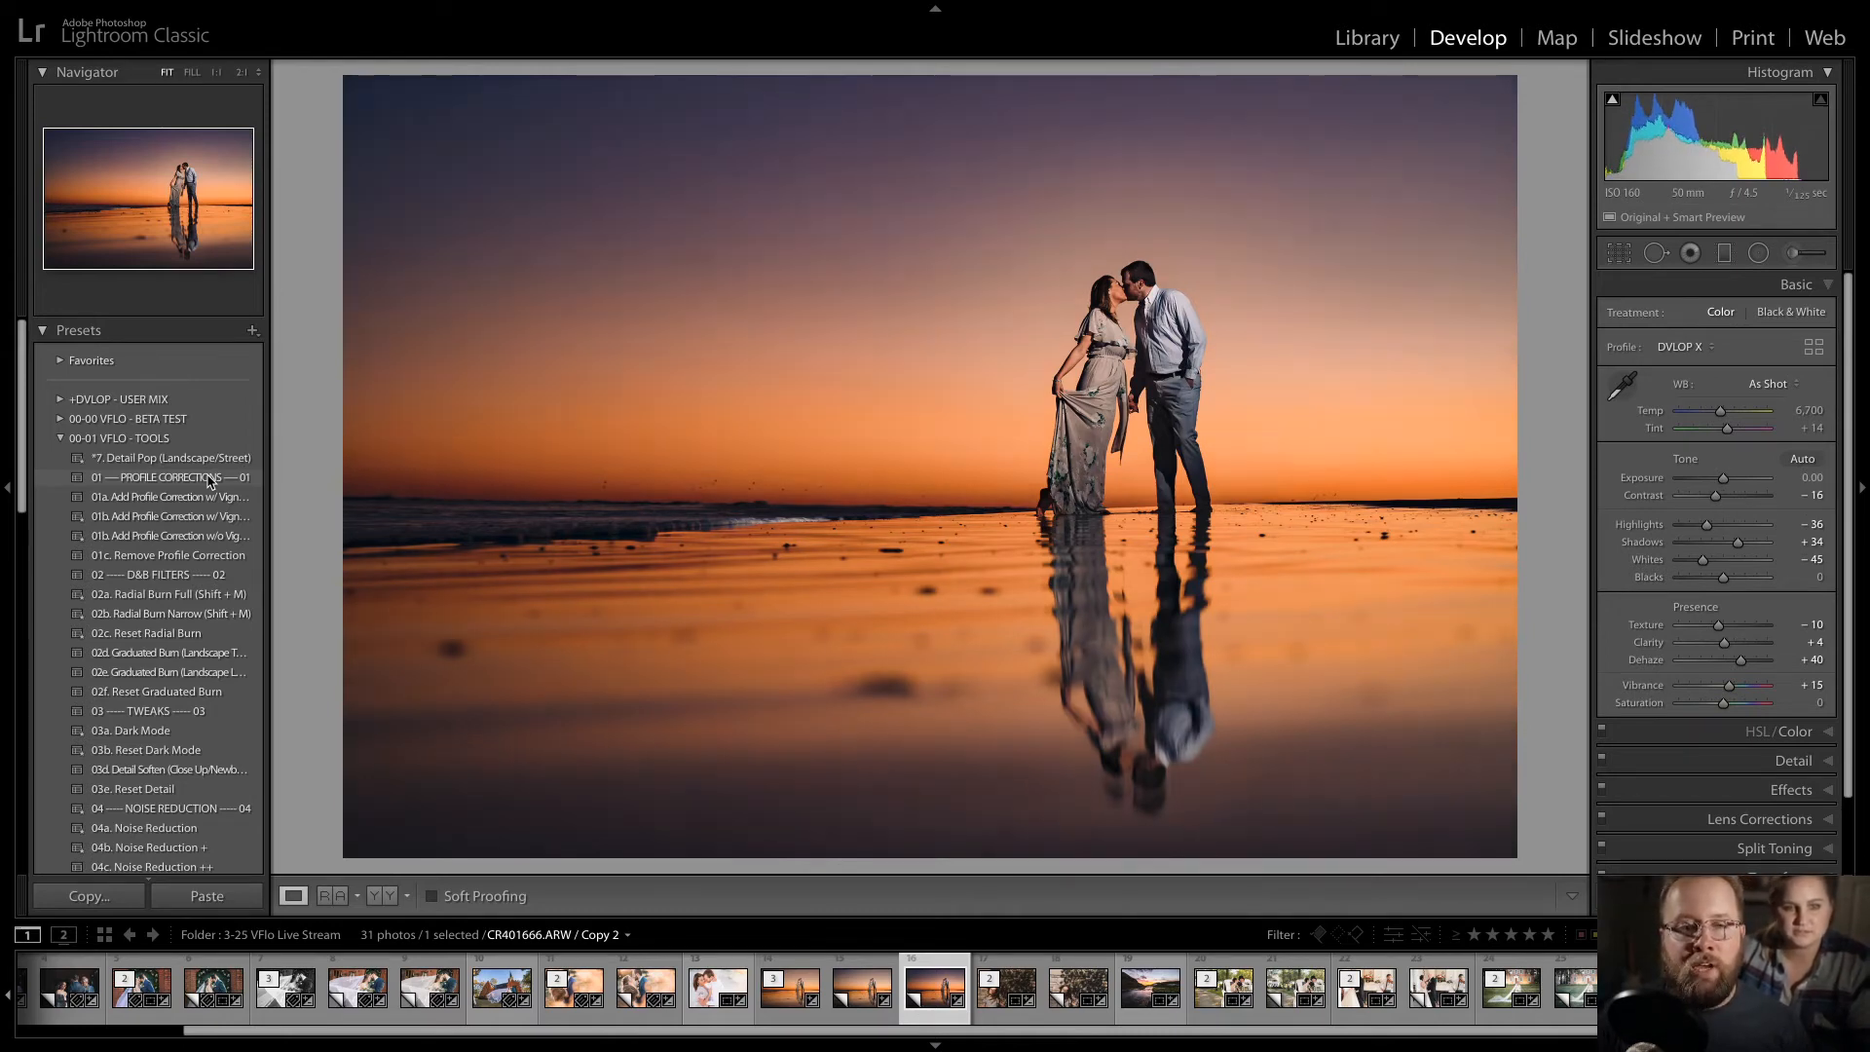
key("plus")
key("plus")
key("plus")
key("plus")
key("plus")
key("plus")
key("plus")
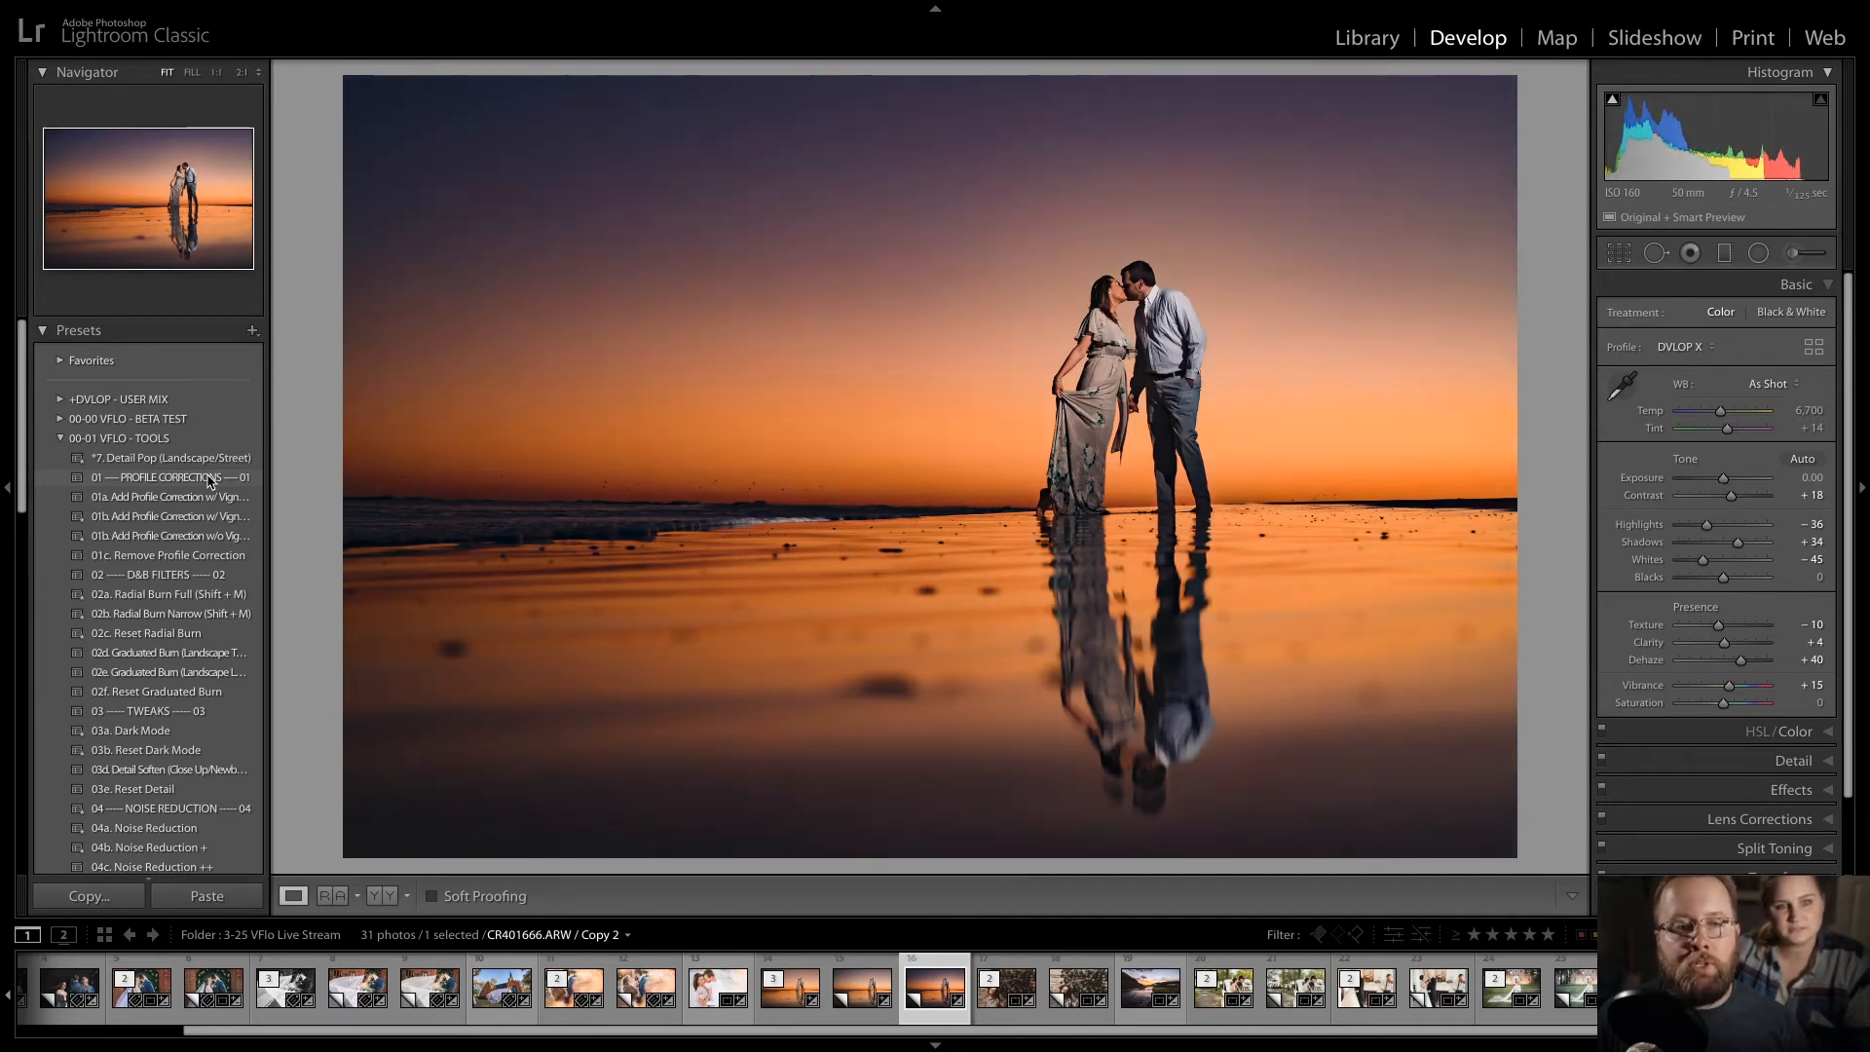
key("minus")
key("minus")
key("minus")
key("minus")
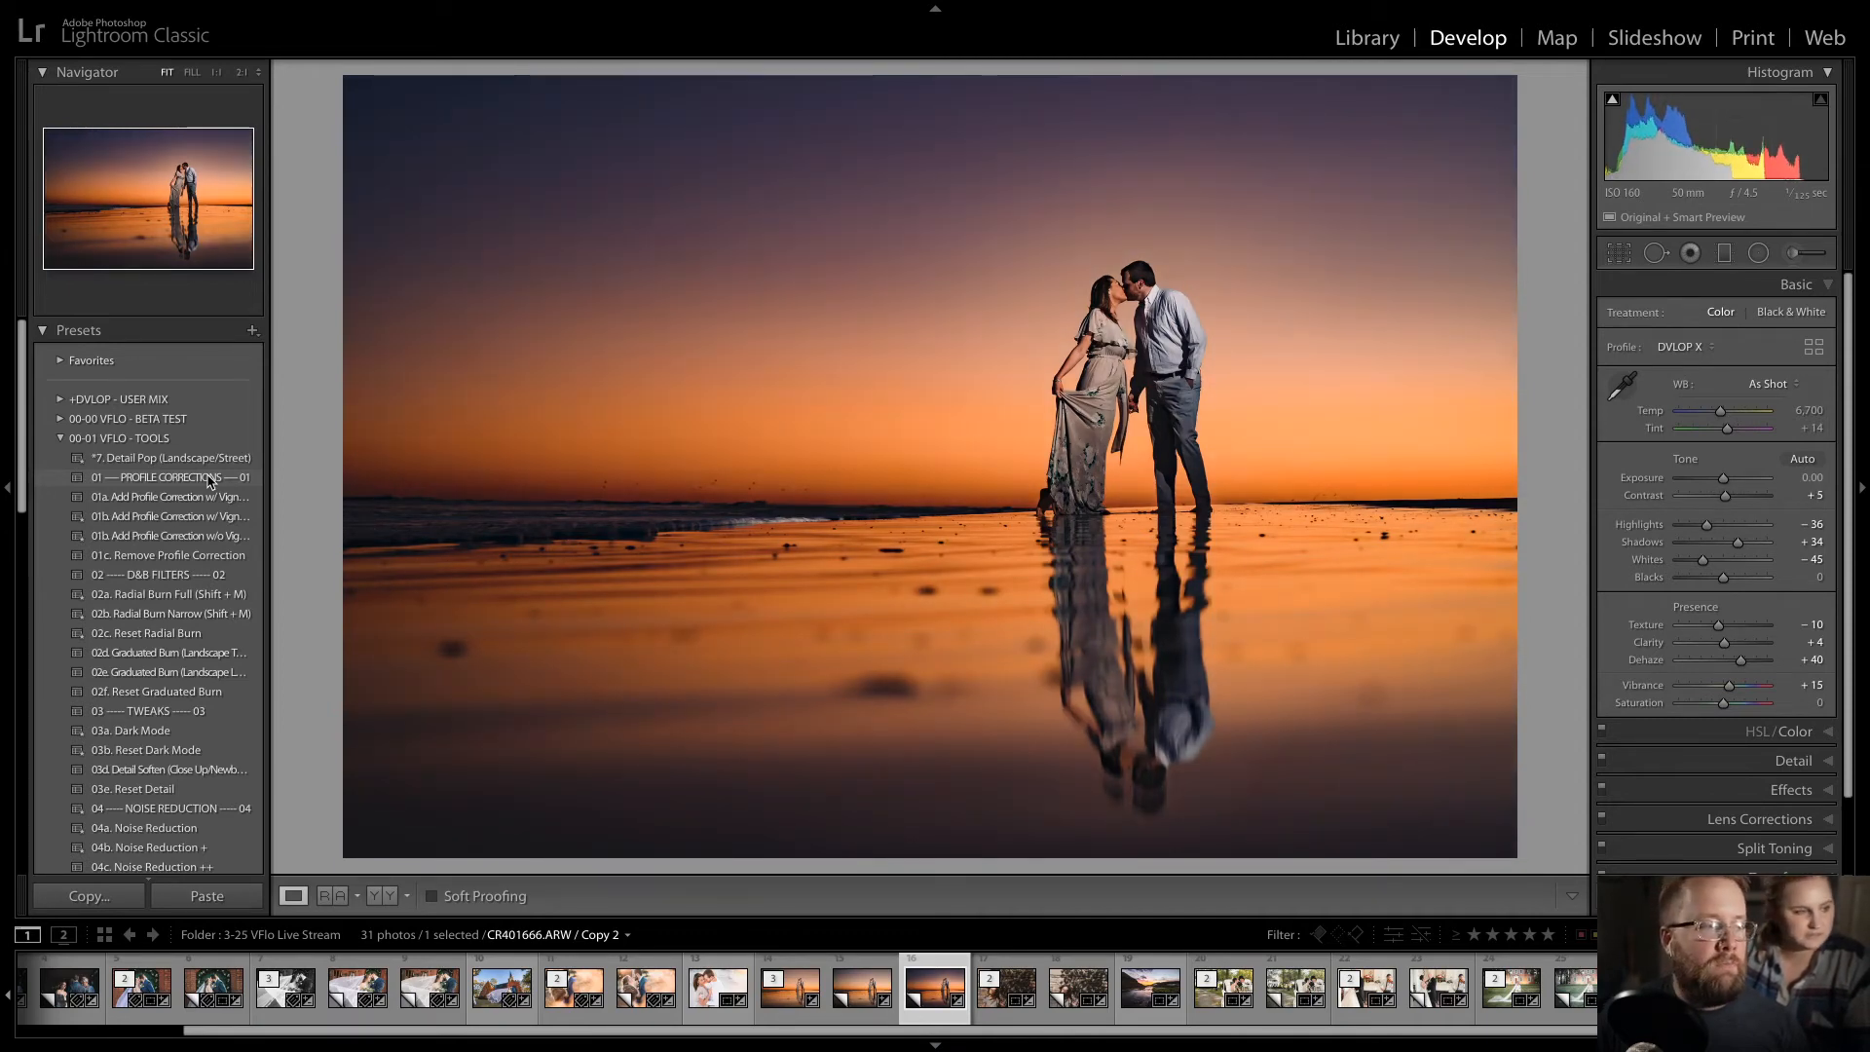
key("minus")
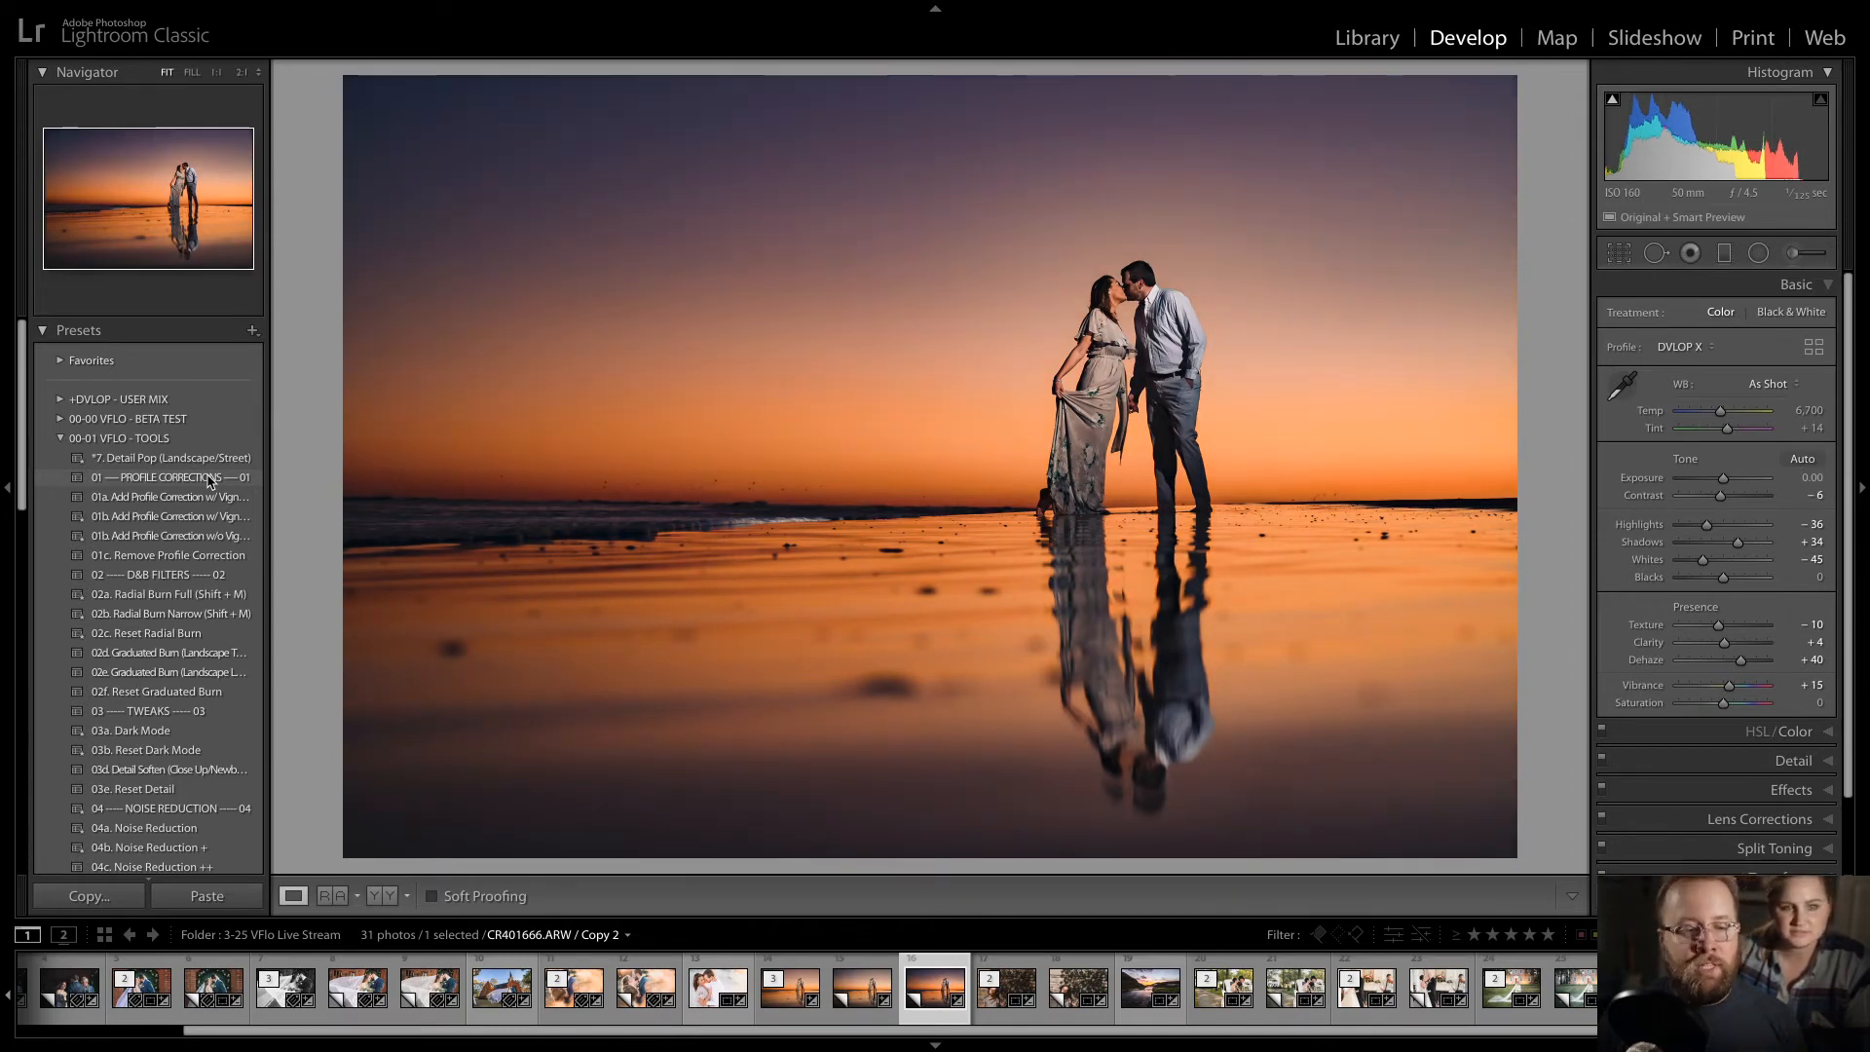
- Create a virtual copy of JMgant2.ARW, the girl by the stone wall, and apply the Pastel 03j. B&W preset
key("Right")
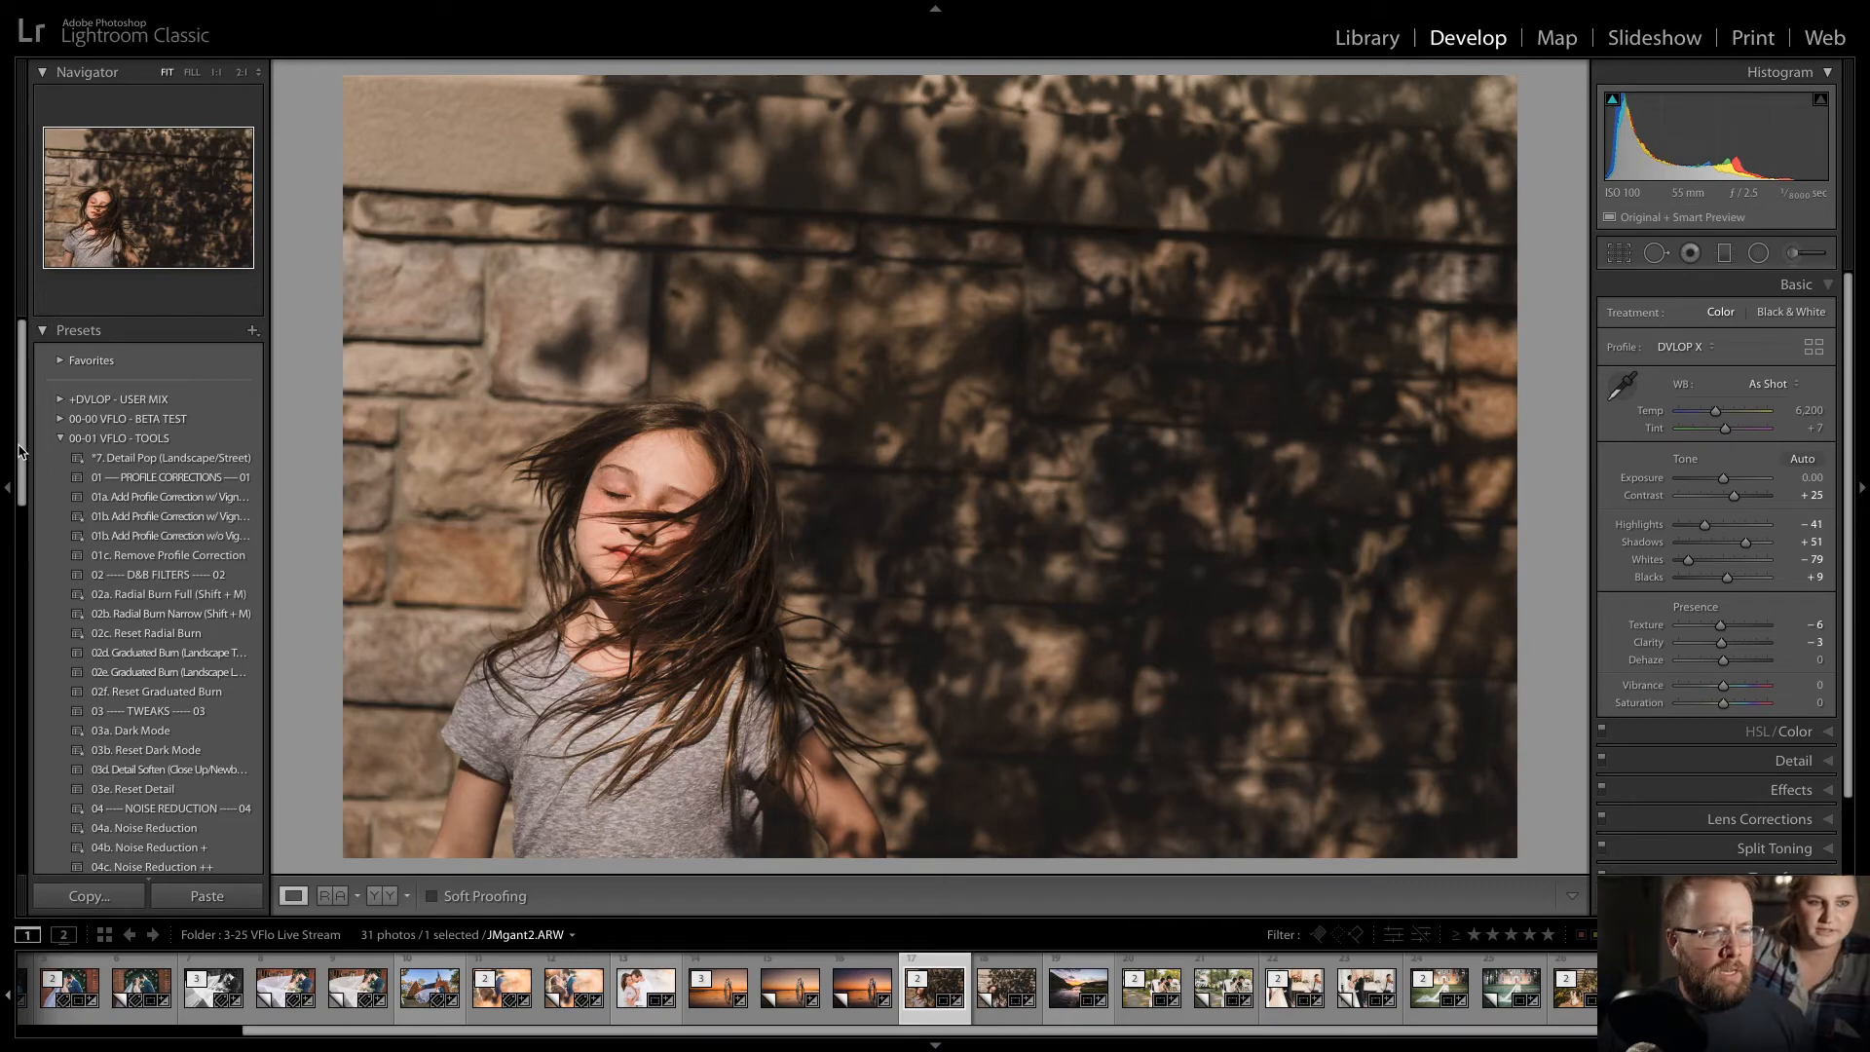
left_click_drag(24, 458, 25, 682)
key("ctrl+apostrophe")
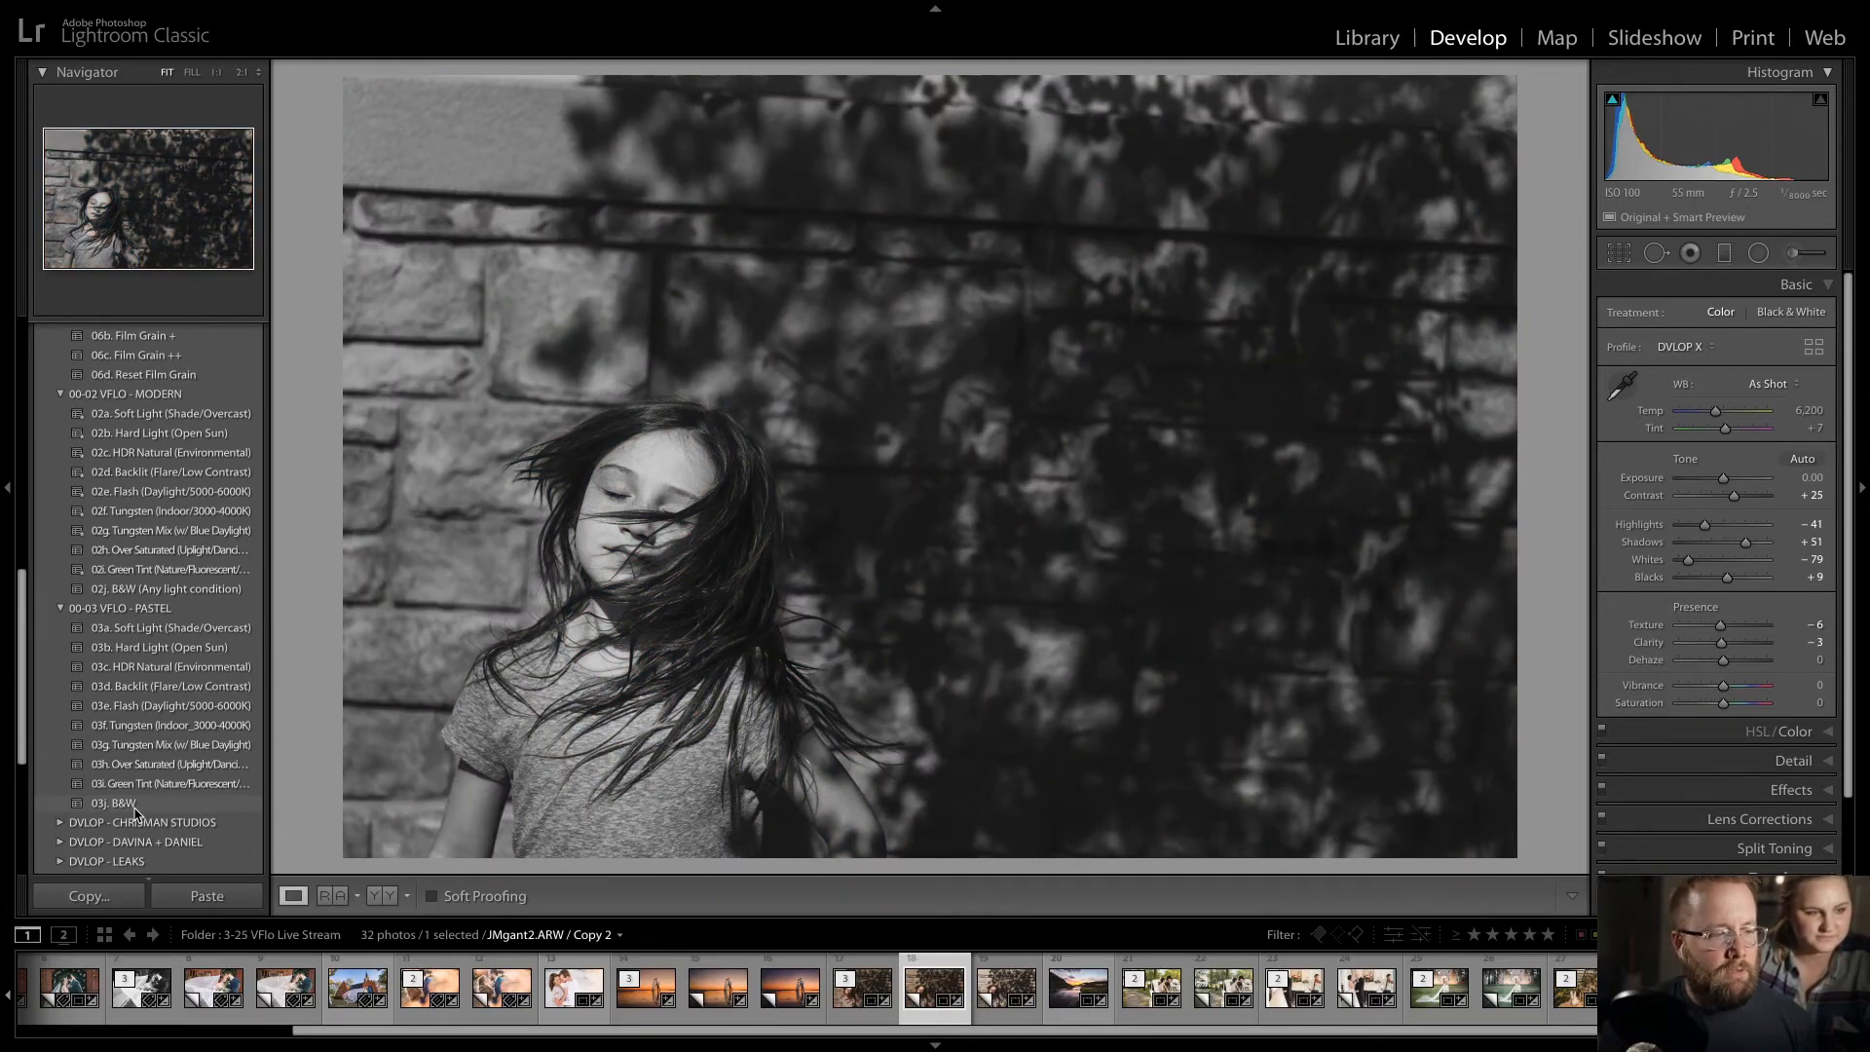
left_click(135, 806)
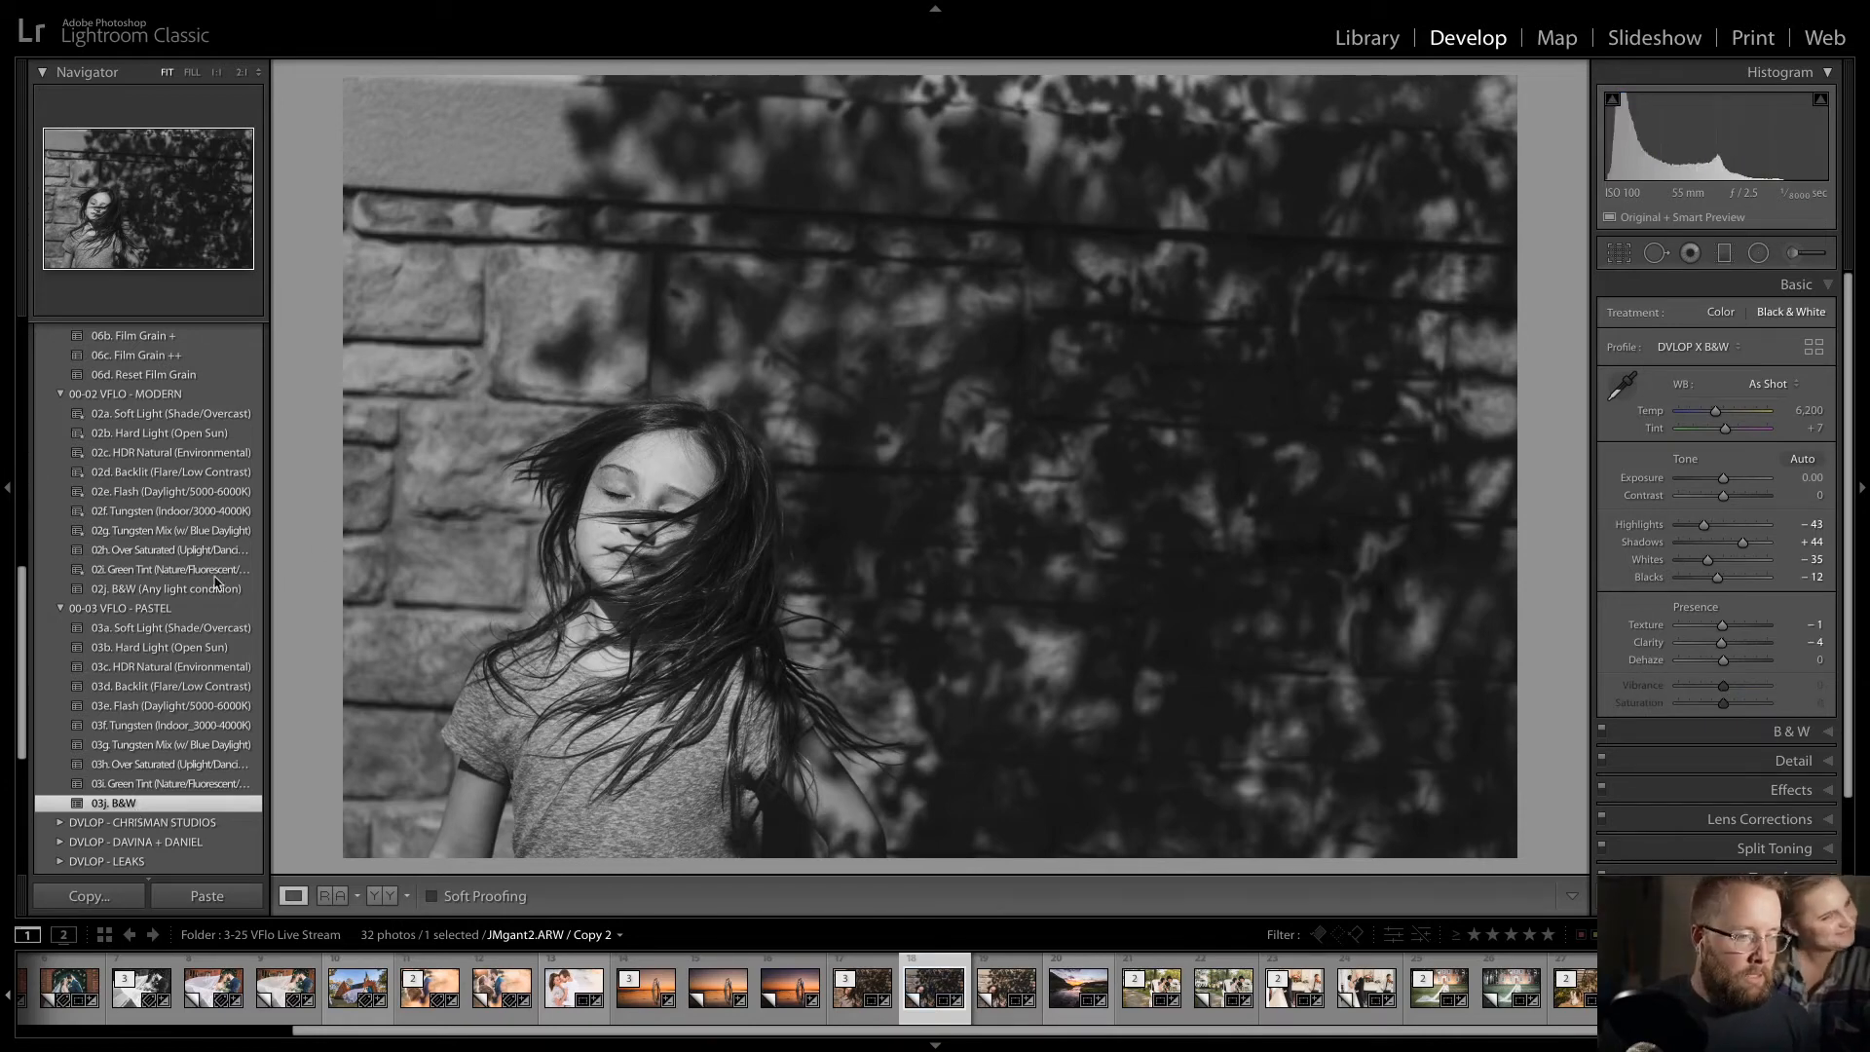
- Create another virtual copy of the girl's photo with the Modern 02j. B&W (Any light condition) preset and compare both black-and-white versions
key("ctrl+'")
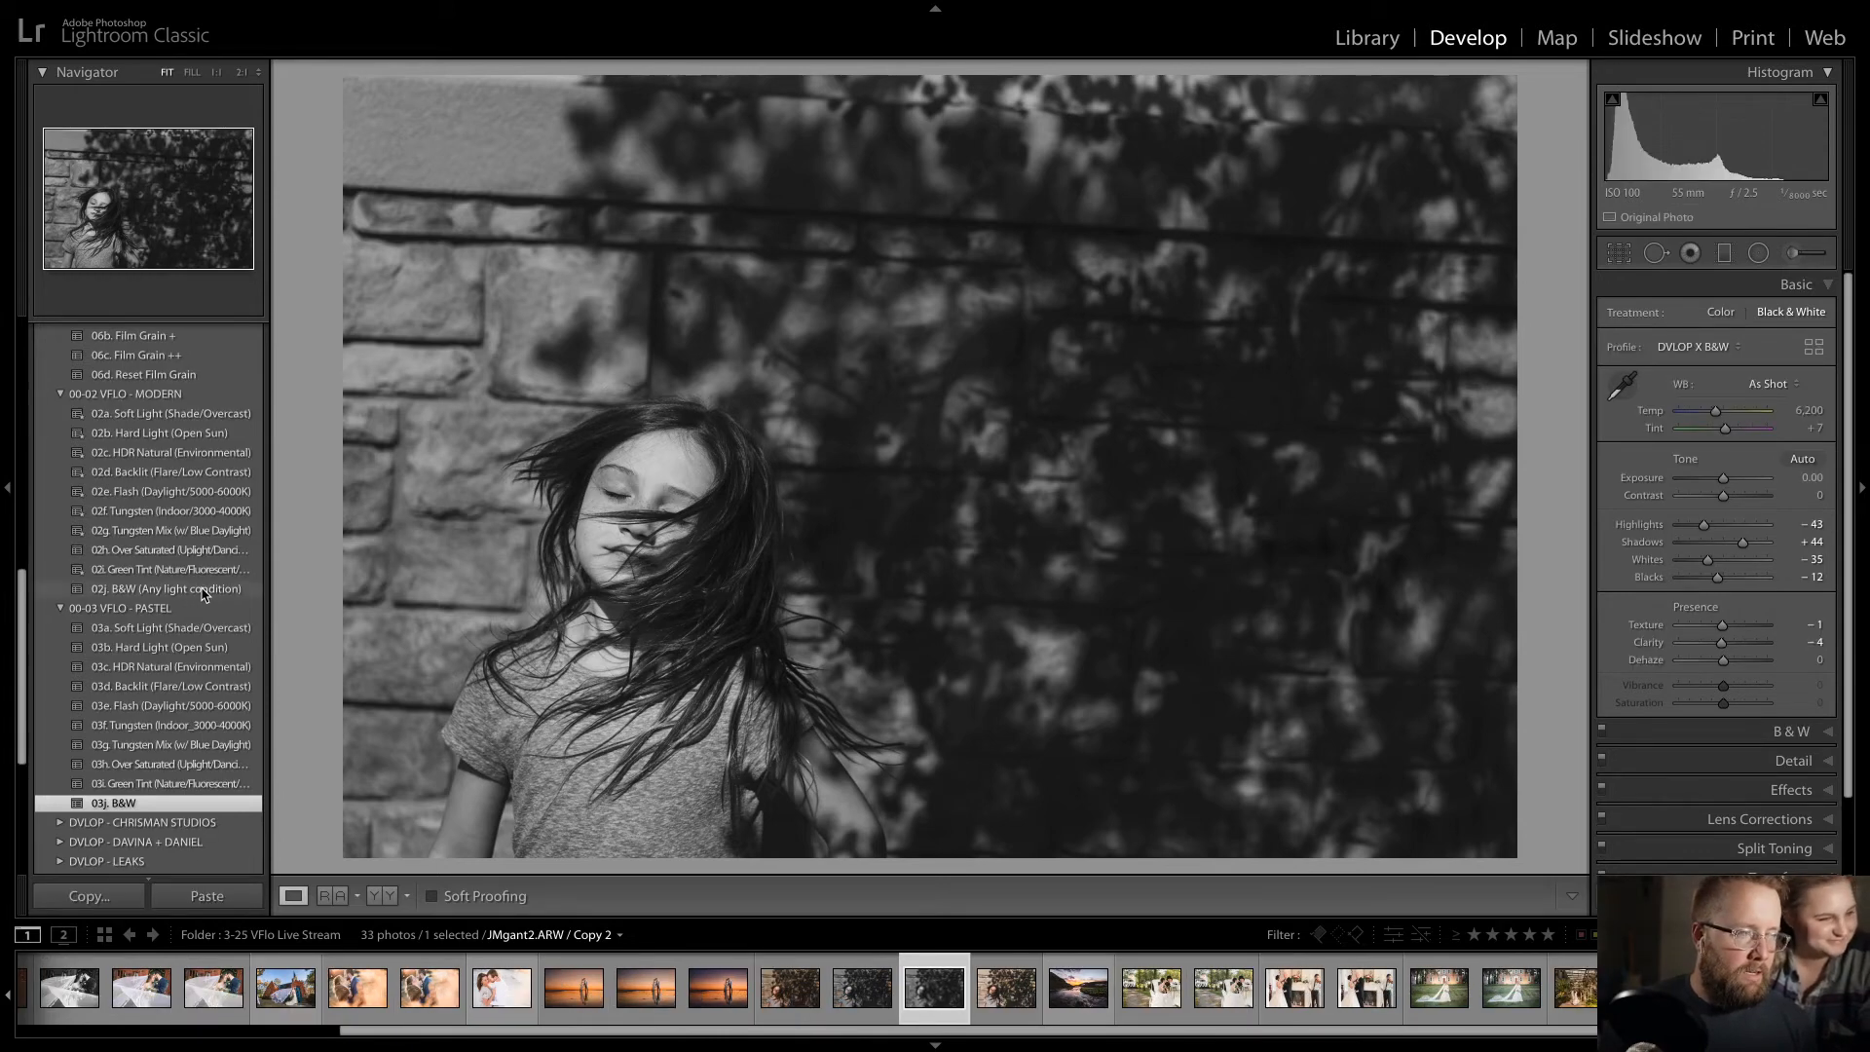
left_click(204, 590)
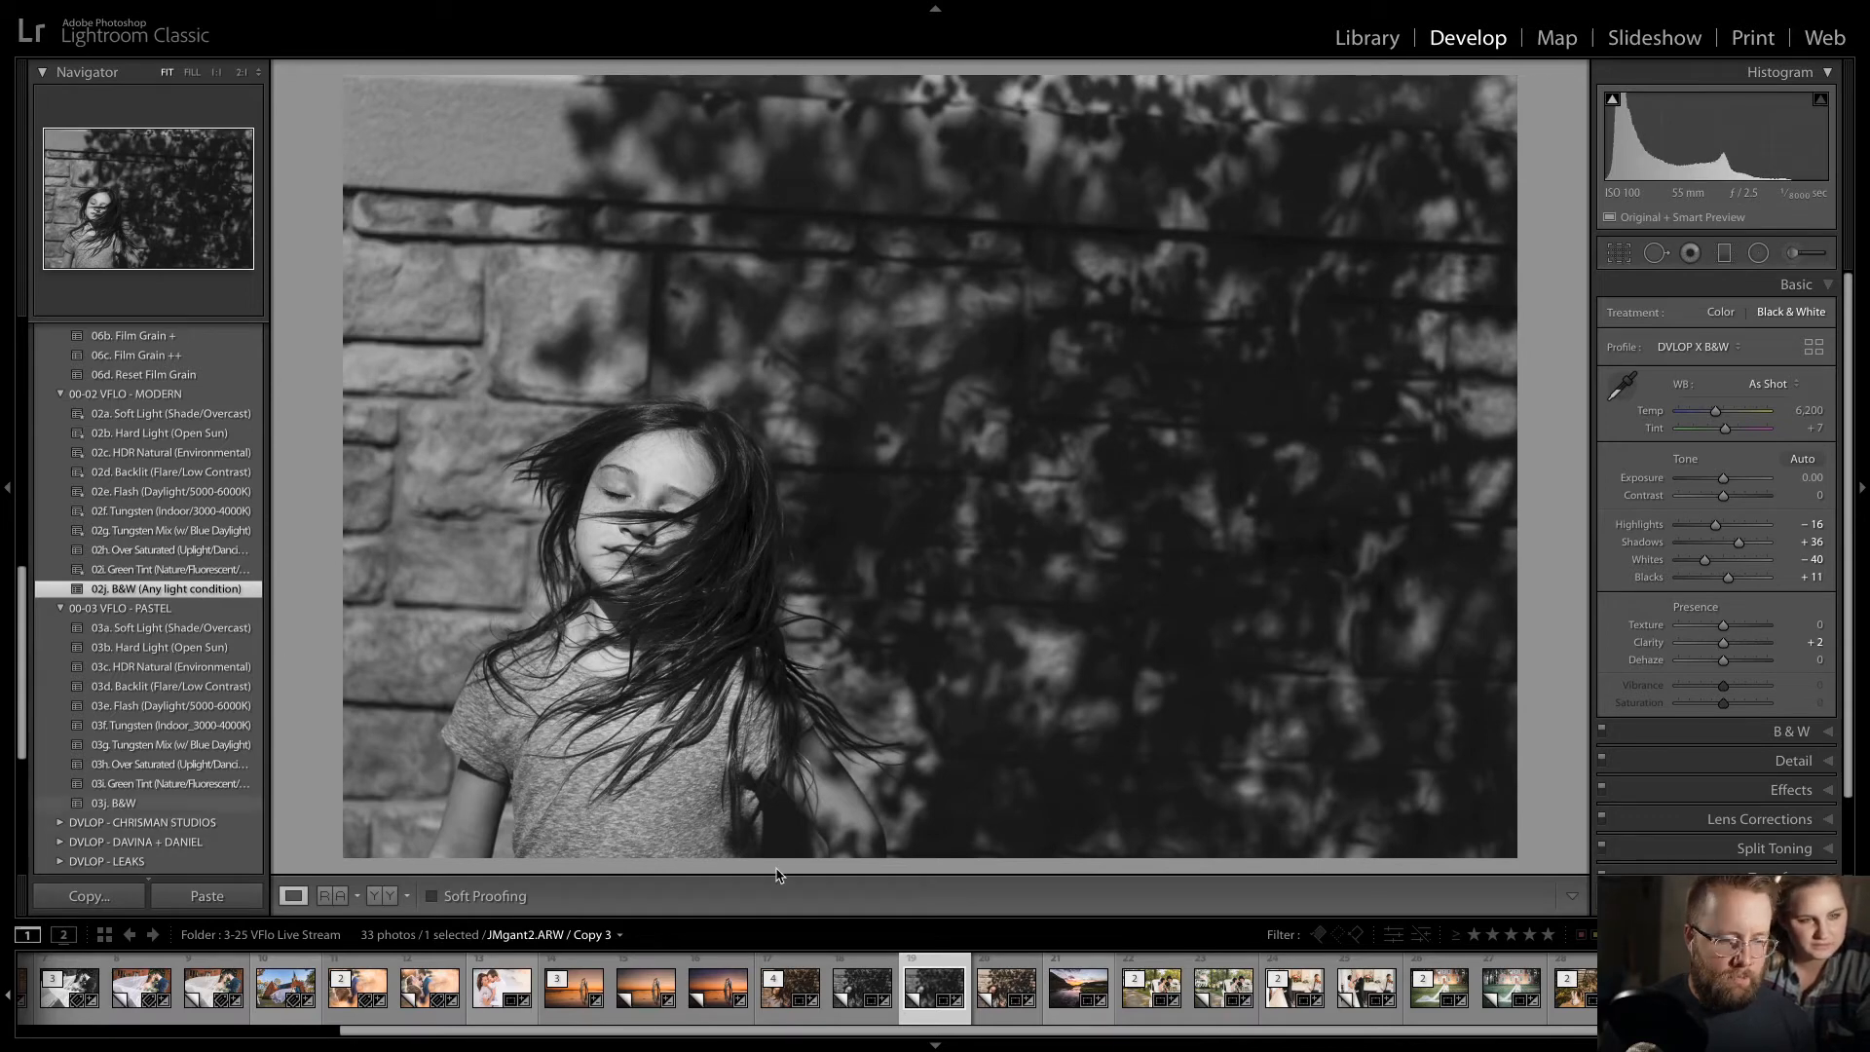
key("Left")
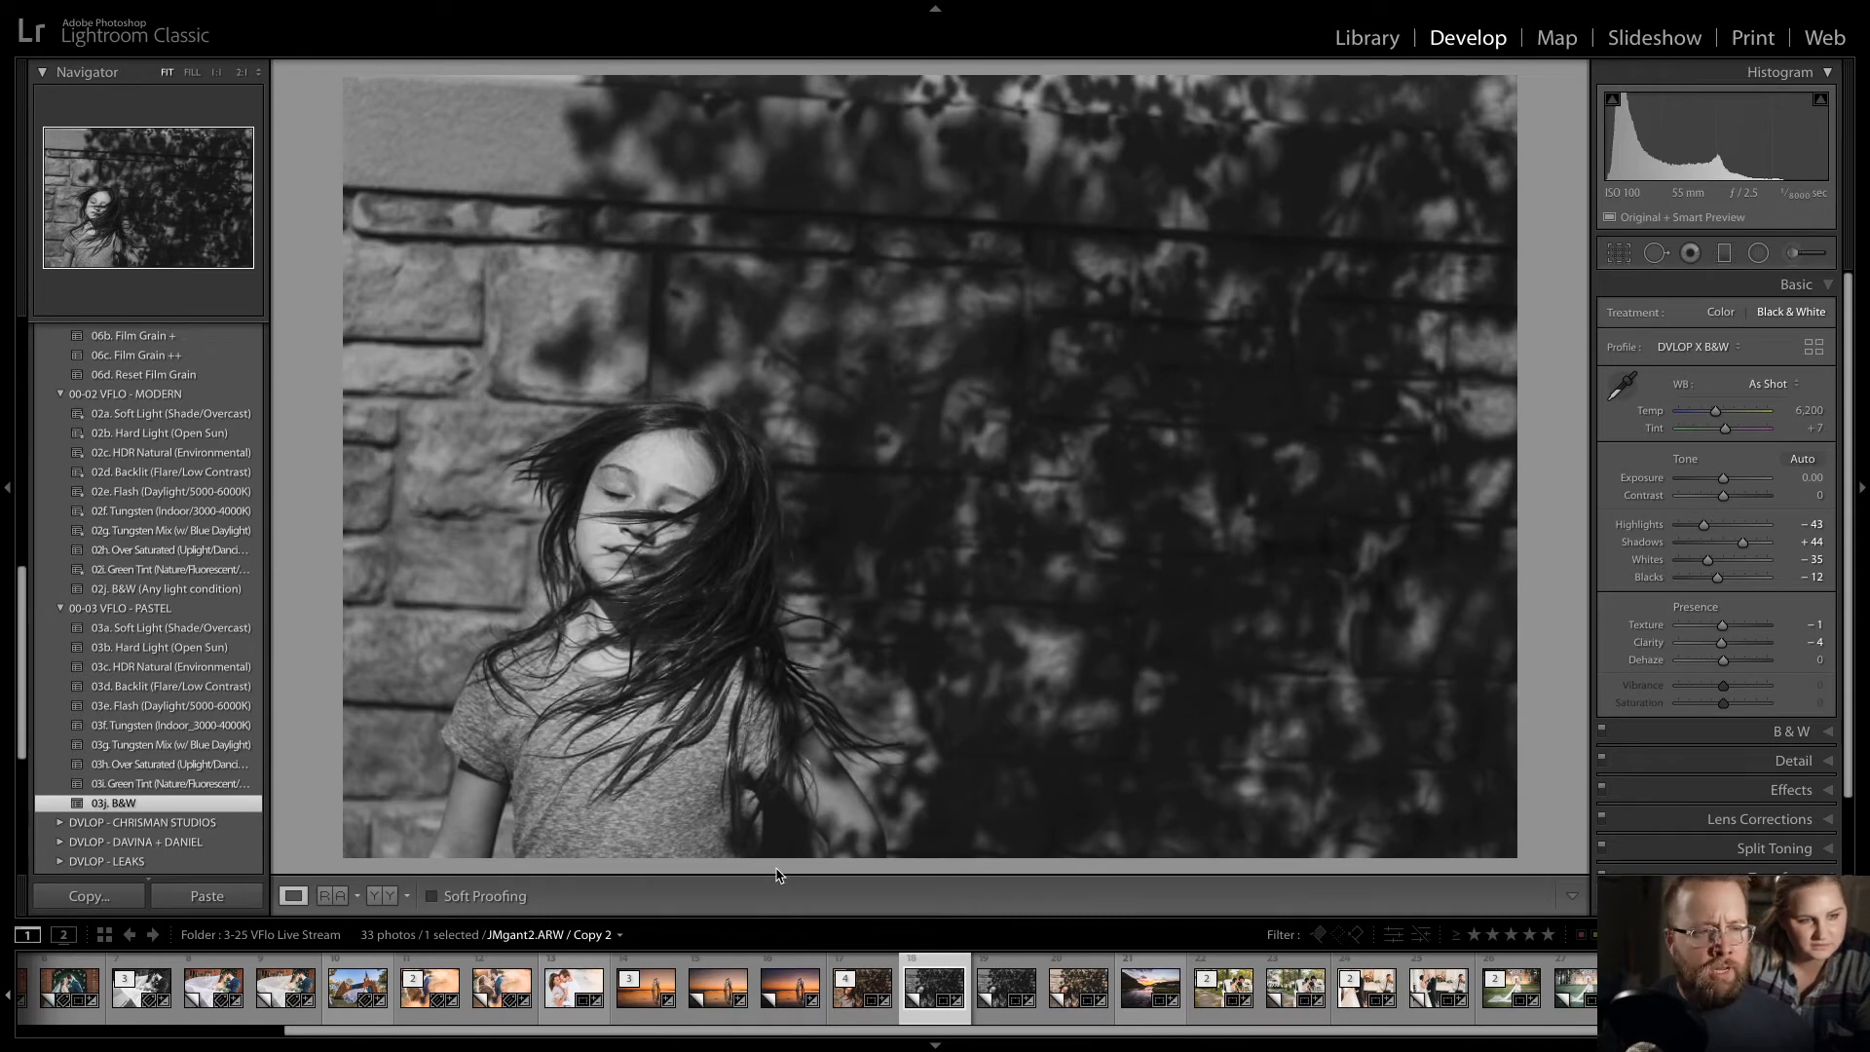
key("Right")
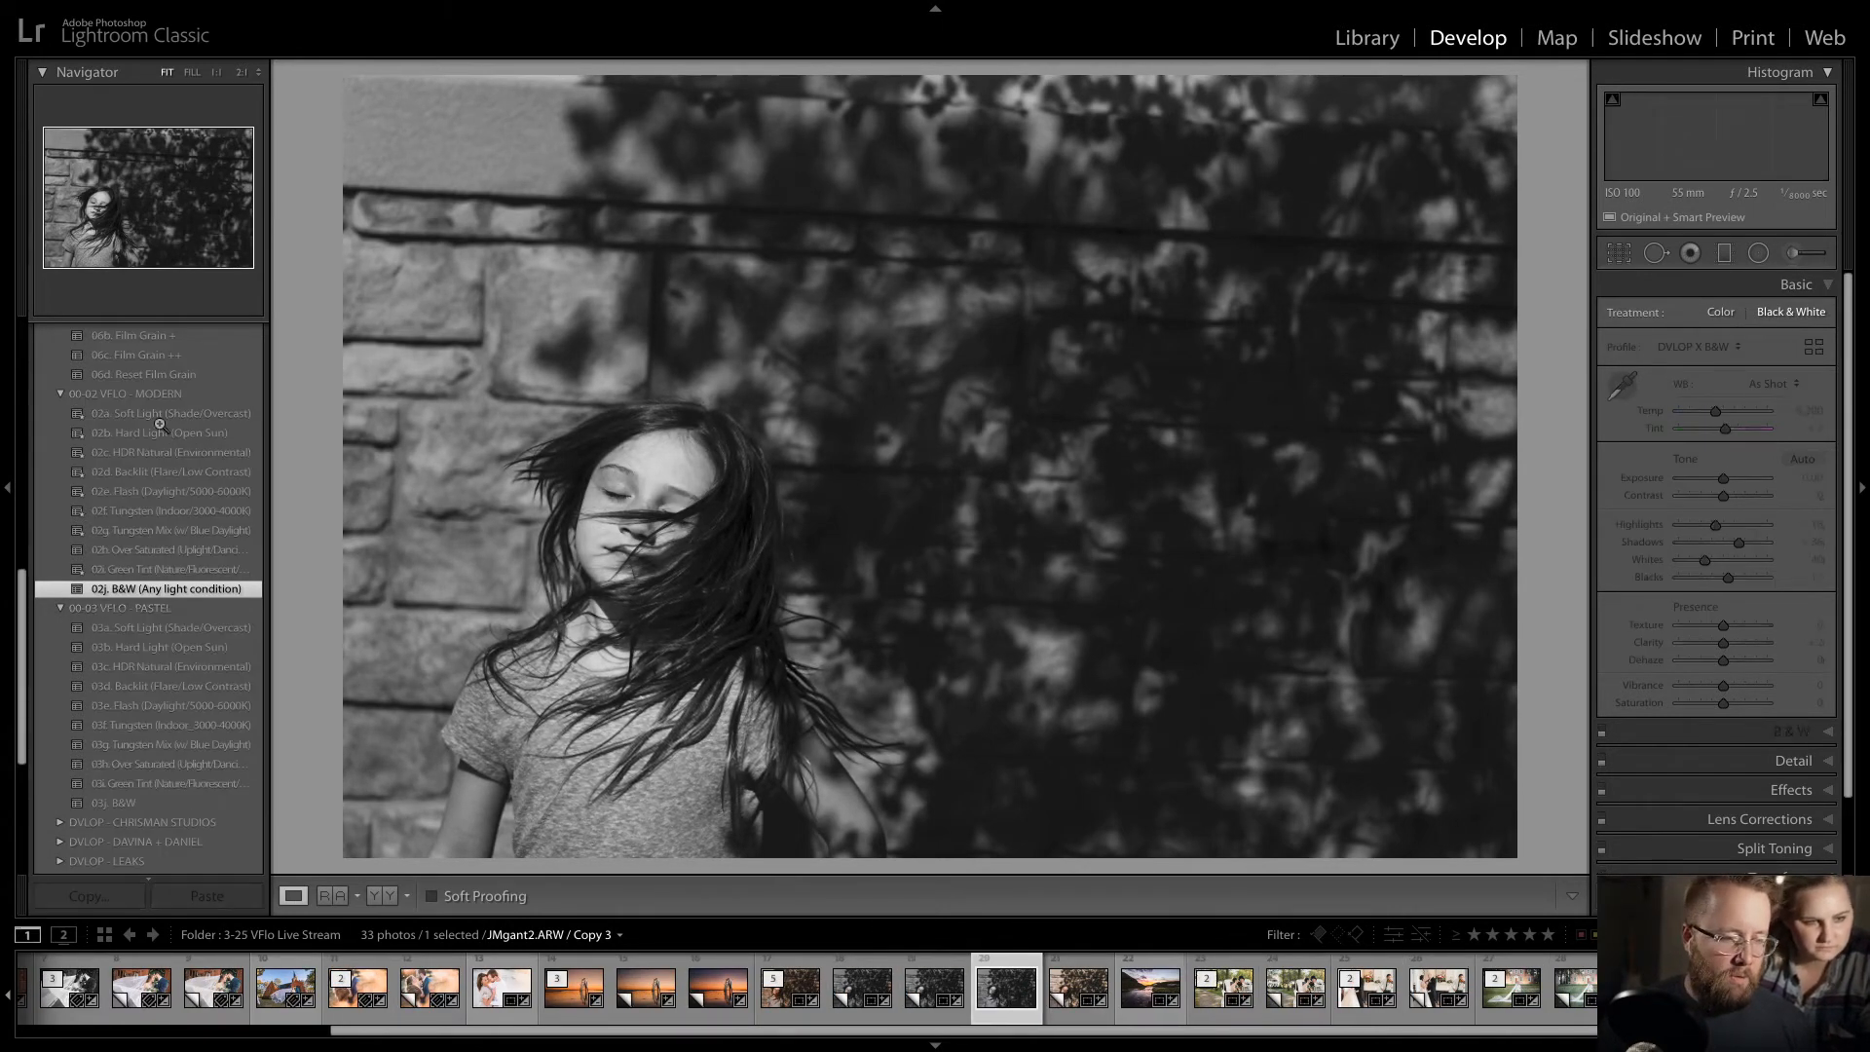
- Apply the Jagerbomb preset from DVLOP - TWO MANN STUDIOS to a further virtual copy of the girl's photo and collapse that preset group
scroll(24, 607, "down", 8)
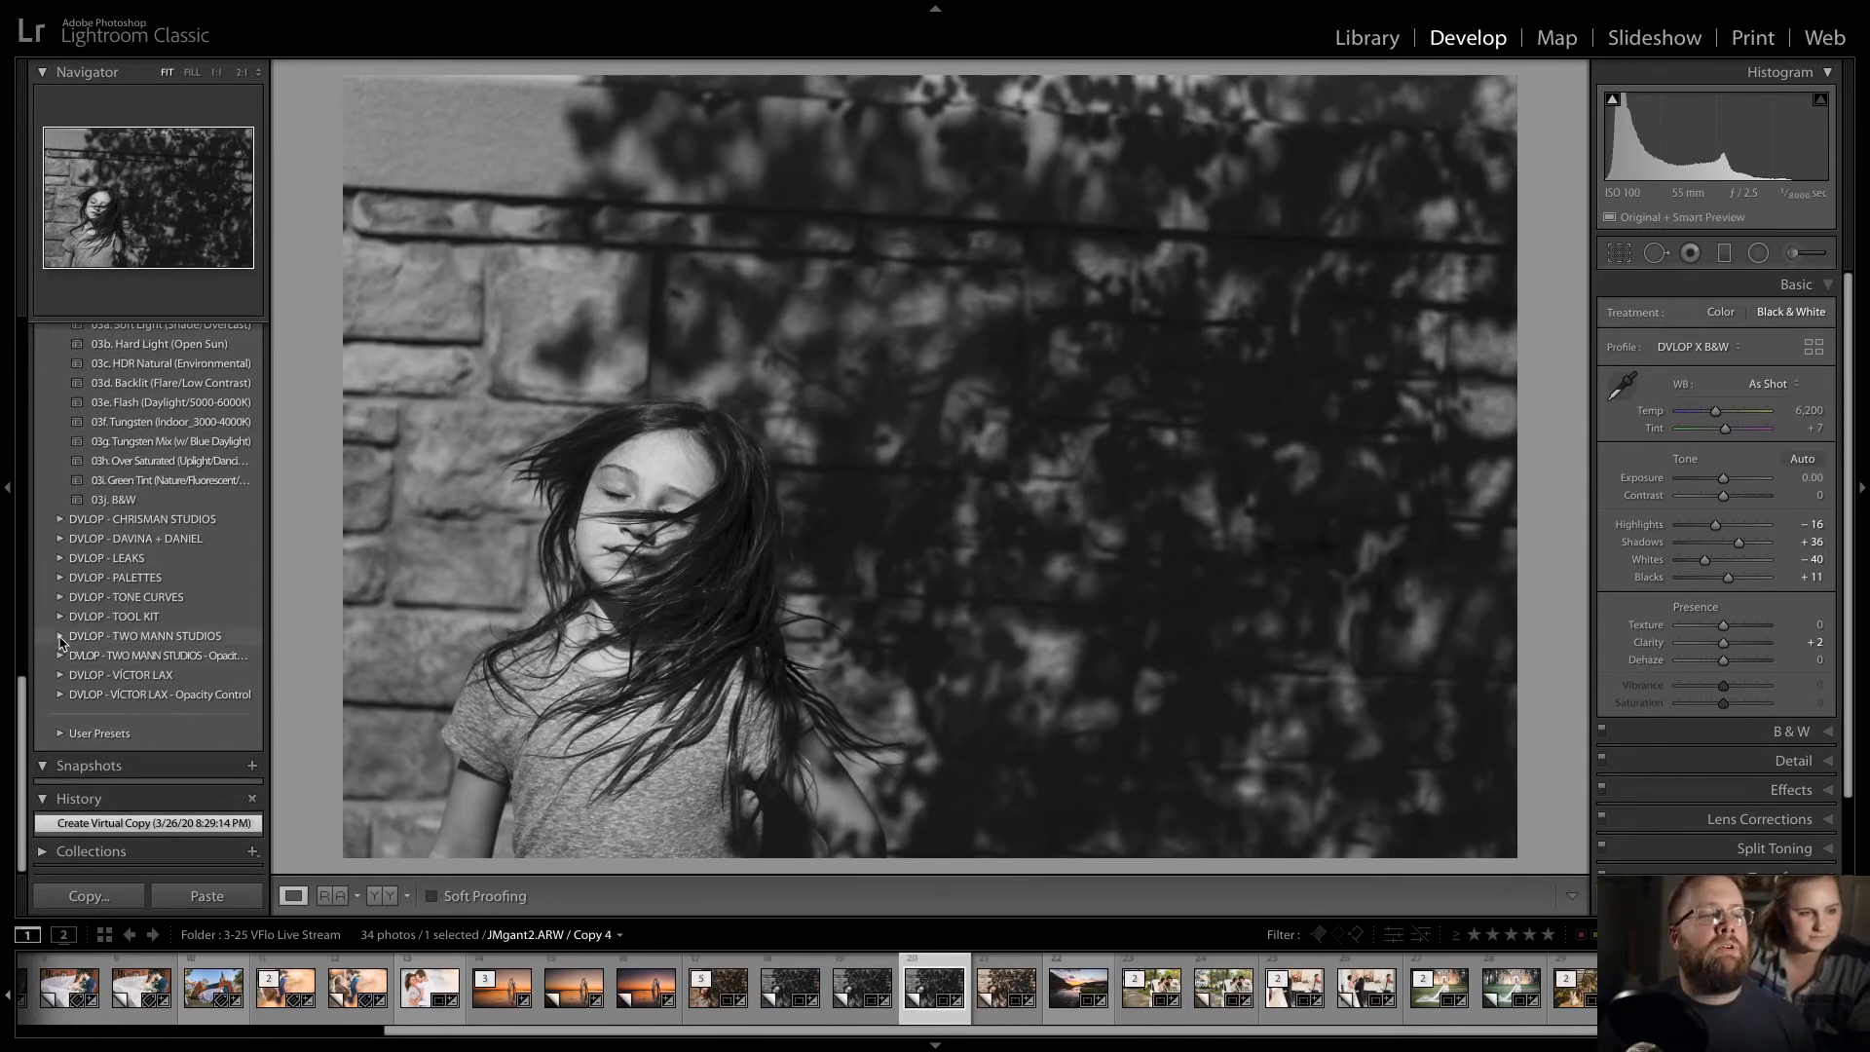
left_click(60, 637)
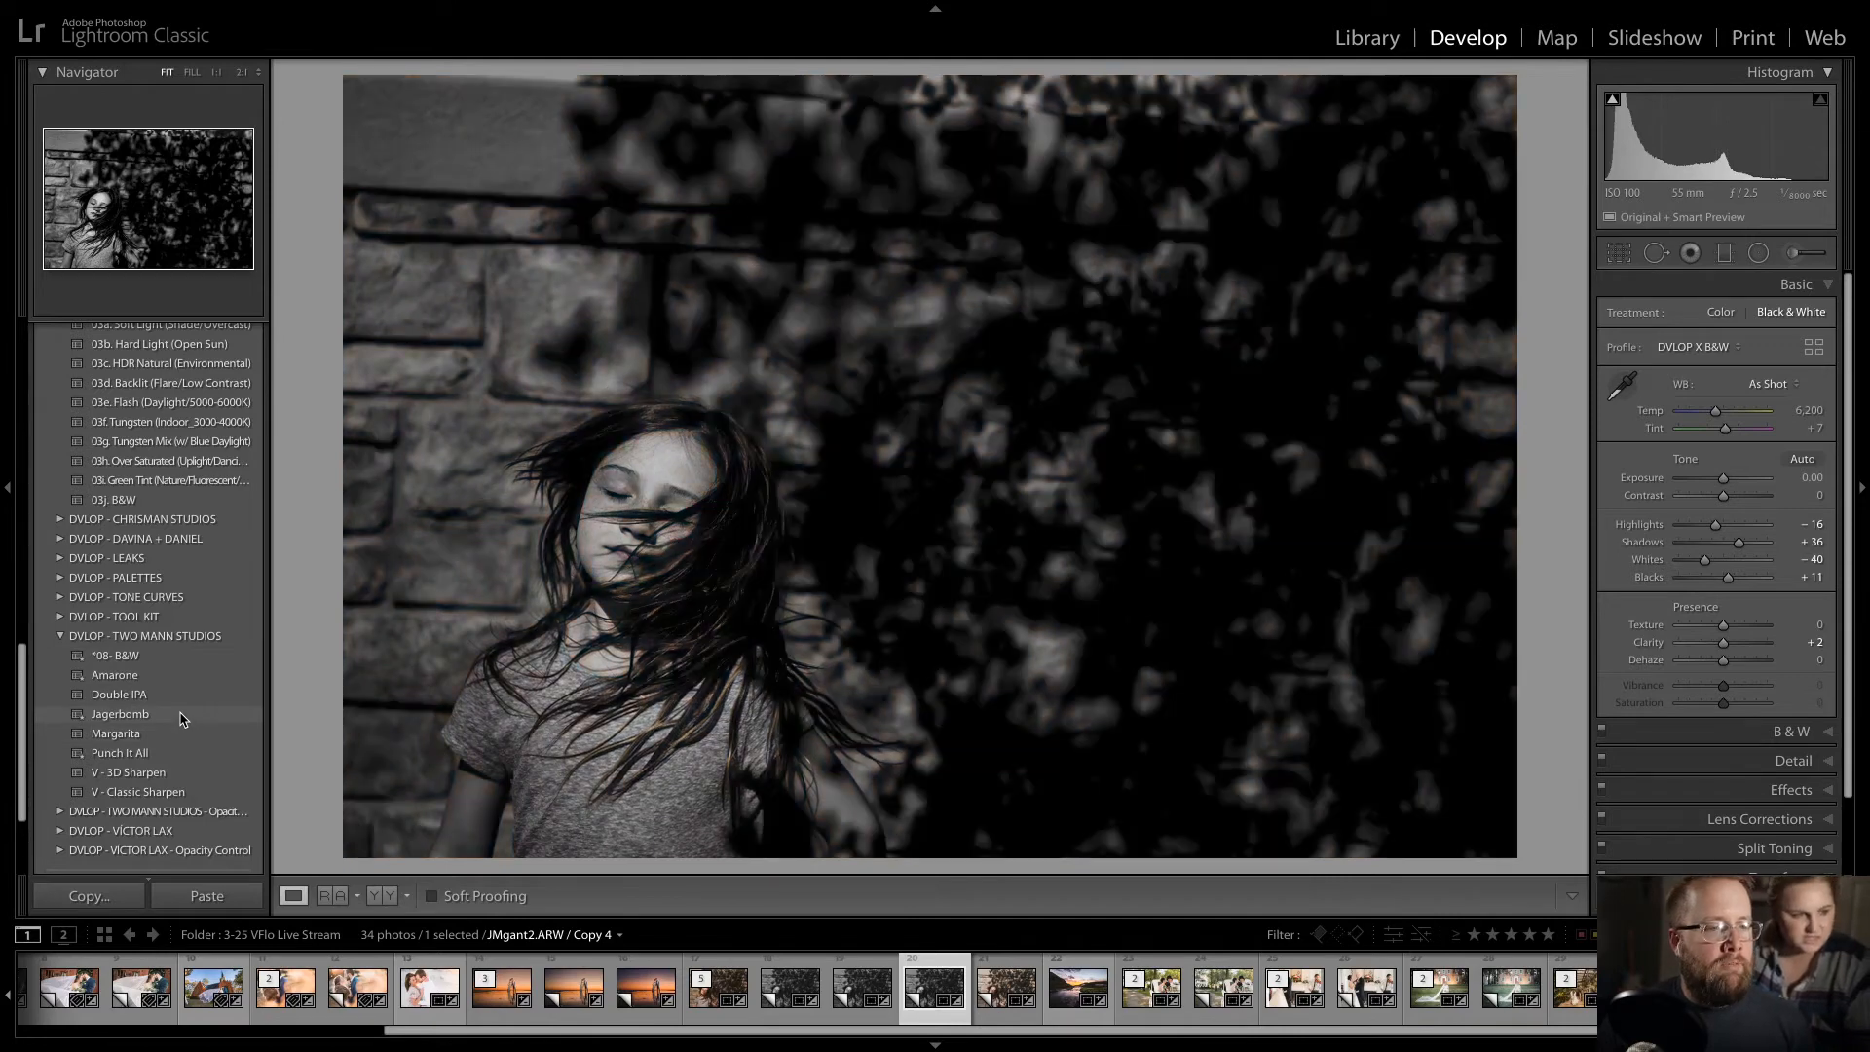
left_click(180, 718)
left_click(60, 636)
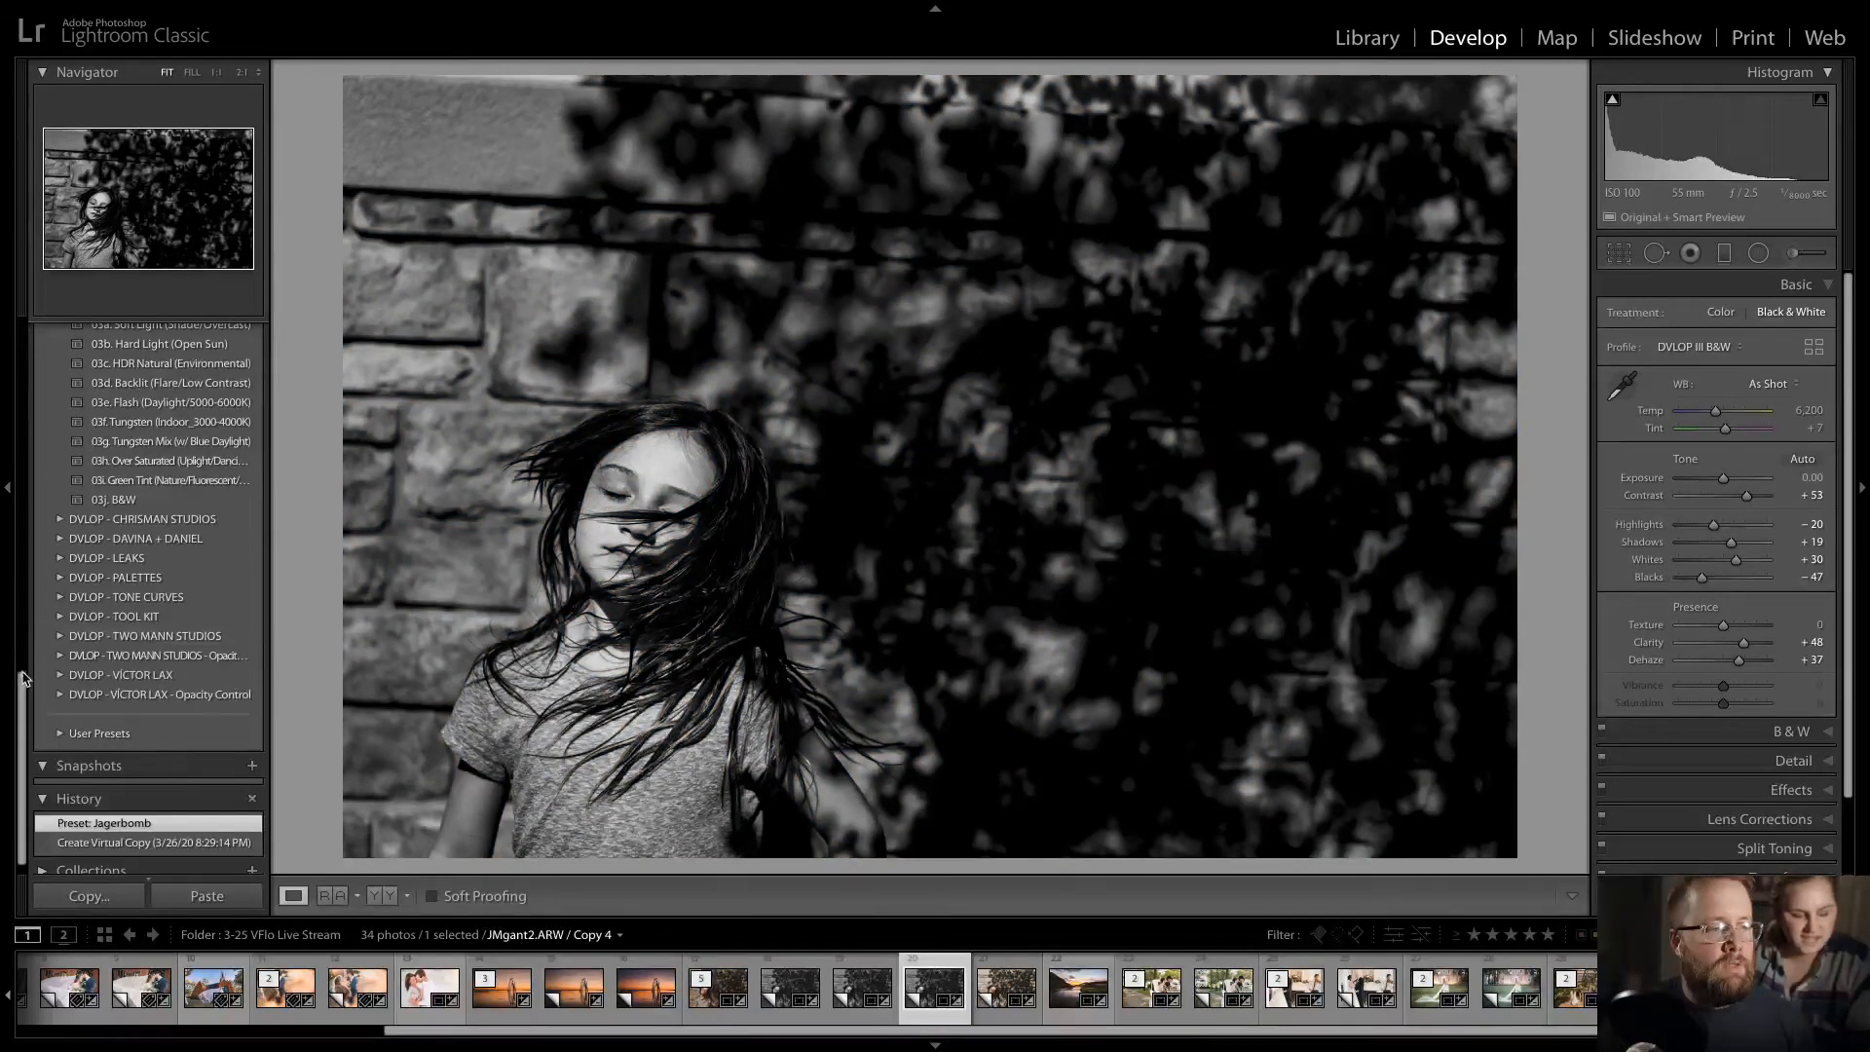
left_click_drag(21, 687, 37, 466)
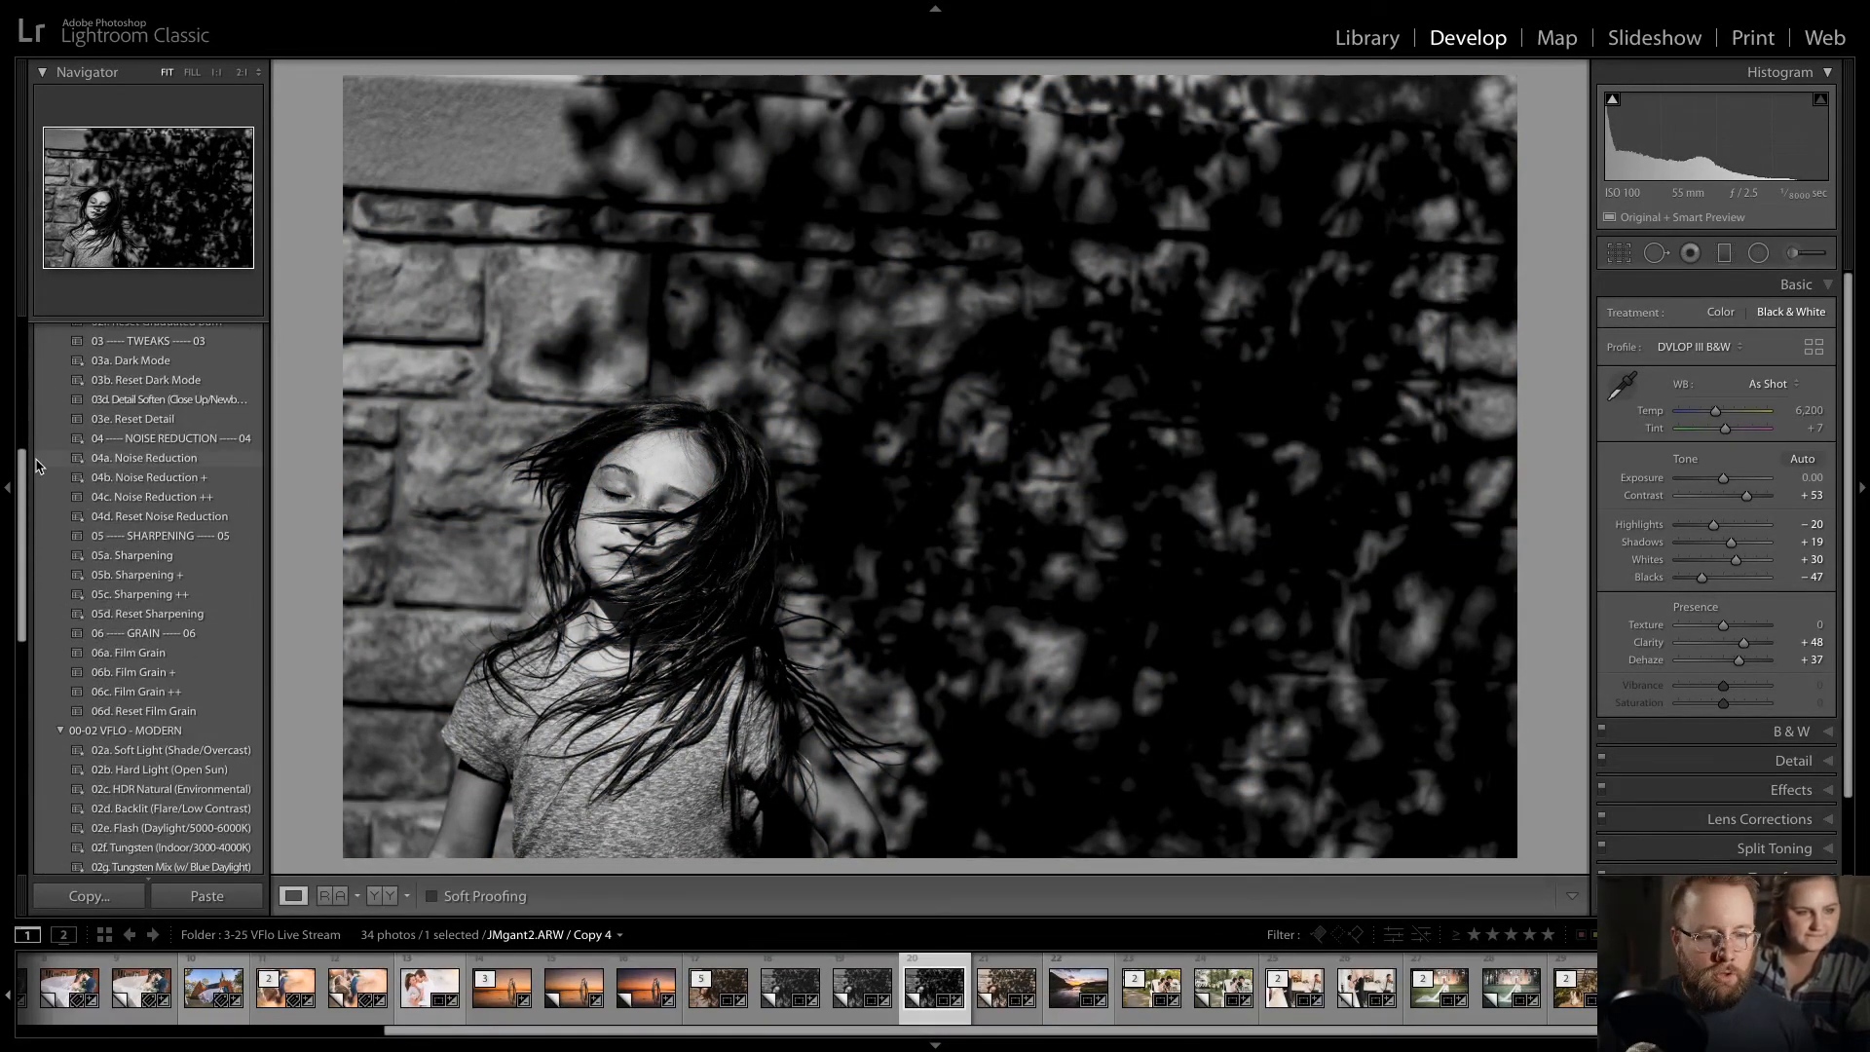
- Compare the two adjacent black-and-white virtual copies of the girl by the stone wall
key("Left")
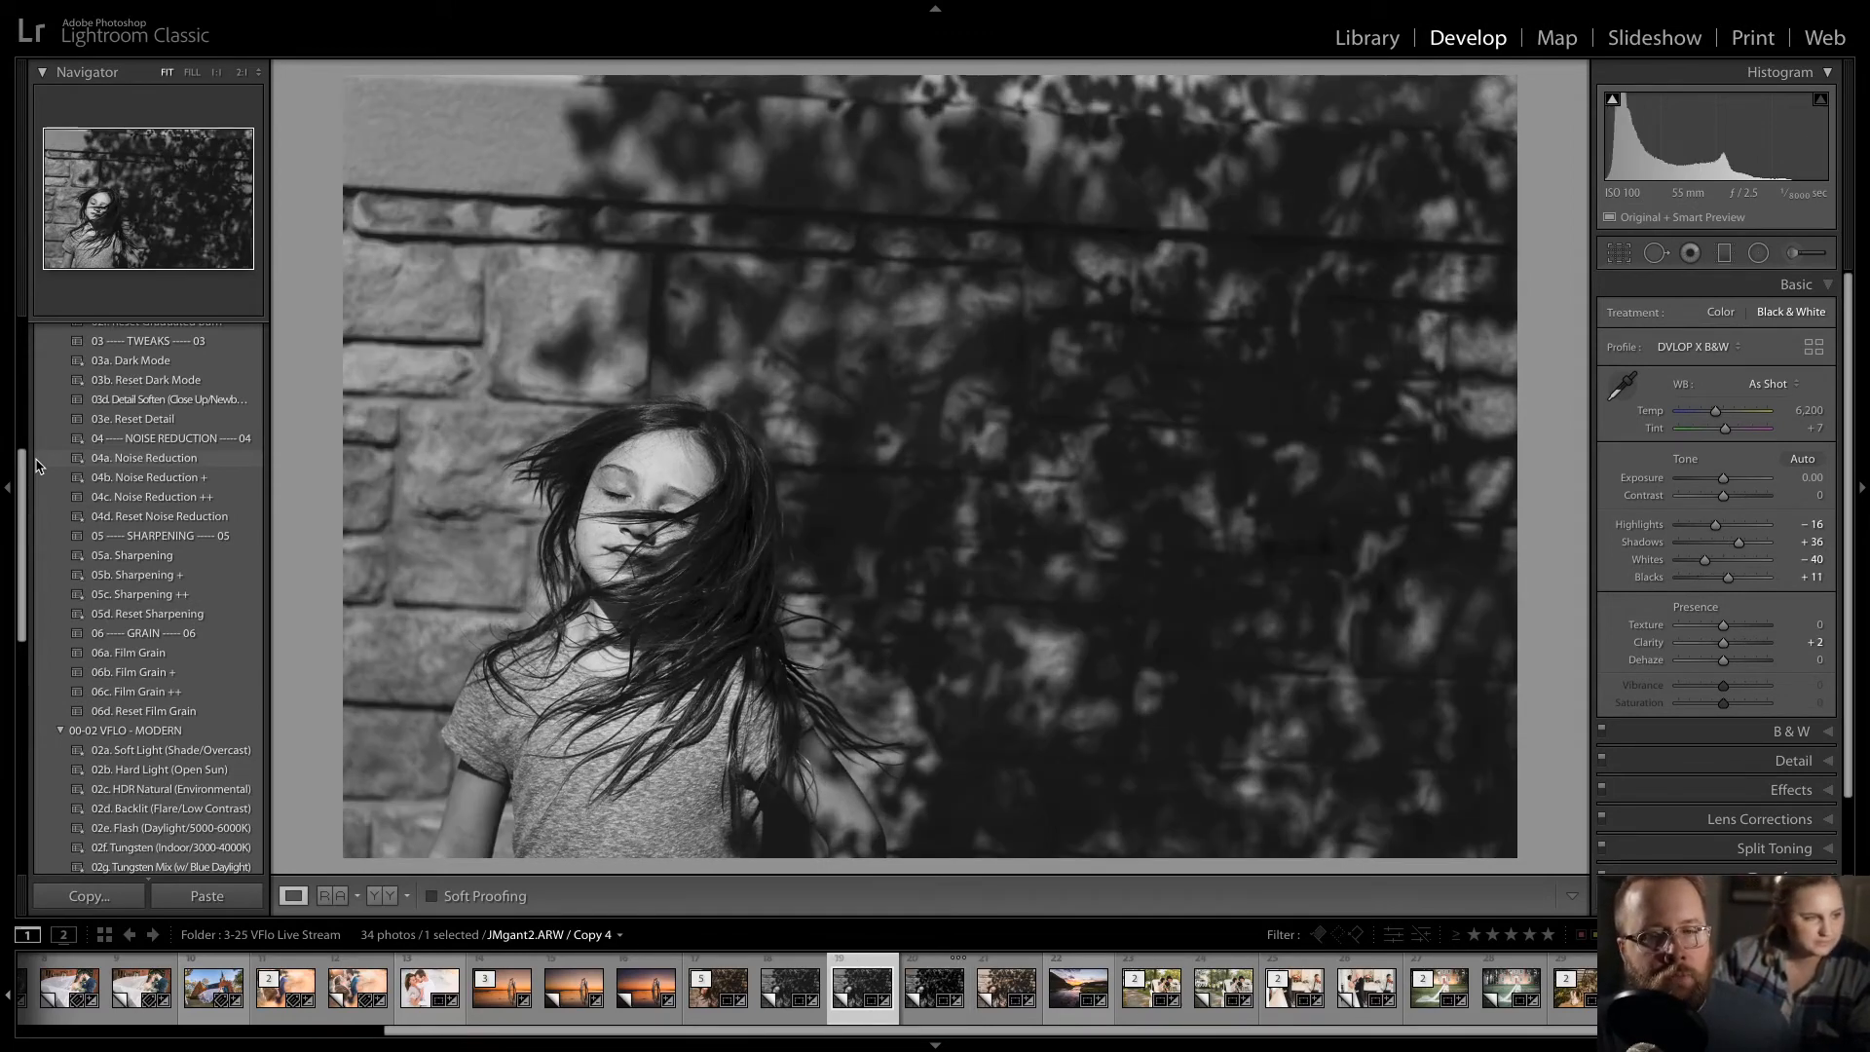
key("Right")
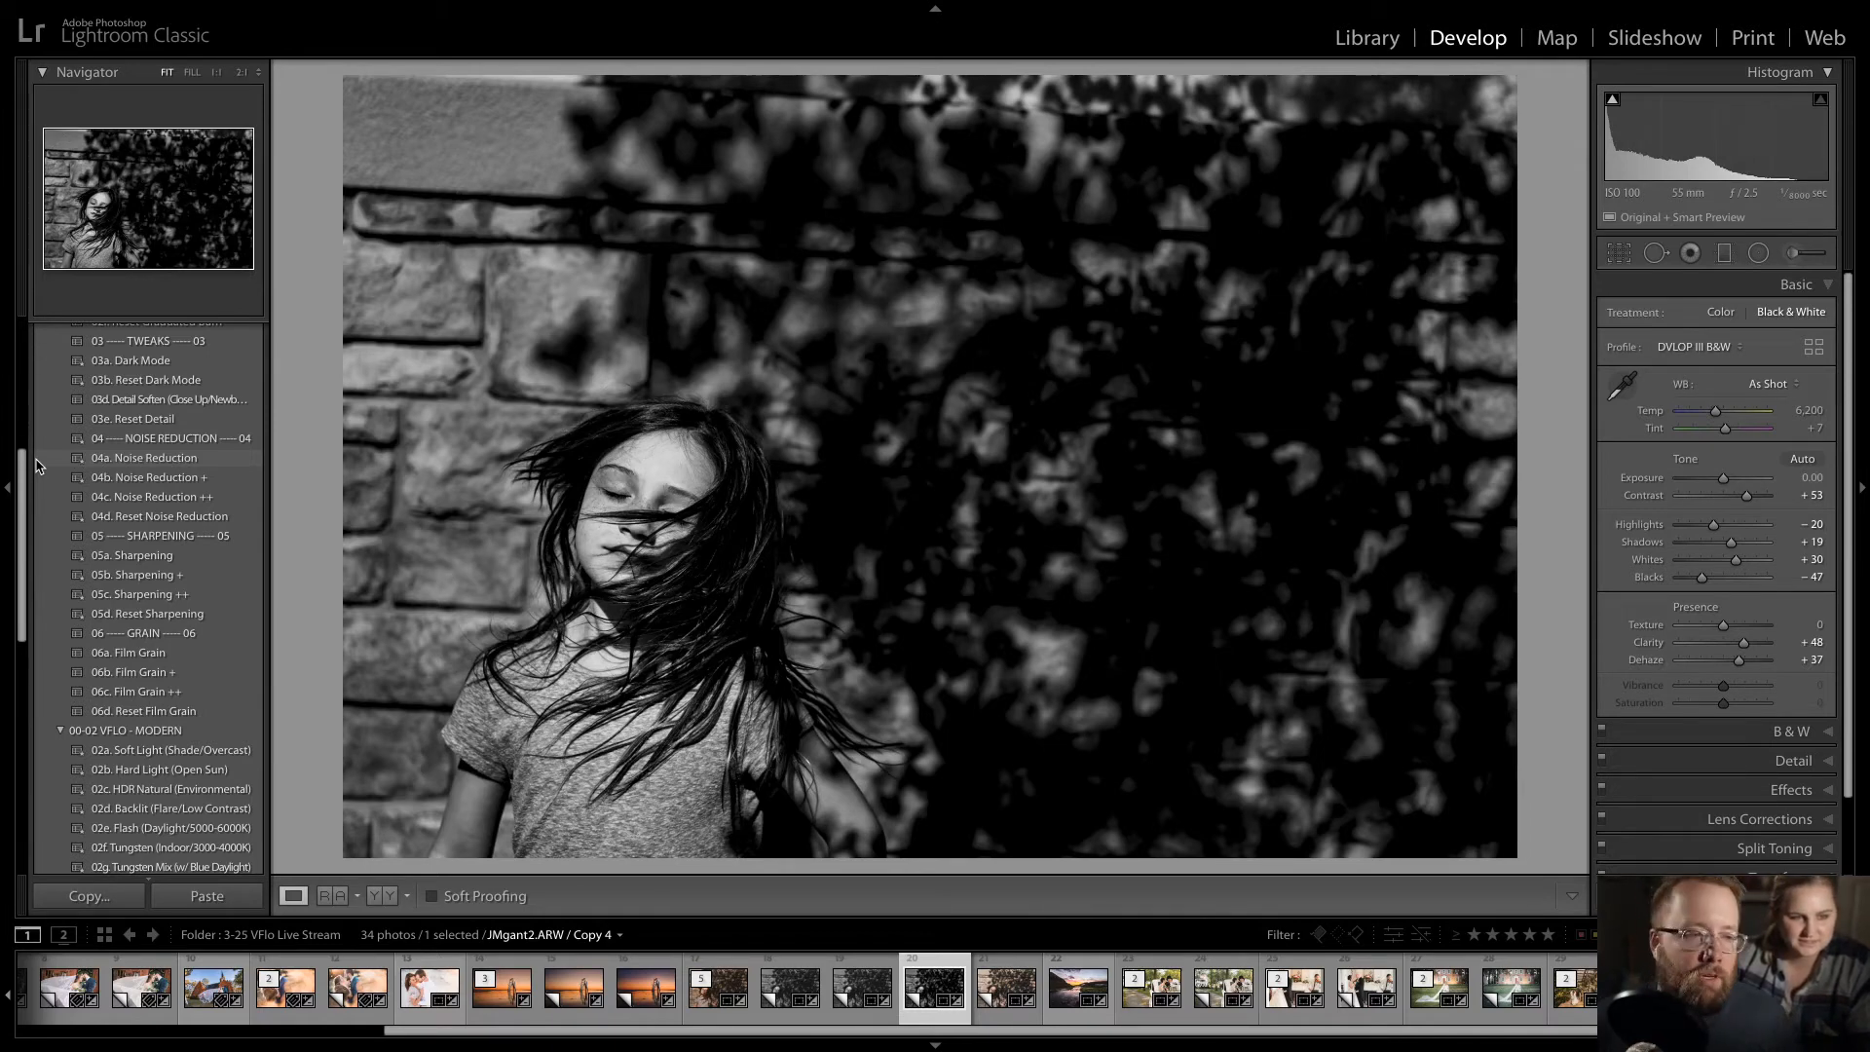
key("Right")
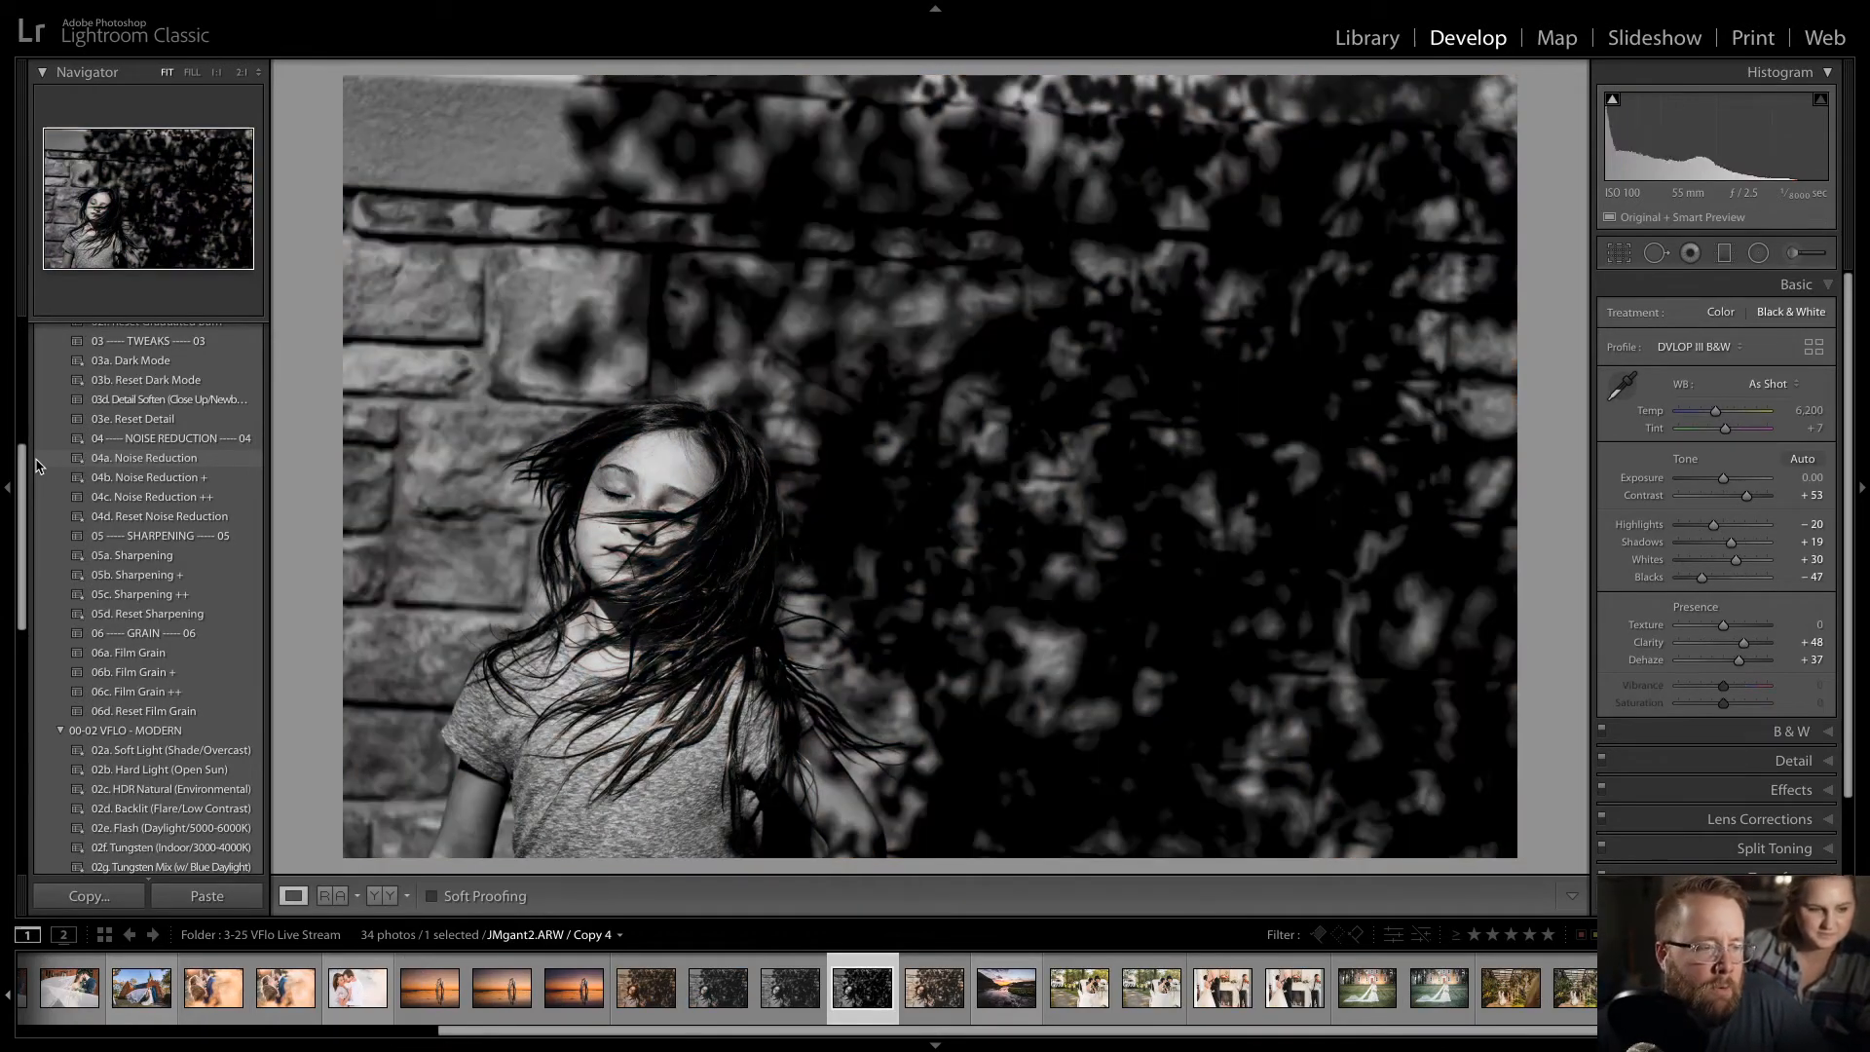
- Open CWP6.ARW / Copy 1, the backlit couple with the fur wrap, and preview the Jagerbomb preset from DVLOP - TWO MANN STUDIOS
left_click_drag(552, 1029, 232, 1039)
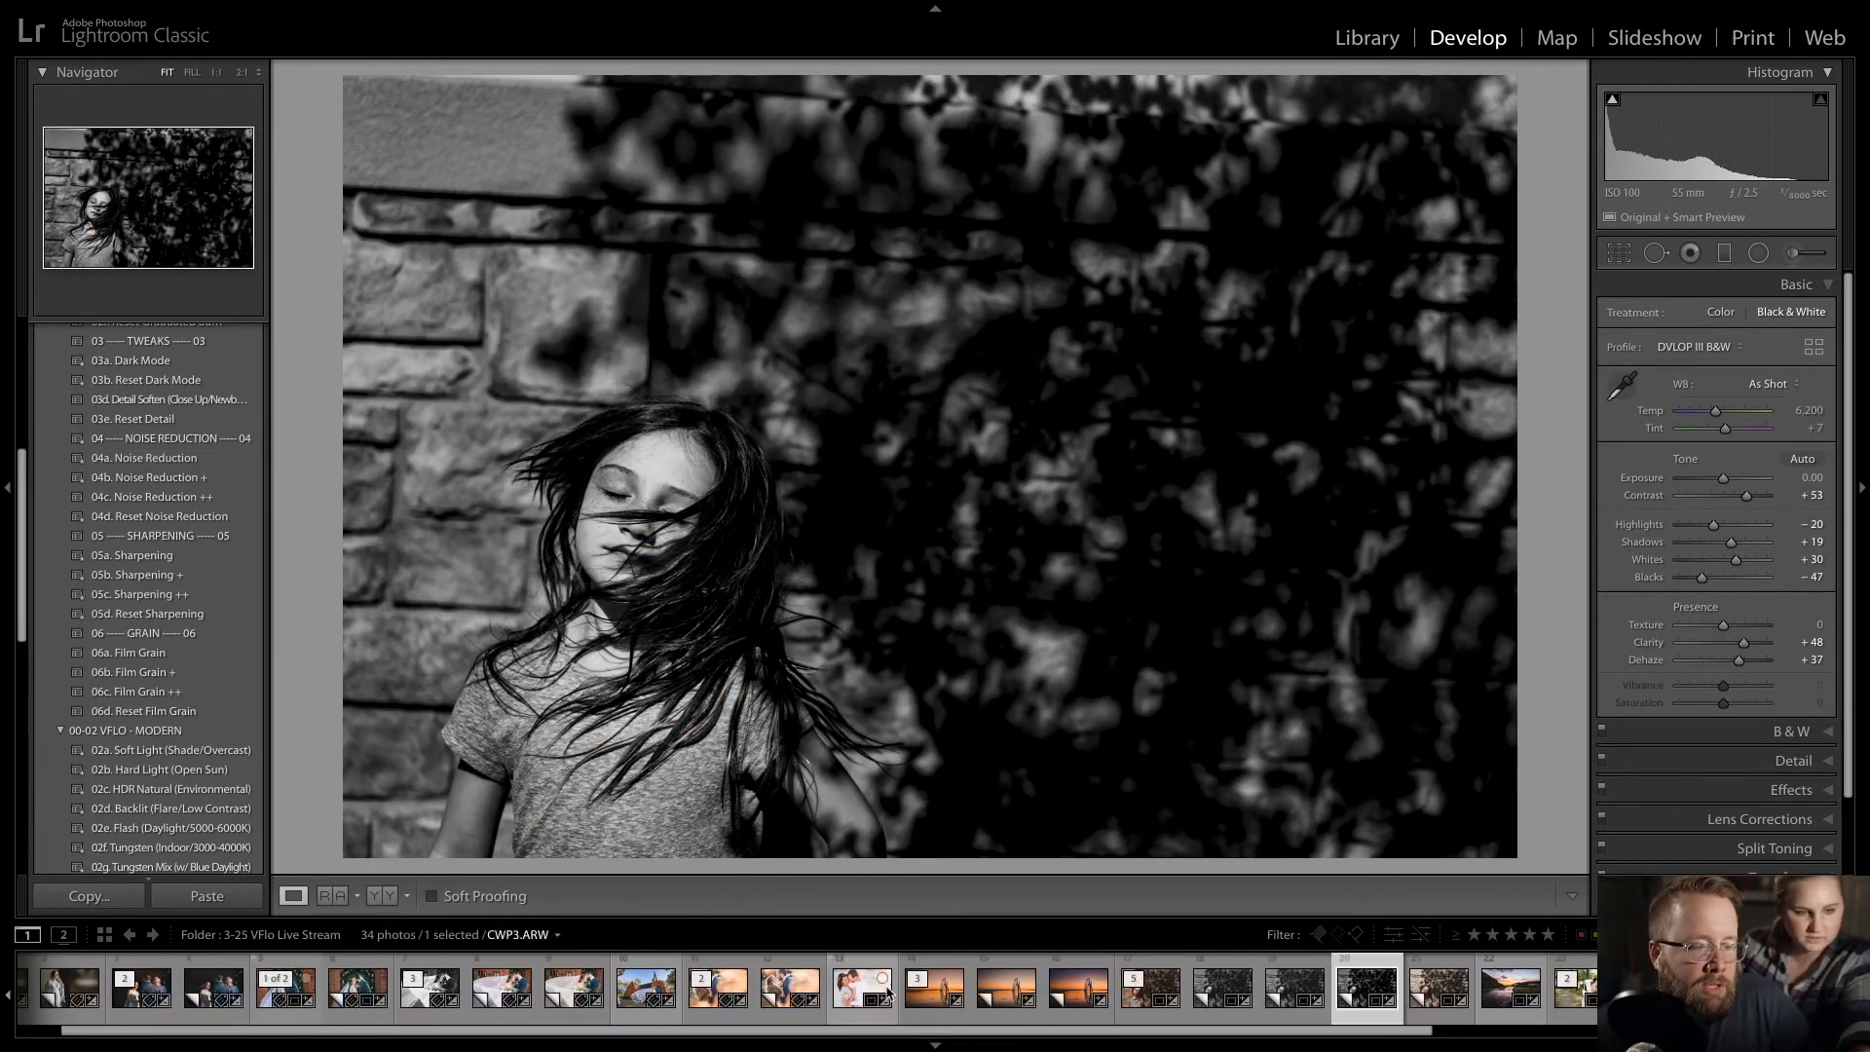
left_click(787, 1003)
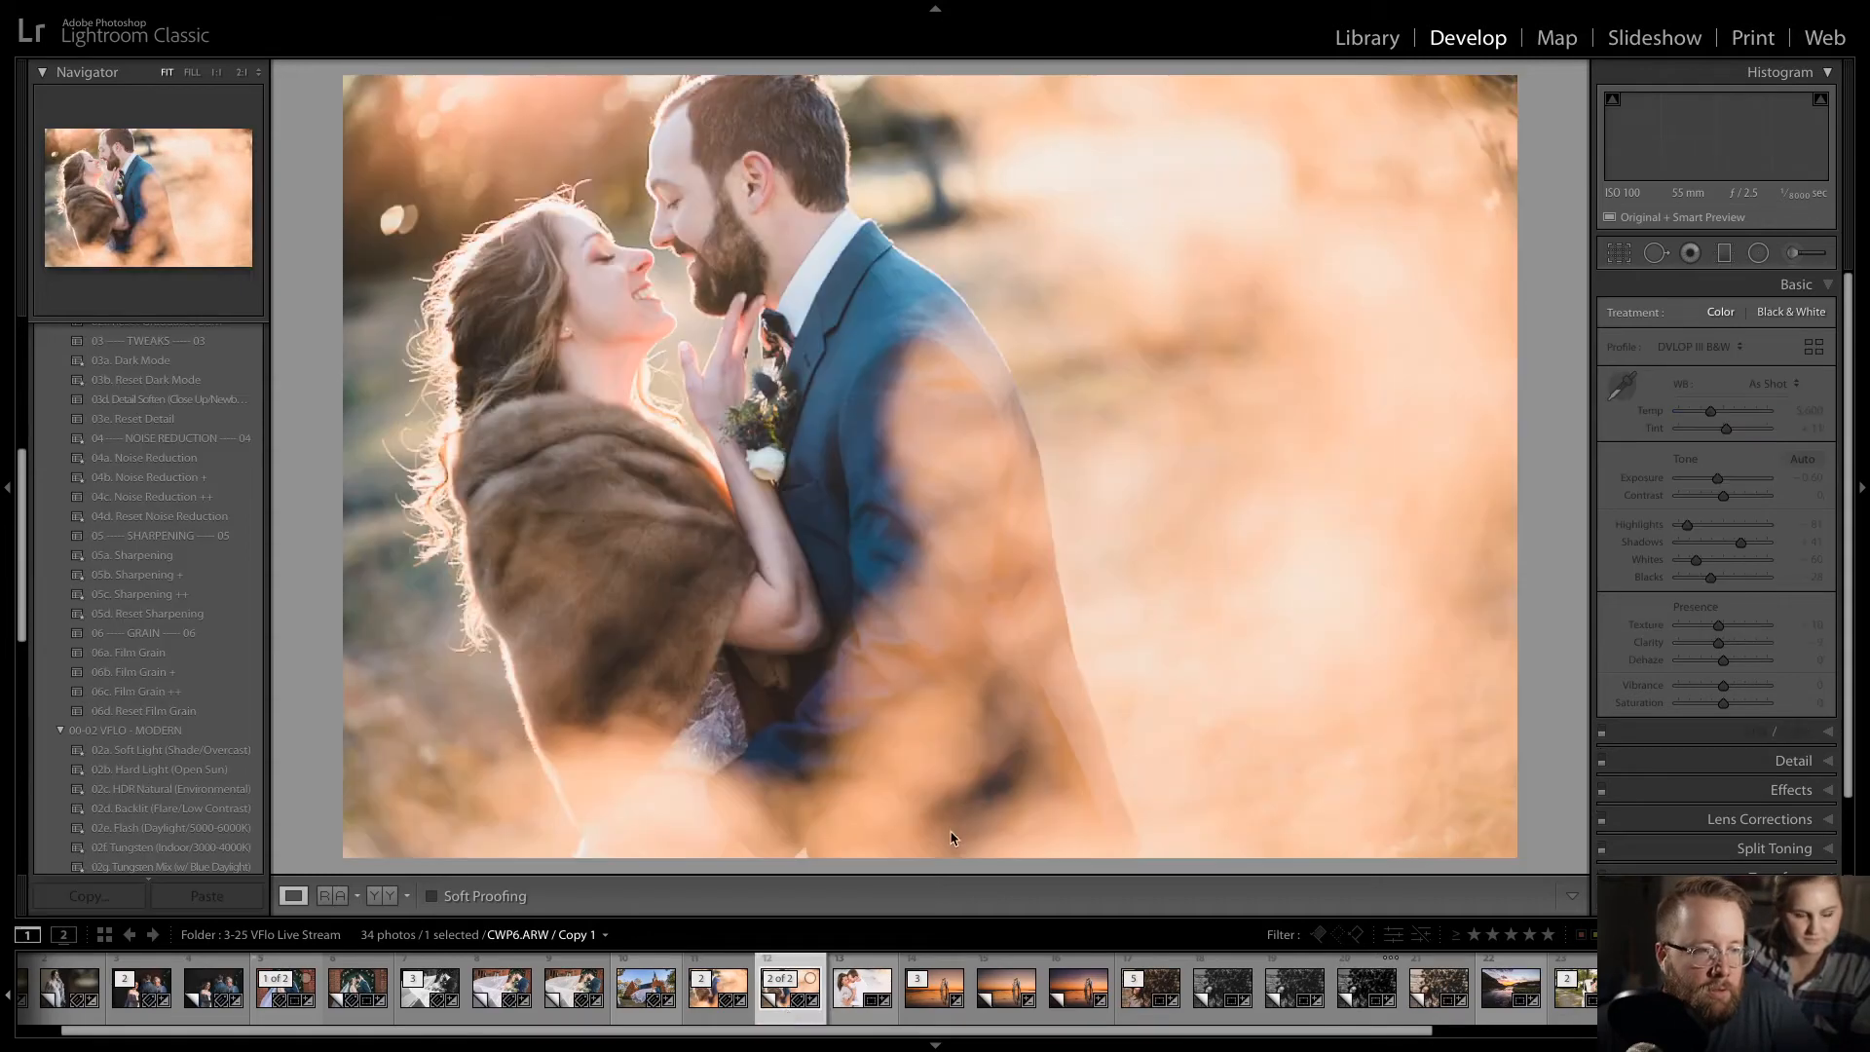
left_click_drag(20, 526, 27, 688)
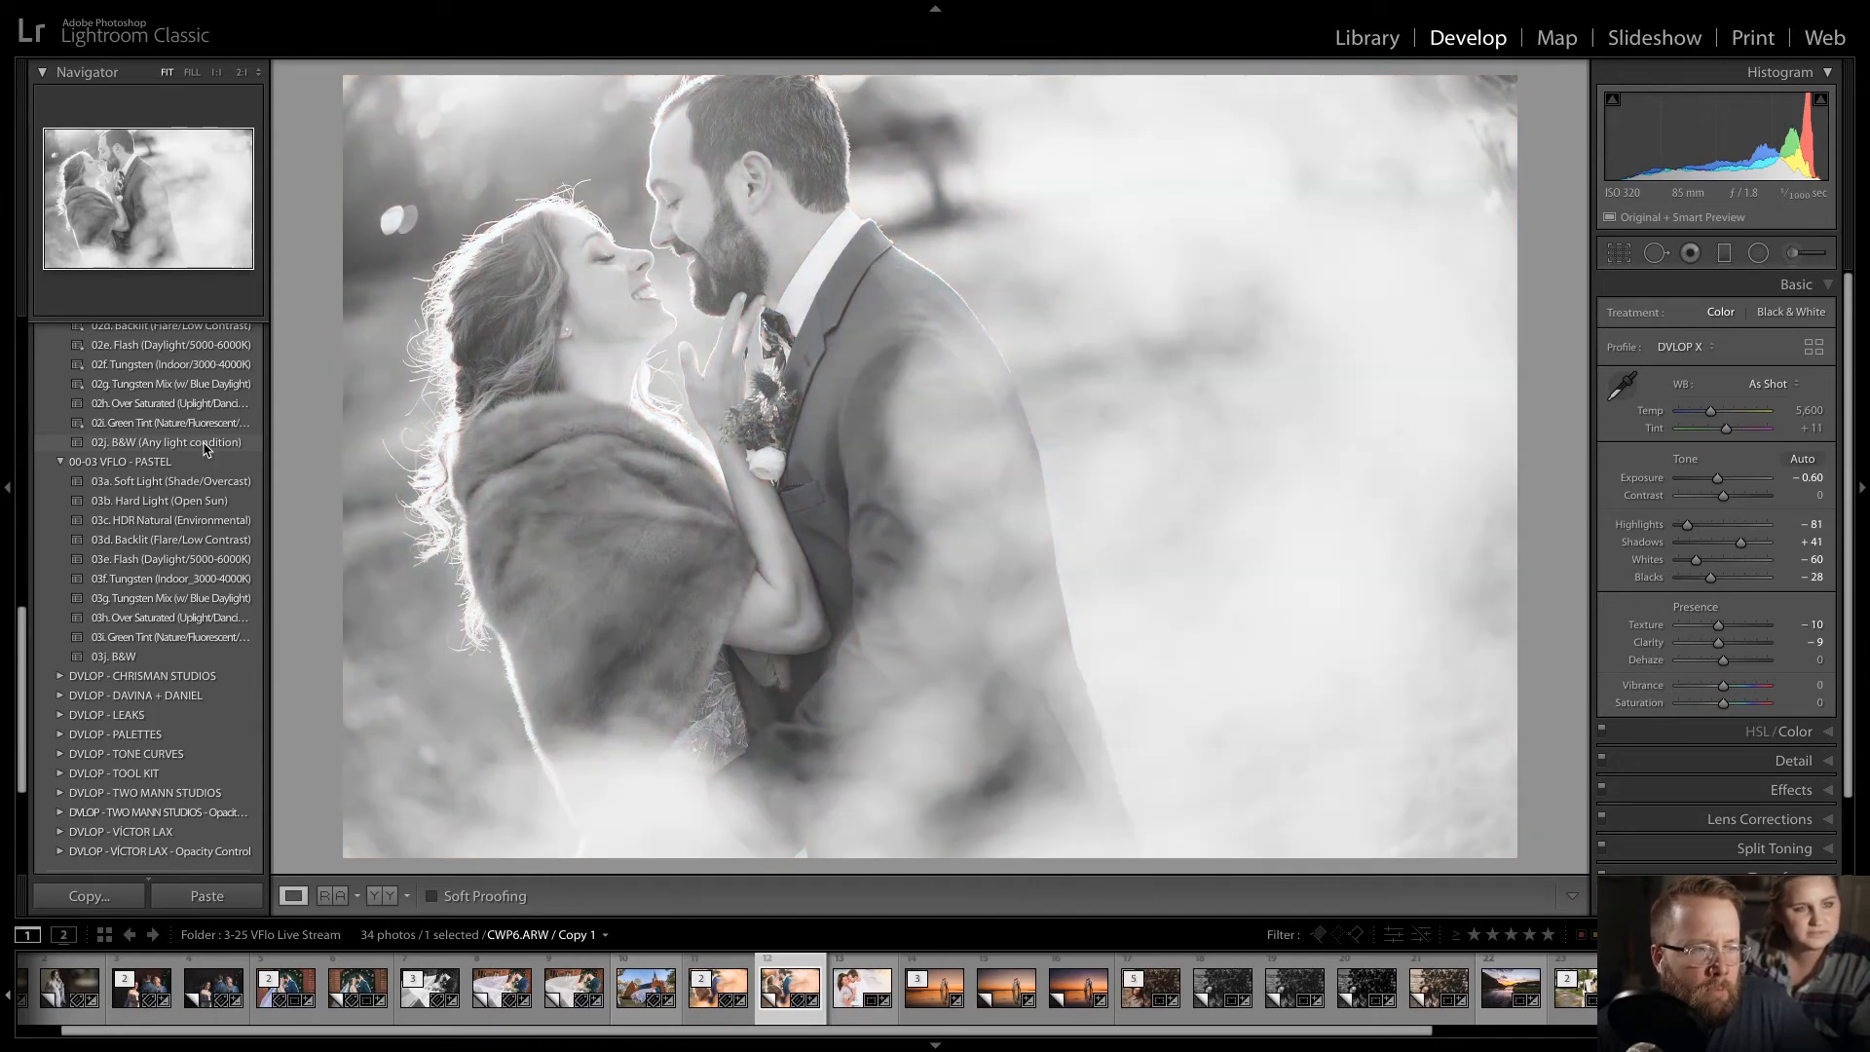
left_click(60, 792)
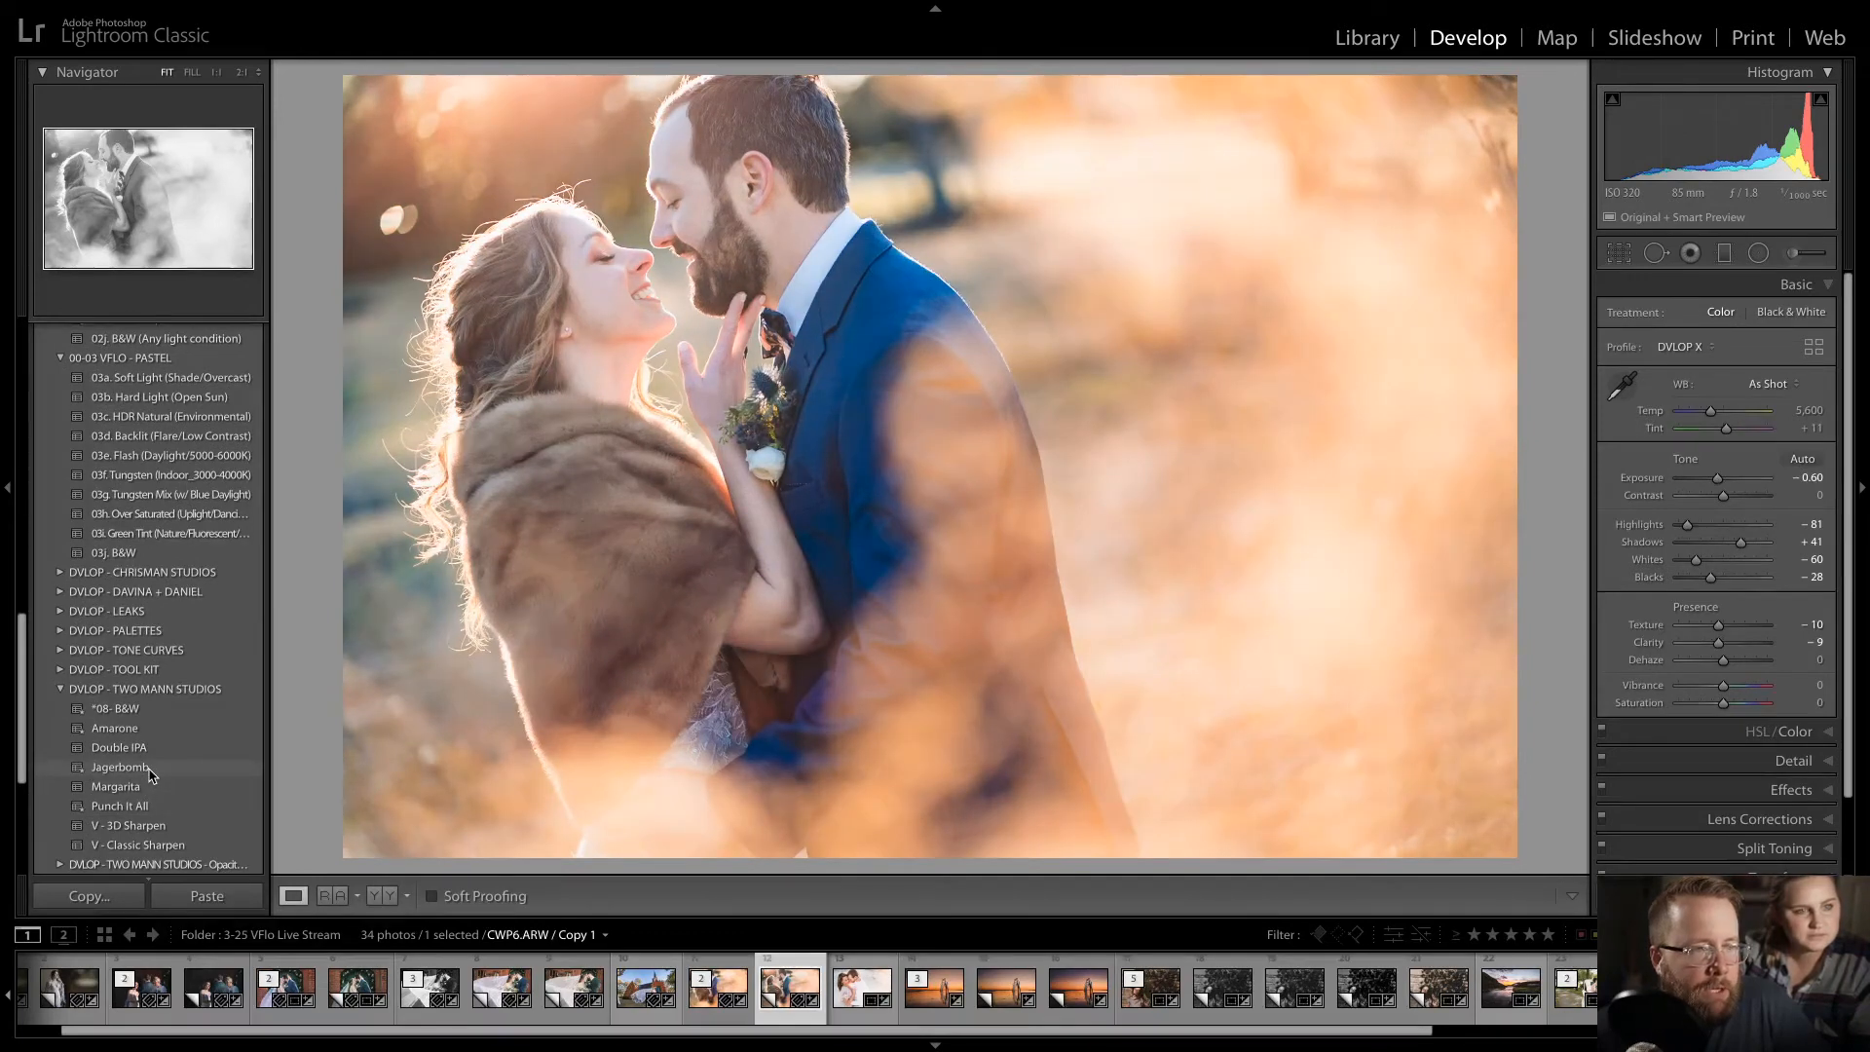
left_click(150, 775)
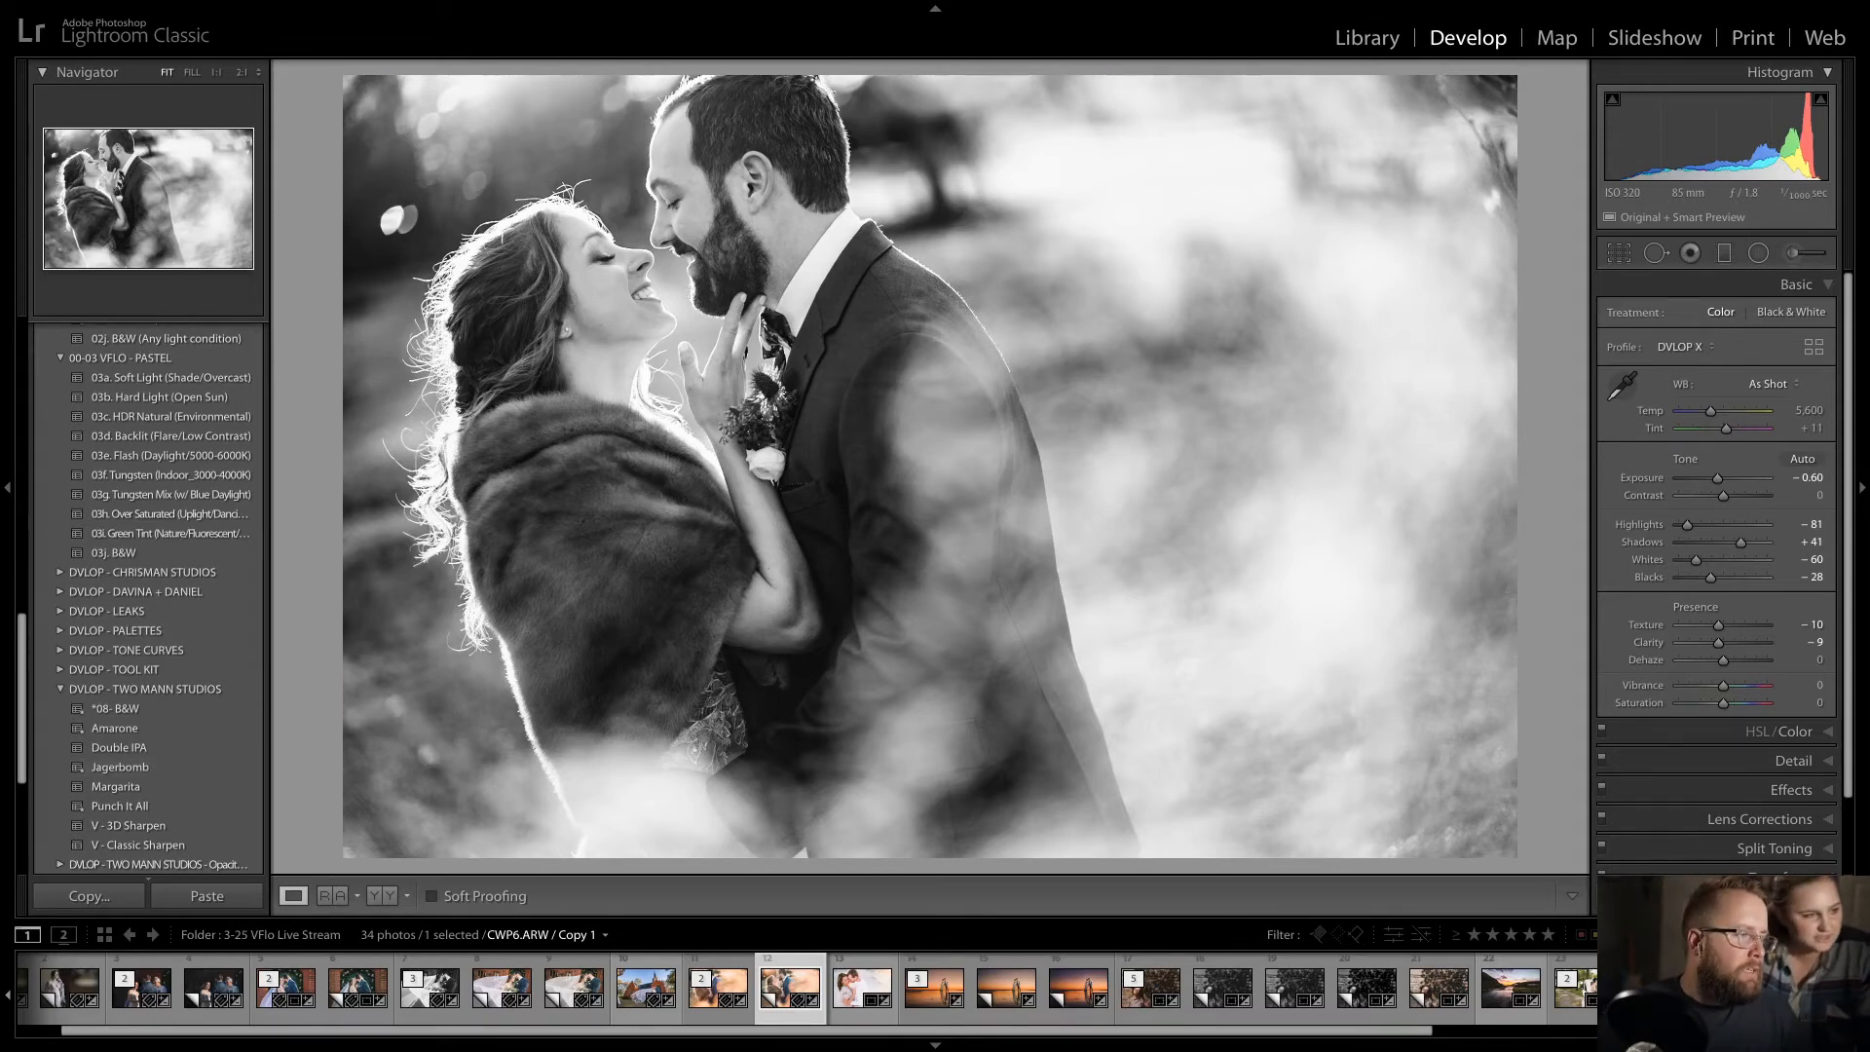
key("backslash")
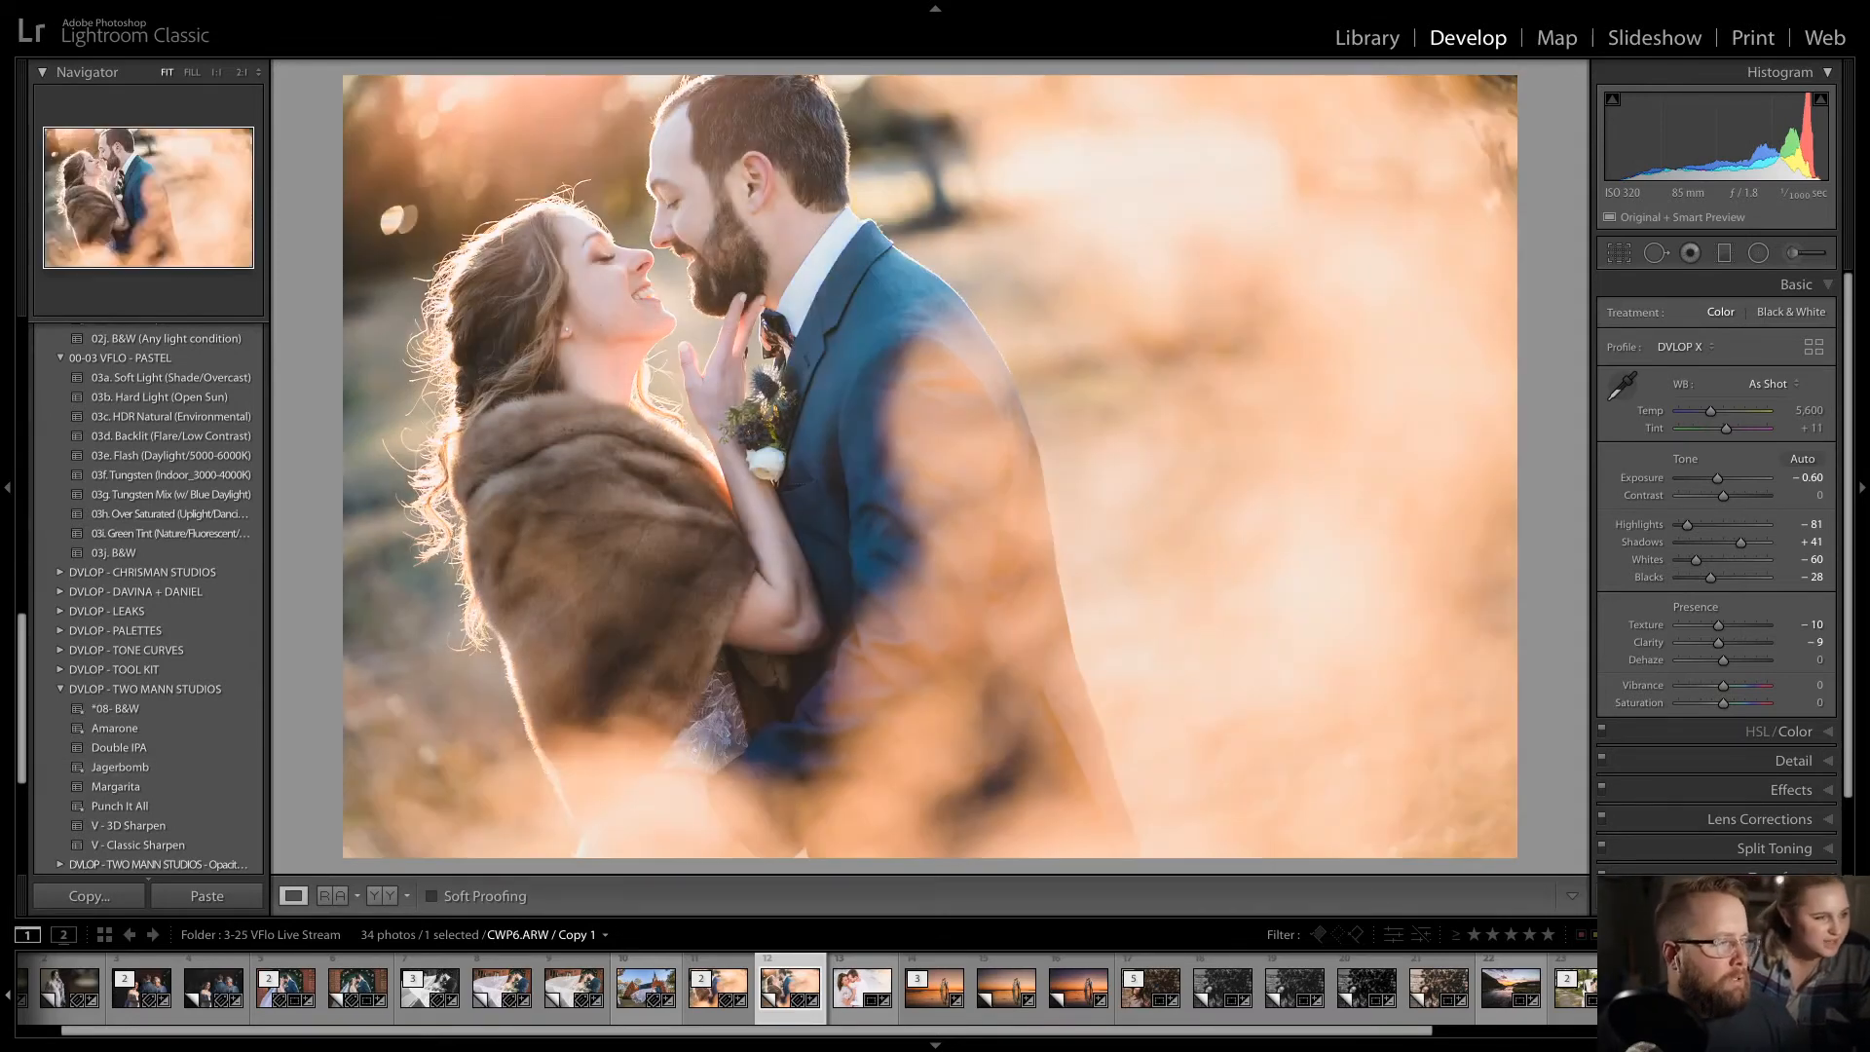
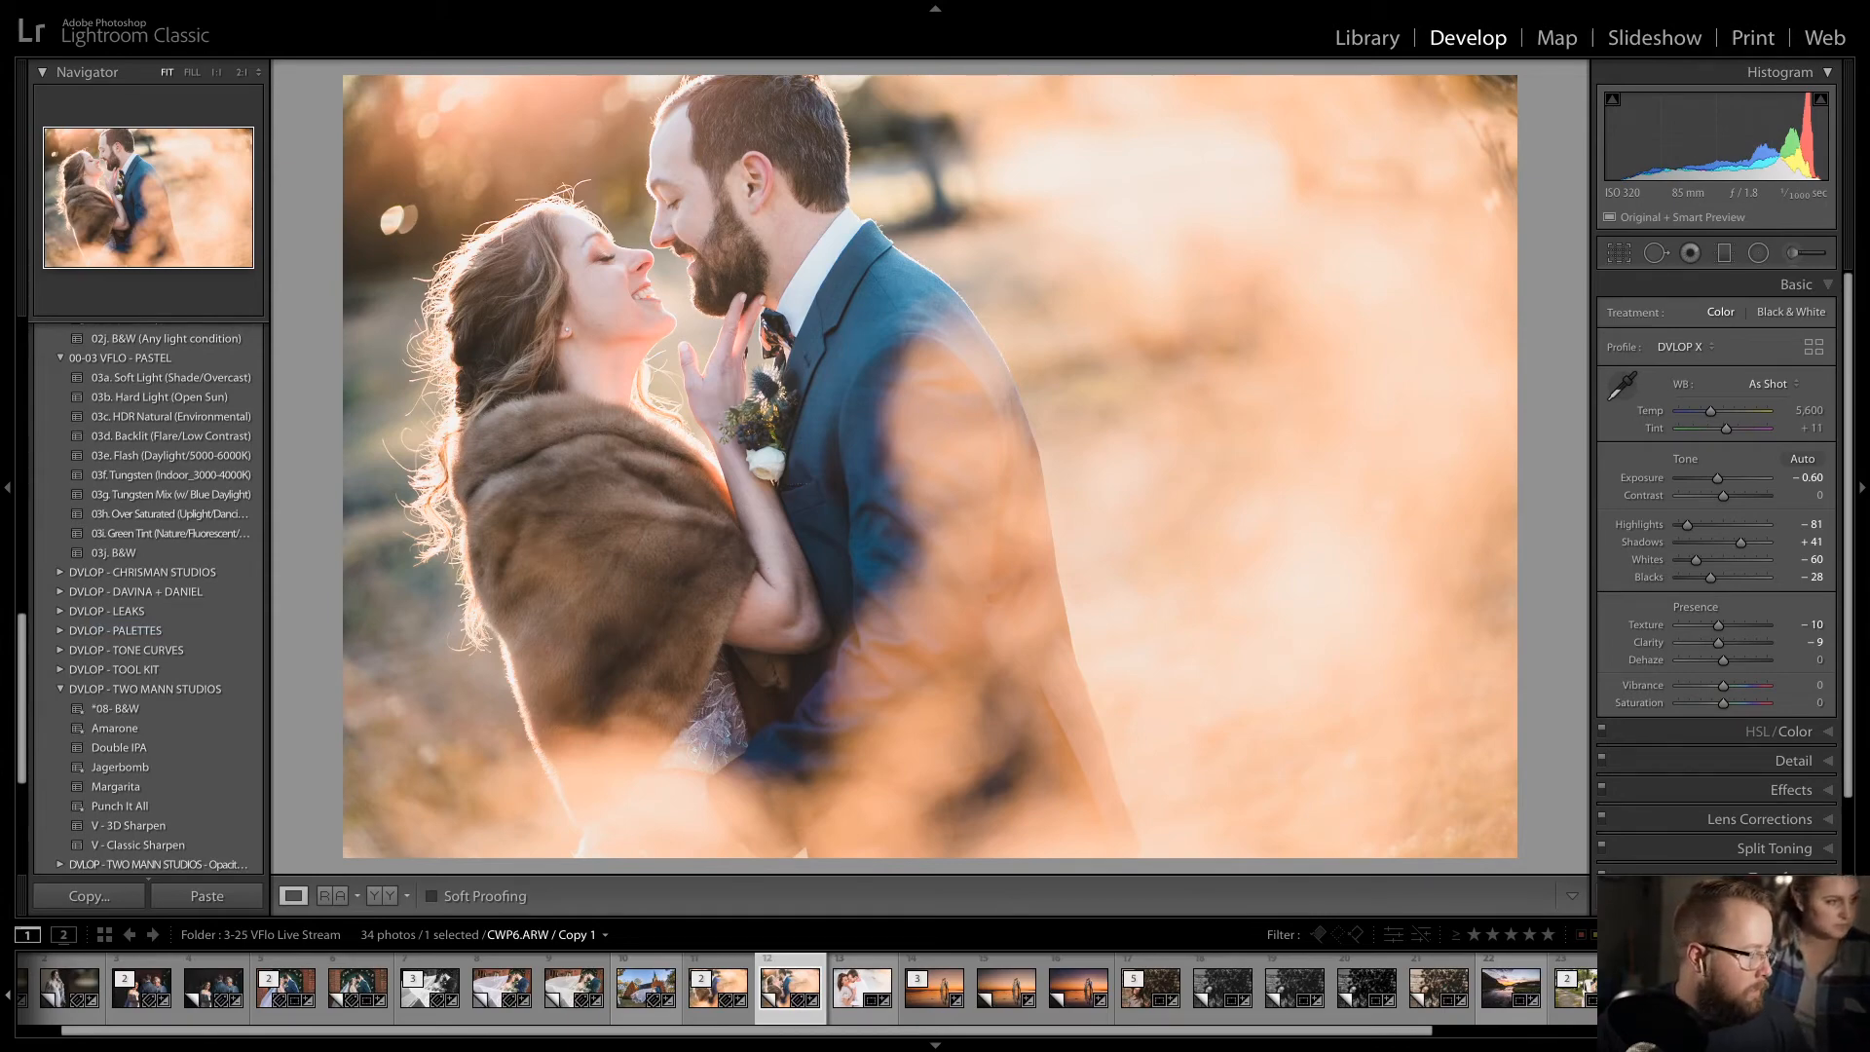
- Import the drone island photo DJI_0727.DNG and open it for developing
key("super+shift+i")
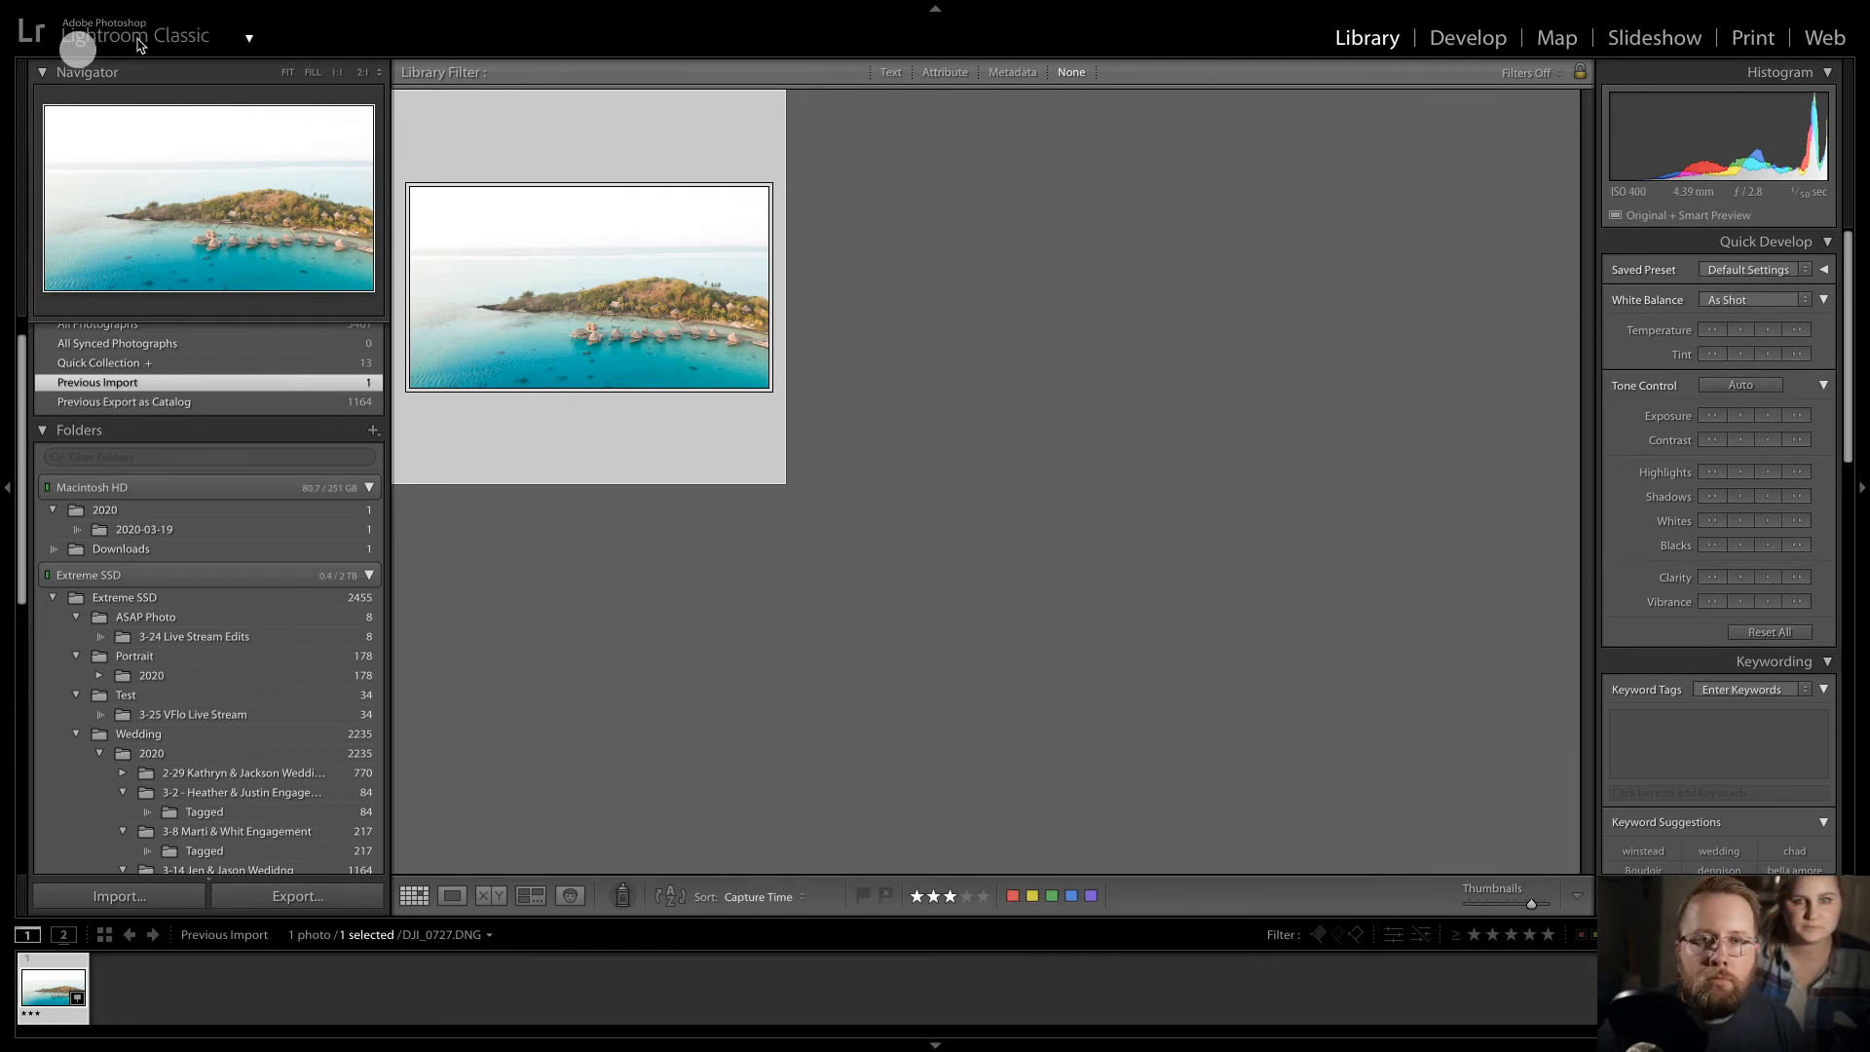
left_click(78, 47)
left_click(1447, 41)
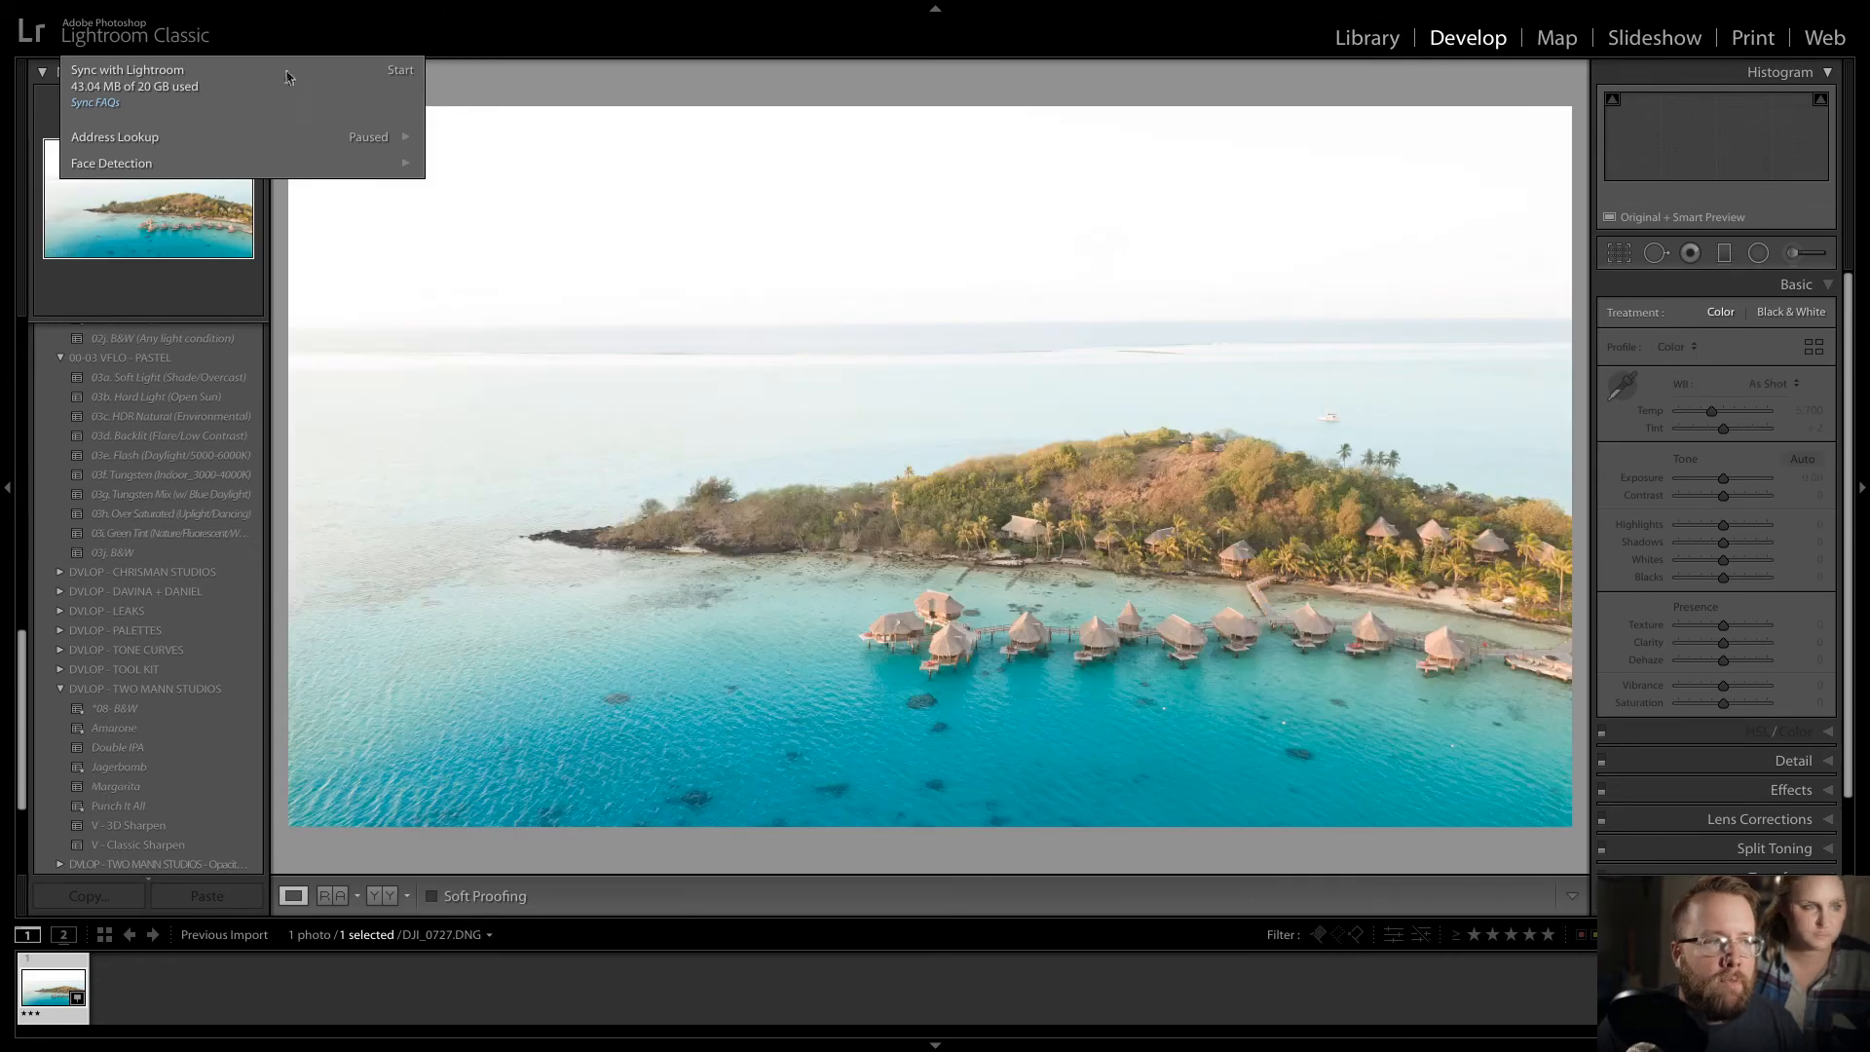
left_click(836, 244)
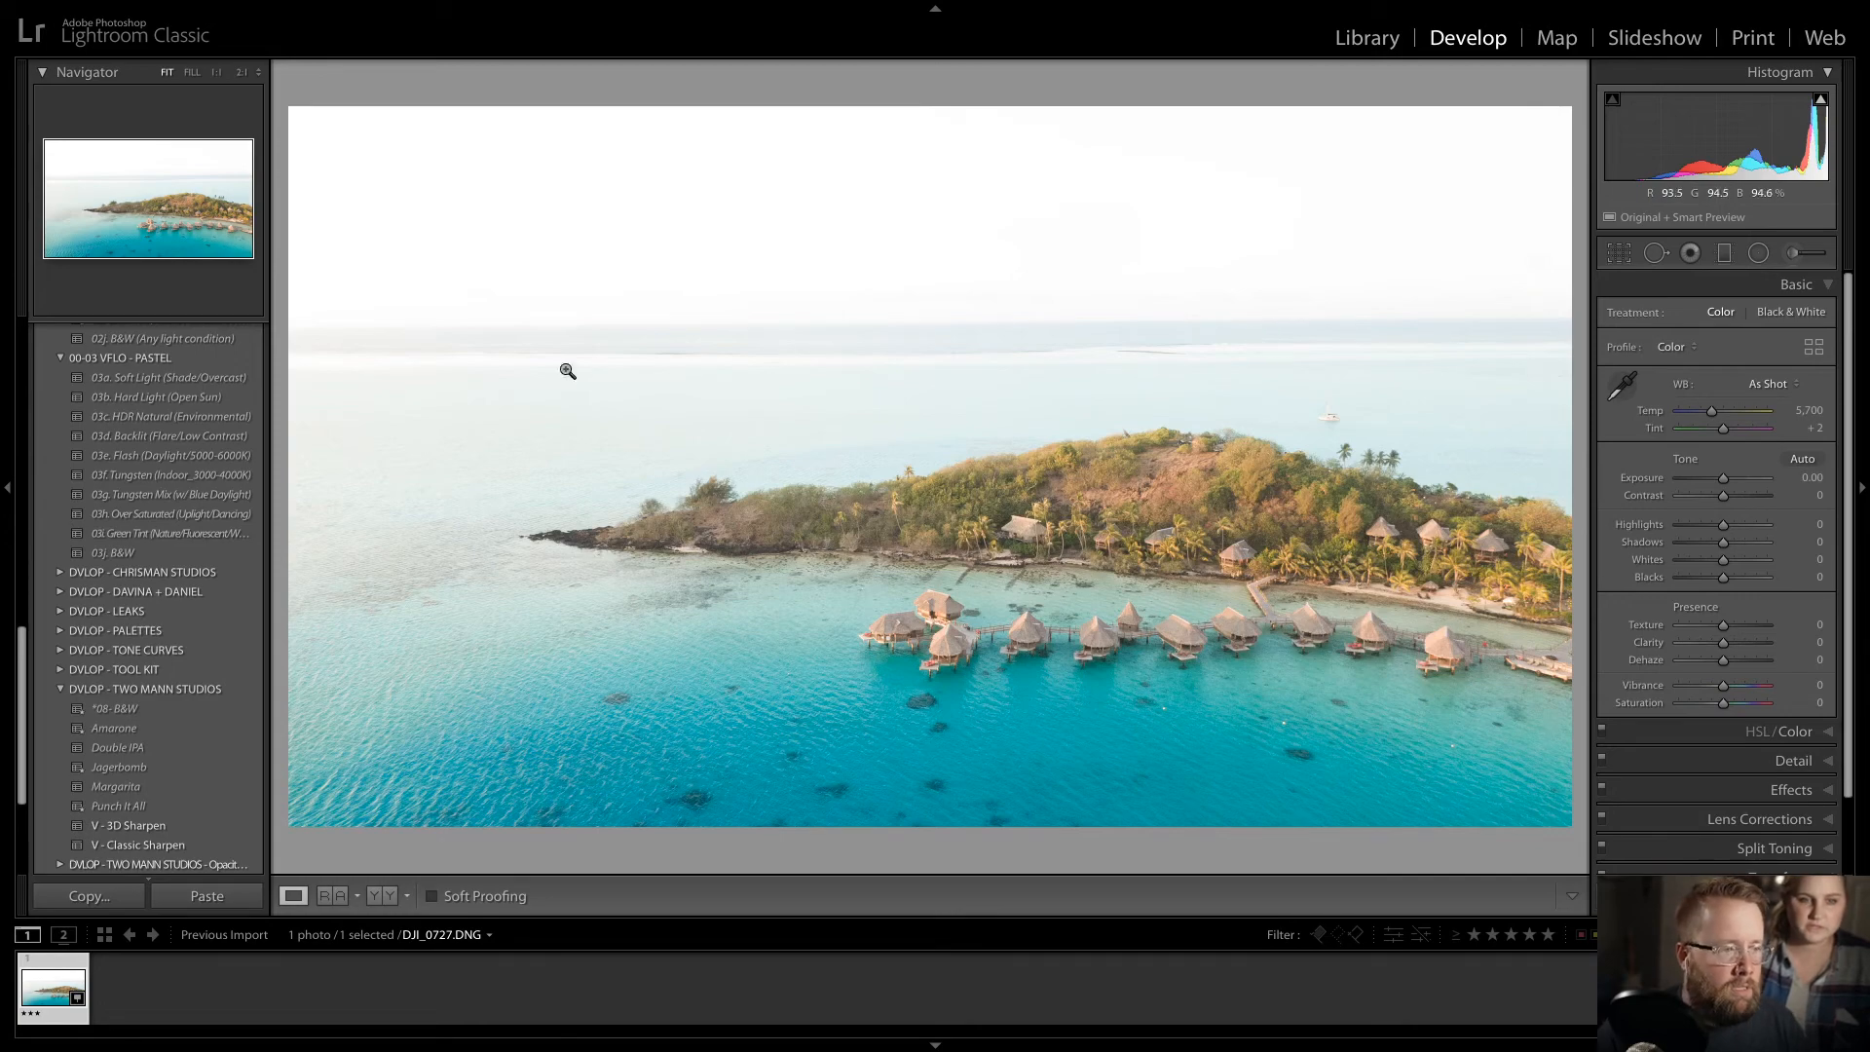
- Apply the VFLO Modern preset 02b. Hard Light (Open Sun) to the island photo
scroll(43, 572, "up", 3)
scroll(49, 468, "up", 10)
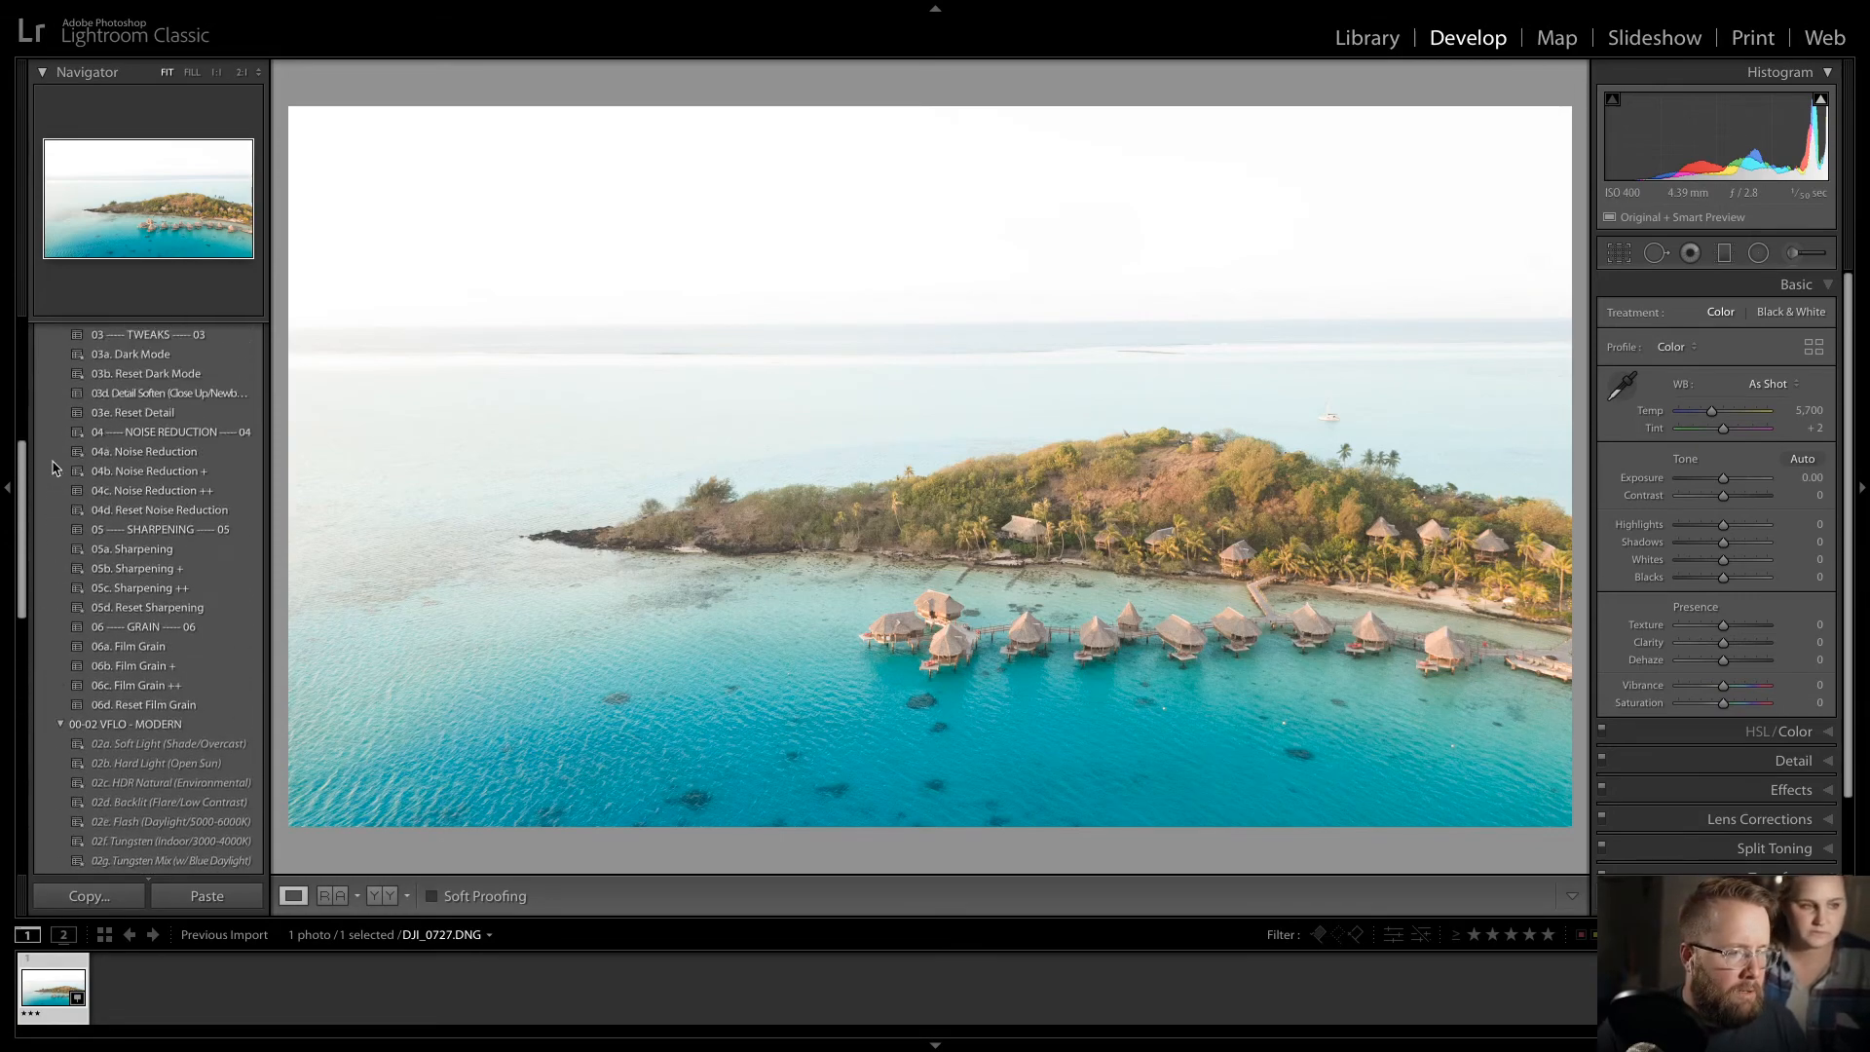
scroll(50, 367, "down", 15)
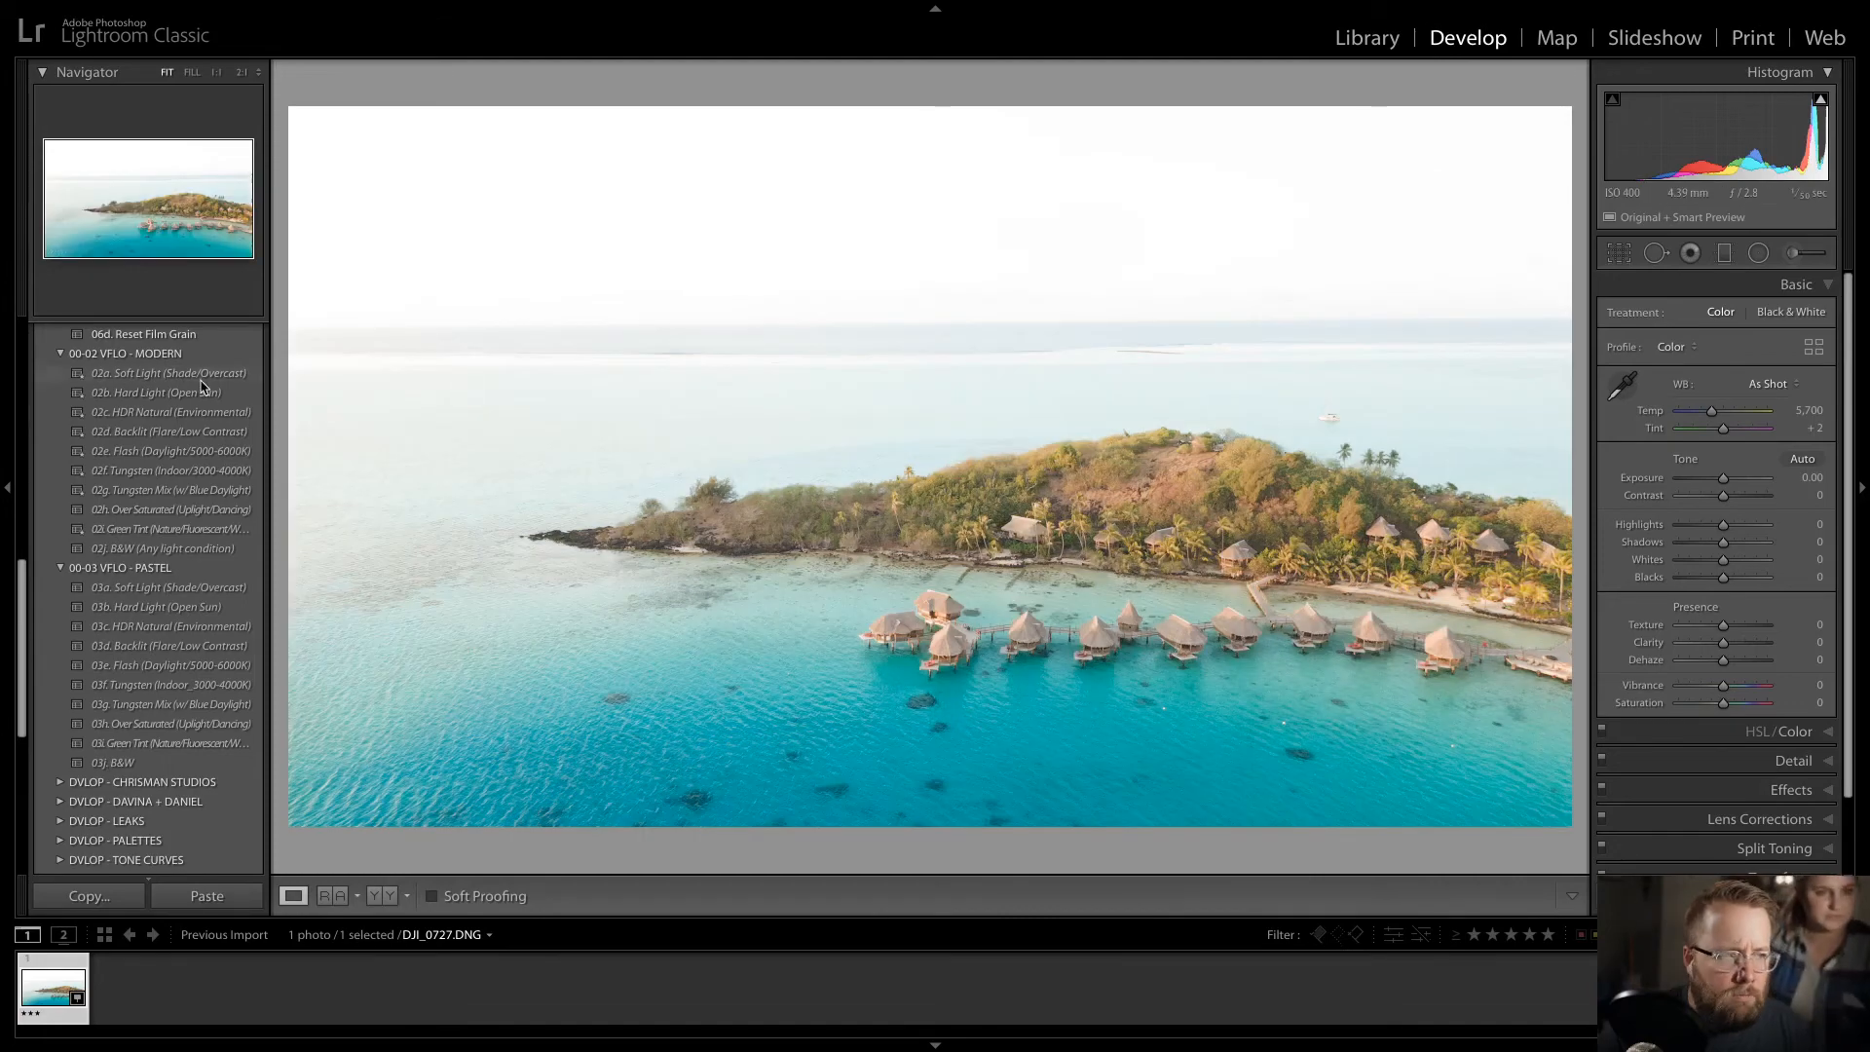
left_click(203, 389)
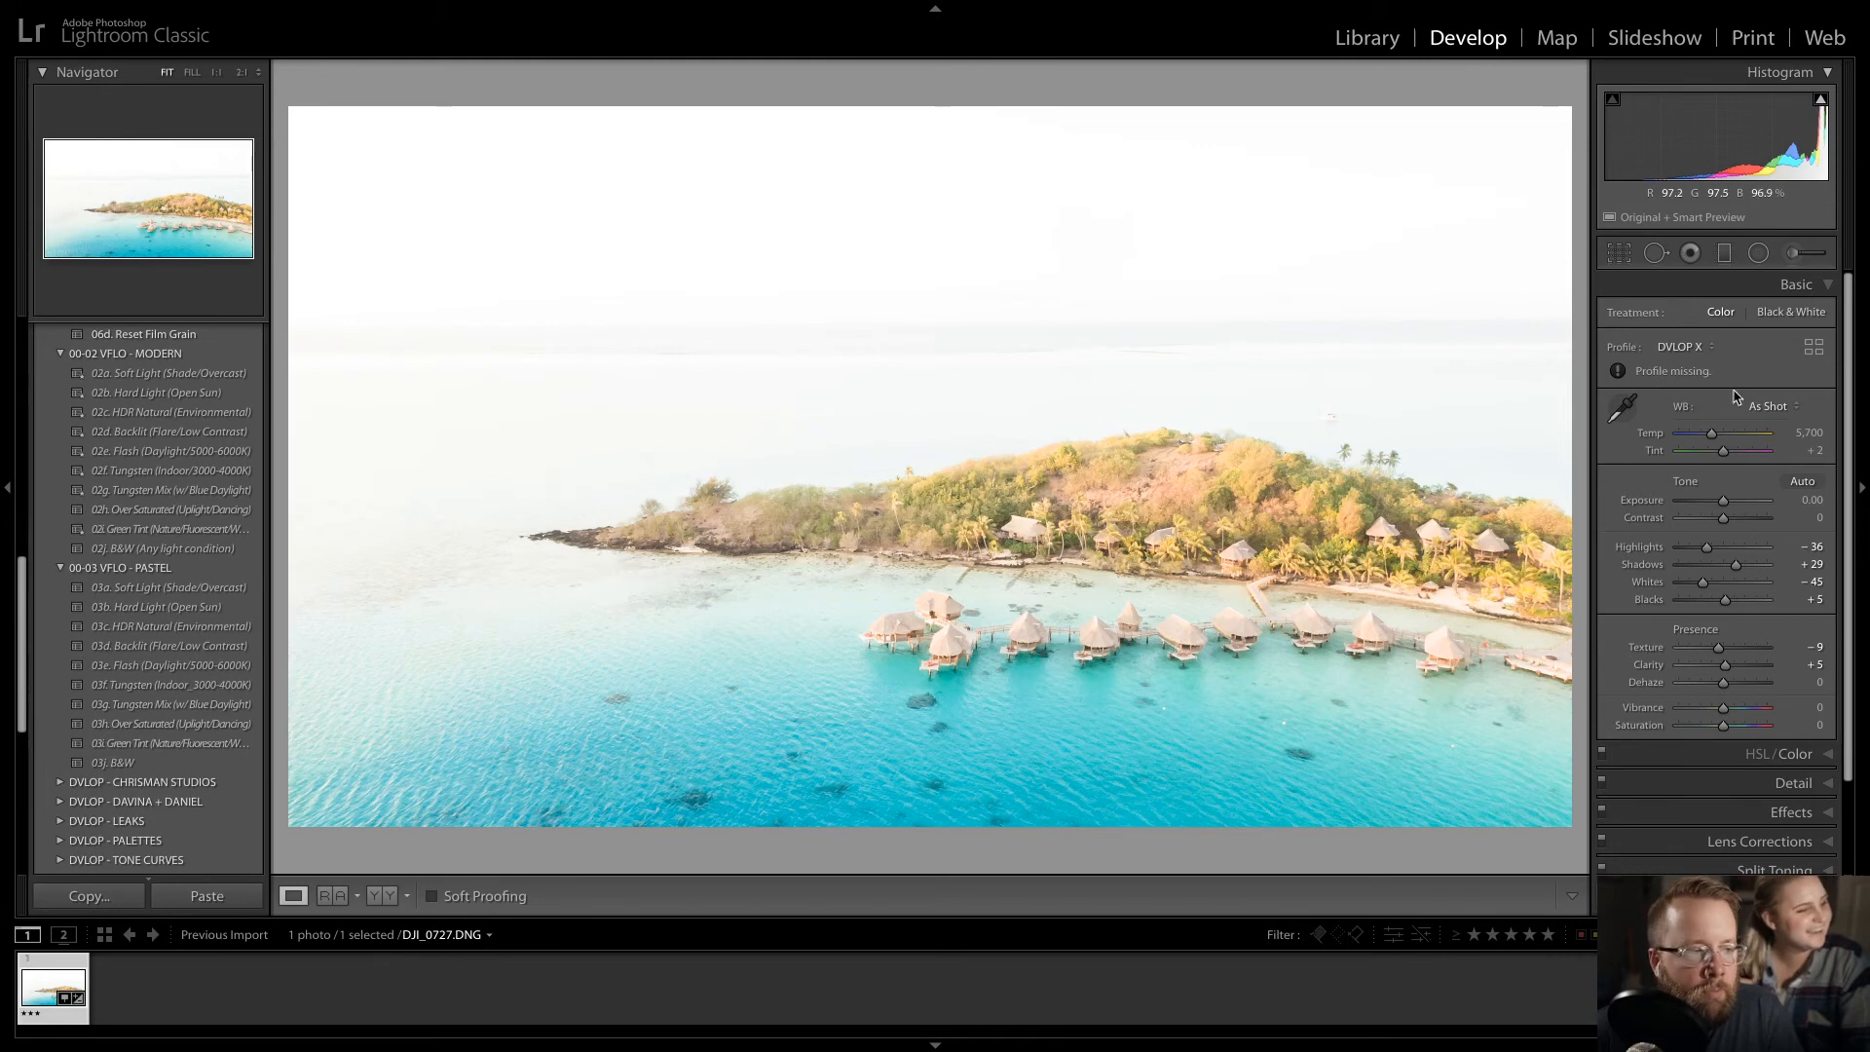
- Look through the available camera and creative profiles for the island photo, including the For the Love of Film - FUJI group
left_click(1705, 348)
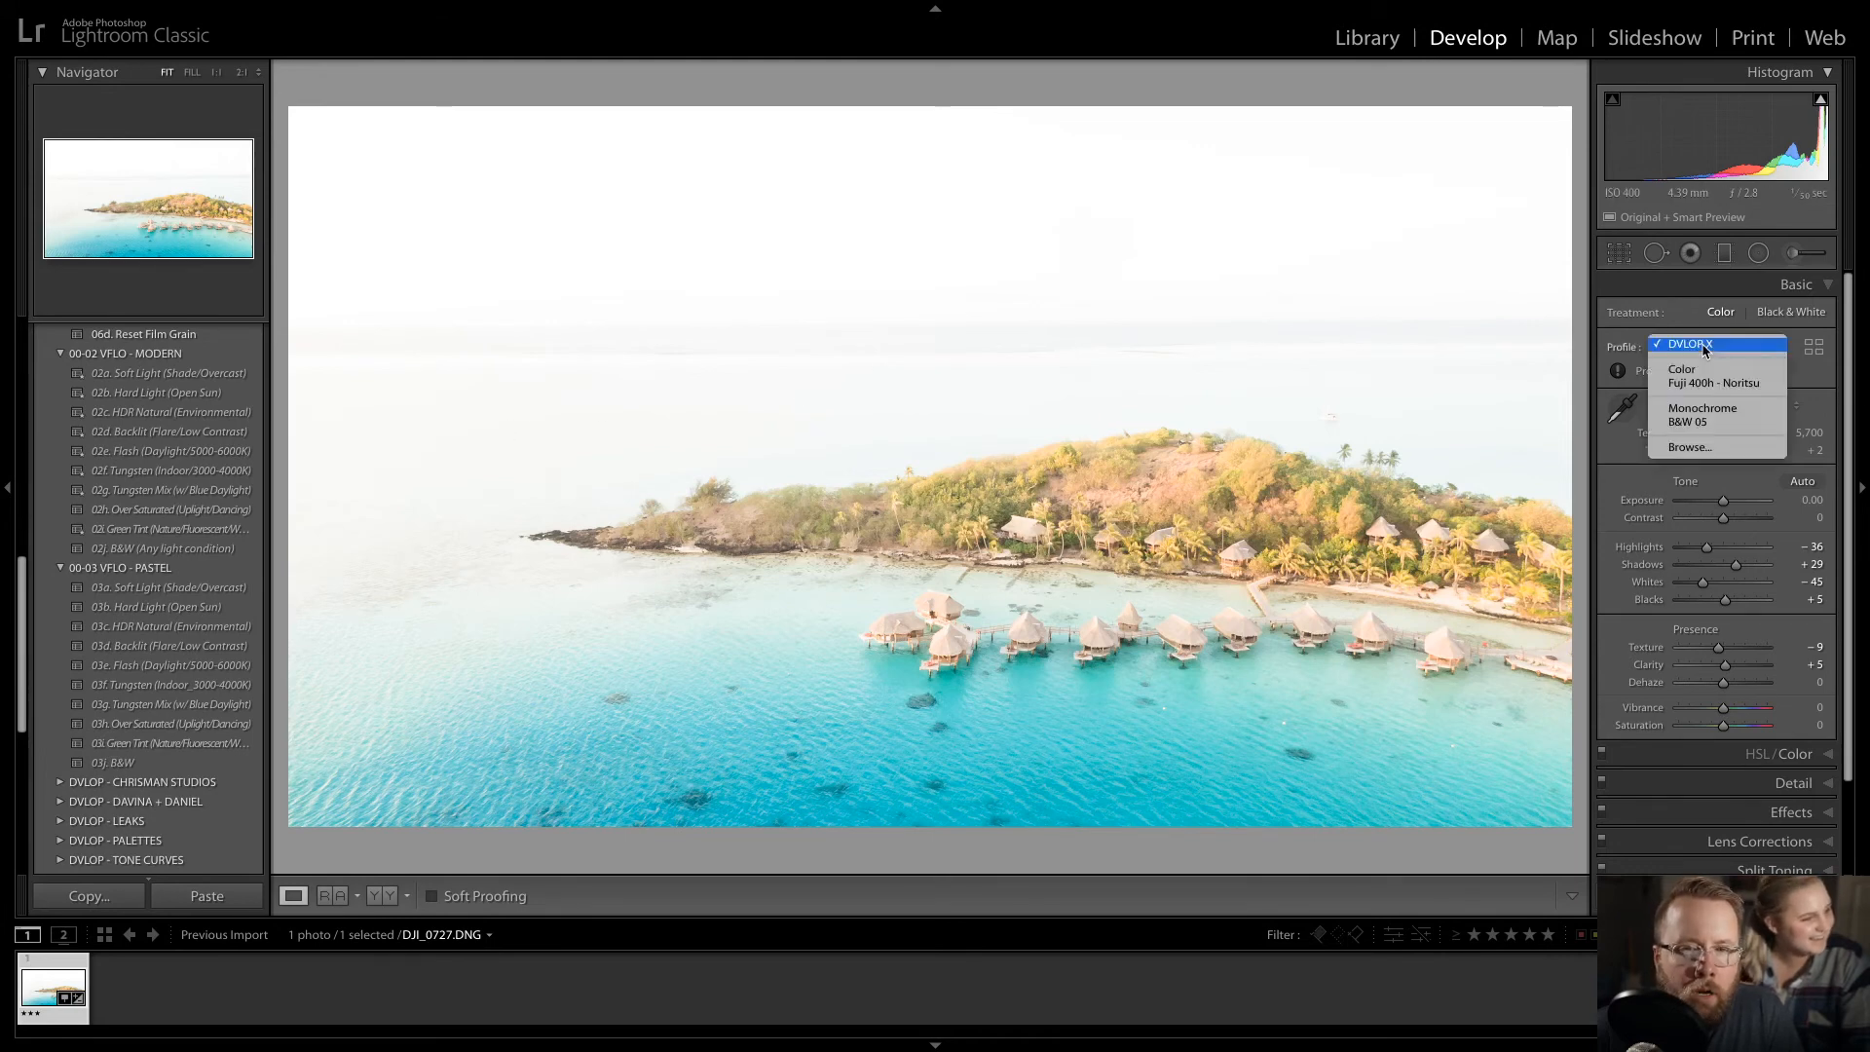
left_click(1686, 450)
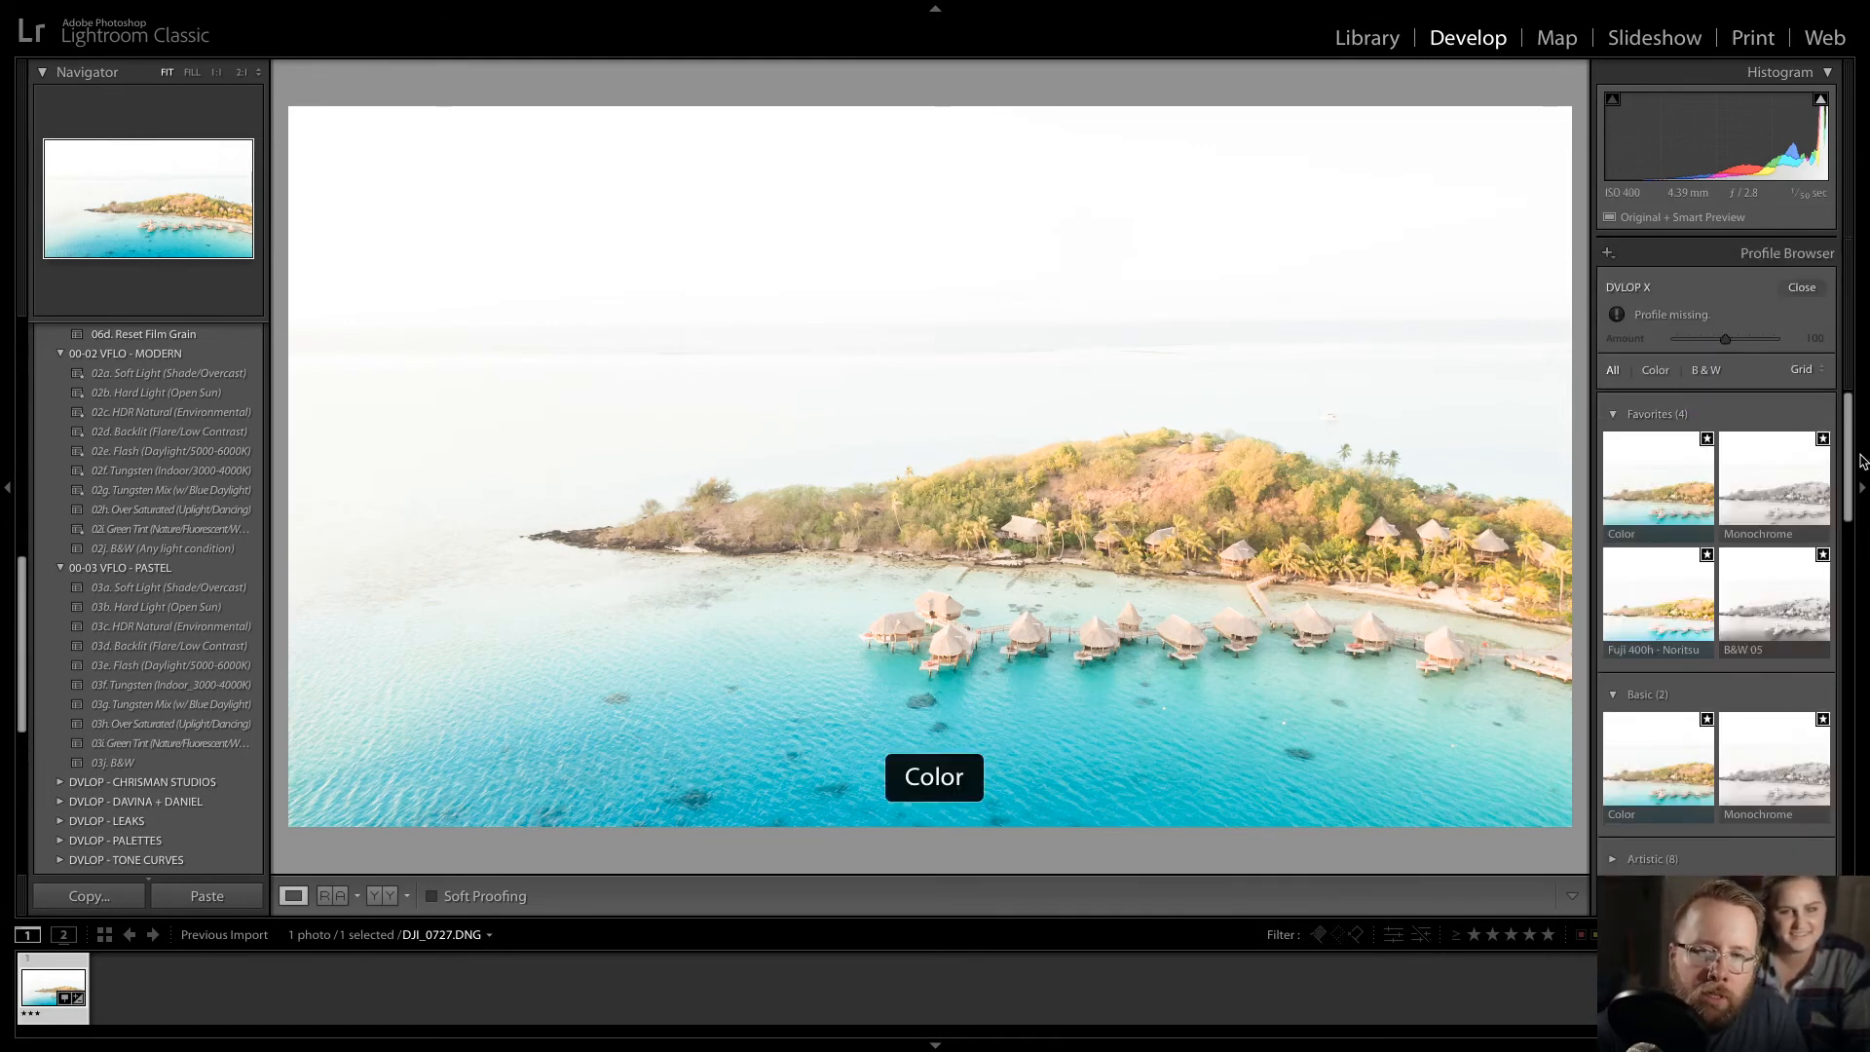
left_click_drag(1844, 448, 1842, 823)
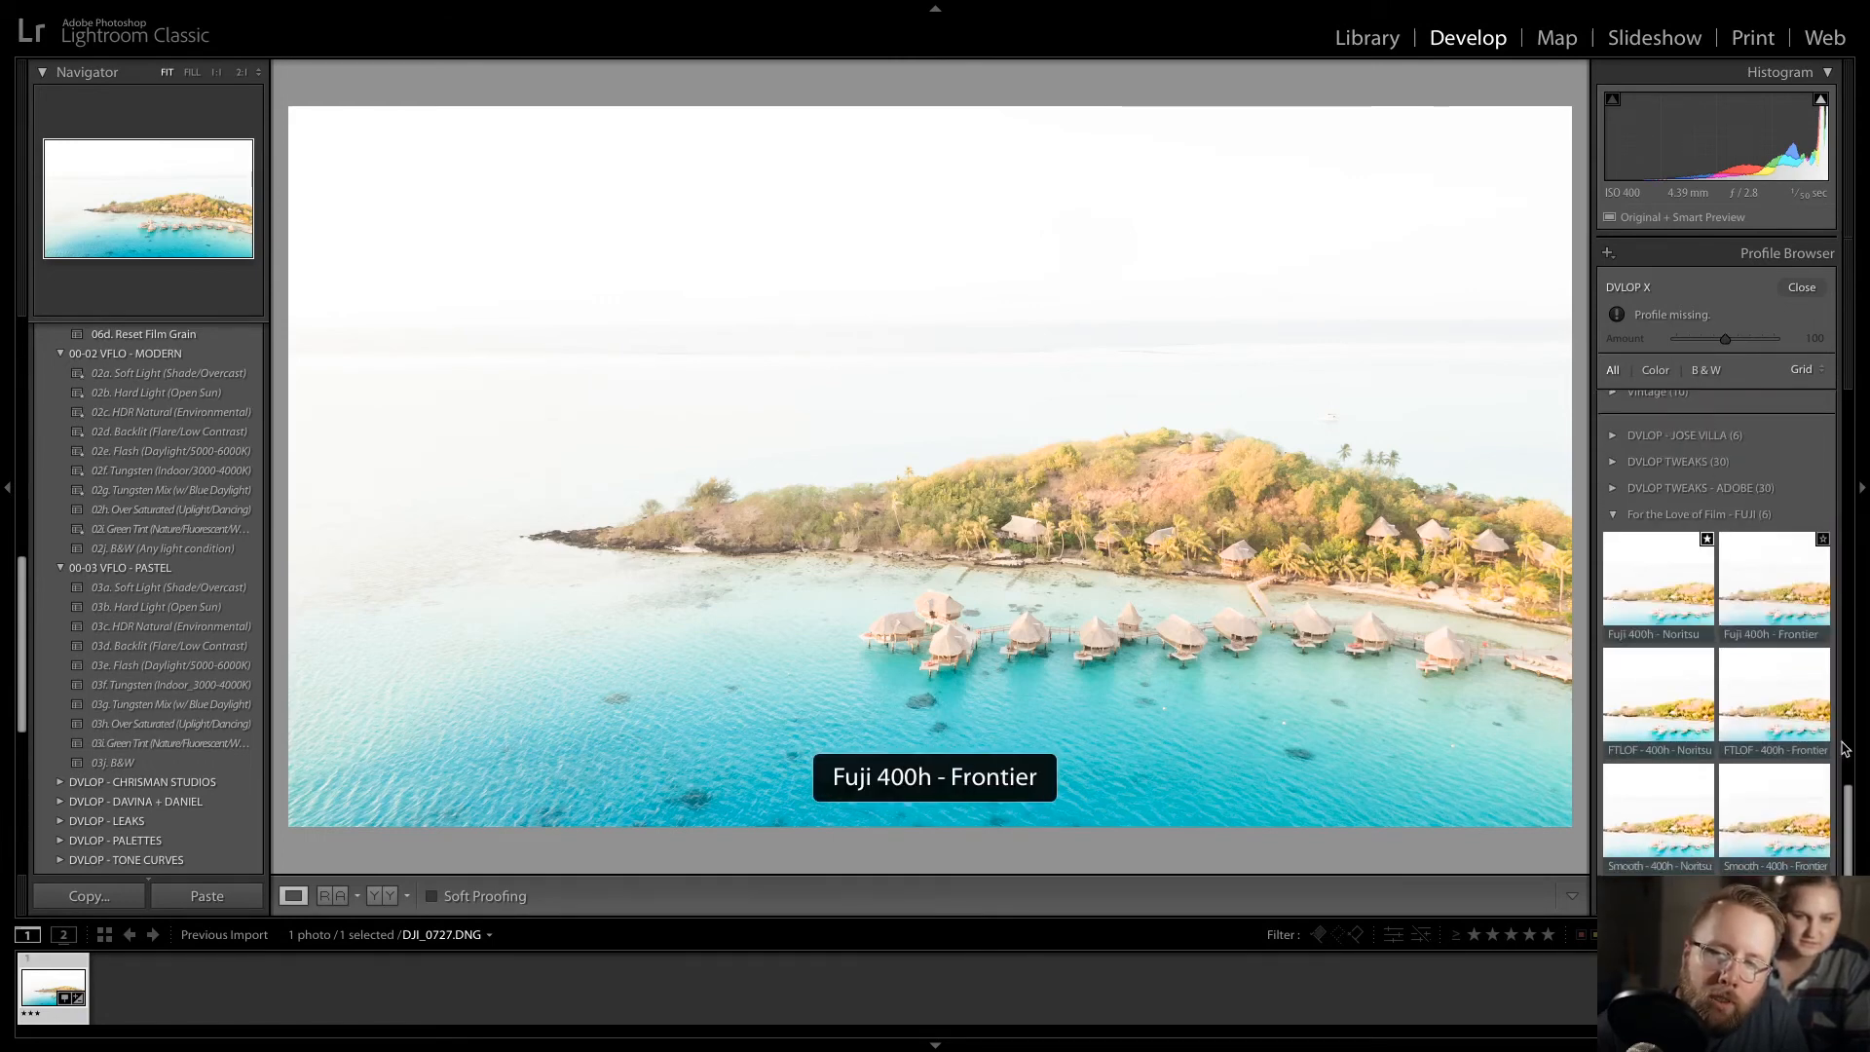
left_click_drag(1847, 801, 1863, 396)
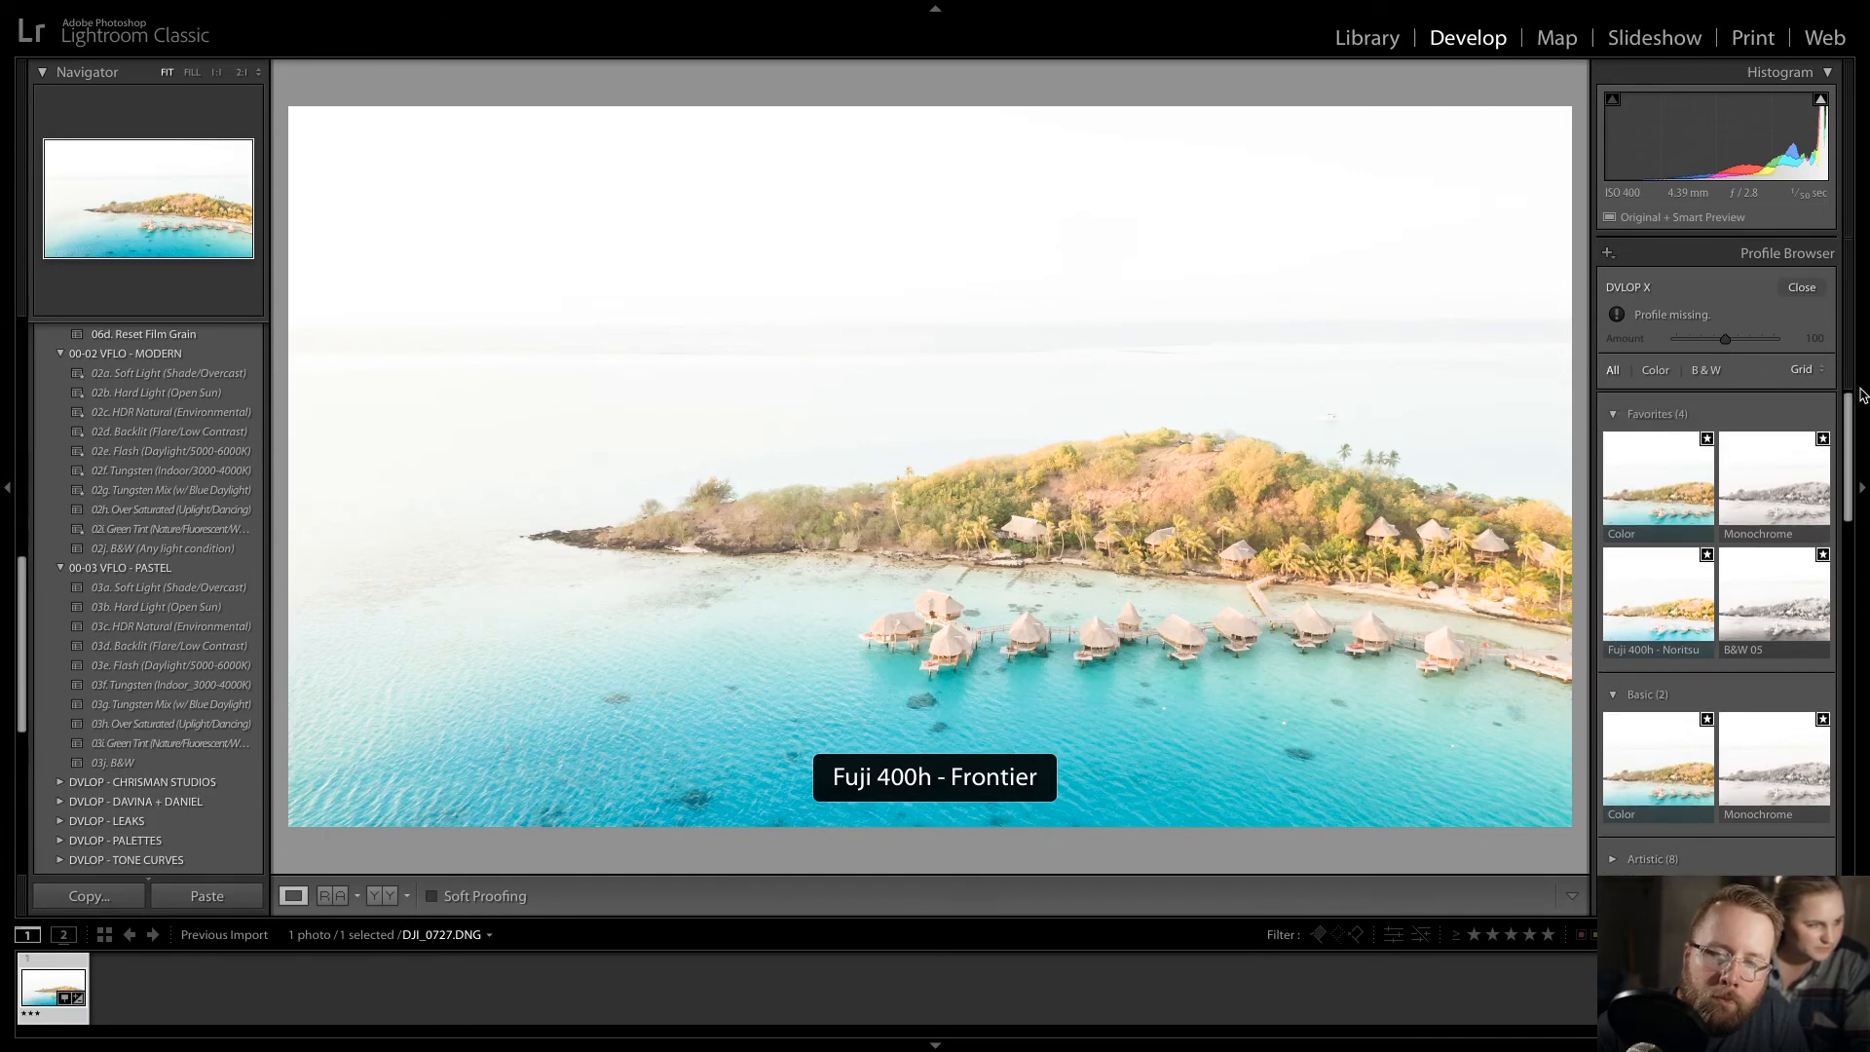
left_click(1803, 288)
- Darken the island photo to -1.20 exposure, apply the Modern 02c. HDR Natural (Environmental) preset, and settle on an exposure of -1.60
left_click_drag(1722, 507, 1716, 514)
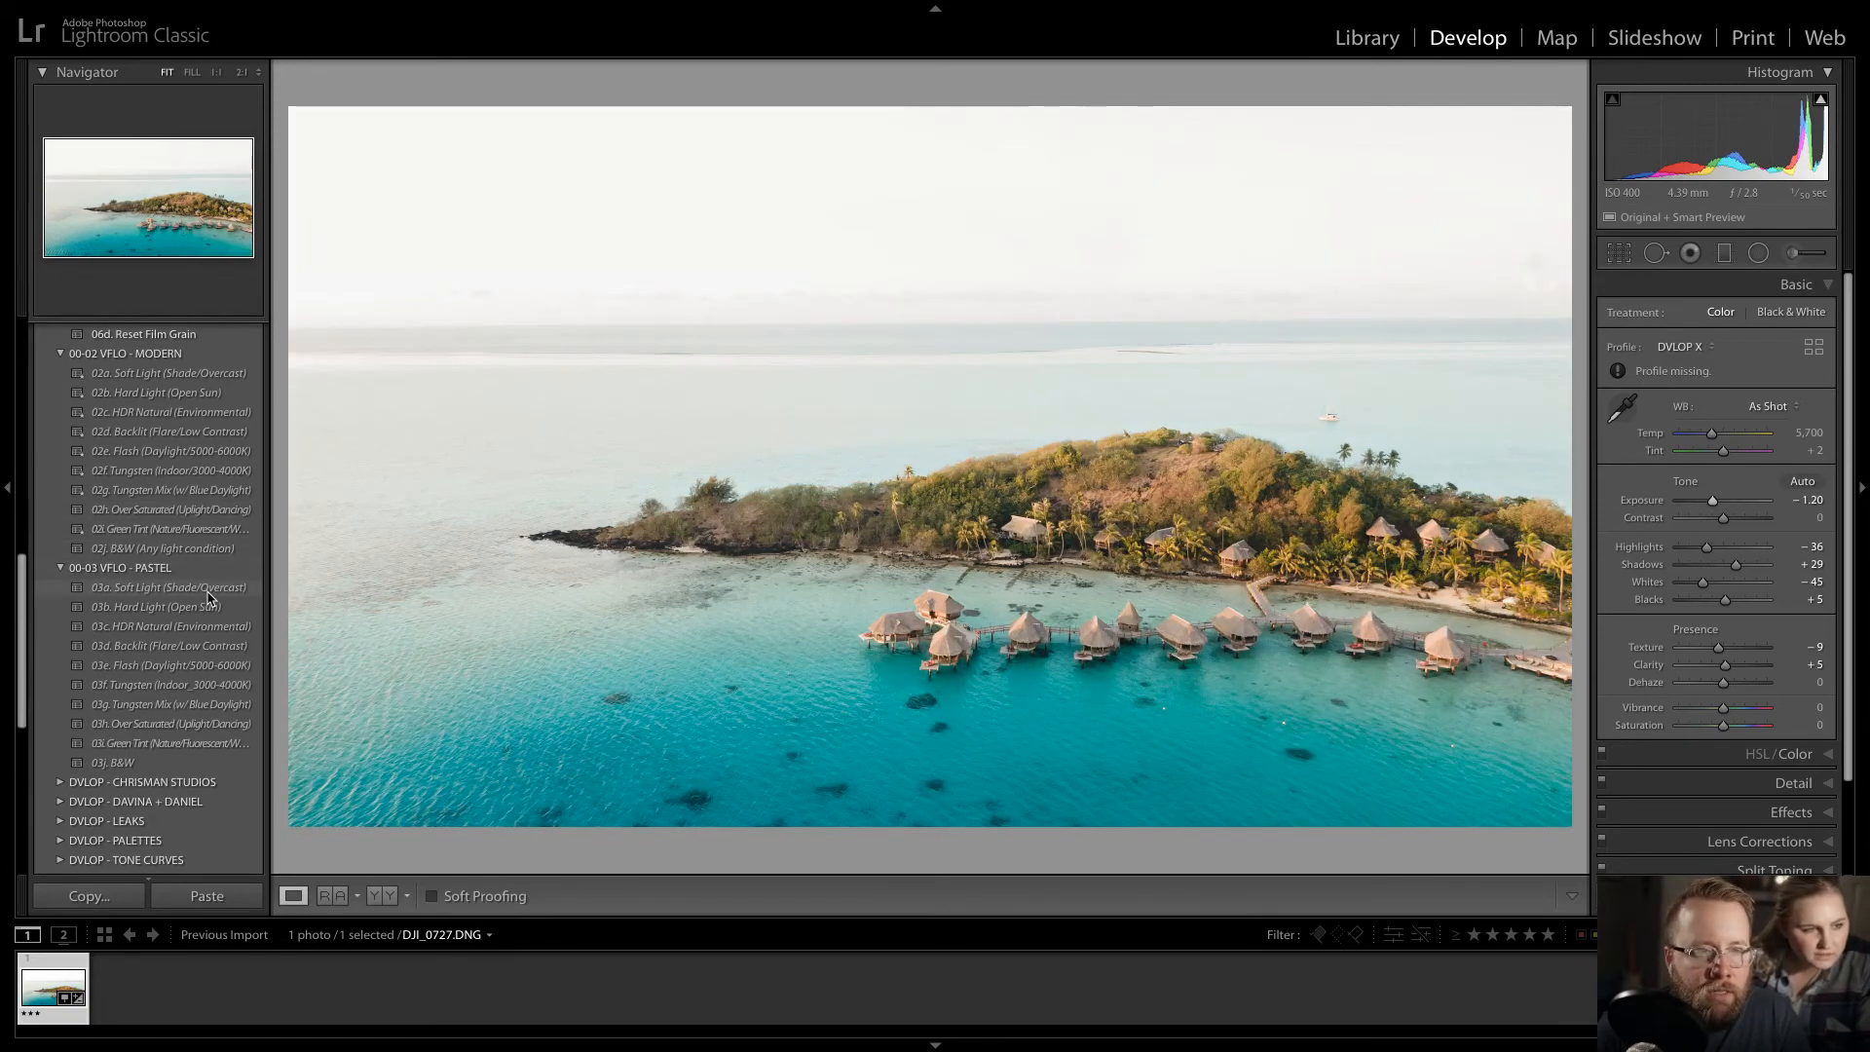
left_click(184, 412)
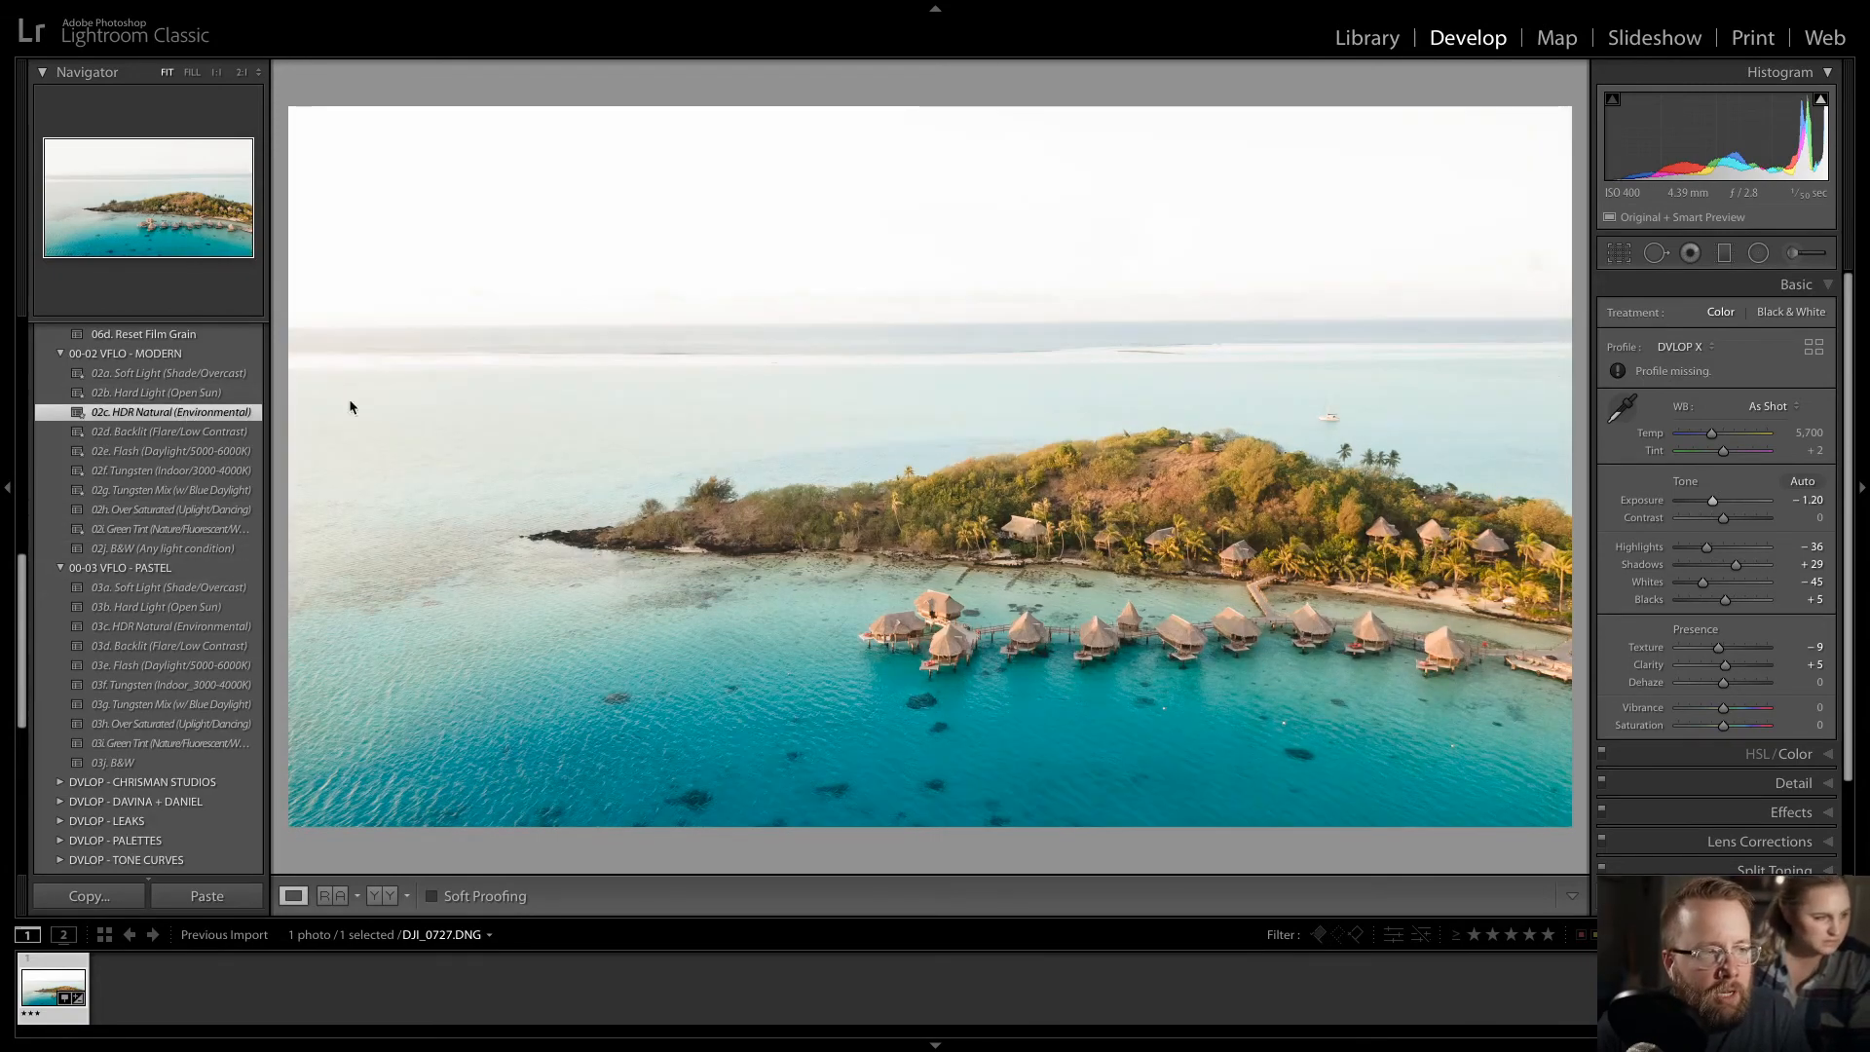
key("ctrl+z")
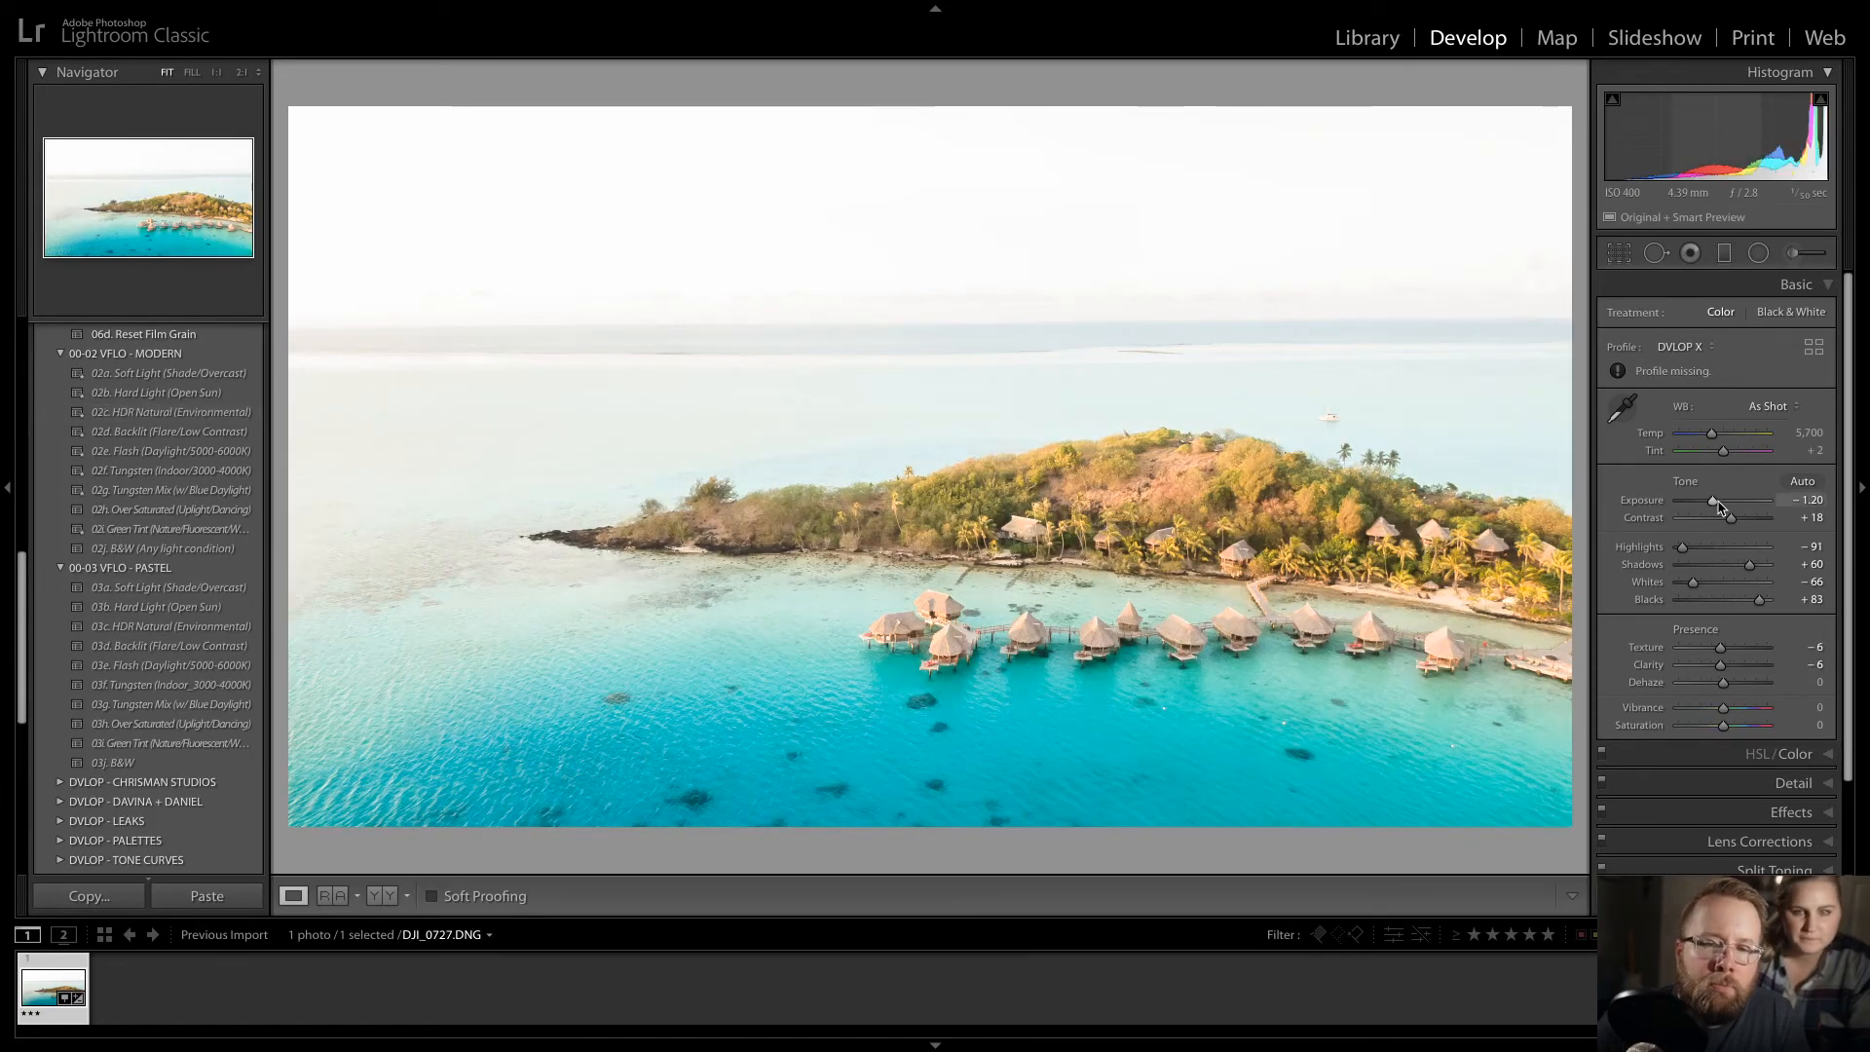
left_click_drag(1712, 508, 1708, 508)
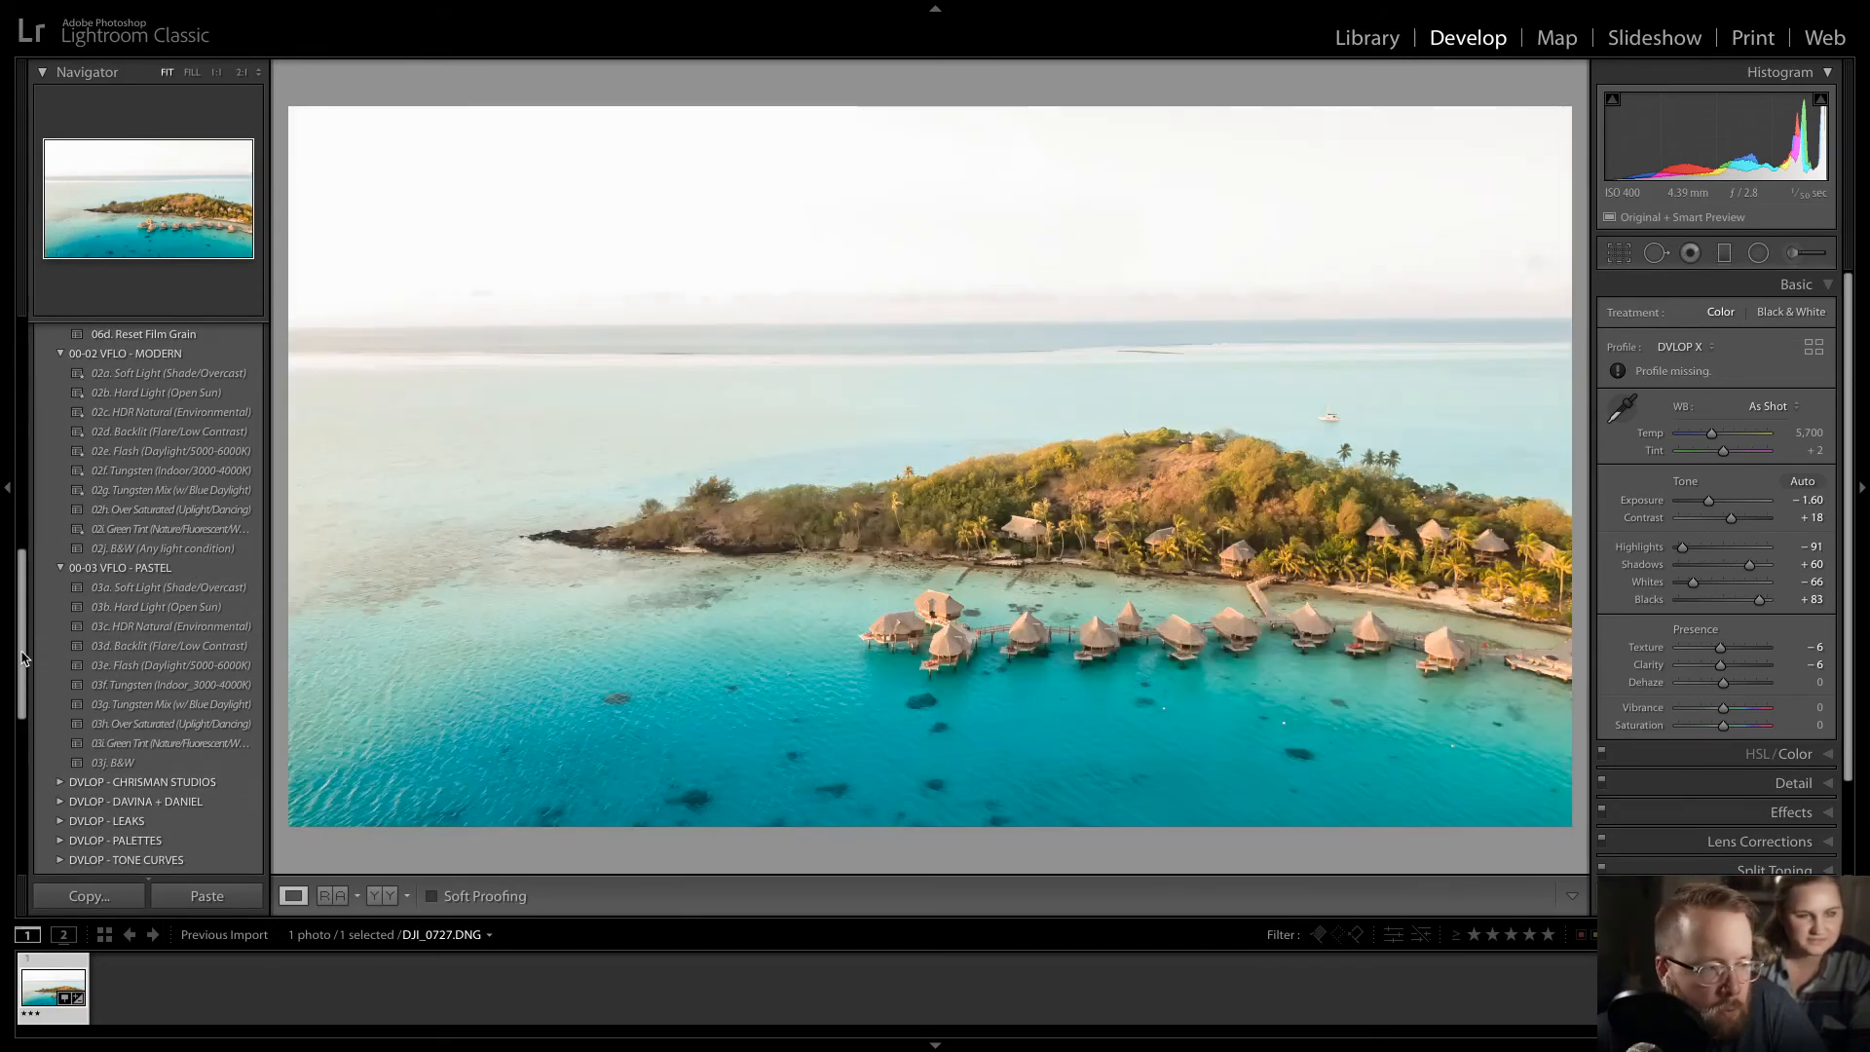
- Add a graduated filter with the 40a - Sky + Clouds effect from the sky down across the horizon
left_click_drag(22, 658, 19, 491)
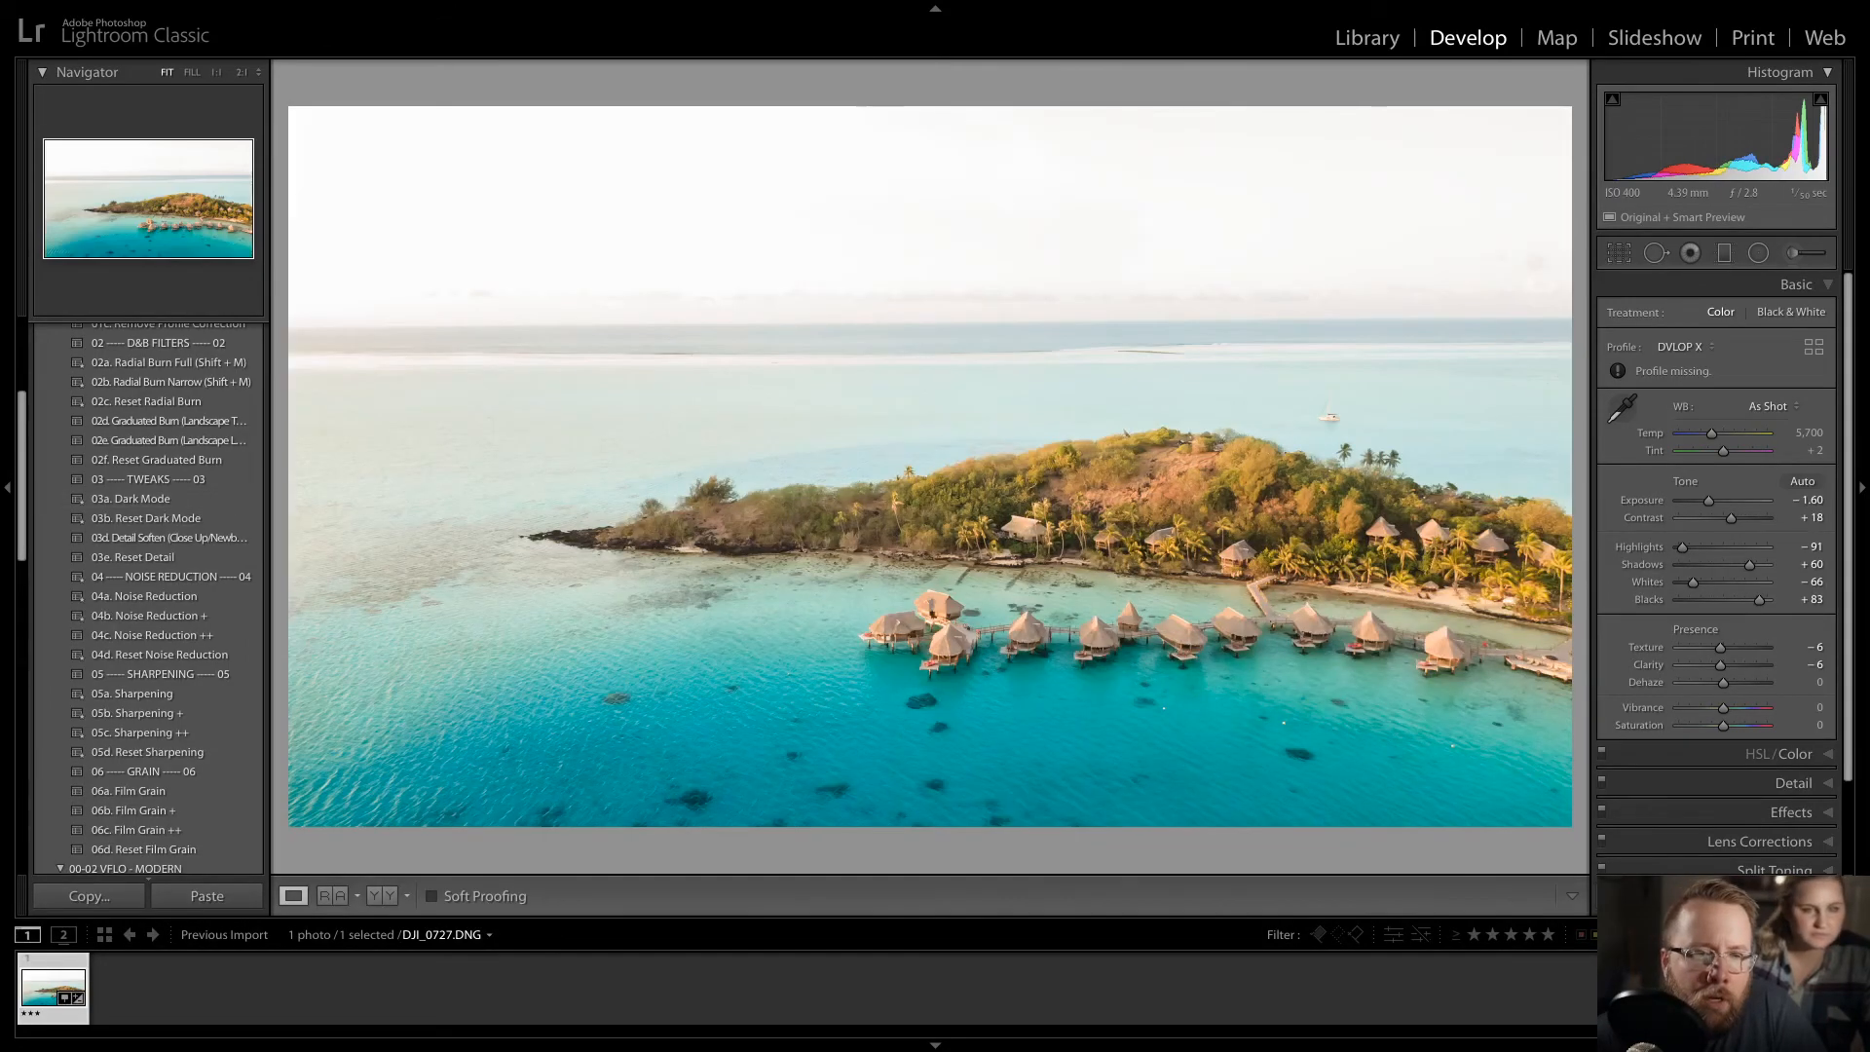
left_click(1724, 257)
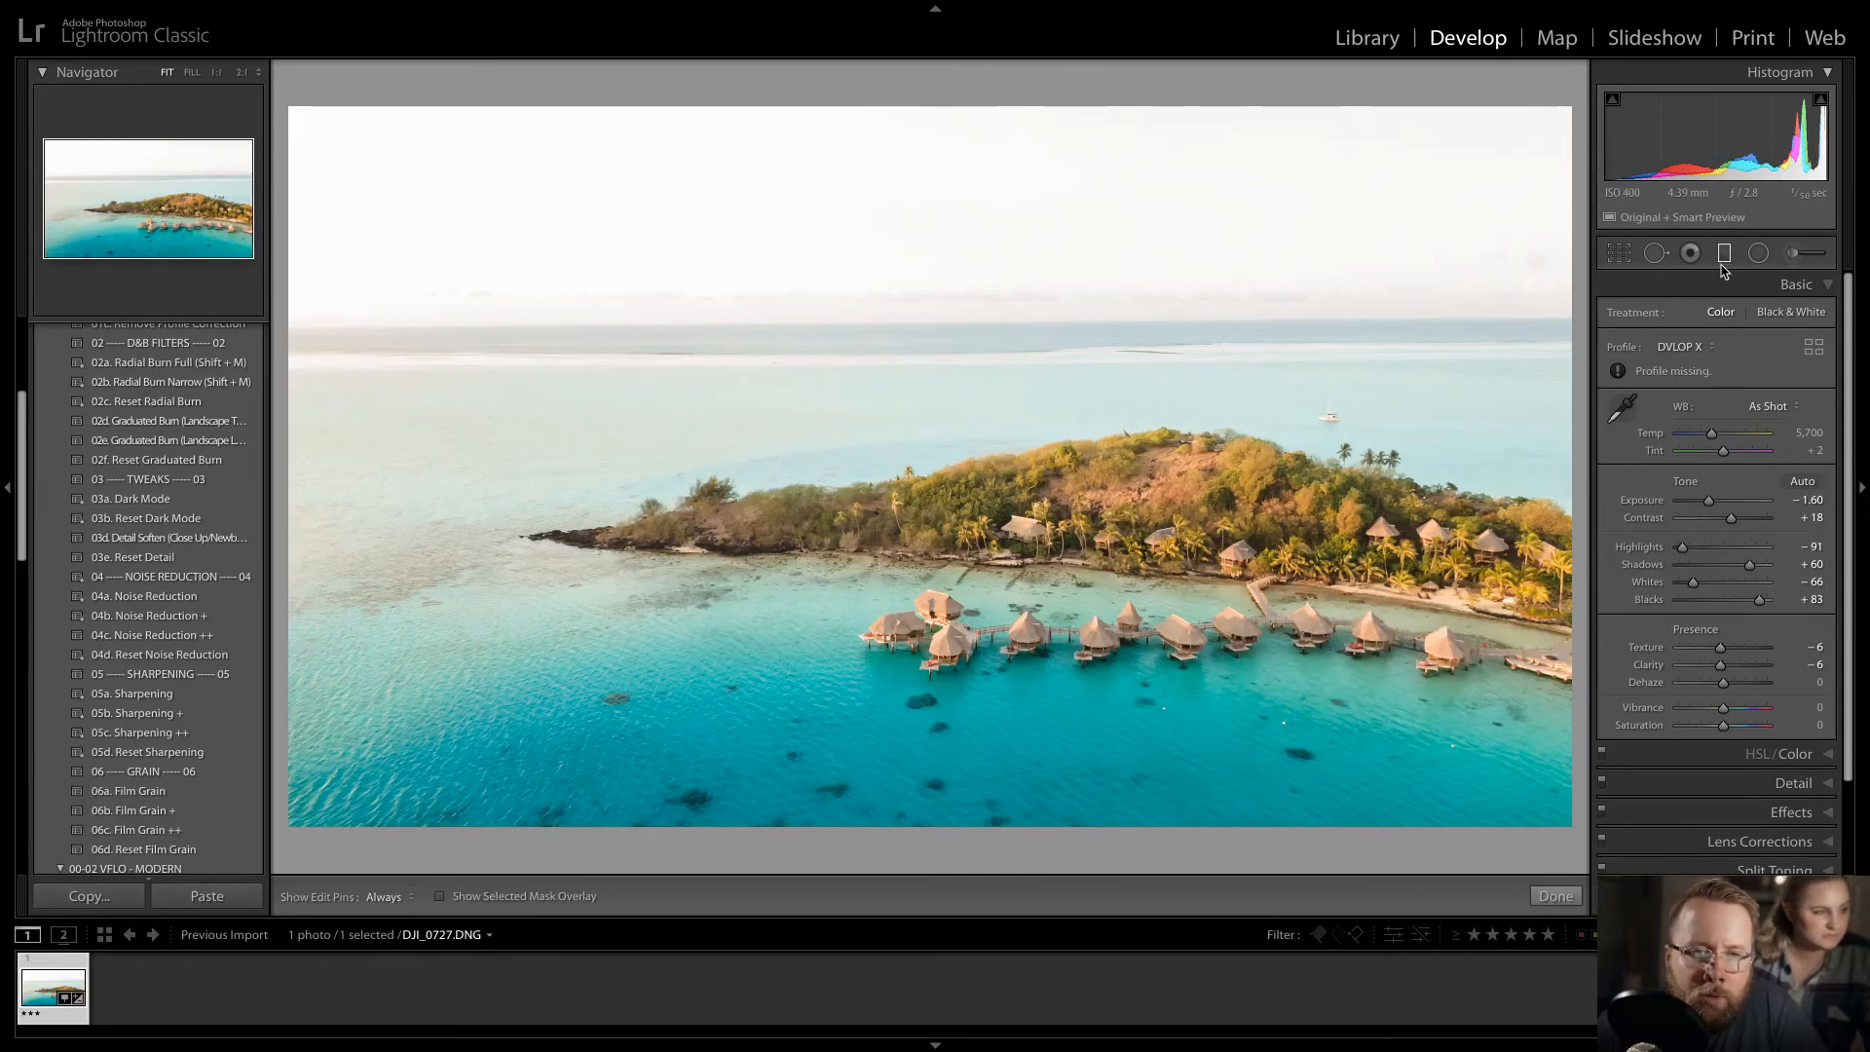
left_click(1699, 322)
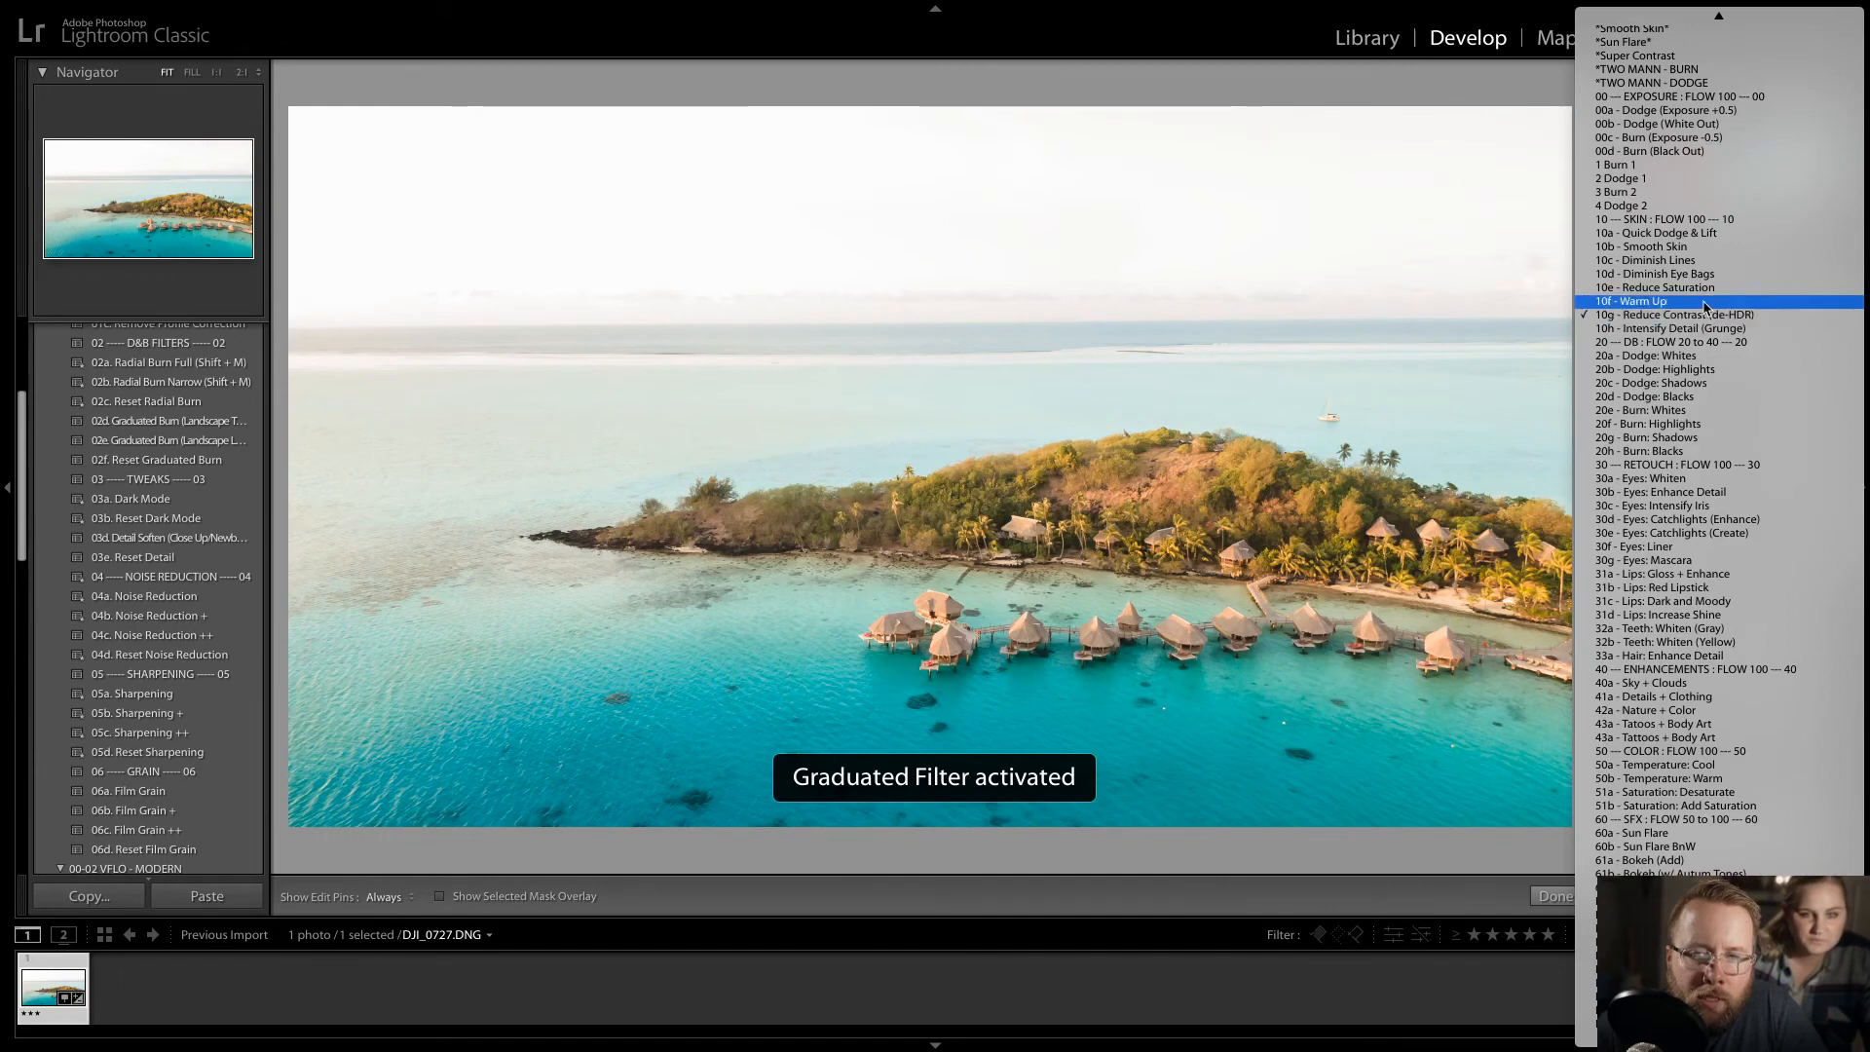
scroll(1670, 6, "up", 2)
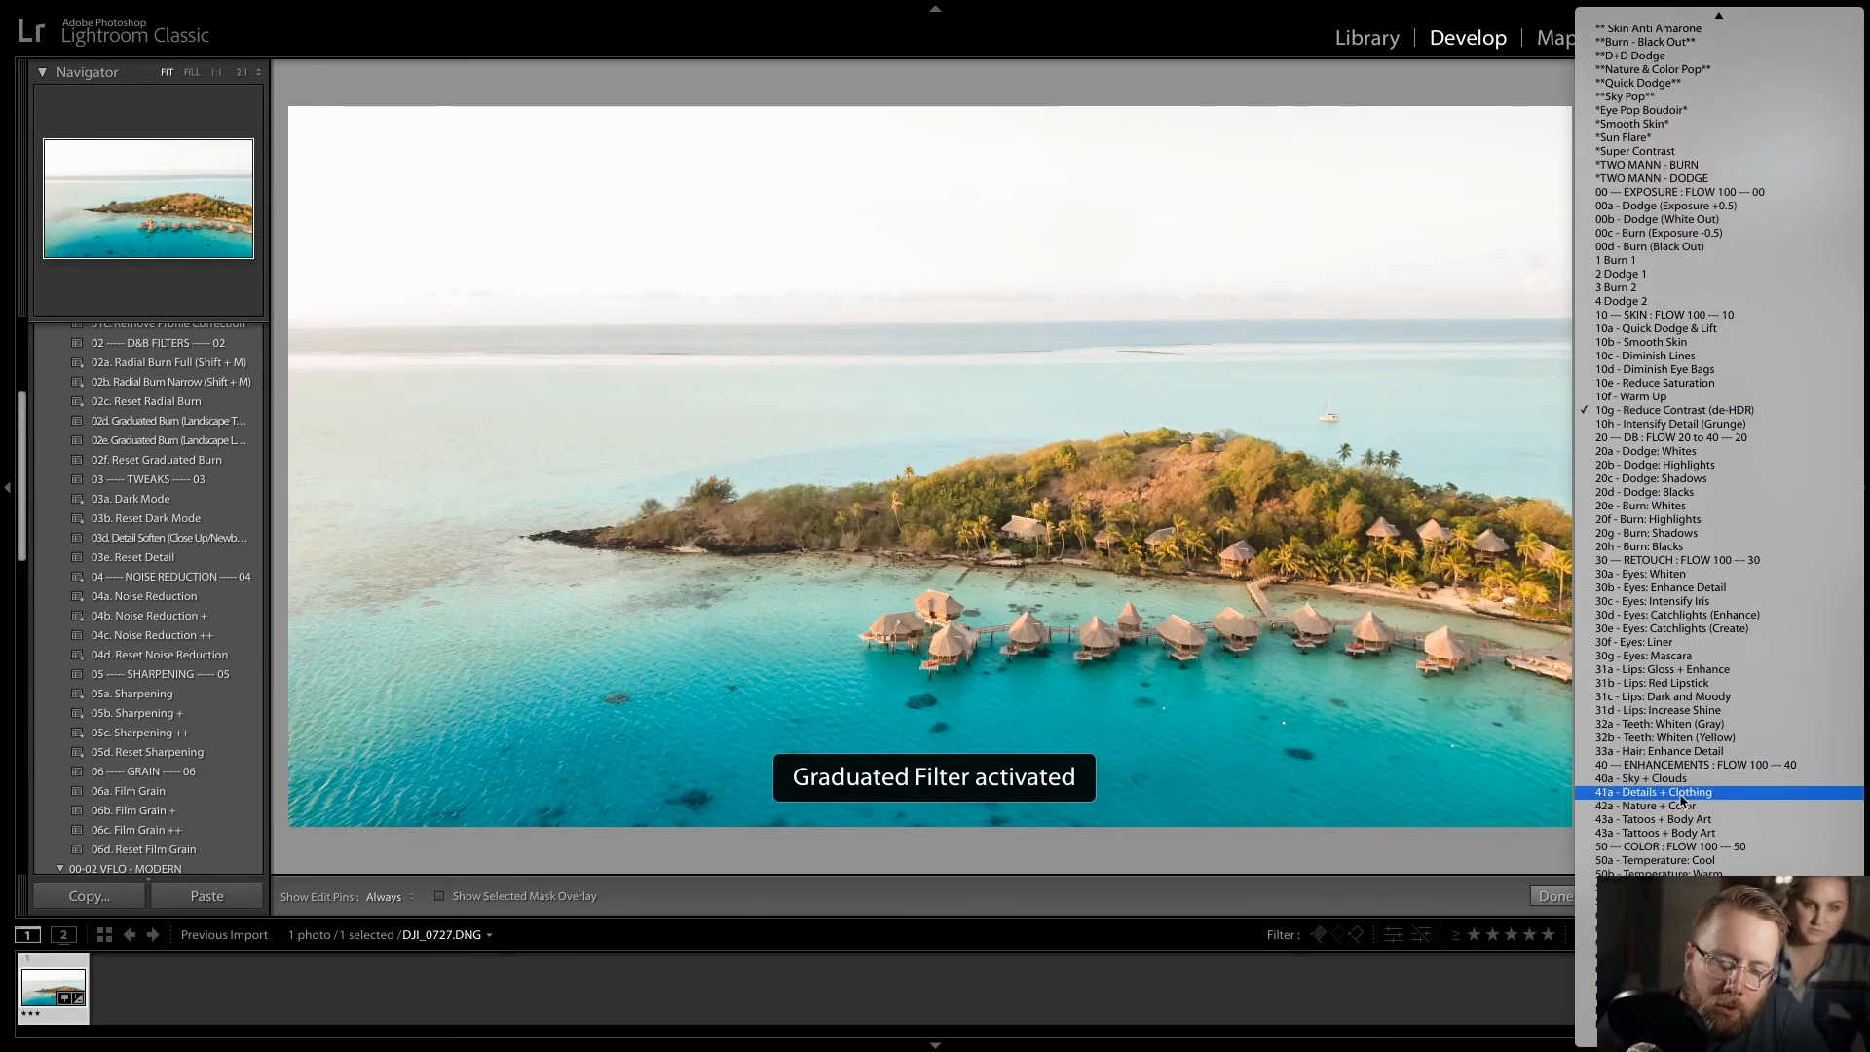
left_click(1693, 787)
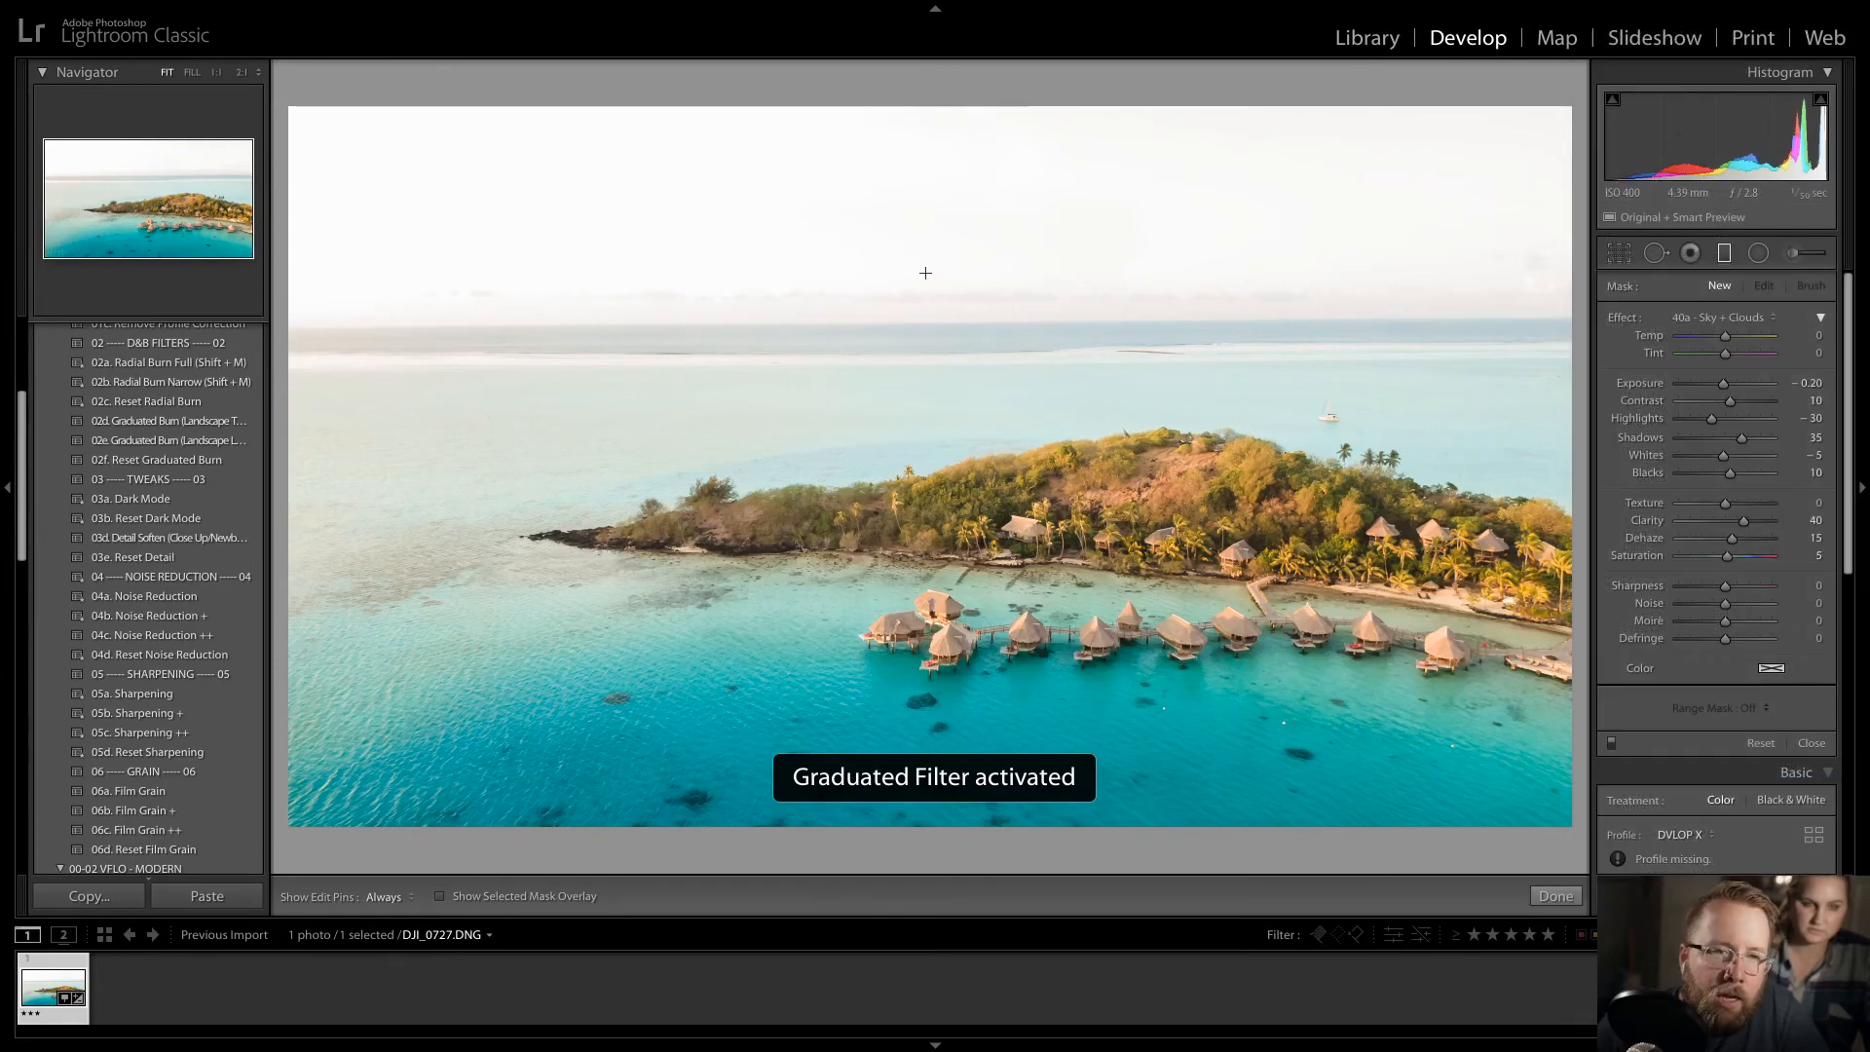
mouse_move(902, 249)
left_mouse_down()
mouse_move(892, 405)
mouse_move(929, 452)
mouse_move(911, 443)
left_mouse_up()
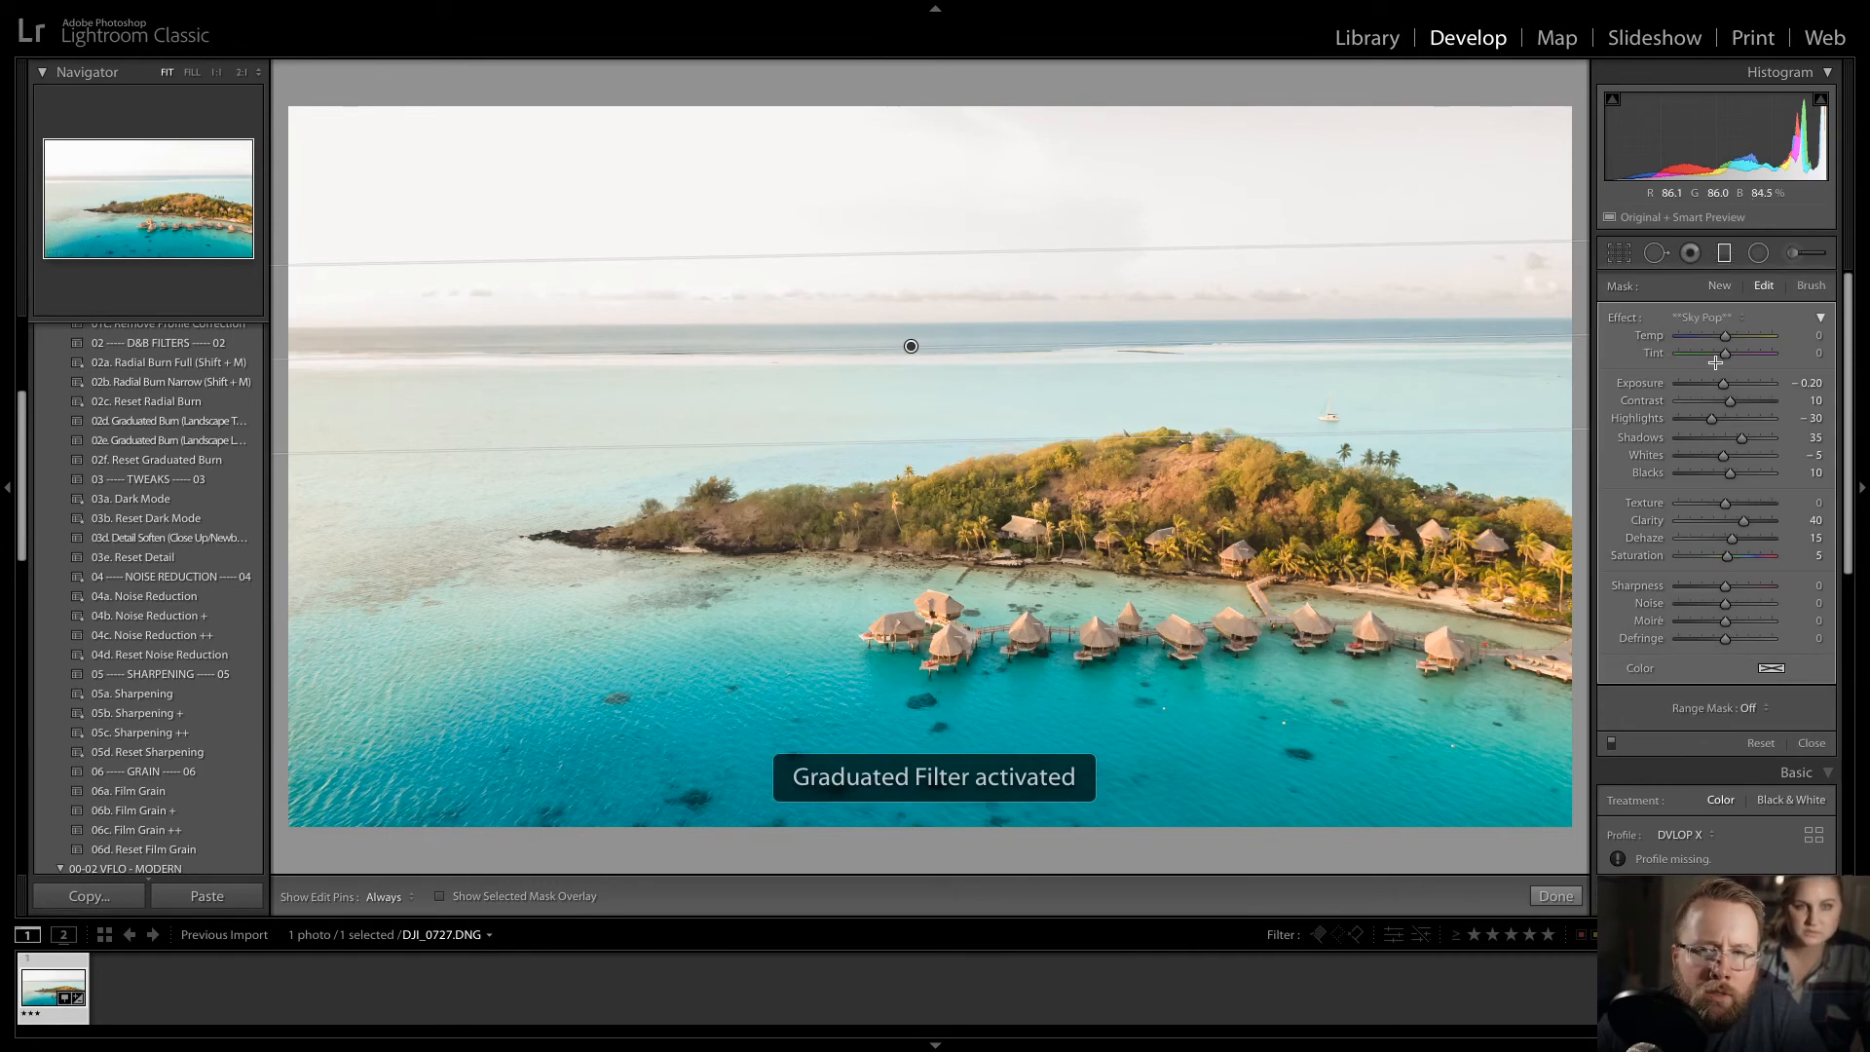
- Try a temperature of -100 on the sky's graduated filter, settle on 1, and close the filter
left_click_drag(1724, 336, 1656, 358)
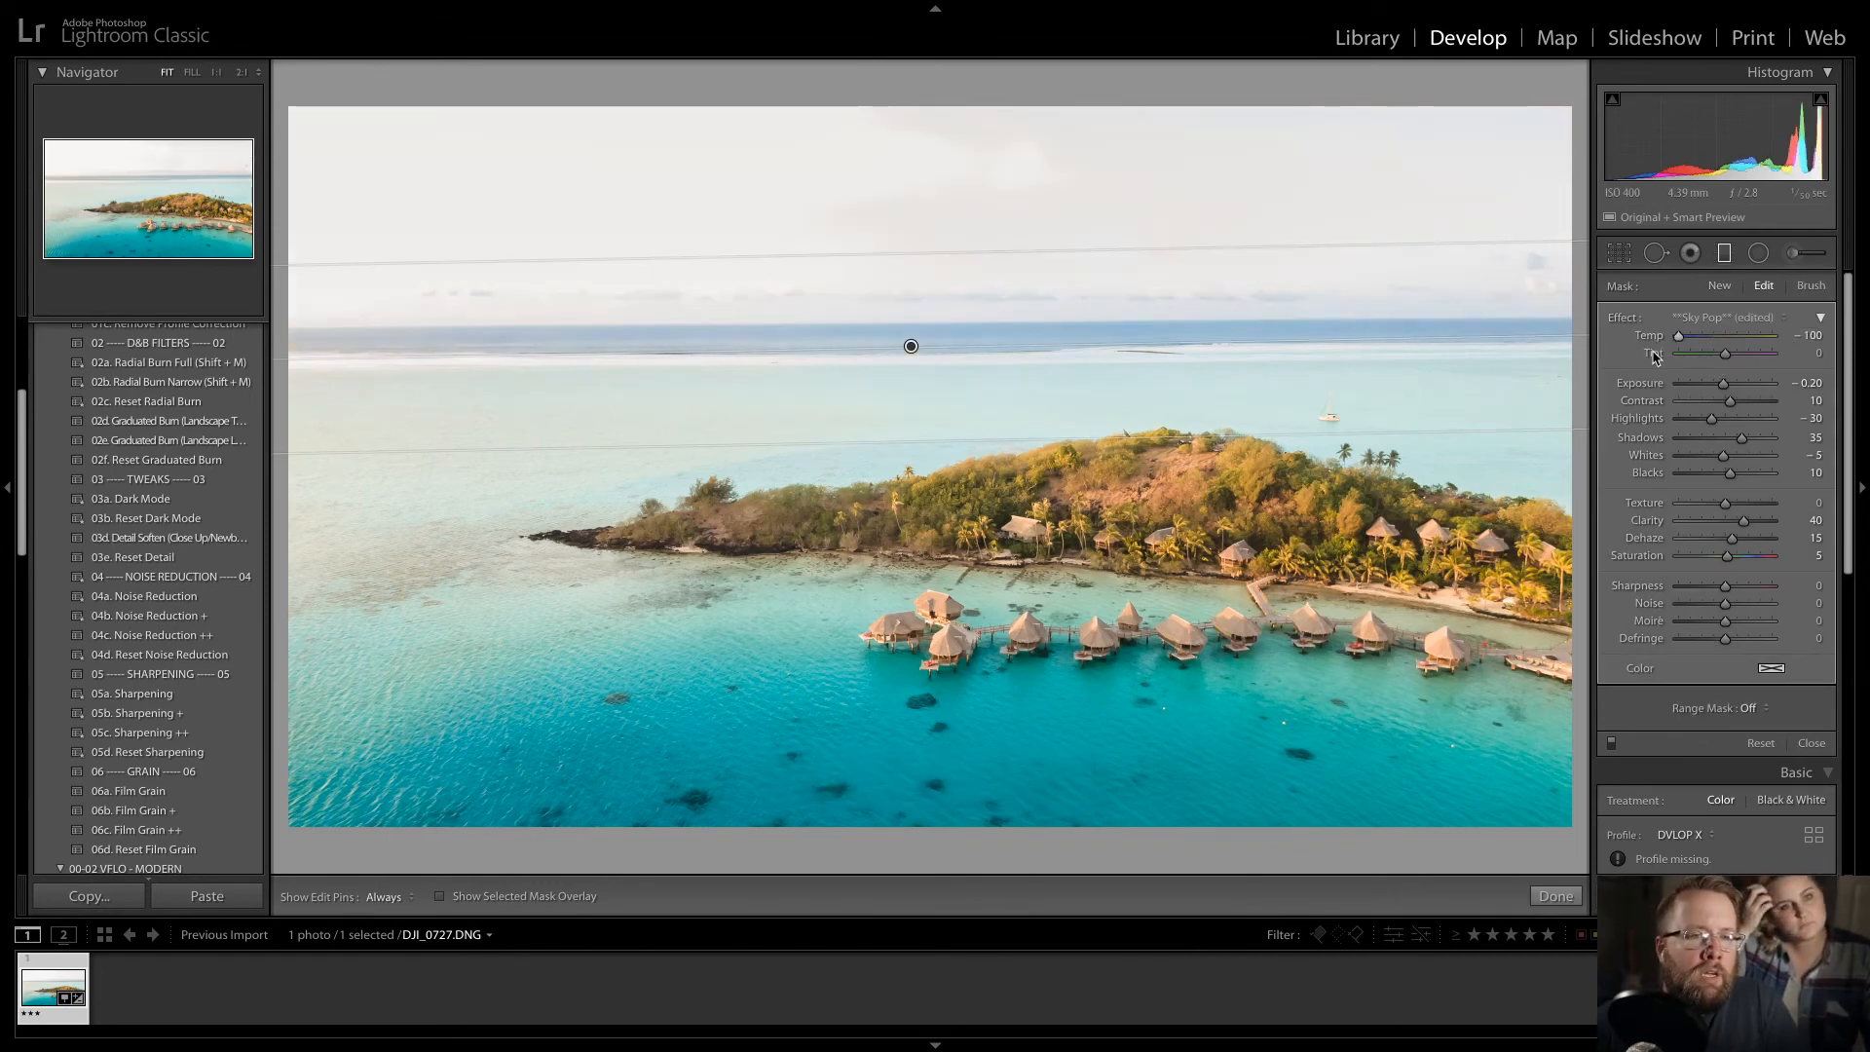
left_click(1727, 337)
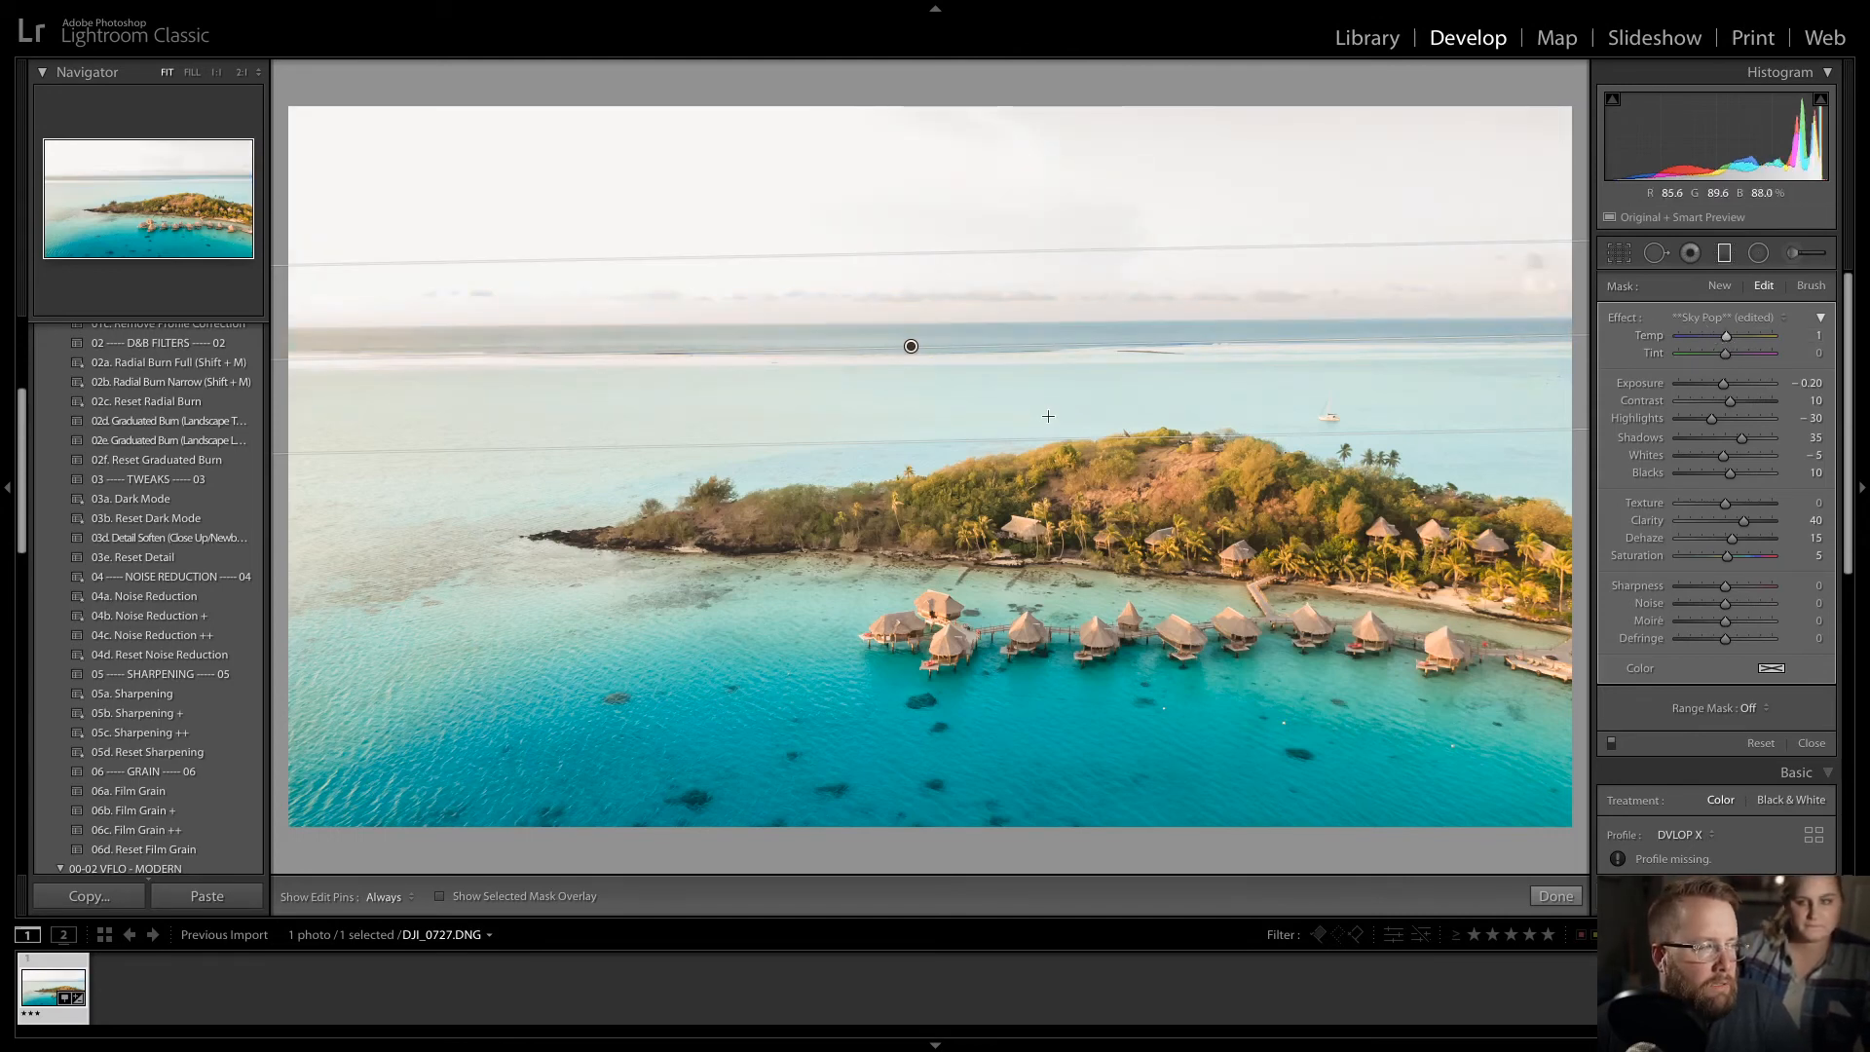
key("d")
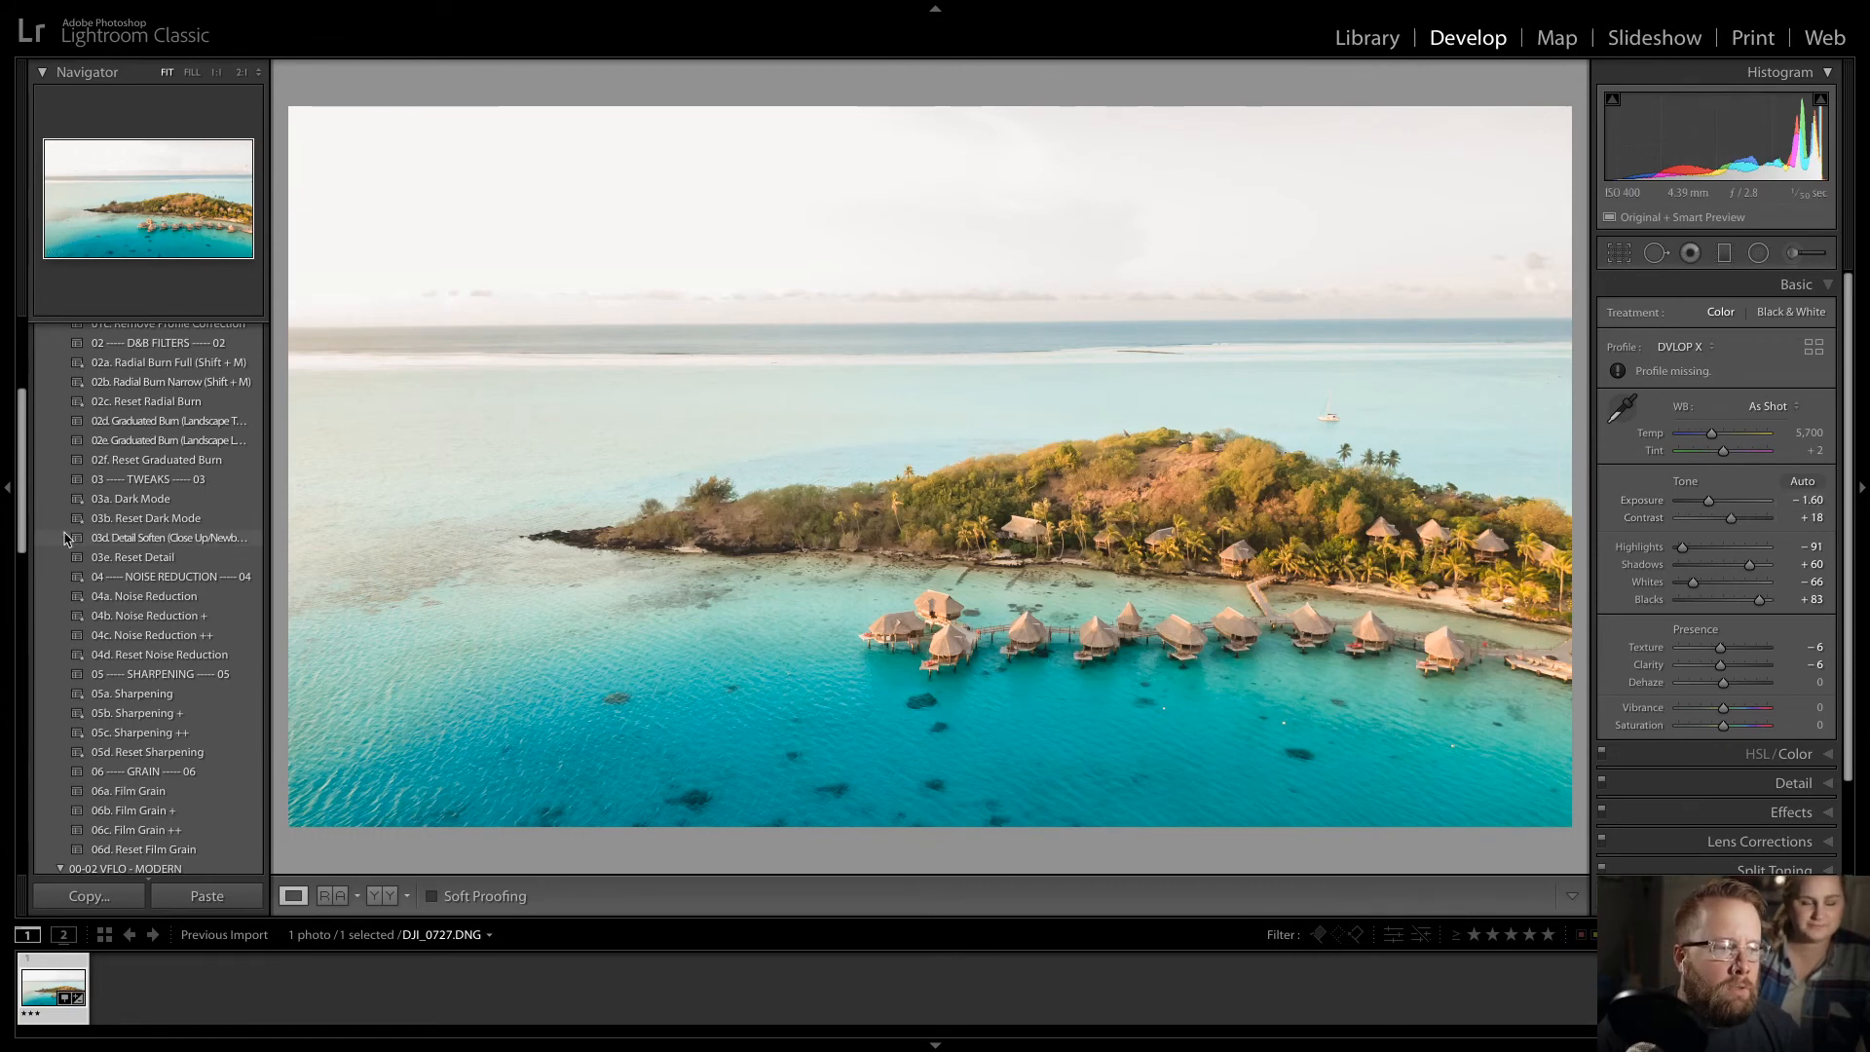
left_click_drag(22, 543, 21, 588)
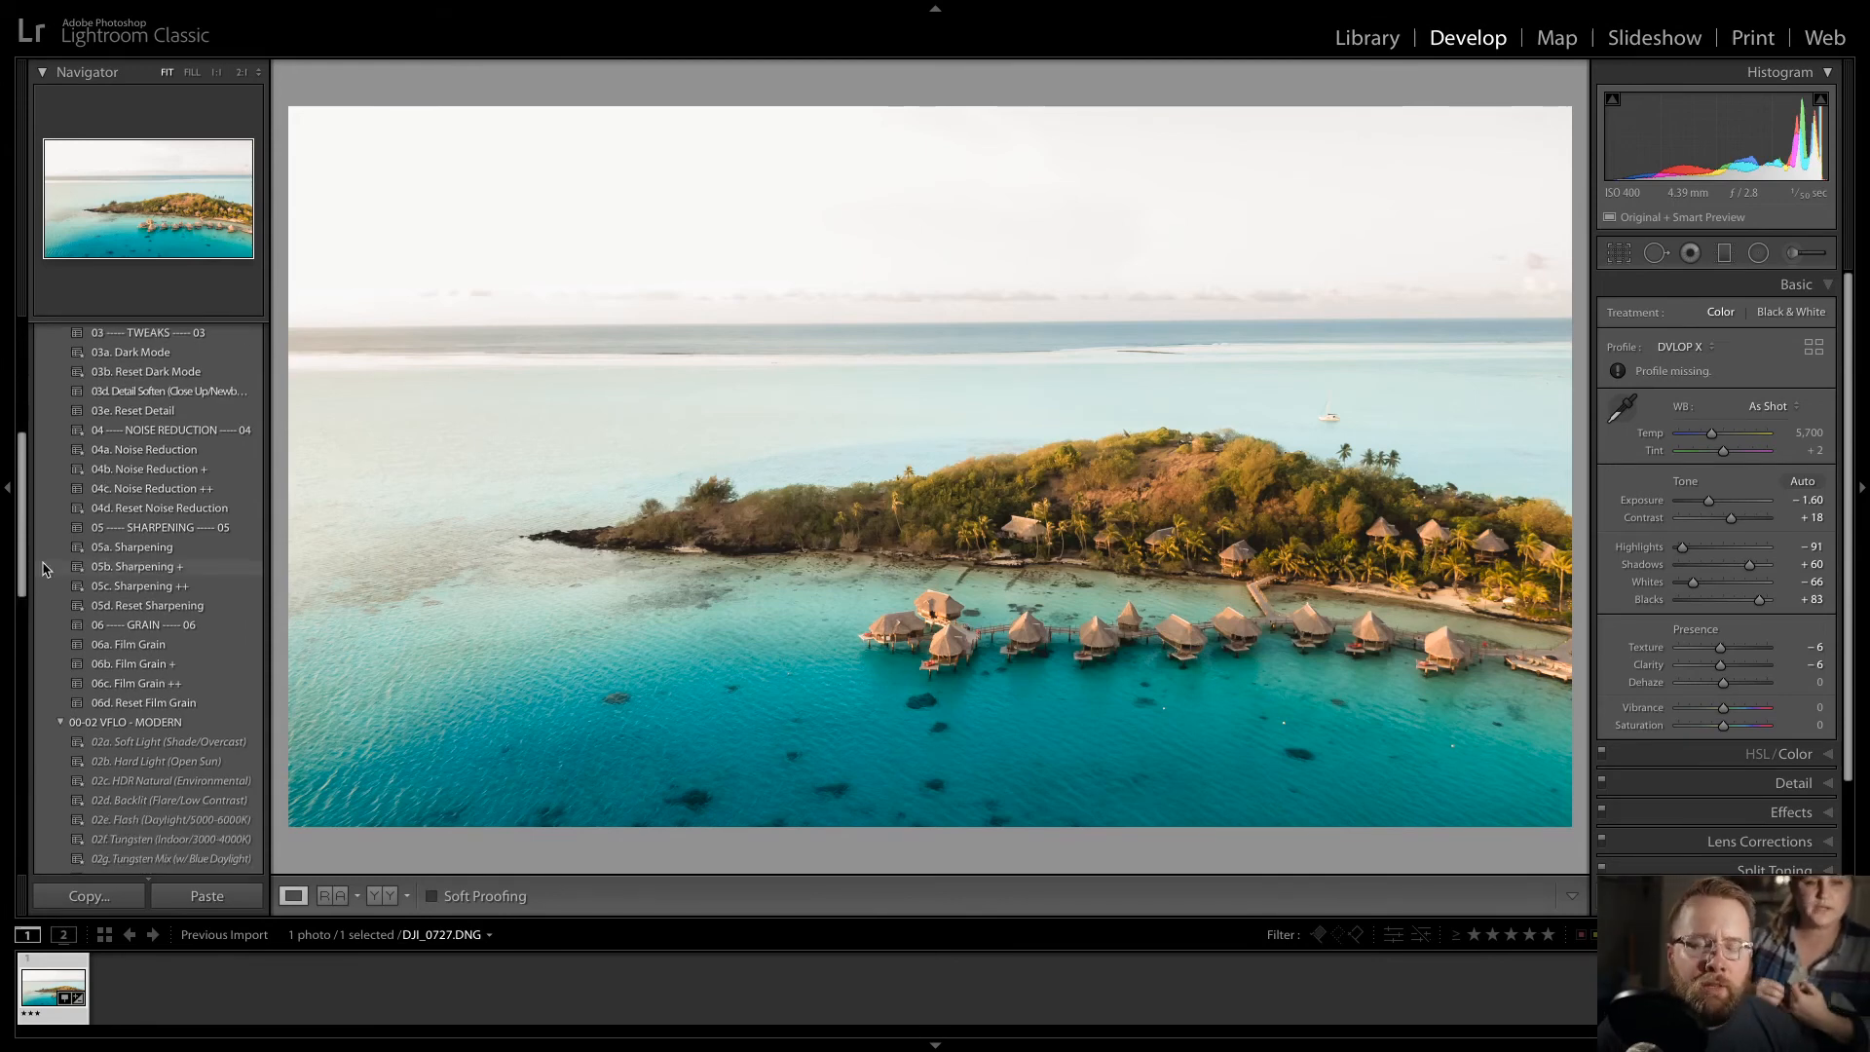
scroll(28, 513, "down", 1)
scroll(37, 481, "up", 5)
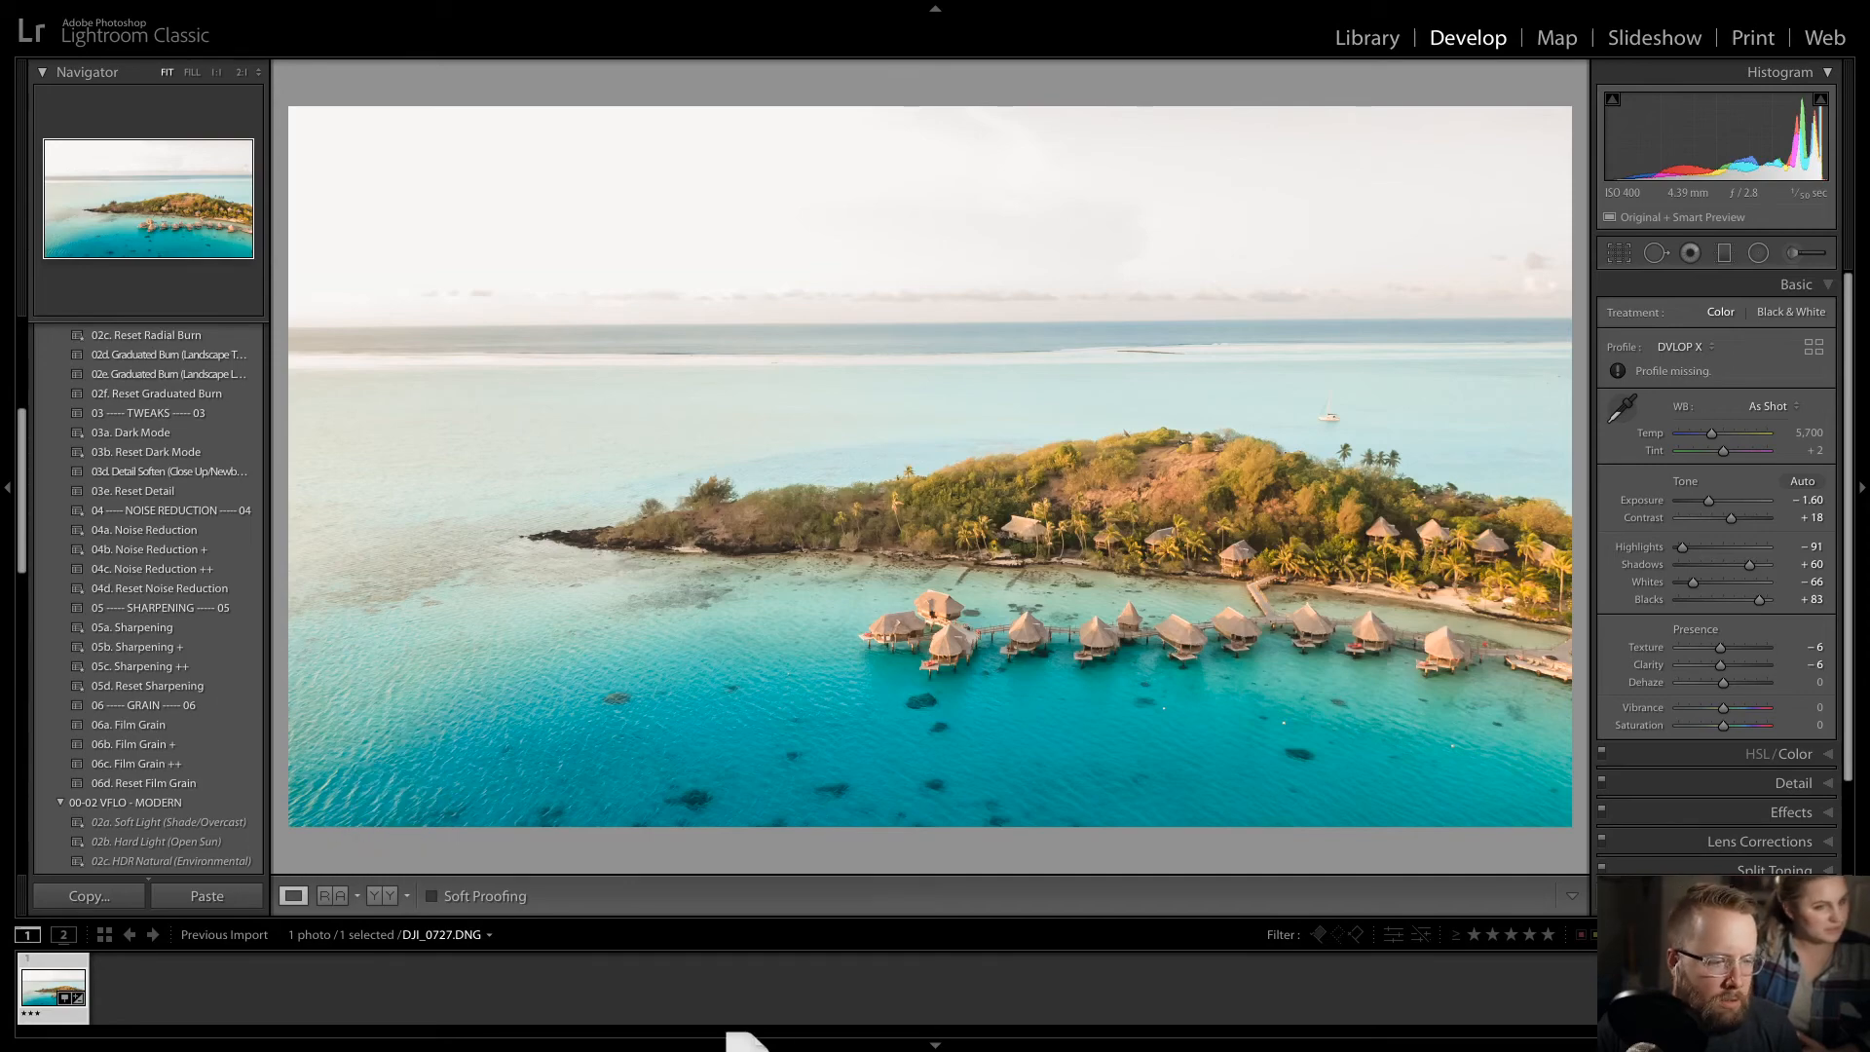
- Import the overwater bungalow photo DSCF6019.RAF and open it for developing
mouse_move(750, 1035)
left_click(663, 1034)
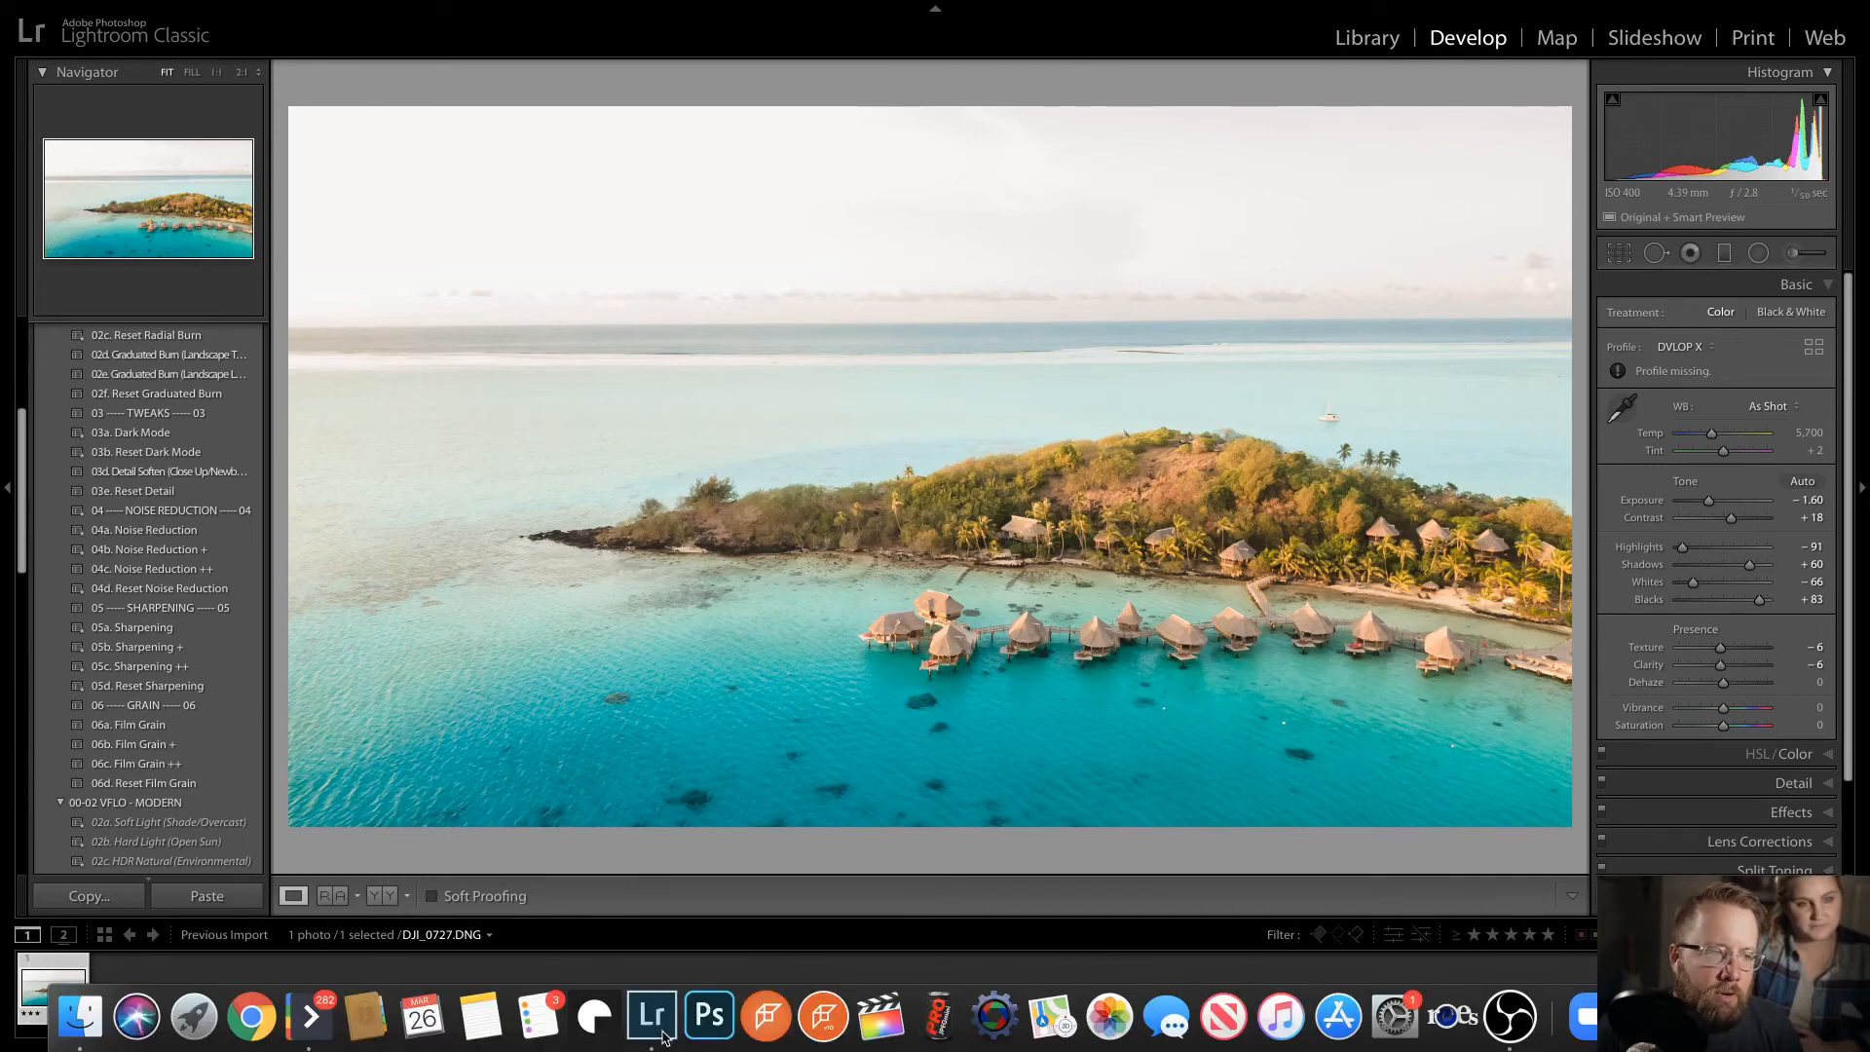
key("super+shift+i")
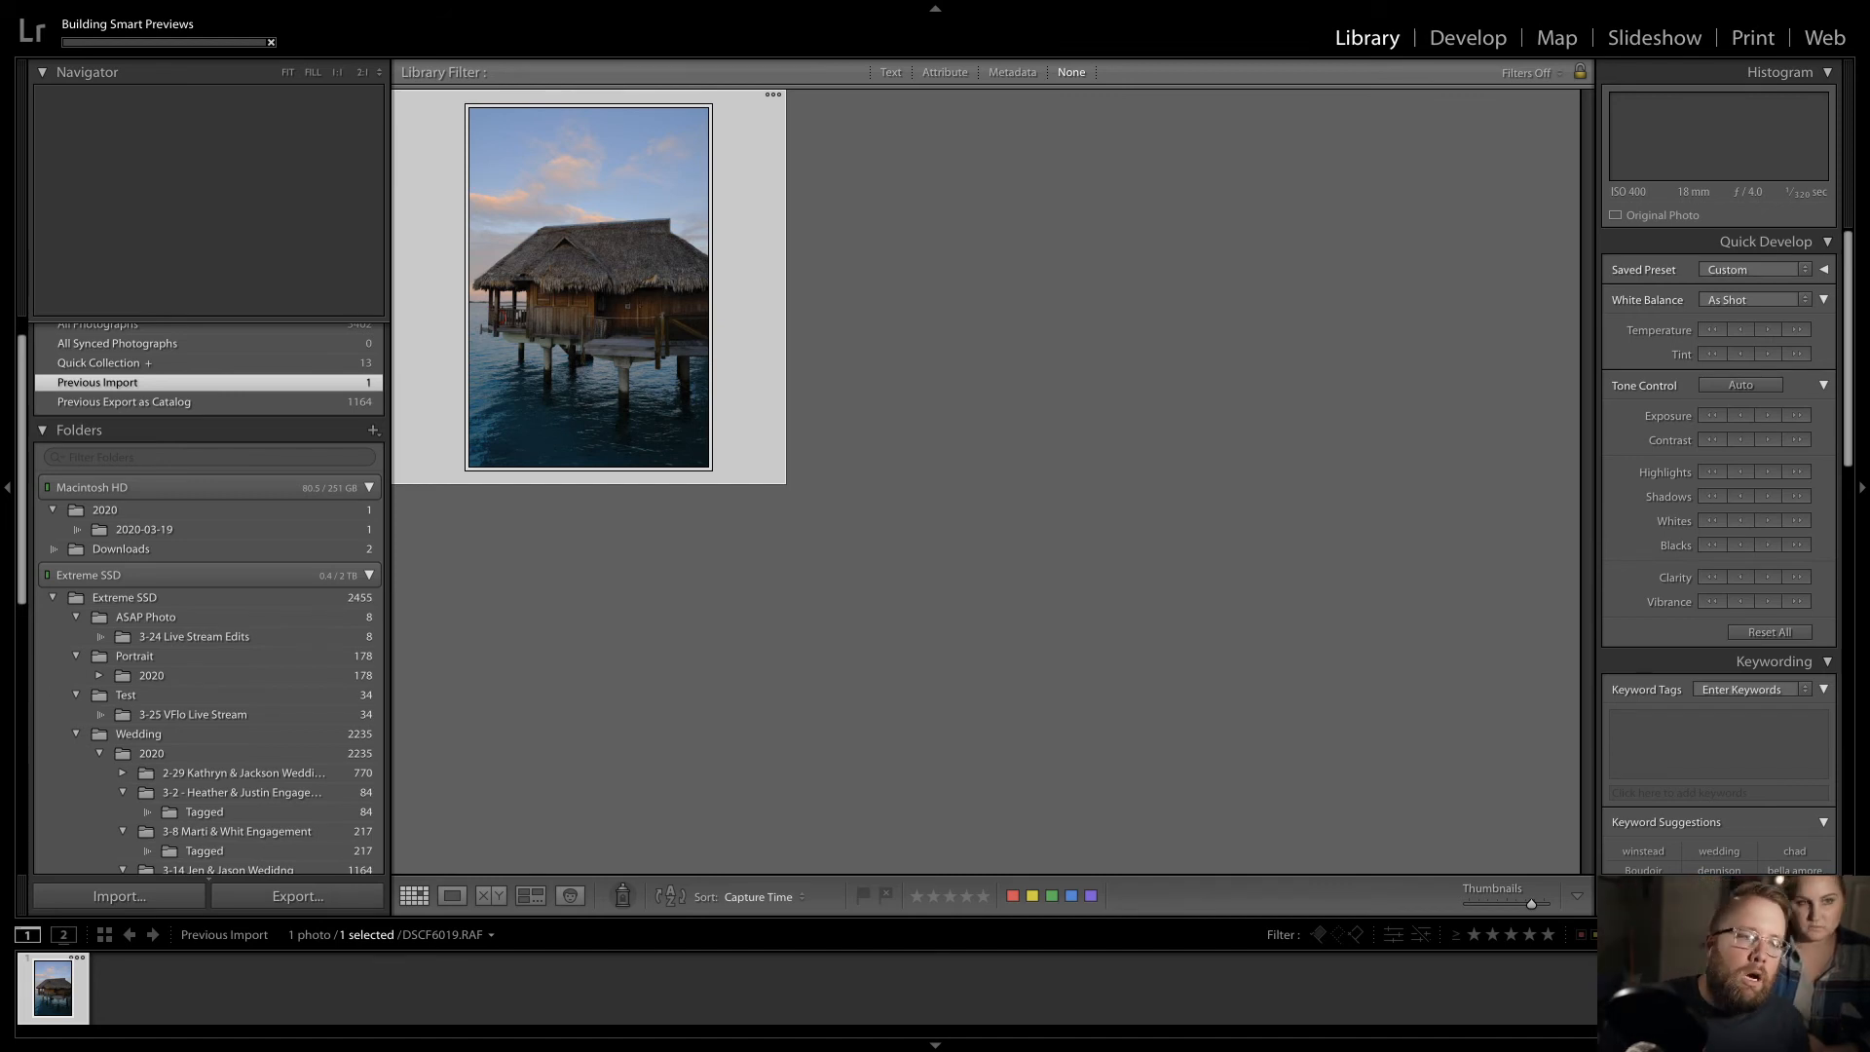
left_click(1458, 45)
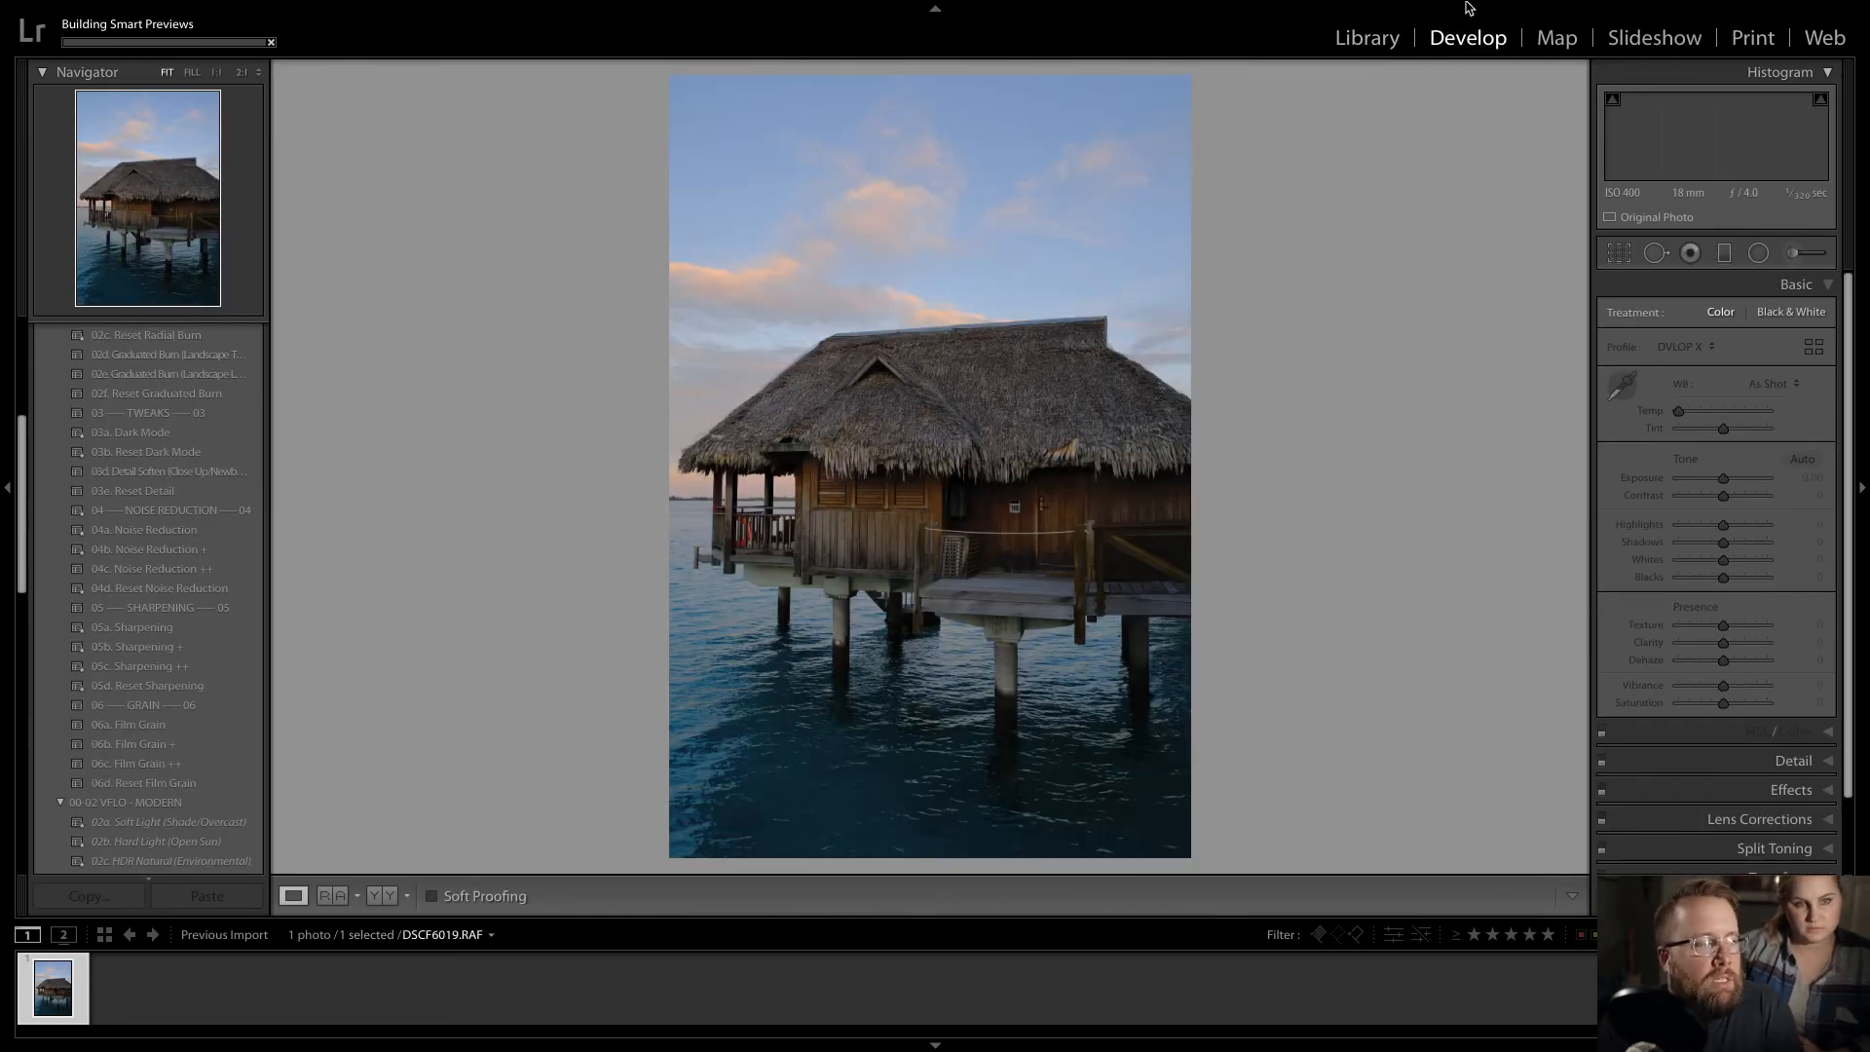
left_click(1145, 342)
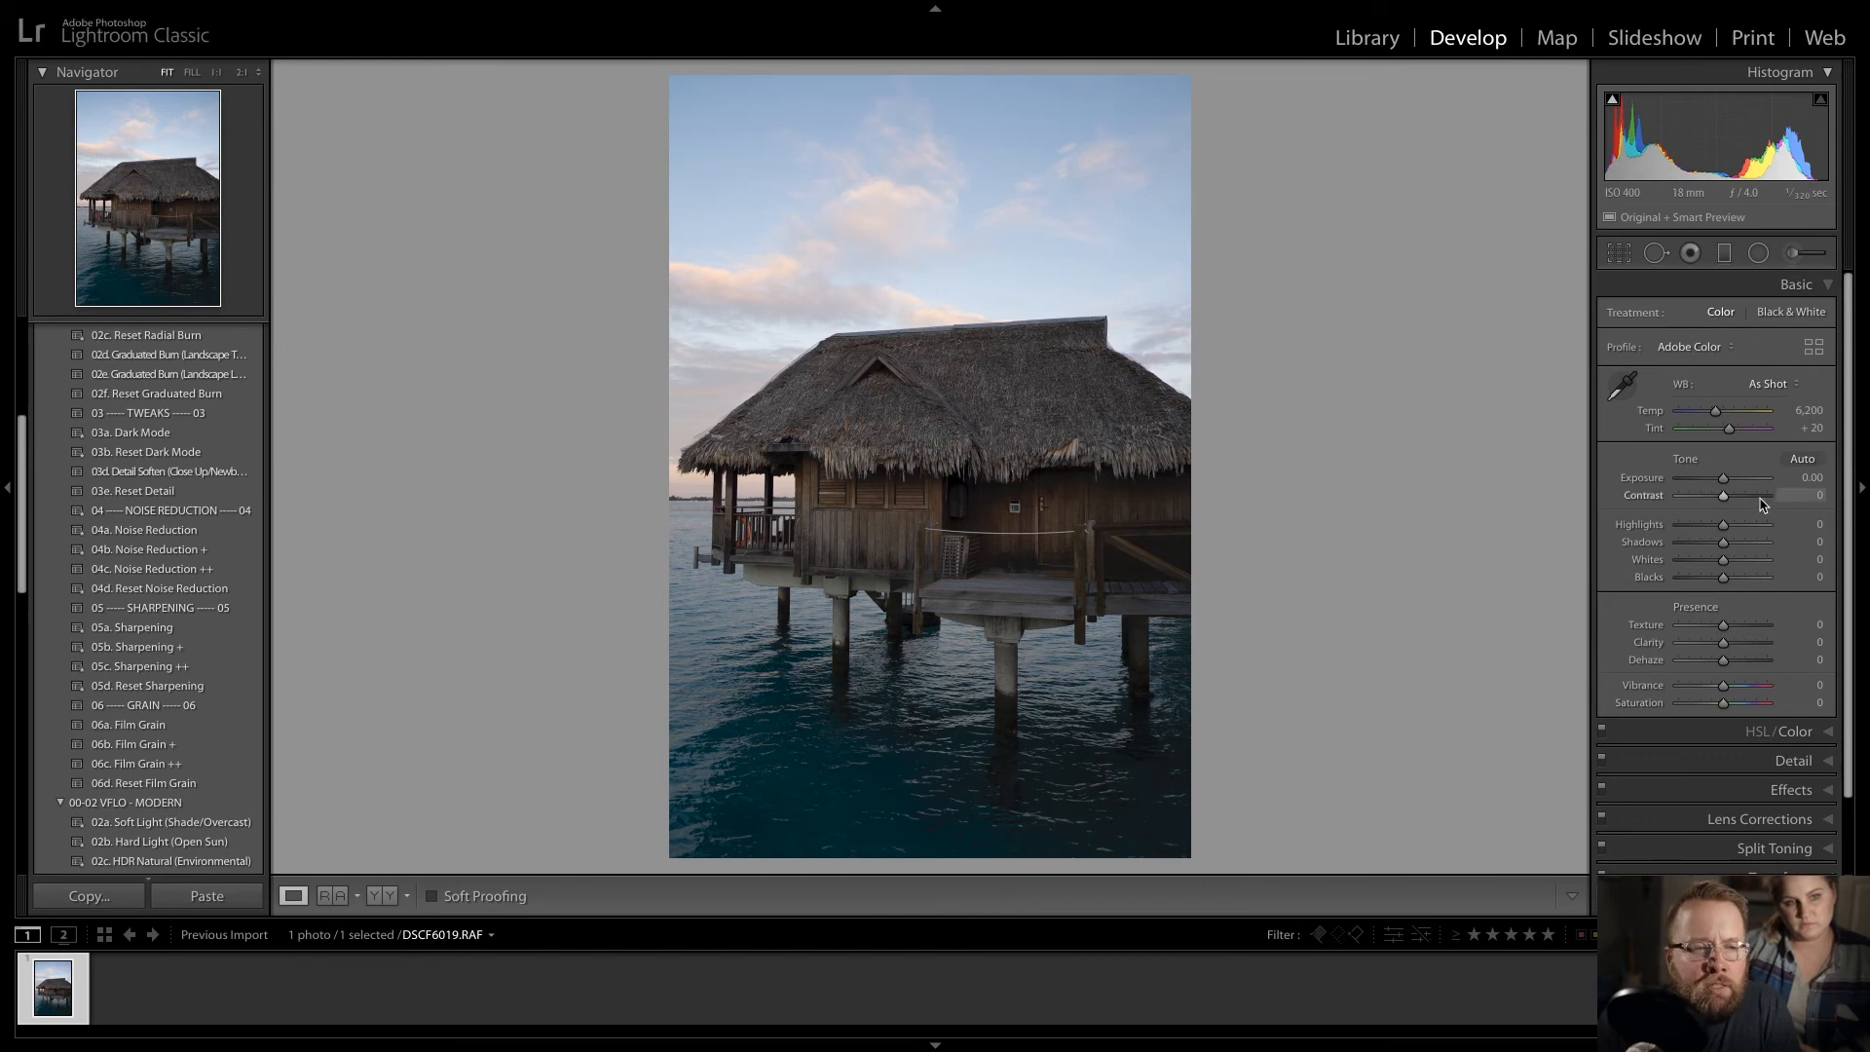
- Try the Modern 02a. Soft Light (Shade/Overcast) preset on the bungalow photo and settle on 02c. HDR Natural (Environmental)
left_click_drag(22, 431, 31, 334)
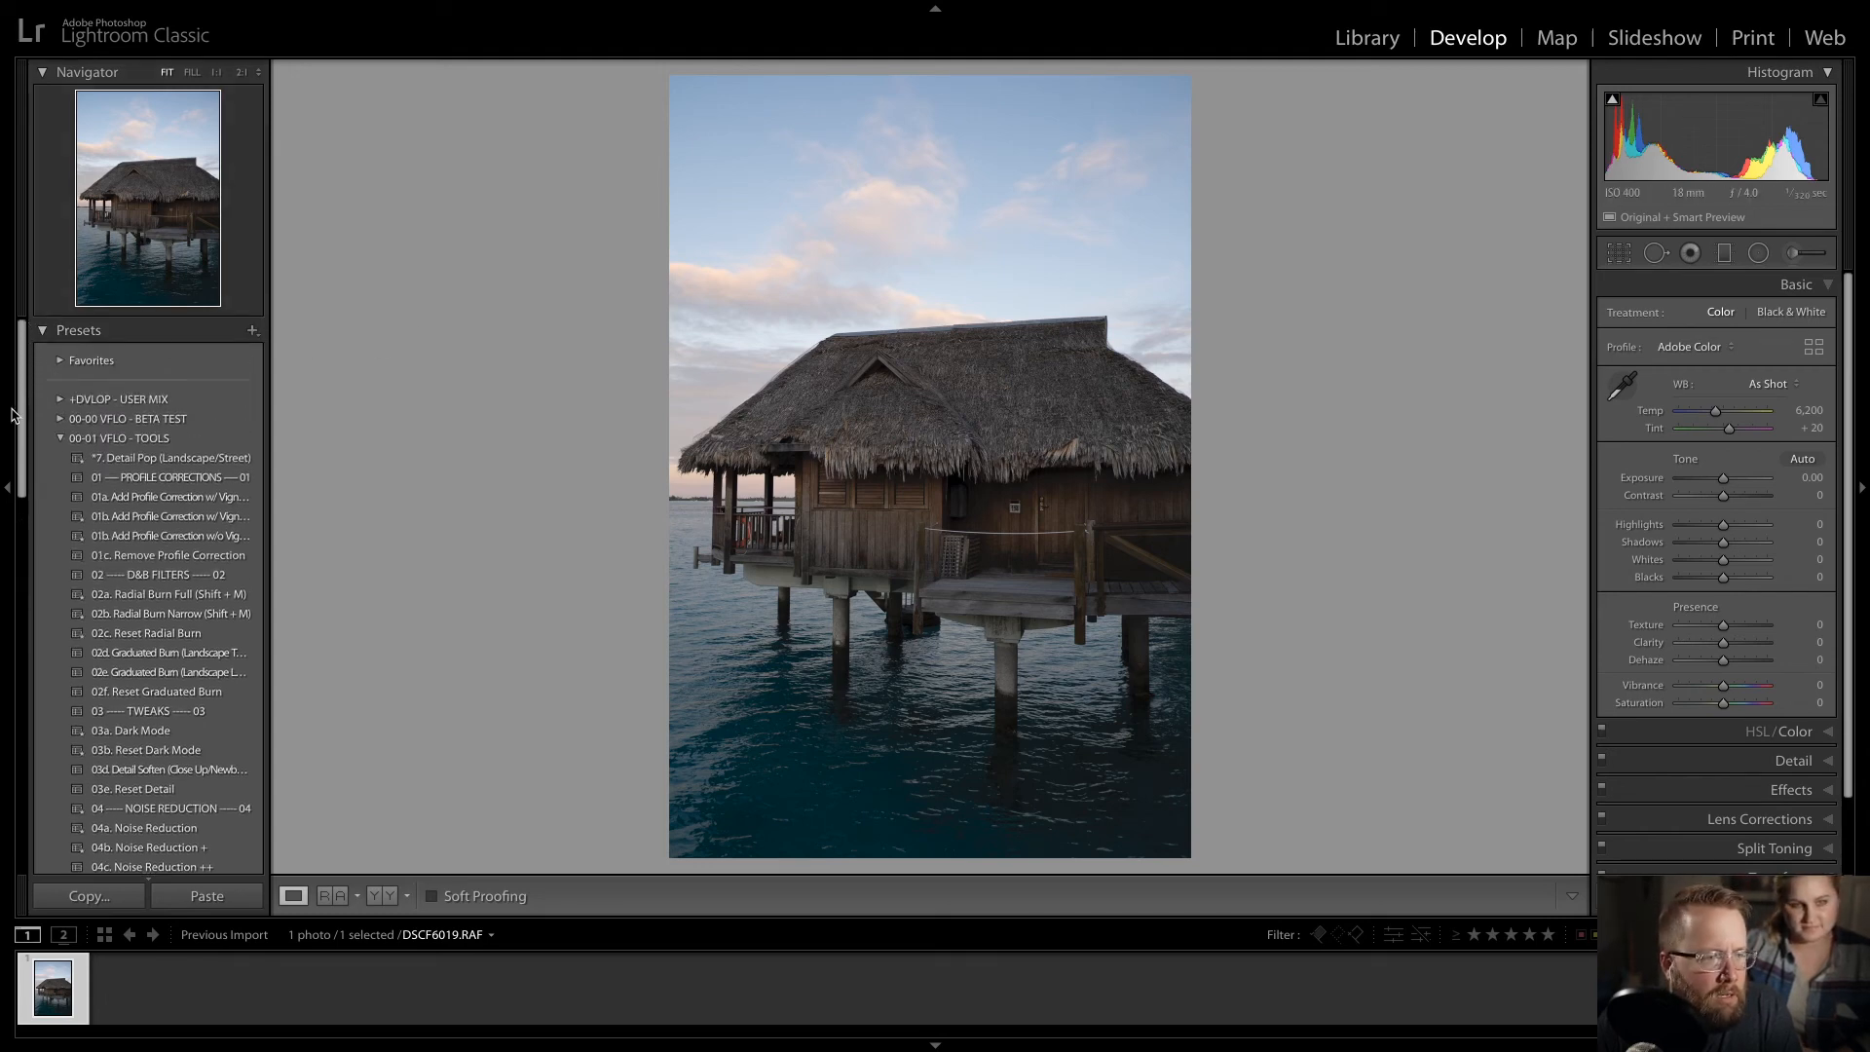
left_click(60, 440)
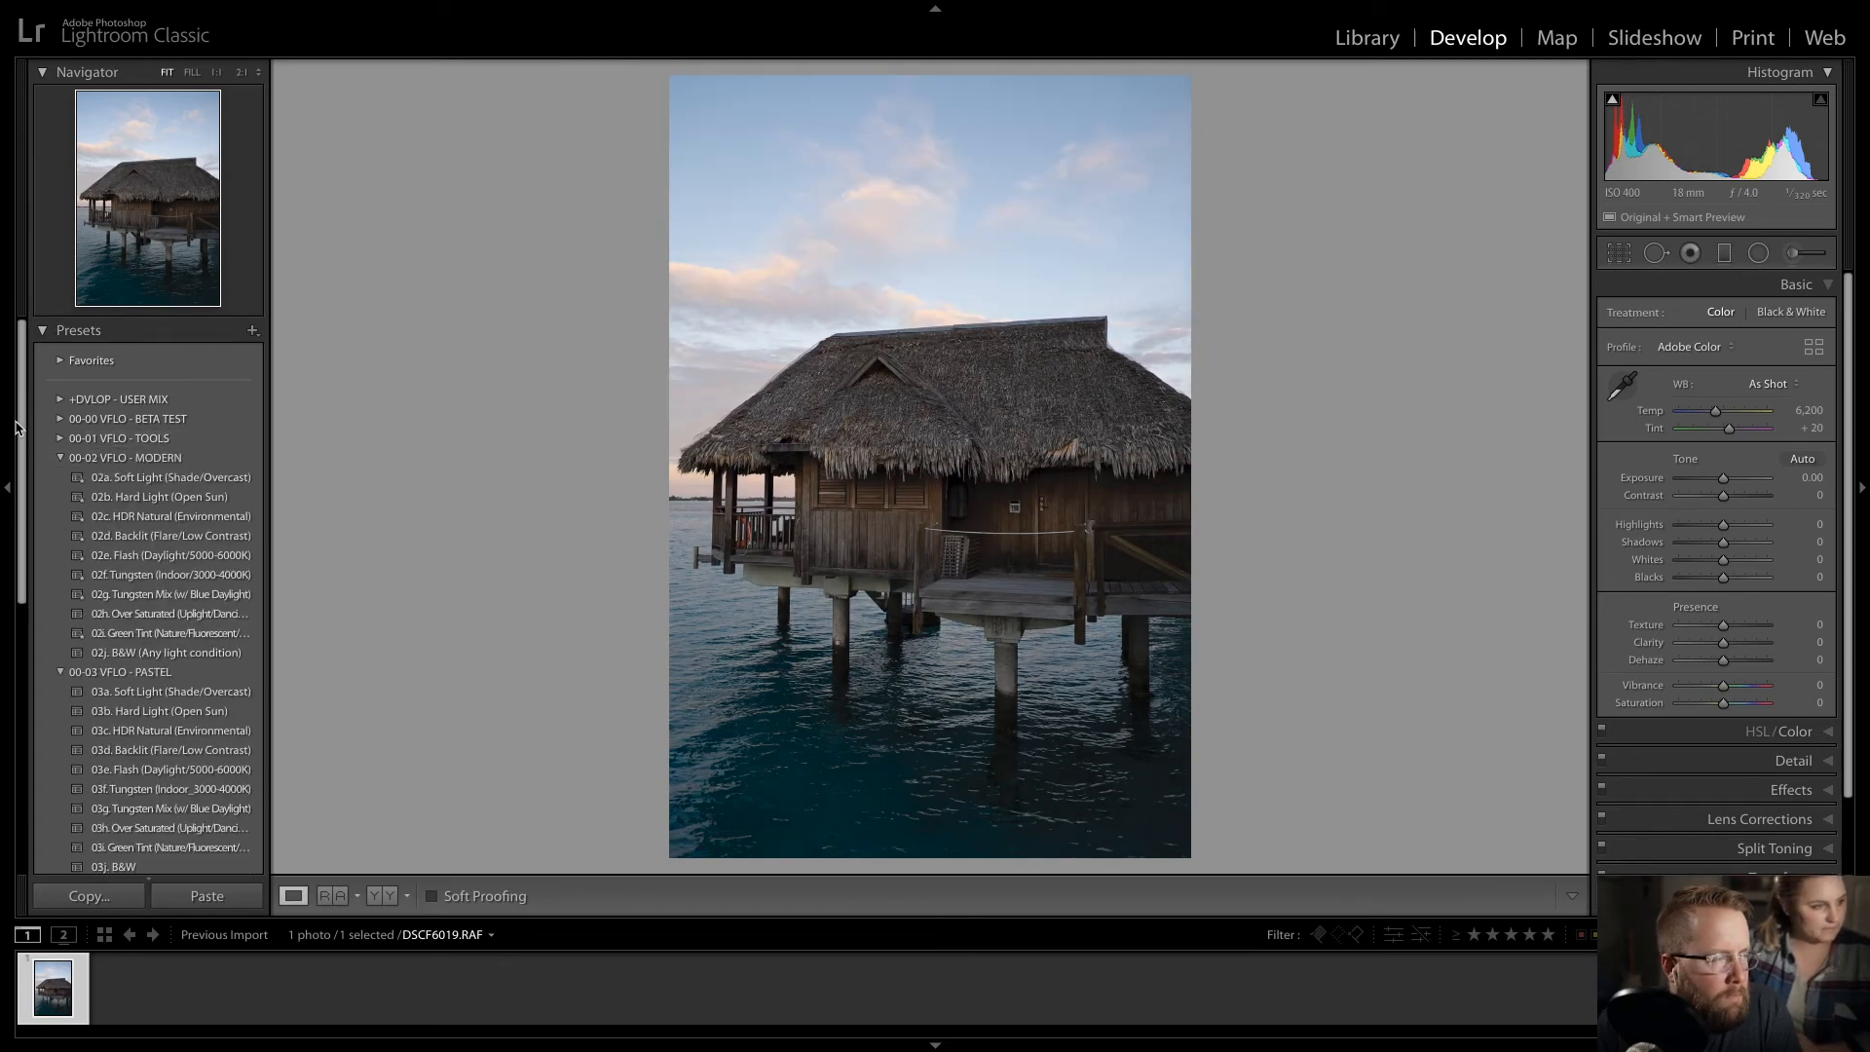
left_click_drag(25, 417, 30, 481)
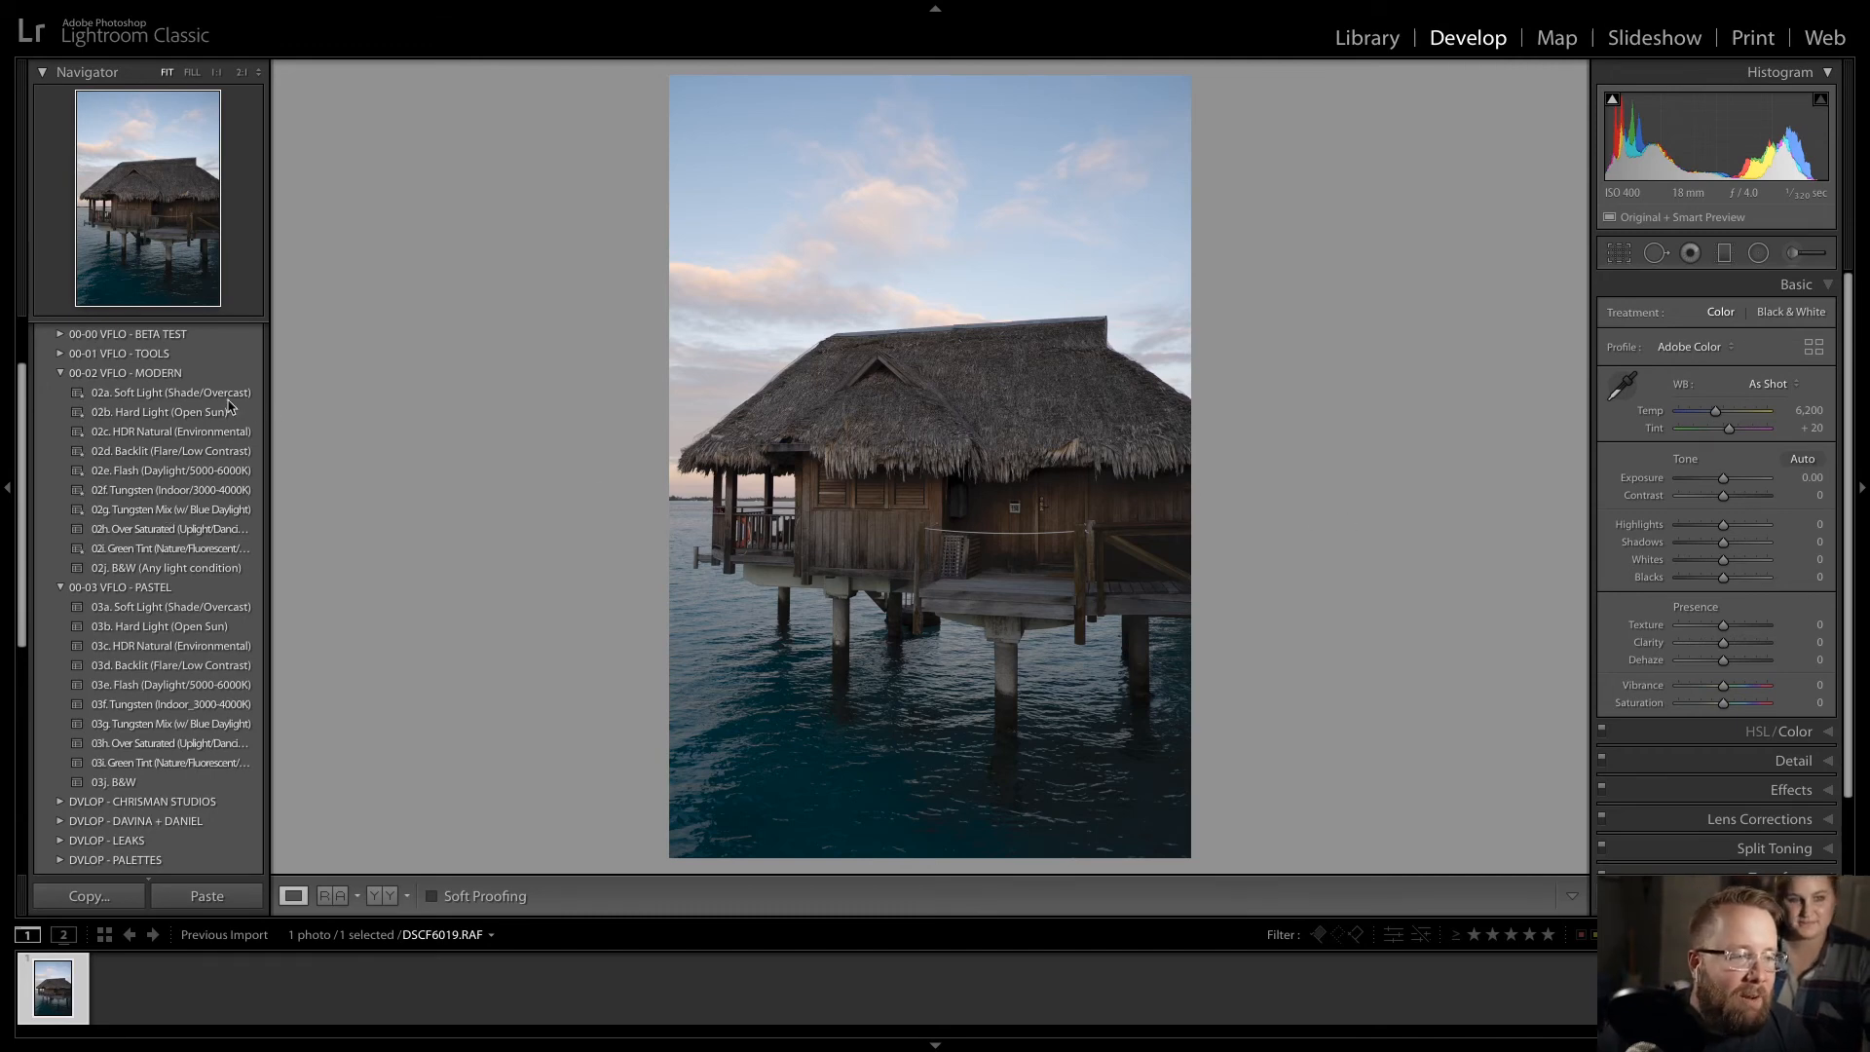
left_click(162, 397)
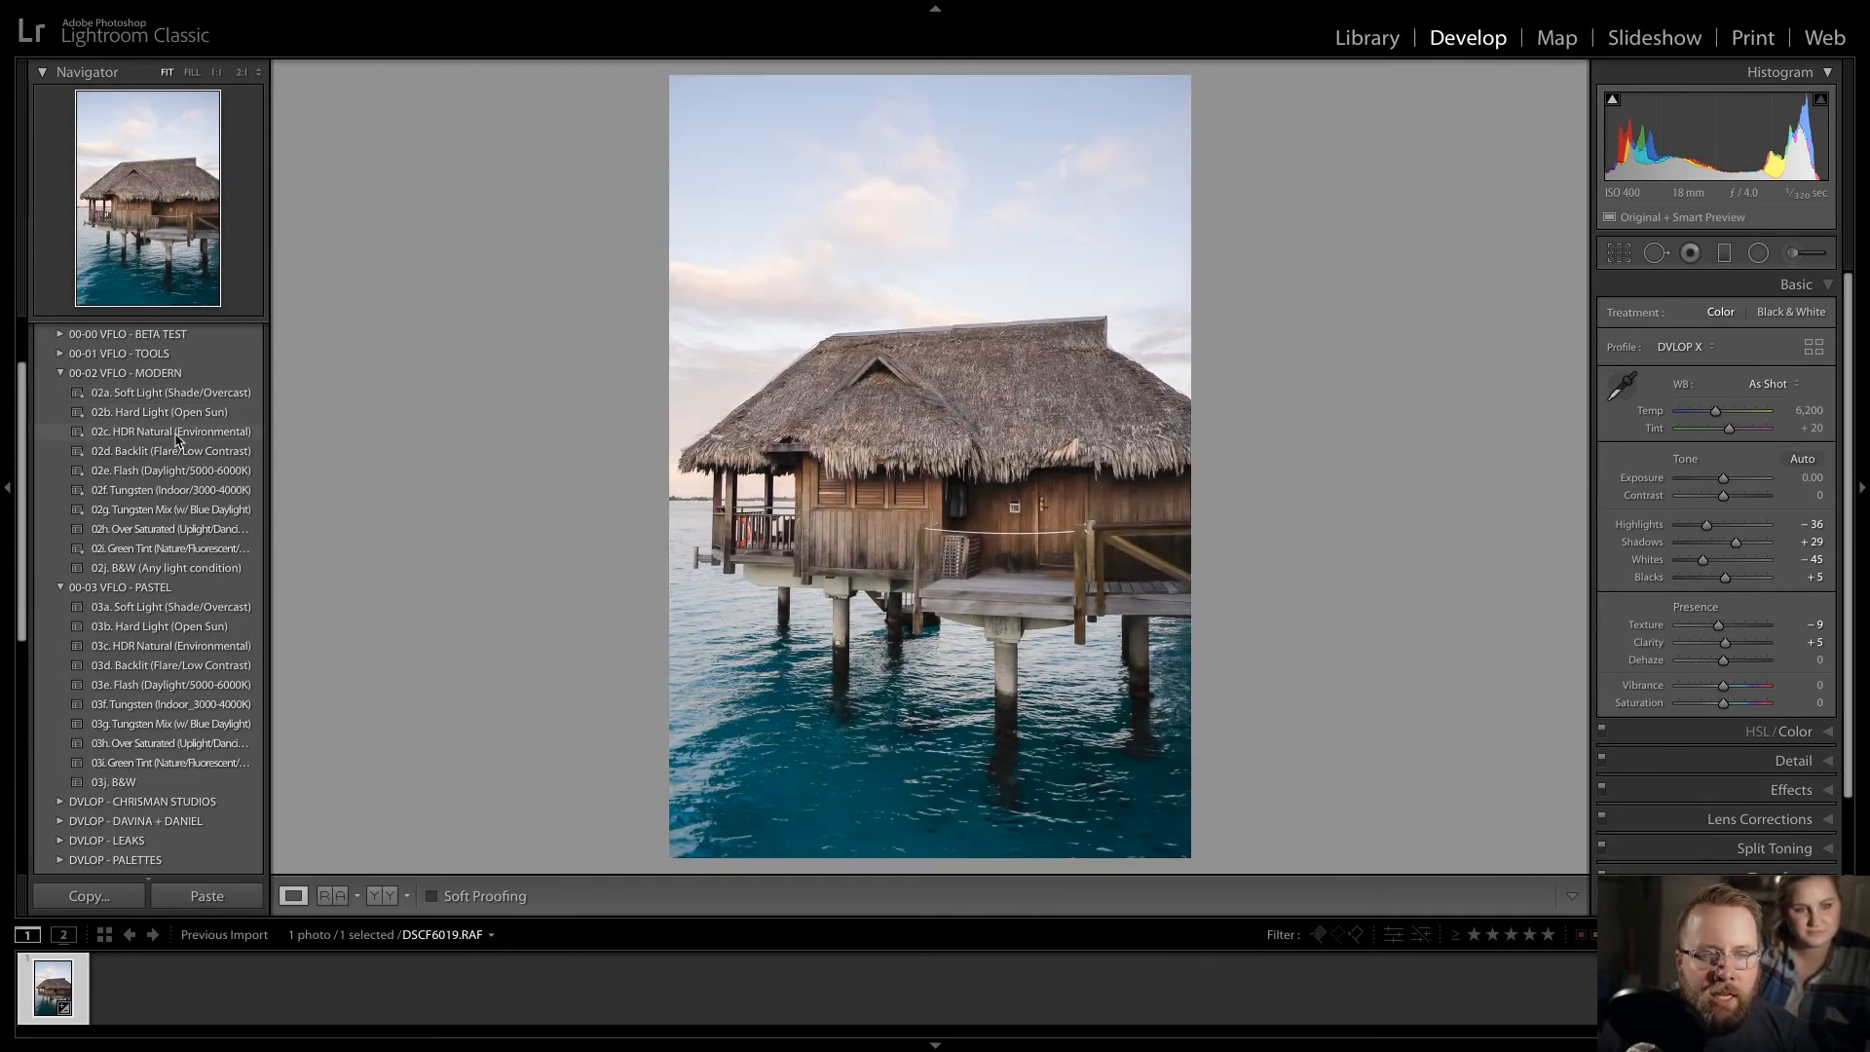
left_click(176, 441)
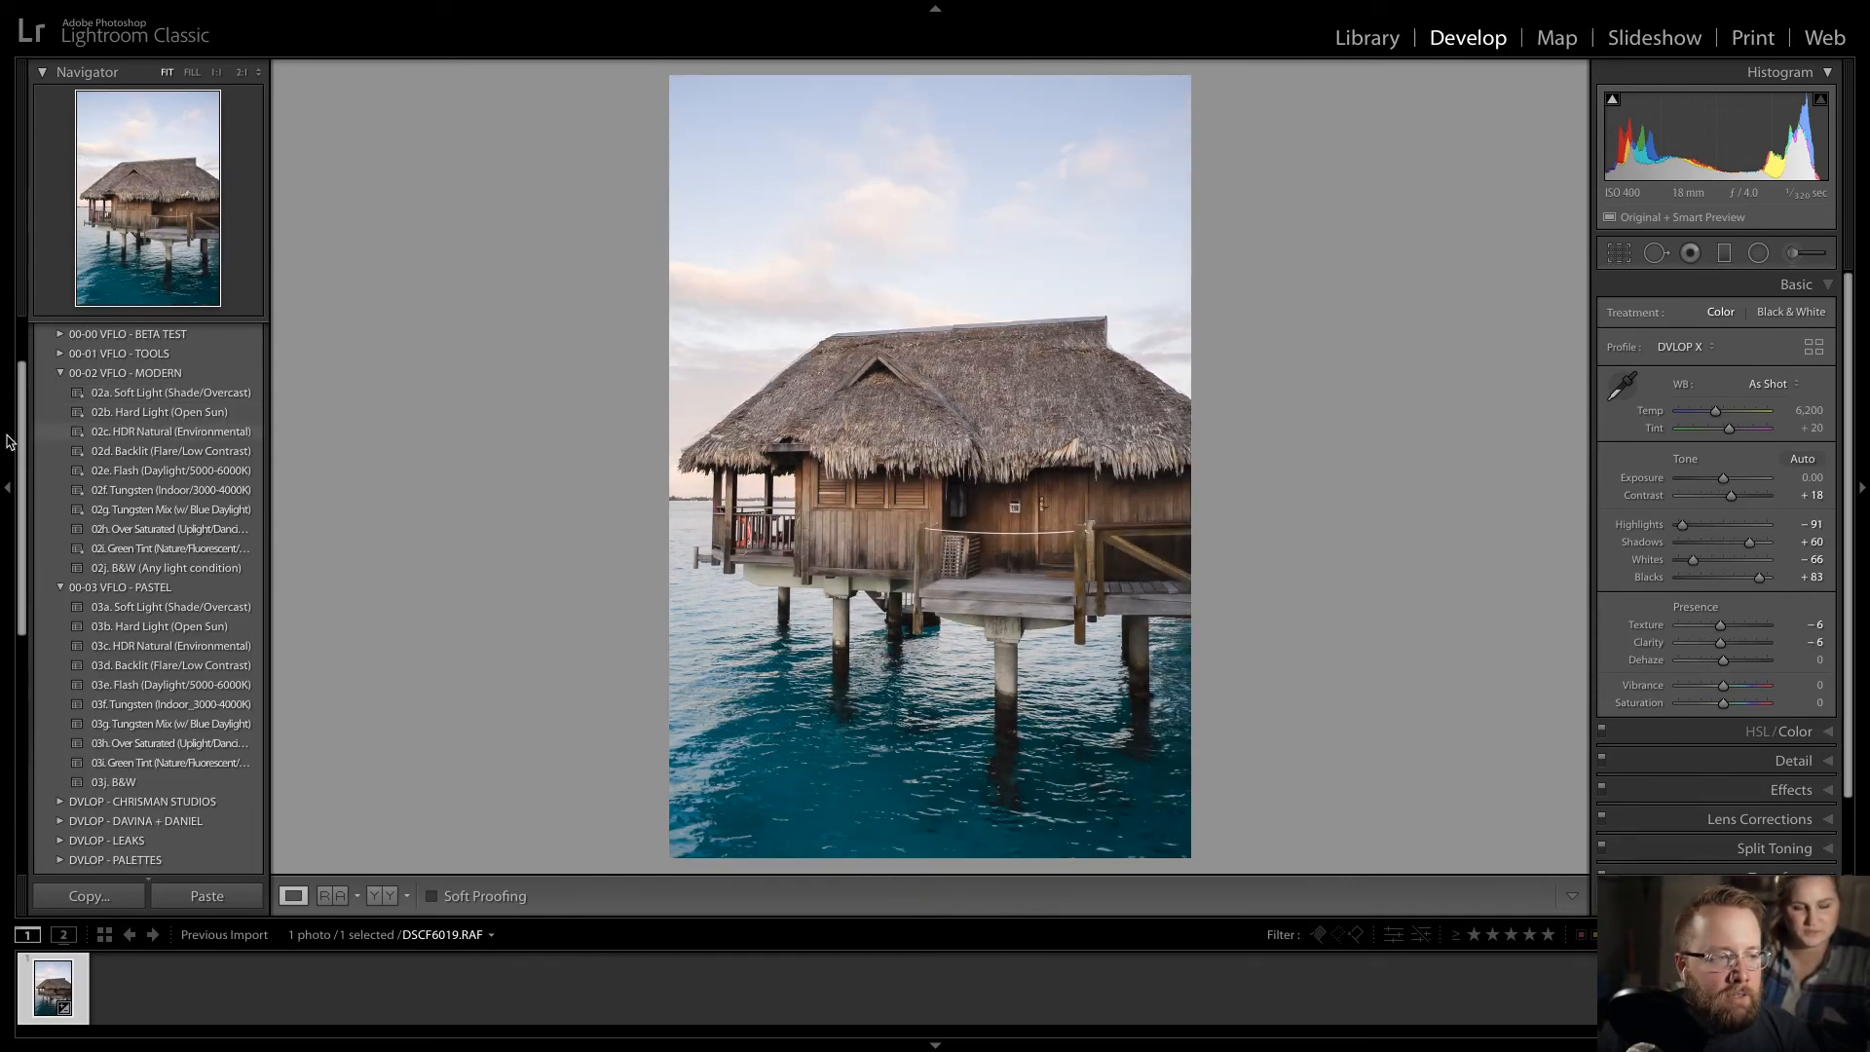
- Apply the *7. Detail Pop (Landscape/Street) preset from VFLO - Tools to the original bungalow photo
left_click_drag(23, 429, 27, 353)
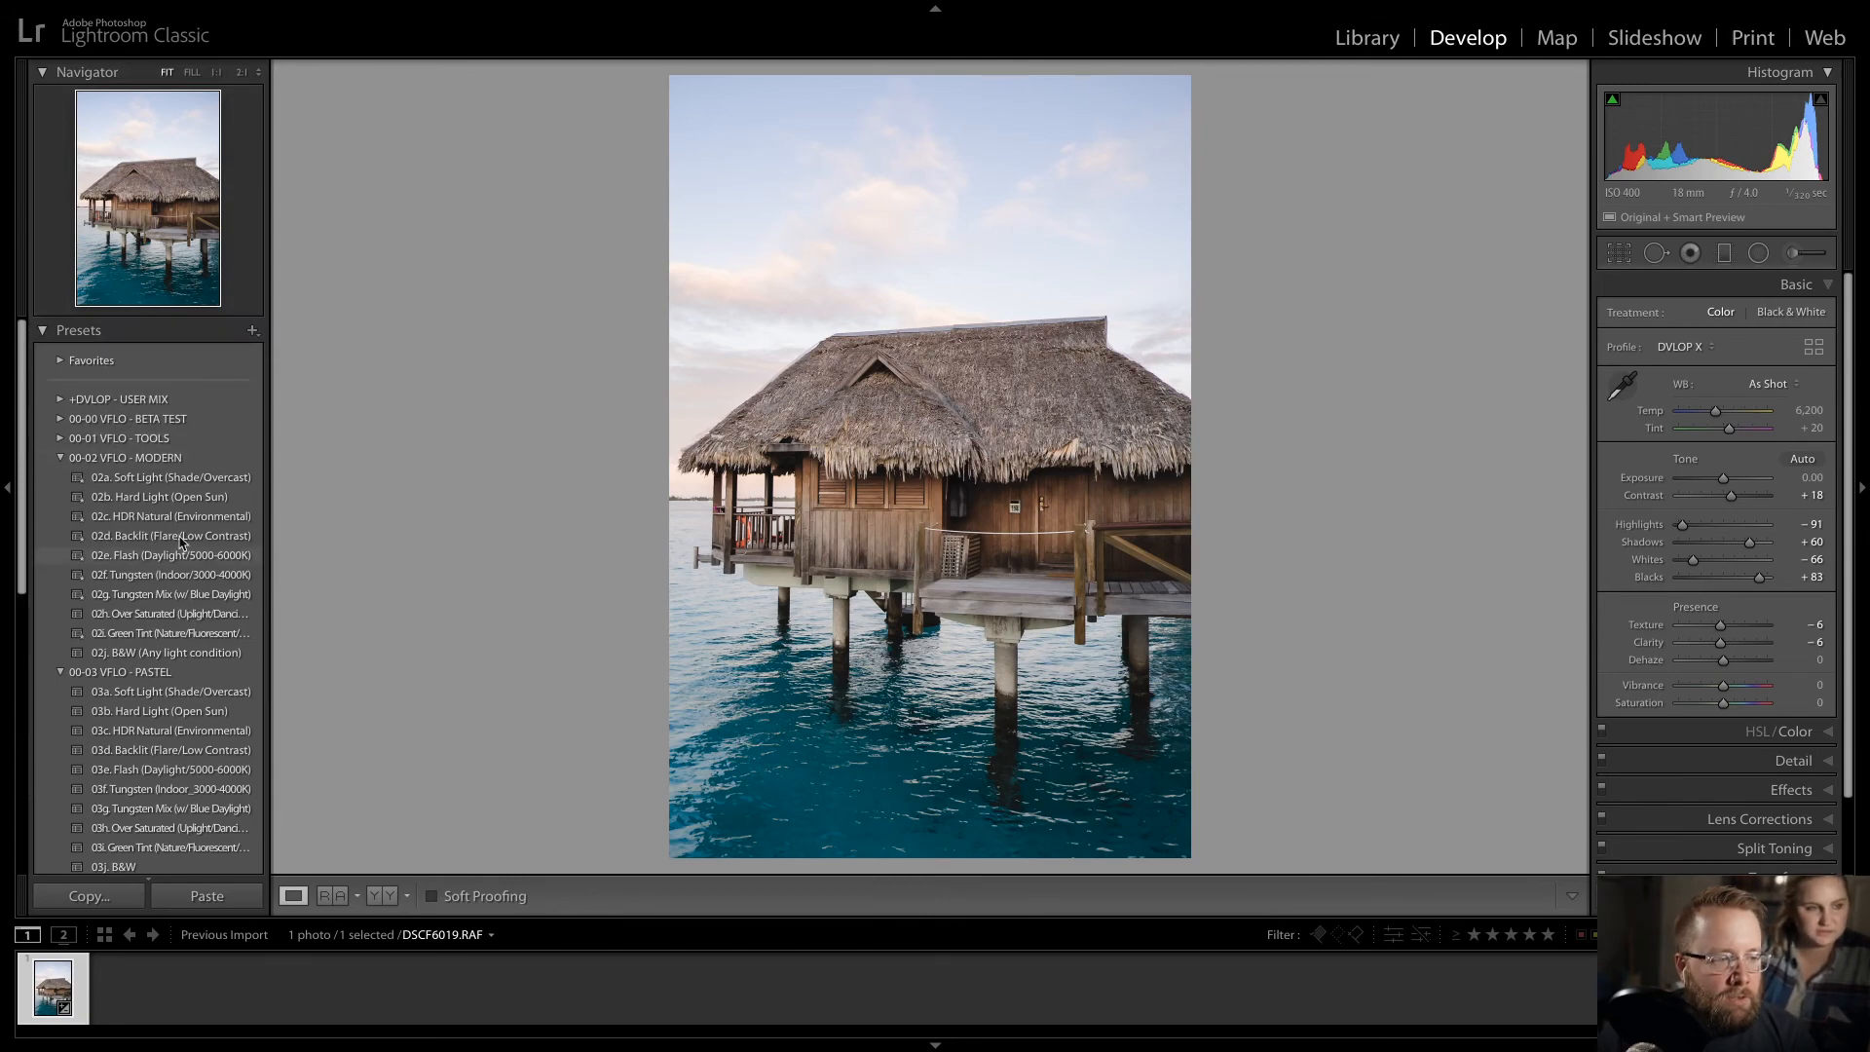
left_click(59, 440)
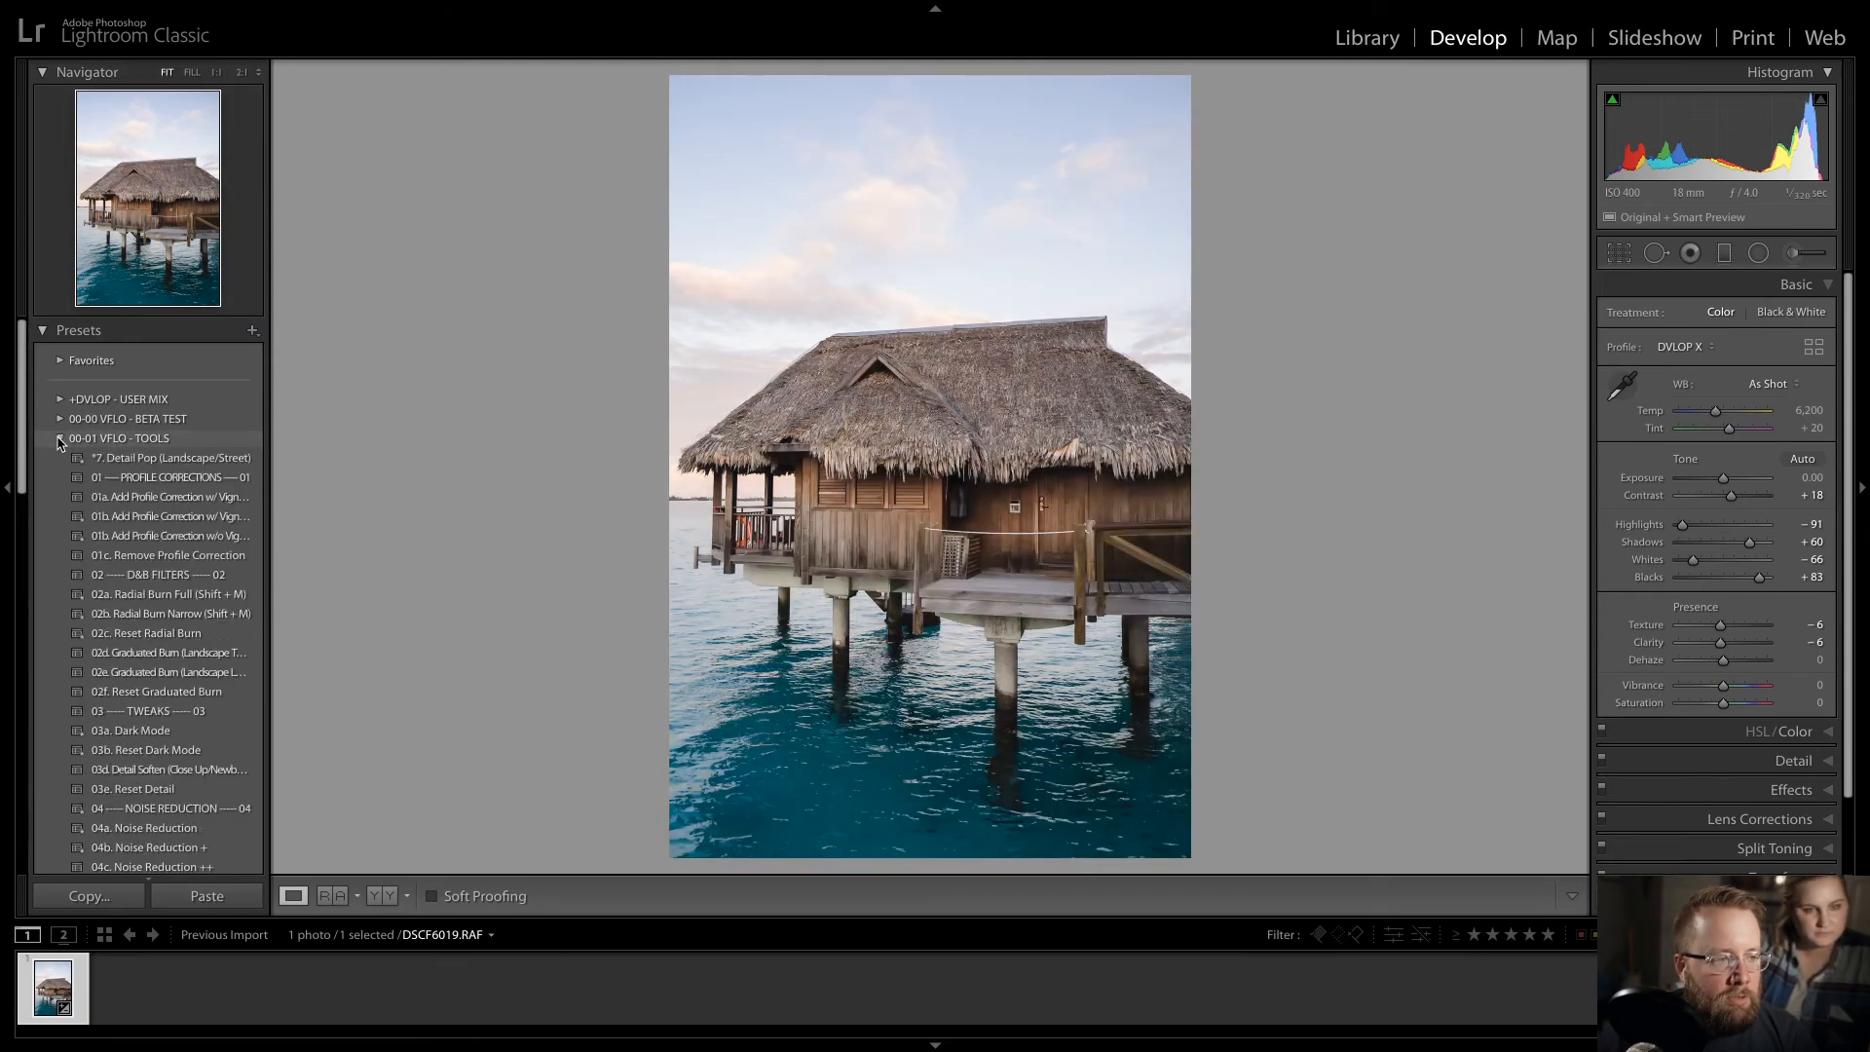
left_click_drag(25, 477, 24, 493)
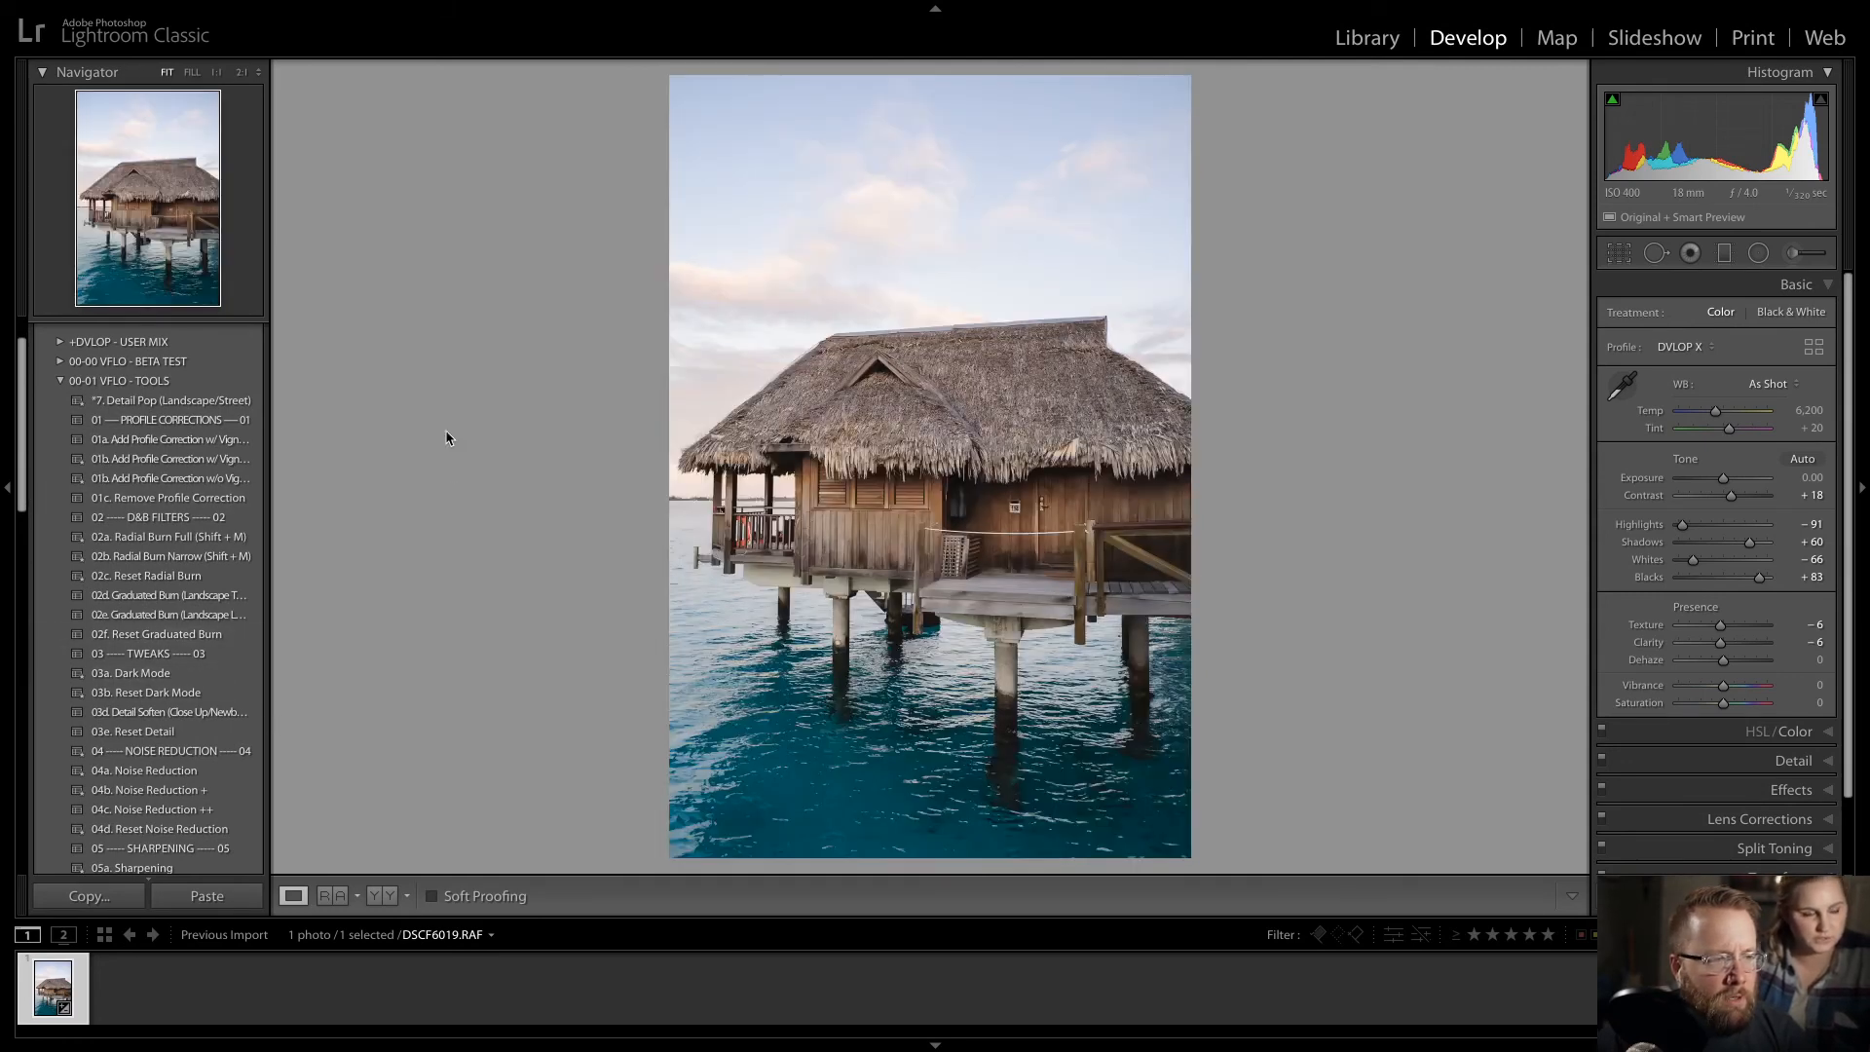
left_click(223, 409)
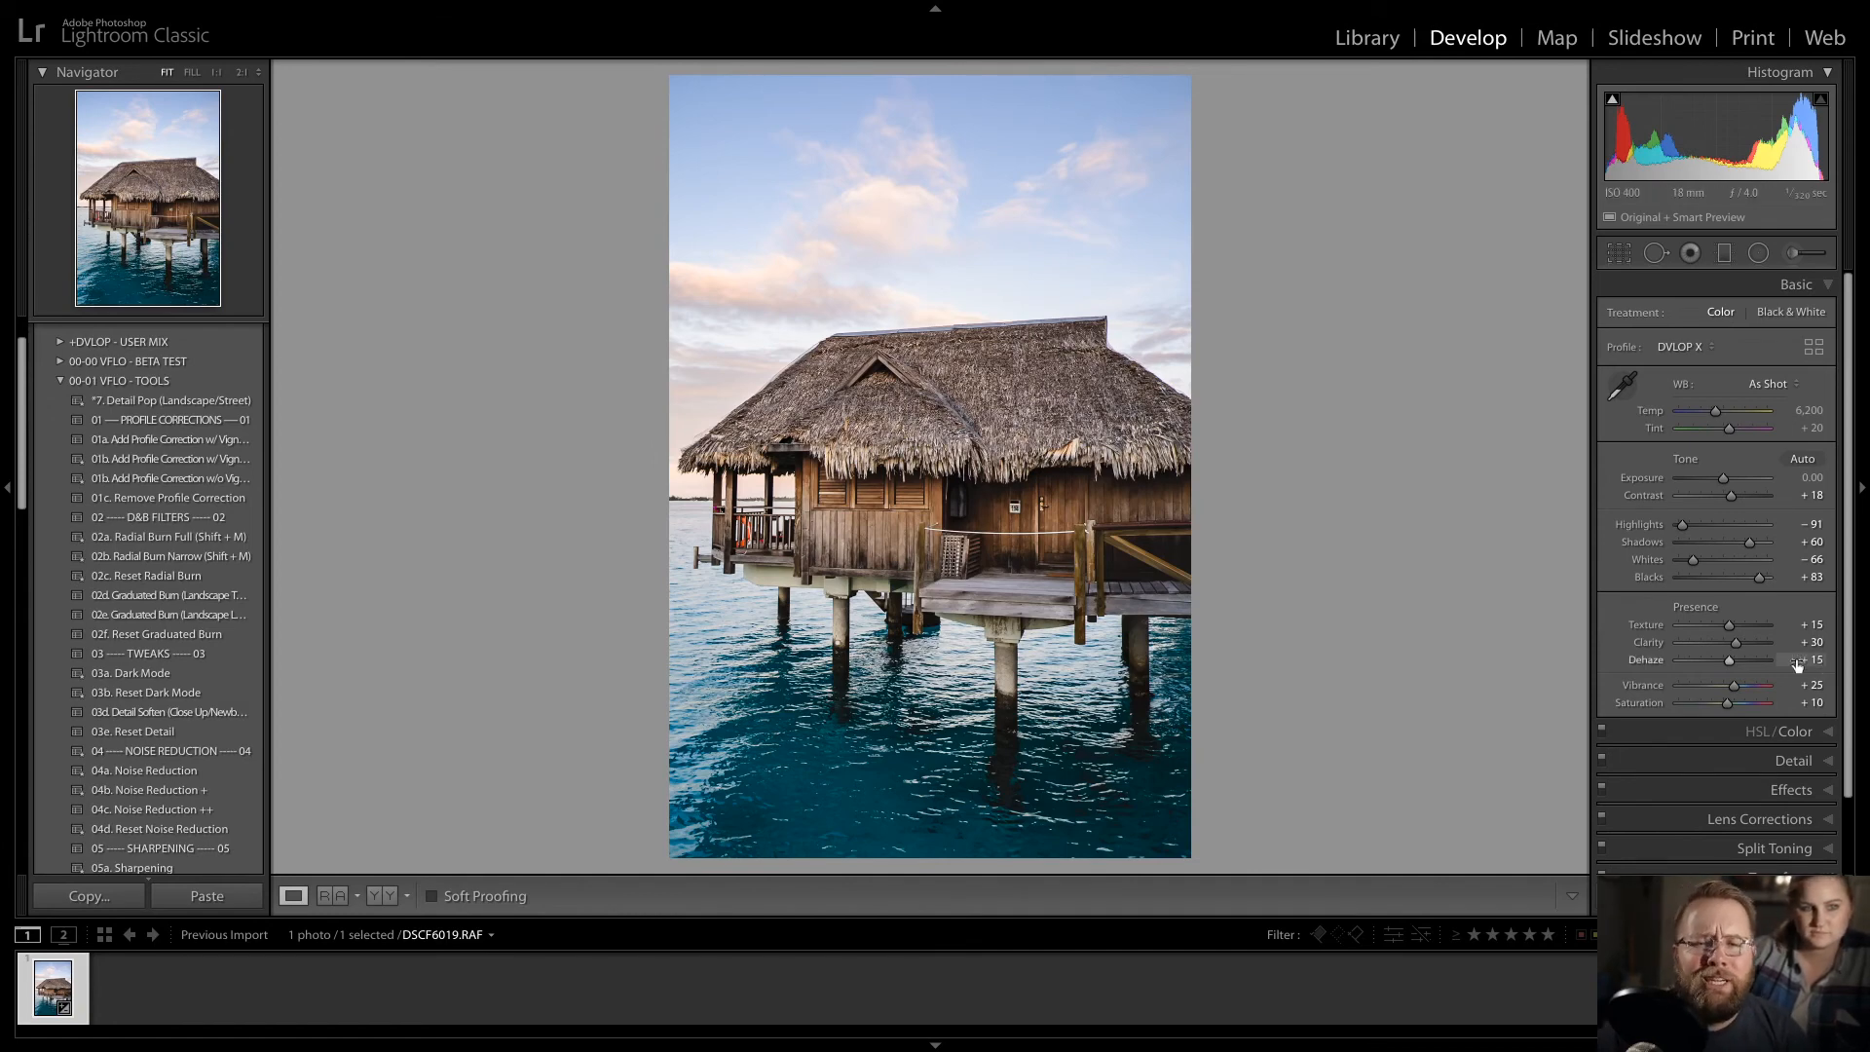
- Set the bungalow photo's exposure to +0.10
left_click_drag(21, 399, 19, 455)
scroll(19, 458, "down", 3)
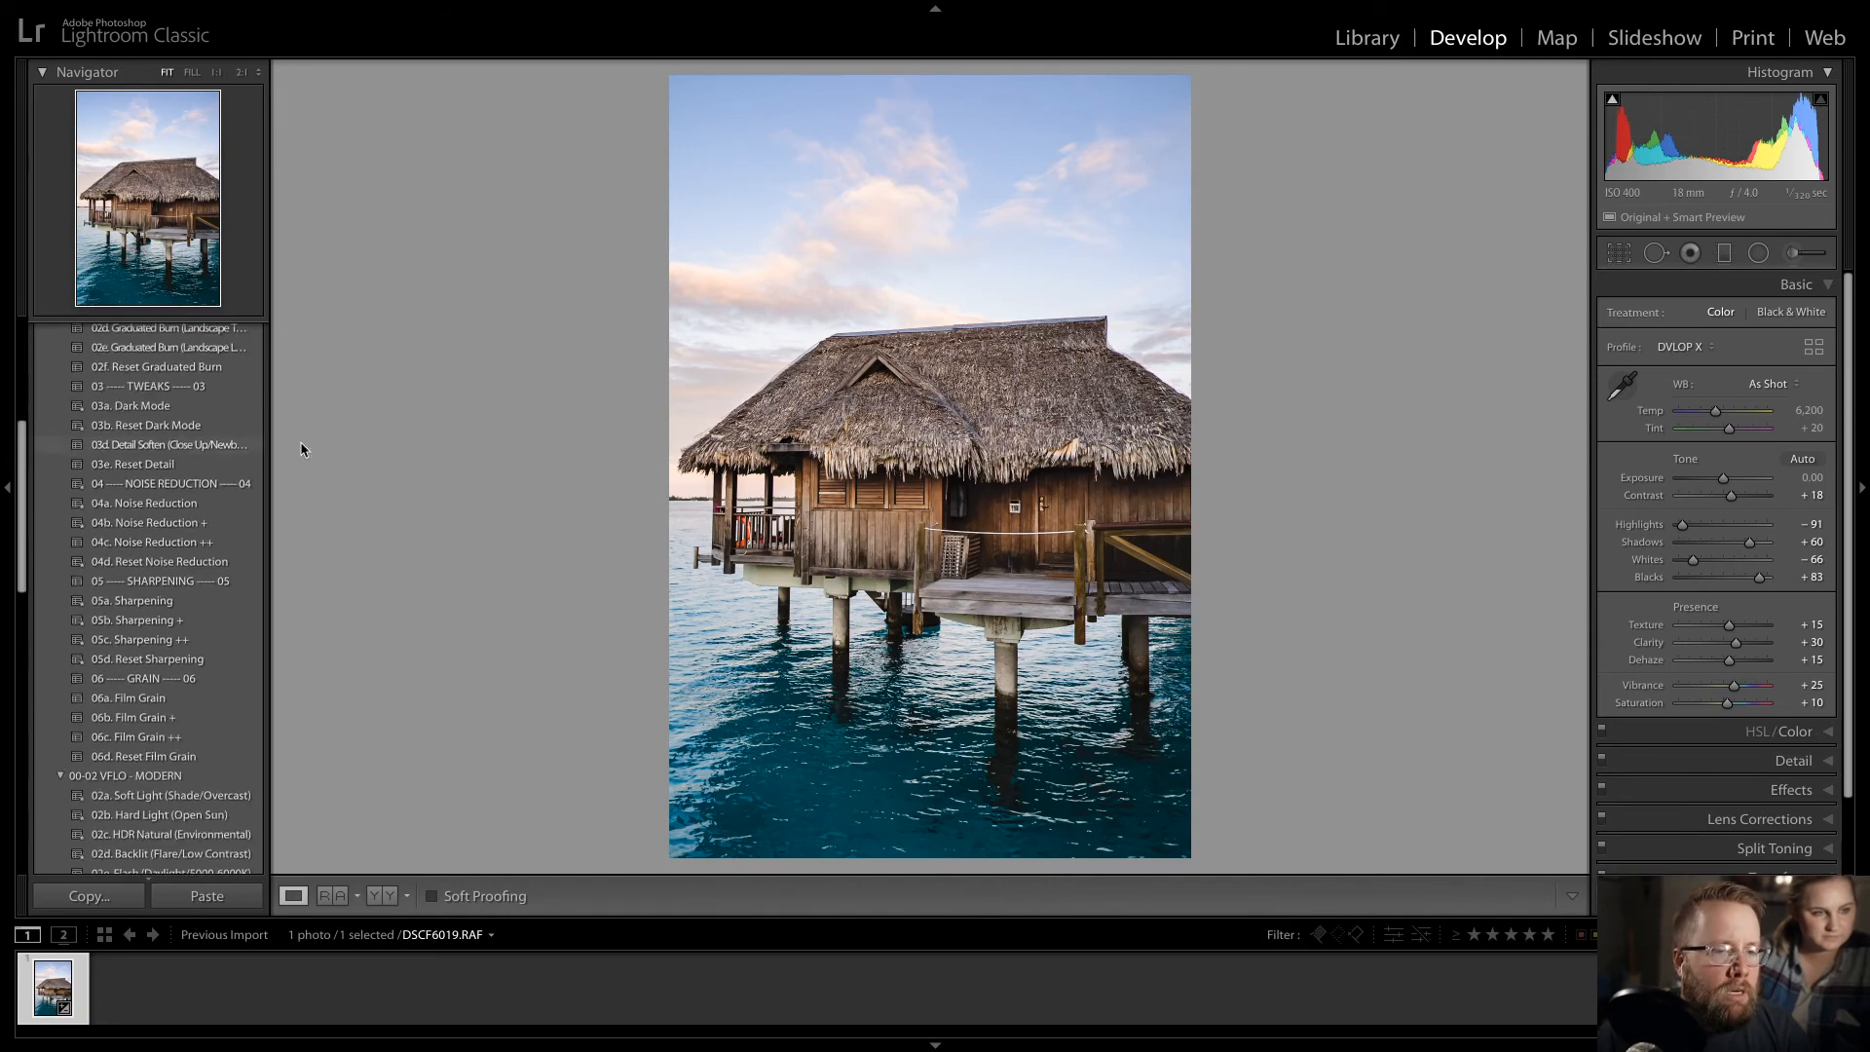
key("backslash")
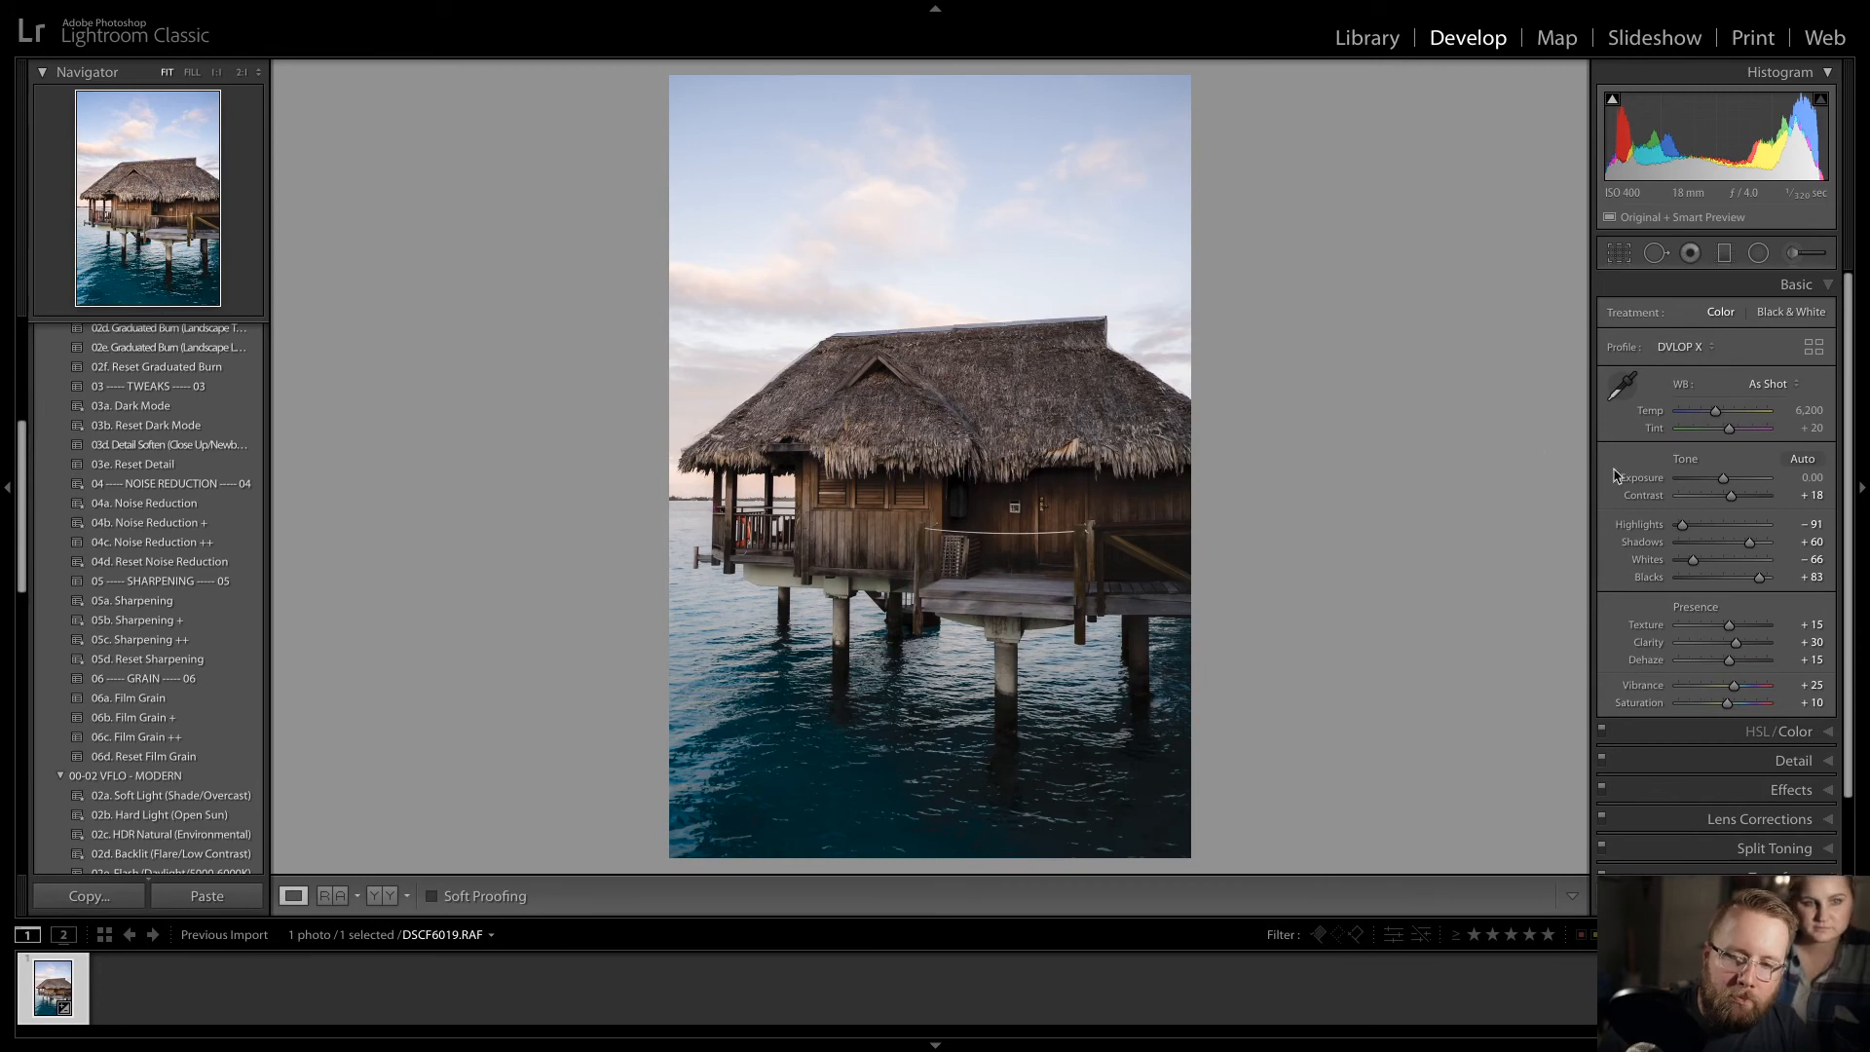
left_click_drag(1723, 477, 1723, 480)
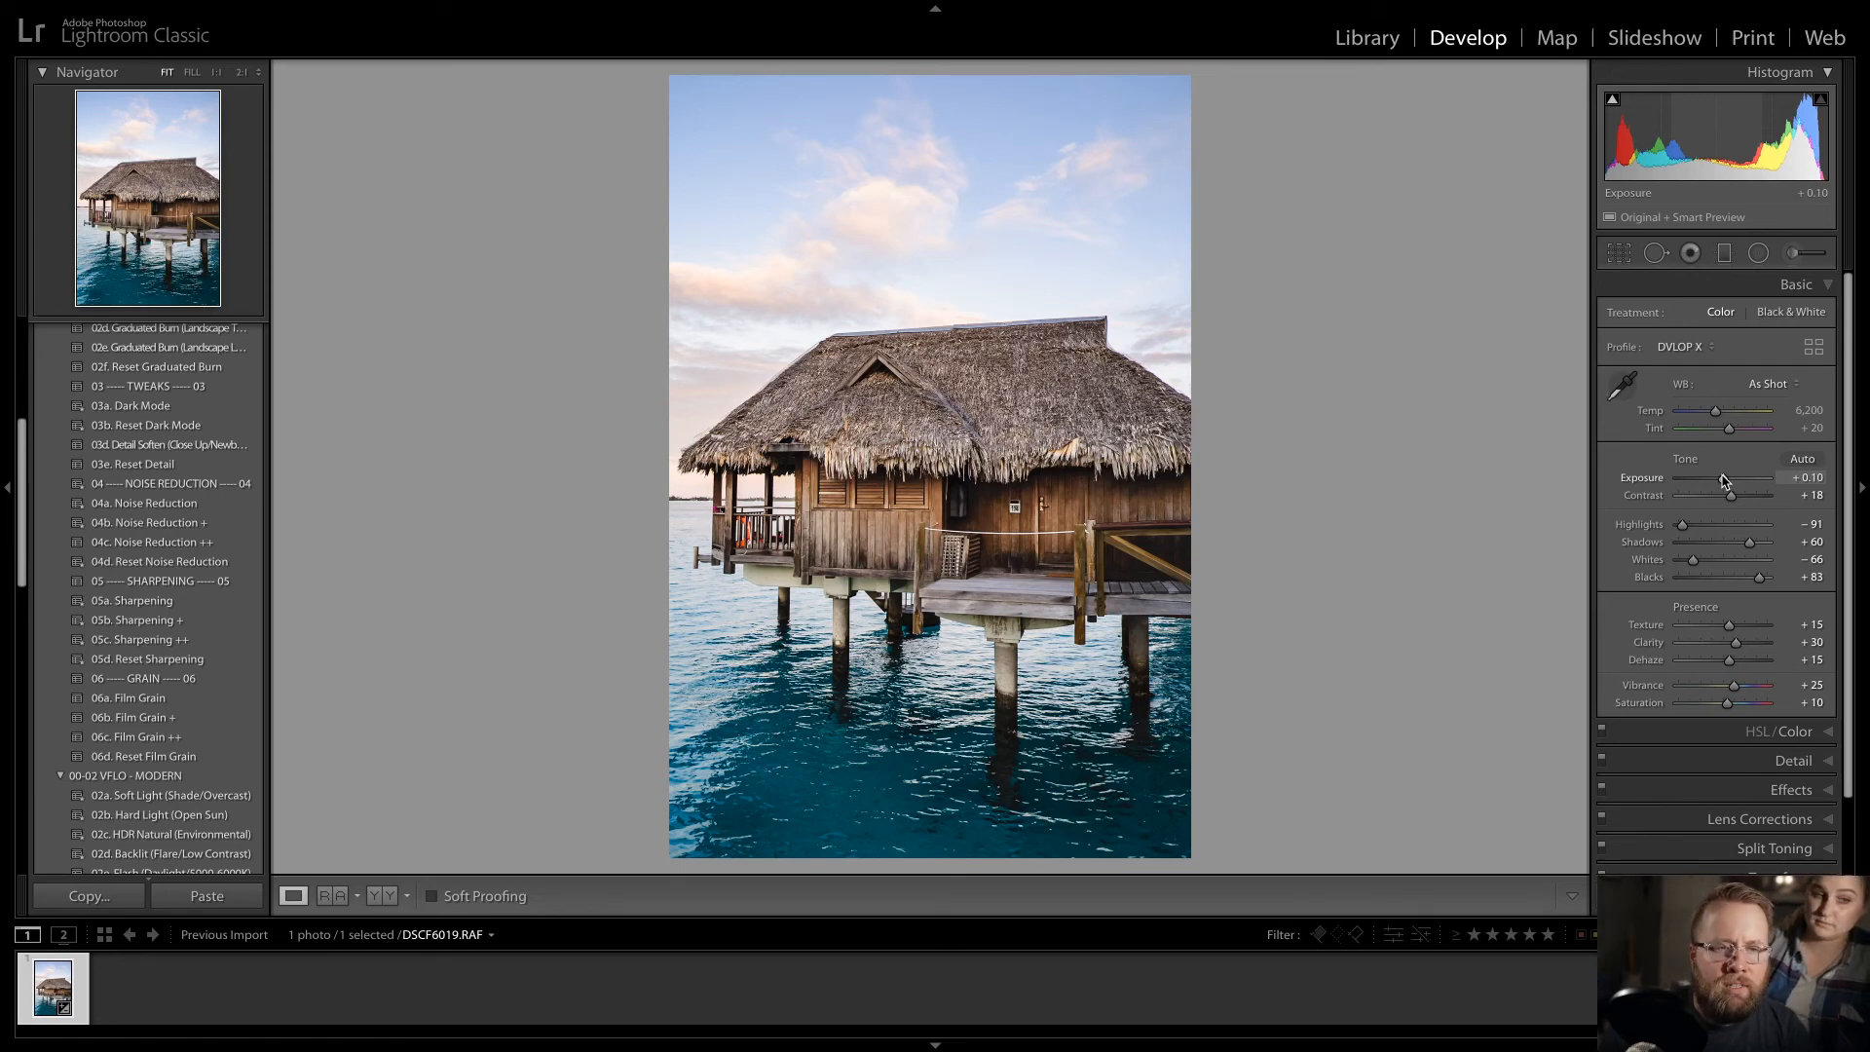
key("equal")
- Create a virtual copy of the bungalow photo, apply the Pastel 03c. HDR Natural (Environmental) preset, and set its exposure to -0.15
key("ctrl+apostrophe")
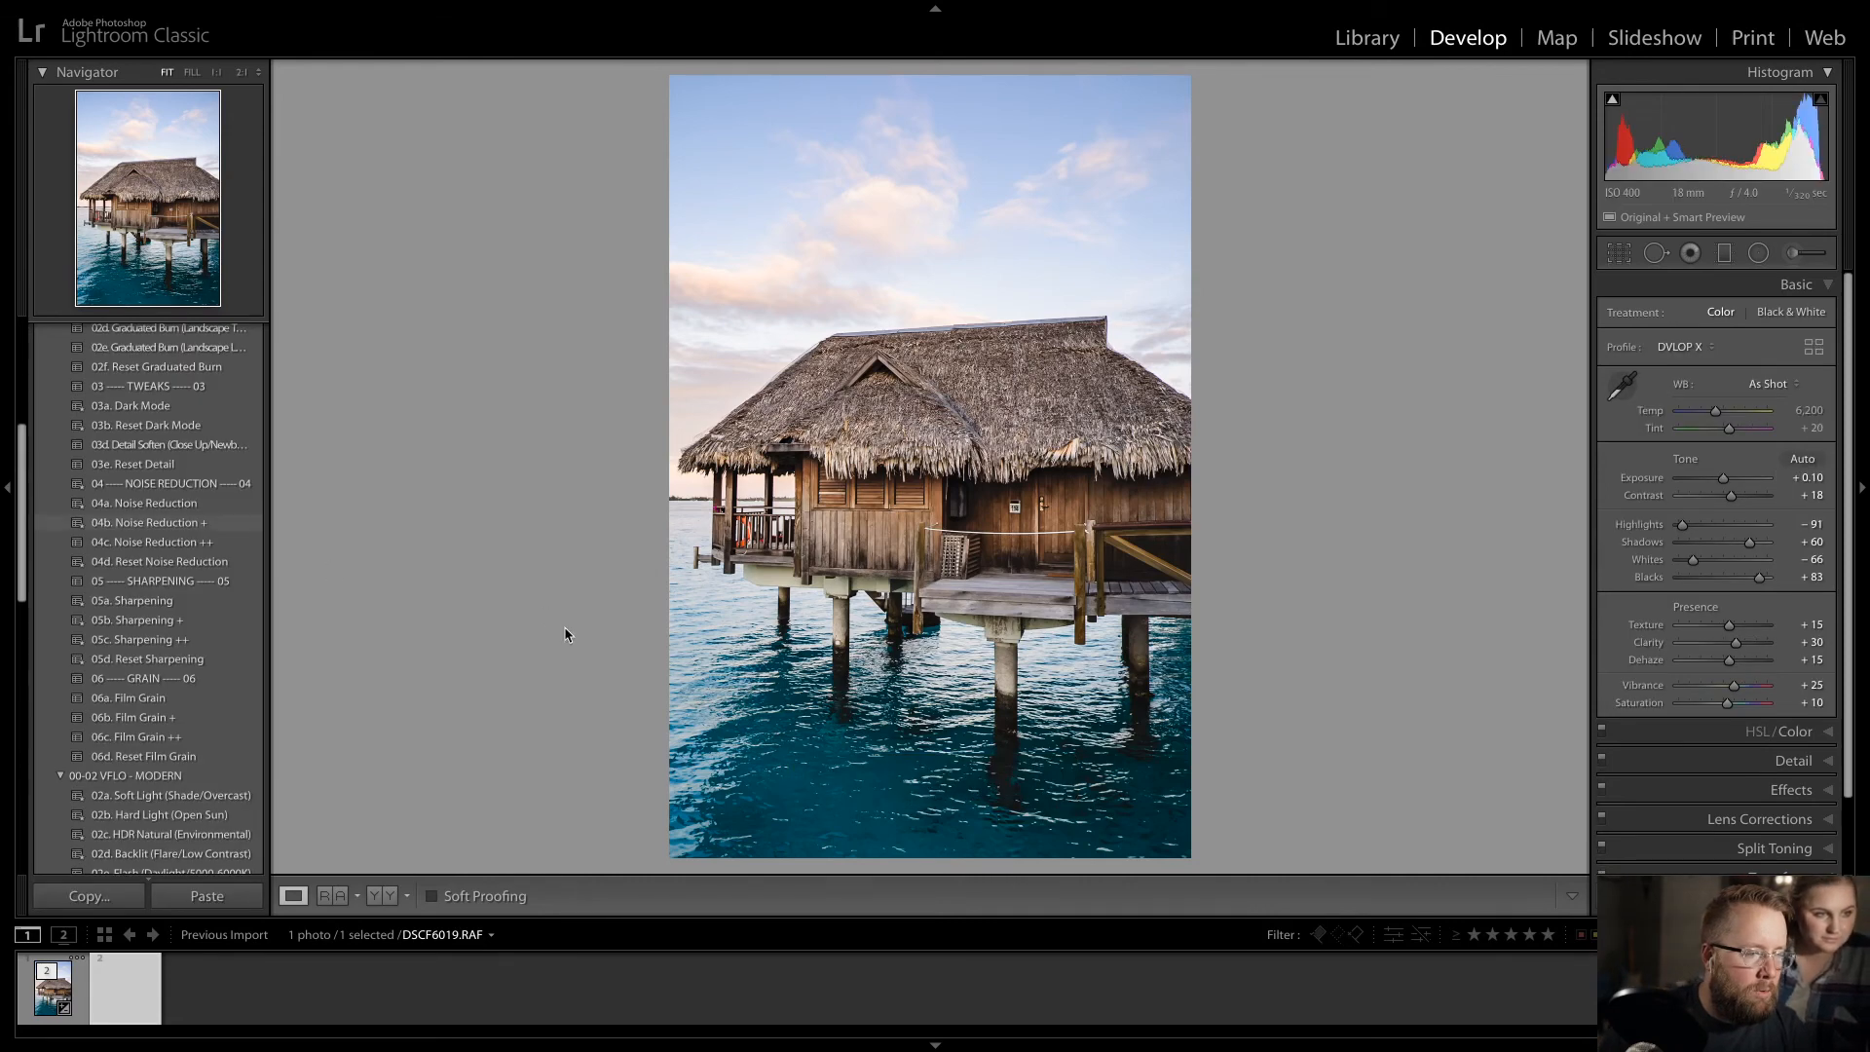
scroll(70, 570, "down", 3)
left_click_drag(20, 565, 26, 642)
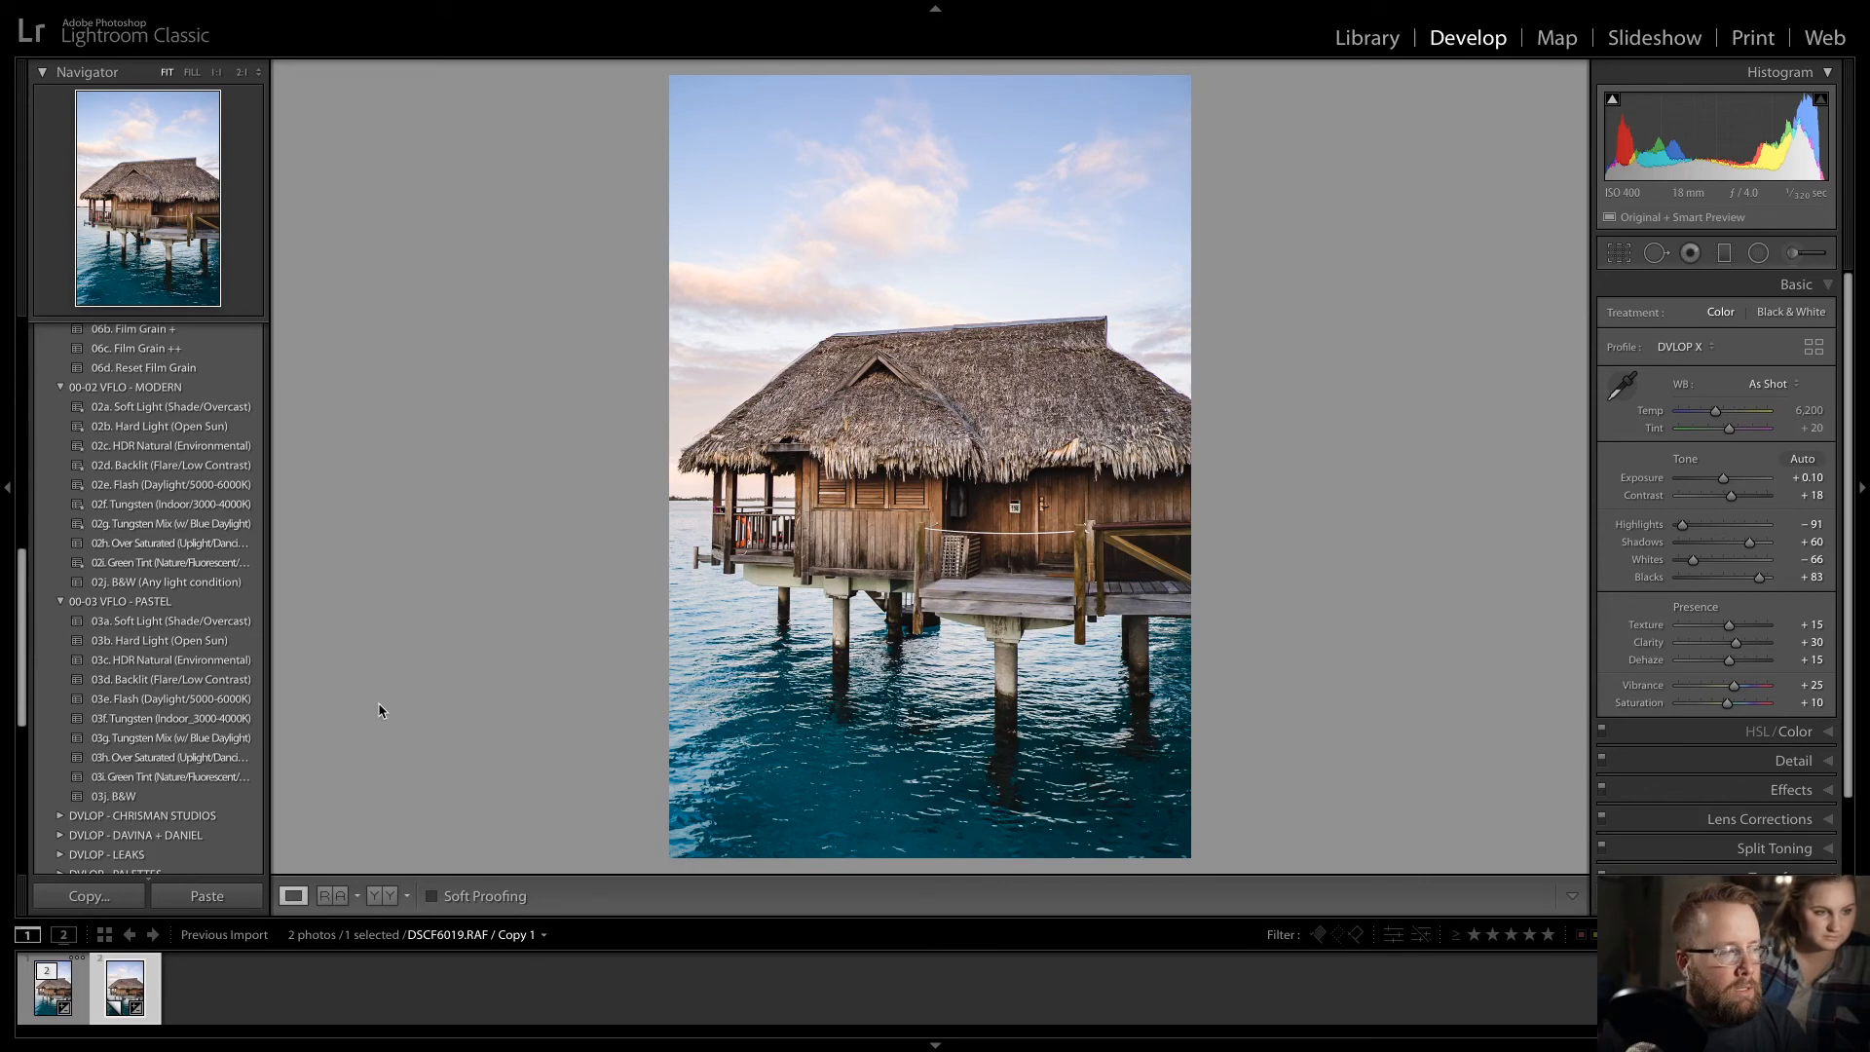
key("backslash")
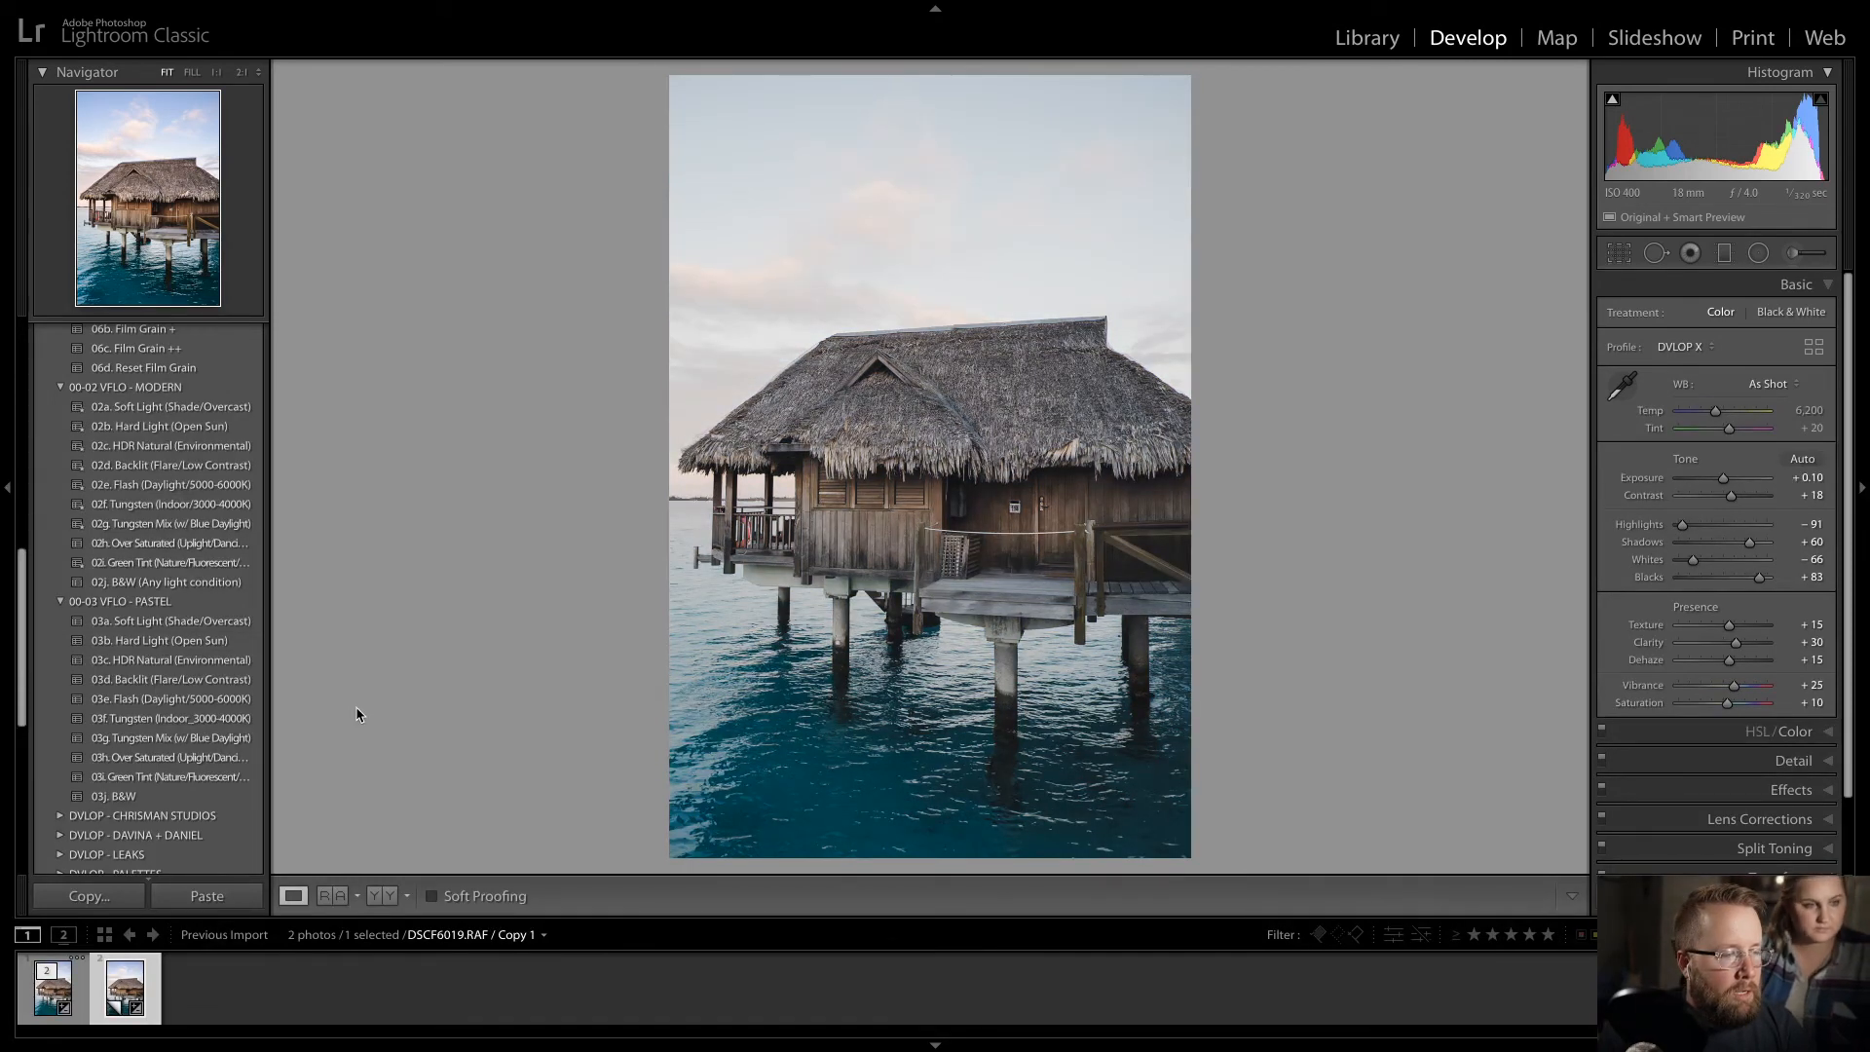
left_click(147, 660)
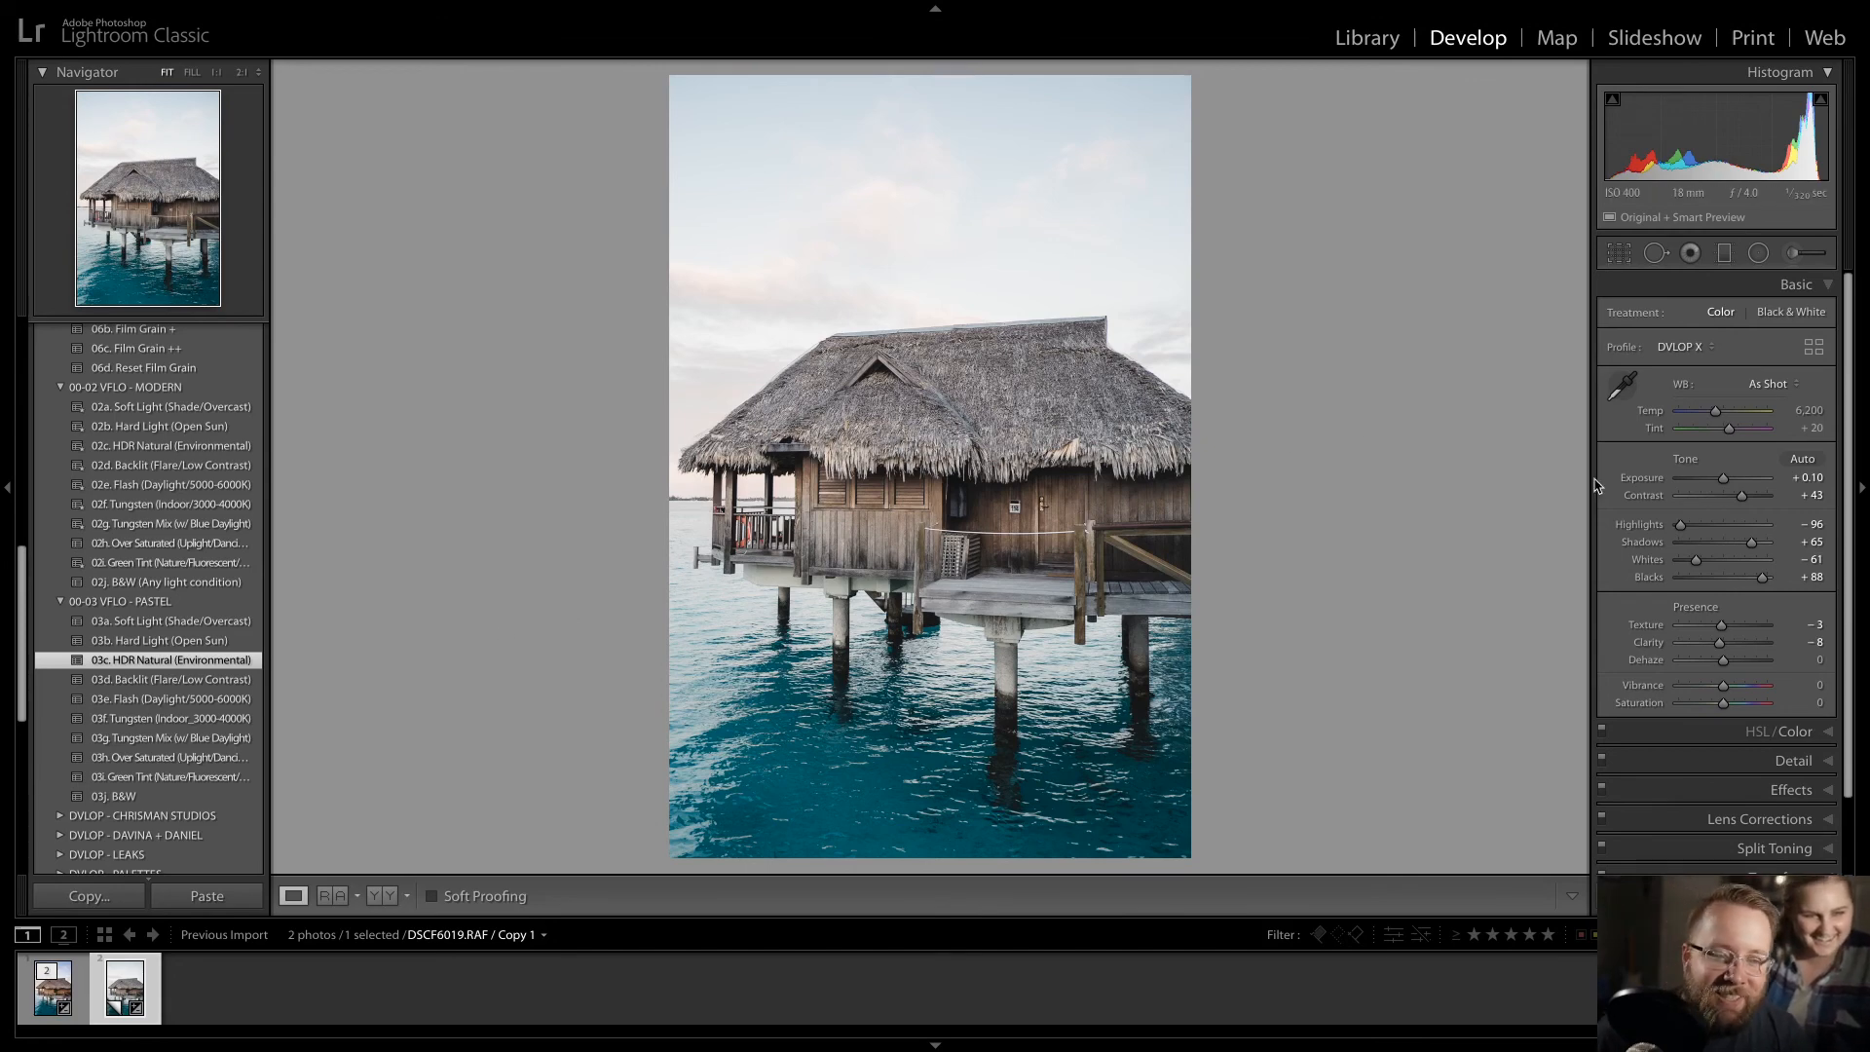
left_click_drag(1725, 482, 1722, 482)
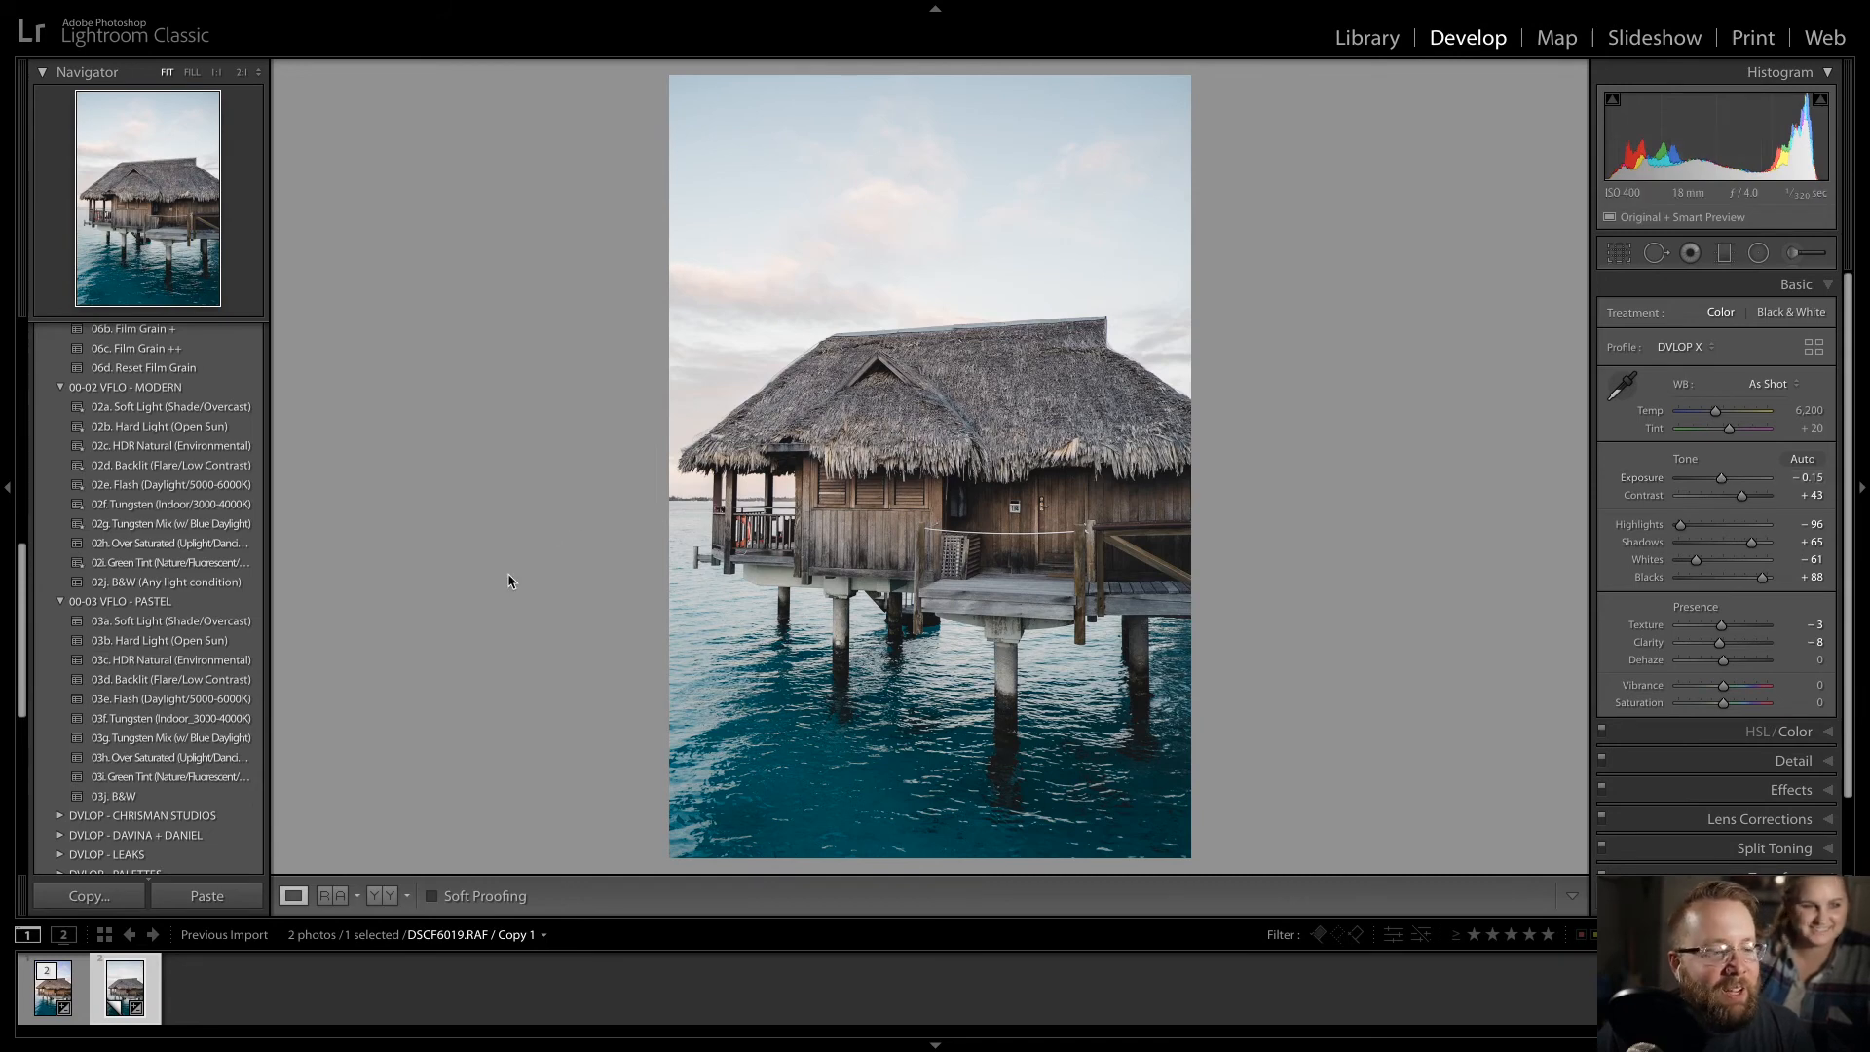
- Apply the *7. Detail Pop (Landscape/Street) preset to the pastel copy and compare it with the Modern version
left_click_drag(21, 575, 25, 365)
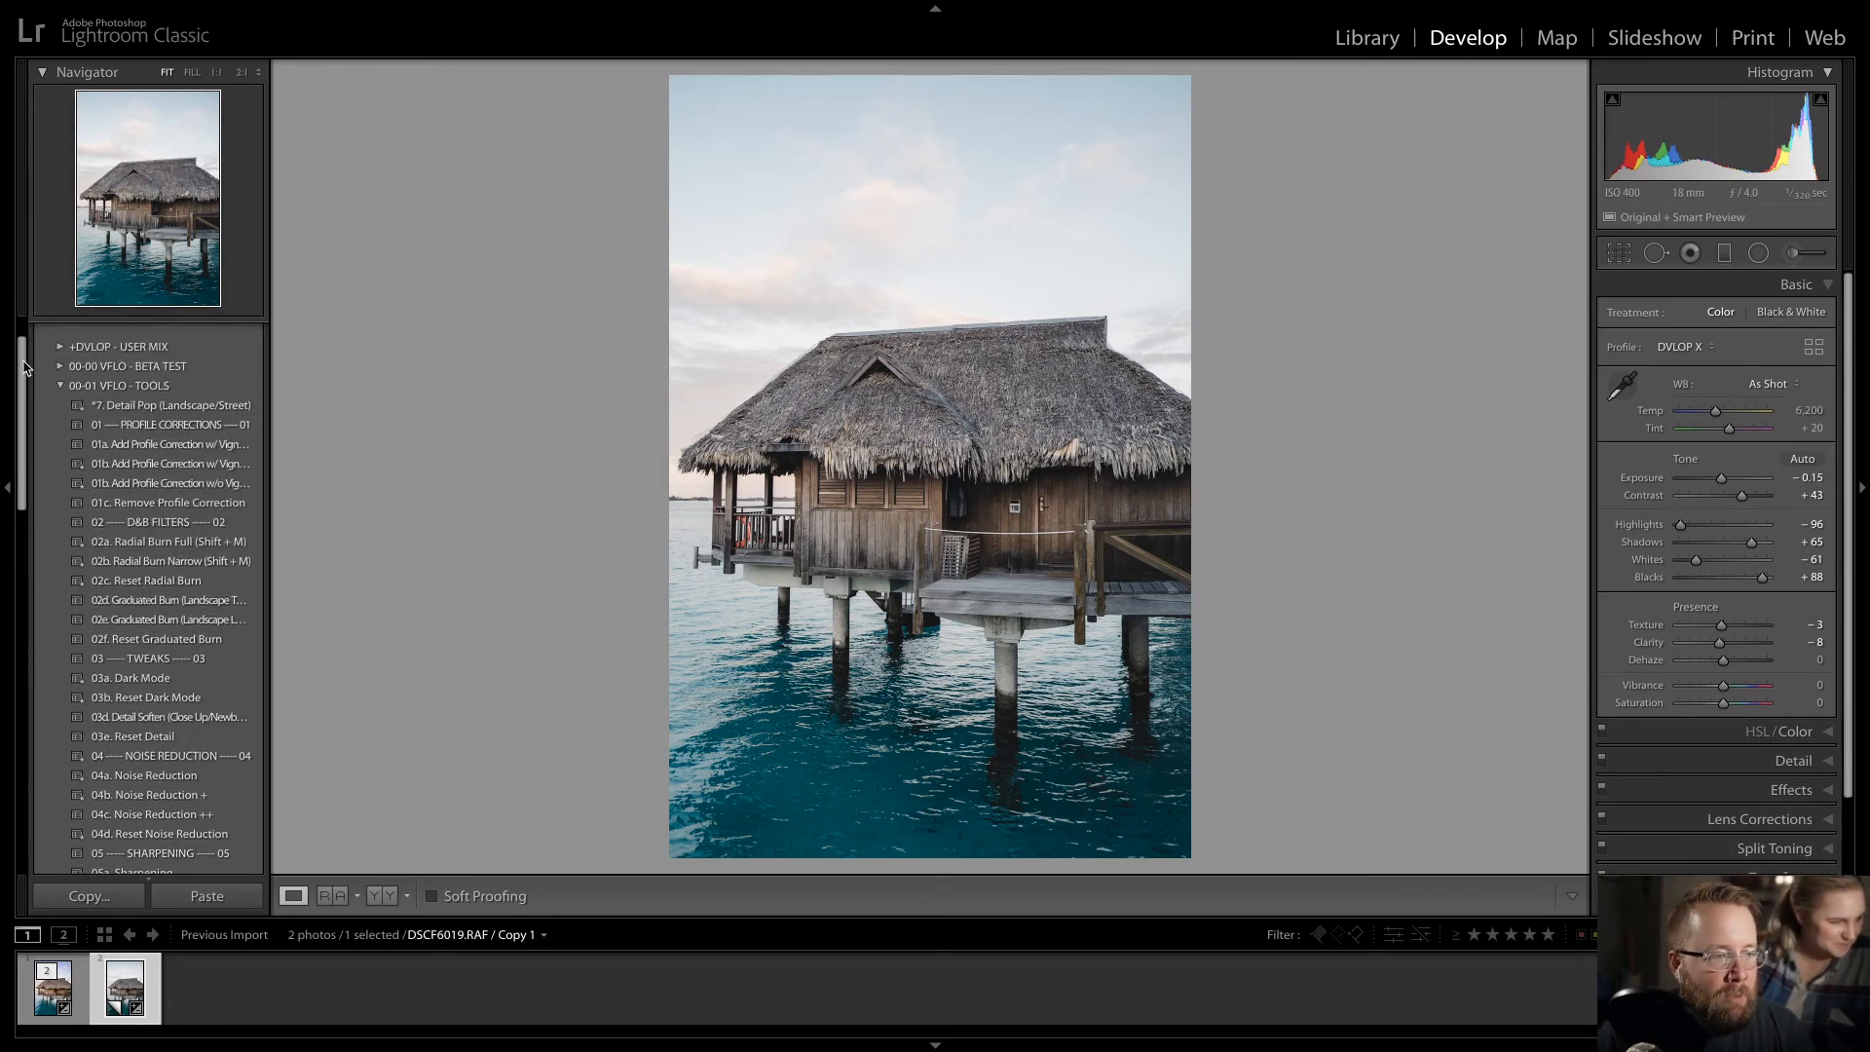
left_click(171, 405)
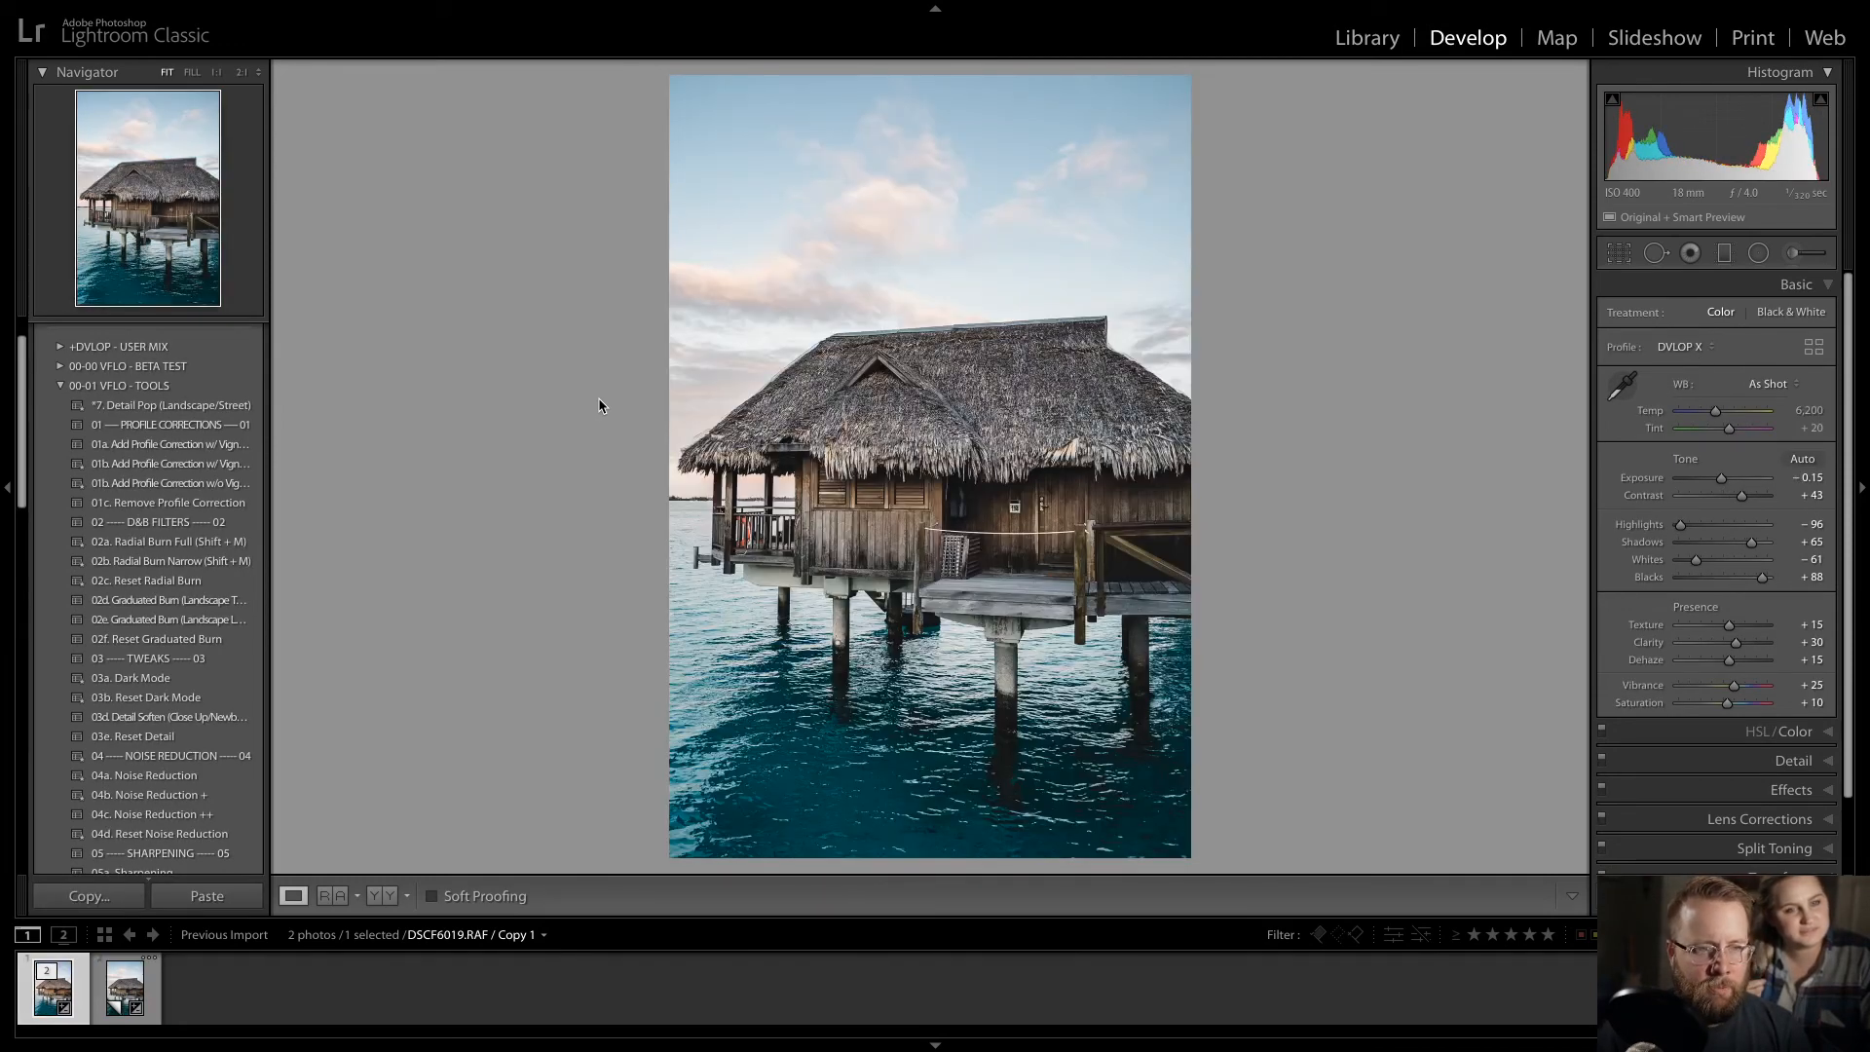
key("ctrl+z")
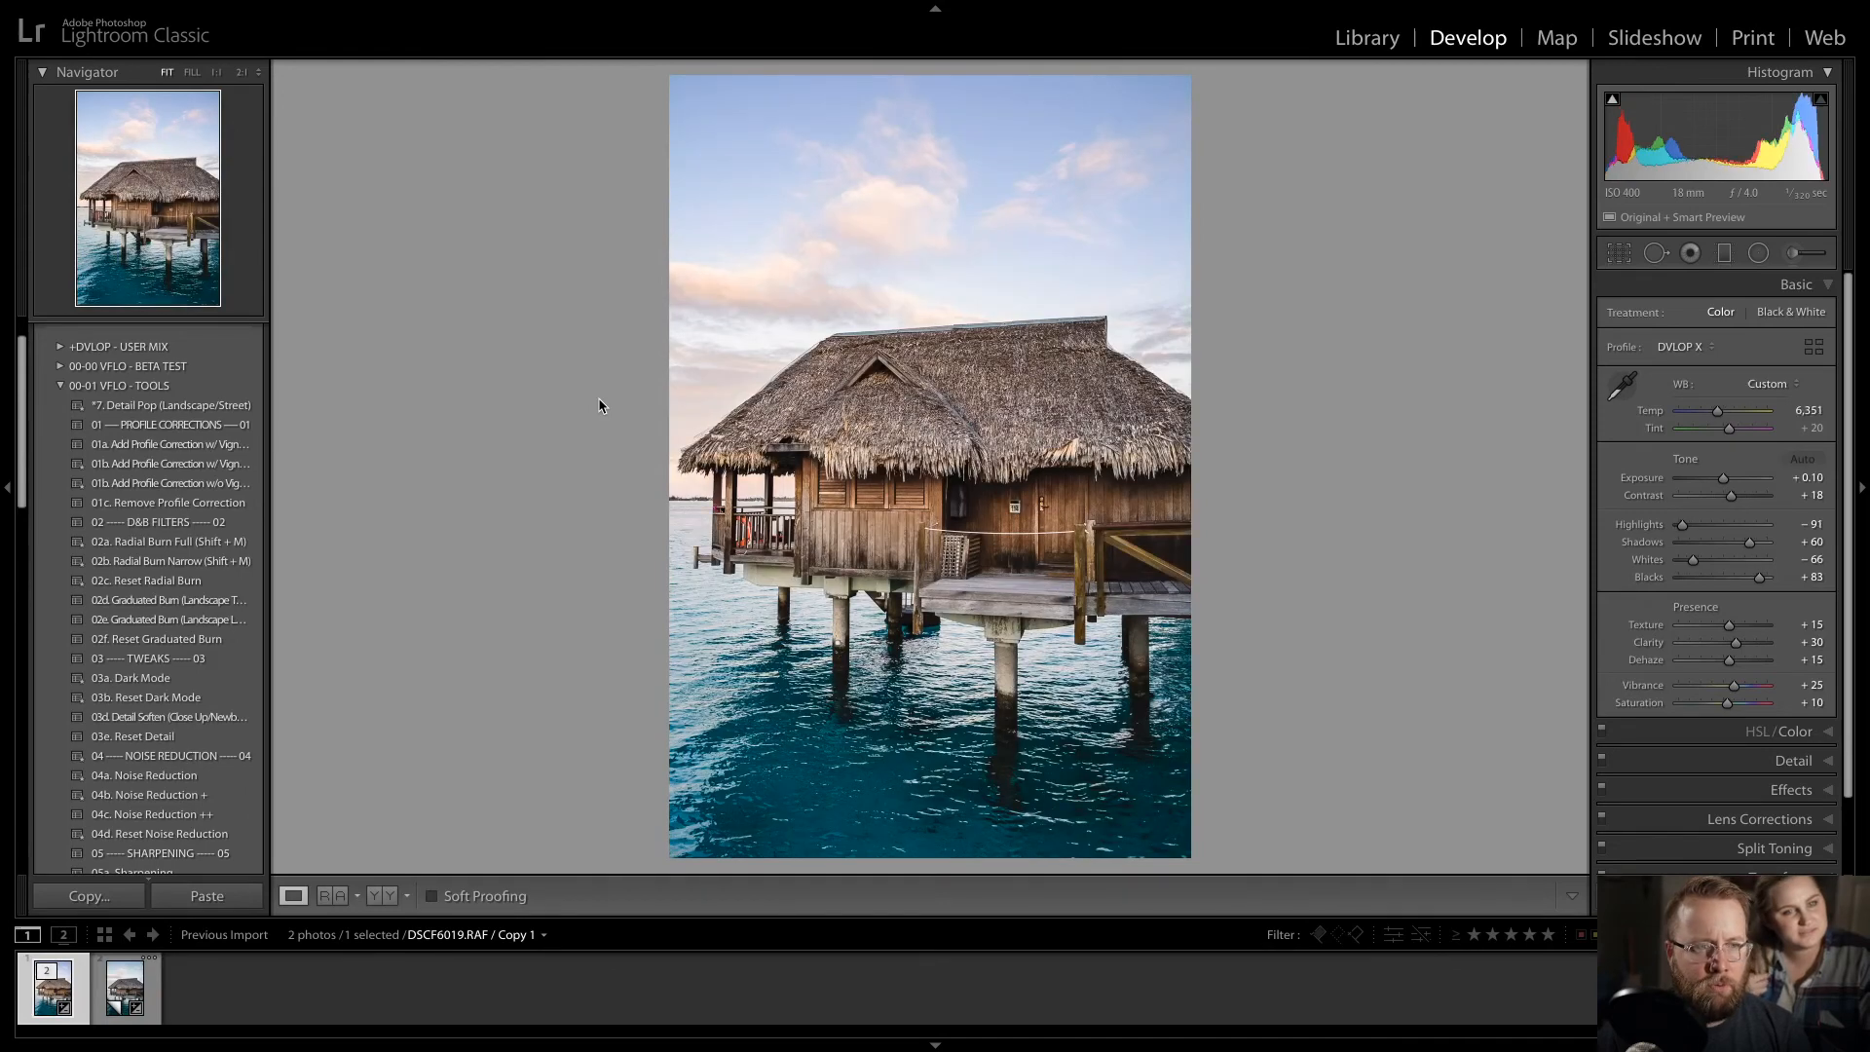
key("Right")
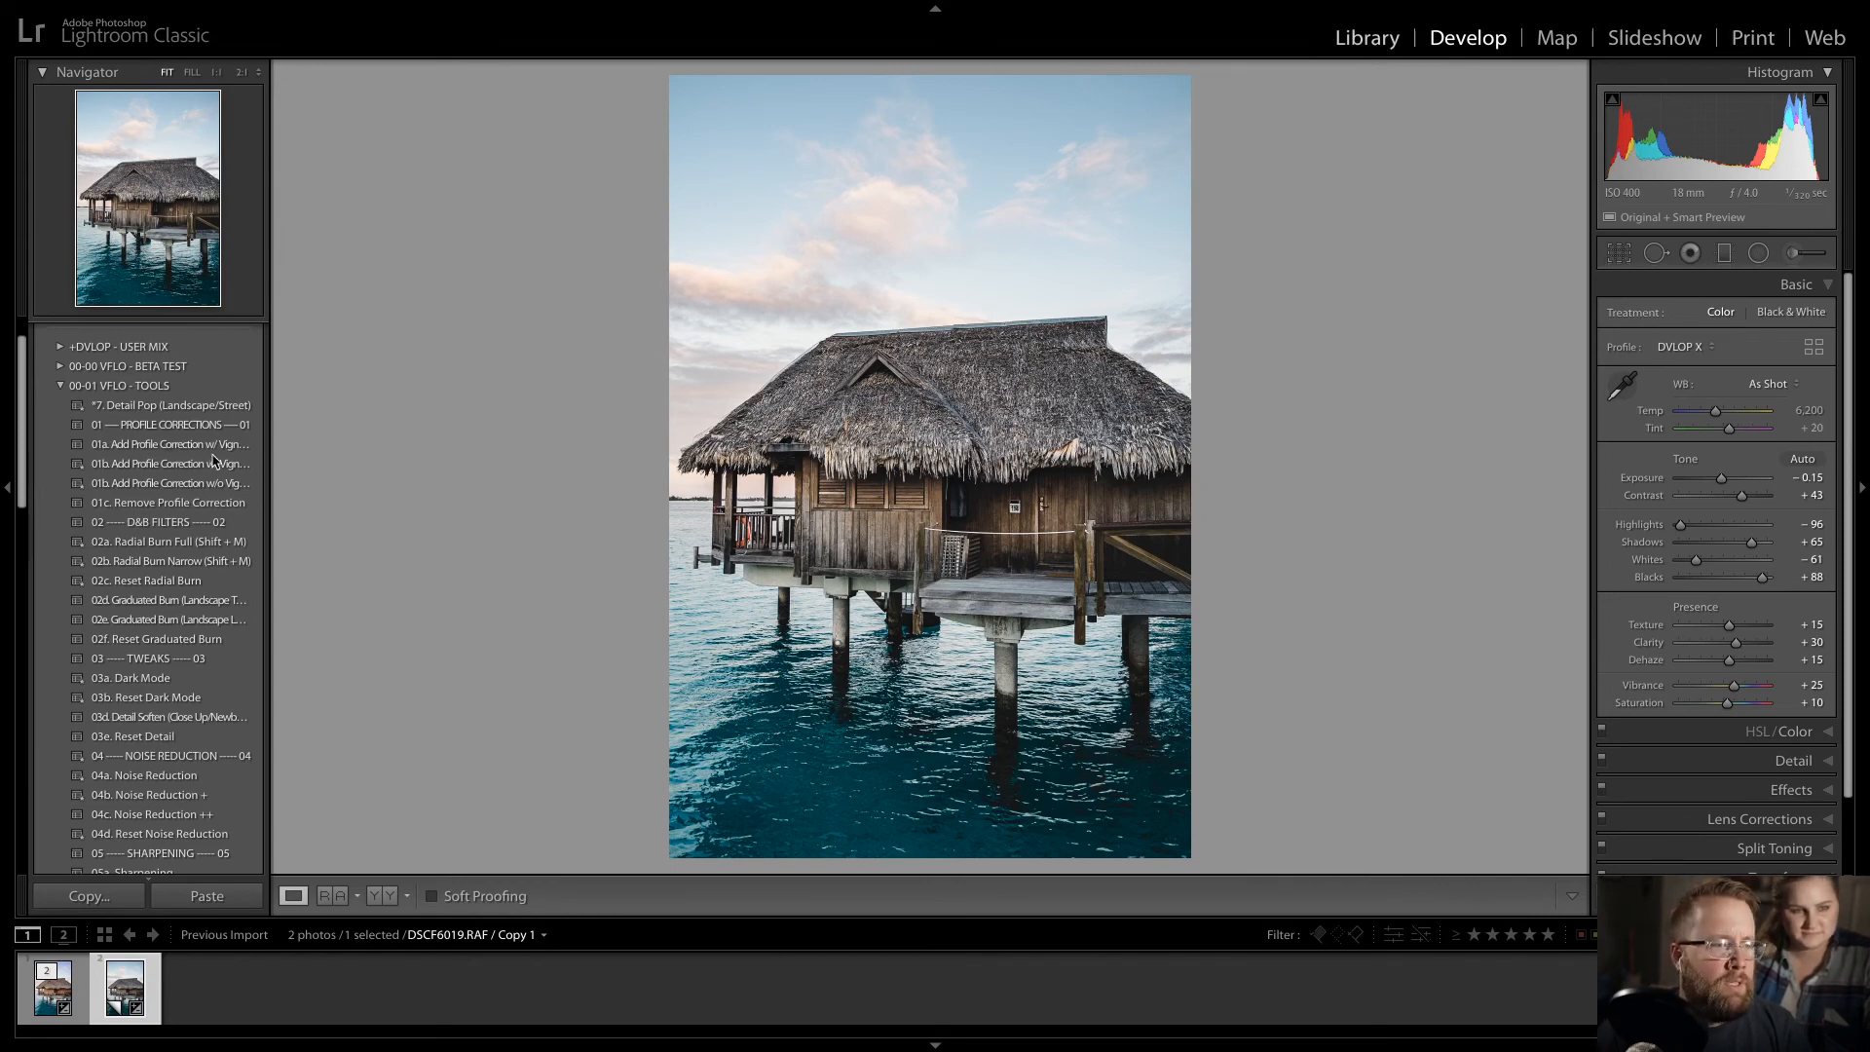
- Switch to the 3-25 VFlo Live Stream folder and open the black-and-white portrait JMgant2.ARW / Copy 2 for developing
left_click(1368, 39)
scroll(27, 562, "down", 3)
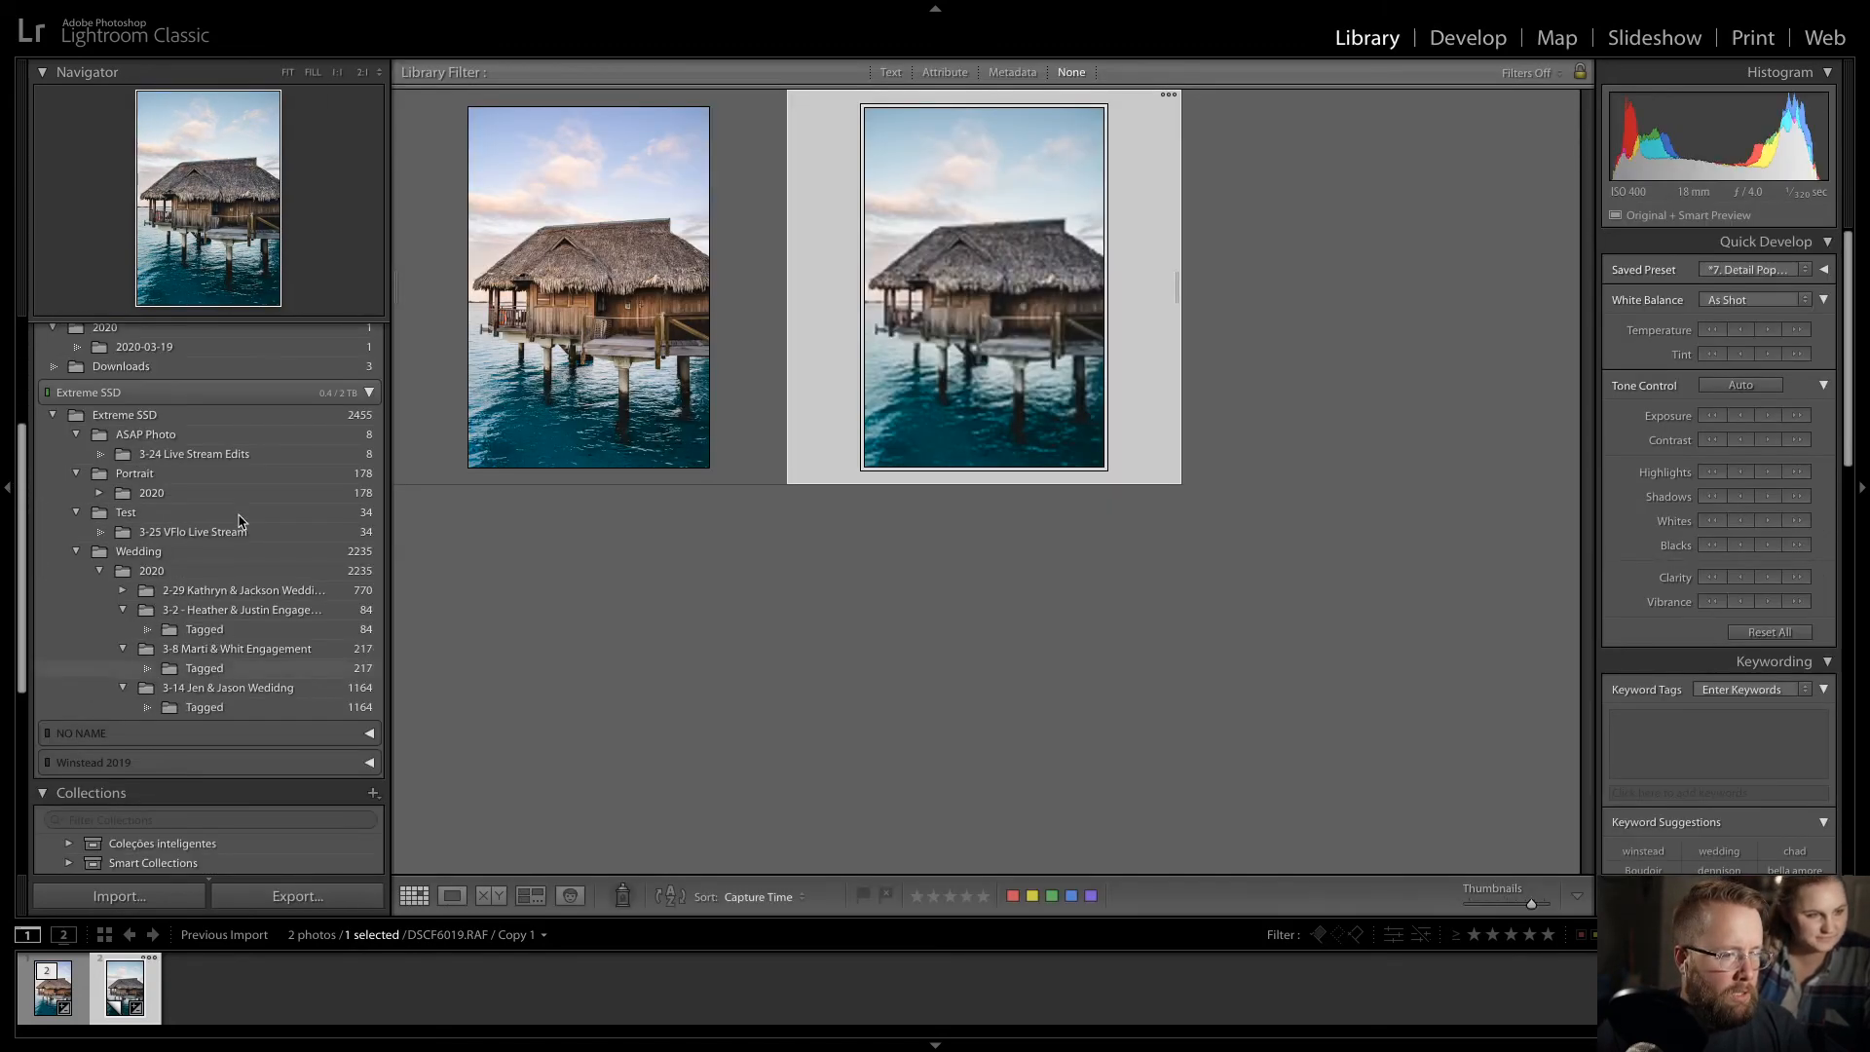
left_click(200, 534)
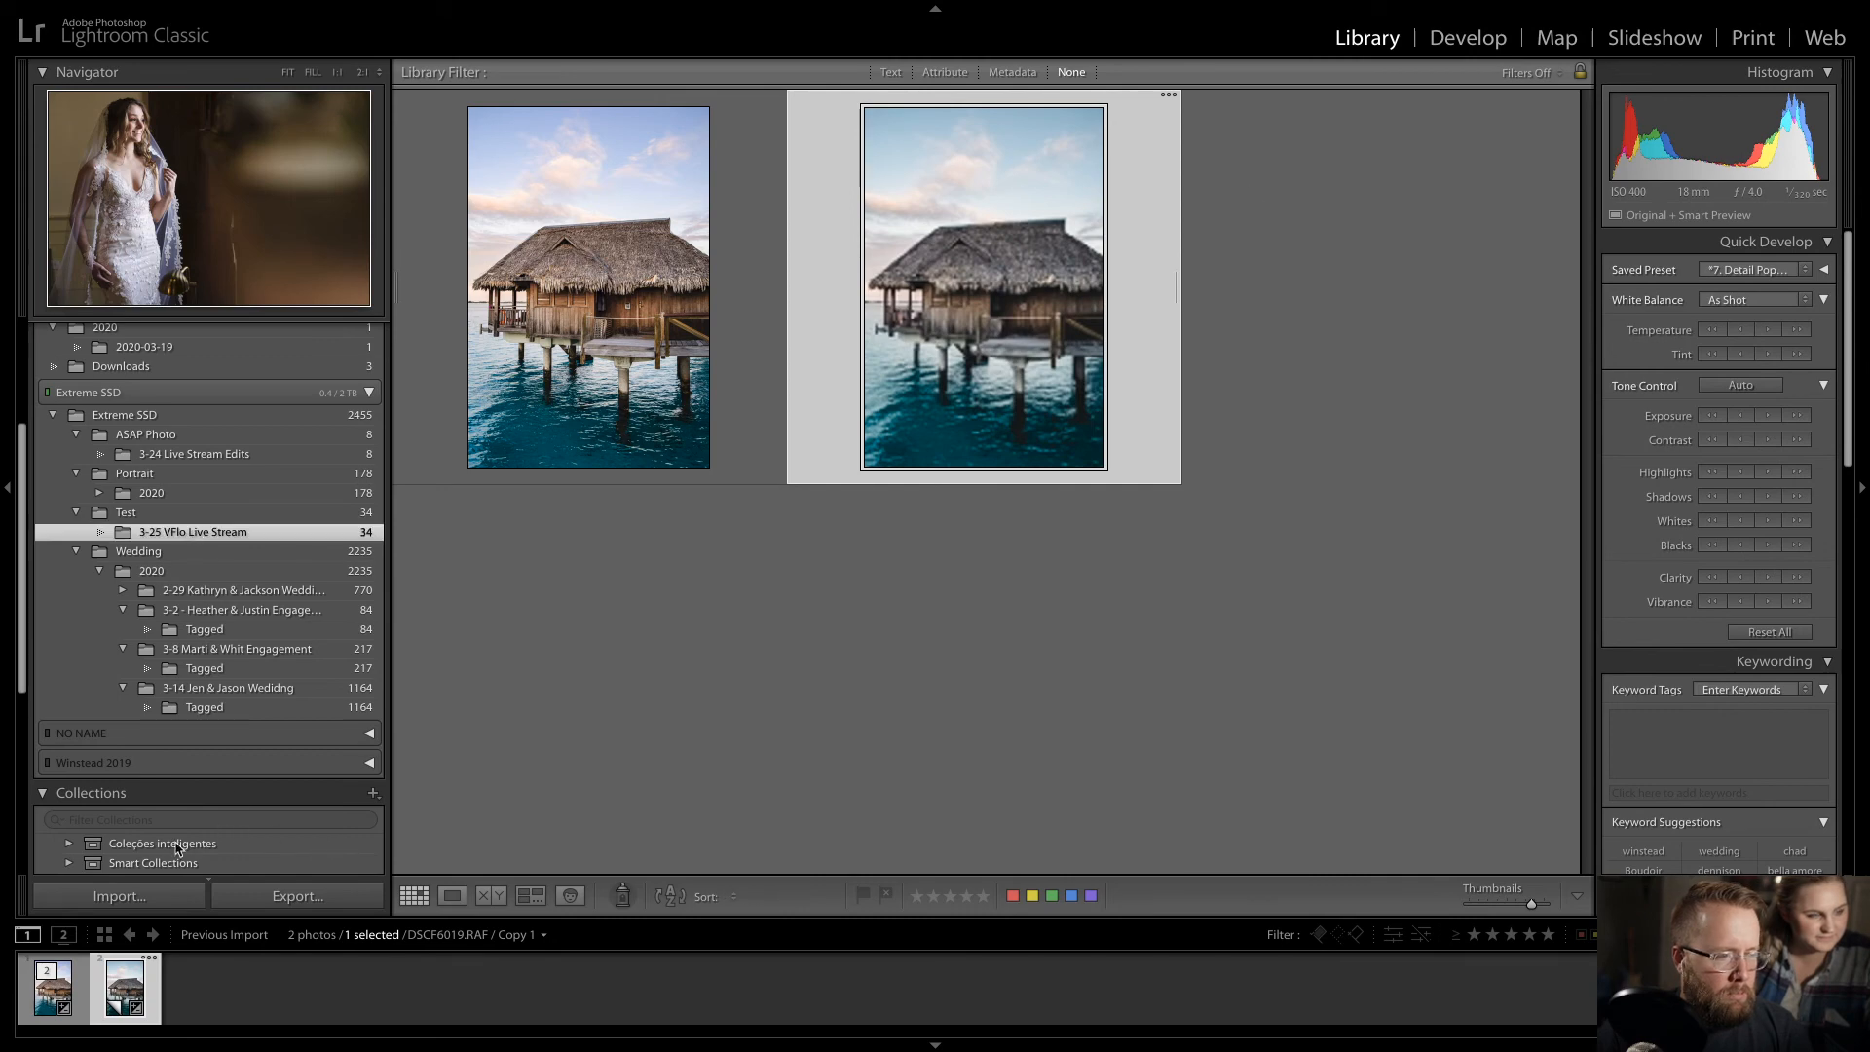
left_click(1467, 39)
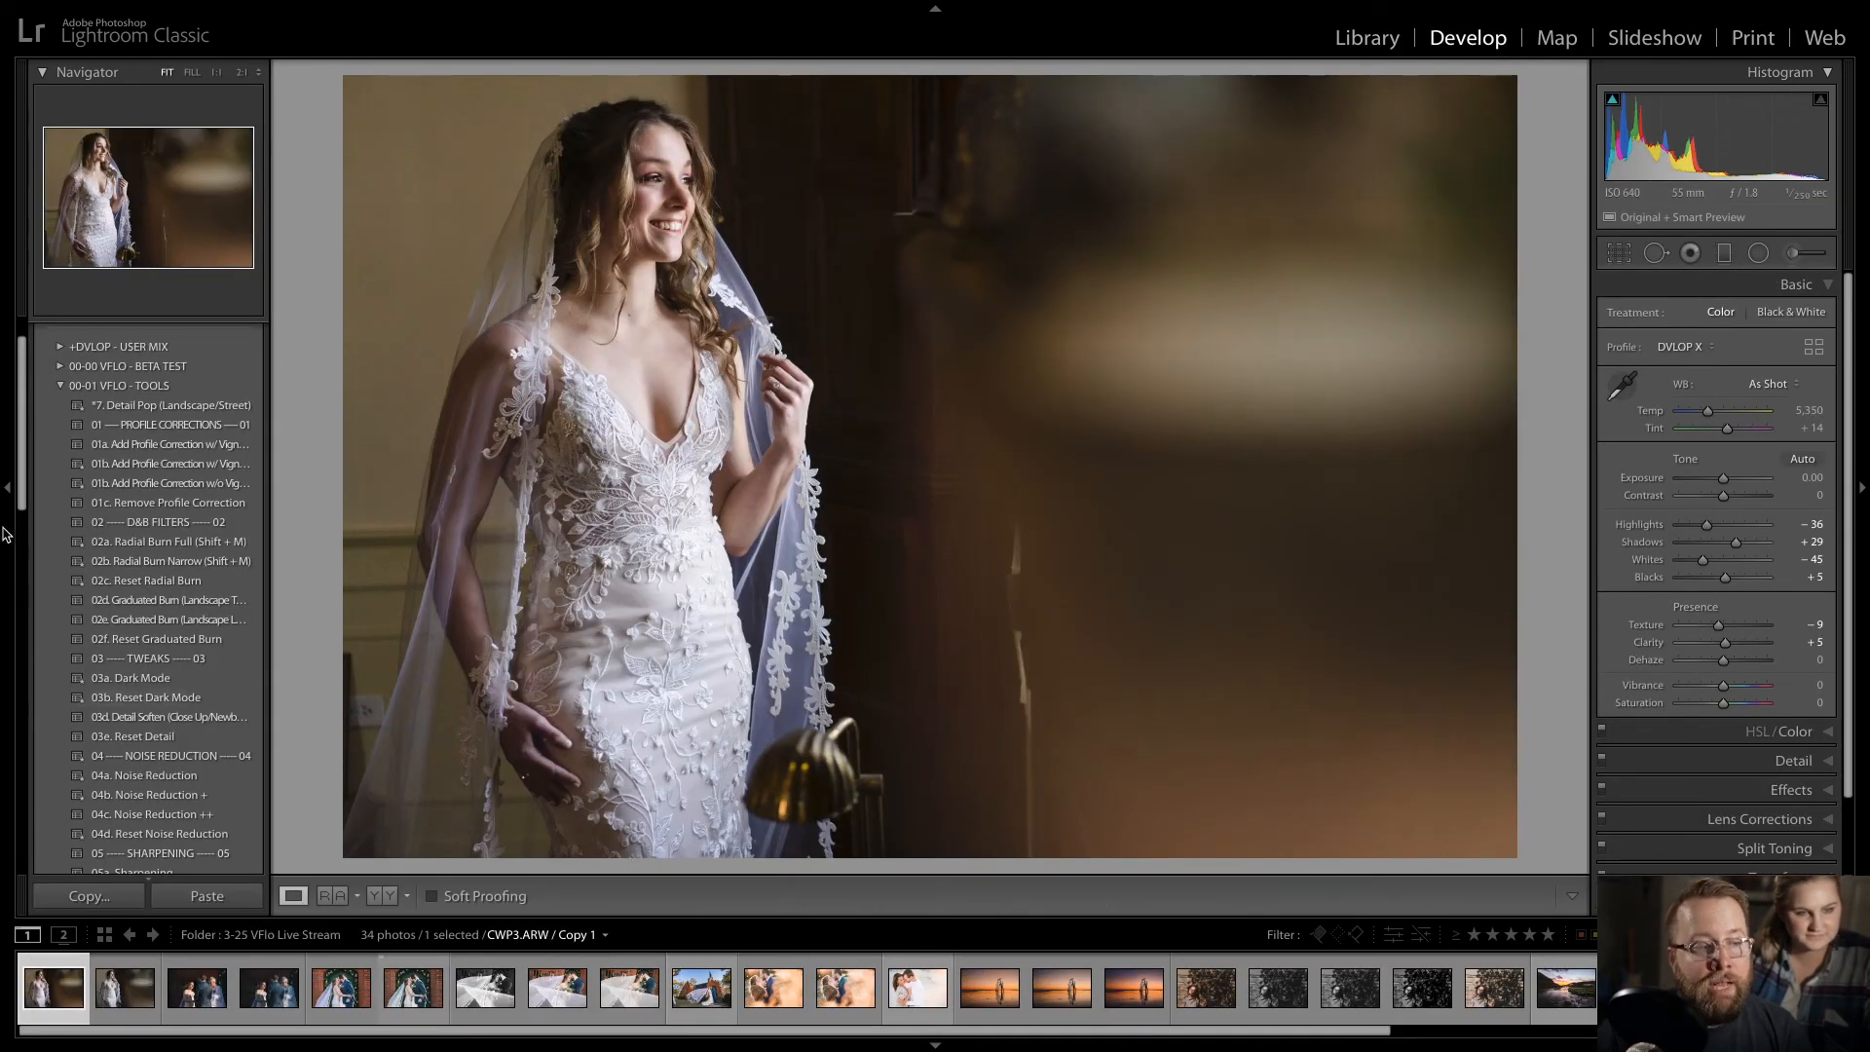
left_click_drag(20, 479, 21, 512)
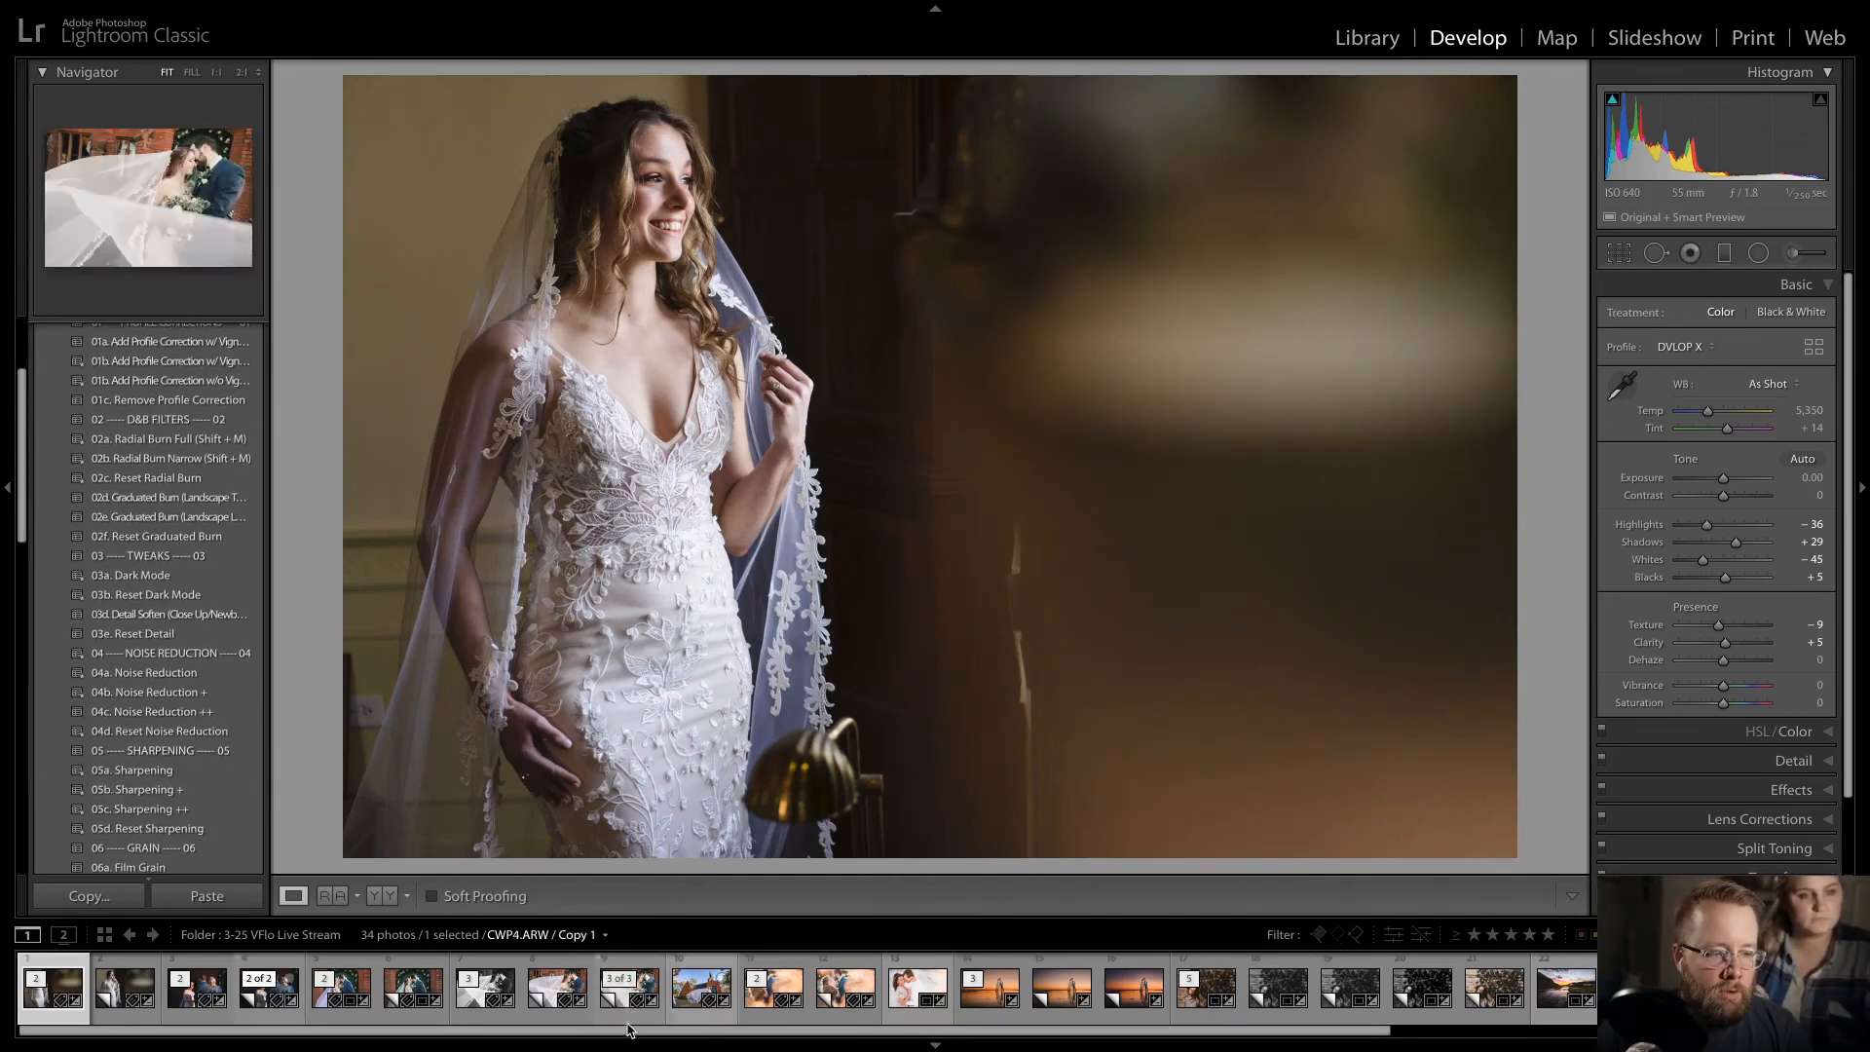
left_click_drag(629, 1030, 894, 1028)
left_click(908, 1016)
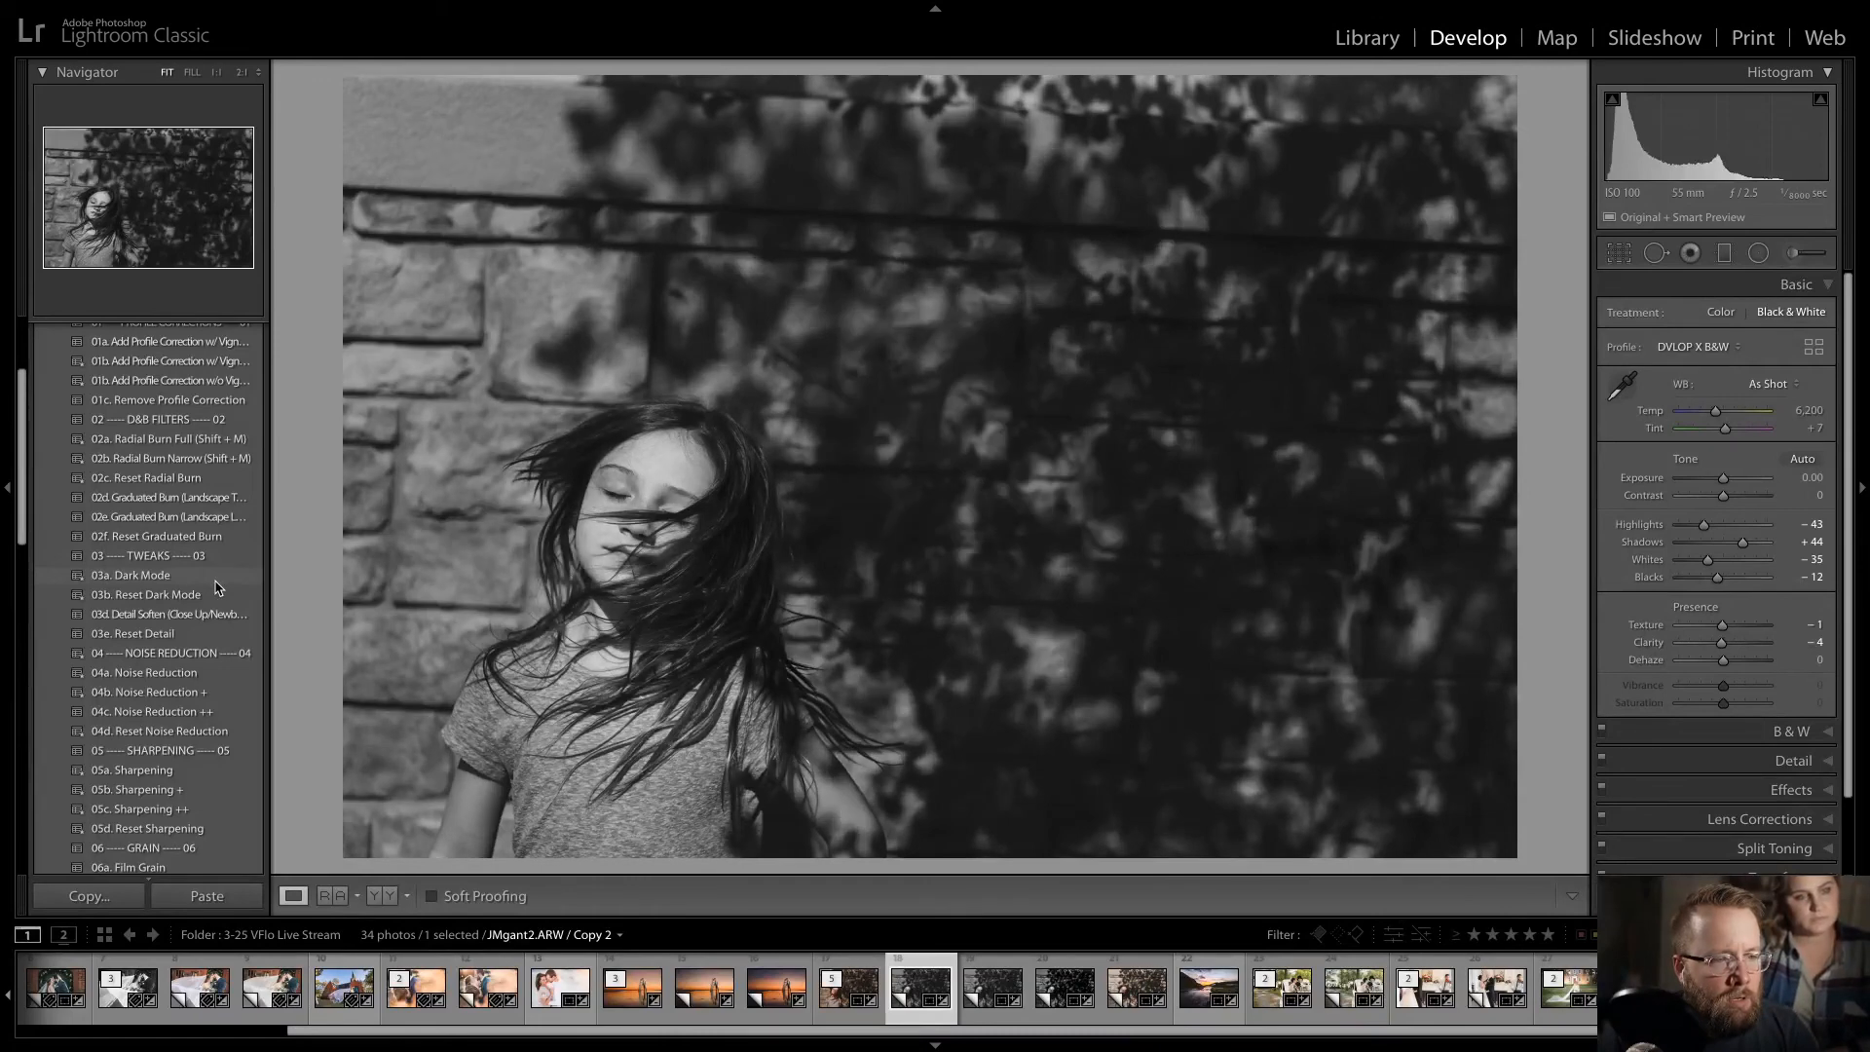
- Apply the 03a. Dark Mode preset to the black-and-white portrait and fine-tune its exposure
left_click(219, 579)
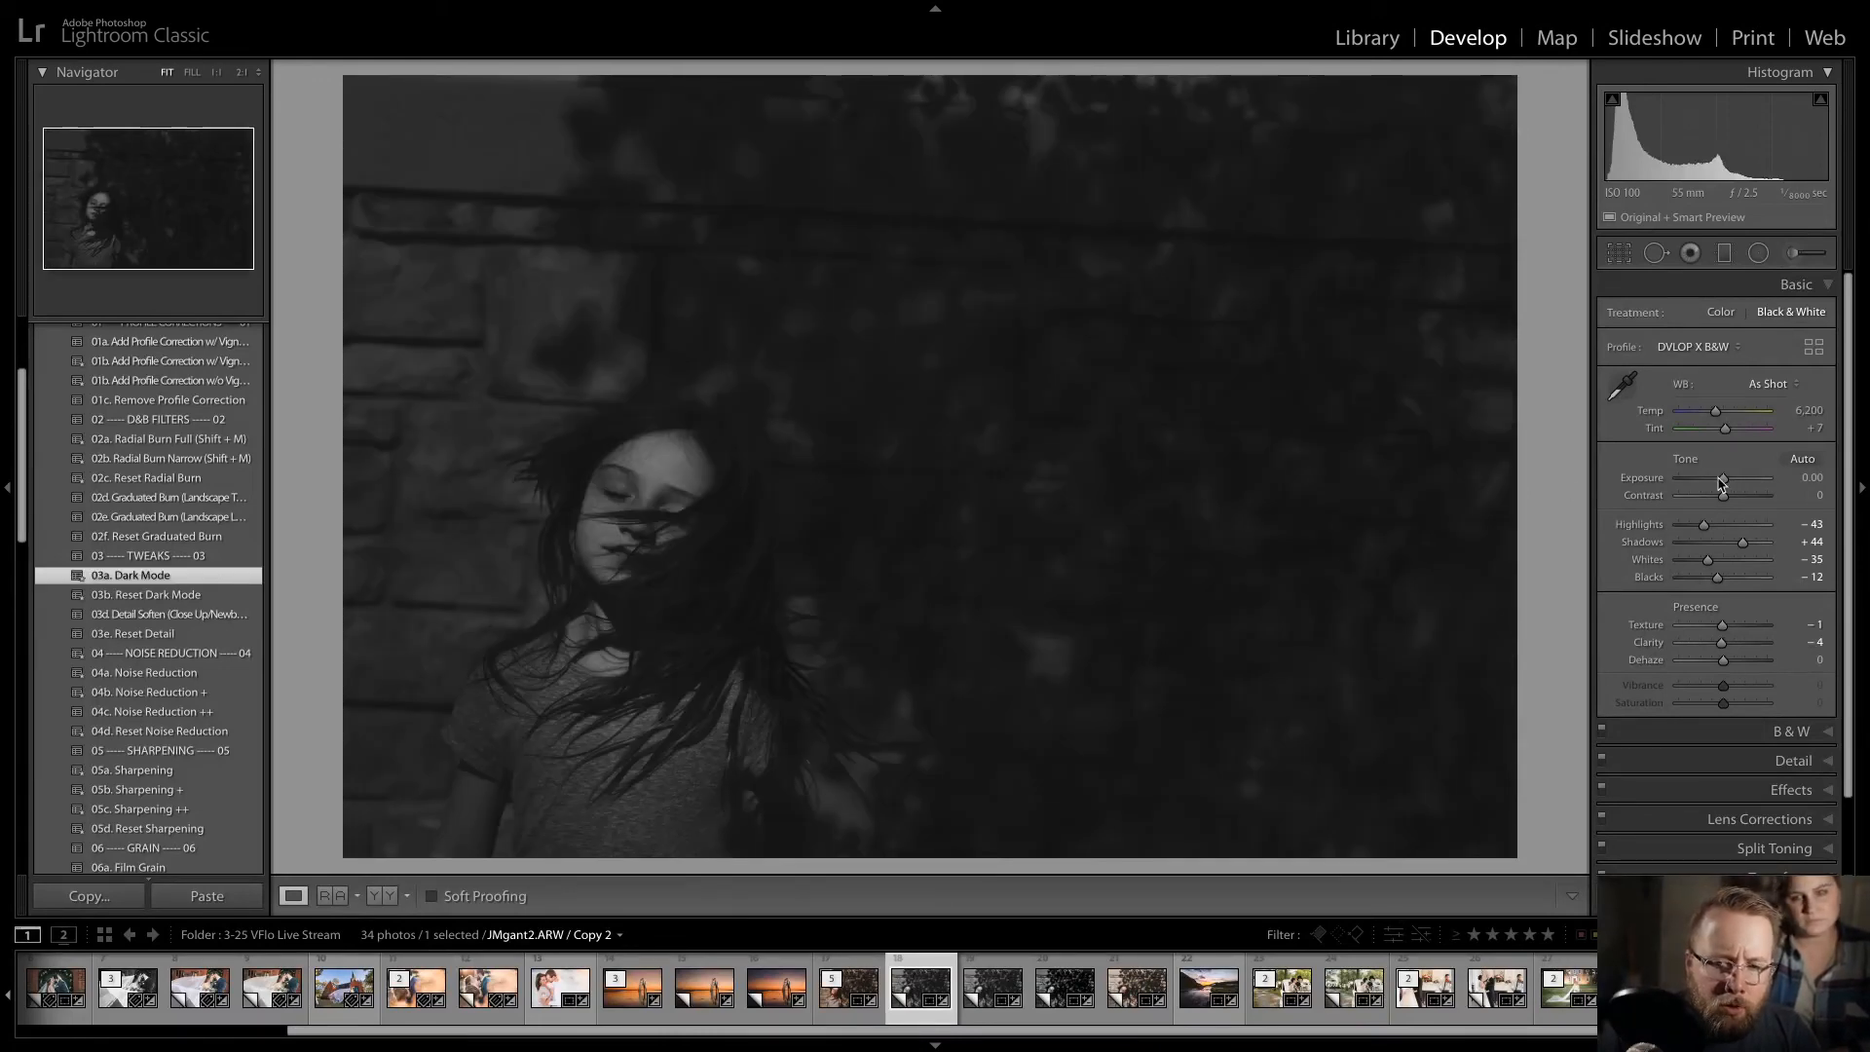
left_click_drag(1698, 484, 1701, 485)
- Brush the 20b - Dodge: Highlights effect over the girl's face, hair and shirt, and adjust the portrait's exposure to -2.35
left_click(1812, 256)
left_click(1717, 318)
scroll(1669, 303, "up", 5)
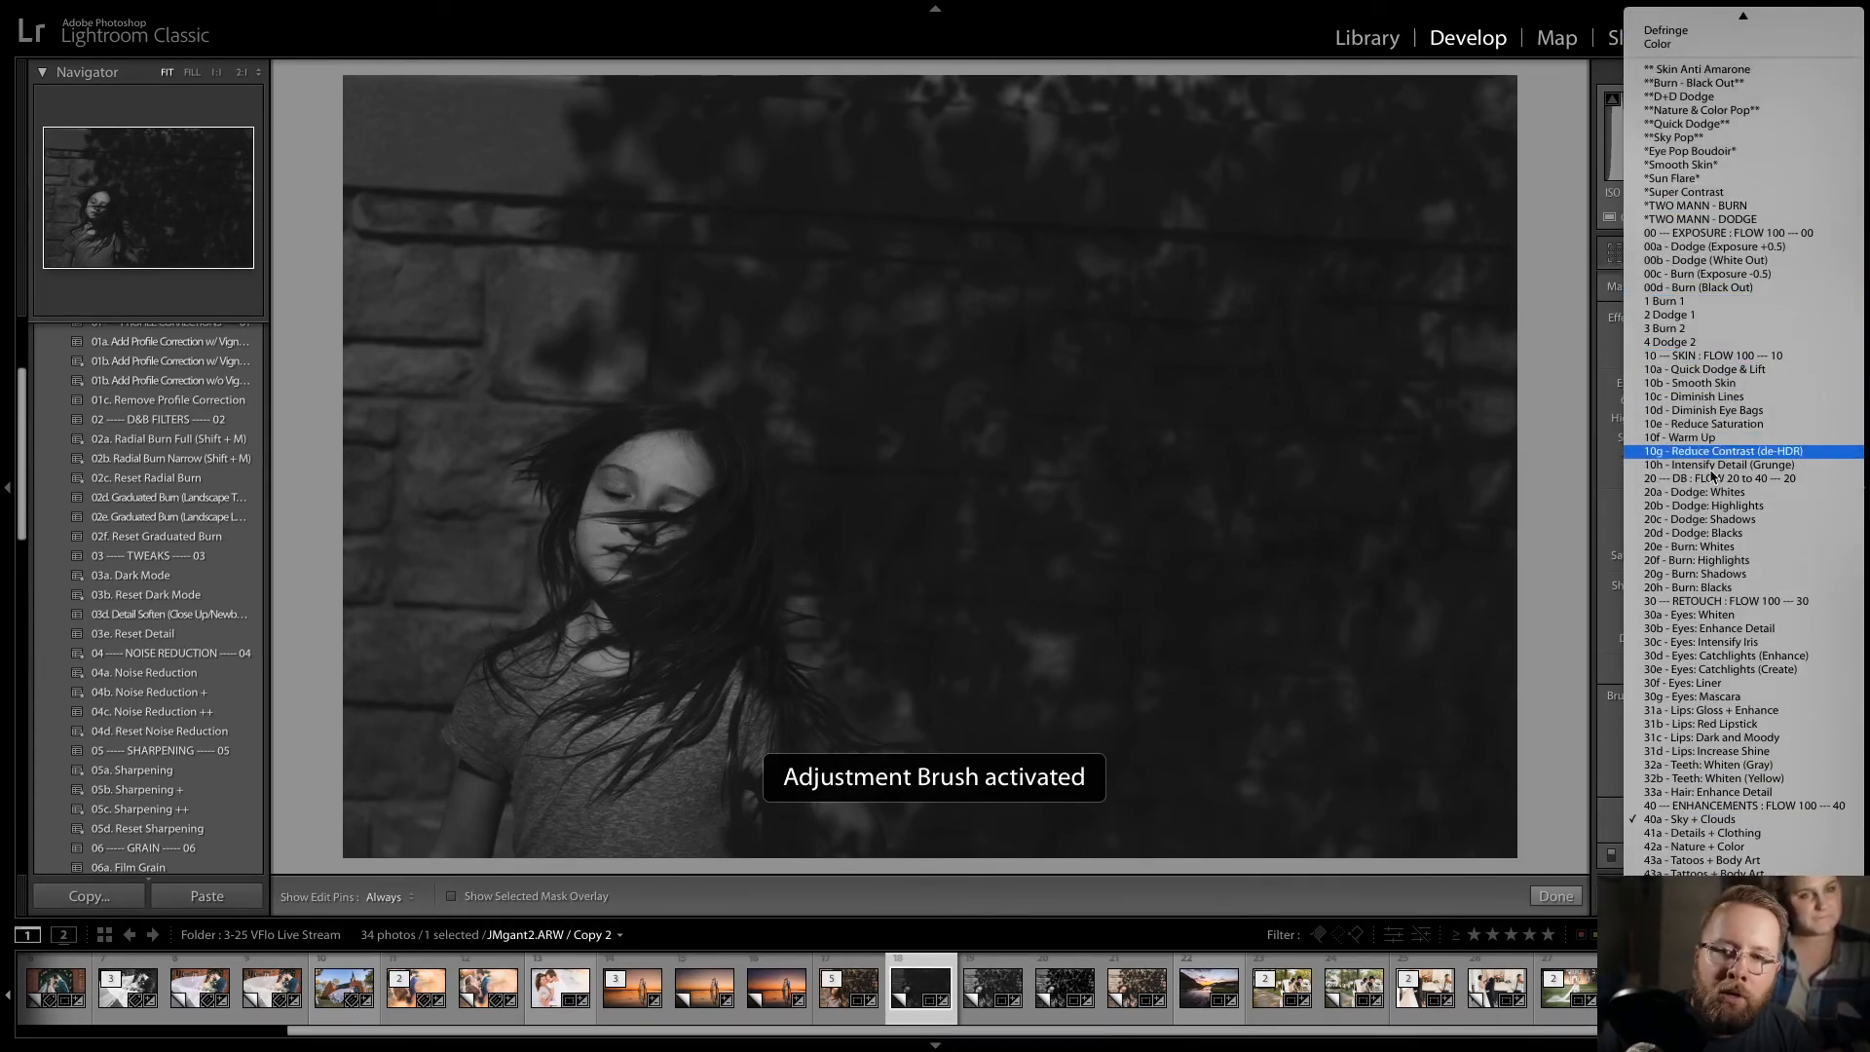
left_click(1727, 506)
key("h")
mouse_move(629, 457)
left_mouse_down()
mouse_move(673, 448)
mouse_move(599, 494)
mouse_move(597, 565)
mouse_move(611, 495)
mouse_move(621, 508)
mouse_move(650, 487)
mouse_move(638, 542)
mouse_move(707, 465)
mouse_move(613, 600)
mouse_move(681, 503)
mouse_move(622, 665)
mouse_move(631, 615)
mouse_move(578, 665)
mouse_move(619, 647)
mouse_move(516, 677)
mouse_move(483, 806)
mouse_move(579, 707)
mouse_move(650, 715)
mouse_move(614, 843)
mouse_move(737, 748)
left_mouse_up()
scroll(668, 655, "up", 5)
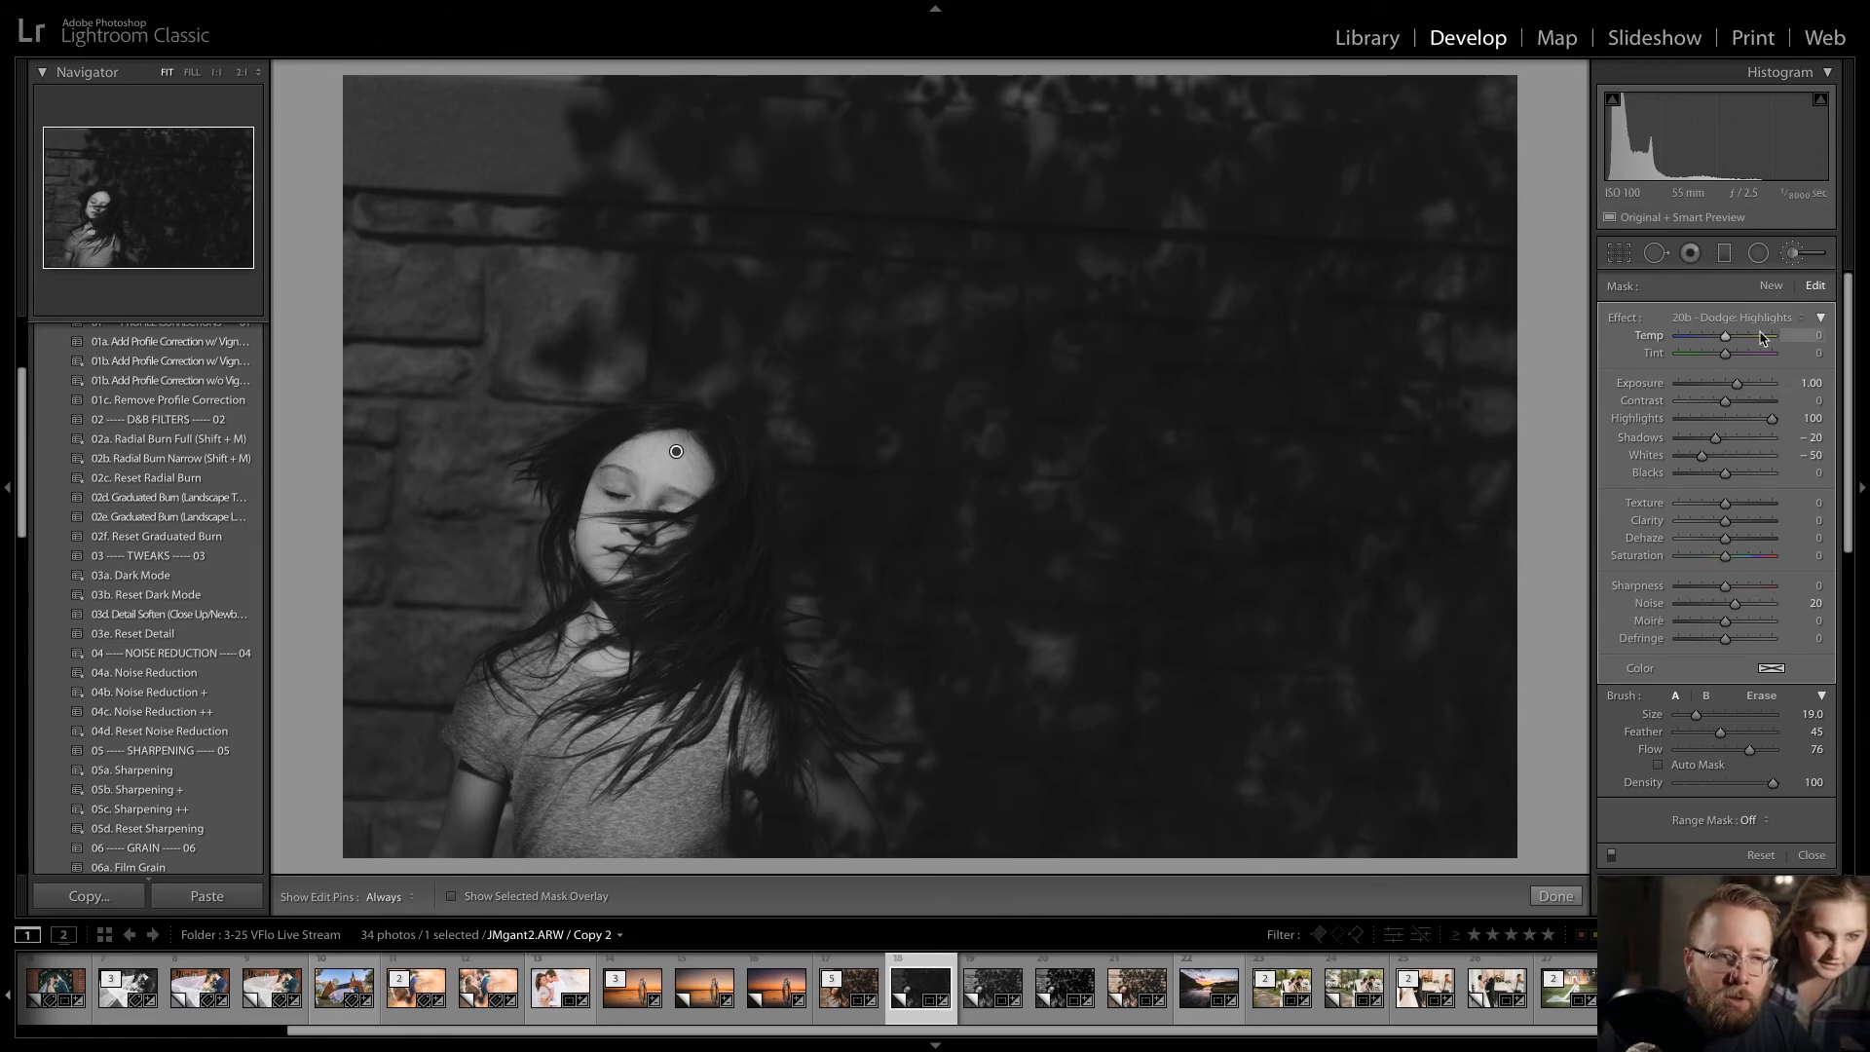
key("d")
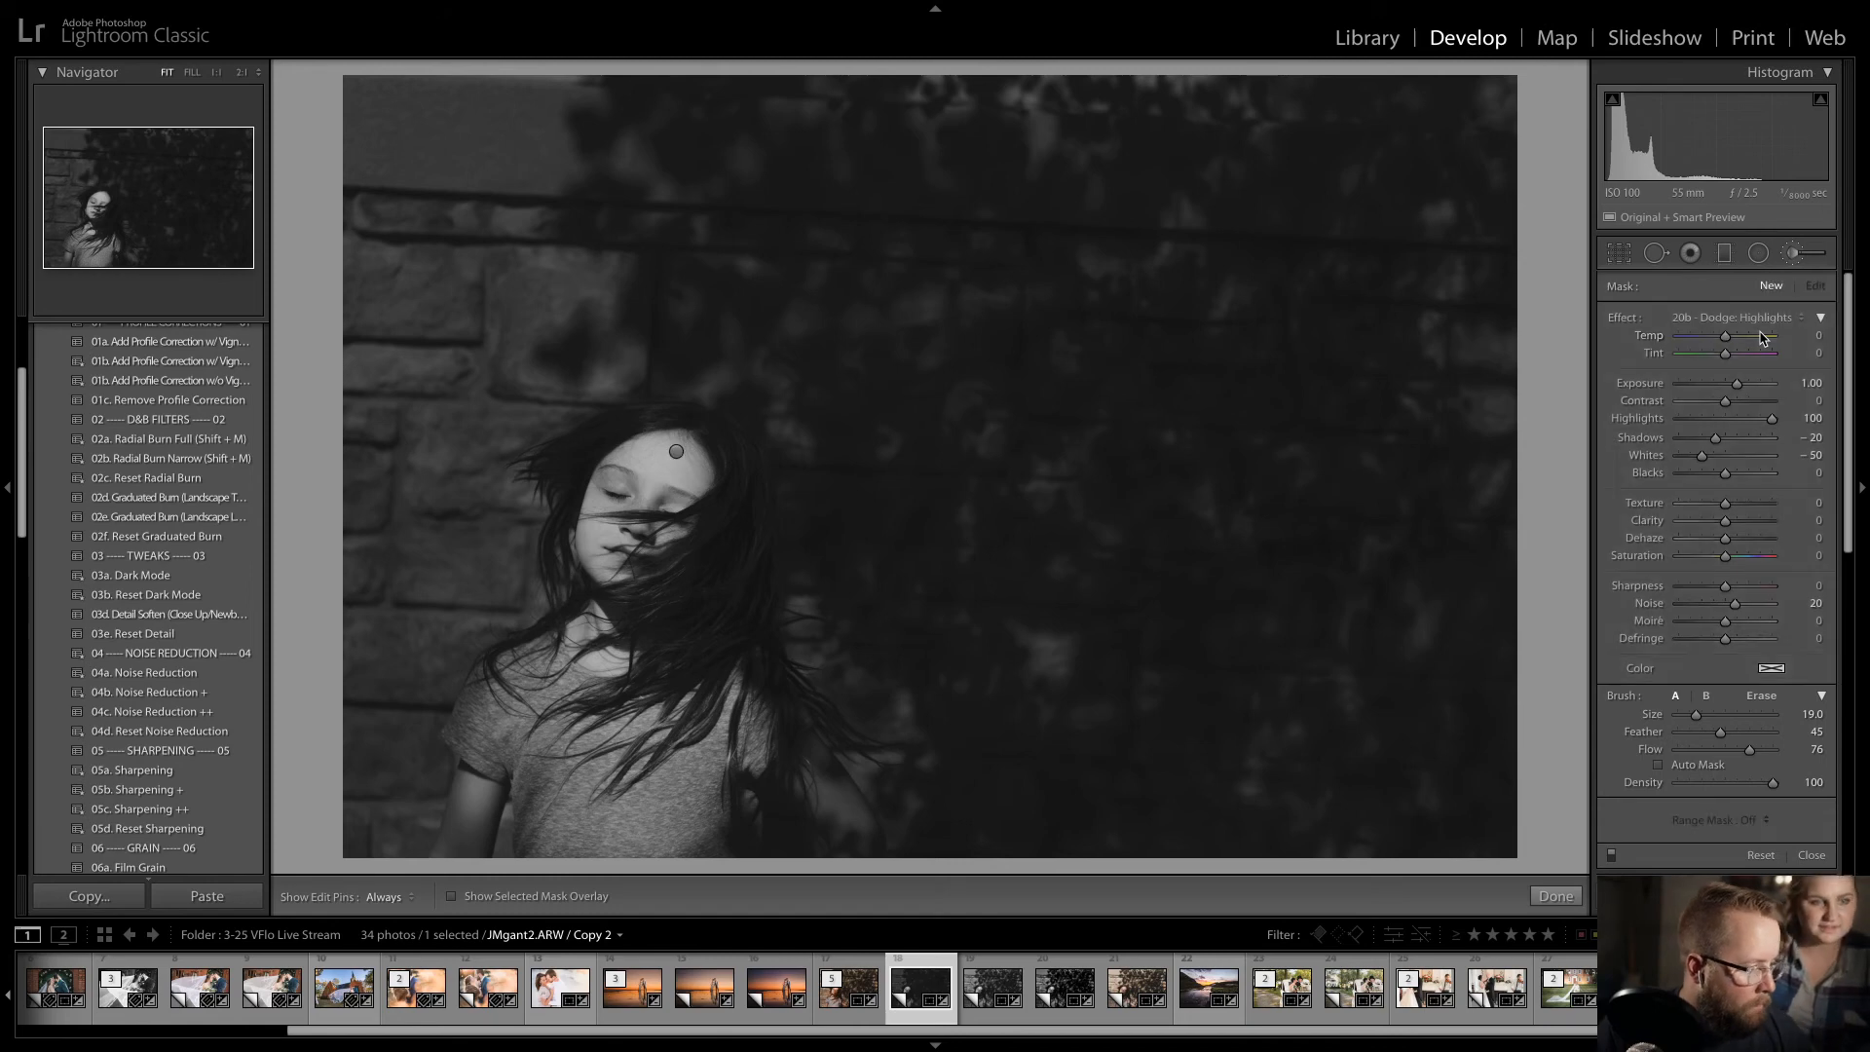
key("=")
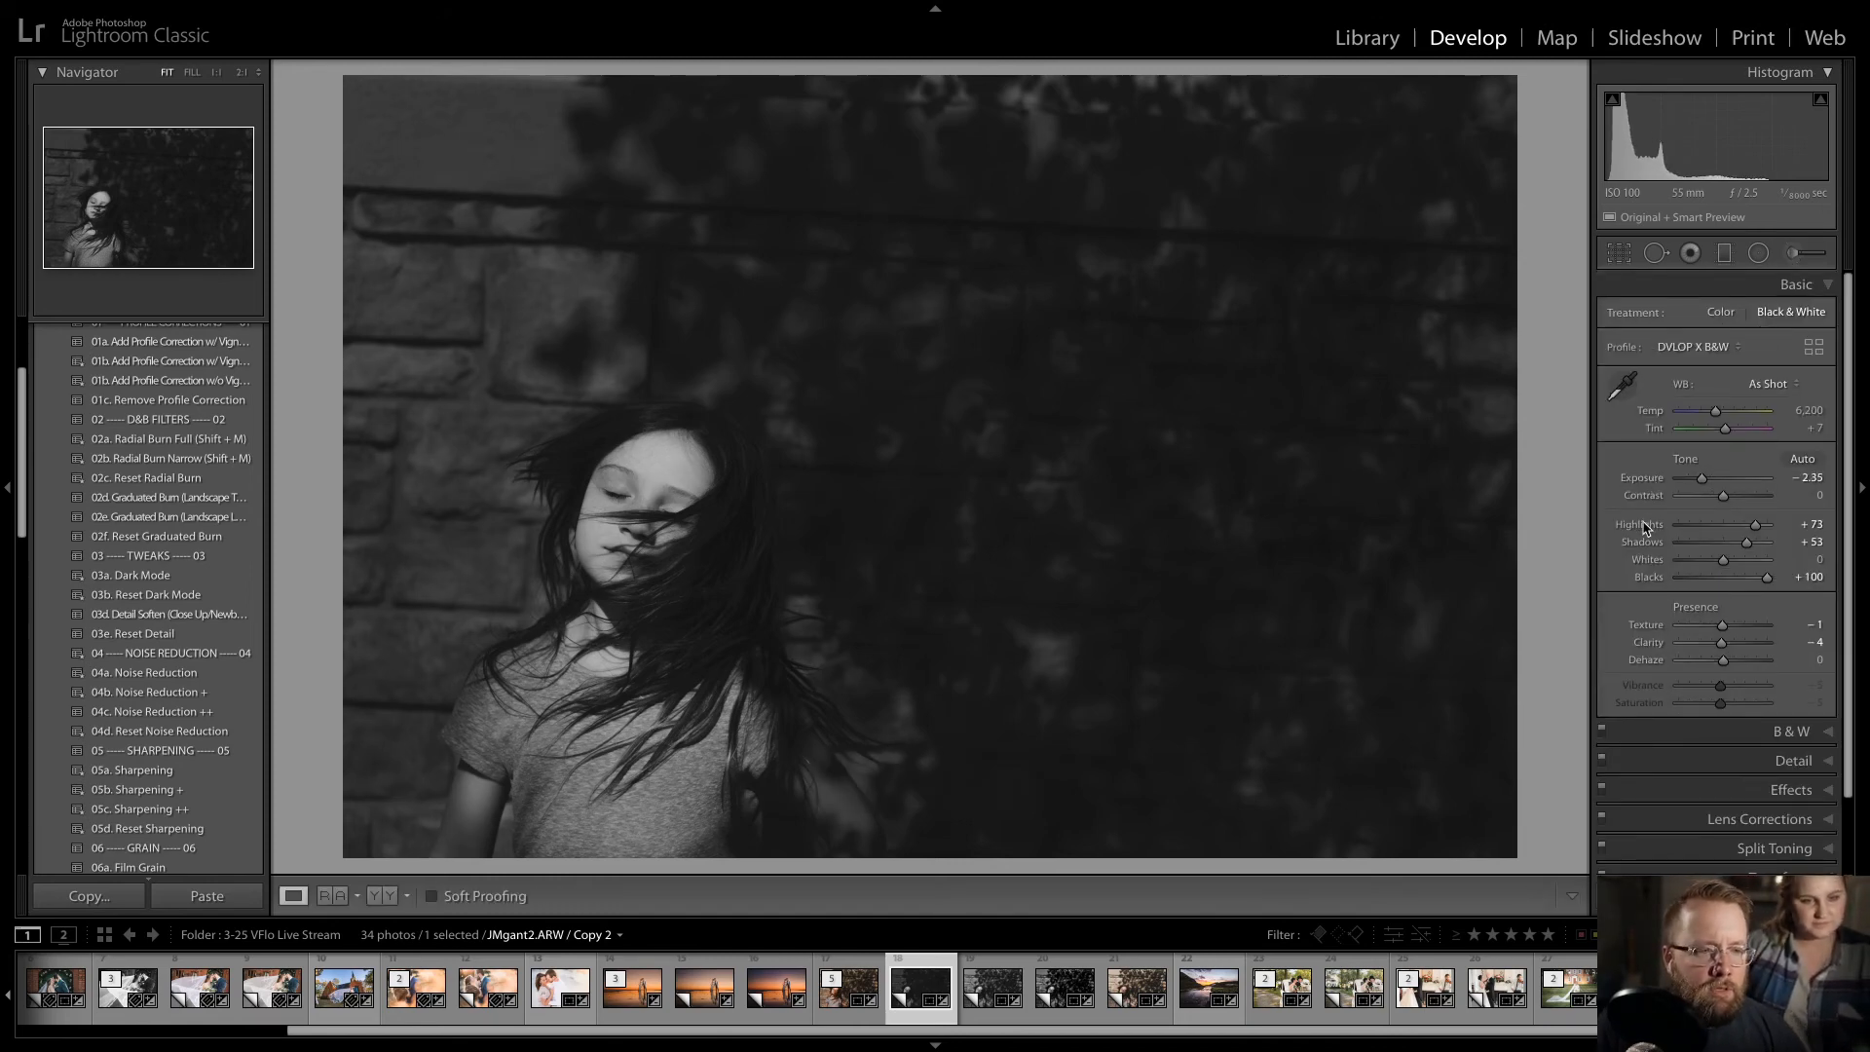
- Raise the black-and-white portrait's exposure to -2.15
key("=")
key("=")
key("=")
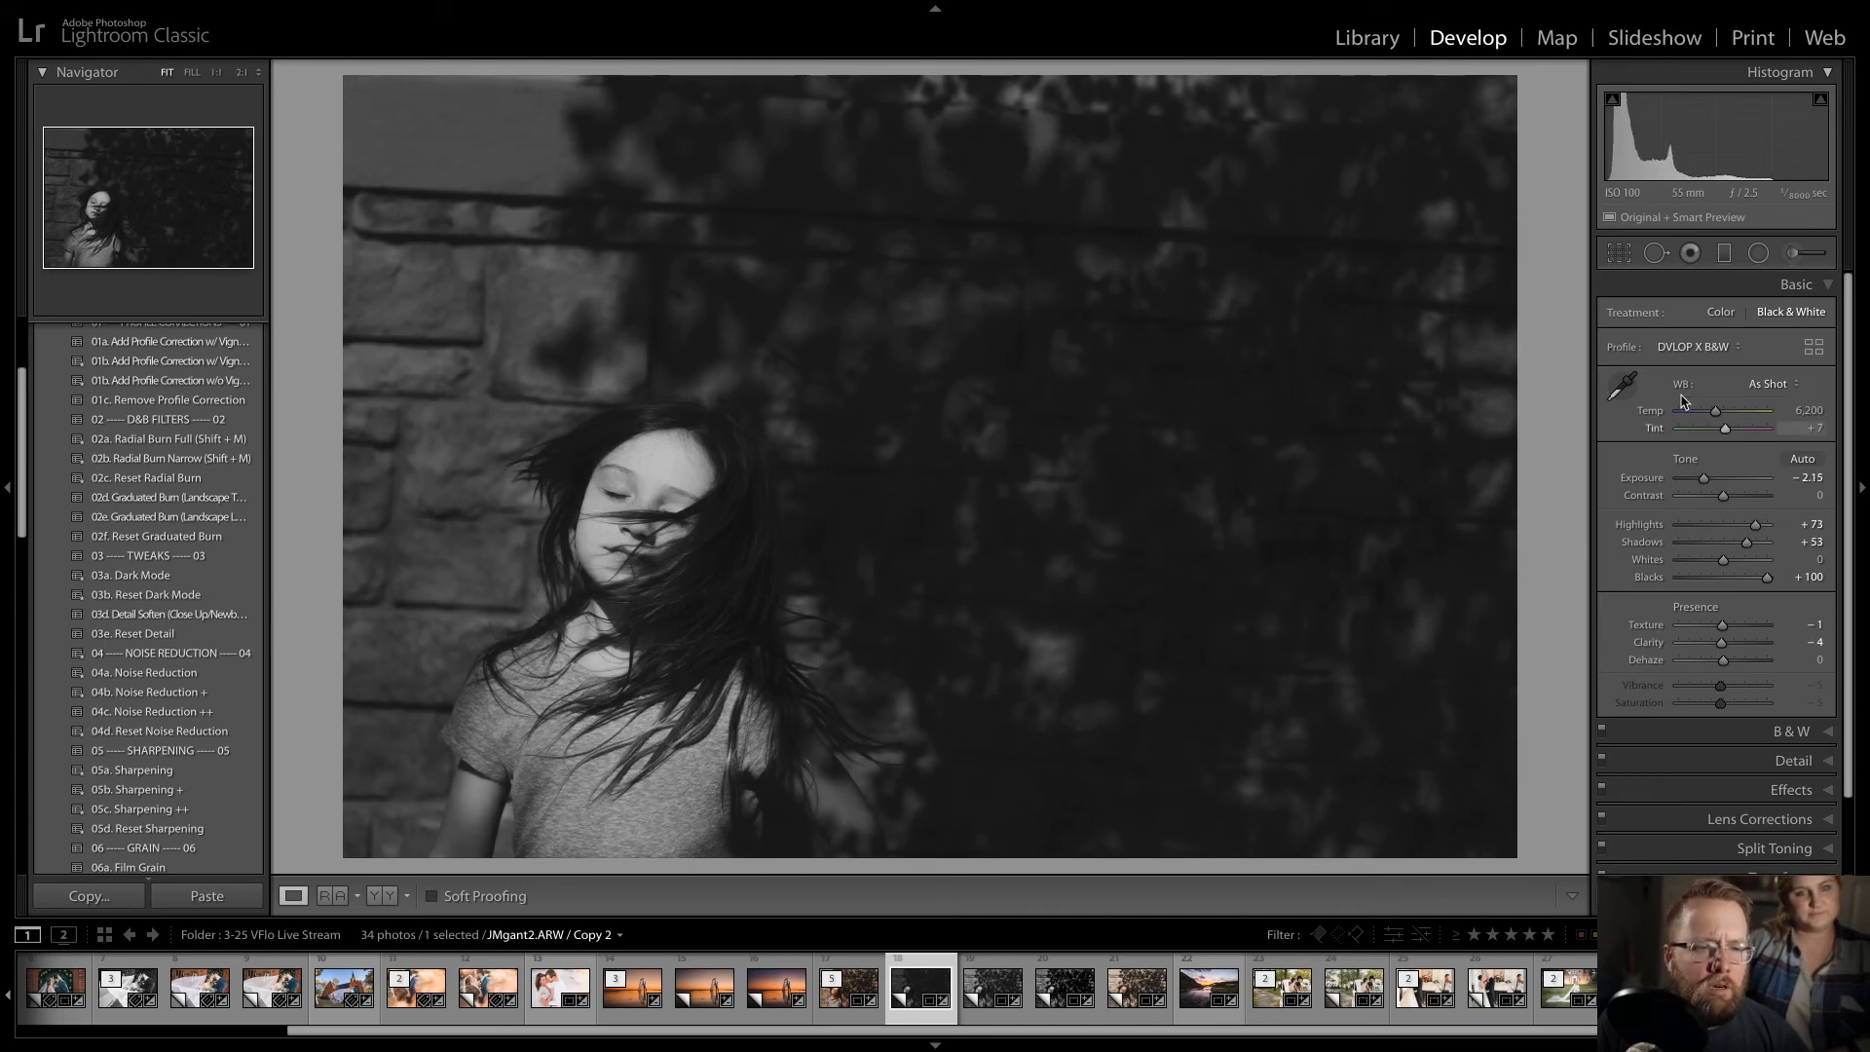
- Brush the 20c - Dodge: Shadows effect over the girl's hair with the brush size reduced to 4.0
key("k")
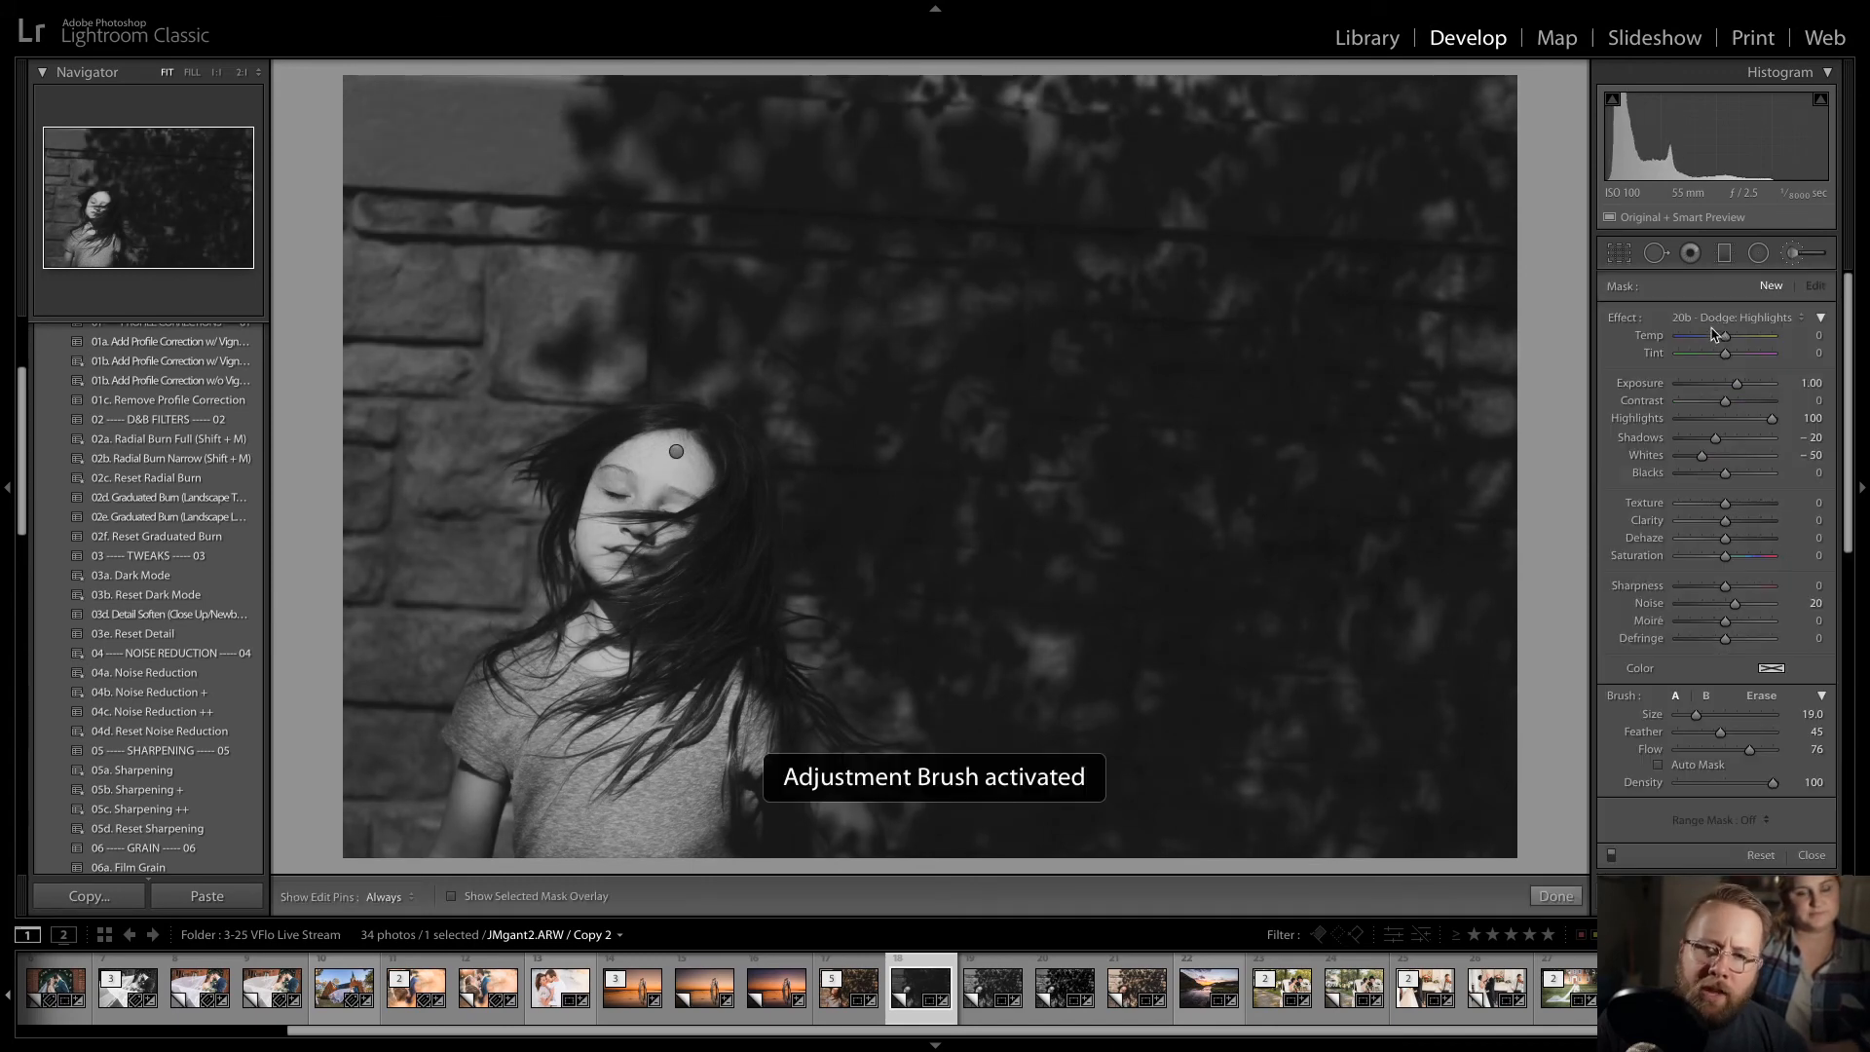
left_click(1717, 318)
left_click(1717, 328)
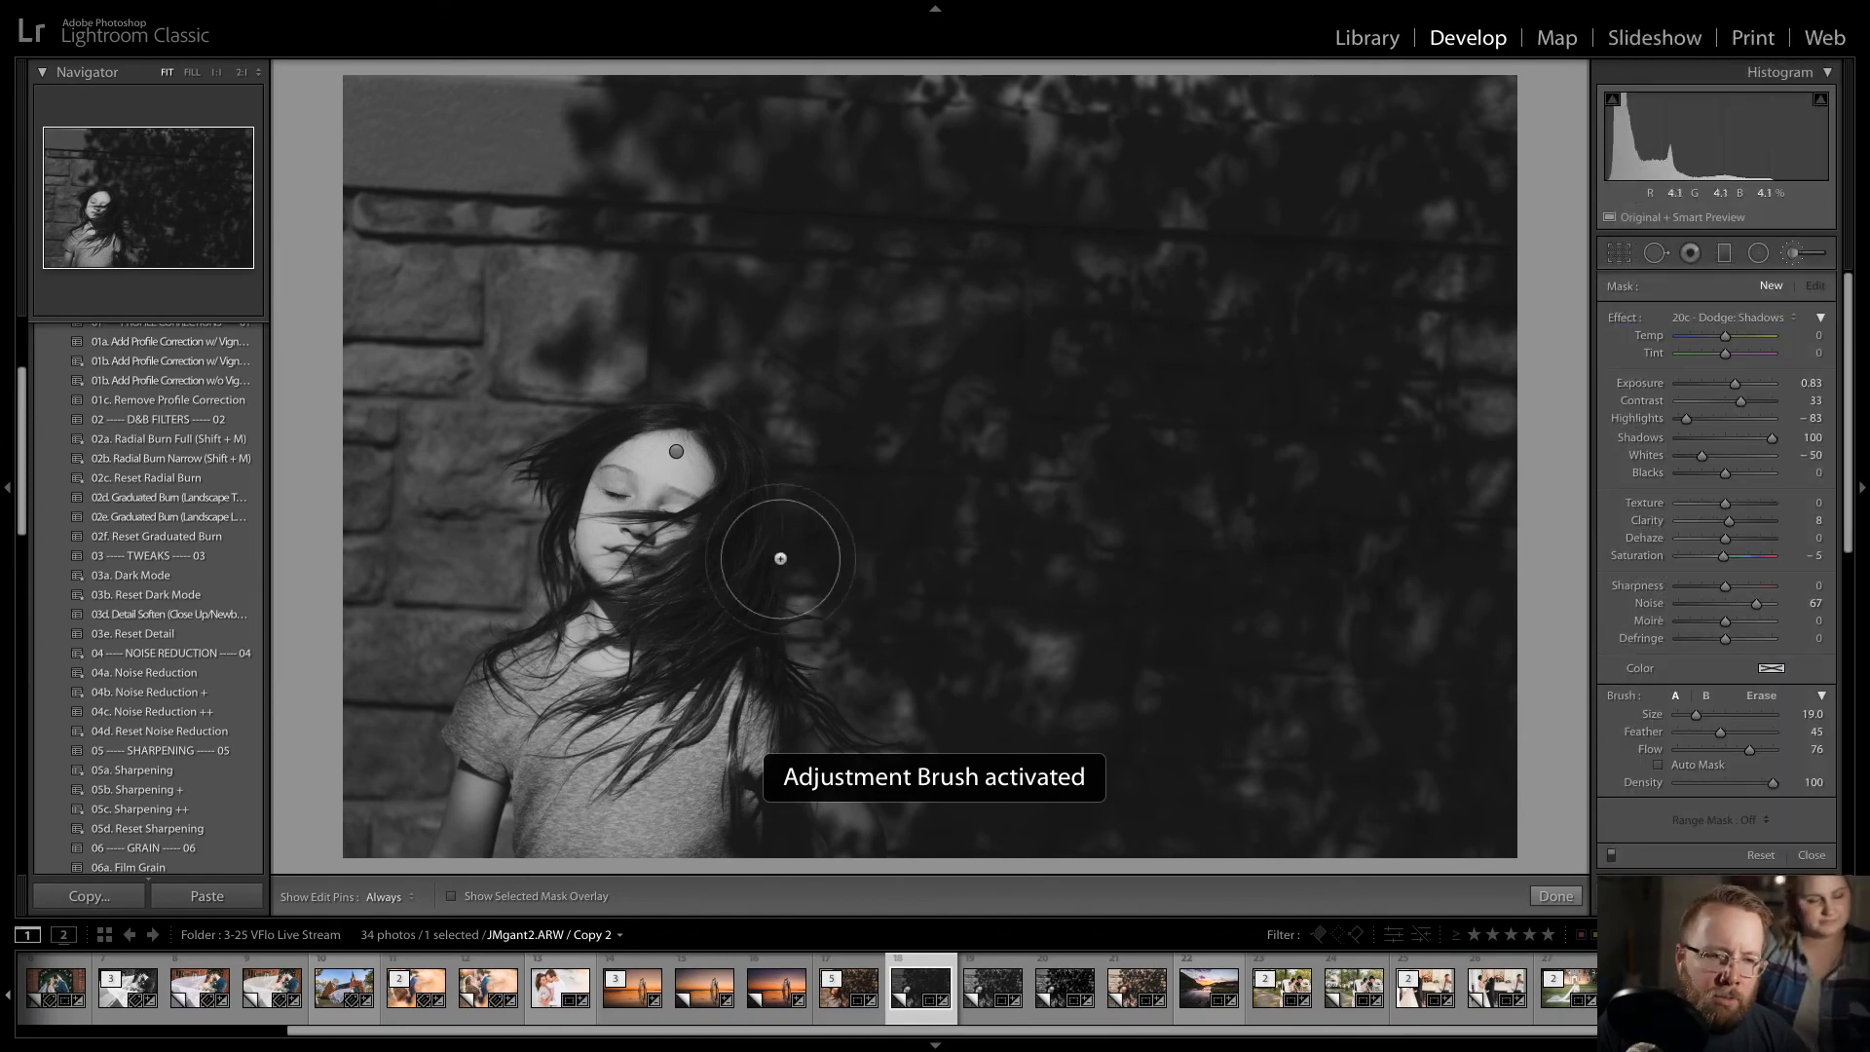
key("bracketleft")
key("h")
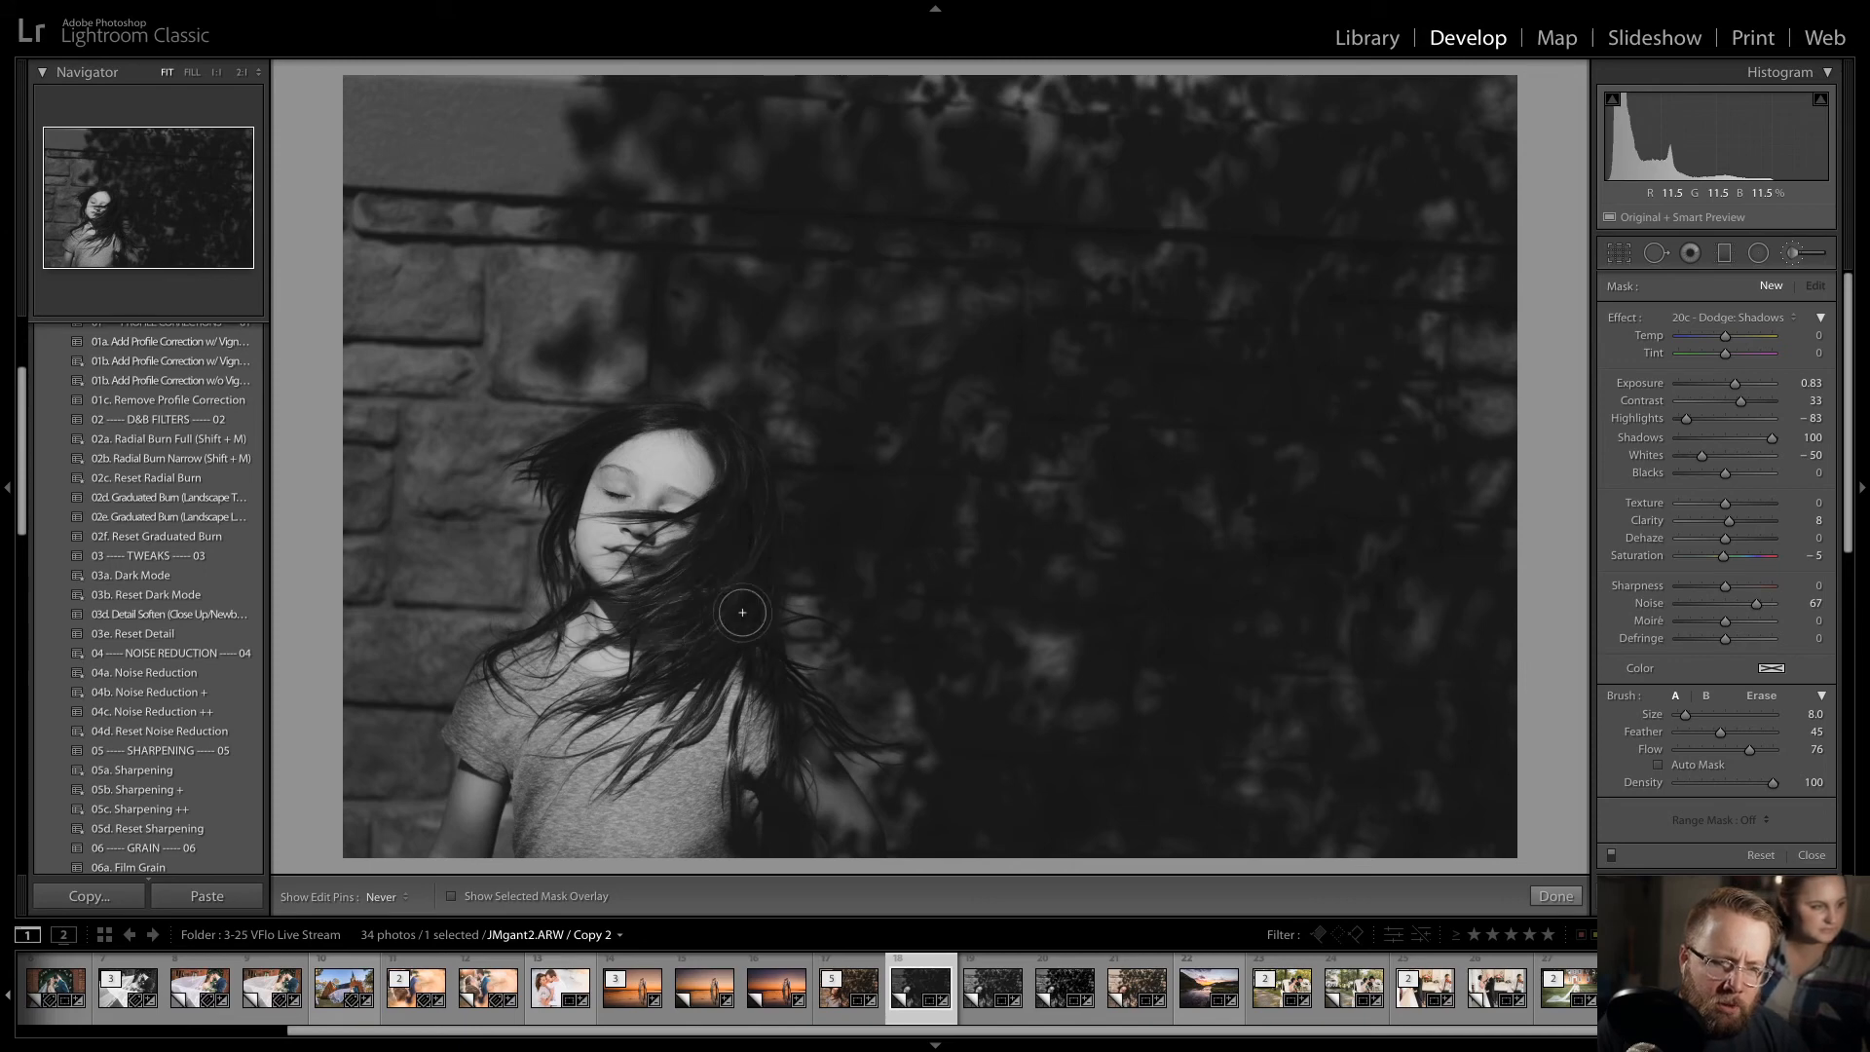
key("h")
key("bracketleft")
left_click_drag(671, 405, 673, 419)
key("bracketleft")
key("bracketleft")
key("bracketleft")
key("h")
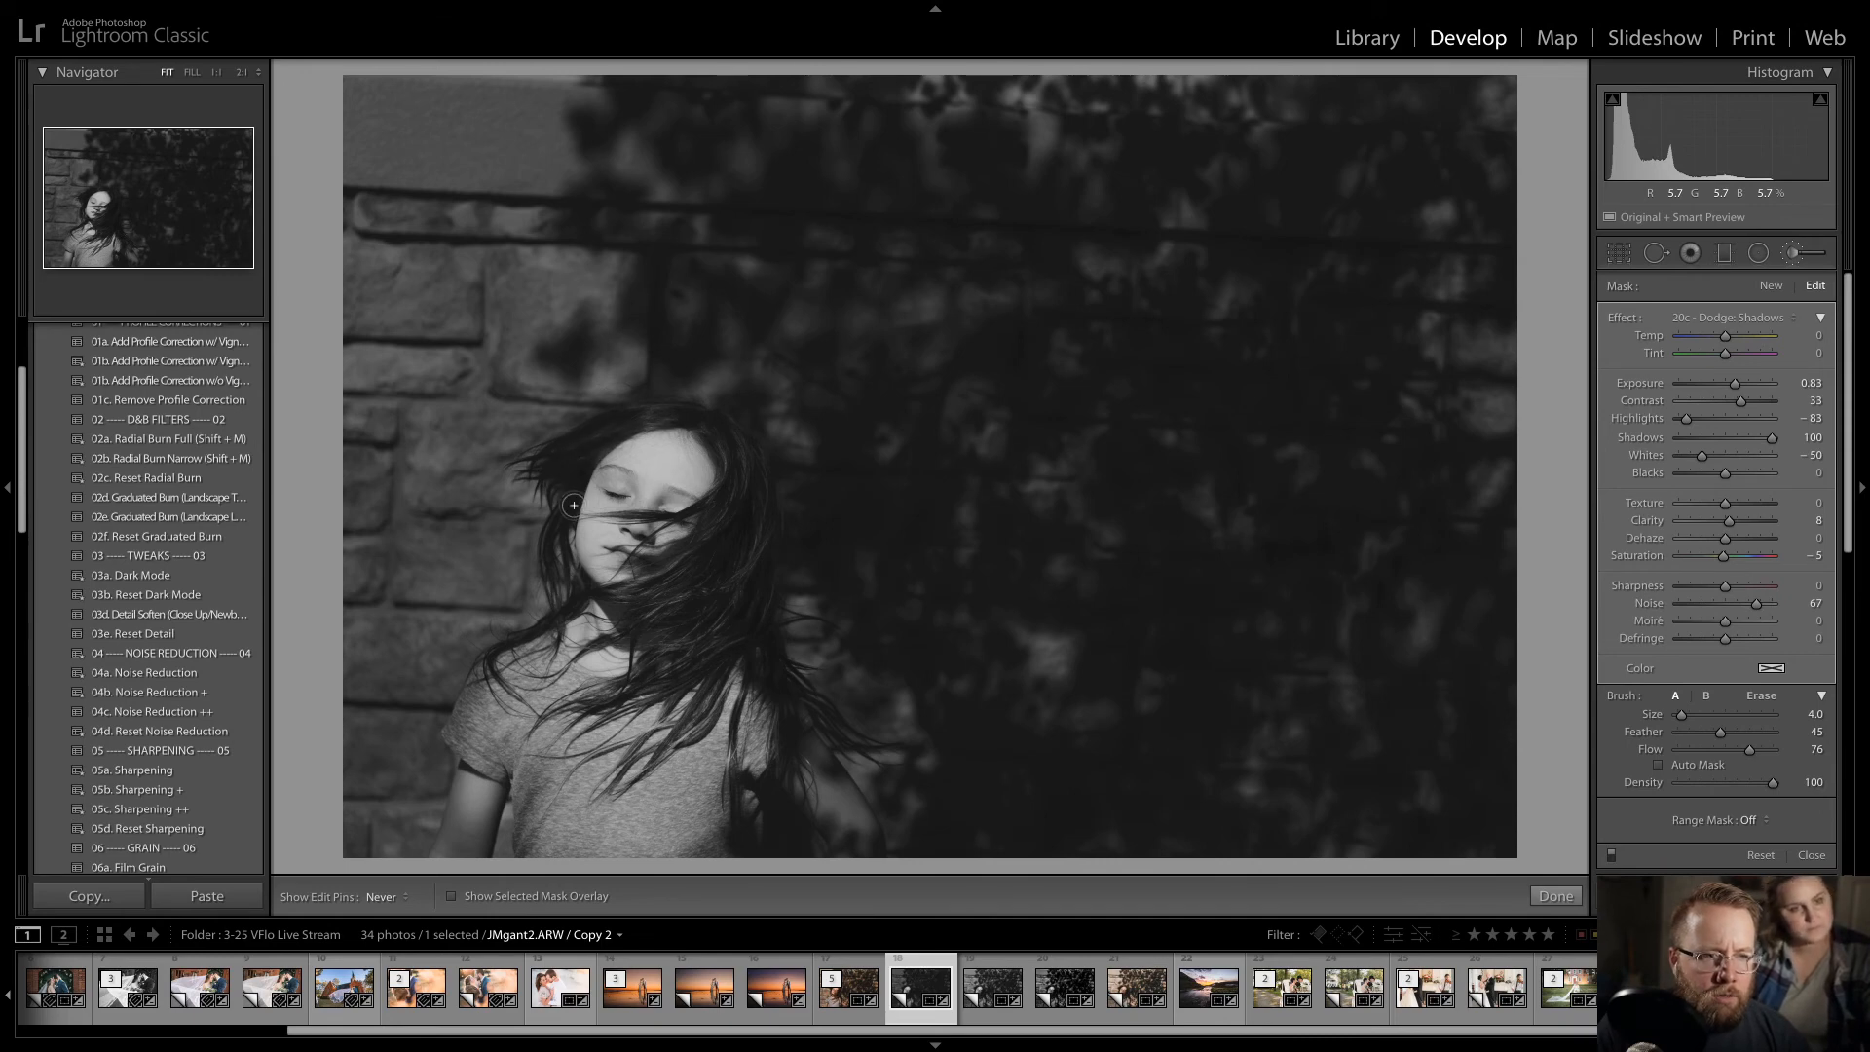
key("h")
- Enlarge the adjustment brush to size 13.0 and finish the local adjustment
key("bracketright")
key("bracketright")
key("bracketright")
key("bracketright")
key("bracketright")
key("bracketright")
key("bracketright")
key("bracketright")
key("bracketright")
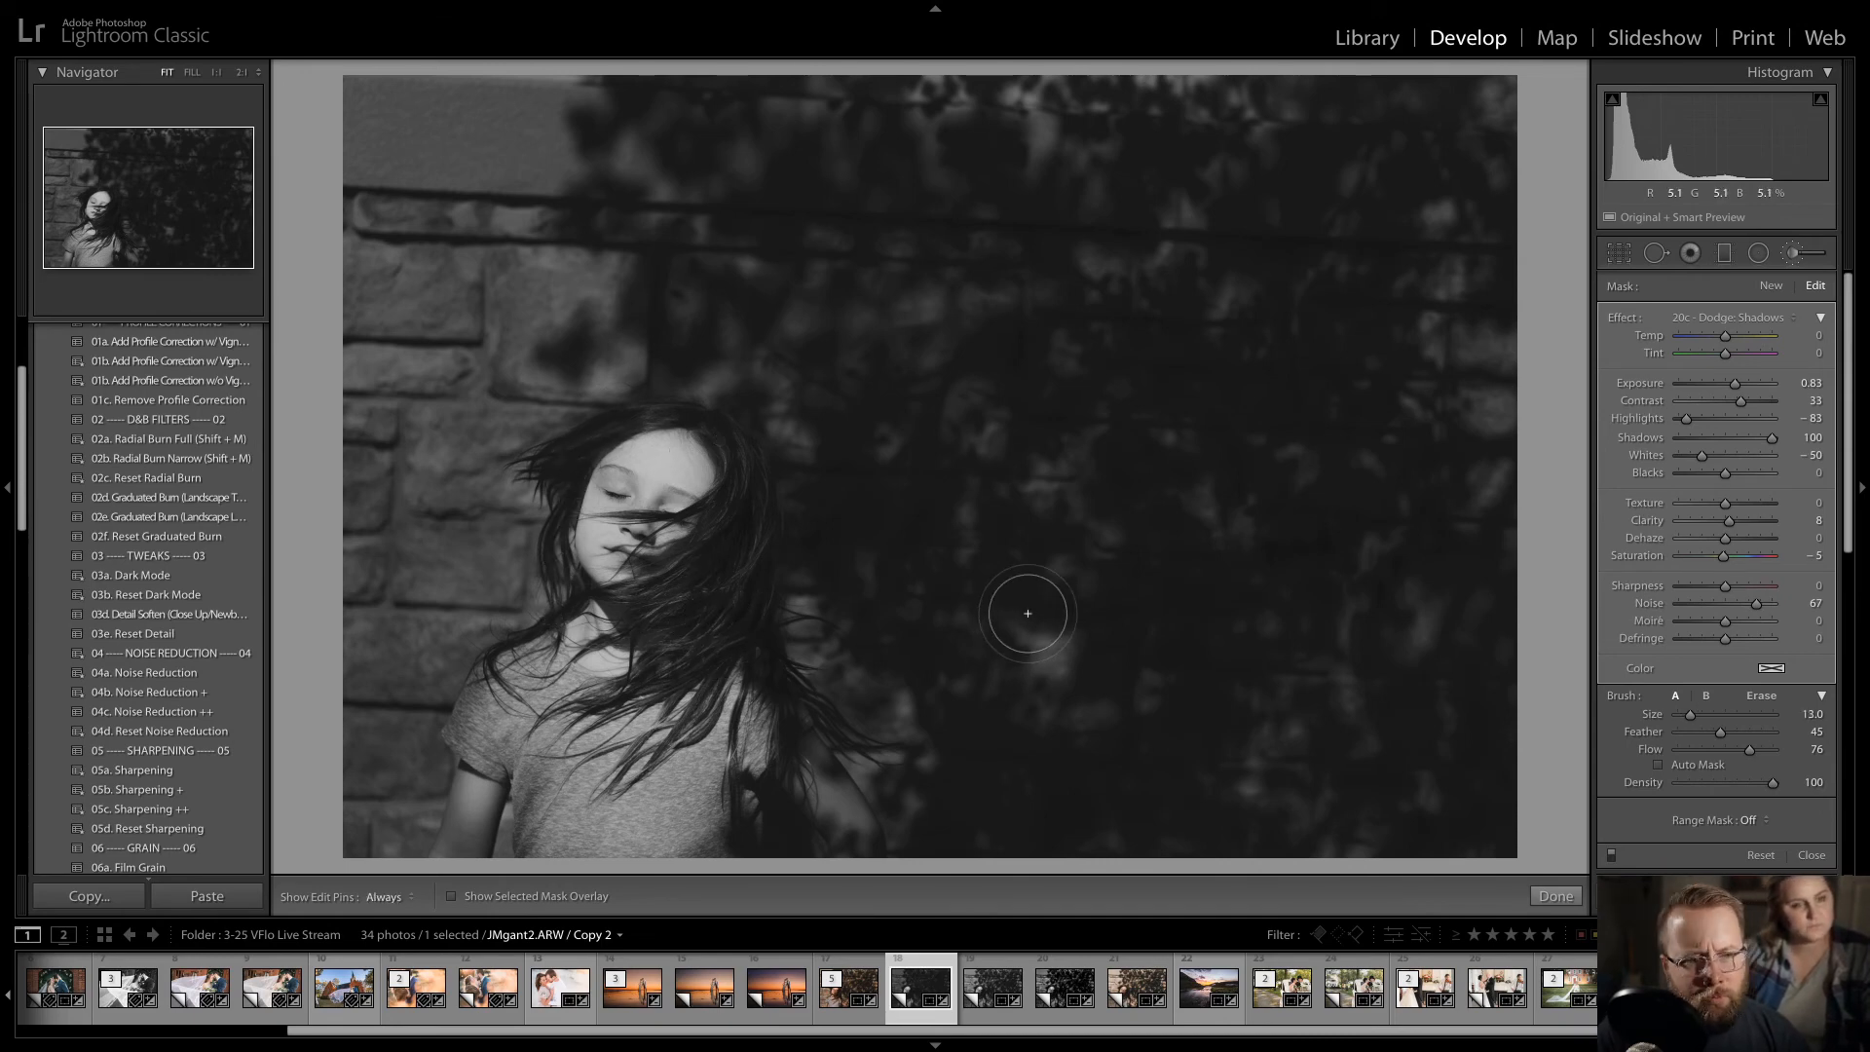
key("d")
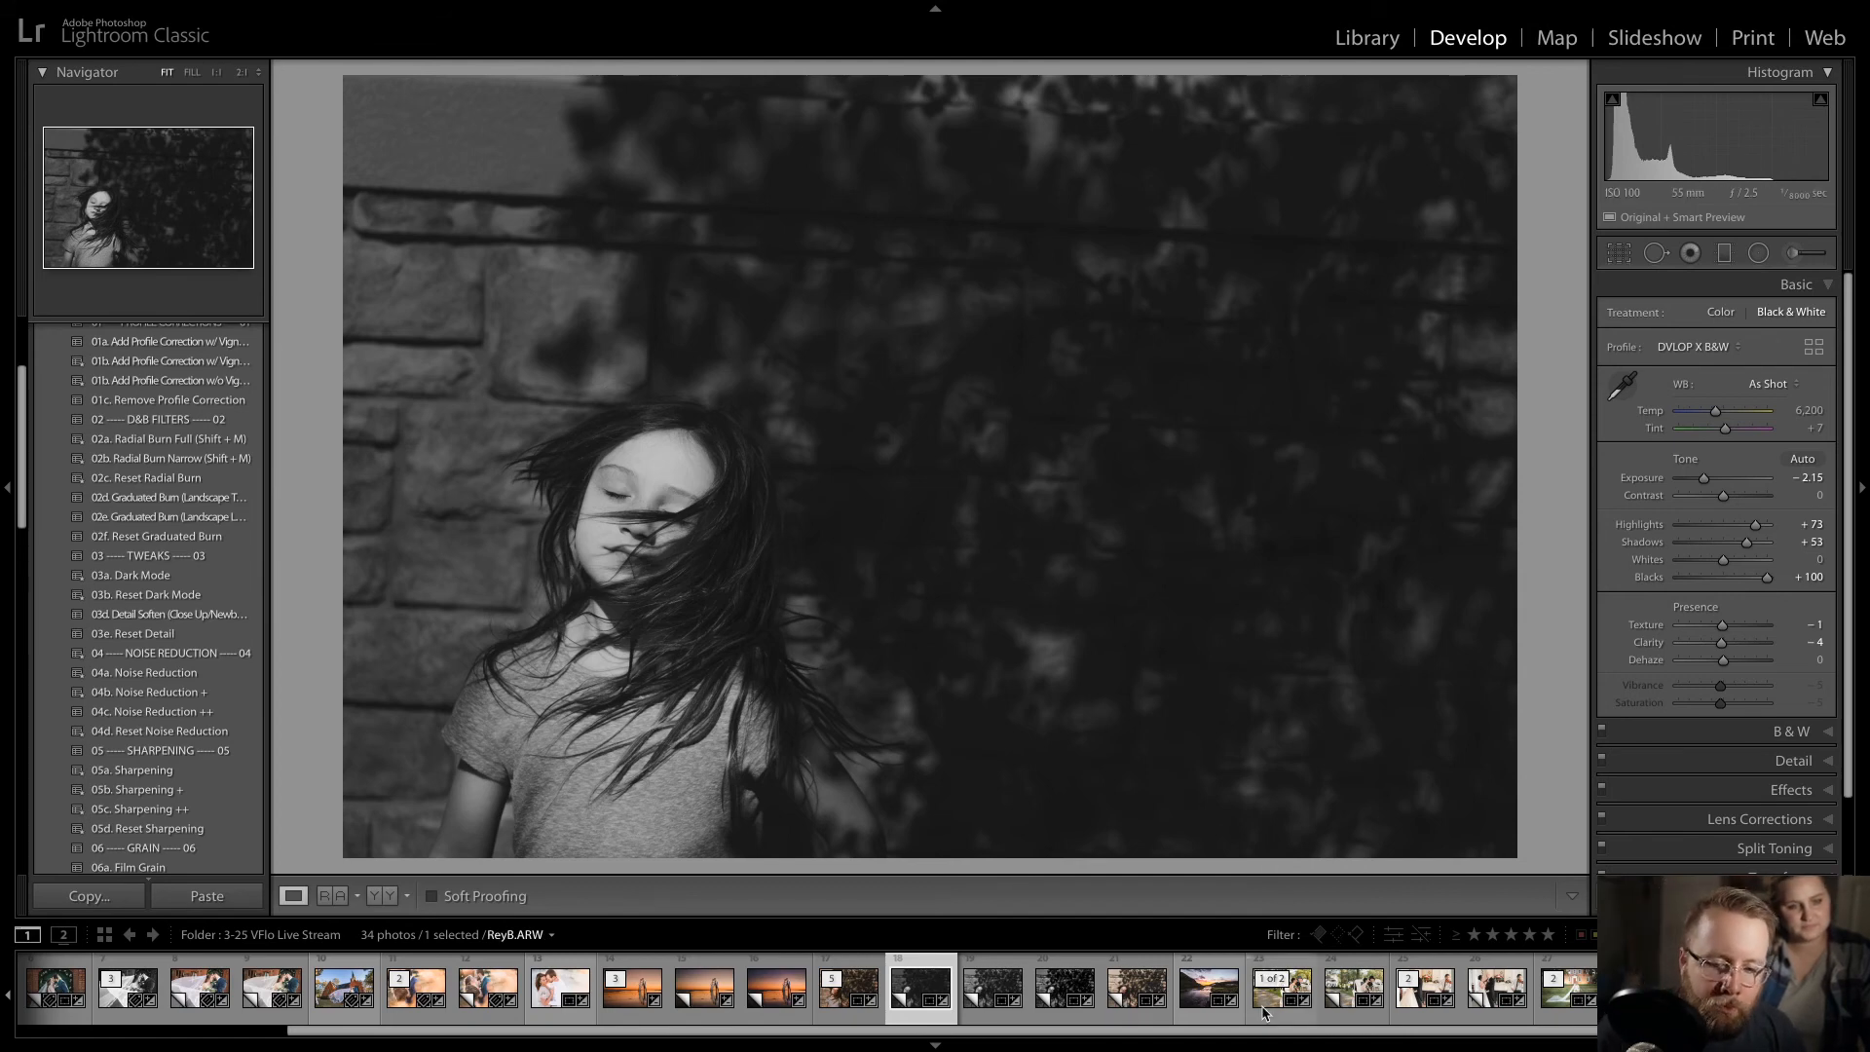
- Apply the 03a. Dark Mode preset to the wedding photo of the couple beside the pond and set its exposure to -2.35
left_click_drag(1255, 1032, 1447, 1031)
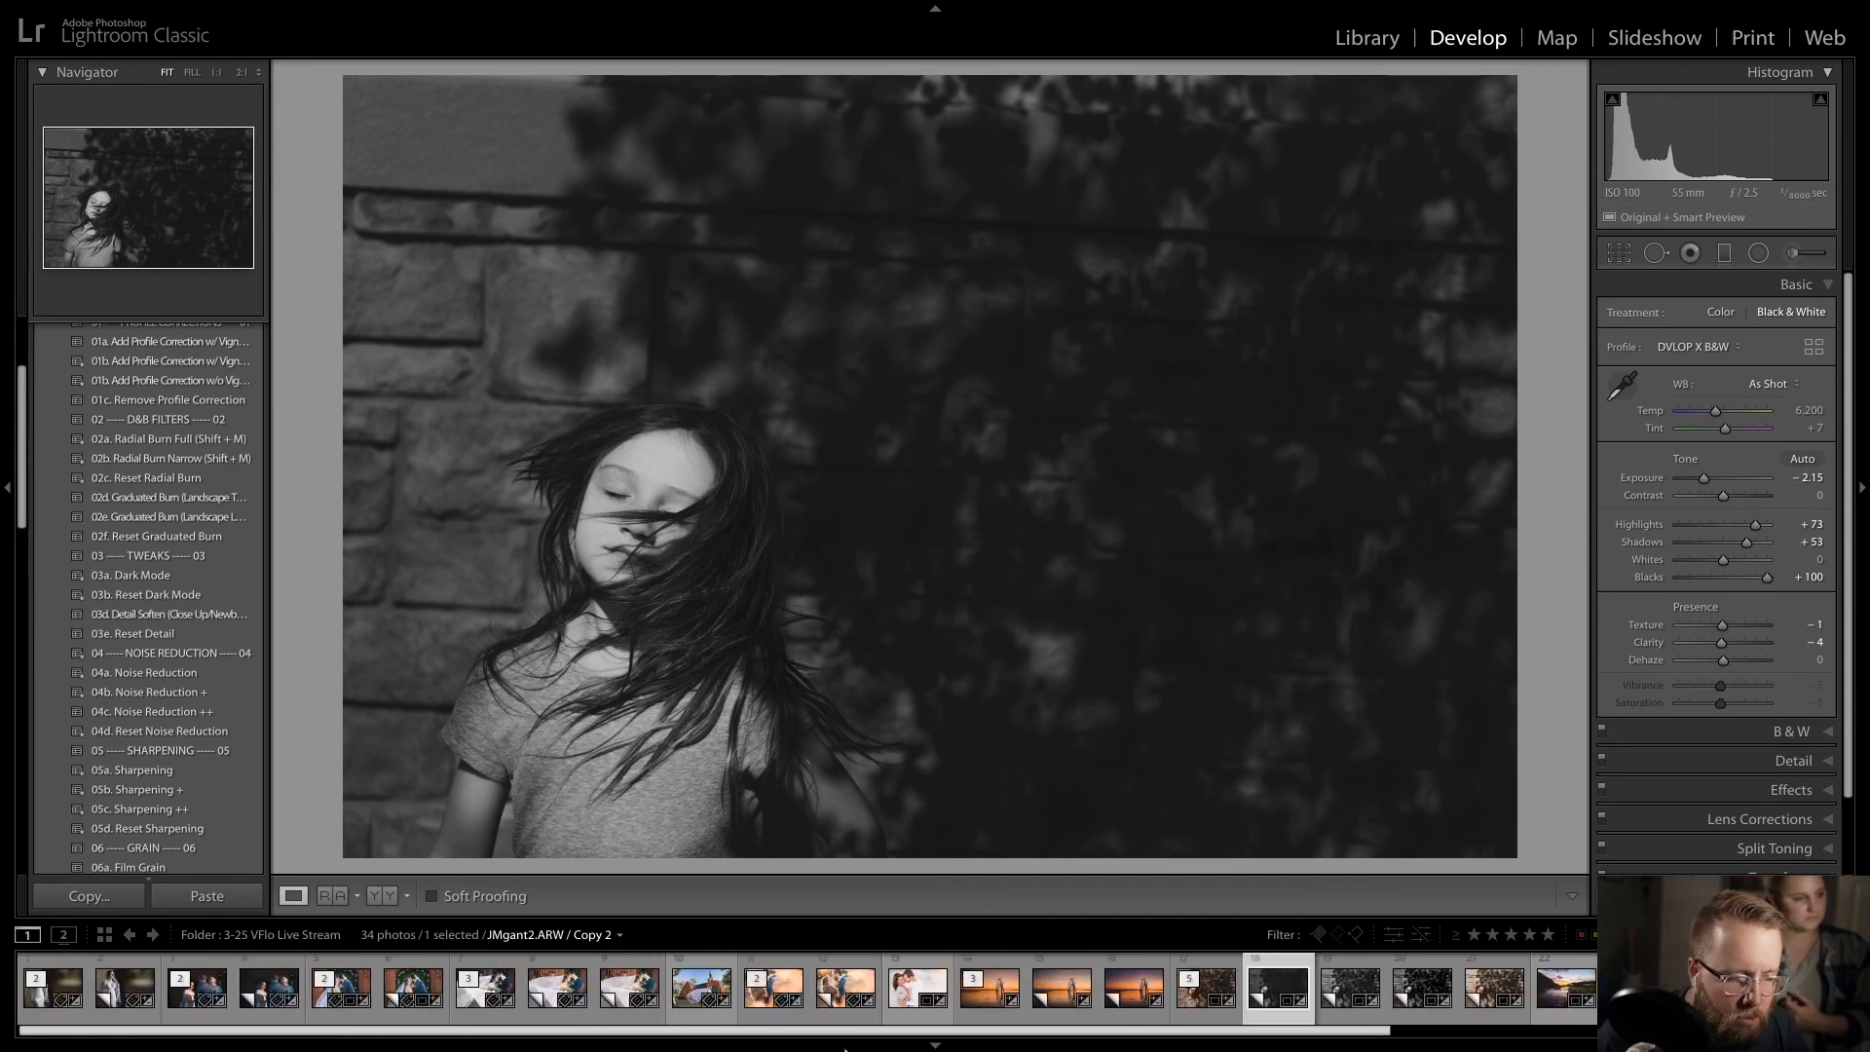
left_click(1588, 993)
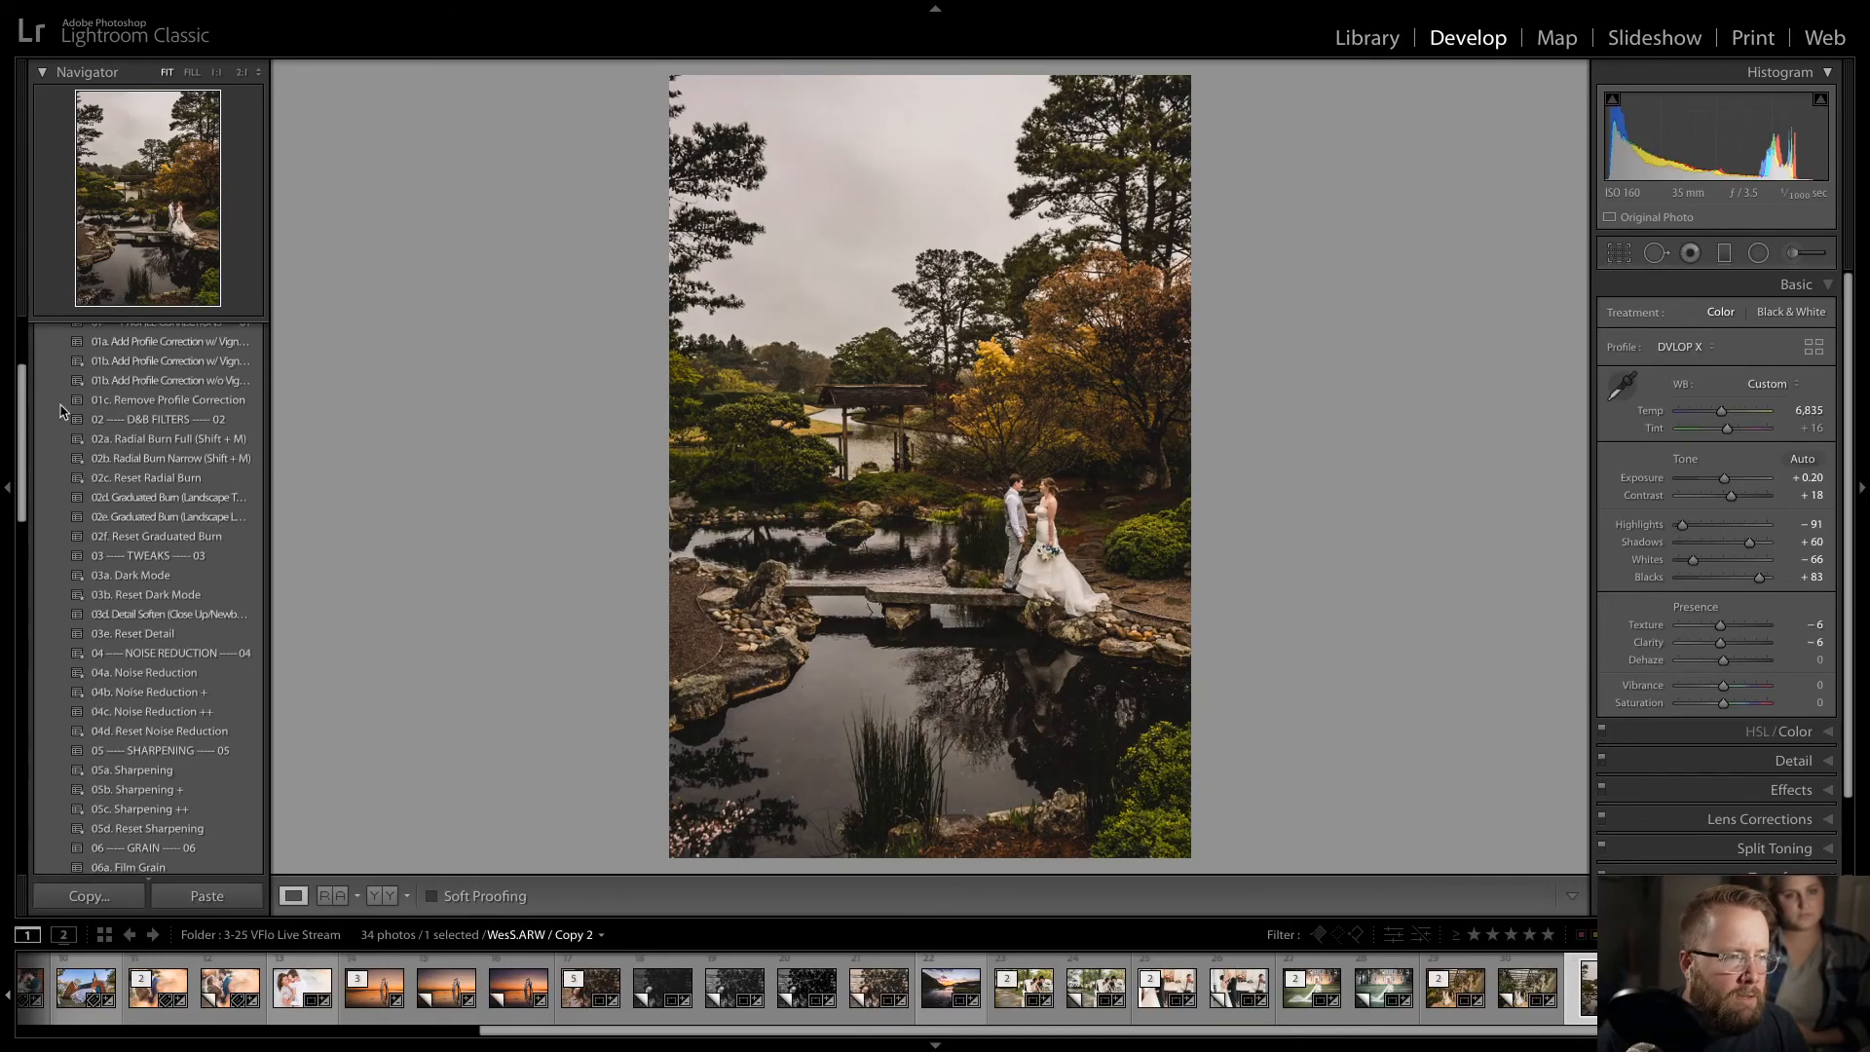
scroll(32, 343, "up", 3)
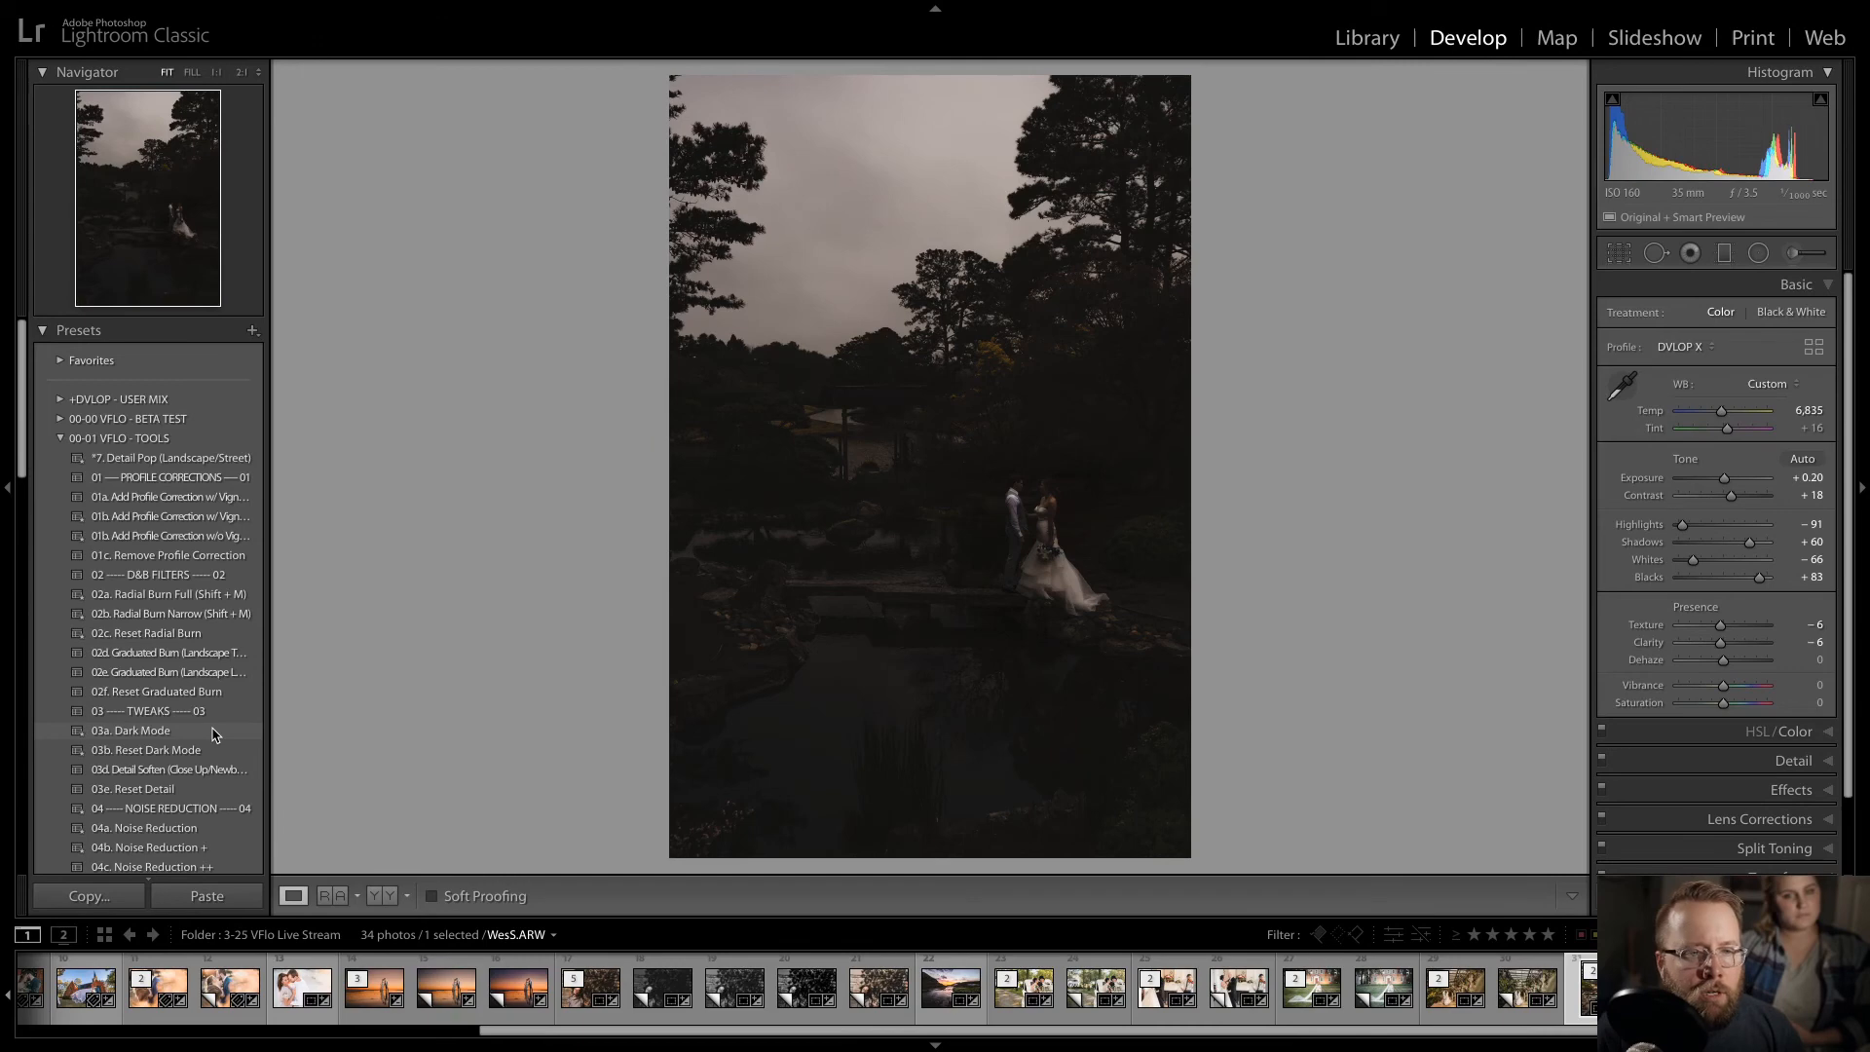
left_click(215, 733)
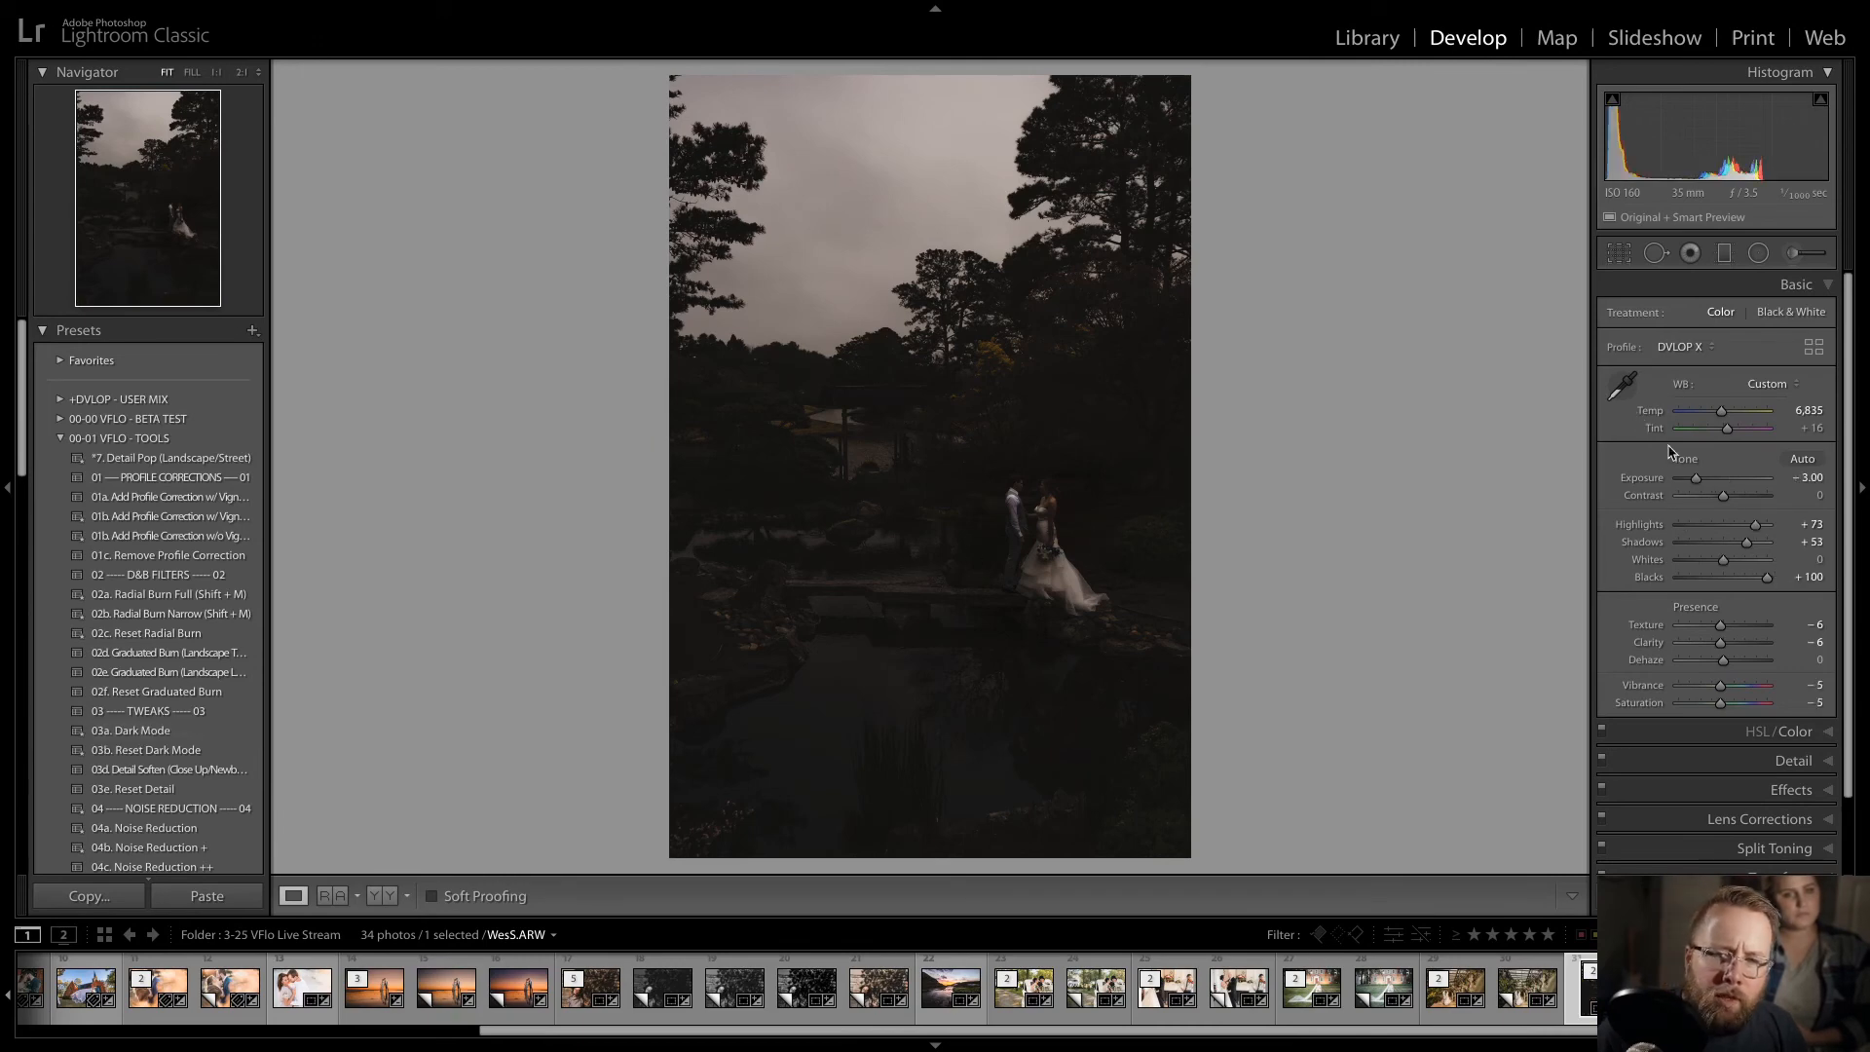
left_click_drag(1695, 478, 1701, 483)
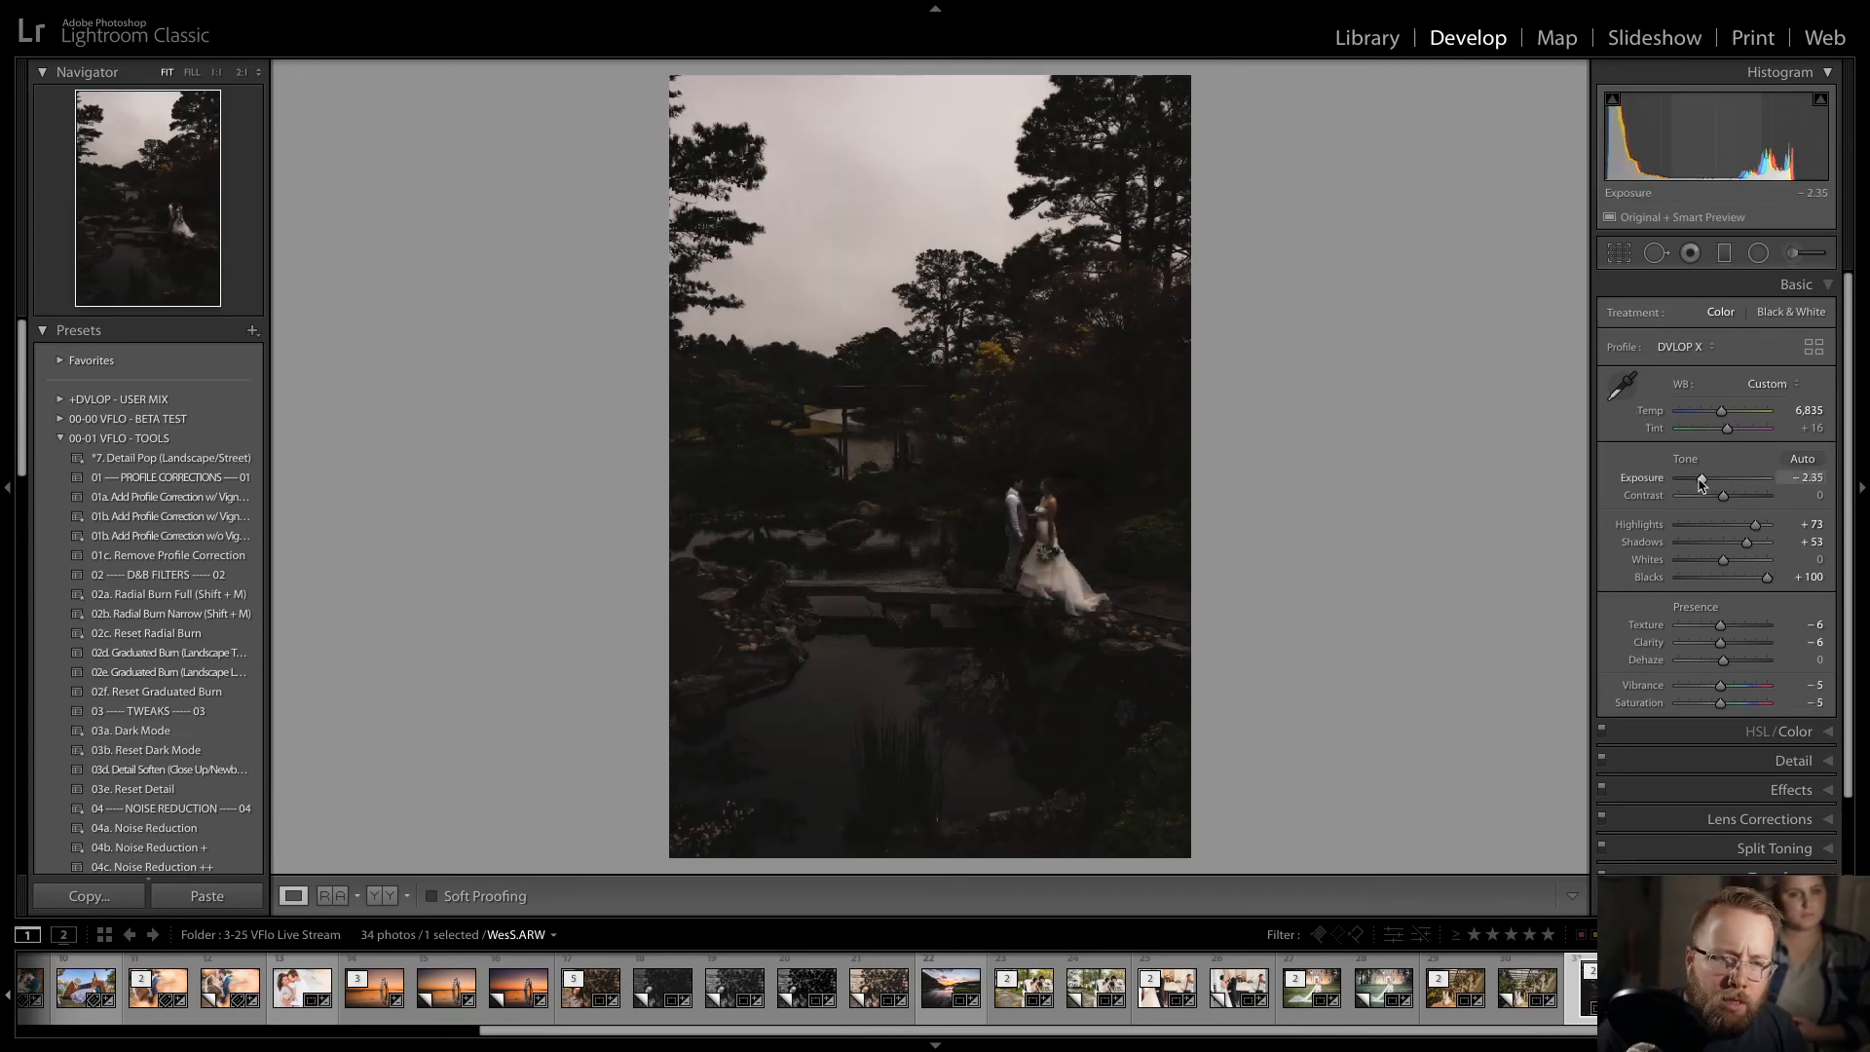
- Brush the 20b - Dodge: Highlights effect over the bride and groom on the stone bridge
key("k")
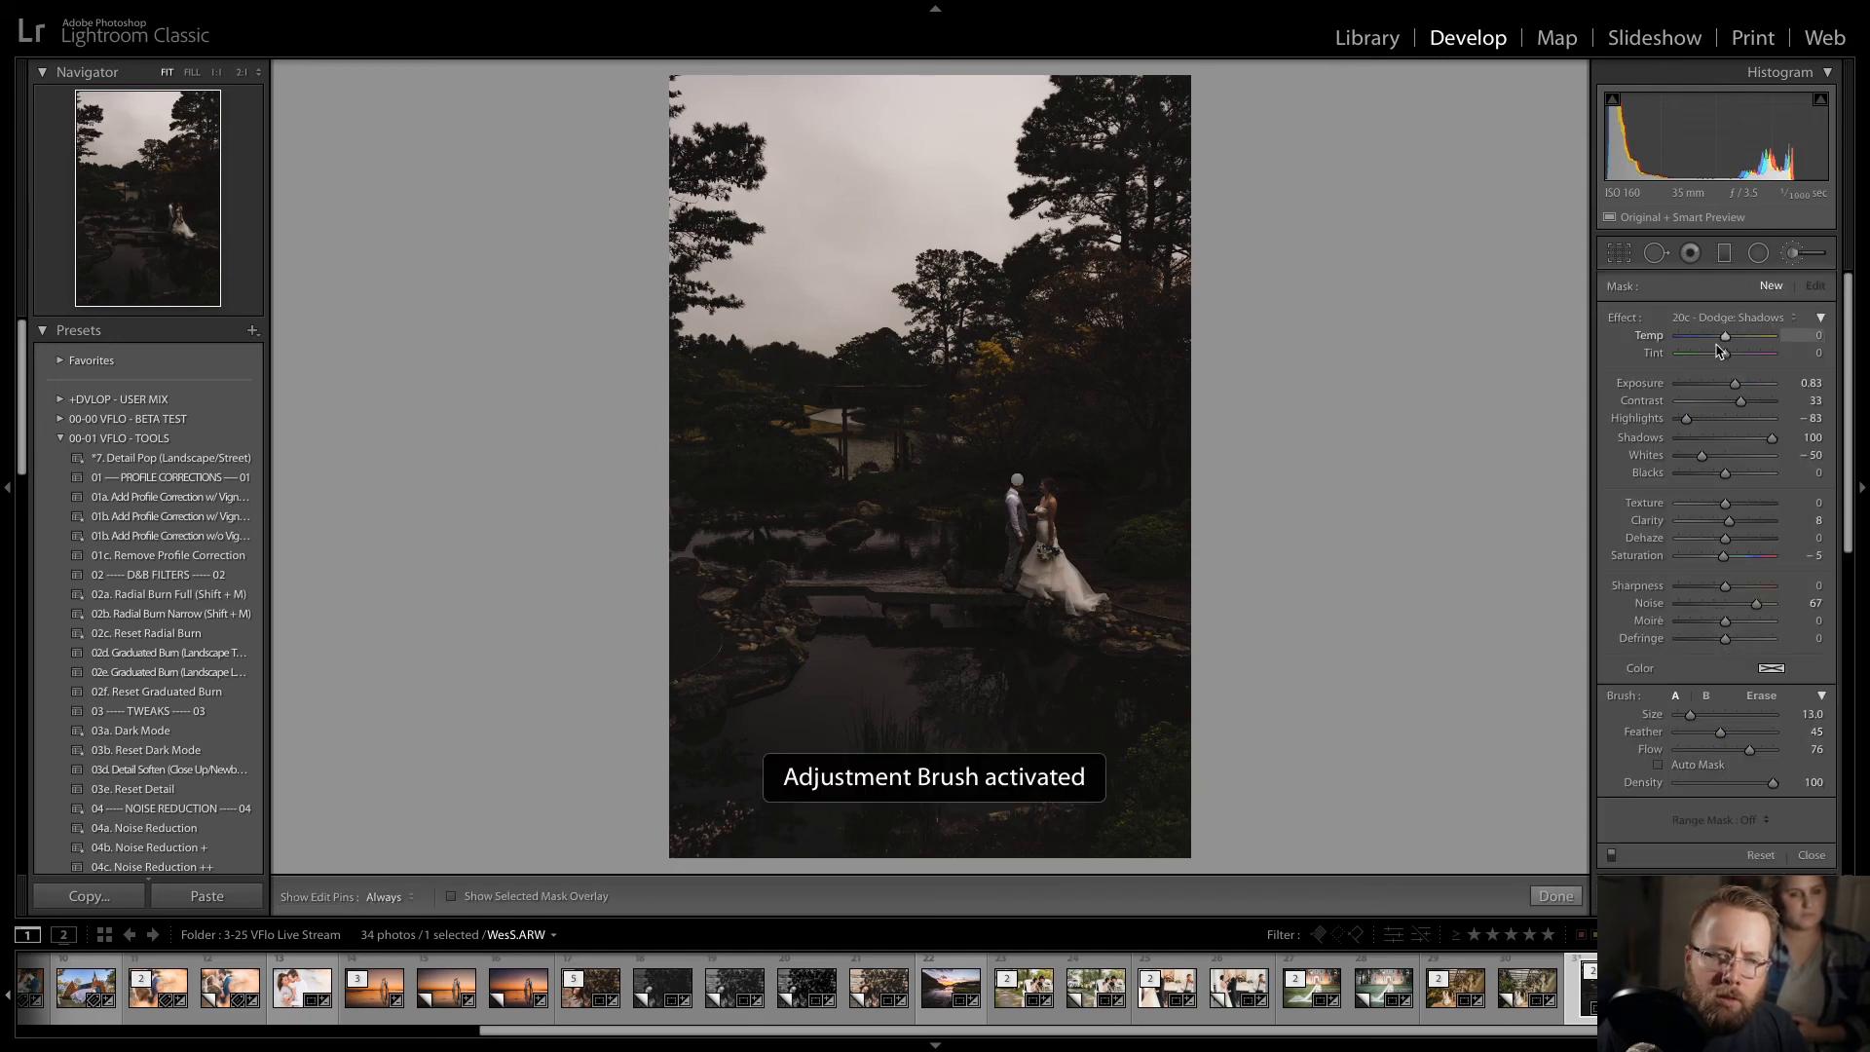
left_click(1711, 323)
left_click(1715, 301)
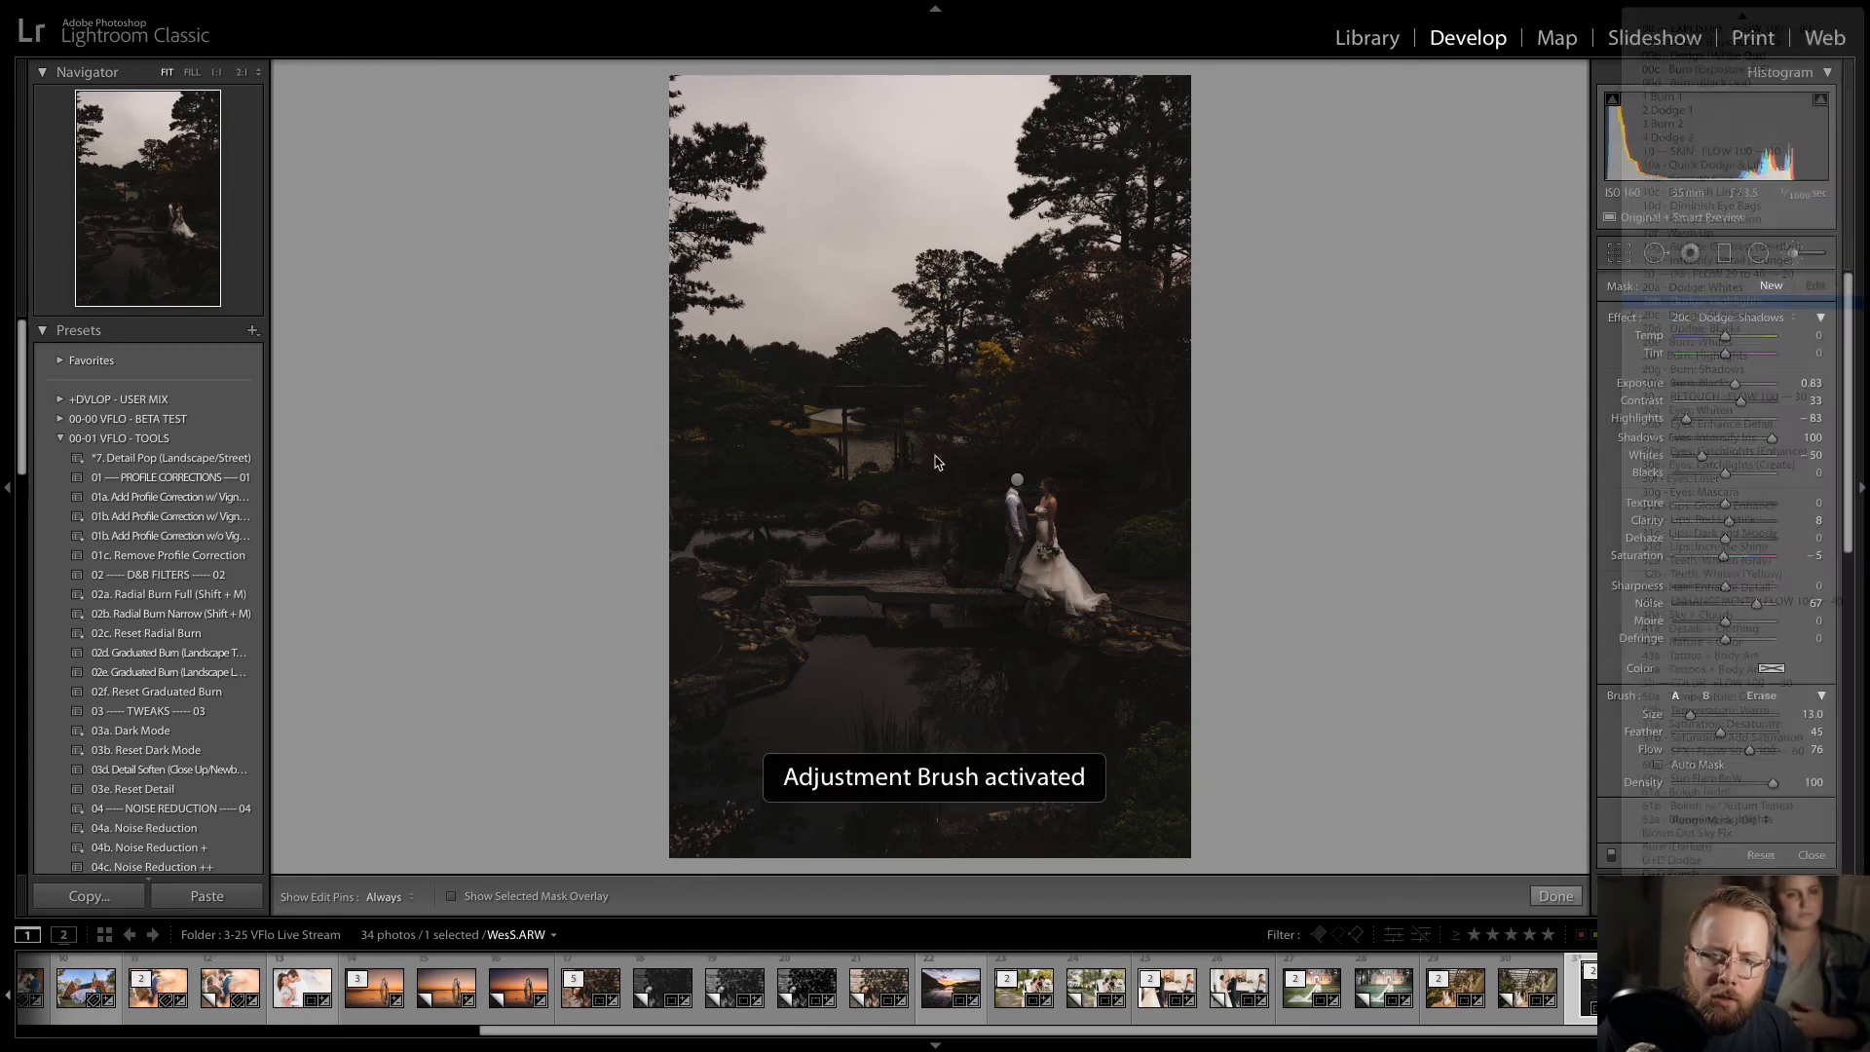
mouse_move(1026, 544)
left_mouse_down()
mouse_move(1027, 562)
mouse_move(1037, 467)
mouse_move(1053, 591)
mouse_move(1031, 471)
mouse_move(1098, 451)
mouse_move(1142, 495)
left_mouse_up()
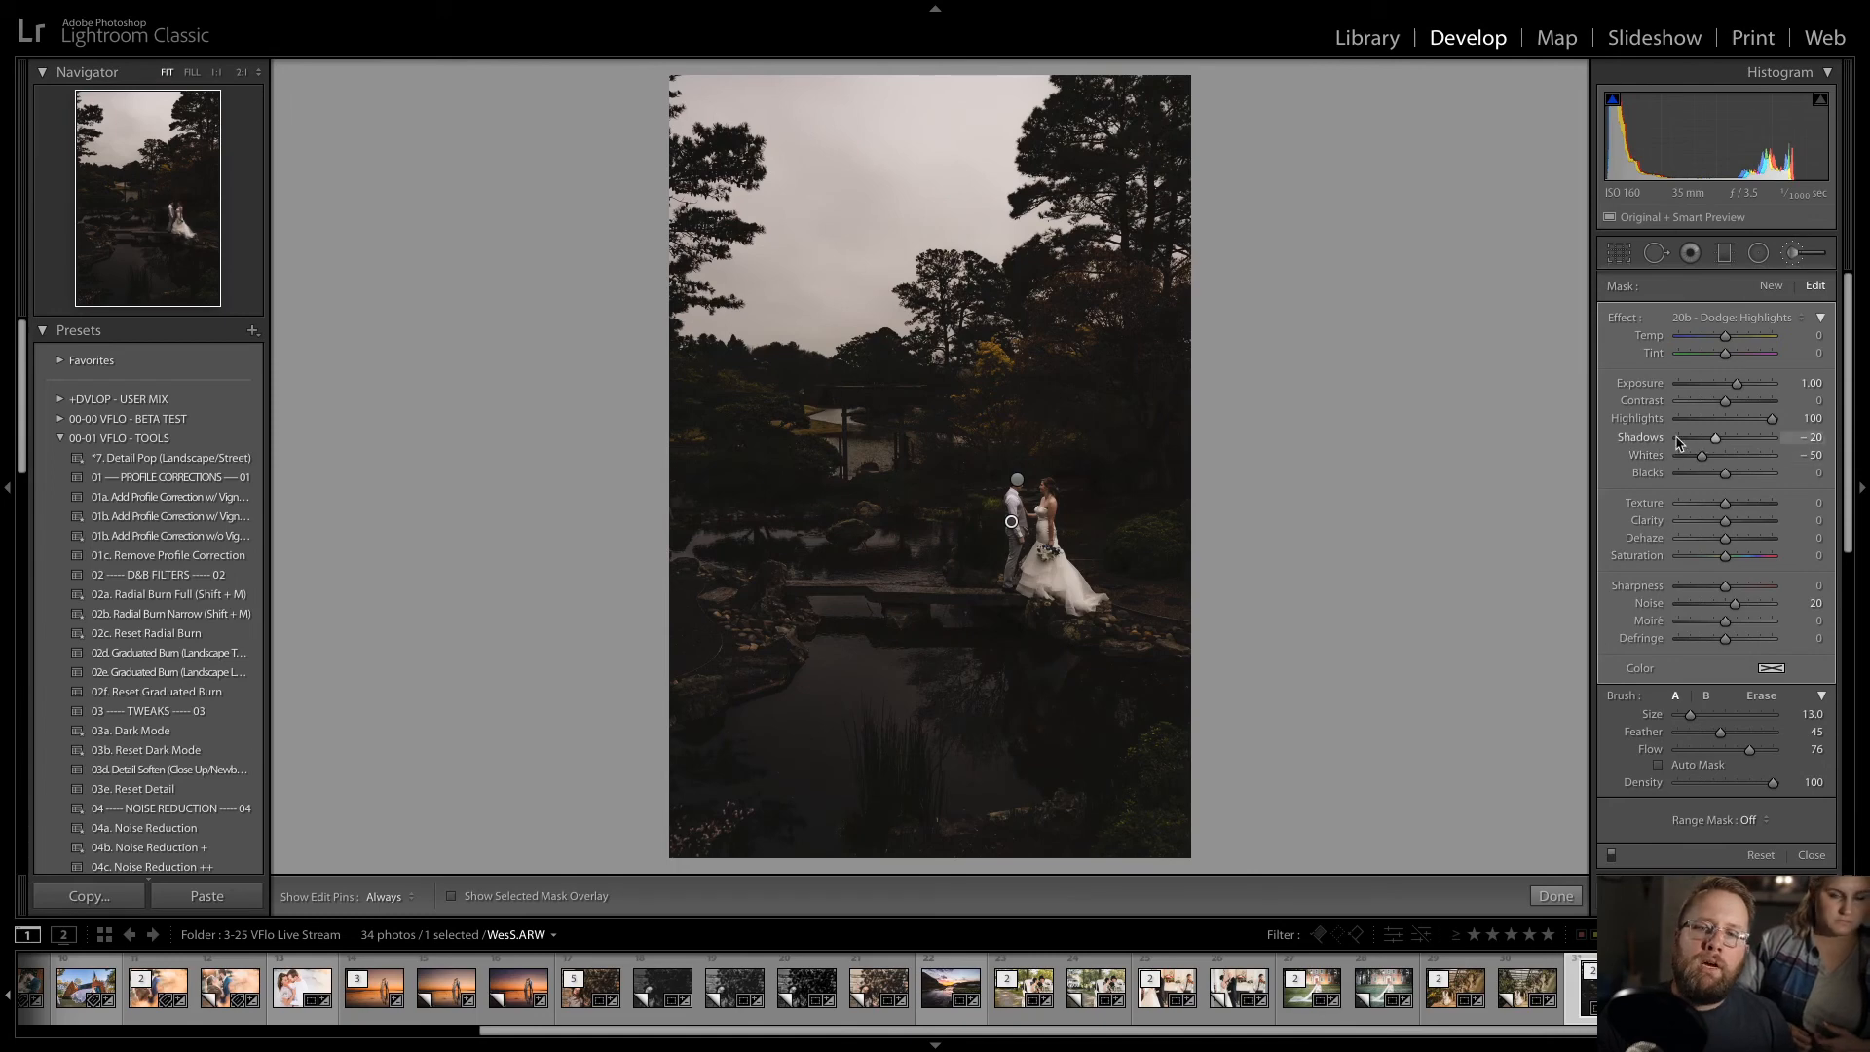
key("d")
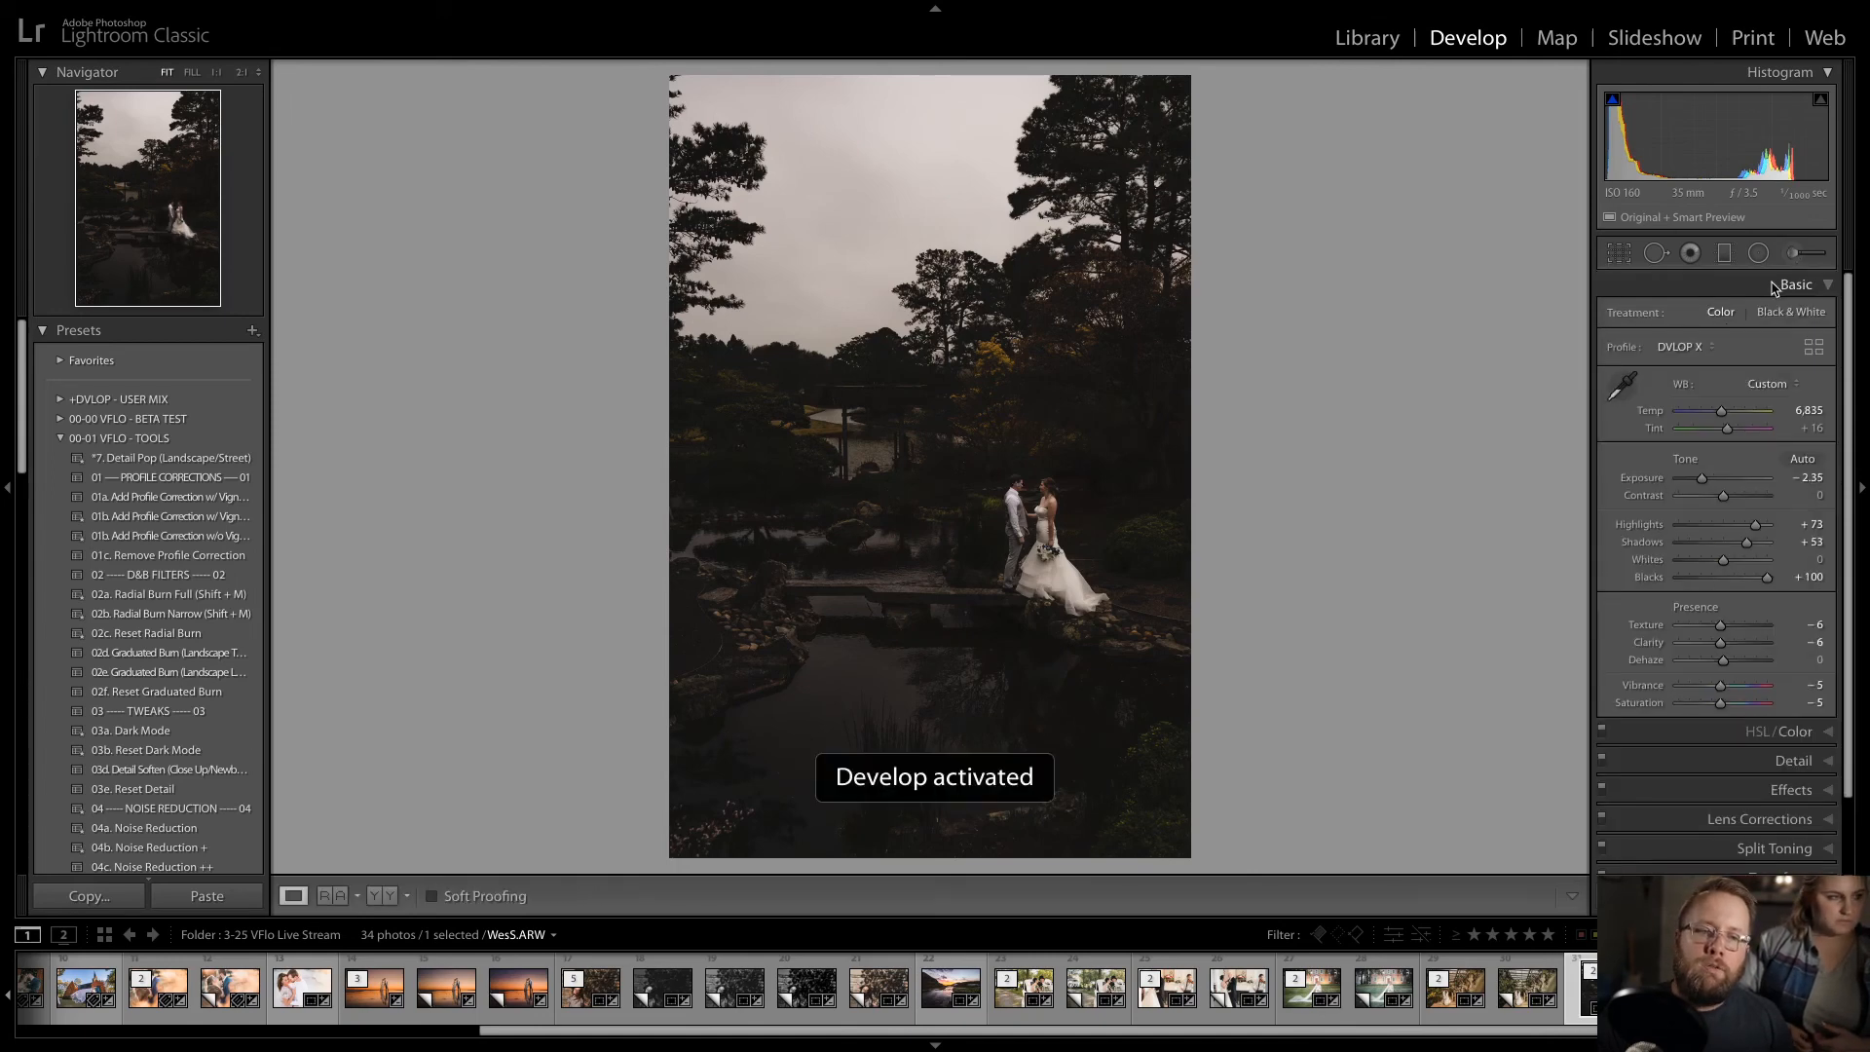
- Raise the pond photo's exposure to -1.95 and compare it with the neighbouring brighter version
key("equal")
key("equal")
key("equal")
key("equal")
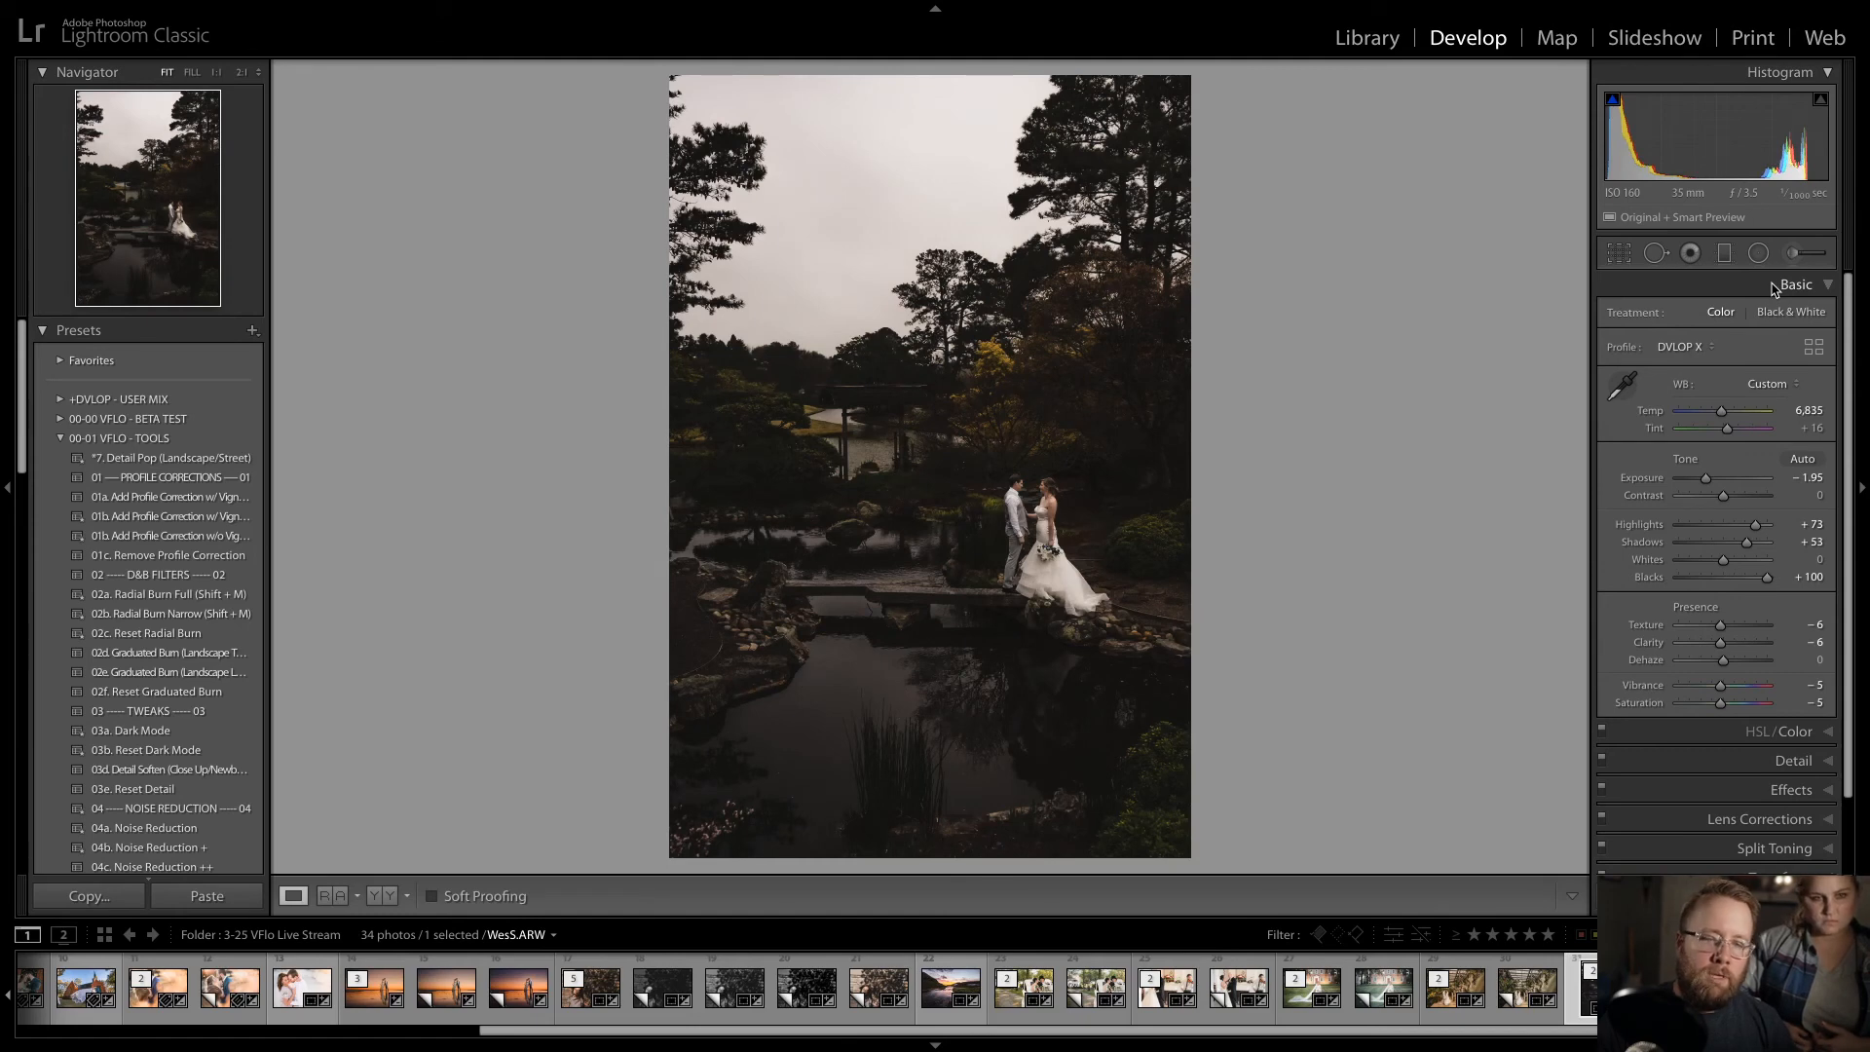
key("Right")
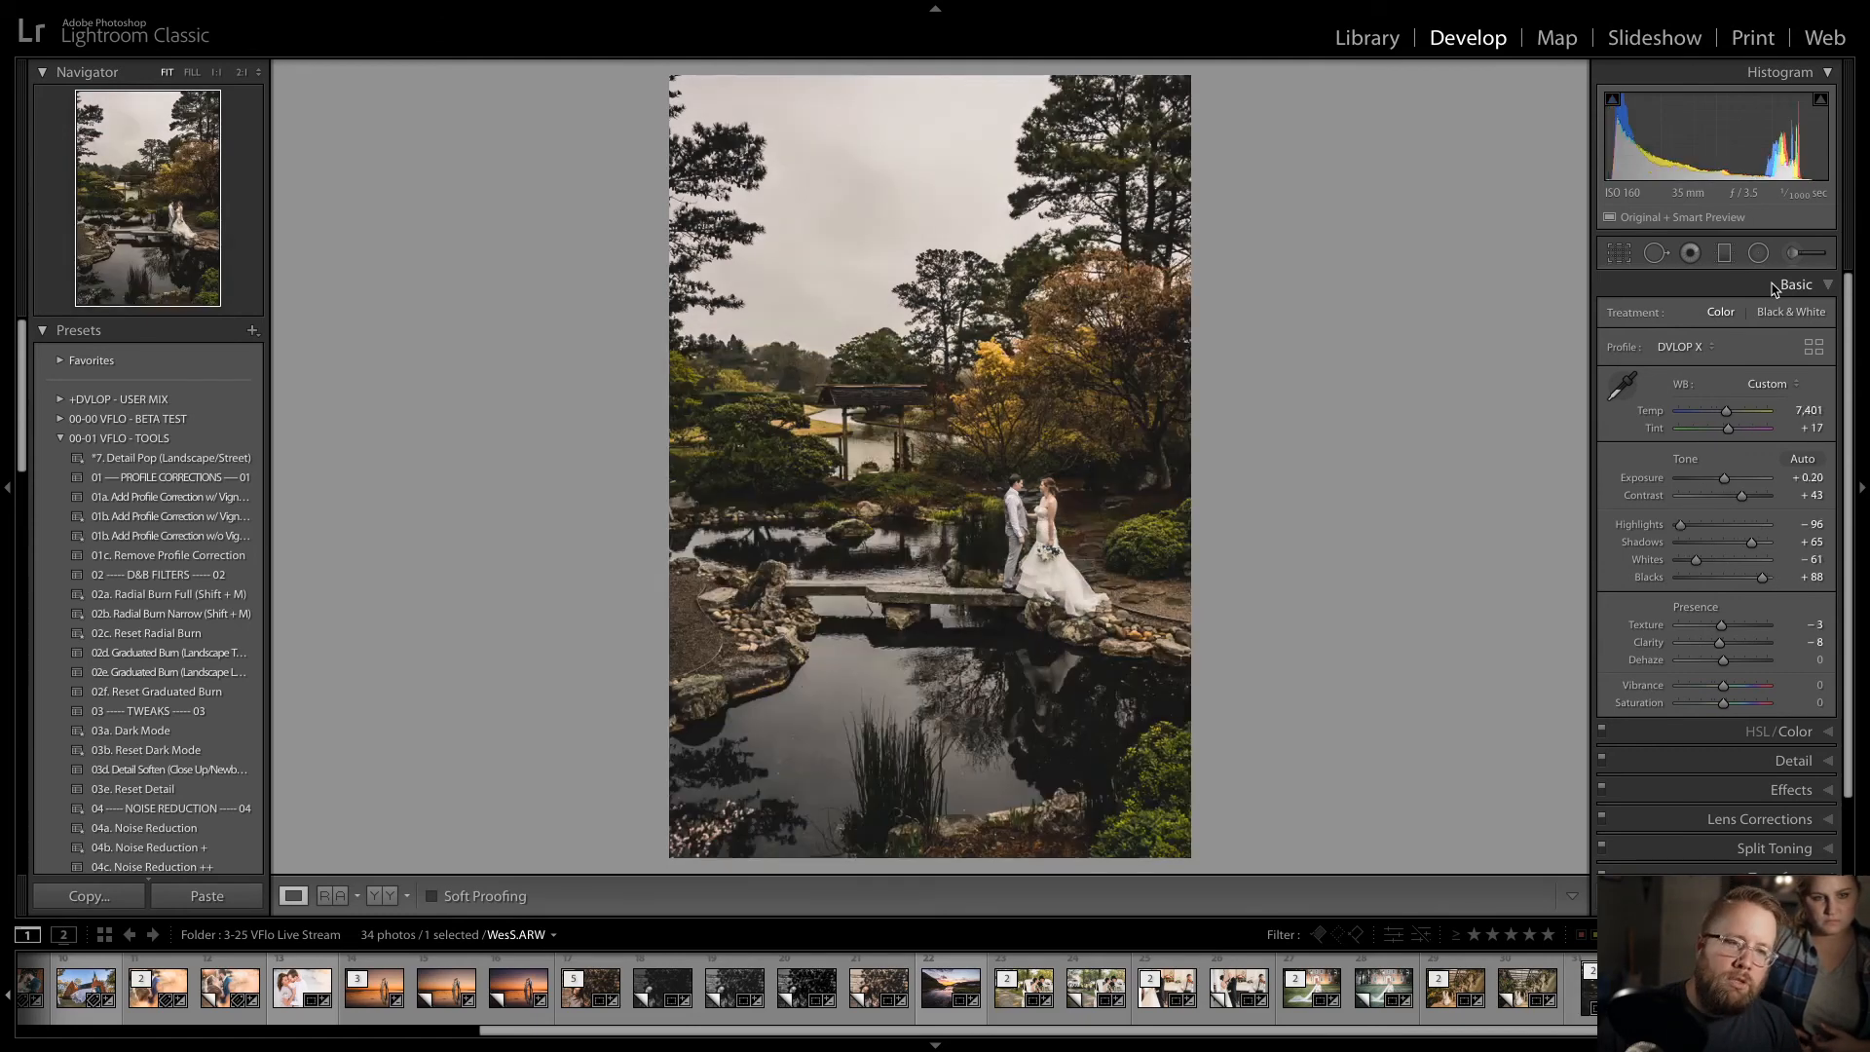
key("Left")
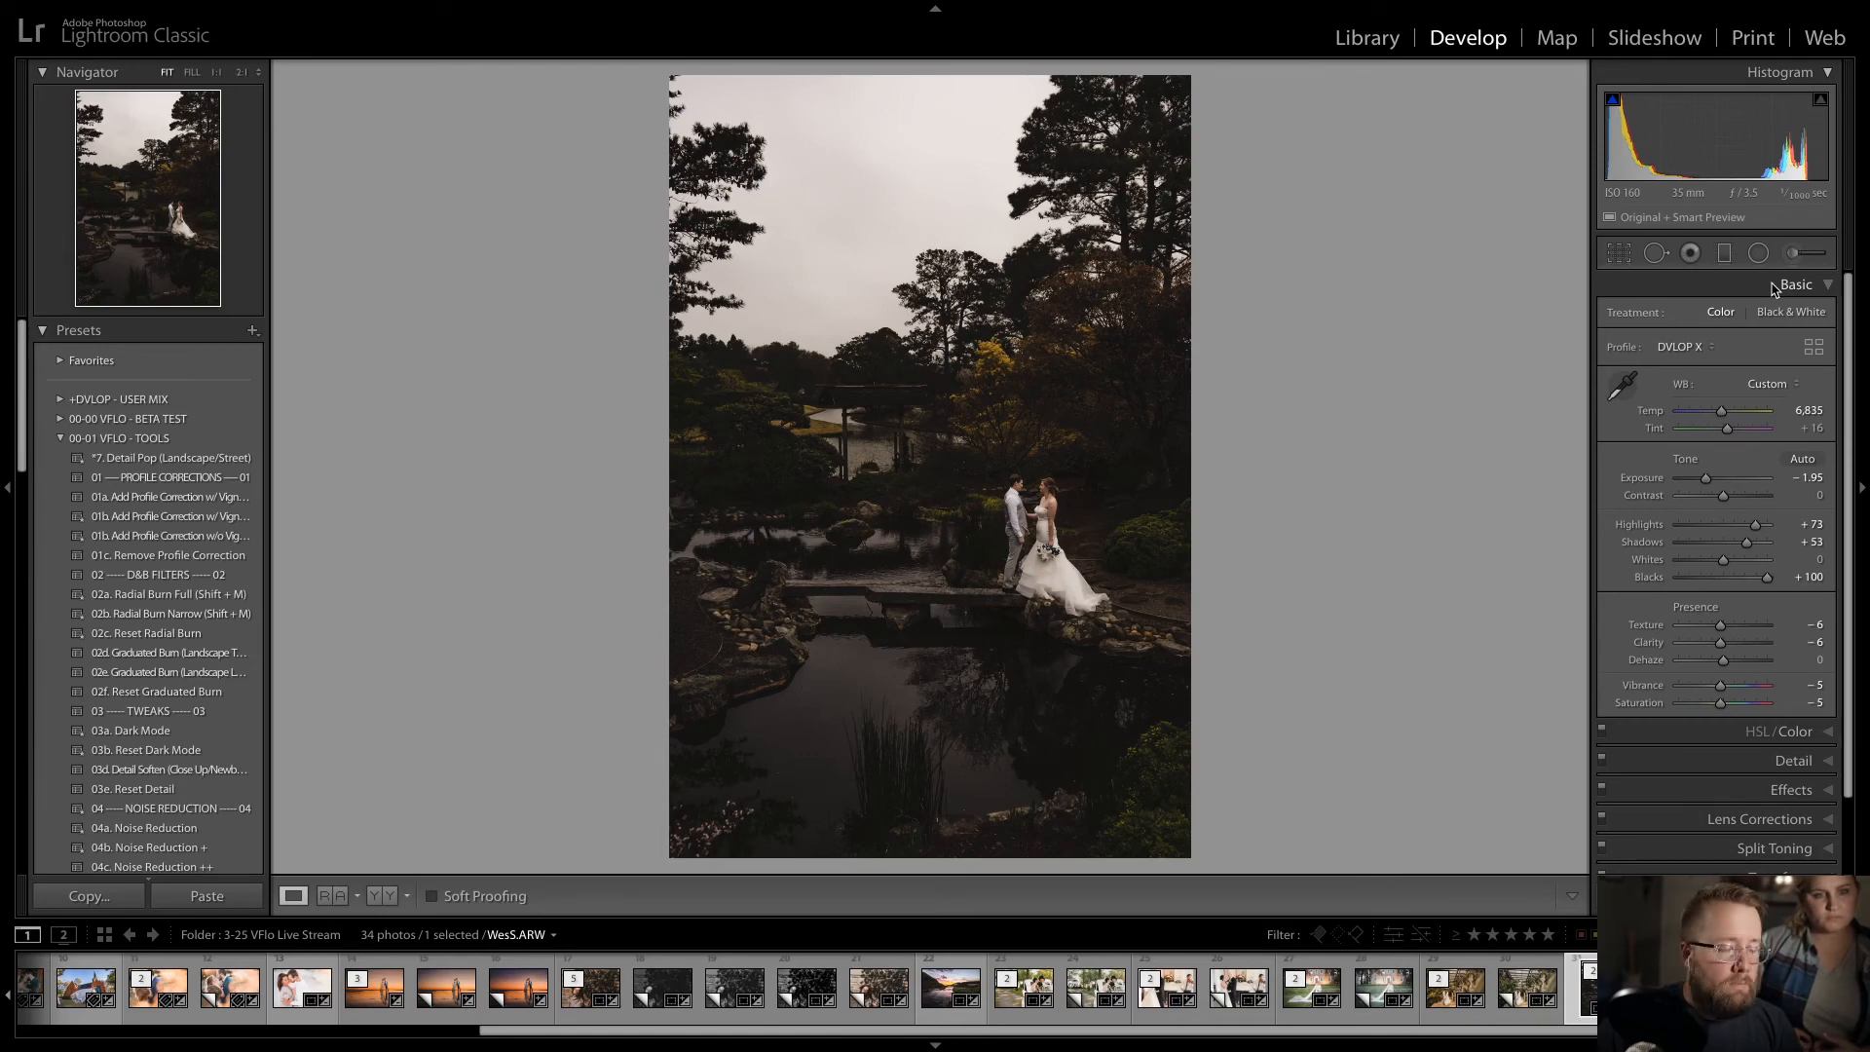
- Open the sunset beach couple photo CR401666.ARW and compare its differently processed versions
left_click_drag(789, 1029, 604, 1031)
left_click(599, 1006)
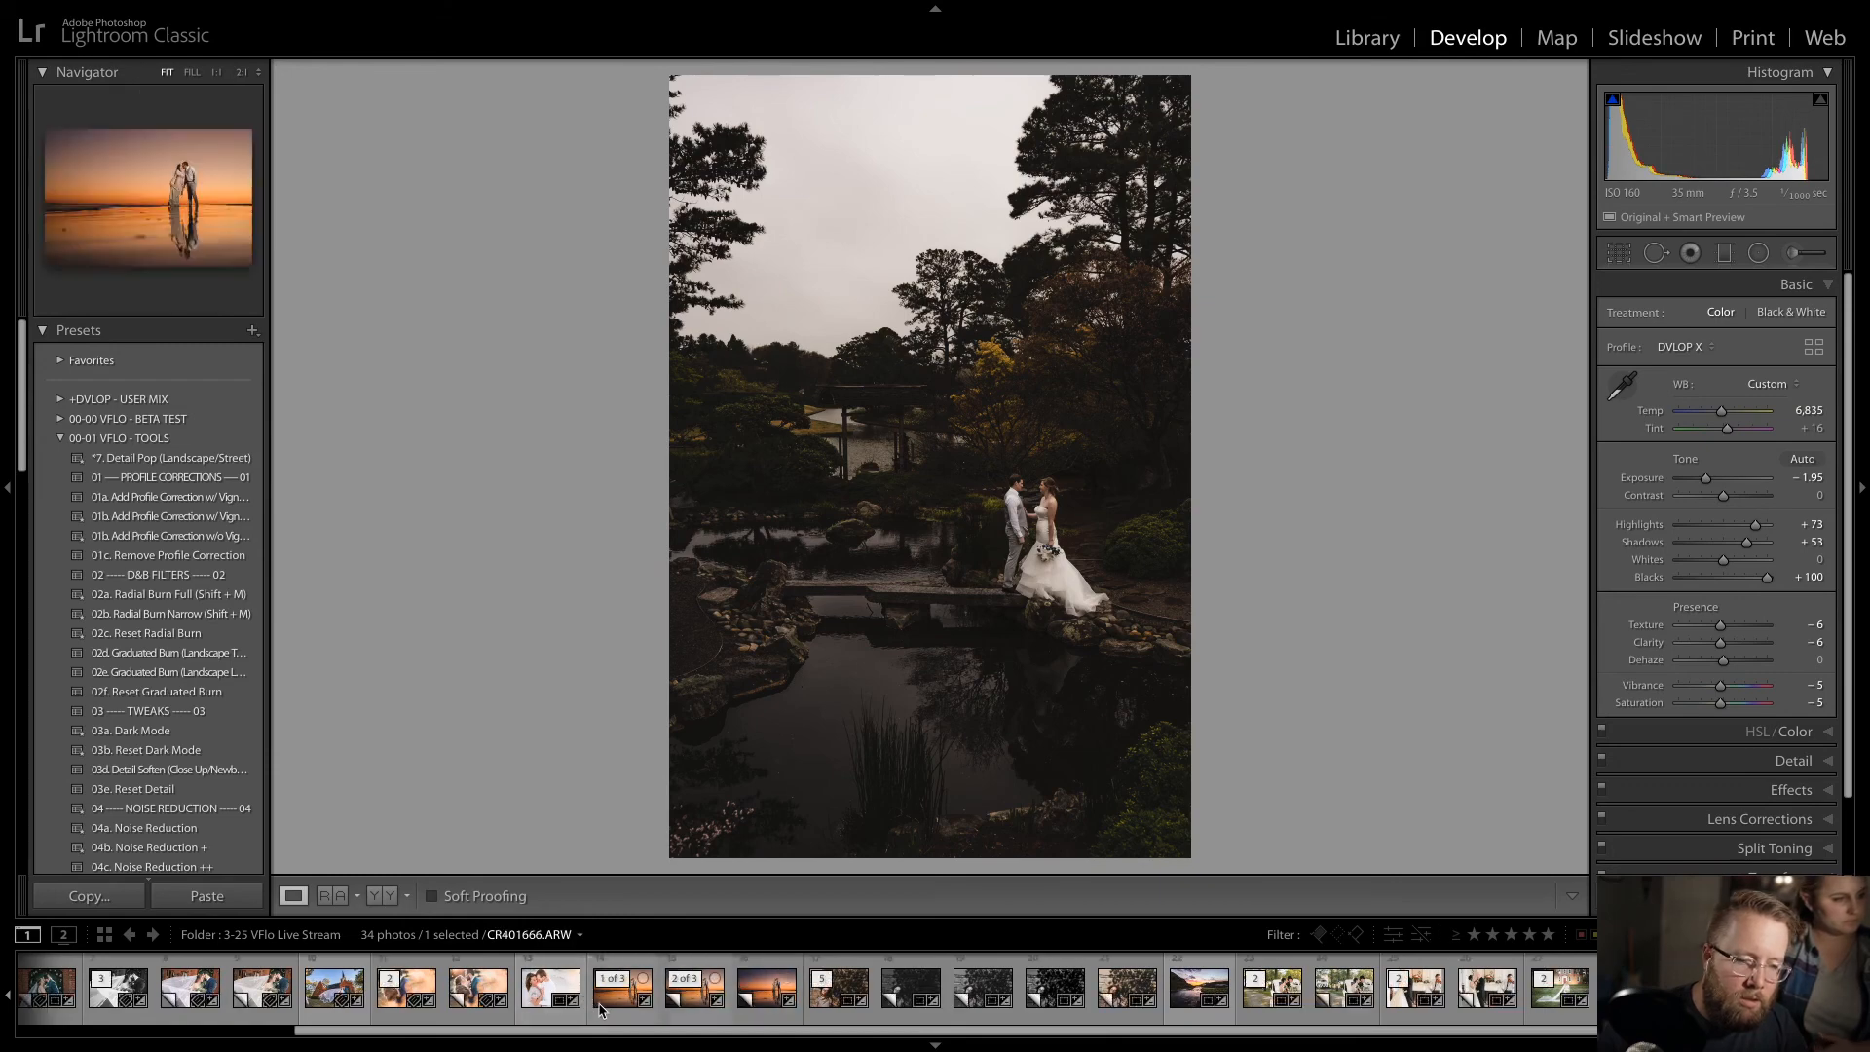
left_click(669, 987)
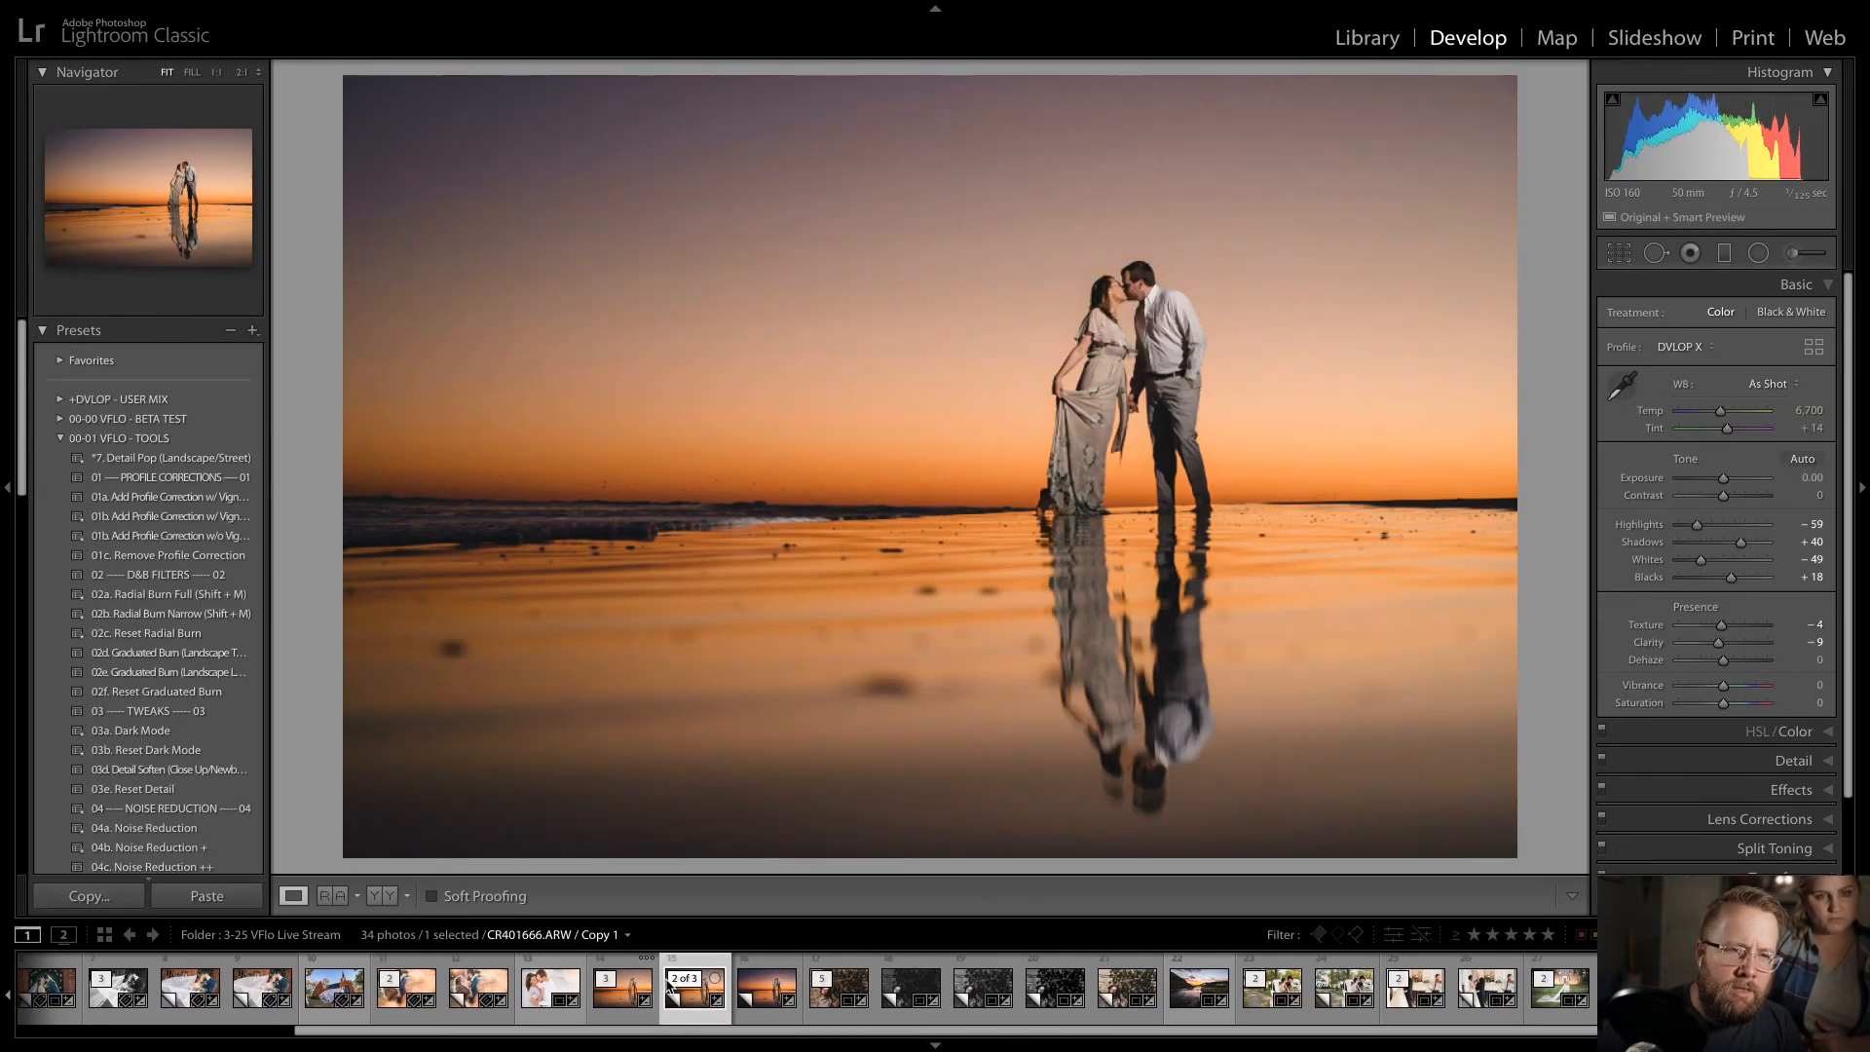
key("Right")
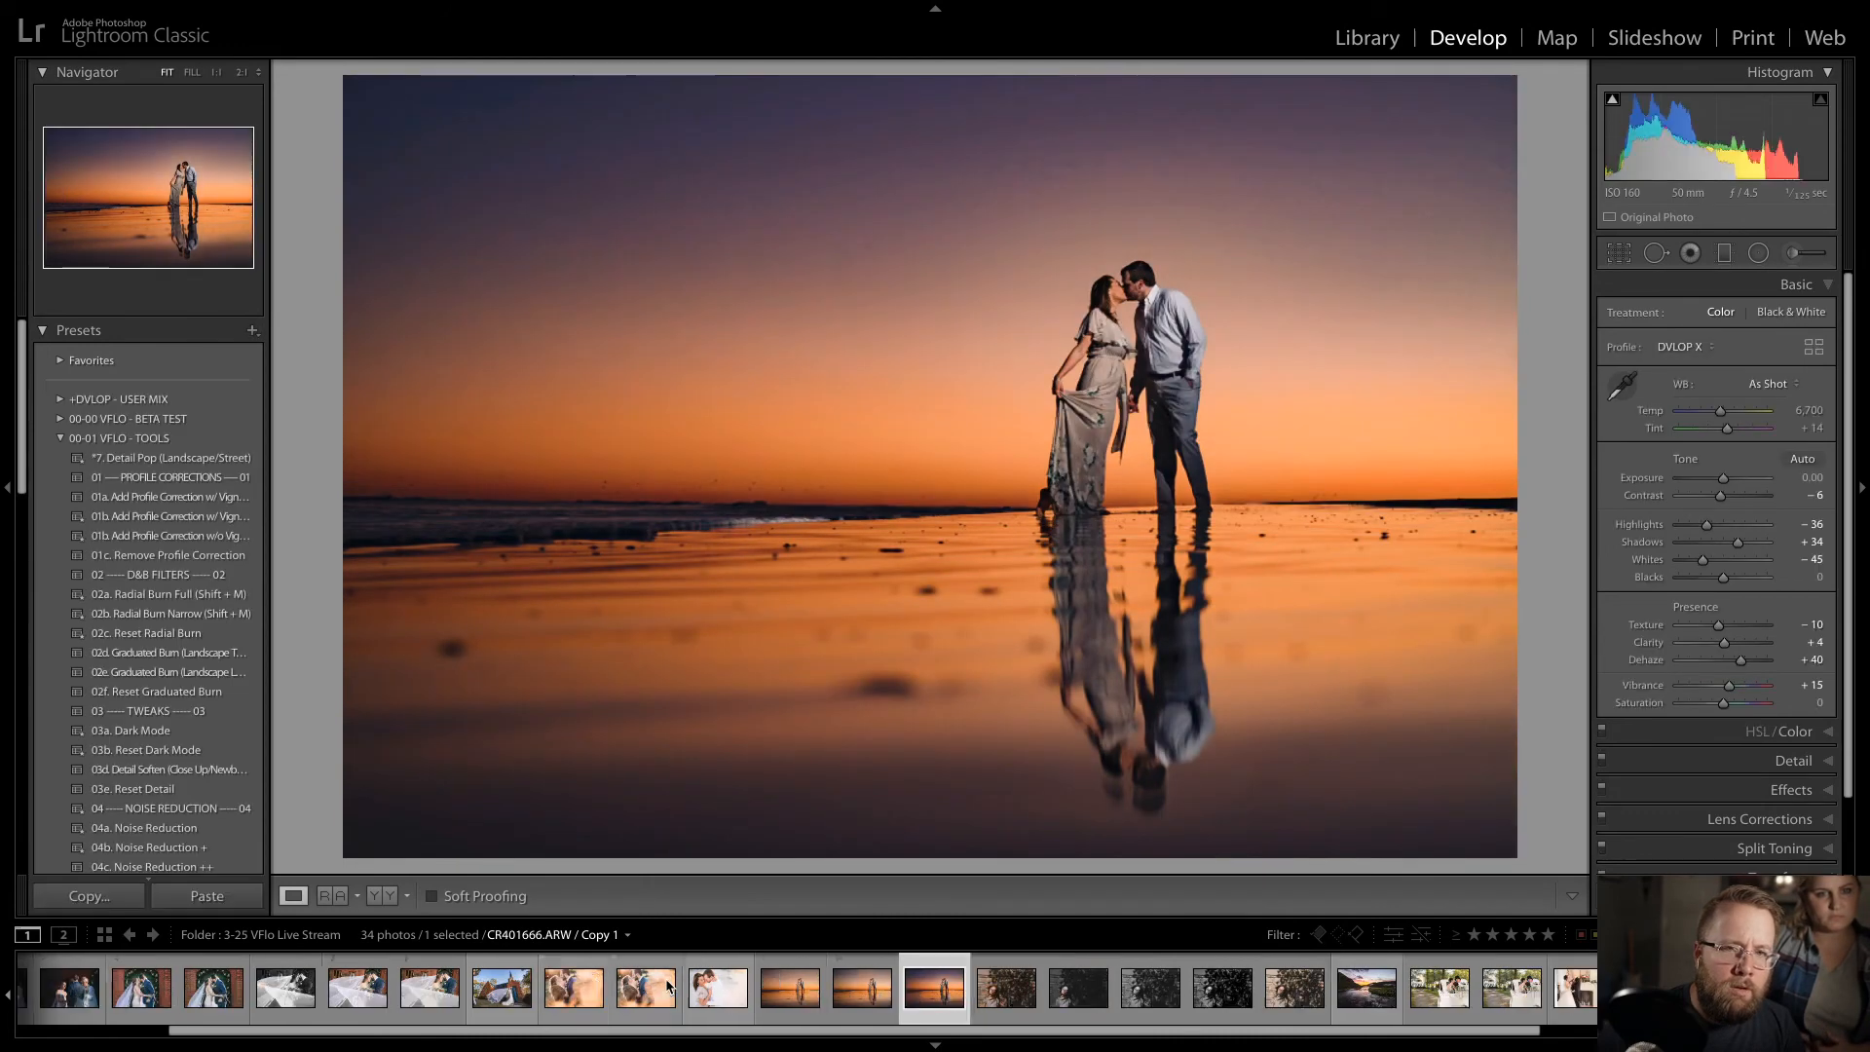
key("Left")
key("Left")
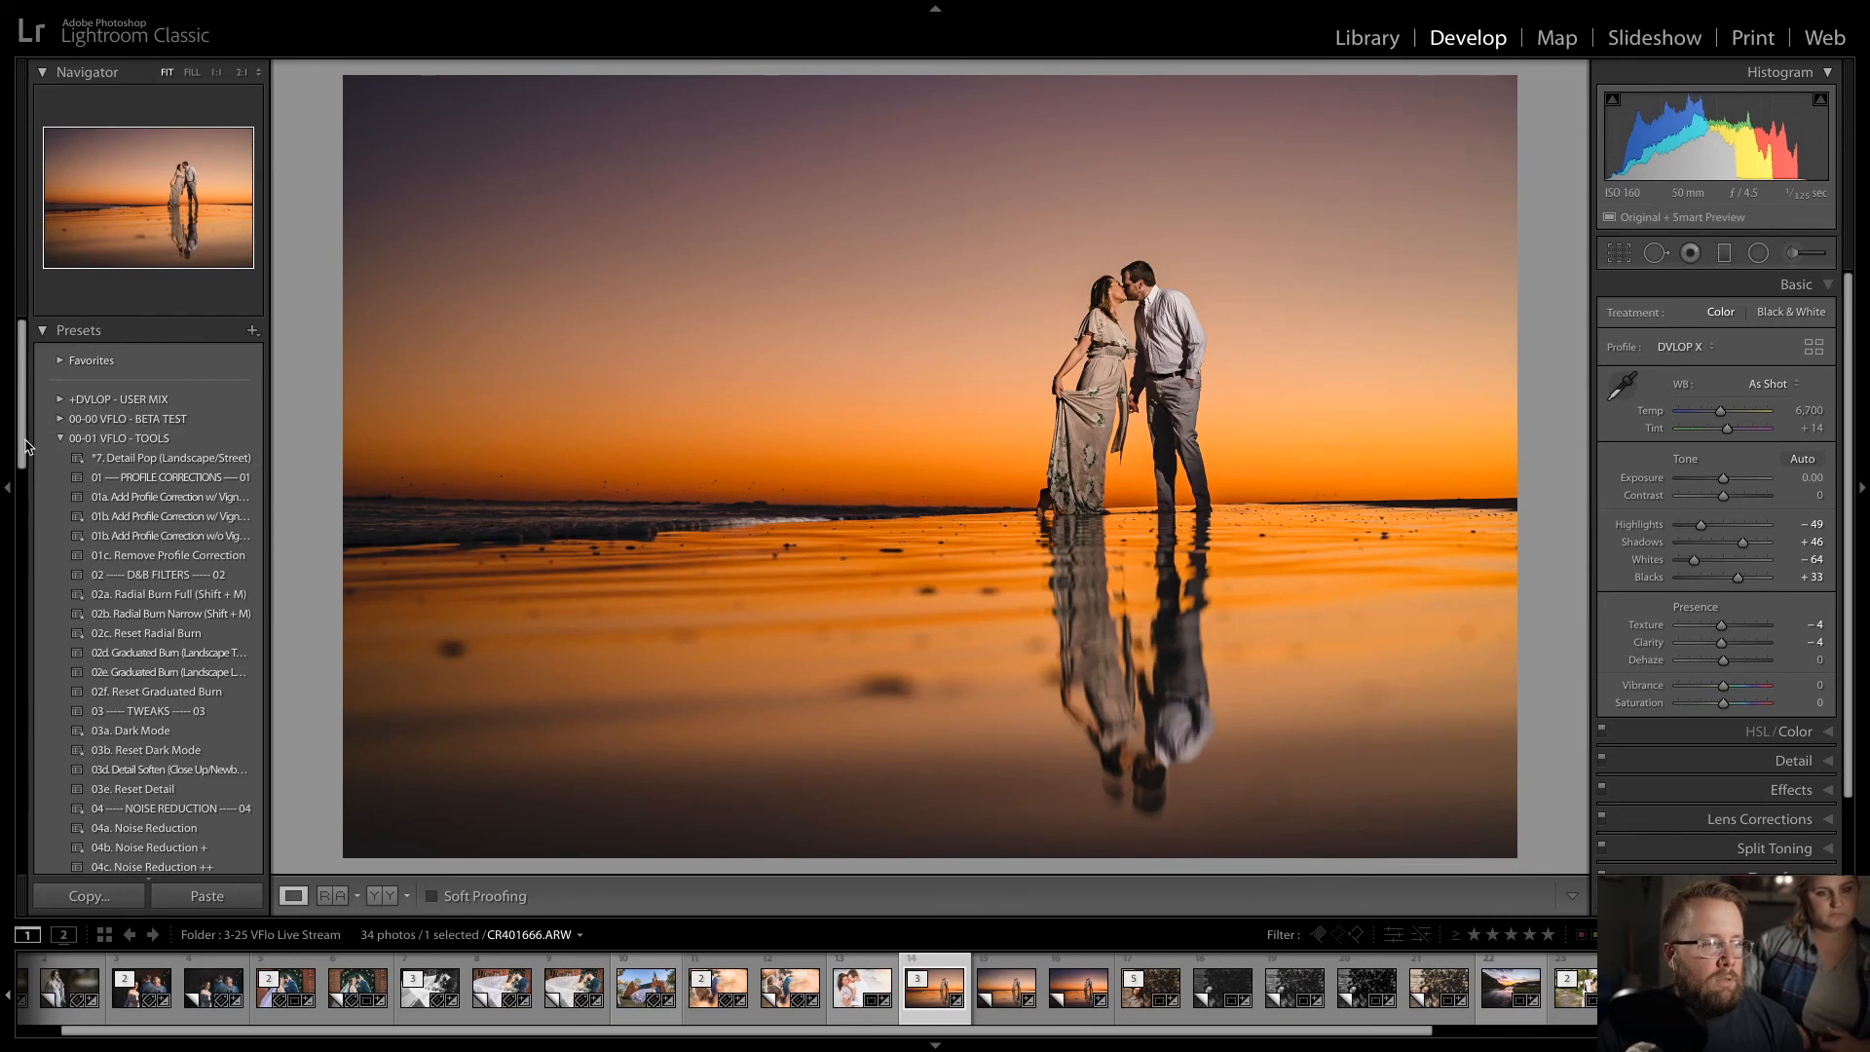
- Apply the 03a. Dark Mode preset to the sunset beach photo and set its exposure to -2.05
left_click_drag(25, 446, 26, 465)
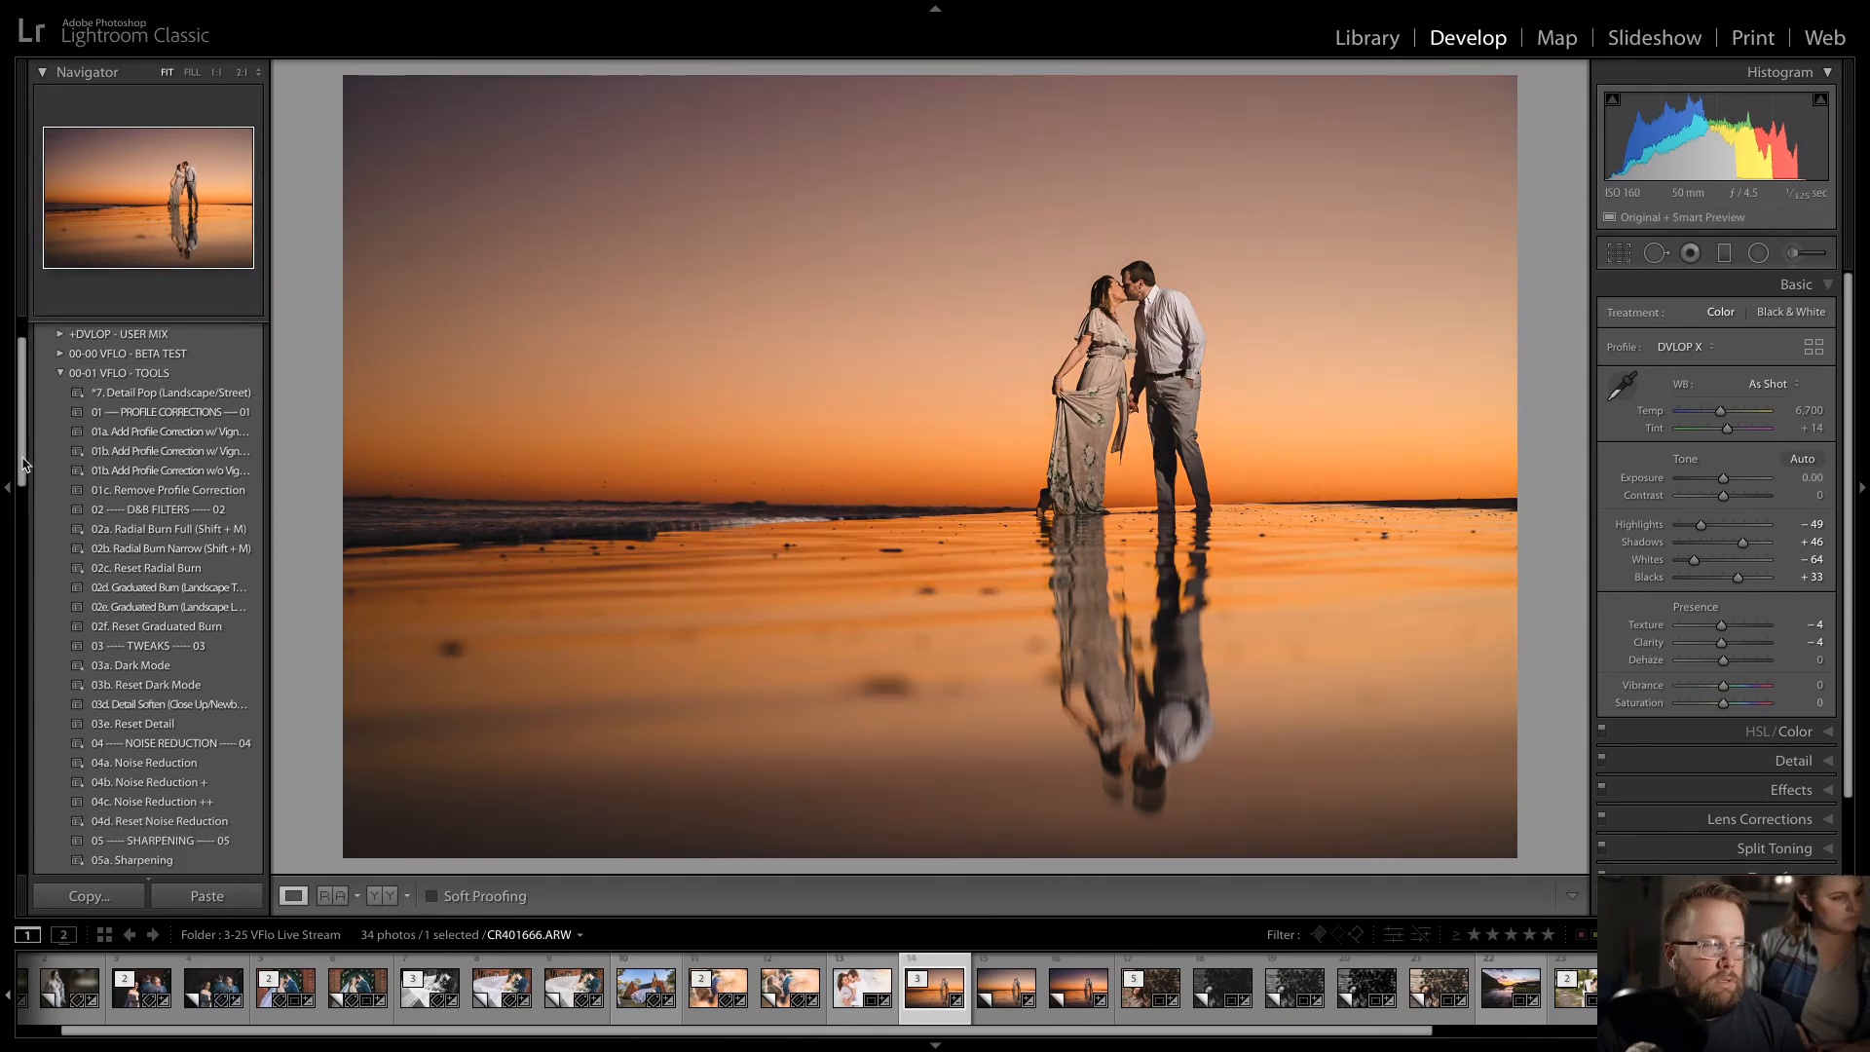
left_click(152, 670)
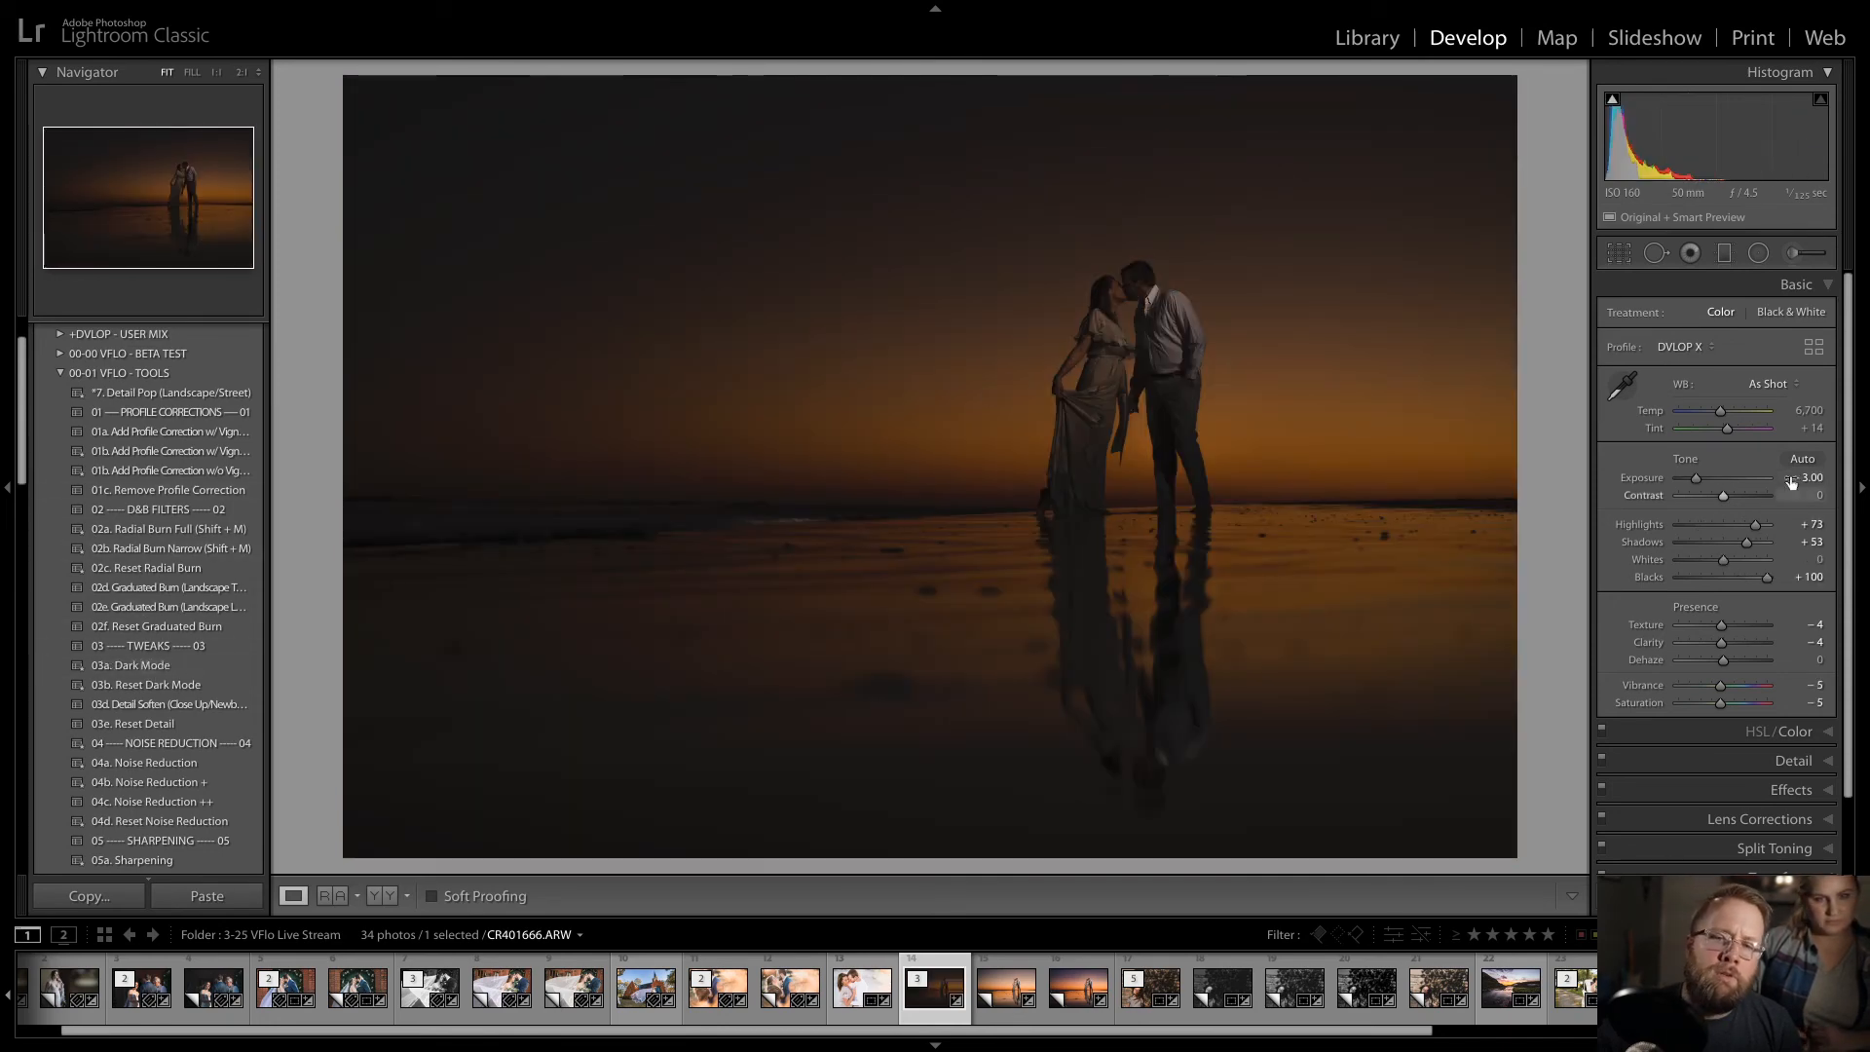
left_click_drag(1696, 479, 1706, 484)
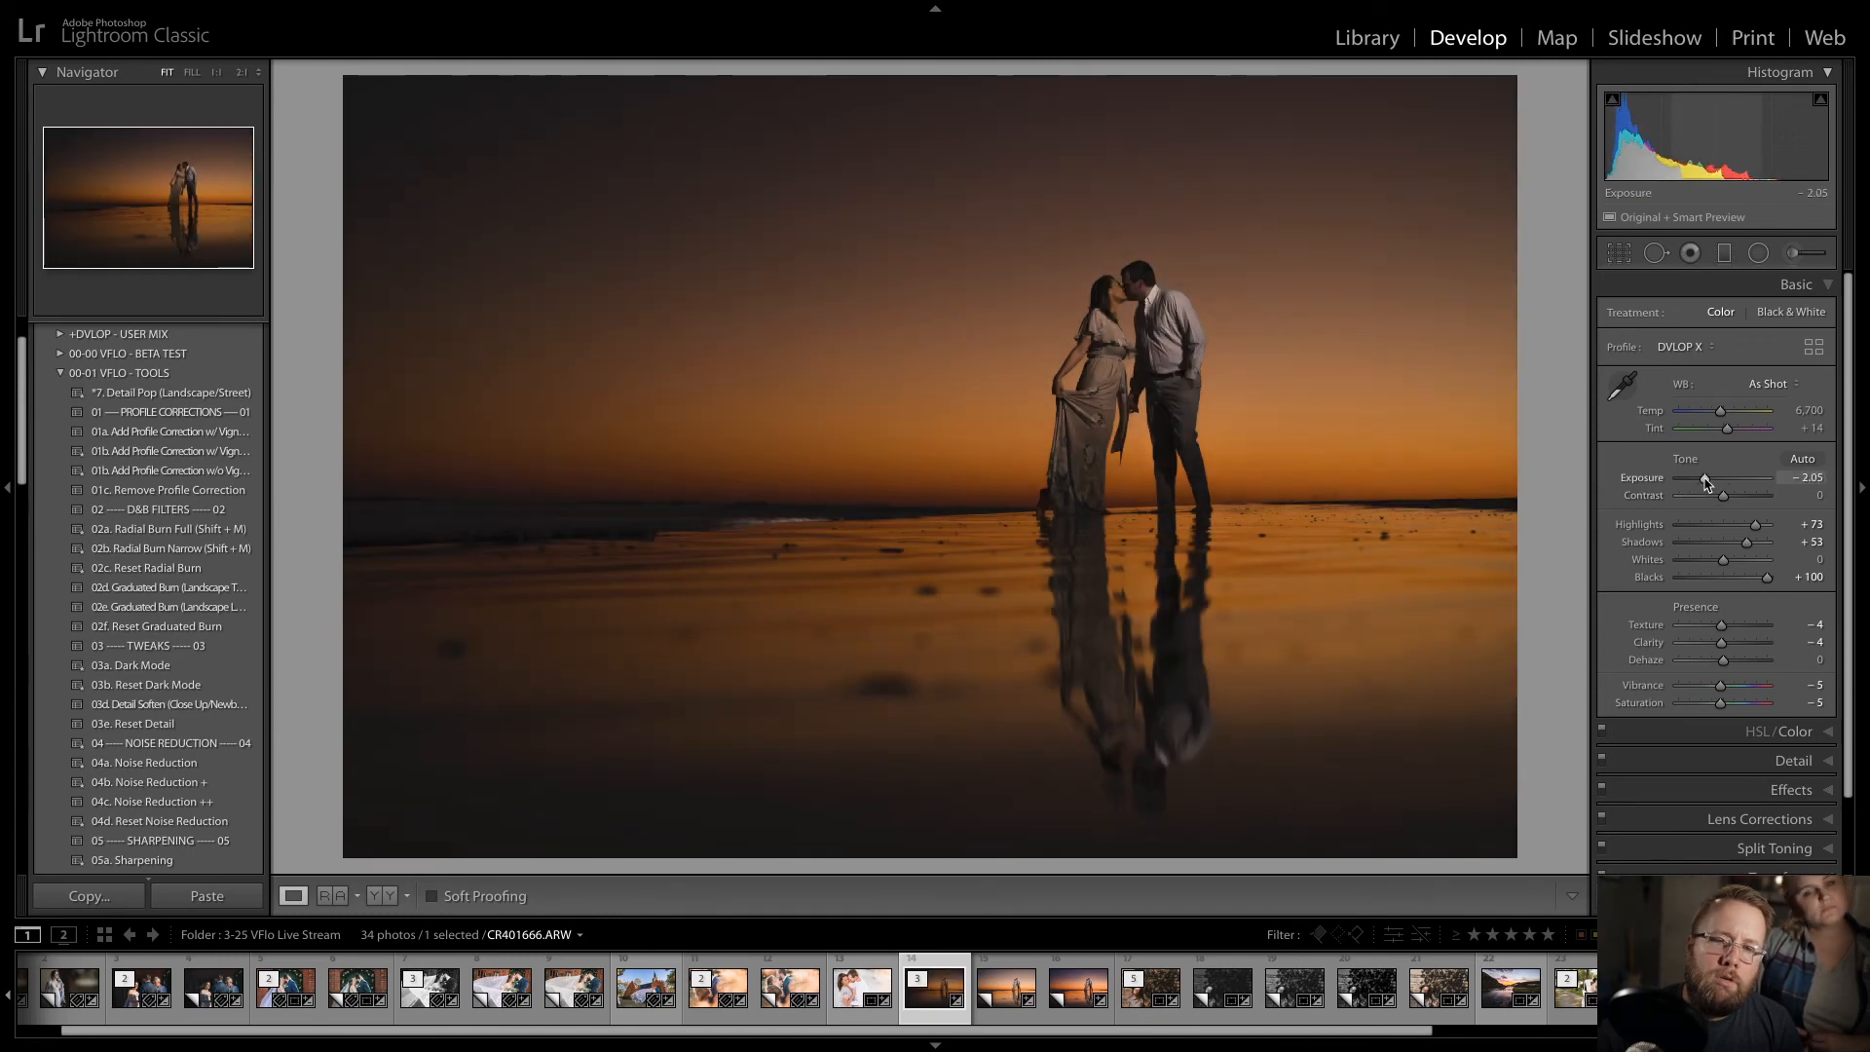
- Brush the 10a - Quick Dodge & Lift effect over the kissing couple and undo the last brush strokes
key("k")
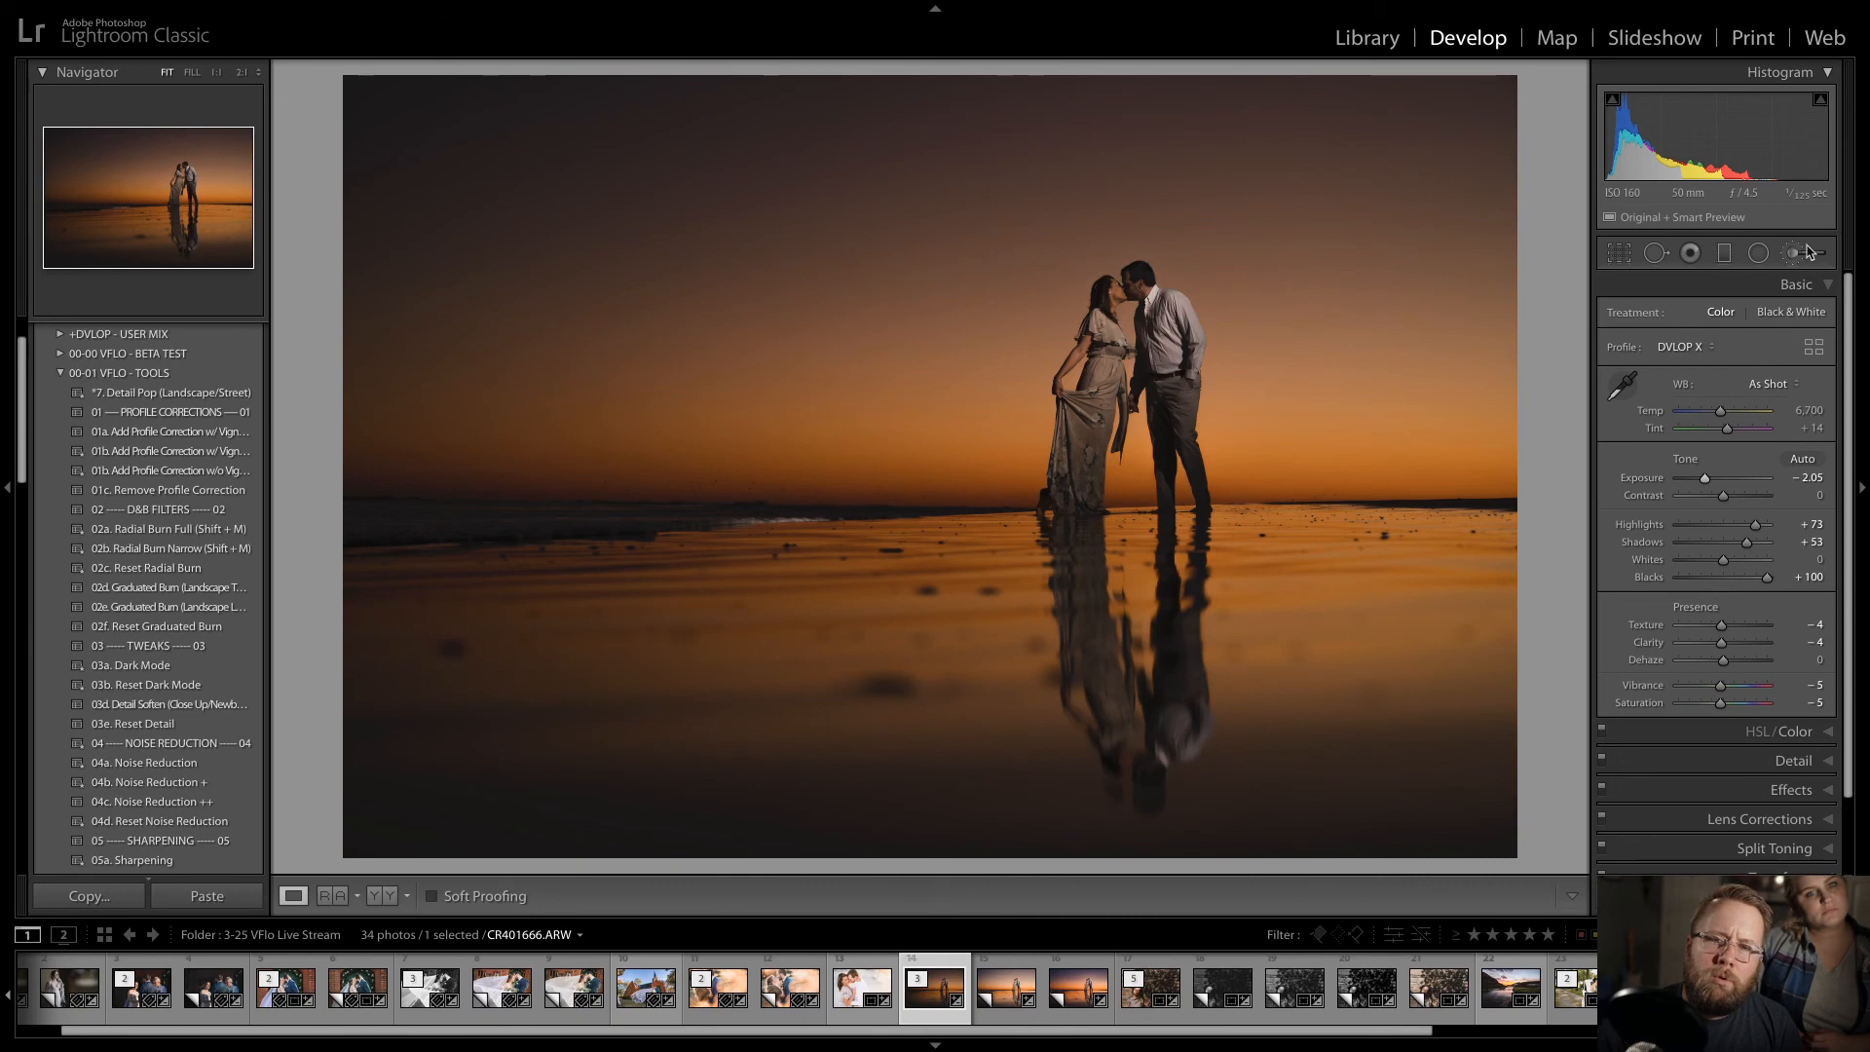
left_click(1722, 329)
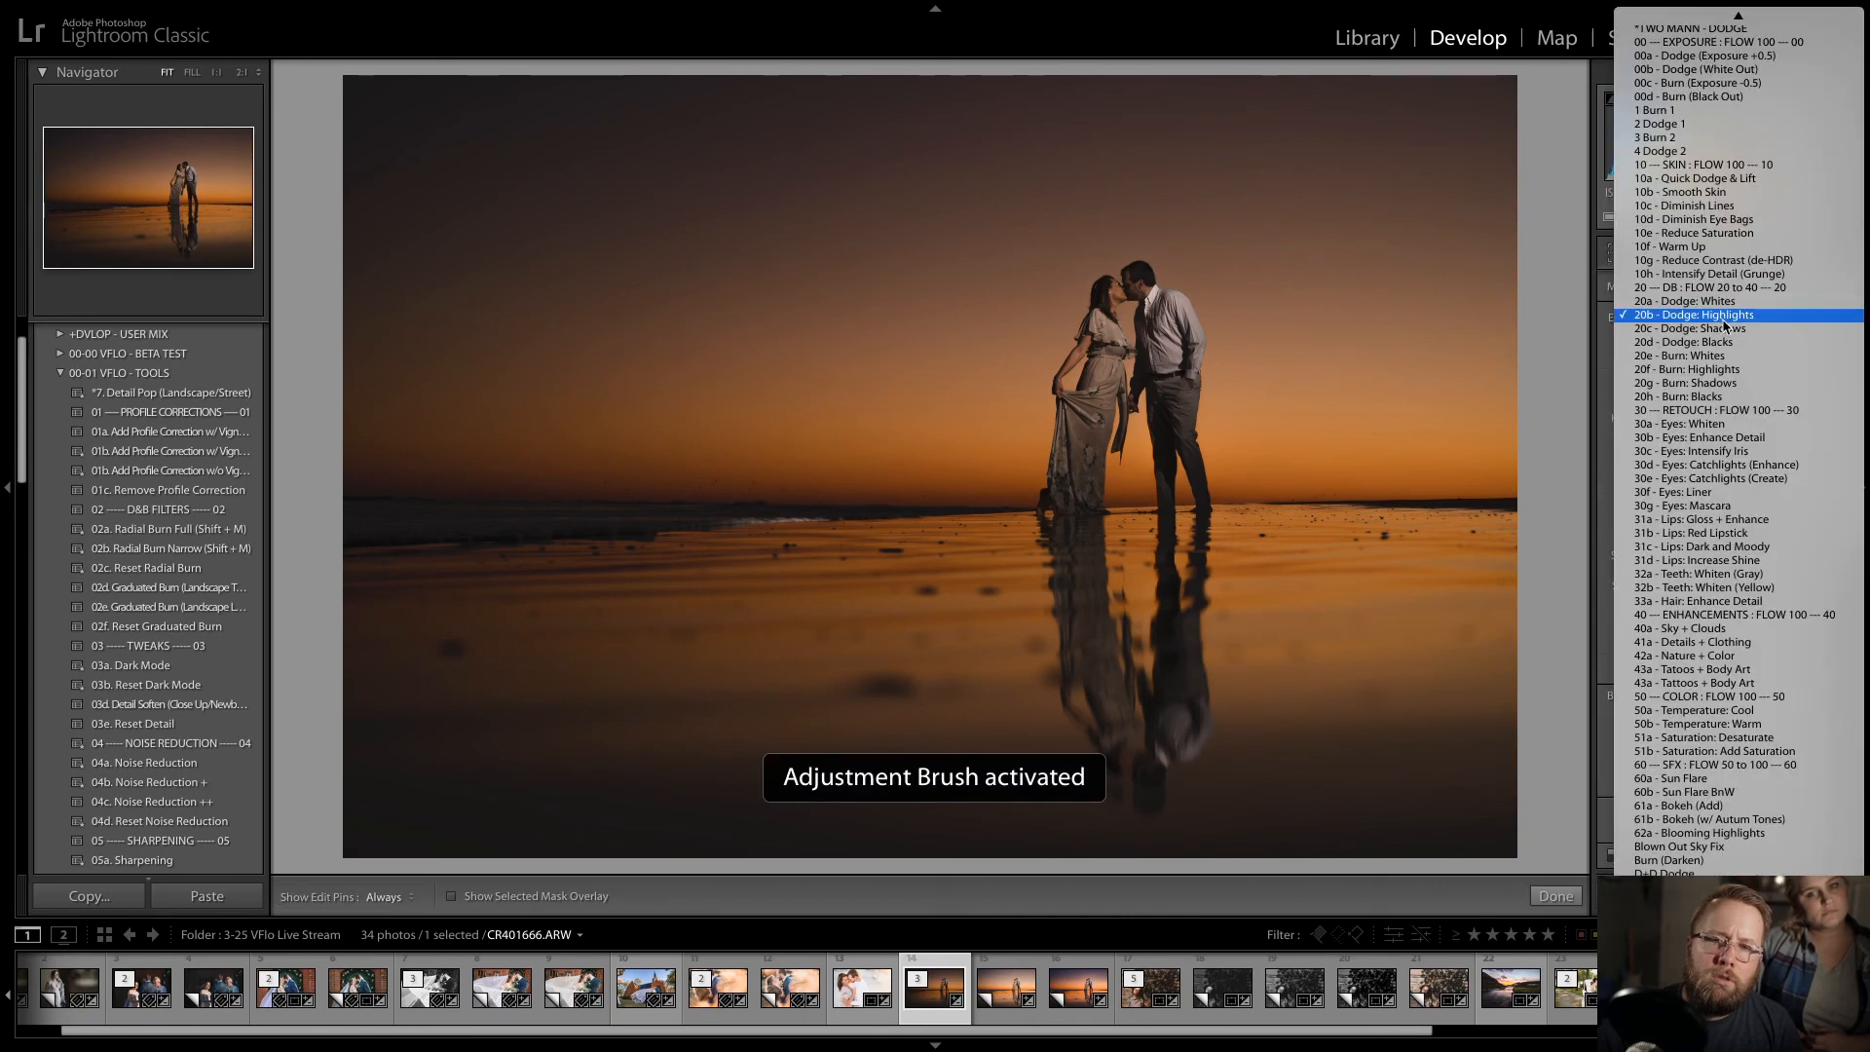
left_click(1714, 178)
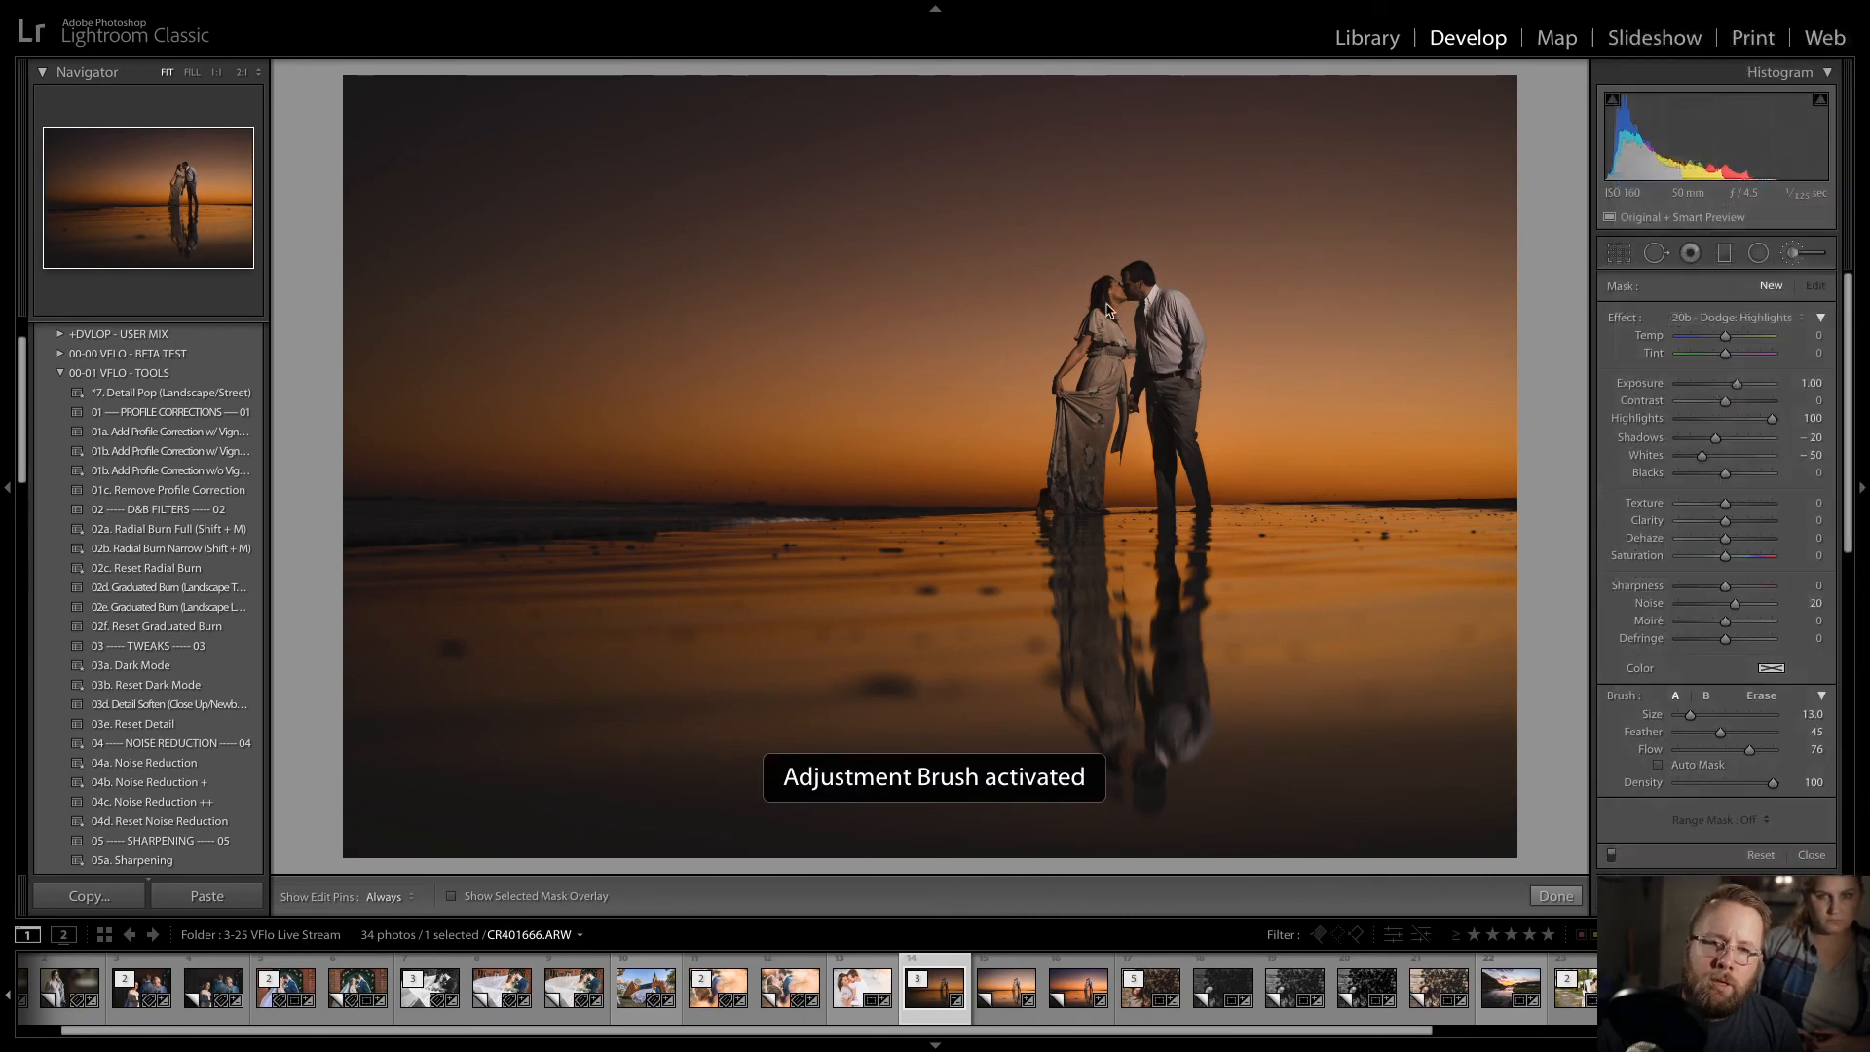
key("h")
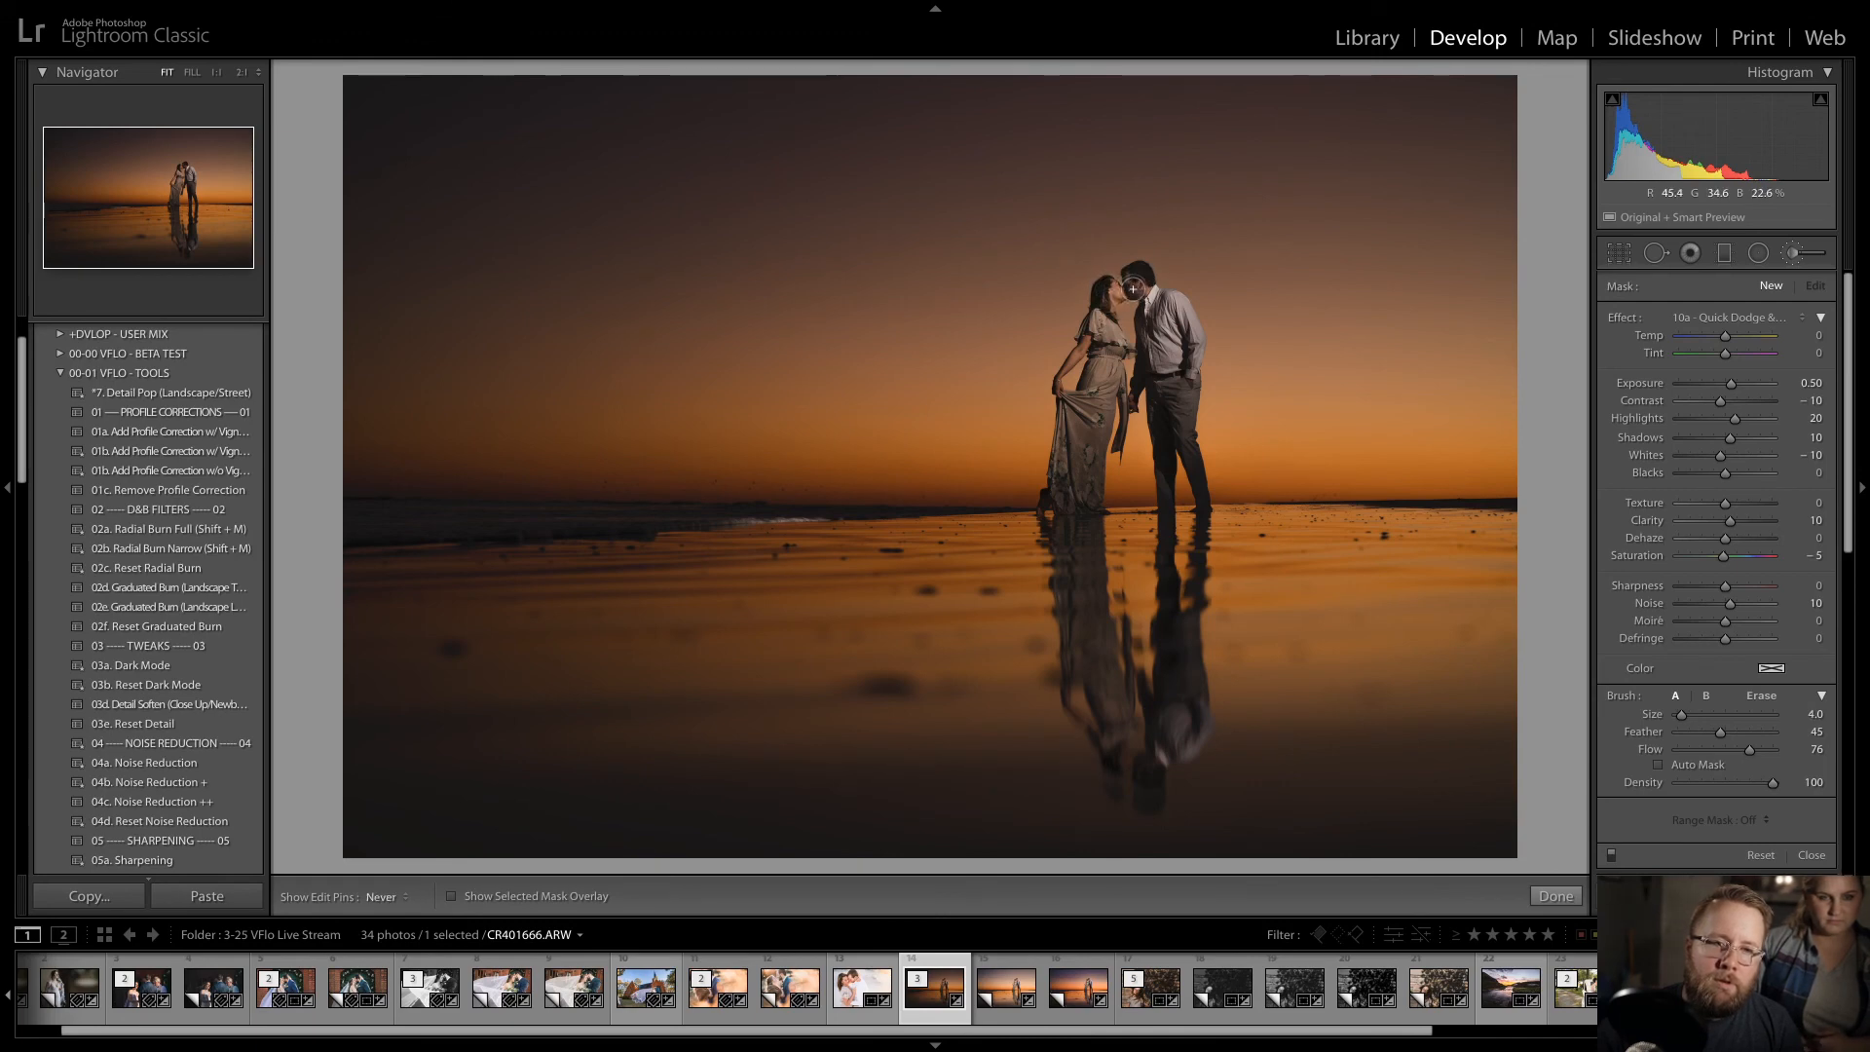
mouse_move(1160, 333)
left_mouse_down()
mouse_move(1167, 486)
mouse_move(1159, 332)
mouse_move(1125, 360)
mouse_move(1106, 342)
mouse_move(1079, 380)
mouse_move(1103, 322)
mouse_move(1084, 448)
mouse_move(1088, 378)
mouse_move(1100, 401)
mouse_move(1140, 380)
mouse_move(1164, 415)
left_mouse_up()
scroll(1153, 326, "up", 3)
scroll(1146, 329, "up", 9)
left_click_drag(1150, 329, 1141, 273)
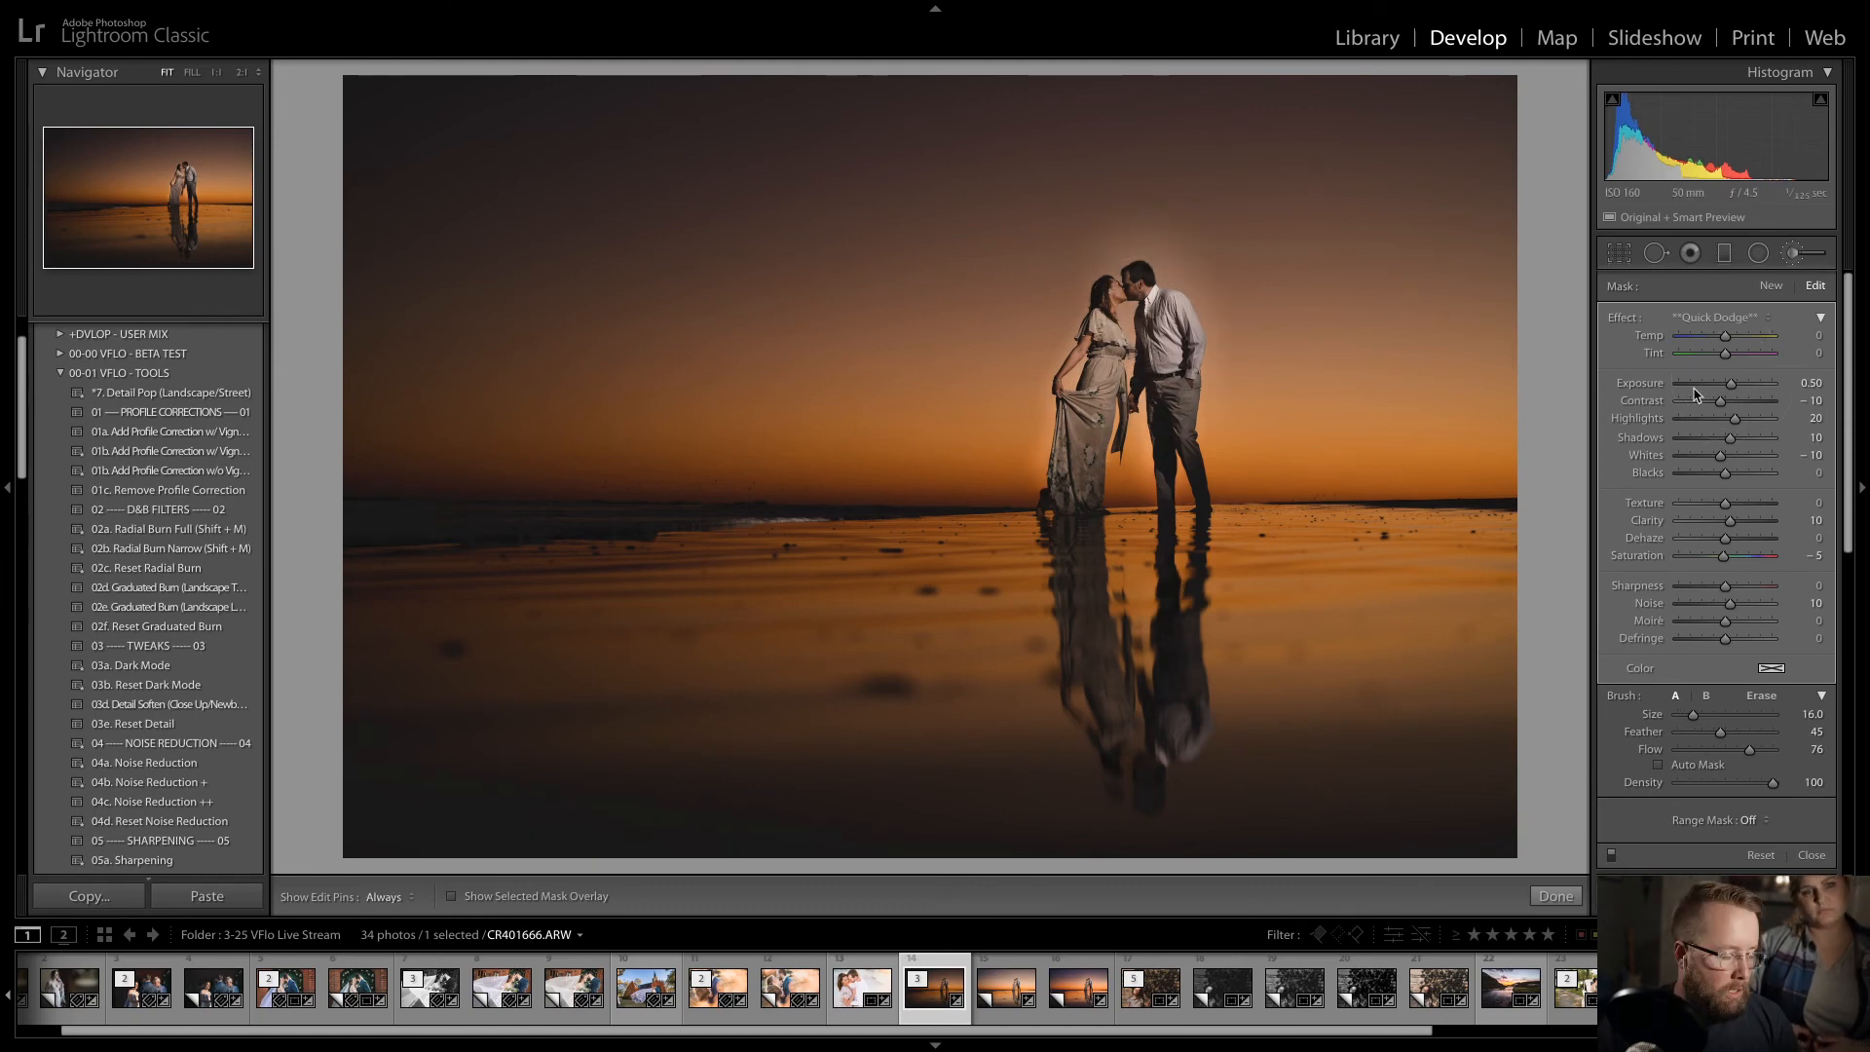
key("d")
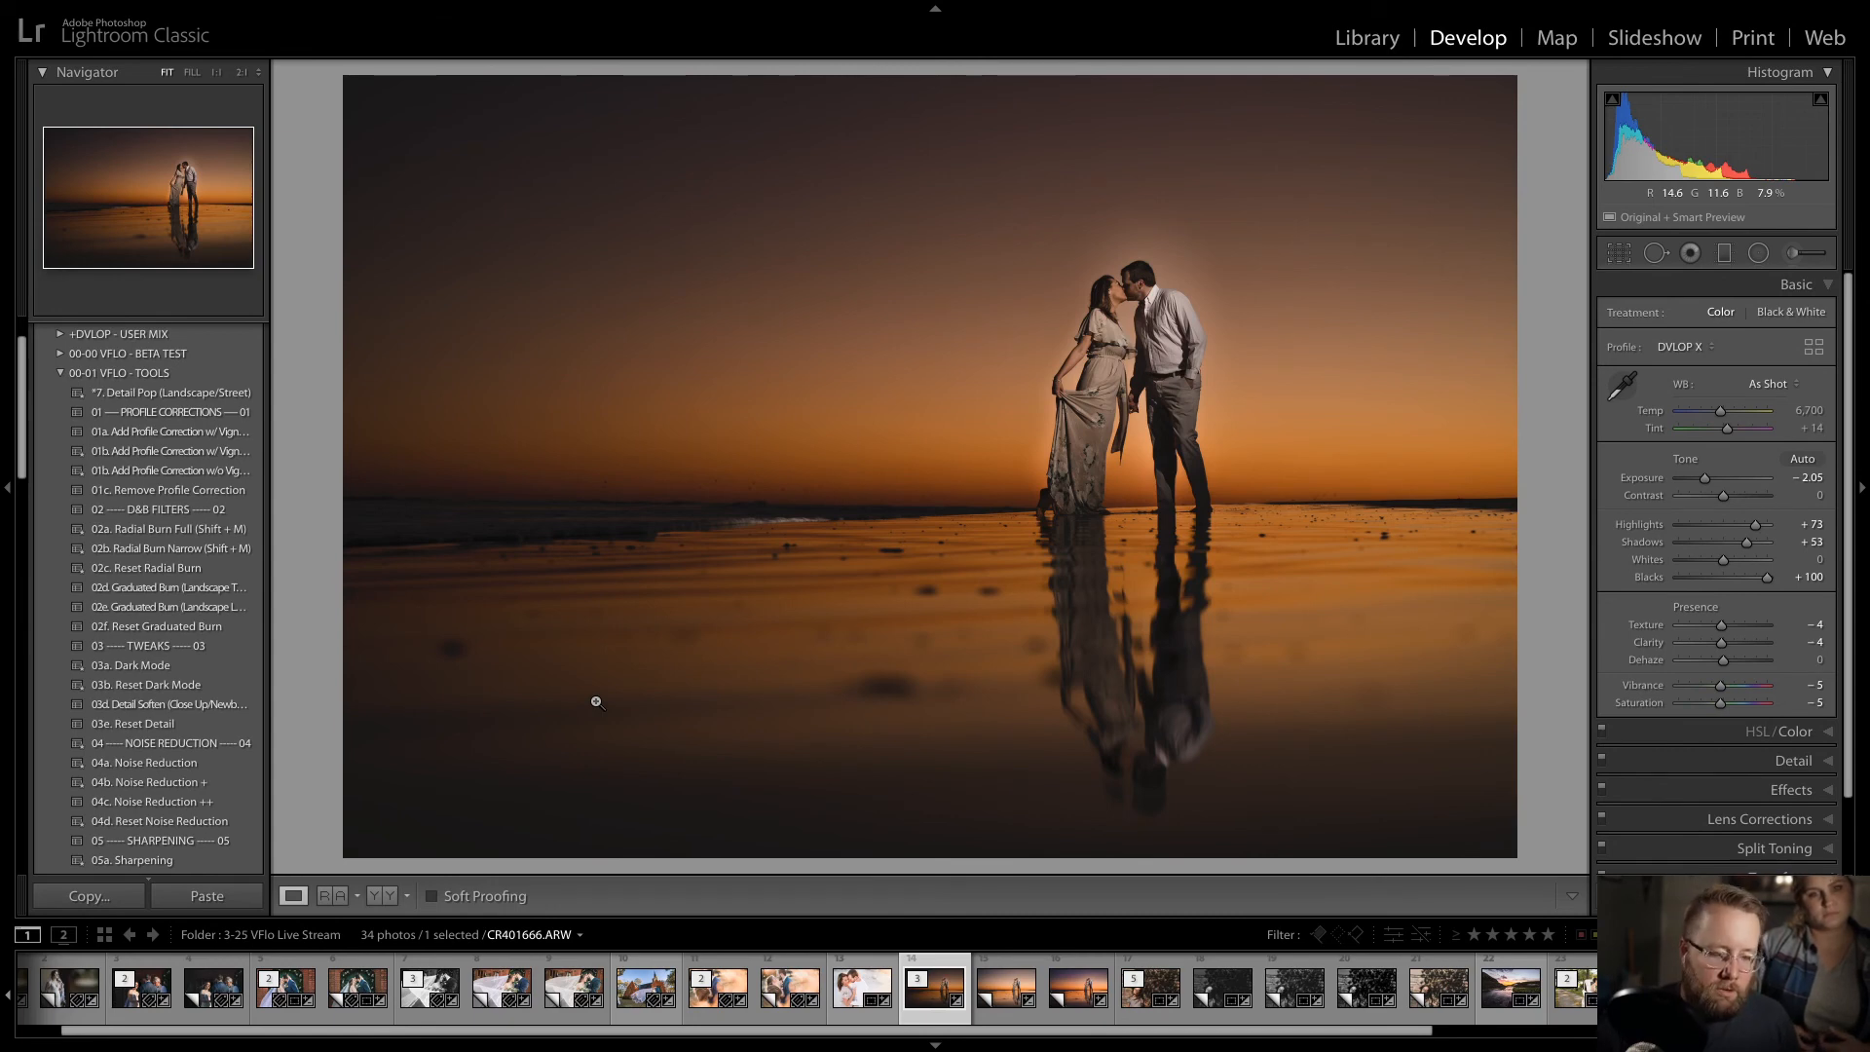
key("ctrl+z")
key("ctrl+z")
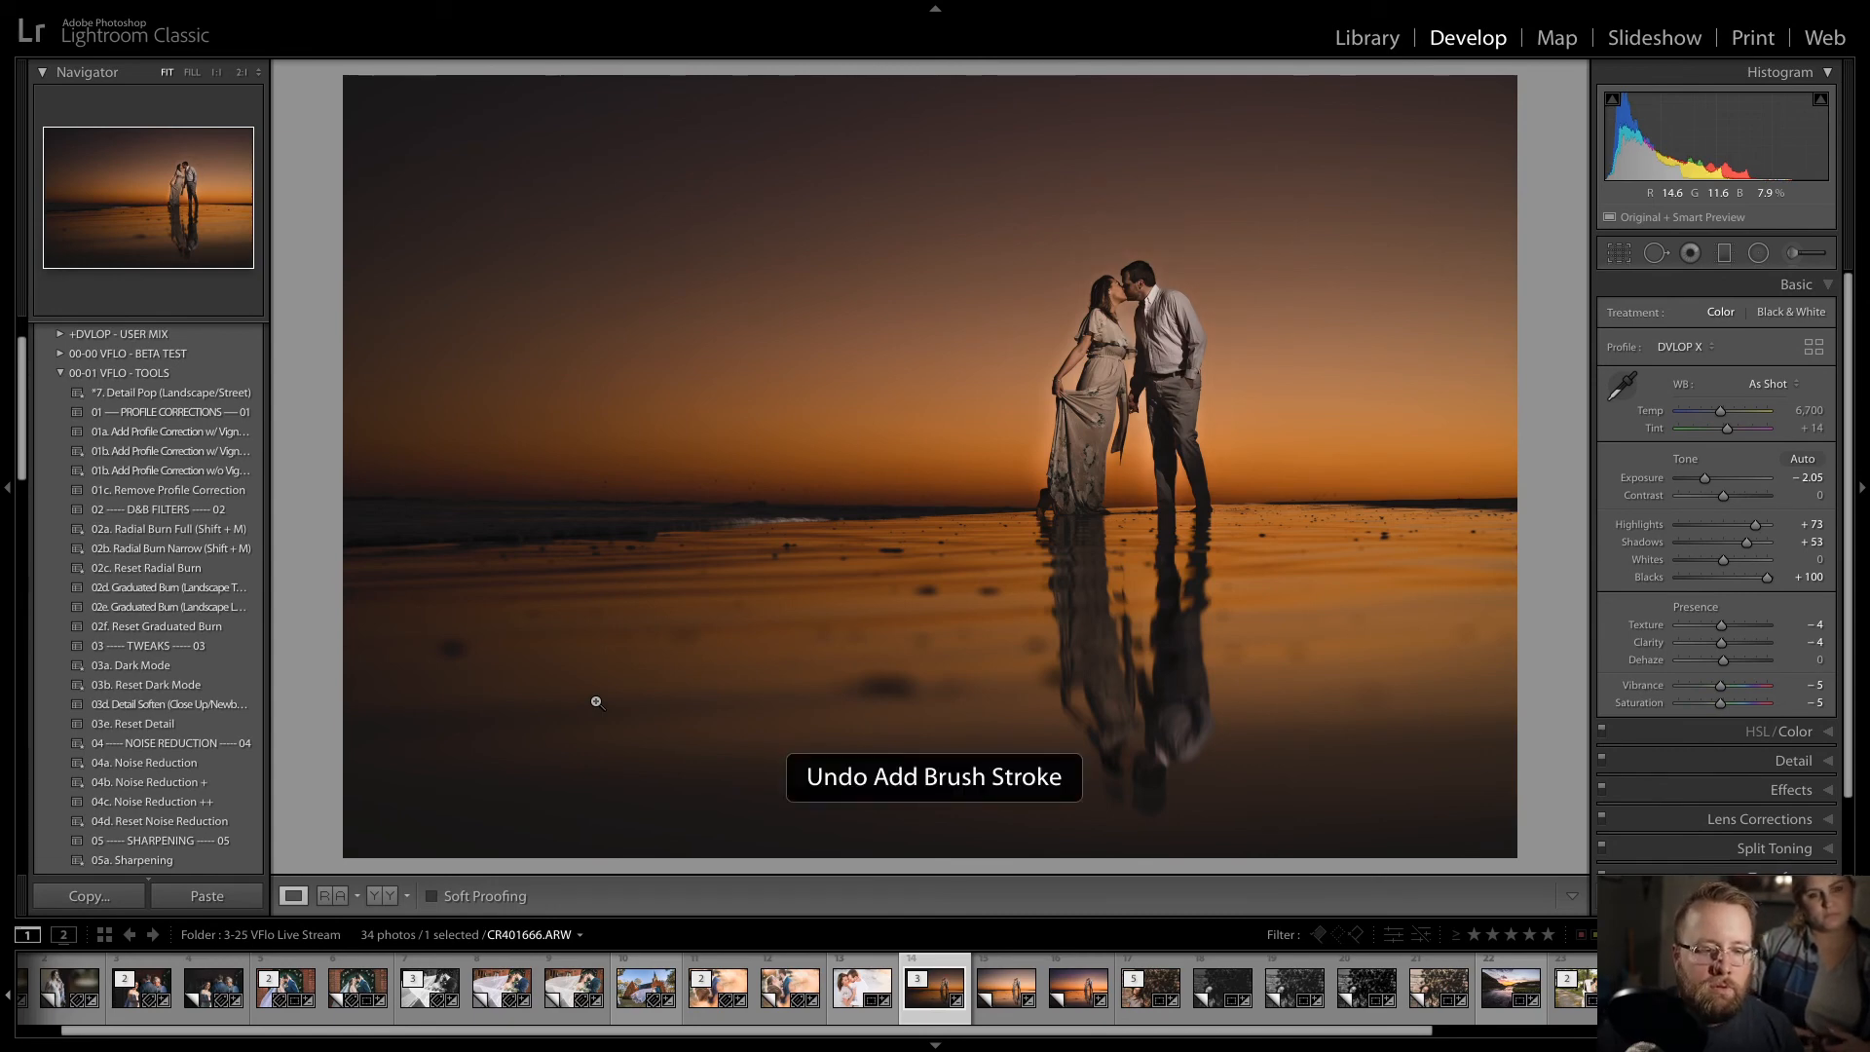
- Apply the 03a. Dark Mode preset to the bright beach portrait of the embracing couple, CW907354.ARW
left_click(847, 1014)
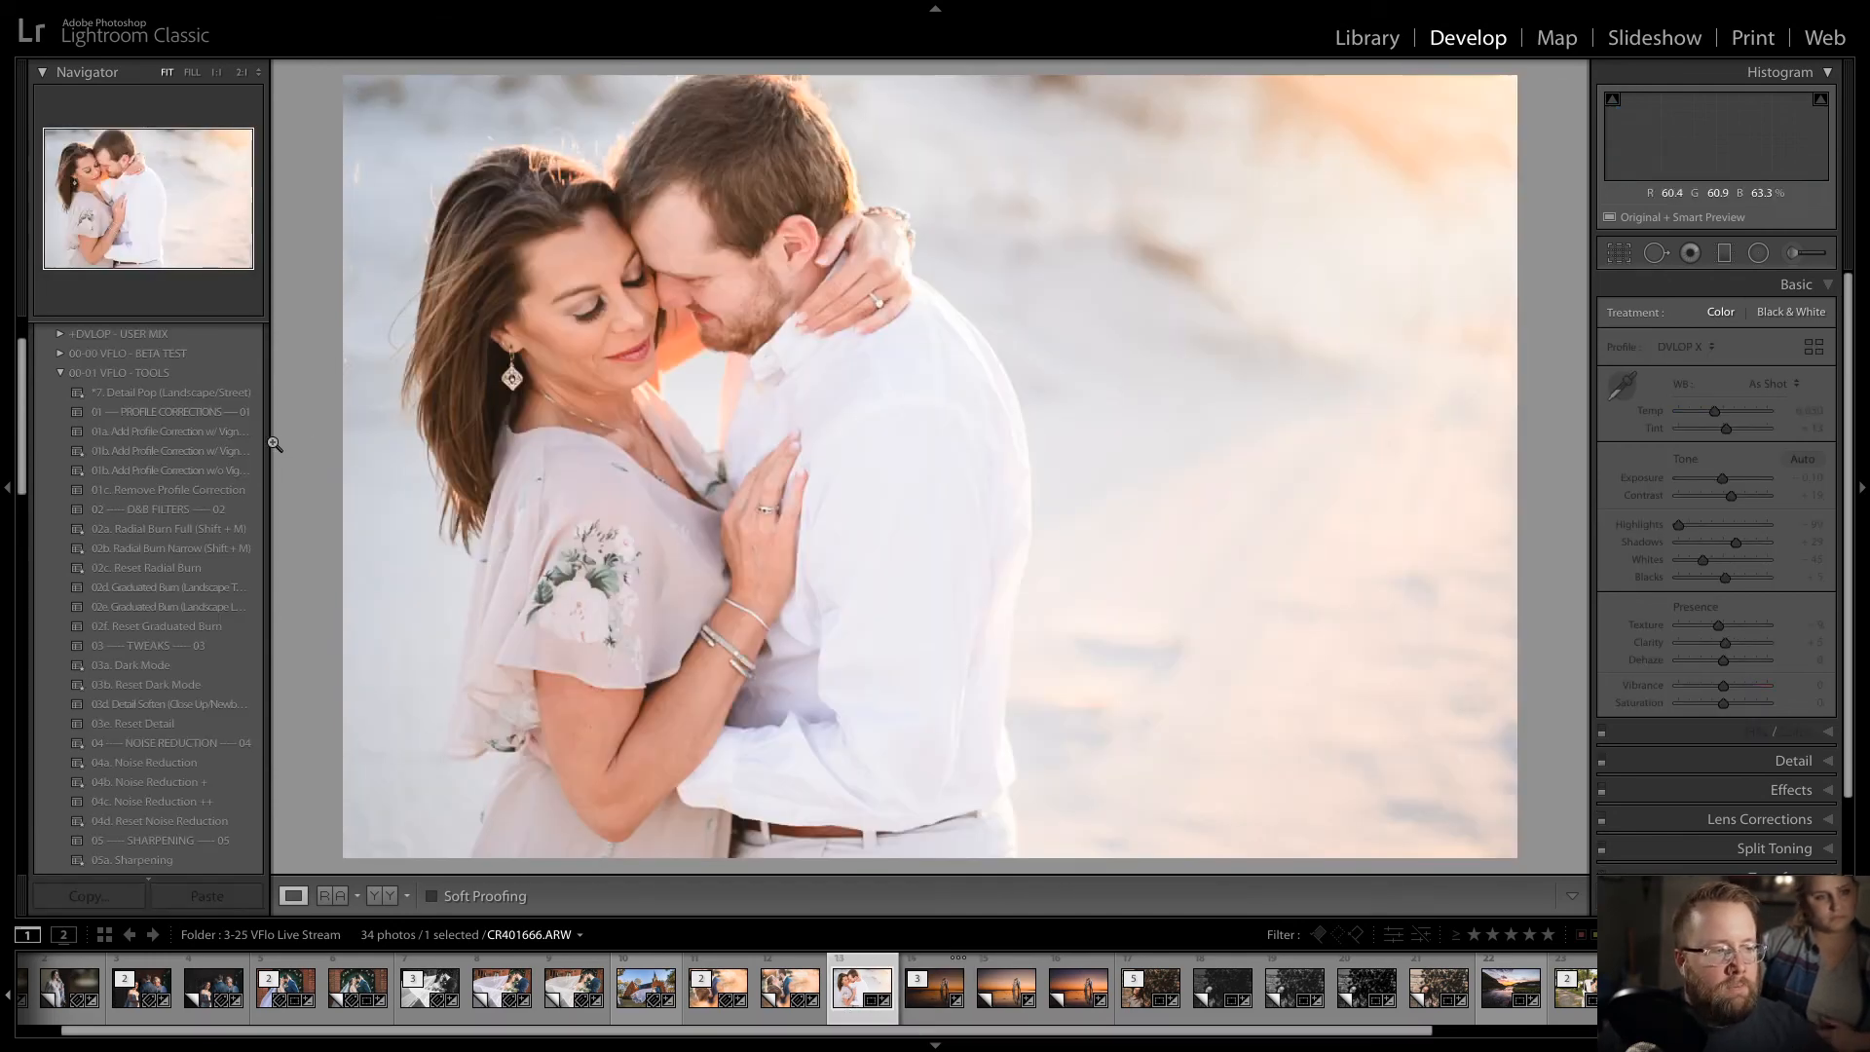
left_click(188, 667)
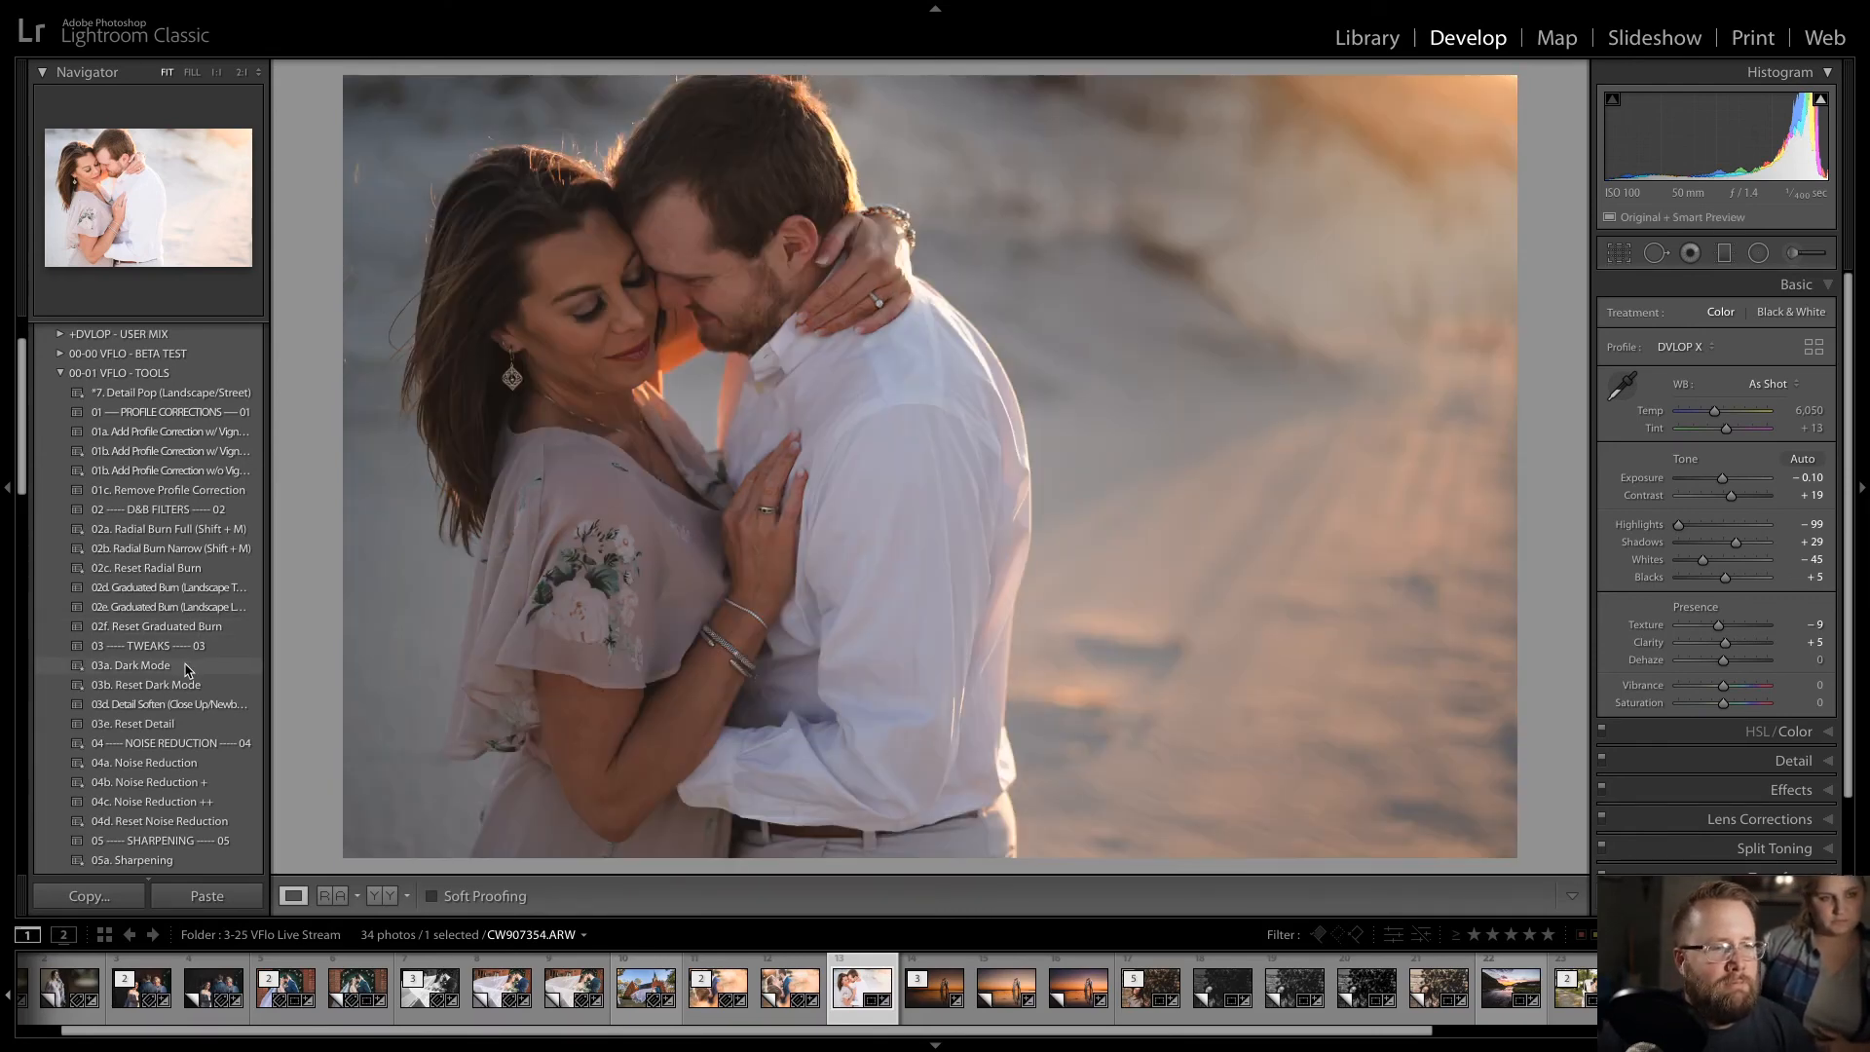
- Apply the 03a. Dark Mode preset and brush the **Quick Dodge** effect over the woman from her face down to her arm
left_click(188, 667)
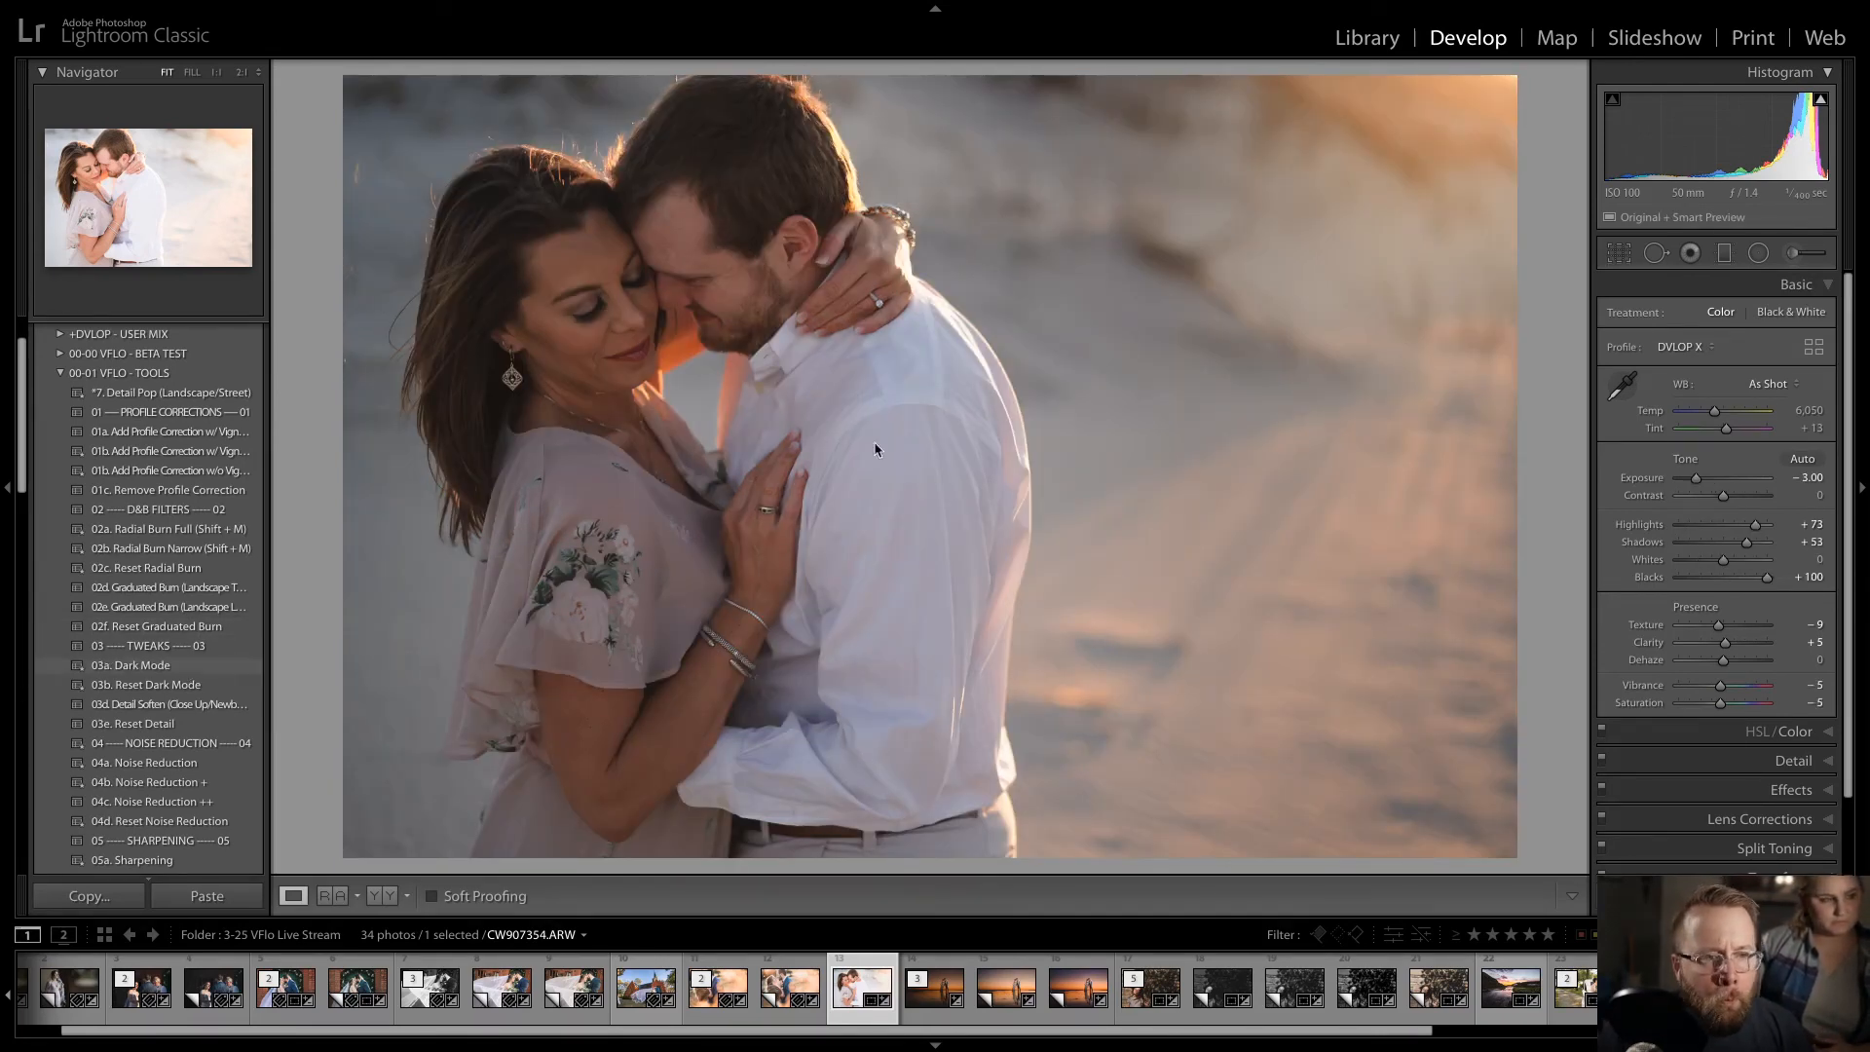
left_click(1811, 255)
scroll(567, 308, "up", 8)
key("h")
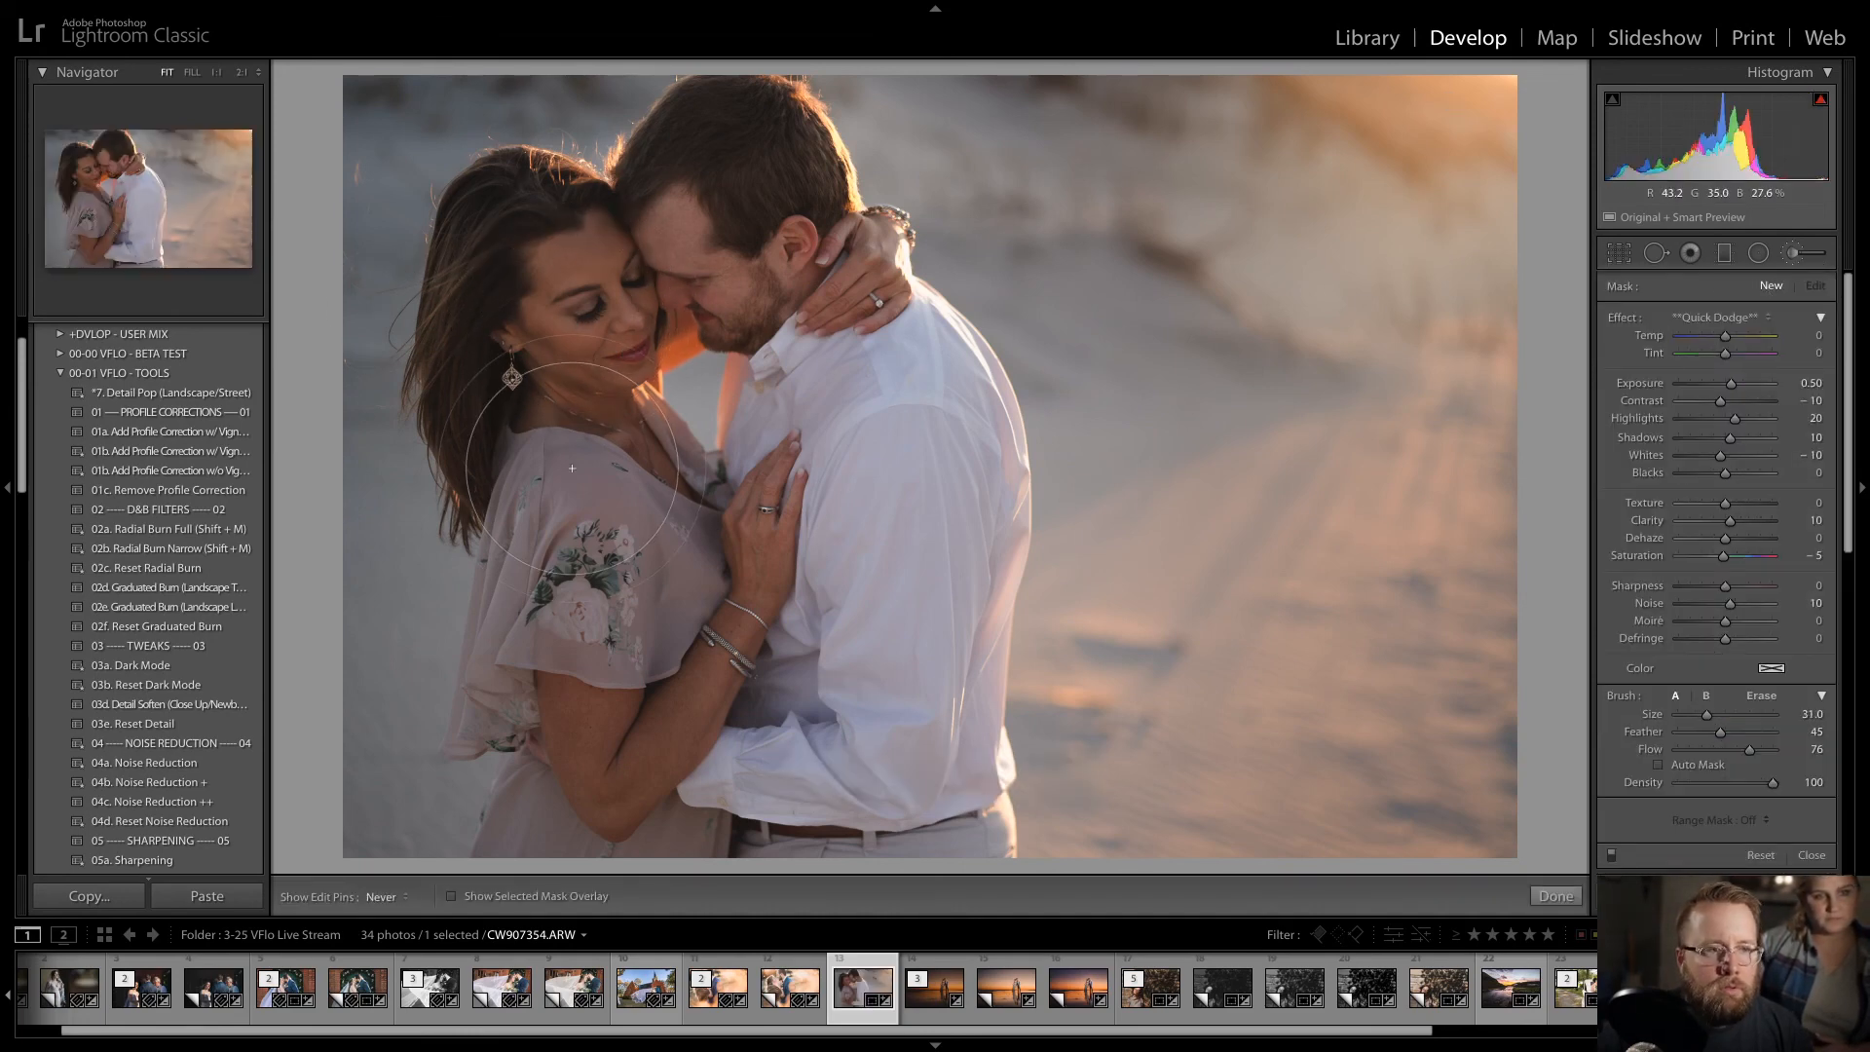
mouse_move(611, 351)
left_mouse_down()
mouse_move(781, 225)
mouse_move(810, 147)
mouse_move(759, 432)
mouse_move(868, 628)
mouse_move(841, 632)
mouse_move(892, 399)
mouse_move(823, 559)
mouse_move(894, 575)
mouse_move(870, 621)
mouse_move(746, 702)
mouse_move(727, 644)
mouse_move(638, 541)
mouse_move(634, 583)
mouse_move(618, 470)
mouse_move(641, 603)
mouse_move(643, 556)
mouse_move(634, 744)
mouse_move(623, 618)
mouse_move(568, 869)
mouse_move(642, 476)
mouse_move(639, 299)
mouse_move(703, 208)
mouse_move(750, 208)
mouse_move(748, 301)
mouse_move(672, 555)
mouse_move(691, 772)
left_mouse_up()
key("d")
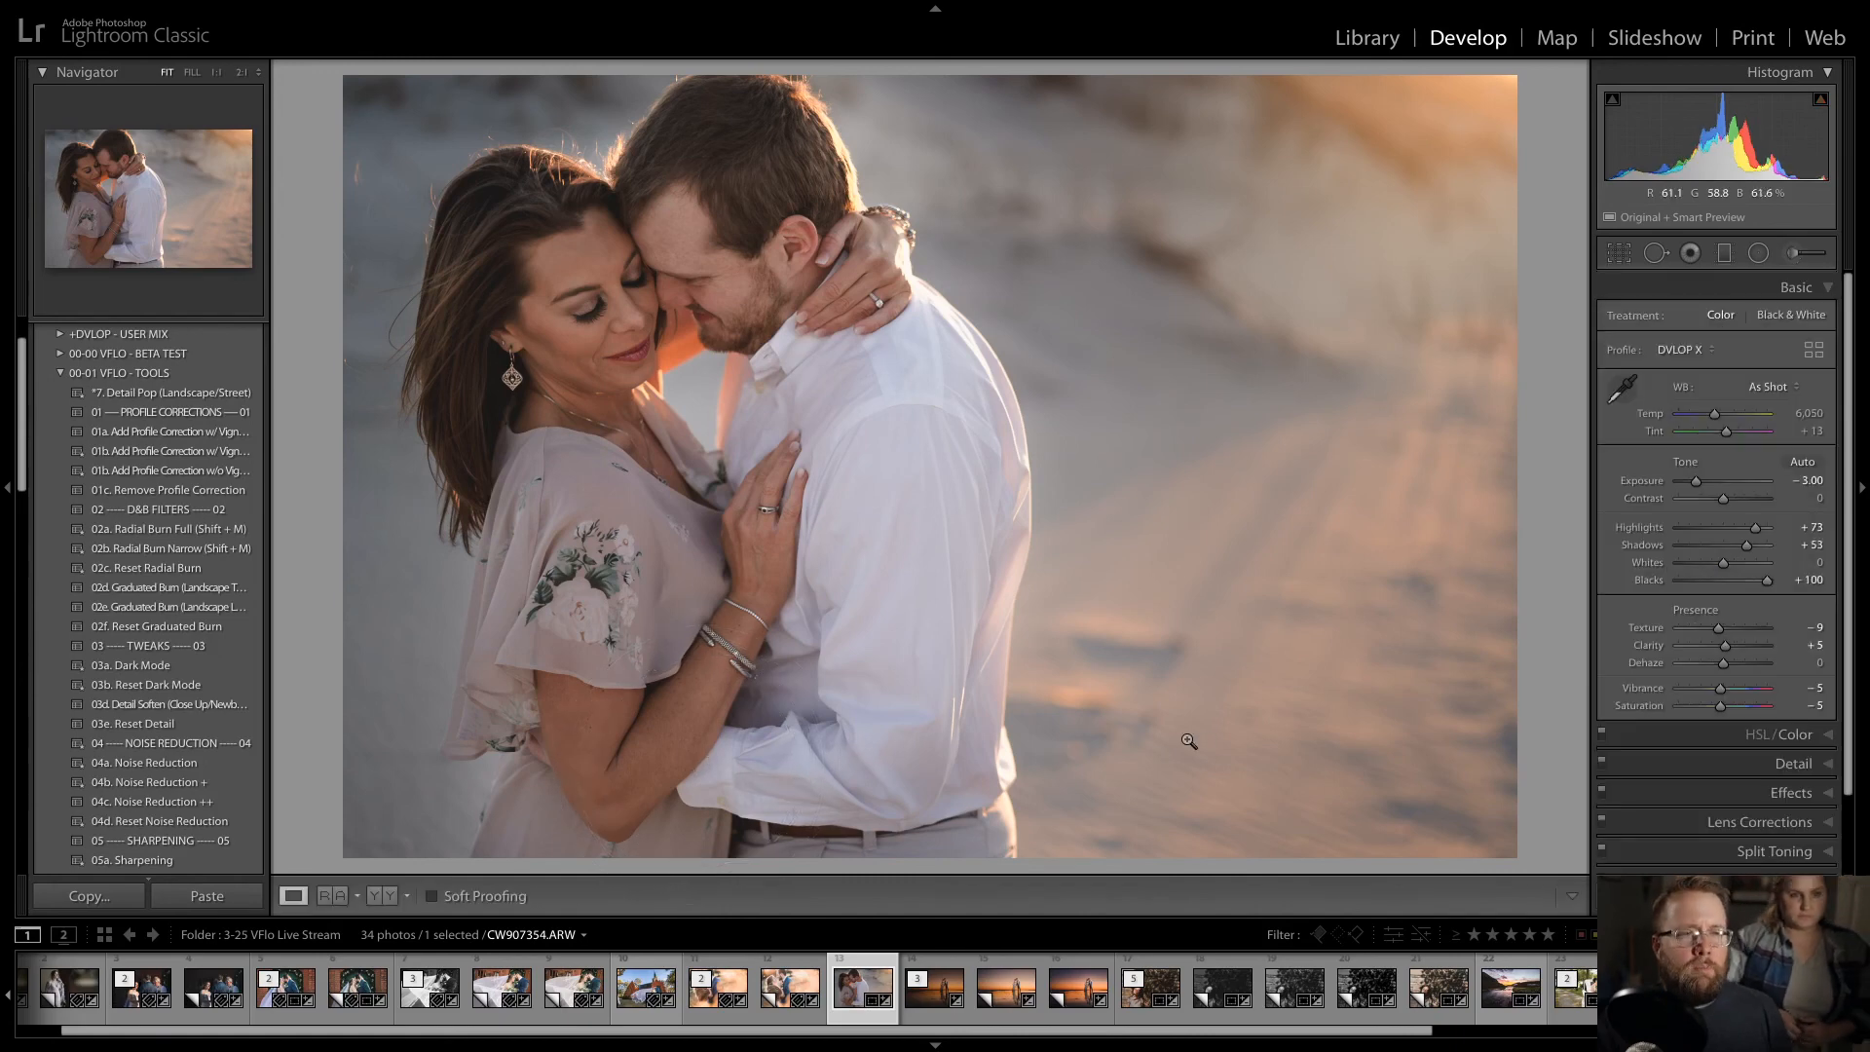
- Brighten the embracing couple portrait by setting Exposure to -2.55 and Whites to +24
scroll(1168, 758, "up", 5)
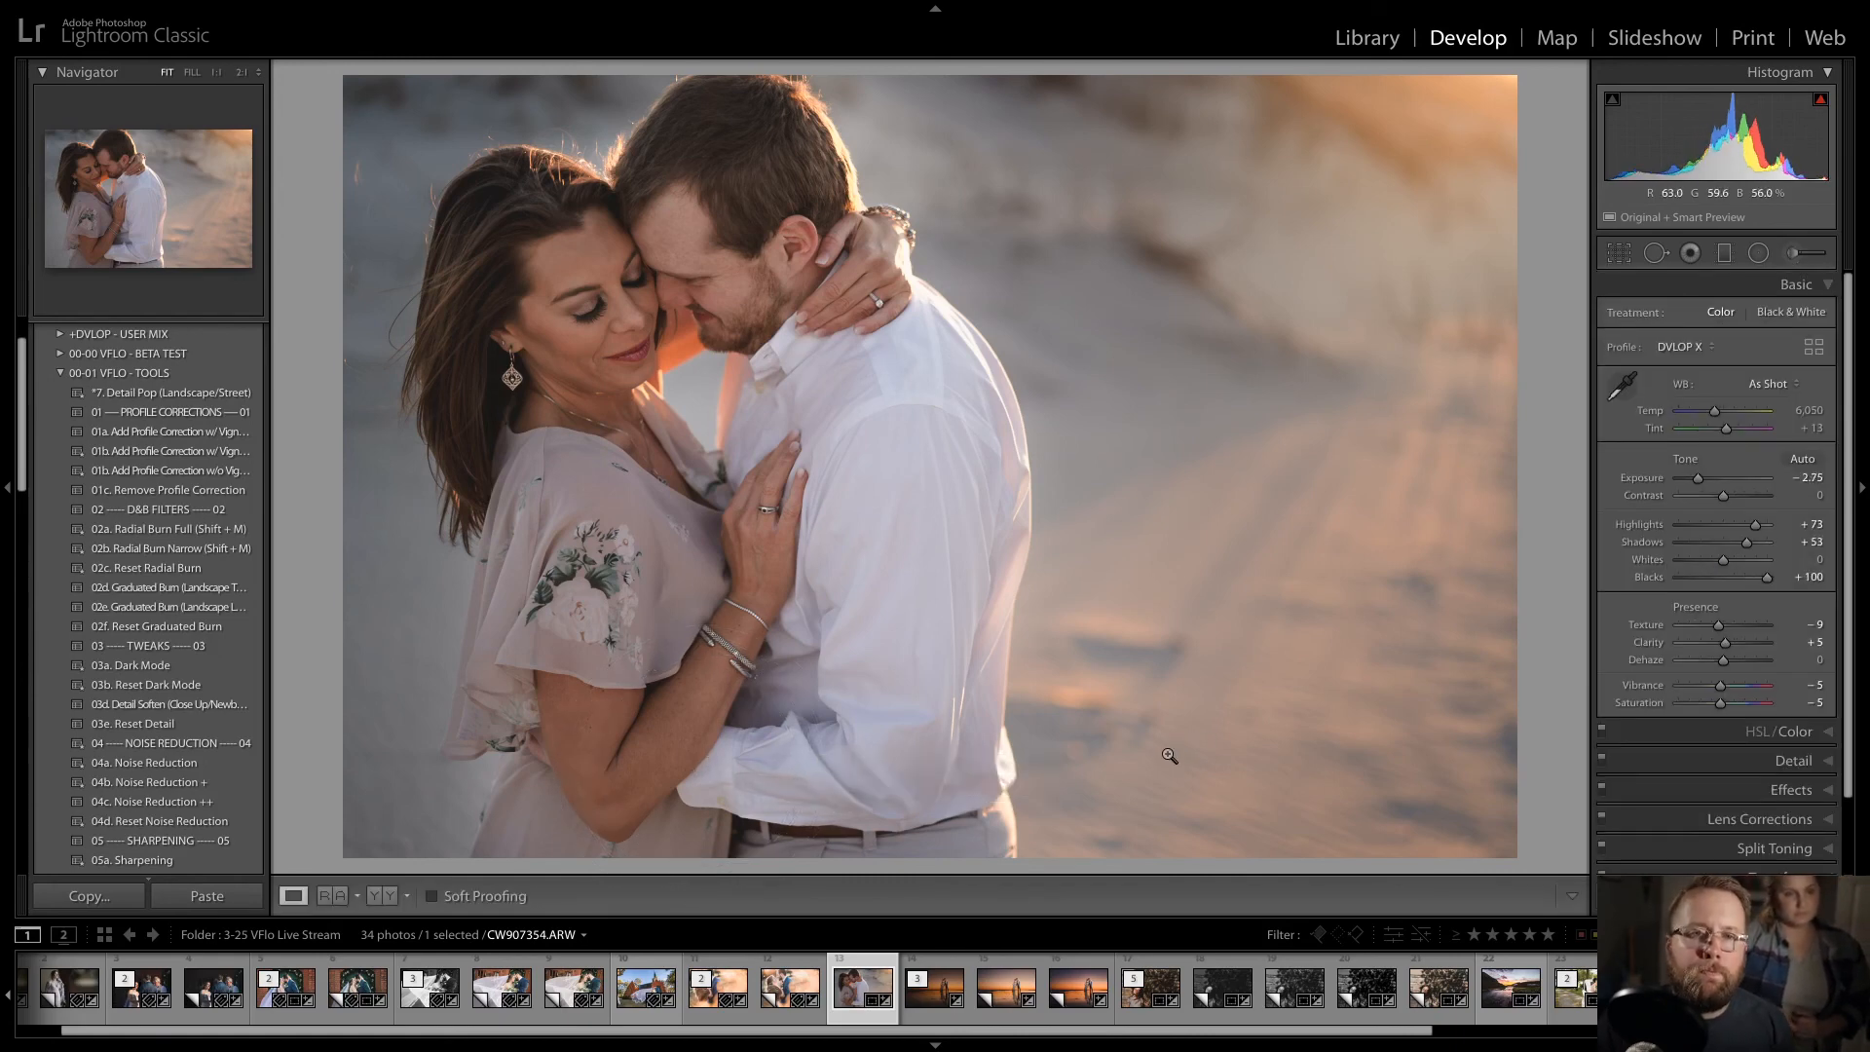
scroll(1168, 756, "up", 2)
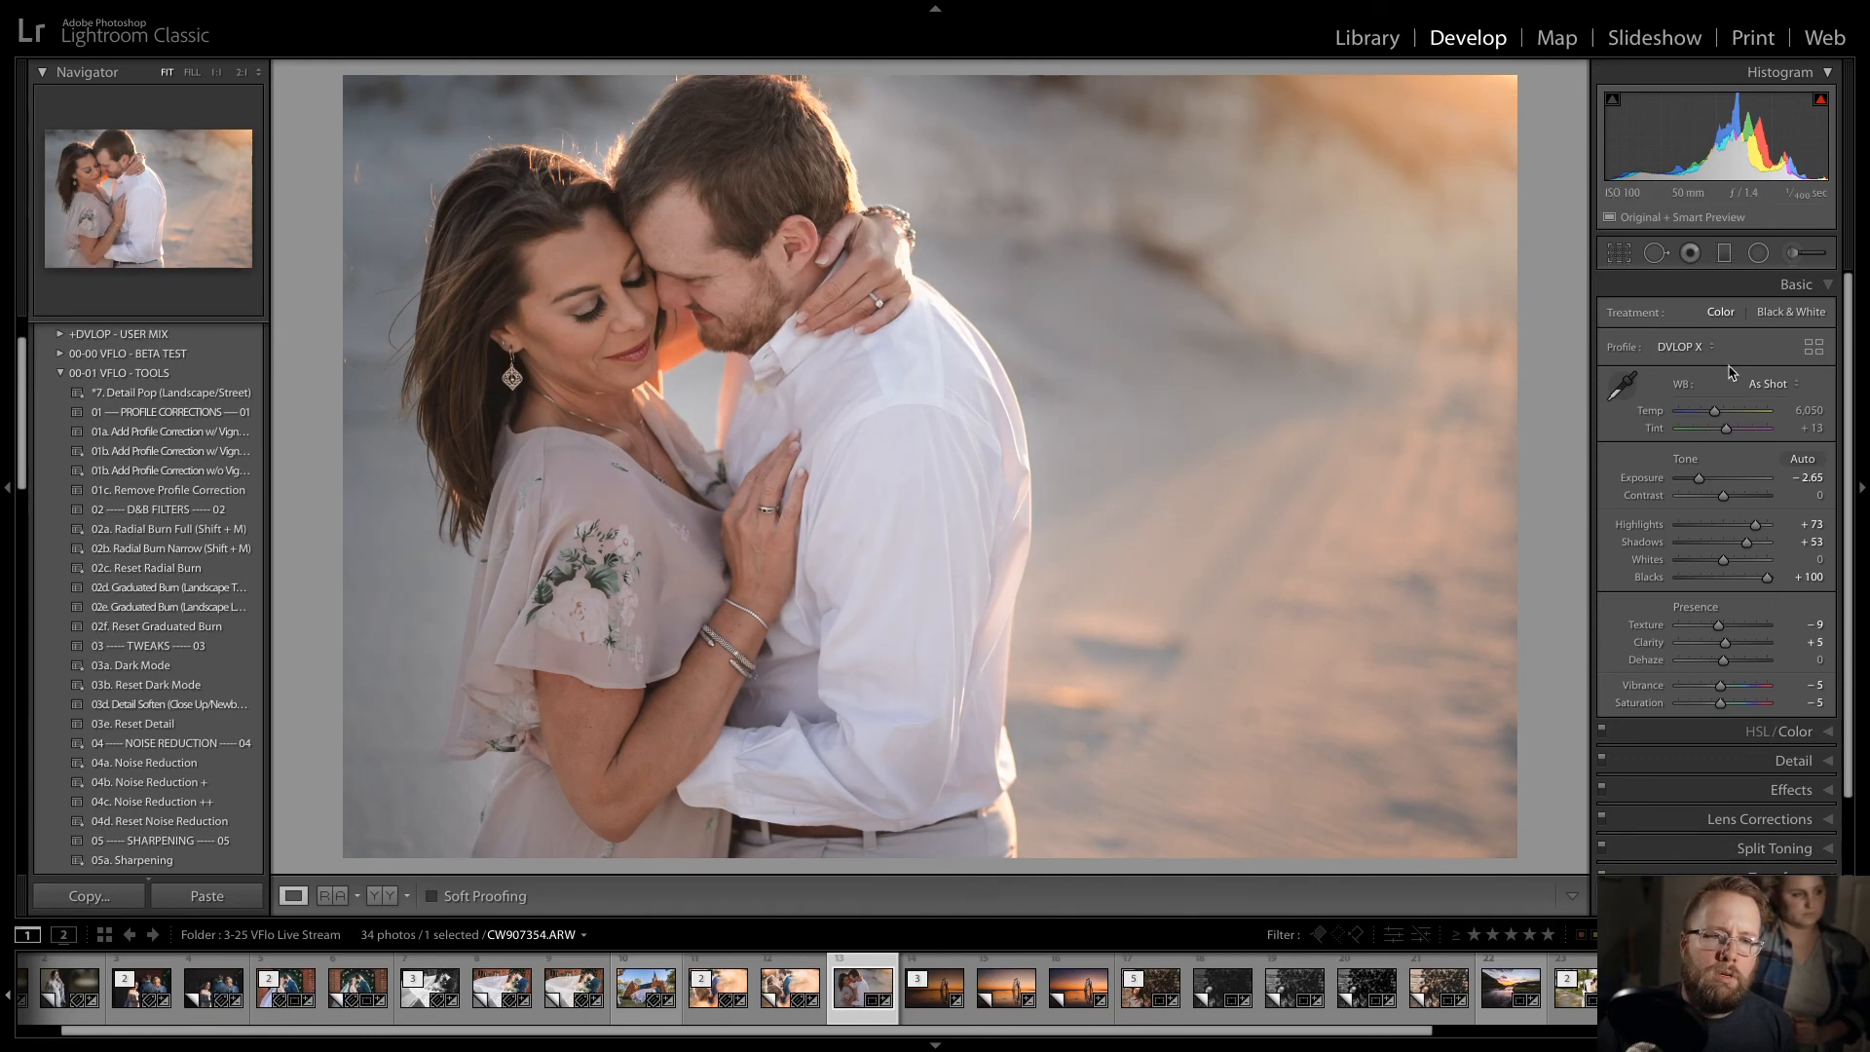
key("plus")
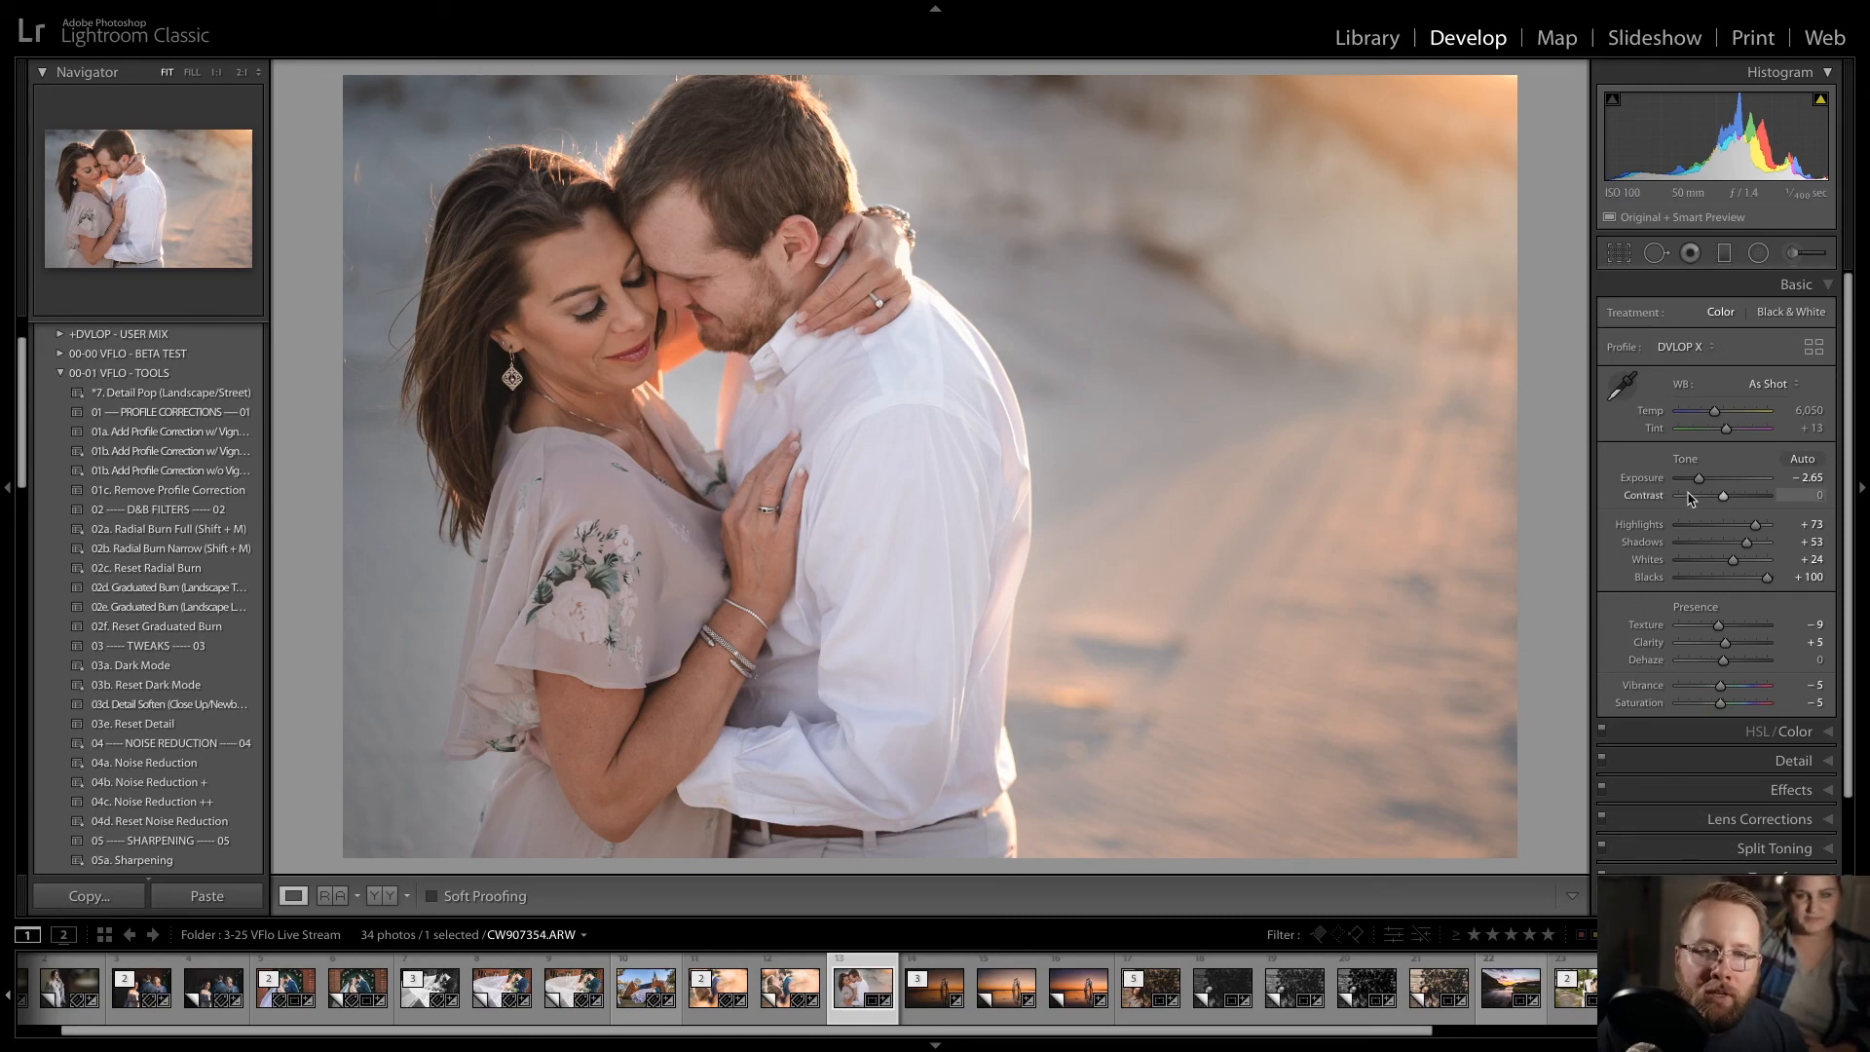
key("plus")
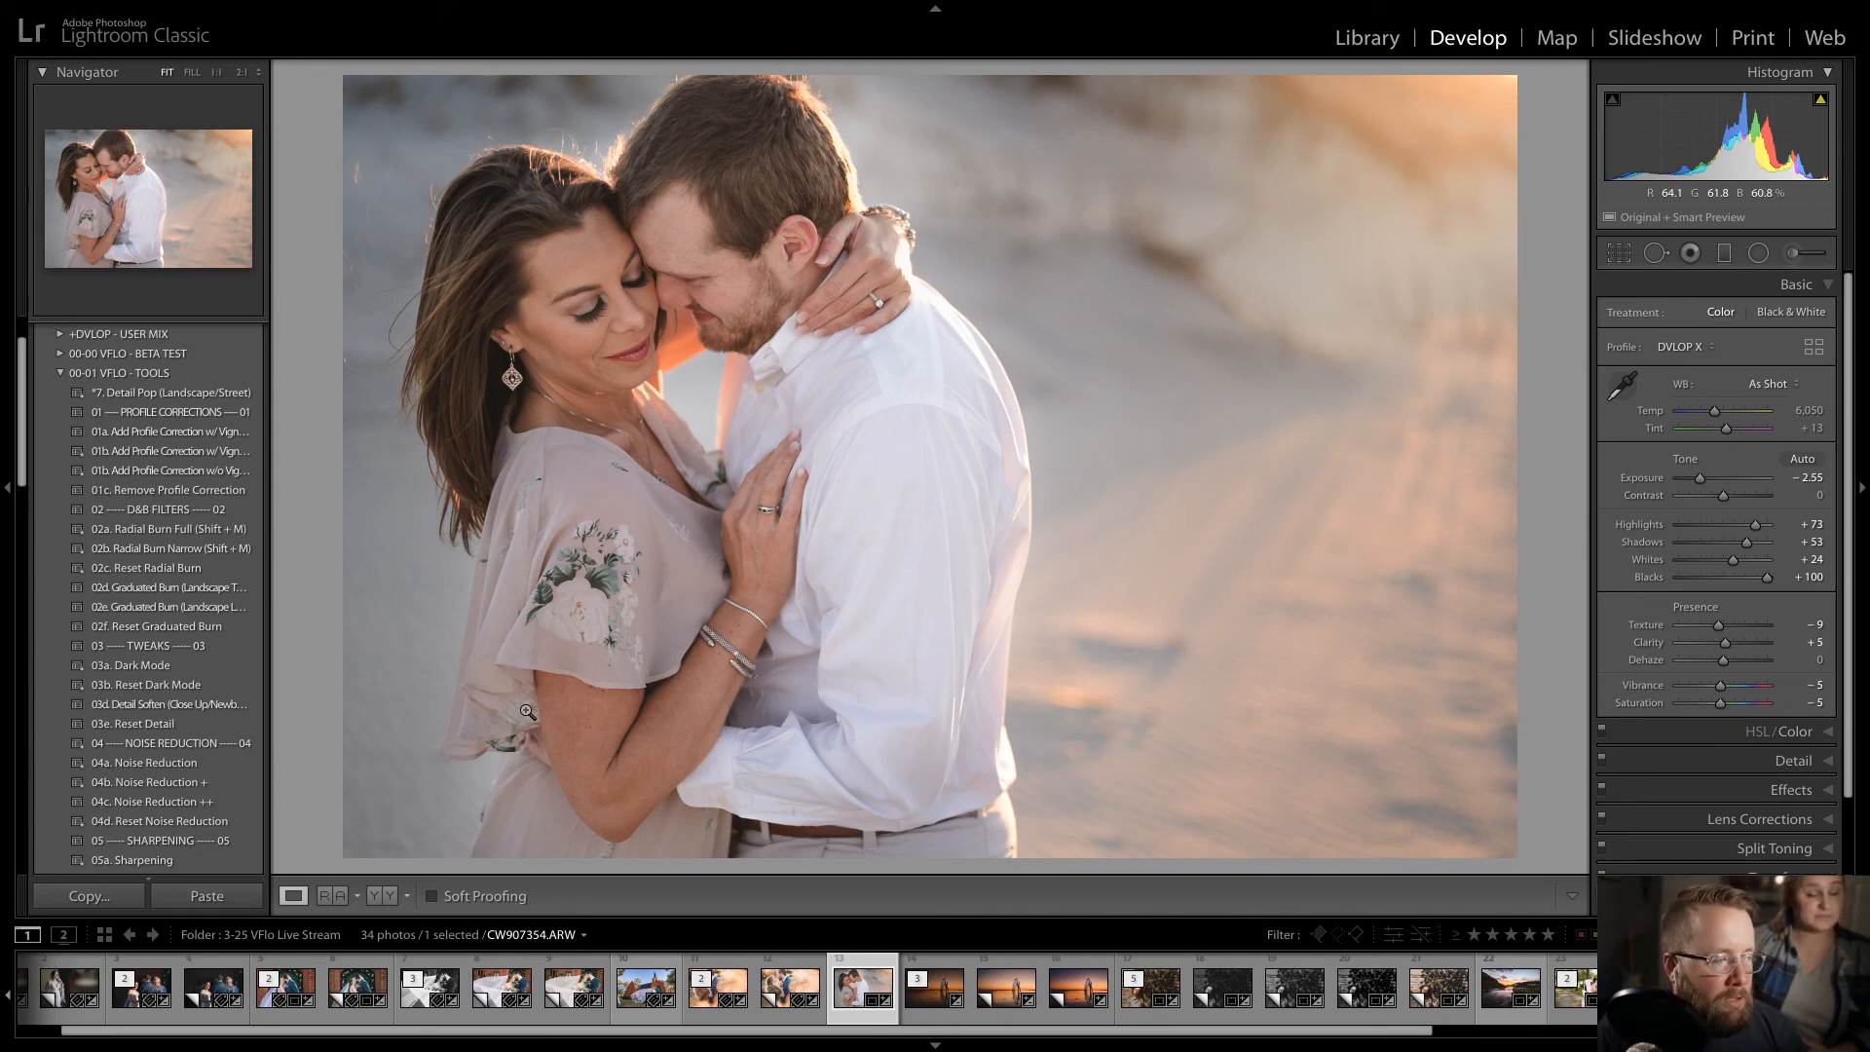
- Examine the adjustment brush effect presets, from exposure dodge and burn through skin and retouching to enhancements and color
left_click(1820, 254)
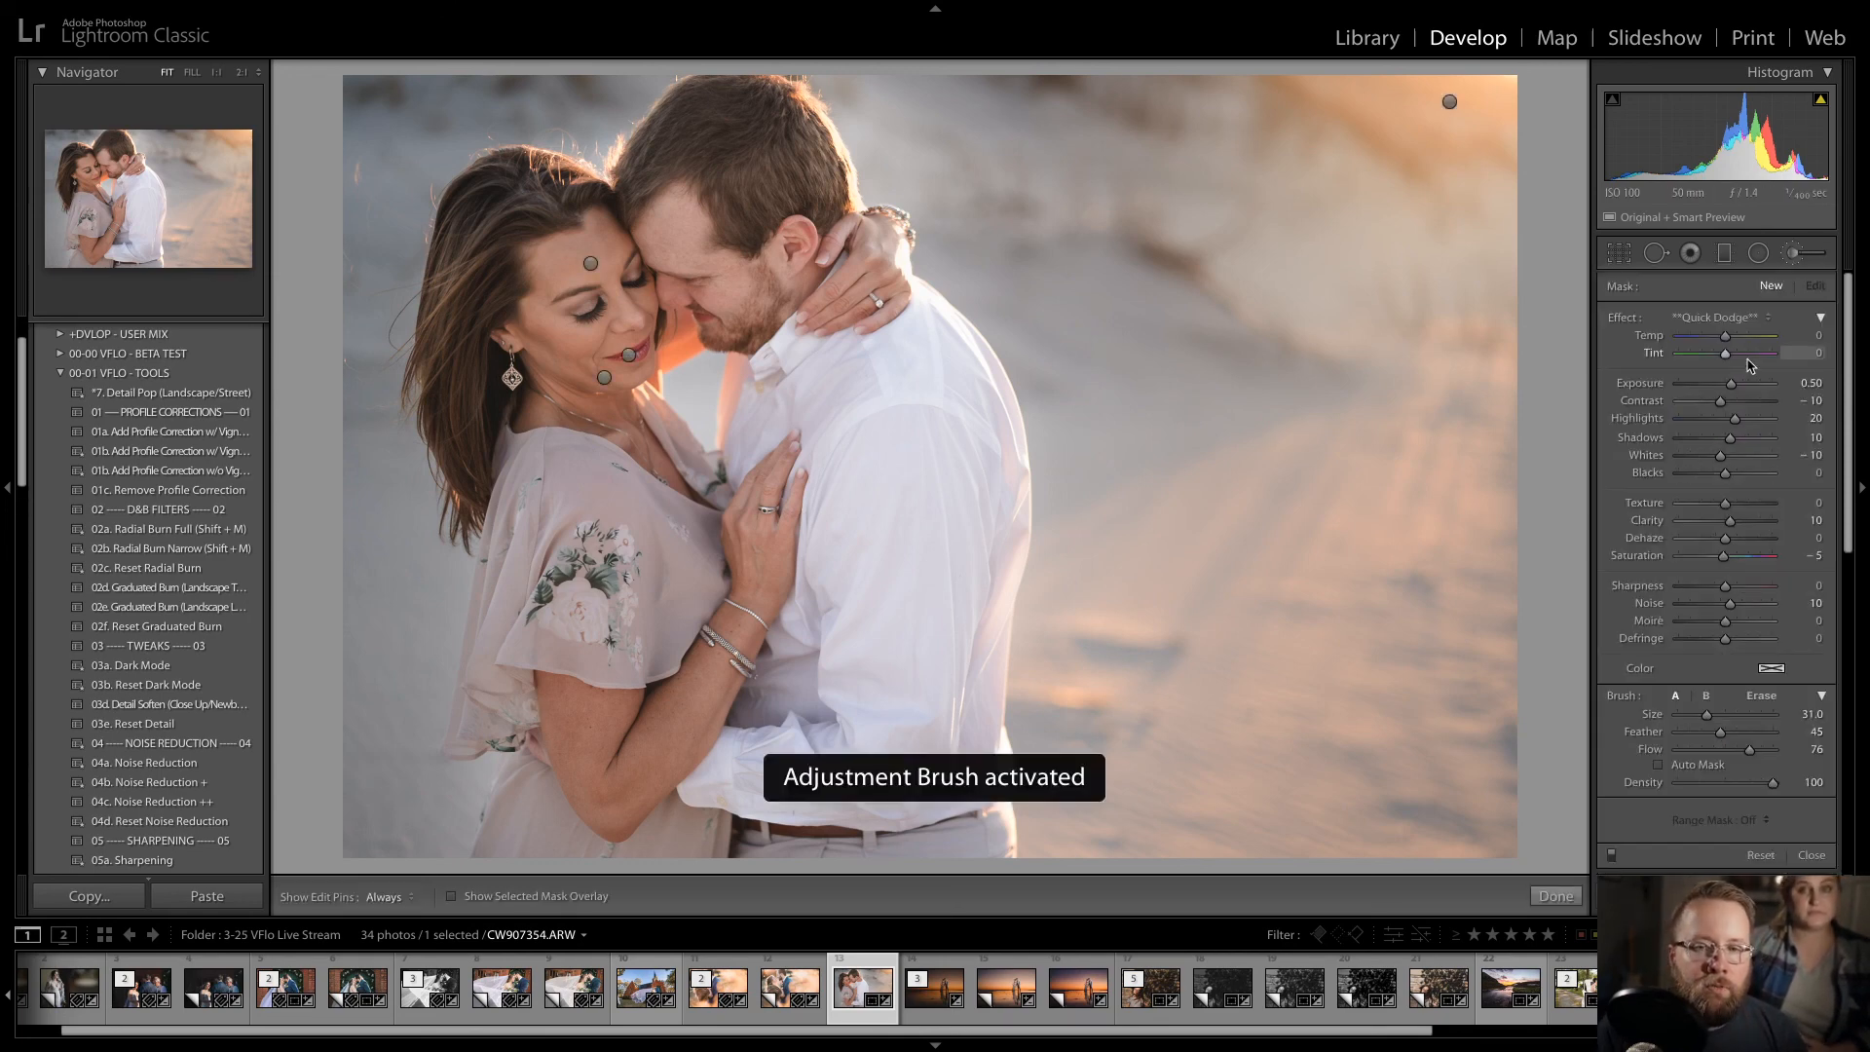
left_click(1716, 317)
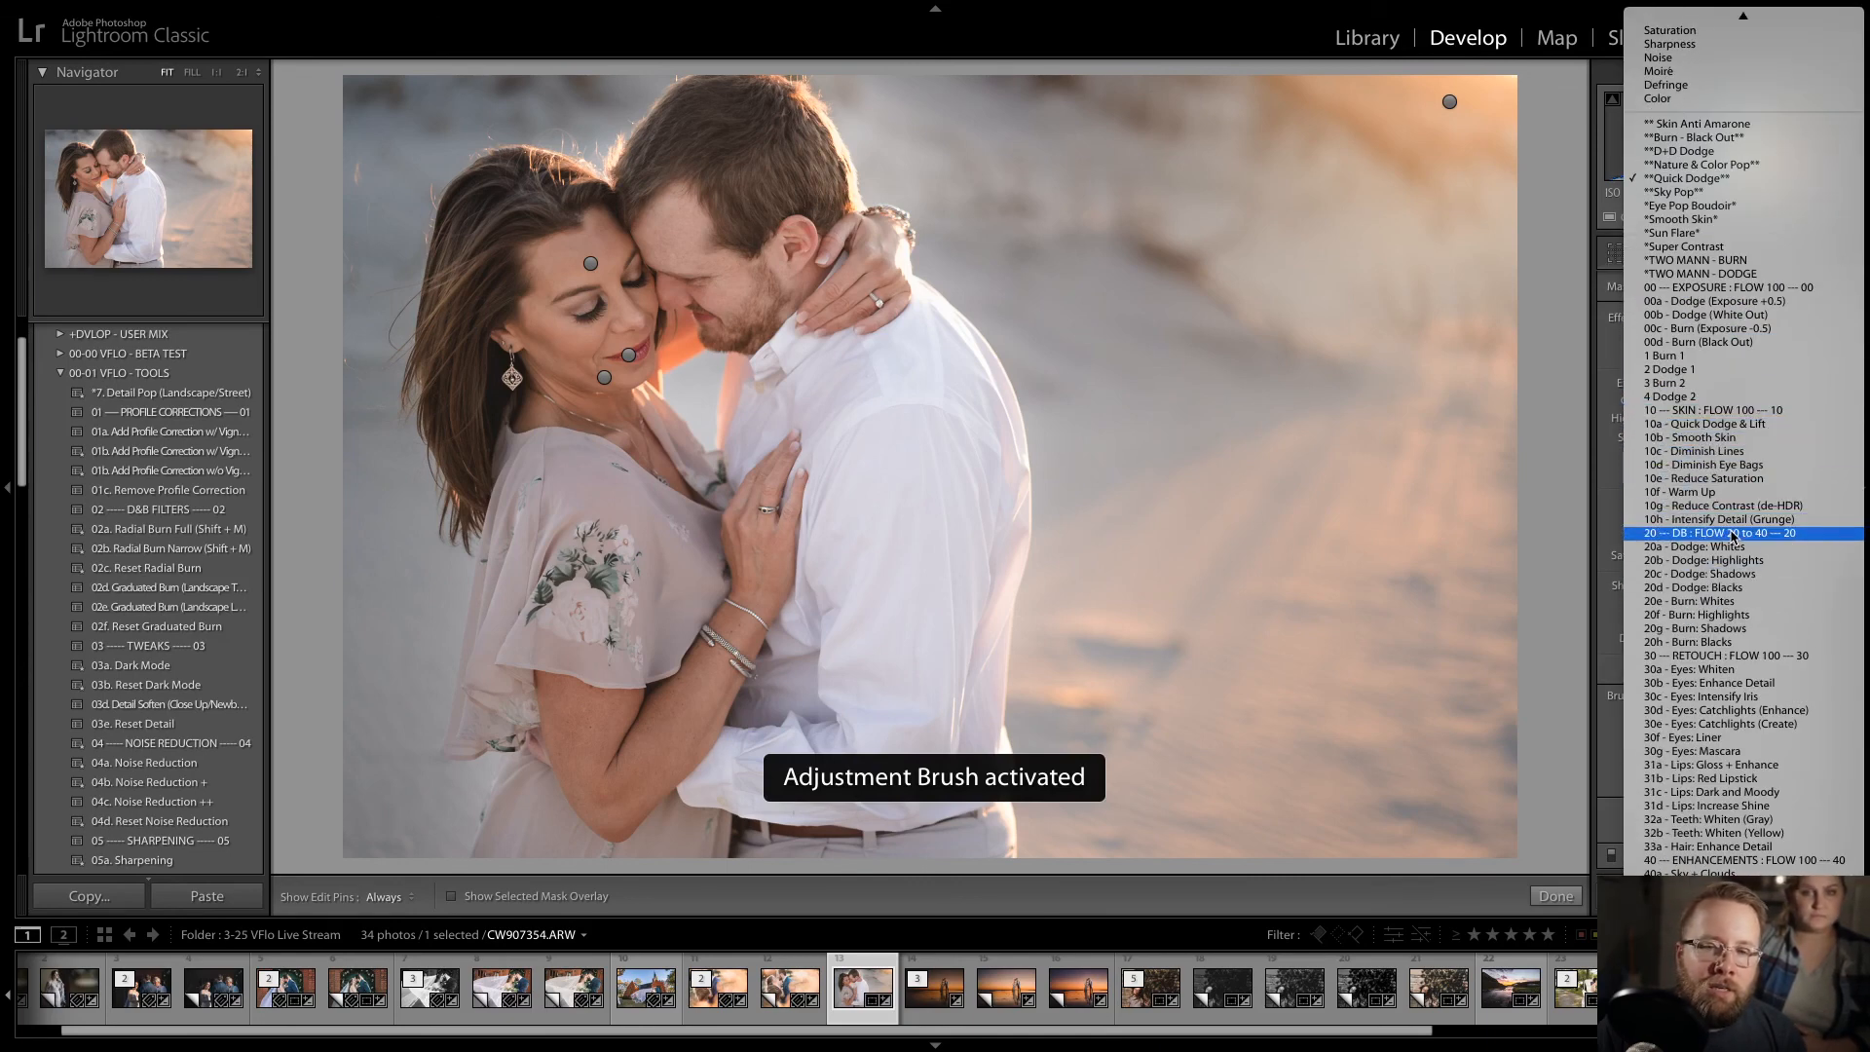
scroll(1734, 540, "down", 1)
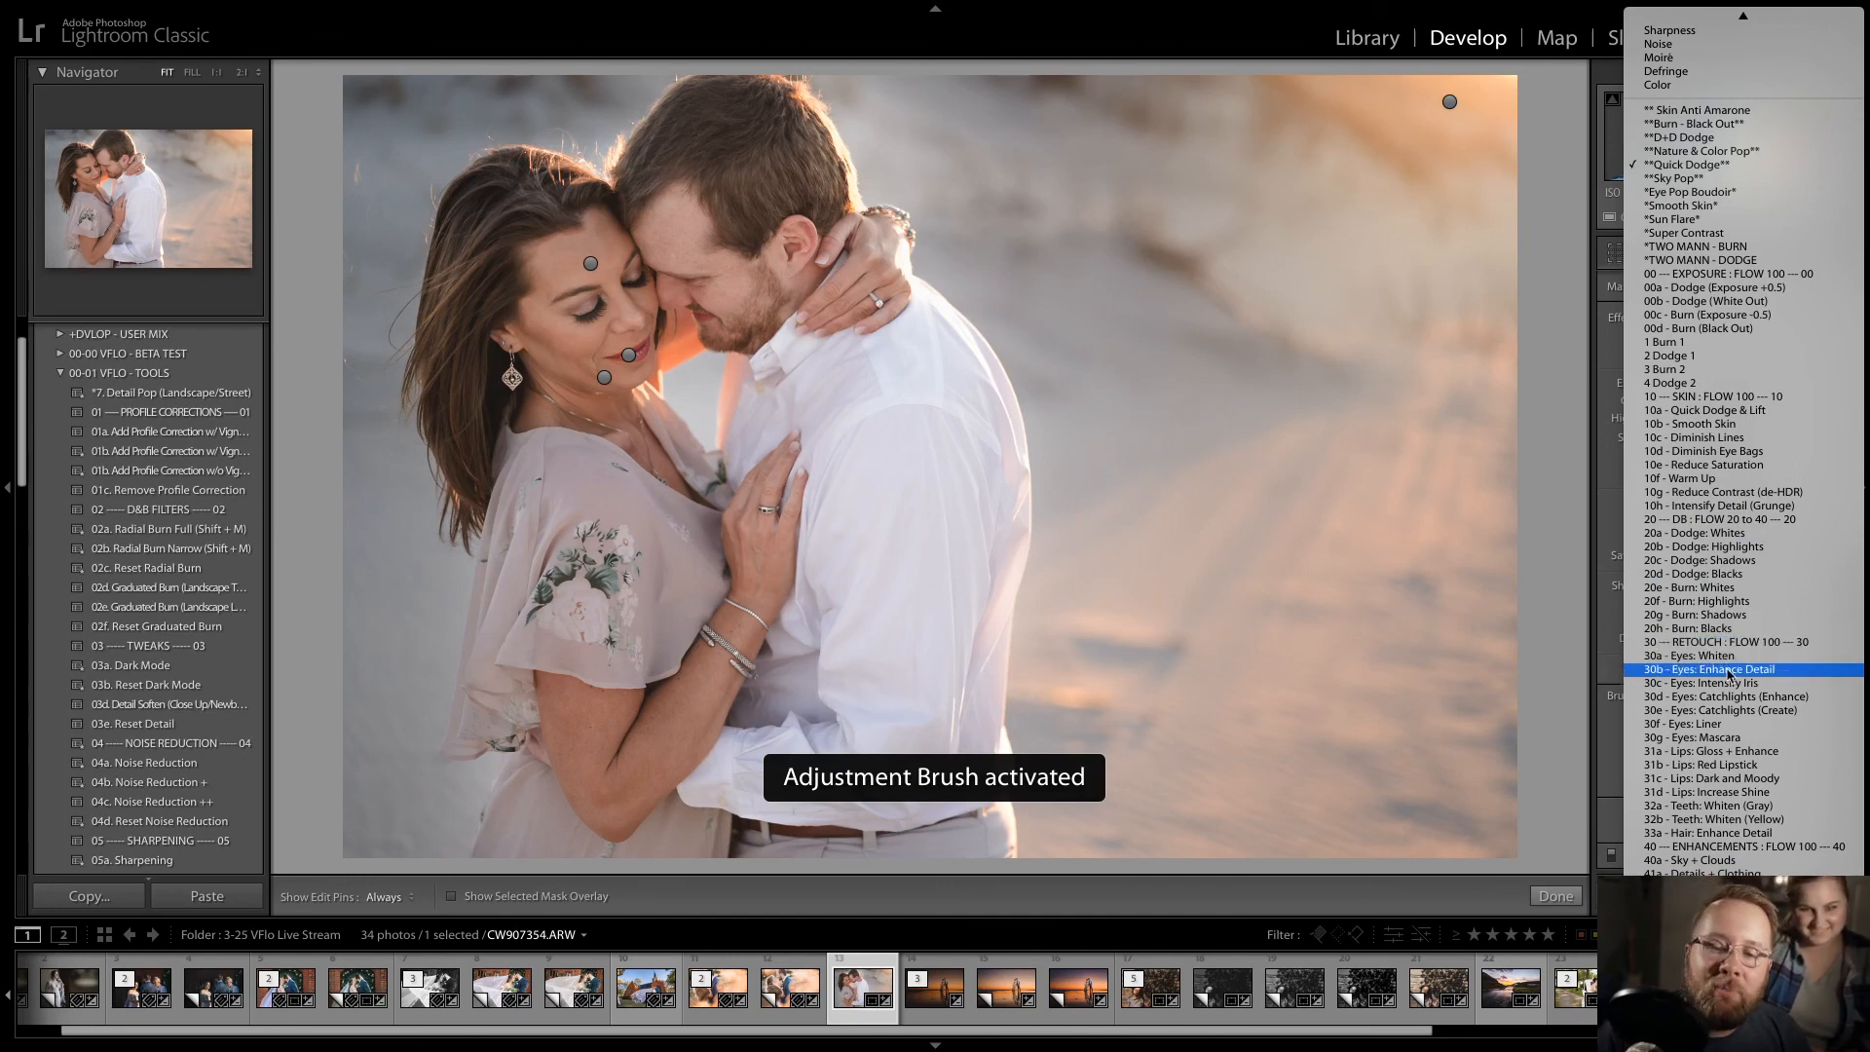
scroll(1738, 665, "down", 4)
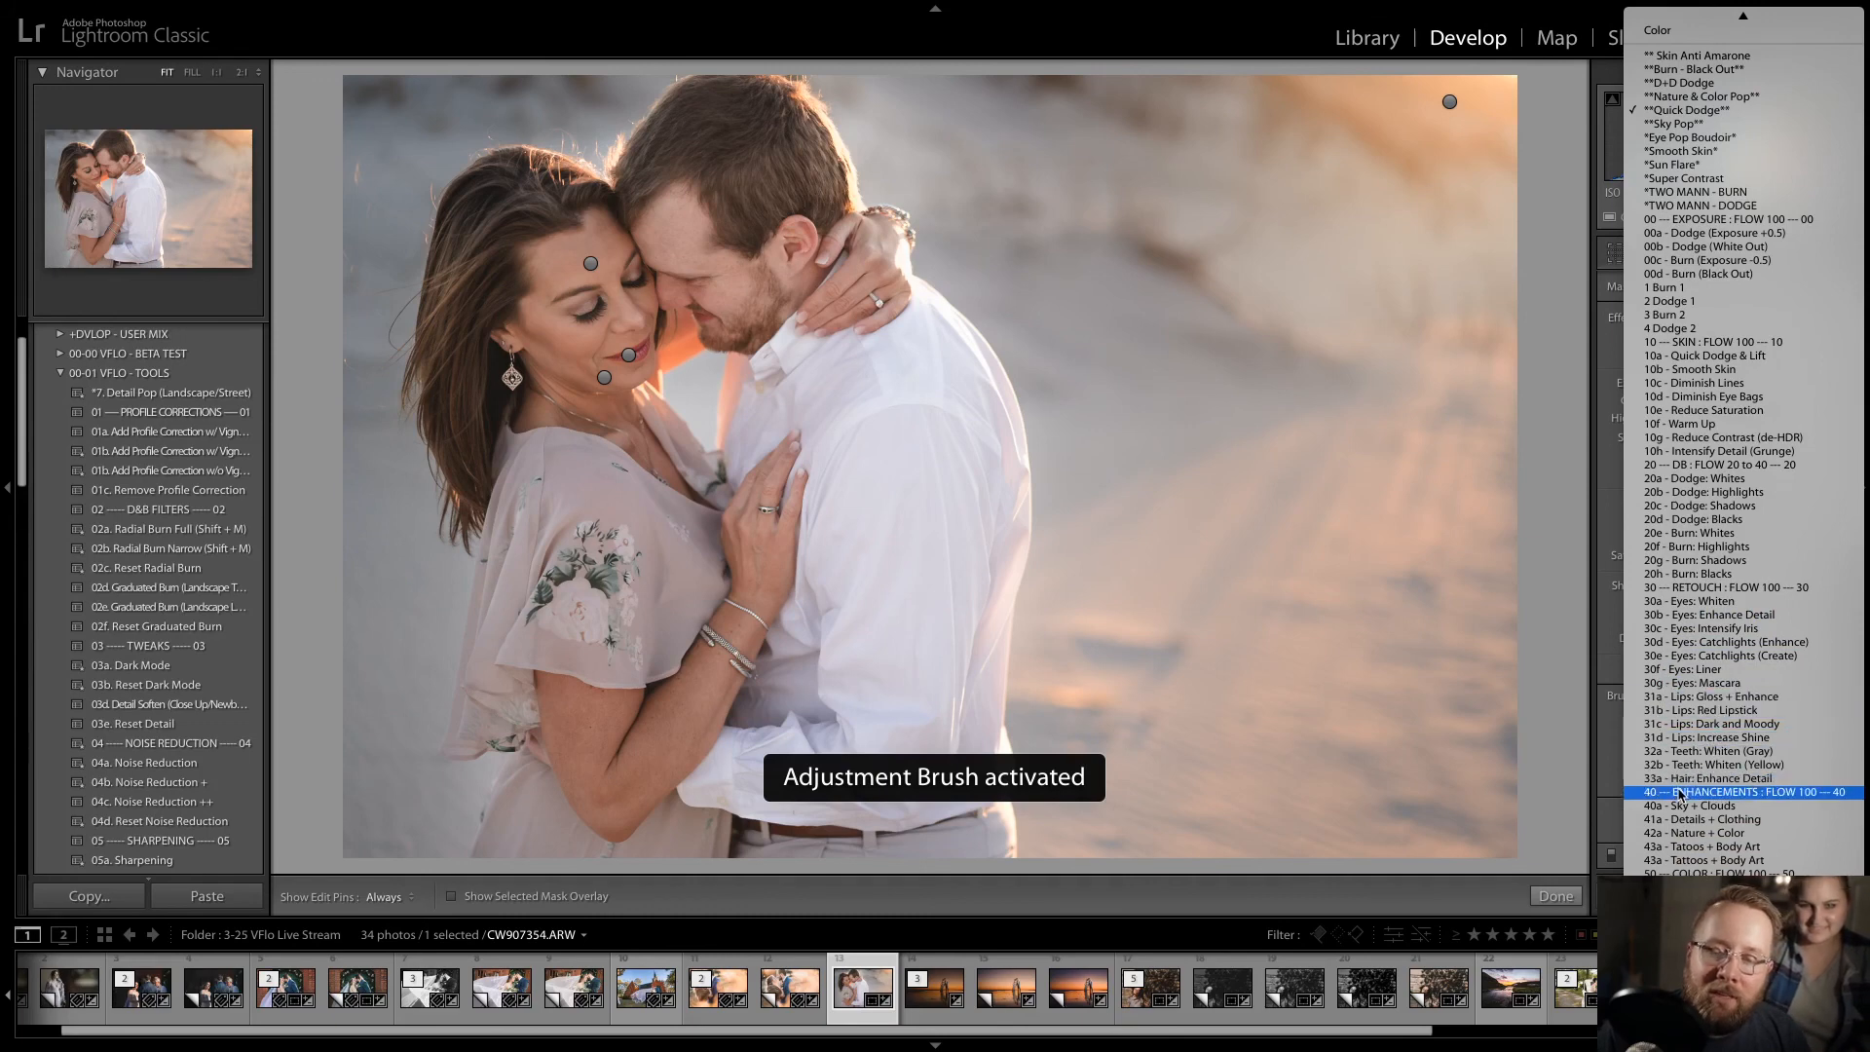
scroll(1680, 794, "down", 3)
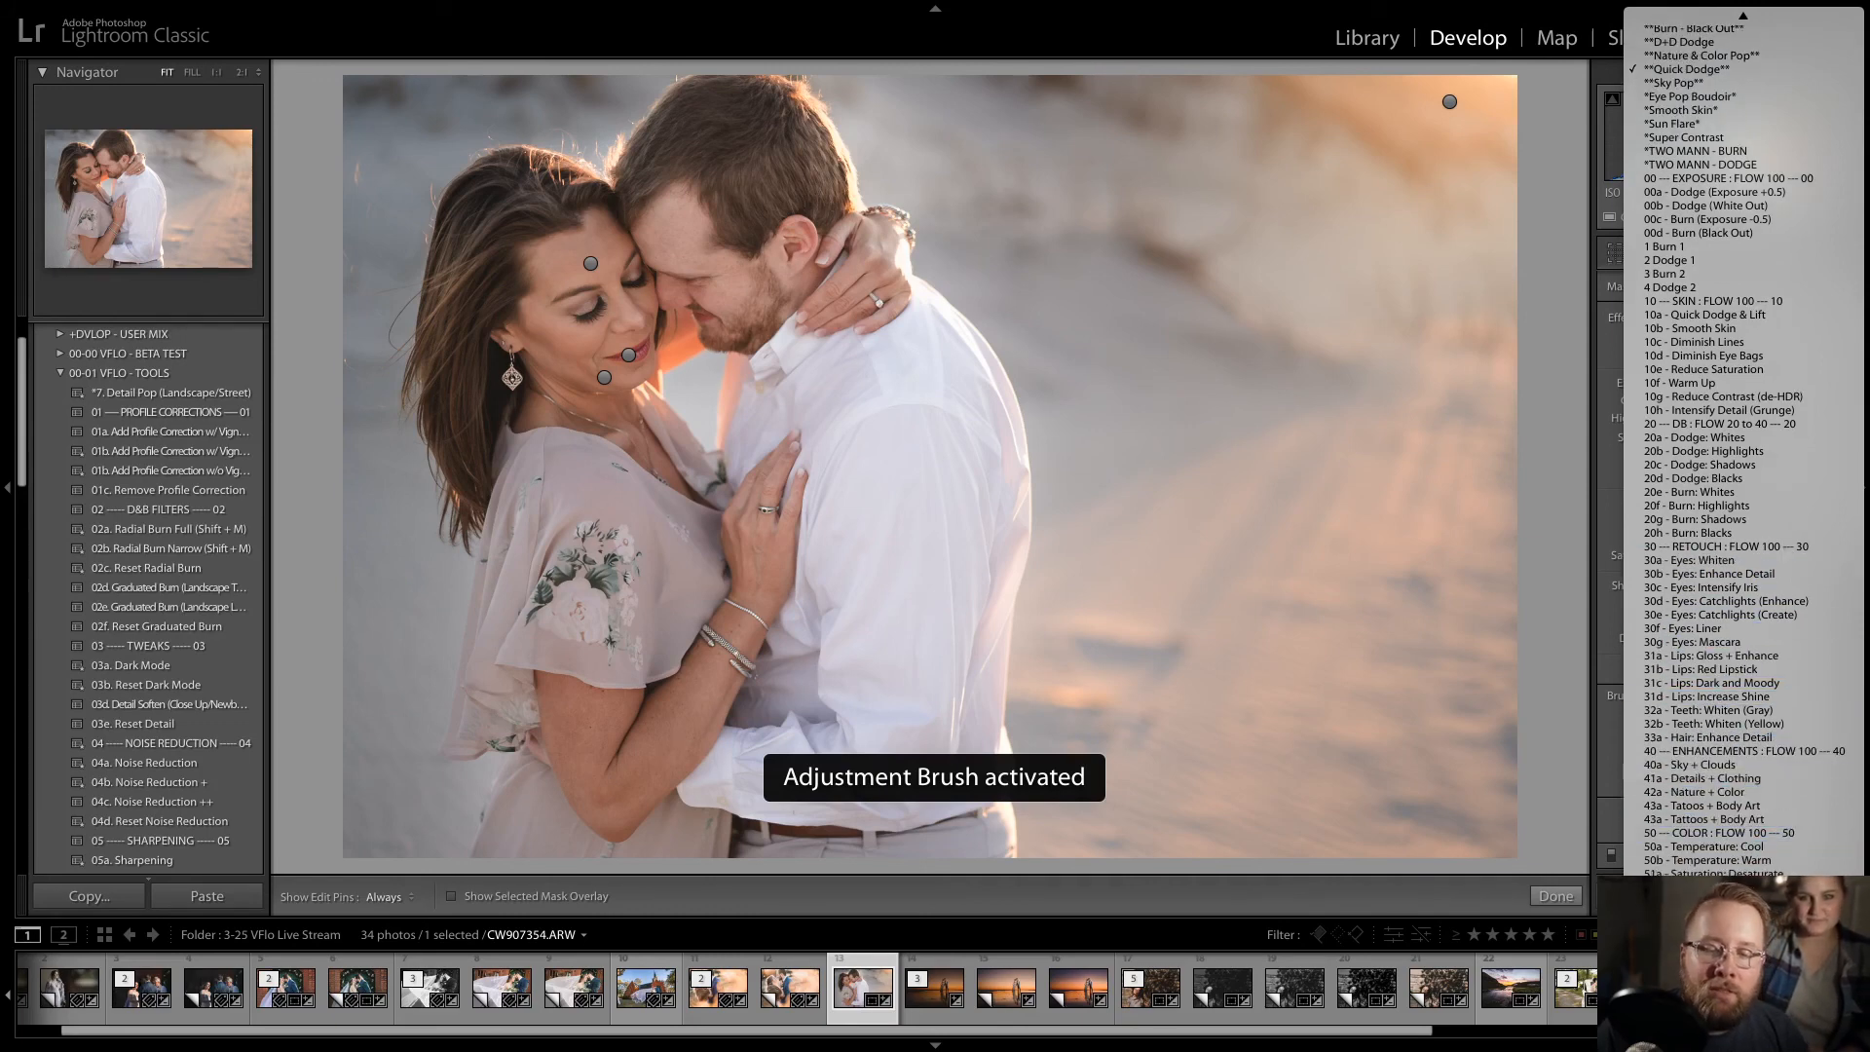
scroll(1685, 760, "up", 13)
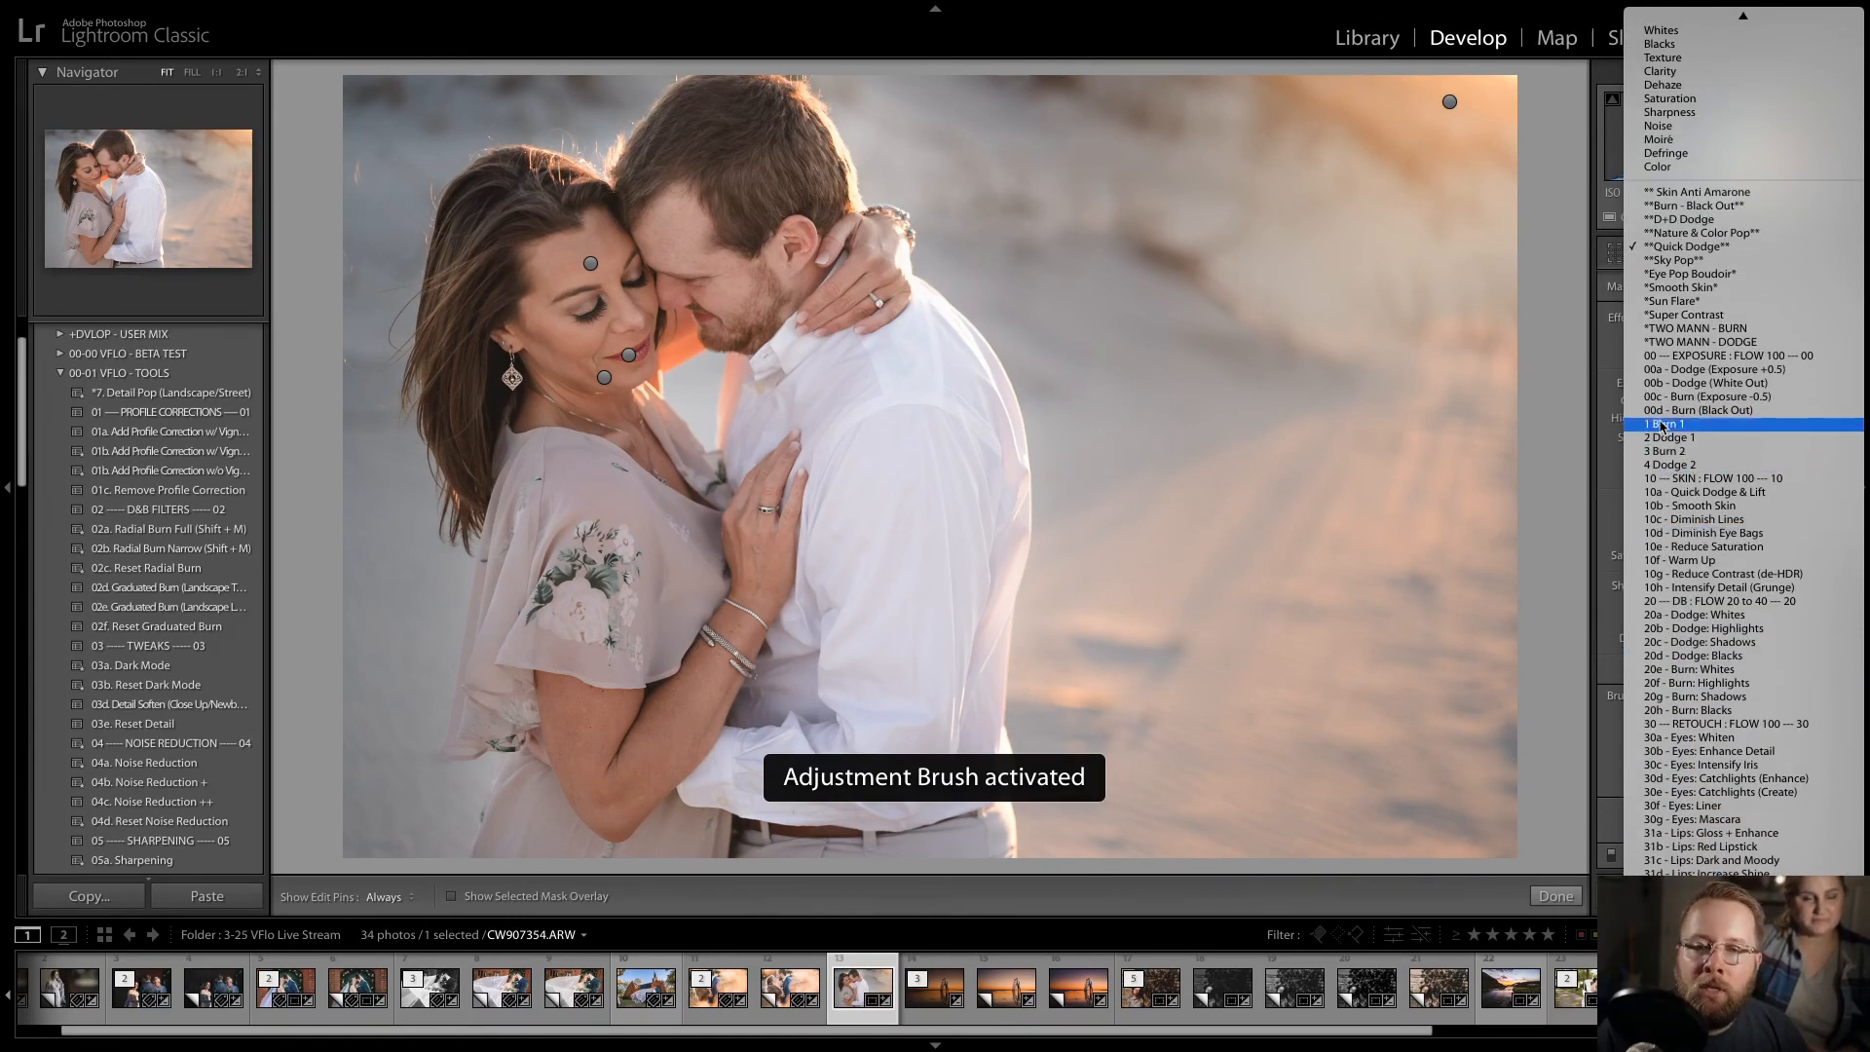
left_click(1580, 395)
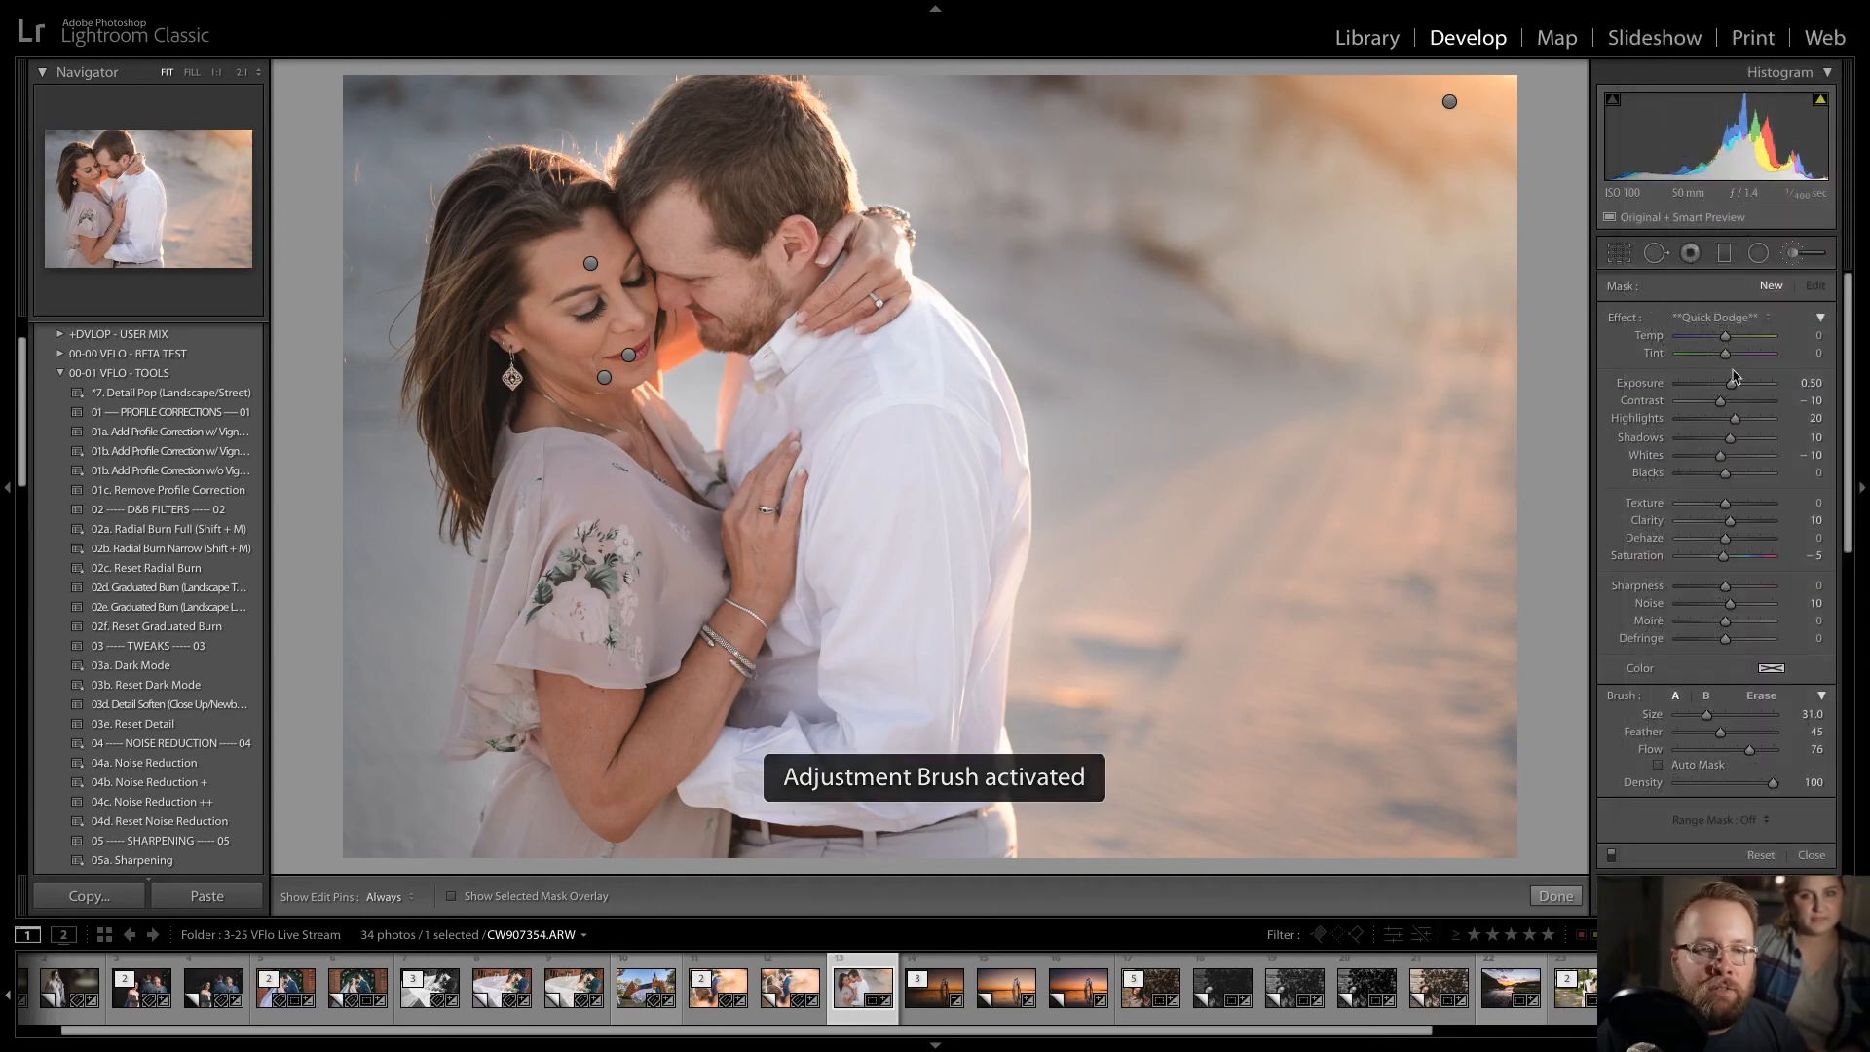
left_click(1751, 319)
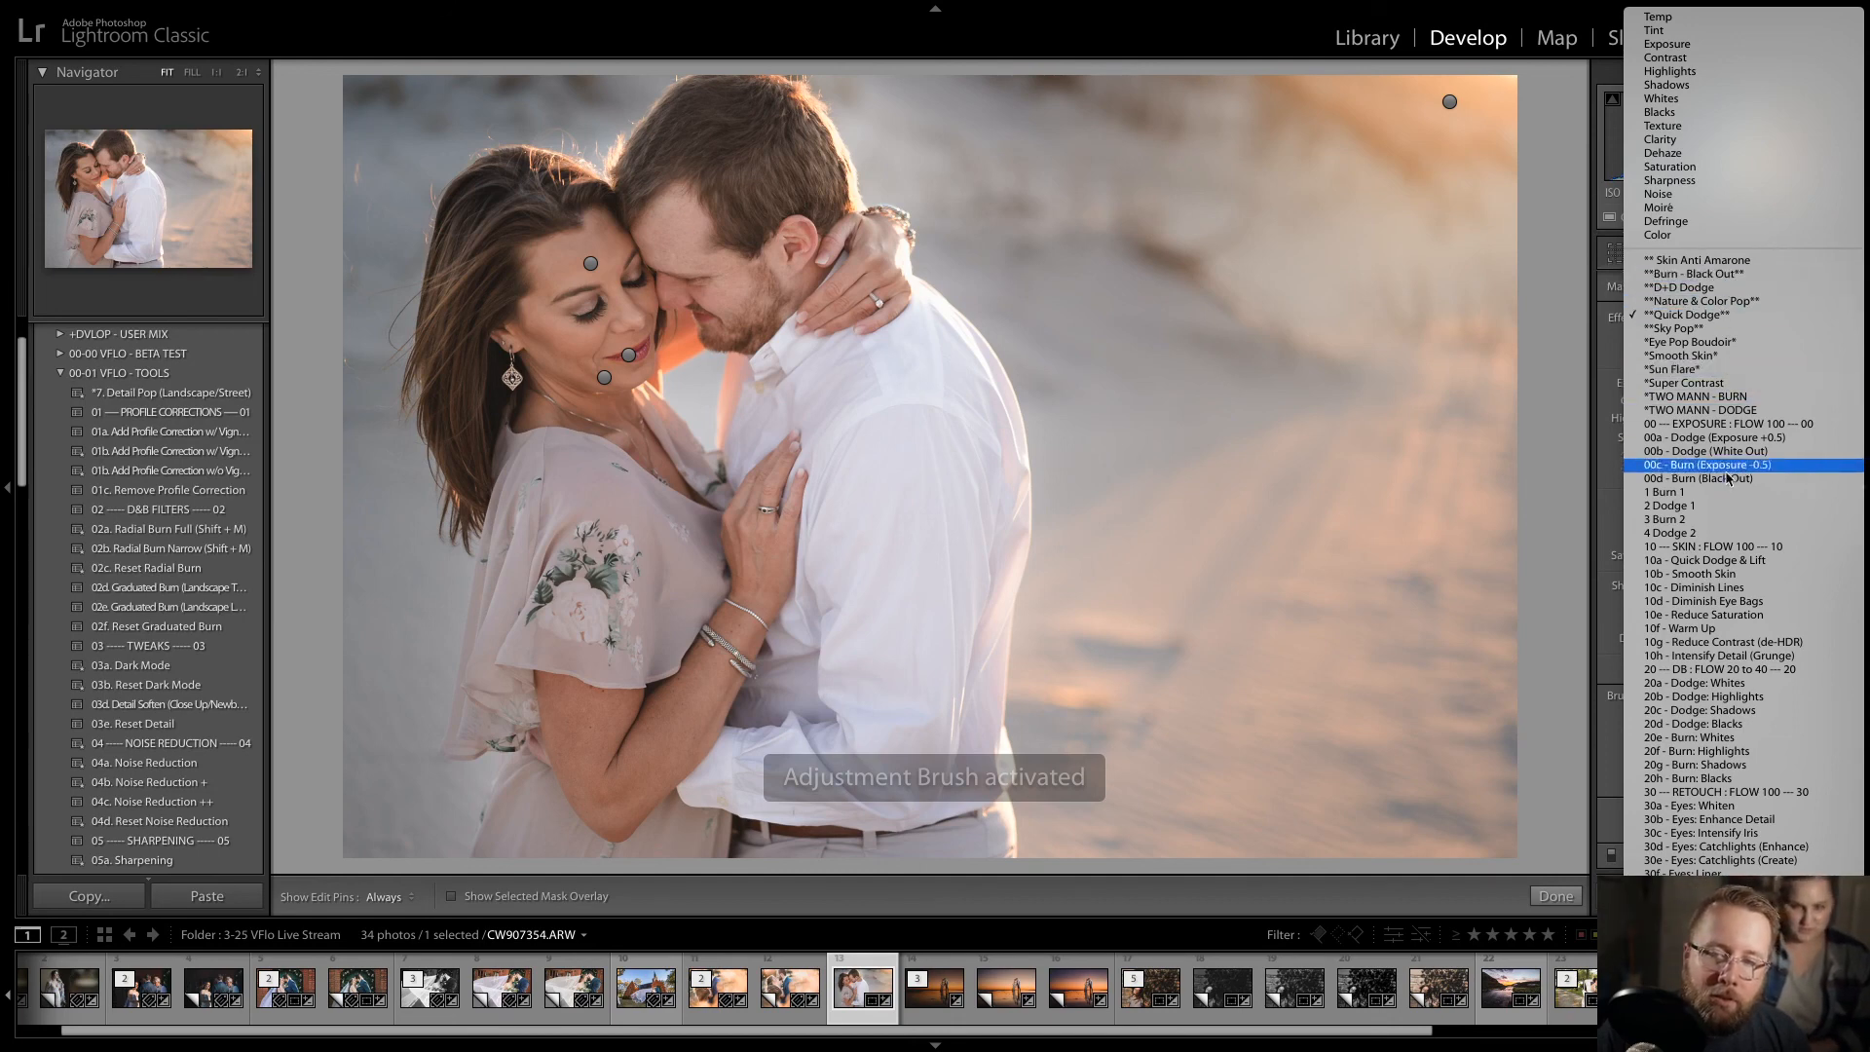
scroll(1729, 467, "down", 2)
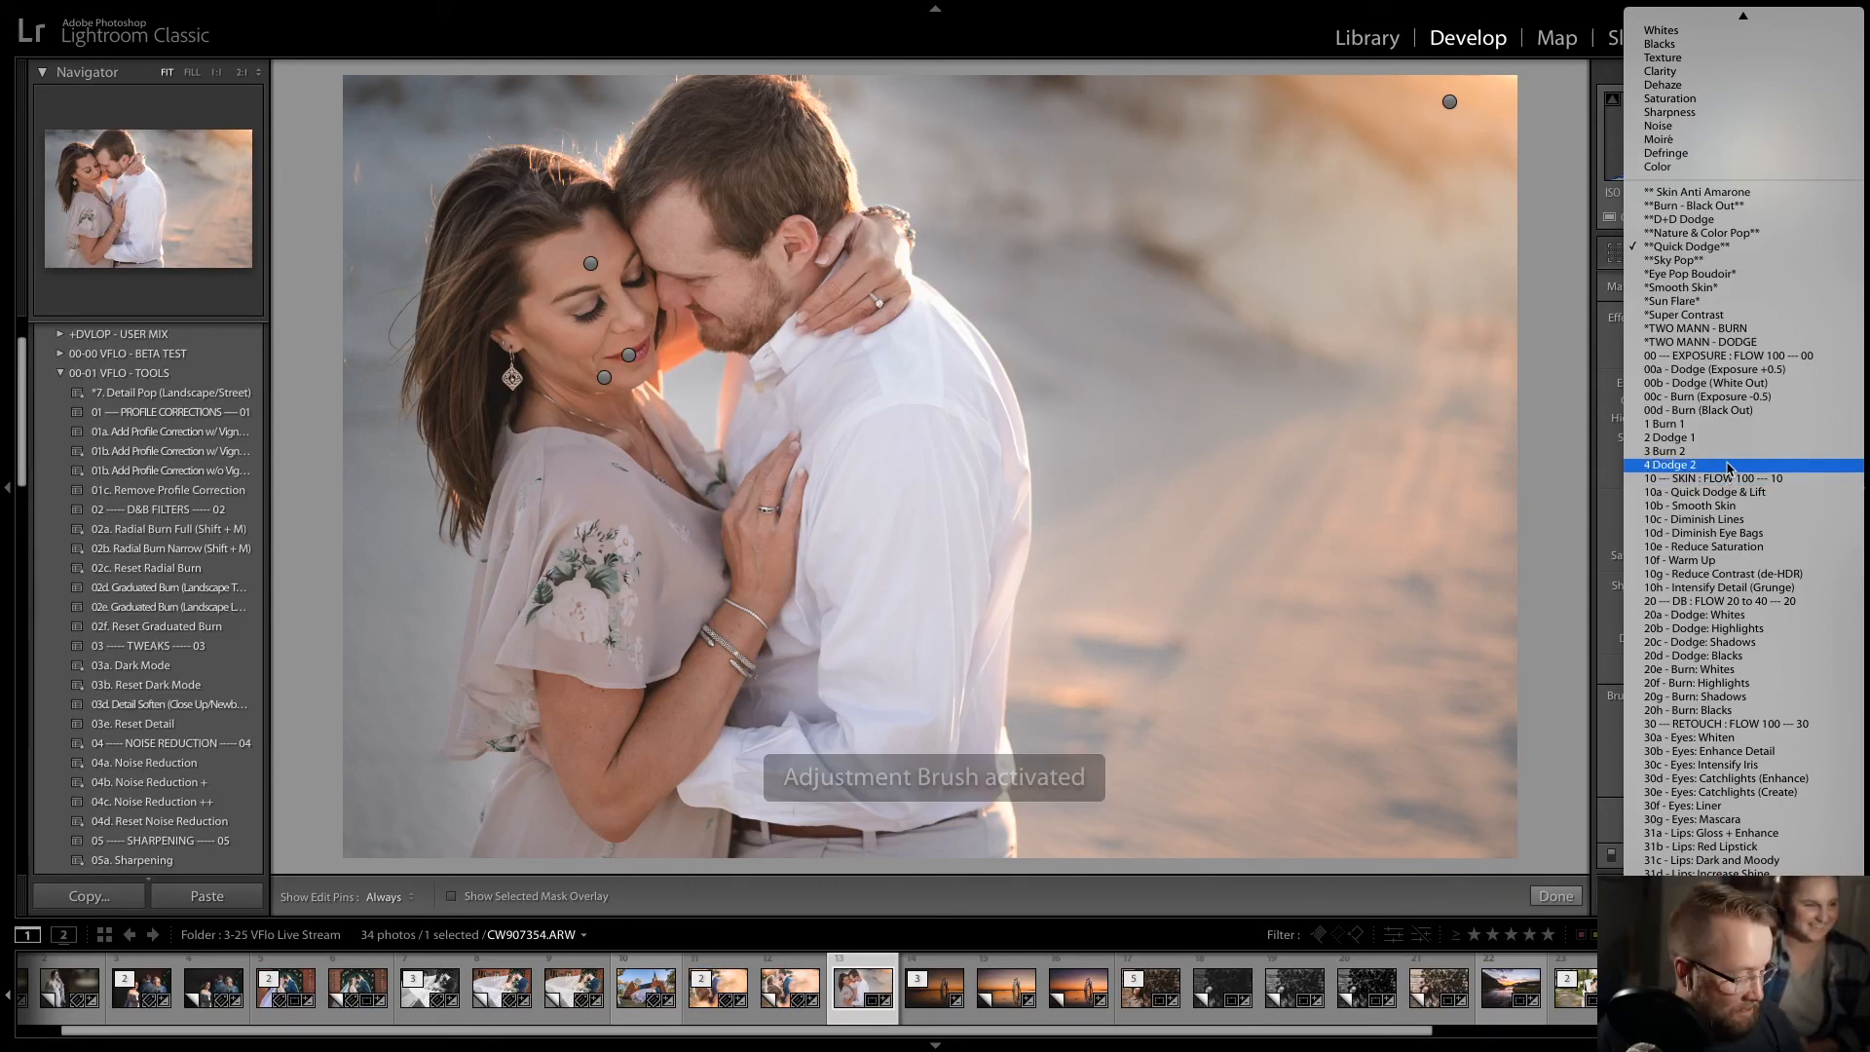
left_click(1729, 466)
key("k")
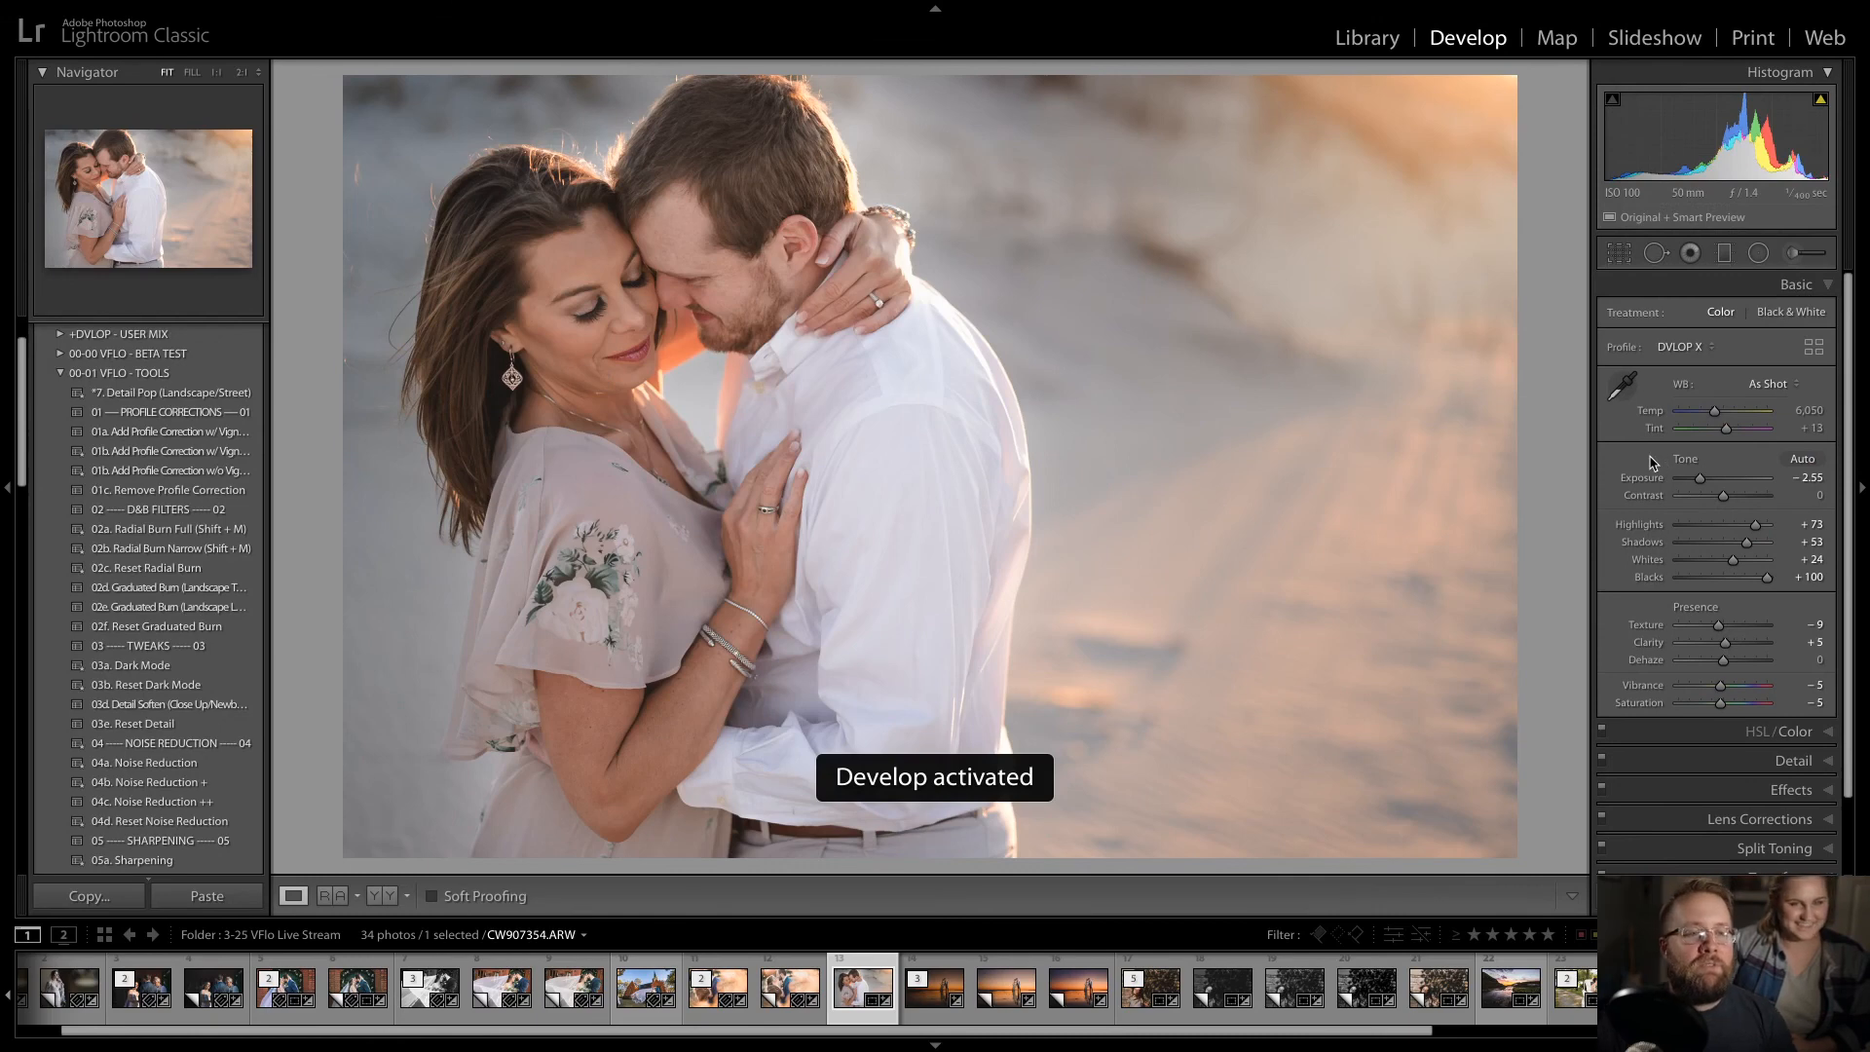
- Set the portrait's Exposure to -2.35
left_click_drag(1700, 478, 1706, 481)
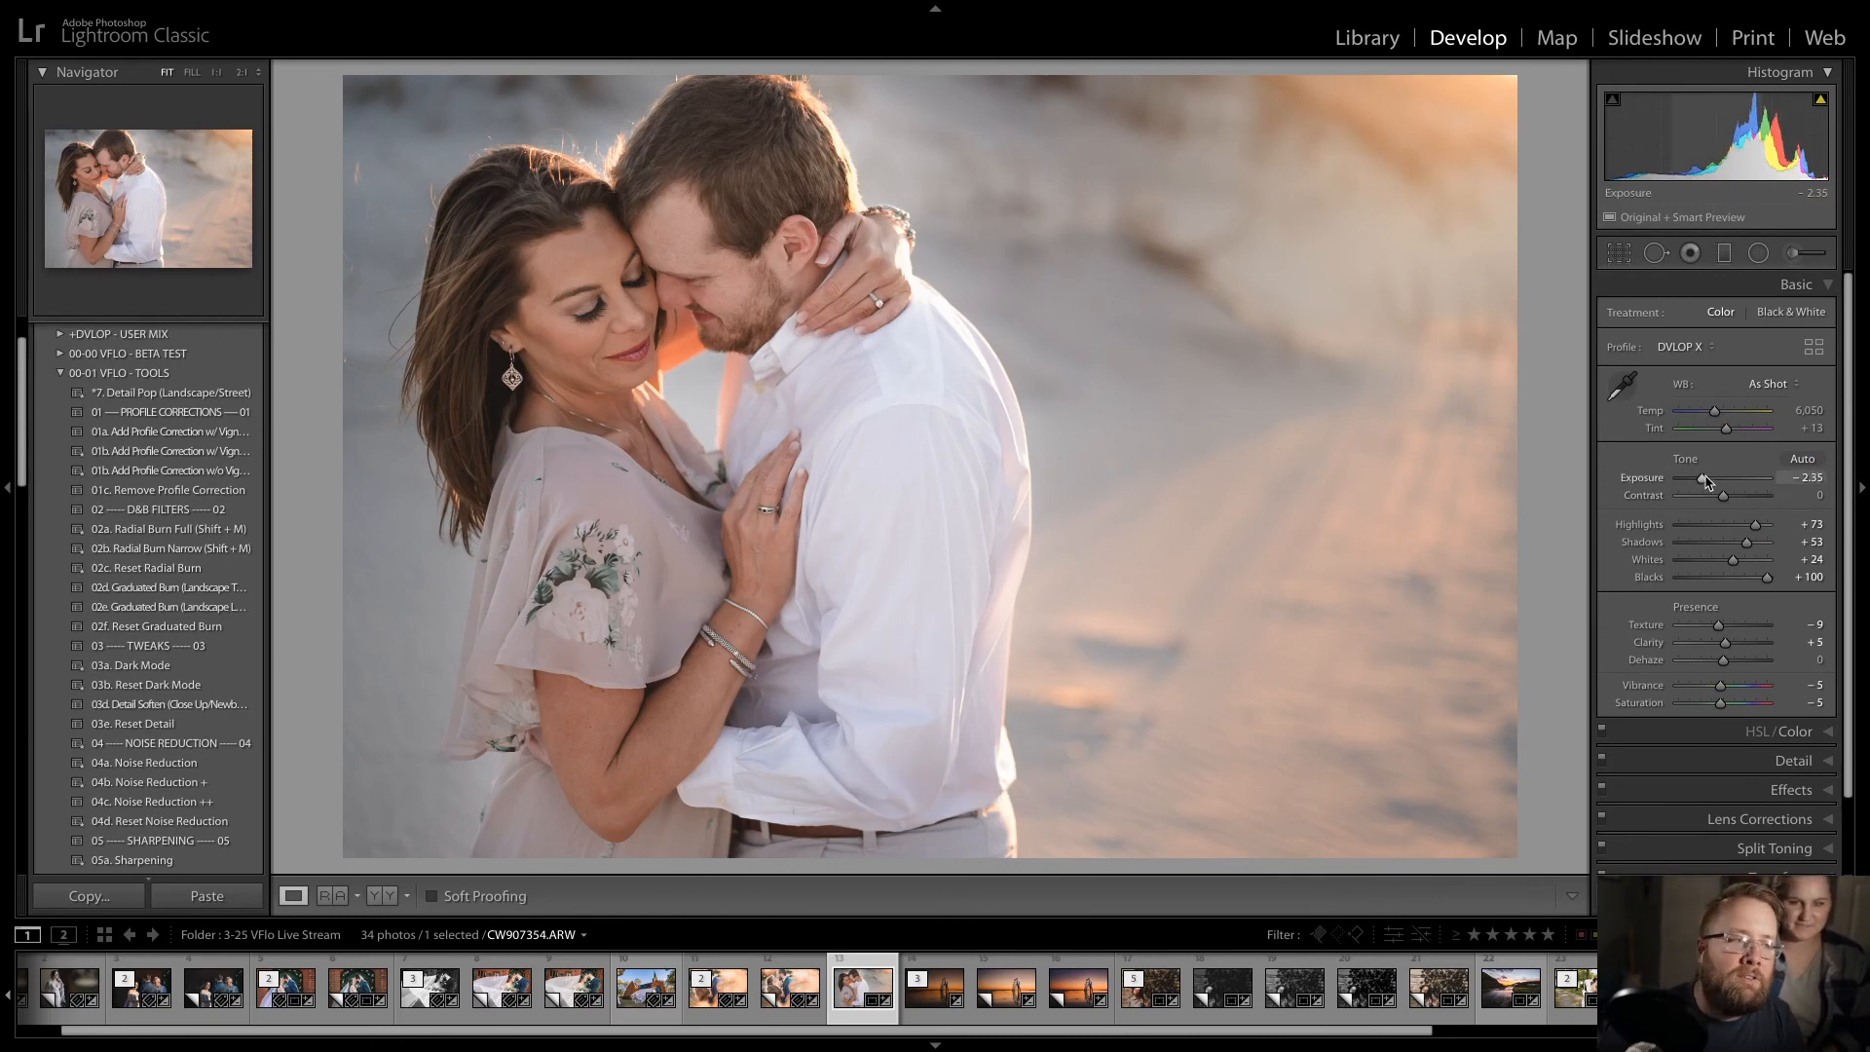